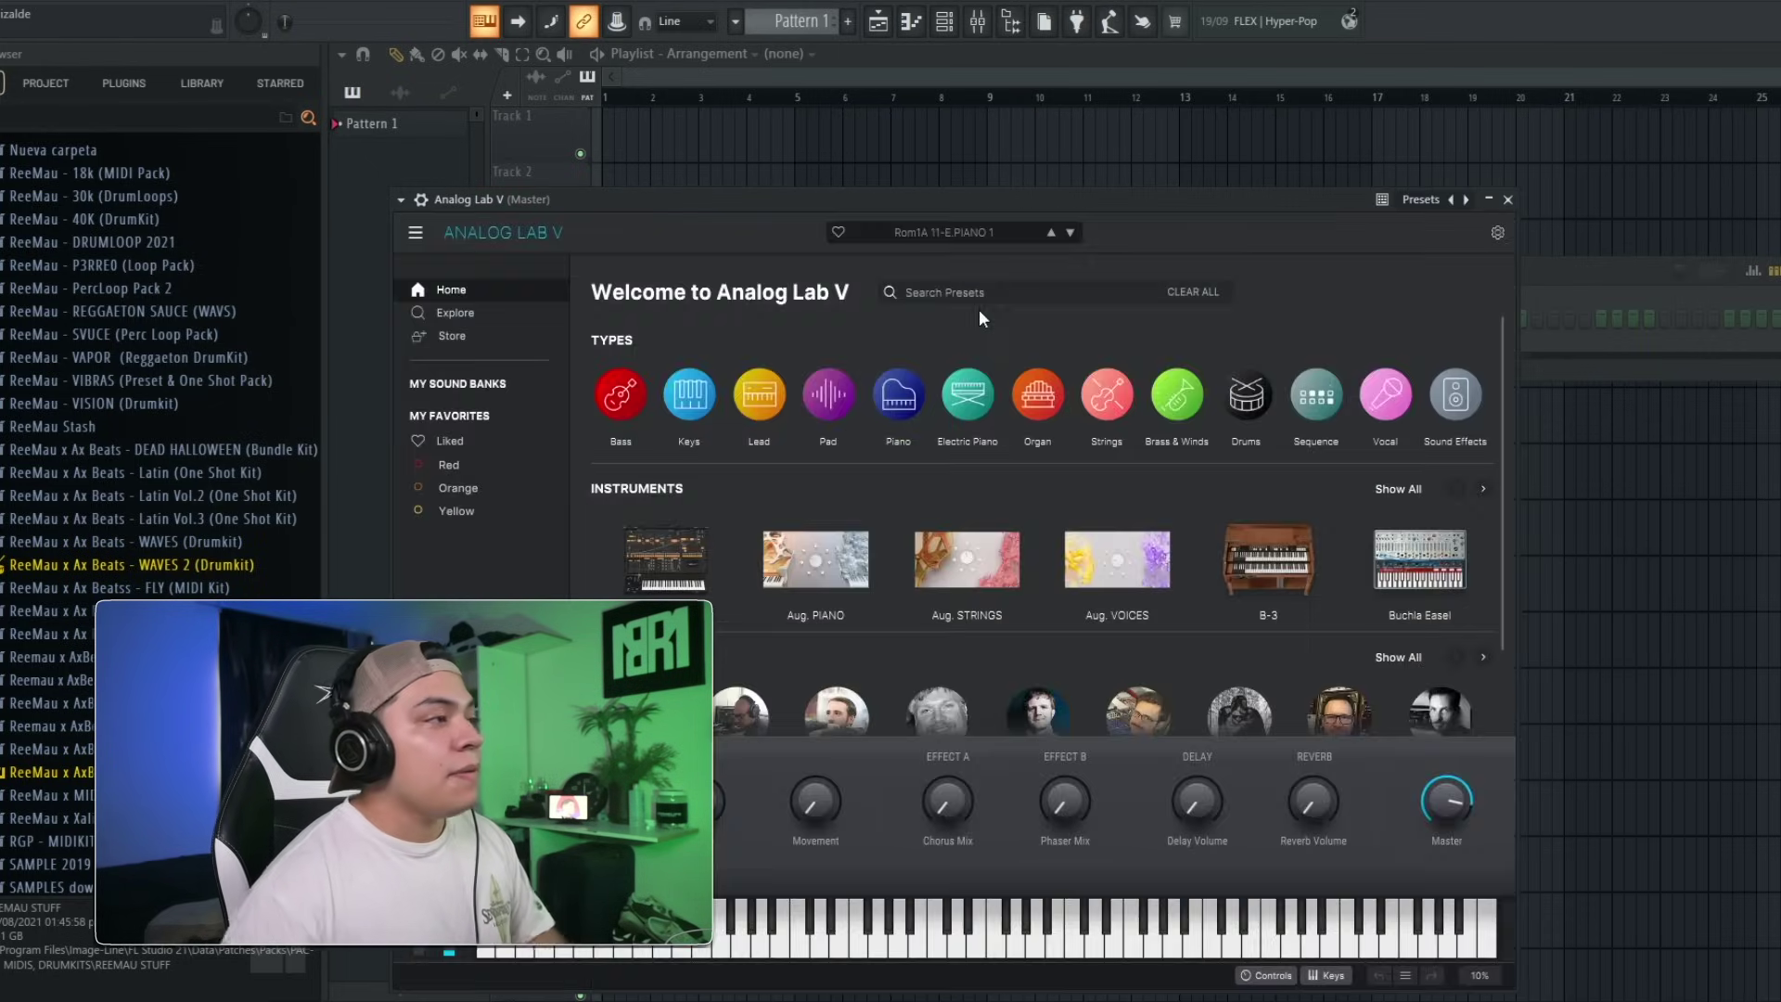
# Move the Analog Lab V window clear of the channel rack and open the ReeMau Final Bank from its sound banks.
pyautogui.moveTo(965, 206); pyautogui.dragTo(1078, 133)
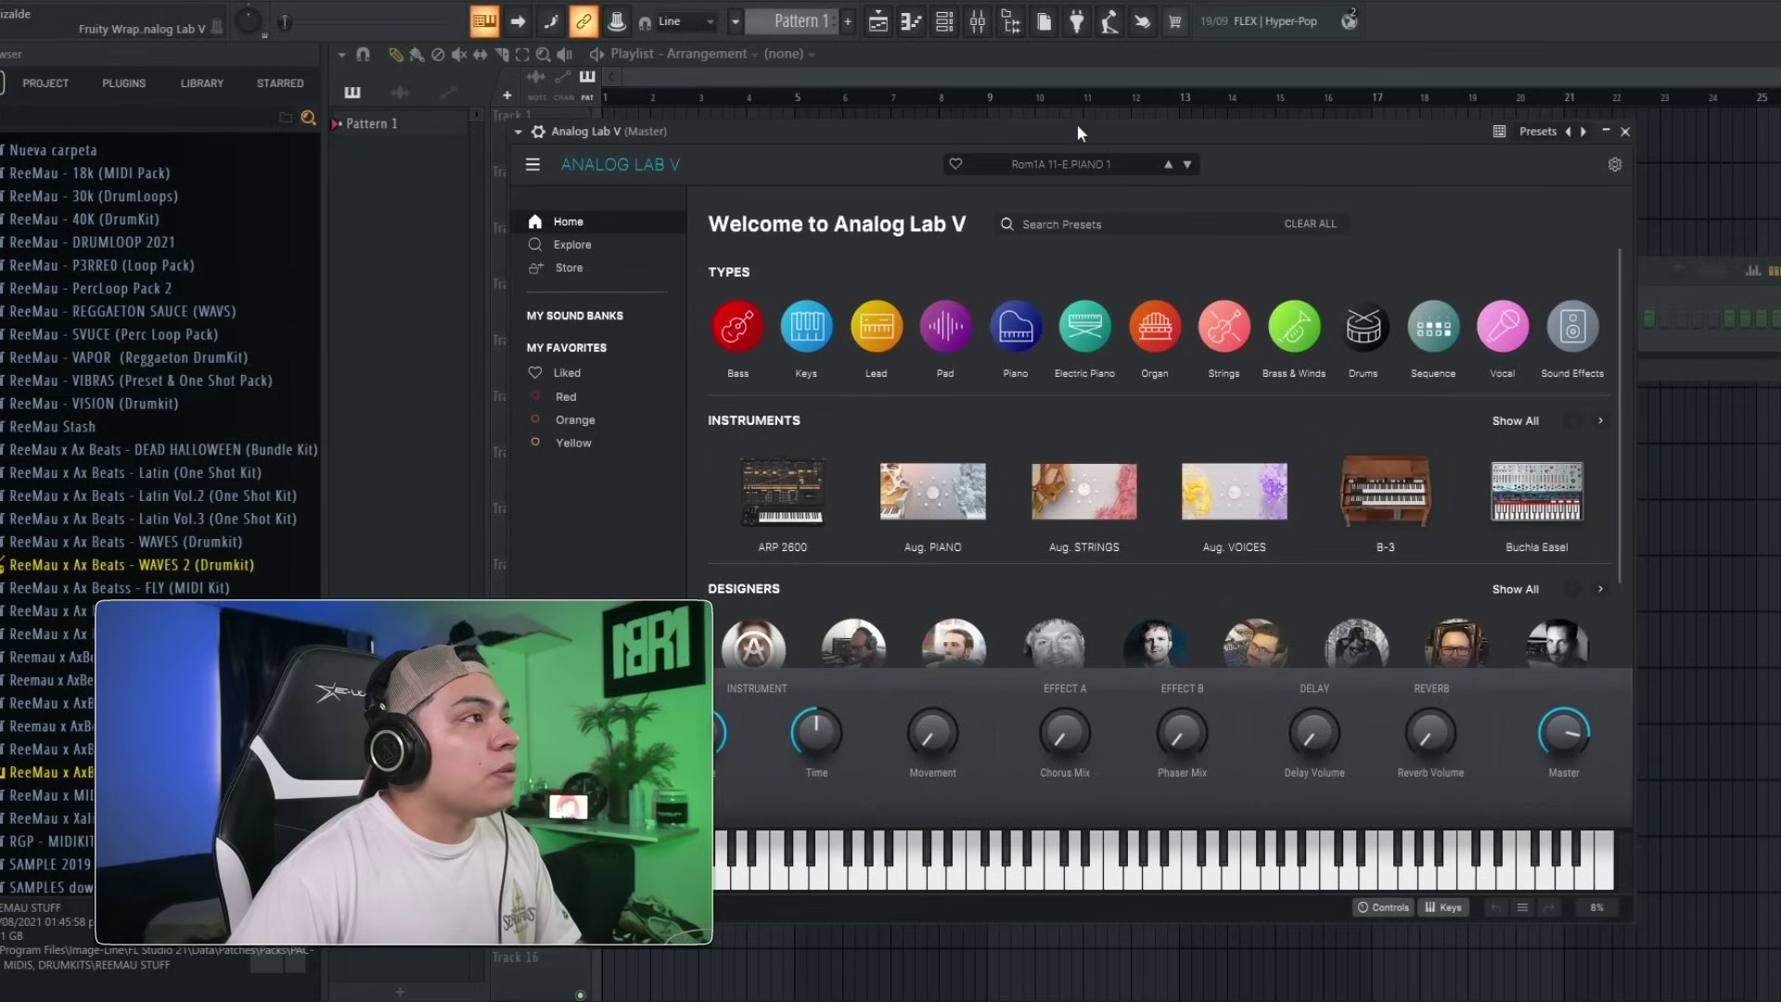
pyautogui.click(597, 317)
pyautogui.scroll(-5, 1194, 519)
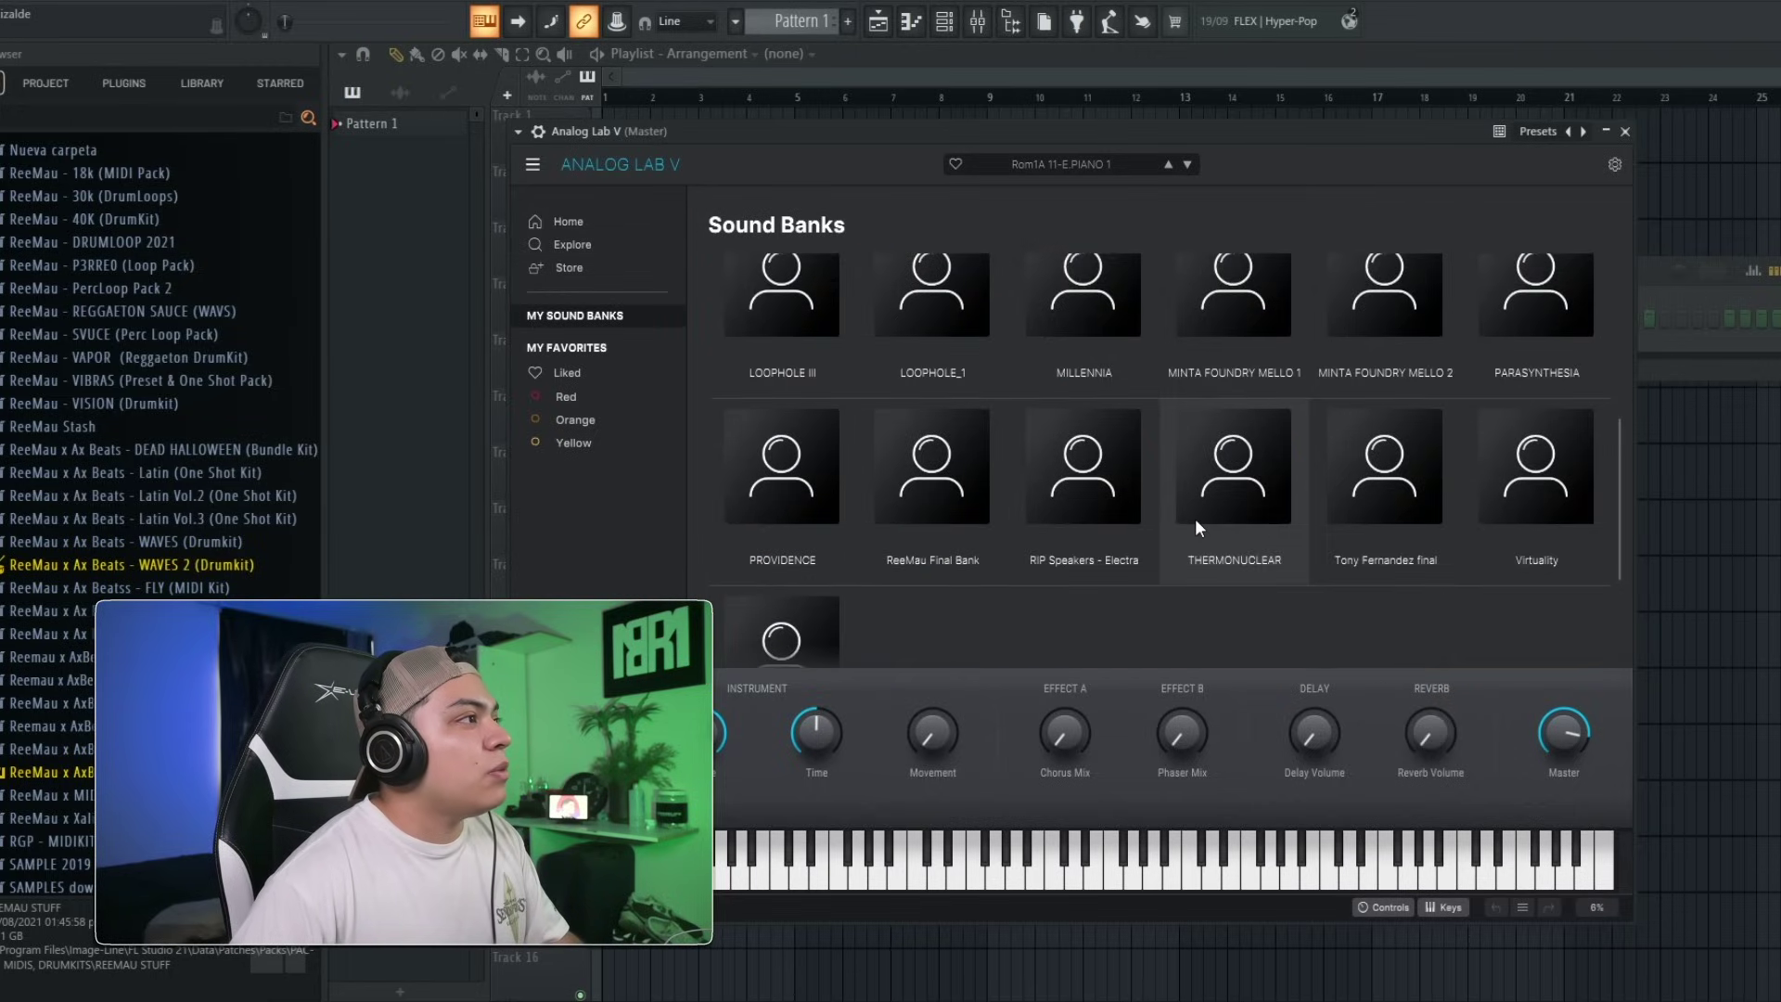
pyautogui.scroll(-2, 1195, 519)
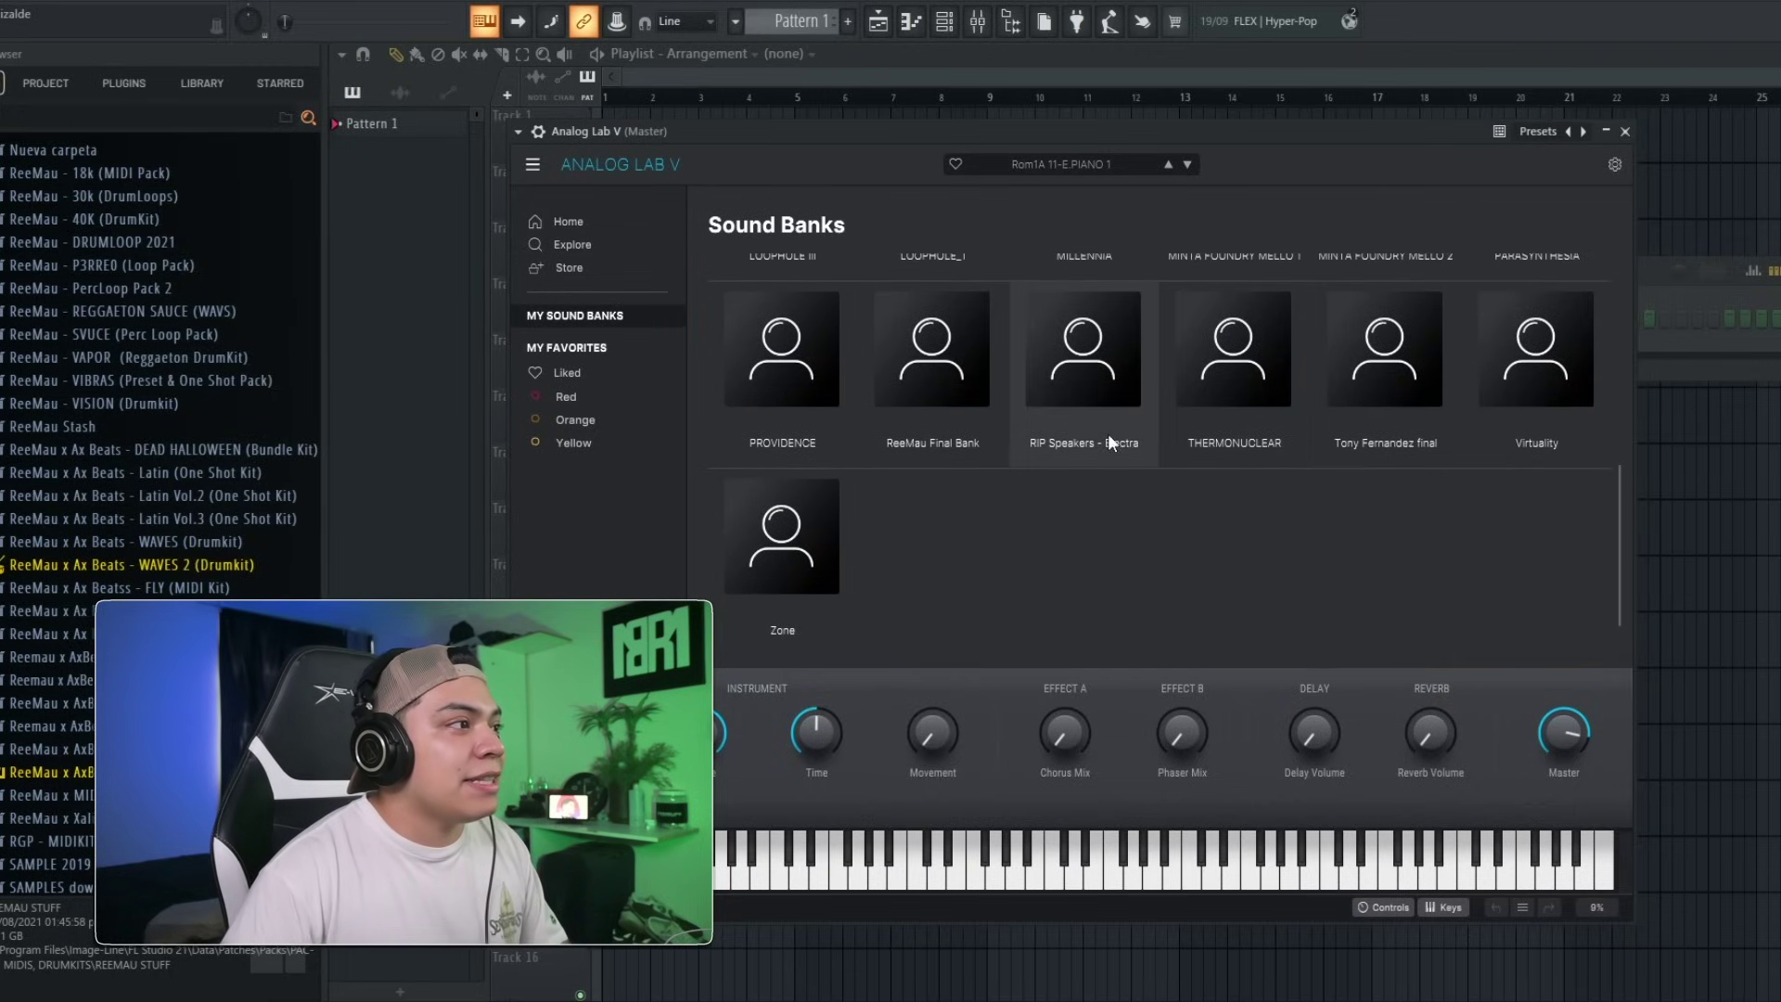
pyautogui.click(960, 385)
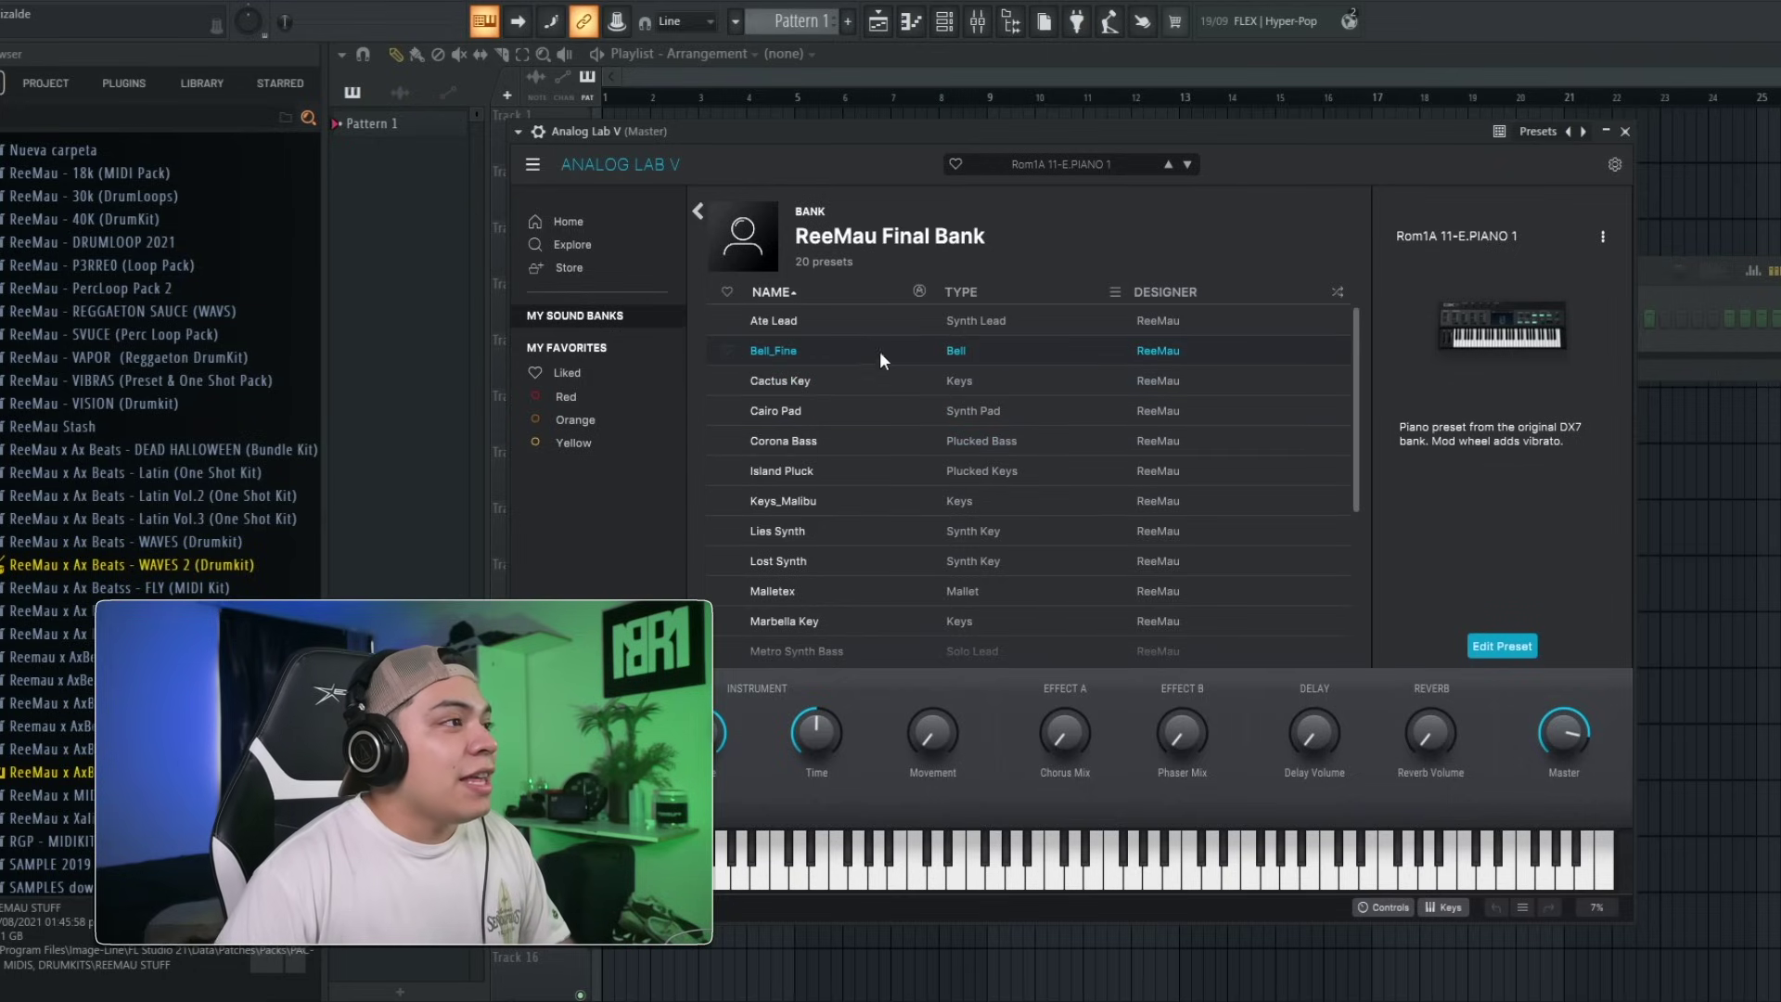
# Audition the Ate Lead and Bell_Fine presets and load the Cactus Key preset.
pyautogui.click(877, 321)
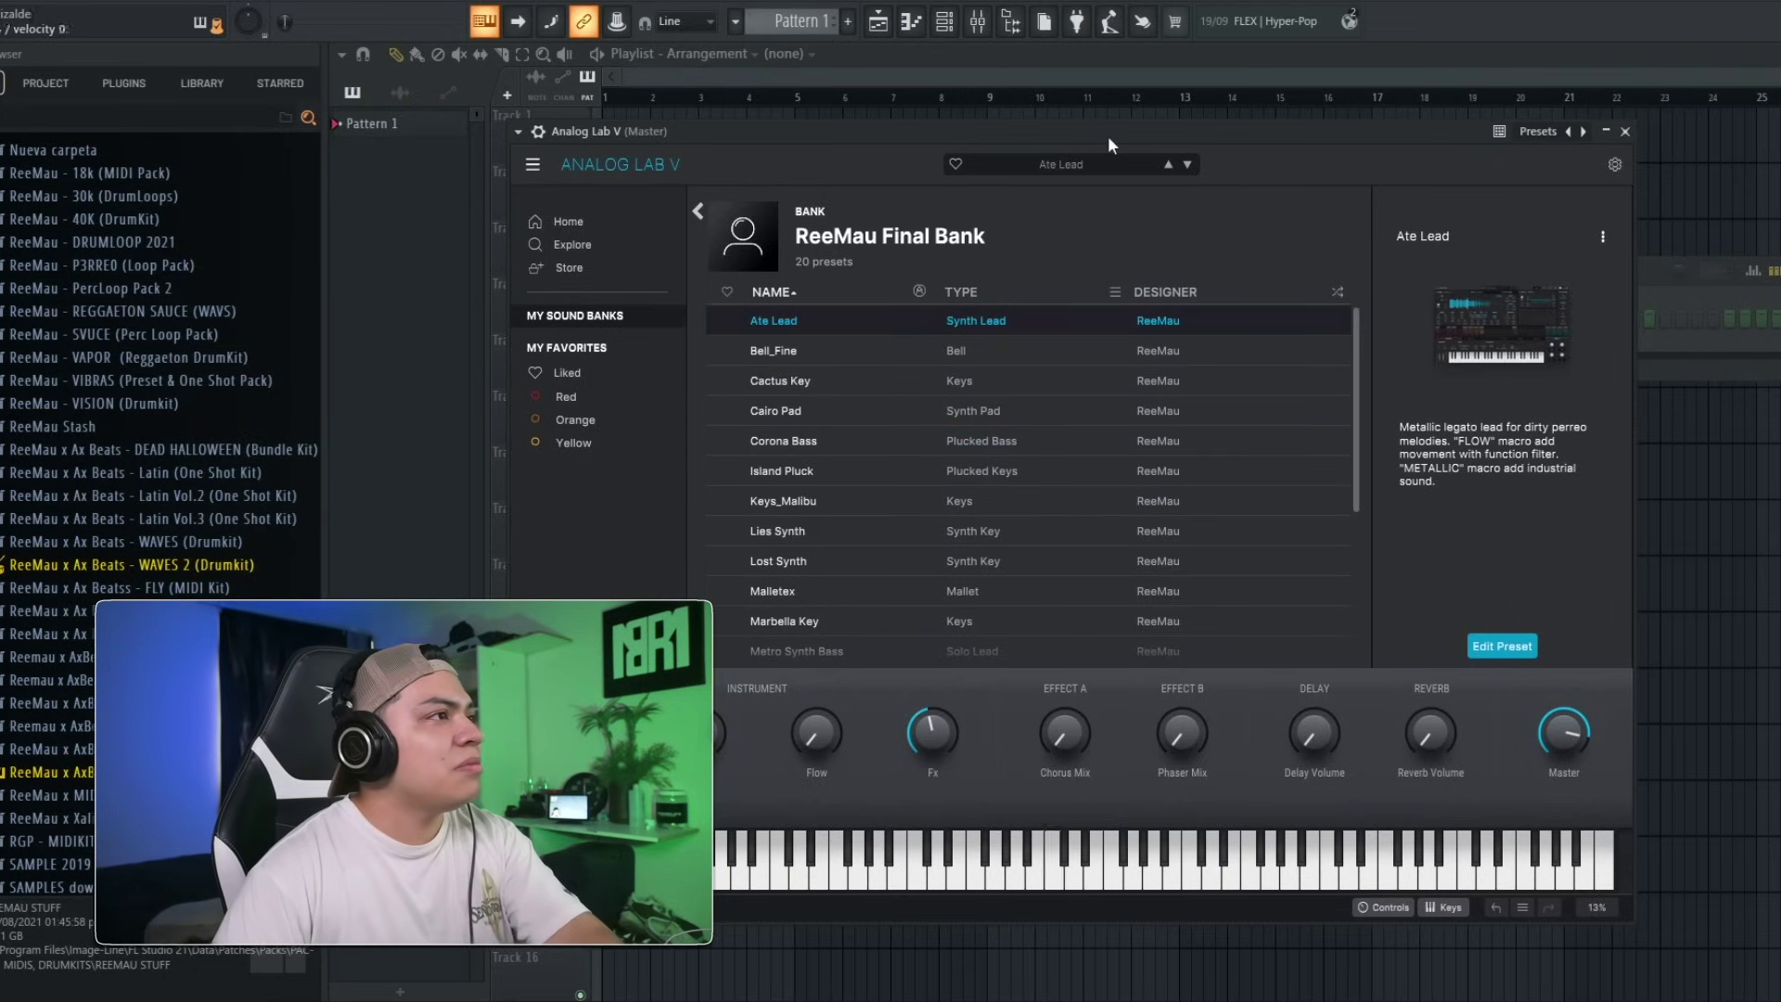
pyautogui.click(1008, 351)
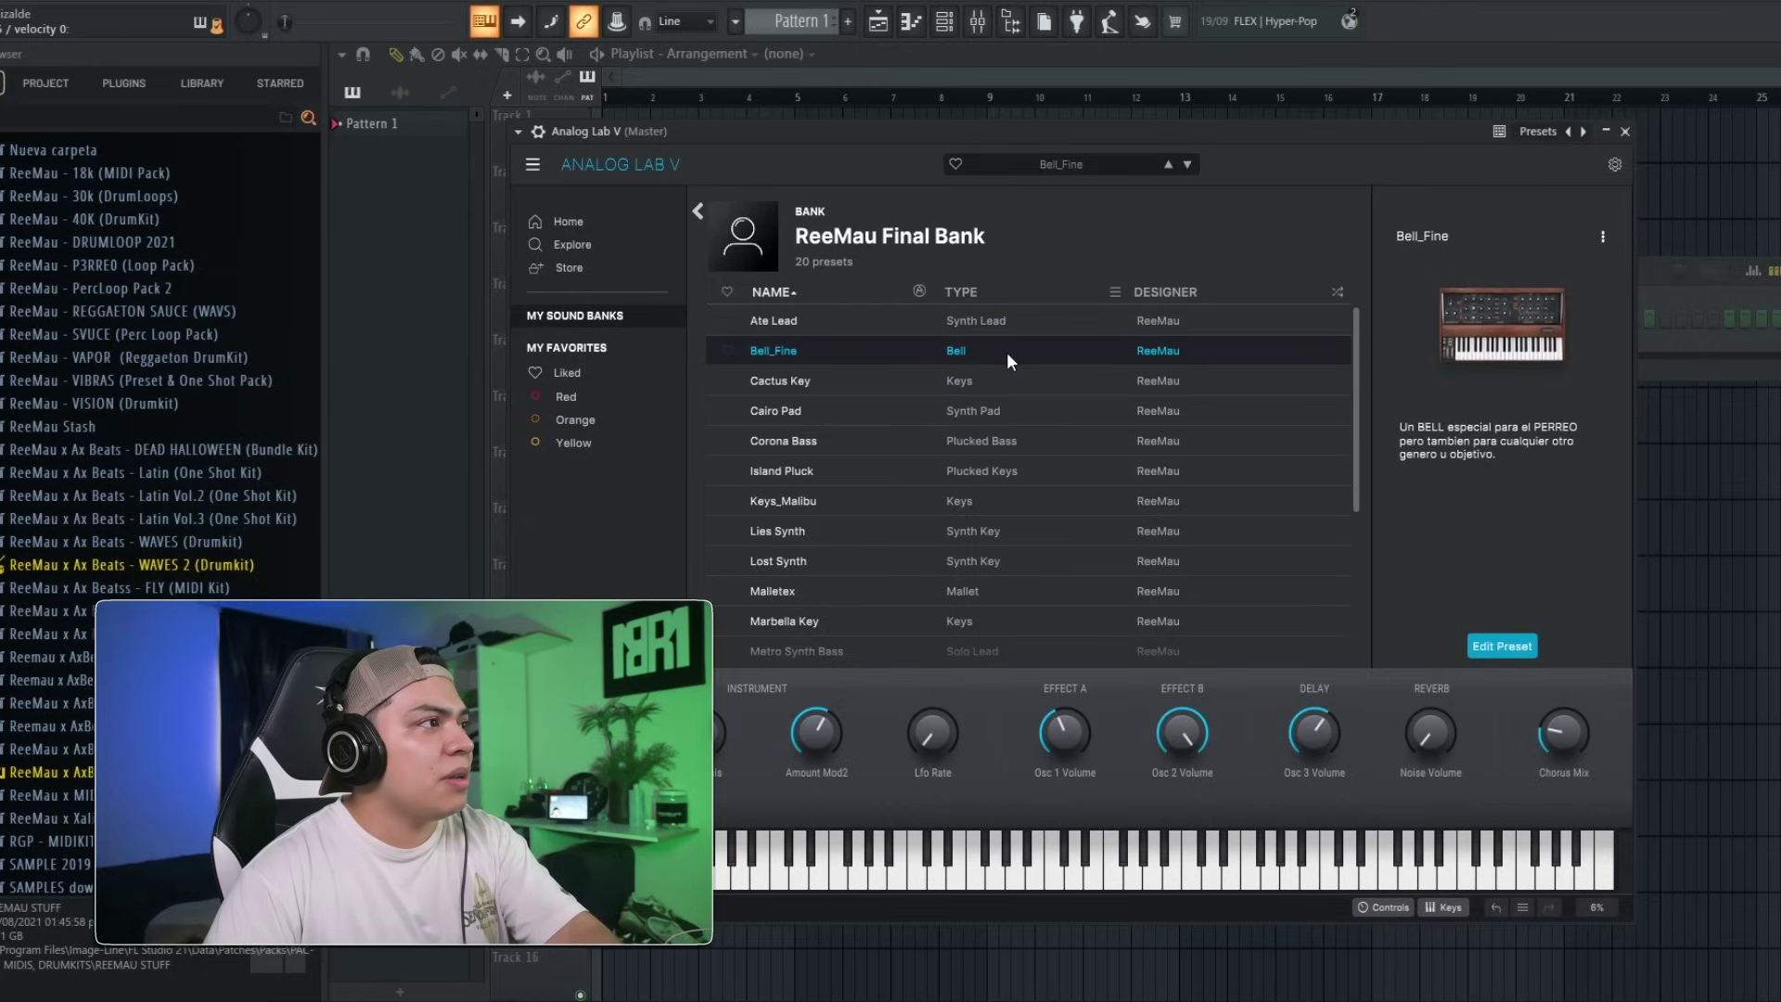
pyautogui.click(1042, 410)
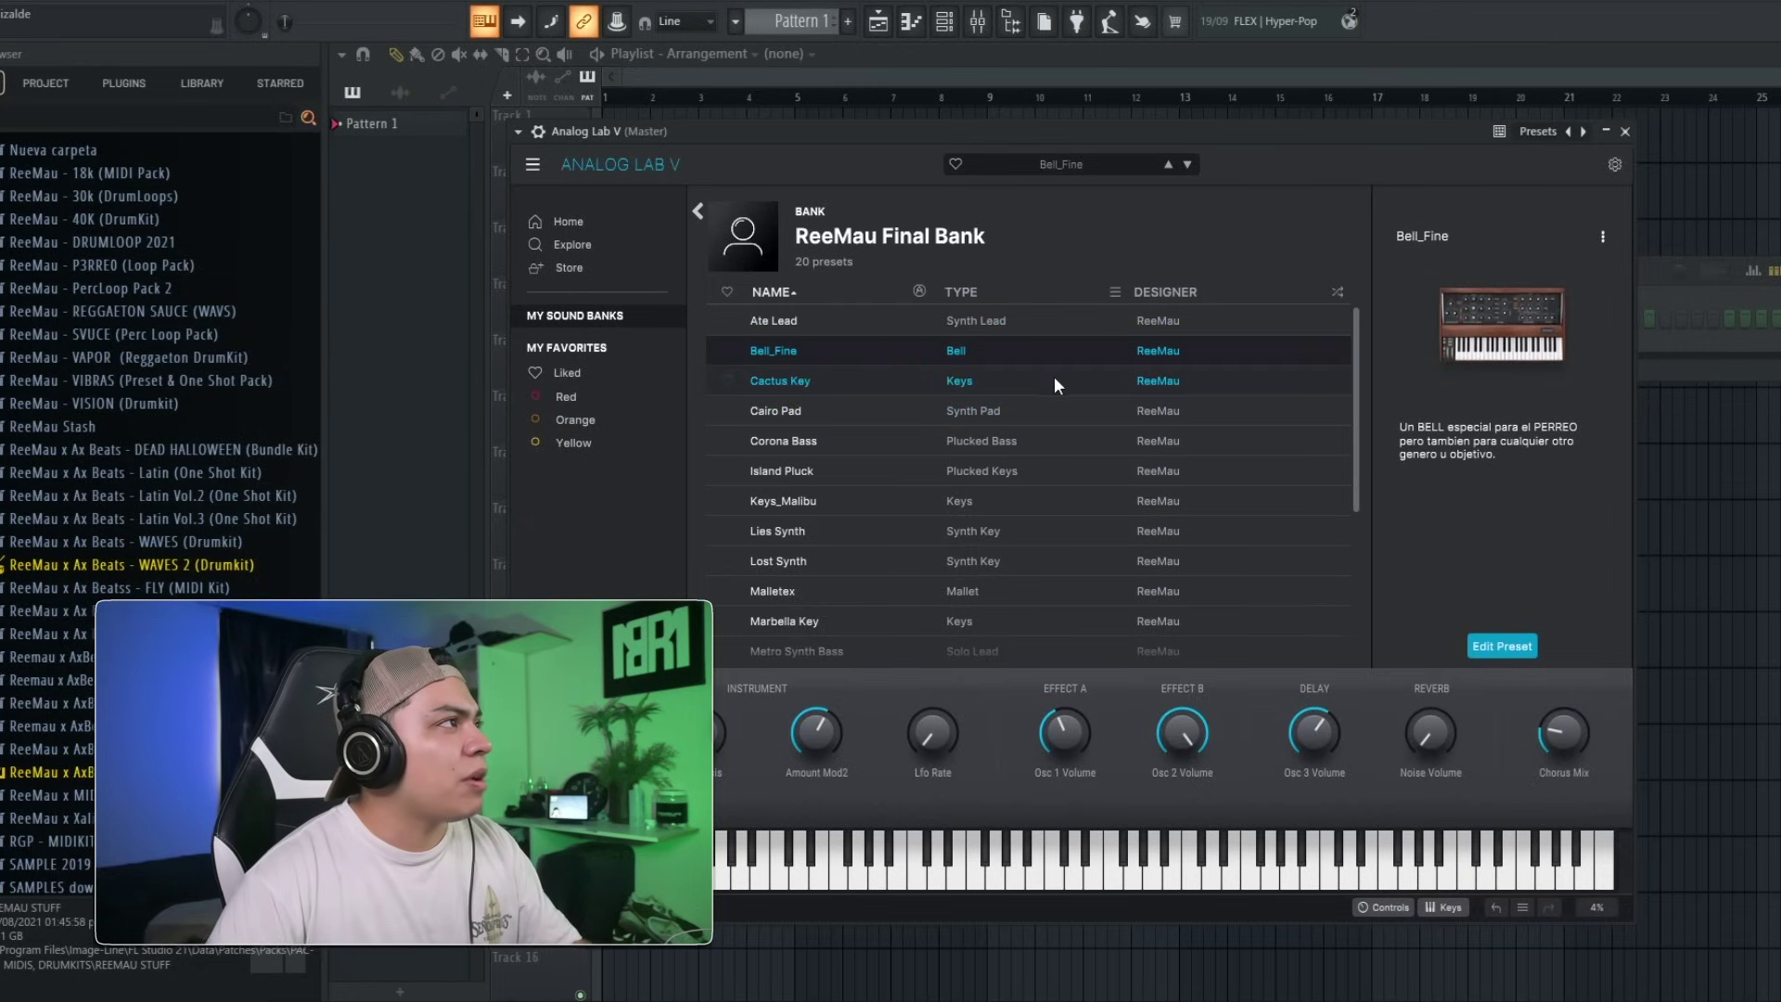
pyautogui.click(1039, 380)
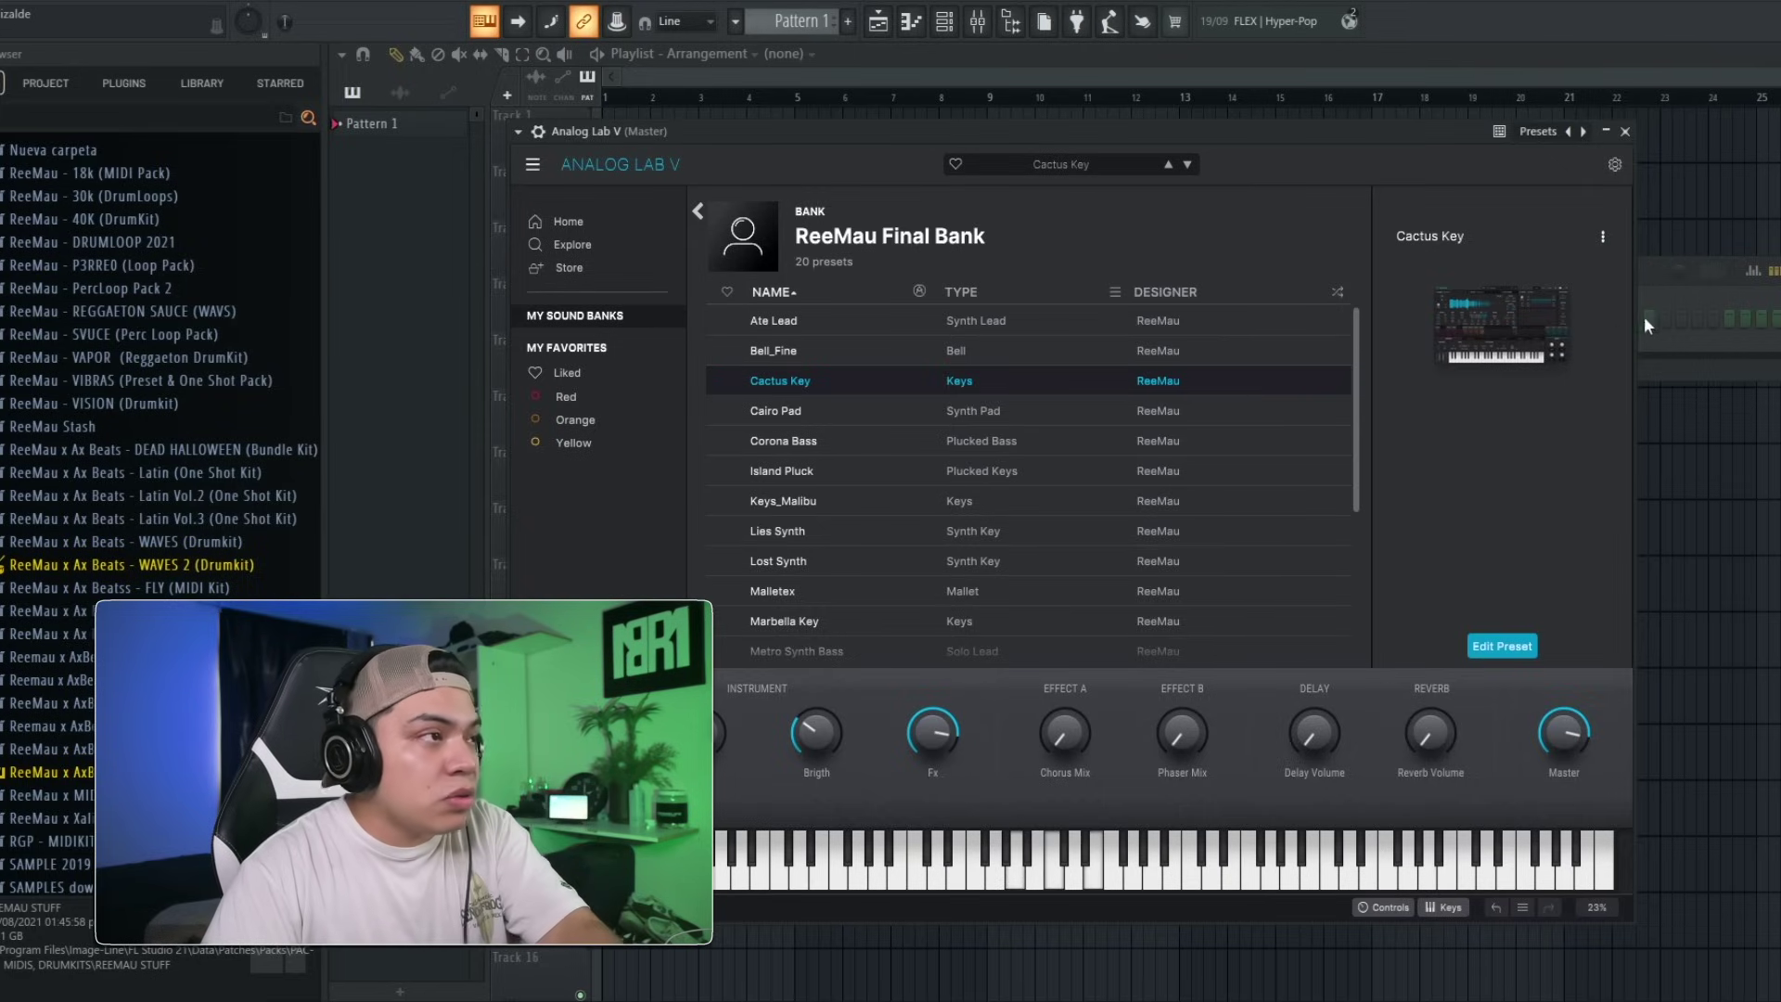
# Load the 1_Waves (C#Min) chords from the FLY MIDI Kit's Acordes folder onto the Analog Lab V channel and open its piano roll.
pyautogui.click(1662, 299)
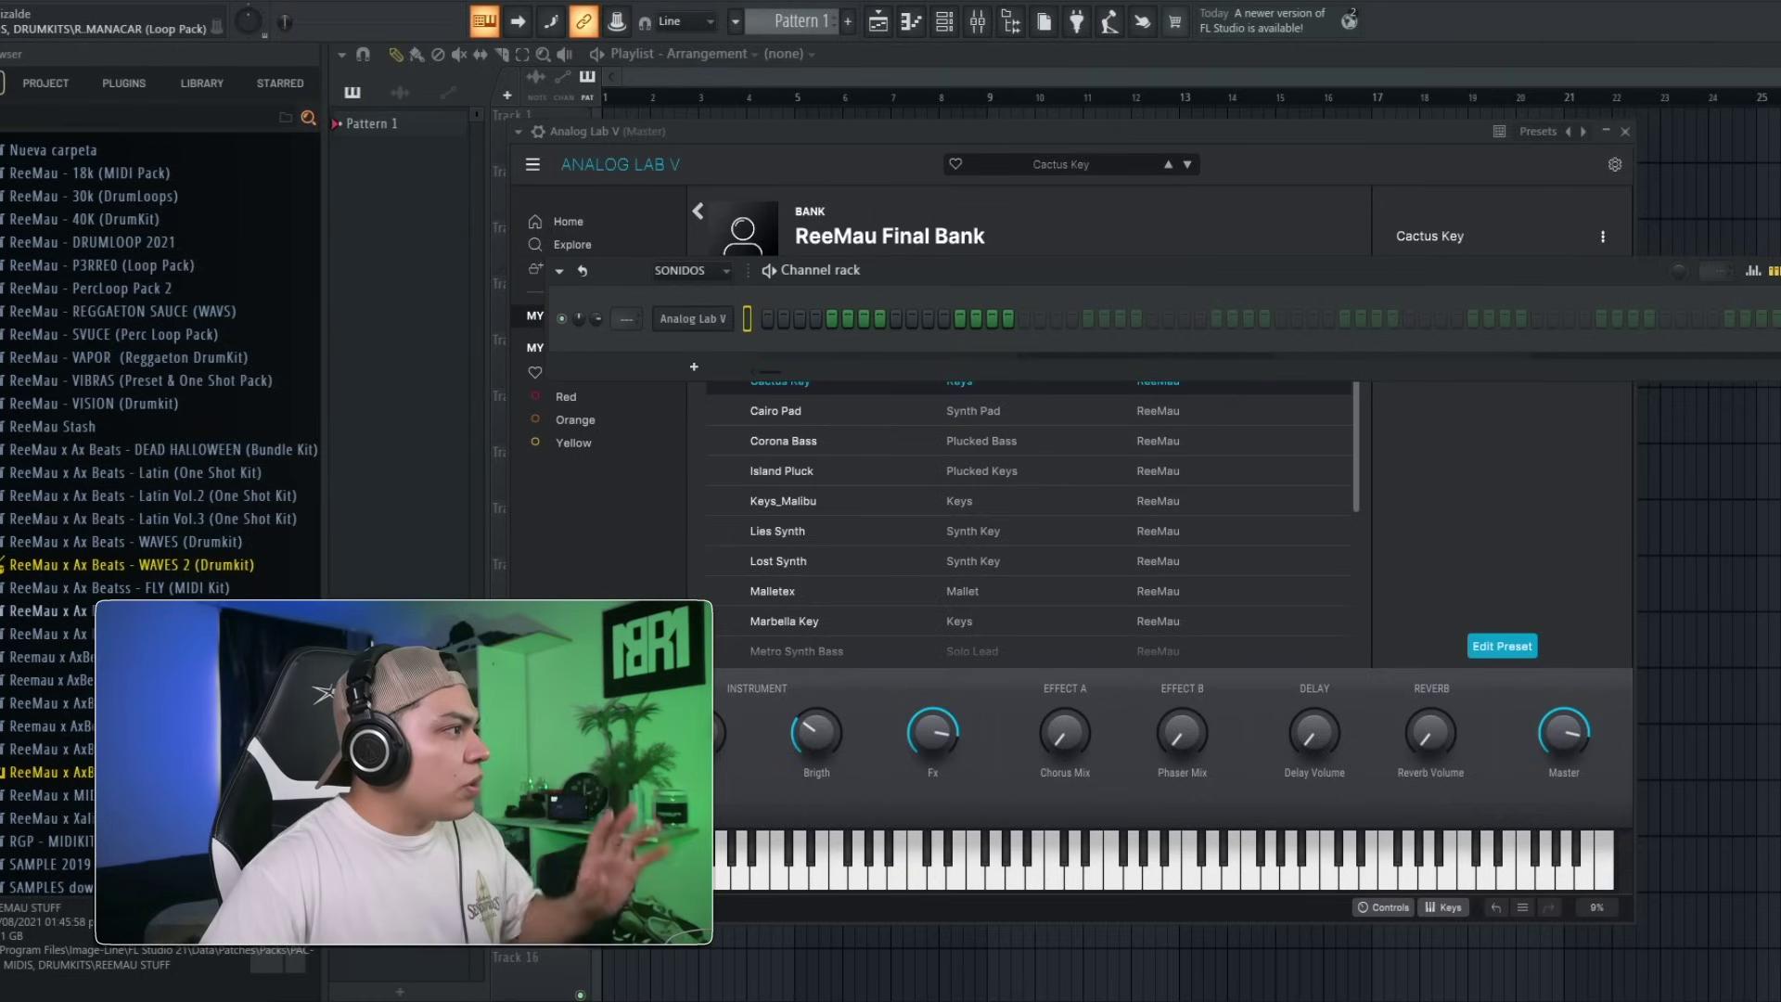
pyautogui.scroll(-3, 222, 520)
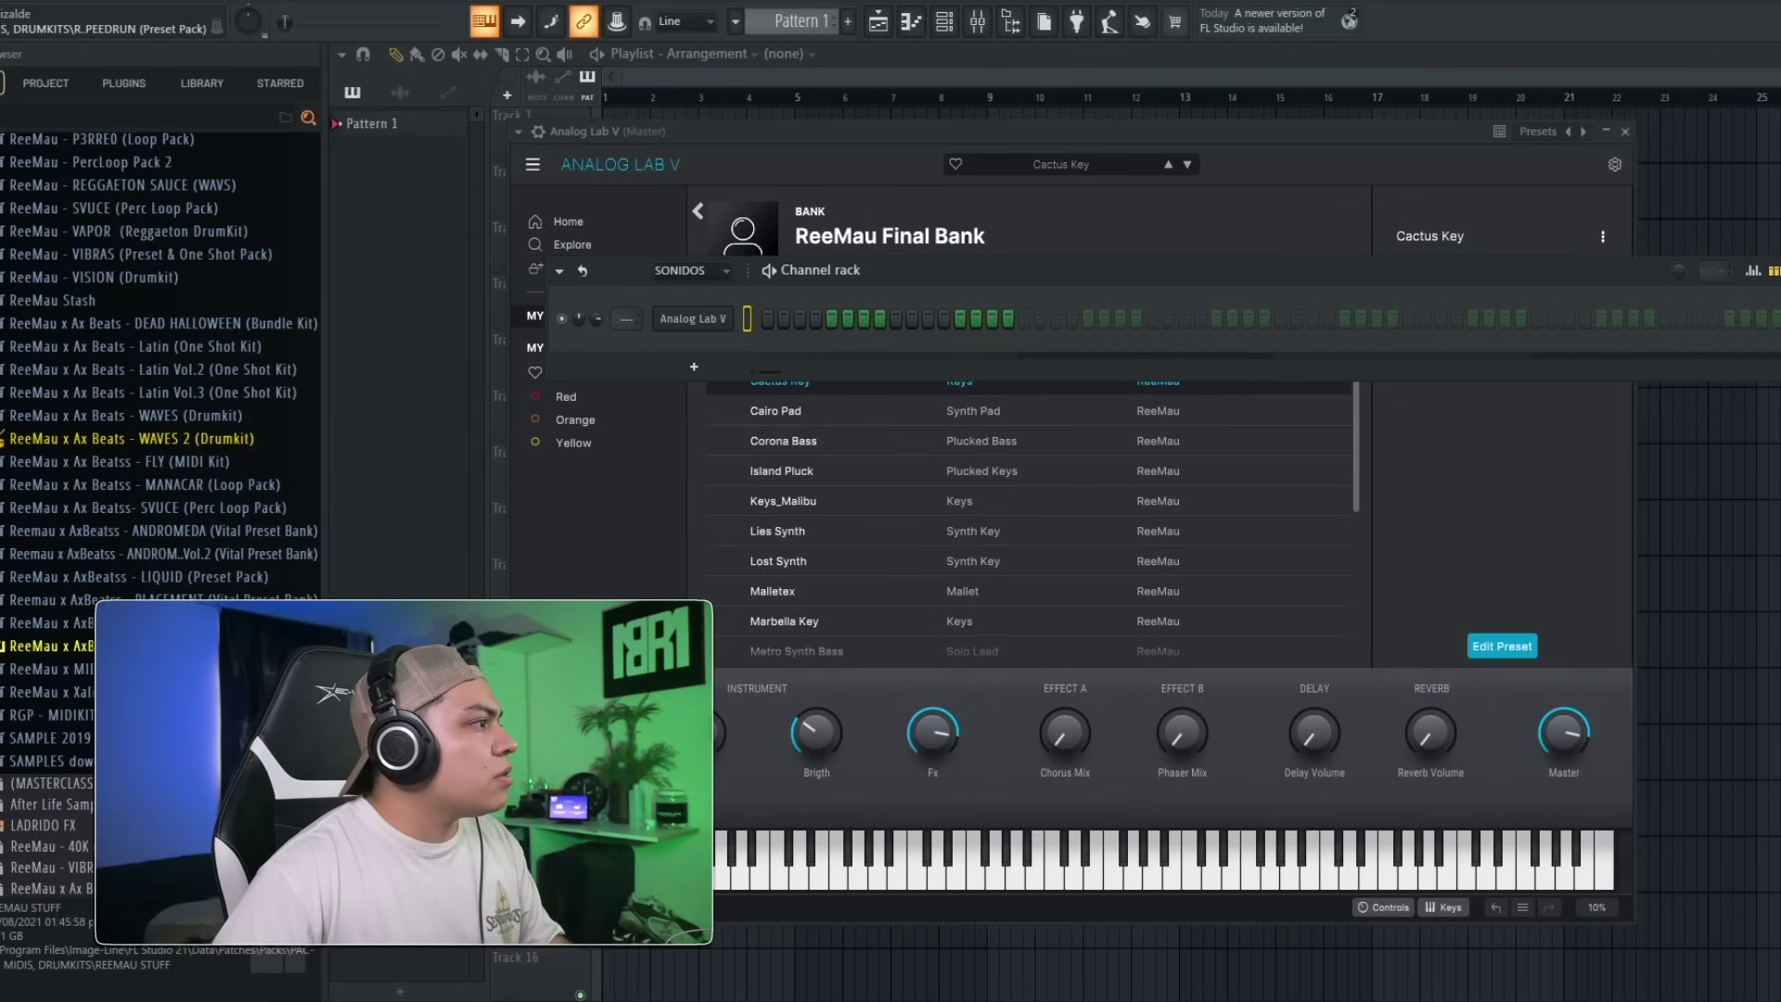
pyautogui.click(185, 461)
pyautogui.click(47, 487)
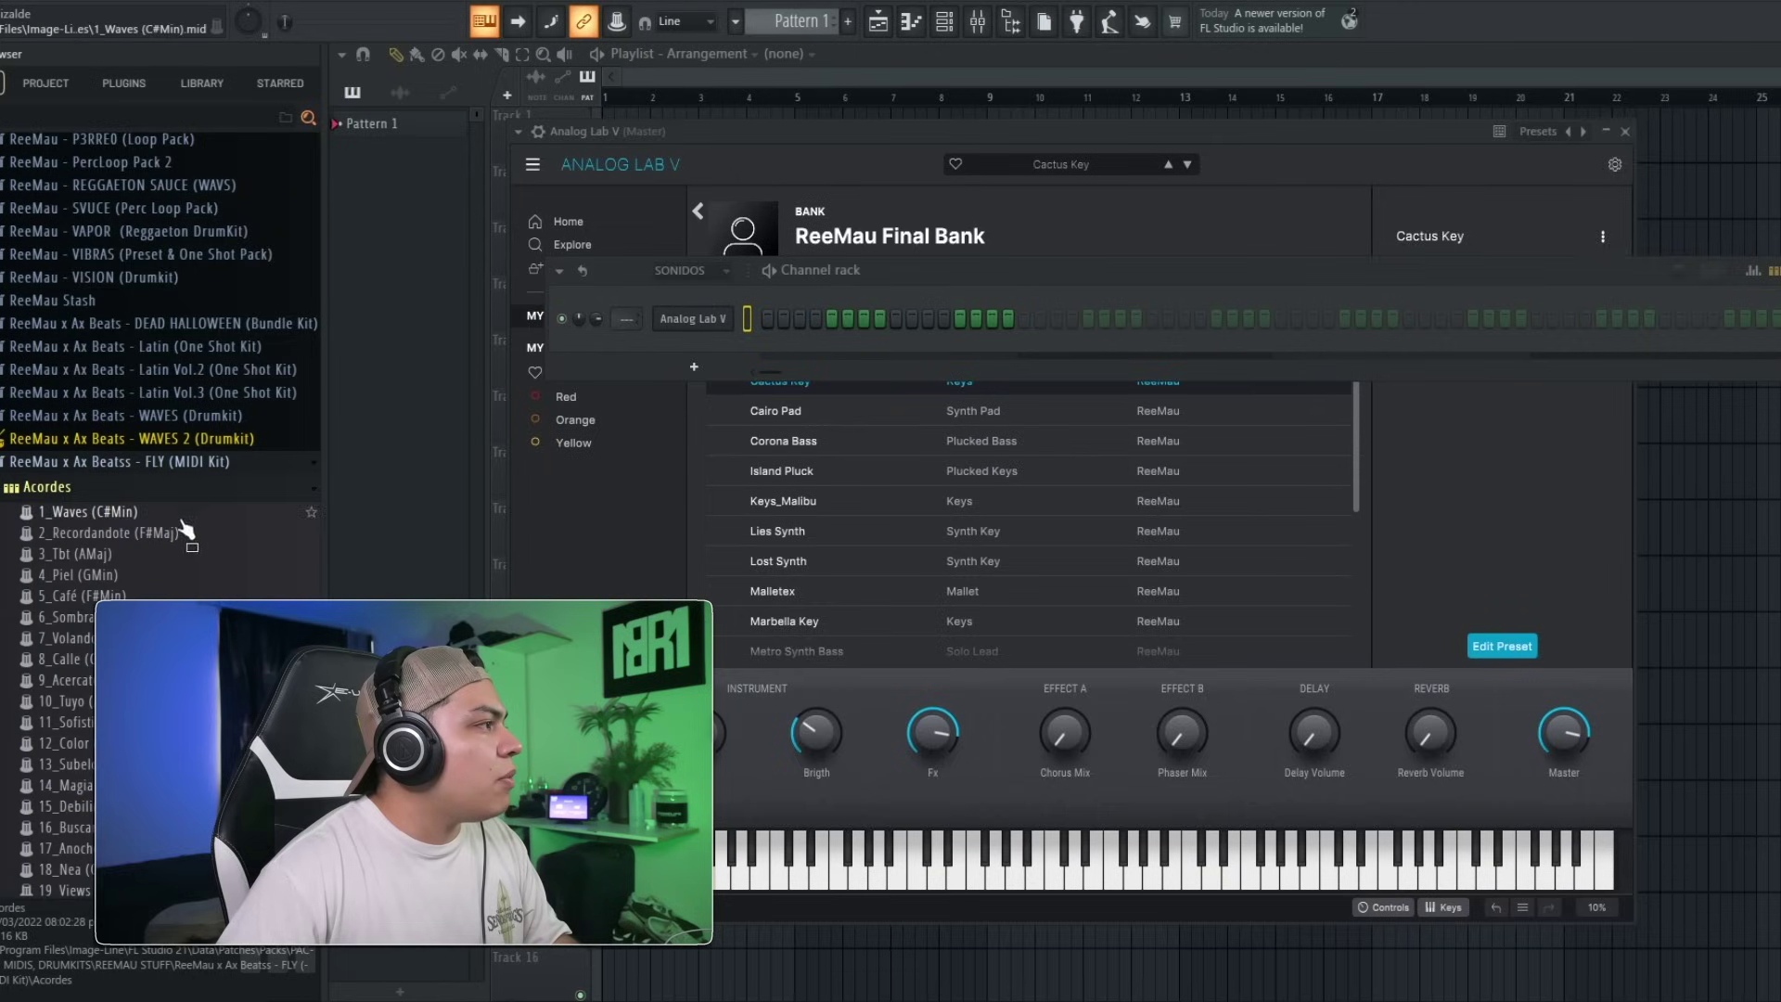
pyautogui.click(150, 518)
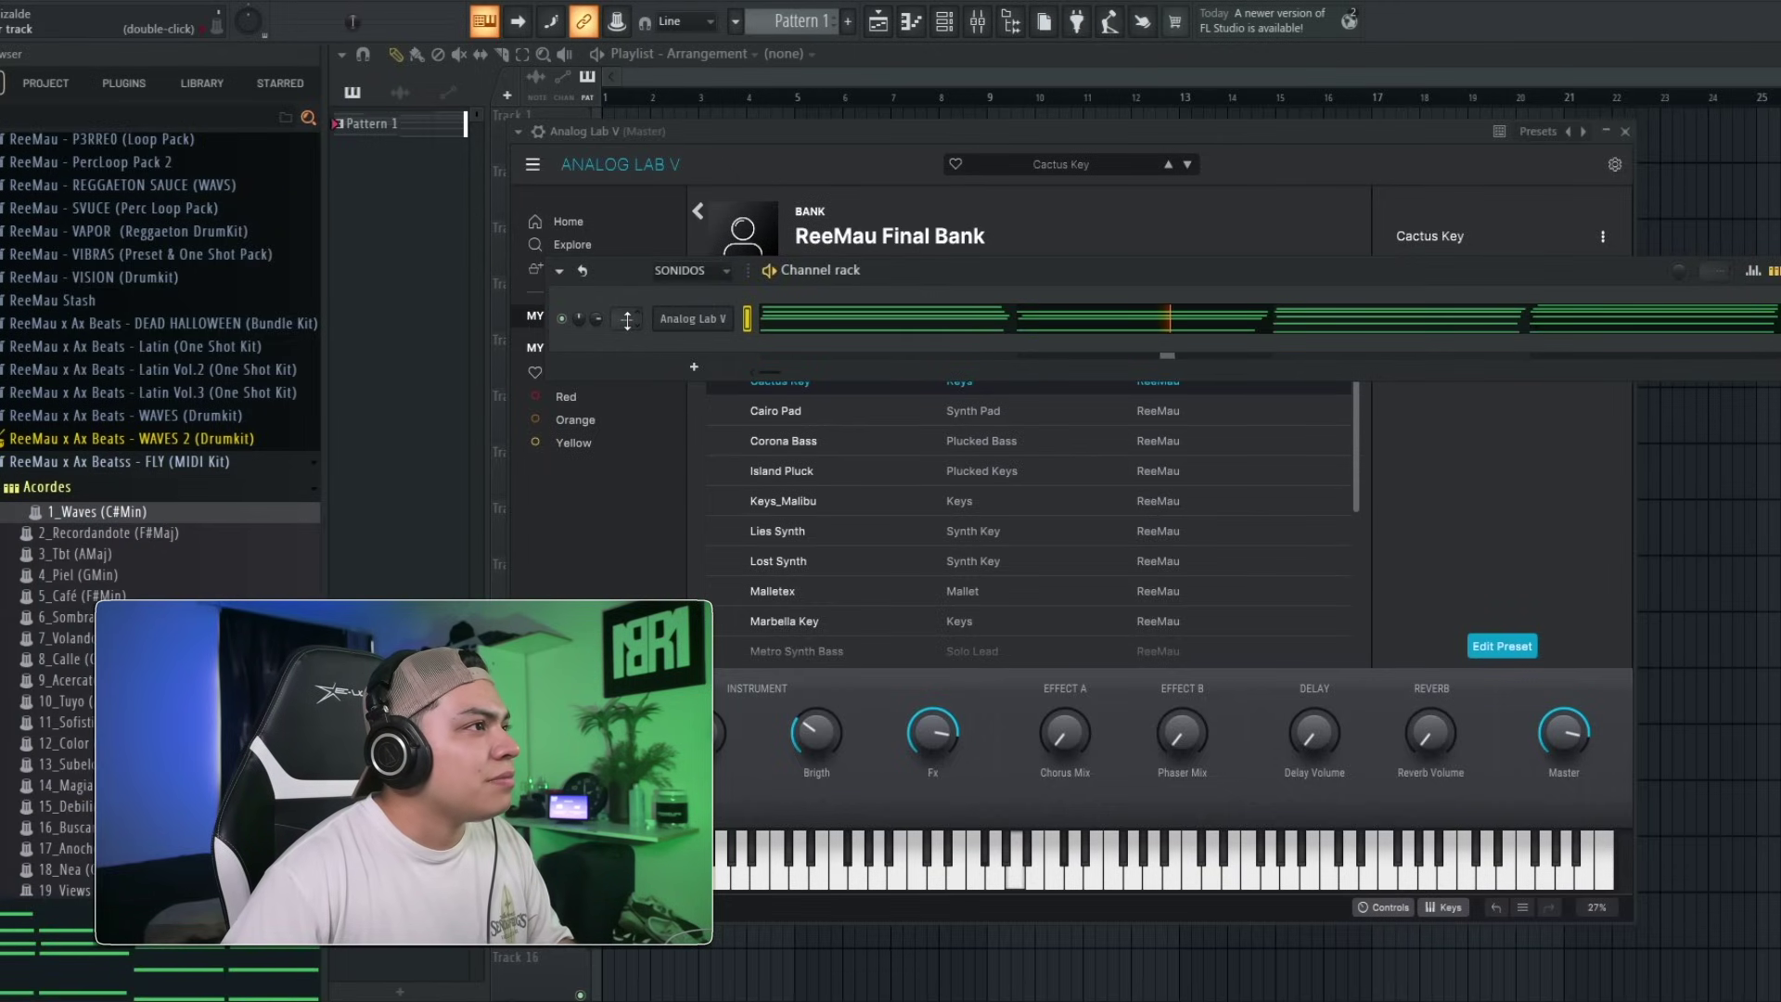
pyautogui.click(892, 325)
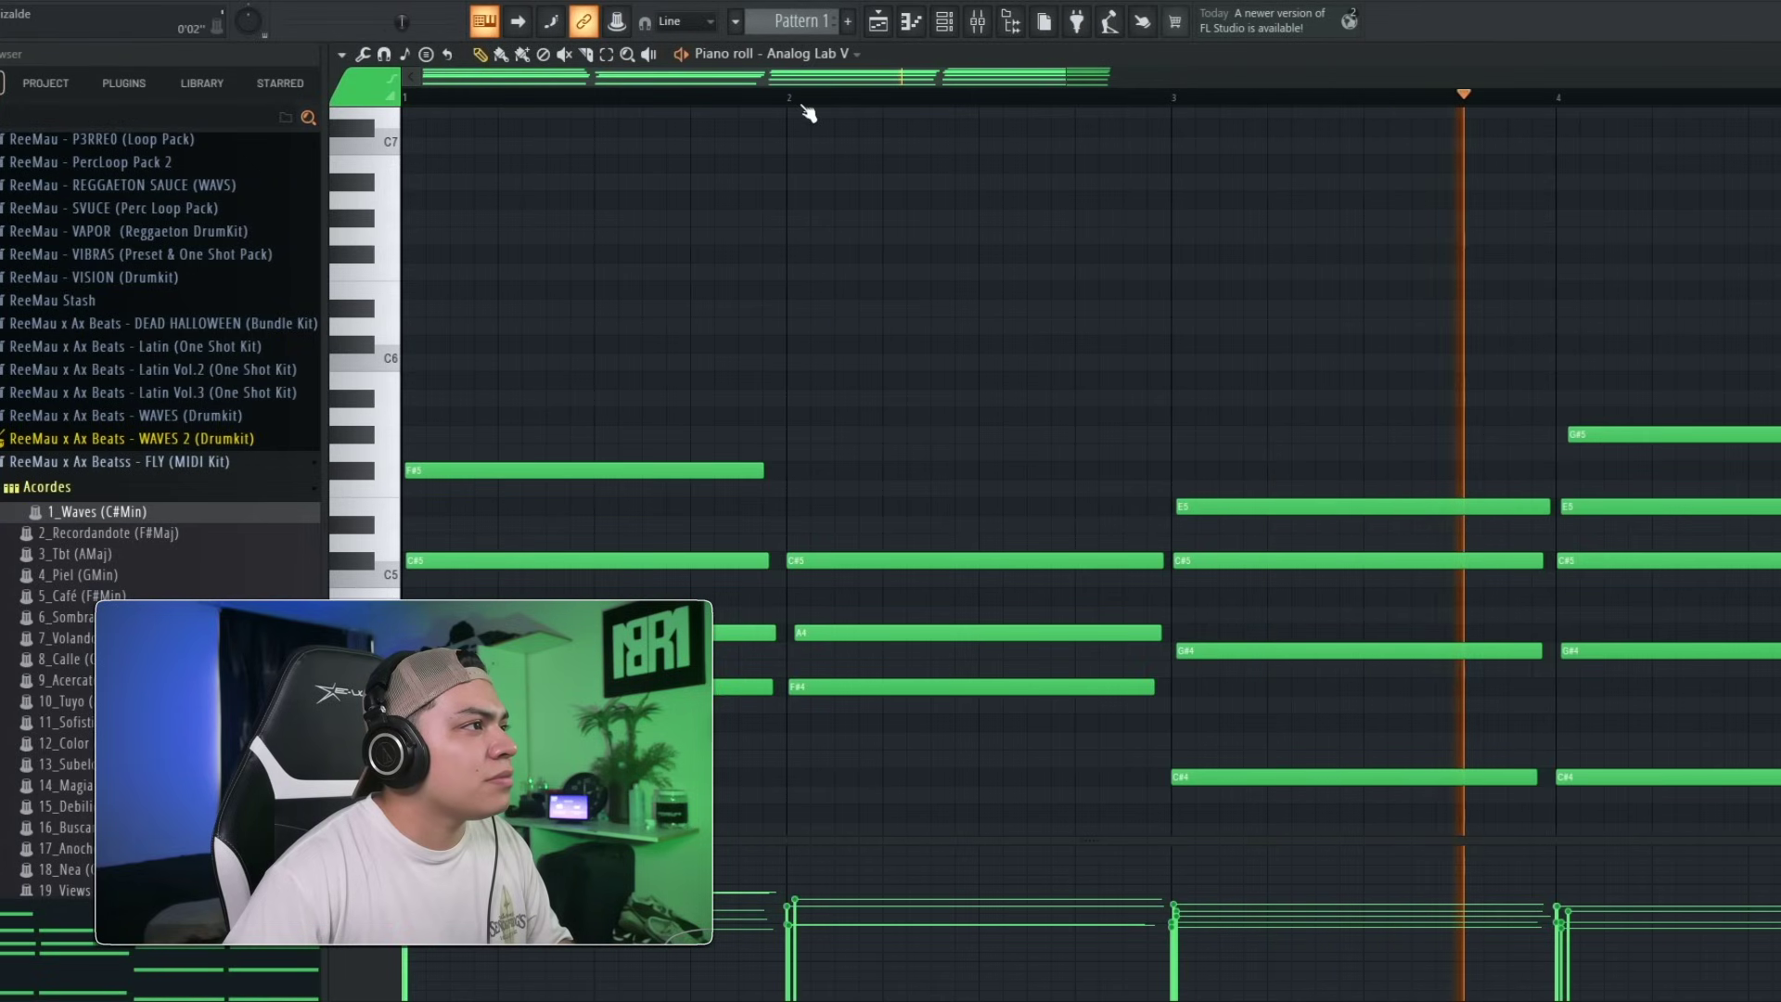
pyautogui.scroll(-5, 806, 104)
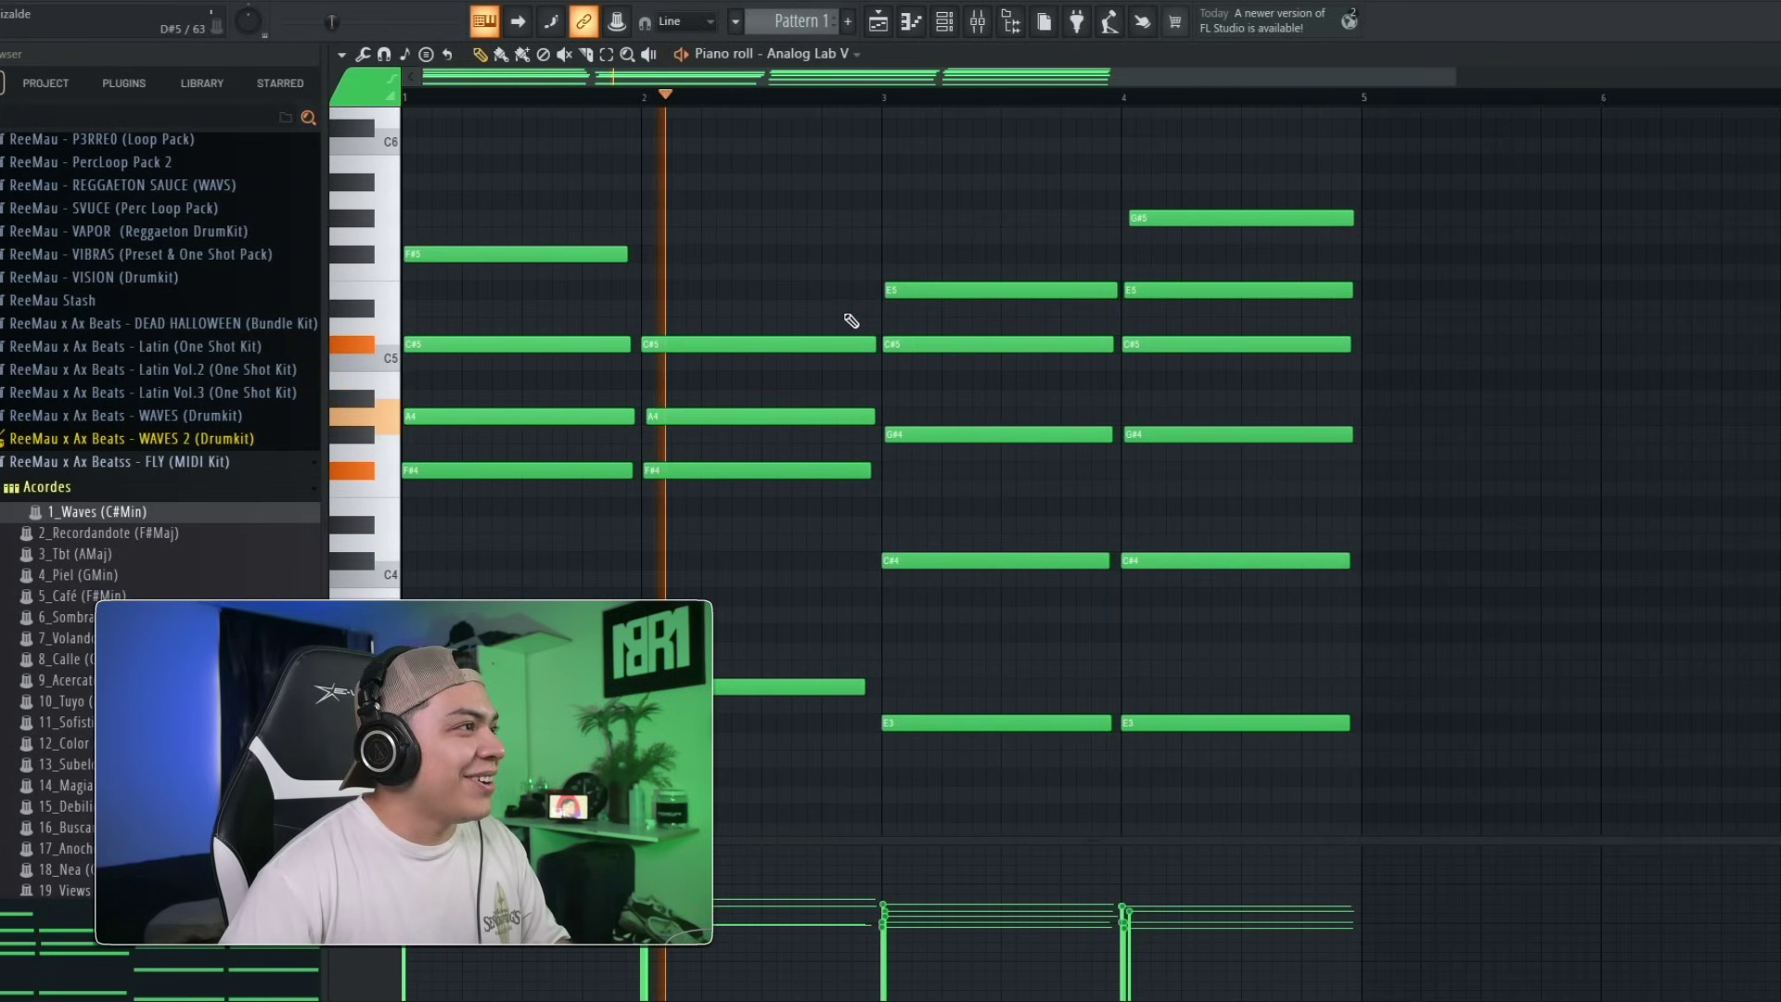
# Replace the chords with 3_Tbt (AMaj) and play the progression.
pyautogui.click(121, 554)
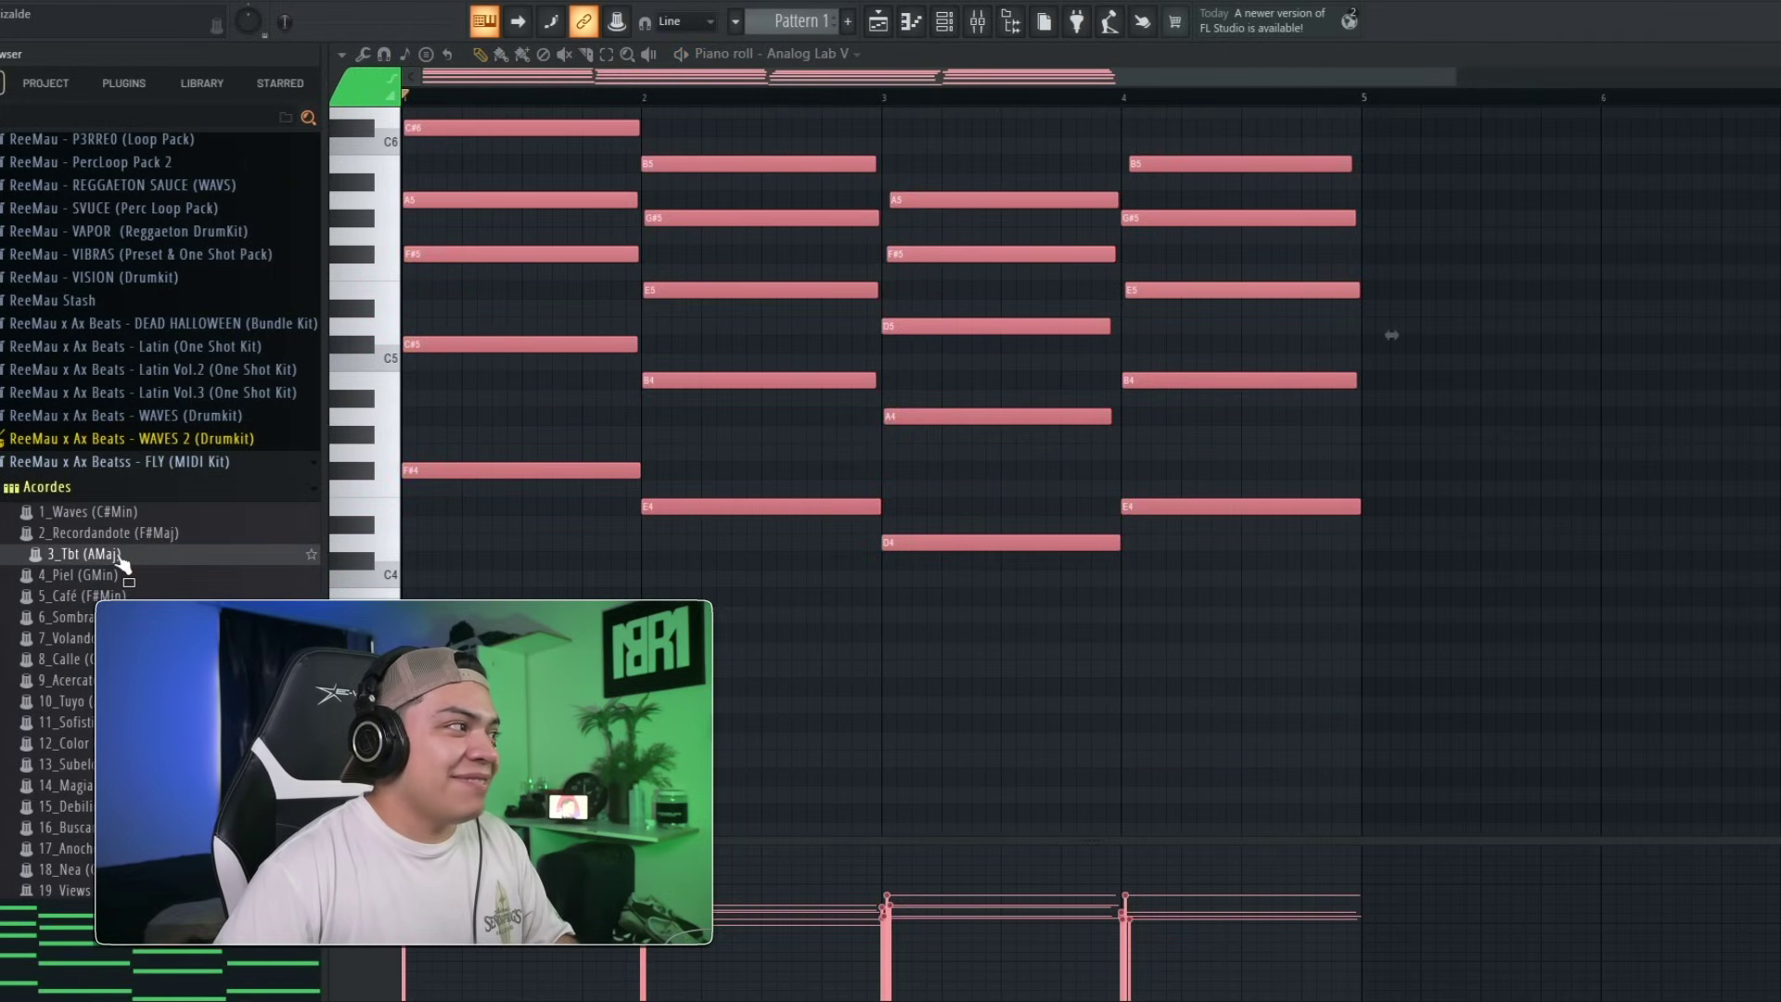
pyautogui.scroll(1, 918, 628)
pyautogui.scroll(1, 921, 640)
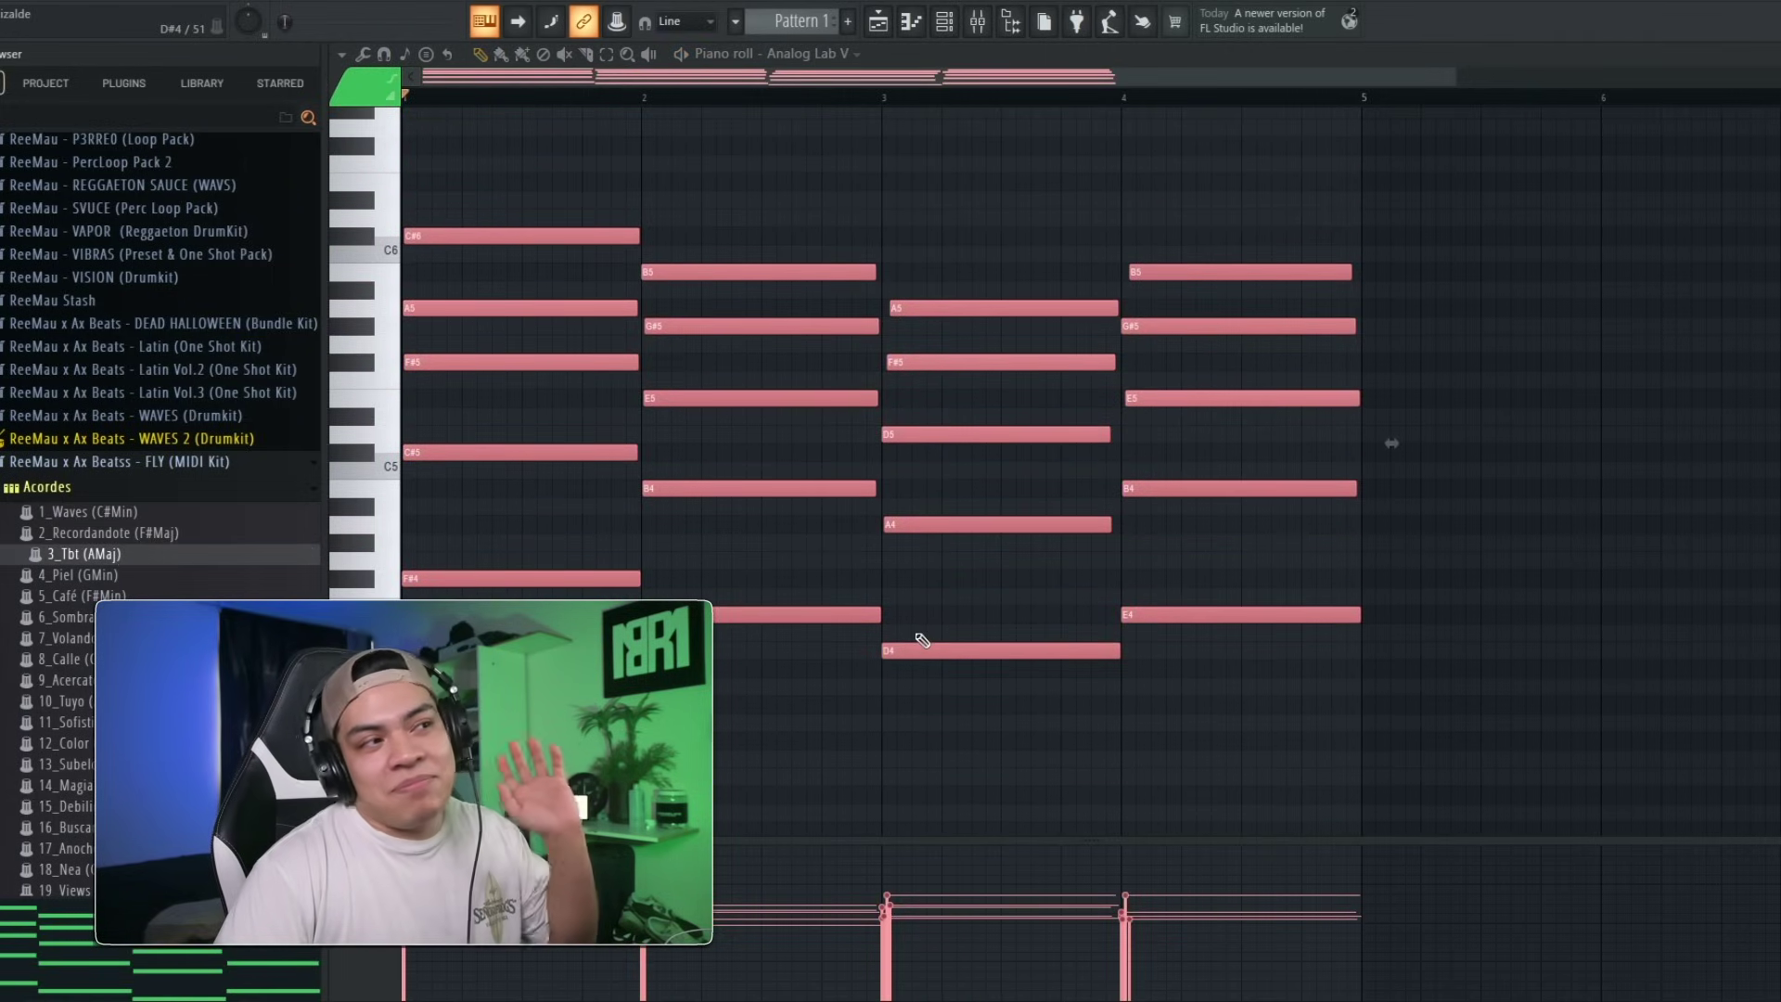
pyautogui.press('space')
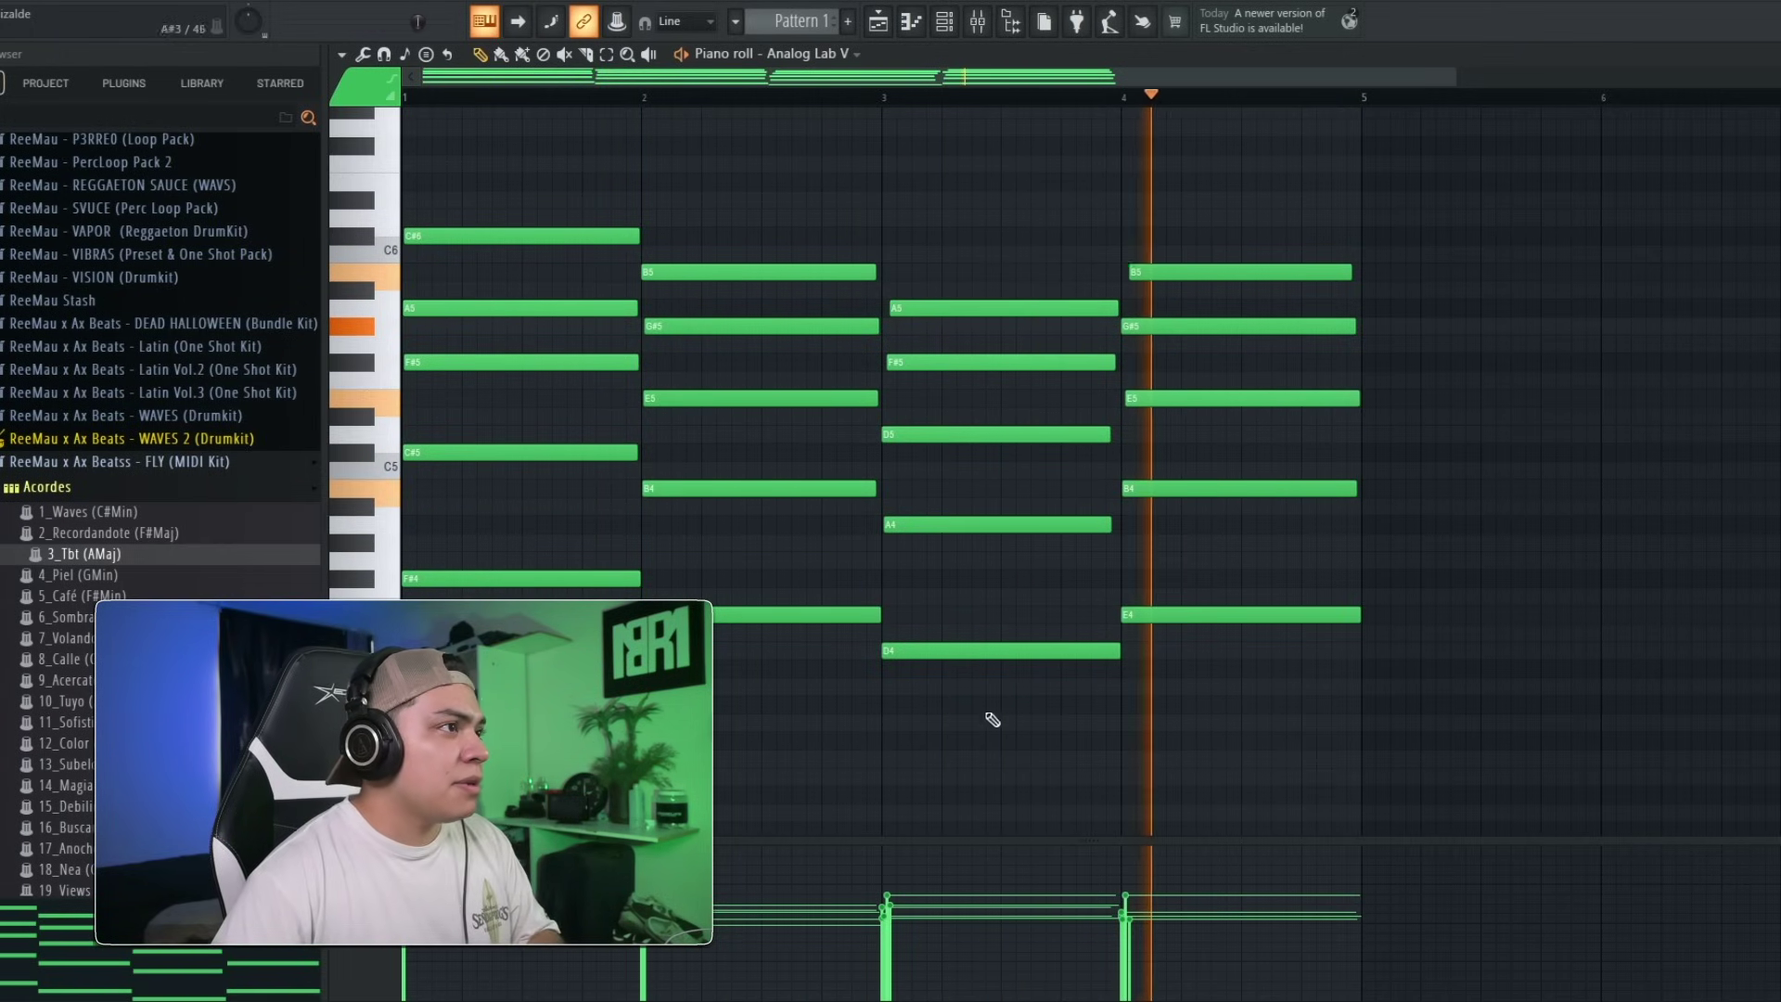
# Audition the 4_Piel (GMin) and 5_Café (F#Min) chord progressions in the piano roll.
pyautogui.click(111, 575)
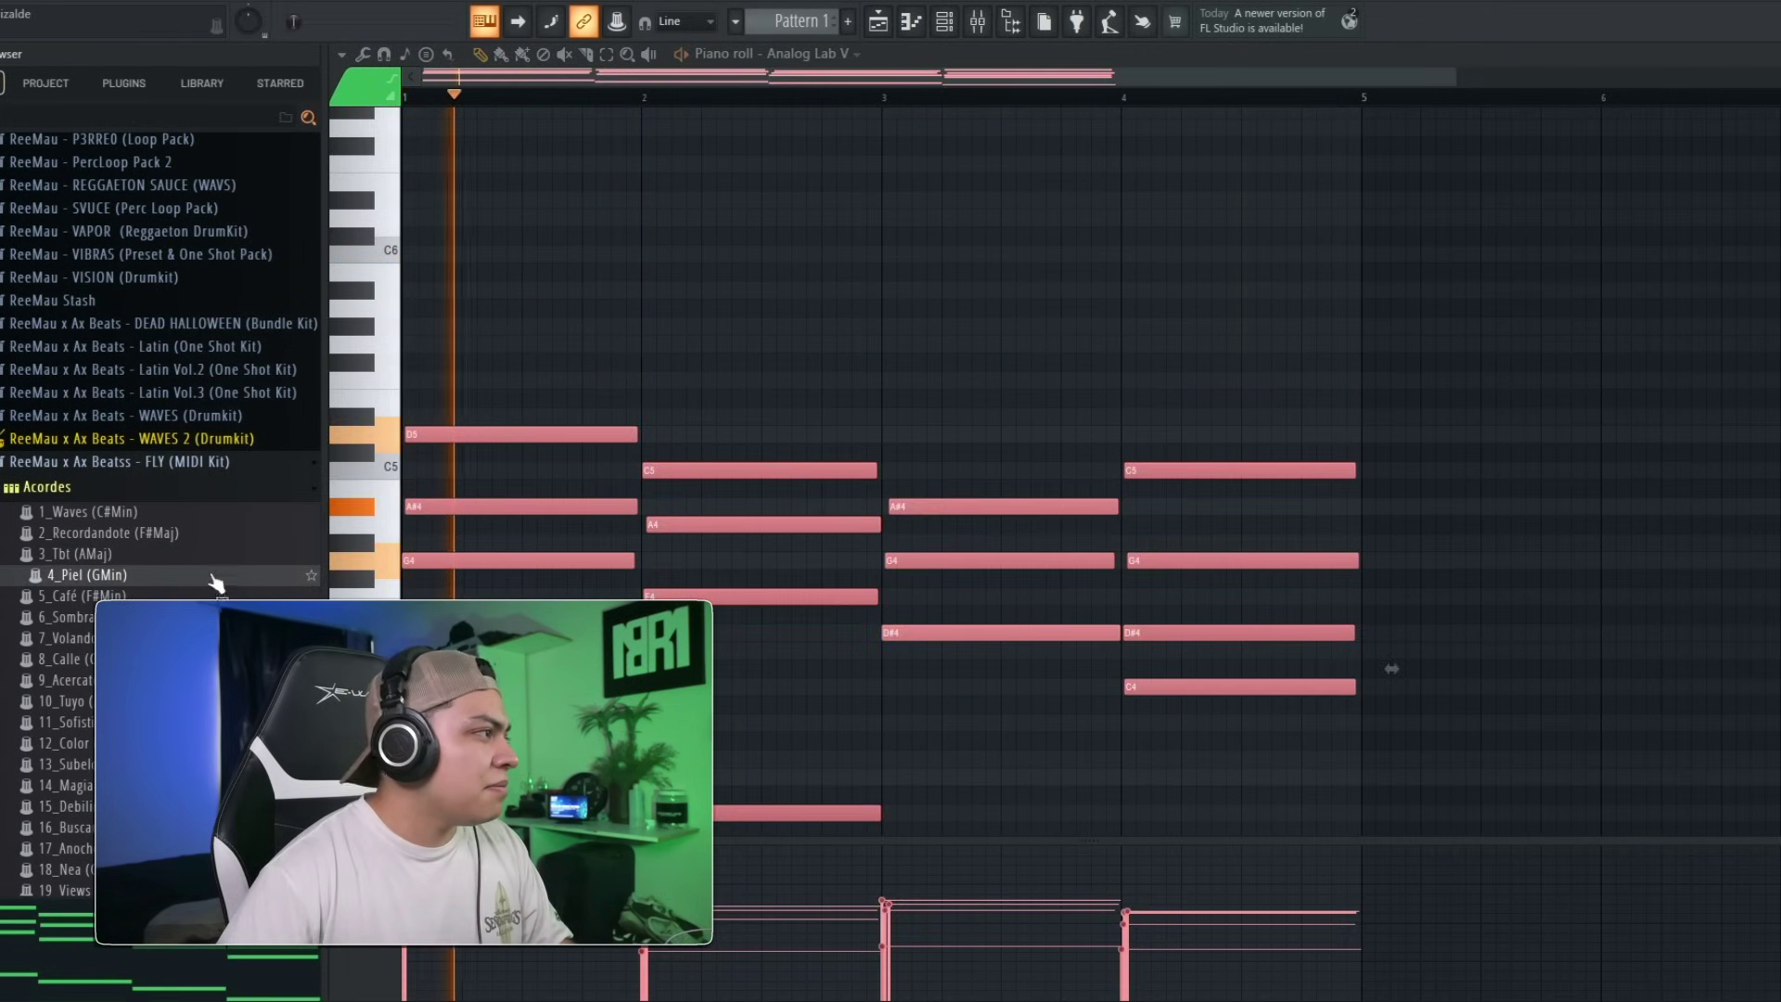
pyautogui.scroll(-2, 824, 365)
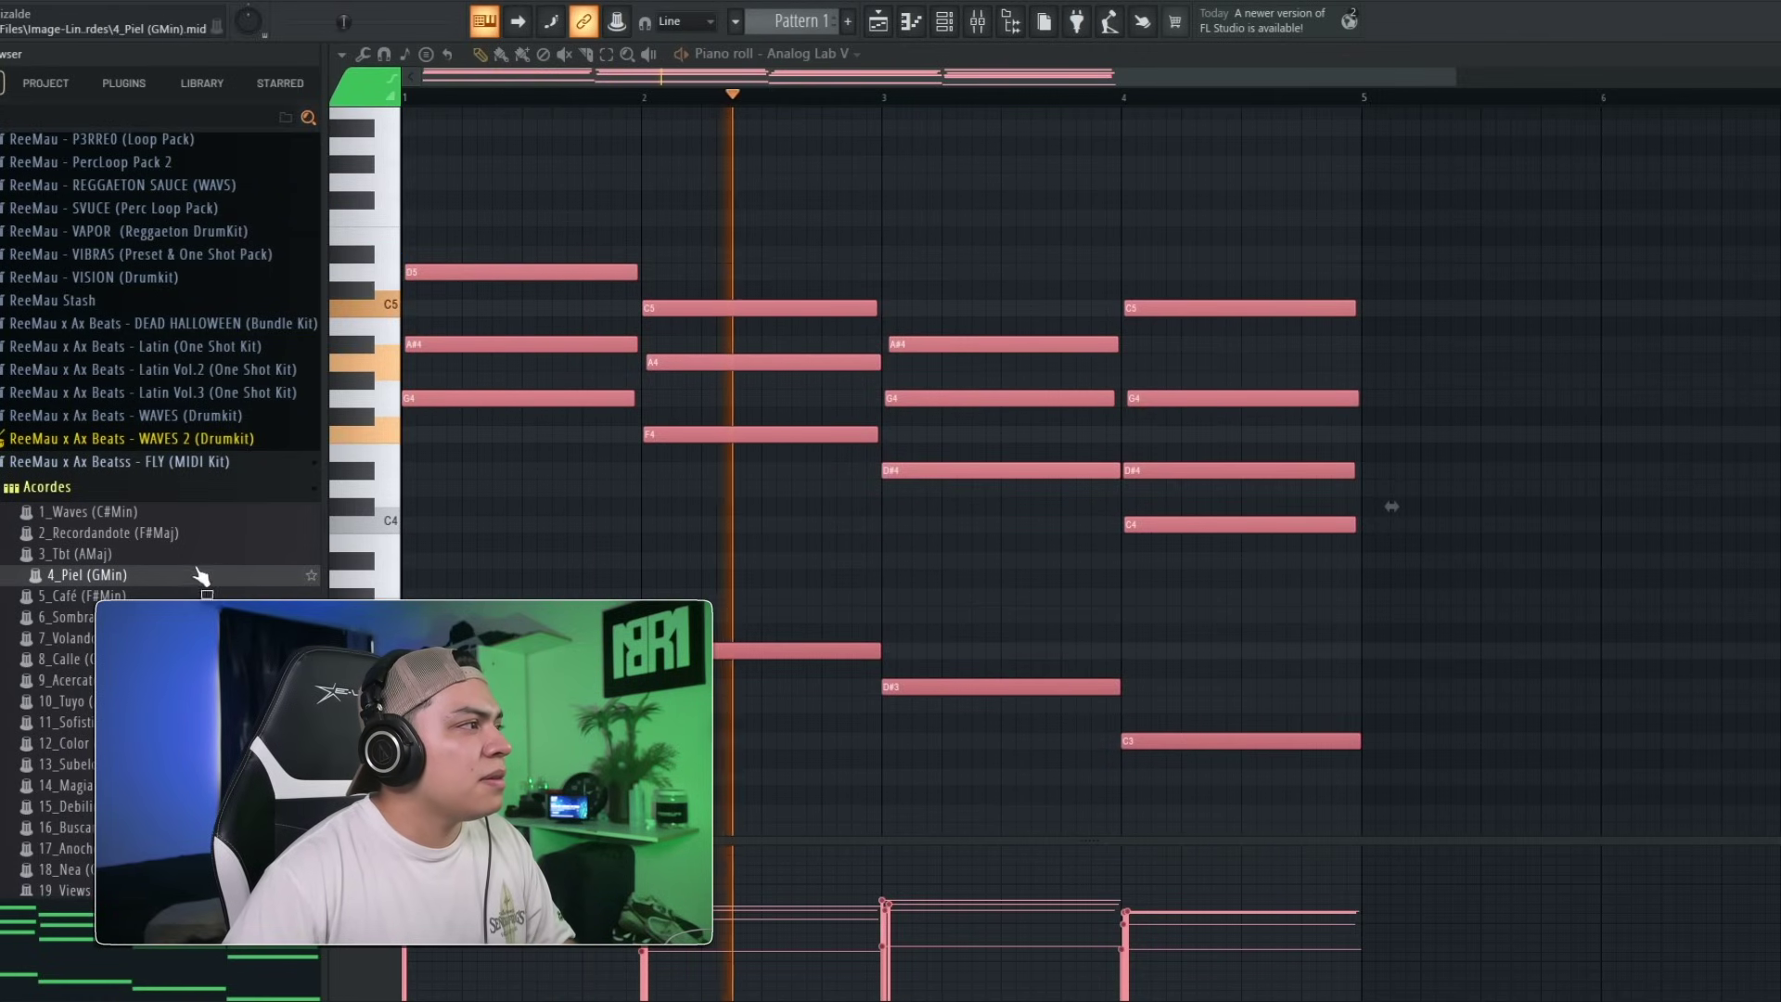
pyautogui.click(111, 595)
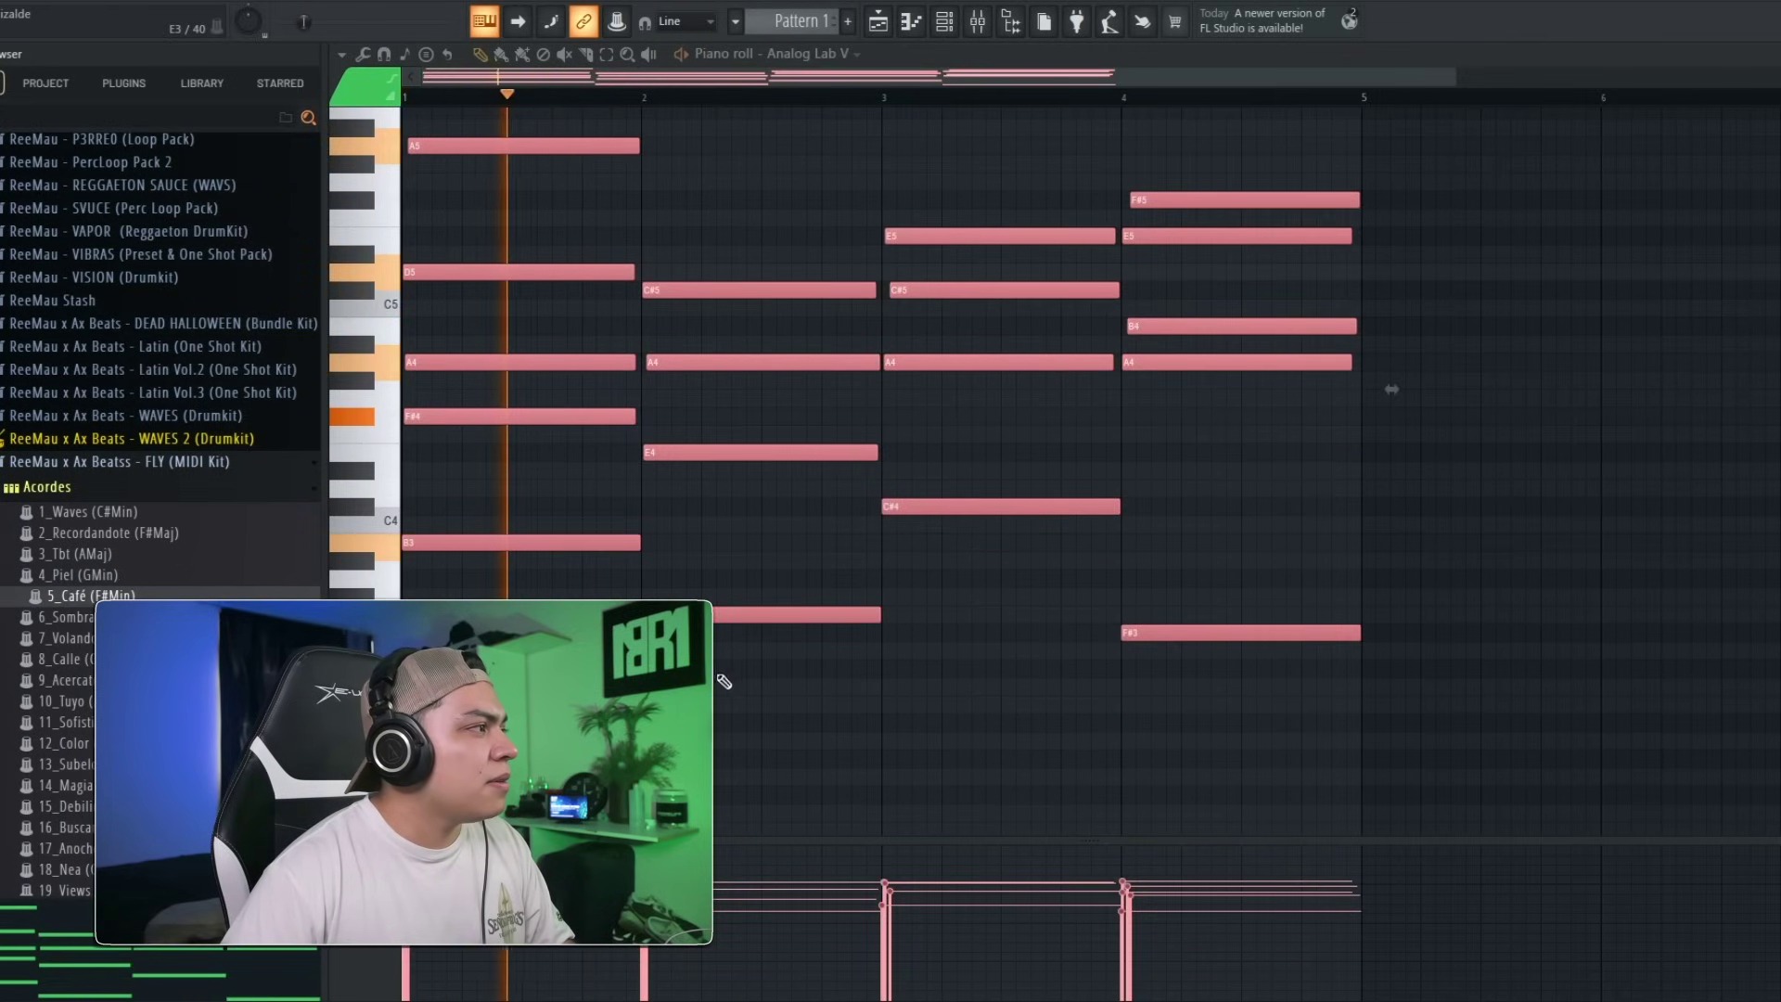
pyautogui.press('space')
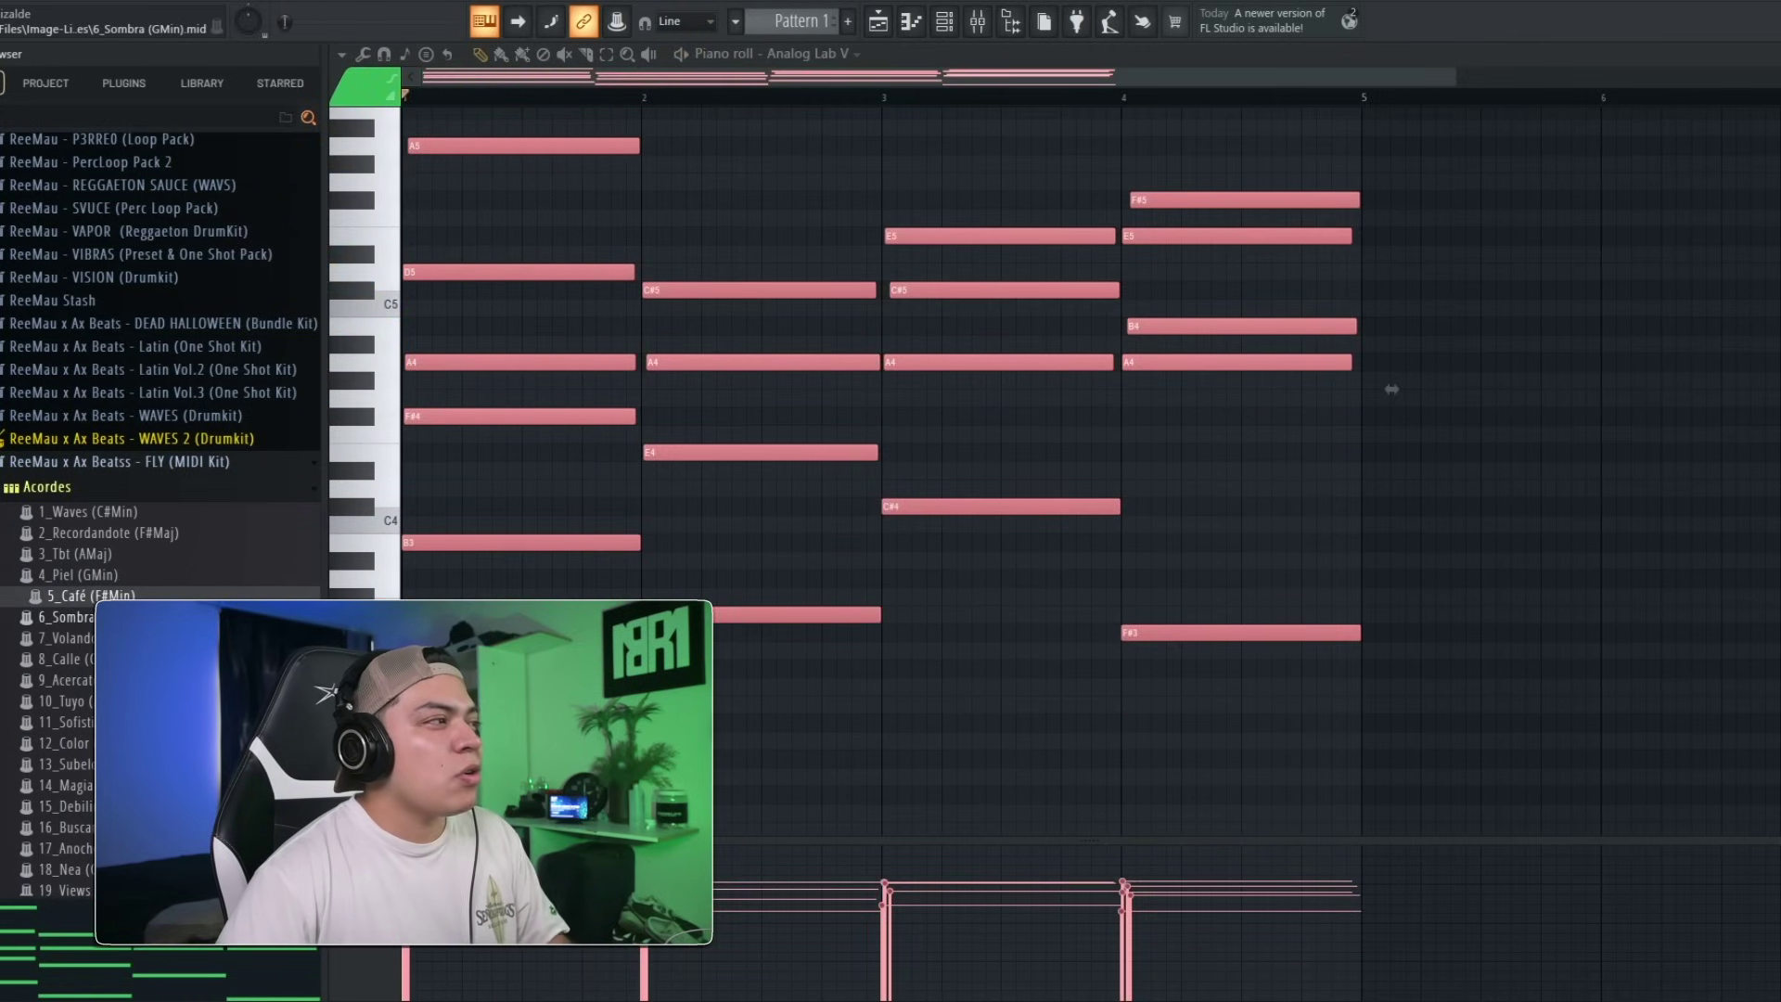
# Import the 8_Calle (G#Min) chords into the piano roll, play them and stop playback.
pyautogui.scroll(-2, 121, 612)
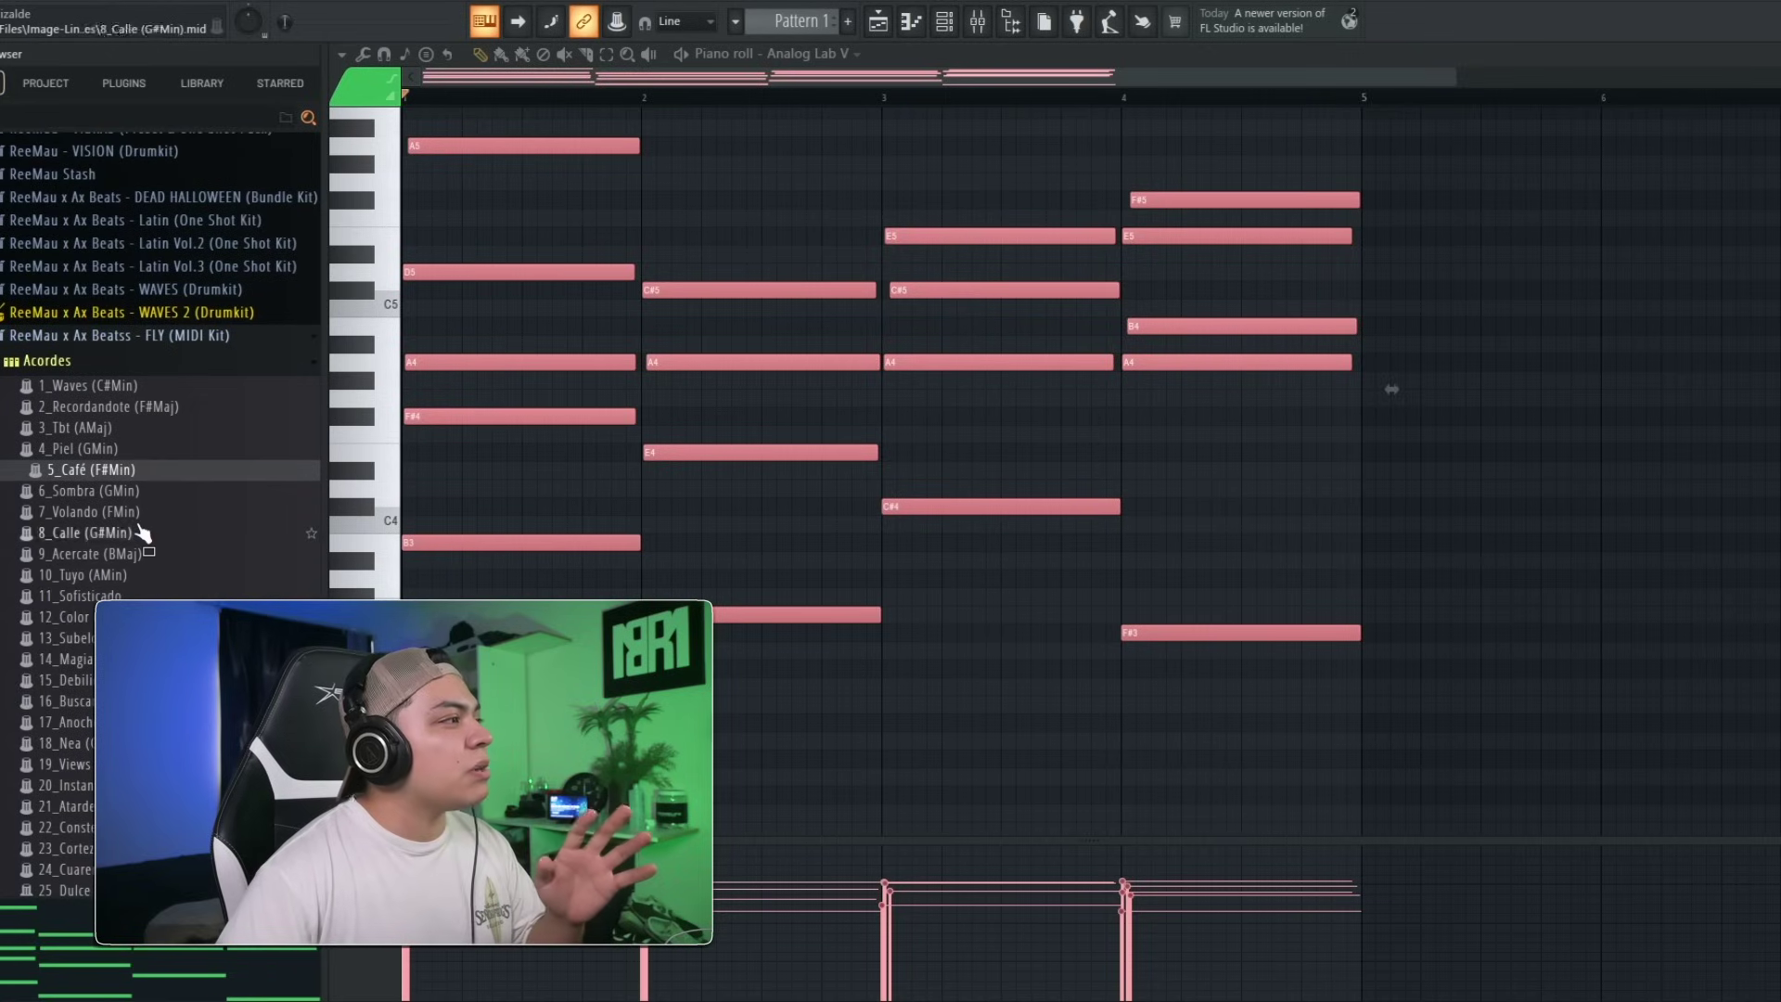
pyautogui.click(139, 534)
pyautogui.press('space')
pyautogui.scroll(3, 796, 714)
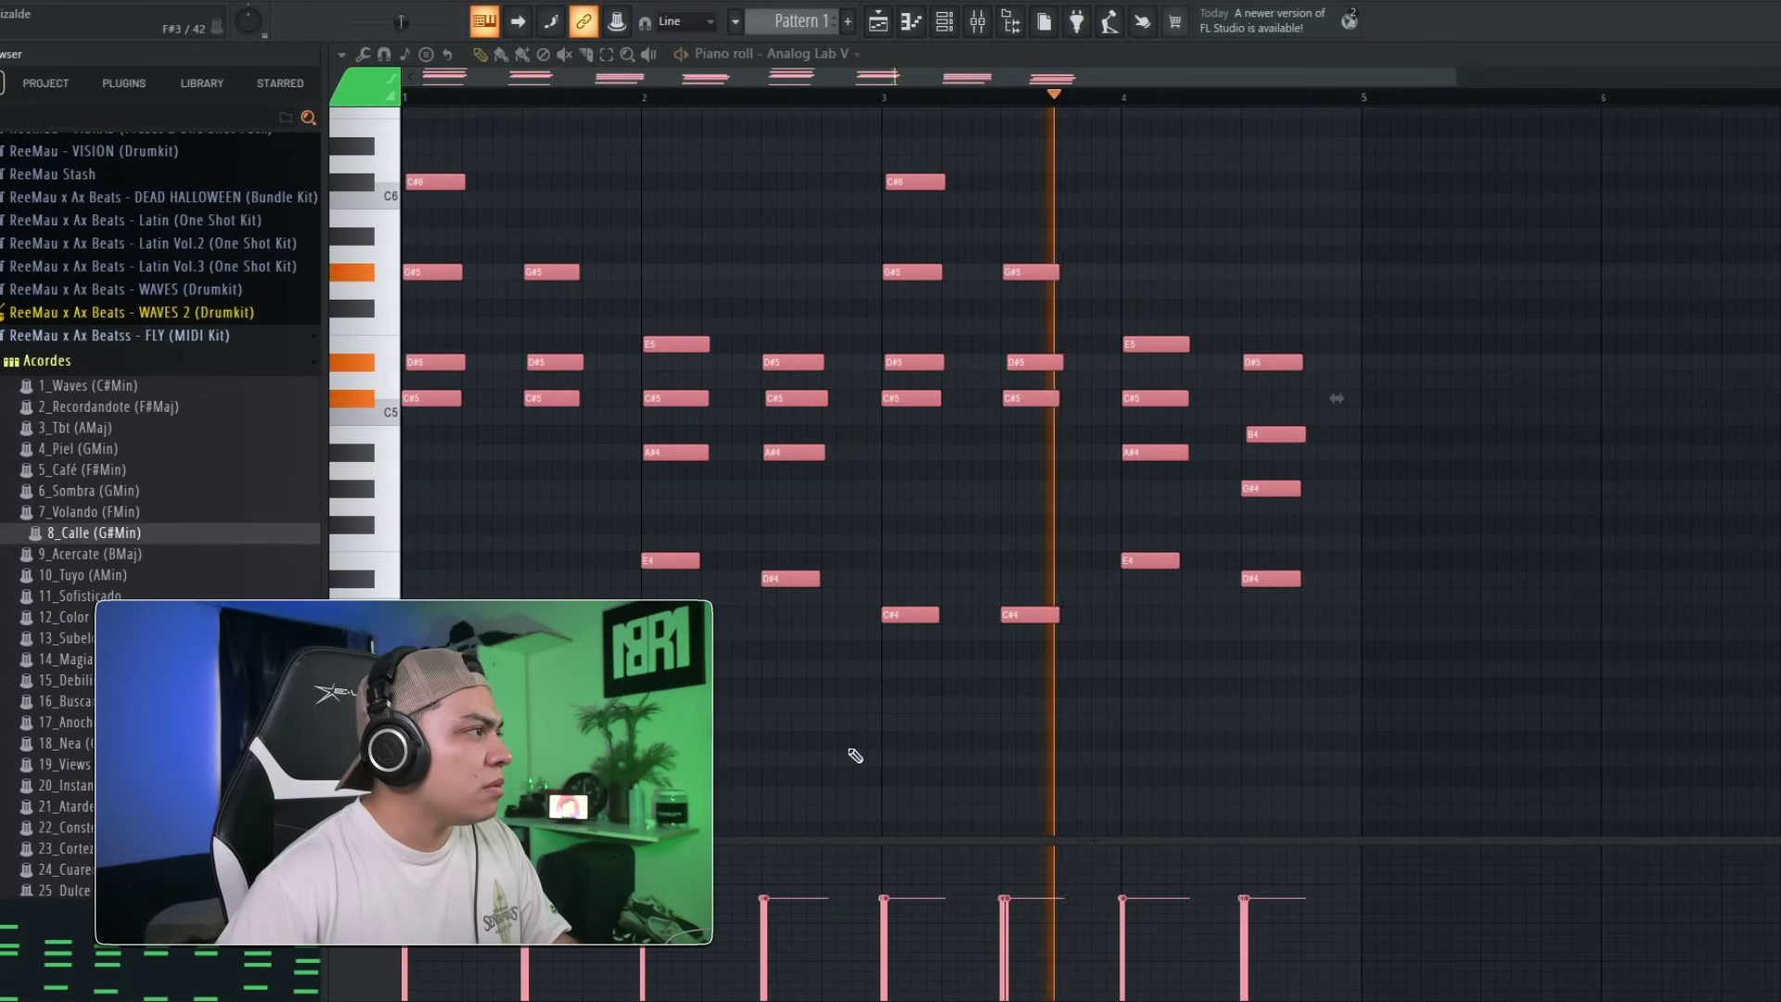
pyautogui.press('space')
# Browse further chord files in the Acordes folder and audition 20_Instantes (EMin) in the piano roll.
pyautogui.click(141, 556)
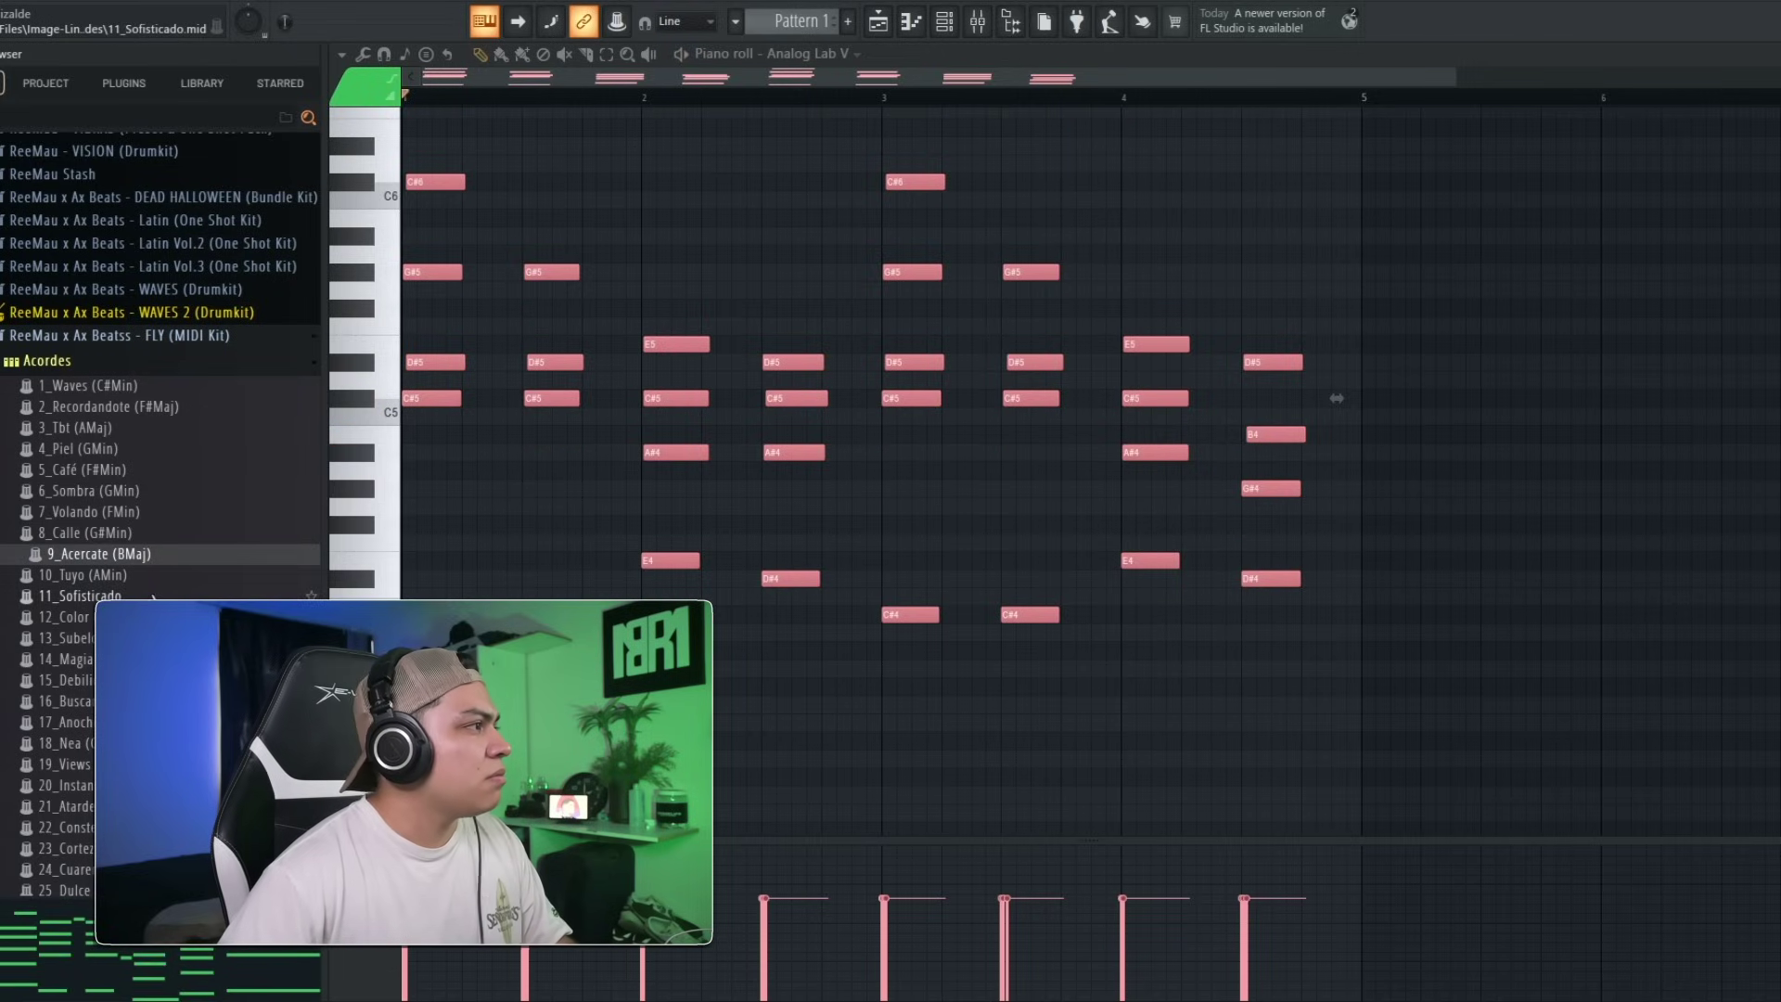
pyautogui.scroll(-2, 153, 596)
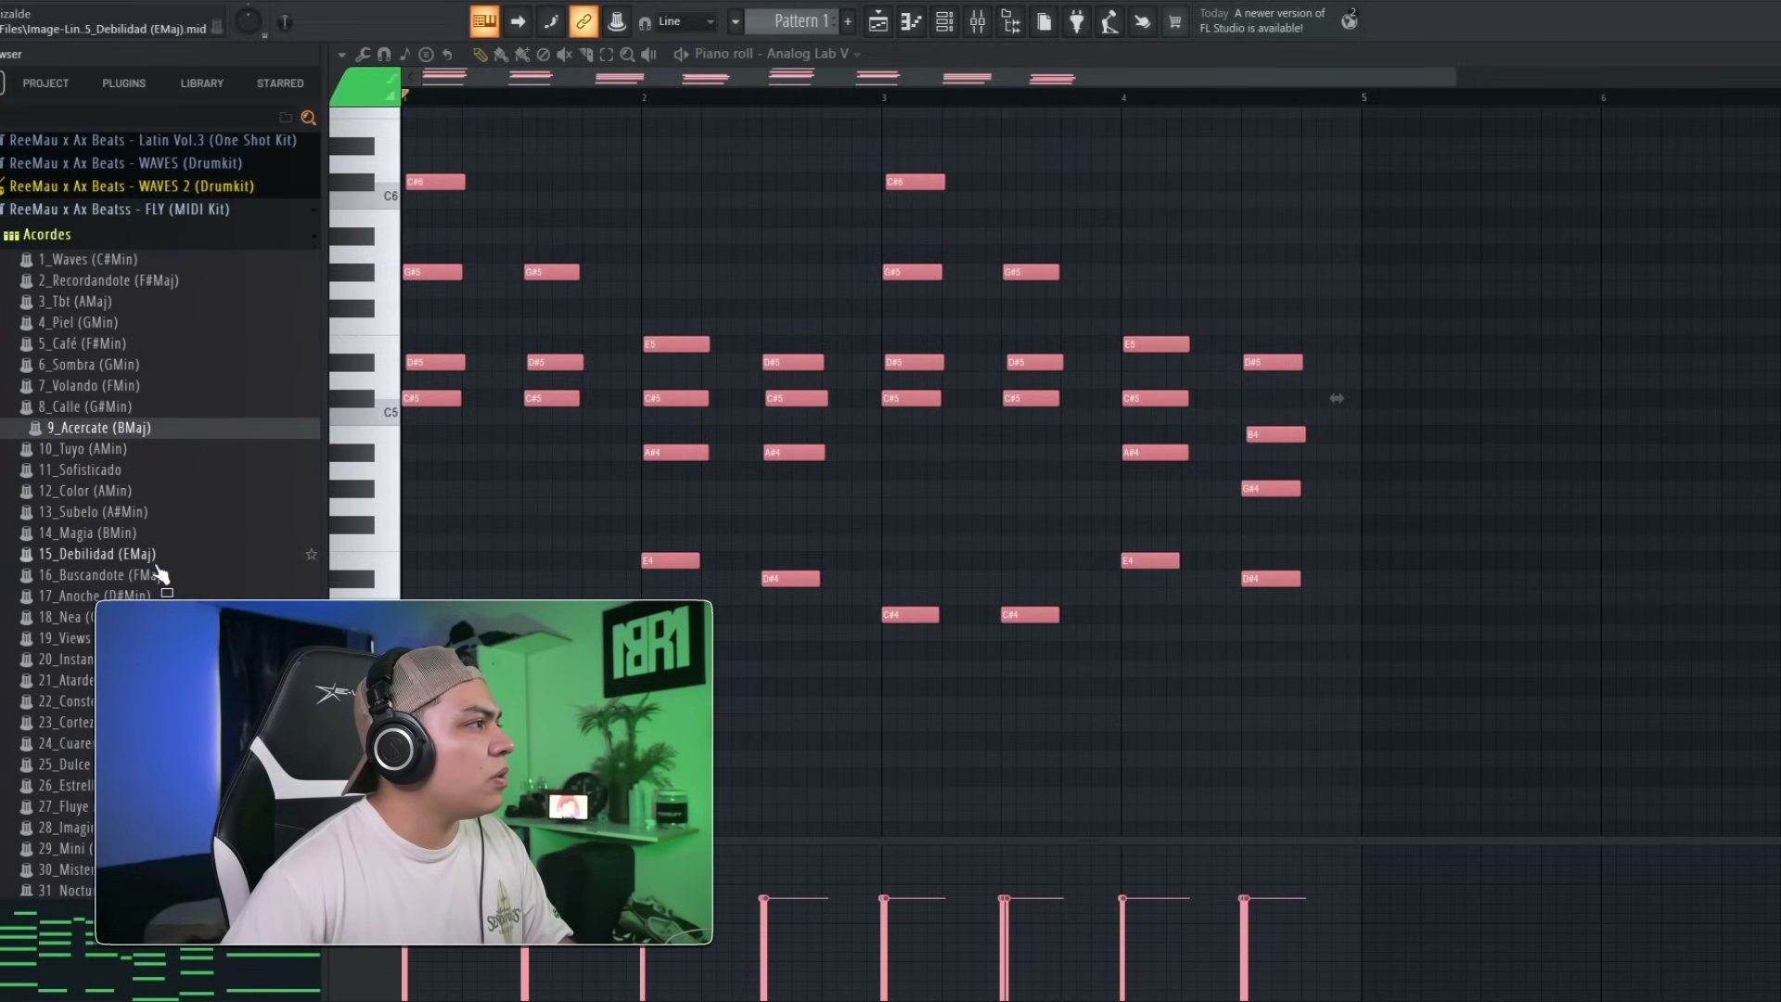
pyautogui.click(158, 567)
pyautogui.scroll(-2, 153, 701)
pyautogui.click(153, 657)
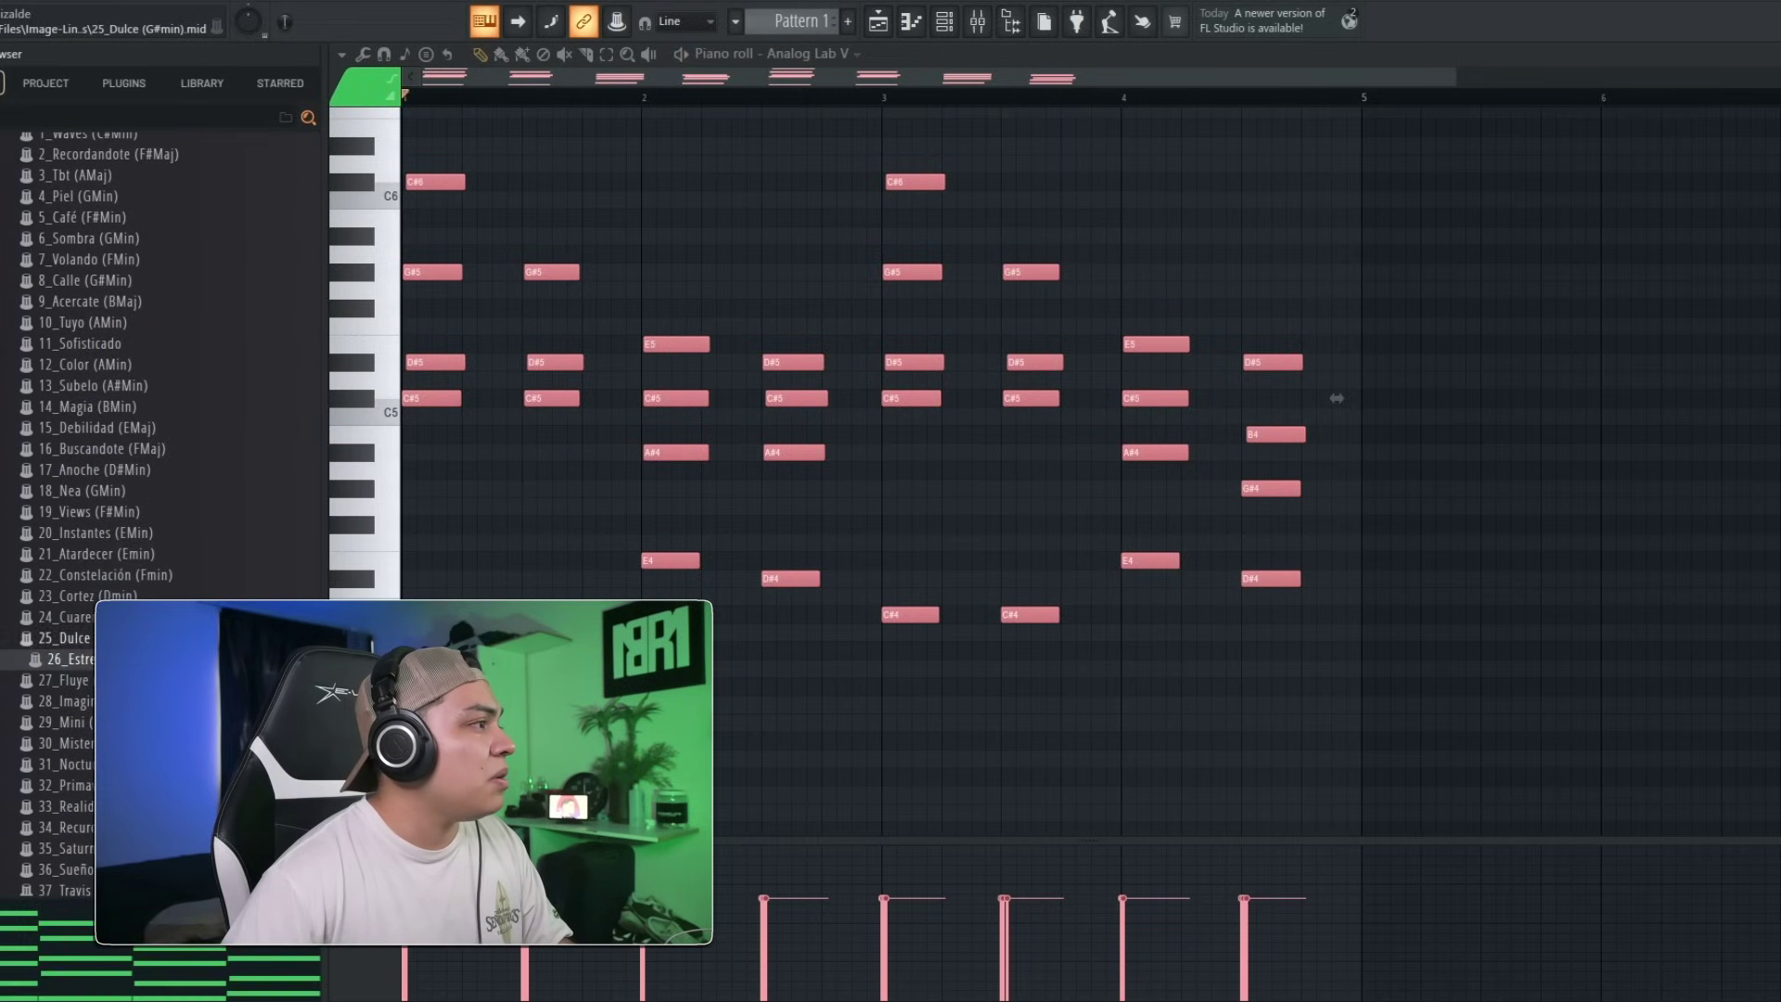
pyautogui.click(137, 534)
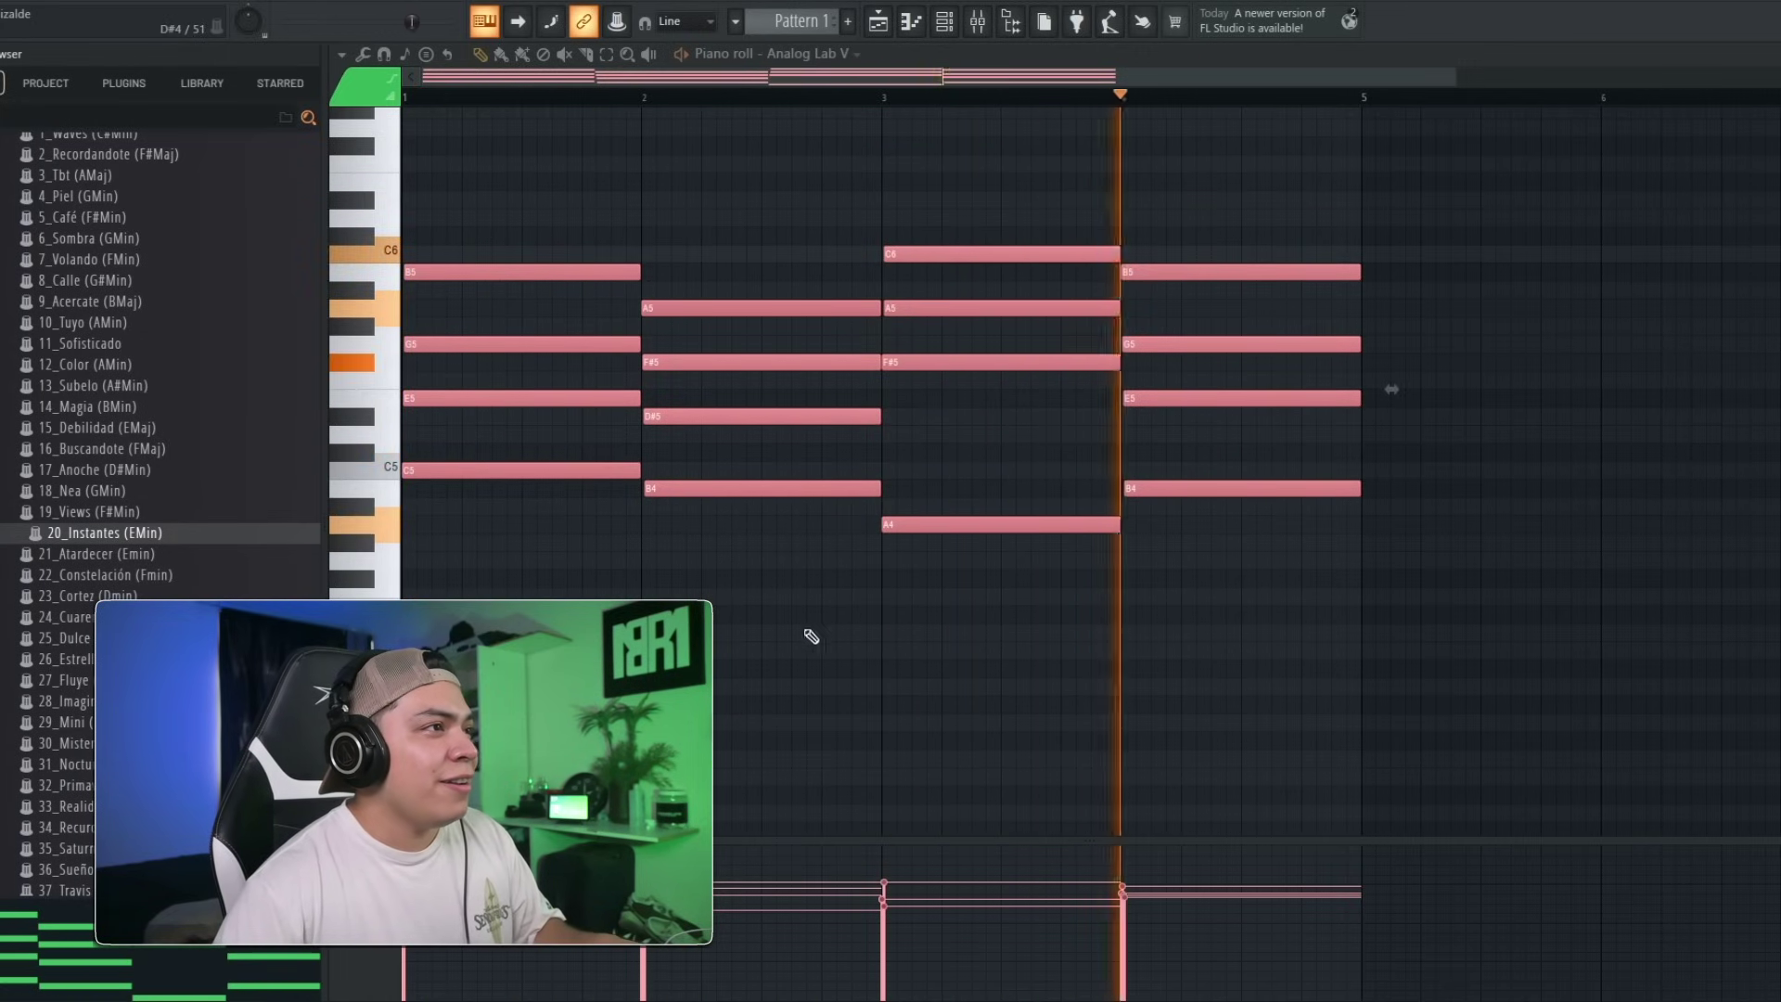
# Import all tracks of the 21_Atardecer (Emin) MIDI file, listen to the chords and stop playback.
pyautogui.click(148, 553)
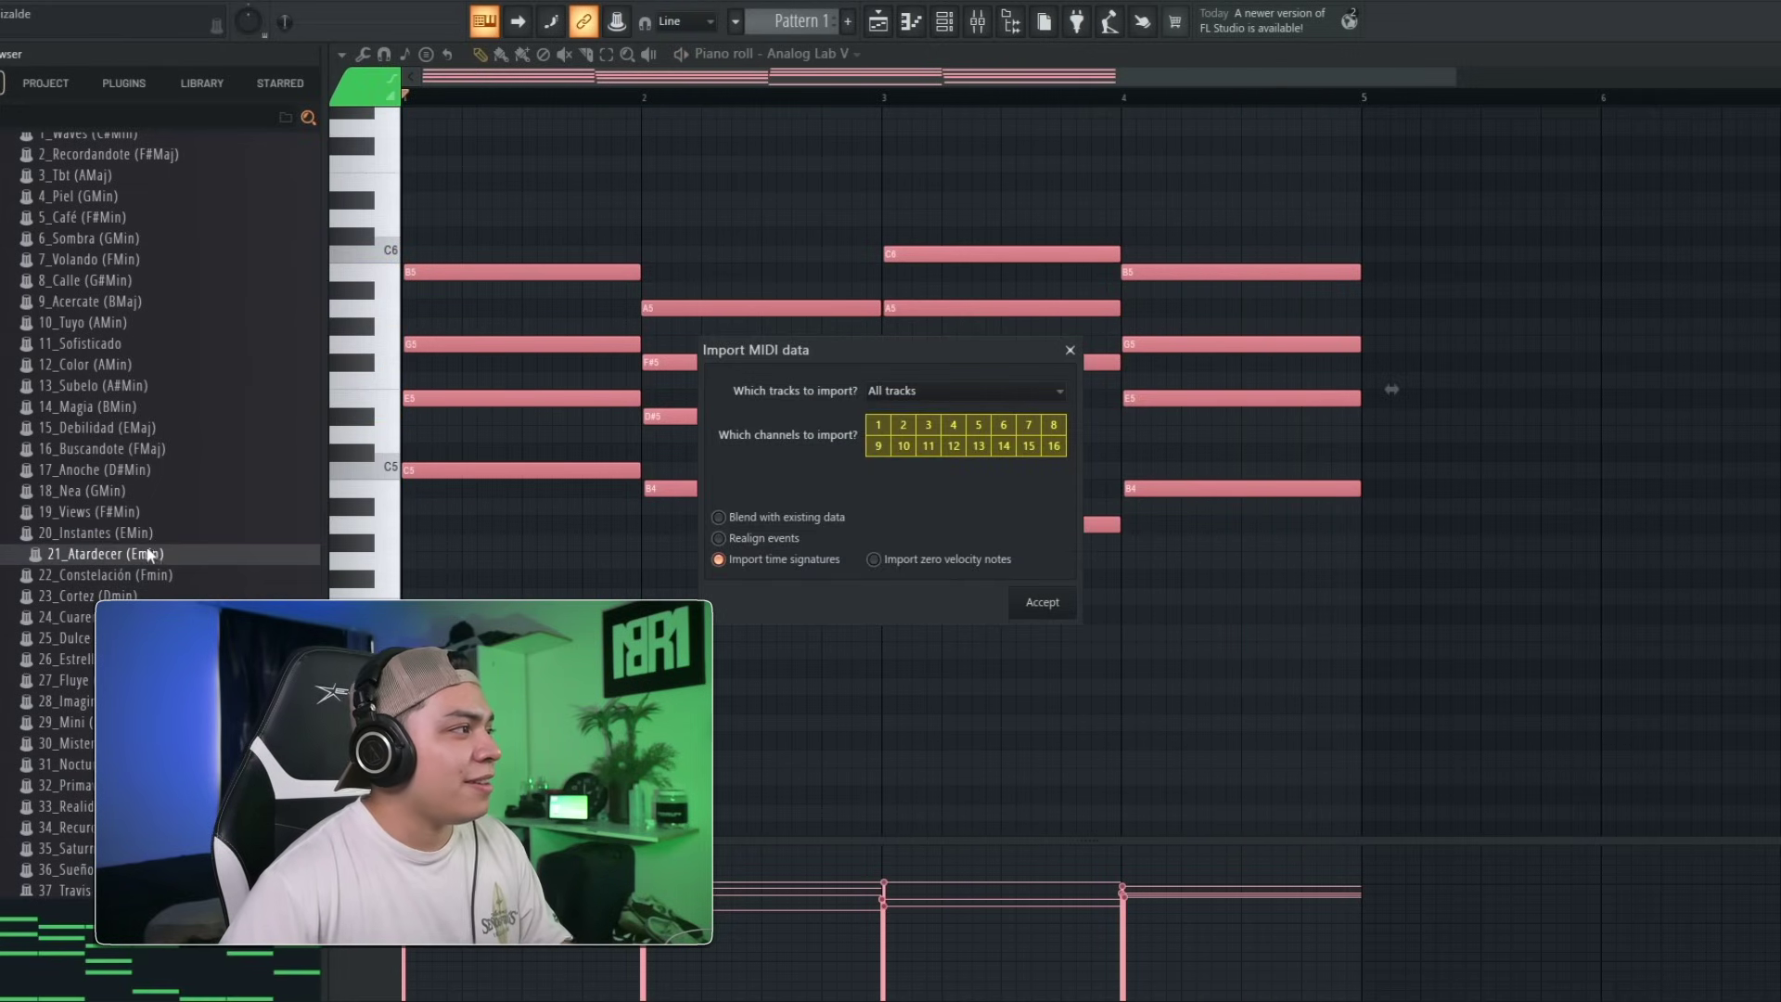
pyautogui.click(1042, 602)
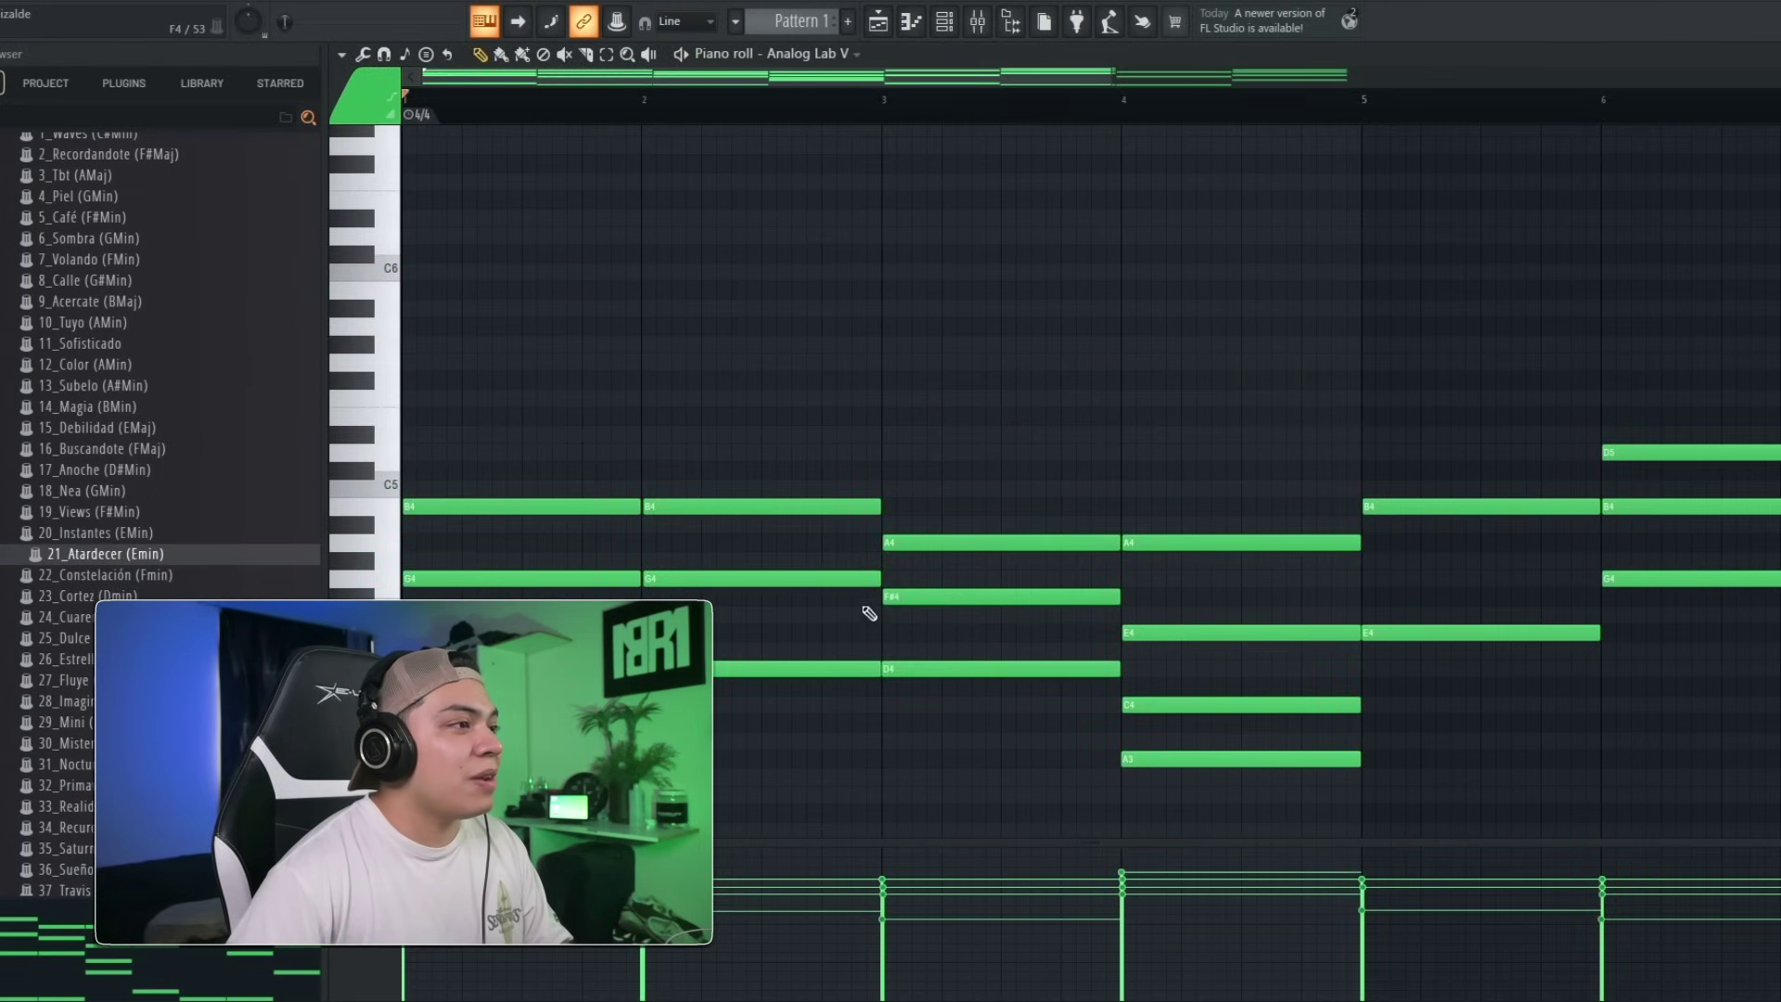
pyautogui.scroll(-3, 805, 100)
pyautogui.scroll(-3, 813, 221)
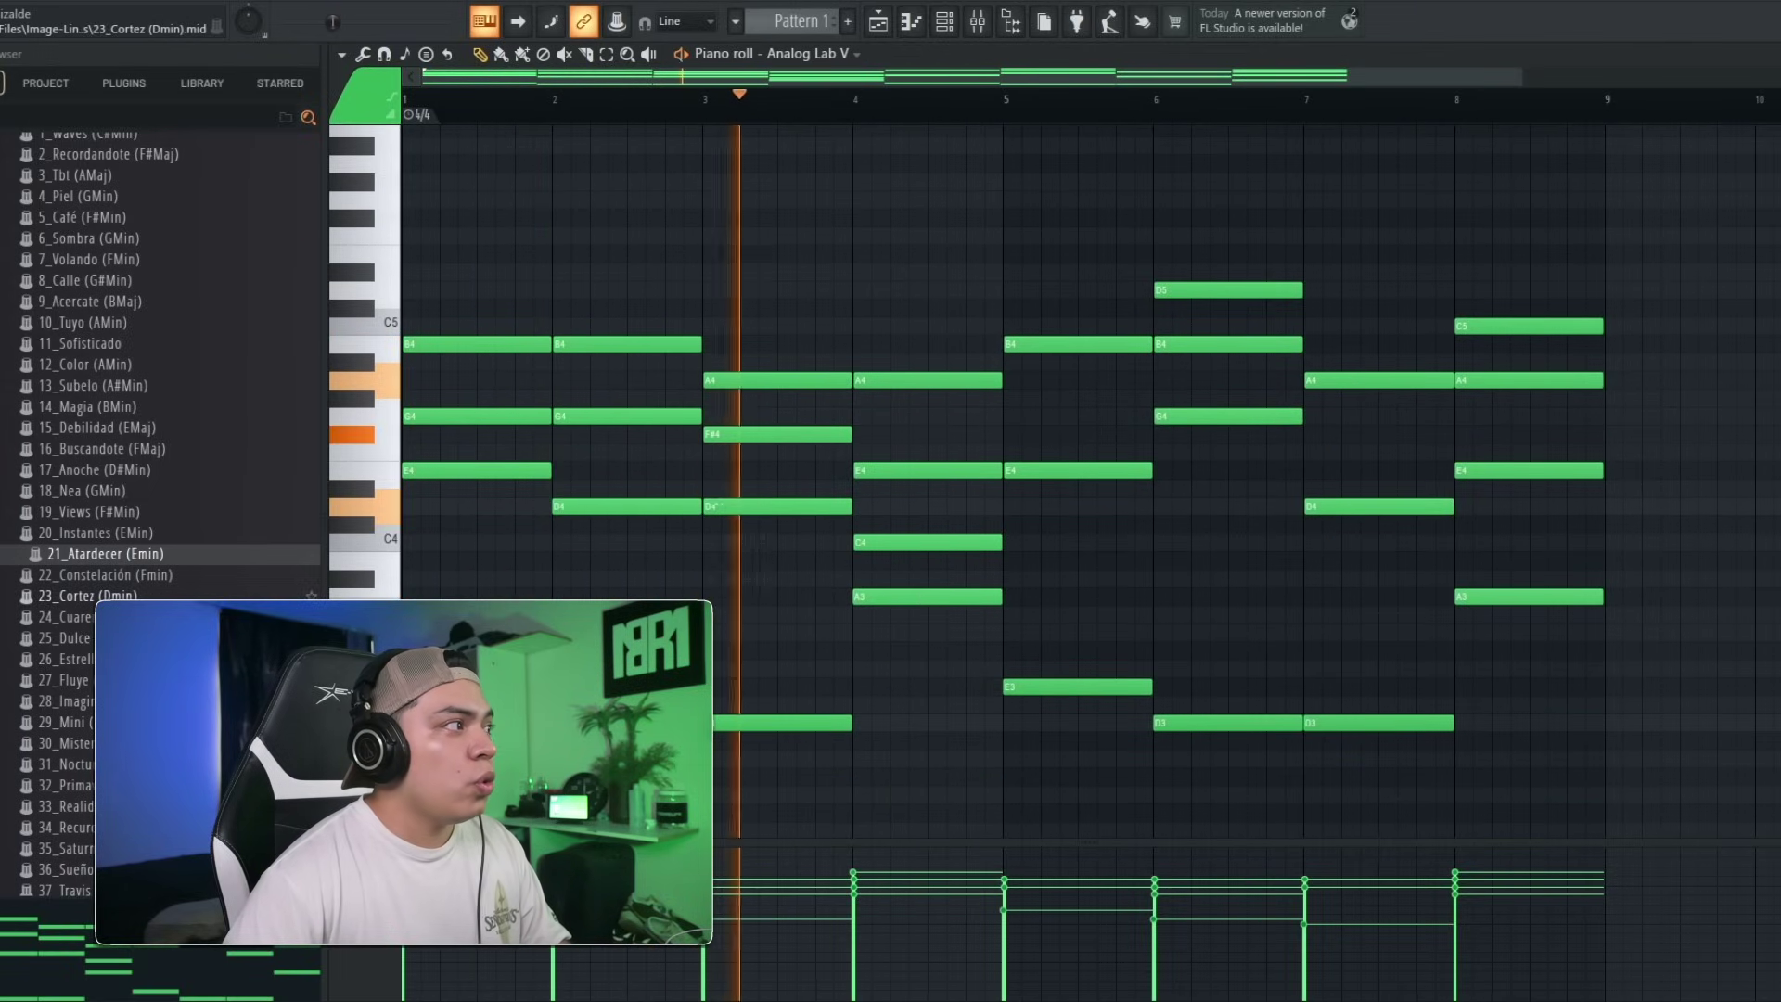
pyautogui.press('space')
# Load the 1_Waves (C#Min) chords back into the piano roll, clear the note selection and play them.
pyautogui.scroll(3, 156, 596)
pyautogui.click(137, 268)
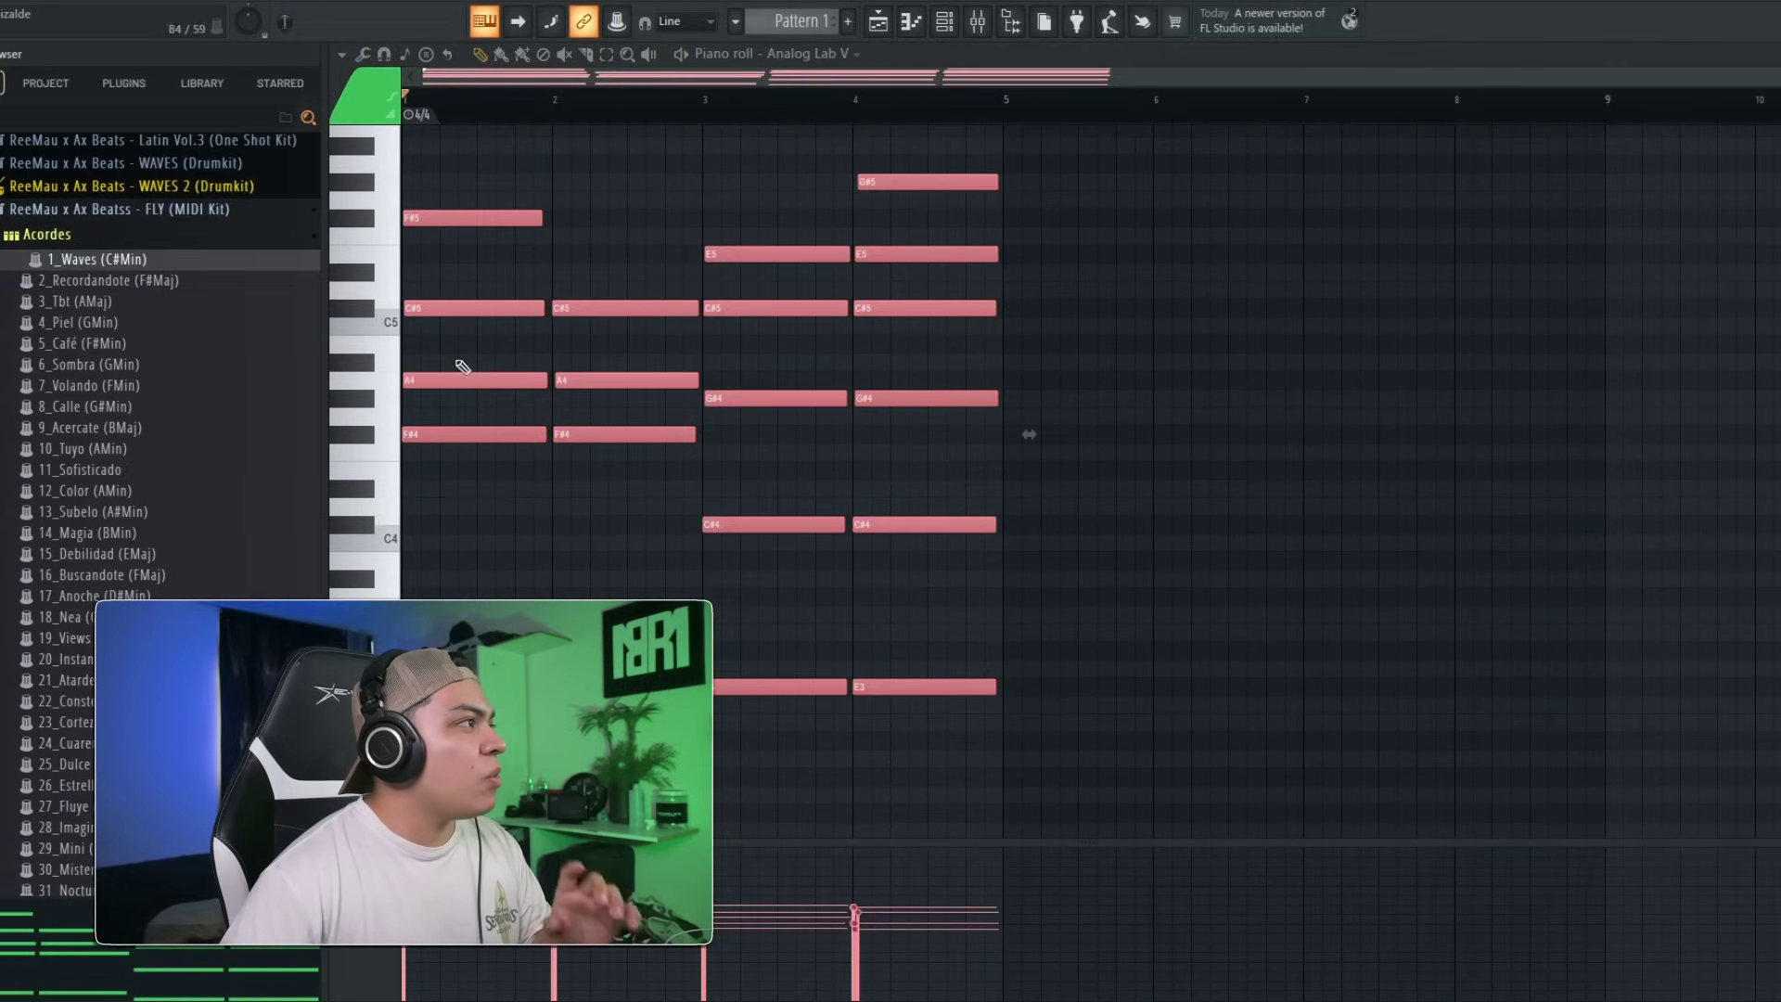
pyautogui.keyDown('ctrl'); pyautogui.click(644, 555); pyautogui.keyUp('ctrl')
pyautogui.scroll(1, 554, 110)
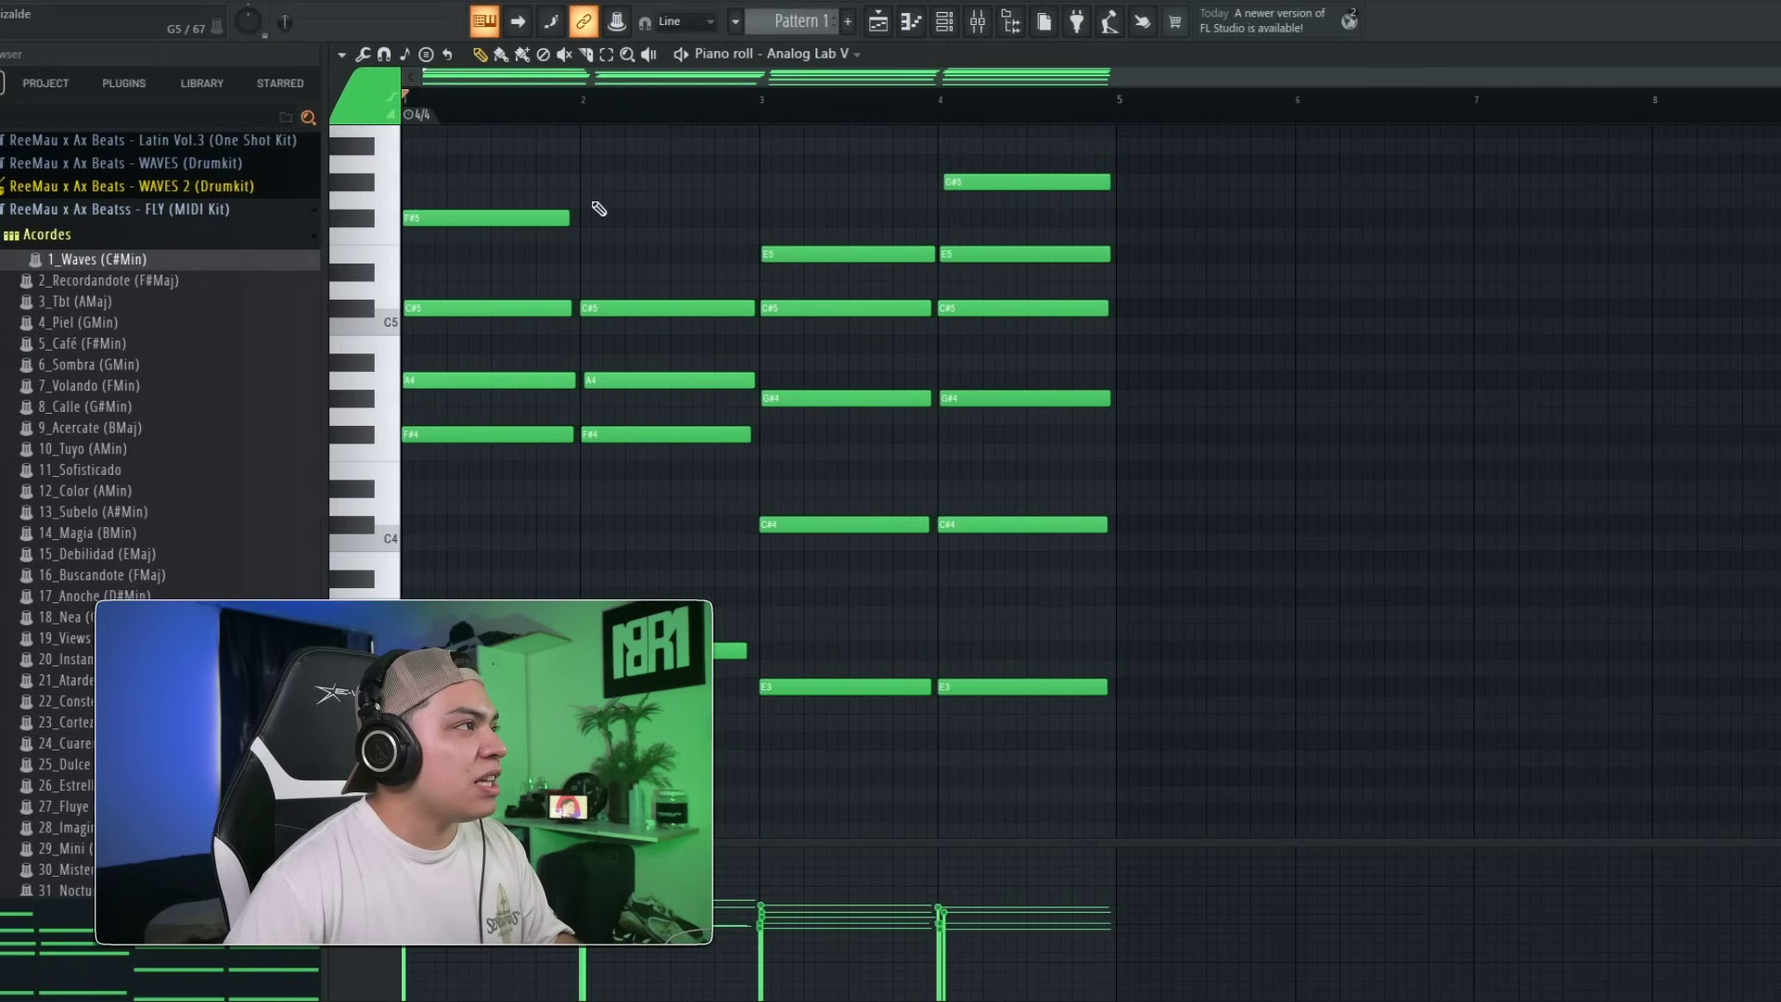
pyautogui.scroll(1, 596, 206)
pyautogui.press('space')
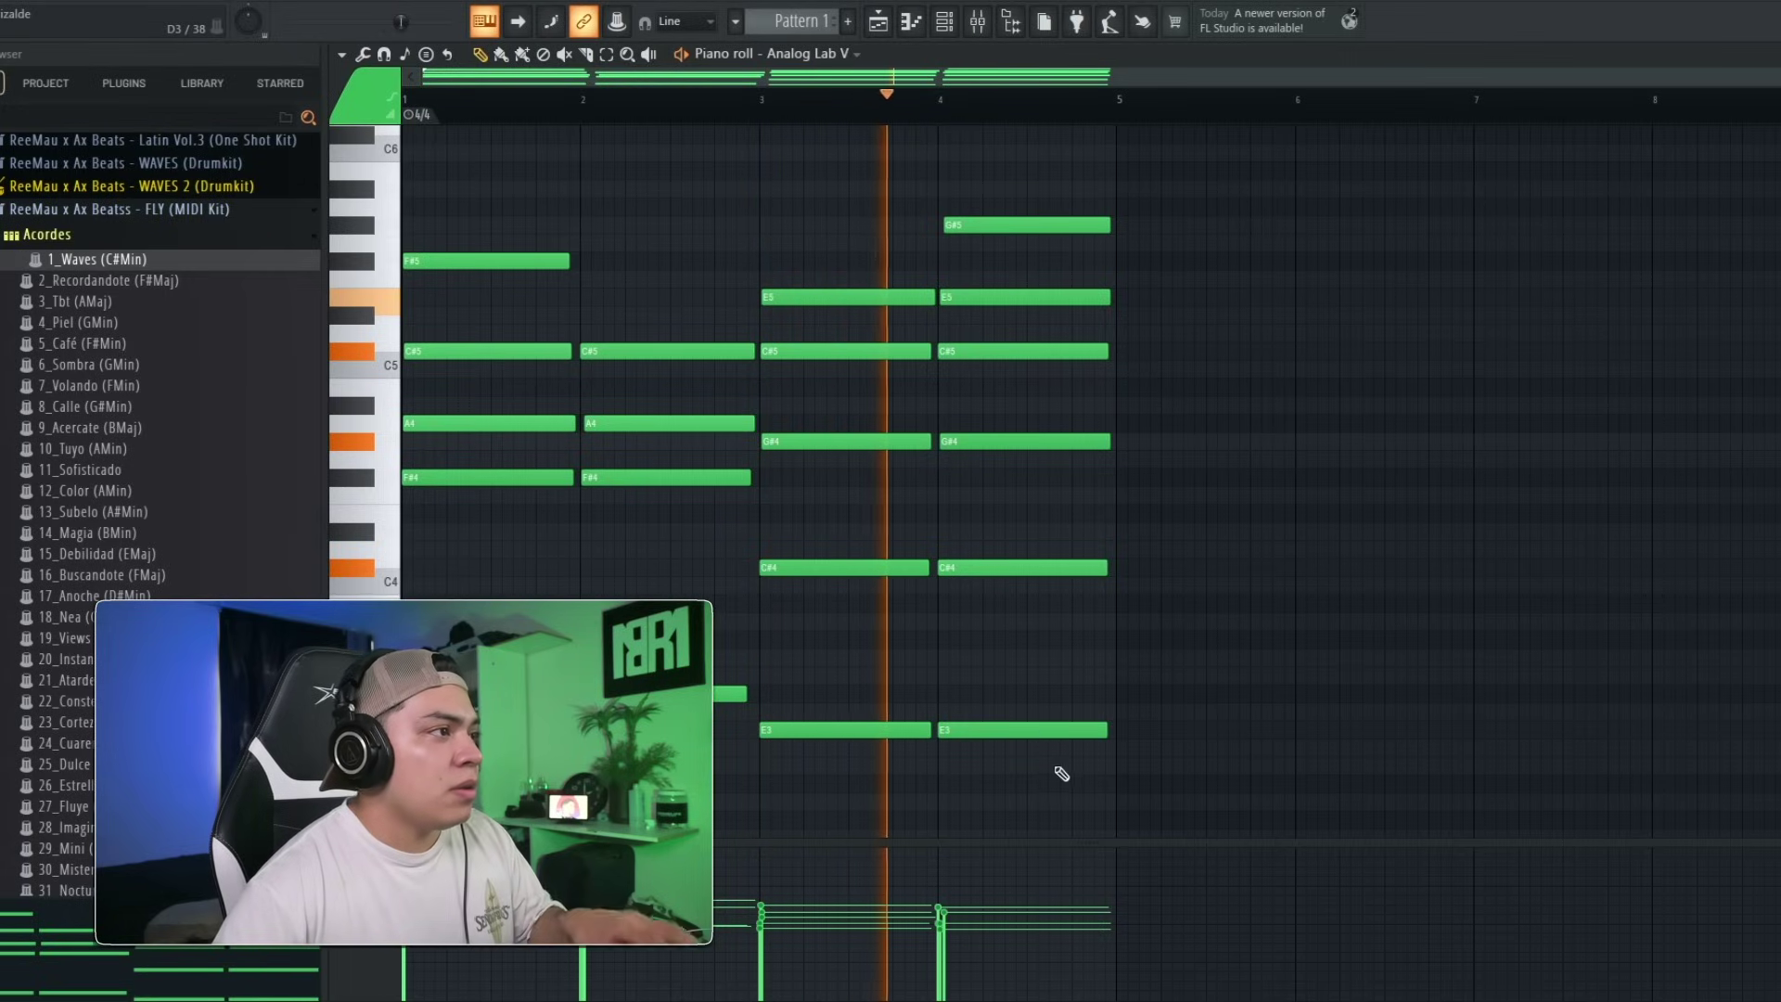
# Stop playback, select all the chord notes and lengthen them together so their ends reach closer to the bar lines.
pyautogui.moveTo(1124, 773); pyautogui.dragTo(504, 200)
pyautogui.press('space')
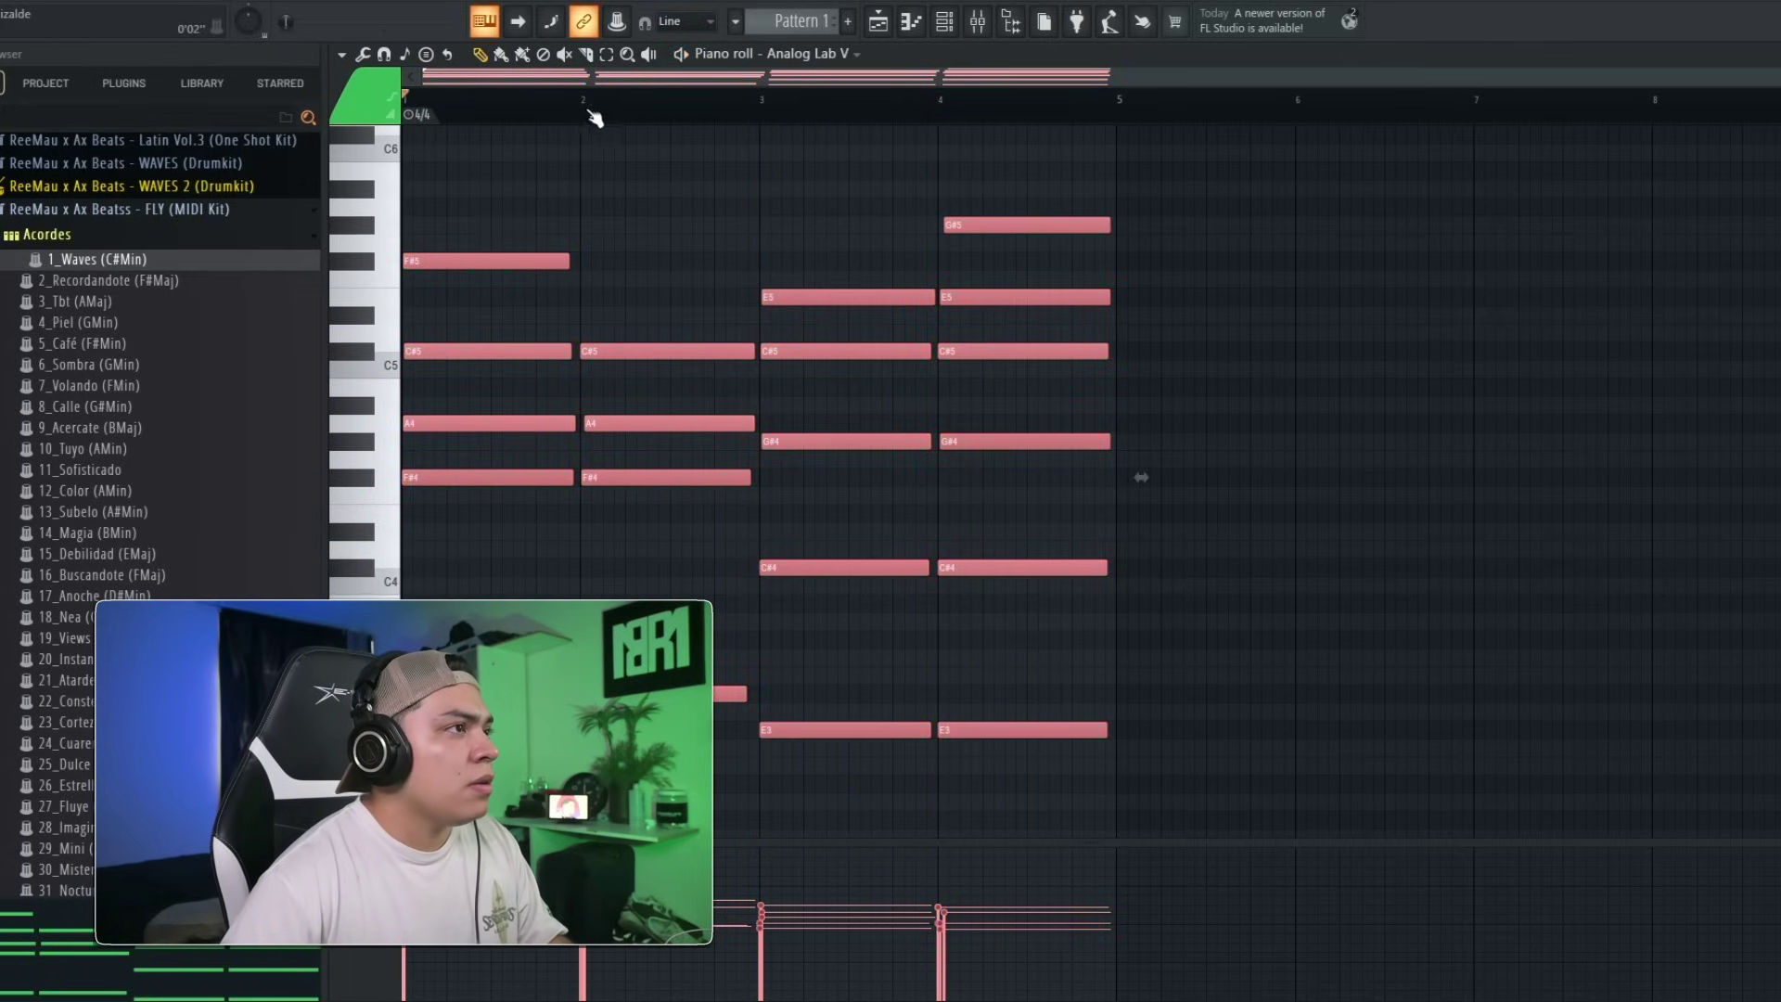
pyautogui.scroll(6, 551, 104)
pyautogui.moveTo(720, 262); pyautogui.dragTo(764, 259)
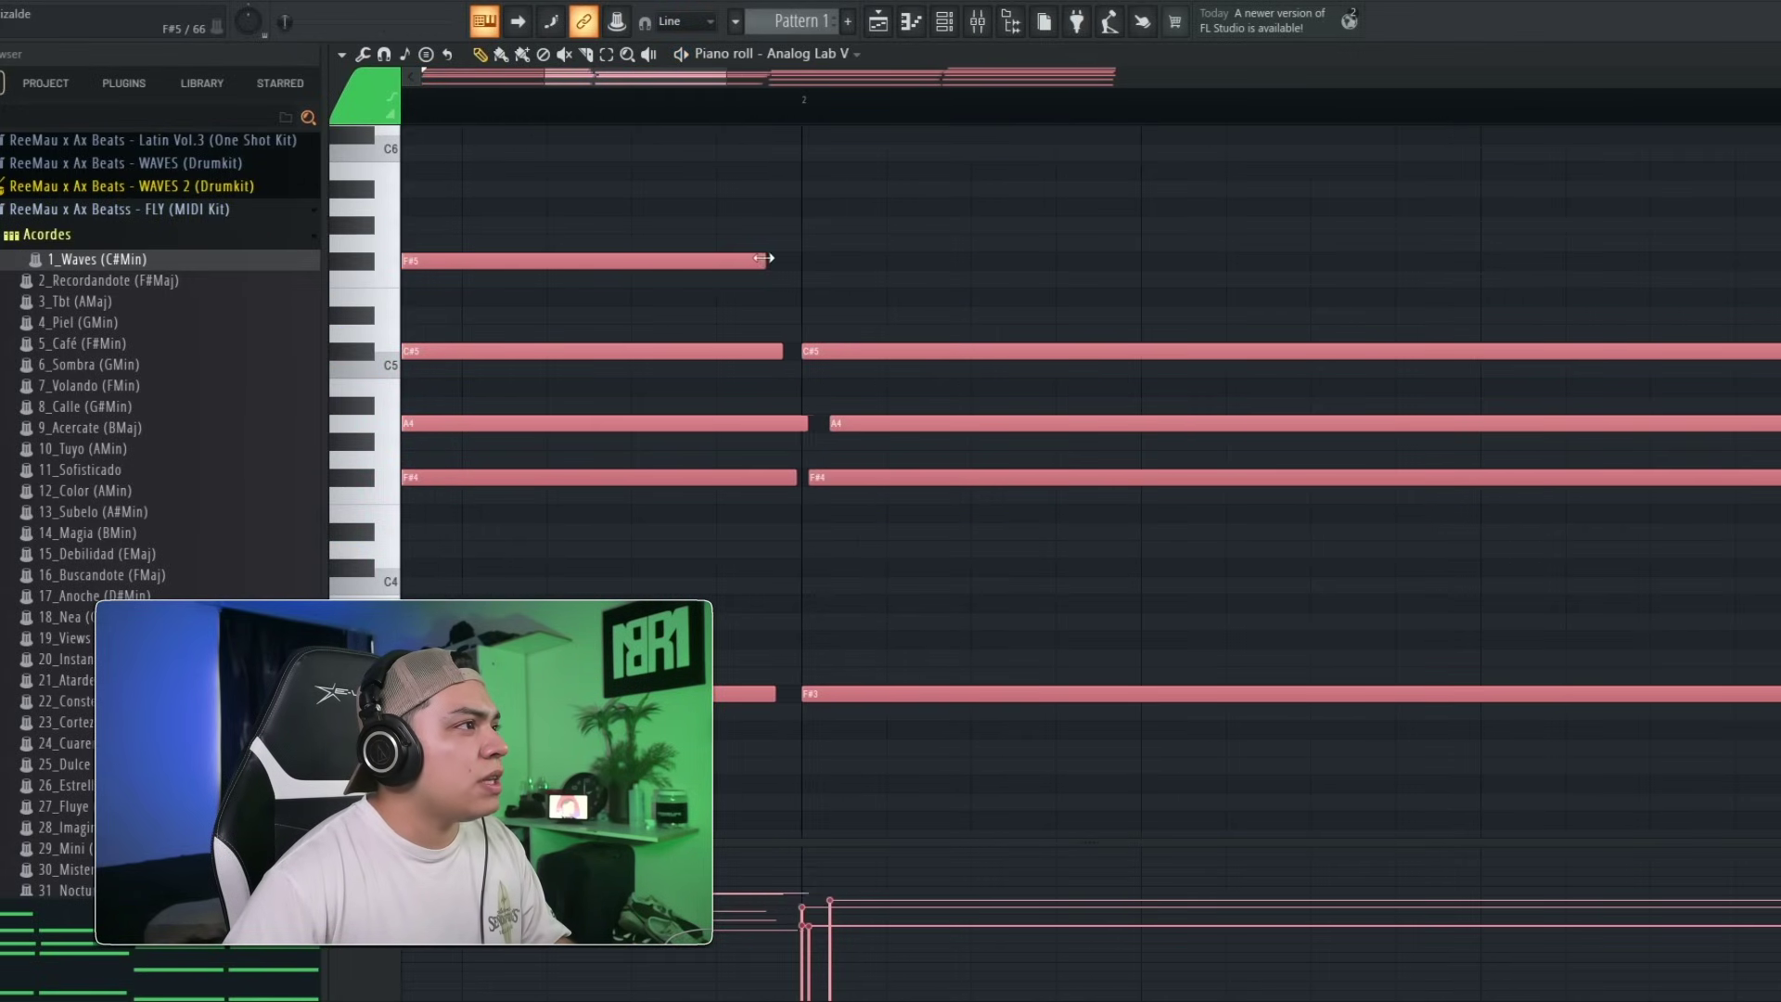
# Route the Analog Lab V channel to mixer Insert 1 and lower that track's volume to about -2.9 dB.
pyautogui.scroll(-4, 791, 113)
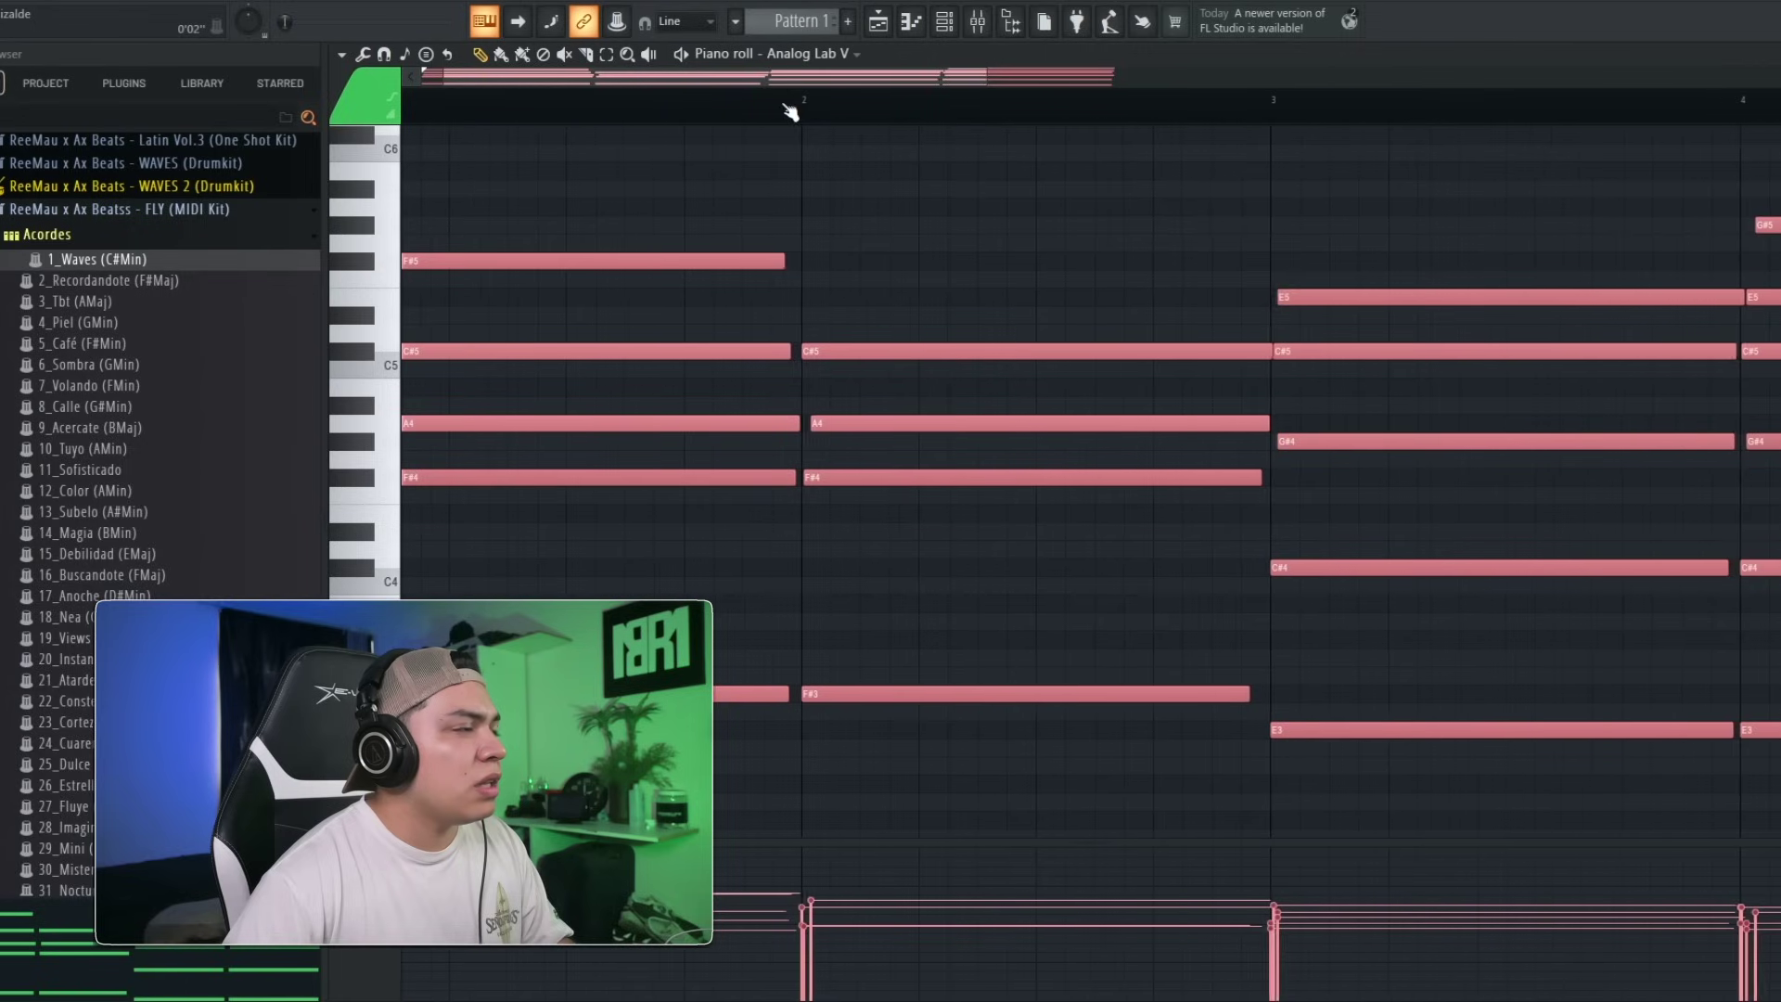
pyautogui.moveTo(1330, 346); pyautogui.dragTo(976, 306)
pyautogui.moveTo(1443, 302); pyautogui.dragTo(934, 313)
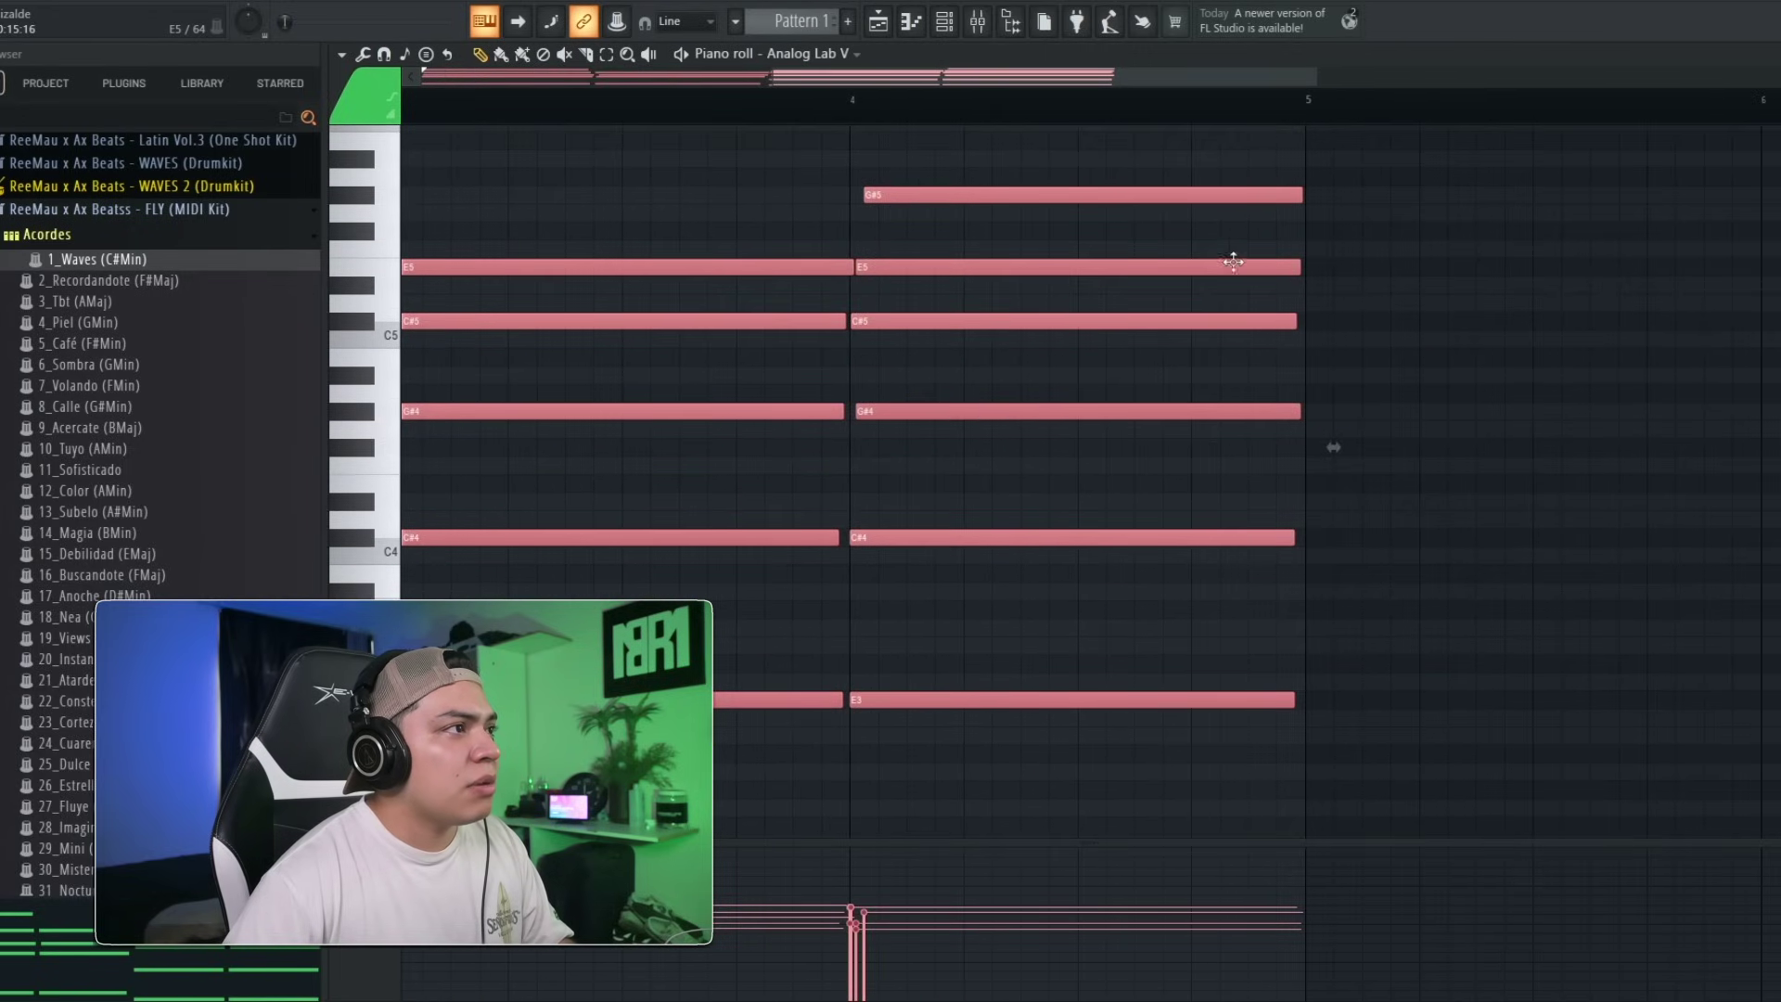
pyautogui.scroll(-4, 1094, 115)
pyautogui.click(944, 21)
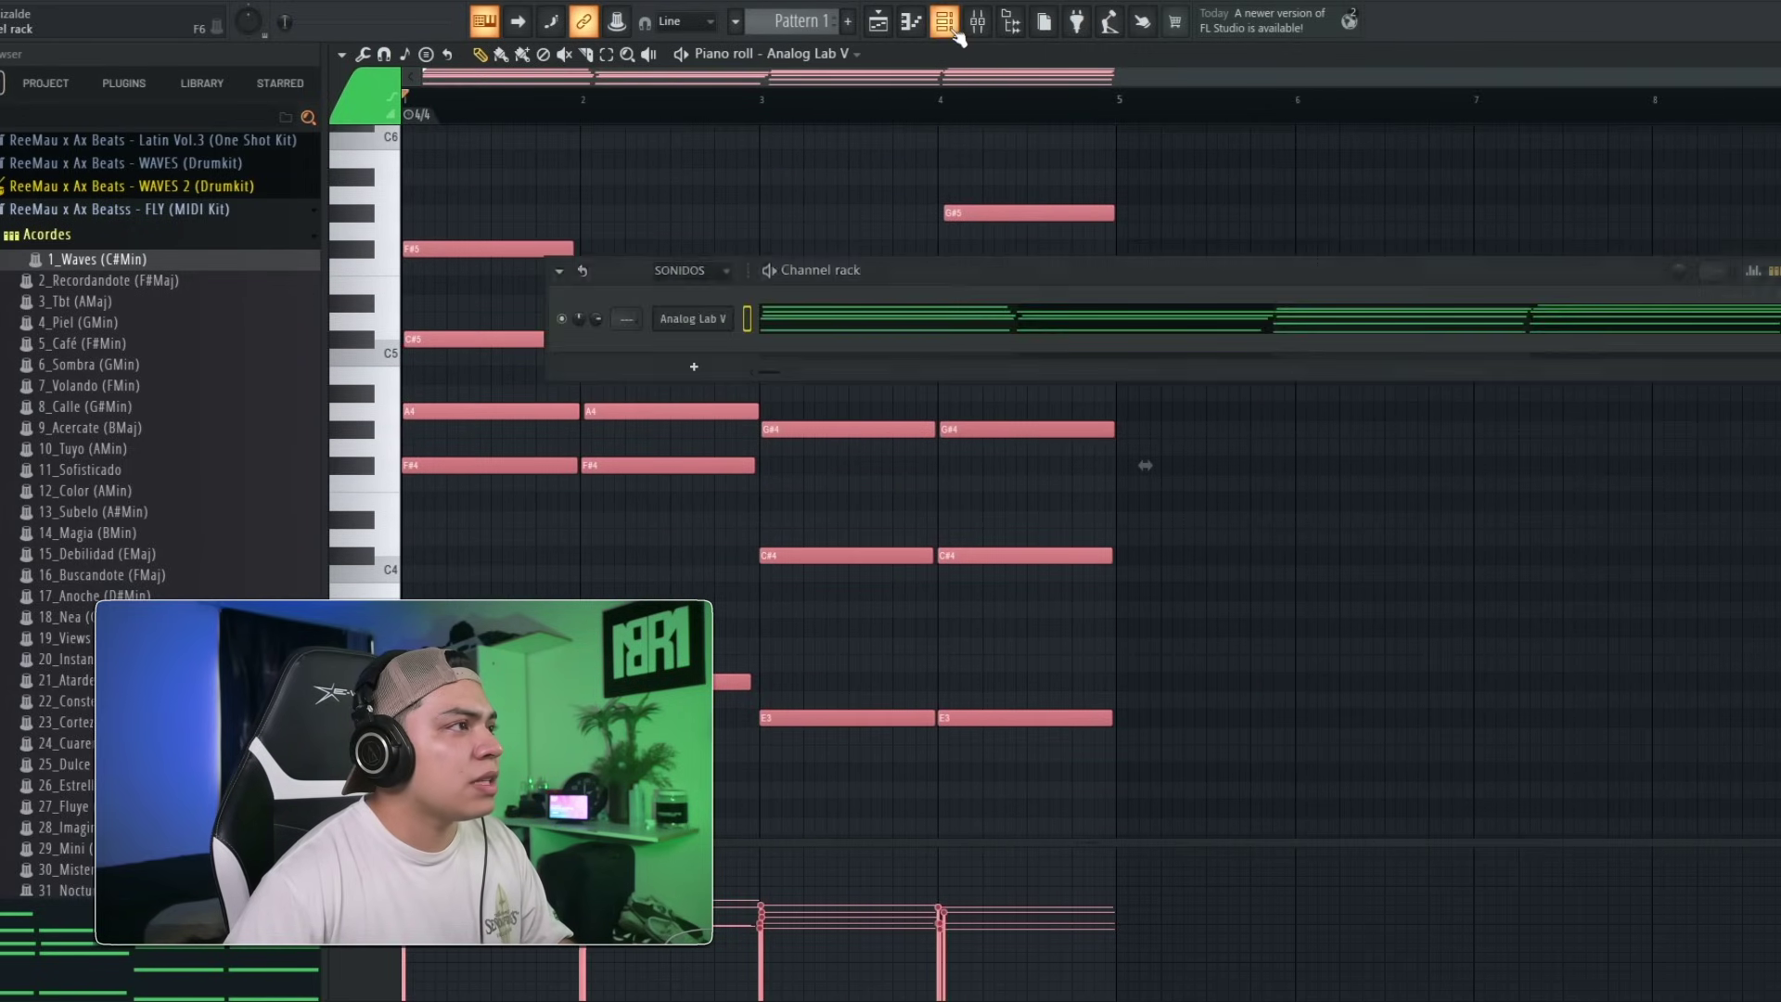
pyautogui.doubleClick(633, 324)
pyautogui.click(508, 325)
pyautogui.click(459, 343)
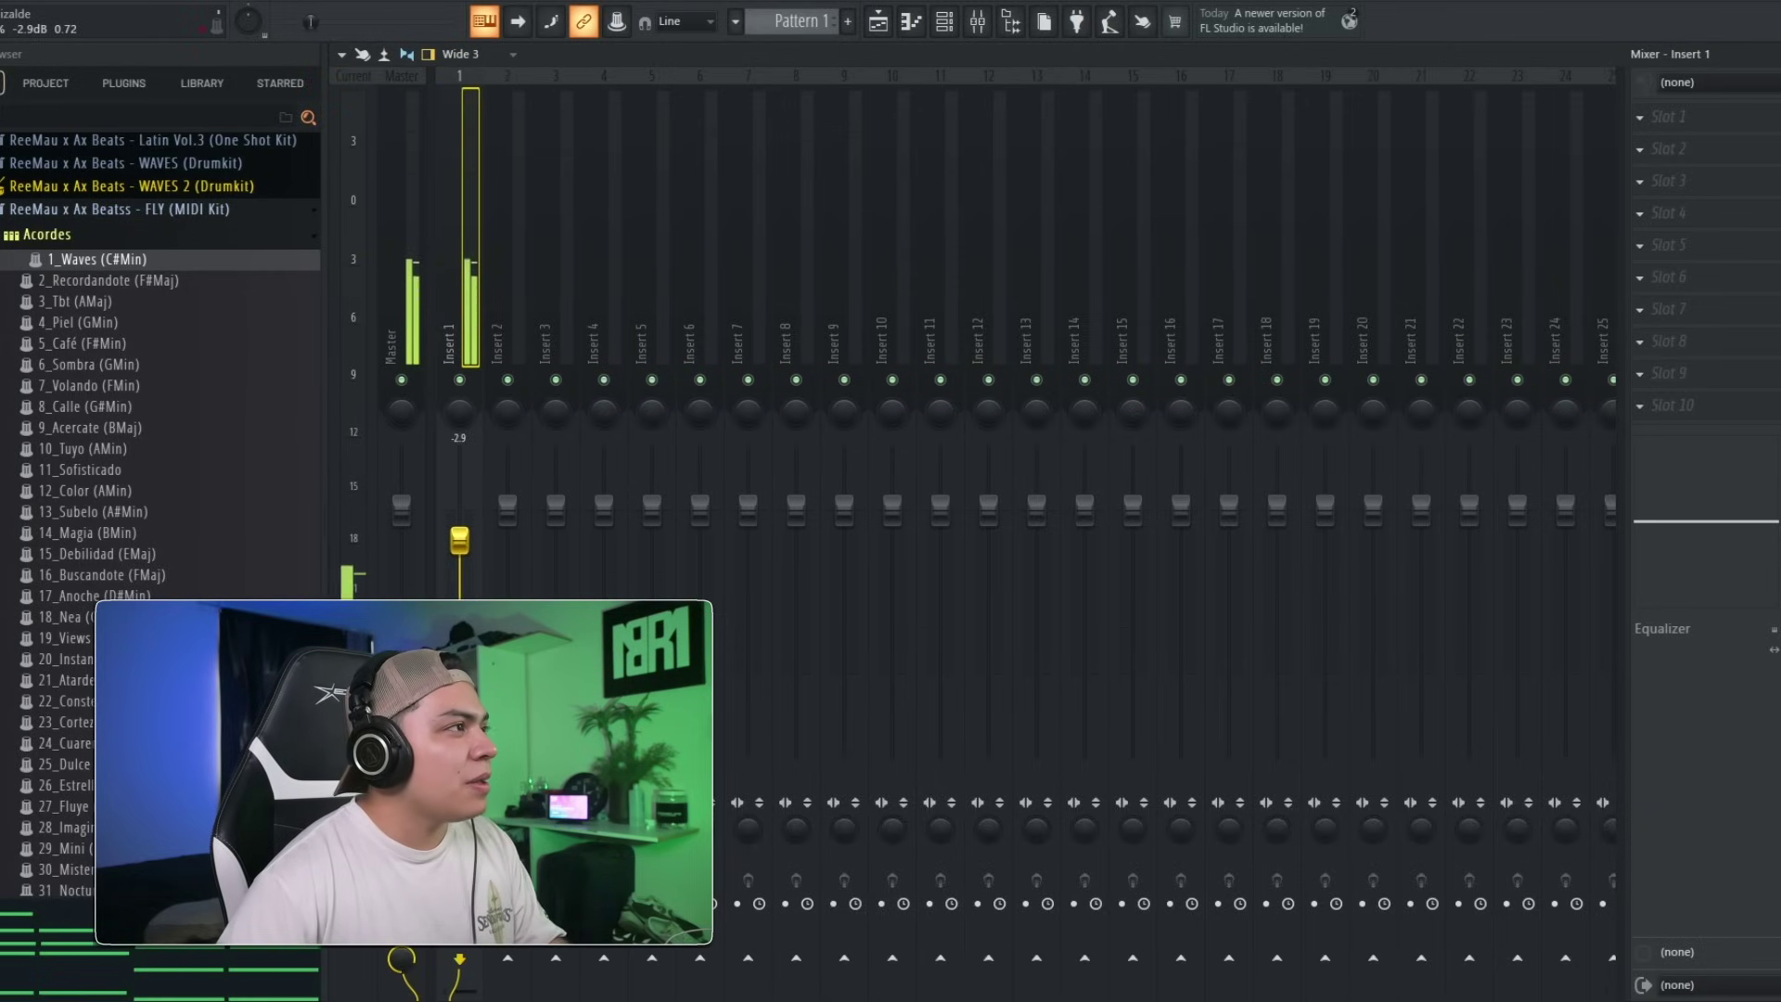
# Place Pattern 1 at the start of playlist Track 1, consolidate the track to audio and close the Analog Lab V window.
pyautogui.click(878, 20)
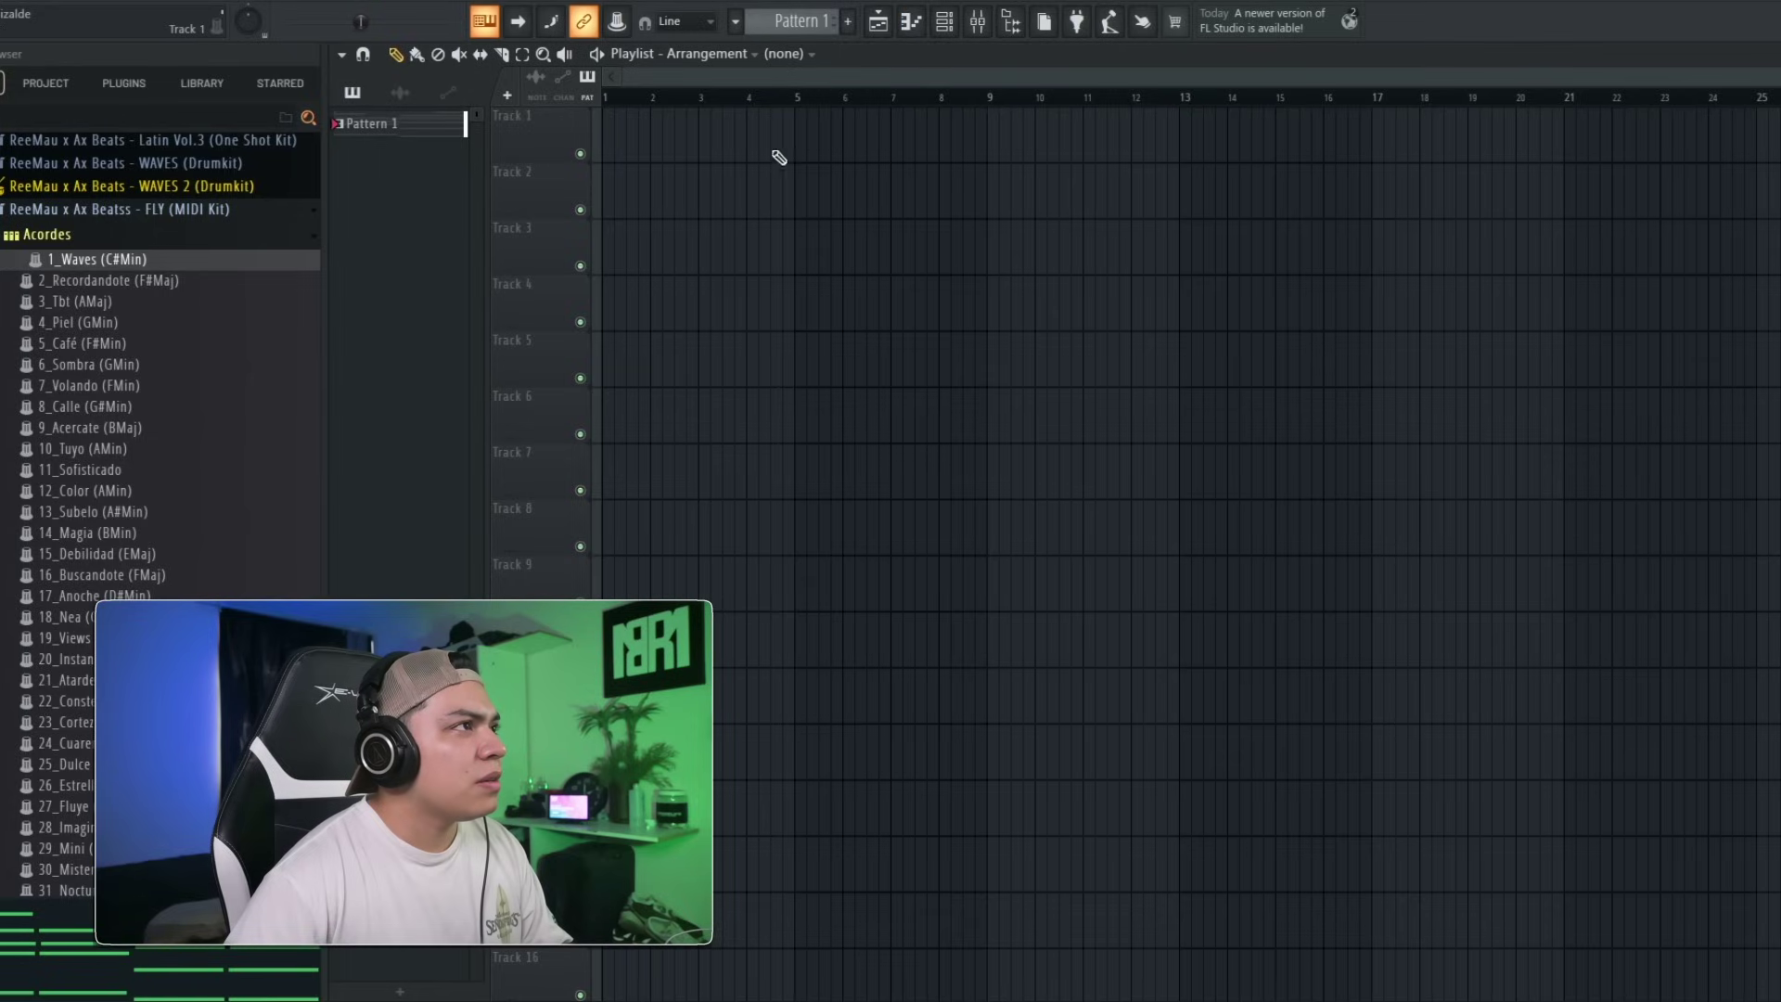
pyautogui.moveTo(685, 153); pyautogui.dragTo(634, 137)
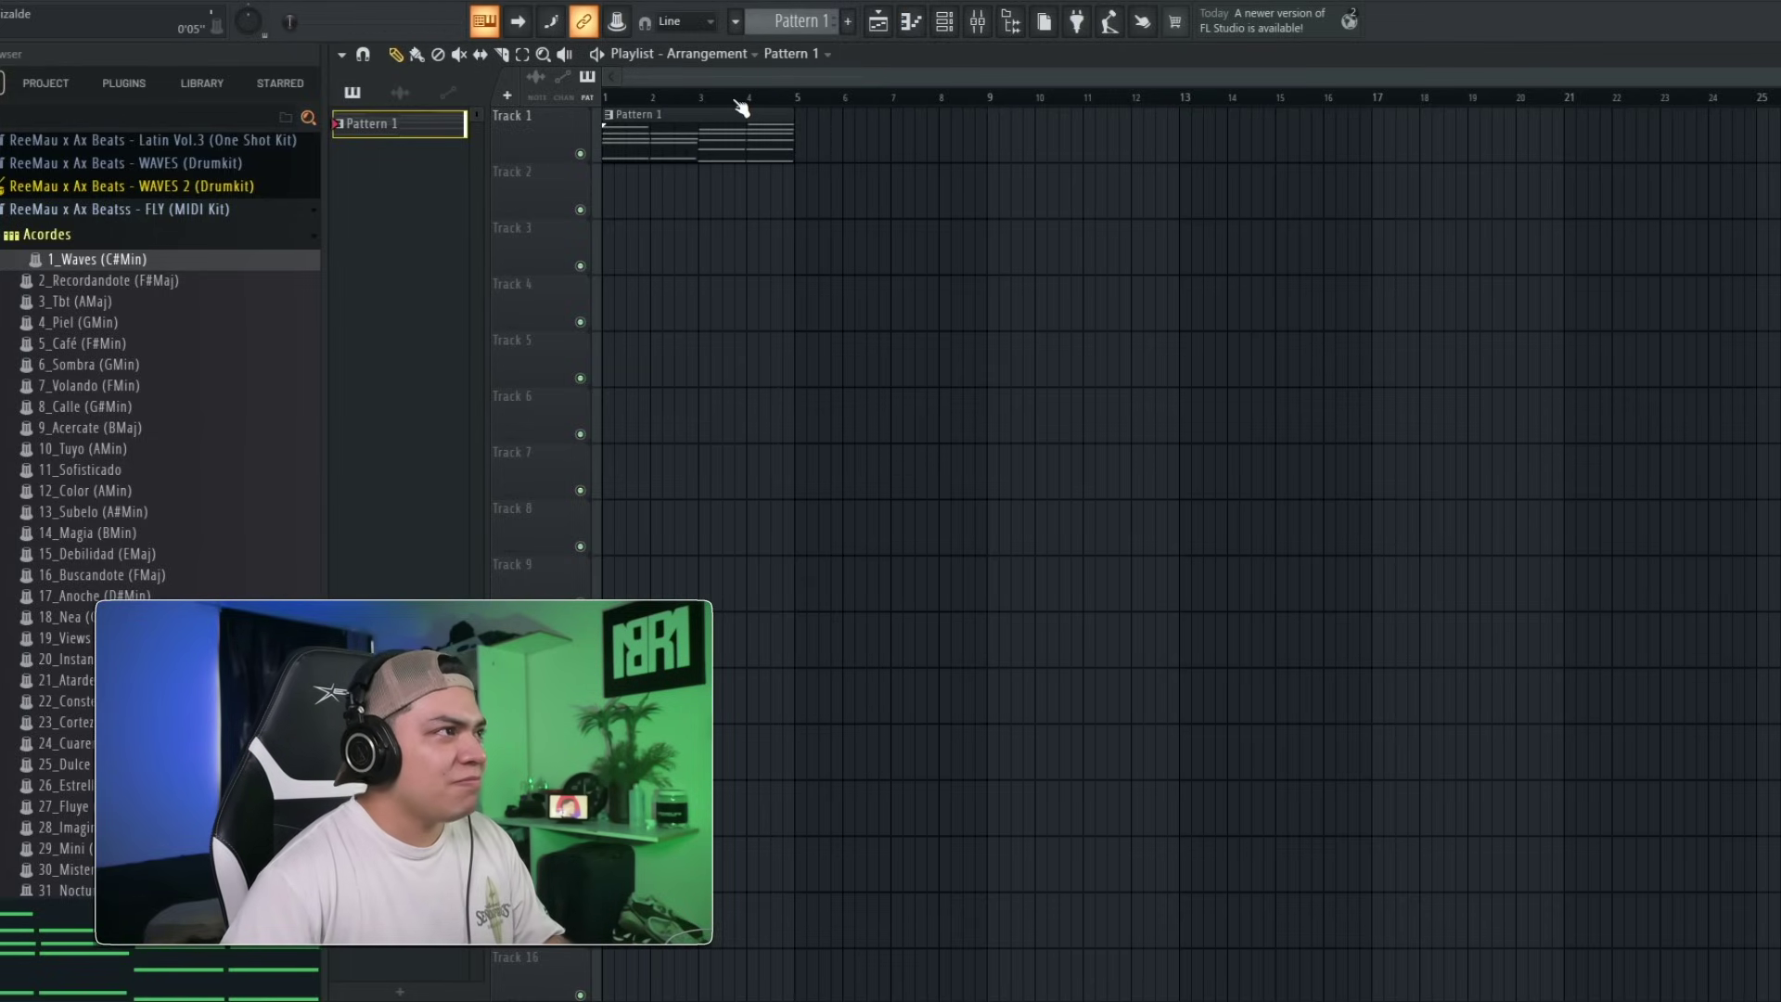
pyautogui.rightClick(555, 116)
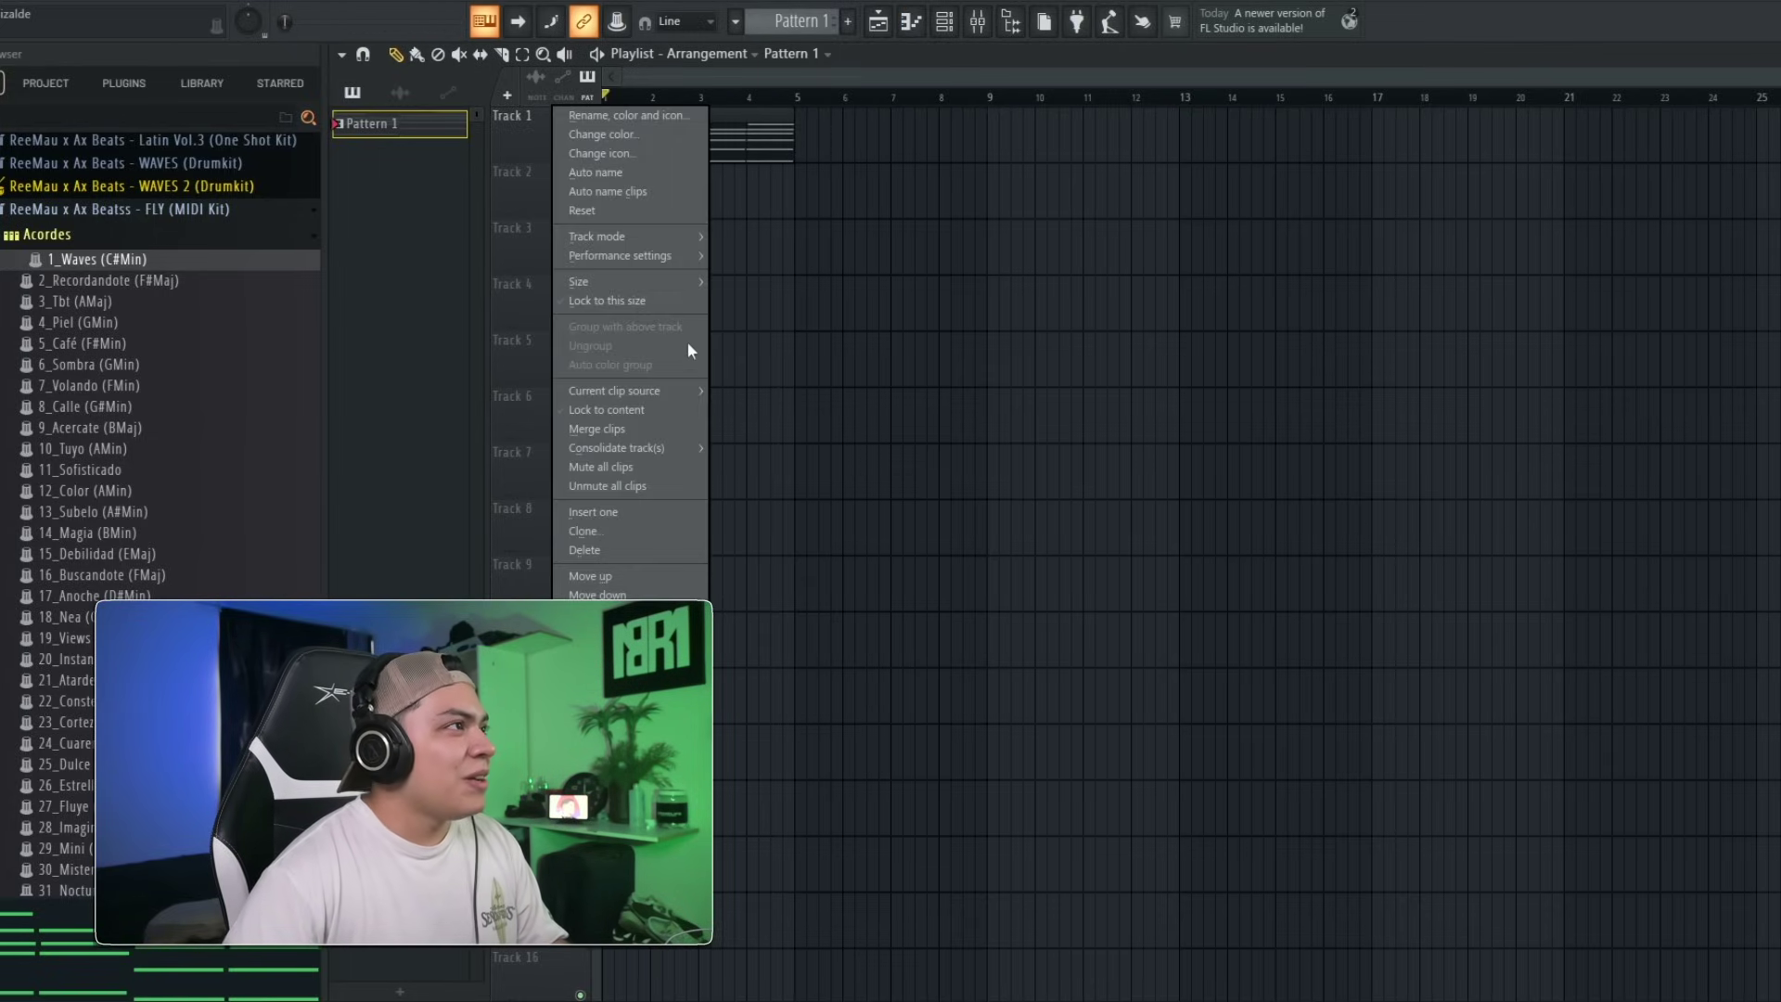
pyautogui.click(734, 448)
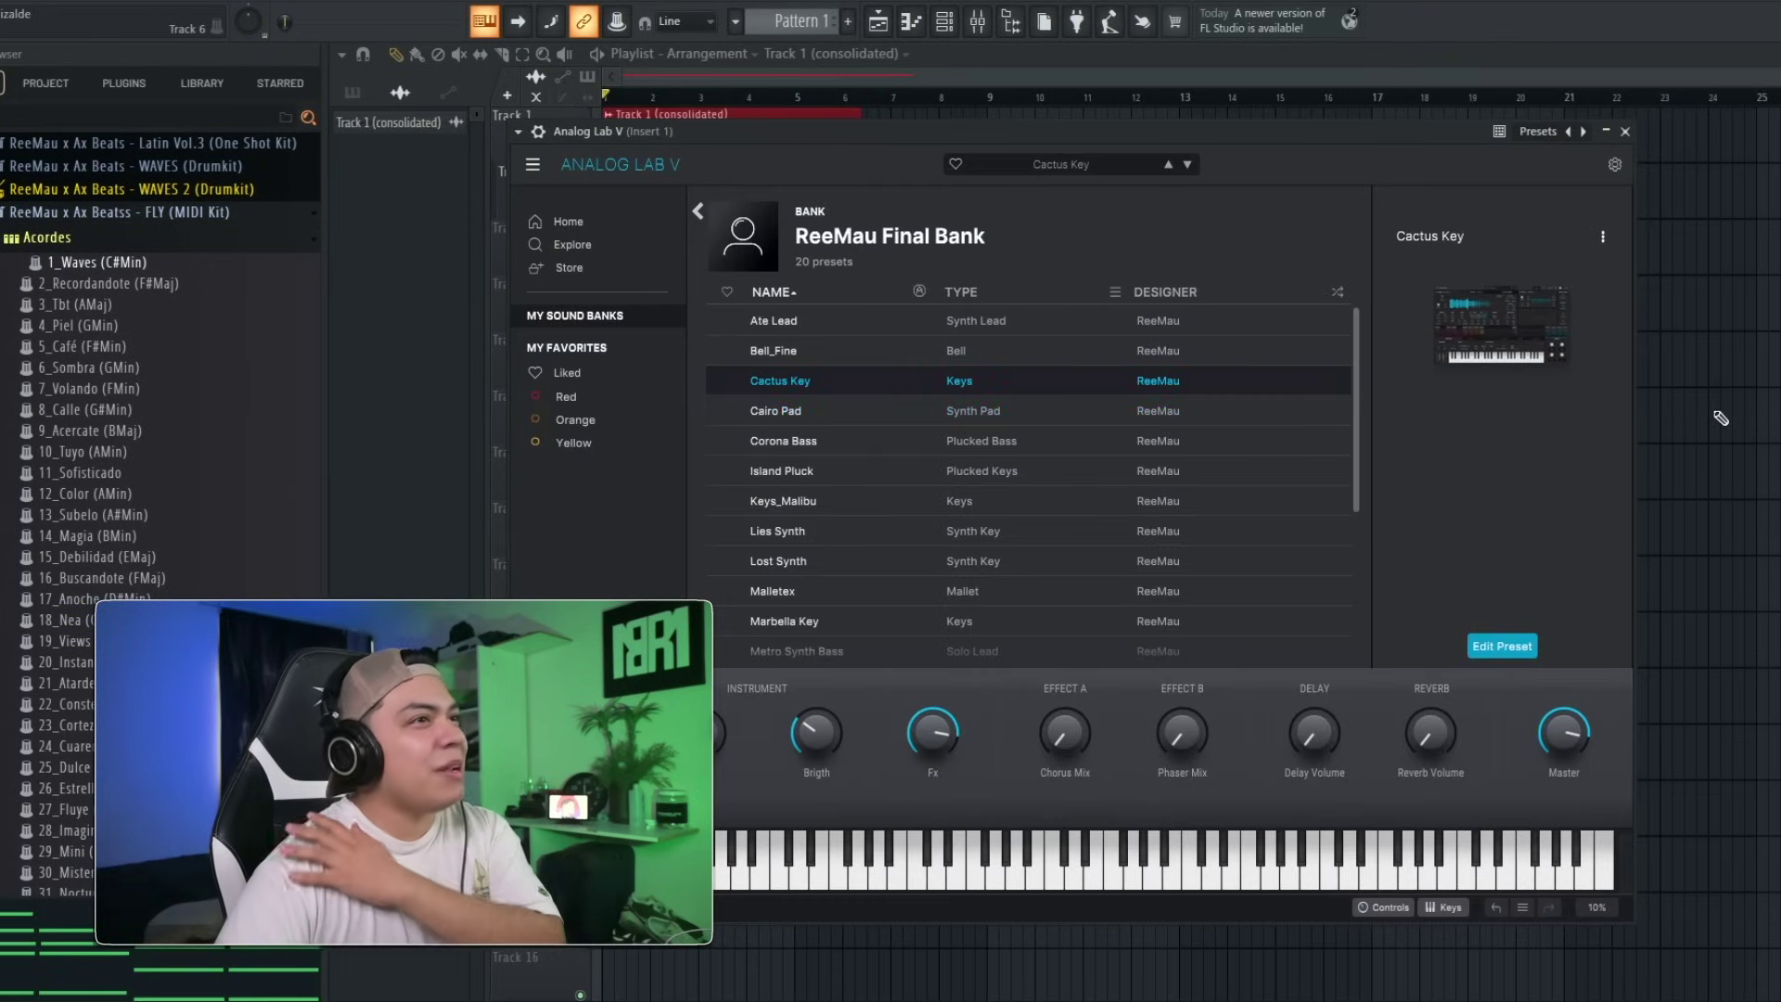
pyautogui.click(1720, 417)
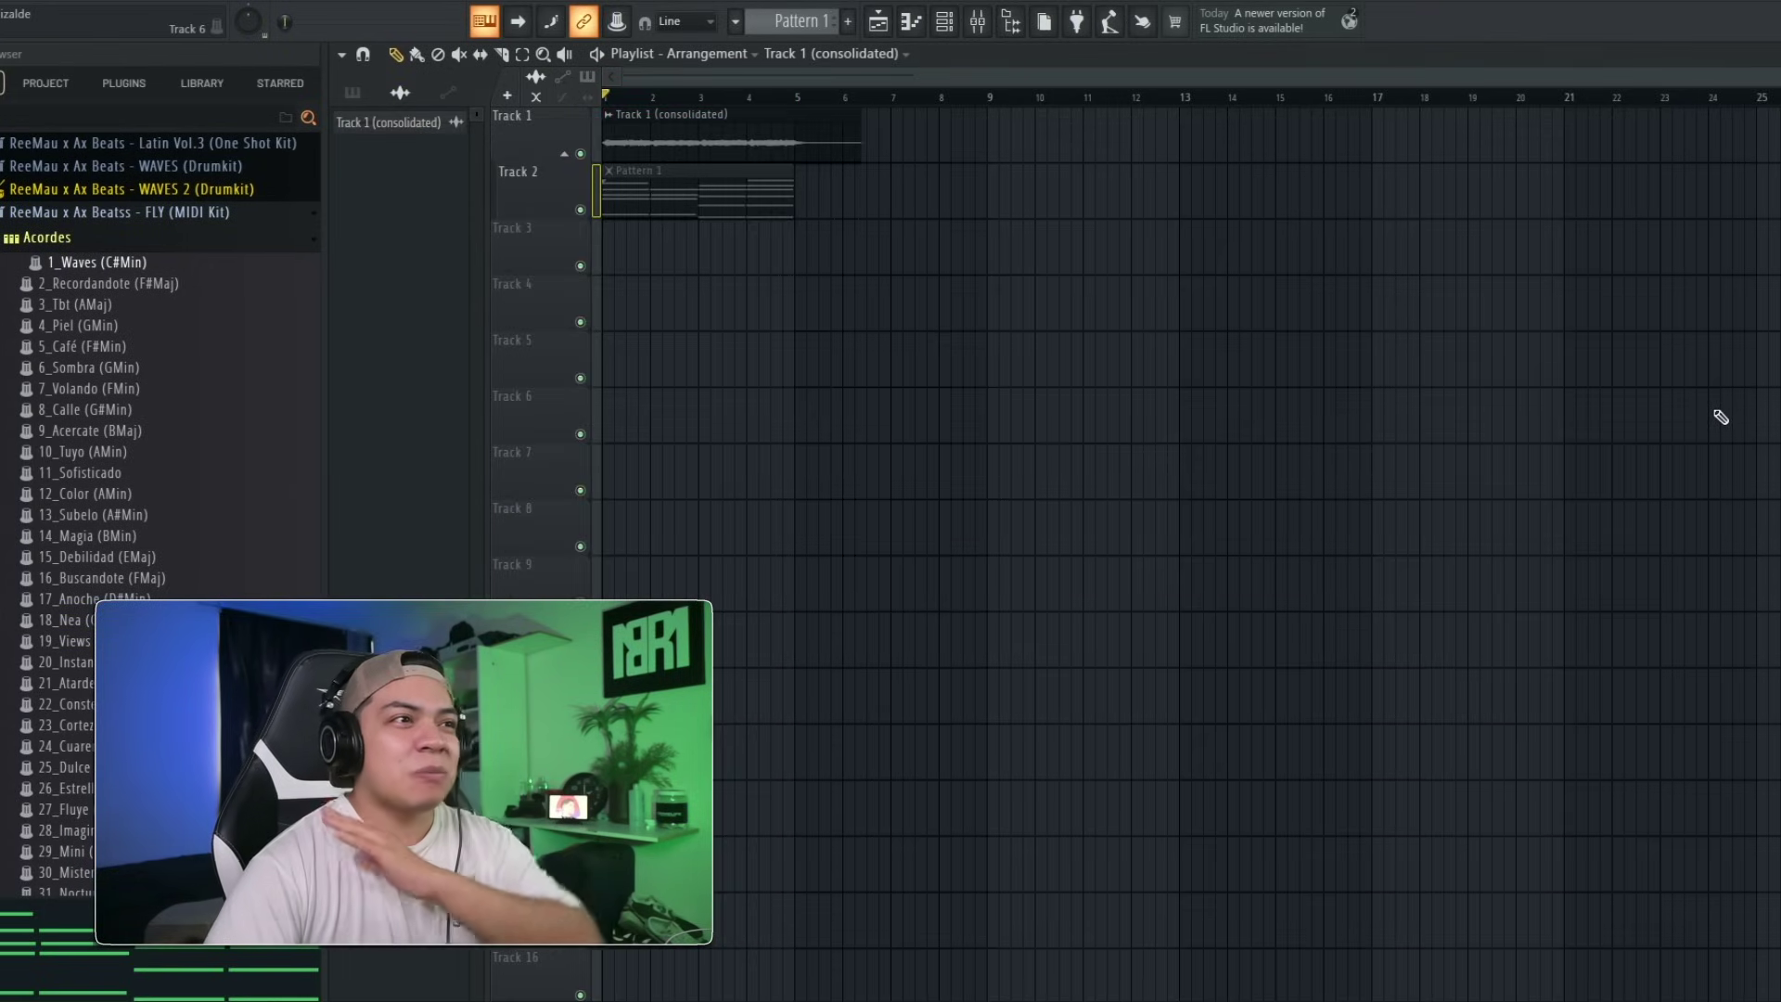
# Delete the consolidated clip's tail from 6:857 to 9:258 in Edison and place the trimmed audio at the start of Track 1.
pyautogui.doubleClick(773, 140)
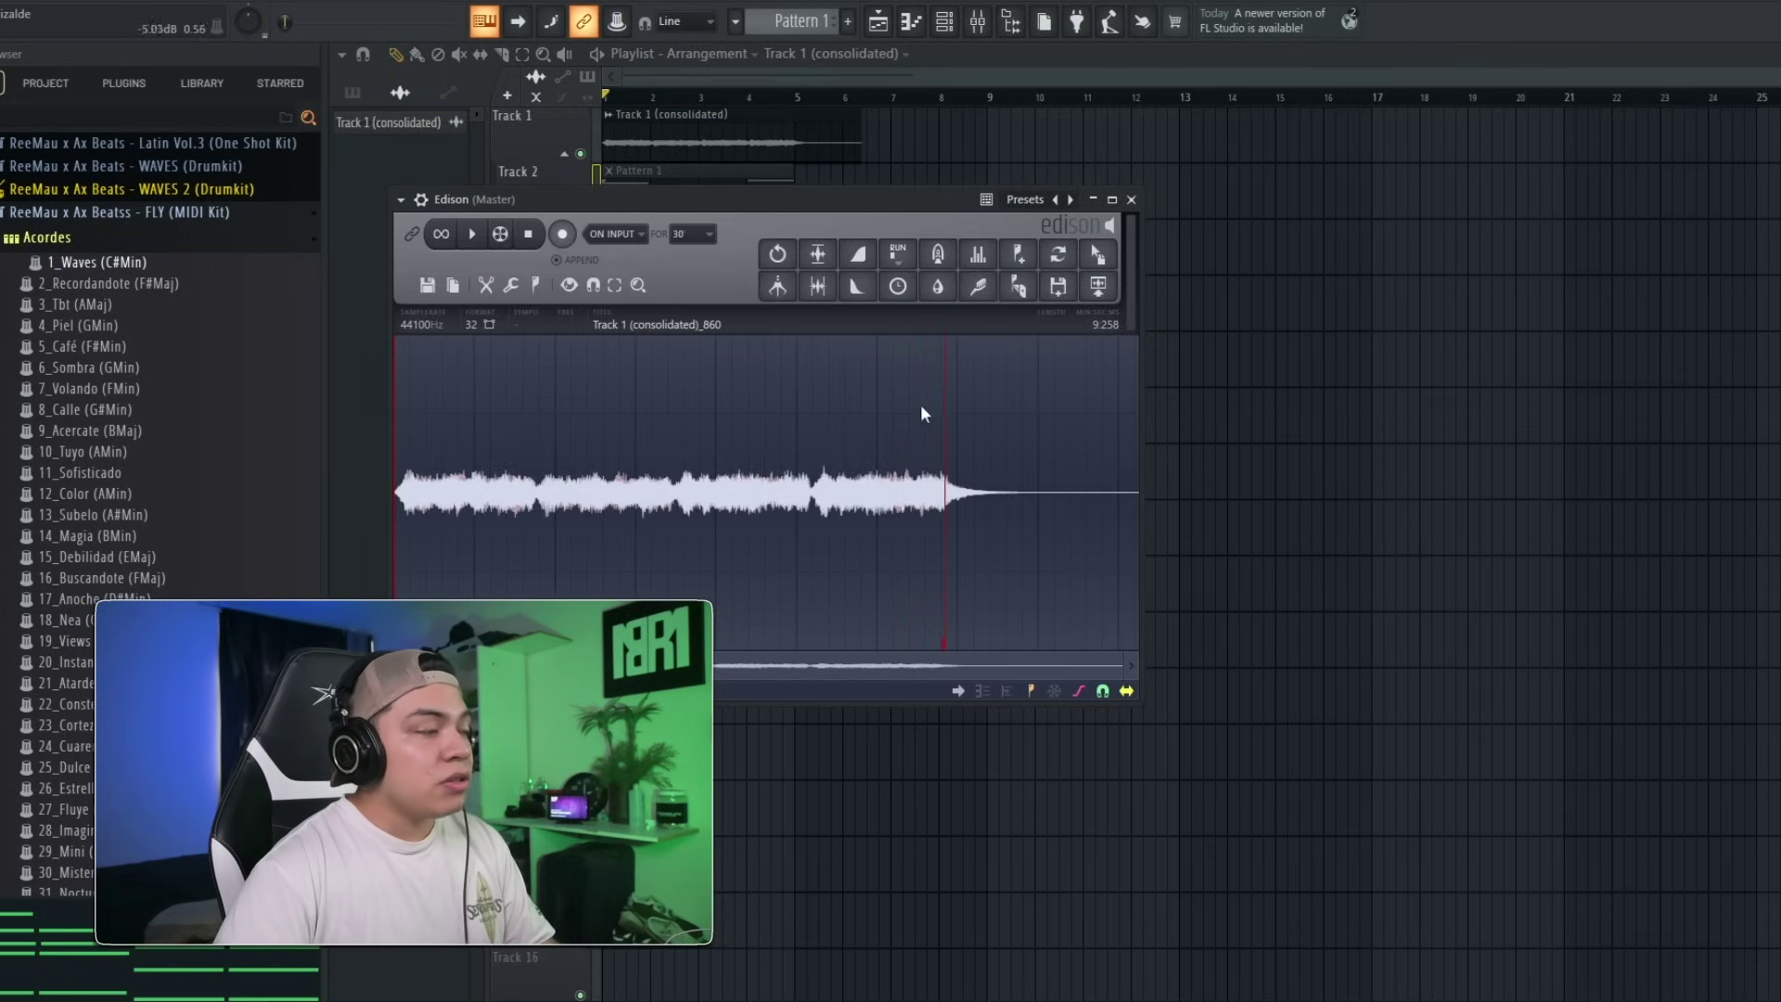
pyautogui.moveTo(945, 457); pyautogui.dragTo(1400, 471)
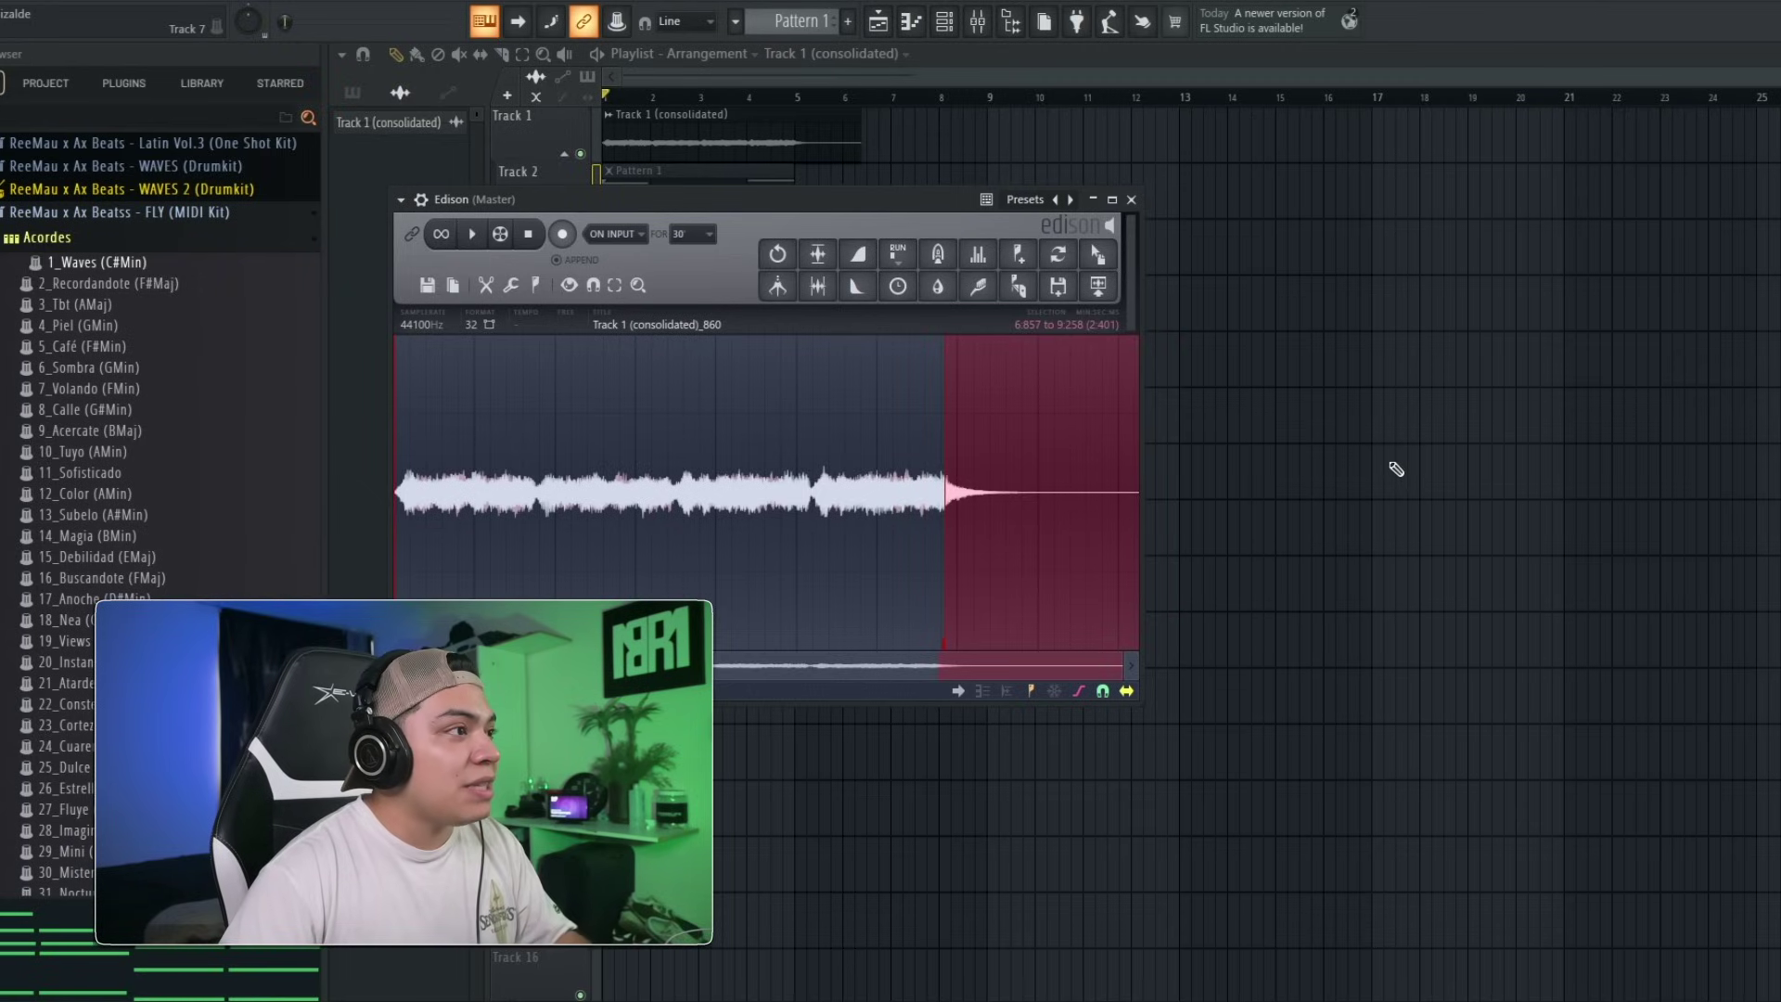
pyautogui.press('Delete')
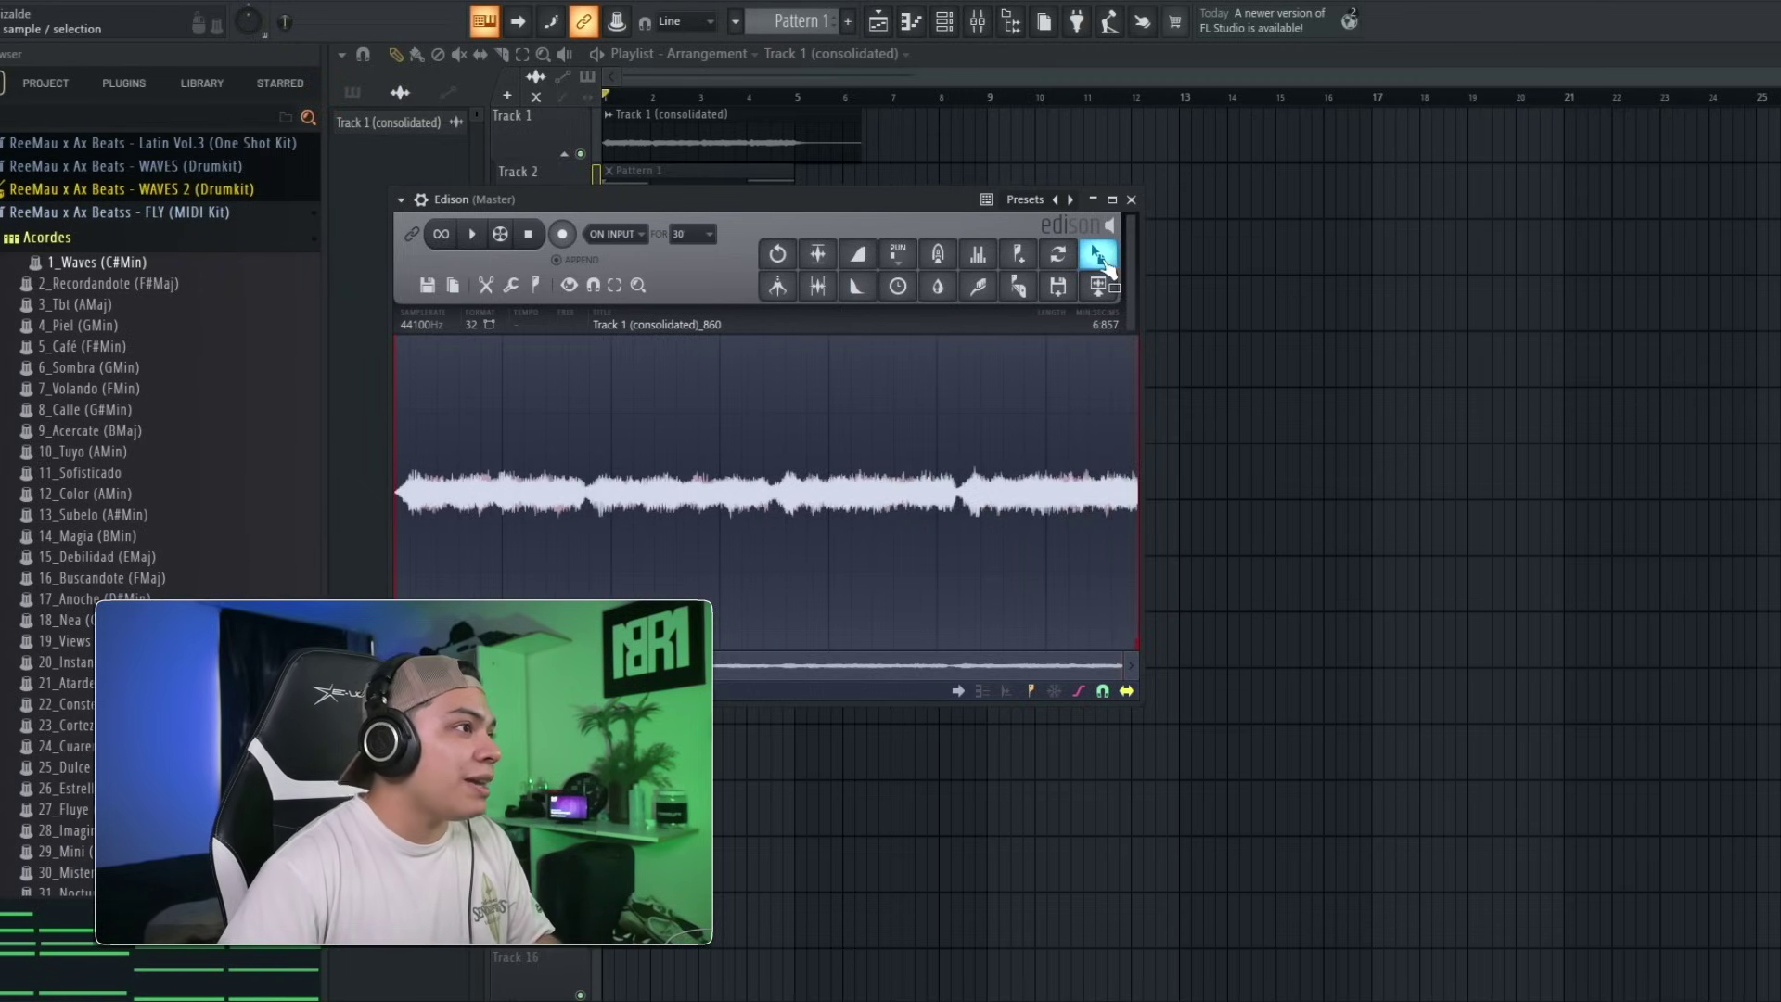
pyautogui.click(1097, 254)
pyautogui.click(713, 131)
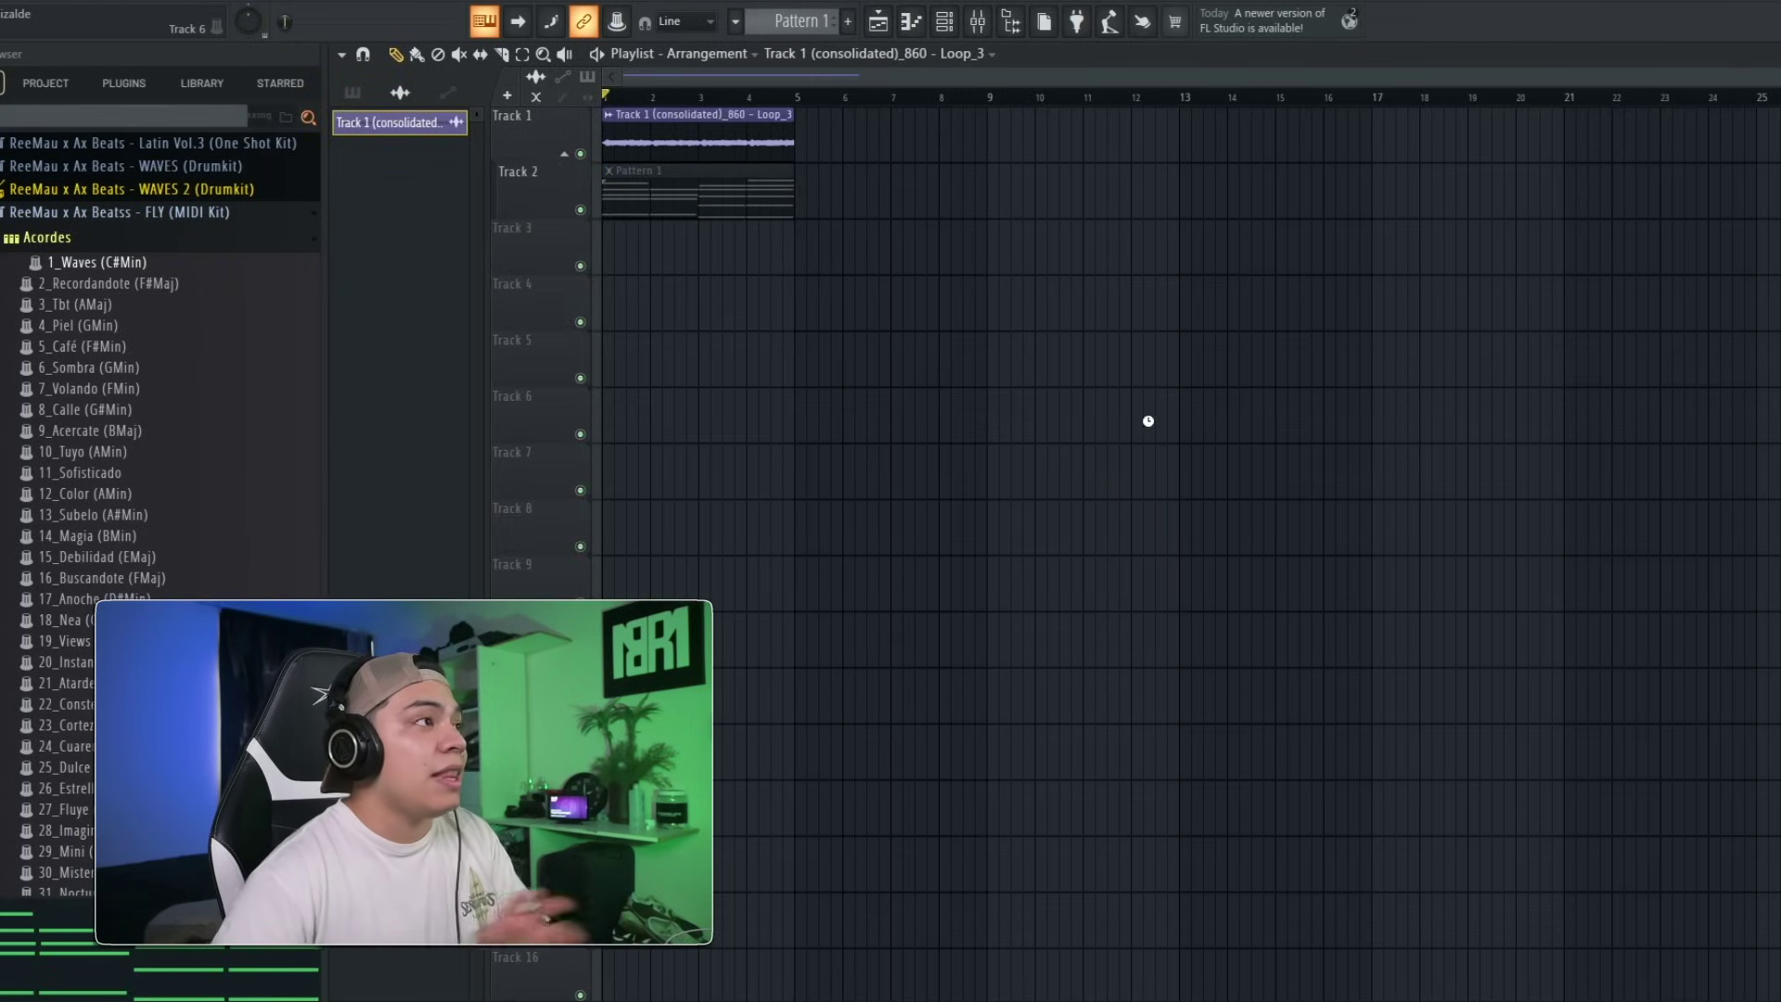
# Route the trimmed chord clip to mixer Insert 2 and load ShaperBox 3 in that track's first effect slot.
pyautogui.keyDown('ctrl'); pyautogui.scroll(3, 794, 325); pyautogui.keyUp('ctrl')
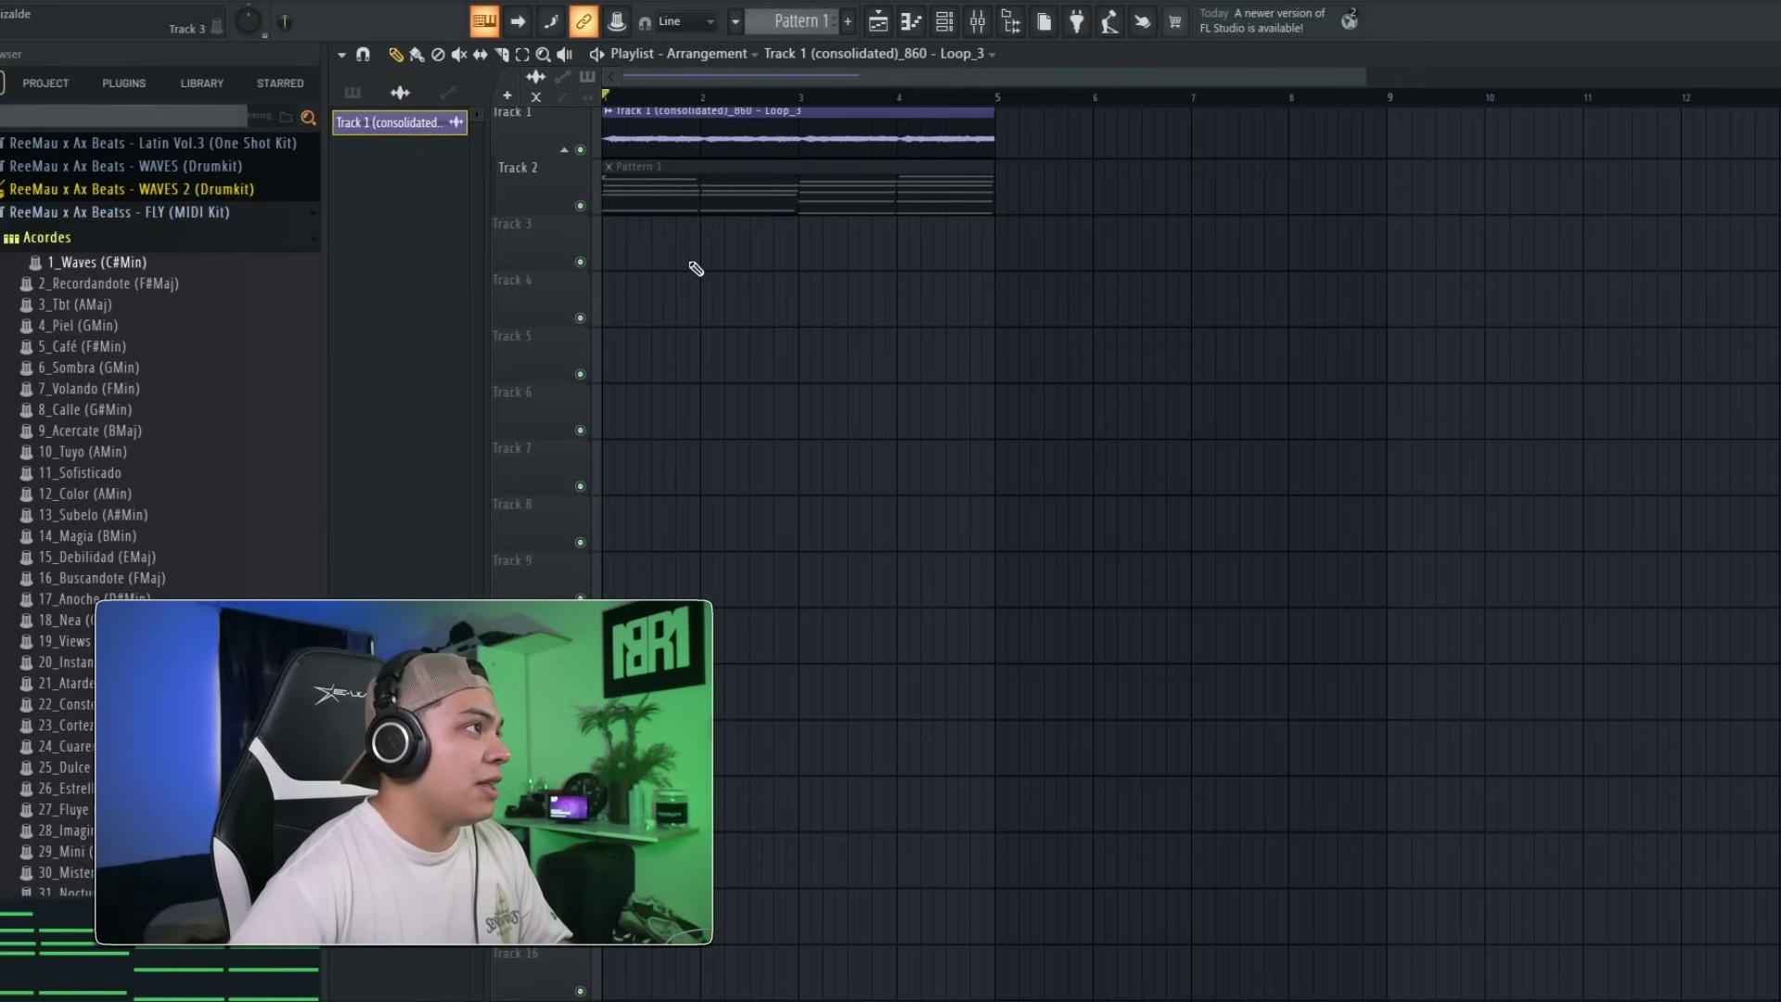
pyautogui.doubleClick(686, 128)
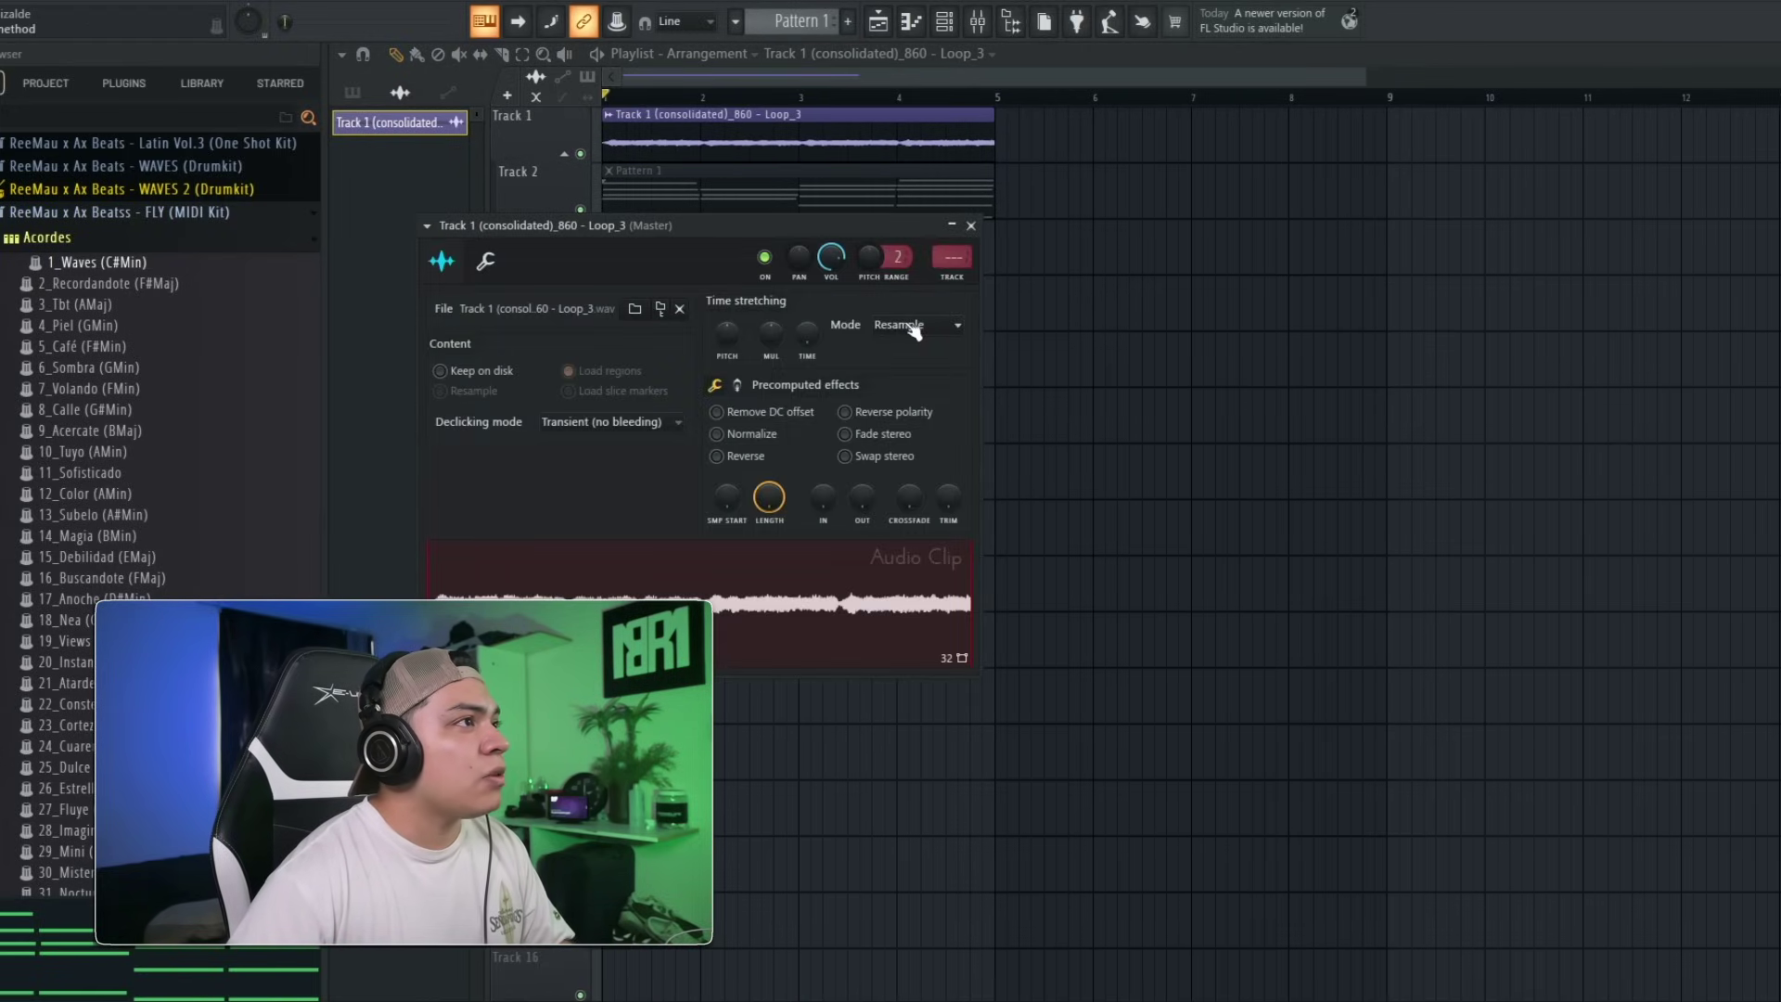
pyautogui.click(947, 263)
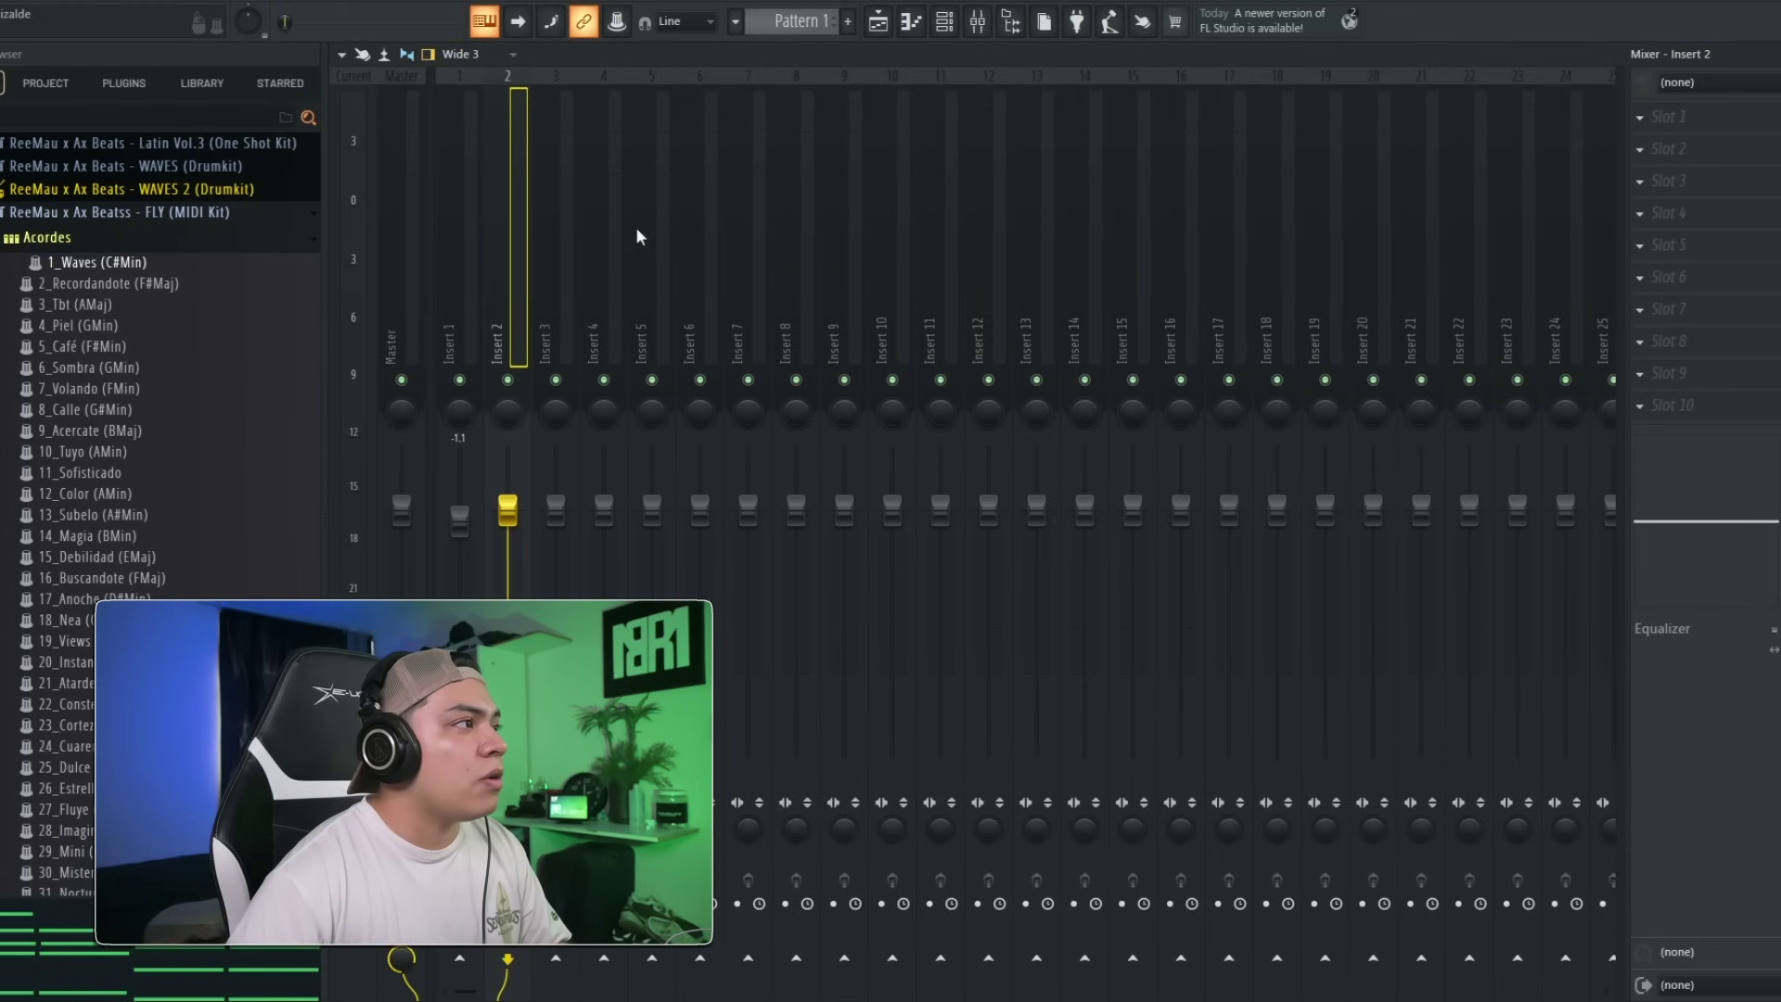
pyautogui.click(1671, 120)
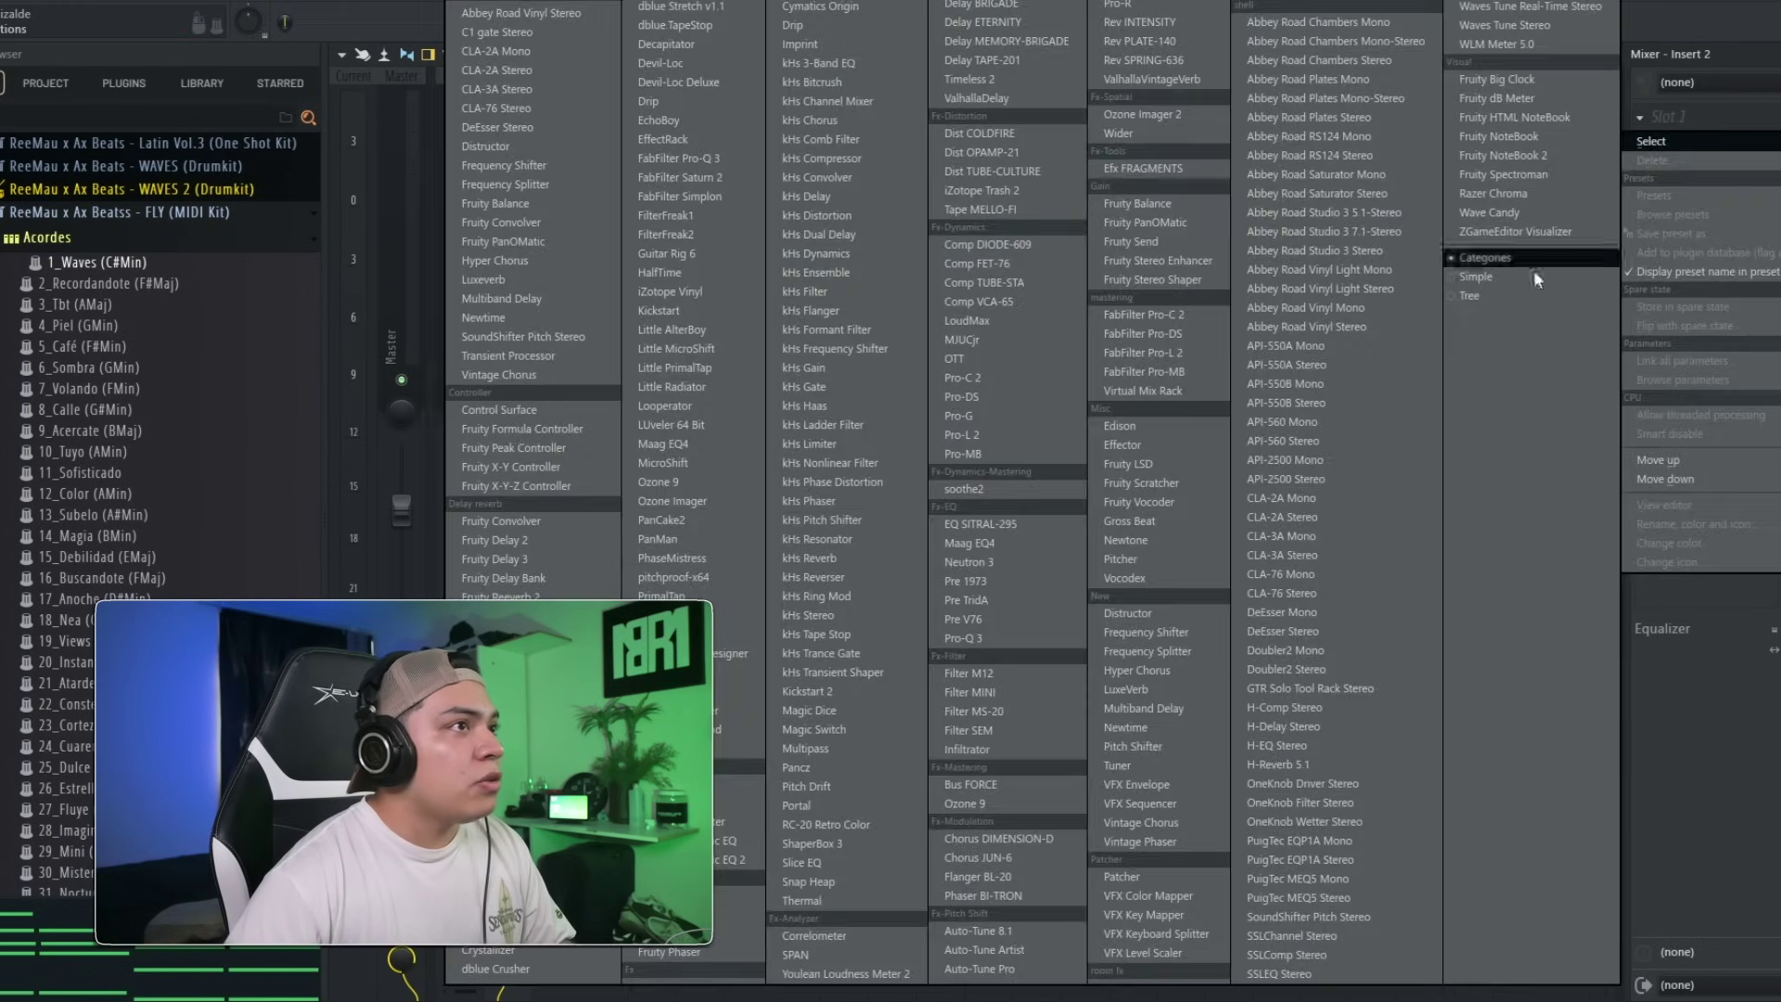
pyautogui.click(868, 839)
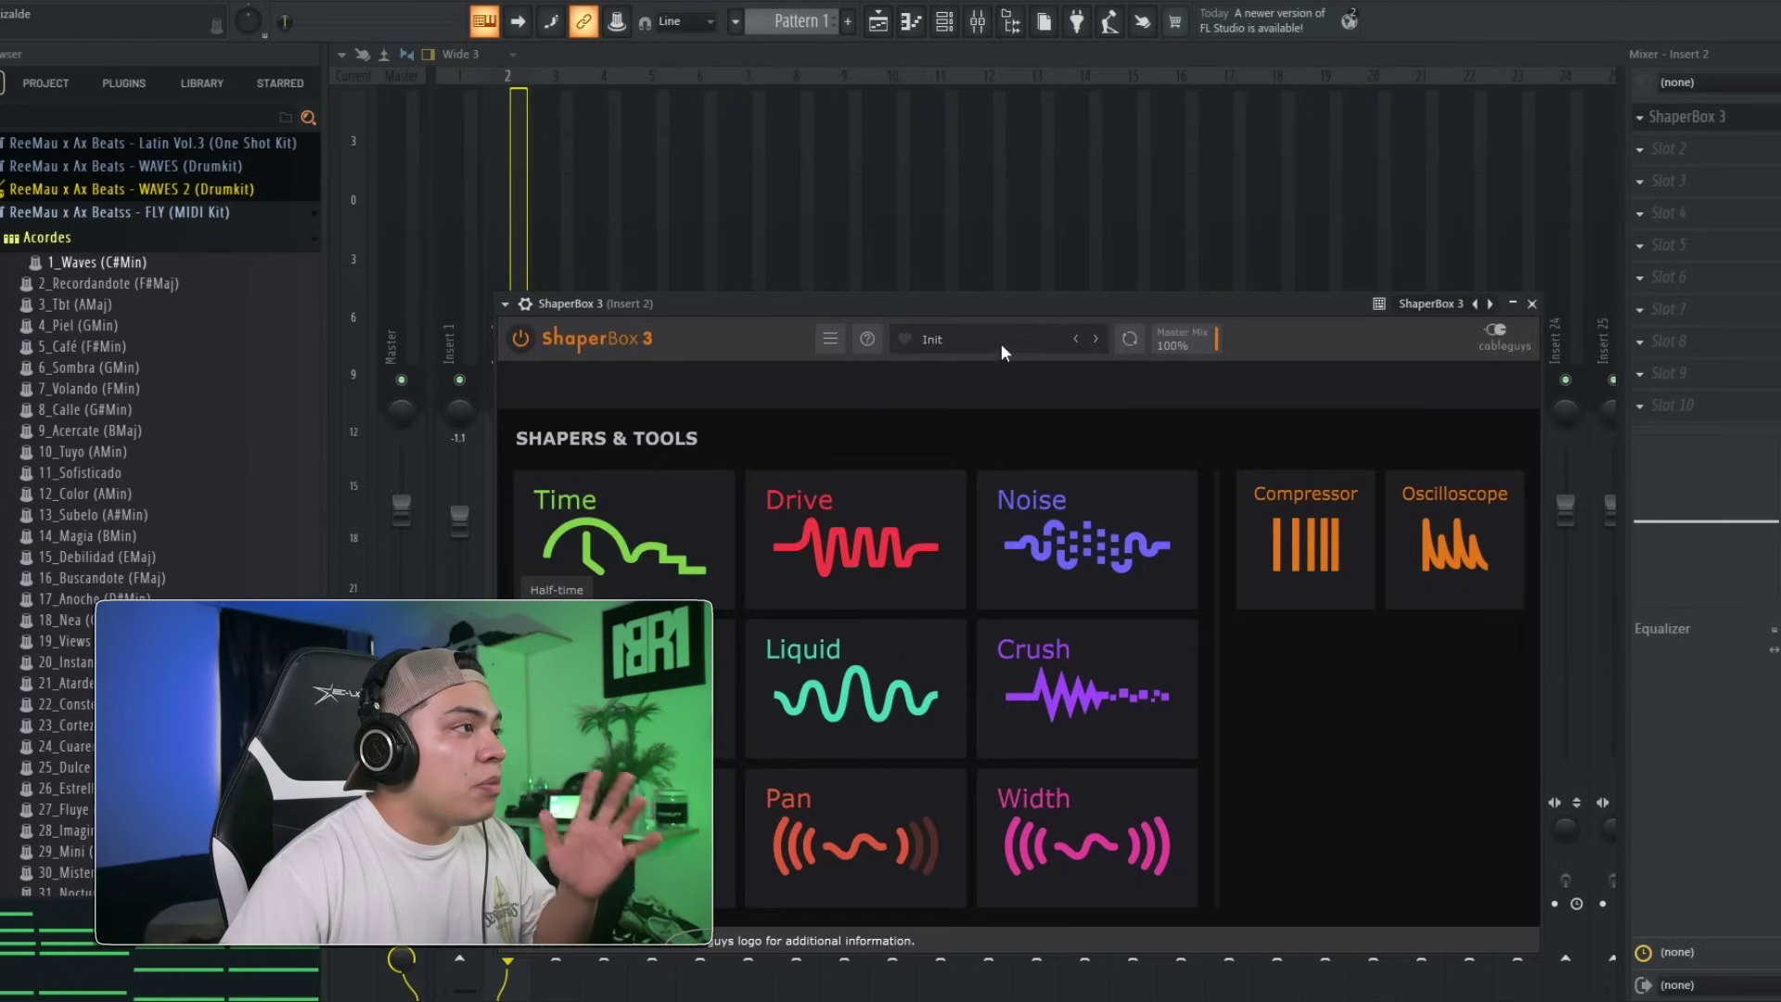
# Audition the ReeMau Timeless preset from ShaperBox 3's My Presets, then load ReeMau HalfTime Rhythm.
pyautogui.moveTo(989, 293); pyautogui.dragTo(1055, 186)
pyautogui.click(1048, 224)
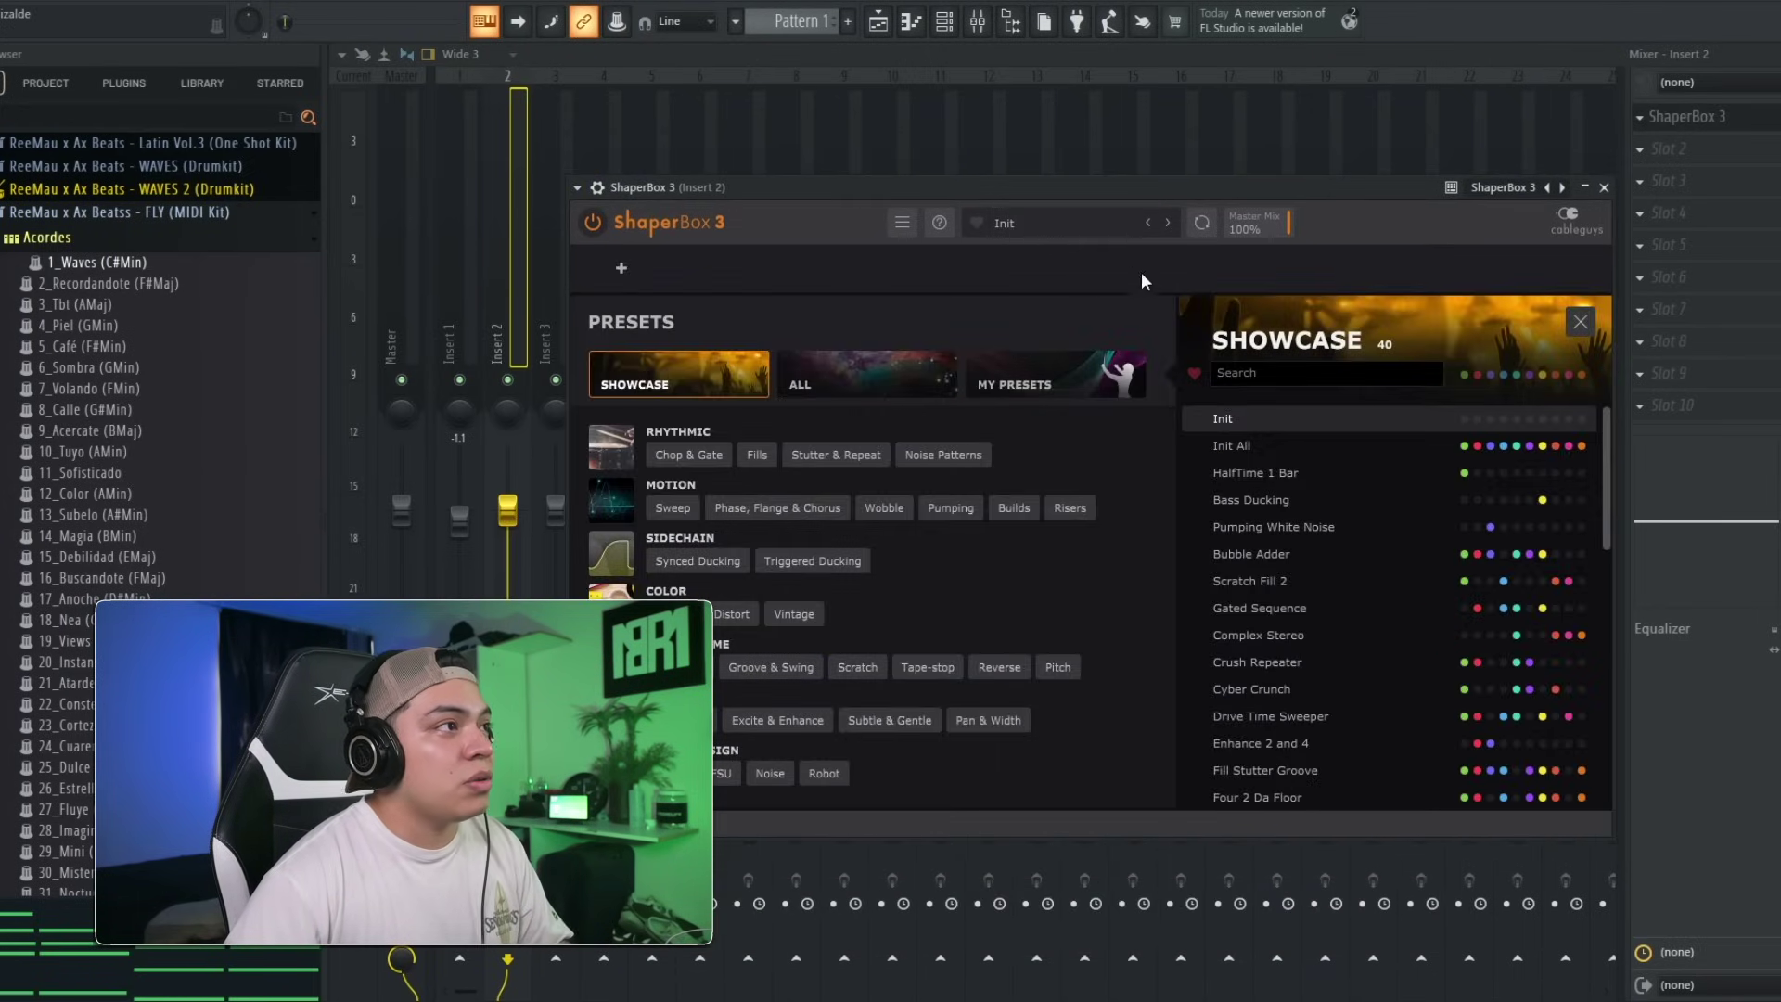
pyautogui.click(1038, 388)
pyautogui.click(1283, 427)
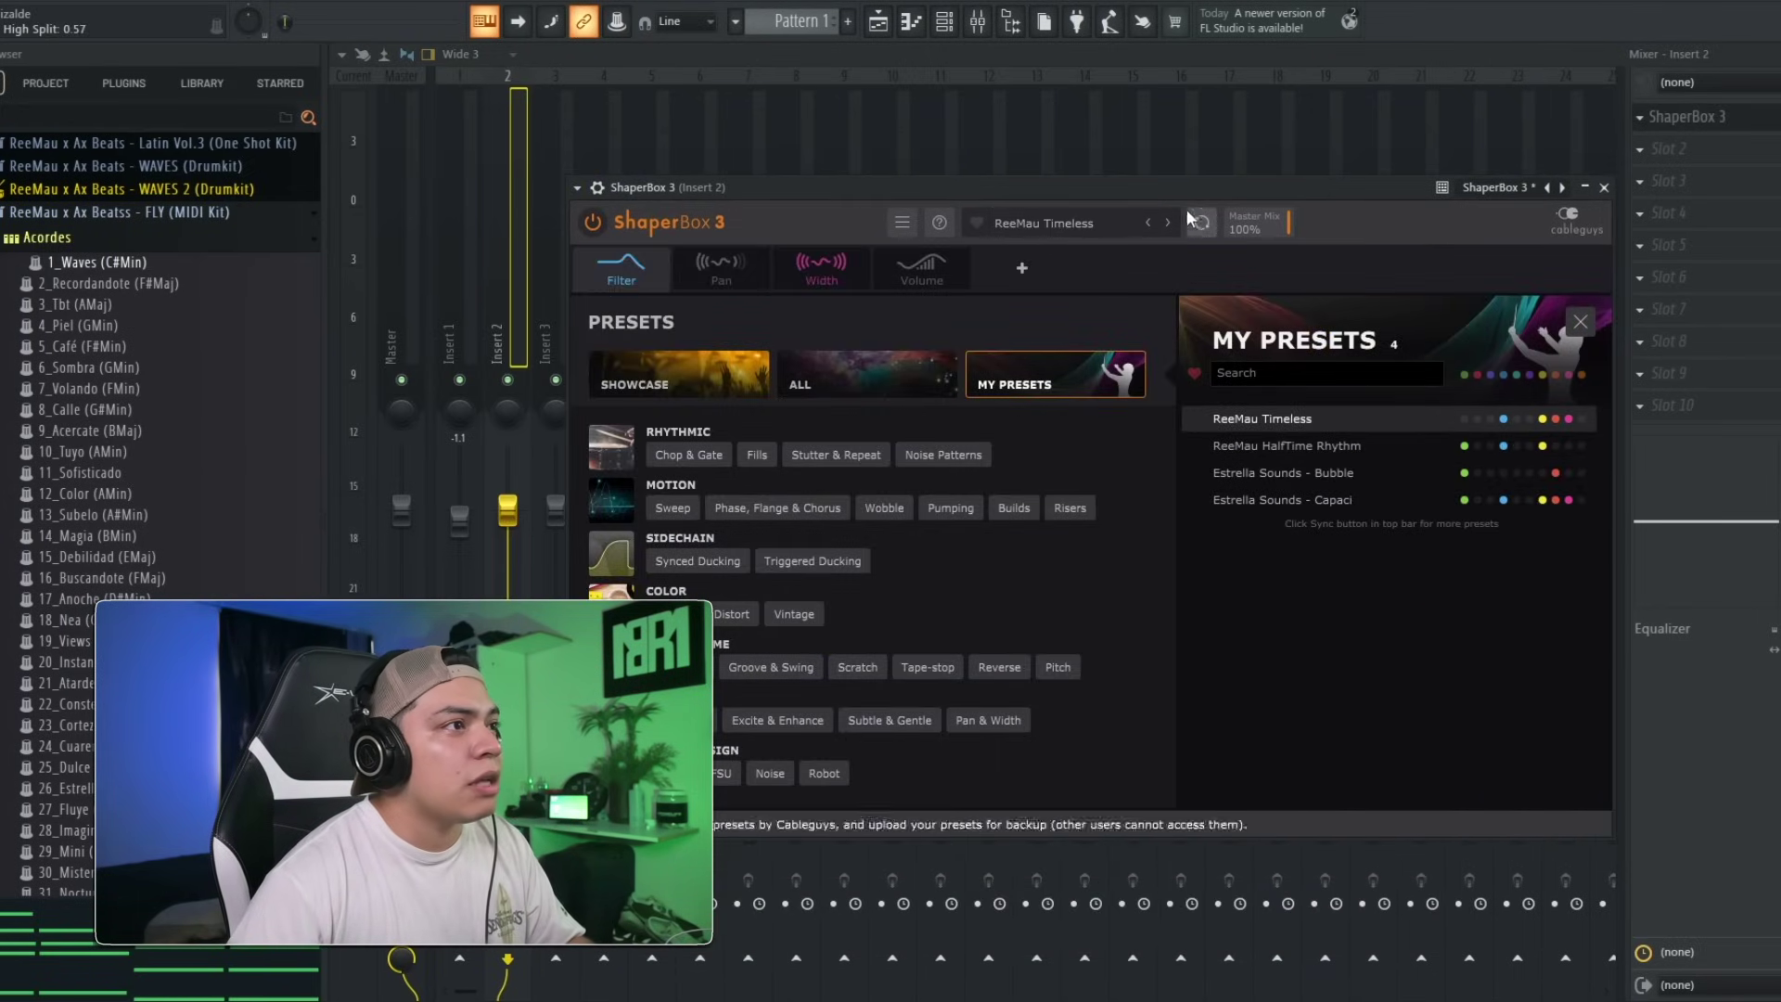
pyautogui.moveTo(1163, 185); pyautogui.dragTo(1155, 187)
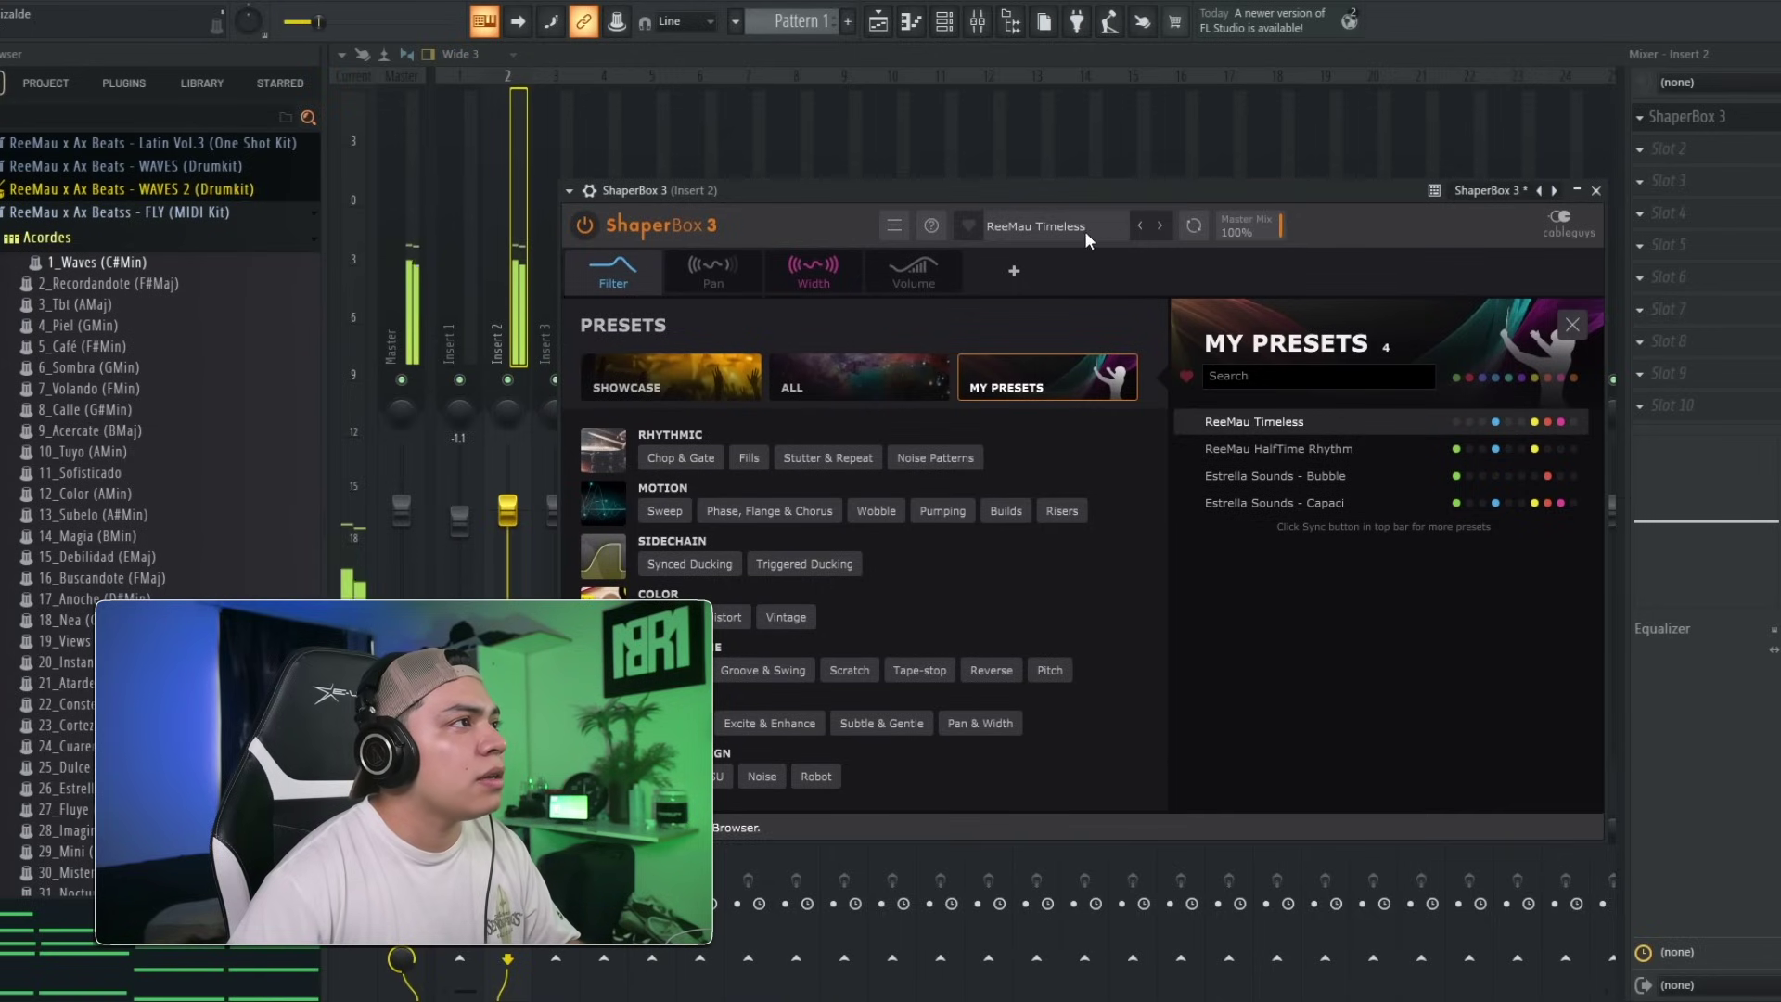
pyautogui.click(1304, 447)
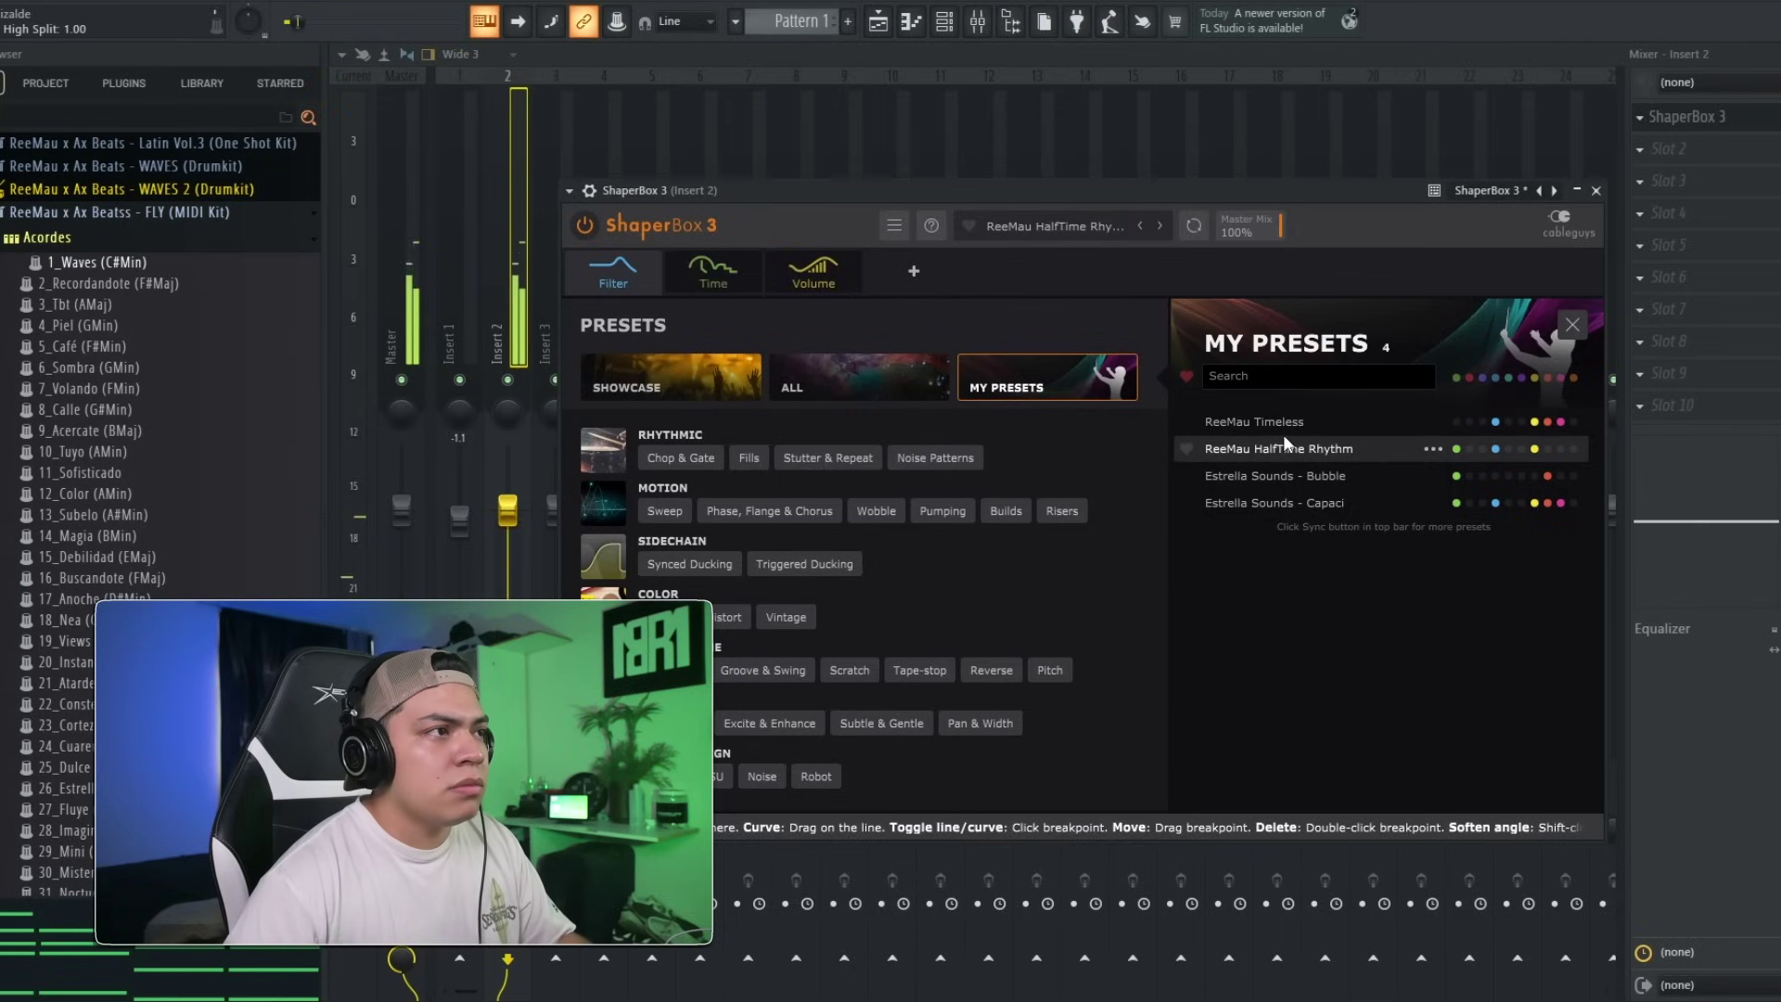
# Set the chord clip's time stretching mode to Stretch with a pitch of +1200 cents, and listen to it in the playlist.
pyautogui.click(912, 22)
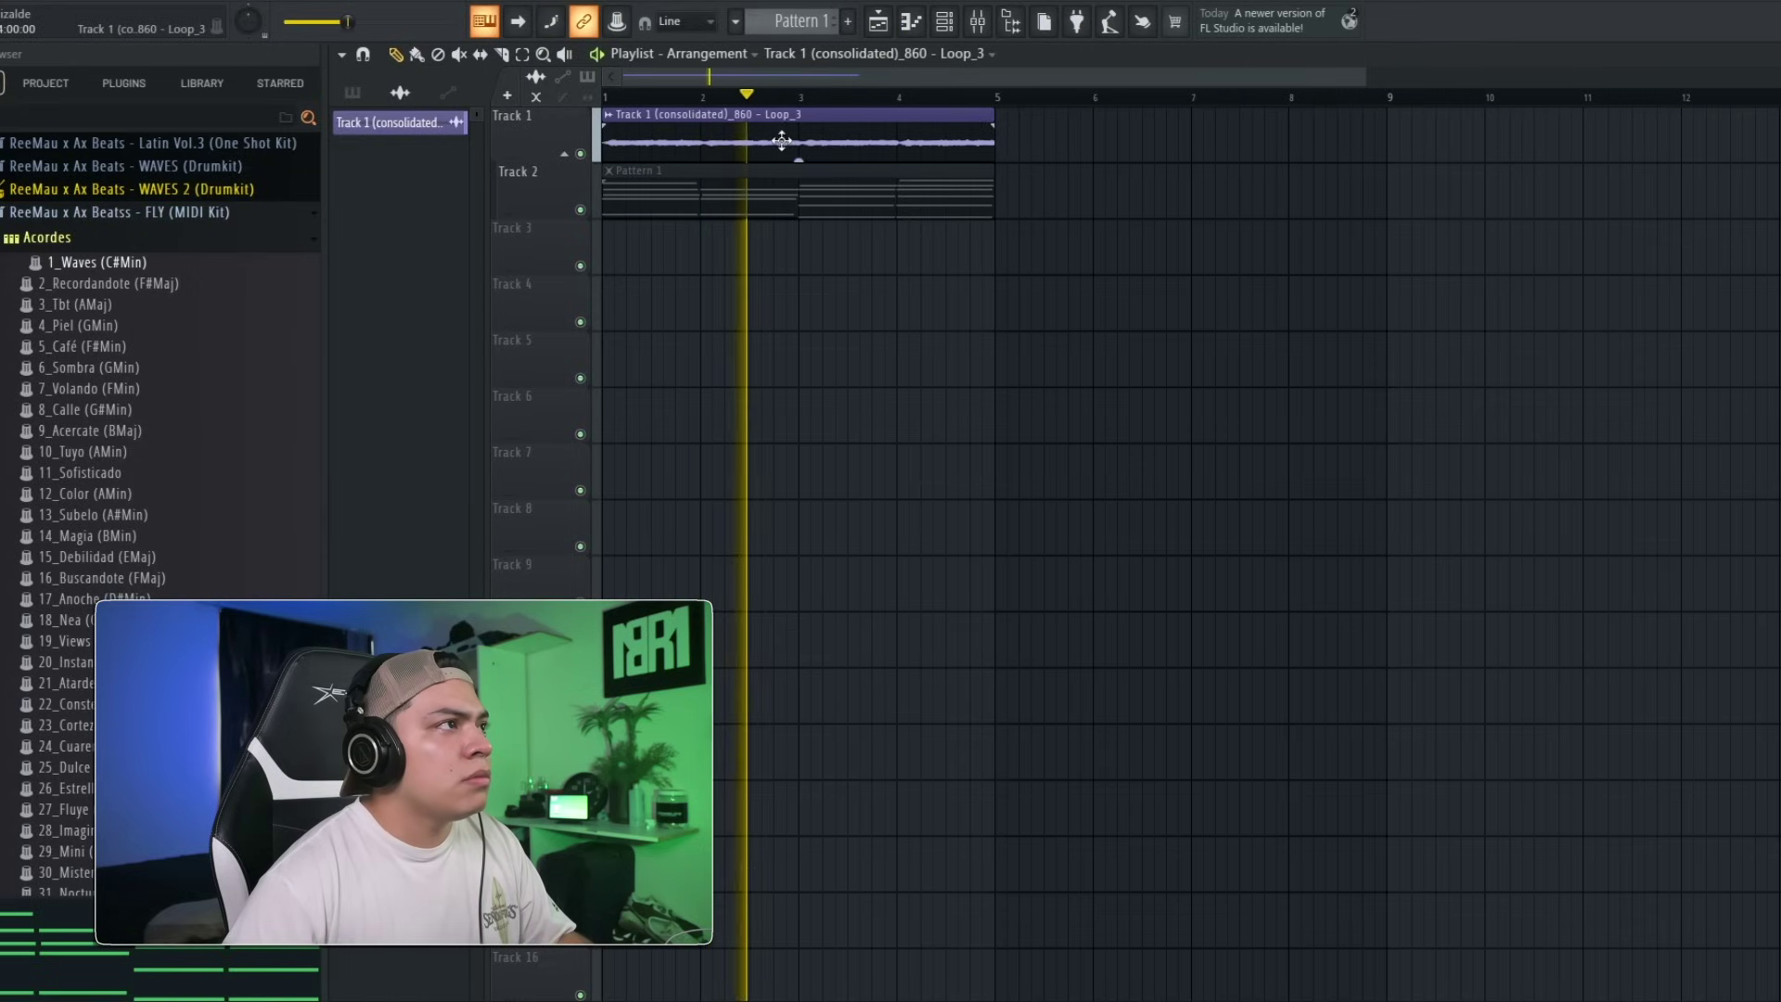
pyautogui.doubleClick(807, 131)
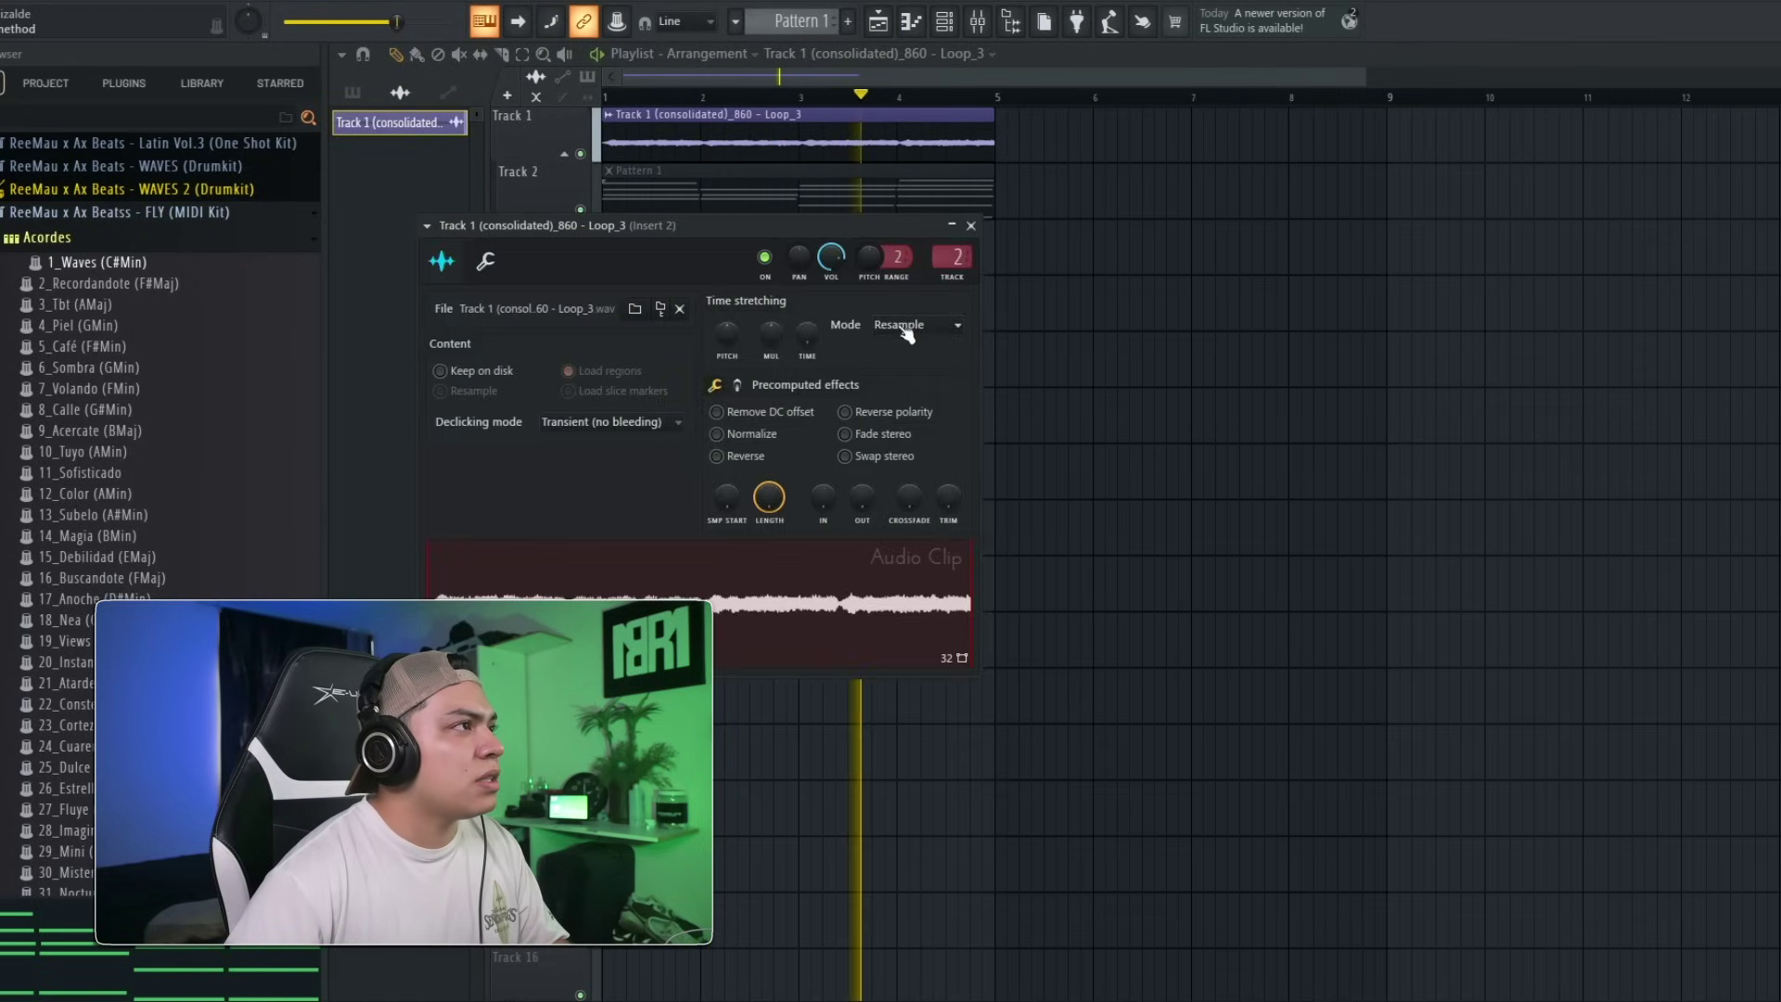
pyautogui.press('space')
pyautogui.click(916, 325)
pyautogui.click(906, 383)
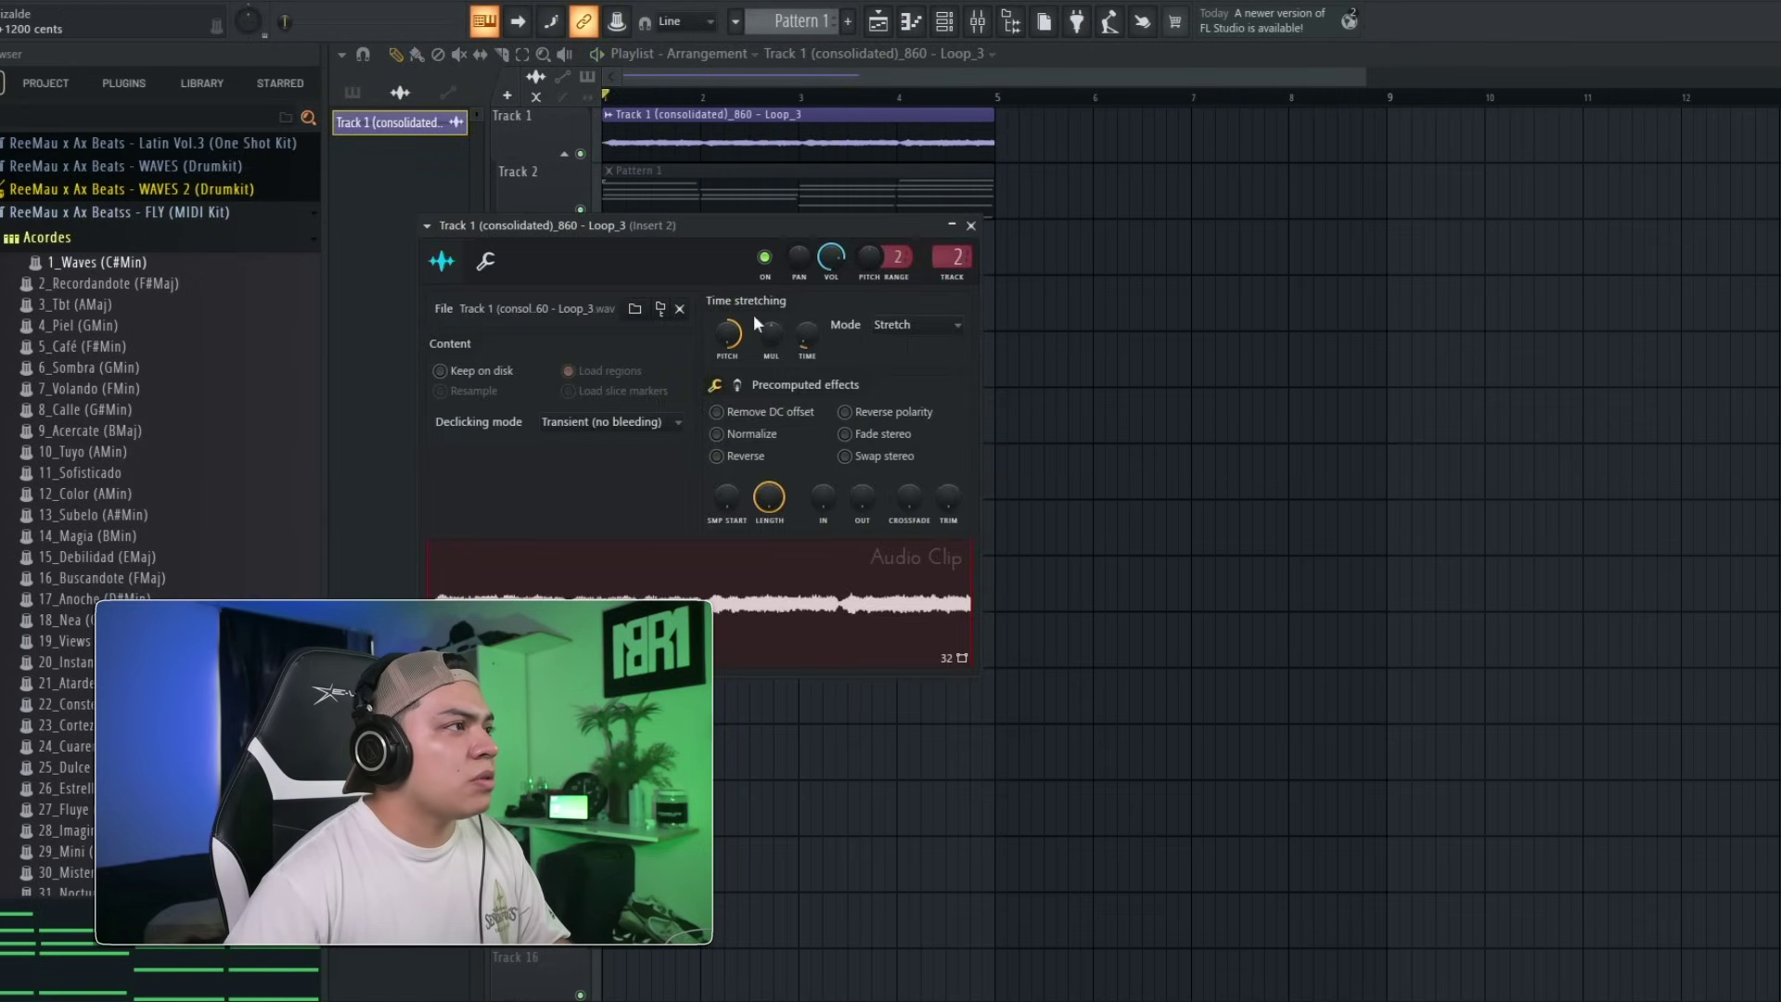
pyautogui.press('space')
pyautogui.rightClick(1150, 447)
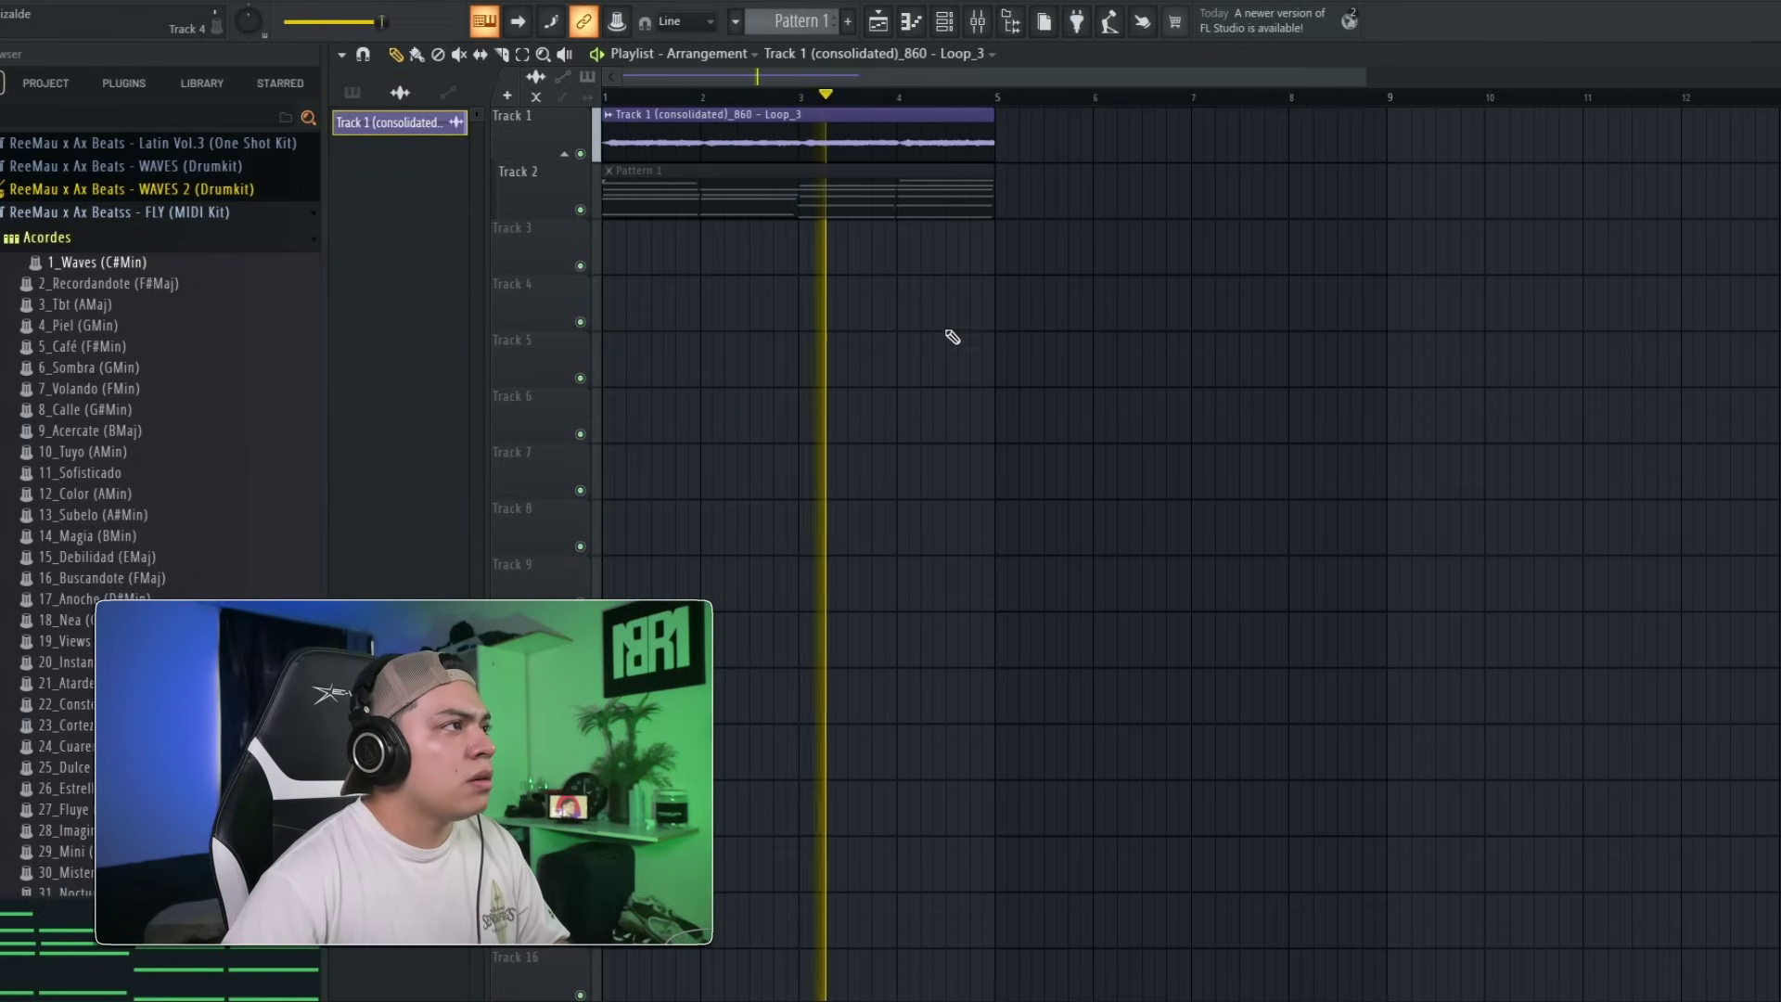
pyautogui.scroll(-2, 860, 102)
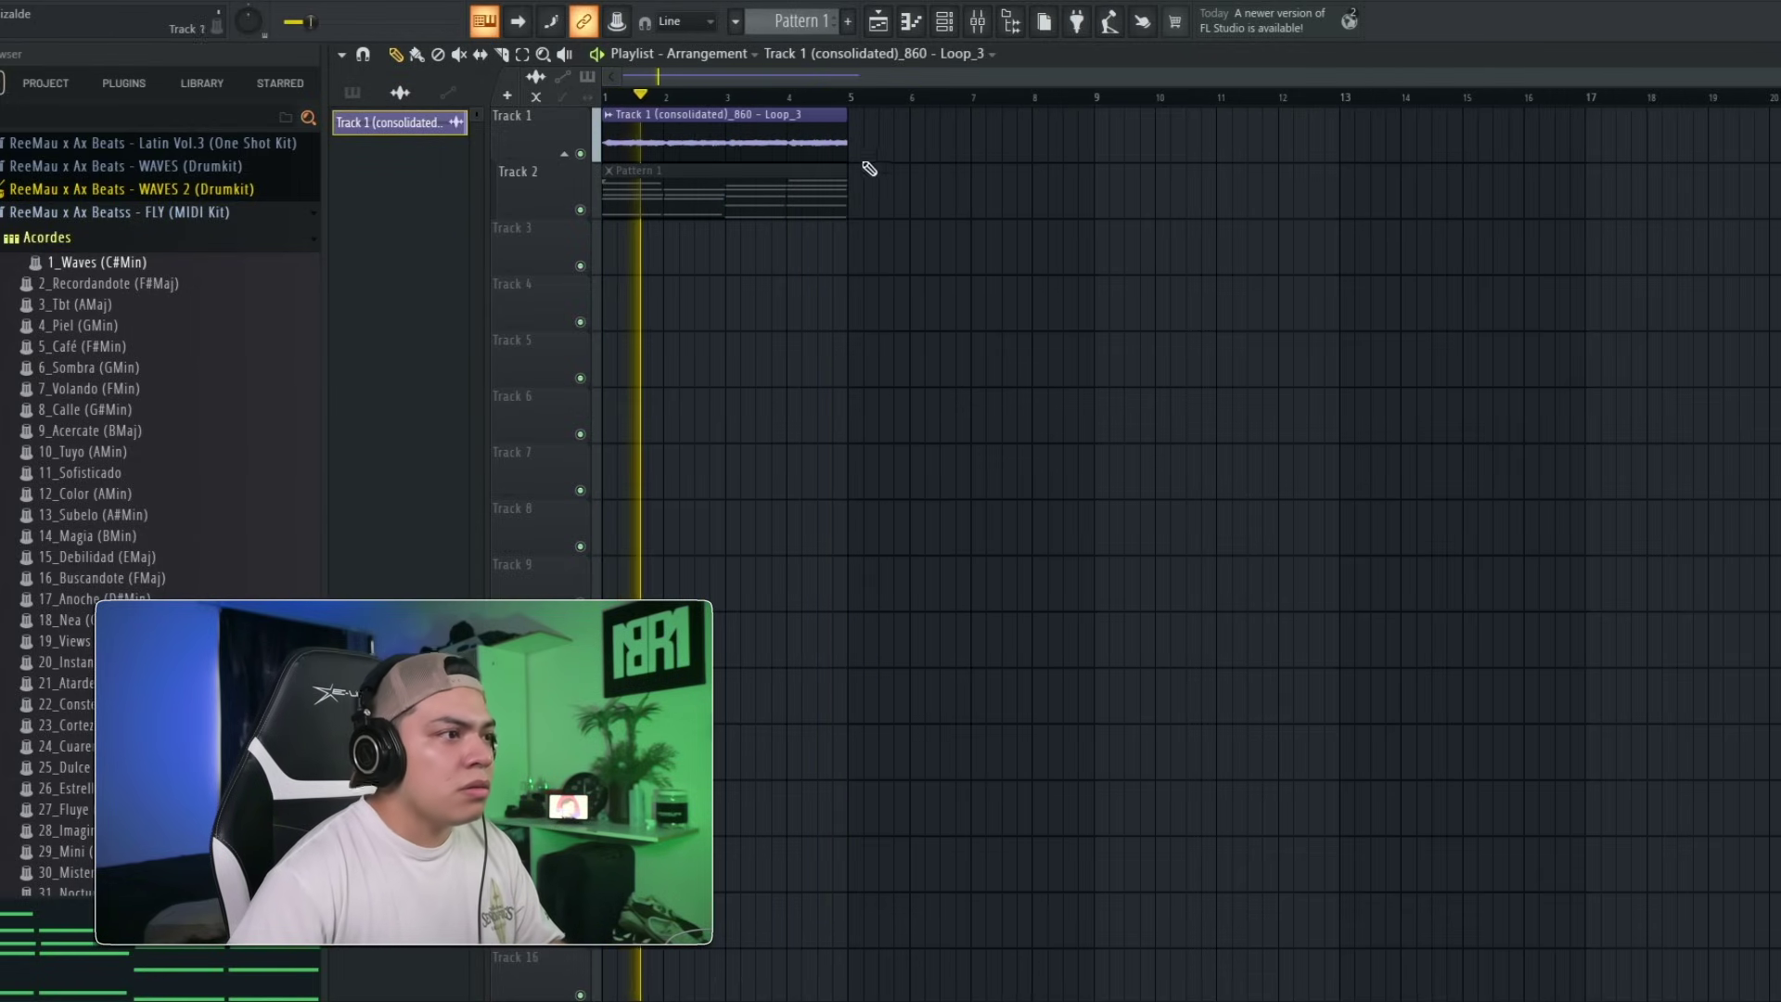
pyautogui.scroll(5, 869, 167)
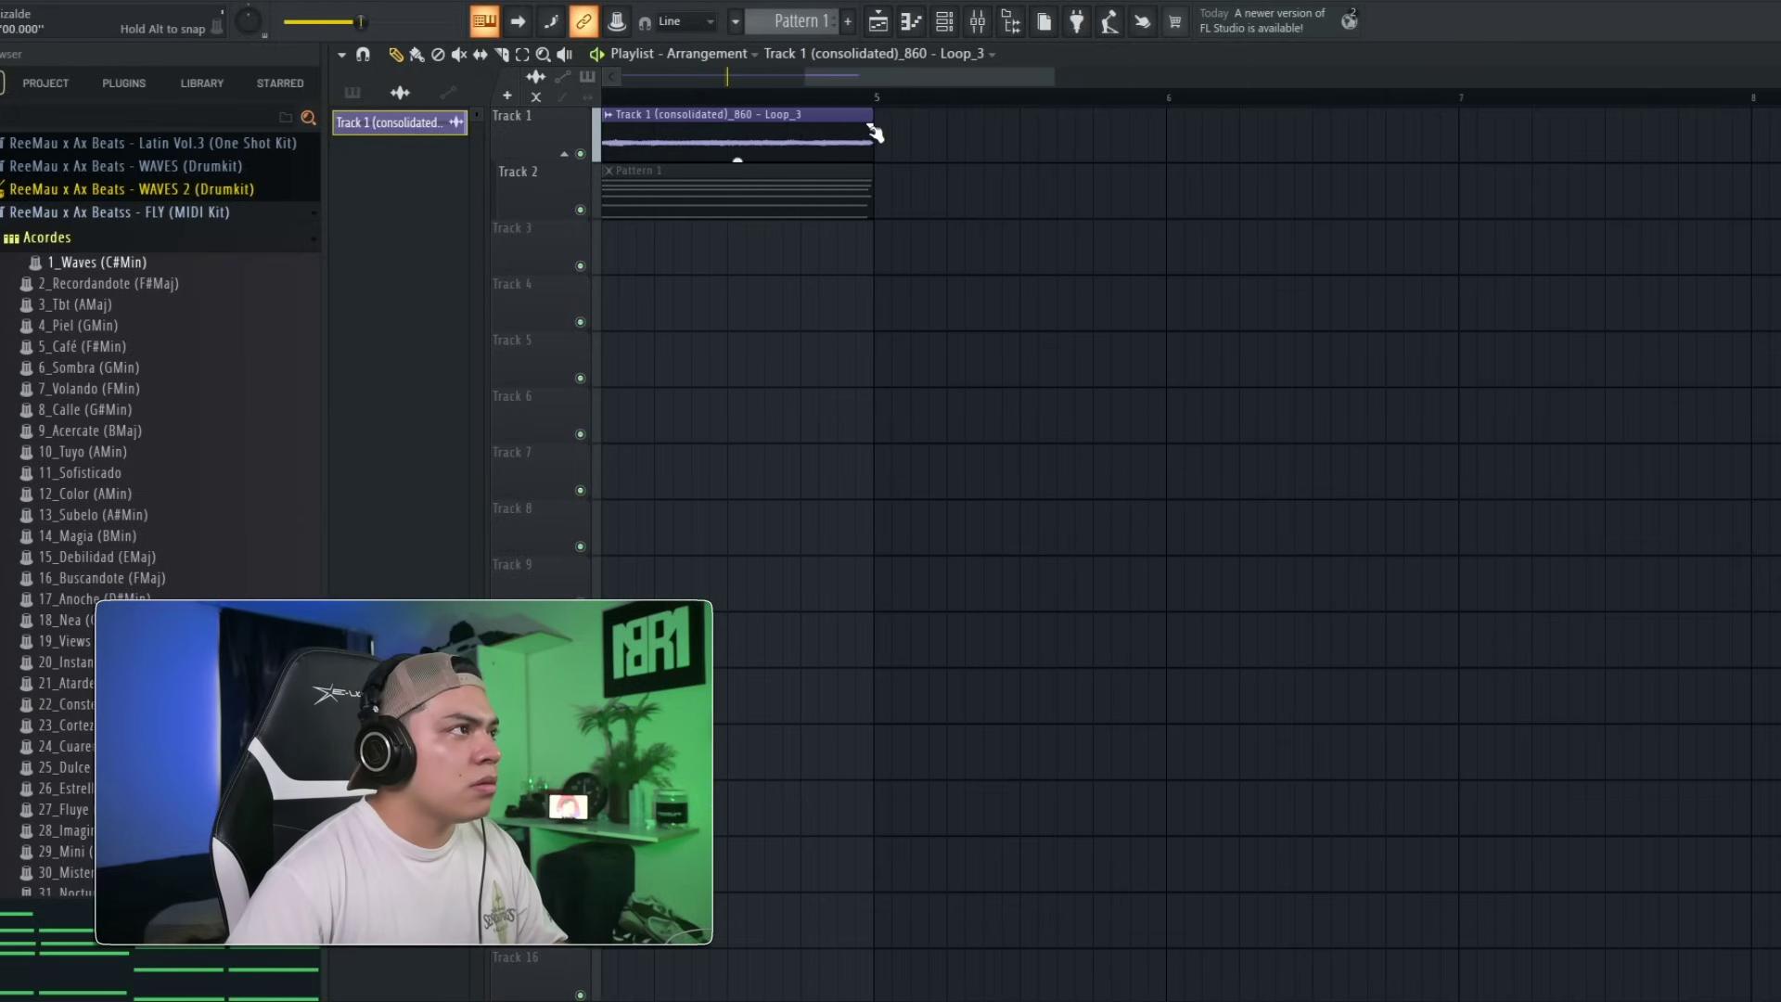
pyautogui.scroll(-5, 872, 118)
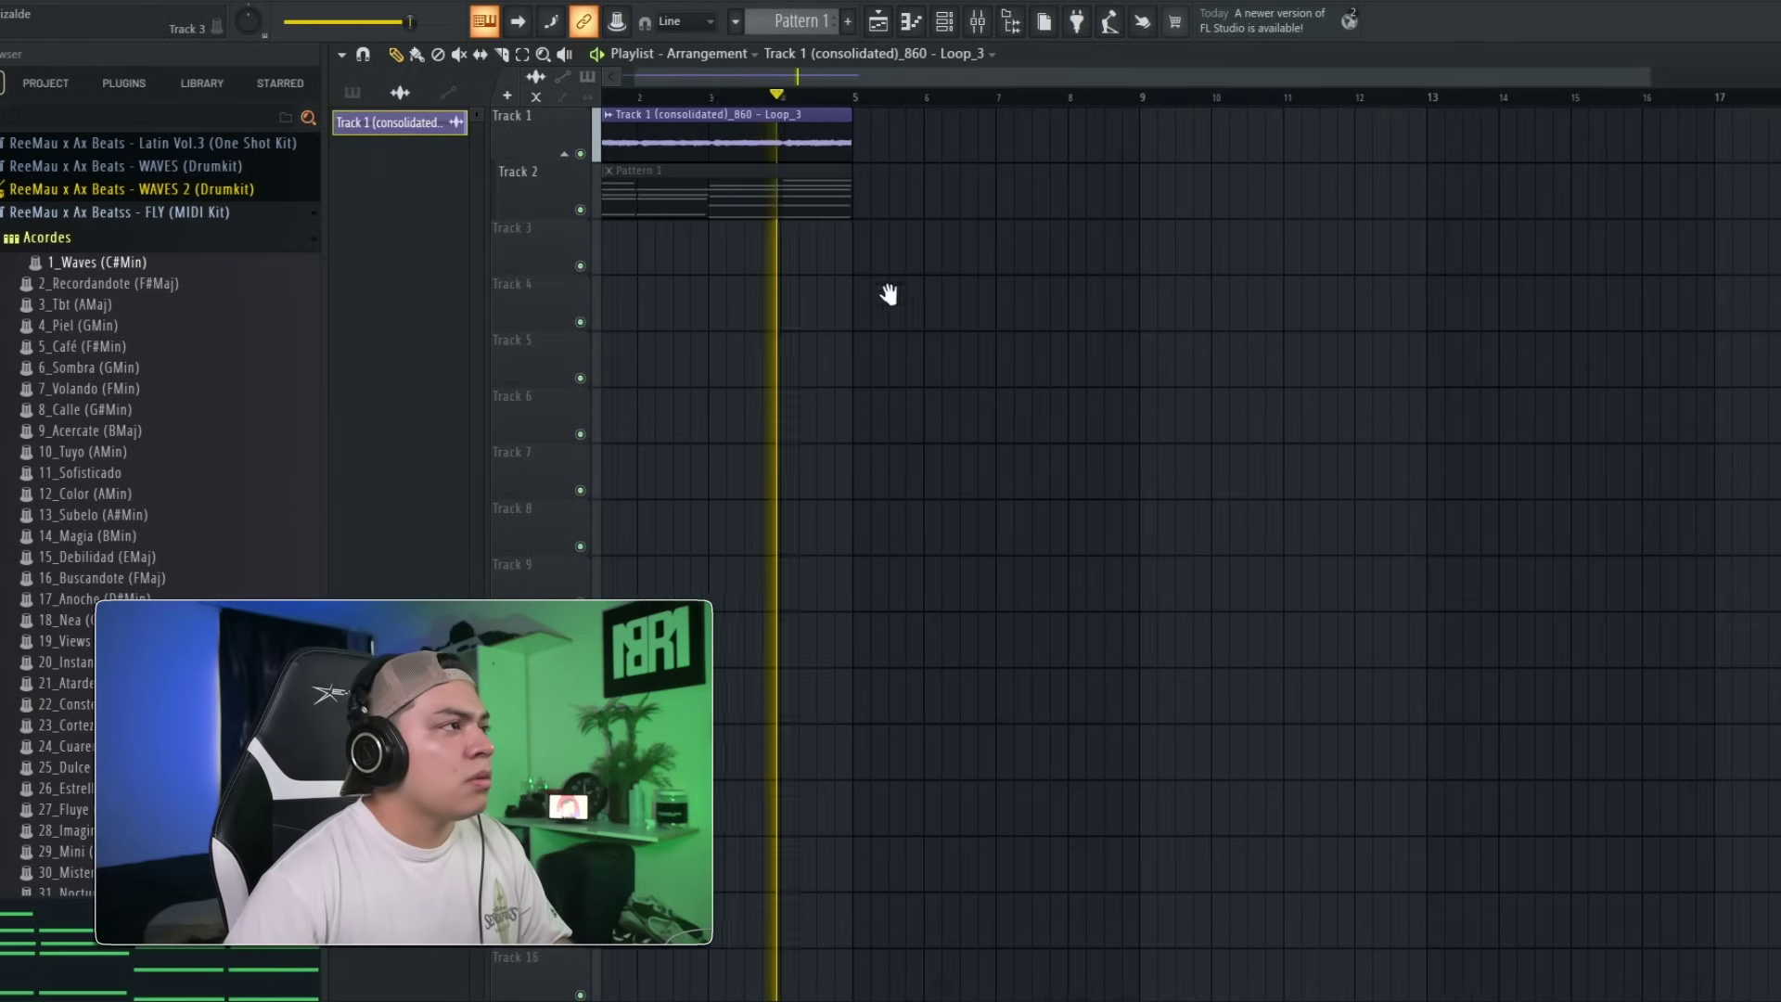
pyautogui.press('space')
# Switch to the empty Pattern 2 and add a Vital instrument channel.
pyautogui.click(944, 21)
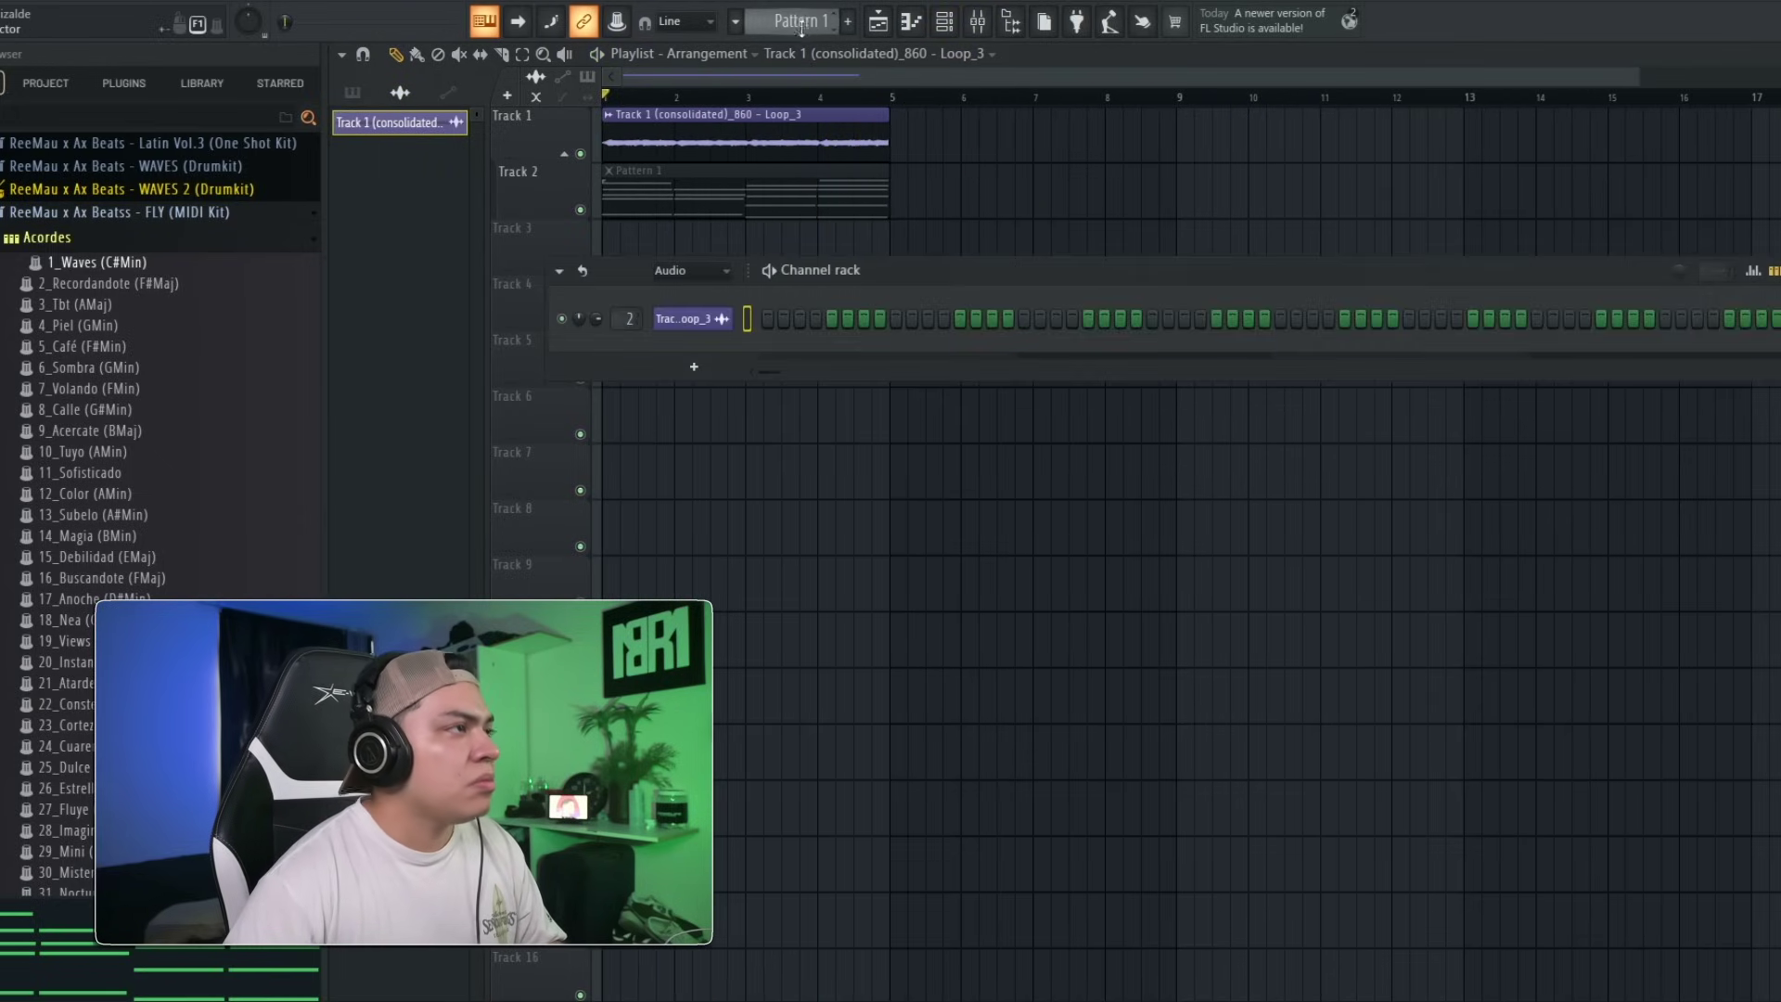
pyautogui.scroll(-1, 800, 21)
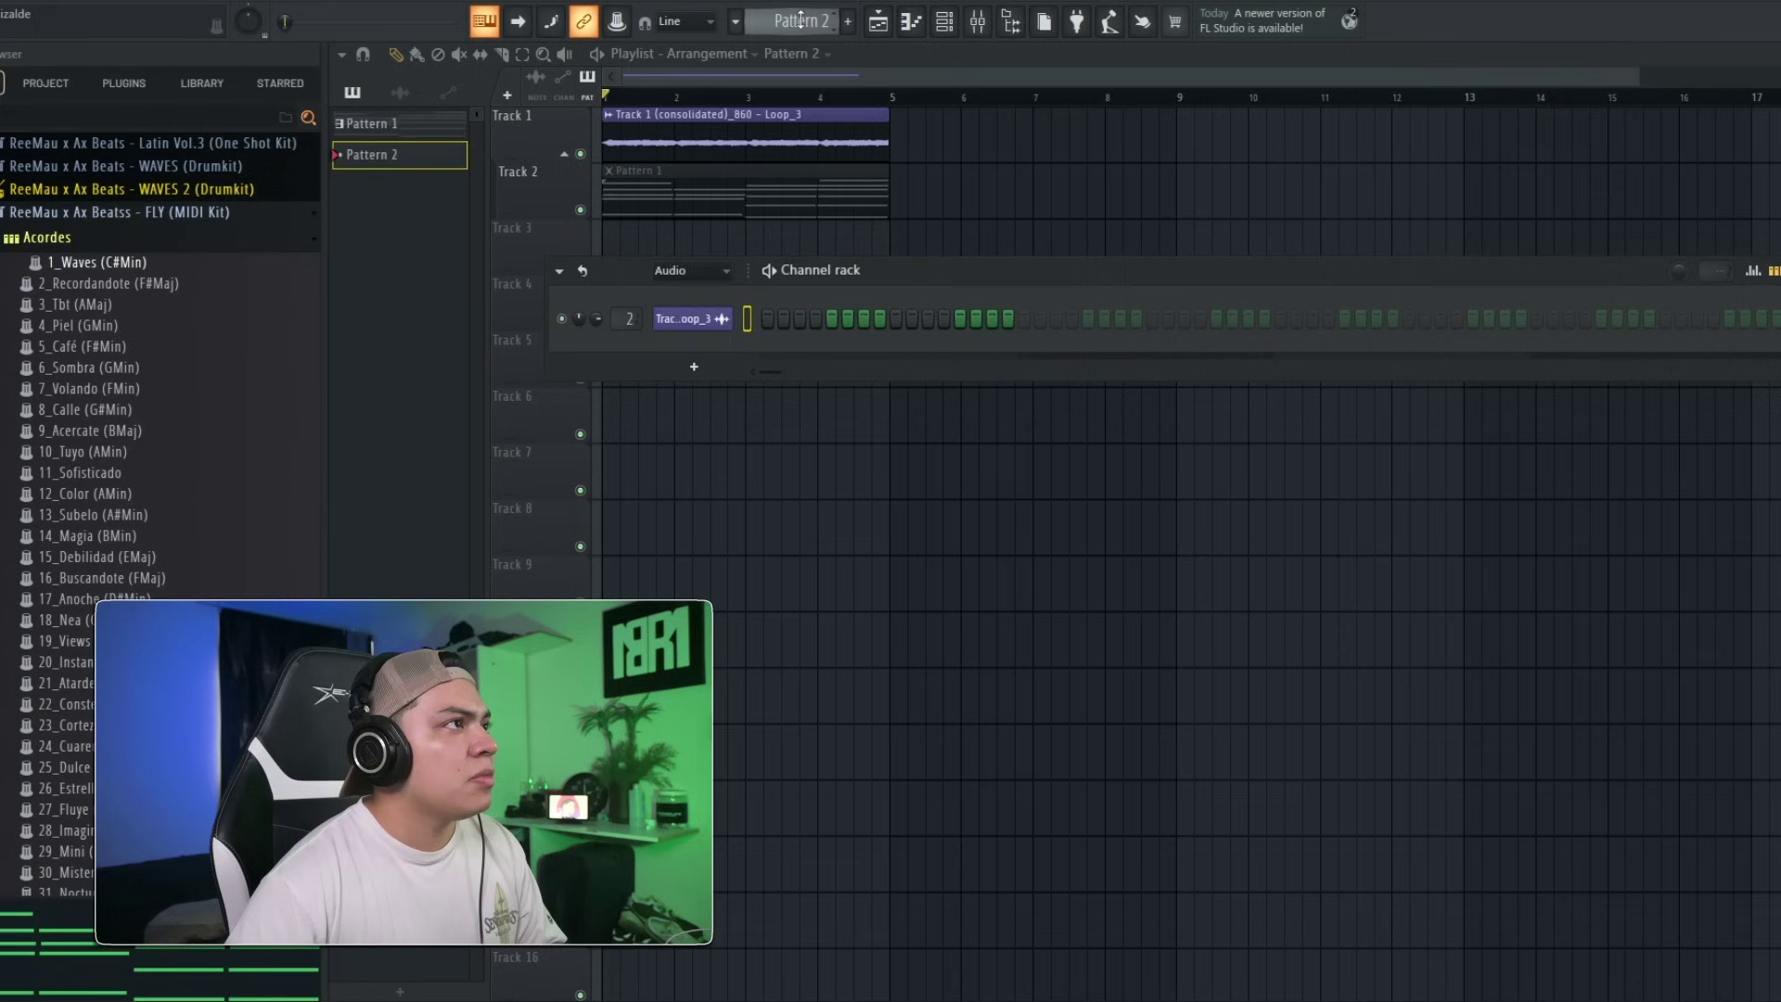
pyautogui.click(695, 367)
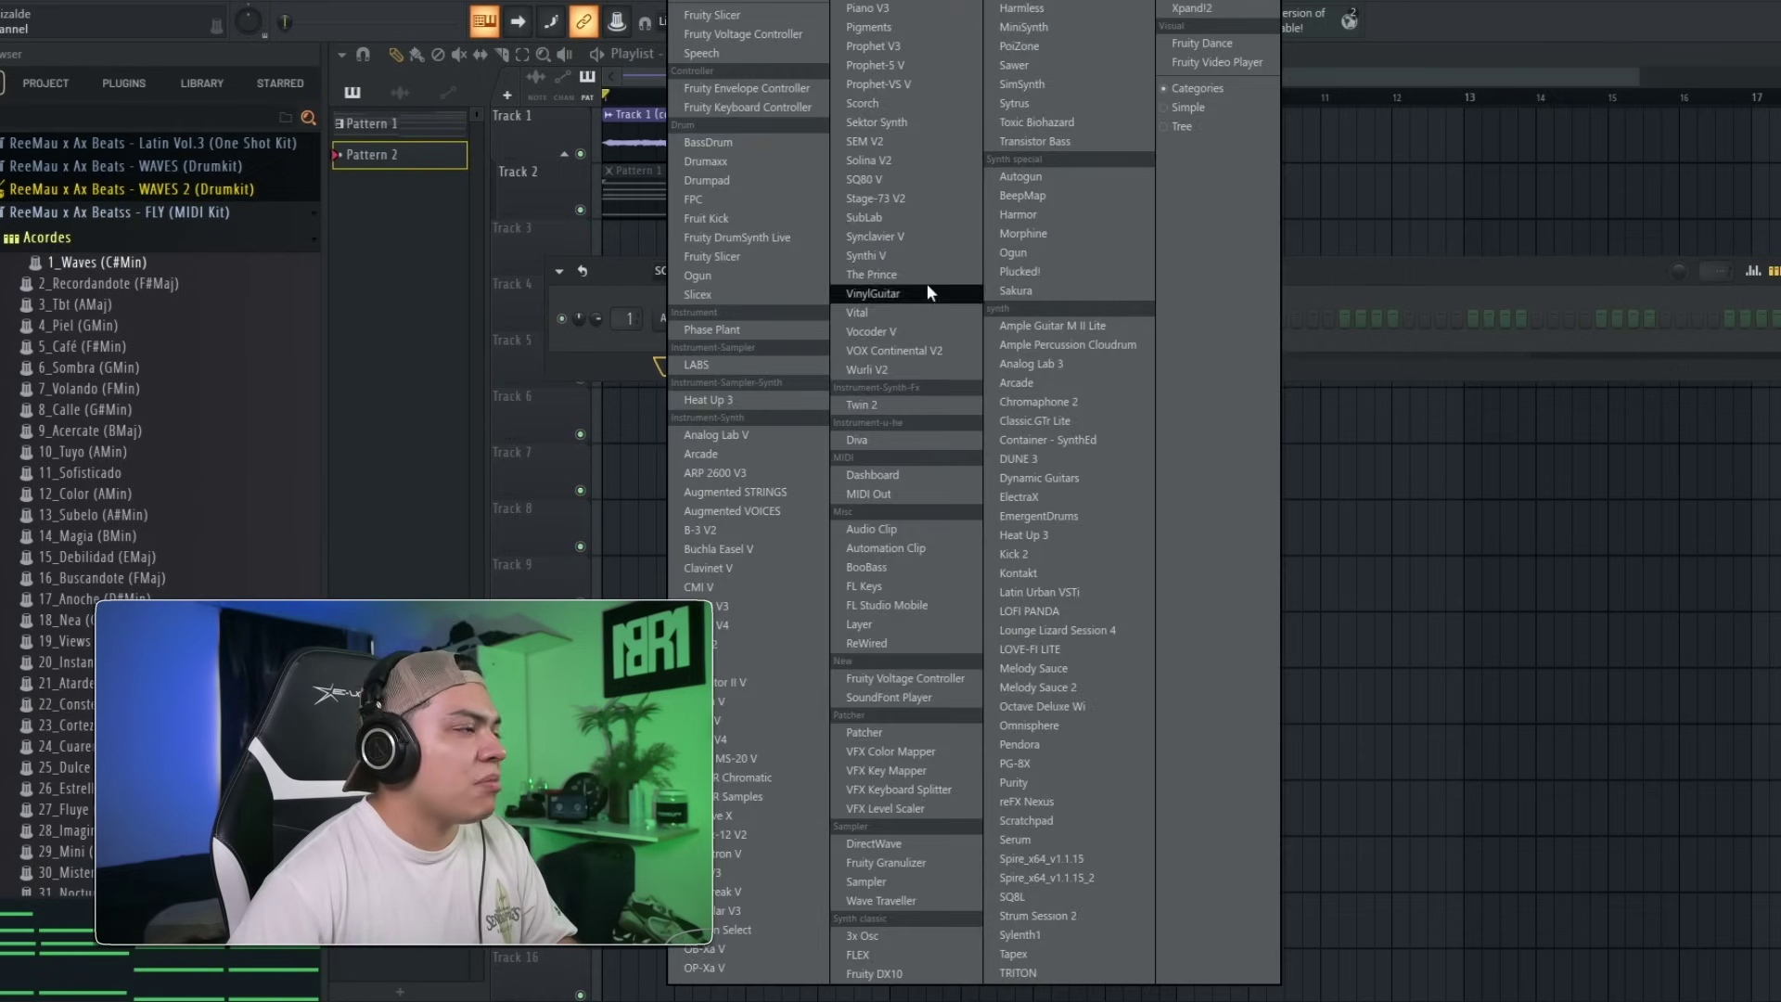
pyautogui.click(881, 310)
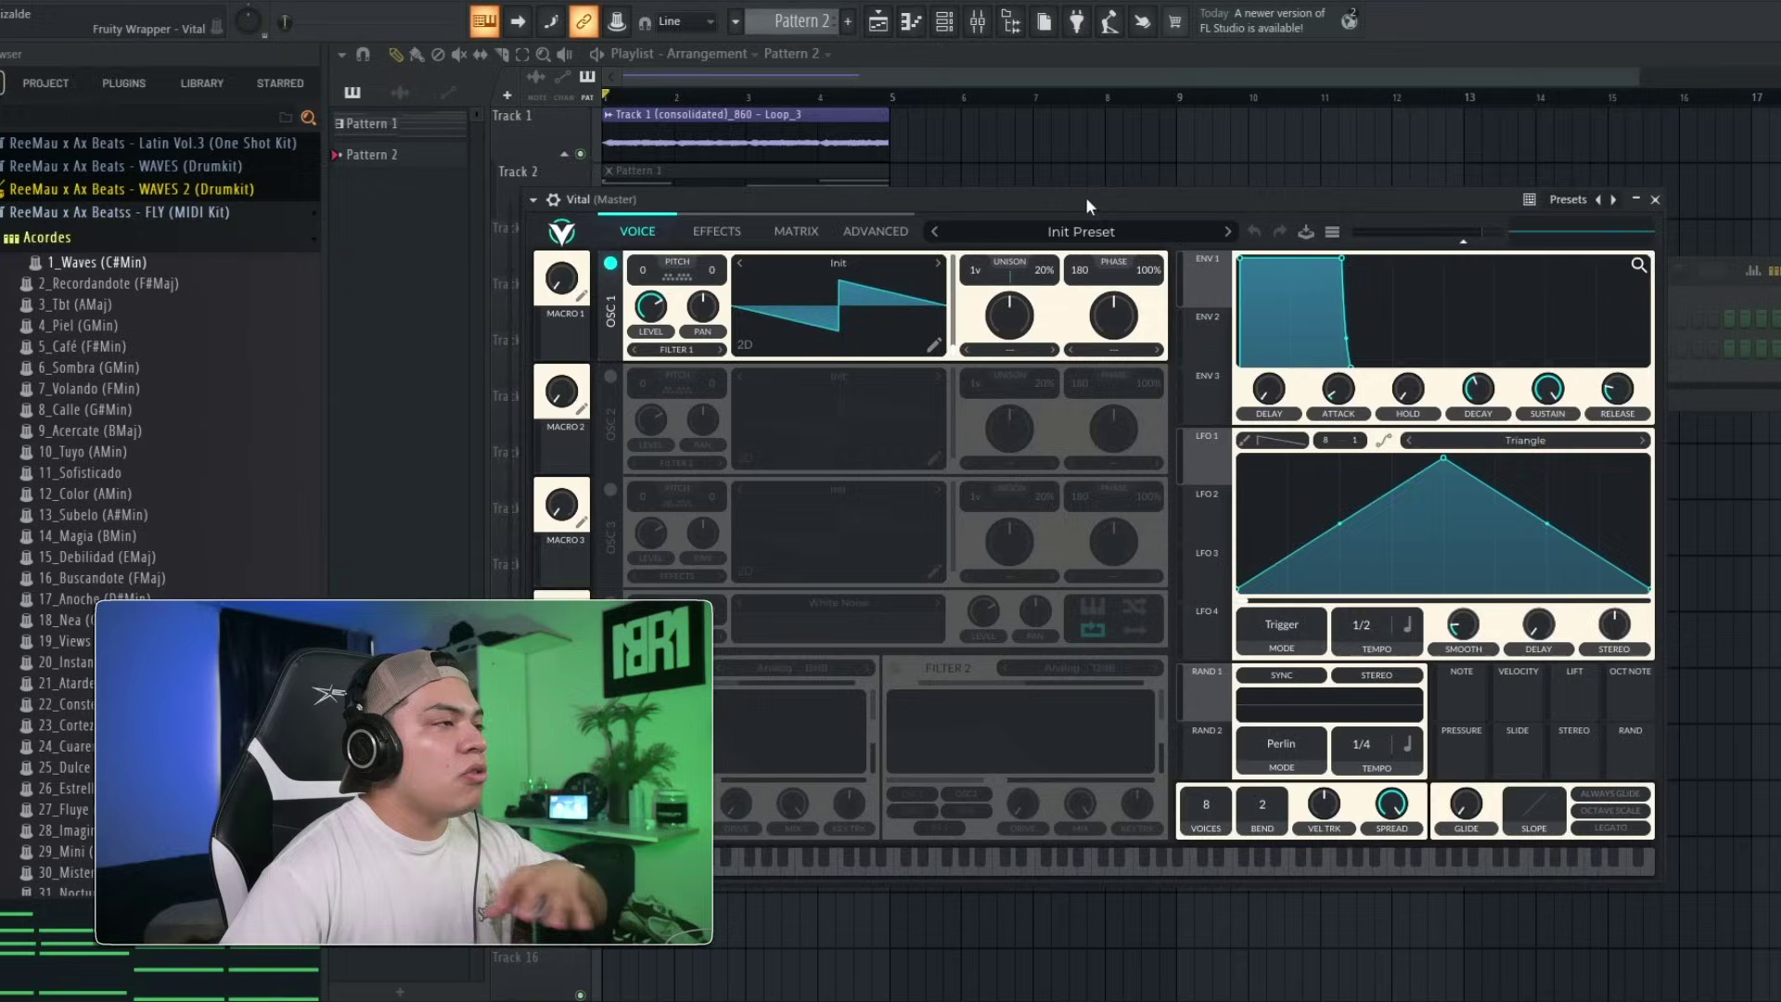
# Load the Reese Bass_ReeMod preset from Vital's preset browser.
pyautogui.moveTo(1085, 197); pyautogui.dragTo(1083, 158)
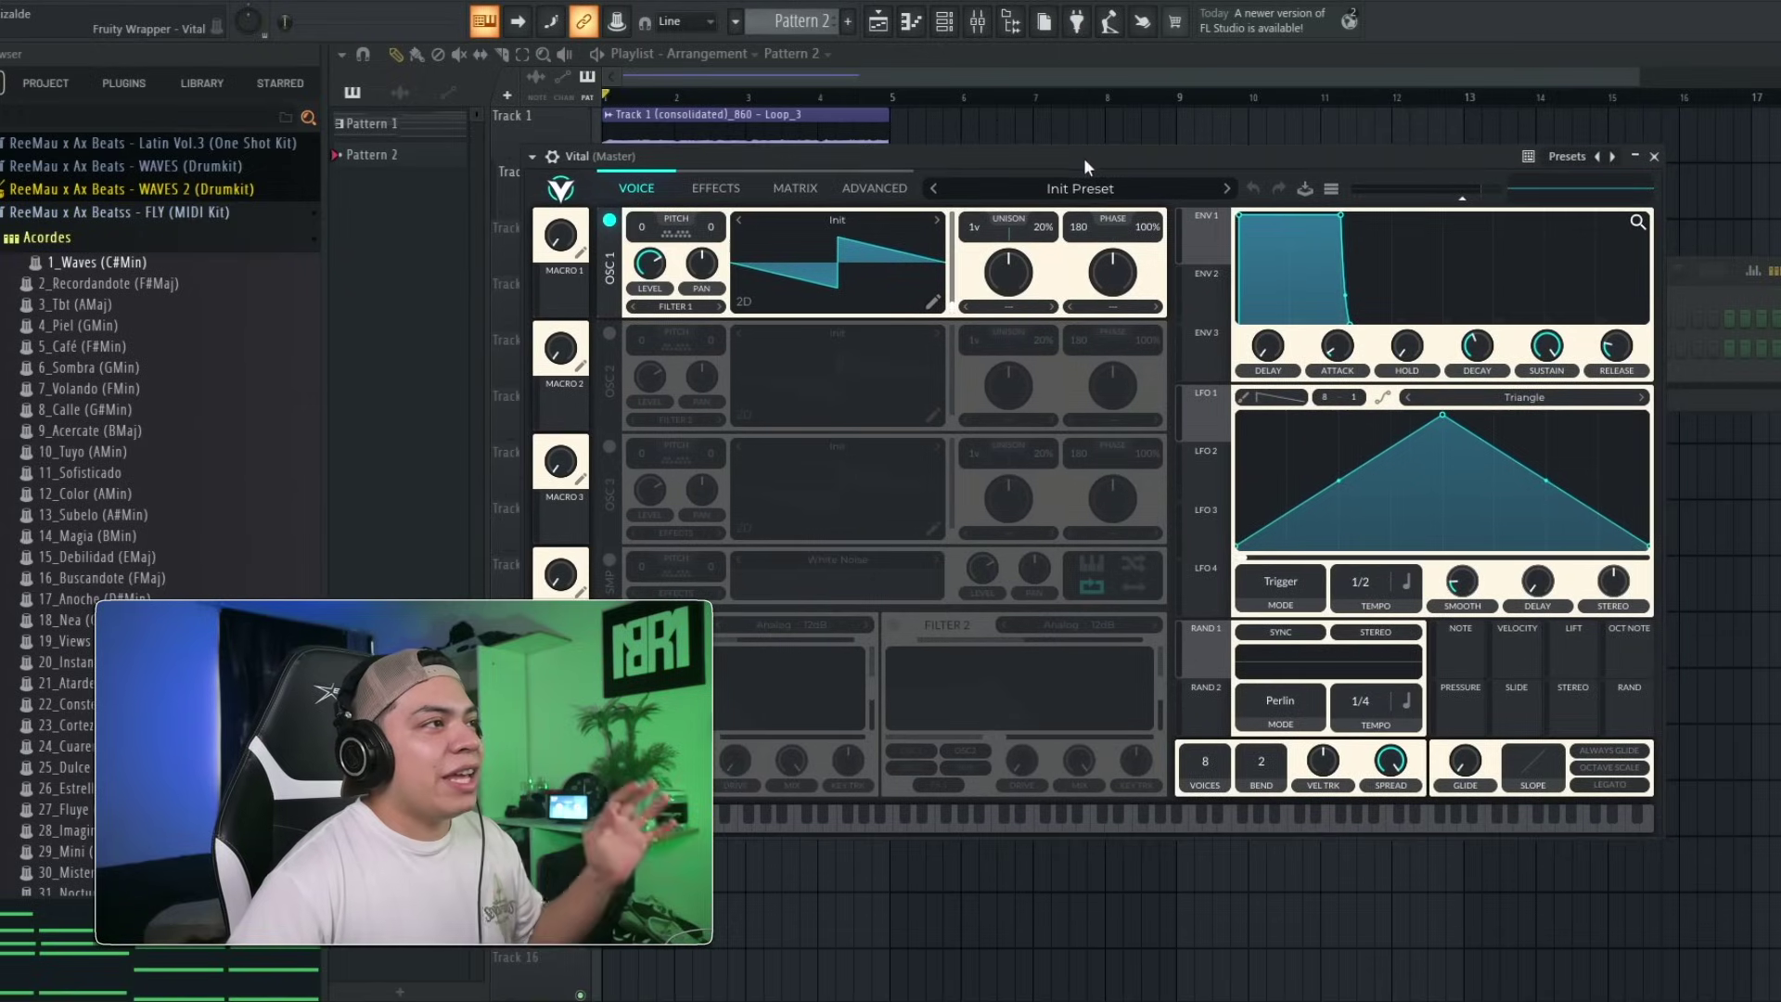
pyautogui.click(1081, 186)
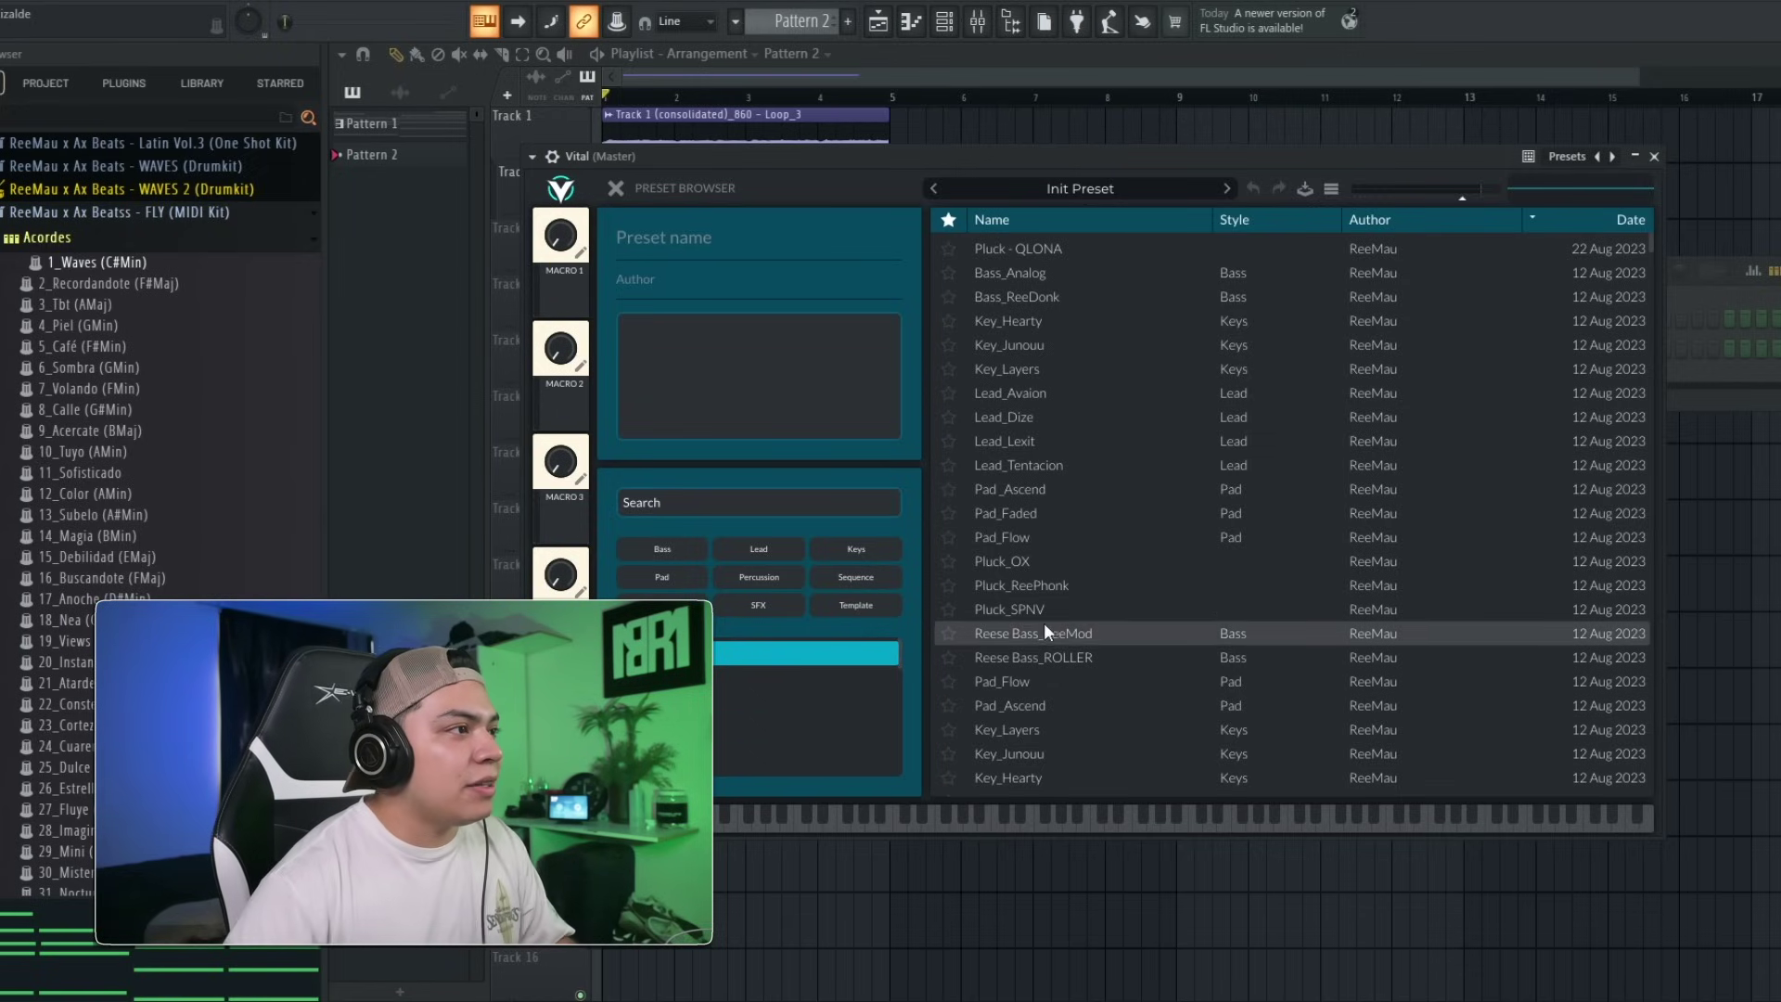
pyautogui.scroll(-1, 1040, 603)
pyautogui.click(1066, 607)
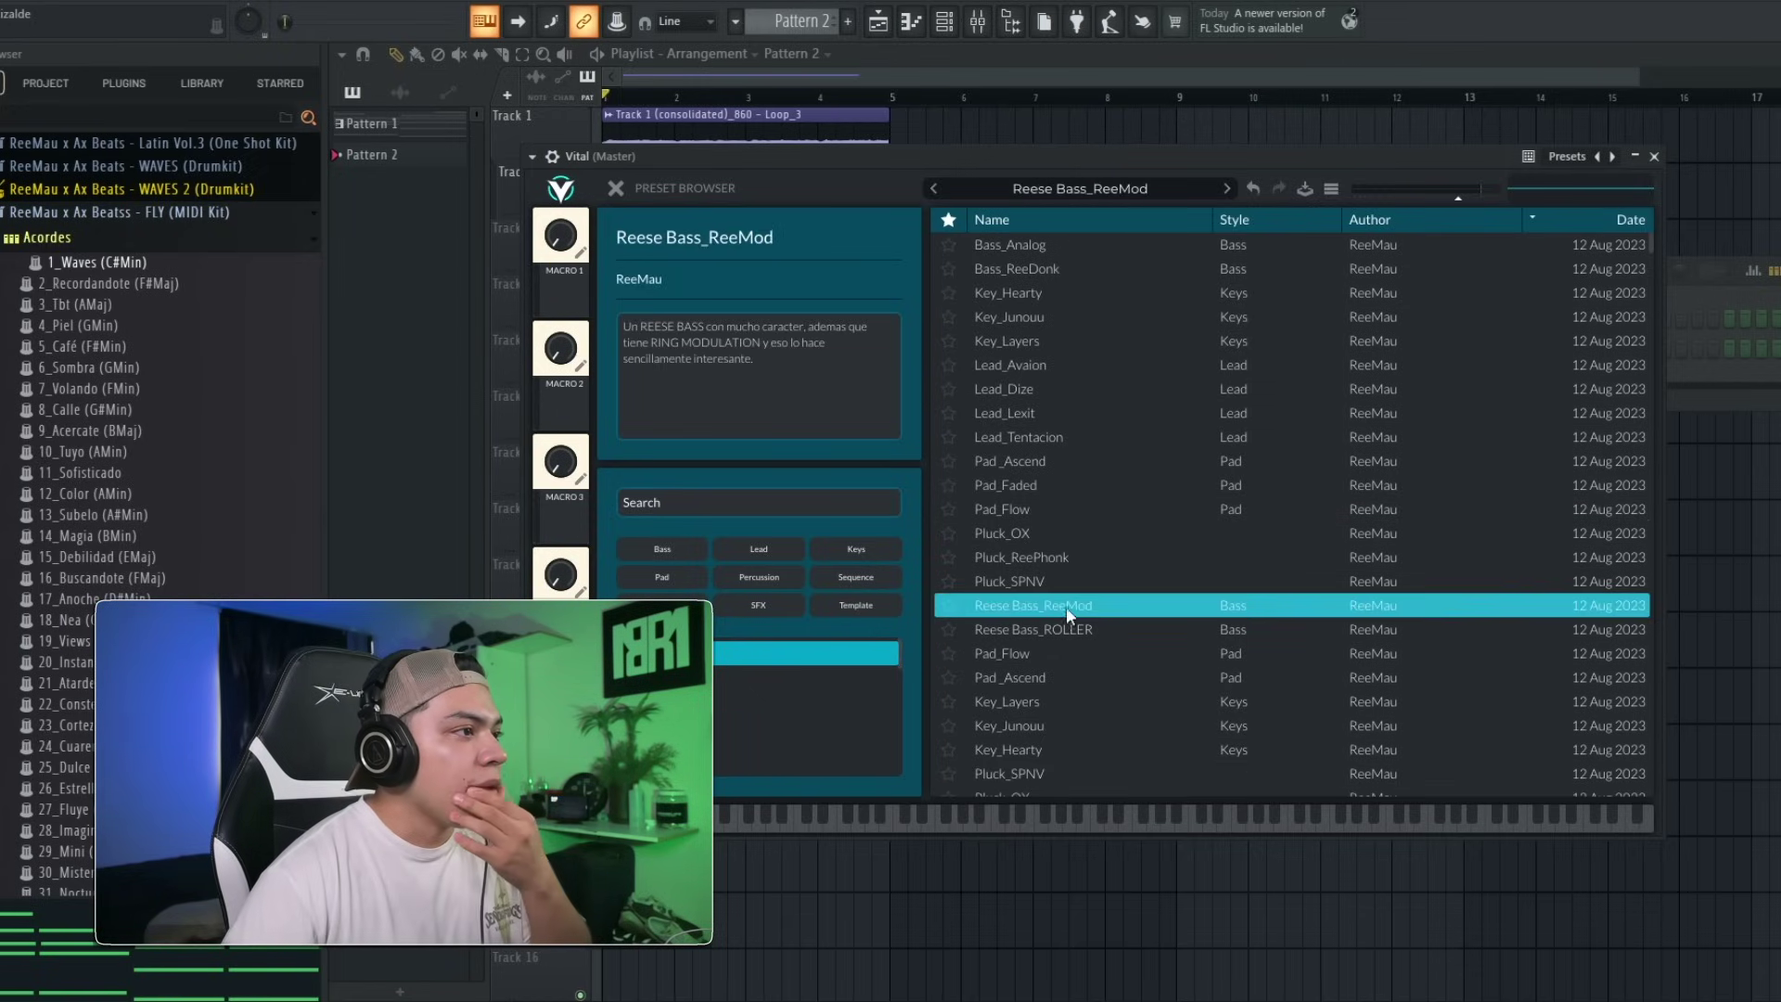
# Open Pattern 1's Analog Lab V chords in the piano roll and select the F#4 and C#4 notes as bass reference.
pyautogui.click(1690, 341)
pyautogui.scroll(-1, 823, 21)
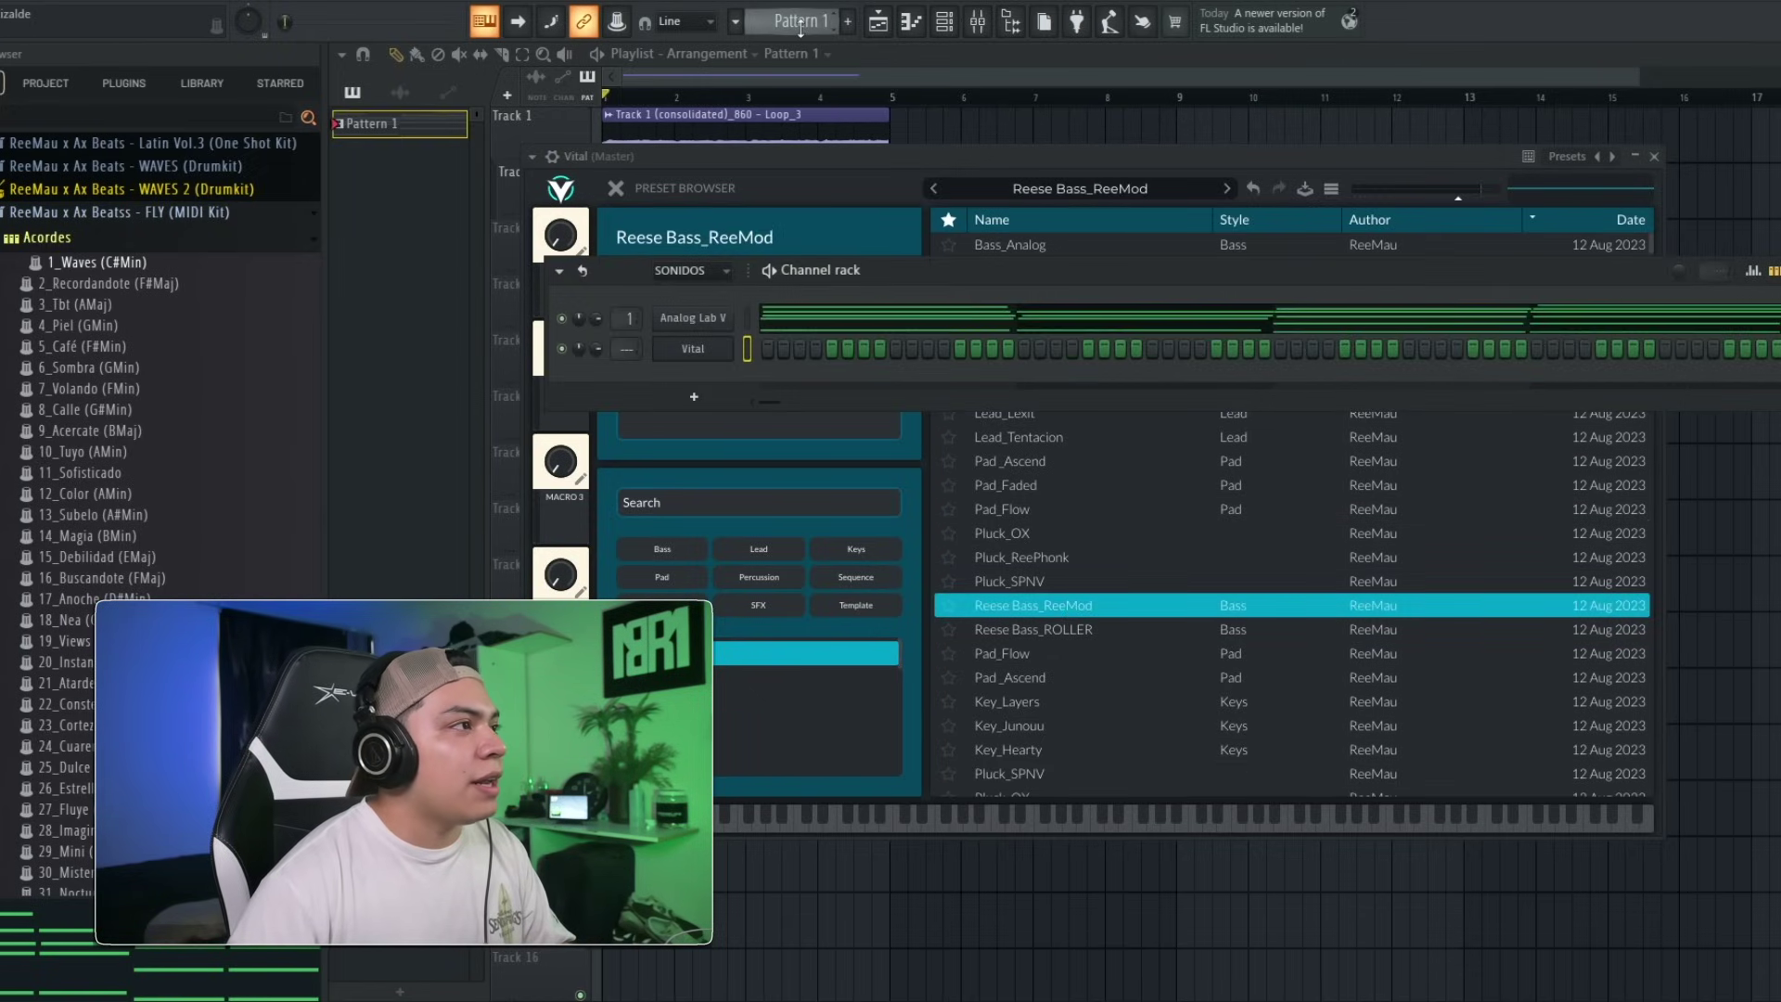
pyautogui.click(803, 327)
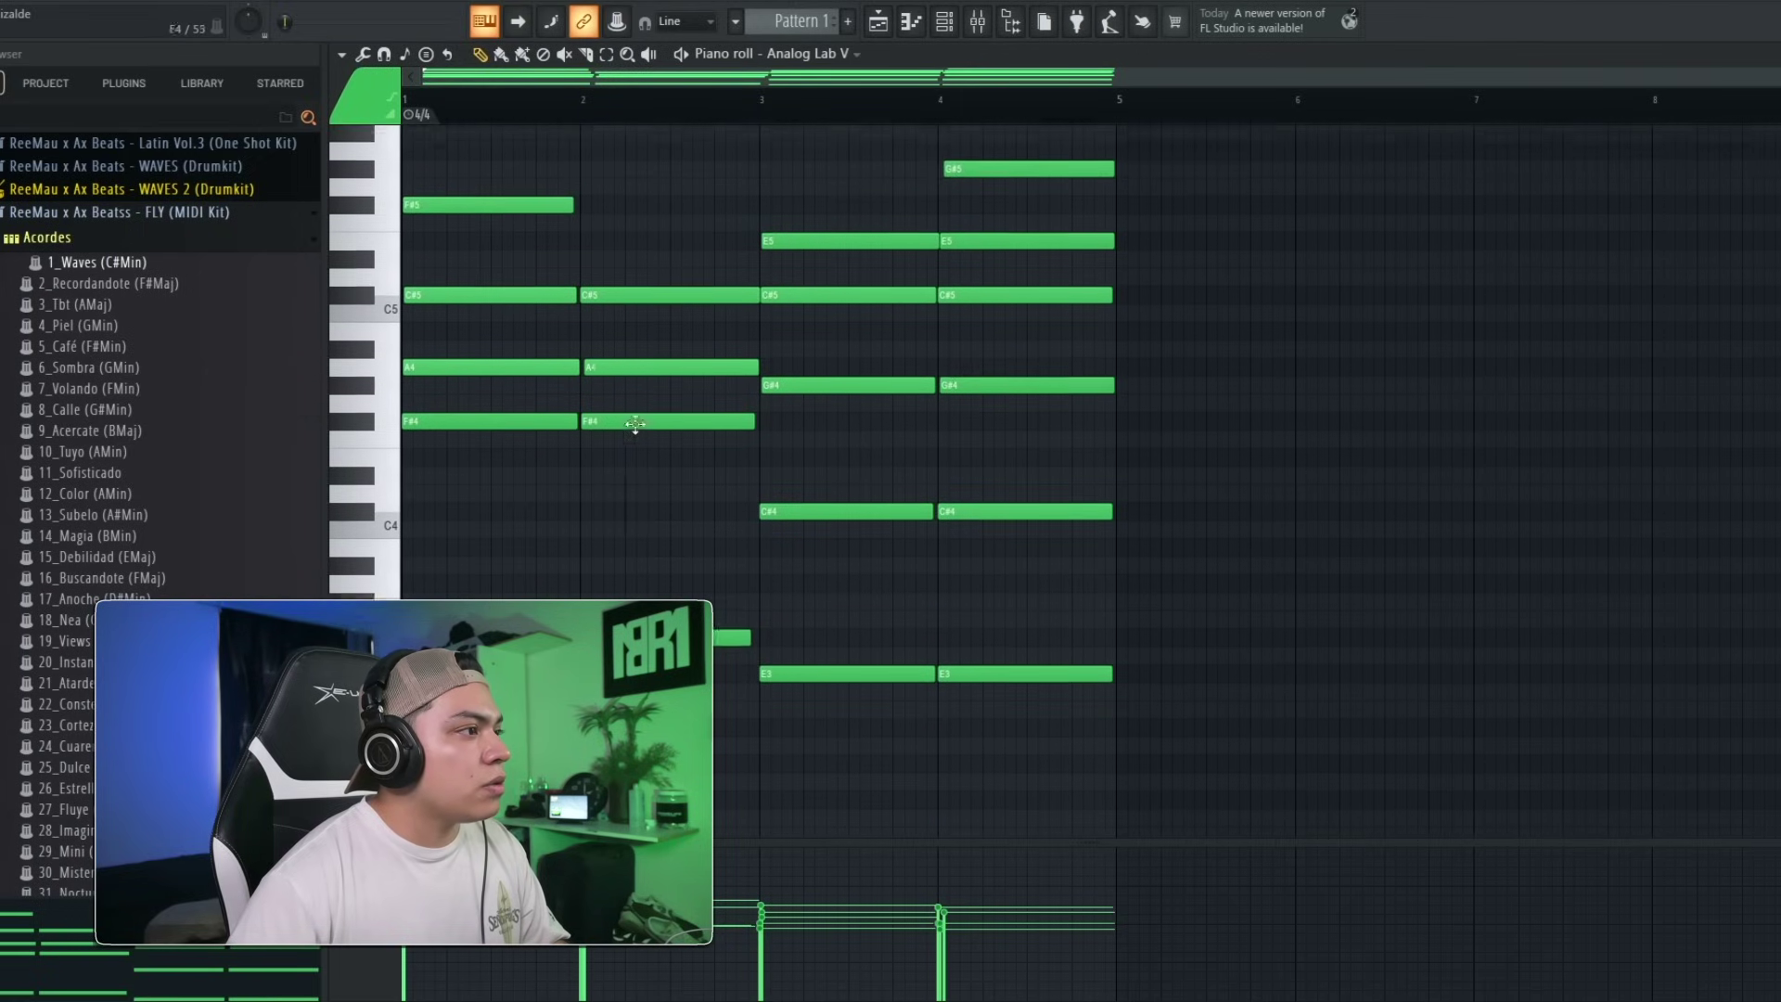
pyautogui.scroll(-2, 766, 380)
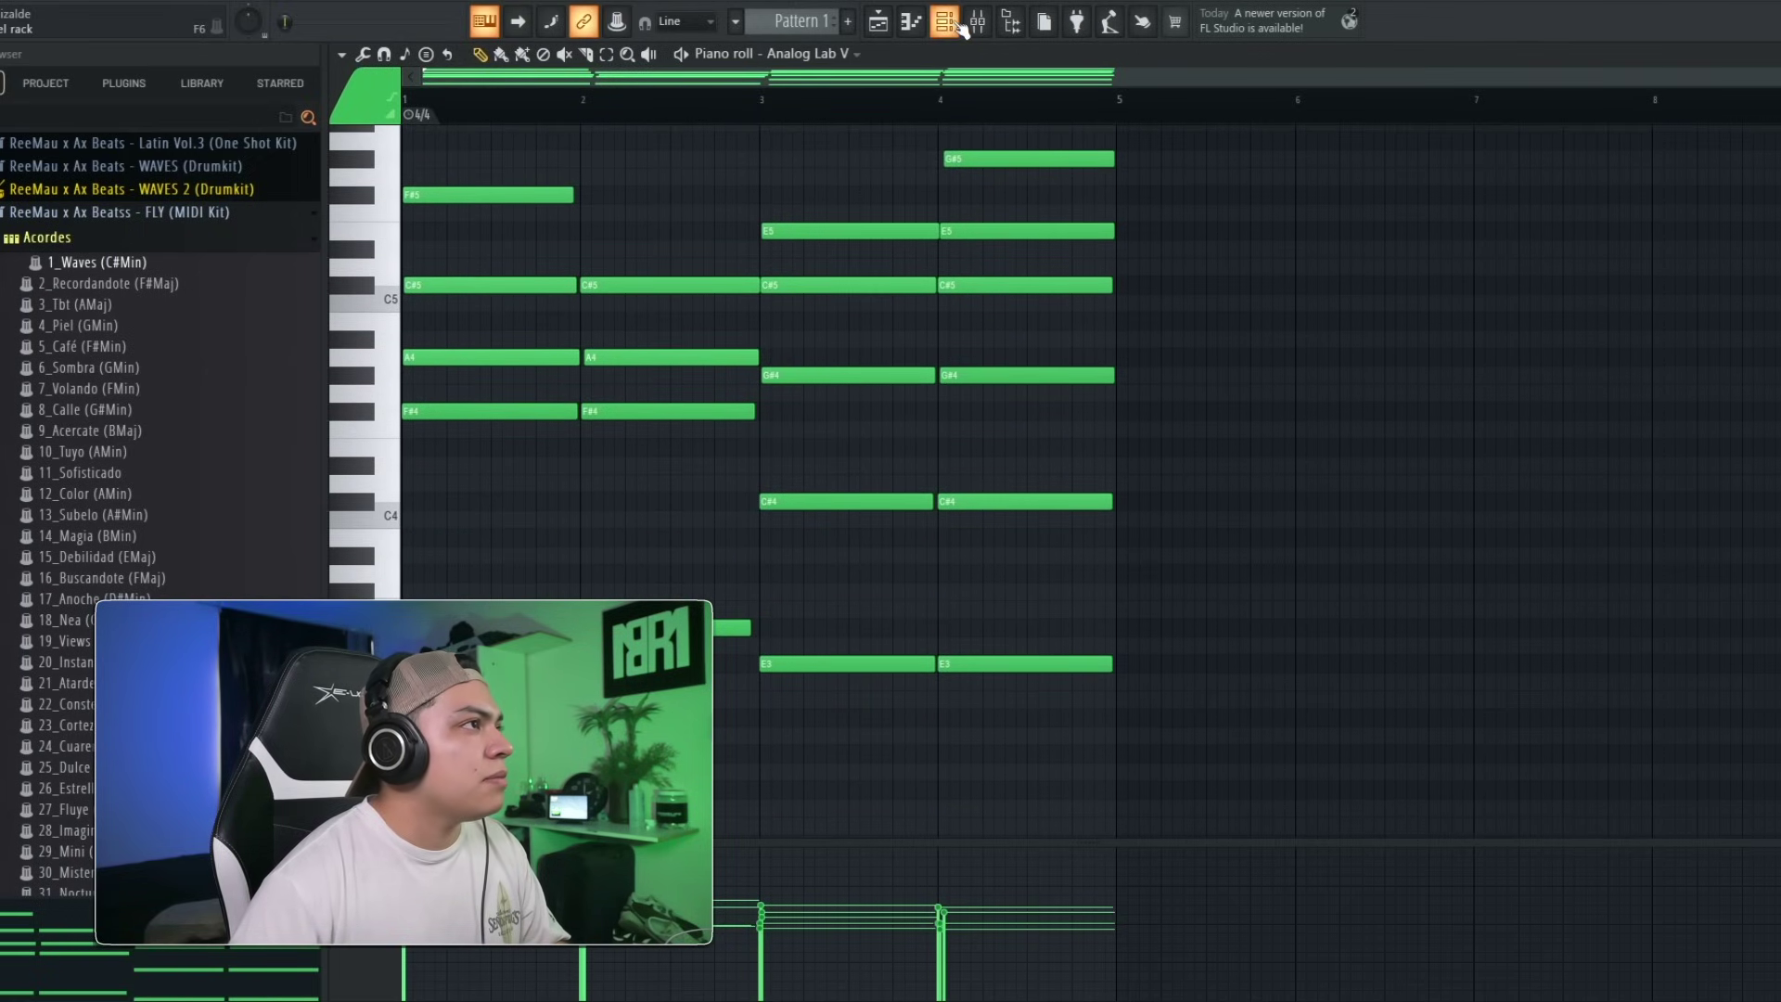
pyautogui.moveTo(713, 604); pyautogui.dragTo(1025, 727)
pyautogui.moveTo(479, 386); pyautogui.dragTo(670, 418)
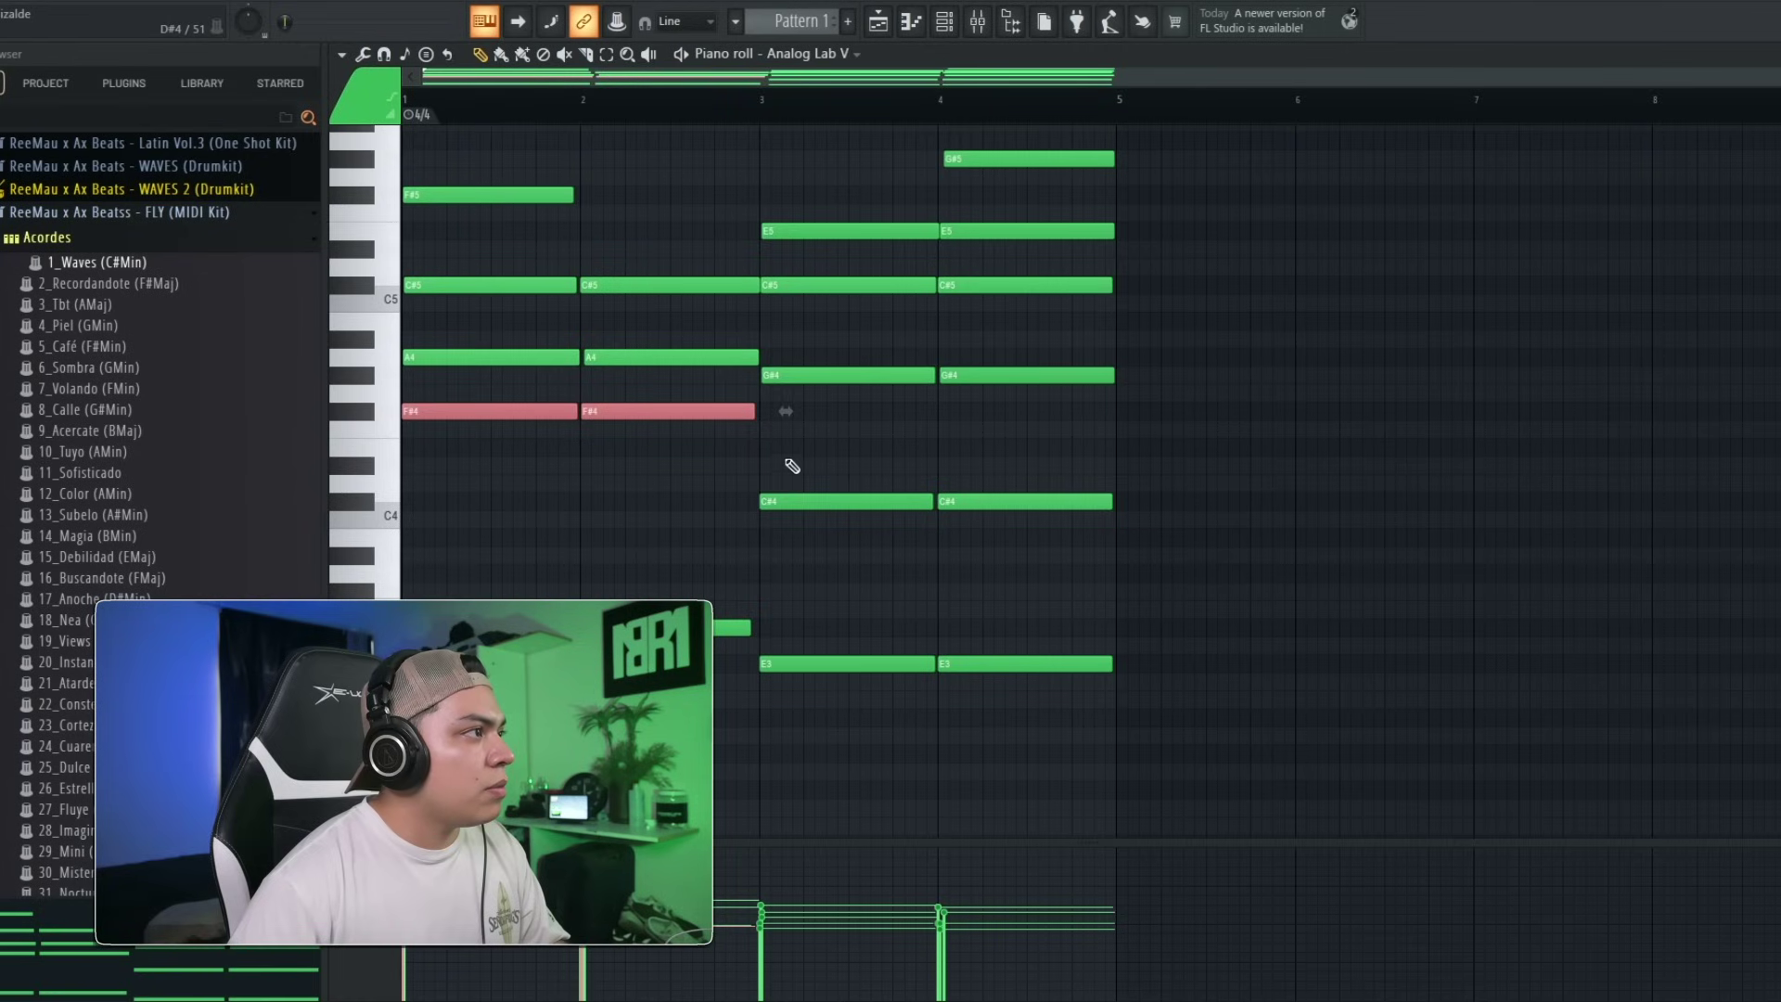
pyautogui.moveTo(790, 458); pyautogui.dragTo(1030, 545)
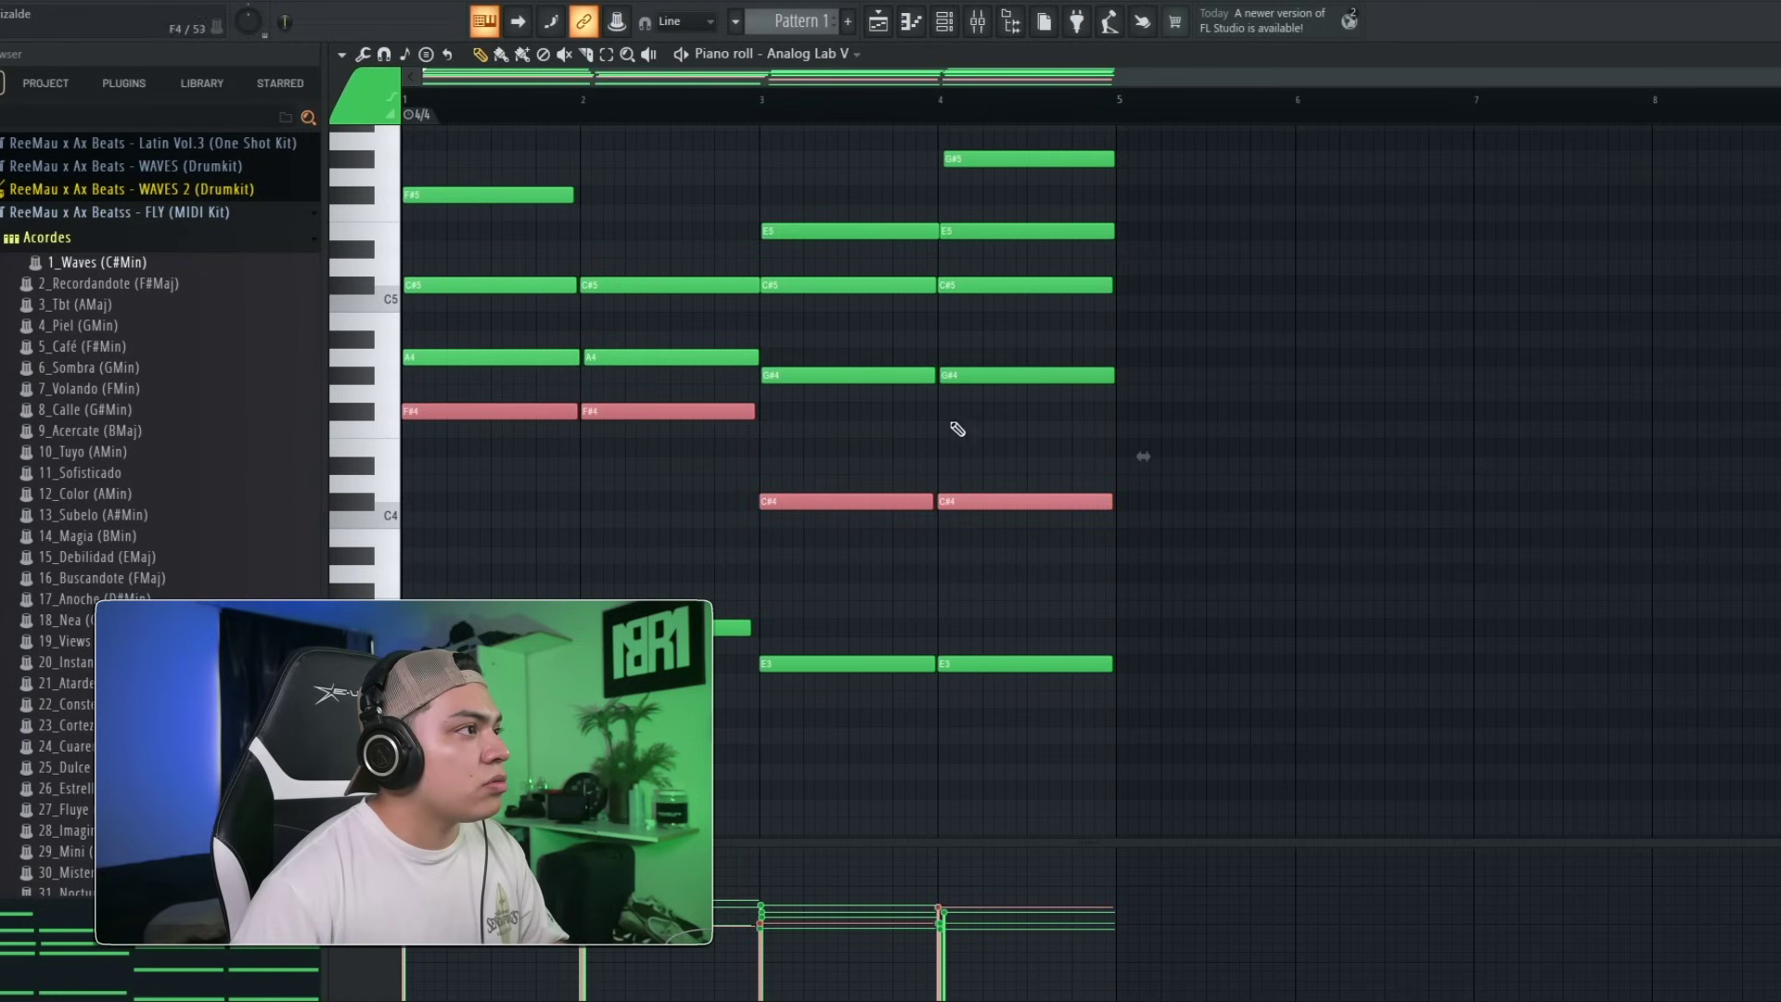
# Unmute the Pattern 1 playlist clip and draw one-bar F#4 and C#4 notes at bars 1 and 3 in Vital's piano roll.
pyautogui.click(956, 27)
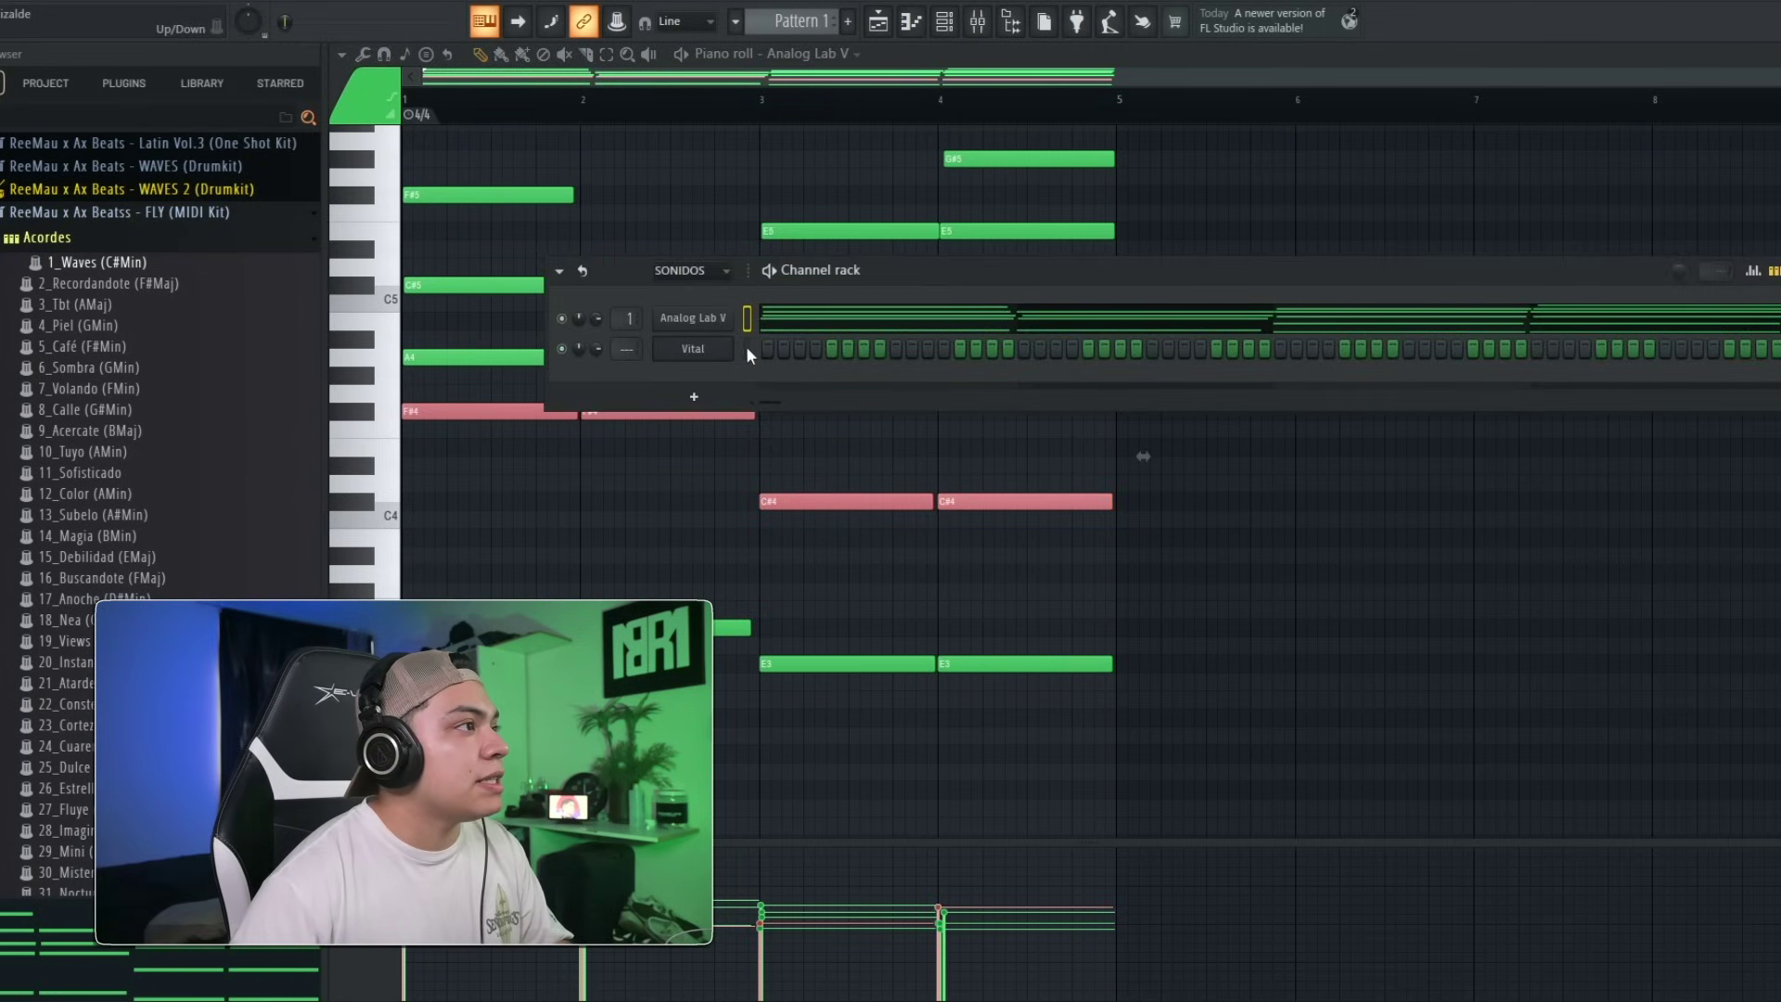
pyautogui.click(889, 28)
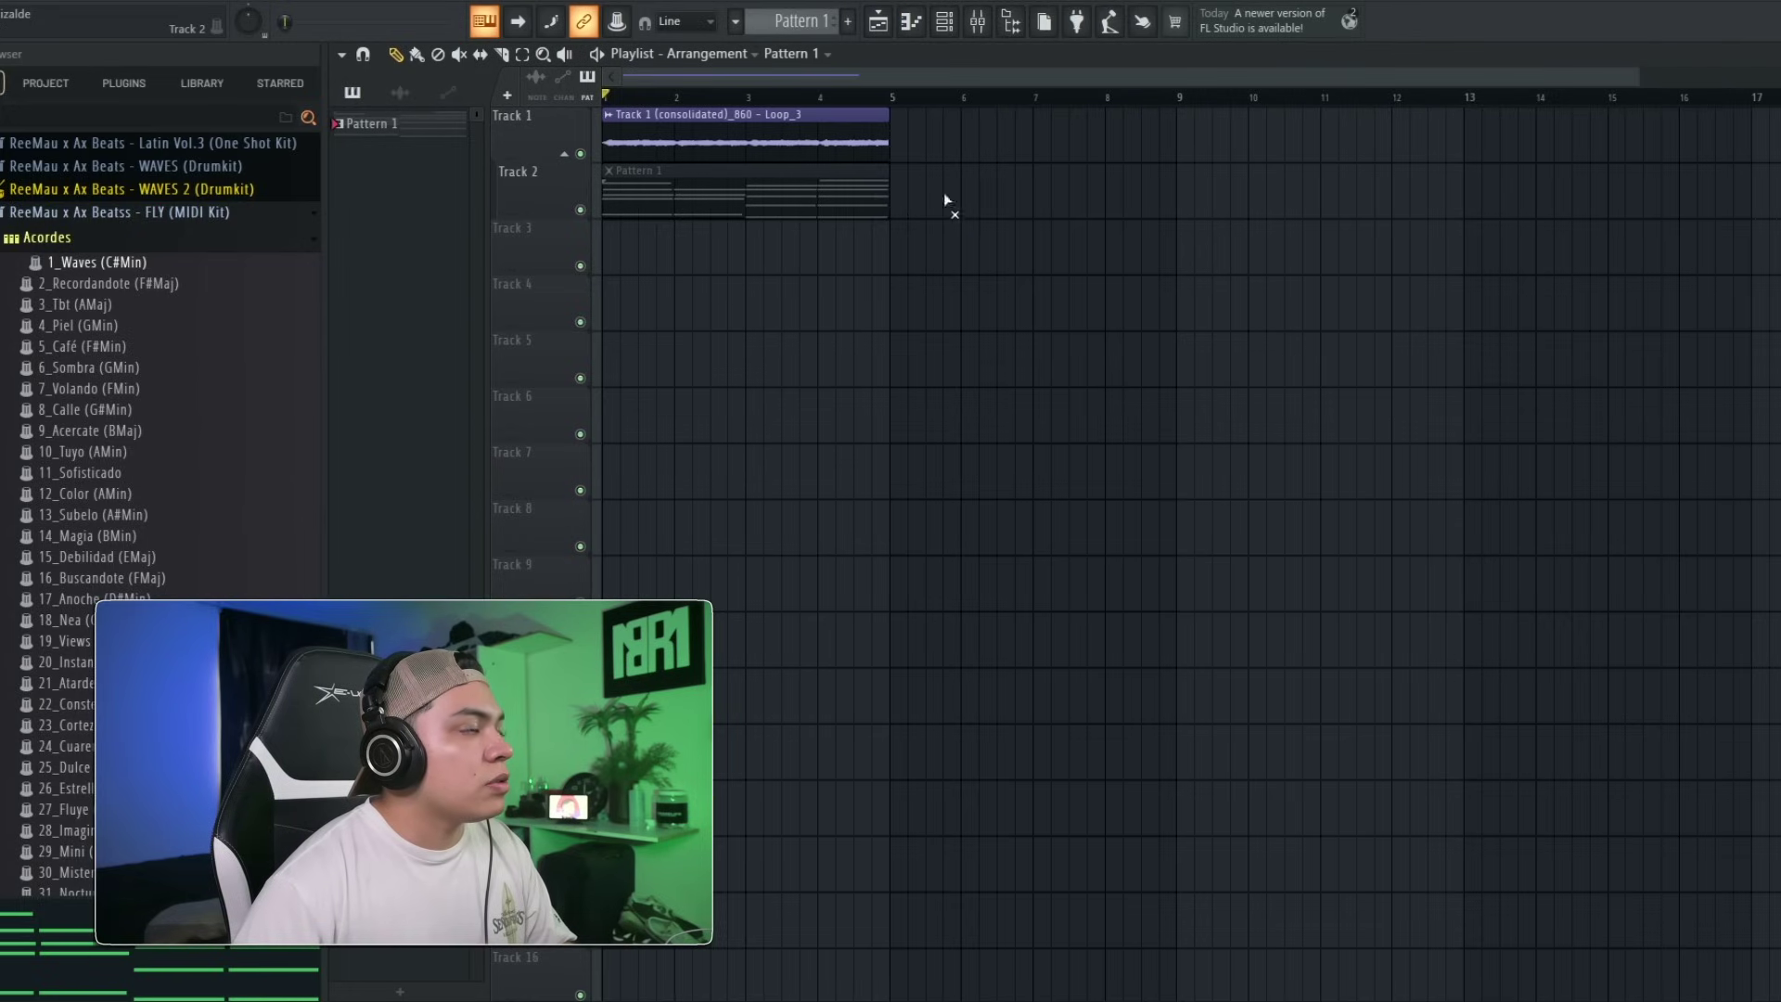
pyautogui.click(944, 23)
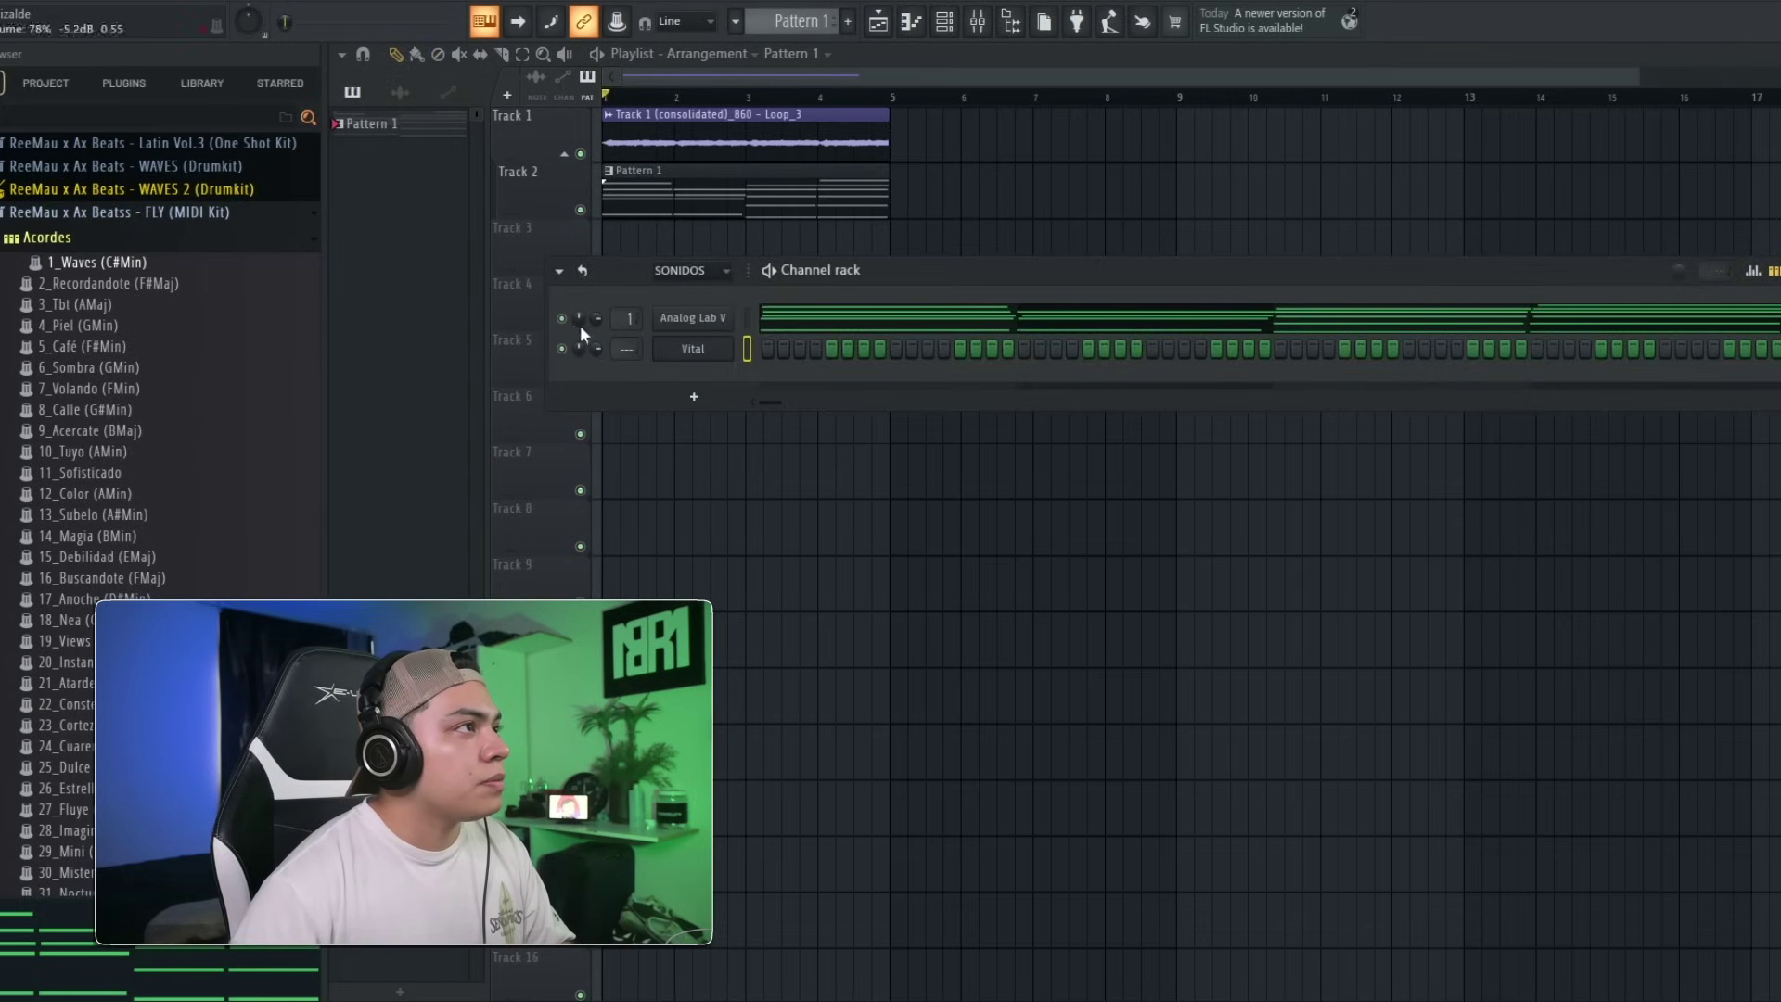
pyautogui.rightClick(750, 340)
pyautogui.click(770, 345)
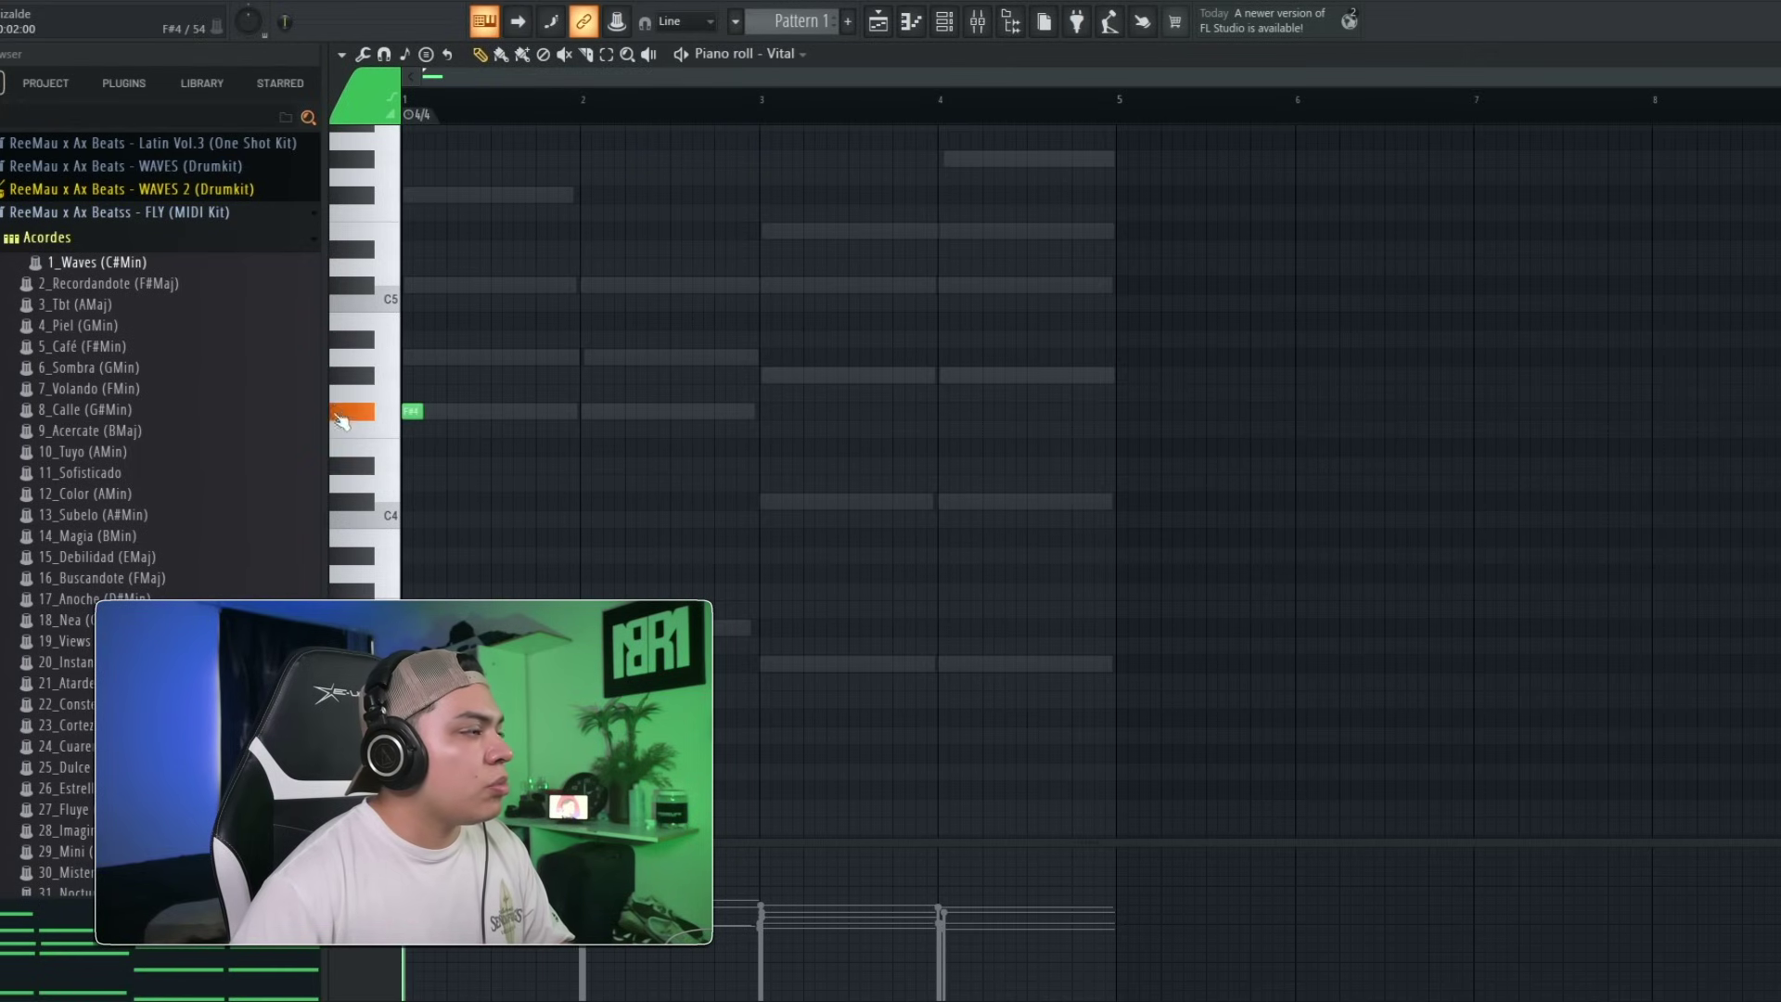
pyautogui.press('space')
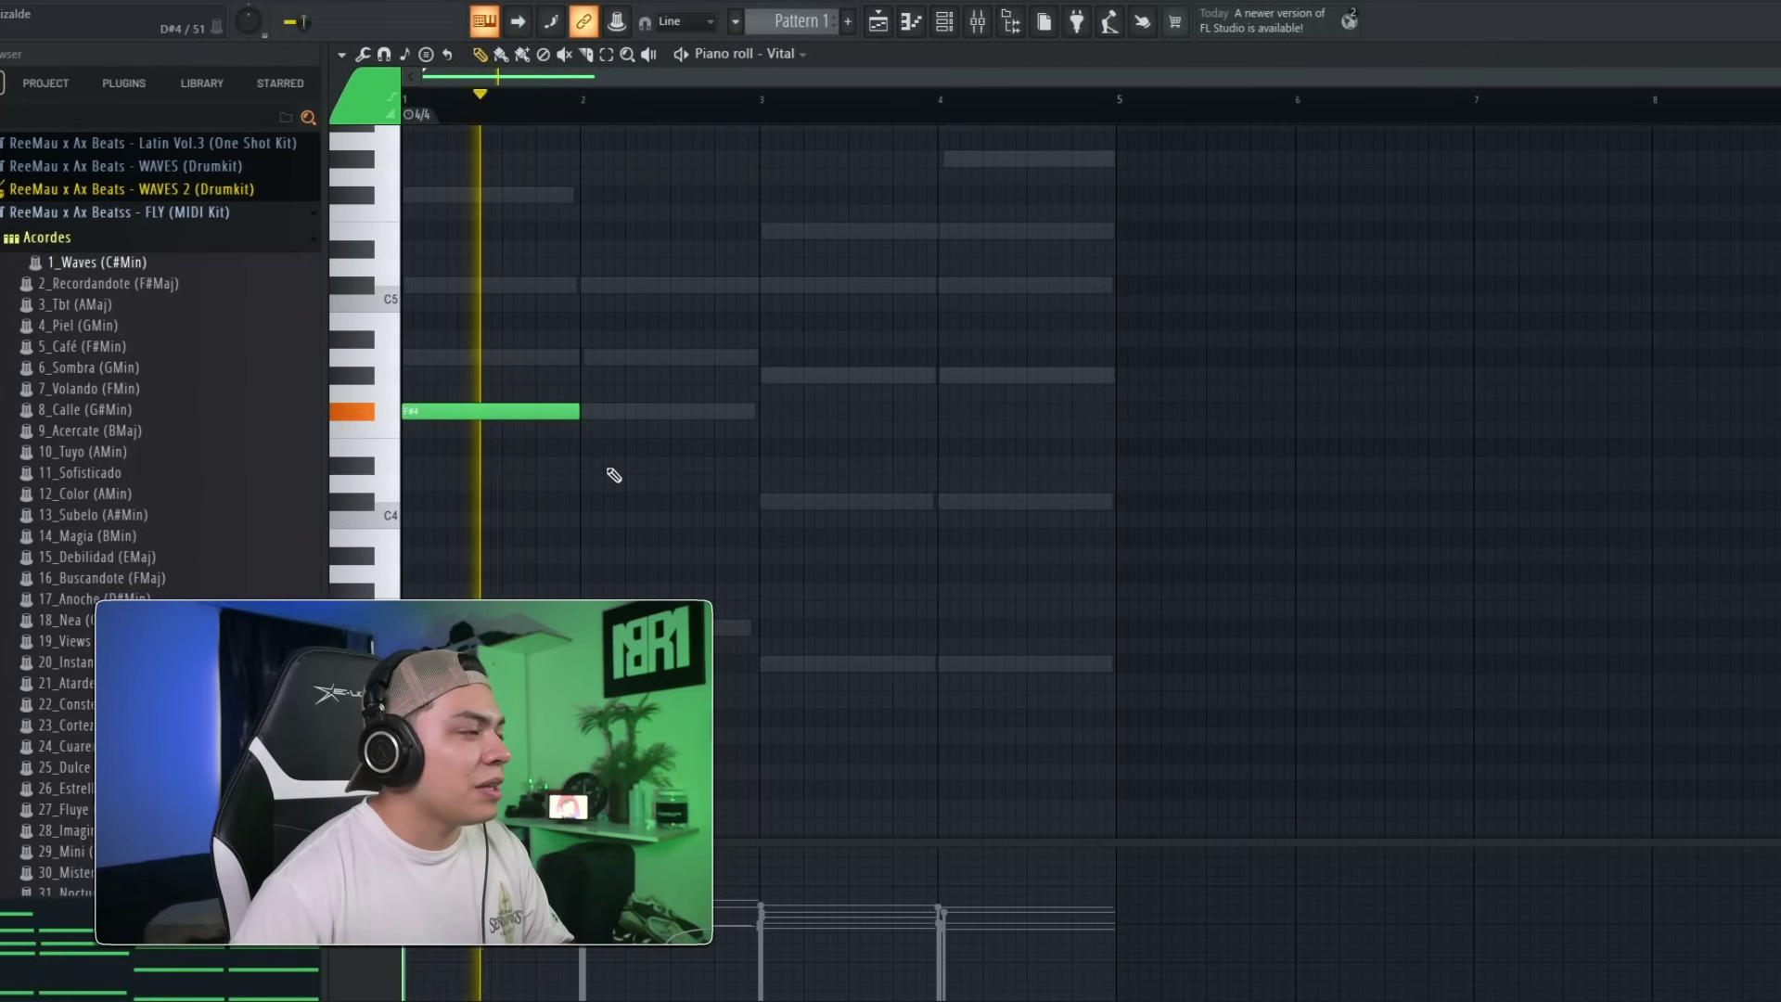
pyautogui.click(760, 502)
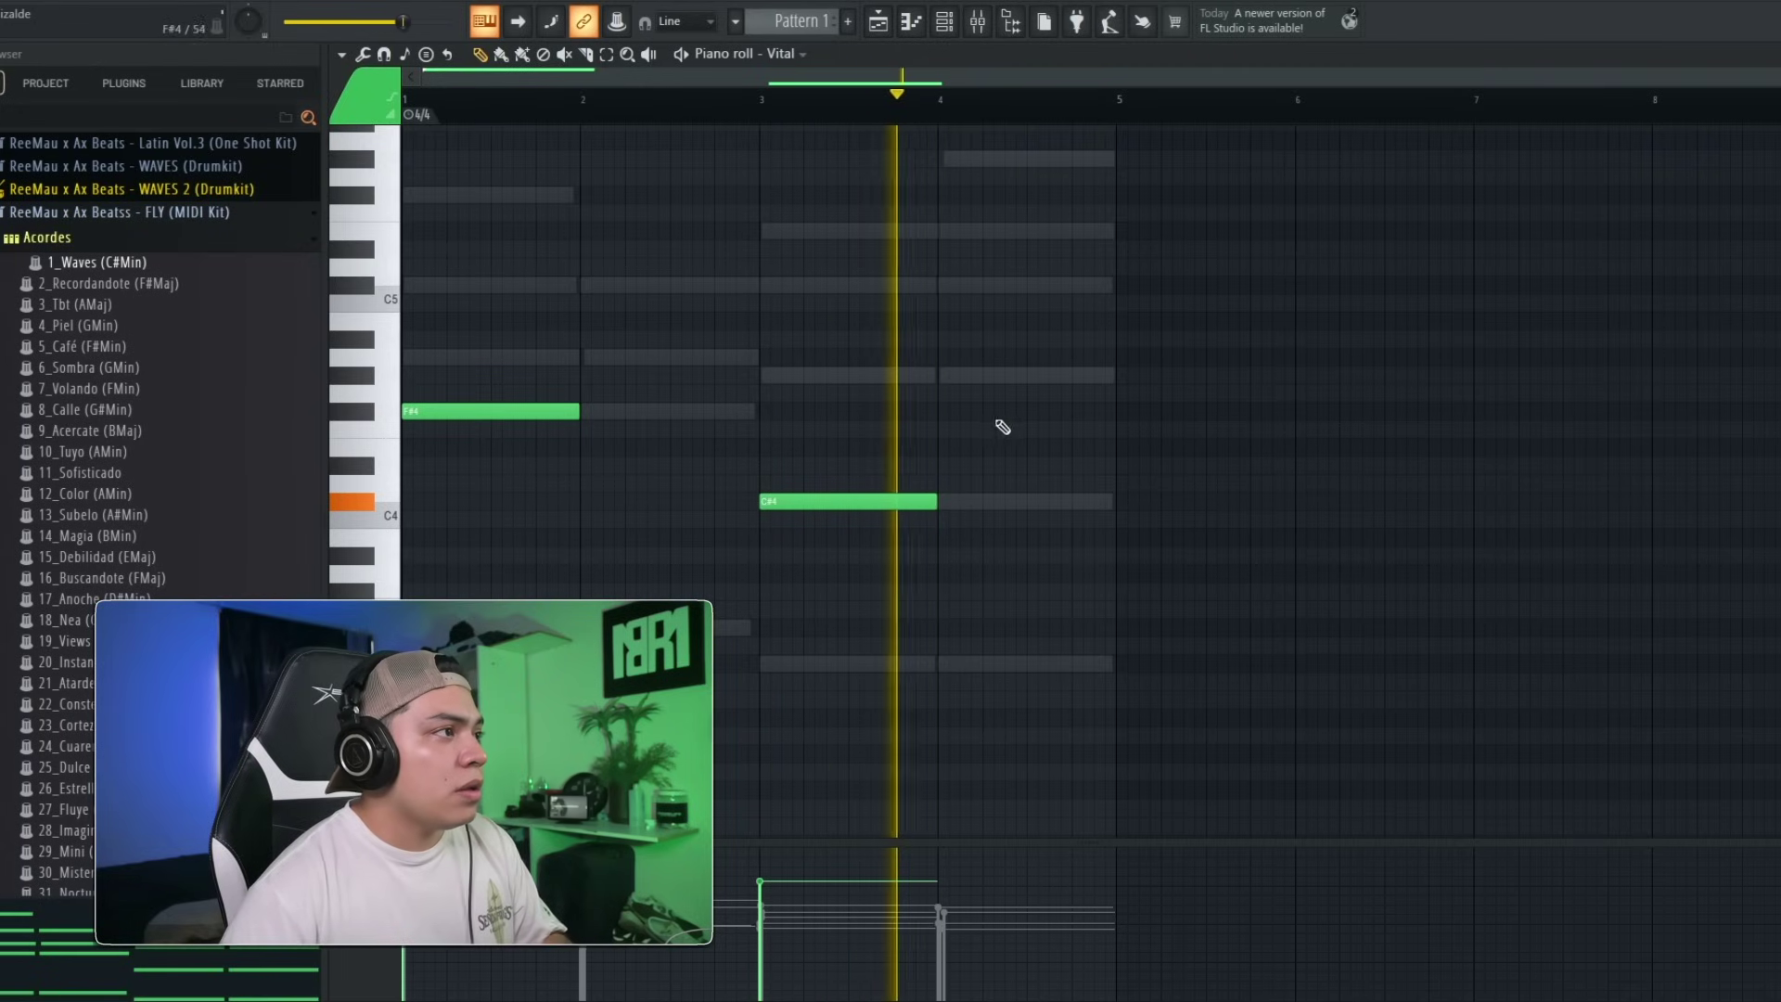
pyautogui.press('space')
# Add a short C#5 note halfway through bar 4 and a short A4 near the end of bar 2, deleting the trial C#5 above it.
pyautogui.click(1047, 286)
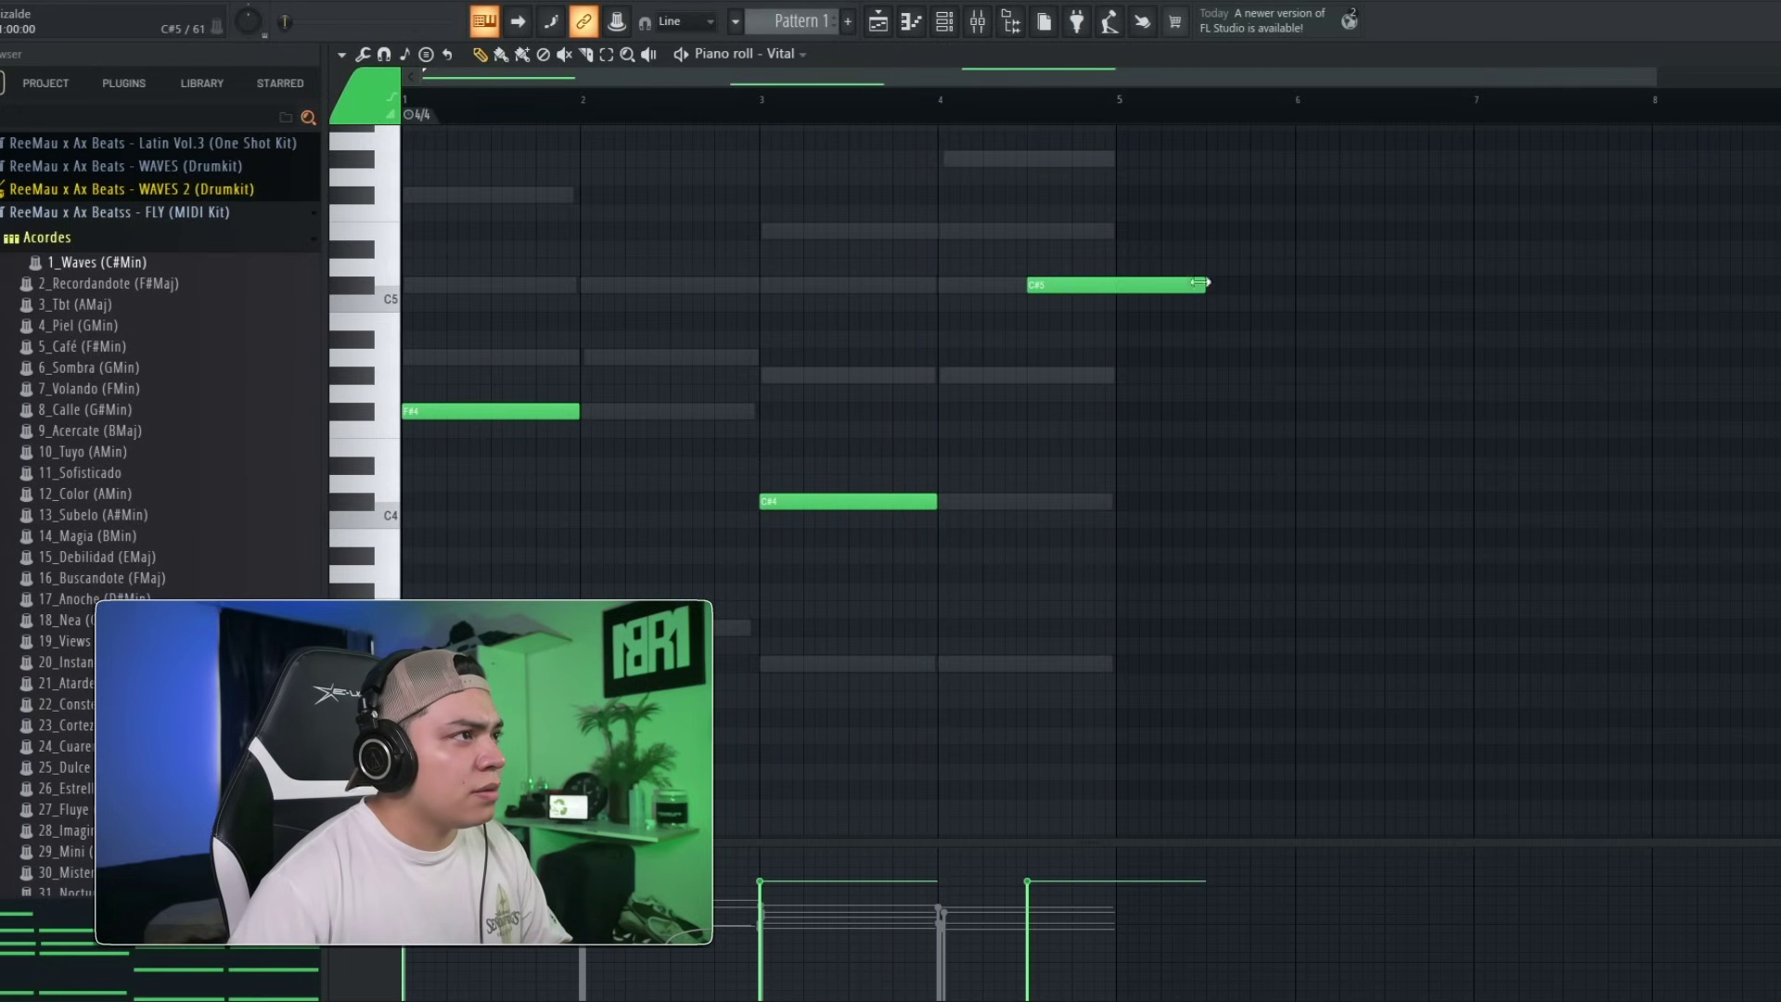
pyautogui.press('space')
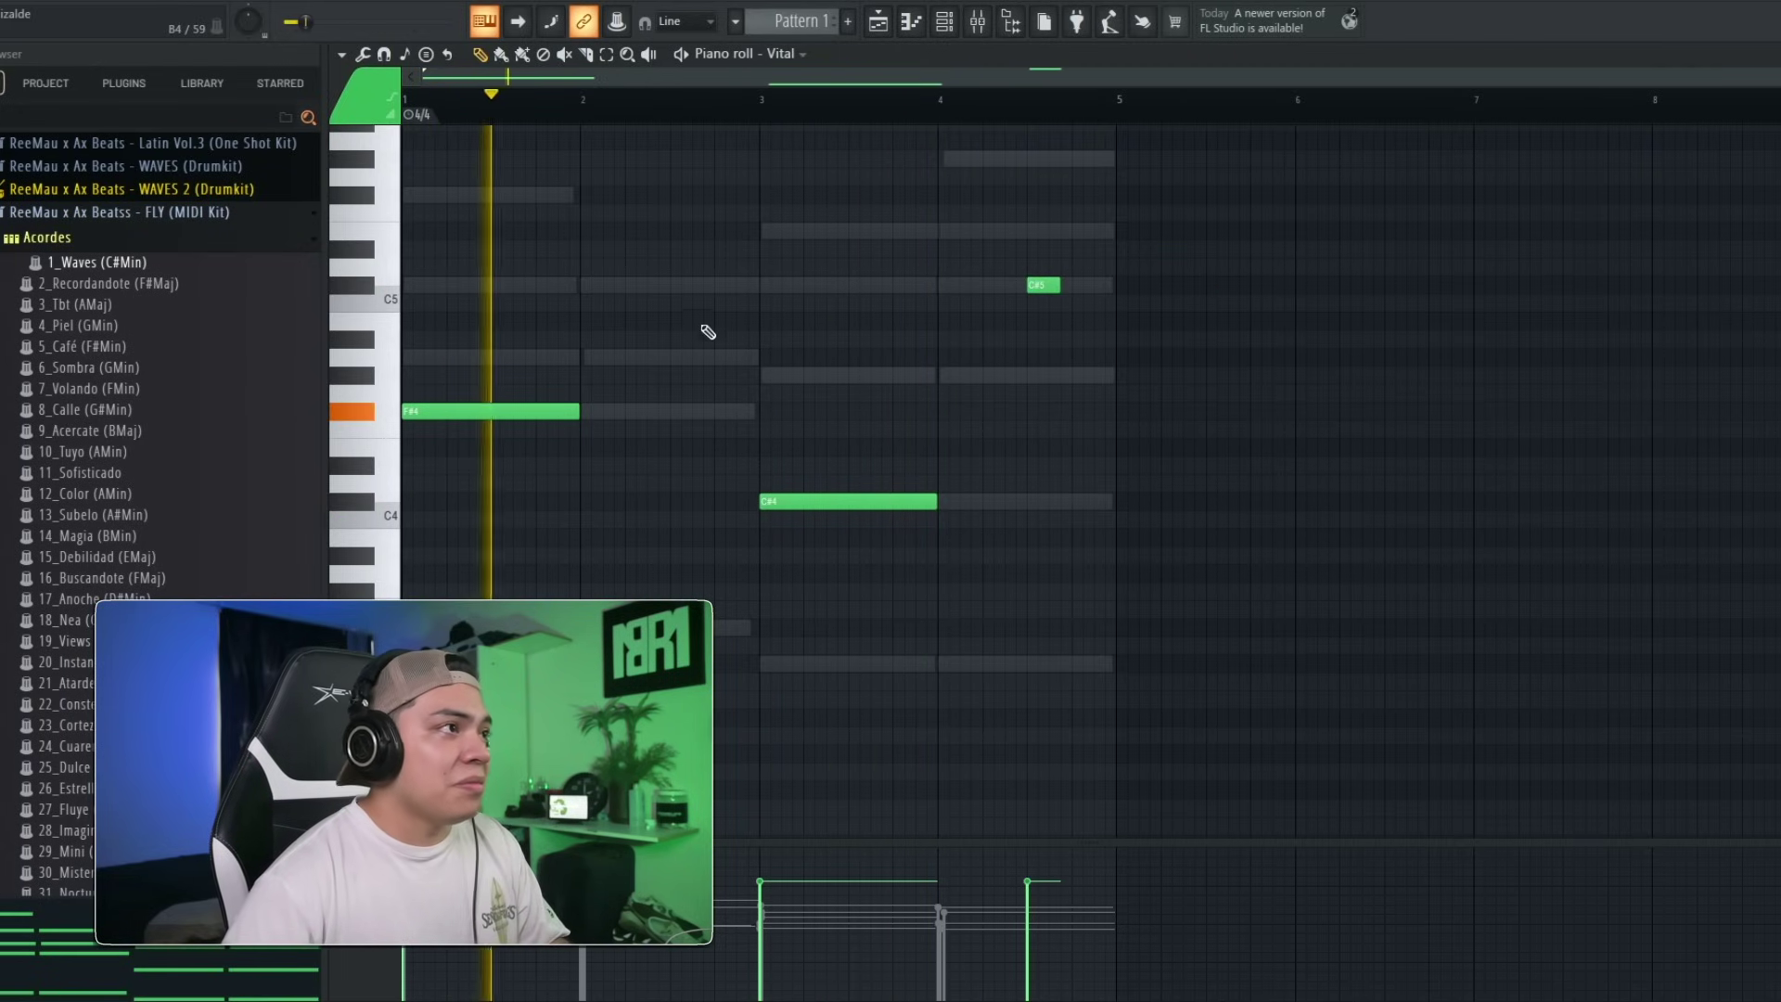
pyautogui.click(721, 284)
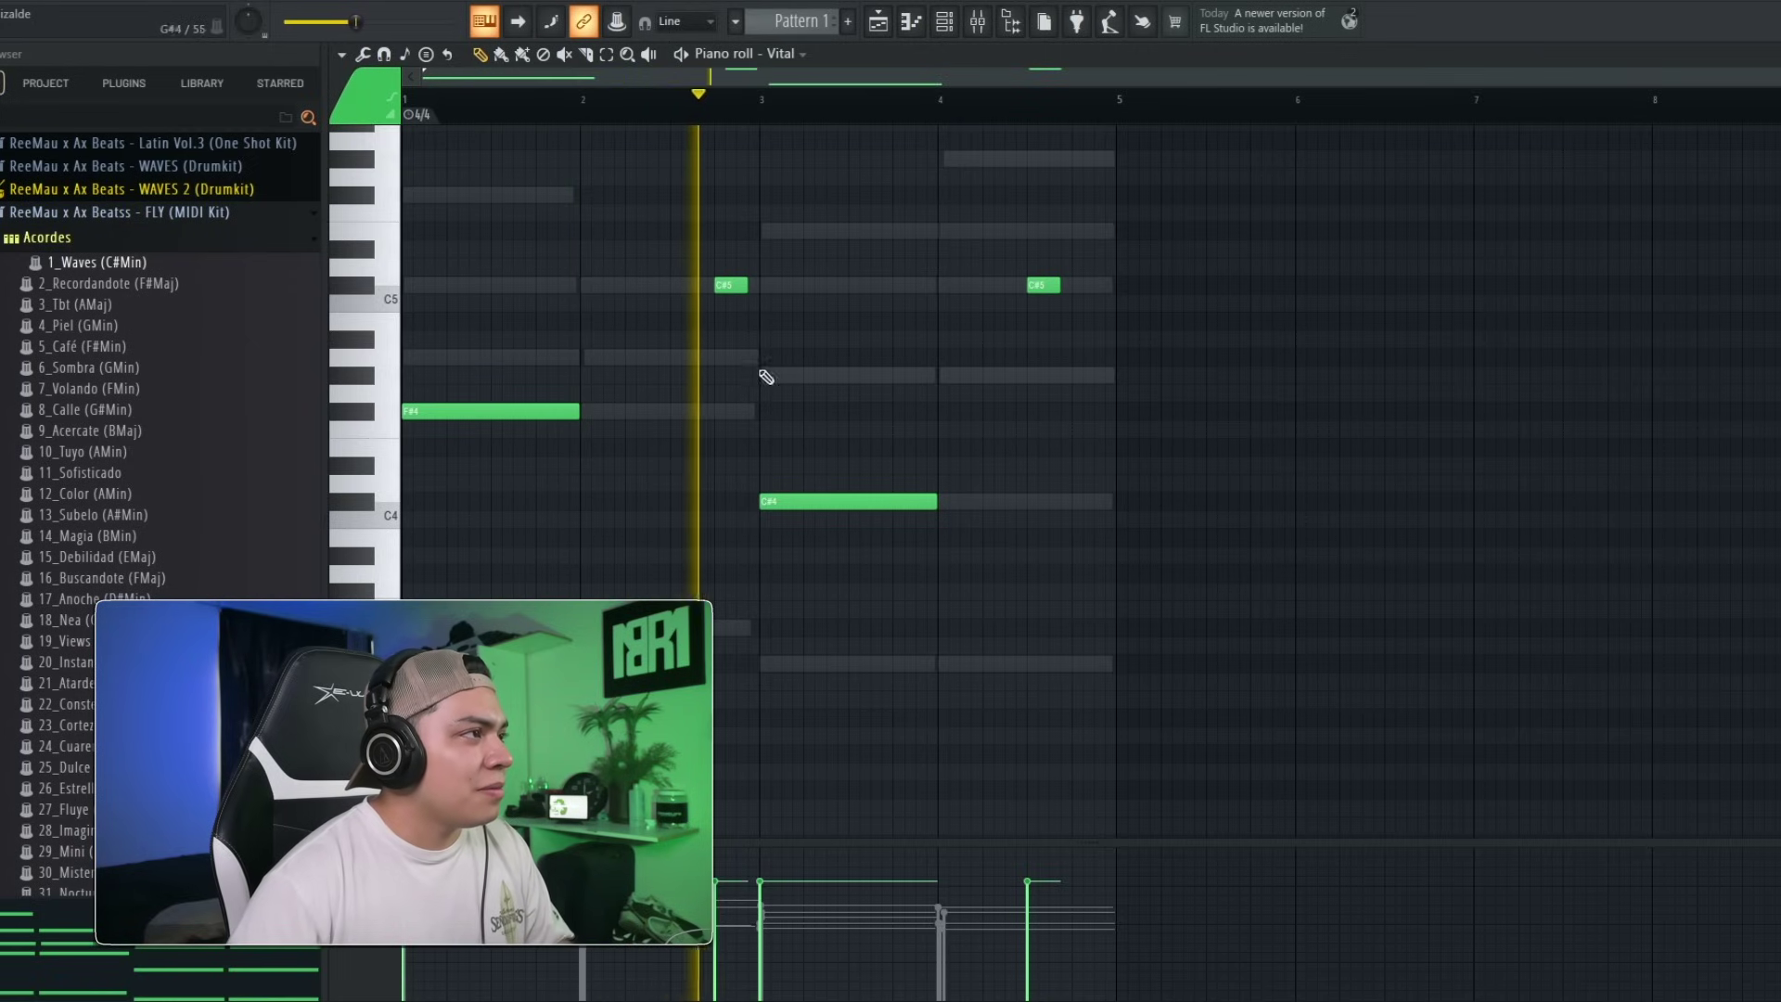
pyautogui.press('space')
pyautogui.click(722, 321)
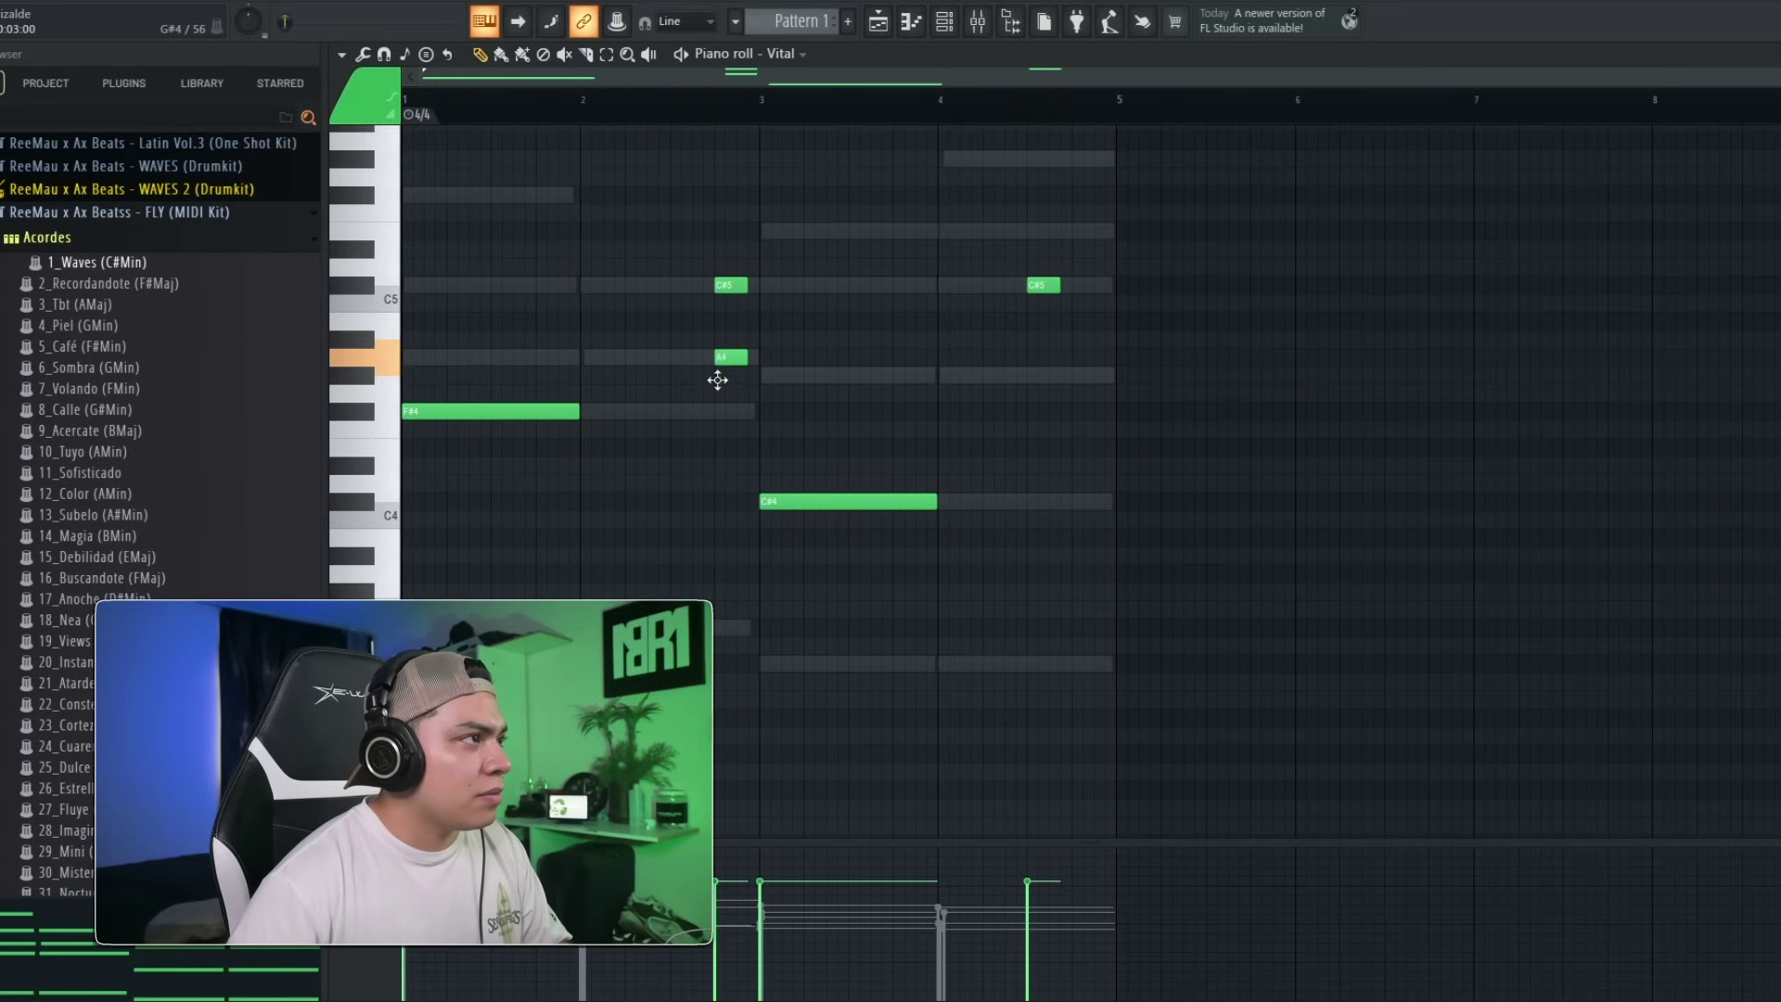
pyautogui.press('space')
pyautogui.rightClick(729, 285)
# Stretch Vital's F#4 and C#4 to one and a half bars, start A4 mid-bar 2, and extend C#5 to the end of bar 4.
pyautogui.moveTo(1161, 393); pyautogui.dragTo(726, 269)
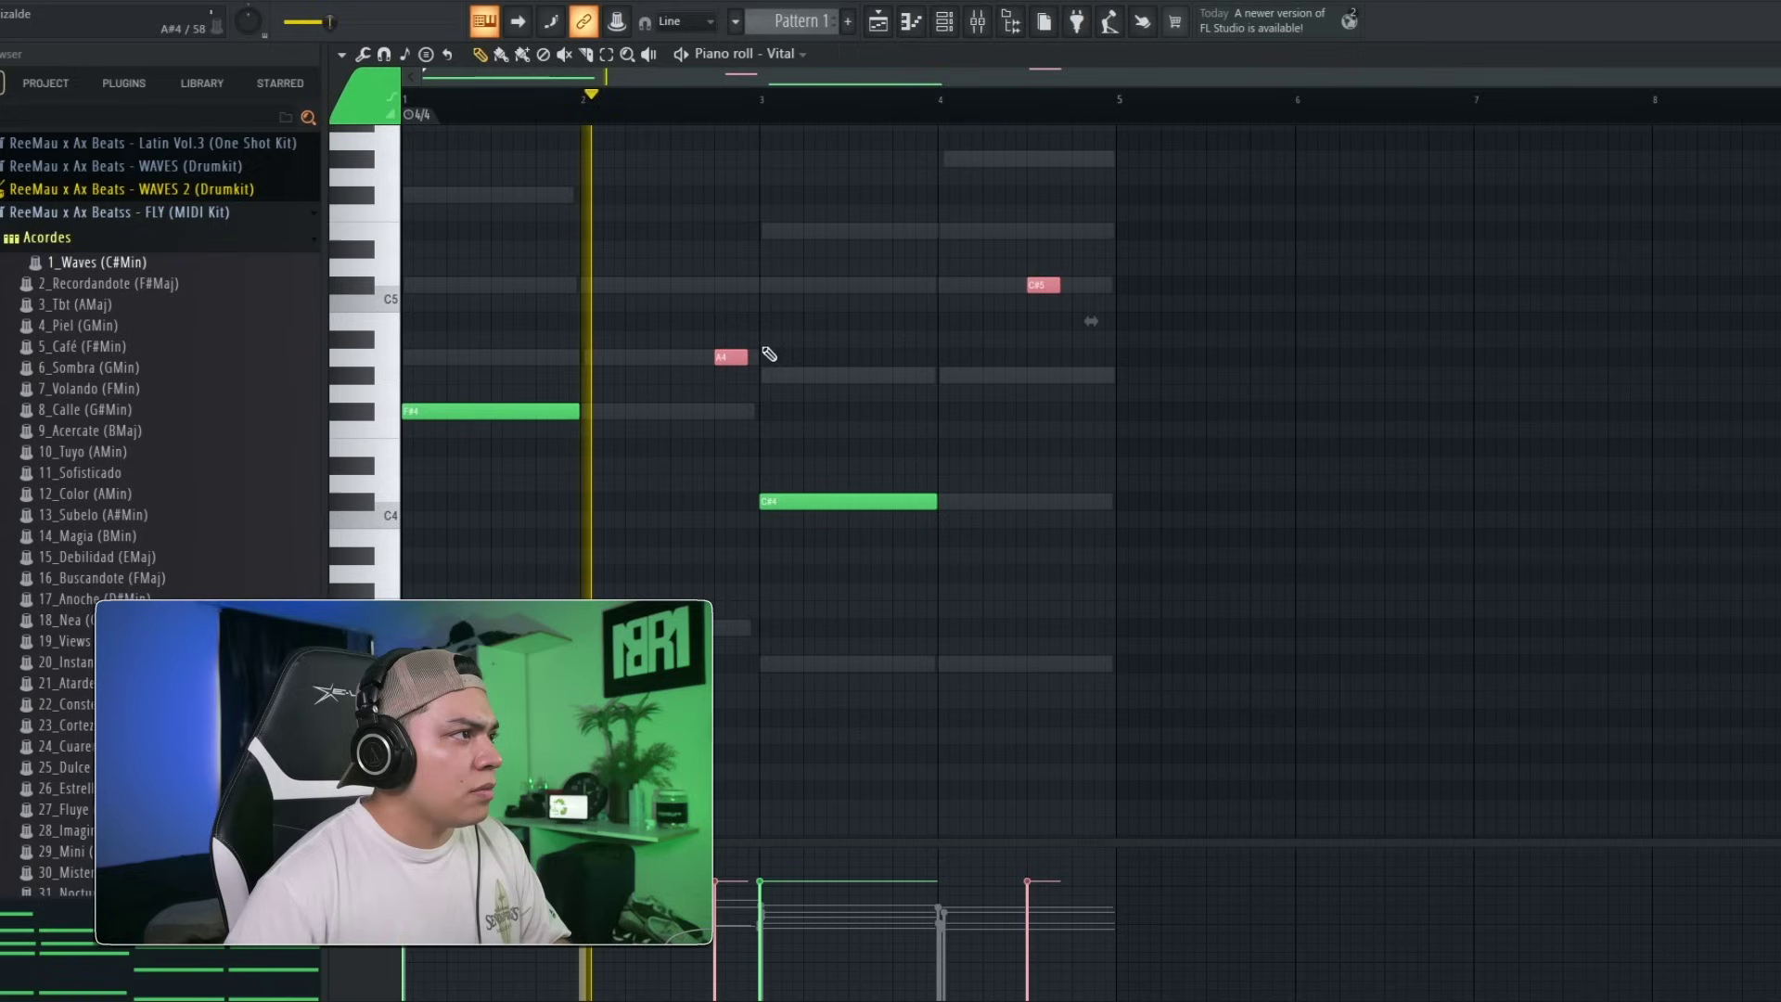
pyautogui.moveTo(744, 356); pyautogui.dragTo(756, 356)
pyautogui.rightClick(799, 340)
pyautogui.rightClick(852, 425)
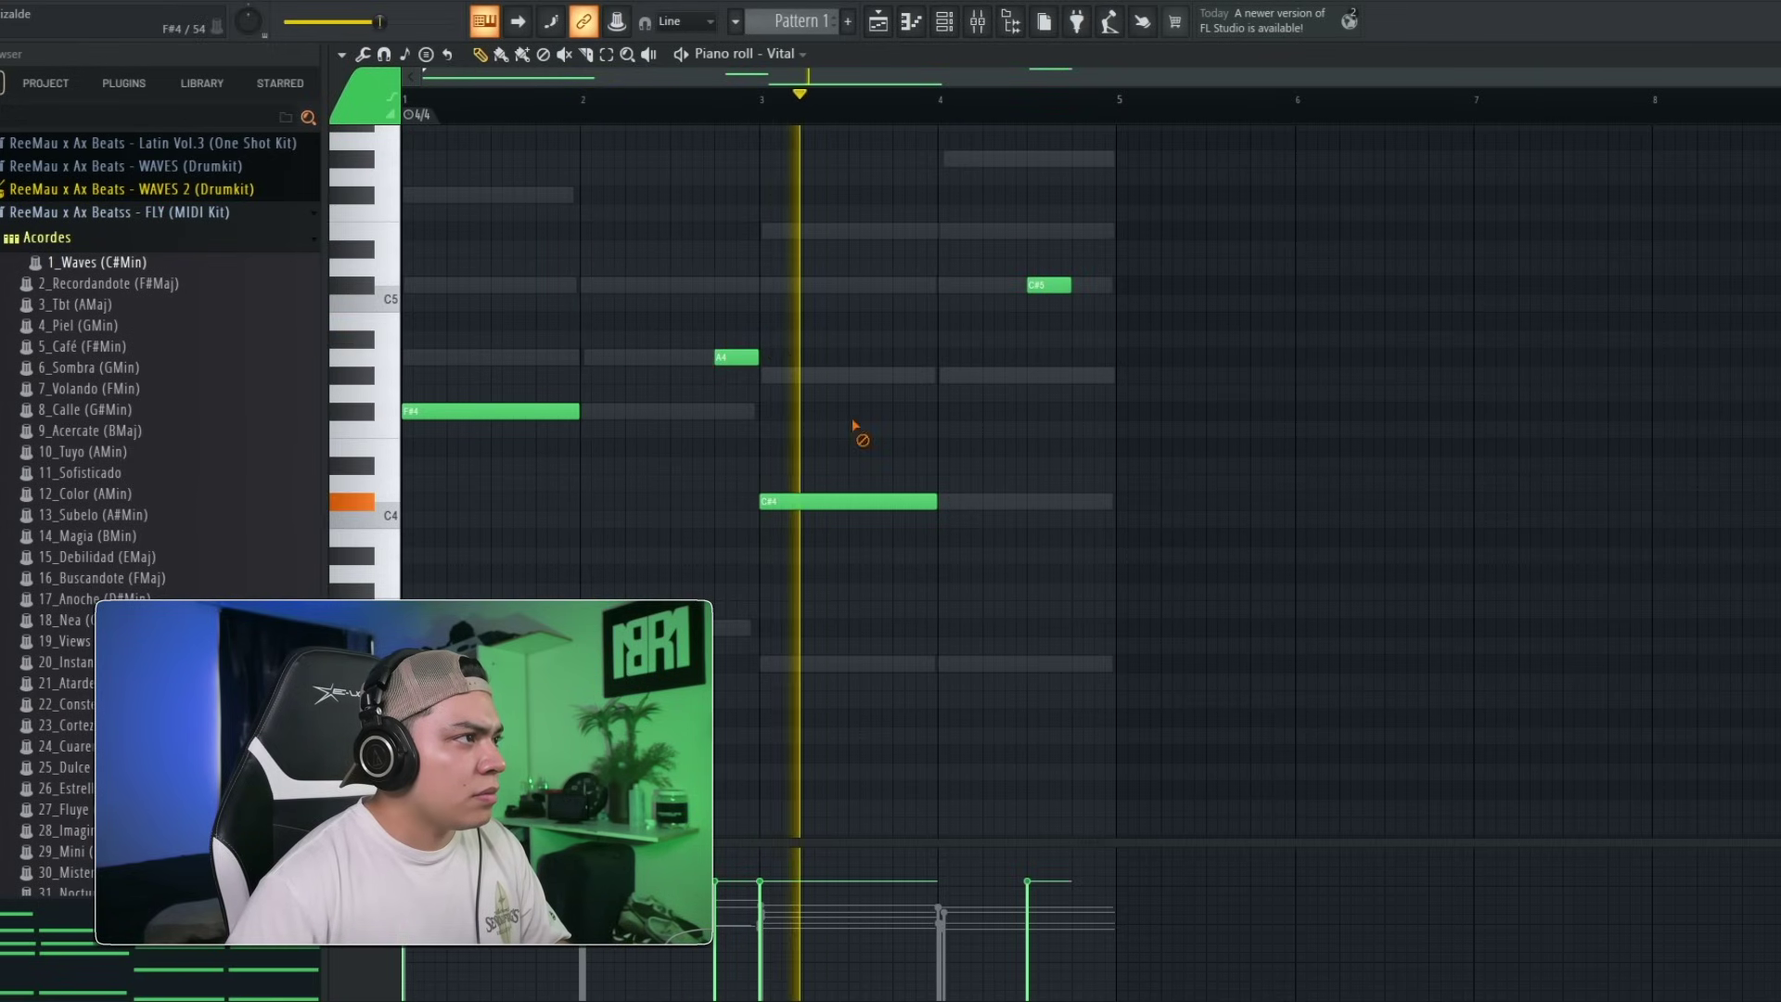
pyautogui.moveTo(1069, 284); pyautogui.dragTo(1115, 285)
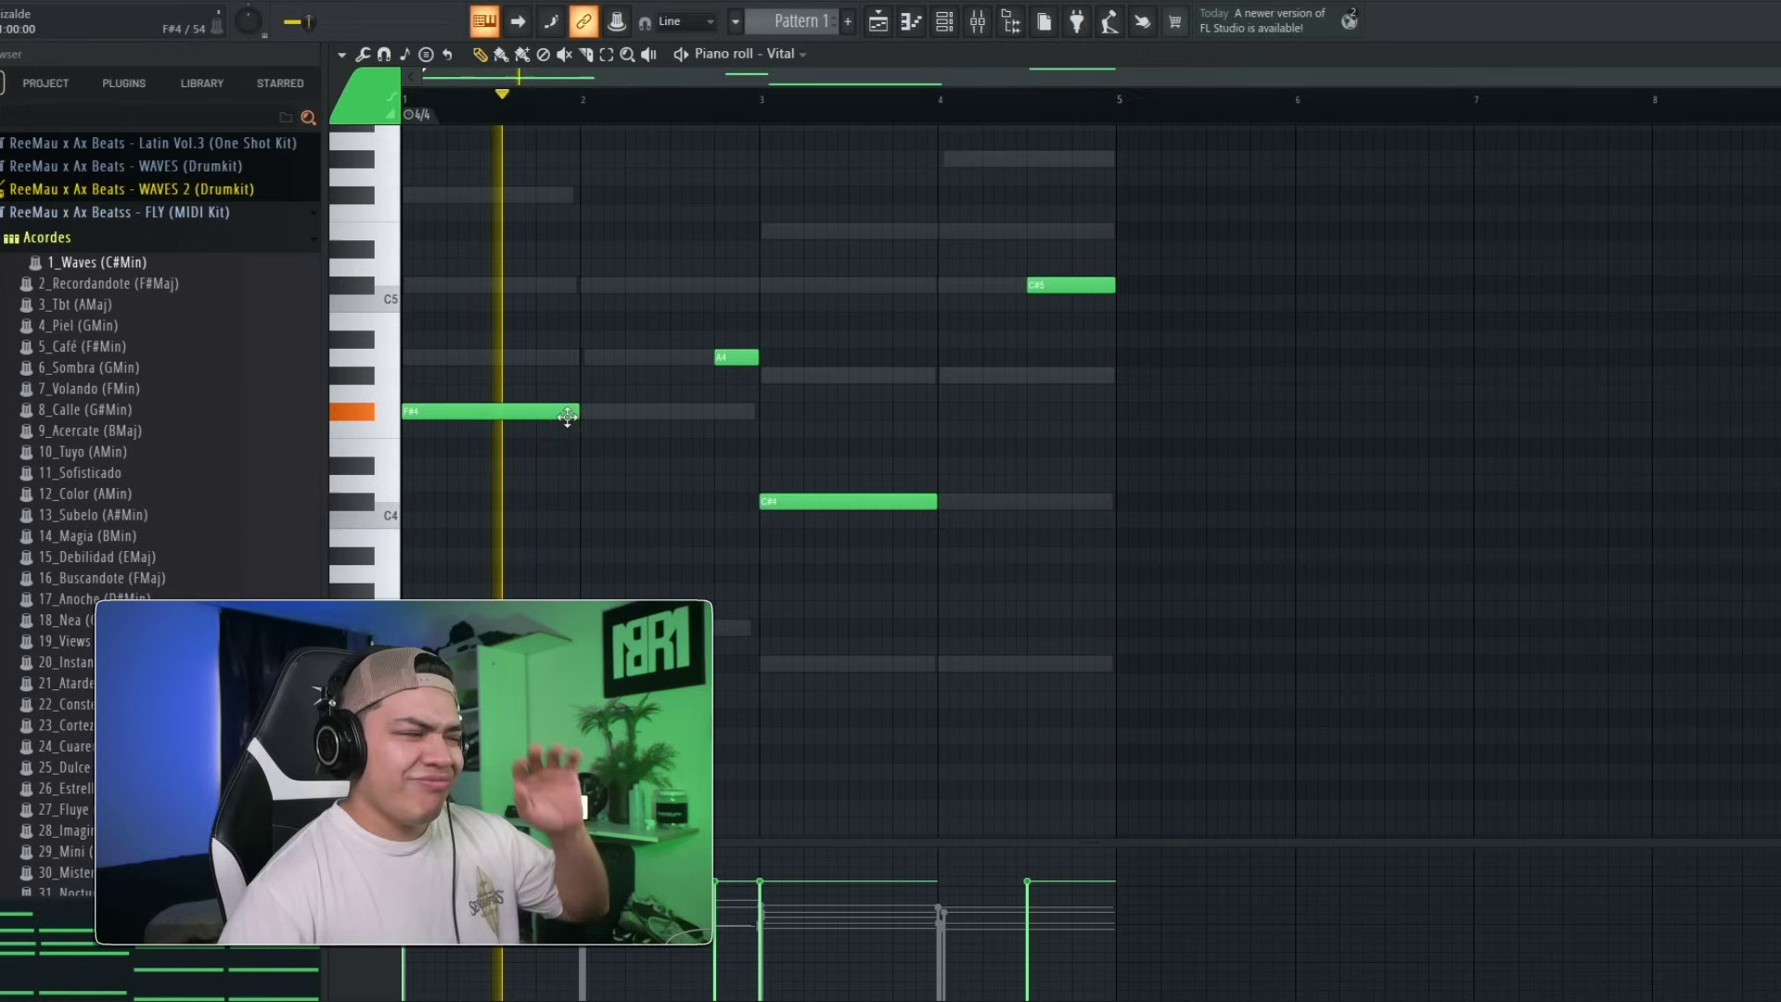
pyautogui.moveTo(567, 417); pyautogui.dragTo(669, 416)
pyautogui.moveTo(934, 501); pyautogui.dragTo(1026, 501)
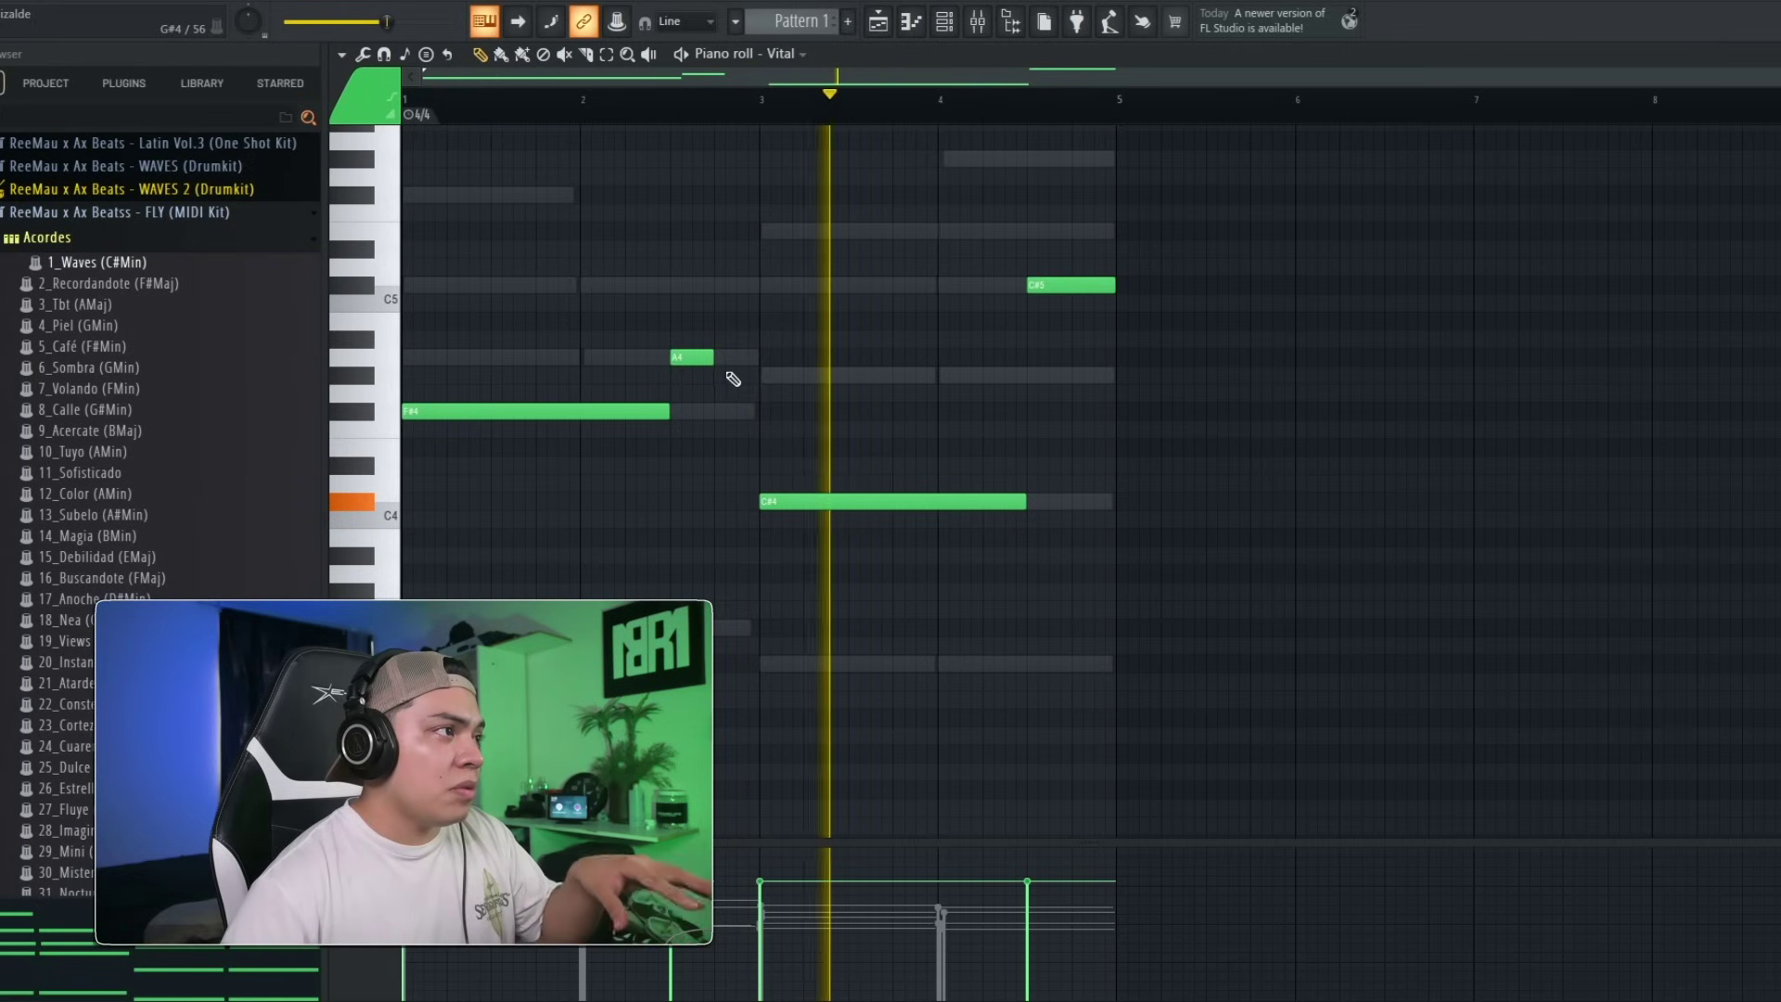
# Mute Analog Lab V, route Vital to mixer Insert 3, and lower that track's fader to -7.8 dB.
pyautogui.click(944, 20)
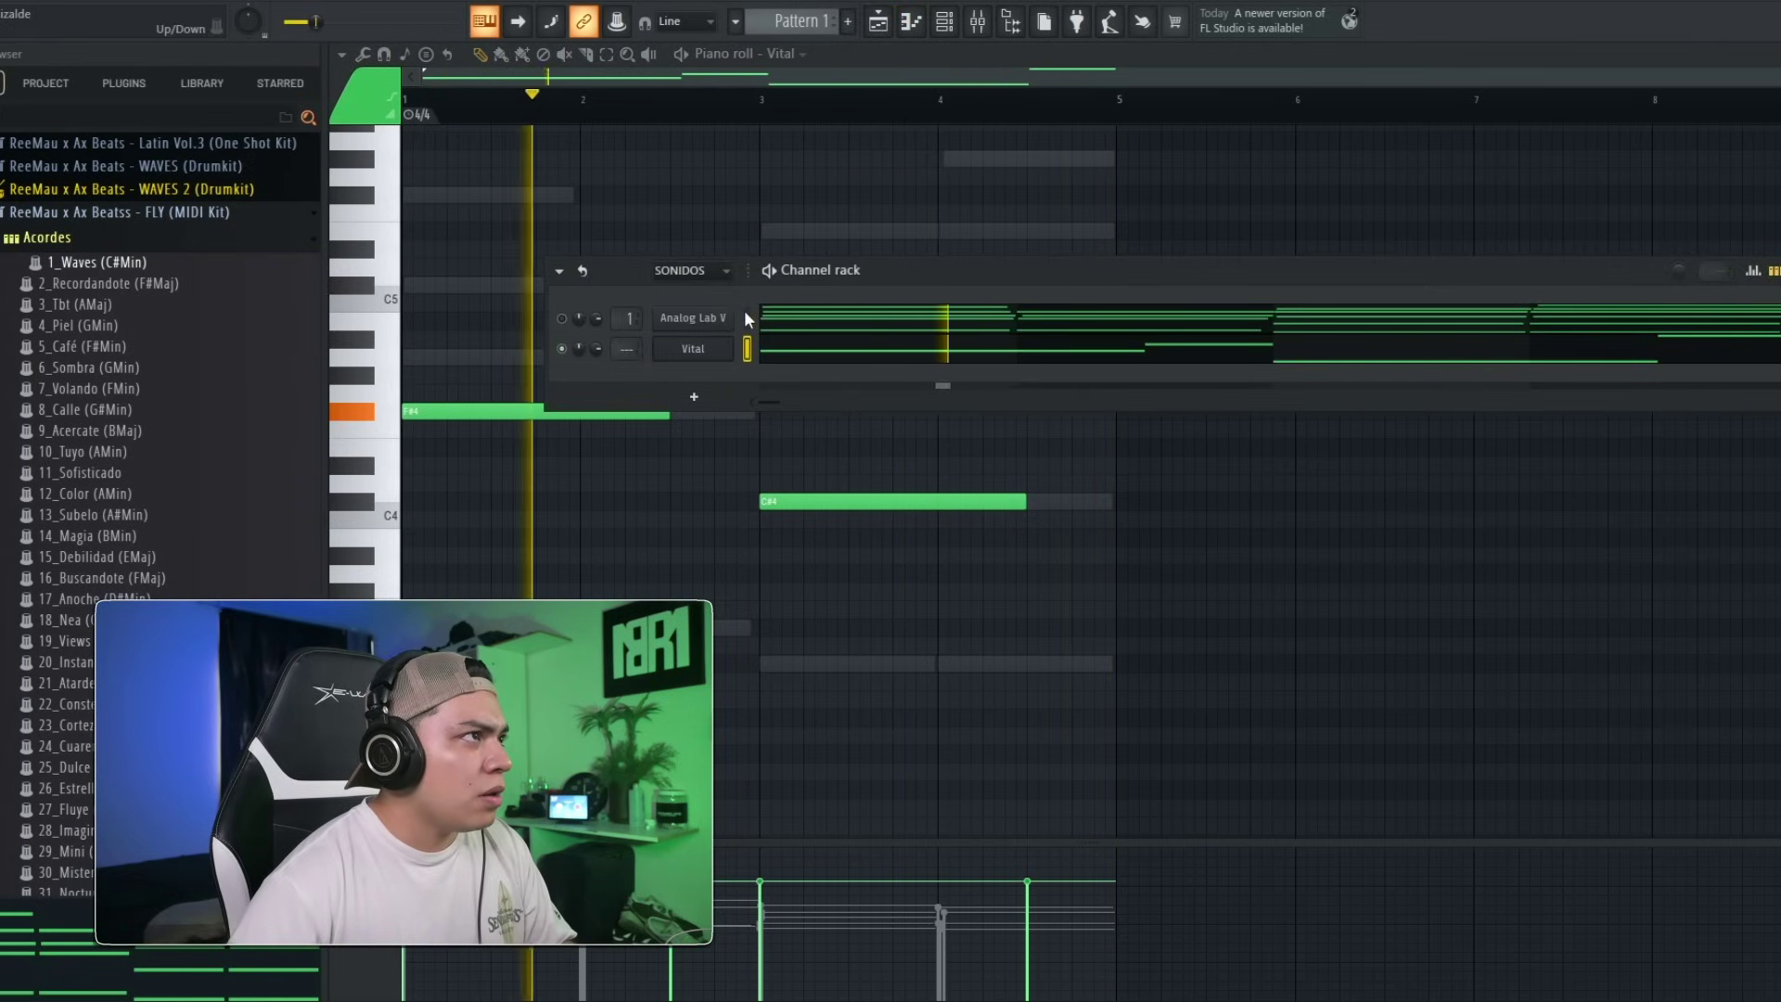
pyautogui.press('F9')
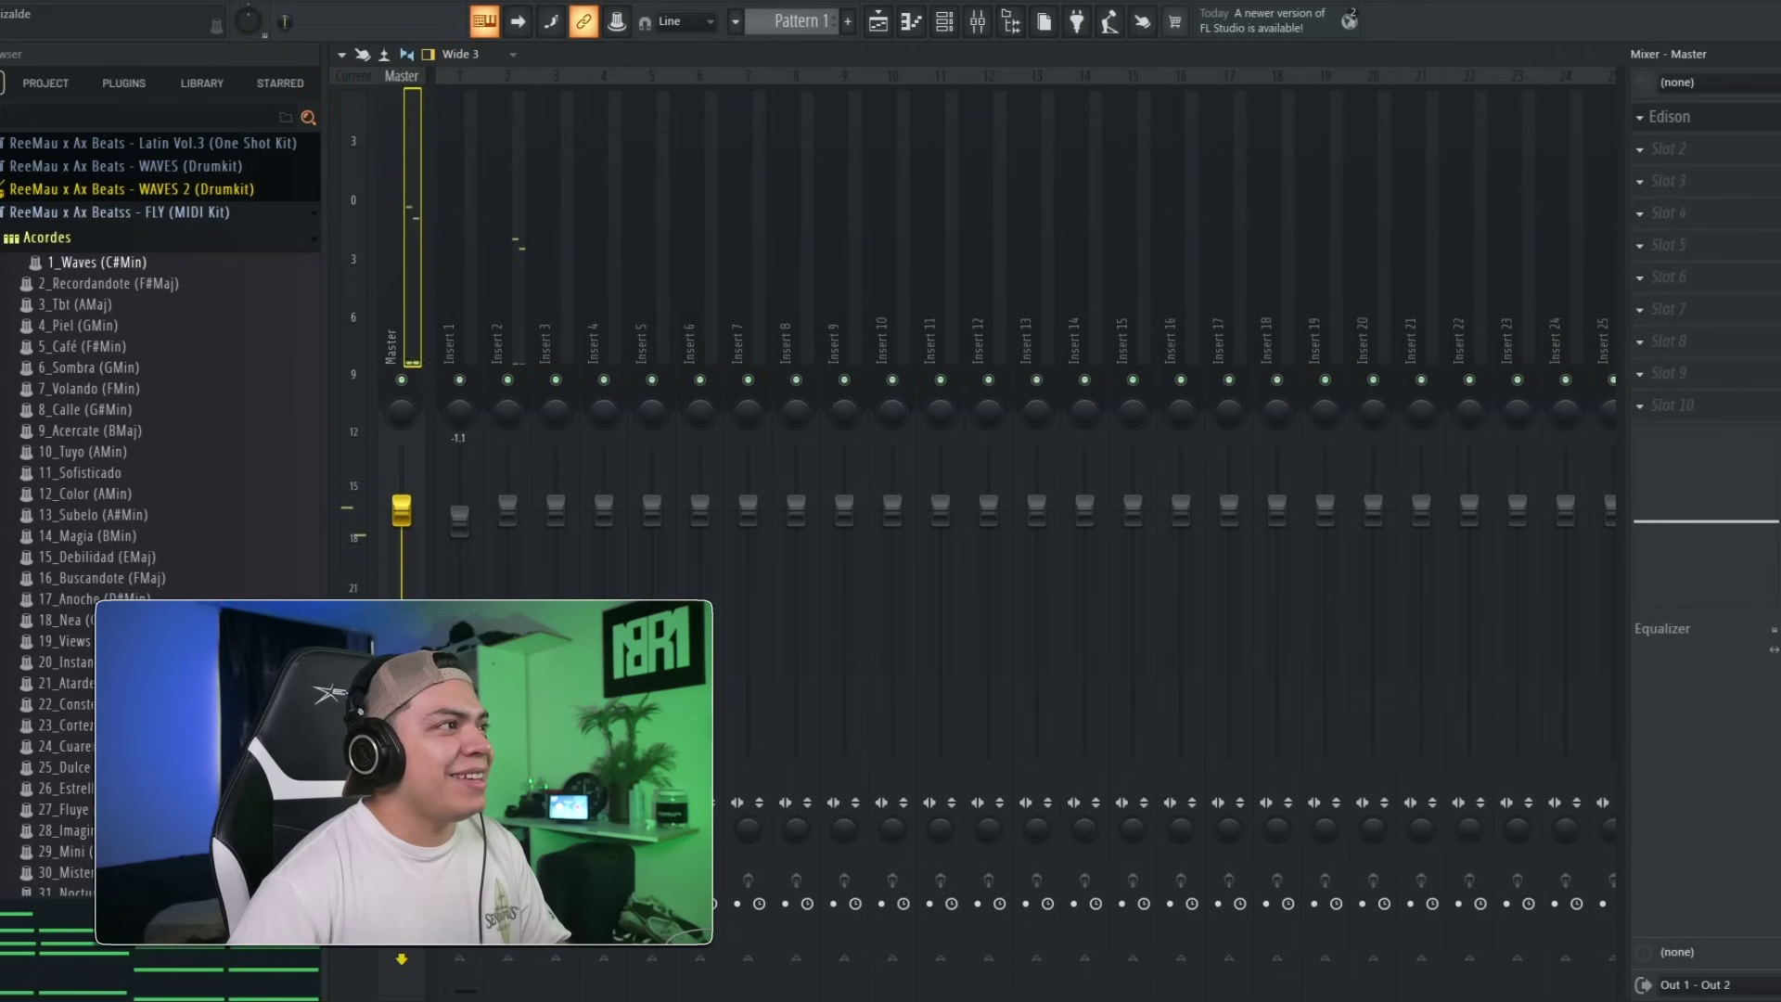
pyautogui.scroll(-4, 594, 631)
pyautogui.scroll(1, 593, 631)
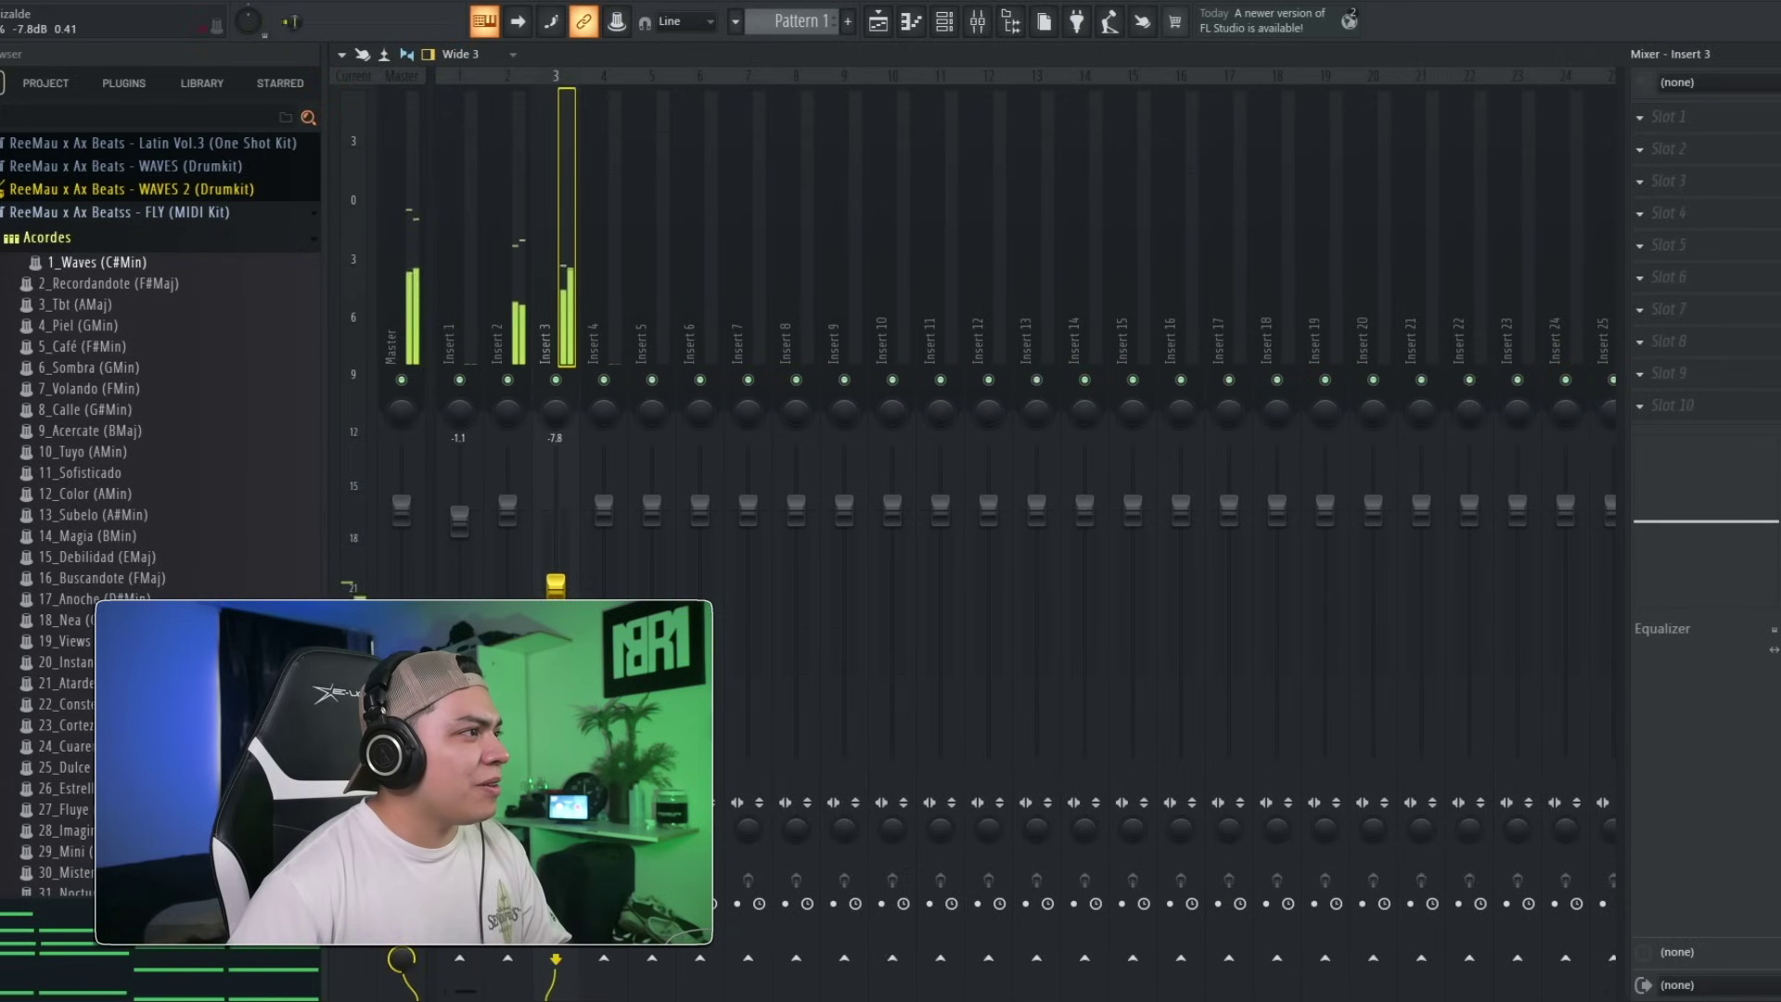
# Move the Pattern 1 clip to Track 3 in the playlist and listen to the arrangement.
pyautogui.click(877, 20)
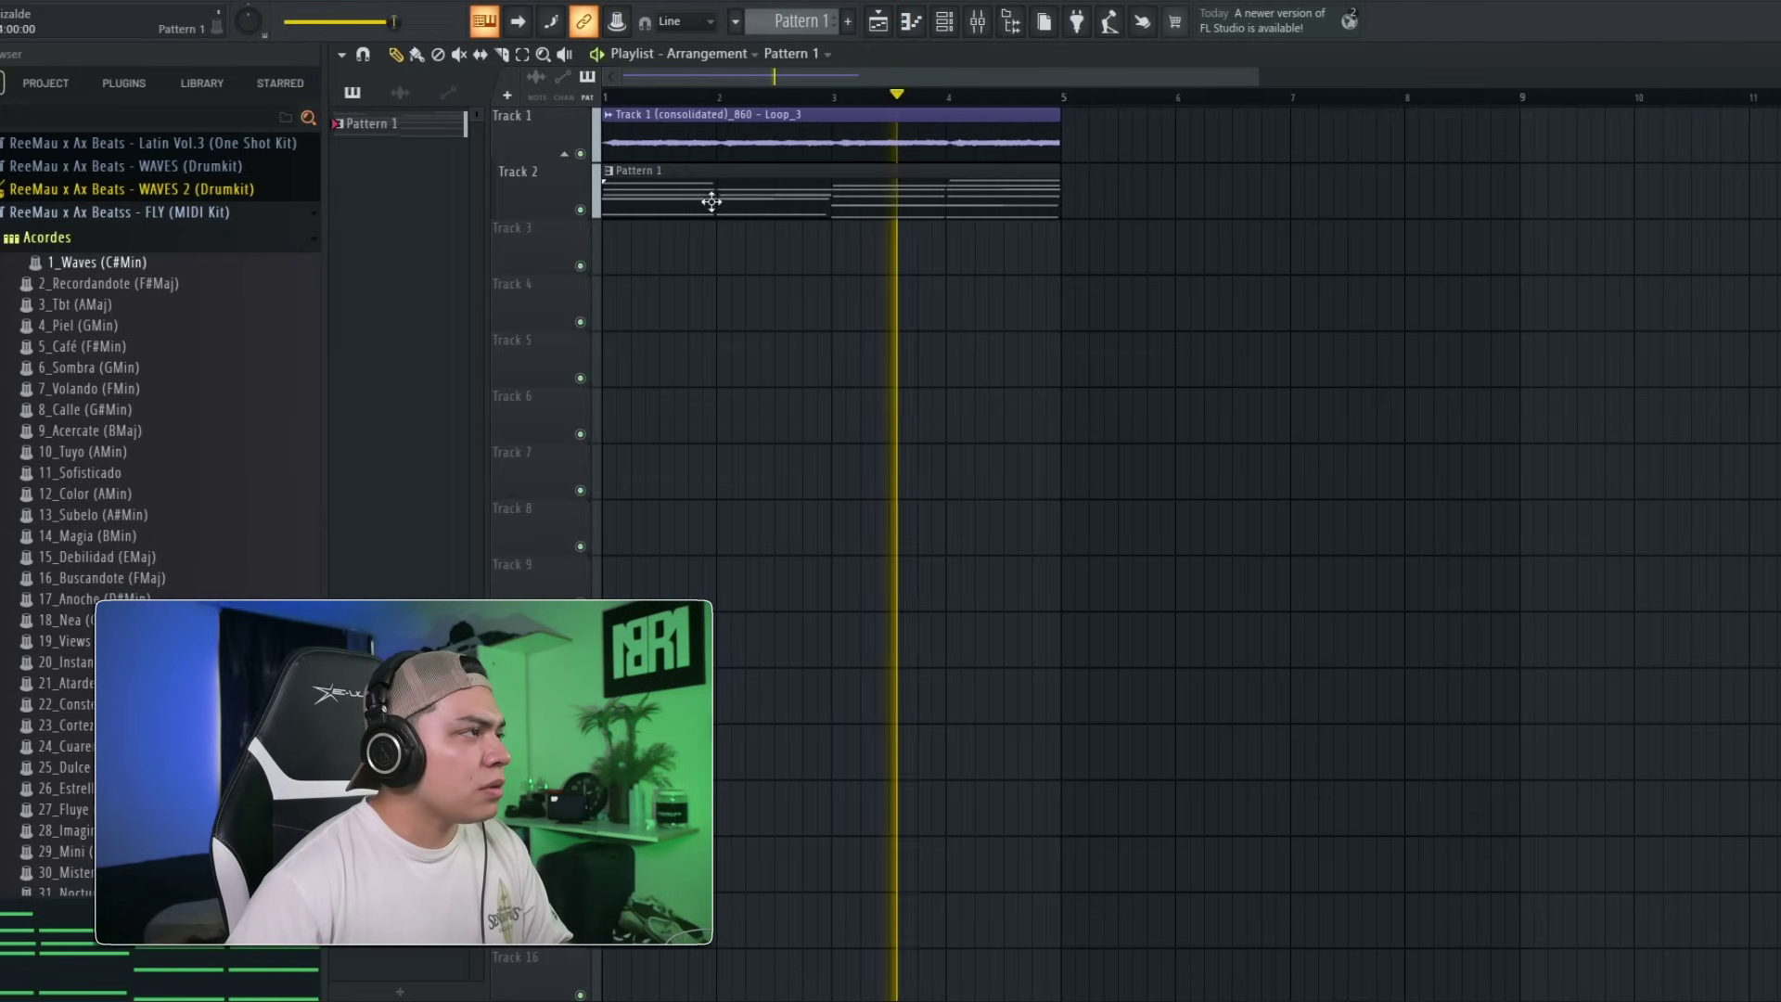
pyautogui.moveTo(707, 199); pyautogui.dragTo(708, 270)
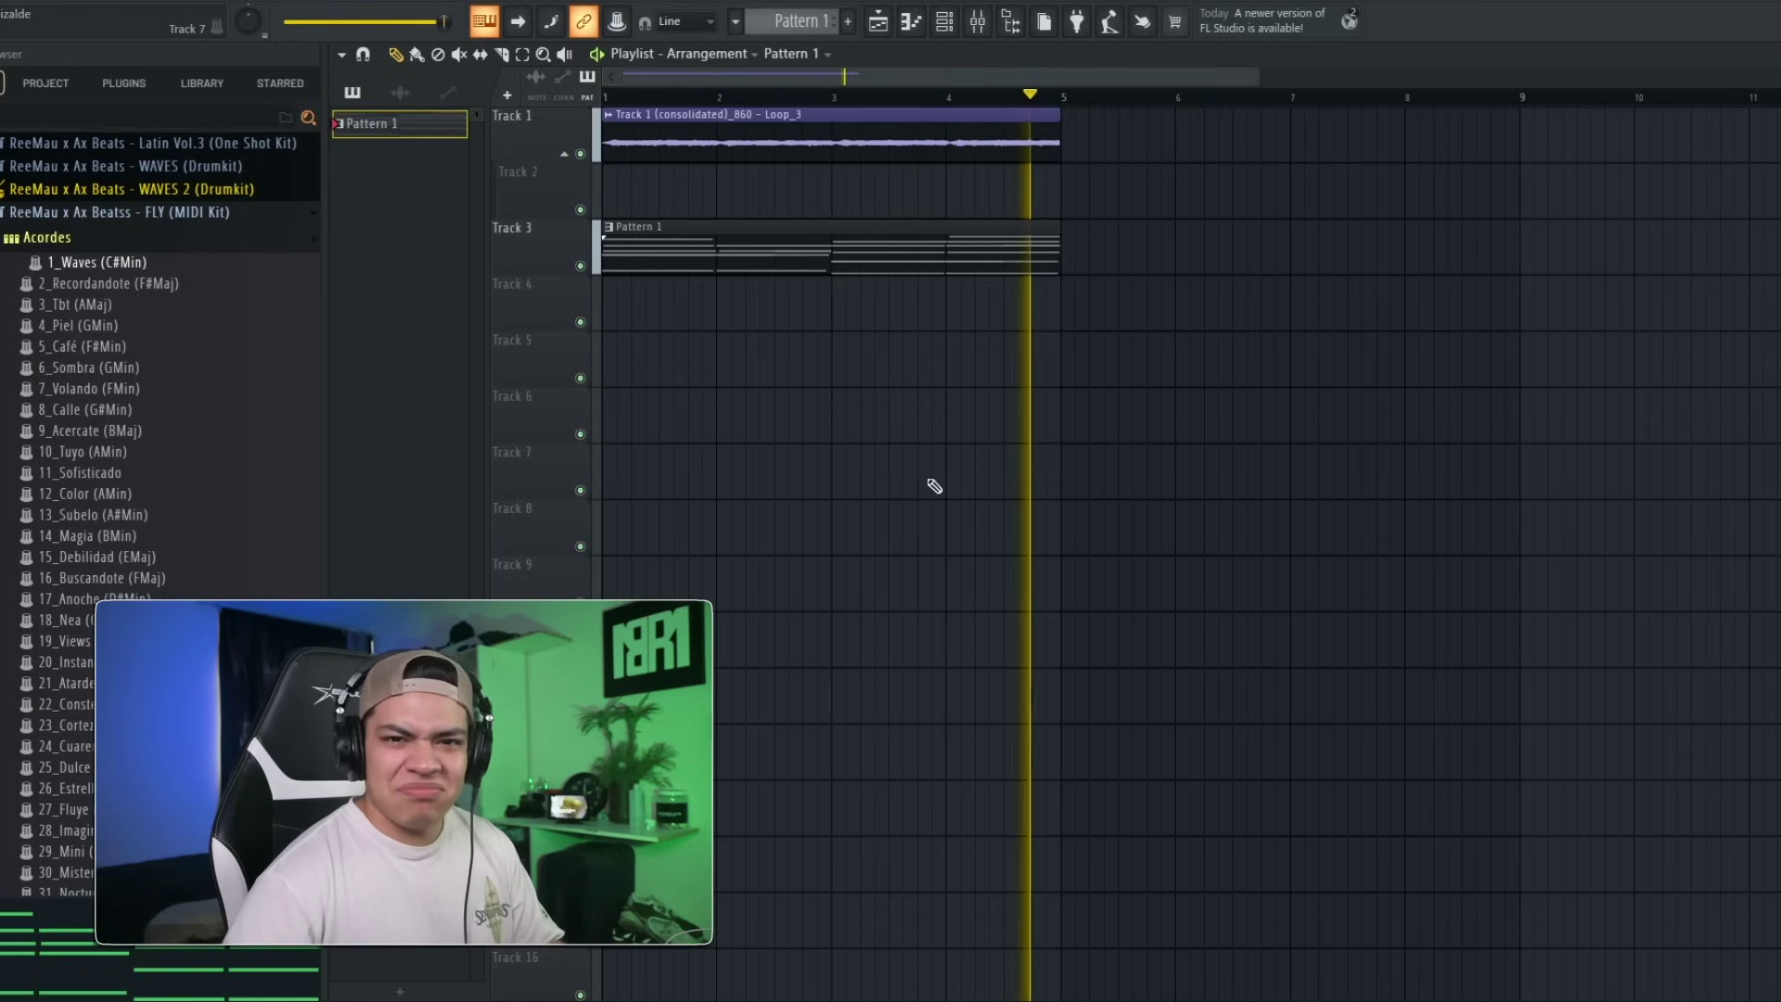
pyautogui.click(947, 26)
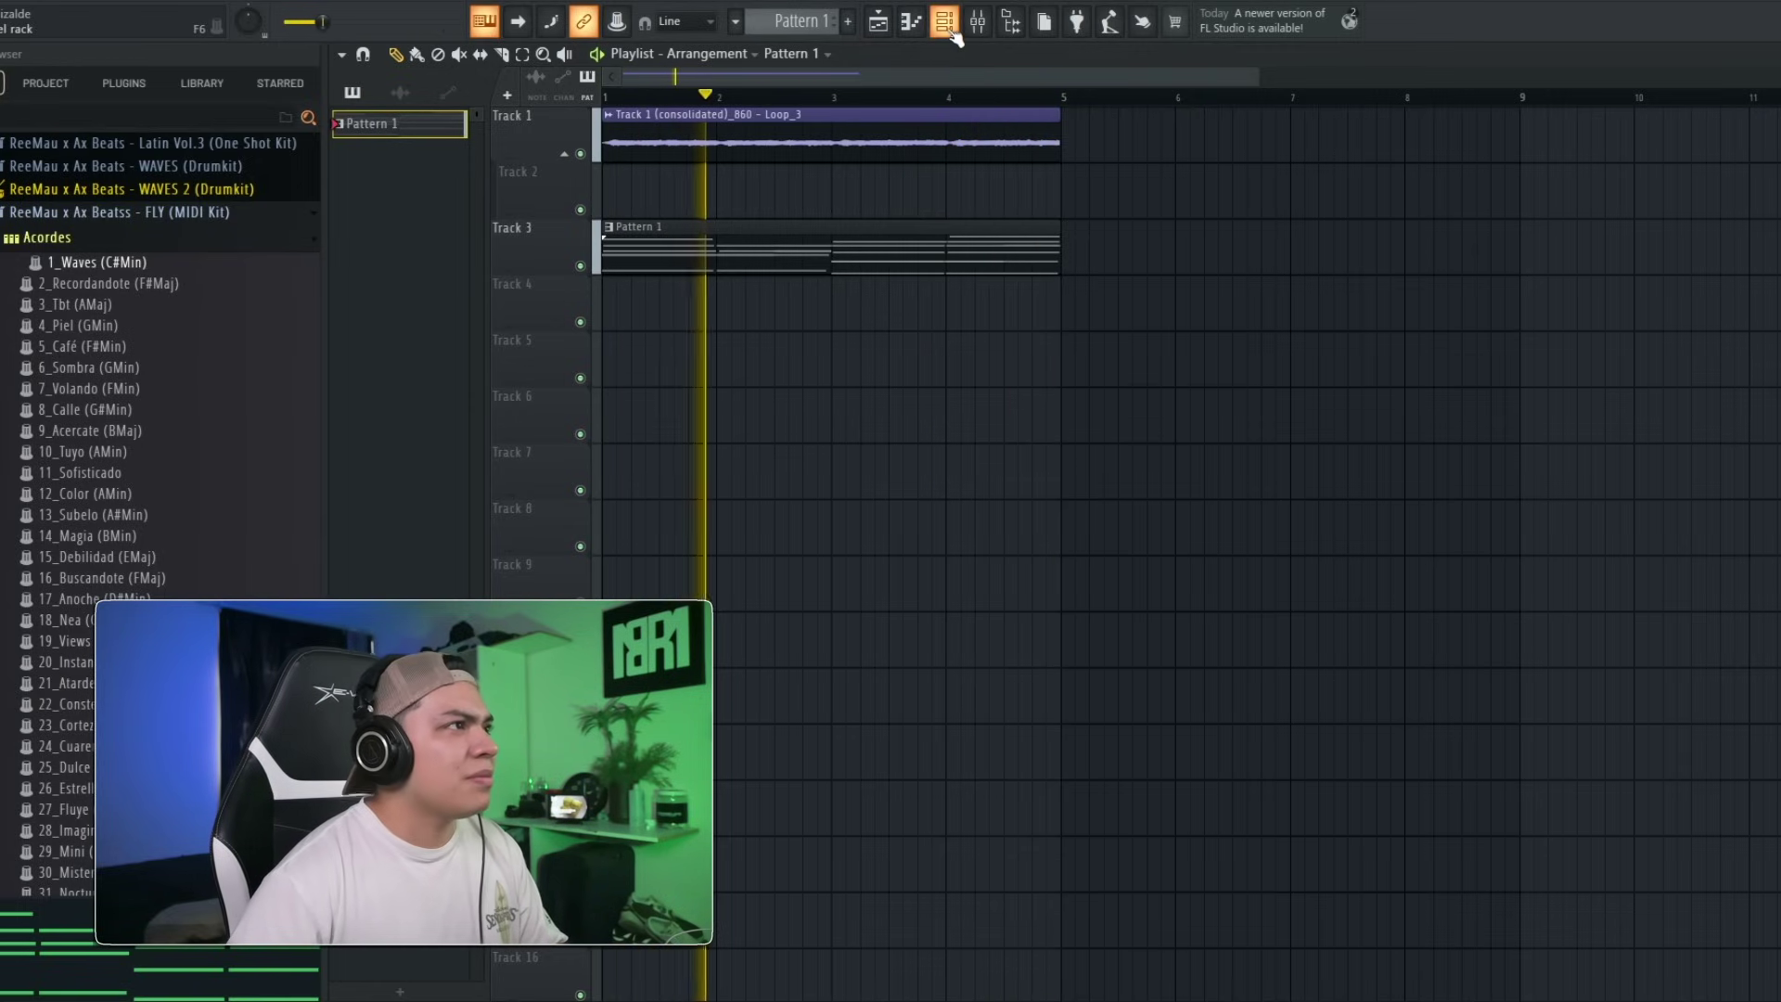
pyautogui.rightClick(935, 178)
pyautogui.press('space')
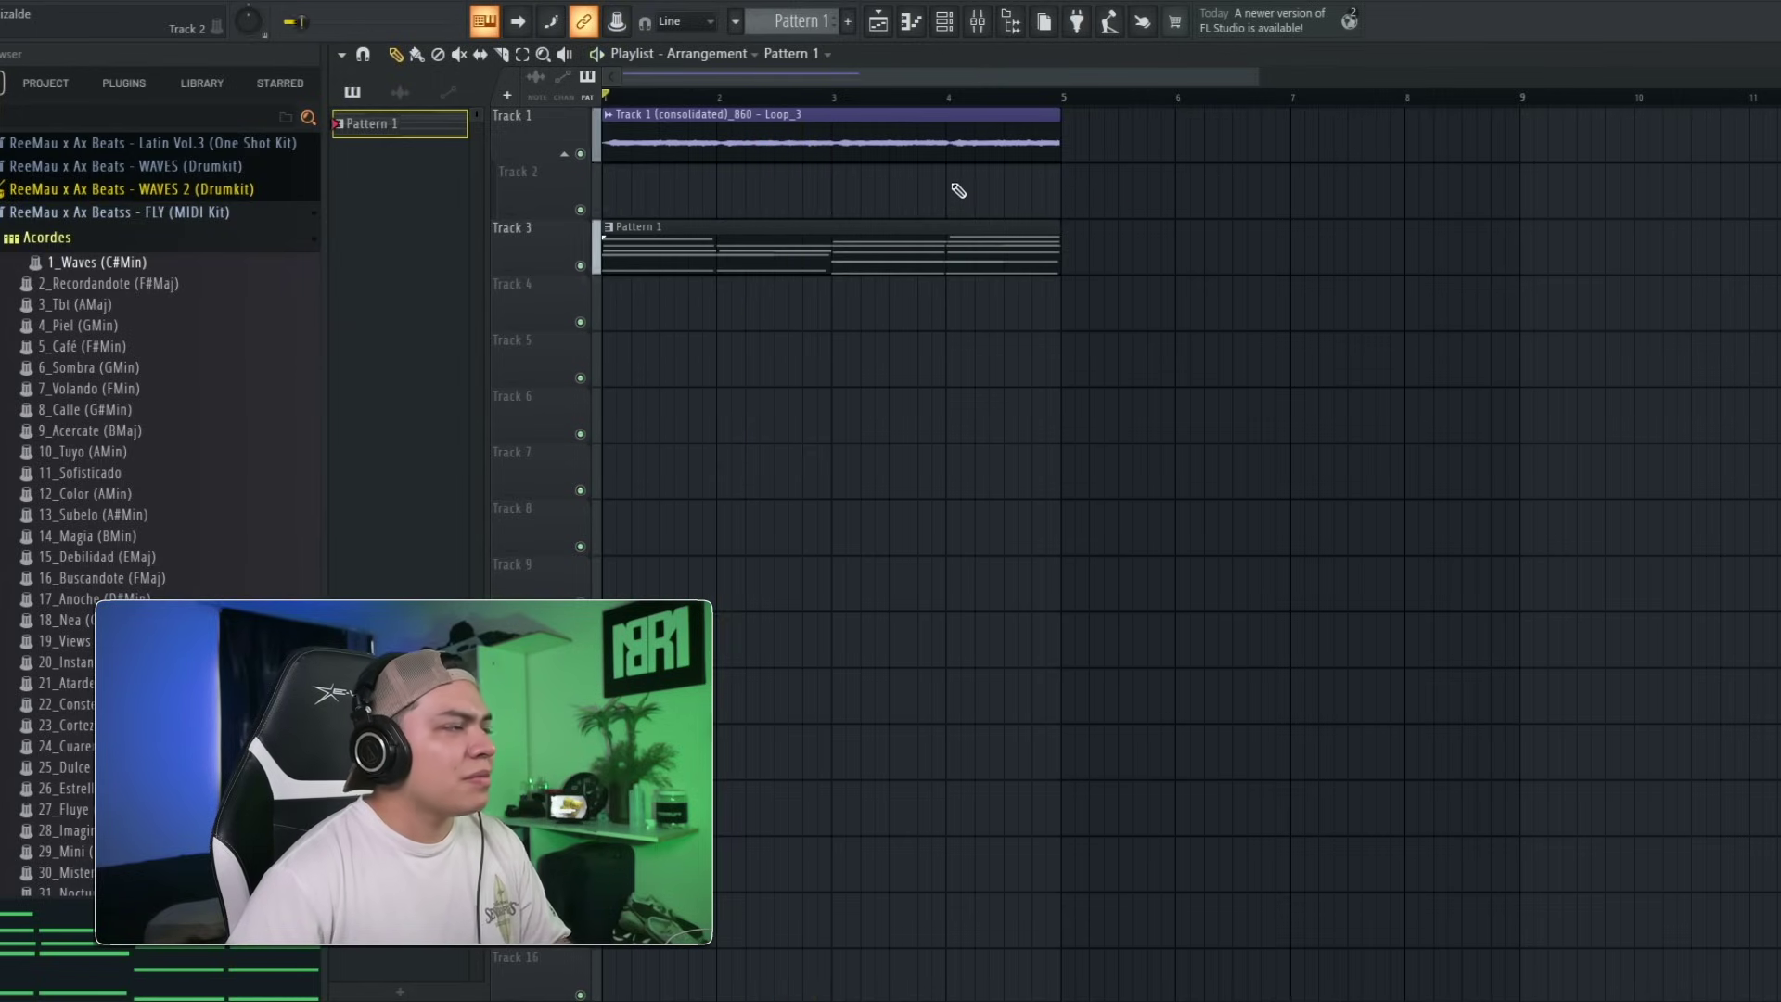
# Duplicate the consolidated chord clip on Track 1 to bar 5 and delete the original at bar 1.
pyautogui.keyDown('ctrl'); pyautogui.click(1013, 162); pyautogui.keyUp('ctrl')
pyautogui.hotkey('ctrl', 'b')
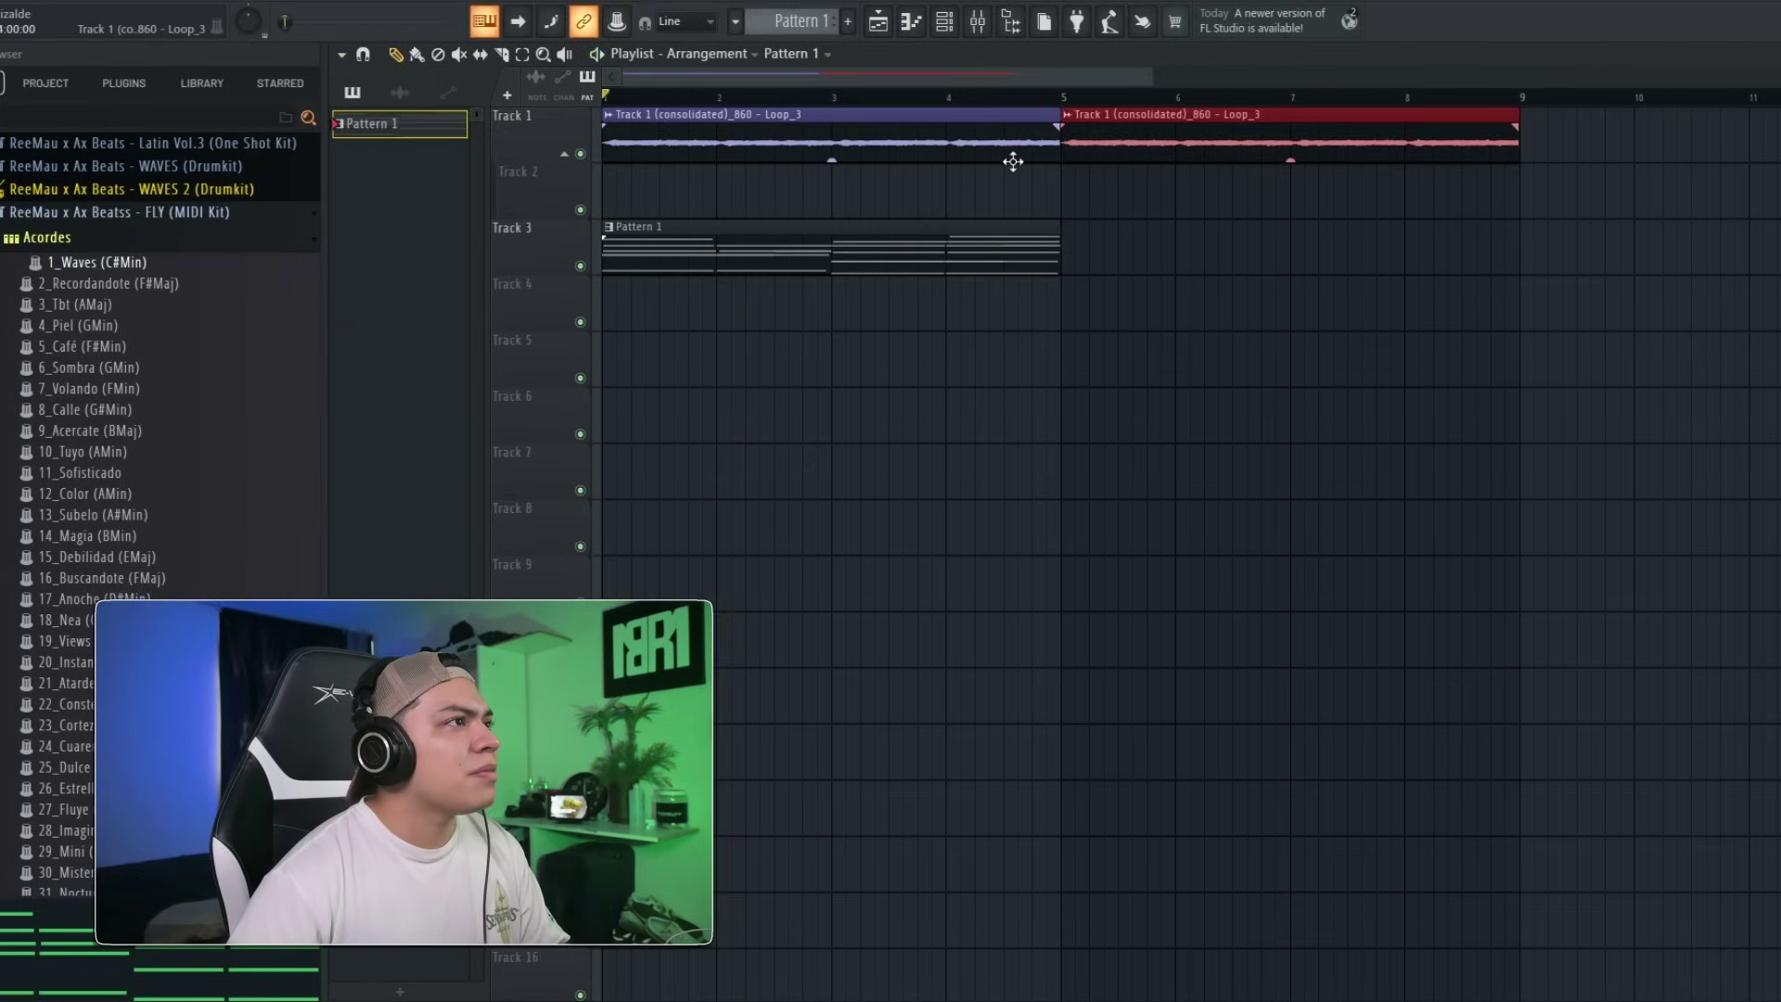
pyautogui.rightClick(853, 143)
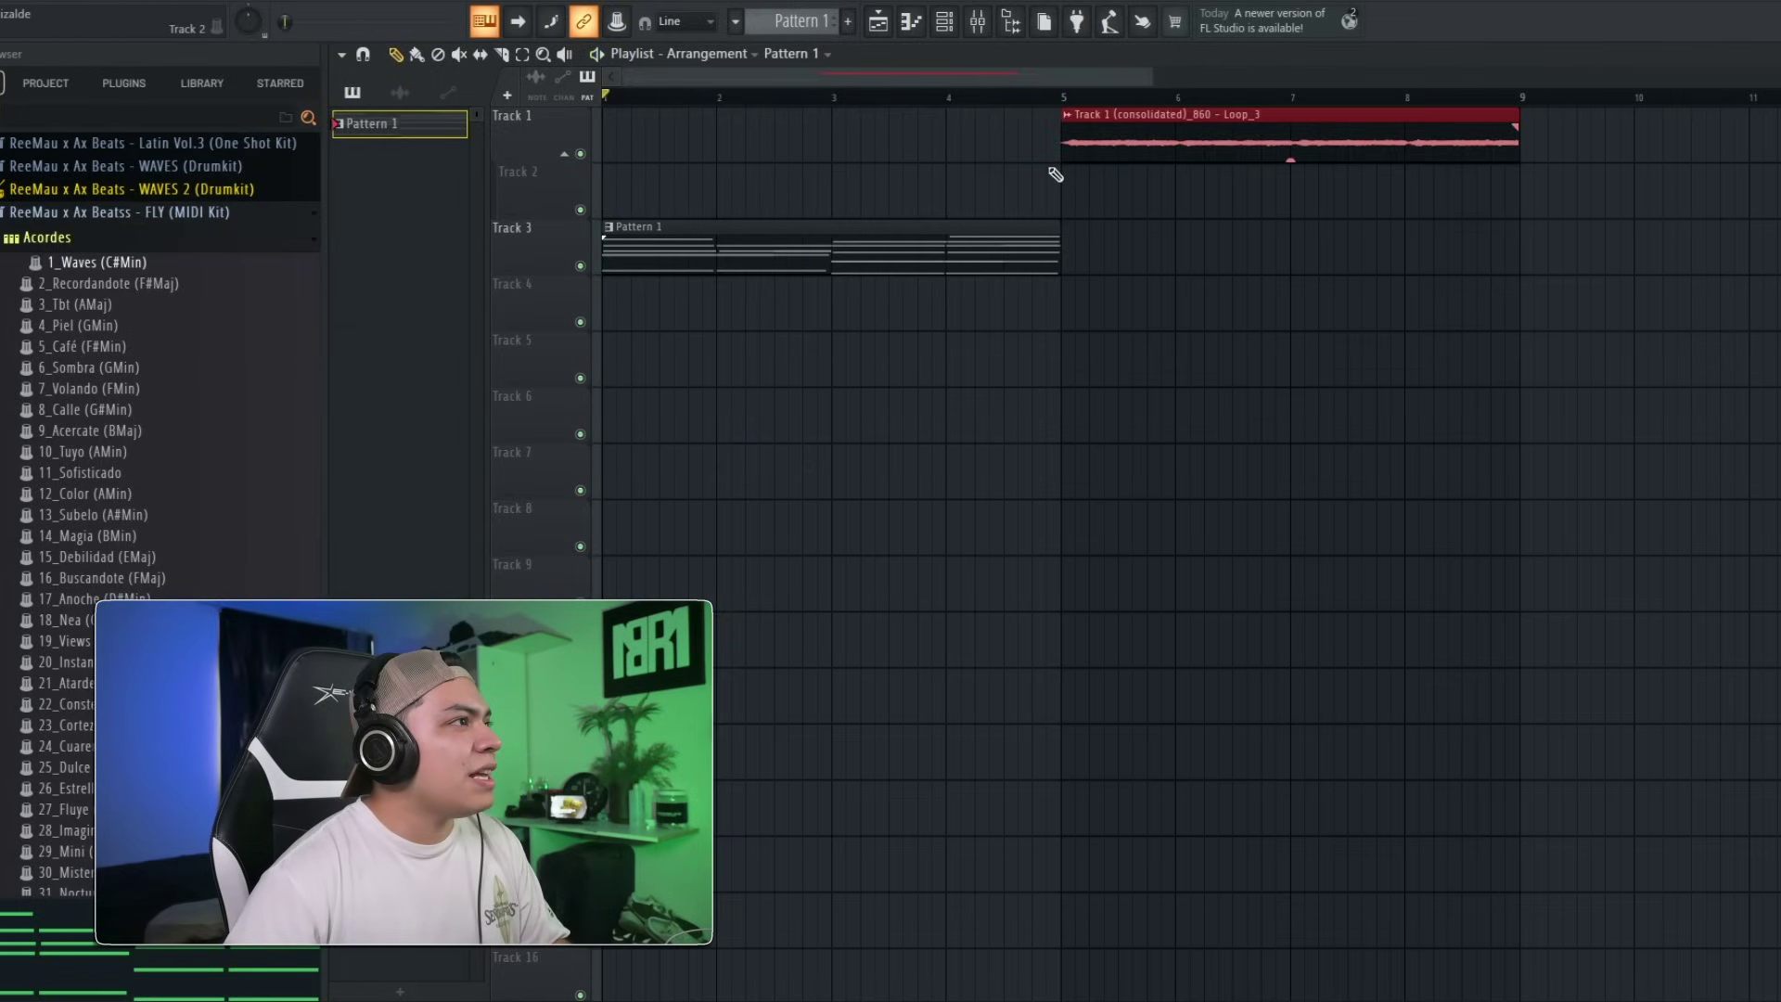
# Transfer Vital's bass notes from Pattern 1 into Pattern 2, removing them from Pattern 1.
pyautogui.click(943, 26)
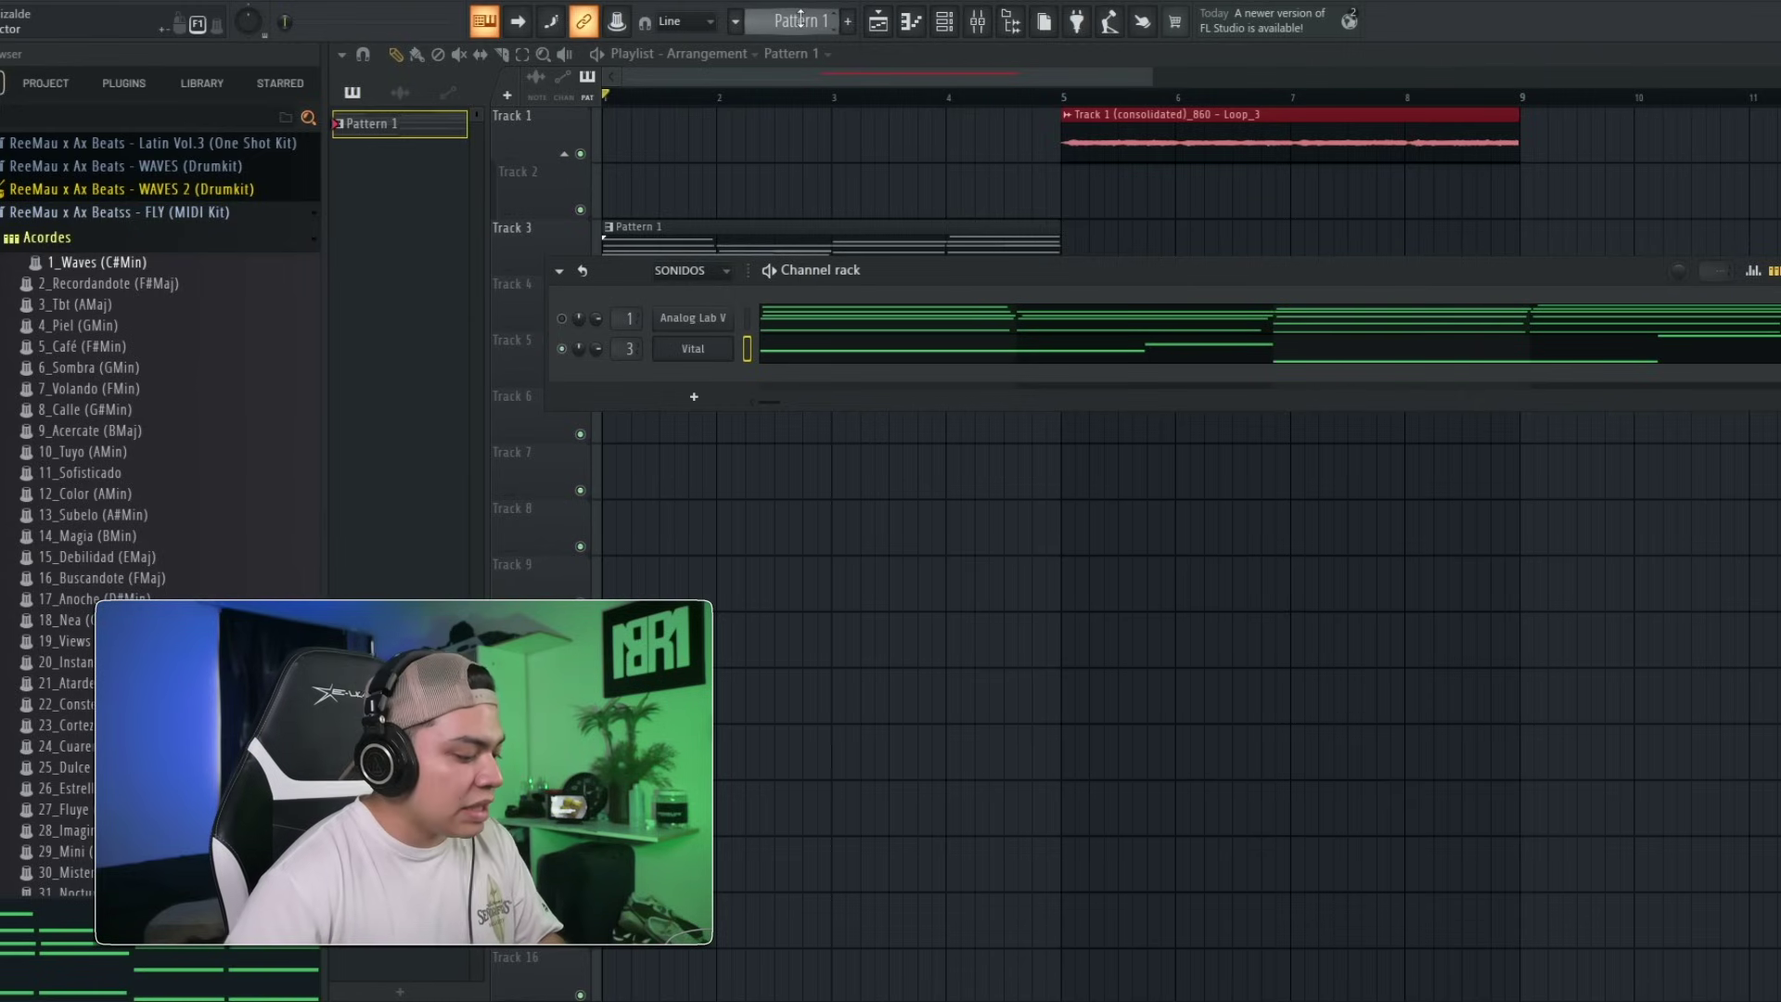
pyautogui.scroll(1, 803, 28)
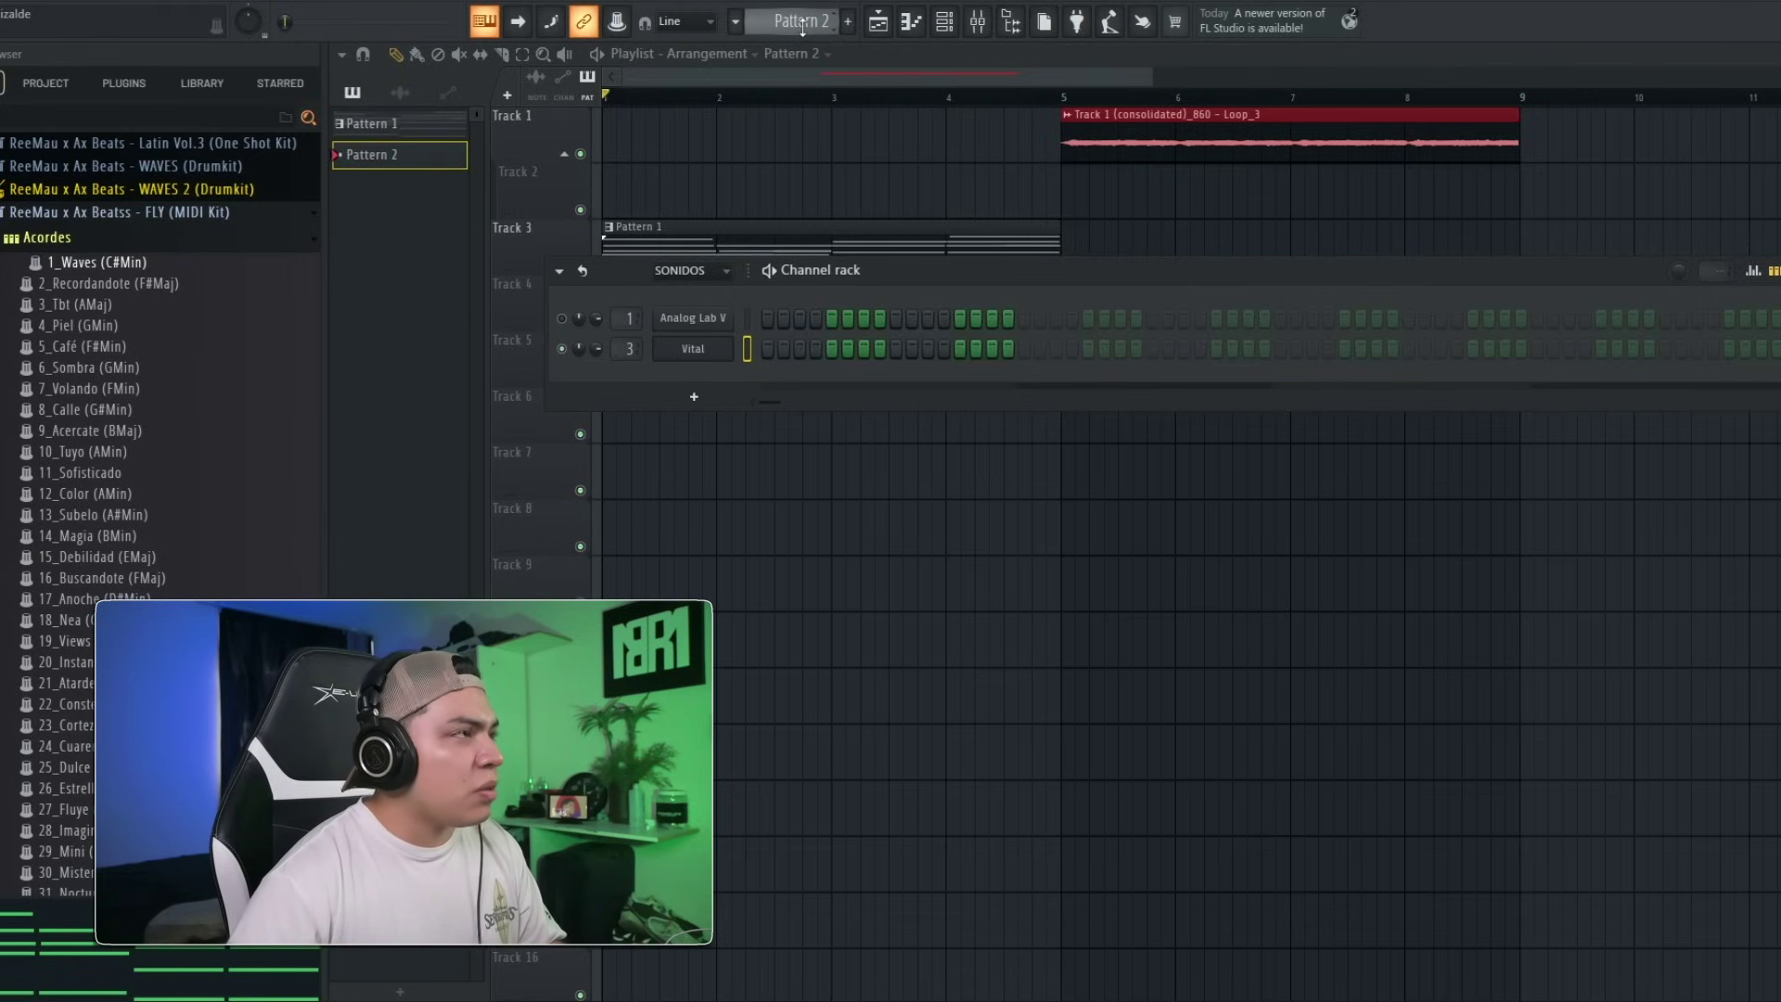
pyautogui.hotkey('ctrl', 'v')
pyautogui.scroll(-1, 803, 27)
pyautogui.hotkey('ctrl', 'x')
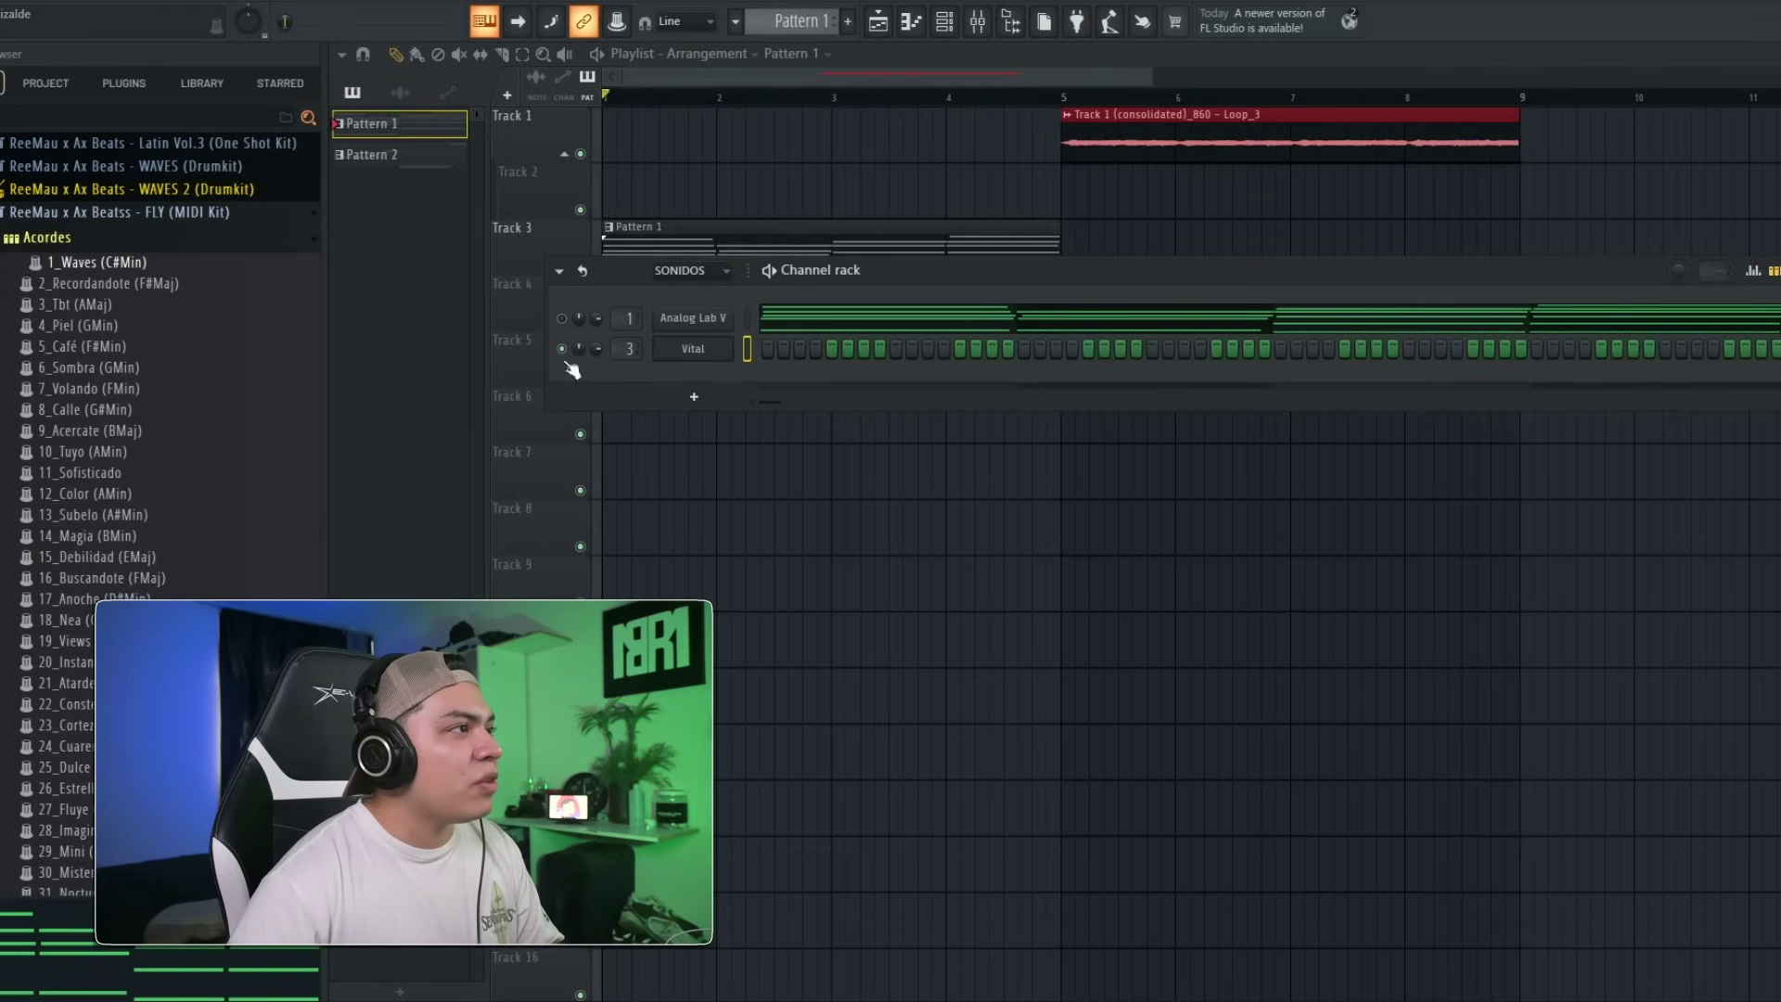
# Open the Pigments editor behind Analog Lab V's Cactus Key preset and bring its macros into view.
pyautogui.click(691, 320)
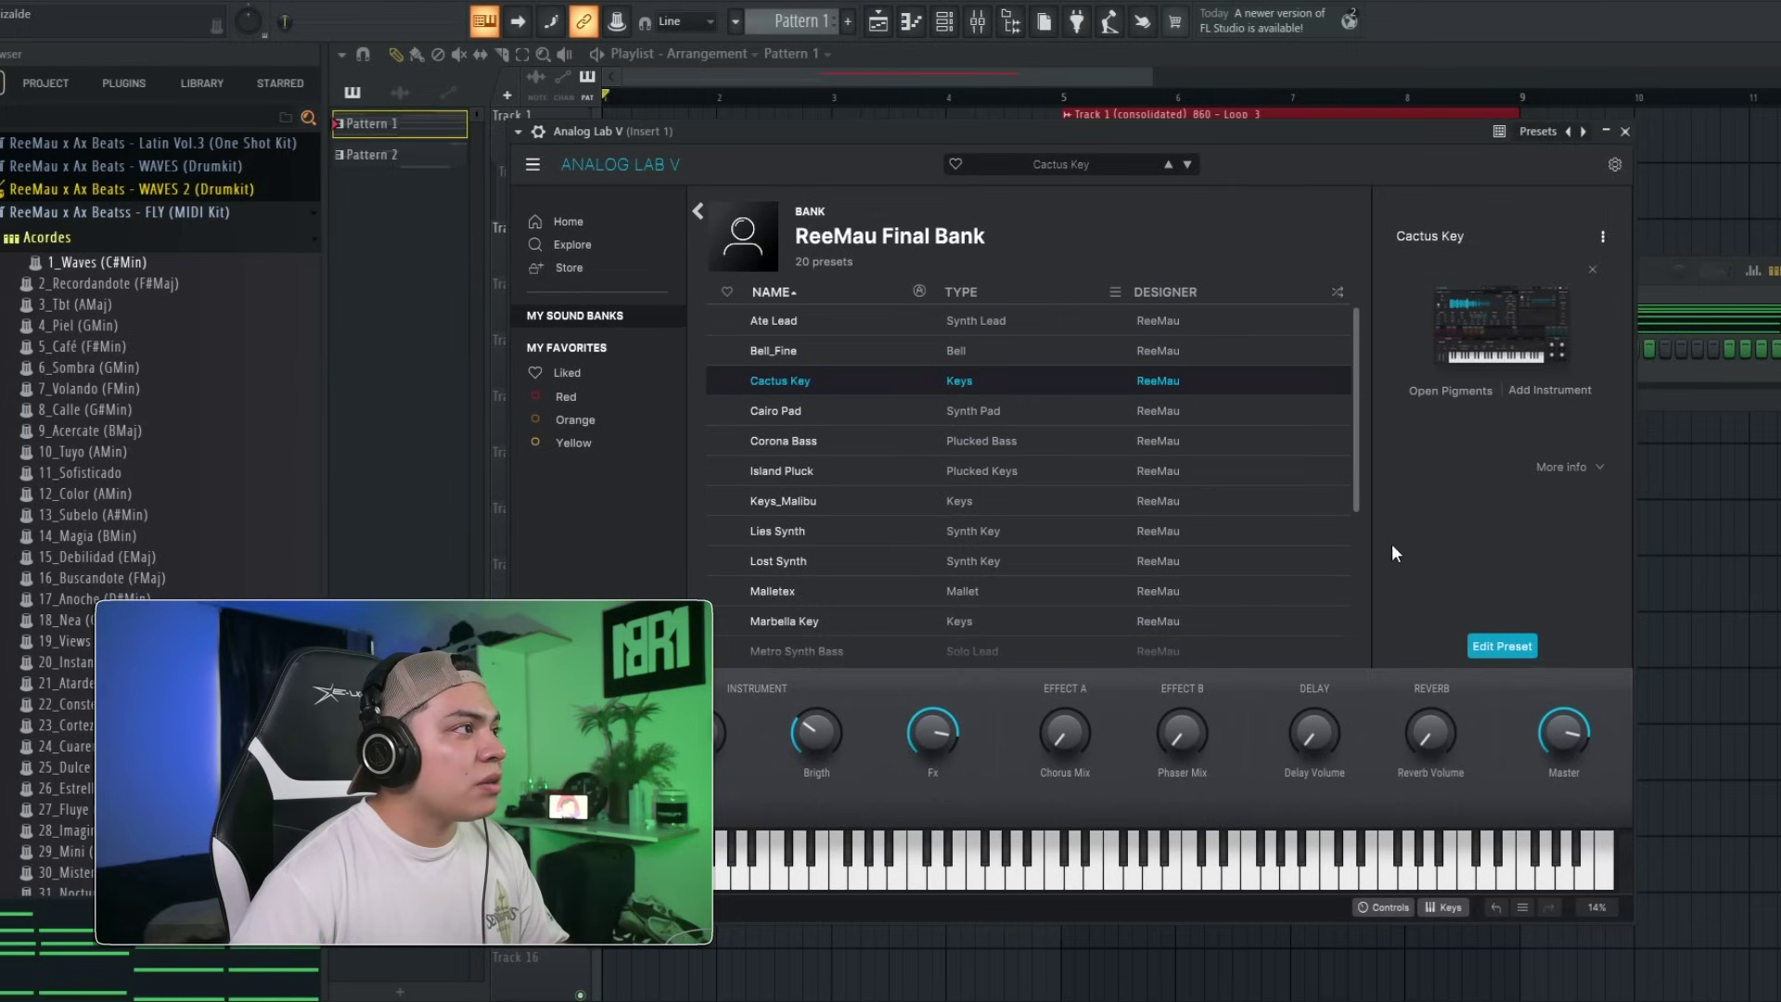
pyautogui.click(1468, 391)
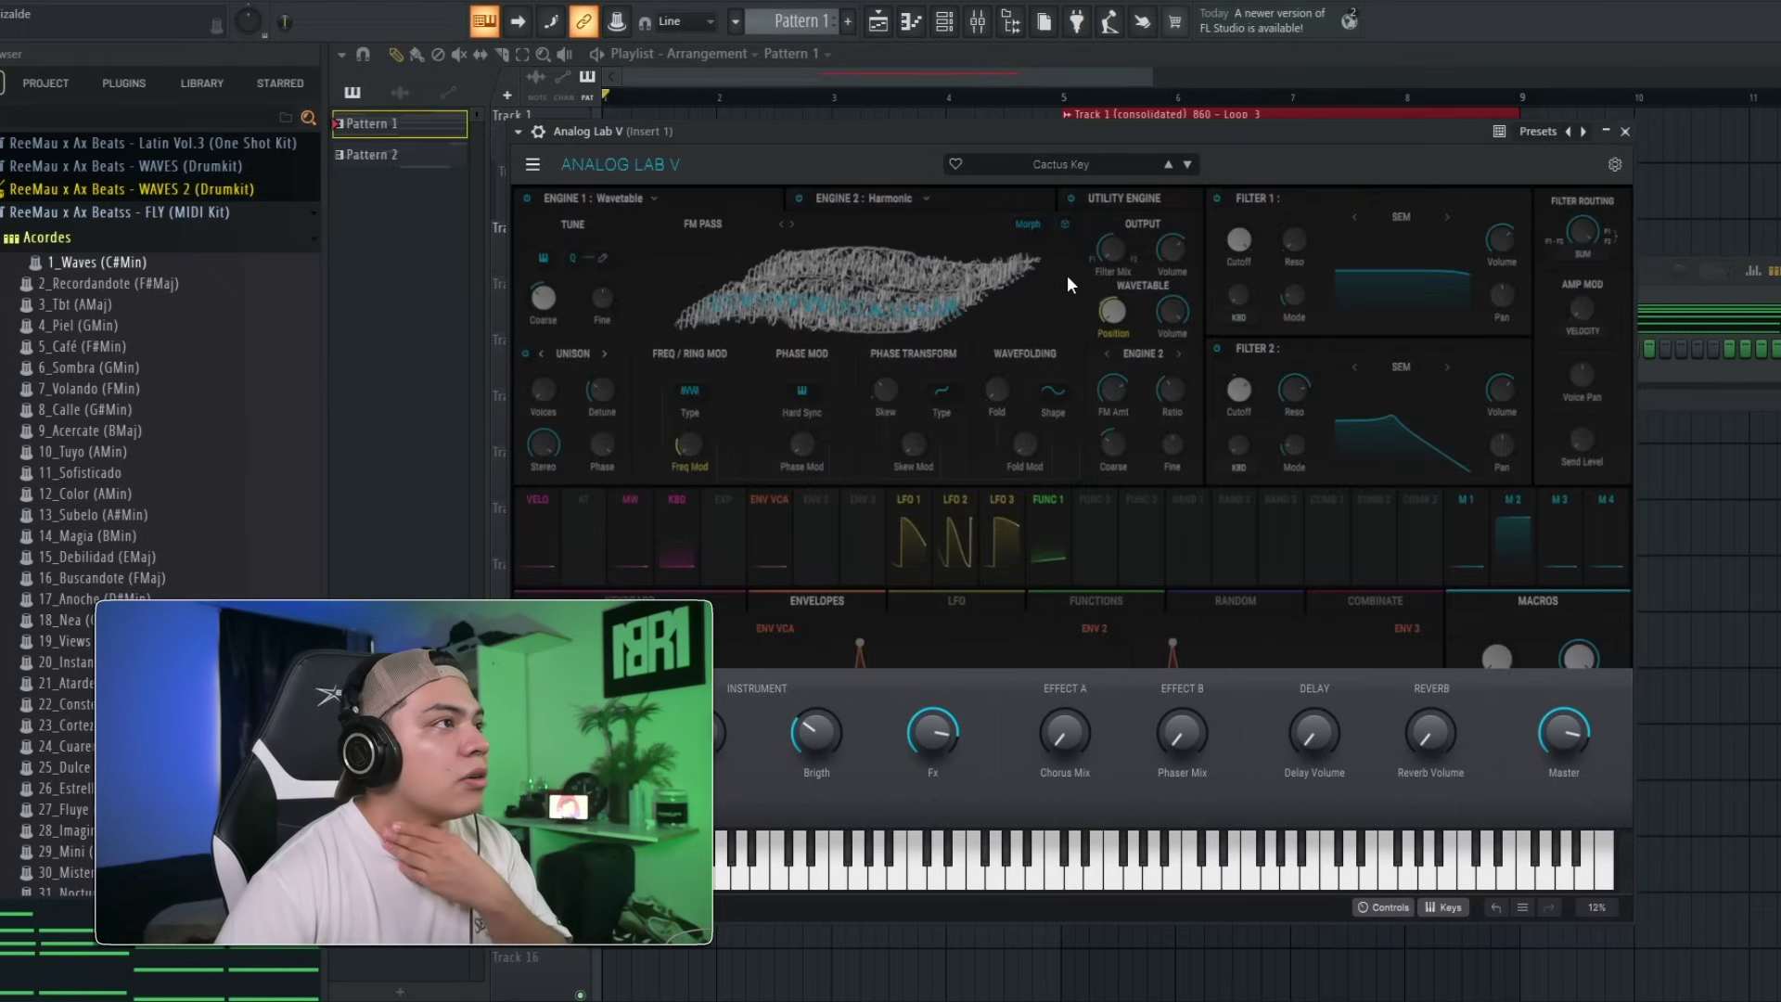
pyautogui.scroll(-3, 1071, 310)
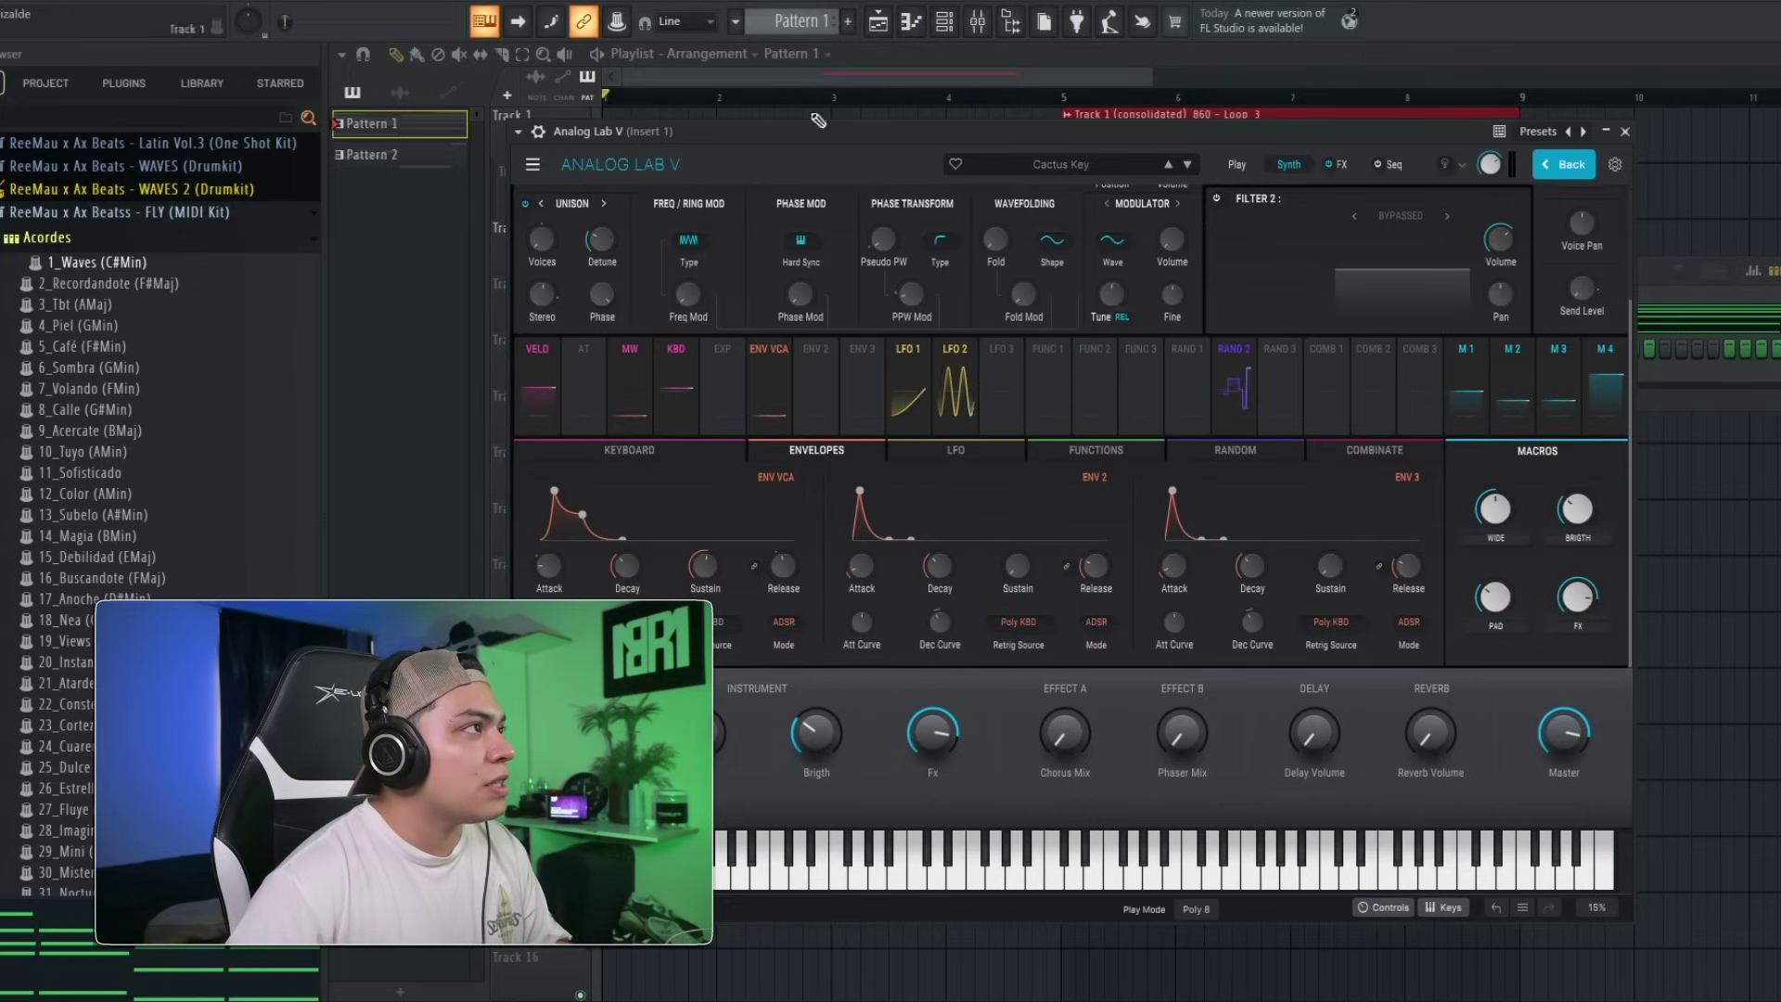
# Select bars 1 to 5 in the playlist and create an automation clip for Analog Lab V's Wide macro.
pyautogui.moveTo(1057, 98); pyautogui.dragTo(448, 83)
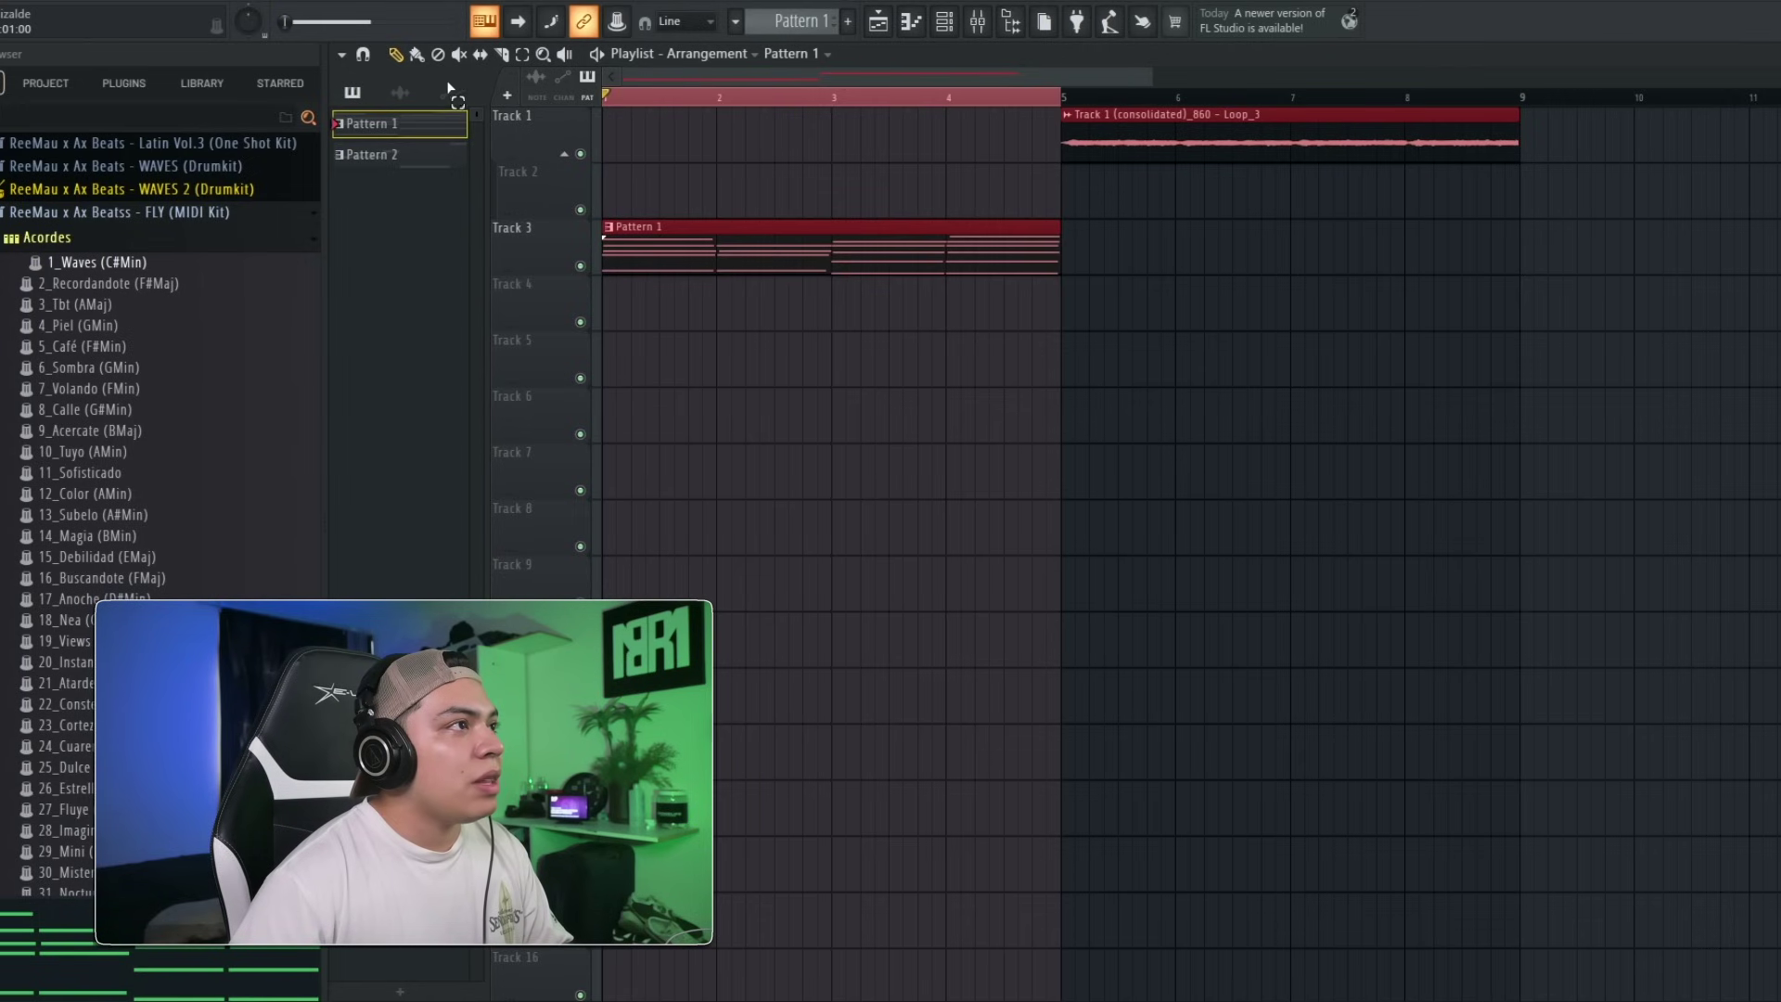
pyautogui.click(945, 25)
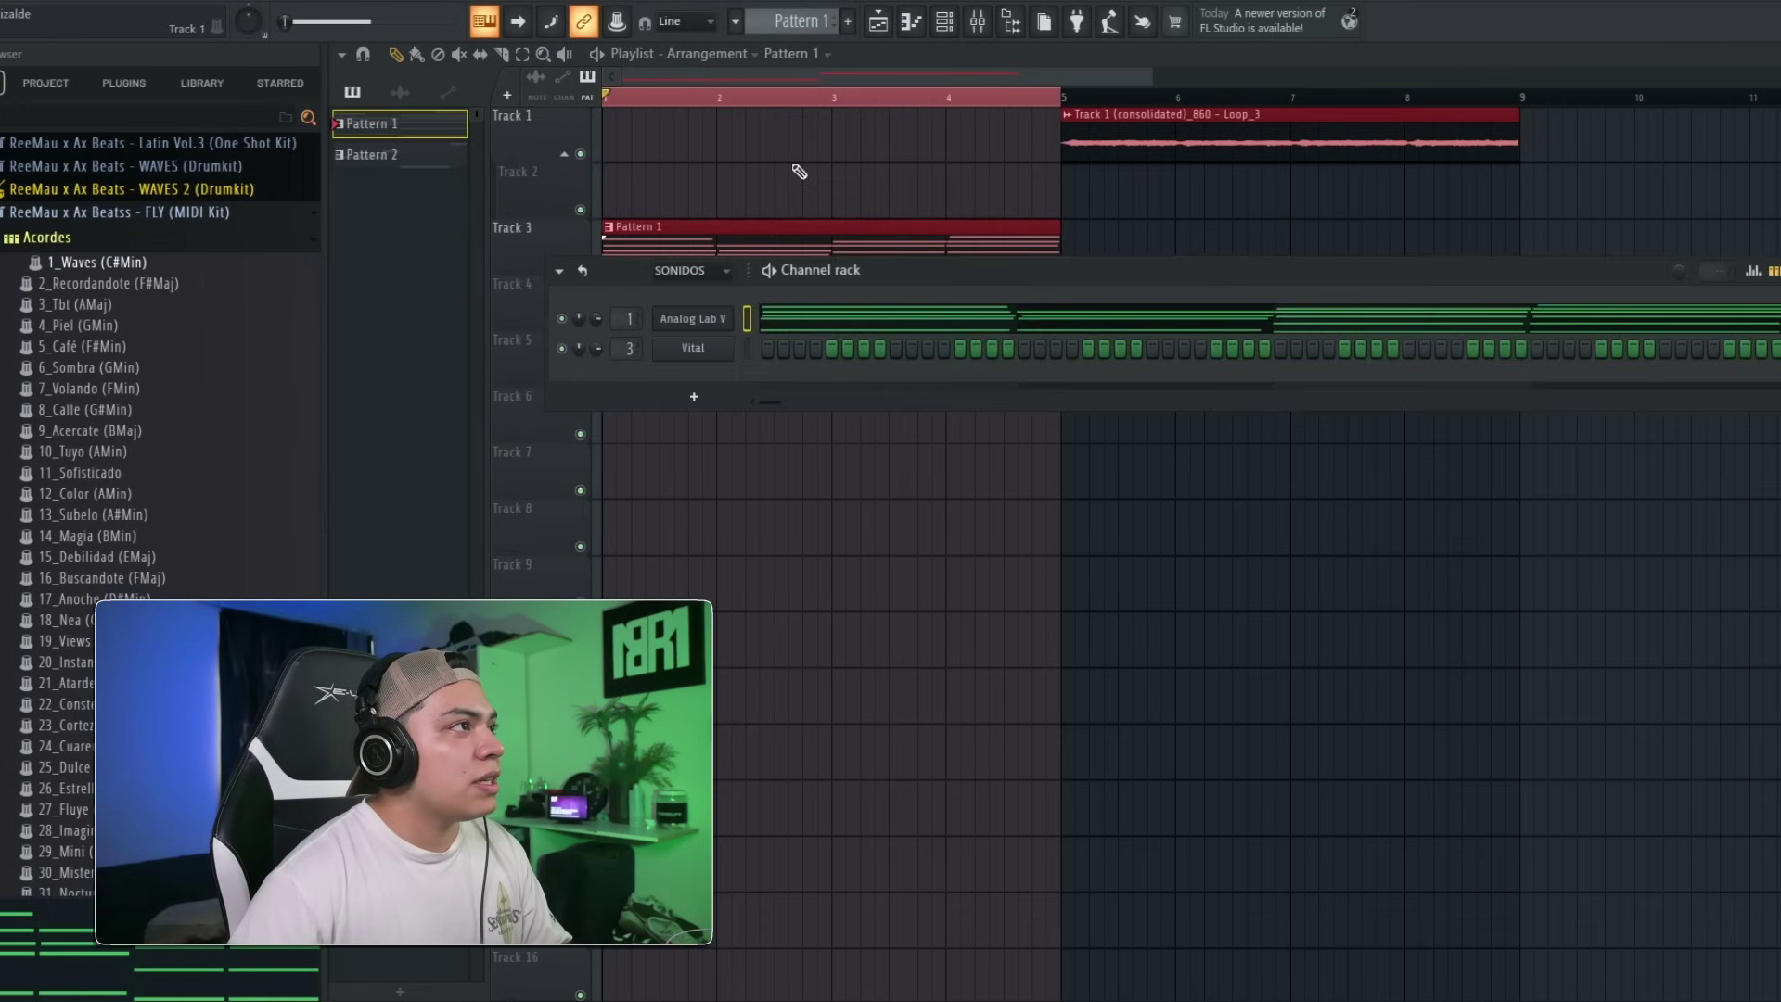
pyautogui.click(703, 332)
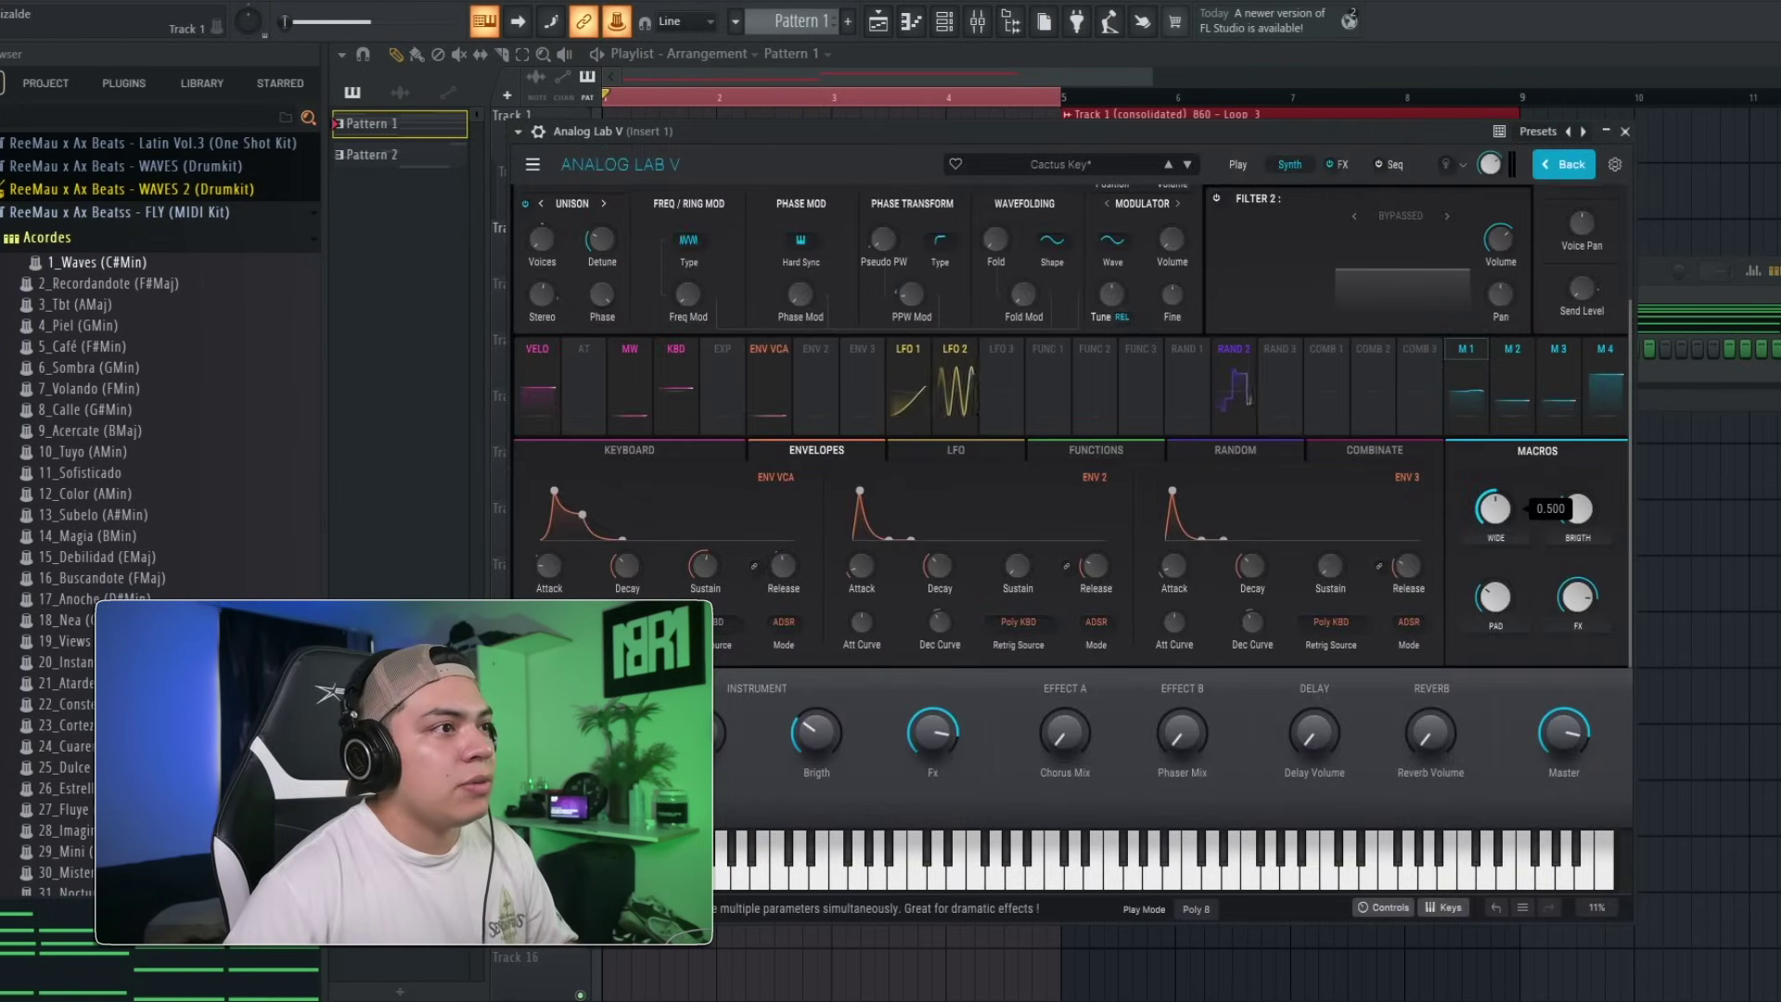
pyautogui.click(614, 22)
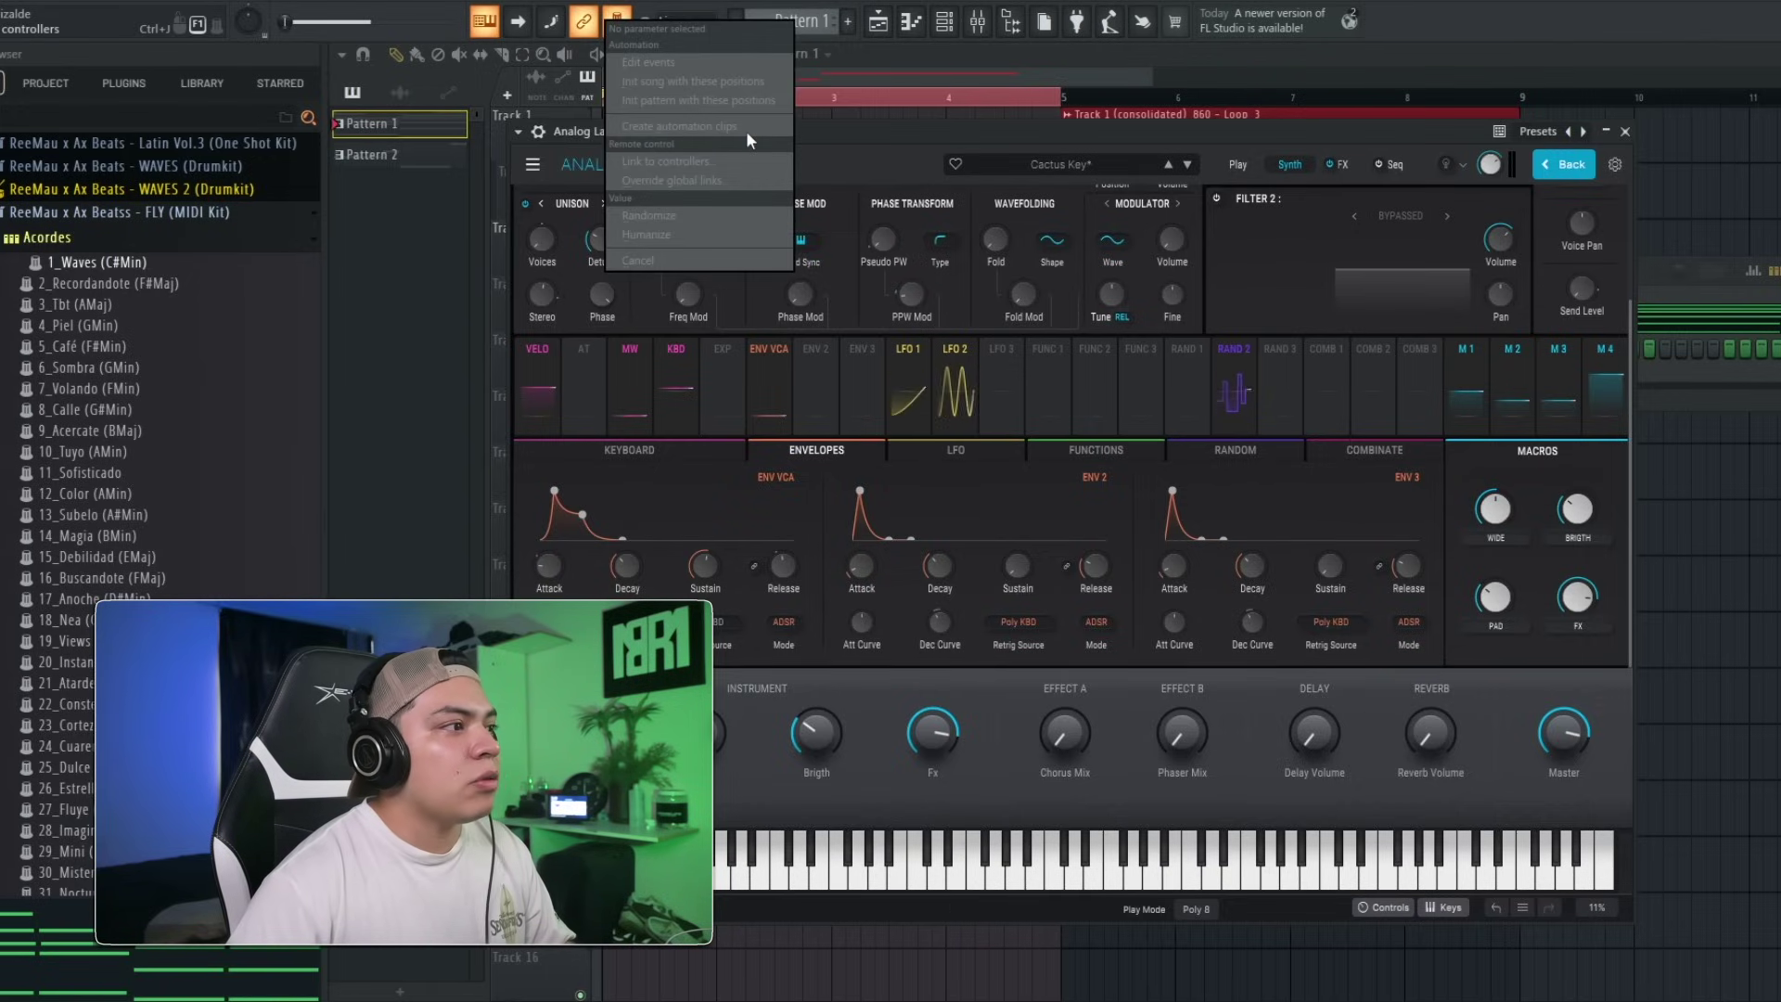
pyautogui.press('Escape')
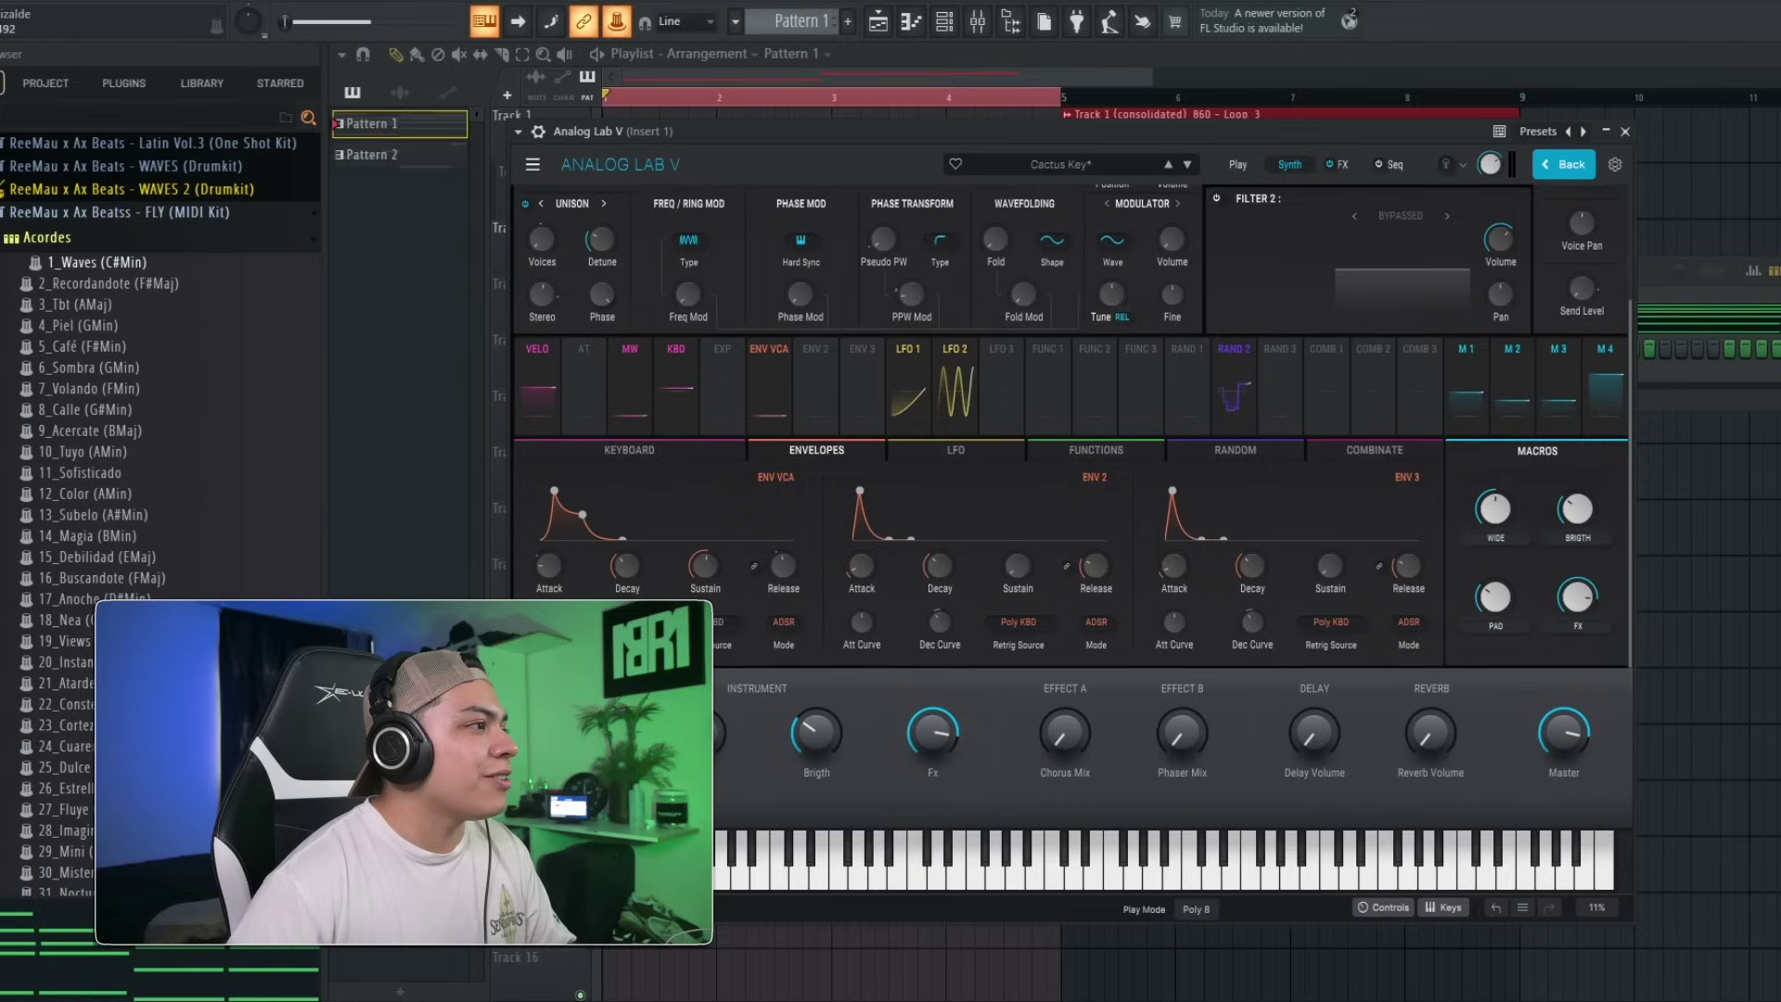
pyautogui.click(616, 22)
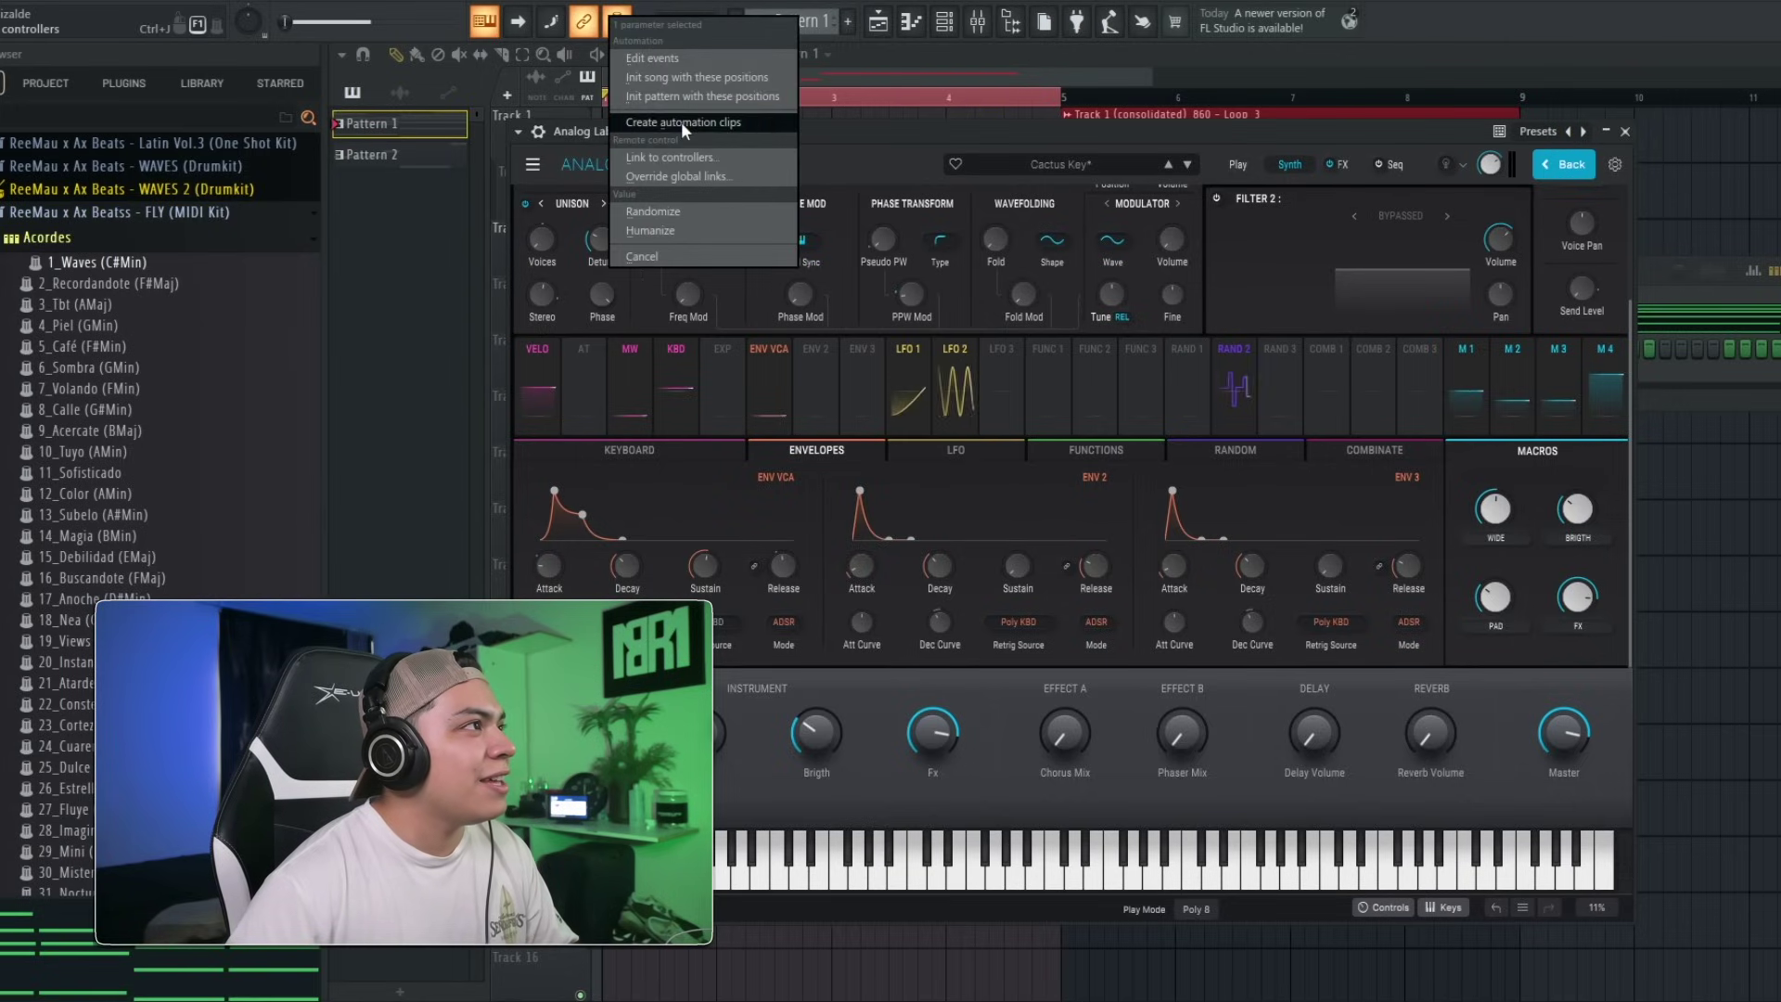
pyautogui.click(649, 85)
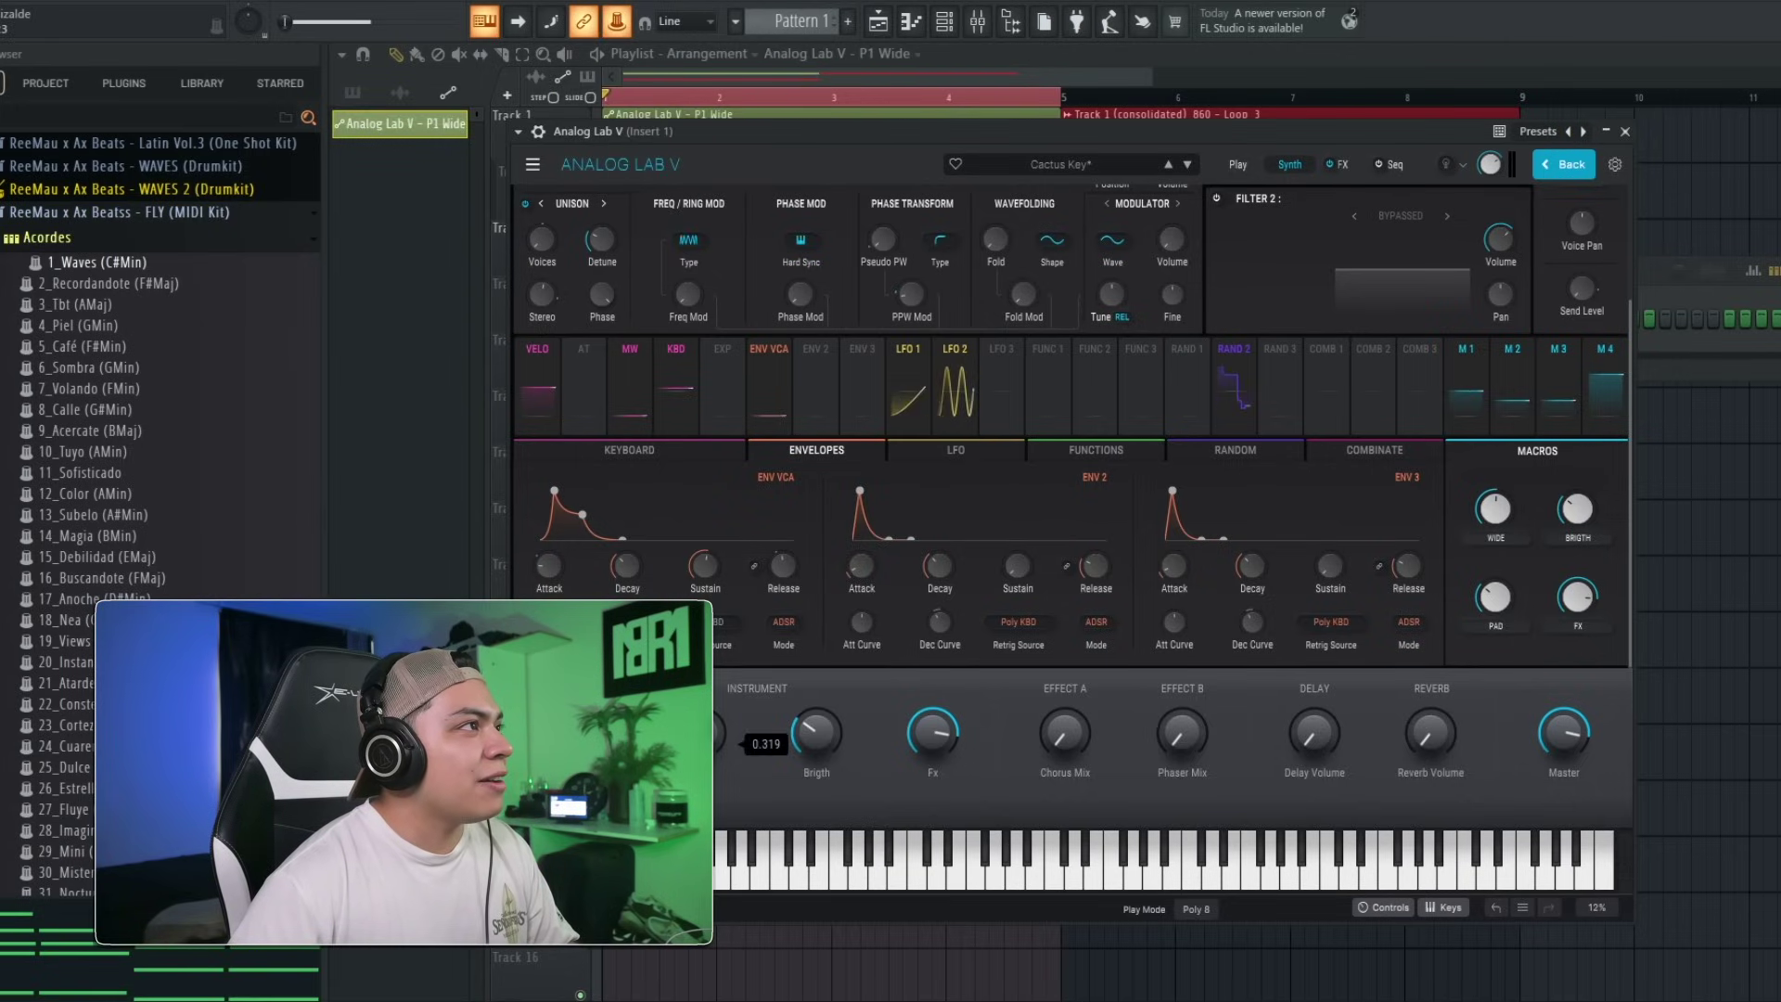
# Create automation clips over the selected bars for Analog Lab V's Pad, Brigth and Fx macros.
pyautogui.click(616, 23)
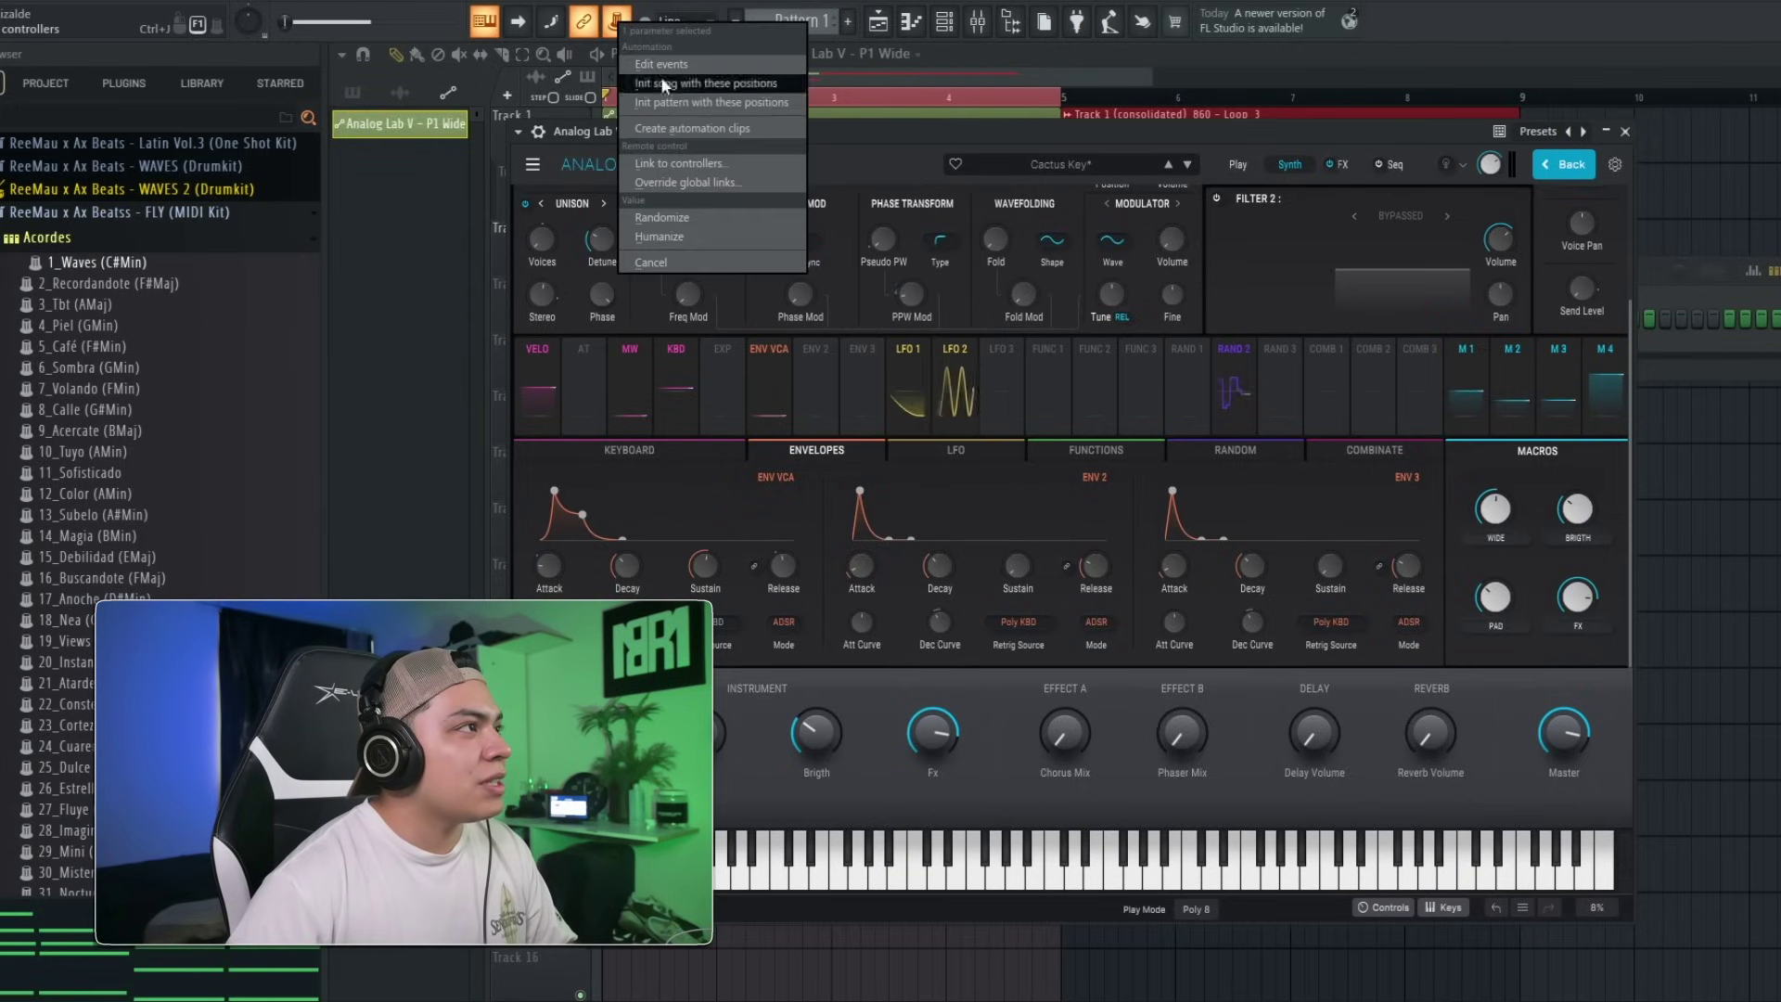
pyautogui.click(666, 127)
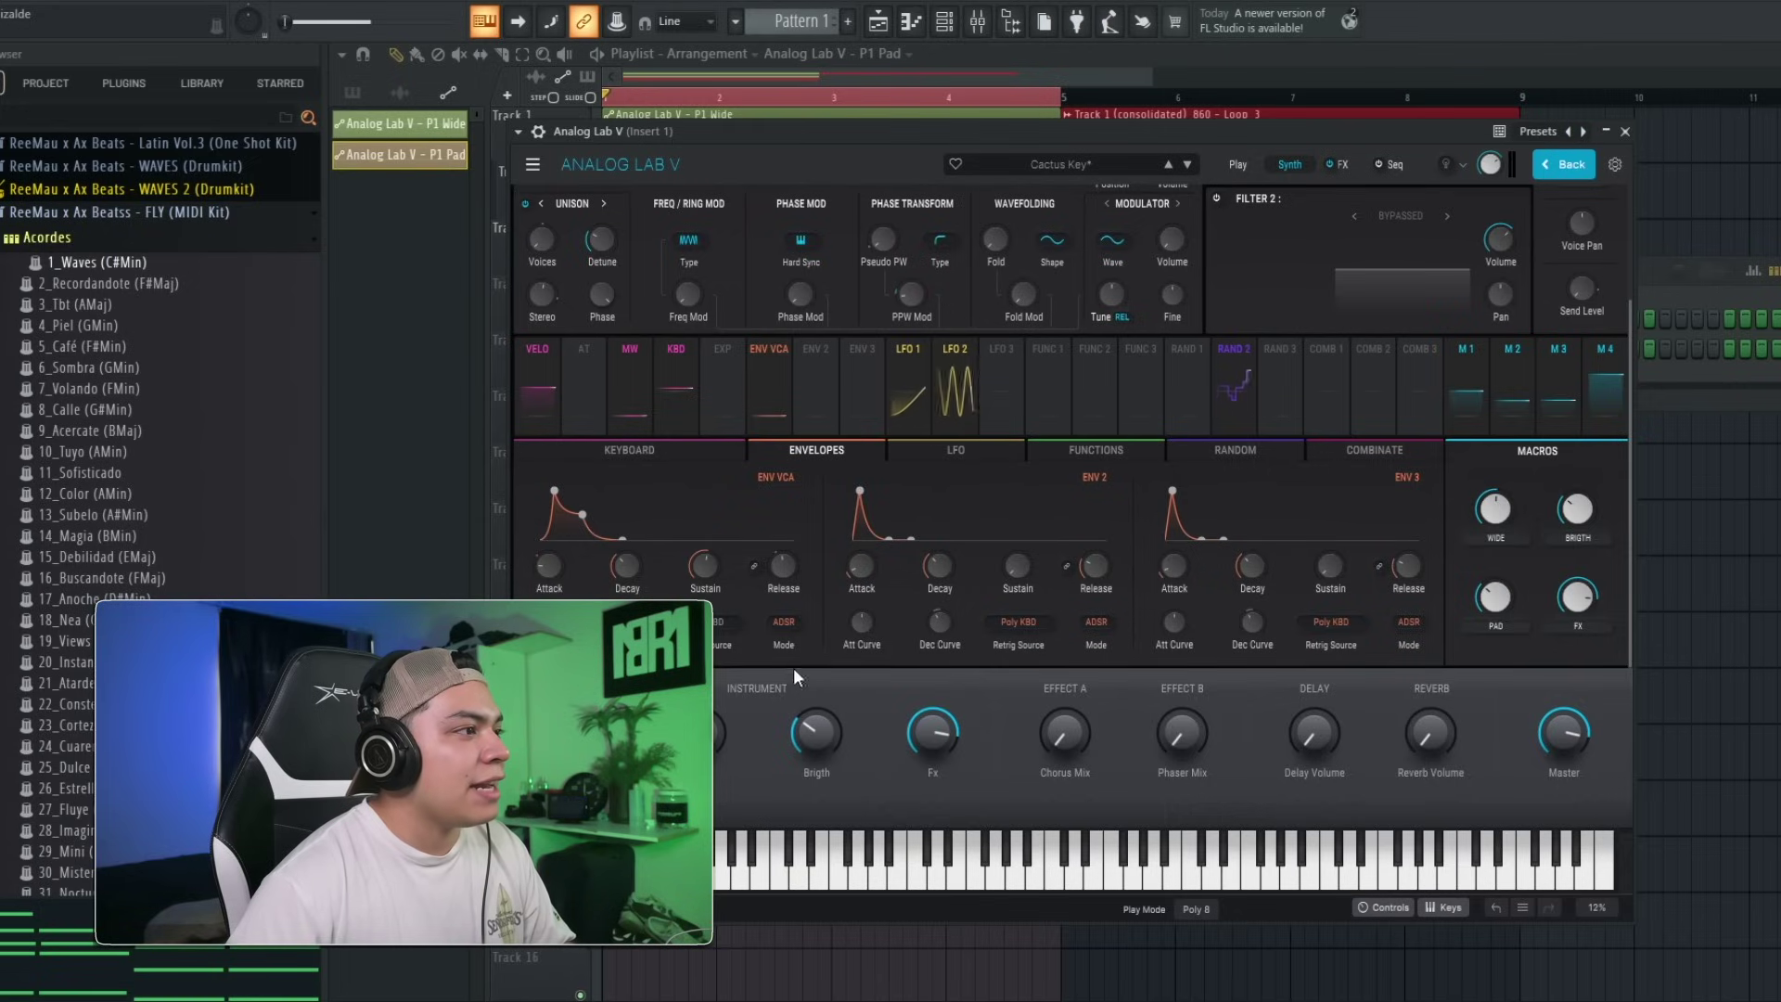
pyautogui.moveTo(812, 739); pyautogui.dragTo(812, 746)
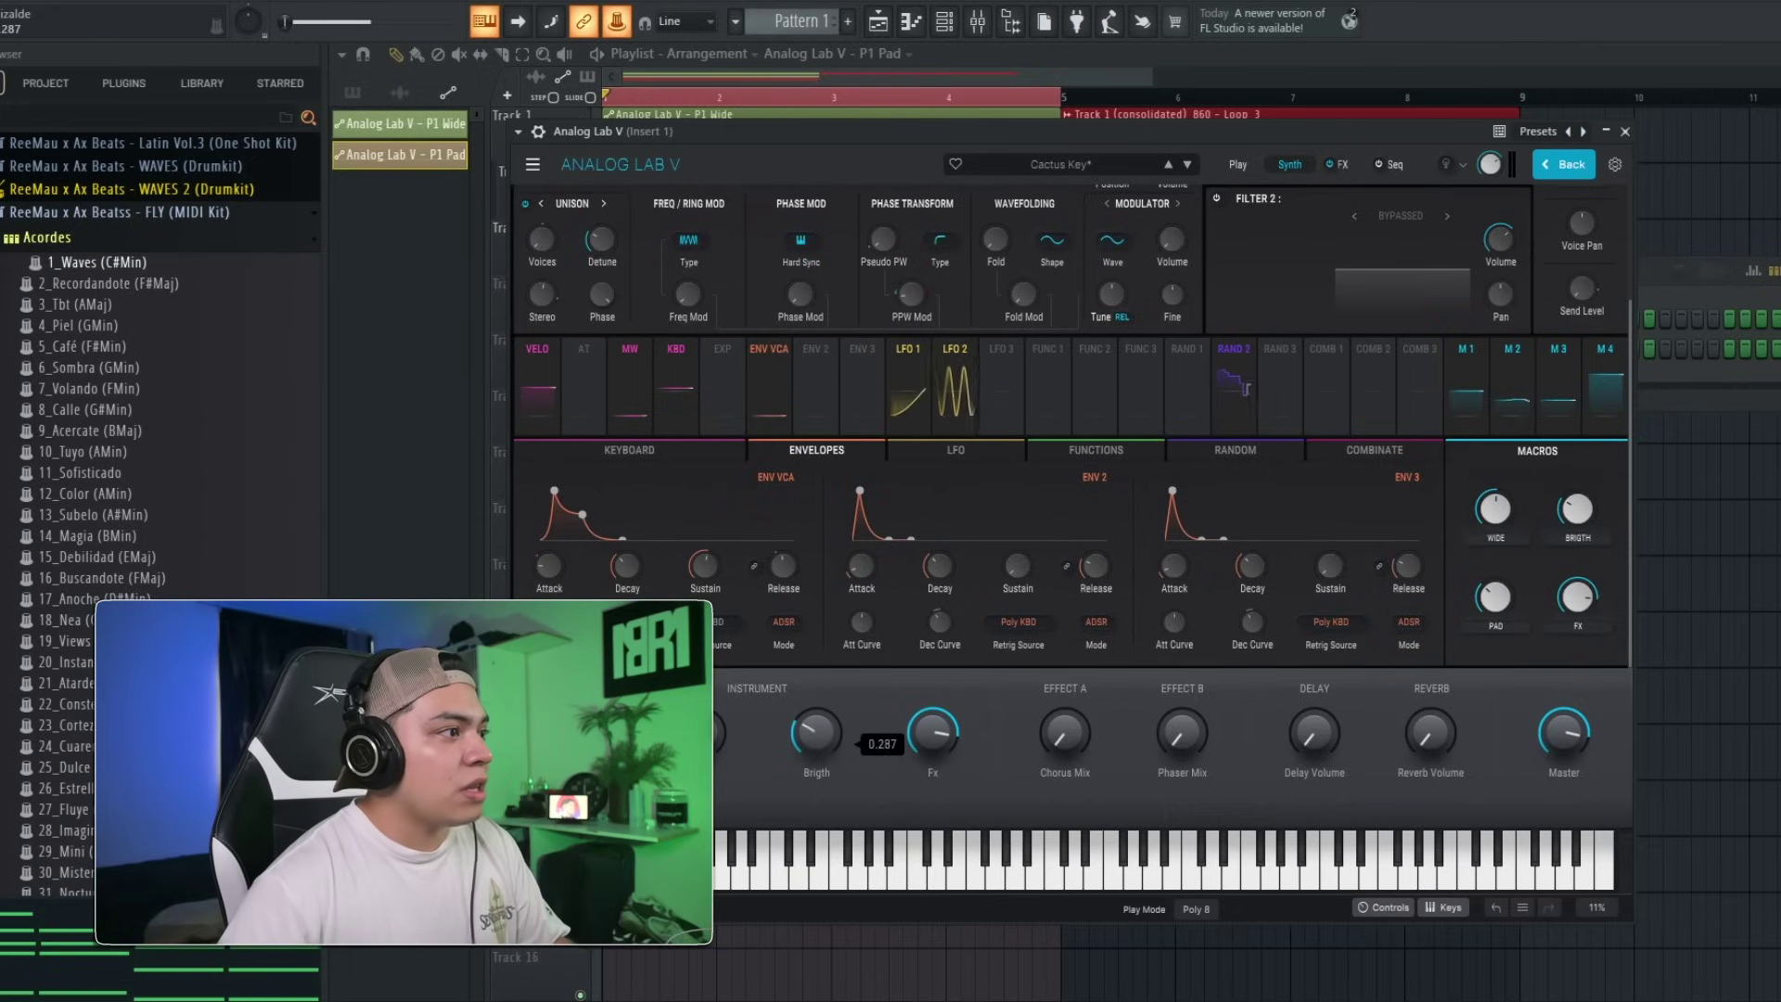
pyautogui.click(675, 56)
pyautogui.click(686, 130)
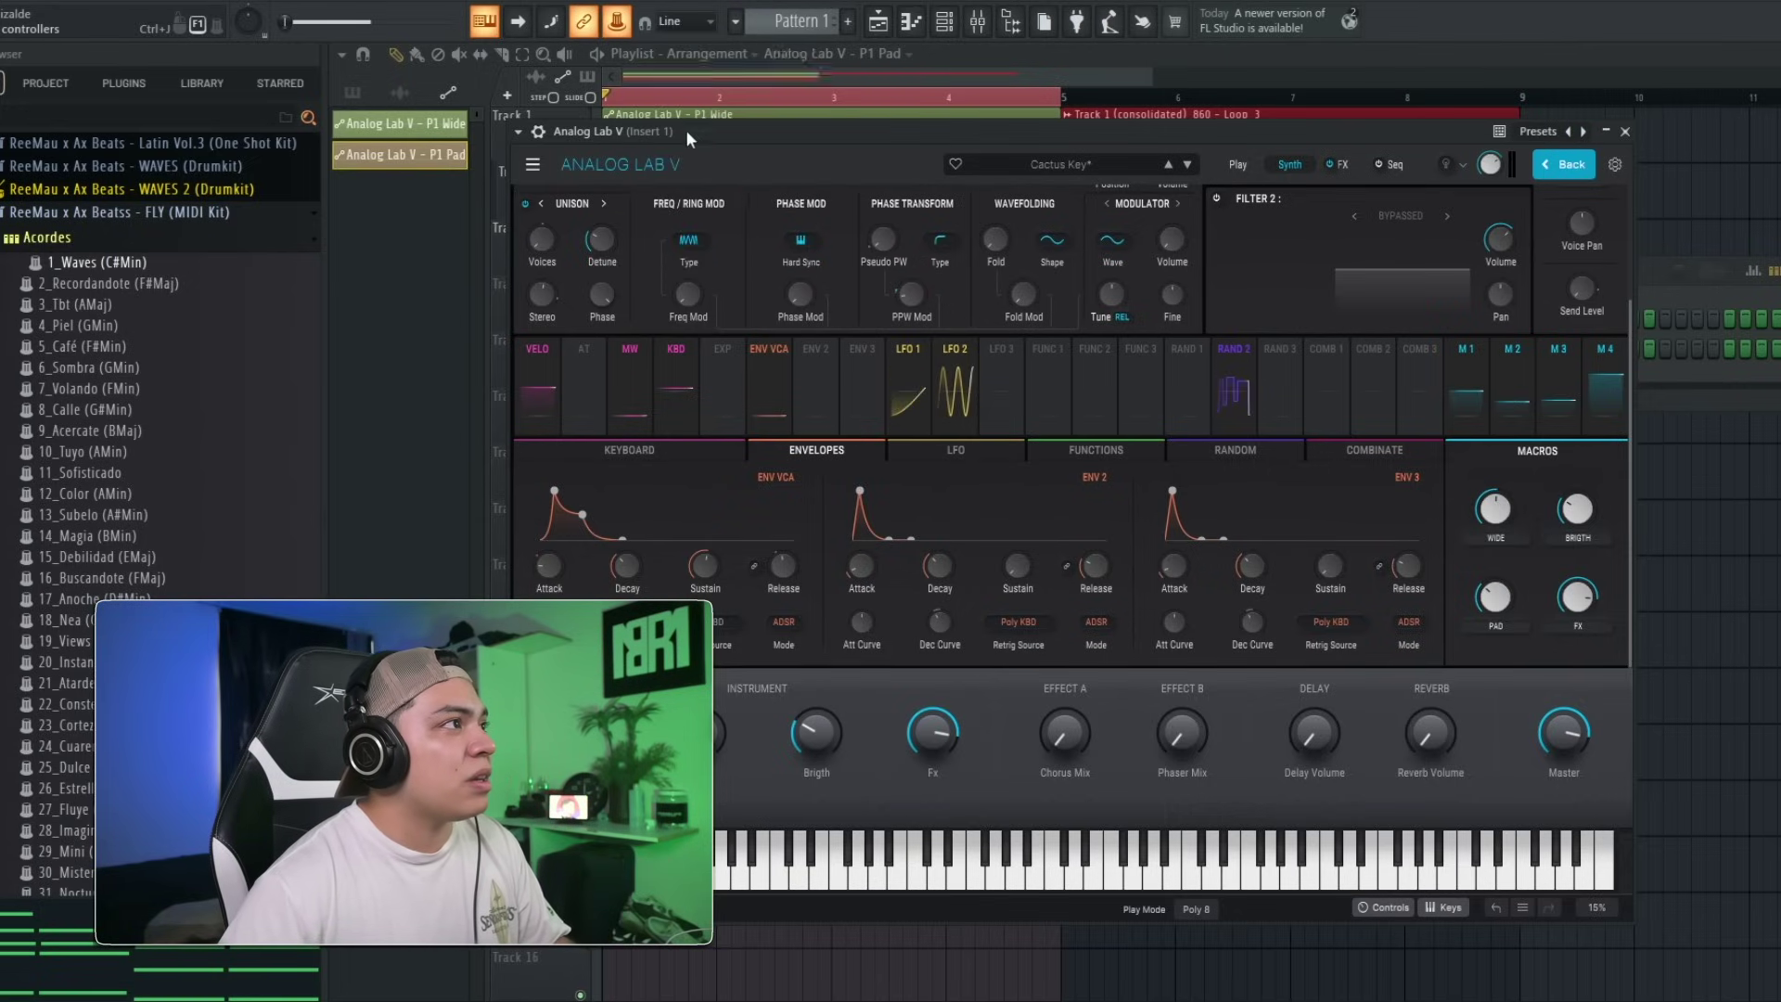
pyautogui.click(619, 20)
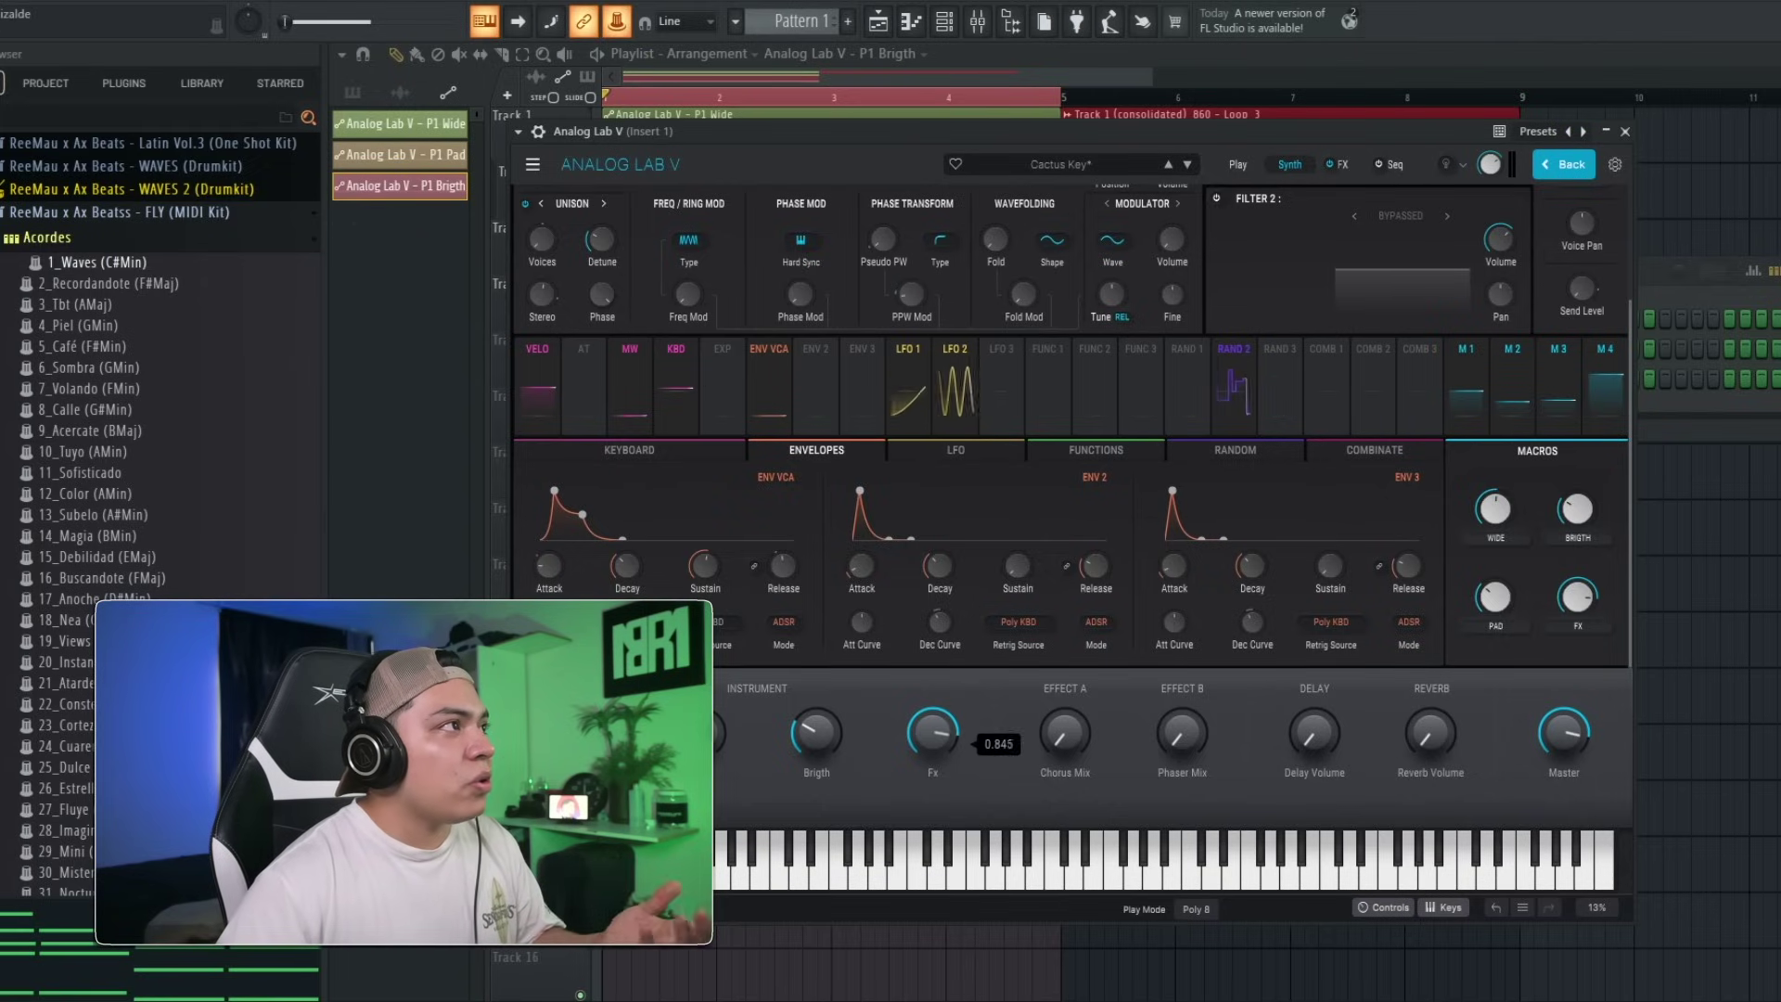
pyautogui.click(617, 22)
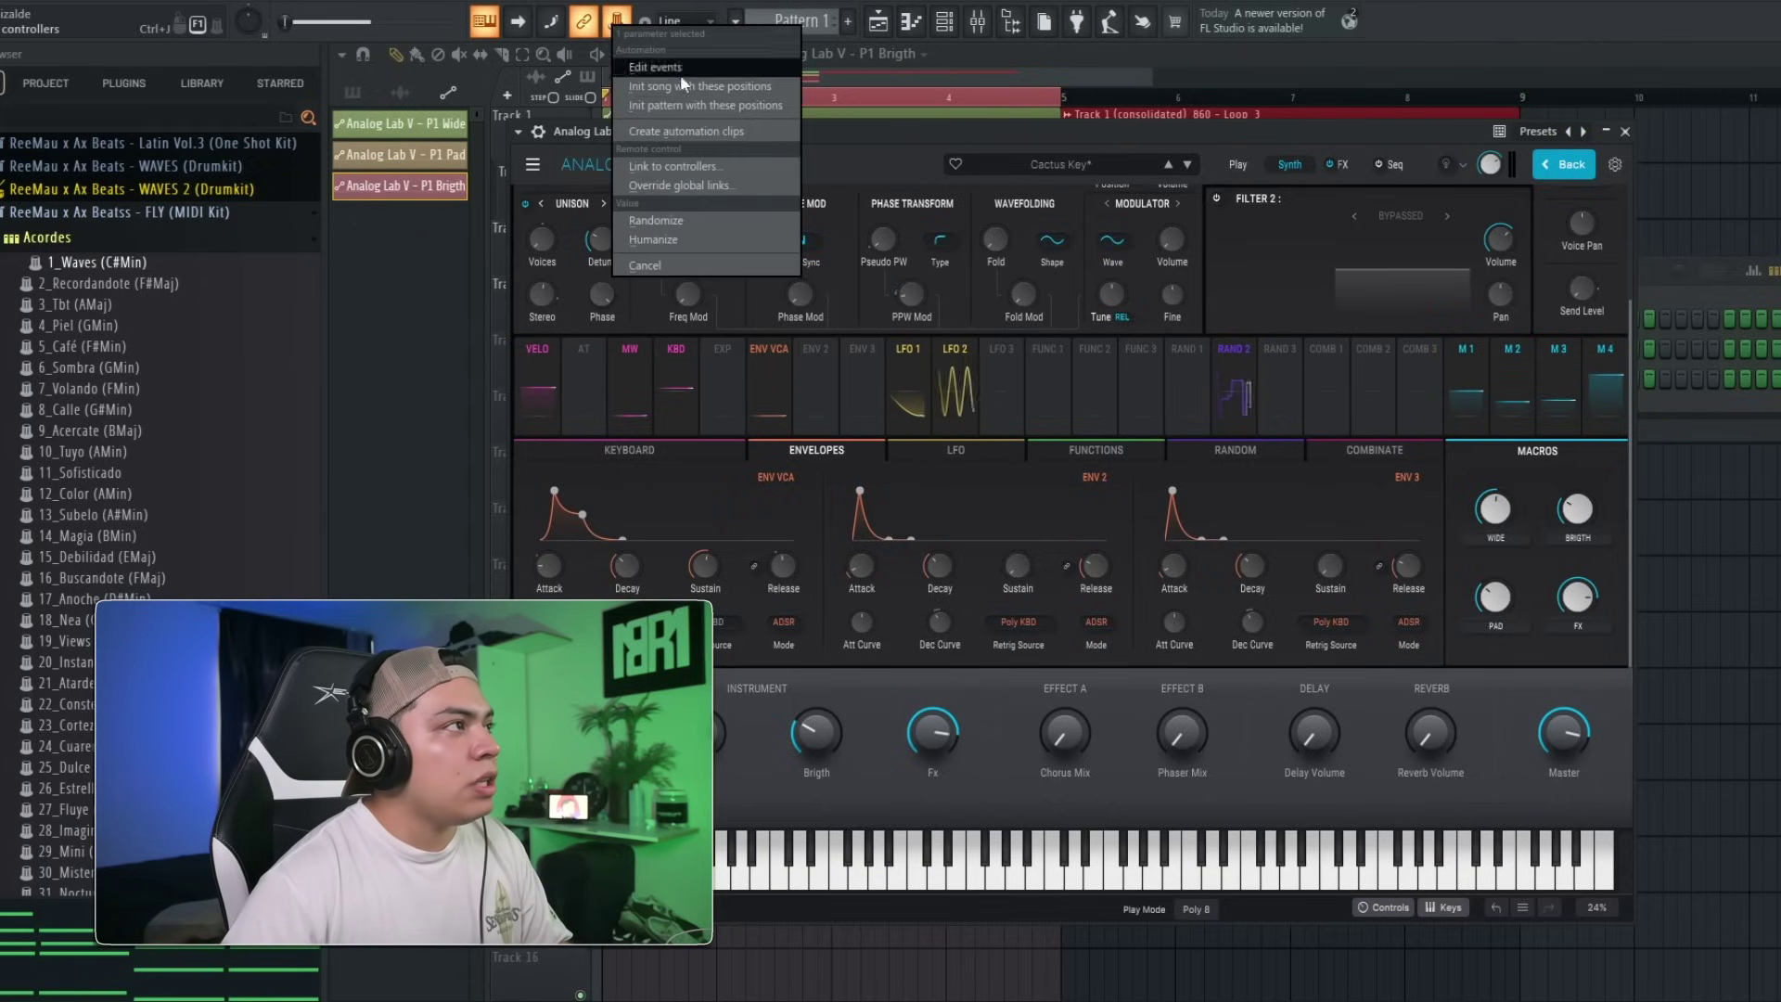
pyautogui.click(686, 131)
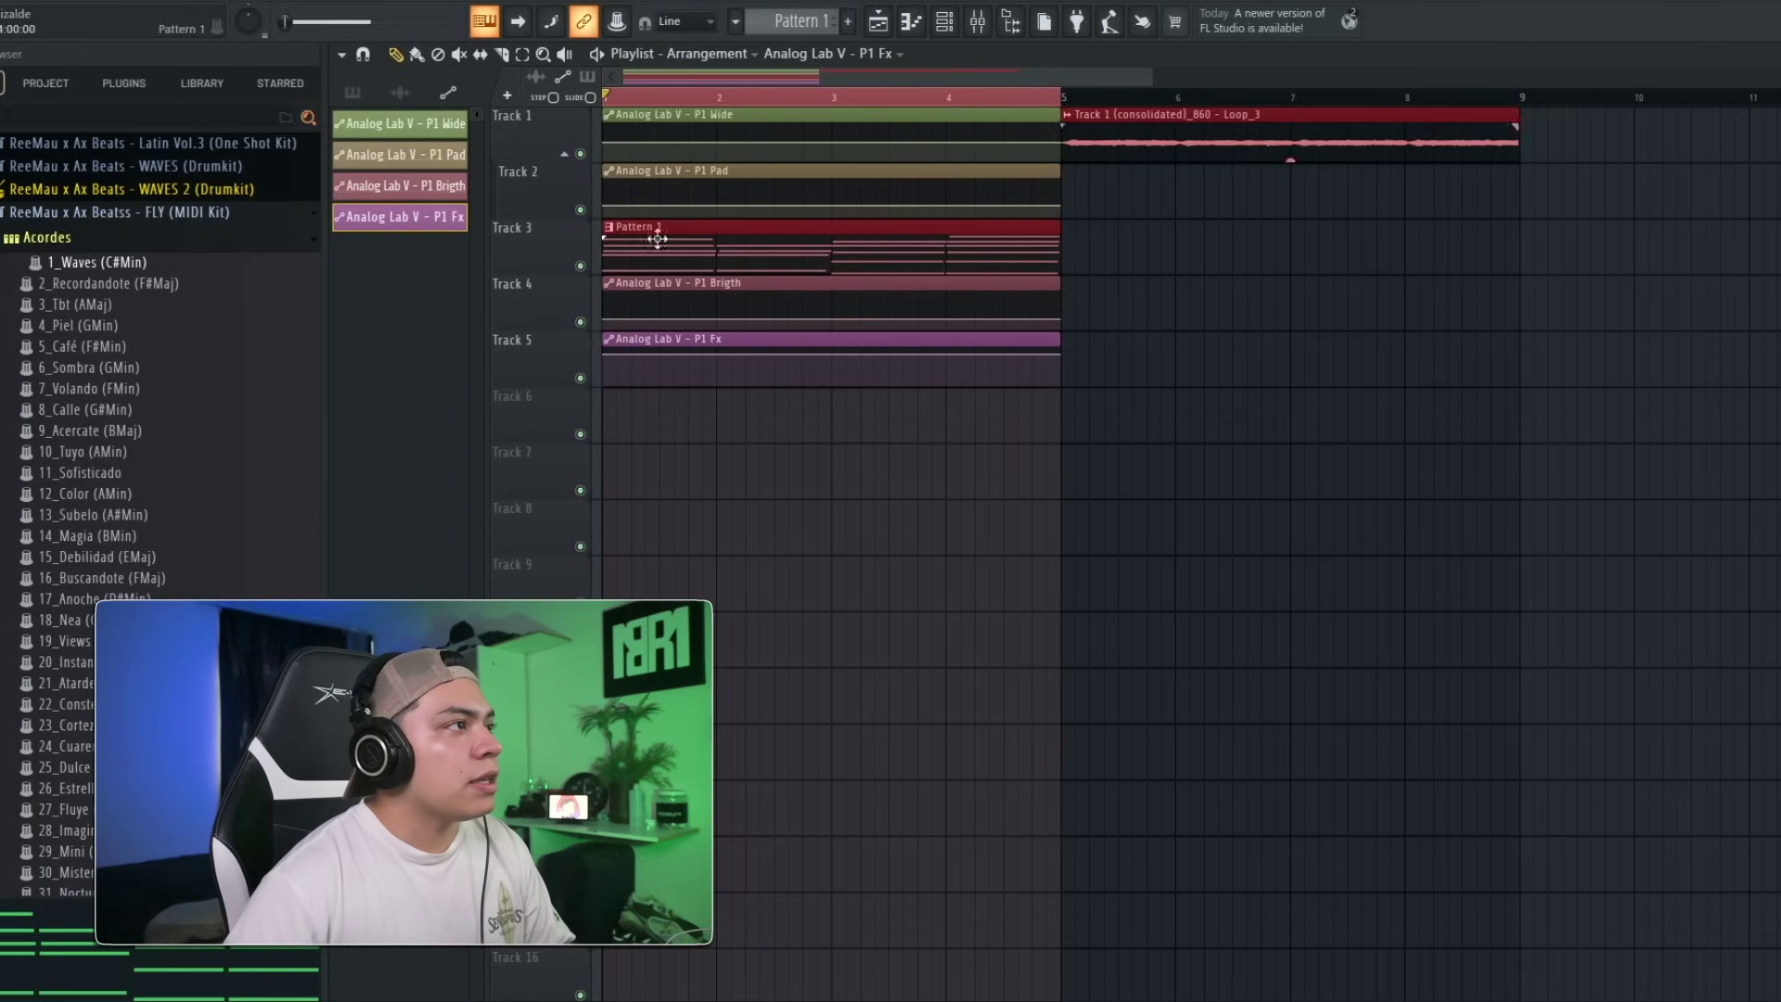
# Move the Wide and Pad automation clips from Tracks 1 and 2 to Tracks 6 and 7.
pyautogui.scroll(3, 628, 100)
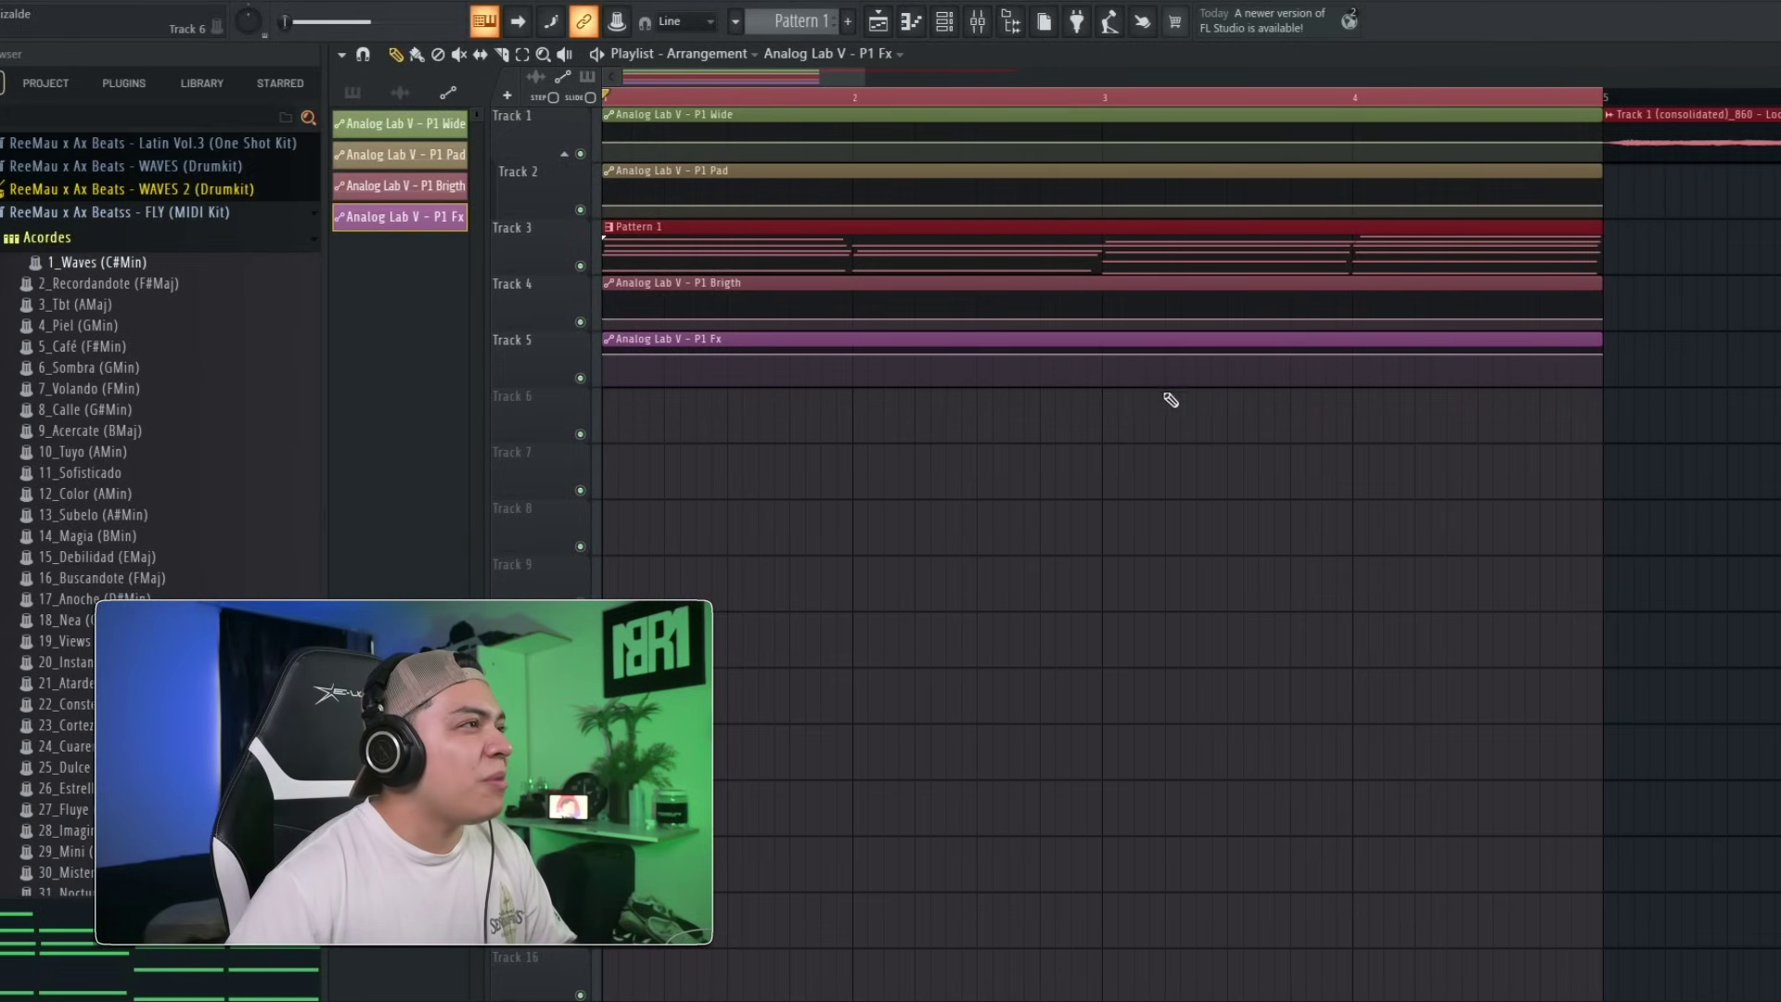
pyautogui.moveTo(819, 178); pyautogui.dragTo(714, 417)
pyautogui.hotkey('ctrl', 'd')
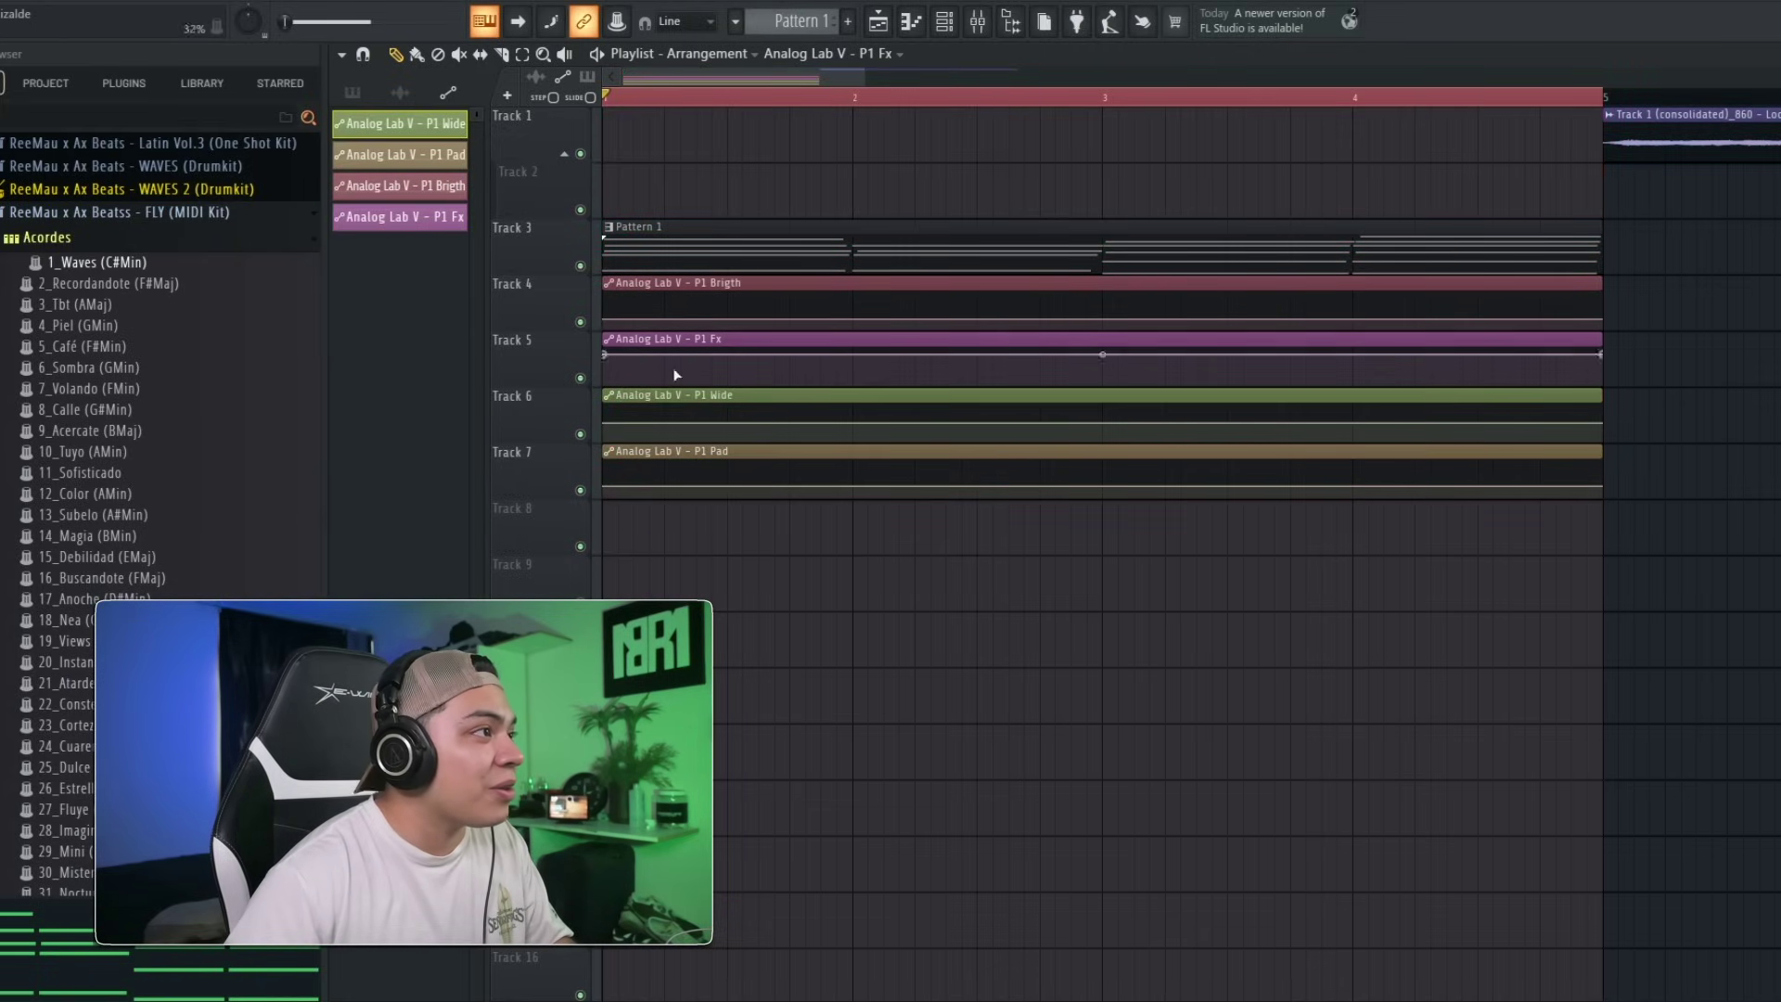
# Add a high automation point at bar 2 in the Brigth clip on Track 4 and play it back.
pyautogui.scroll(2, 730, 338)
pyautogui.scroll(1, 695, 327)
pyautogui.scroll(1, 616, 103)
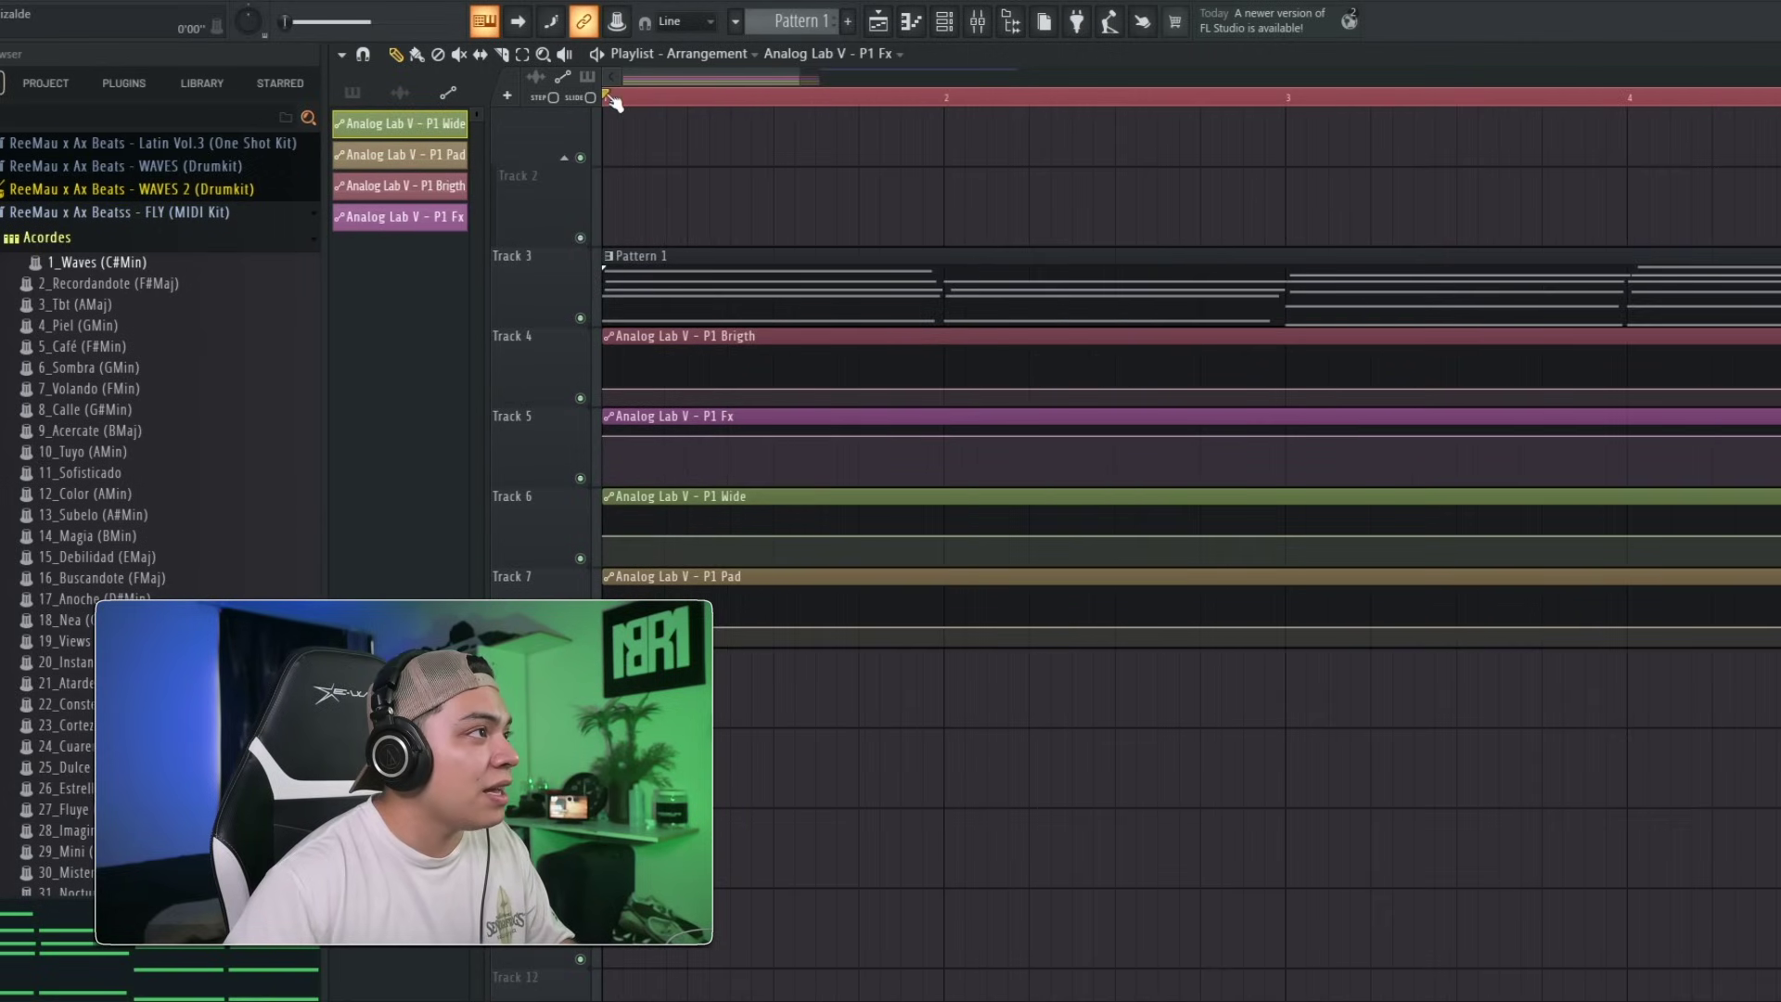
pyautogui.moveTo(1039, 158); pyautogui.dragTo(1081, 140)
pyautogui.rightClick(605, 379)
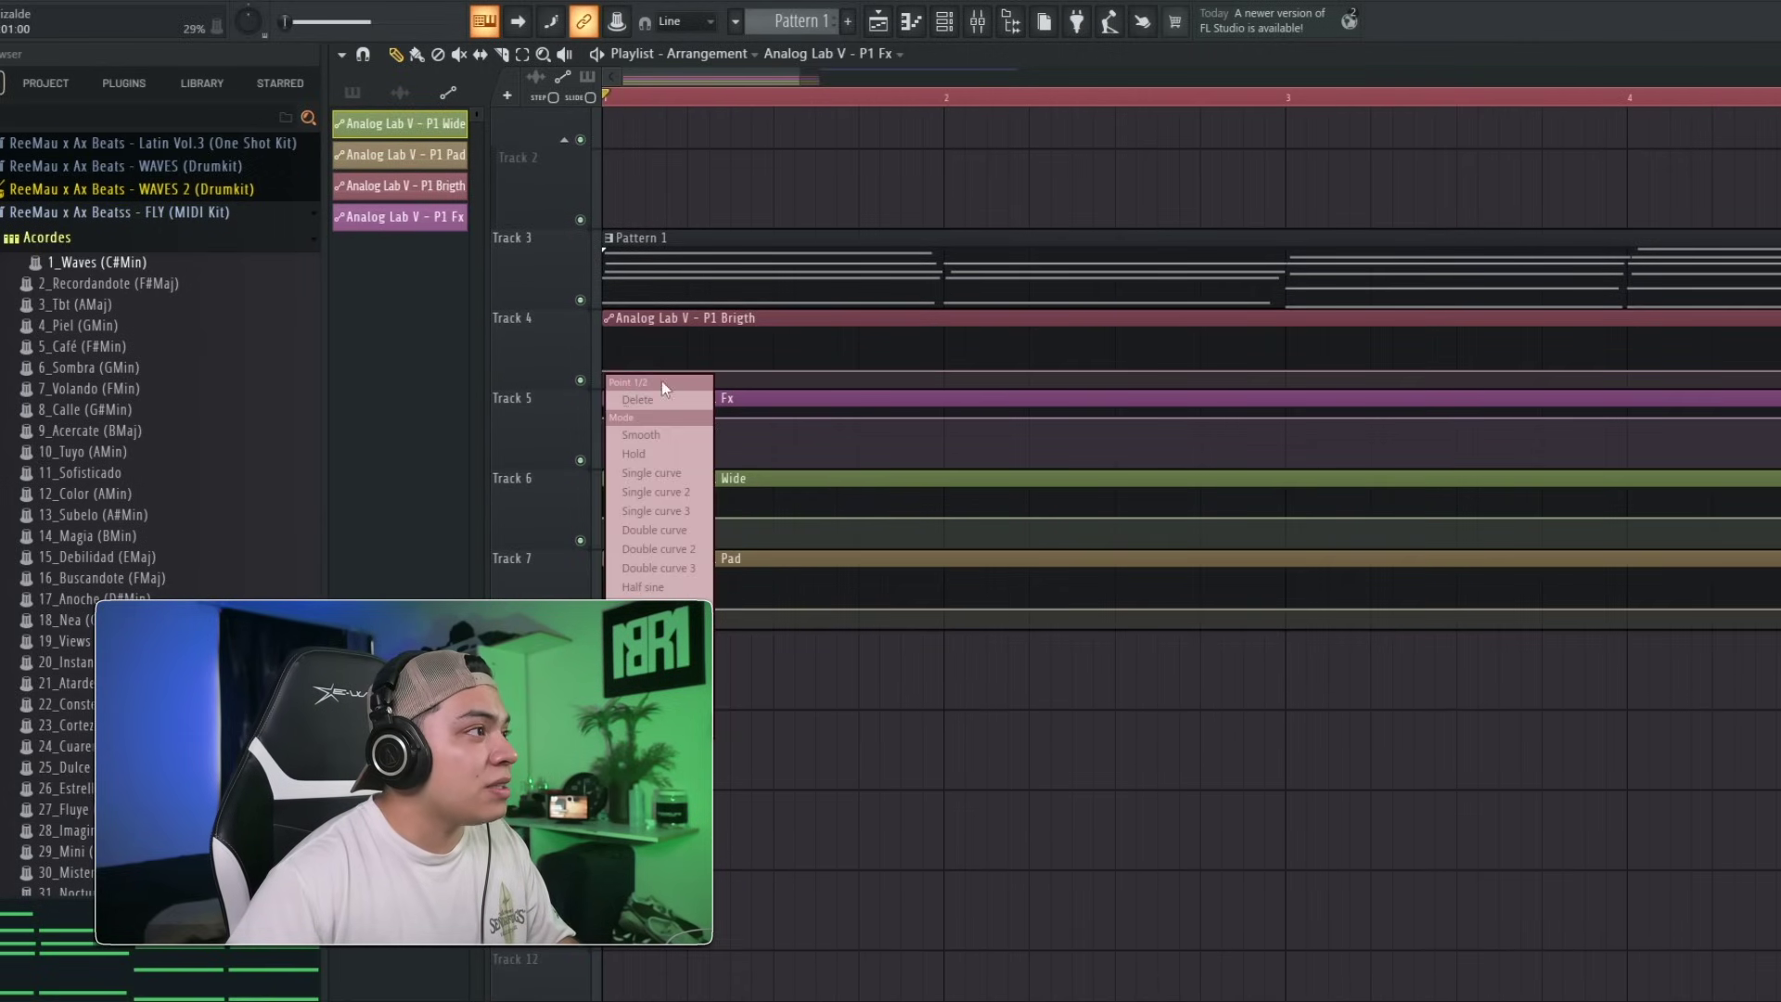
pyautogui.click(726, 376)
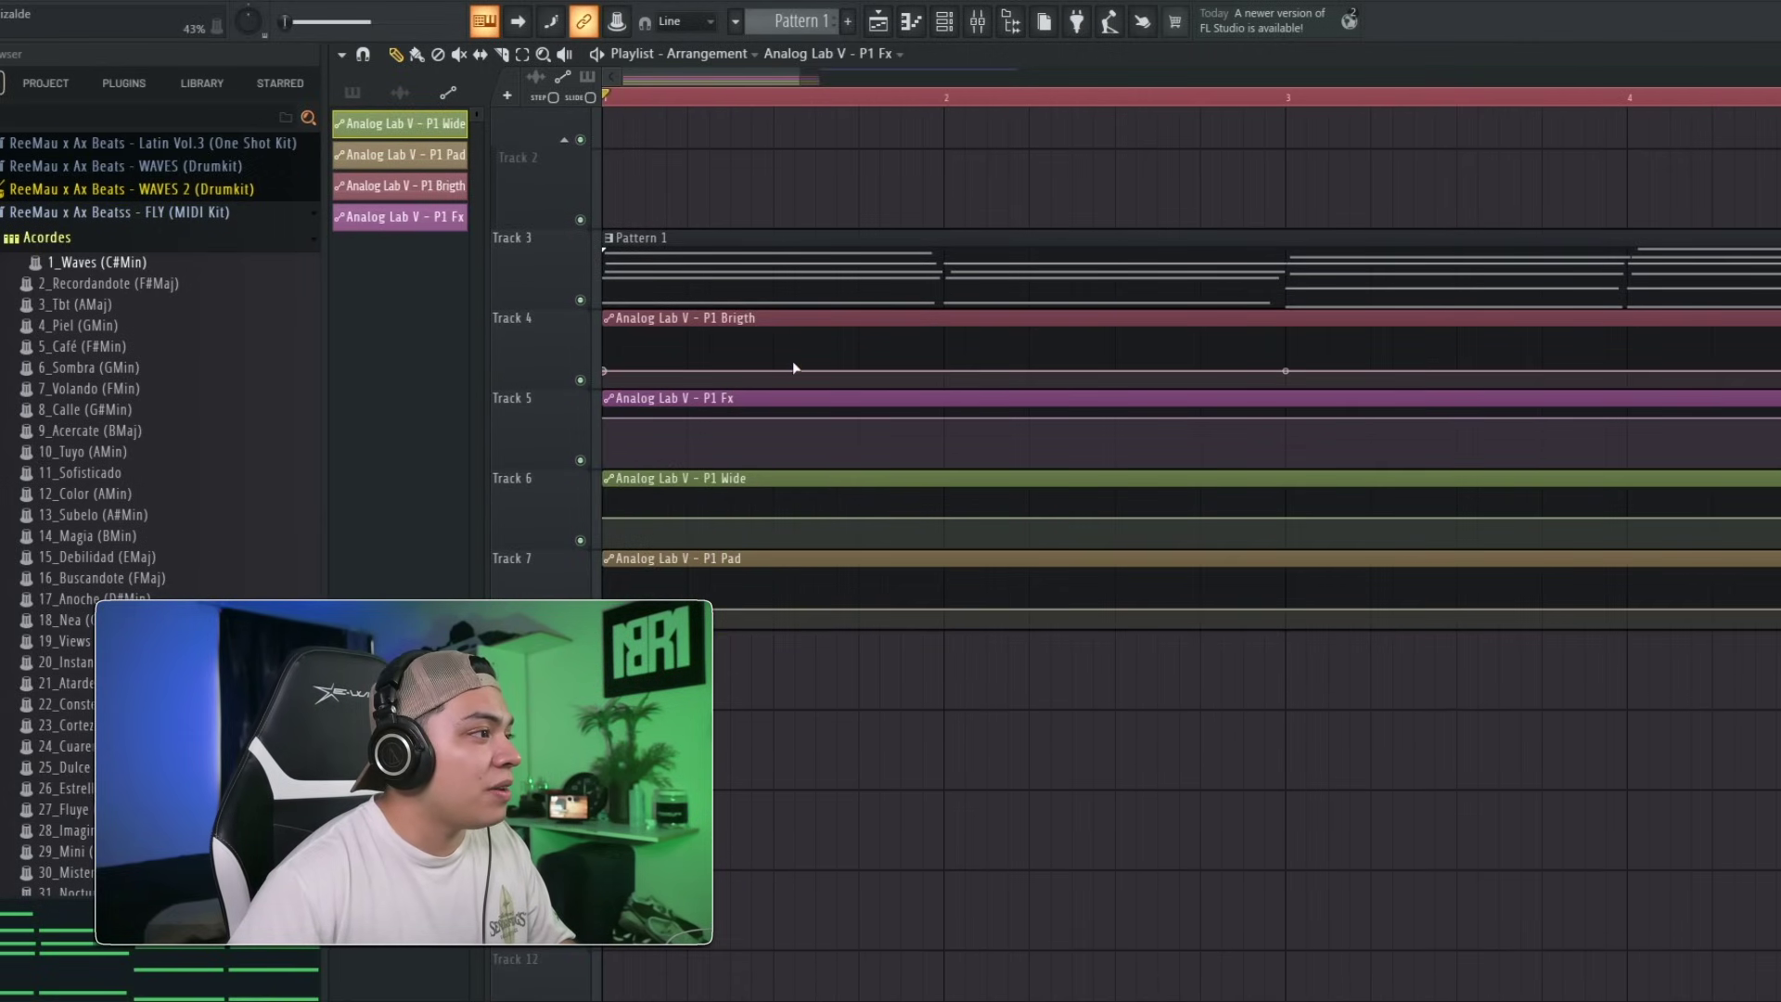
pyautogui.moveTo(793, 363); pyautogui.dragTo(941, 330)
pyautogui.press('space')
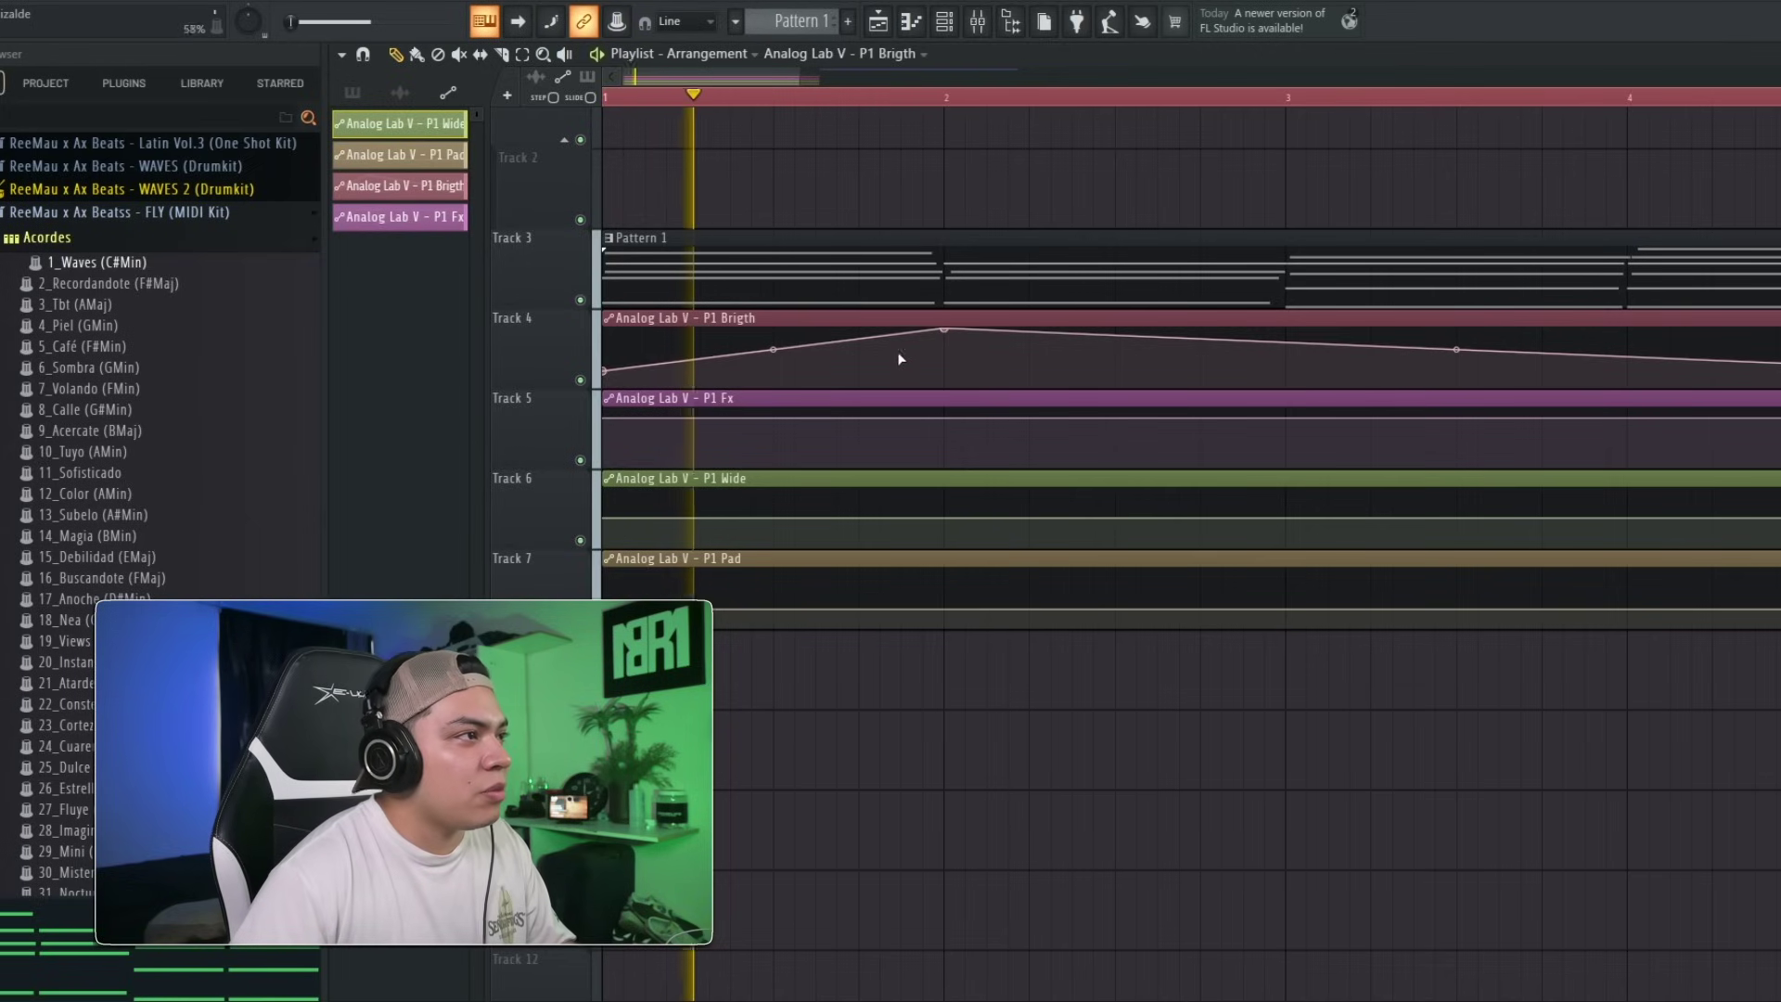
# Lower the Brigth automation point at bar 2 to 0% and listen to the change.
pyautogui.moveTo(946, 329); pyautogui.dragTo(944, 390)
pyautogui.press('space')
pyautogui.press('space')
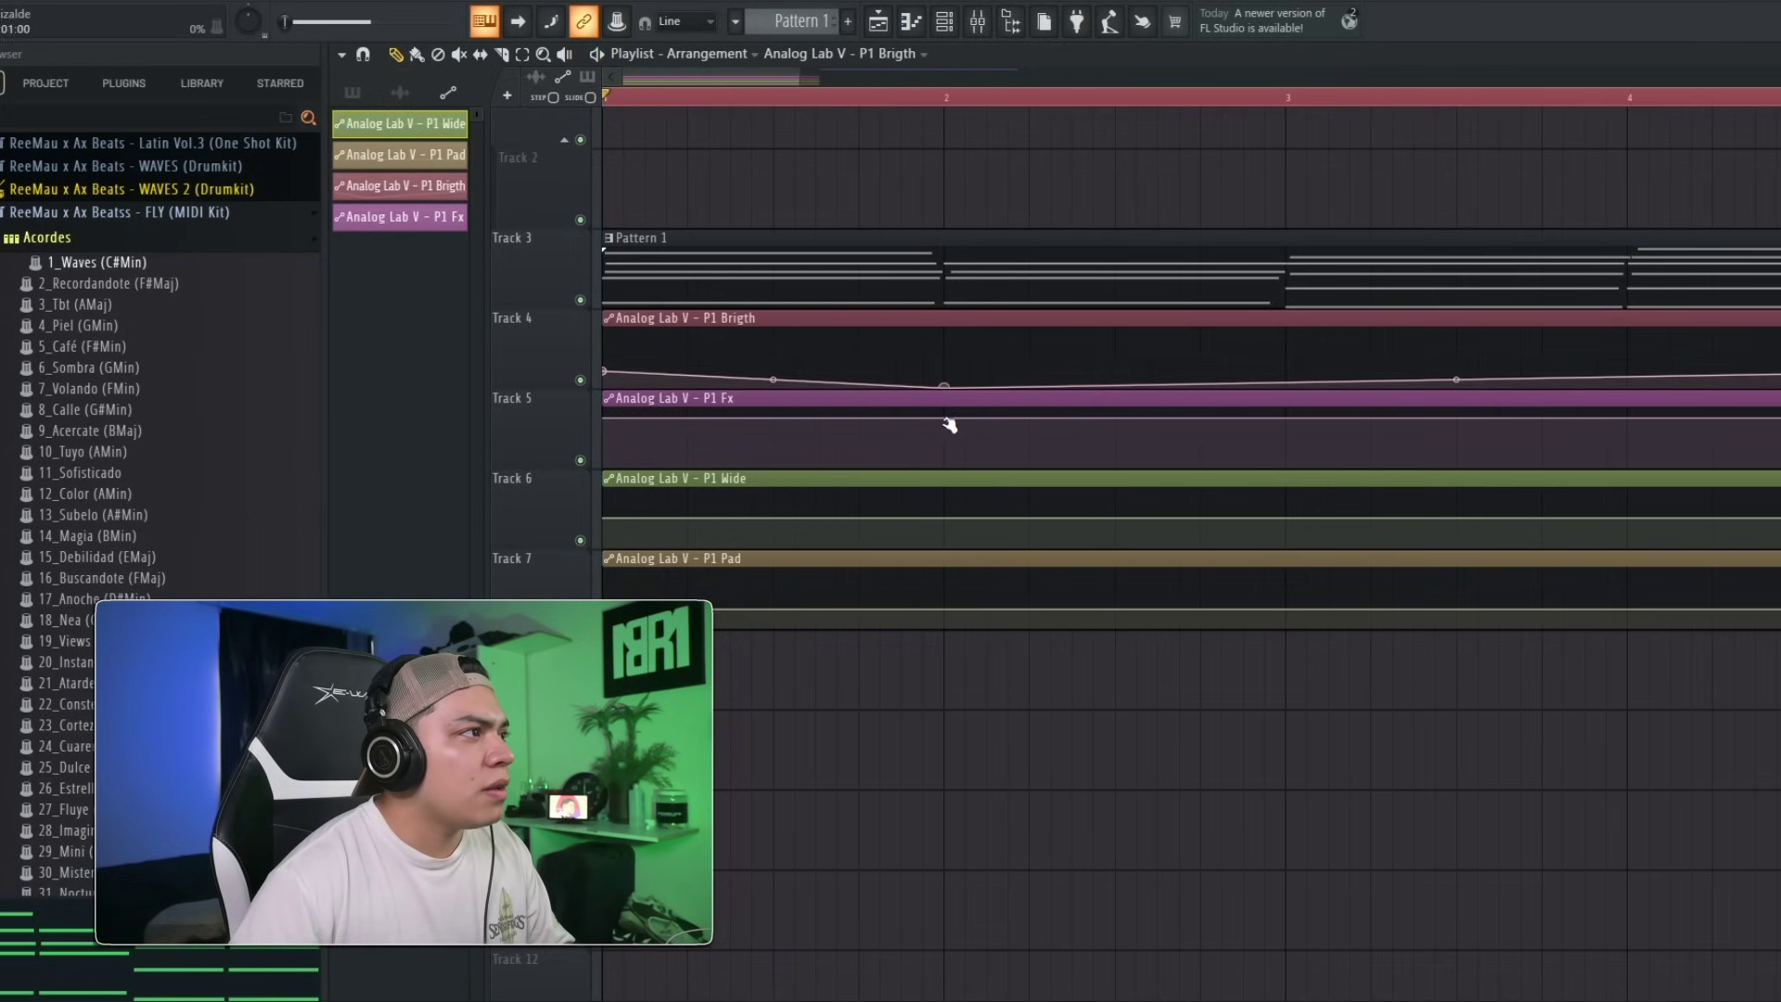
pyautogui.press('space')
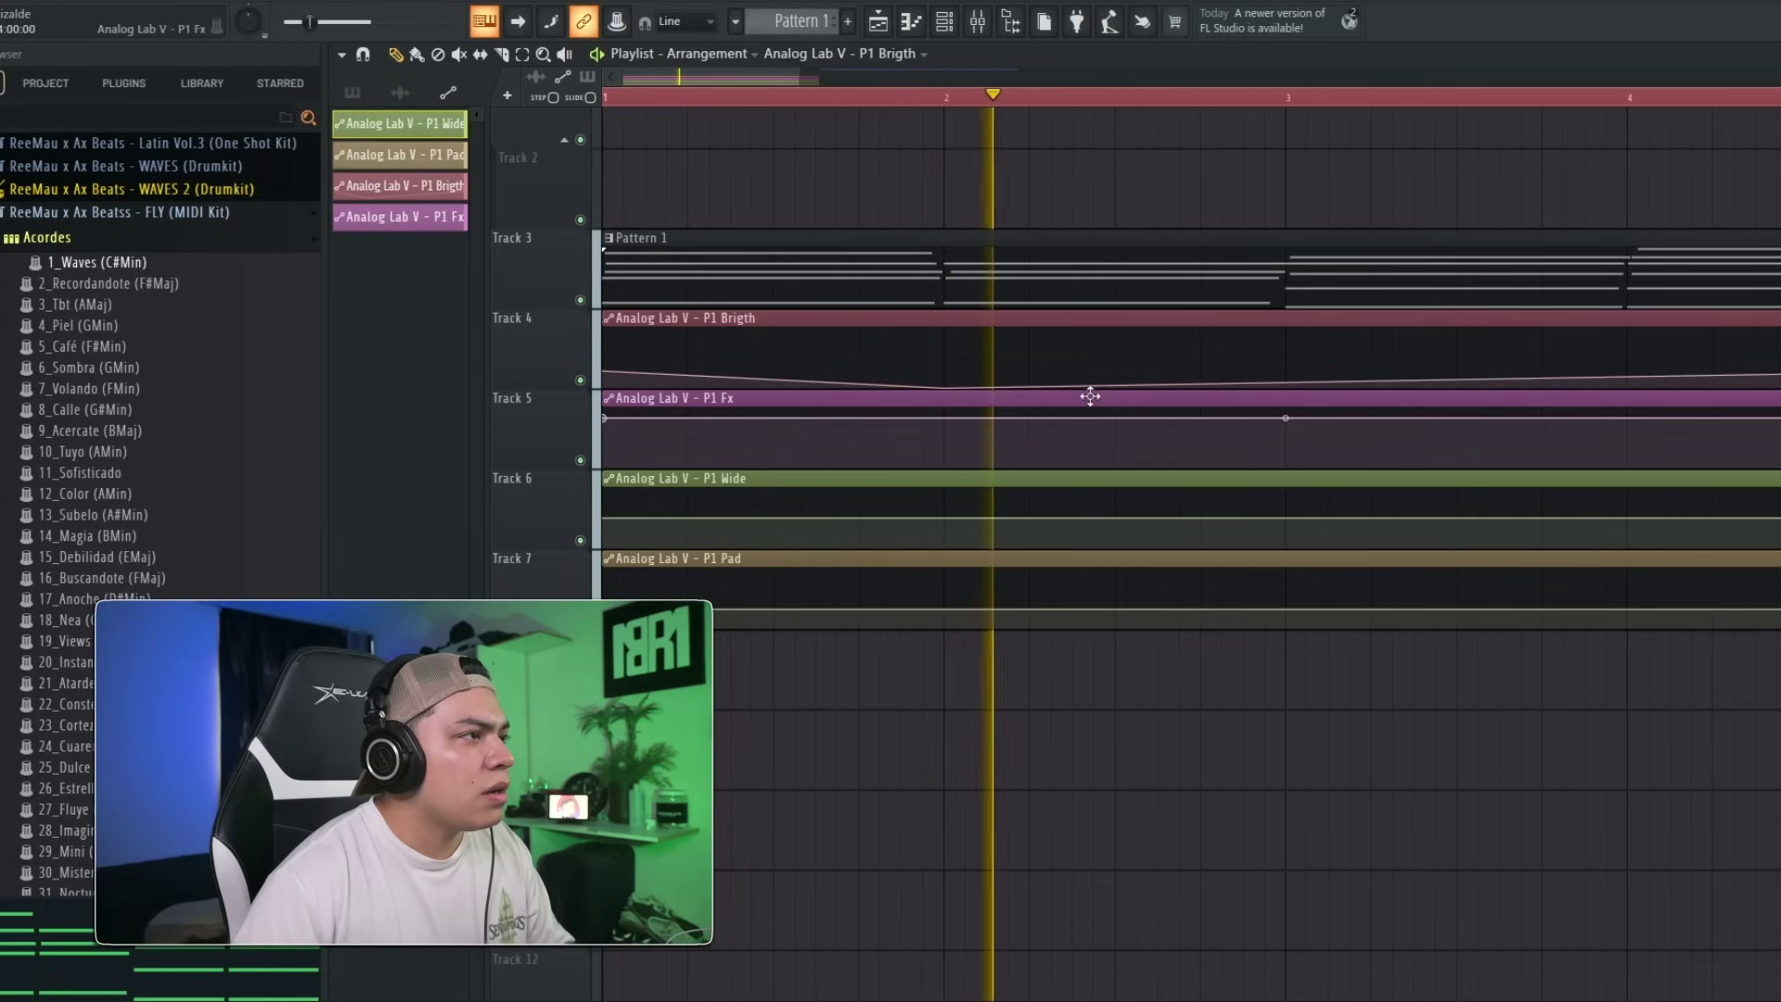
pyautogui.press('space')
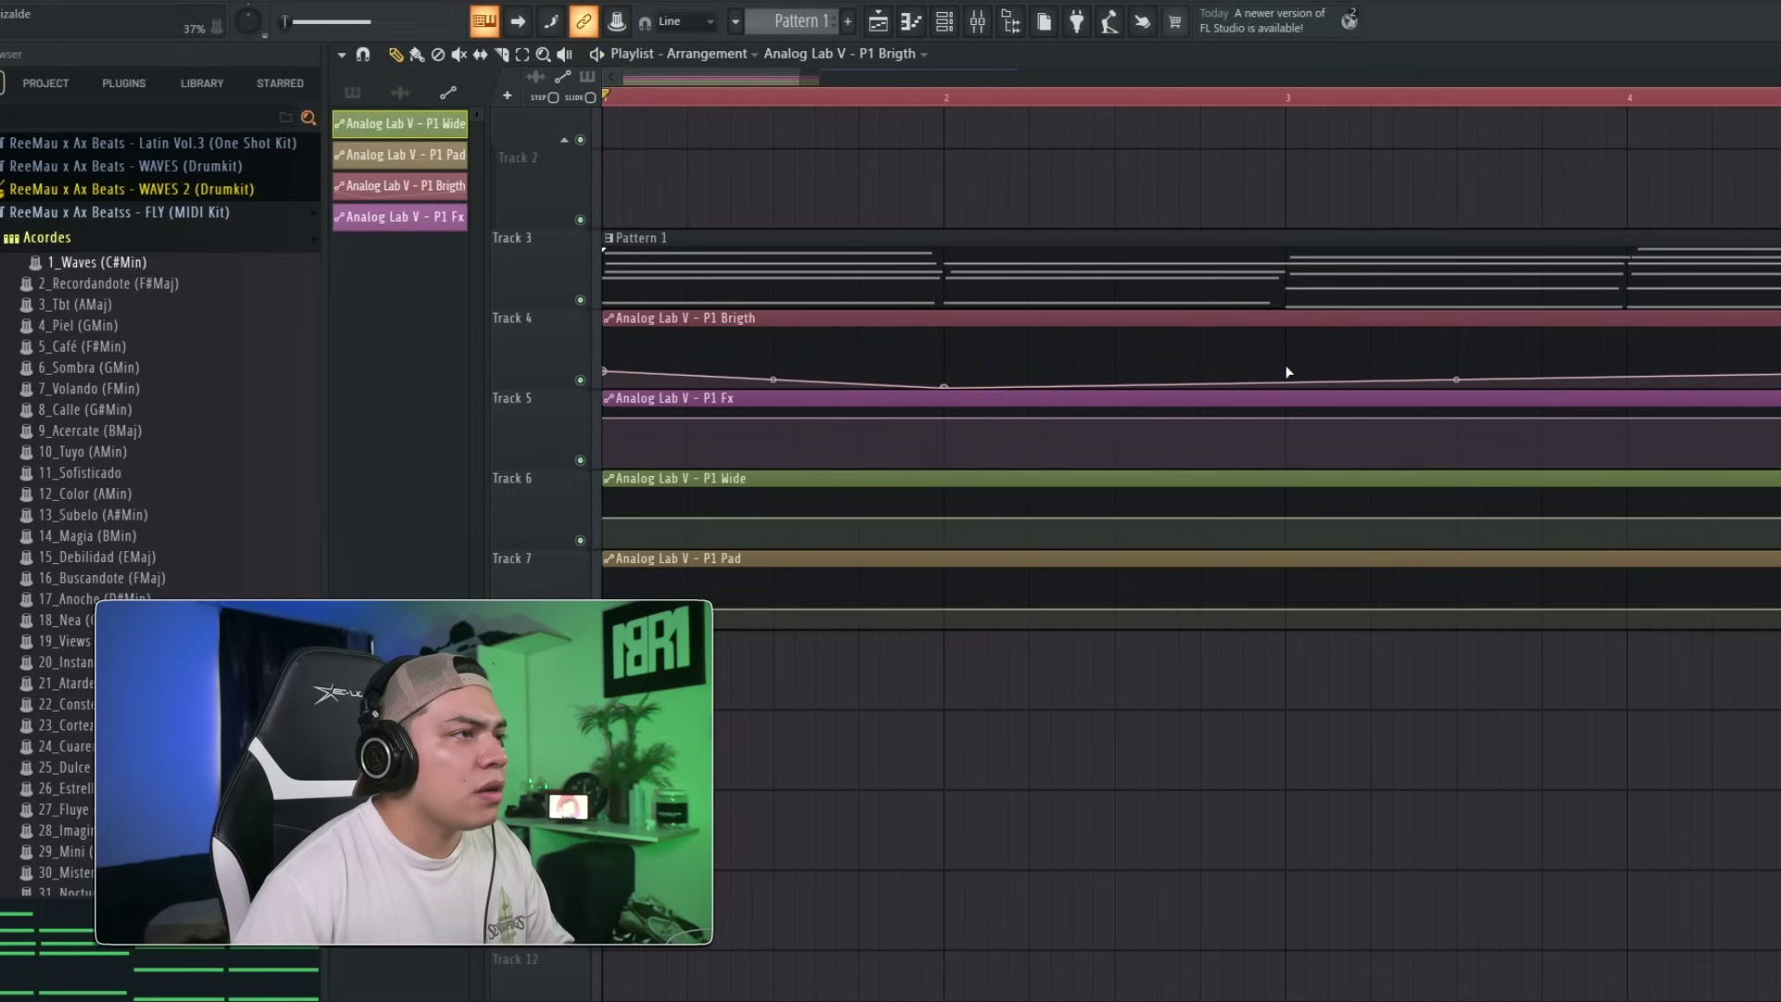
# Shape a Brigth automation peak of 100% just after bar 3, falling to the minimum halfway through that bar.
pyautogui.rightClick(1287, 371)
pyautogui.rightClick(1308, 332)
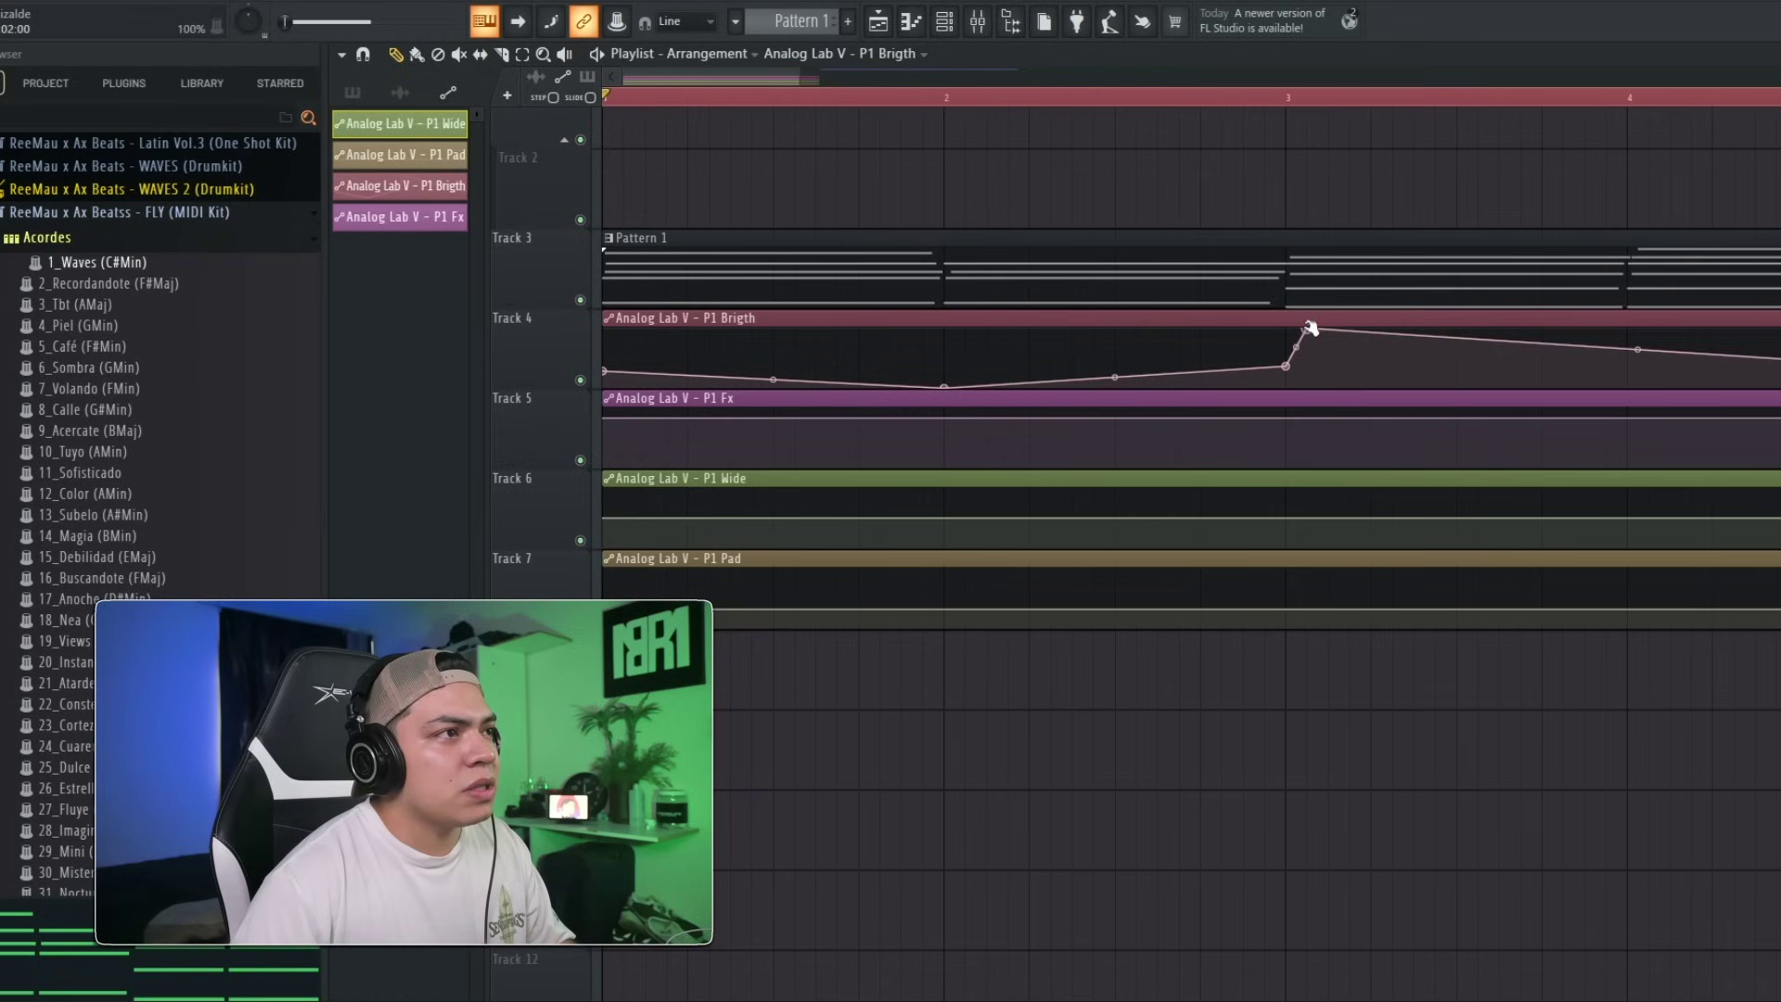
pyautogui.rightClick(1330, 380)
pyautogui.moveTo(1334, 382); pyautogui.dragTo(1393, 389)
pyautogui.press('space')
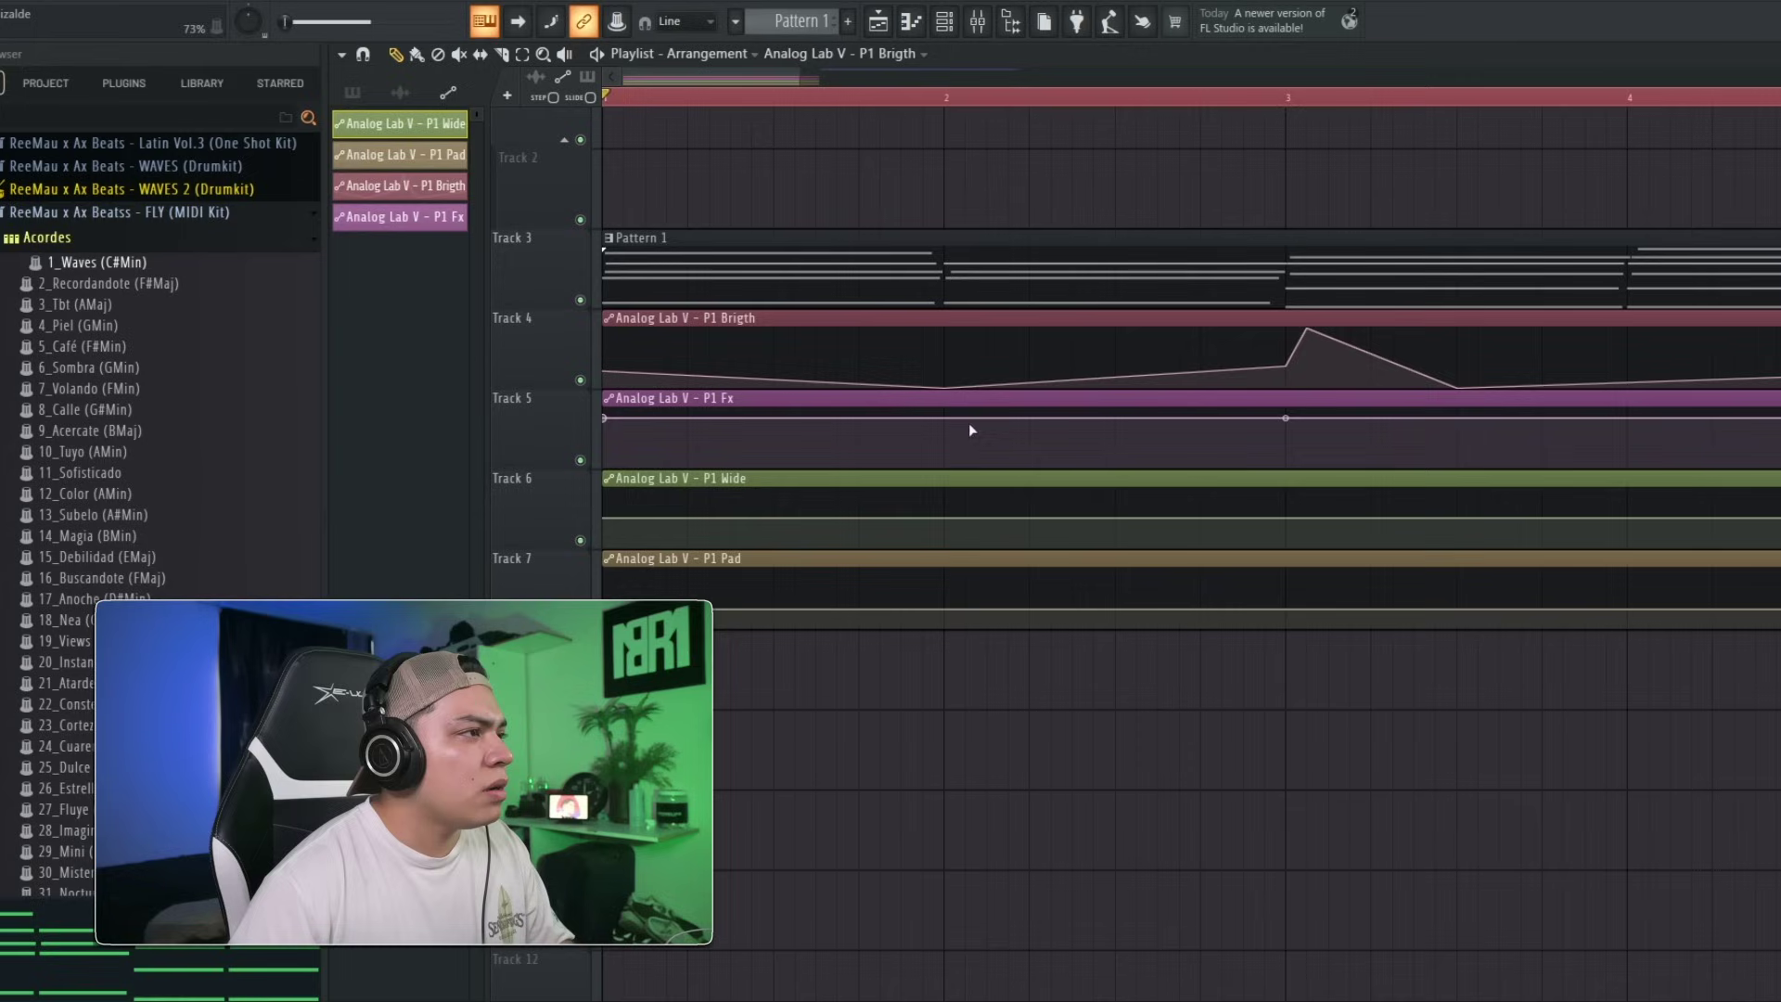
# Add a point at bar 2 in the Fx automation clip on Track 5, lower it, and listen.
pyautogui.rightClick(945, 419)
pyautogui.moveTo(944, 419); pyautogui.dragTo(944, 453)
pyautogui.press('space')
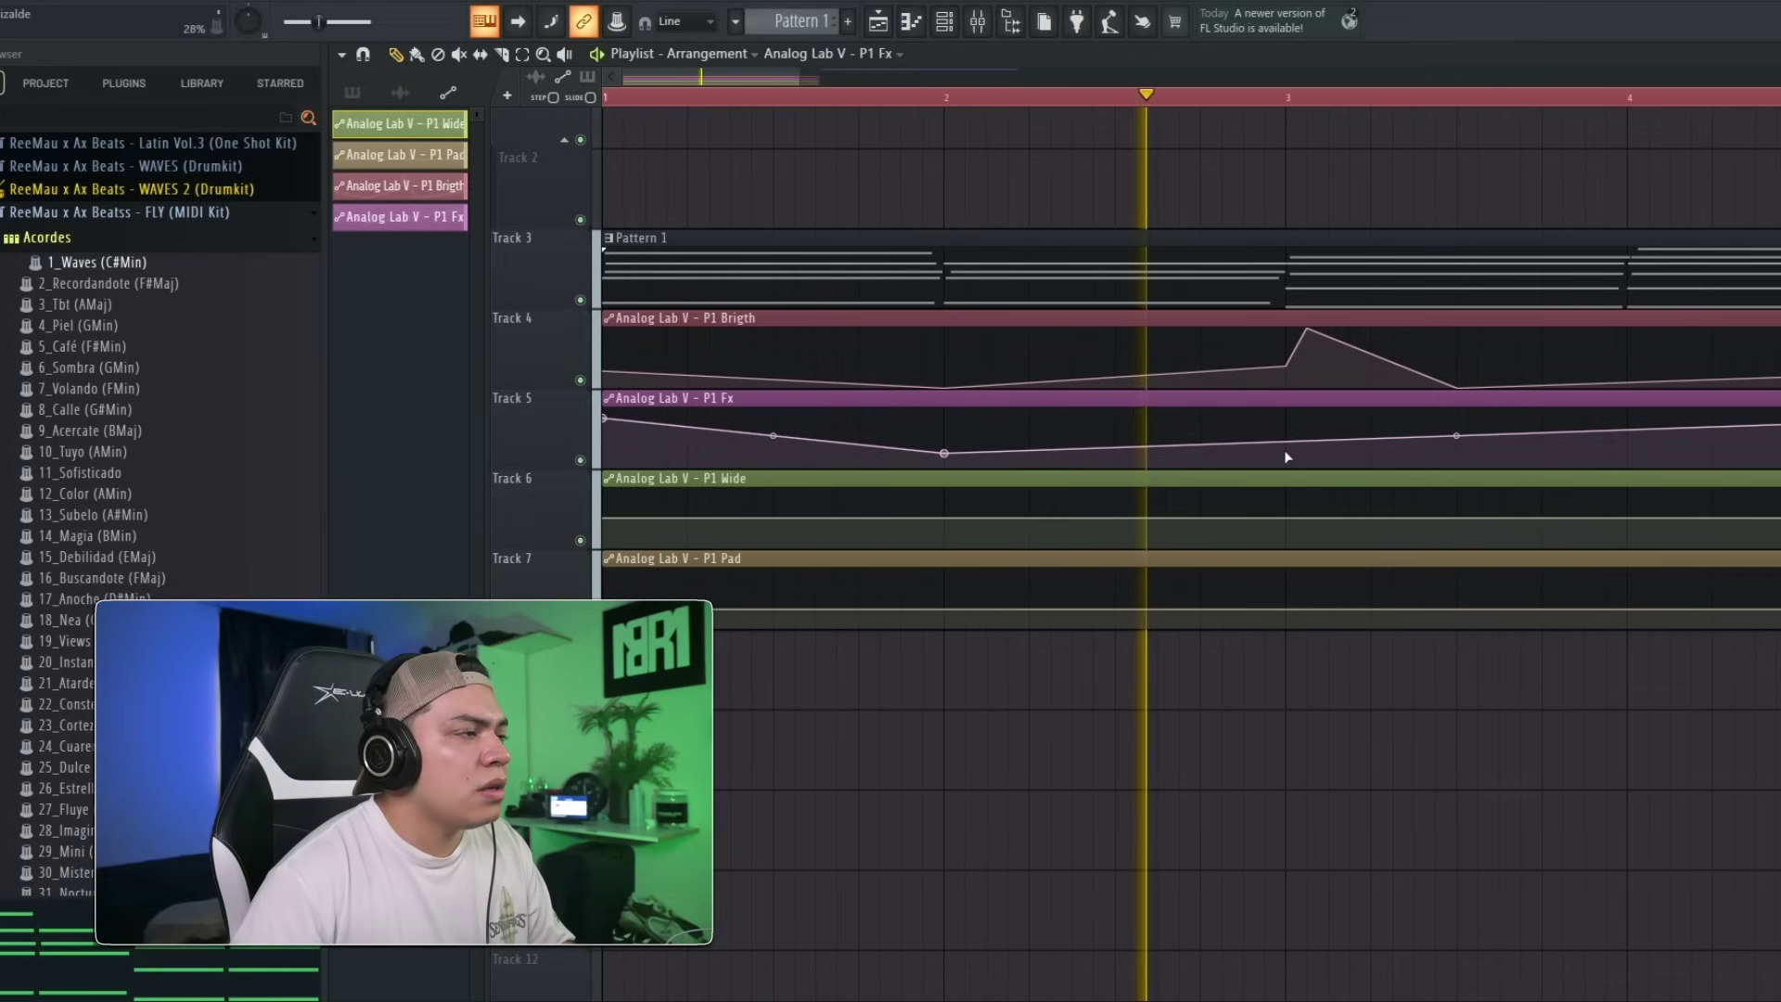
pyautogui.press('space')
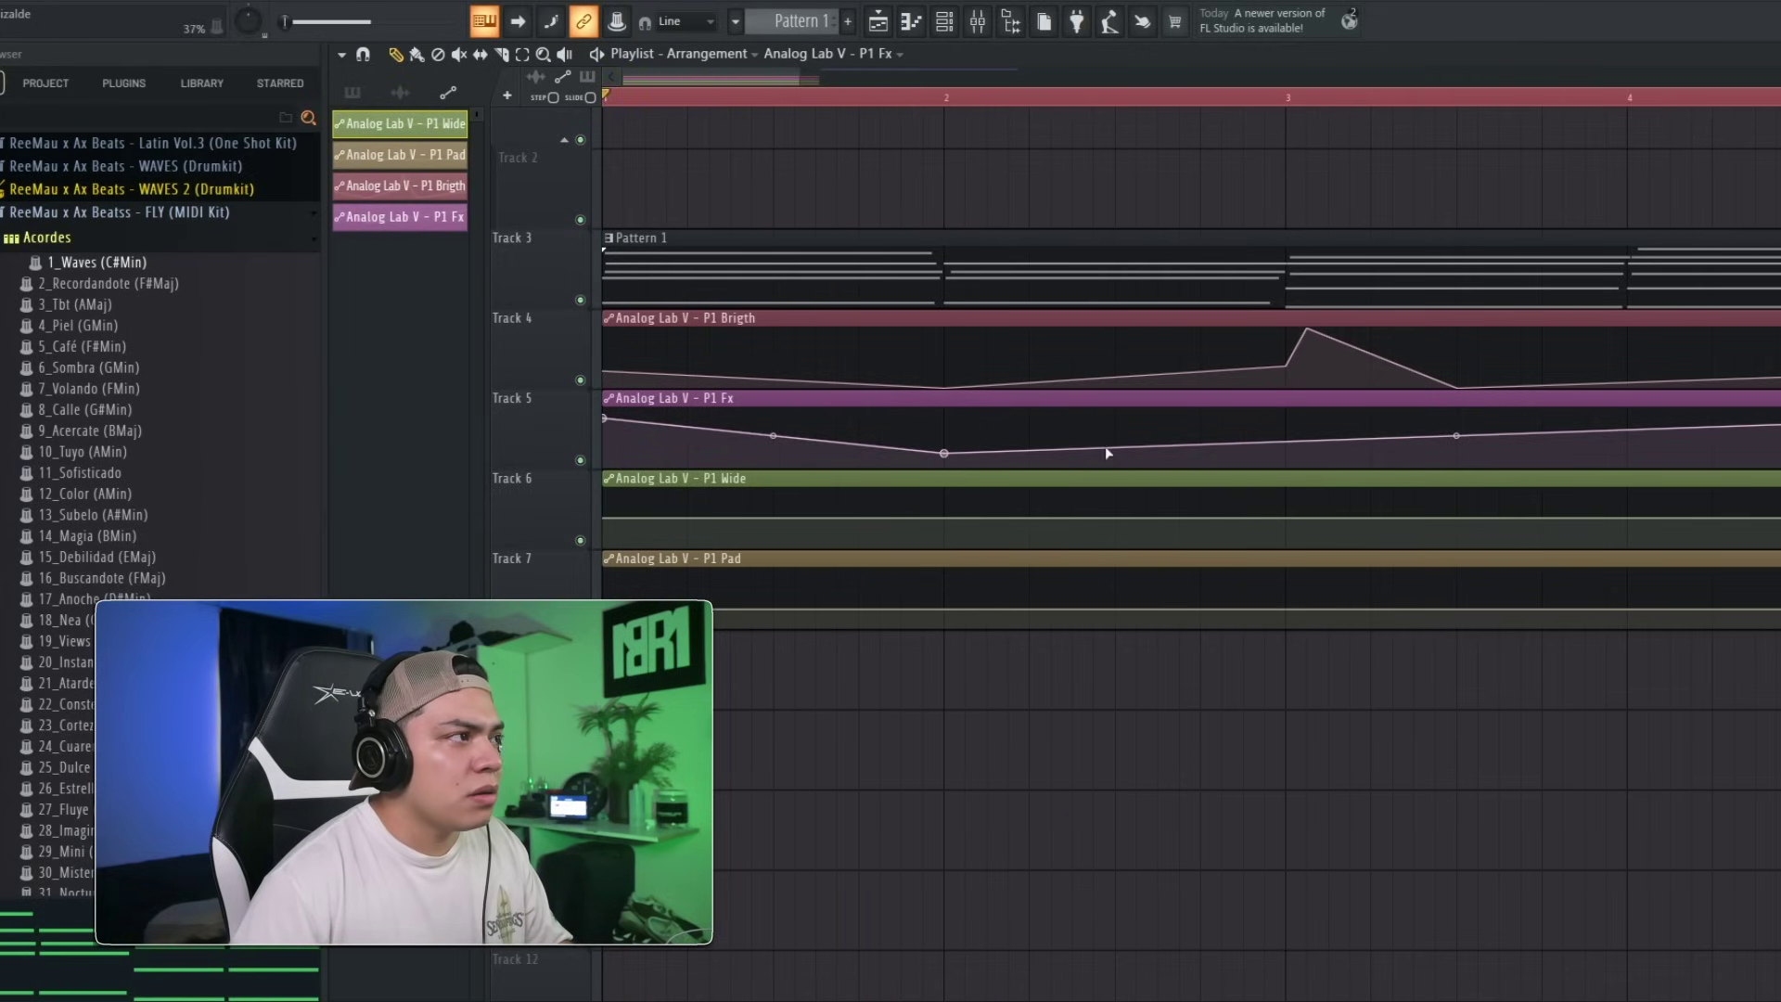
# Add a low Fx automation point just before bar 3 and one at about 82% on bar 3, and play it.
pyautogui.rightClick(1266, 444)
pyautogui.rightClick(1288, 420)
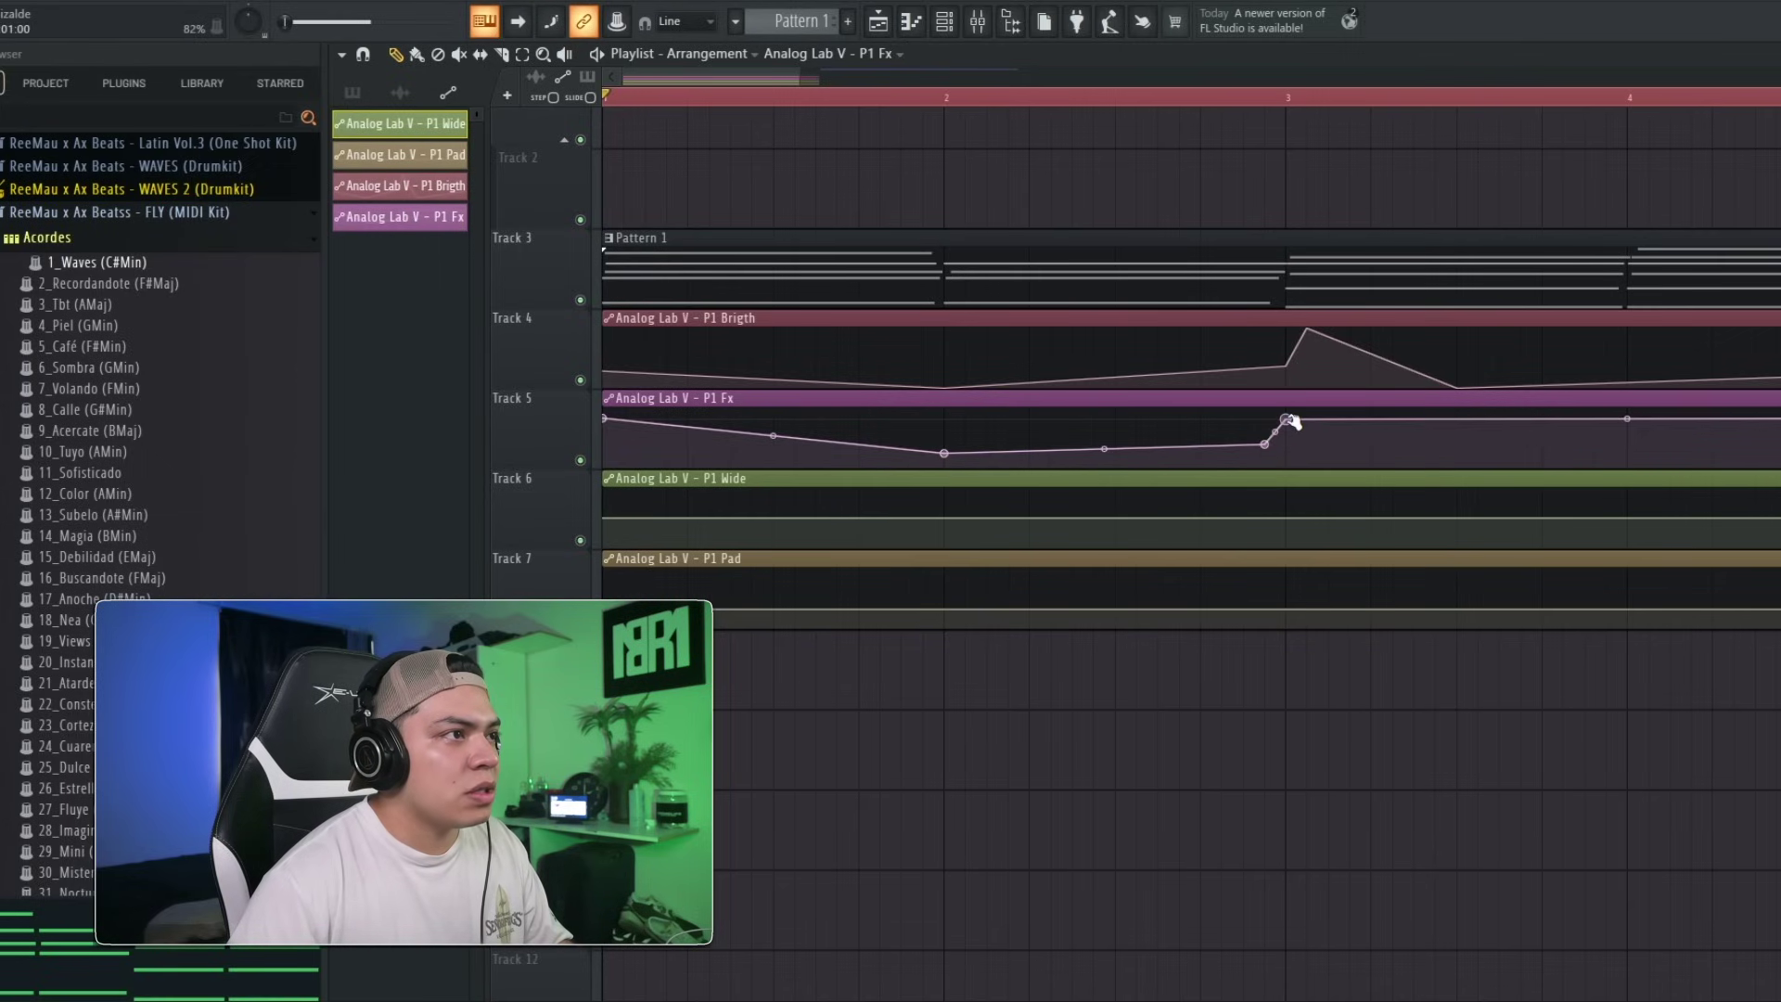
pyautogui.press('space')
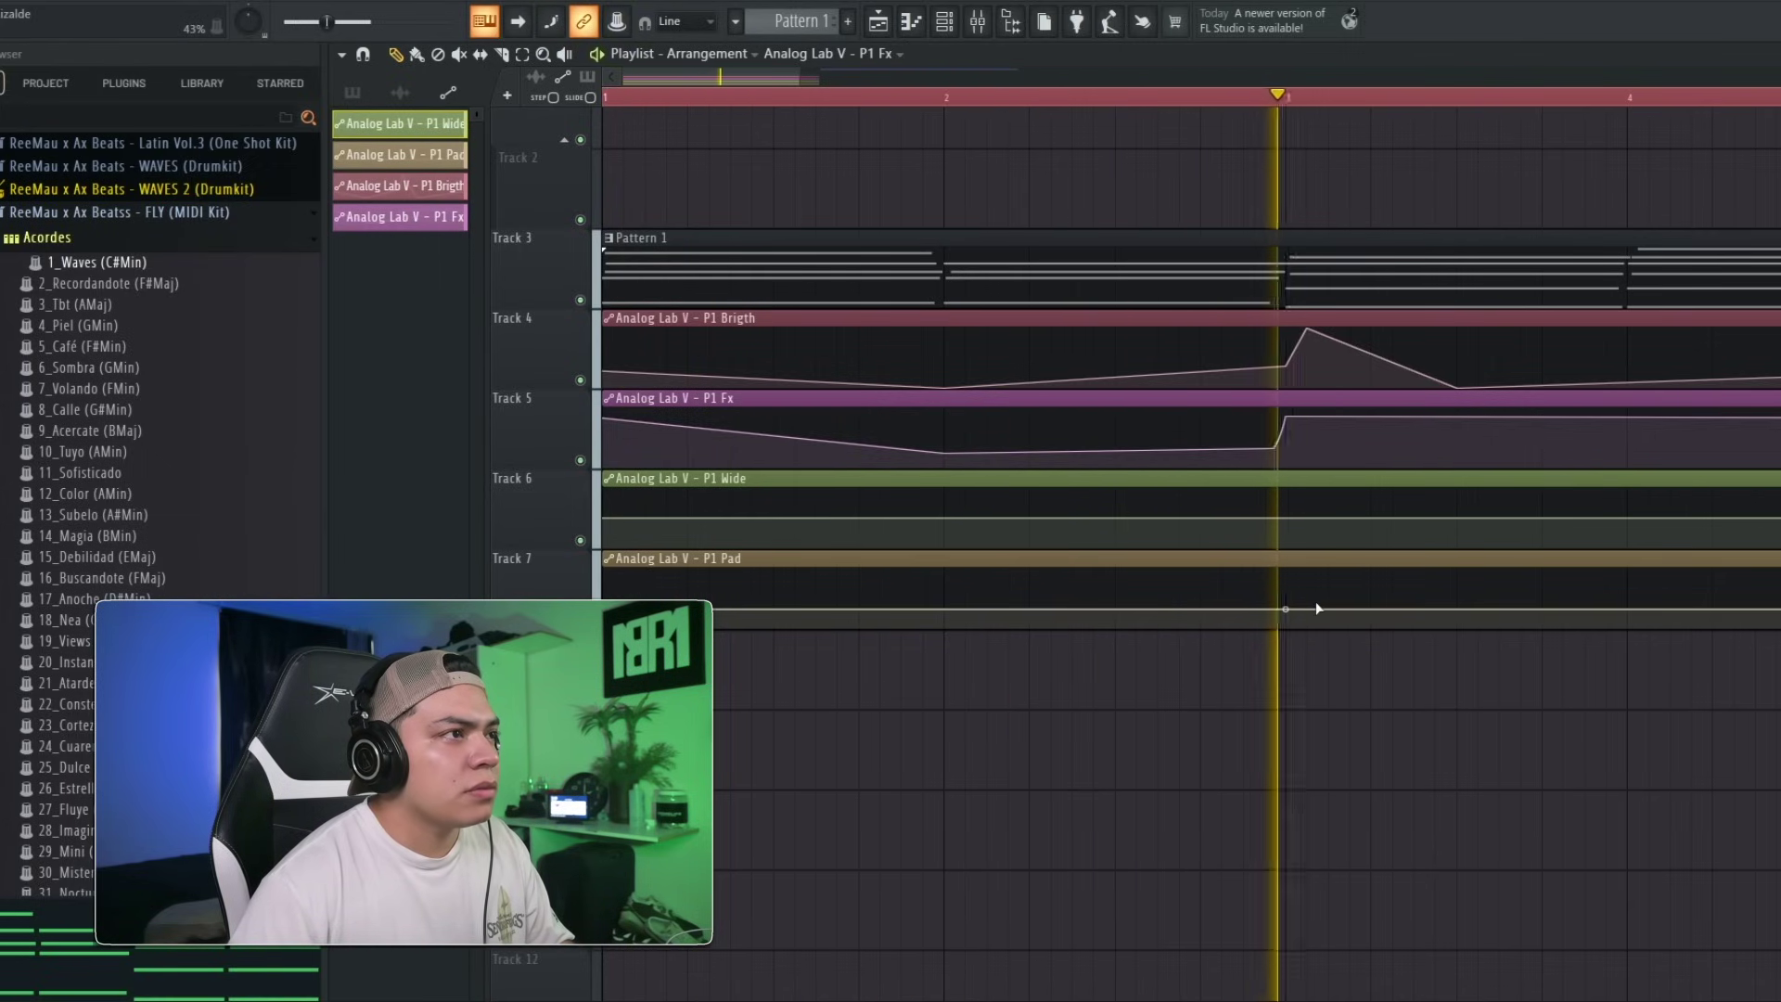
# Stop playback and lower the Fx automation at bar 3 and at bar 4, setting the bar 4 point to about 23%.
pyautogui.moveTo(1411, 600); pyautogui.dragTo(1034, 553)
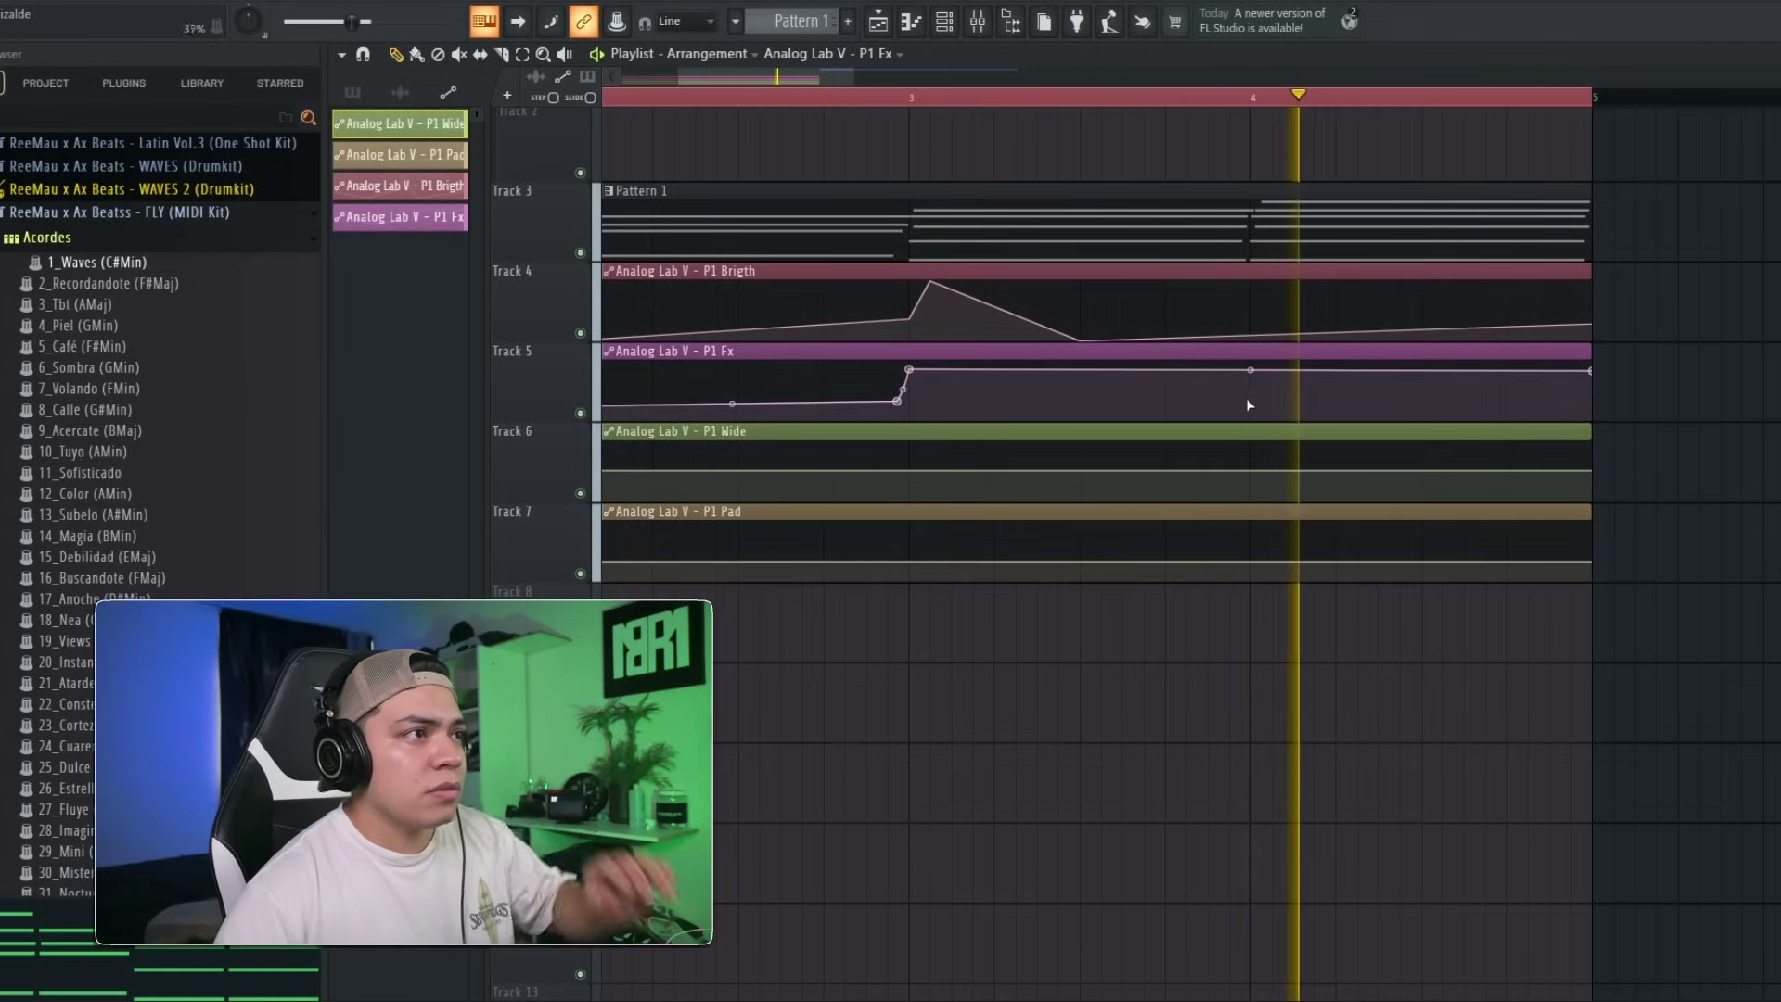
pyautogui.press('space')
pyautogui.moveTo(900, 386); pyautogui.dragTo(913, 388)
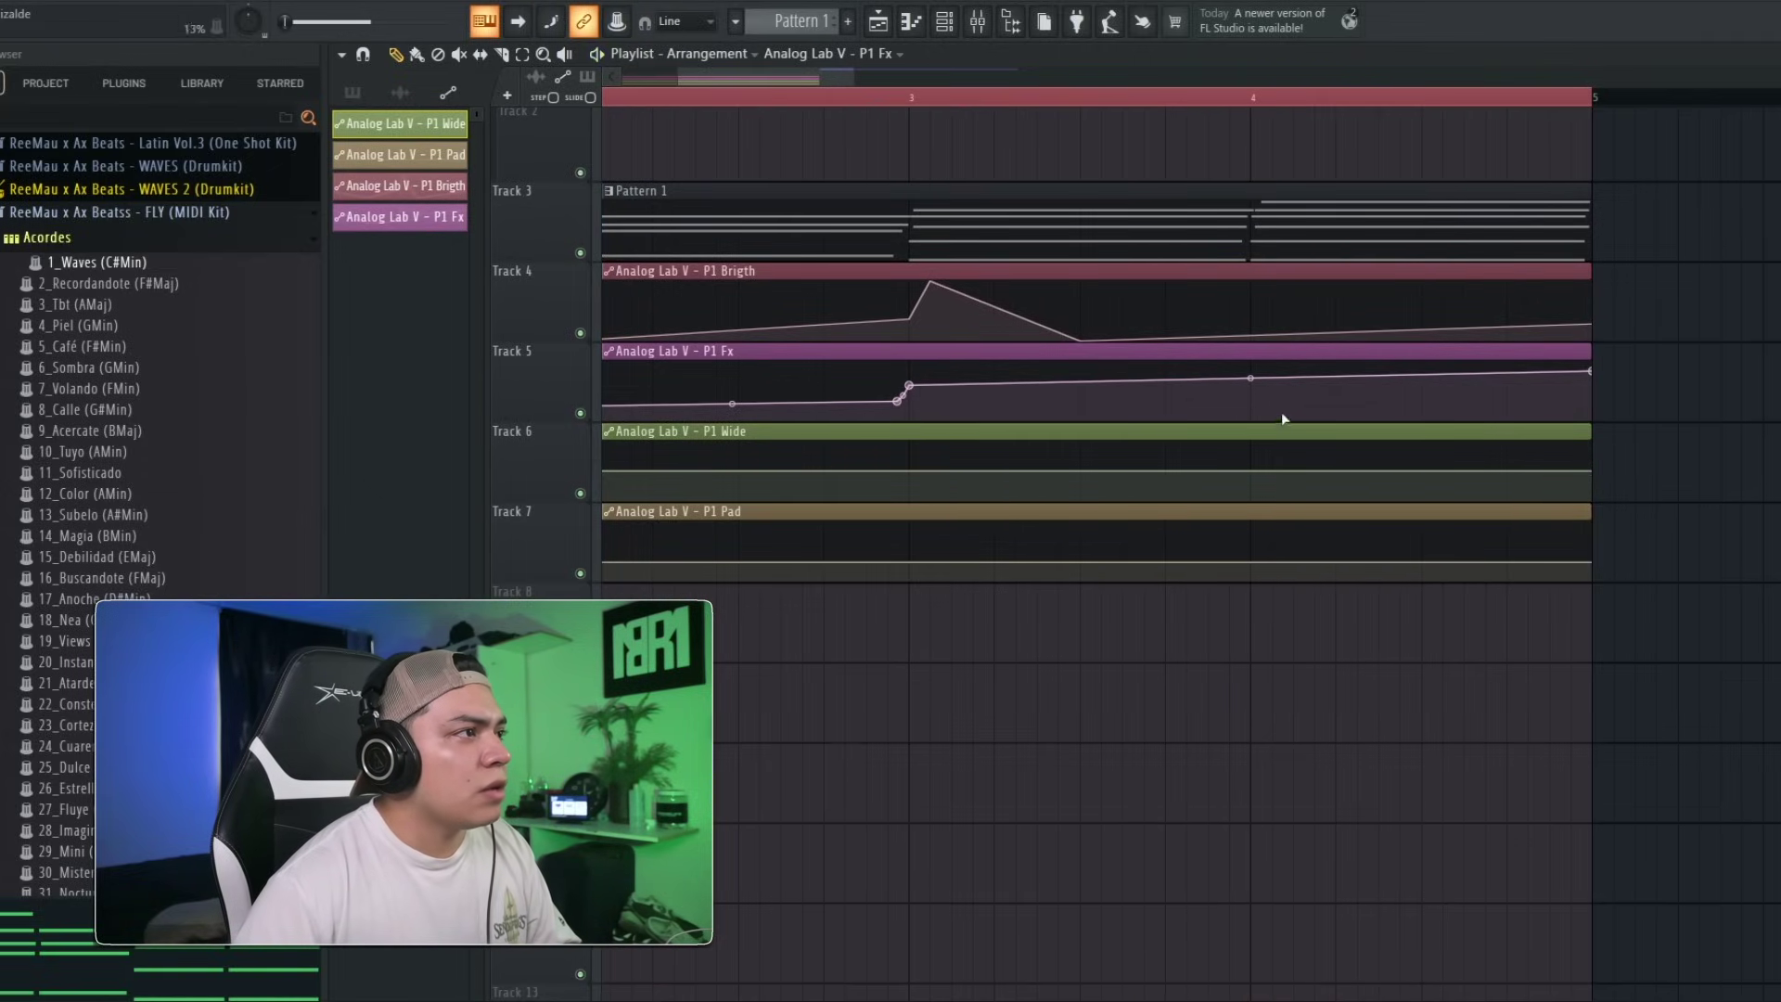
pyautogui.moveTo(1251, 378); pyautogui.dragTo(1250, 406)
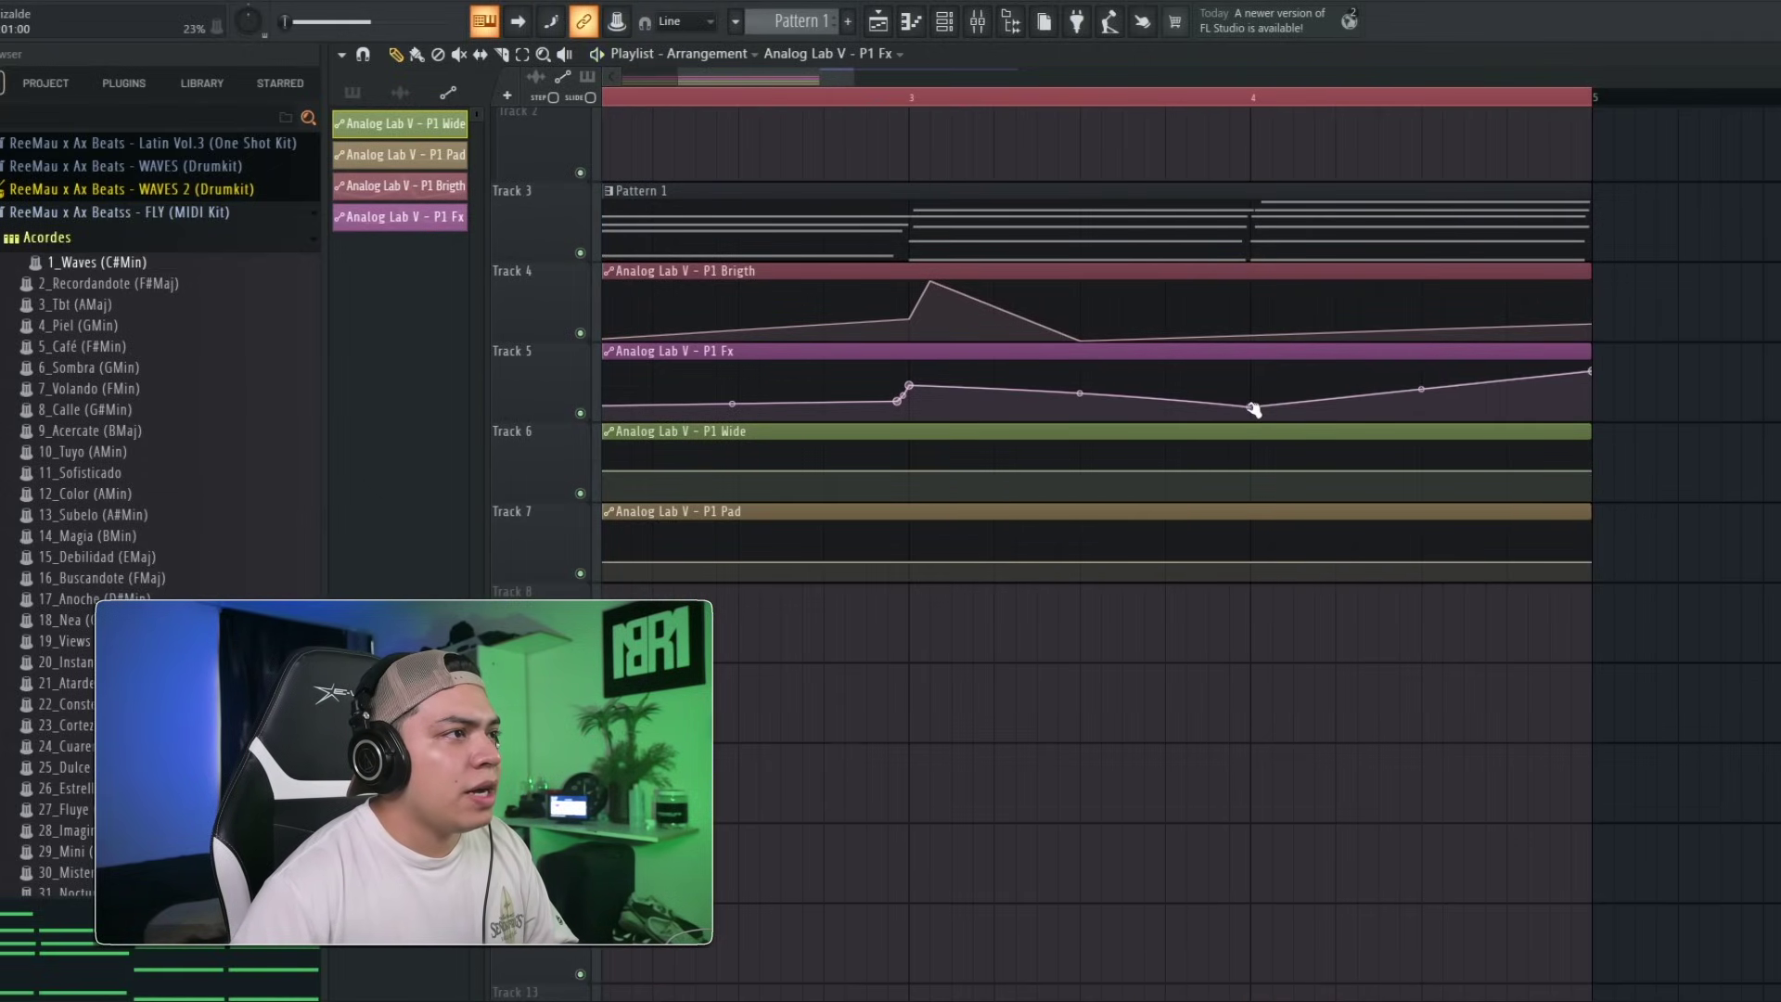
# Raise the Fx automation to about 88% at bar 4, curve it down to a lower end at bar 5, and listen.
pyautogui.rightClick(1254, 377)
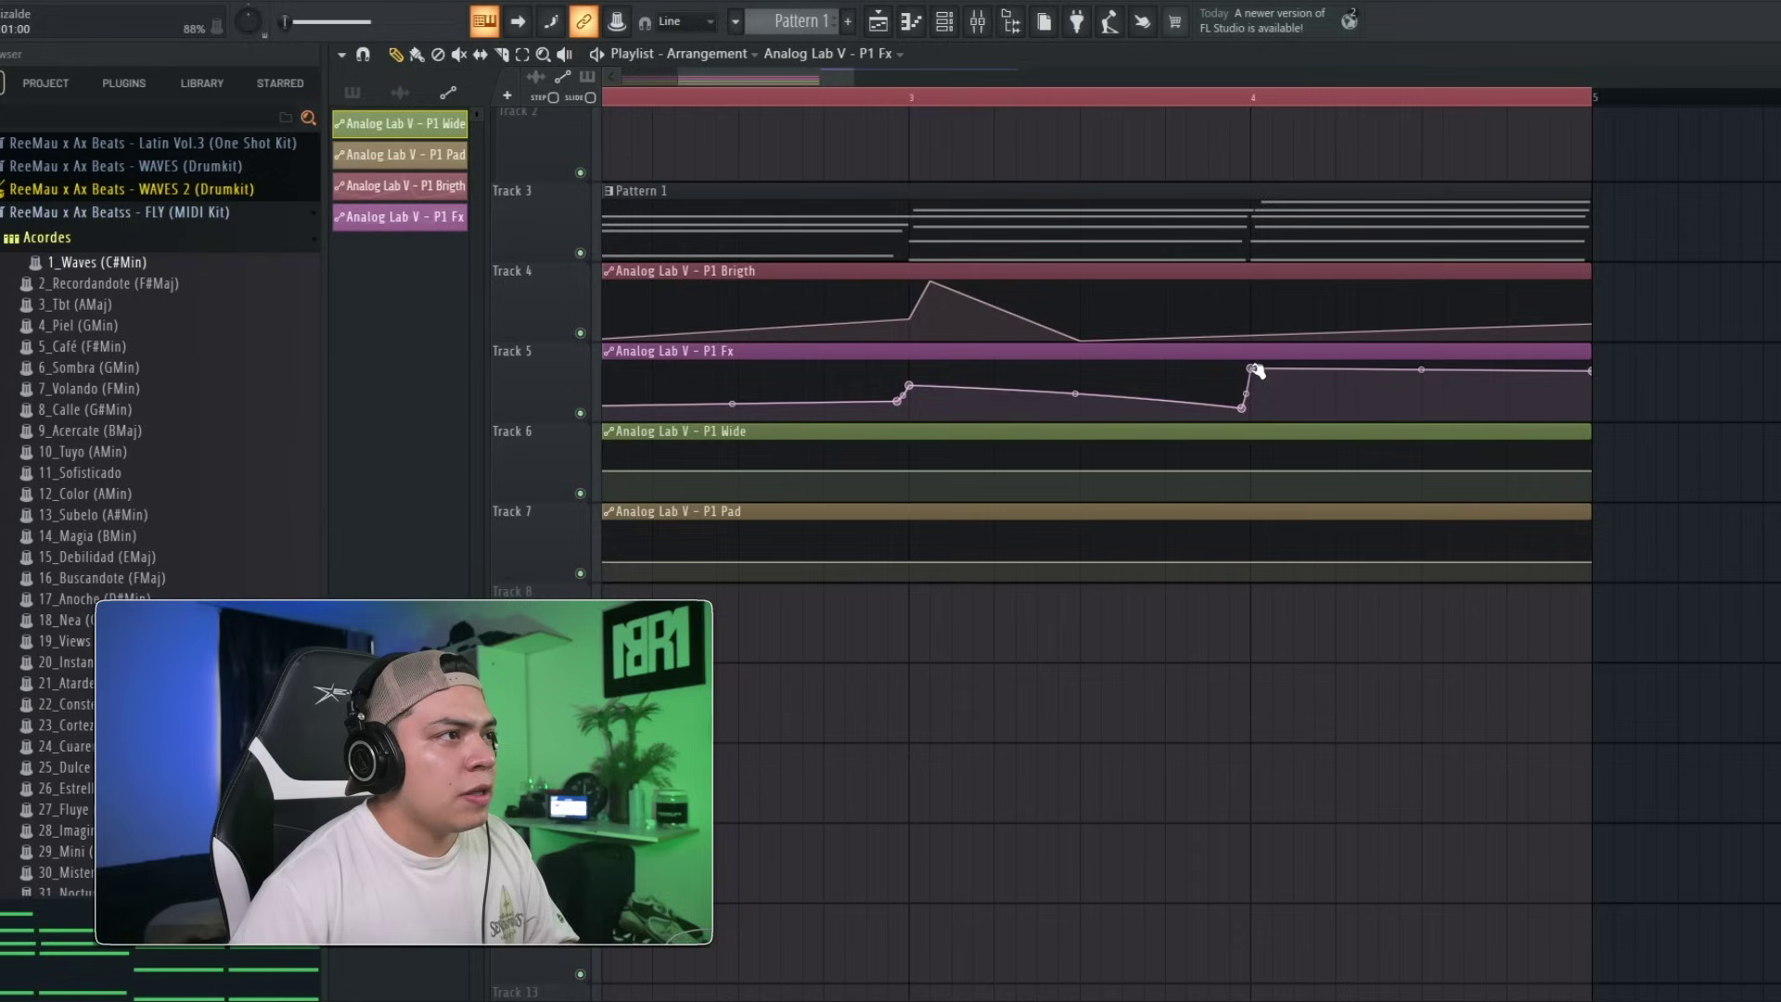
pyautogui.moveTo(1589, 371); pyautogui.dragTo(1606, 397)
pyautogui.press('space')
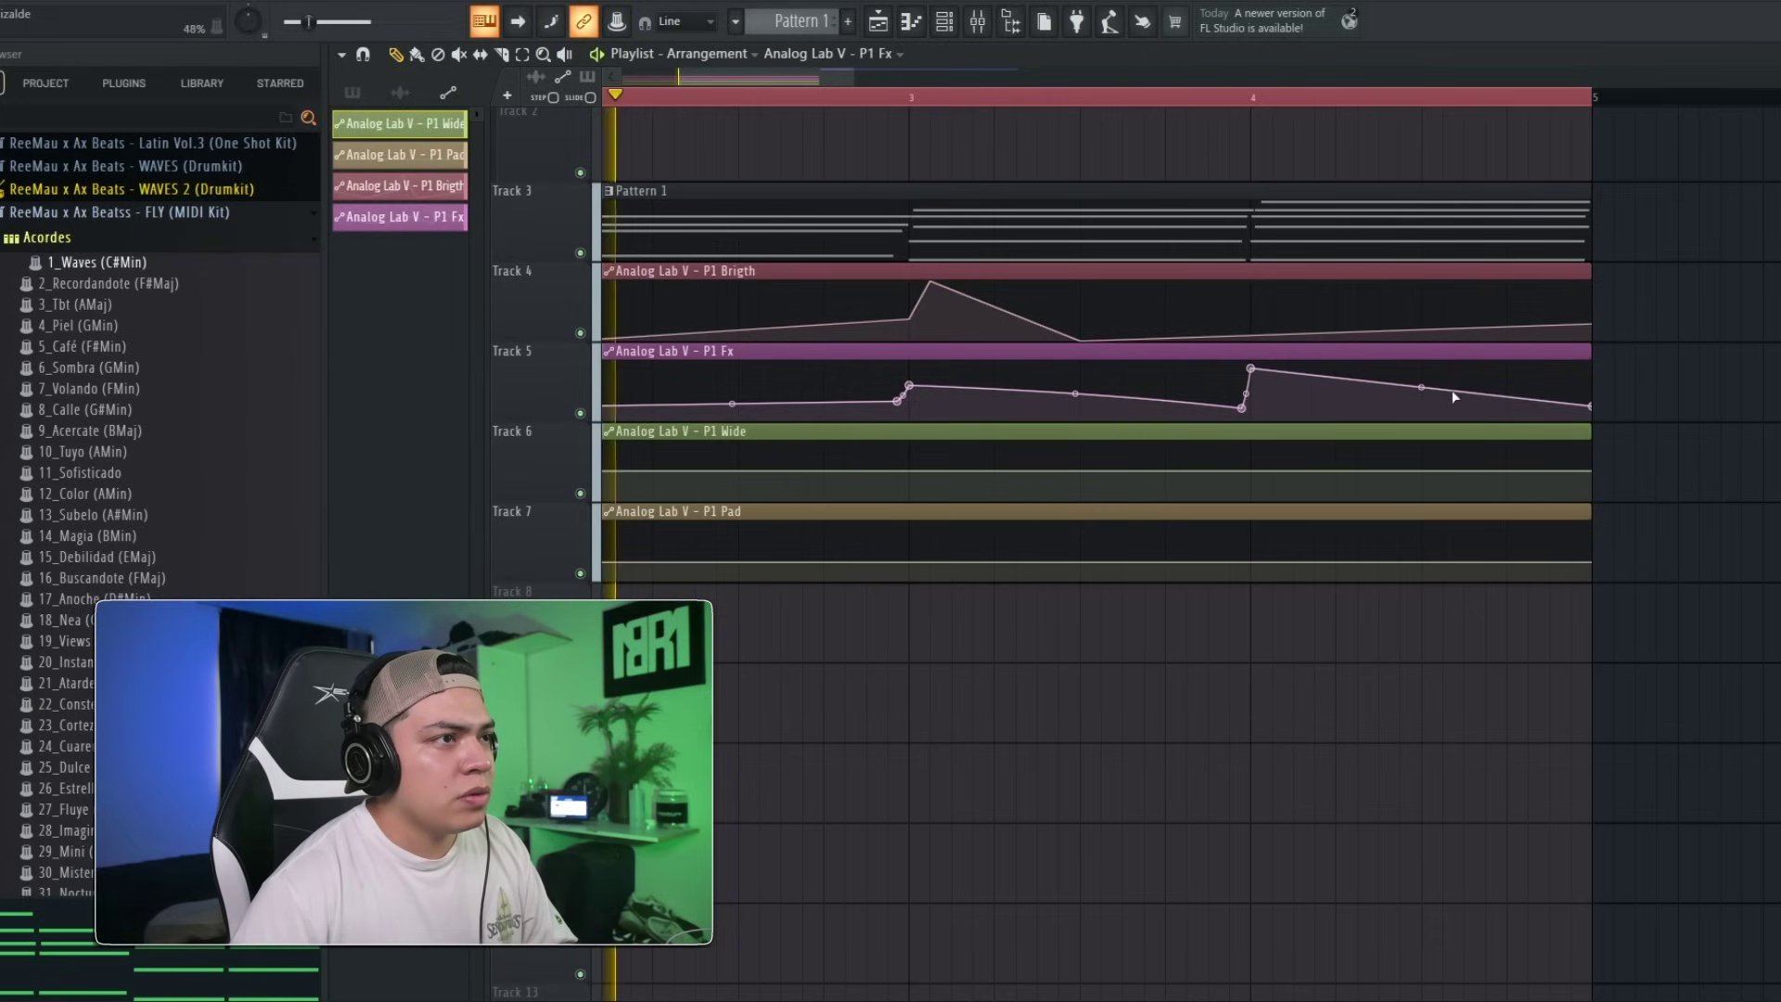
pyautogui.scroll(-2, 1112, 110)
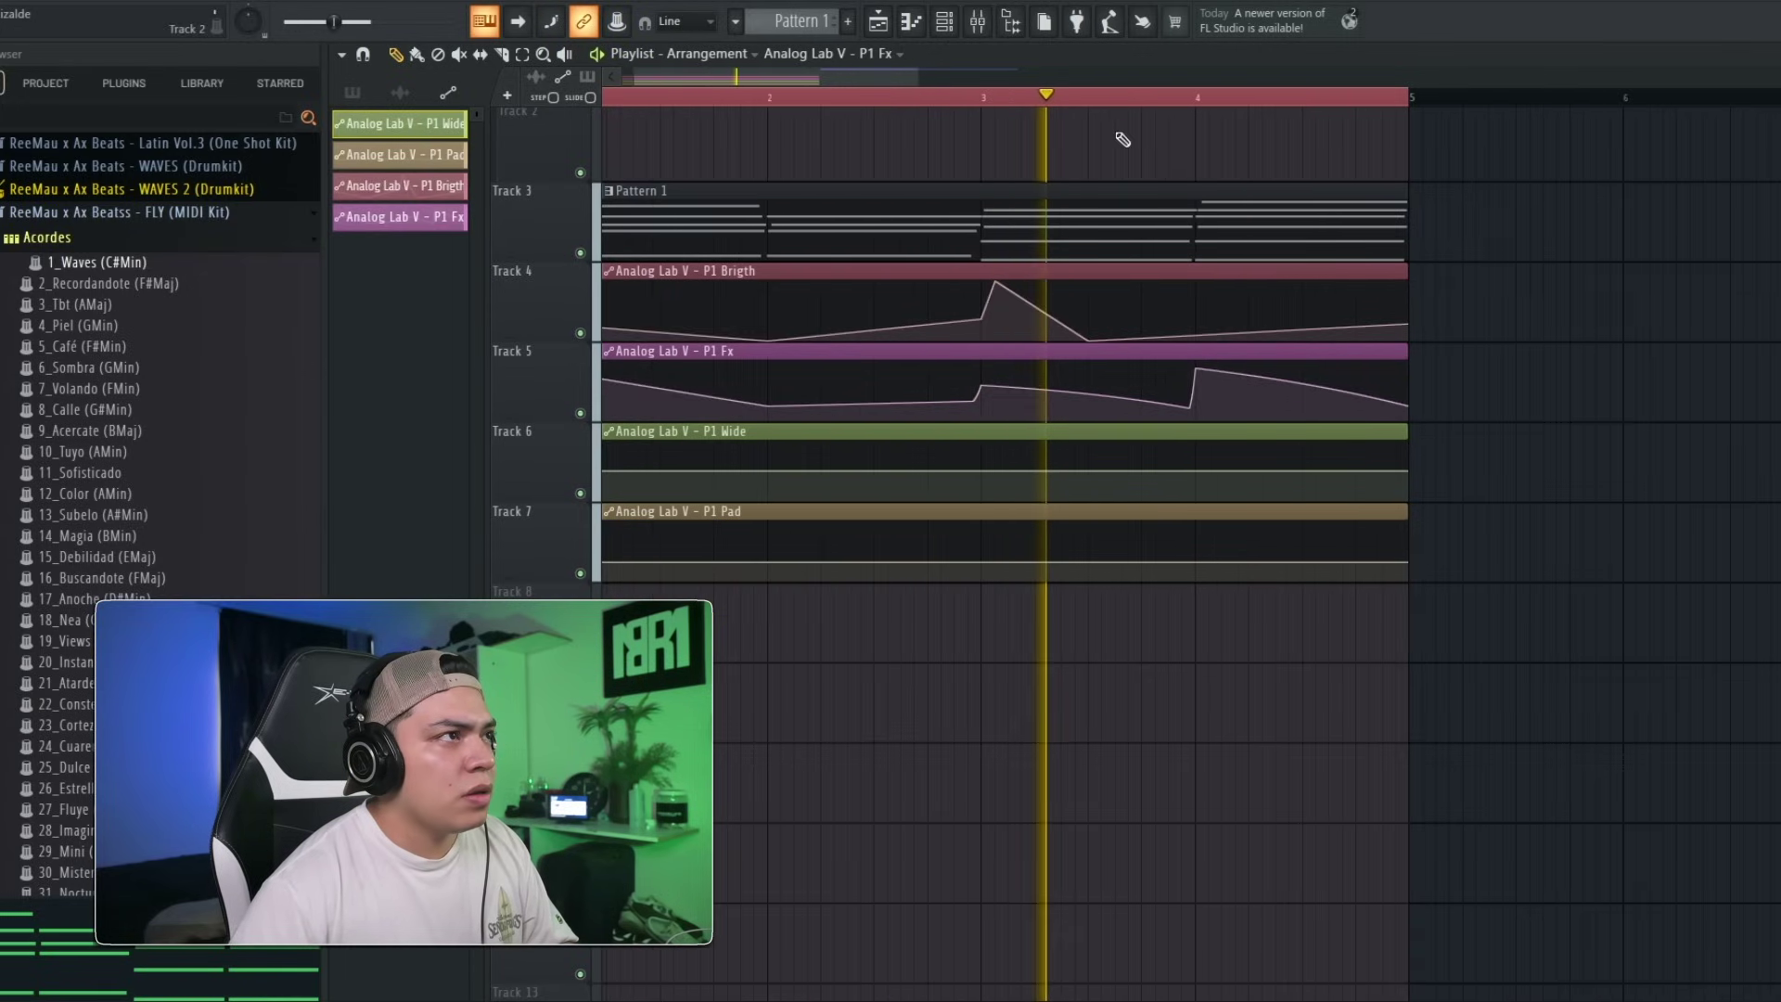
pyautogui.moveTo(1345, 307); pyautogui.dragTo(1690, 319)
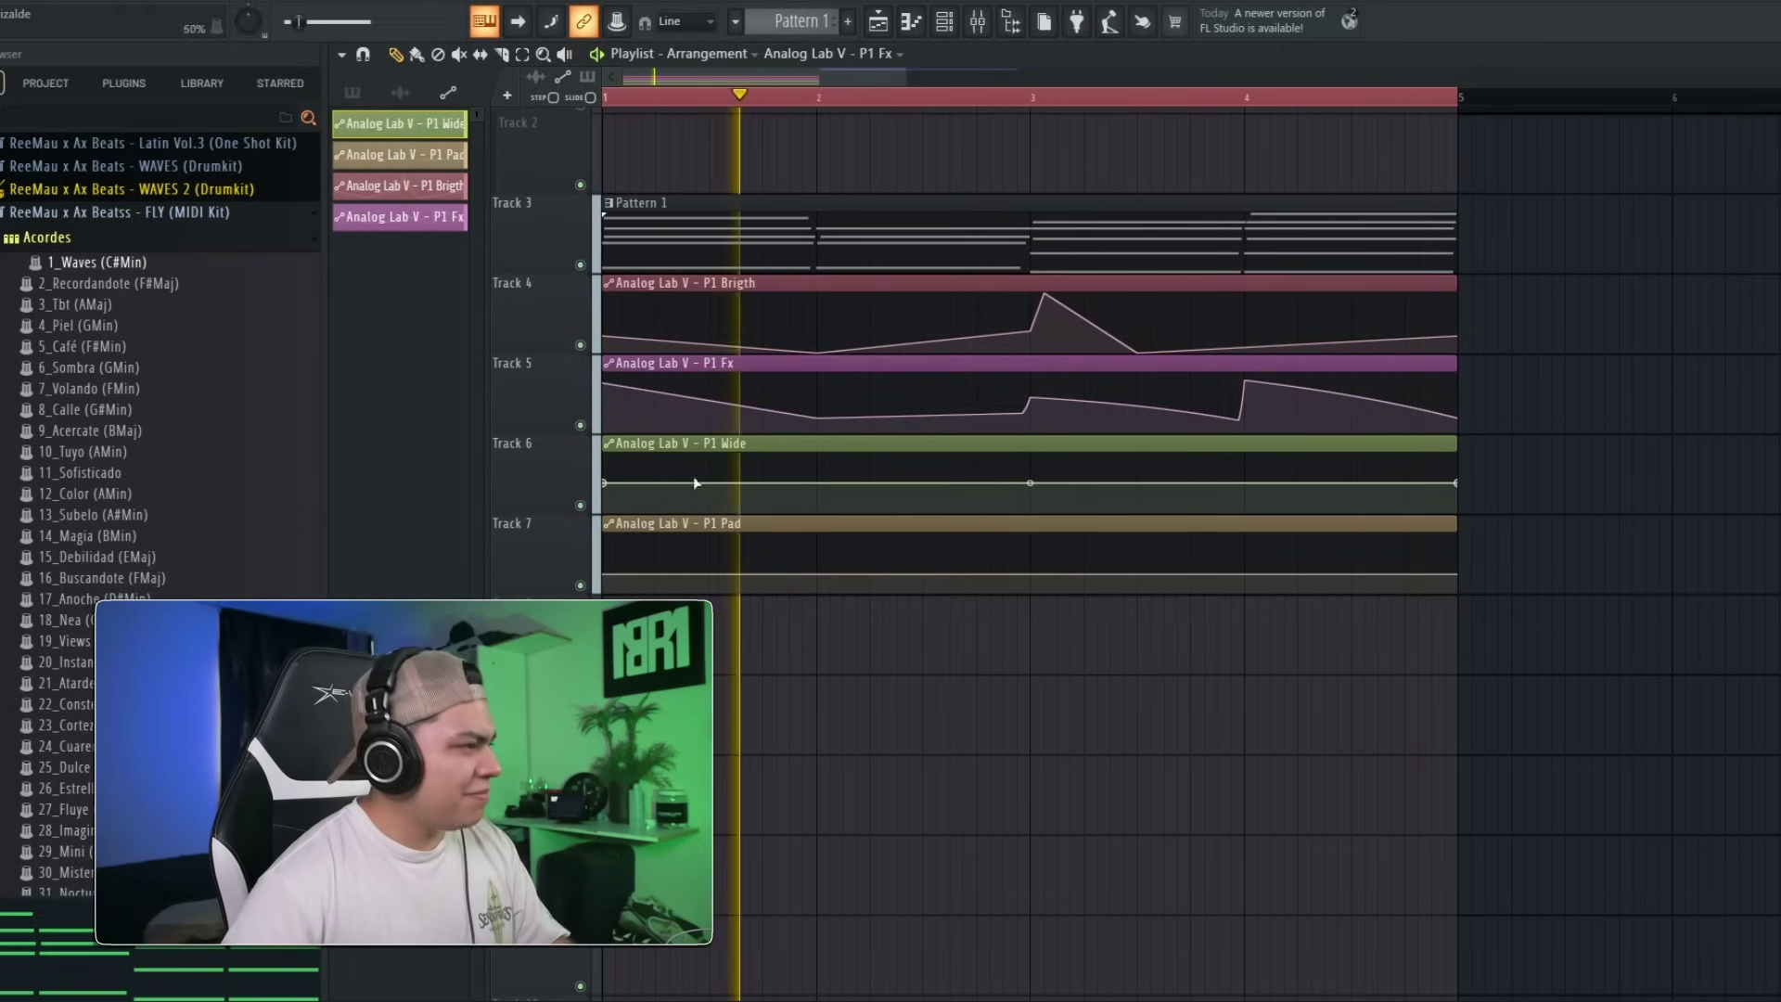
# Add a point at bar 2 in the Wide automation clip on Track 6, lower it to about 22%, and listen.
pyautogui.rightClick(607, 486)
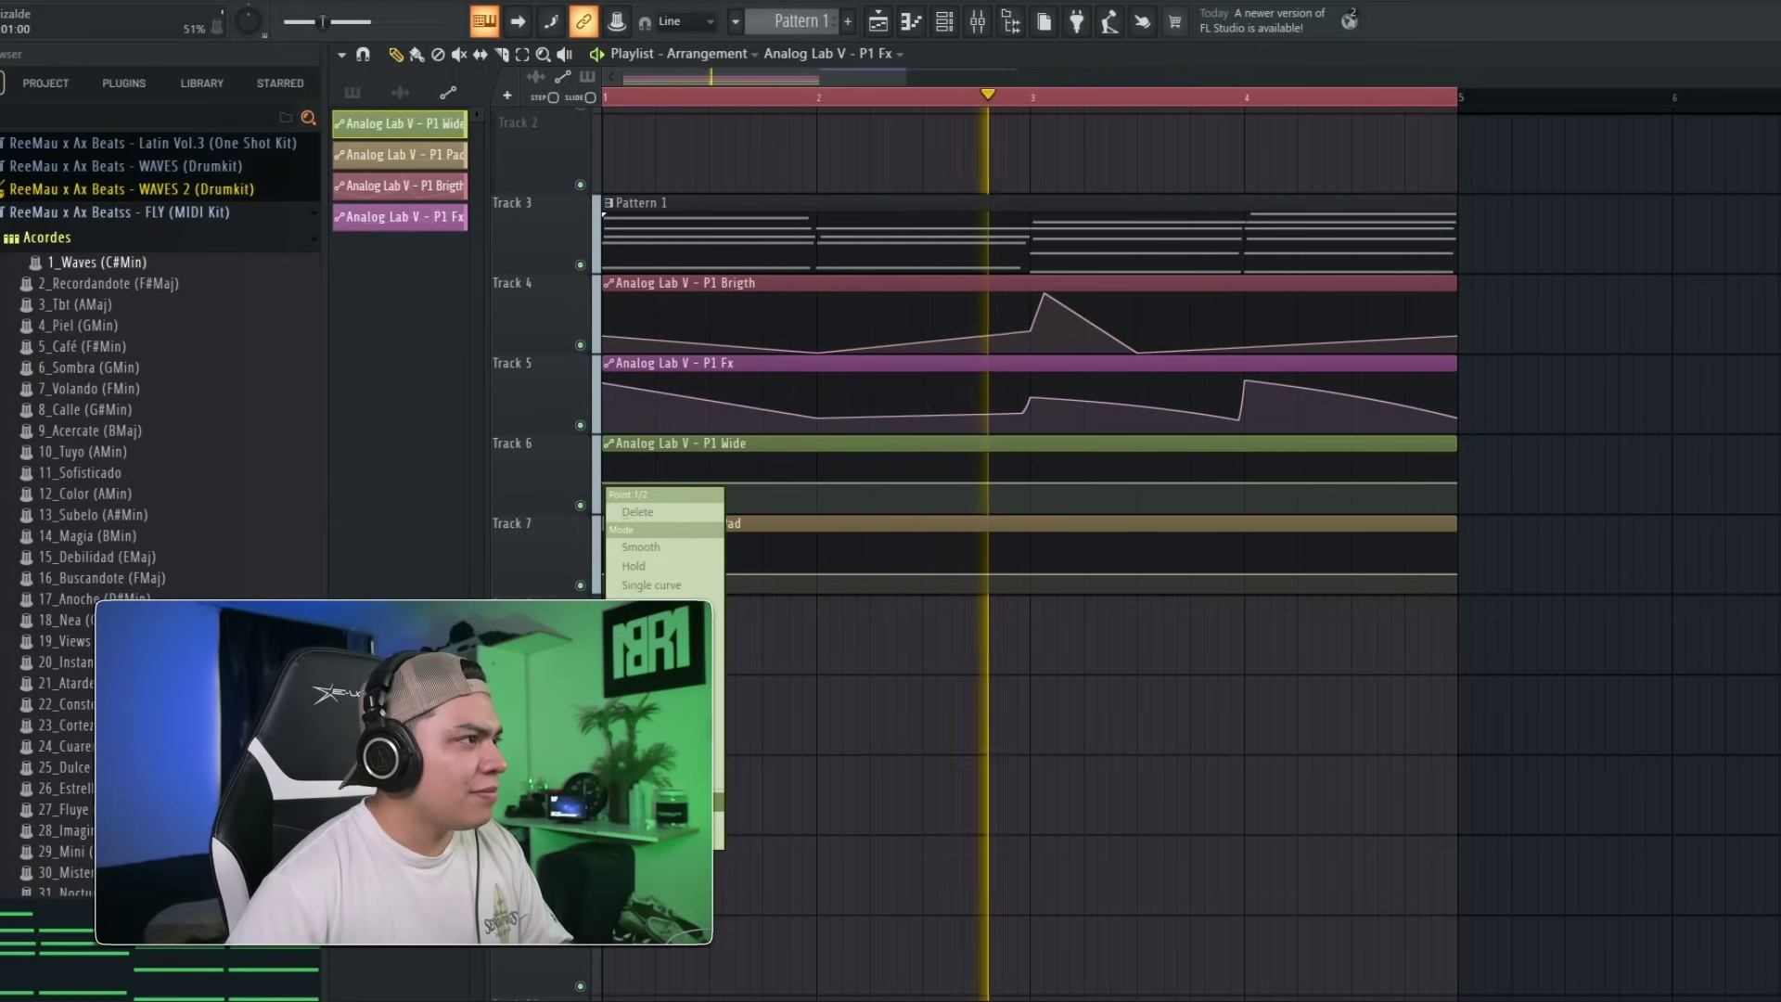
pyautogui.press('space')
pyautogui.rightClick(788, 488)
pyautogui.moveTo(787, 490); pyautogui.dragTo(817, 499)
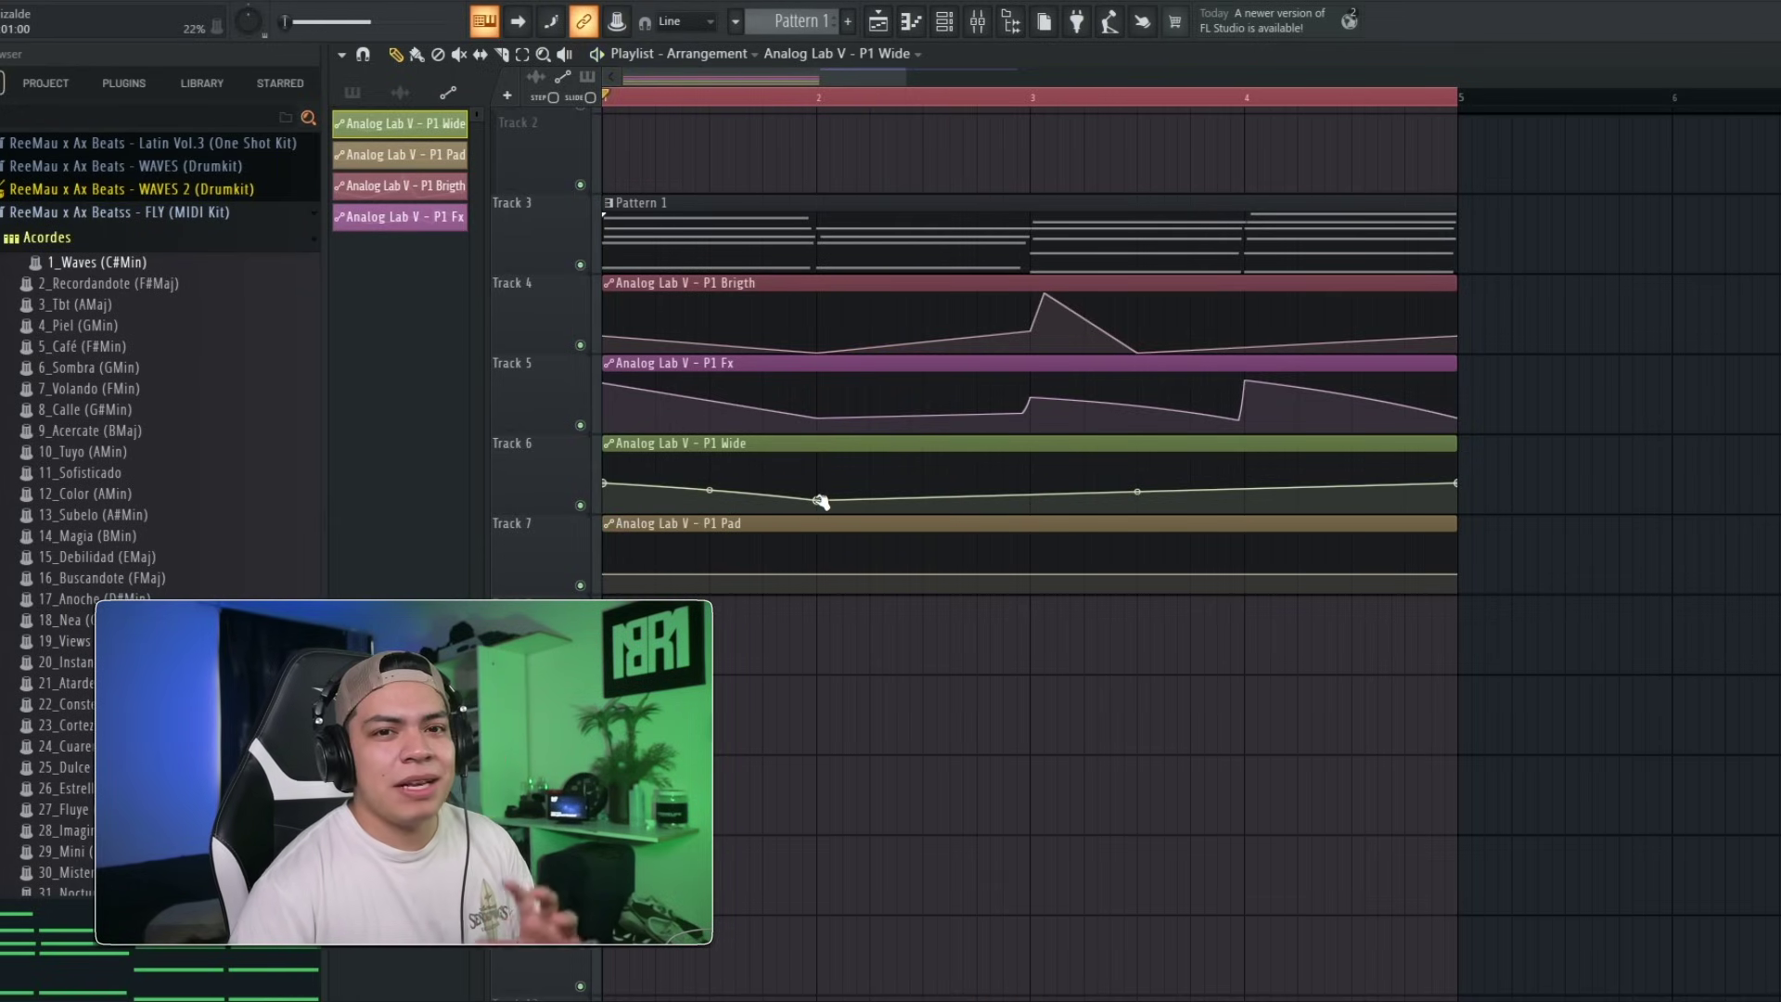
pyautogui.press('space')
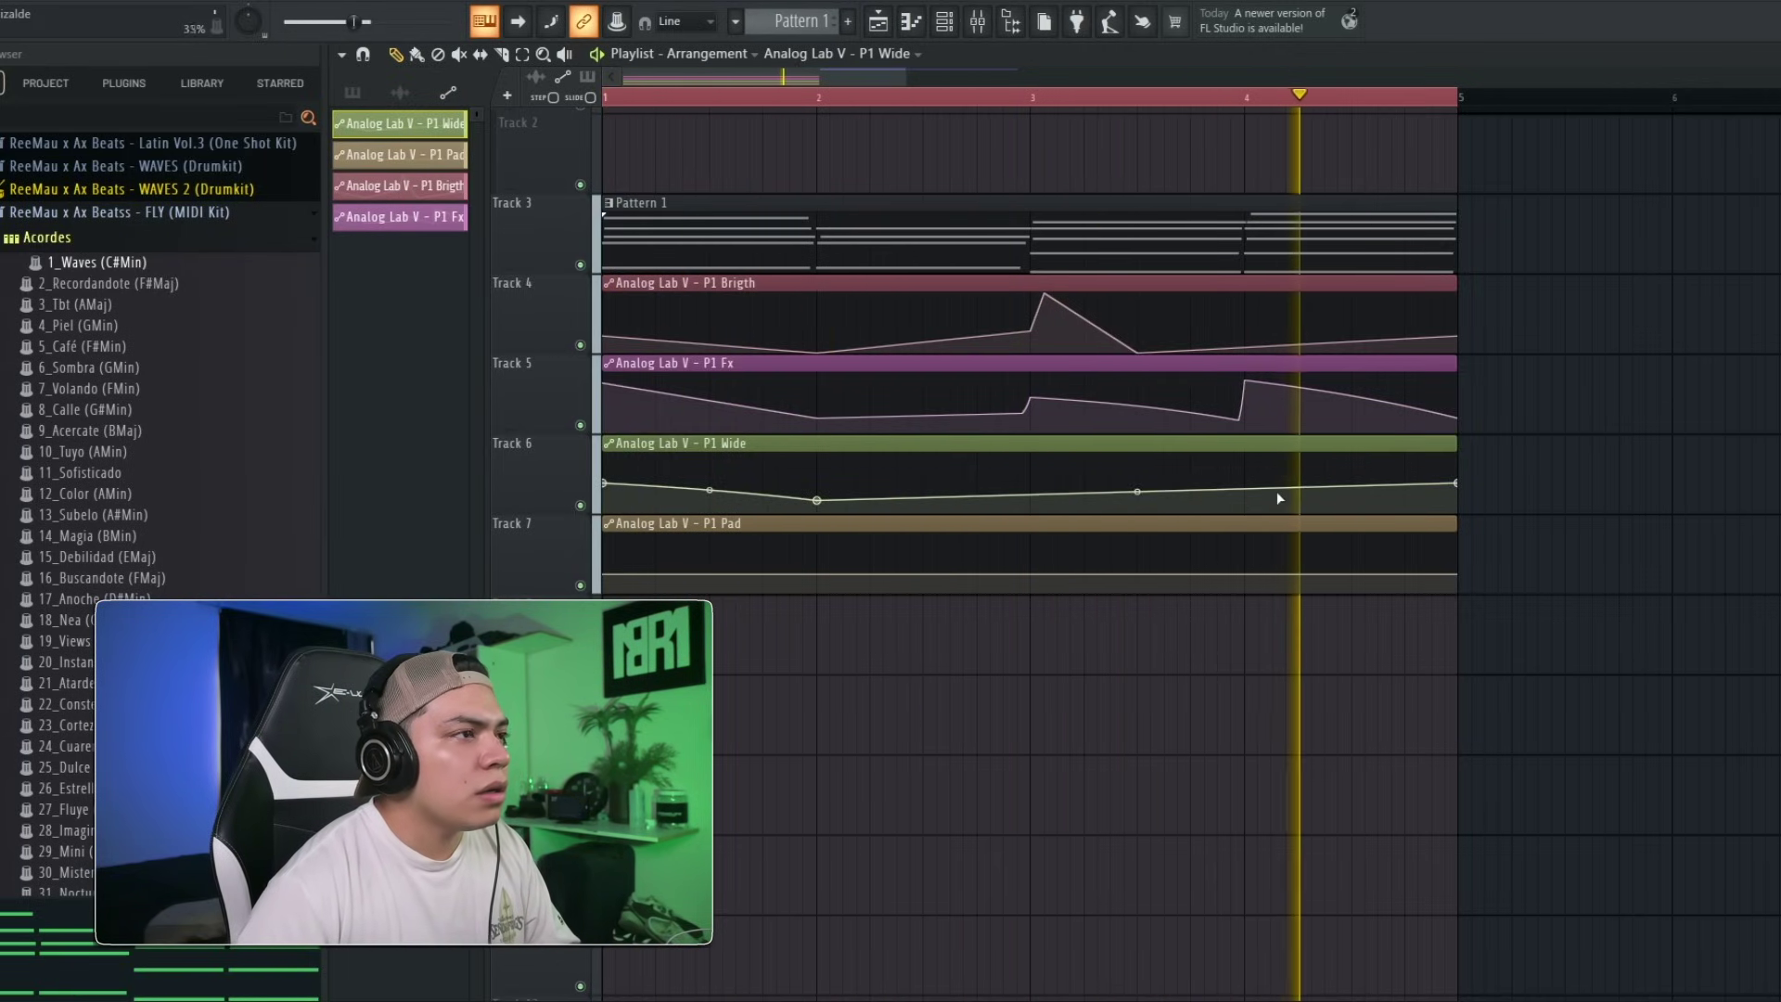
# Add a Wide automation point just before bar 4 and one at about 75% on bar 4, and play it.
pyautogui.press('space')
pyautogui.click(1233, 490)
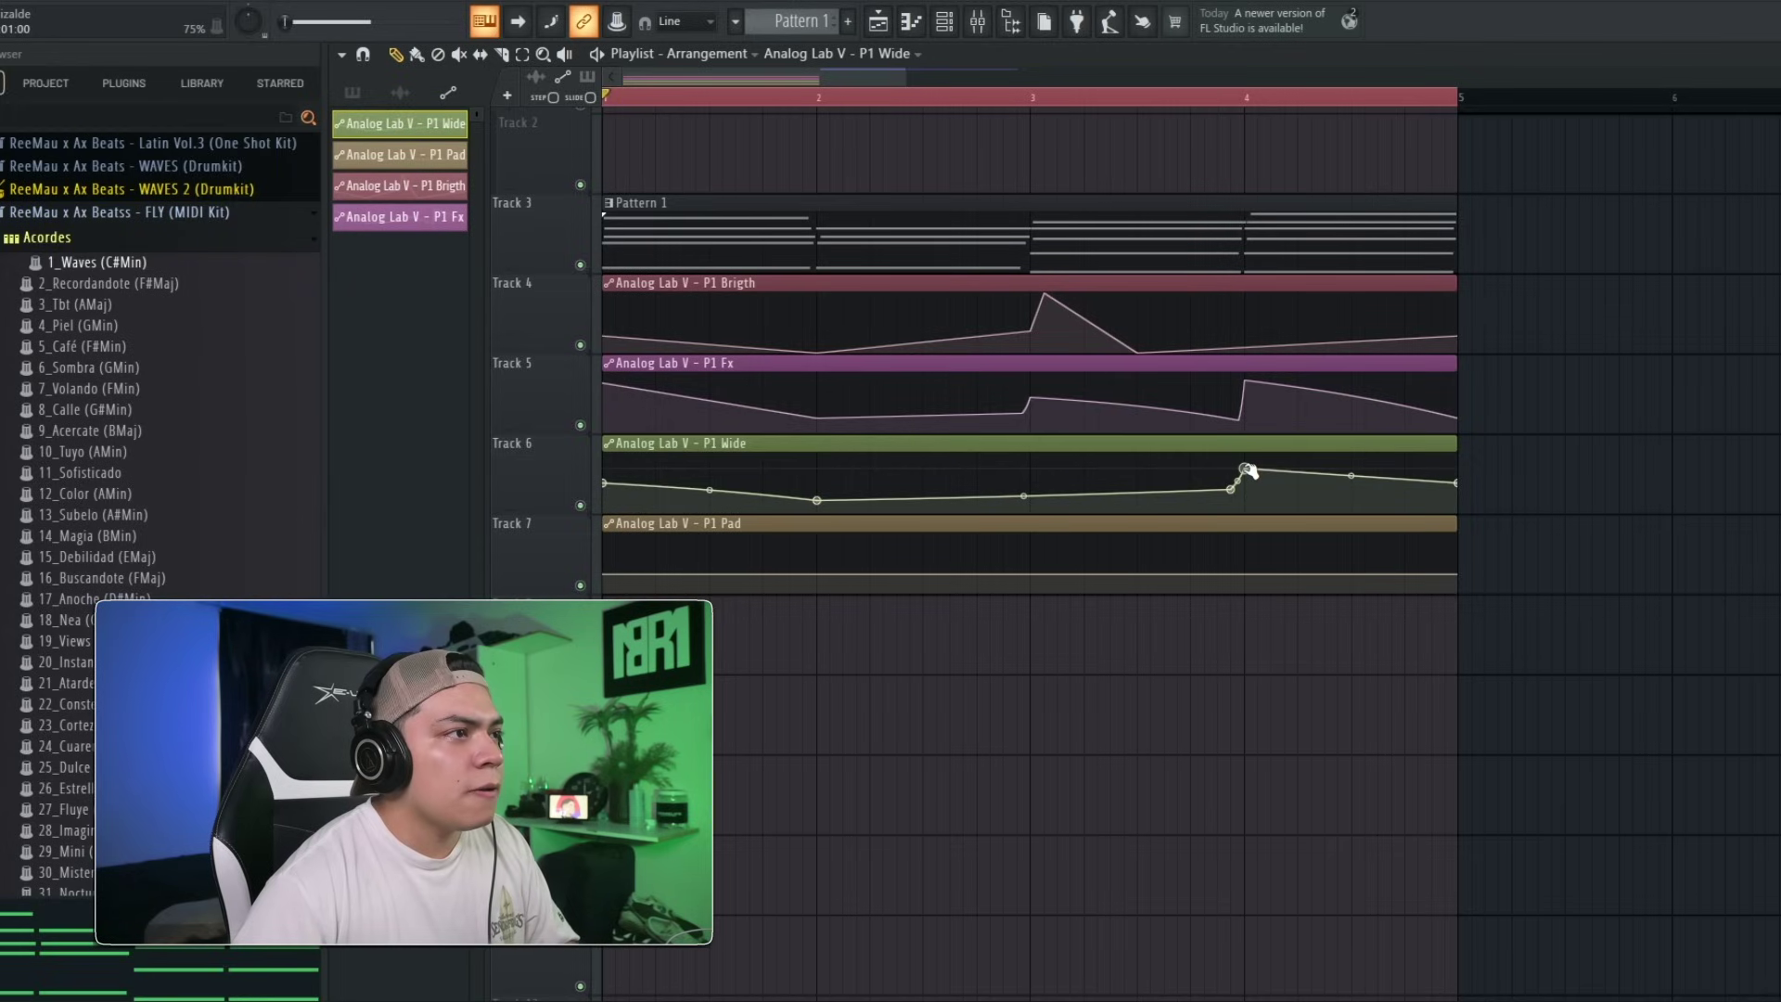
pyautogui.press('space')
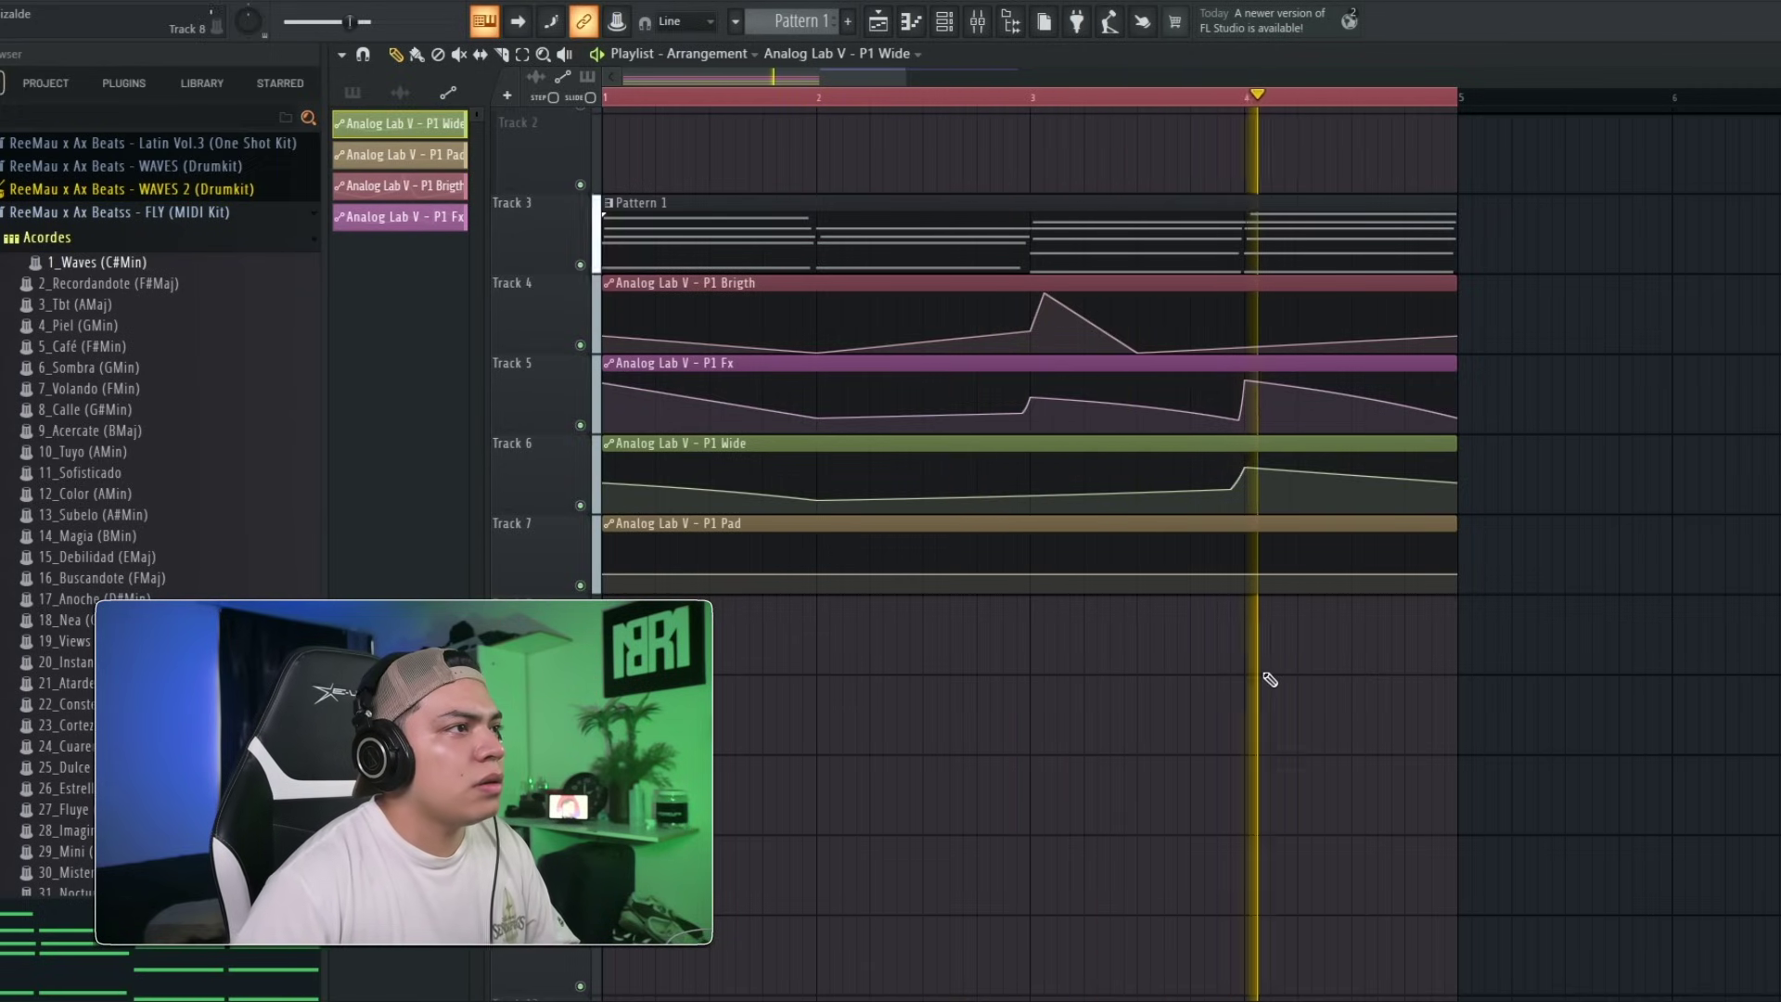
pyautogui.press('space')
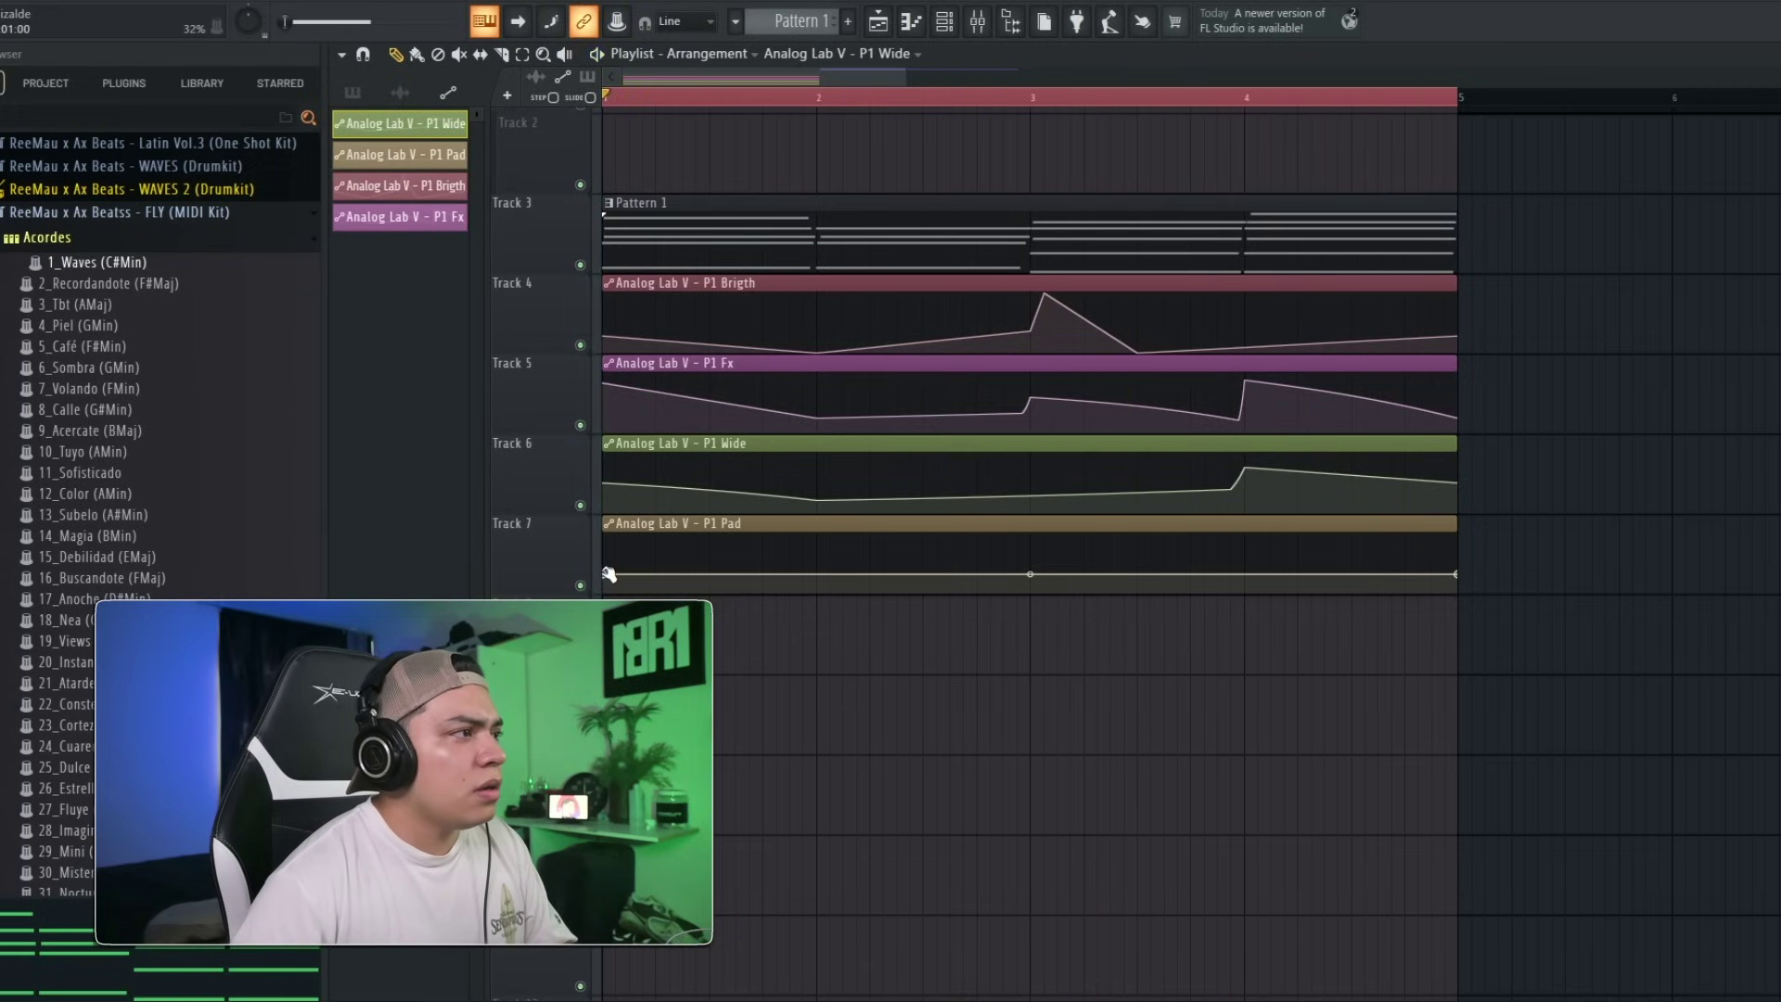
# Try the Pad automation's start point at 100% and near its minimum, listening to each, and undo these changes.
pyautogui.rightClick(605, 575)
pyautogui.click(664, 892)
pyautogui.scroll(2, 878, 787)
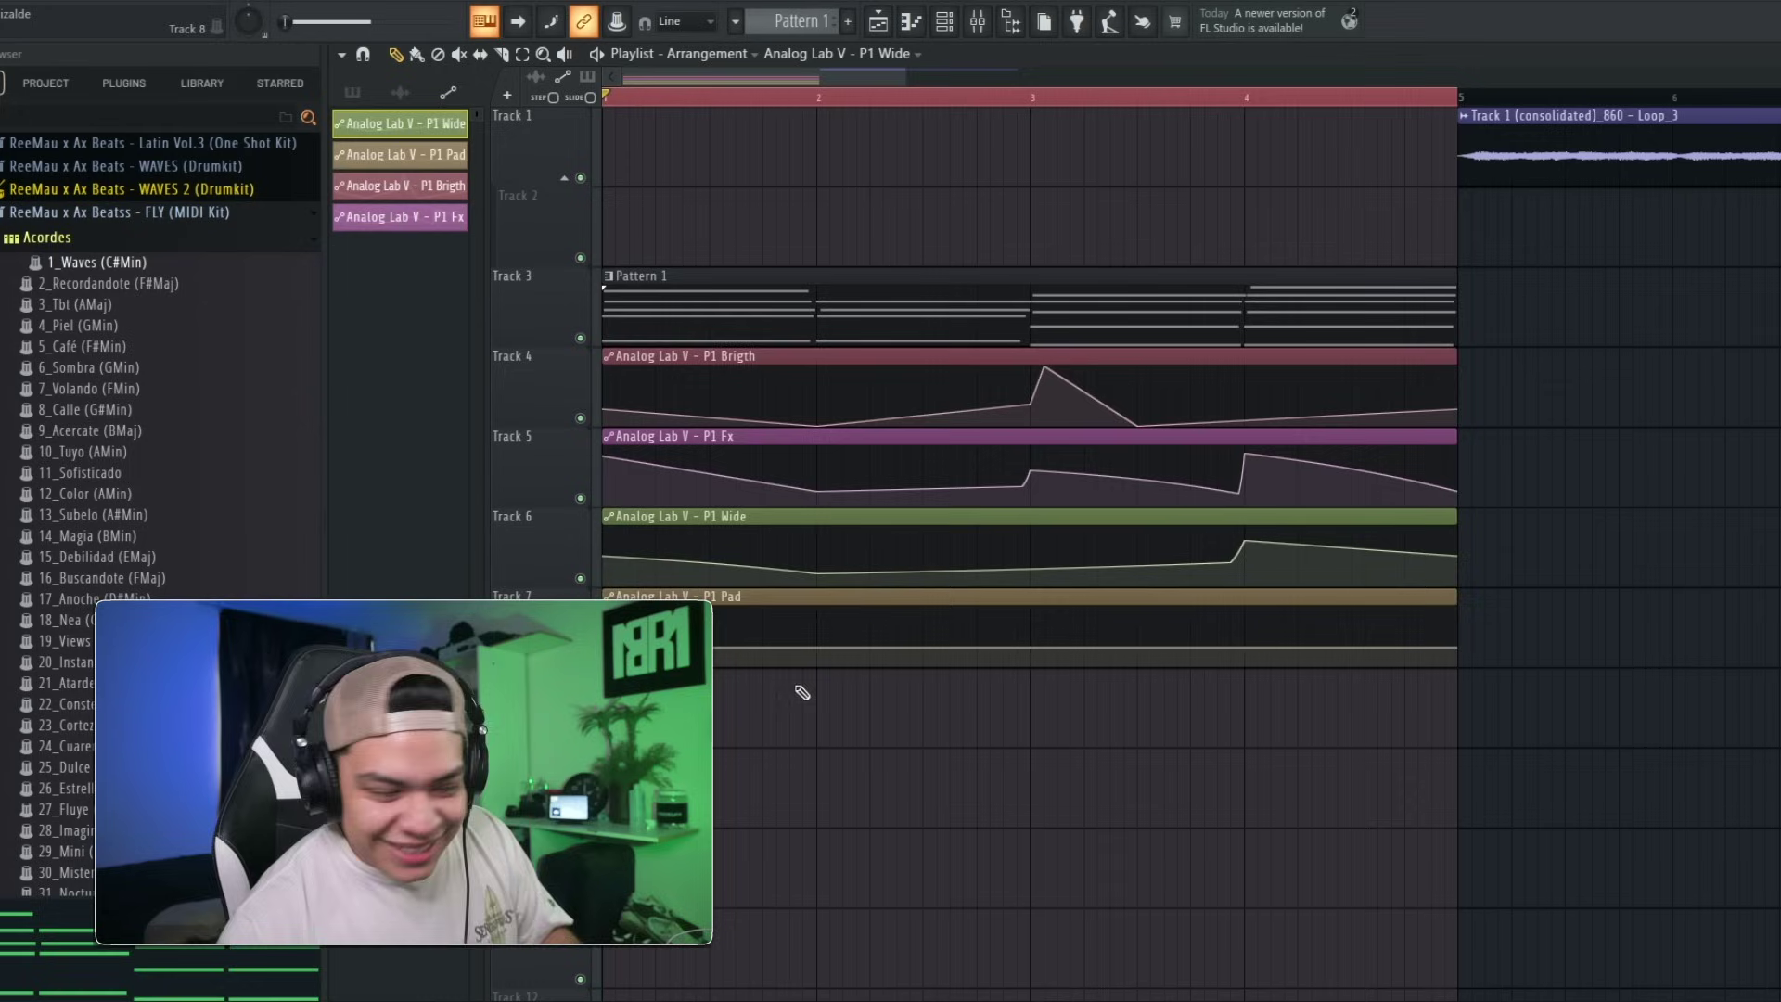
pyautogui.moveTo(603, 647); pyautogui.dragTo(588, 596)
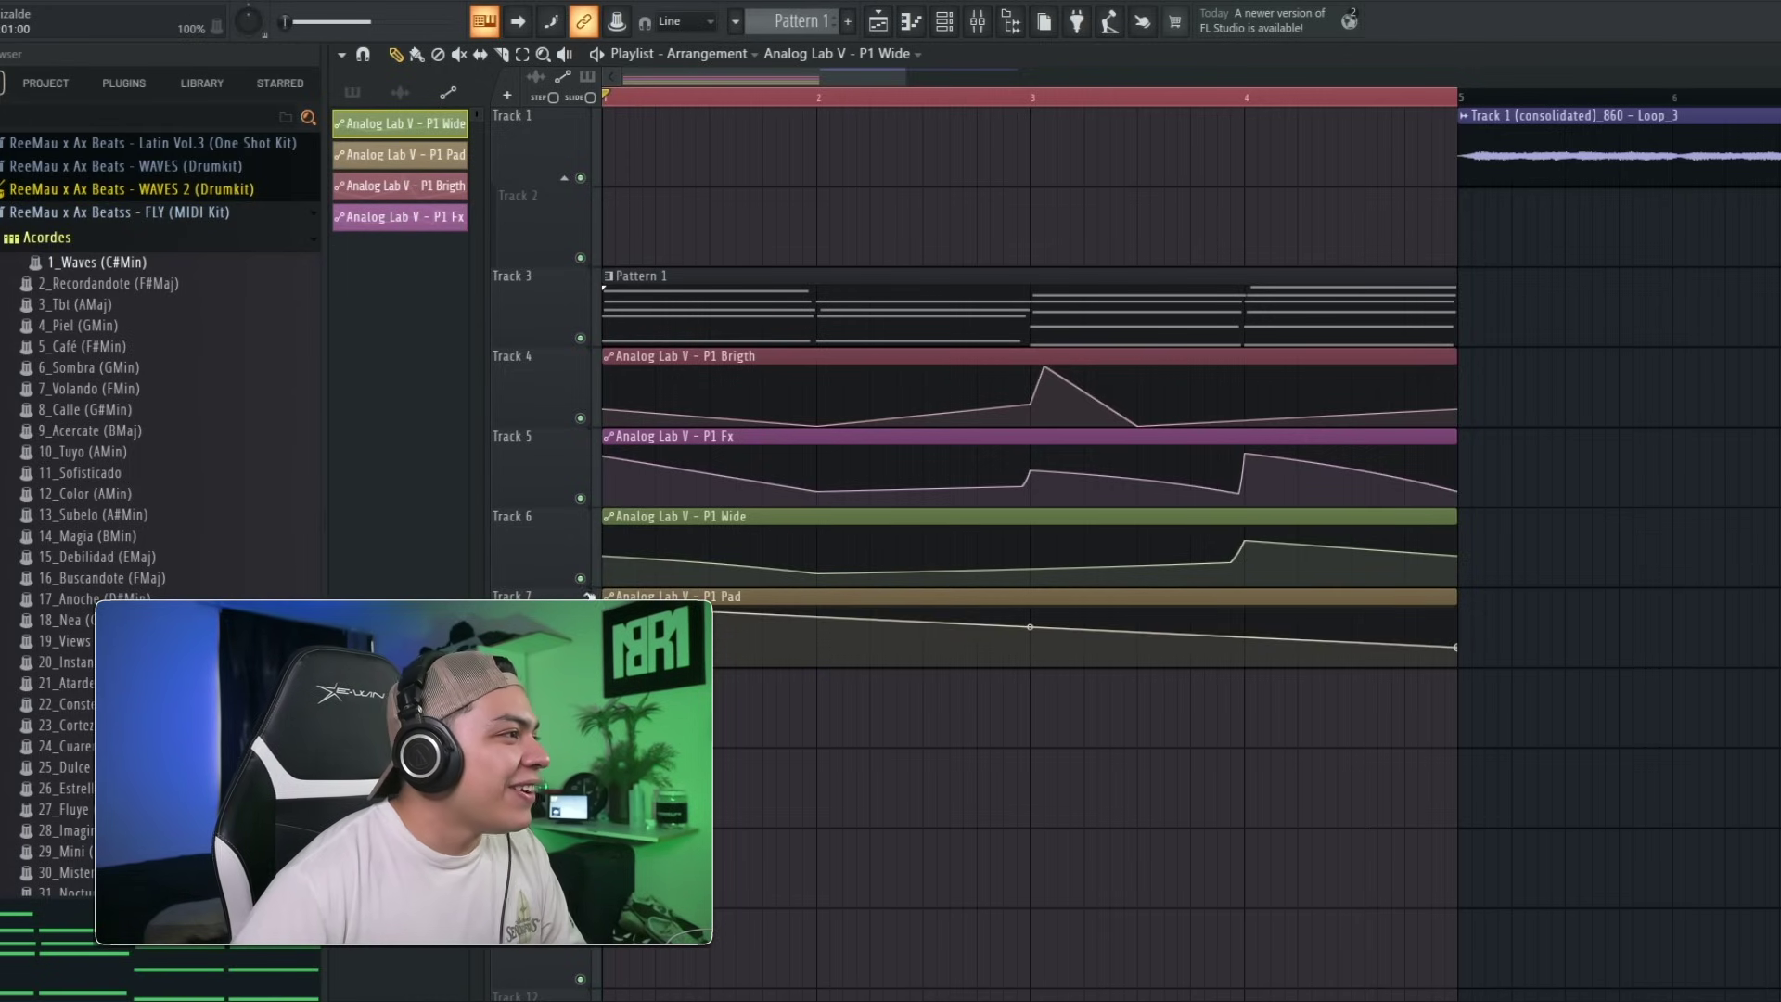
pyautogui.press('space')
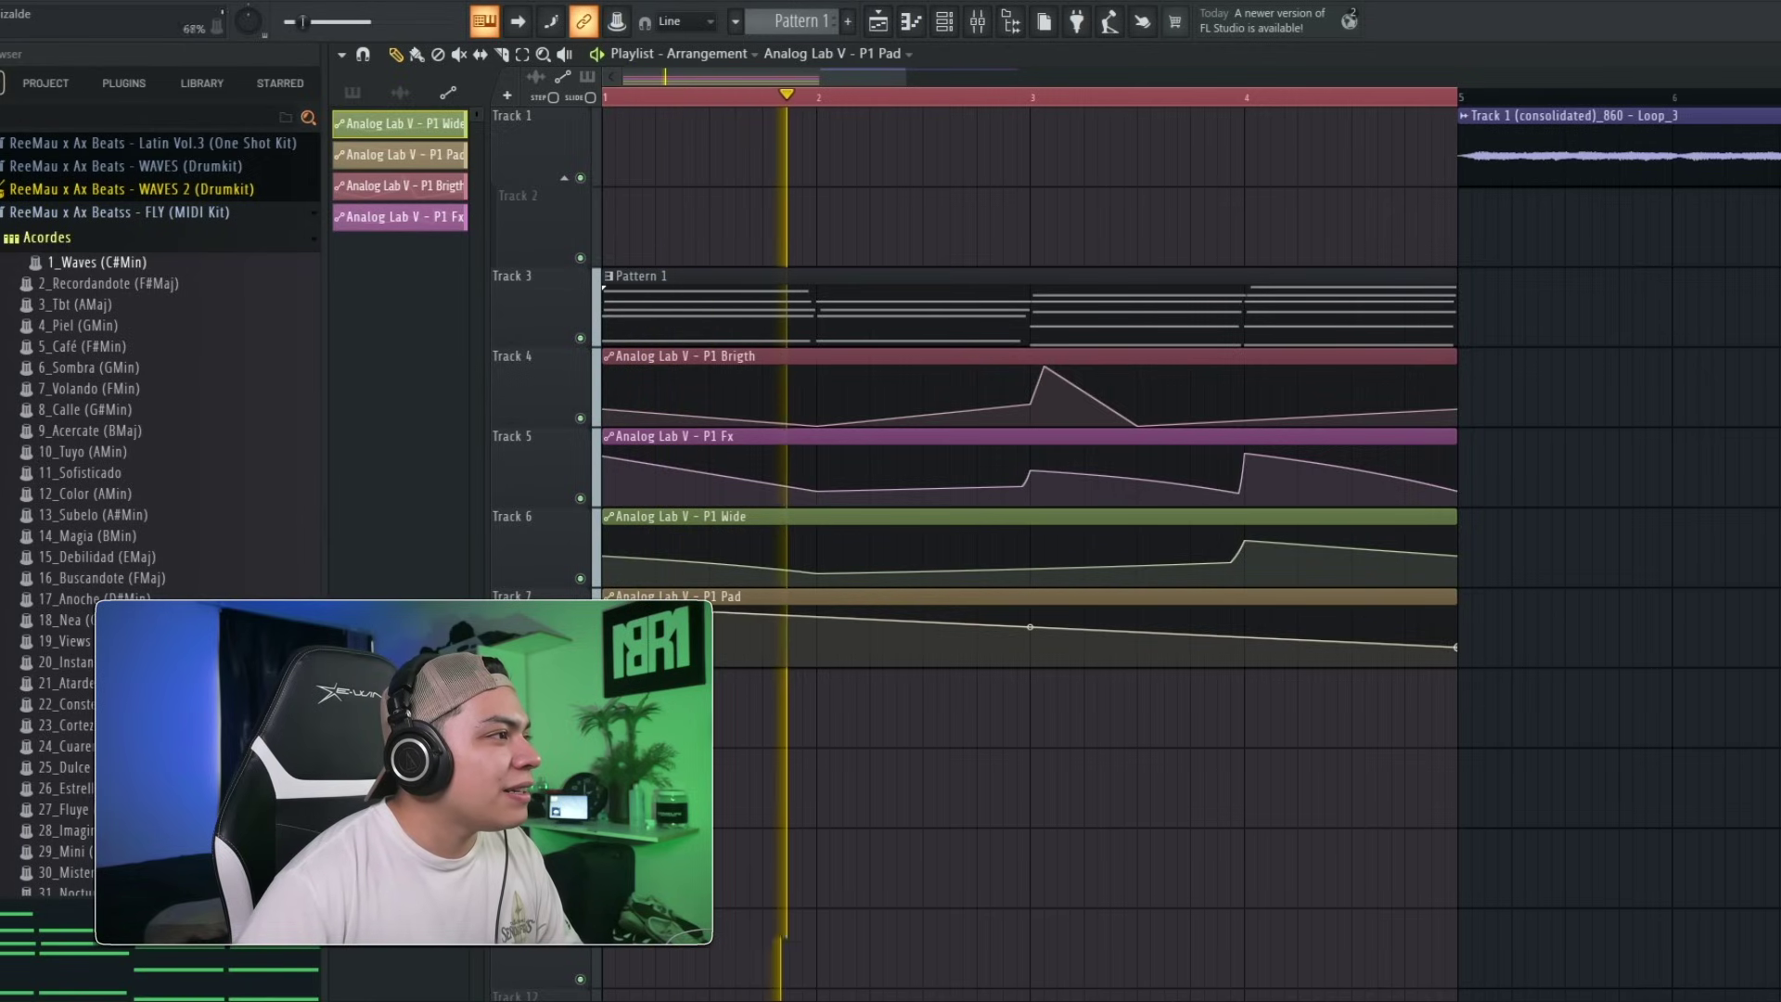
pyautogui.press('space')
pyautogui.press('space')
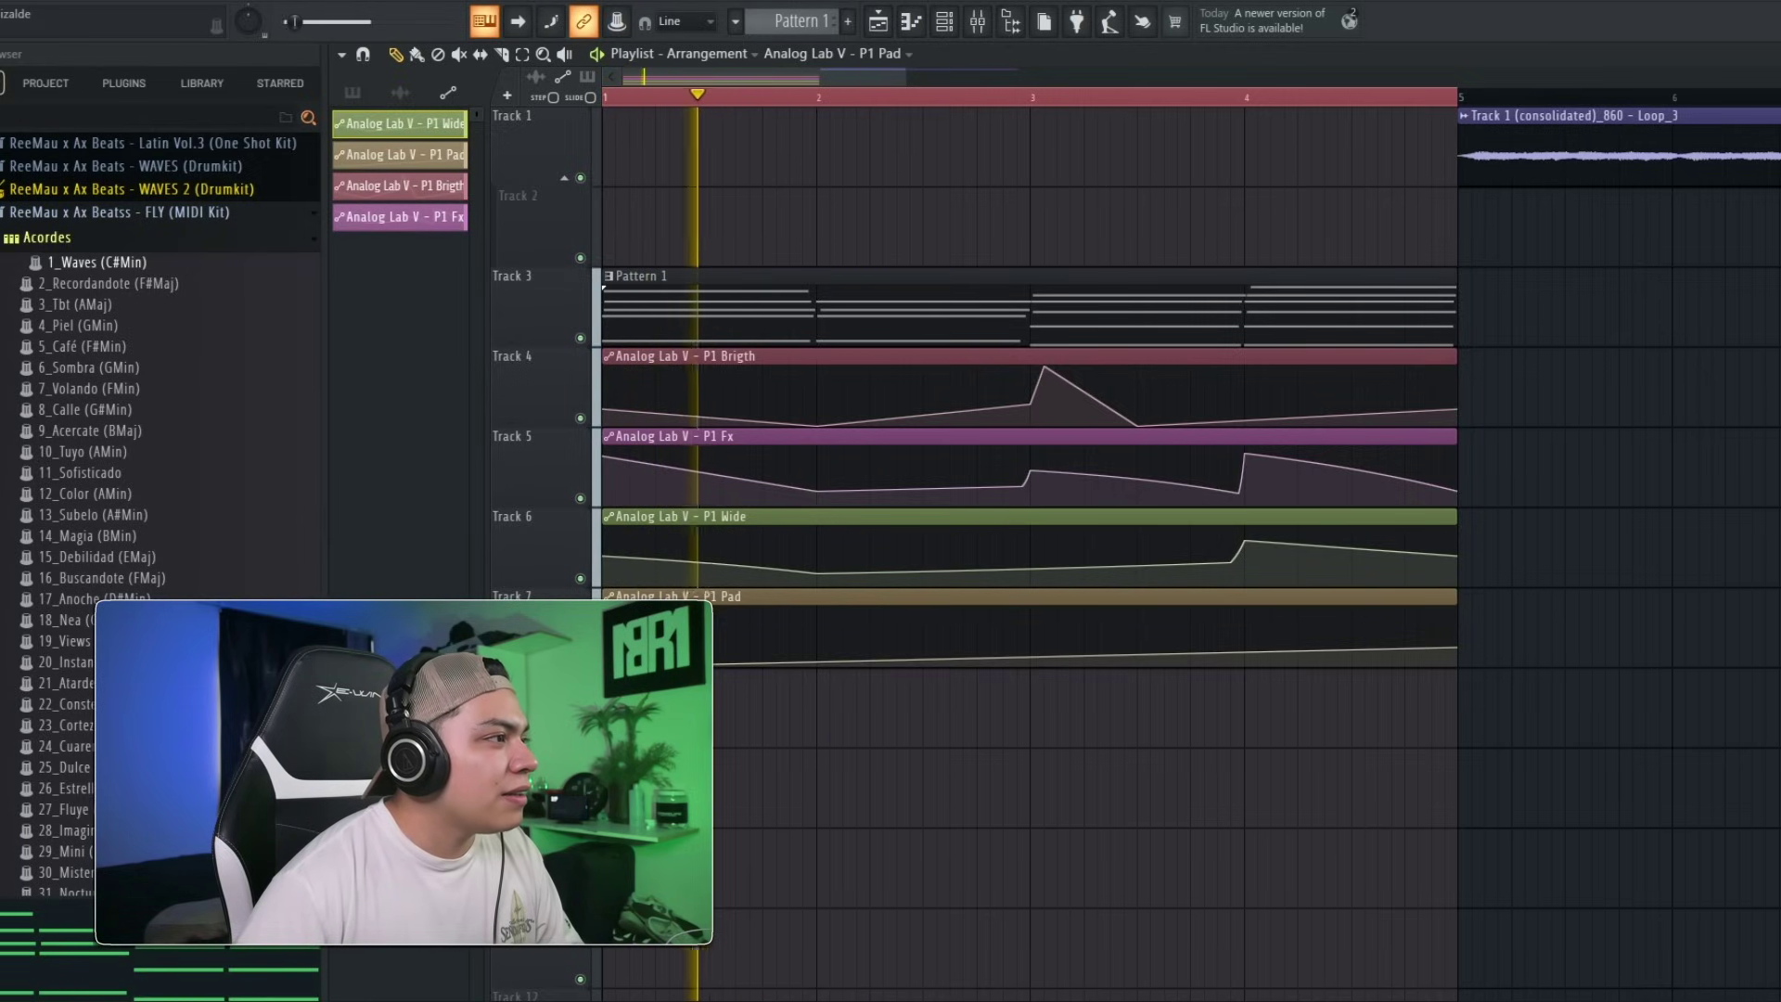
pyautogui.press('space')
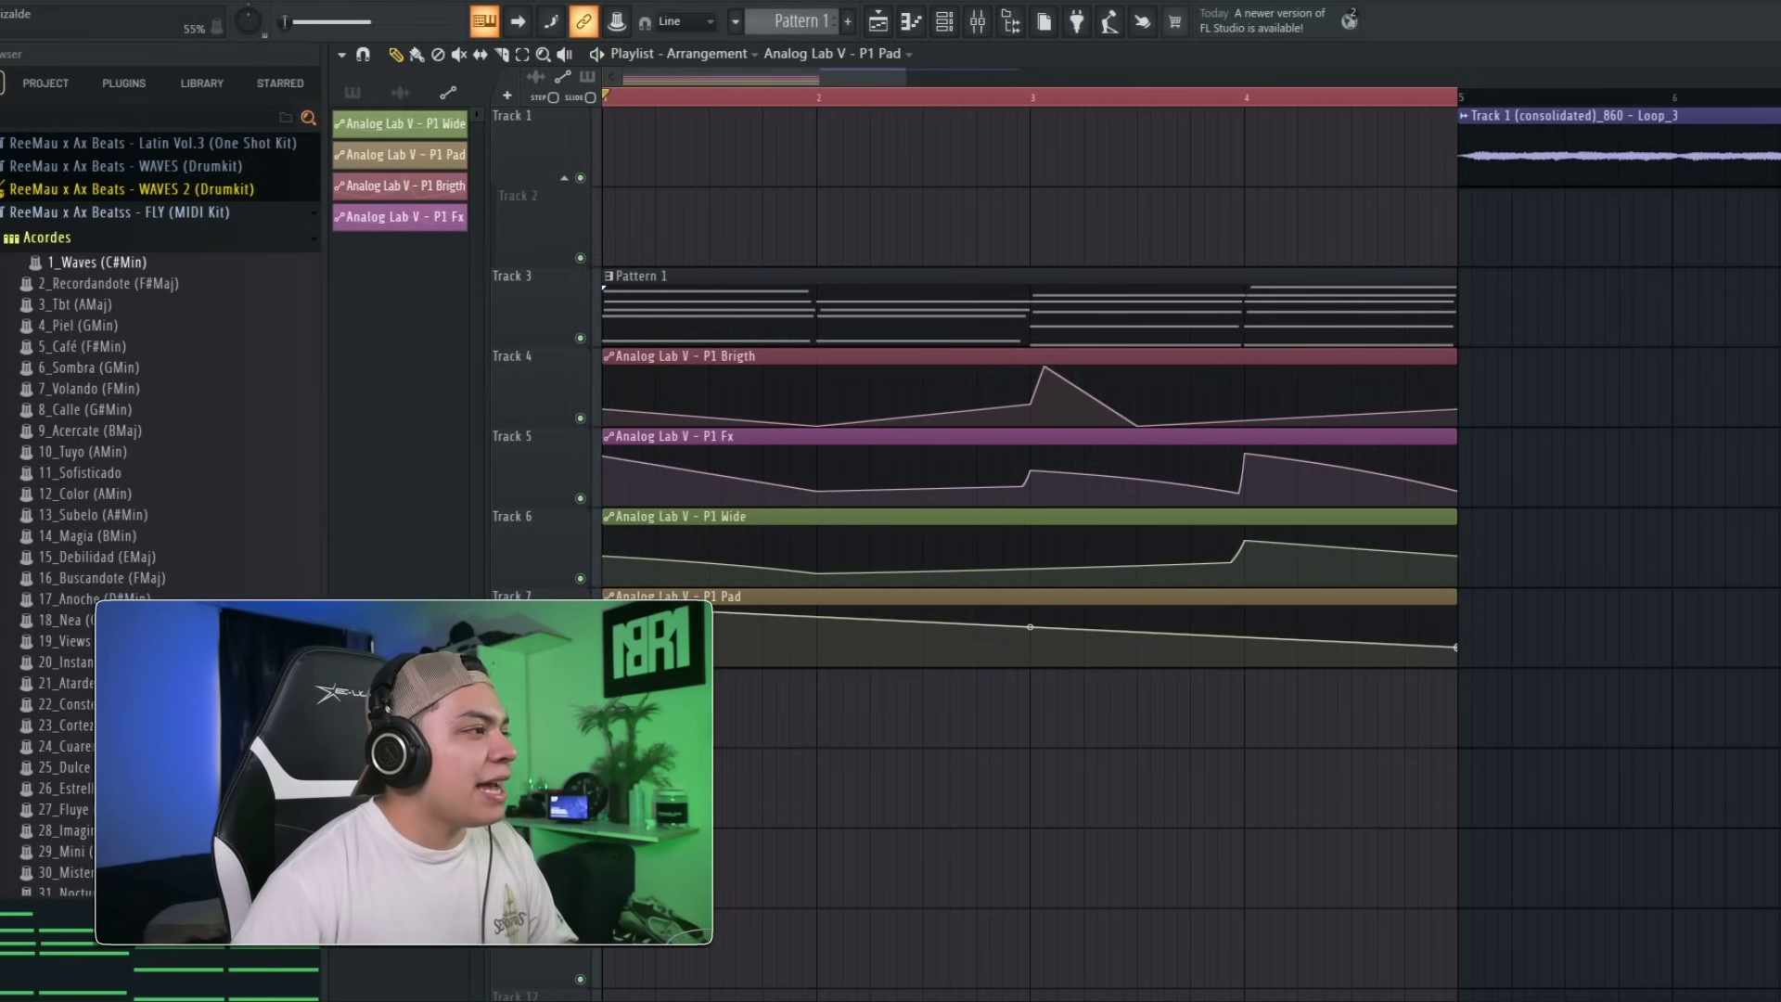
pyautogui.hotkey('ctrl', 'z')
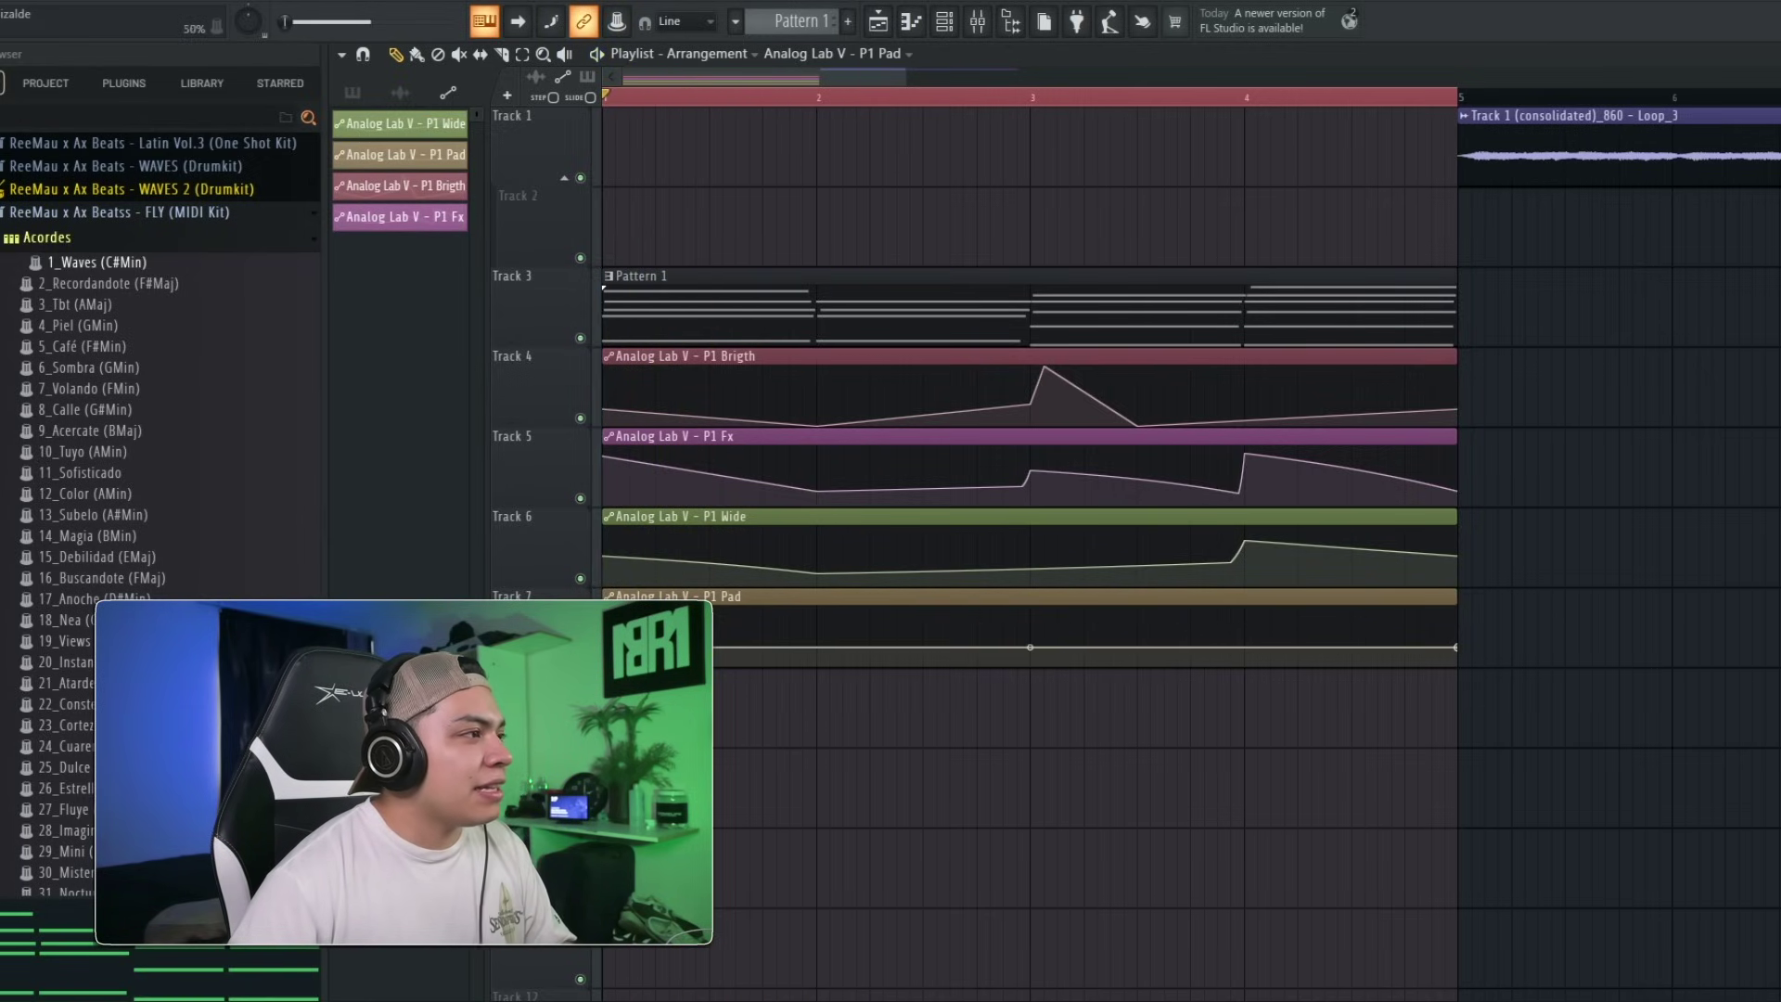
# Add a raised Pad automation point at bar 2 and a point matching the 32% starting value at bar 3, and listen.
pyautogui.moveTo(813, 646); pyautogui.dragTo(818, 628)
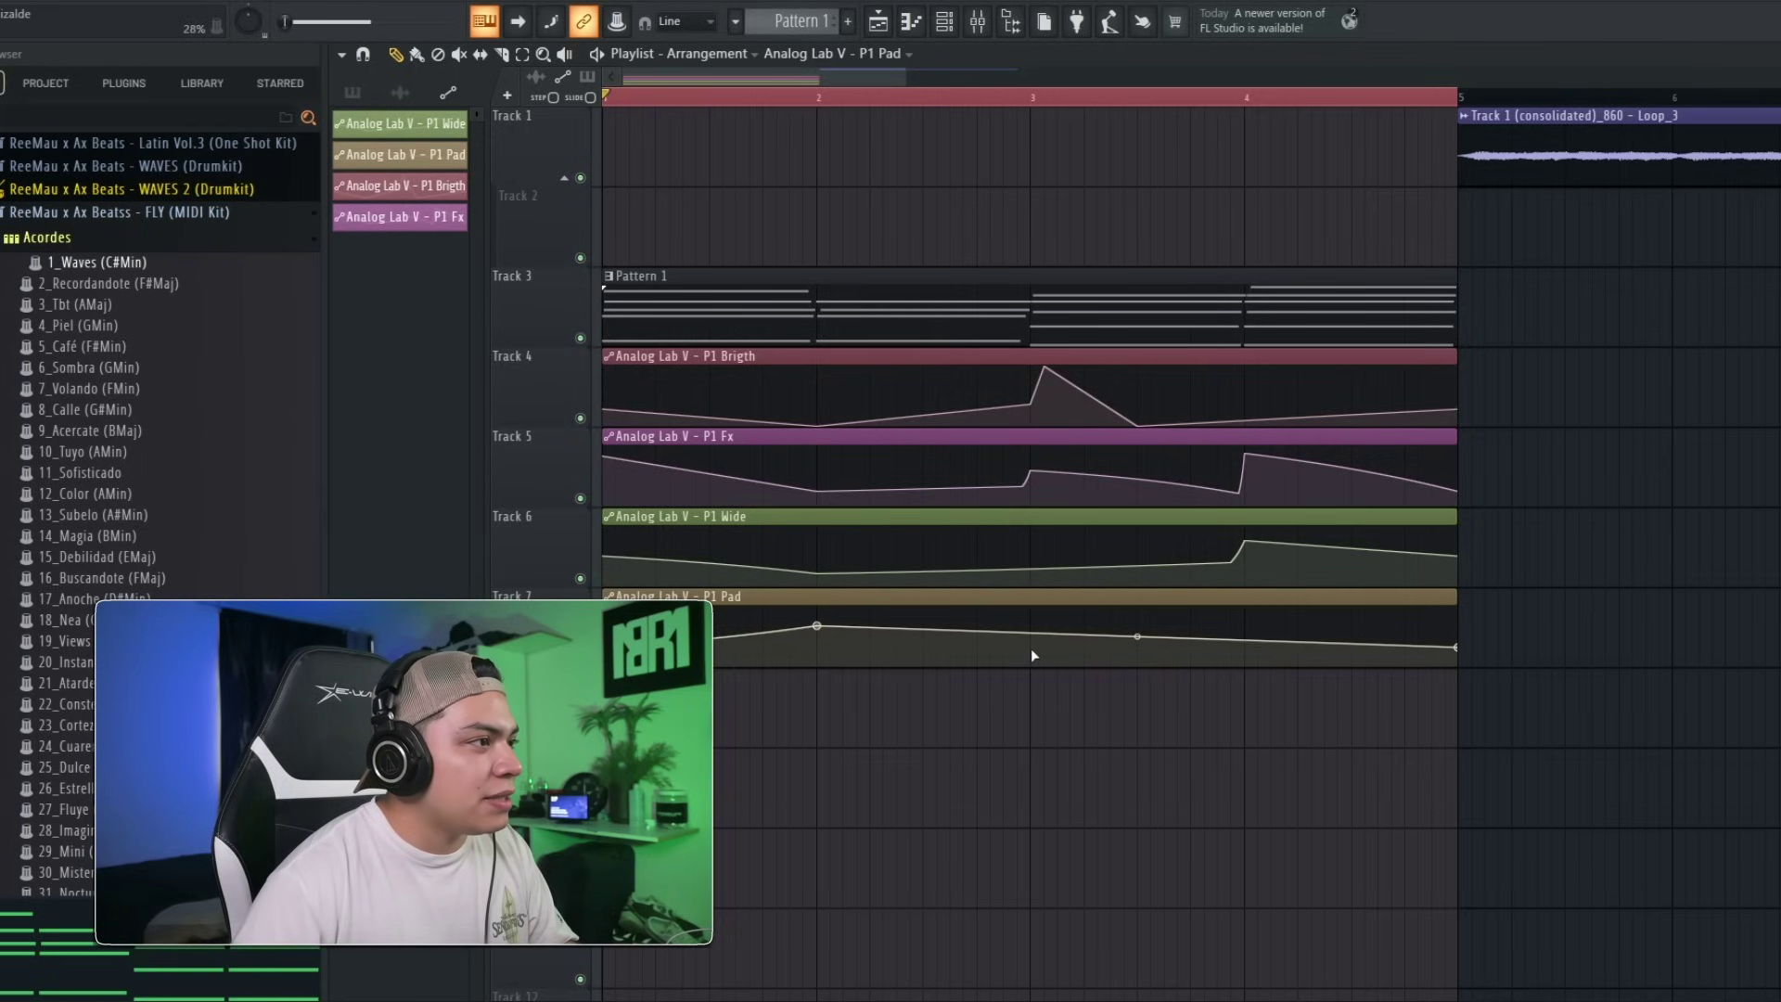
pyautogui.rightClick(604, 647)
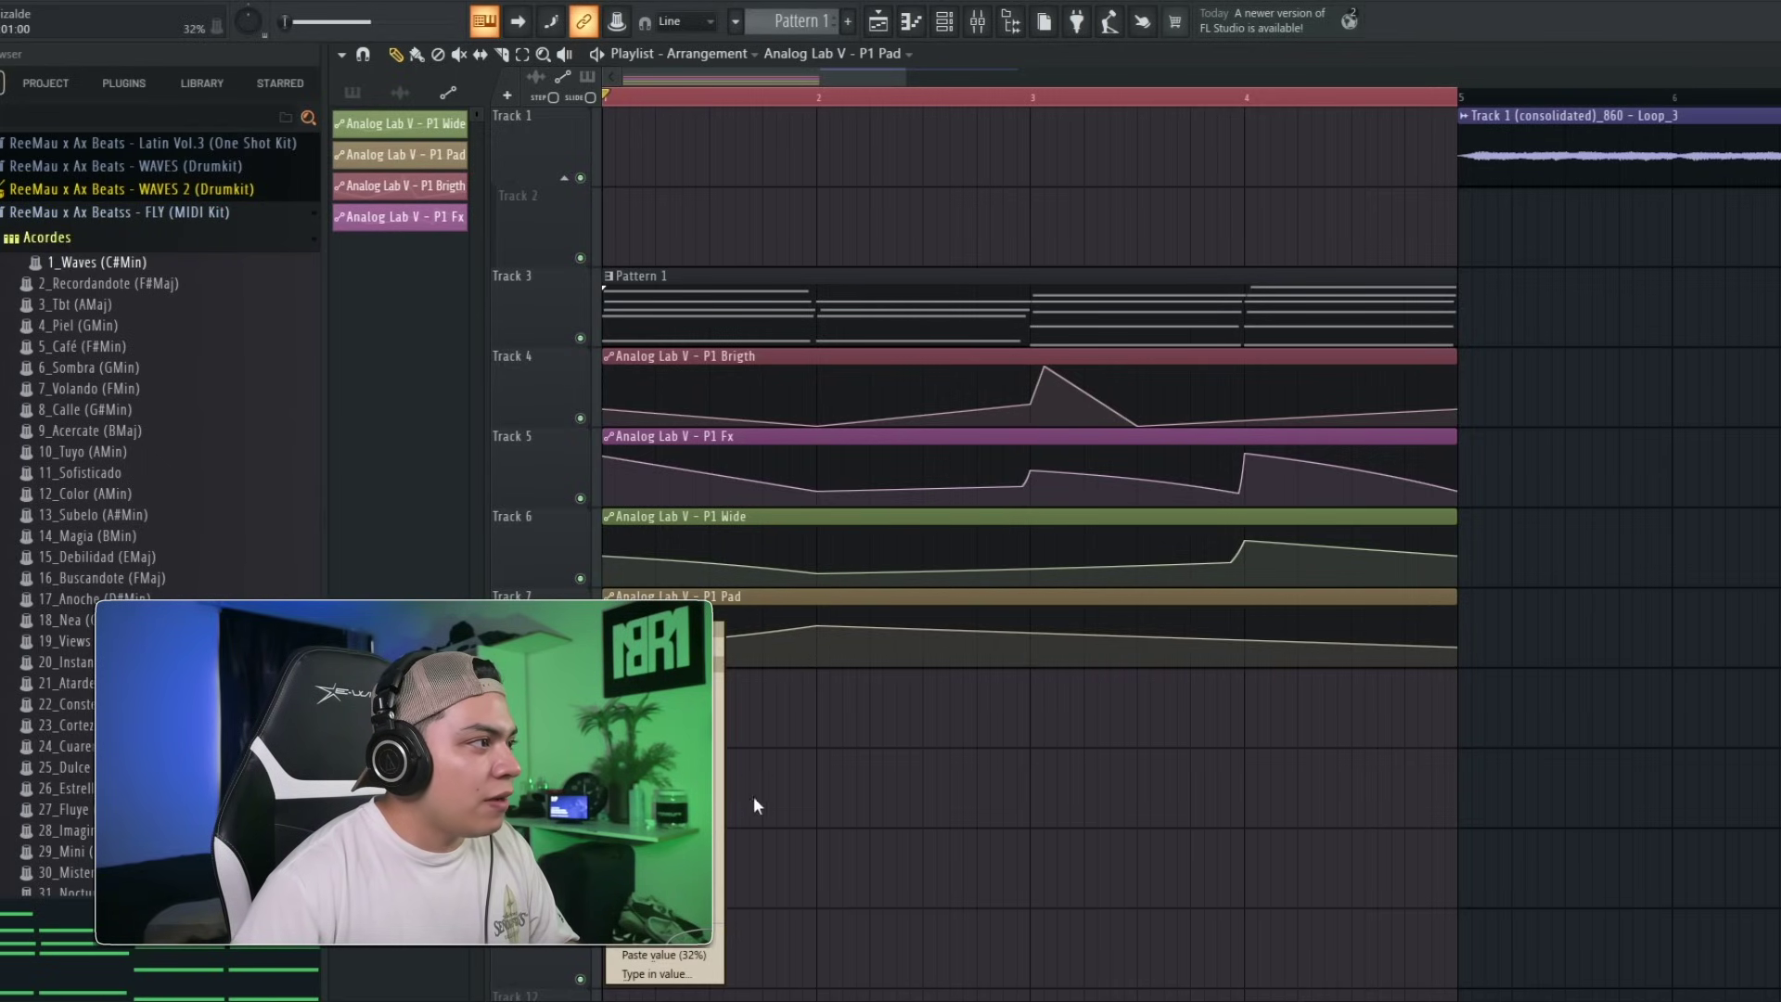
pyautogui.click(691, 942)
pyautogui.rightClick(1030, 651)
pyautogui.rightClick(1031, 652)
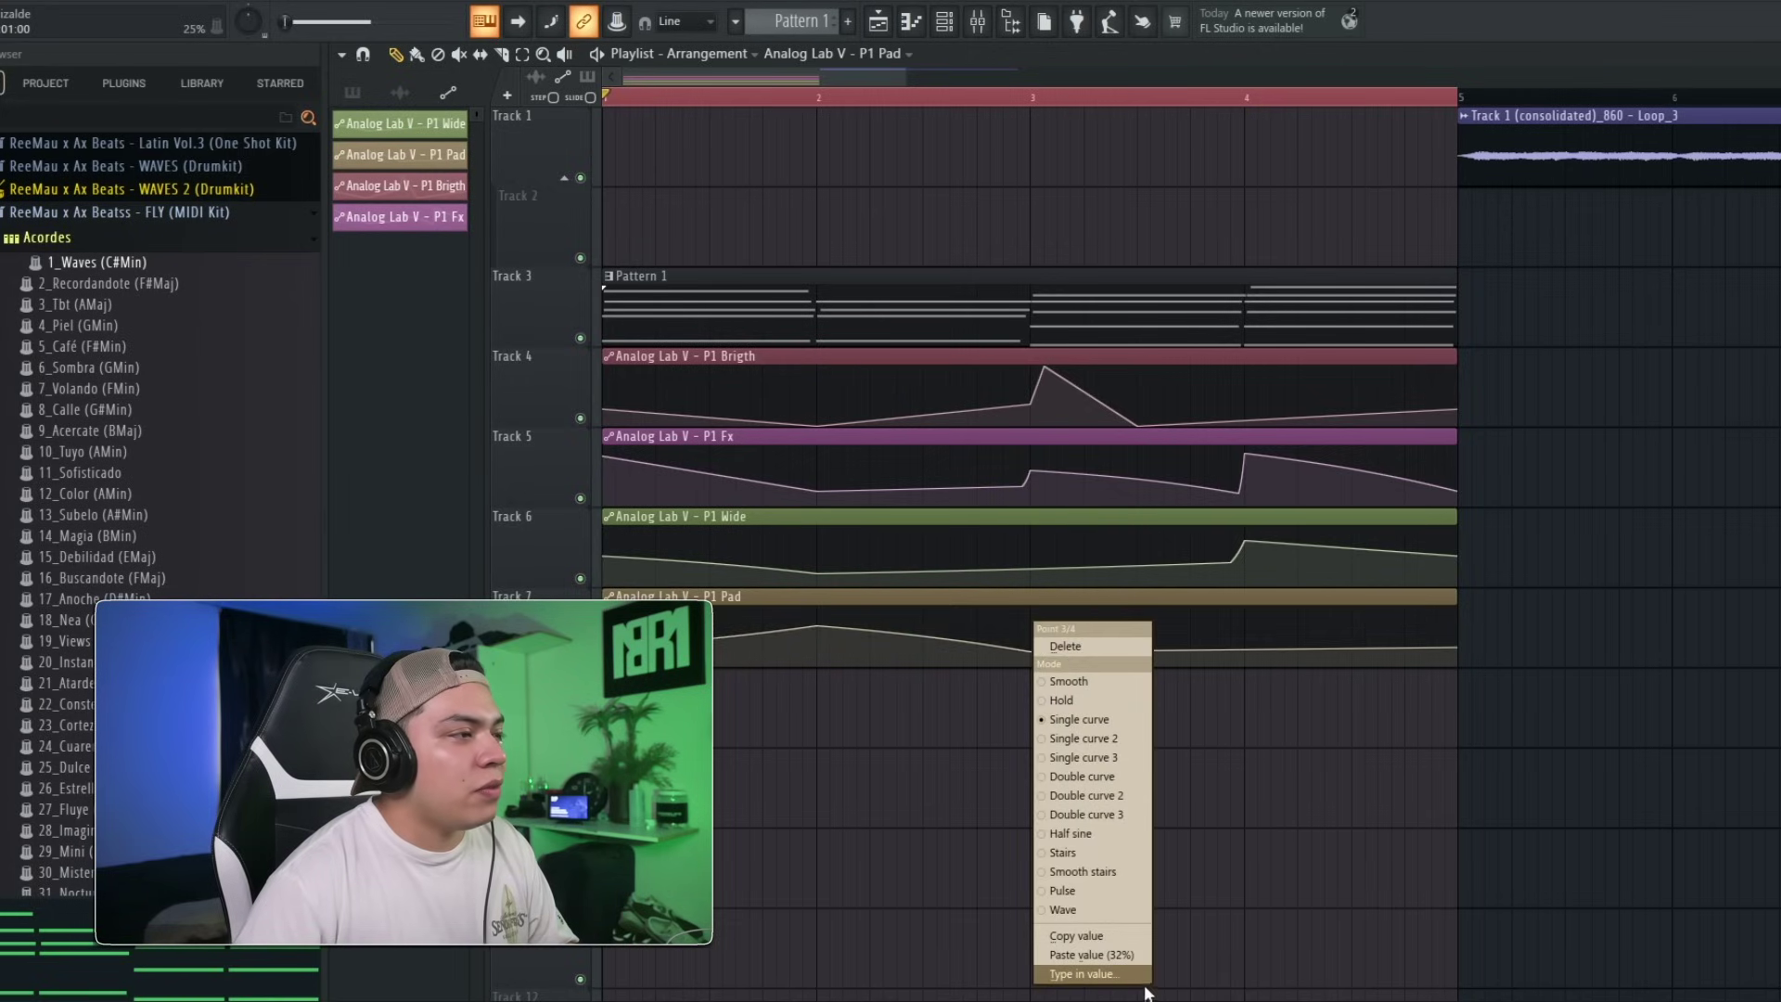
pyautogui.click(1144, 955)
pyautogui.press('space')
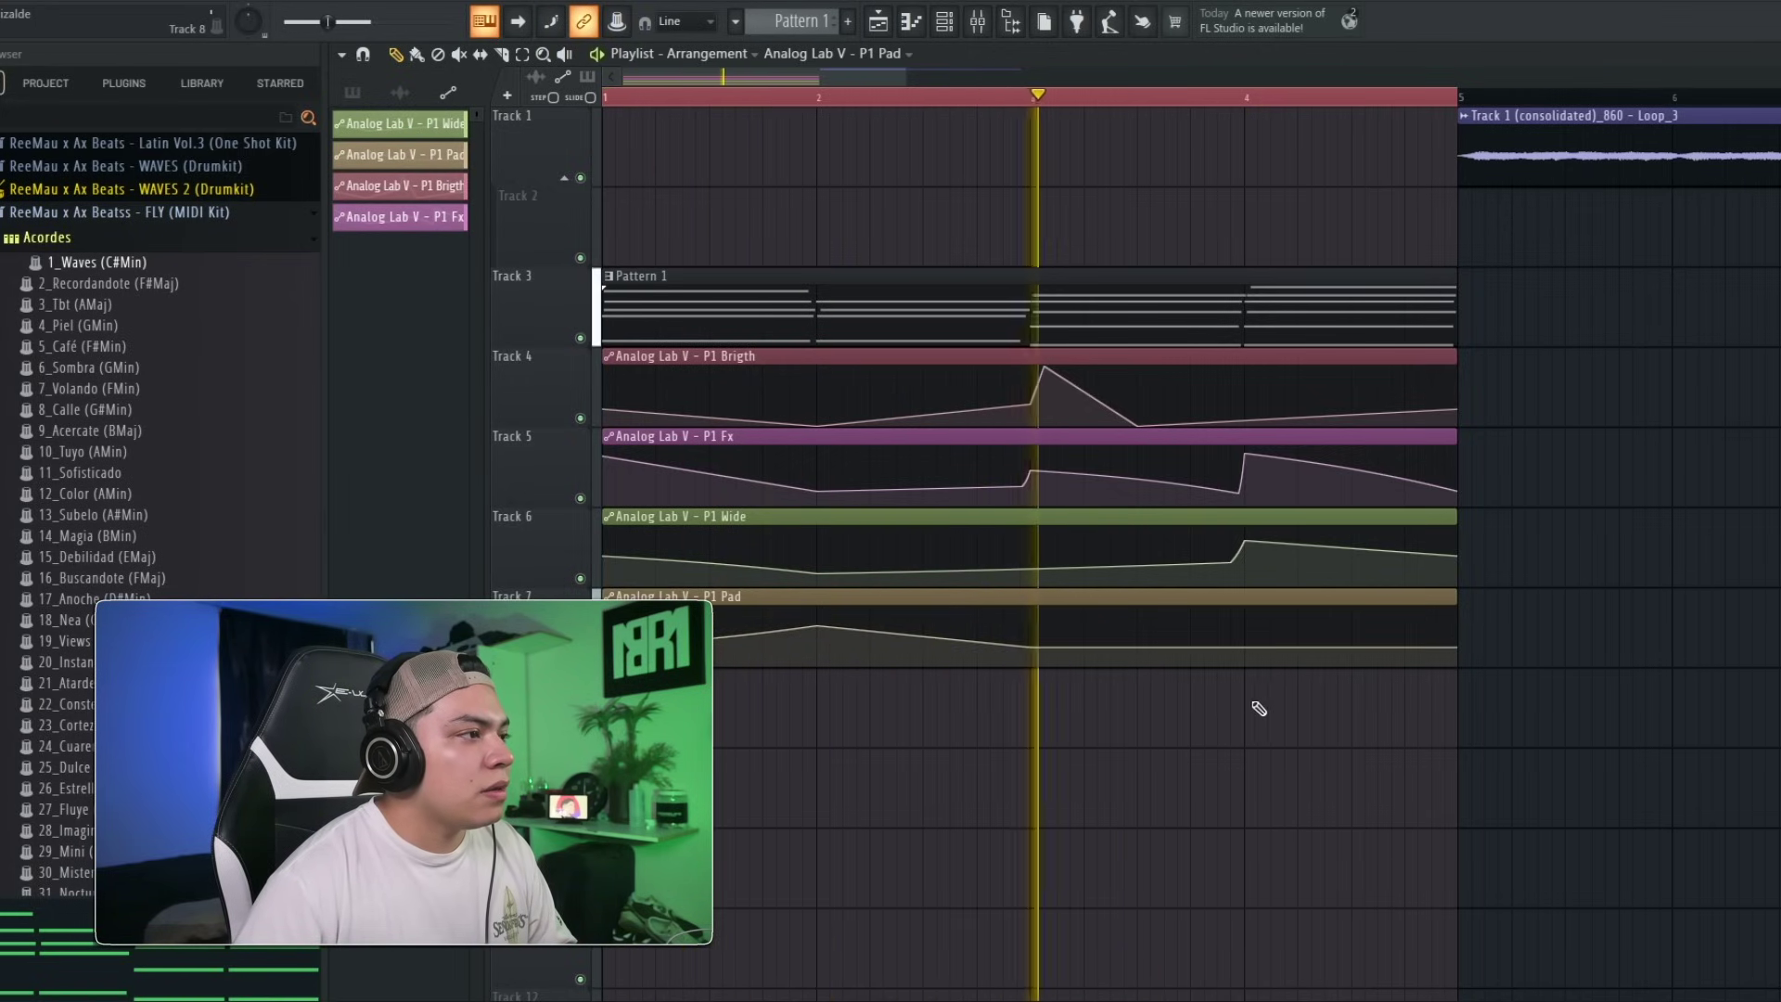
# Try a lower Pad automation point at bar 3, raise it slightly above the starting level, and listen.
pyautogui.press('space')
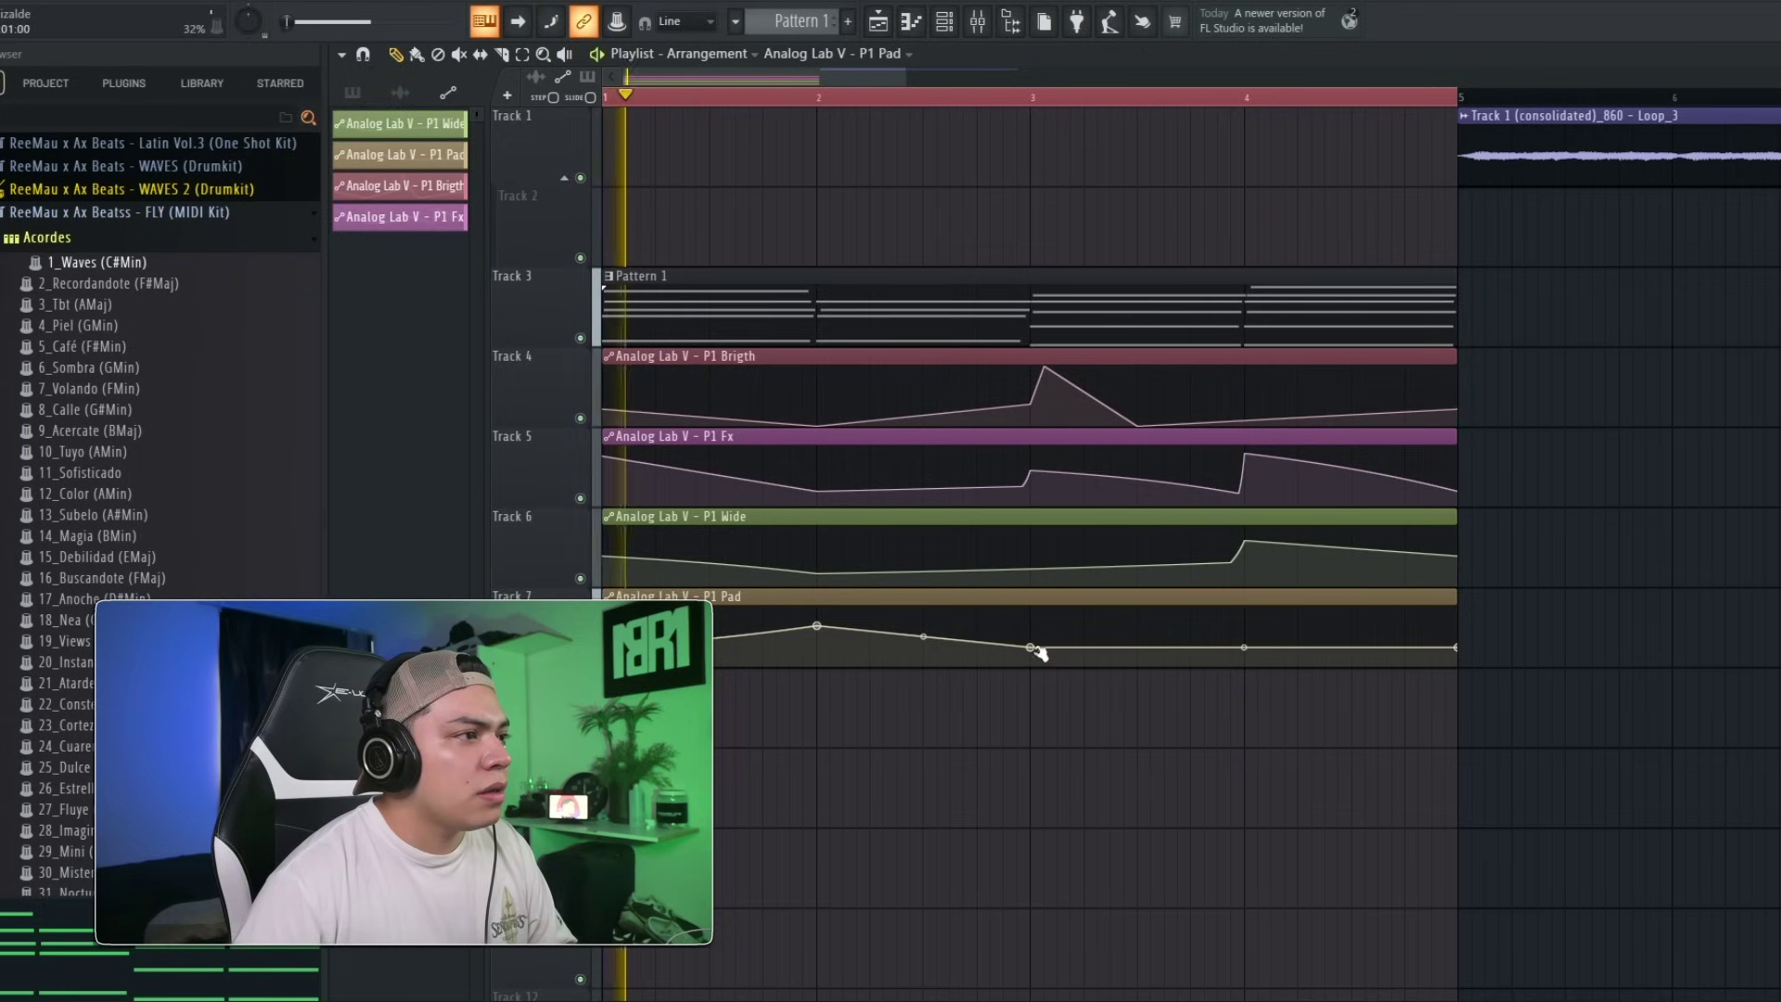
pyautogui.moveTo(1031, 647); pyautogui.dragTo(1030, 655)
pyautogui.press('space')
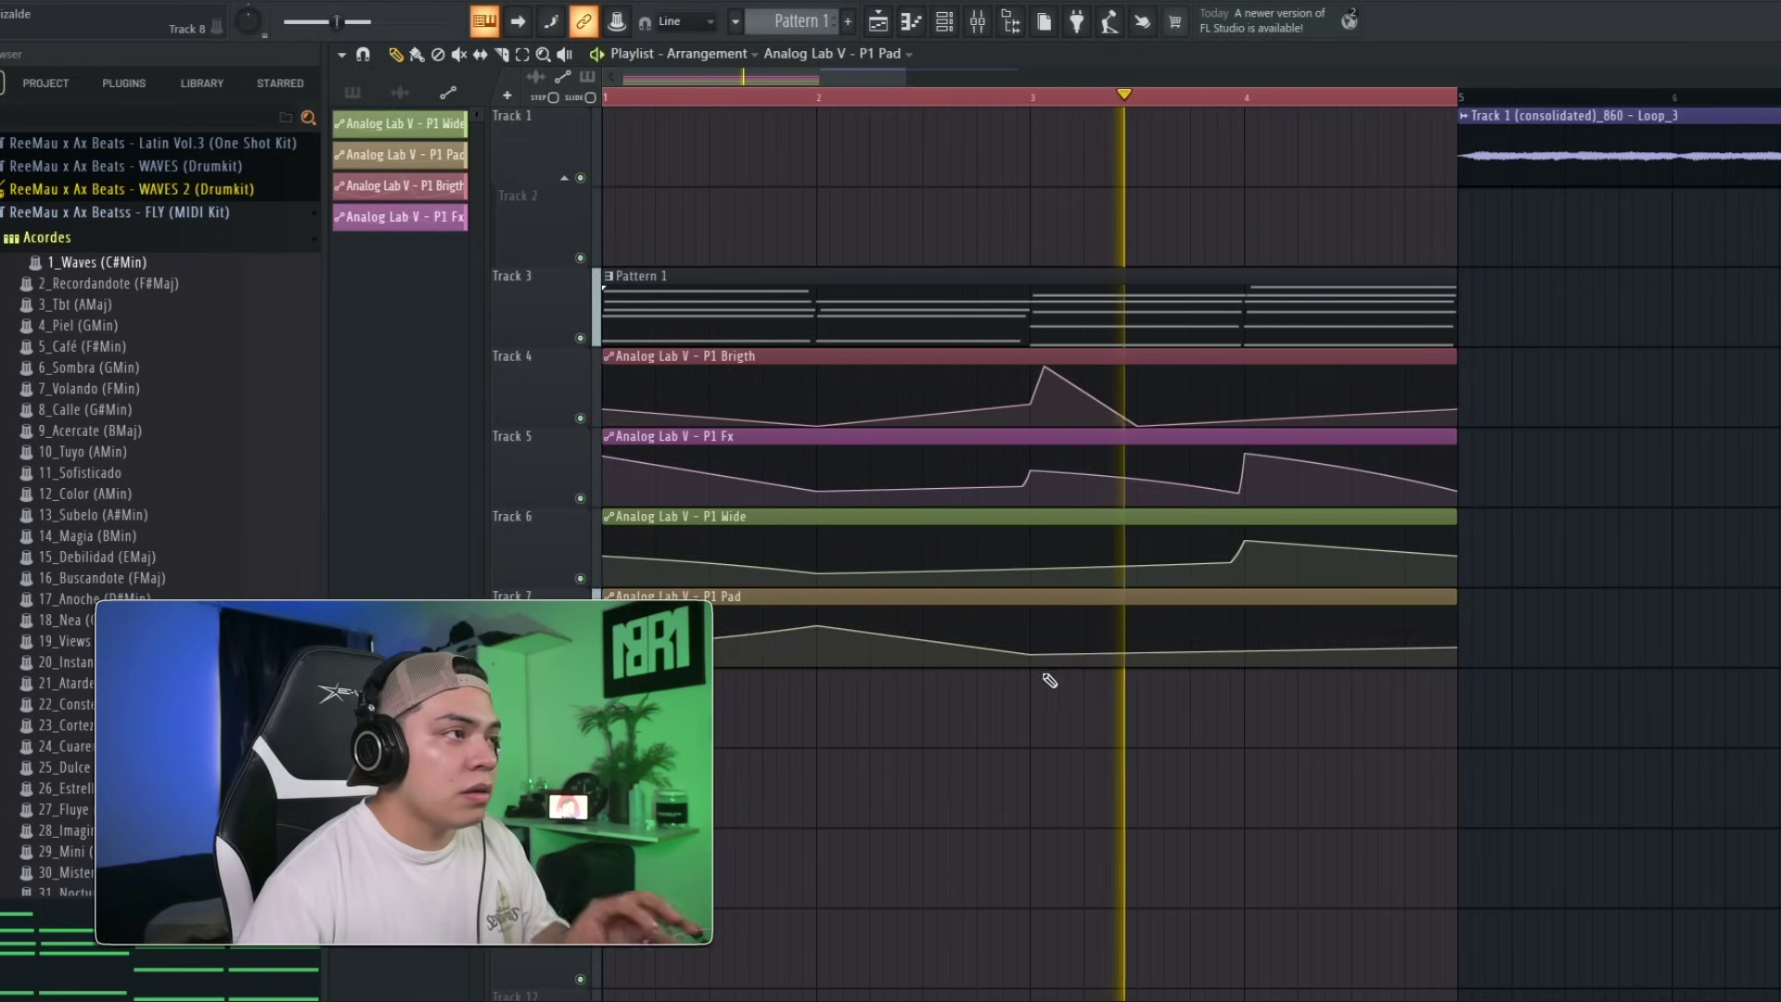
pyautogui.moveTo(1031, 655); pyautogui.dragTo(1030, 644)
pyautogui.press('space')
pyautogui.press('space')
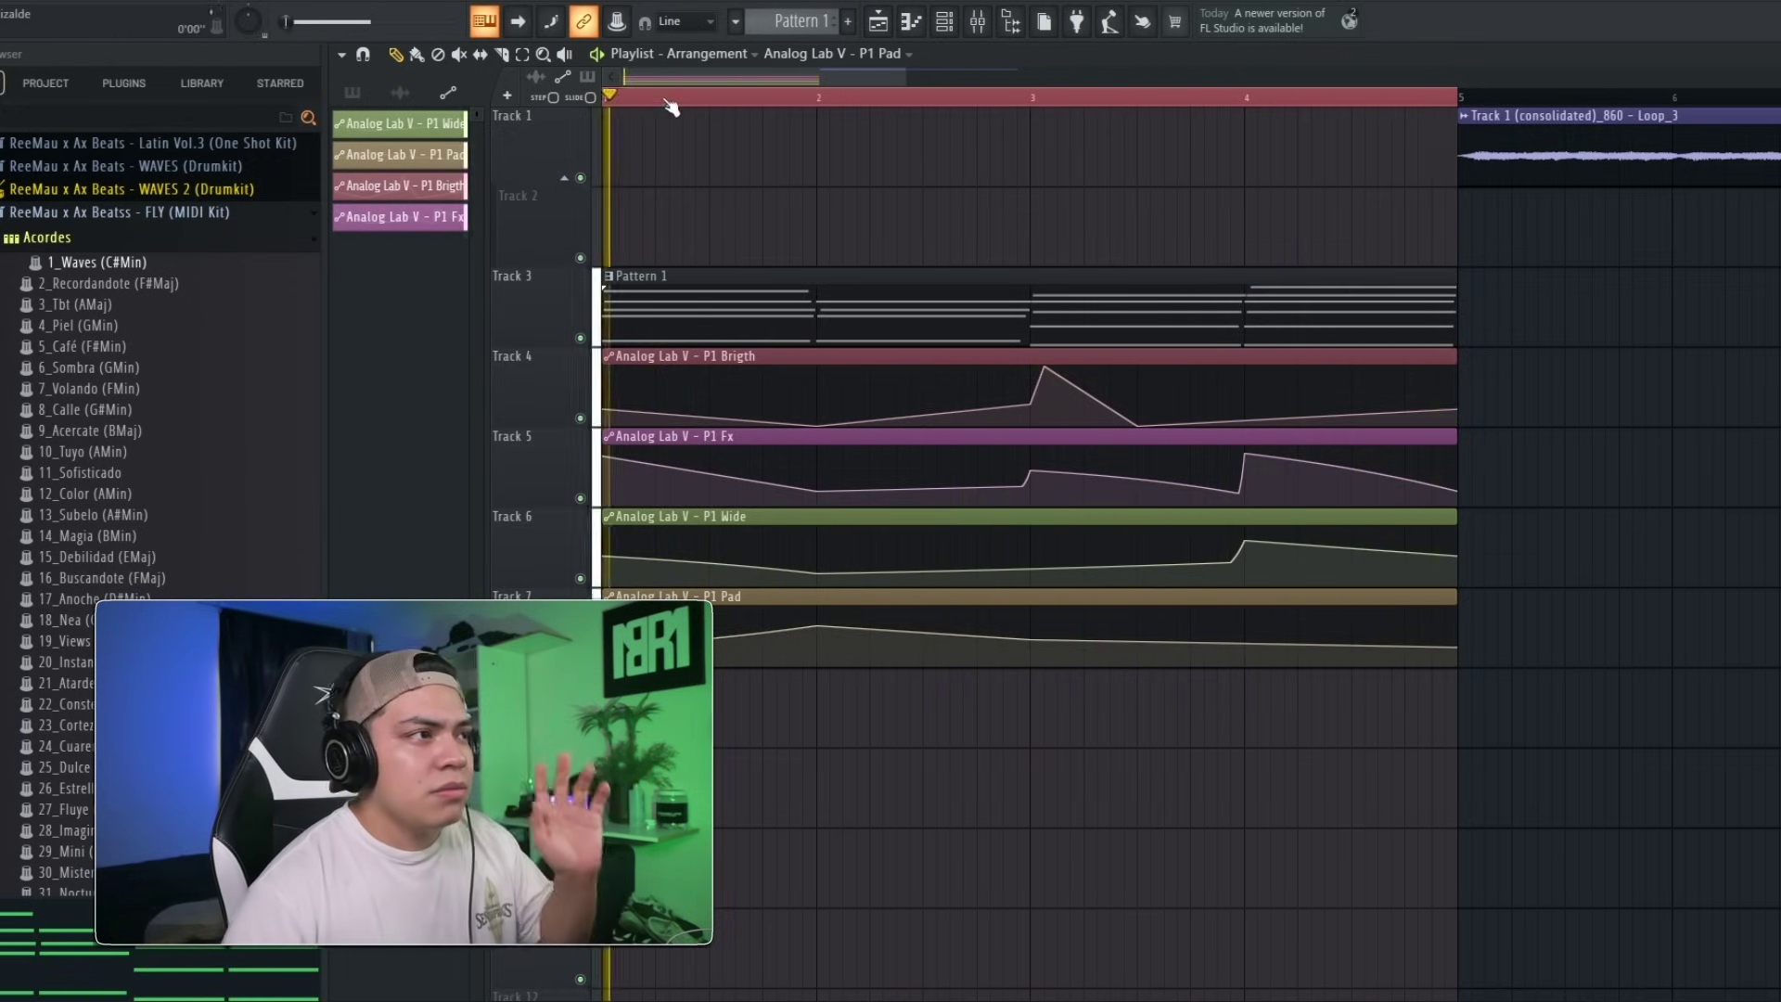
# Stack the Pad, Wide and Fx automation clips onto Track 4 together with the Brigth clip.
pyautogui.scroll(-3, 669, 108)
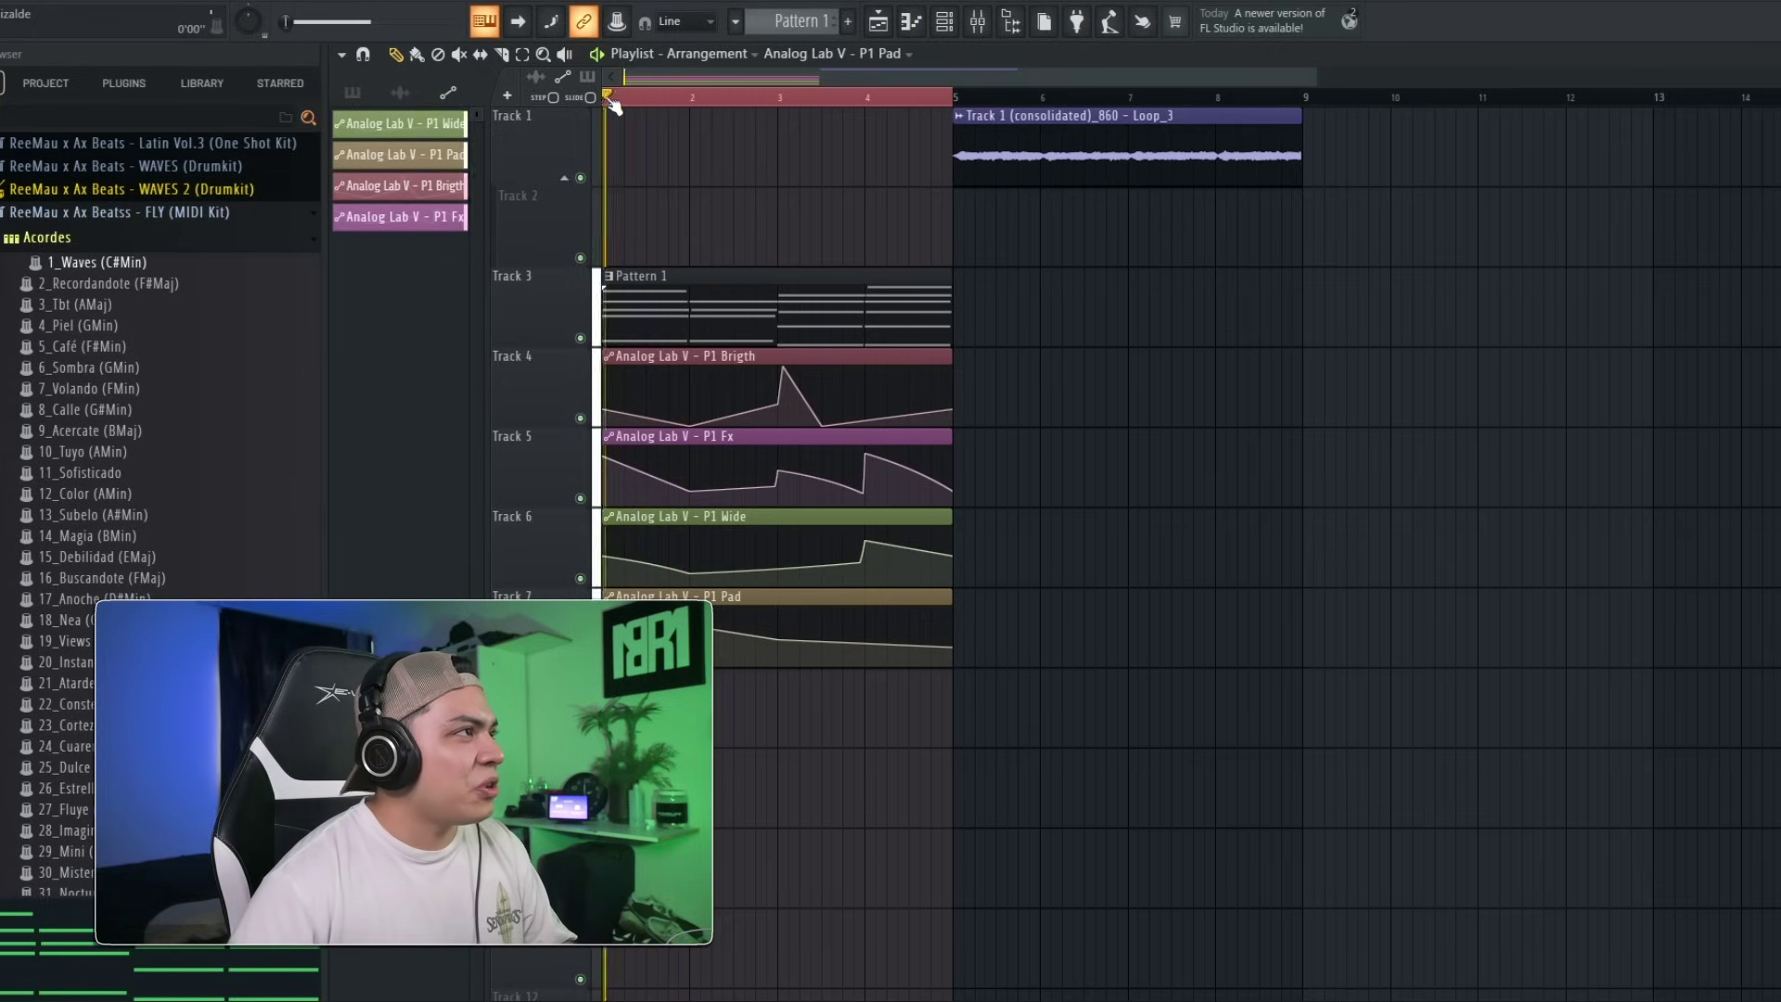
pyautogui.moveTo(776, 664)
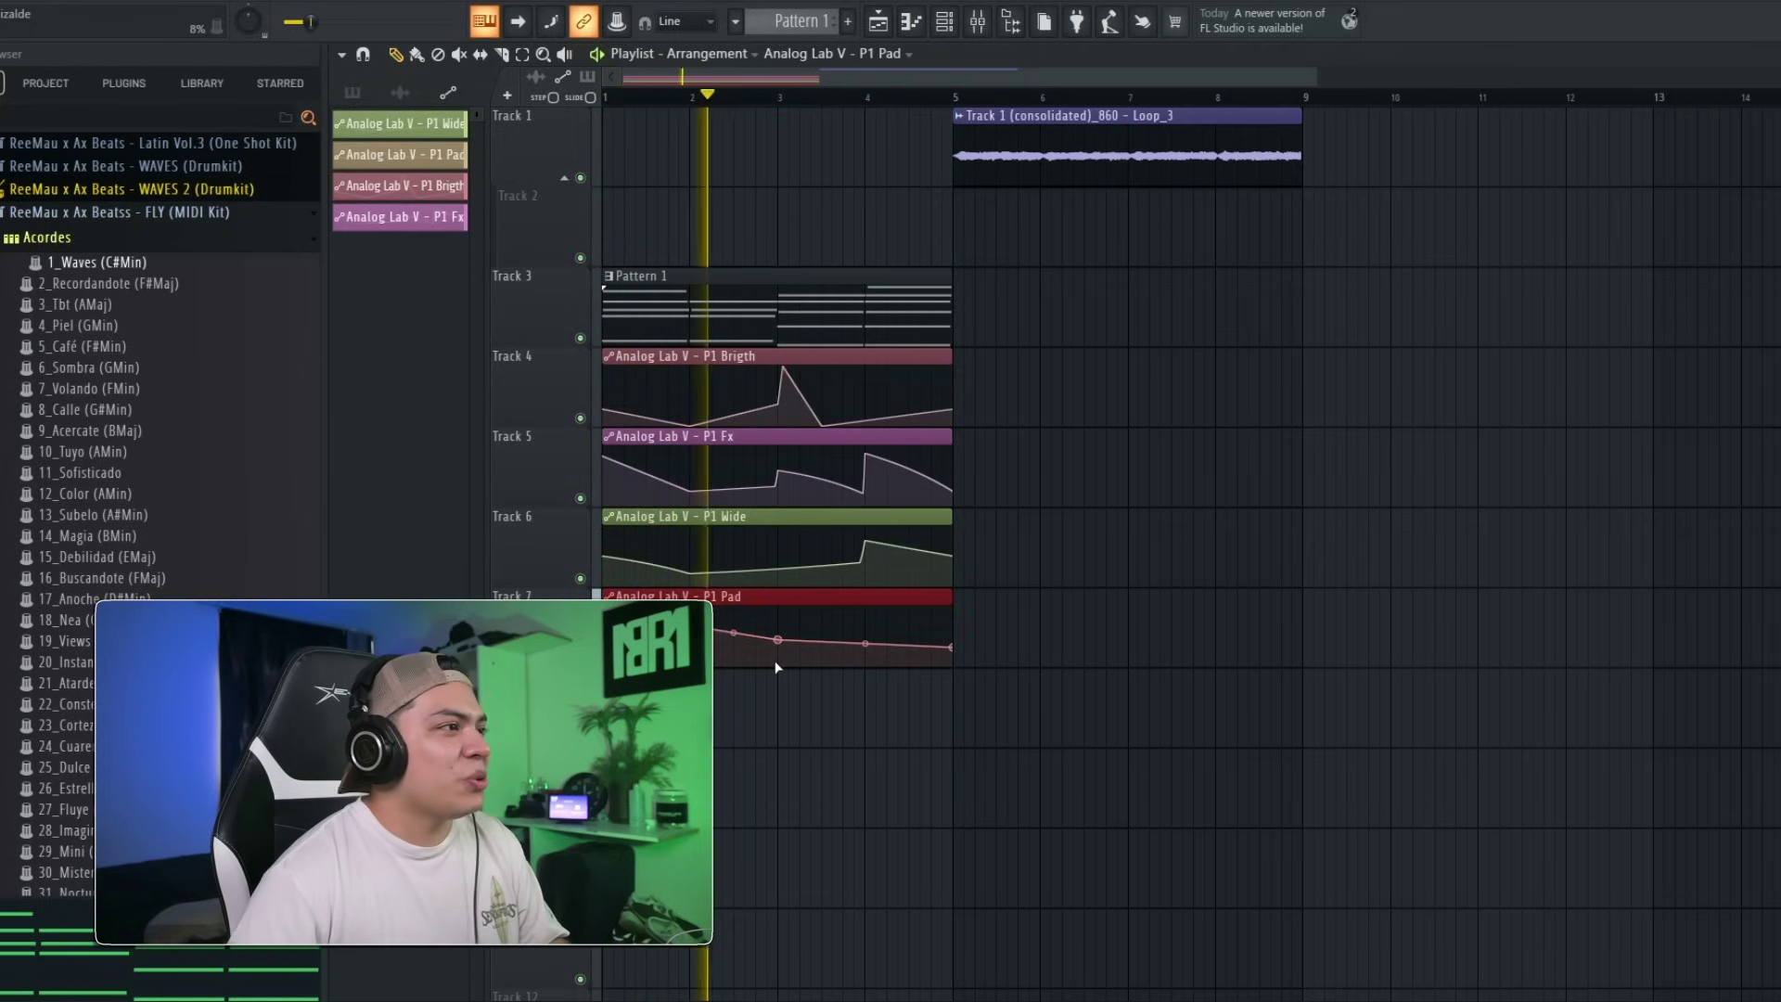
pyautogui.hotkey('shift', 'Up')
pyautogui.moveTo(776, 667); pyautogui.dragTo(764, 563)
pyautogui.hotkey('shift', 'Up')
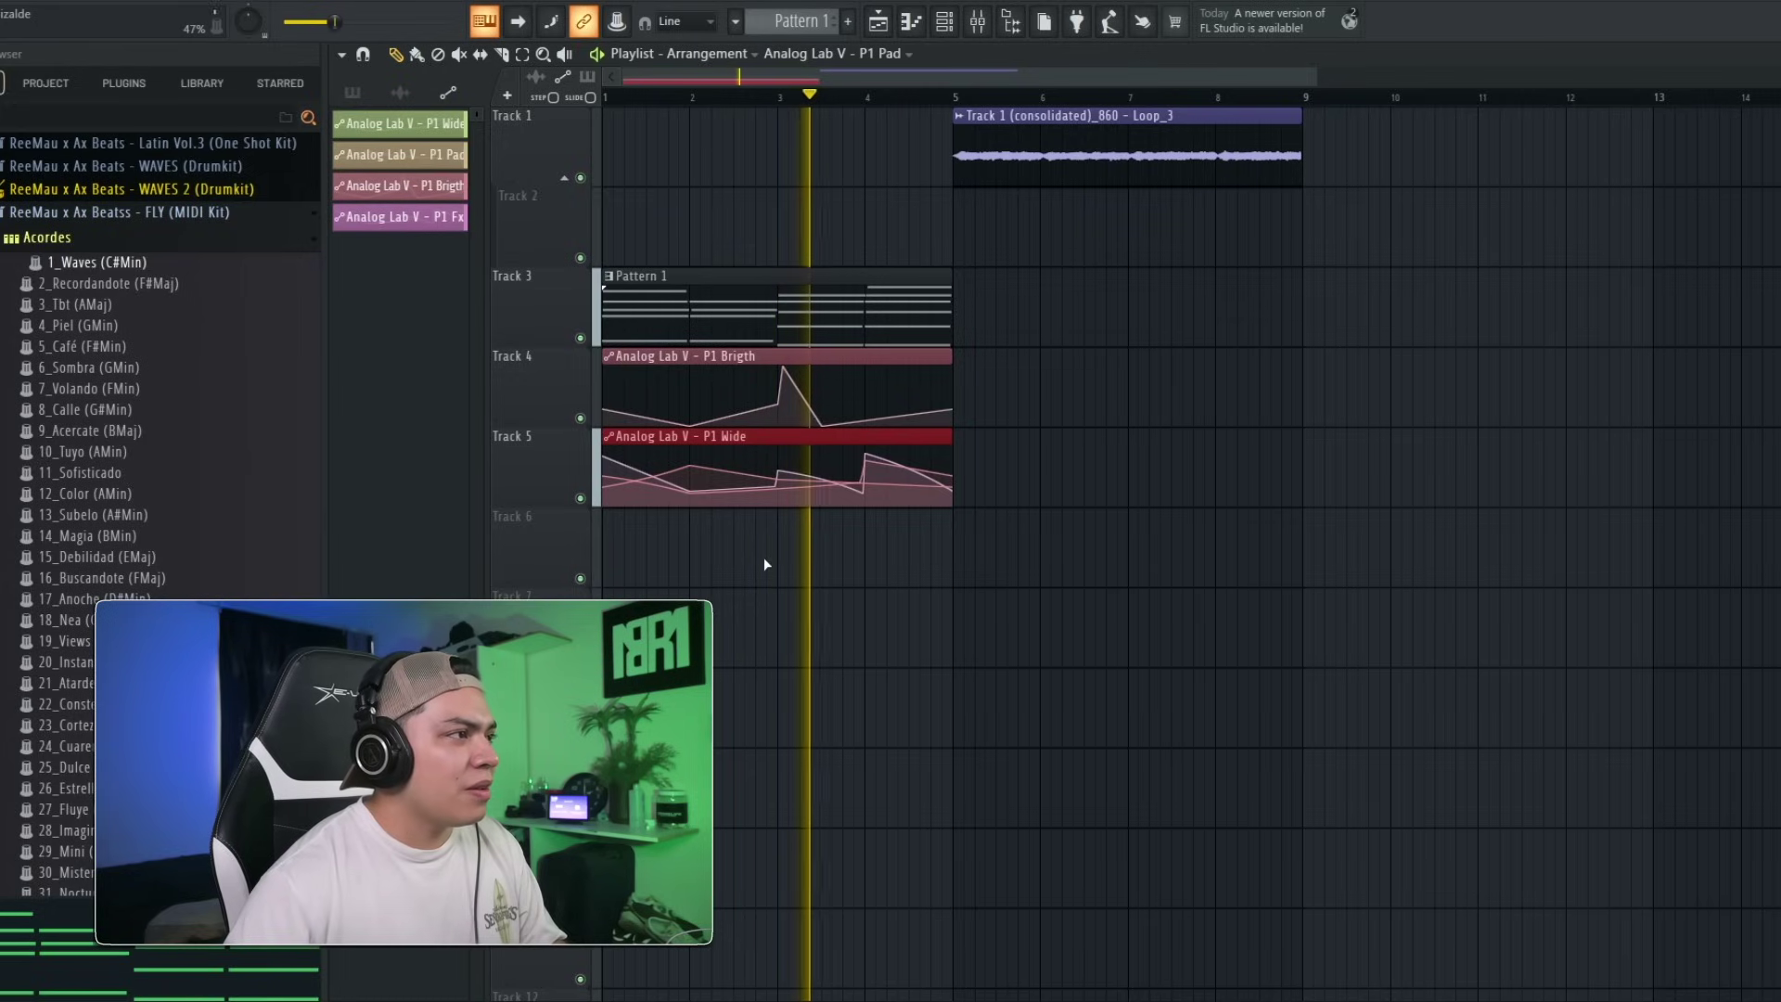
pyautogui.hotkey('shift', 'Up')
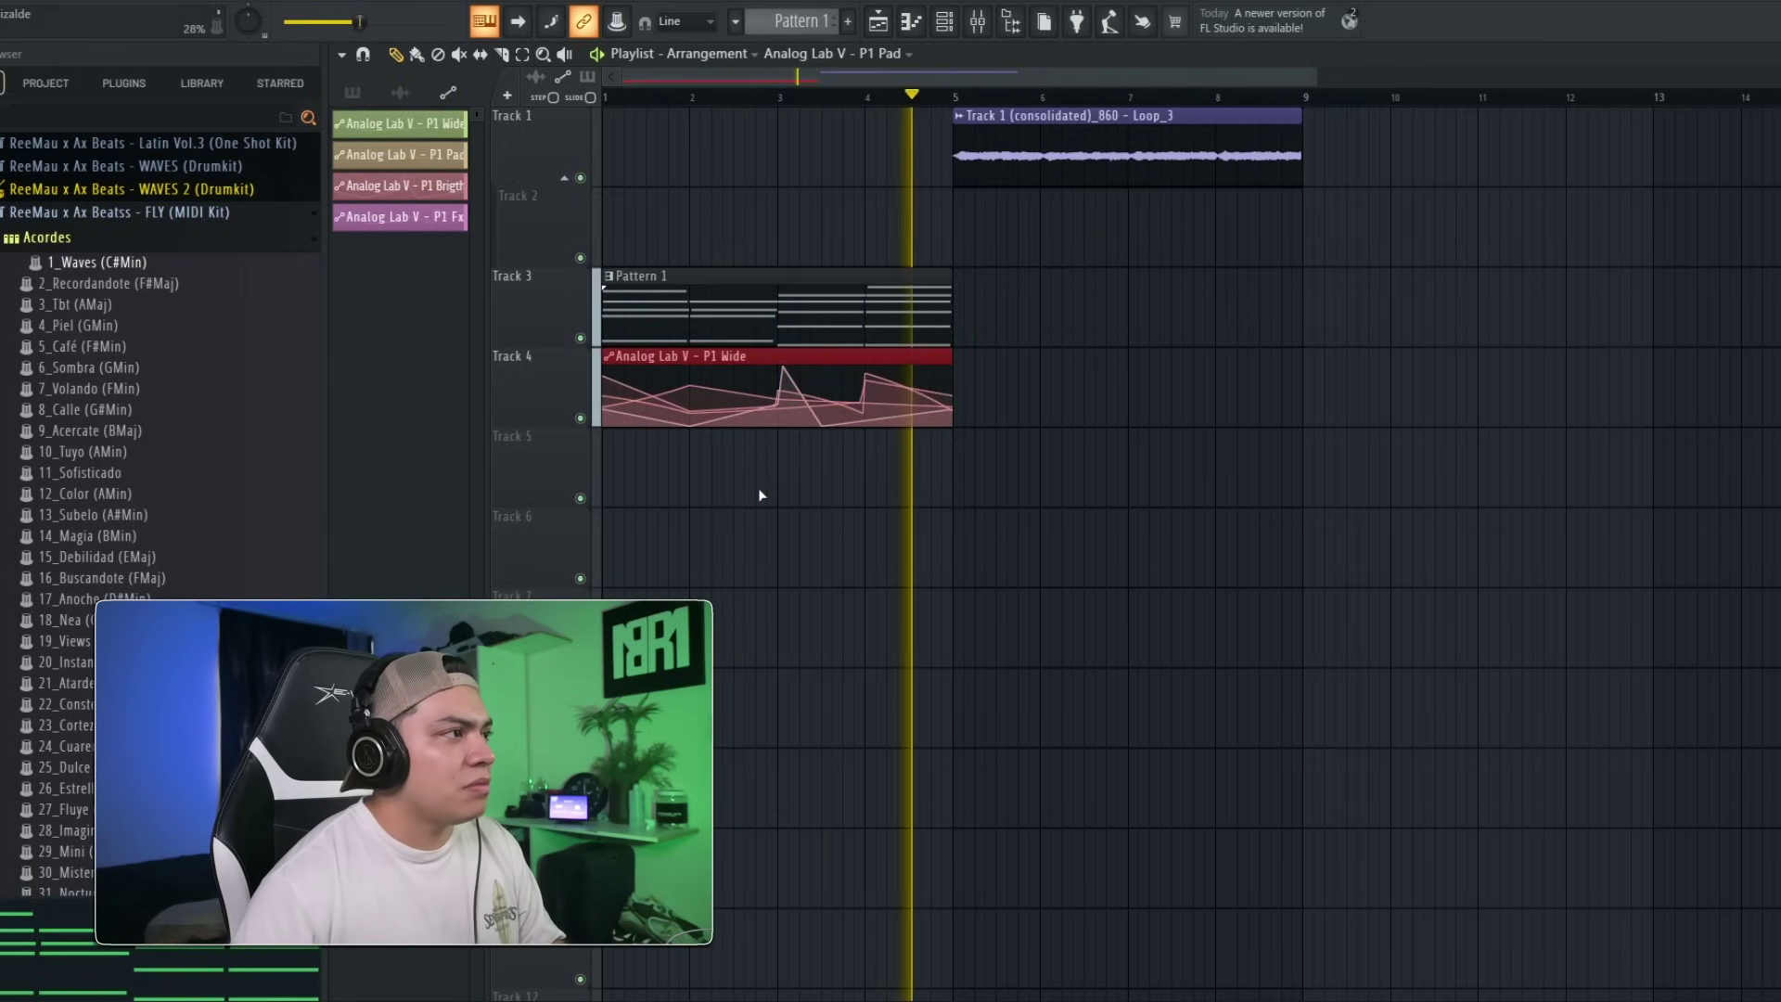
pyautogui.press('space')
# Check the chord level in the mixer, show the SONIDOS group in the channel rack, and stop playback.
pyautogui.click(985, 28)
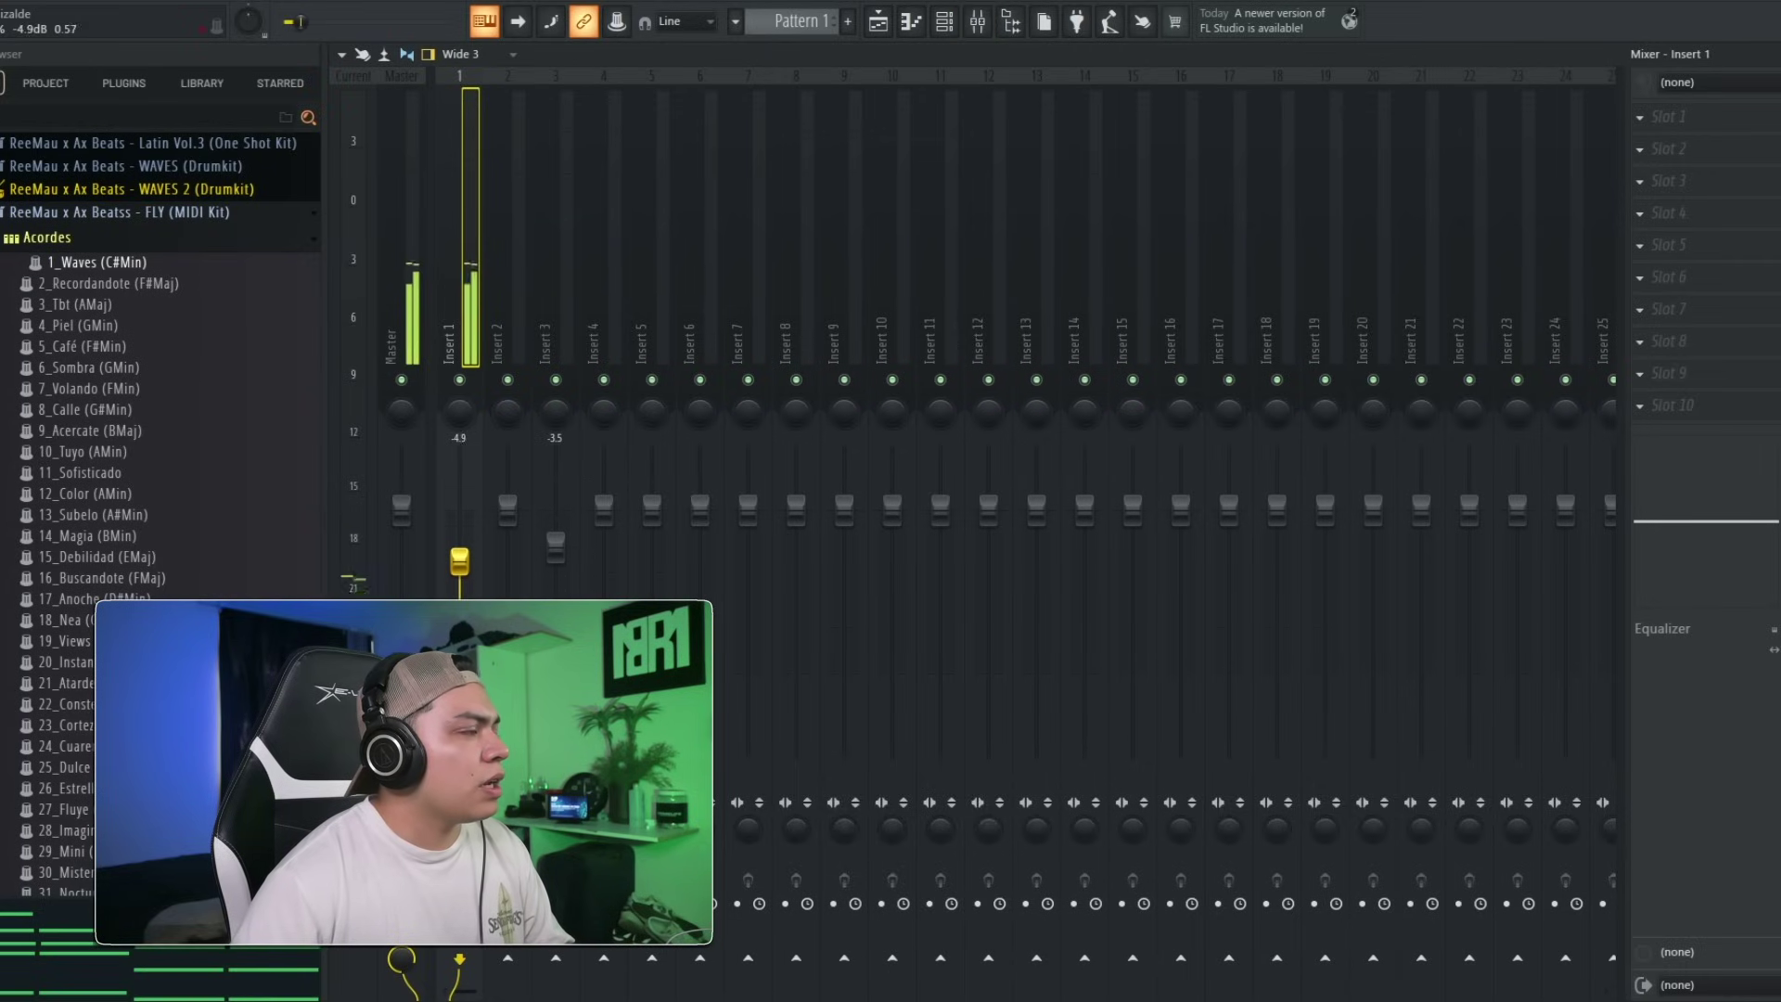
pyautogui.click(910, 22)
pyautogui.click(944, 20)
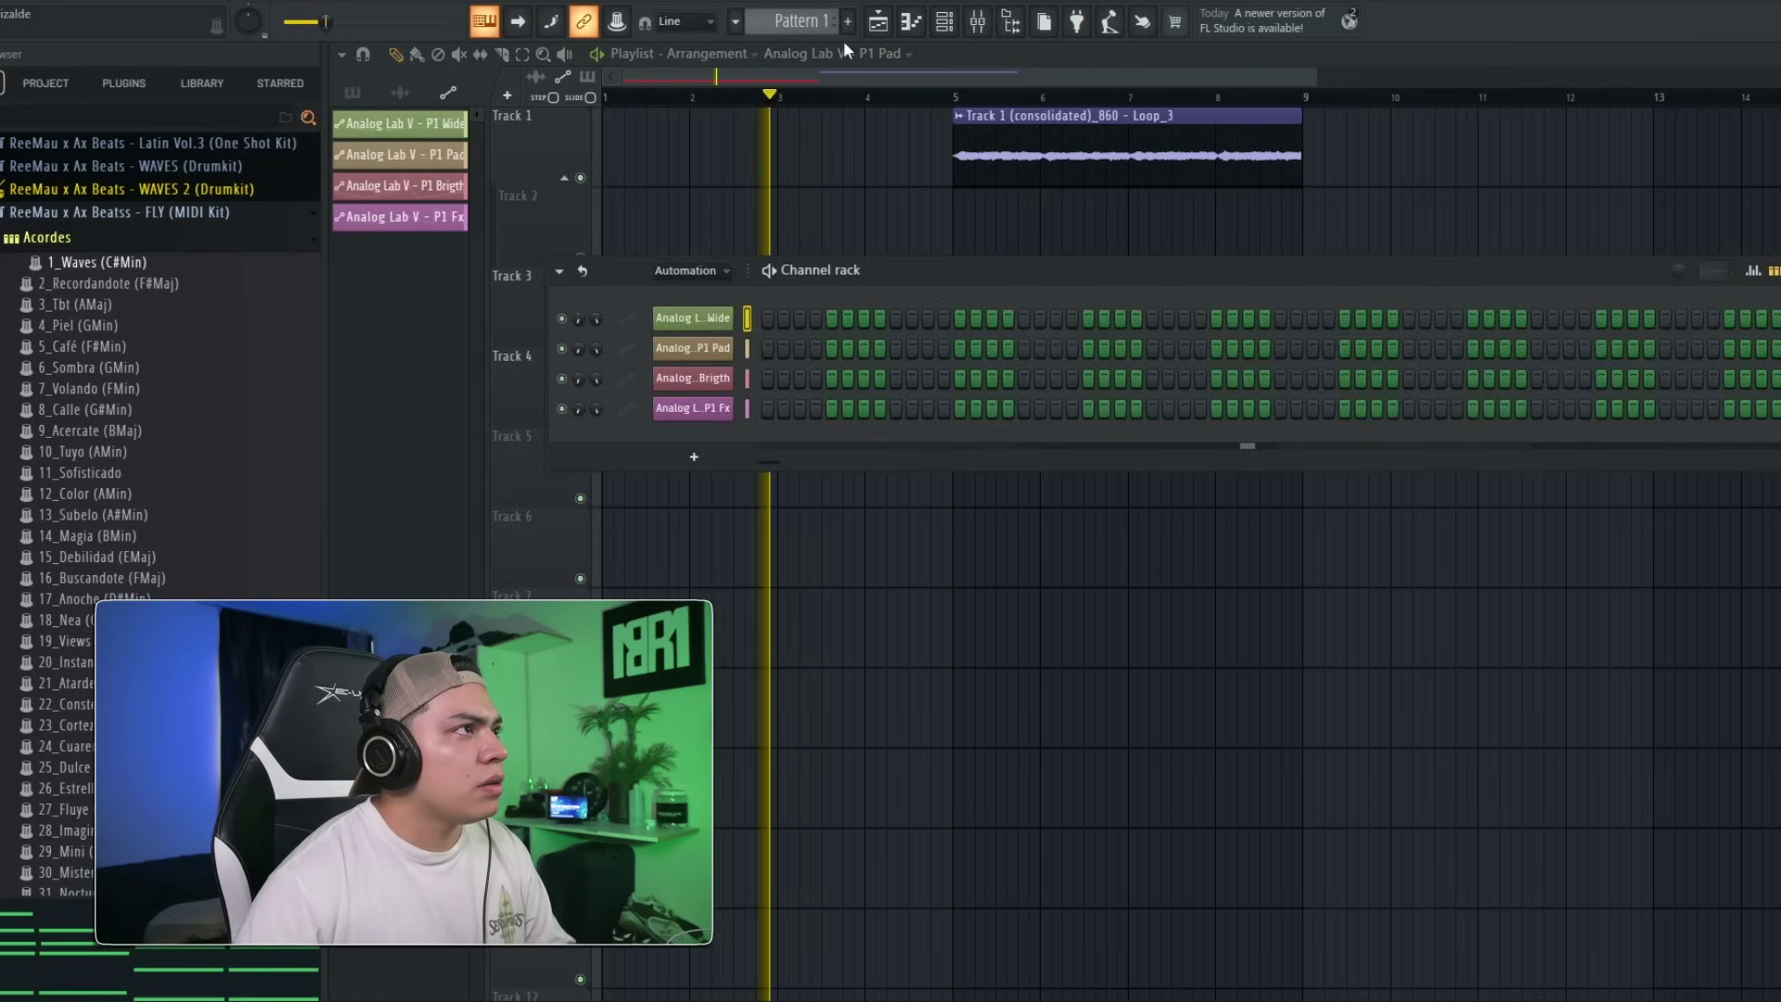
pyautogui.scroll(3, 801, 20)
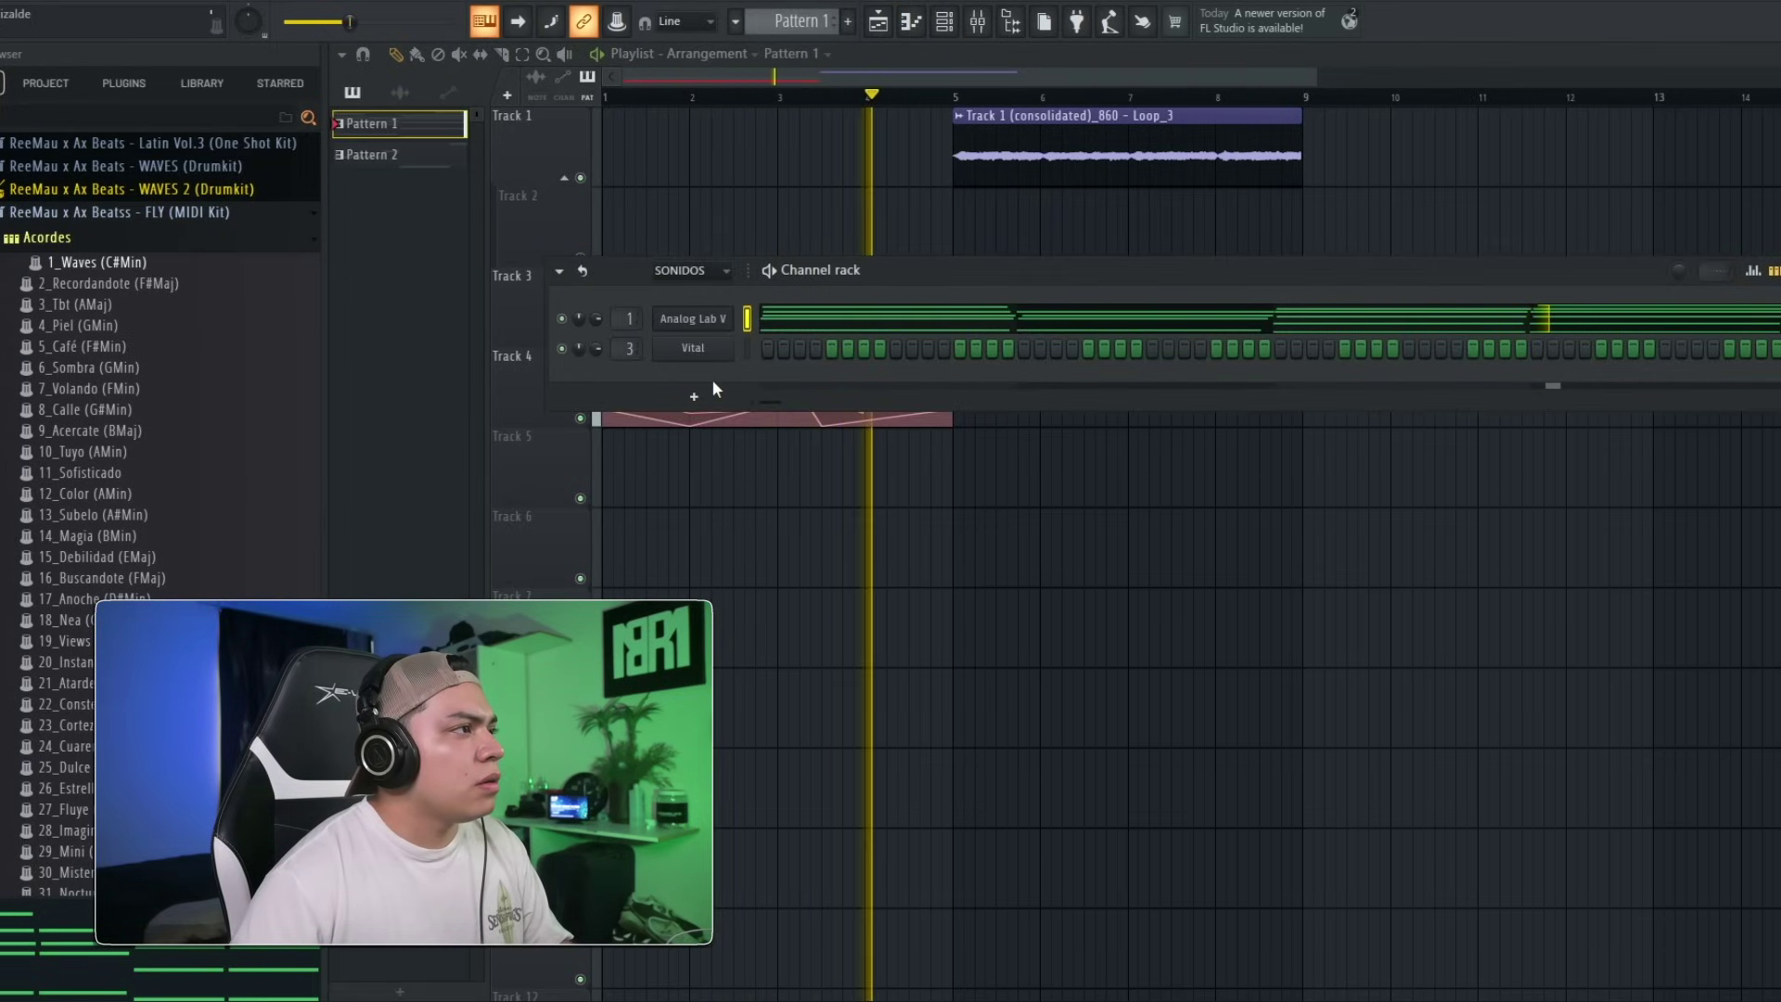
pyautogui.press('space')
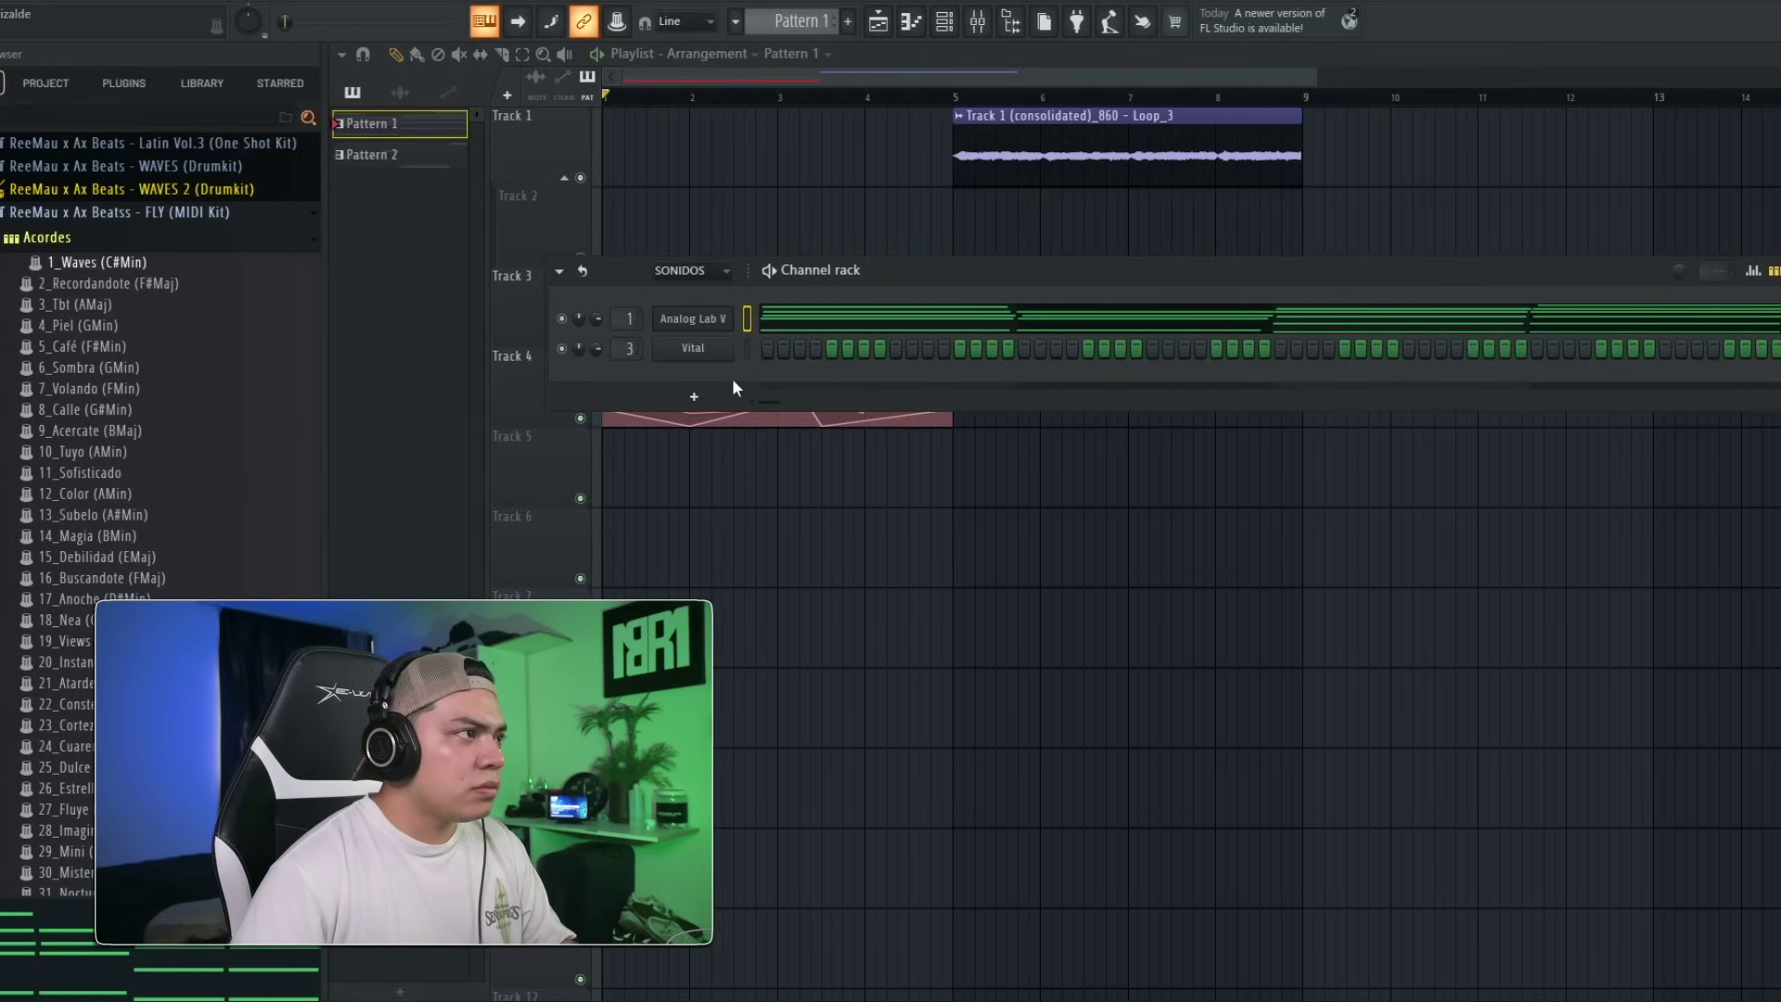
# Open the Wet folder of Plucks in the Latin Vol.3 (One Shot Kit).
pyautogui.scroll(4, 169, 278)
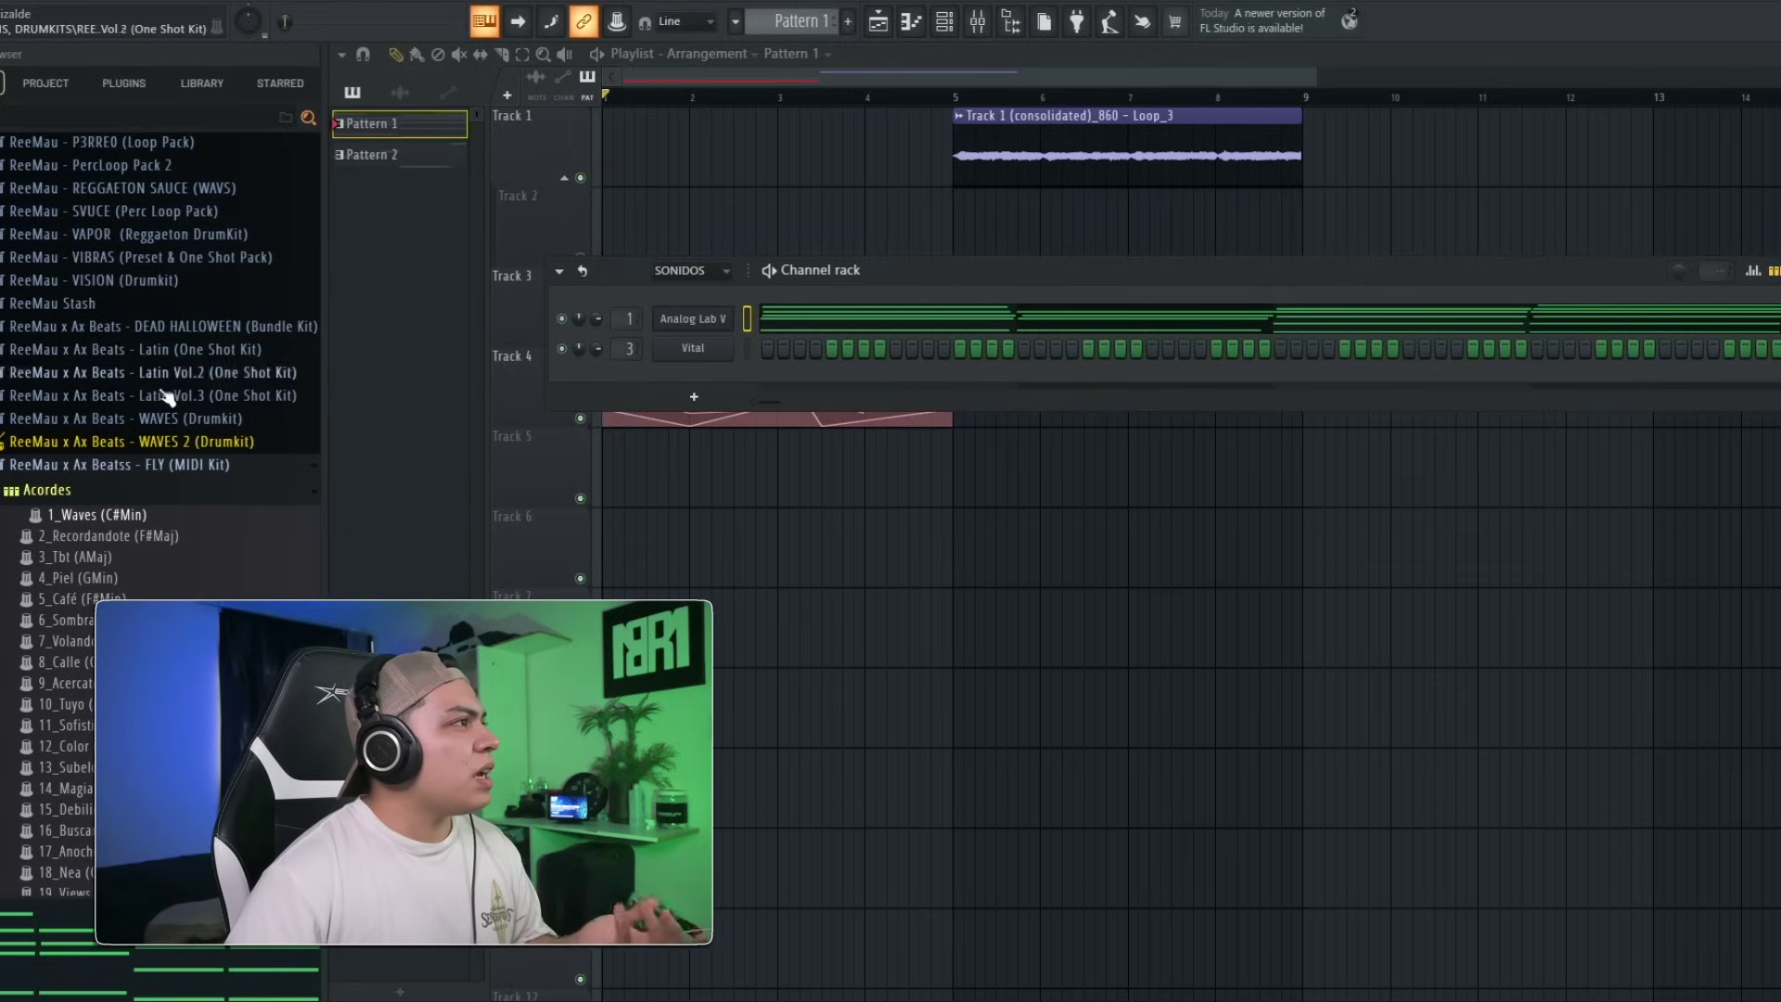
pyautogui.click(202, 397)
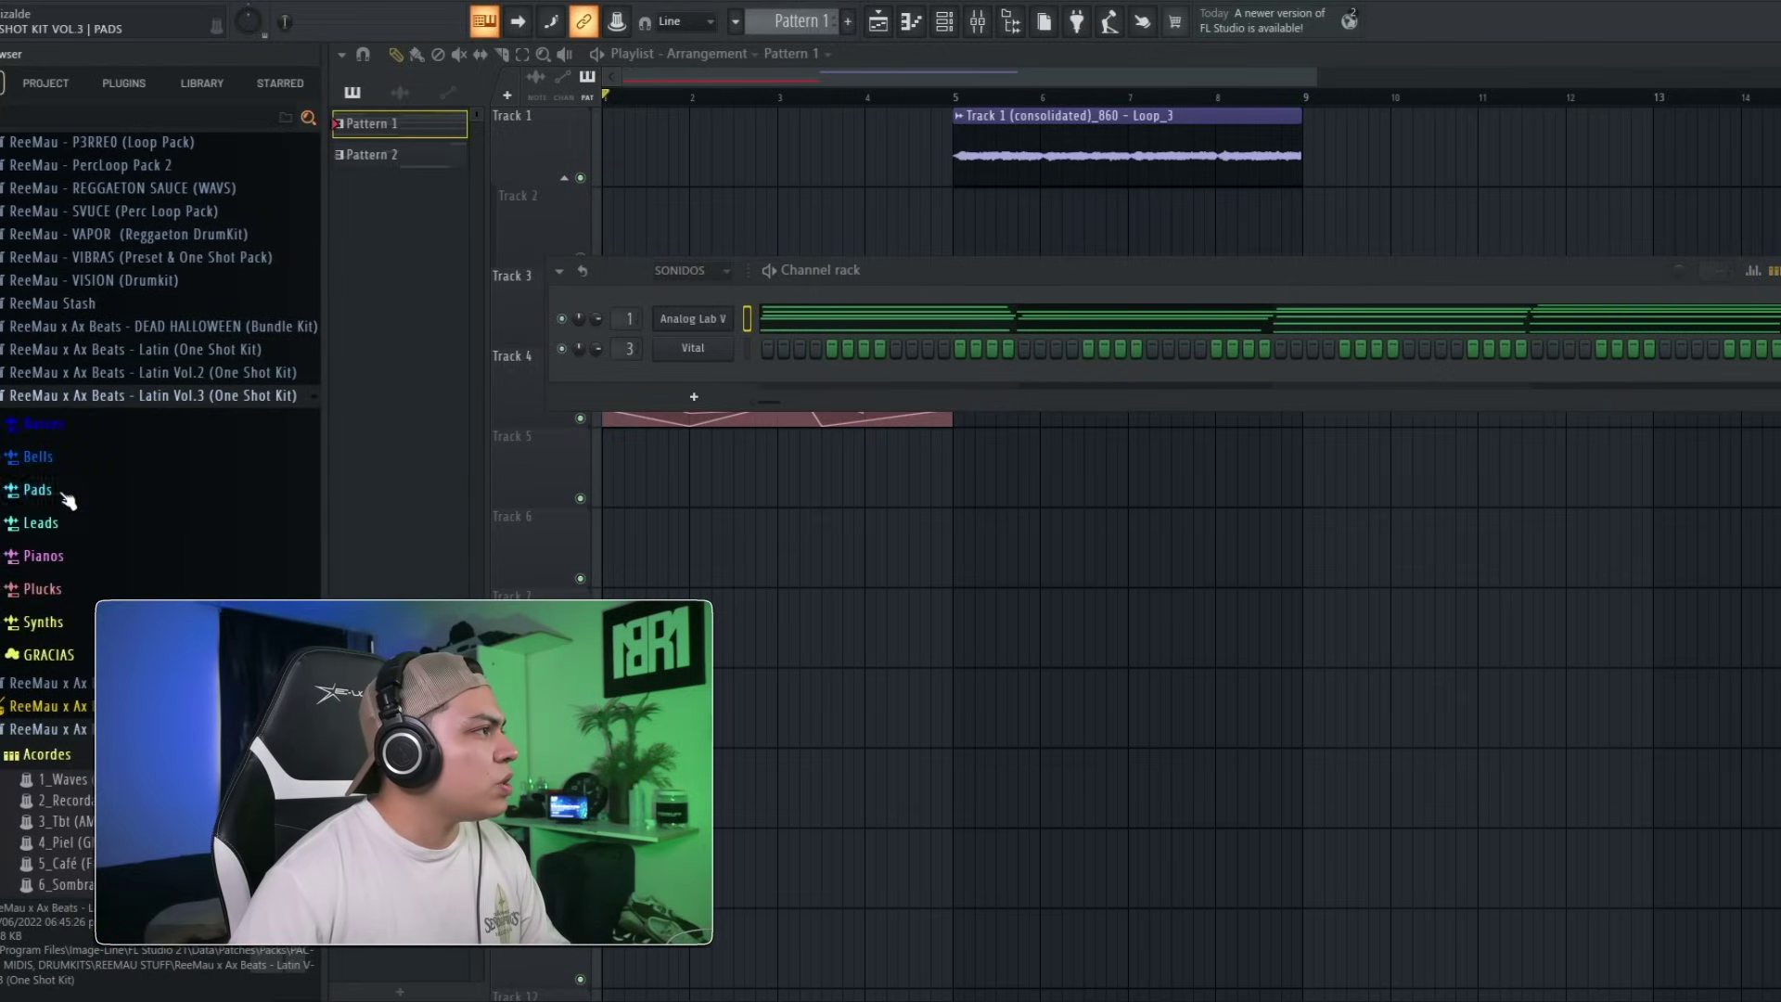
pyautogui.click(46, 589)
pyautogui.click(81, 642)
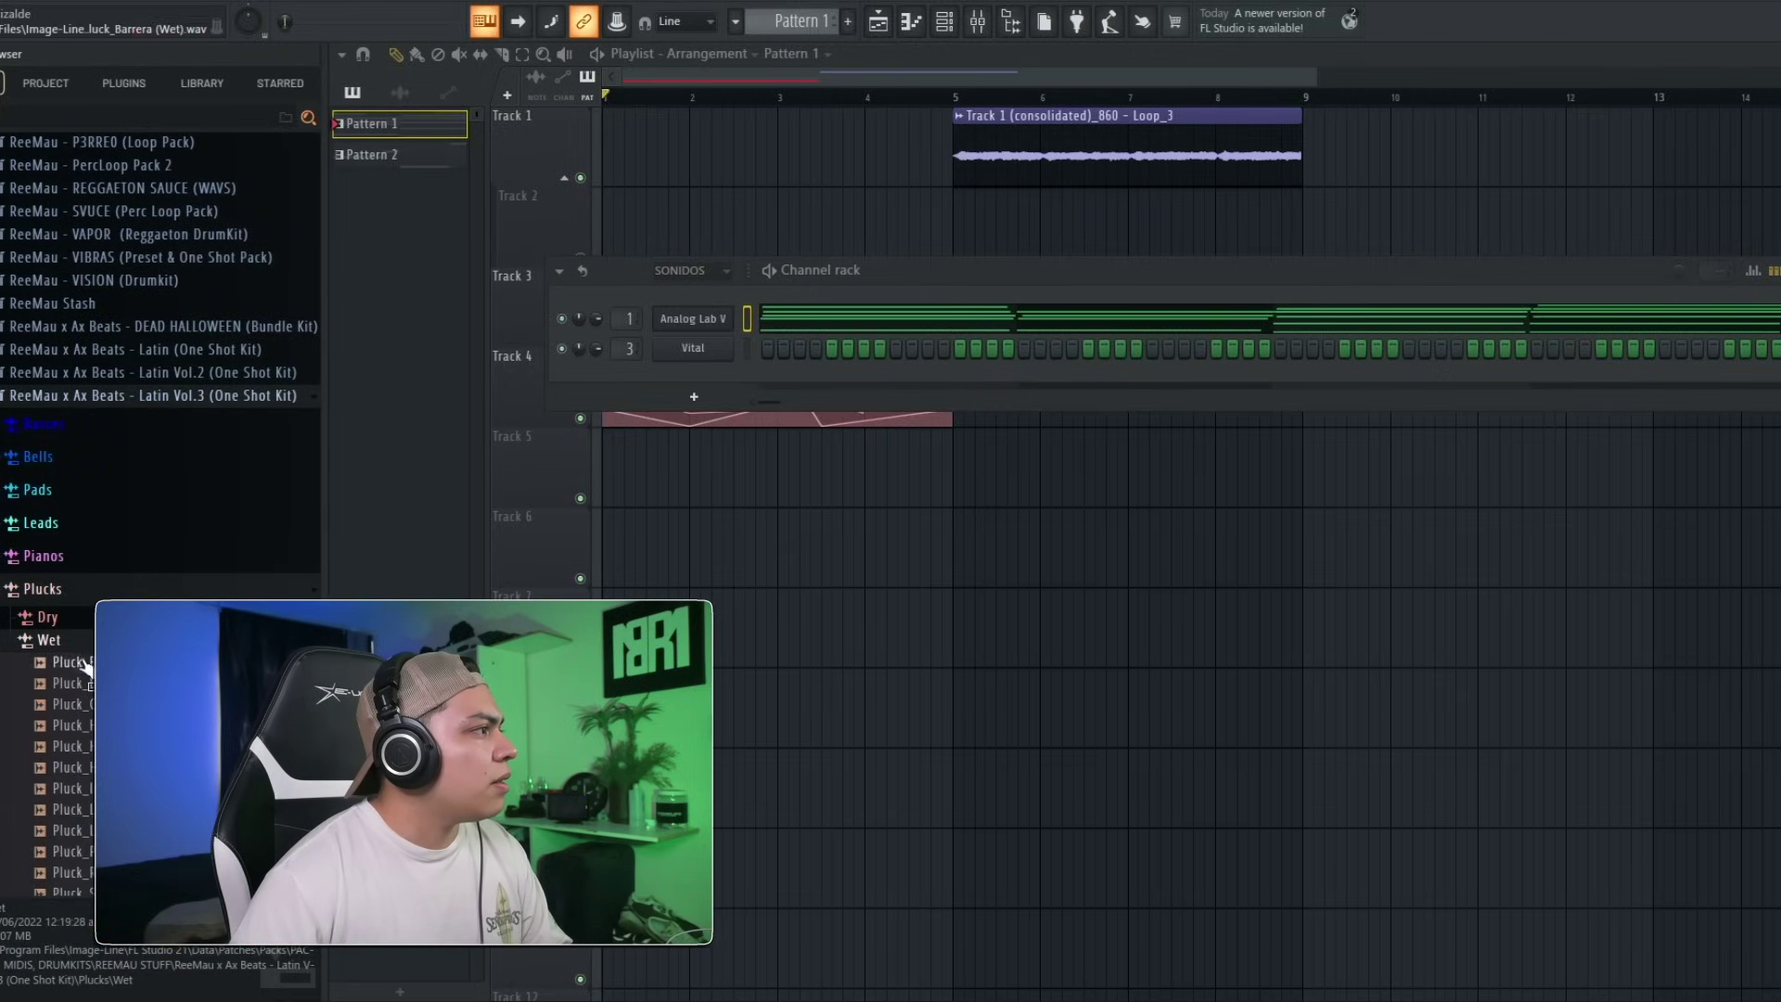
# Audition the Latin Vol.3 Wet pluck one-shots, from Pluck_Barrera down past Pluck_Lali.
pyautogui.click(86, 664)
pyautogui.scroll(-4, 91, 664)
pyautogui.click(131, 474)
pyautogui.click(130, 496)
pyautogui.click(128, 517)
pyautogui.click(128, 559)
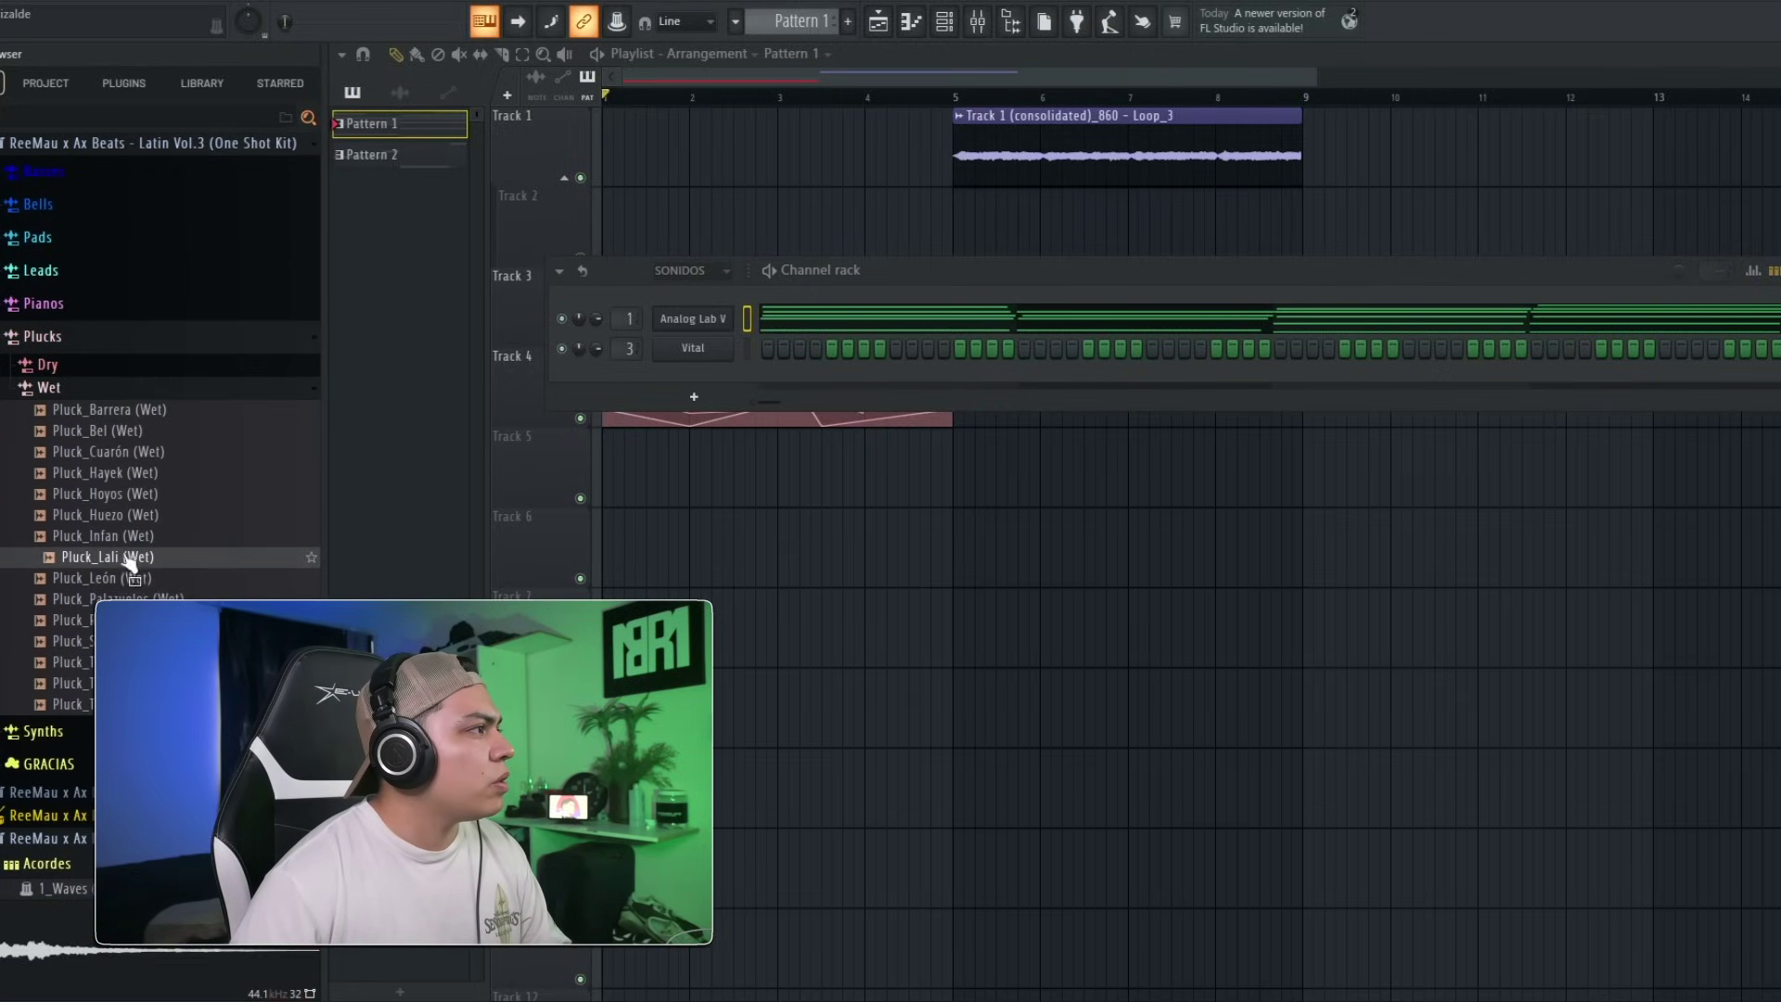
pyautogui.press('Down')
pyautogui.press('Down')
pyautogui.press('Down')
# Find Bell_Dirt in the Plucks n Bells folder of the ReeMau - VIBRAS pack and add it to the channel rack.
pyautogui.click(56, 338)
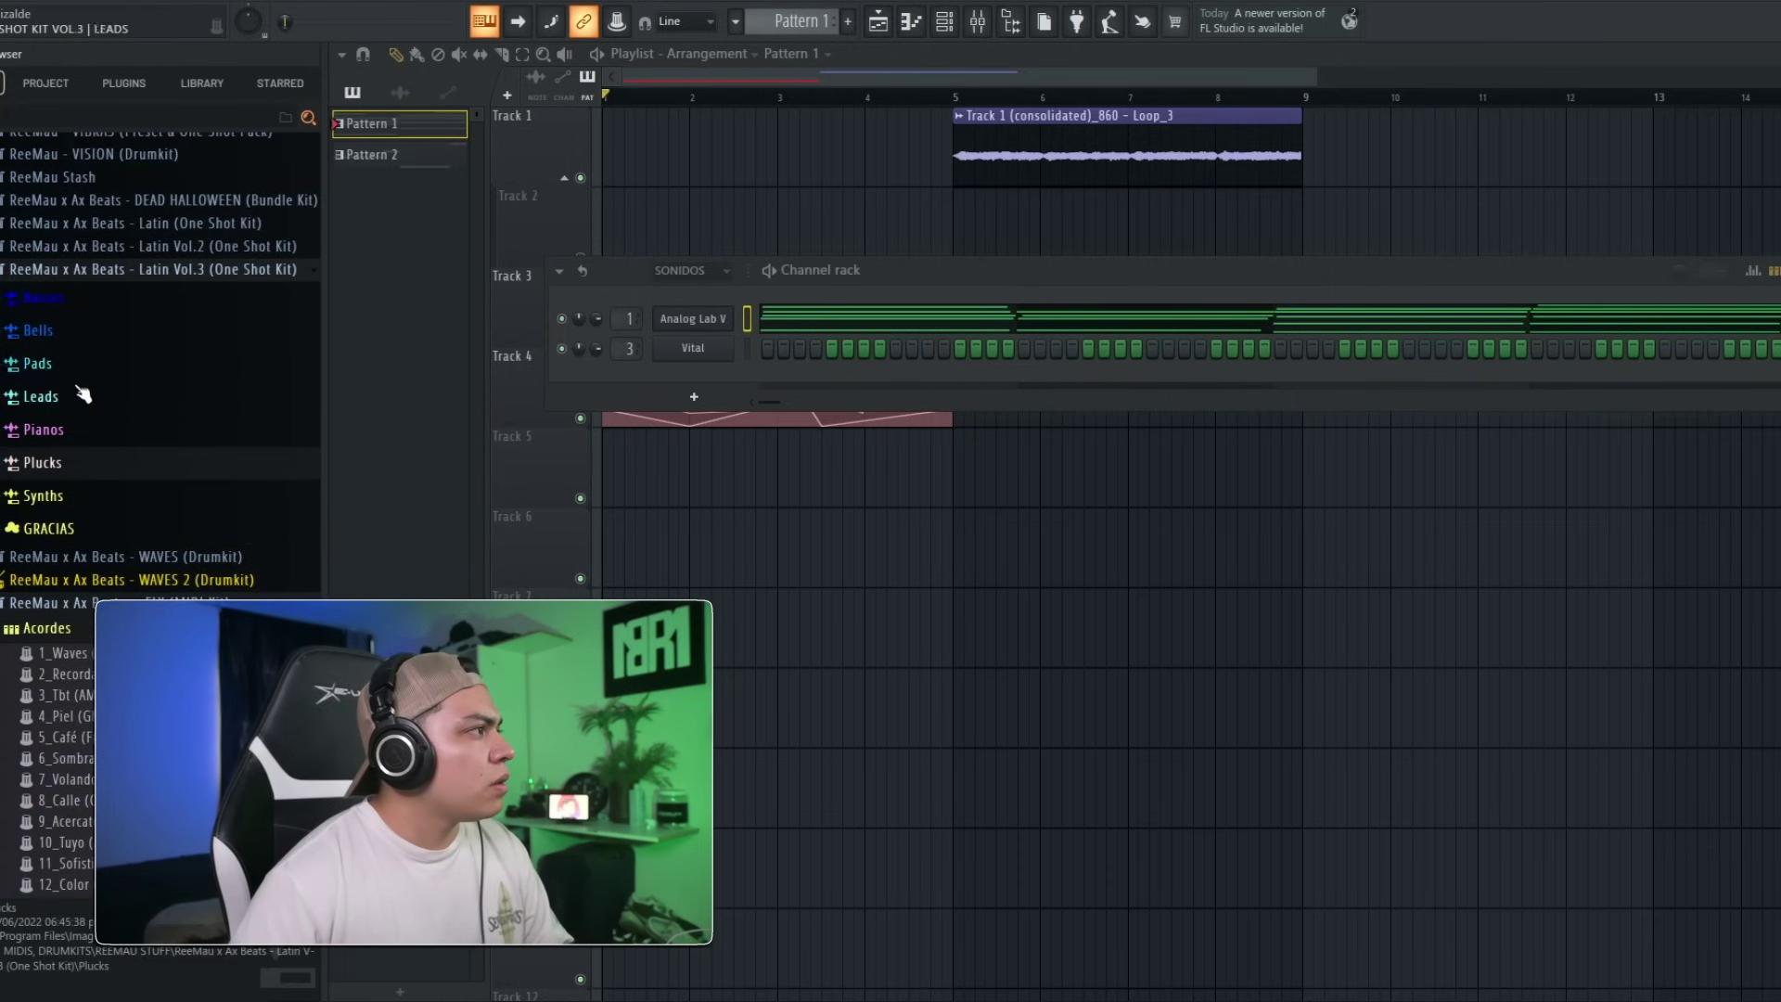
pyautogui.click(116, 269)
pyautogui.scroll(3, 180, 353)
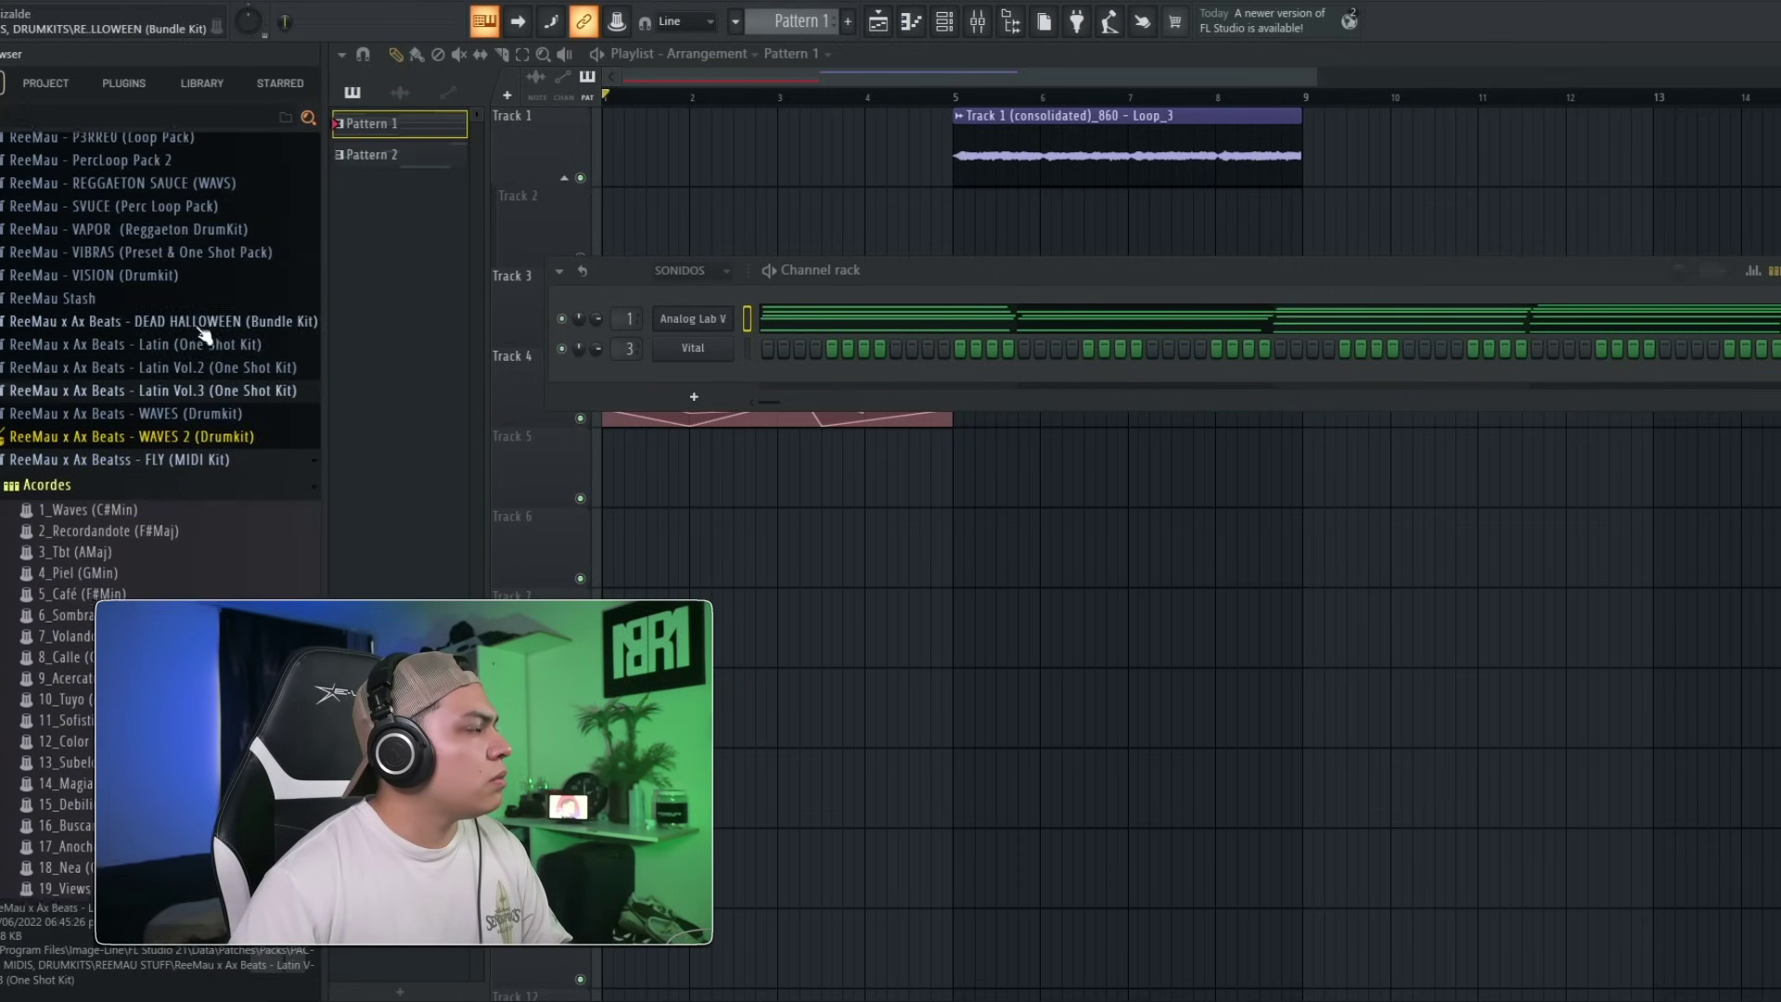
pyautogui.click(219, 259)
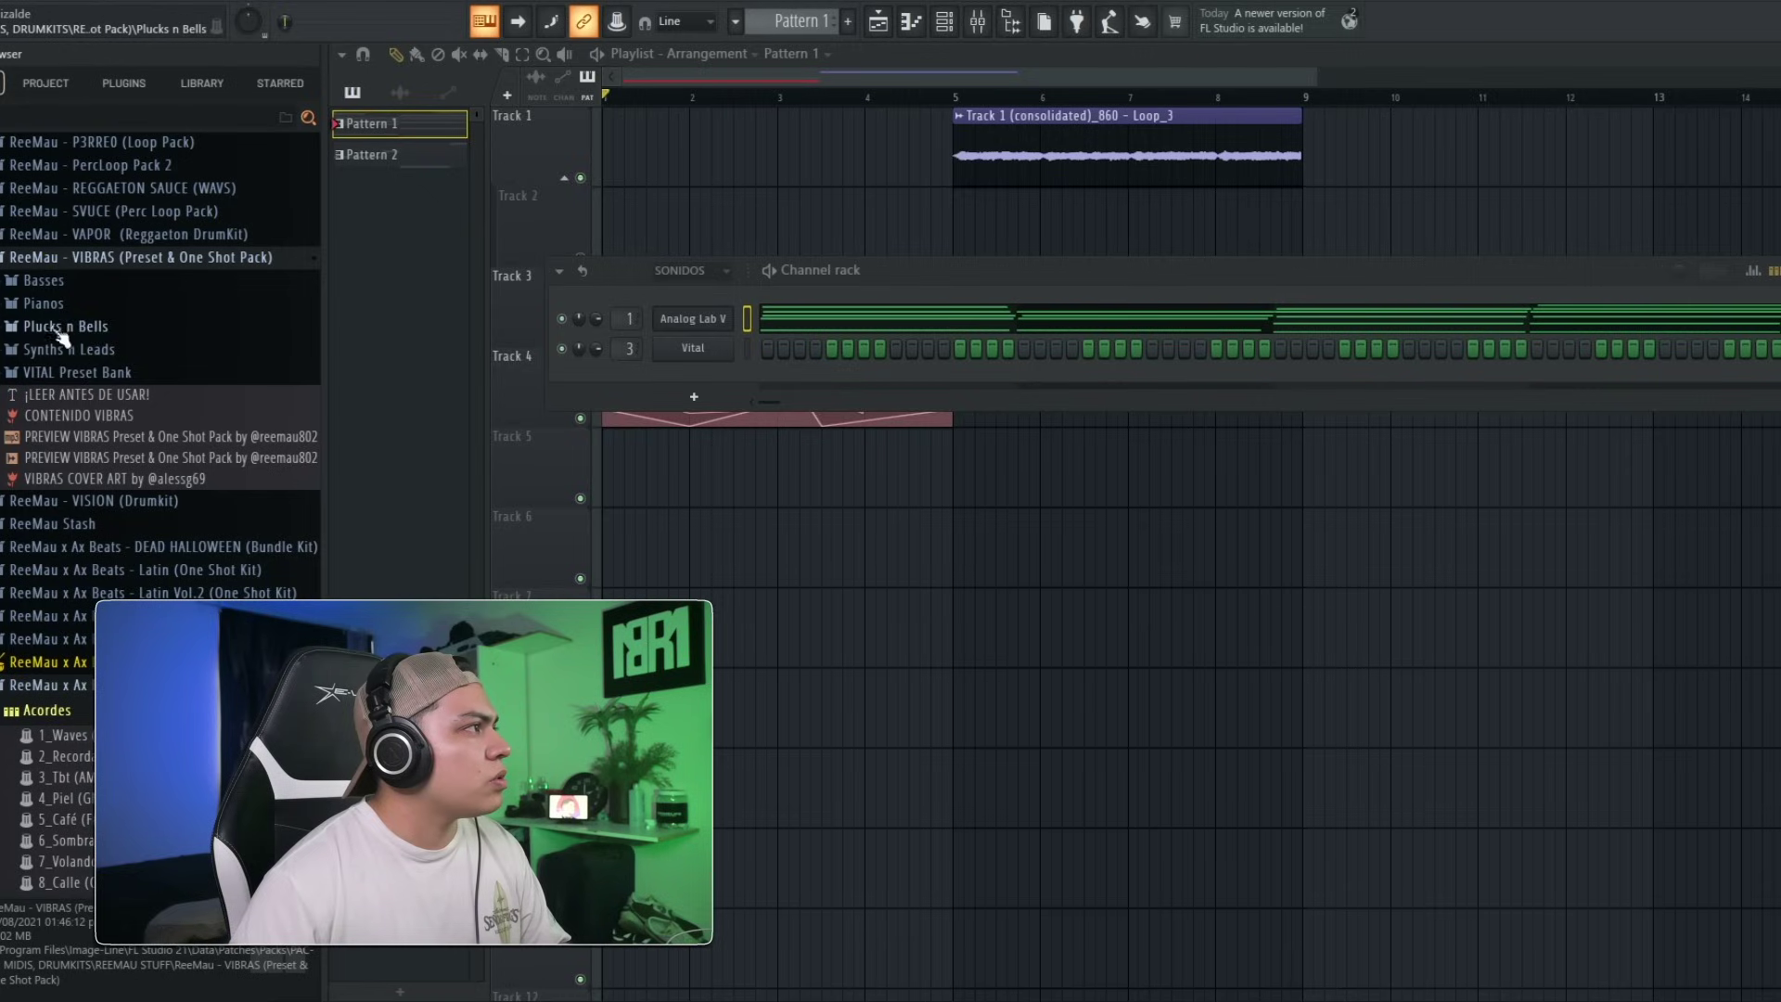
pyautogui.click(111, 334)
pyautogui.click(131, 376)
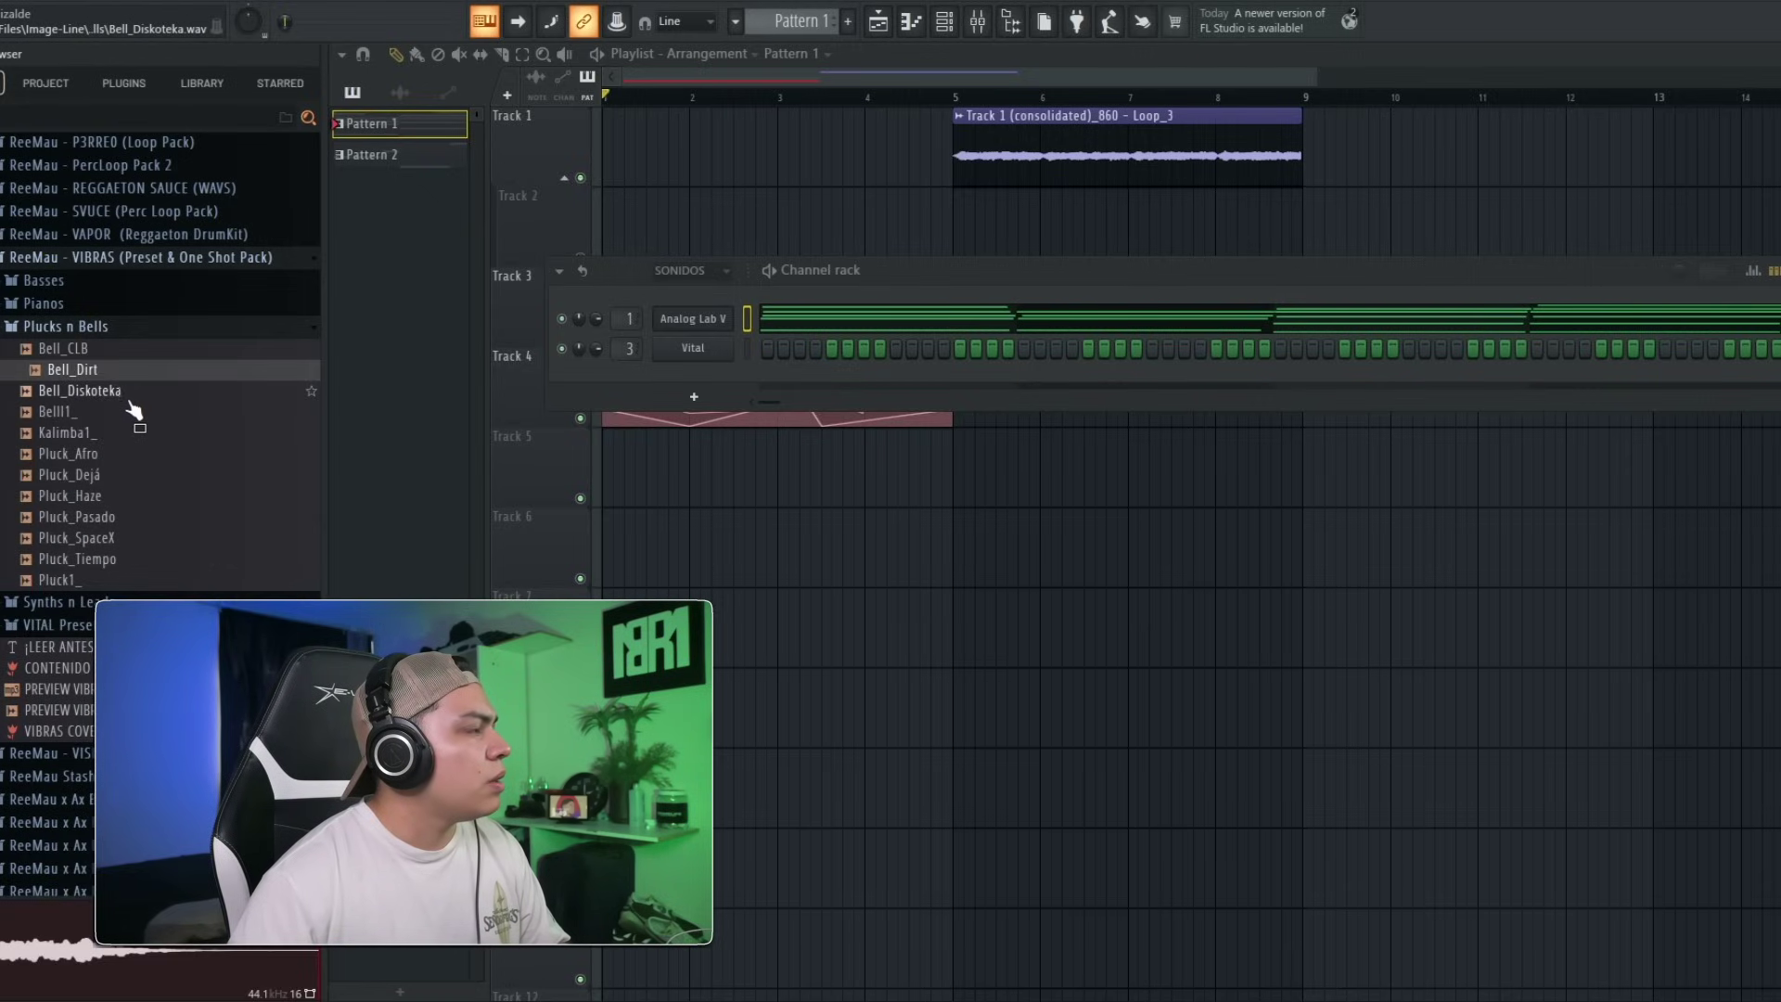
pyautogui.moveTo(672, 380); pyautogui.dragTo(675, 379)
# Open the piano roll for Bell_Dirt and place an F#5 note at bar 1 and a C#5 note at bar 2.
pyautogui.rightClick(707, 375)
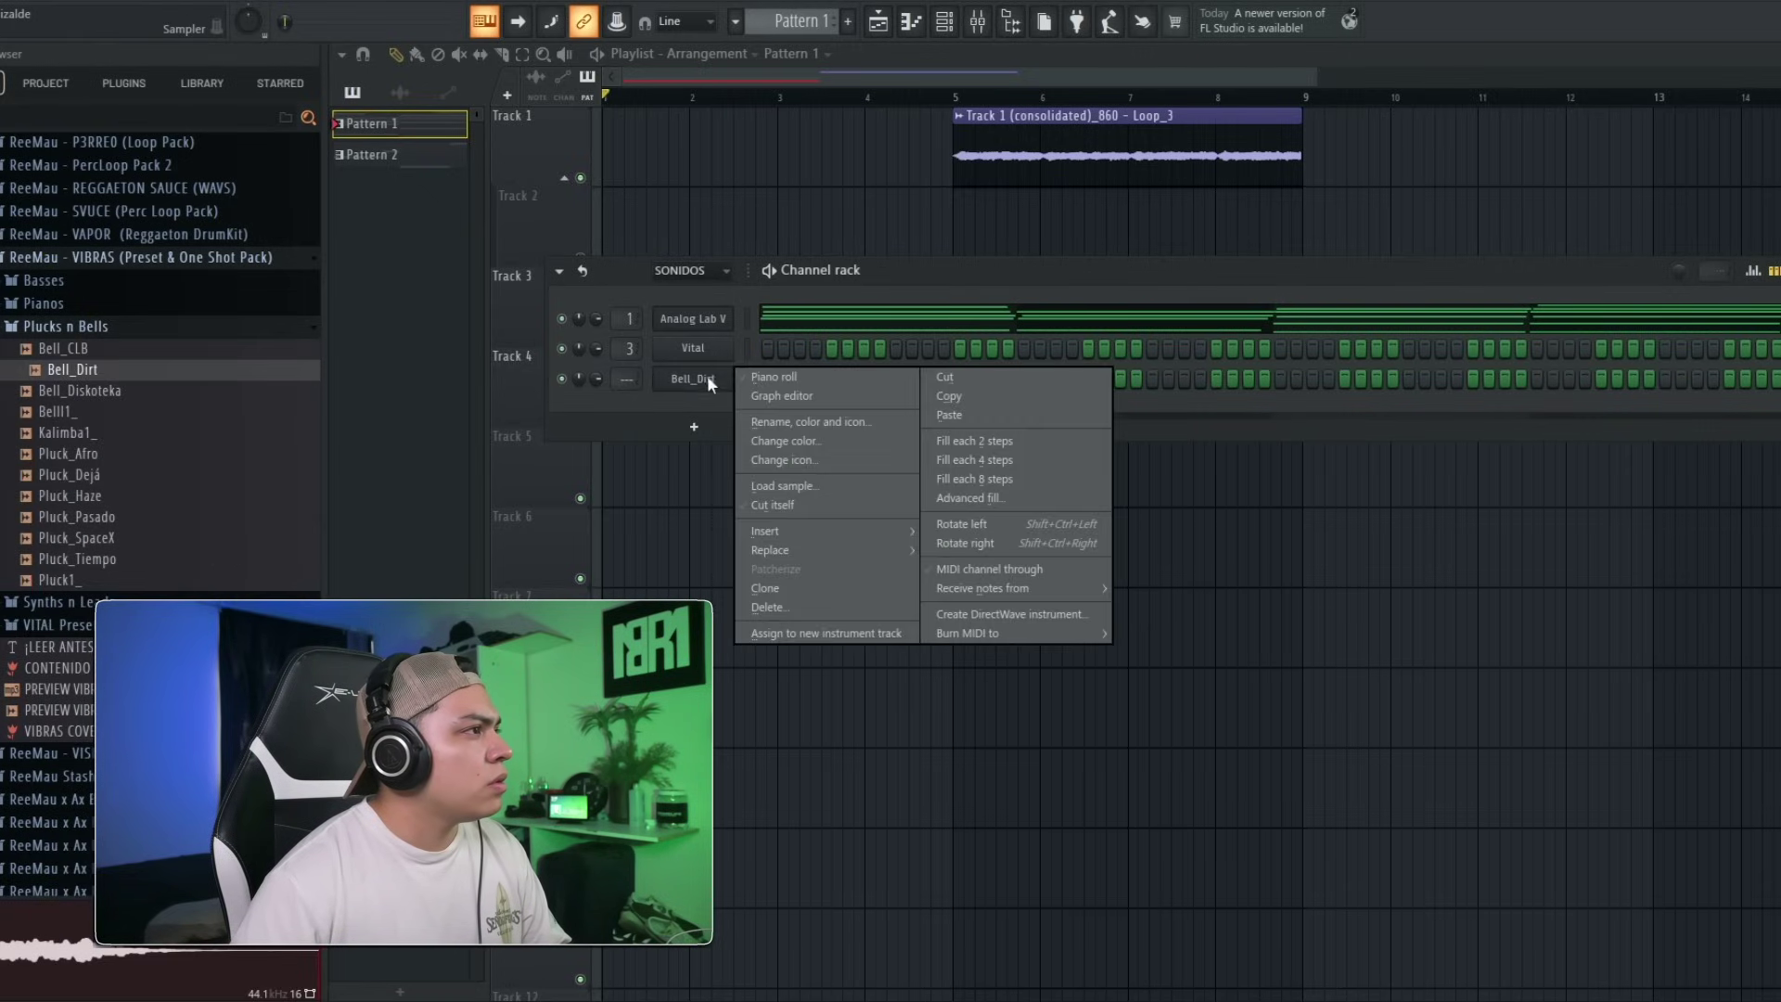
pyautogui.click(752, 393)
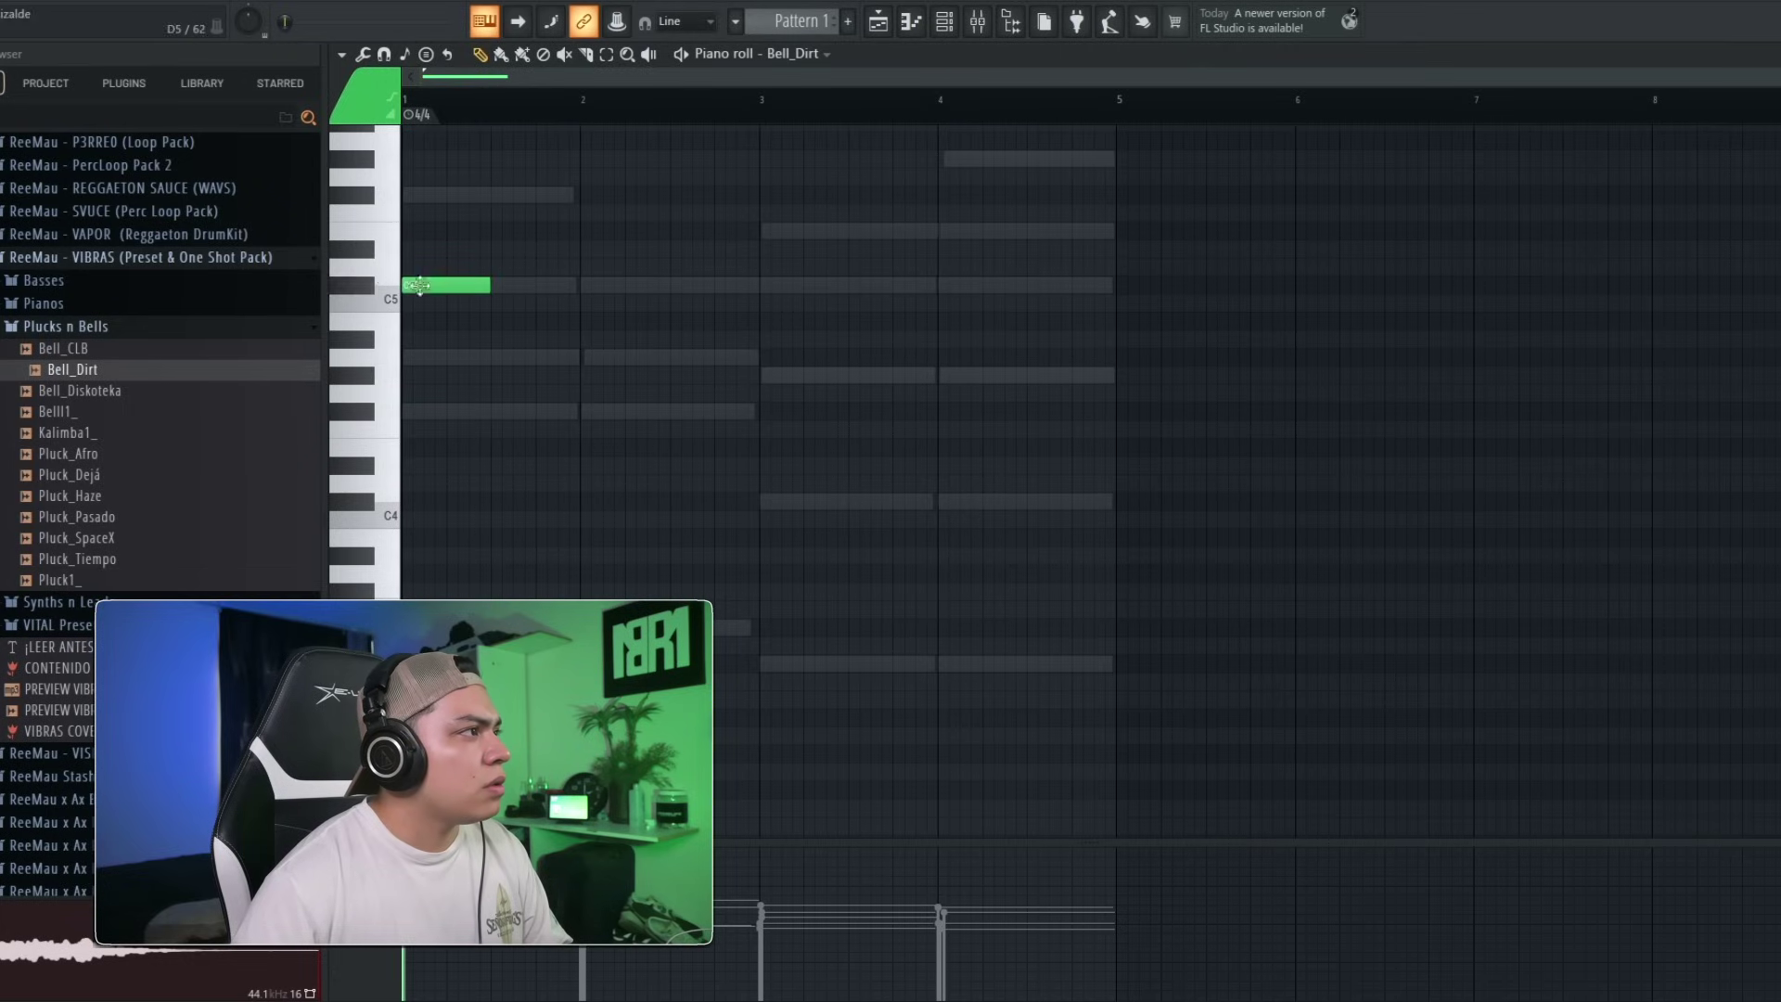
pyautogui.moveTo(419, 285); pyautogui.dragTo(397, 197)
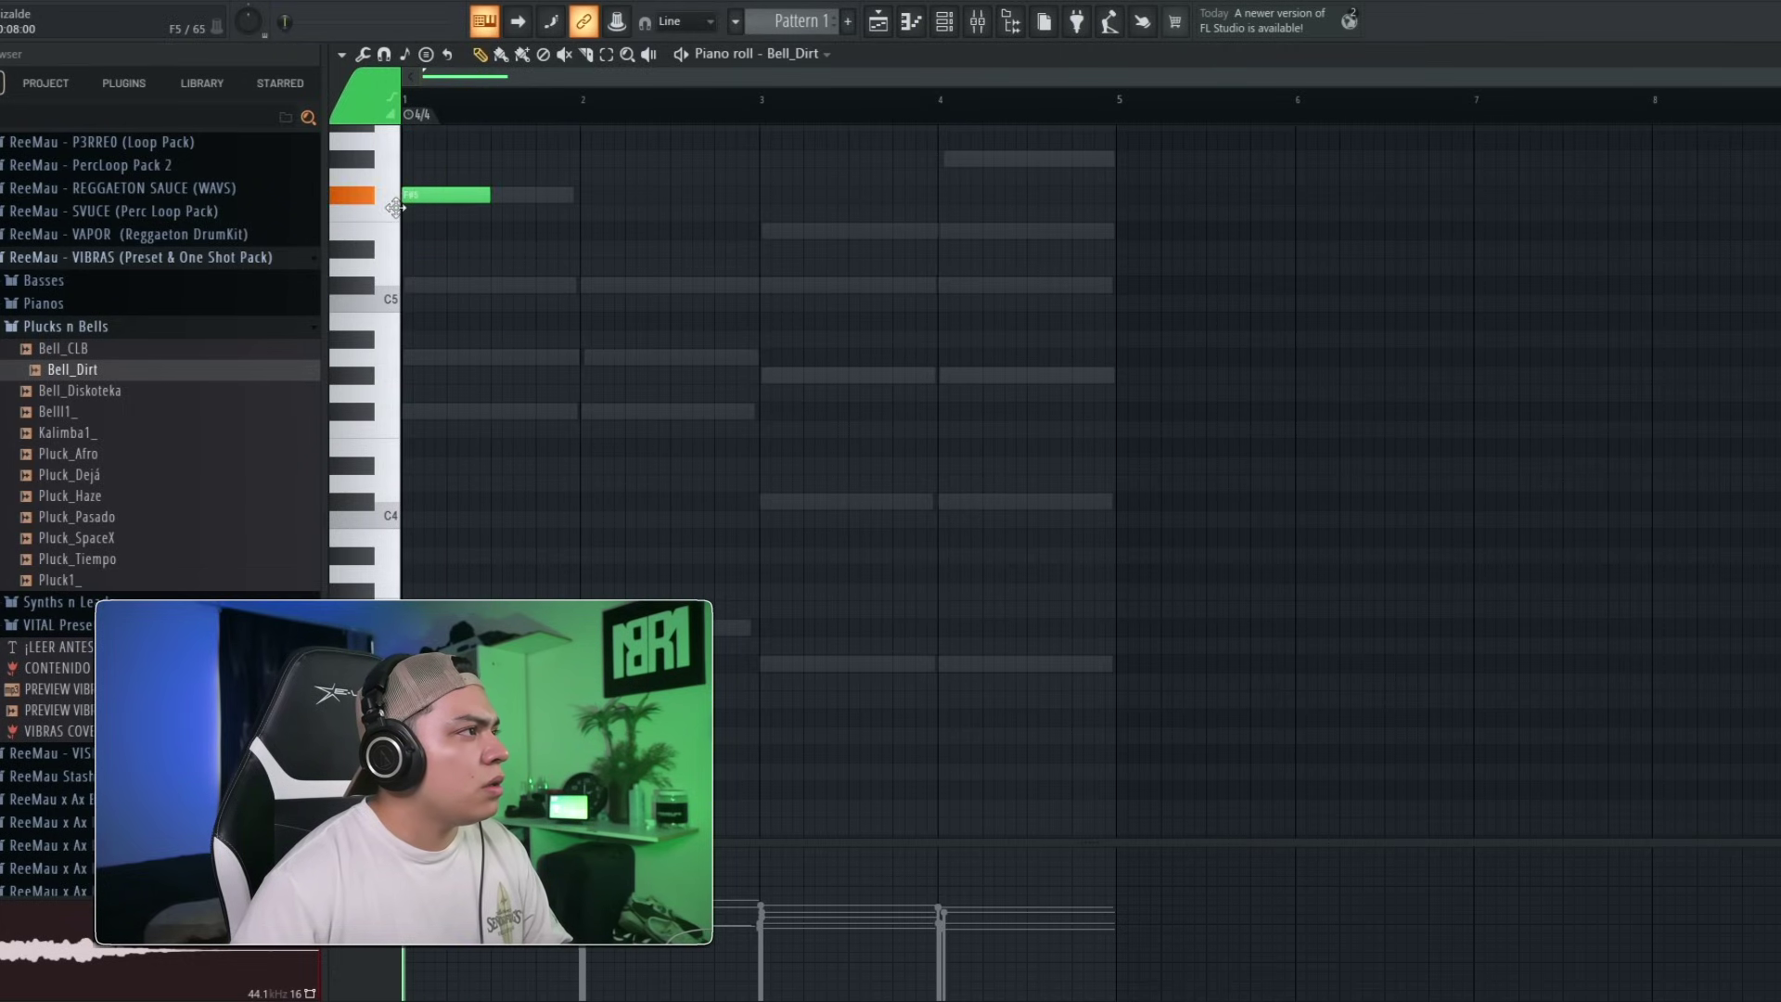
pyautogui.press('space')
pyautogui.click(590, 285)
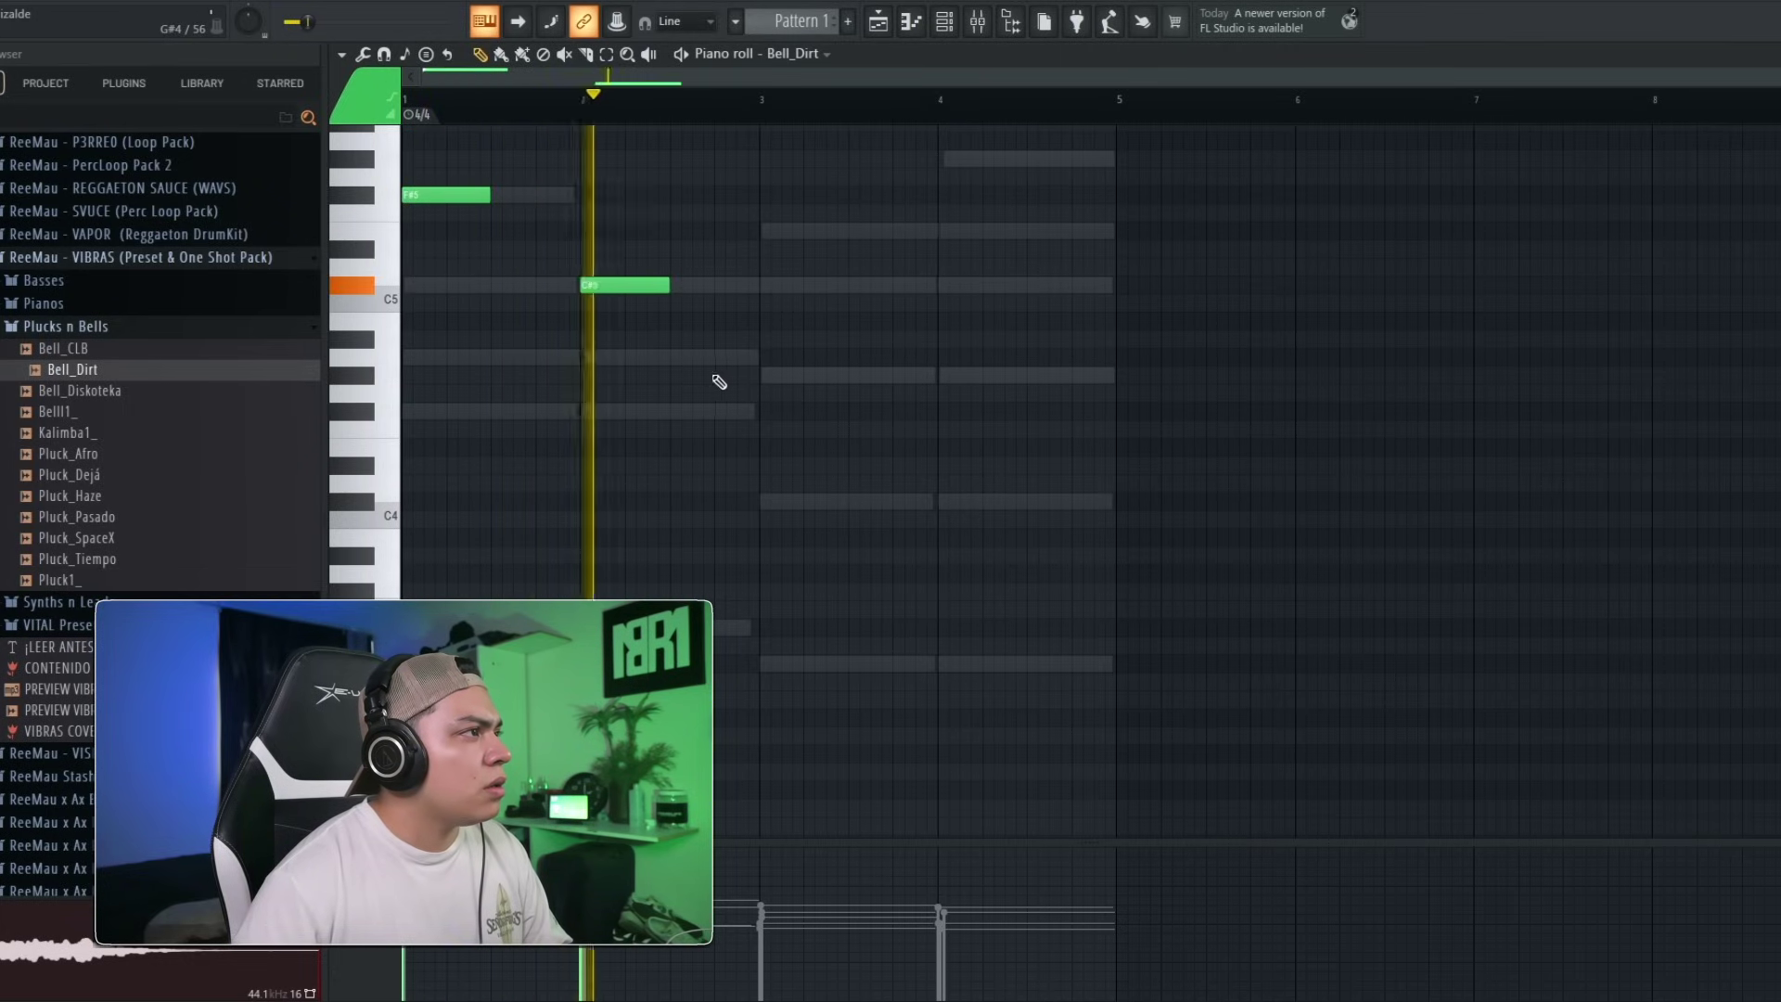
# Add an F#5 note late in bar 2 and a C#5 at bar 3, removing the lower trial notes.
pyautogui.click(733, 232)
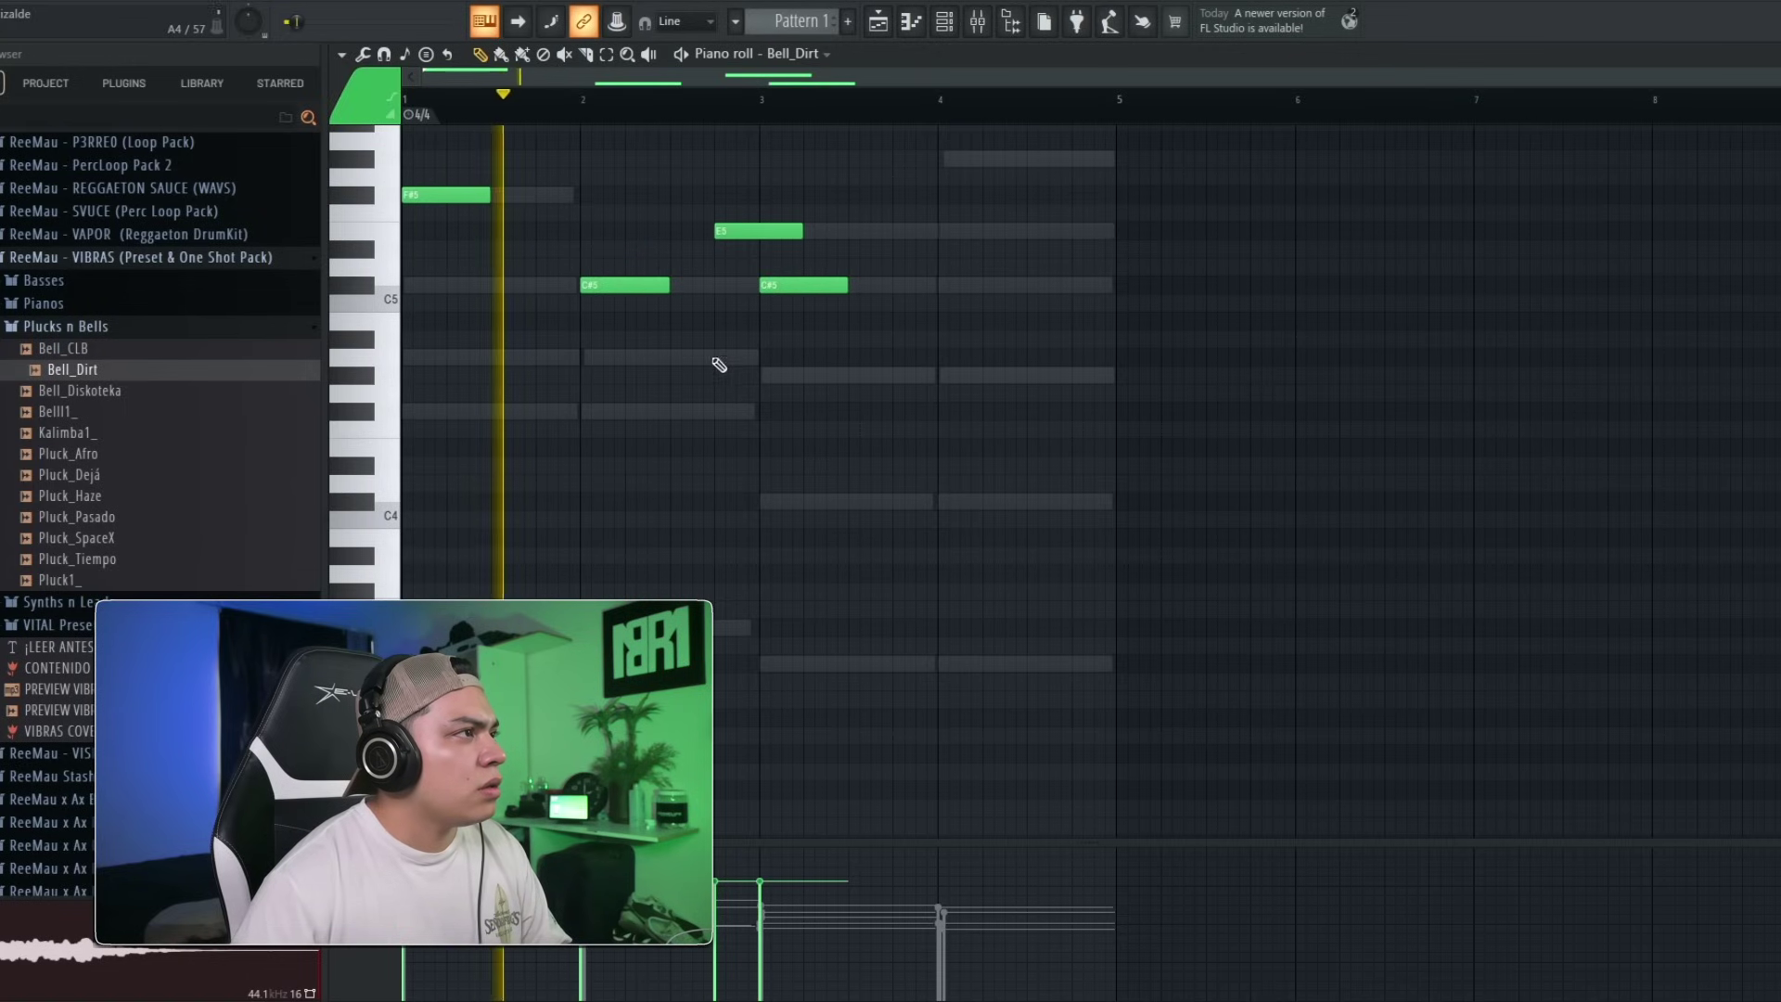
pyautogui.click(742, 357)
pyautogui.press('space')
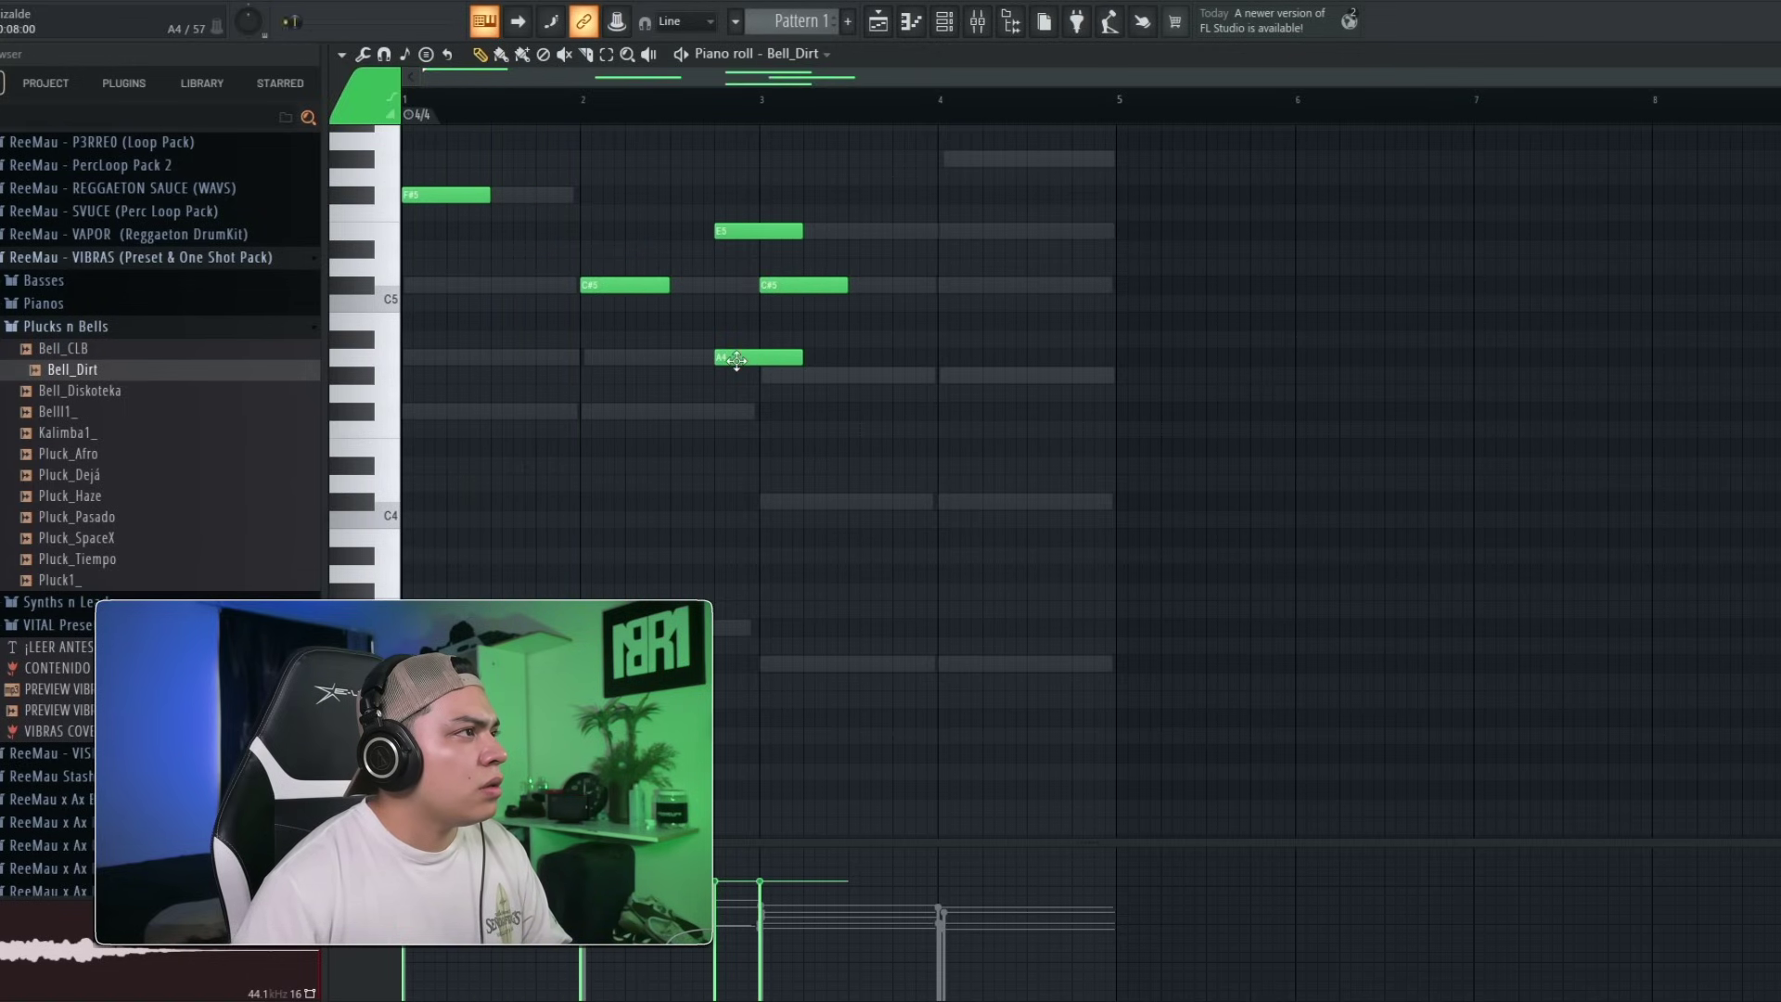
pyautogui.click(720, 413)
pyautogui.rightClick(741, 412)
pyautogui.rightClick(739, 357)
pyautogui.moveTo(726, 234); pyautogui.dragTo(723, 197)
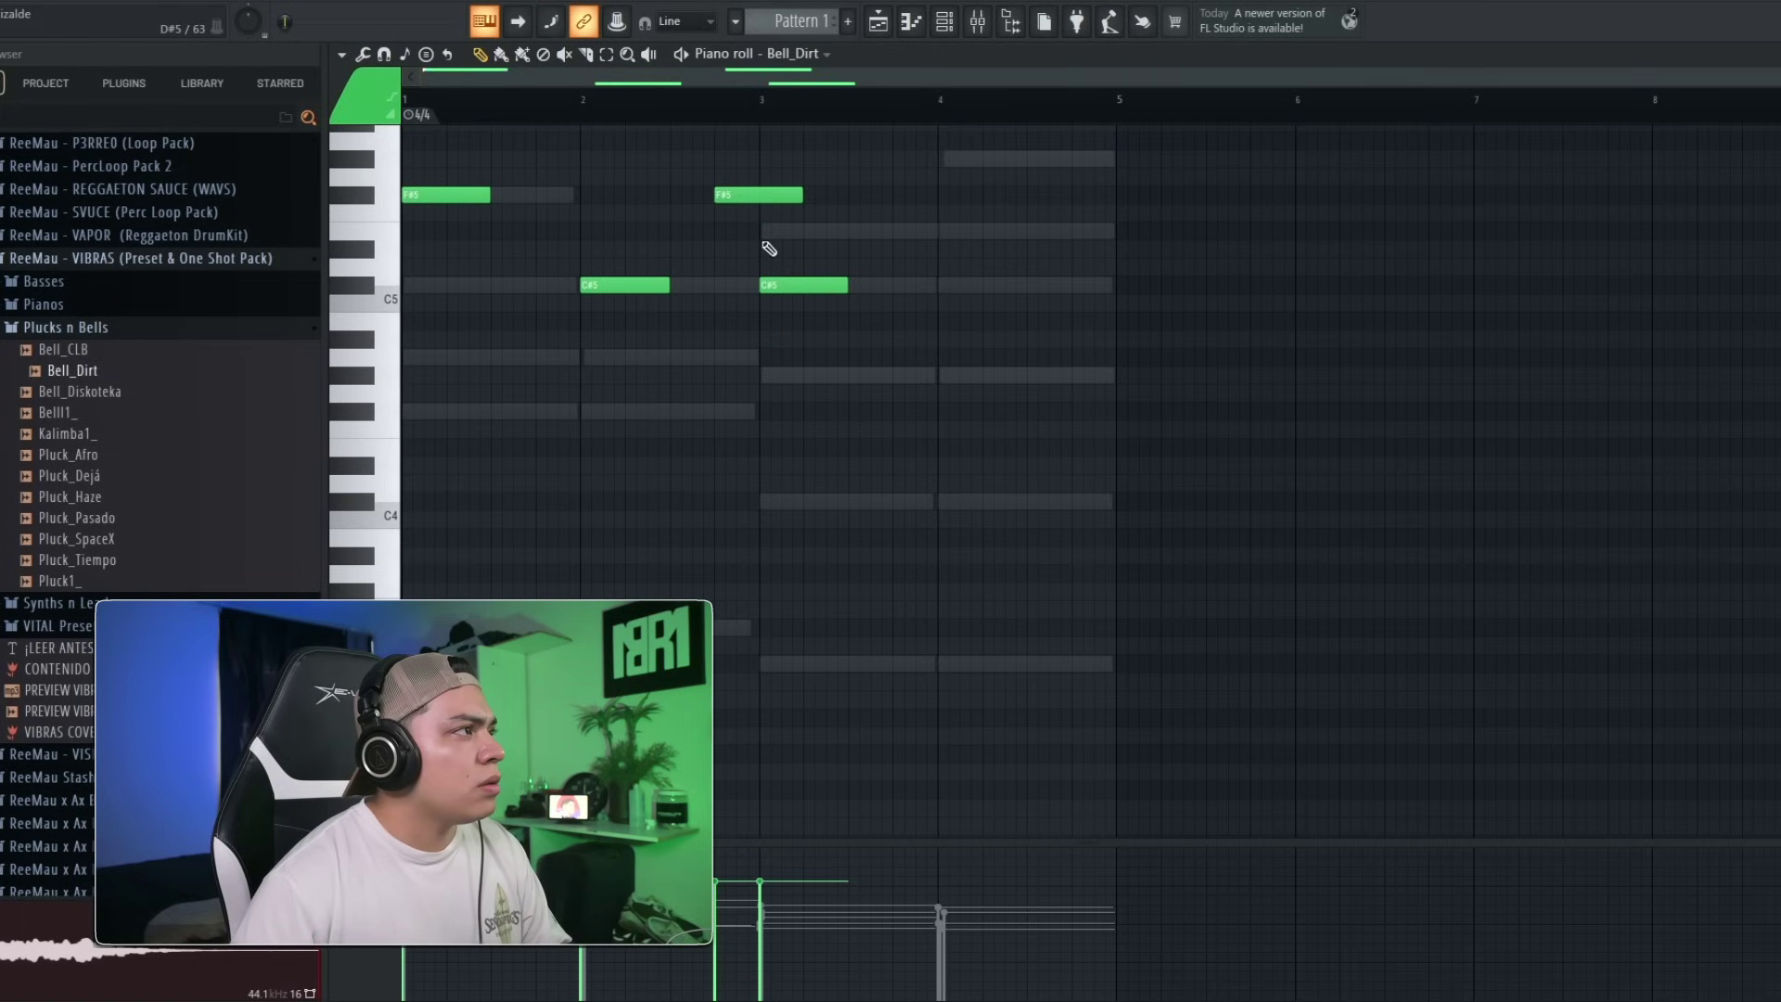
# Replace the C#5 at bar 3 with E5 and discard the lengths of all the Bell_Dirt notes.
pyautogui.click(770, 232)
pyautogui.press('space')
pyautogui.rightClick(777, 285)
pyautogui.scroll(2, 780, 340)
pyautogui.hotkey('shift', 'd')
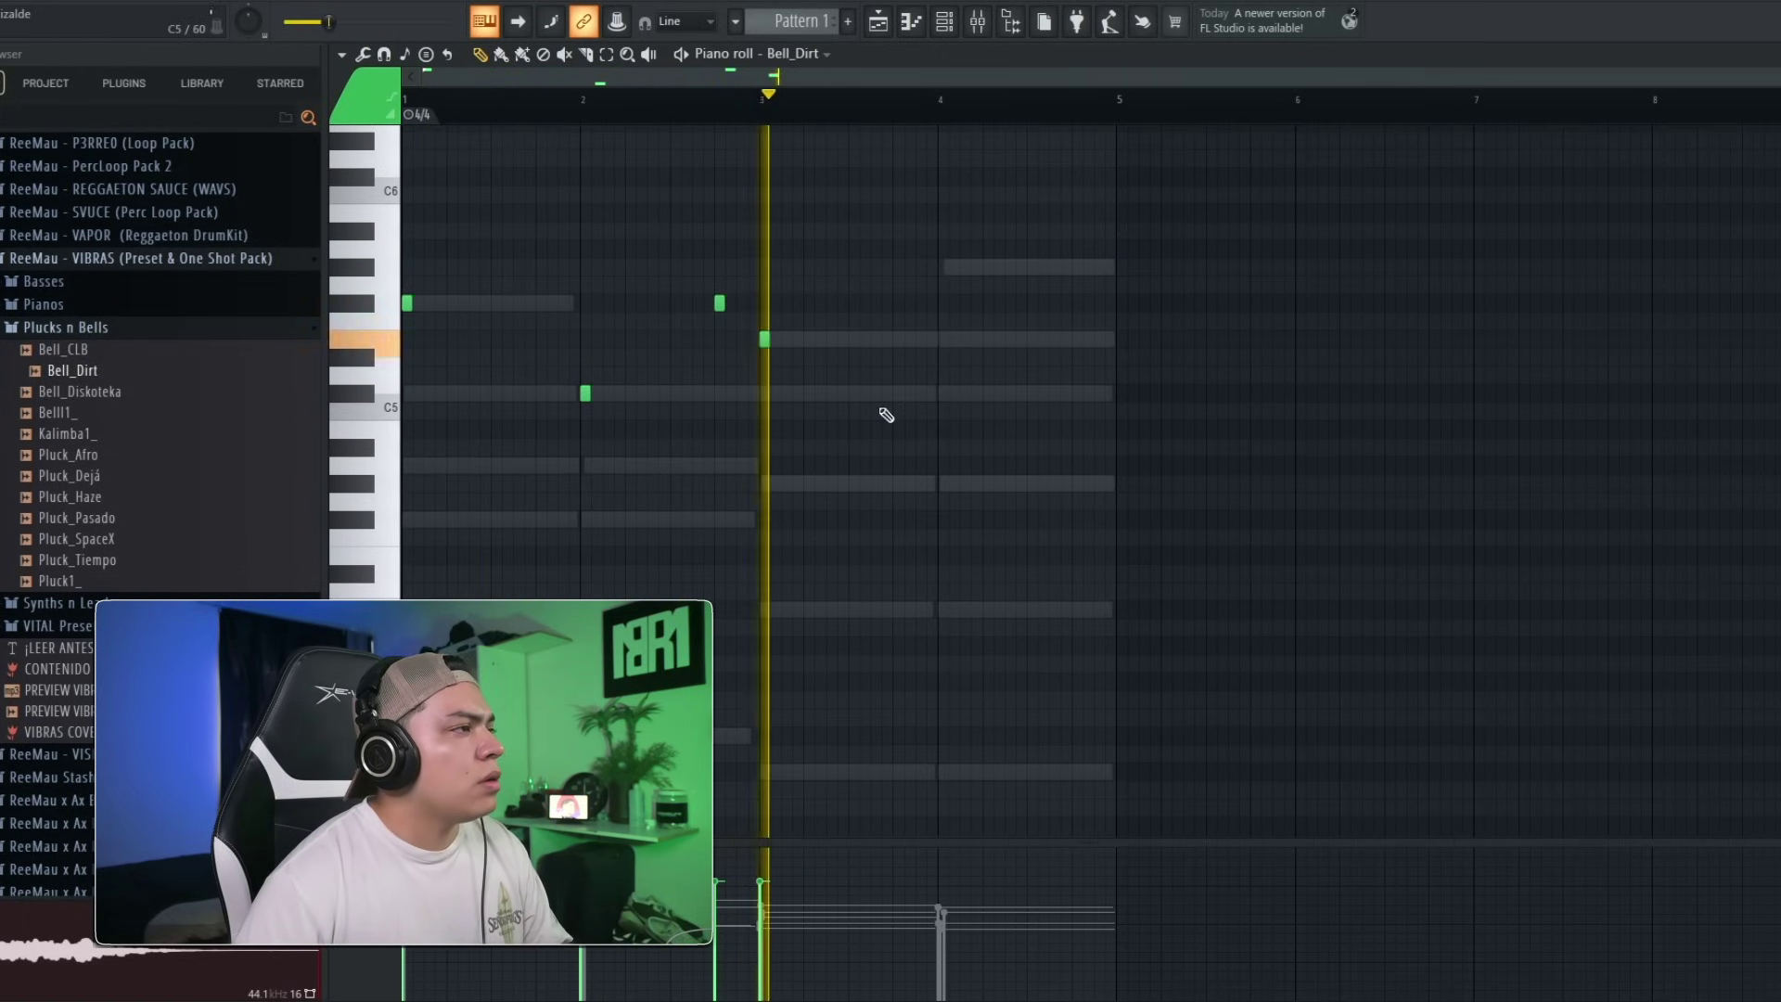
# Complete the melody with F#5 late in bar 3, E5 at bar 4 and G#5 mid-bar 4, and apply legato to all notes.
pyautogui.press('space')
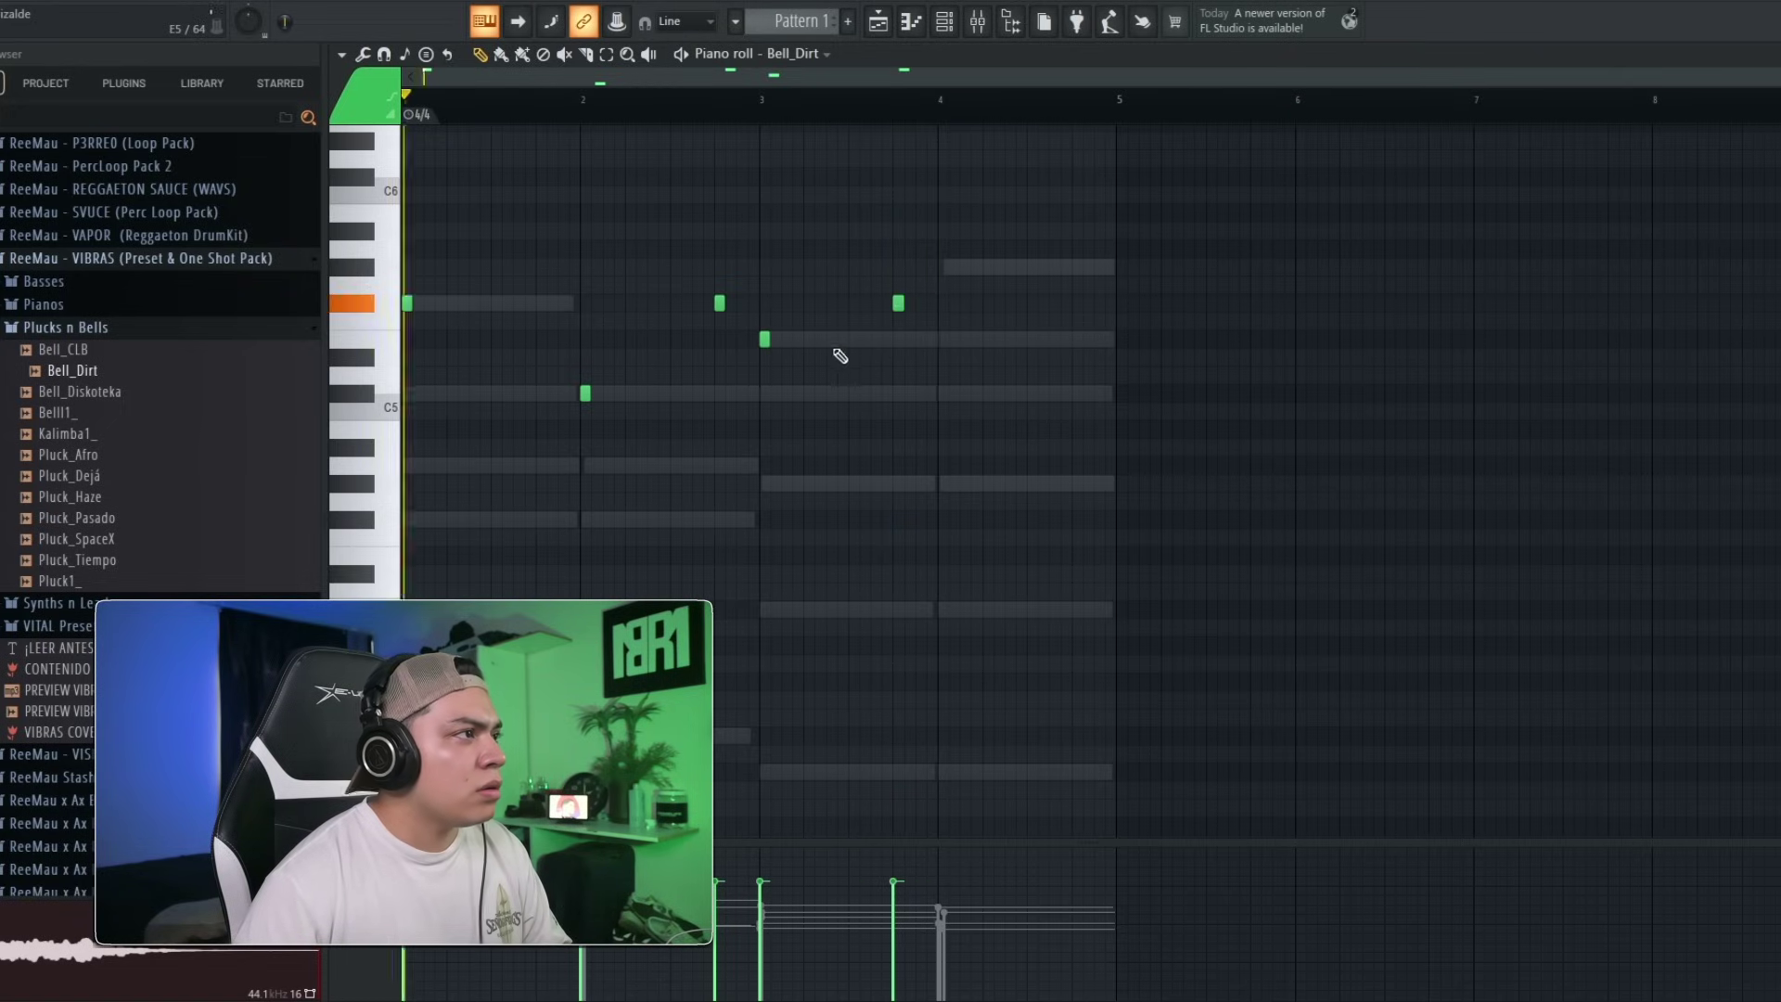
pyautogui.press('space')
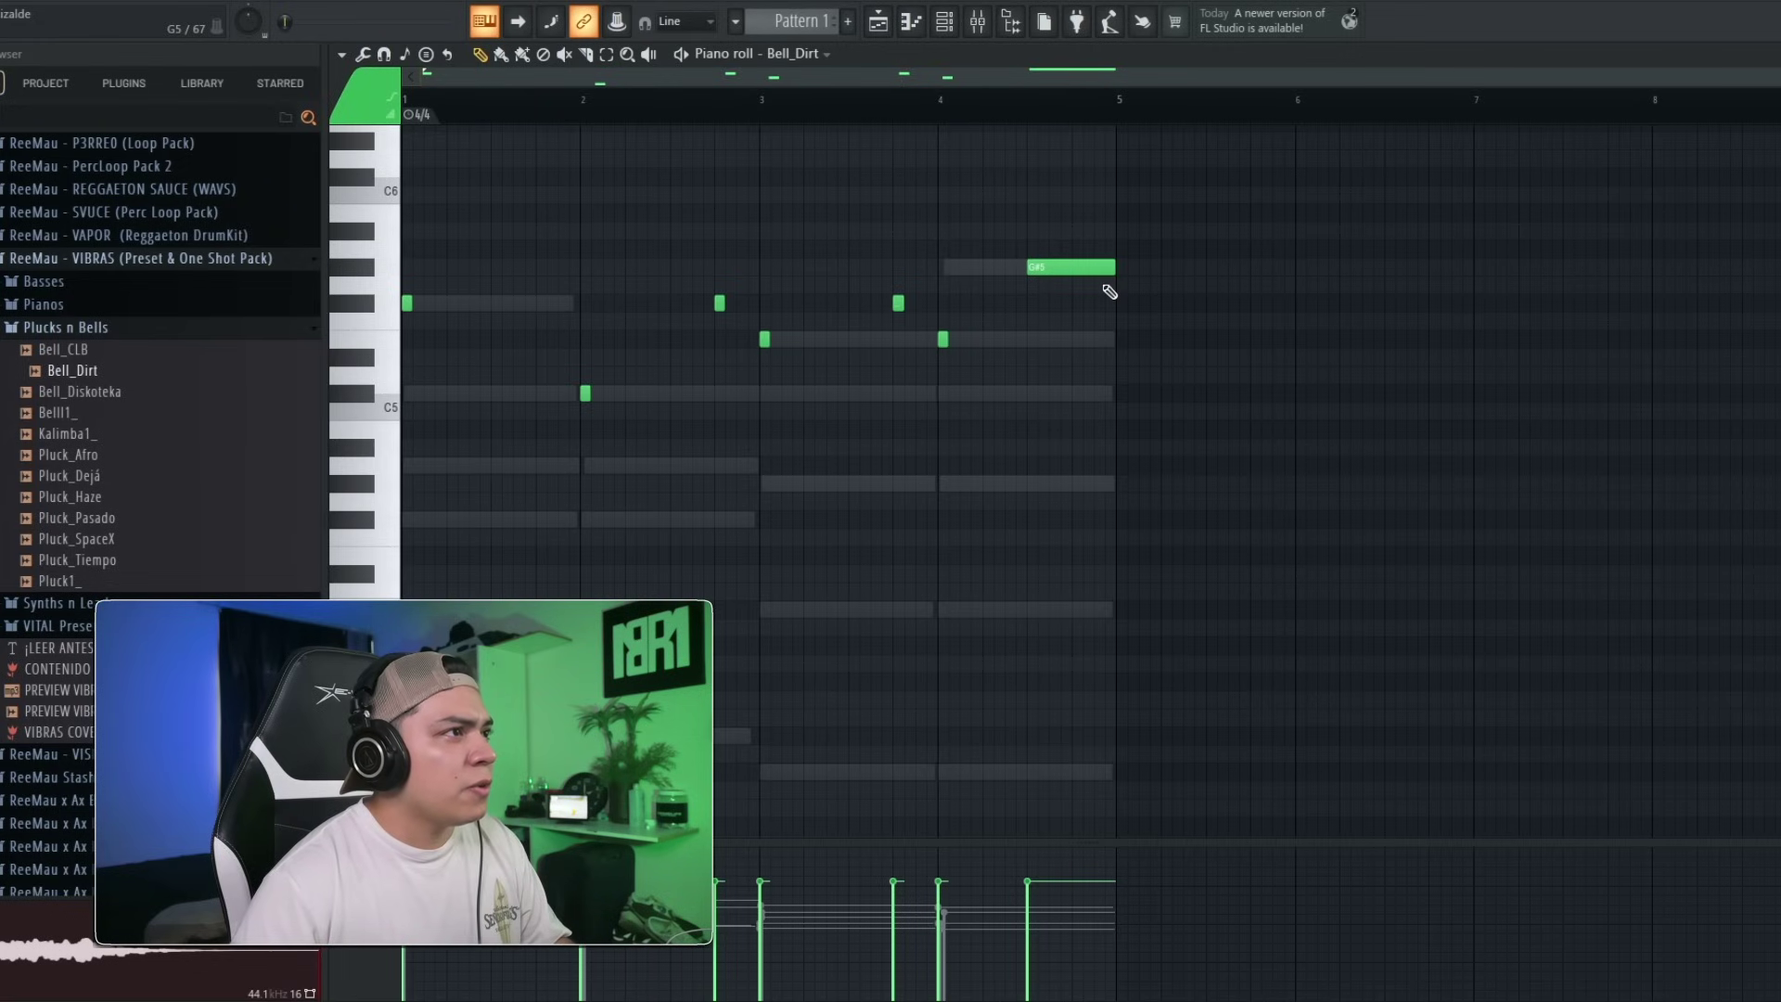
pyautogui.hotkey('ctrl', 'l')
pyautogui.press('space')
# Enable the volume envelope in the Bell_Dirt sampler and listen to the melody.
pyautogui.click(945, 22)
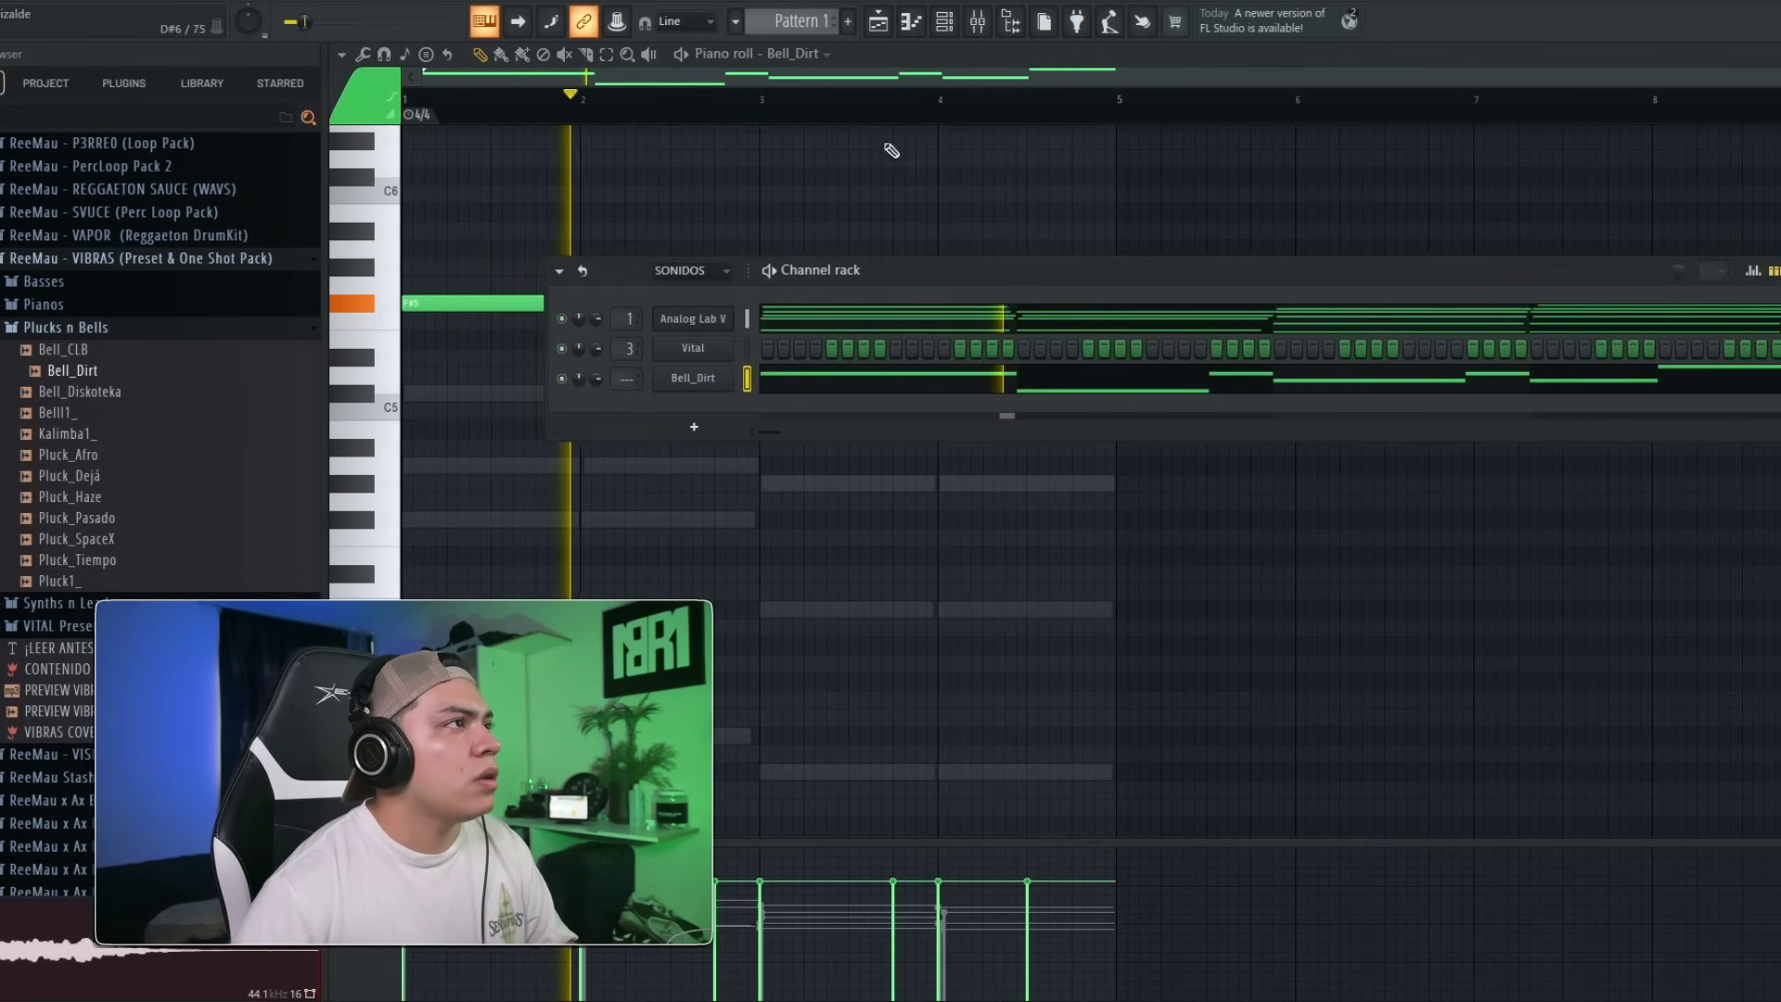
pyautogui.click(692, 377)
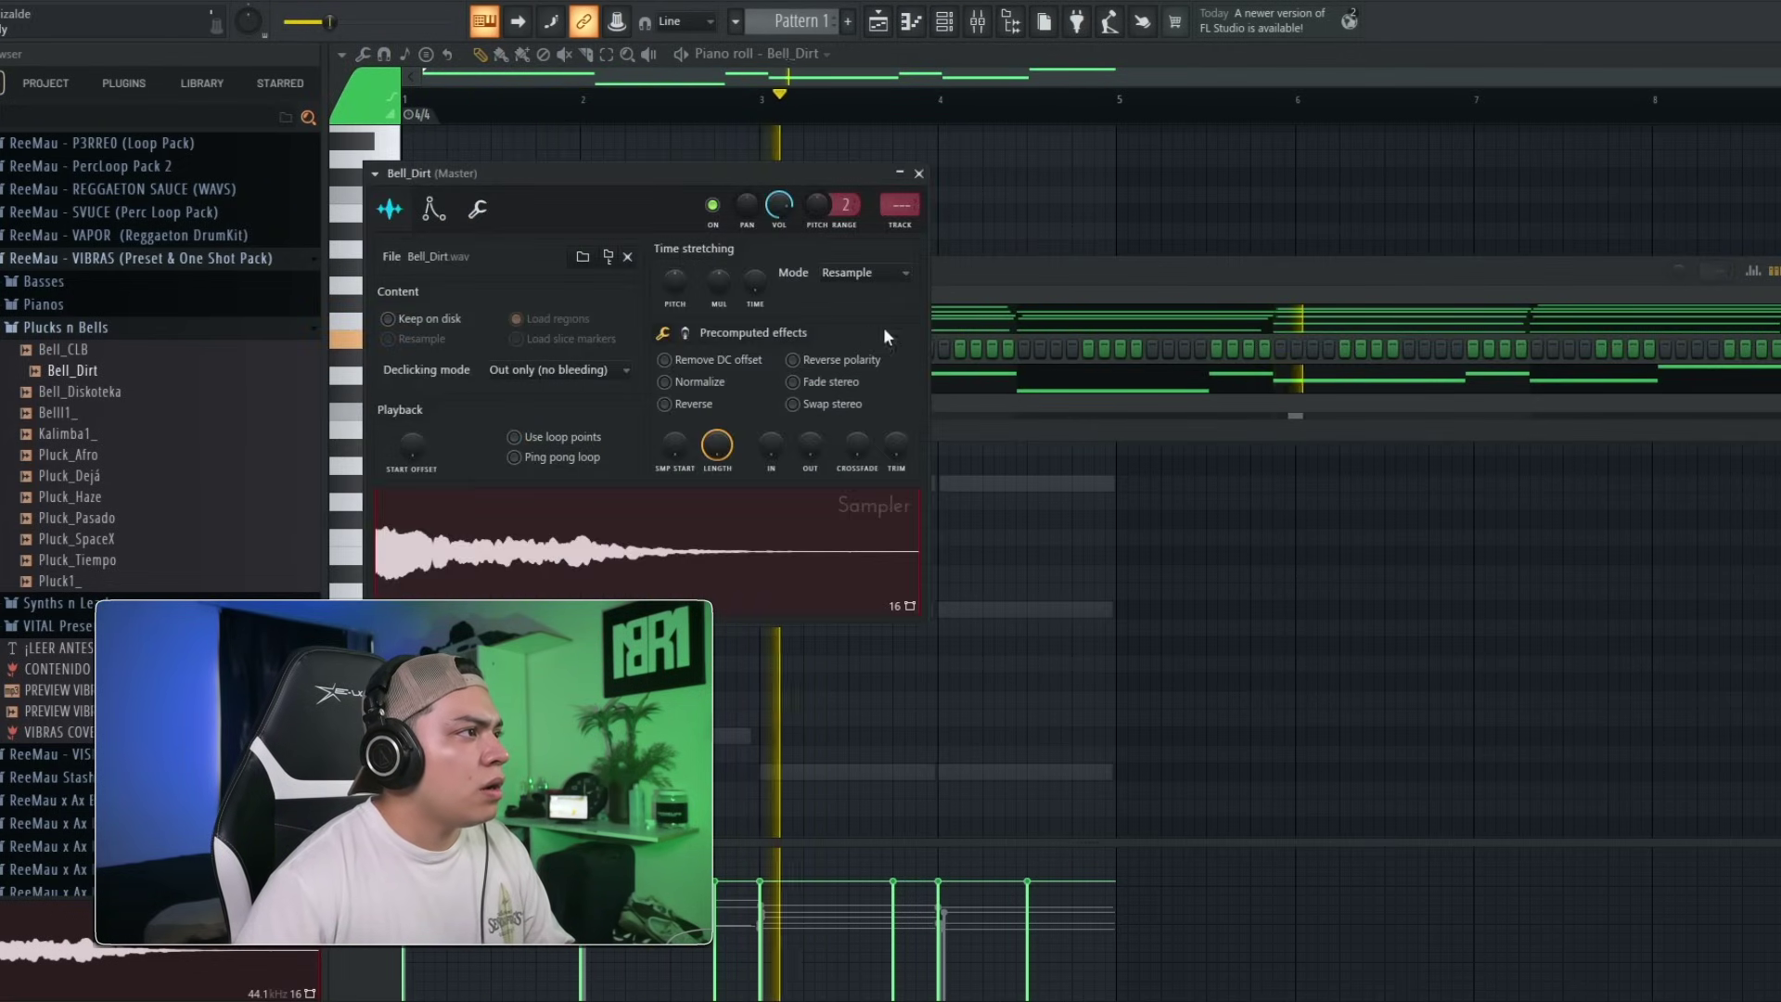
pyautogui.click(998, 219)
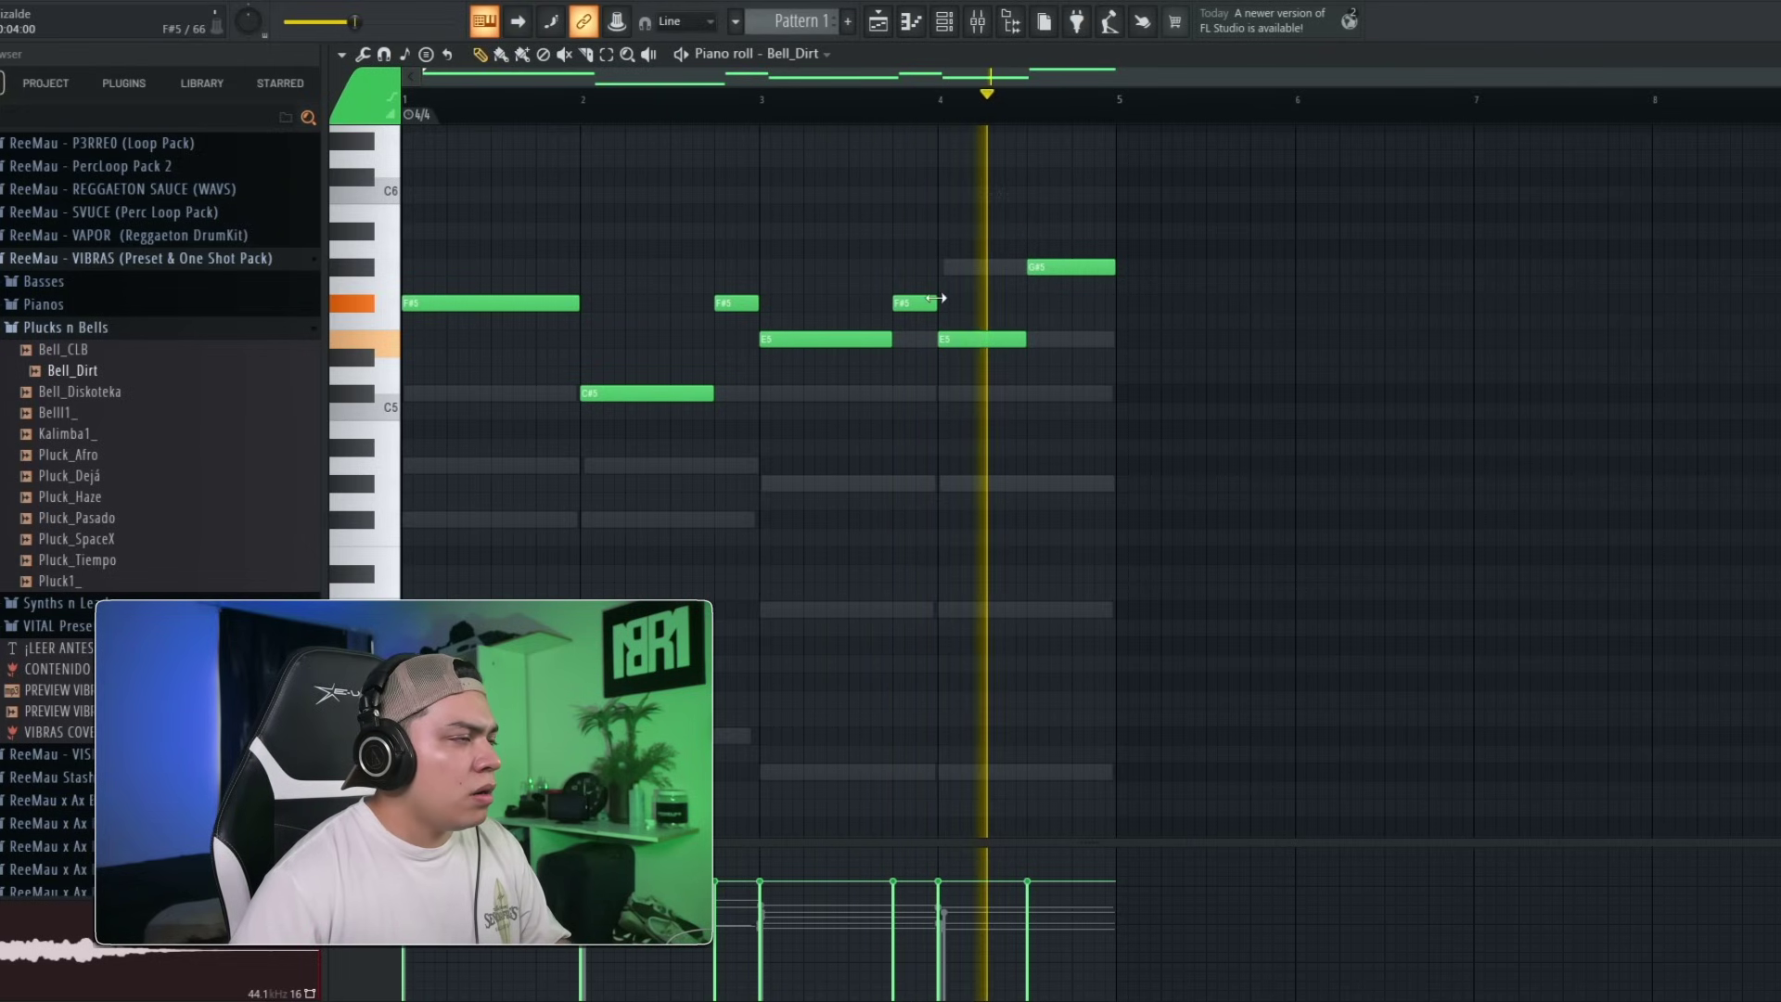
pyautogui.click(945, 23)
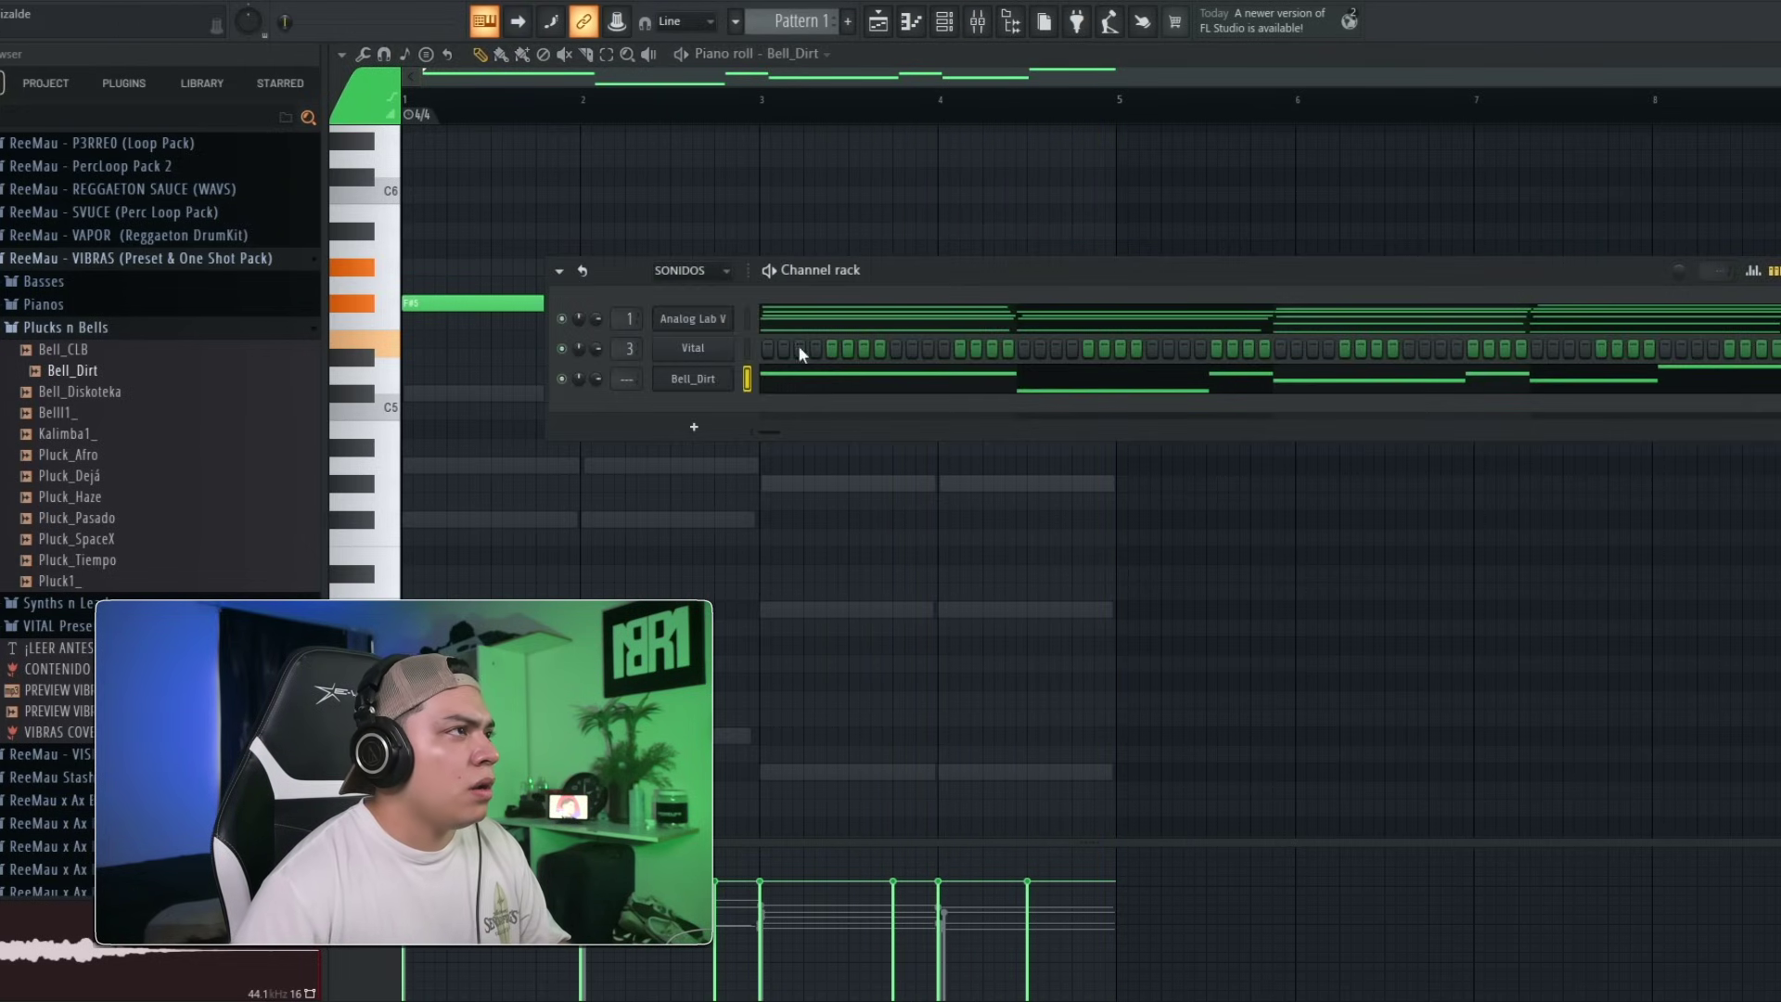
pyautogui.click(710, 381)
pyautogui.click(432, 211)
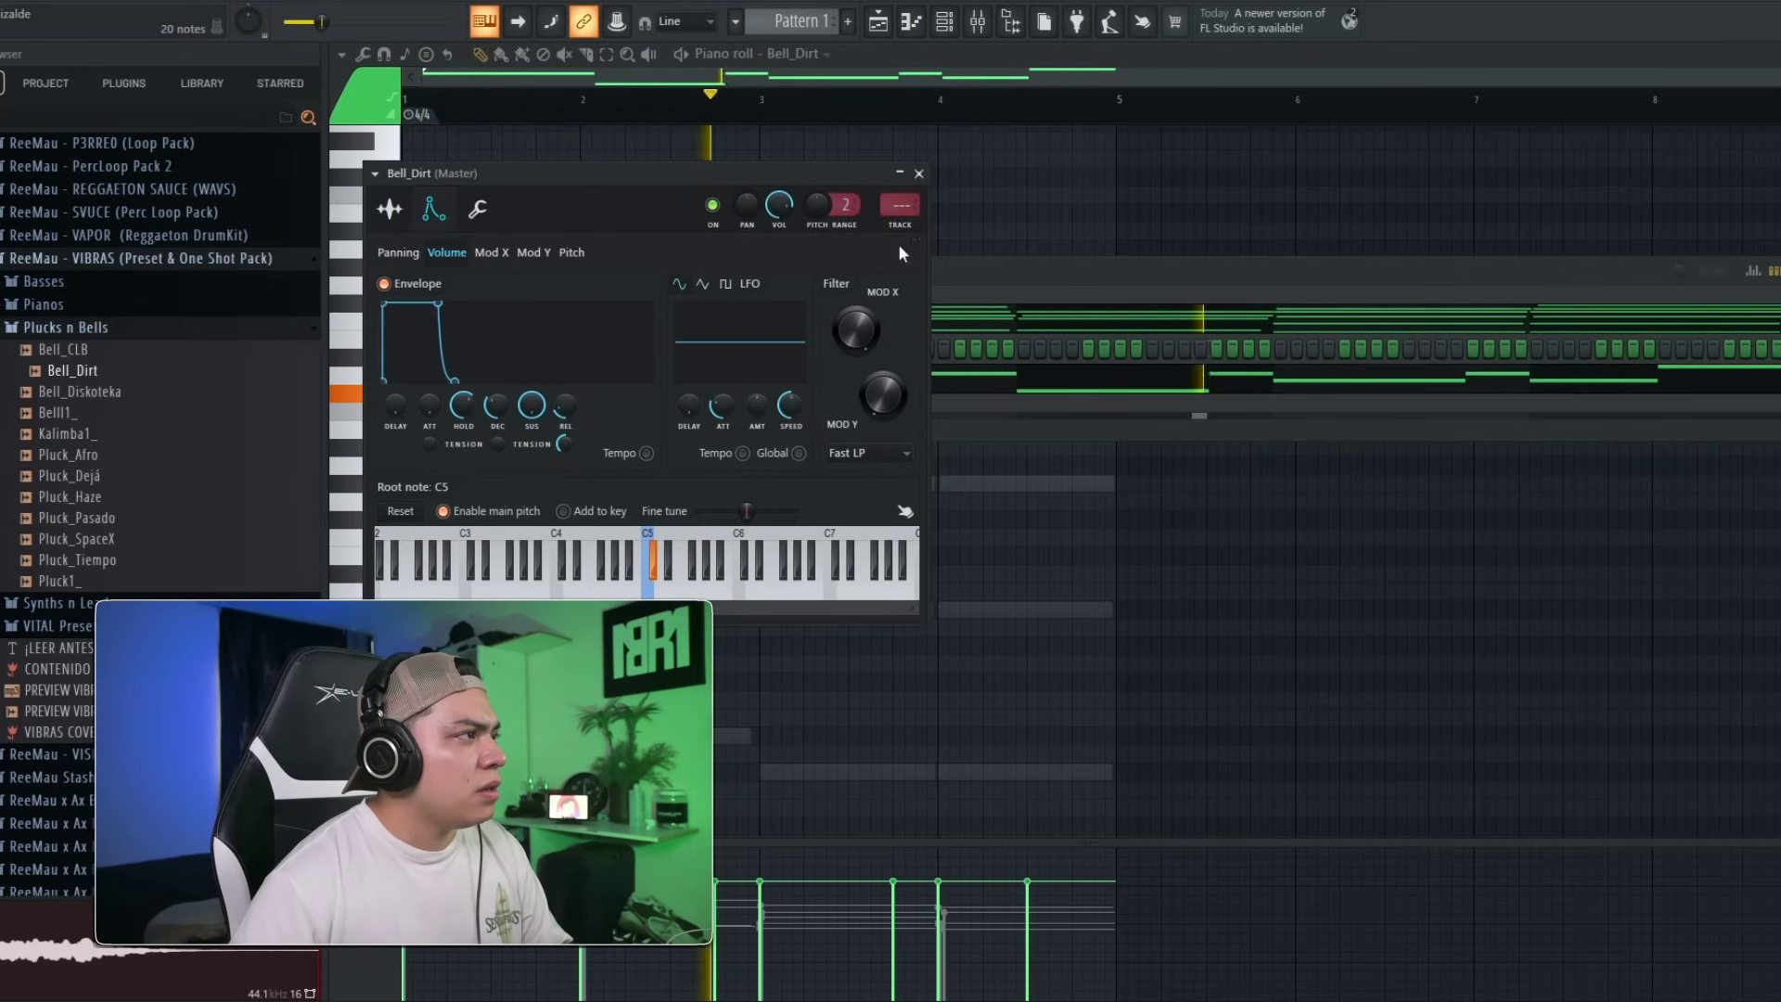
pyautogui.rightClick(1119, 217)
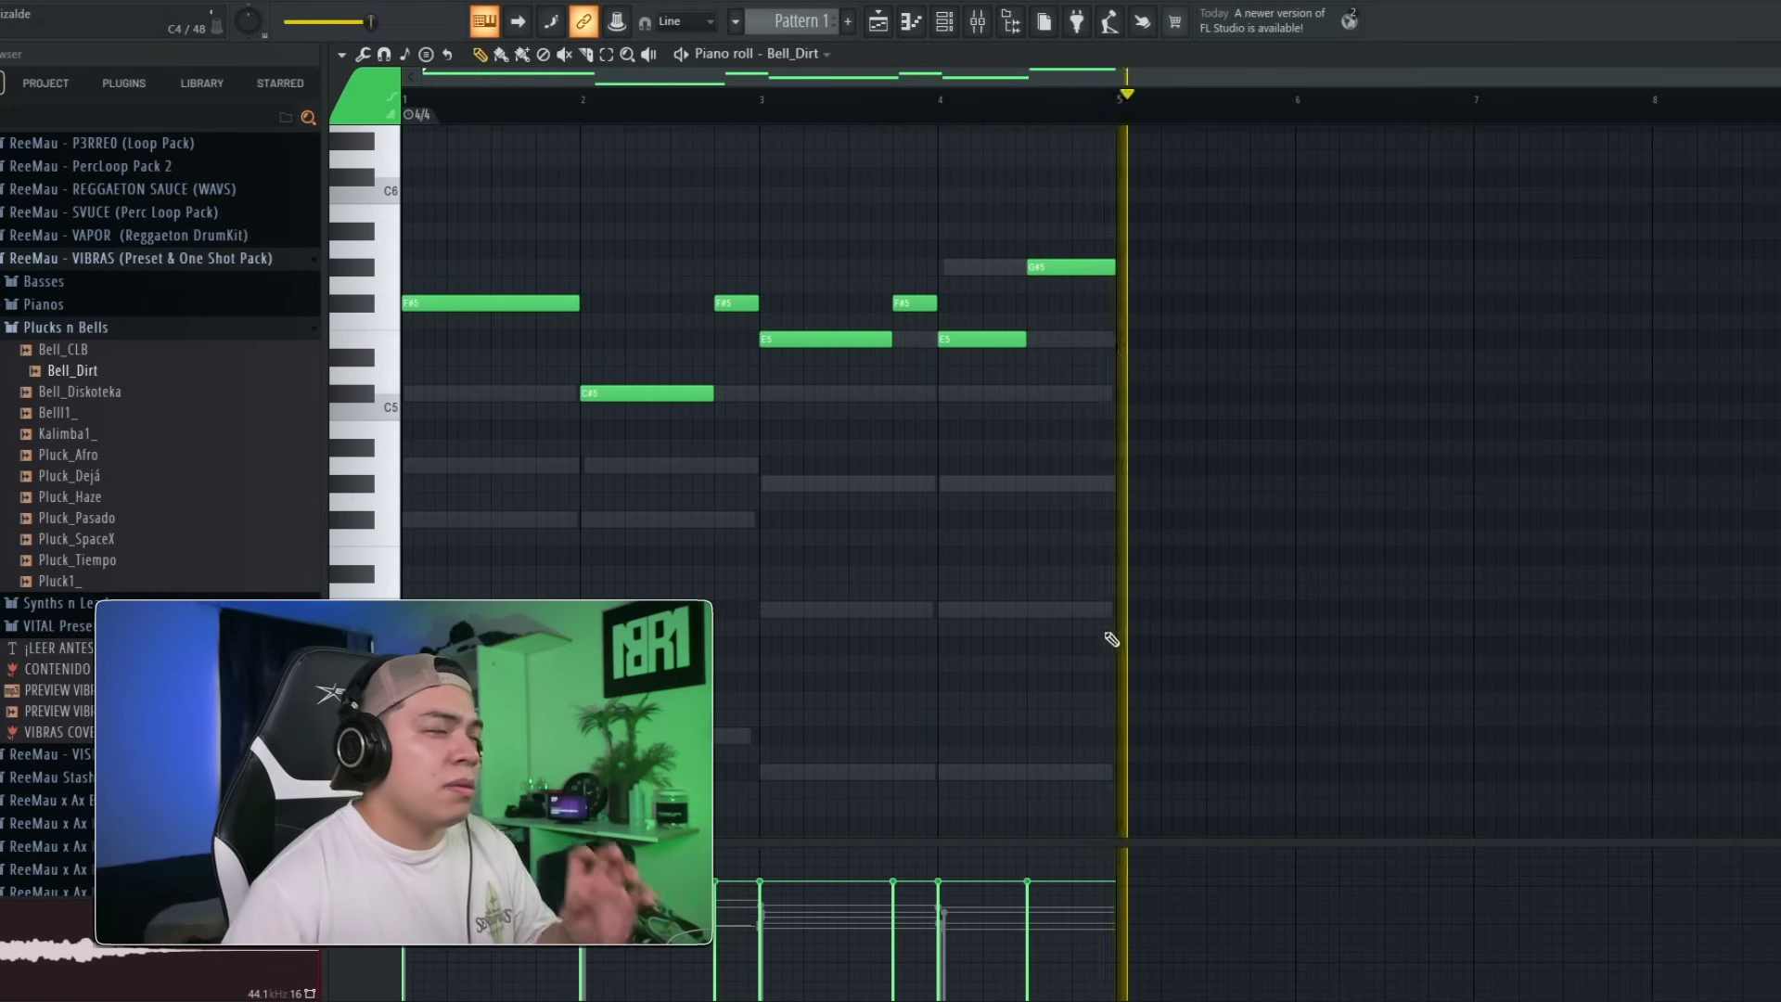
# Select bars 1 to 4 in the playlist as the loop range and play them.
pyautogui.press('space')
pyautogui.click(884, 25)
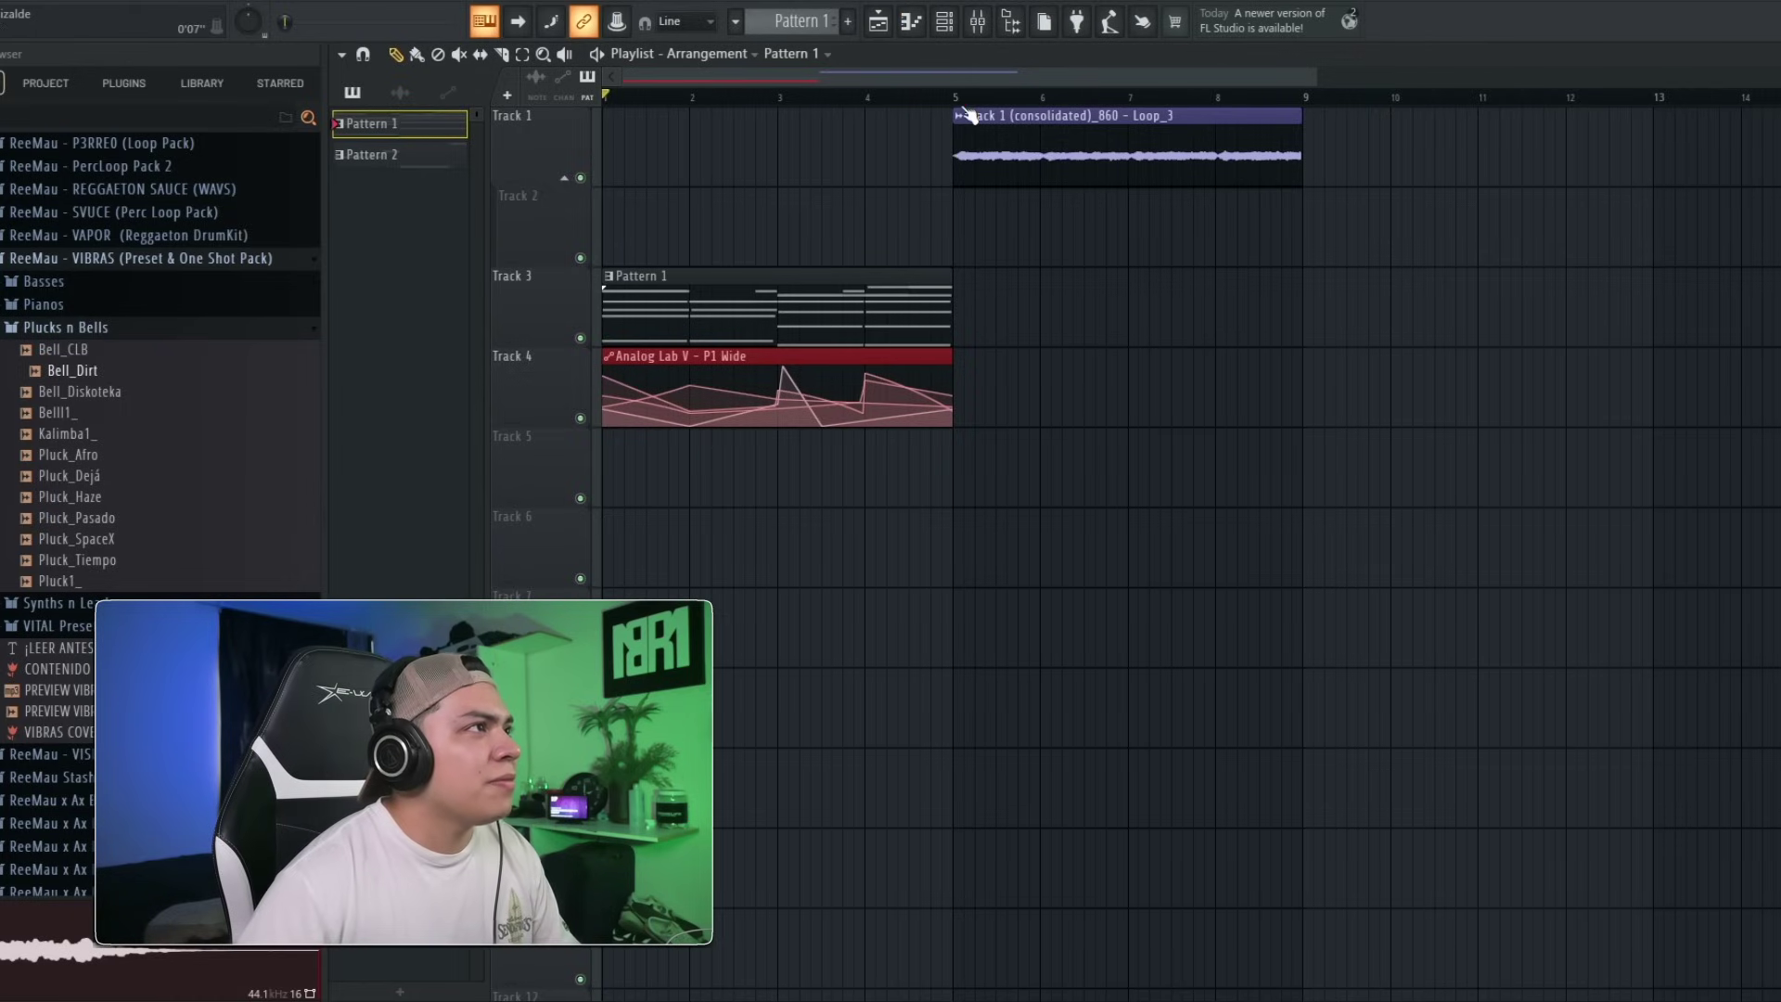
pyautogui.moveTo(955, 99); pyautogui.dragTo(605, 99)
pyautogui.press('space')
# Route Bell_Dirt to mixer Insert 4 and load ValhallaVintageVerb in its first effect slot.
pyautogui.click(948, 28)
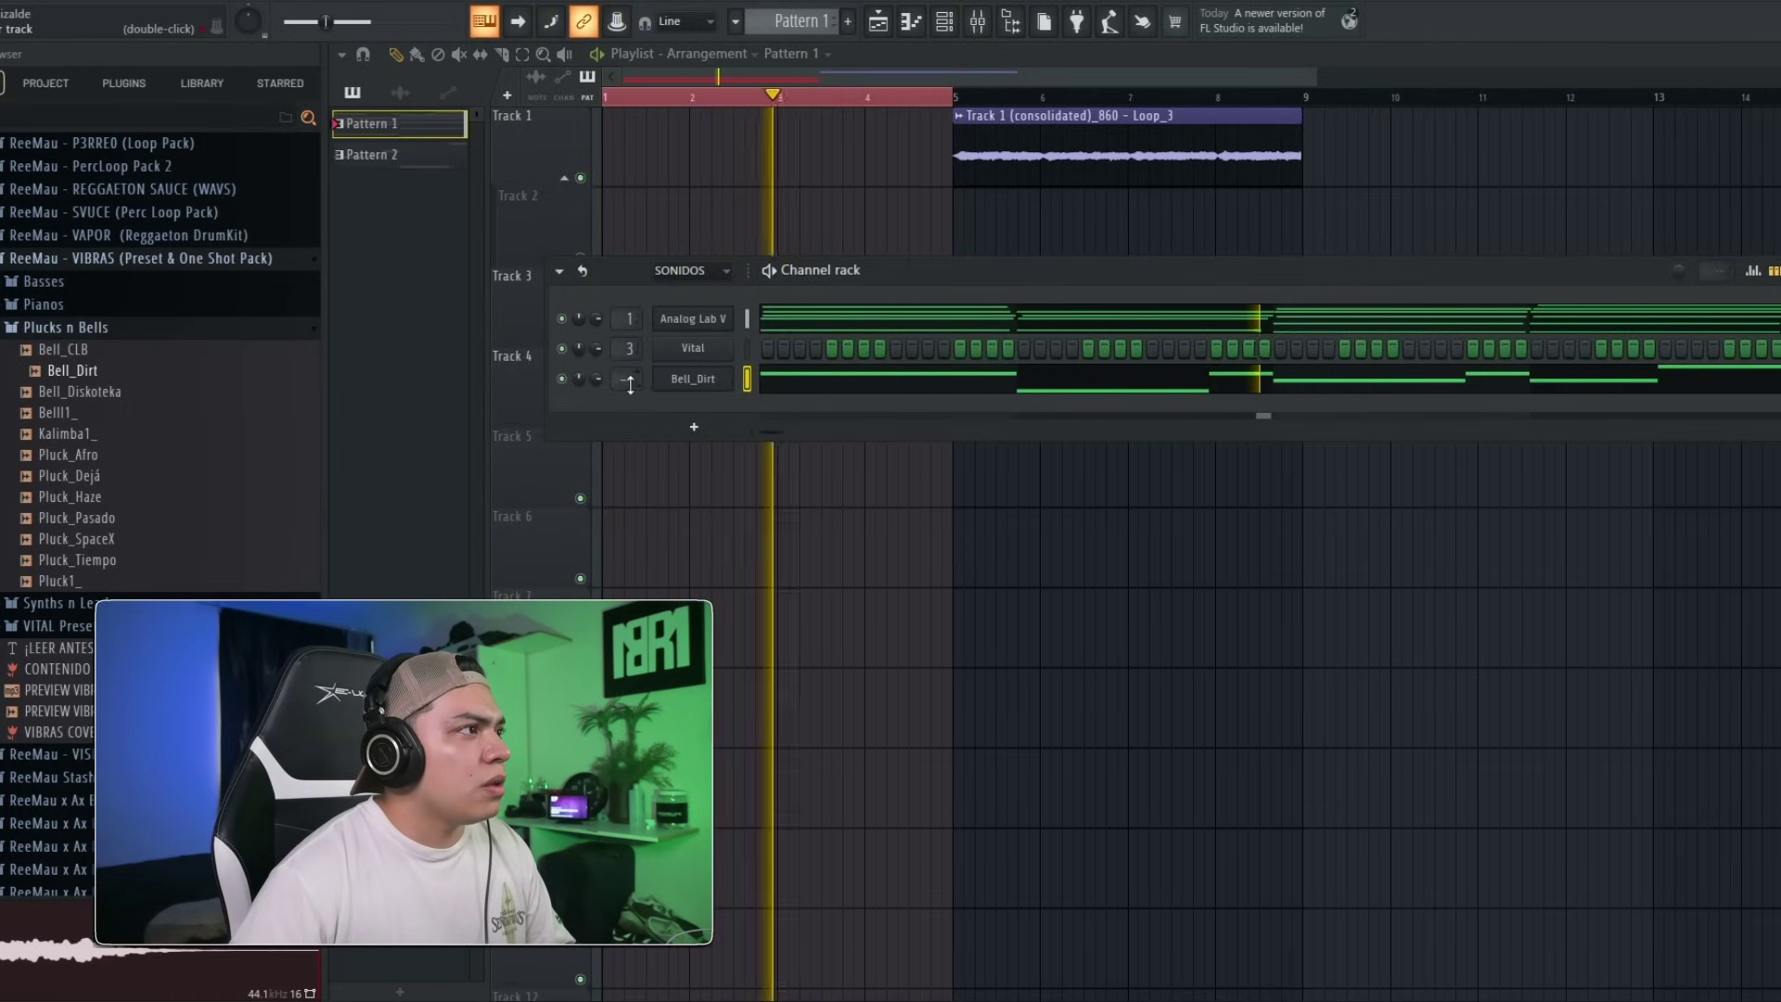
pyautogui.press('F9')
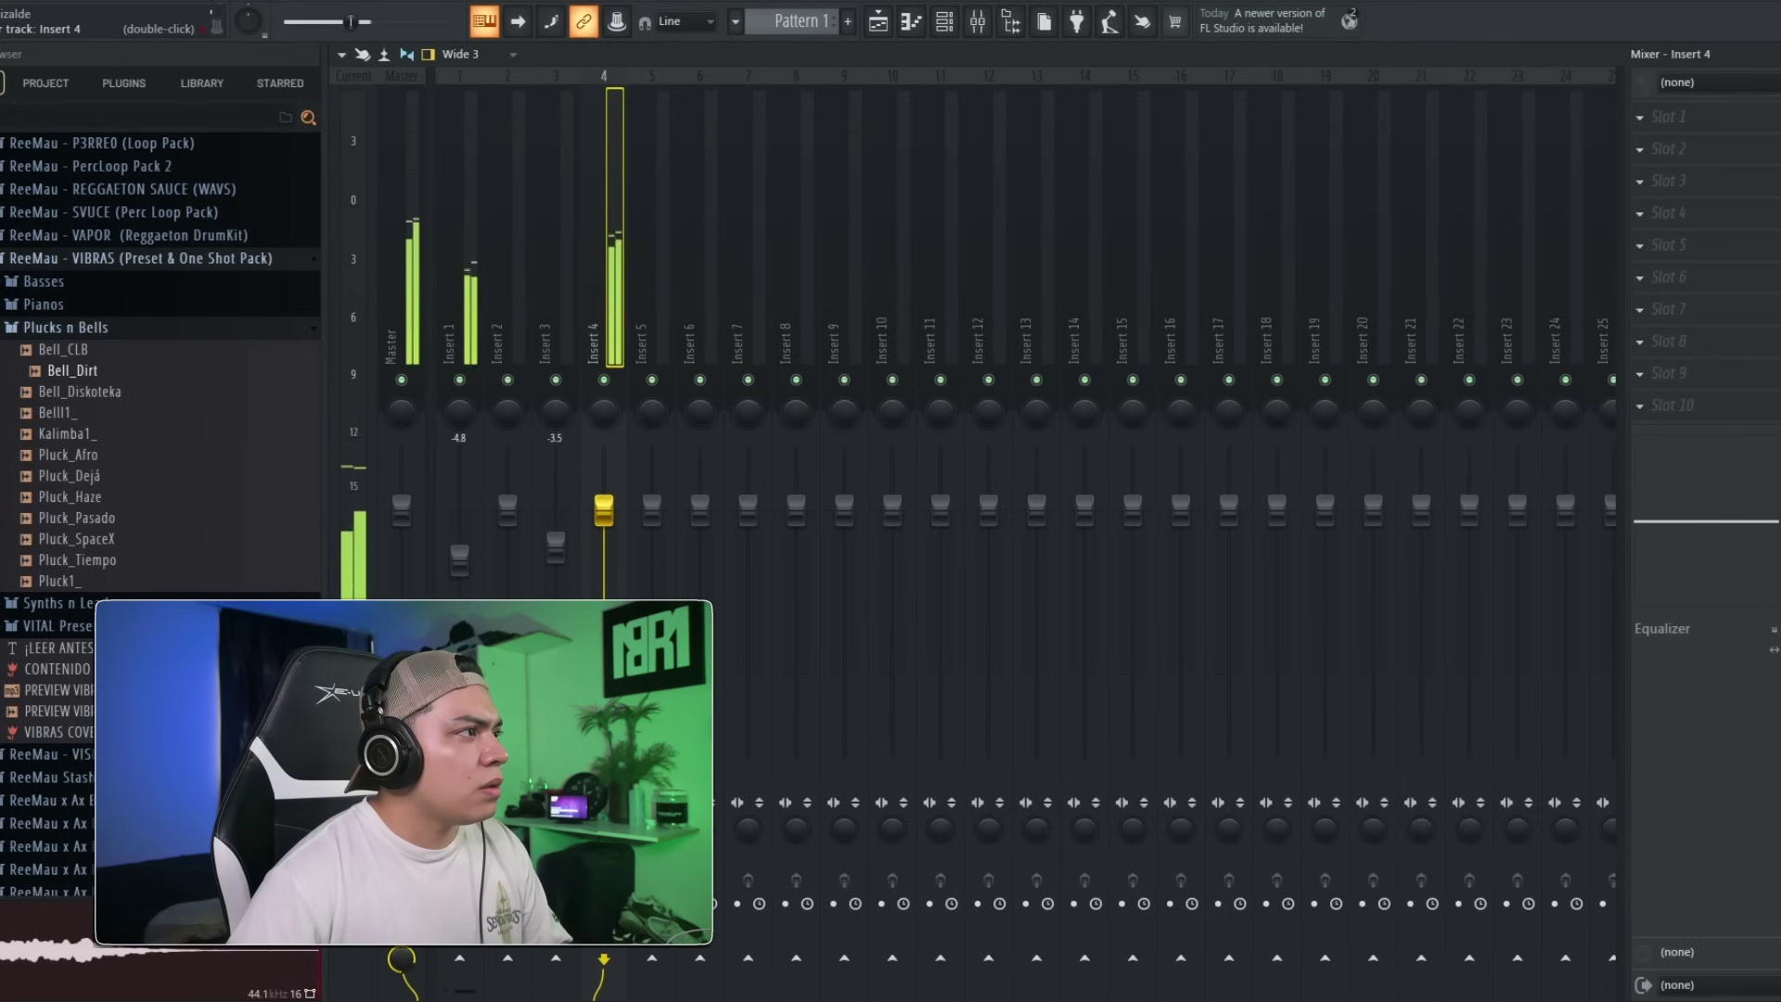
pyautogui.click(1725, 114)
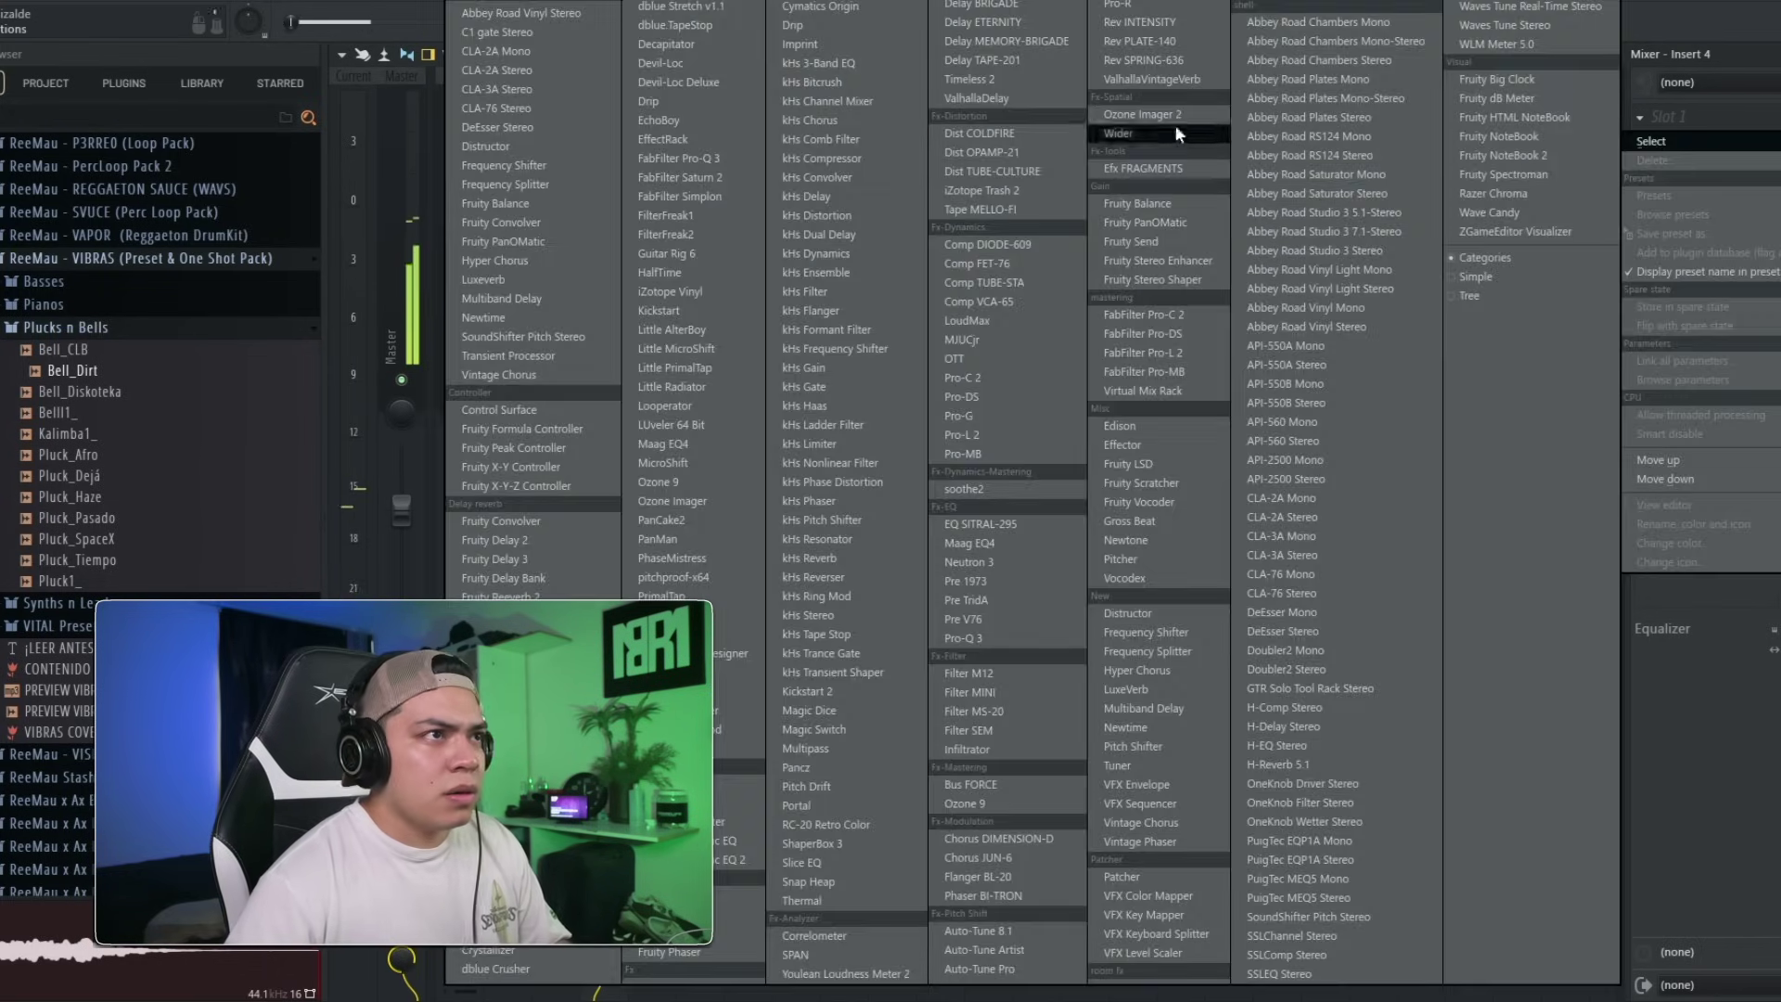
pyautogui.click(1161, 83)
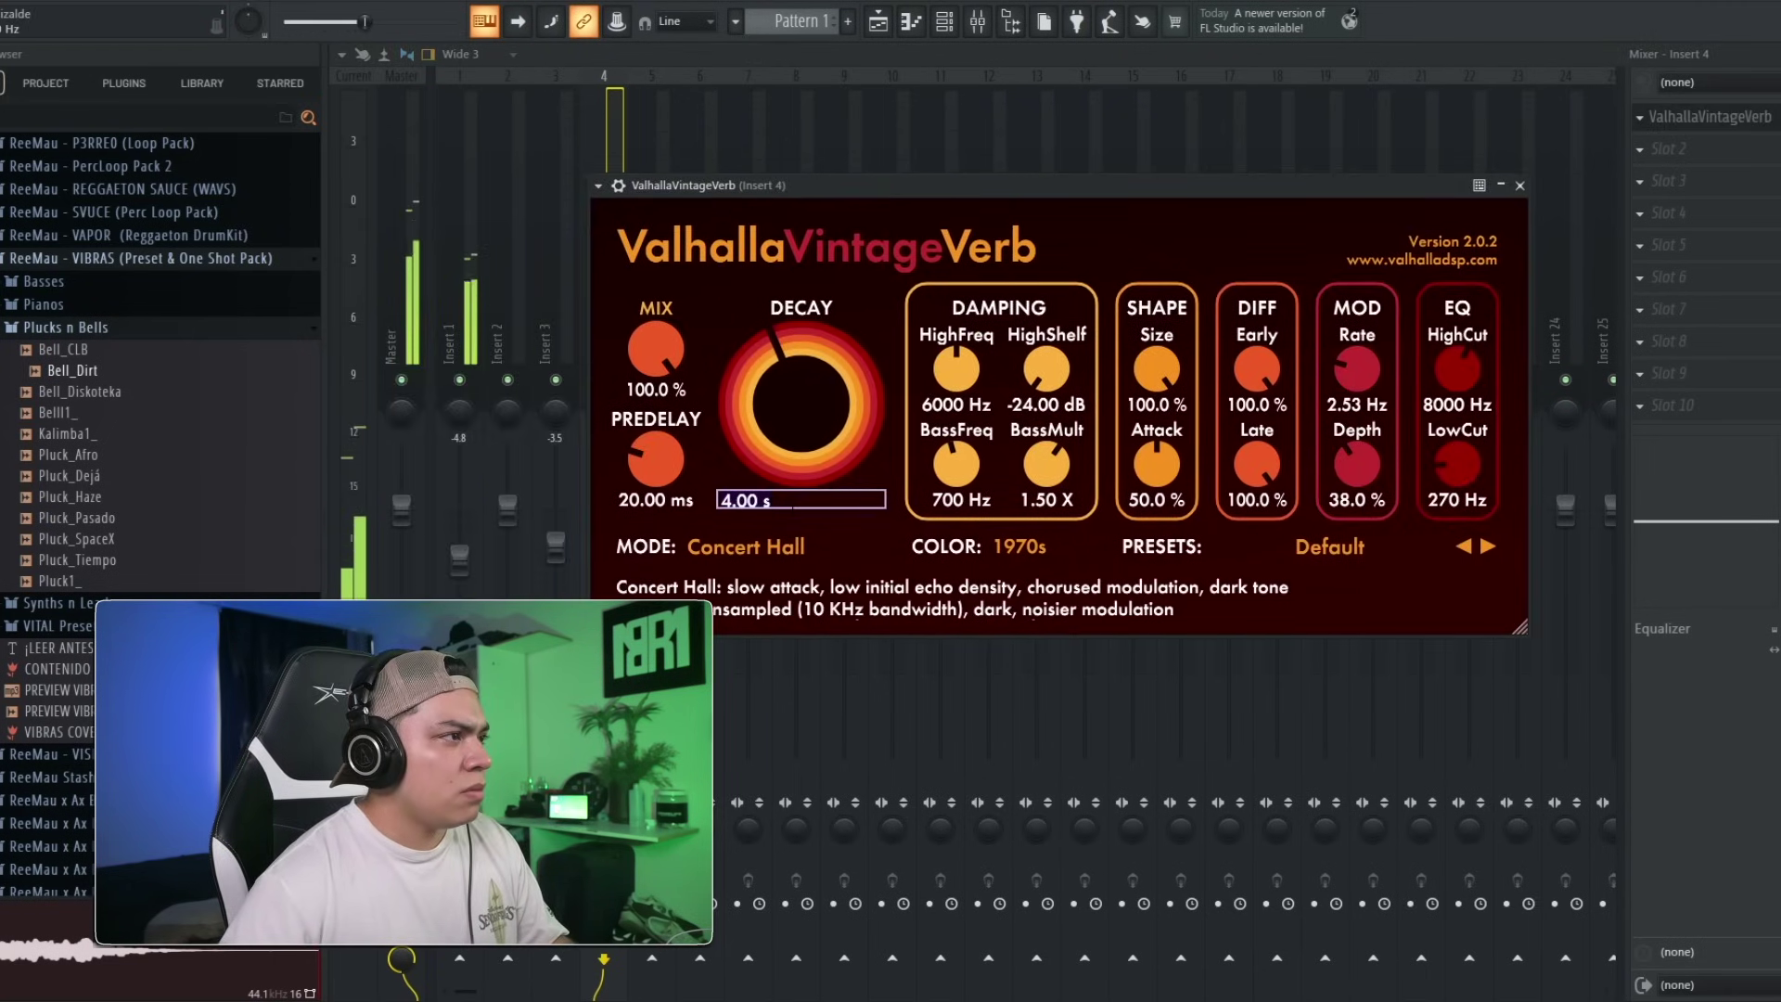
# Set the reverb's decay to 2.00 s, predelay to 0 ms, mix to 40 % and color to 1980s.
pyautogui.moveTo(656, 461); pyautogui.dragTo(652, 528)
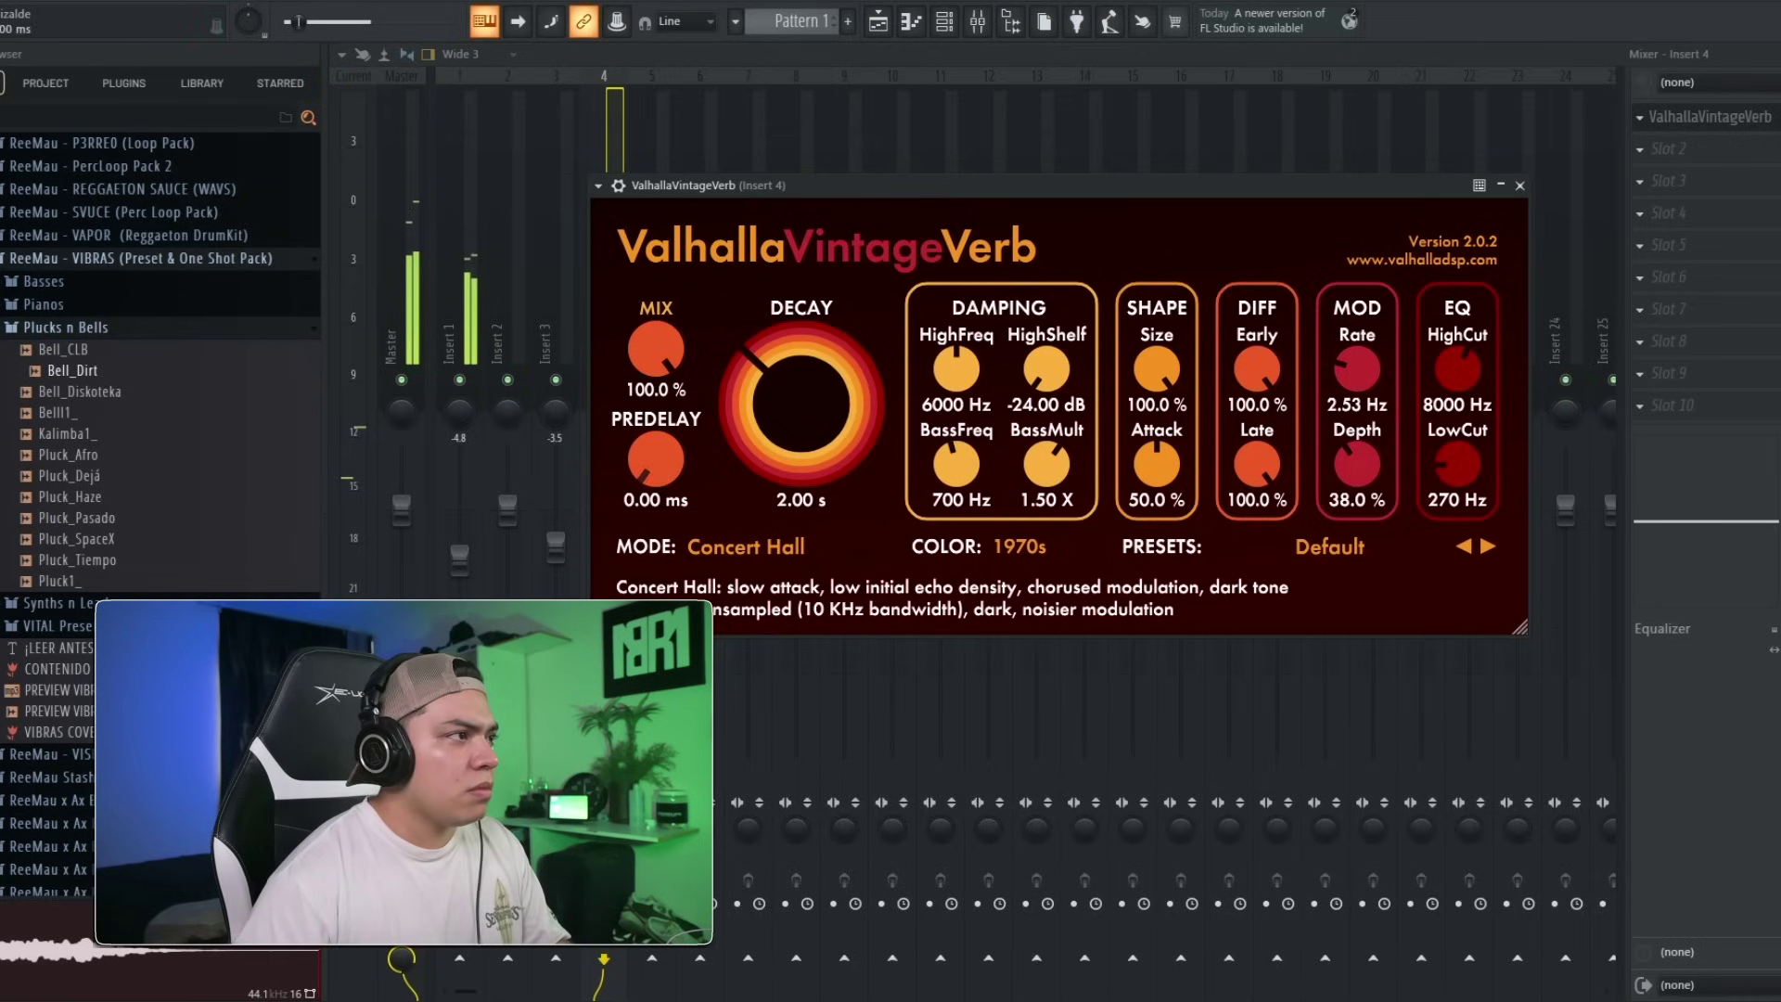
pyautogui.click(648, 391)
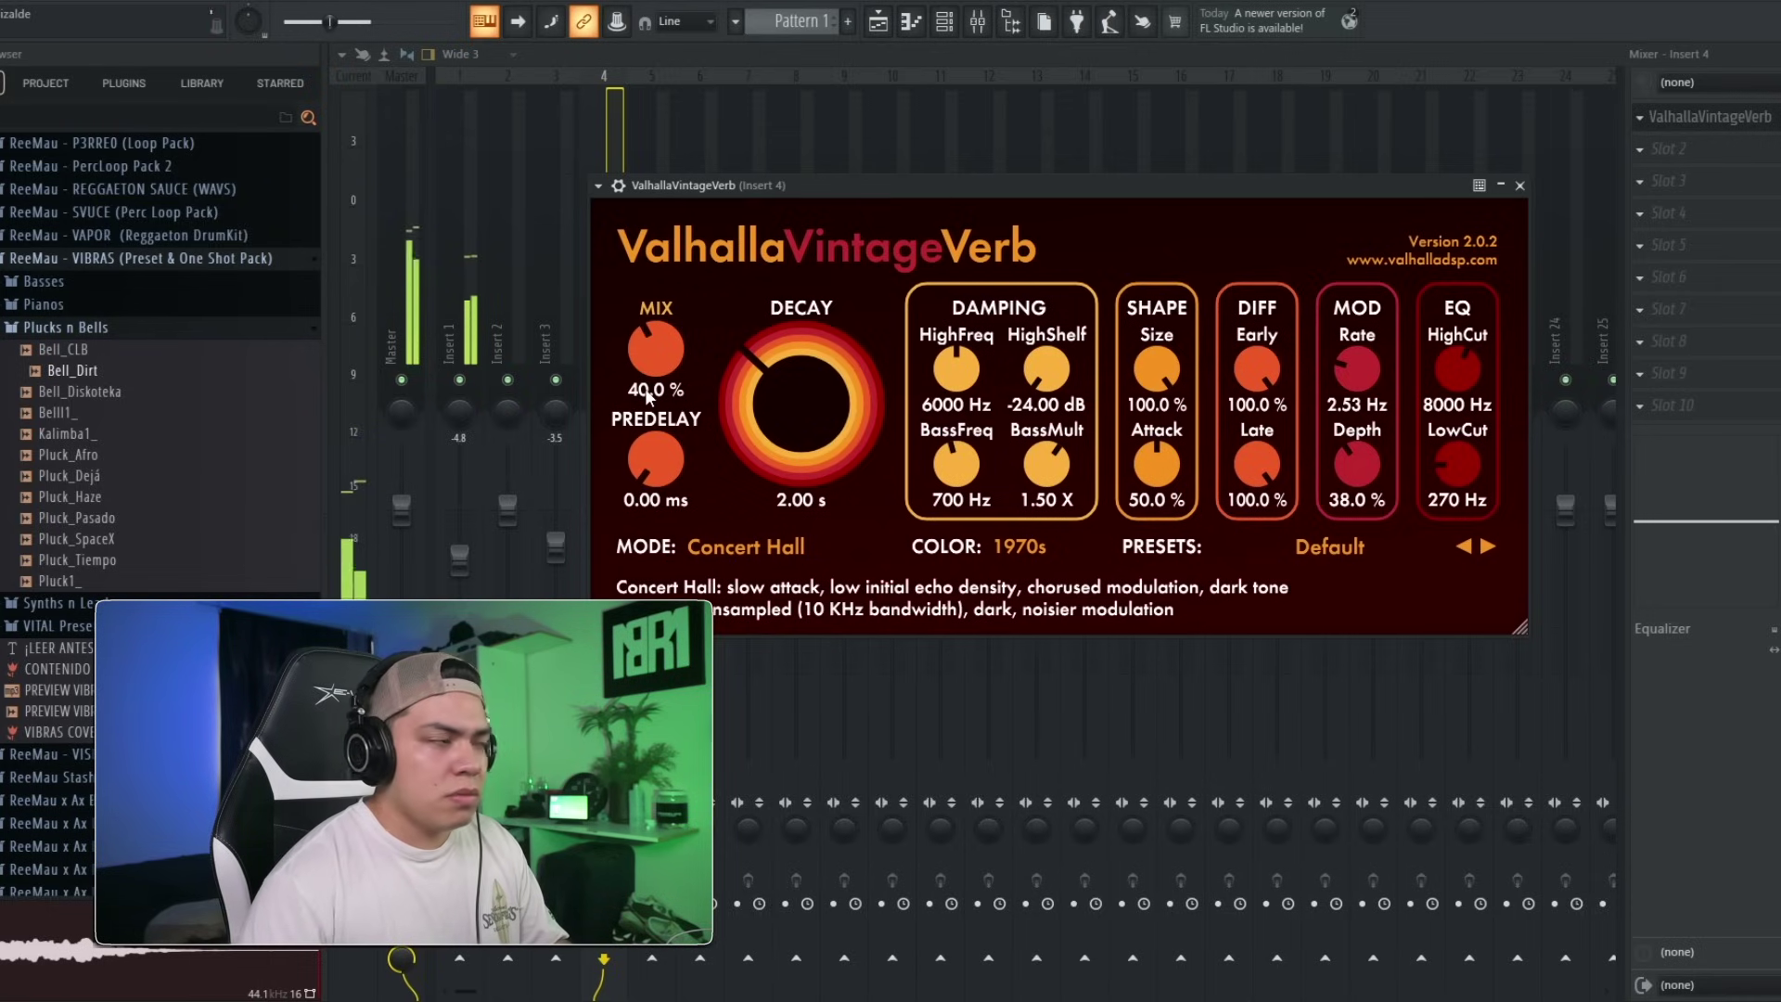
pyautogui.click(1045, 558)
pyautogui.click(1034, 585)
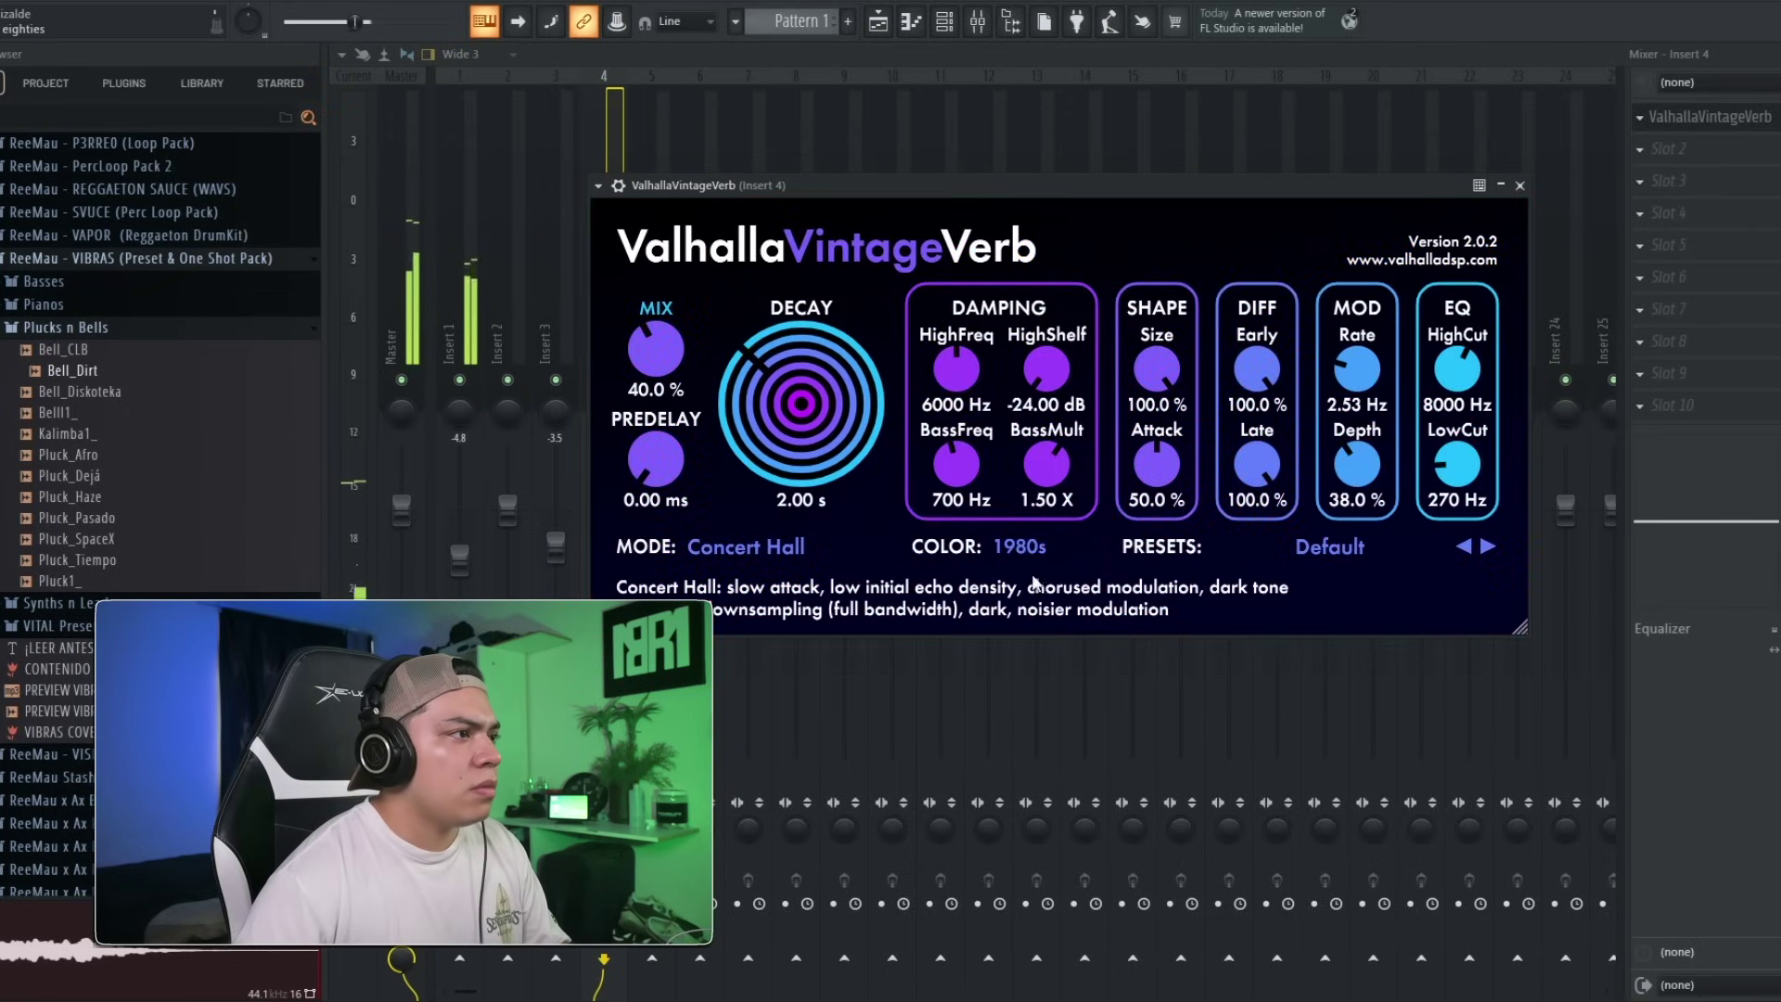
pyautogui.click(1521, 185)
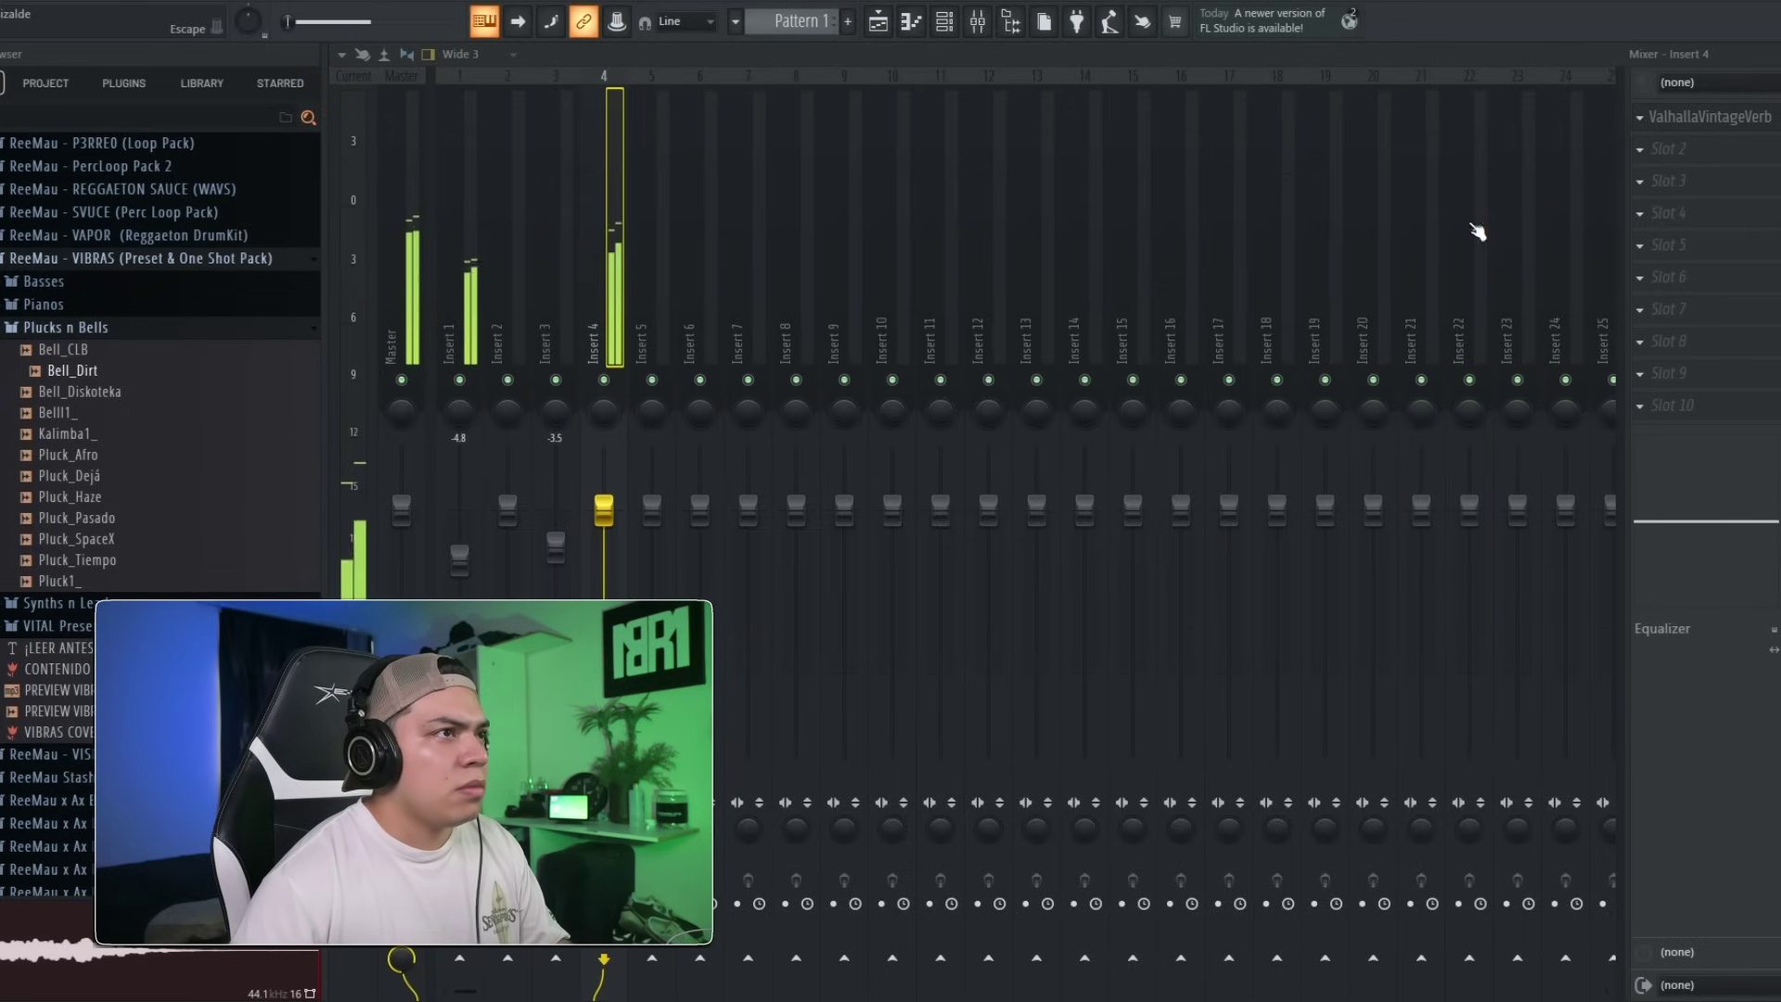
# Load Fruity parametric EQ 2 in Slot 2 of Insert 4 and apply the 20Hz + 18kHz cut preset.
pyautogui.click(1678, 163)
pyautogui.click(750, 747)
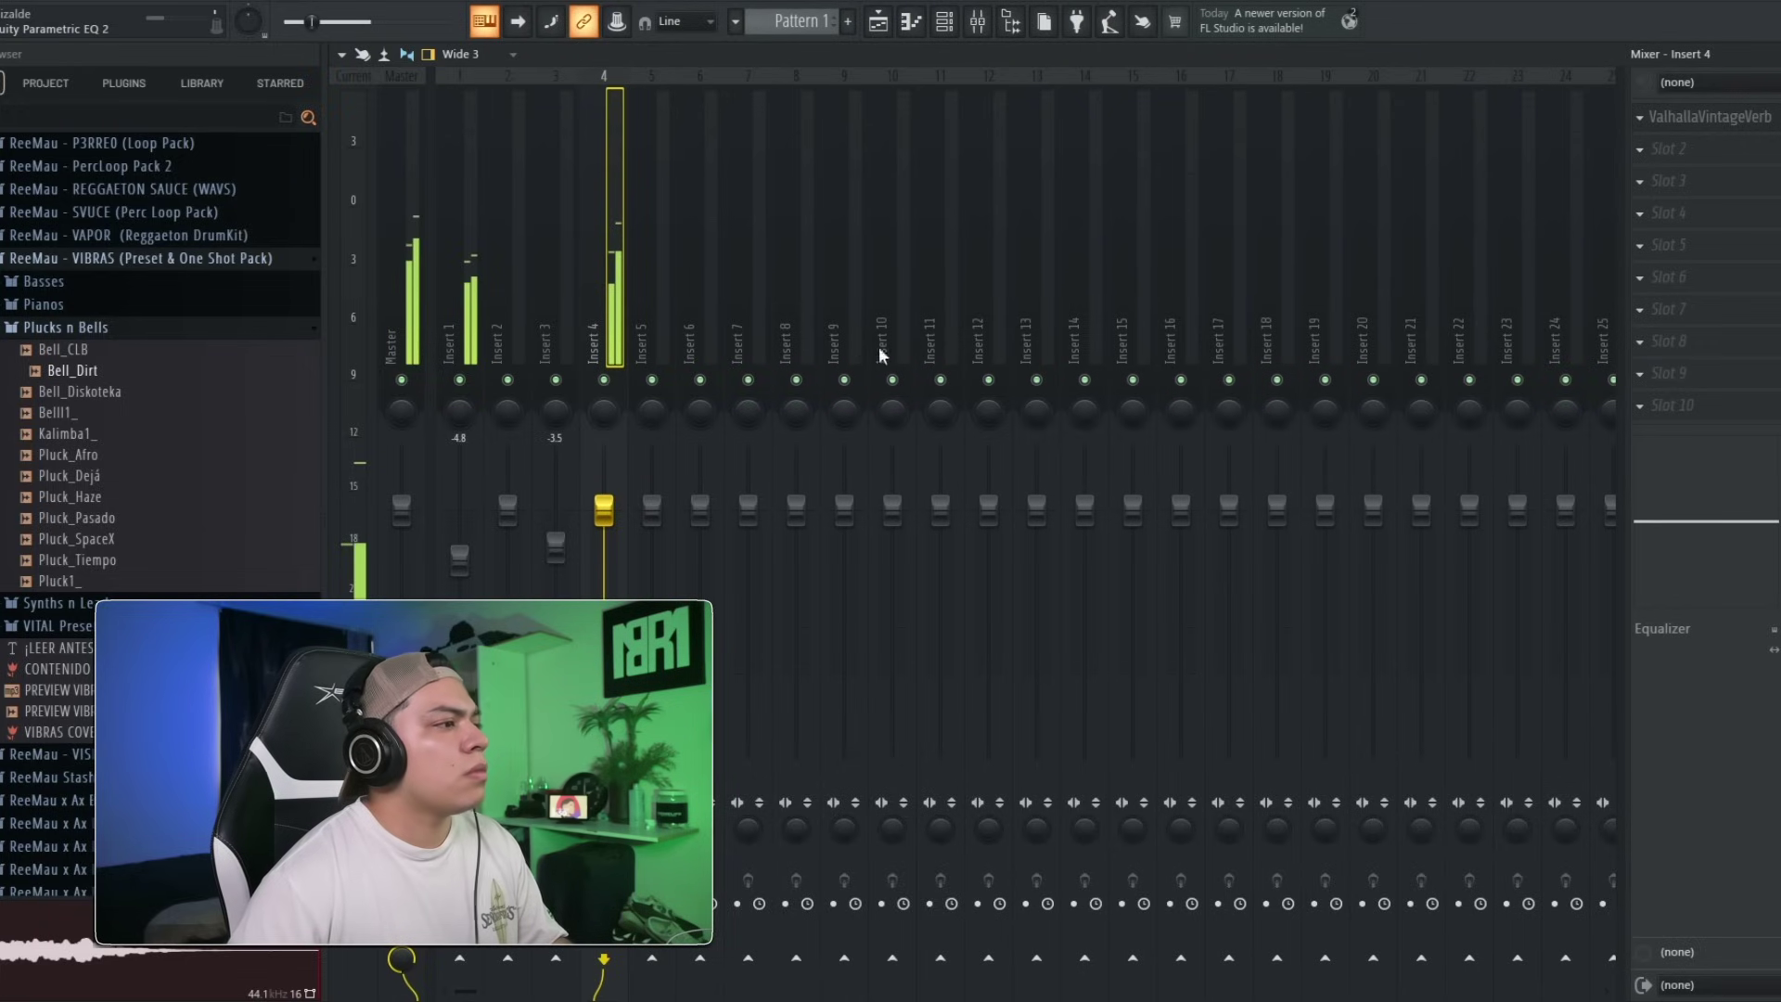
pyautogui.rightClick(1053, 227)
pyautogui.click(1096, 314)
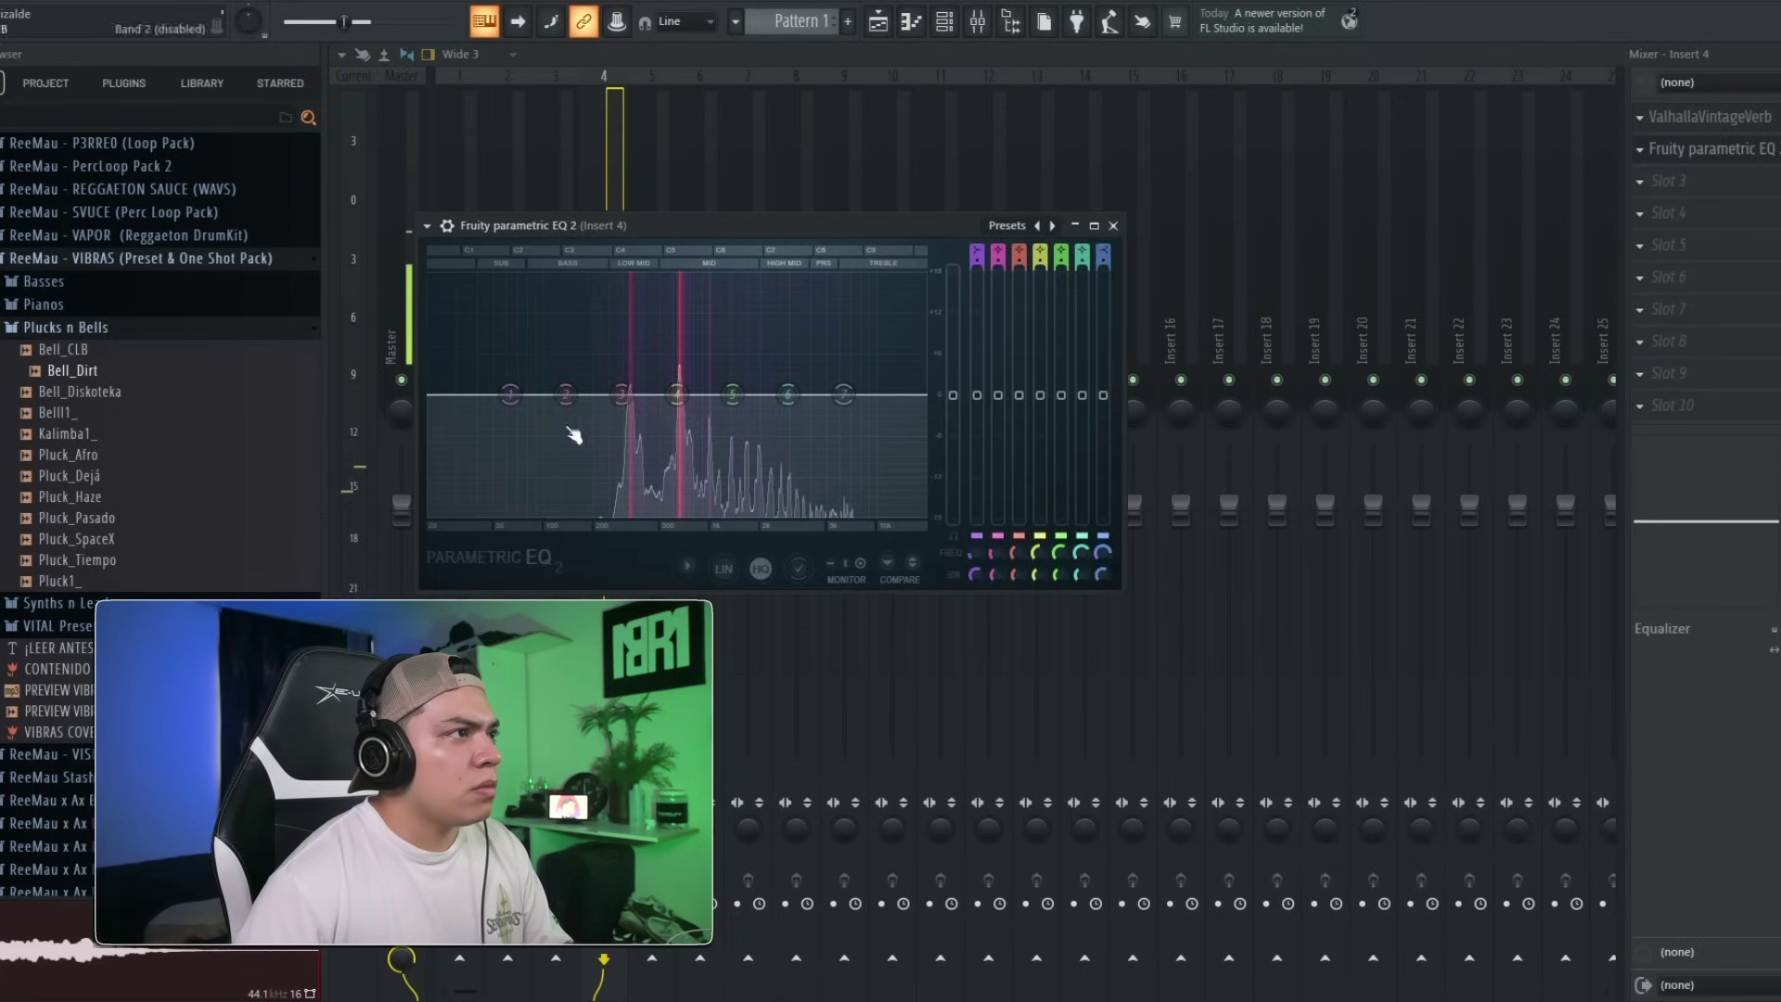
# Raise the high-pass band into the low mids and lower the low-pass band to the upper mids, with gentler slopes.
pyautogui.moveTo(430, 395); pyautogui.dragTo(582, 396)
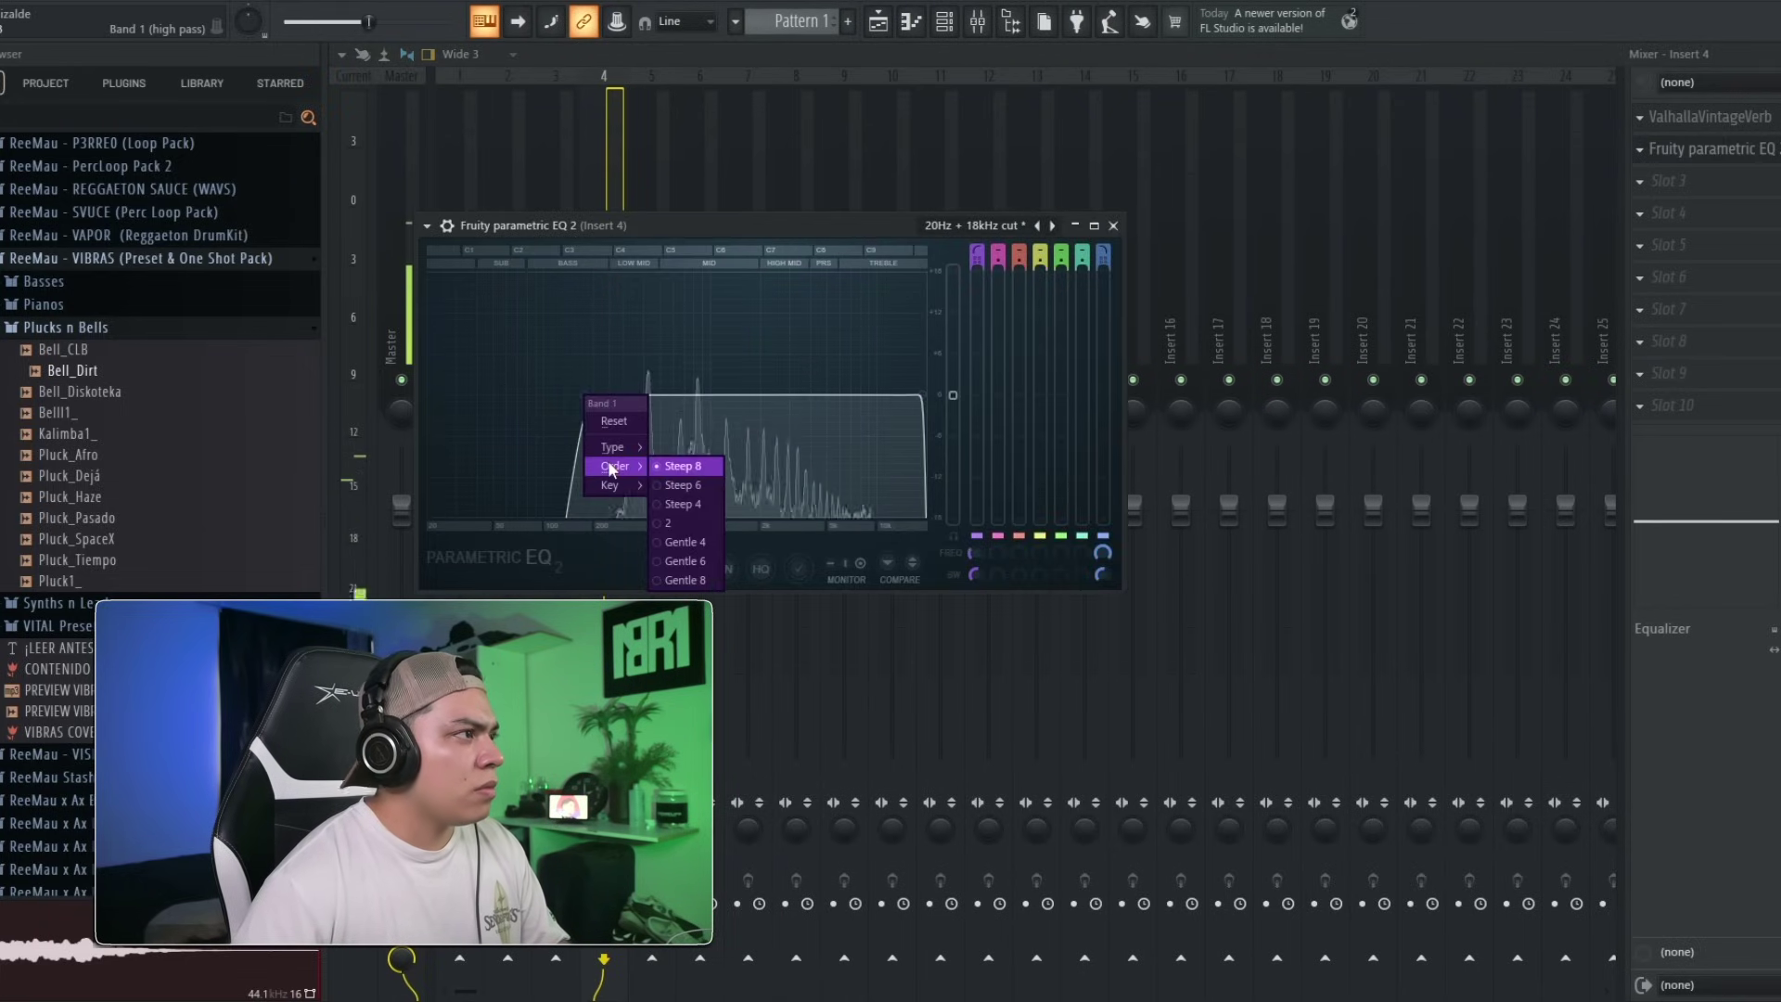
pyautogui.moveTo(930, 403); pyautogui.dragTo(784, 401)
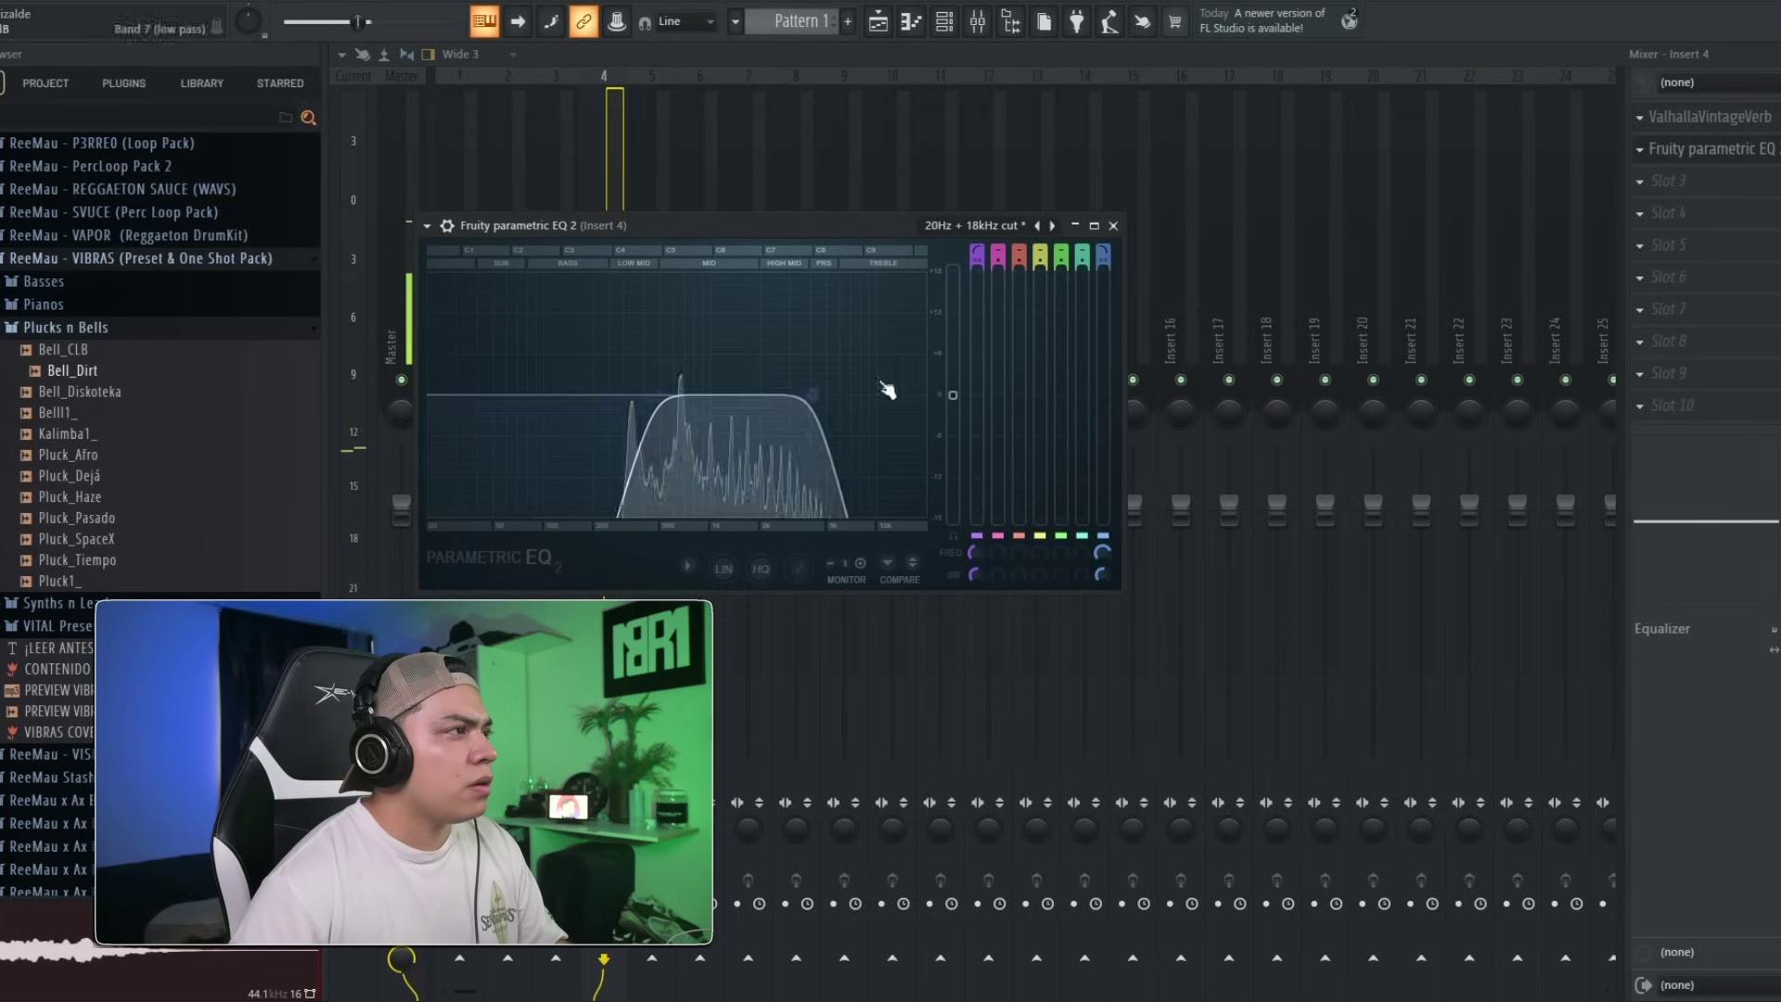
pyautogui.click(1113, 225)
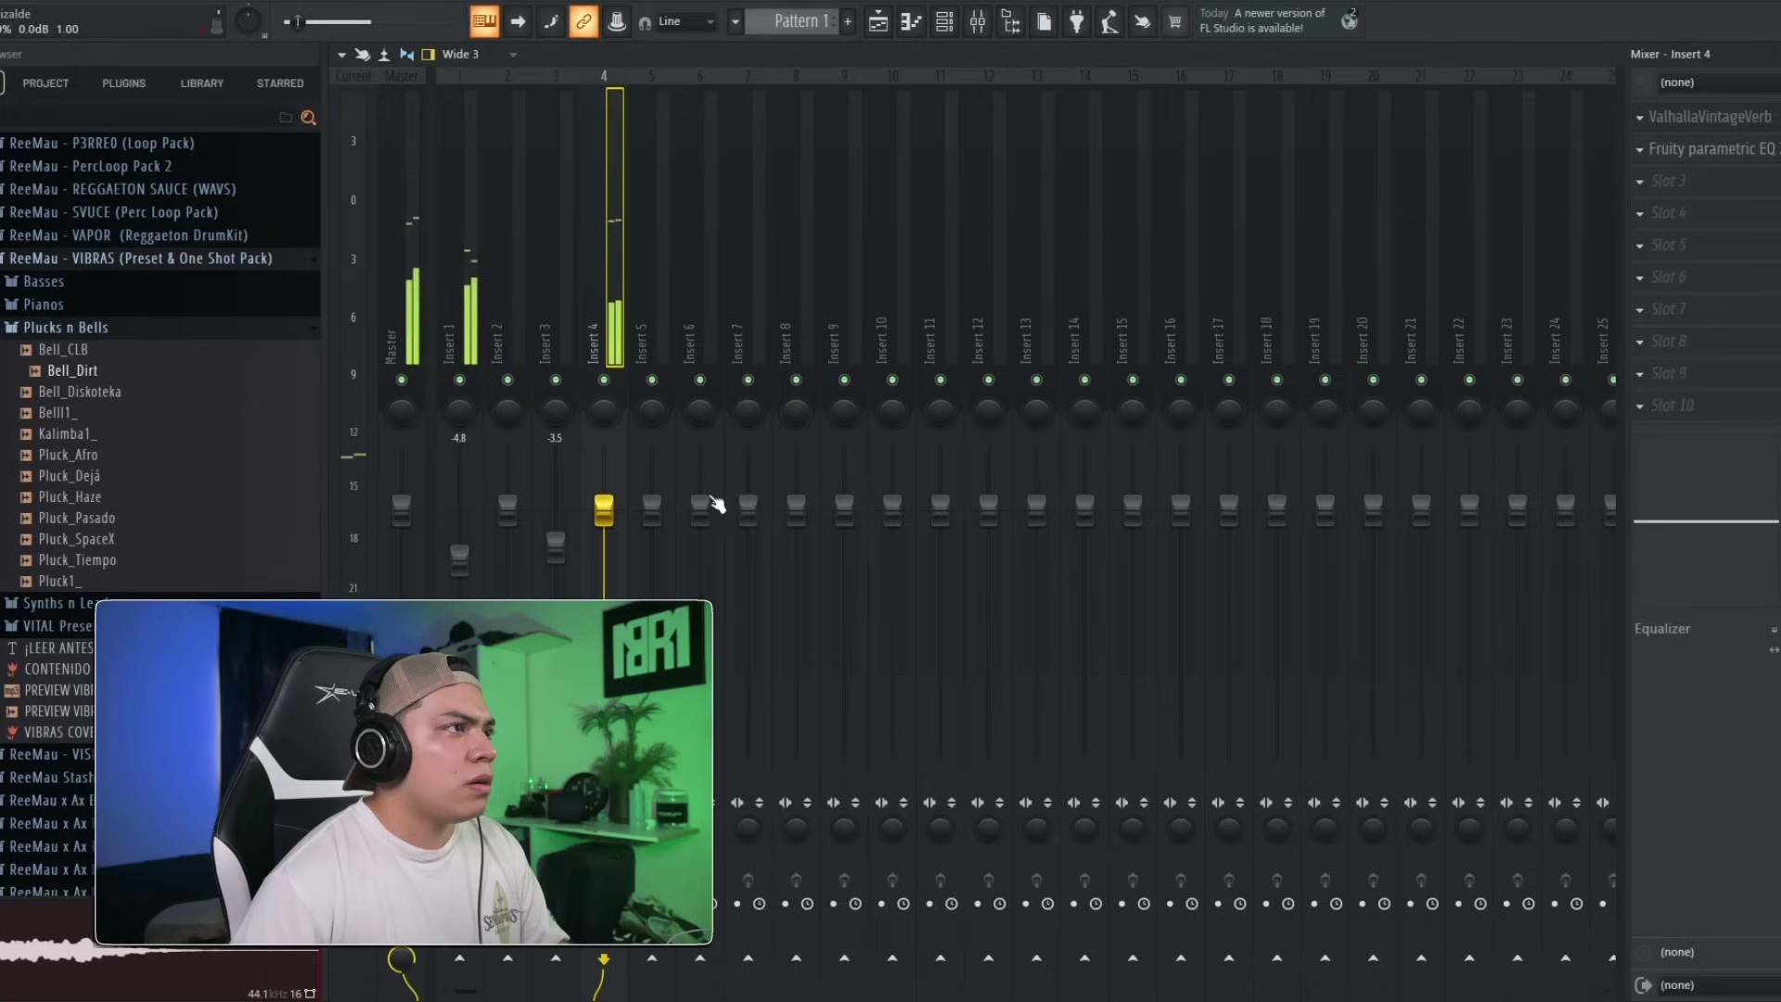
# Load Kickstart 2 into Slot 3 of mixer Insert 4.
pyautogui.click(946, 21)
pyautogui.click(1700, 176)
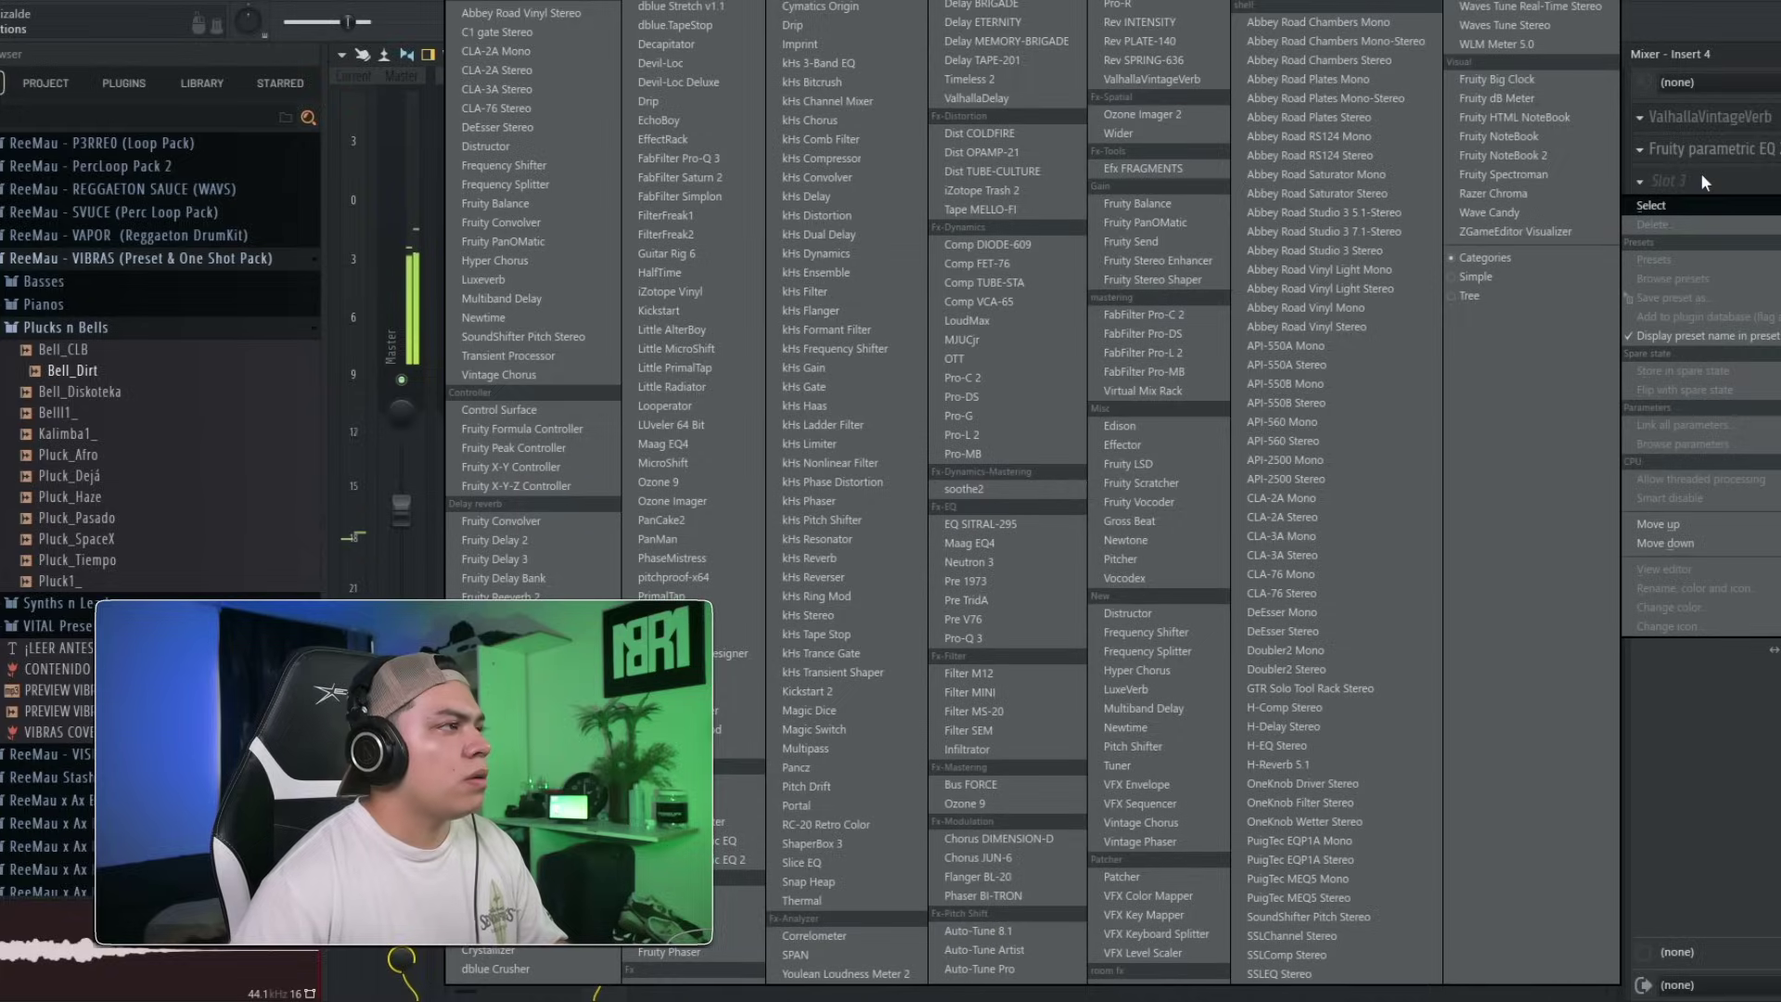
pyautogui.click(851, 690)
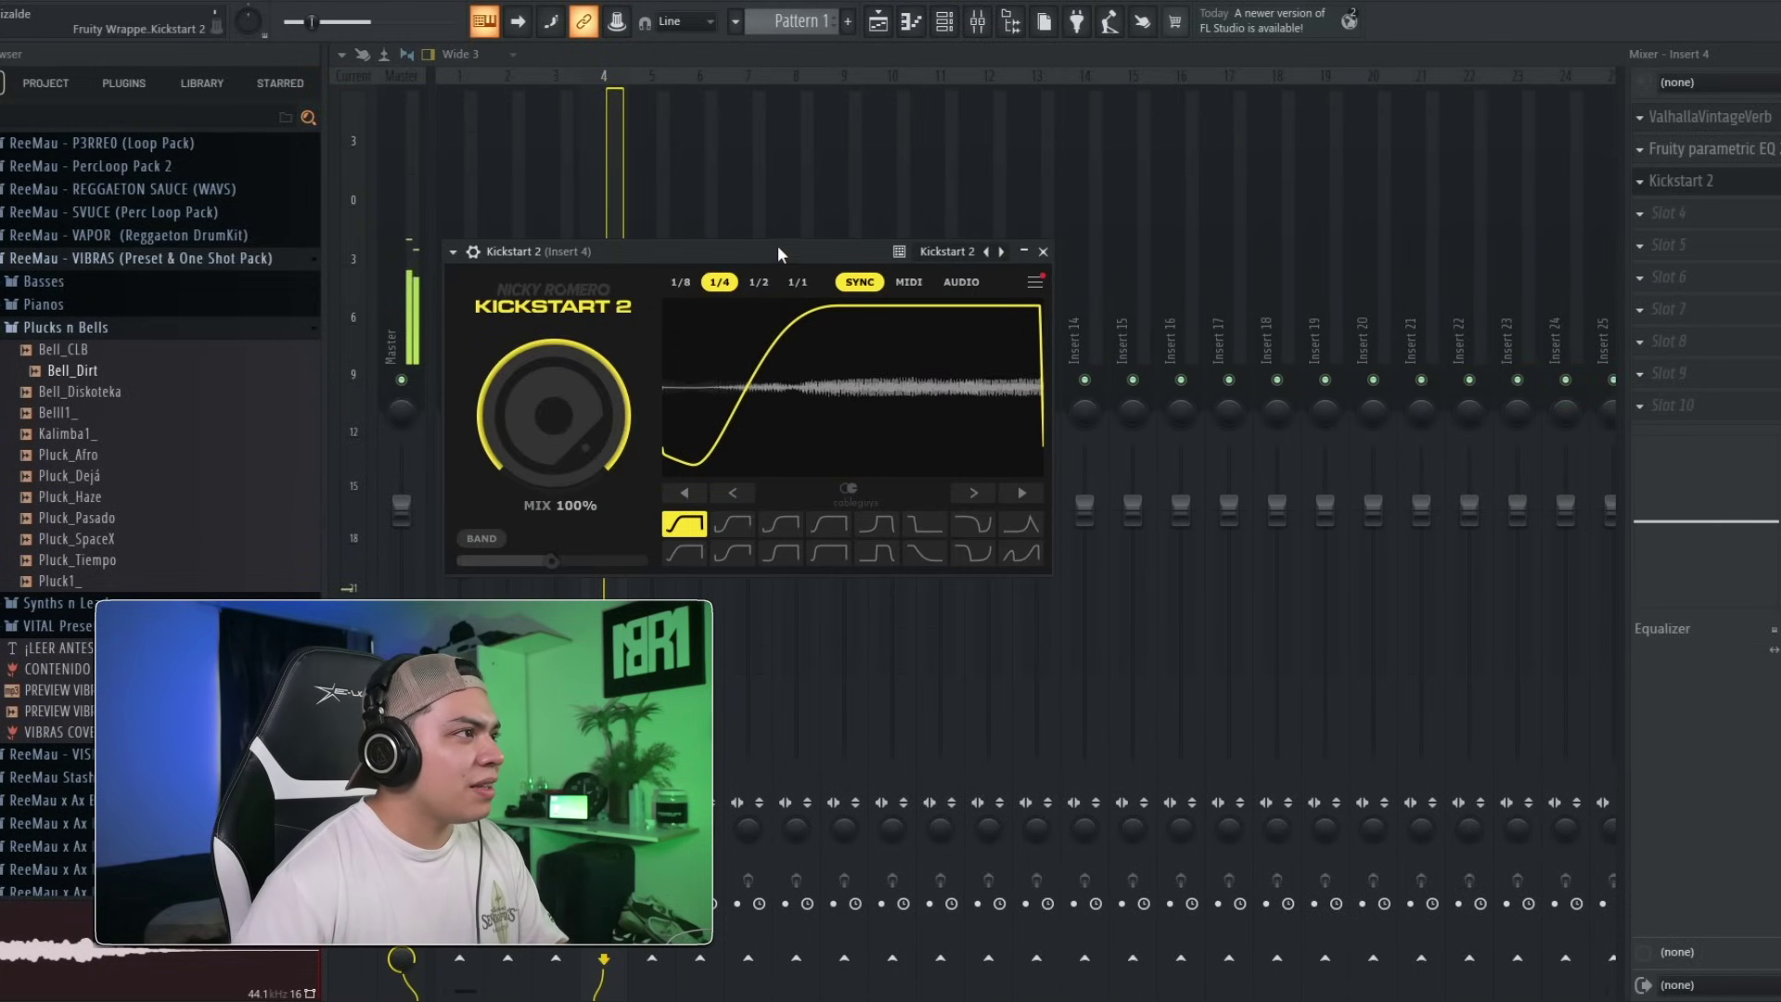
pyautogui.moveTo(777, 245); pyautogui.dragTo(972, 236)
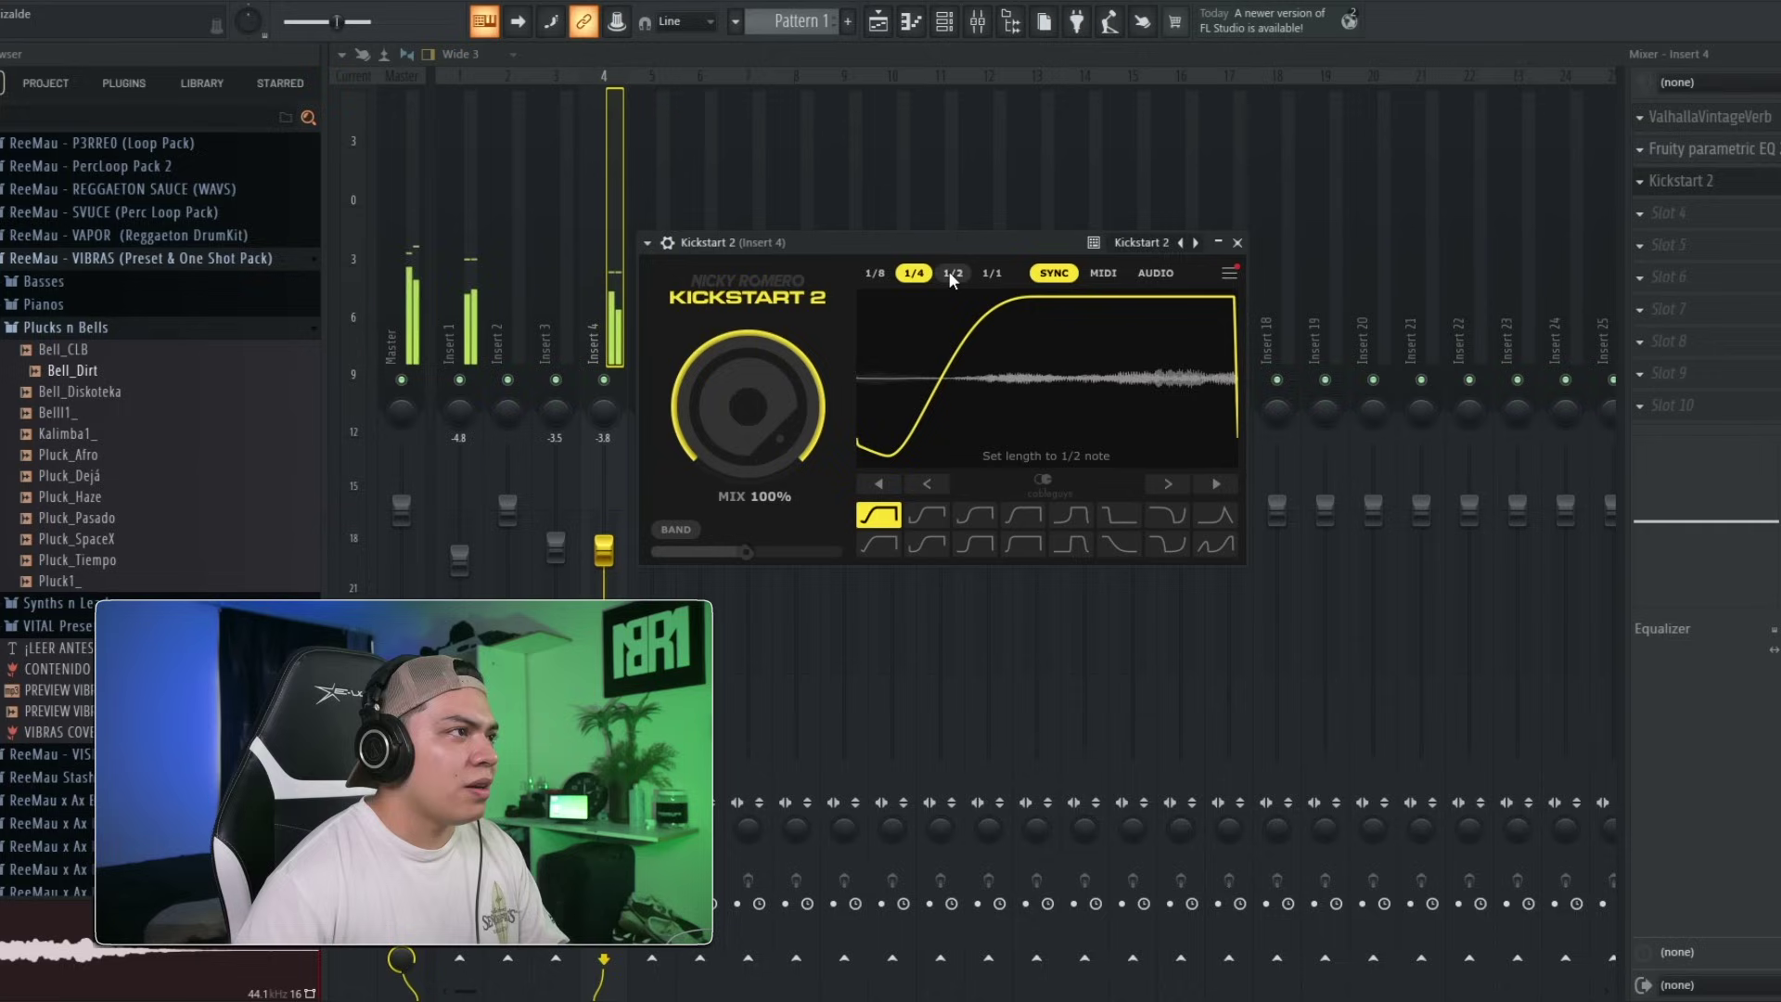
# Set Kickstart 2 to 1/2-note length with a steep-rise plateau curve shifted slightly earlier and 57% mix, and bring Insert 4's volume to -2.3 dB.
pyautogui.click(927, 482)
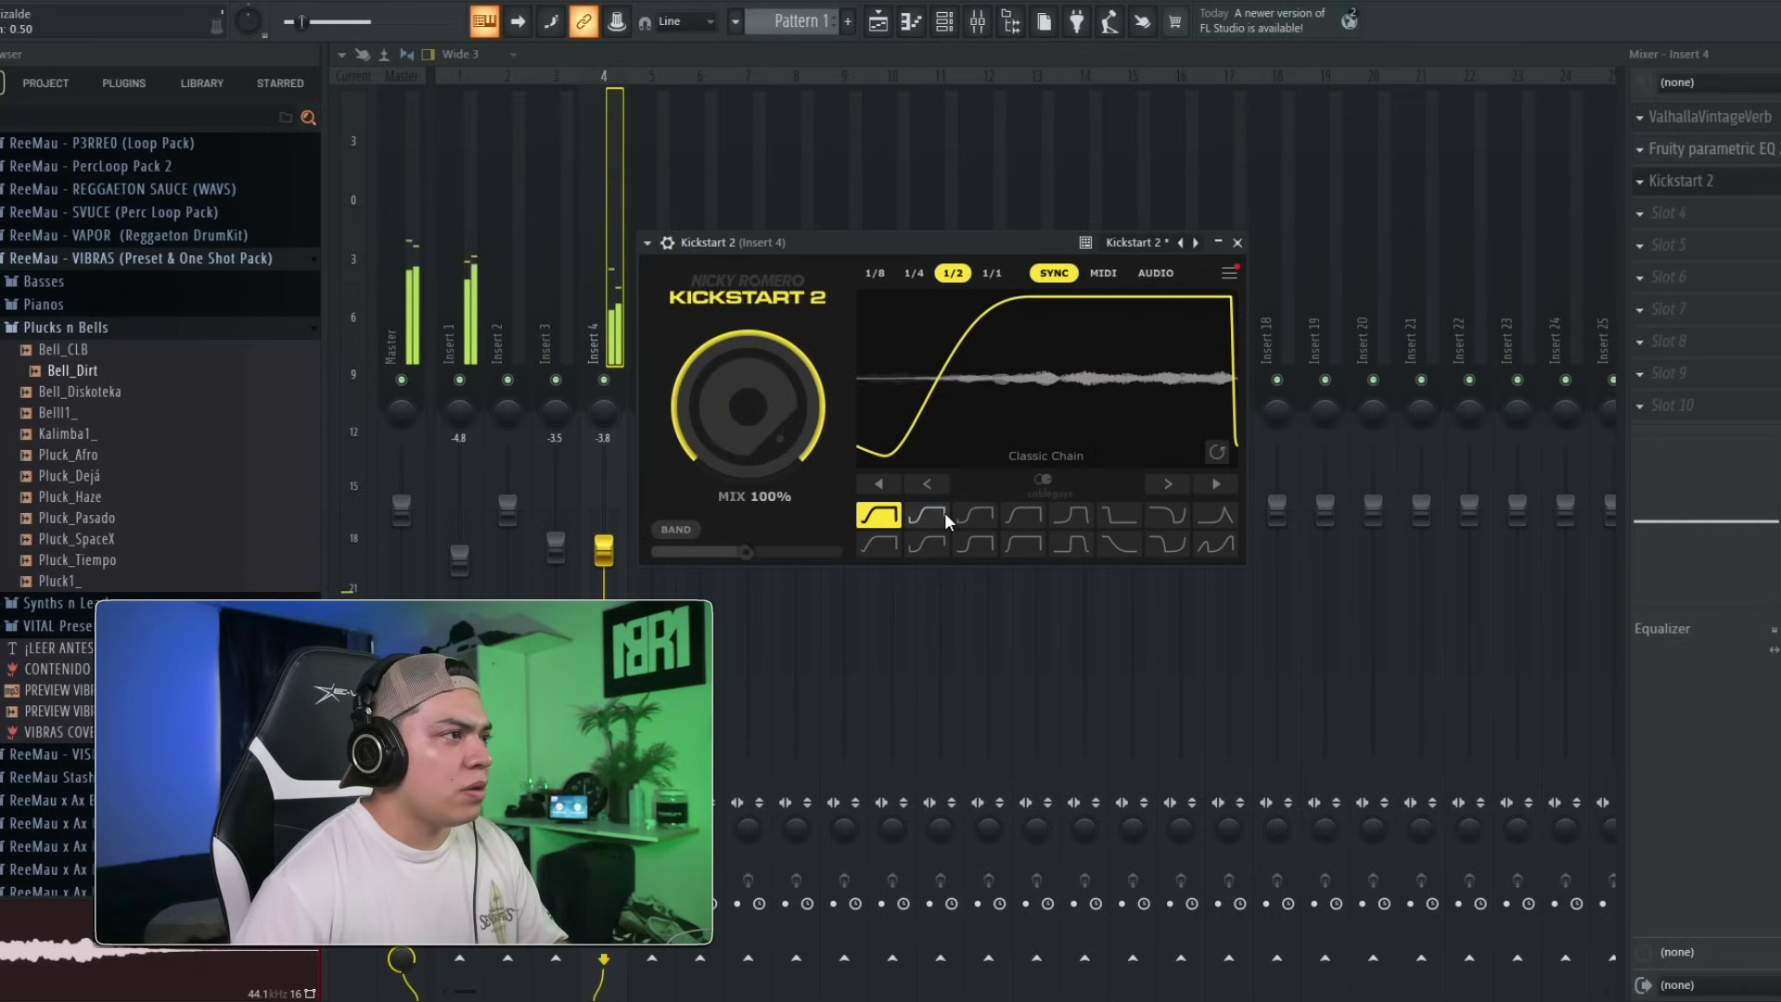
pyautogui.click(1020, 546)
pyautogui.click(927, 475)
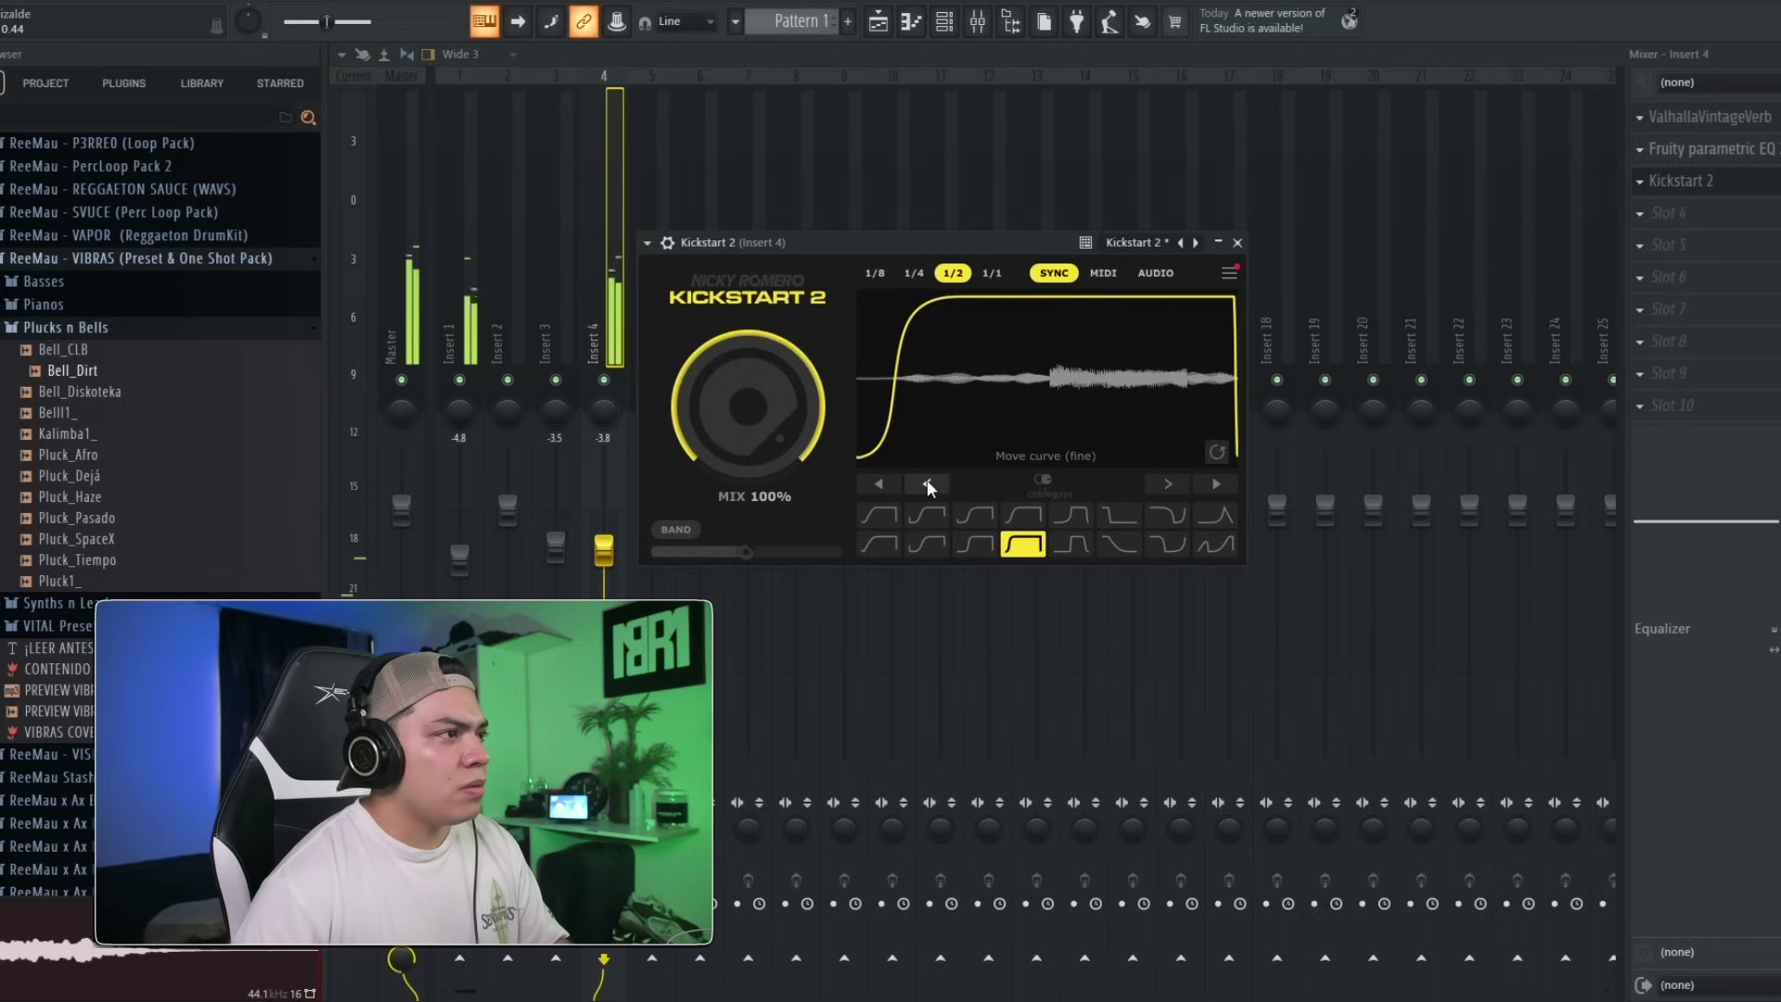
pyautogui.click(926, 480)
pyautogui.scroll(-5, 771, 408)
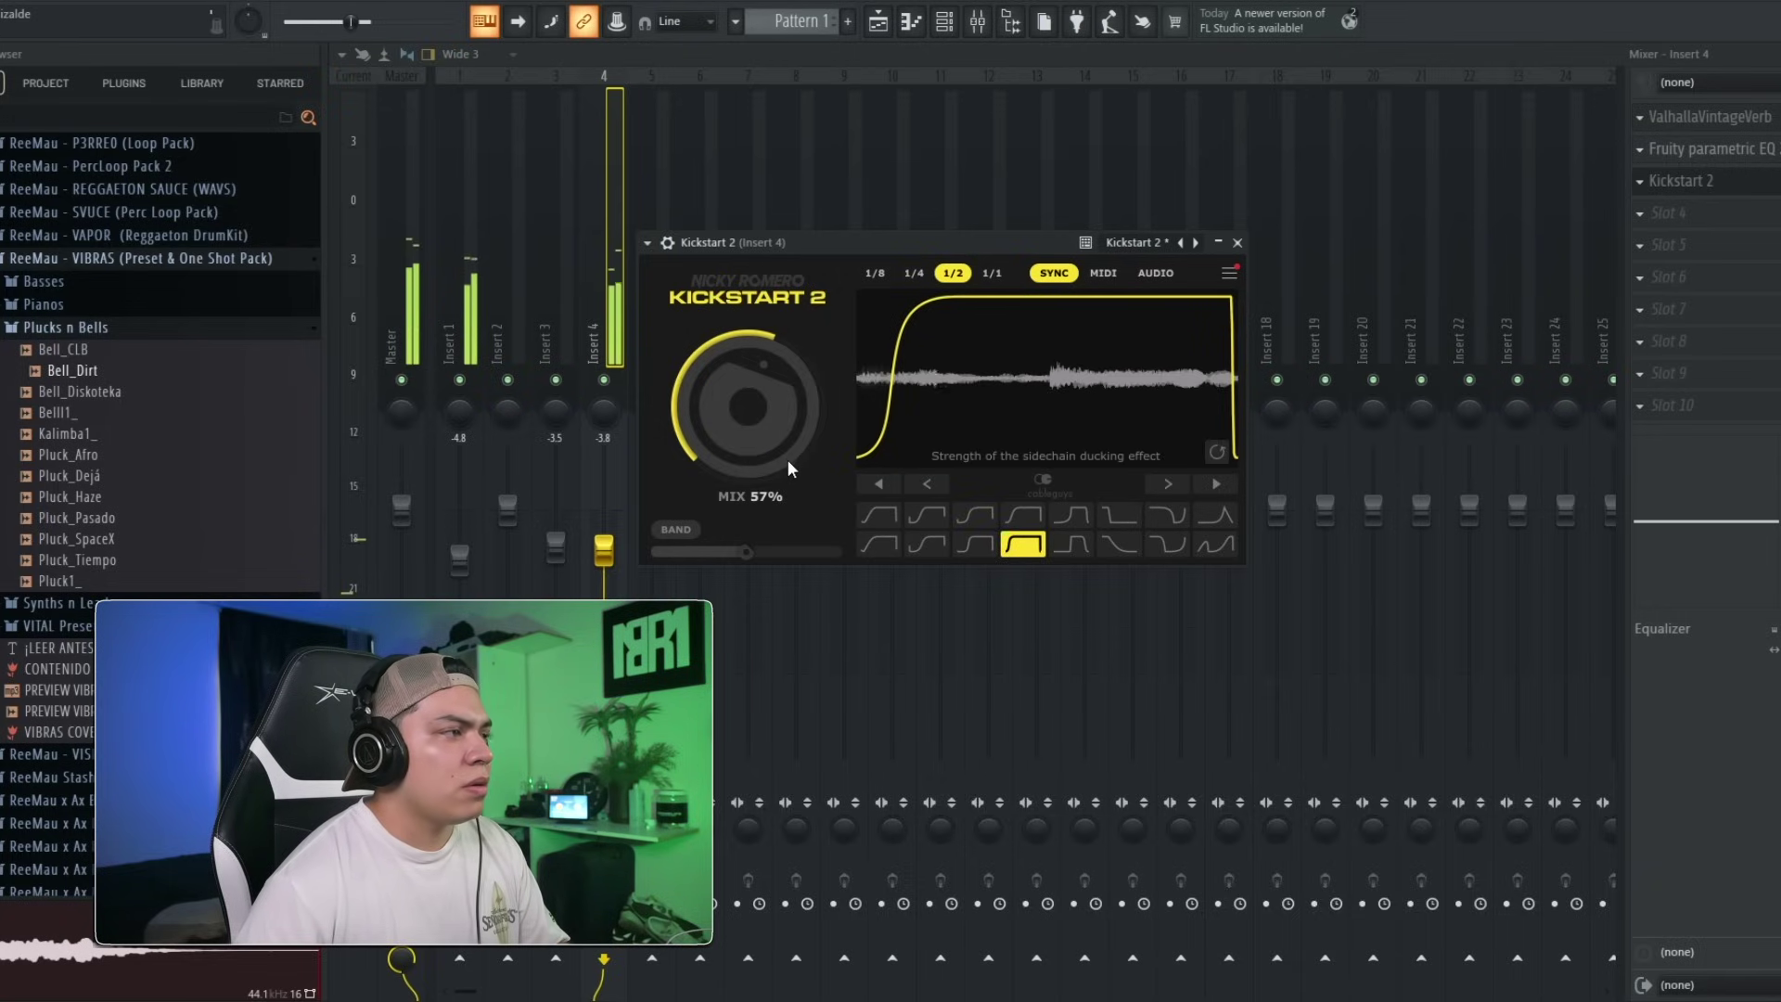
pyautogui.moveTo(604, 549); pyautogui.dragTo(603, 534)
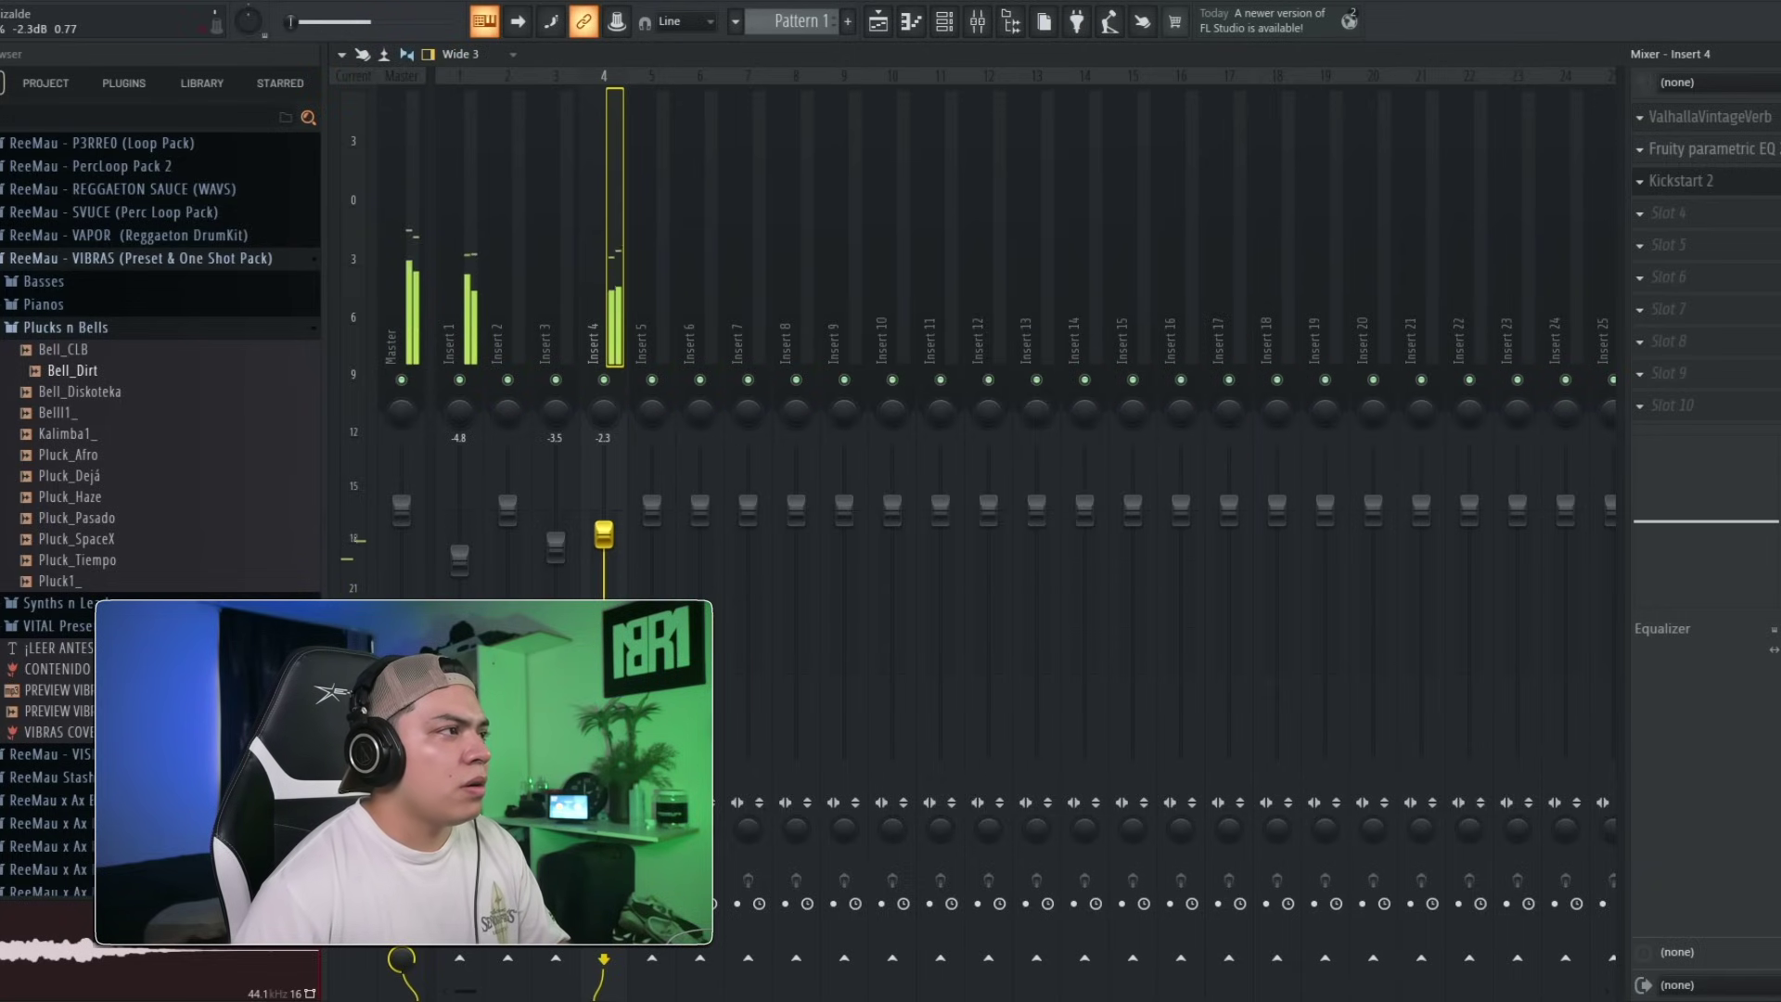
# Load ShaperBox 3 into Slot 4 of Insert 4 and add its Pan shaper.
pyautogui.click(1686, 217)
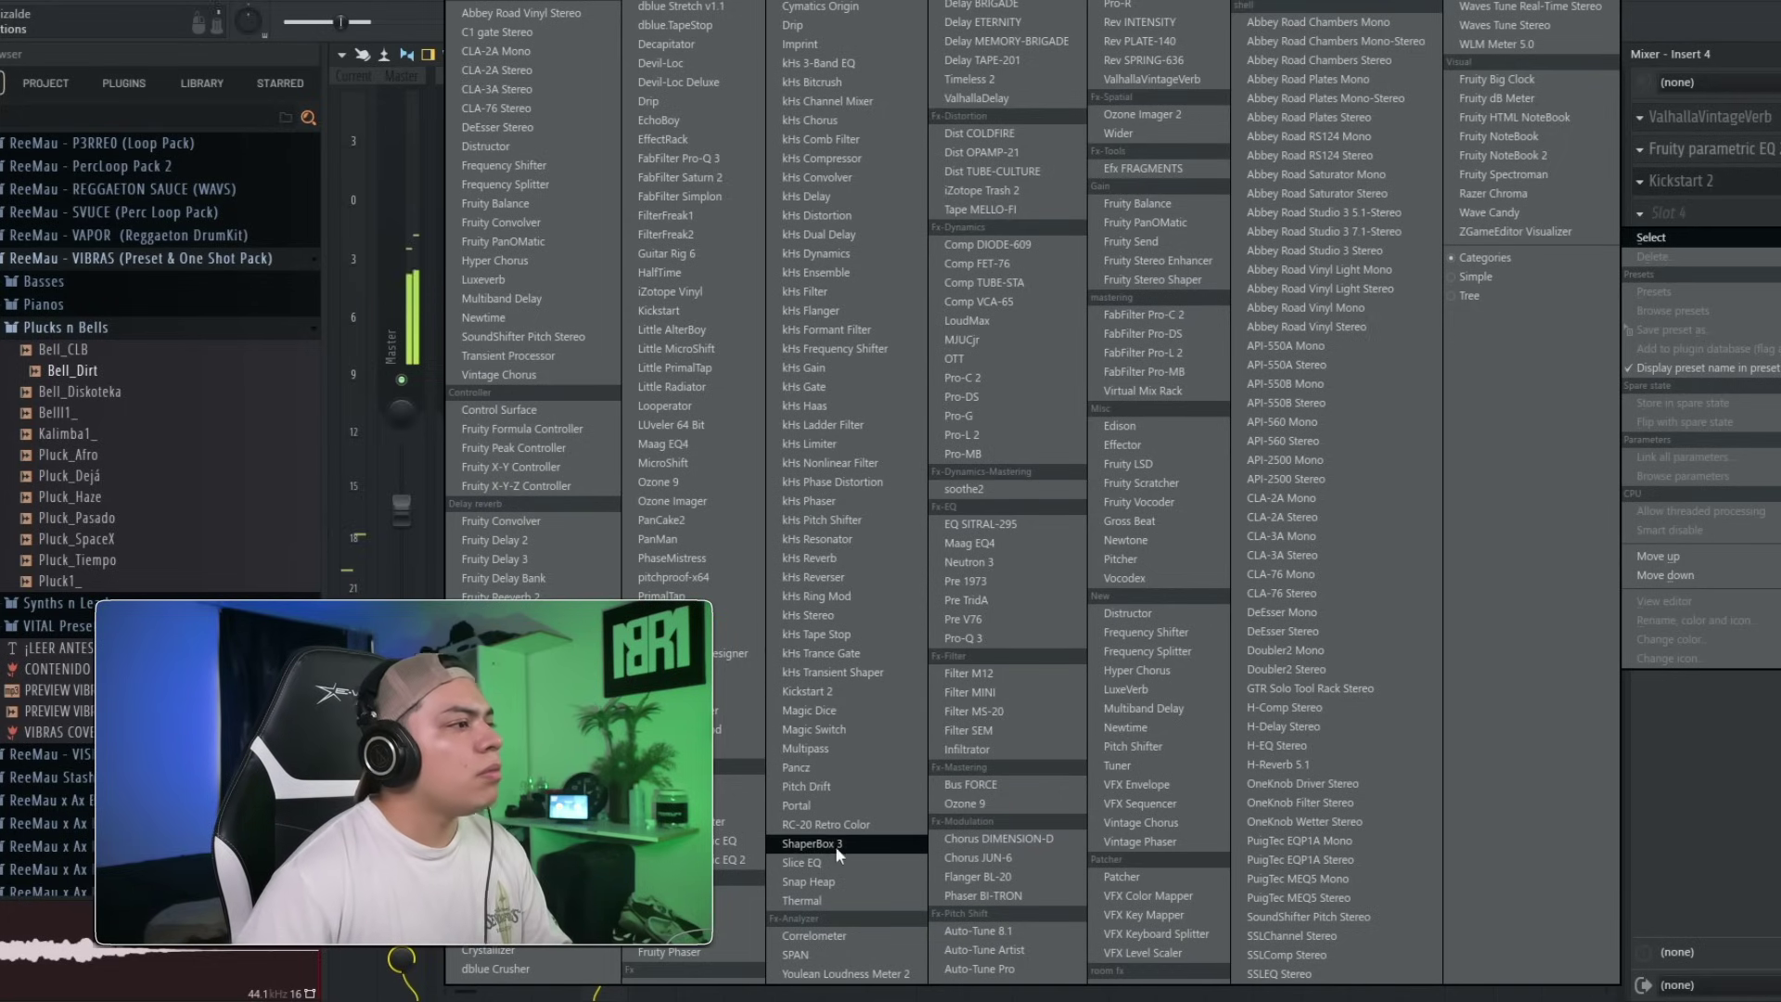
pyautogui.click(807, 843)
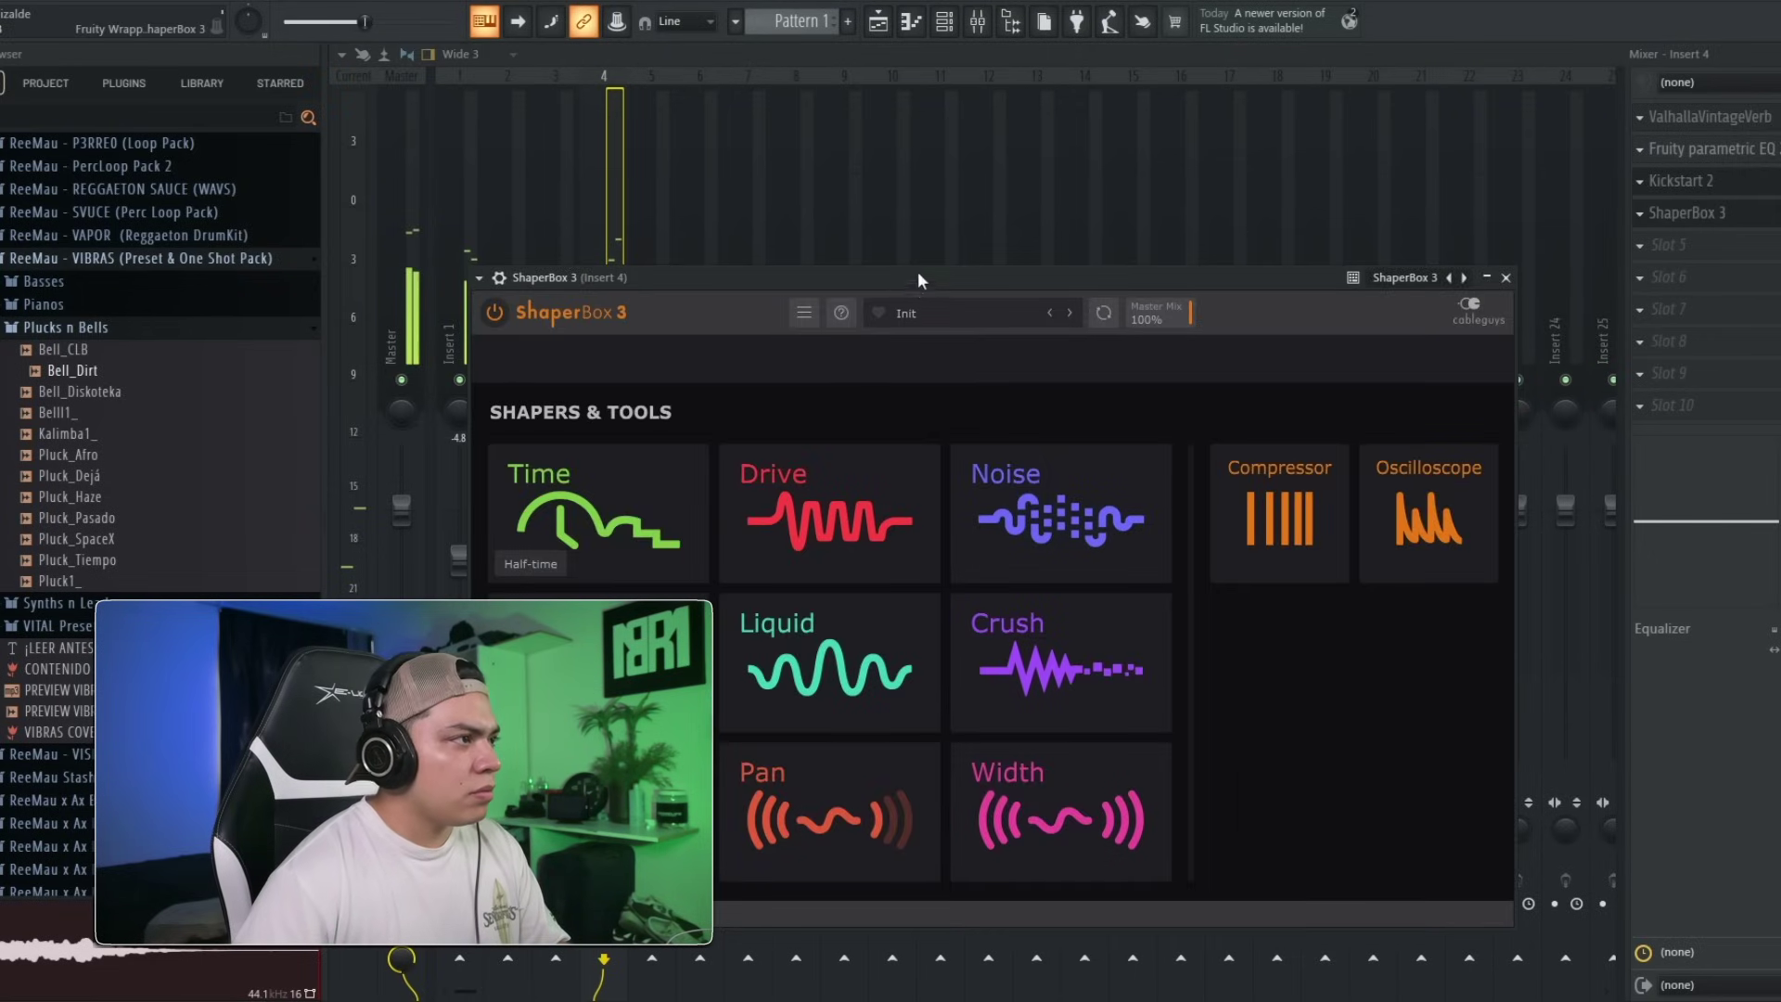
pyautogui.moveTo(918, 280); pyautogui.dragTo(971, 156)
pyautogui.click(872, 704)
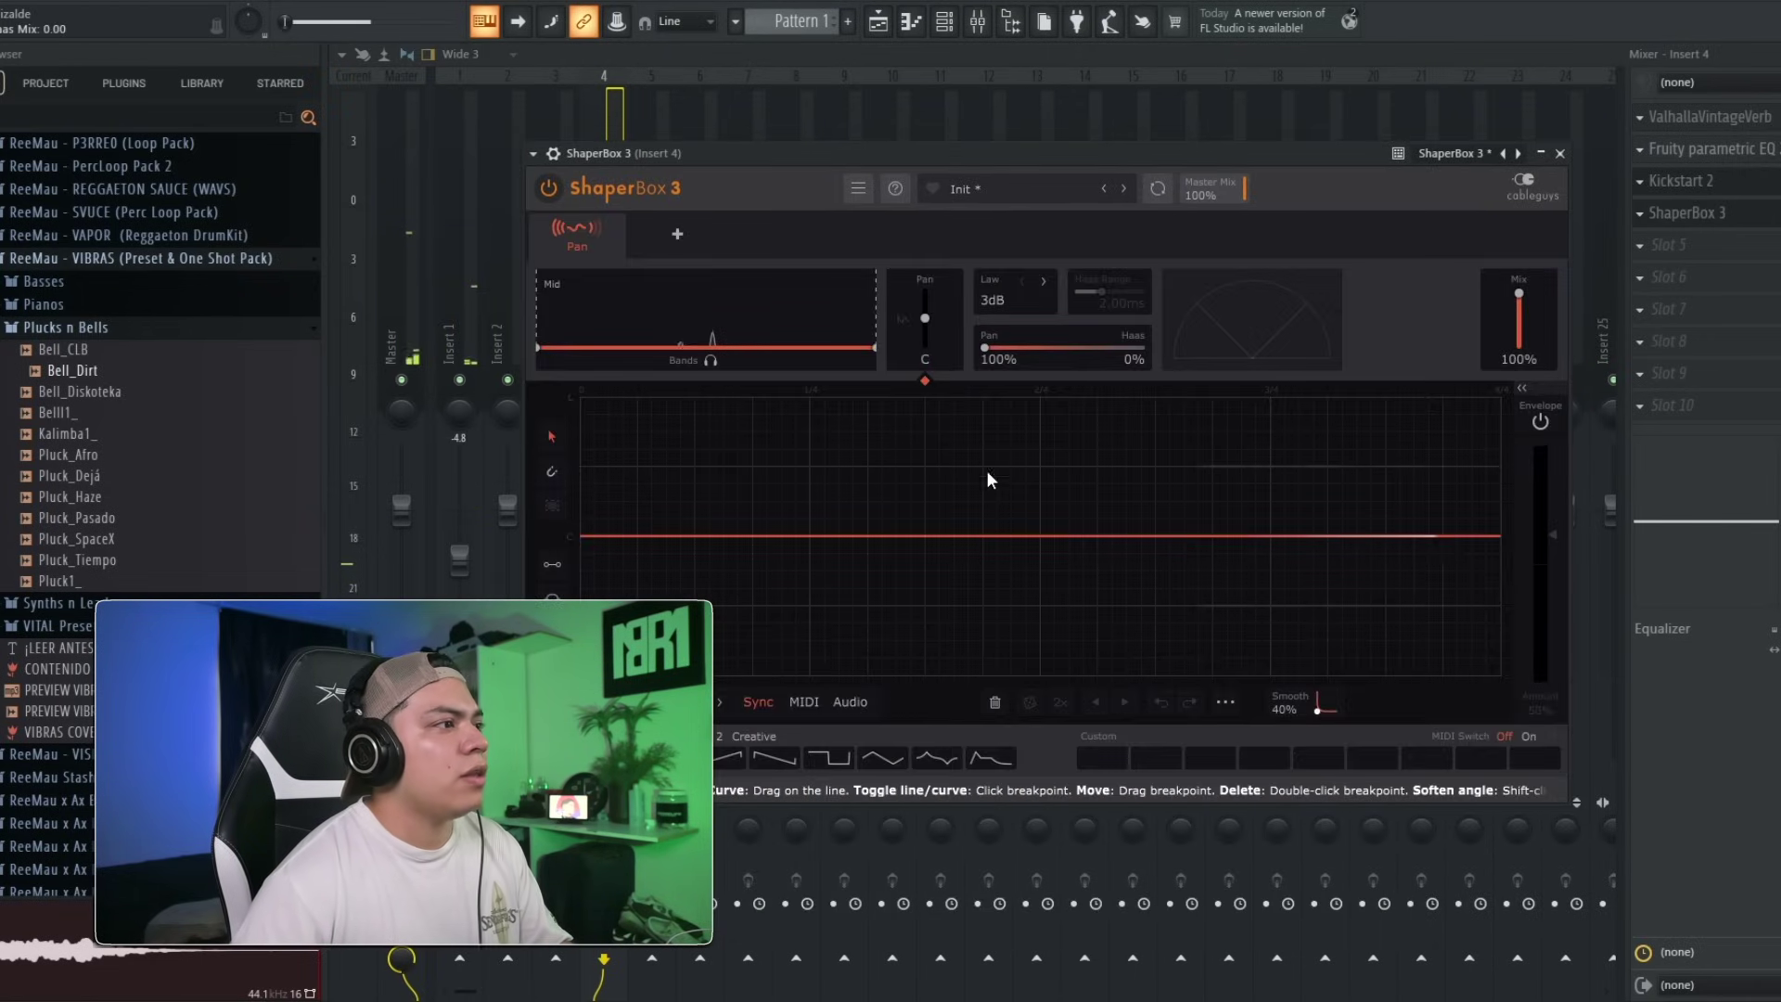
# Shape the pan curve into a triangle peaking mid-cycle, with a 4 Bars length and the Pan mix at 59%.
pyautogui.moveTo(1045, 463); pyautogui.dragTo(1041, 397)
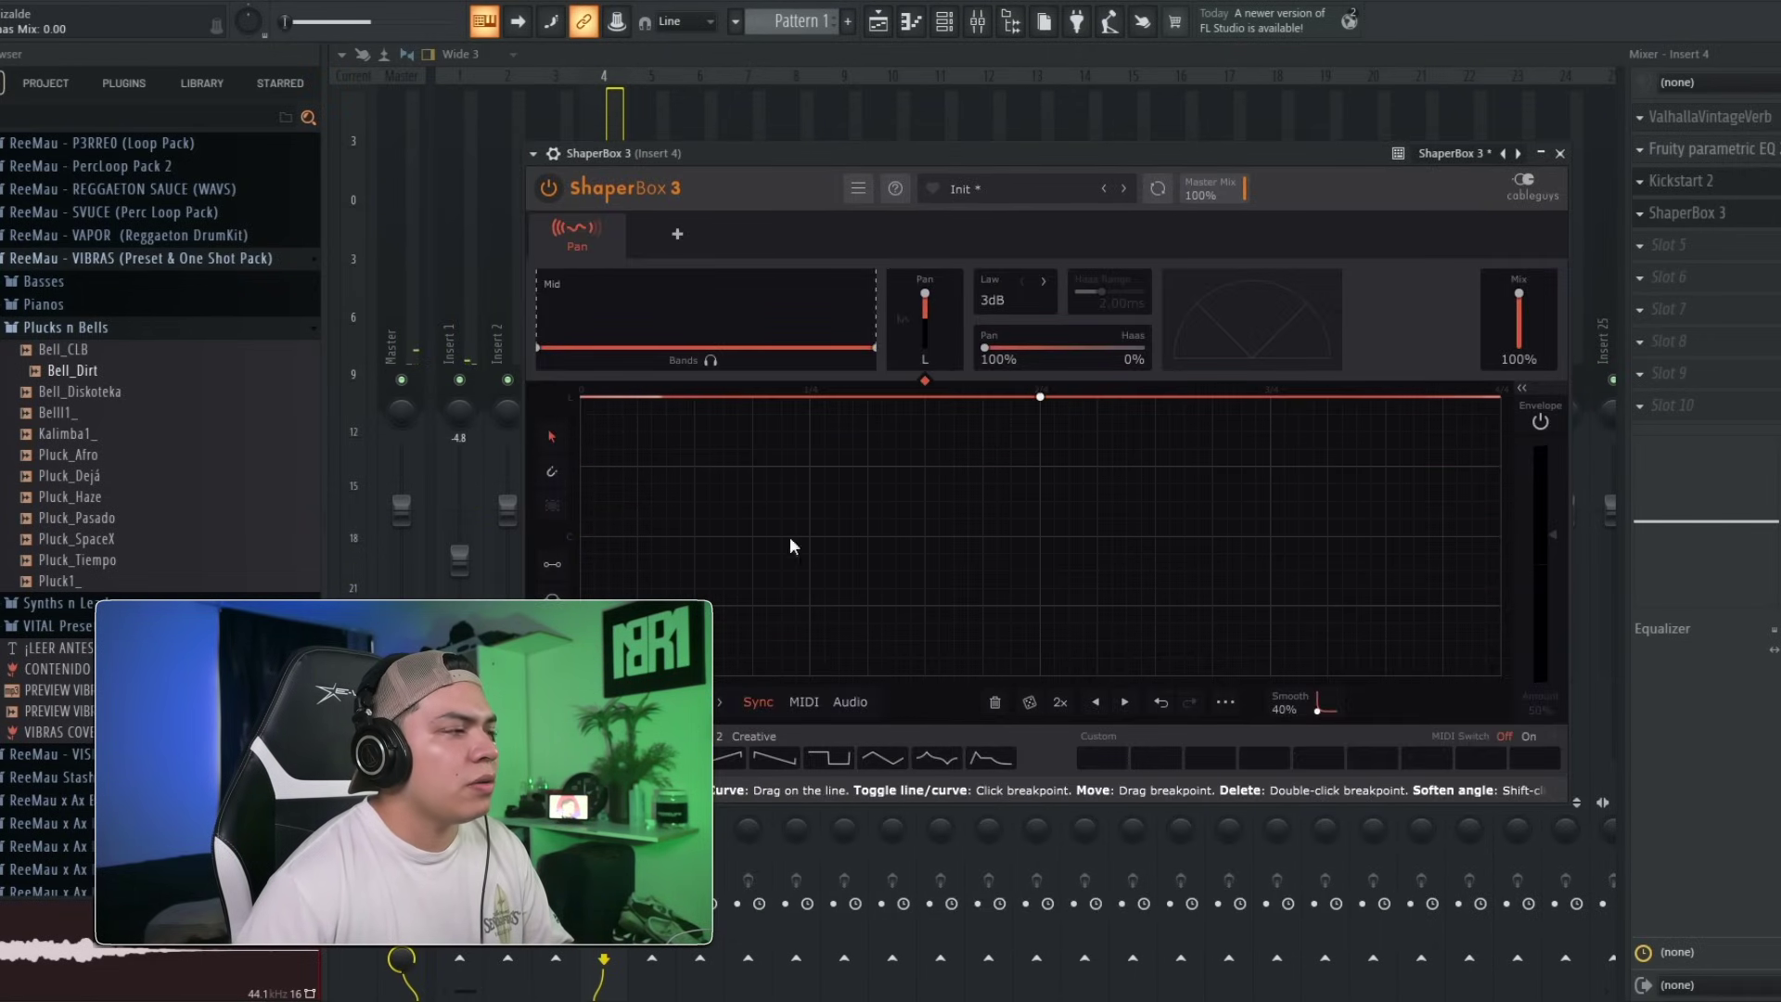
pyautogui.moveTo(641, 531); pyautogui.dragTo(583, 684)
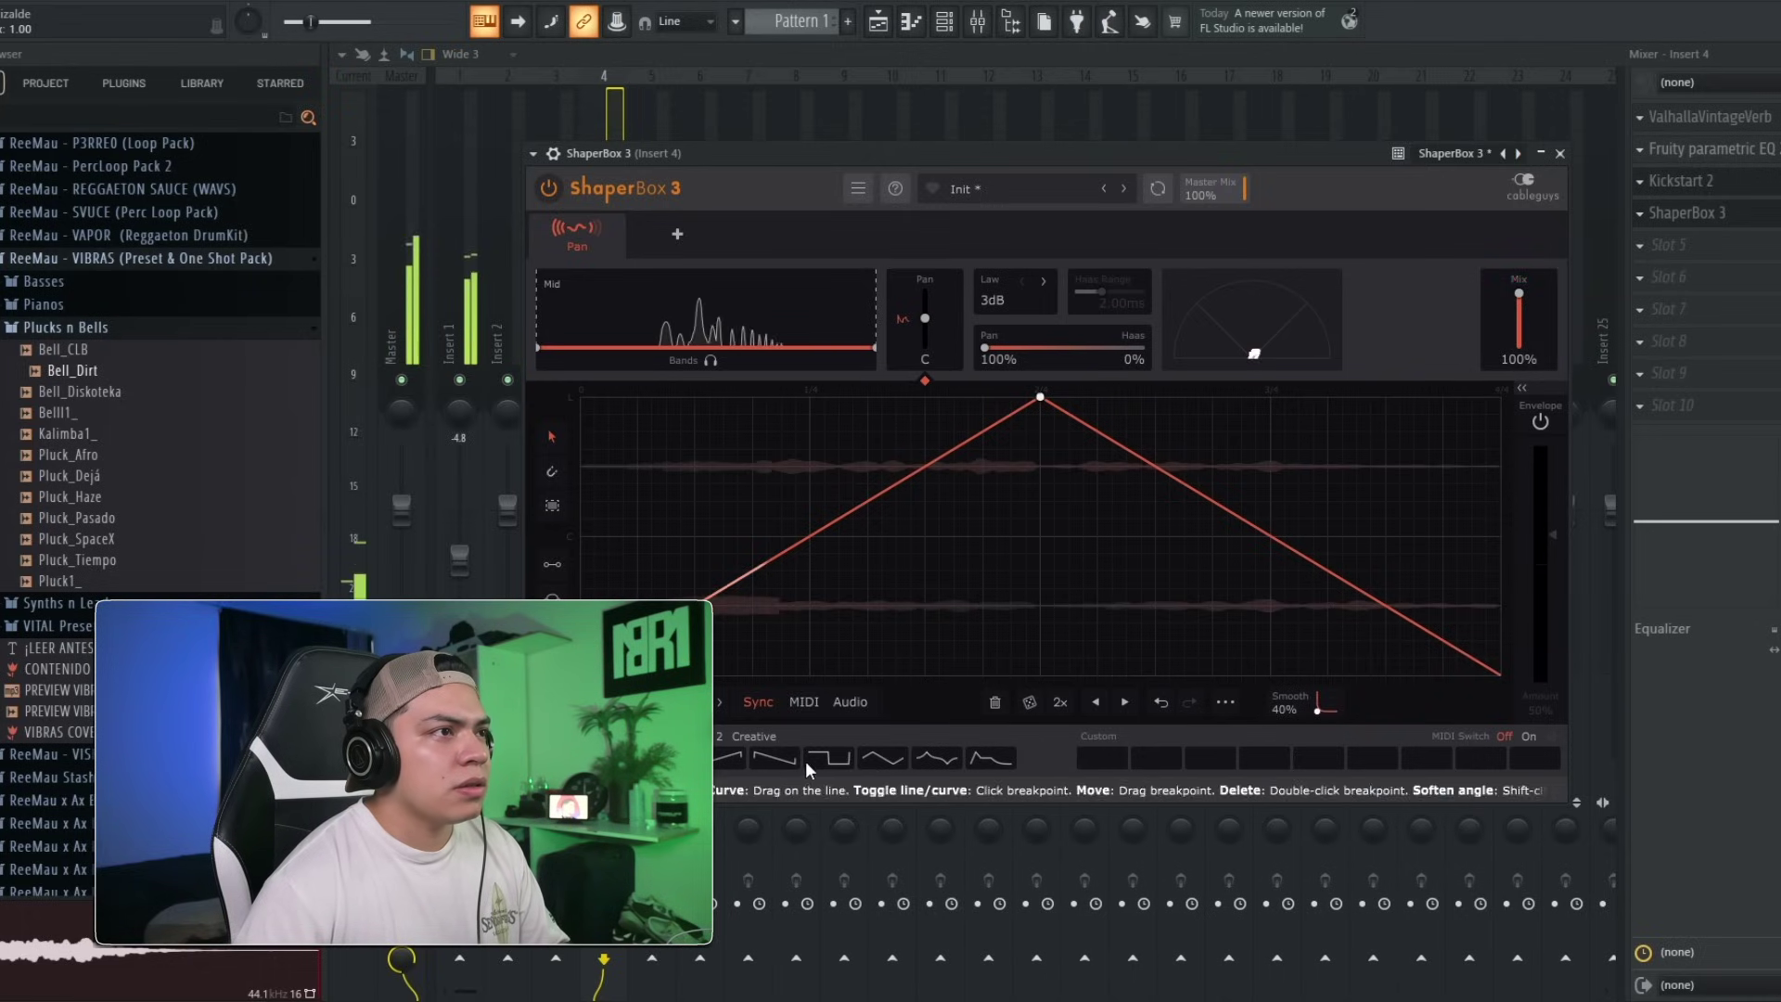
pyautogui.click(666, 702)
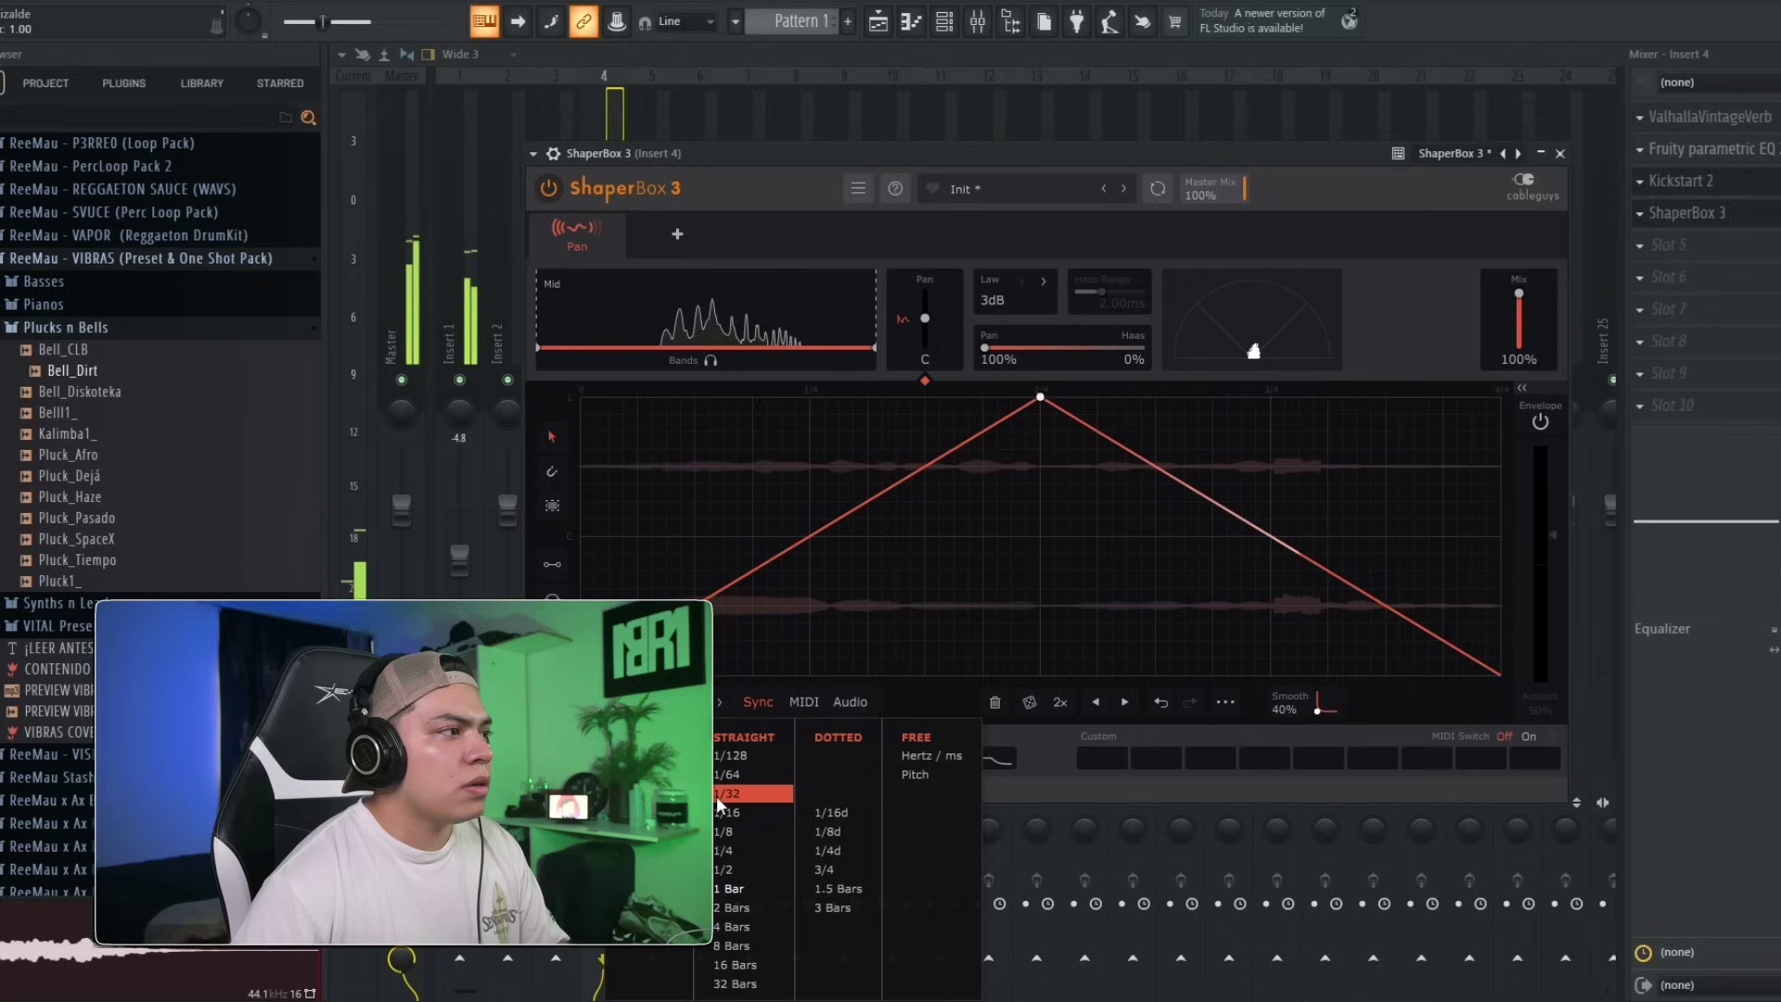
pyautogui.click(768, 926)
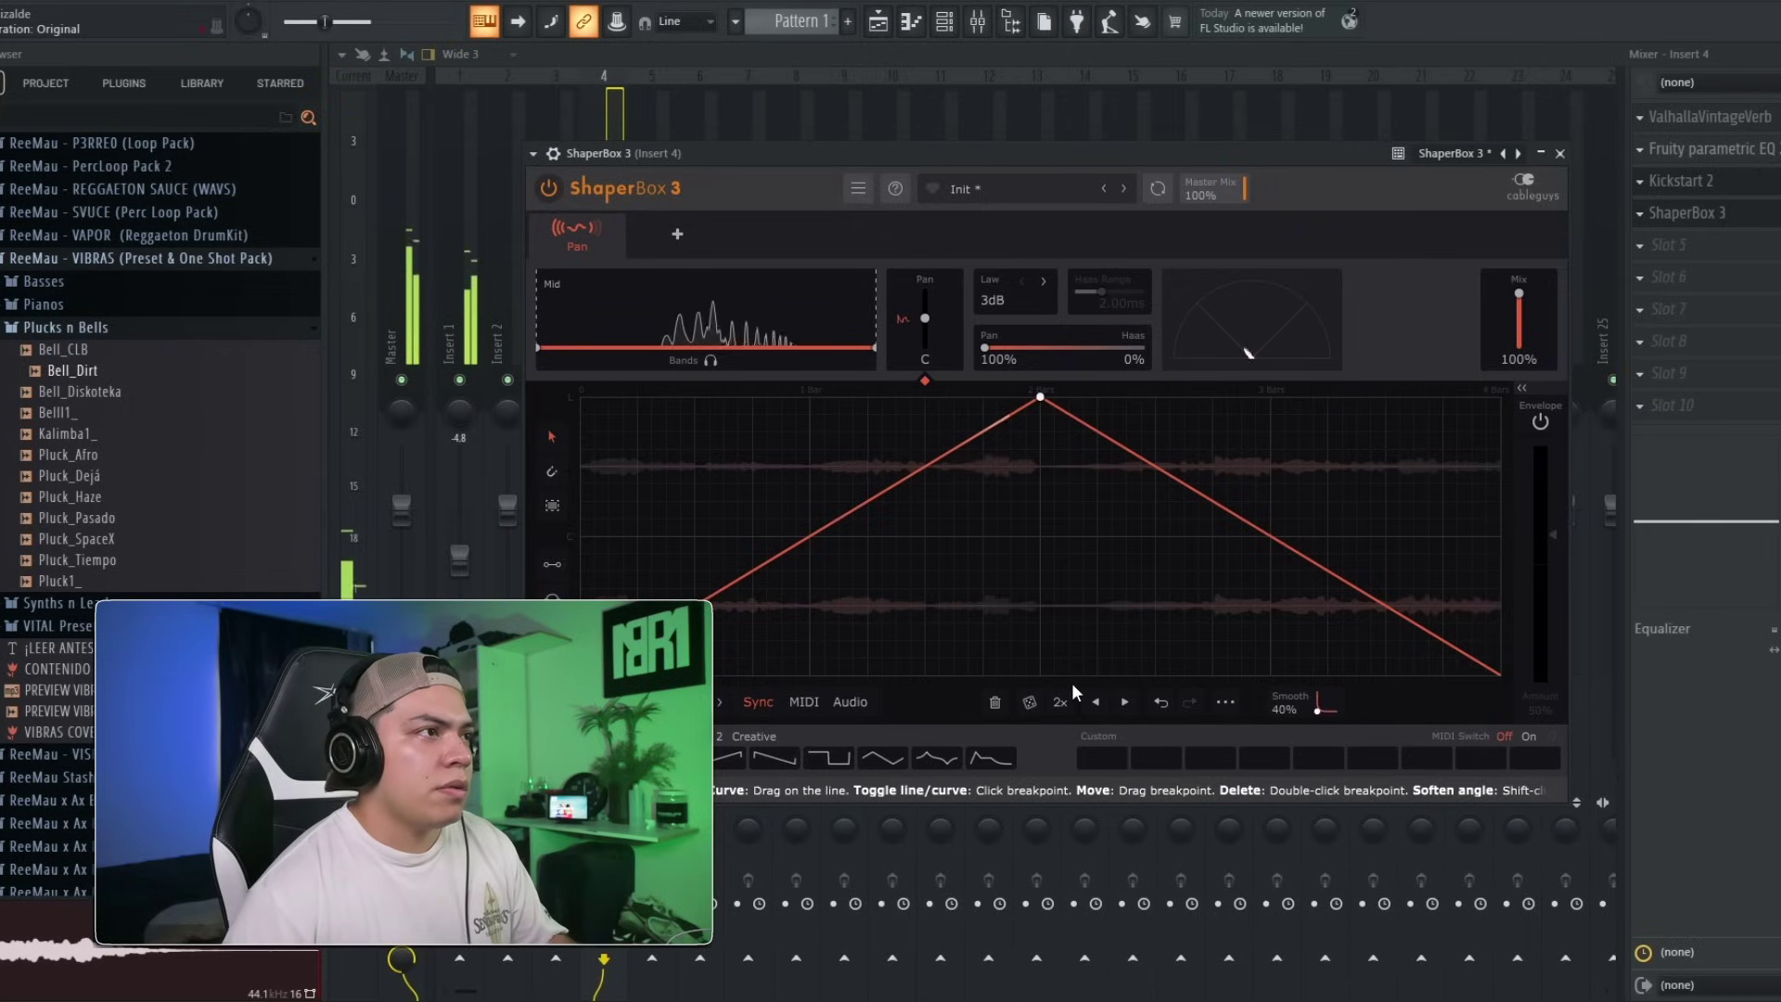
pyautogui.moveTo(1519, 293); pyautogui.dragTo(1518, 301)
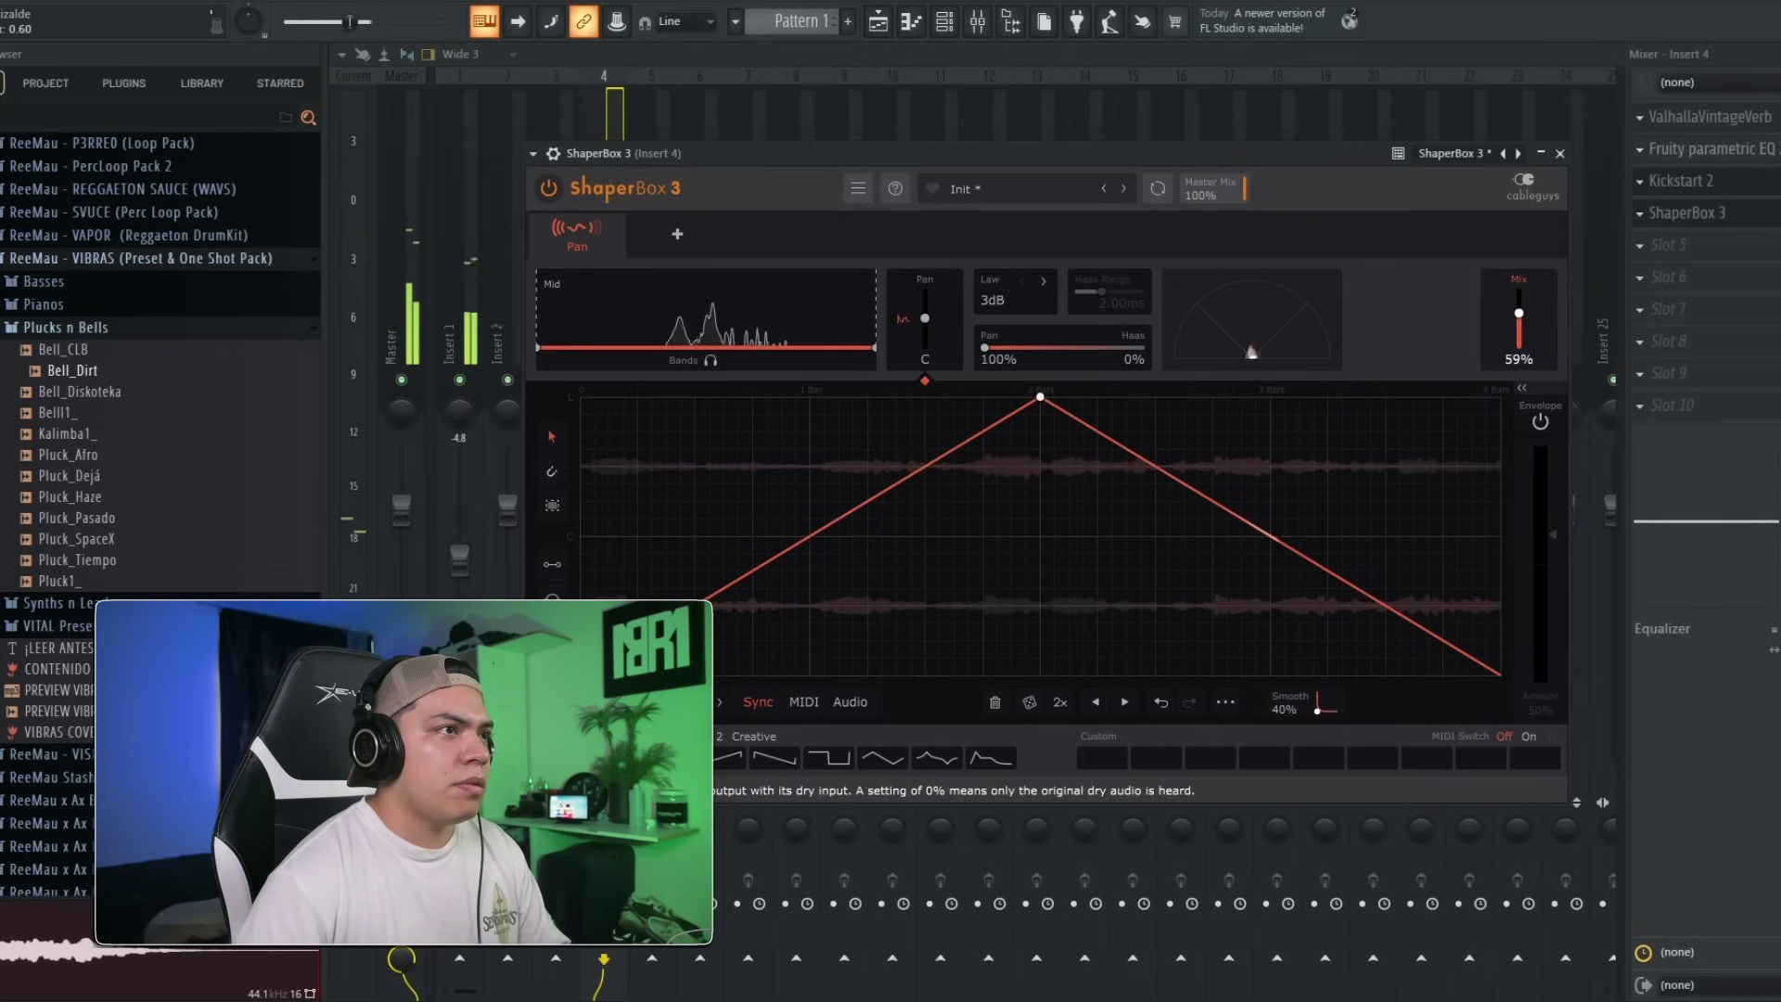
pyautogui.click(1559, 153)
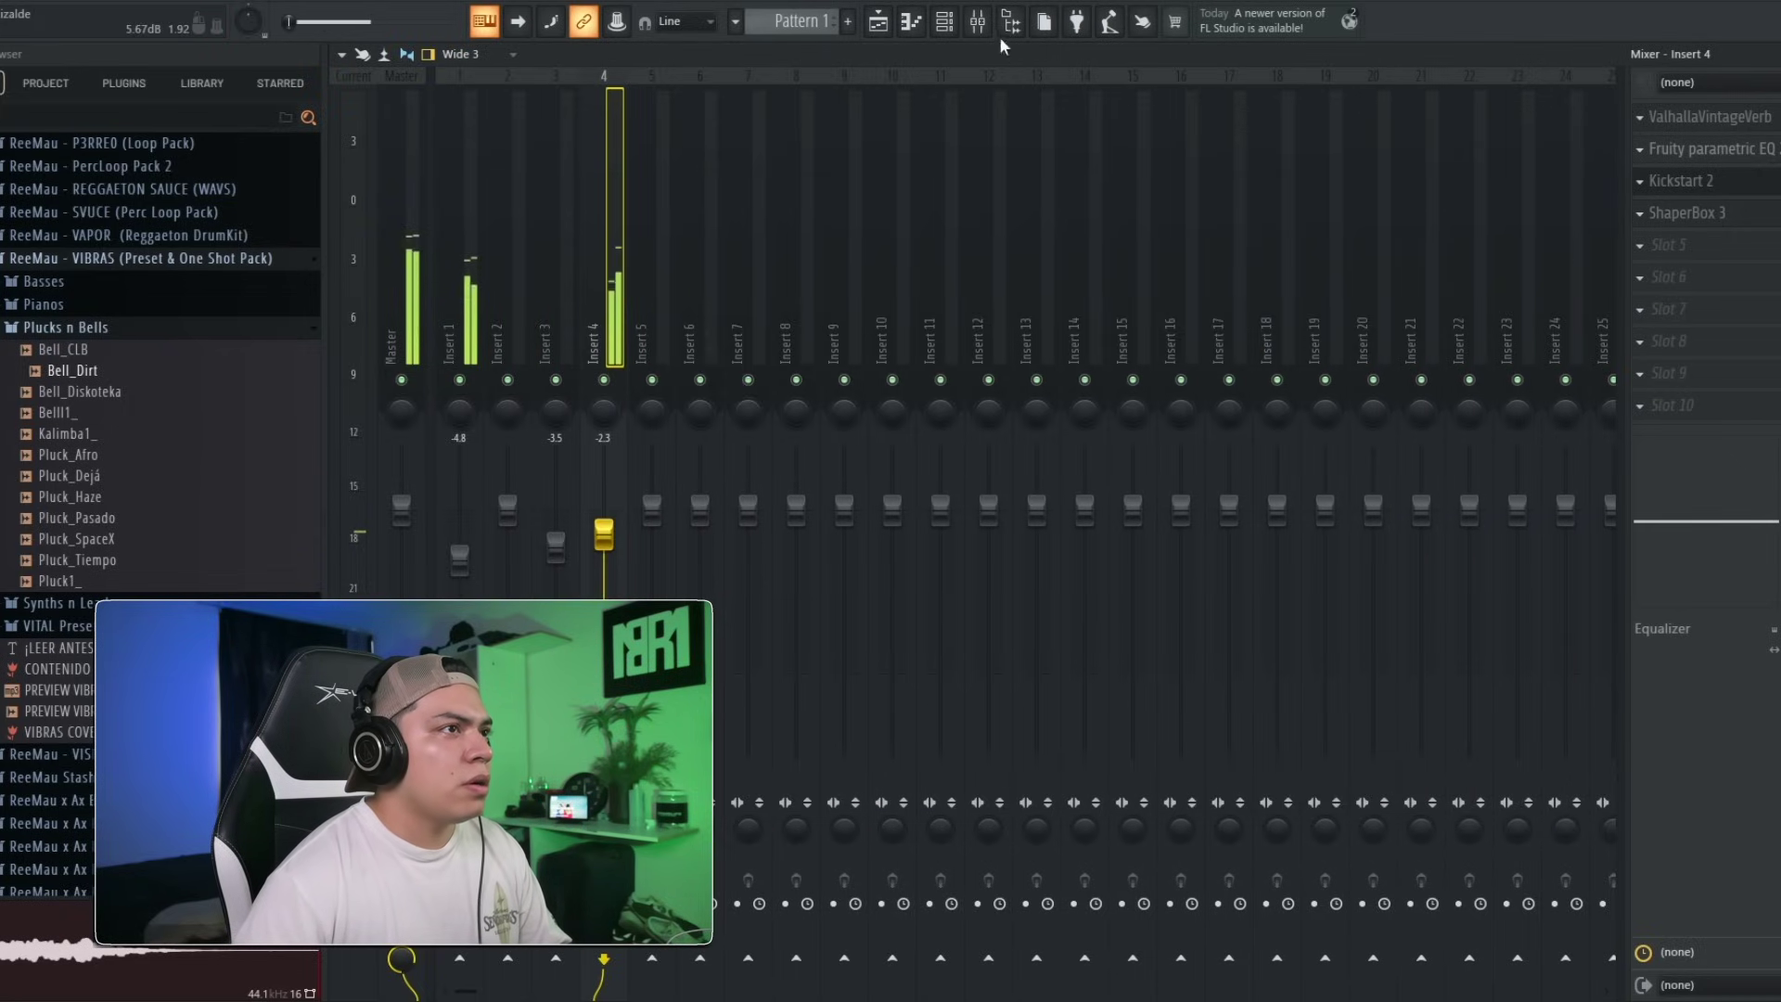
# Add a C#5 slide note across the second half of bar 1 in the Bell_Dirt piano roll and audition it.
pyautogui.click(915, 24)
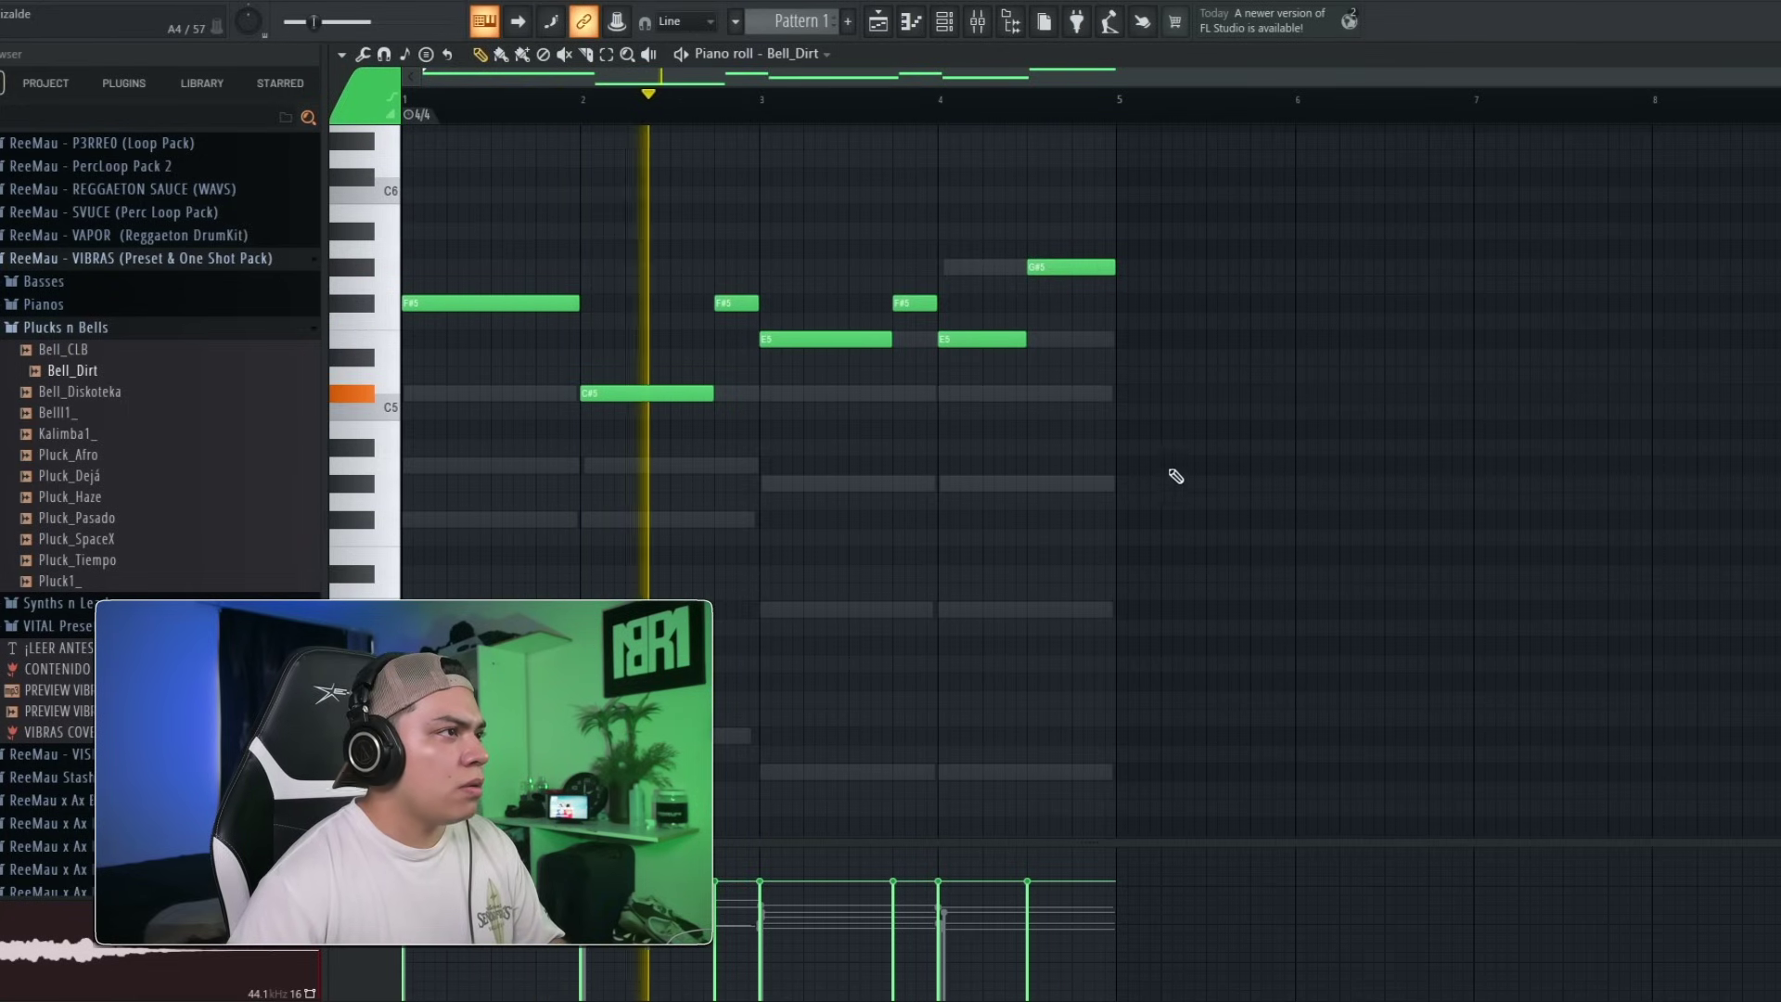
pyautogui.click(473, 105)
pyautogui.scroll(4, 473, 109)
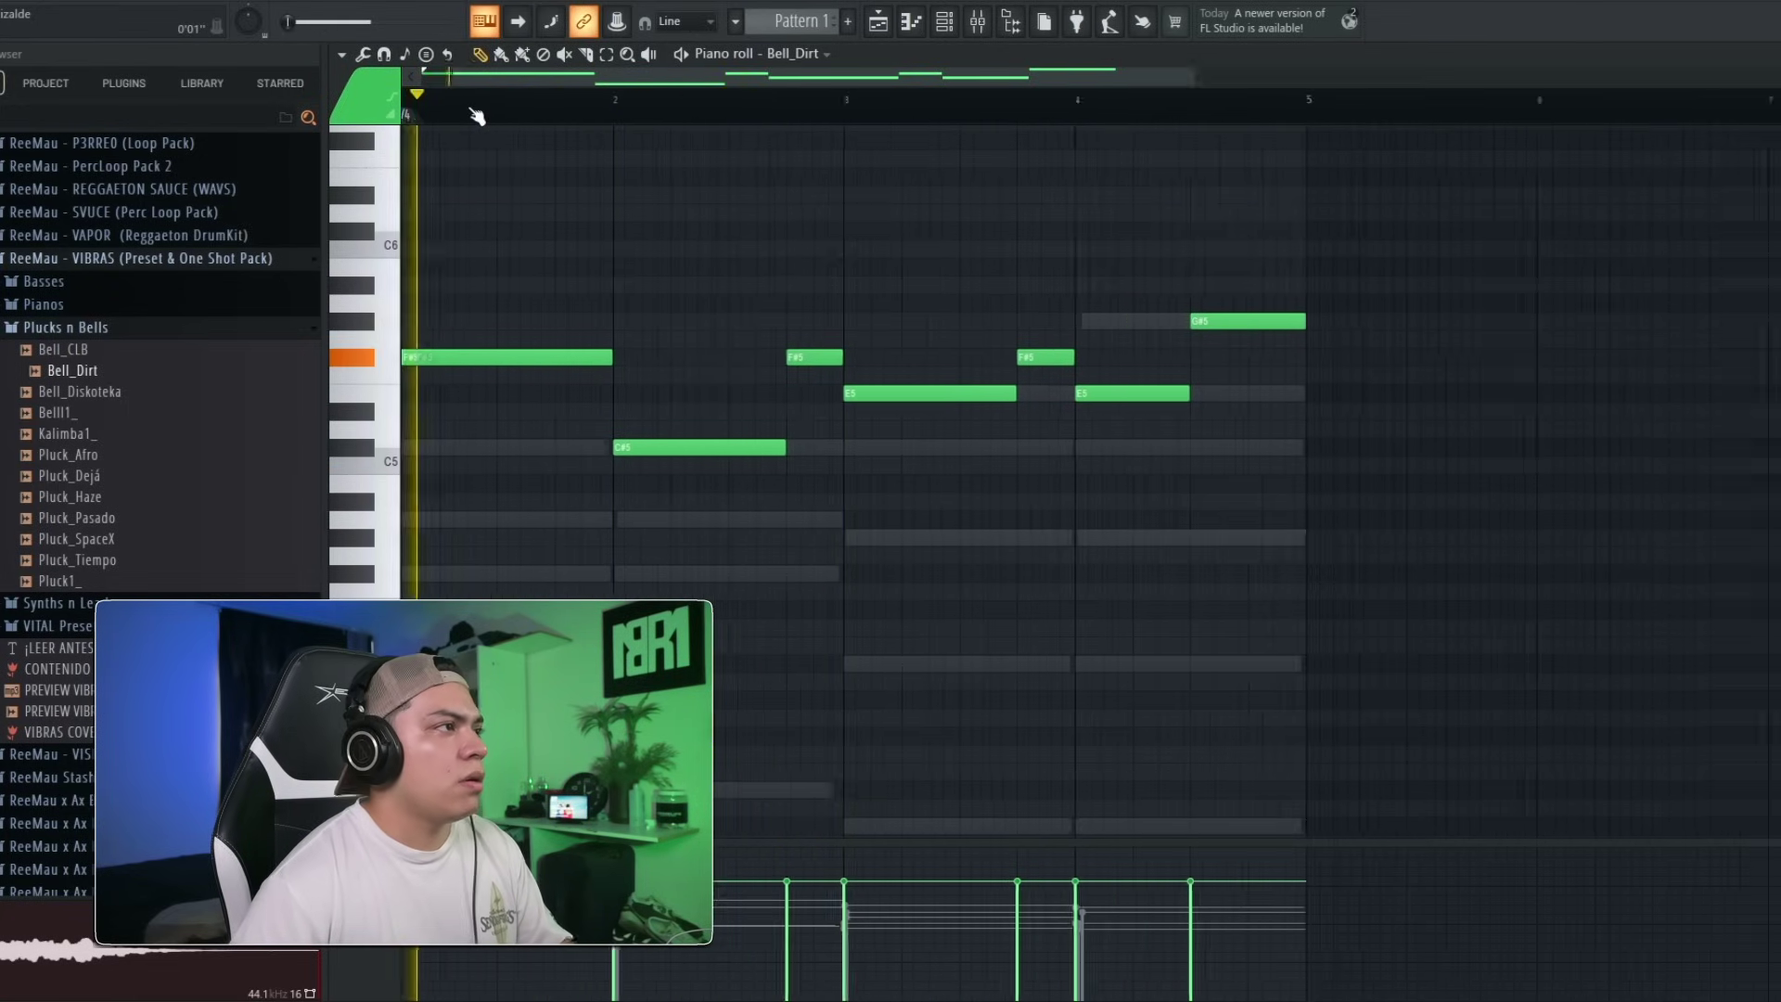
pyautogui.moveTo(985, 287); pyautogui.dragTo(1110, 244)
pyautogui.click(679, 405)
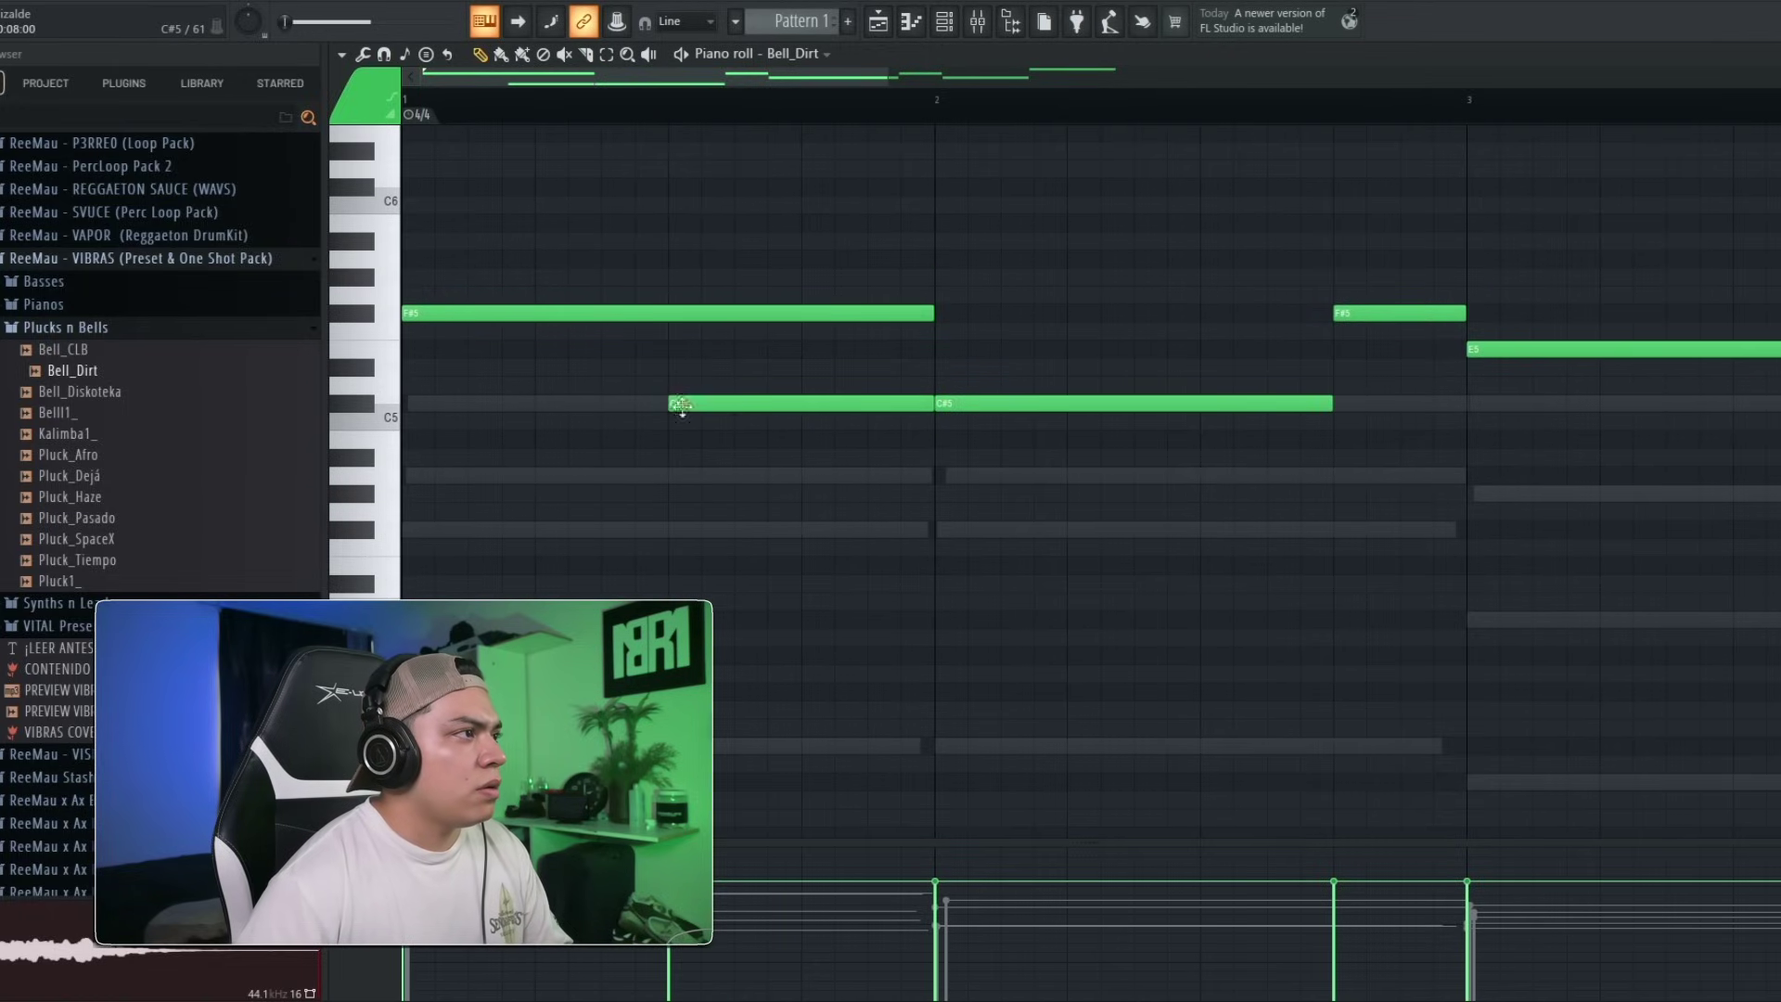
pyautogui.click(677, 388)
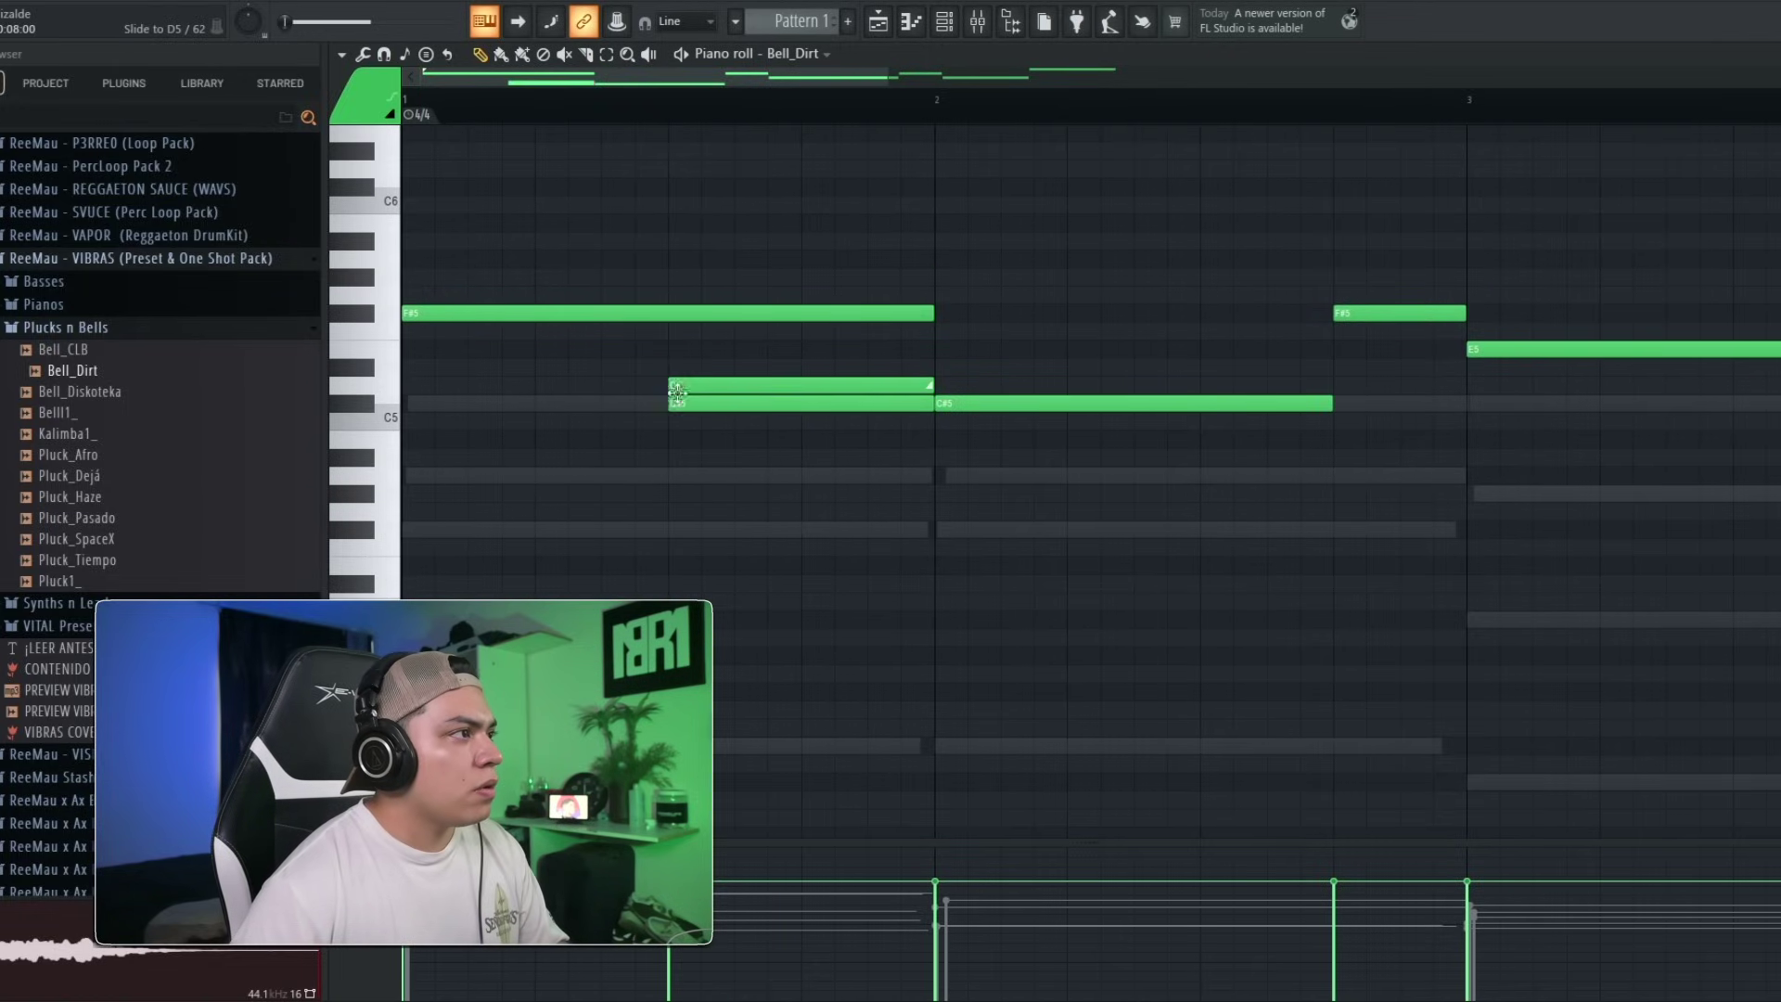
pyautogui.rightClick(774, 407)
pyautogui.press('space')
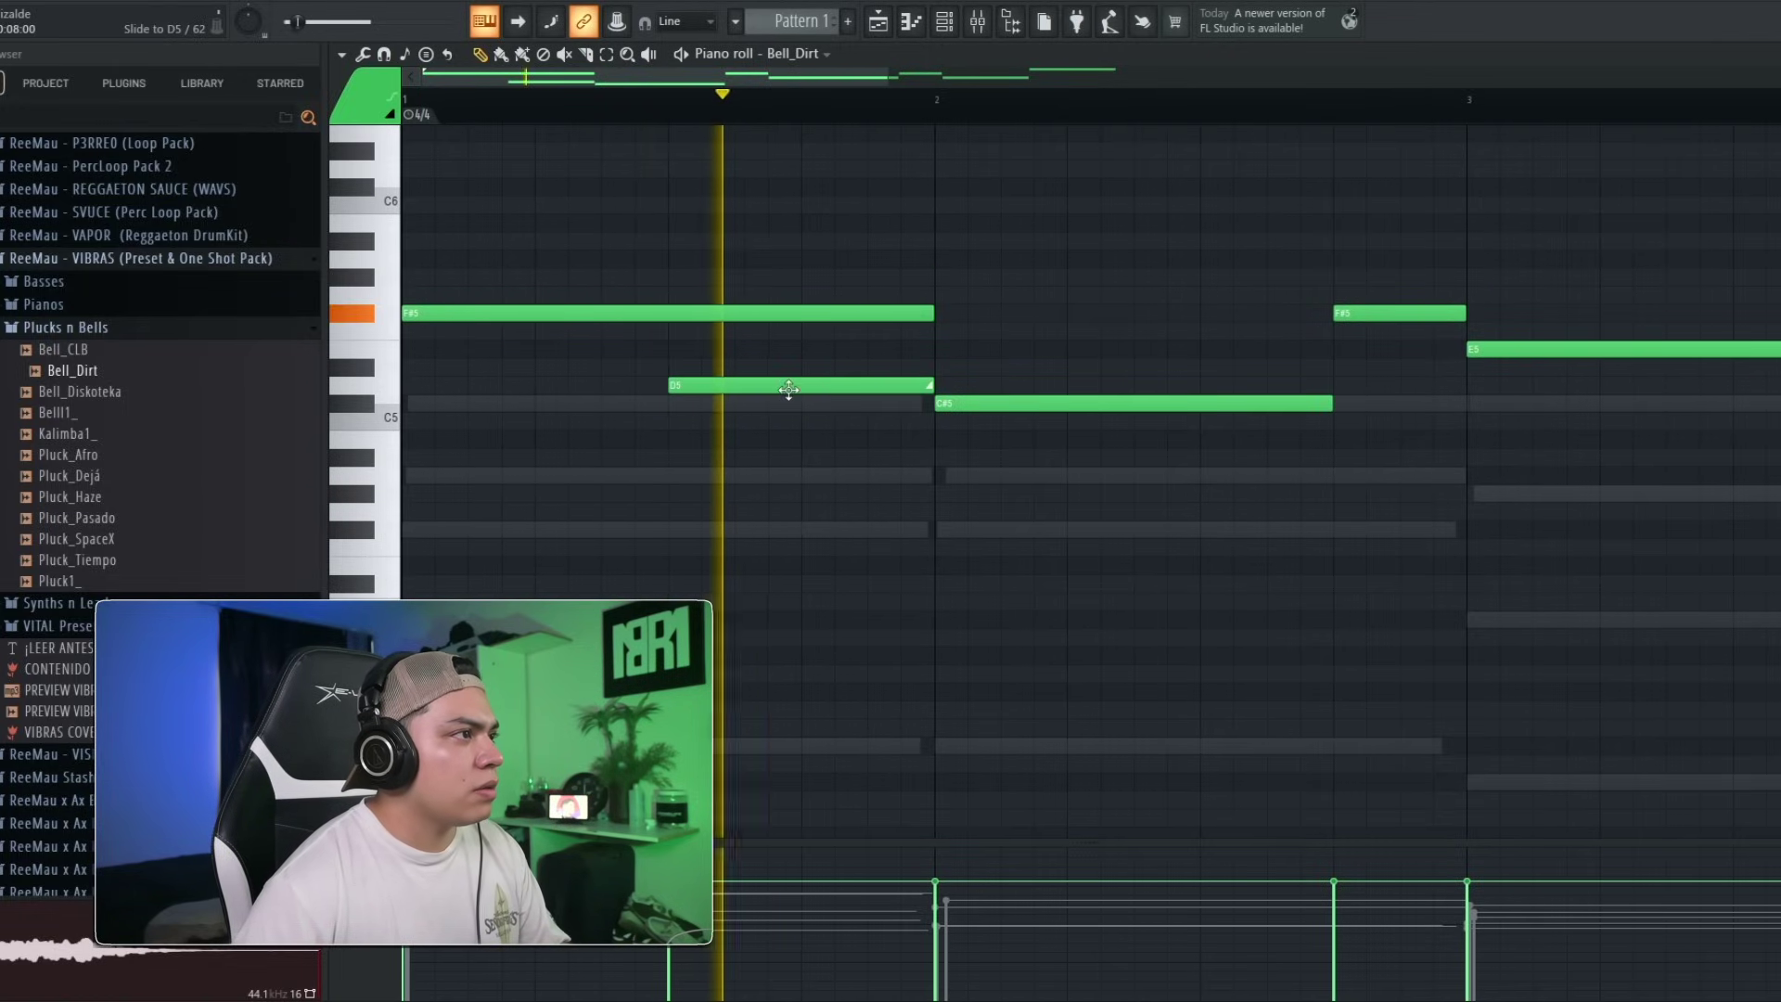
pyautogui.press('space')
pyautogui.moveTo(787, 388); pyautogui.dragTo(787, 409)
pyautogui.press('space')
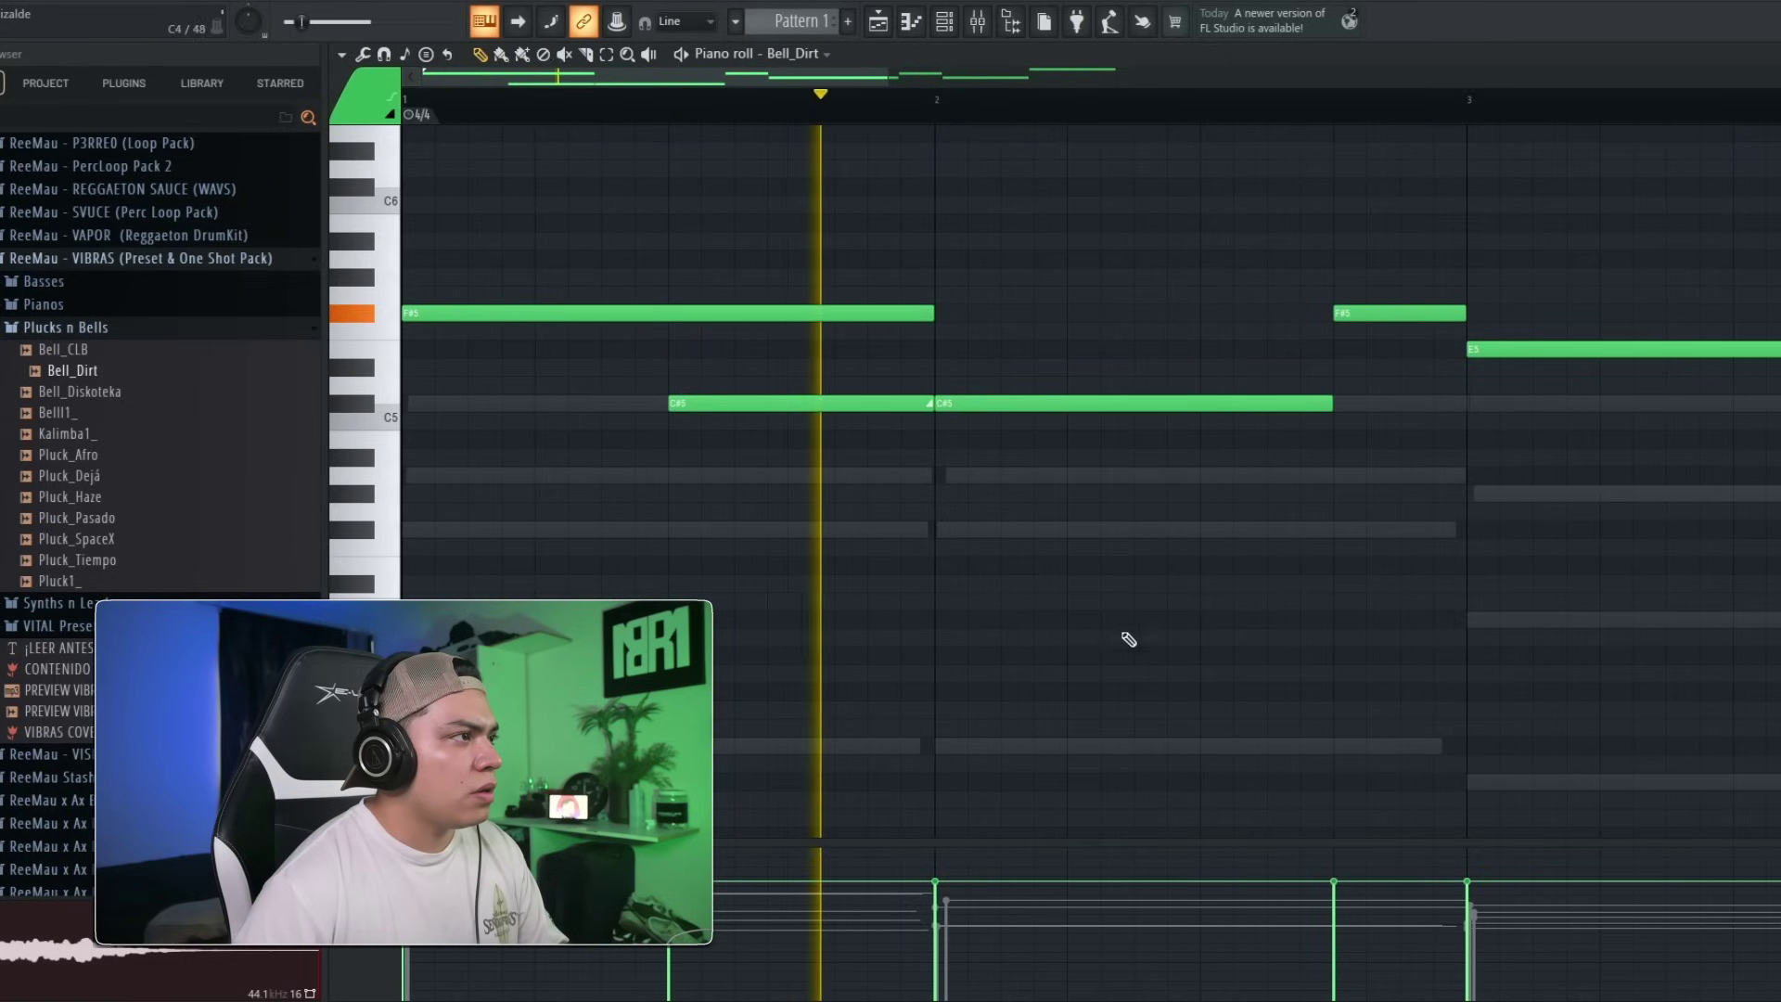
pyautogui.press('space')
# Shorten the C#5 slide note to the last quarter of bar 1 and play the melody back.
pyautogui.press('space')
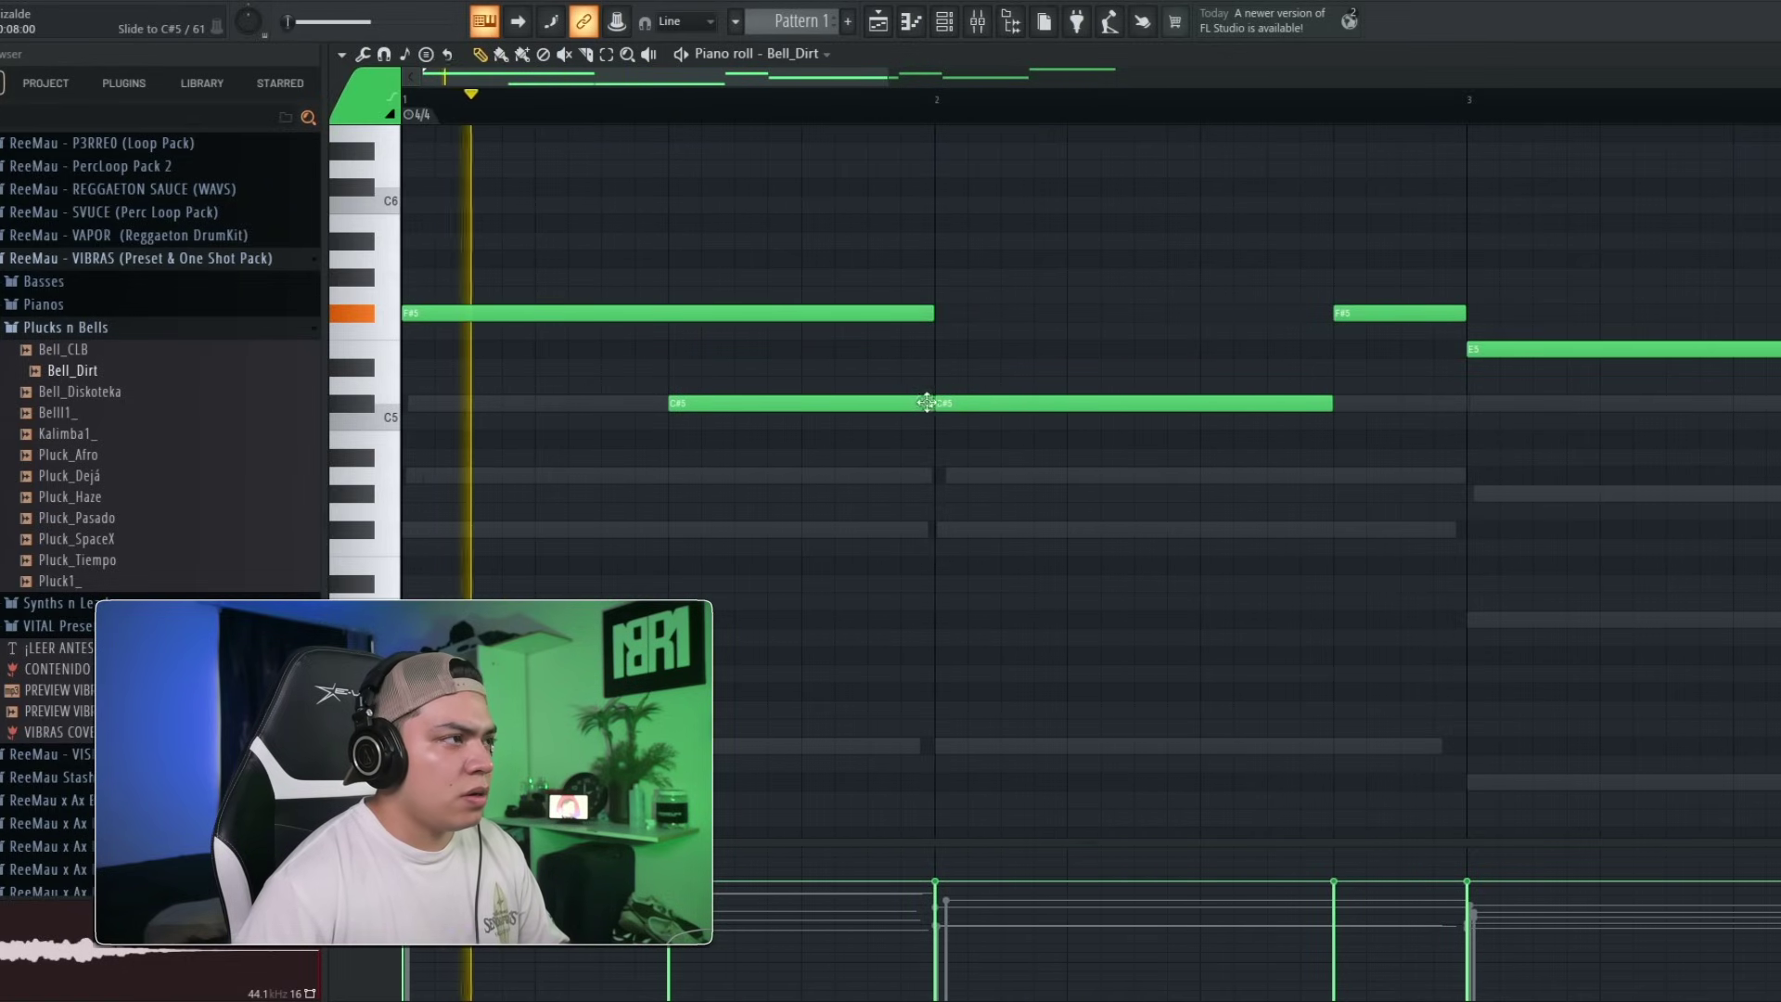
pyautogui.moveTo(929, 403); pyautogui.dragTo(886, 402)
pyautogui.press('space')
pyautogui.press('space')
# Add an E5 slide note over the last eighth of bar 2, leading into the bar 3 note.
pyautogui.scroll(-2, 994, 405)
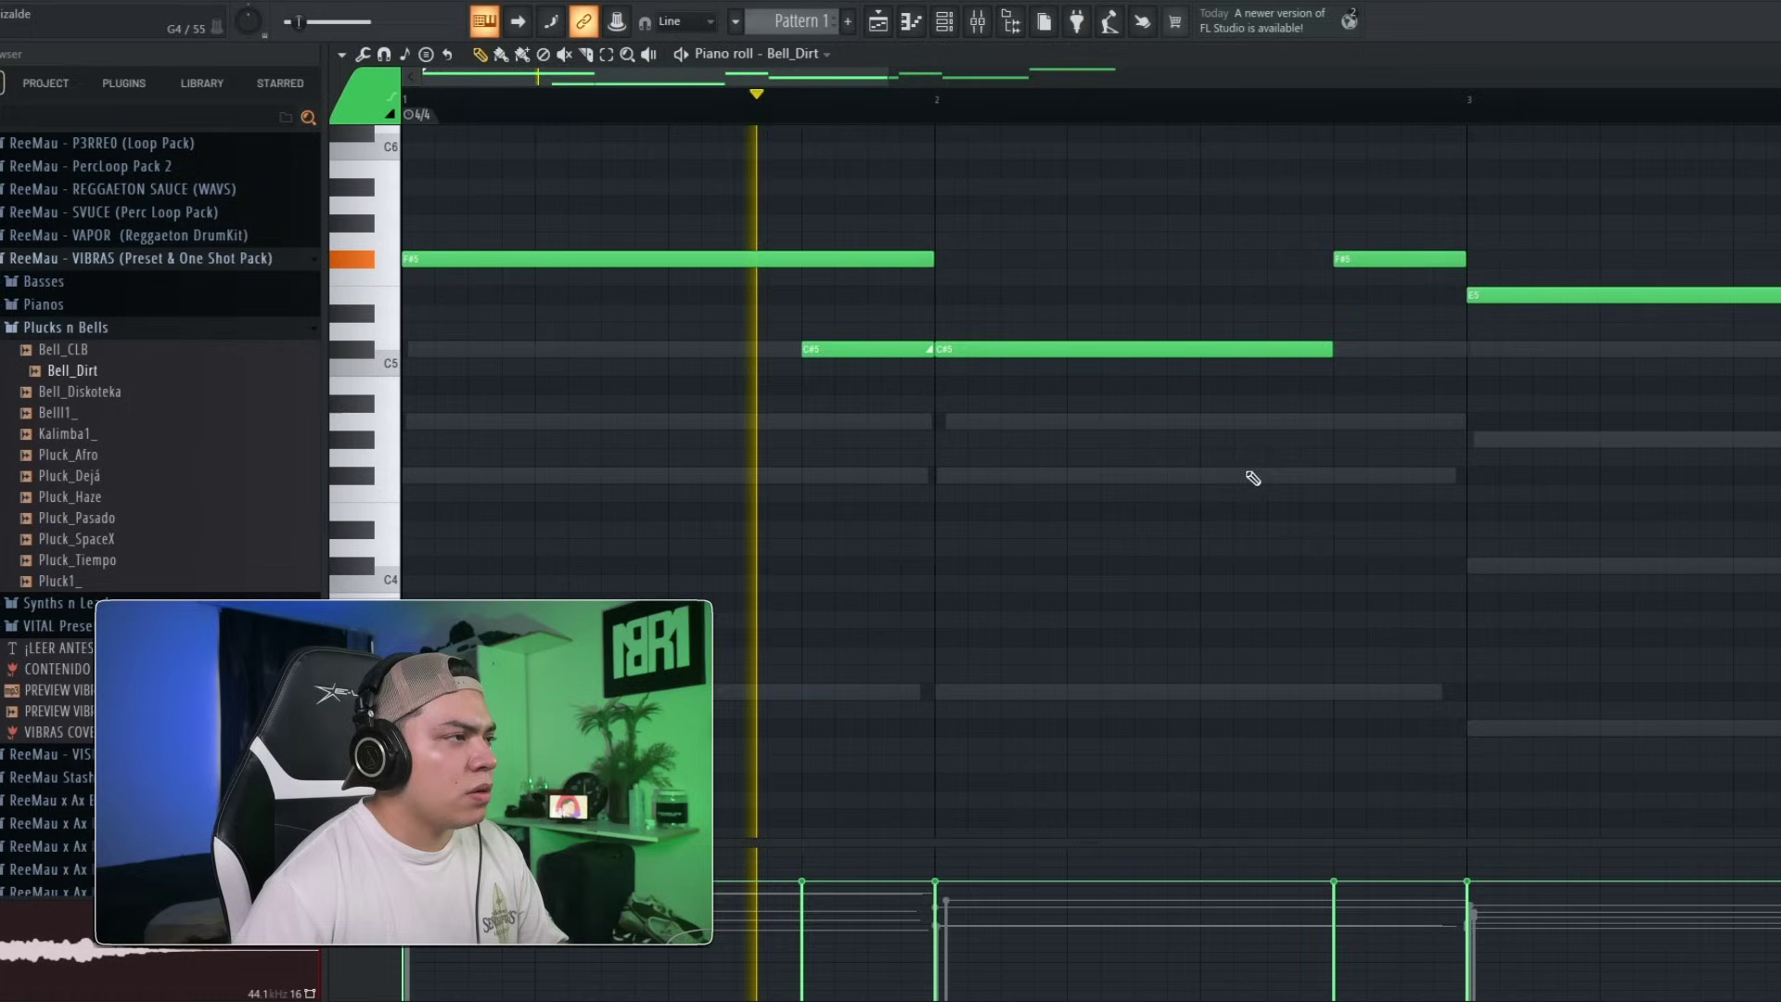
pyautogui.click(1400, 421)
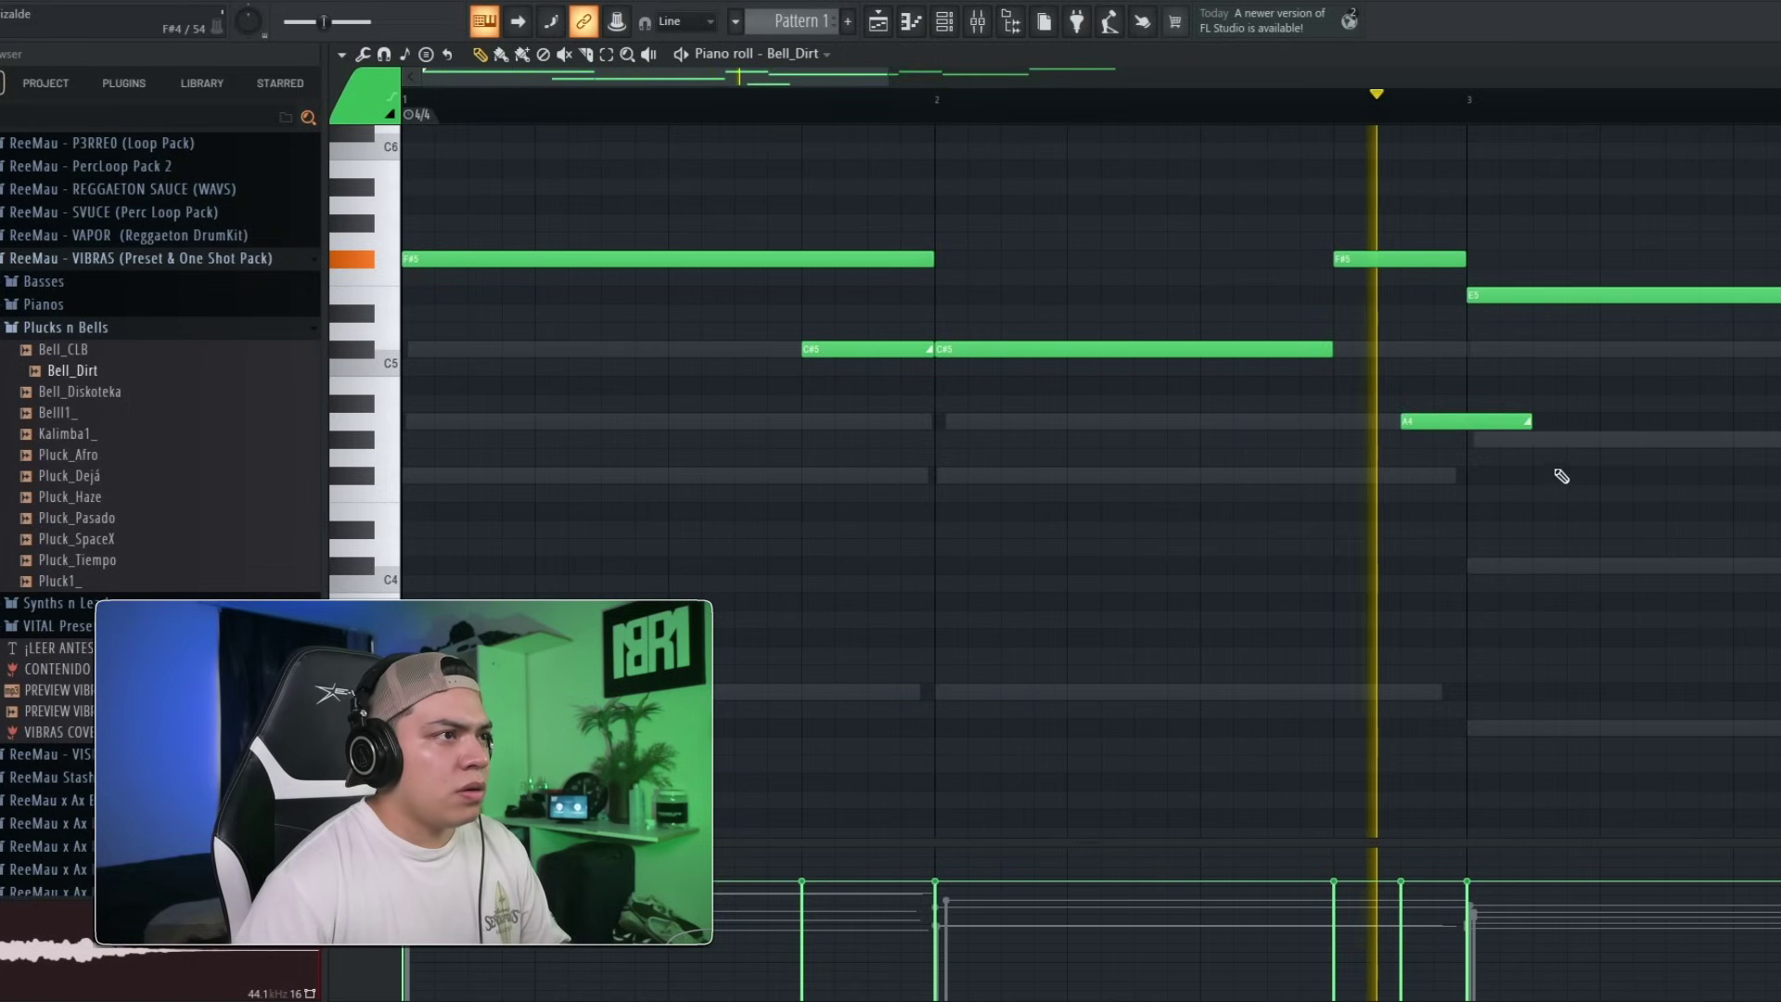
pyautogui.press('space')
pyautogui.press('space')
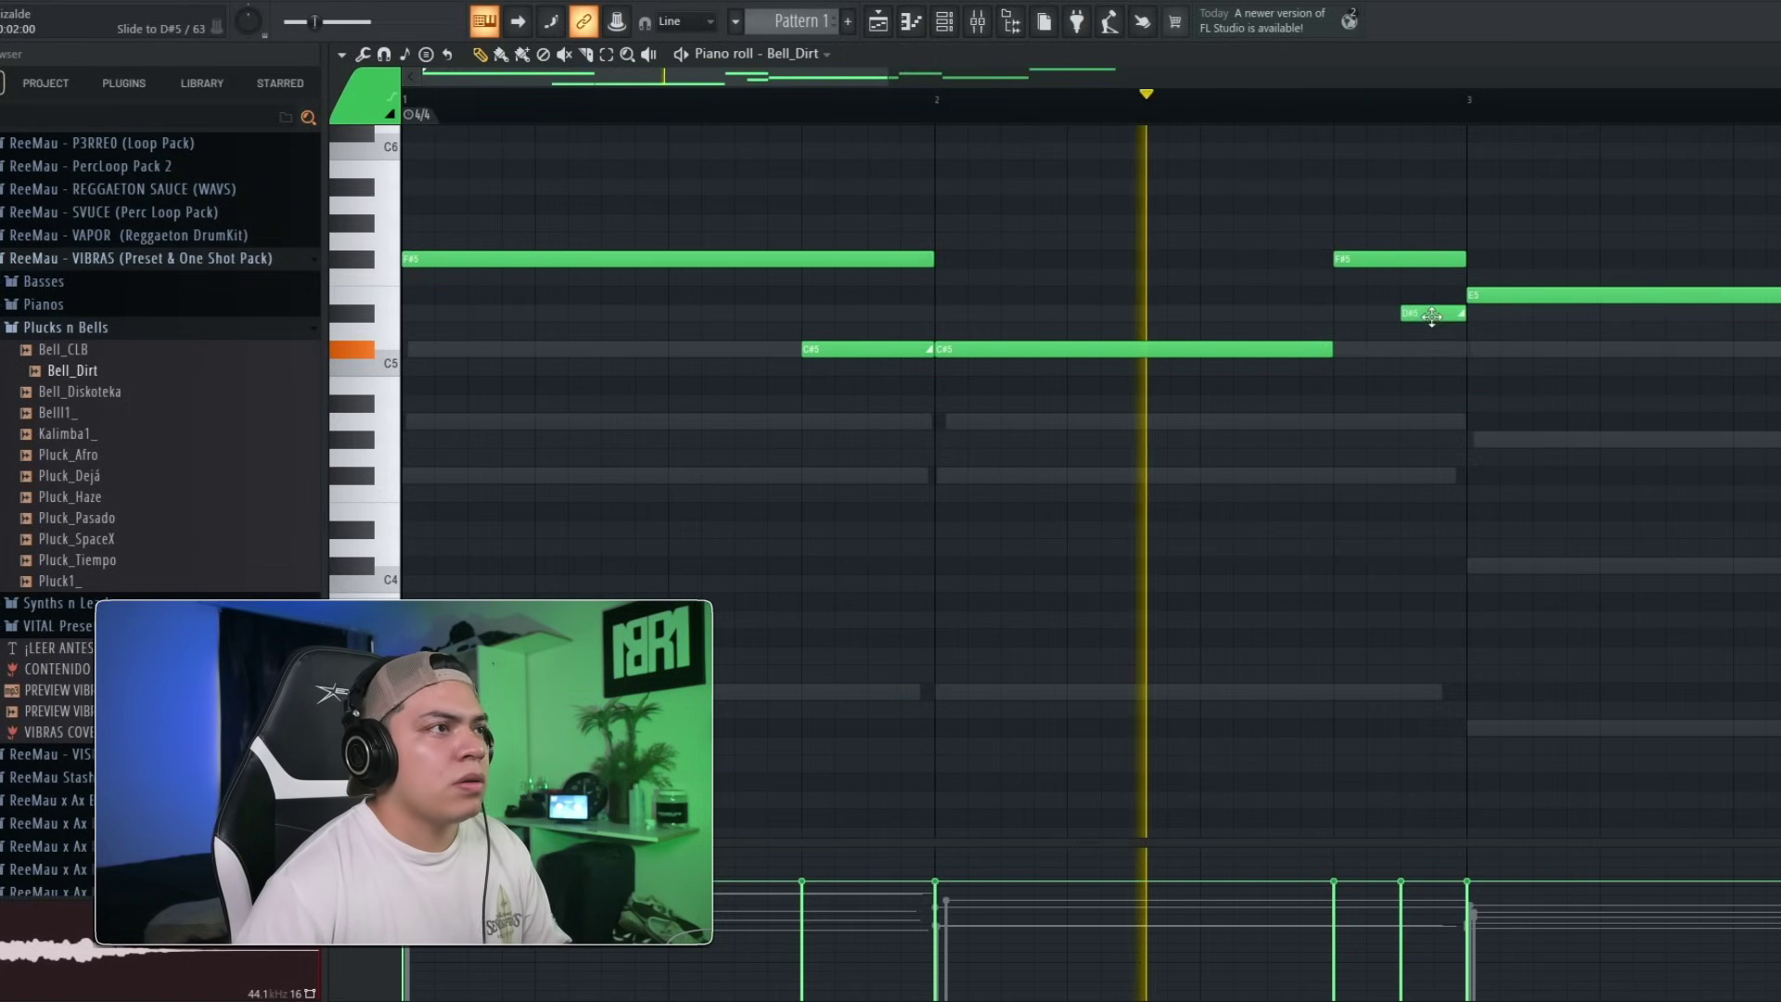
pyautogui.moveTo(1491, 430); pyautogui.dragTo(1224, 396)
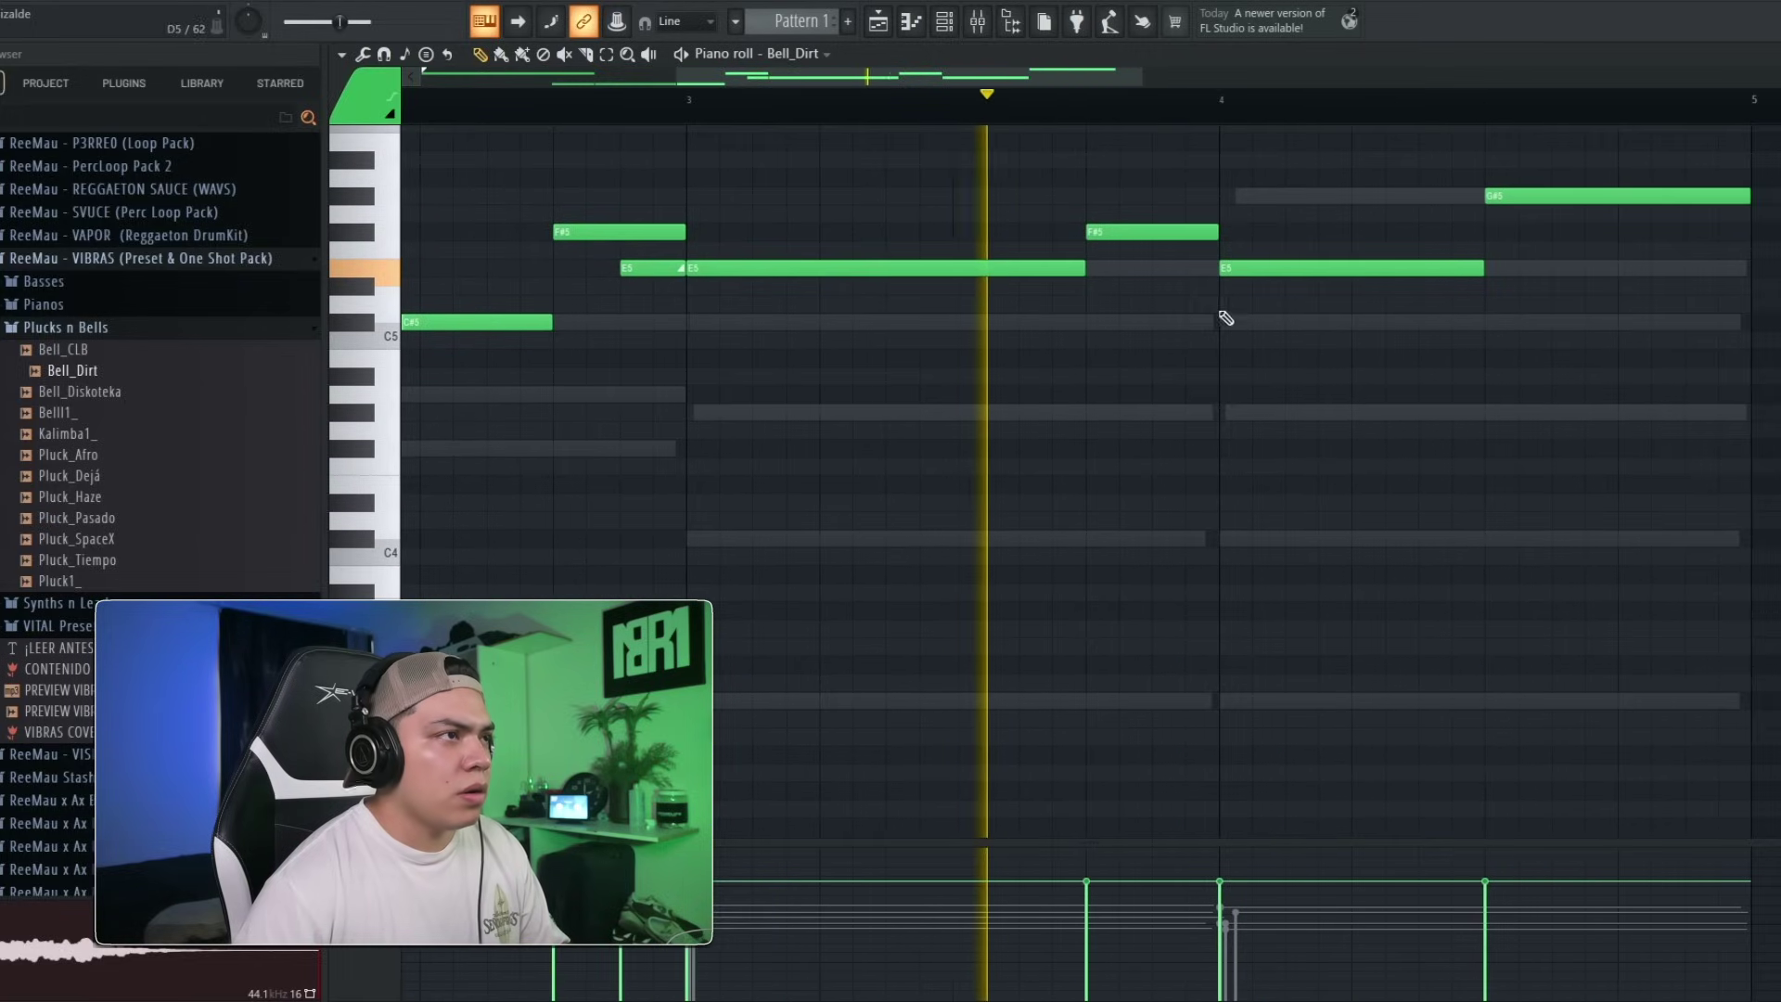
# Add matching short slide notes at the ends of bars 3 and 4, on E5 and F#5 respectively.
pyautogui.click(1156, 266)
pyautogui.scroll(3, 1682, 296)
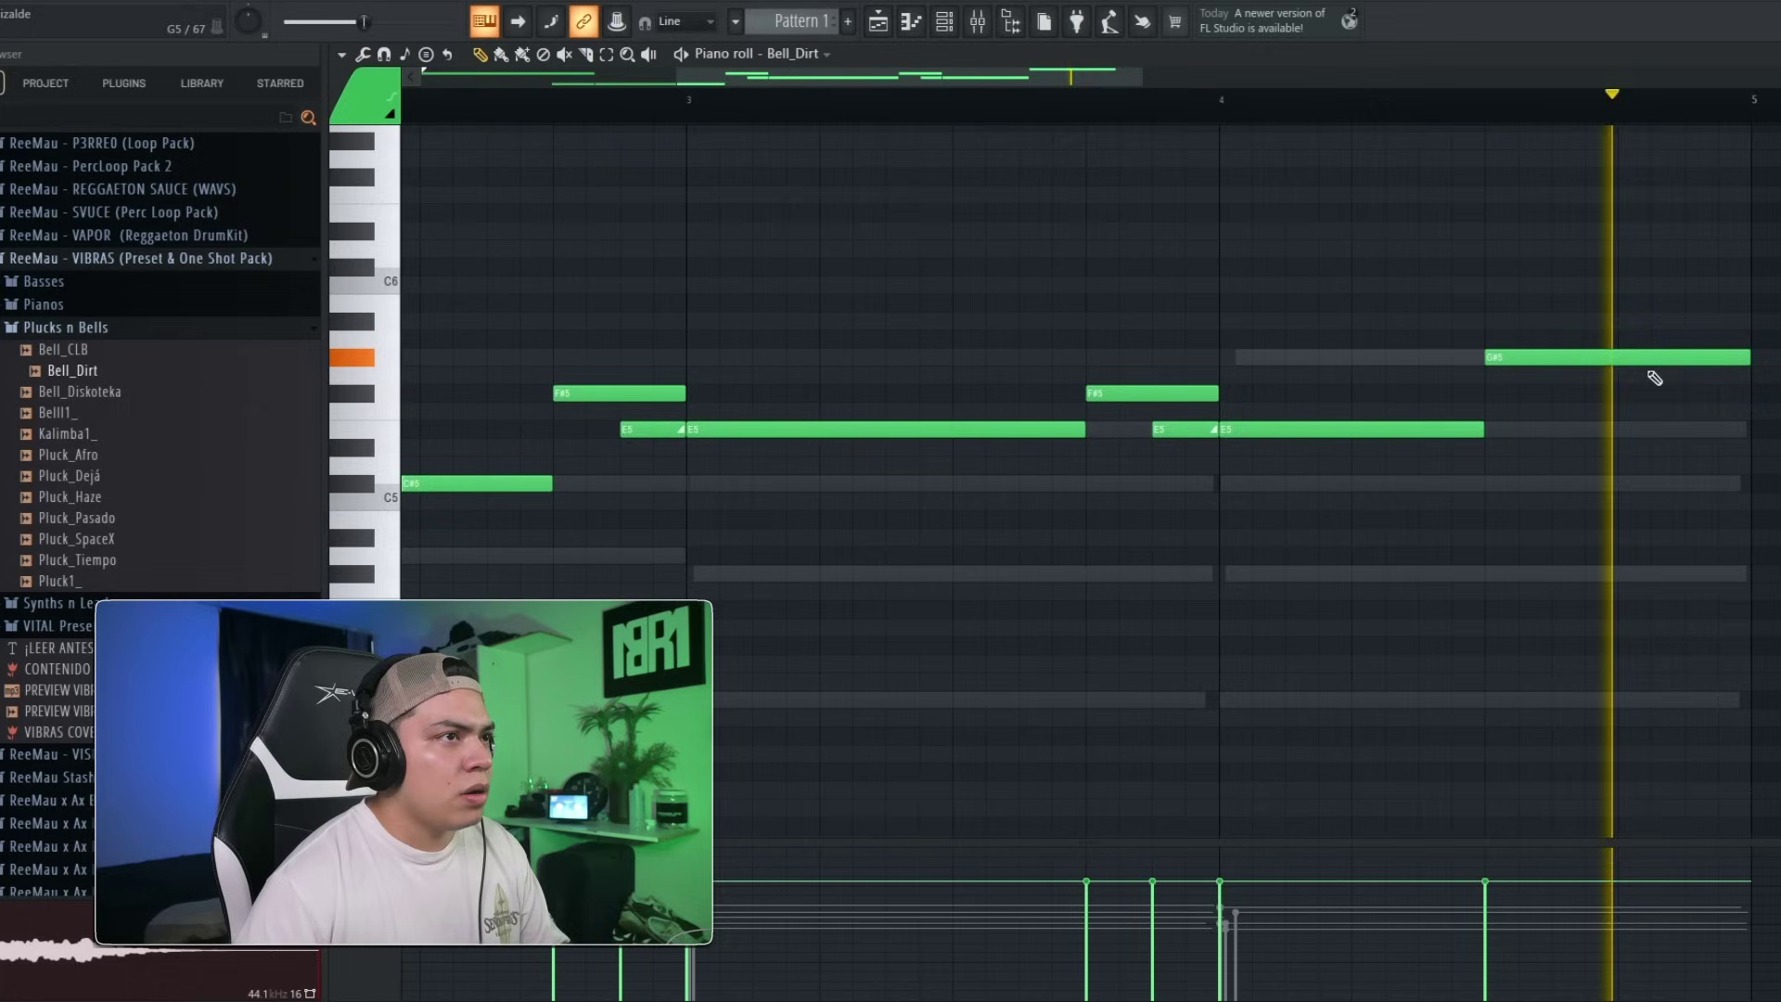
pyautogui.press('space')
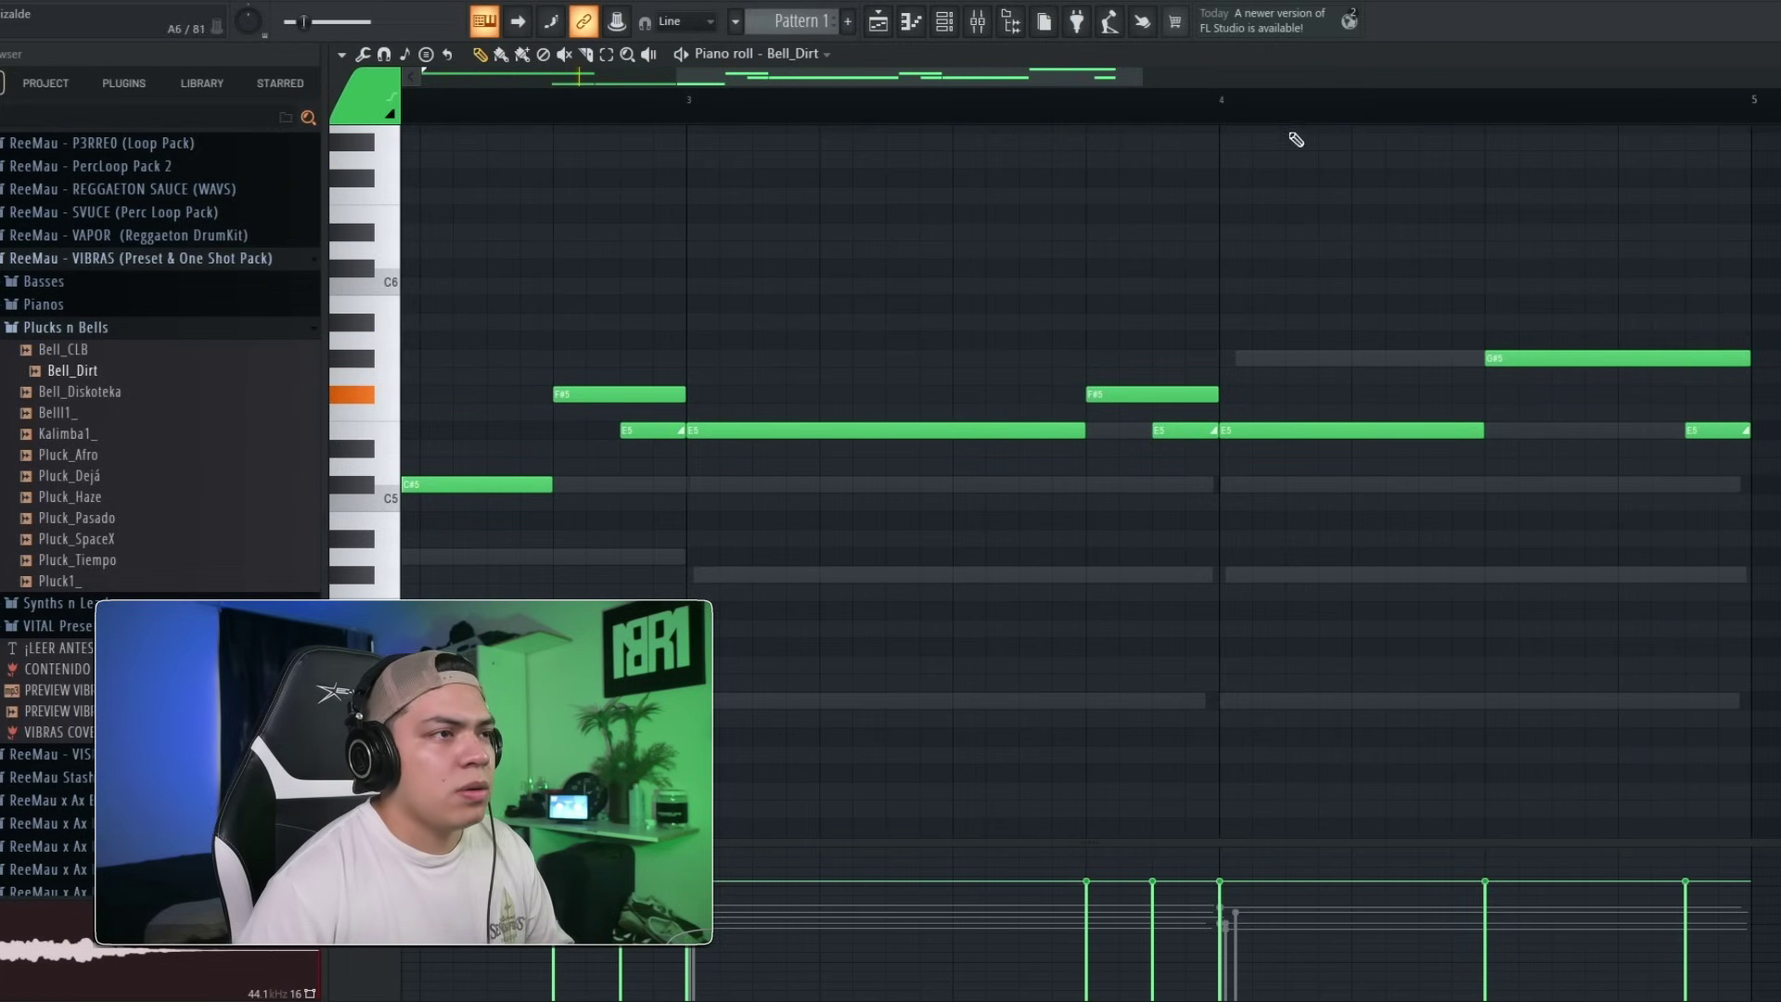
pyautogui.scroll(-3, 1266, 113)
pyautogui.moveTo(1252, 325); pyautogui.dragTo(1389, 339)
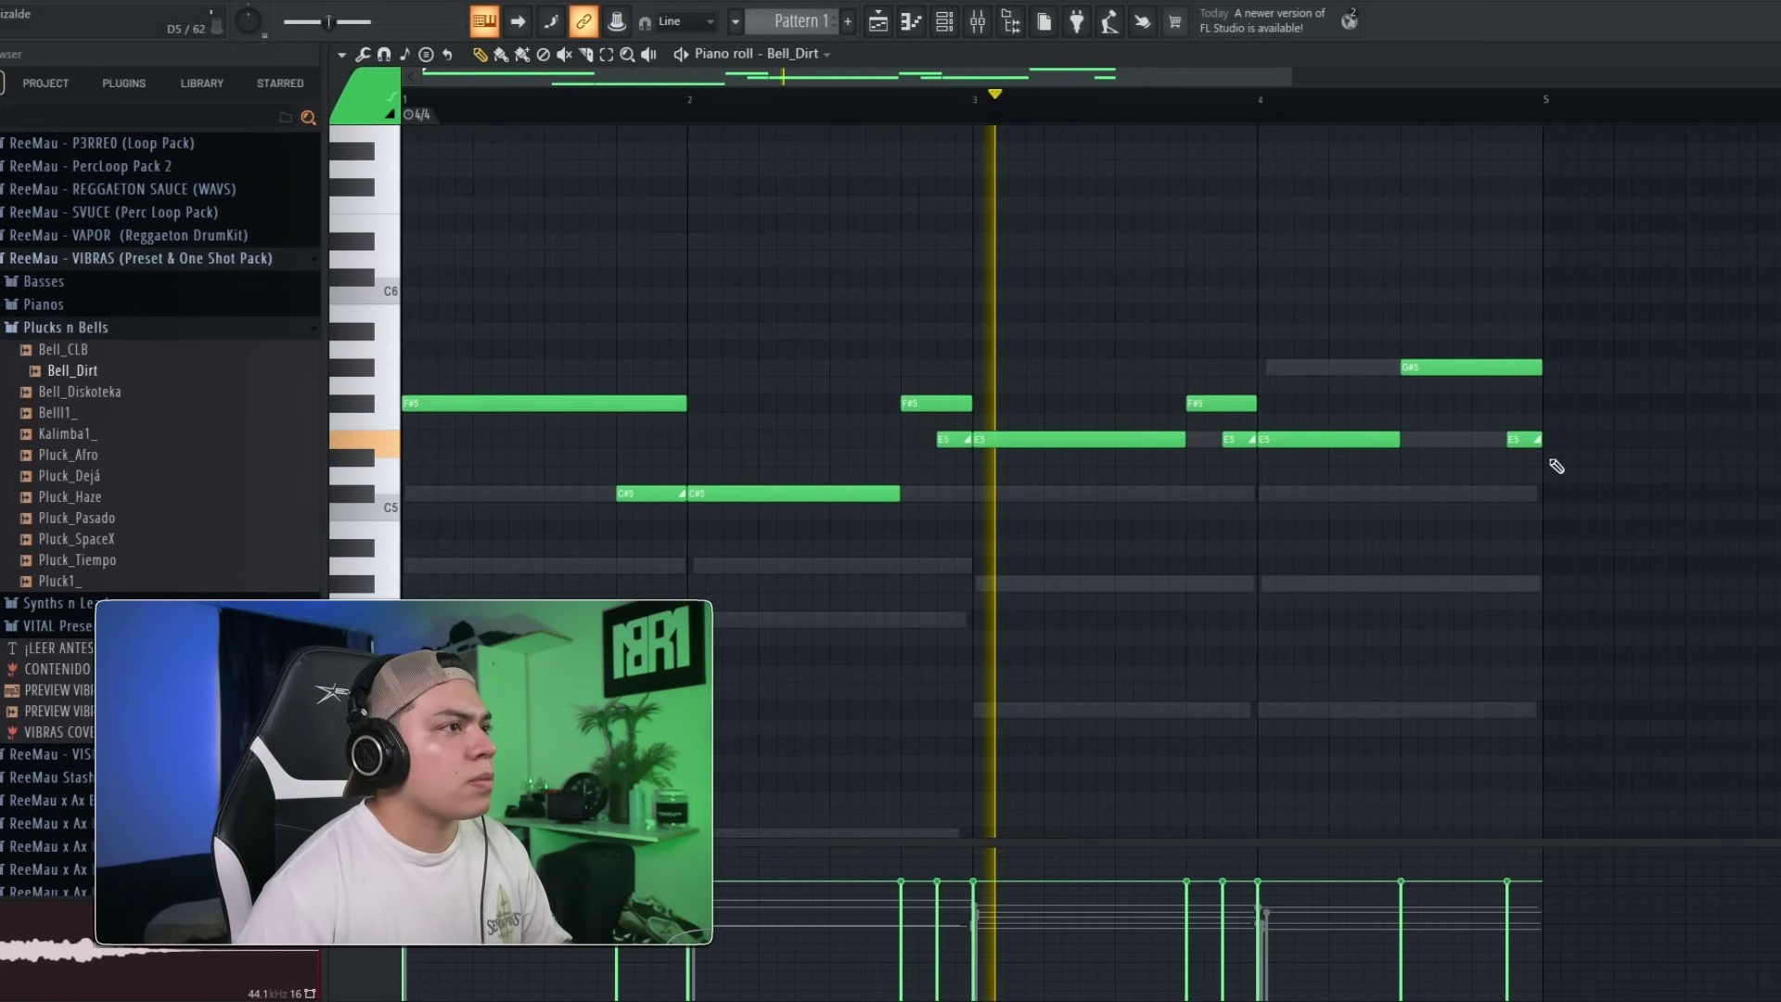
pyautogui.moveTo(1521, 439); pyautogui.dragTo(1521, 404)
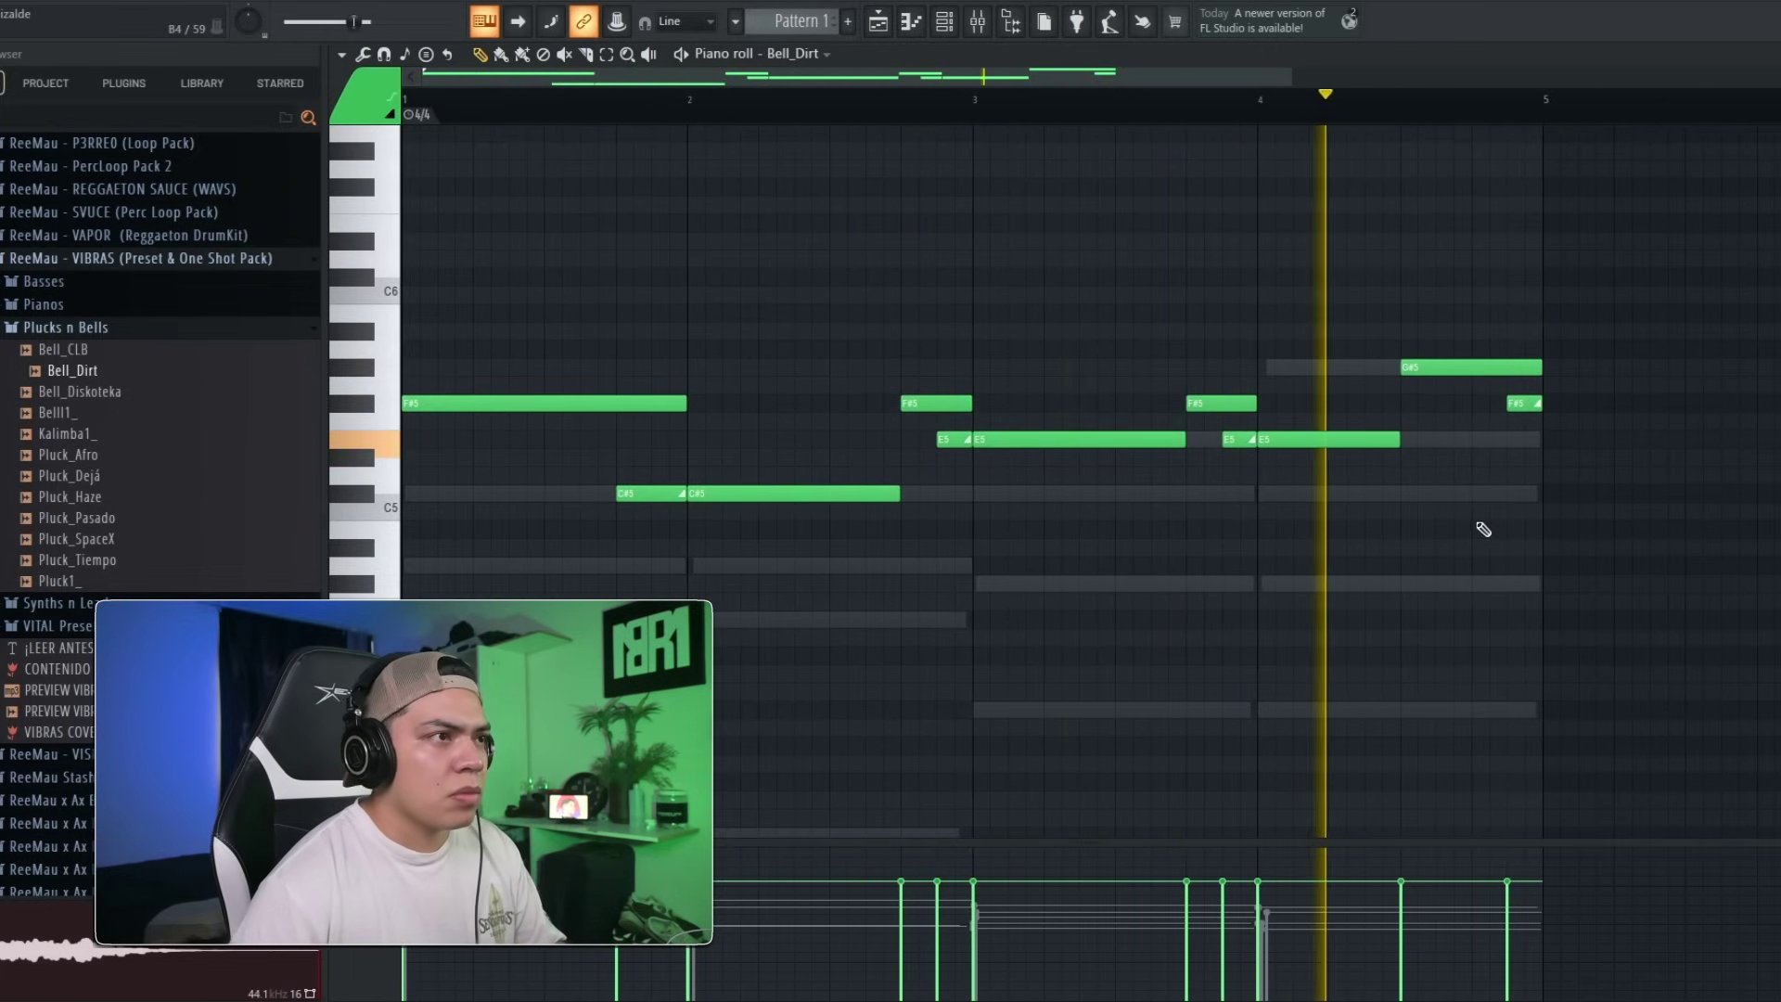
# Show the playlist arrangement and stop the playback.
pyautogui.click(944, 21)
pyautogui.press('F5')
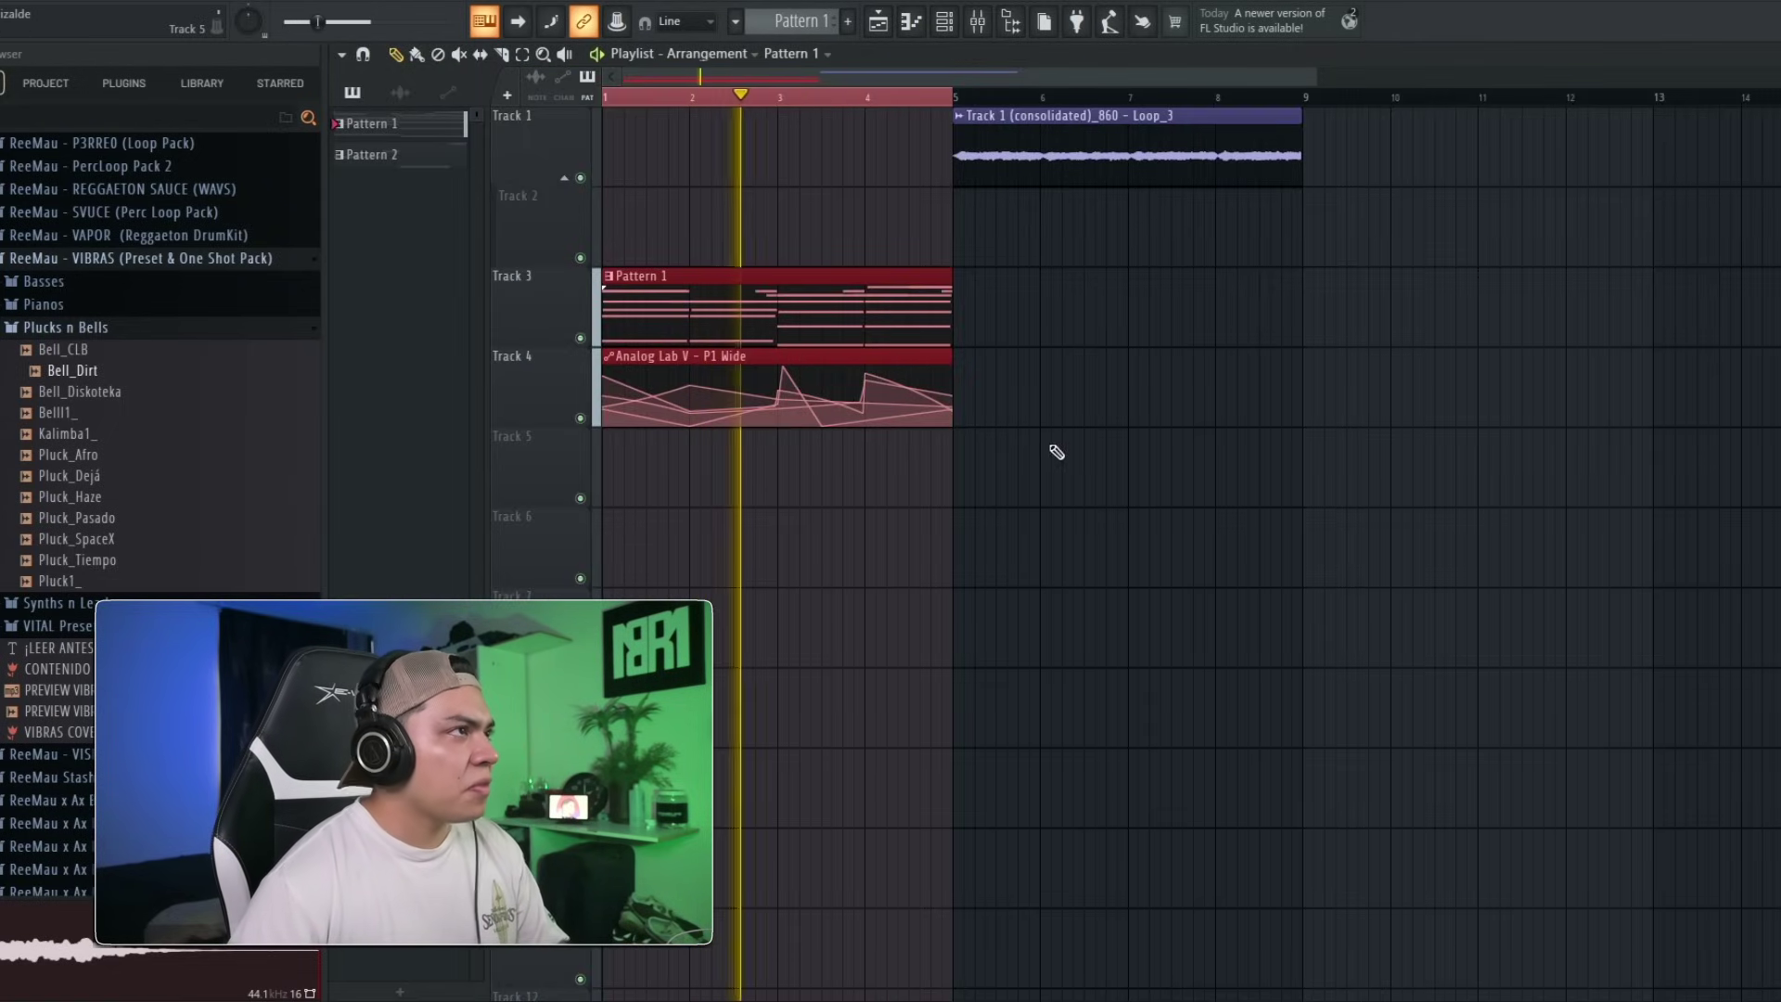
pyautogui.press('space')
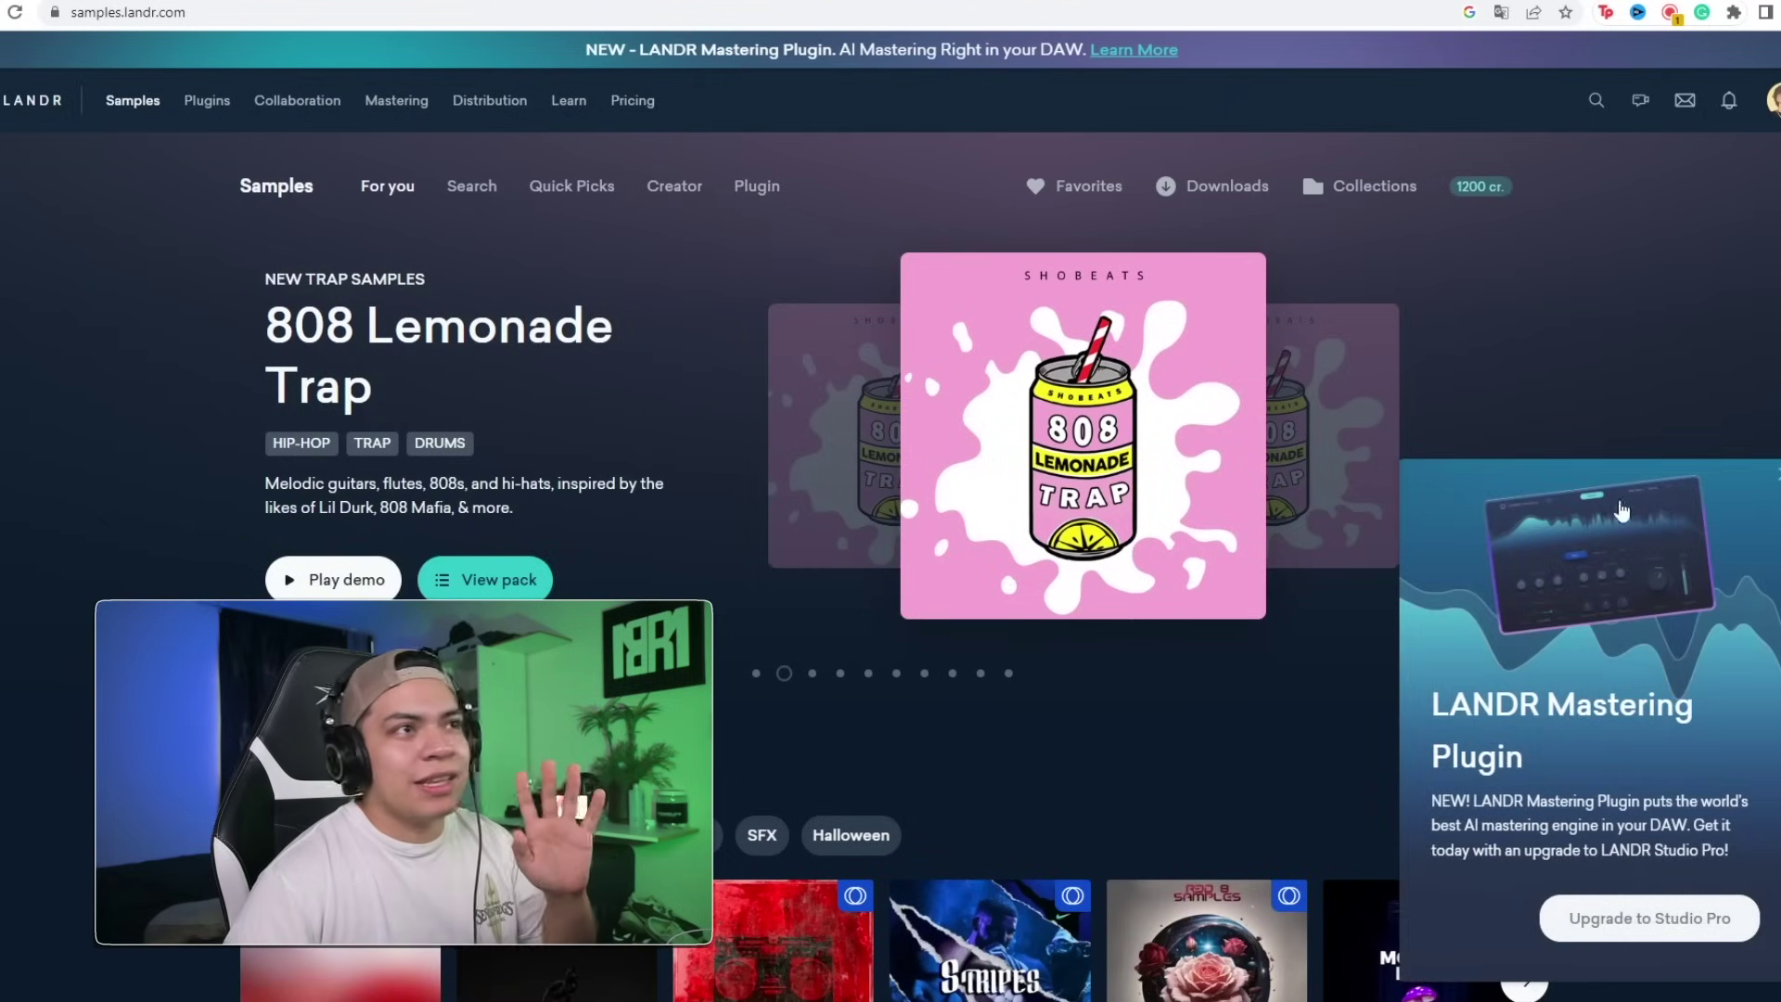
# Switch to the LANDR Samples website, dismiss the LANDR Mastering Plugin promotion and browse down to the New Releases packs.
pyautogui.click(1774, 482)
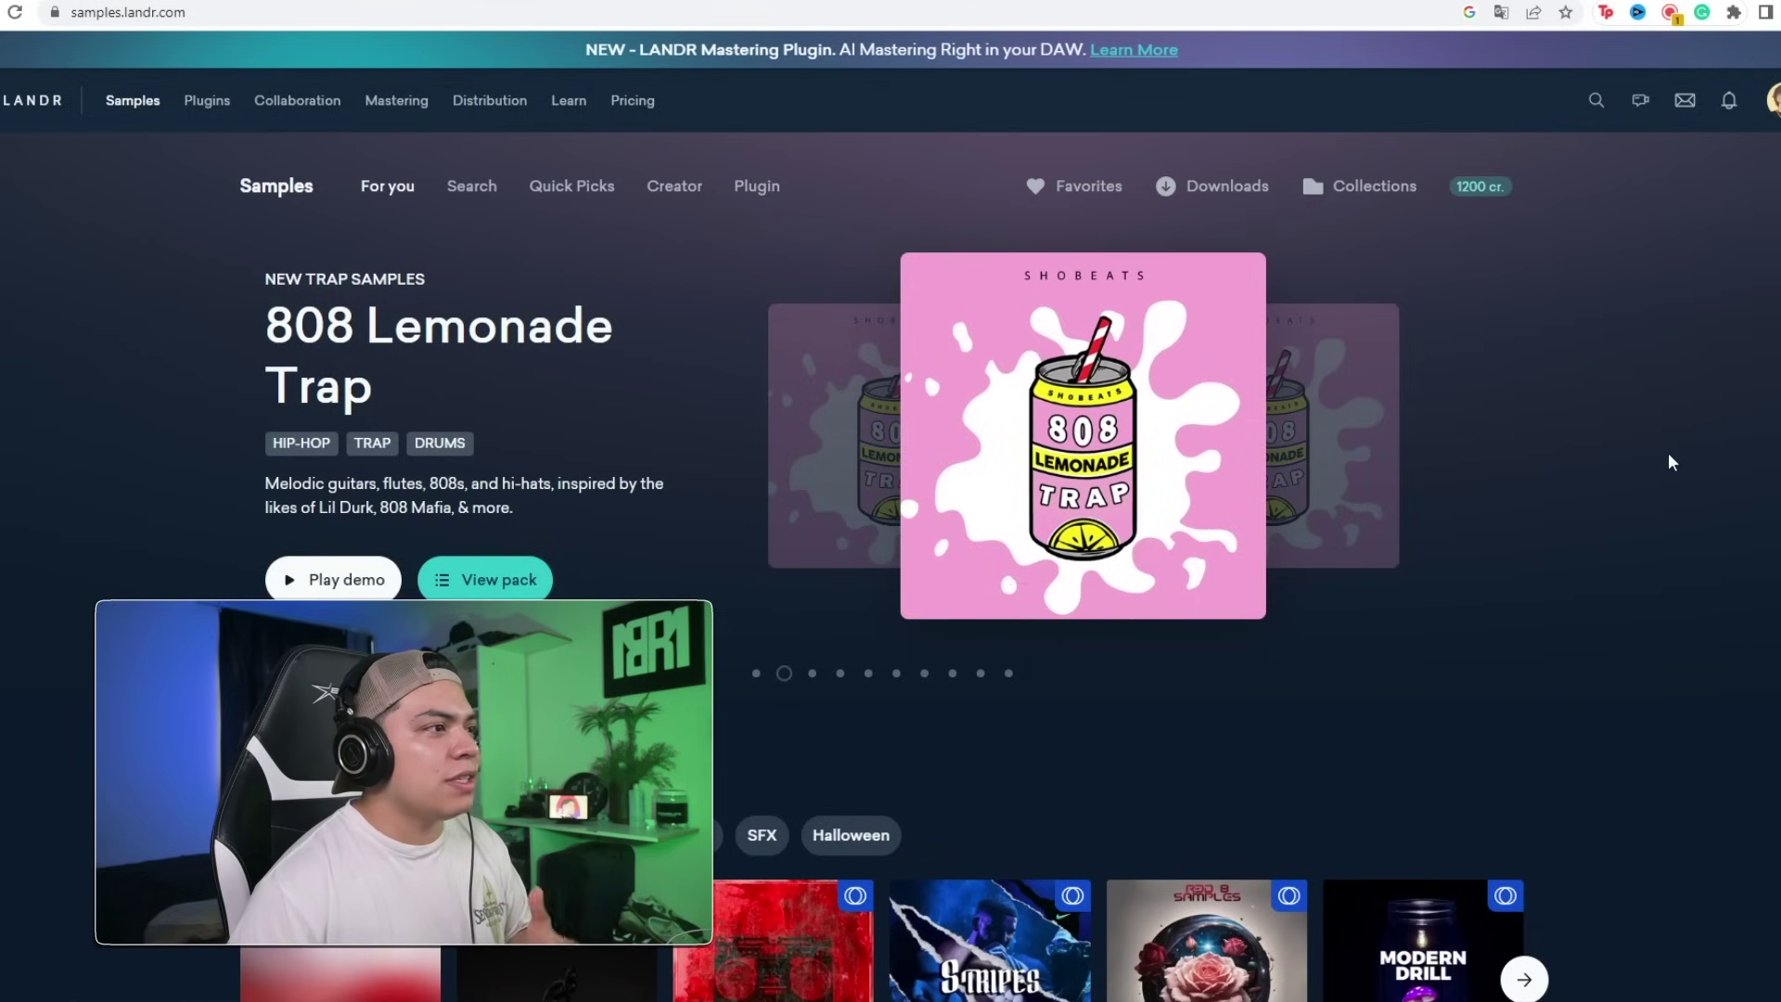
pyautogui.scroll(-5, 58, 373)
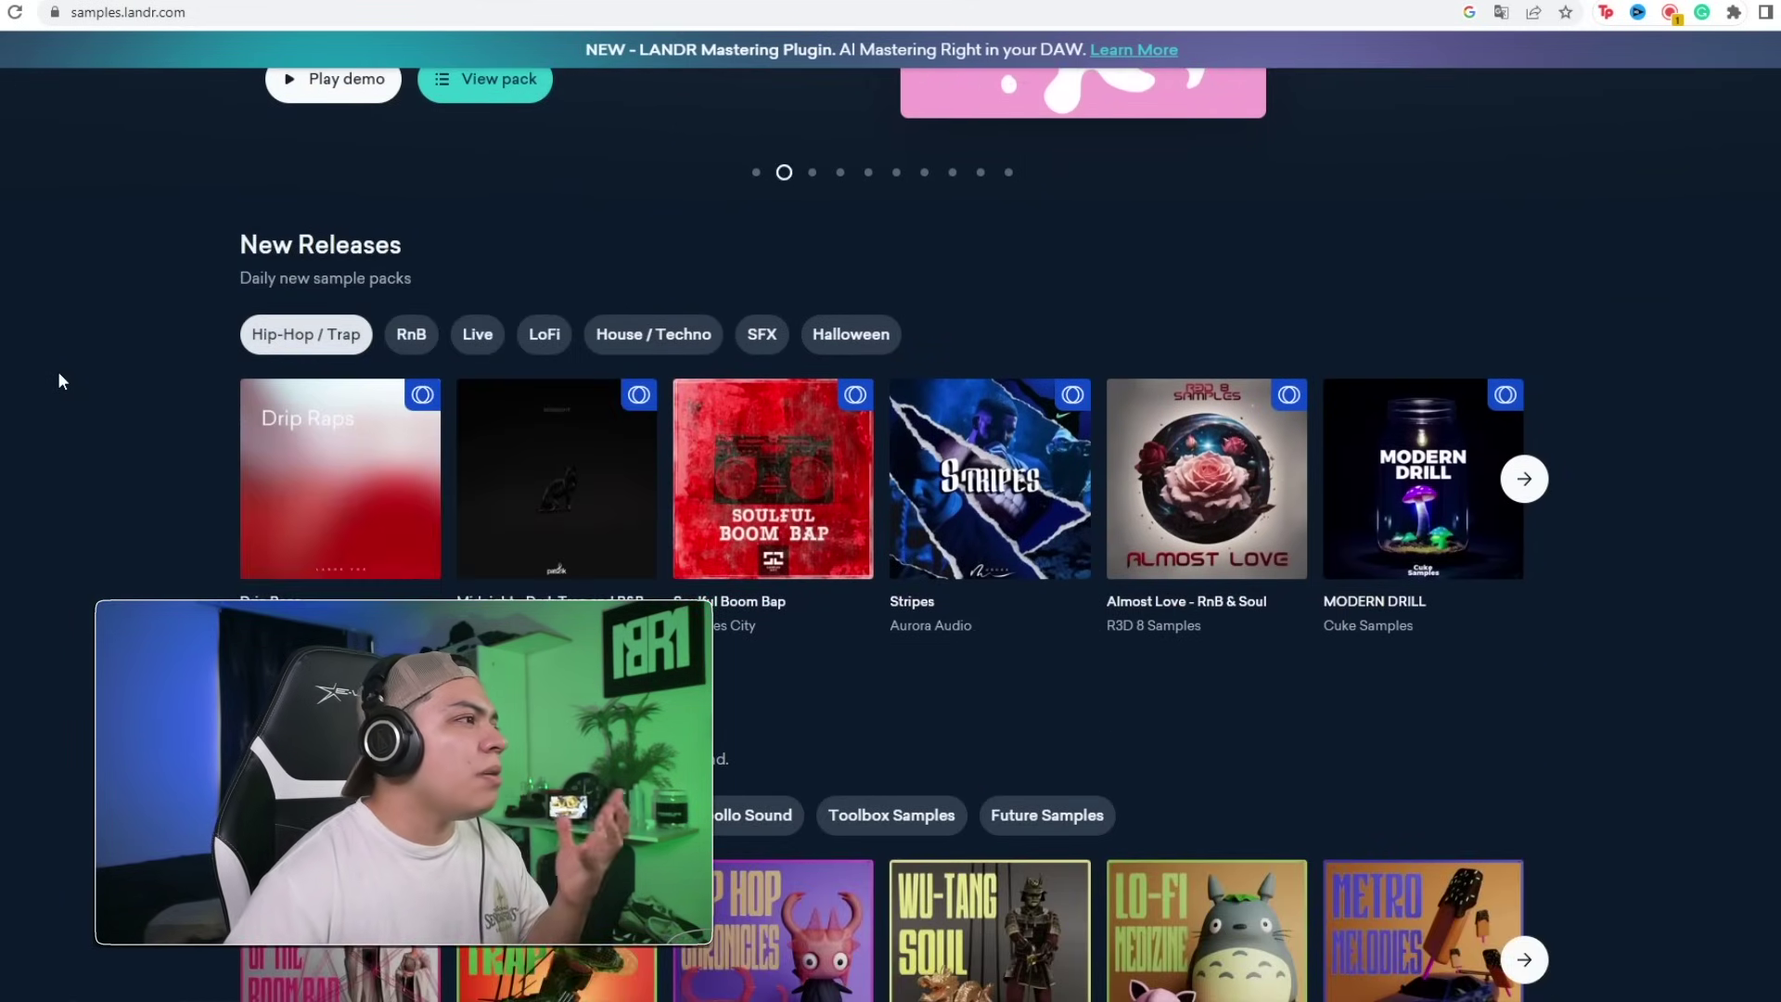
# Open the sample search and filter the results by the Vocals instrument.
pyautogui.scroll(-4, 59, 381)
pyautogui.scroll(-8, 58, 380)
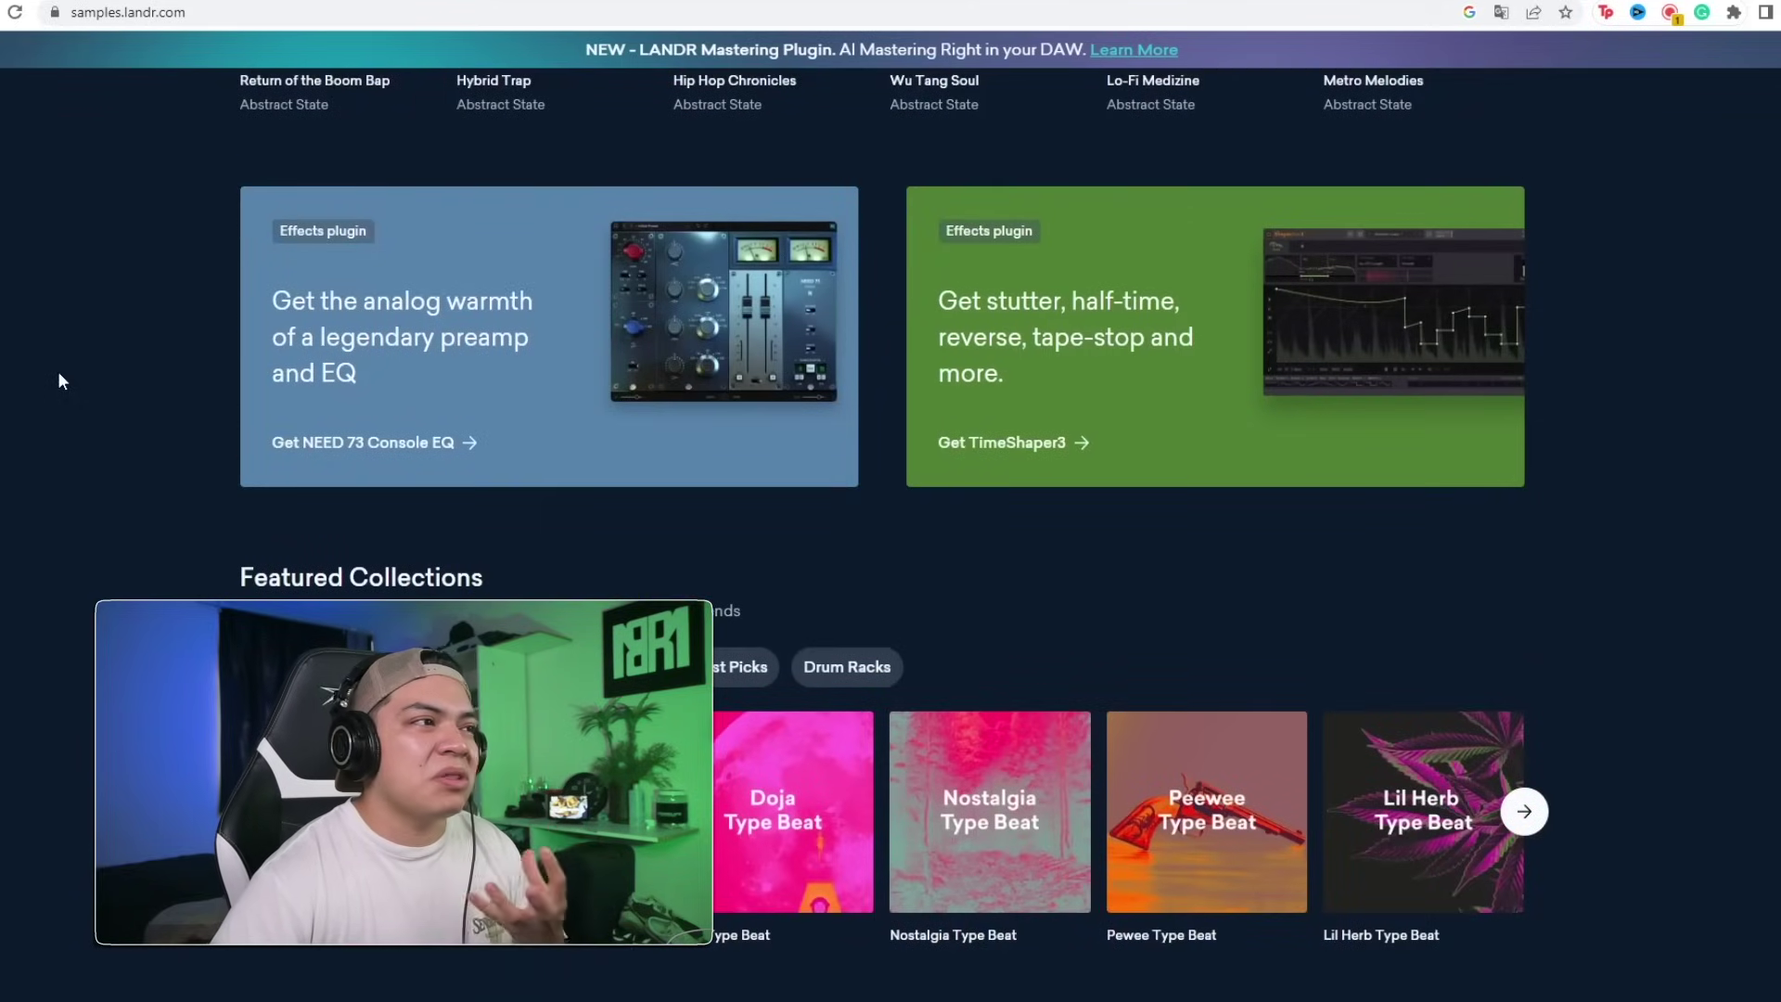
pyautogui.scroll(18, 58, 381)
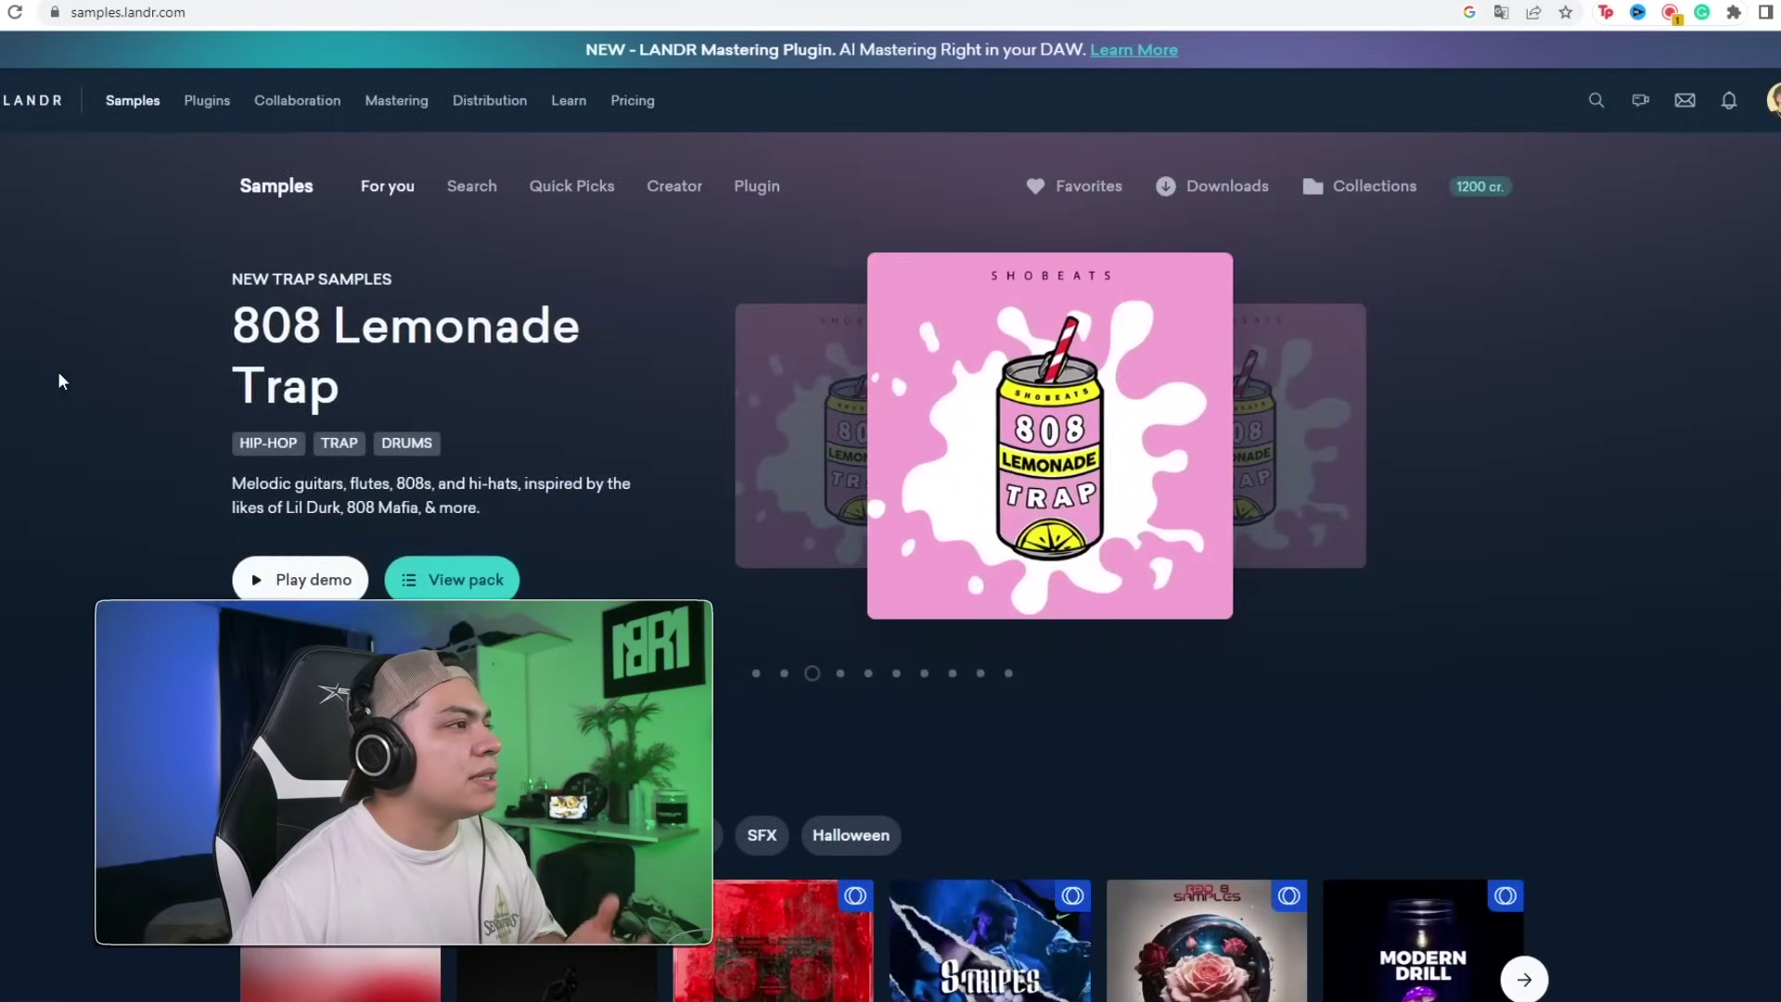
pyautogui.click(469, 189)
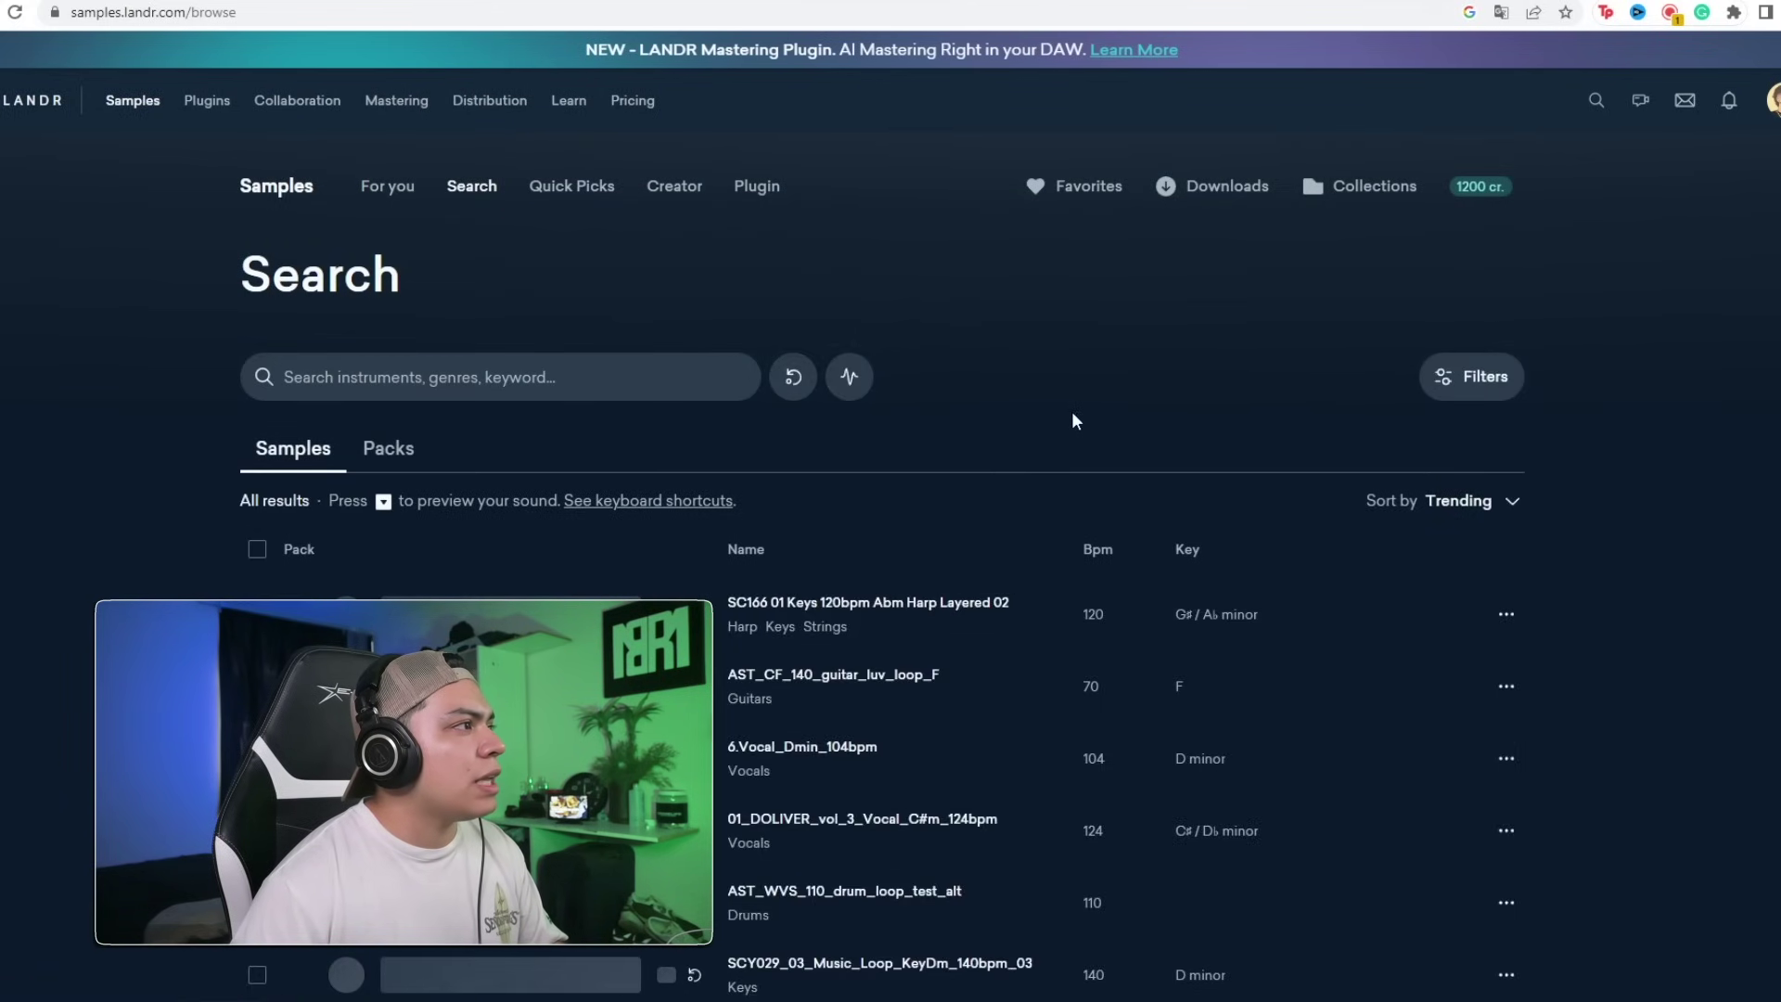
pyautogui.click(436, 380)
pyautogui.click(311, 455)
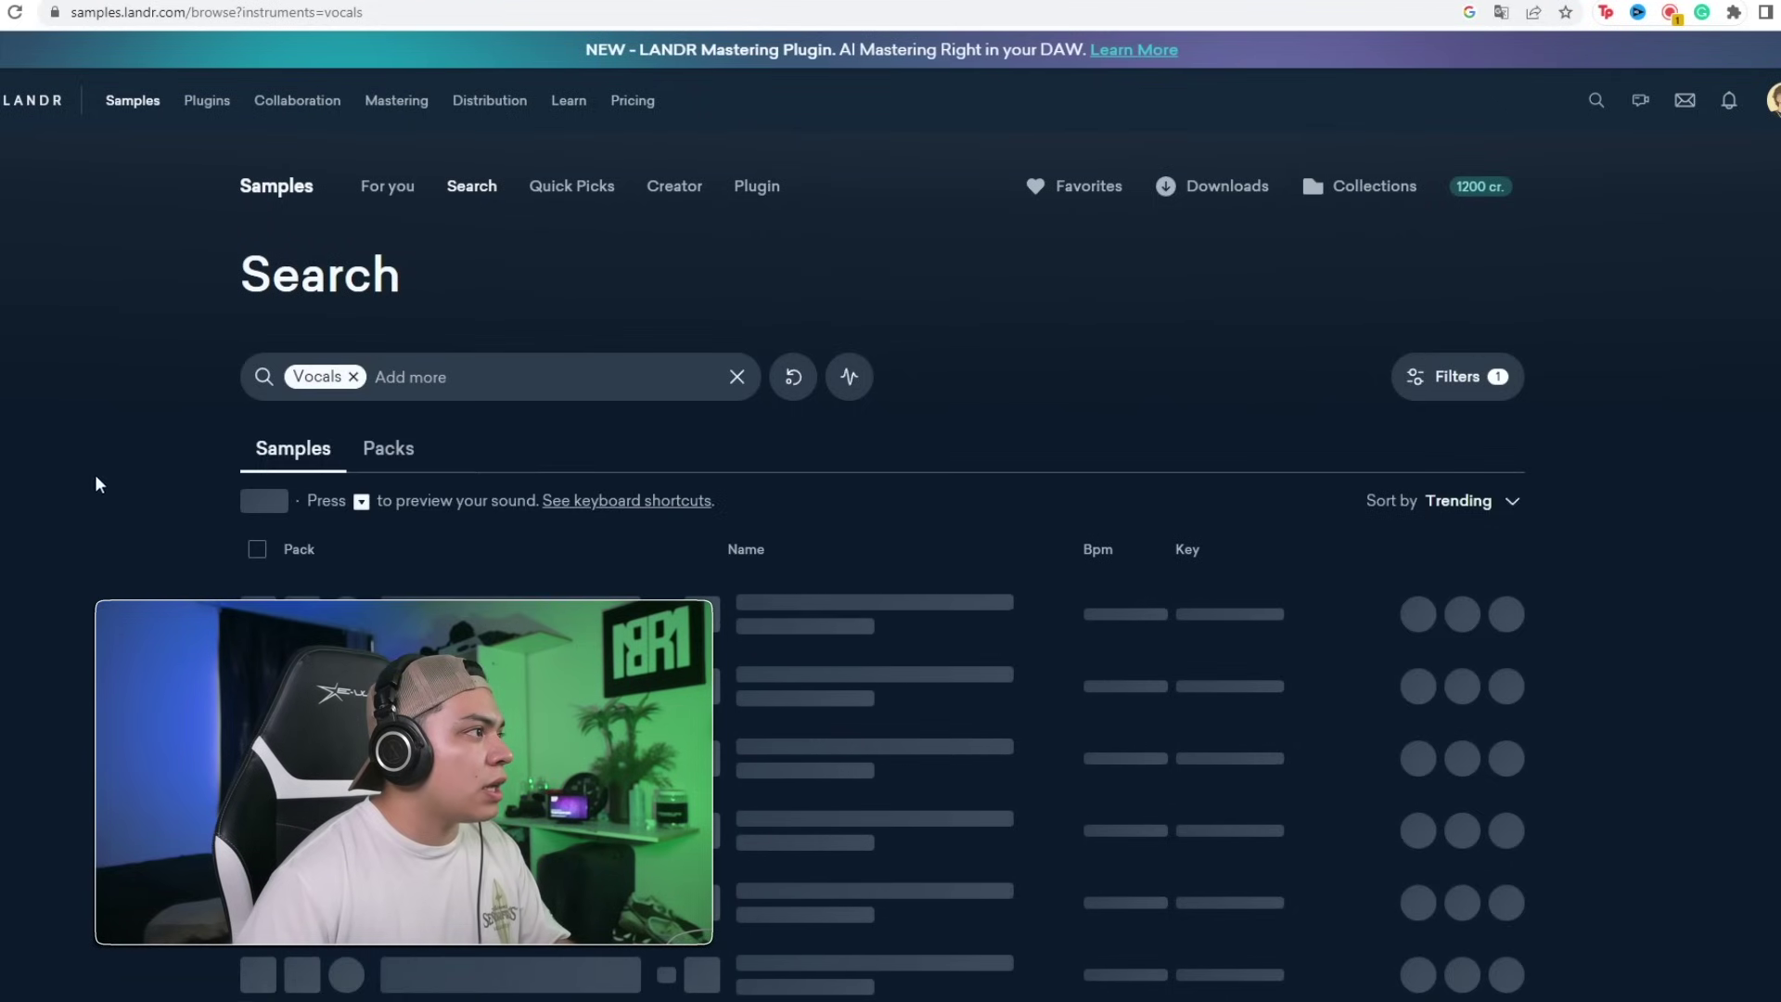
# Narrow the vocal samples to the key of C♯/D♭ minor in the search filters.
pyautogui.click(1456, 377)
pyautogui.scroll(-3, 1376, 410)
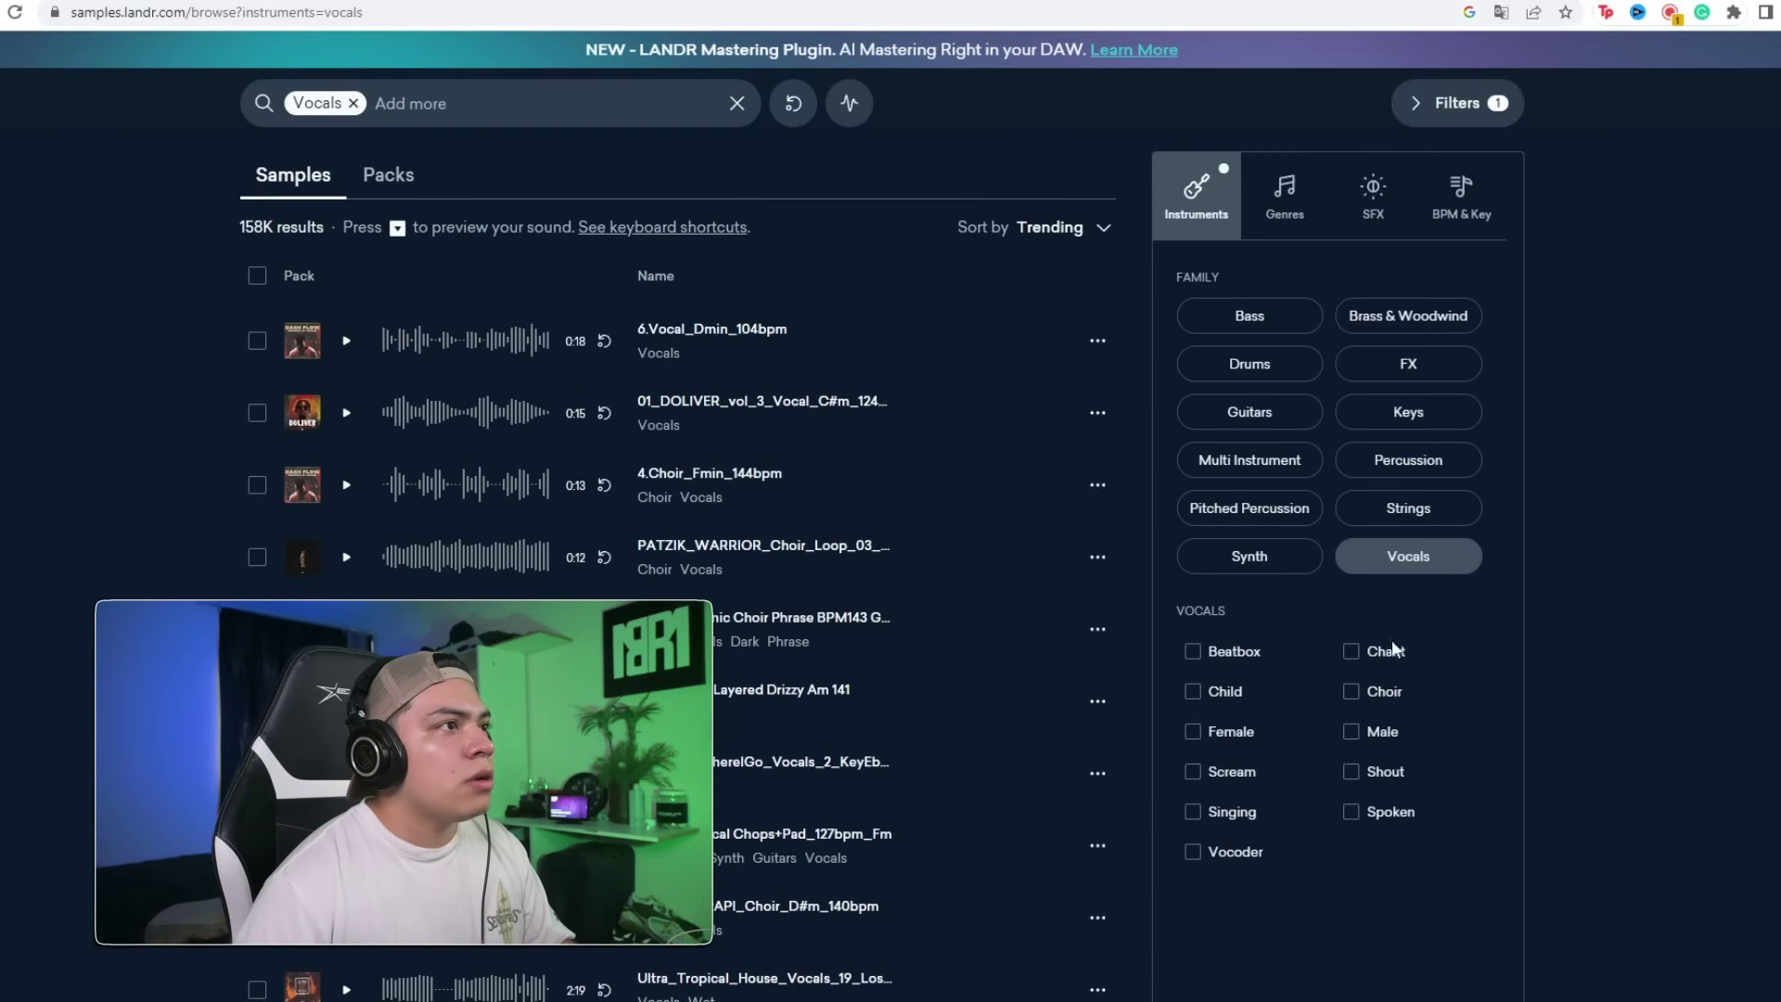
pyautogui.scroll(1, 1417, 238)
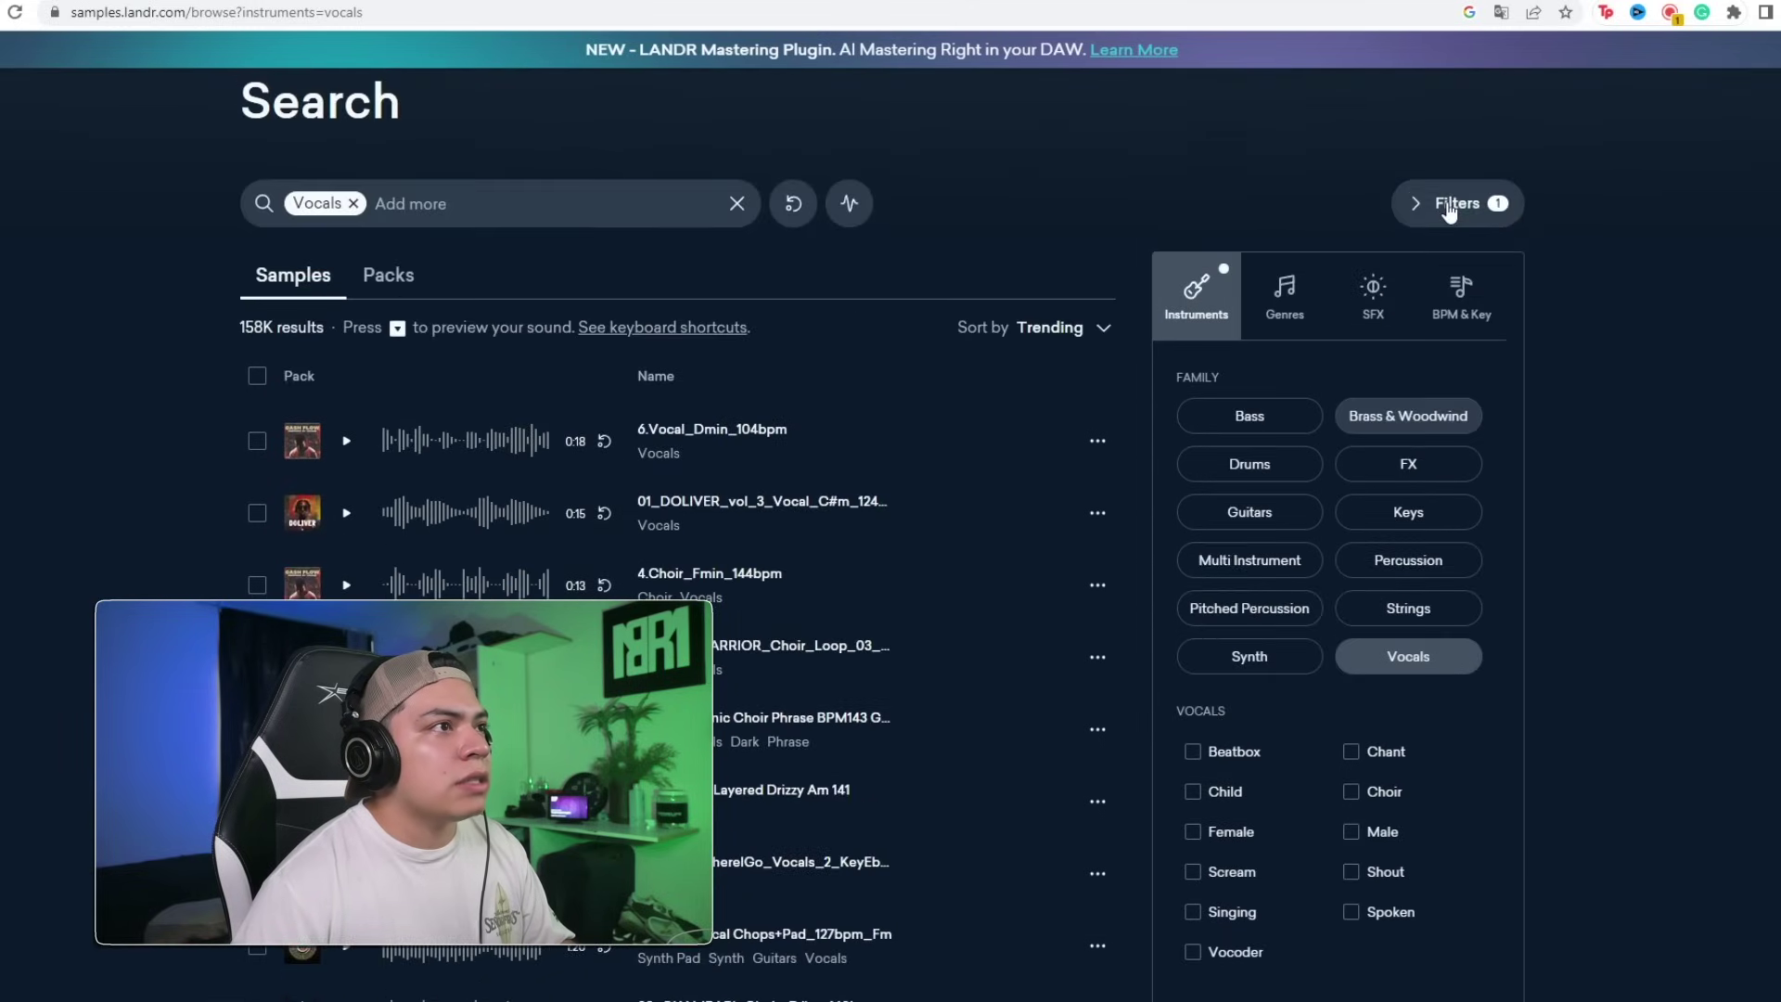
pyautogui.click(1461, 292)
pyautogui.scroll(-1, 1421, 445)
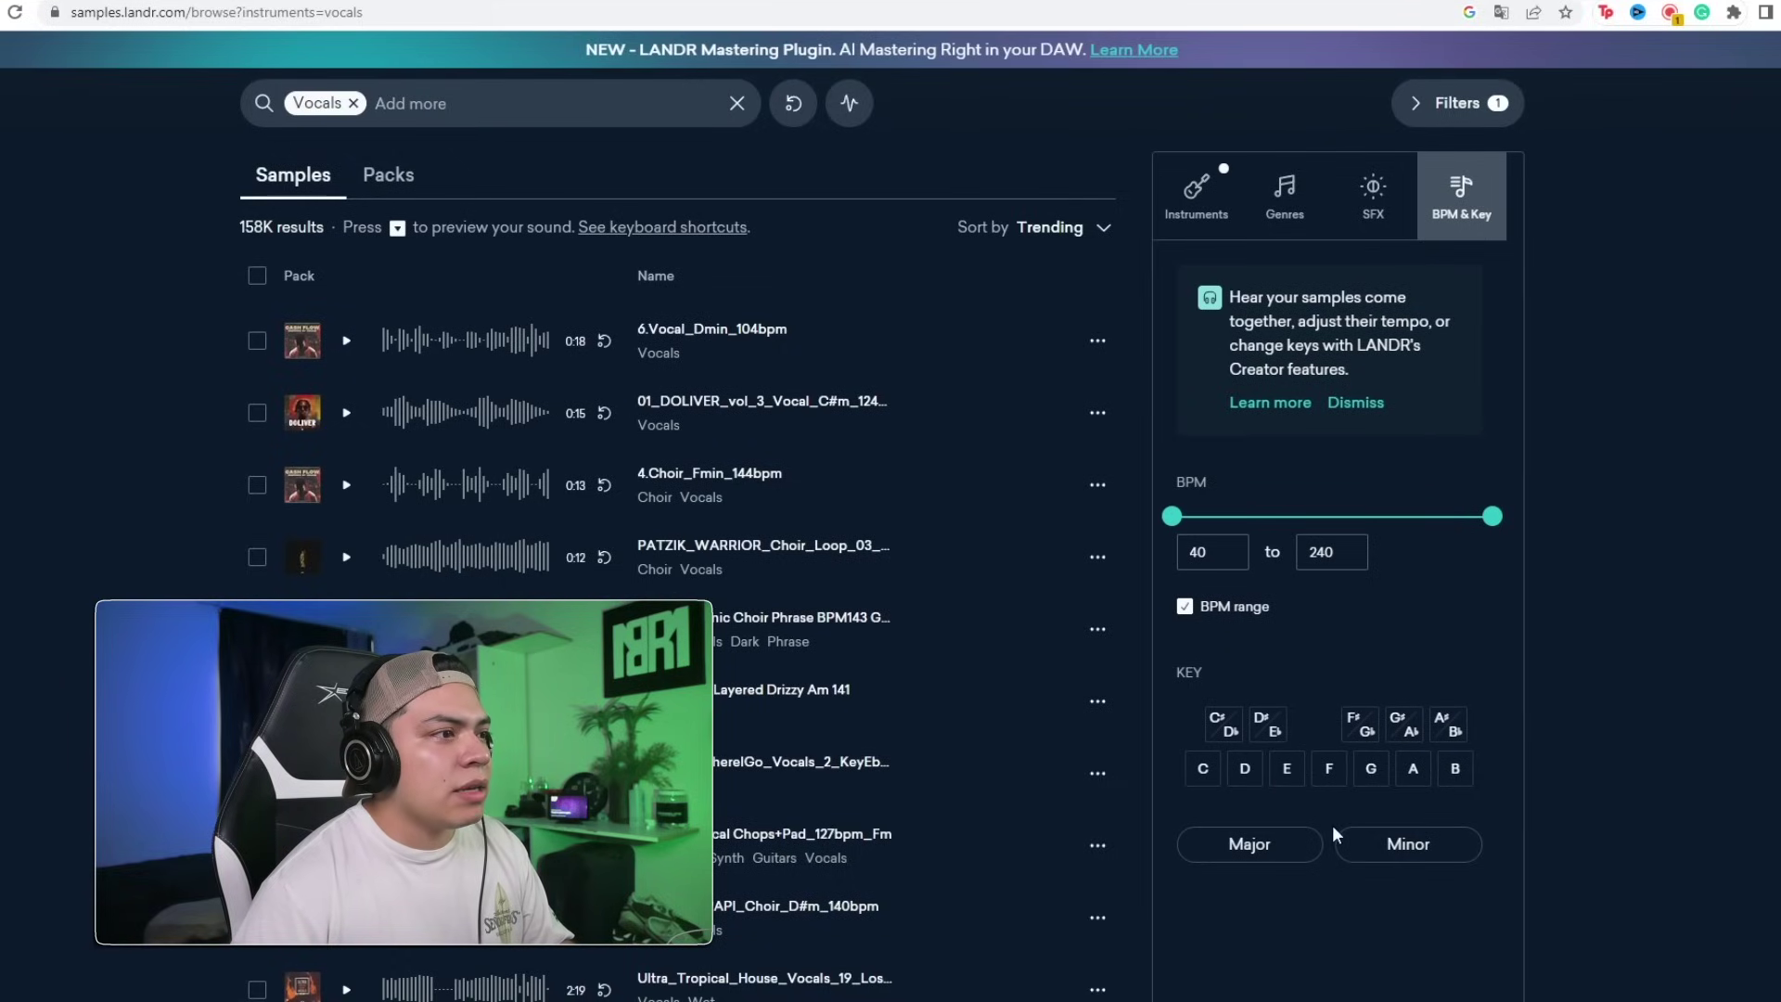
pyautogui.click(1409, 846)
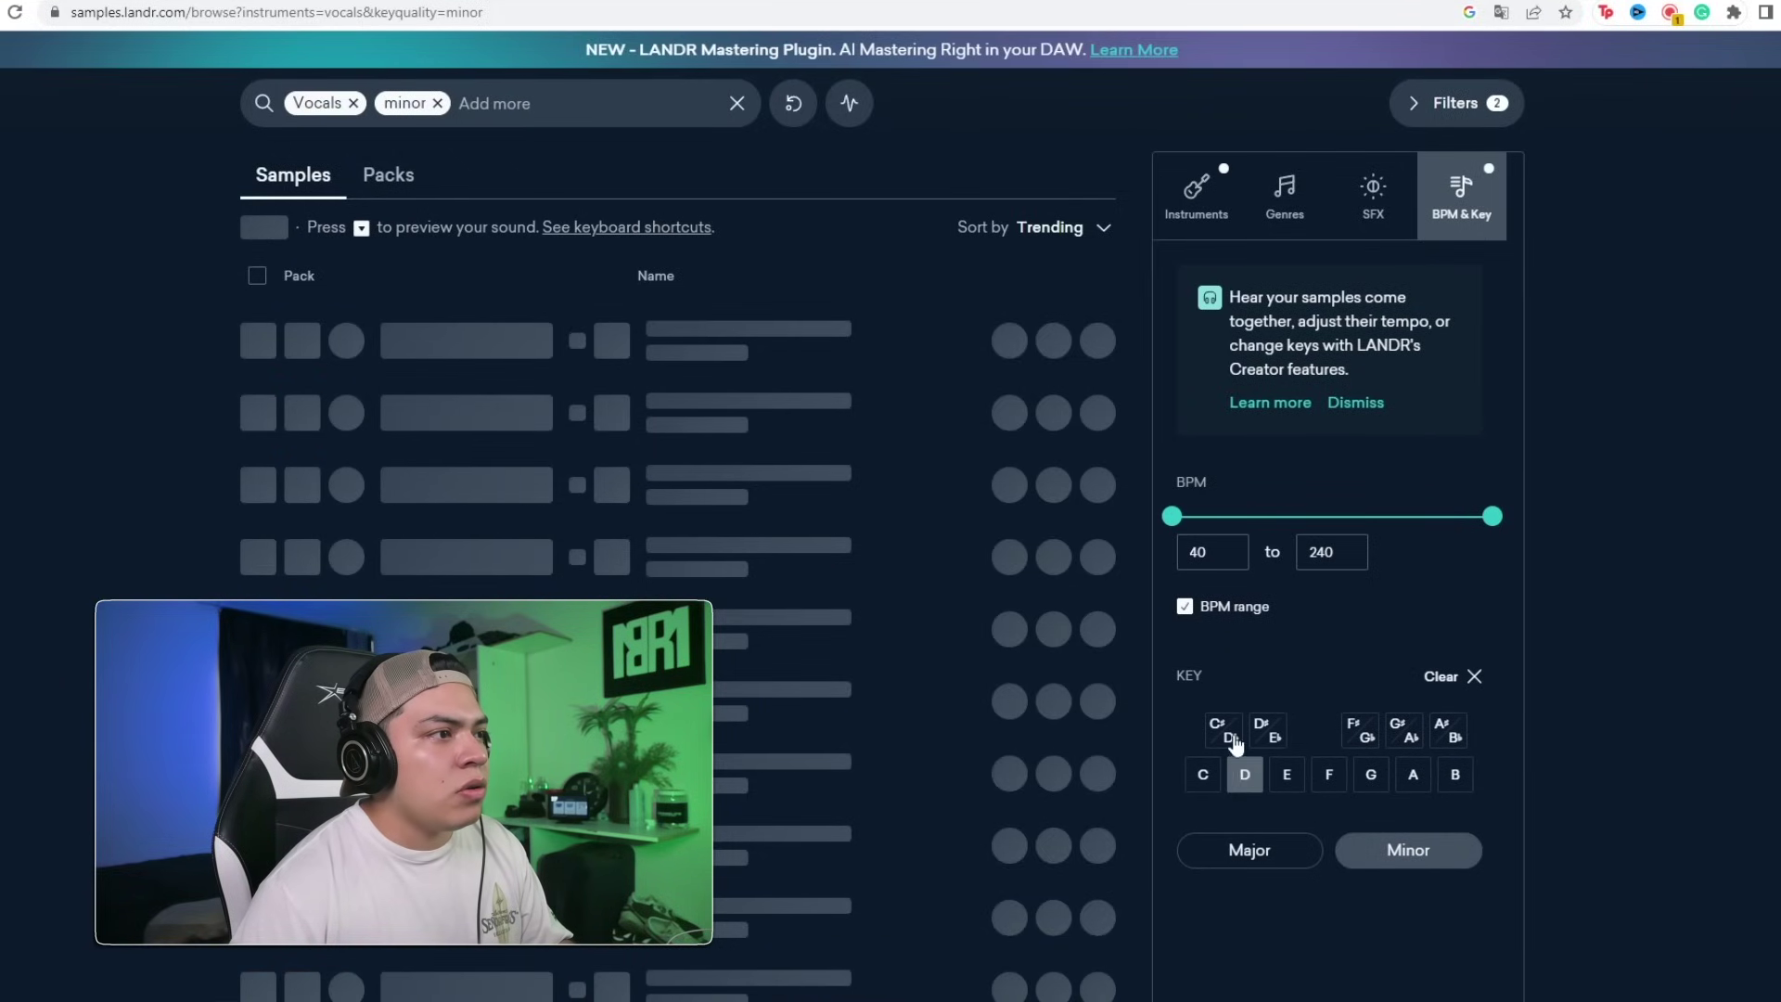
pyautogui.click(1229, 737)
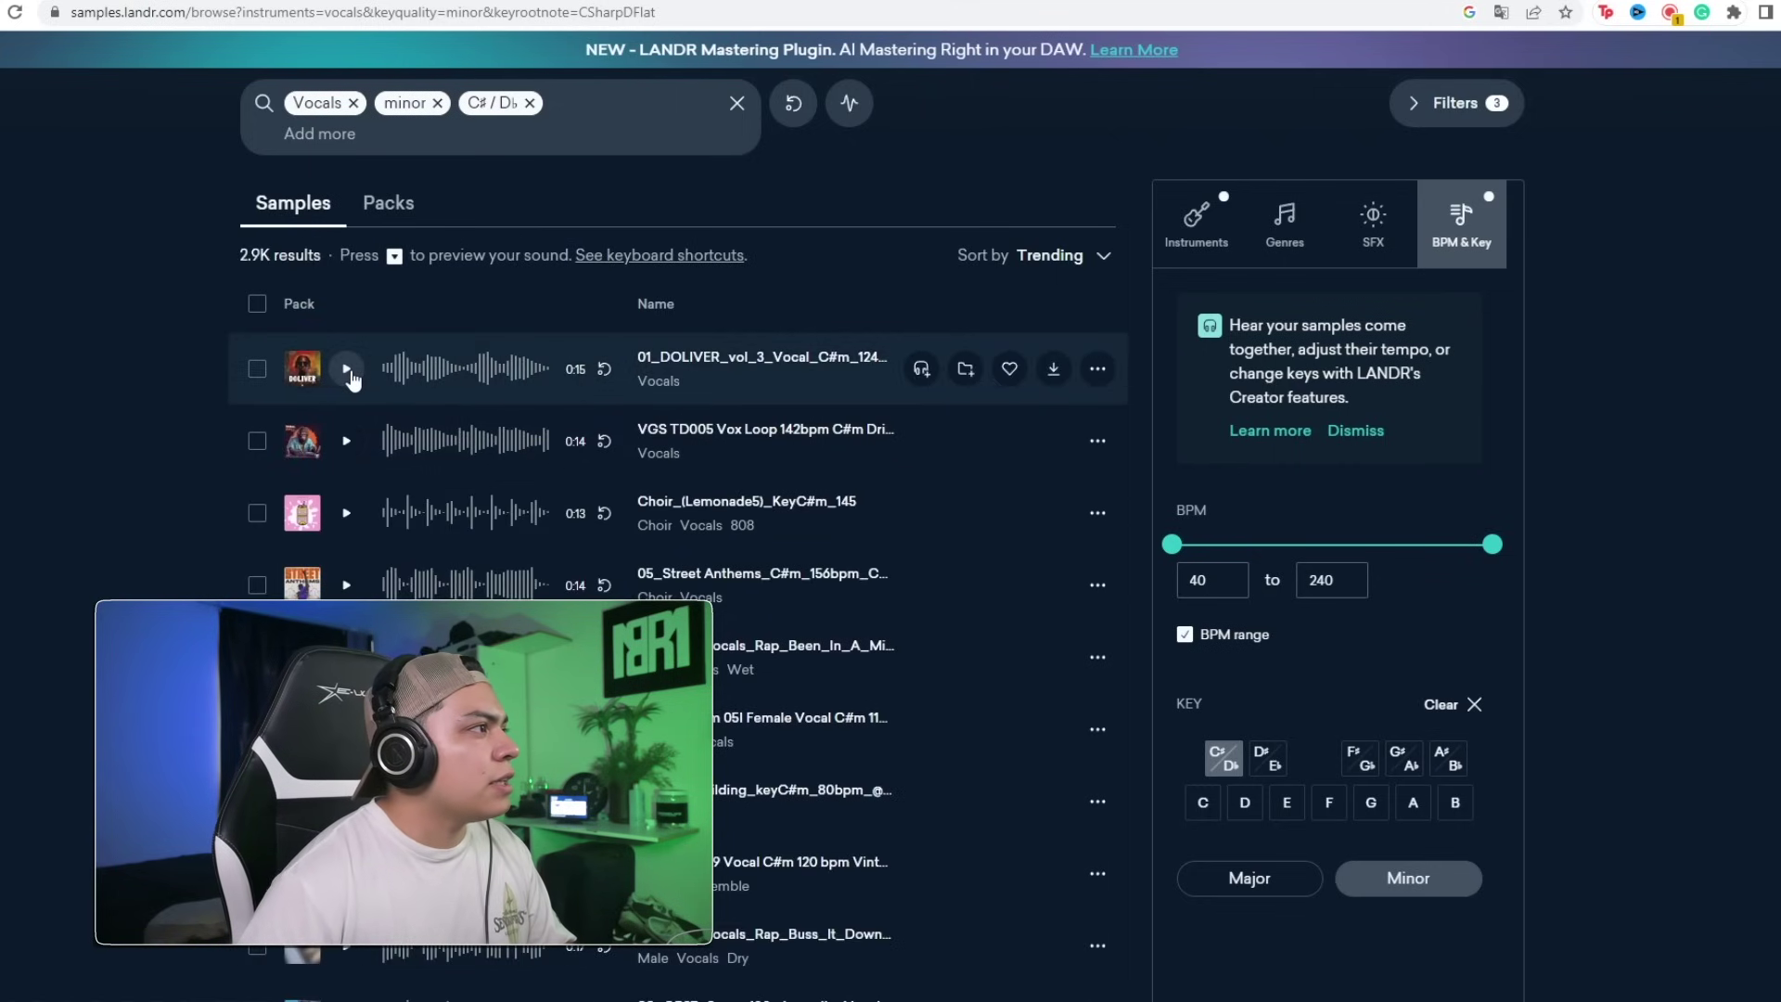
# Preview the first vocal results, from 01_DOLIVER_vol_3_Vocal through VGS TD005 Vox Loop and Choir_(Lemonade5) to 05_Street Anthems.
pyautogui.click(349, 370)
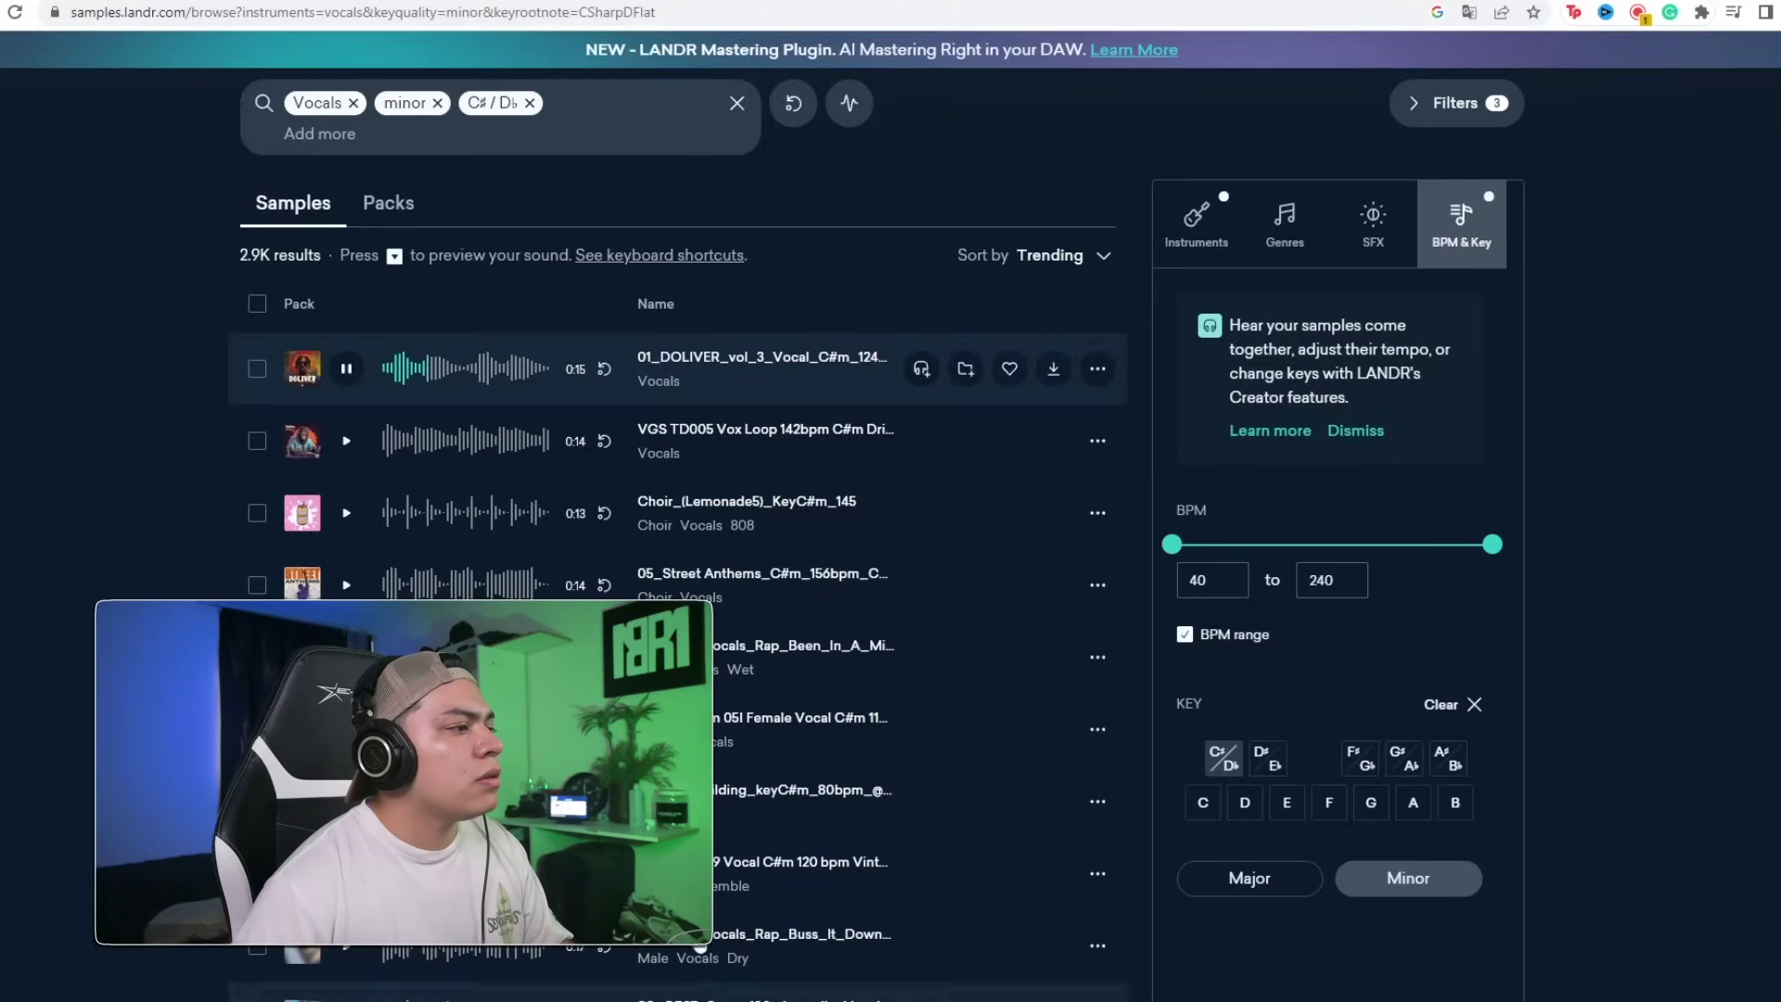
pyautogui.click(347, 442)
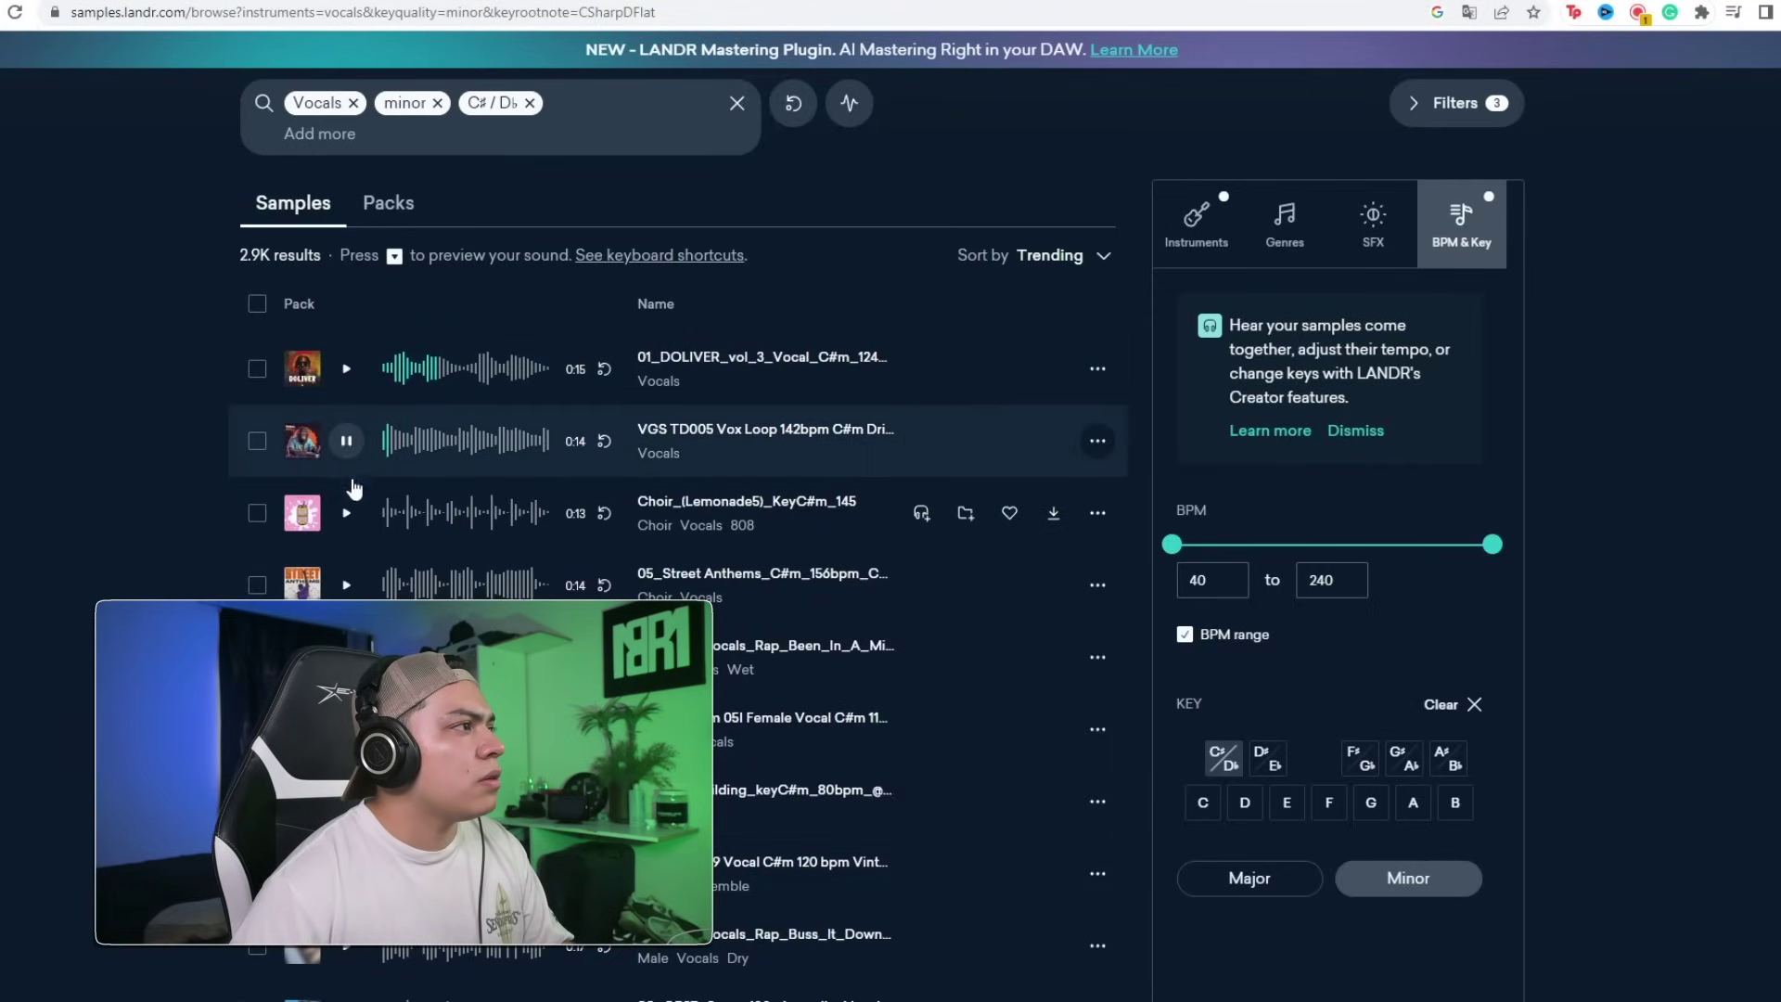
pyautogui.click(348, 514)
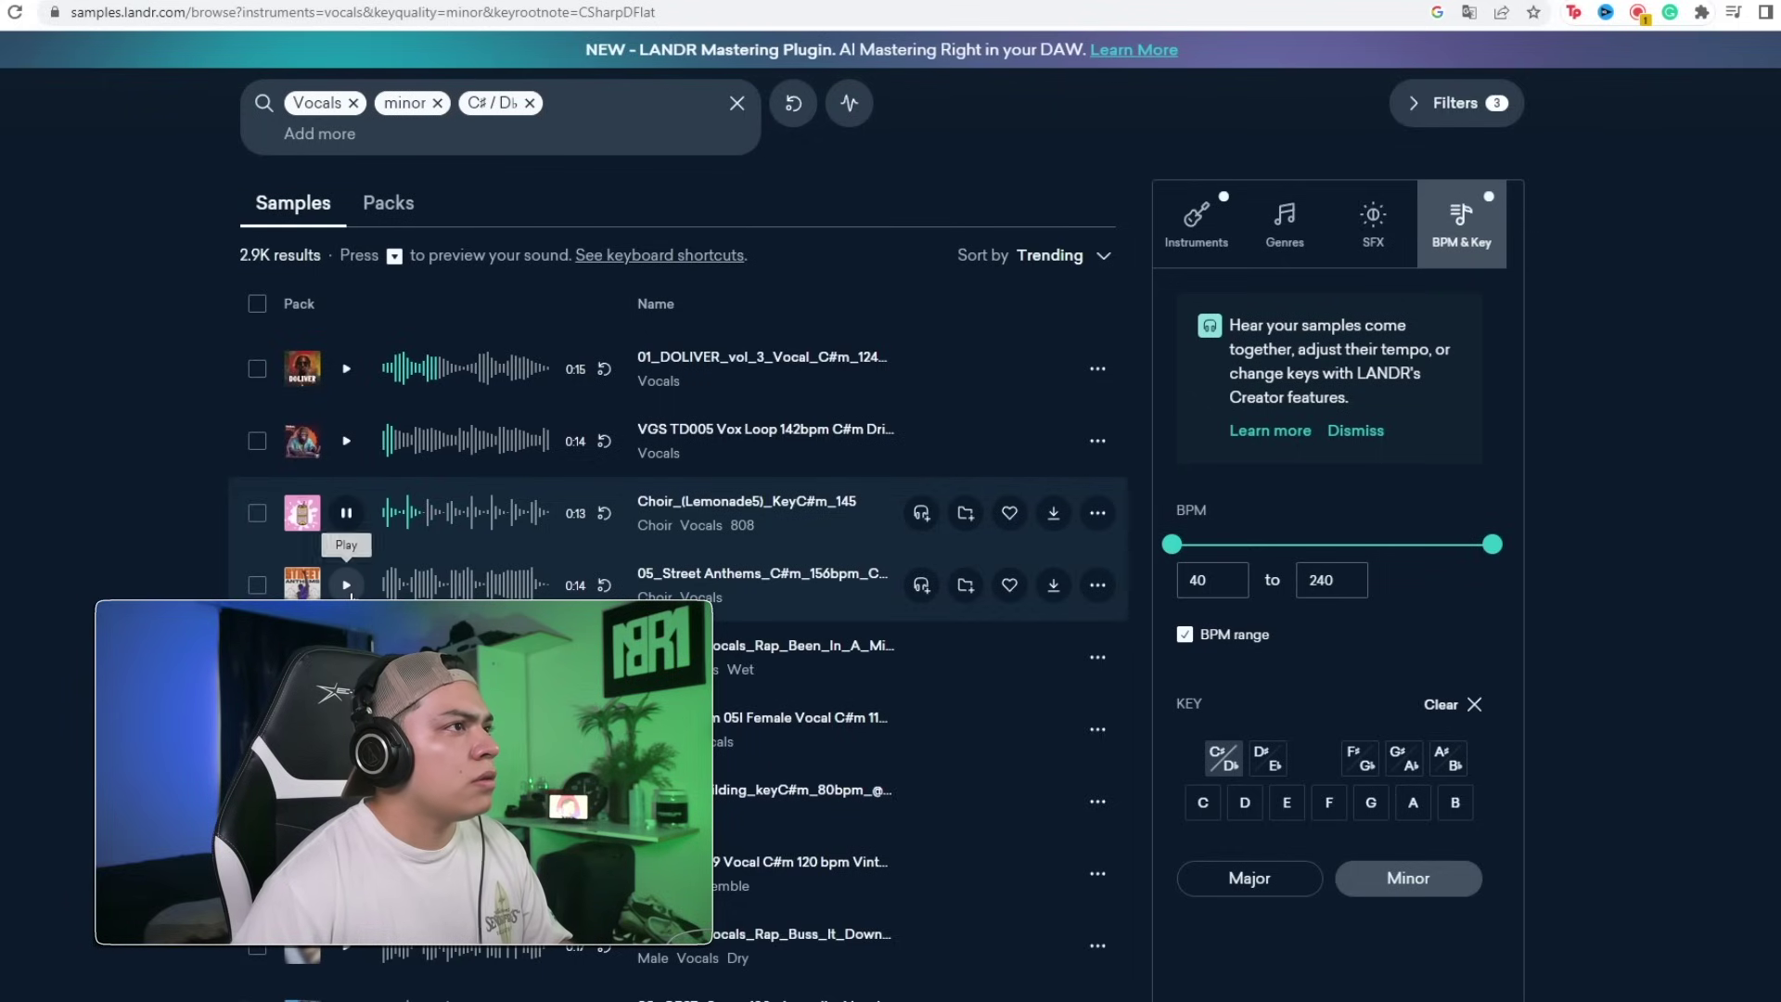
pyautogui.scroll(3, 41, 404)
pyautogui.scroll(-8, 105, 415)
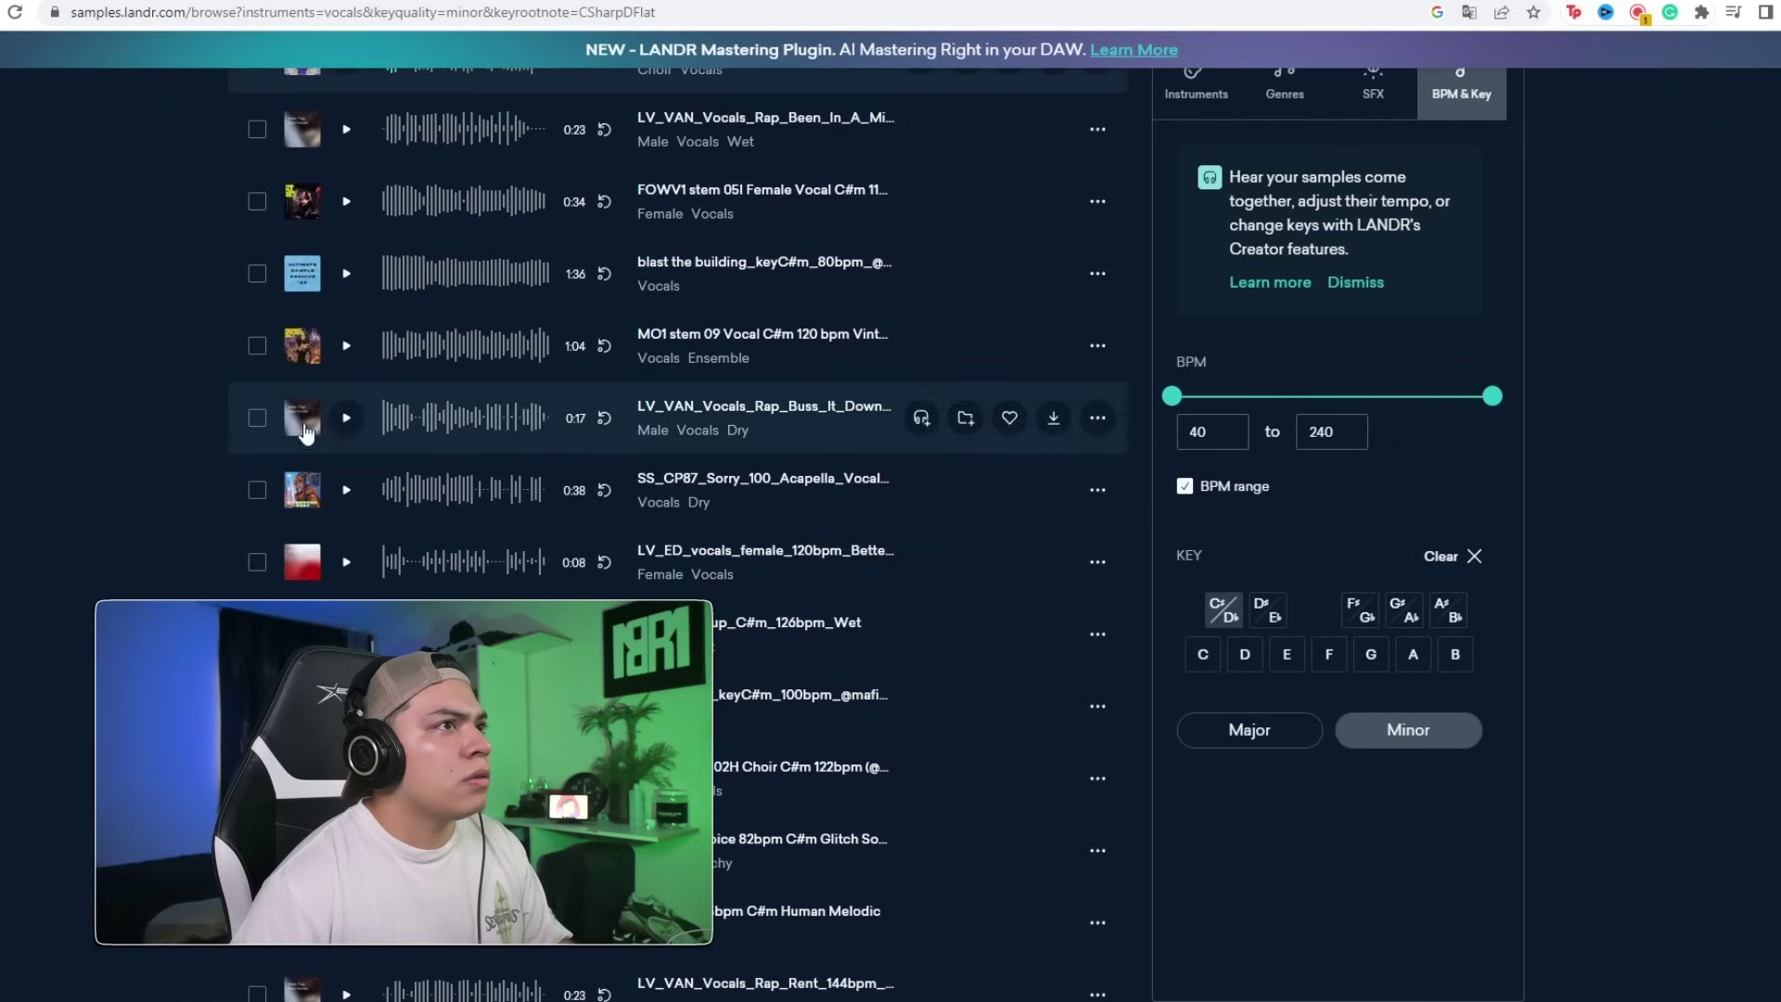
# Preview the following vocal results, from LV_VAN_Vocals_Rap_Been_In_A_Mi… to MO1 stem 09 Vocal.
pyautogui.scroll(3, 350, 299)
pyautogui.click(347, 330)
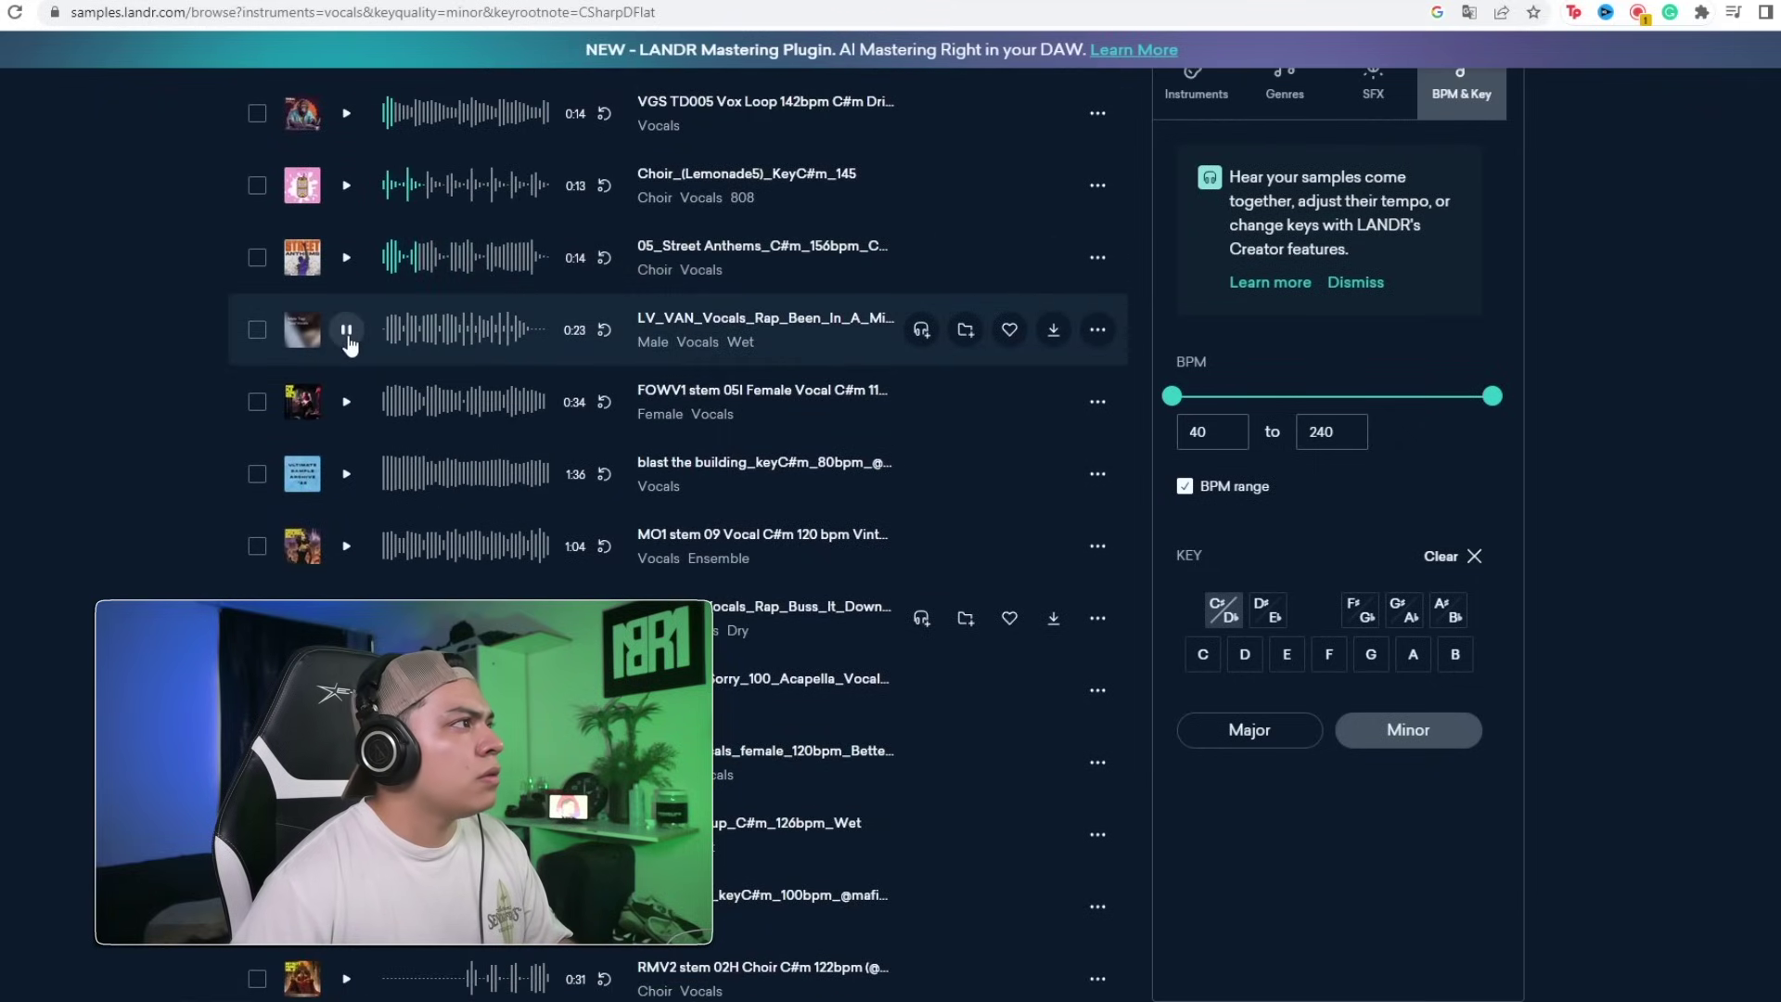
pyautogui.click(347, 403)
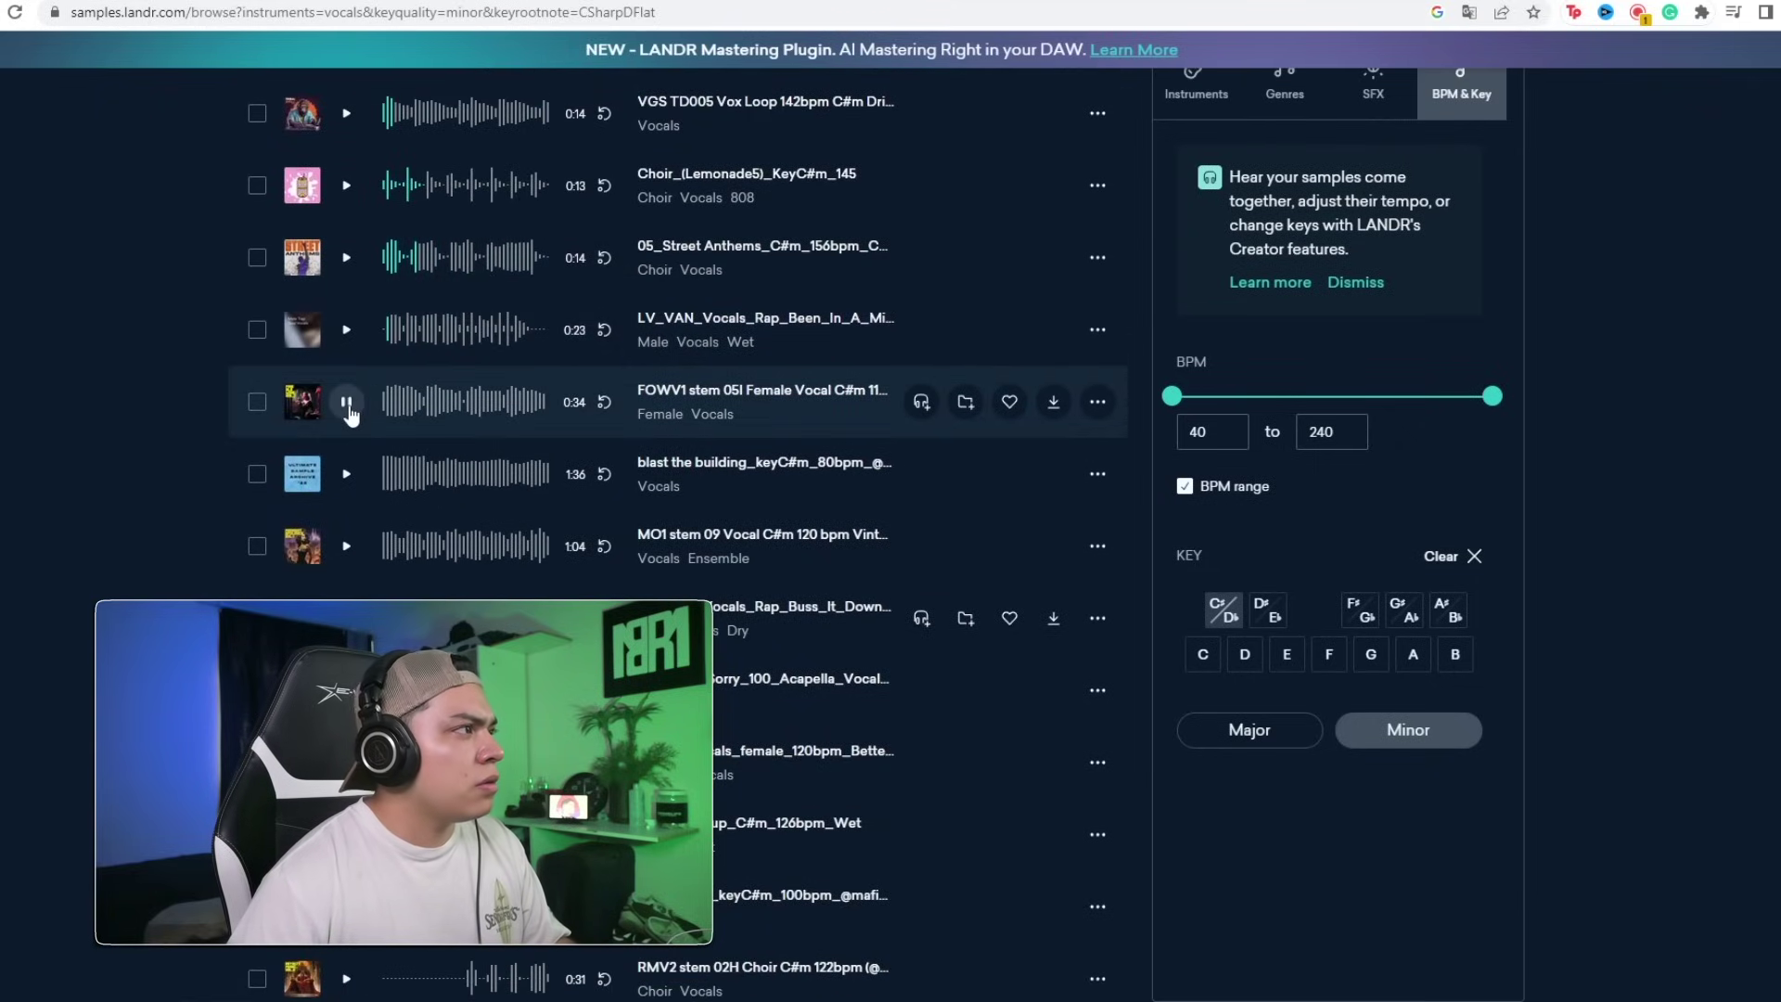
pyautogui.click(351, 474)
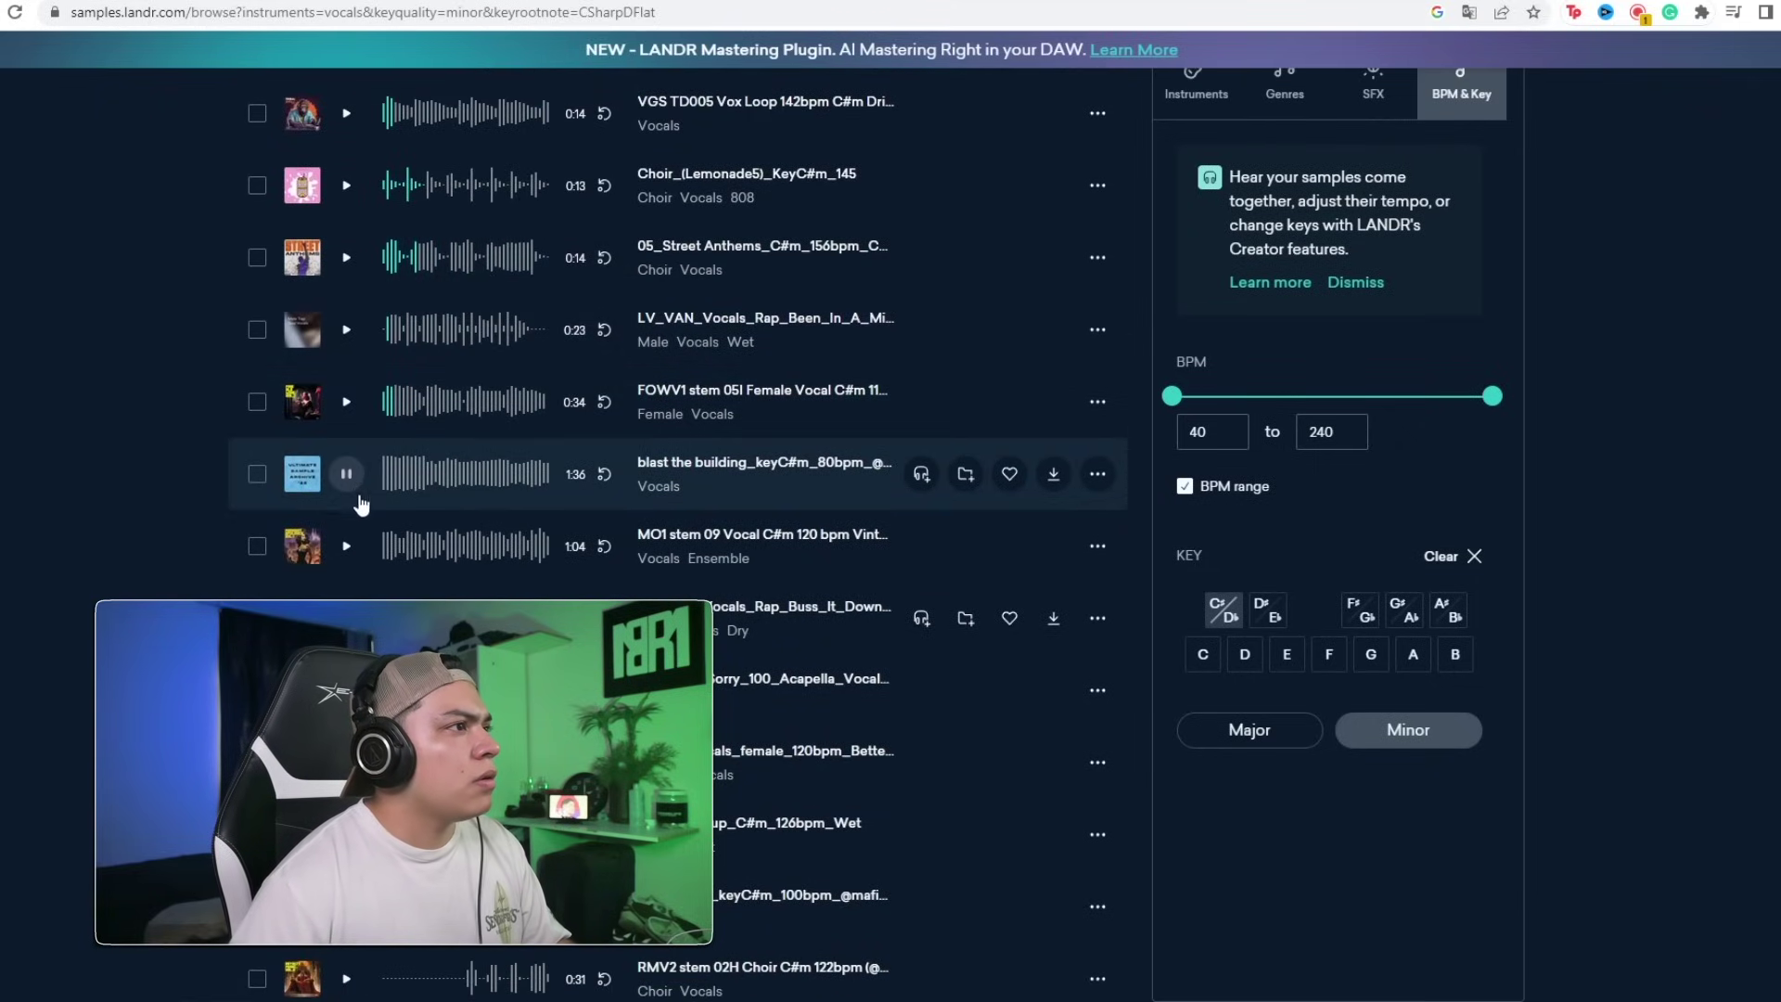
pyautogui.click(348, 547)
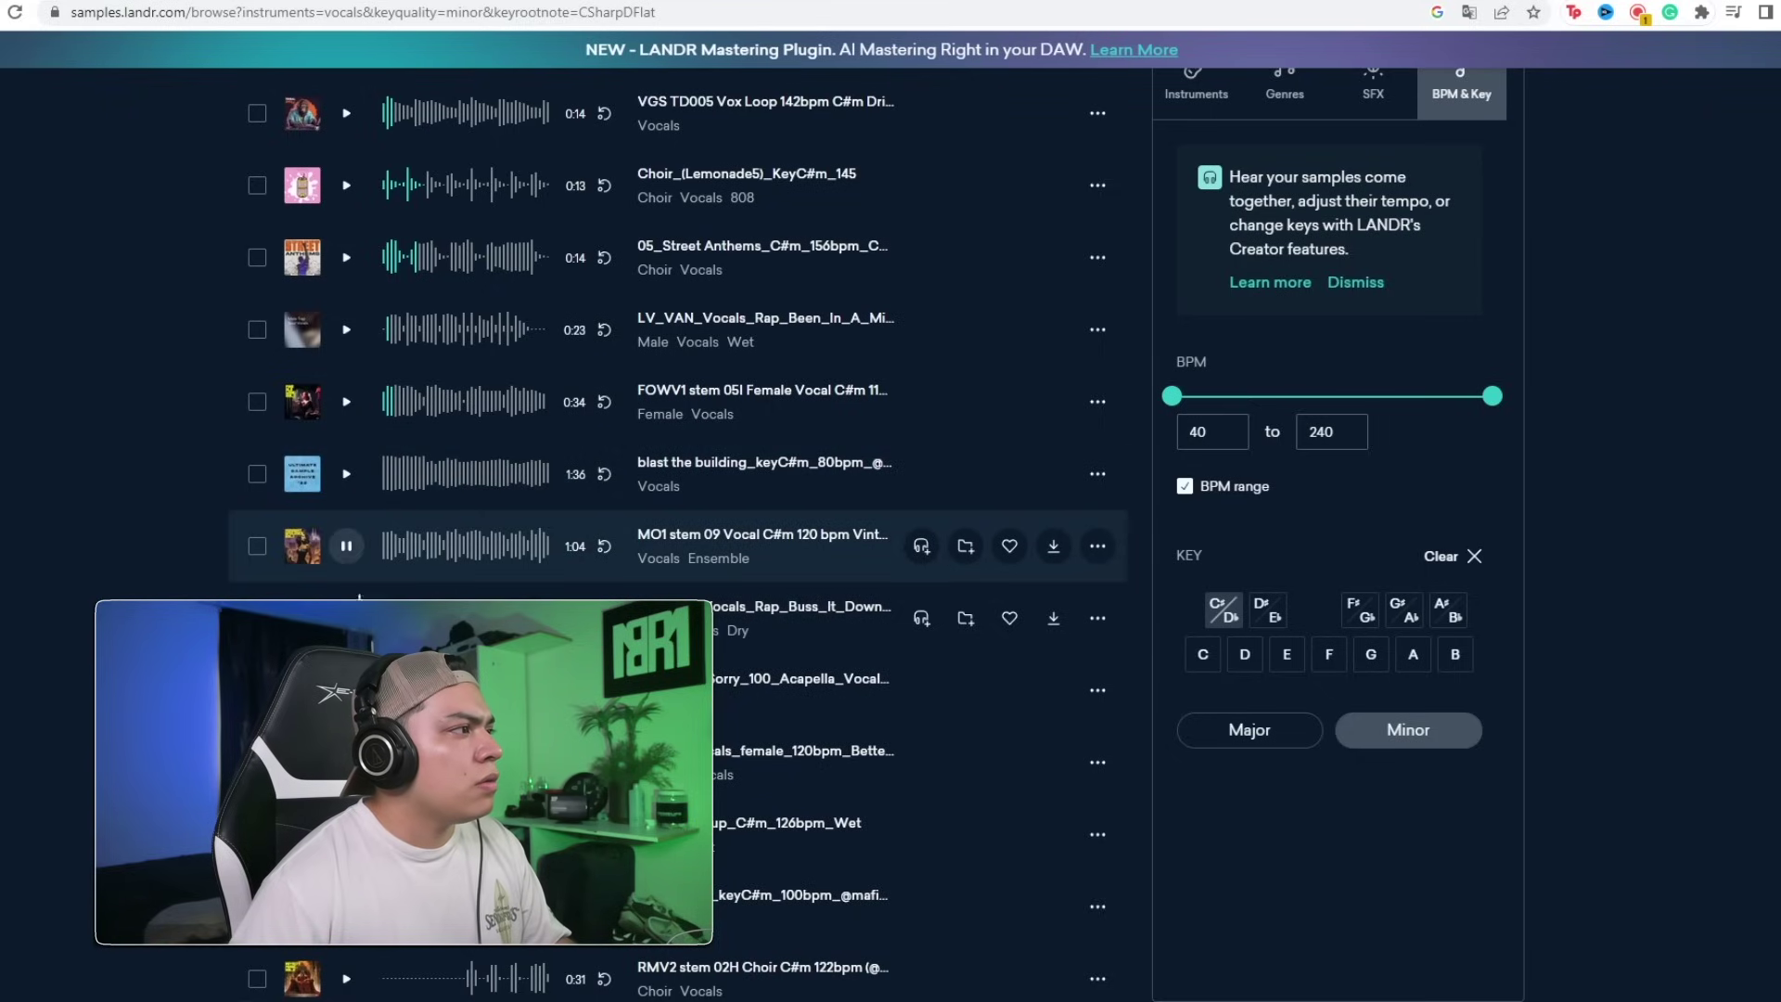
pyautogui.click(347, 547)
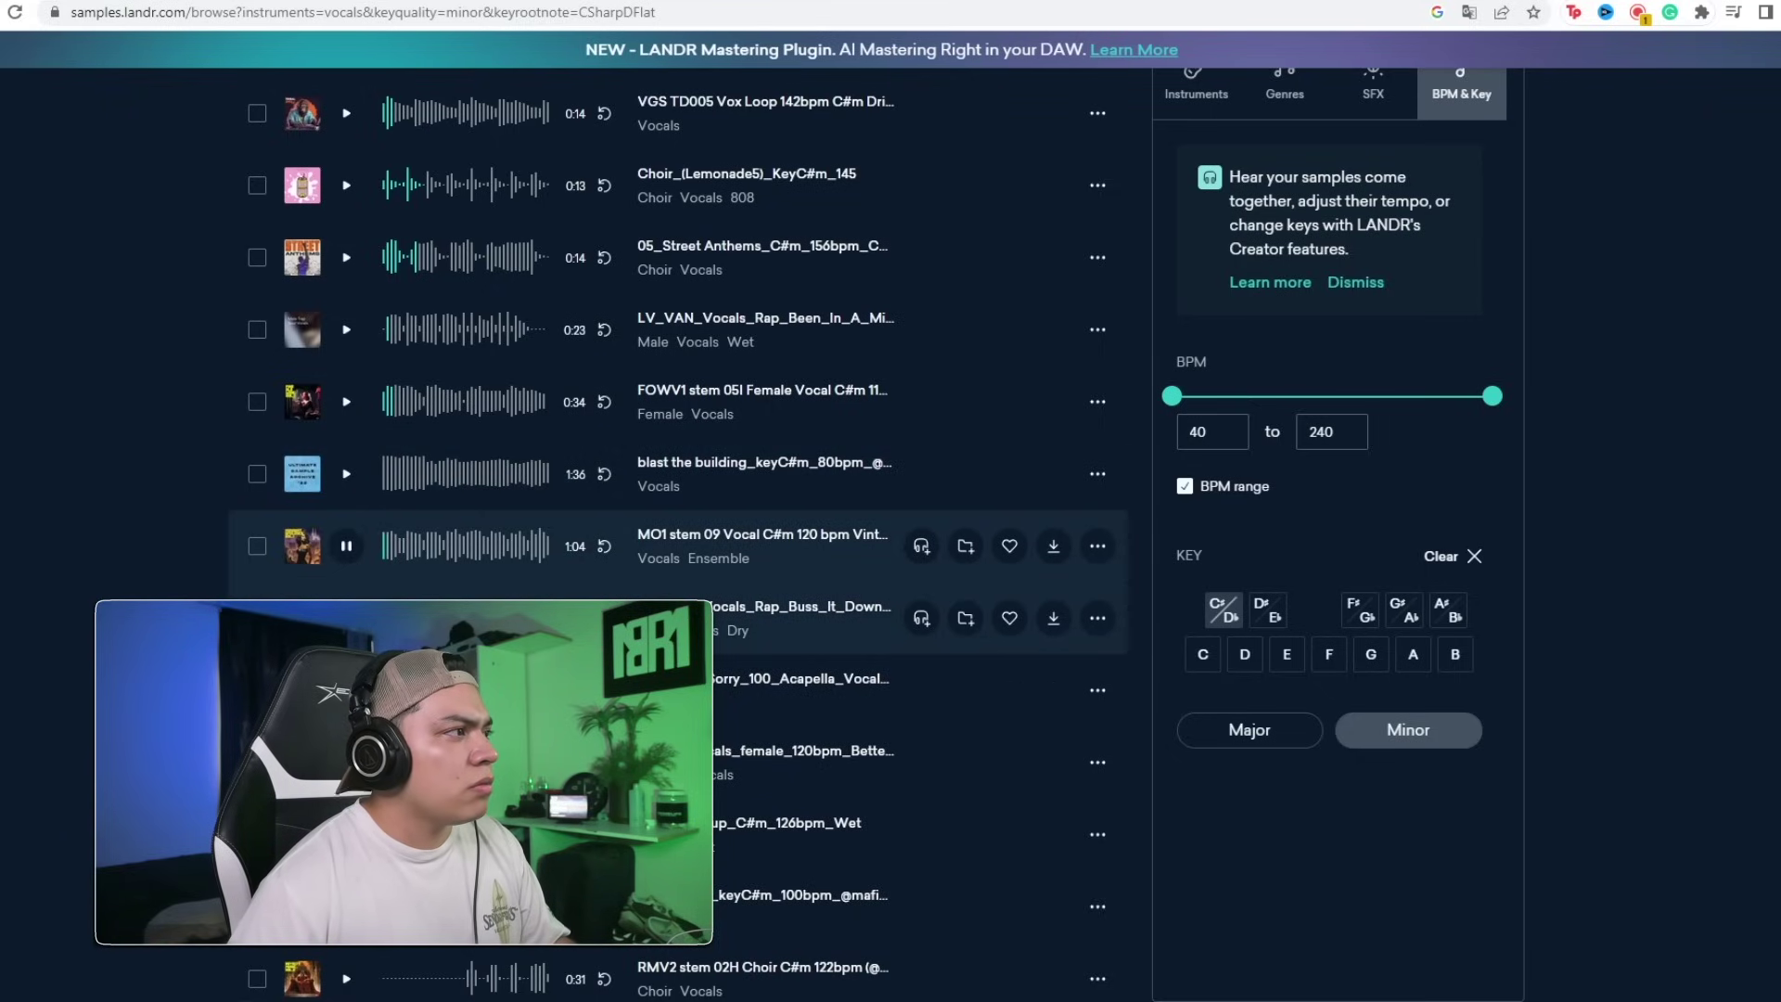
# Preview more vocals further down the list, including LV_ED_vocals_female, IGLYT_Group and the 82bpm C#m Glitch voice.
pyautogui.scroll(-3, 348, 398)
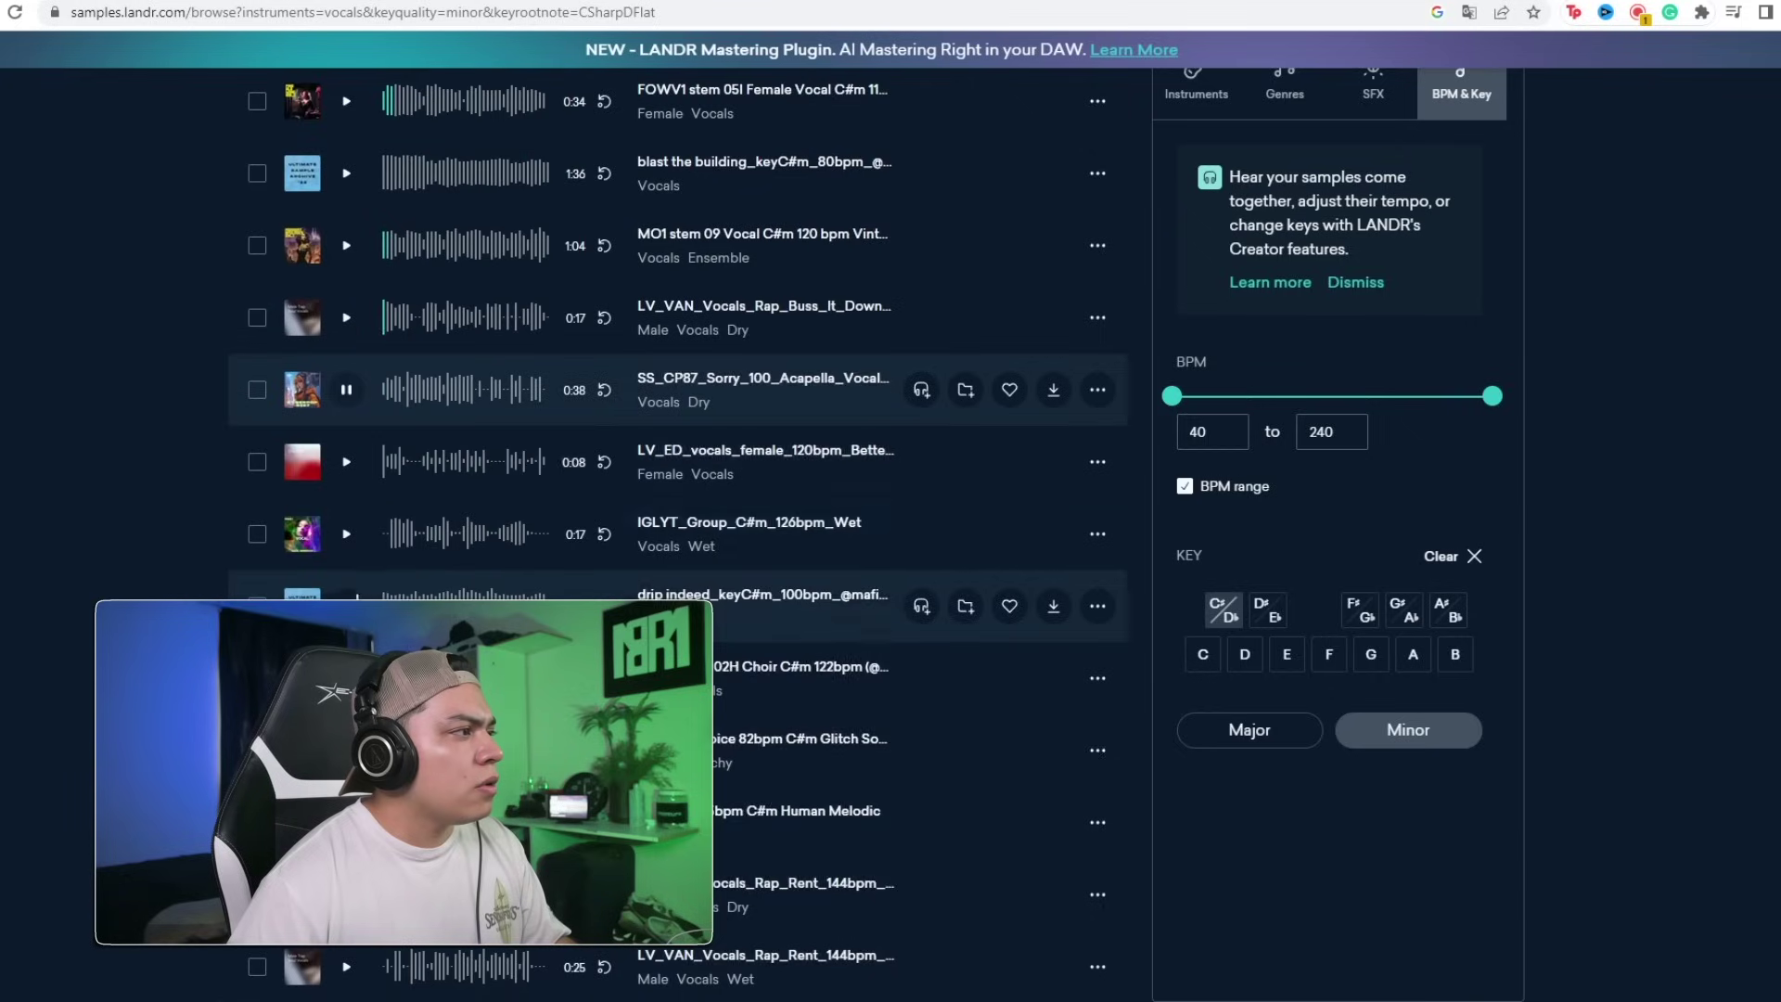
pyautogui.click(346, 461)
pyautogui.click(347, 535)
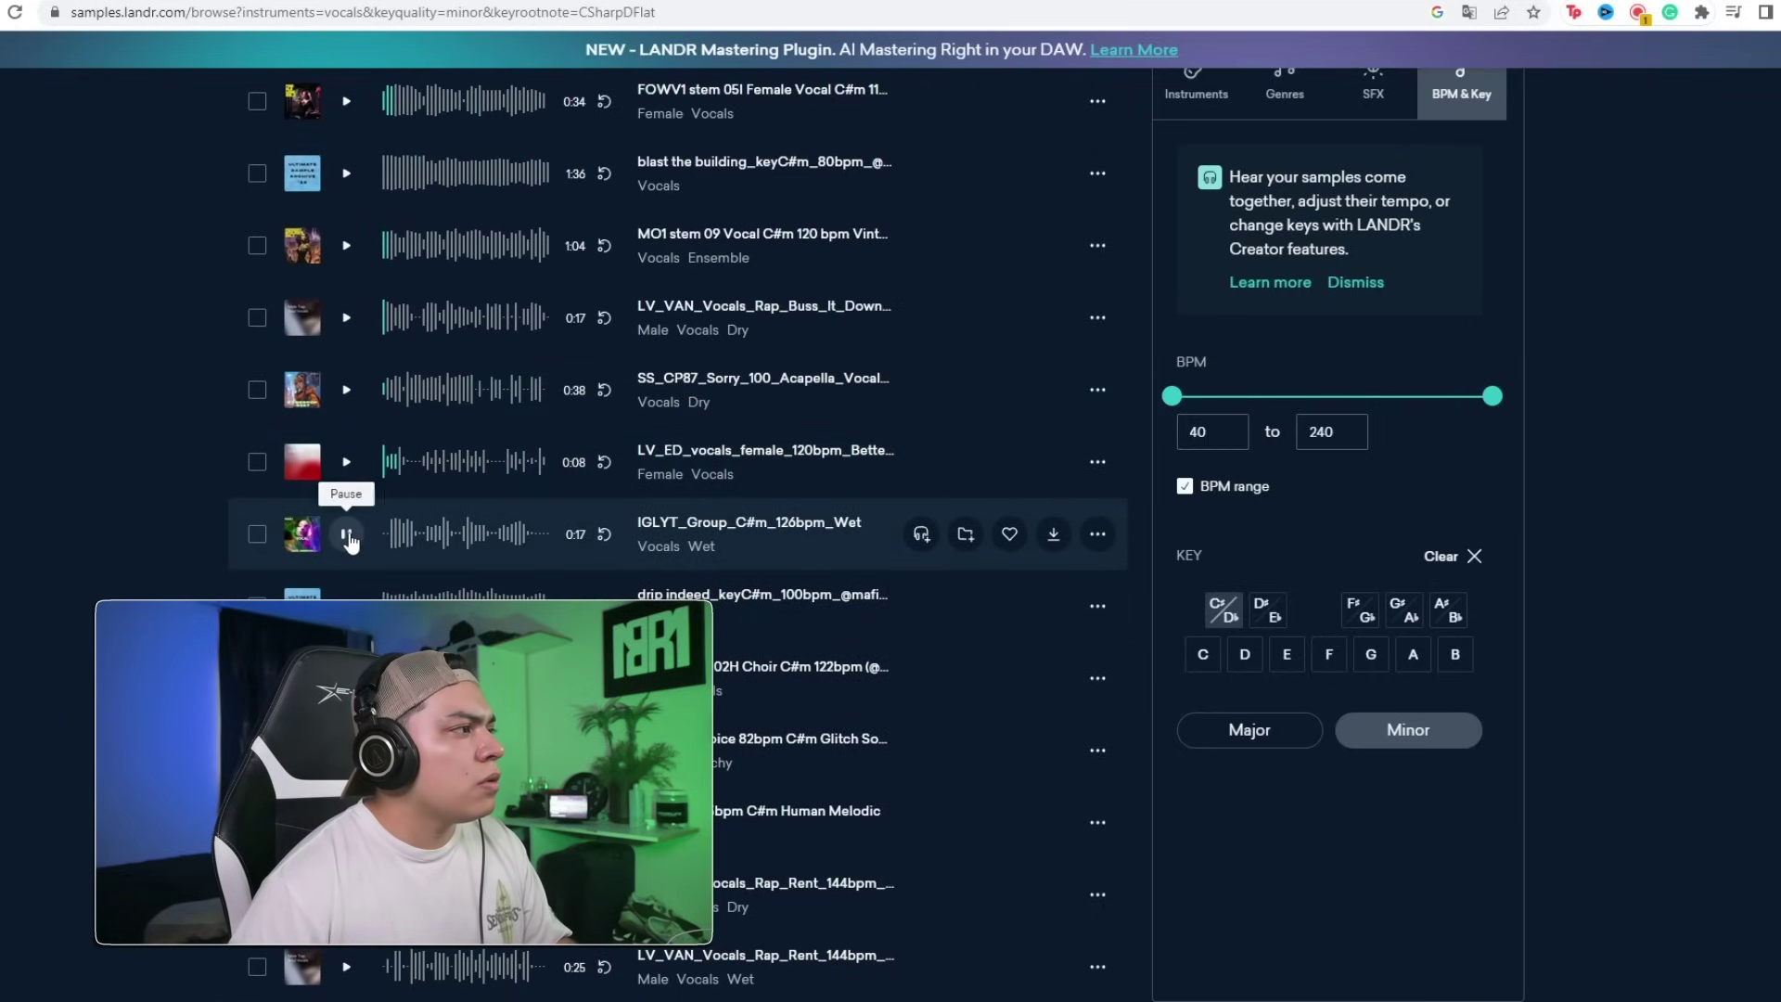
pyautogui.click(347, 750)
pyautogui.scroll(-1, 347, 509)
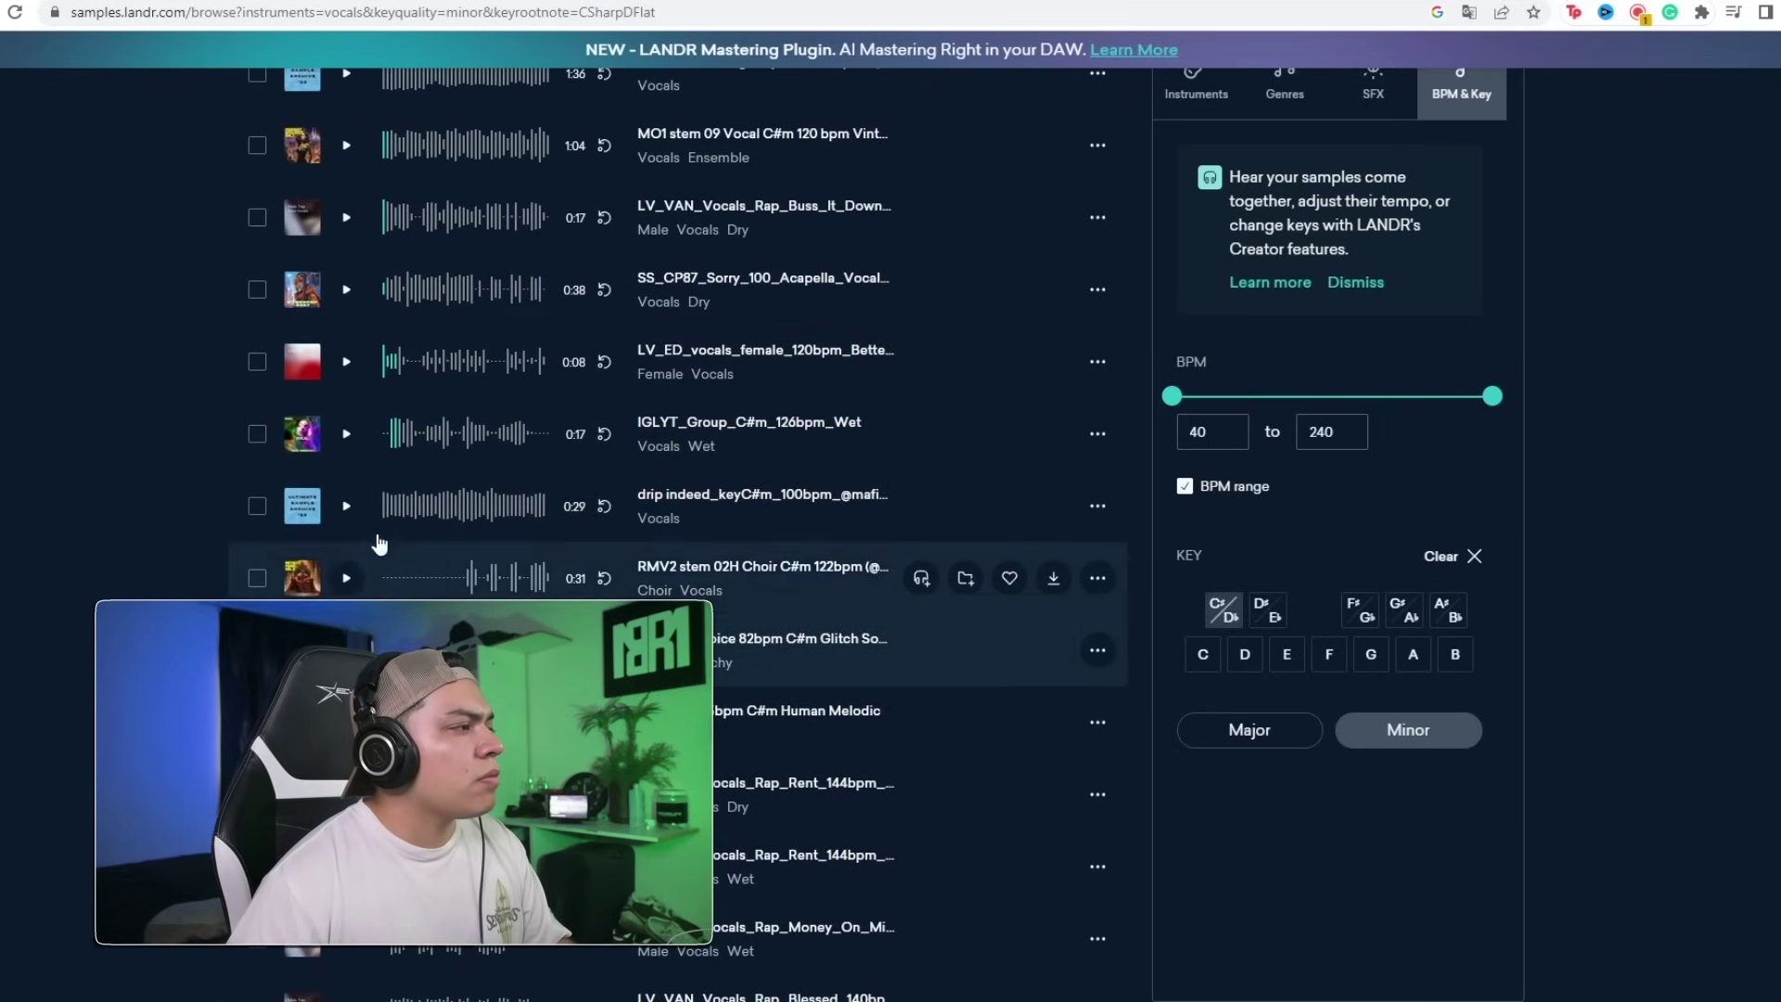
# Replay and download the first result, 01_DOLIVER_vol_3_Vocal_C#m_124bpm, and open the Downloads page.
pyautogui.scroll(6, 378, 529)
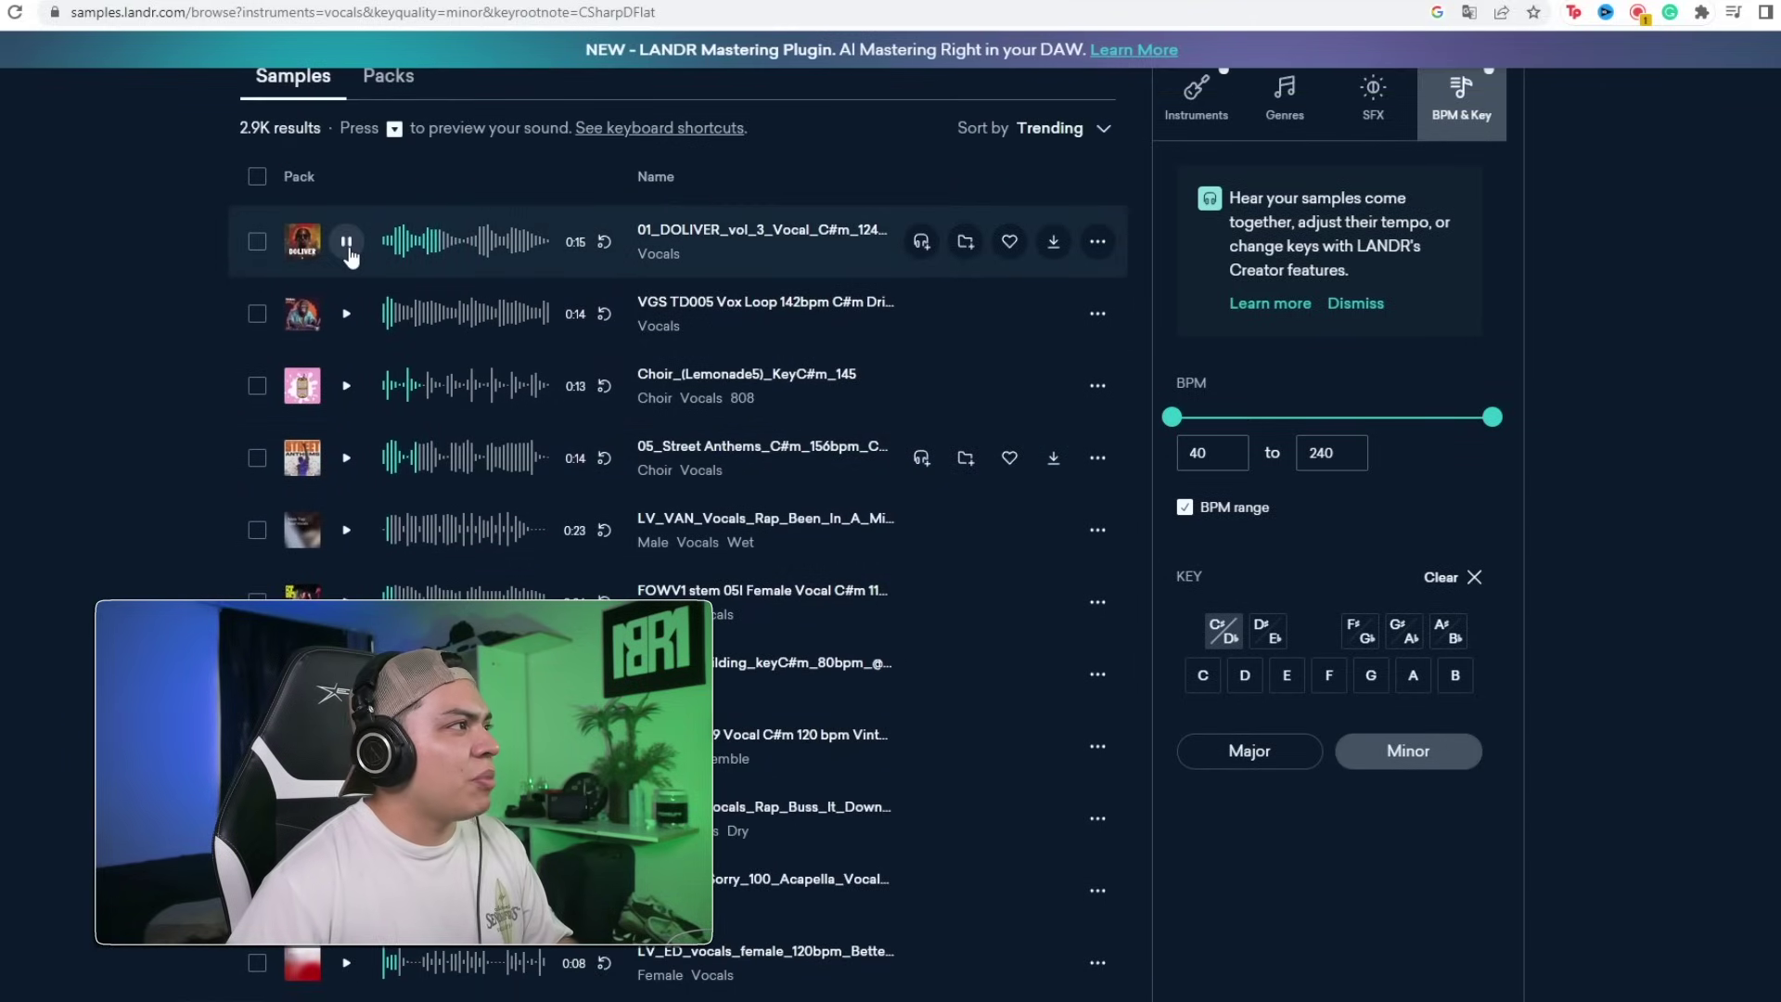
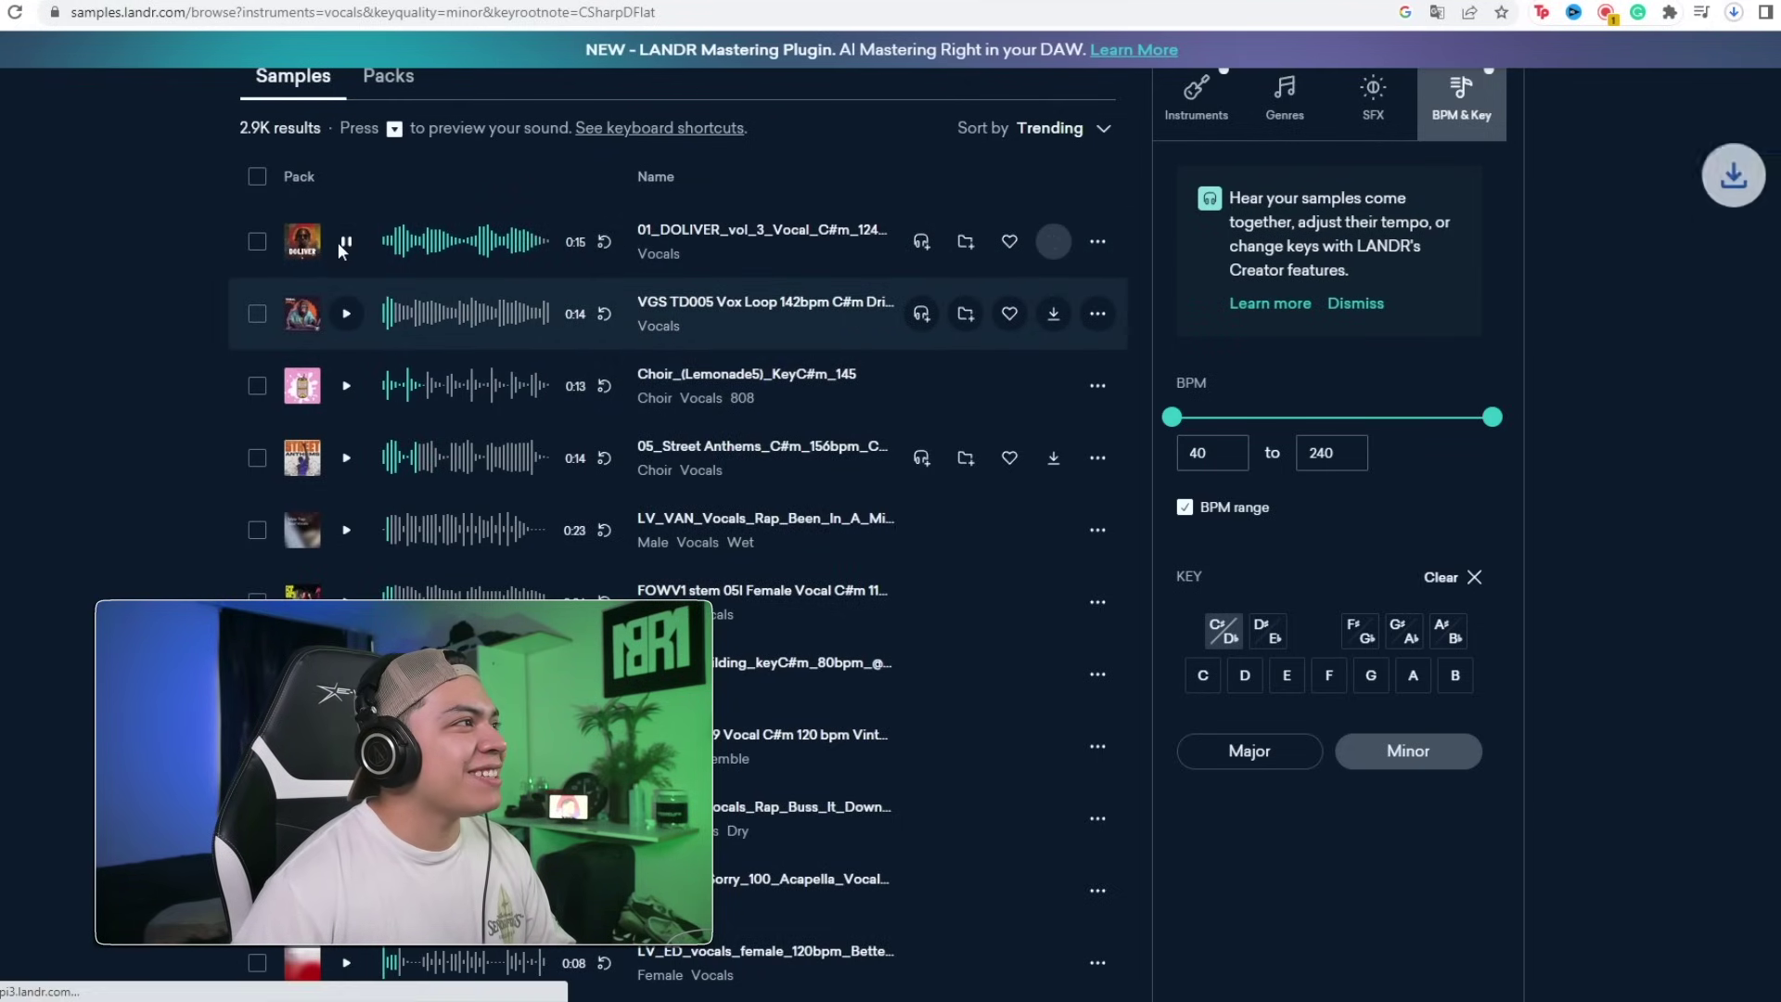
pyautogui.scroll(4, 1583, 291)
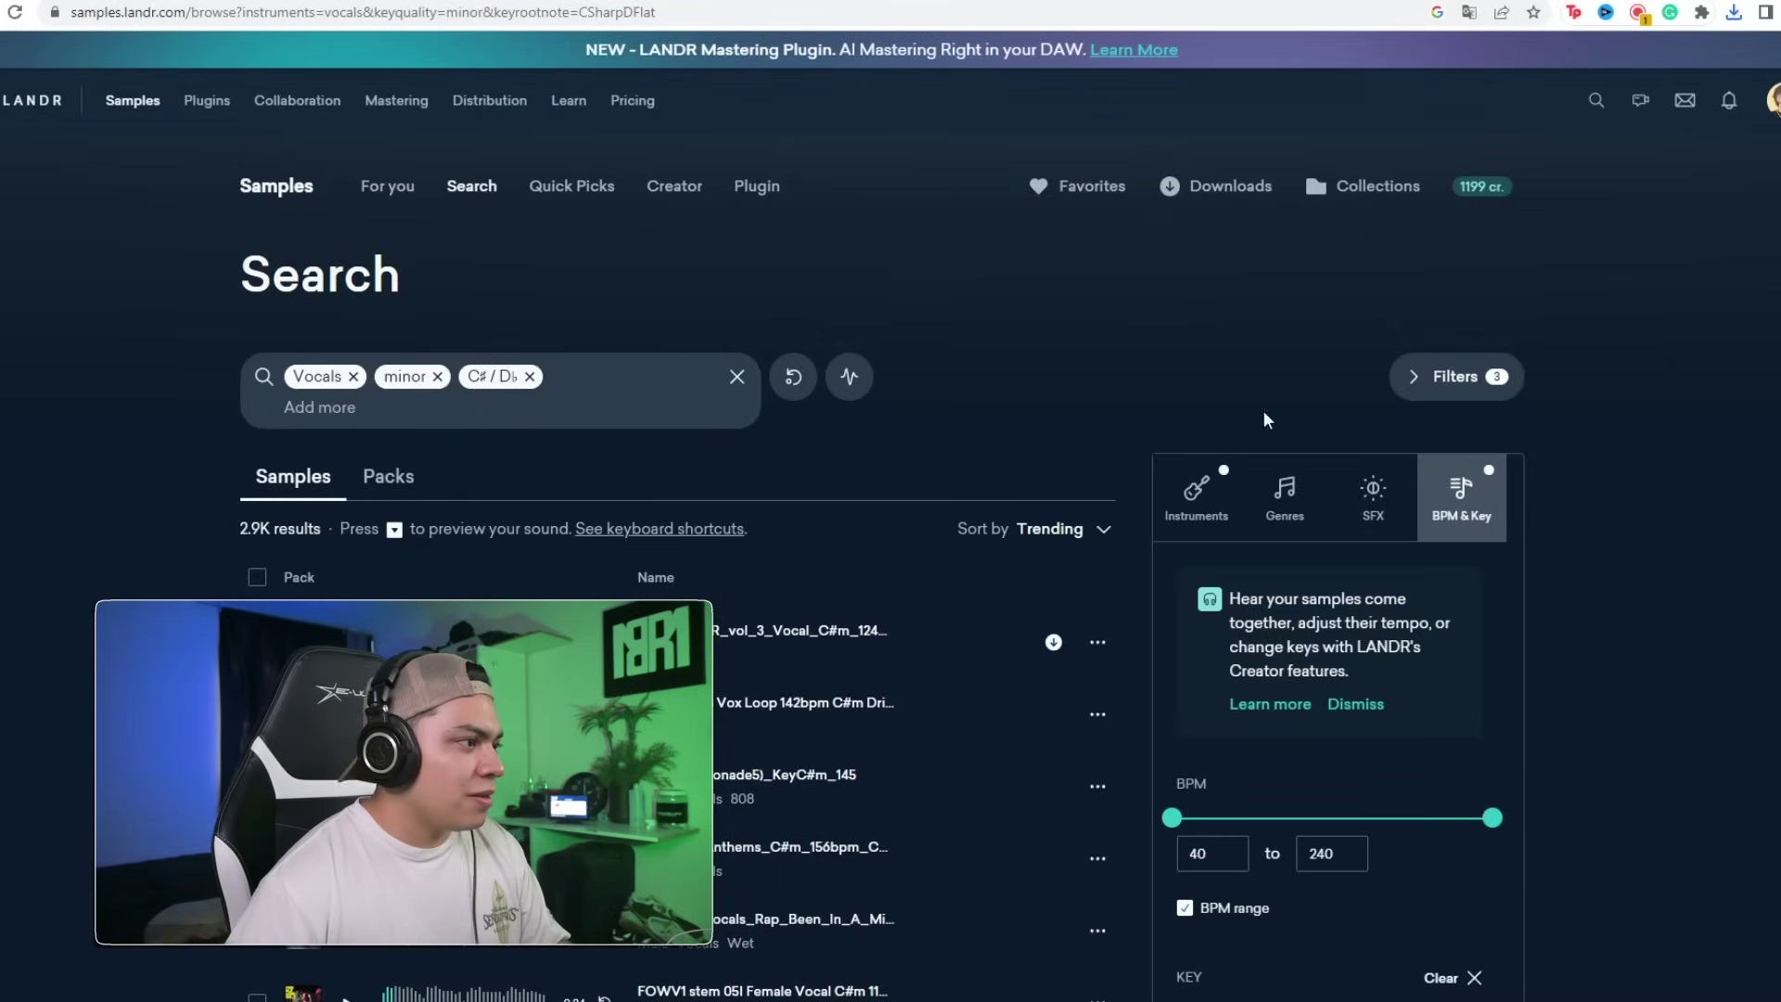
pyautogui.click(1270, 210)
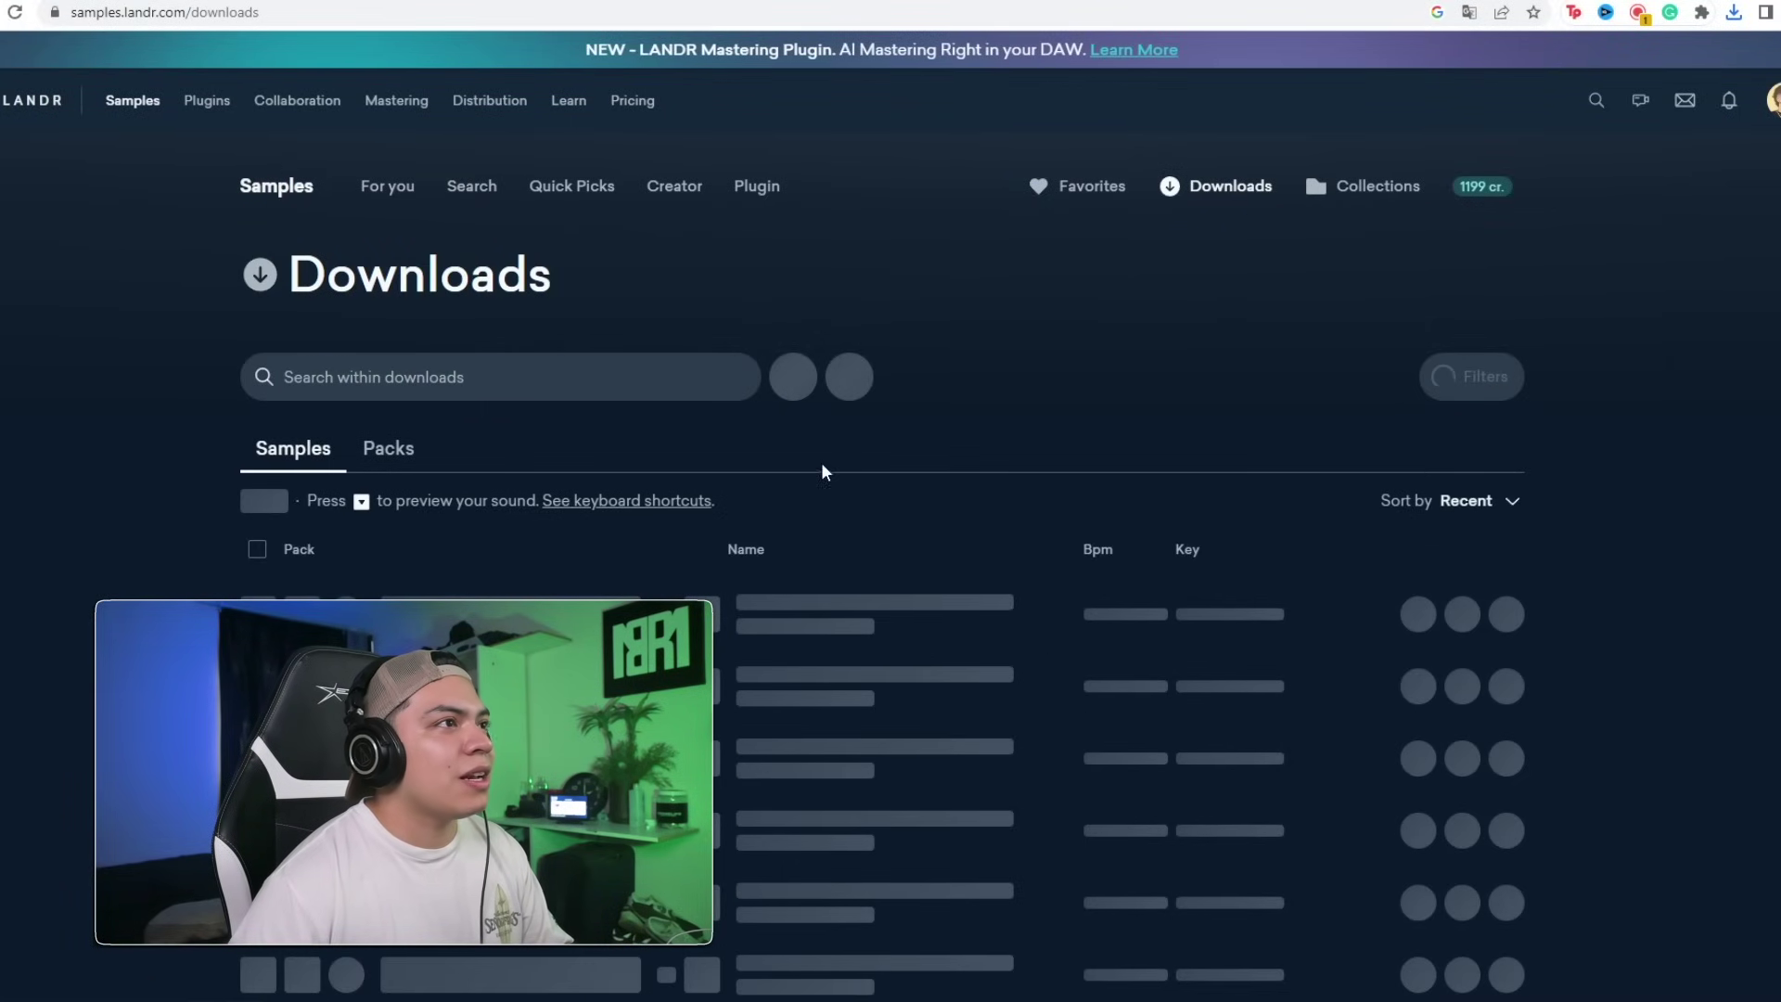
pyautogui.scroll(-1, 927, 436)
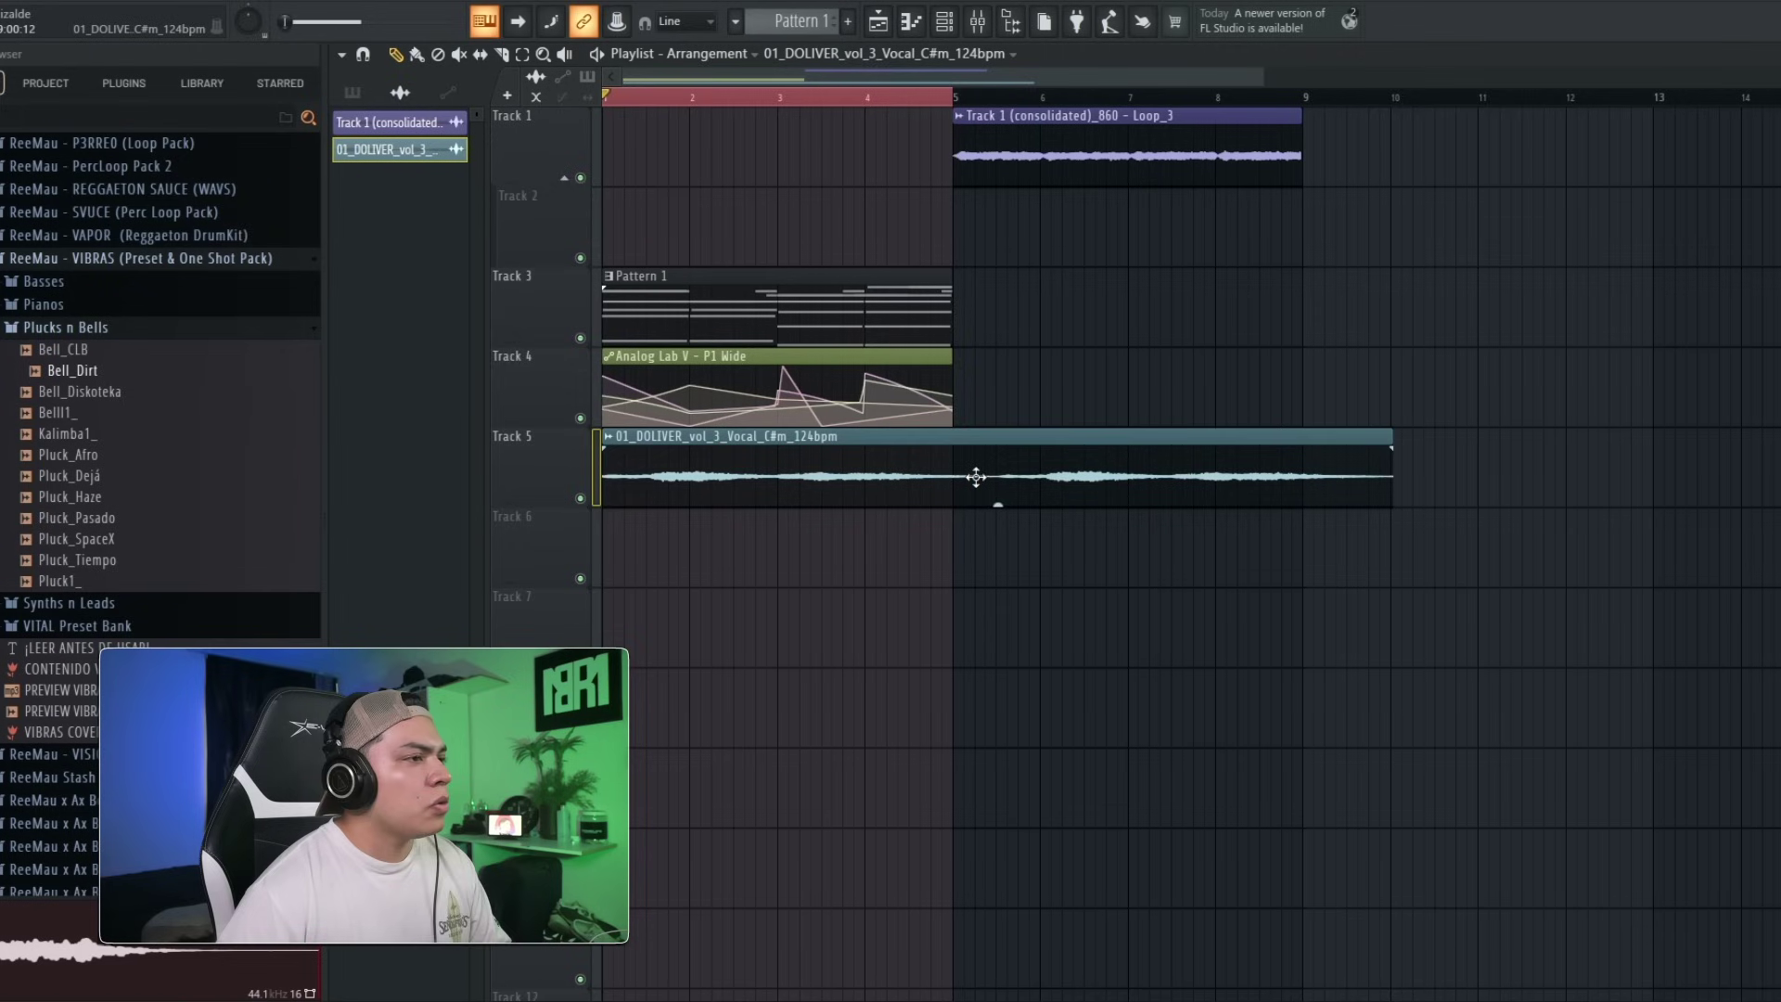
# Switch to FL Studio and time-stretch the DOLIVER vocal clip on Track 5 to eight bars, ending at bar 9.
pyautogui.doubleClick(974, 477)
pyautogui.moveTo(769, 194); pyautogui.dragTo(1046, 513)
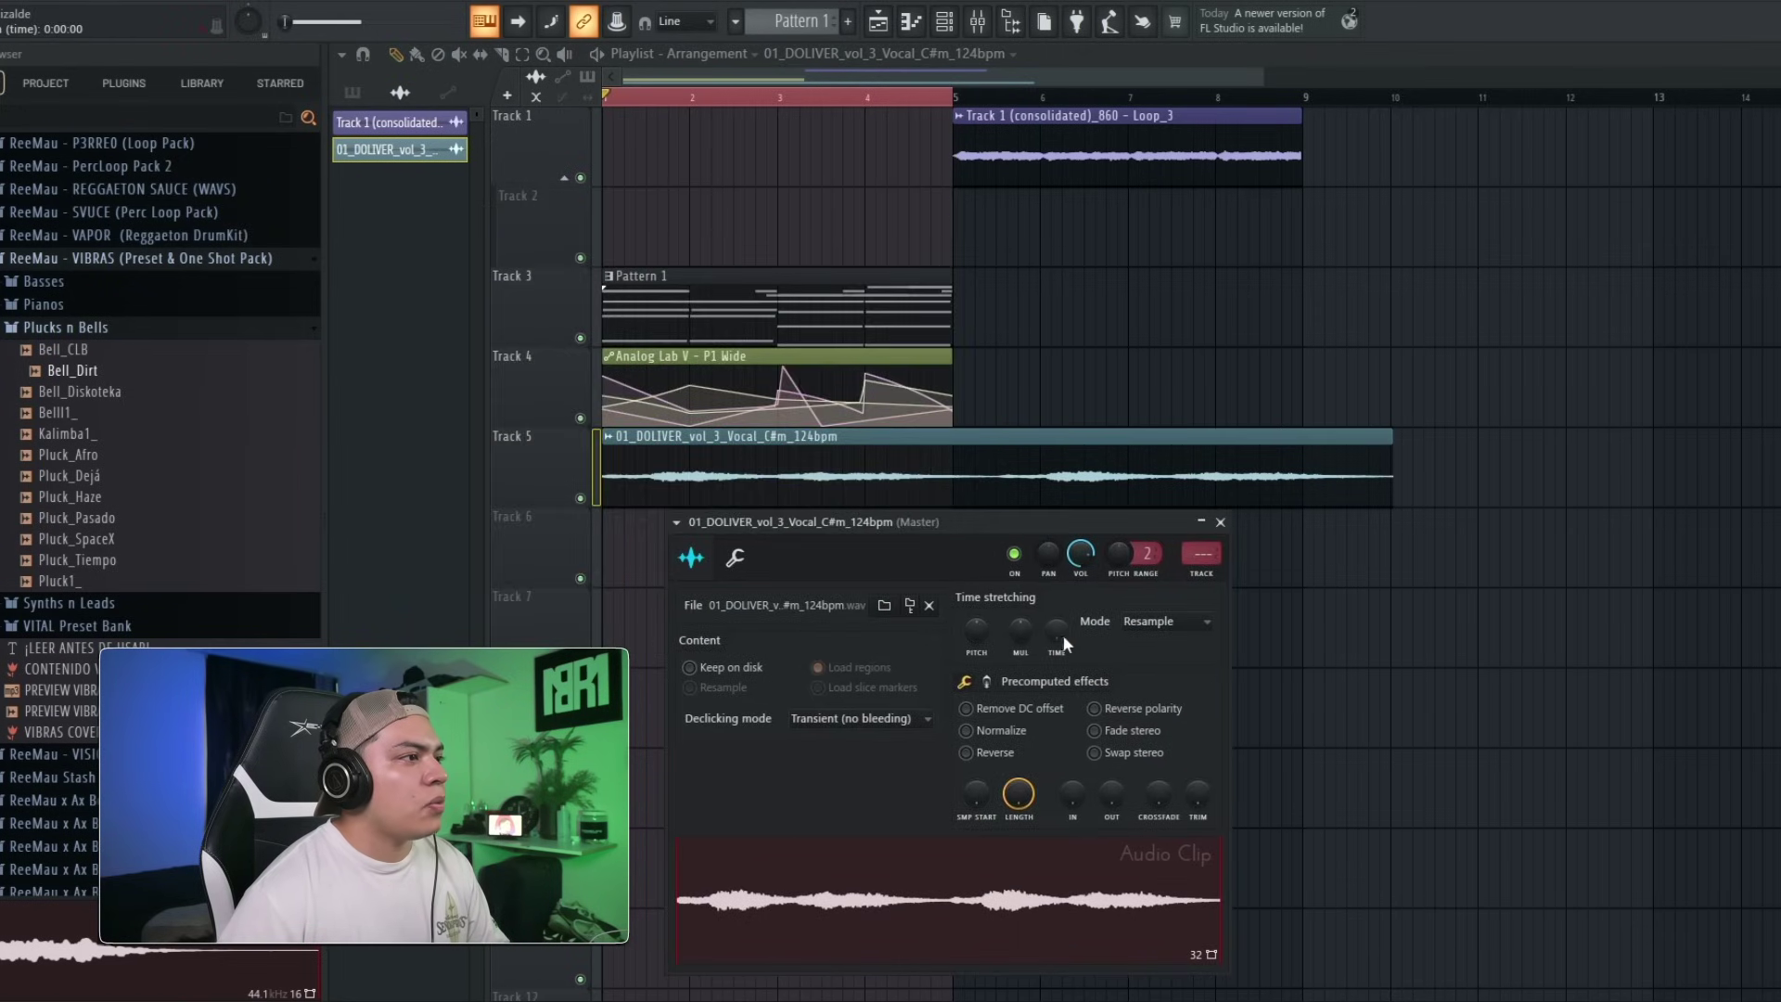
pyautogui.moveTo(1057, 635); pyautogui.dragTo(1056, 594)
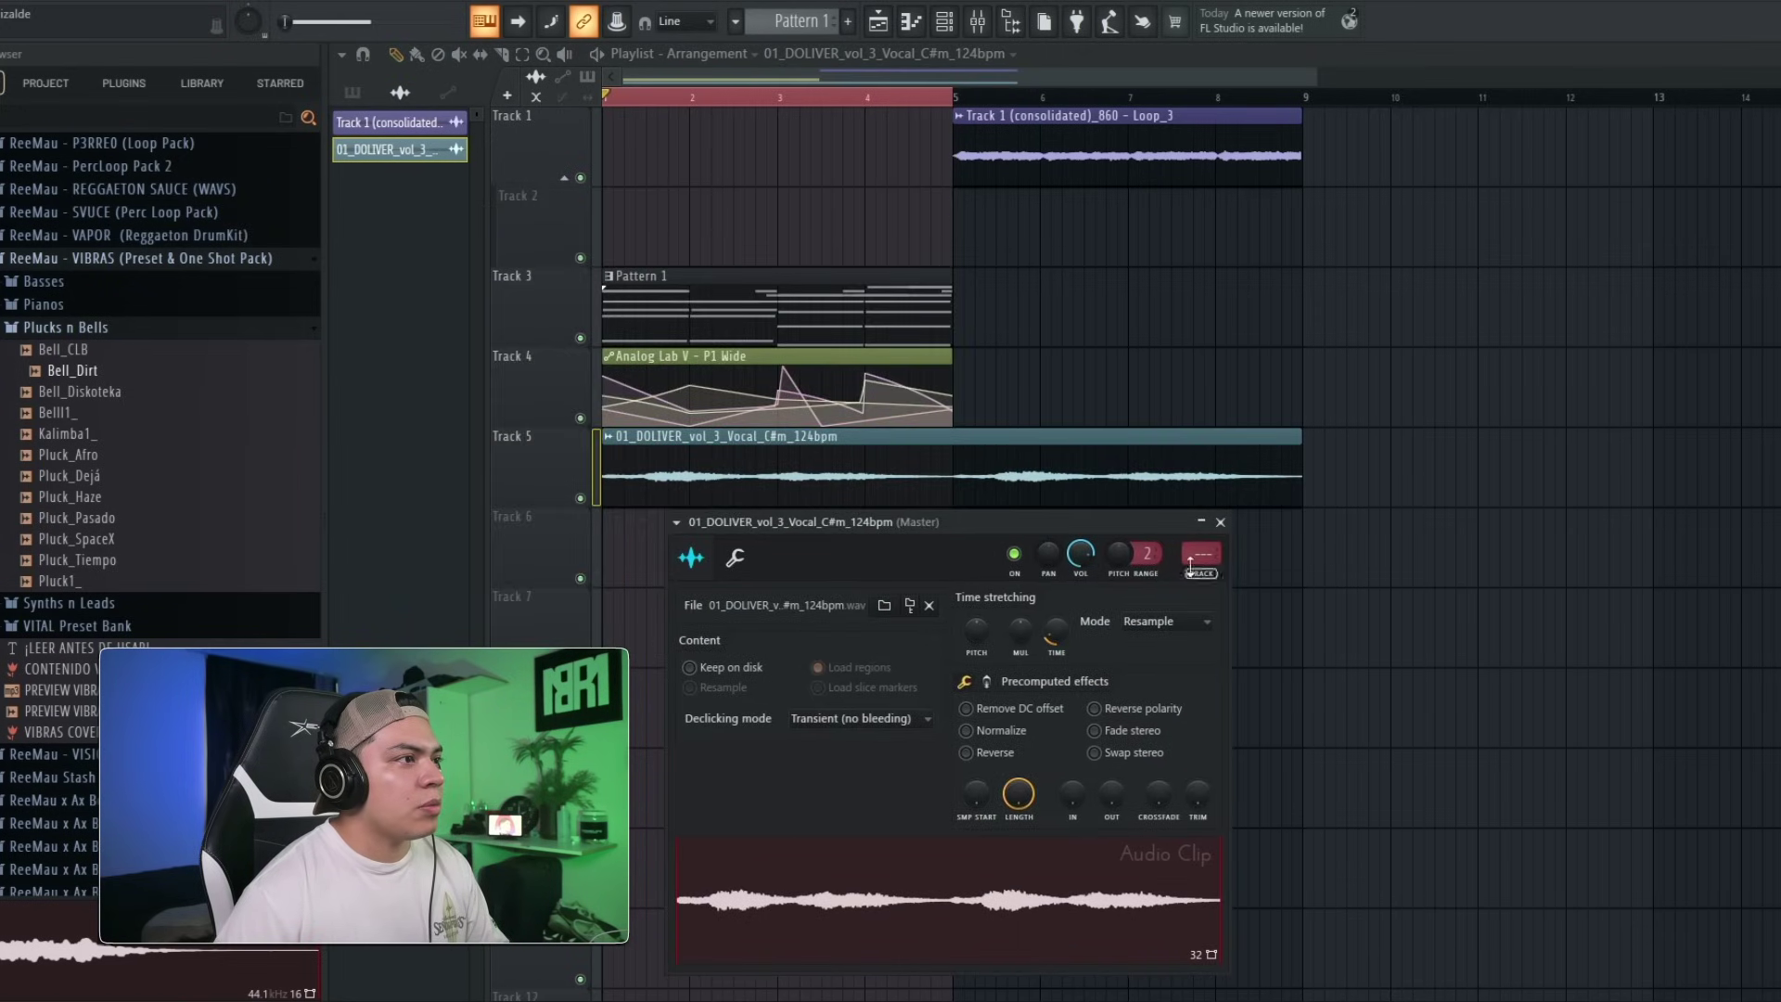
# Route the DOLIVER vocal clip to mixer Insert 5 and lower that track's fader to about -10.6 dB.
pyautogui.press('F9')
pyautogui.scroll(-5, 875, 617)
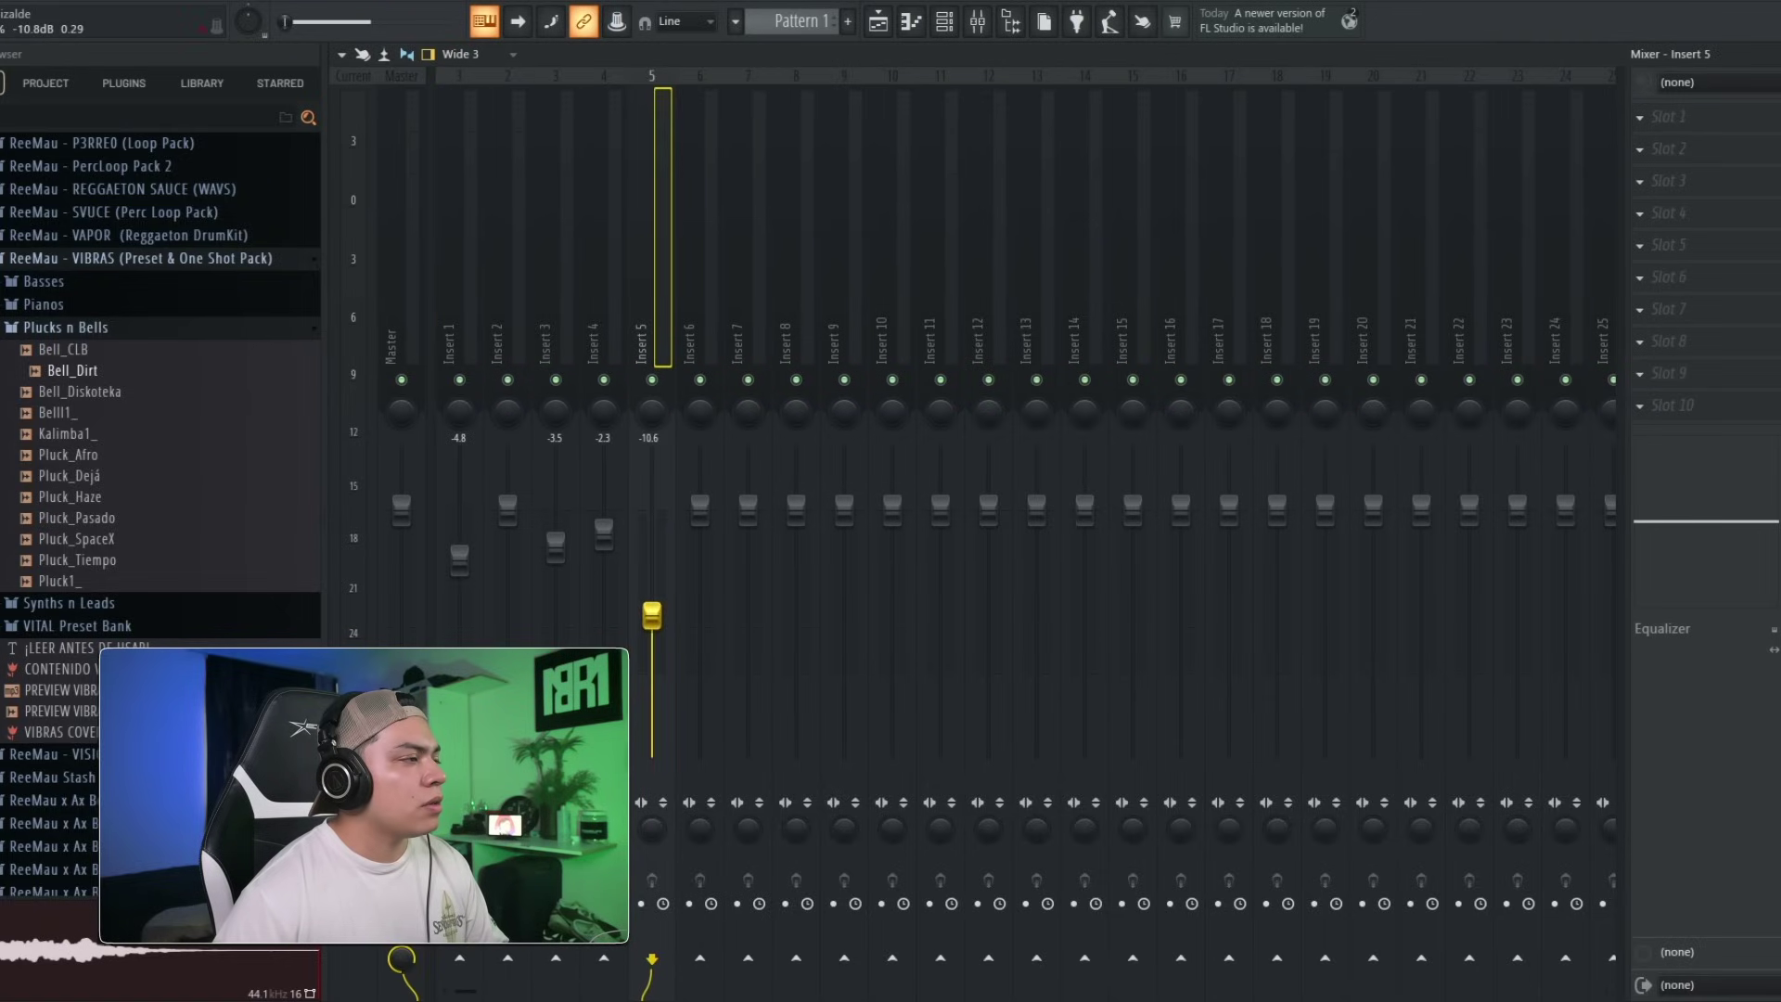
pyautogui.moveTo(652, 616); pyautogui.dragTo(652, 671)
# Play the playlist arrangement to check the vocal's level against the other mixer tracks, and stop the playback.
pyautogui.press('space')
pyautogui.click(876, 26)
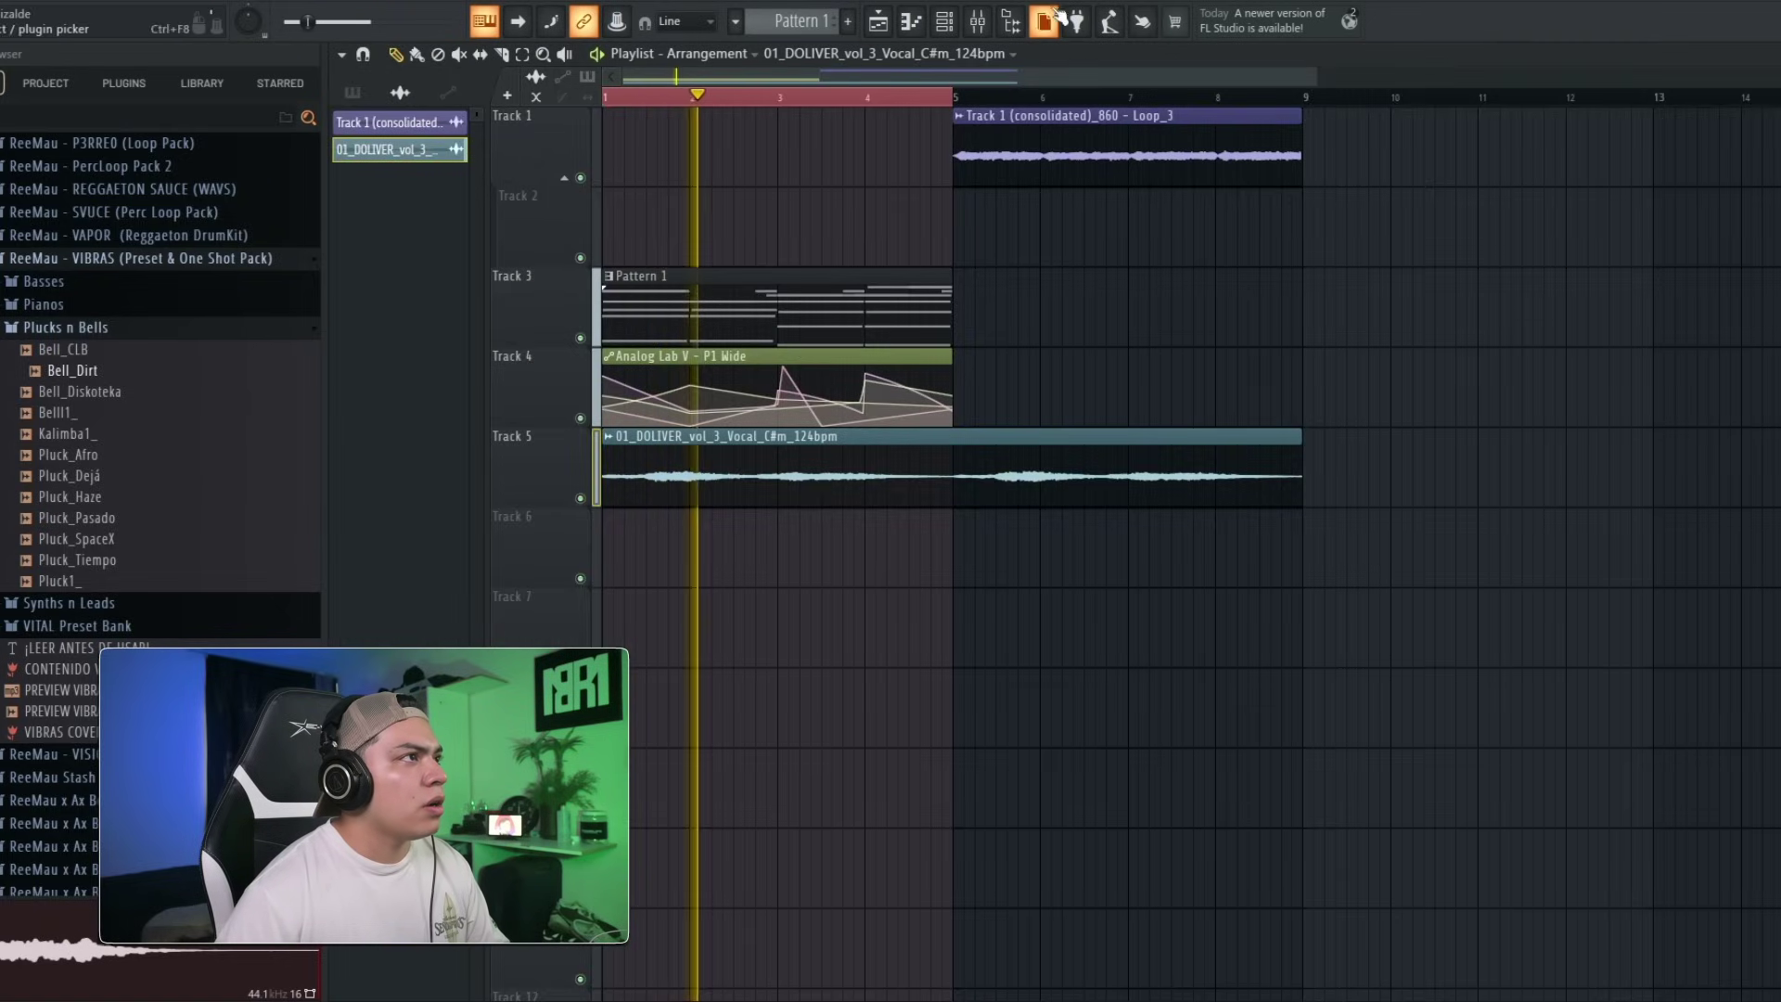
pyautogui.press('F9')
pyautogui.moveTo(662, 695); pyautogui.dragTo(658, 640)
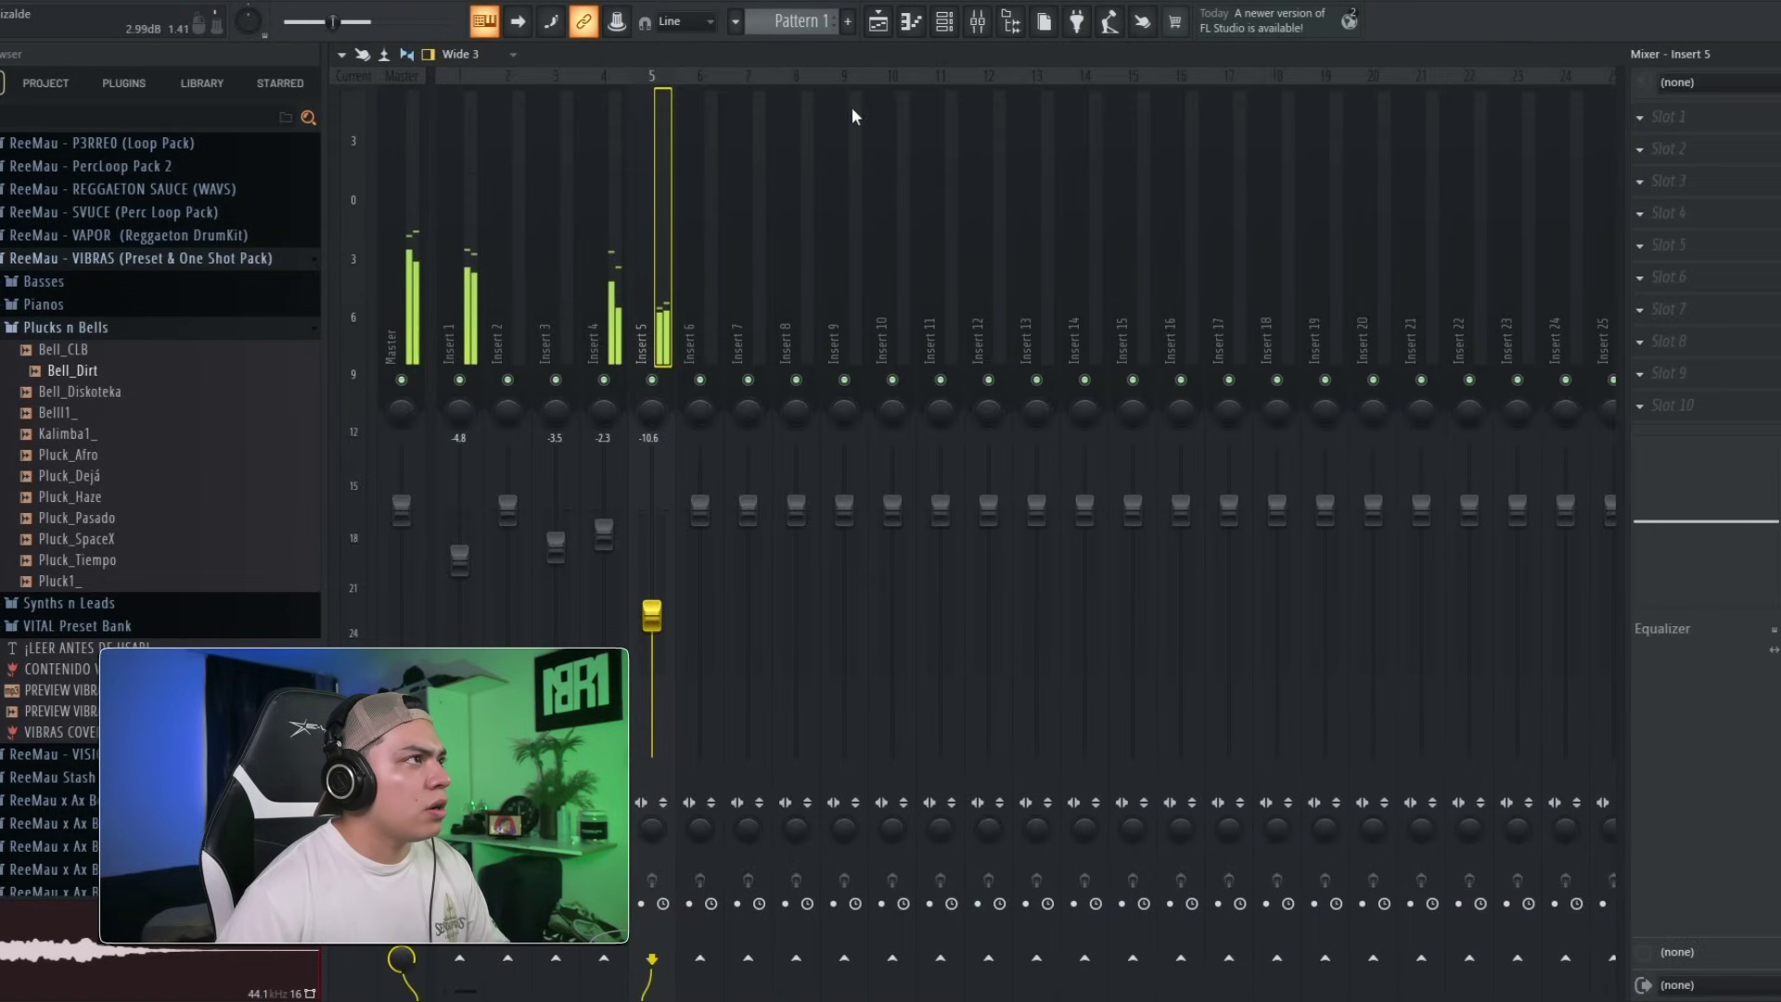
pyautogui.click(877, 21)
pyautogui.press('space')
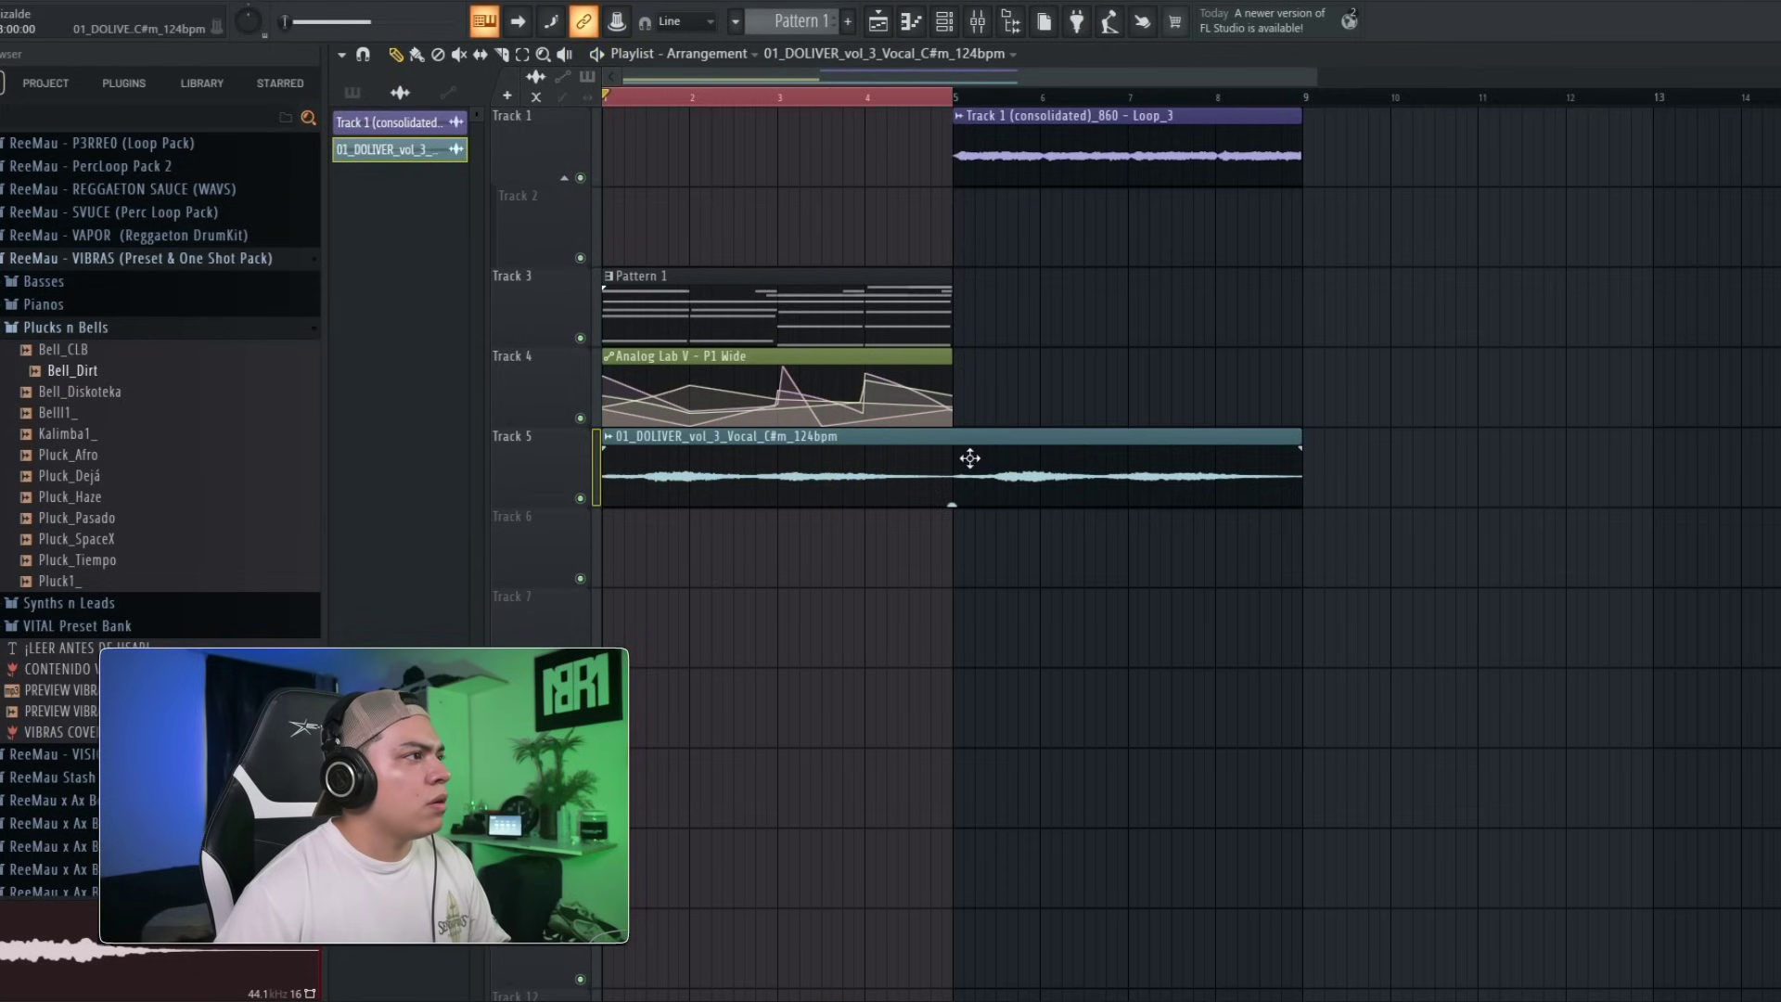
# Time-stretch the DOLIVER vocal clip to four bars, ending at bar 5, and play the arrangement.
pyautogui.doubleClick(904, 459)
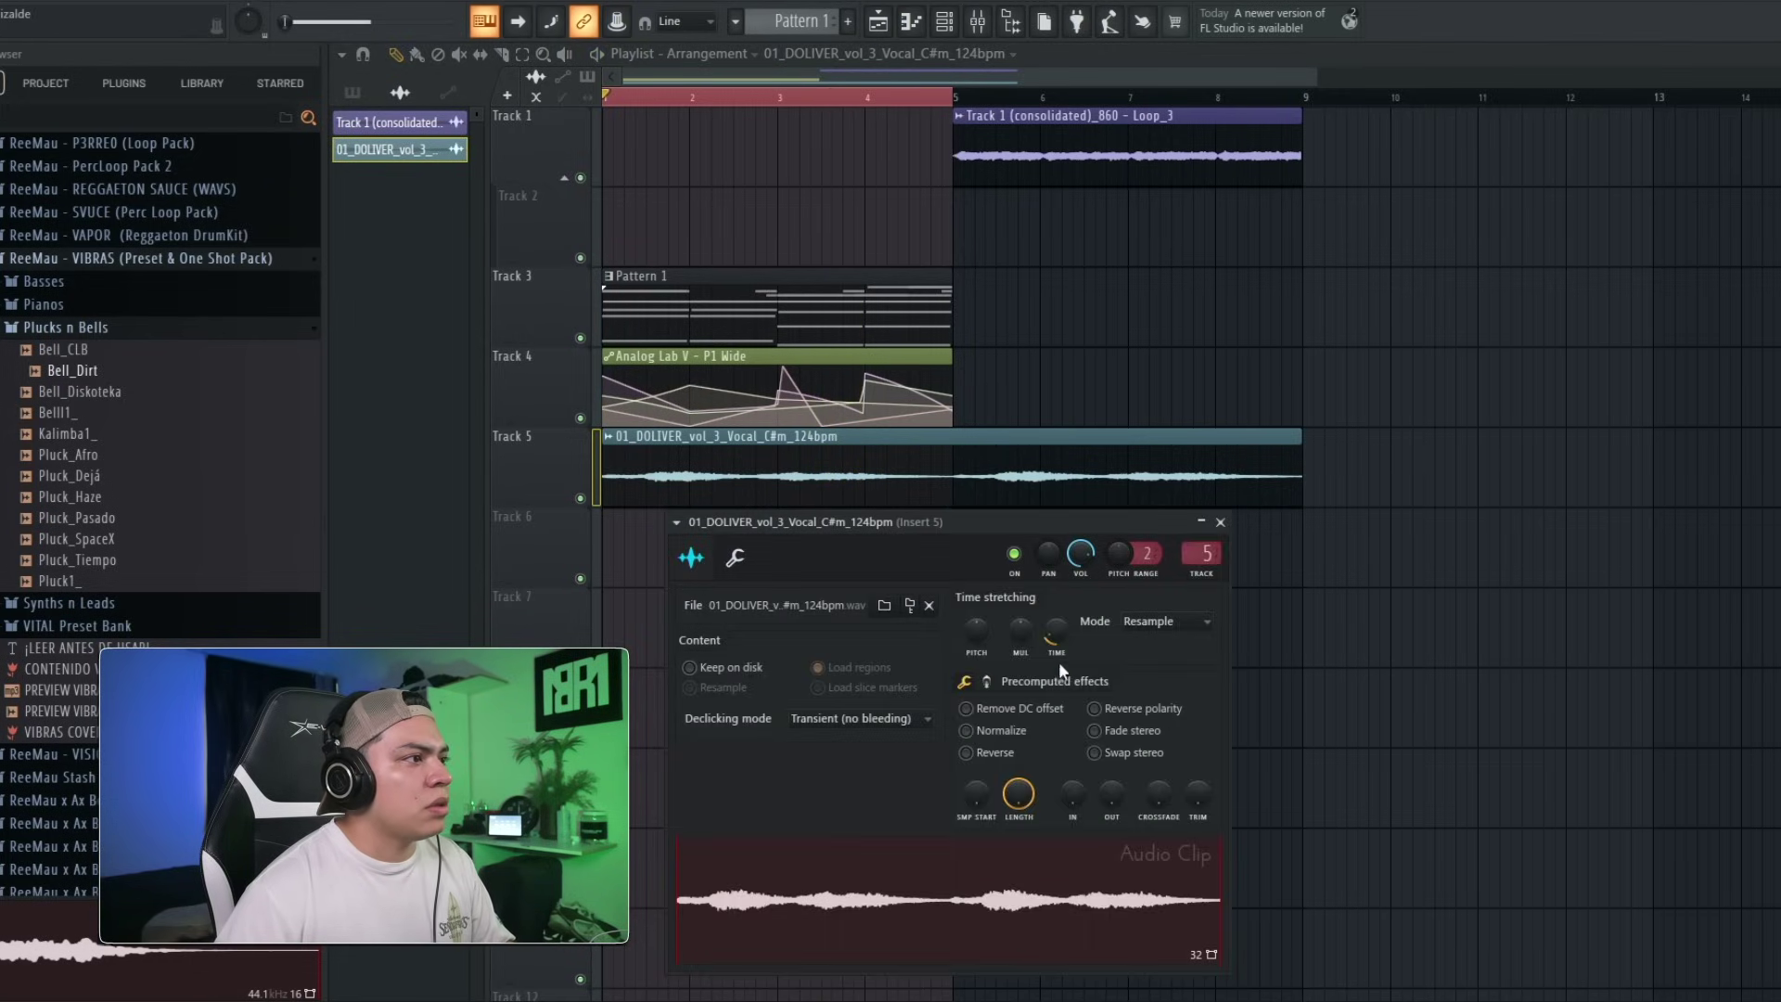
pyautogui.moveTo(1051, 628); pyautogui.dragTo(1051, 670)
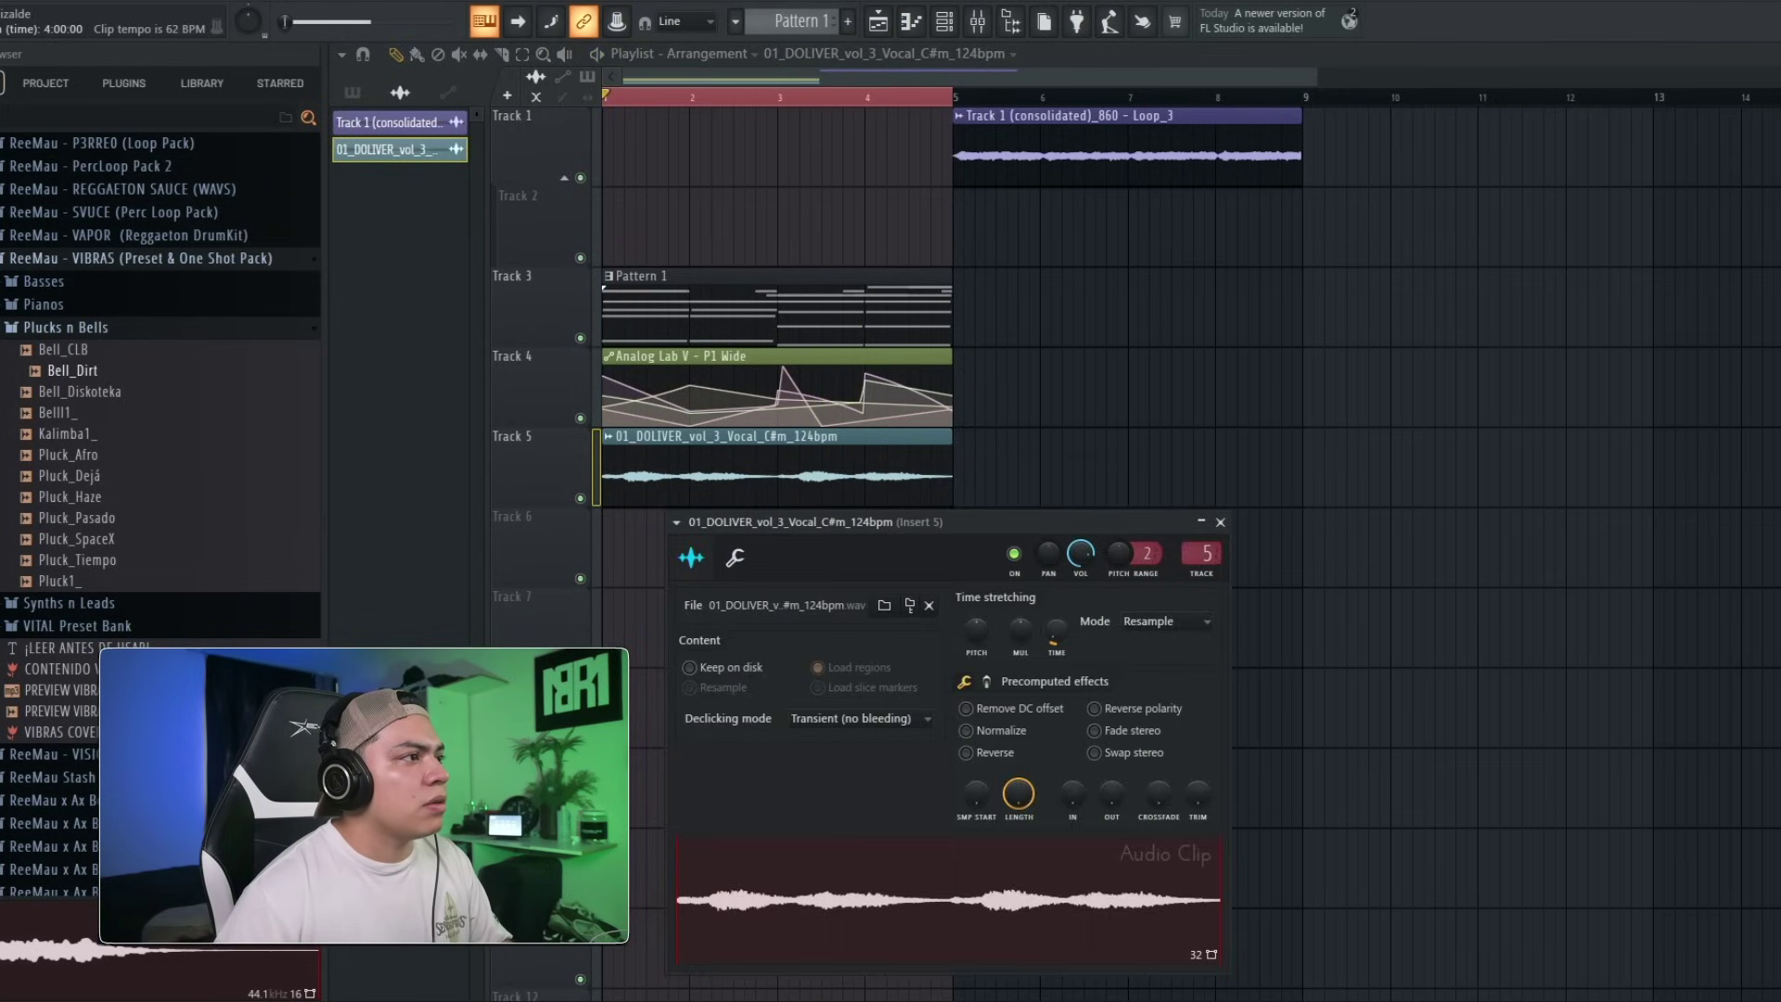
pyautogui.press('space')
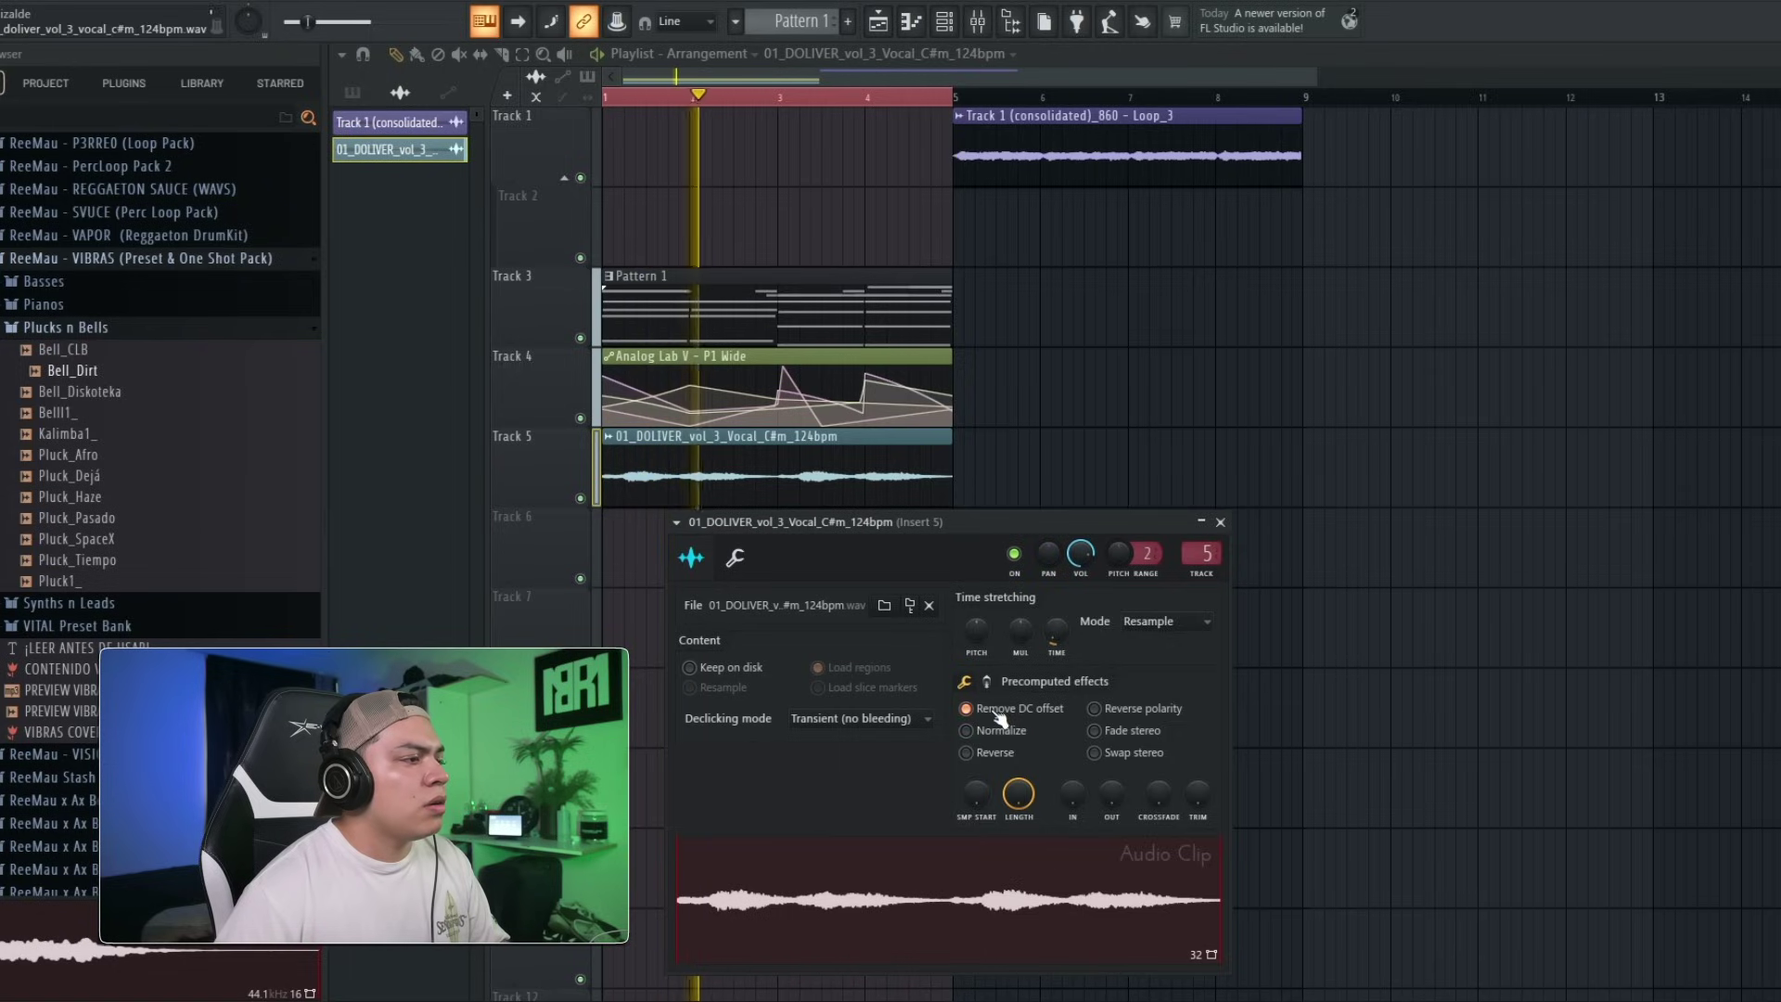
# Time-stretch the DOLIVER vocal clip on Track 5 back to eight bars, ending at bar 9, and adjust its channel volume.
pyautogui.moveTo(1054, 635); pyautogui.dragTo(1053, 616)
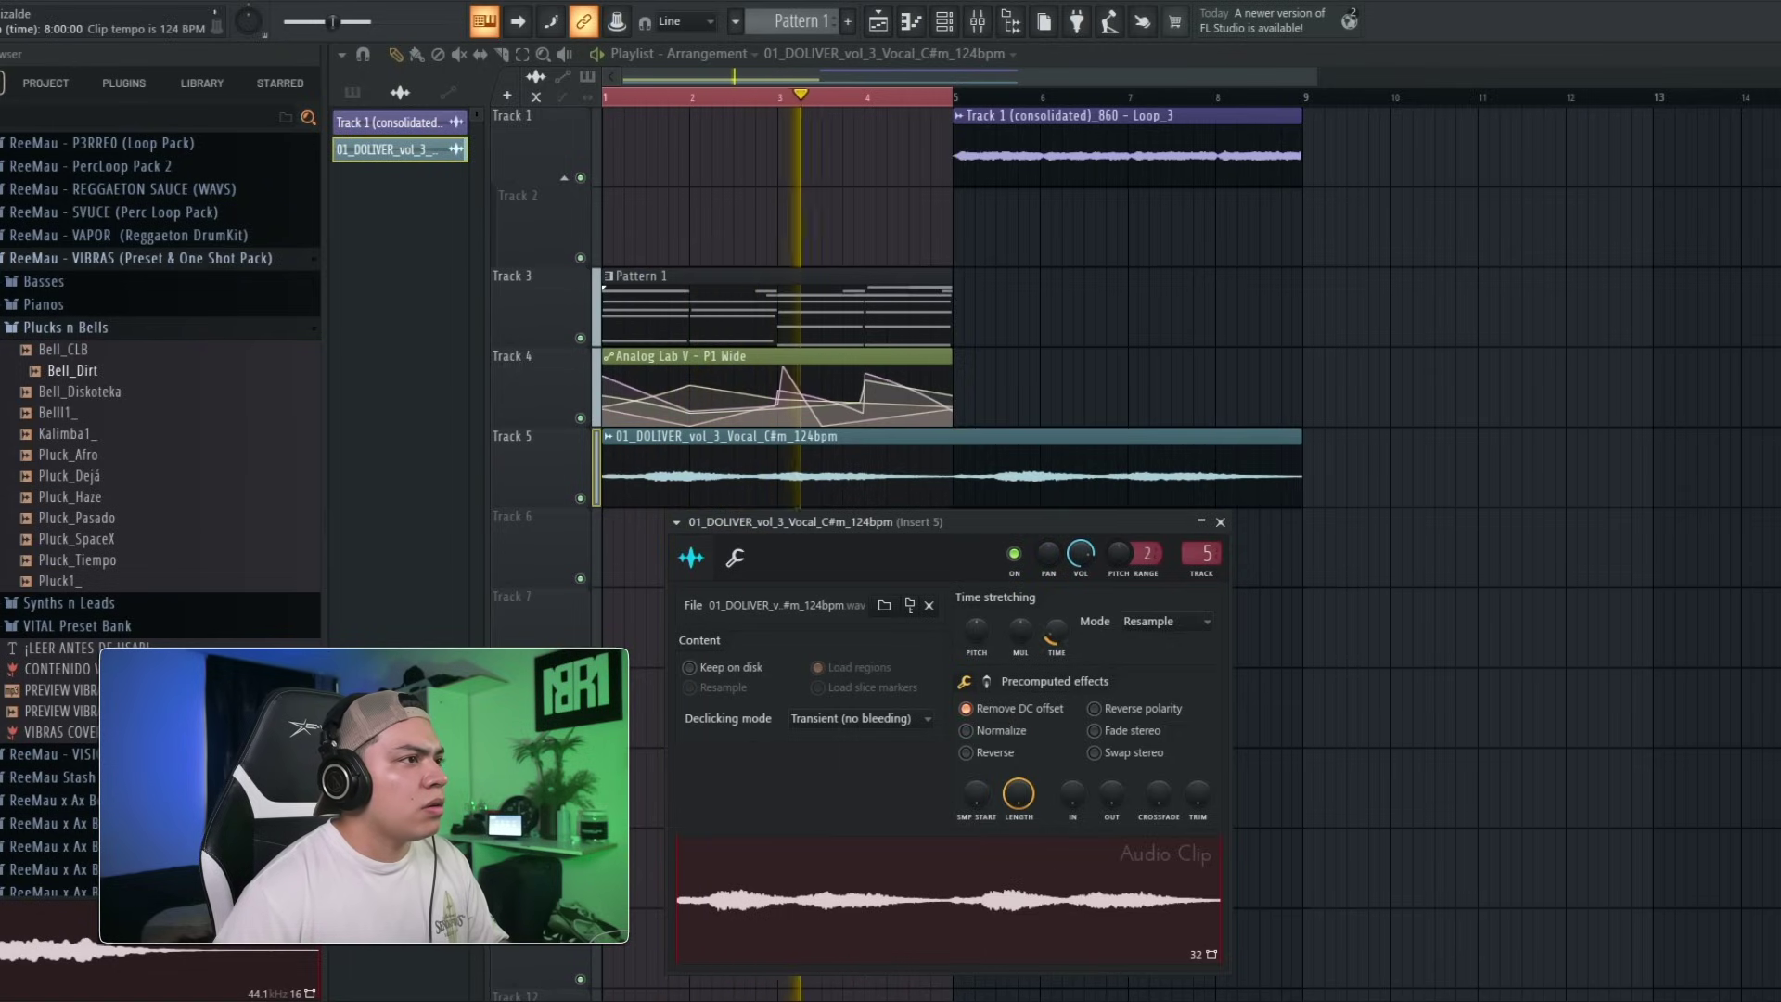
pyautogui.rightClick(1493, 712)
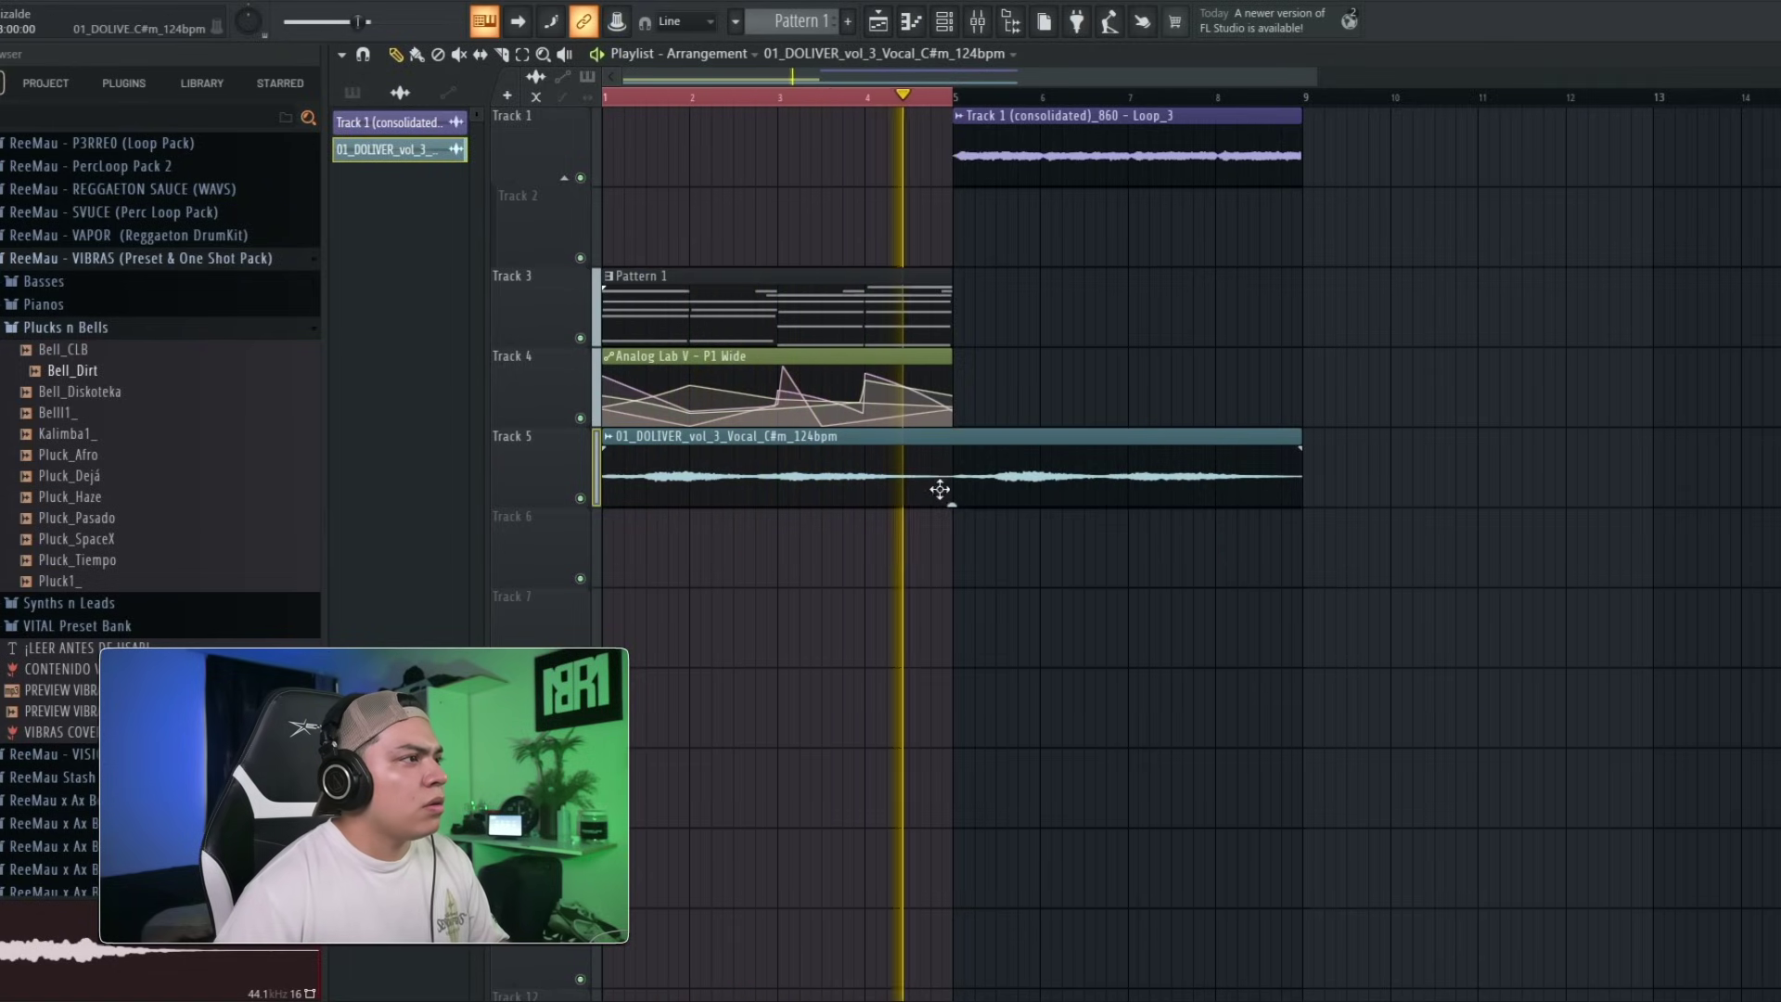
pyautogui.doubleClick(970, 474)
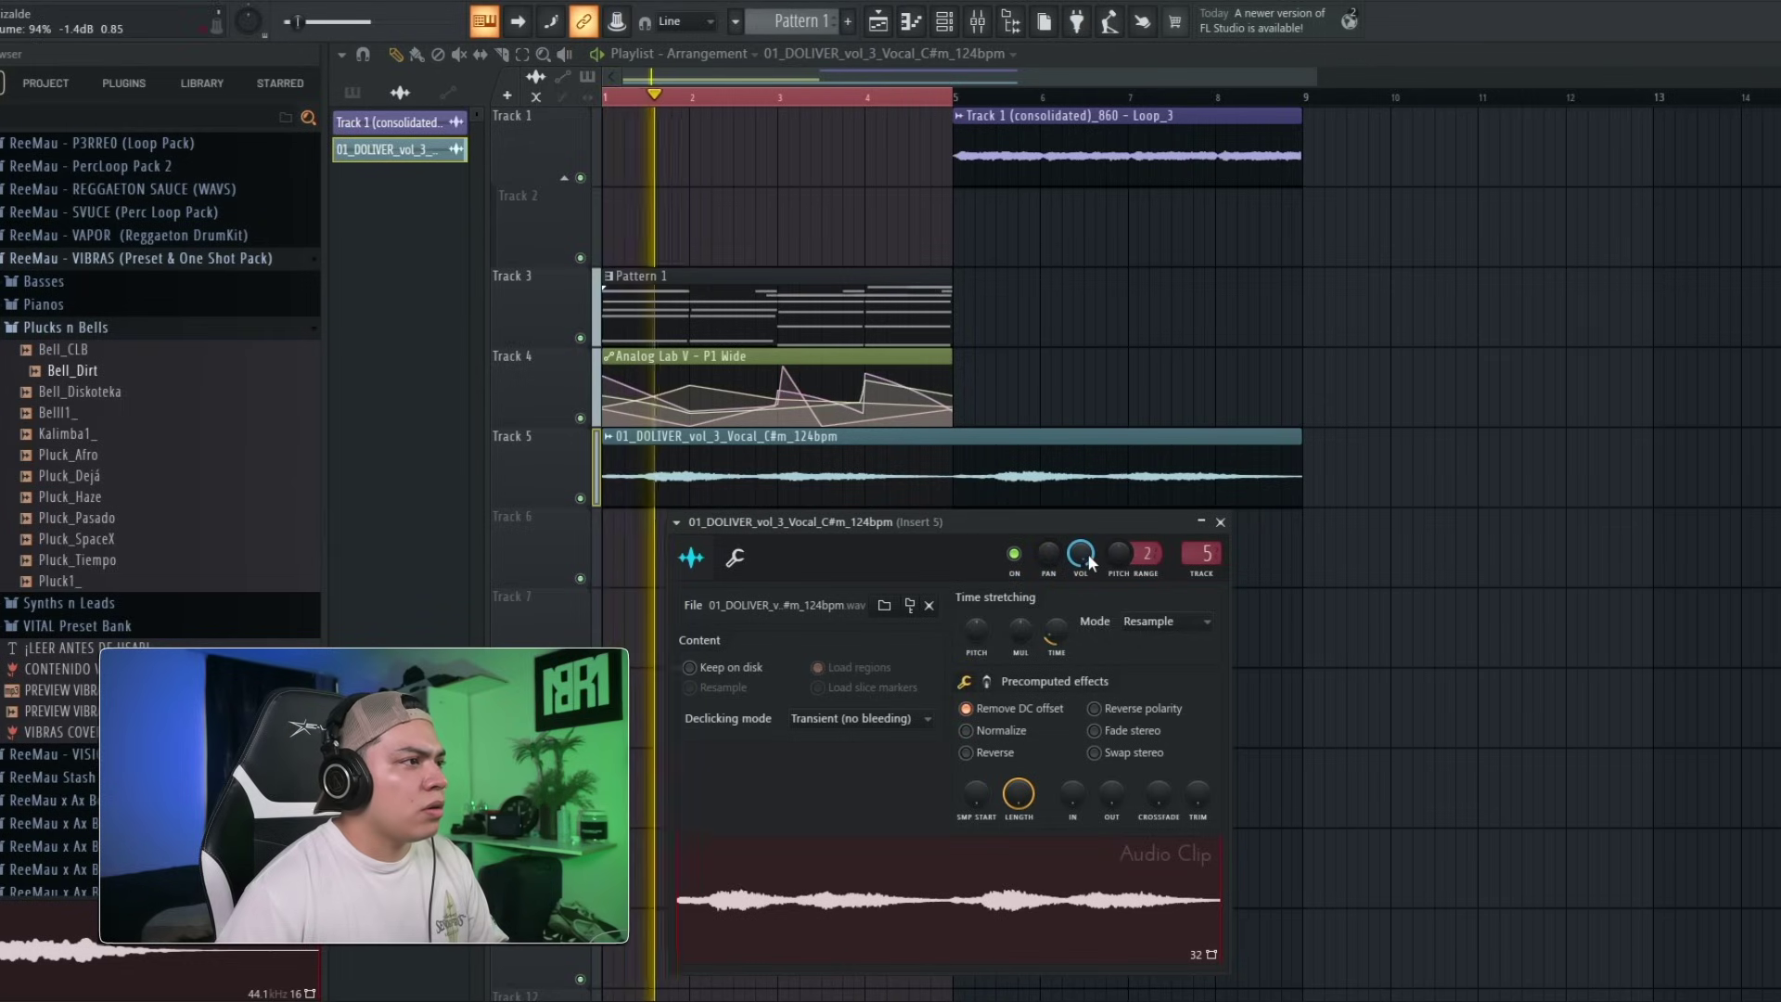
pyautogui.moveTo(1088, 557); pyautogui.dragTo(1089, 564)
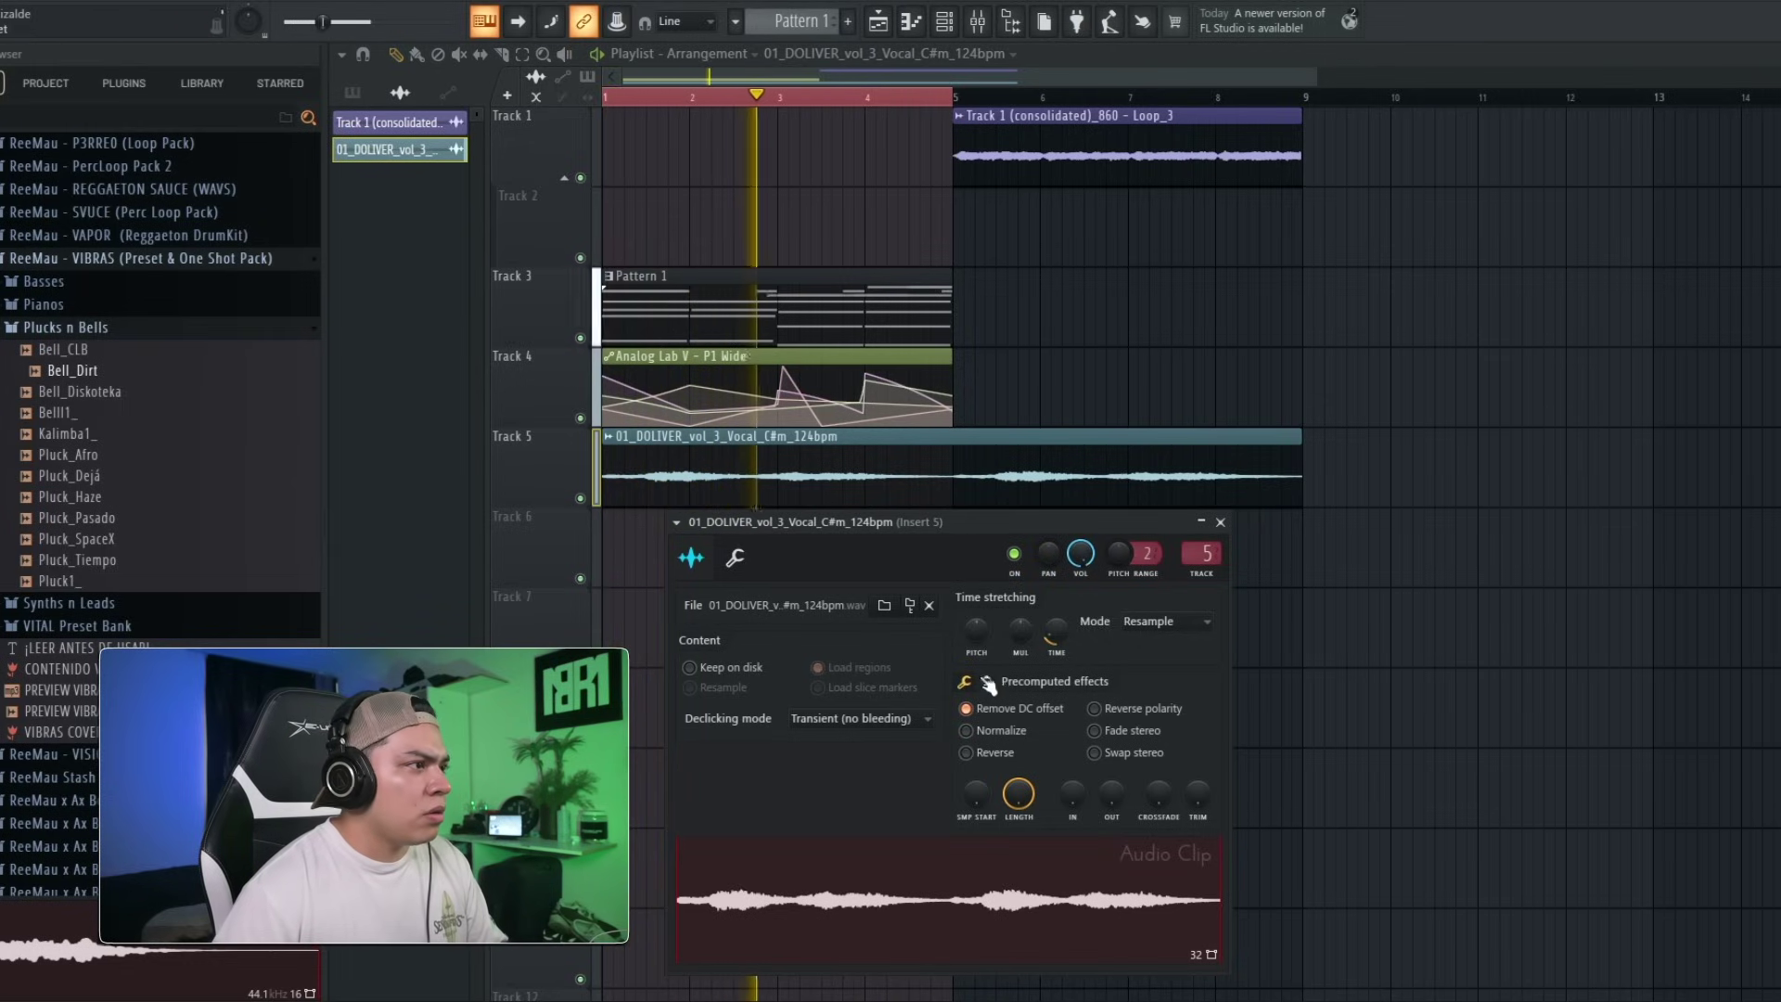
pyautogui.rightClick(1068, 288)
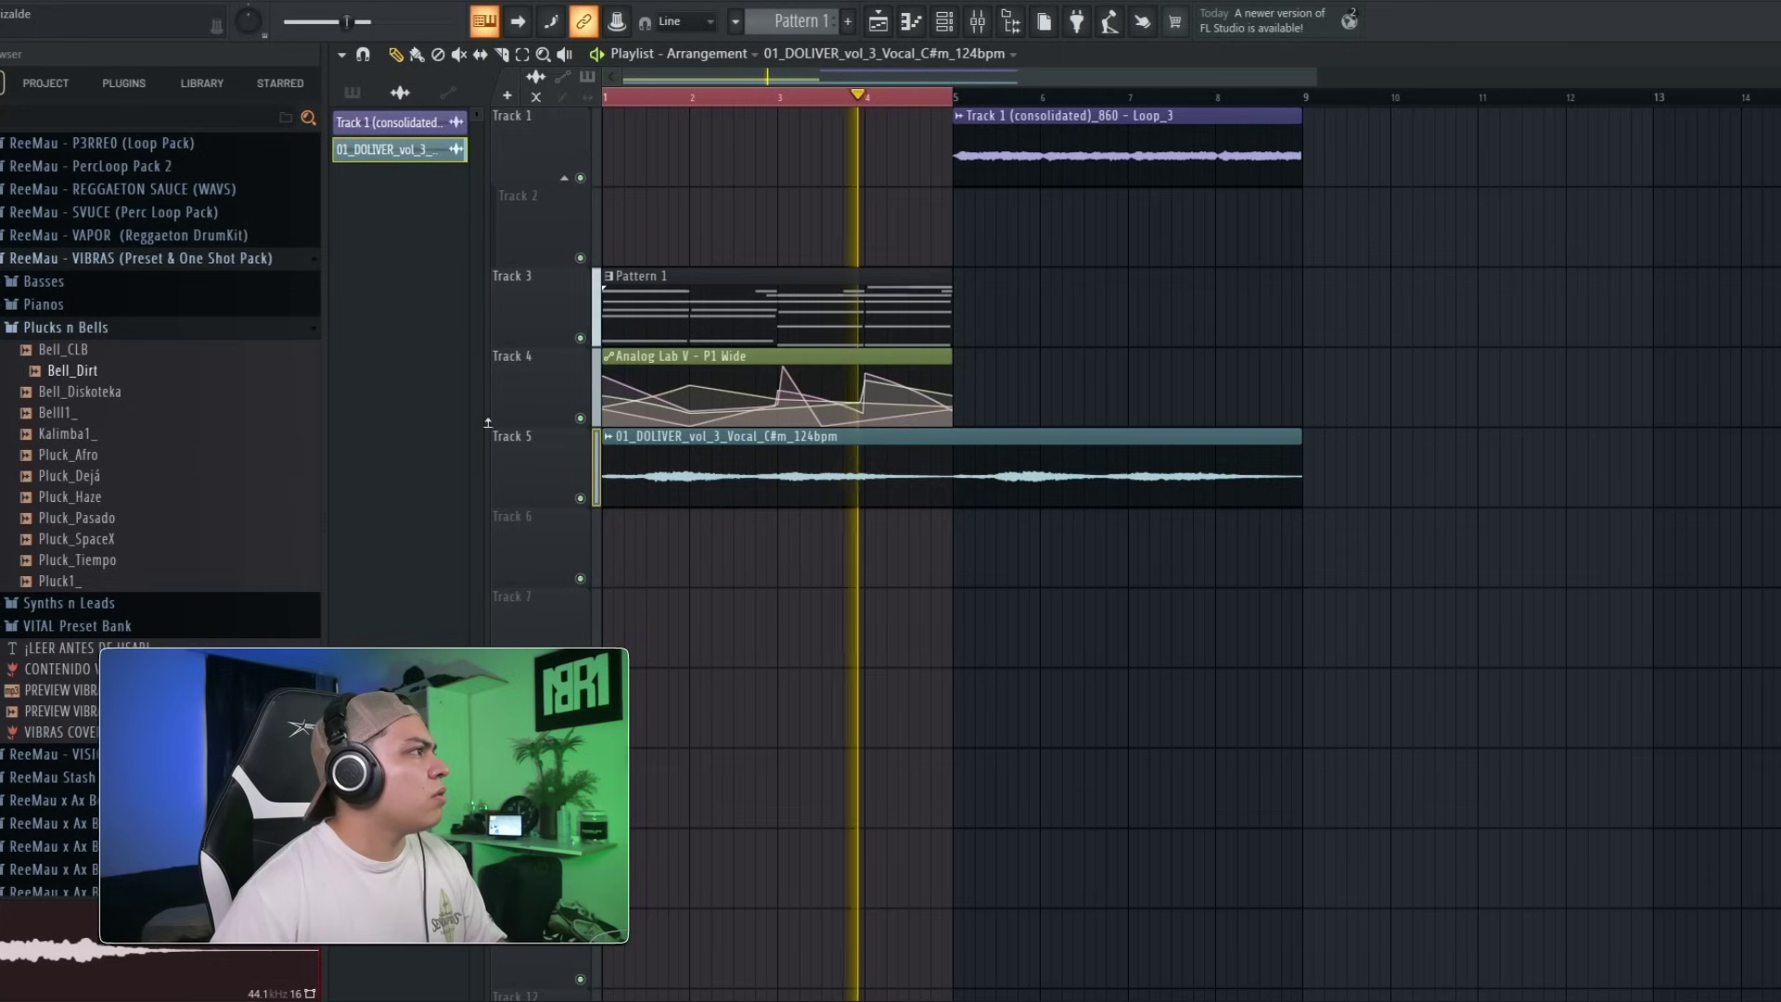
# Collapse the ReeMau - VIBRAS pack folder and set the DOLIVER vocal clip's time-stretching mode to Stretch.
pyautogui.click(128, 263)
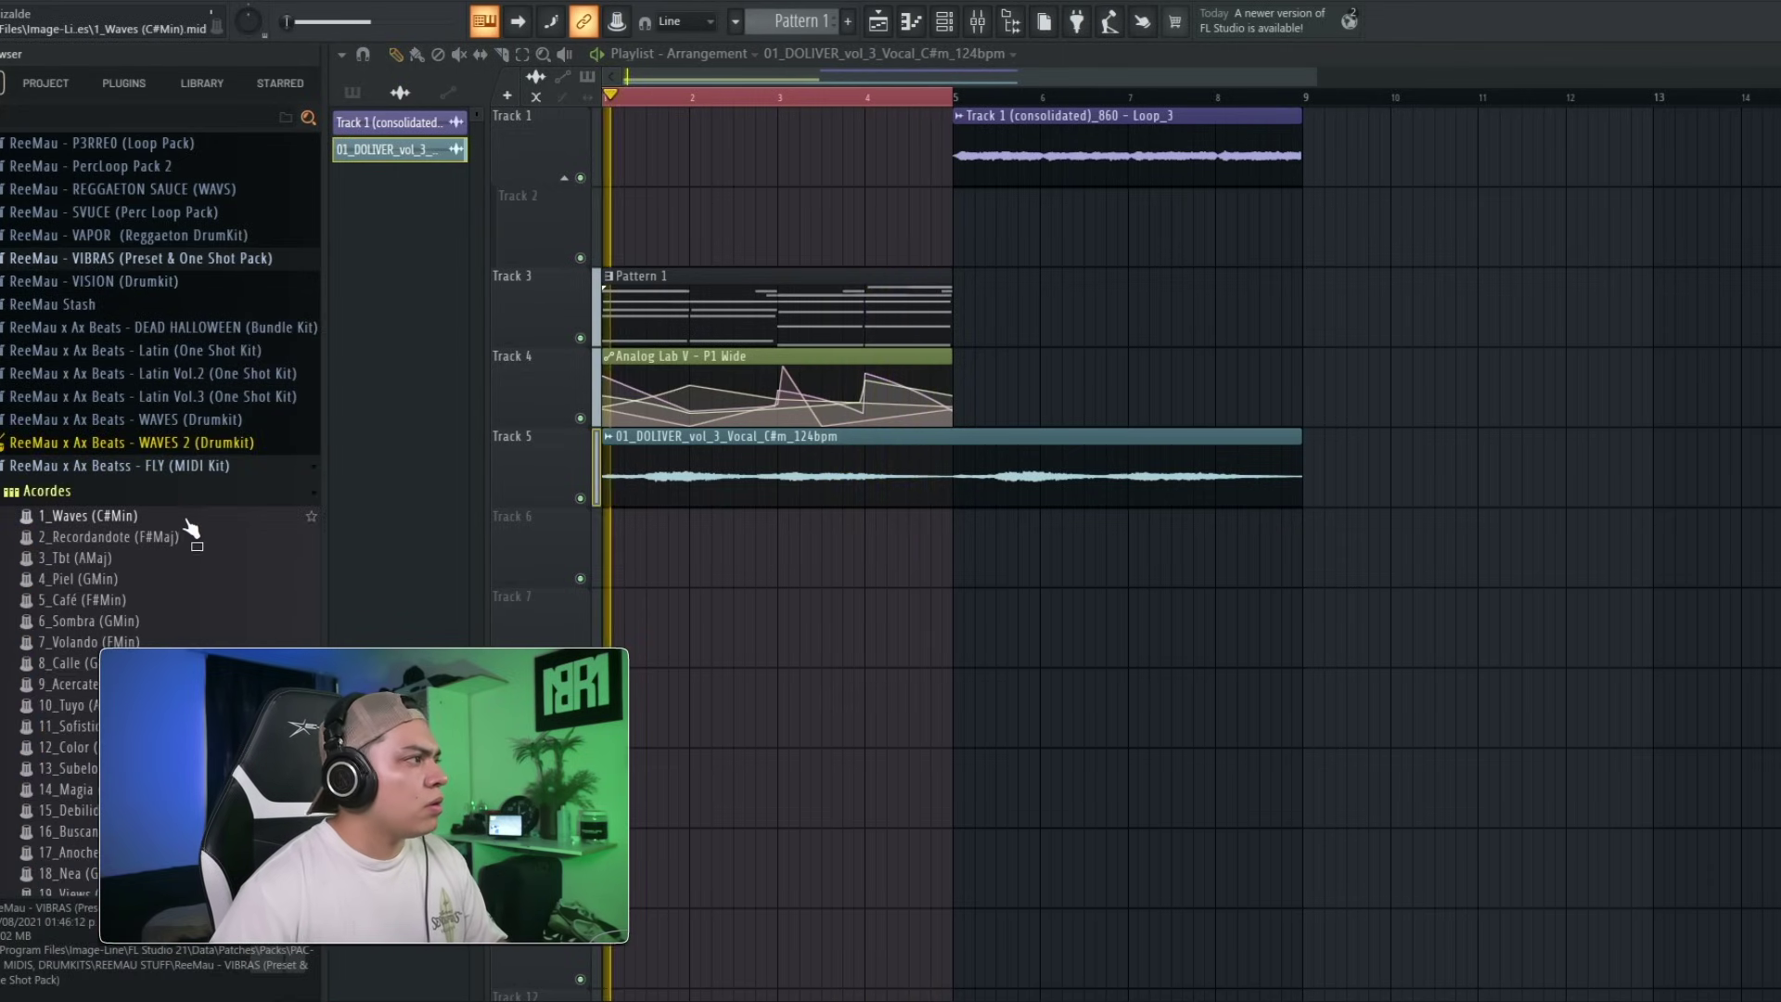
pyautogui.press('space')
pyautogui.doubleClick(842, 474)
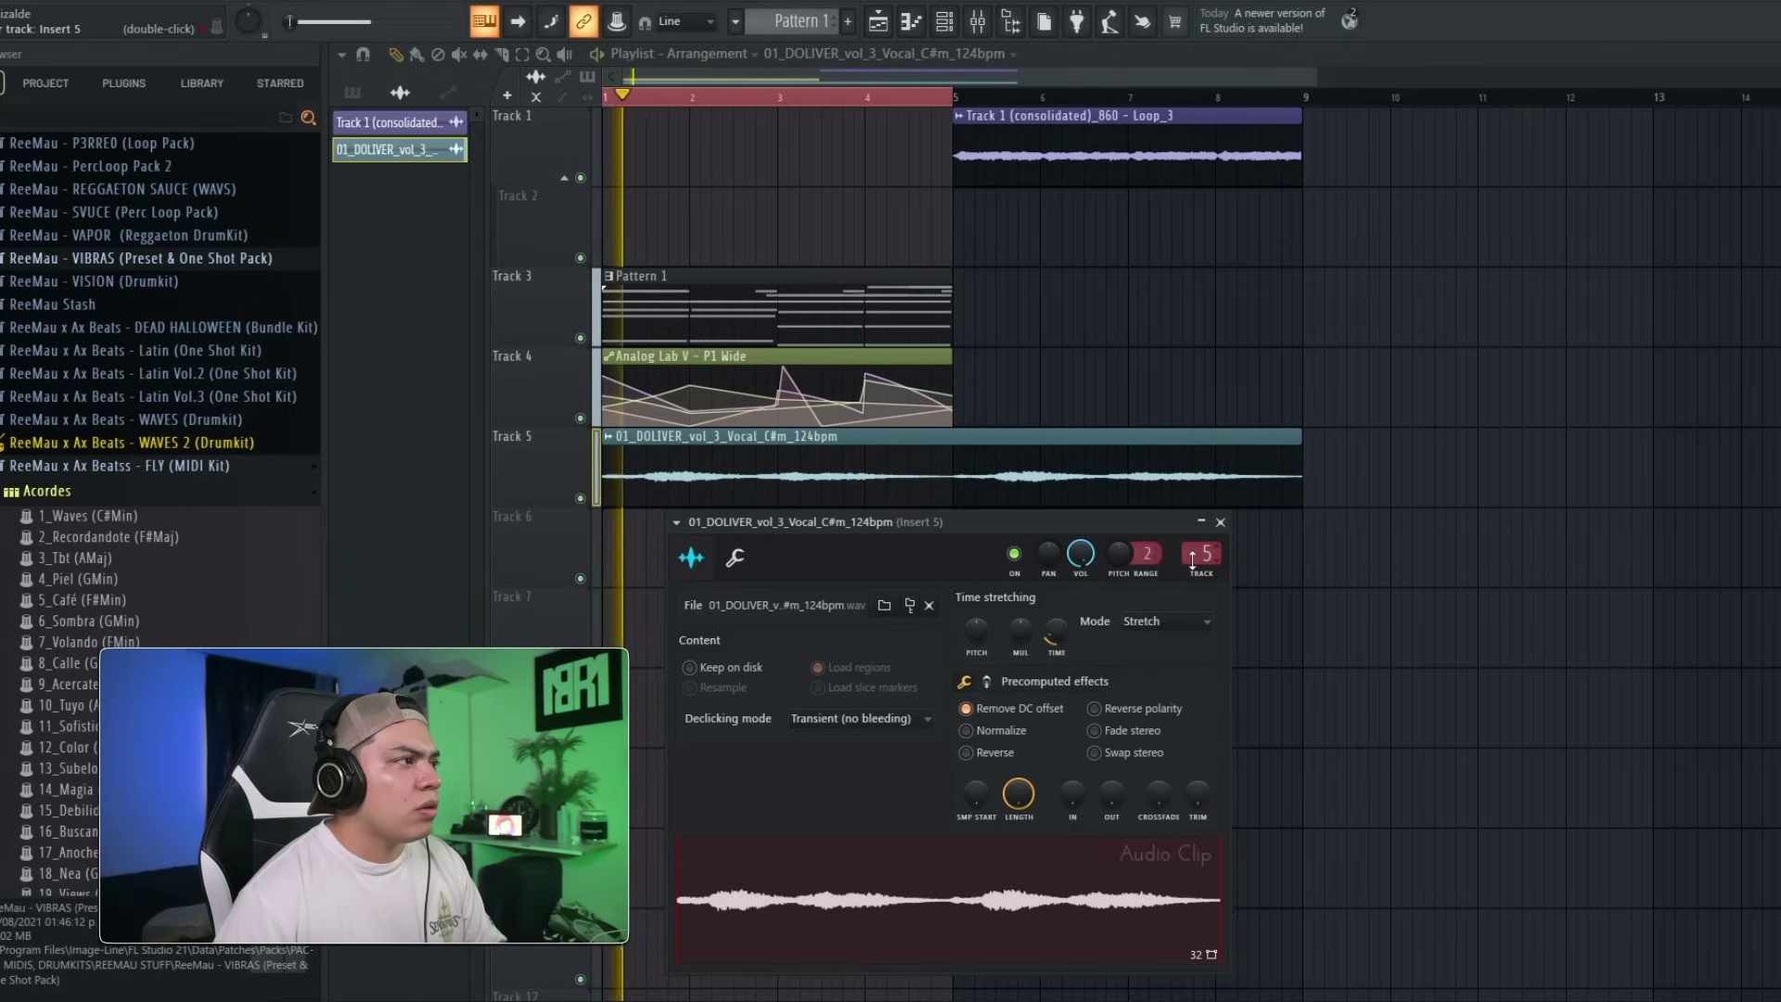
pyautogui.rightClick(1530, 745)
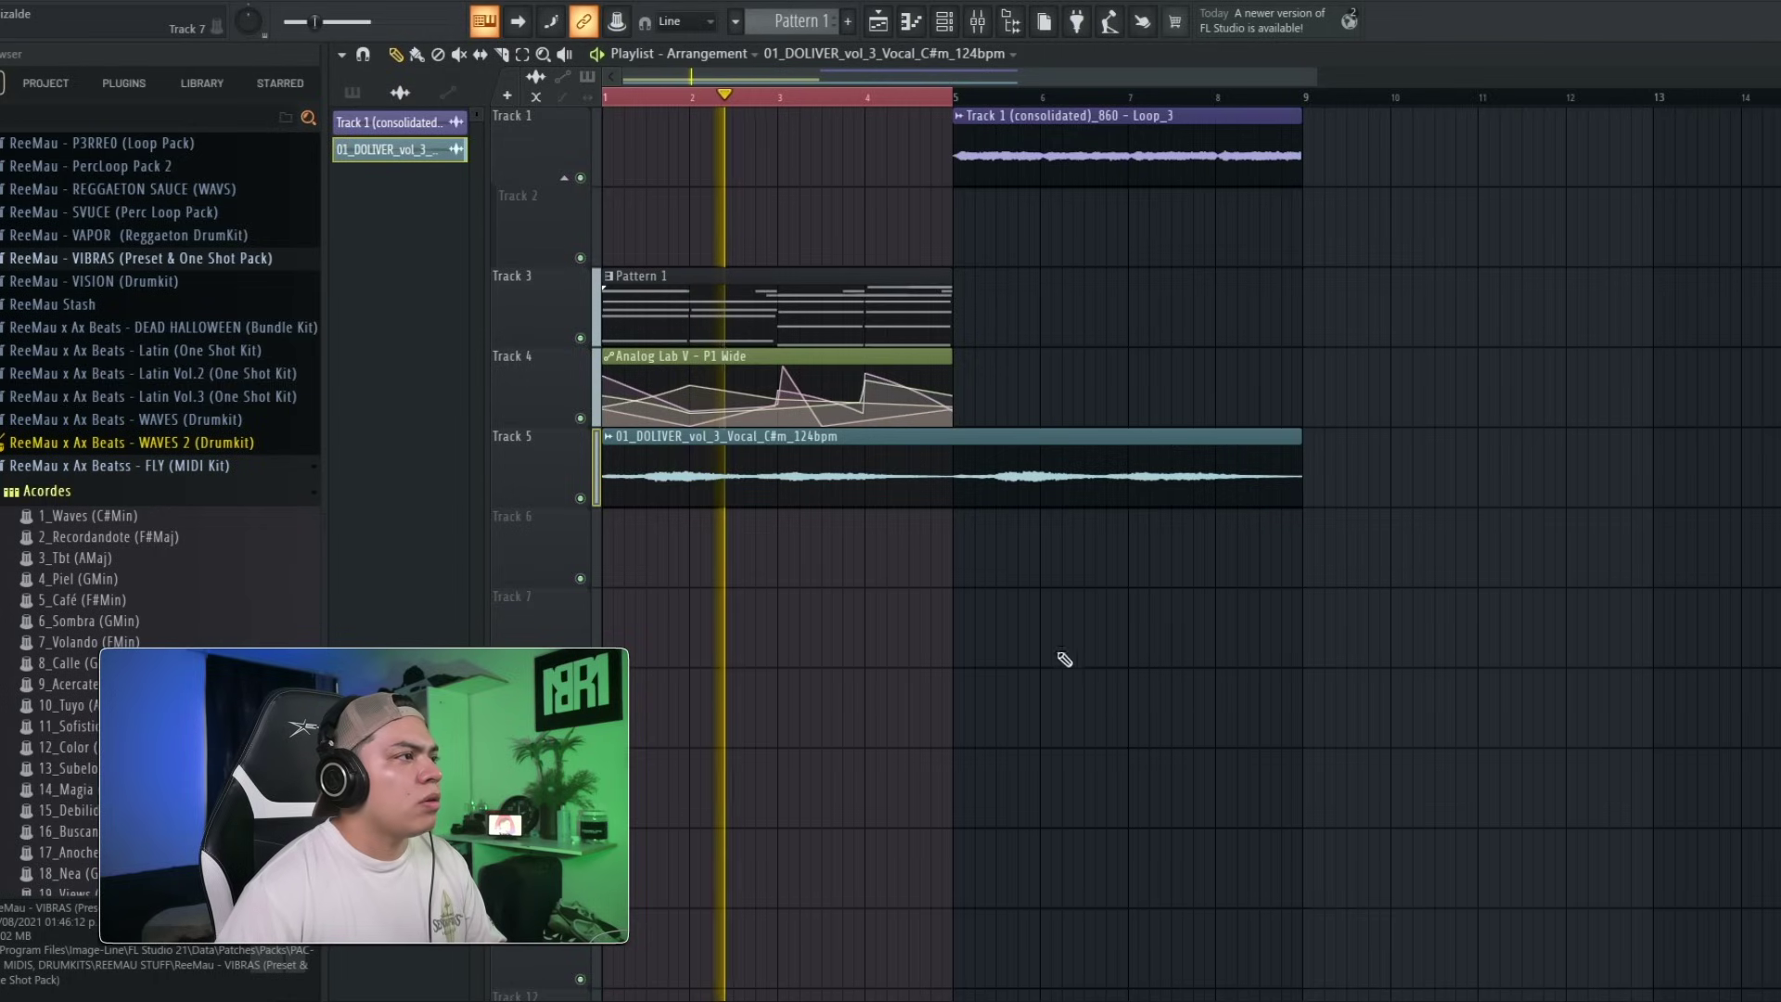
# Move the DOLIVER vocal clip on Track 5 to start at bar 5 and trim its end to bar 9.
pyautogui.moveTo(846, 478); pyautogui.dragTo(1200, 496)
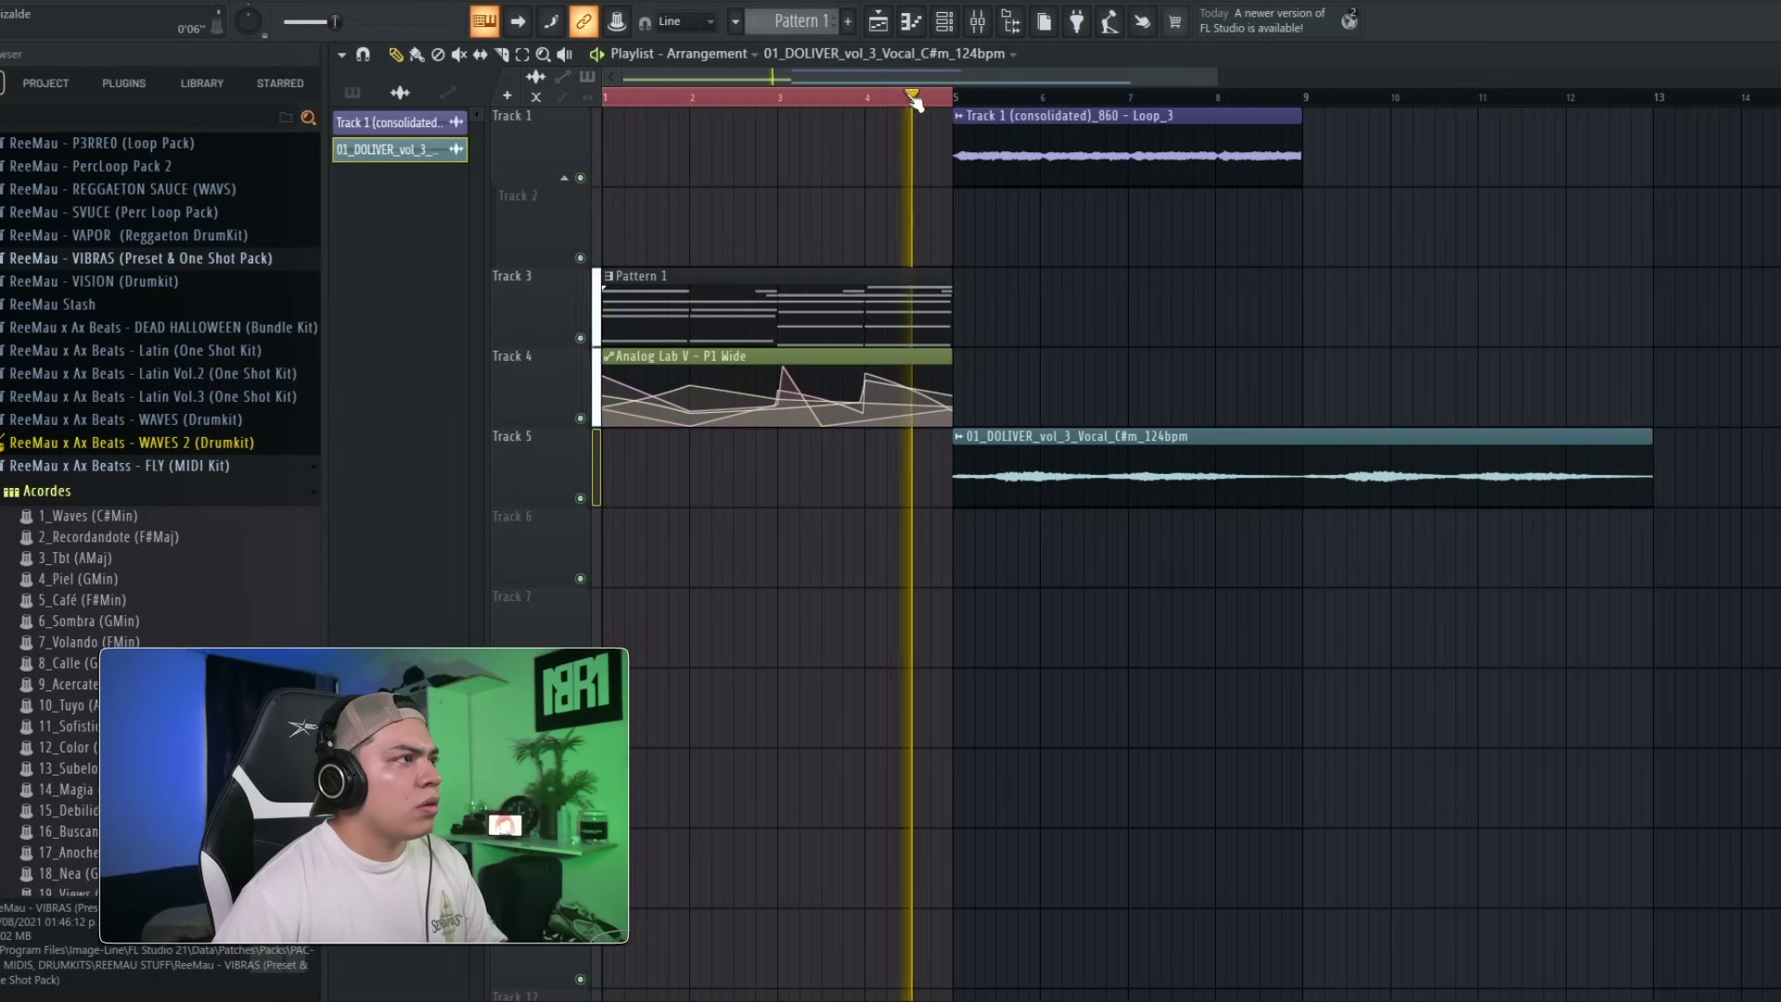
pyautogui.scroll(-2, 913, 99)
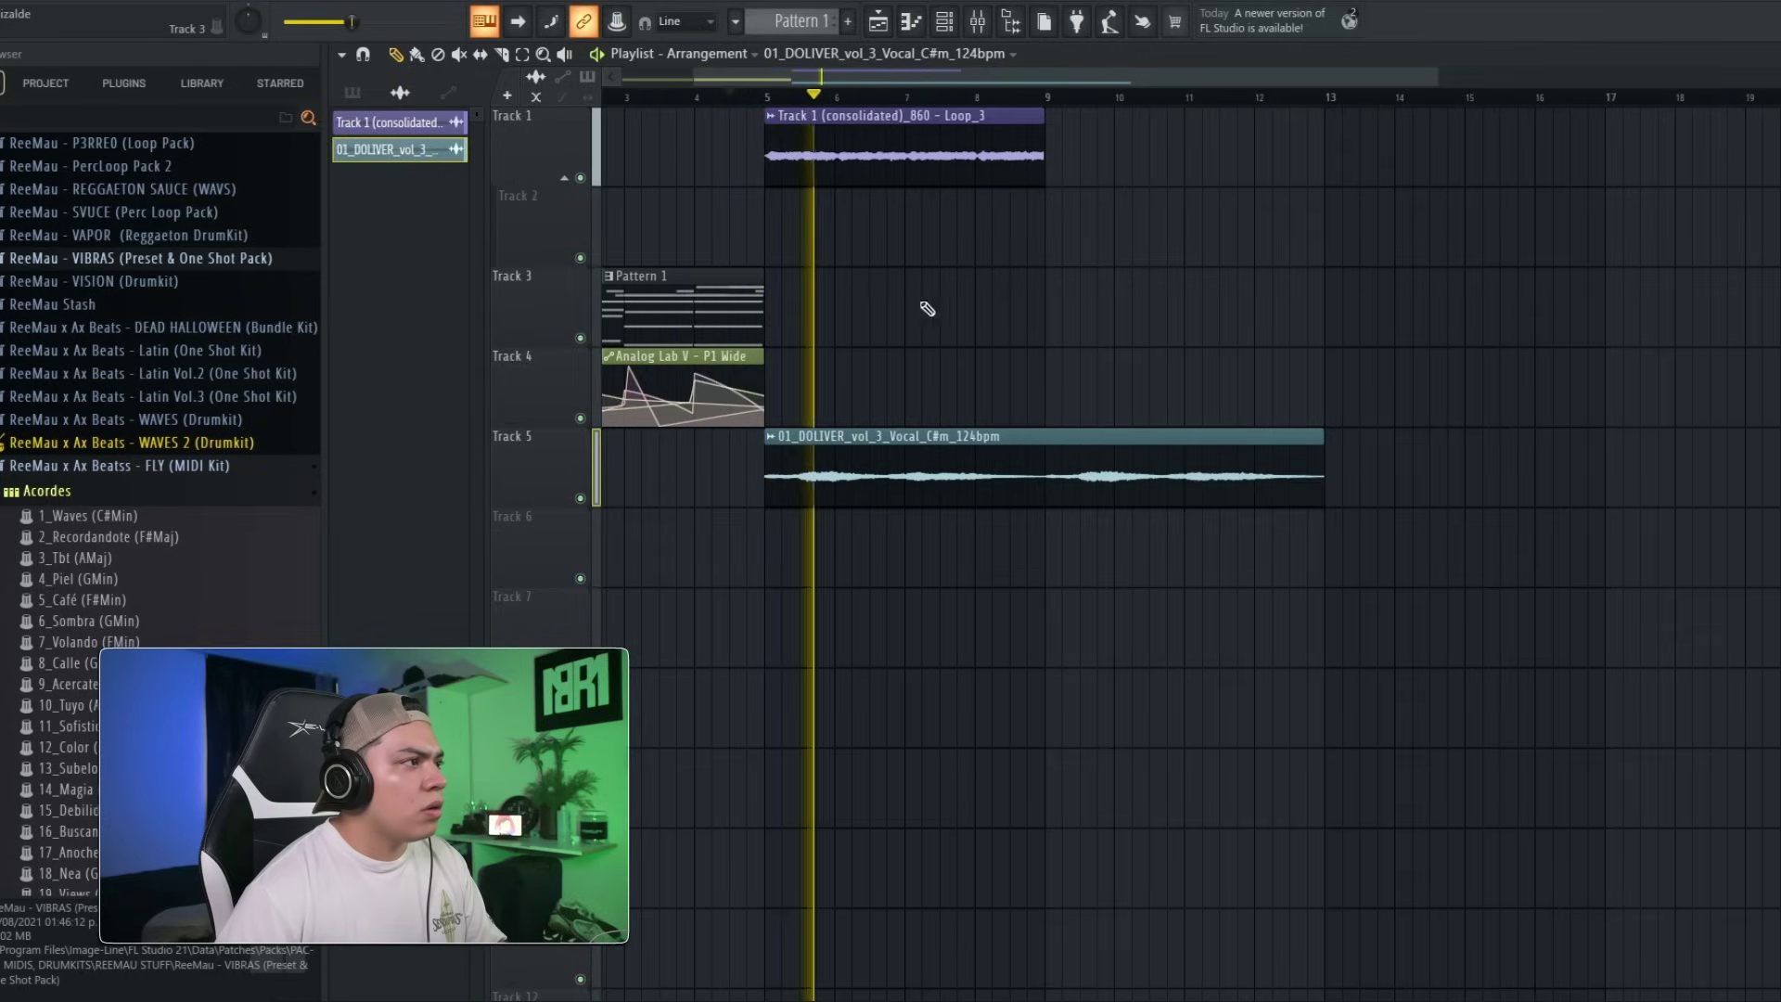
pyautogui.hscroll(-2, 927, 309)
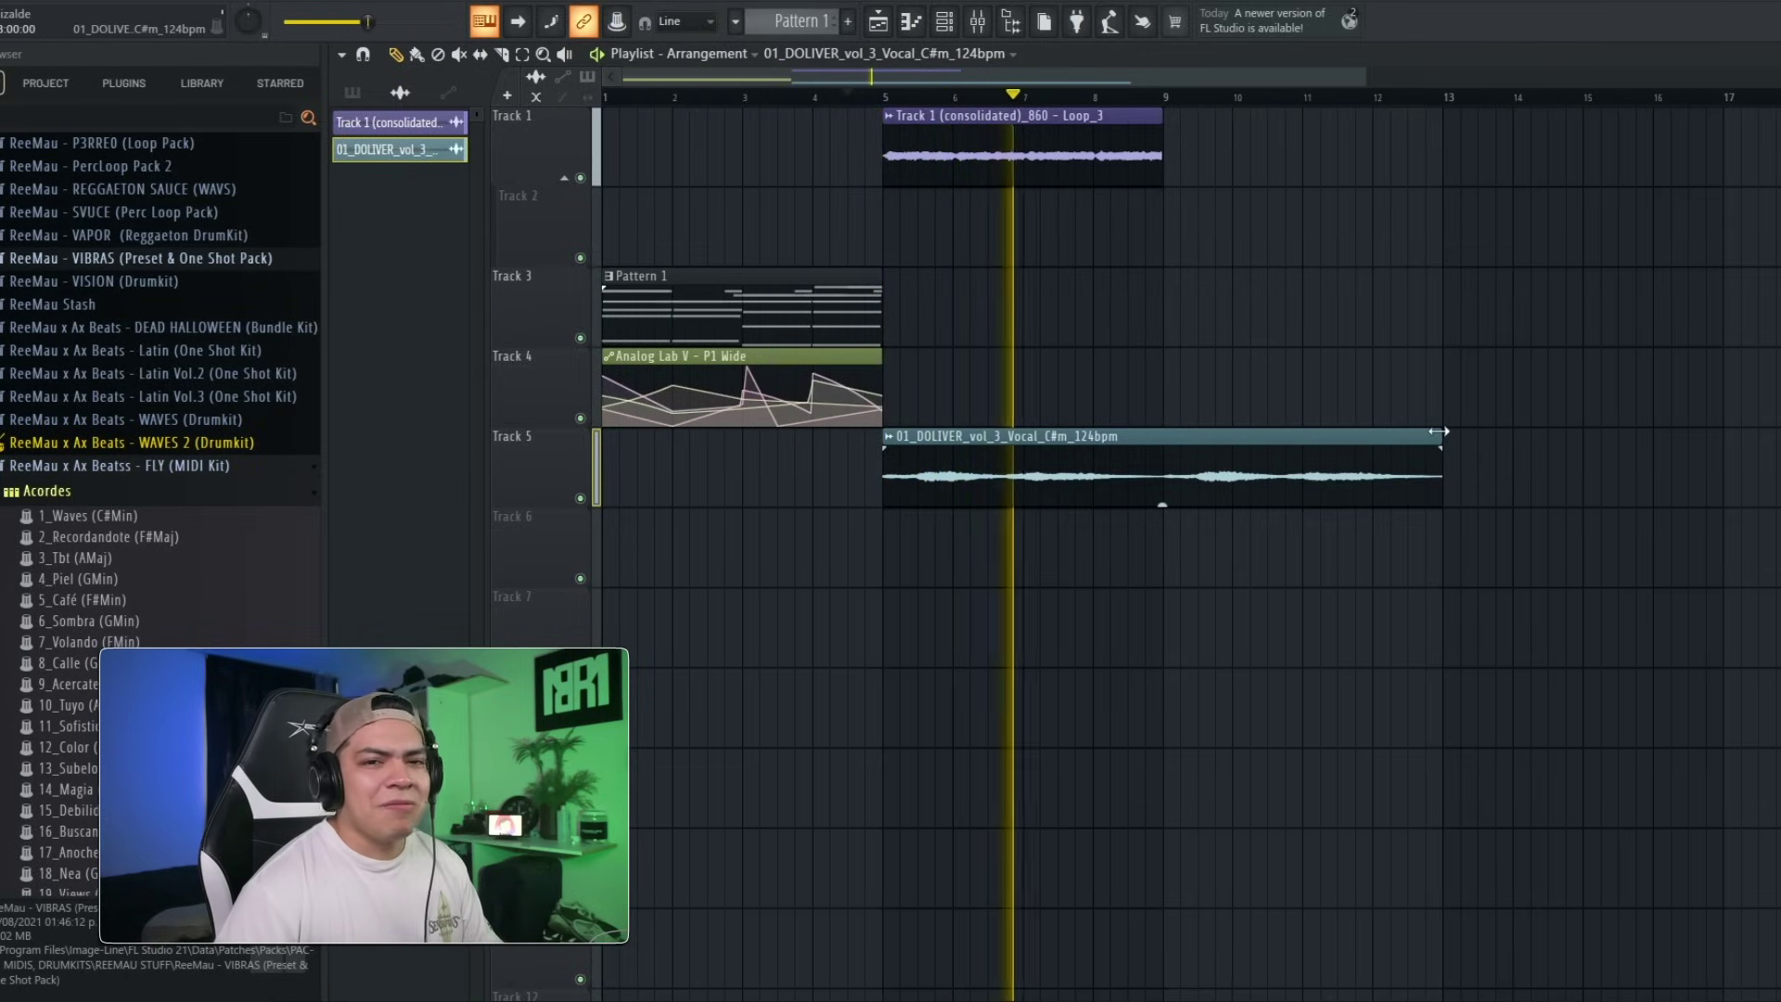
pyautogui.moveTo(1438, 431); pyautogui.dragTo(1162, 431)
# Duplicate the Loop_3 clip on Track 1 and the vocal clip on Track 5 to bar 9, playing the arrangement.
pyautogui.moveTo(1189, 566); pyautogui.dragTo(948, 170)
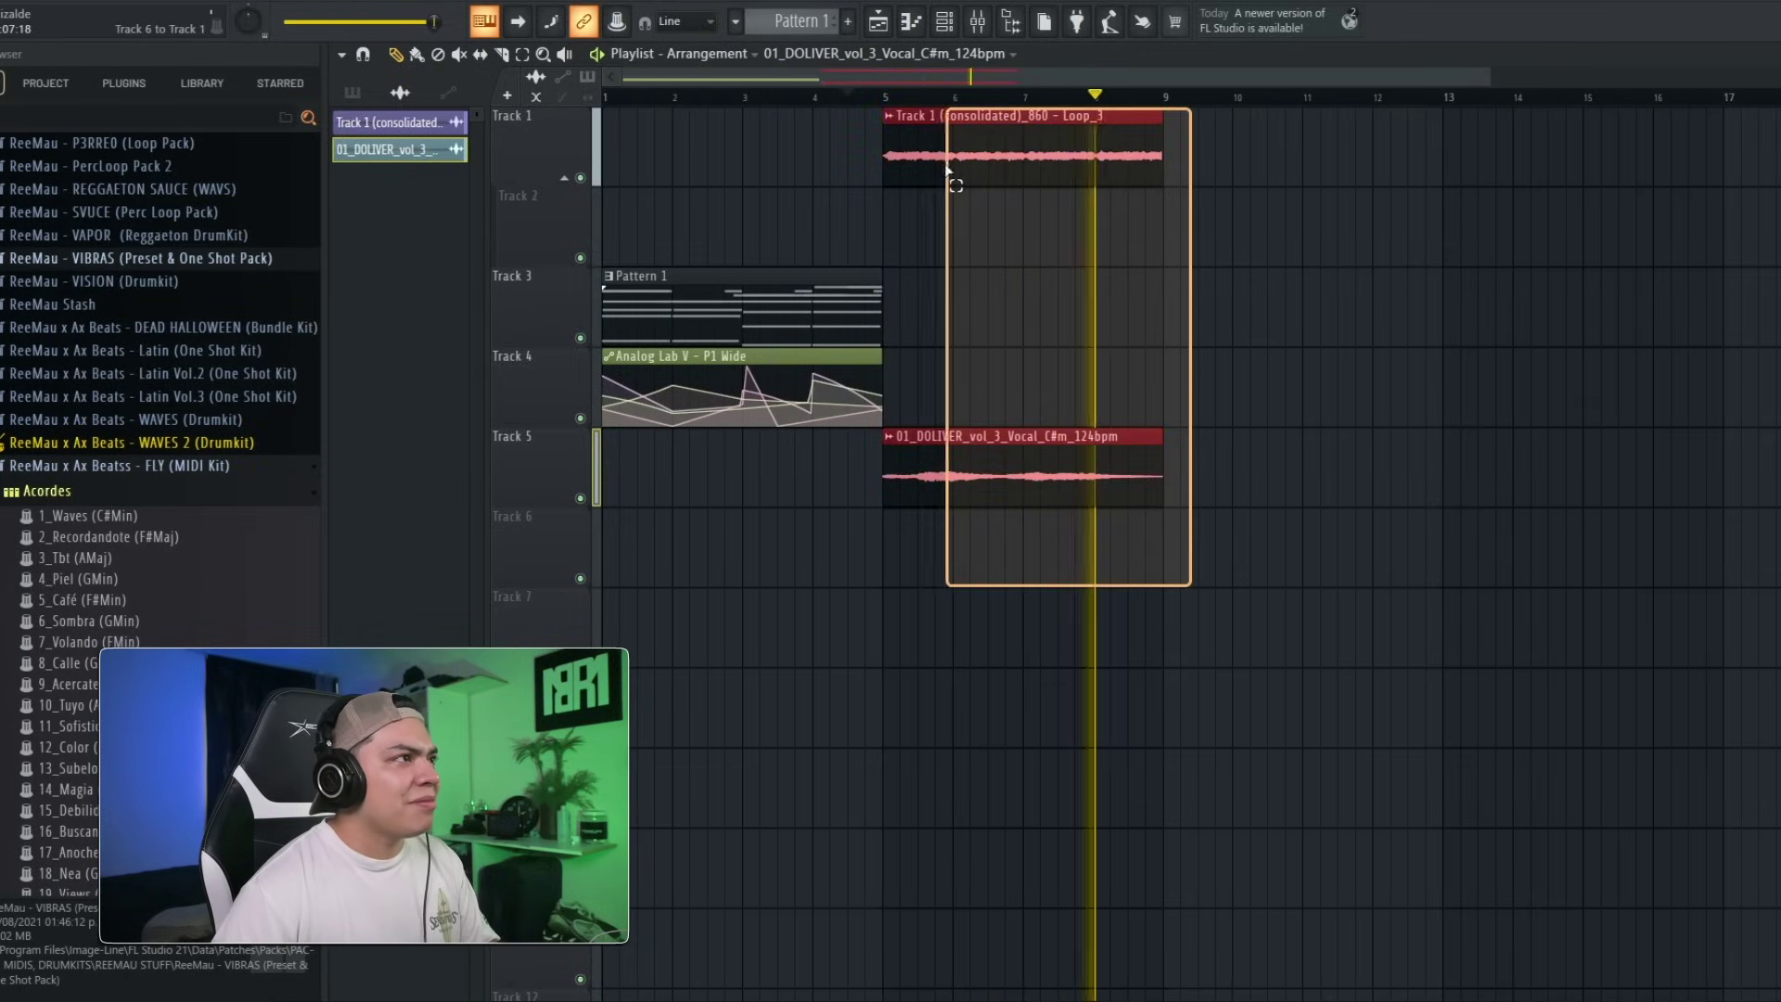
pyautogui.hotkey('ctrl', 'b')
pyautogui.click(1294, 638)
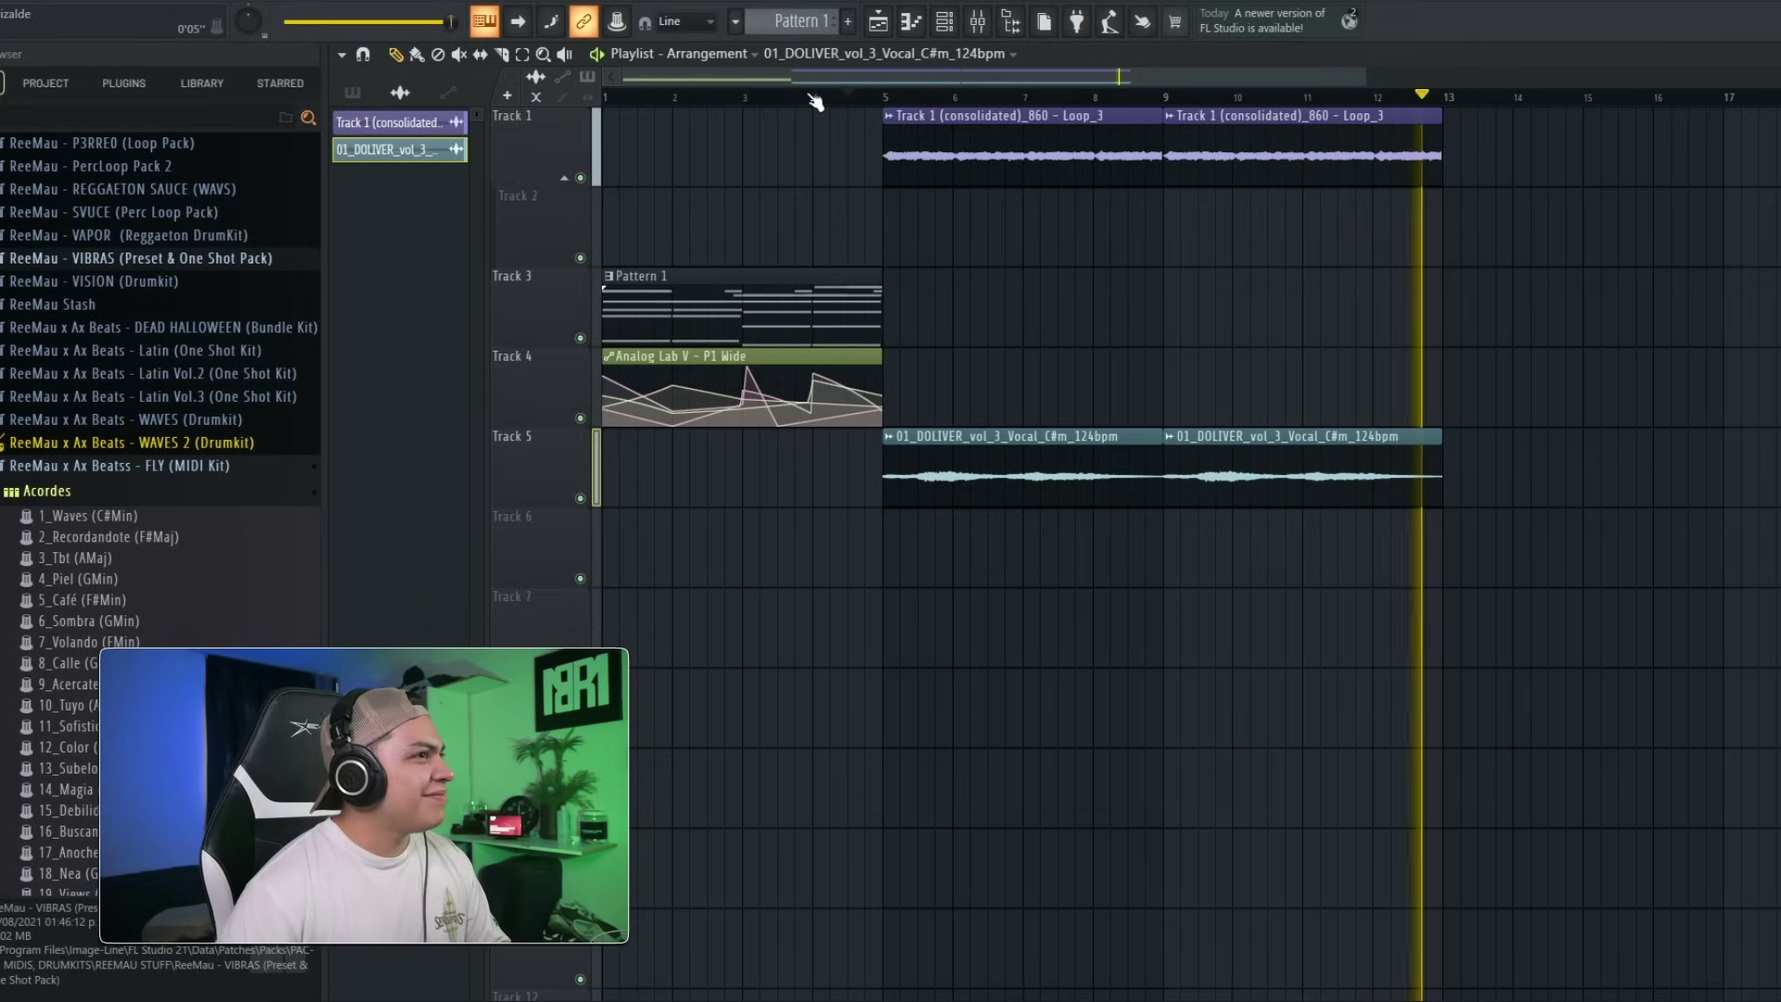
pyautogui.press('space')
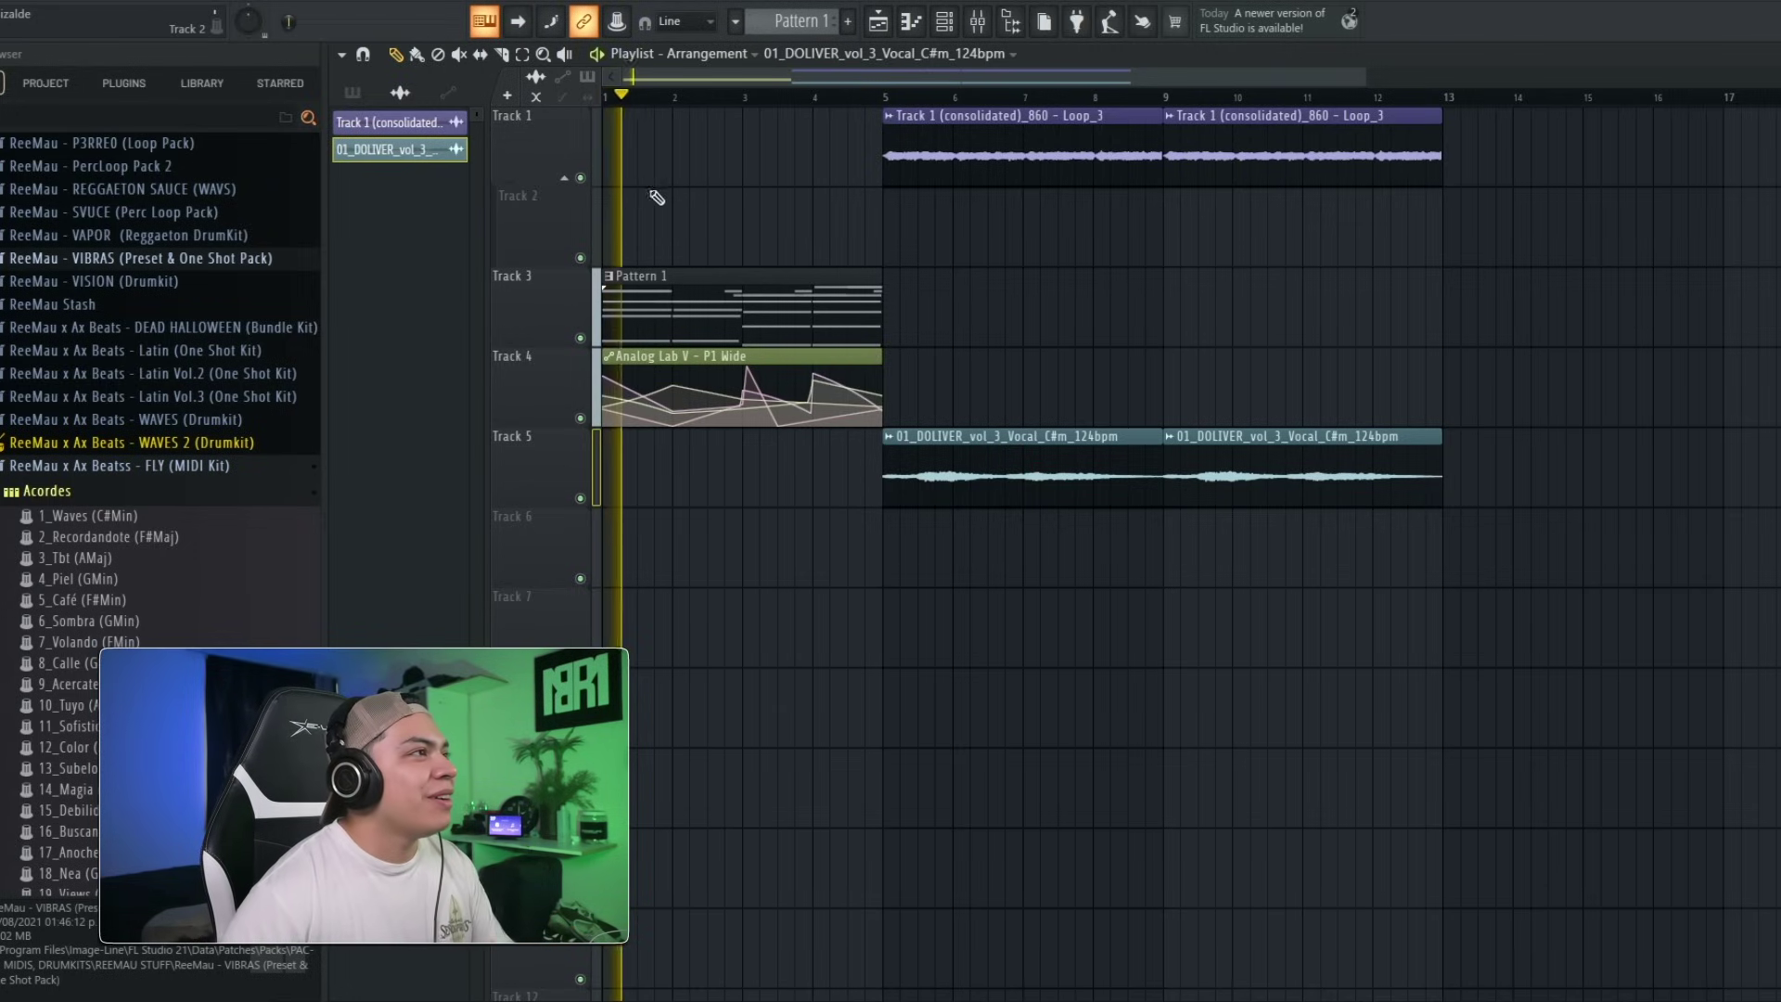
# Set a playlist time selection from bar 1 to bar 5 over Pattern 1 and look through the sample pack folders.
pyautogui.press('F6')
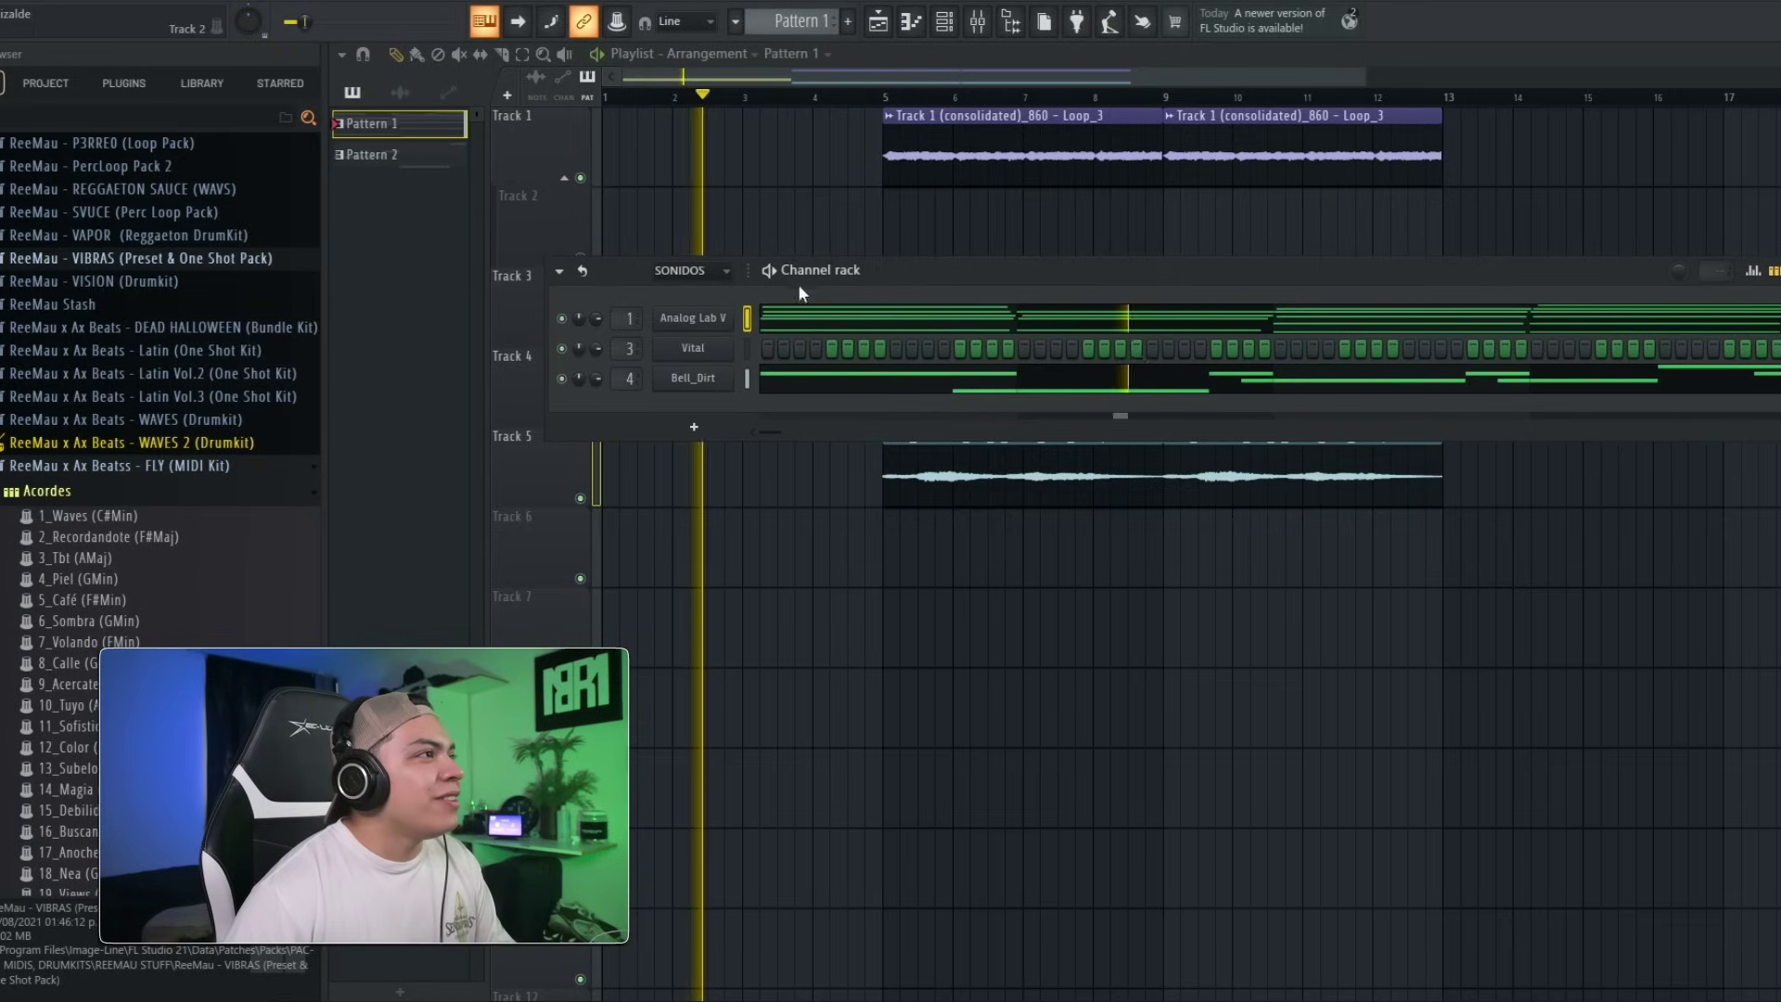
pyautogui.moveTo(879, 98); pyautogui.dragTo(609, 98)
pyautogui.click(945, 22)
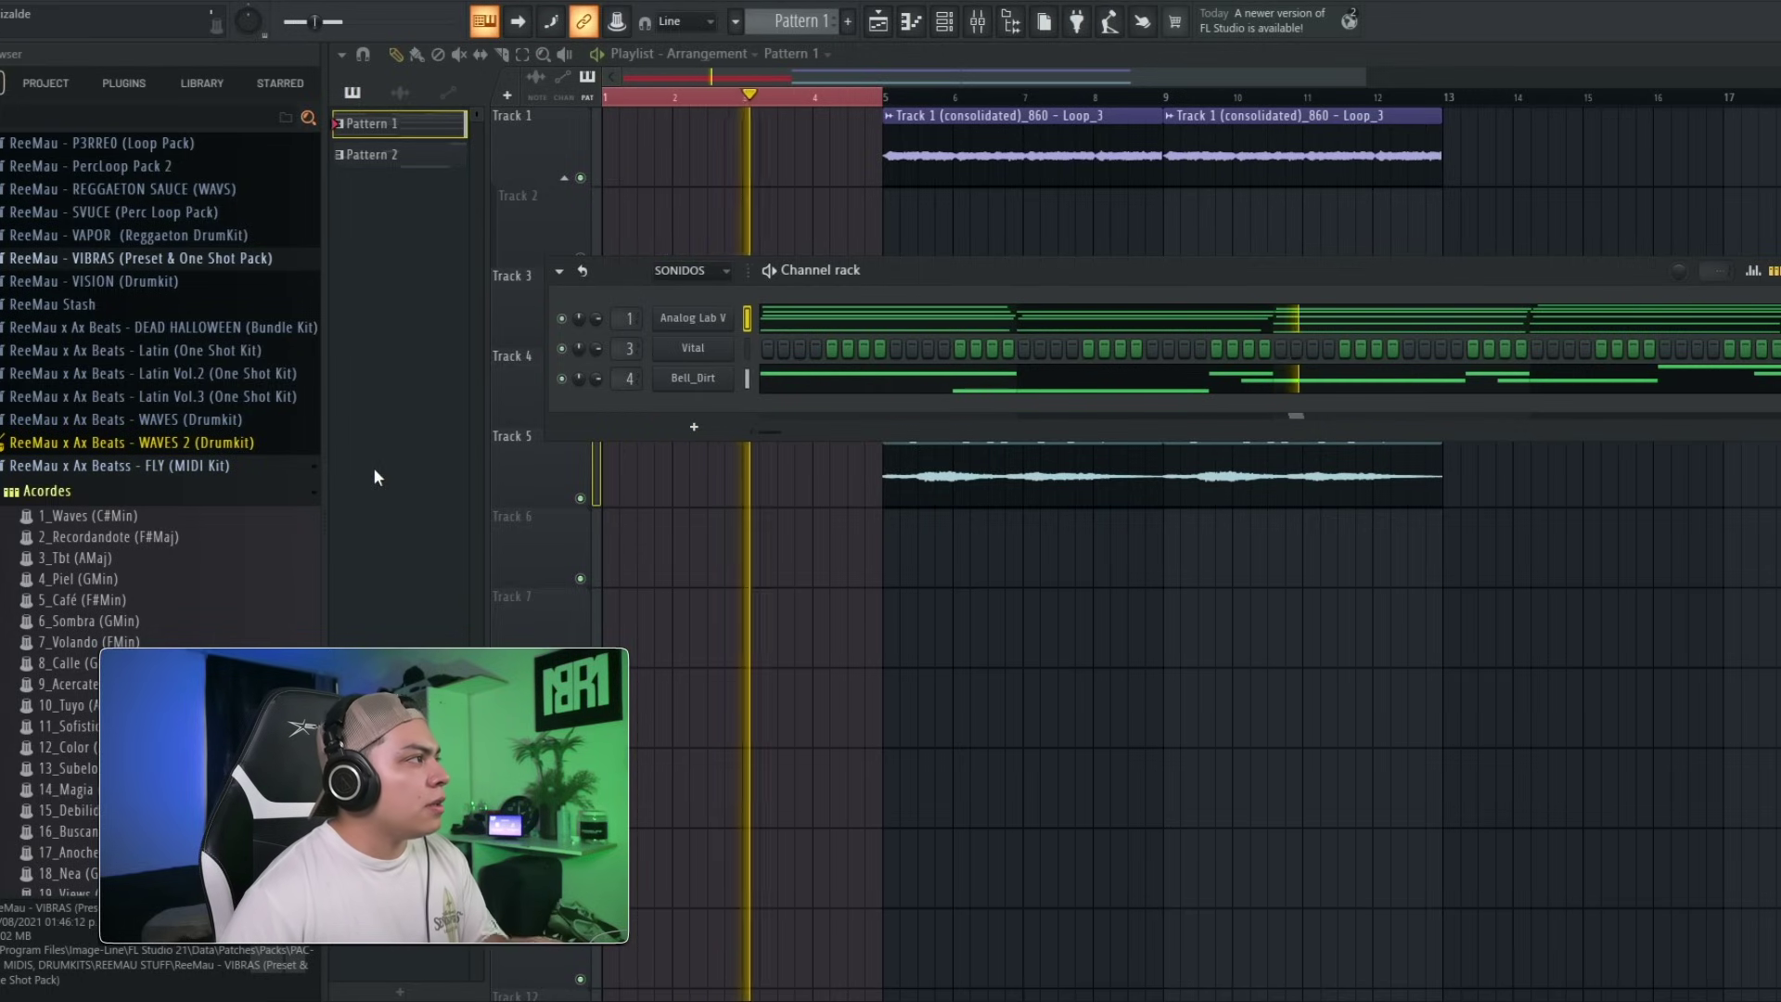
pyautogui.scroll(4, 216, 393)
pyautogui.scroll(7, 216, 392)
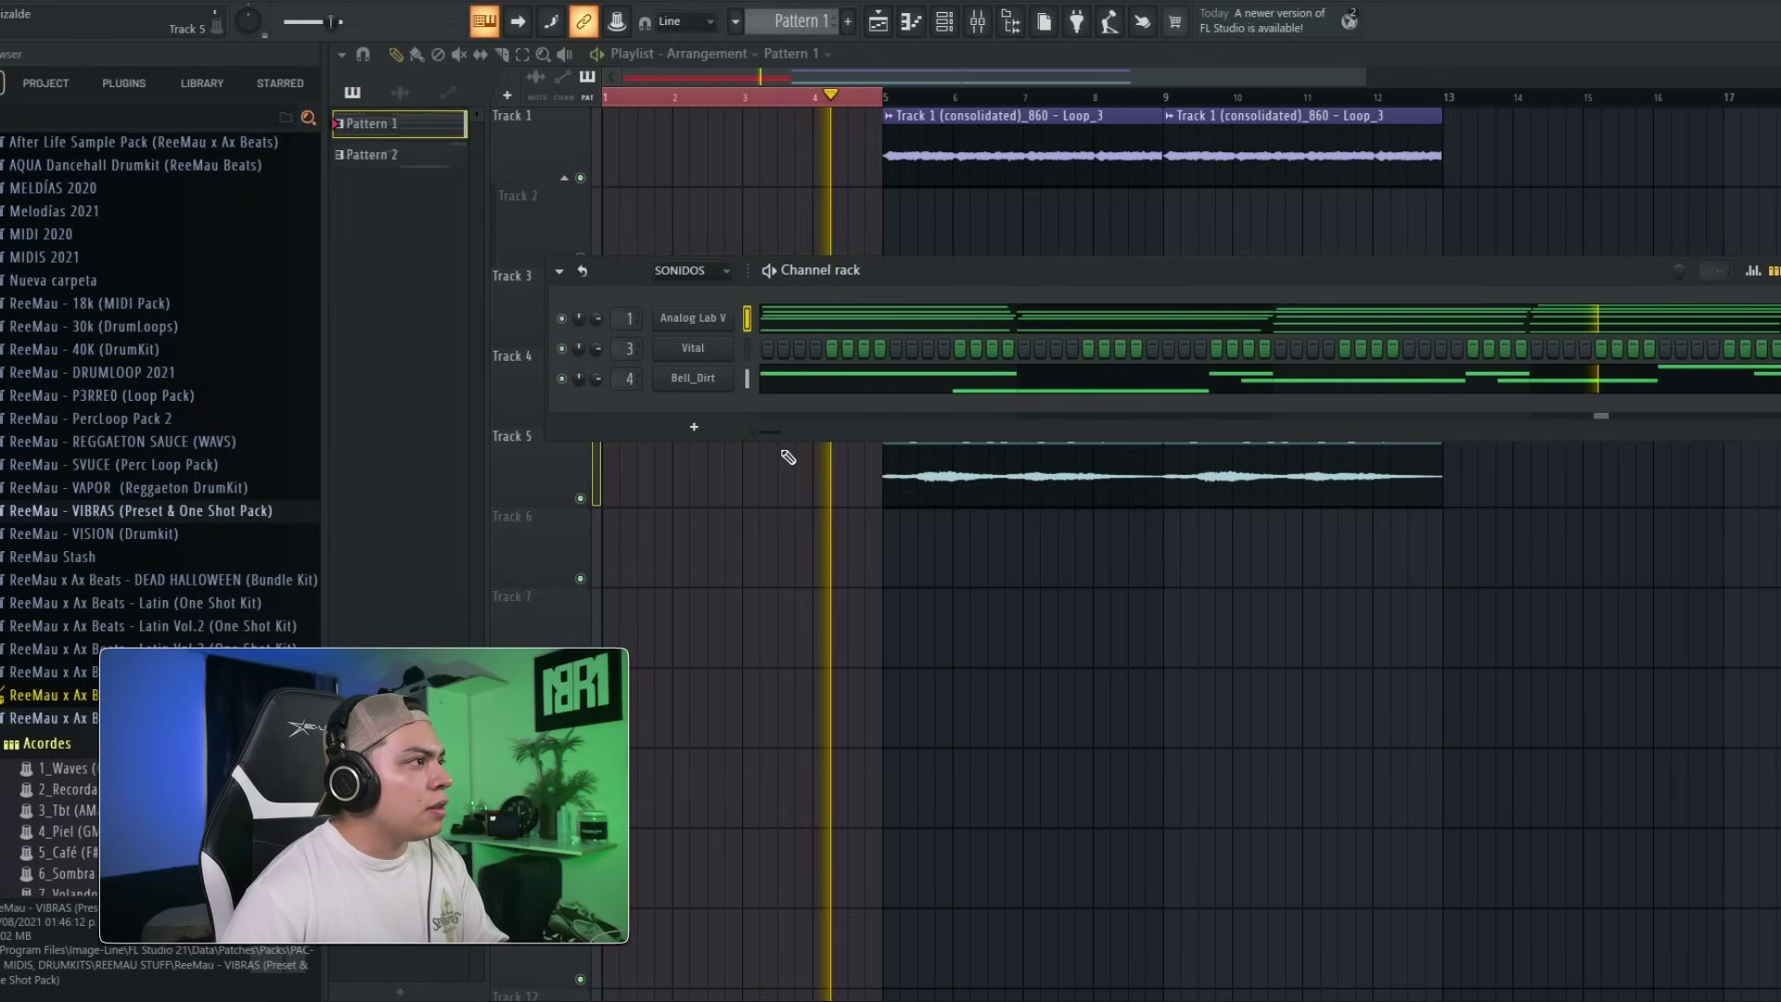
pyautogui.press('F6')
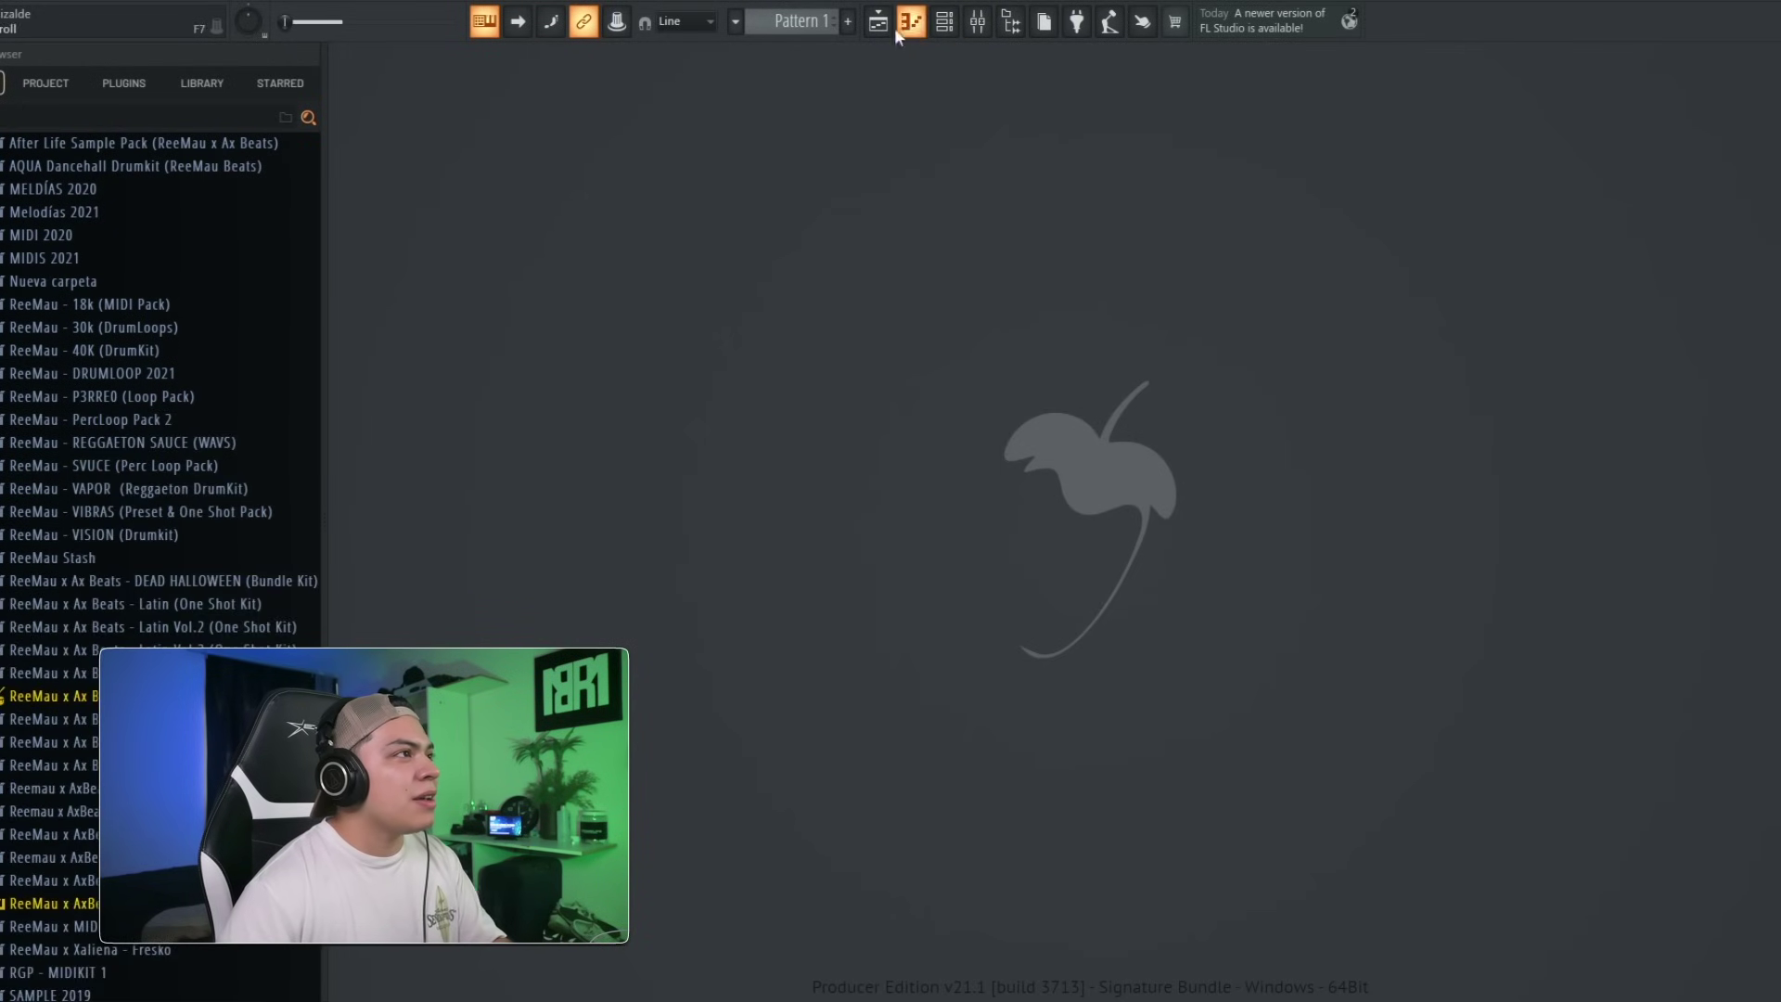
pyautogui.click(883, 23)
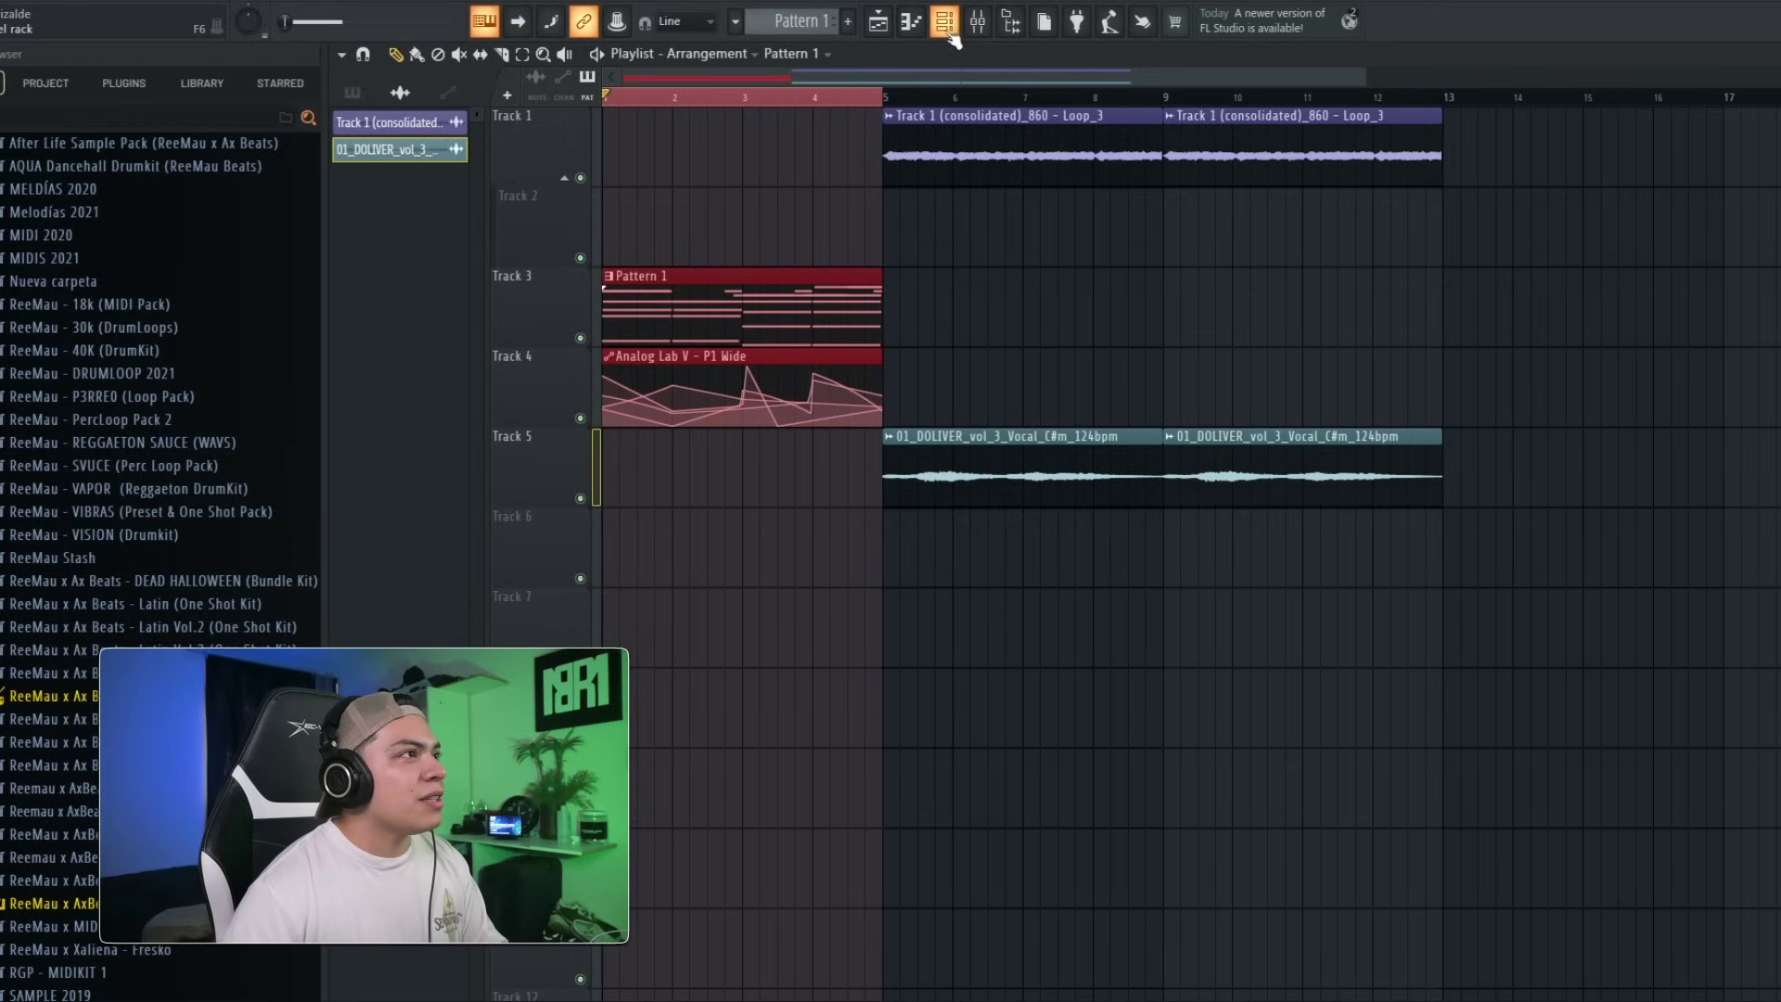
# Add a second Vital instrument channel and load its Pluck_OX preset after trying Pluck_SPNV and Pluck_ReePhonk.
pyautogui.click(946, 27)
pyautogui.click(703, 420)
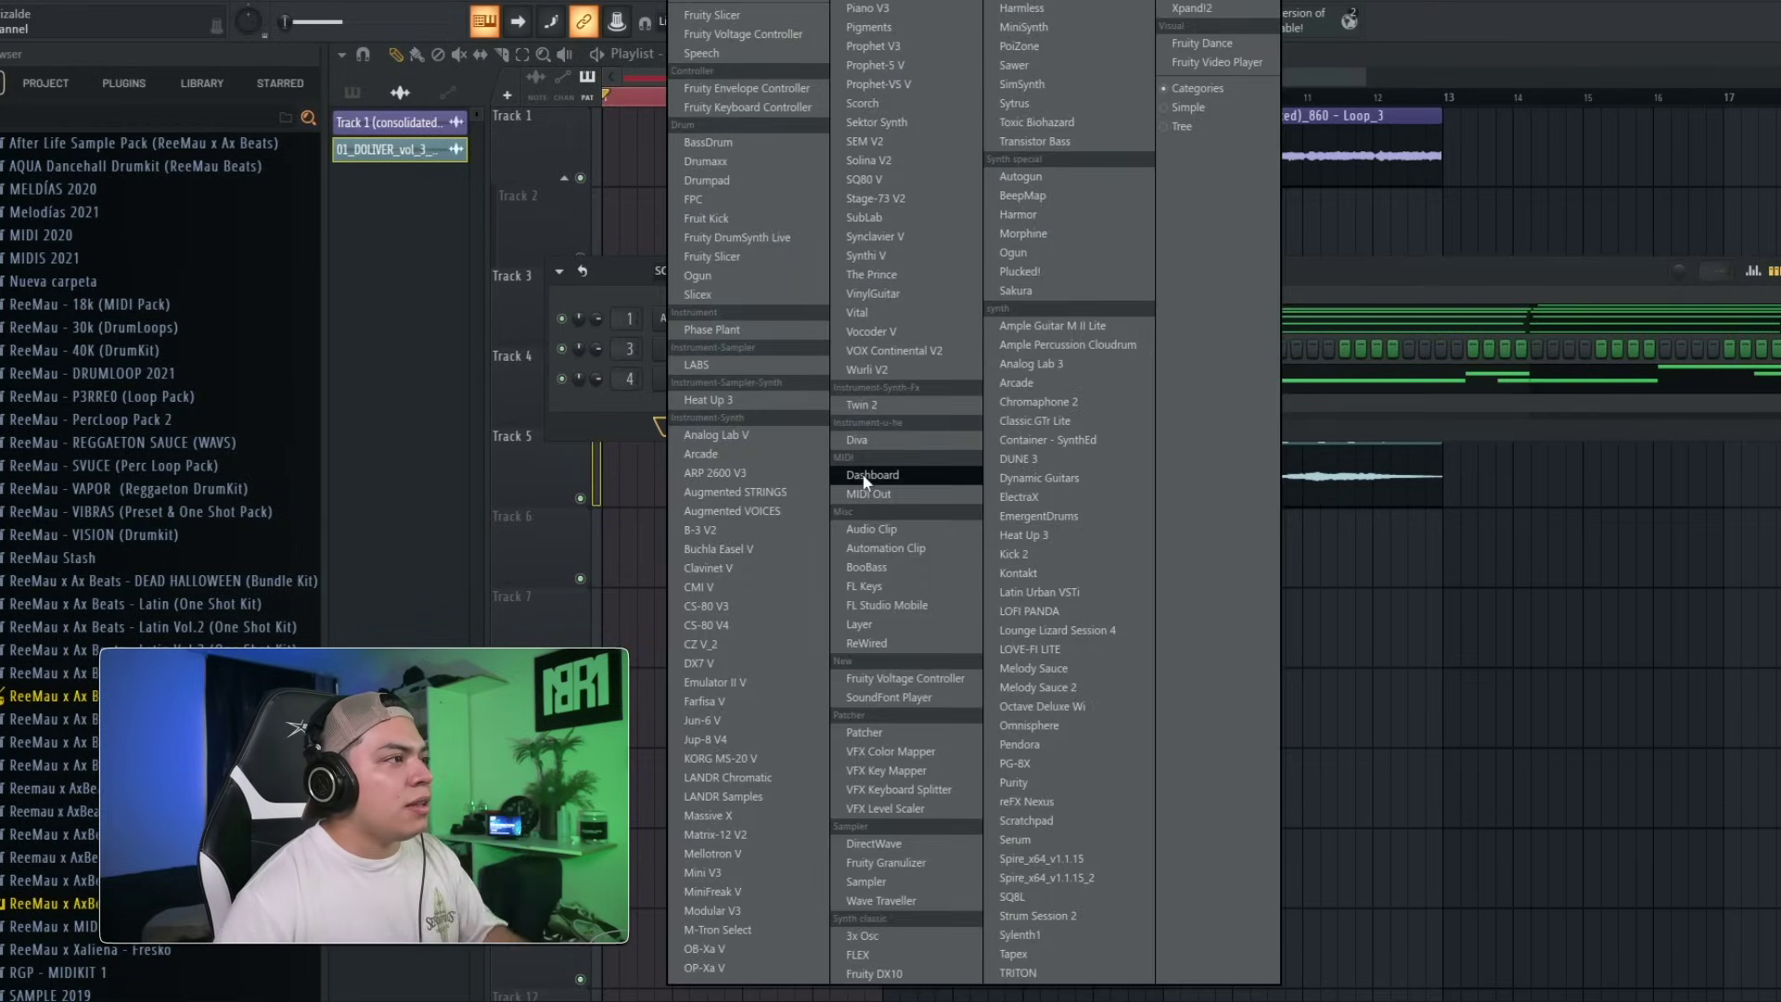
pyautogui.click(858, 313)
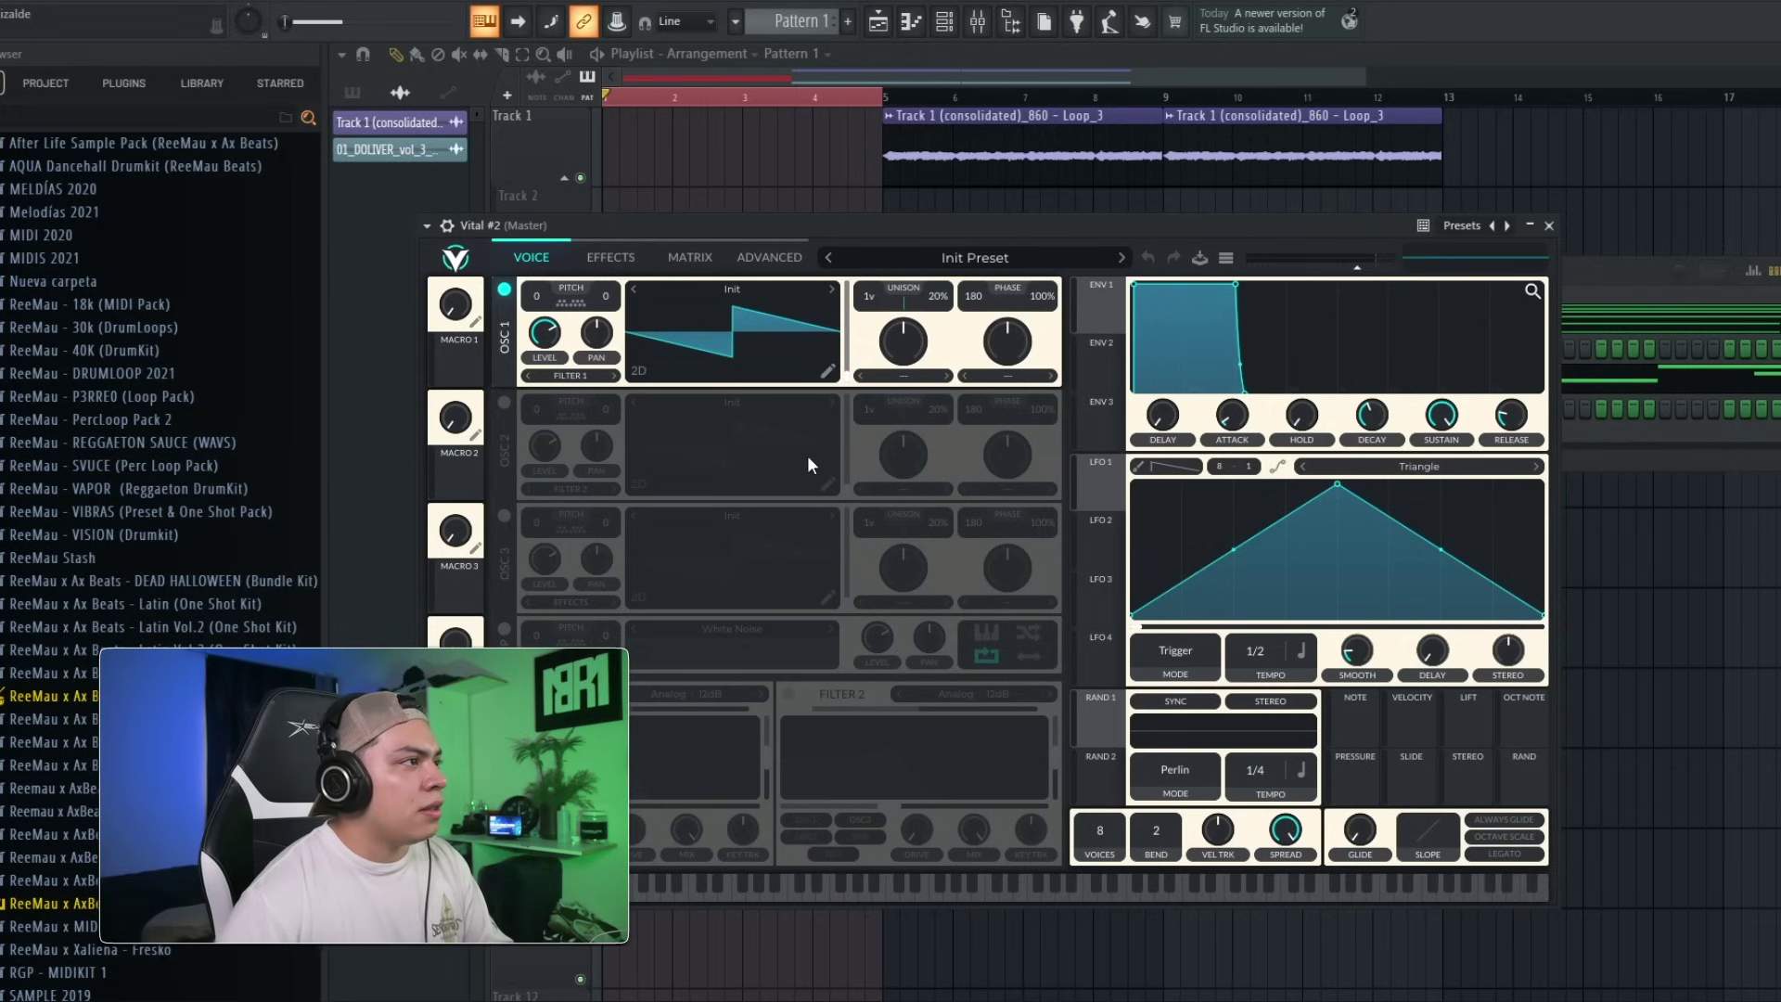
pyautogui.click(992, 267)
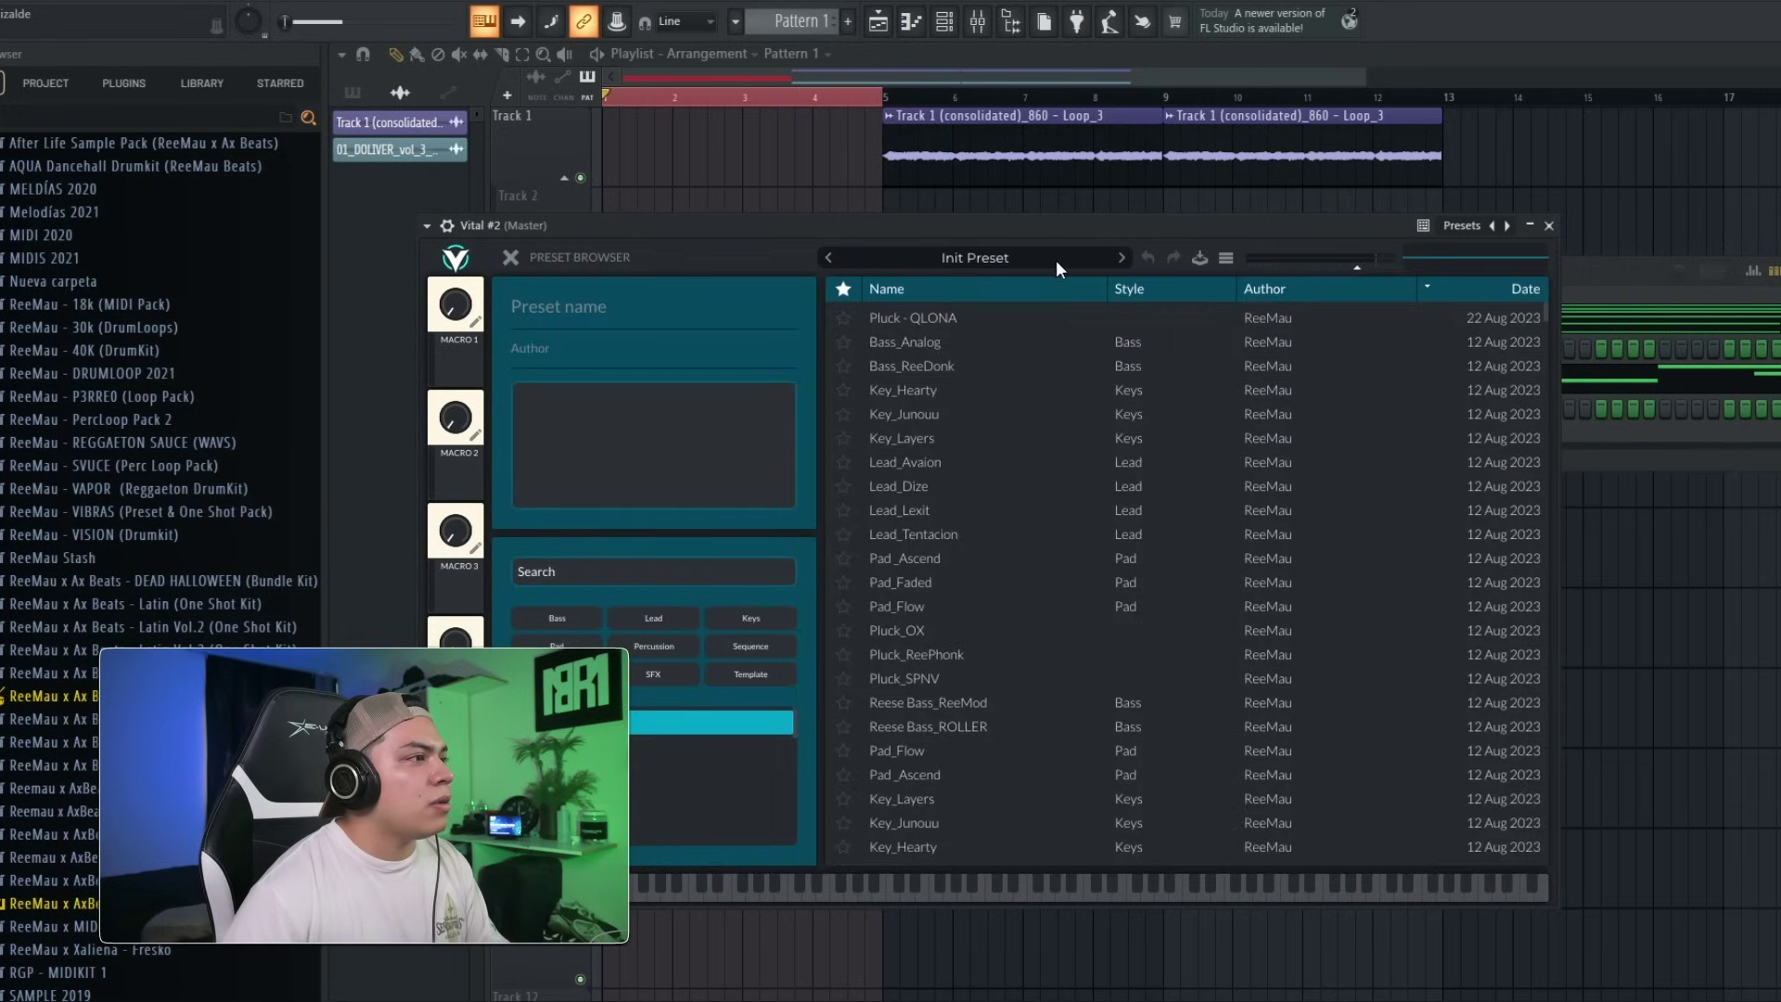
pyautogui.click(963, 678)
pyautogui.click(974, 655)
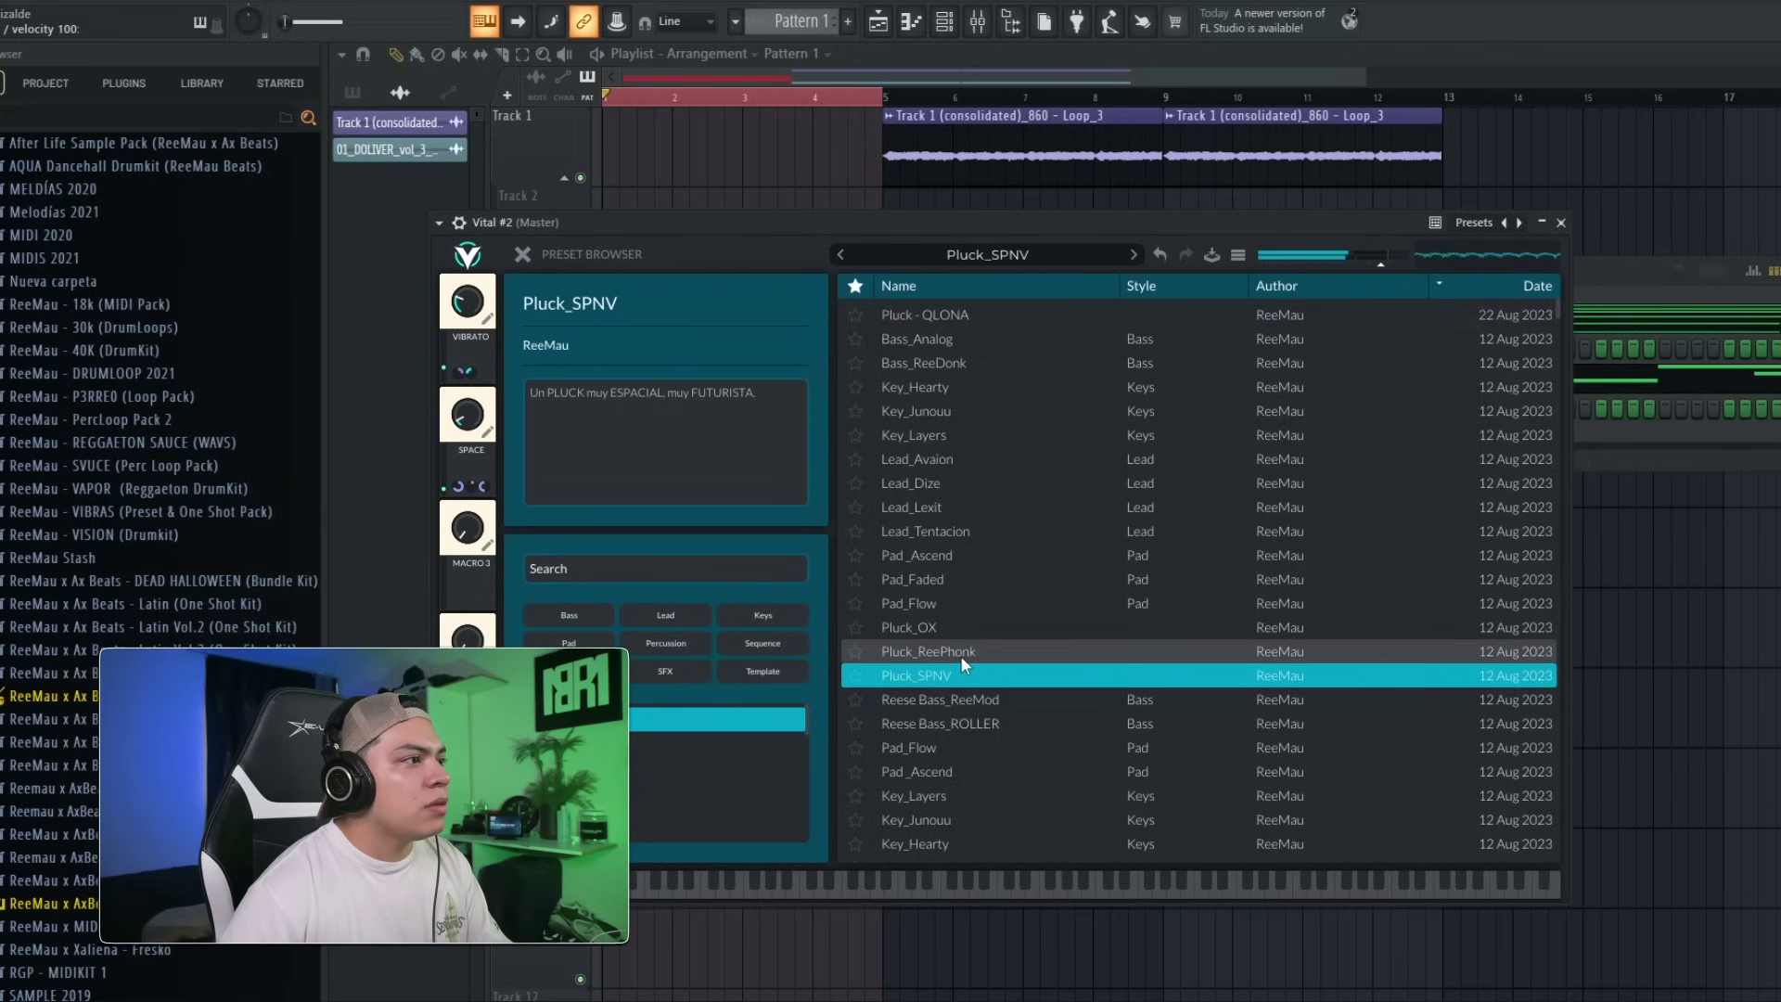
pyautogui.click(955, 625)
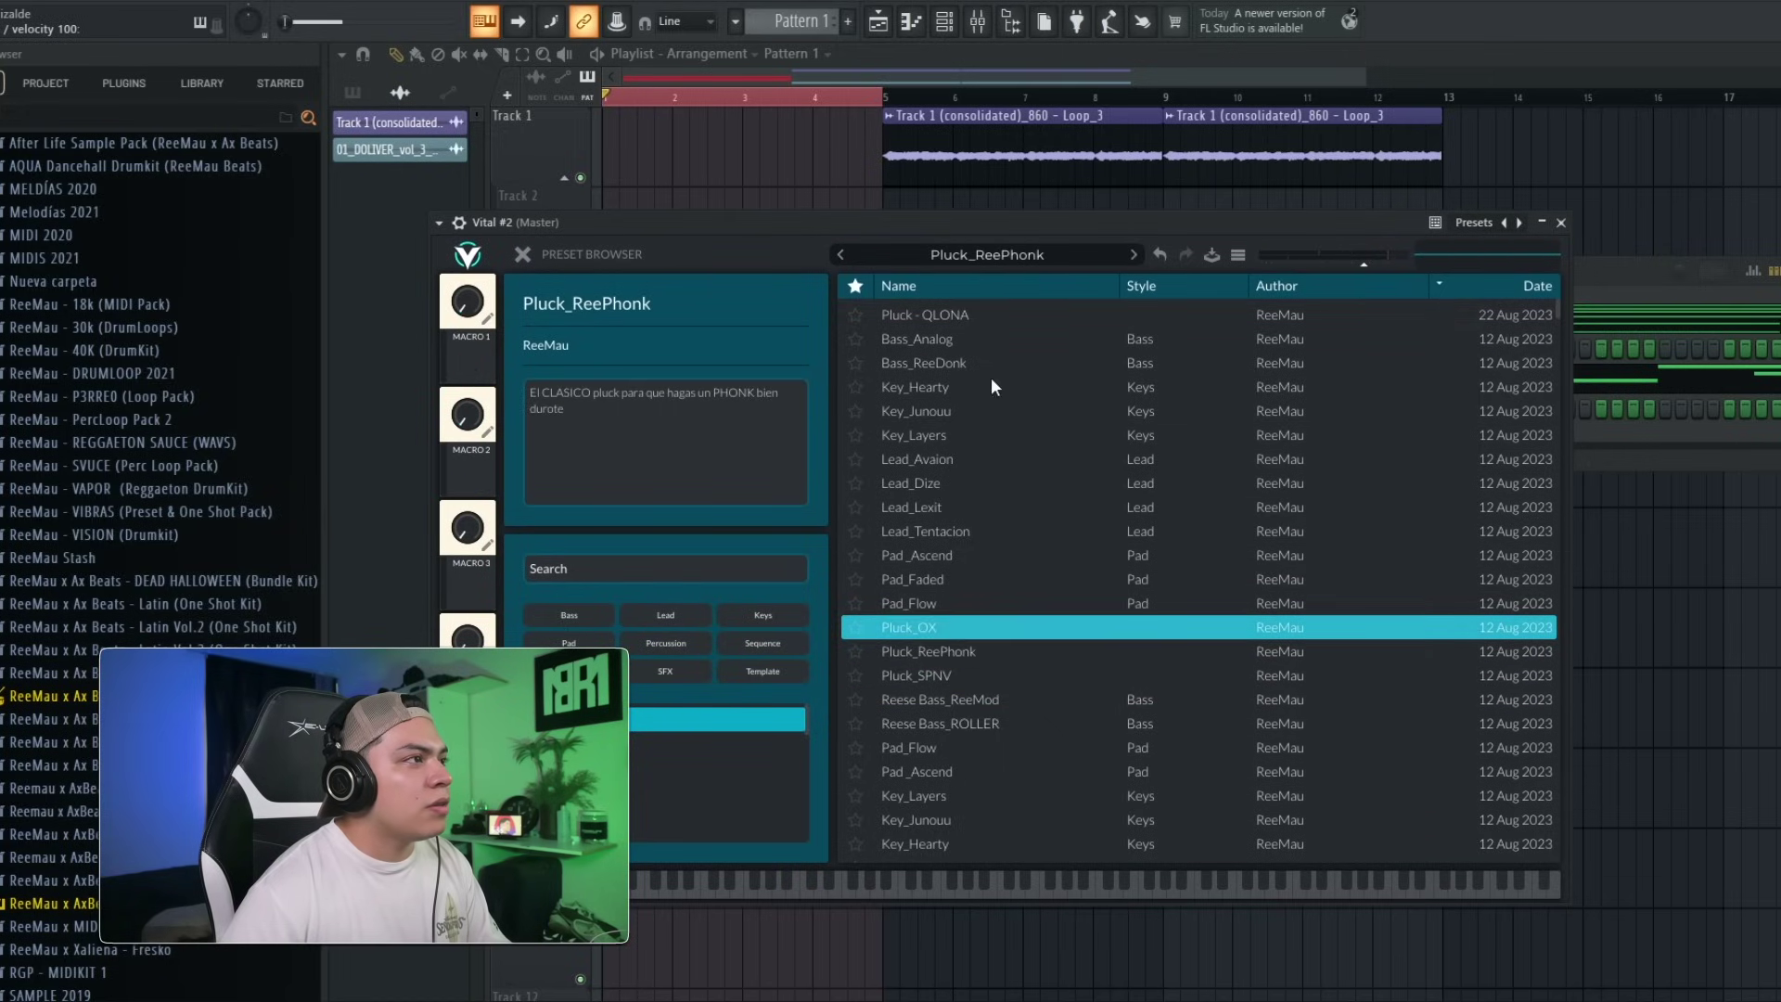
# Open the second Vital channel's piano roll and draw one-step notes F#4, F#5 and C#5, two steps apart, at the start of bar 1.
pyautogui.click(1629, 284)
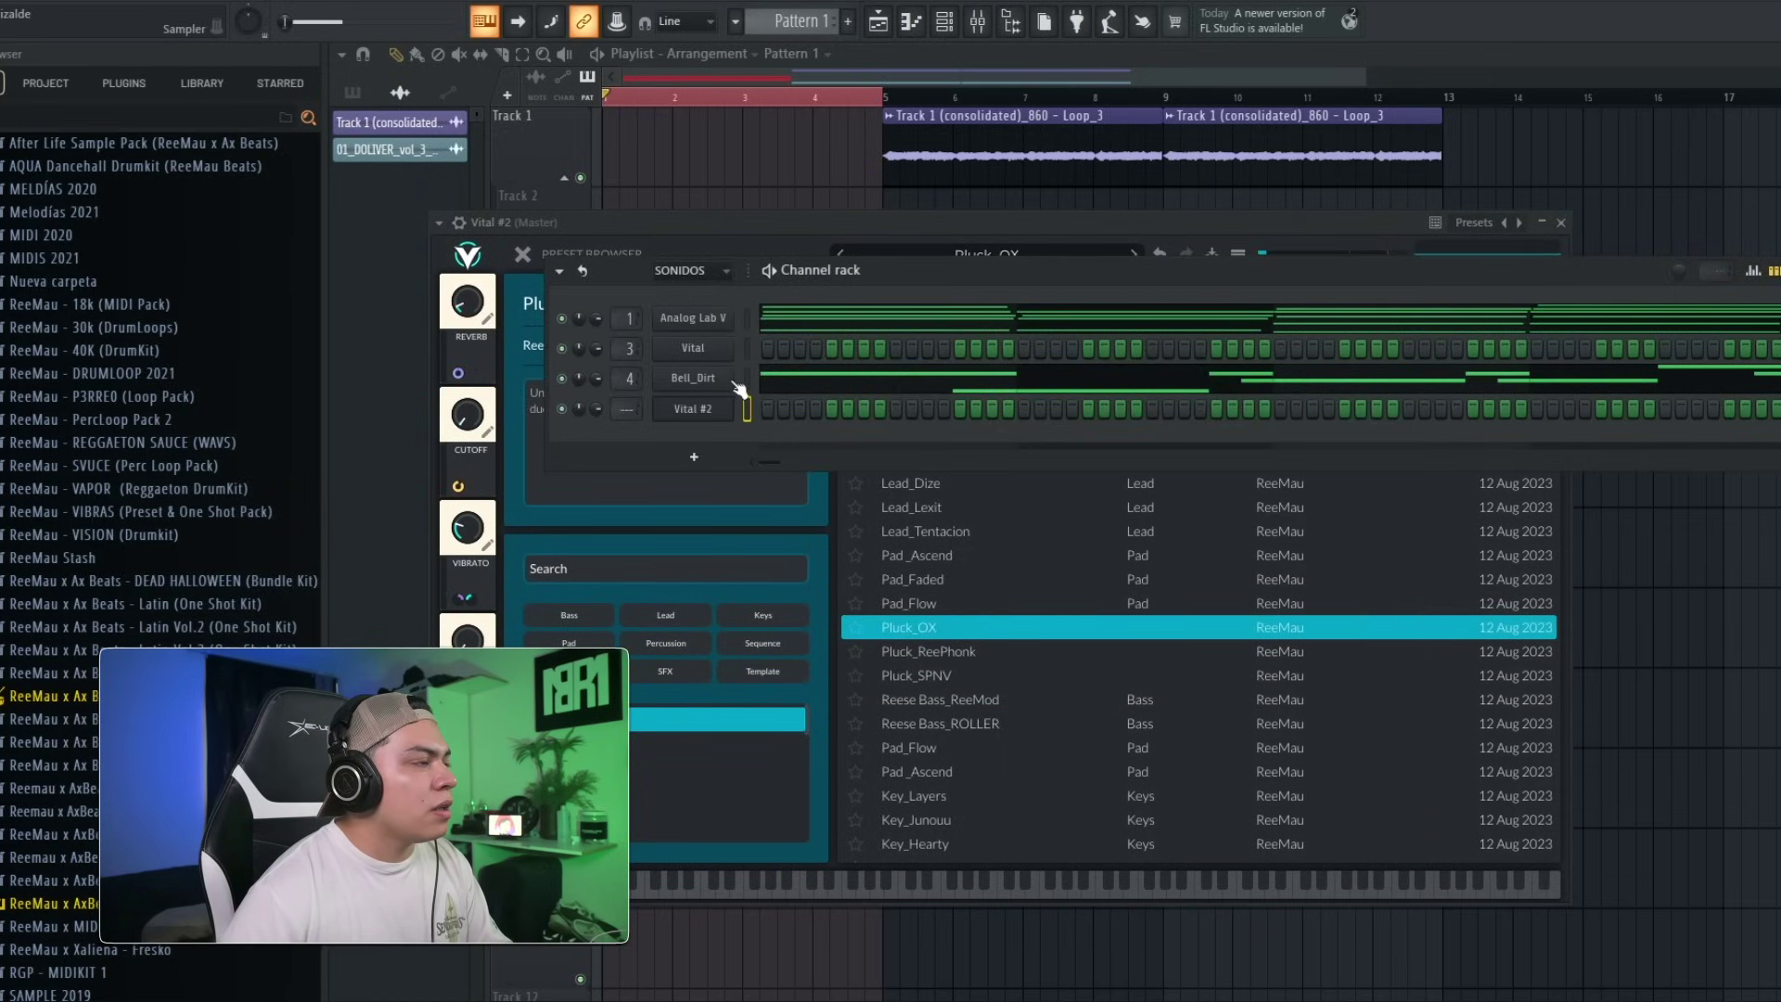
pyautogui.rightClick(735, 416)
pyautogui.click(753, 406)
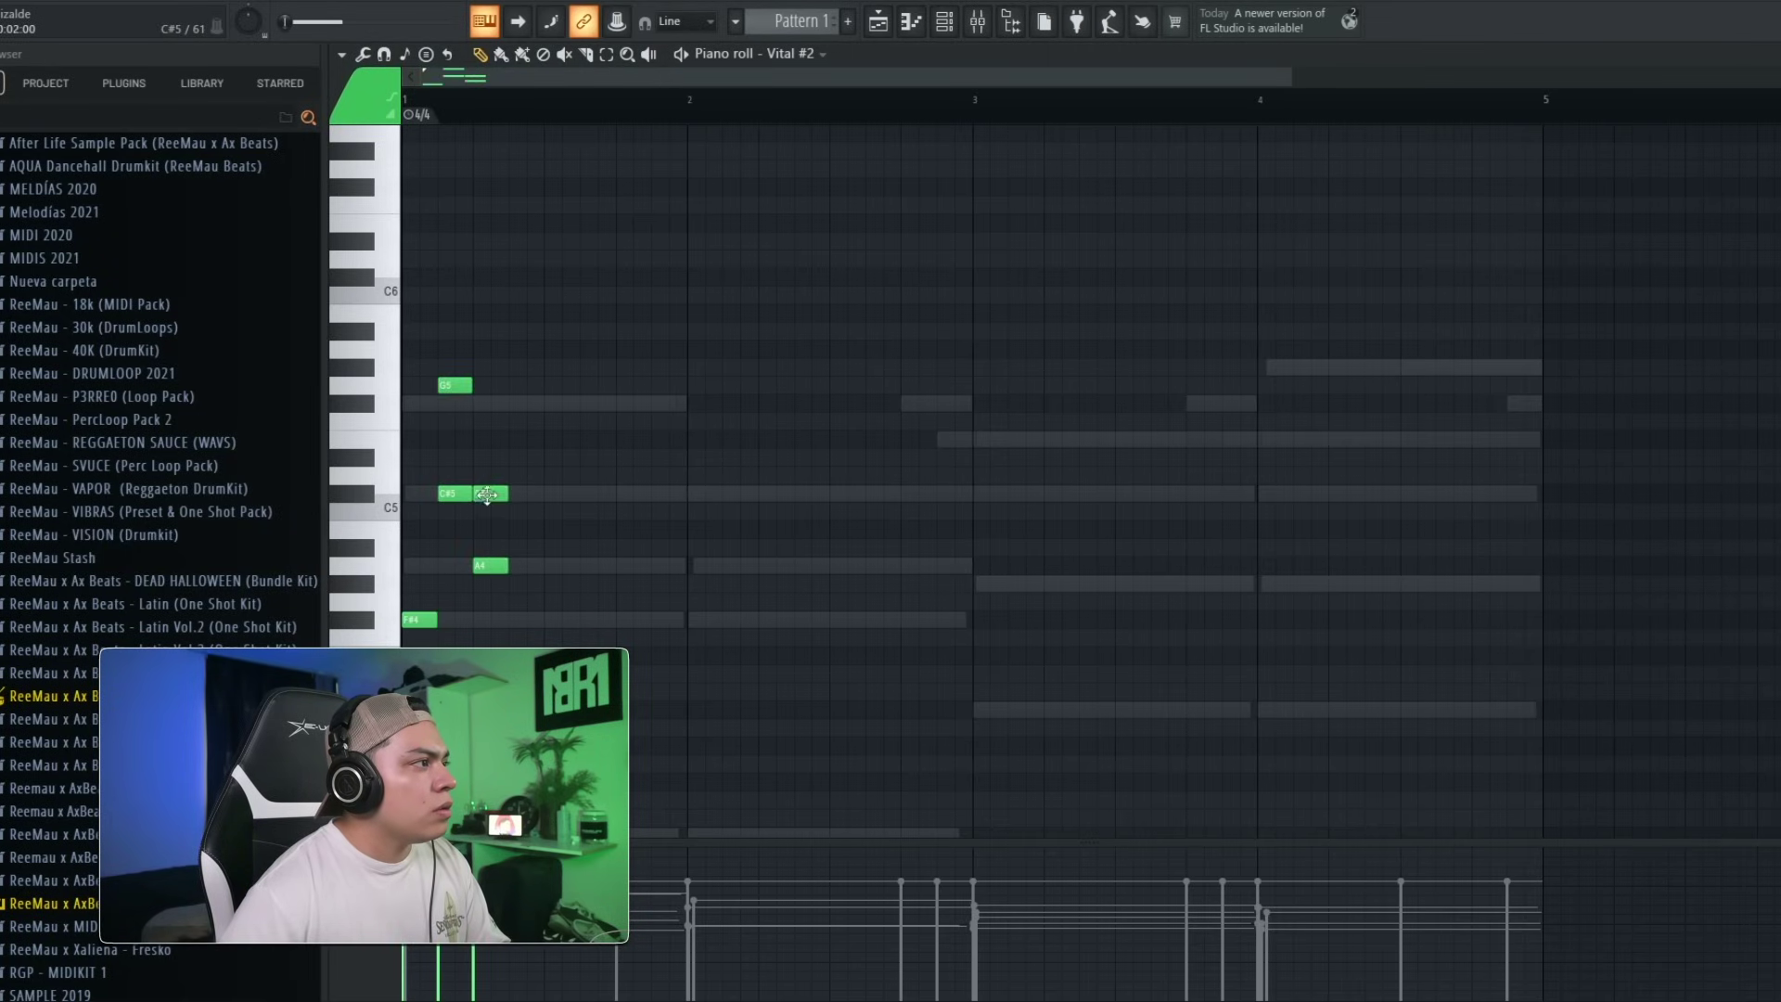
pyautogui.press('space')
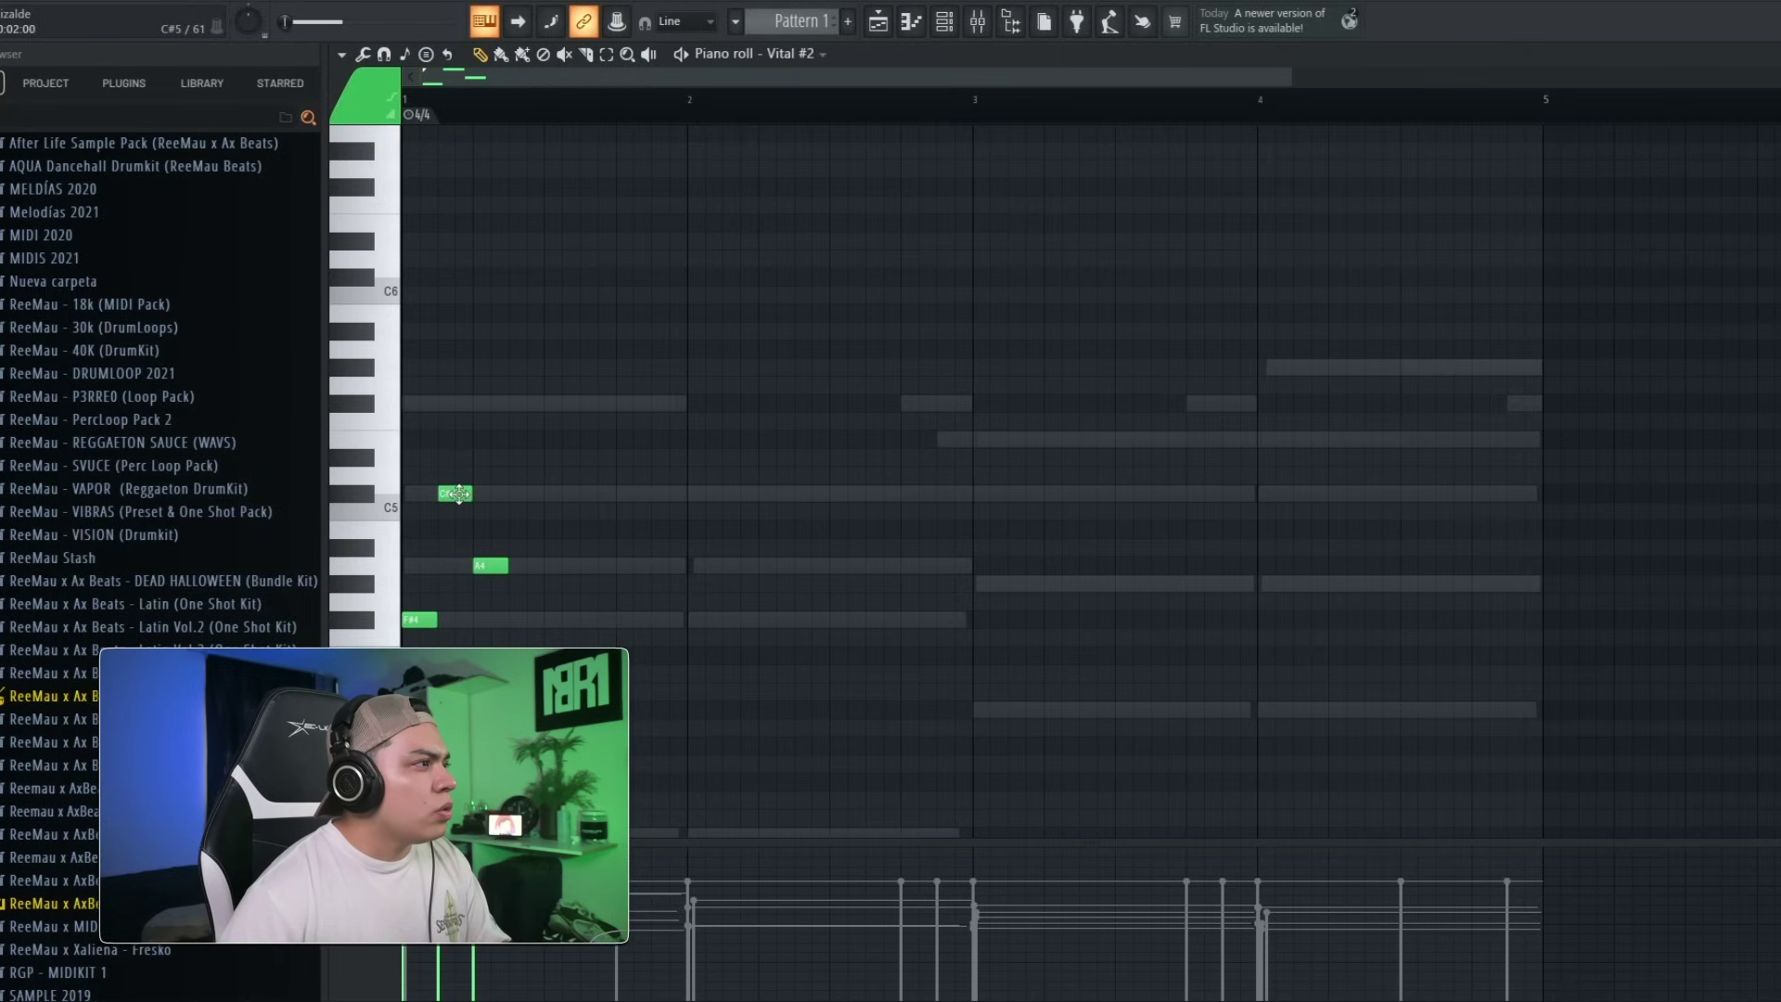
pyautogui.press('space')
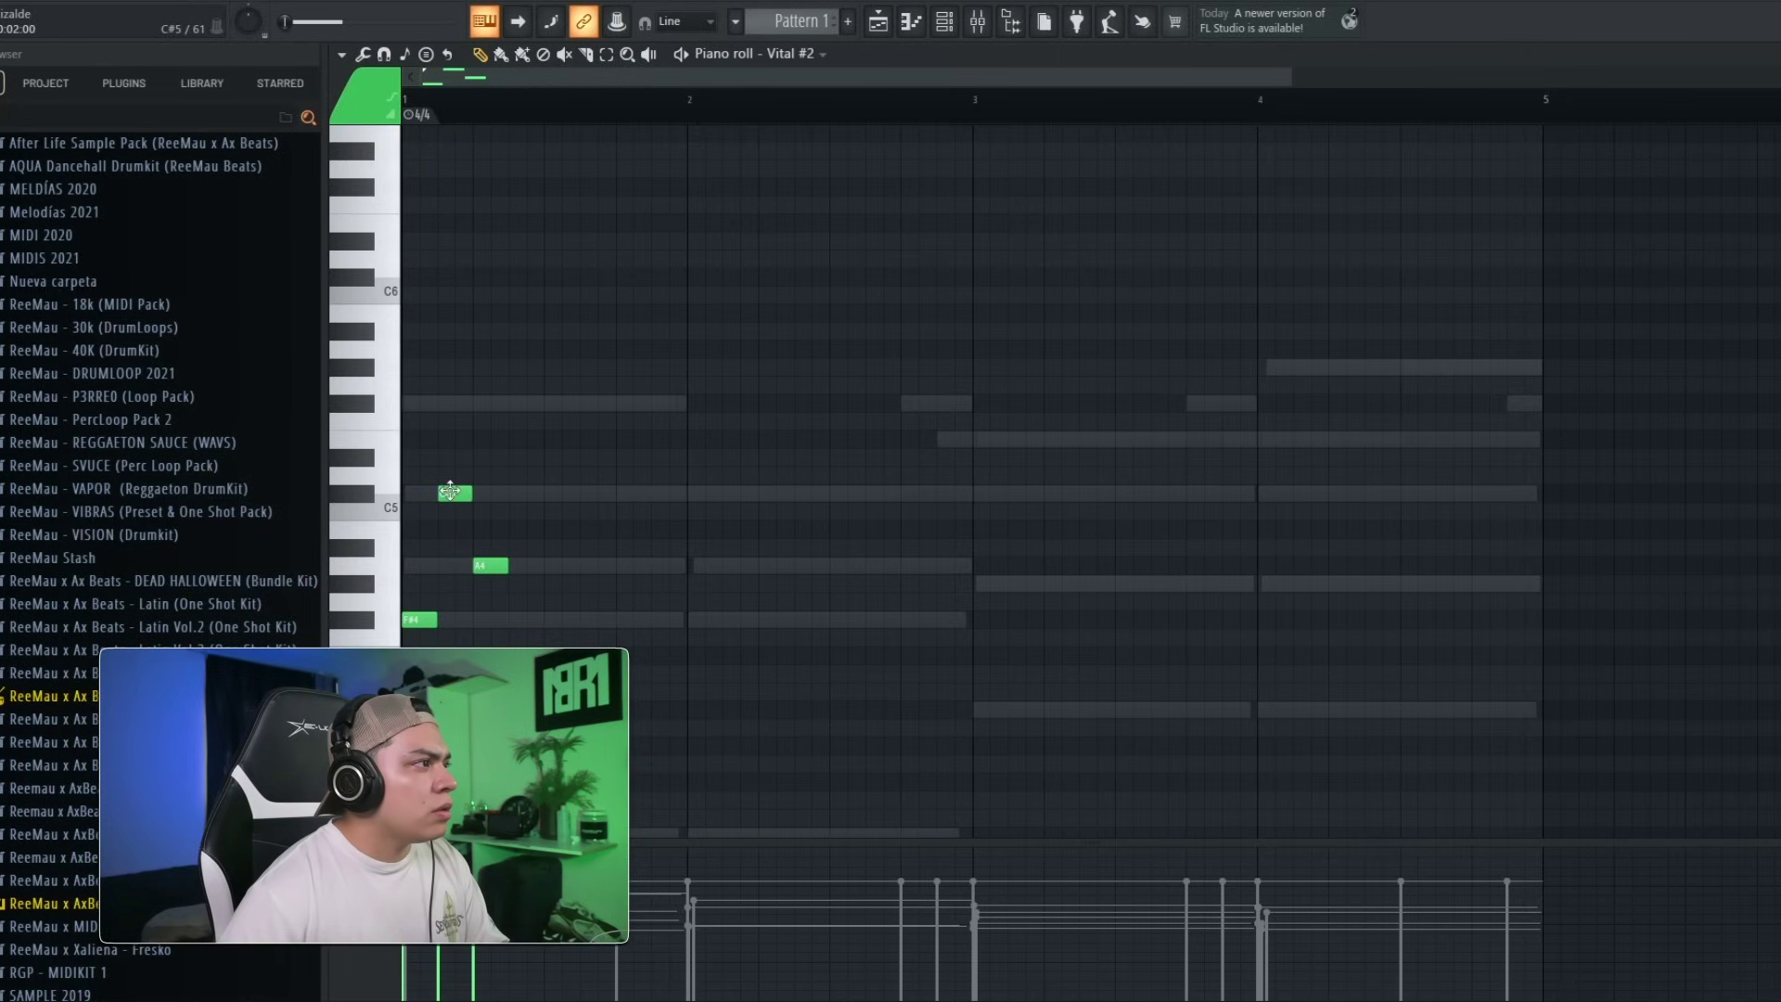
pyautogui.press('space')
pyautogui.click(441, 406)
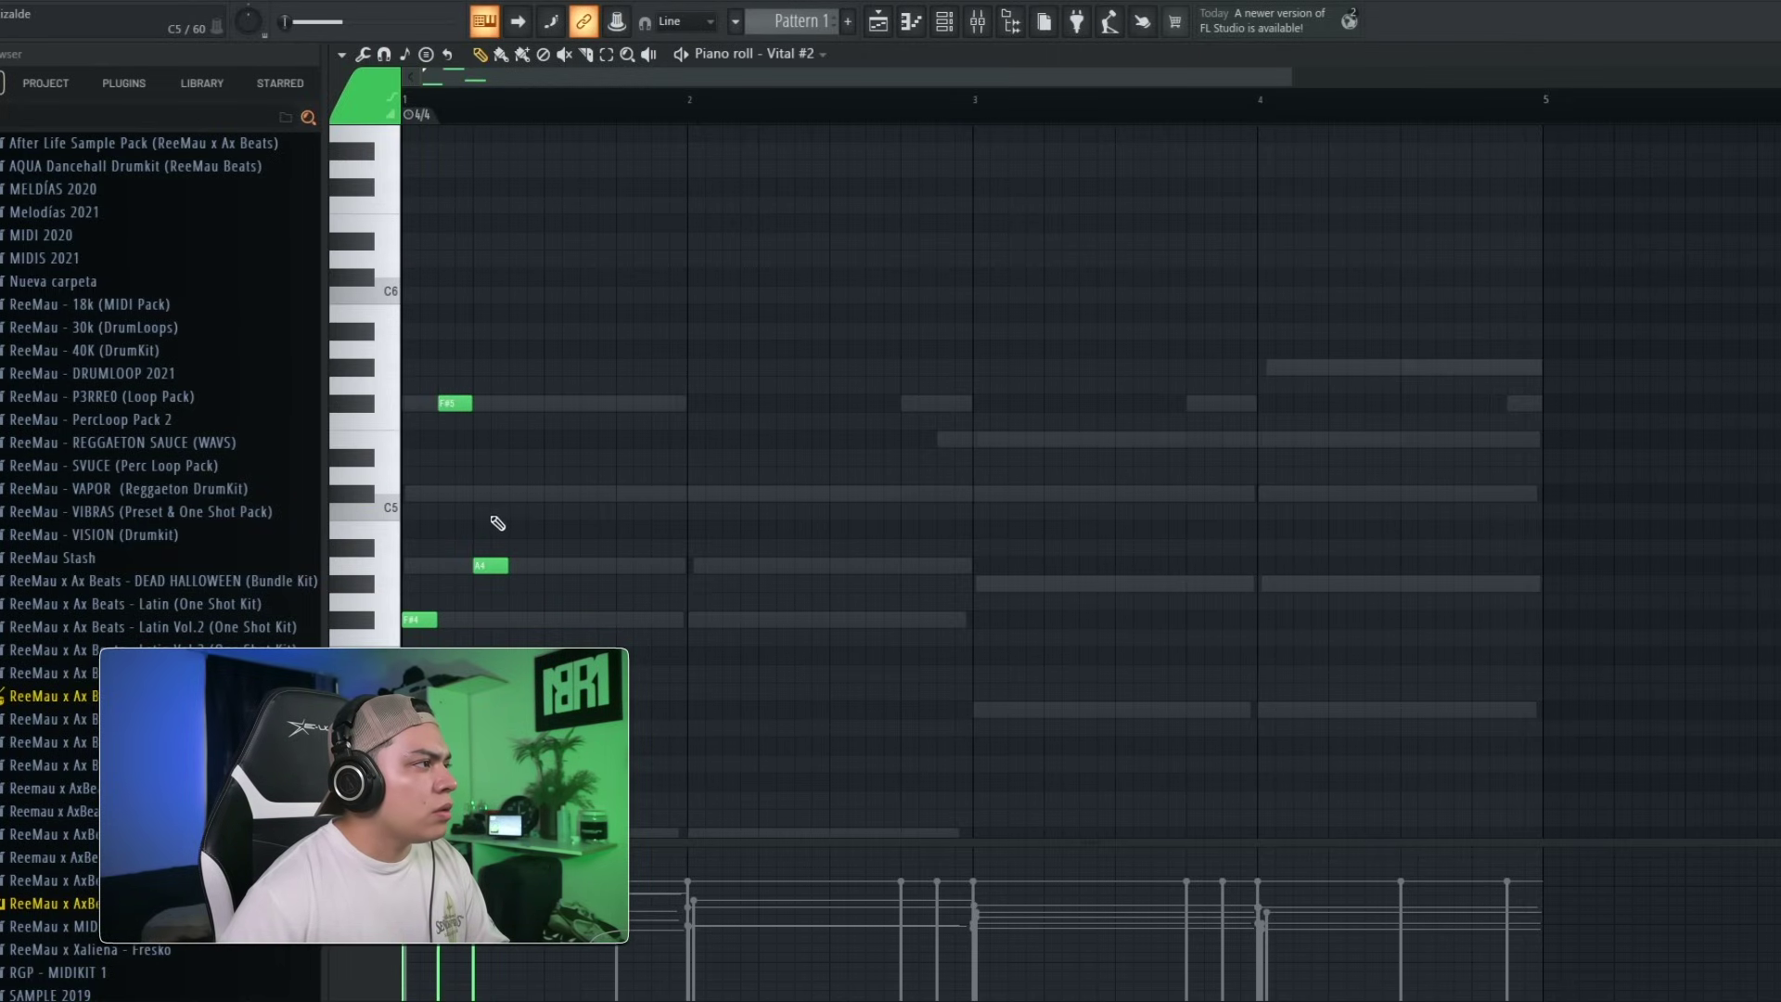
pyautogui.click(480, 494)
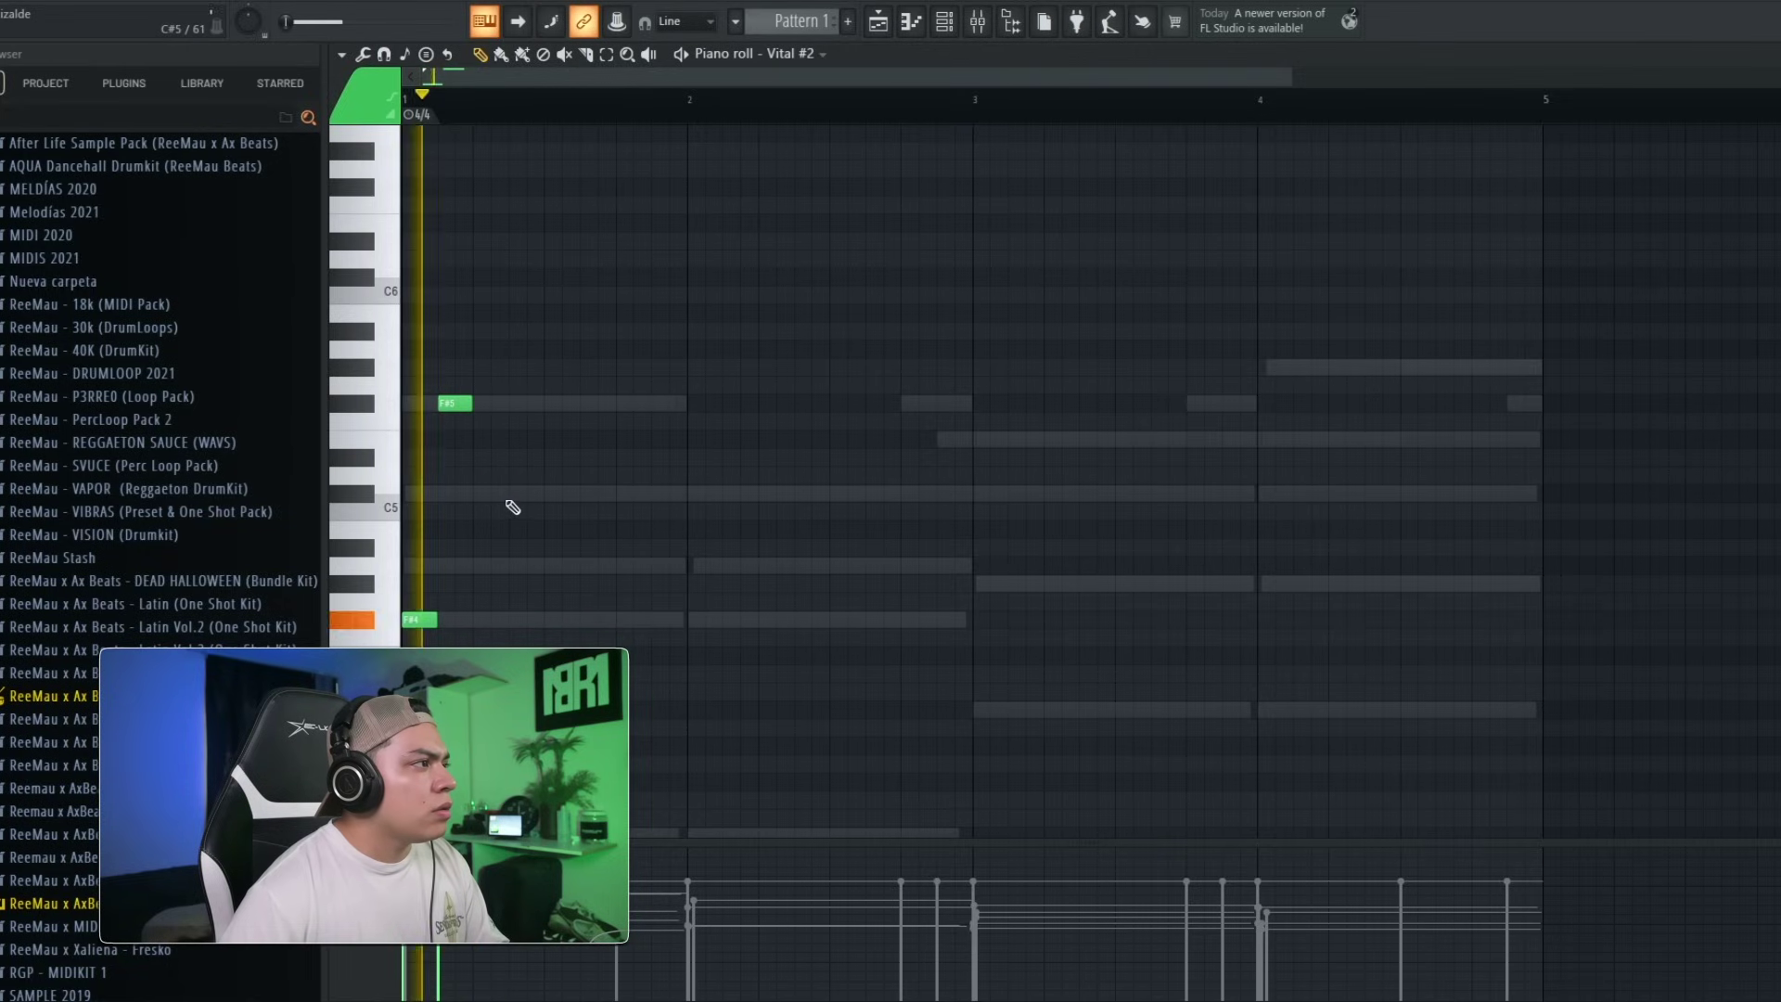
pyautogui.click(513, 494)
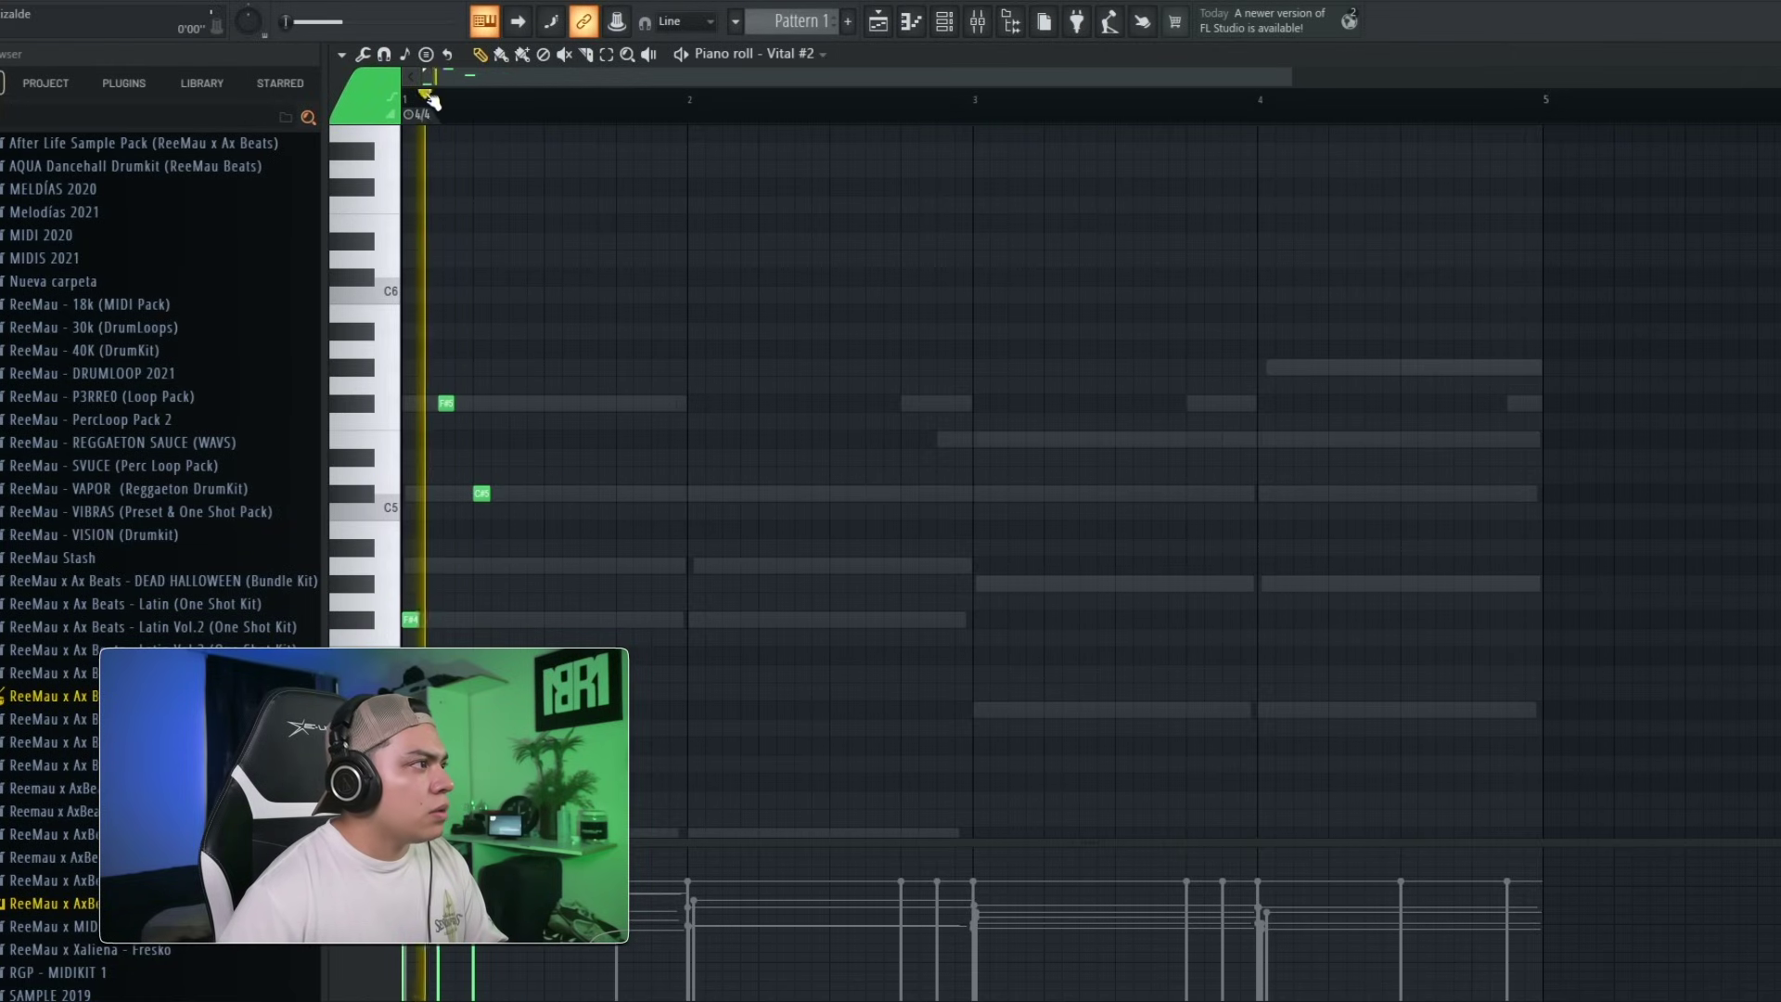
# Rework the Vital #2 notes in bar 1 into a rising F#4, A4, C#5, F#5 arpeggio, two steps apart, auditioning it.
pyautogui.scroll(2, 825, 320)
pyautogui.scroll(-1, 831, 318)
pyautogui.press('space')
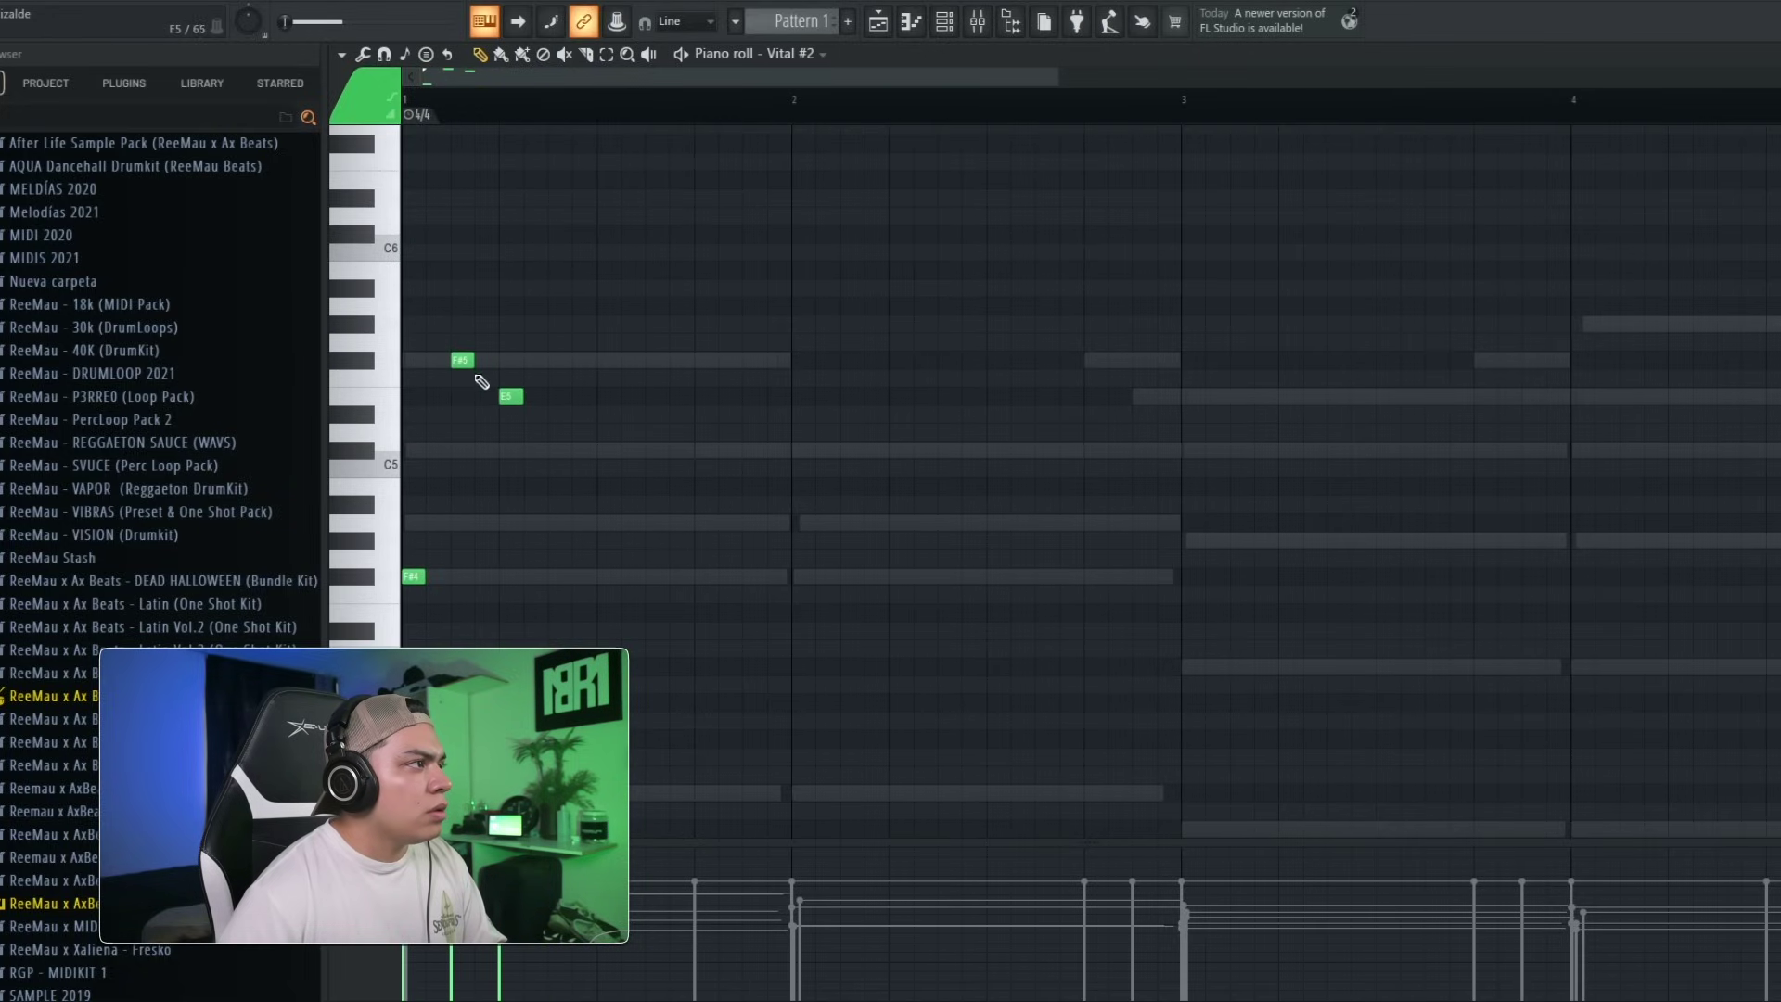
pyautogui.scroll(-2, 471, 450)
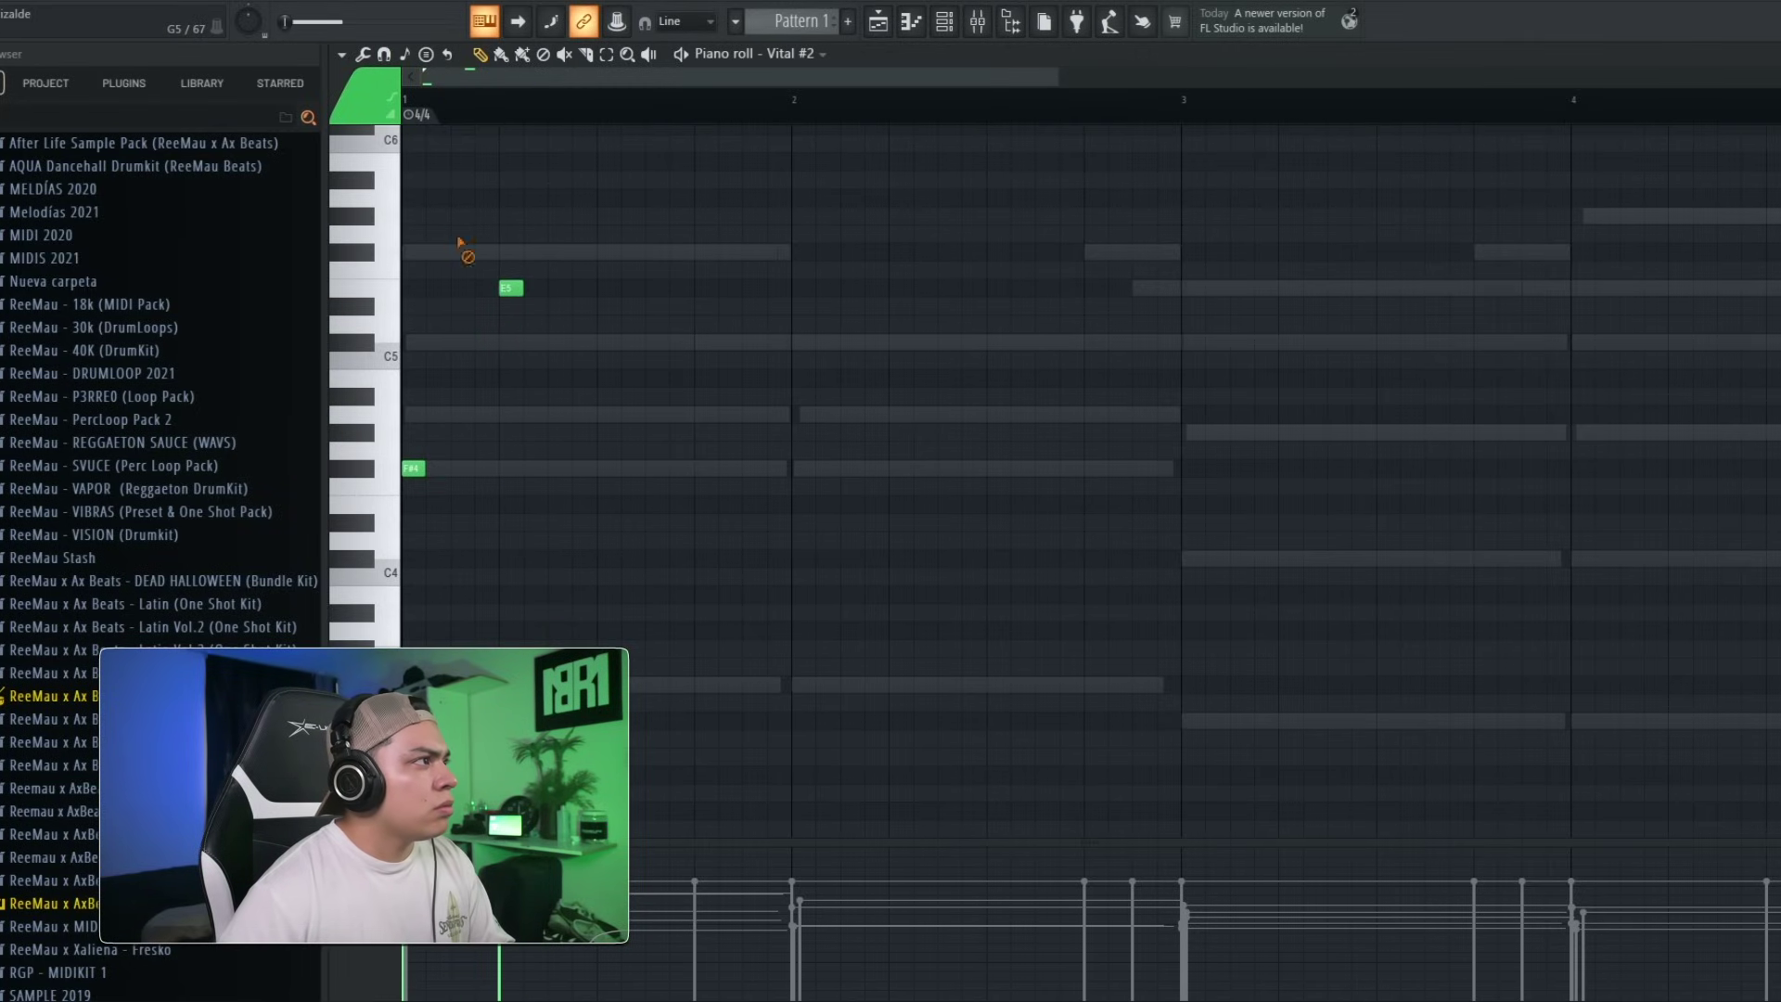
pyautogui.press('space')
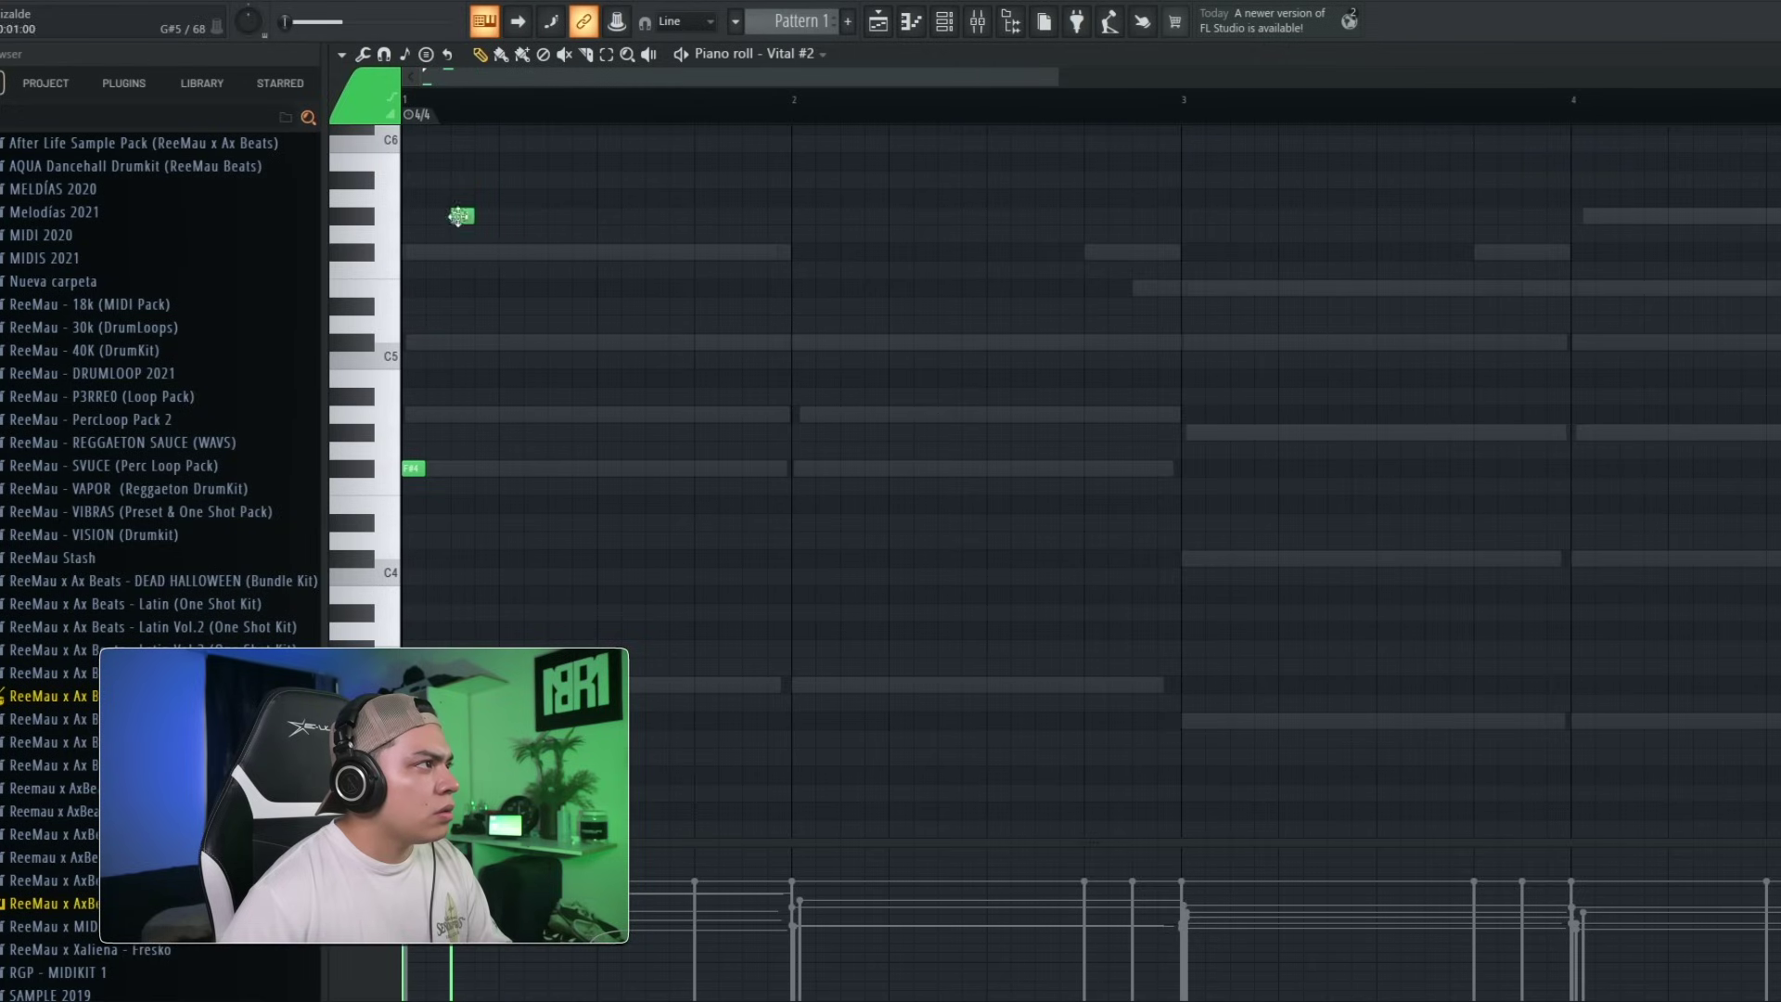
pyautogui.press('space')
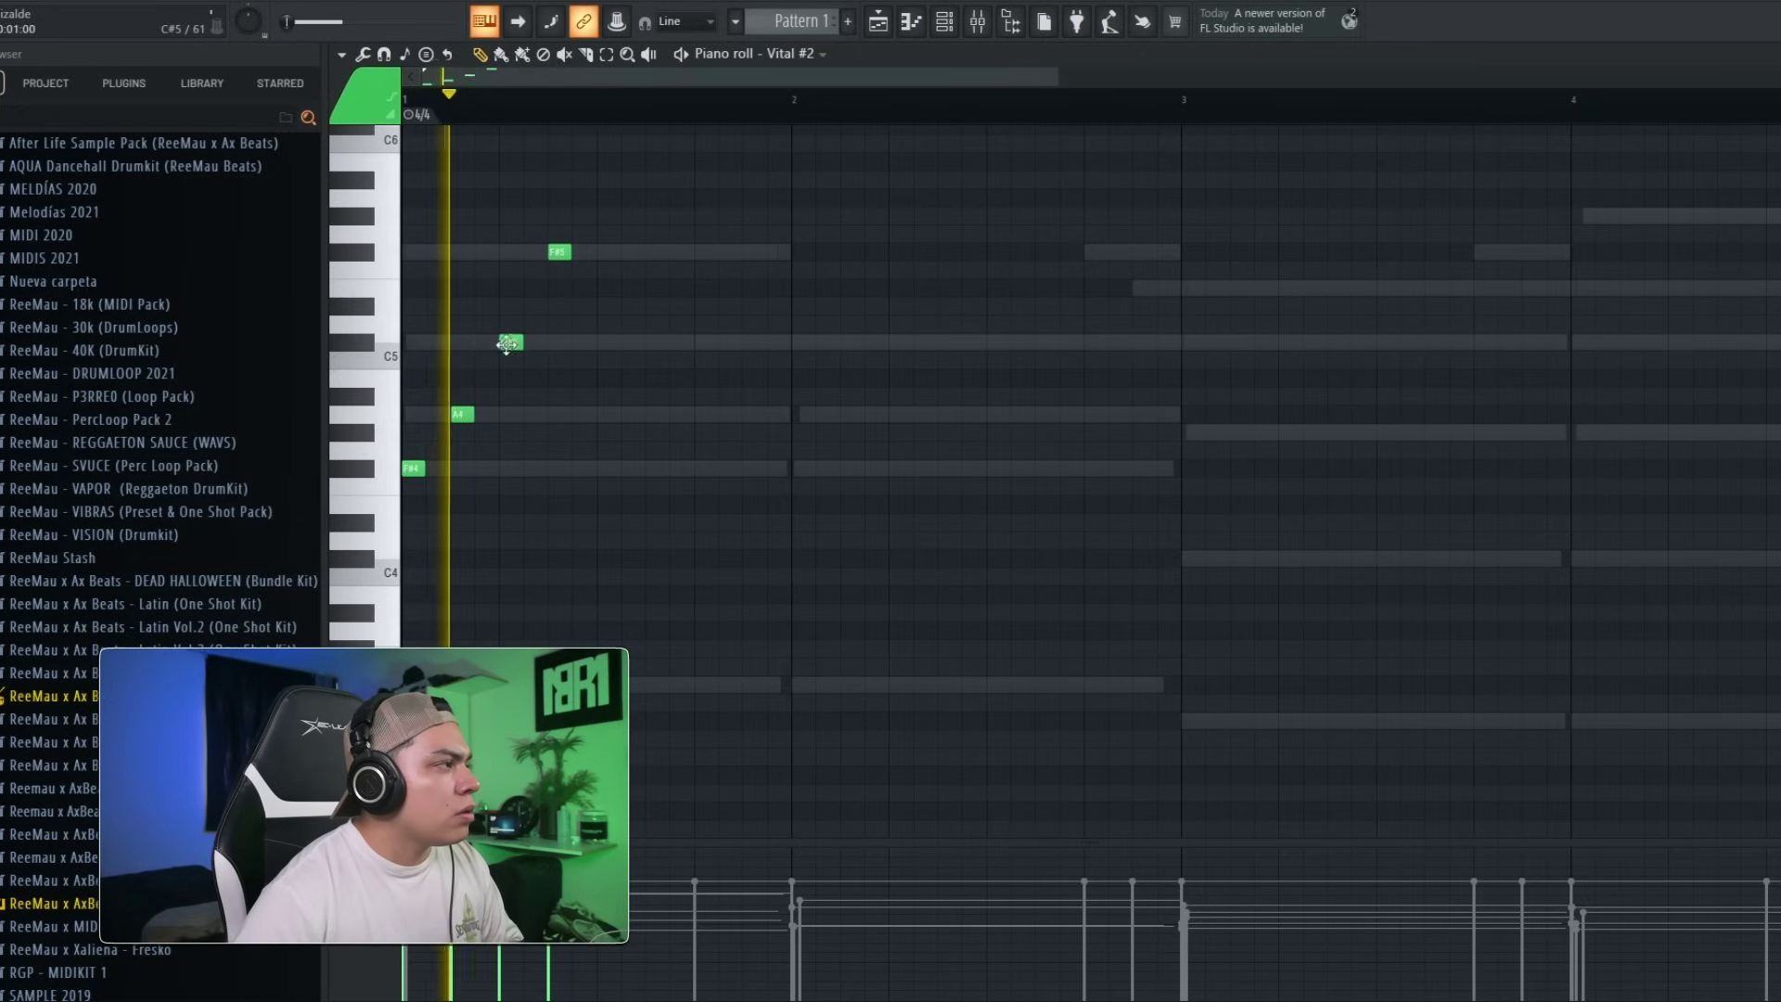
# Repeat the F#4, A4, C#5, F#5 arpeggio in bar 2 and add F#5 and E5 at the end of the bar.
pyautogui.press('space')
pyautogui.press('space')
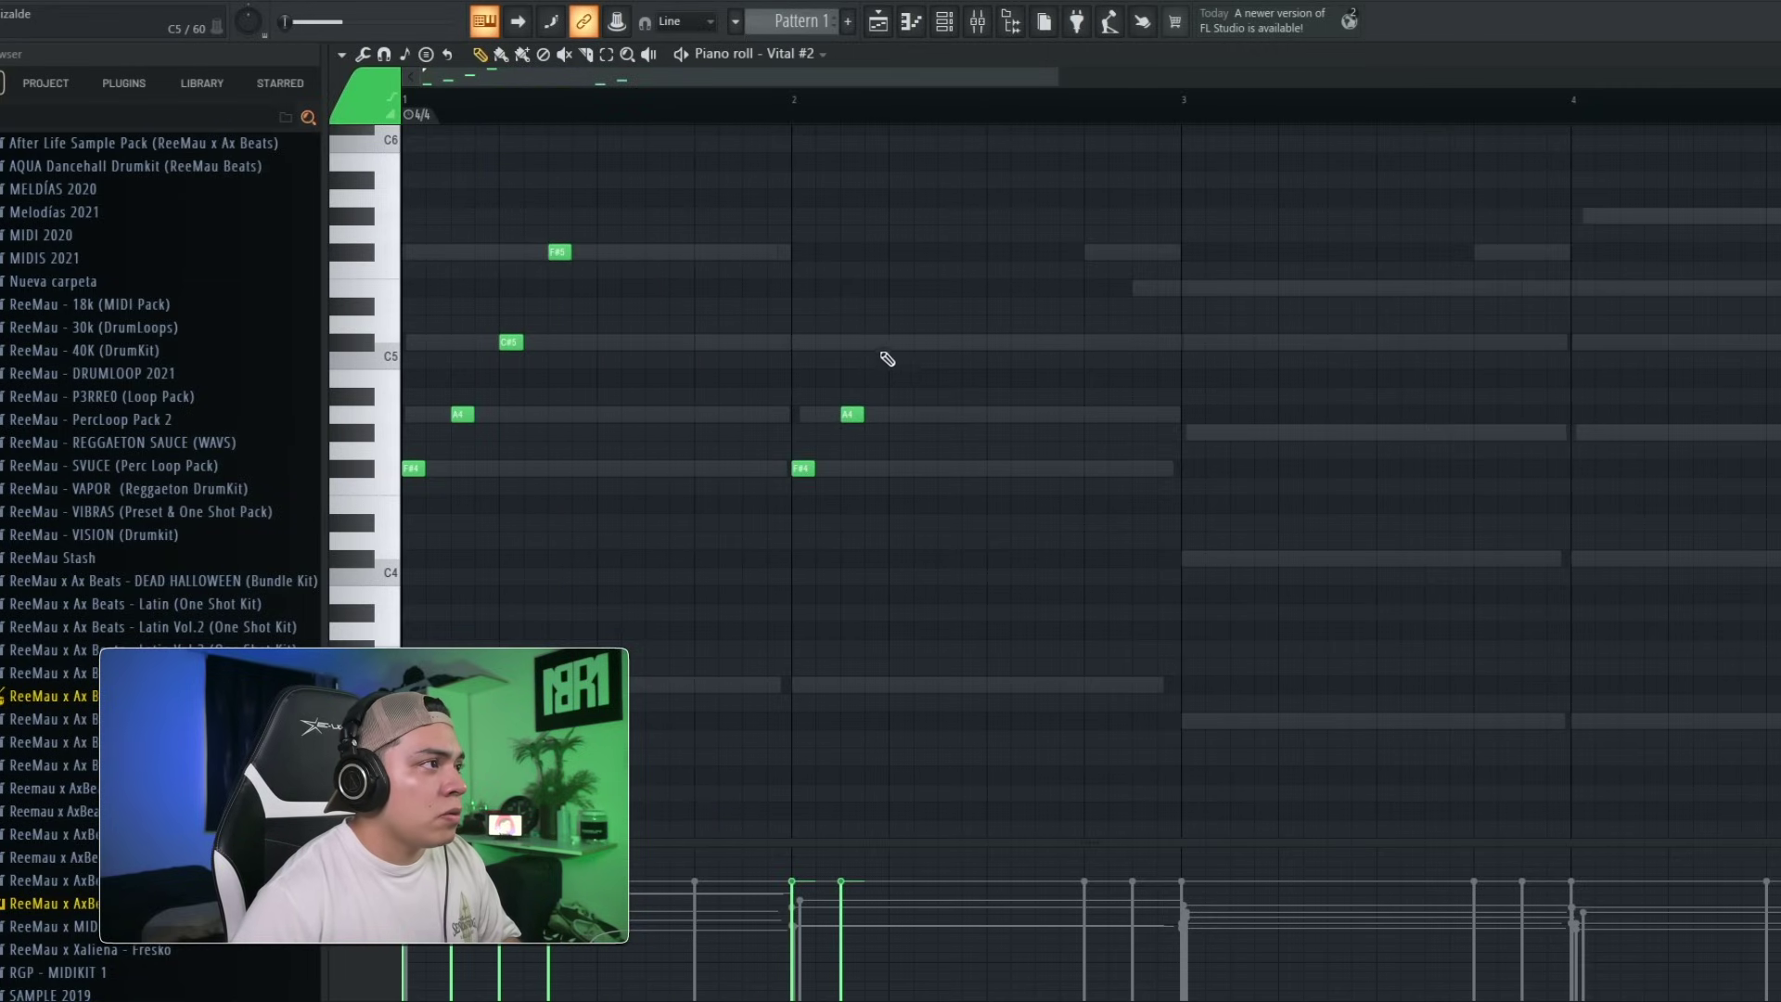
pyautogui.press('space')
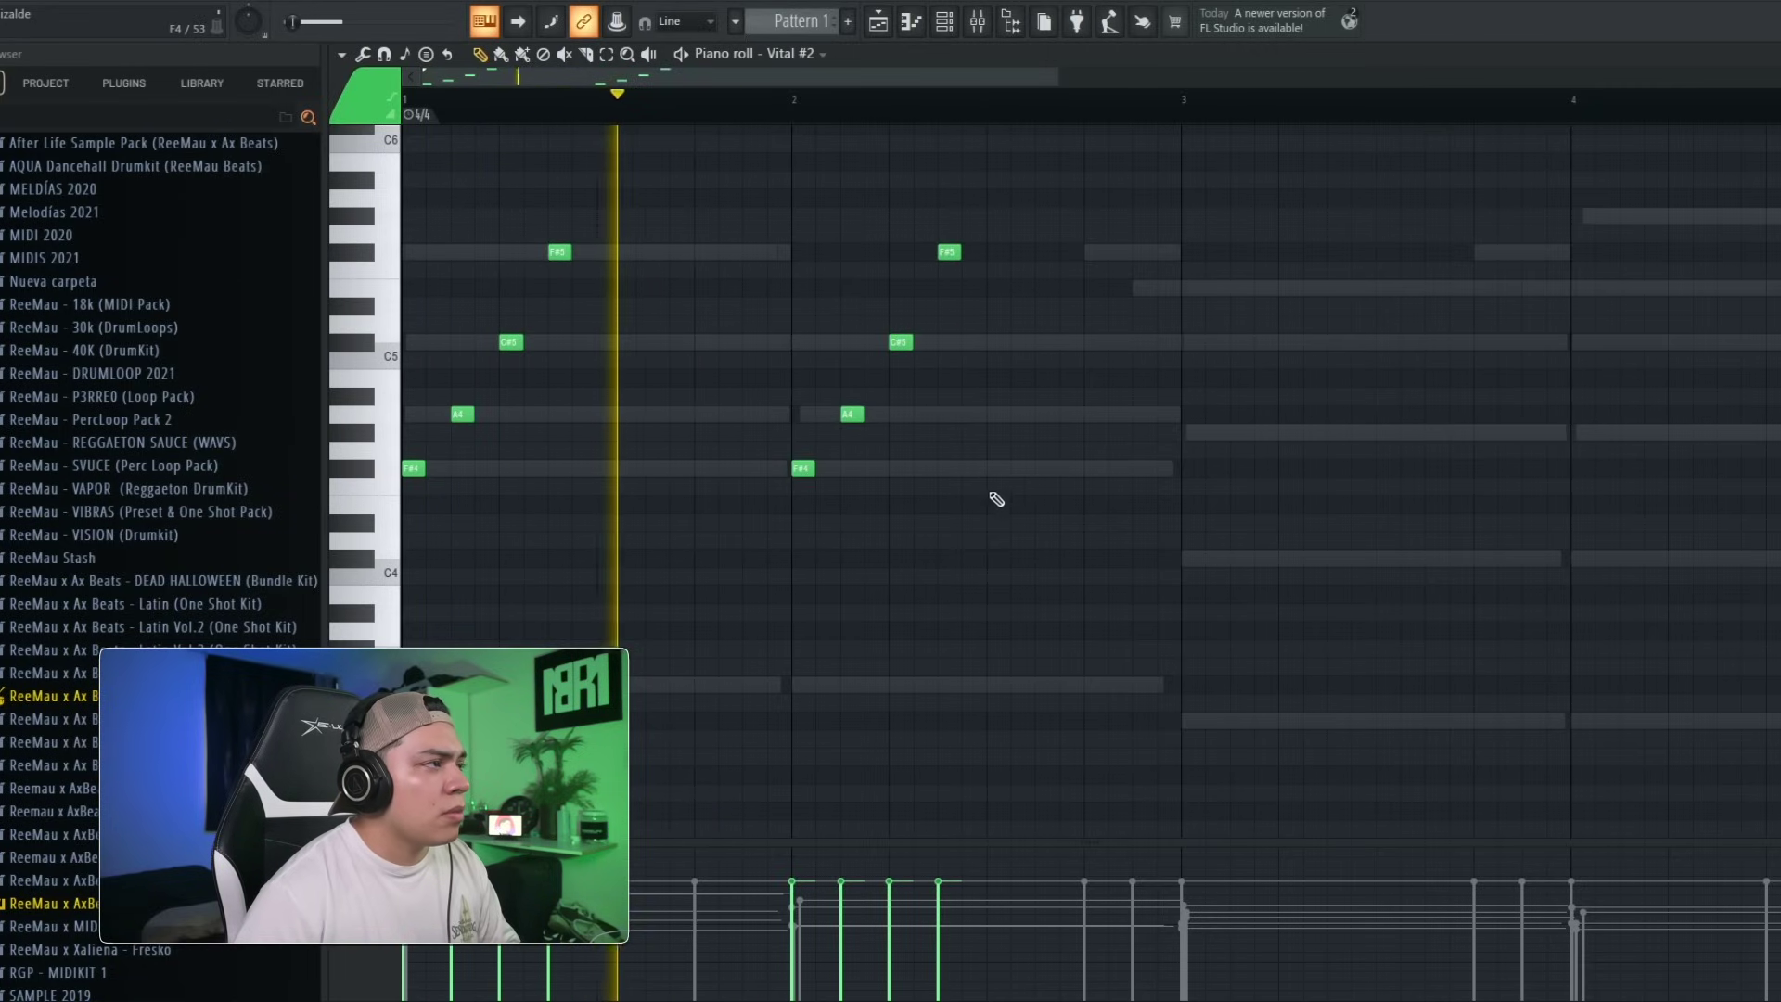
pyautogui.press('space')
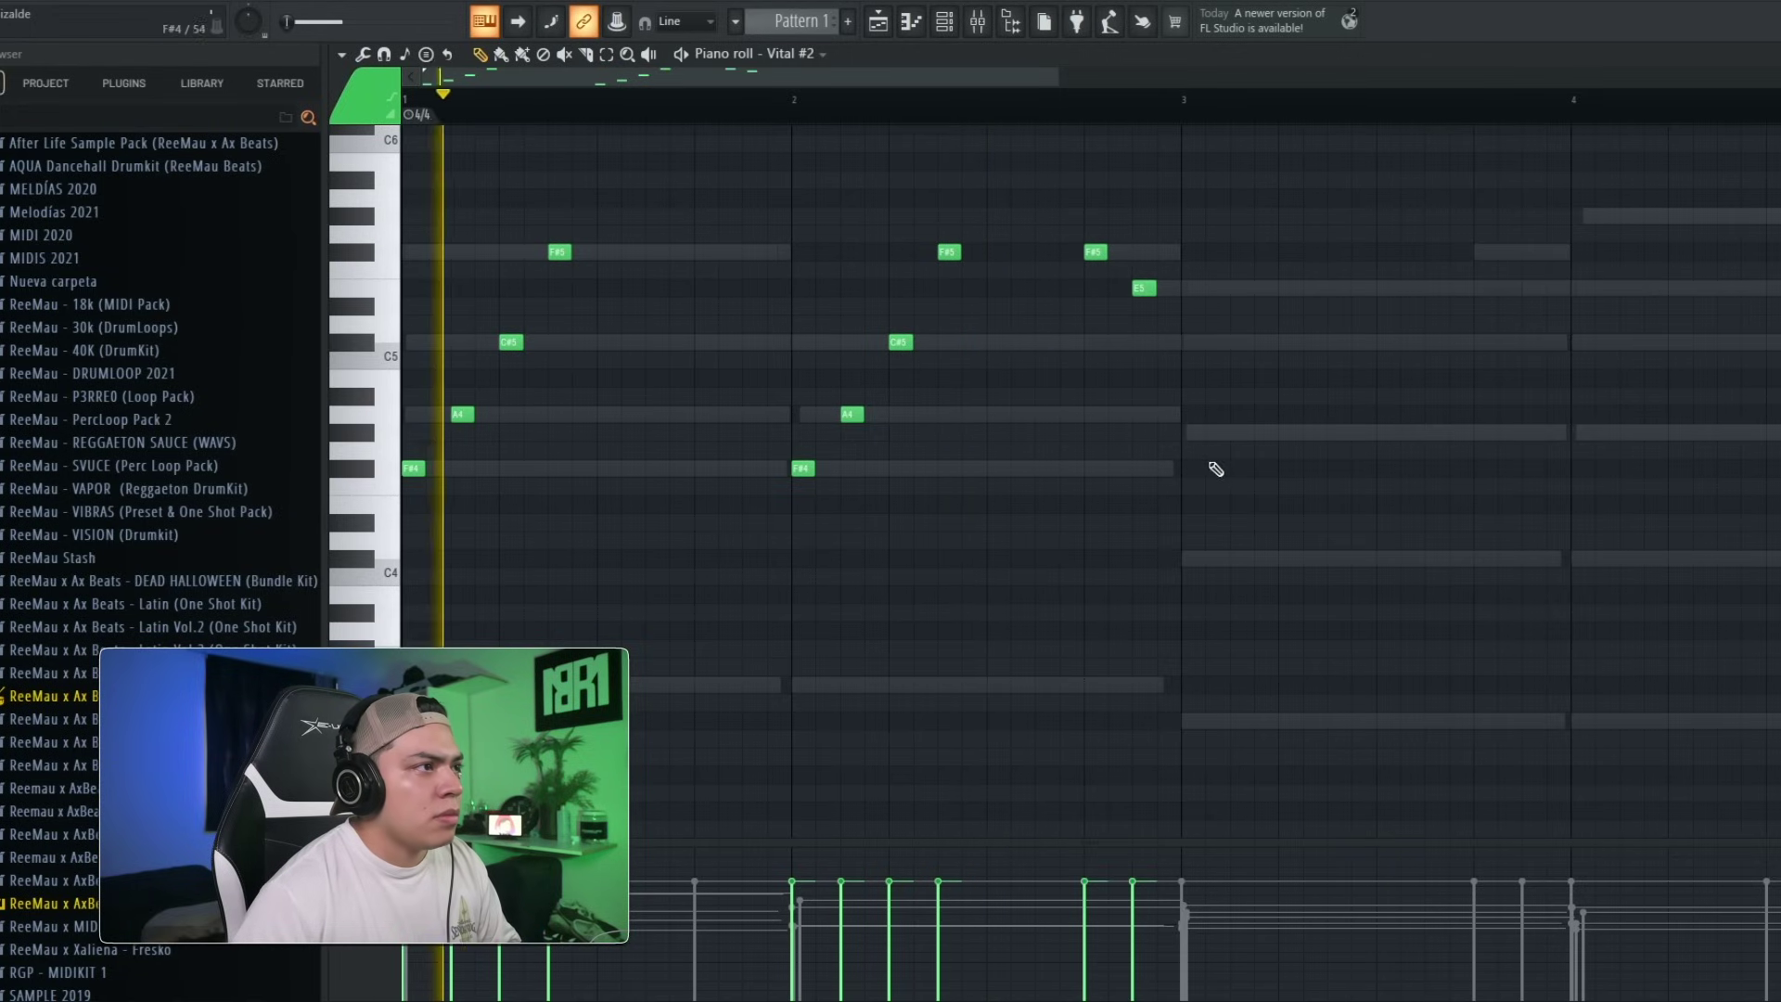
# Draw a rising arpeggio of one-step notes C#4, G#4, C#5 and E5, two steps apart, at the start of bar 3.
pyautogui.click(1192, 557)
pyautogui.click(1237, 433)
pyautogui.click(1286, 342)
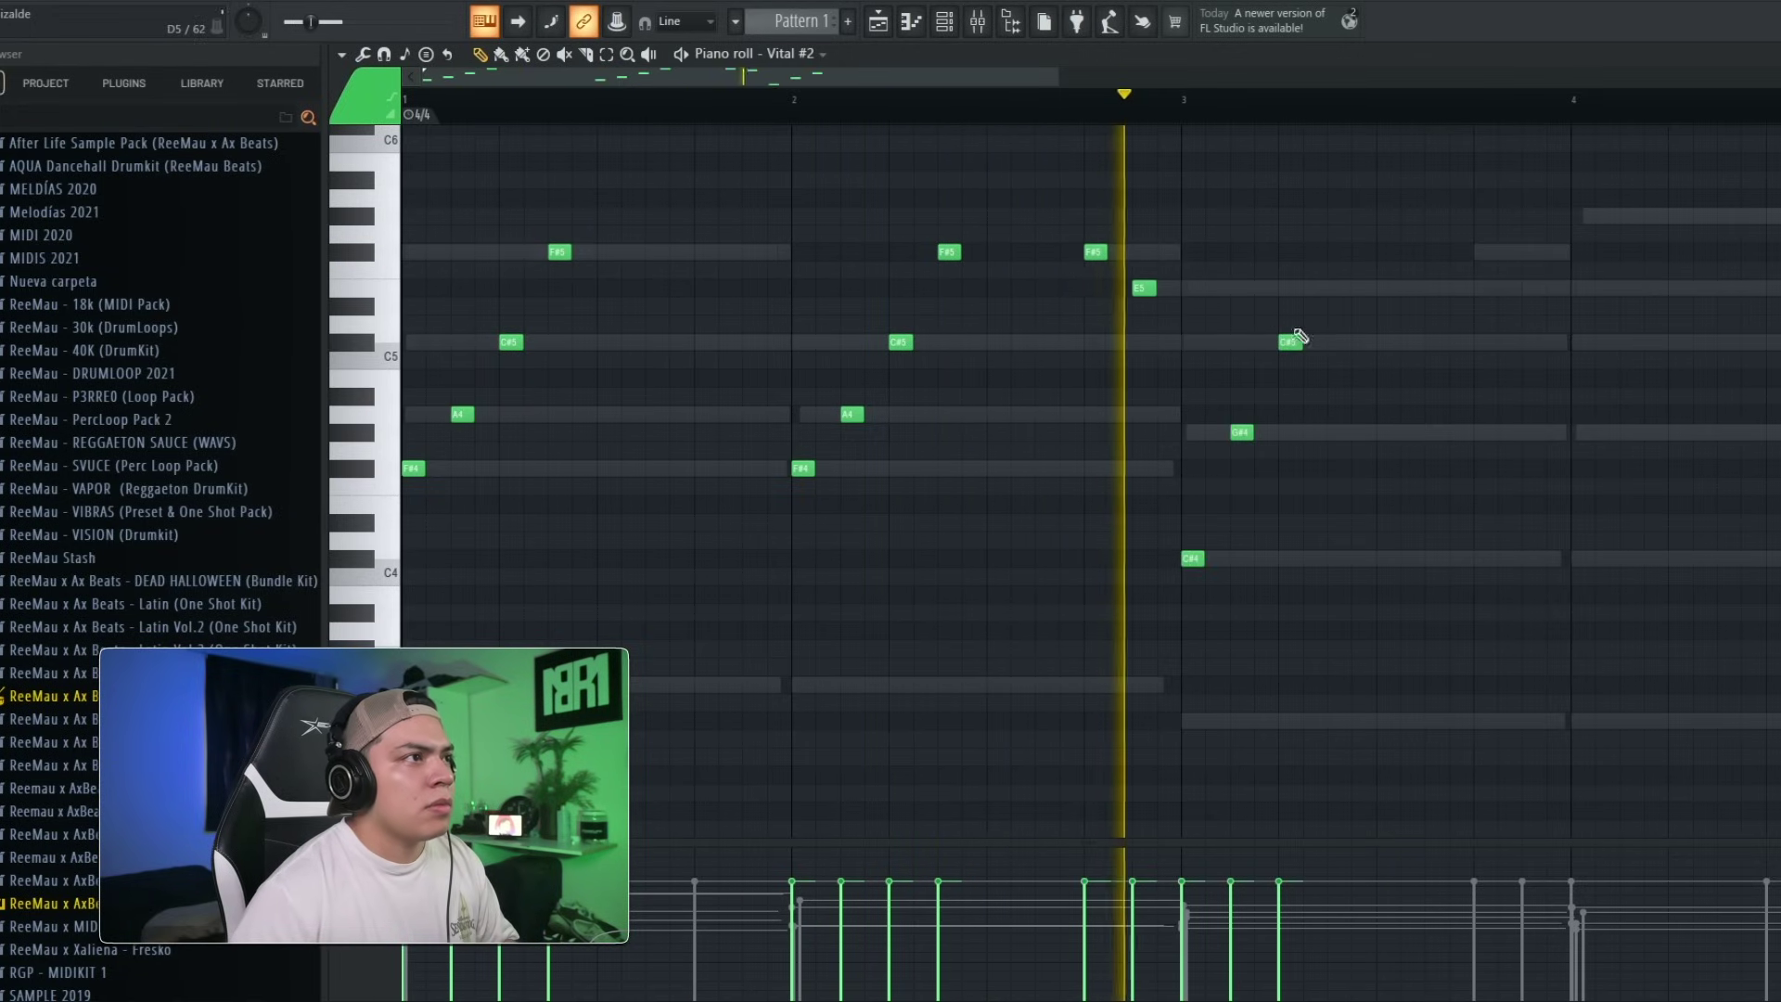
pyautogui.click(1335, 289)
# Repeat the C#4, G#4, C#5, E5 arpeggio in bar 4, add a G#5 near the bar's end, and play the pattern.
pyautogui.moveTo(1471, 486); pyautogui.dragTo(994, 392)
pyautogui.press('space')
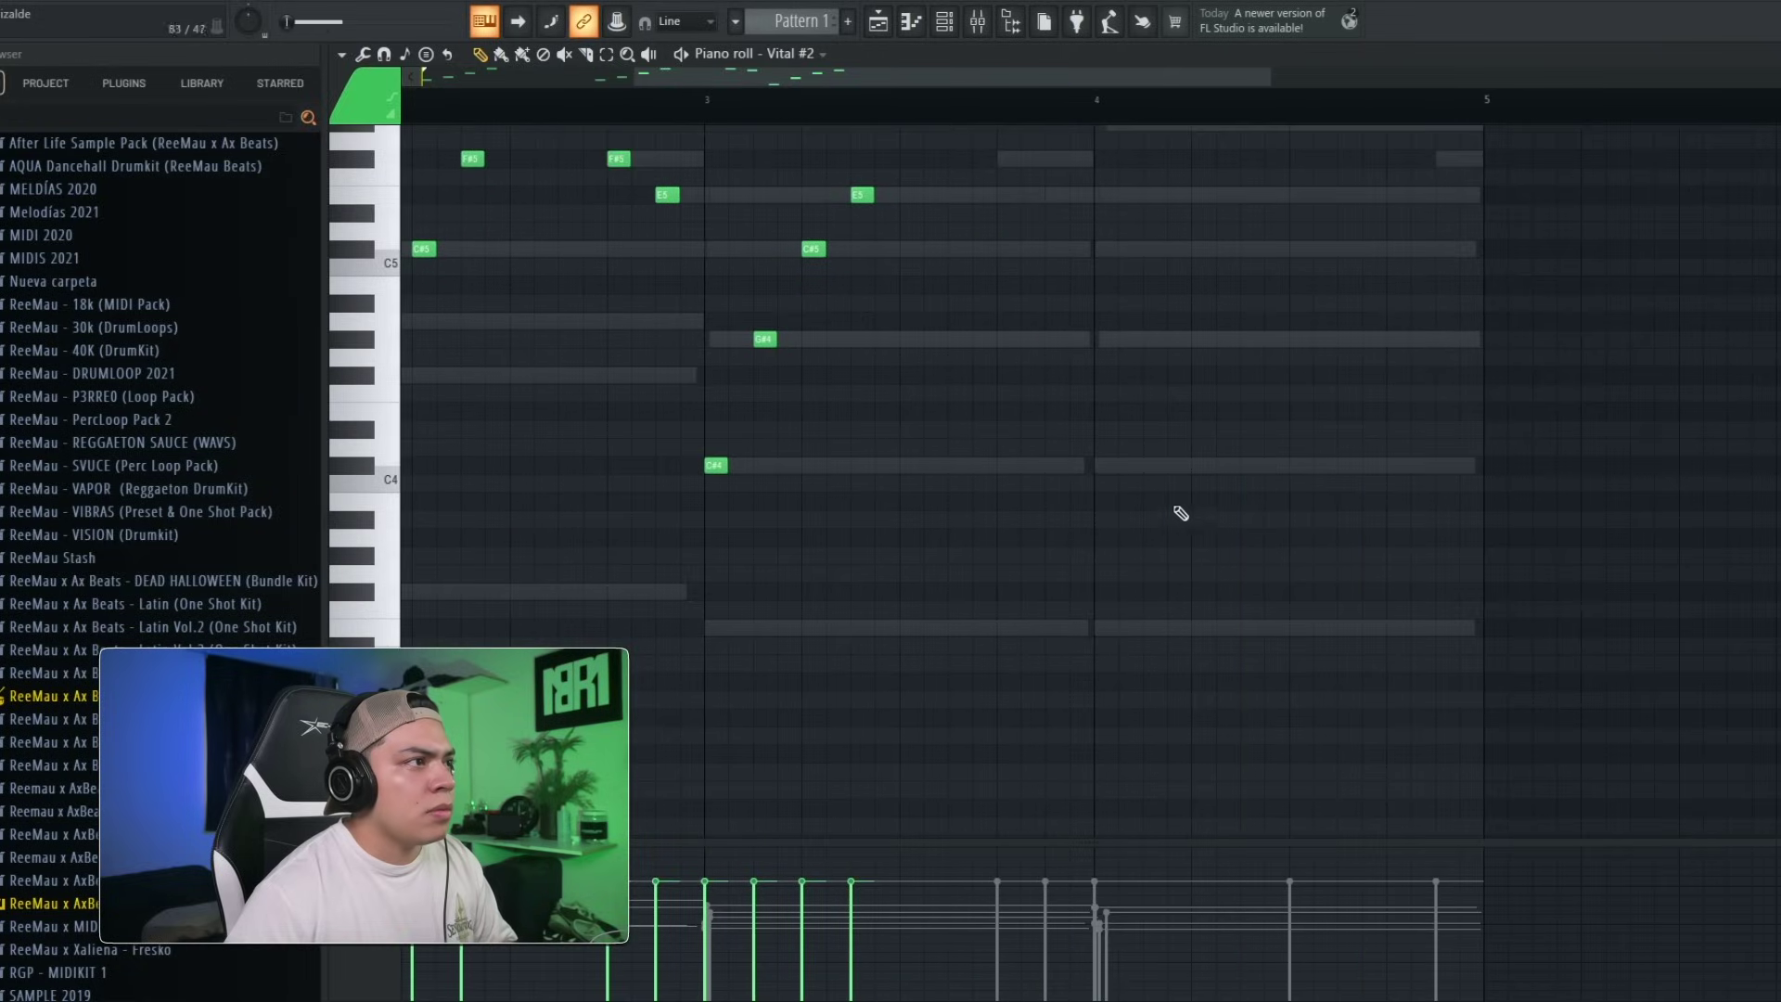
pyautogui.scroll(3, 1147, 341)
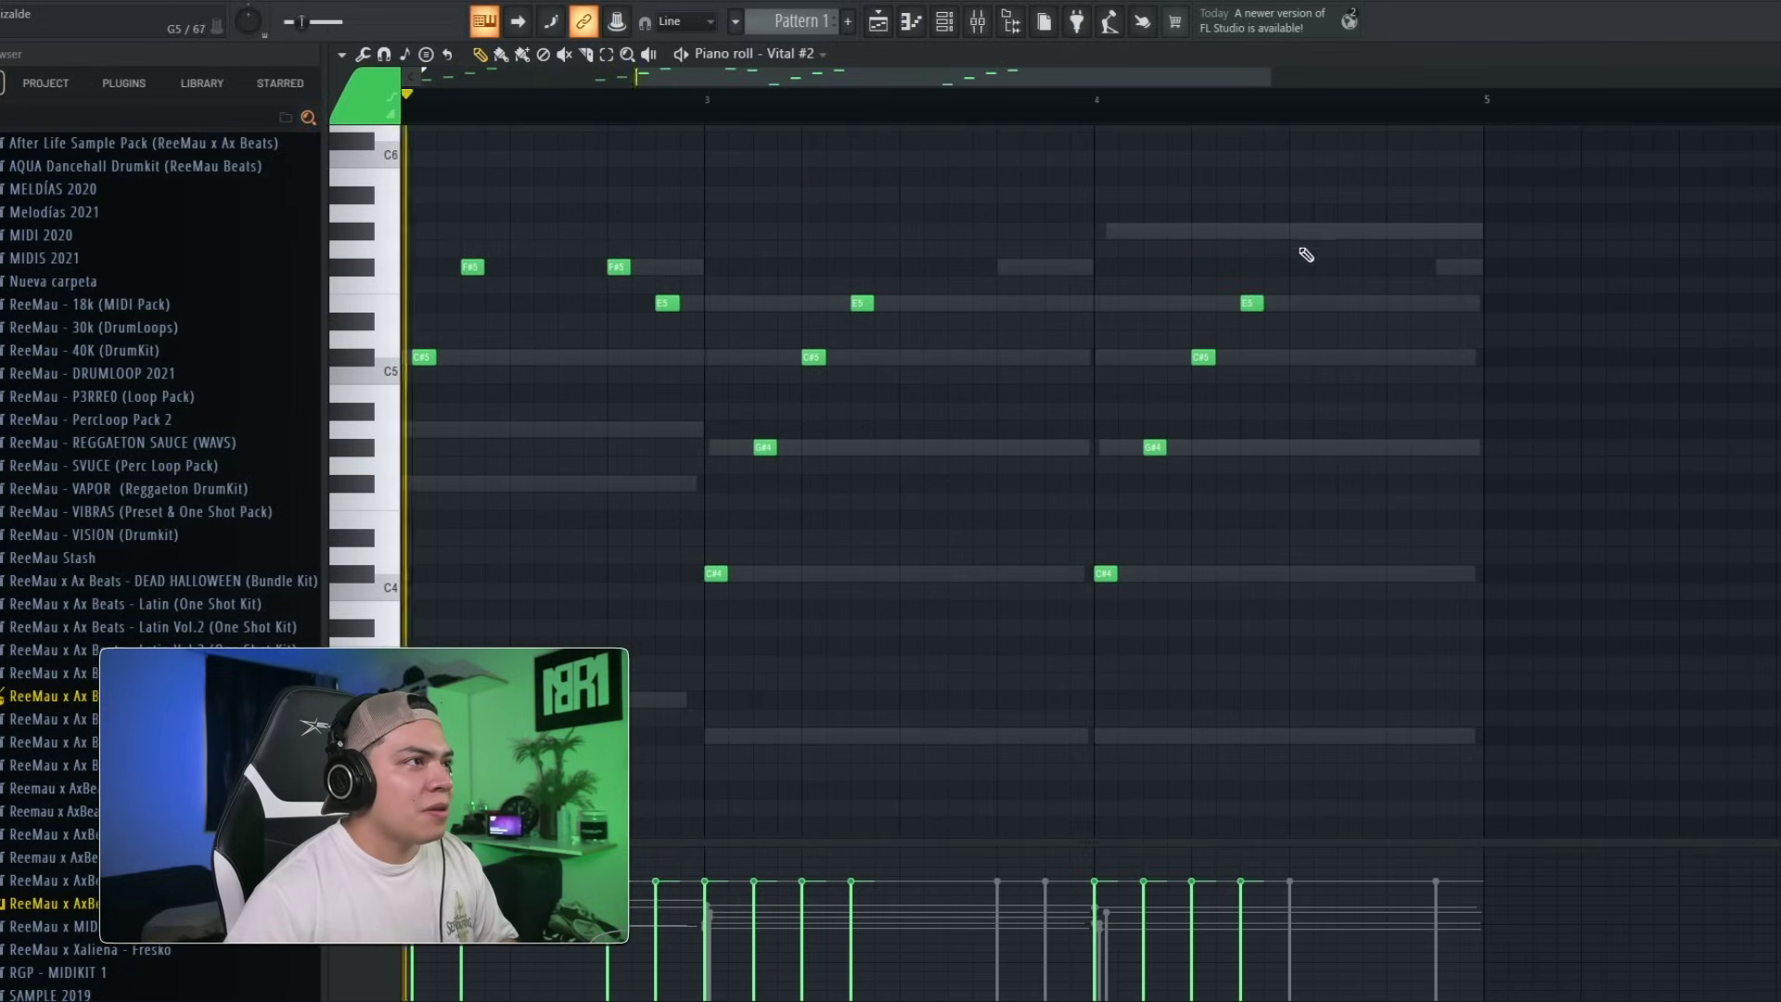
pyautogui.press('space')
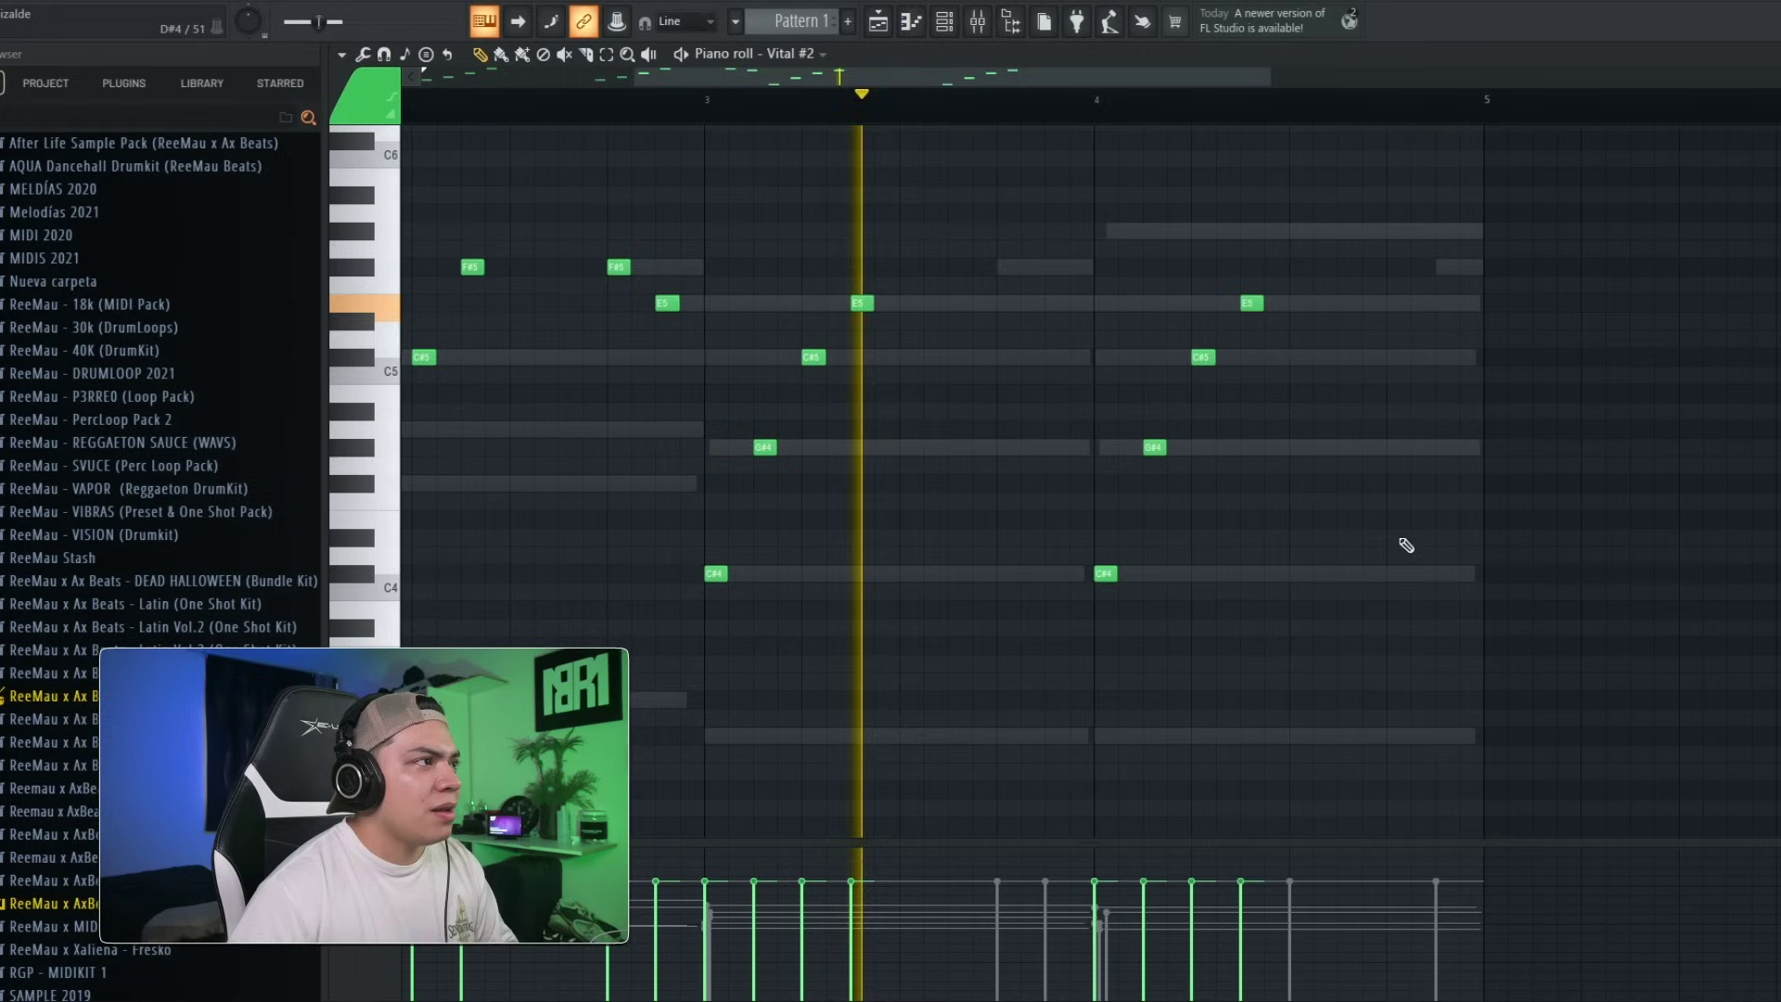
pyautogui.click(1396, 233)
# Randomize the velocities of the Vital #2 arpeggio notes slightly.
pyautogui.scroll(-3, 1159, 111)
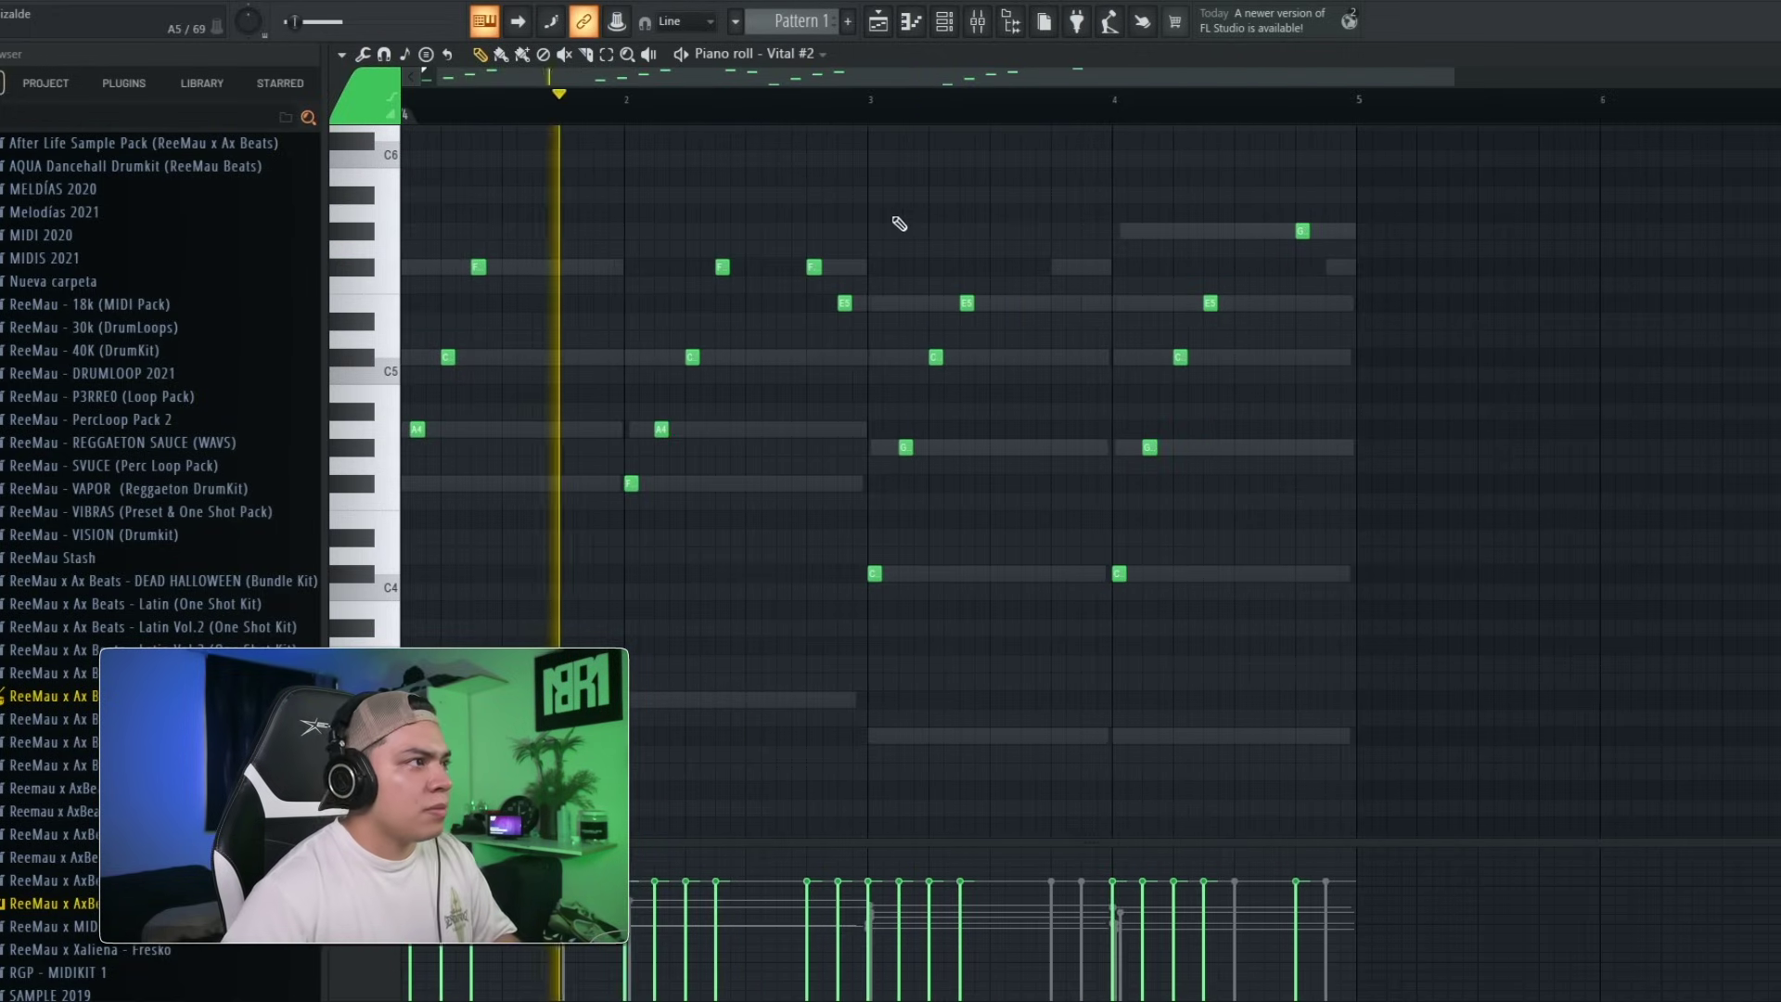
pyautogui.hotkey('alt', 'r')
pyautogui.press('Escape')
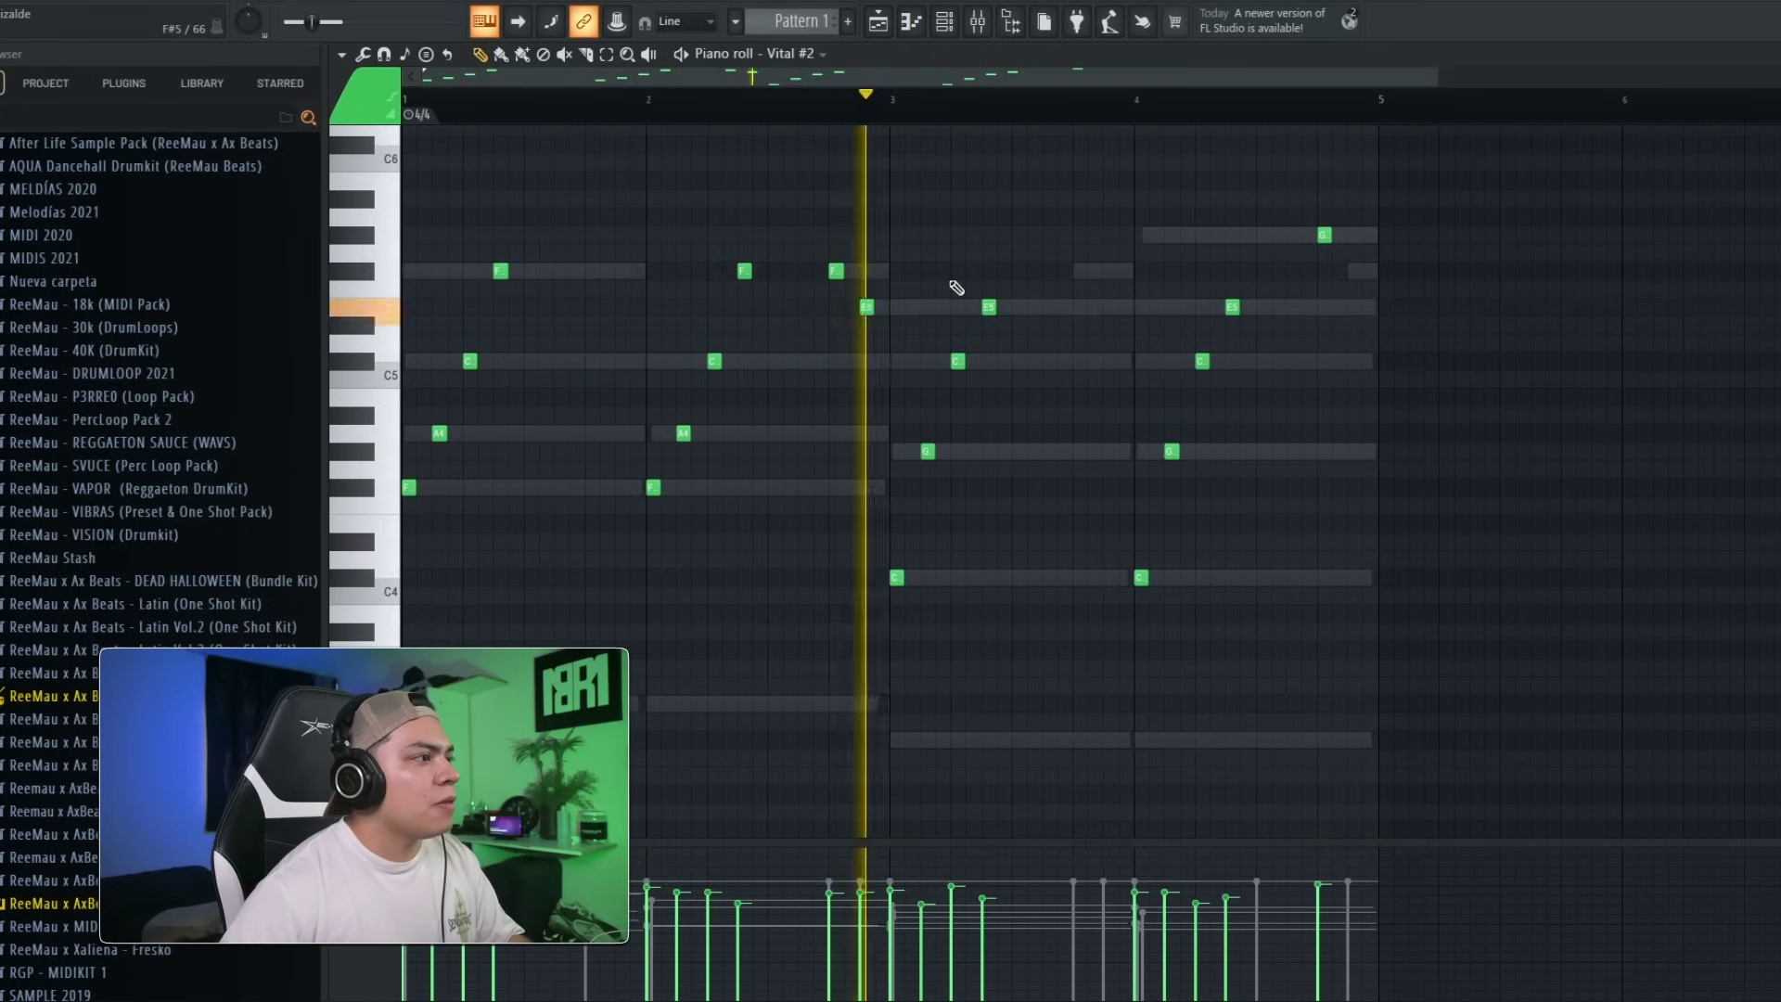
# Route the Vital #2 channel to mixer Insert 6 and load RC-20 Retro Color in the insert's first effect slot.
pyautogui.click(944, 24)
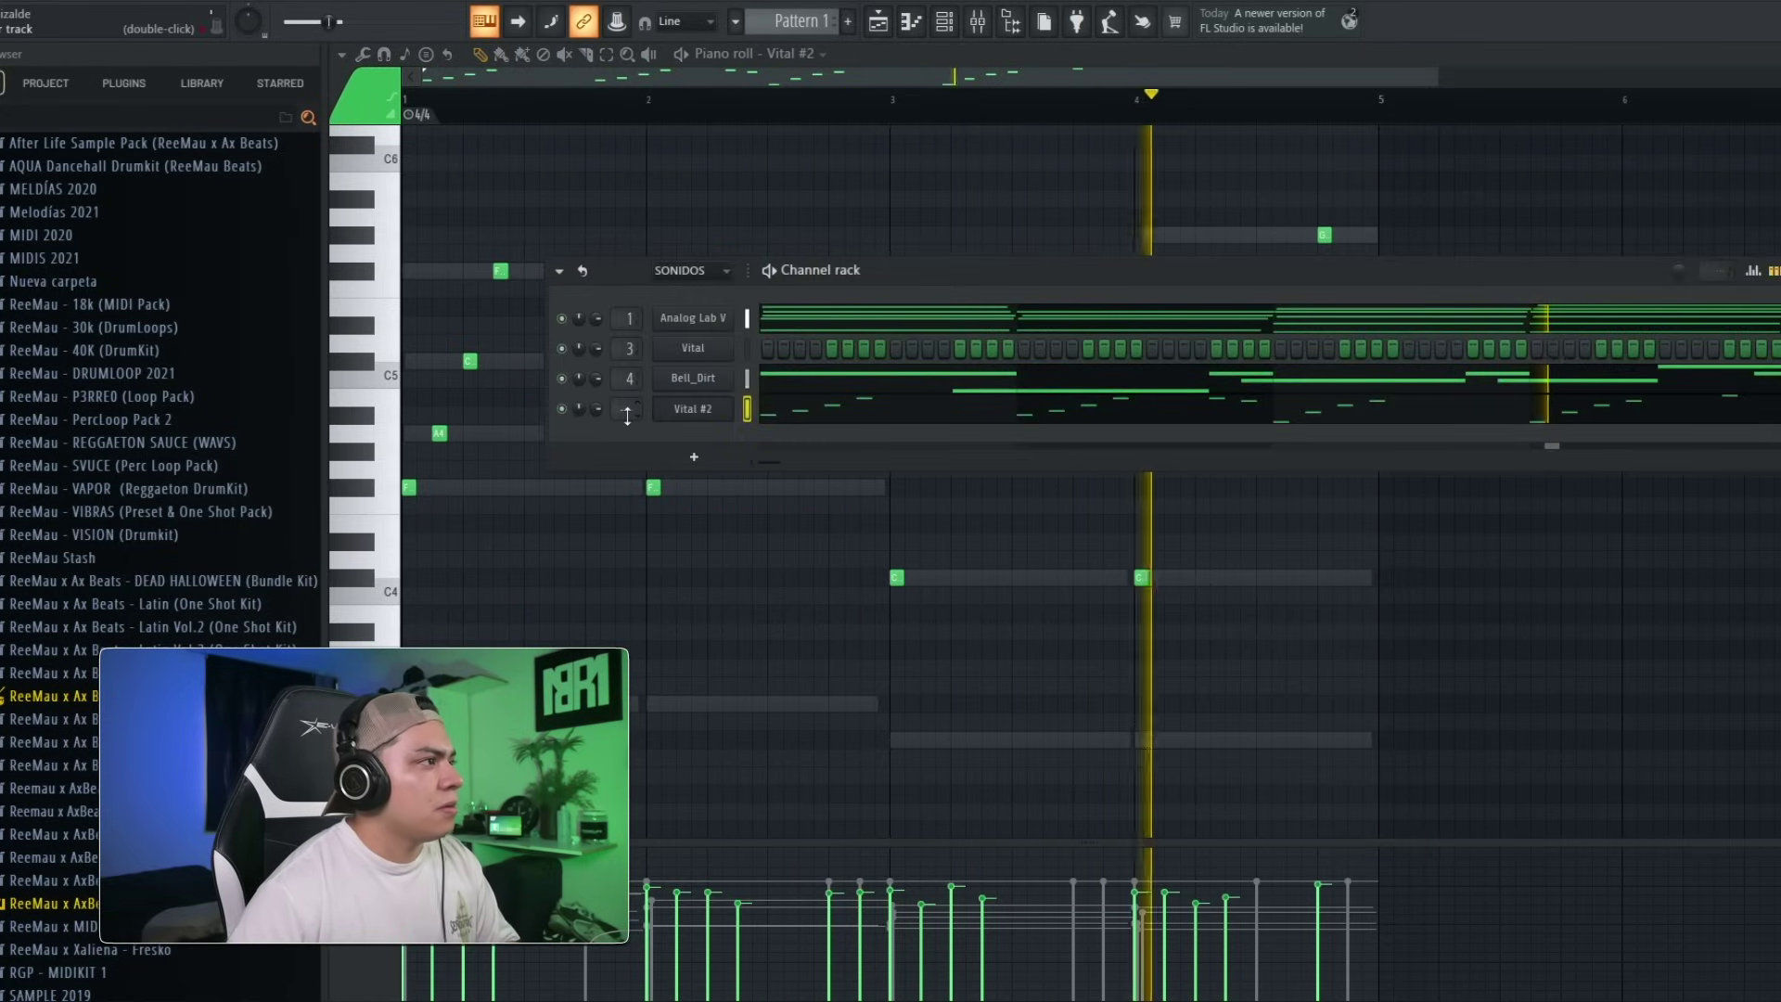
pyautogui.press('space')
pyautogui.moveTo(626, 408); pyautogui.dragTo(626, 390)
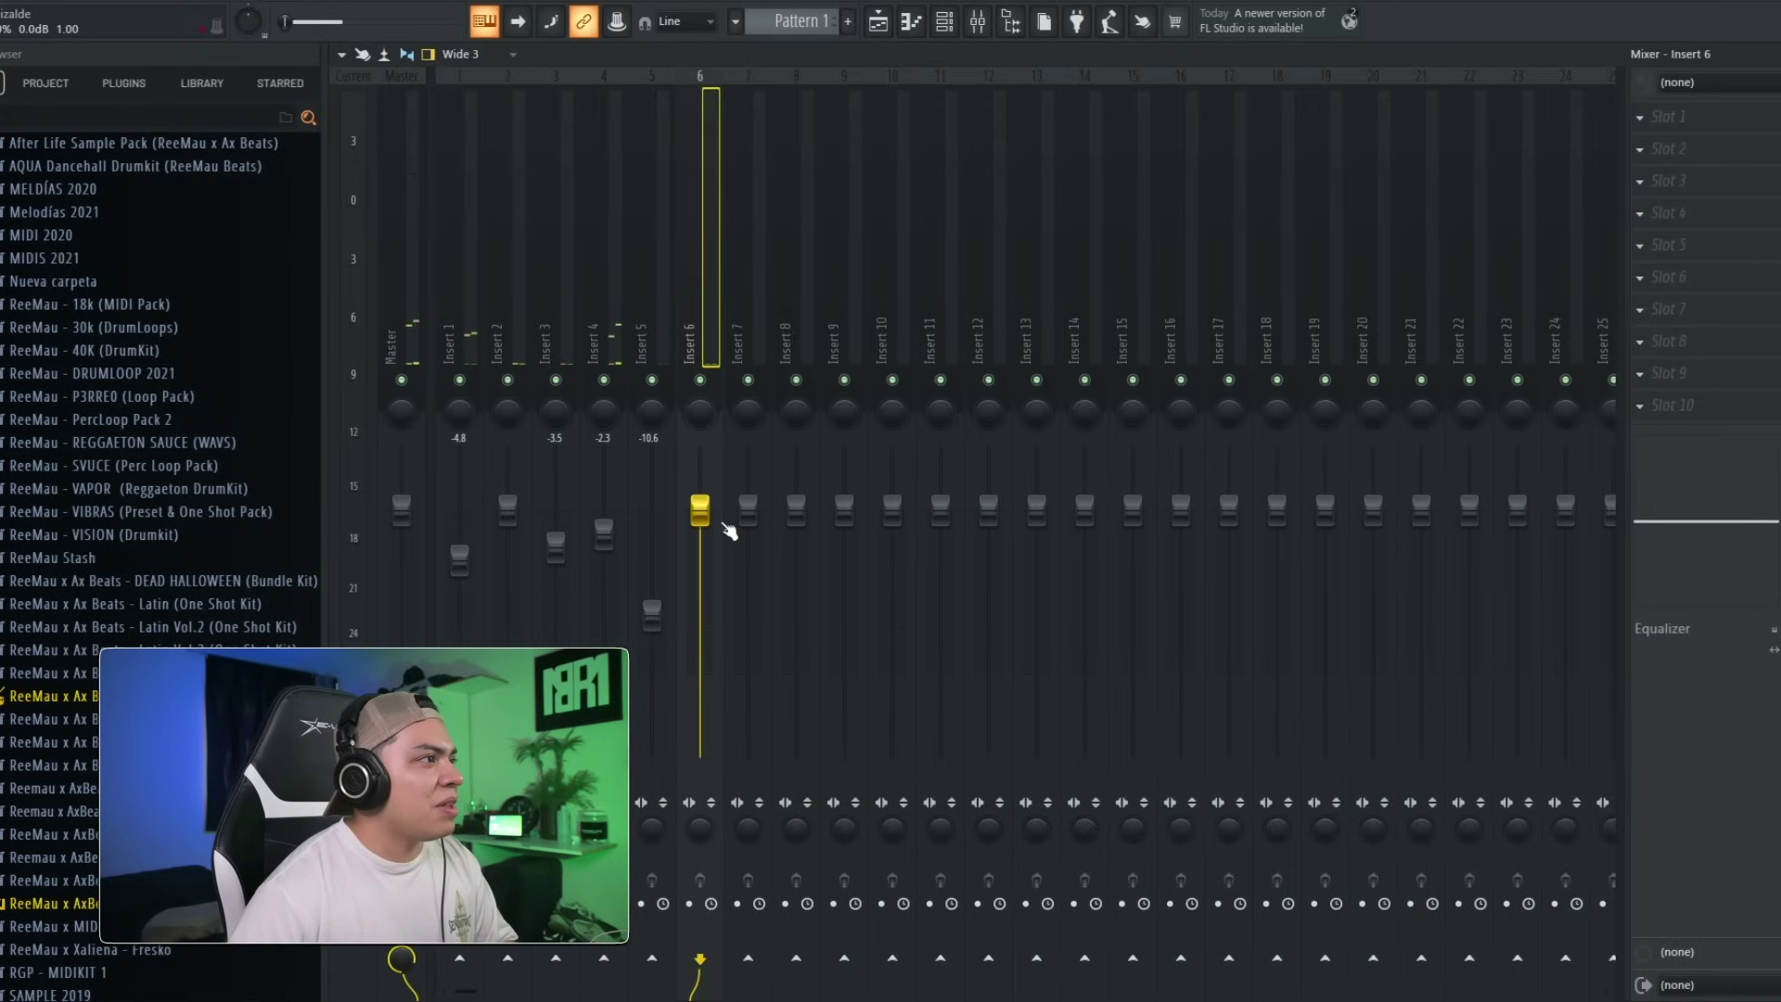
pyautogui.click(1669, 116)
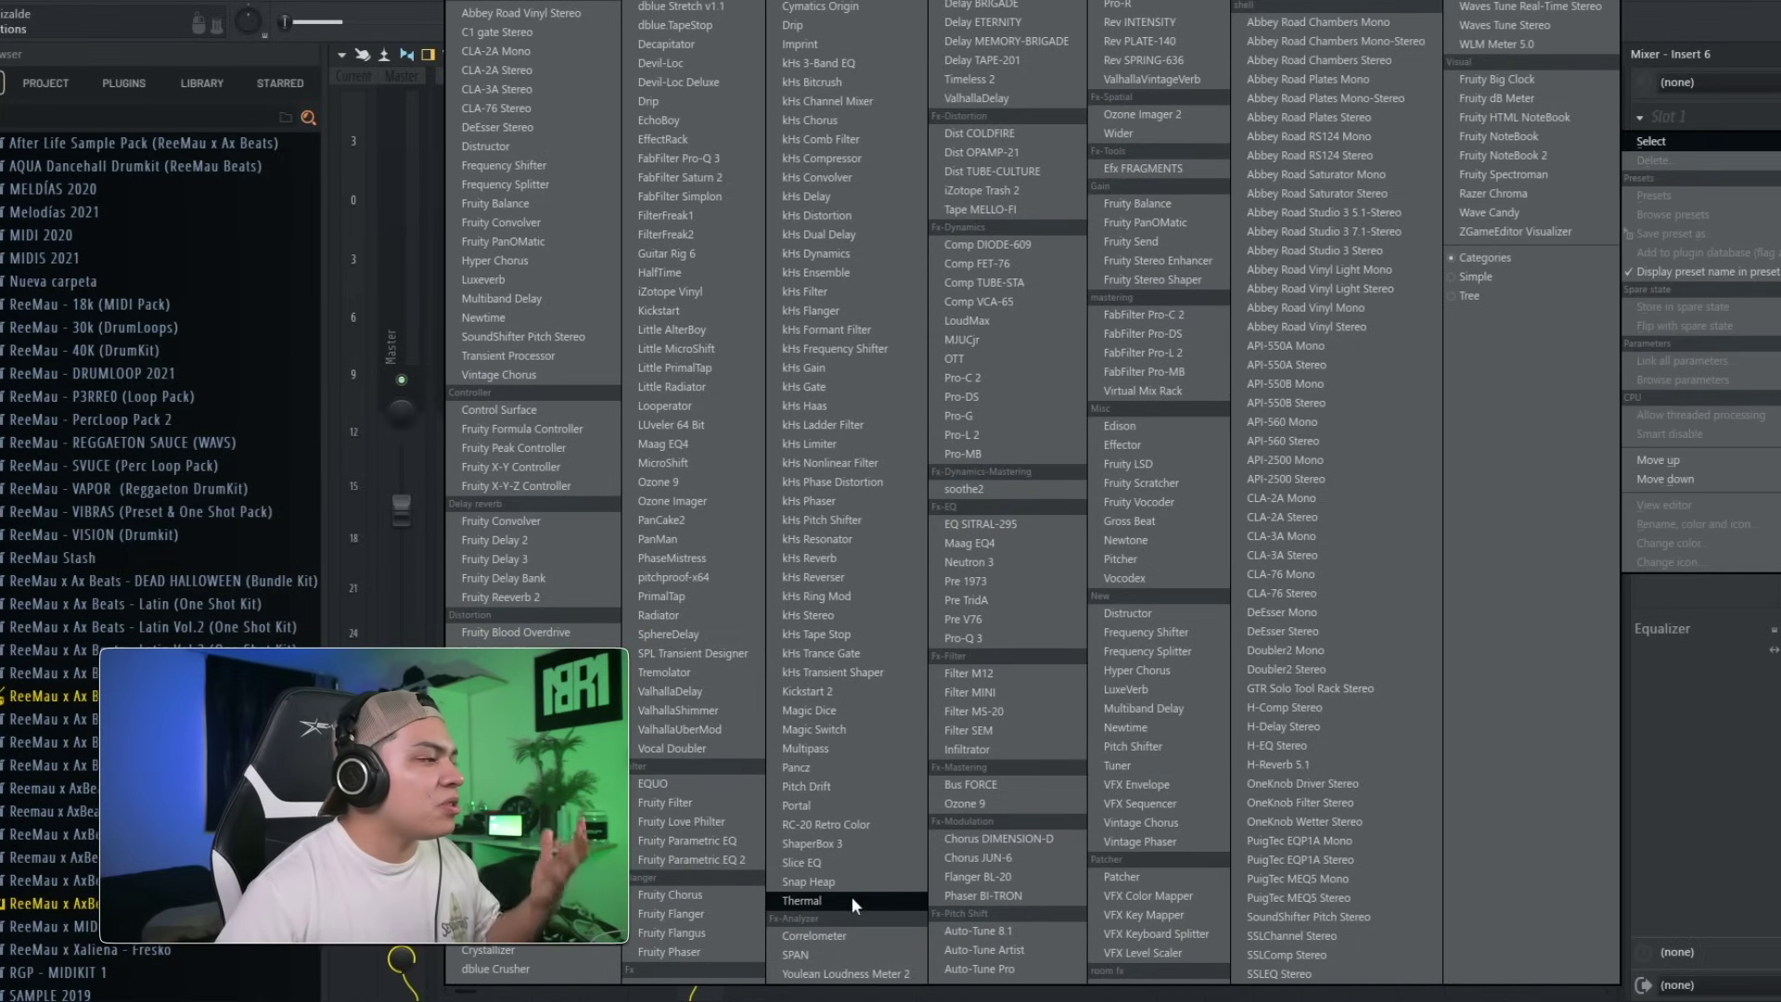
pyautogui.click(854, 825)
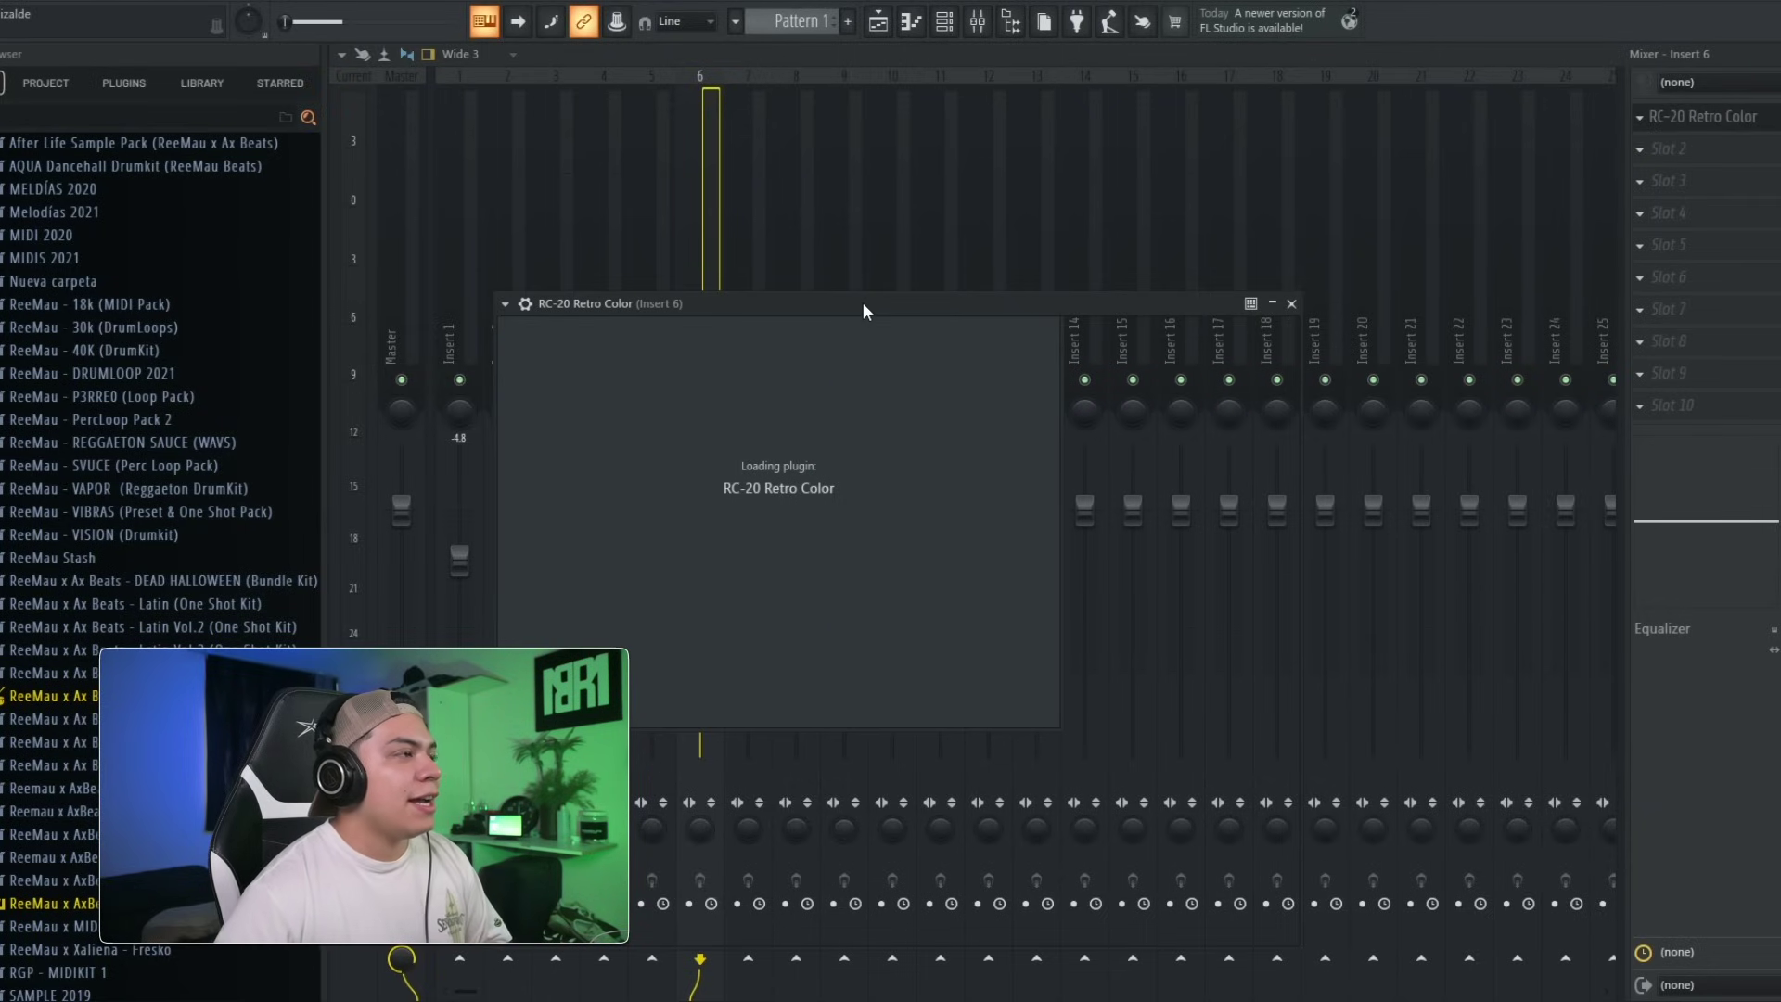
# Browse the user presets of RC-20 Retro Color on Insert 6 and load COLOVE HyperX 001.
pyautogui.moveTo(862, 305); pyautogui.dragTo(959, 150)
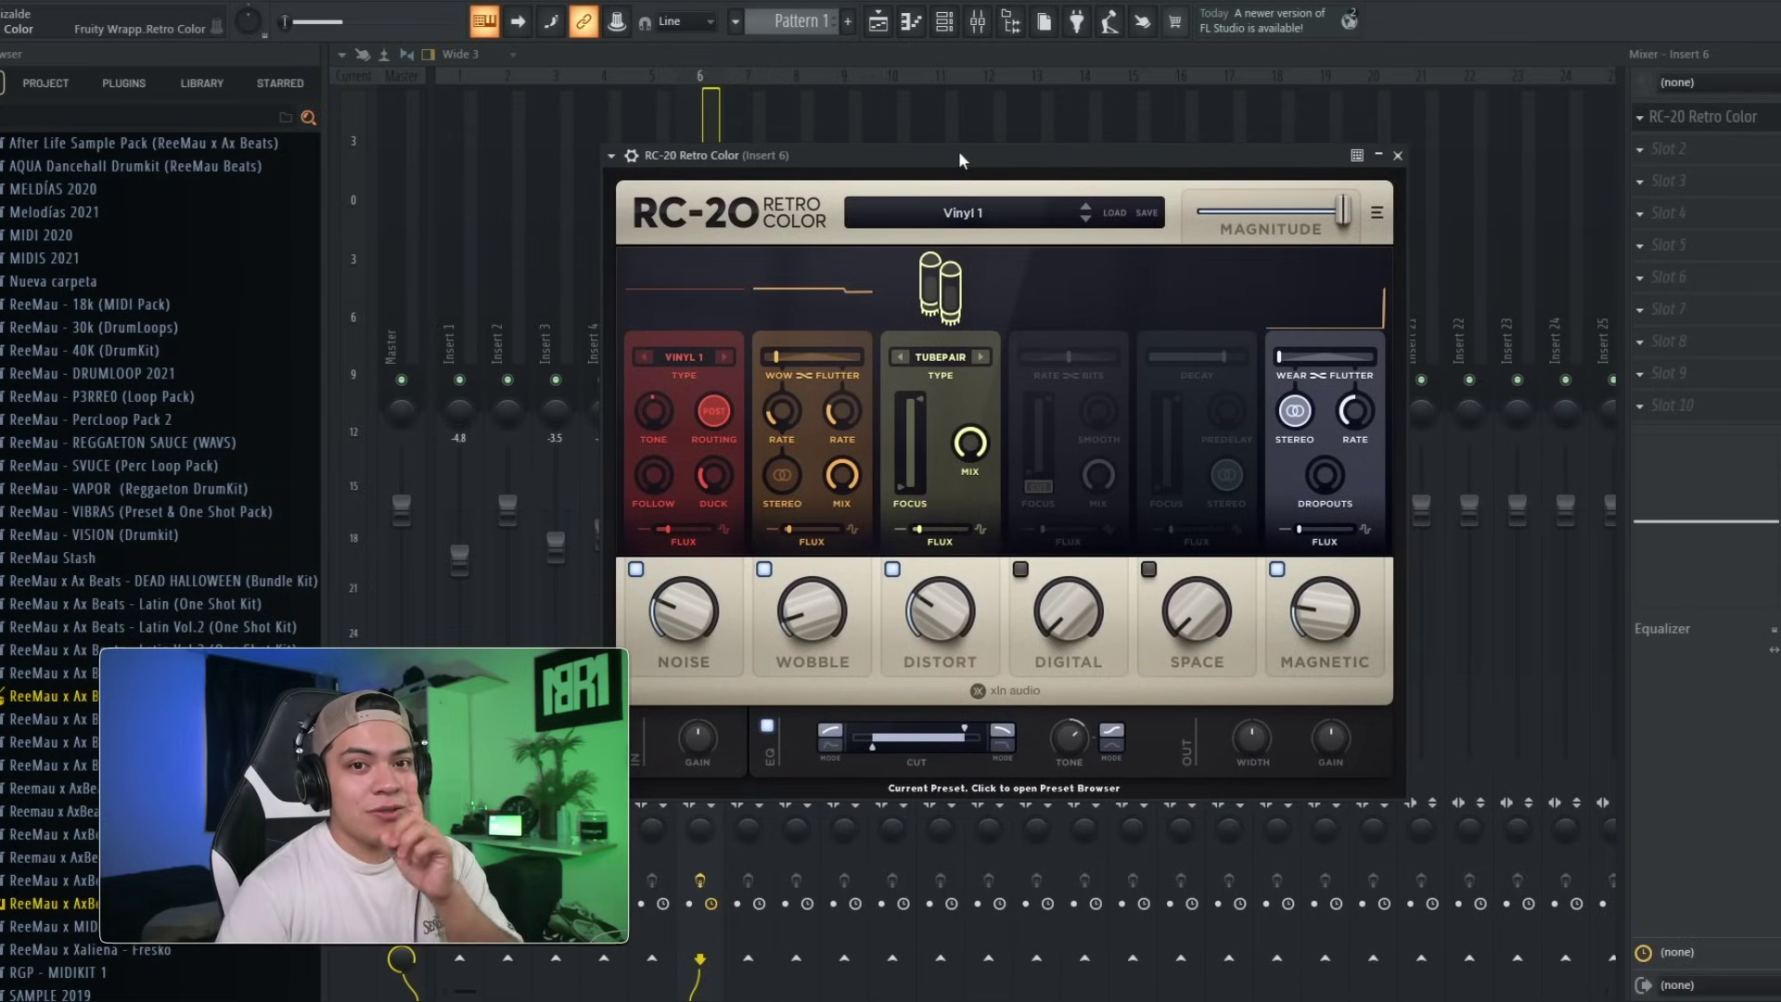
pyautogui.click(978, 212)
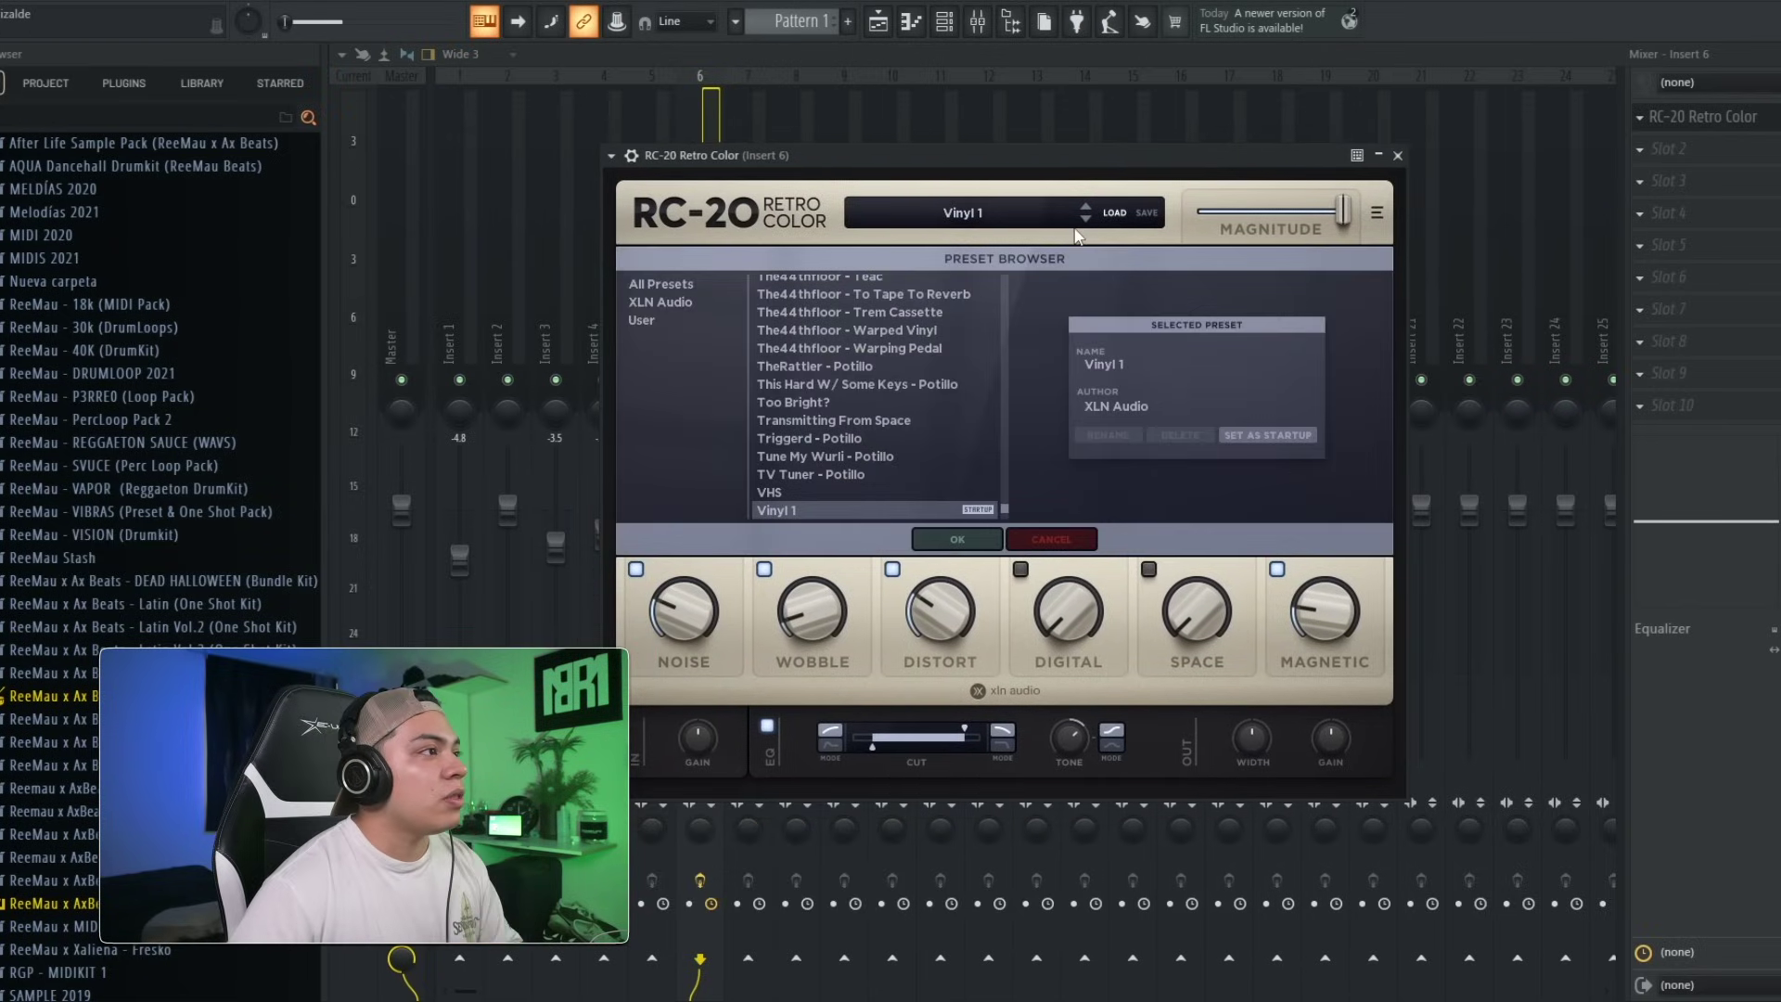
pyautogui.click(640, 320)
pyautogui.click(820, 373)
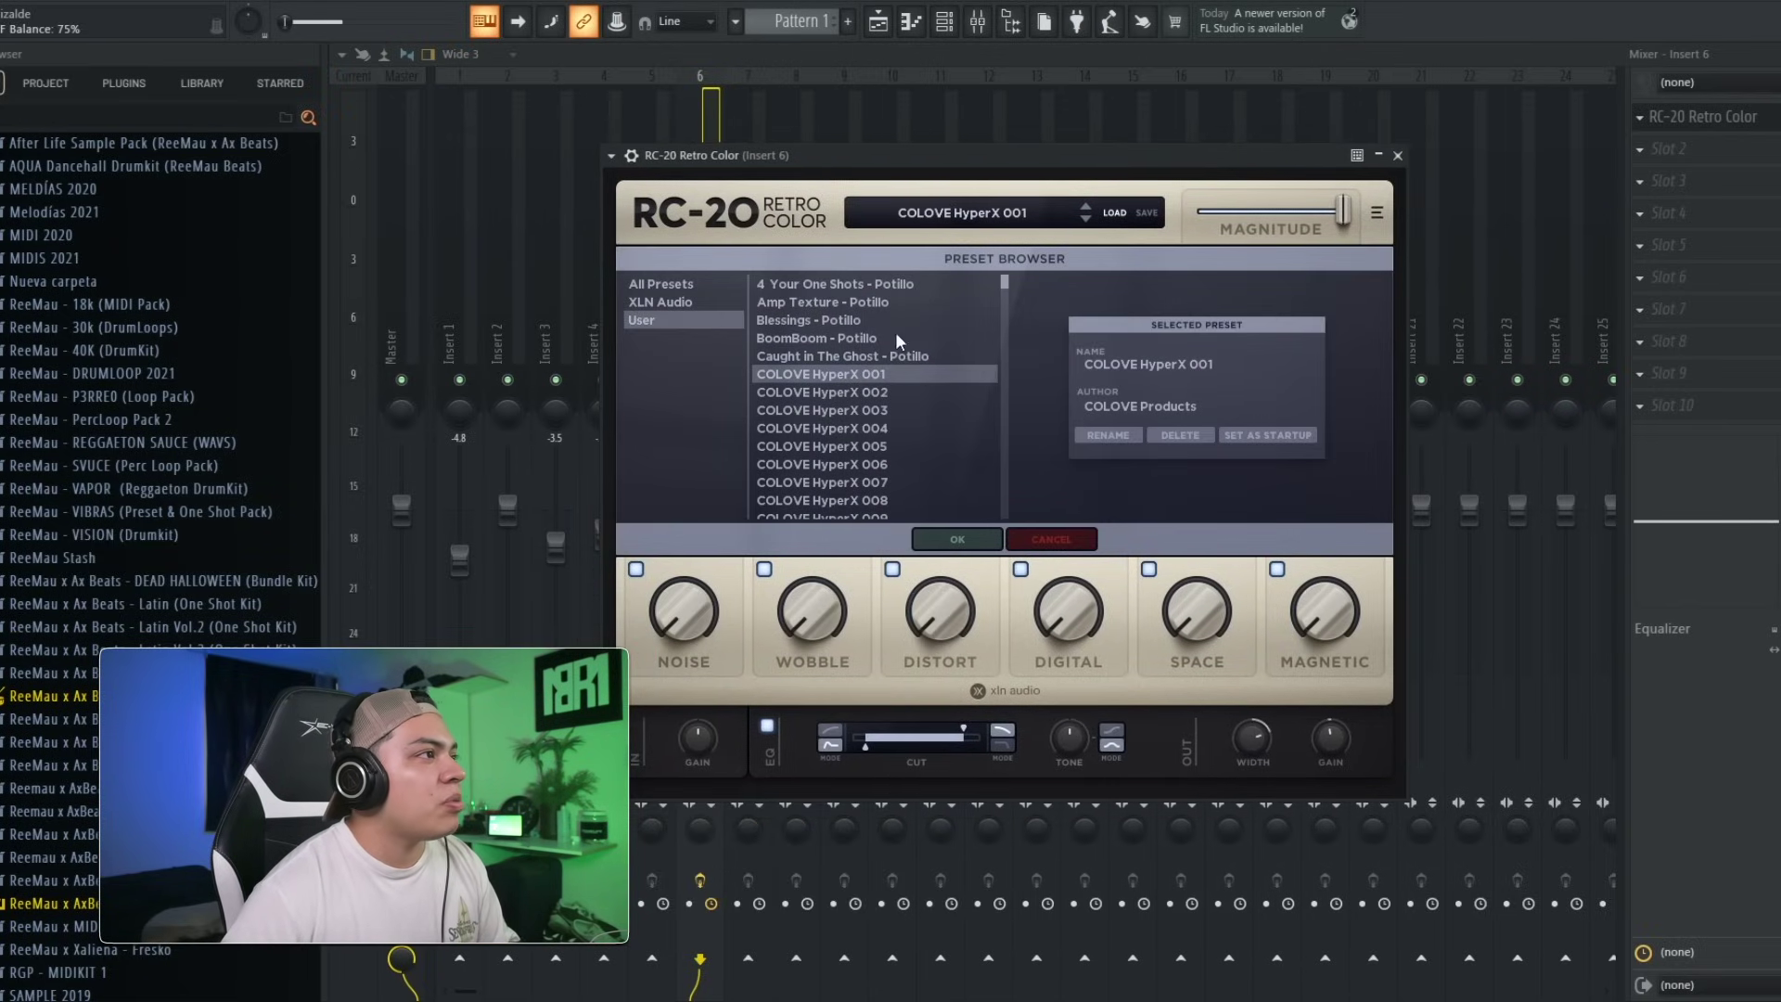
pyautogui.moveTo(1007, 154); pyautogui.dragTo(1215, 125)
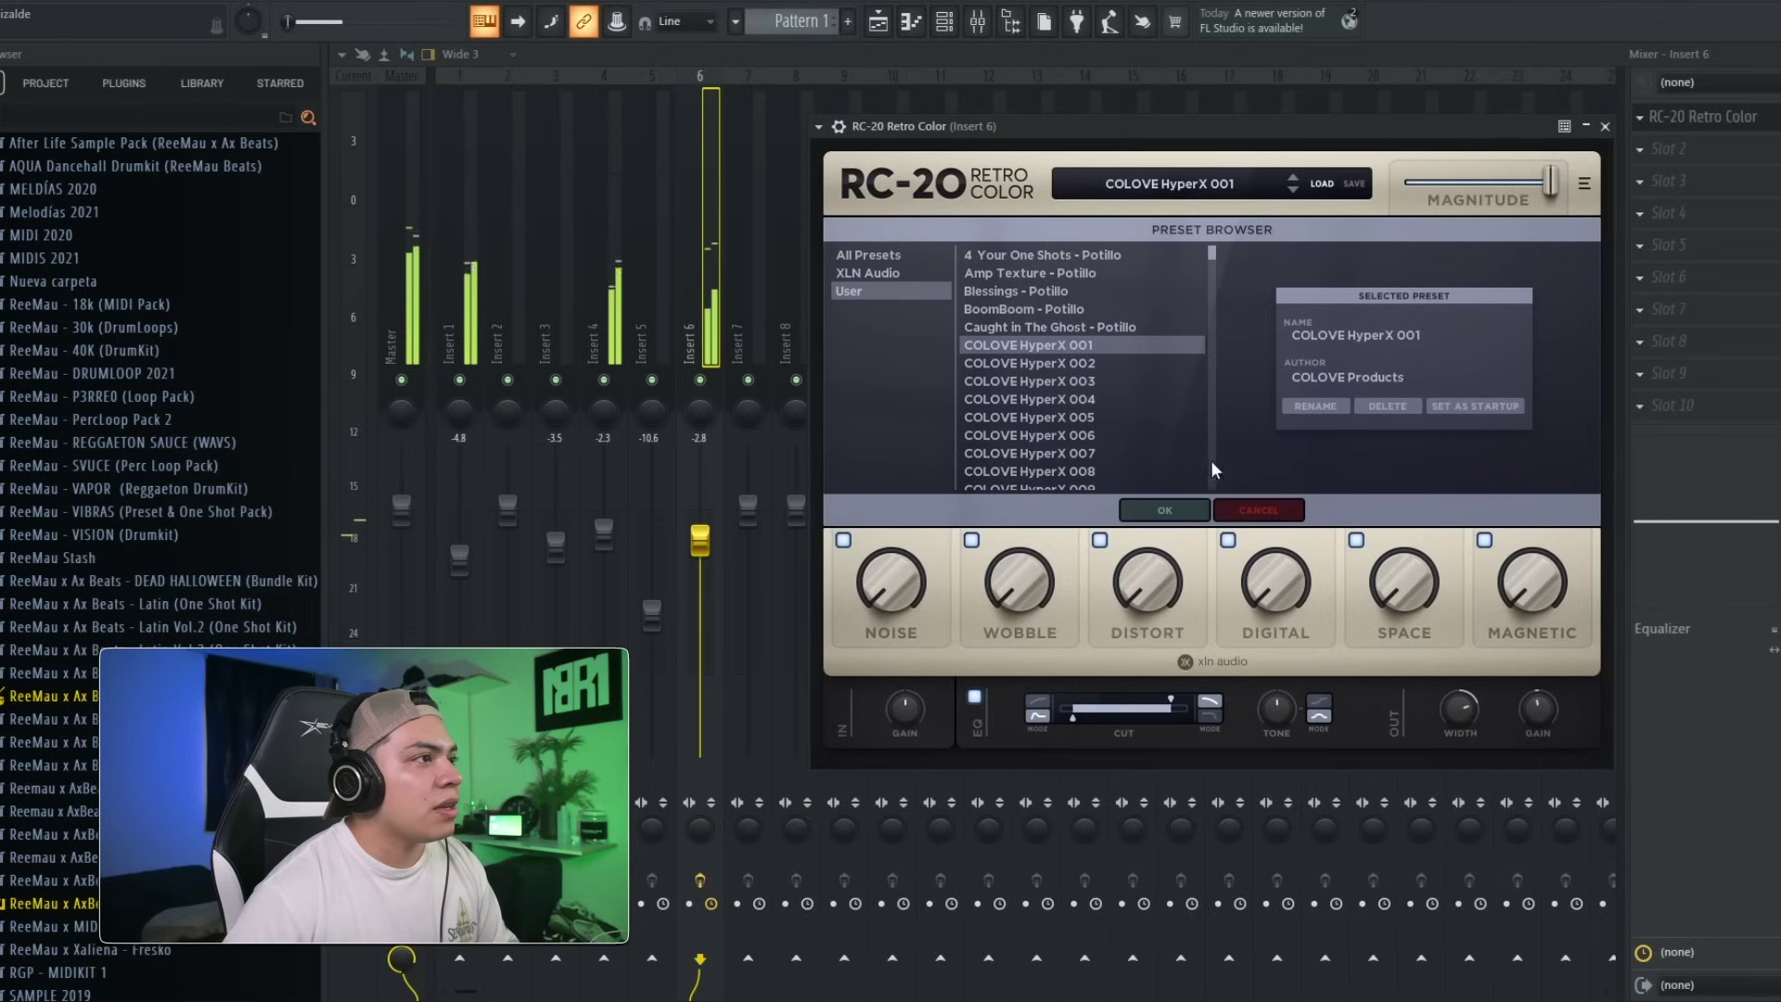
# Audition the following COLOVE HyperX presets one by one, up to COLOVE HyperX 010.
pyautogui.click(1297, 190)
pyautogui.click(1293, 190)
pyautogui.click(1292, 191)
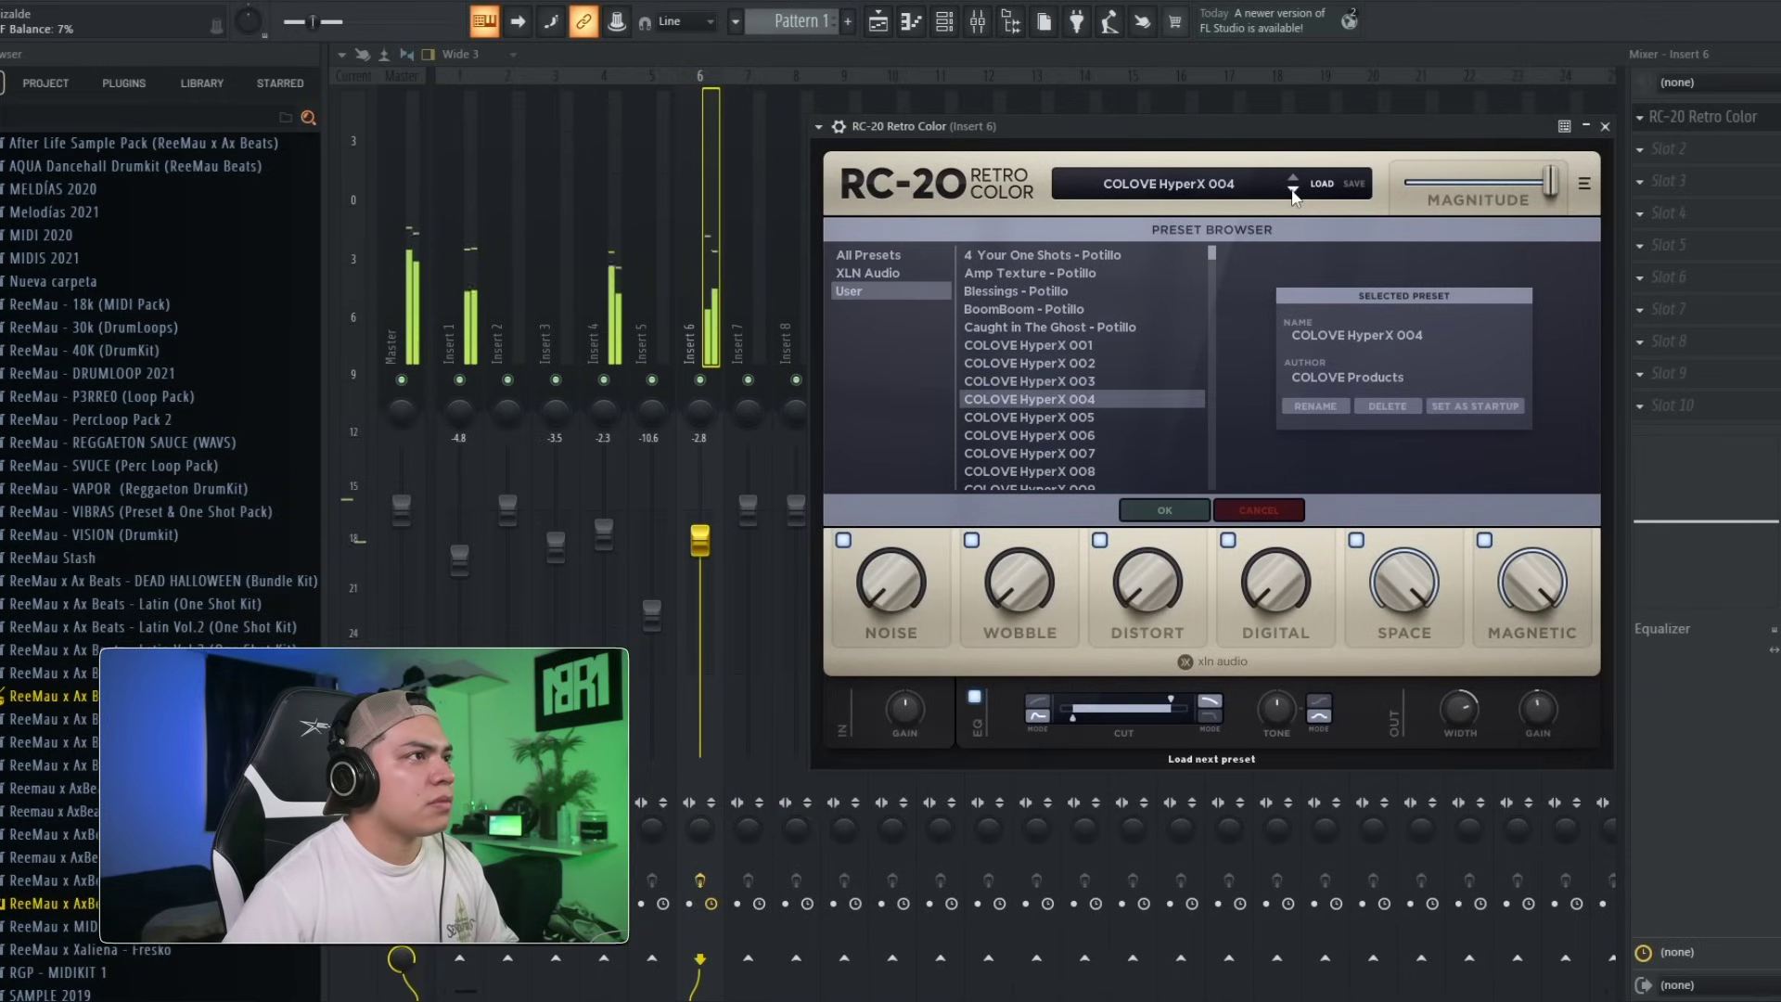
pyautogui.click(1292, 191)
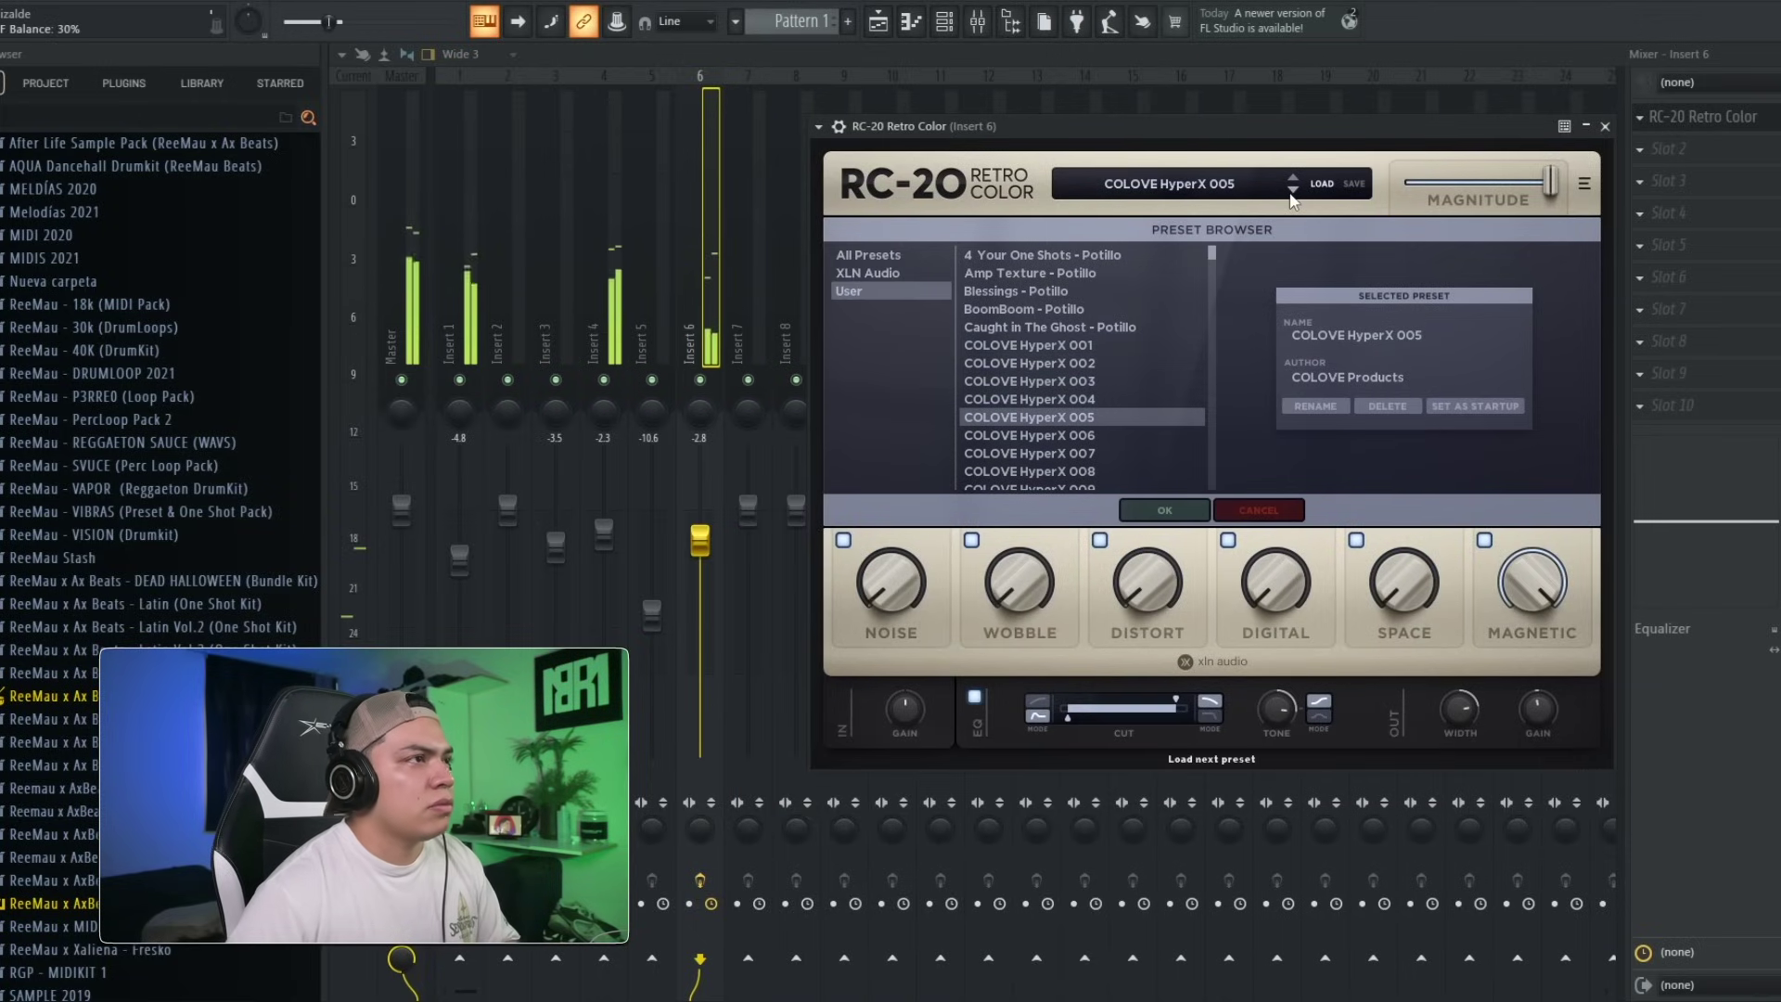
pyautogui.click(1292, 191)
pyautogui.scroll(-2, 1122, 364)
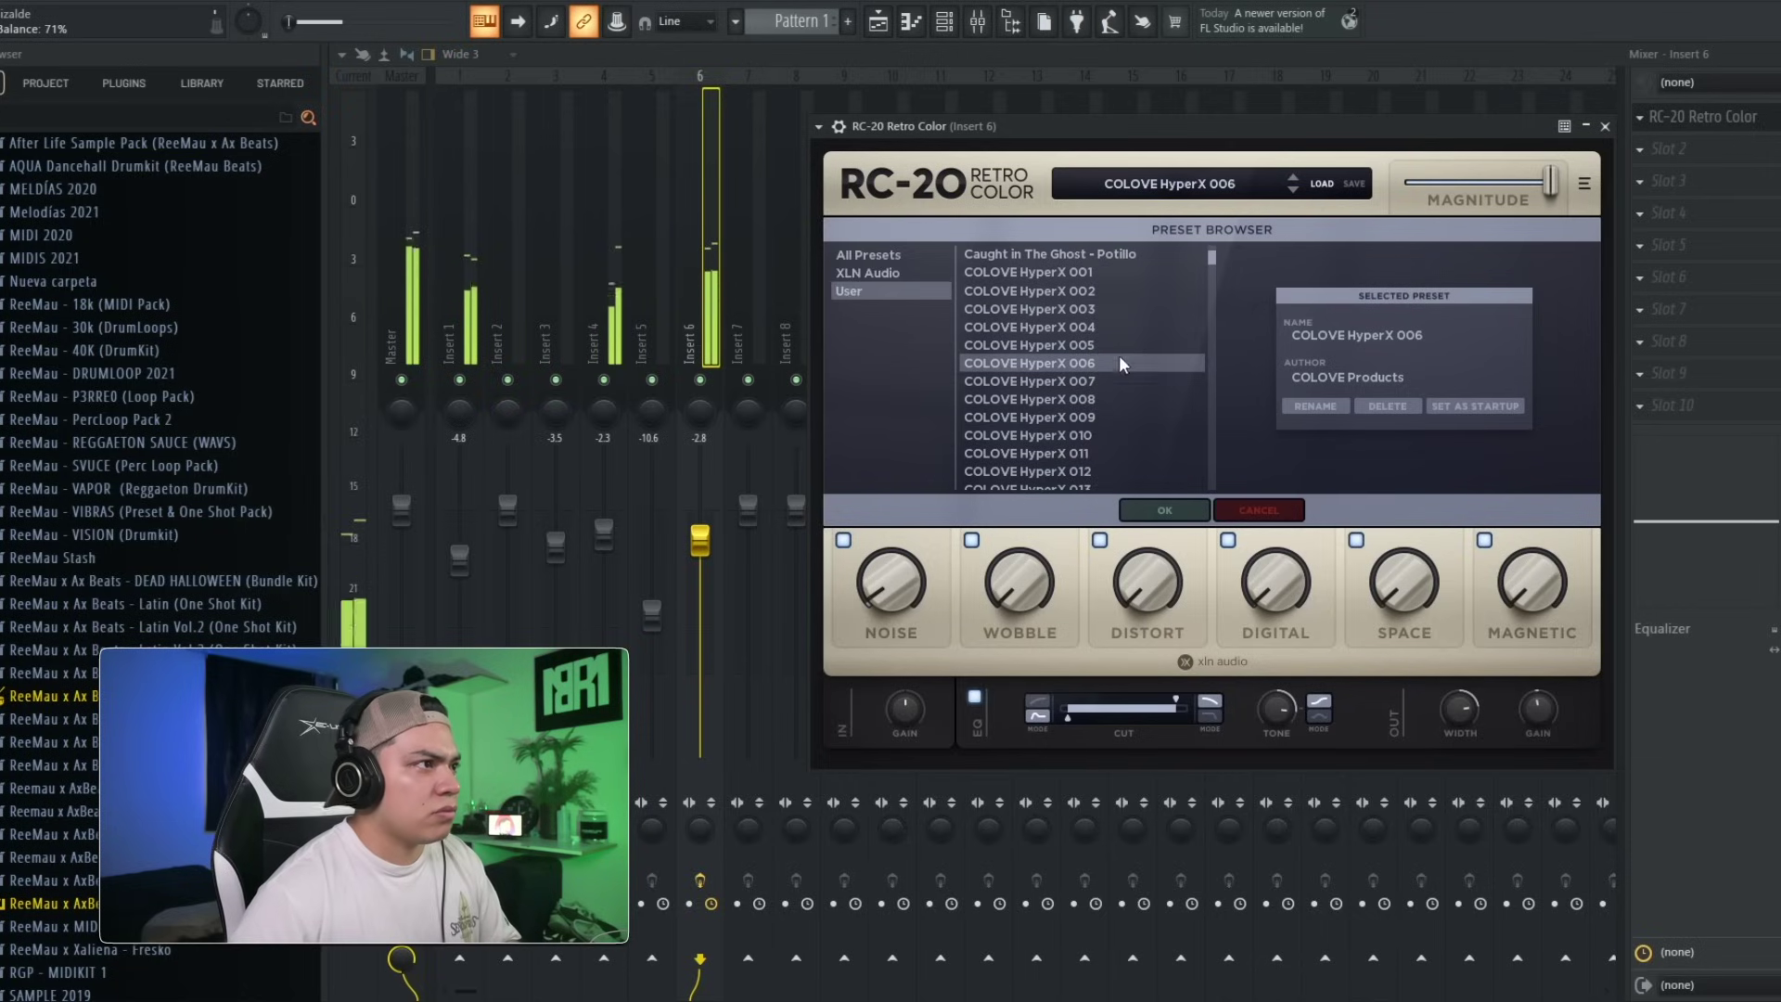
pyautogui.click(1293, 191)
pyautogui.click(1293, 191)
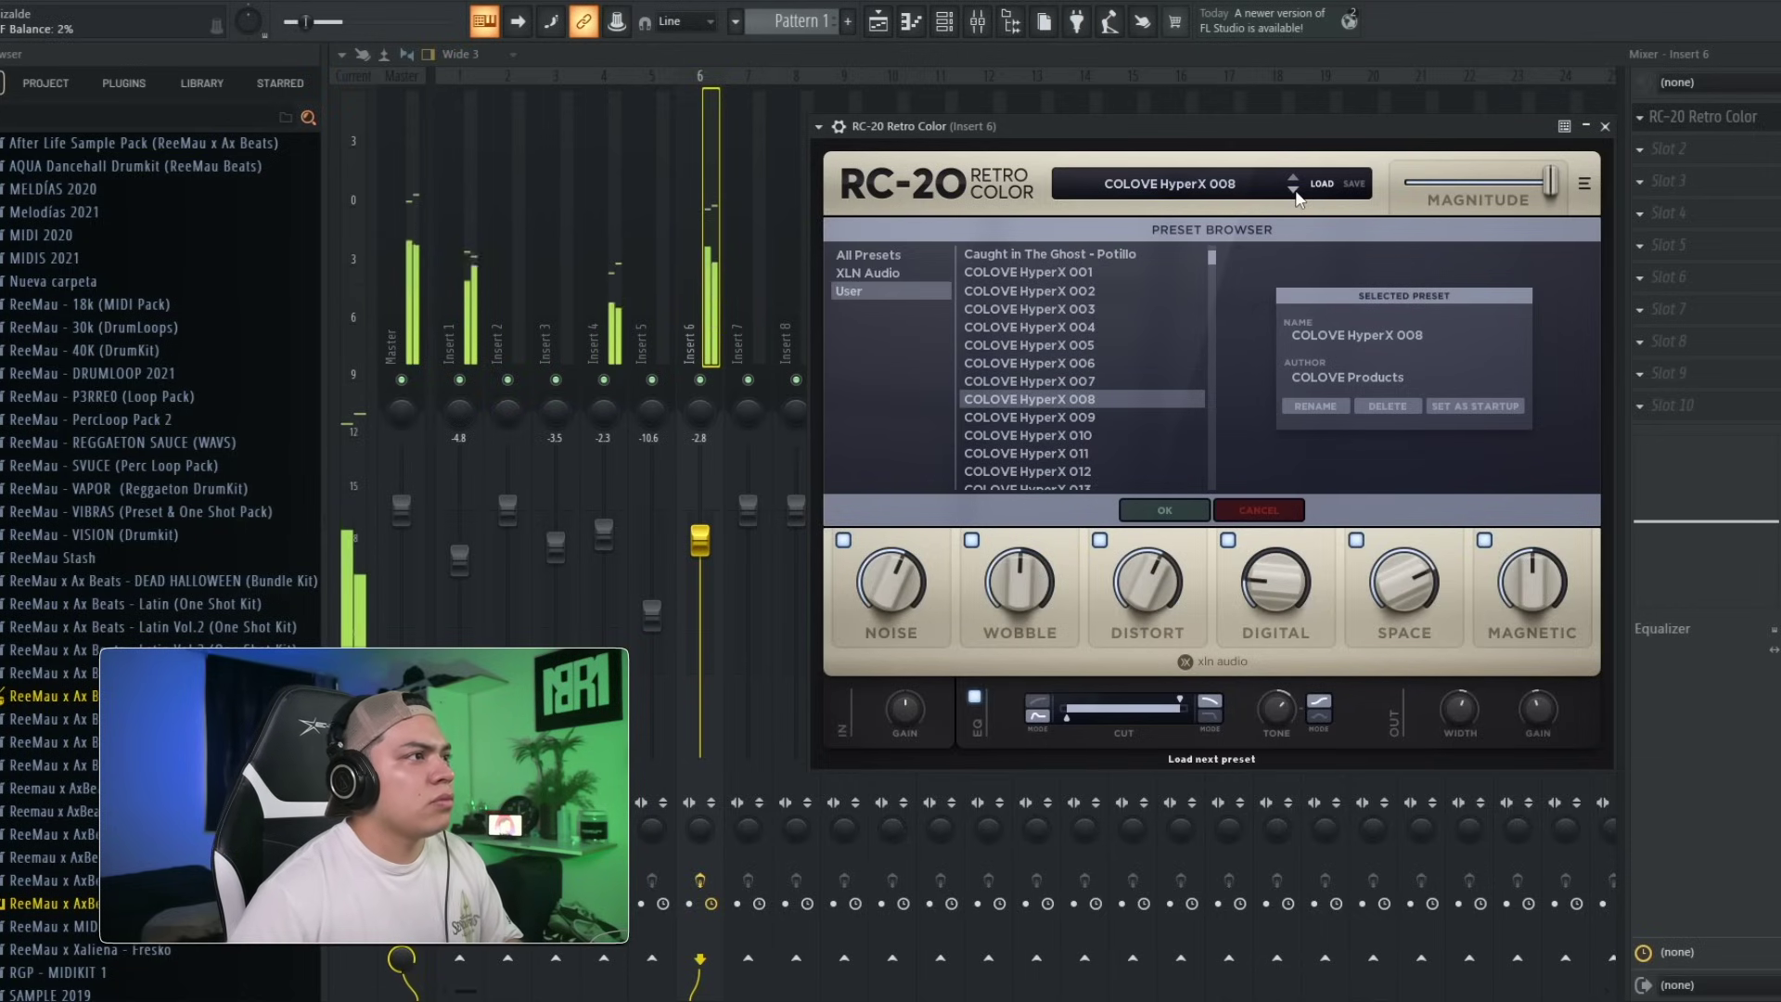
pyautogui.click(1295, 191)
pyautogui.click(1295, 191)
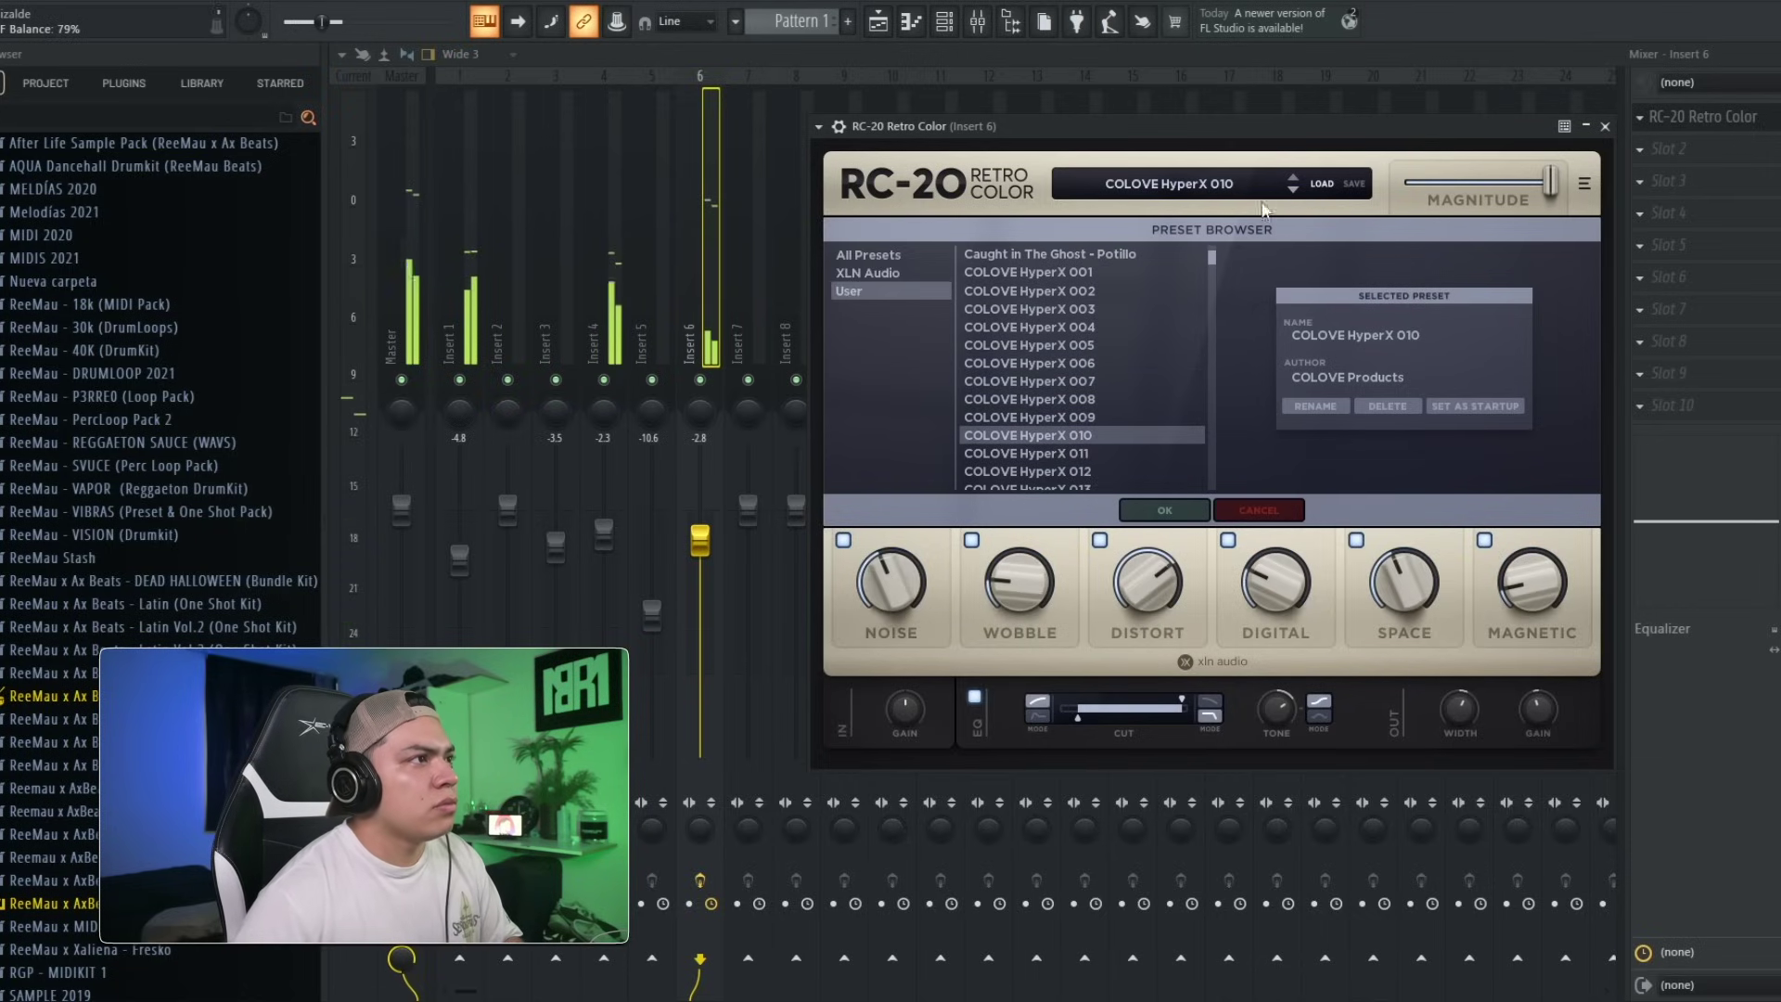
# Load the Caught in The Ghost - Potillo preset and adjust it with less Noise, more Distort and Space reduced to 45%.
pyautogui.click(1094, 255)
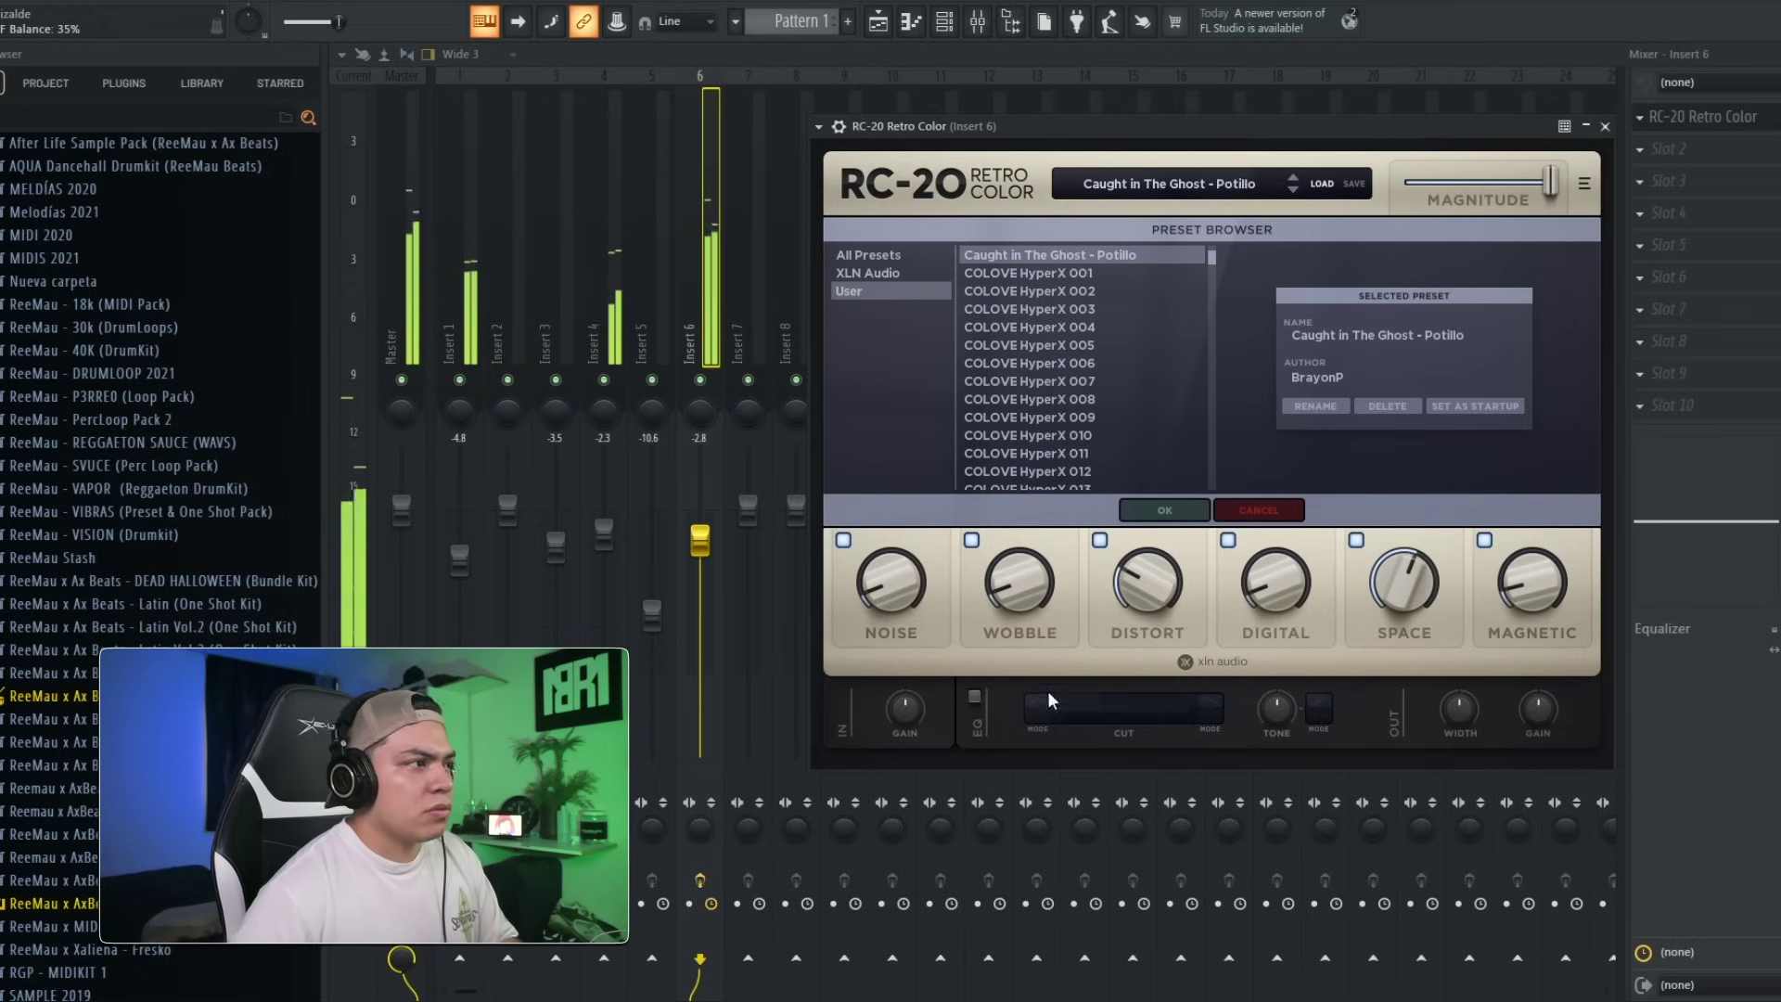
pyautogui.moveTo(883, 598); pyautogui.dragTo(888, 601)
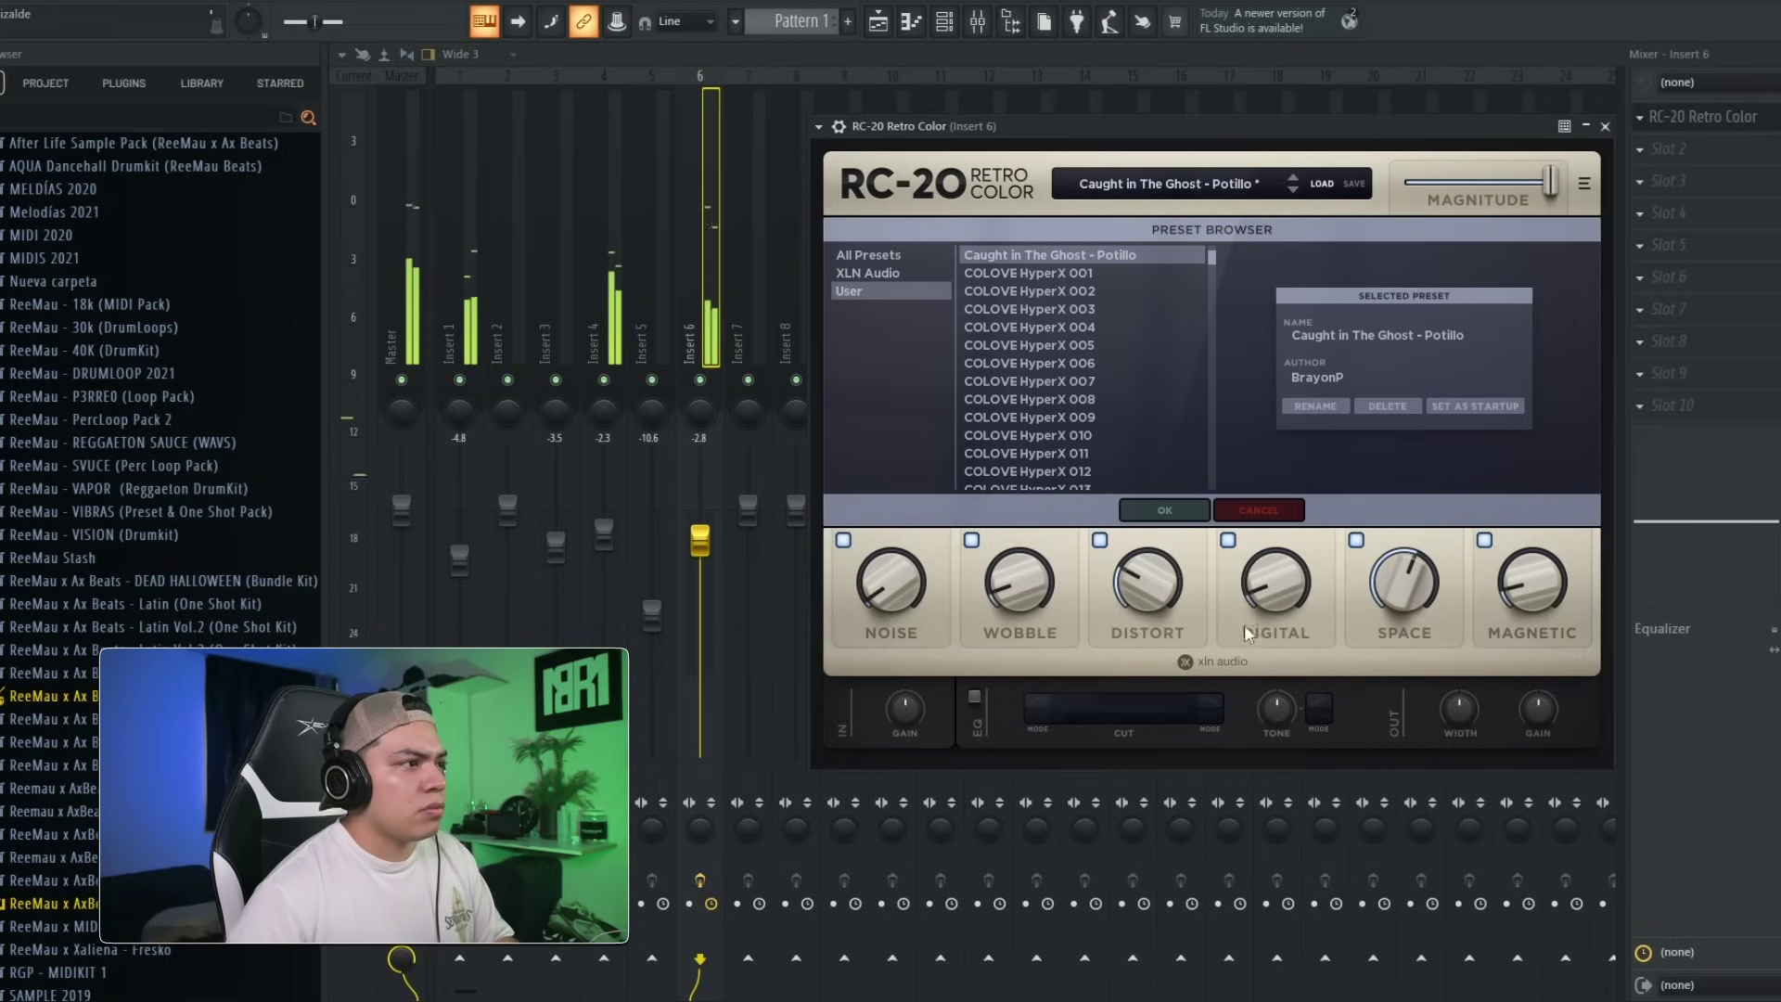
pyautogui.moveTo(1147, 581); pyautogui.dragTo(1070, 609)
pyautogui.moveTo(1403, 584); pyautogui.dragTo(1408, 634)
# Set the Space module's decay to 46% and its low focus frequency to 377 Hz in RC-20.
pyautogui.click(1187, 186)
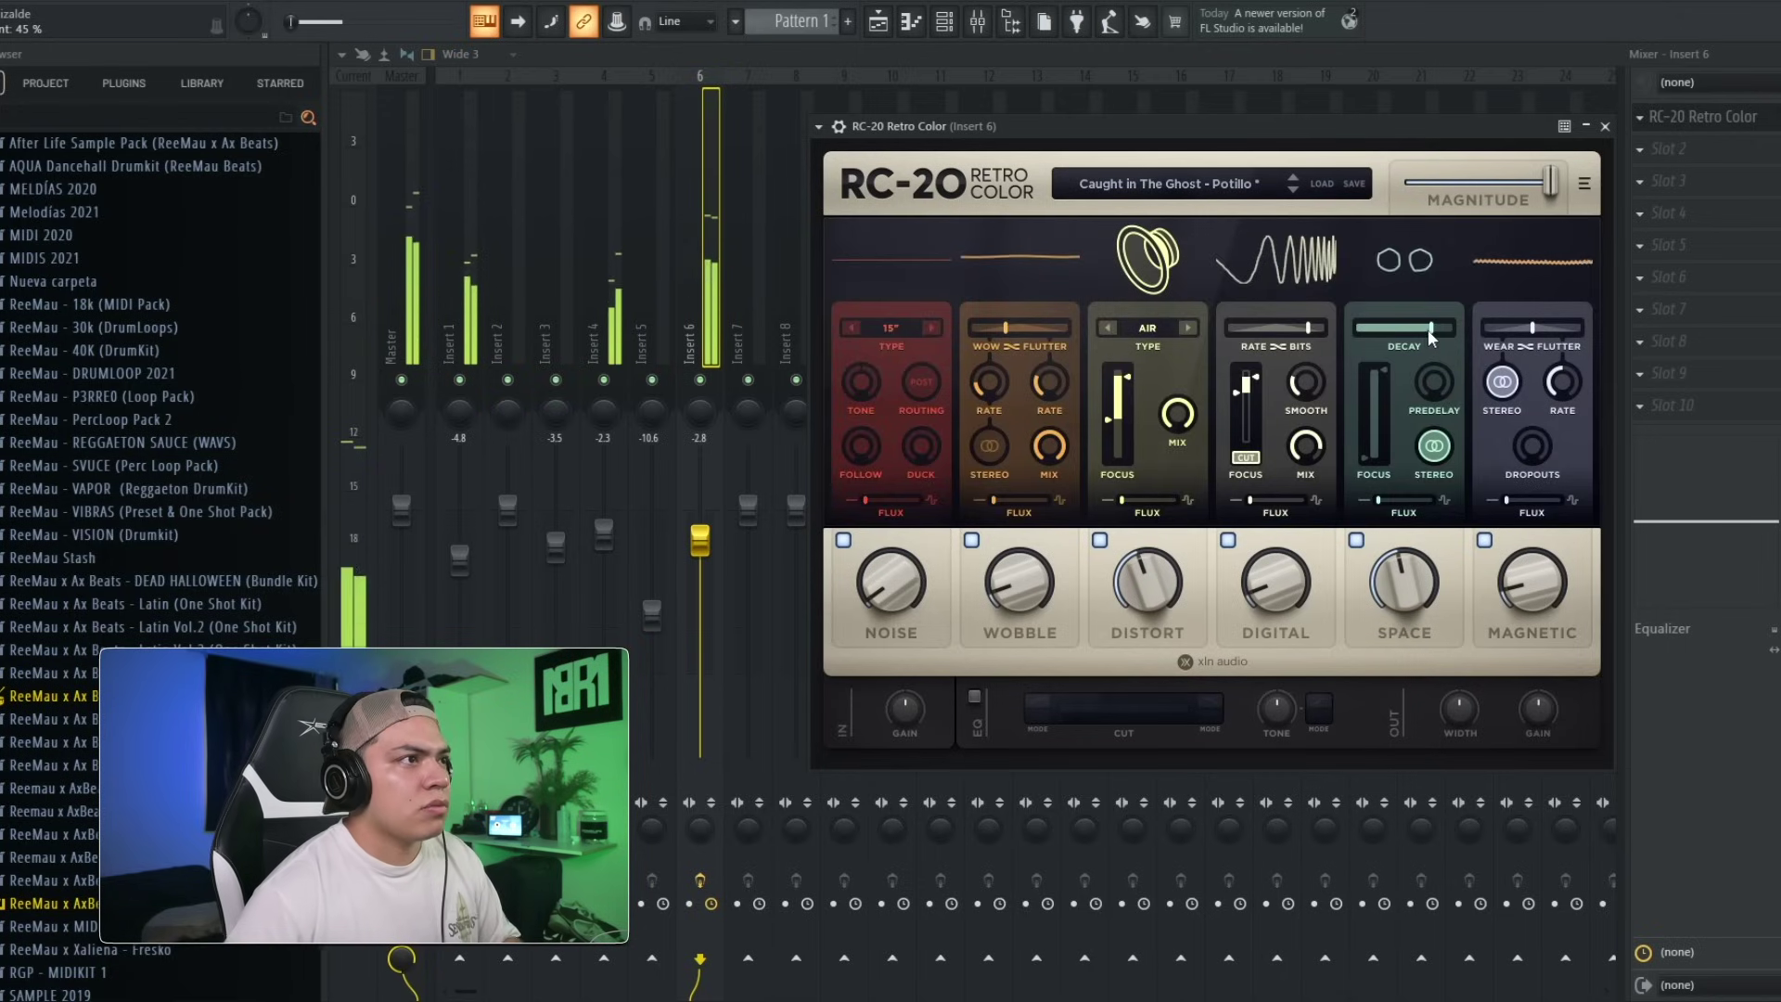
pyautogui.moveTo(1427, 330); pyautogui.dragTo(1405, 332)
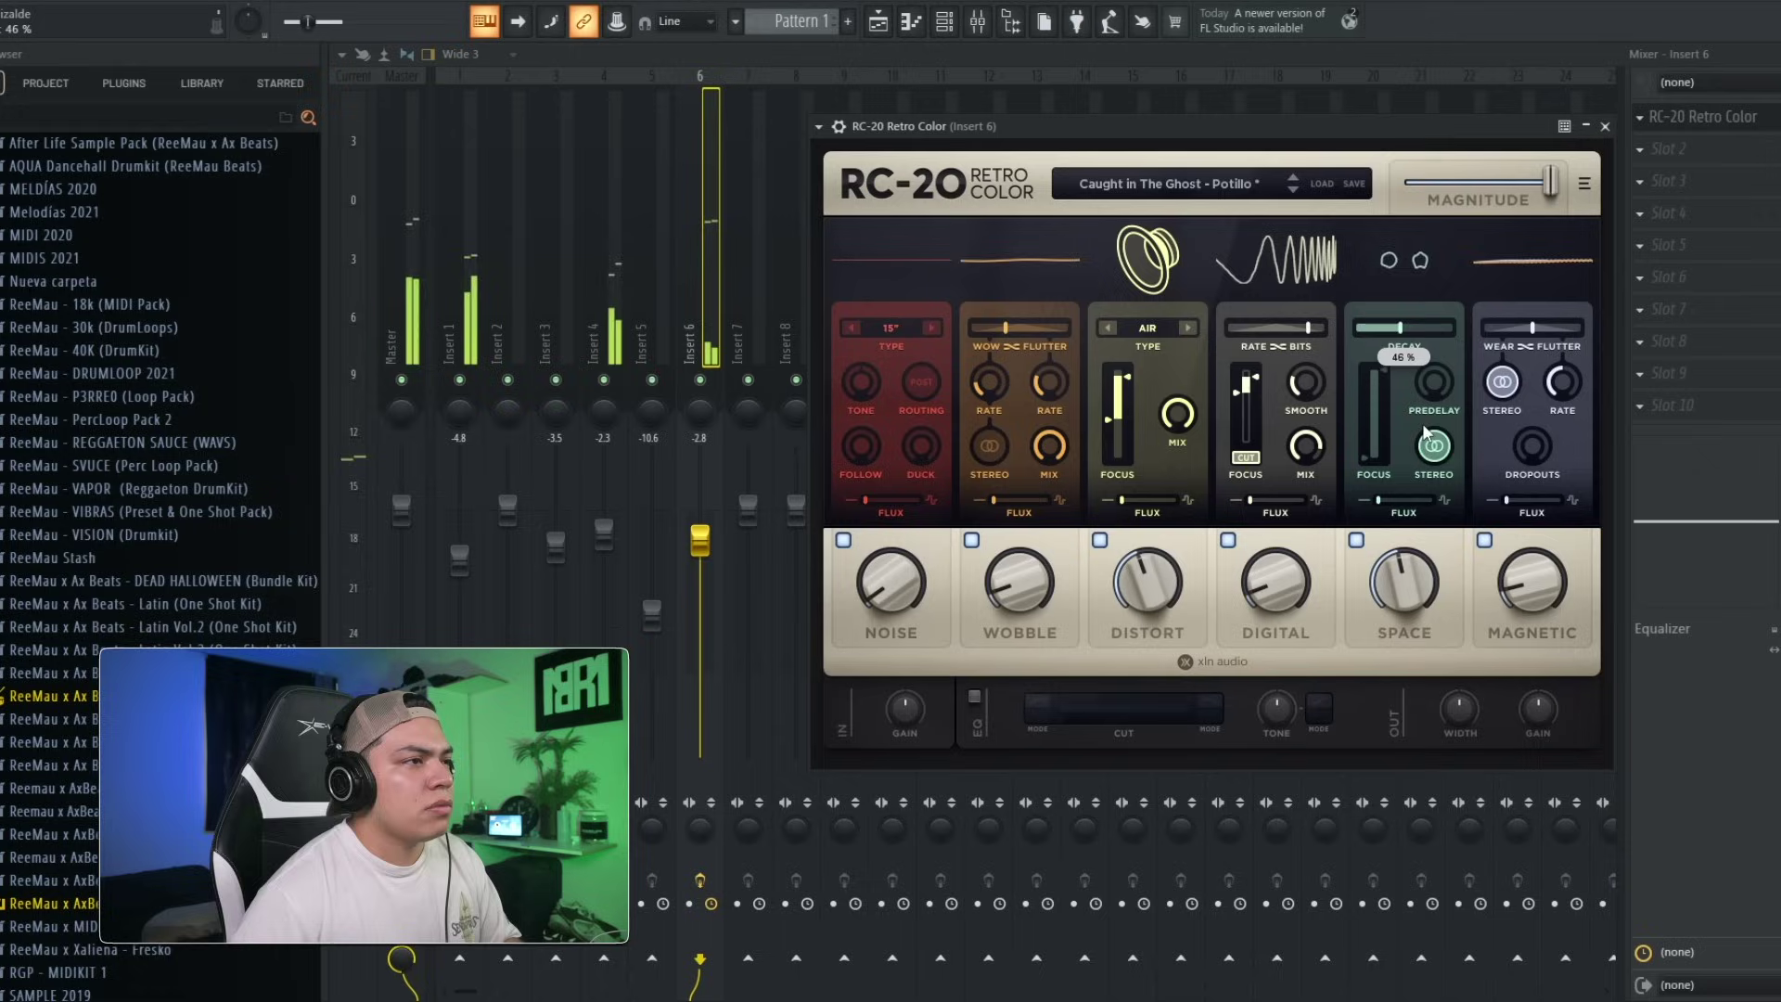
pyautogui.moveTo(1361, 456); pyautogui.dragTo(1367, 432)
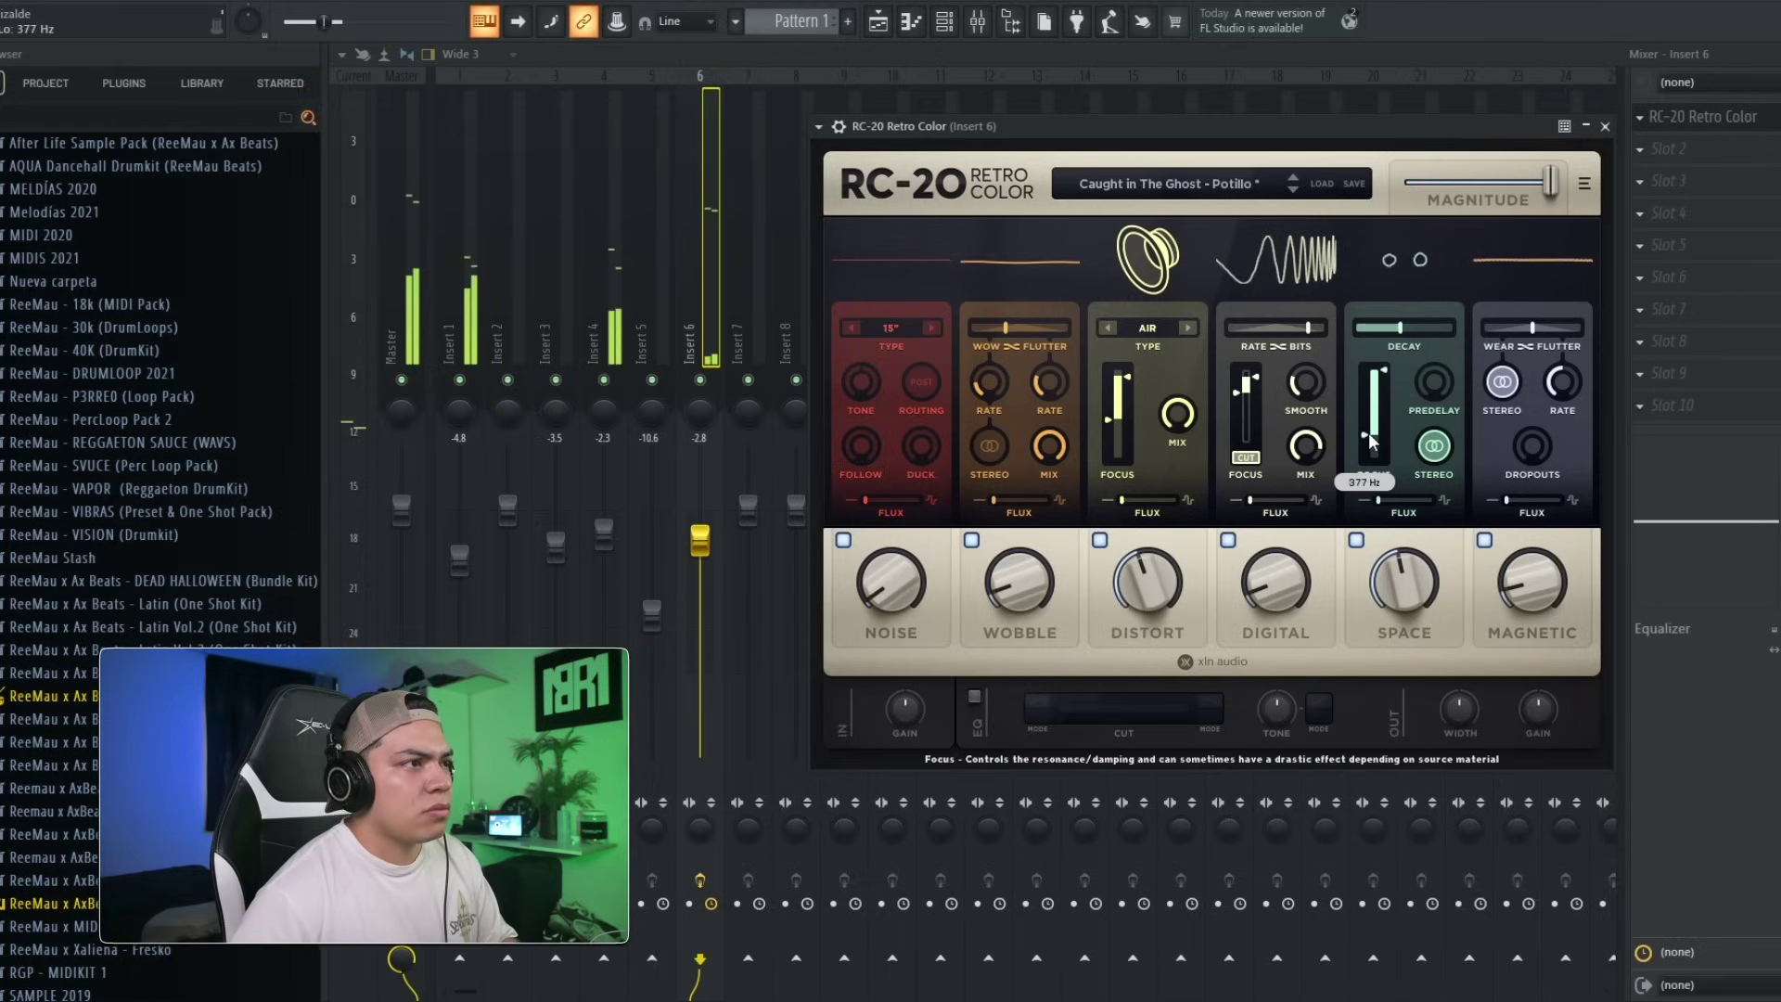
pyautogui.click(1605, 127)
# Lower the Insert 6 level to -5.6 dB and check the playlist and channel rack before returning to the mixer.
pyautogui.moveTo(710, 553); pyautogui.dragTo(712, 579)
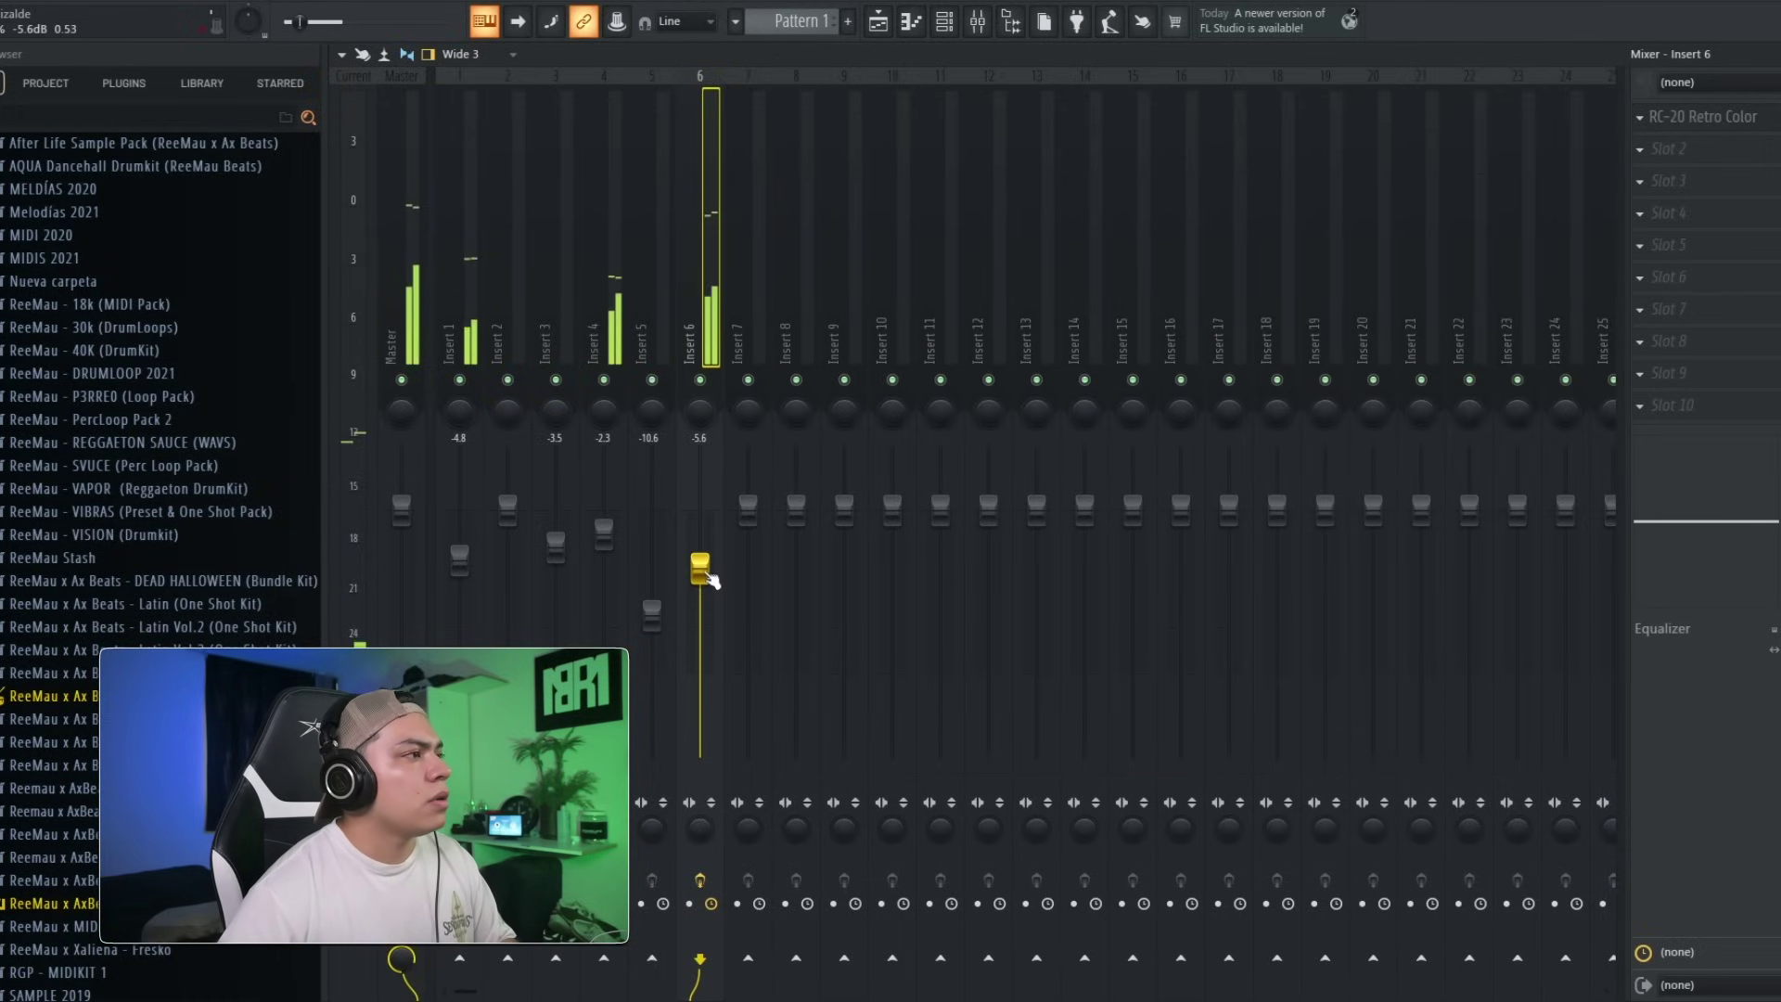
pyautogui.click(879, 22)
pyautogui.click(944, 22)
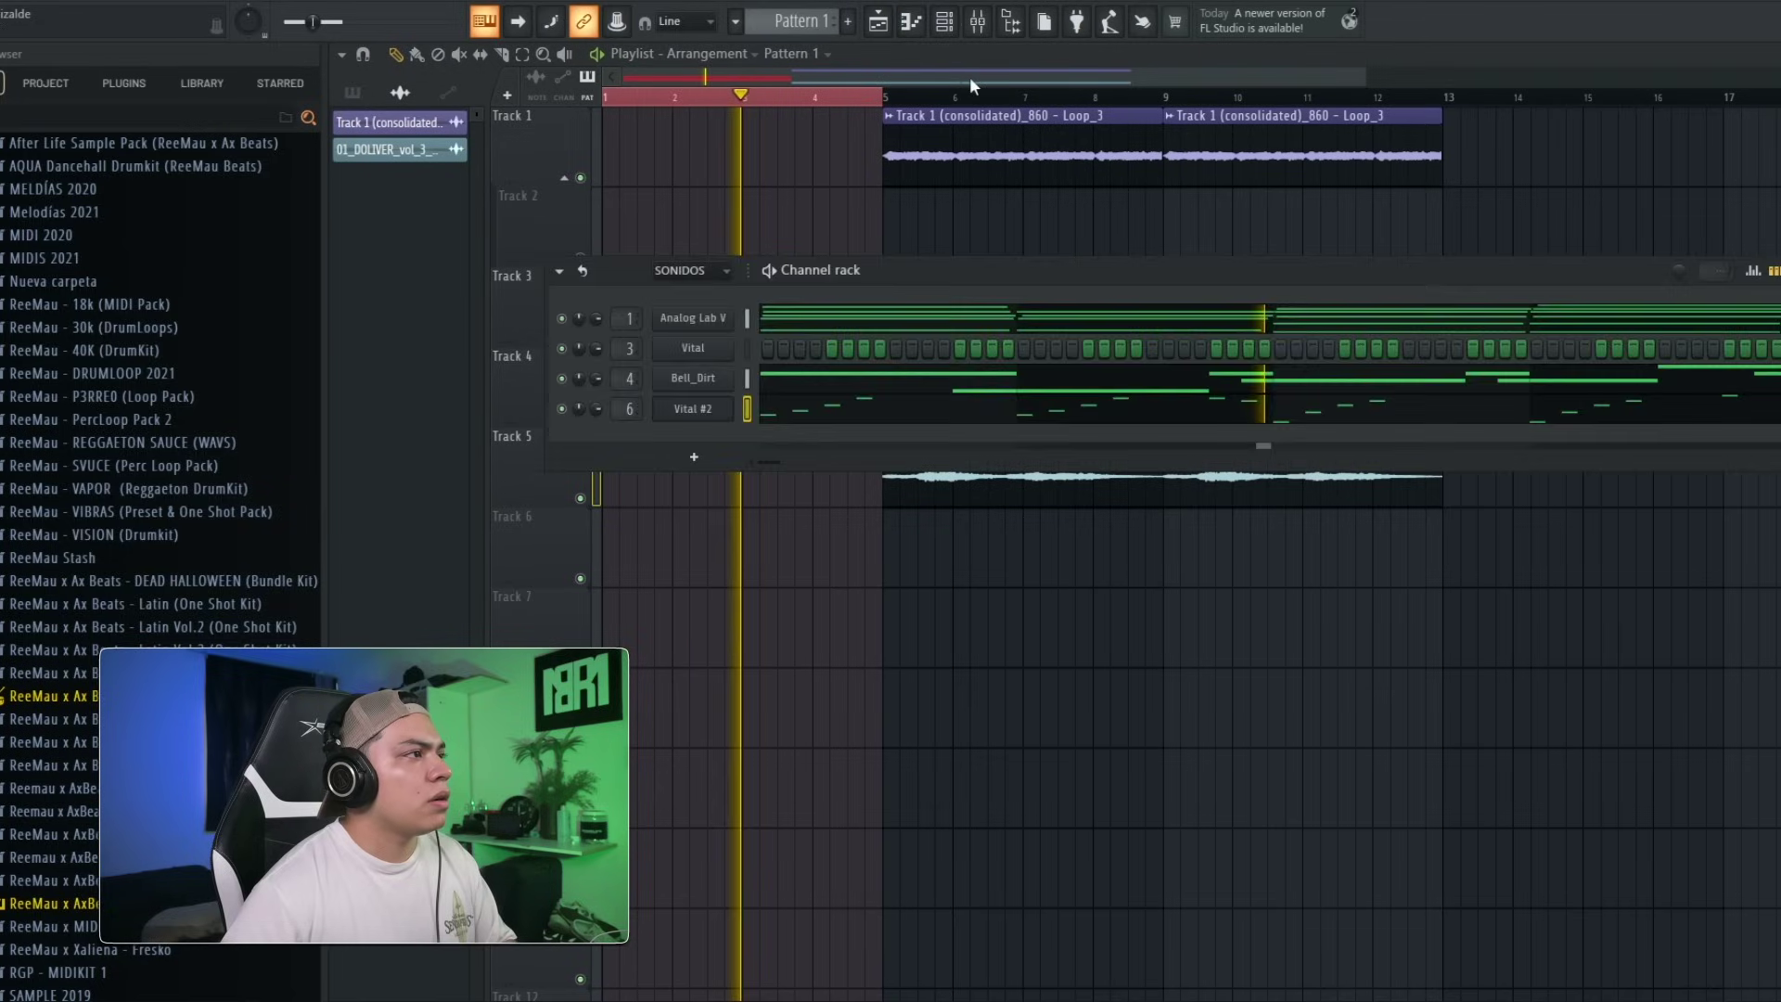
pyautogui.click(962, 240)
pyautogui.click(978, 23)
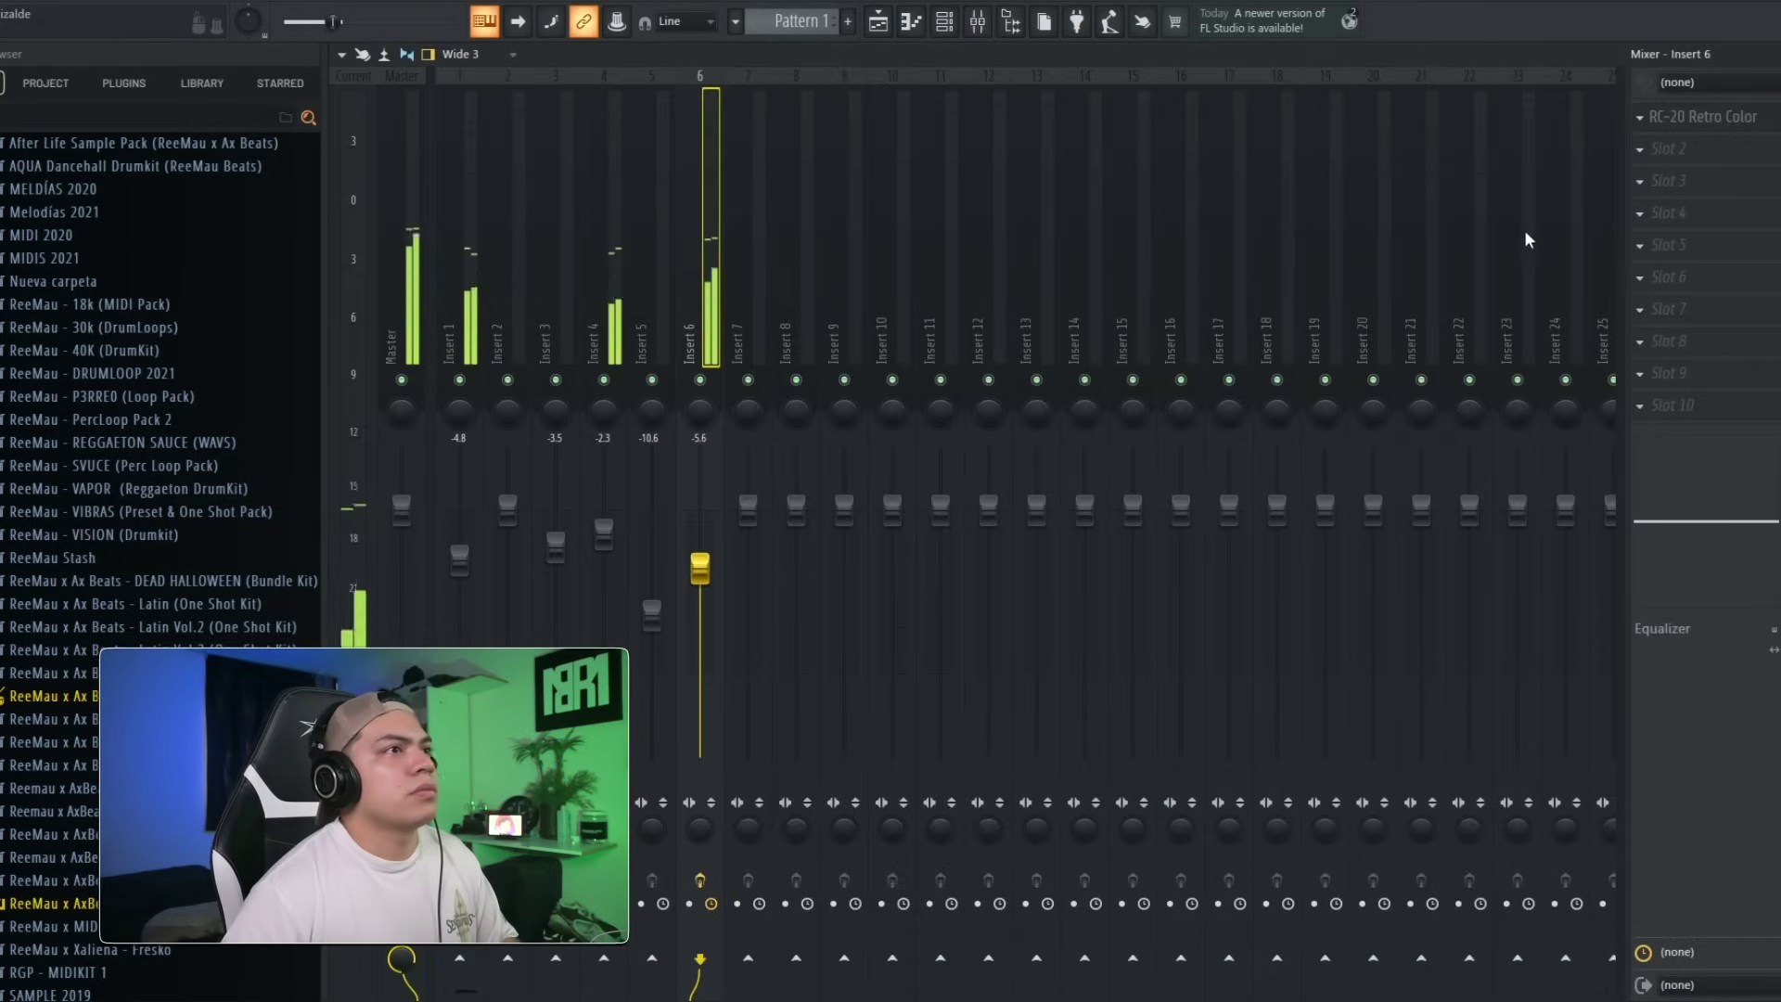
# Add Portal to effect slot 2 of Insert 6 and load the SoundLab Diaper preset from the SoundLab collection.
pyautogui.click(1660, 160)
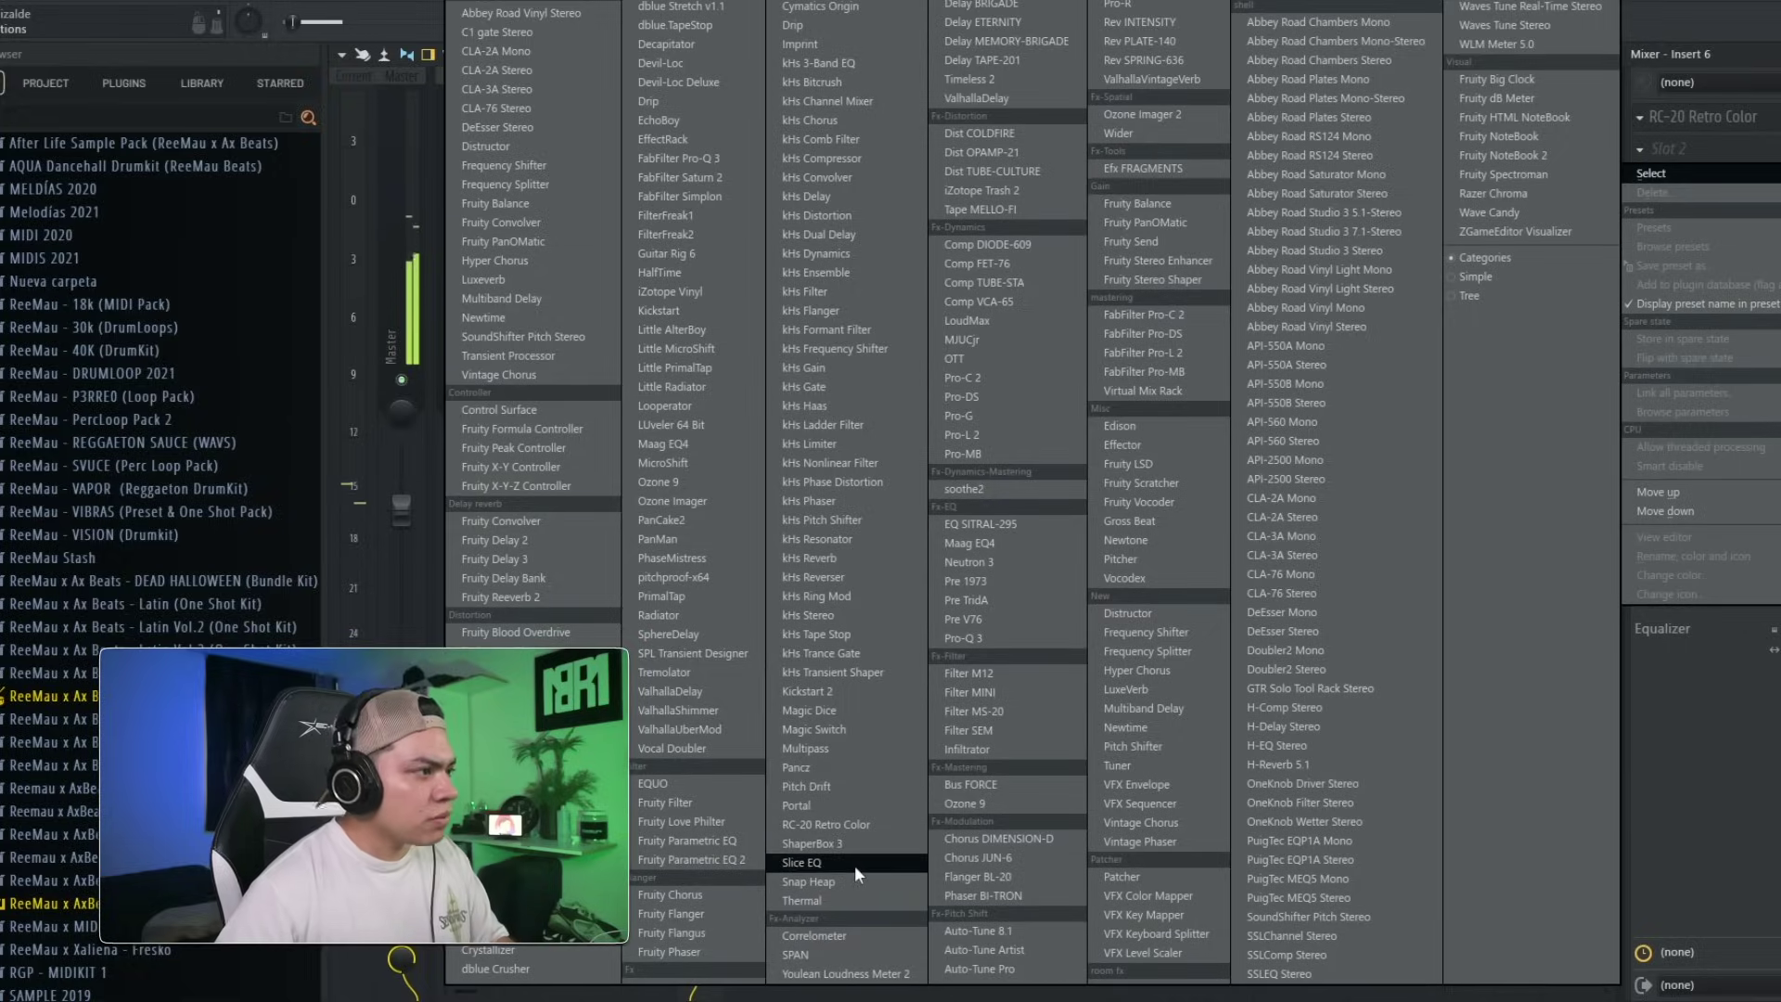
pyautogui.click(815, 804)
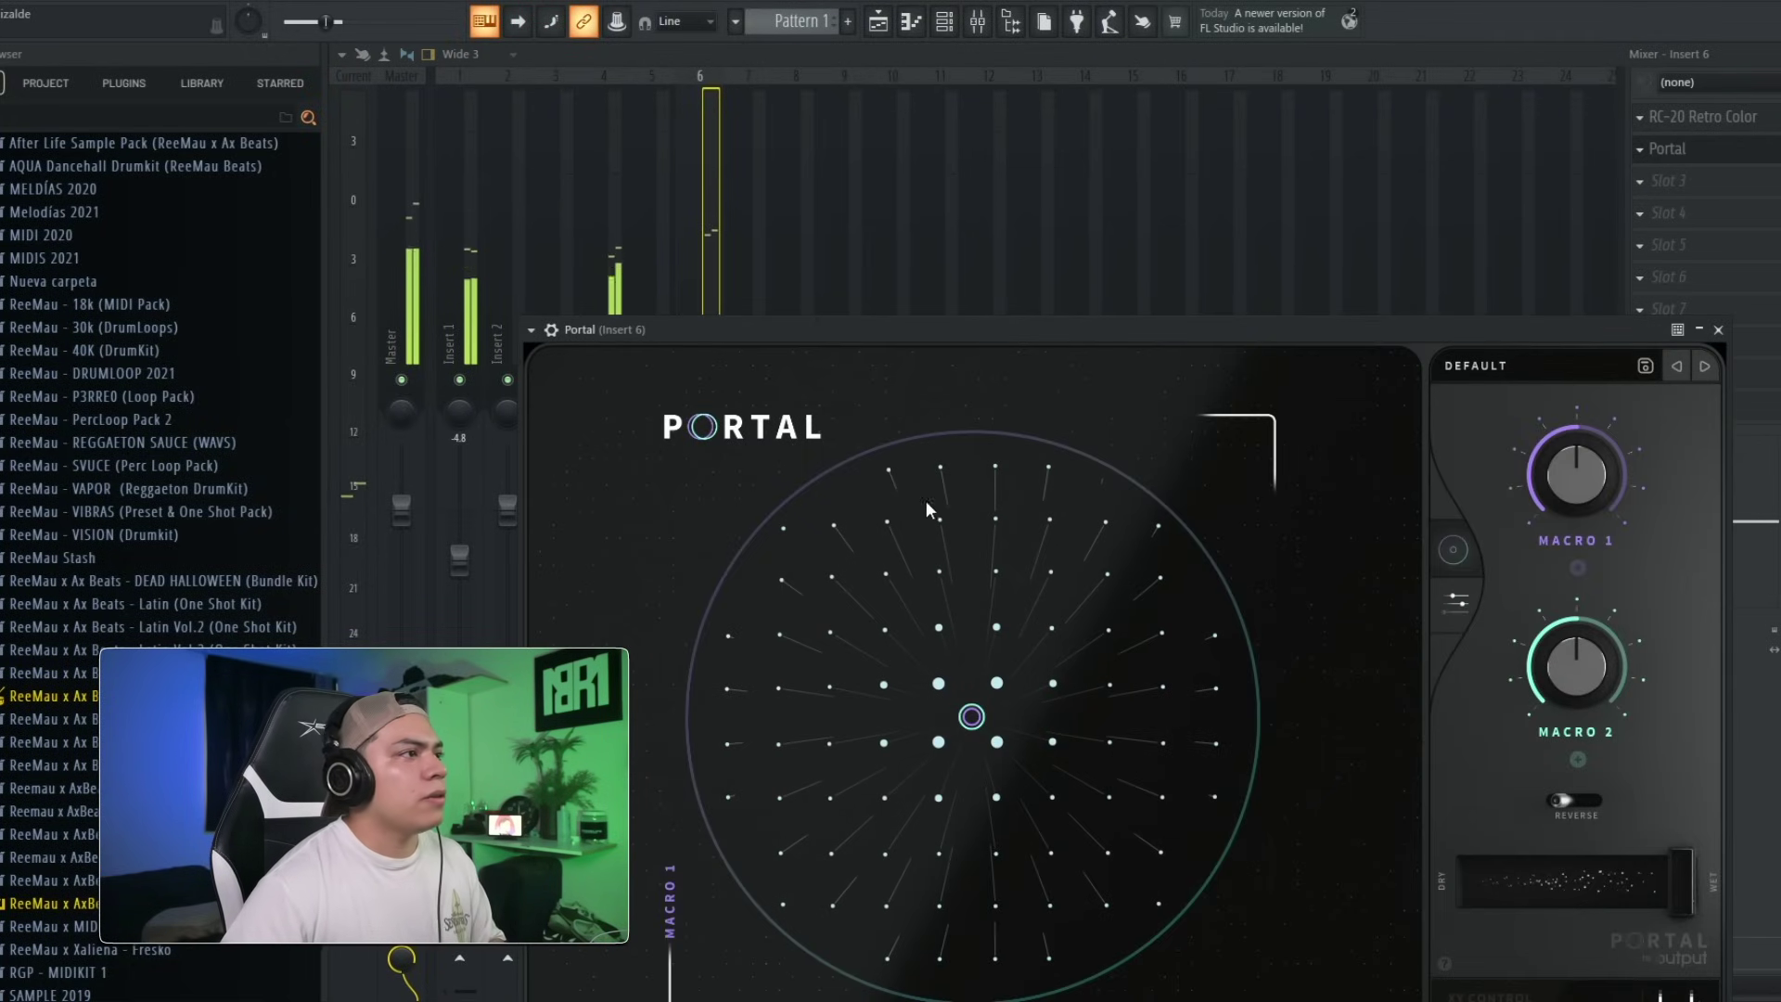
pyautogui.click(1519, 134)
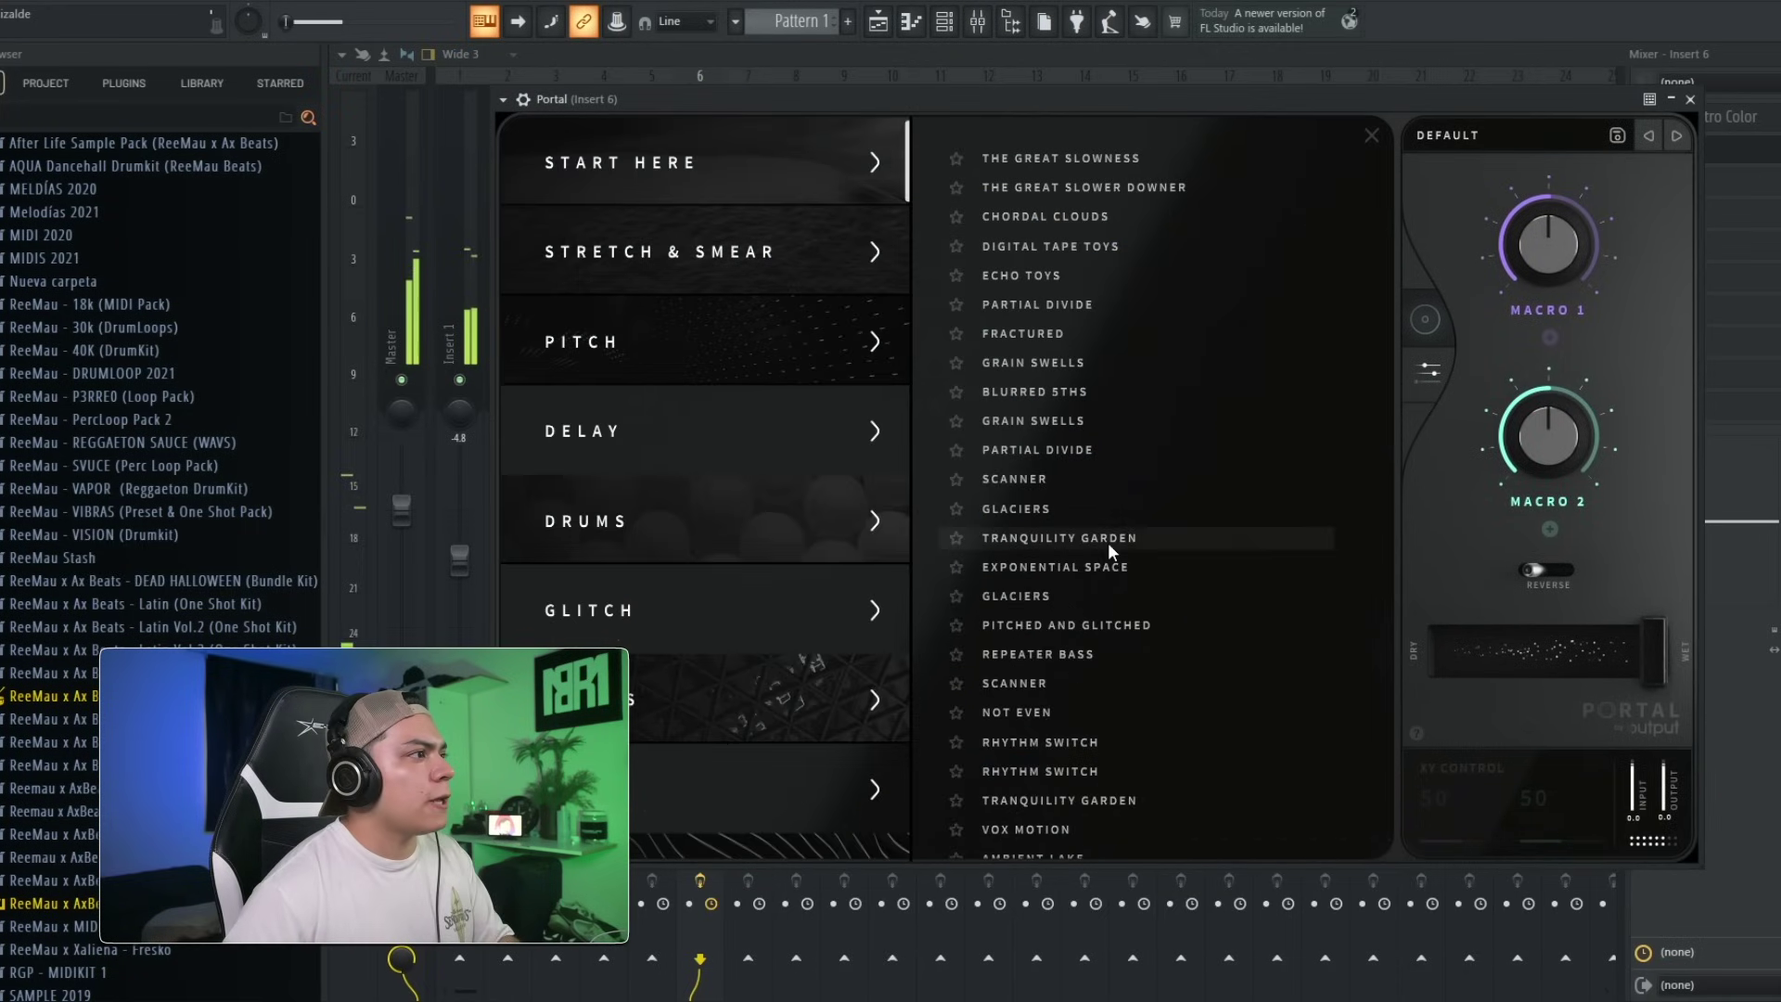
pyautogui.scroll(-8, 754, 593)
pyautogui.click(760, 461)
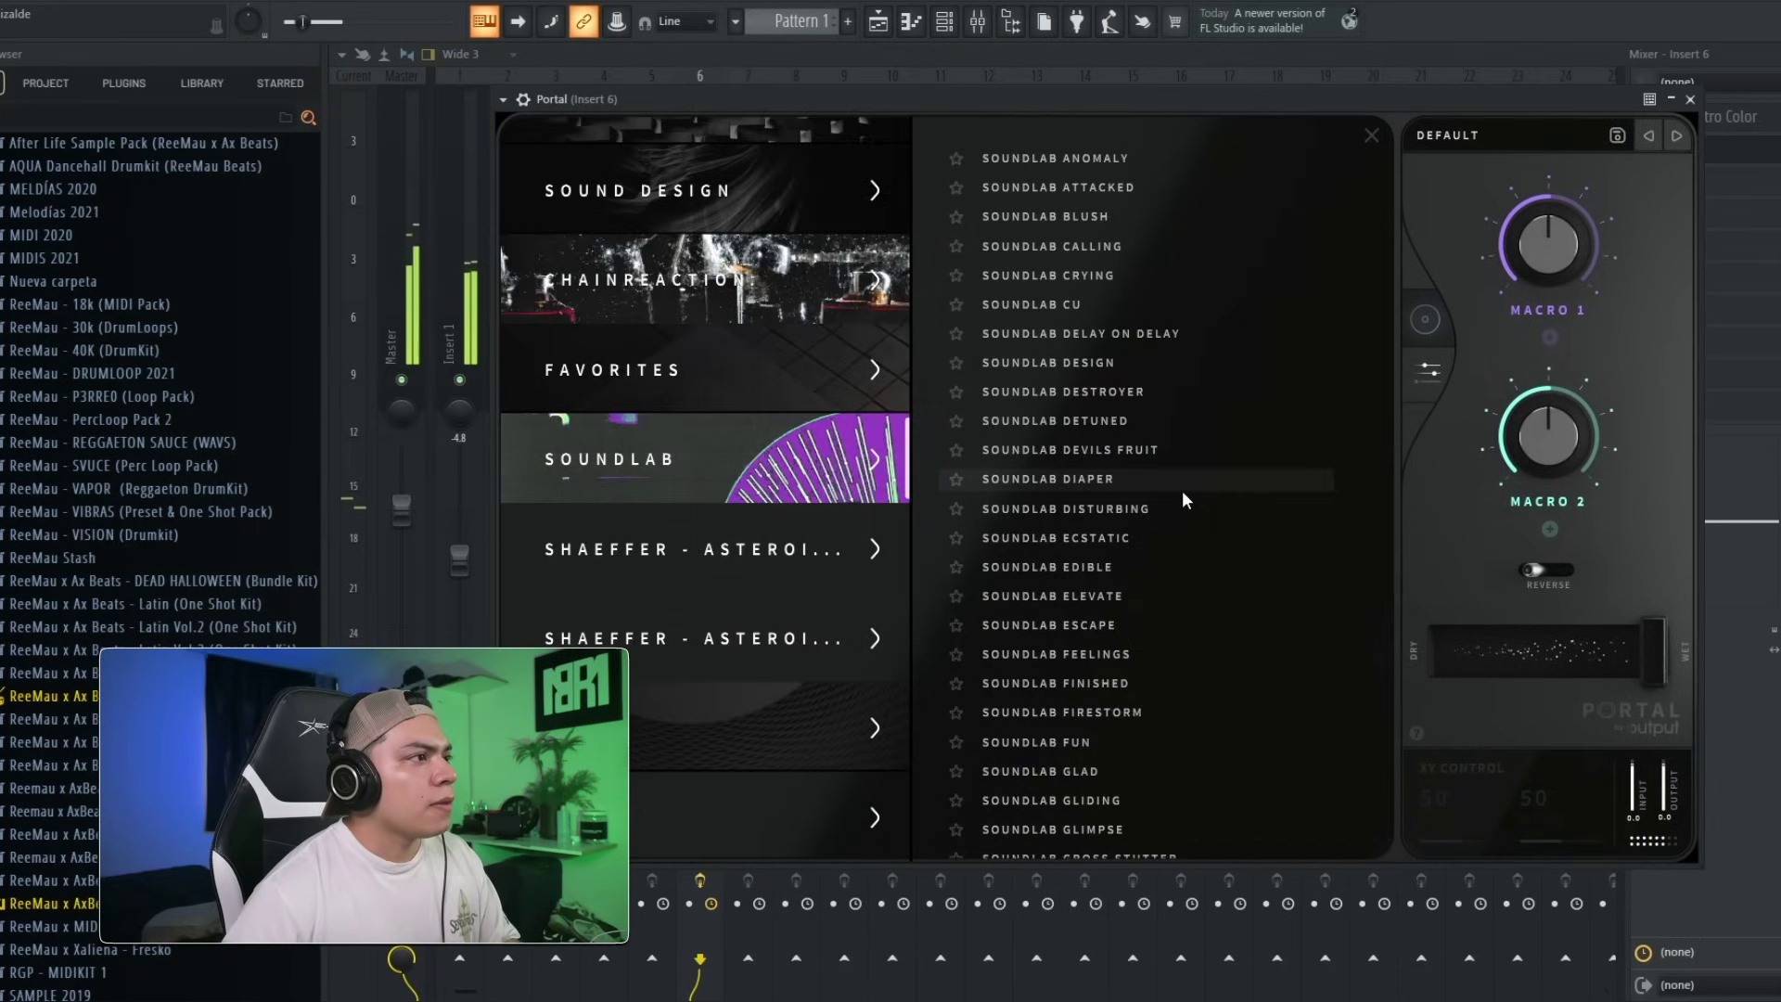
pyautogui.click(1182, 480)
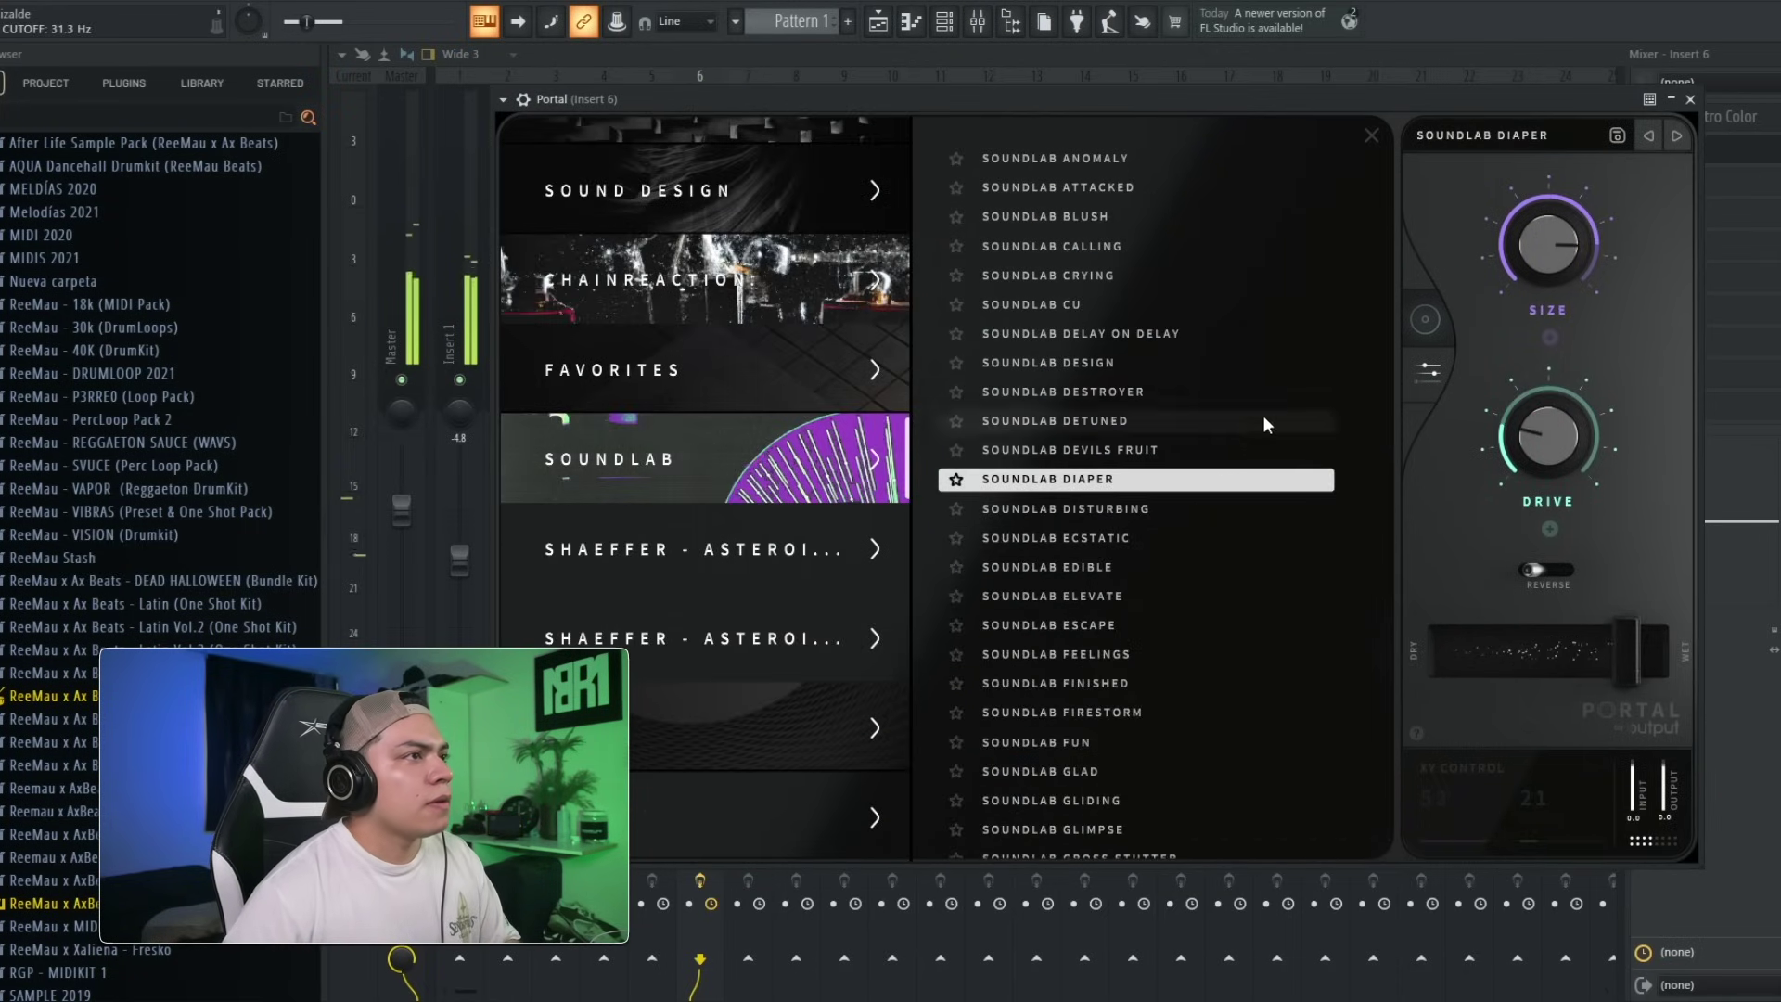
# Audition the preceding SoundLab presets in Portal one by one, from Devils Fruit back to Calling.
pyautogui.click(1648, 136)
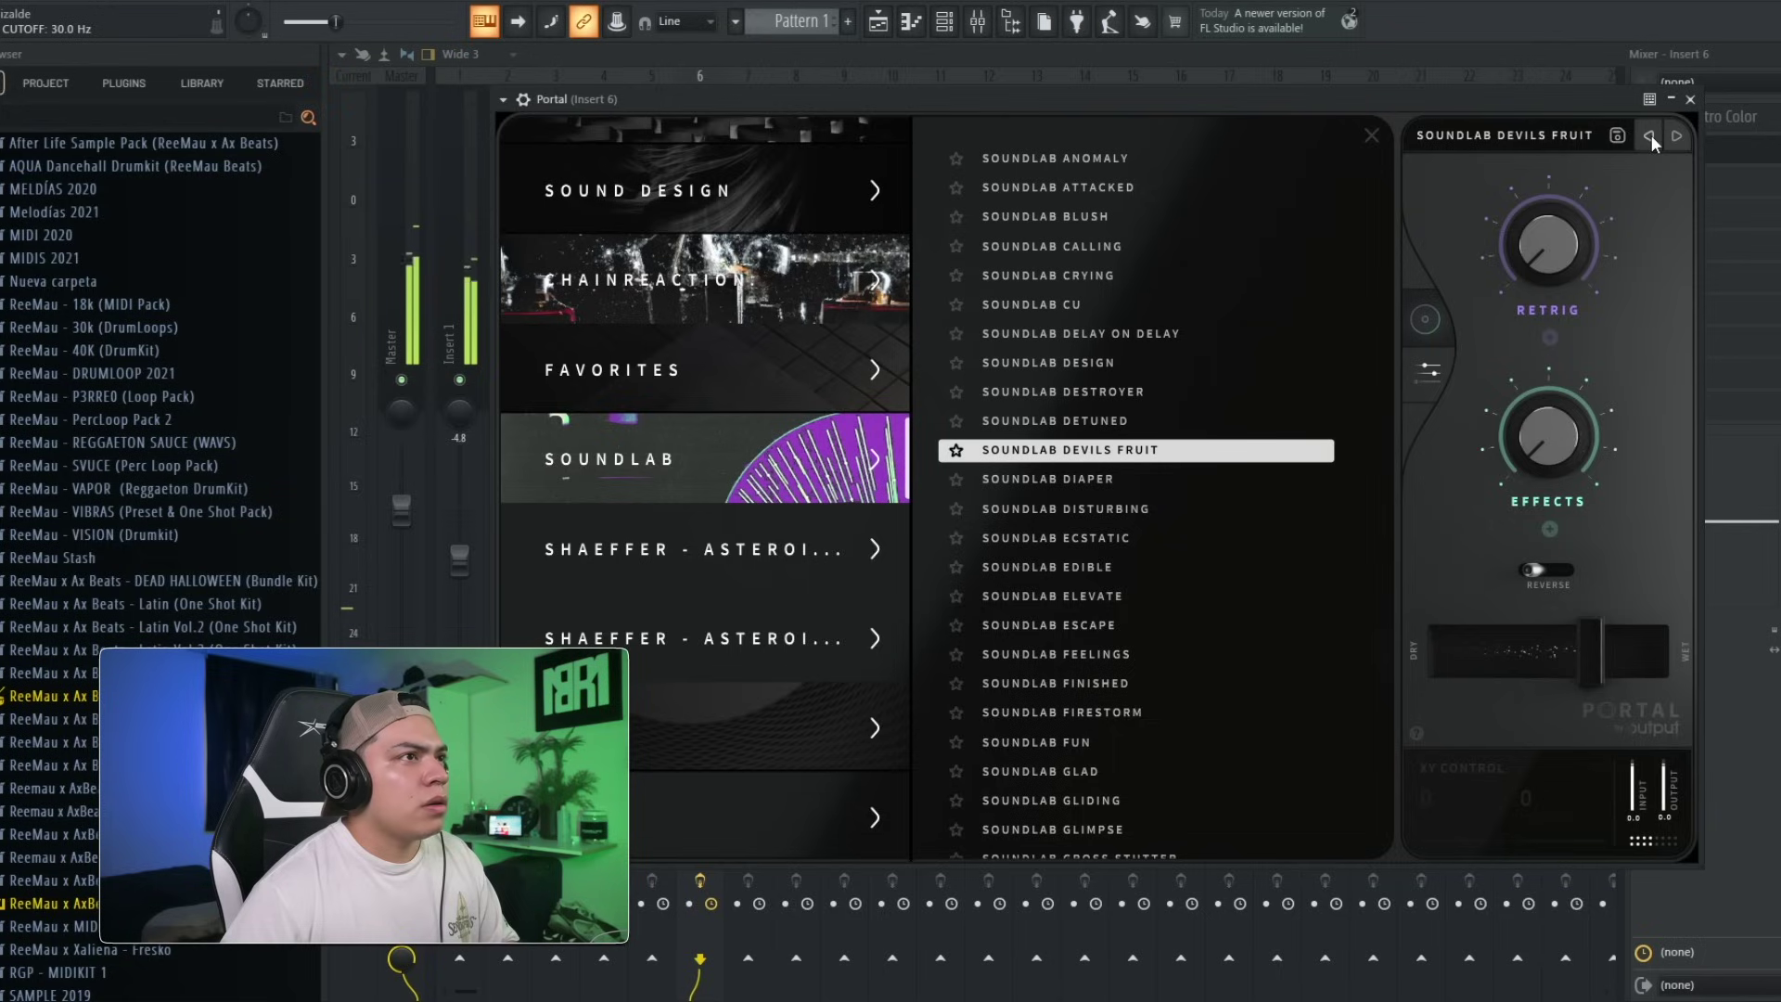
pyautogui.click(1650, 135)
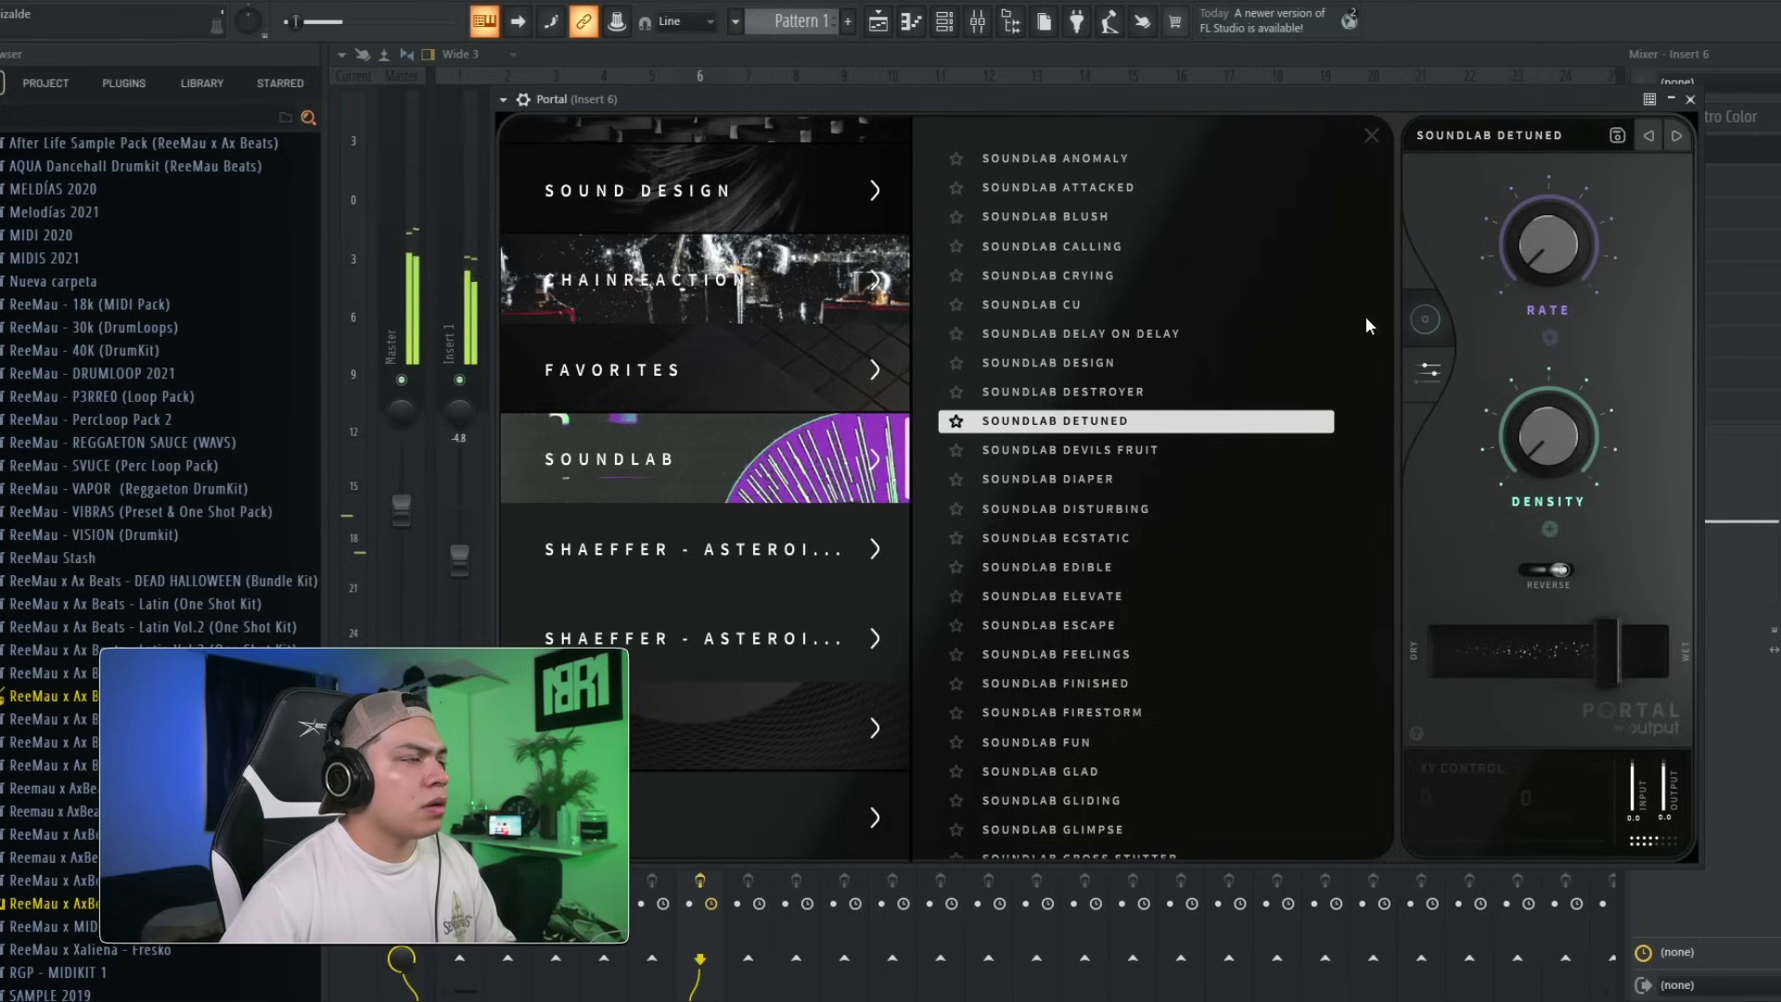
pyautogui.click(1648, 137)
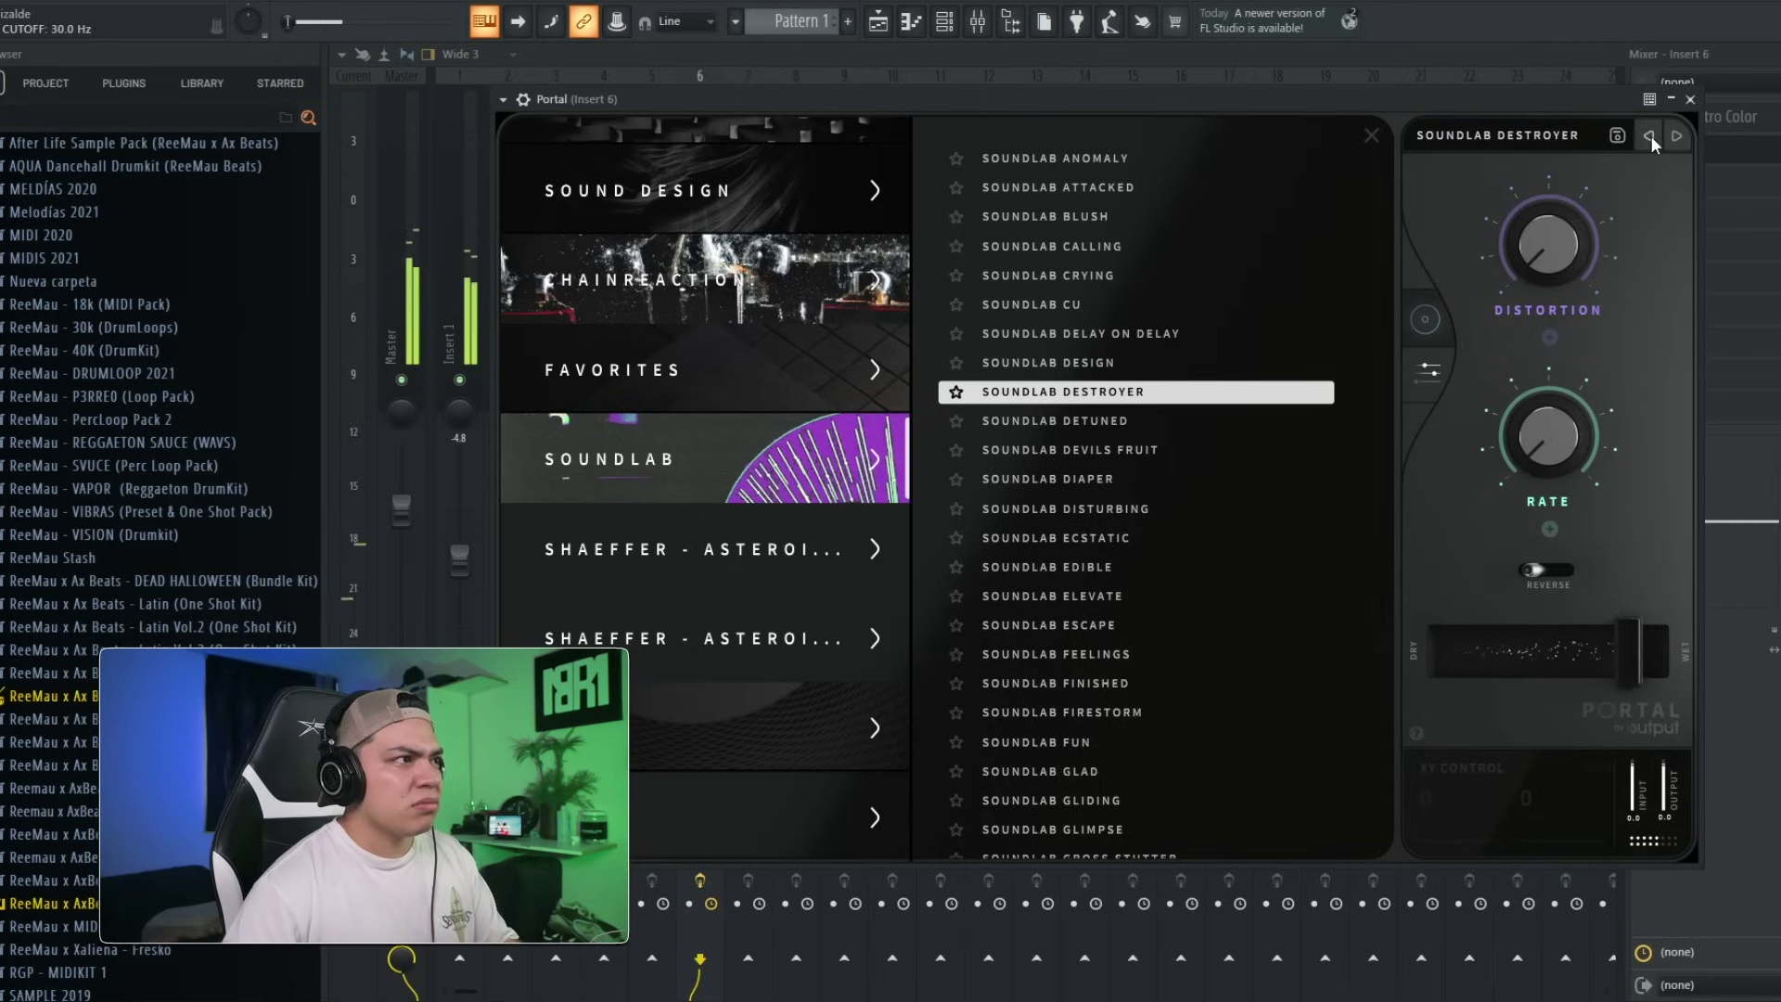
pyautogui.click(1649, 136)
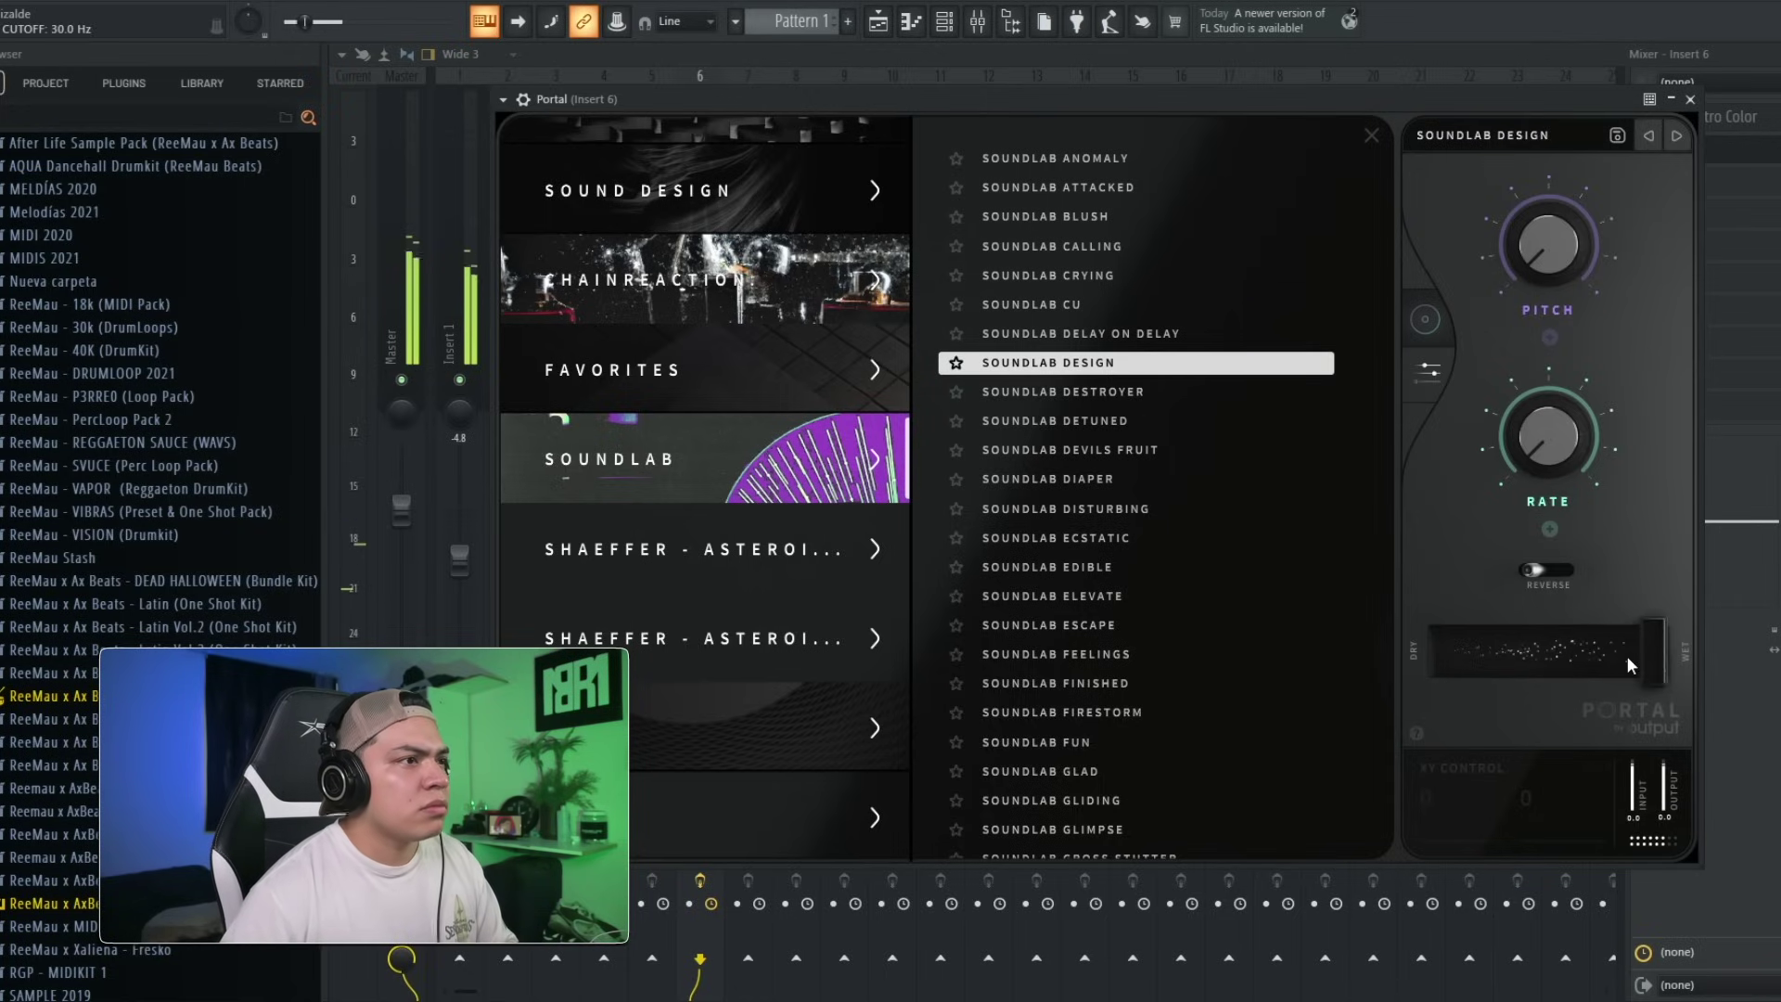
pyautogui.click(1648, 136)
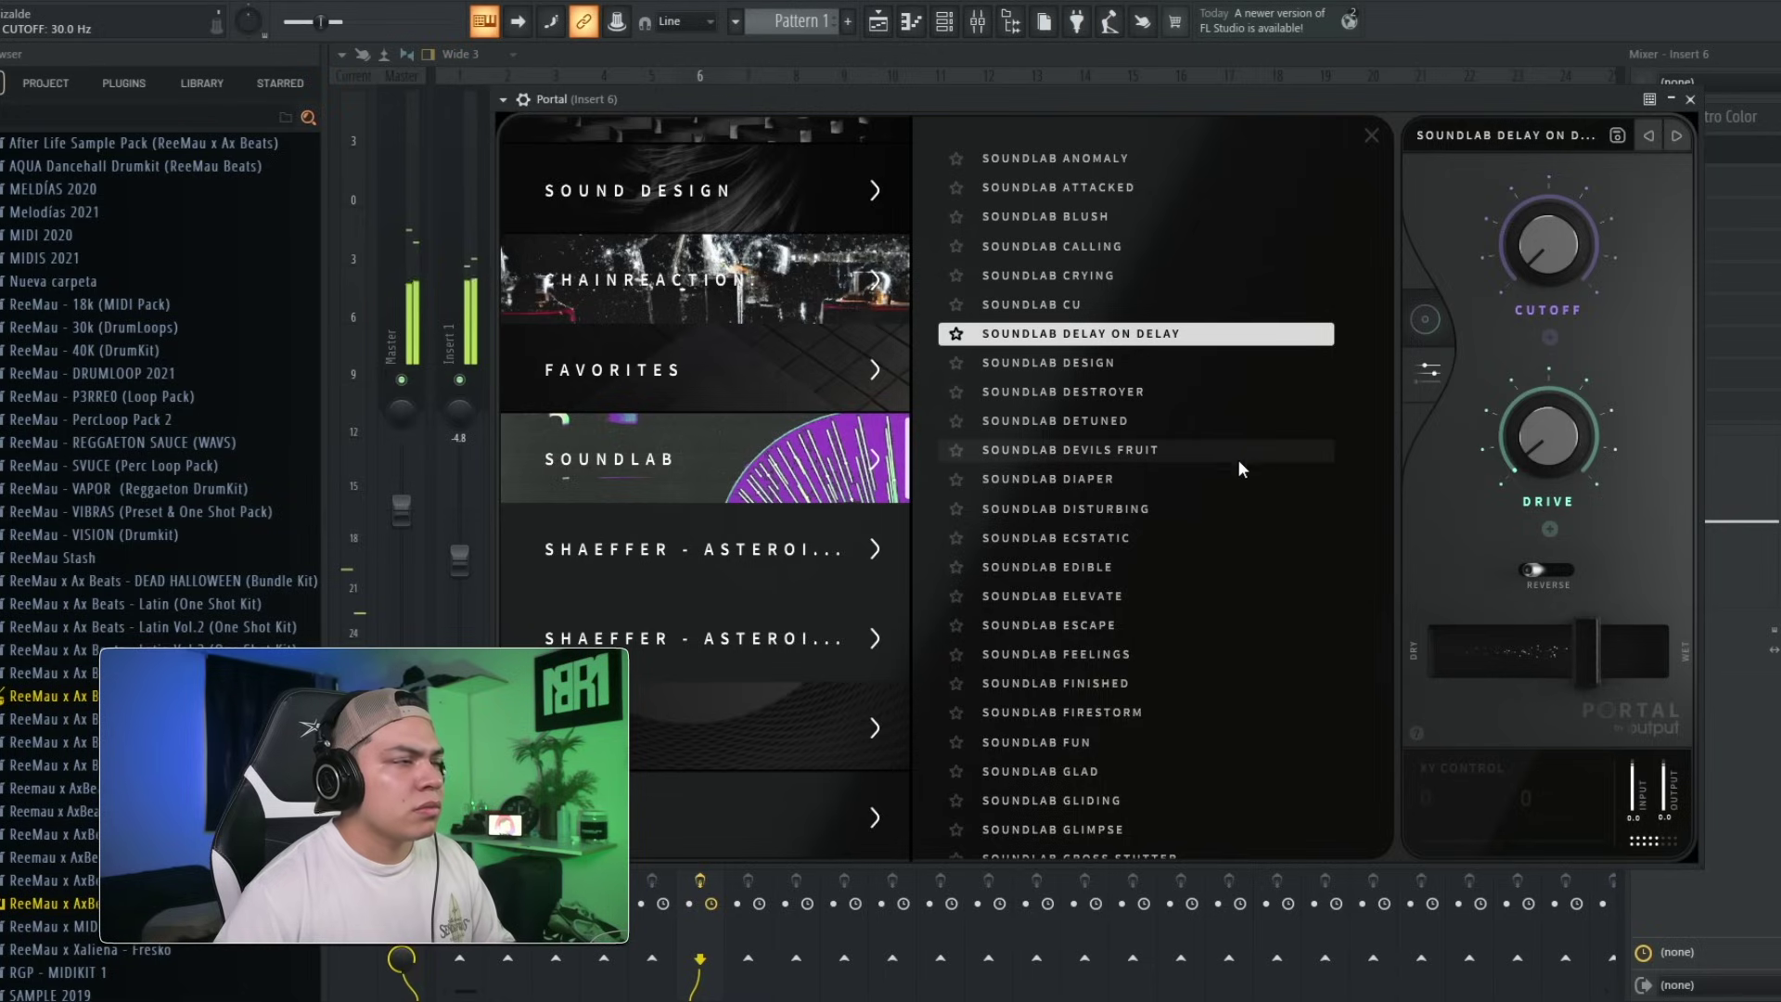
pyautogui.click(1650, 137)
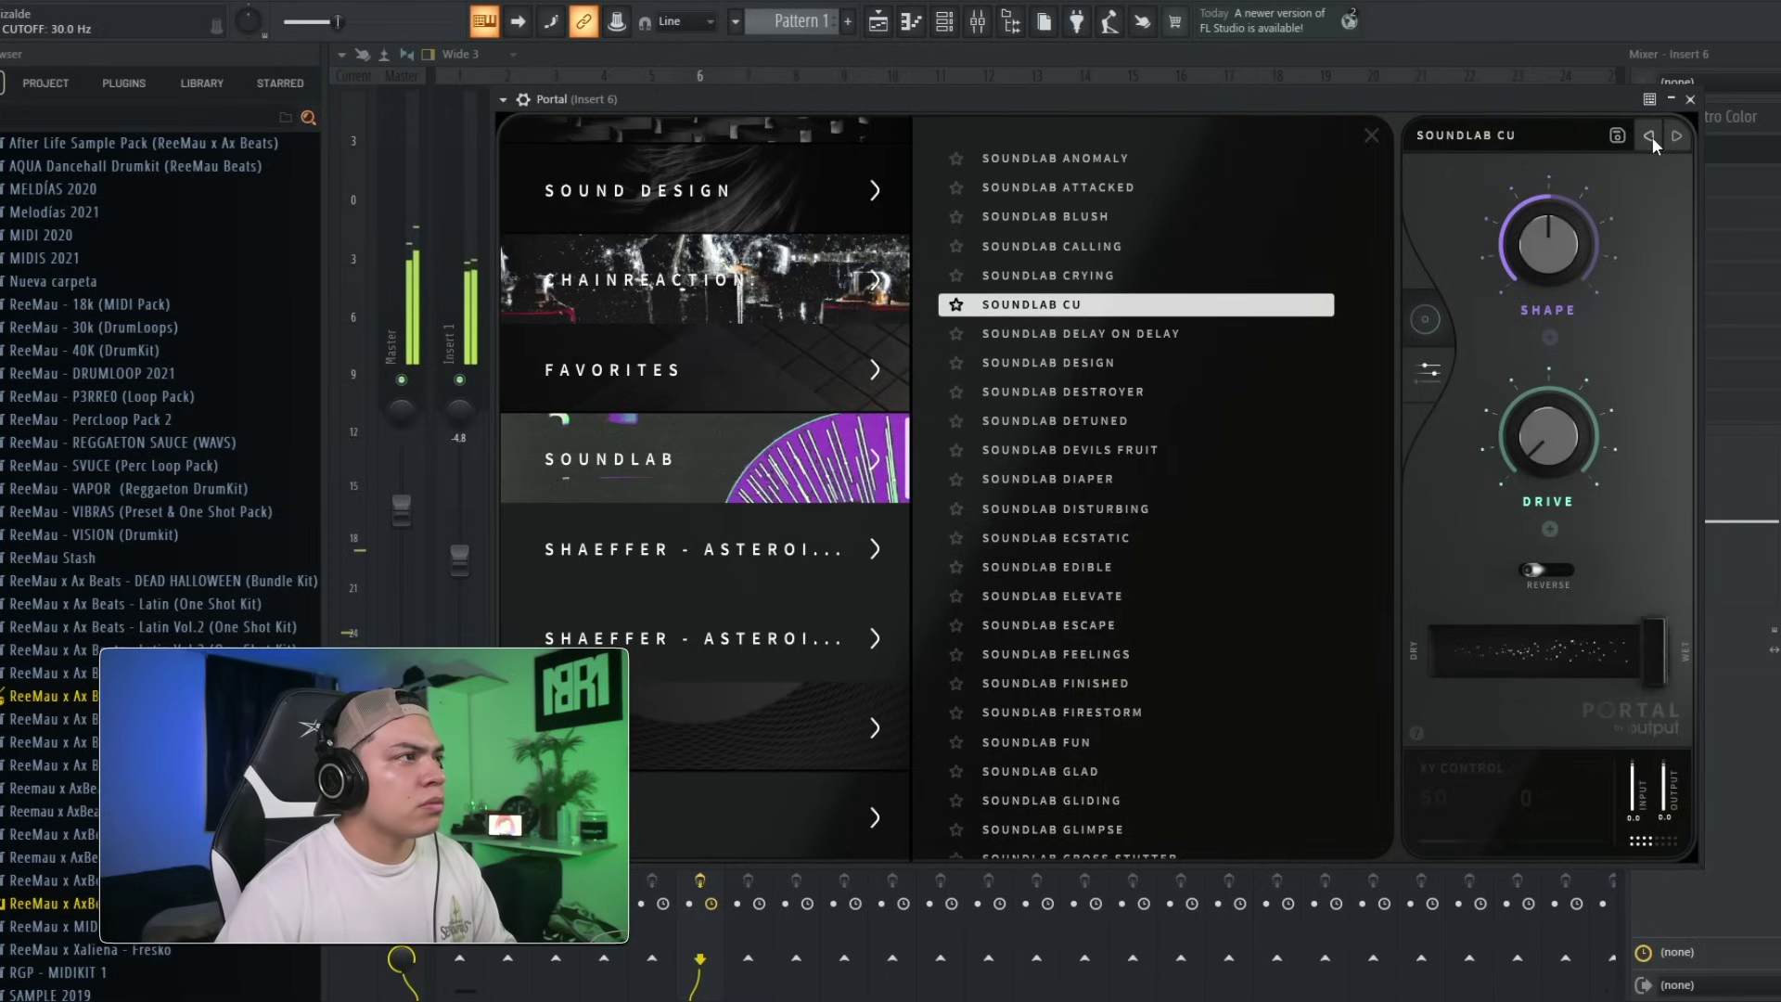
pyautogui.click(1650, 136)
pyautogui.click(1650, 136)
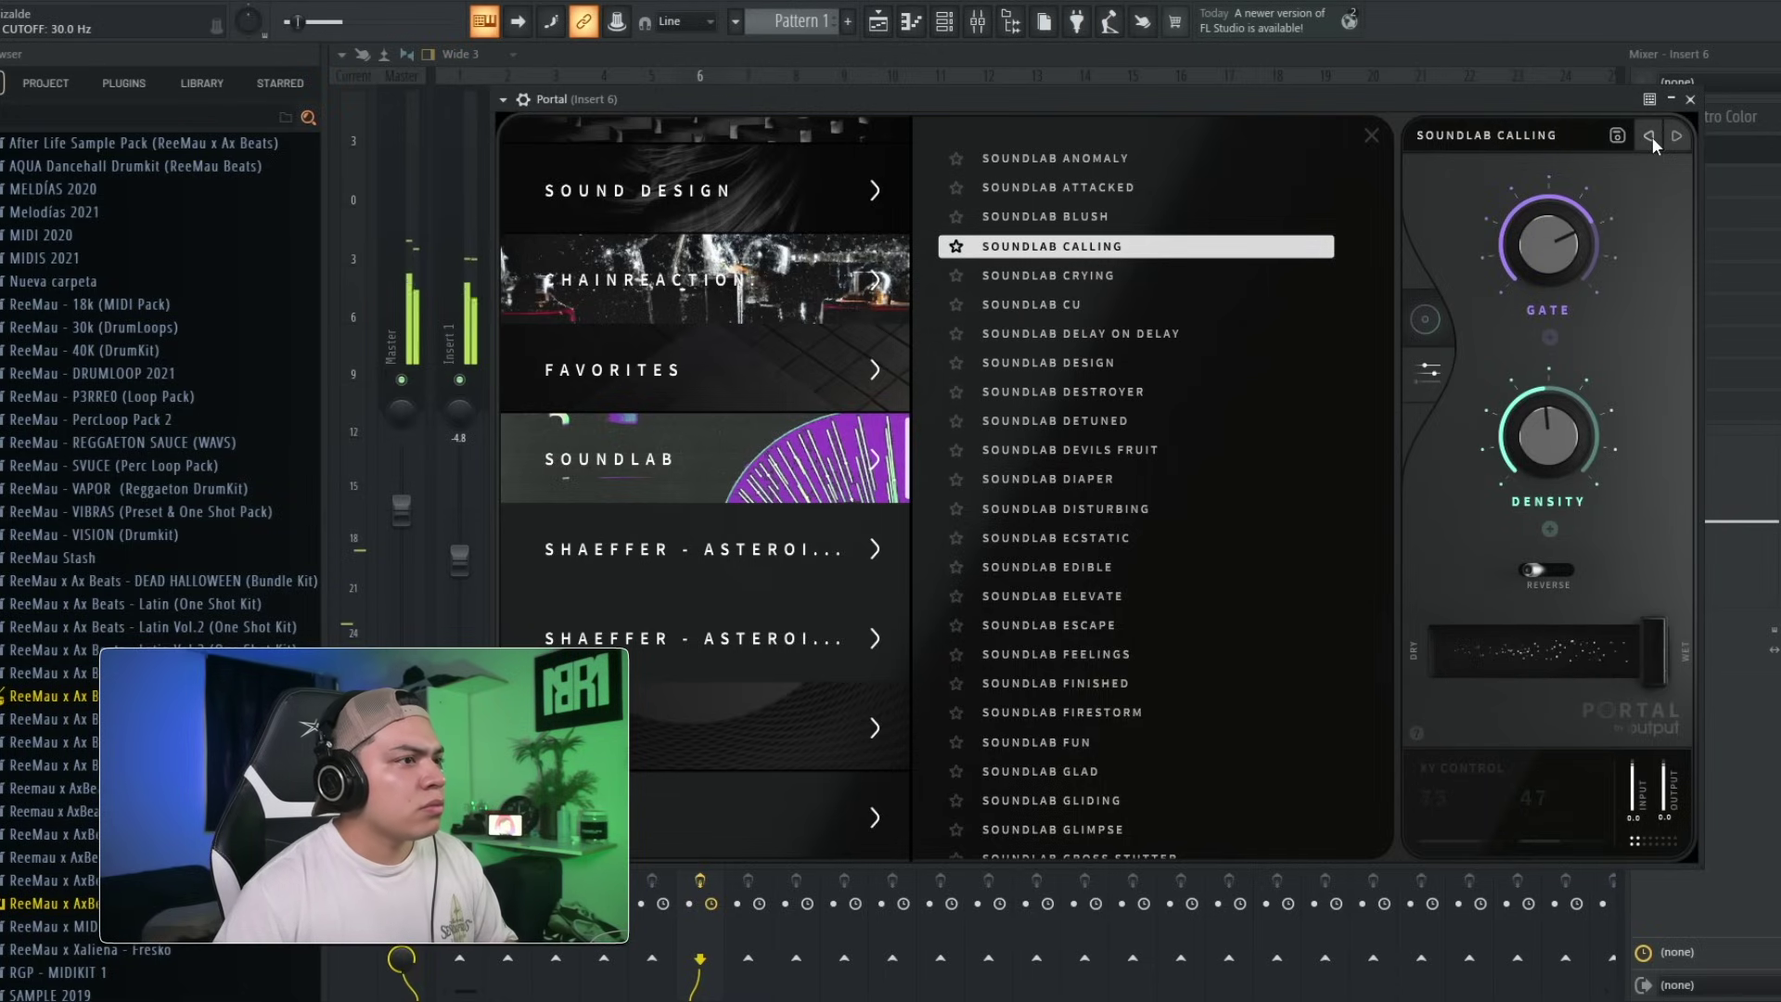
# Compare the SoundLab presets Detuned, Devils Fruit, Destroyer, Edible and Elevate in Portal, and load SoundLab Escape.
pyautogui.click(1089, 420)
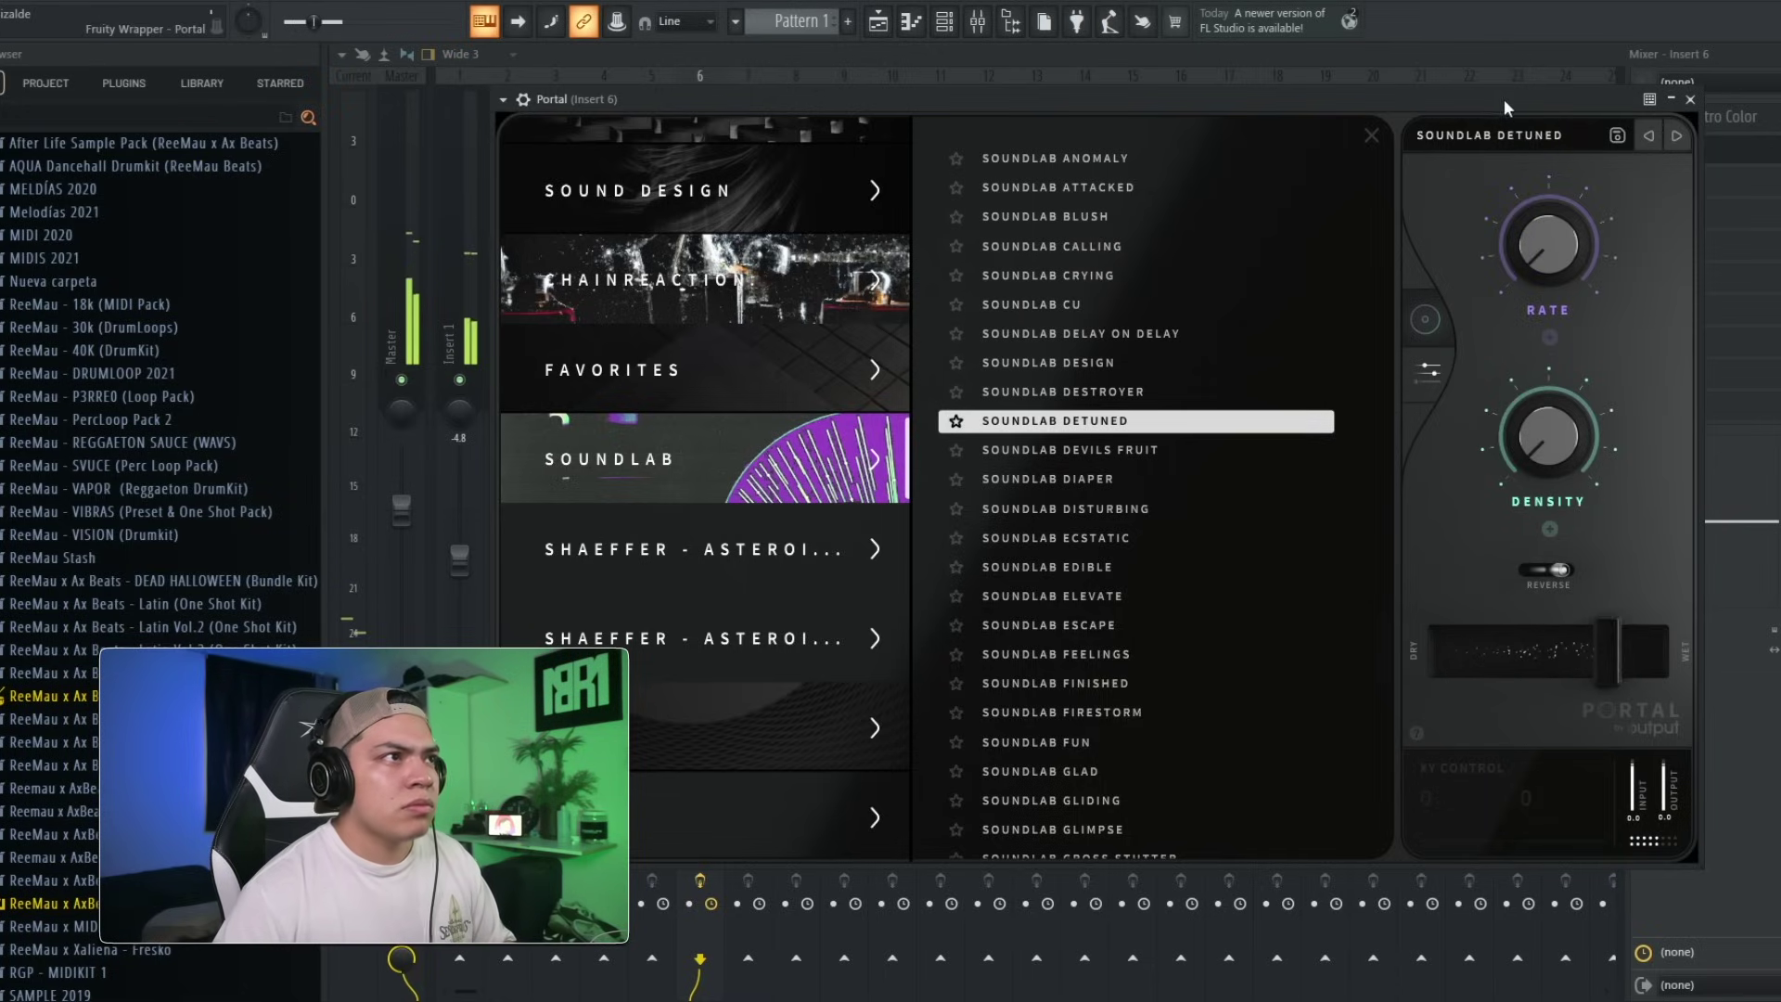
pyautogui.moveTo(1504, 100); pyautogui.dragTo(1461, 115)
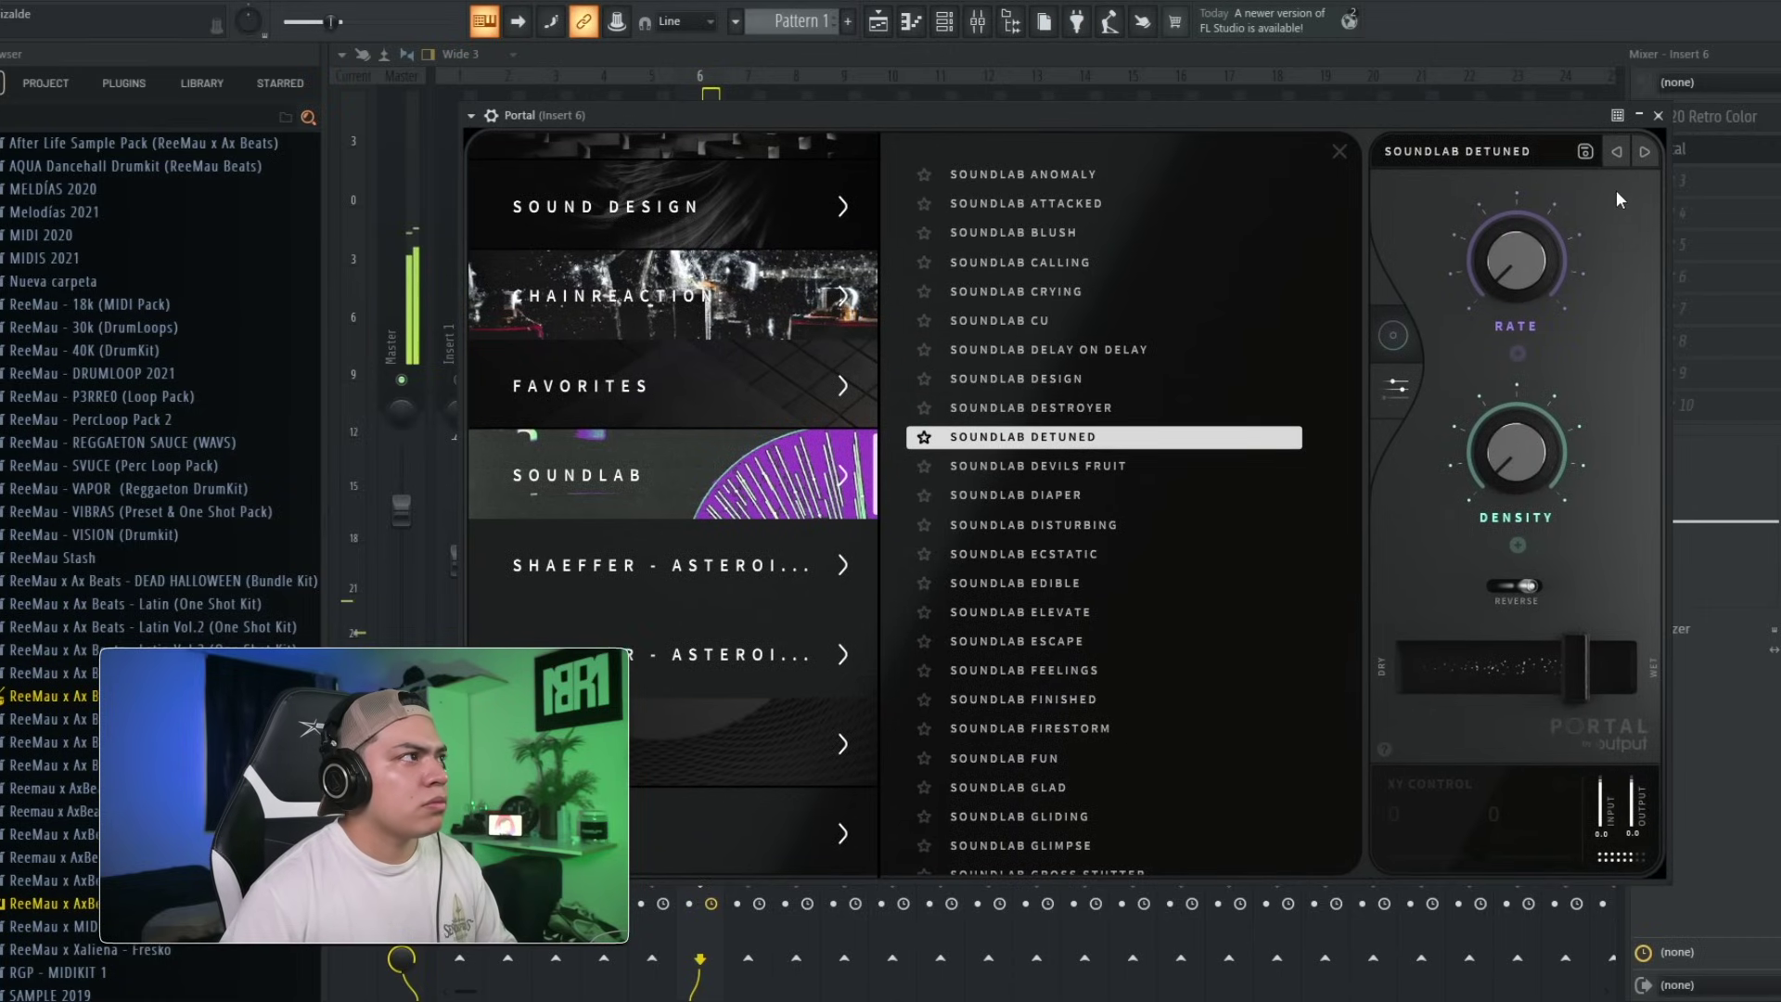
pyautogui.click(1124, 466)
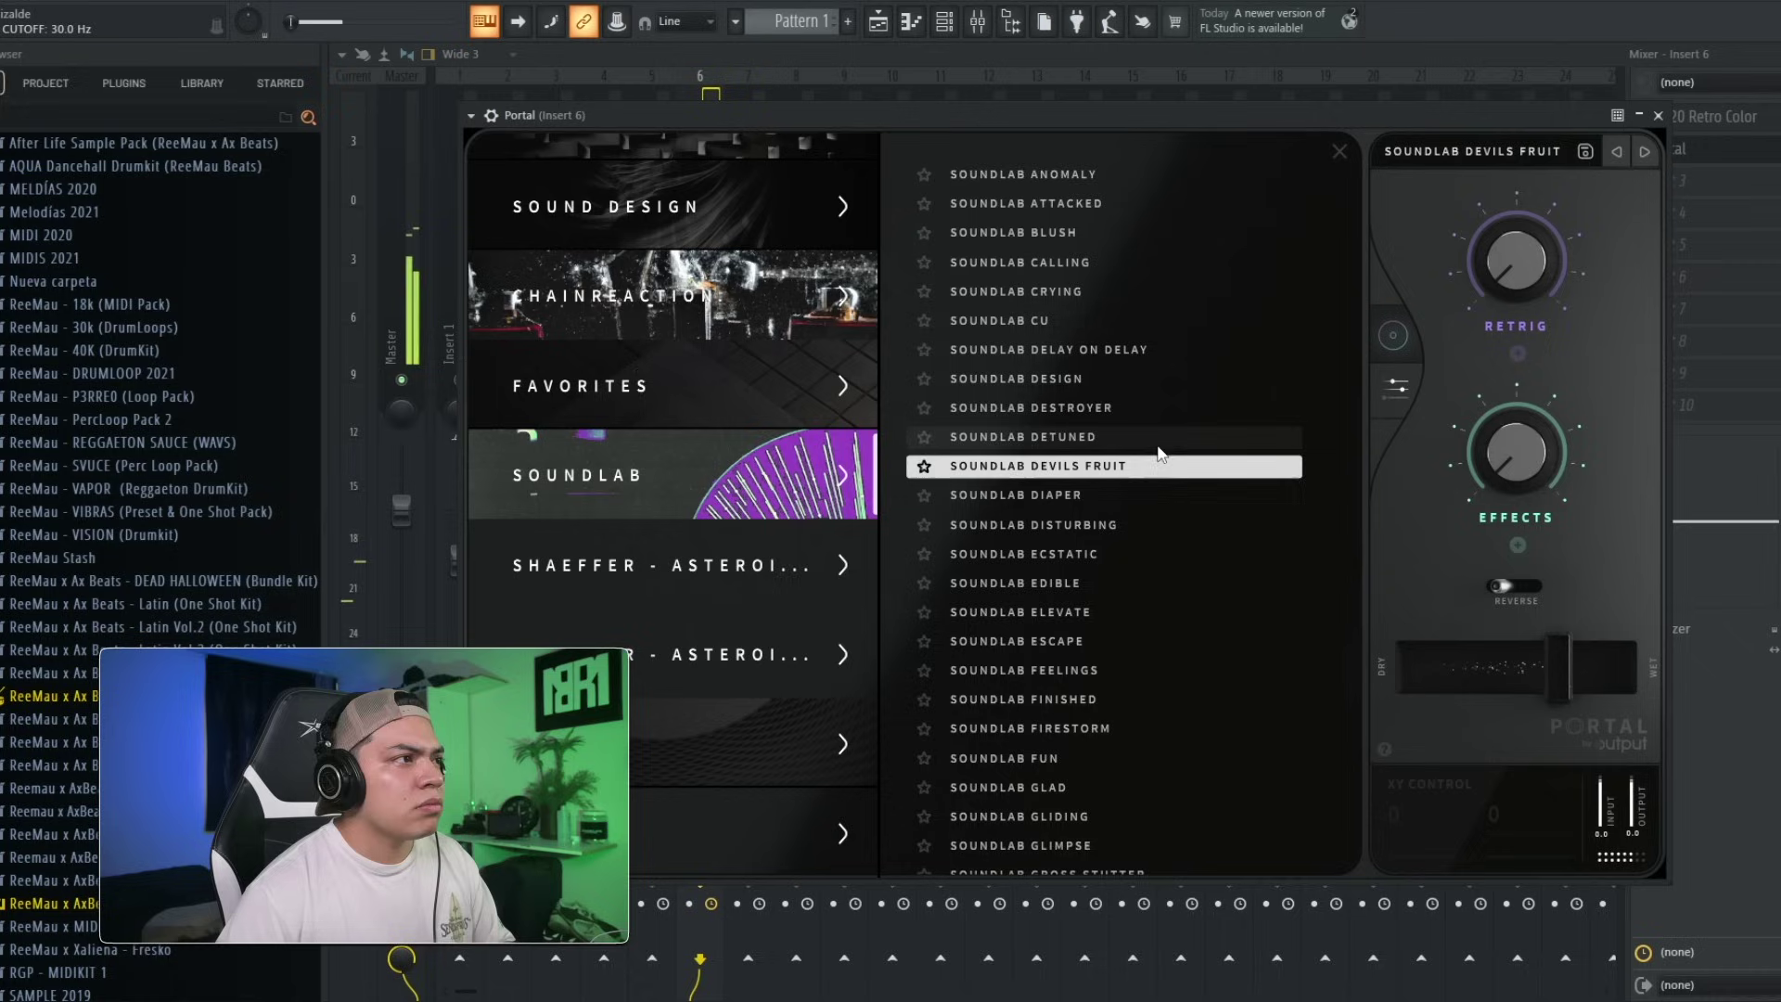
pyautogui.click(1091, 413)
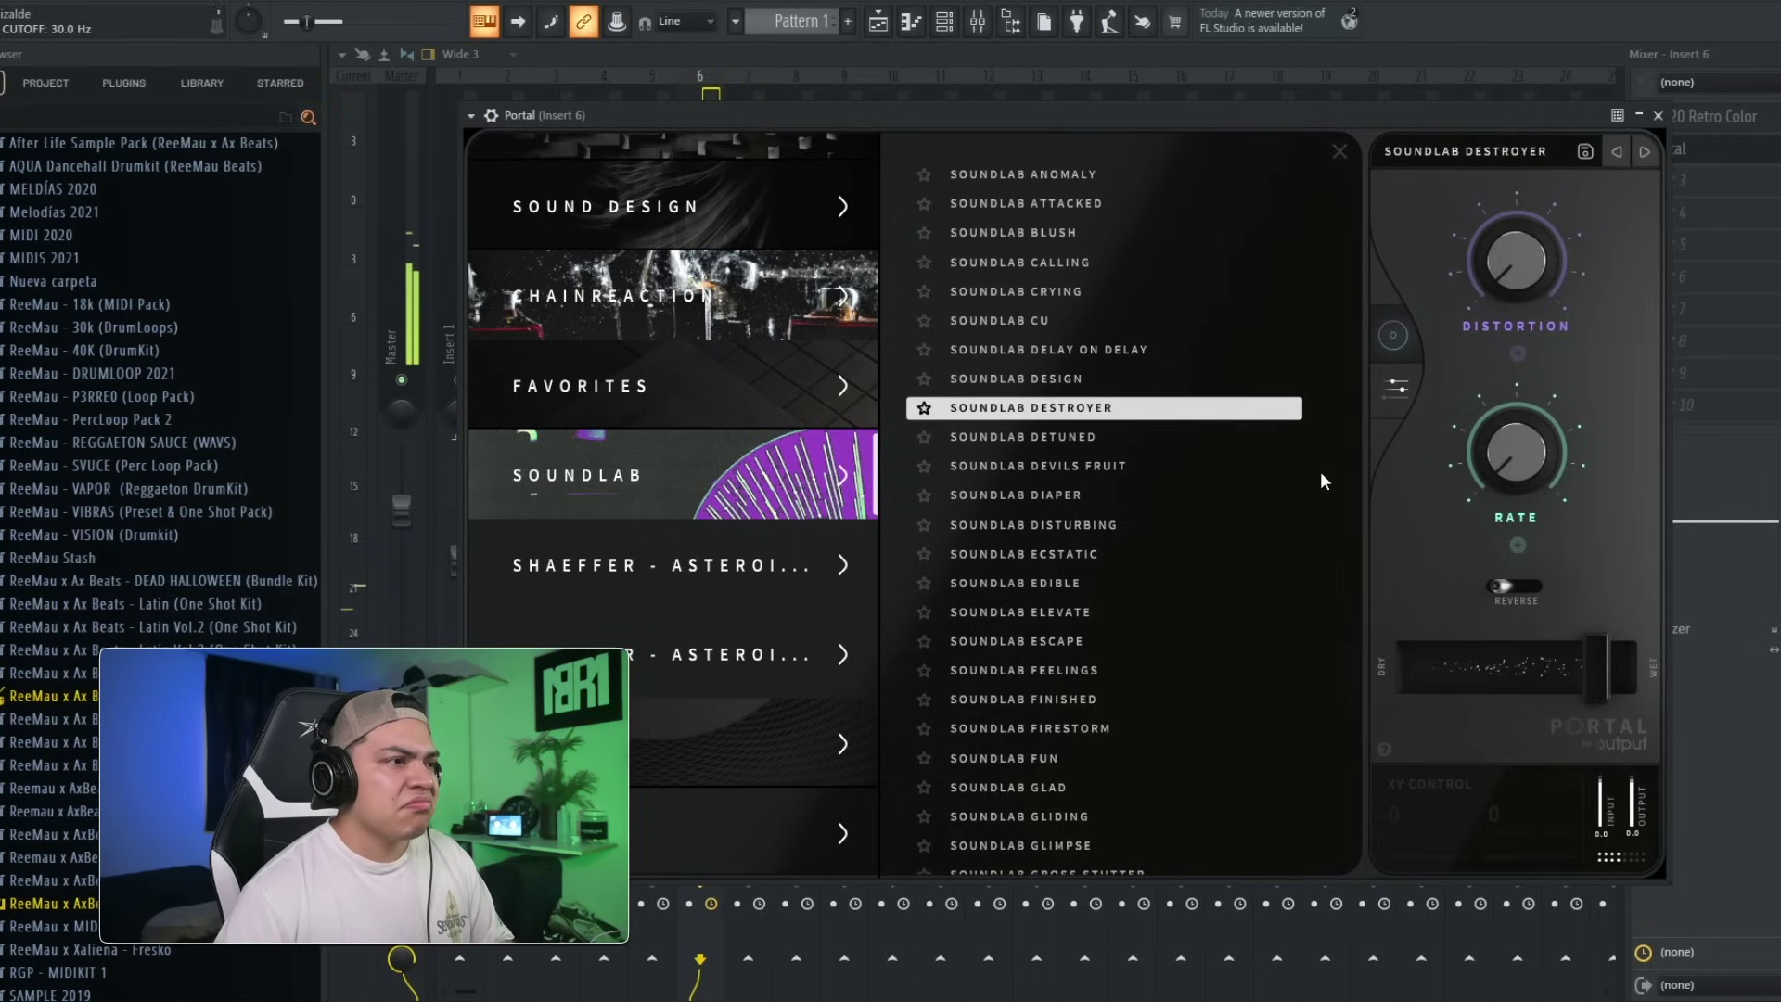
pyautogui.click(1020, 583)
pyautogui.moveTo(1082, 115); pyautogui.dragTo(1126, 111)
pyautogui.click(1100, 612)
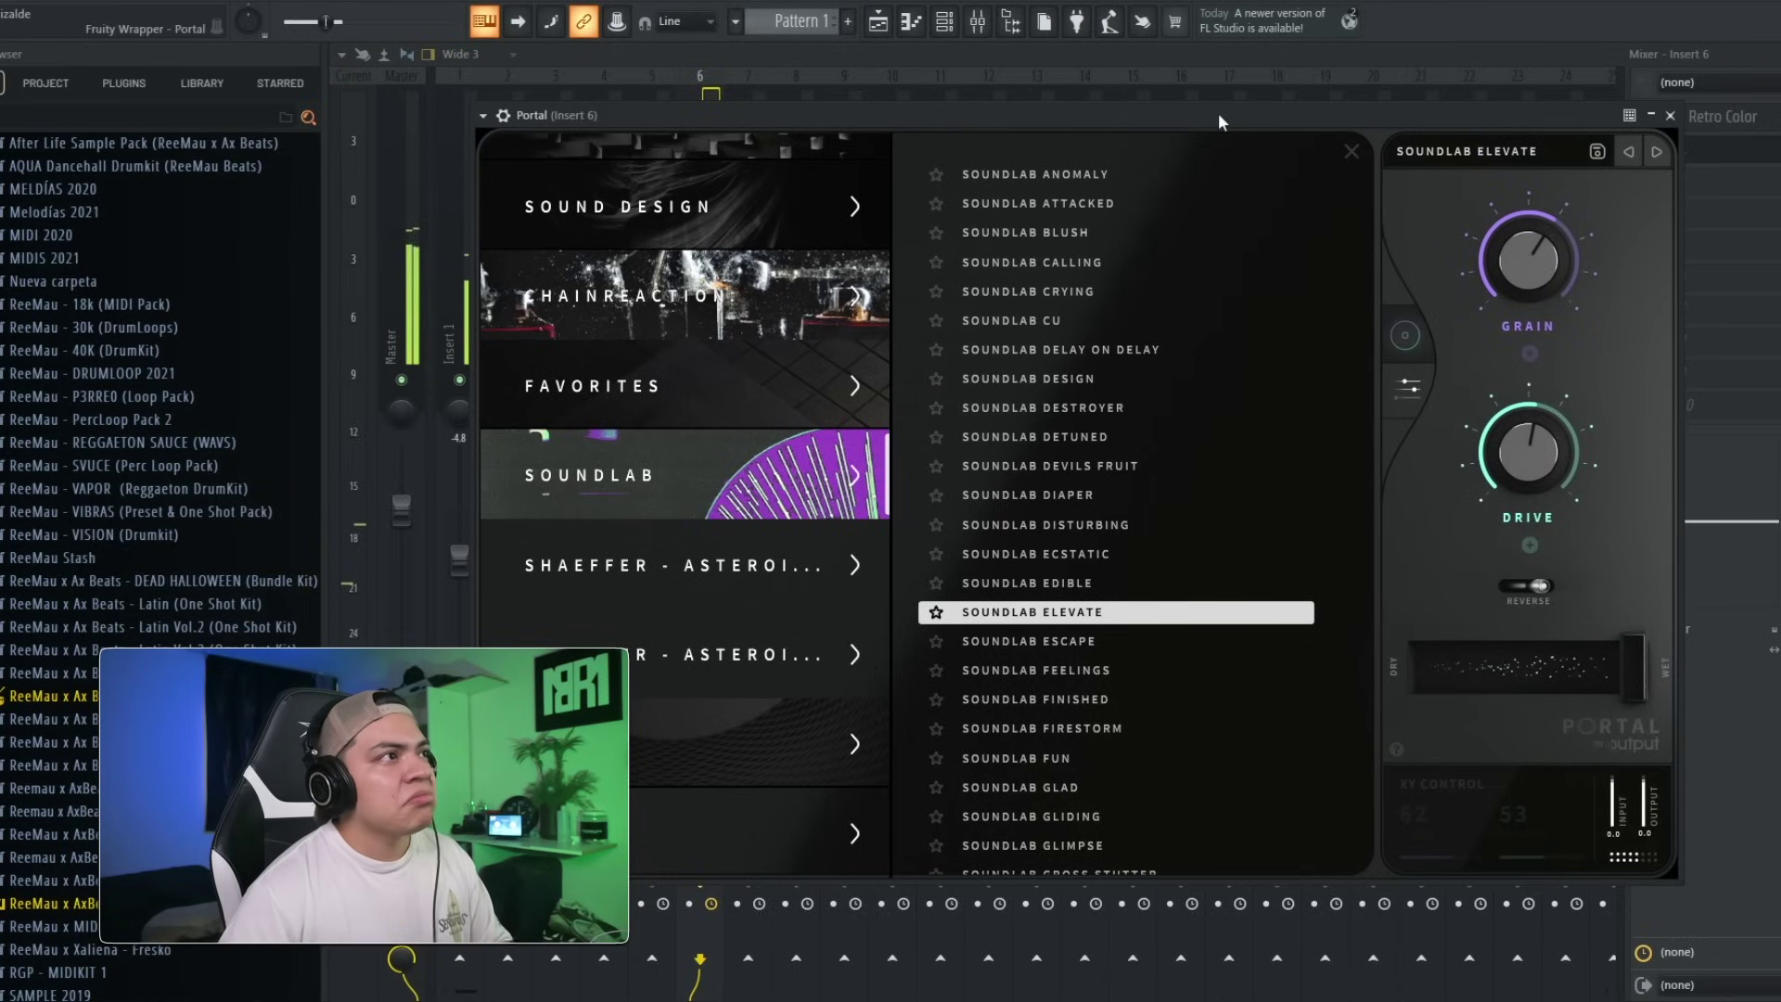
pyautogui.click(1657, 153)
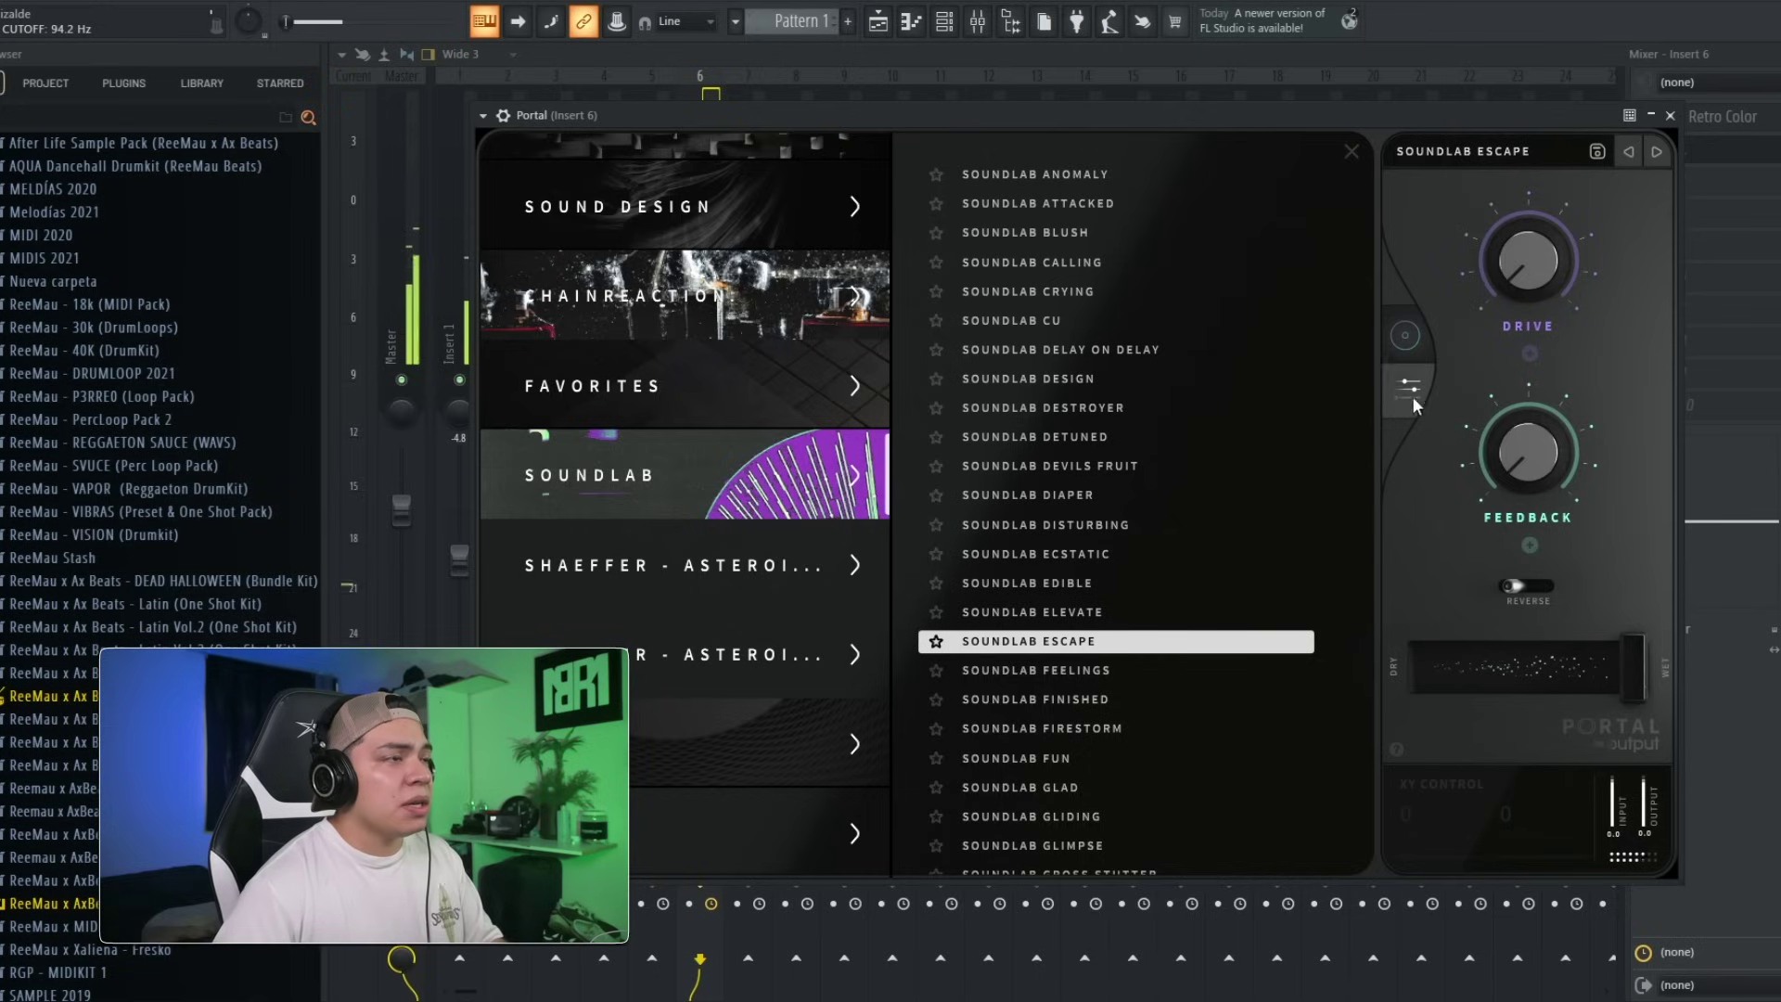
# Audition the SoundLab Feelings and SoundLab Finished presets in Portal.
pyautogui.click(1658, 153)
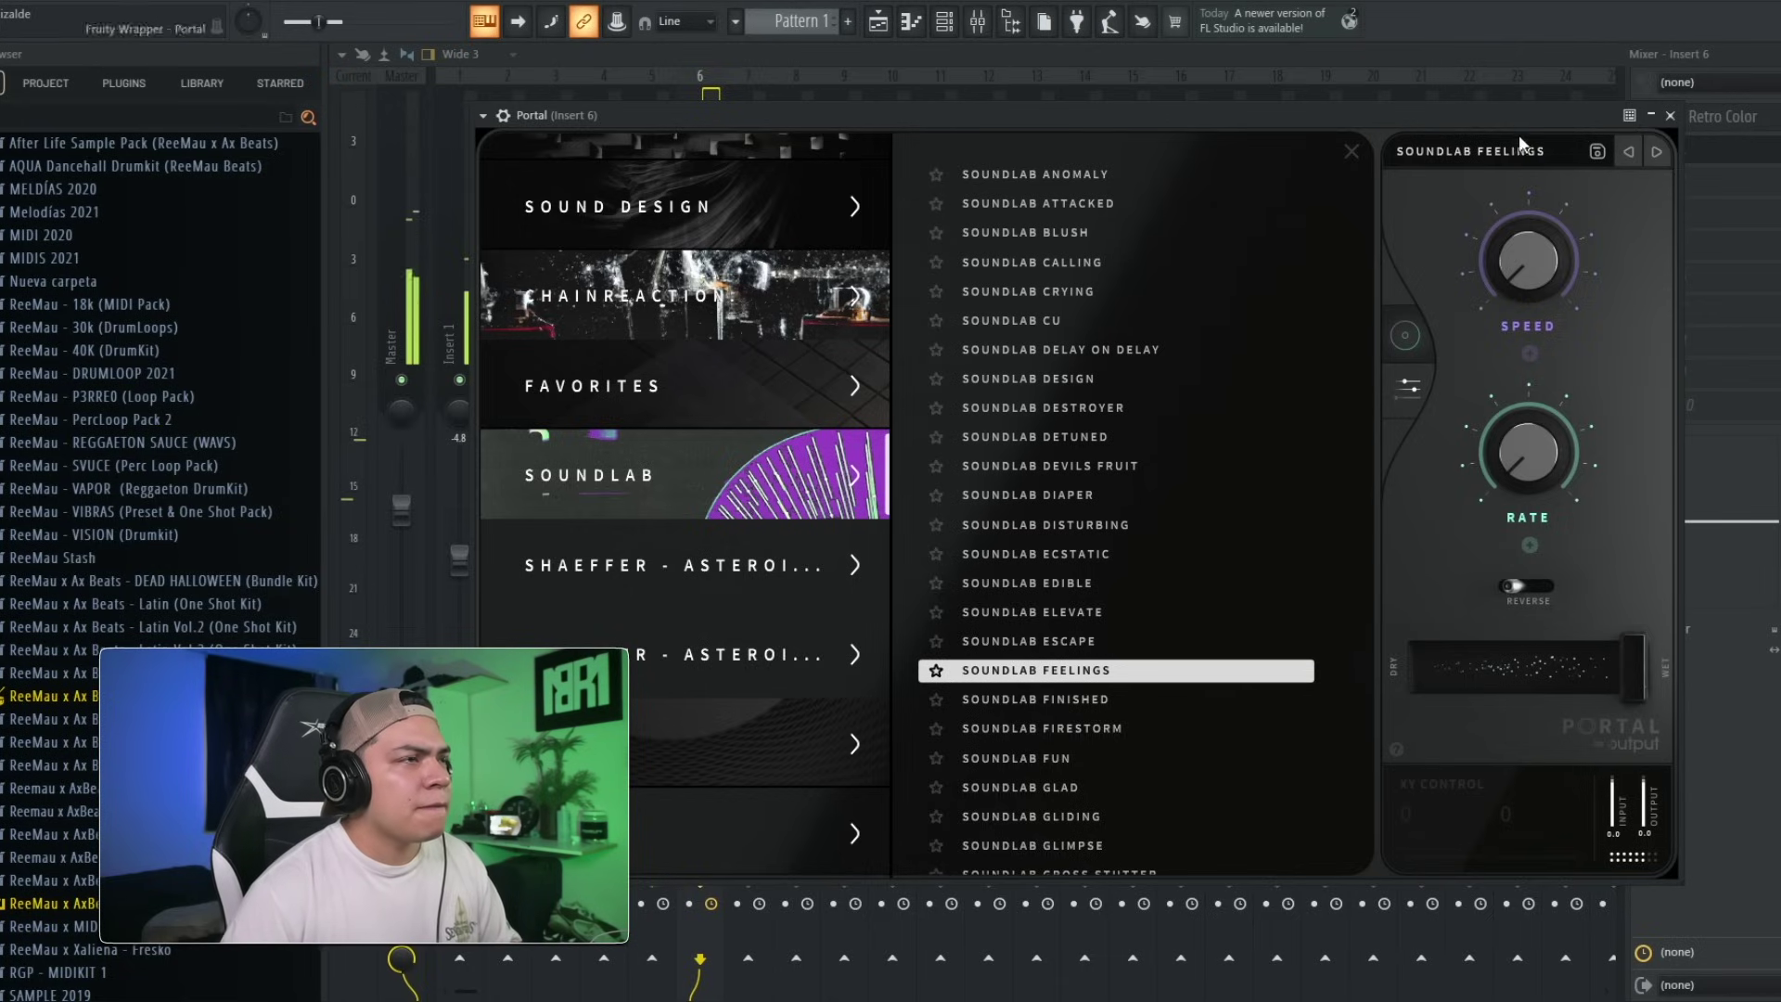
pyautogui.click(1659, 154)
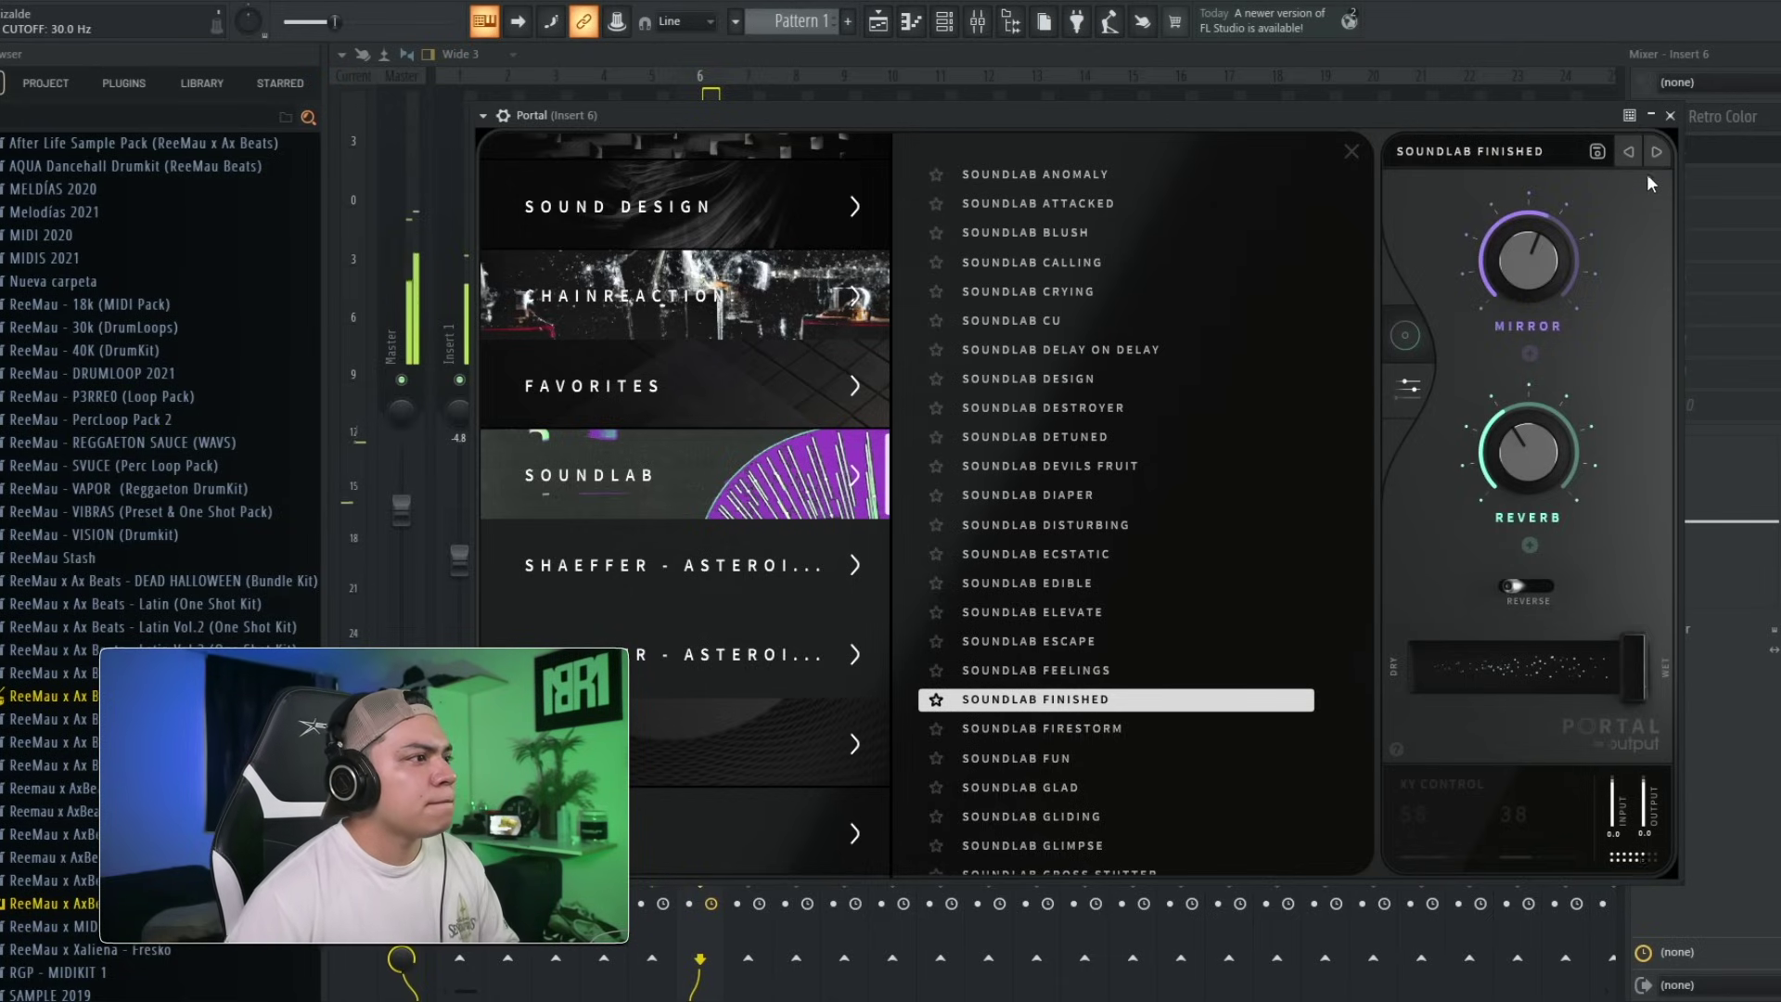
pyautogui.moveTo(1372, 112); pyautogui.dragTo(1388, 108)
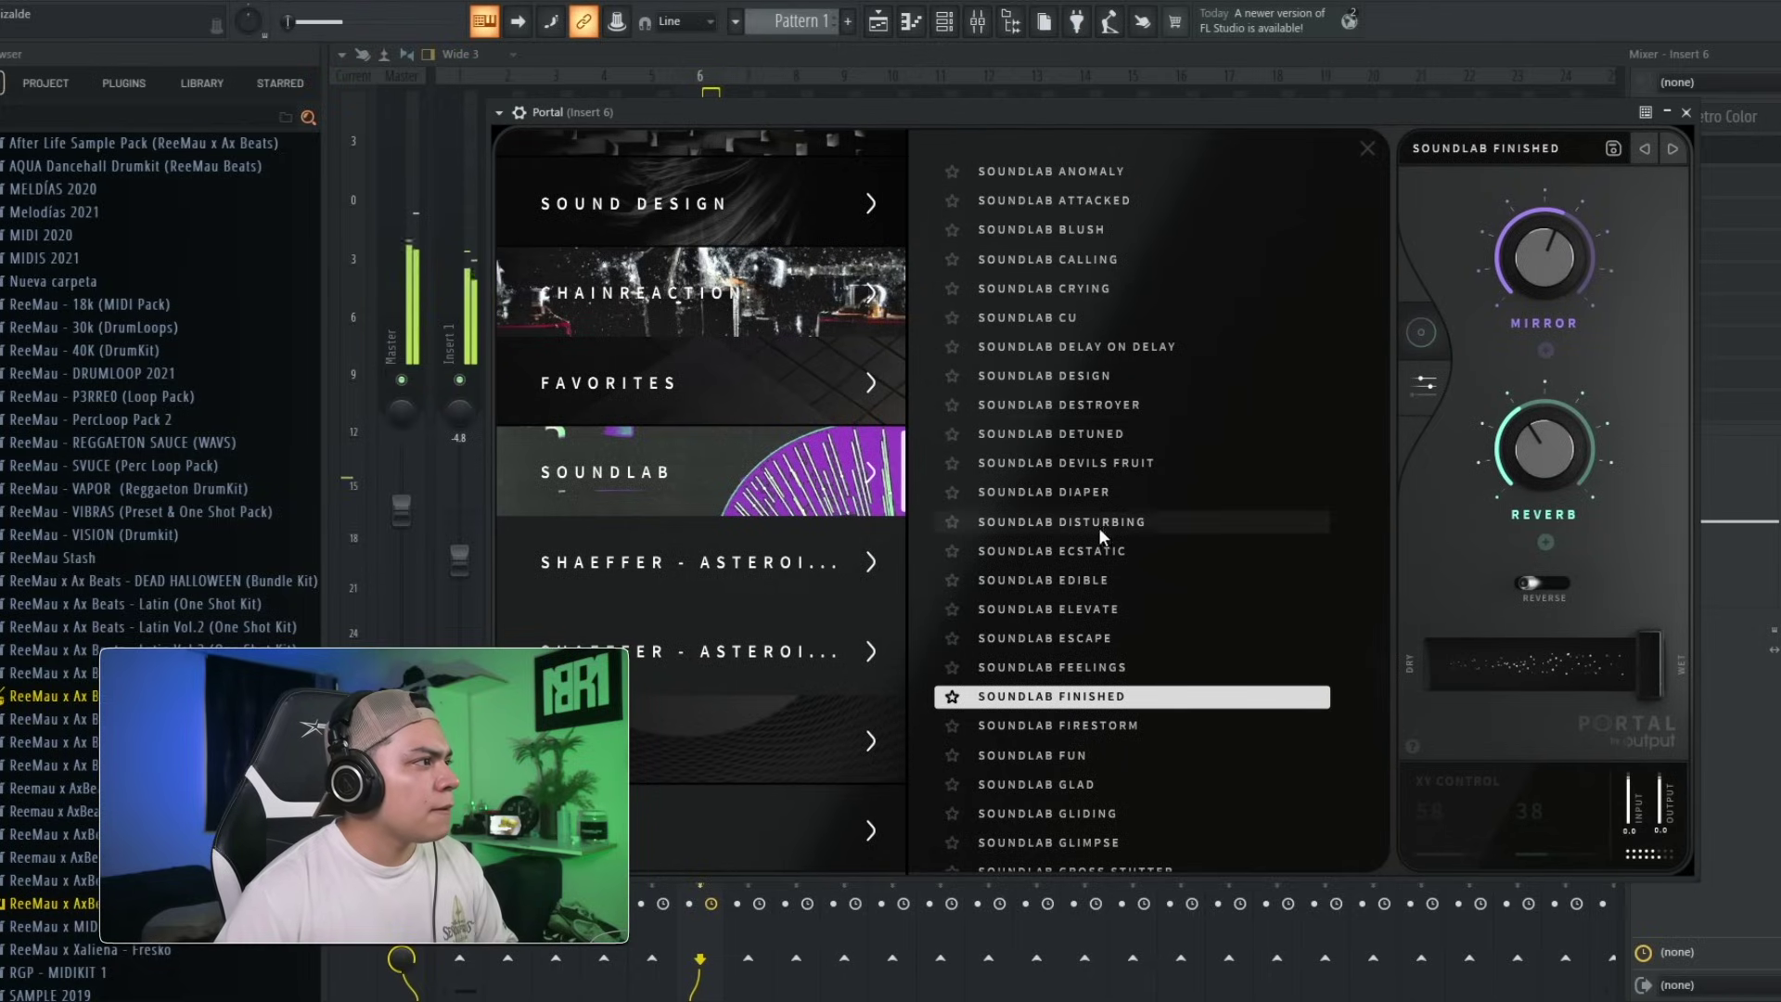
# Open the Shaeffer - Asteroi... bank in Portal, load Messed, and step back through its presets to Forza.
pyautogui.click(755, 562)
pyautogui.click(1103, 499)
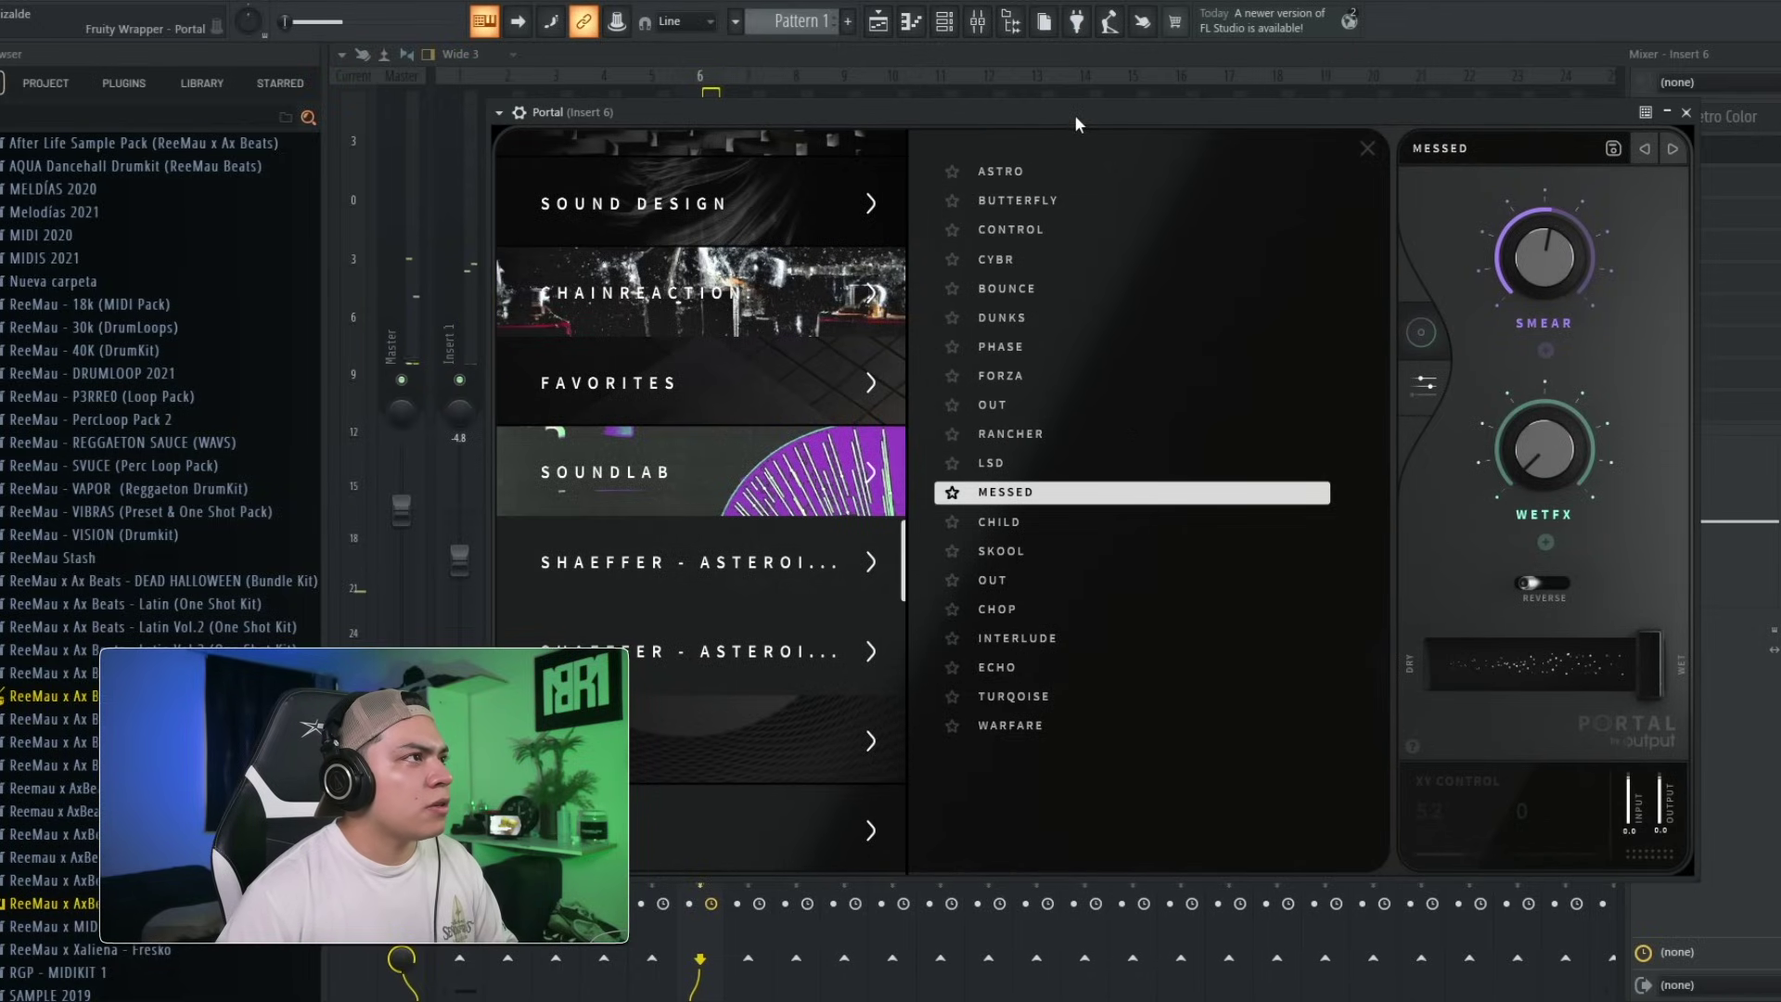
pyautogui.click(1645, 149)
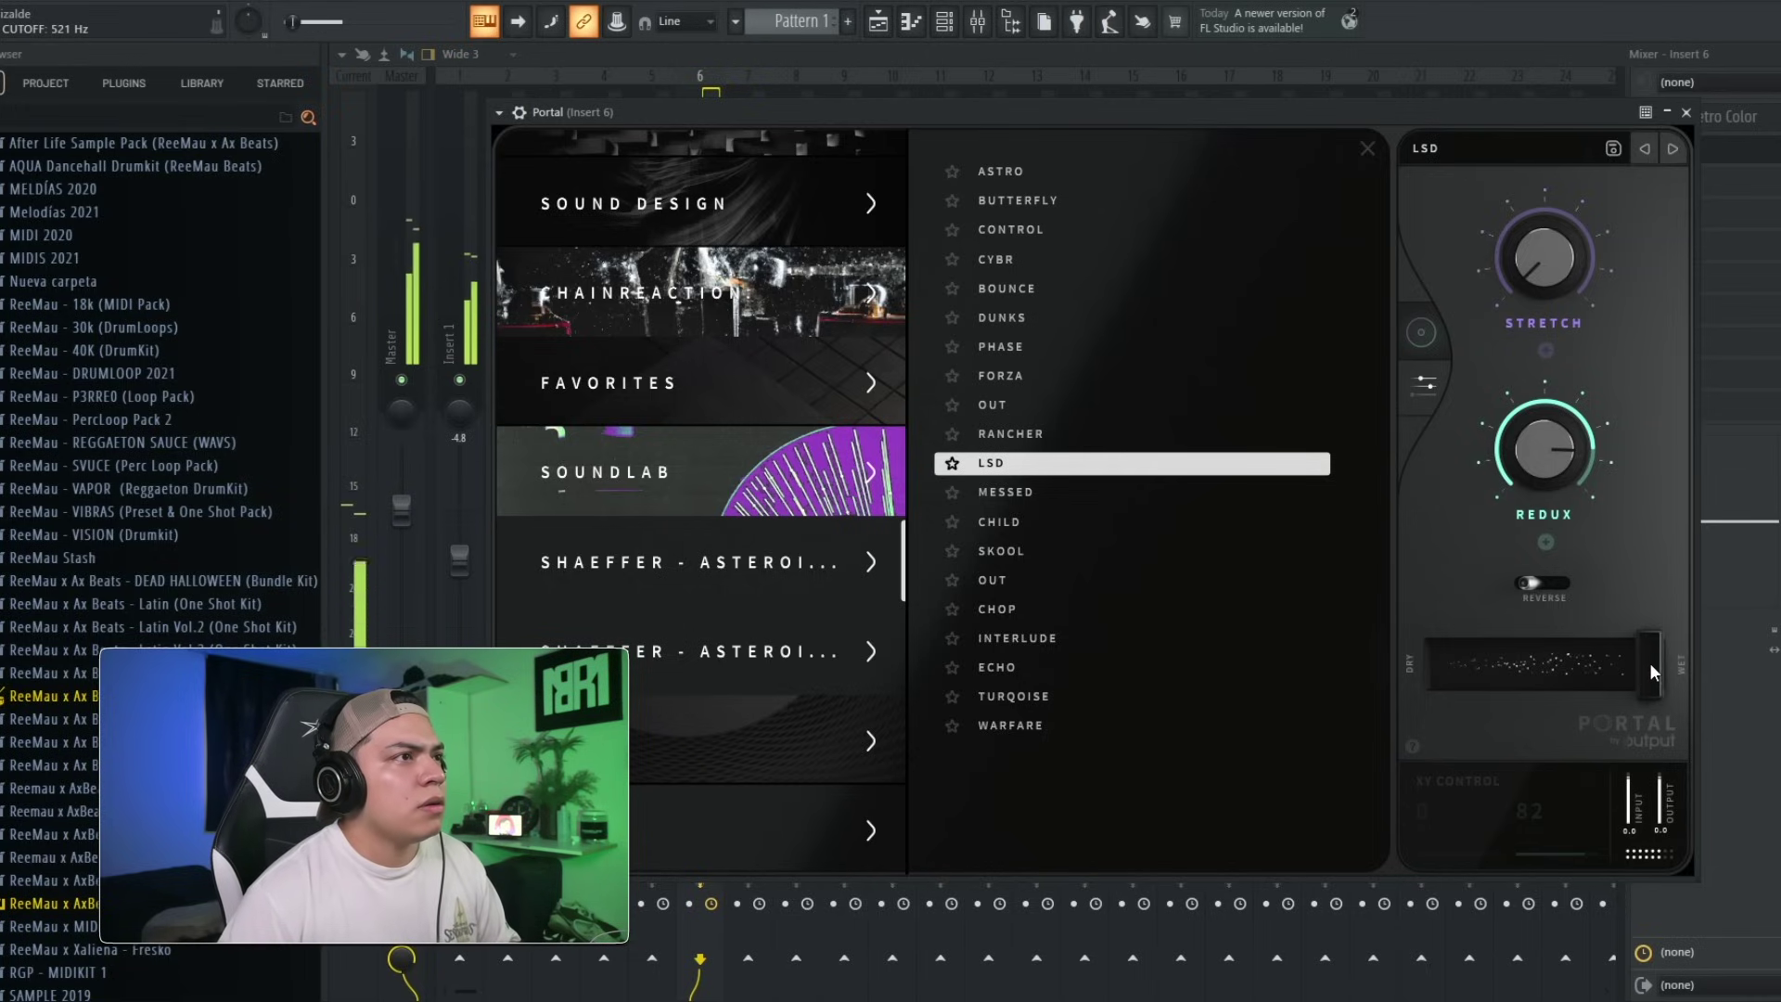
pyautogui.click(1647, 148)
pyautogui.click(1647, 148)
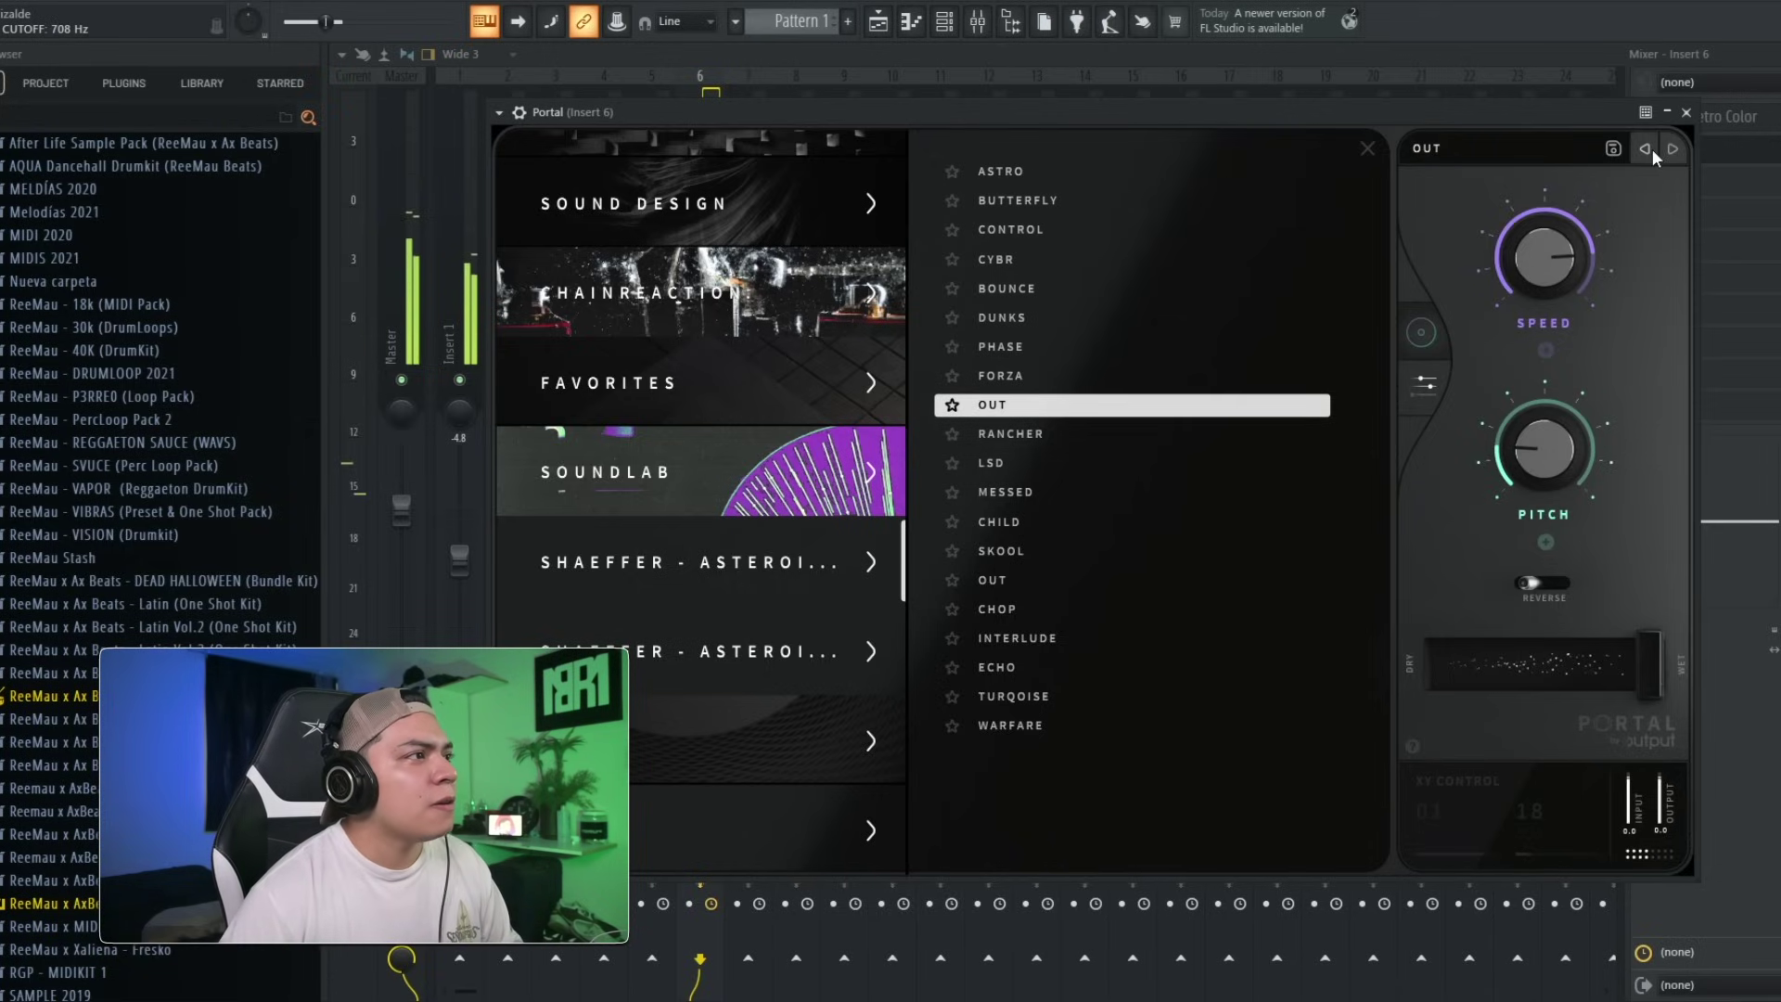
pyautogui.click(1647, 148)
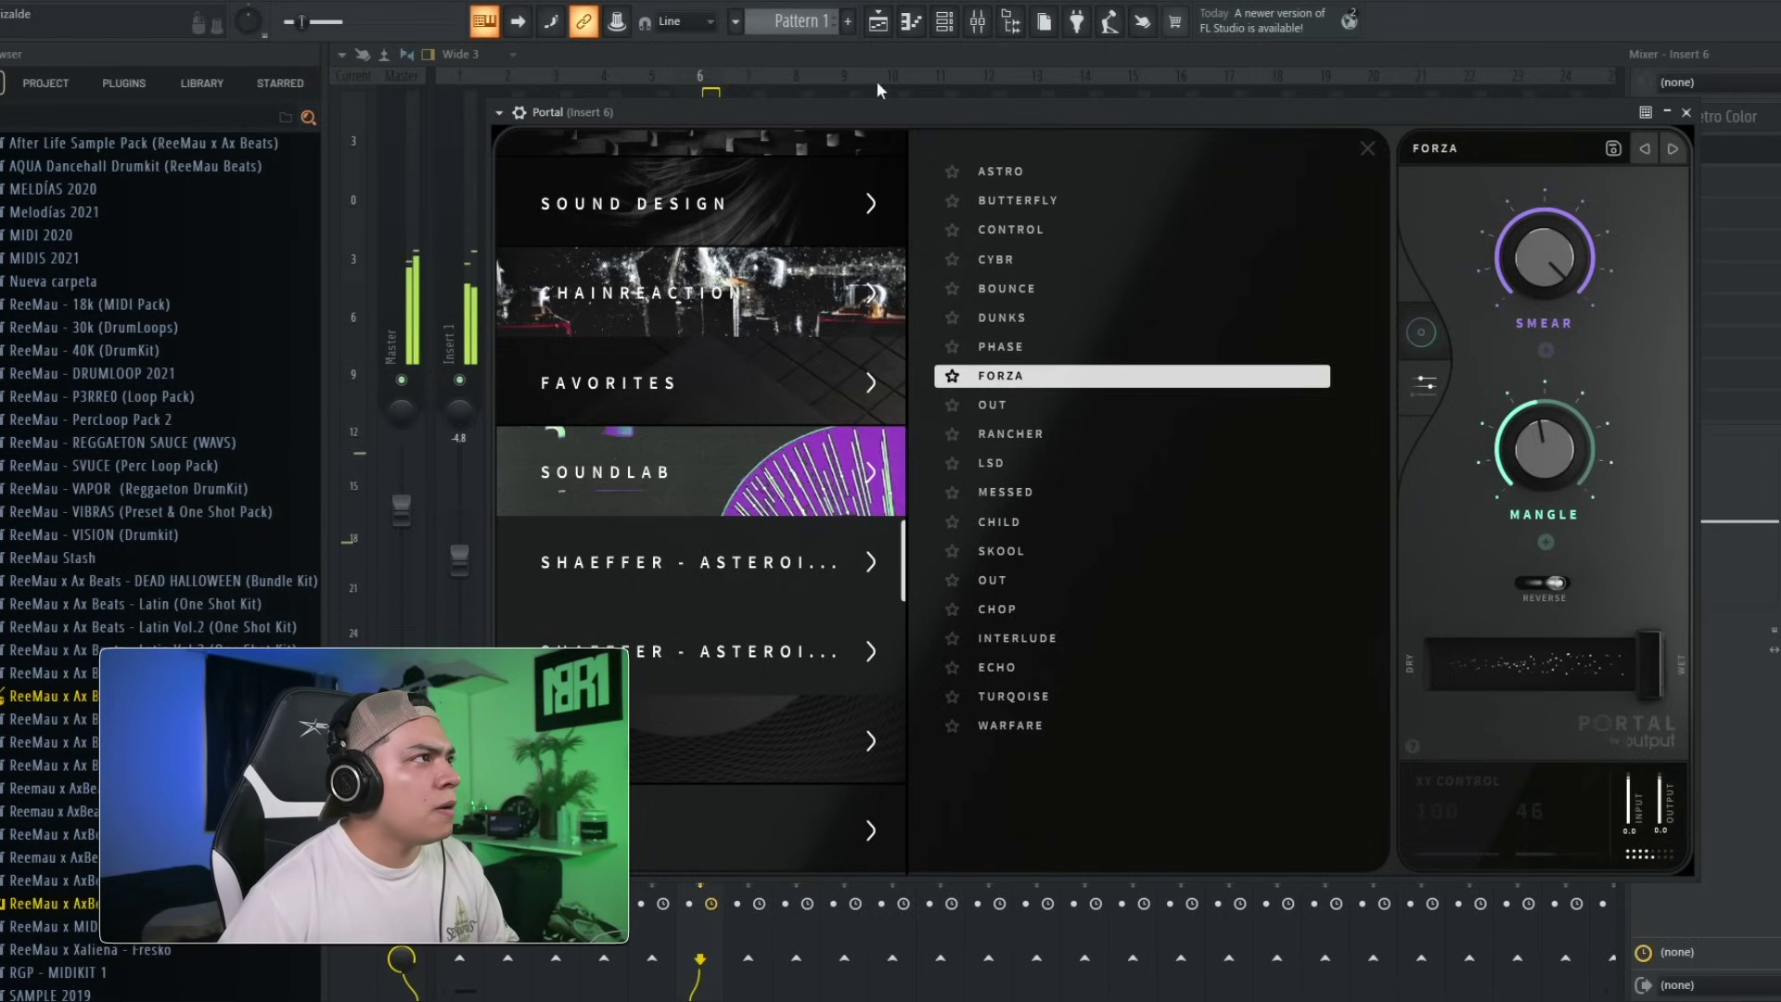
# Check the Vital #2 notes in the piano roll and load the Phase preset in Portal on Insert 6.
pyautogui.click(901, 33)
pyautogui.scroll(-2, 965, 151)
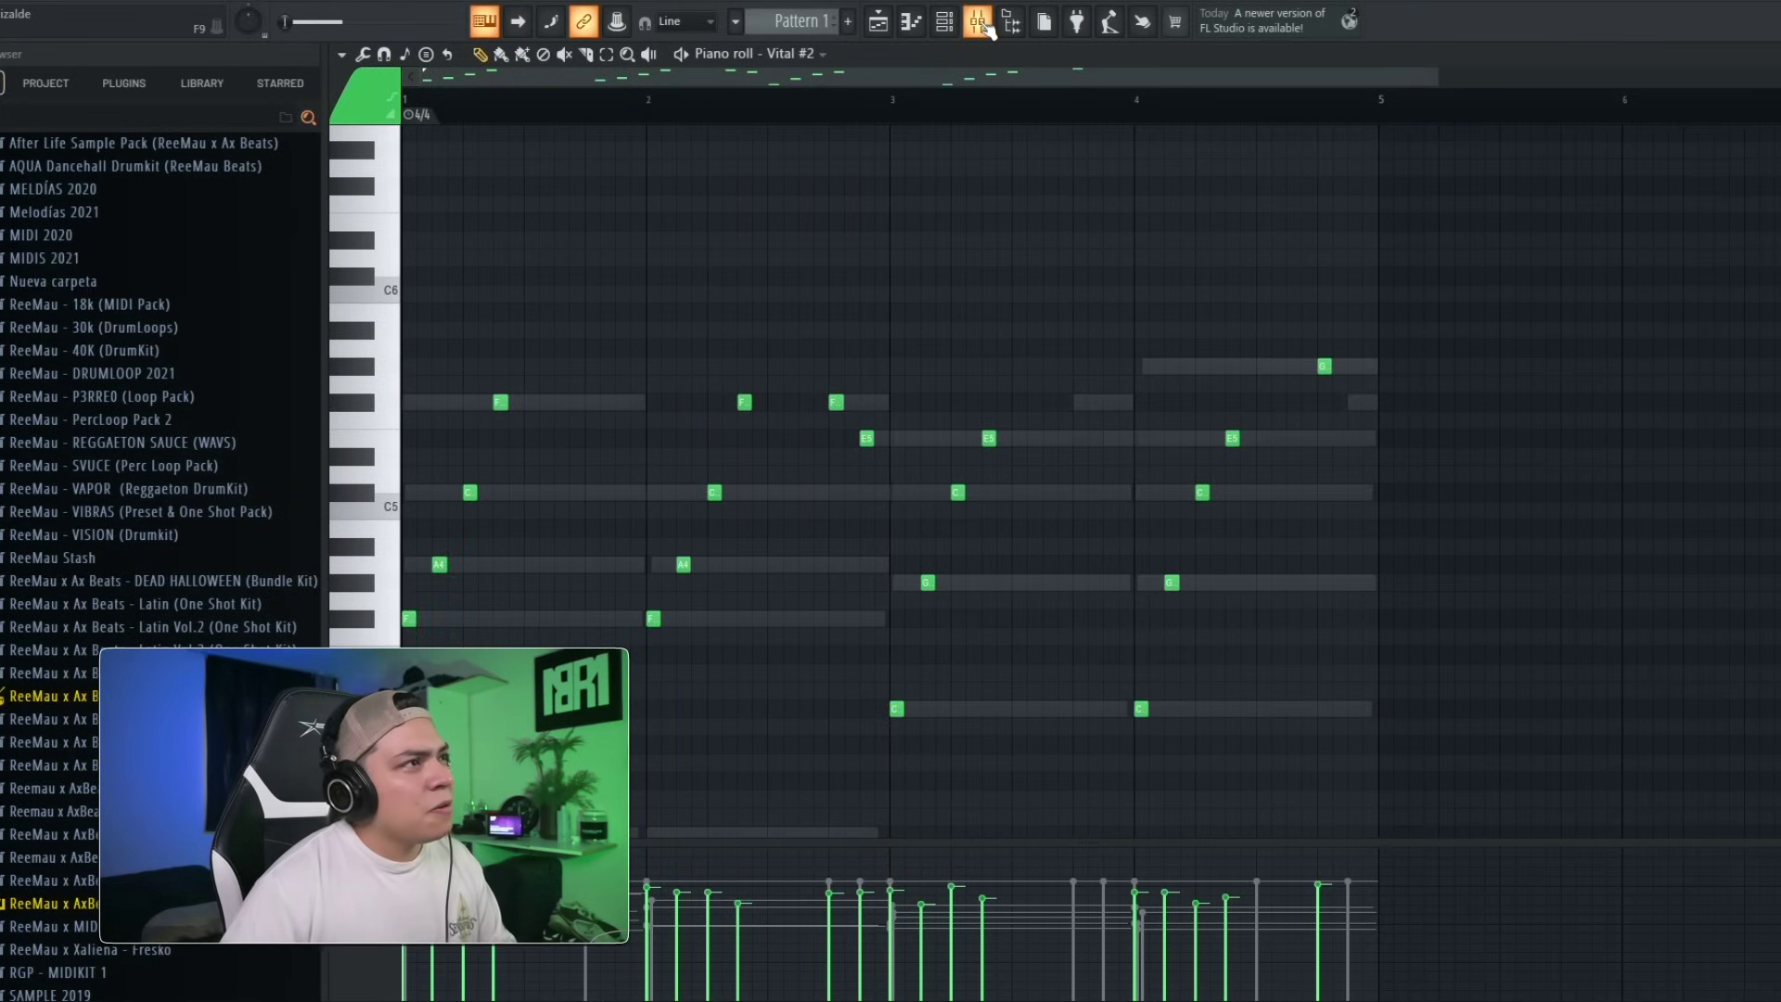
pyautogui.click(985, 27)
pyautogui.click(1720, 153)
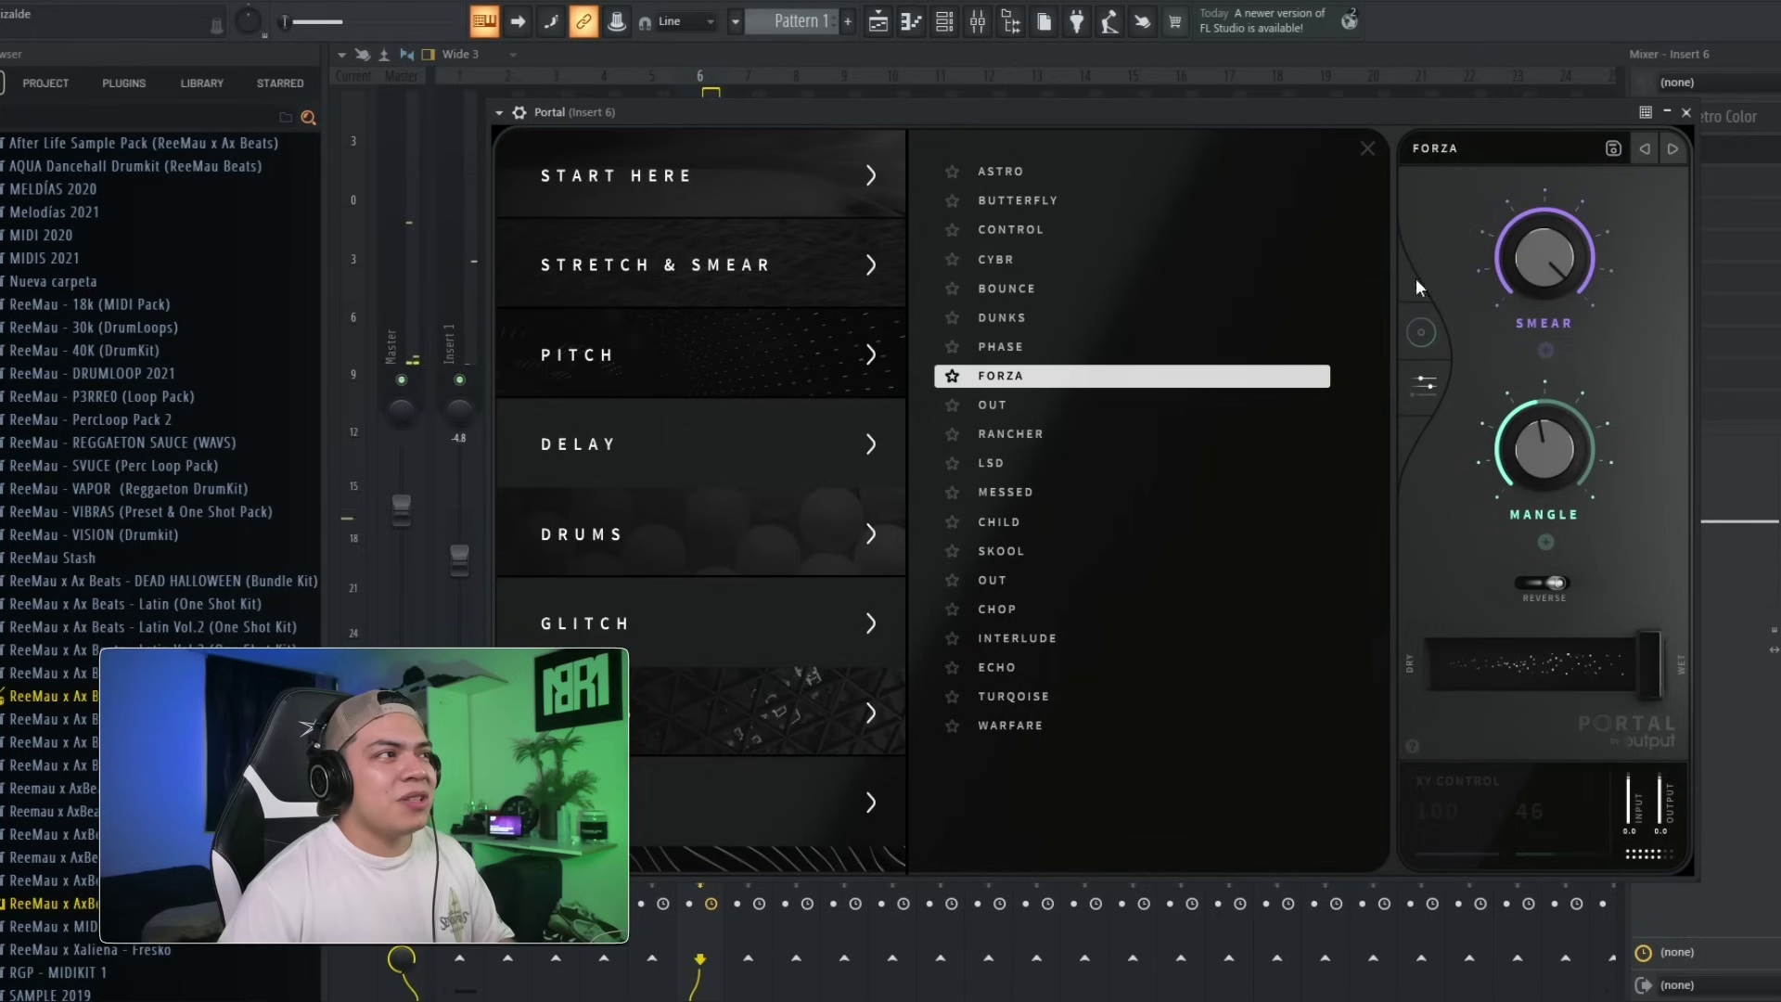
pyautogui.click(1643, 149)
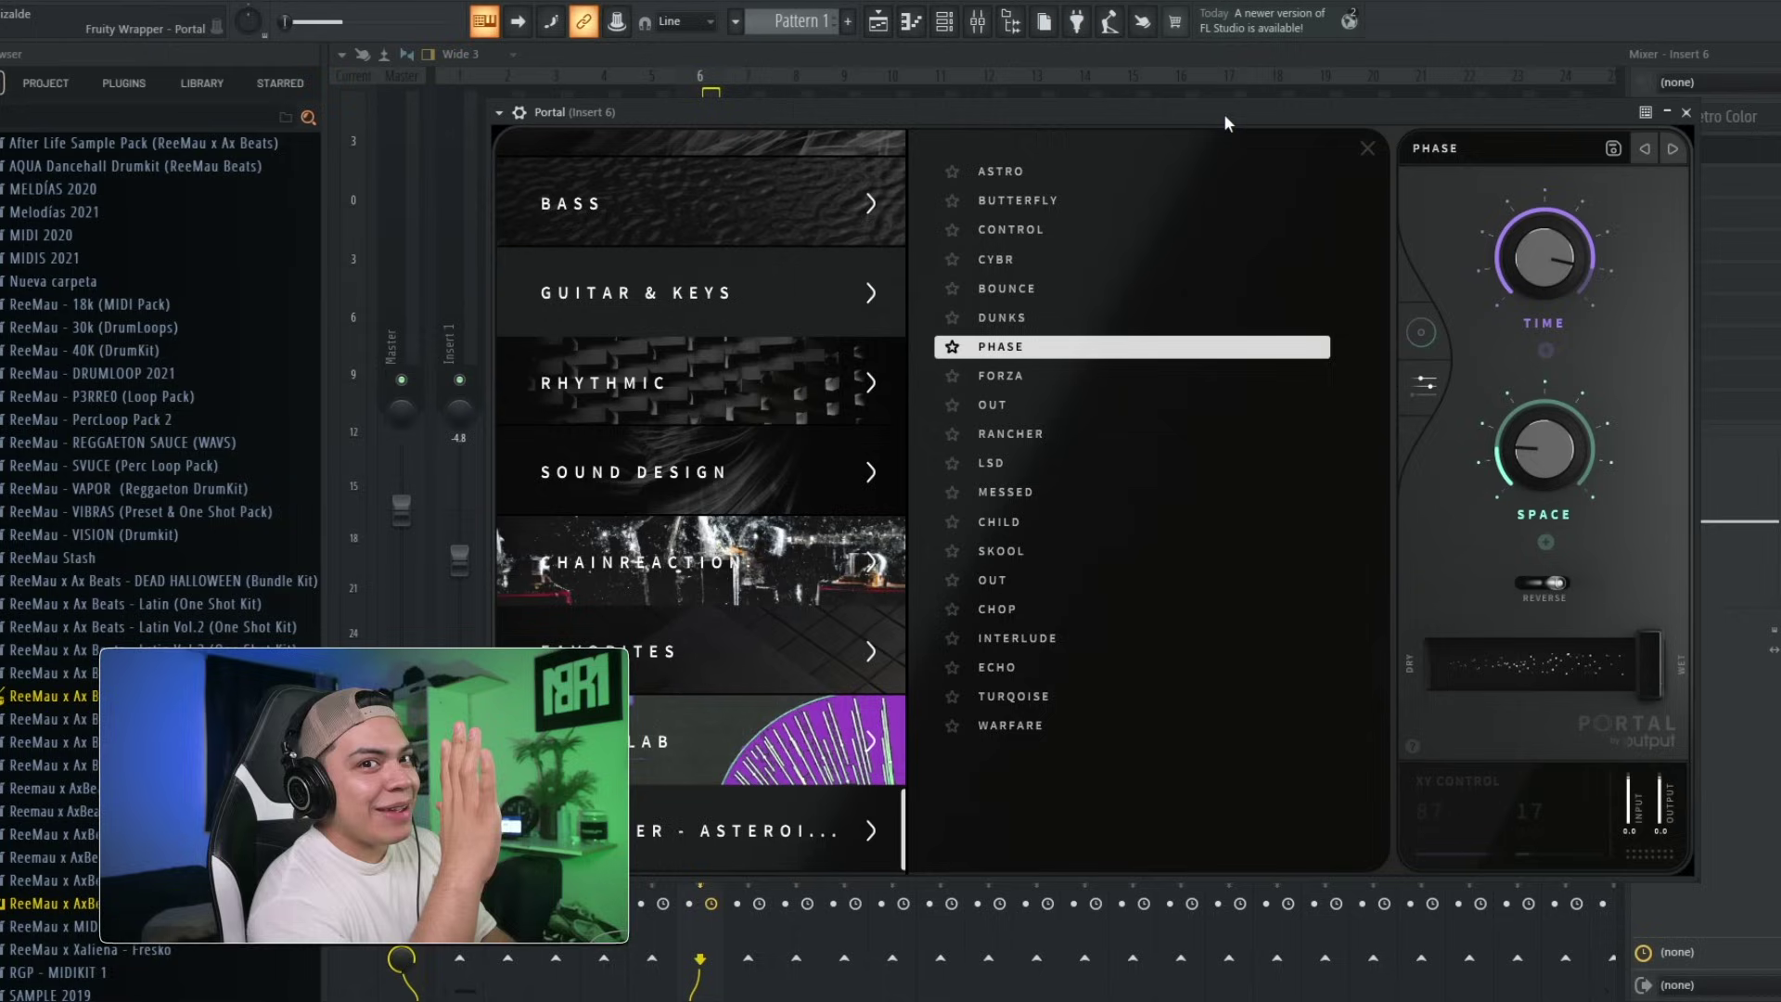
# Play the beat and transpose the Vital #2 melody up one octave in the piano roll.
pyautogui.press('space')
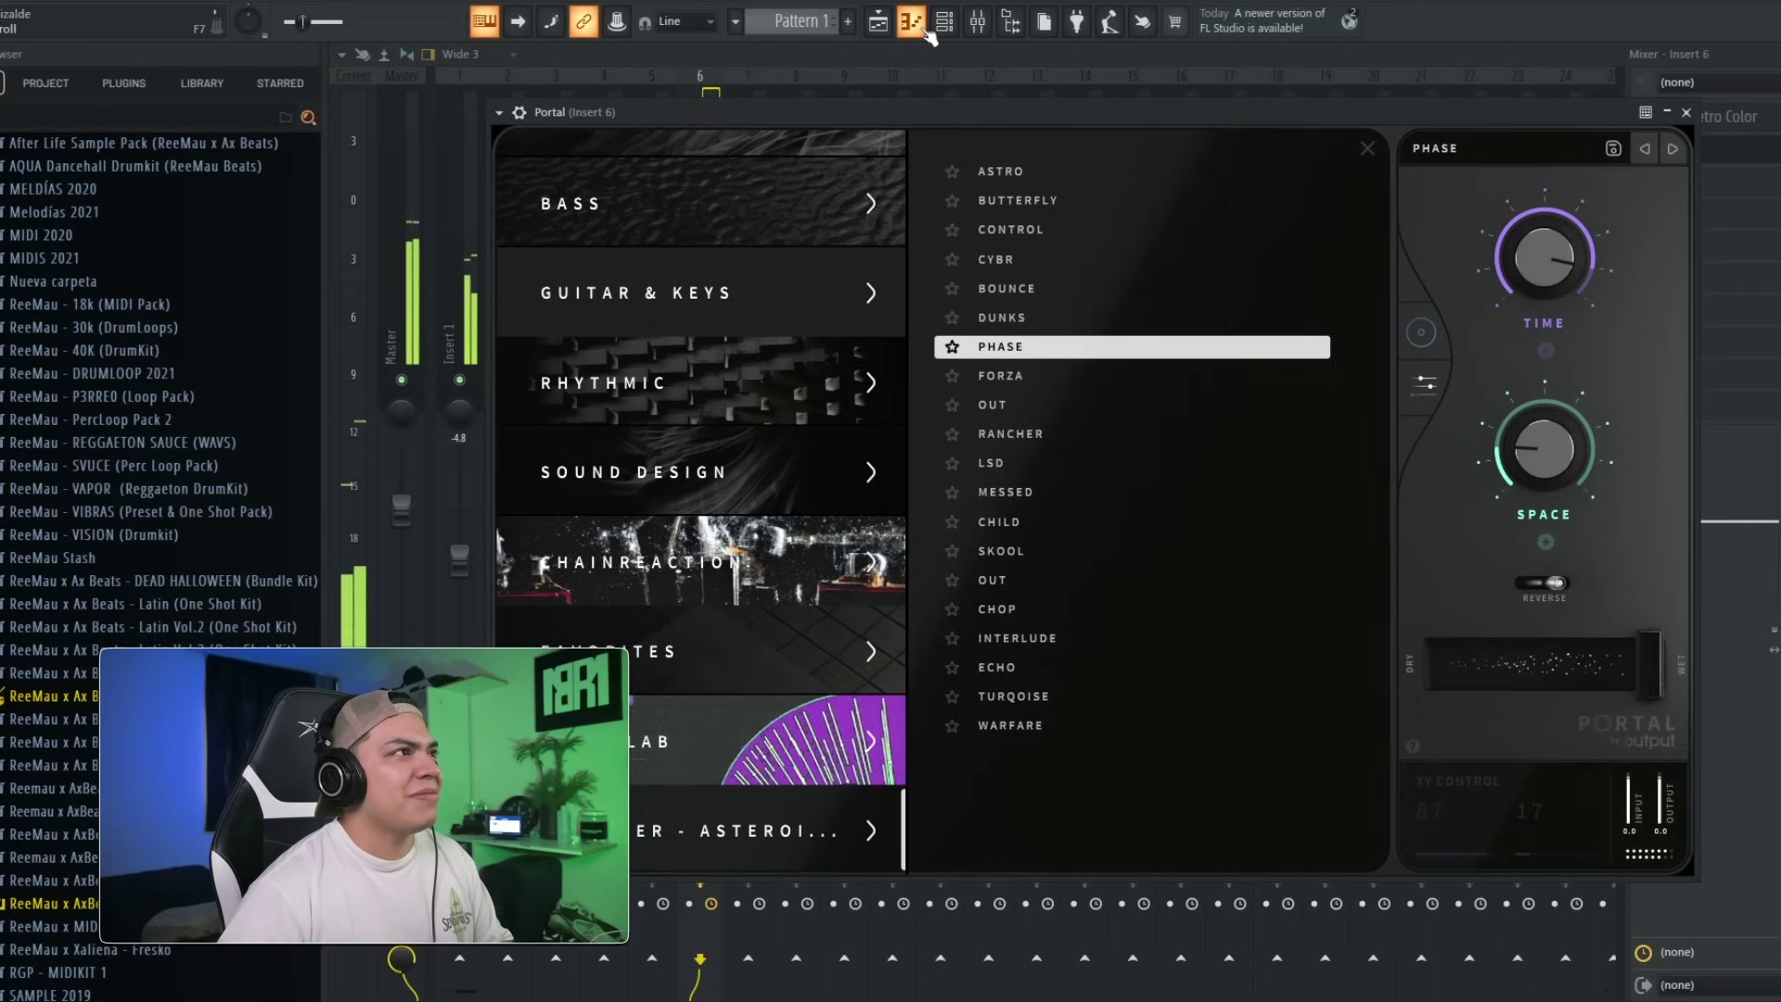
pyautogui.click(875, 26)
pyautogui.hotkey('ctrl', 'Up')
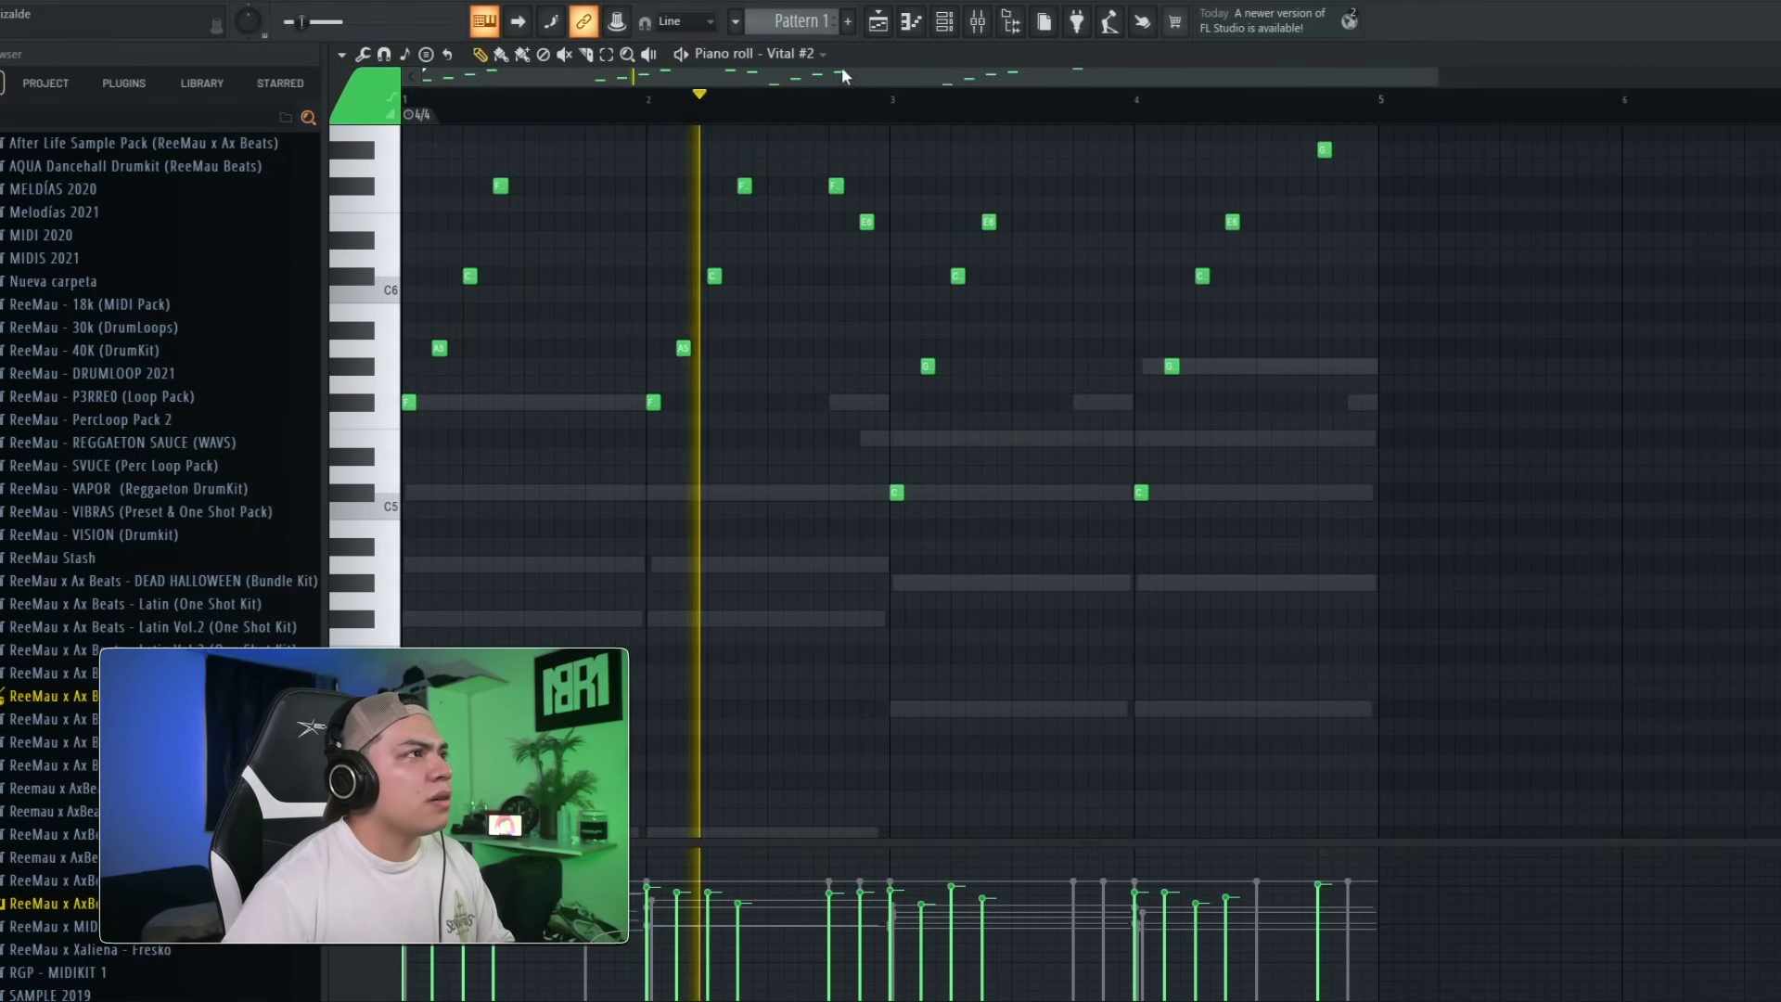
# Place Portal before RC-20 Retro Color in the Insert 6 effect chain and lower the Insert 6 level to -13.4 dB.
pyautogui.click(977, 21)
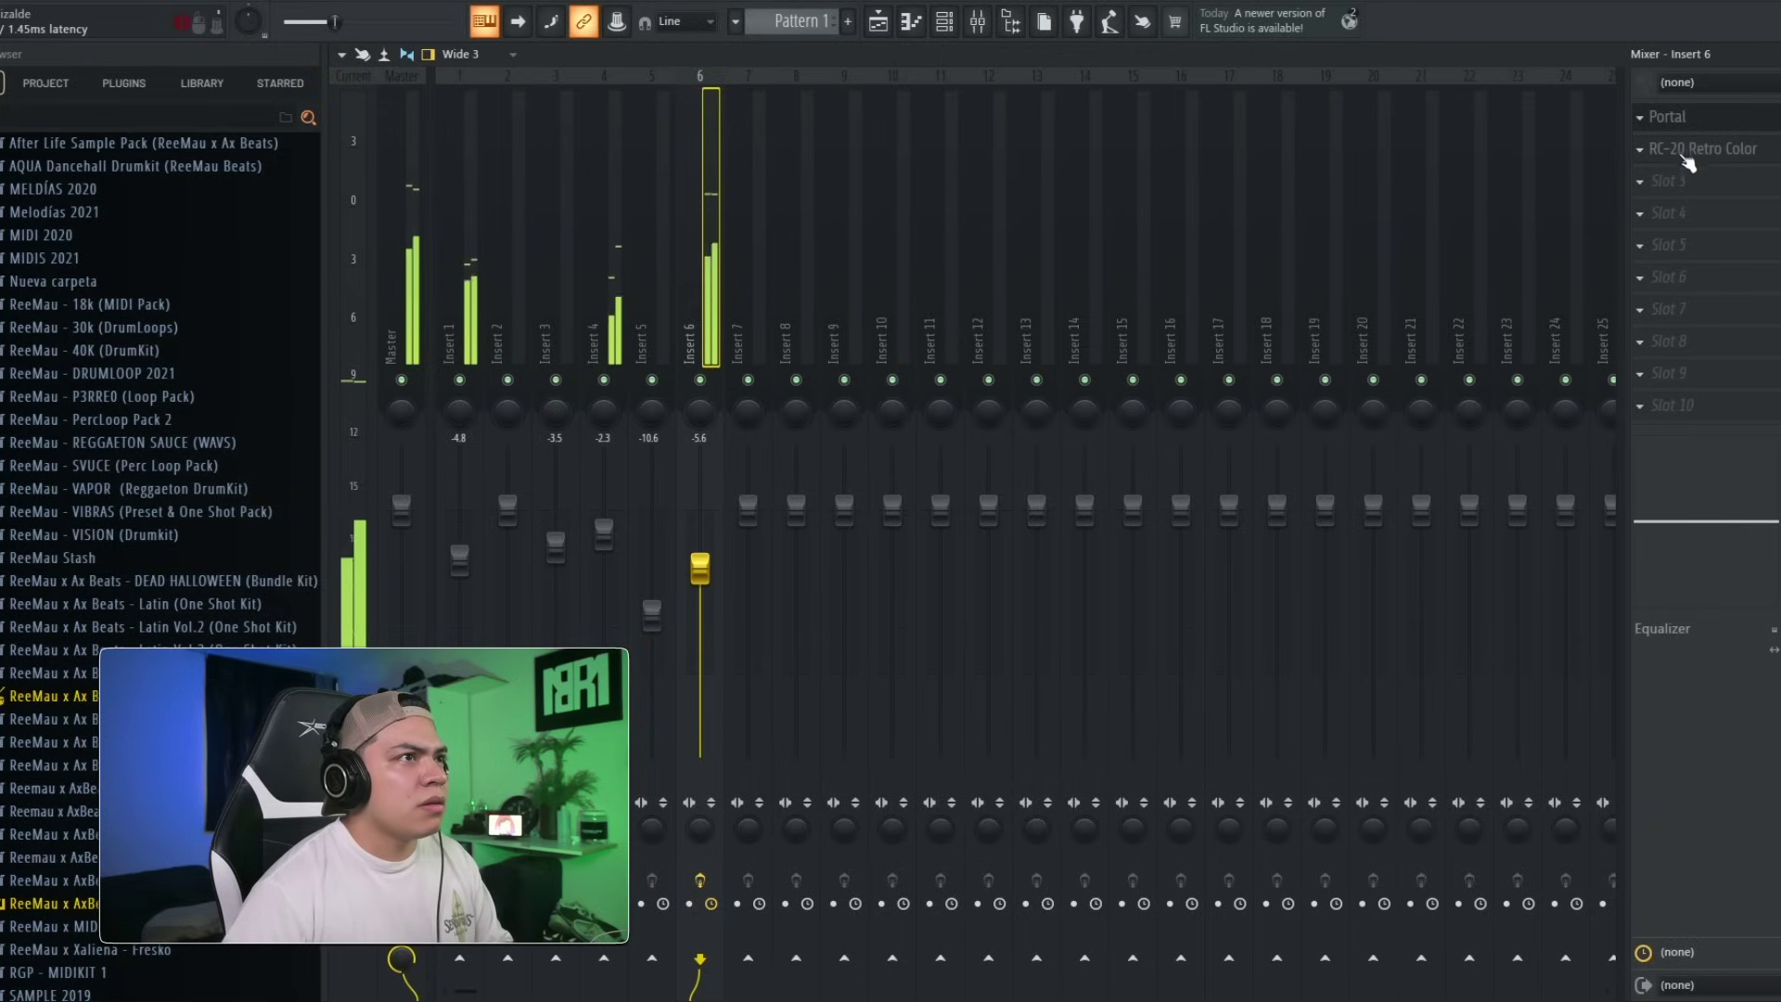
pyautogui.moveTo(700, 568); pyautogui.dragTo(709, 723)
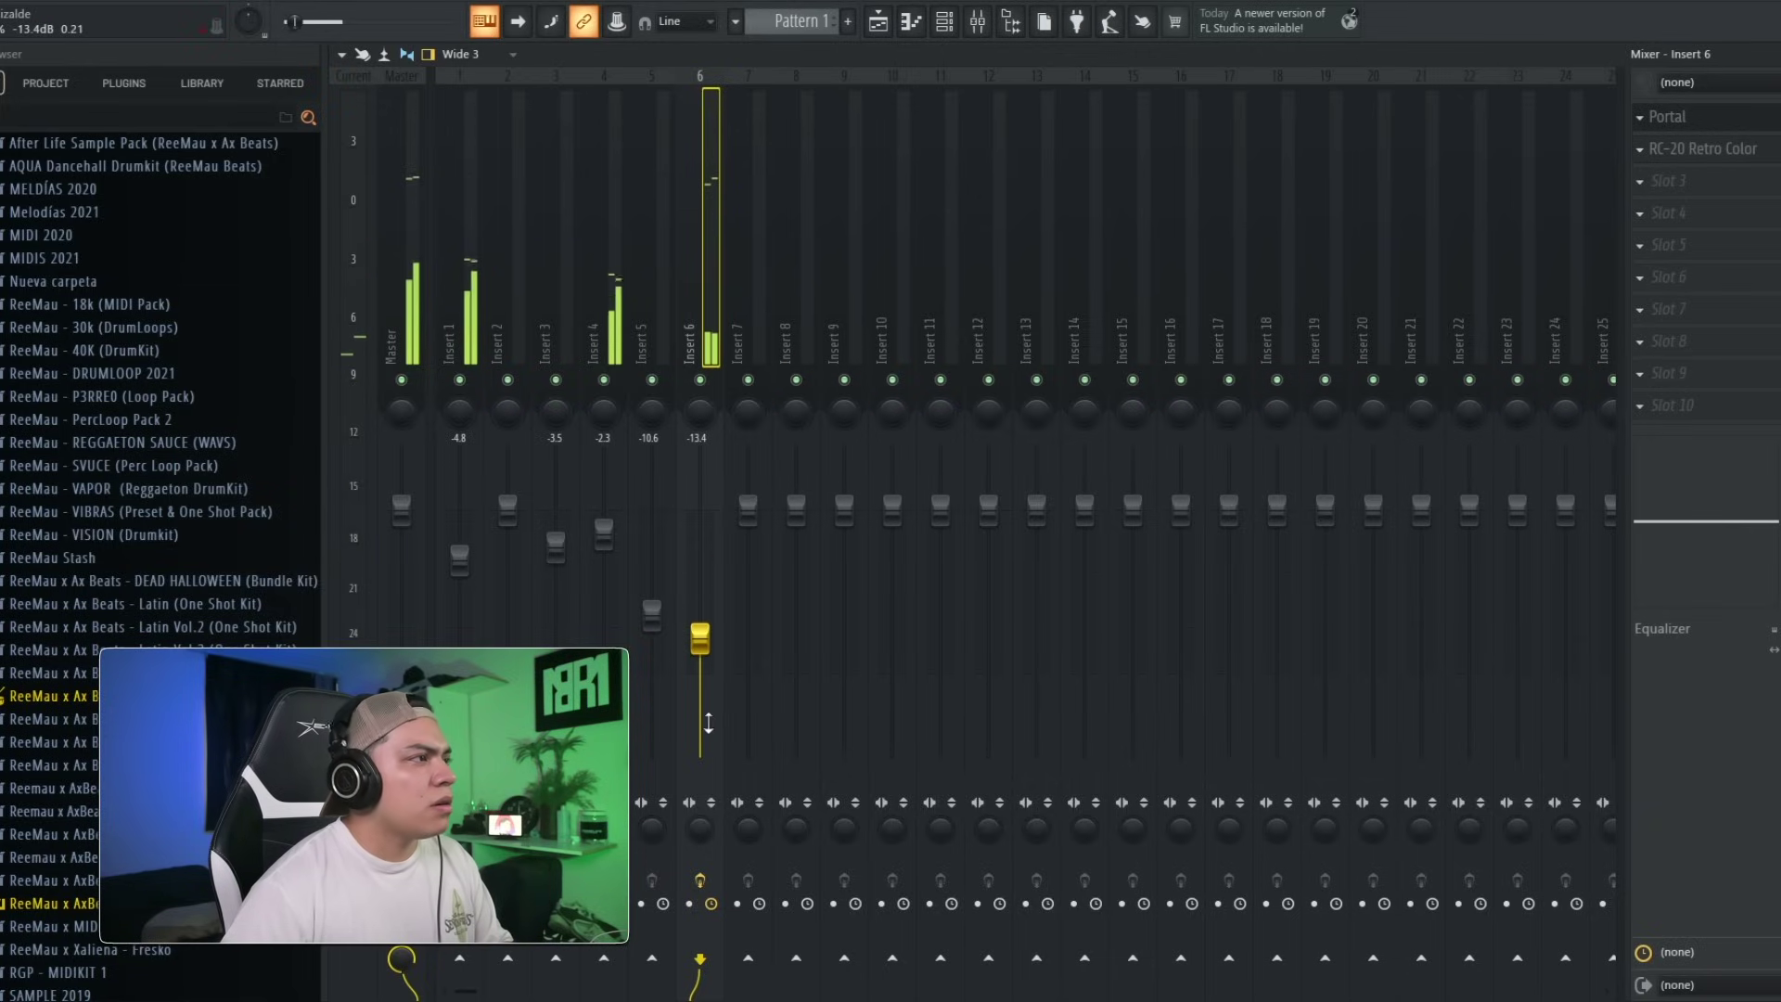
# Copy the Vital #2 melody into Pattern 5 and place a Pattern 5 clip on Track 4 at bar 5.
pyautogui.click(877, 21)
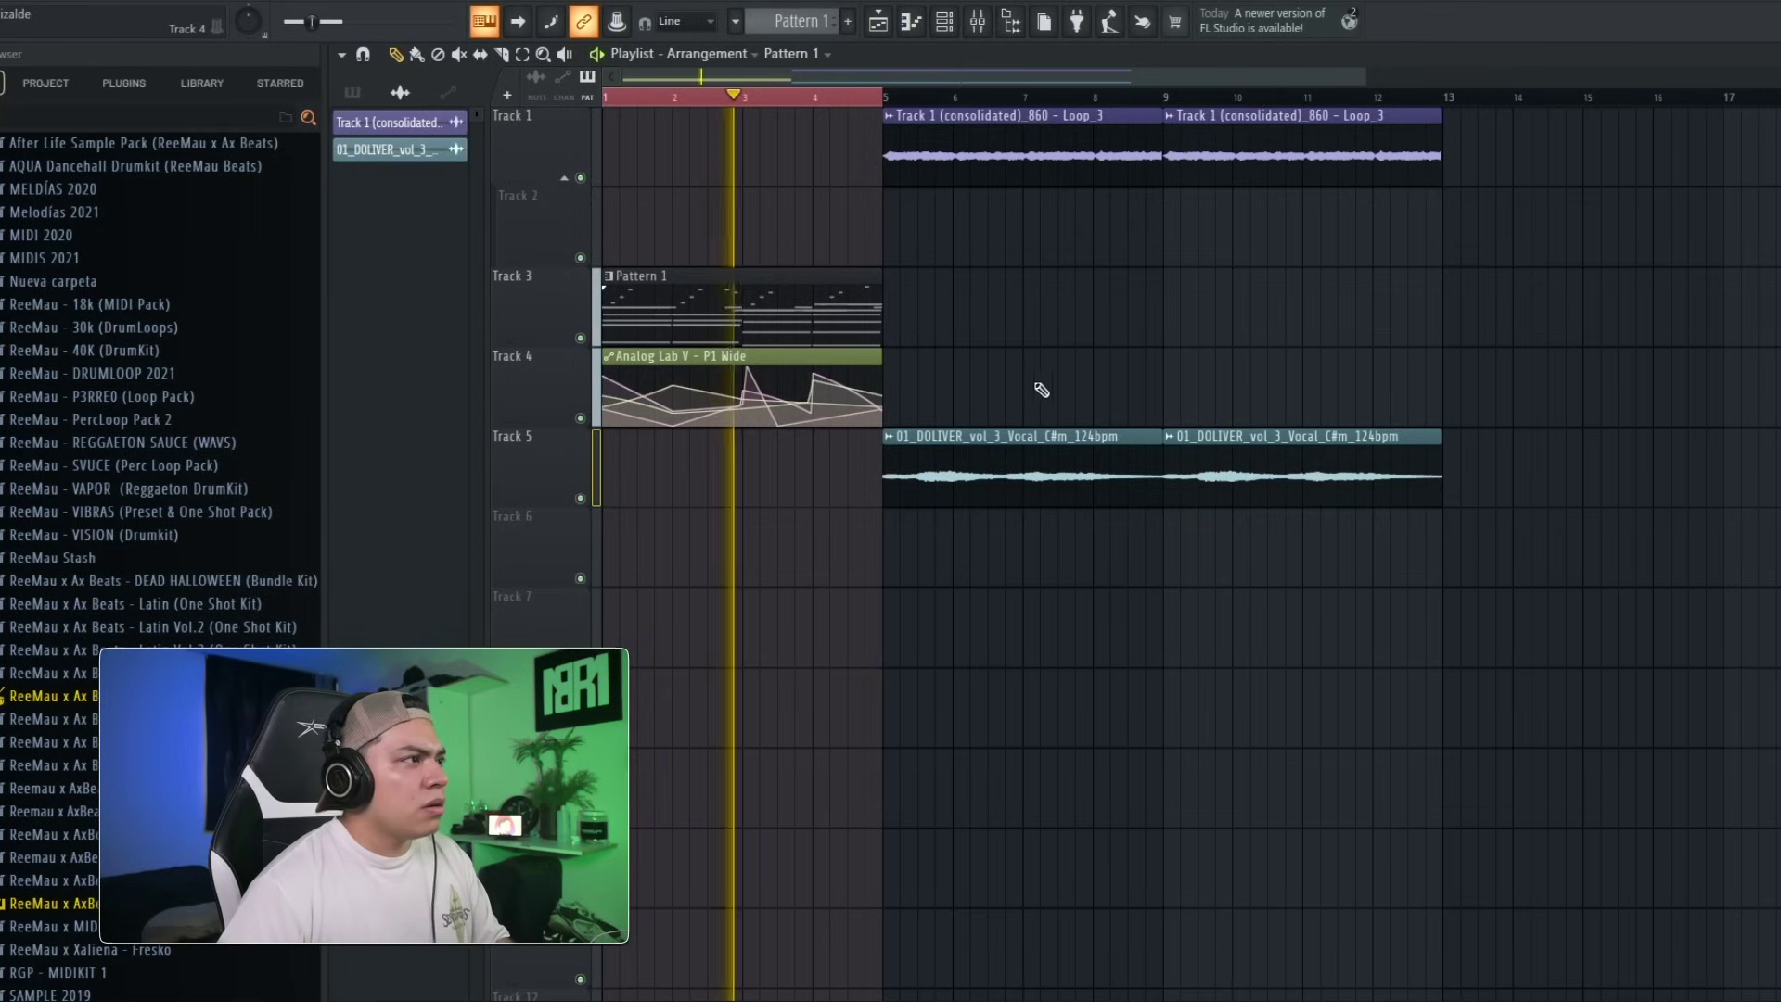
pyautogui.click(945, 22)
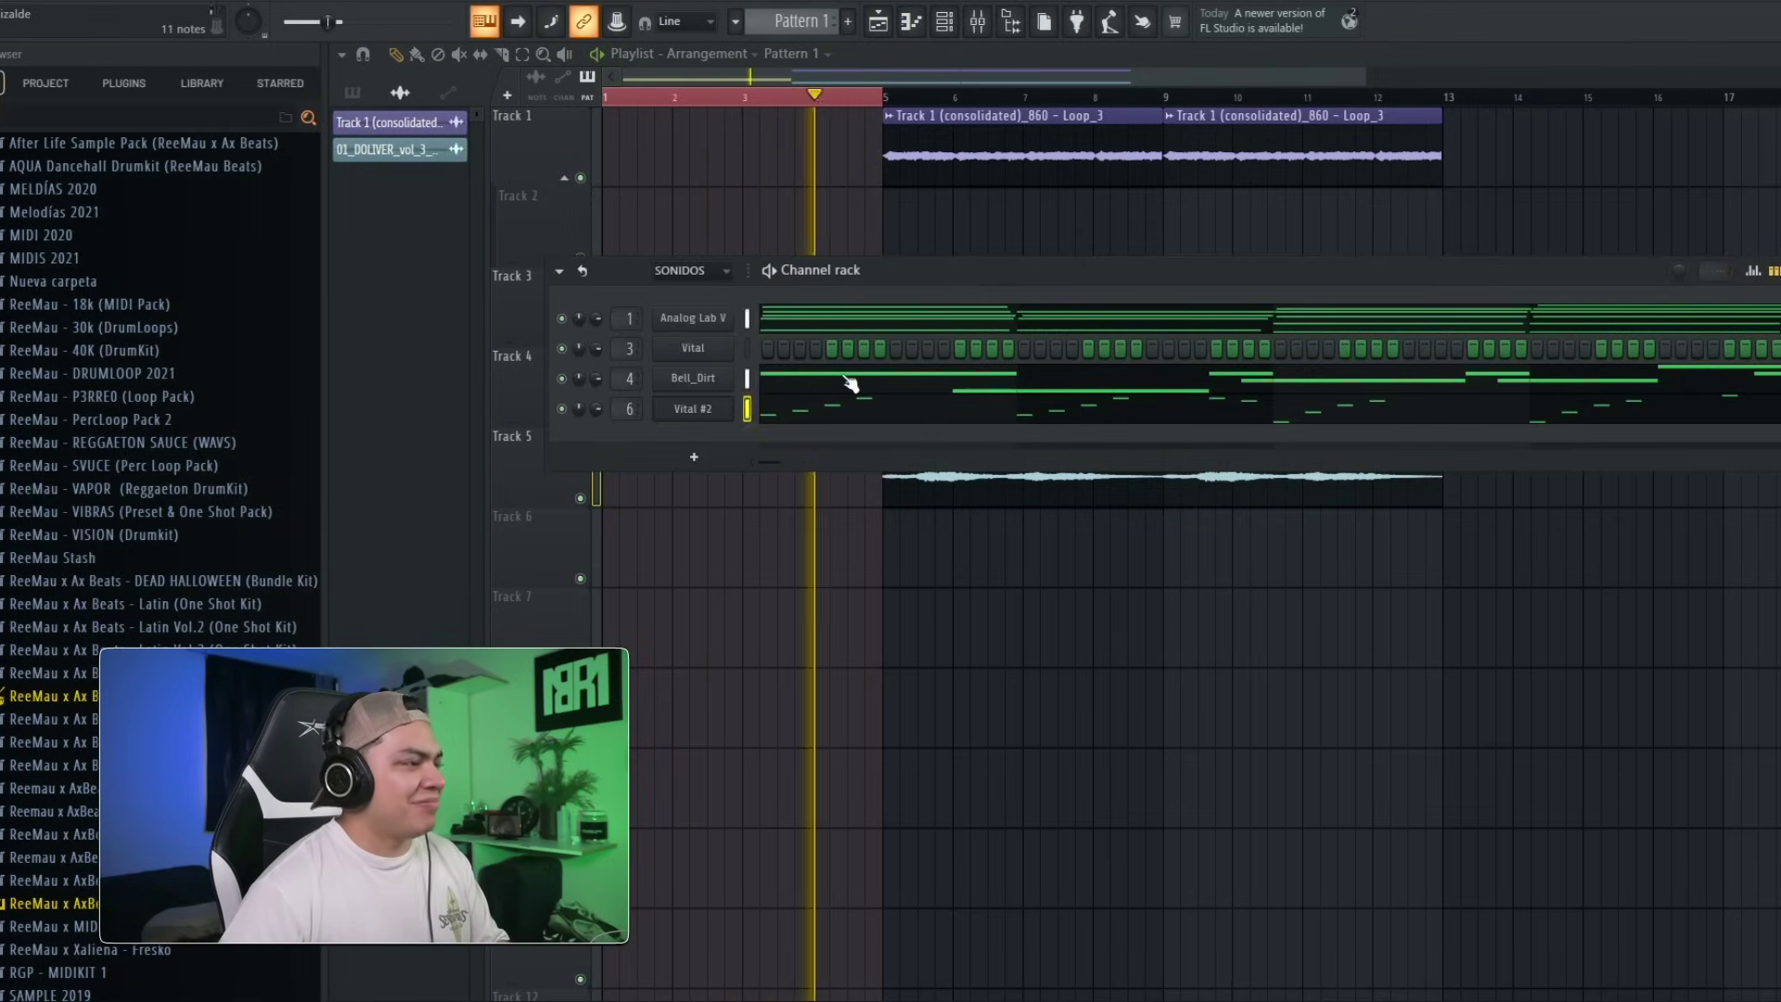
pyautogui.scroll(-4, 797, 20)
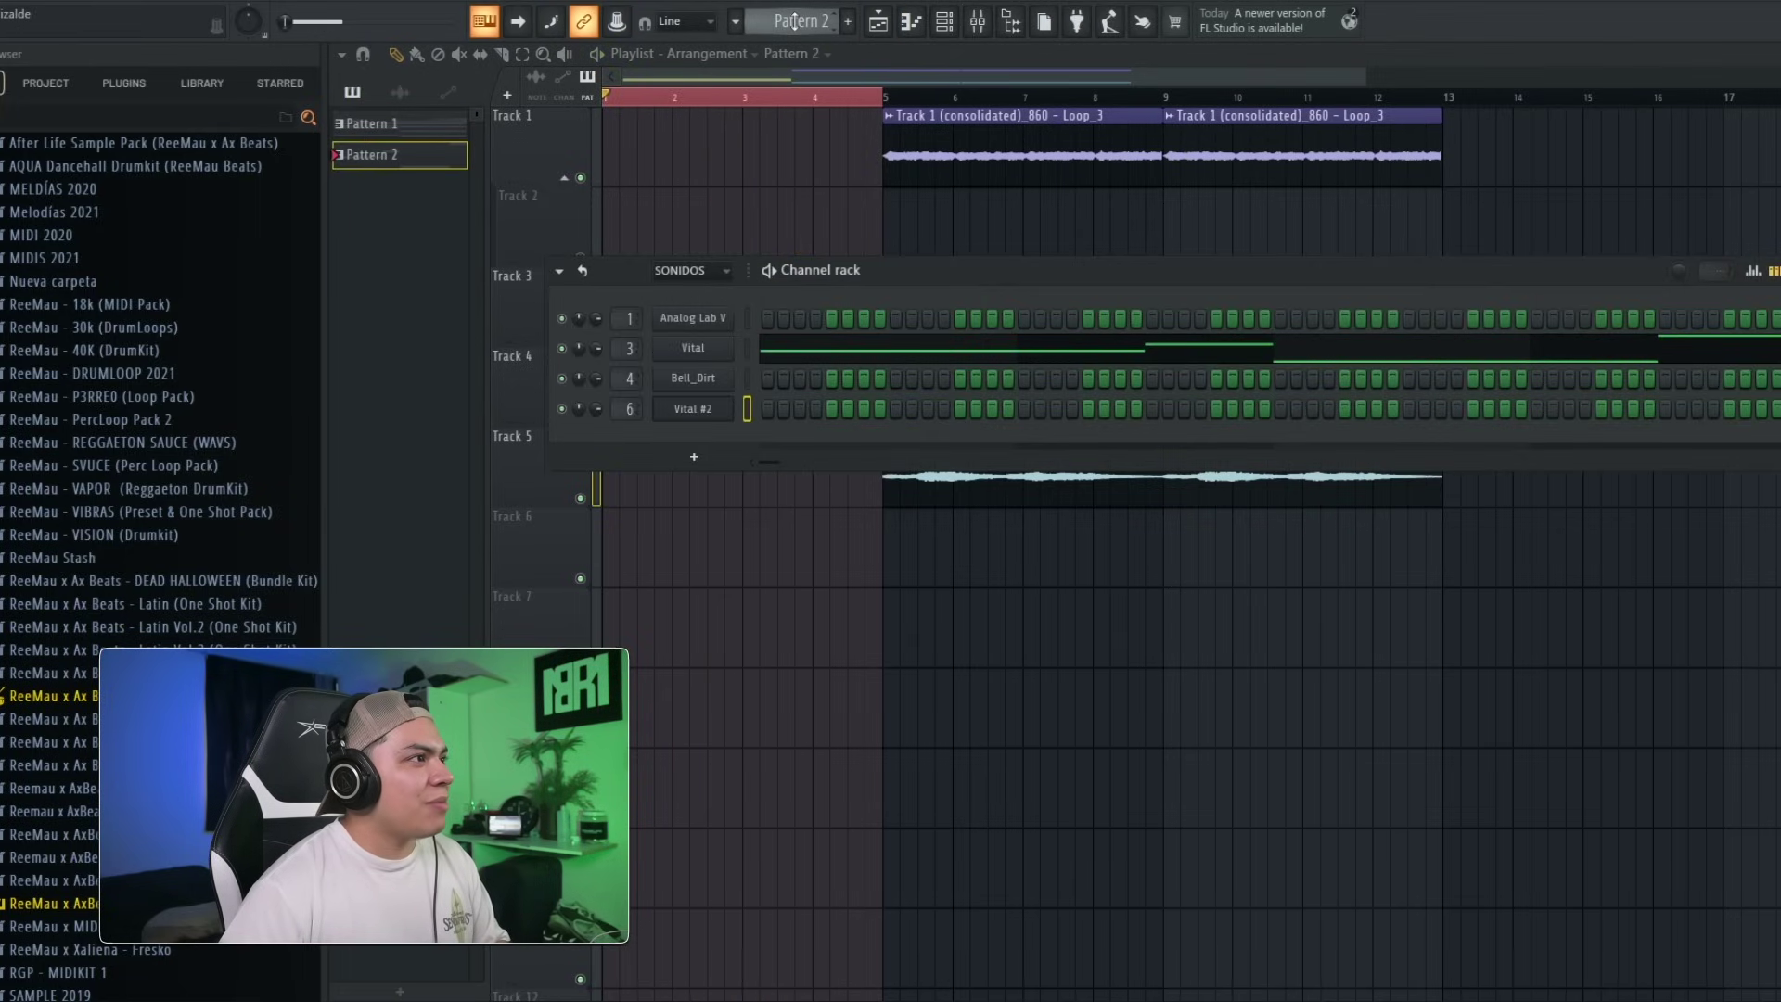
pyautogui.click(854, 85)
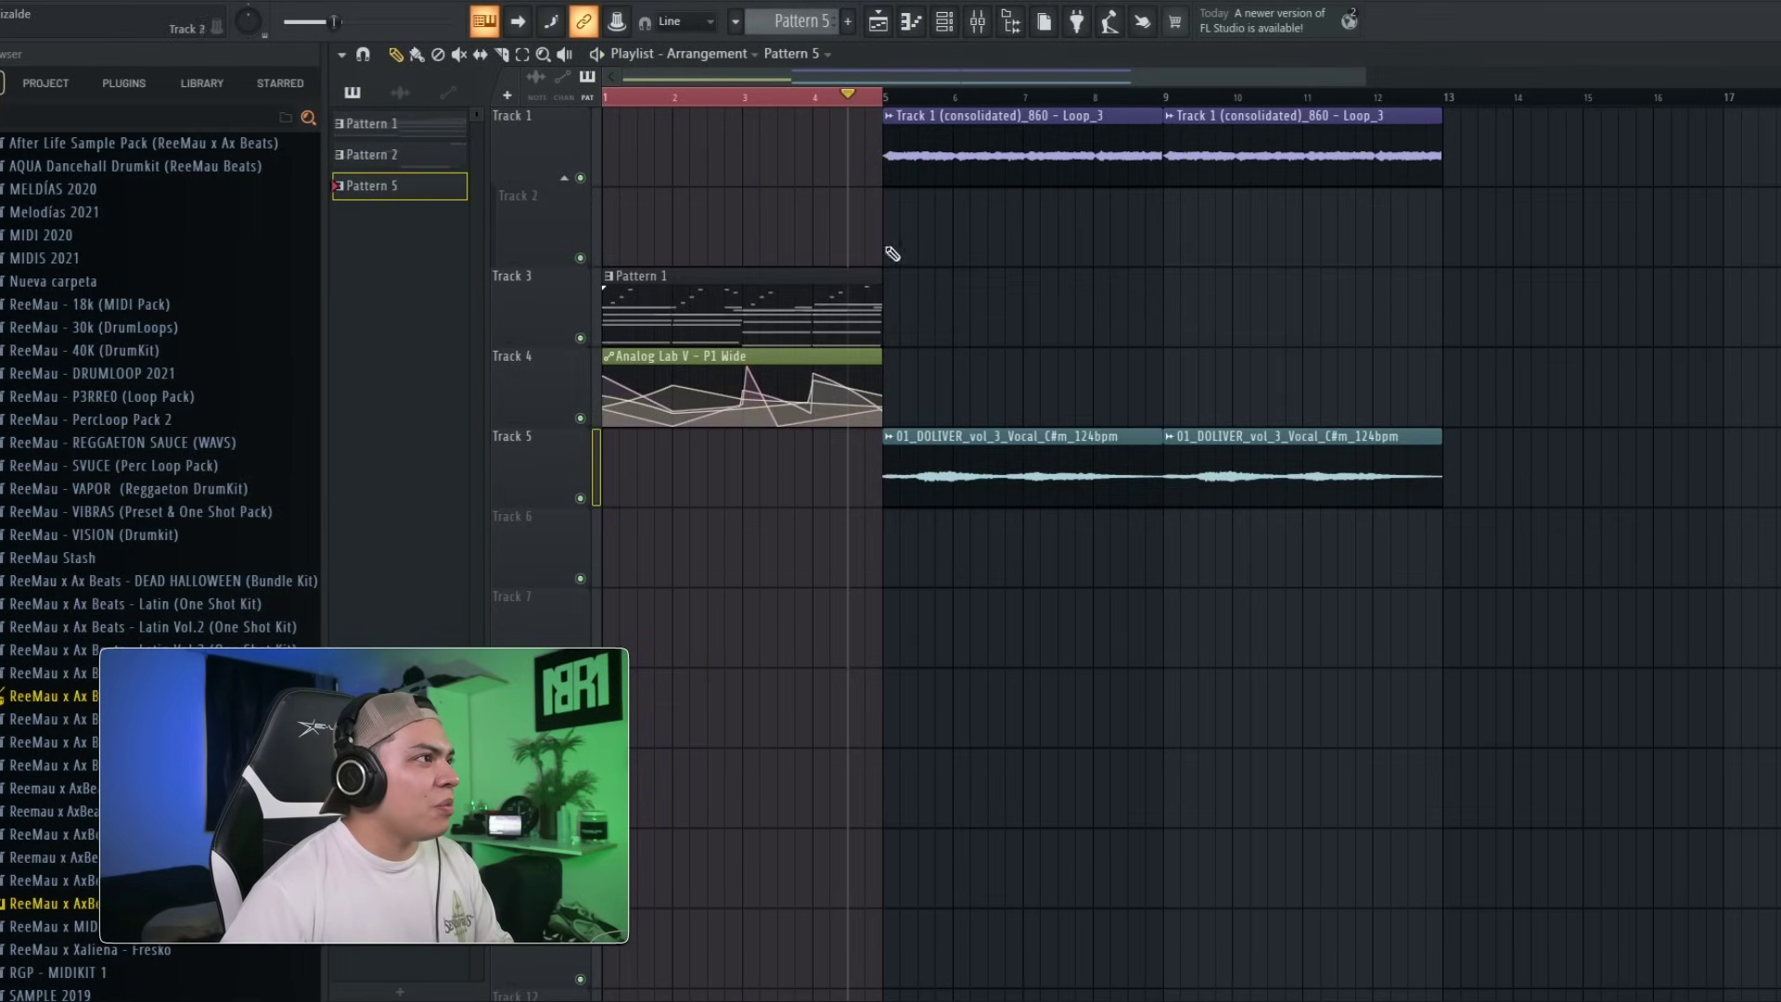
pyautogui.click(894, 405)
# Play the arrangement from bar 4 and add a second Pattern 5 clip on Track 4 at bar 9.
pyautogui.keyDown('ctrl'); pyautogui.click(852, 104); pyautogui.keyUp('ctrl')
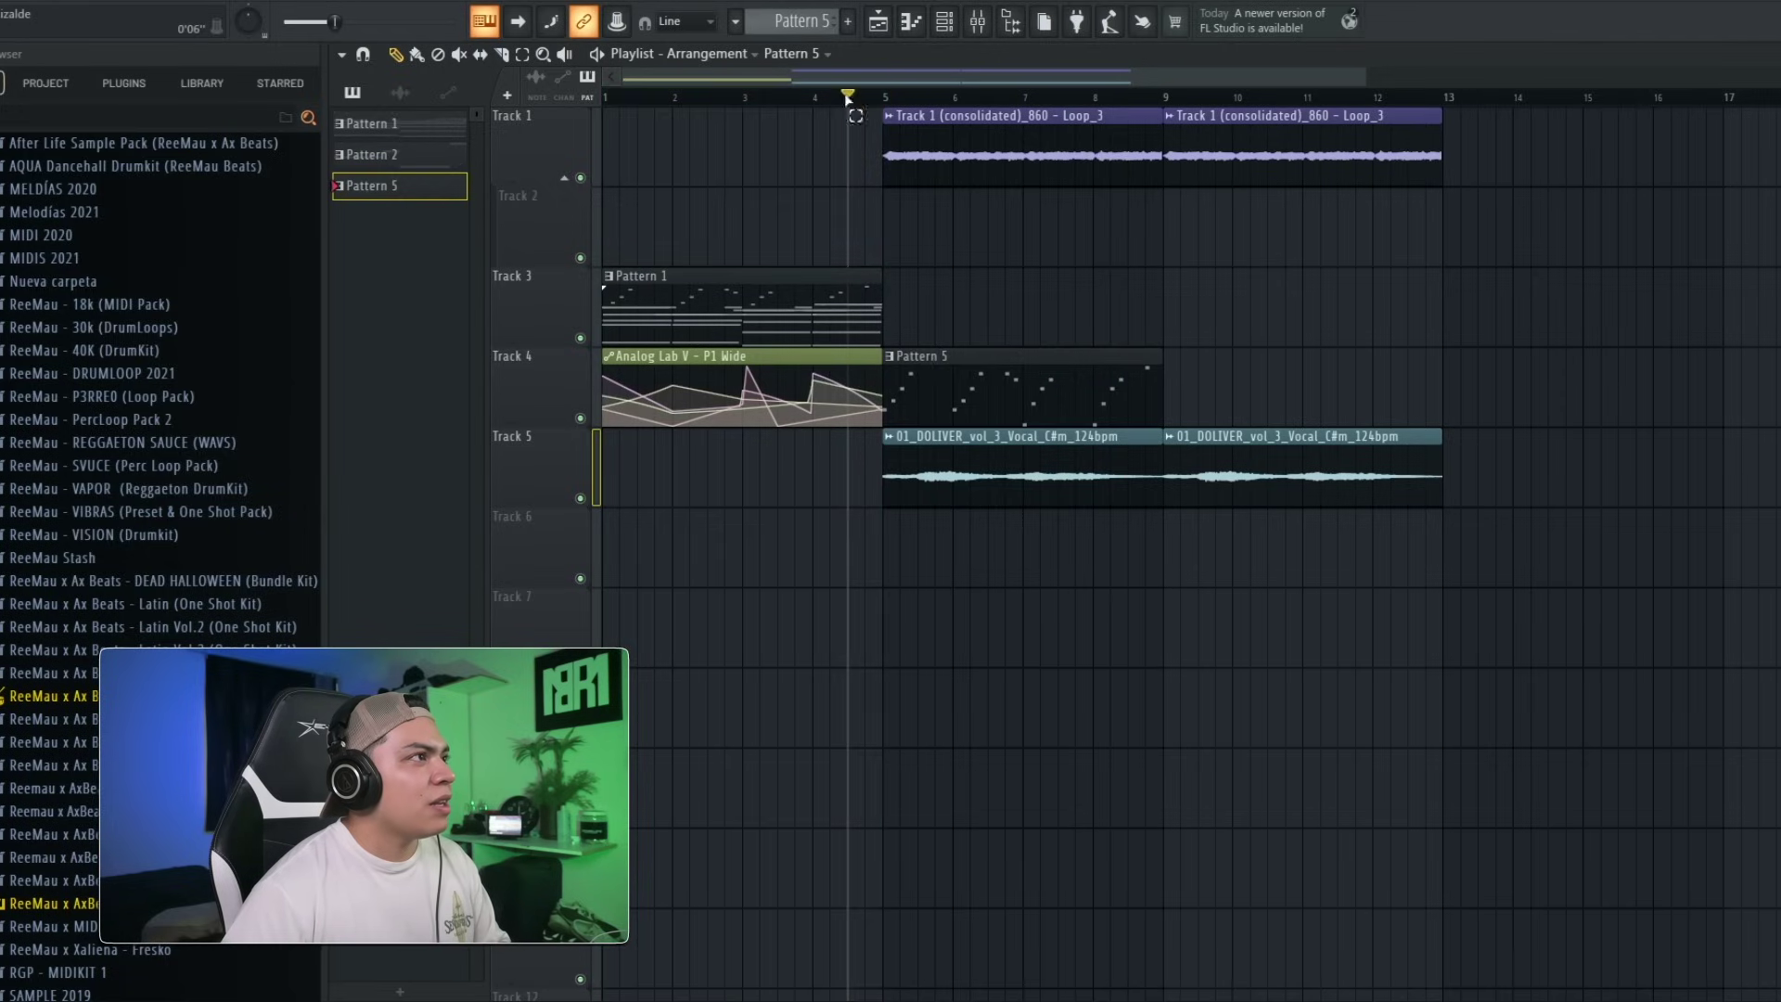
pyautogui.press('space')
pyautogui.scroll(-2, 851, 100)
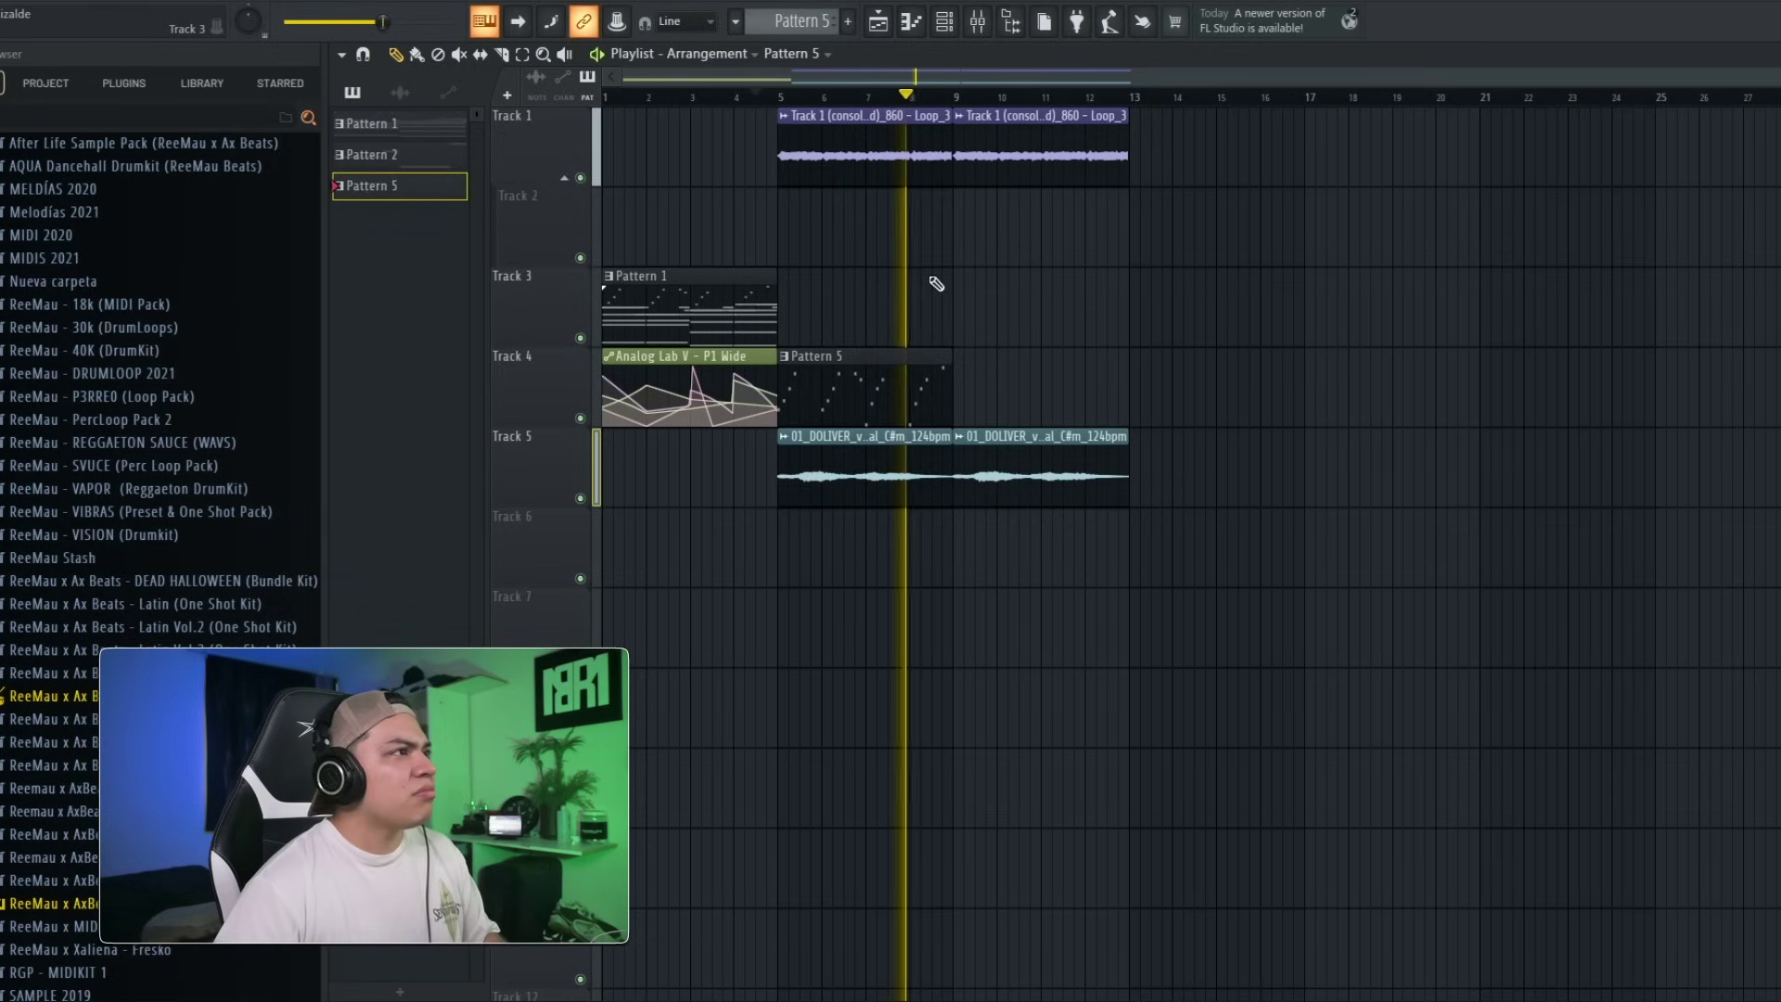
pyautogui.click(972, 397)
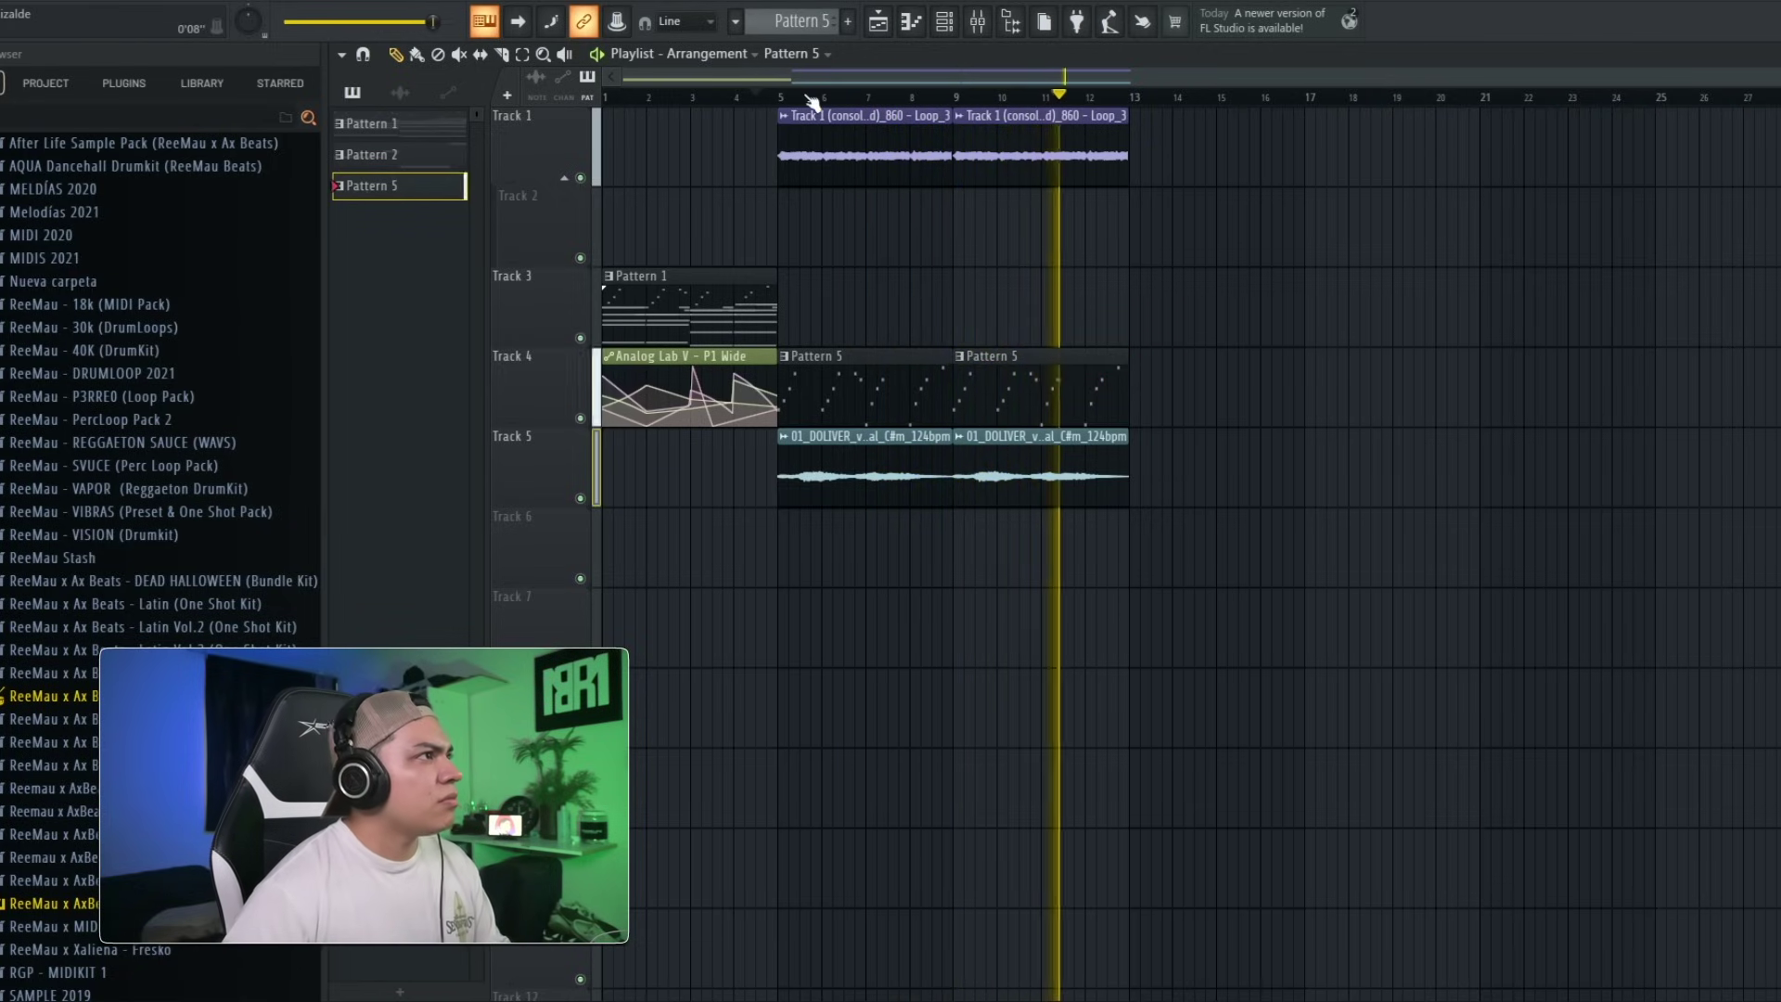
pyautogui.scroll(2, 833, 151)
pyautogui.hscroll(-2, 1002, 269)
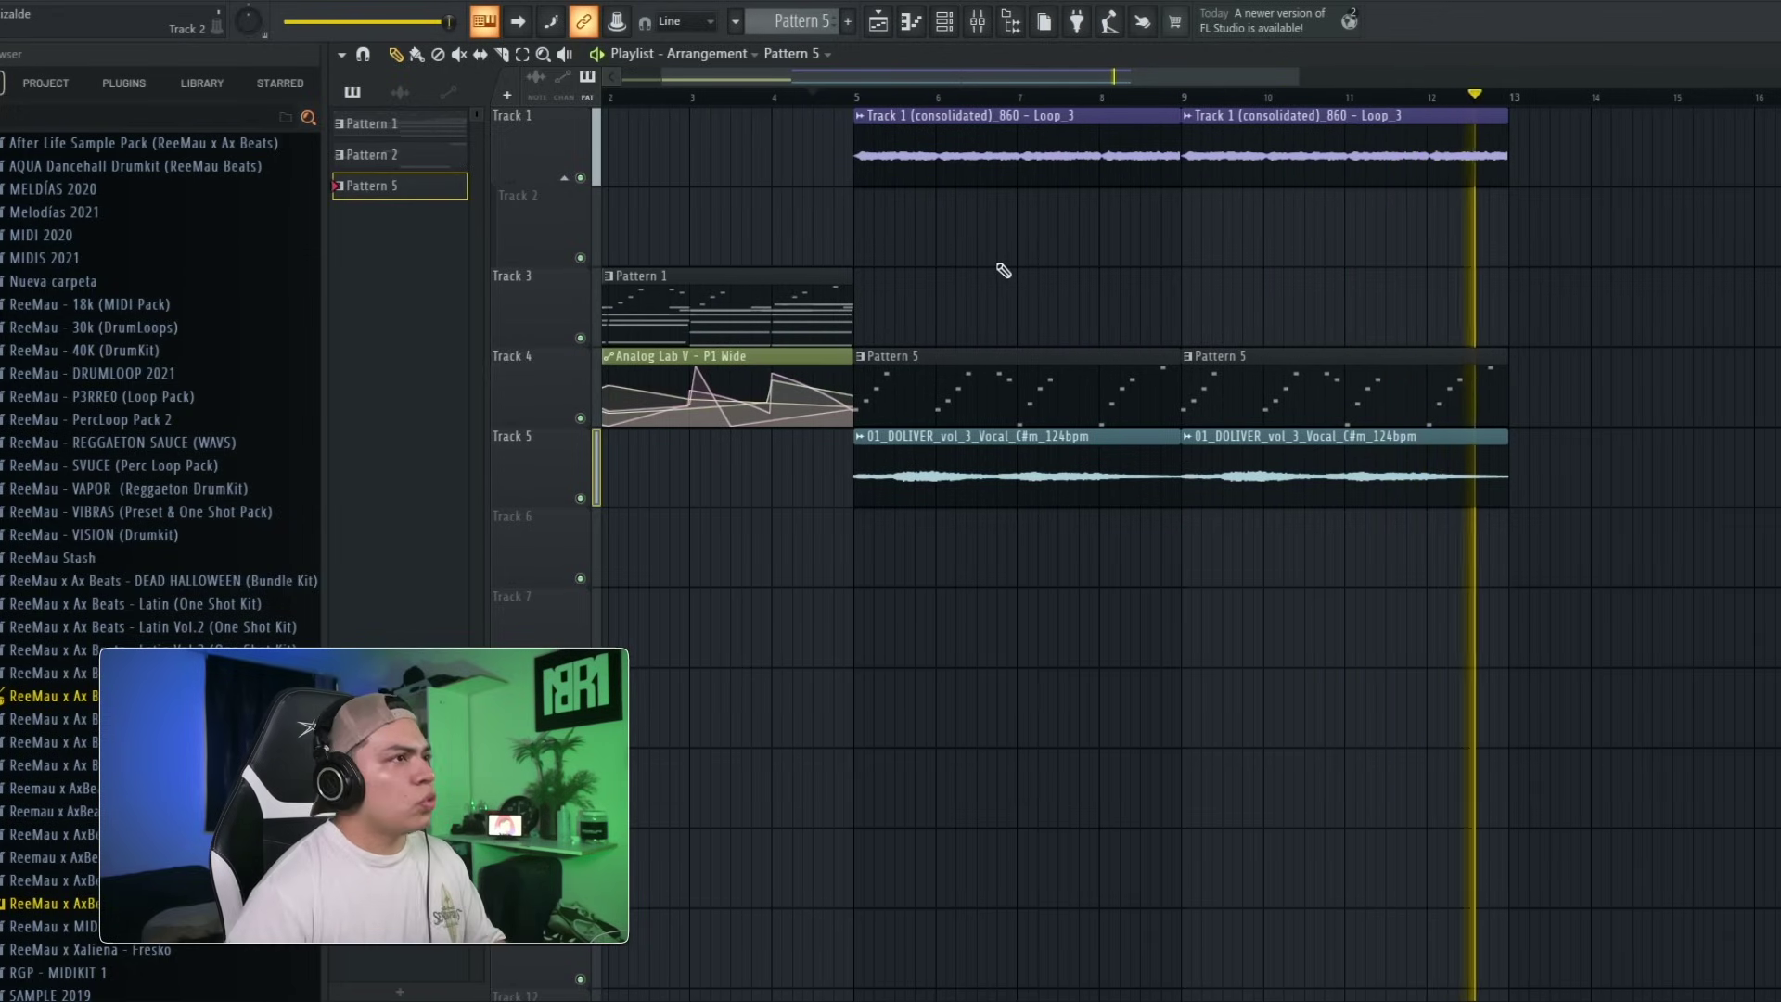
pyautogui.press('space')
pyautogui.scroll(-2, 802, 130)
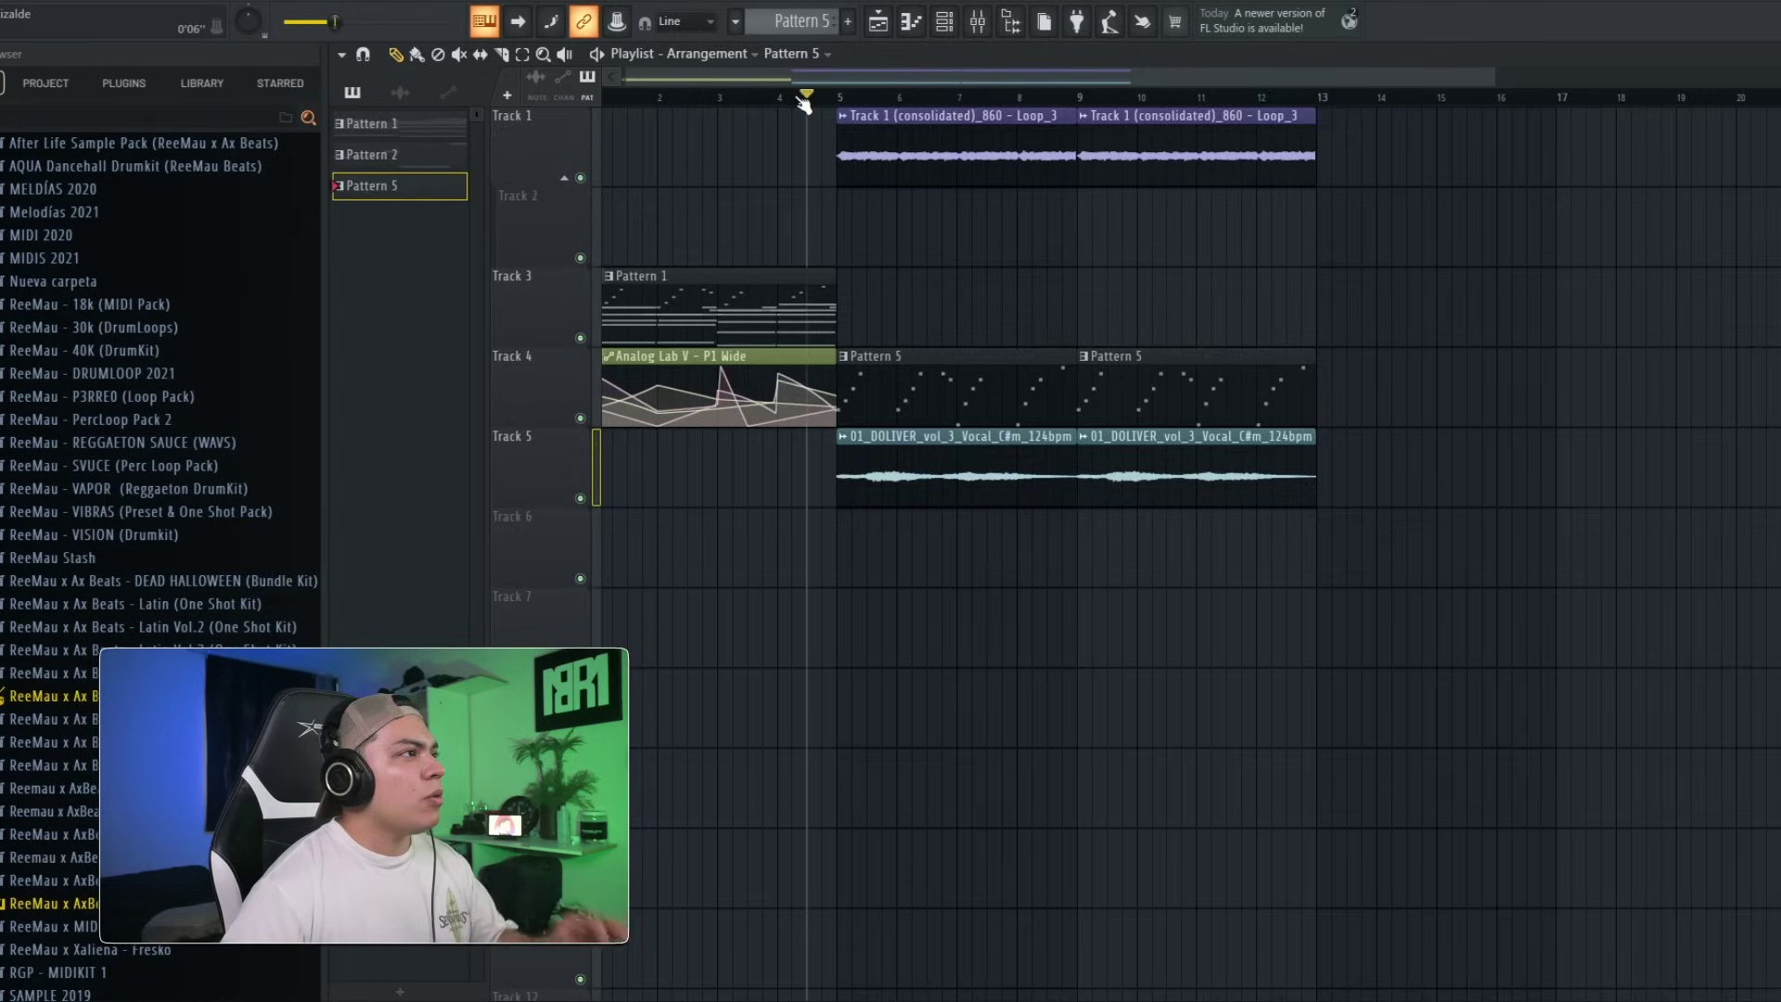
pyautogui.scroll(-1, 760, 213)
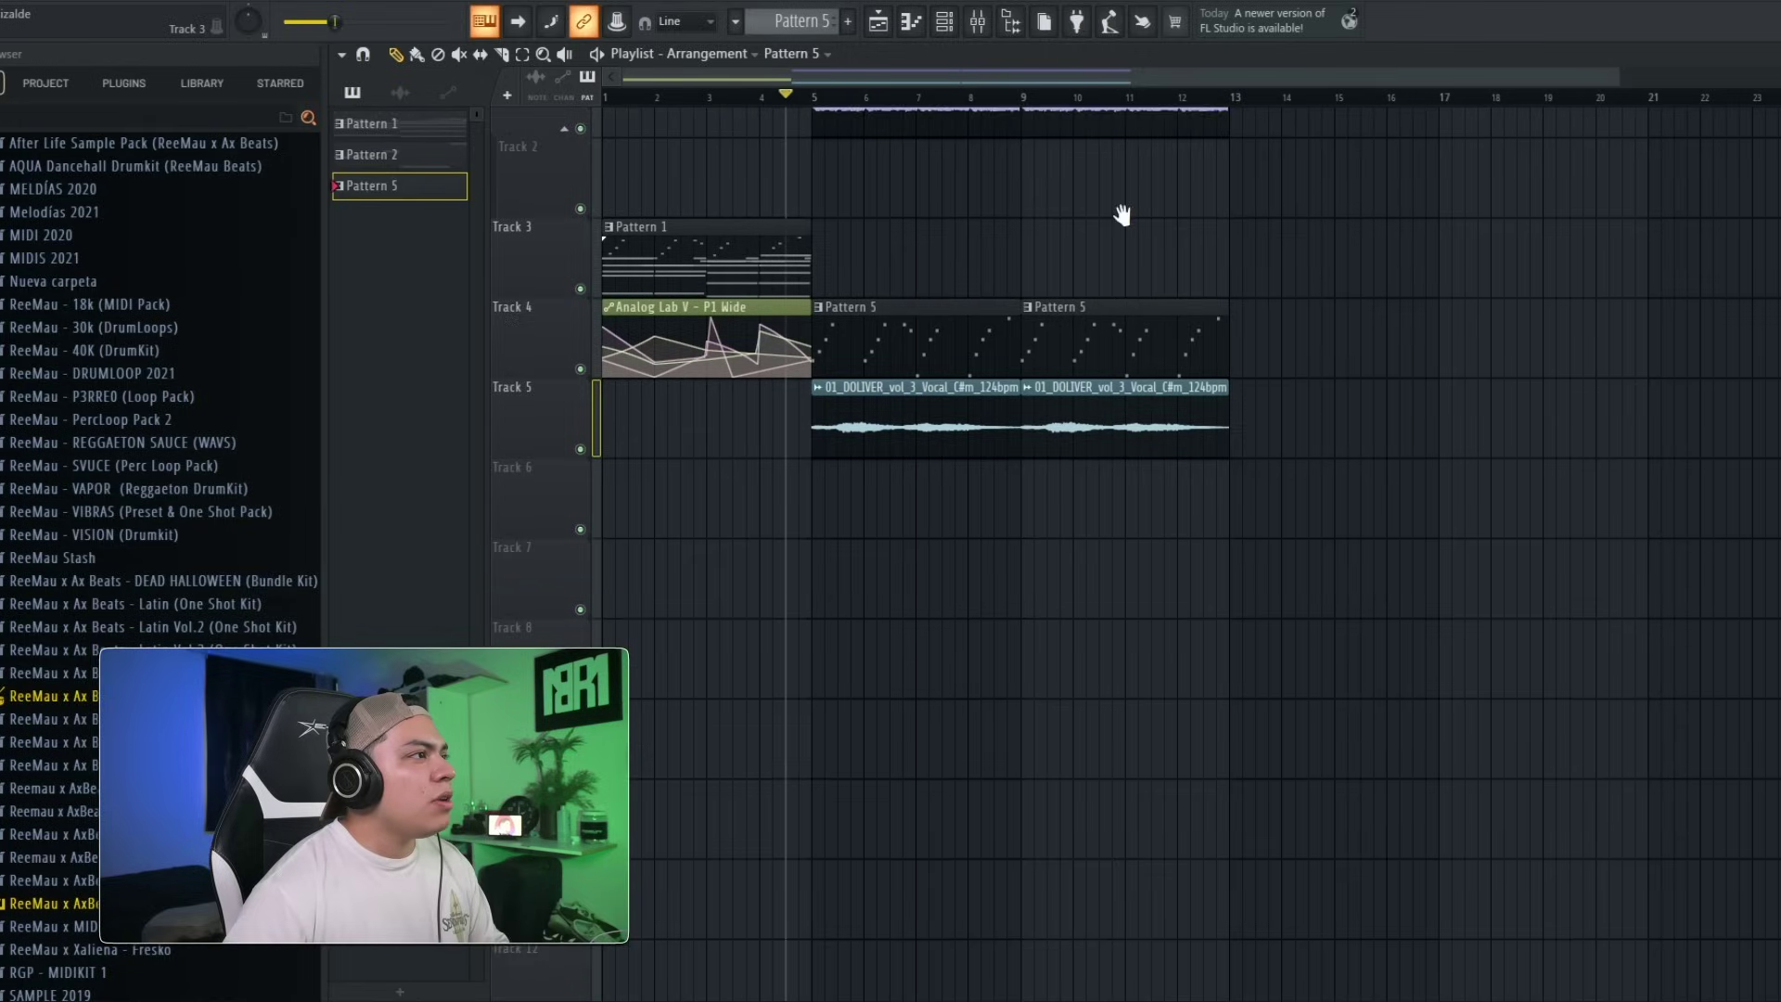
# Split Pattern 1 by channel and shift all clips that start at bar 5 or after four bars later.
pyautogui.rightClick(403, 120)
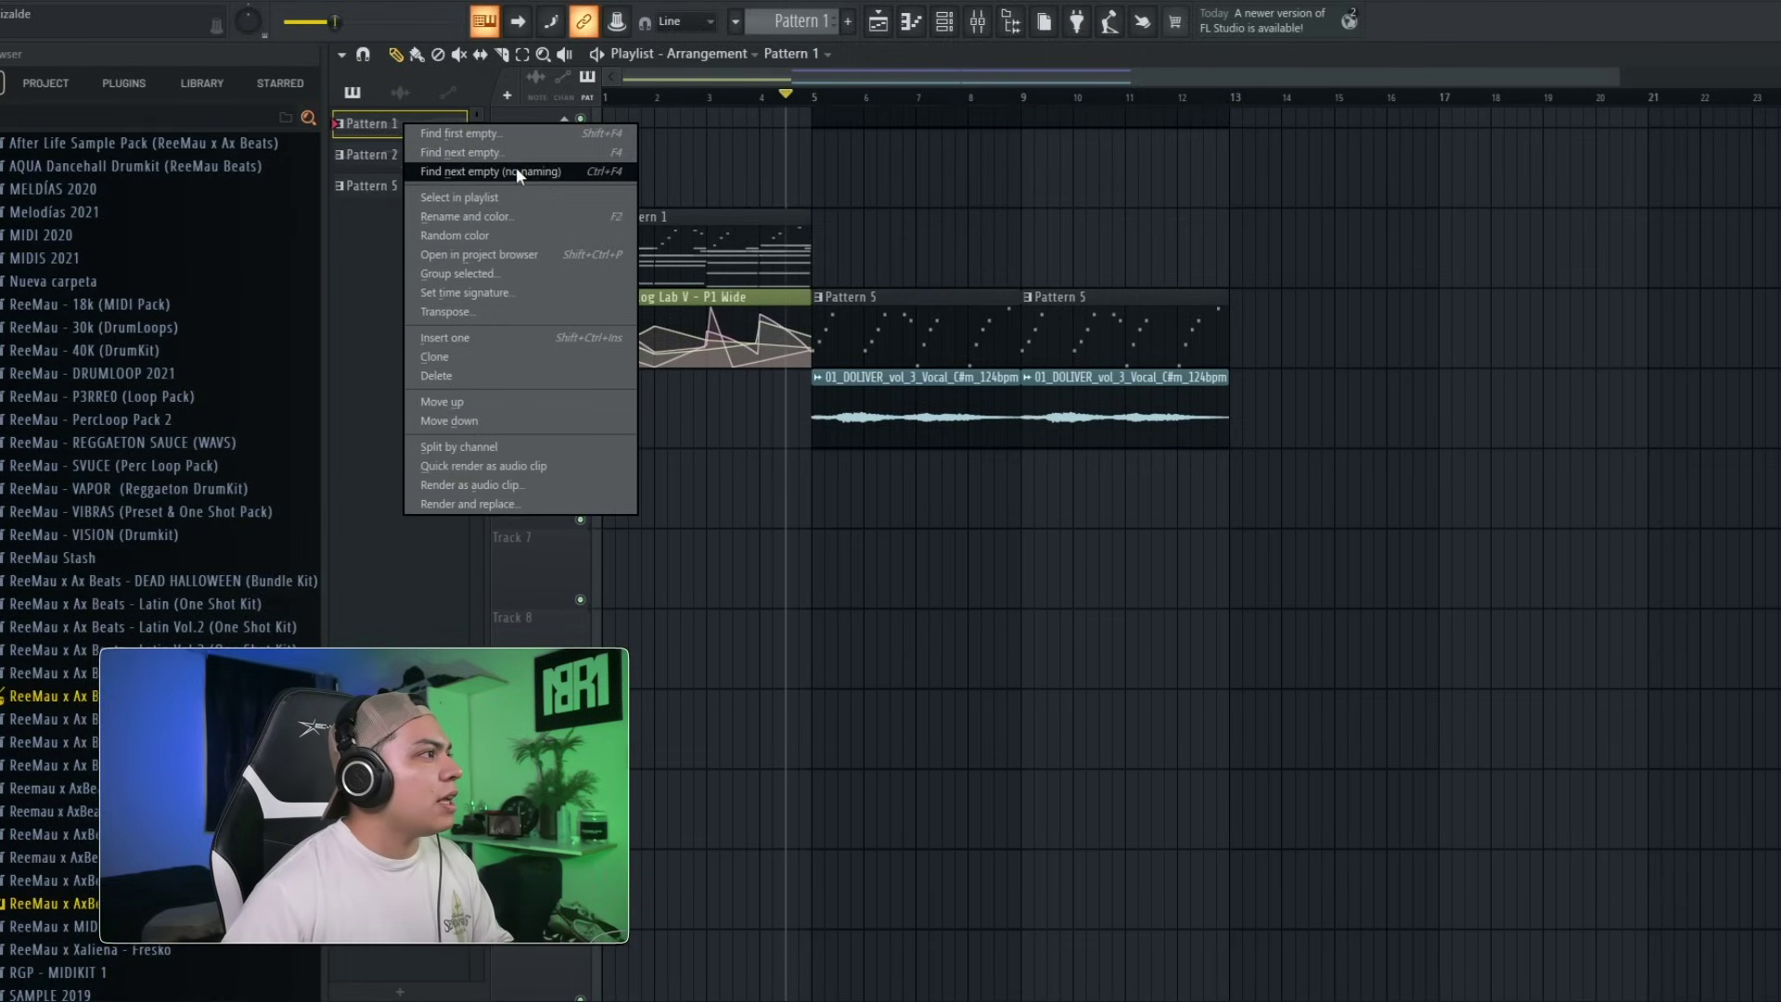
pyautogui.click(521, 445)
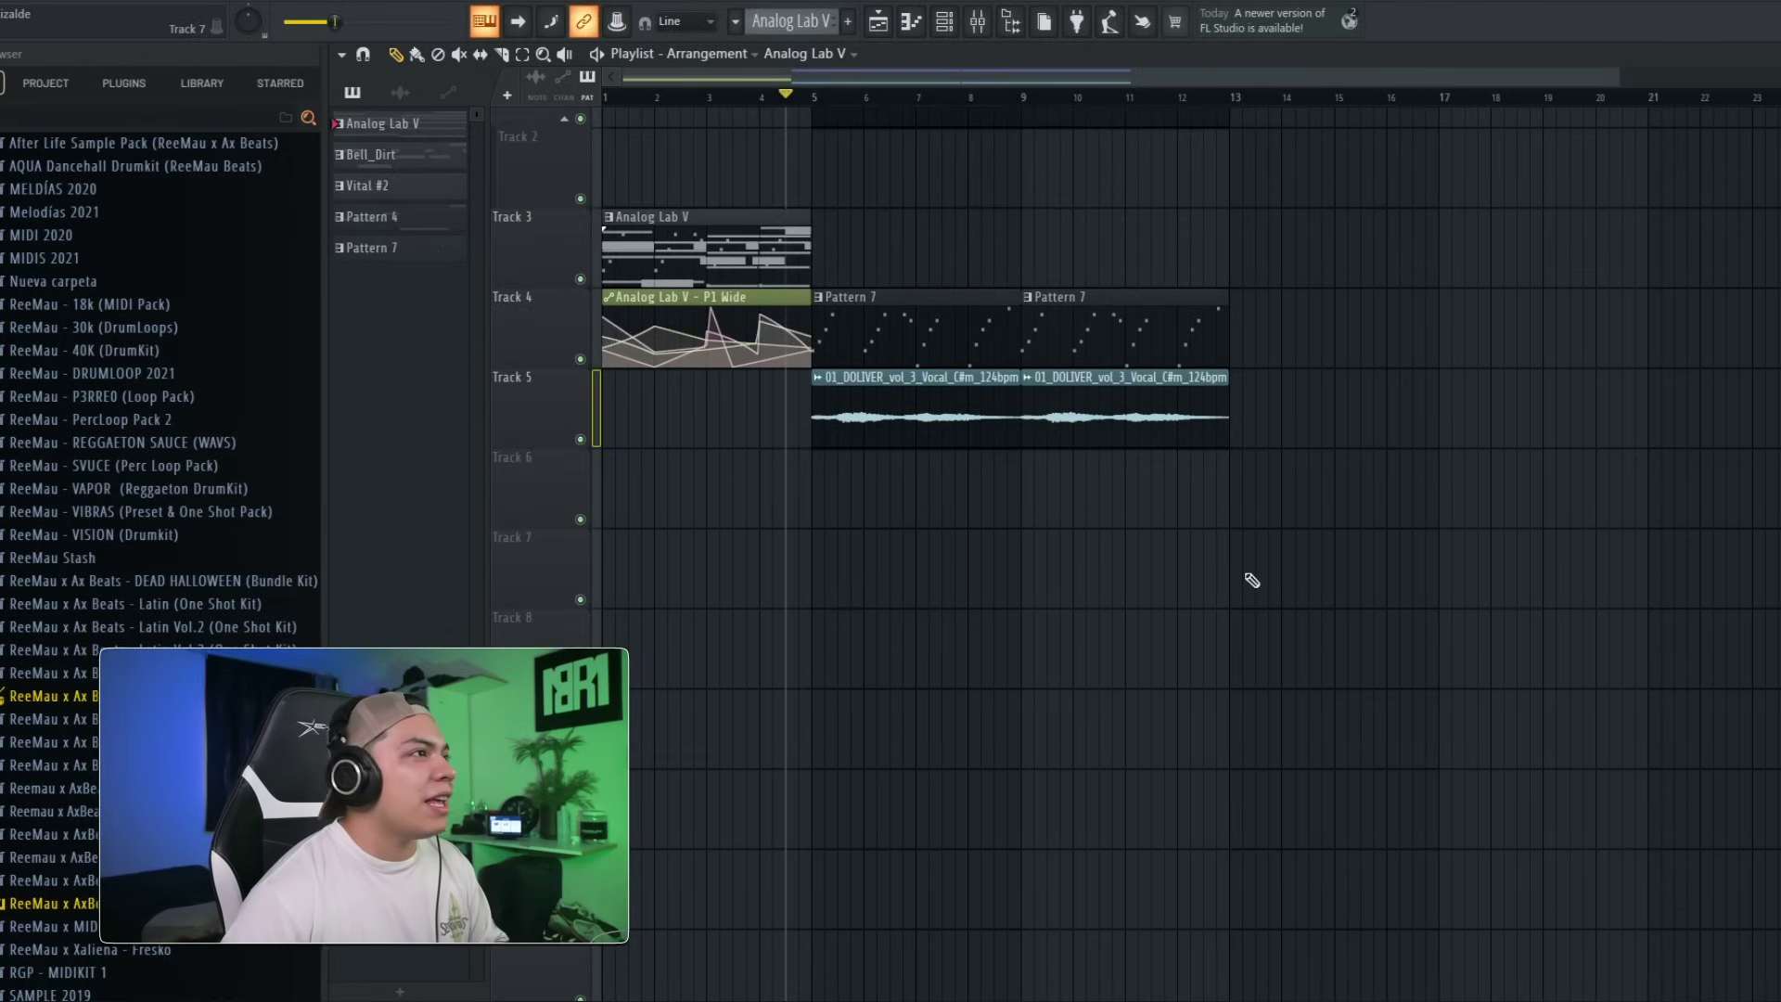
pyautogui.moveTo(1220, 567); pyautogui.dragTo(886, 37)
pyautogui.moveTo(877, 154); pyautogui.dragTo(1085, 156)
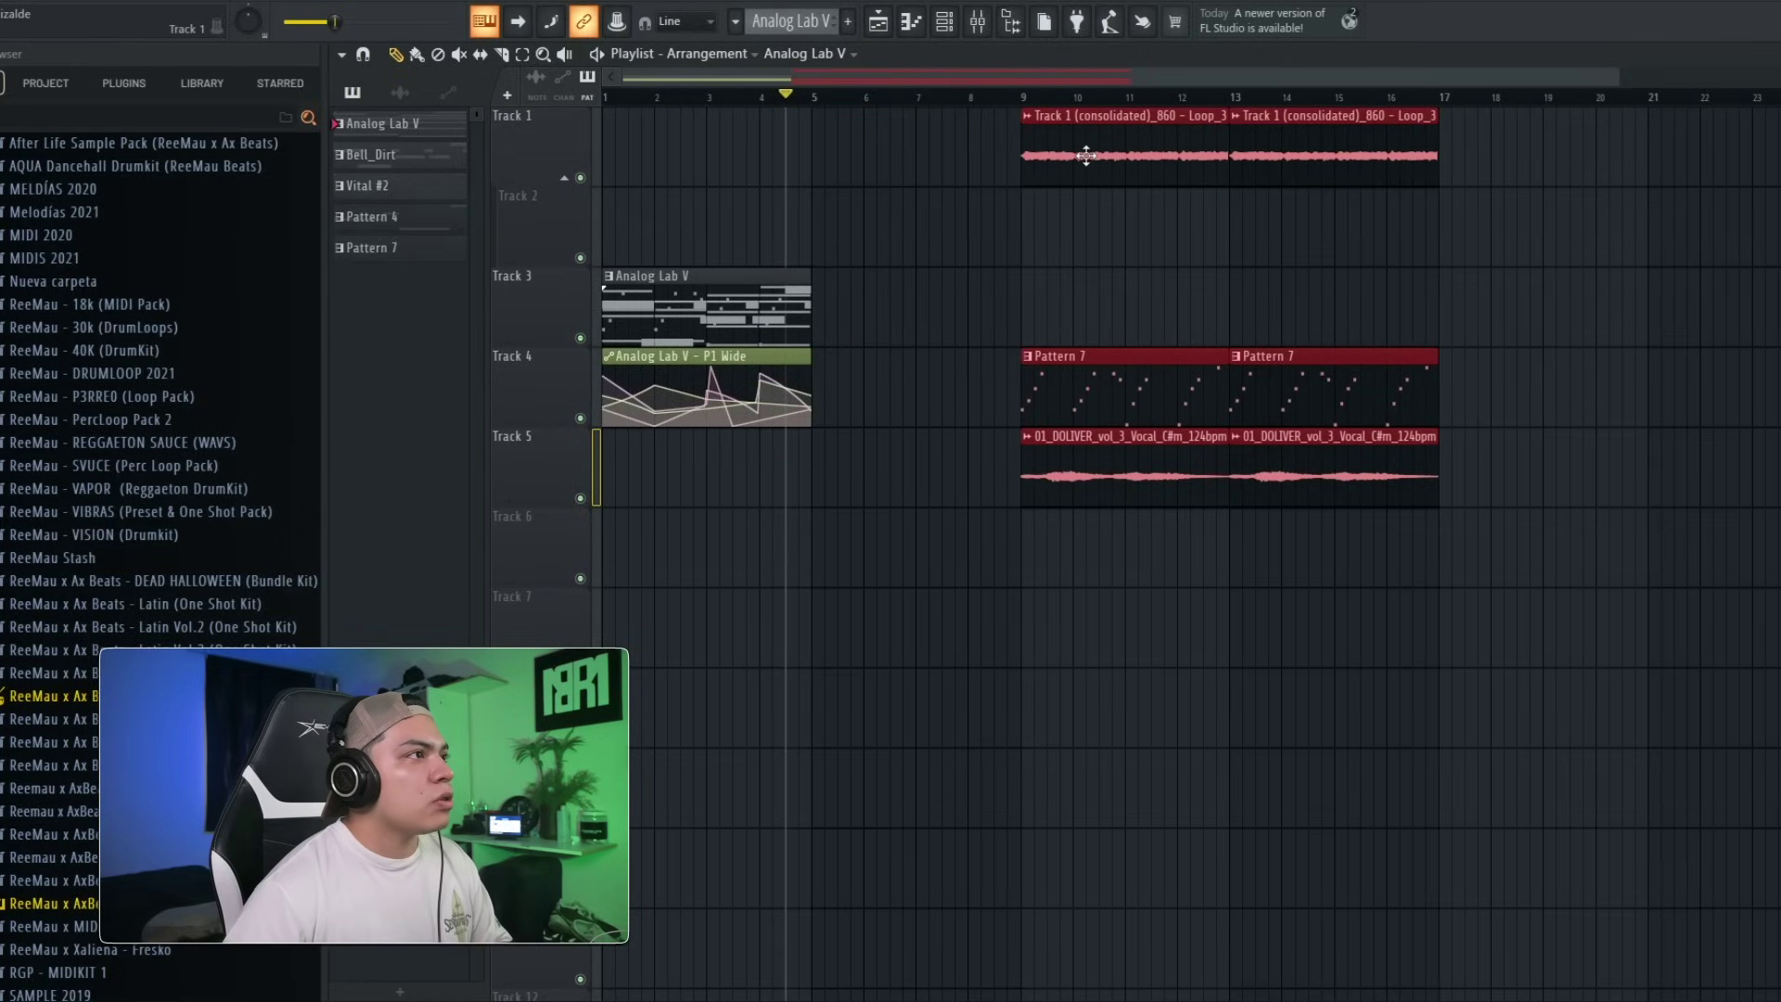
pyautogui.click(1086, 156)
# Spread the split clips and the Analog Lab V - P1 Wide automation over separate tracks, and delete the Vital #2 clip.
pyautogui.click(714, 302)
pyautogui.moveTo(916, 408); pyautogui.dragTo(702, 598)
pyautogui.moveTo(701, 288); pyautogui.dragTo(677, 390)
pyautogui.moveTo(665, 354); pyautogui.dragTo(670, 455)
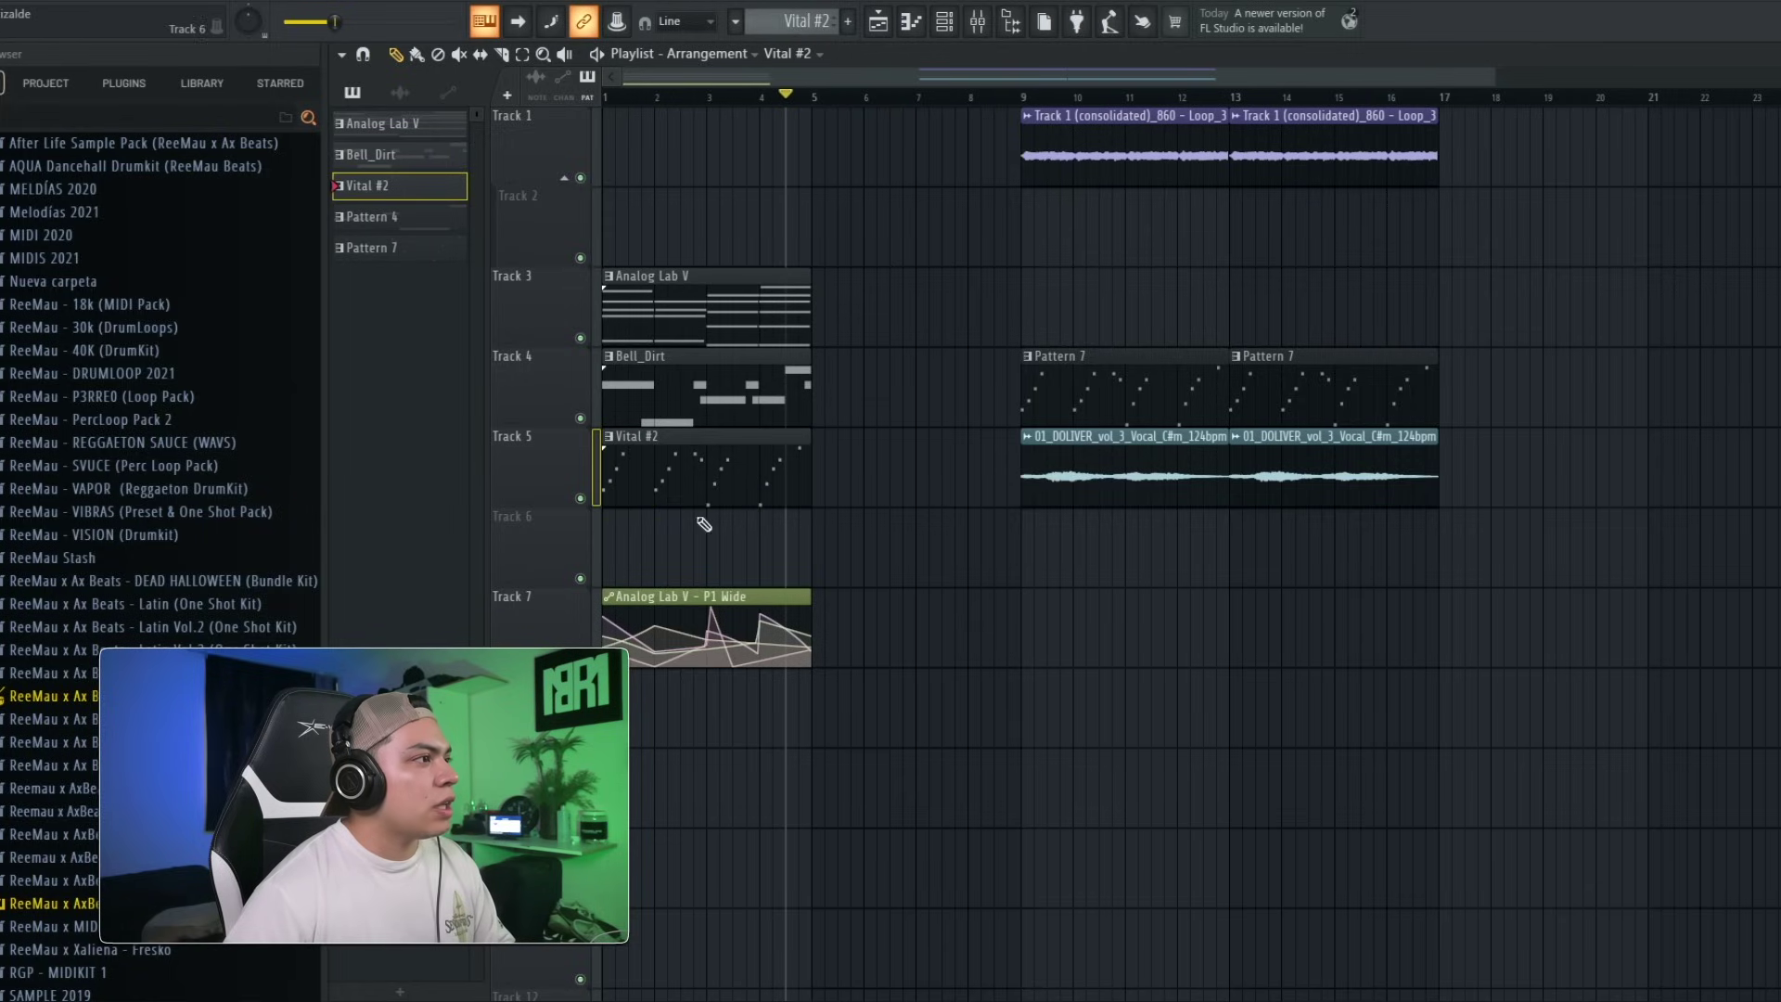
pyautogui.rightClick(682, 478)
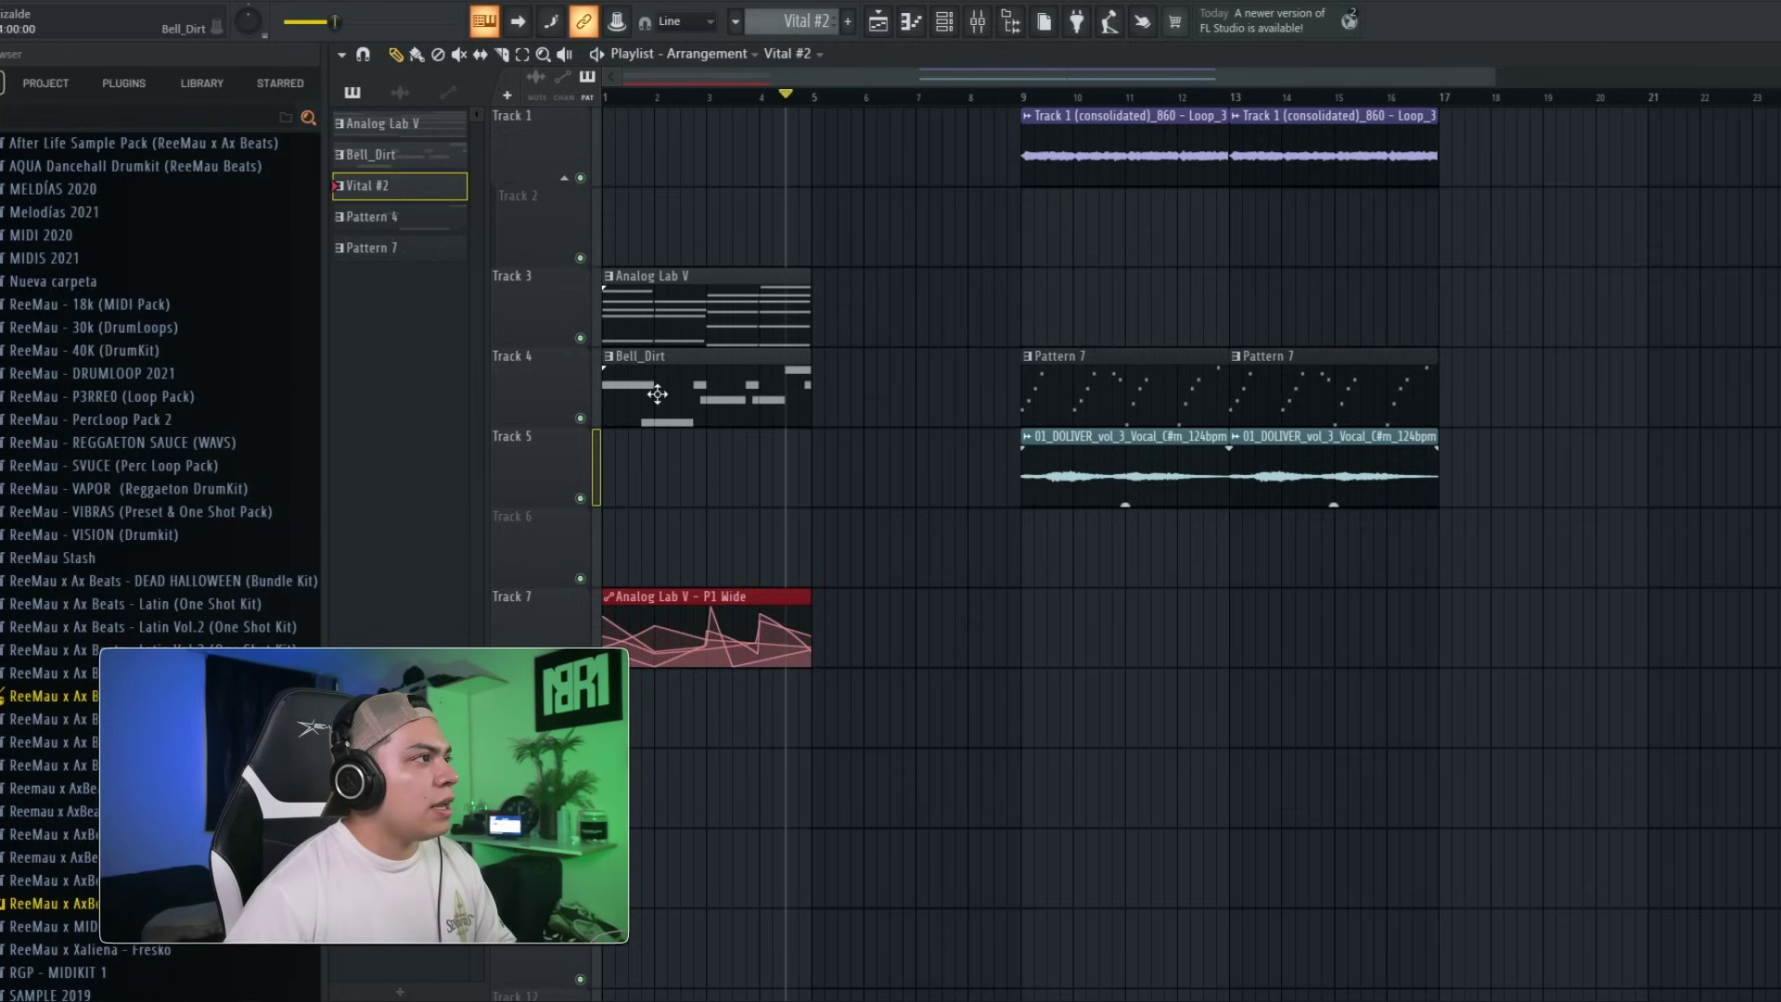
# Move Analog Lab V to Track 1, its automation clip to Track 3, and Bell_Dirt to Track 2 at bar 5.
pyautogui.moveTo(760, 524); pyautogui.dragTo(661, 125)
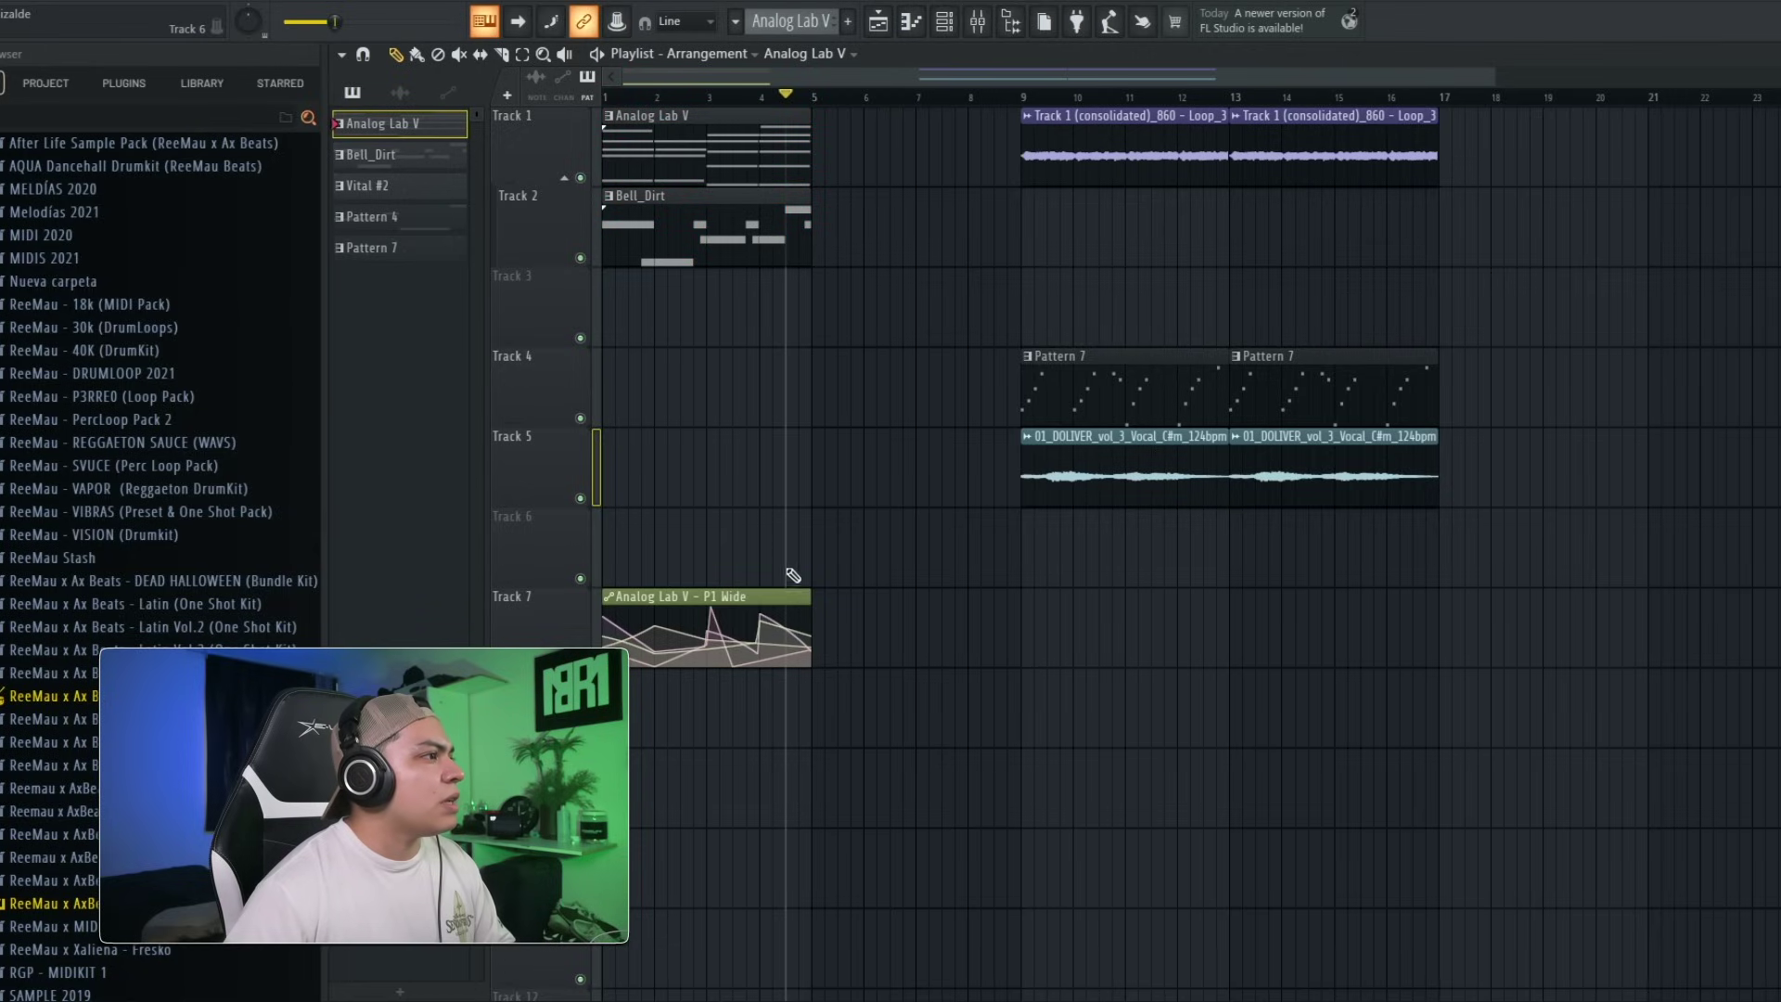
pyautogui.moveTo(704, 616); pyautogui.dragTo(886, 198)
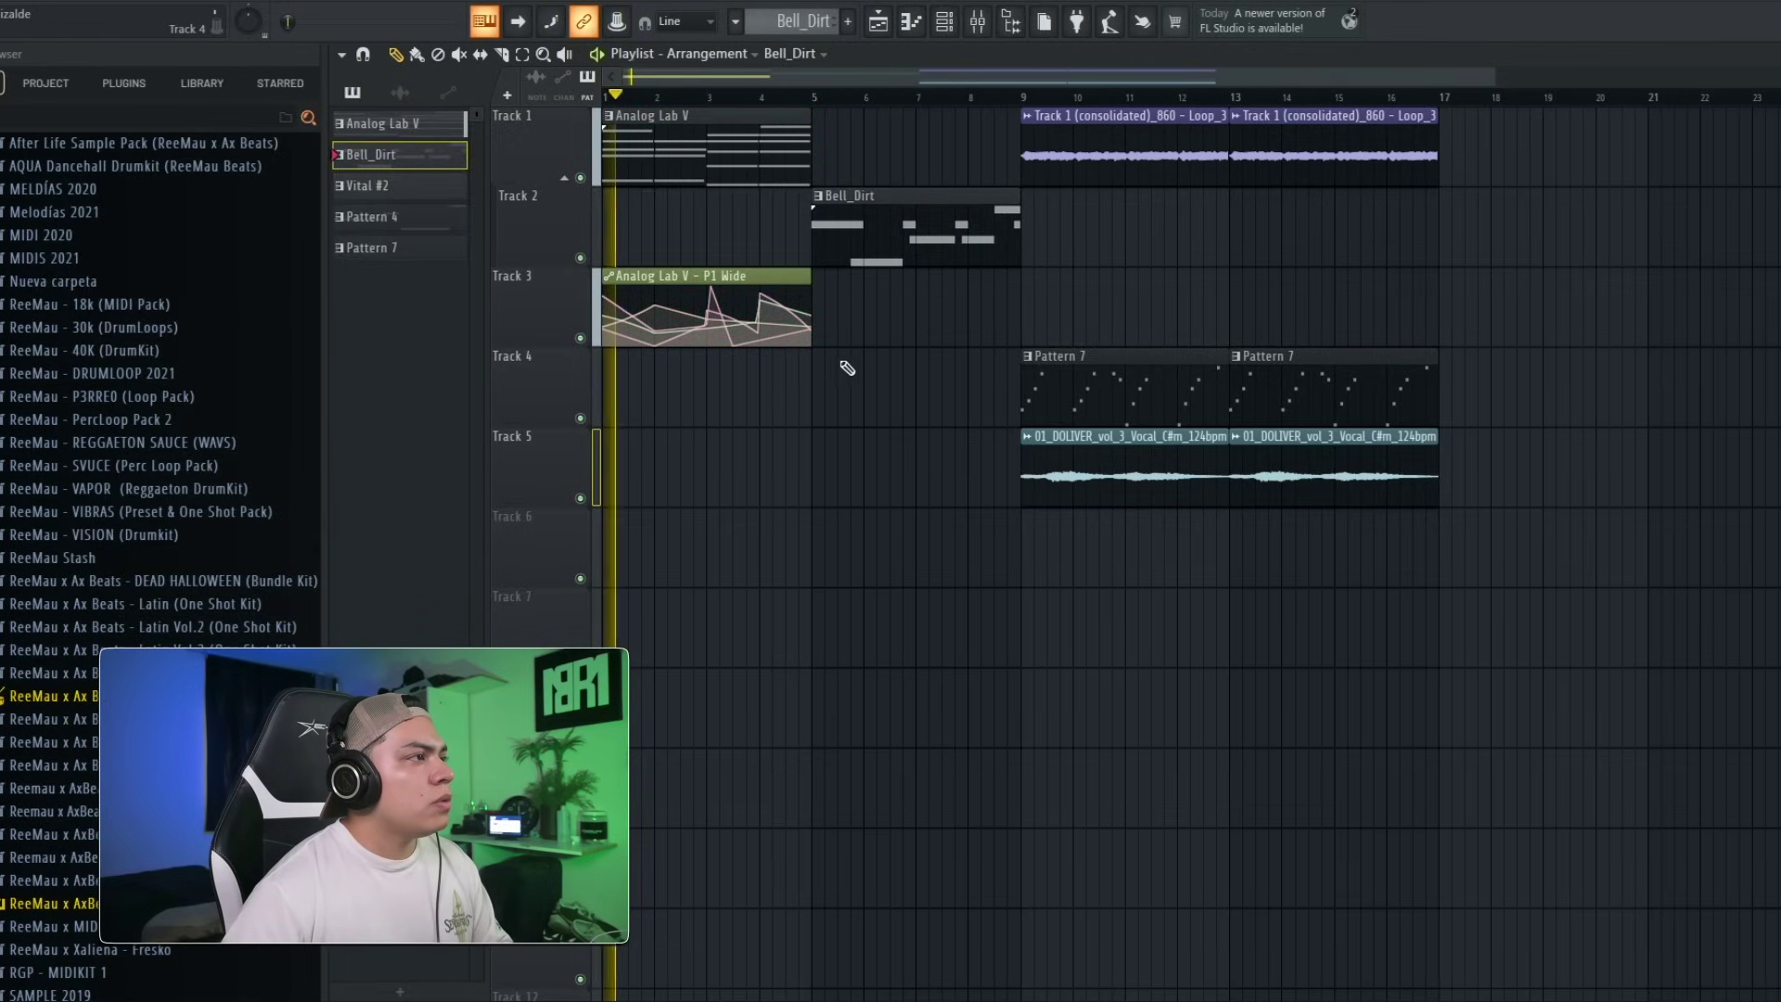
# Duplicate the Analog Lab V clip and its automation to bar 5, and move Bell_Dirt to bar 9.
pyautogui.moveTo(739, 400); pyautogui.dragTo(691, 148)
pyautogui.hotkey('ctrl', 'b')
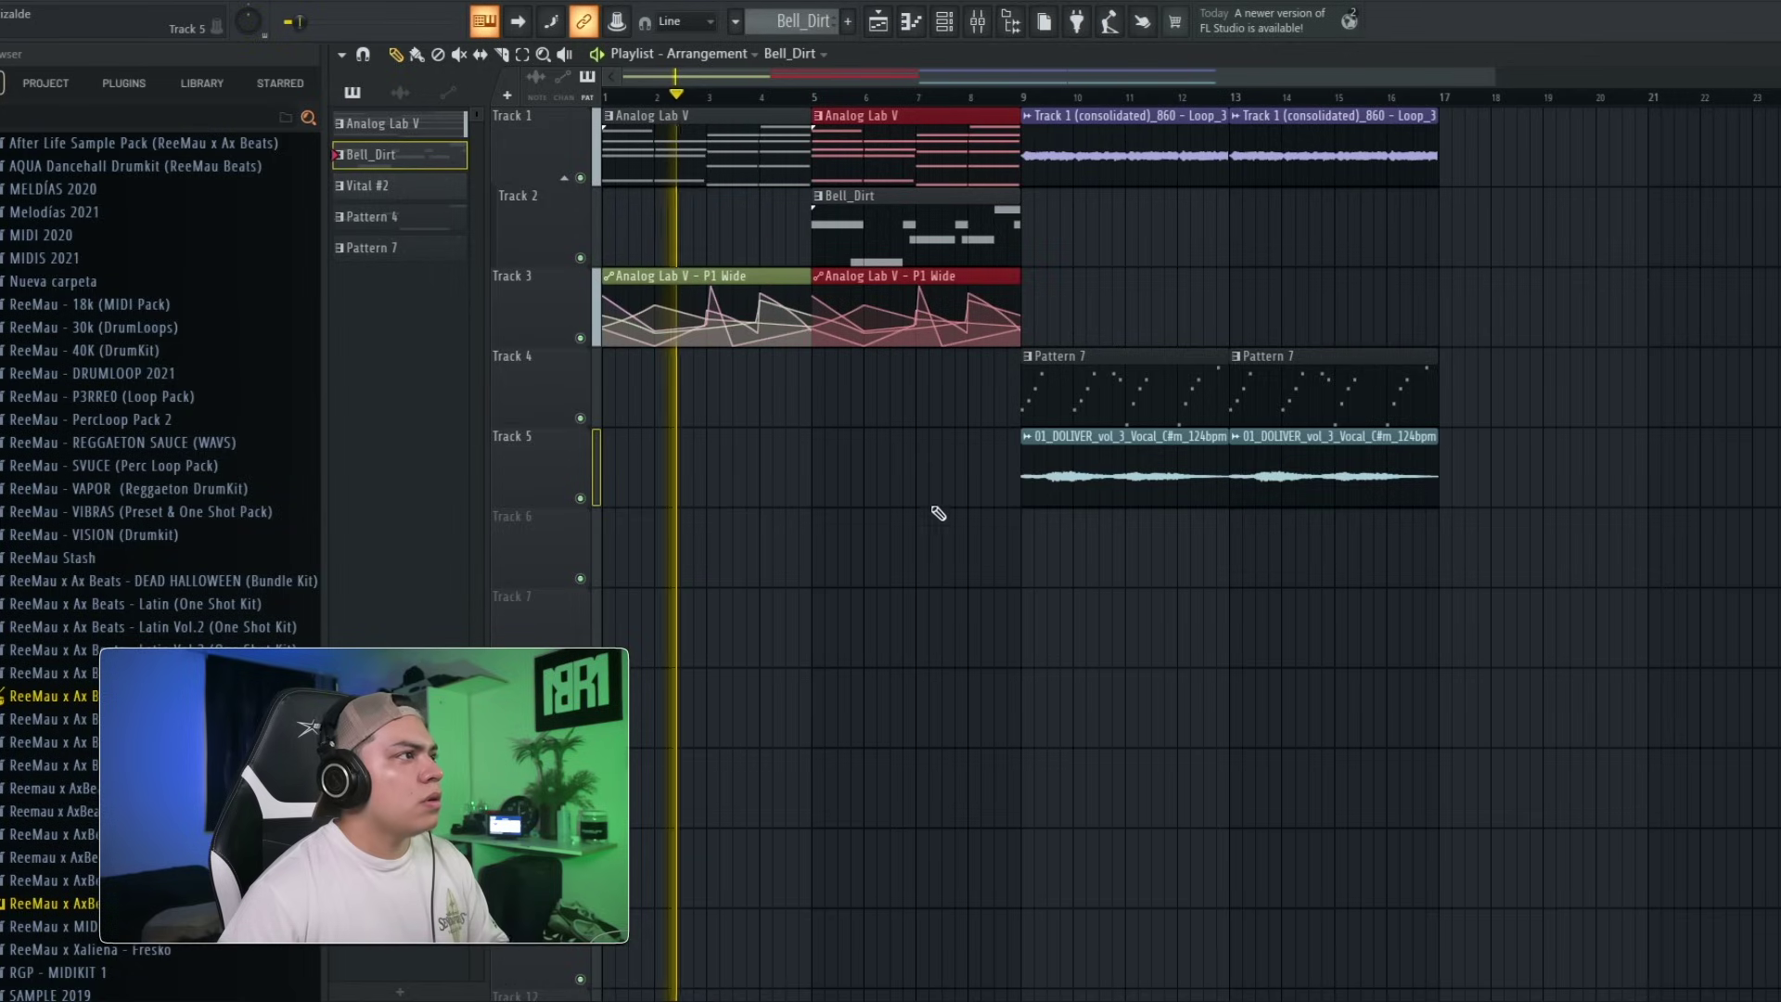
pyautogui.click(930, 492)
pyautogui.moveTo(881, 238); pyautogui.dragTo(1088, 237)
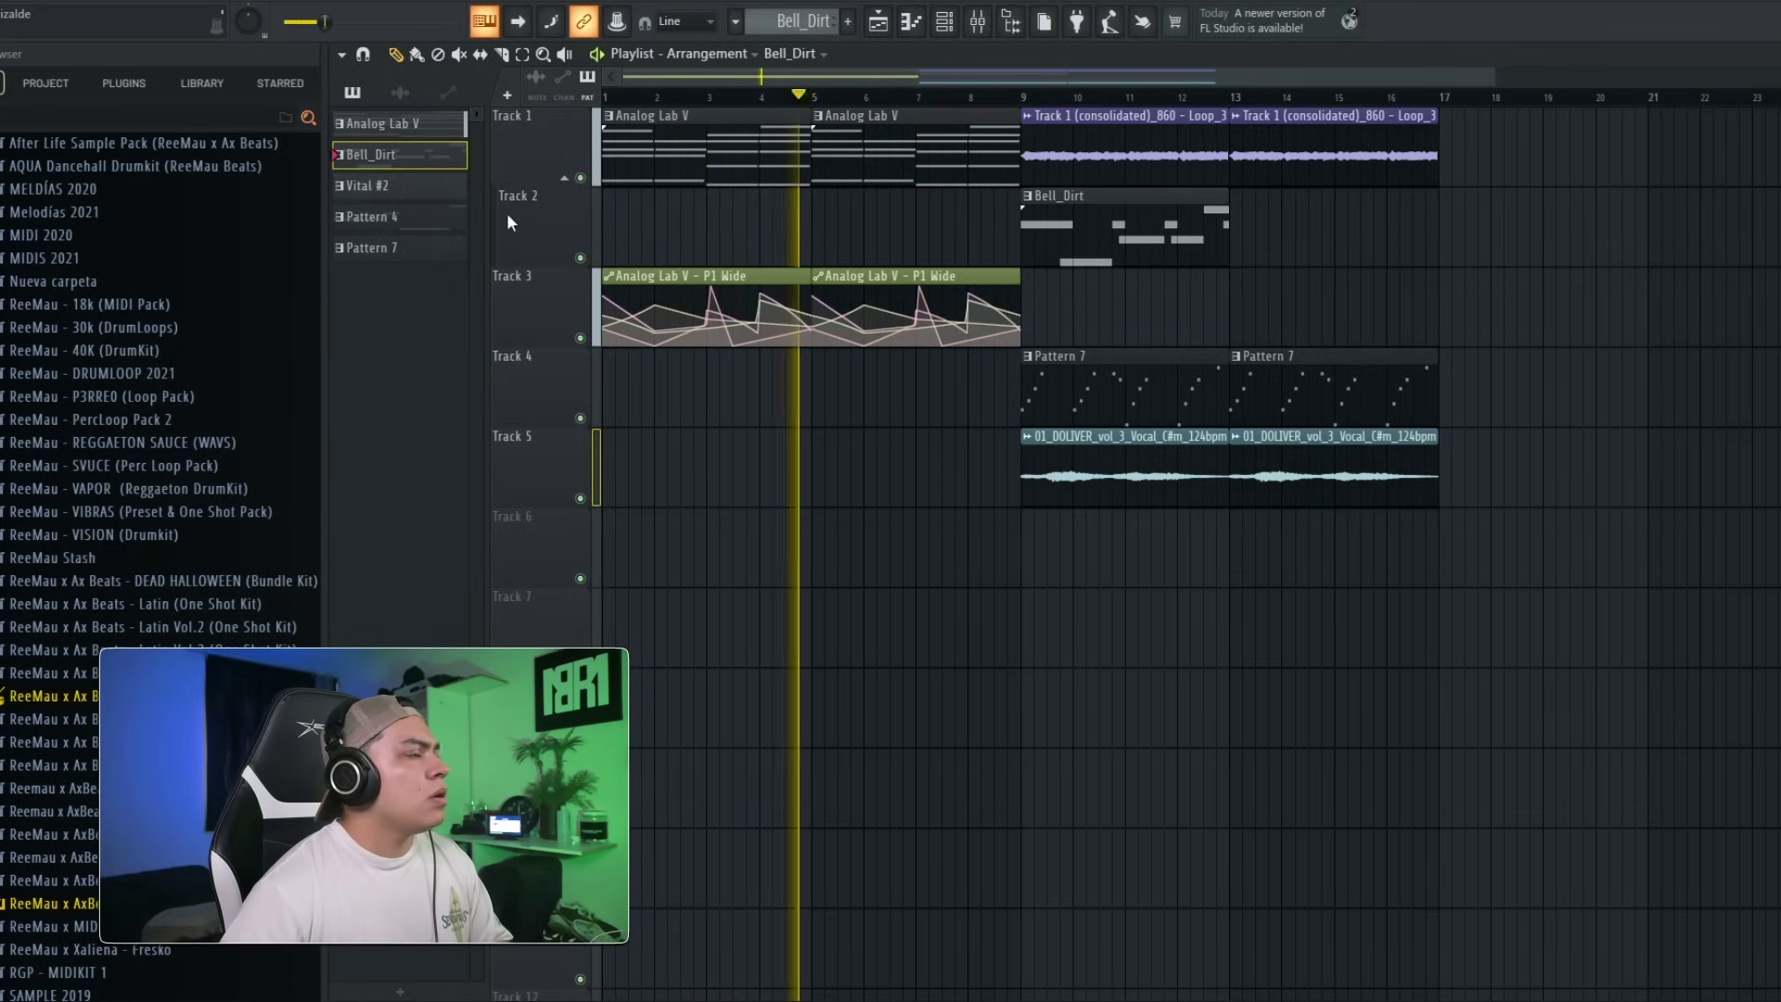
# Shift the vocal, loop and Pattern 7 clips to bar 17 and set Bell_Dirt on Track 2 at bar 9.
pyautogui.moveTo(1493, 583); pyautogui.dragTo(1518, 146)
pyautogui.scroll(-2, 1171, 242)
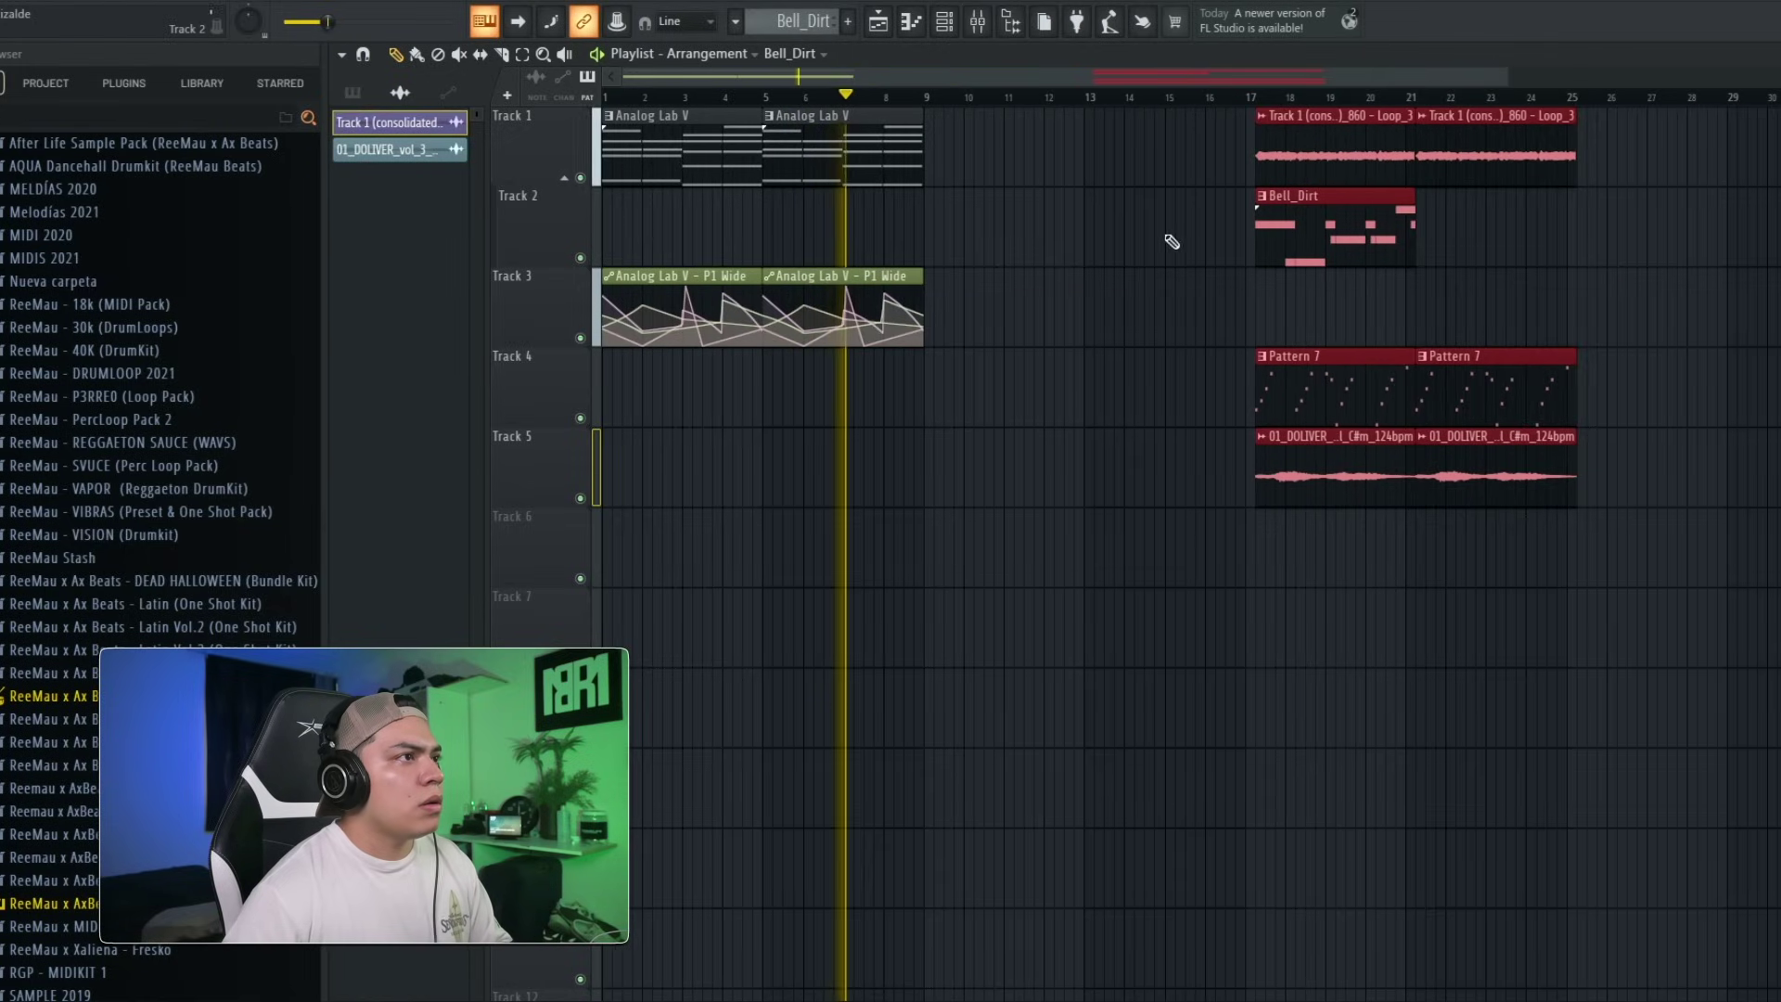
pyautogui.click(1171, 241)
pyautogui.moveTo(999, 220); pyautogui.dragTo(978, 214)
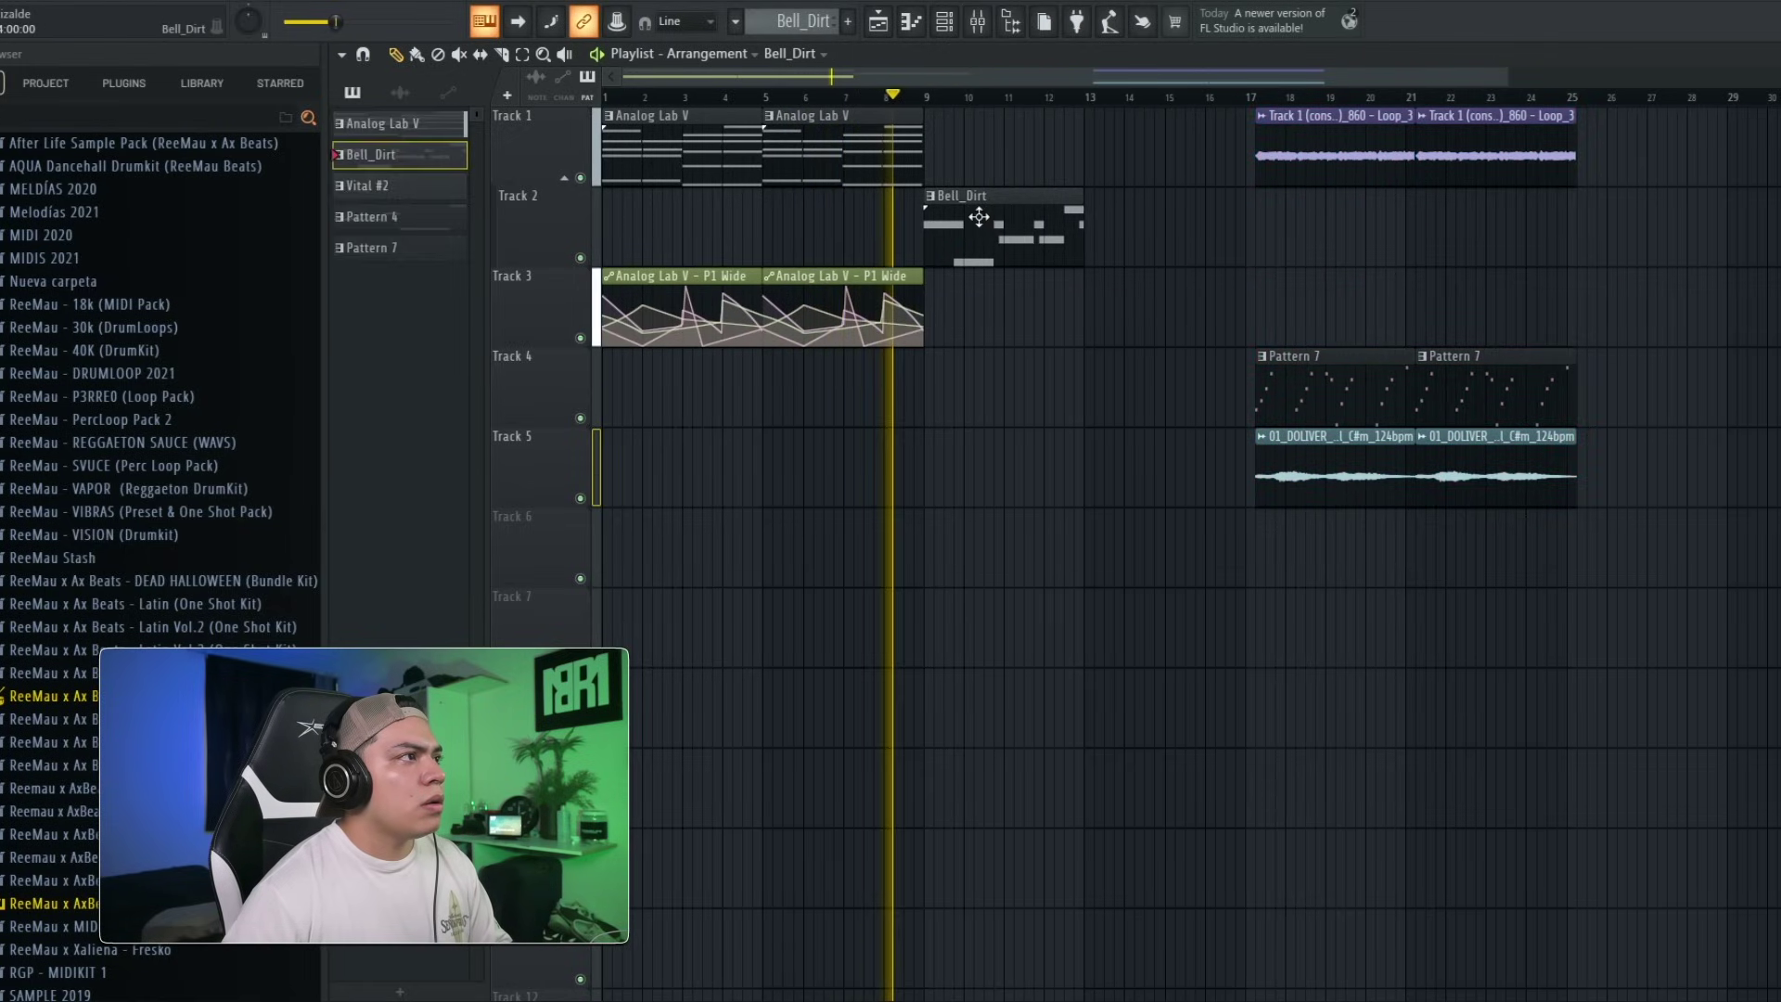
# Duplicate the Analog Lab V clip to bar 9 on Track 1 and place Pattern 4 on Track 4 at bar 9.
pyautogui.keyDown('ctrl'); pyautogui.click(871, 165); pyautogui.keyUp('ctrl')
pyautogui.hotkey('ctrl', 'b')
pyautogui.moveTo(962, 339); pyautogui.dragTo(890, 315)
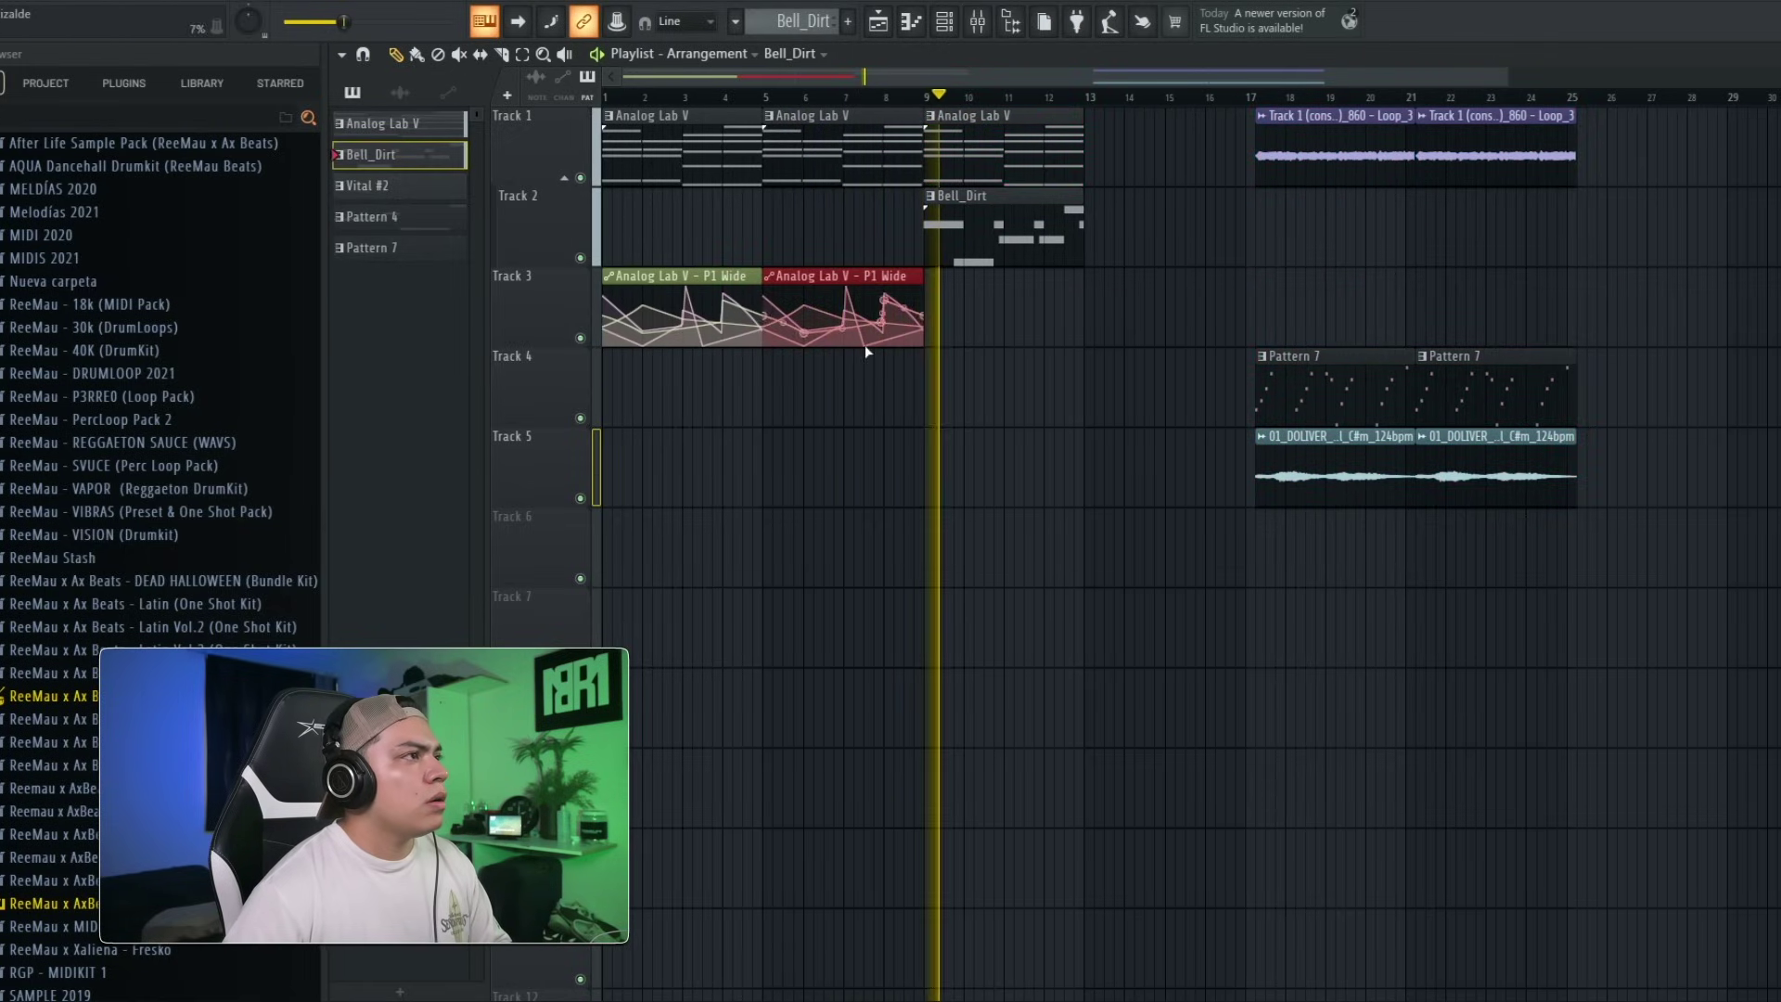
pyautogui.click(937, 383)
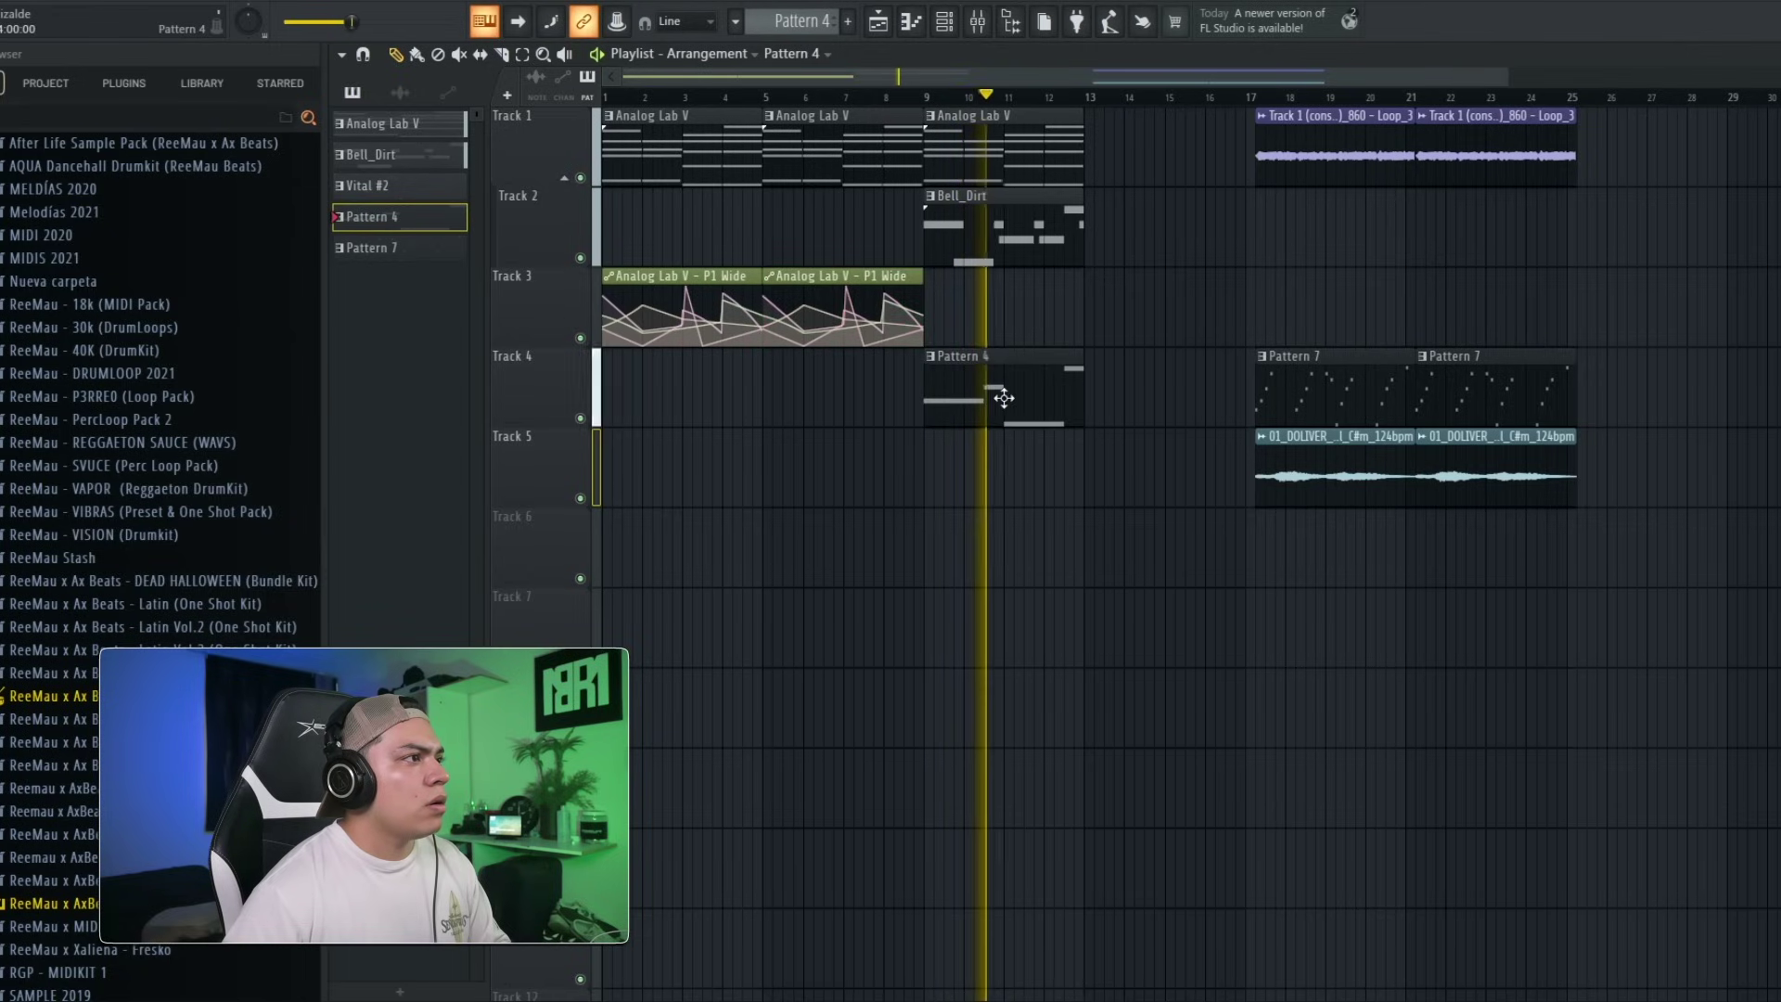
# Duplicate the Analog Lab V, Bell_Dirt and Pattern 4 clips from bar 9 to bar 13, and align the loop, vocal and Pattern 7 clips with bar 17.
pyautogui.moveTo(1100, 408); pyautogui.dragTo(1048, 288)
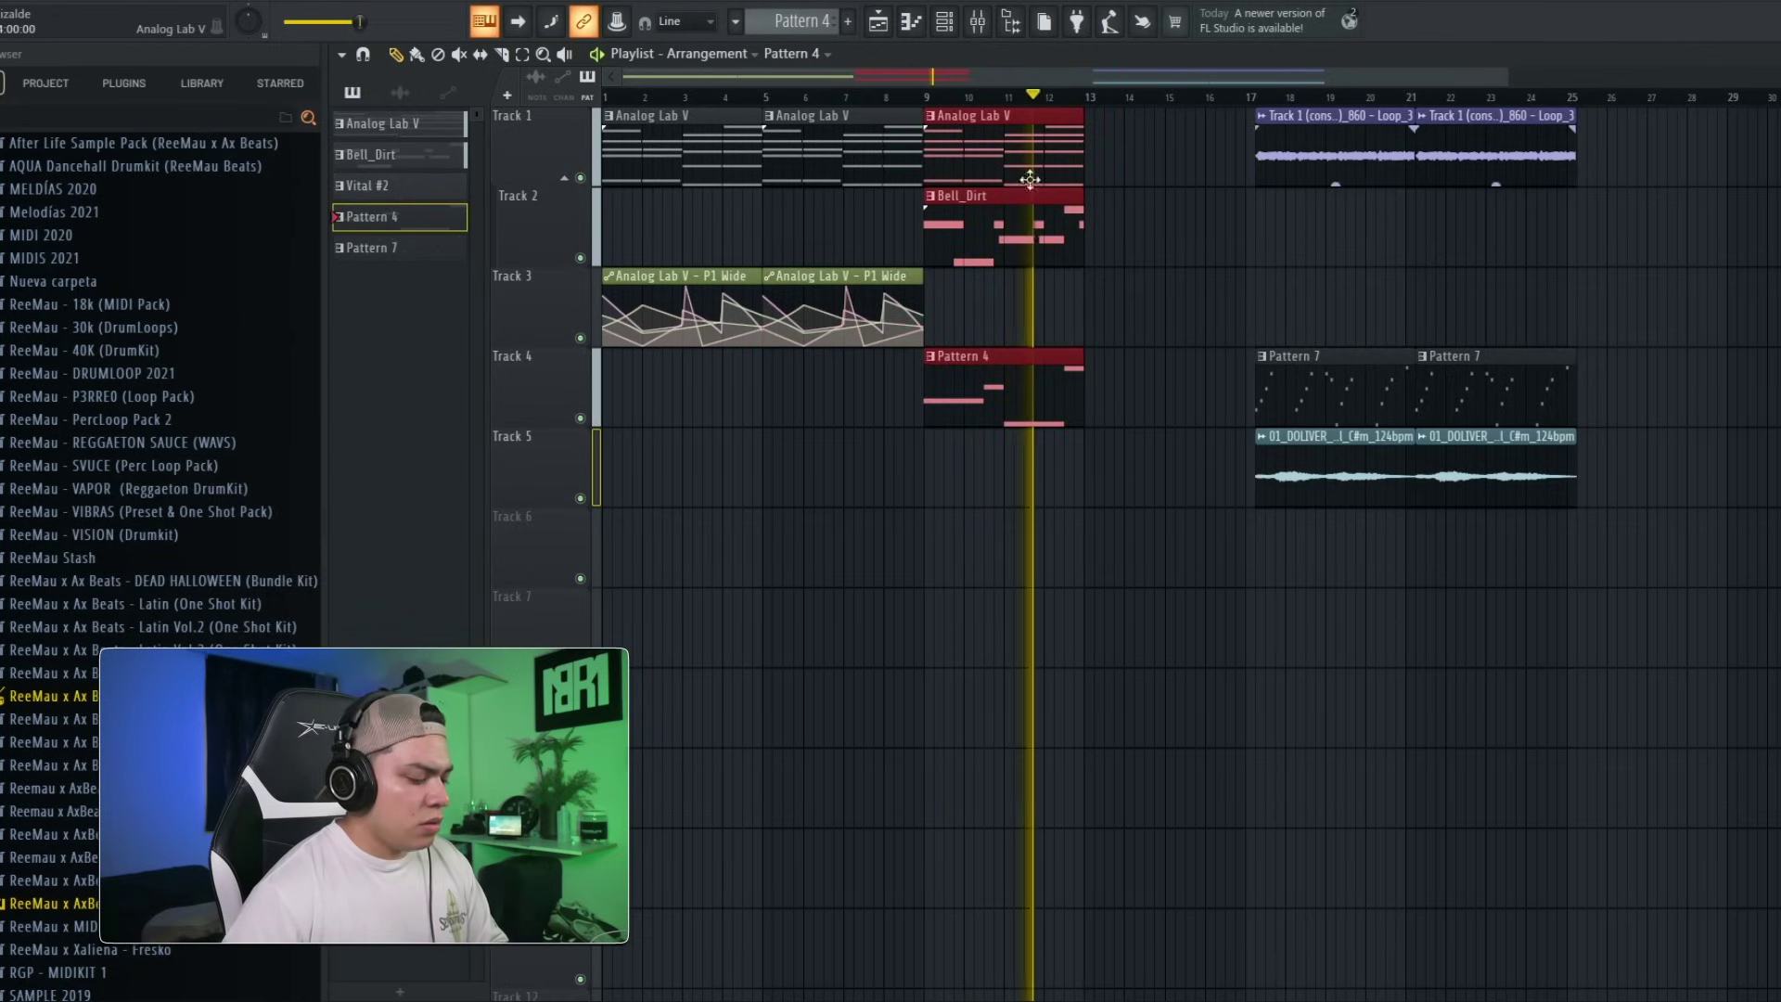
pyautogui.hotkey('ctrl', 'b')
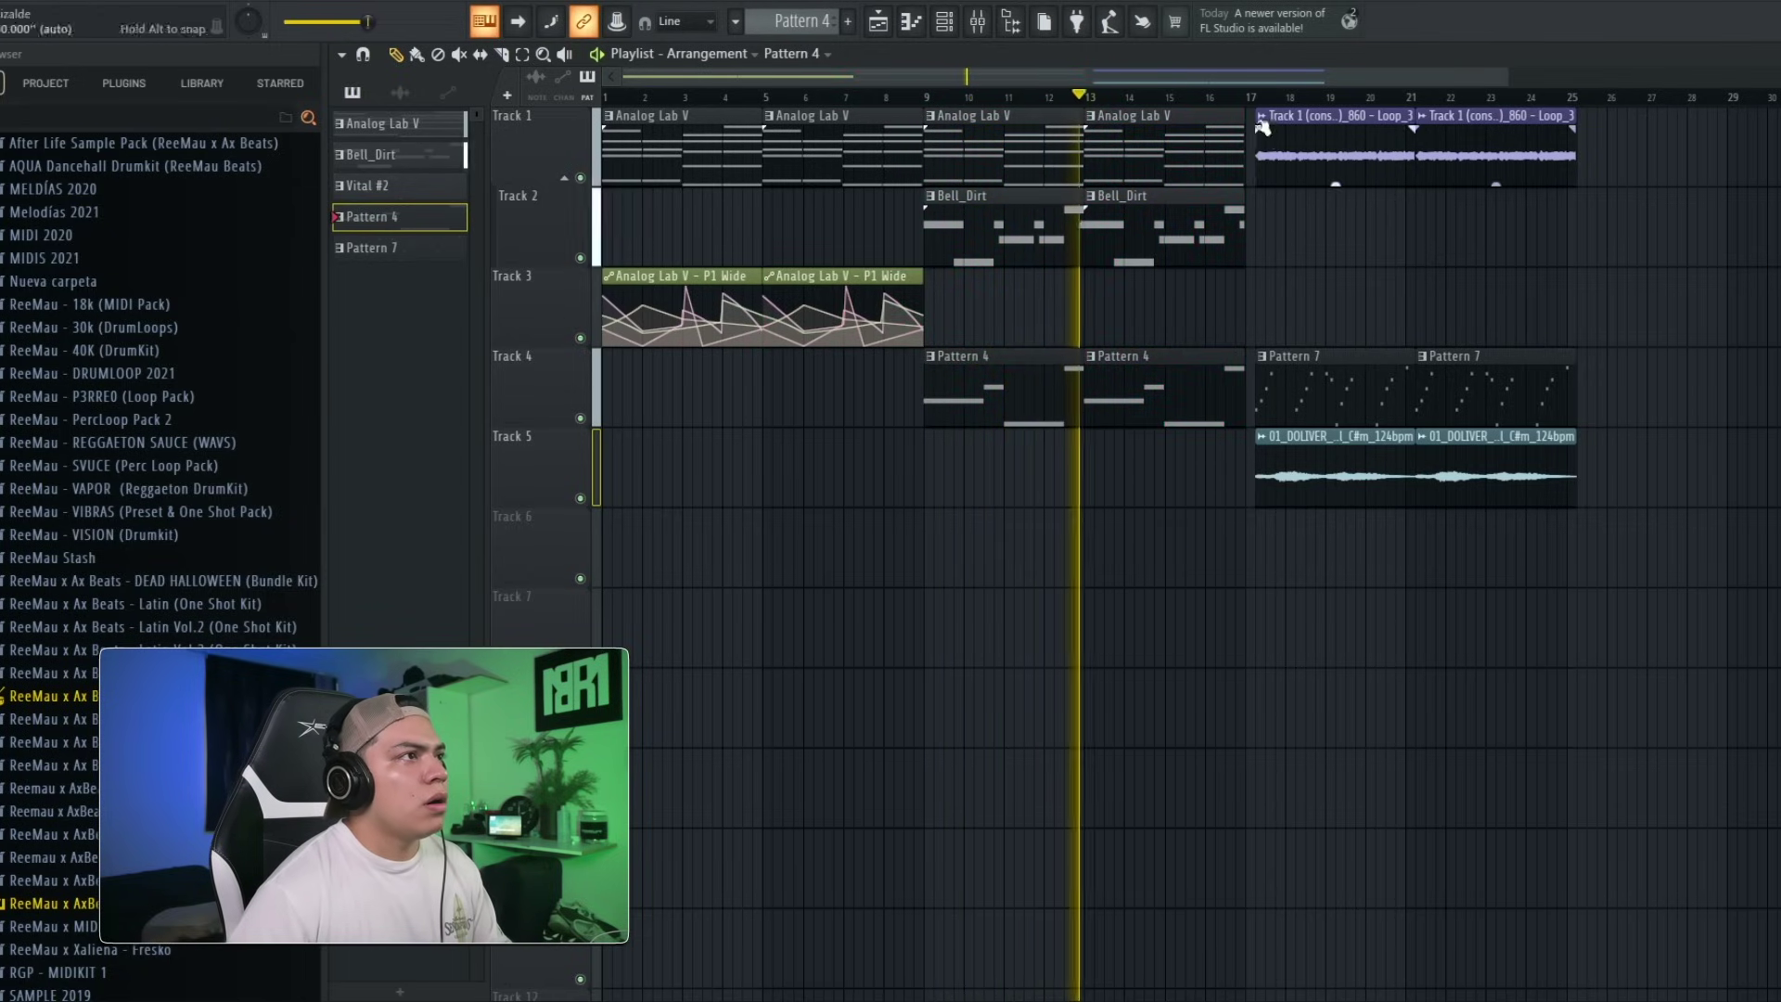
pyautogui.moveTo(1650, 566); pyautogui.dragTo(1290, 158)
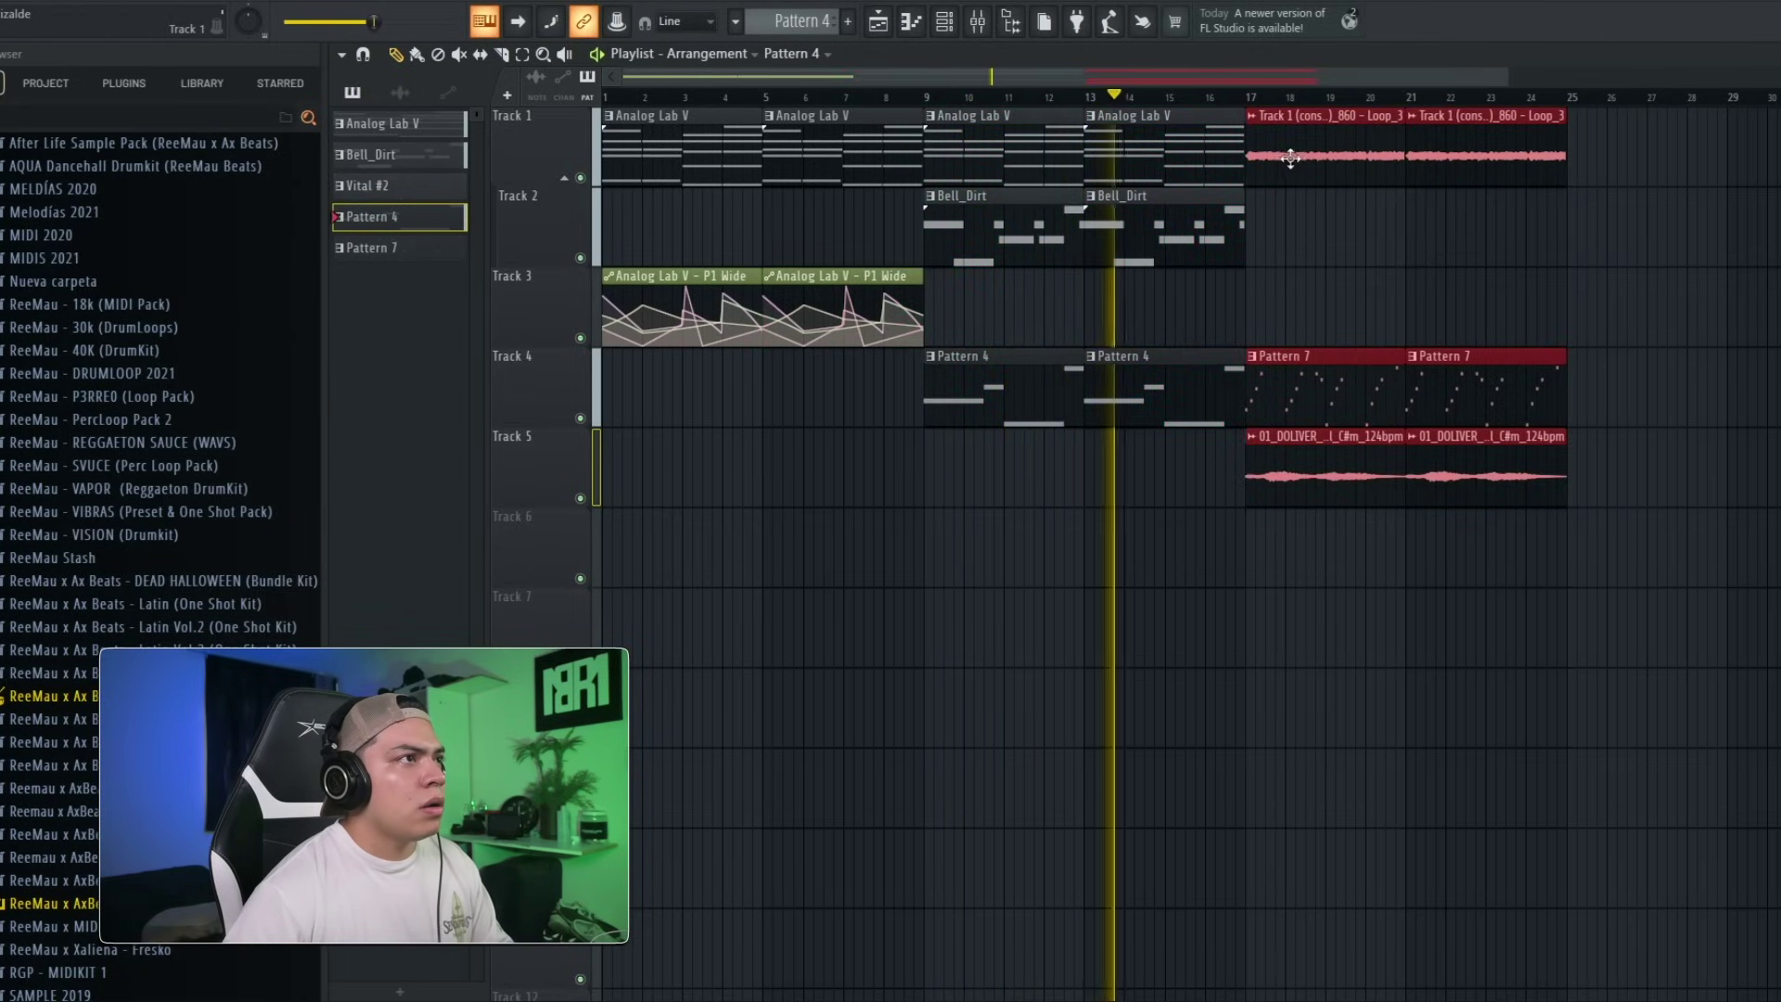
pyautogui.keyDown('ctrl'); pyautogui.click(1311, 309); pyautogui.keyUp('ctrl')
# Shorten the last Analog Lab V and Pattern 4 clips so they end half a bar before bar 17.
pyautogui.scroll(3, 1233, 110)
pyautogui.keyDown('ctrl'); pyautogui.keyDown('shift'); pyautogui.click(1232, 141); pyautogui.keyUp('shift'); pyautogui.keyUp('ctrl')
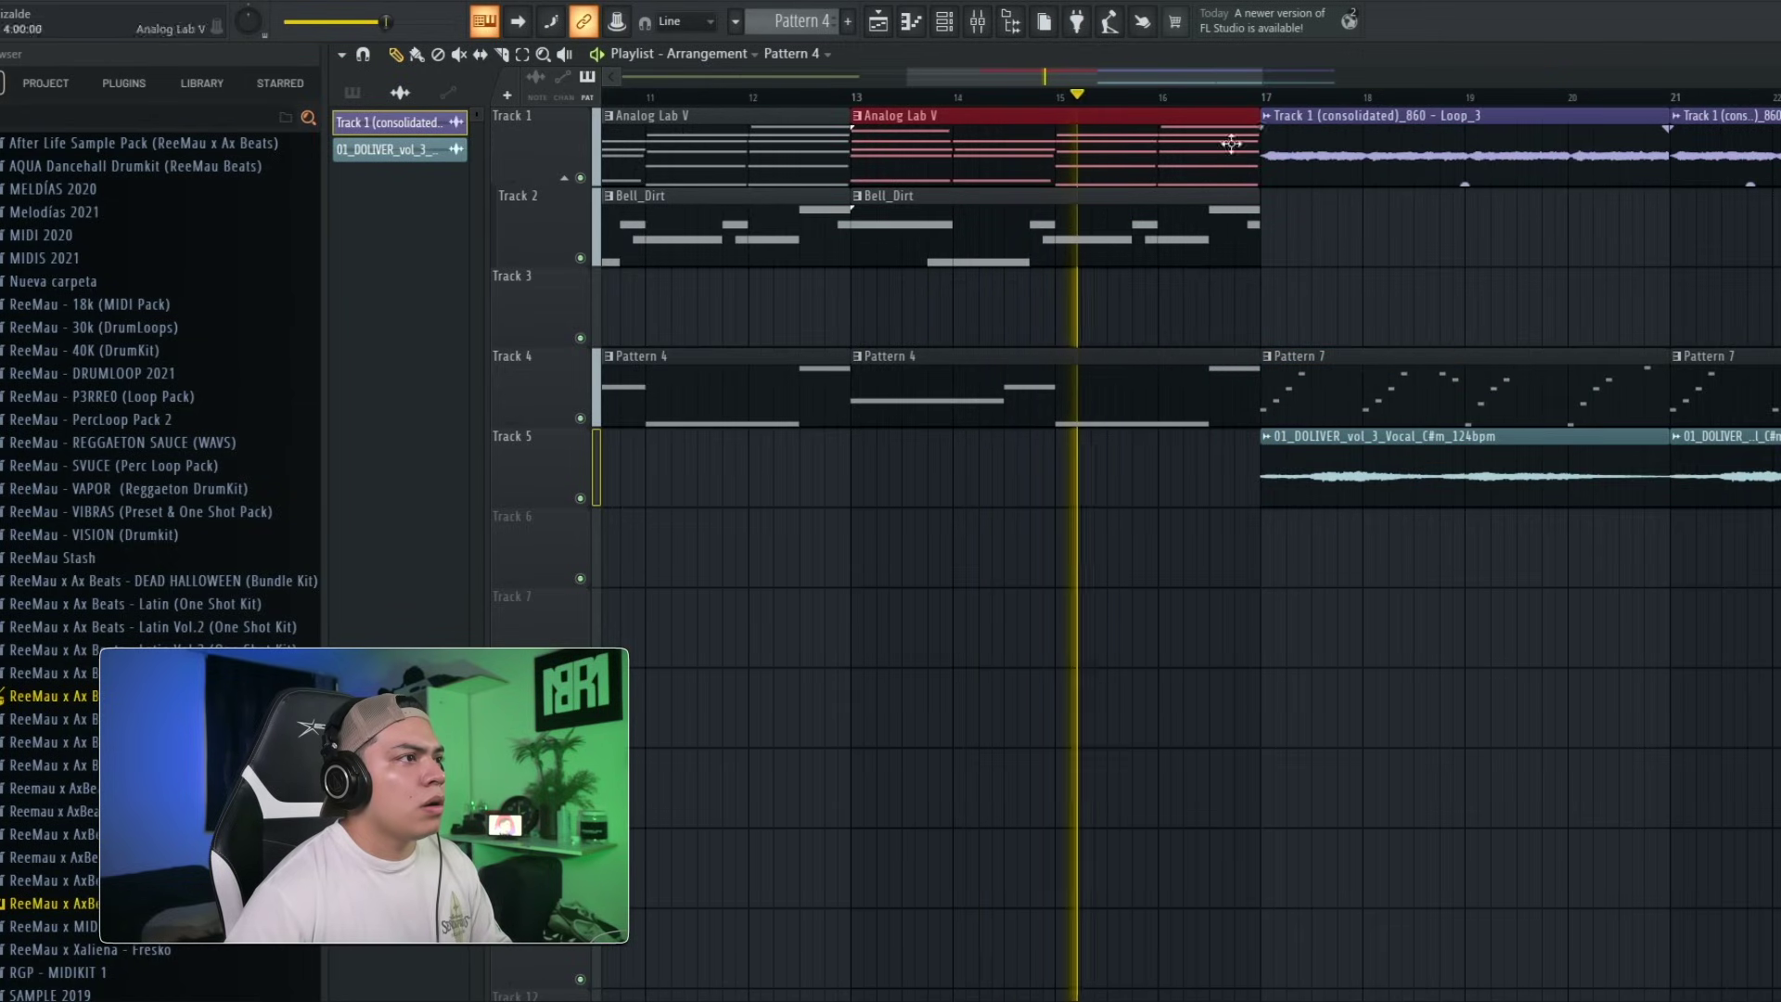
pyautogui.keyDown('ctrl'); pyautogui.keyDown('shift'); pyautogui.click(1248, 378); pyautogui.keyUp('shift'); pyautogui.keyUp('ctrl')
pyautogui.moveTo(1258, 350); pyautogui.dragTo(1209, 347)
pyautogui.keyDown('ctrl'); pyautogui.click(1249, 322); pyautogui.keyUp('ctrl')
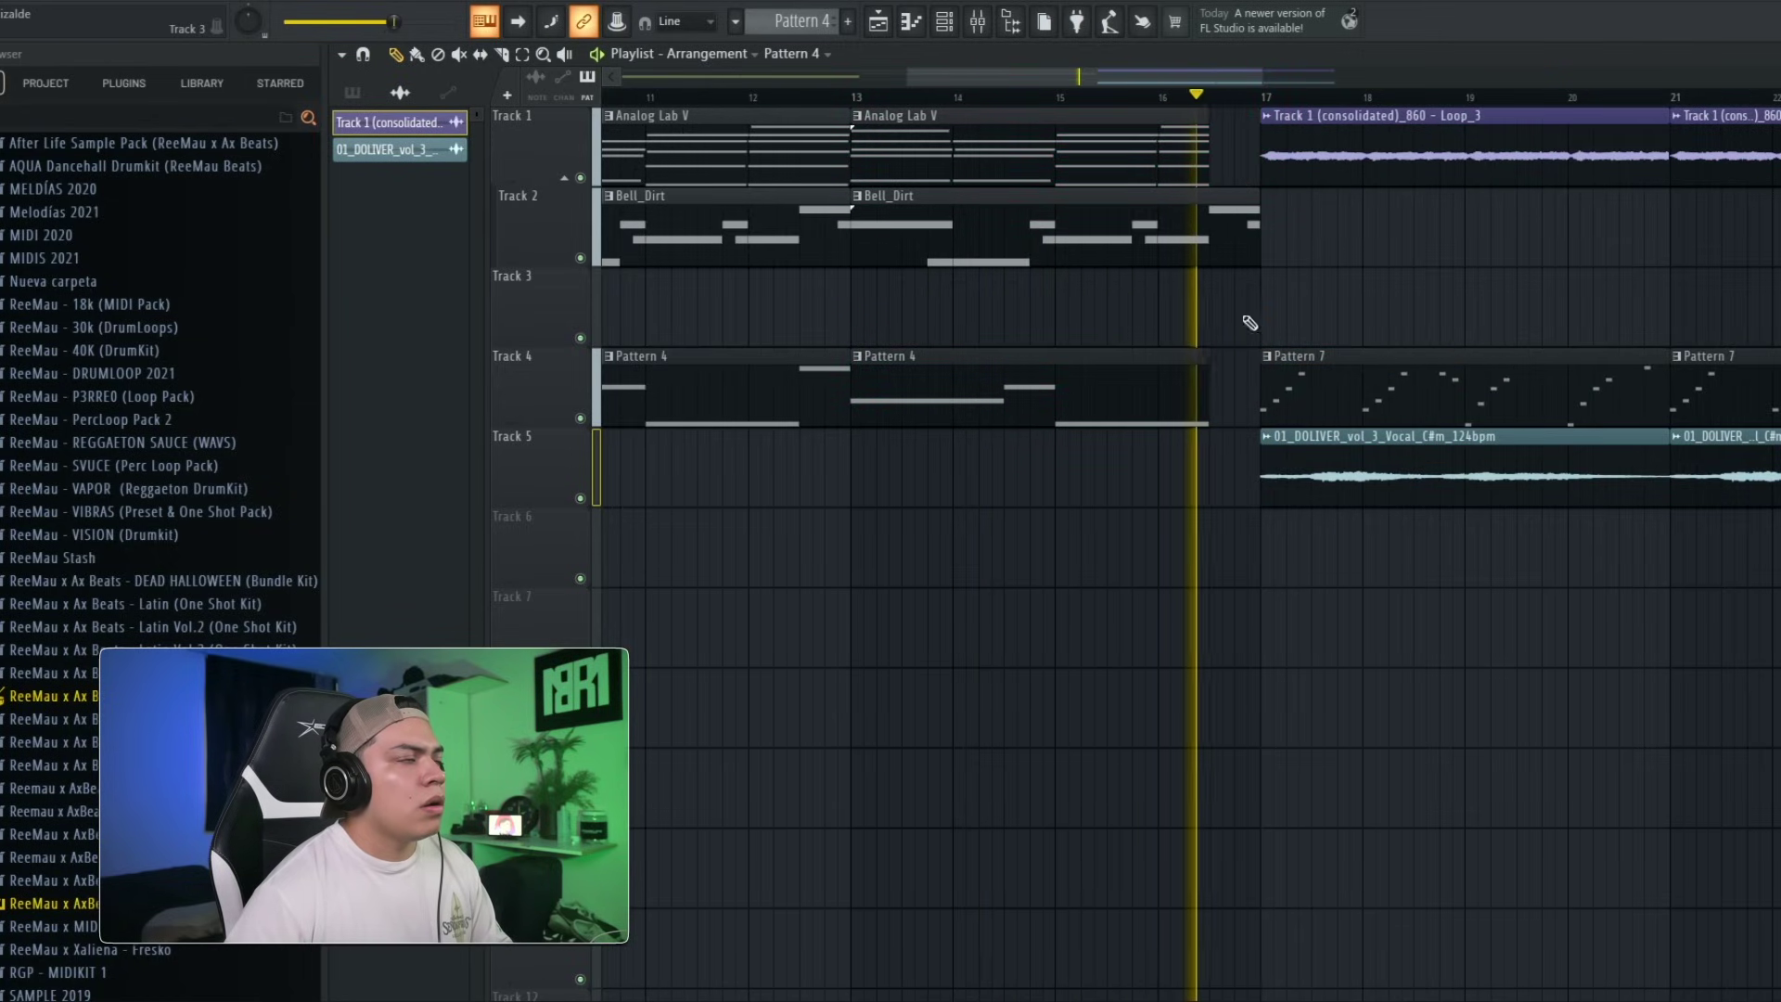
# Play the transition into bar 17 to check the shortened clip endings and the section that follows.
pyautogui.press('space')
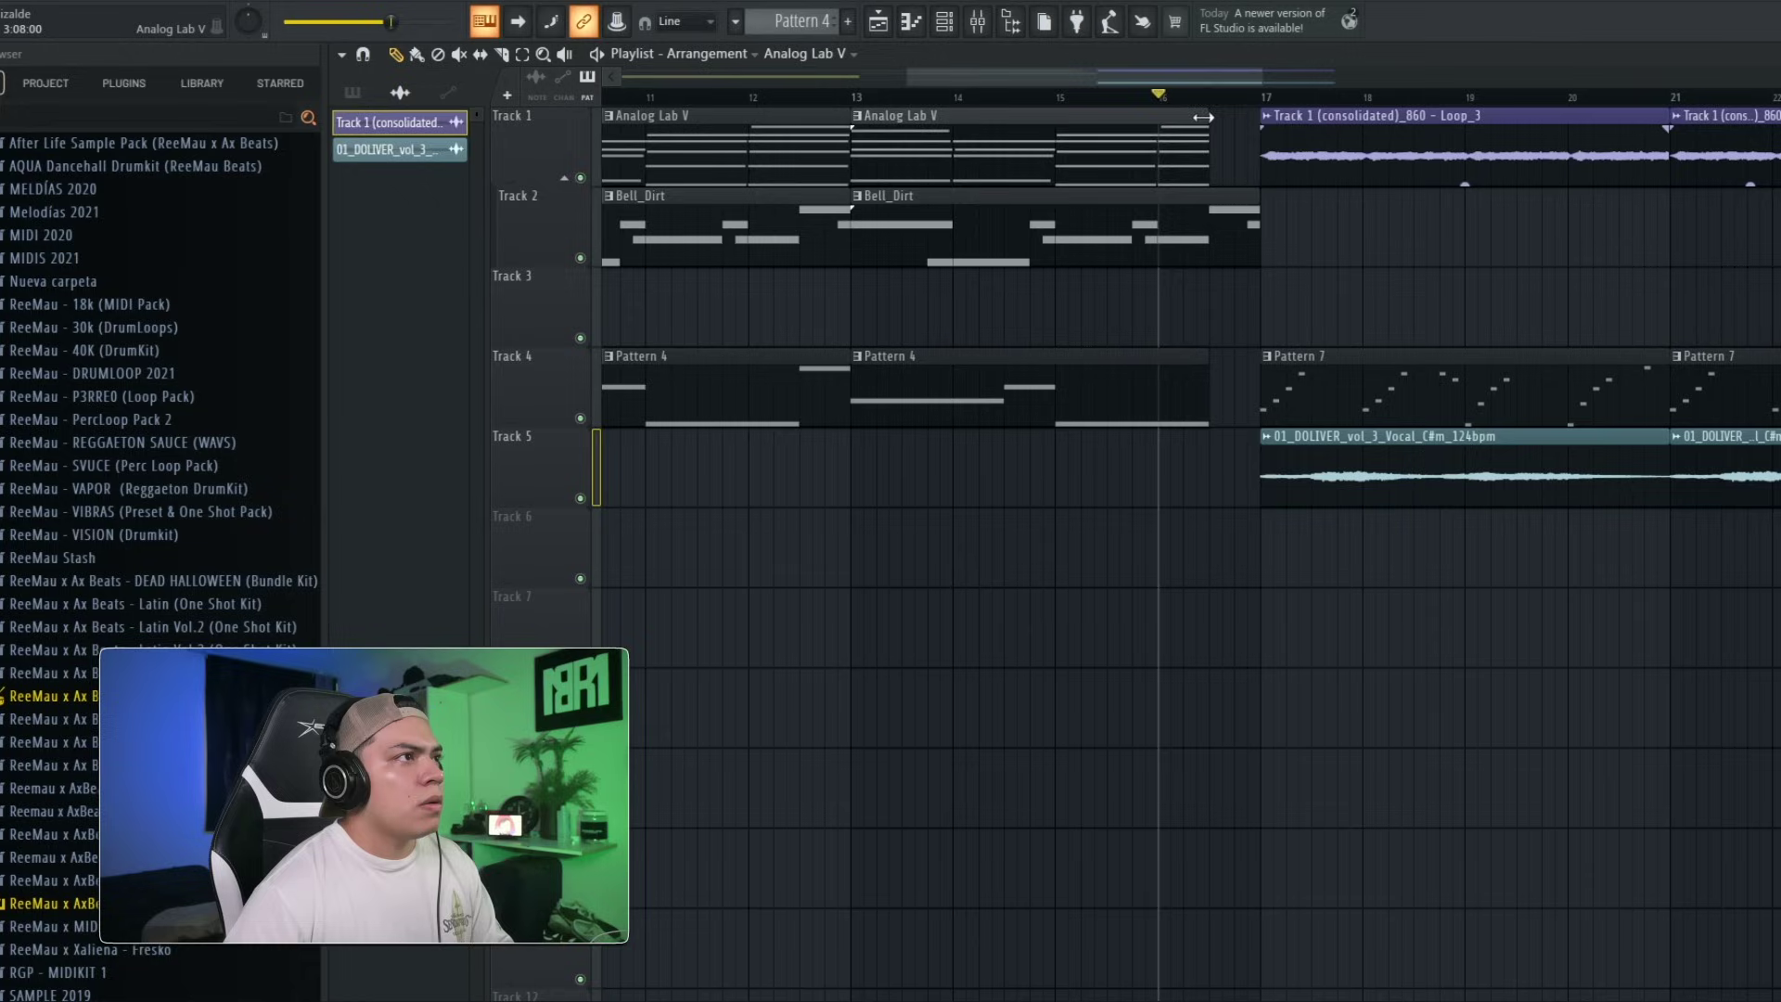
pyautogui.press('space')
pyautogui.press('space')
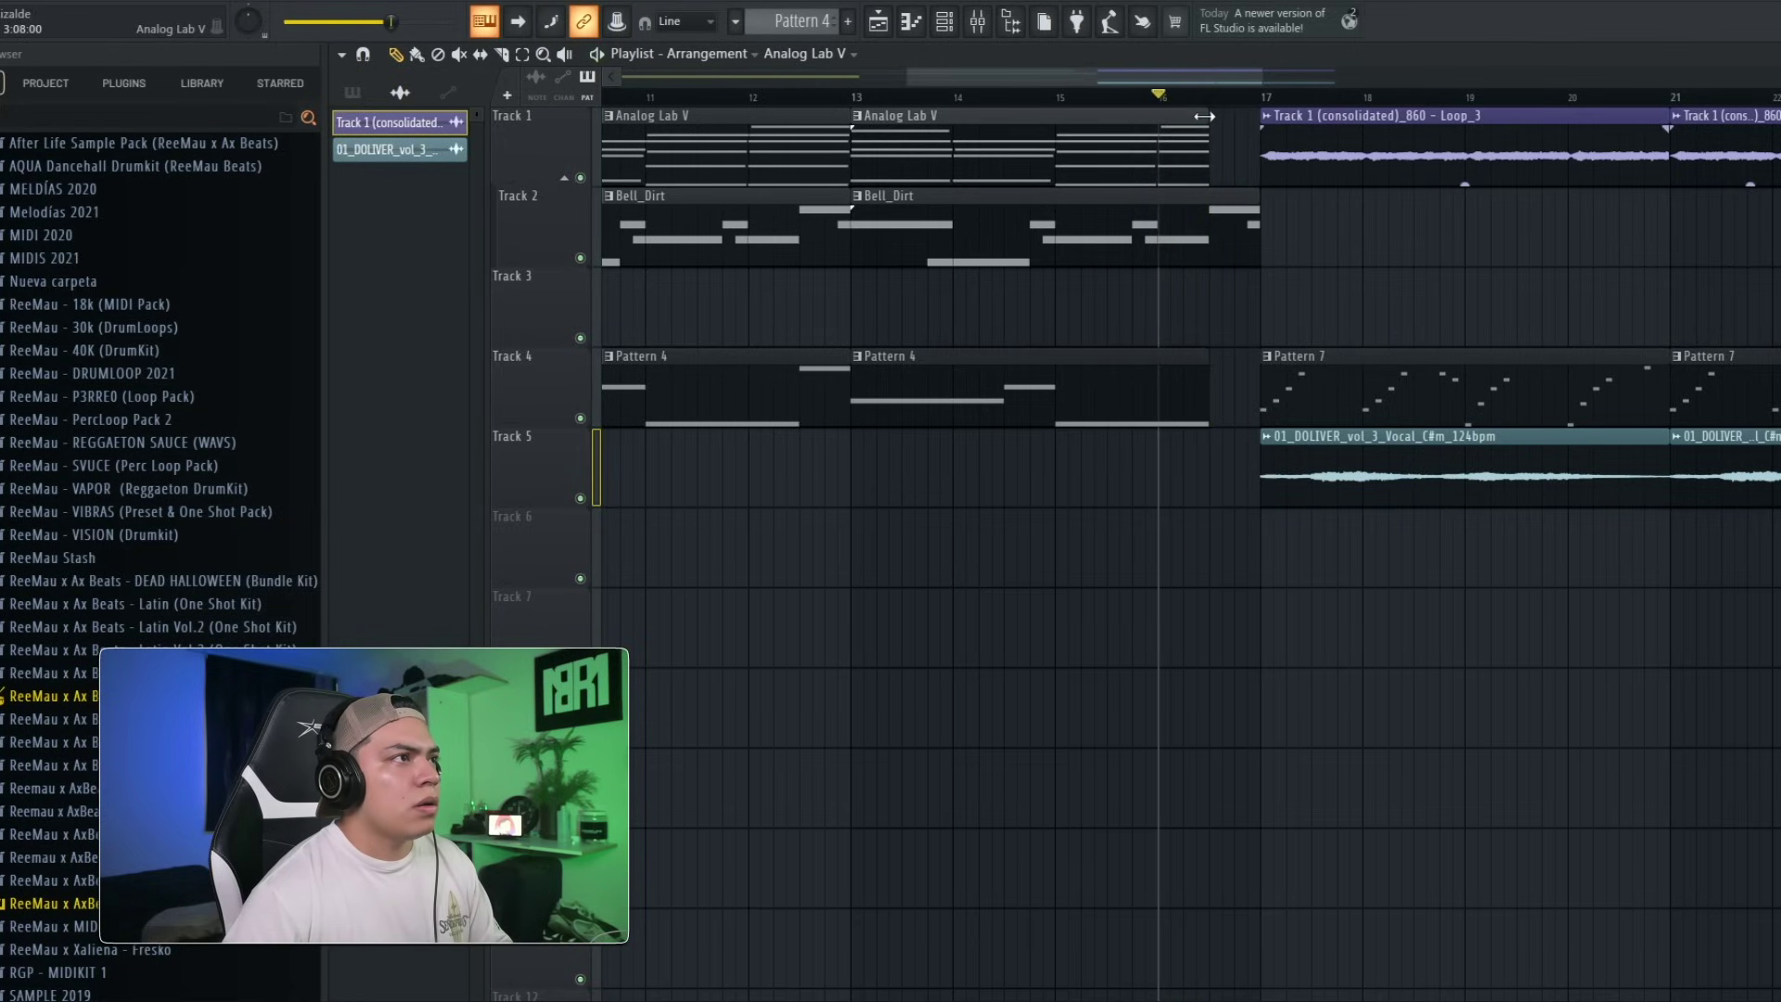
pyautogui.press('space')
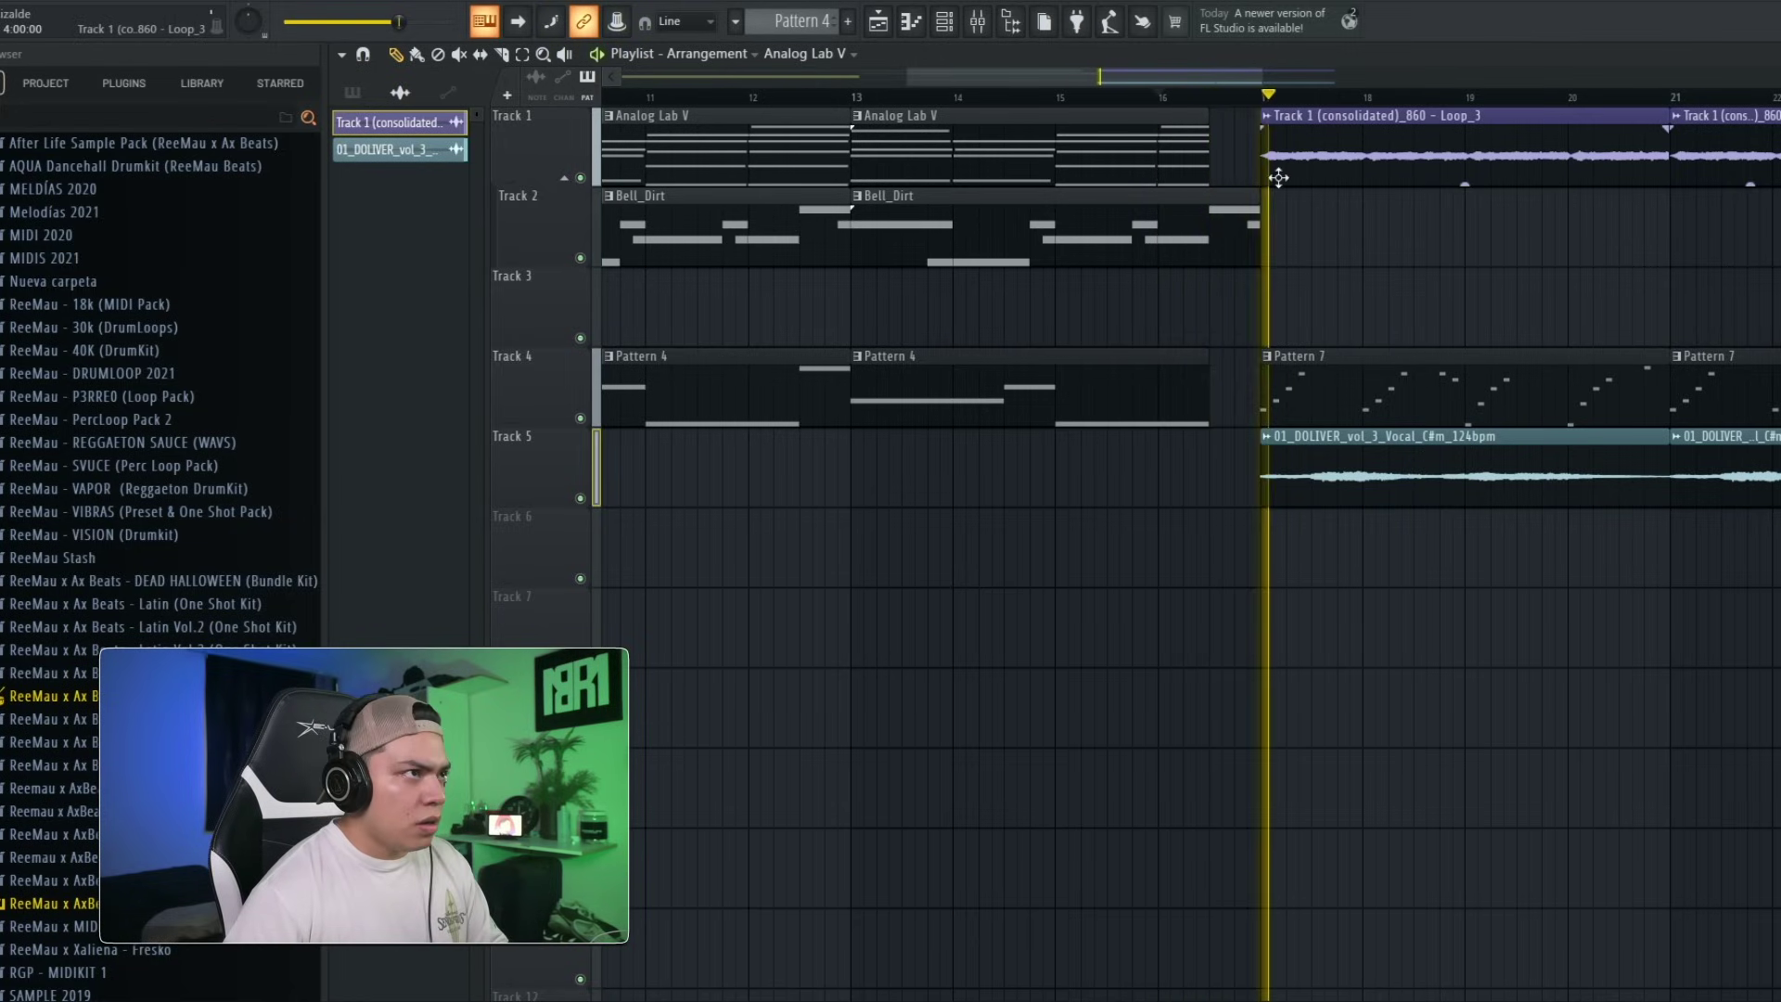
pyautogui.scroll(-3, 1271, 109)
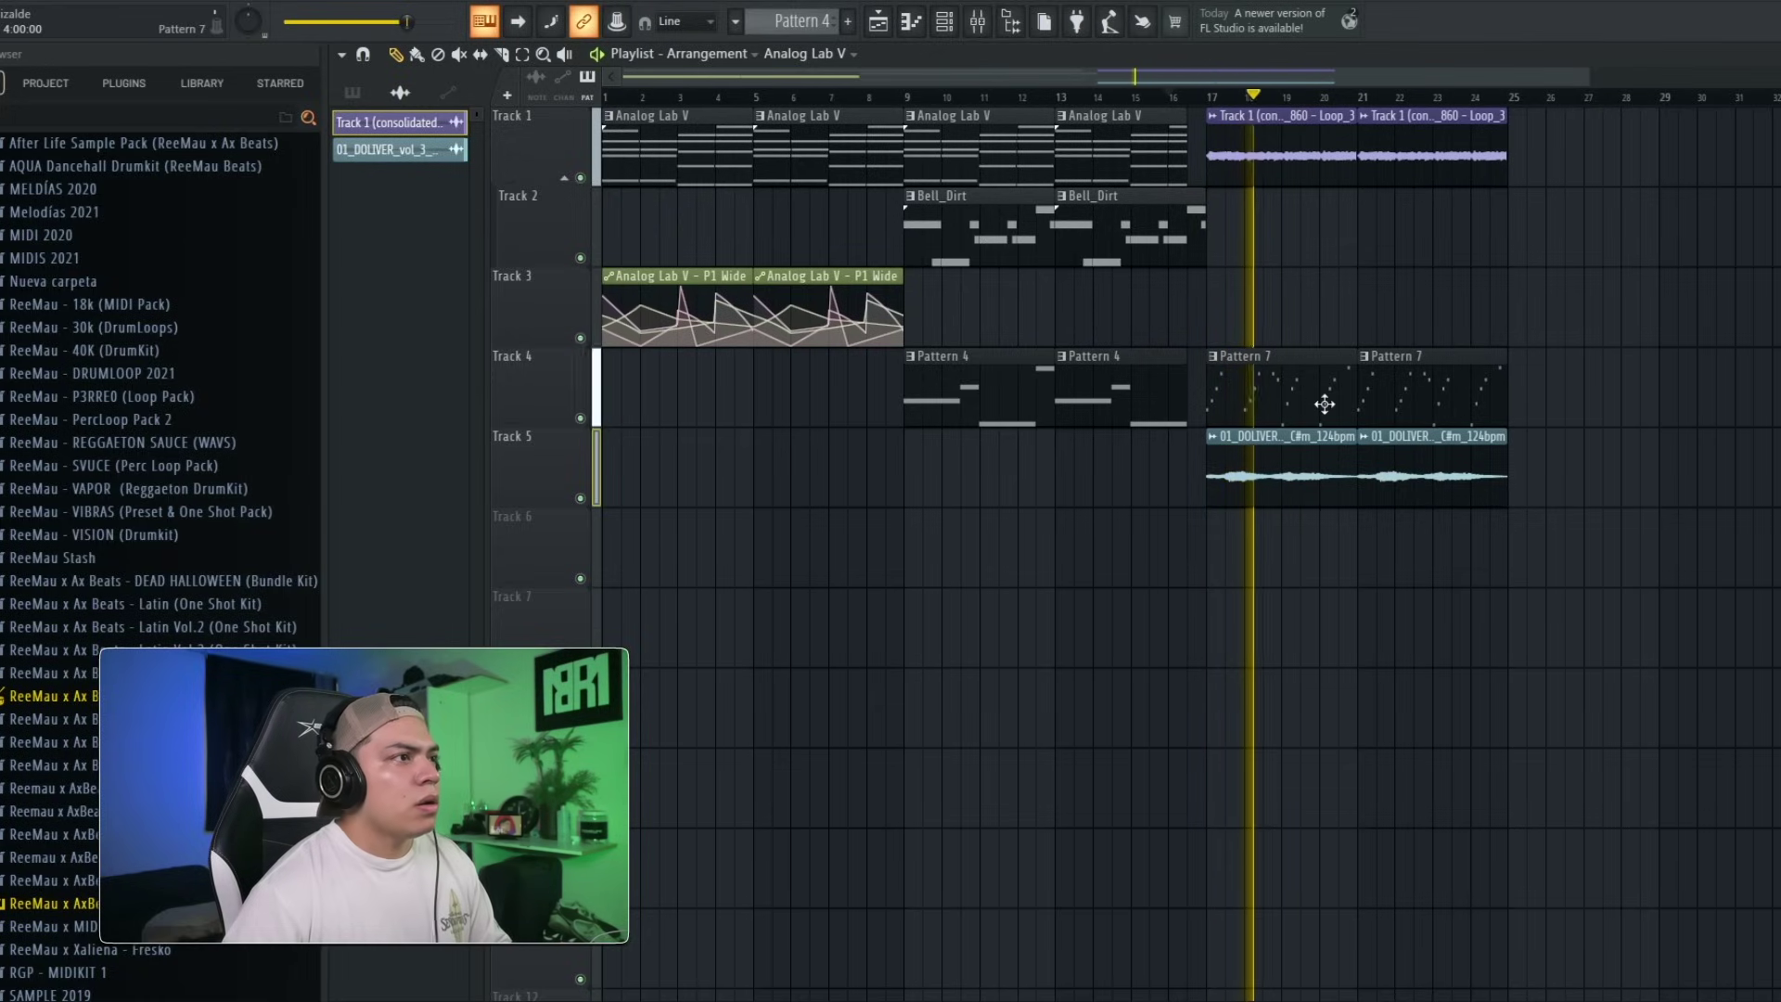
pyautogui.scroll(-1, 1318, 306)
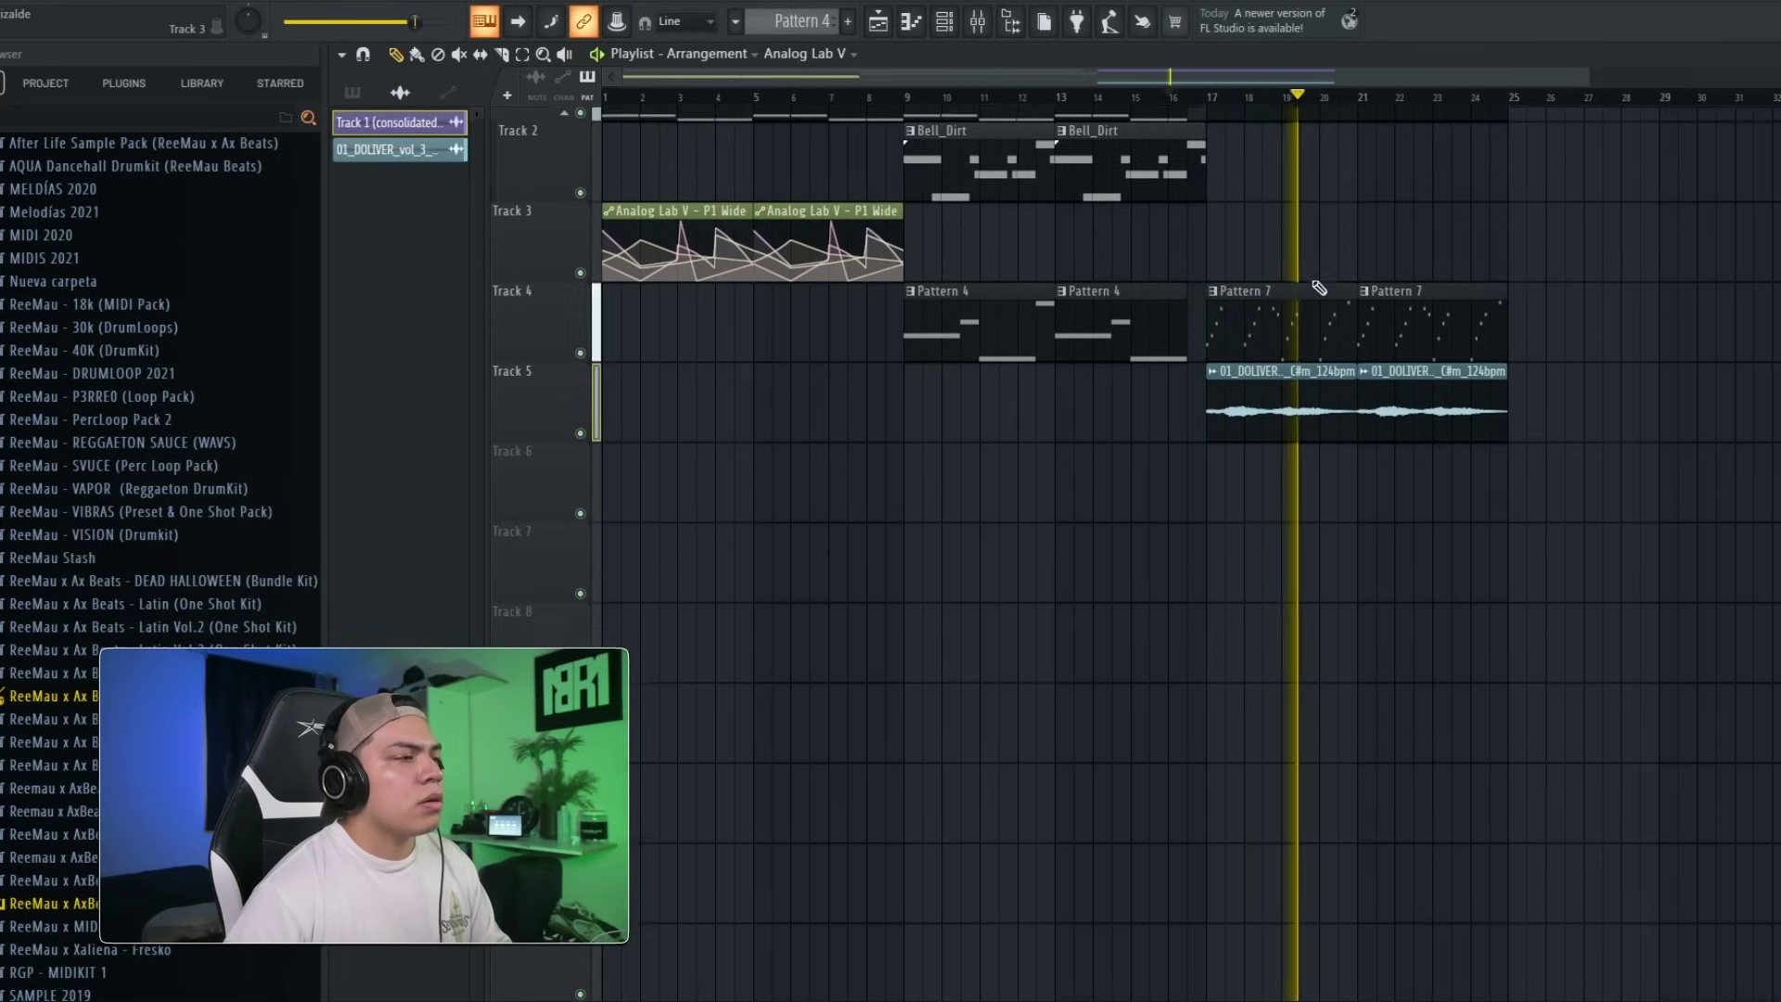
pyautogui.scroll(1, 1391, 302)
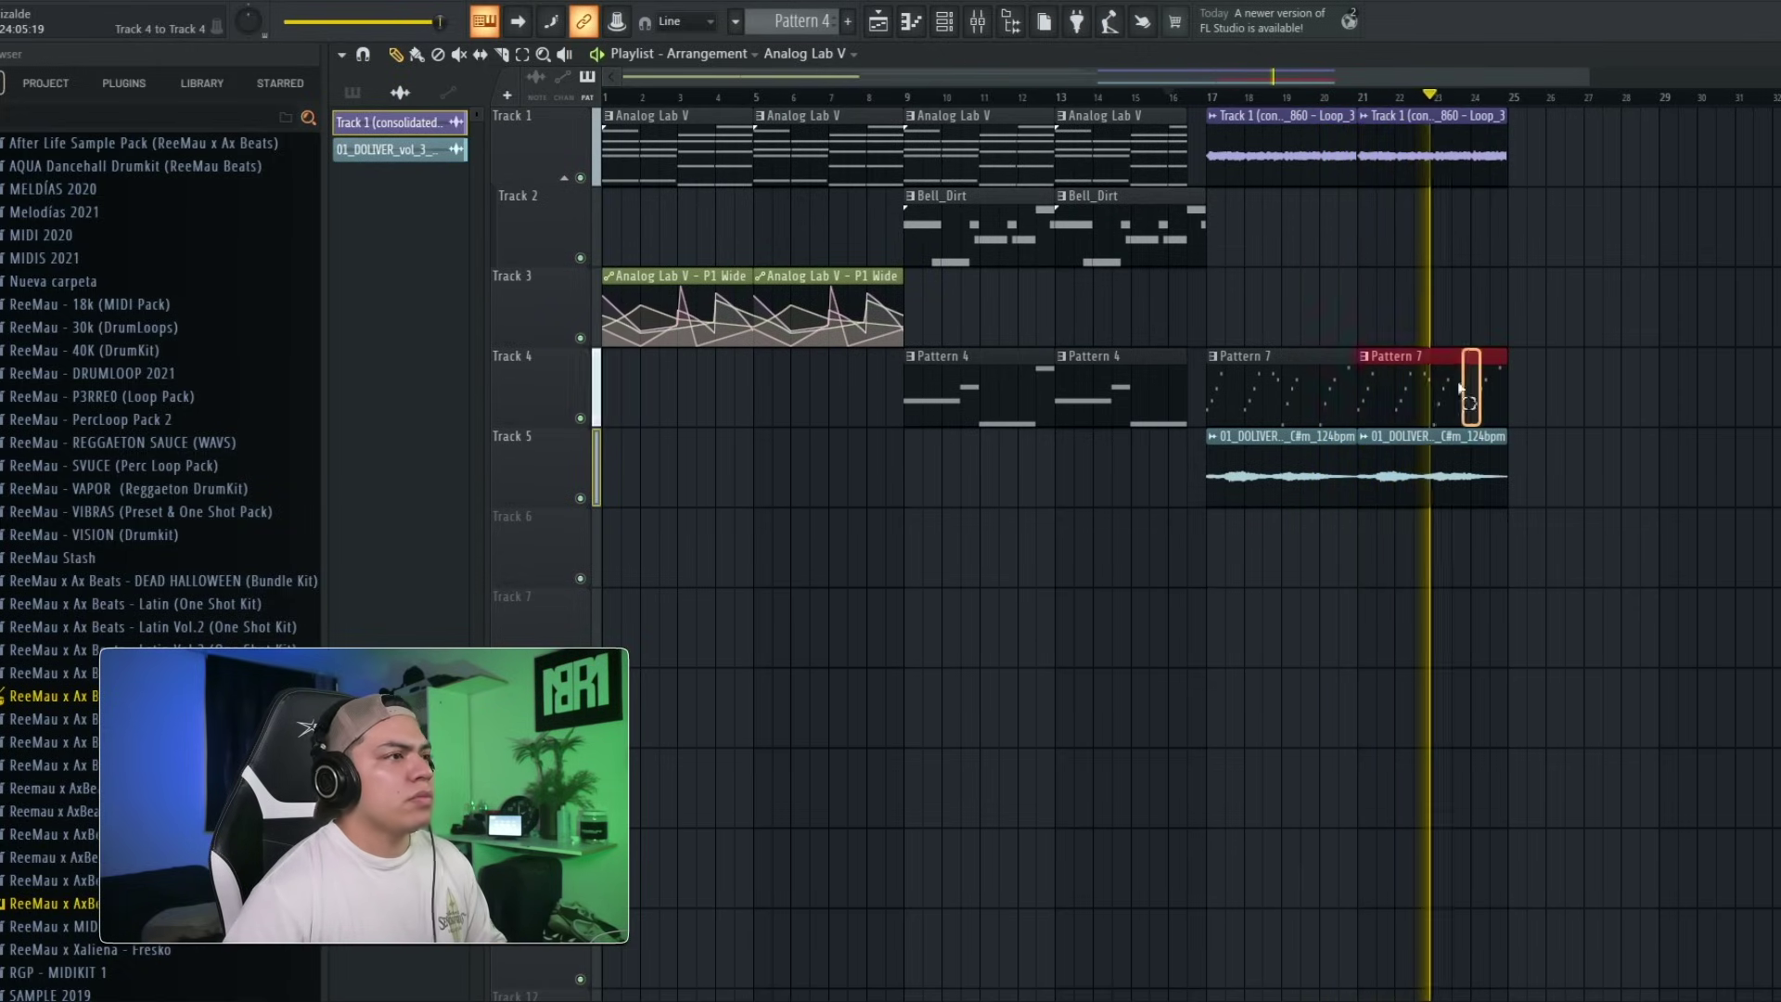
# Move both Pattern 7 clips on Track 4 to bar 25, clearing them from bar 17, and replay from just before bar 17.
pyautogui.moveTo(1459, 388); pyautogui.dragTo(1301, 422)
pyautogui.hotkey('ctrl', 'b')
pyautogui.rightClick(1373, 407)
pyautogui.rightClick(1337, 391)
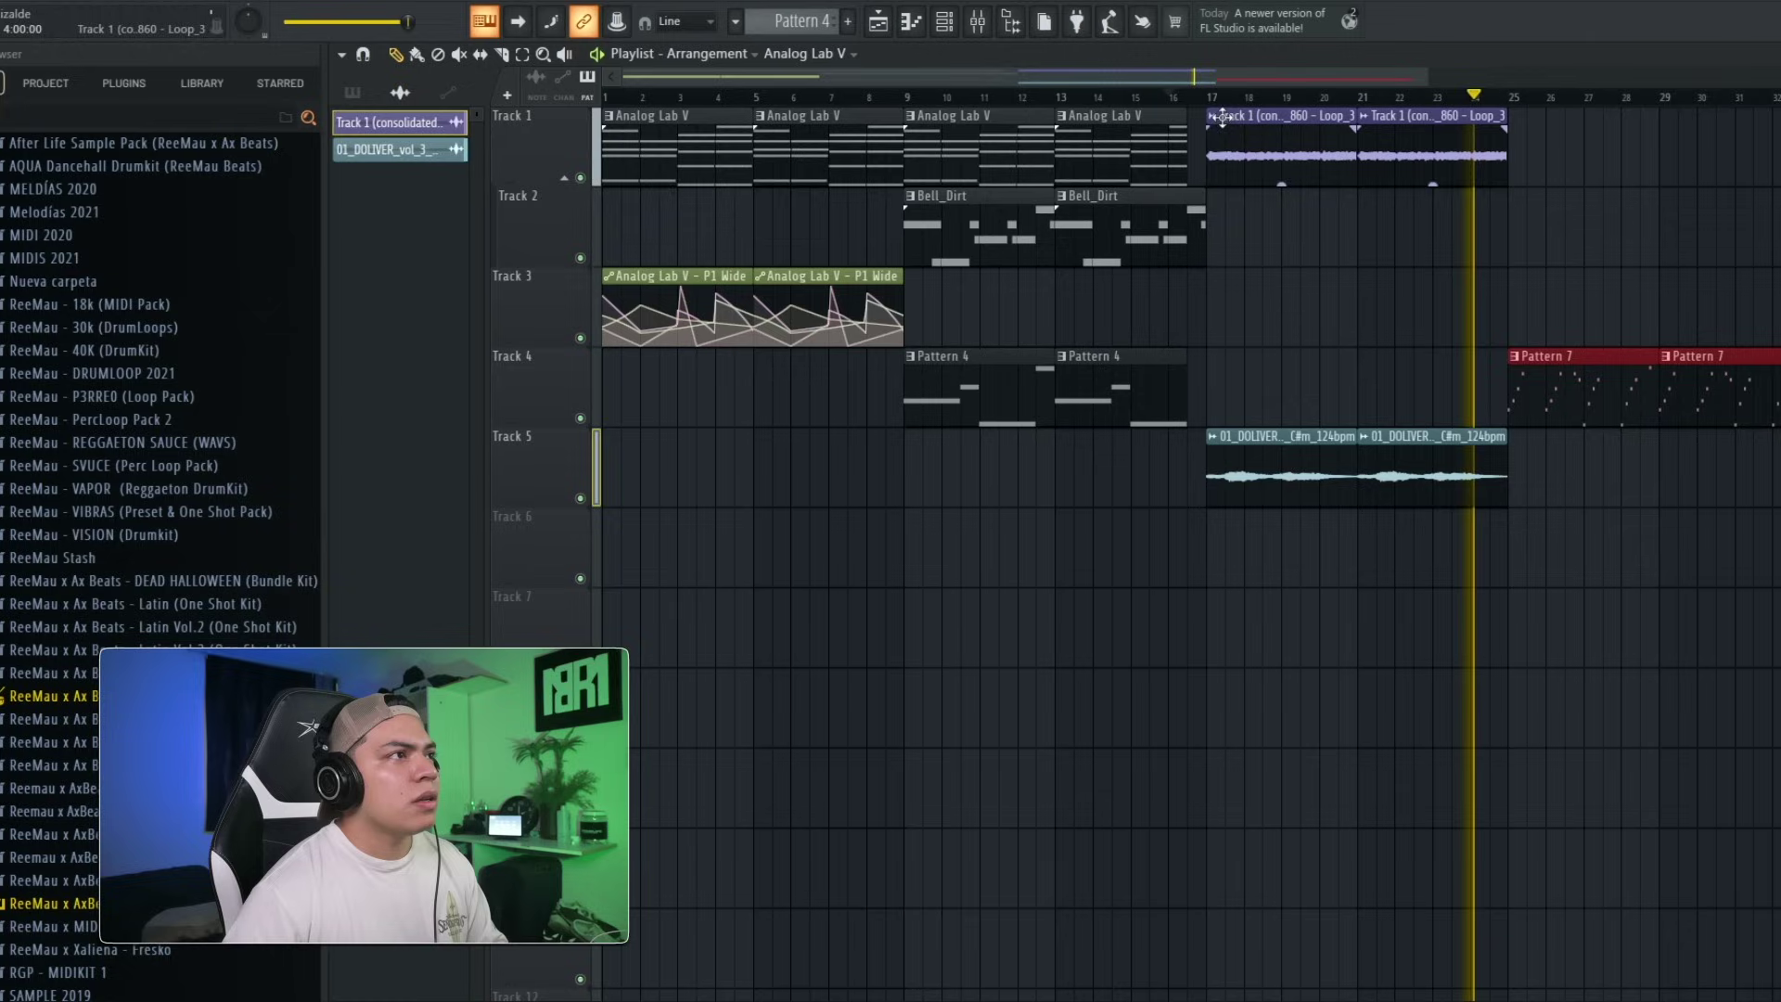
pyautogui.click(1166, 97)
pyautogui.keyDown('ctrl'); pyautogui.click(1326, 284); pyautogui.keyUp('ctrl')
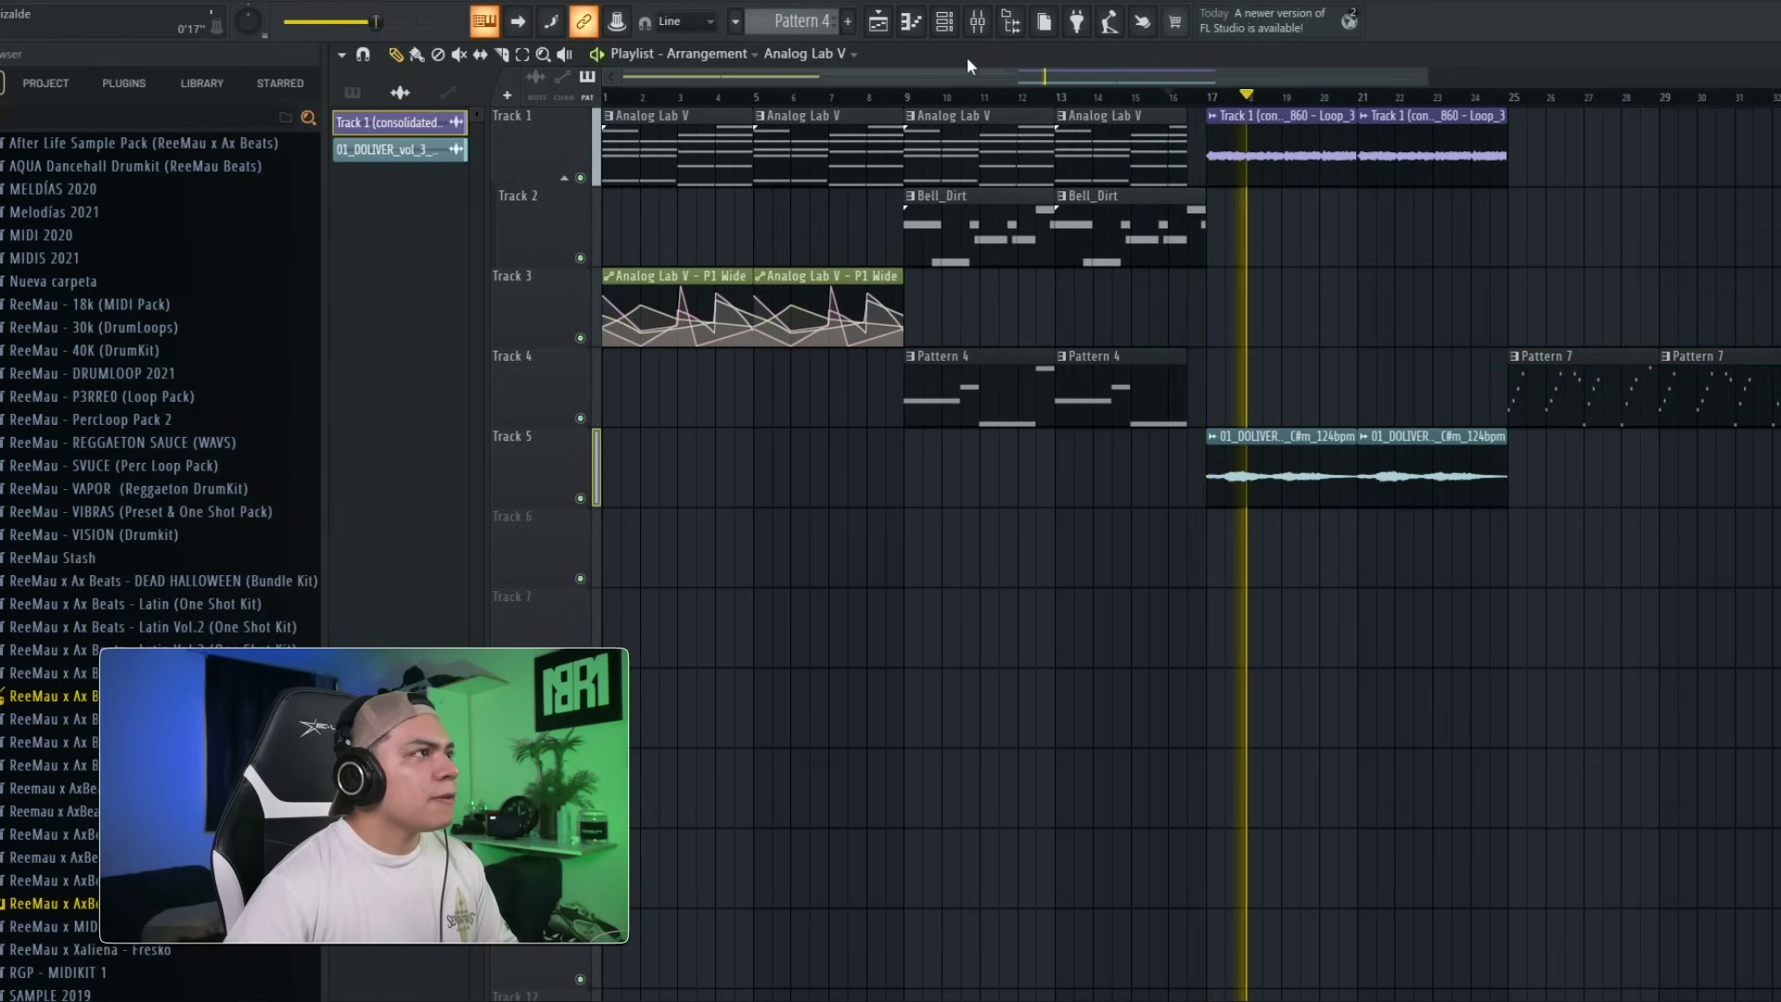
# Open the mixer's Master channel and load Fruity Parametric EQ 2 in slot 10.
pyautogui.click(945, 28)
pyautogui.click(945, 21)
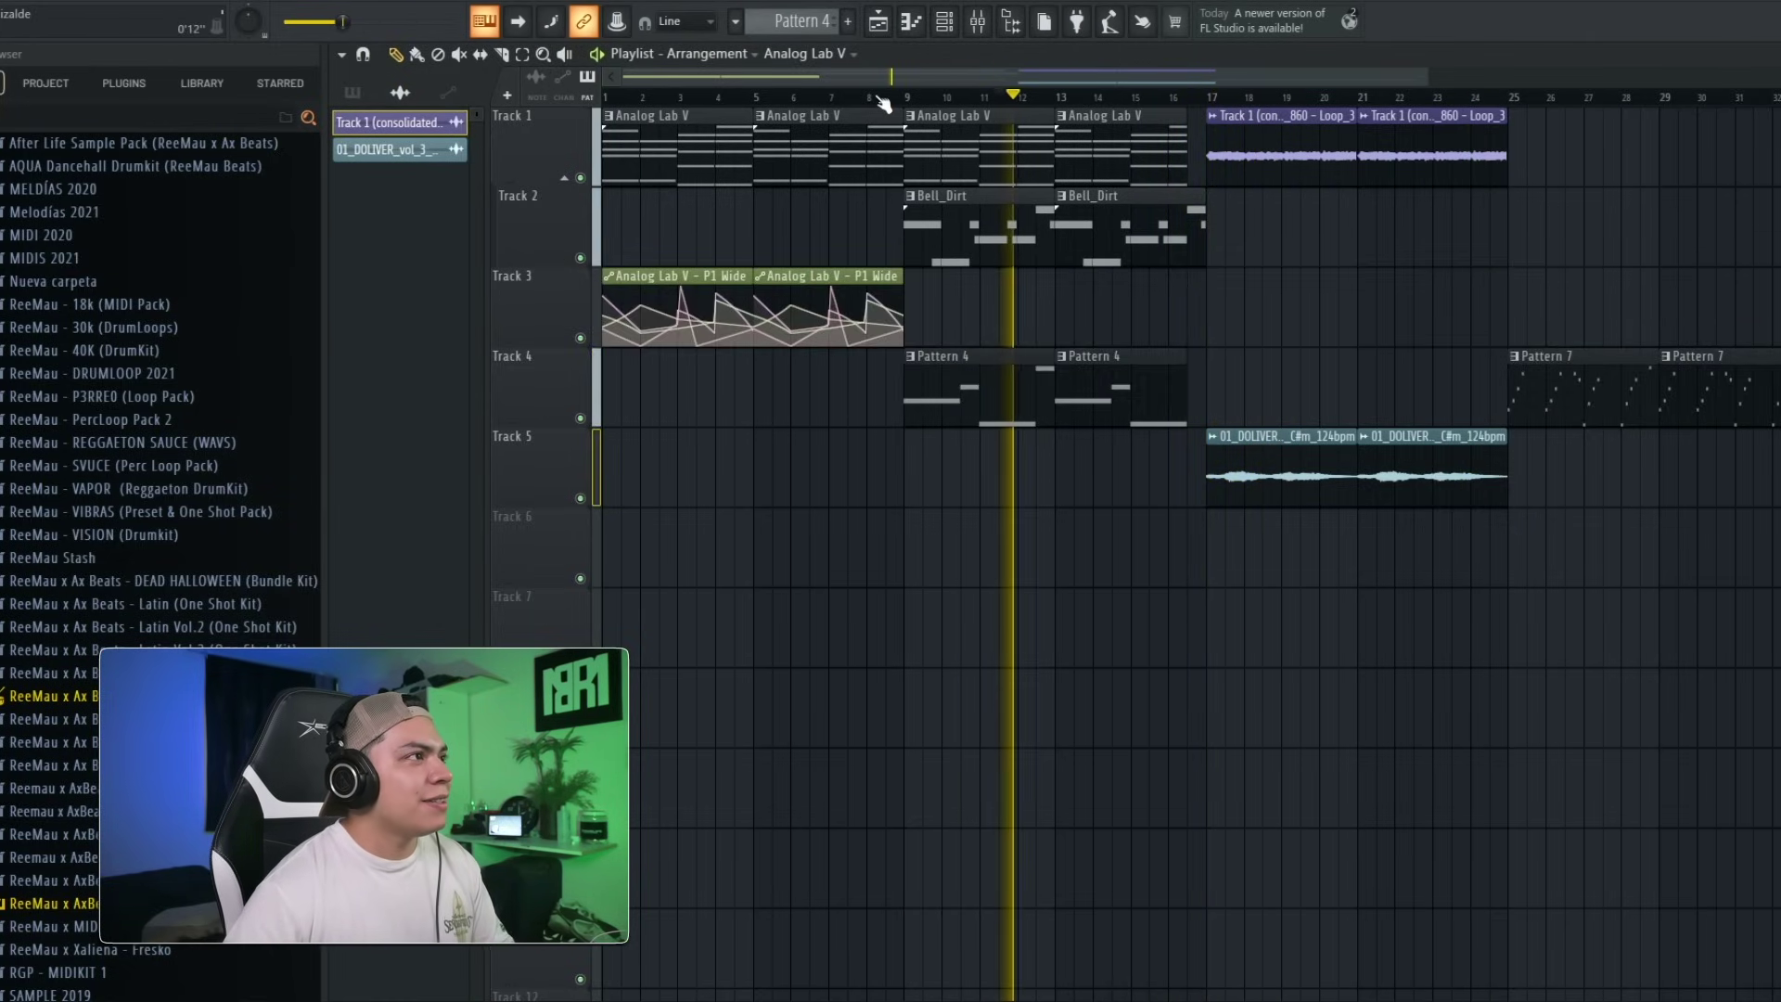
pyautogui.click(978, 20)
pyautogui.click(414, 171)
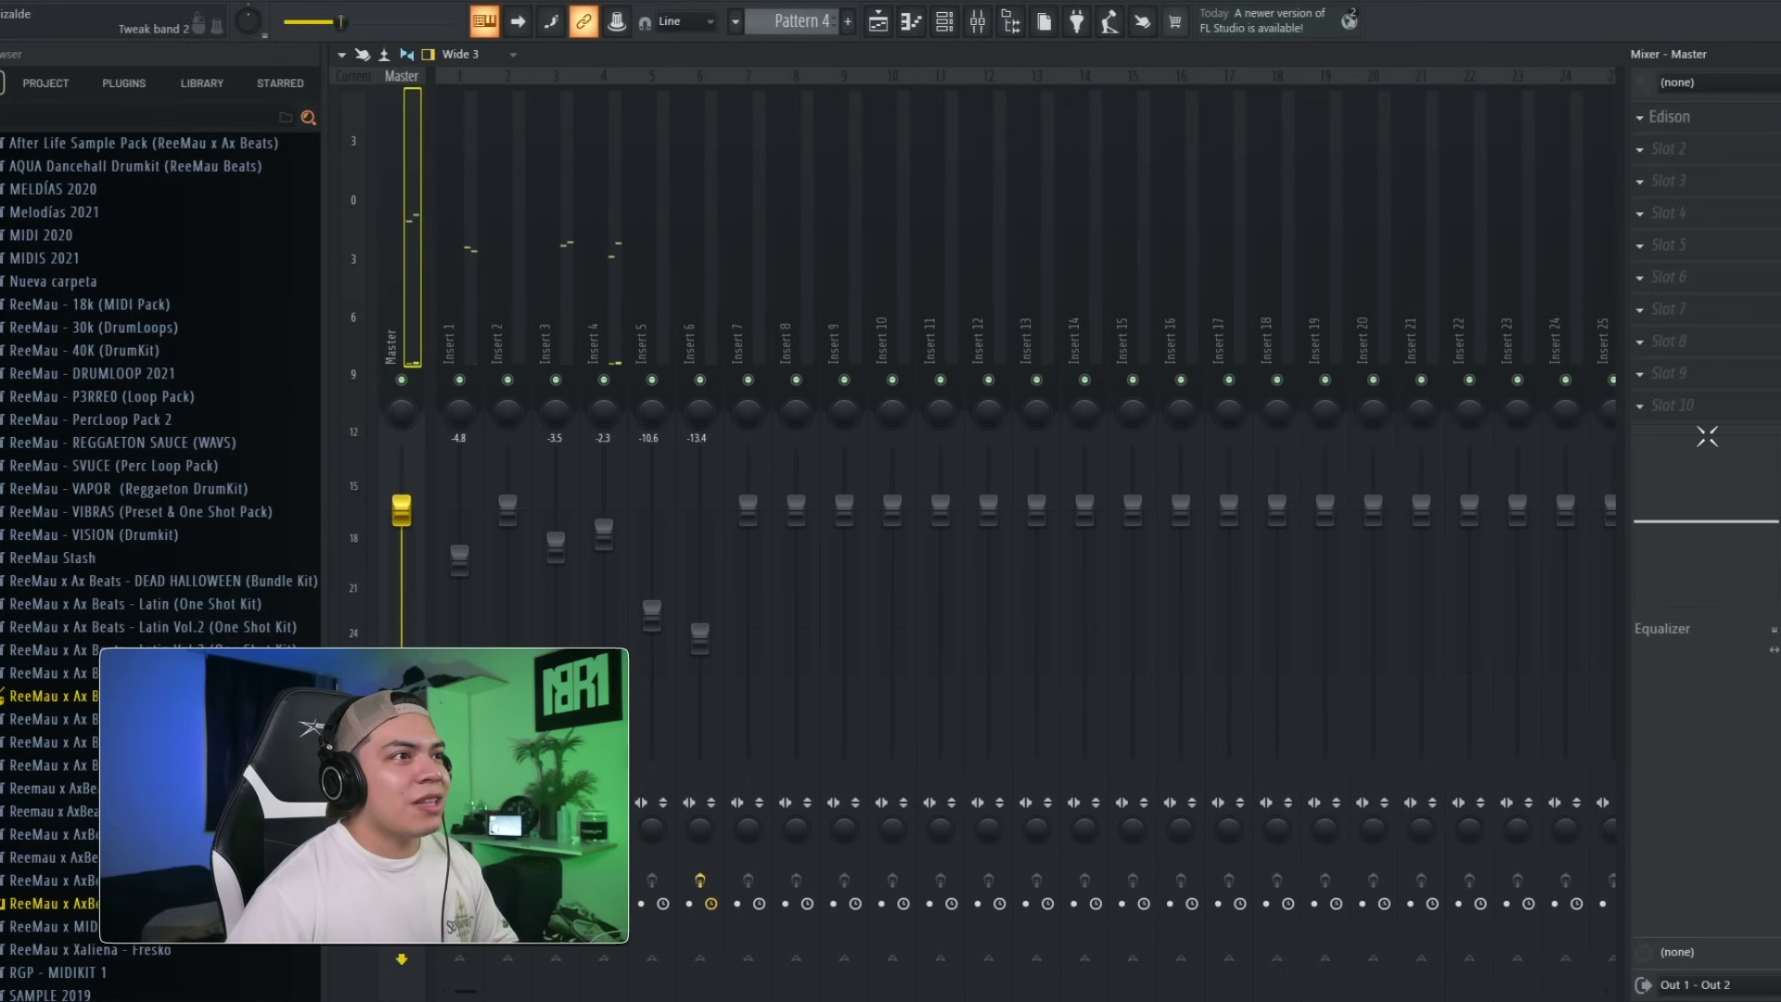
pyautogui.click(1667, 405)
pyautogui.click(764, 863)
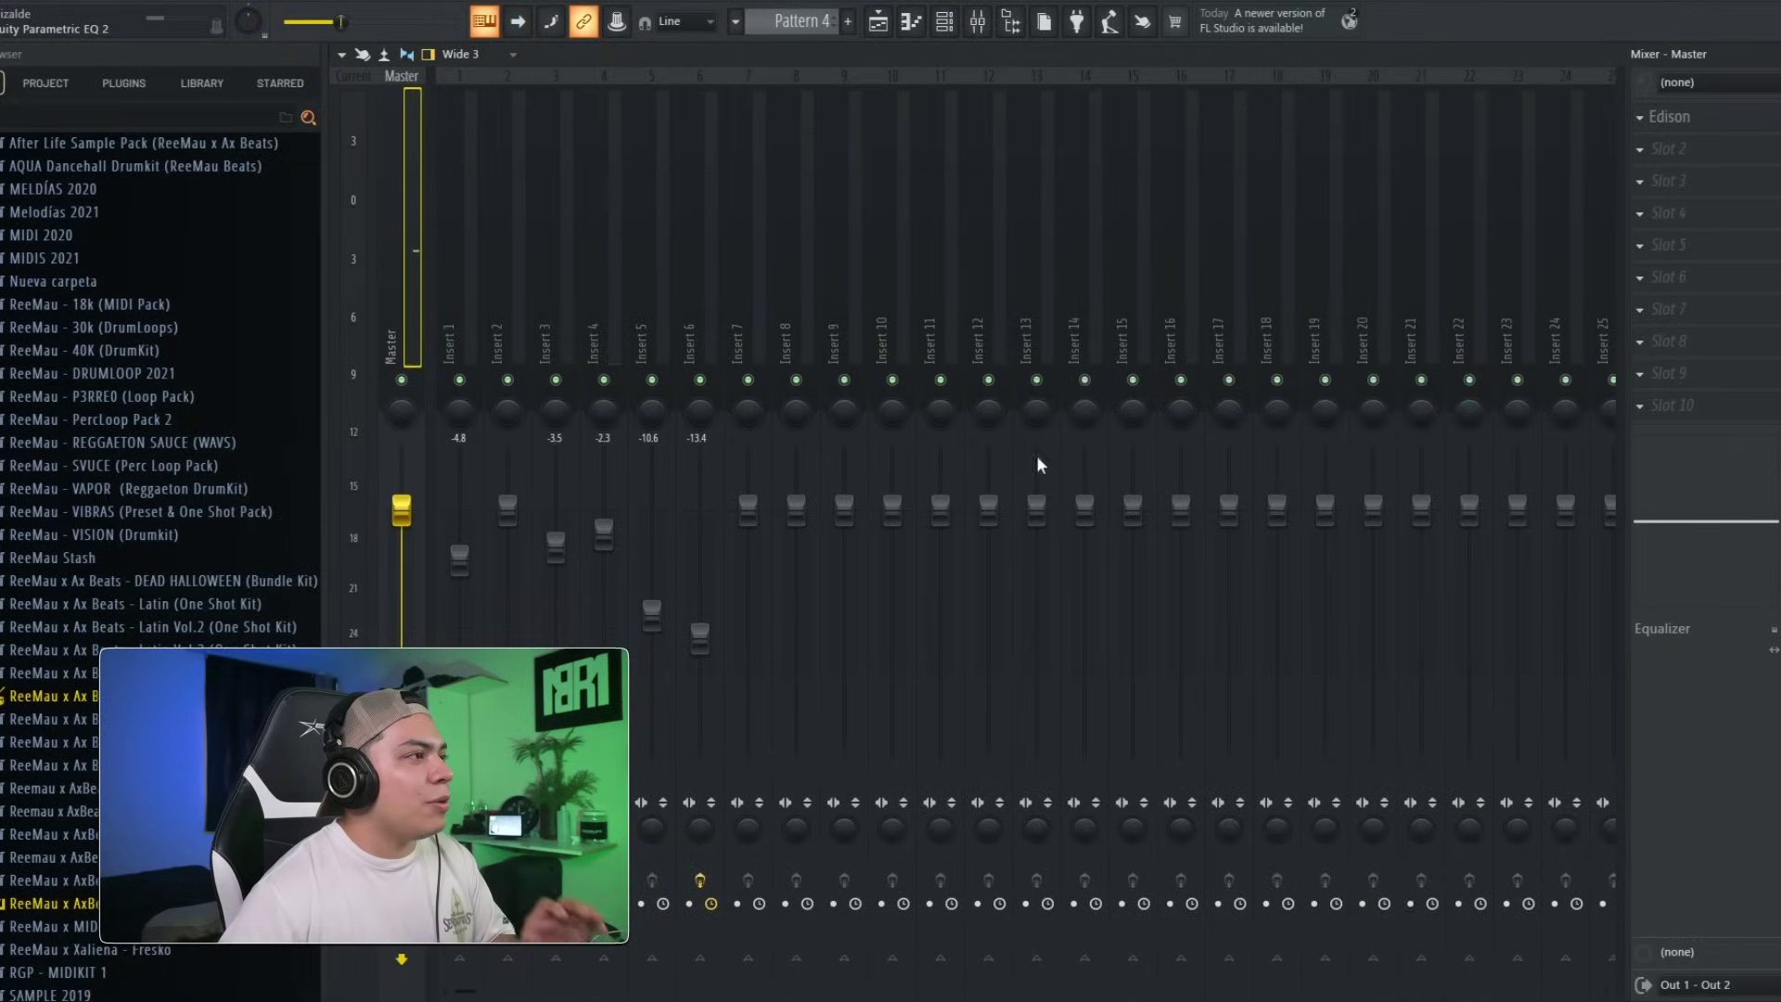
# Apply the 30Hz + 18kHz cut preset to the Master's Fruity Parametric EQ 2 and close the plugin.
pyautogui.click(1053, 228)
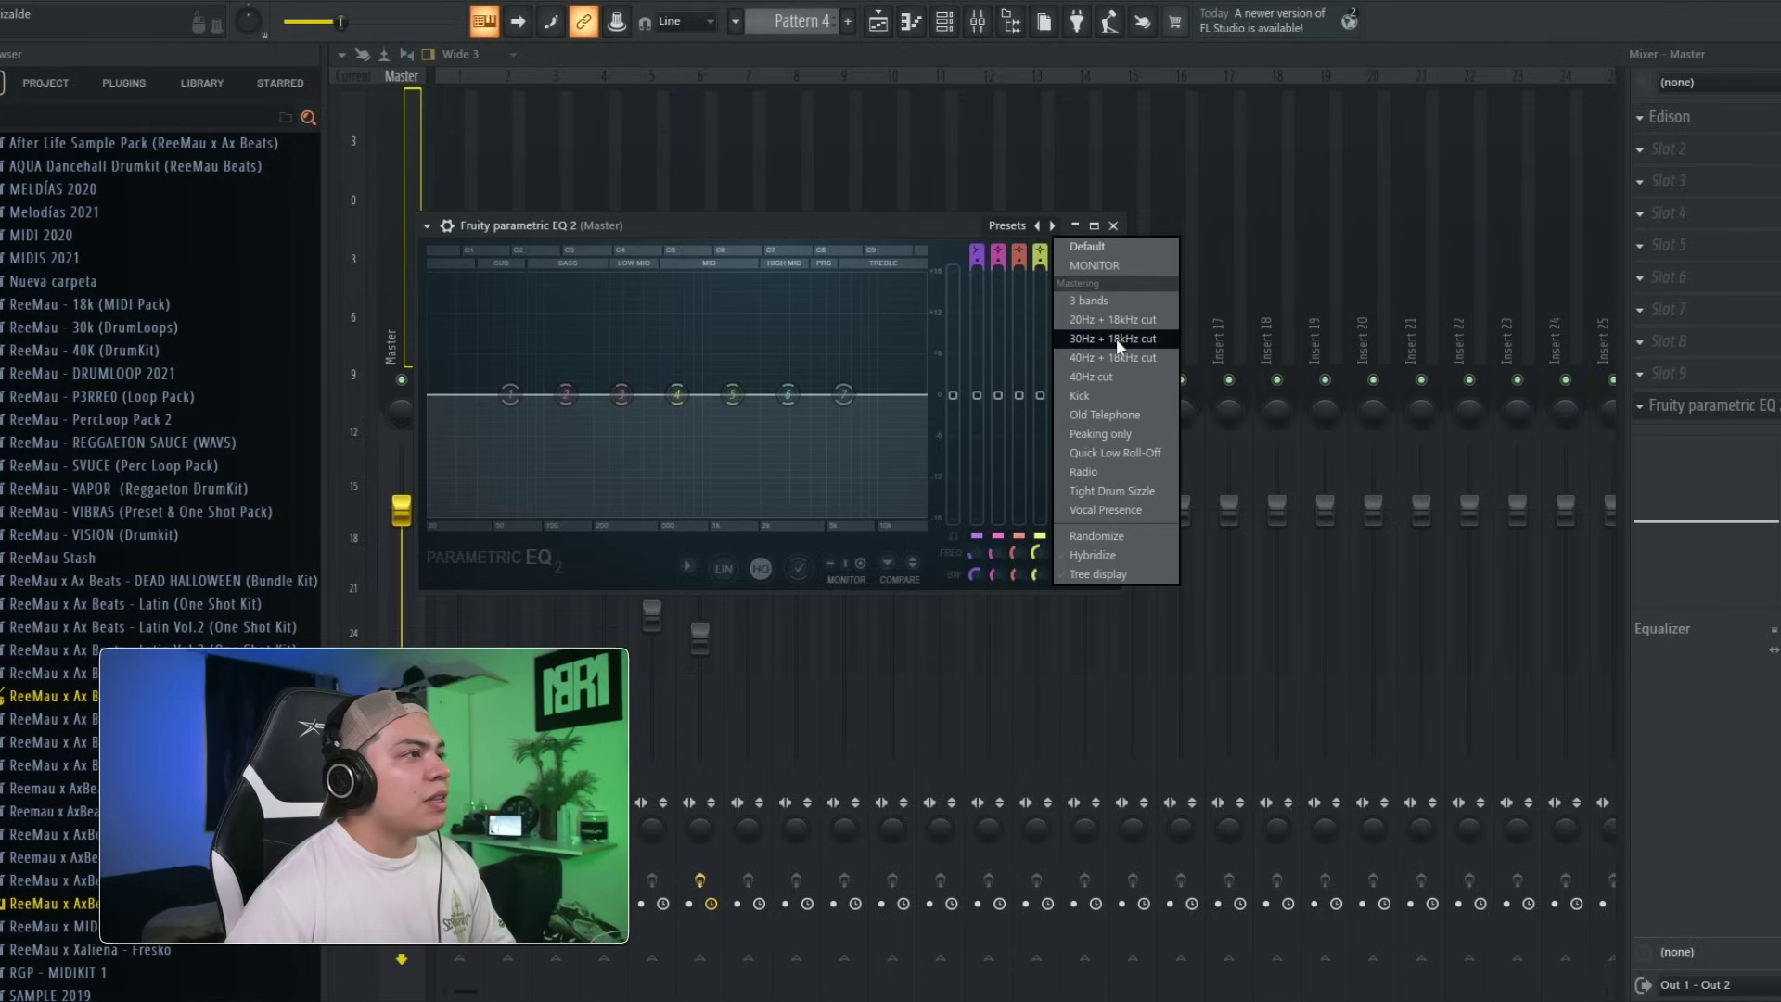
pyautogui.click(1118, 339)
pyautogui.moveTo(870, 224); pyautogui.dragTo(1125, 226)
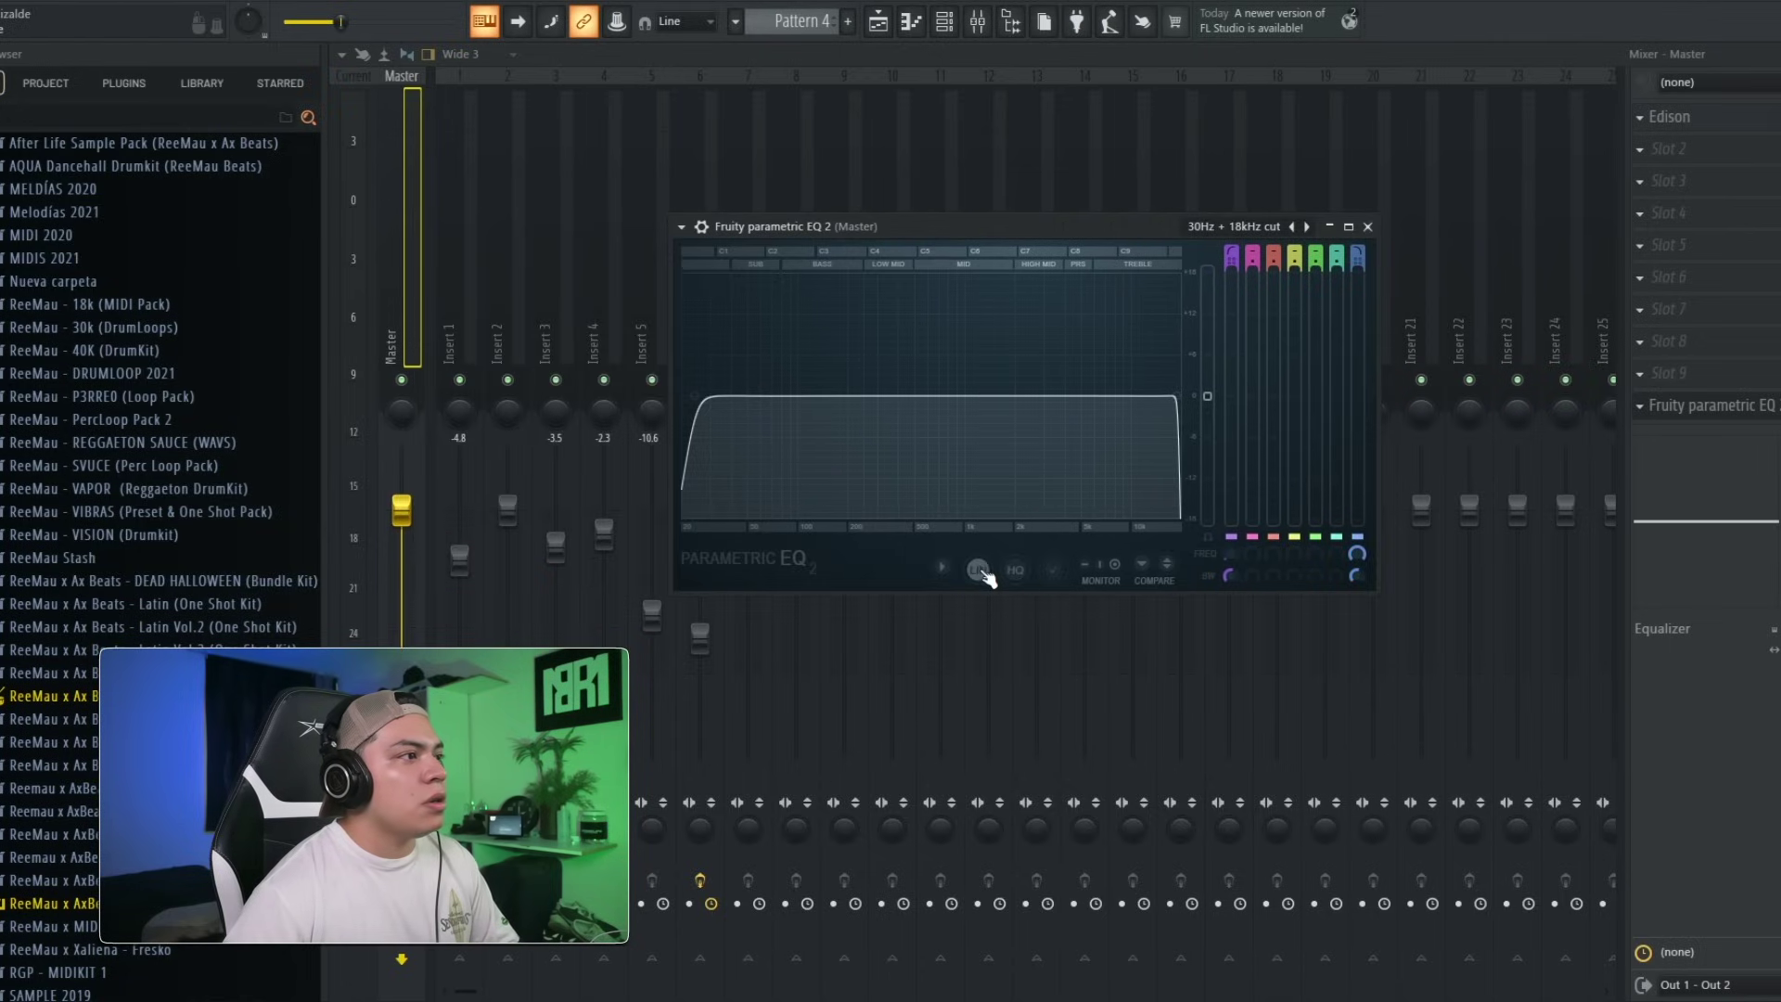
pyautogui.click(1368, 227)
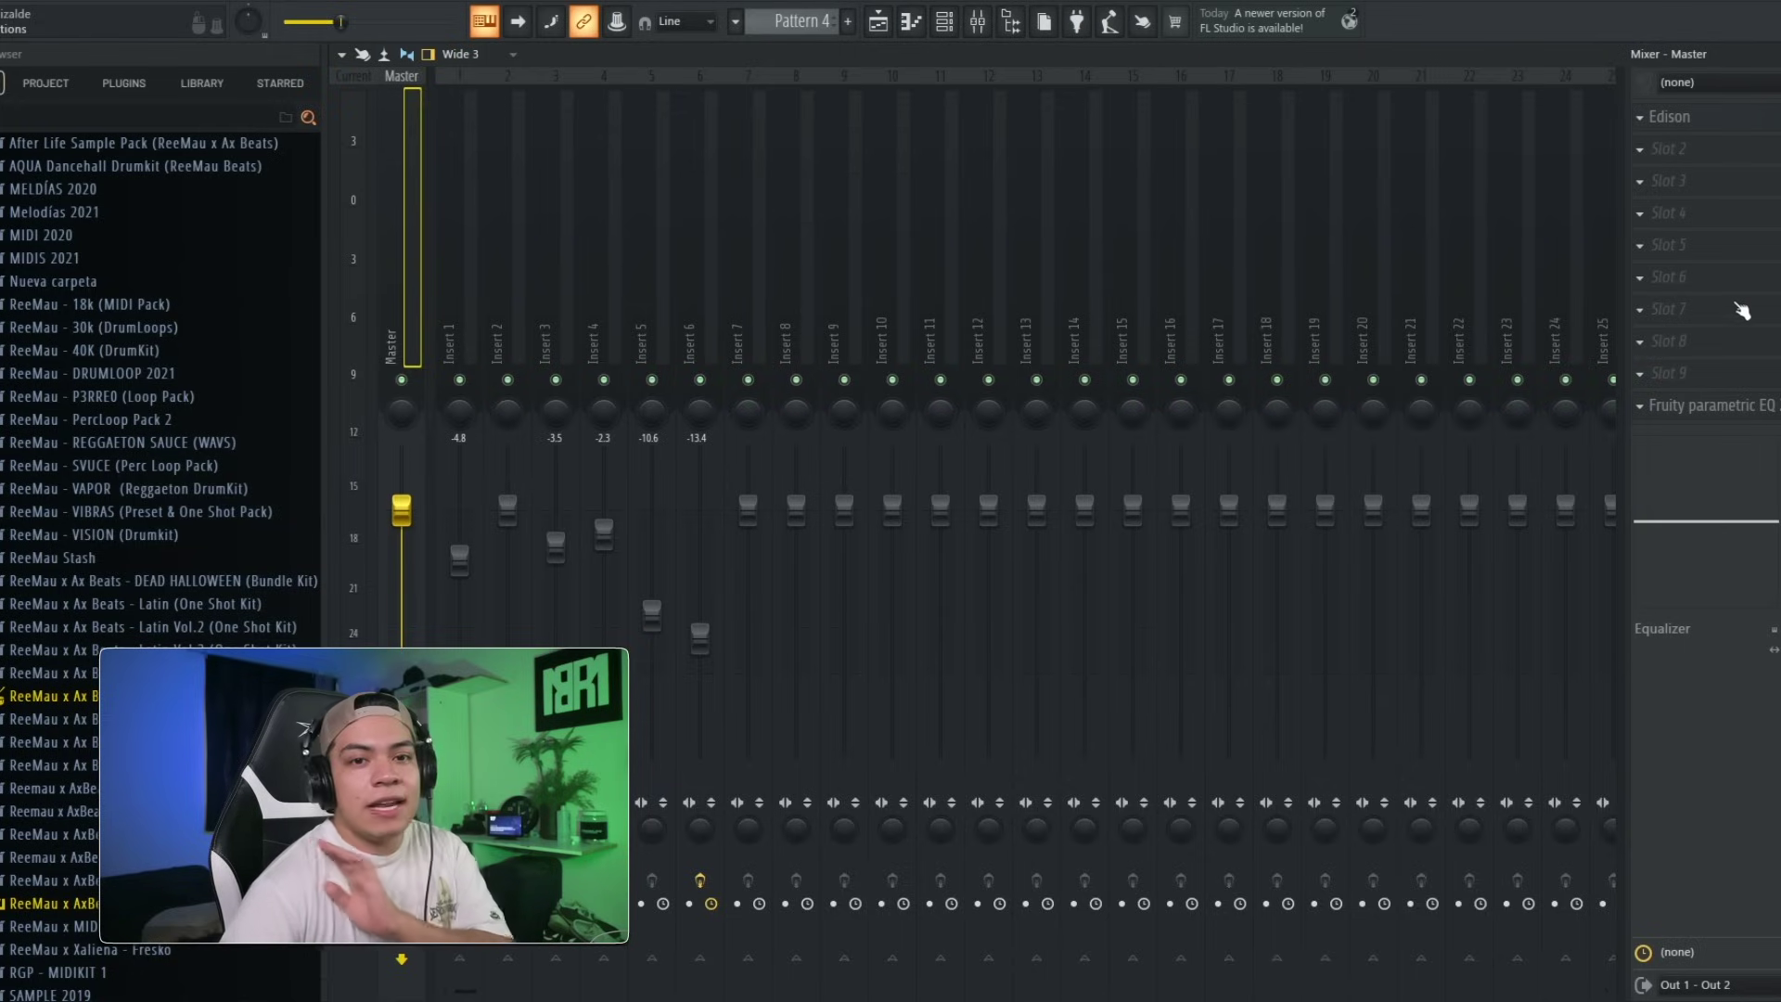
# Replace Edison in slot 1 of the Master channel with kHs Filter.
pyautogui.click(1644, 124)
pyautogui.click(1682, 162)
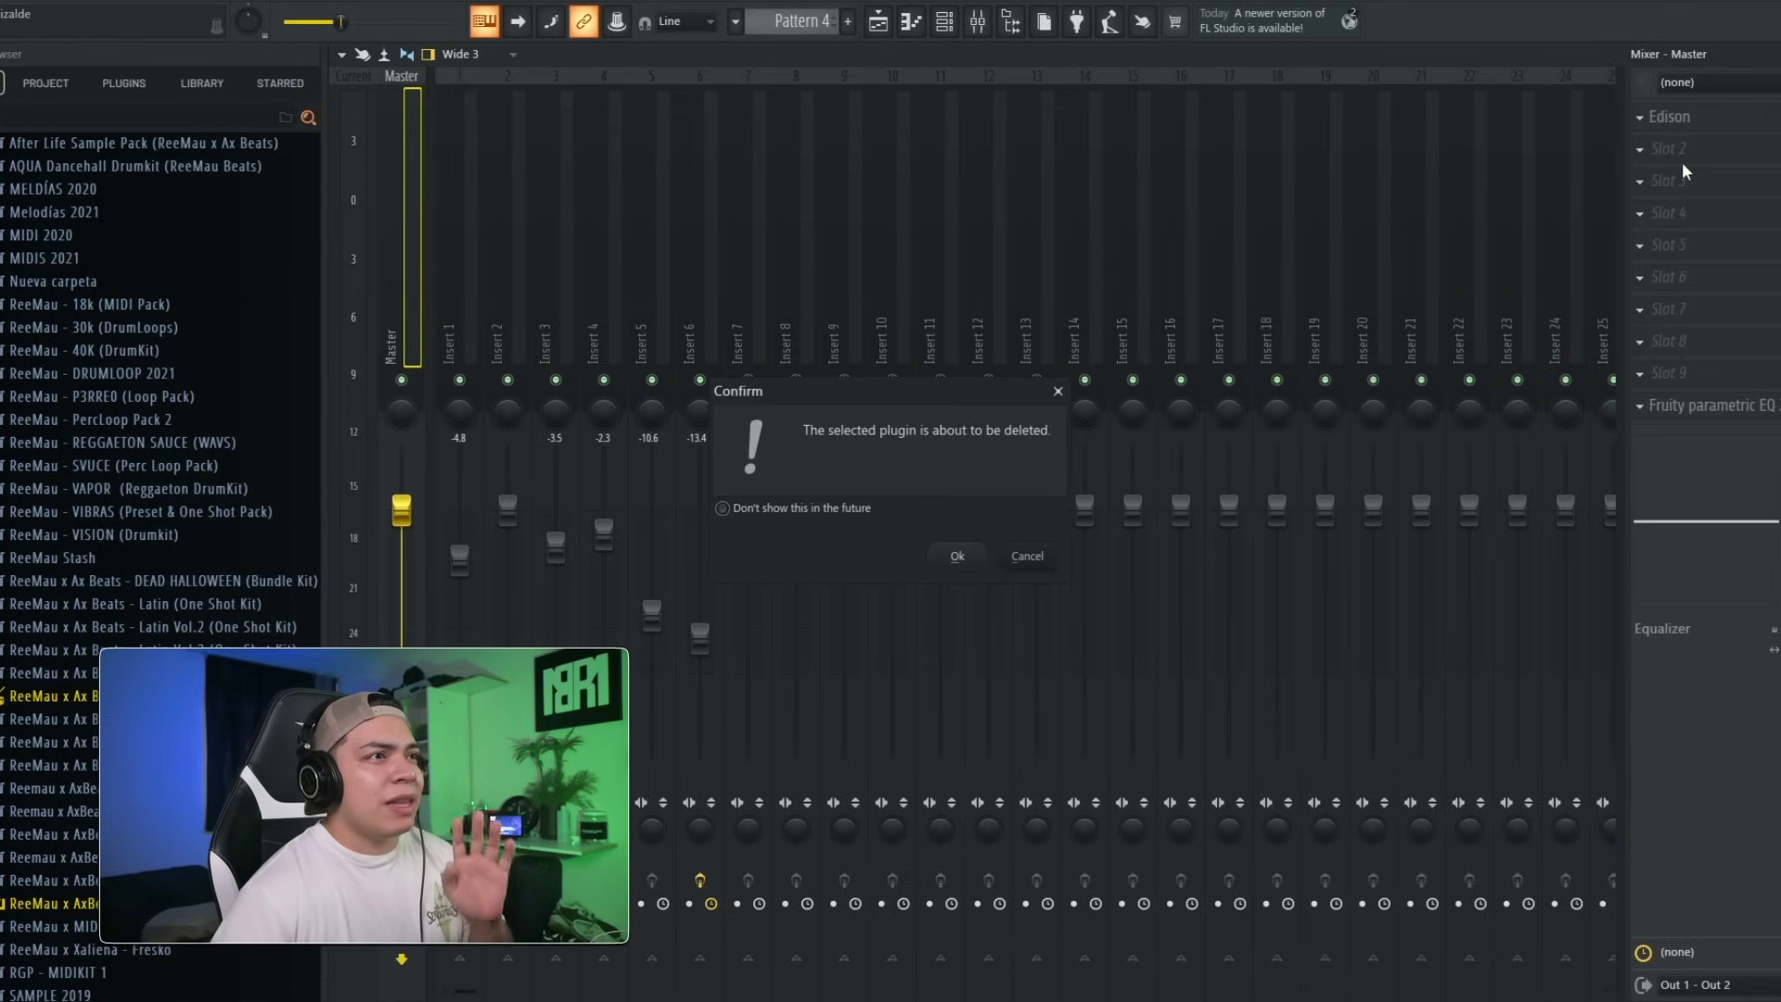
pyautogui.press('Return')
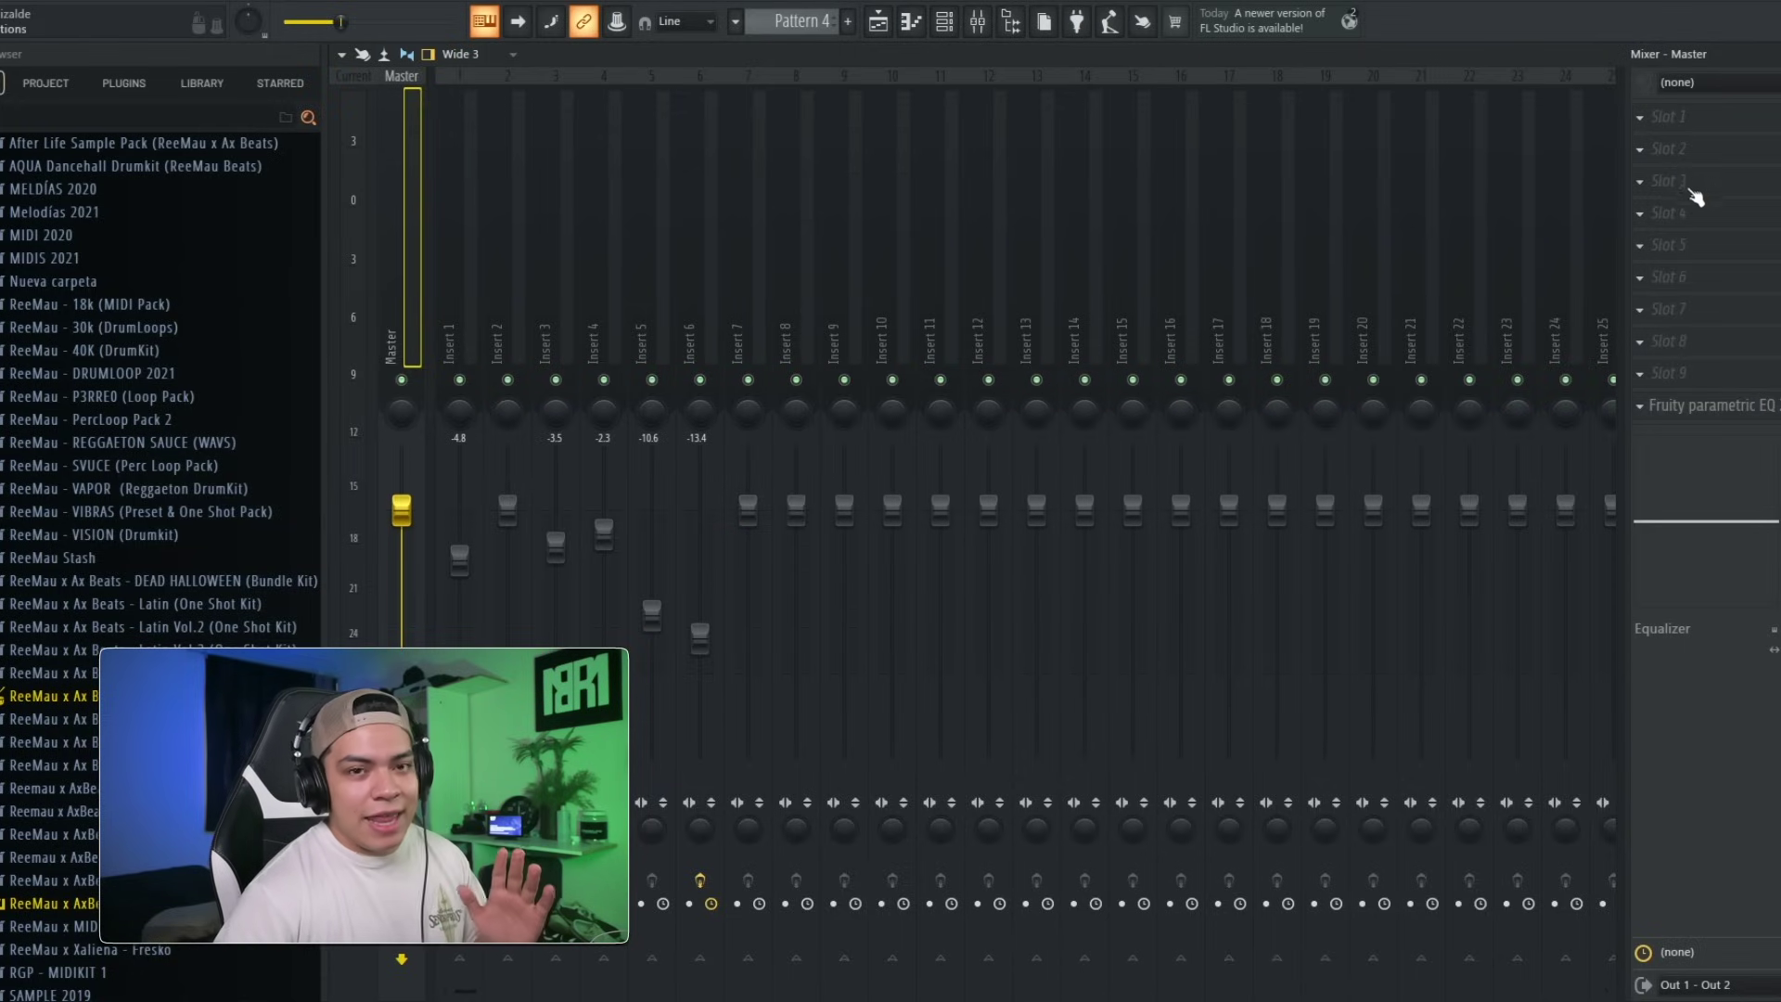
pyautogui.click(1667, 125)
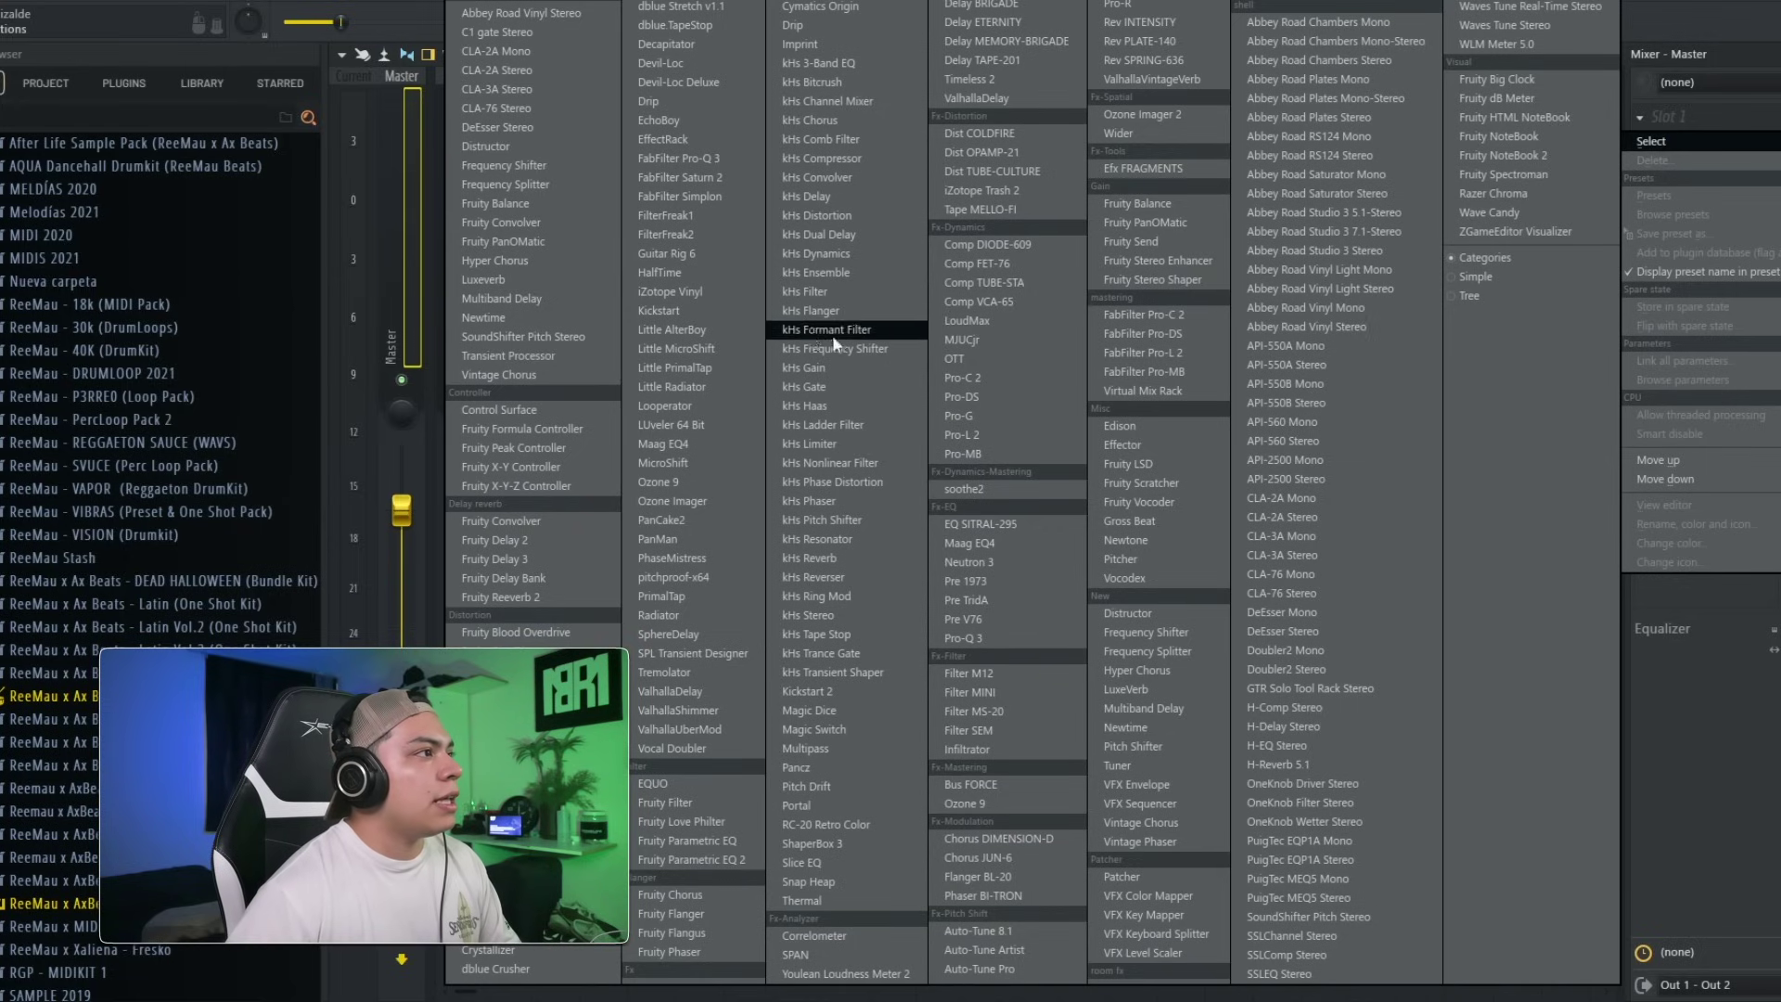
pyautogui.click(840, 289)
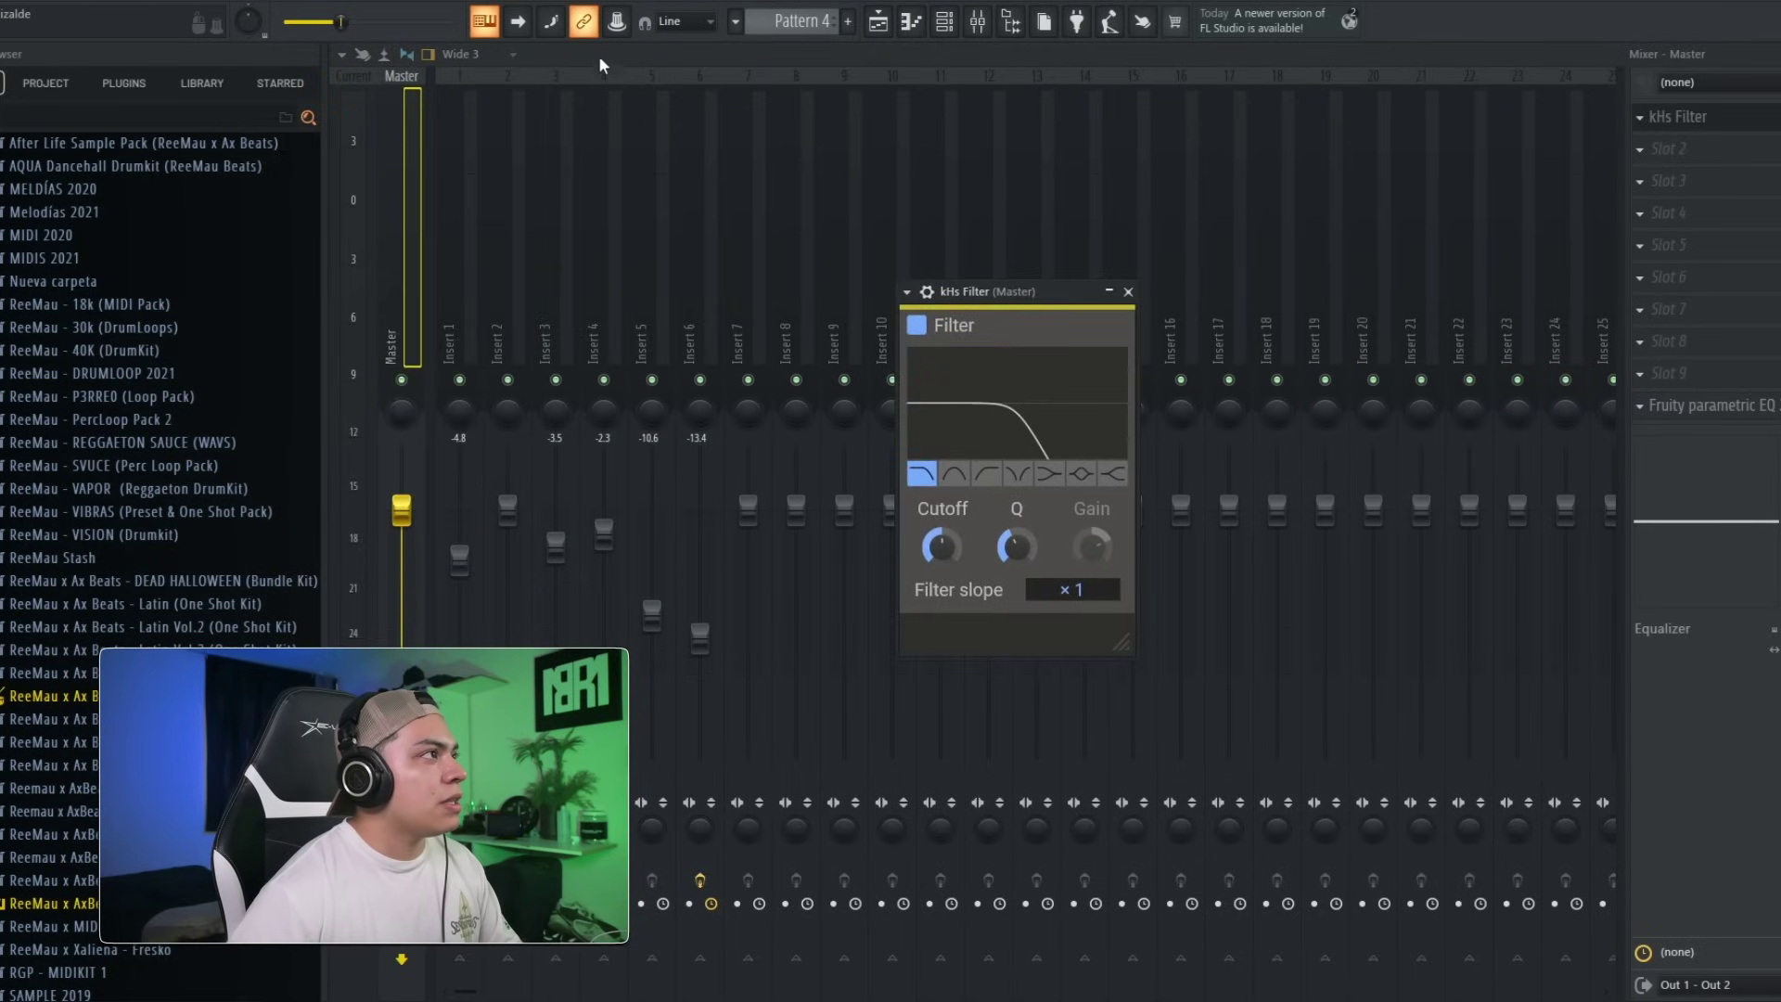
# Raise the kHs Filter low-pass cutoff to its maximum and create an automation clip for the cutoff.
pyautogui.moveTo(941, 547); pyautogui.dragTo(944, 514)
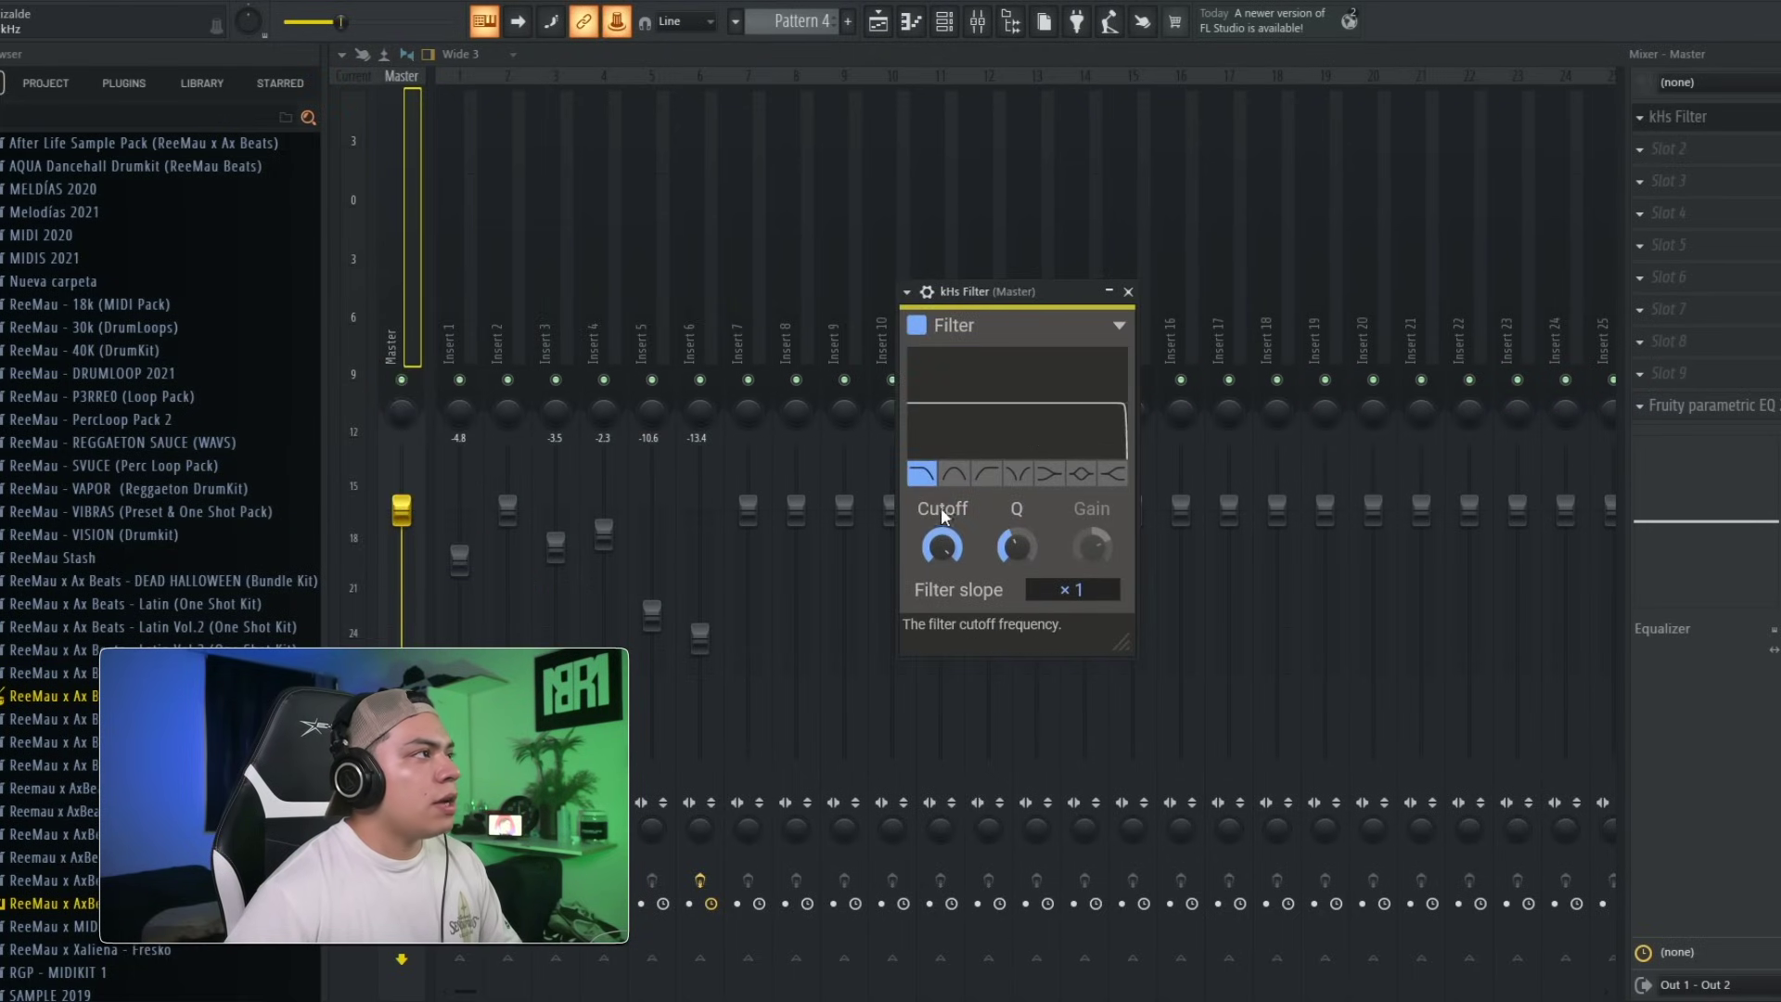
pyautogui.click(627, 19)
pyautogui.click(710, 120)
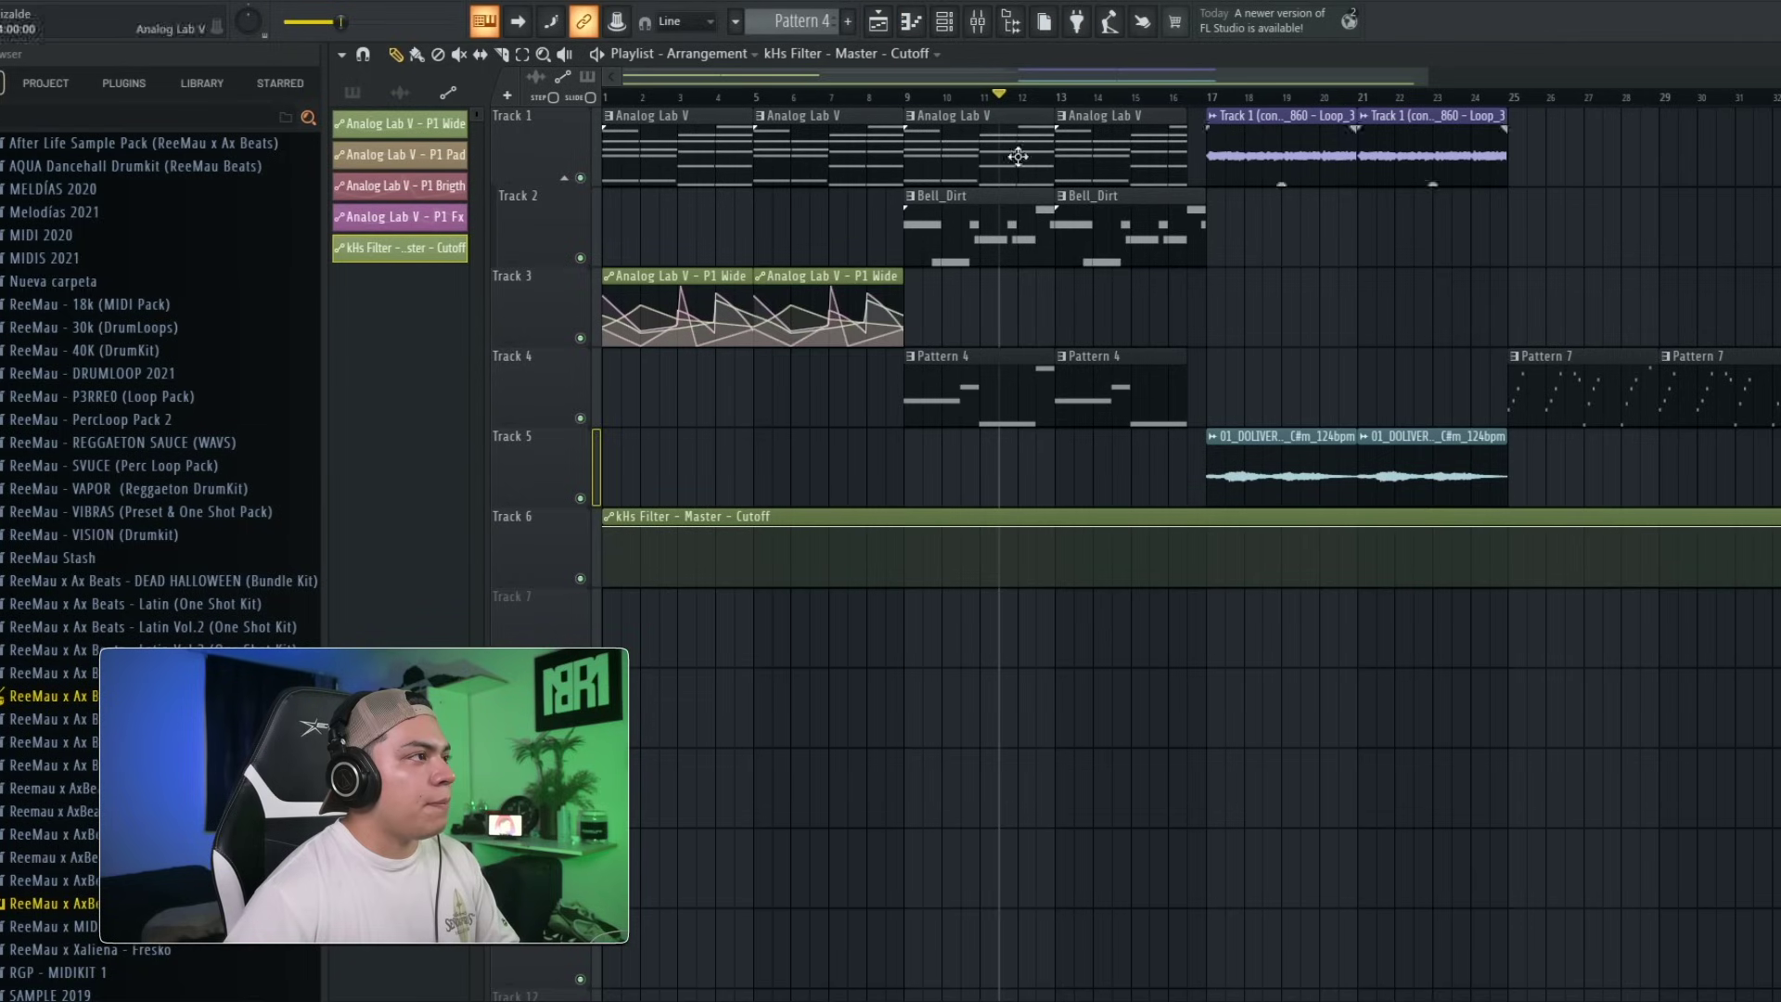
# Shape the kHs Filter cutoff automation to drop at bar 9 and curve back up to fully open half a bar before bar 17.
pyautogui.click(906, 566)
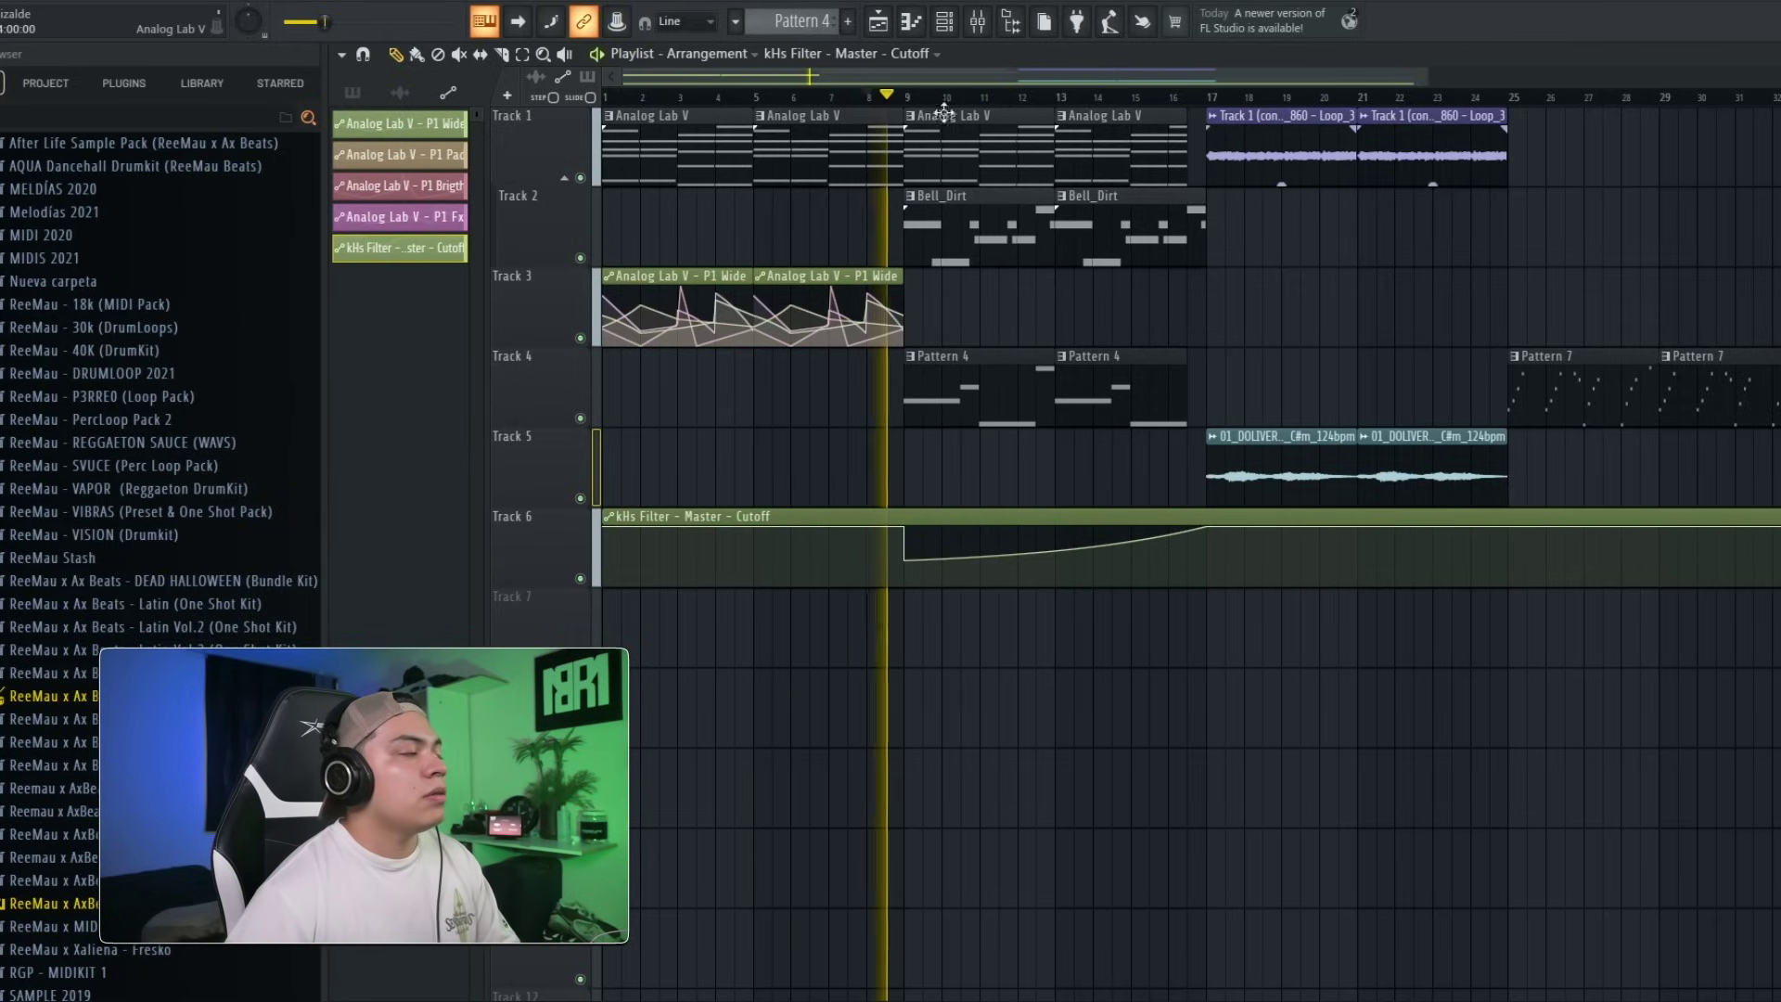
pyautogui.click(1190, 546)
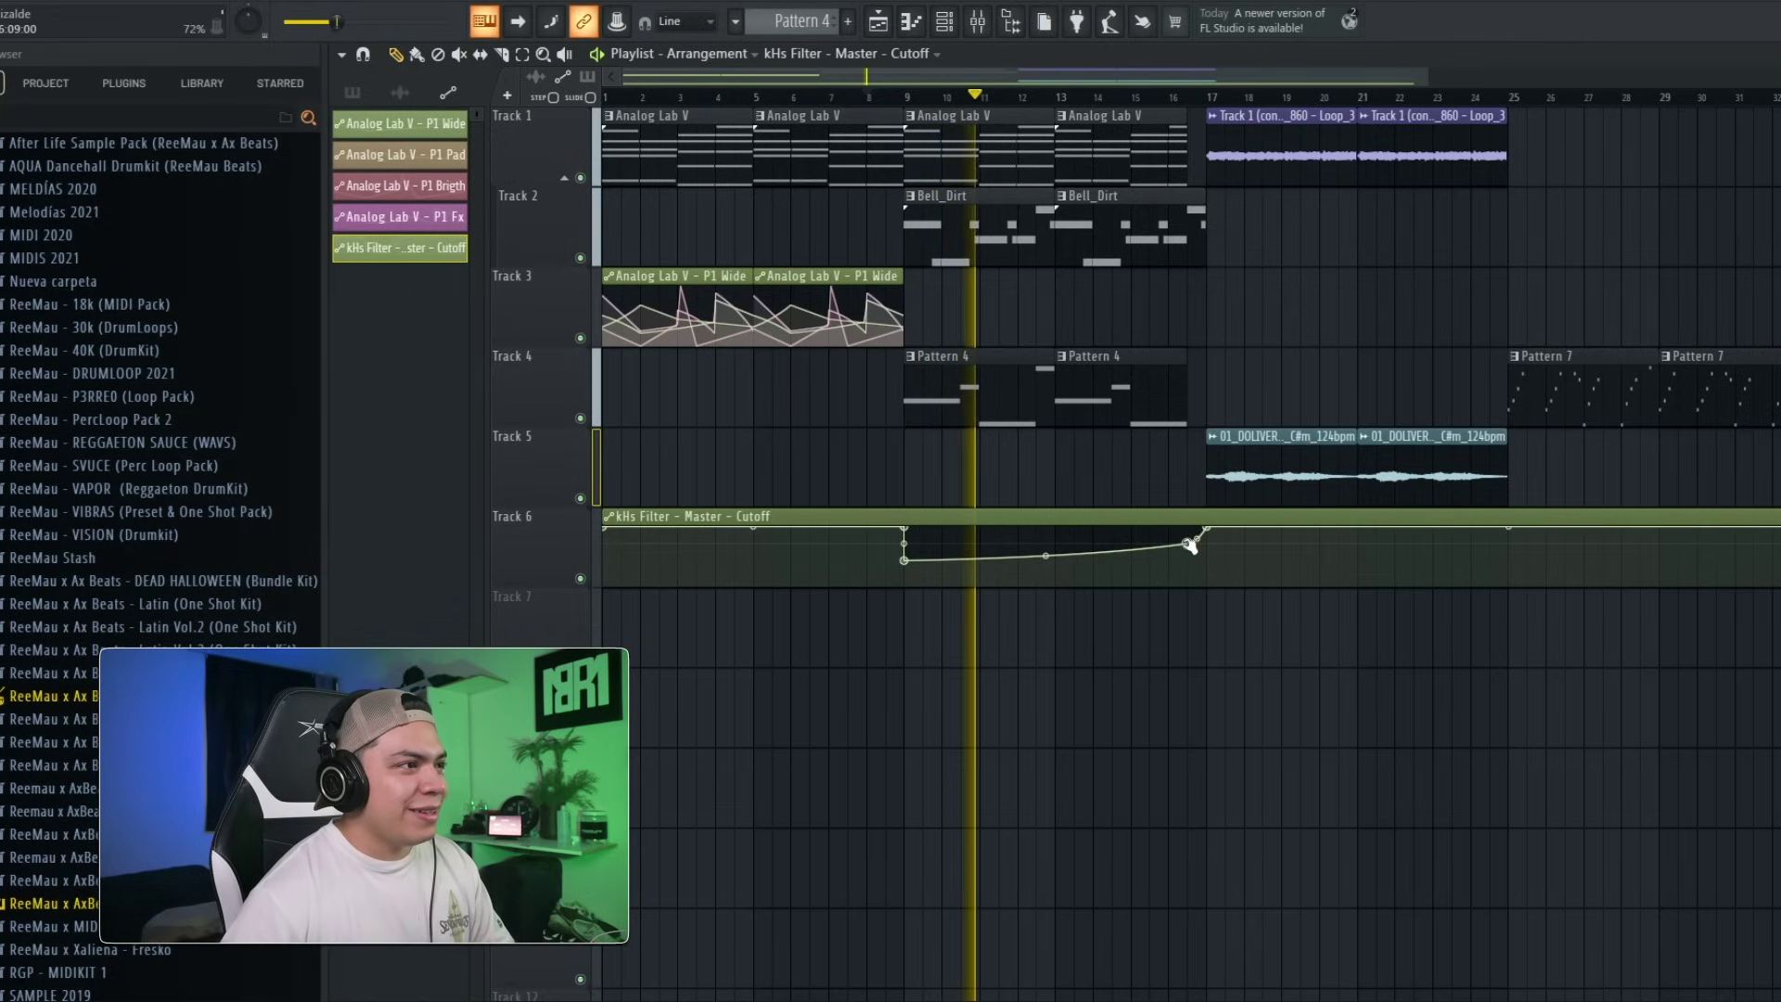
pyautogui.moveTo(1189, 544); pyautogui.dragTo(1170, 544)
pyautogui.rightClick(1190, 528)
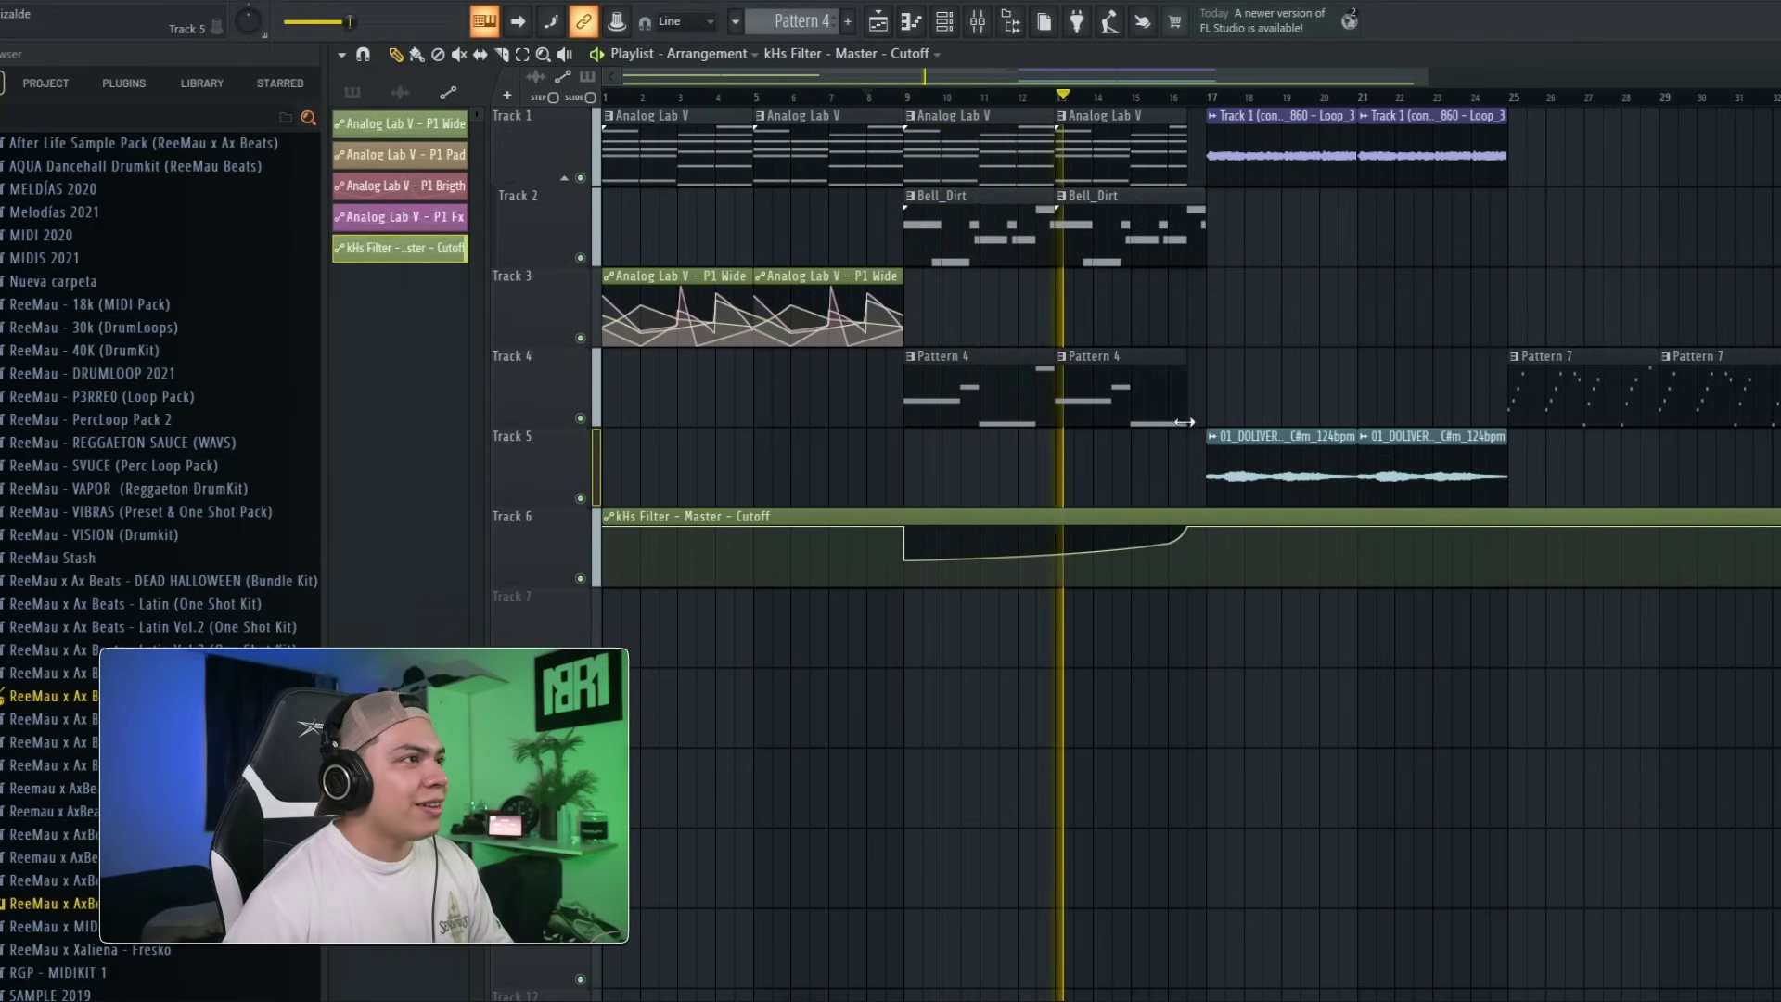
# Select the playlist range from bar 17 to bar 21 for looped playback and stop the song.
pyautogui.moveTo(1195, 275); pyautogui.dragTo(1015, 311)
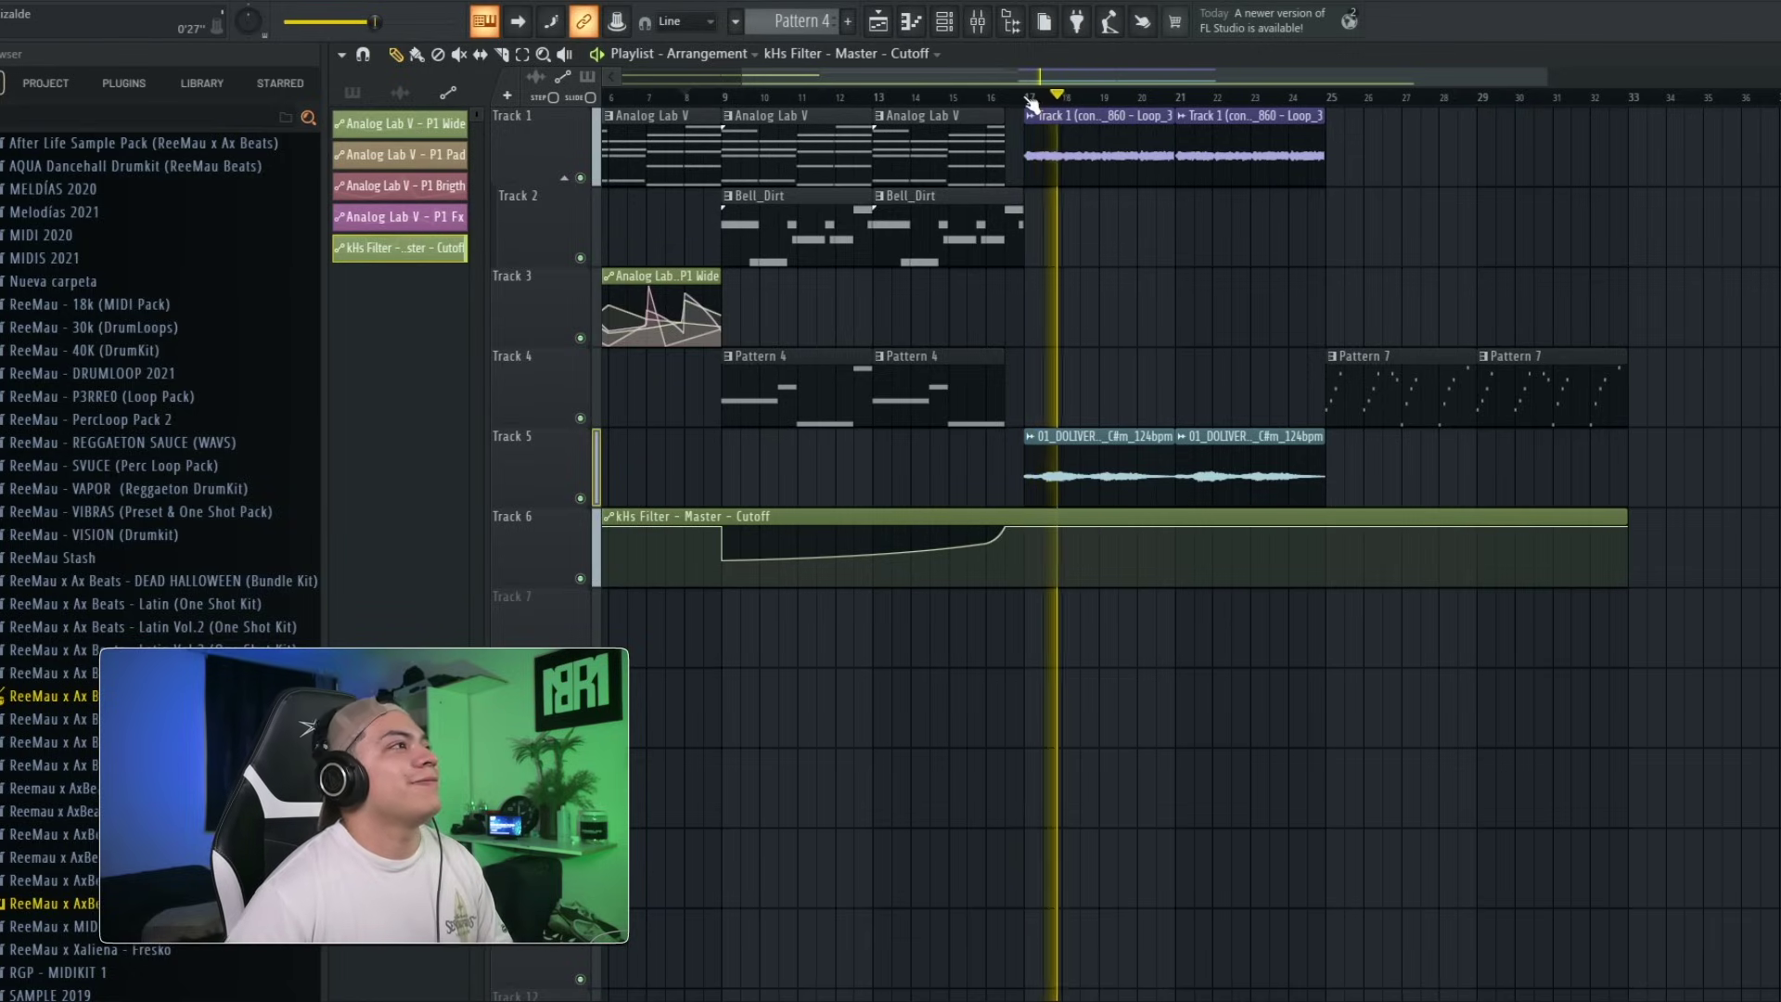
pyautogui.moveTo(1037, 96); pyautogui.dragTo(1180, 113)
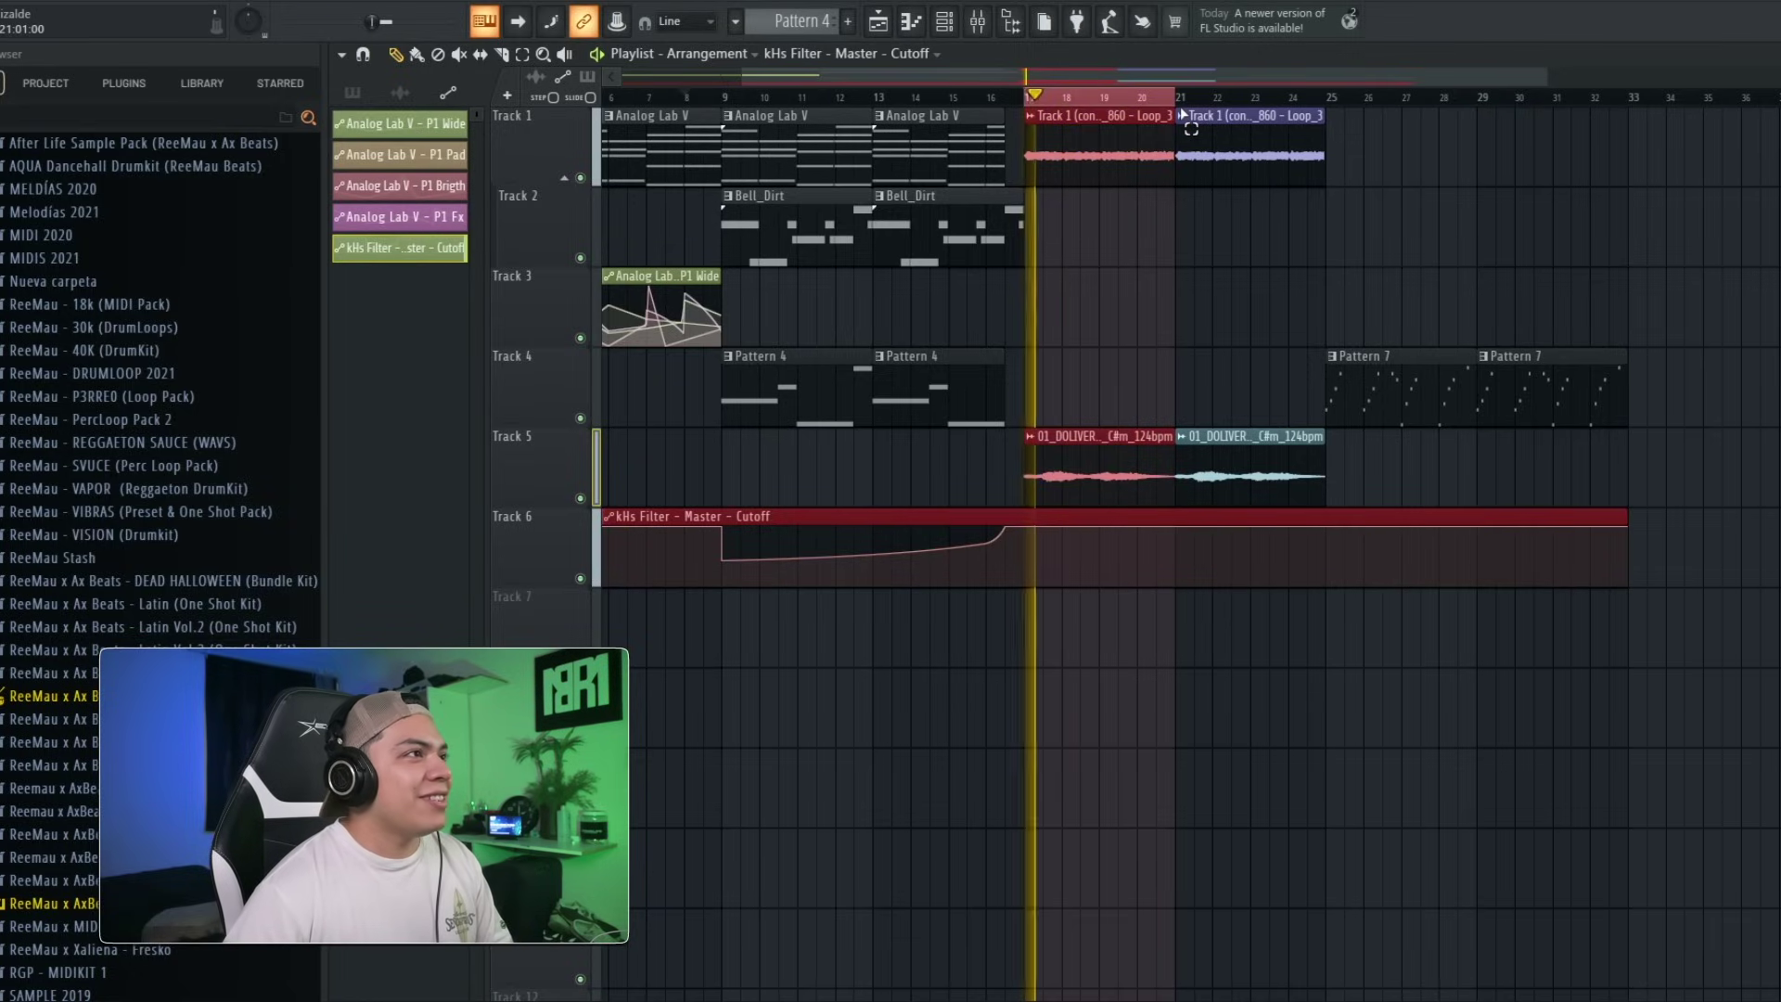
pyautogui.press('space')
# Show the channel rack and switch to the empty Pattern 6.
pyautogui.press('F6')
pyautogui.scroll(1, 805, 25)
pyautogui.press('pagedown')
pyautogui.scroll(-4, 805, 25)
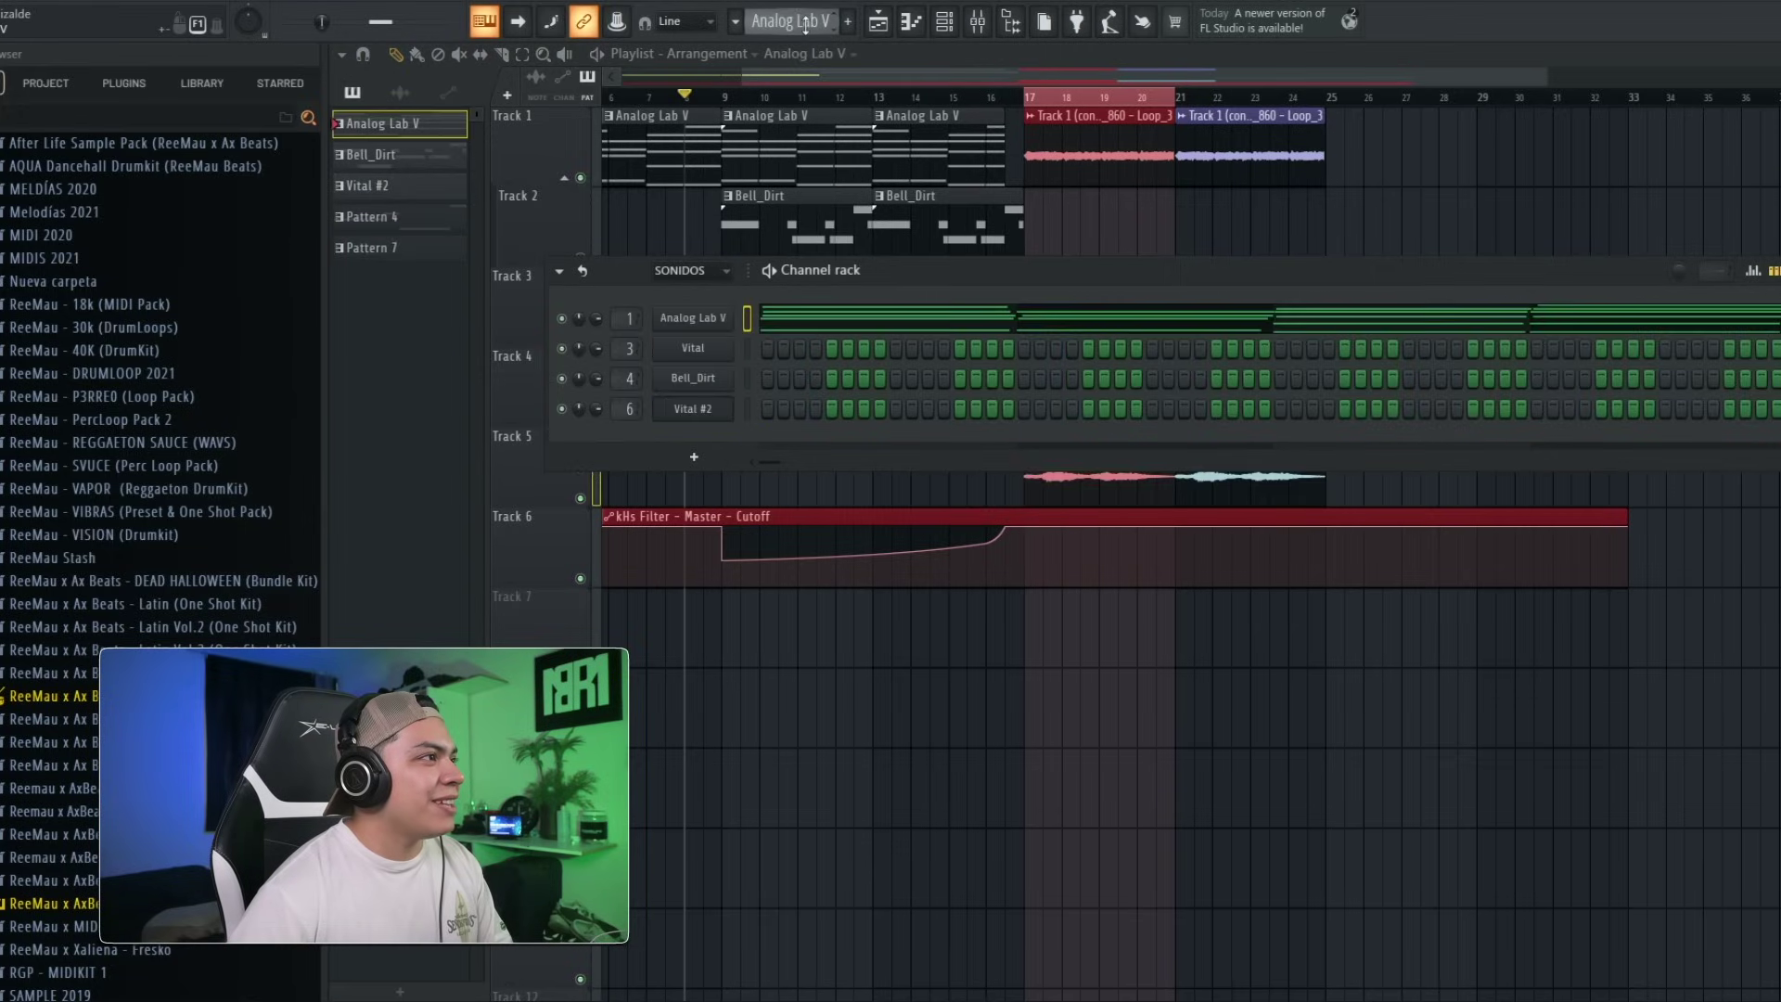
pyautogui.scroll(5, 805, 25)
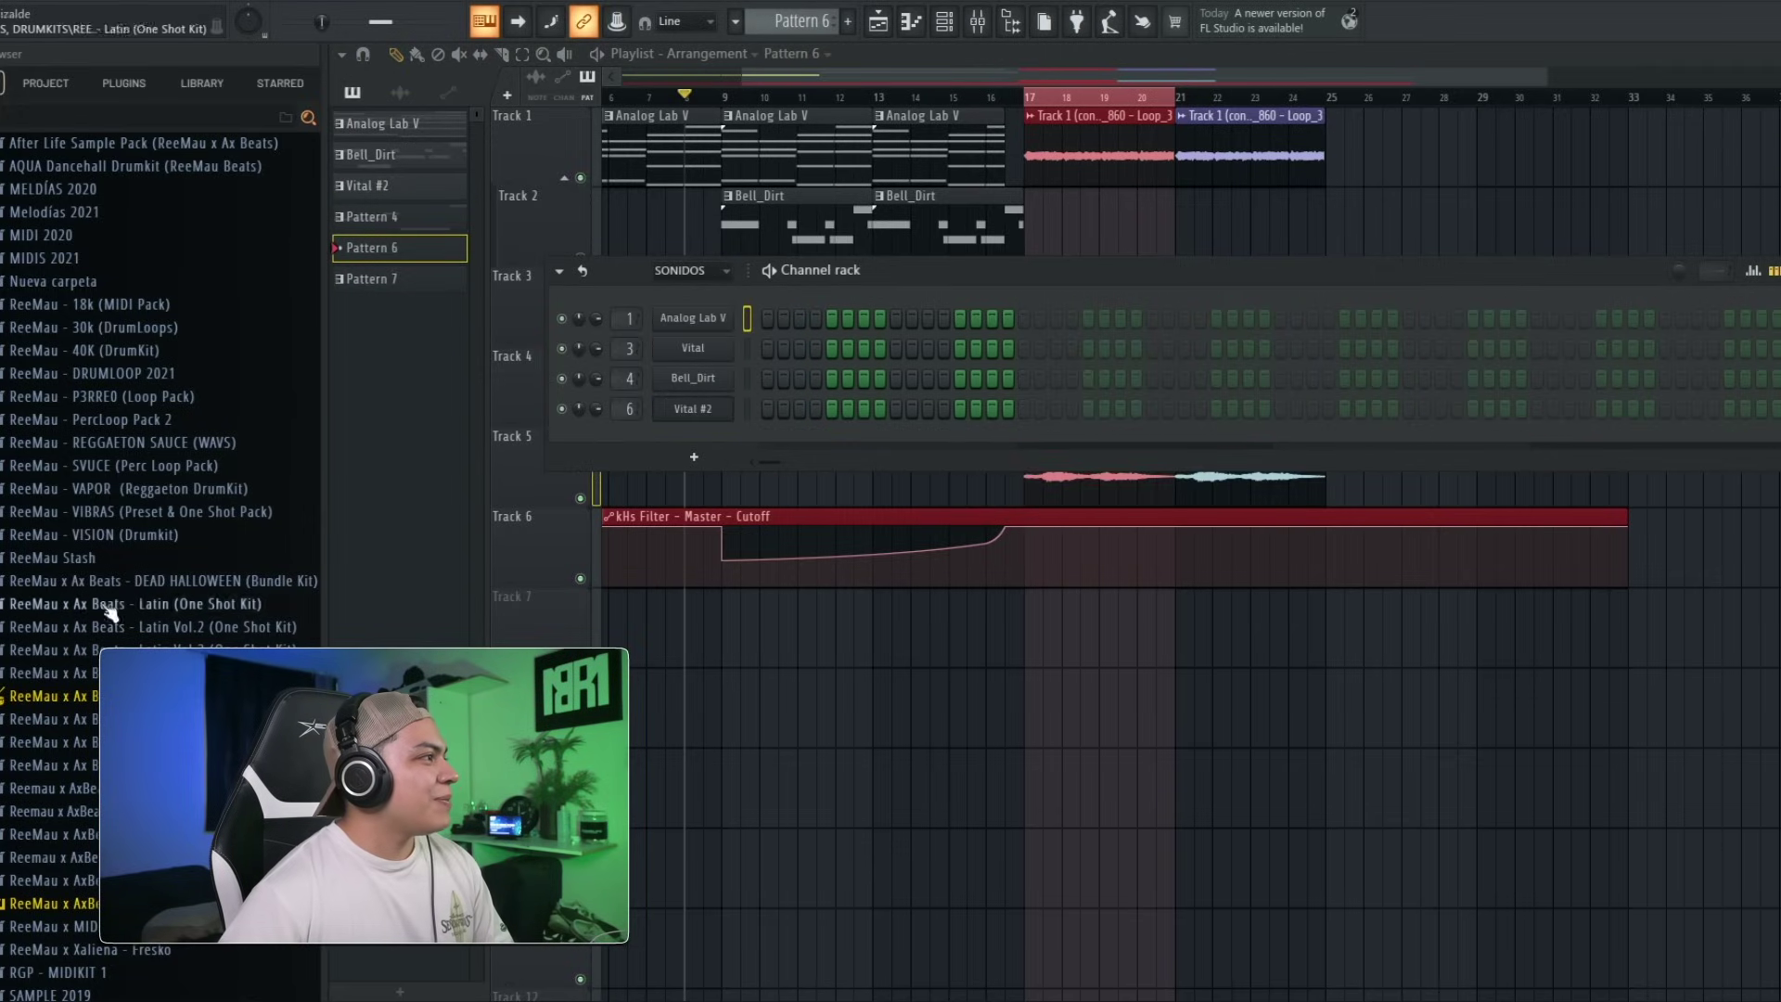
# Audition samples in the 808s folder of the WAVES 2 drumkit and add 4_808 ReeZay as a new channel.
pyautogui.scroll(-5, 149, 547)
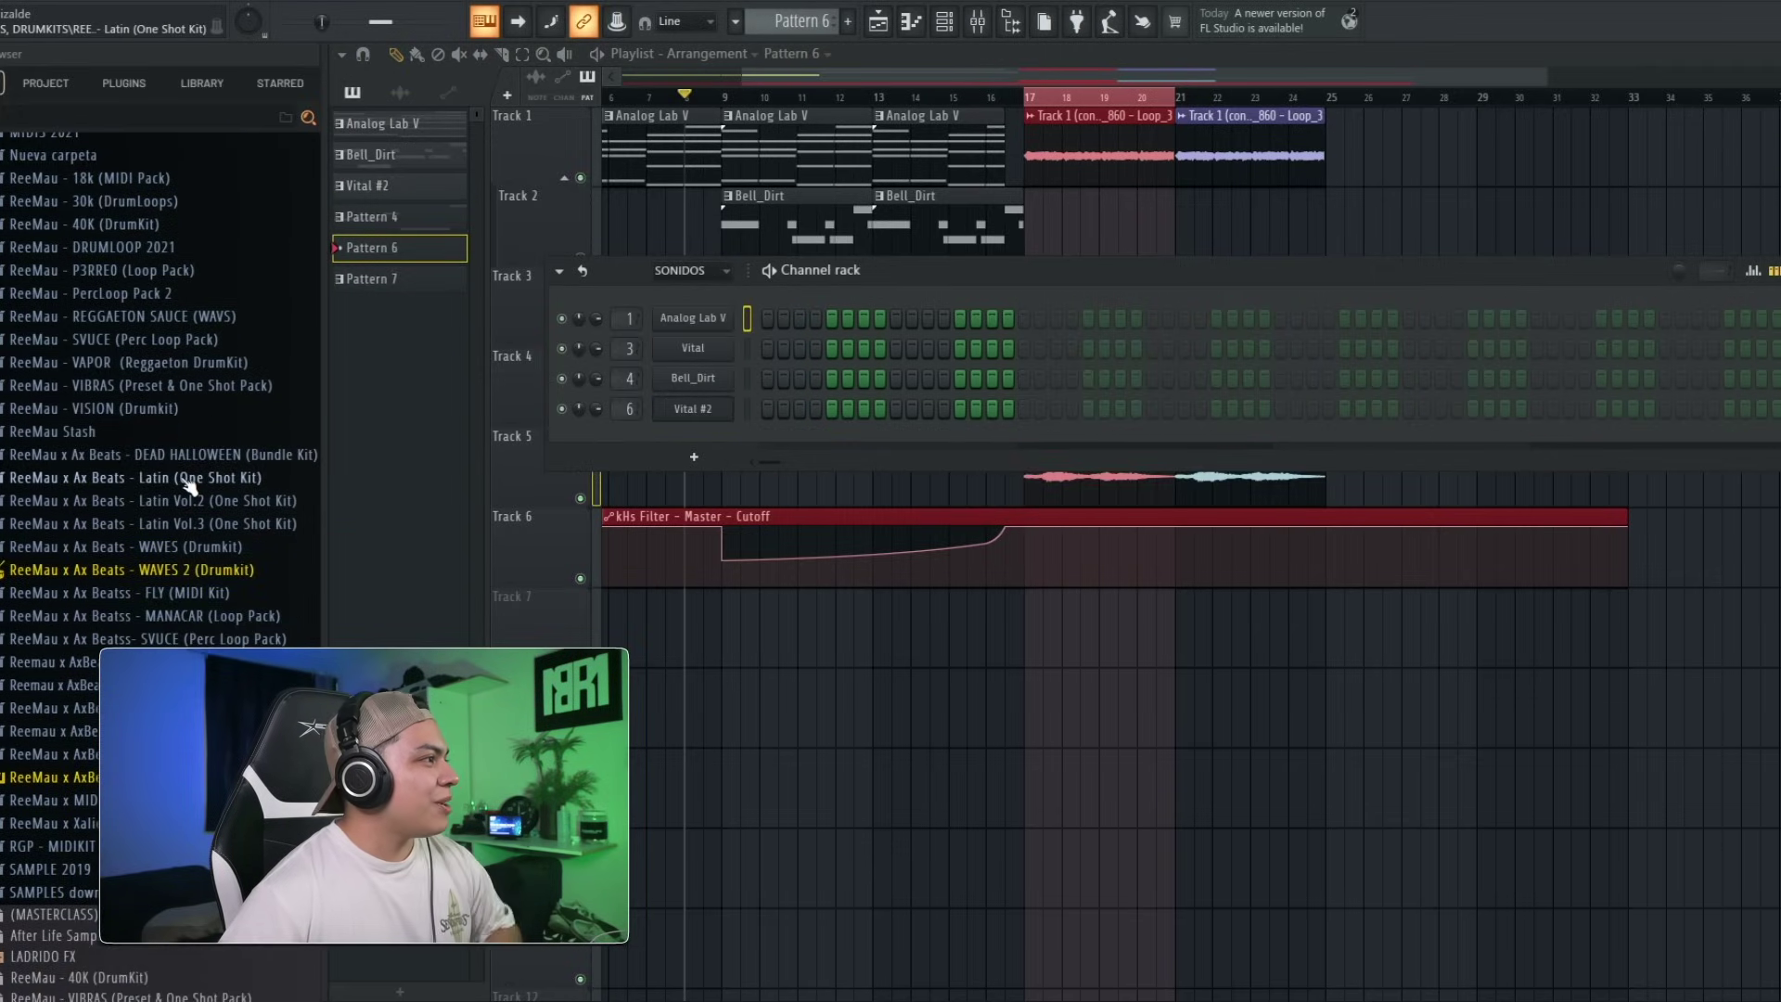
pyautogui.click(181, 573)
pyautogui.scroll(-3, 172, 547)
pyautogui.click(60, 244)
pyautogui.click(120, 274)
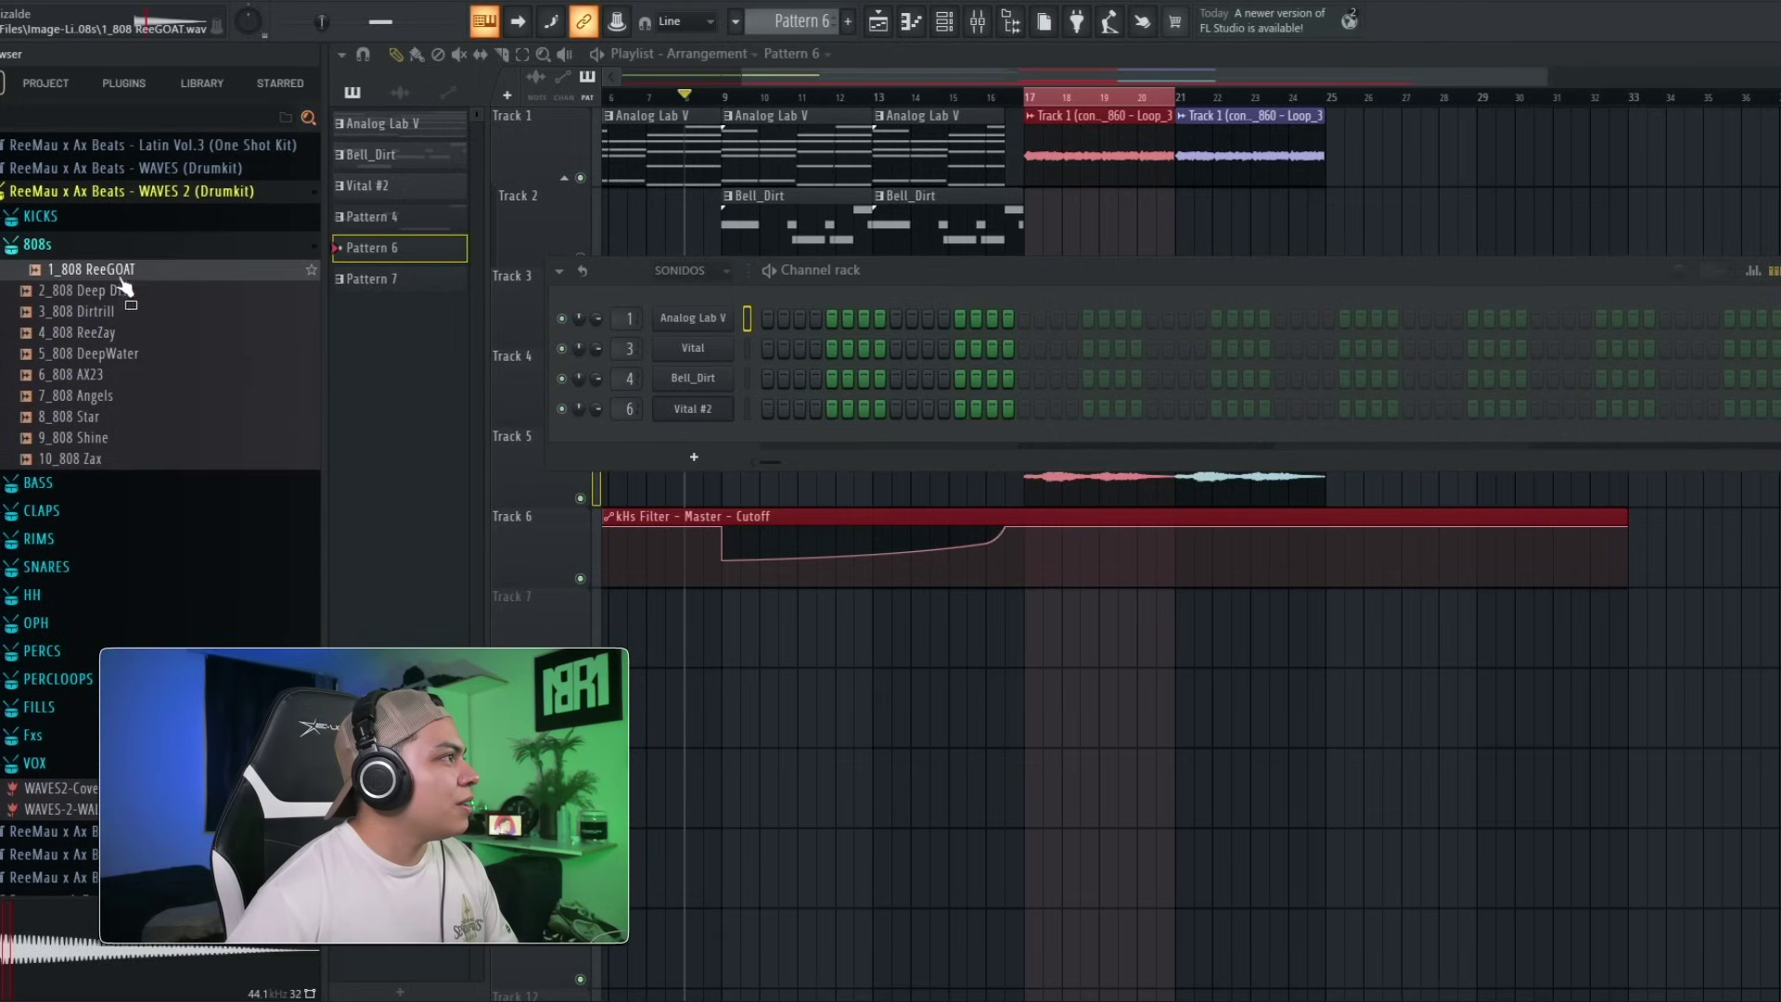
pyautogui.click(121, 291)
pyautogui.click(120, 312)
pyautogui.click(121, 332)
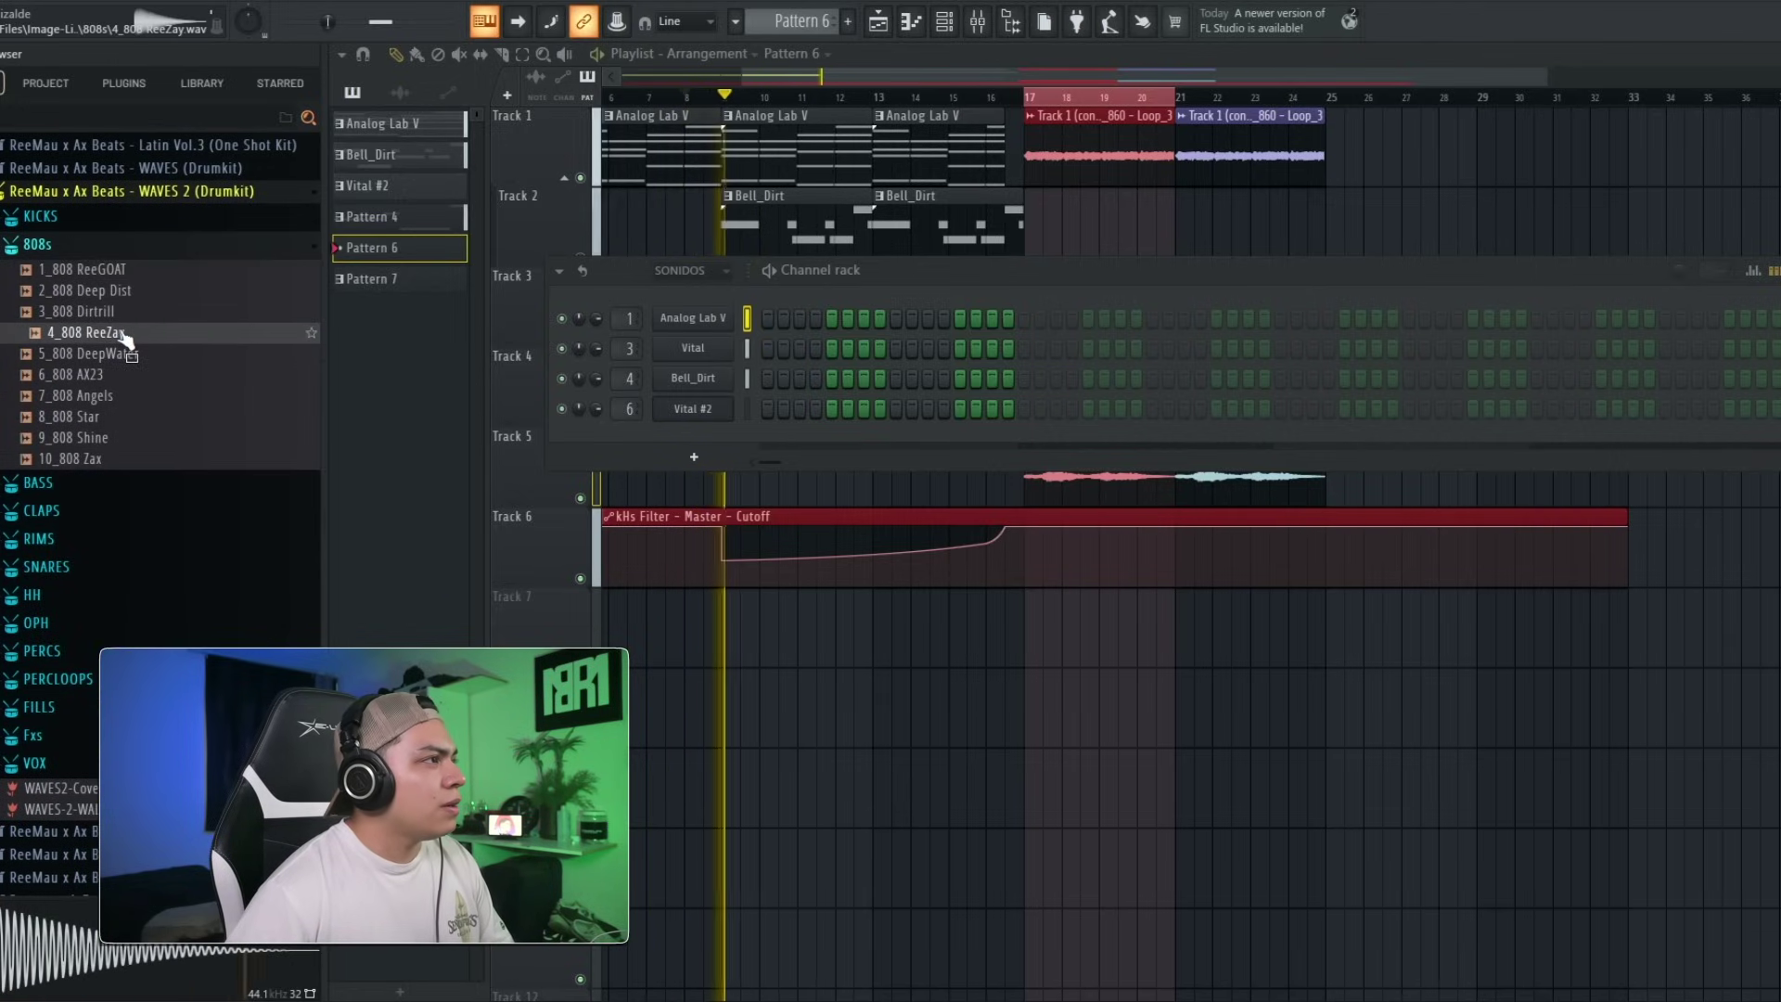
pyautogui.moveTo(581, 414); pyautogui.dragTo(668, 436)
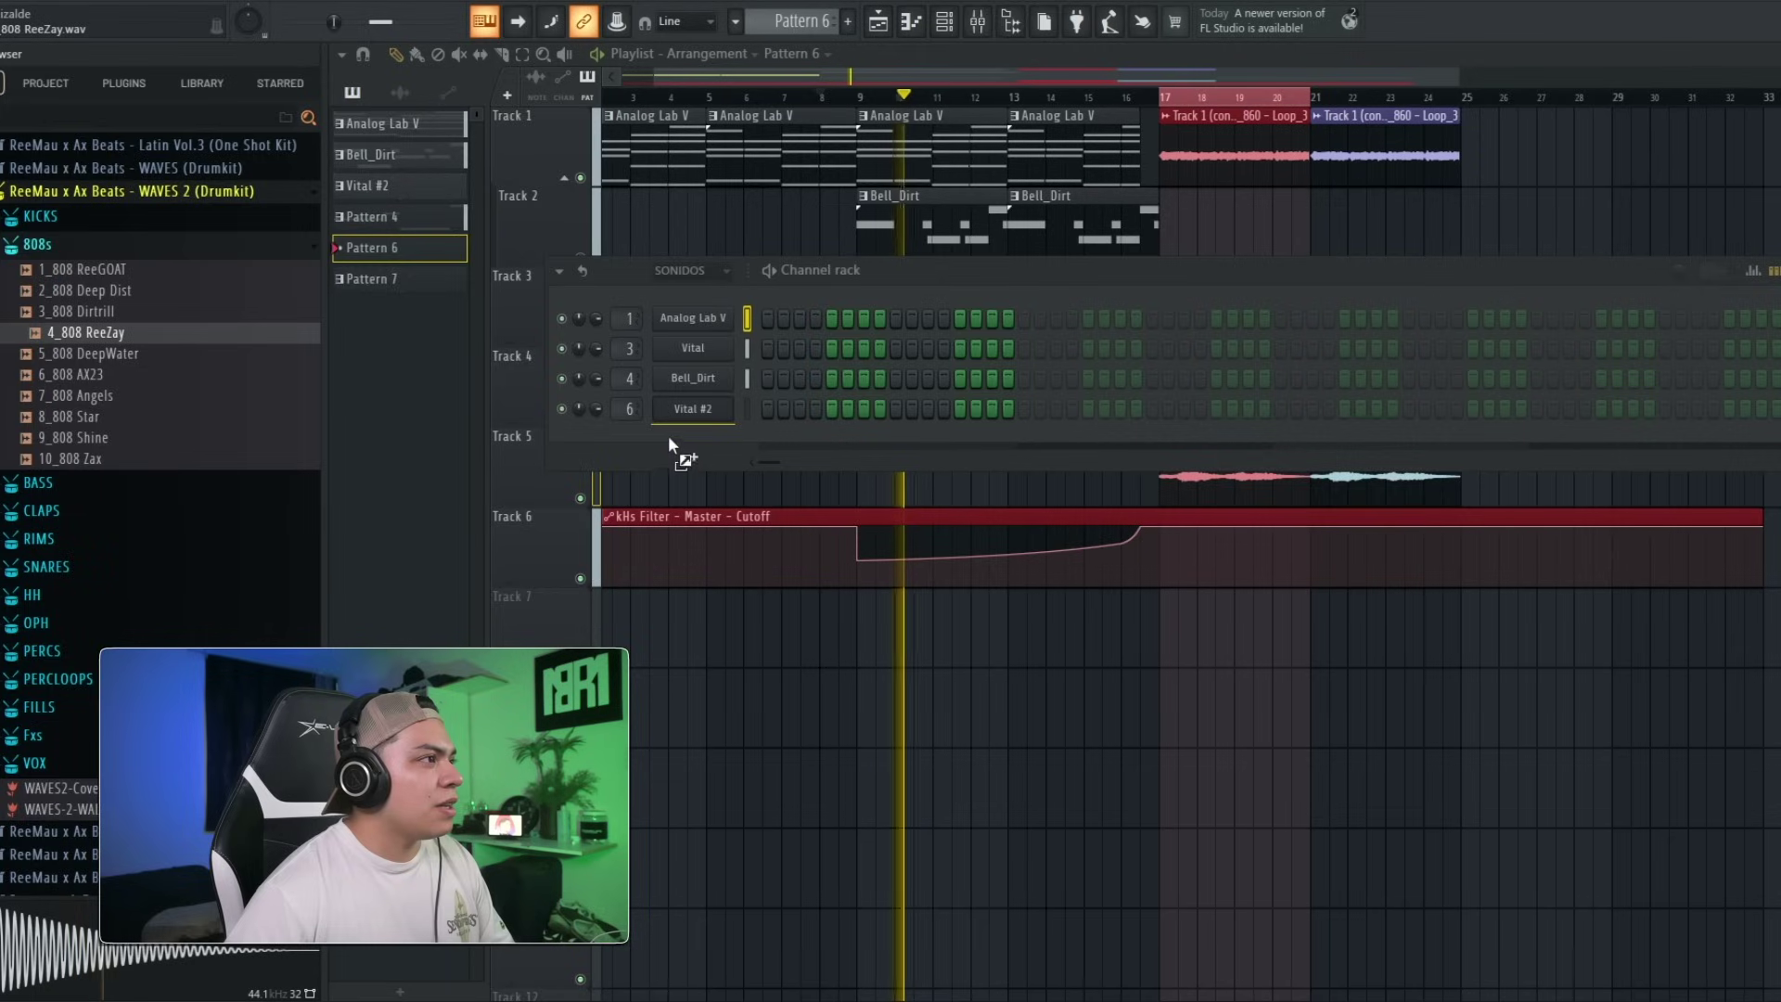
# Set the playback position to bar 17 and add an empty Sampler channel to the channel rack.
pyautogui.click(1170, 98)
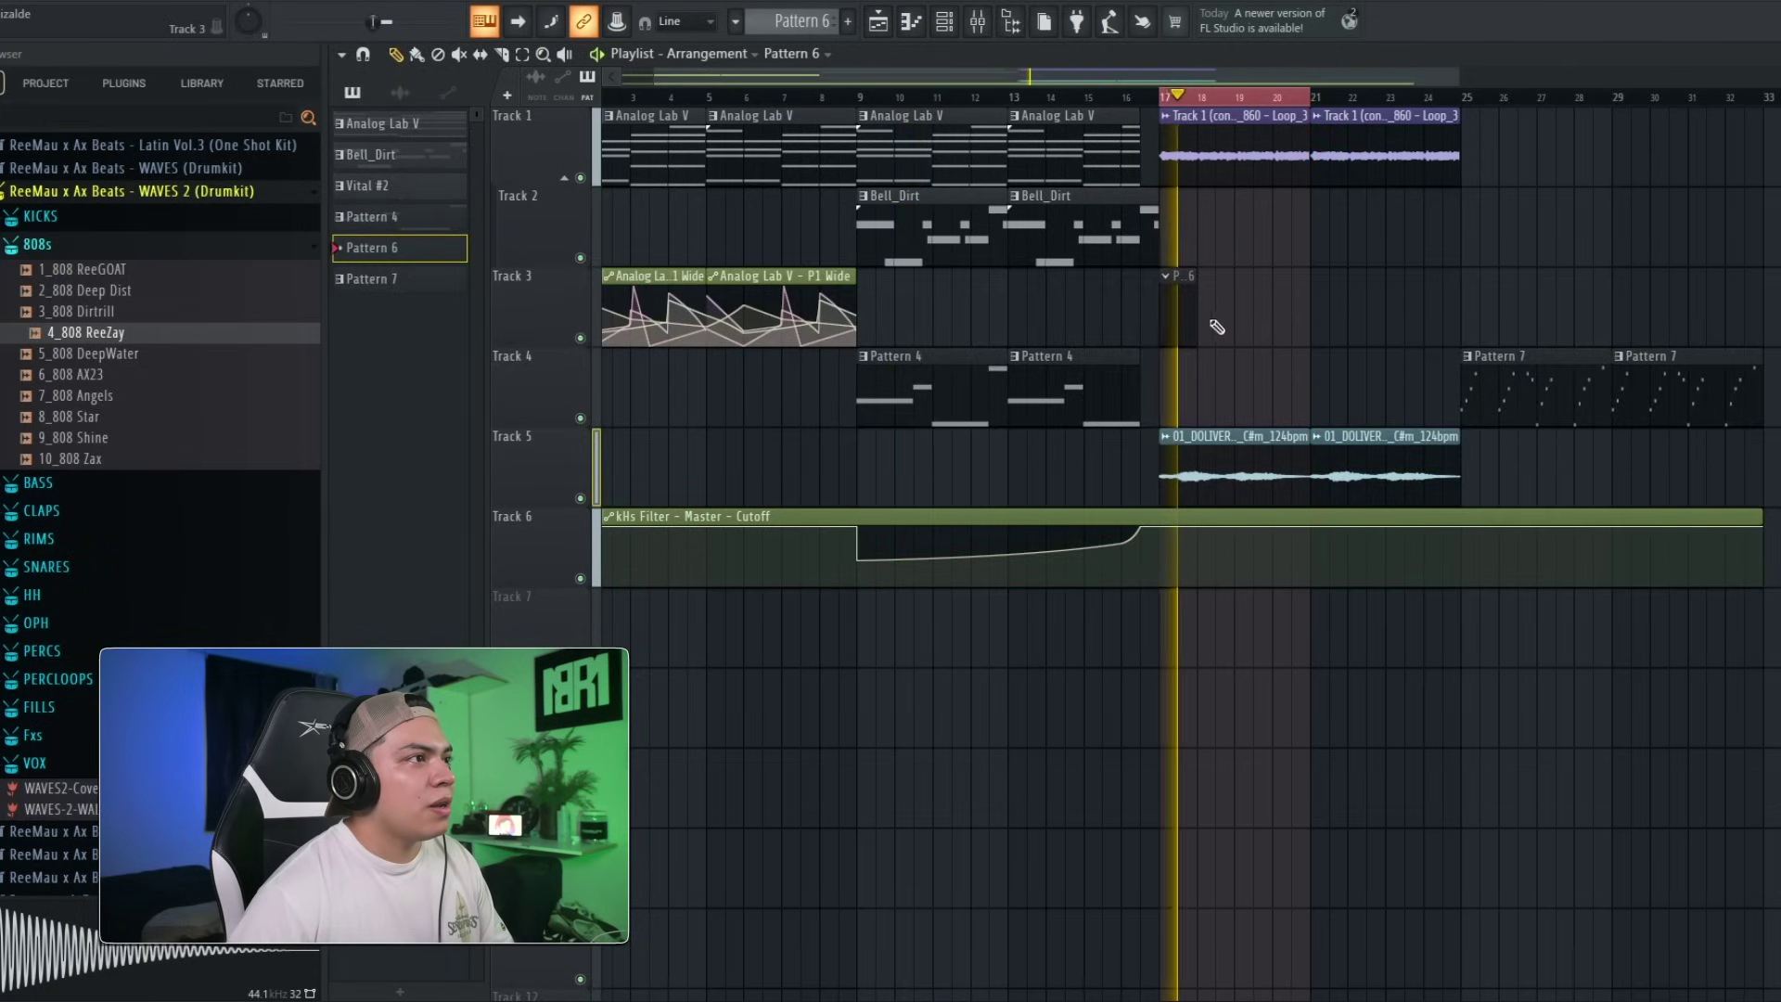
pyautogui.click(946, 26)
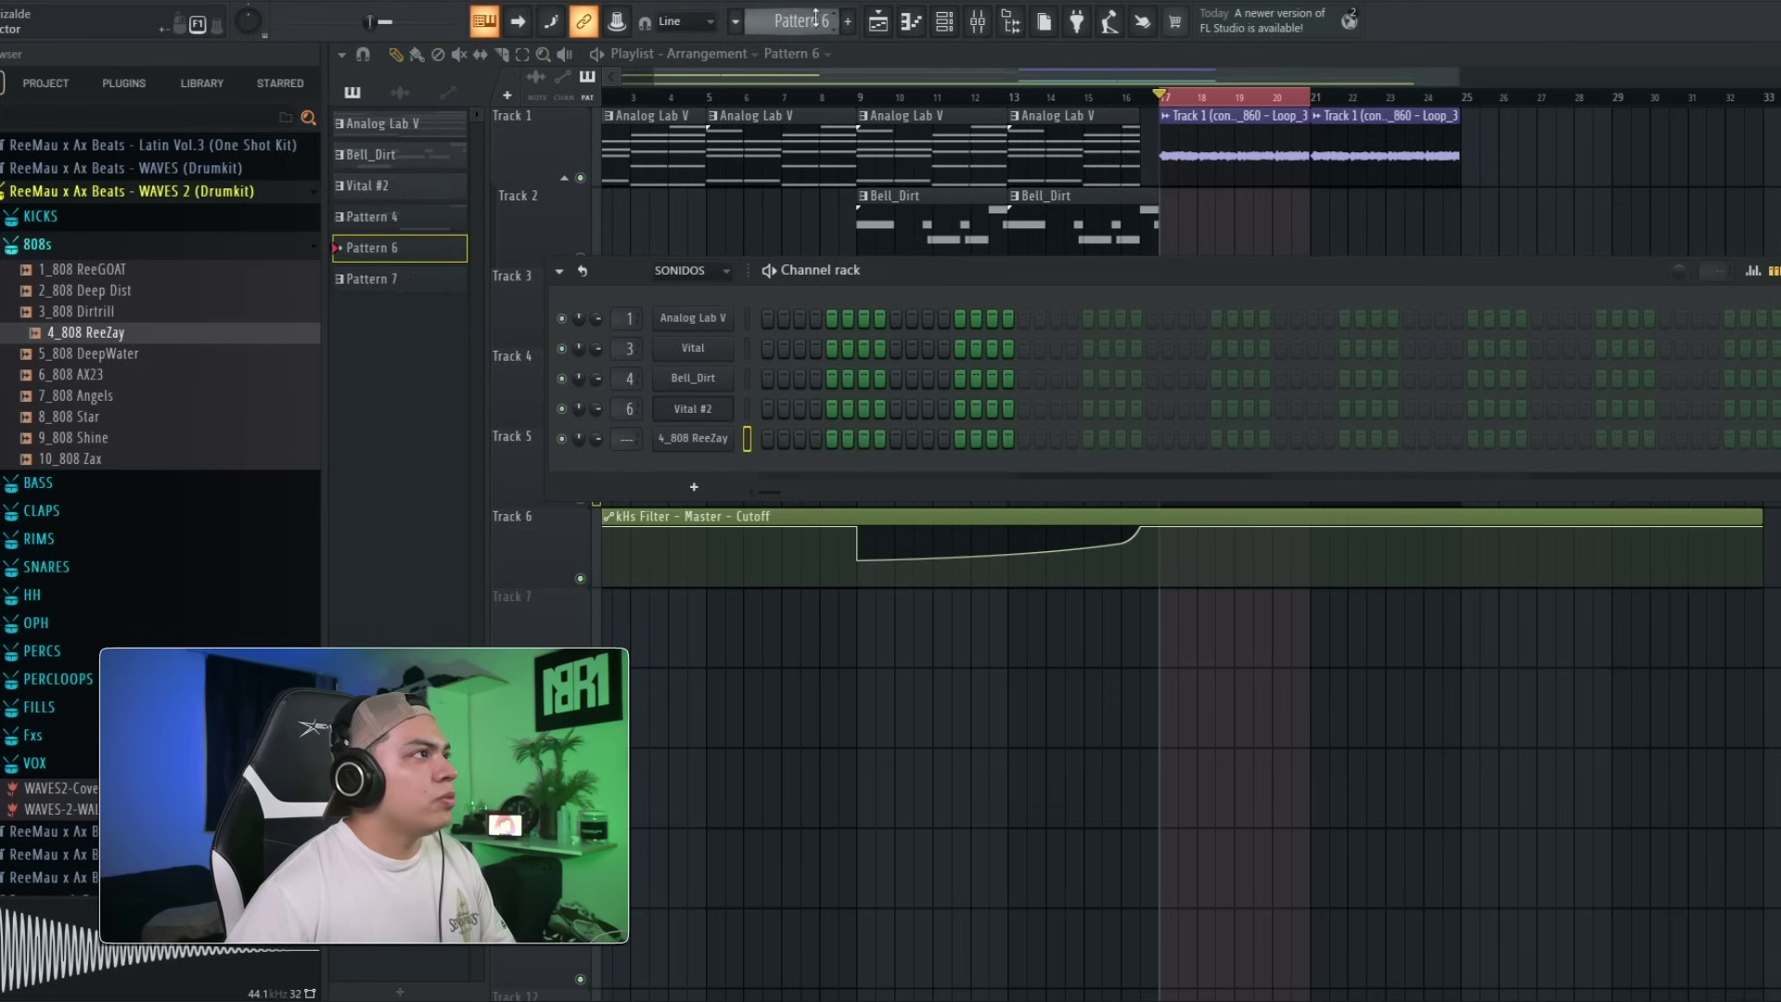
pyautogui.scroll(2, 815, 19)
pyautogui.click(693, 487)
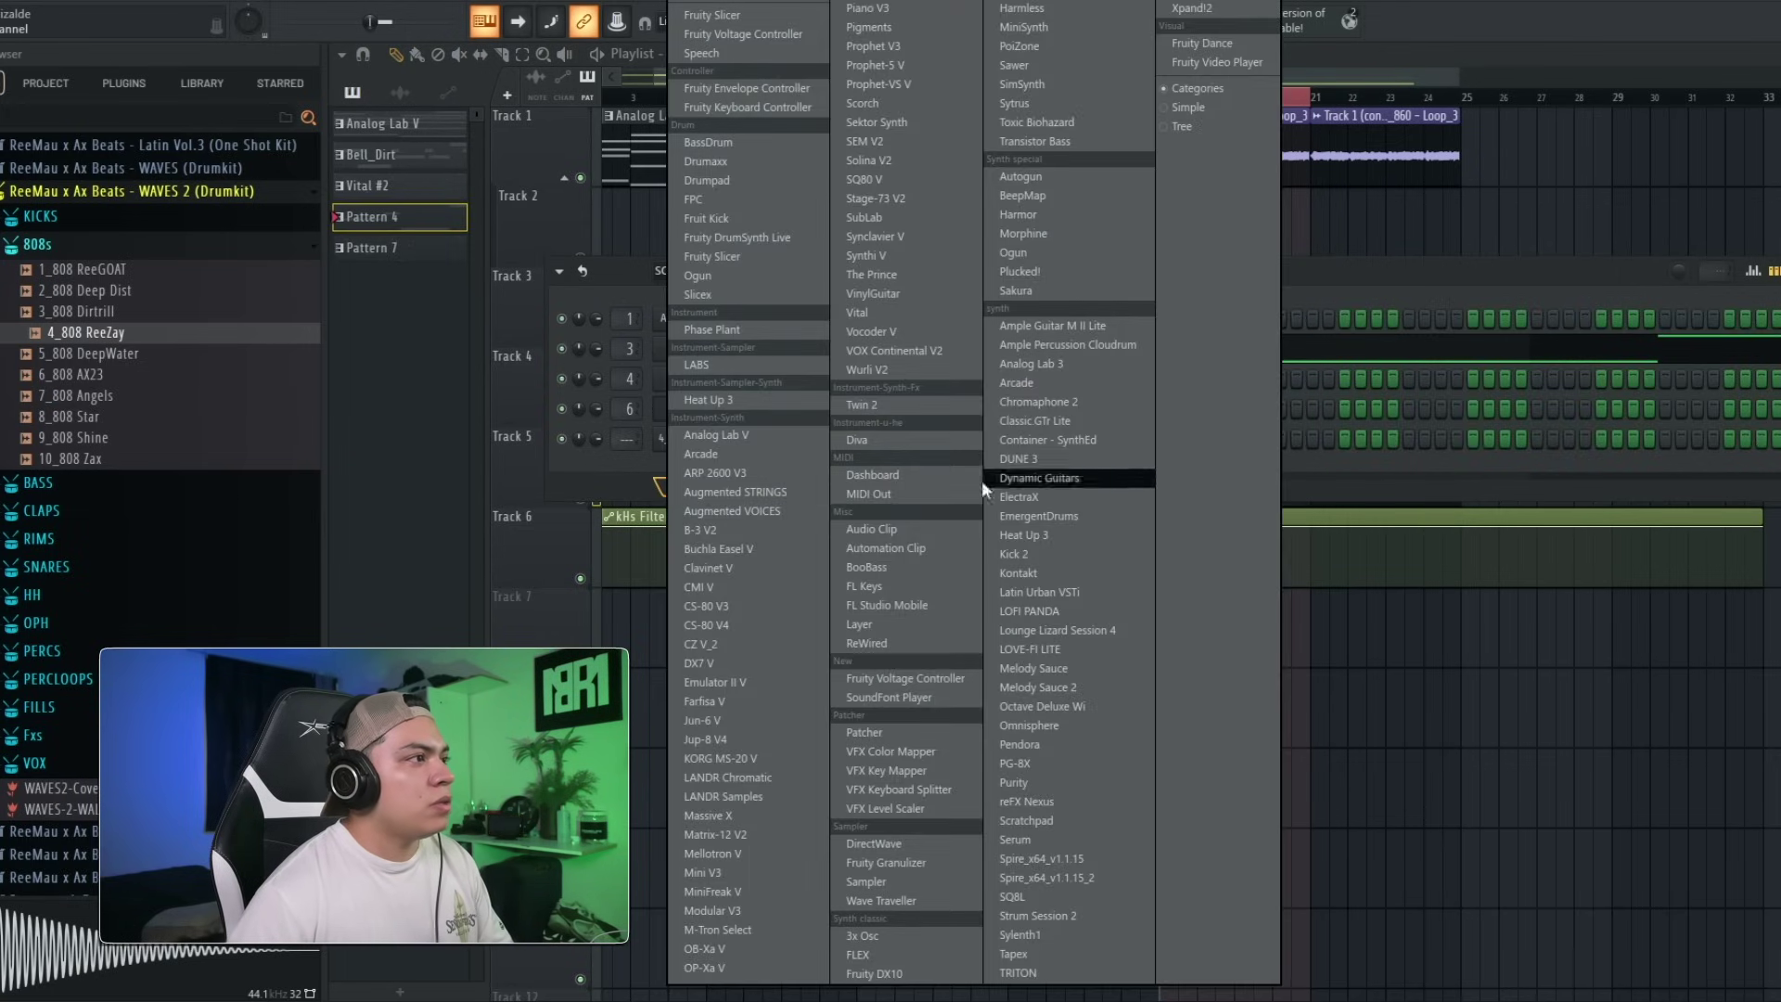
pyautogui.click(911, 886)
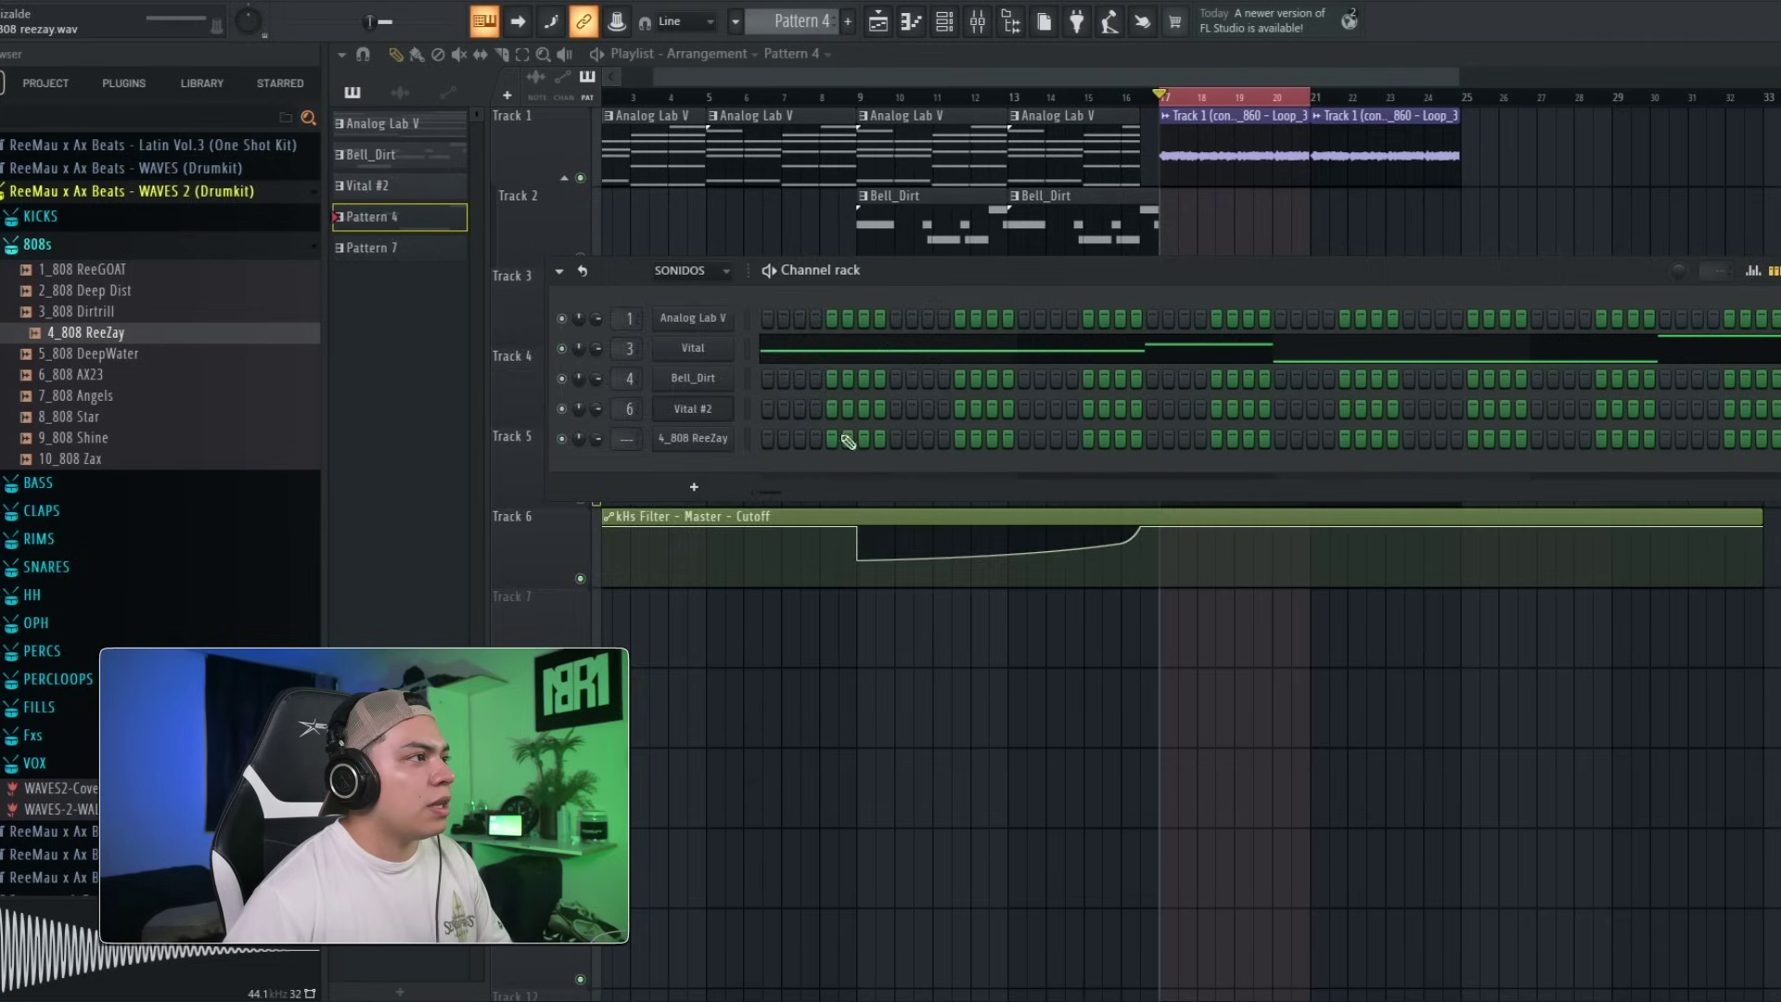
# Copy the chord notes of the Analog Lab V pattern into the Sampler #2 channel of the empty Pattern 5.
pyautogui.scroll(3, 789, 19)
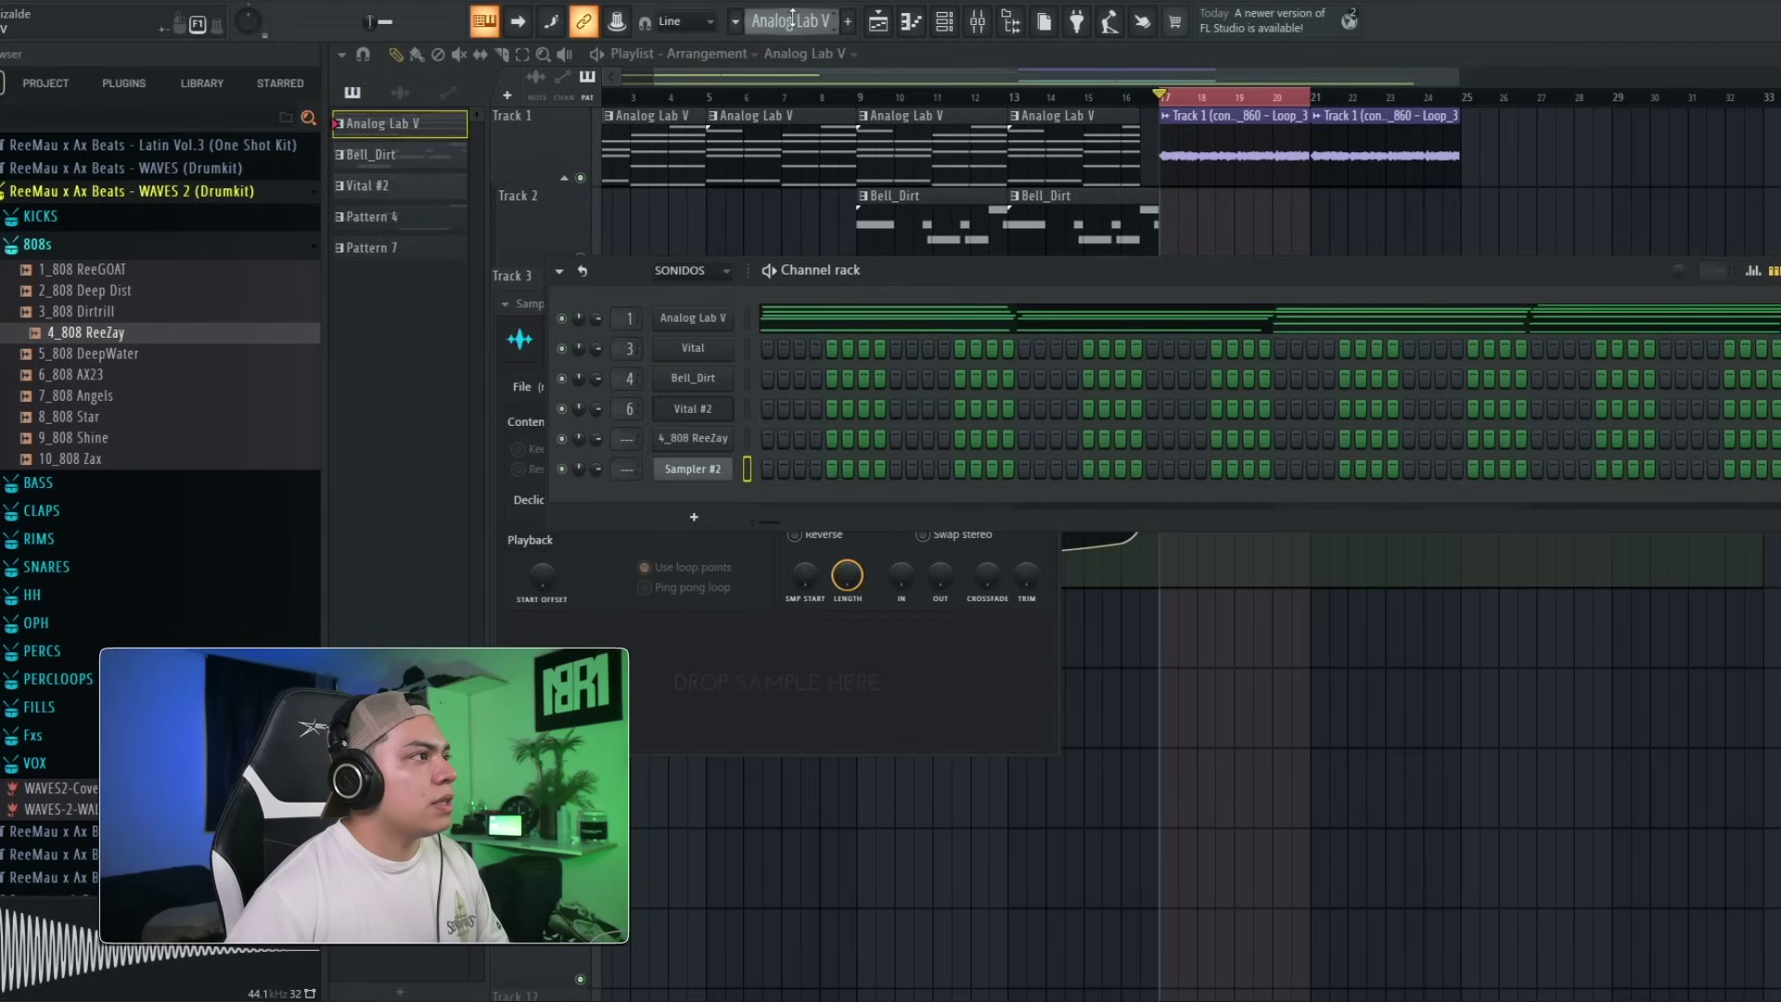
pyautogui.scroll(-2, 789, 21)
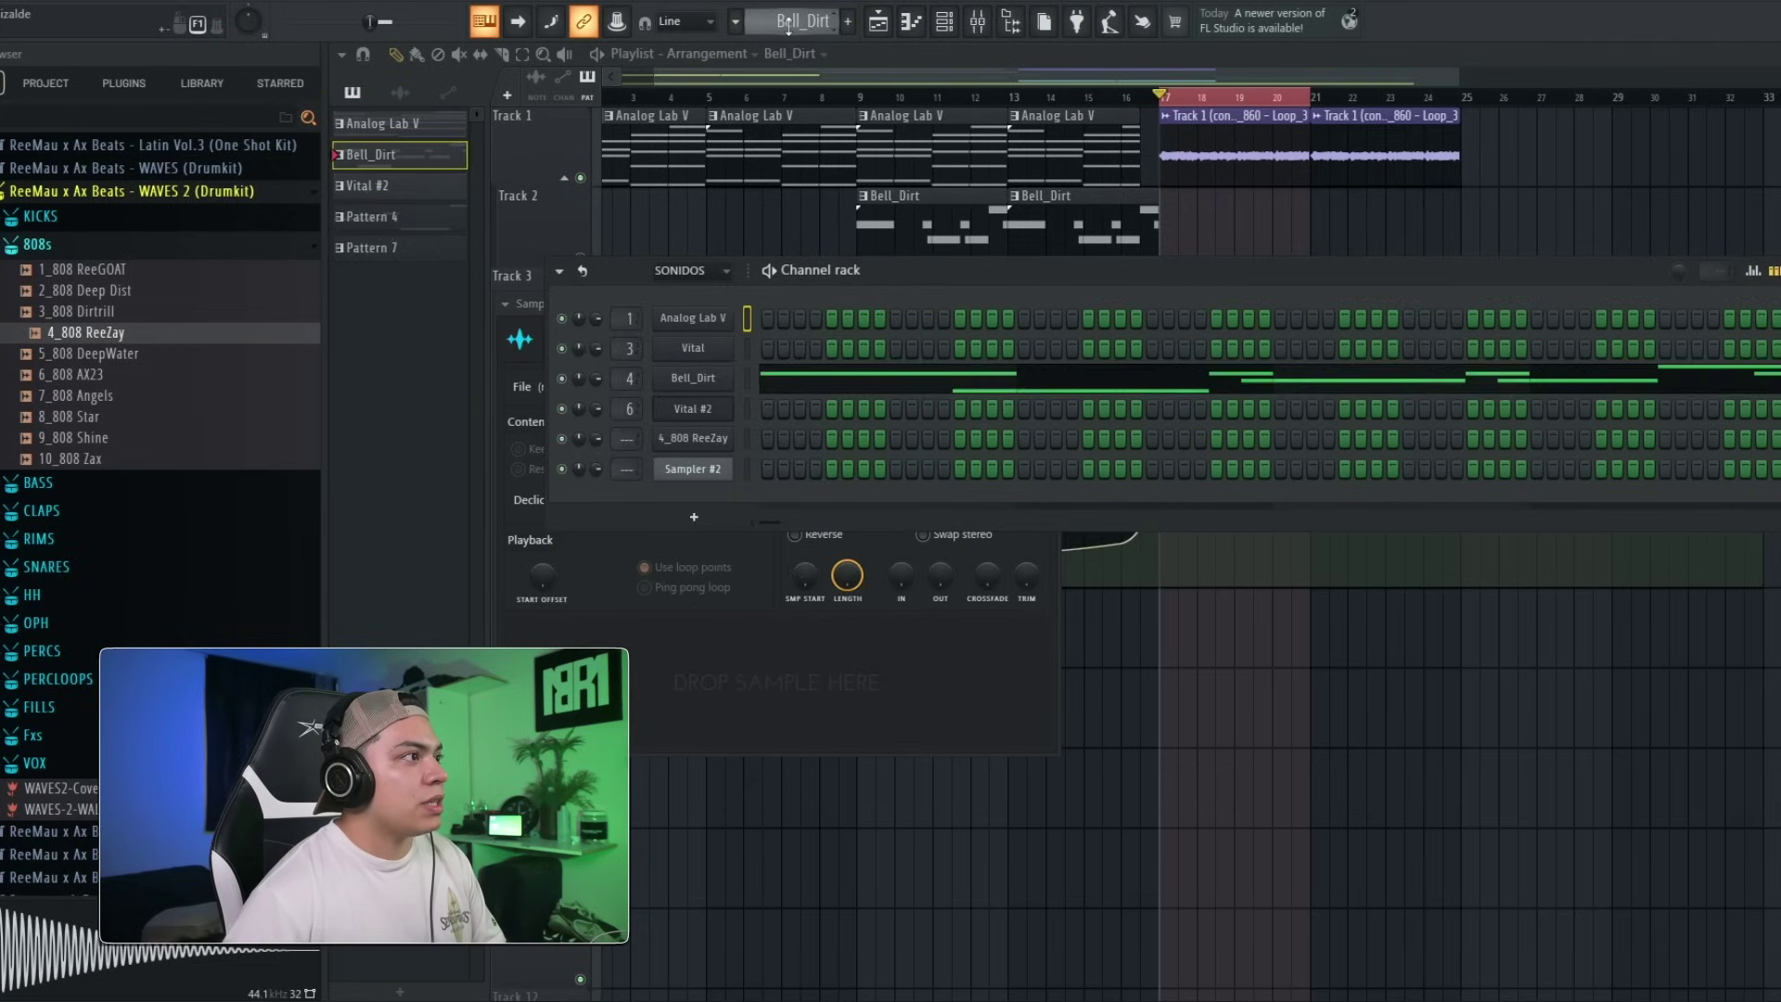
pyautogui.scroll(-3, 789, 21)
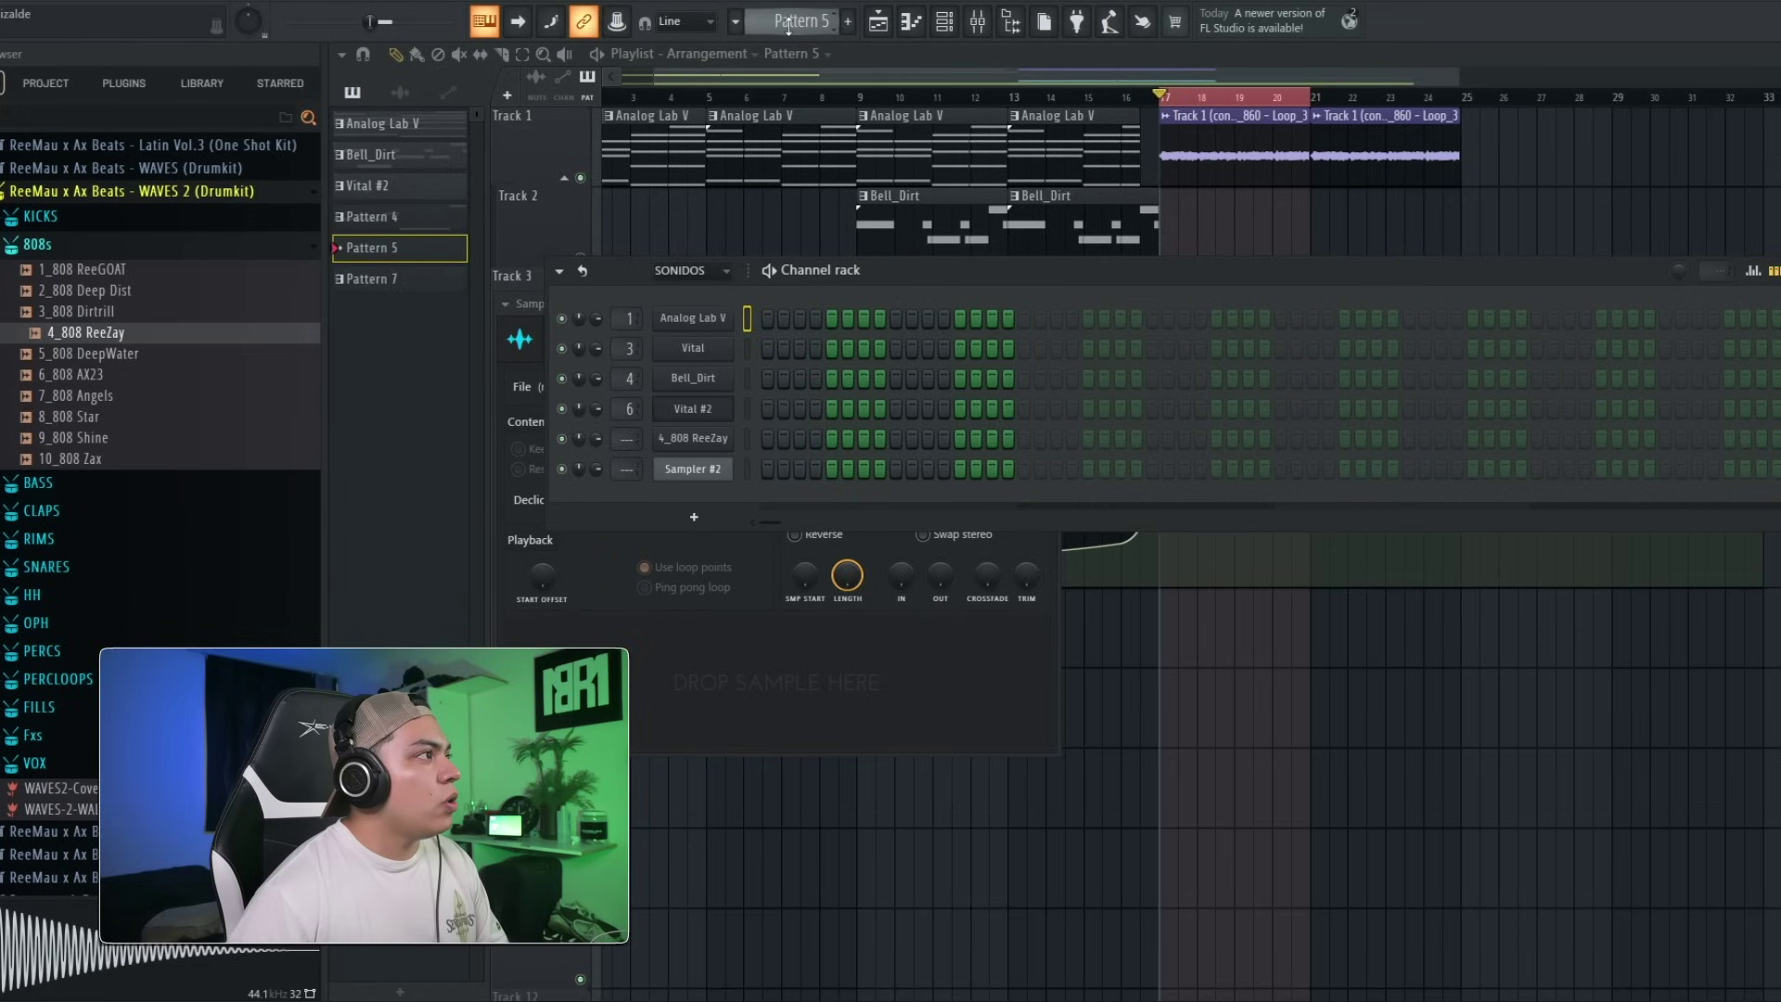
pyautogui.scroll(1, 789, 25)
pyautogui.scroll(-1, 789, 25)
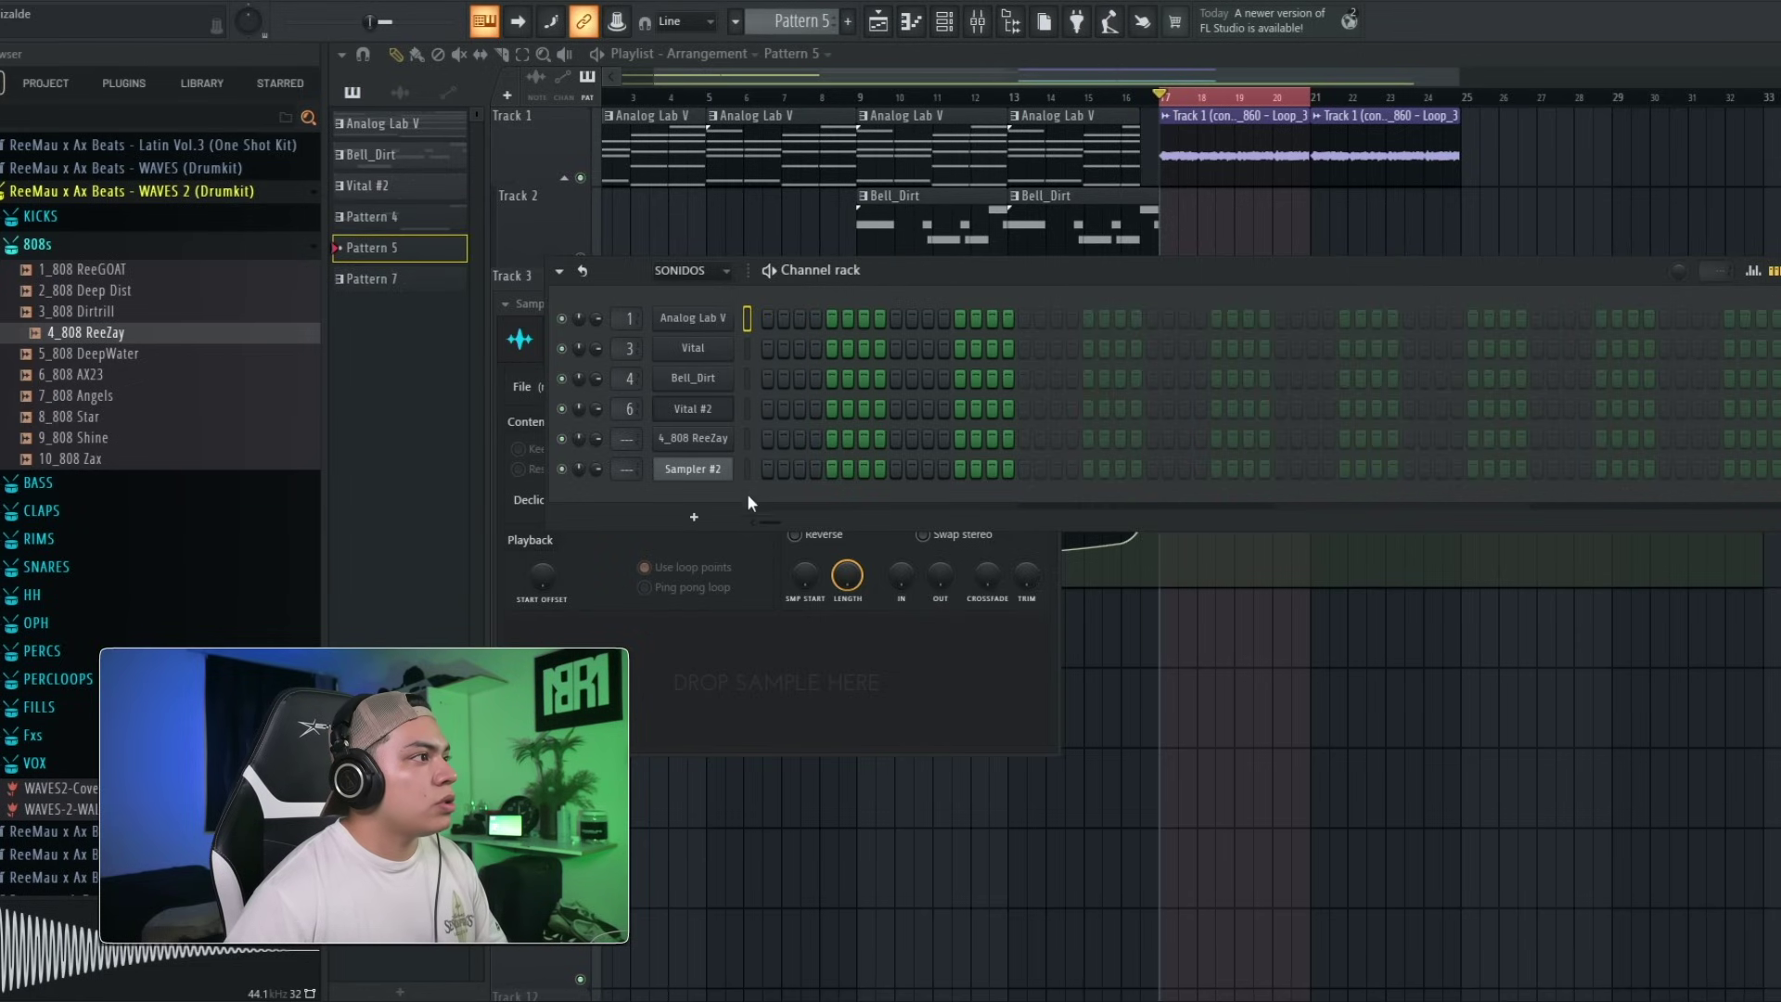
pyautogui.click(748, 471)
pyautogui.hotkey('ctrl', 'v')
# Set the 4_808 ReeZay channel to cut itself and place a short F#4 note at the start of bar 1.
pyautogui.rightClick(732, 432)
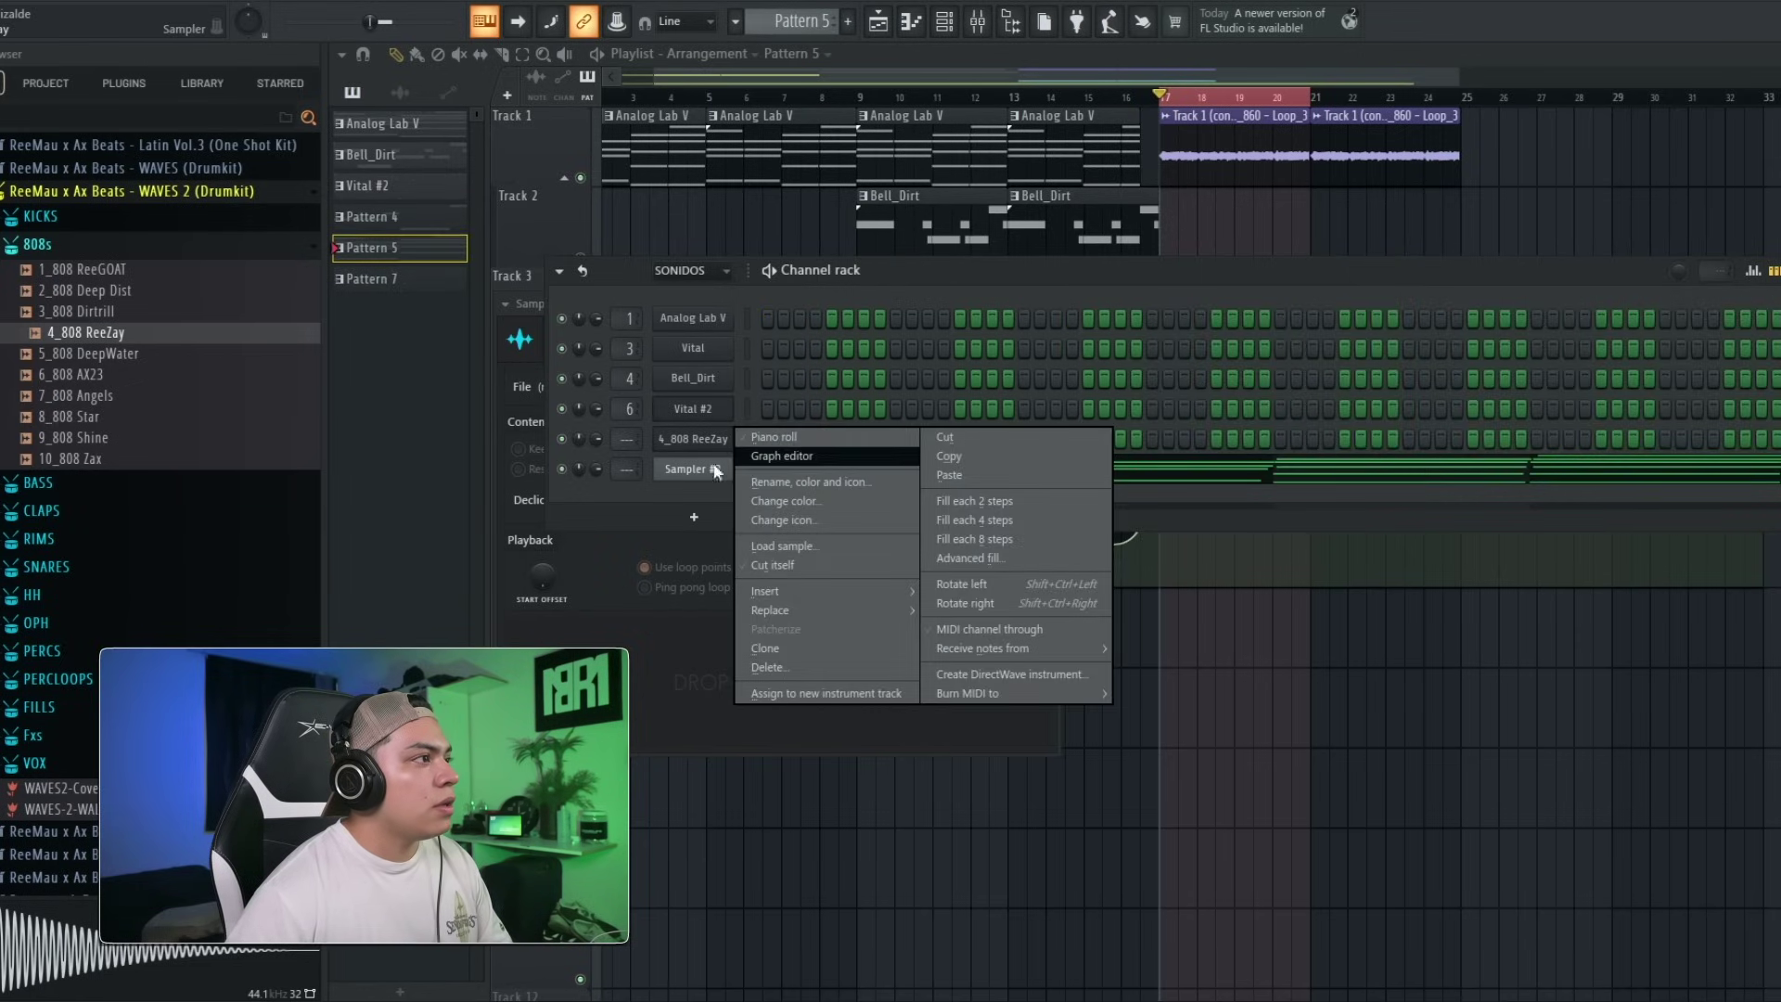
pyautogui.click(773, 564)
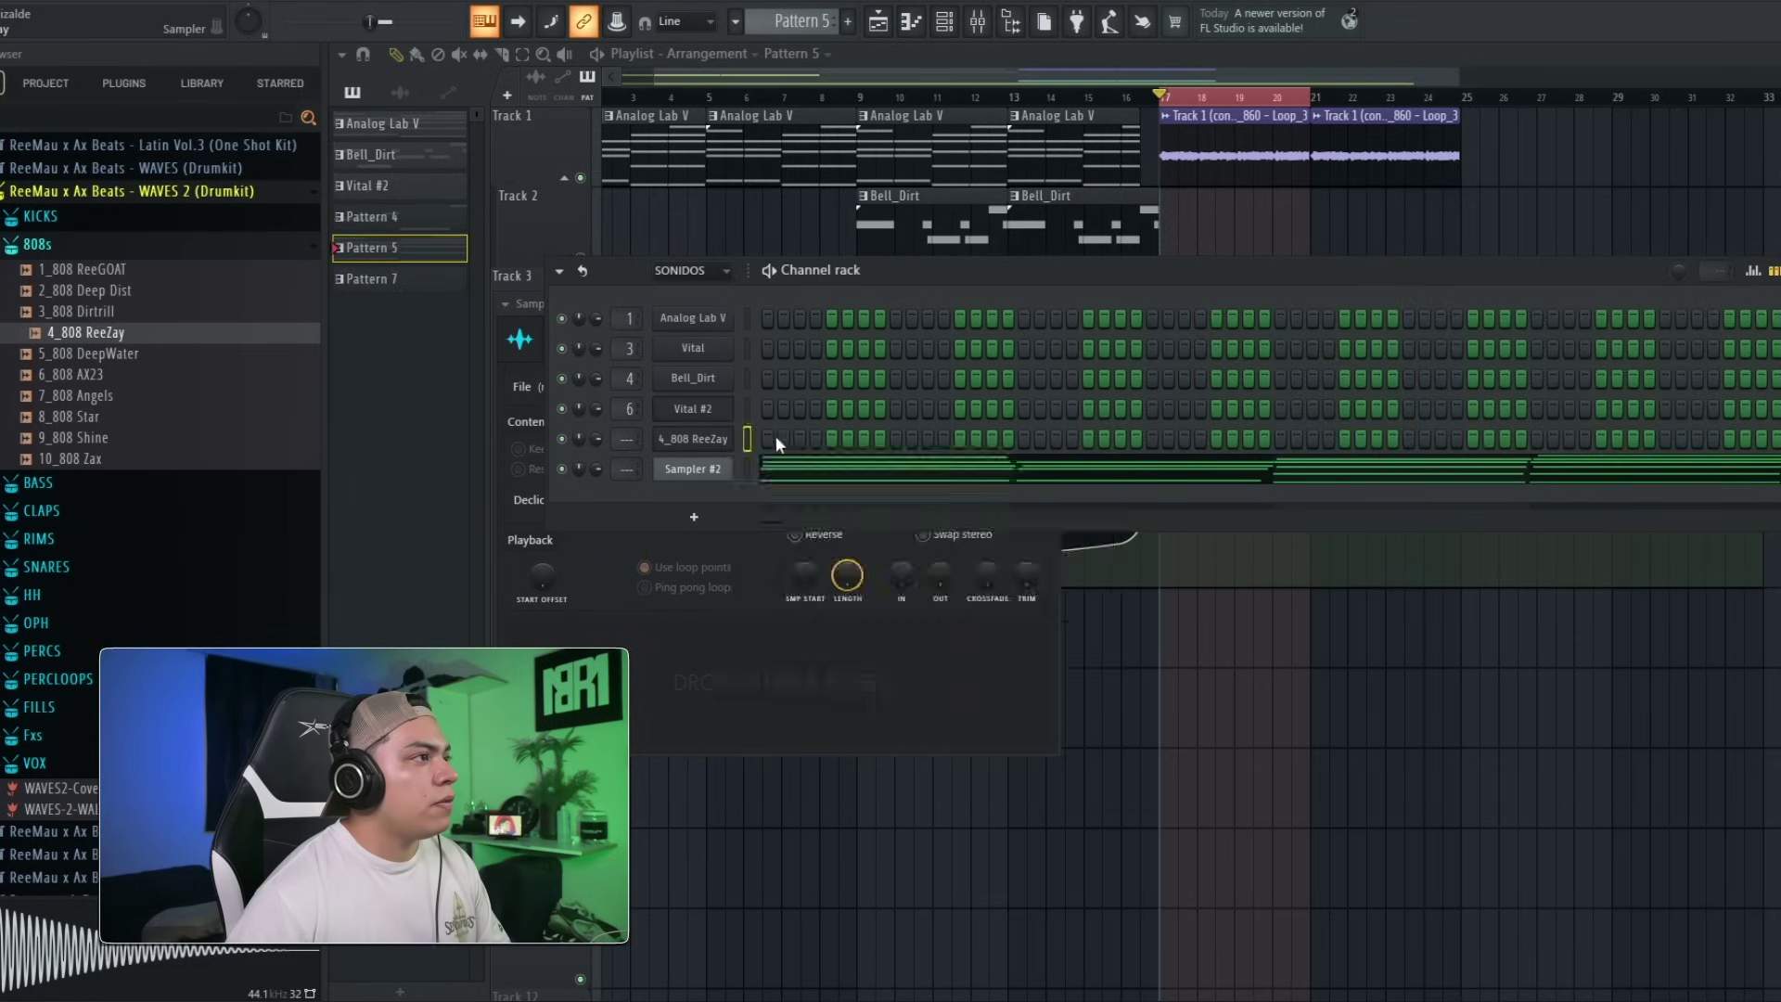
pyautogui.press('F7')
pyautogui.scroll(-3, 517, 561)
pyautogui.moveTo(437, 438); pyautogui.dragTo(425, 436)
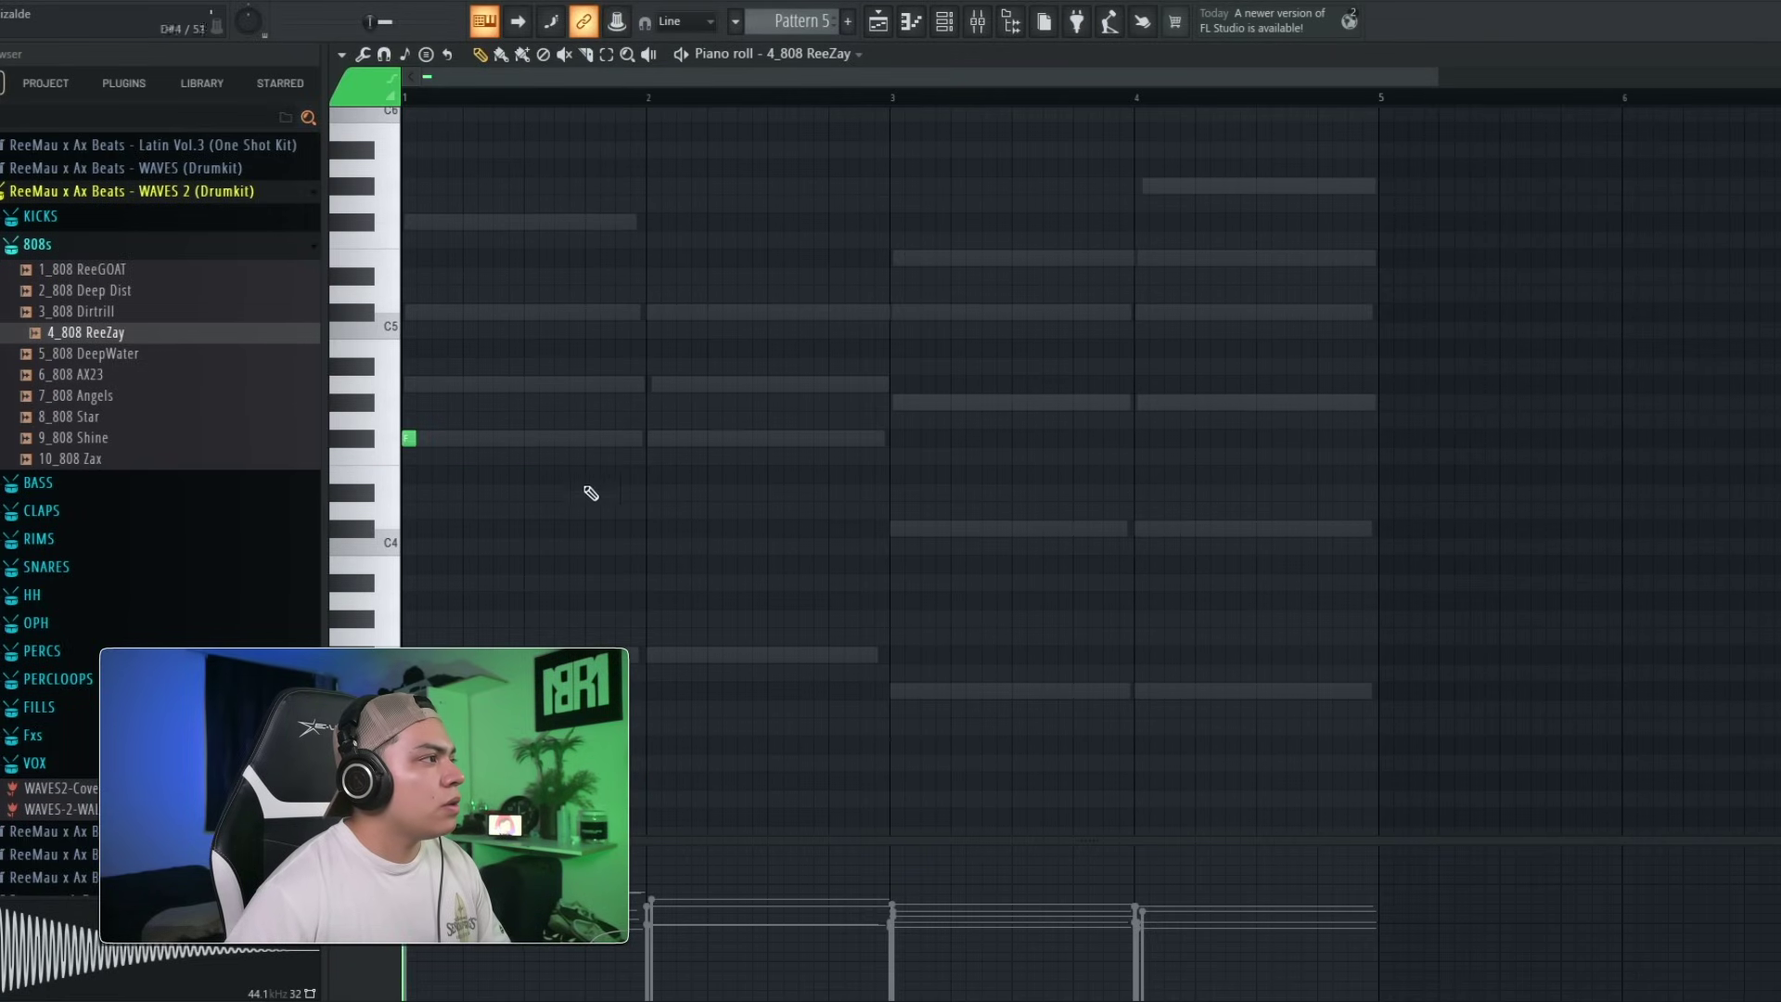
# Transpose the Sampler #2 chord notes in Pattern 5 up one octave.
pyautogui.click(877, 23)
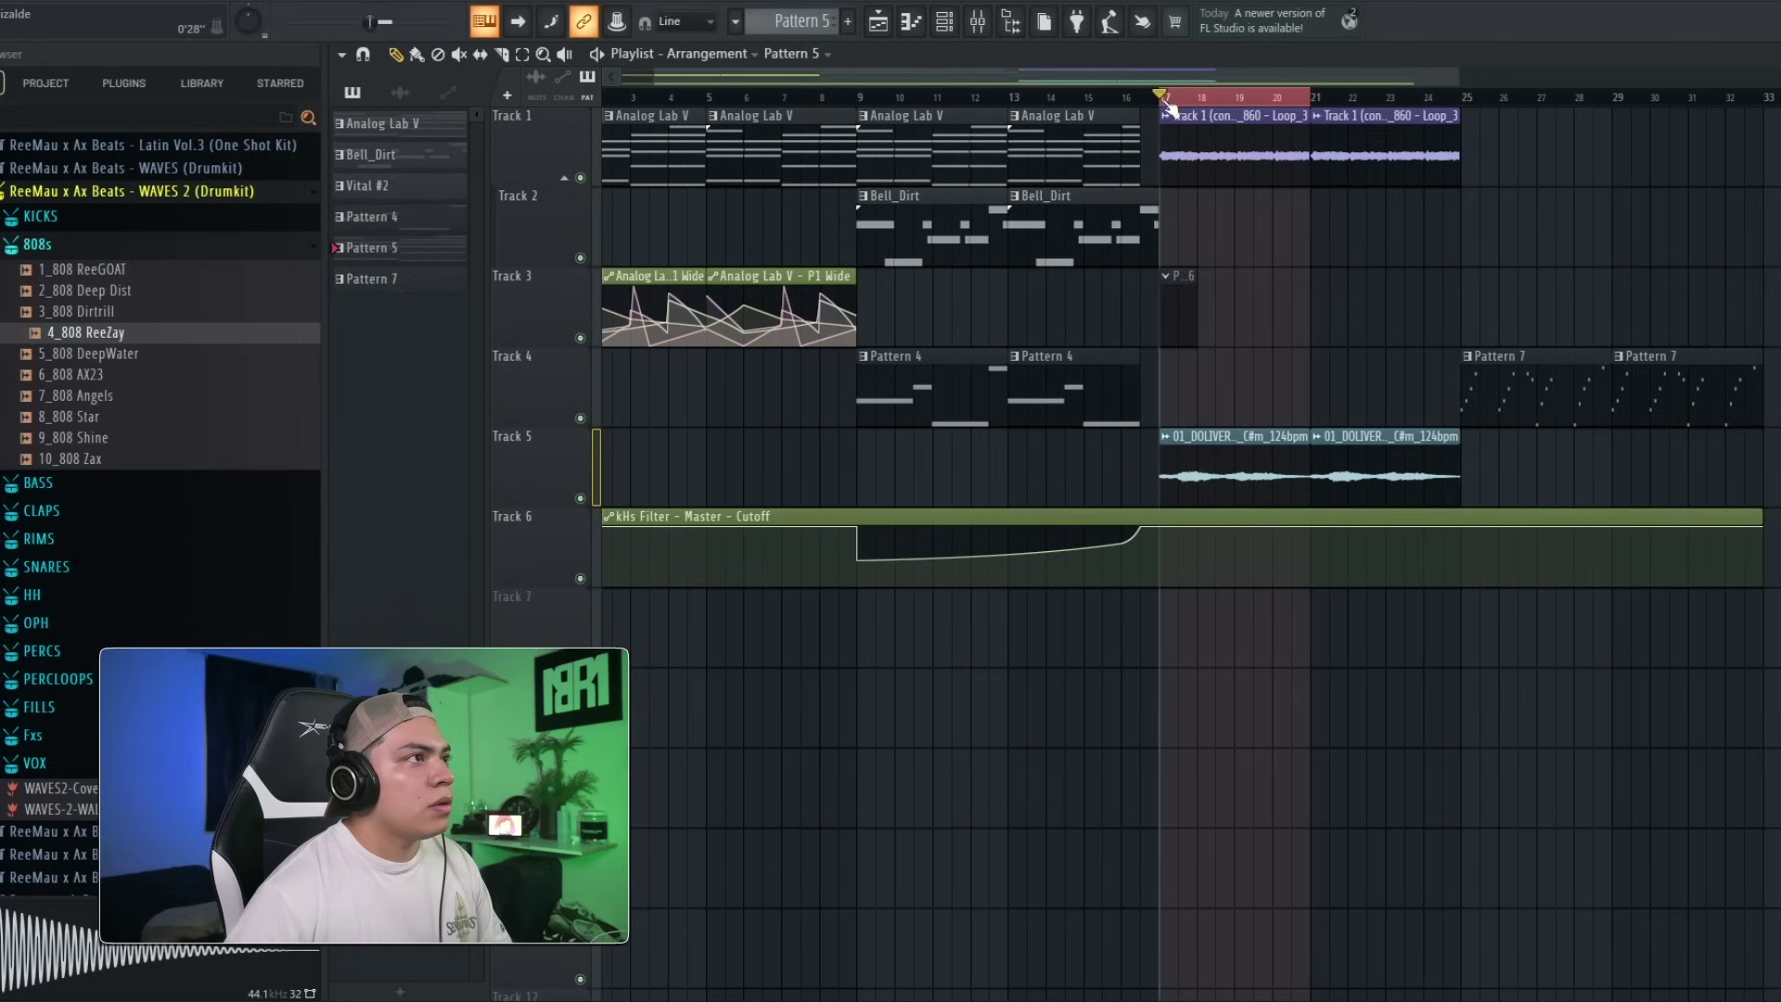
pyautogui.click(946, 22)
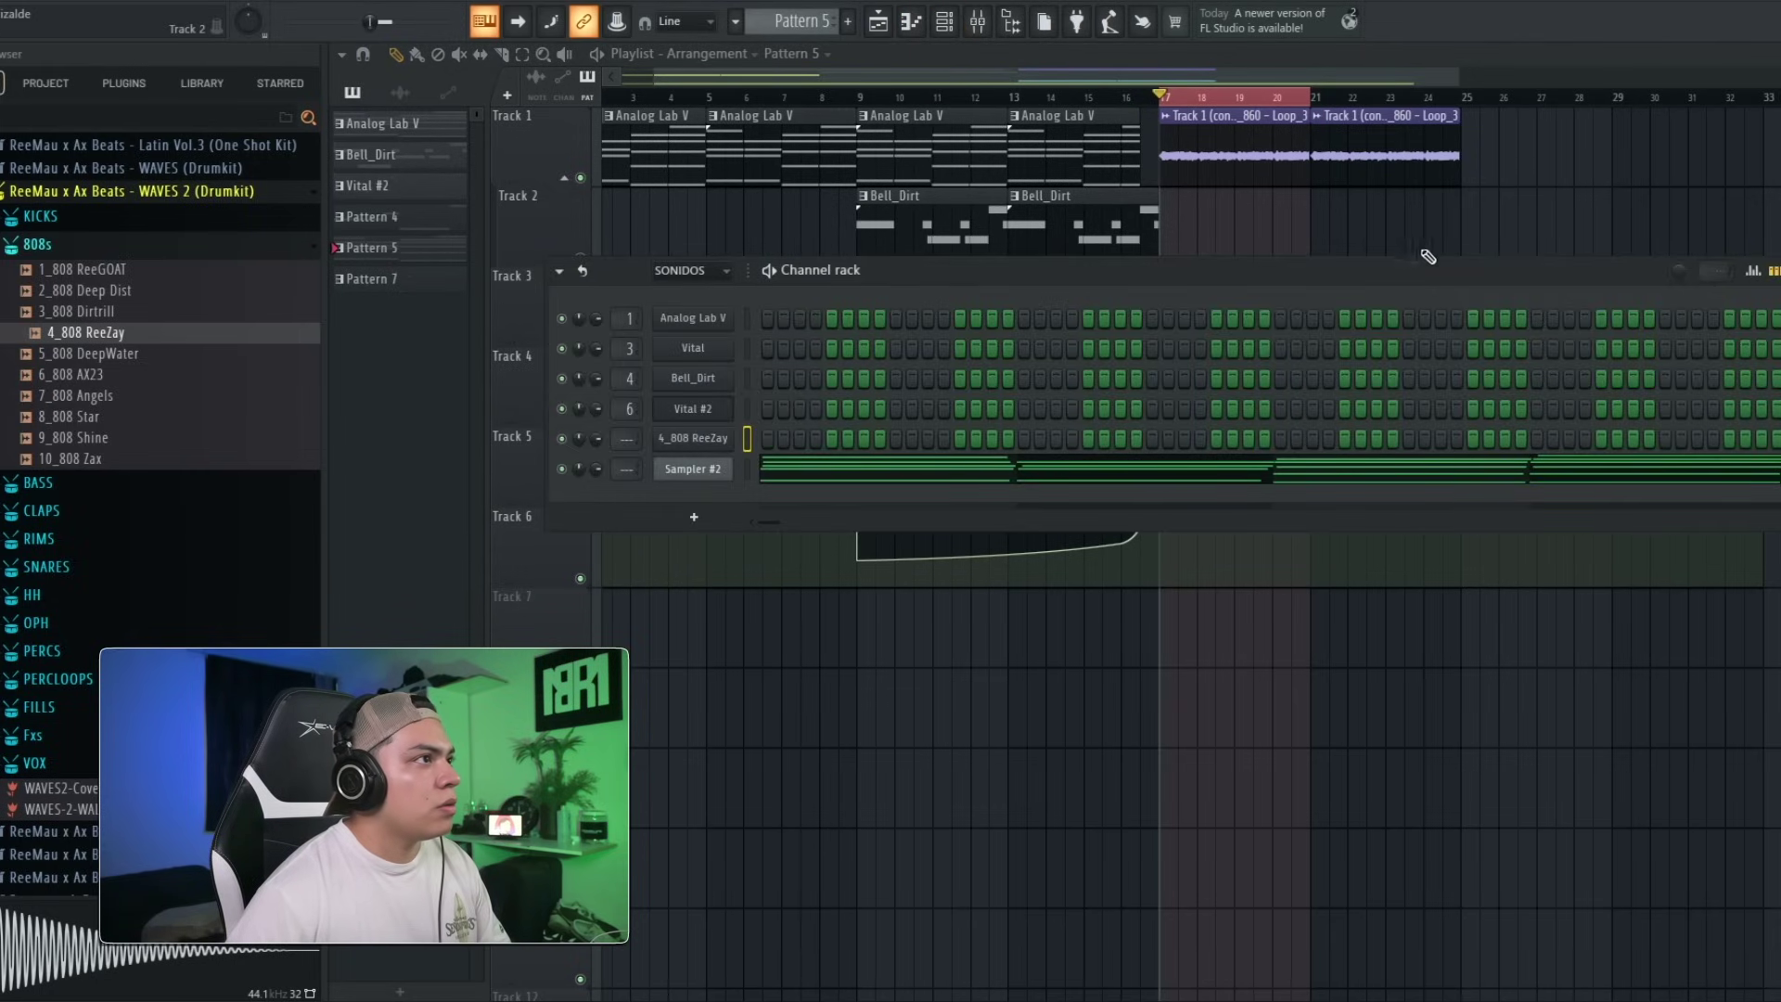
pyautogui.press('F6')
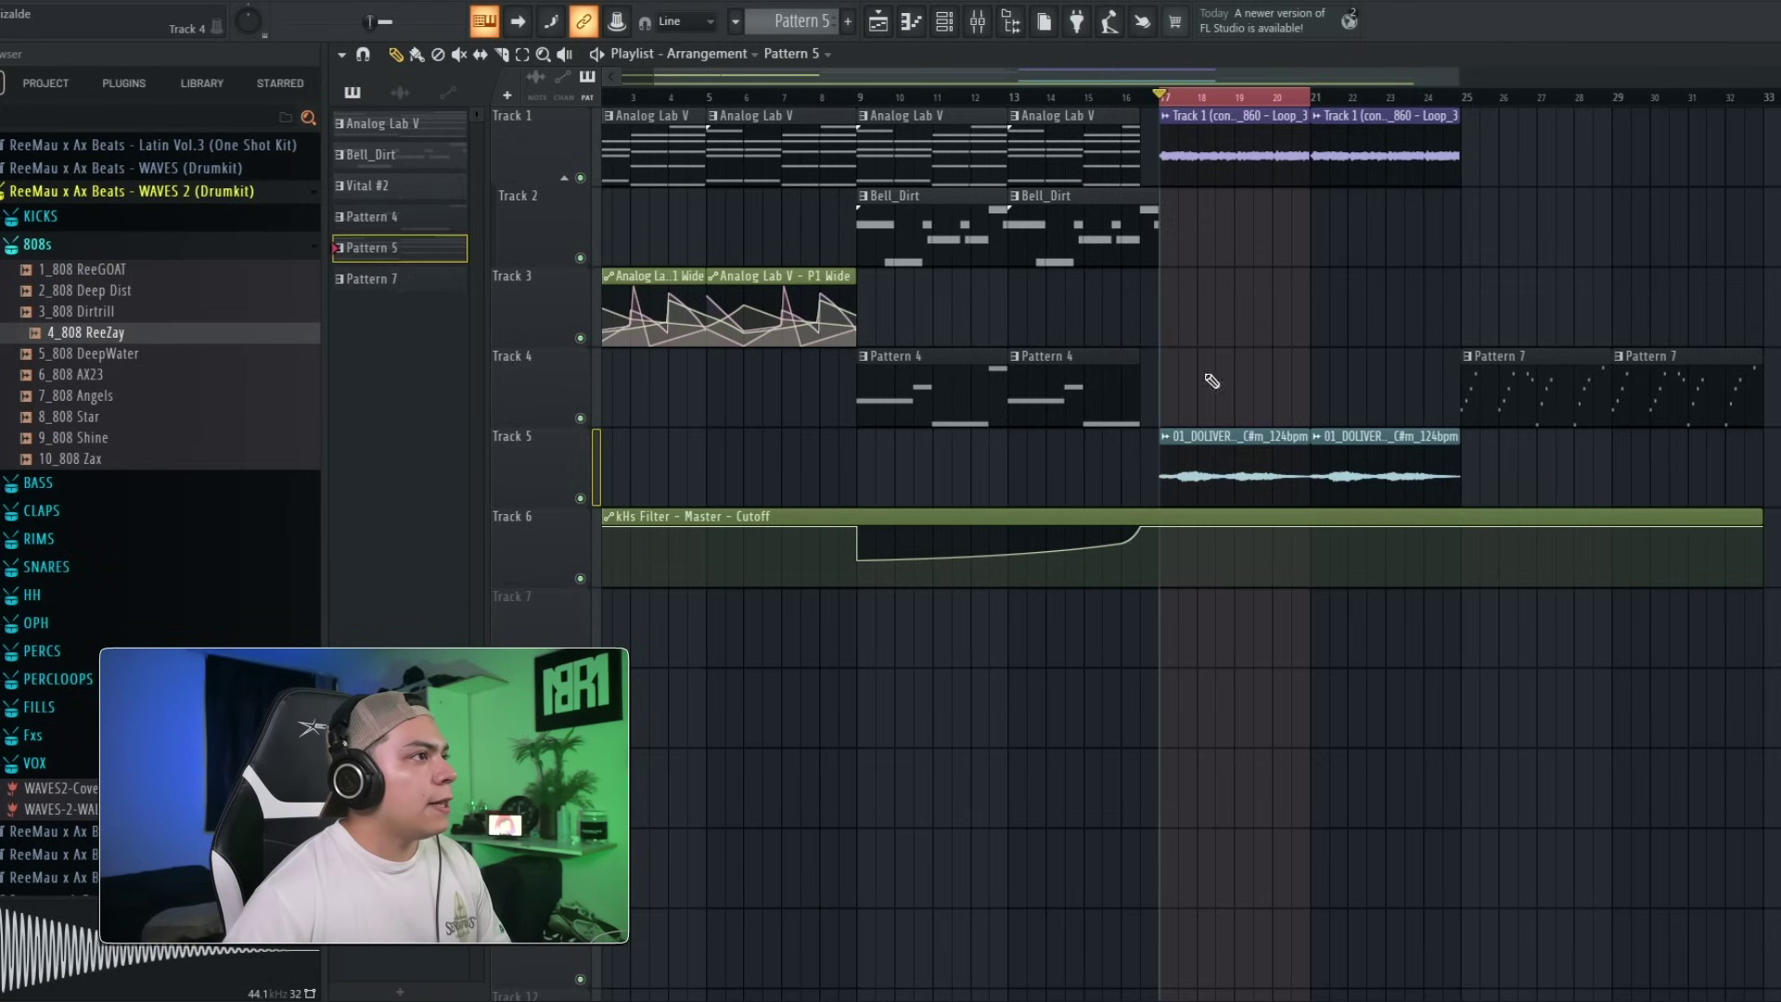
pyautogui.click(944, 24)
pyautogui.click(818, 472)
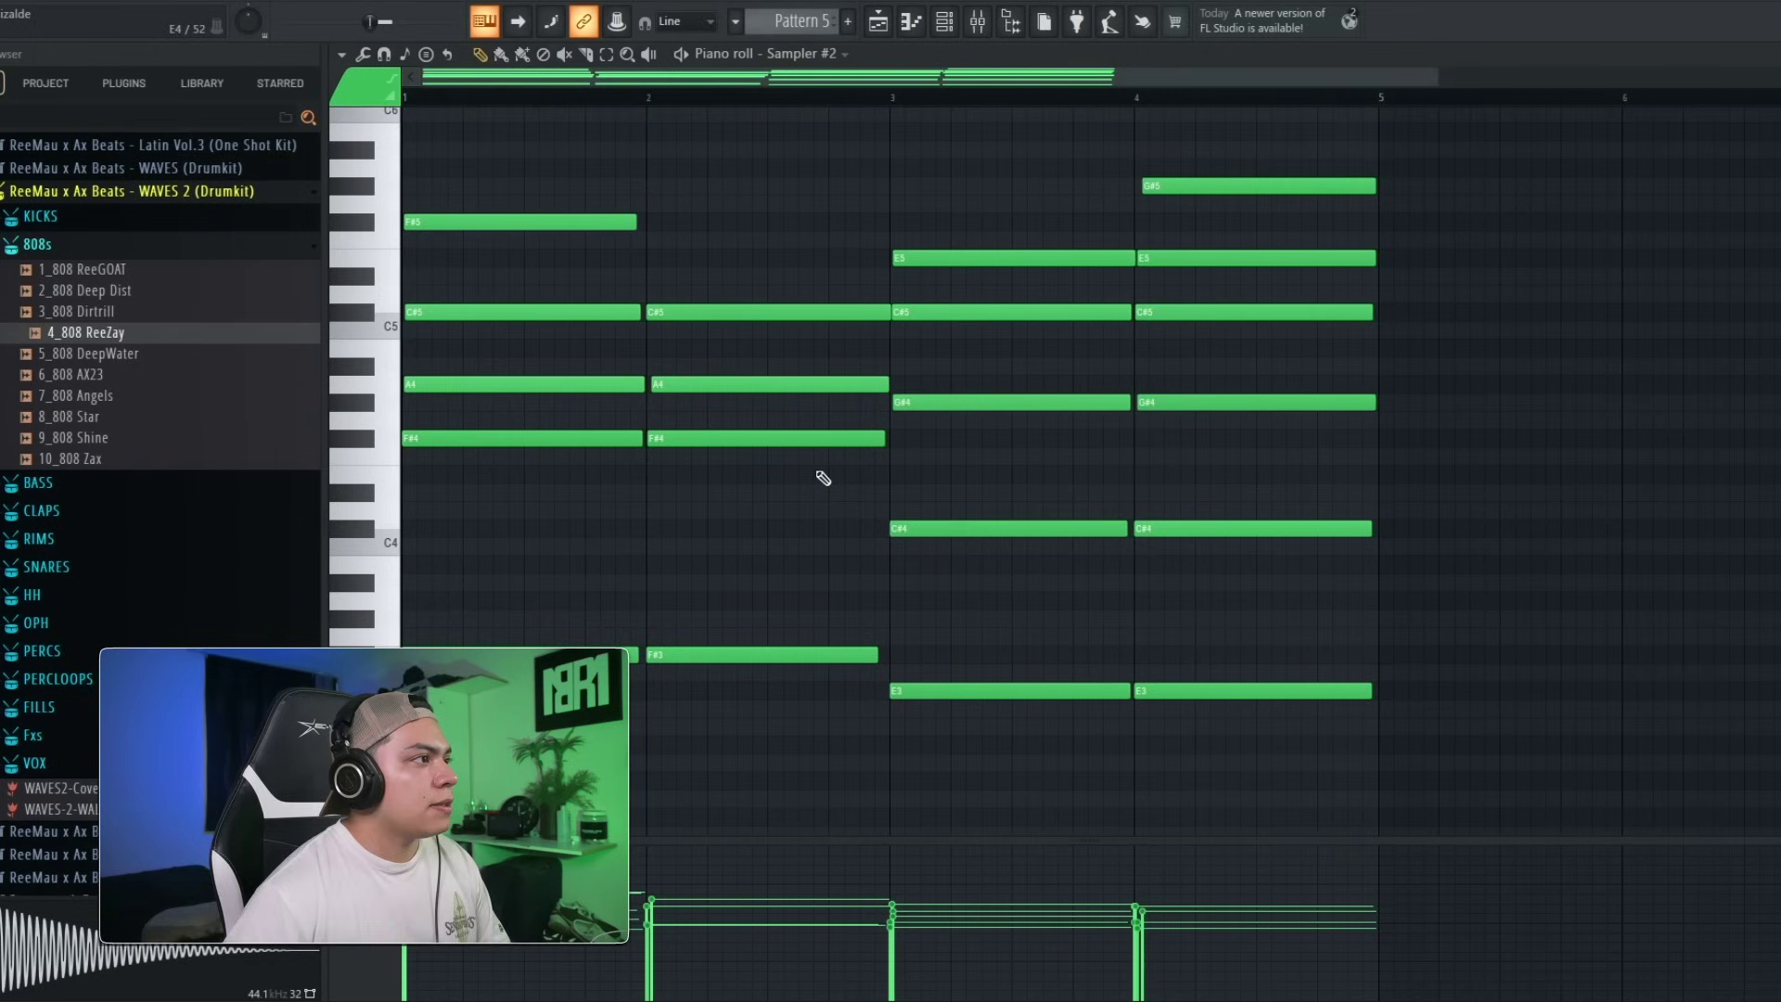
pyautogui.hotkey('ctrl', 'Up')
# Build the 4_808 ReeZay line with two short F#5 notes opening bar 1, C#6 on beat 4 of bar 2 and two G#5 notes opening bar 3.
pyautogui.click(944, 21)
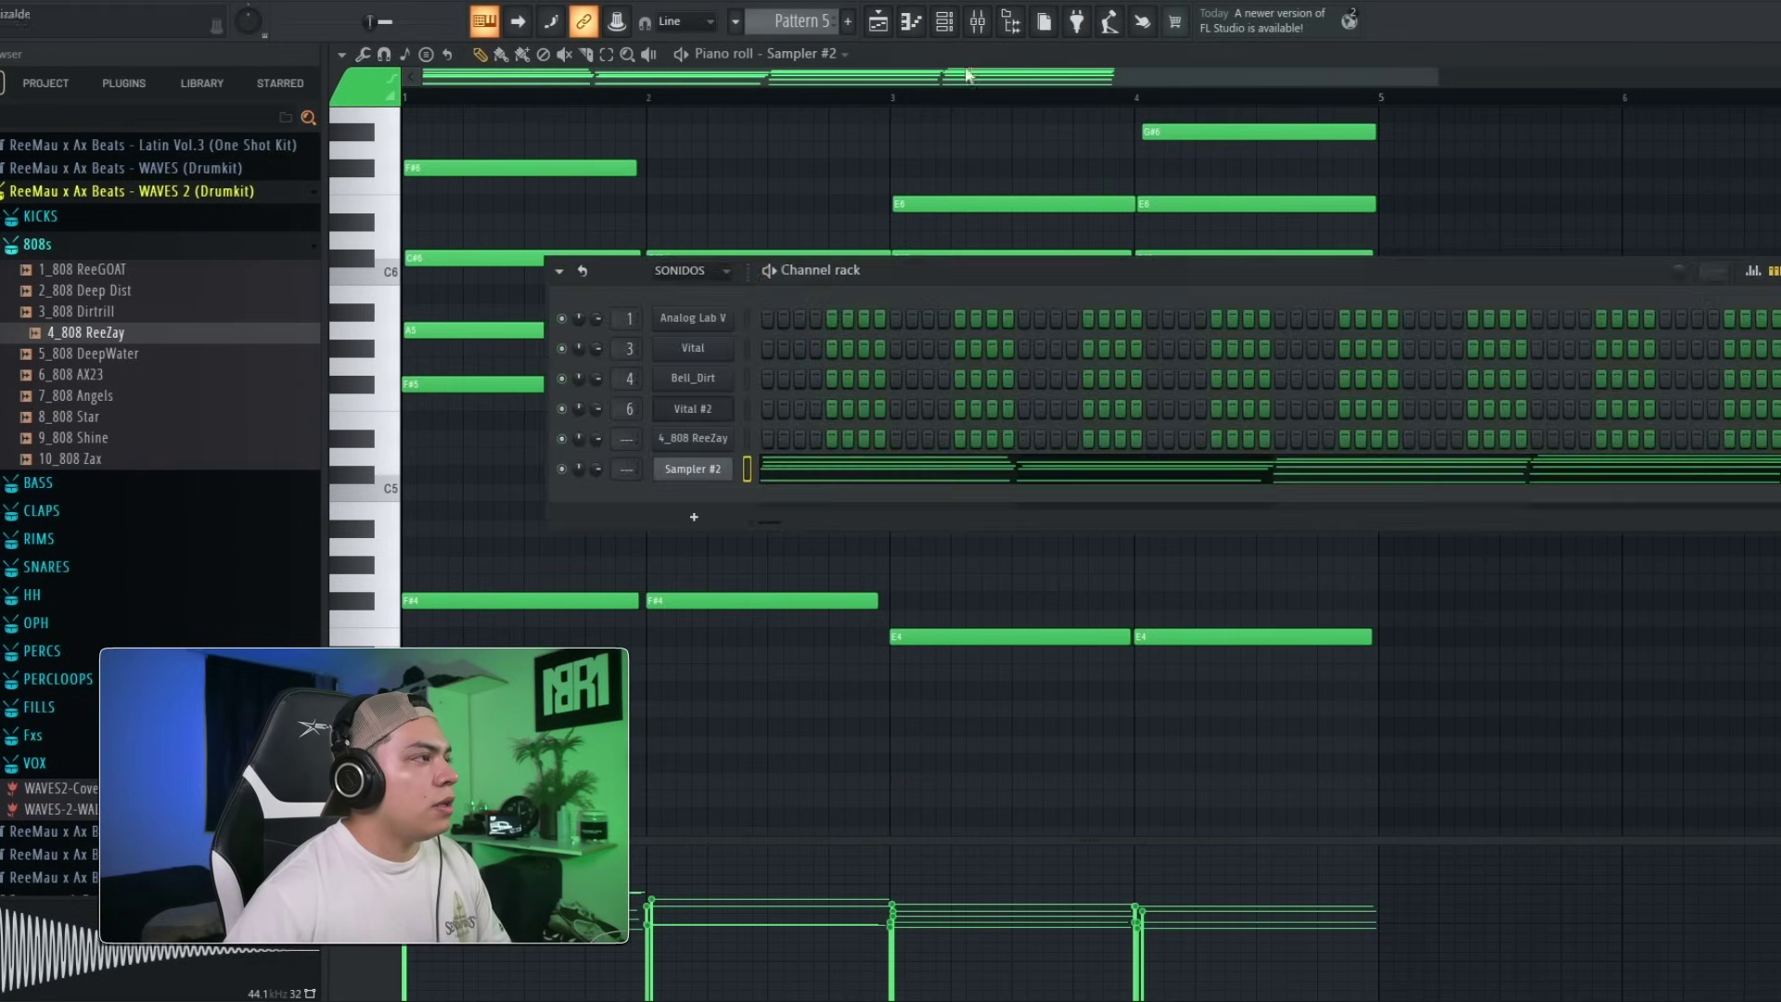
pyautogui.rightClick(724, 444)
pyautogui.click(772, 431)
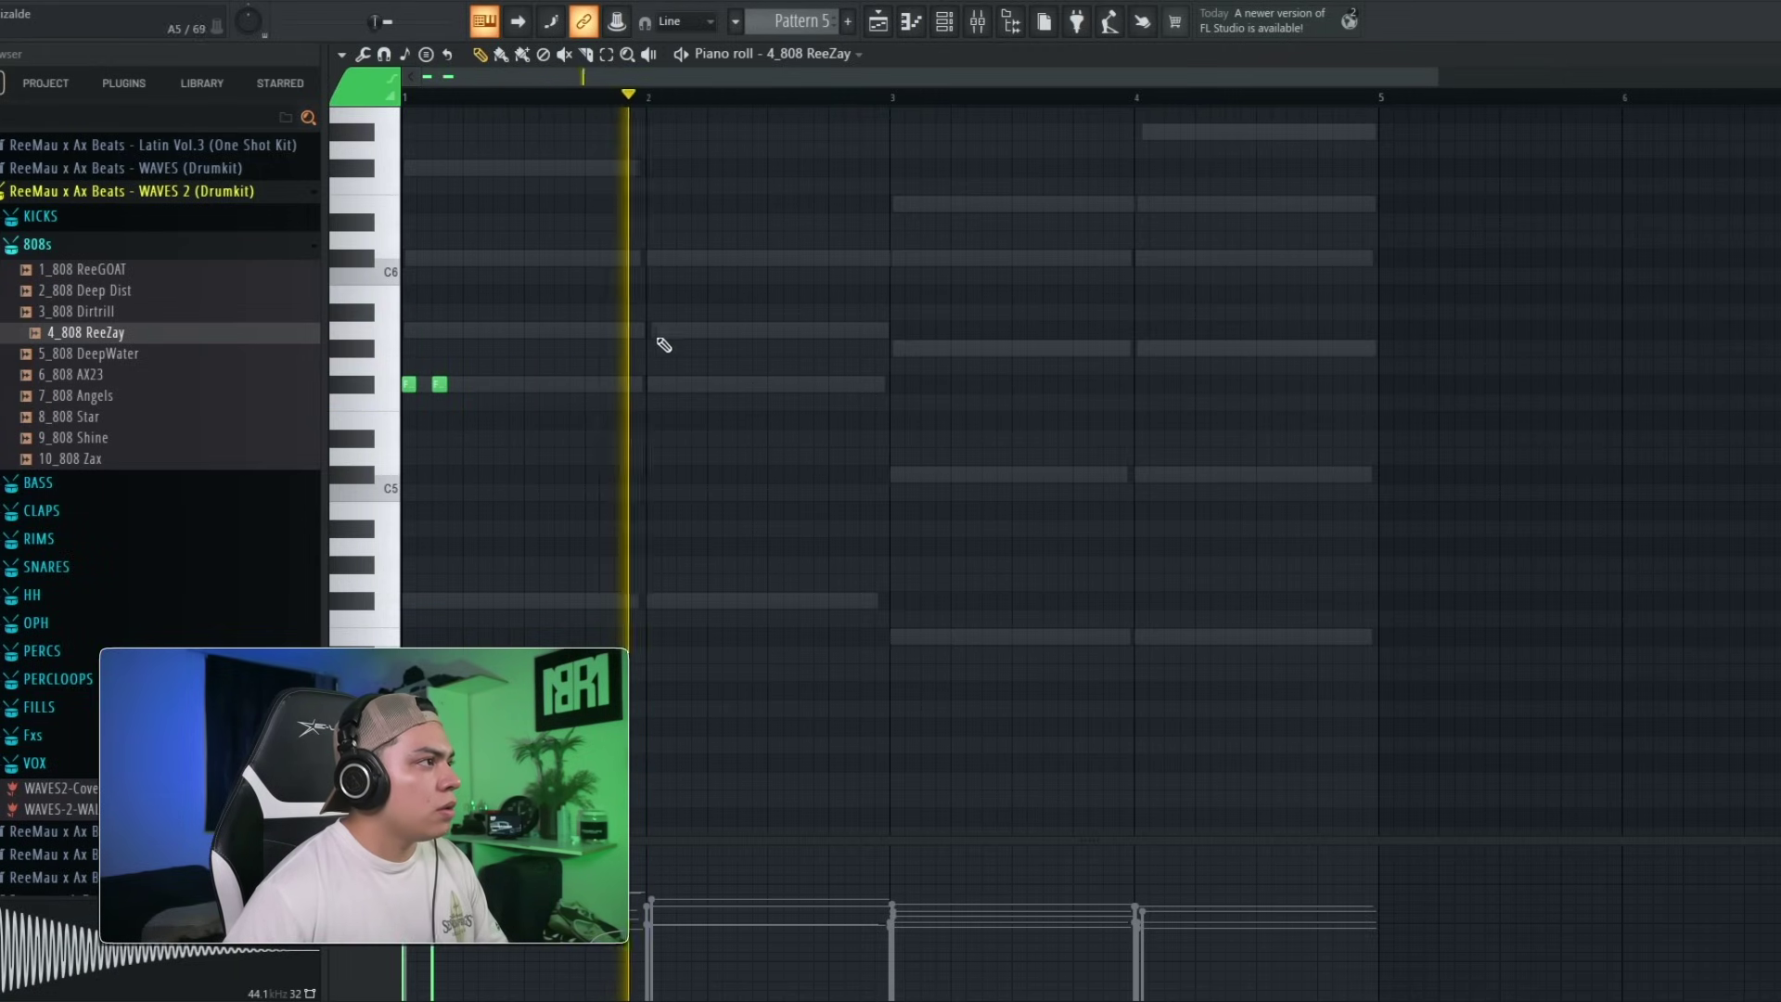
pyautogui.click(864, 331)
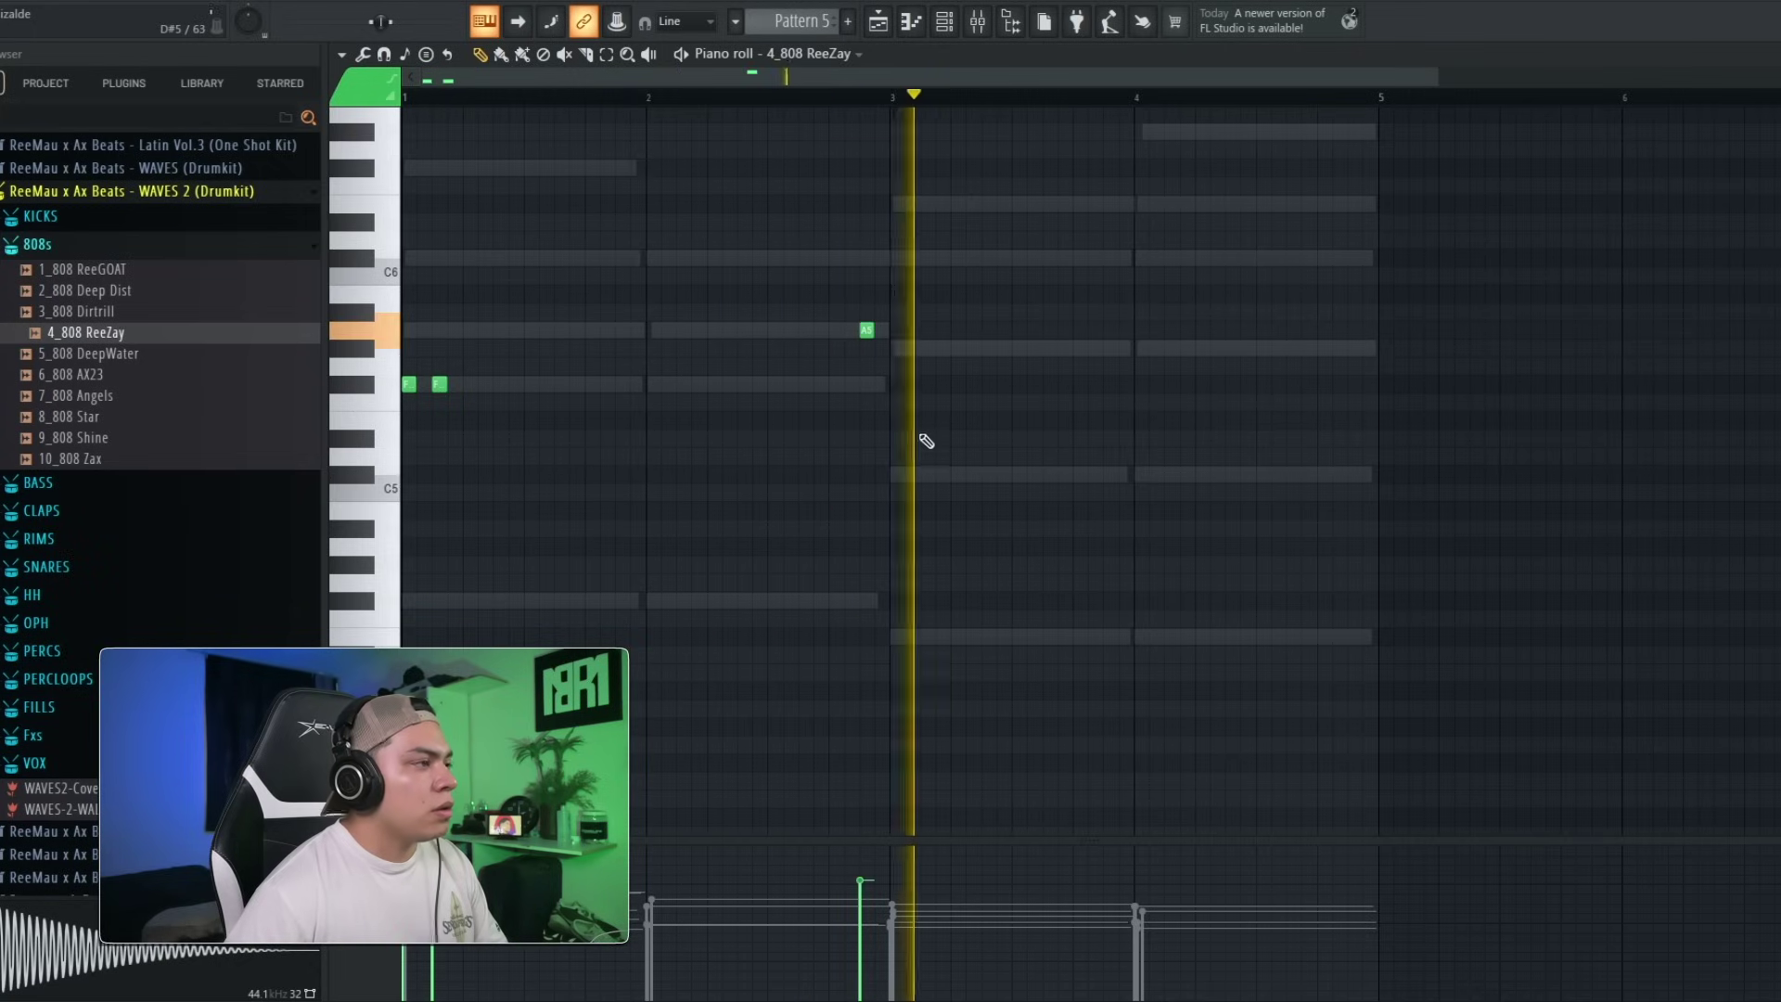
pyautogui.rightClick(866, 330)
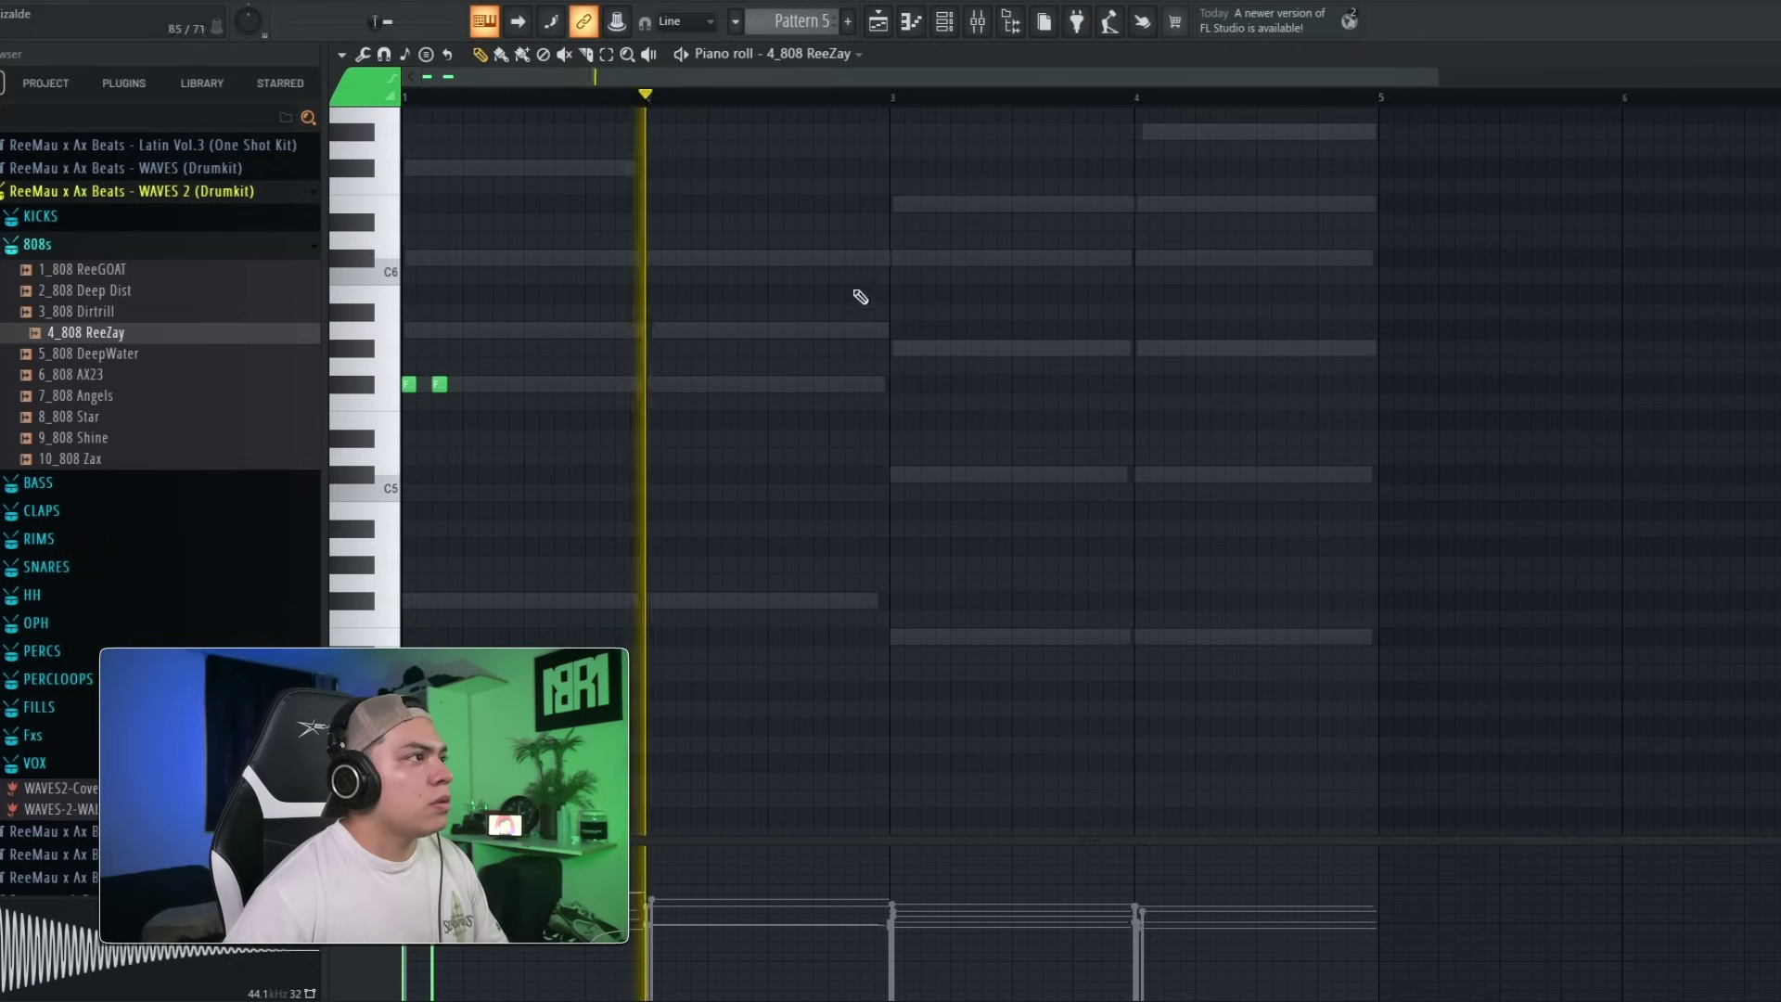
pyautogui.click(836, 258)
pyautogui.click(895, 347)
pyautogui.click(926, 348)
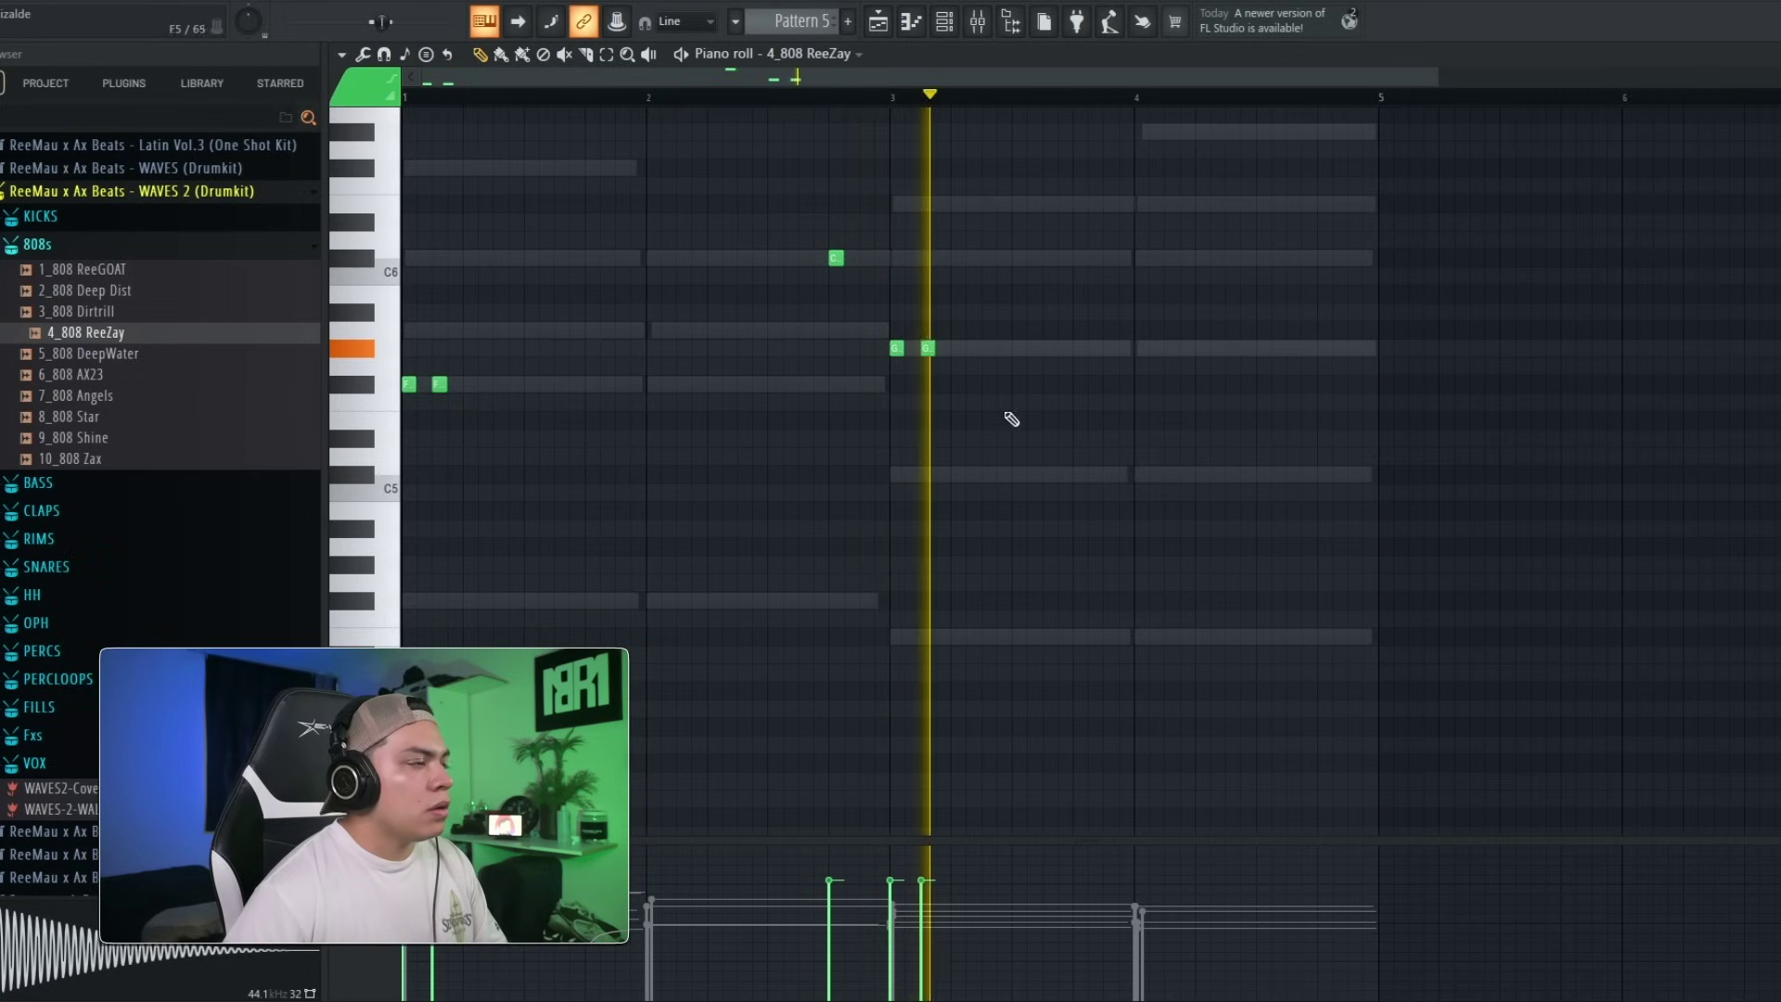
# Add short 4_808 ReeZay notes on beat 4: F#5 in bar 1, G#5 in bar 3 and C#6 in bar 4.
pyautogui.click(1125, 348)
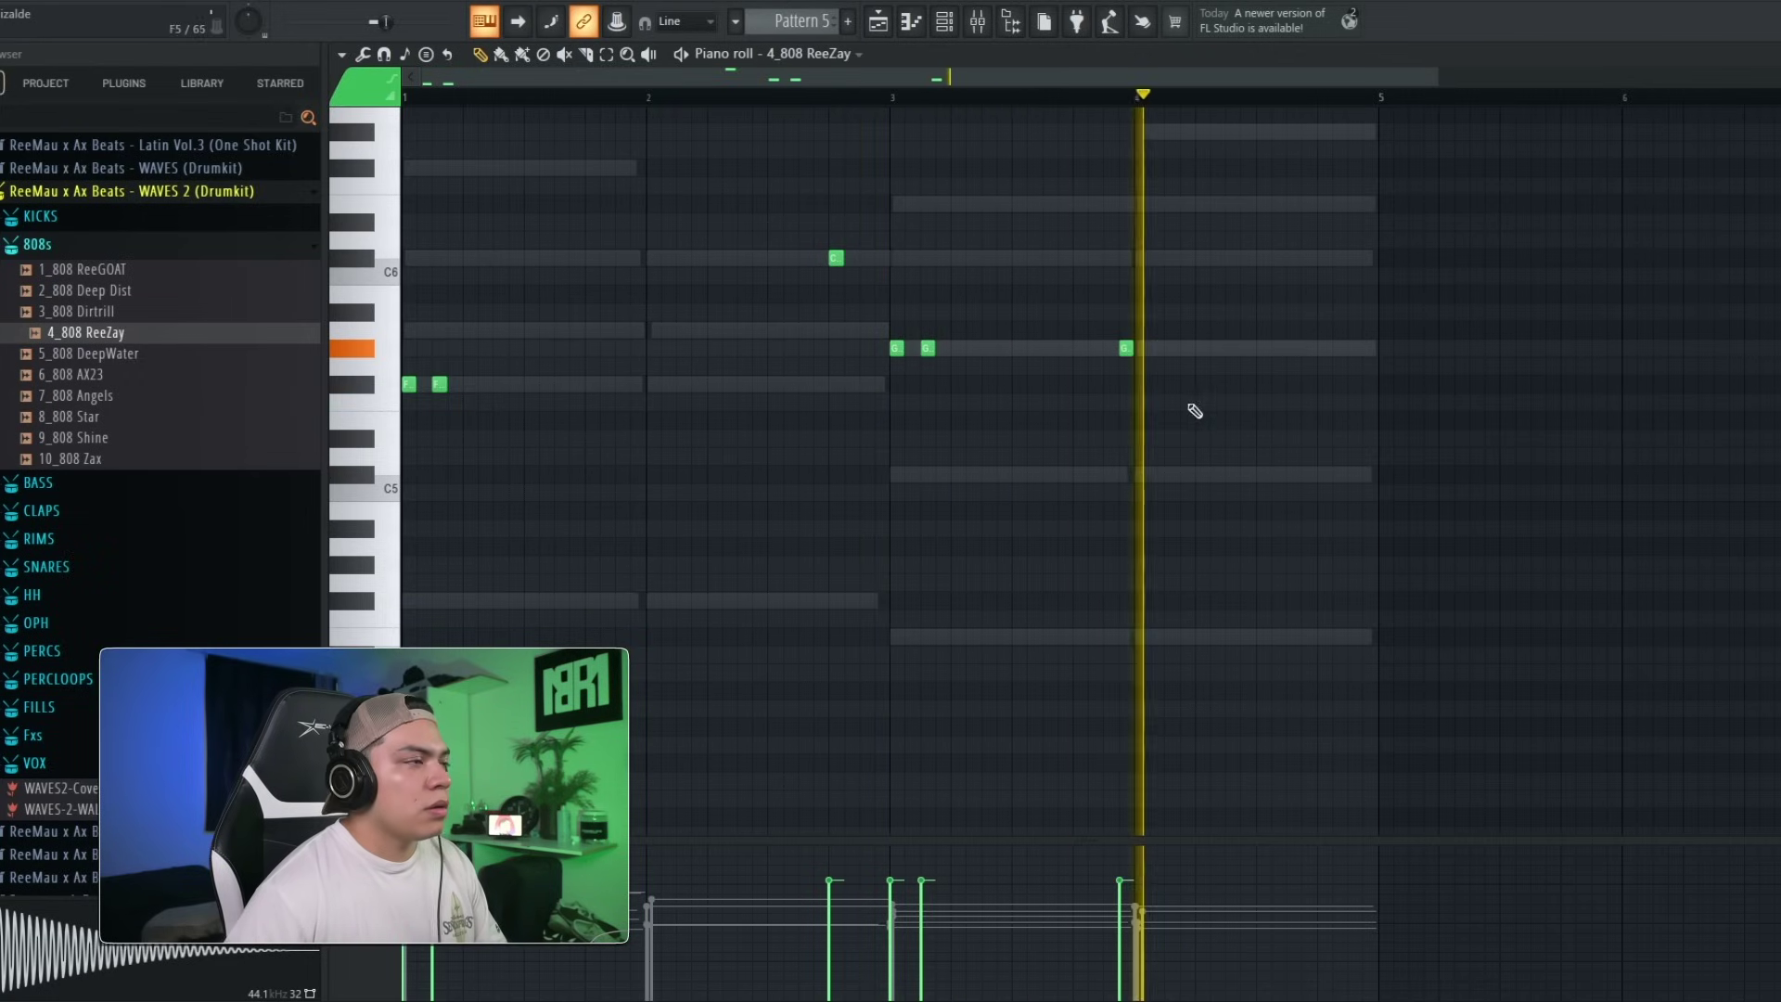
pyautogui.rightClick(1125, 350)
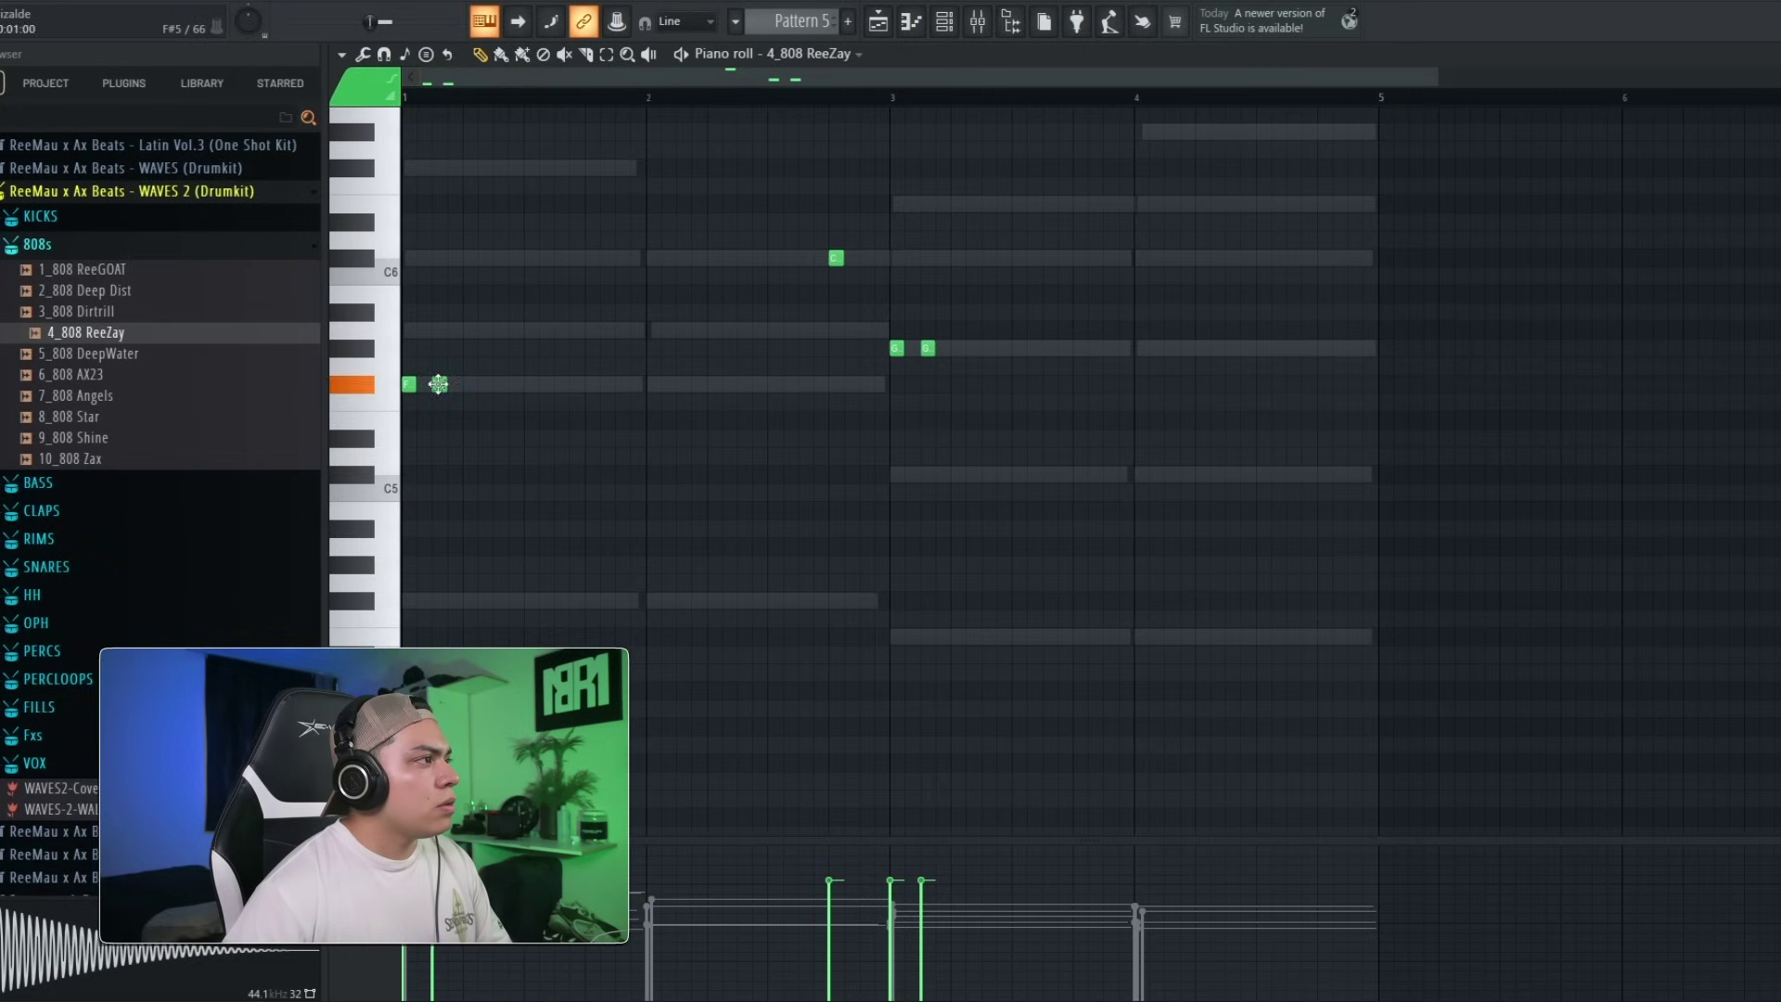
pyautogui.click(561, 383)
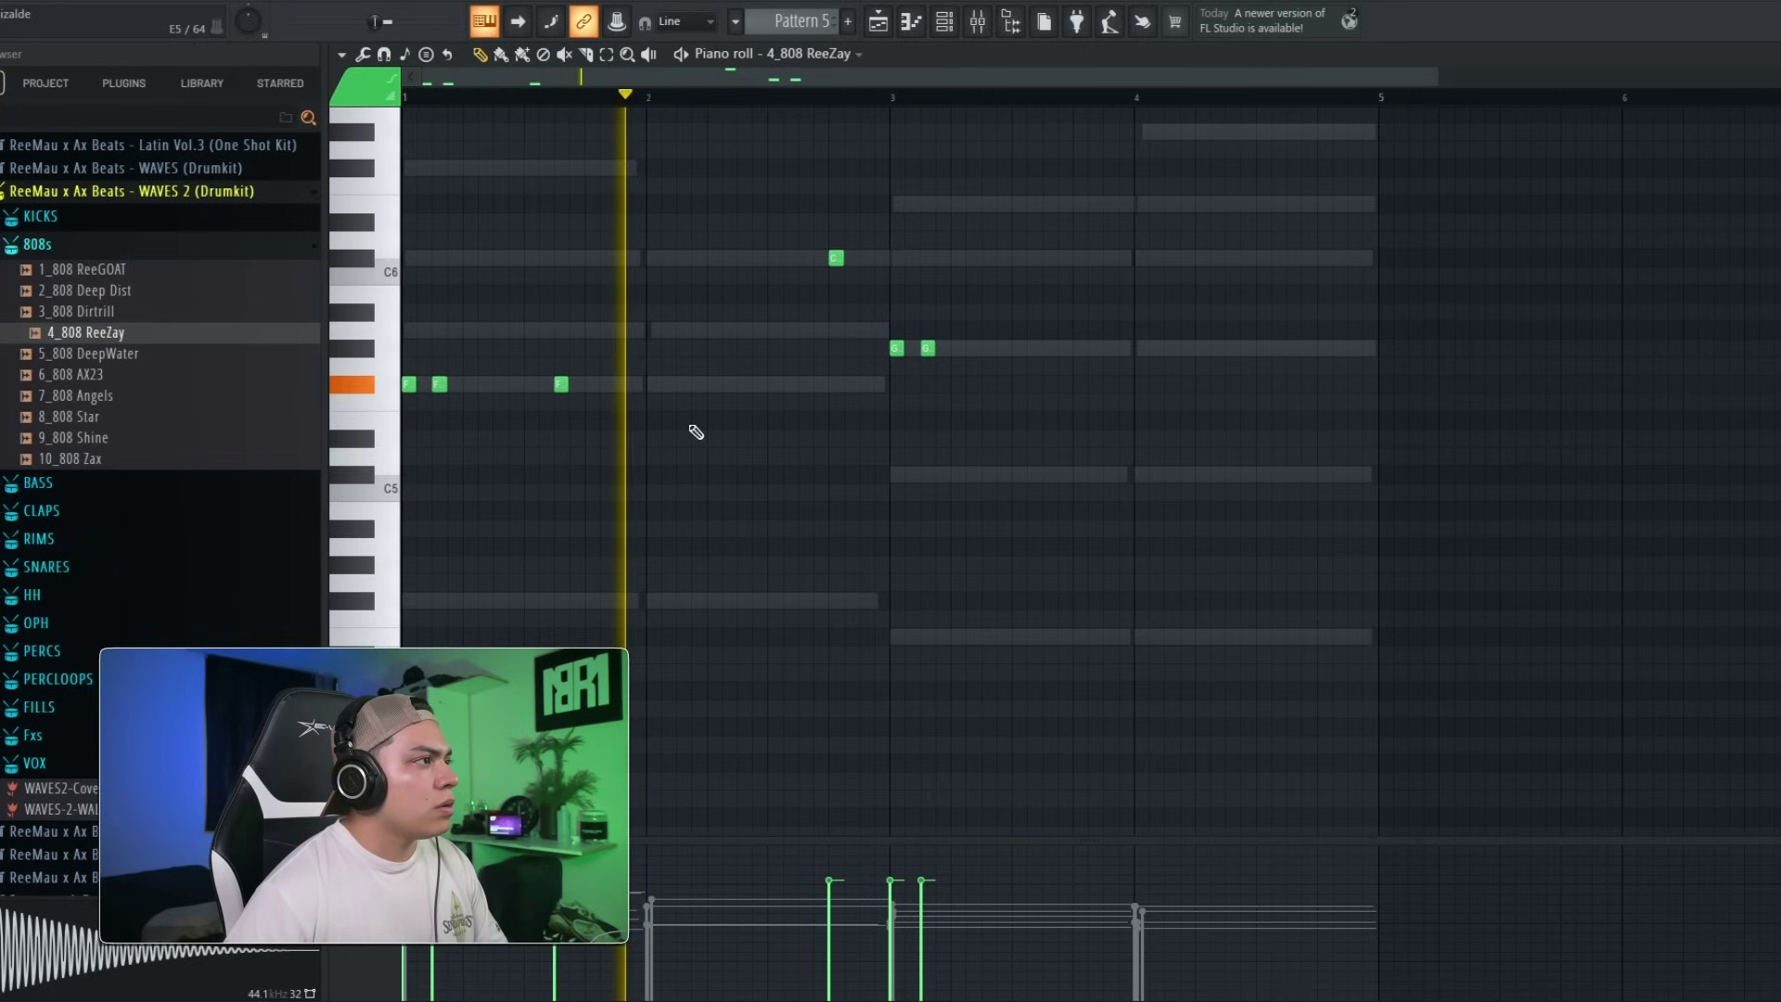
pyautogui.click(592, 384)
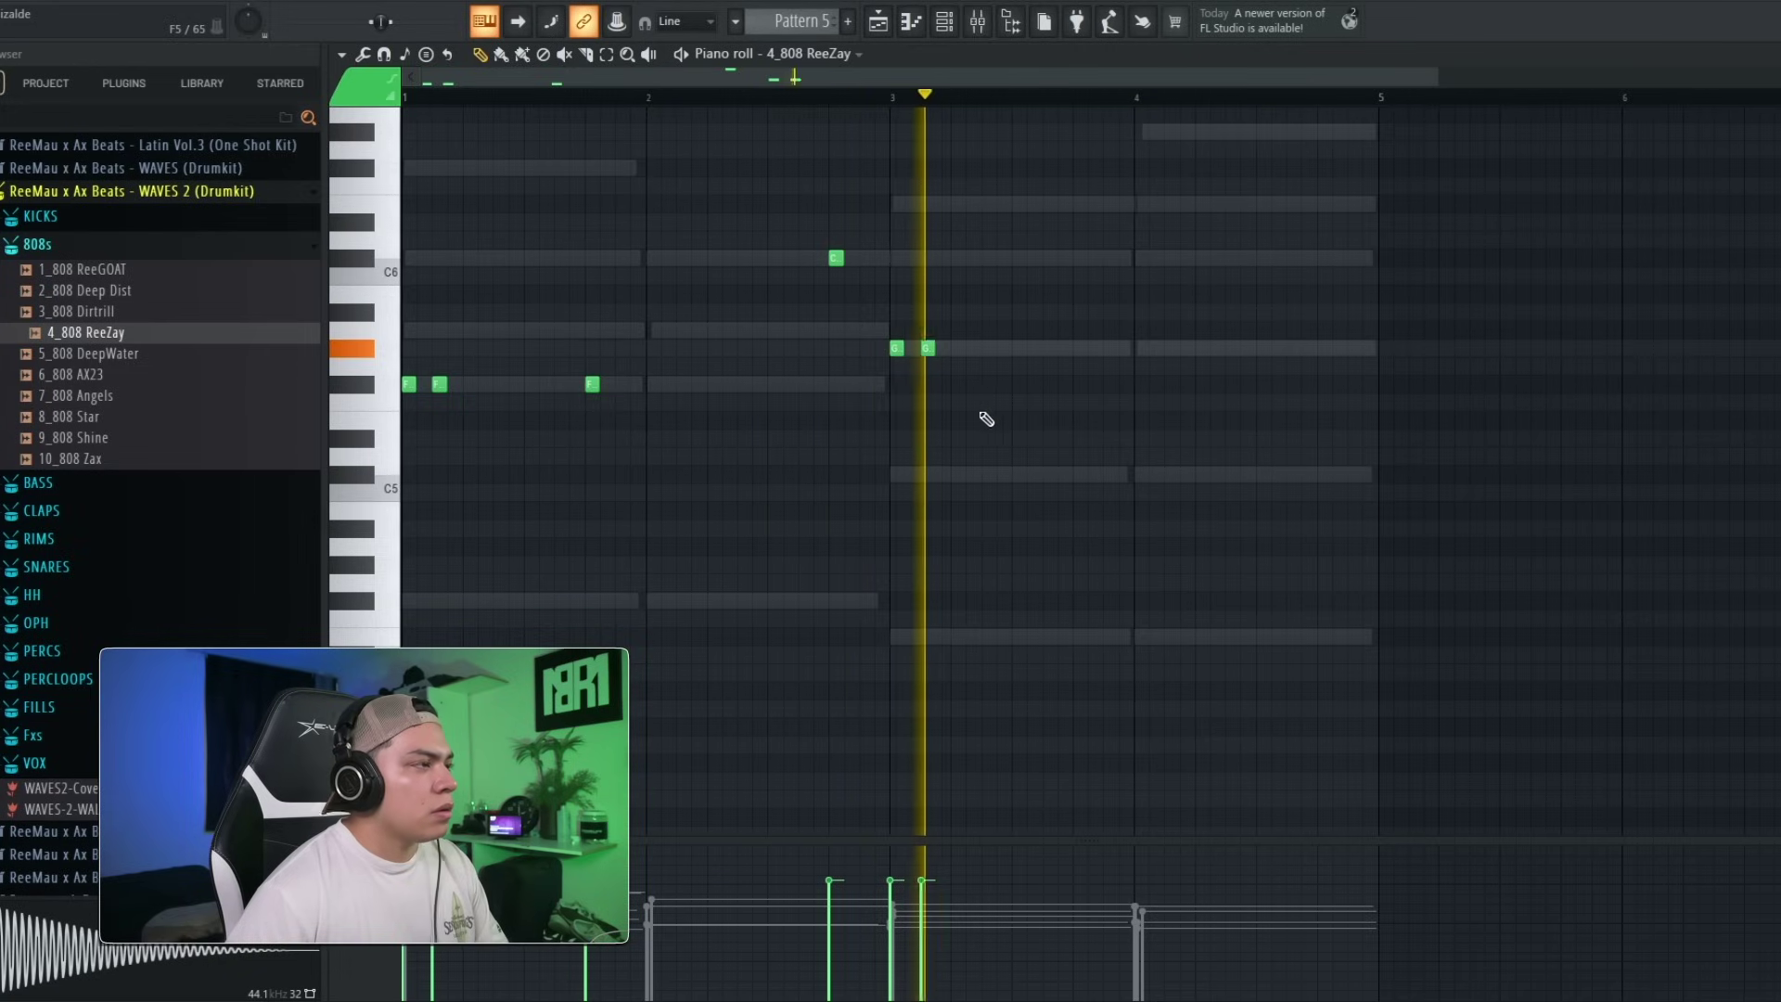
pyautogui.click(1108, 349)
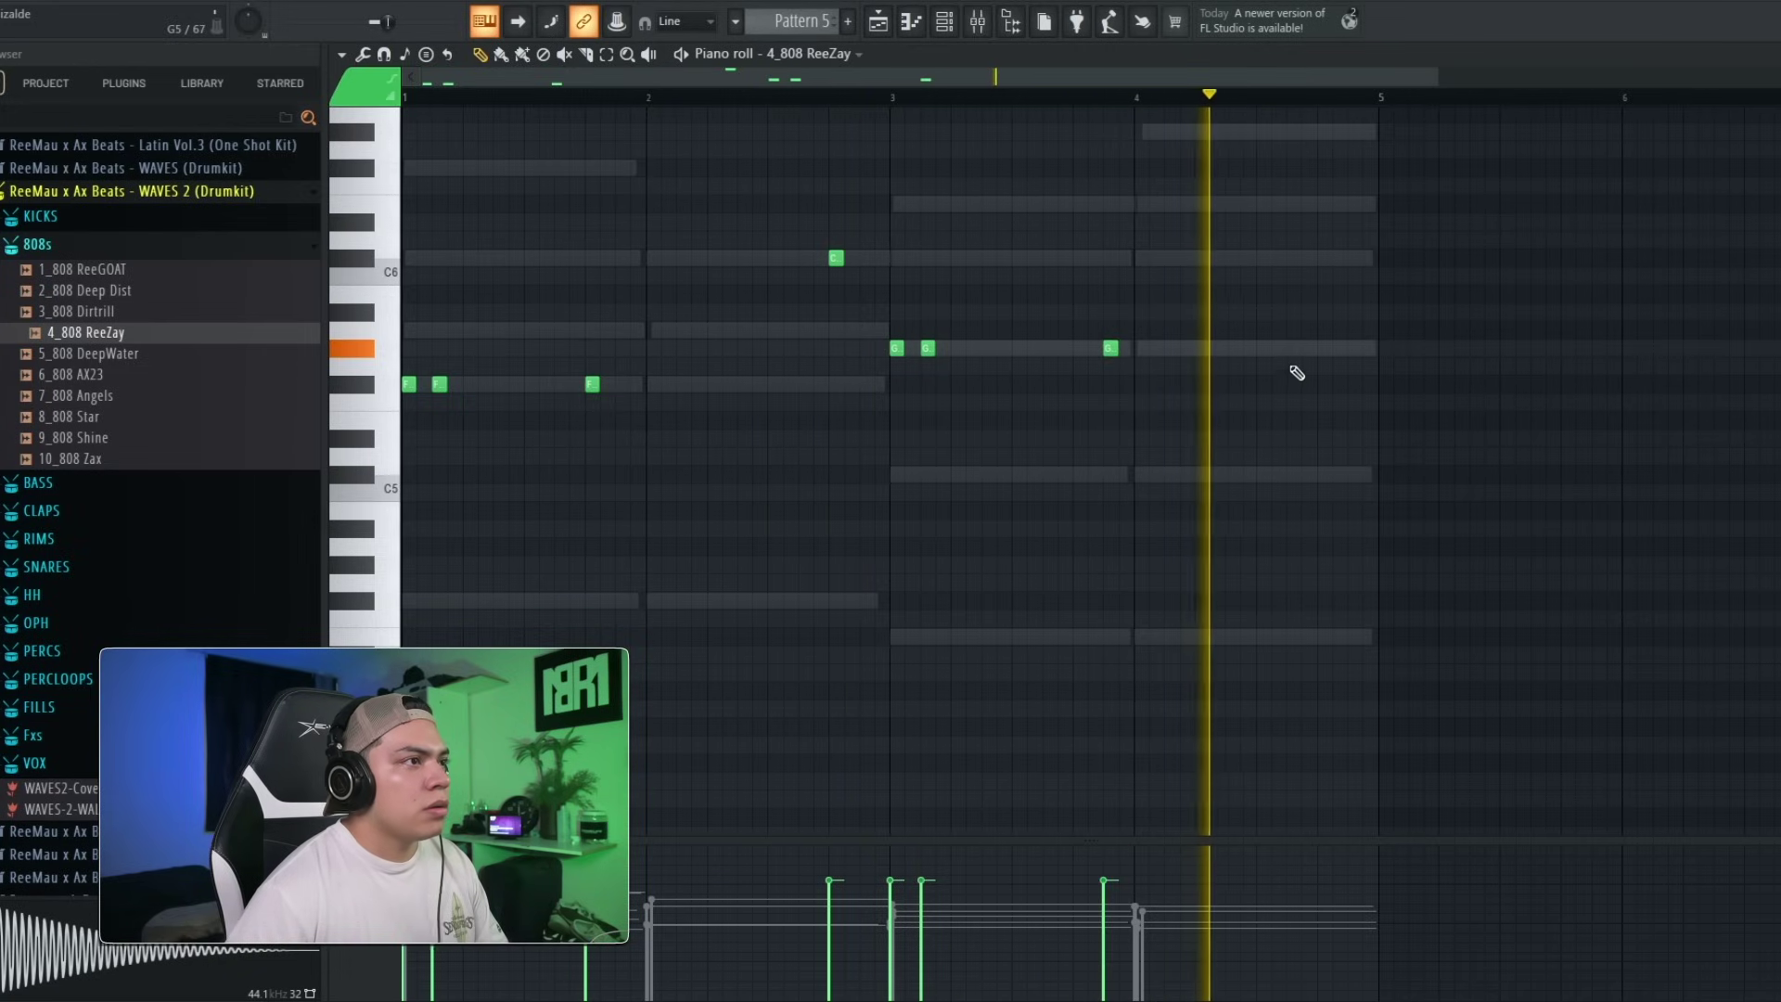
pyautogui.moveTo(1319, 262); pyautogui.dragTo(1319, 259)
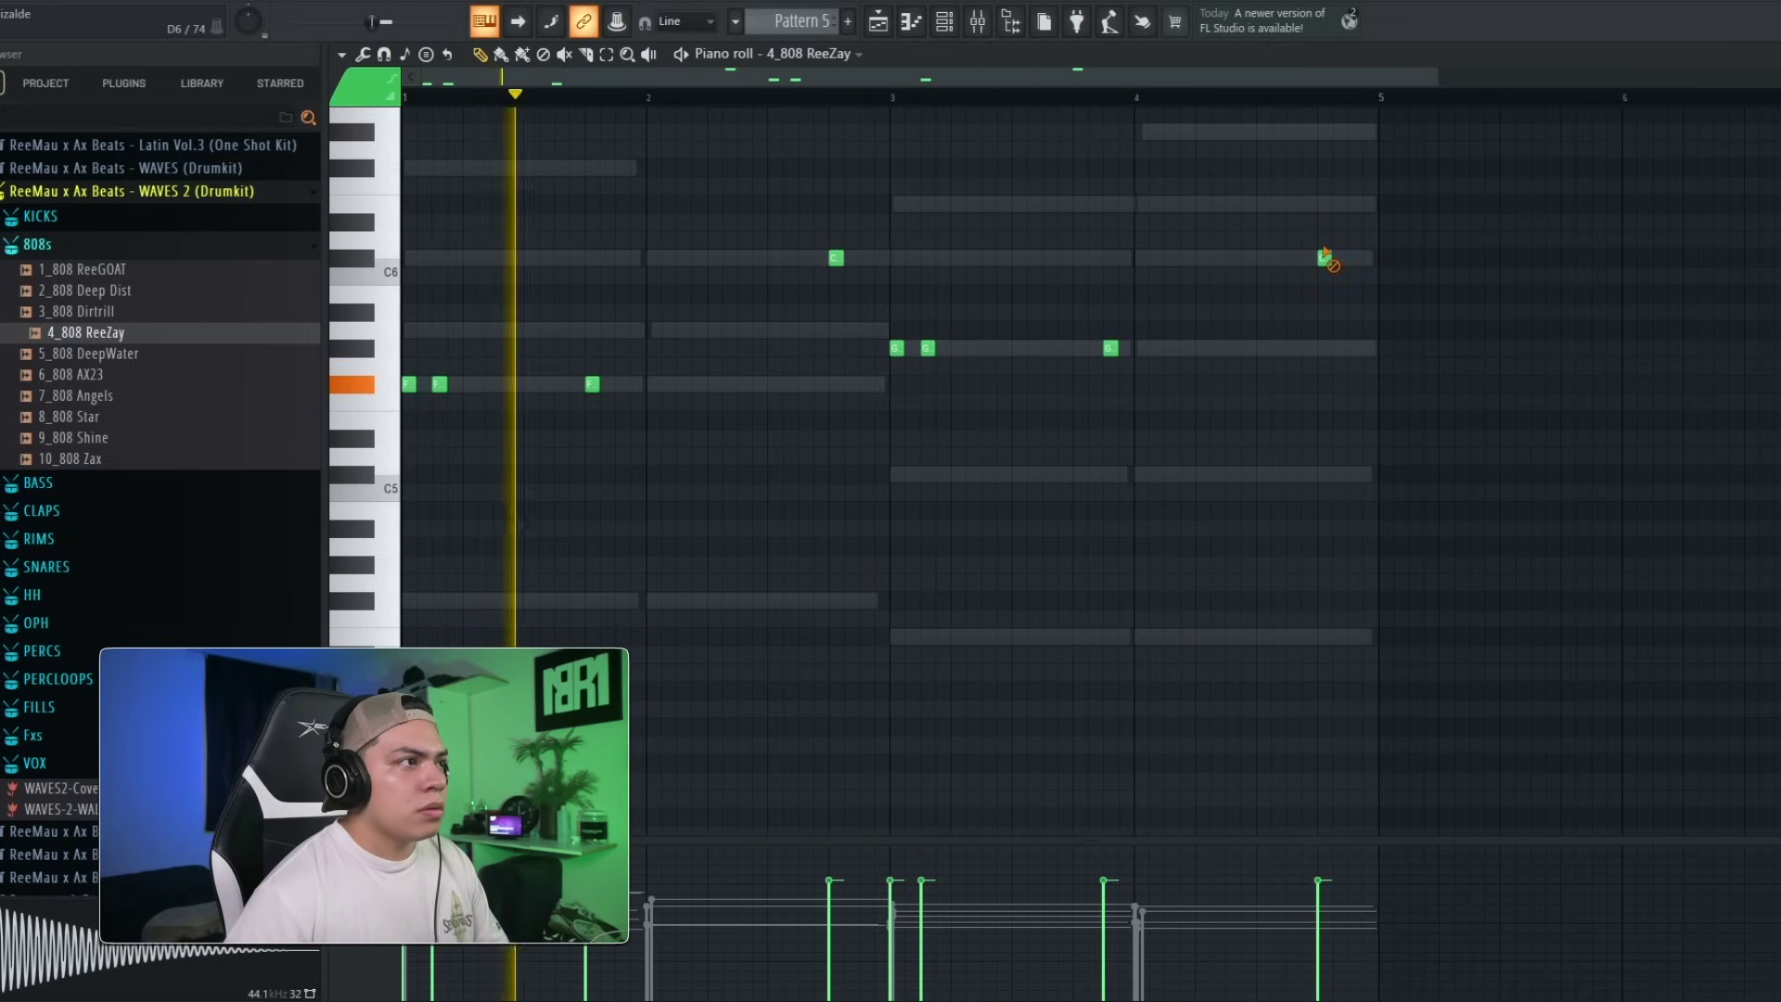
pyautogui.moveTo(1110, 349); pyautogui.dragTo(1076, 350)
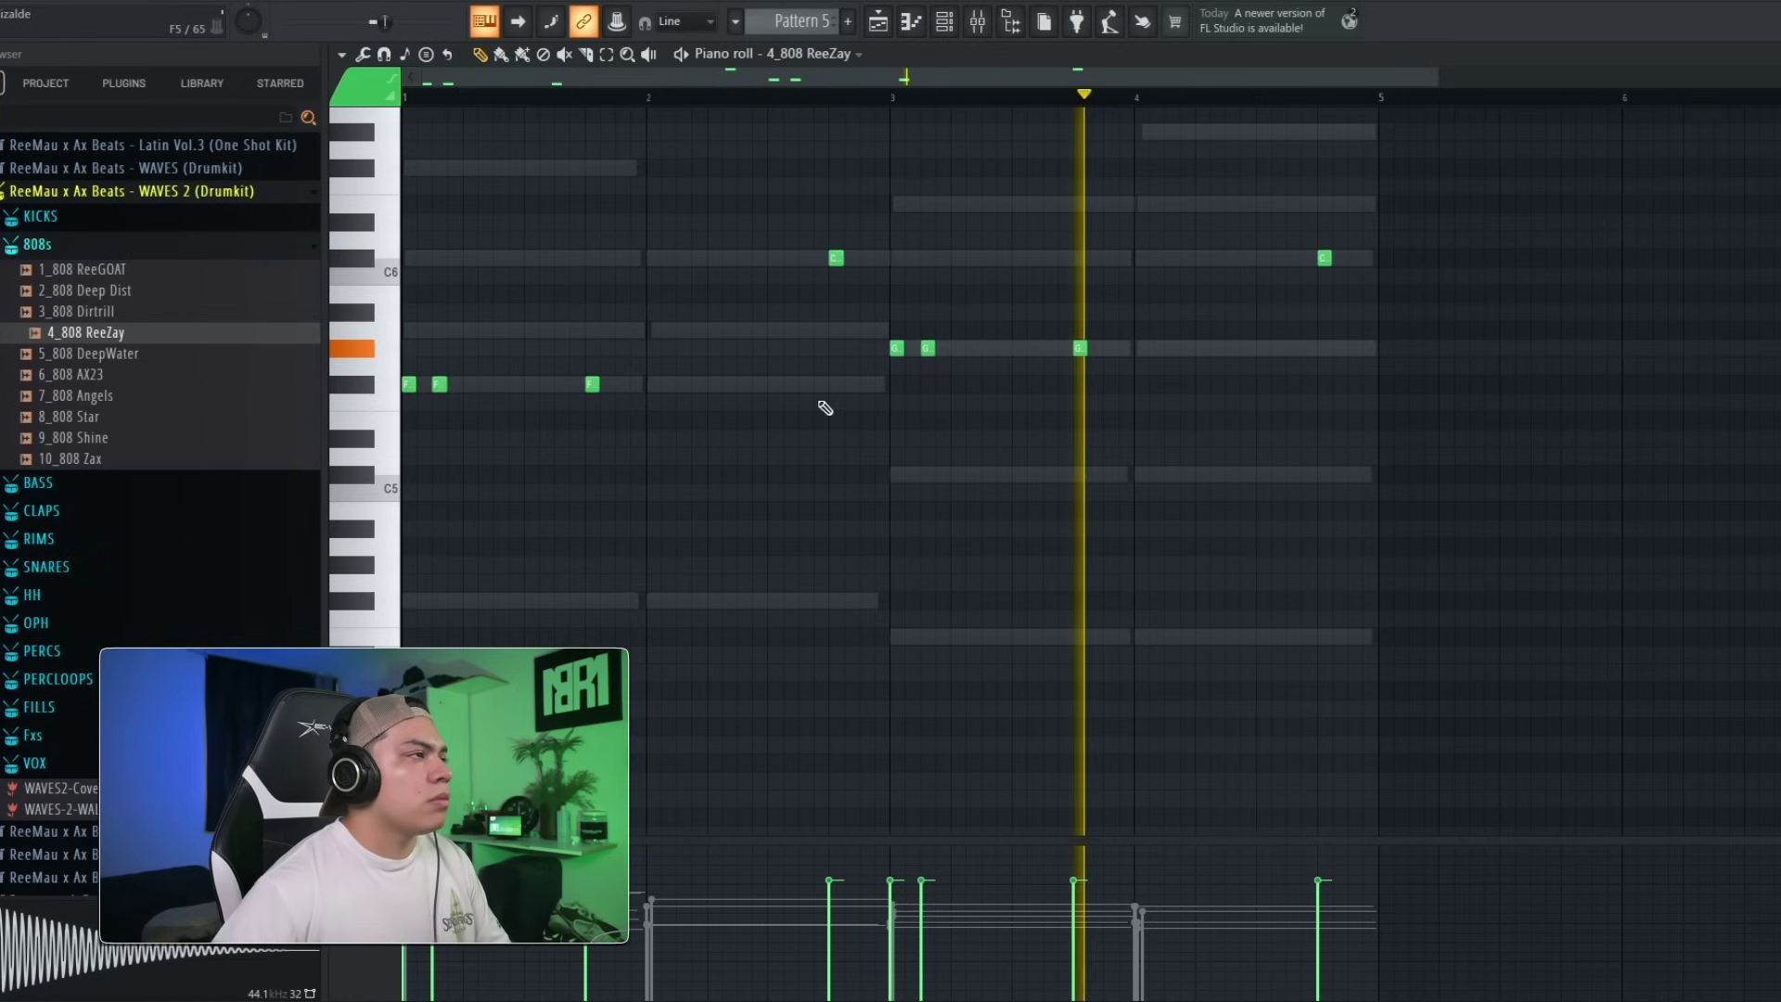
# Audition the alternative 808 samples in the WAVES 2 drumkit, including 5_808 DeepWater, 8_808 Star and 10_808 Zax.
pyautogui.click(112, 355)
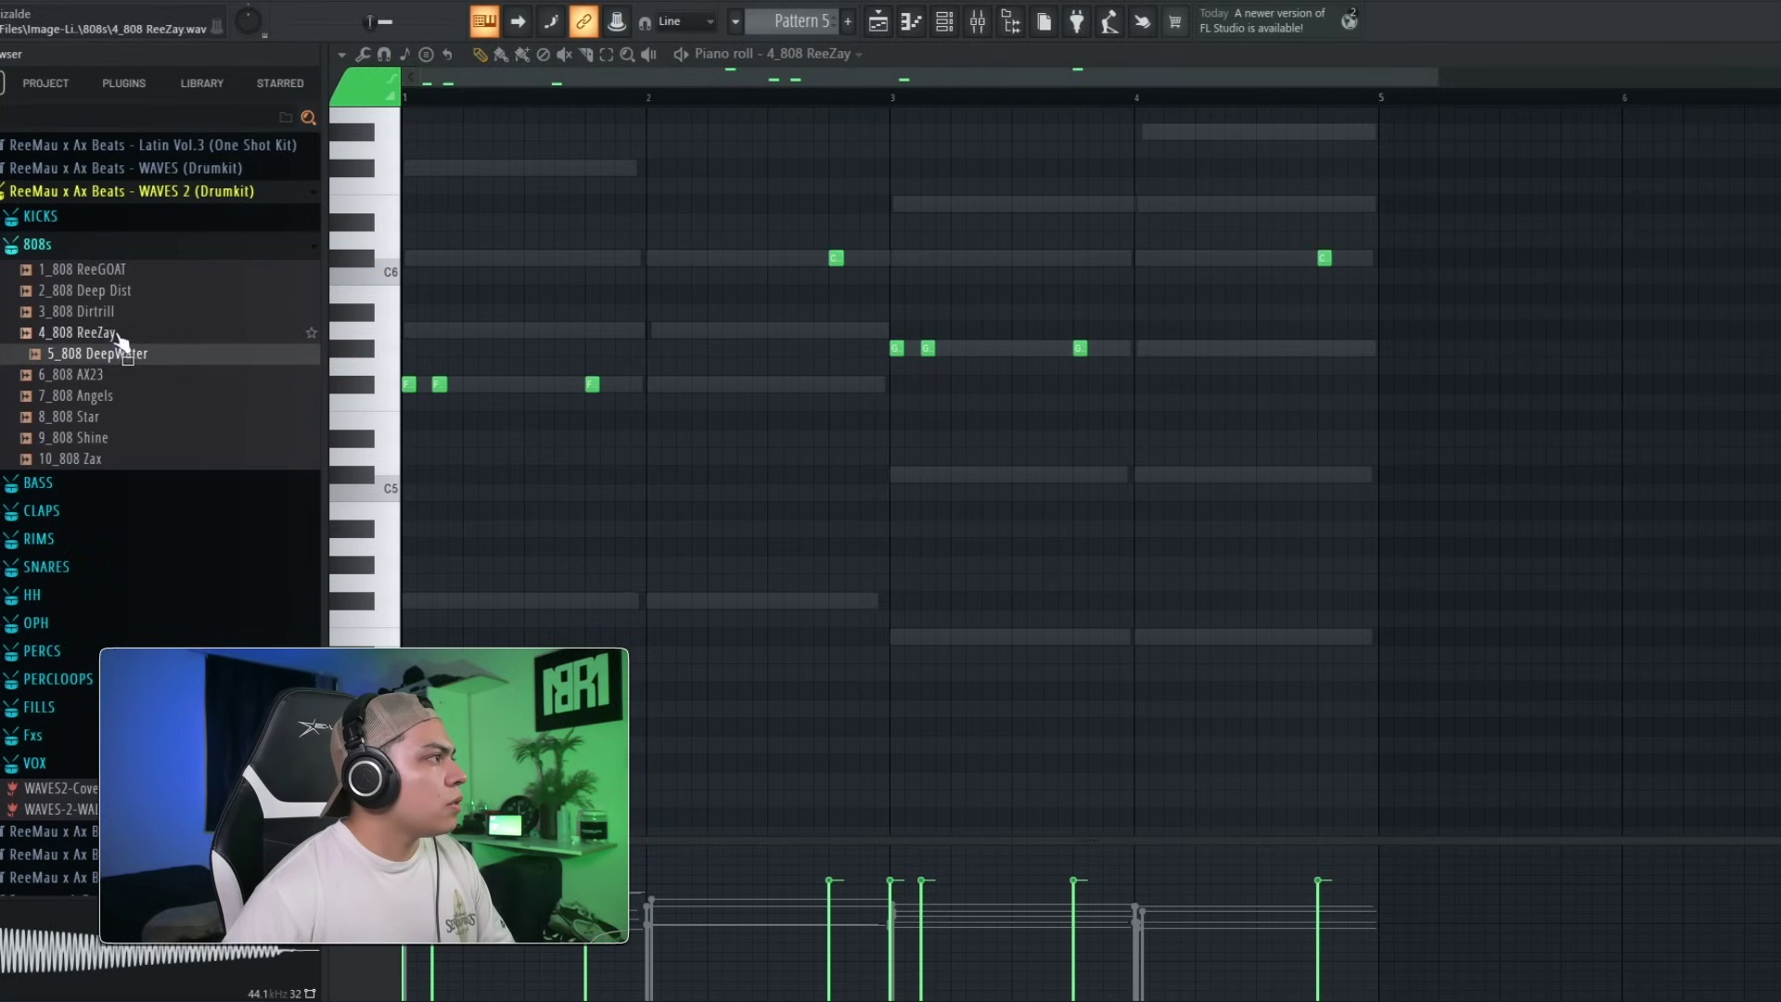
pyautogui.click(116, 314)
pyautogui.click(114, 292)
pyautogui.click(115, 273)
pyautogui.click(115, 420)
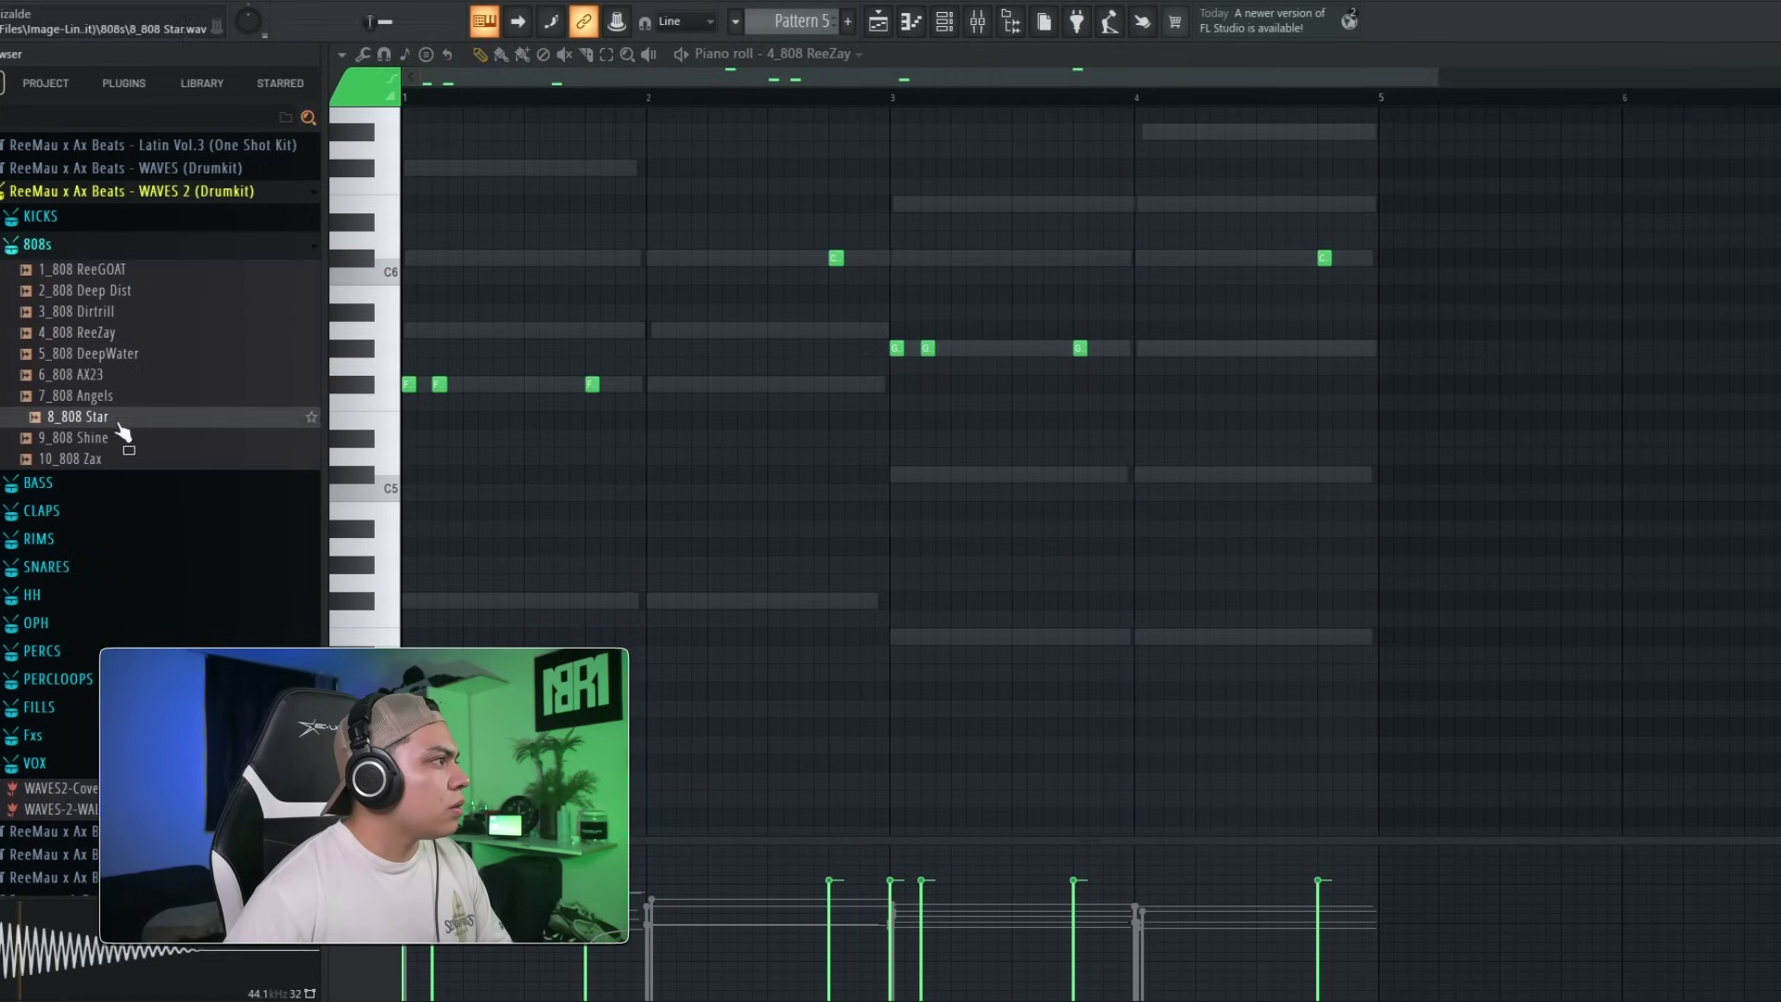
pyautogui.click(116, 439)
pyautogui.click(111, 461)
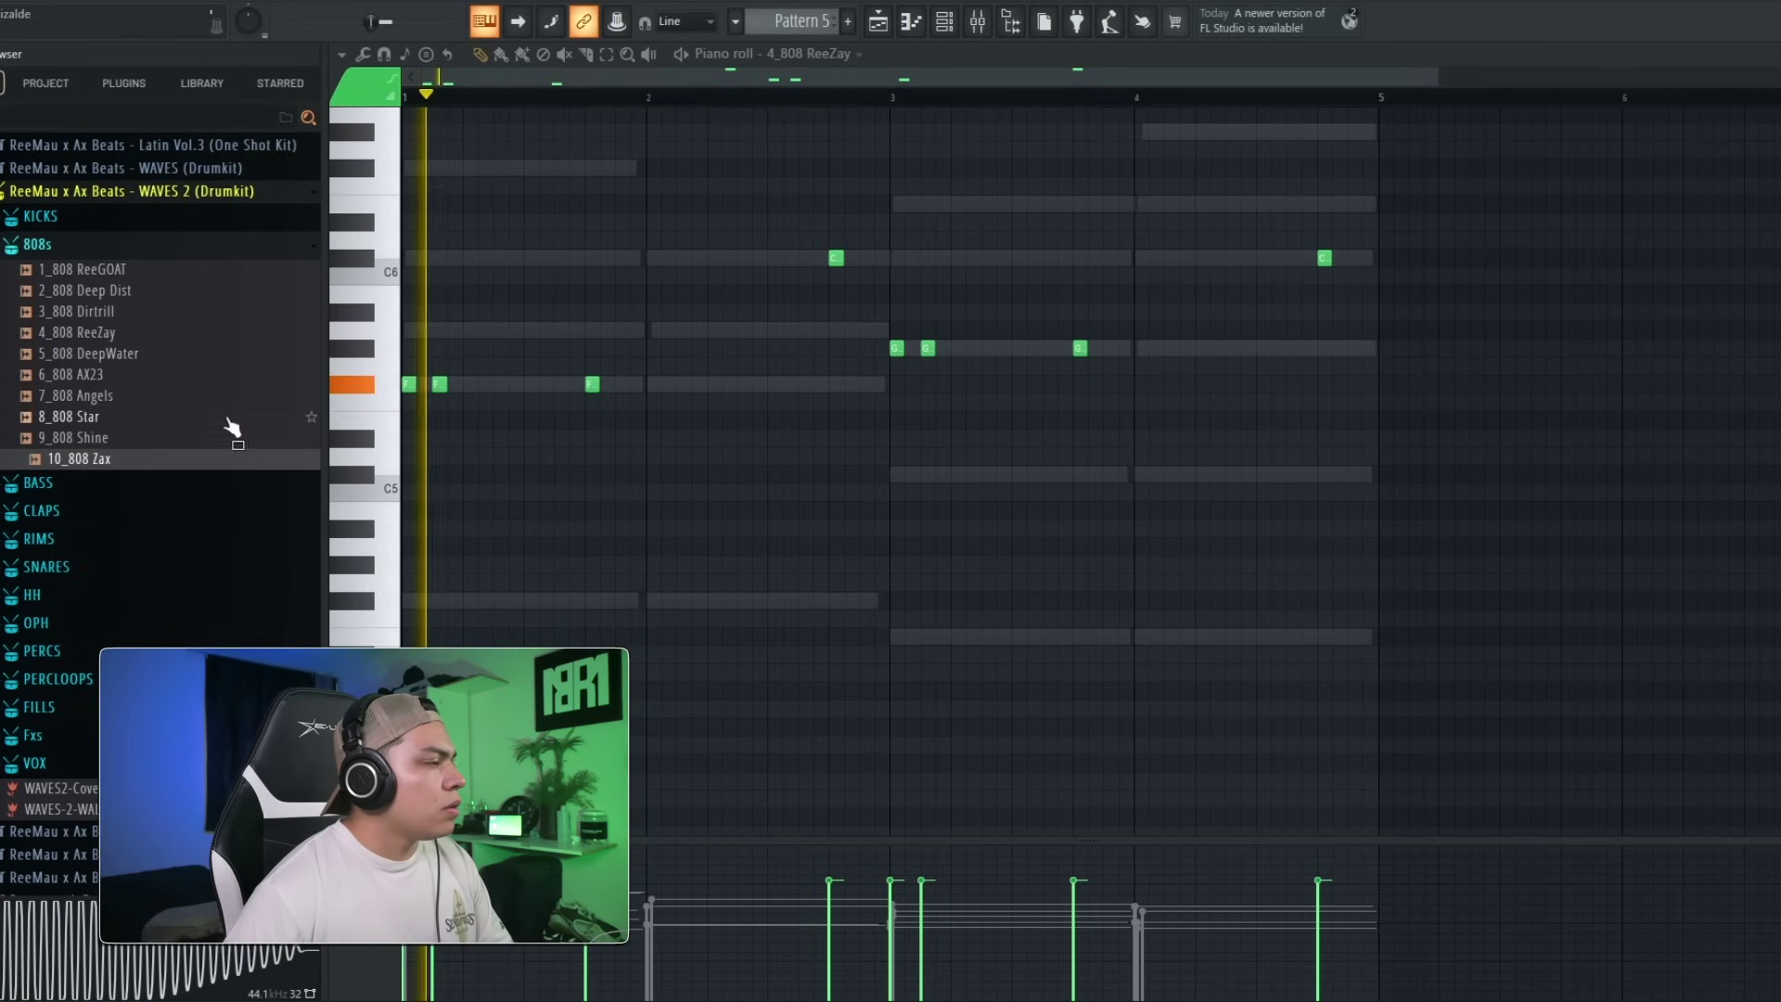
# Add the 2_HH Woo hi-hat from the WAVES 2 drumkit as a new channel and fill it every two steps.
pyautogui.press('F6')
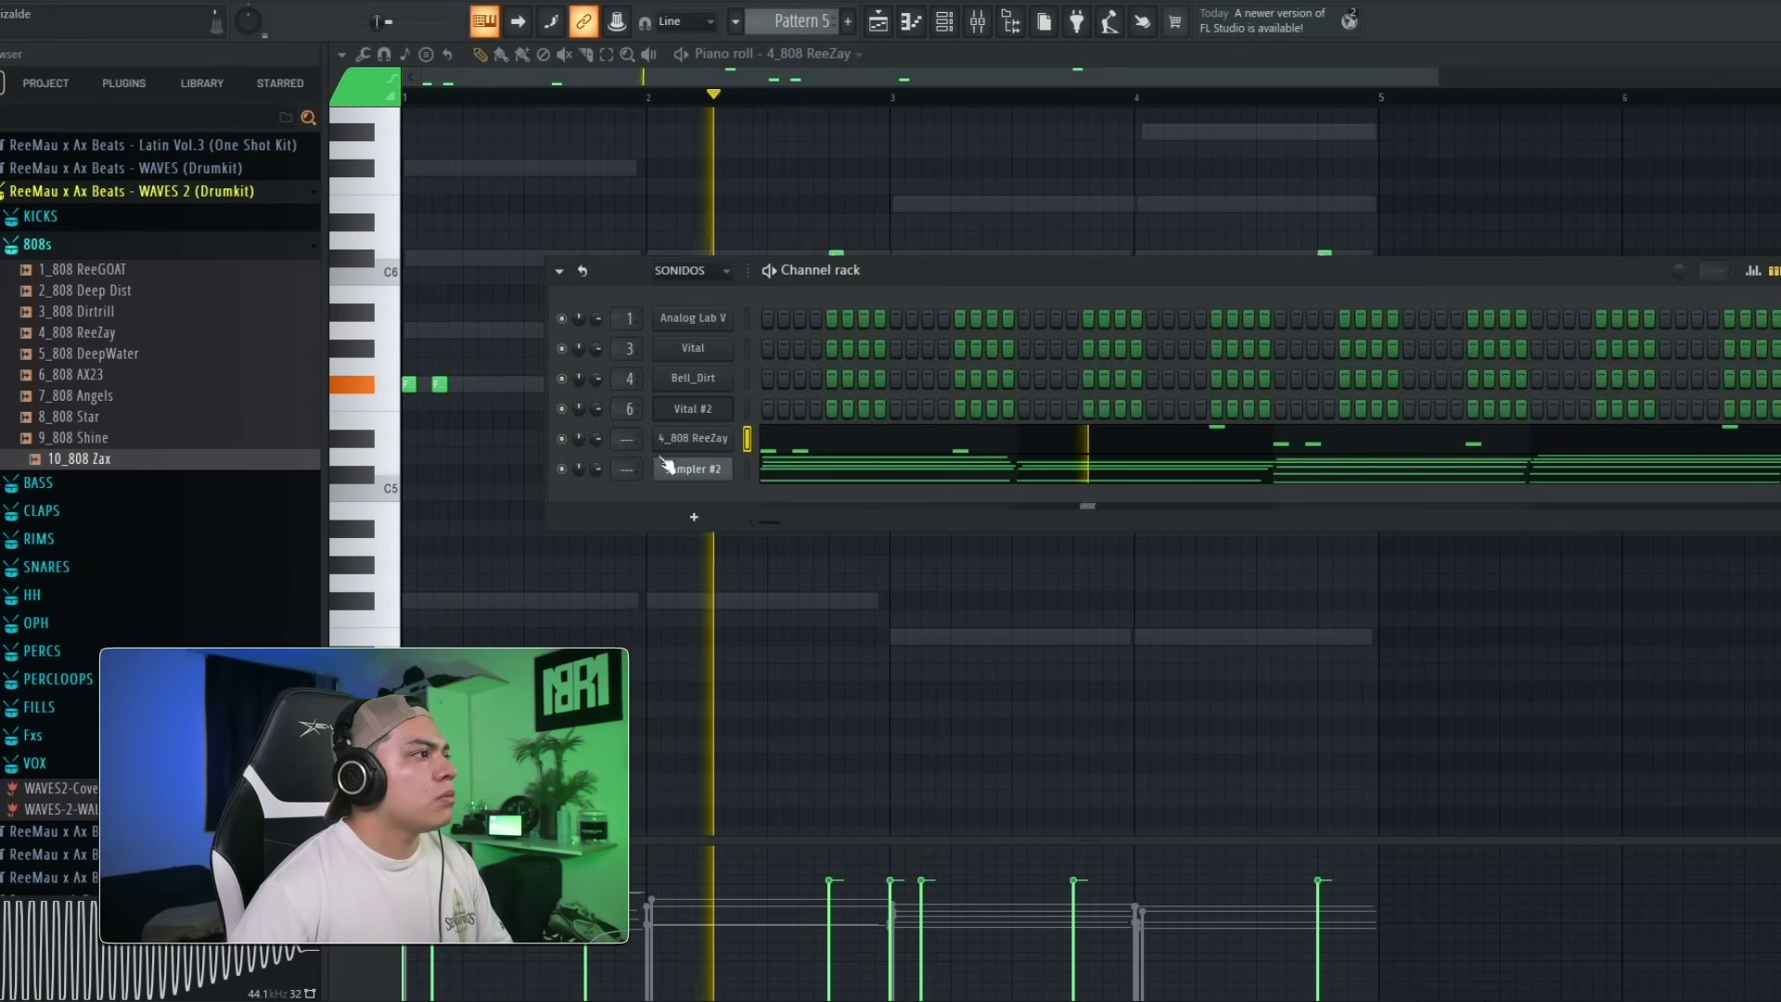
pyautogui.click(65, 245)
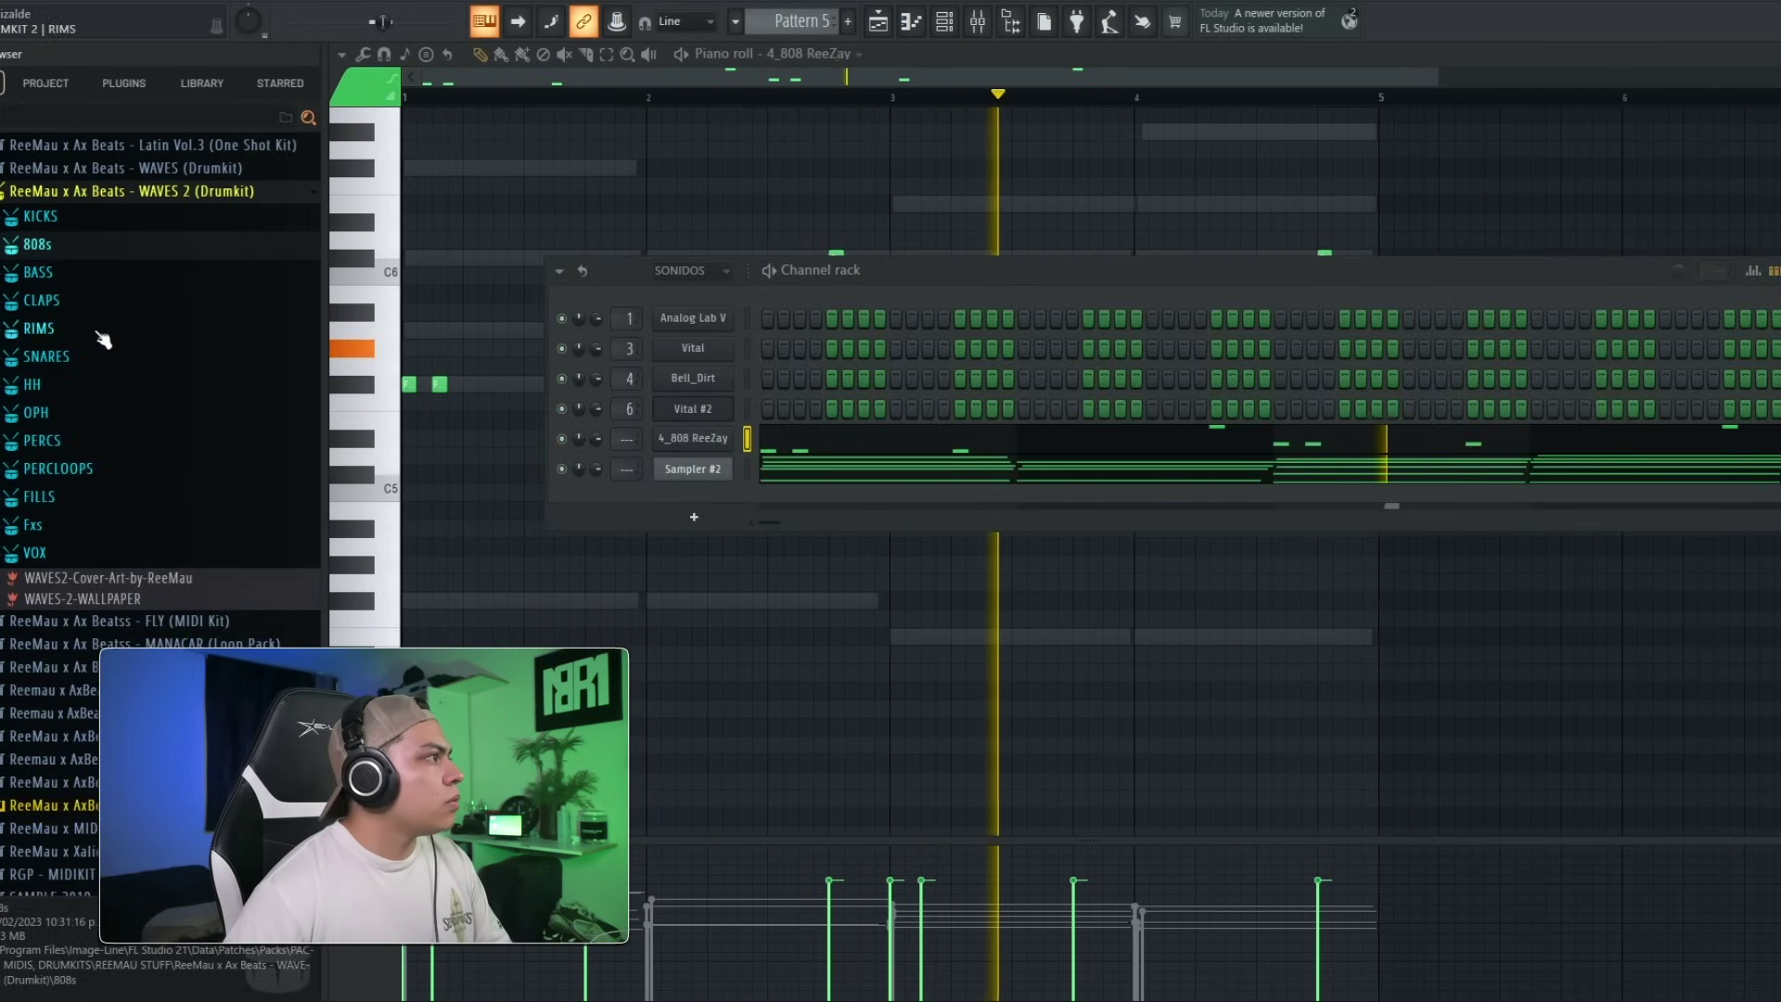
pyautogui.click(37, 384)
pyautogui.click(107, 453)
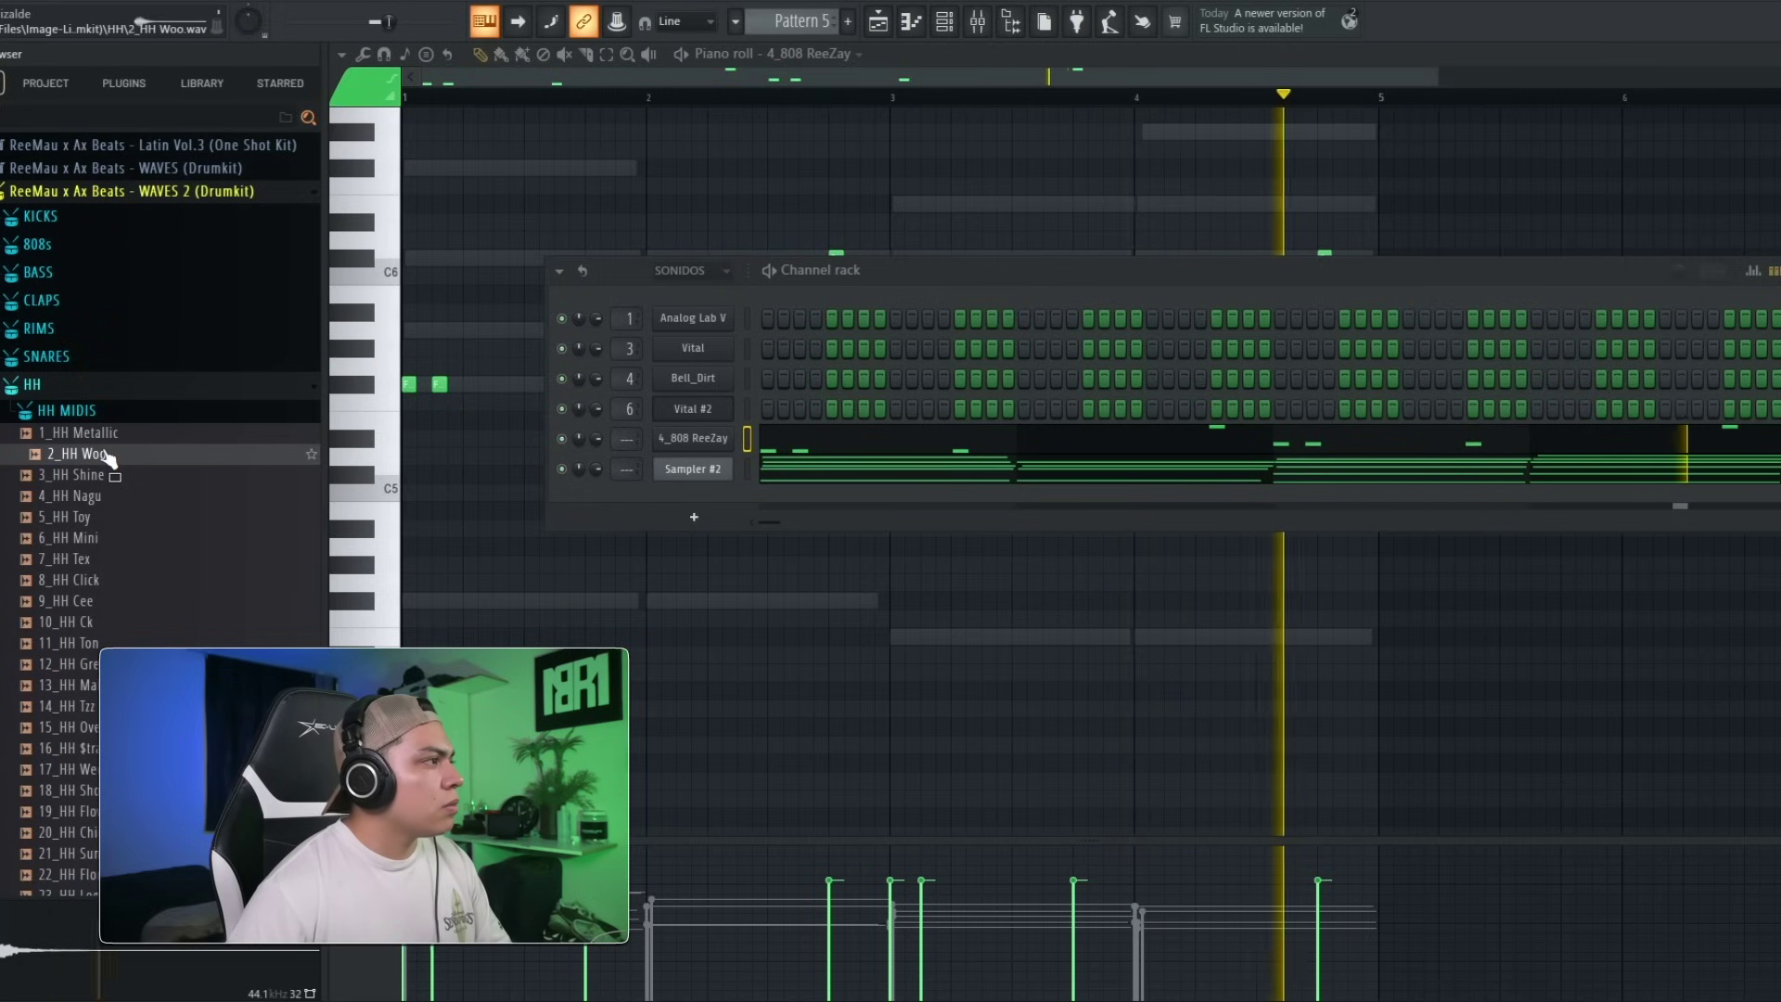
pyautogui.moveTo(107, 454); pyautogui.dragTo(695, 505)
pyautogui.rightClick(705, 498)
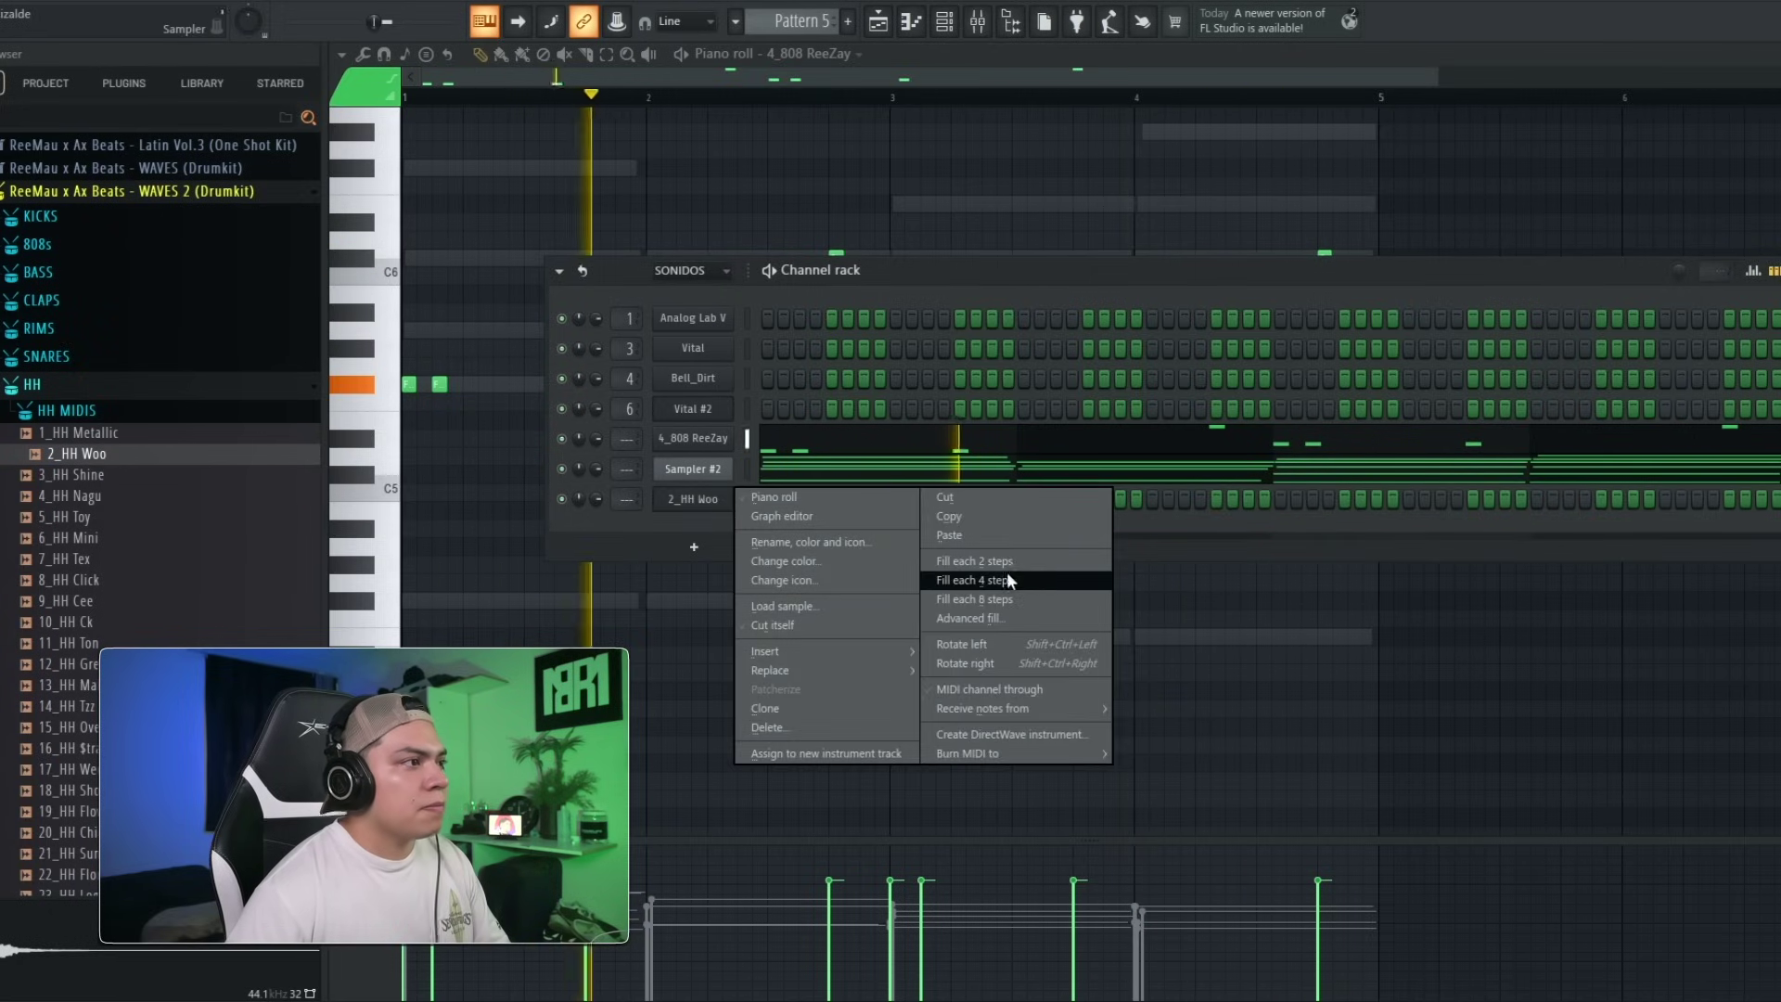
pyautogui.click(1006, 579)
# Randomize the velocities of the 2_HH Woo notes in the piano roll.
pyautogui.rightClick(719, 501)
pyautogui.click(774, 497)
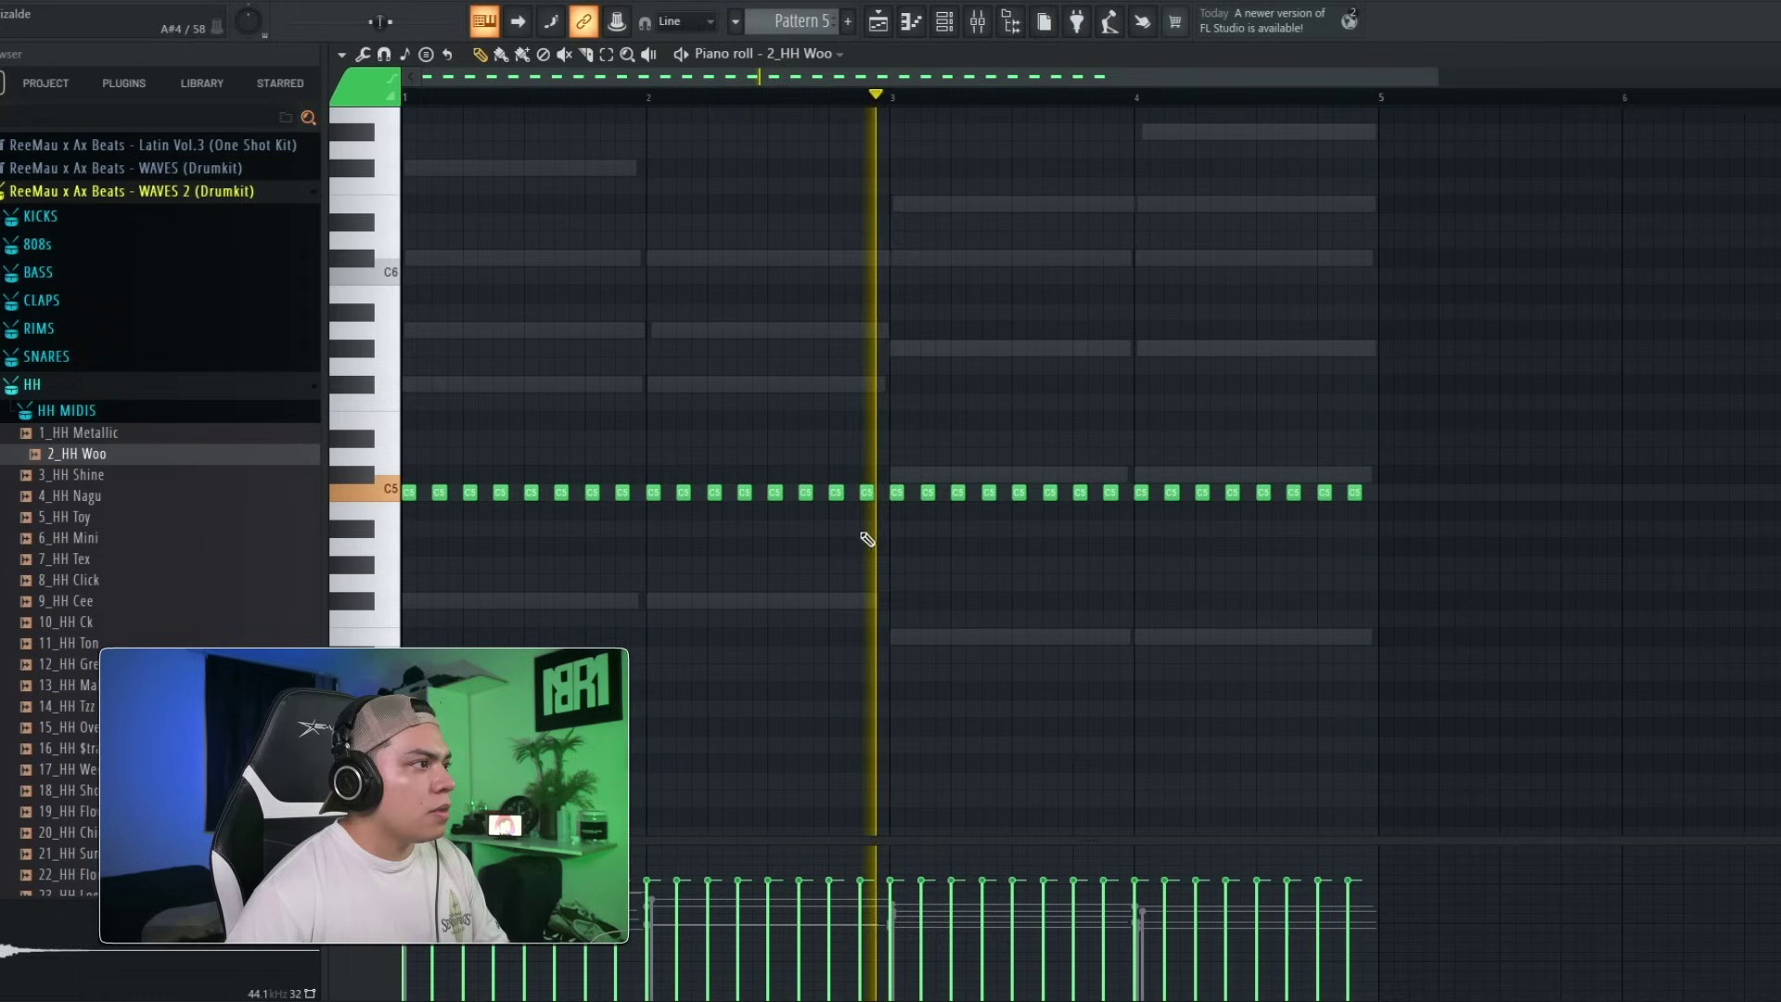
pyautogui.hotkey('alt', 'r')
pyautogui.press('Return')
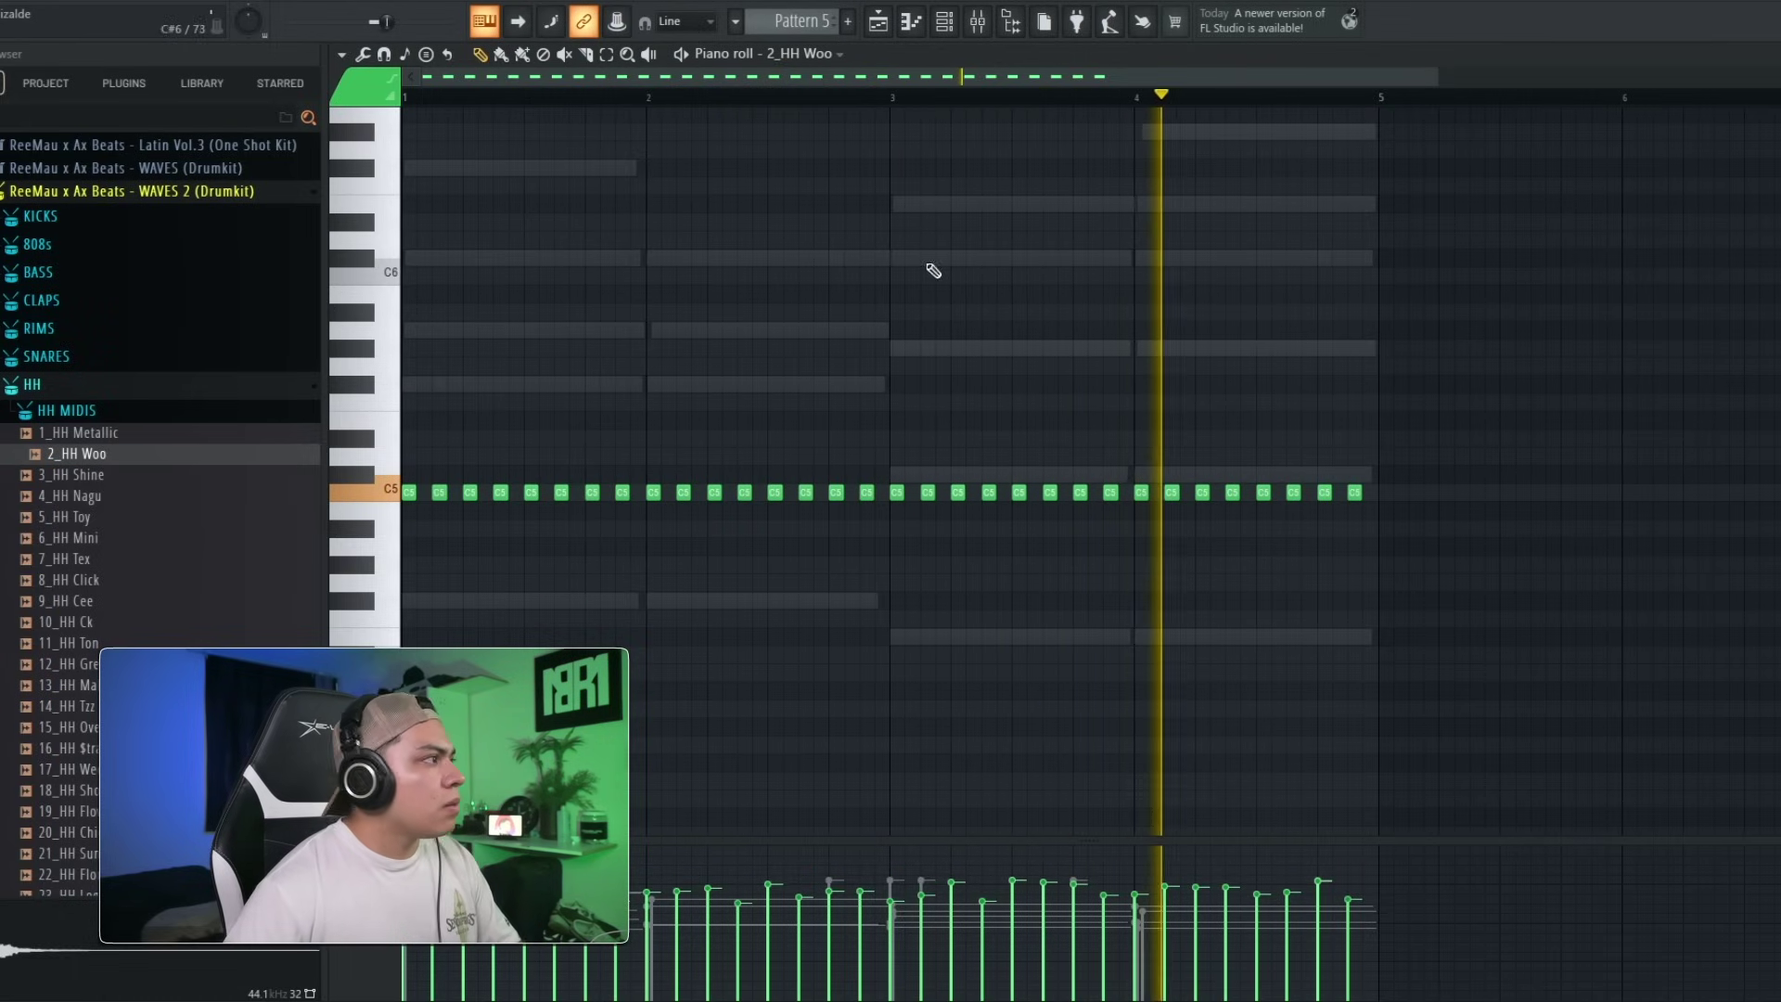
# Import the 2_HHMIDI_Trap pattern over the hi-hat notes and replace the channel's sample with 1_HH Metallic.
pyautogui.doubleClick(189, 457)
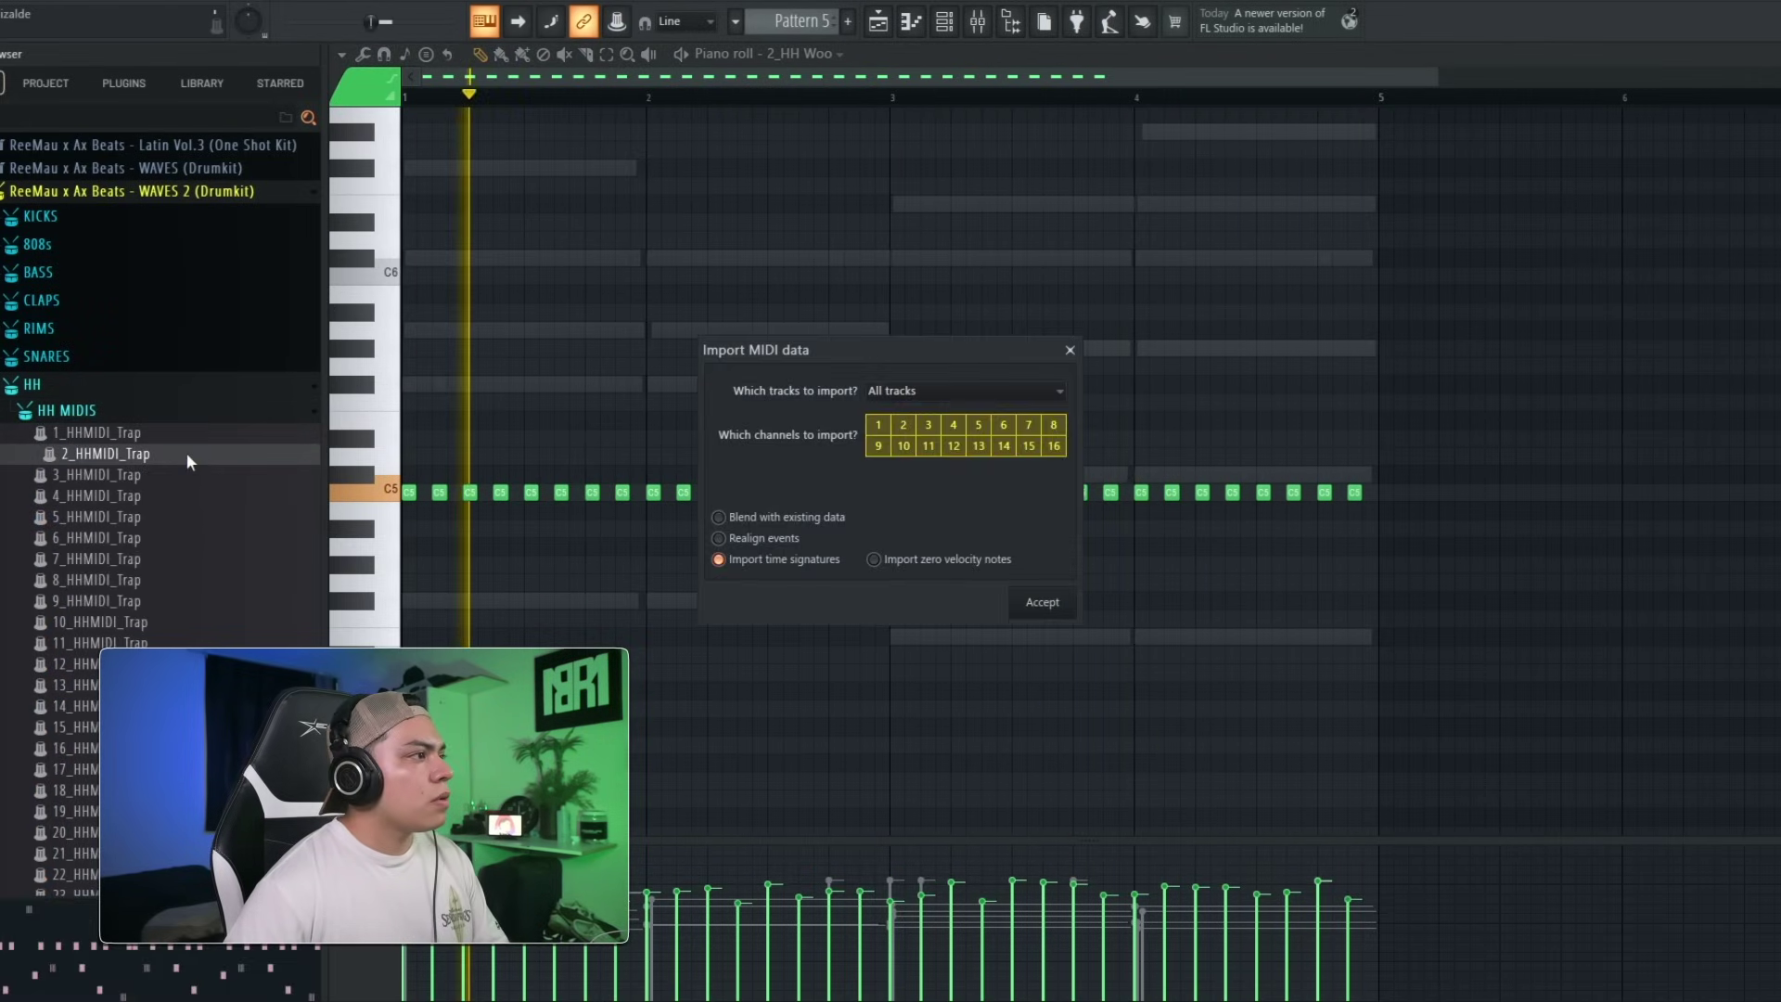
pyautogui.press('Return')
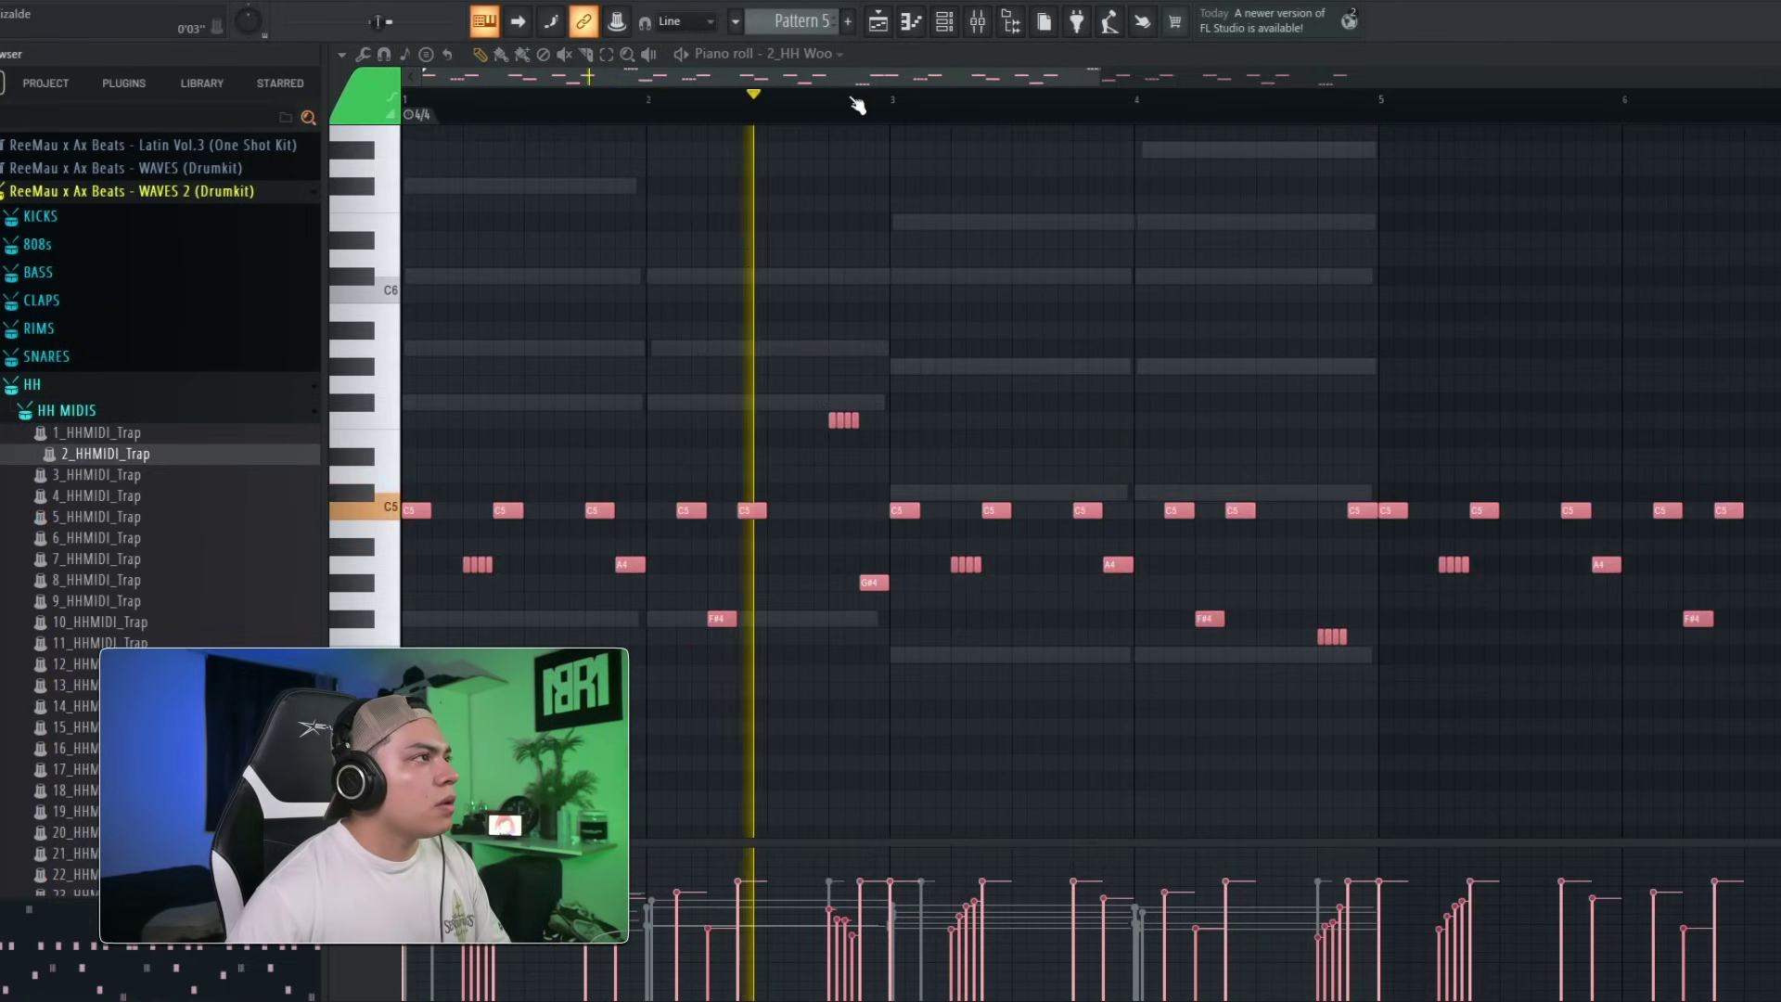
pyautogui.click(120, 409)
pyautogui.scroll(-3, 107, 358)
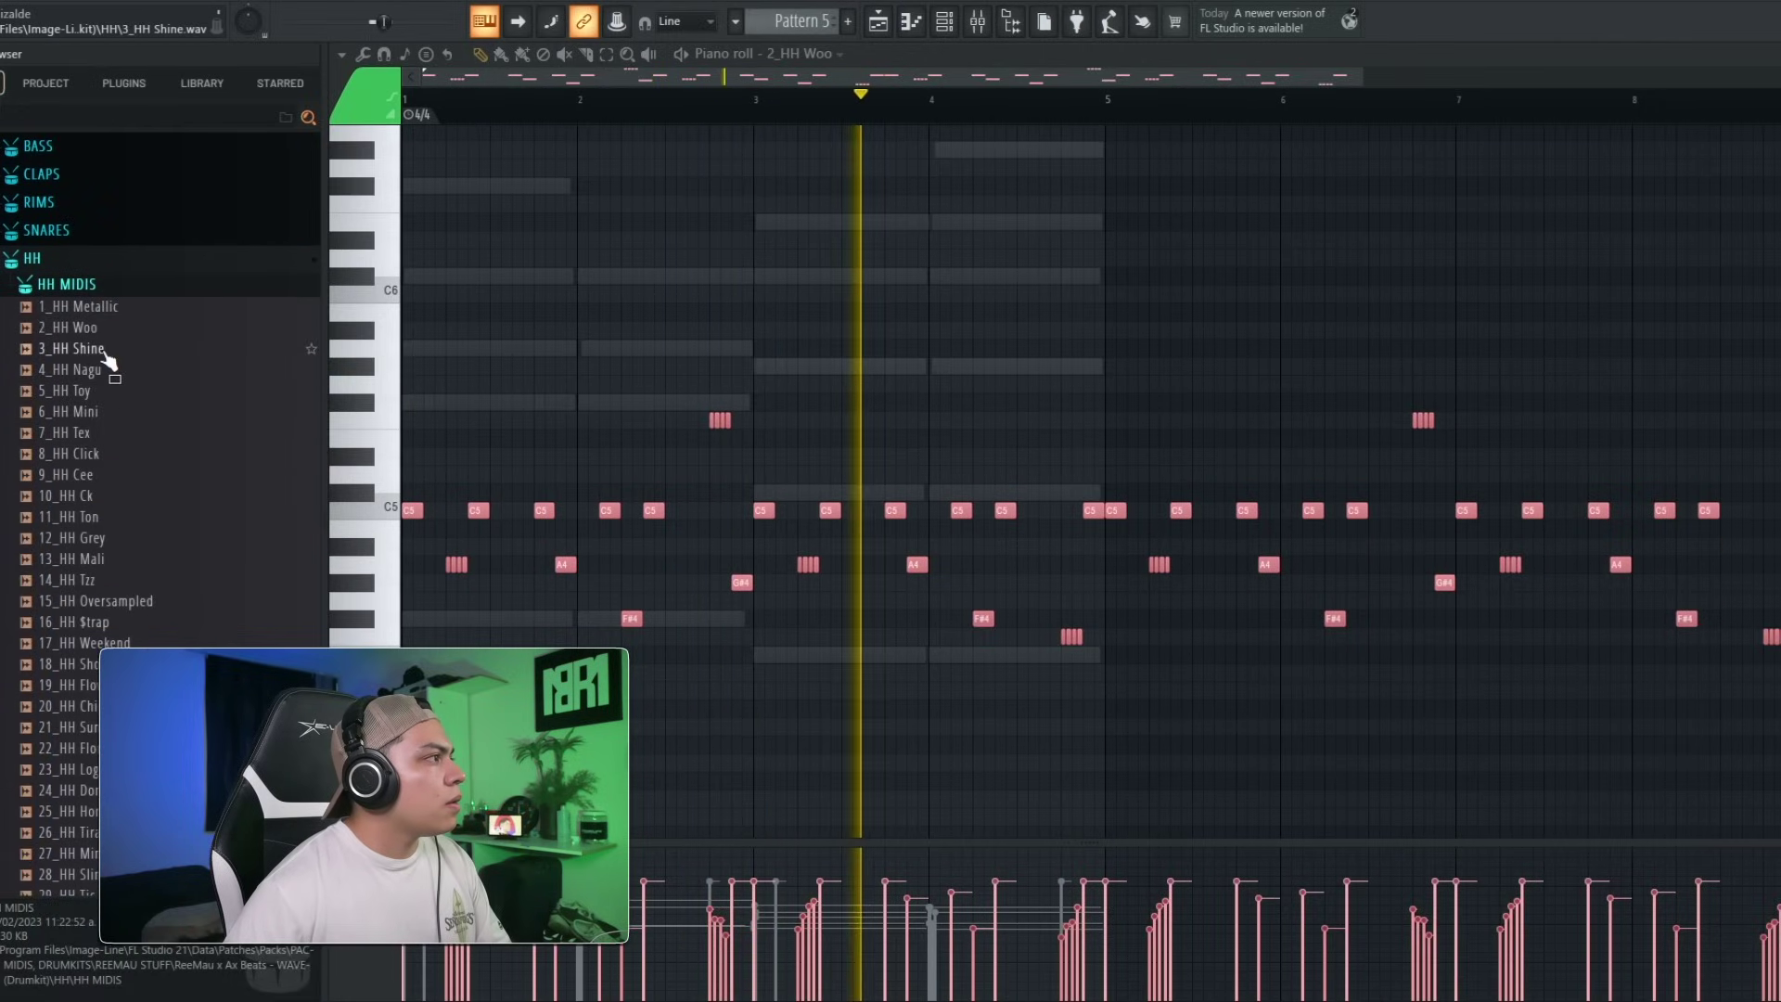
pyautogui.click(103, 314)
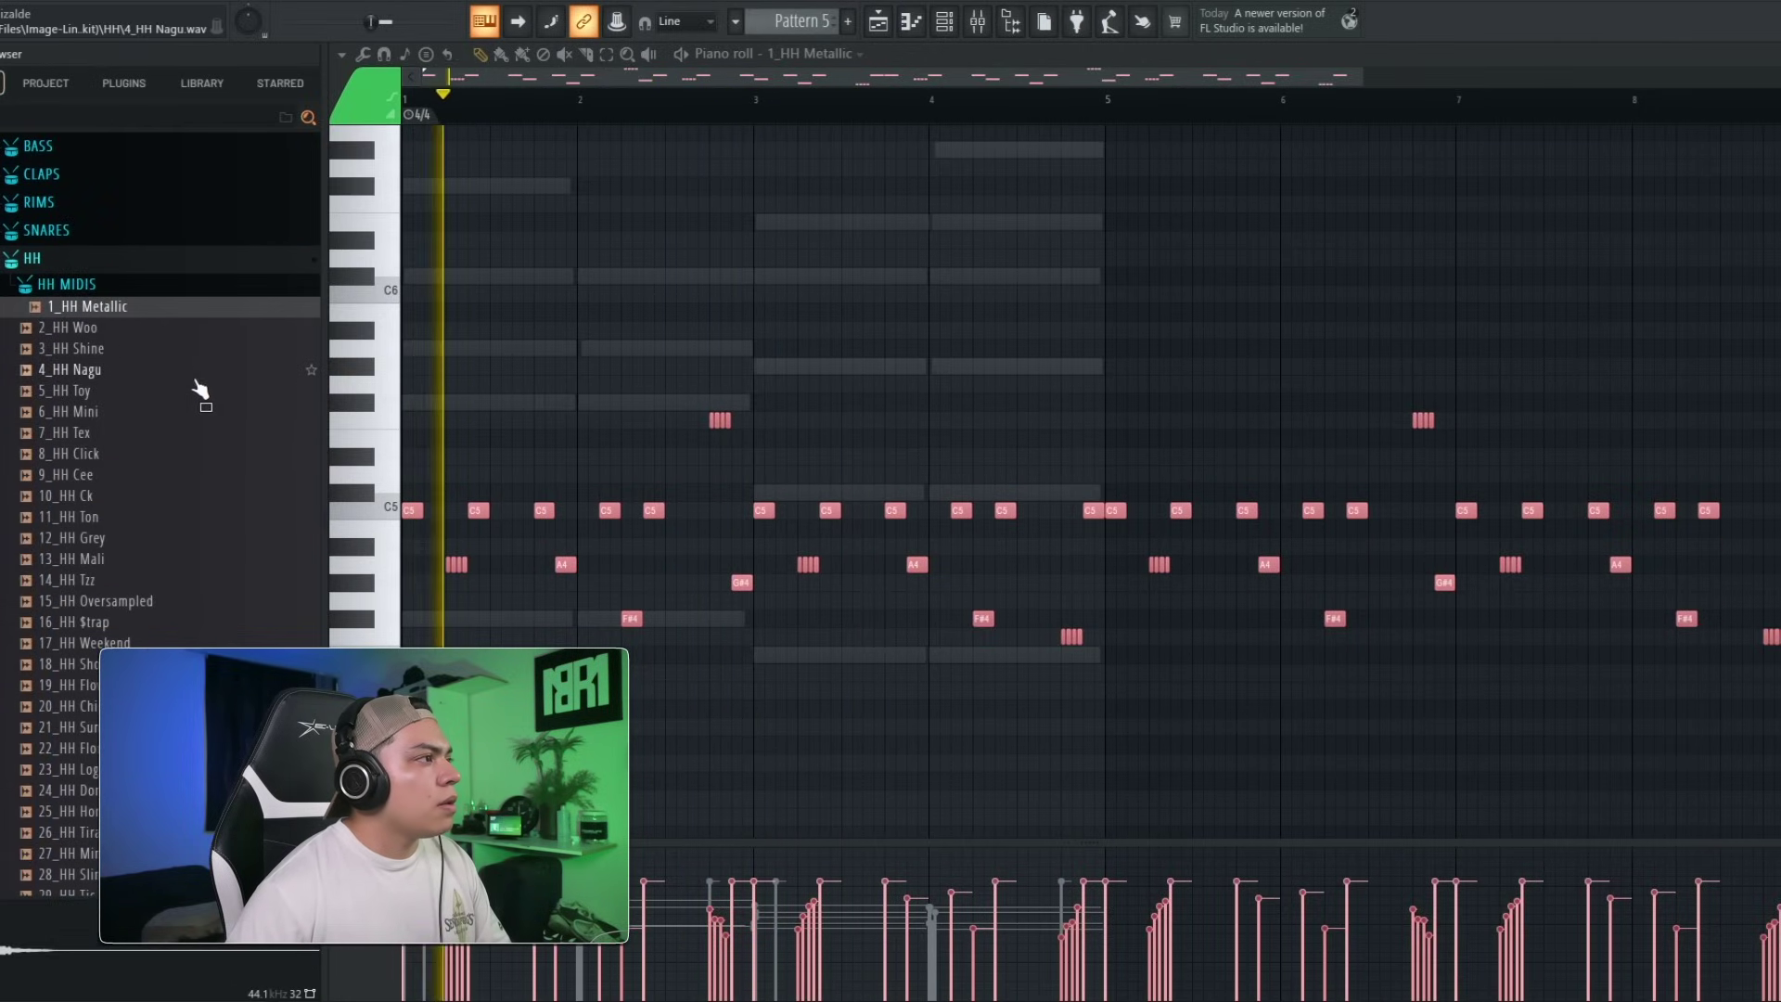
# Audition the hi-hat samples from 4_HH Nagu to 14_HH Tzz and replace the channel's sample with 13_HH Mali.
pyautogui.click(122, 370)
pyautogui.click(118, 391)
pyautogui.click(102, 411)
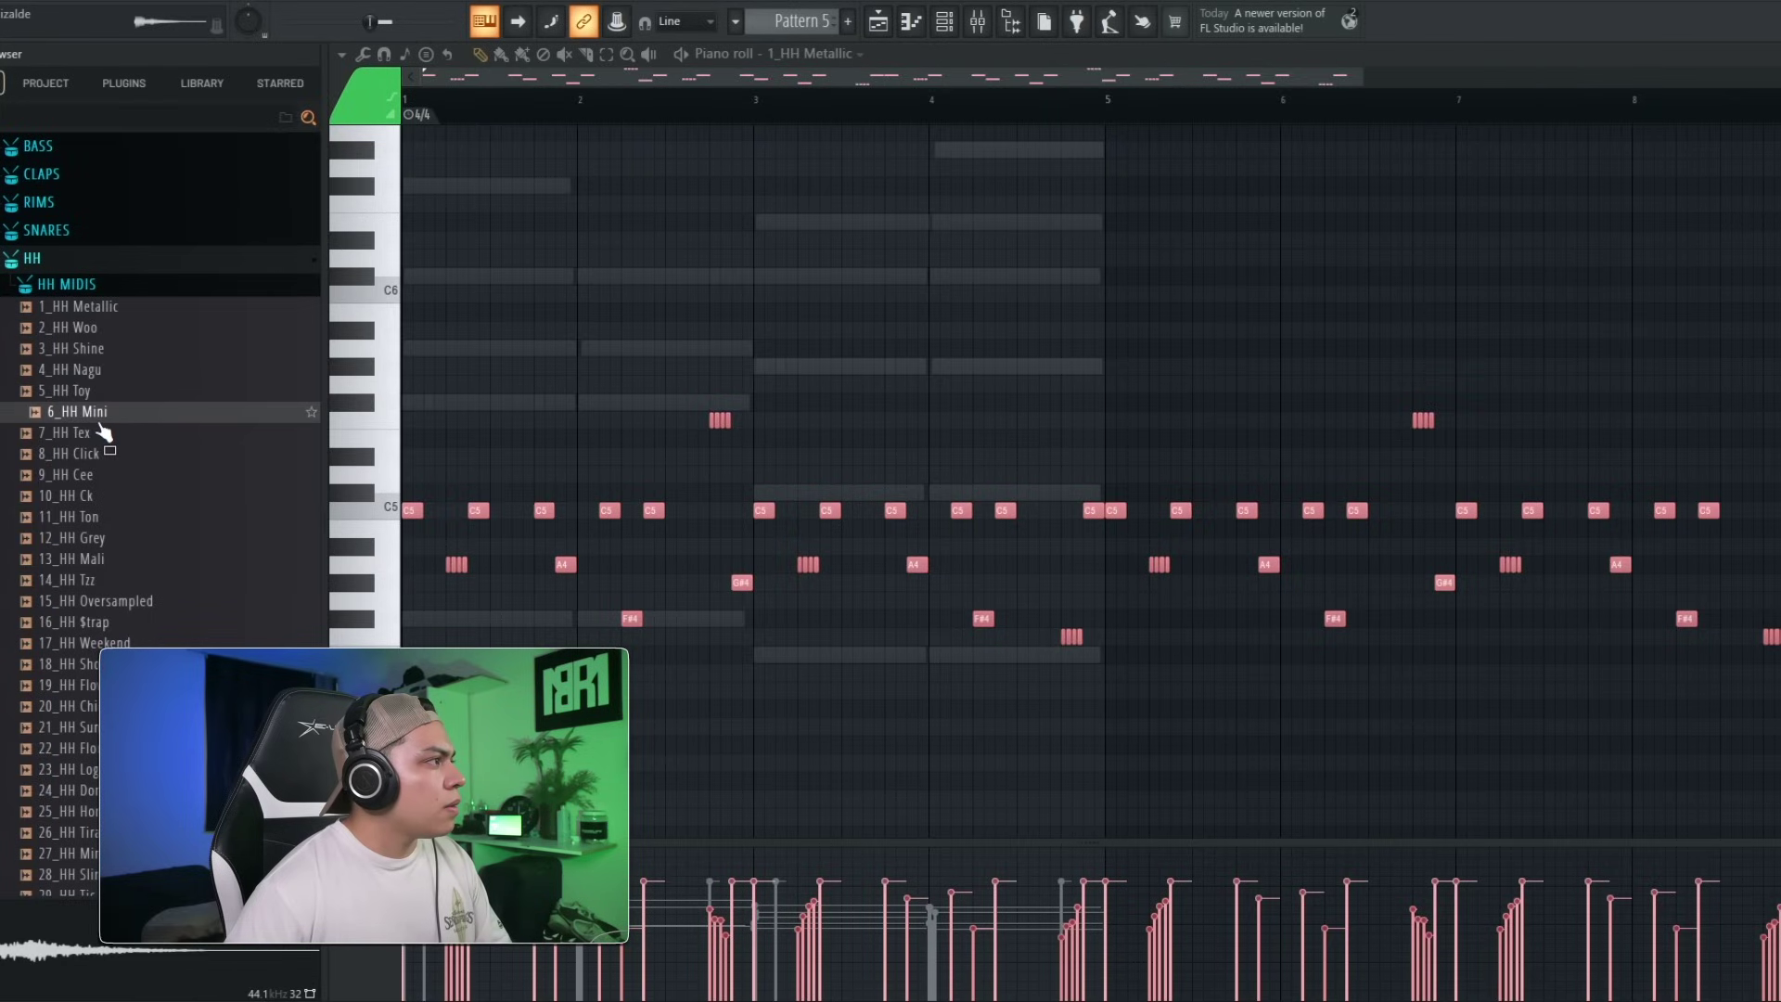
pyautogui.click(104, 432)
pyautogui.click(109, 474)
pyautogui.click(113, 496)
pyautogui.click(116, 516)
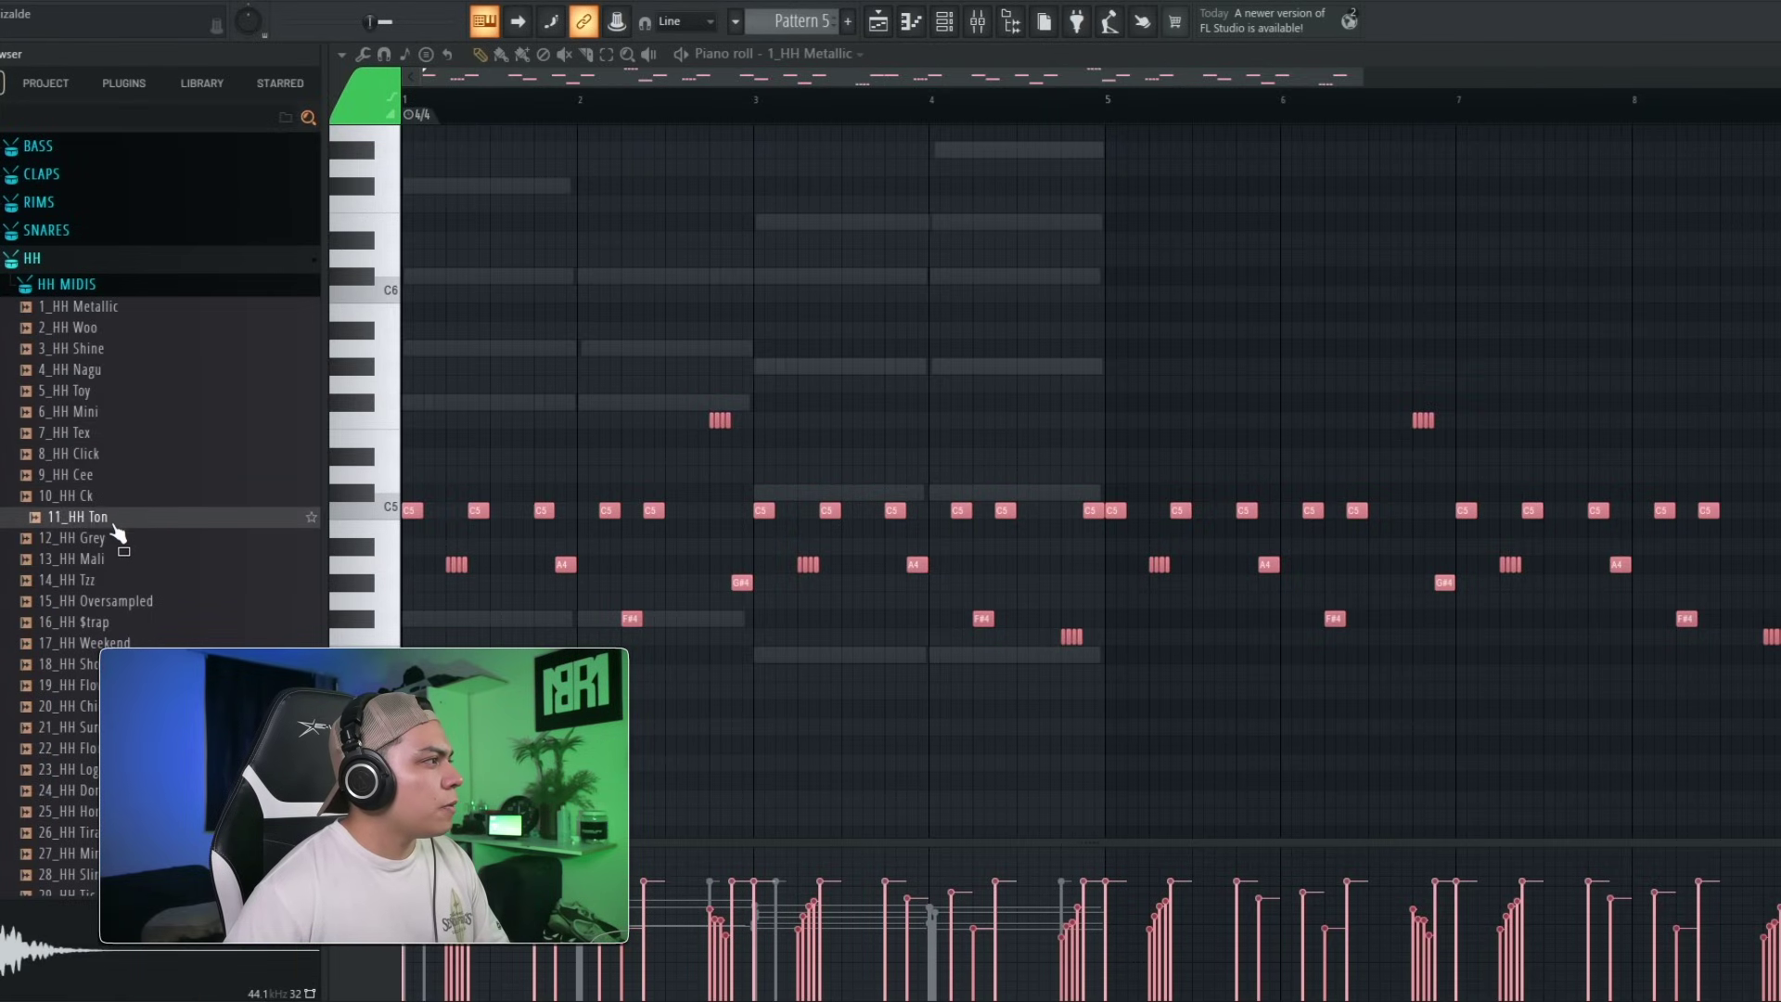
pyautogui.click(118, 538)
pyautogui.click(115, 558)
pyautogui.click(113, 579)
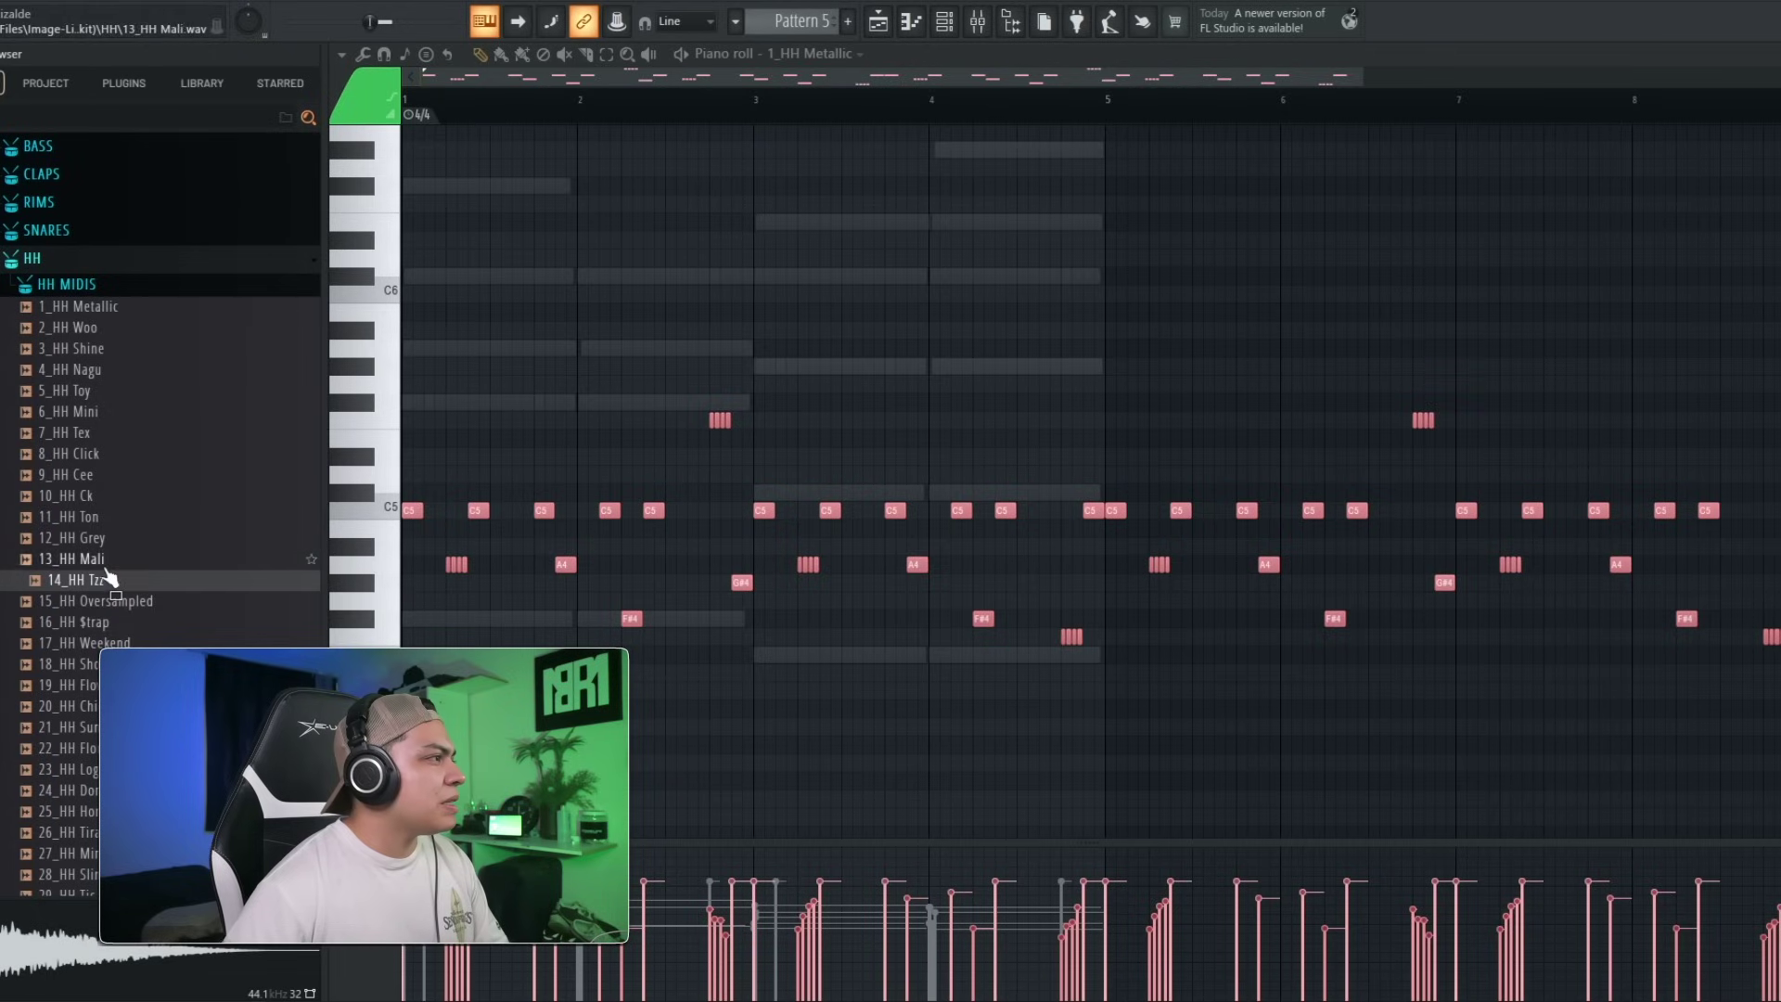
pyautogui.press('Up')
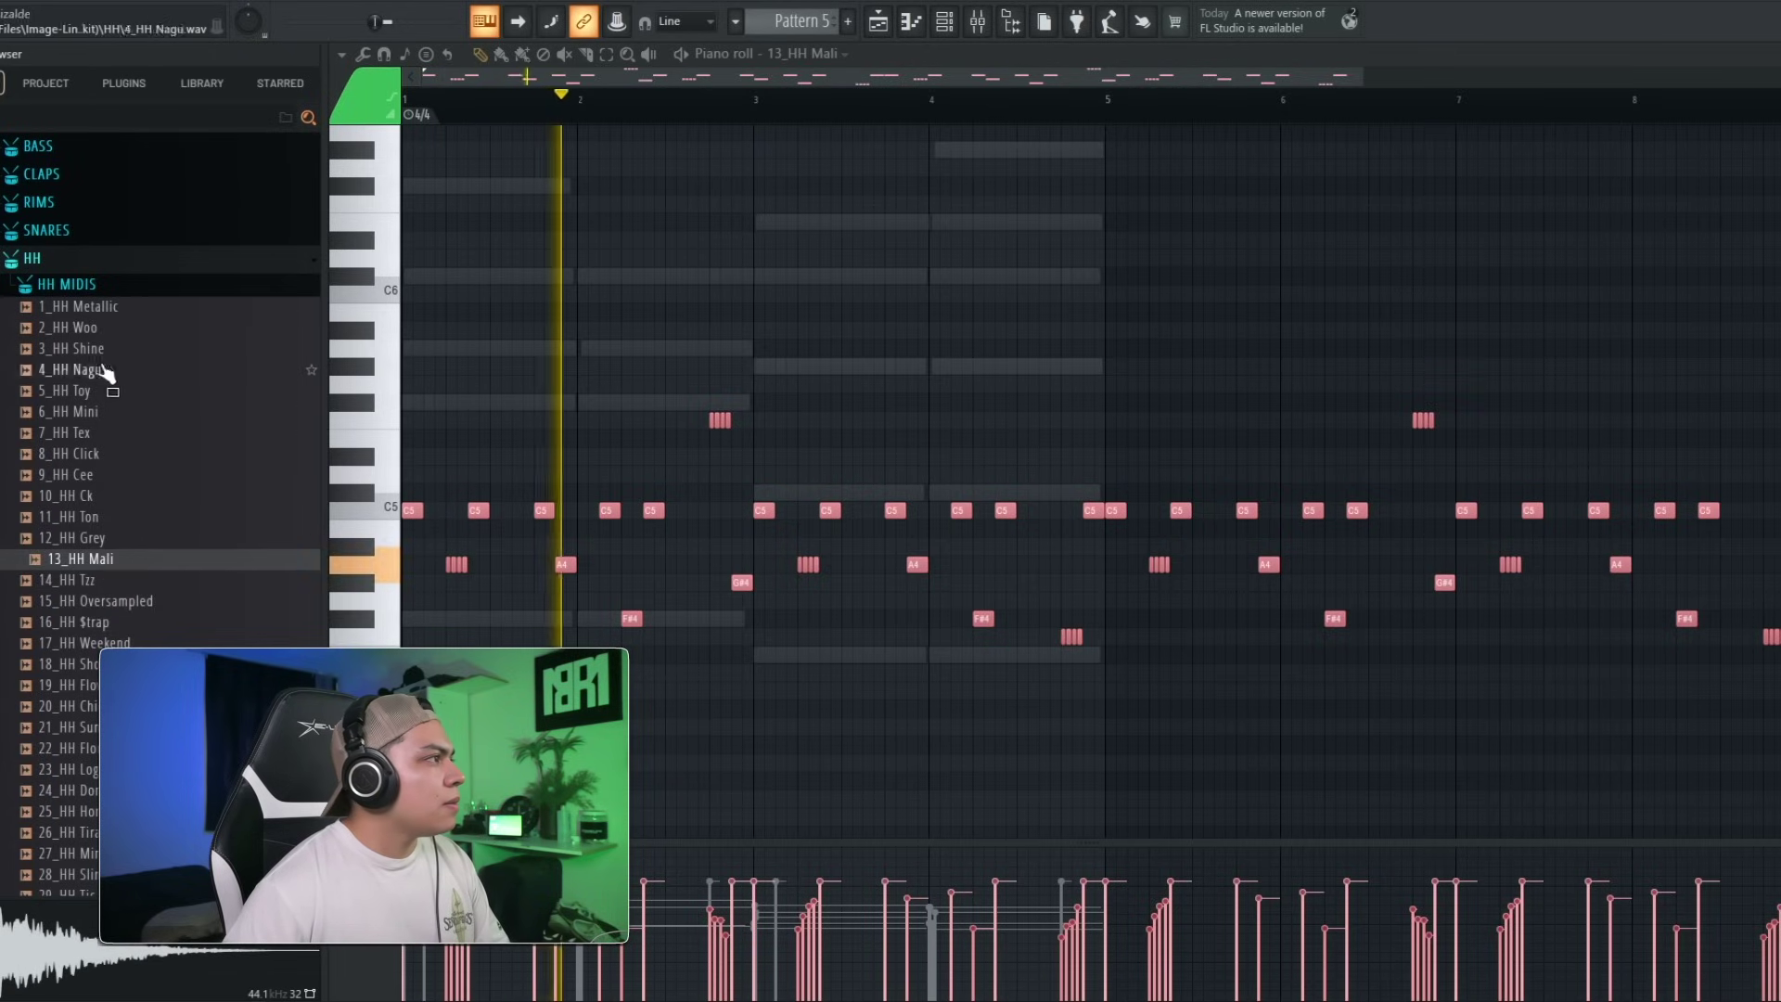
# Audition the remaining WAVES 2 hi-hats and replace the channel's sample with 21_HH Sun.
pyautogui.press('space')
pyautogui.scroll(-2, 121, 612)
pyautogui.click(118, 601)
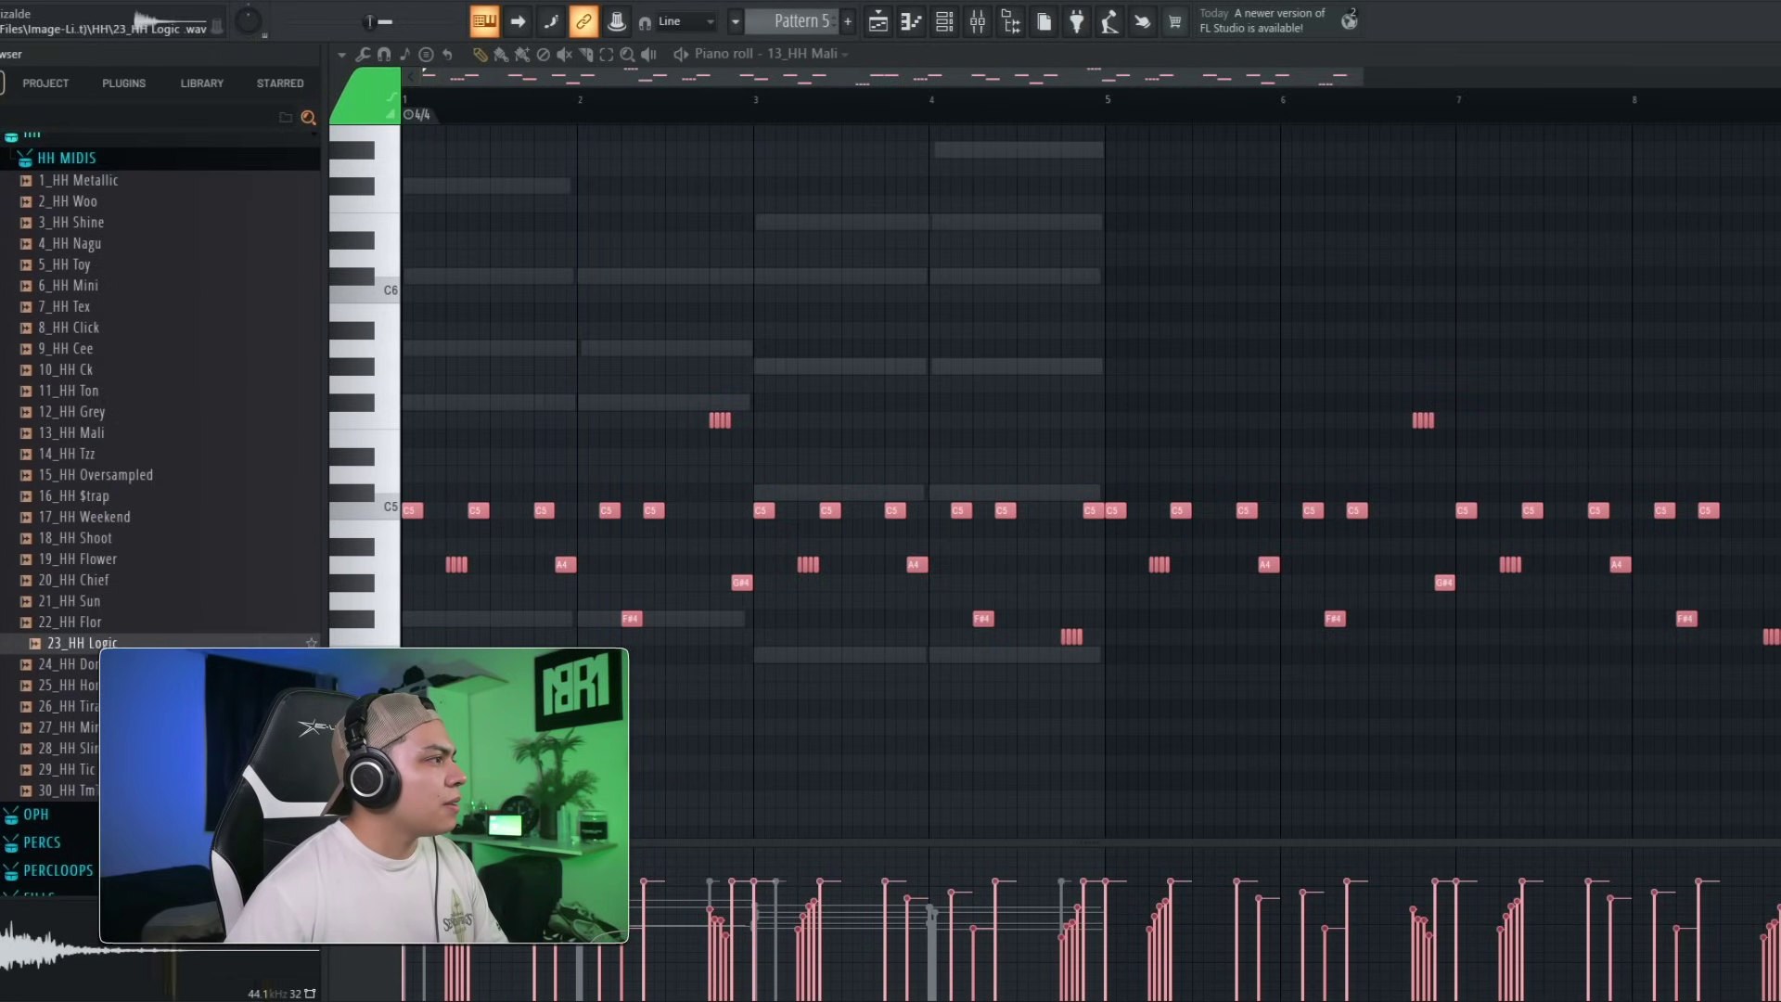
pyautogui.scroll(2, 649, 371)
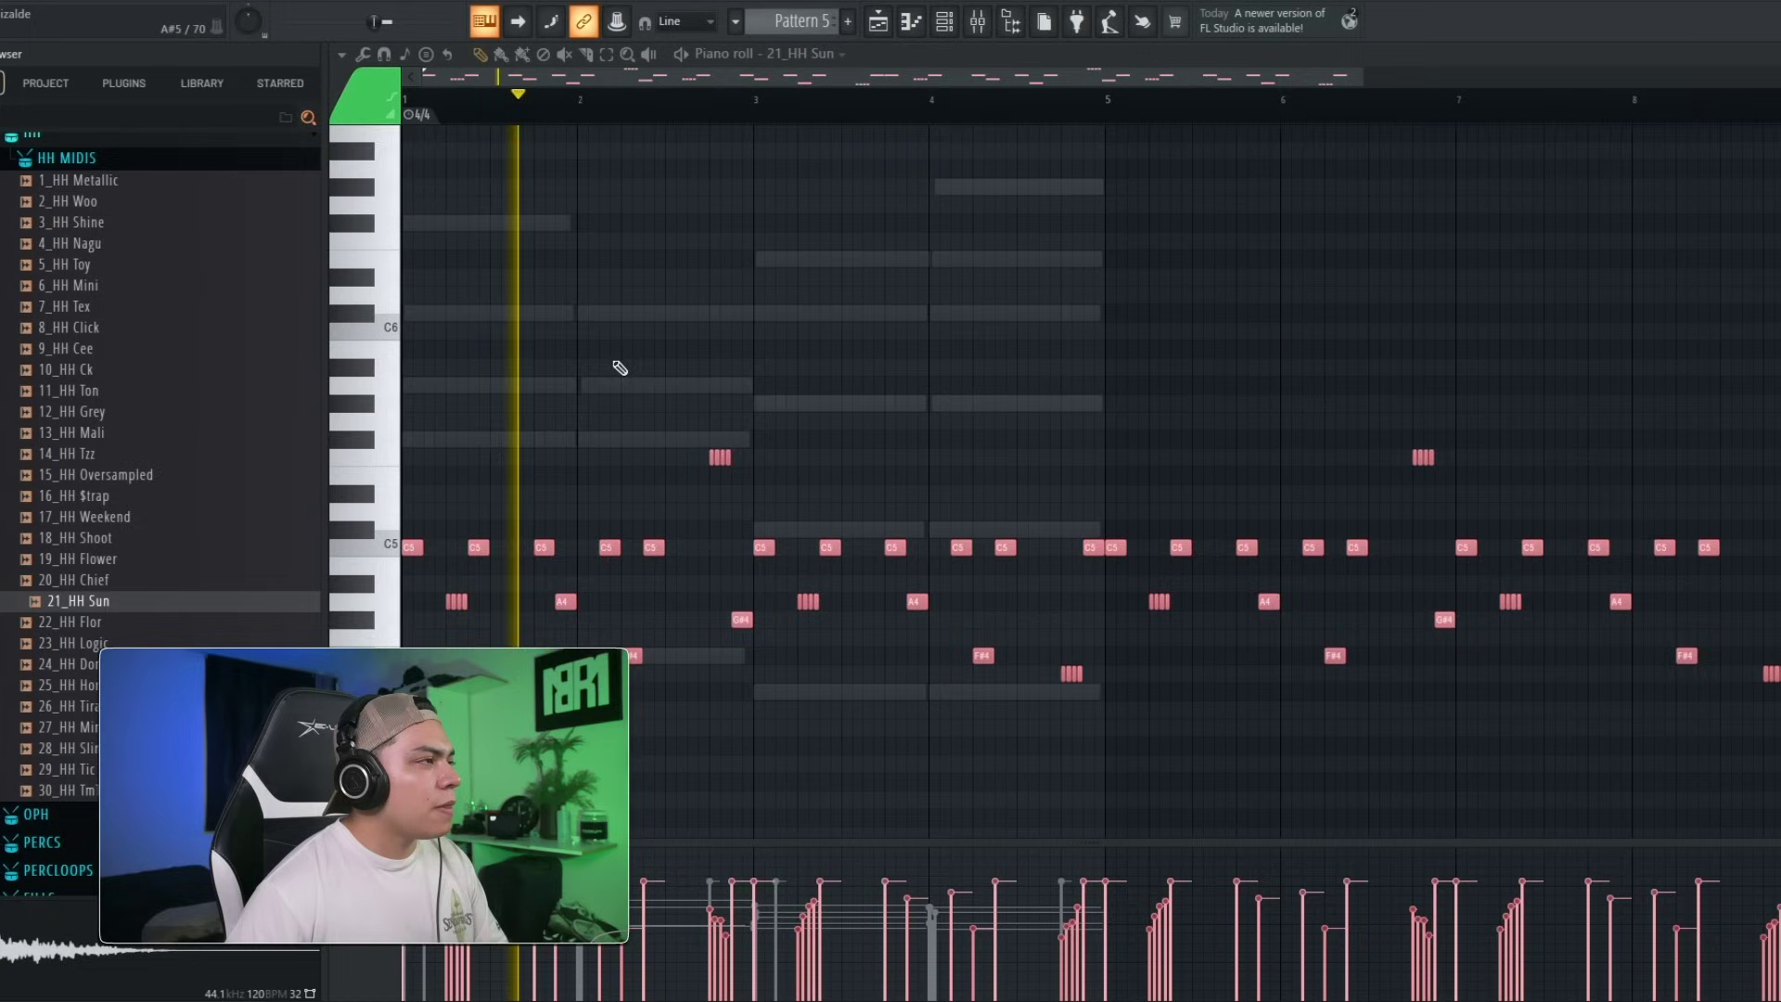
pyautogui.press('space')
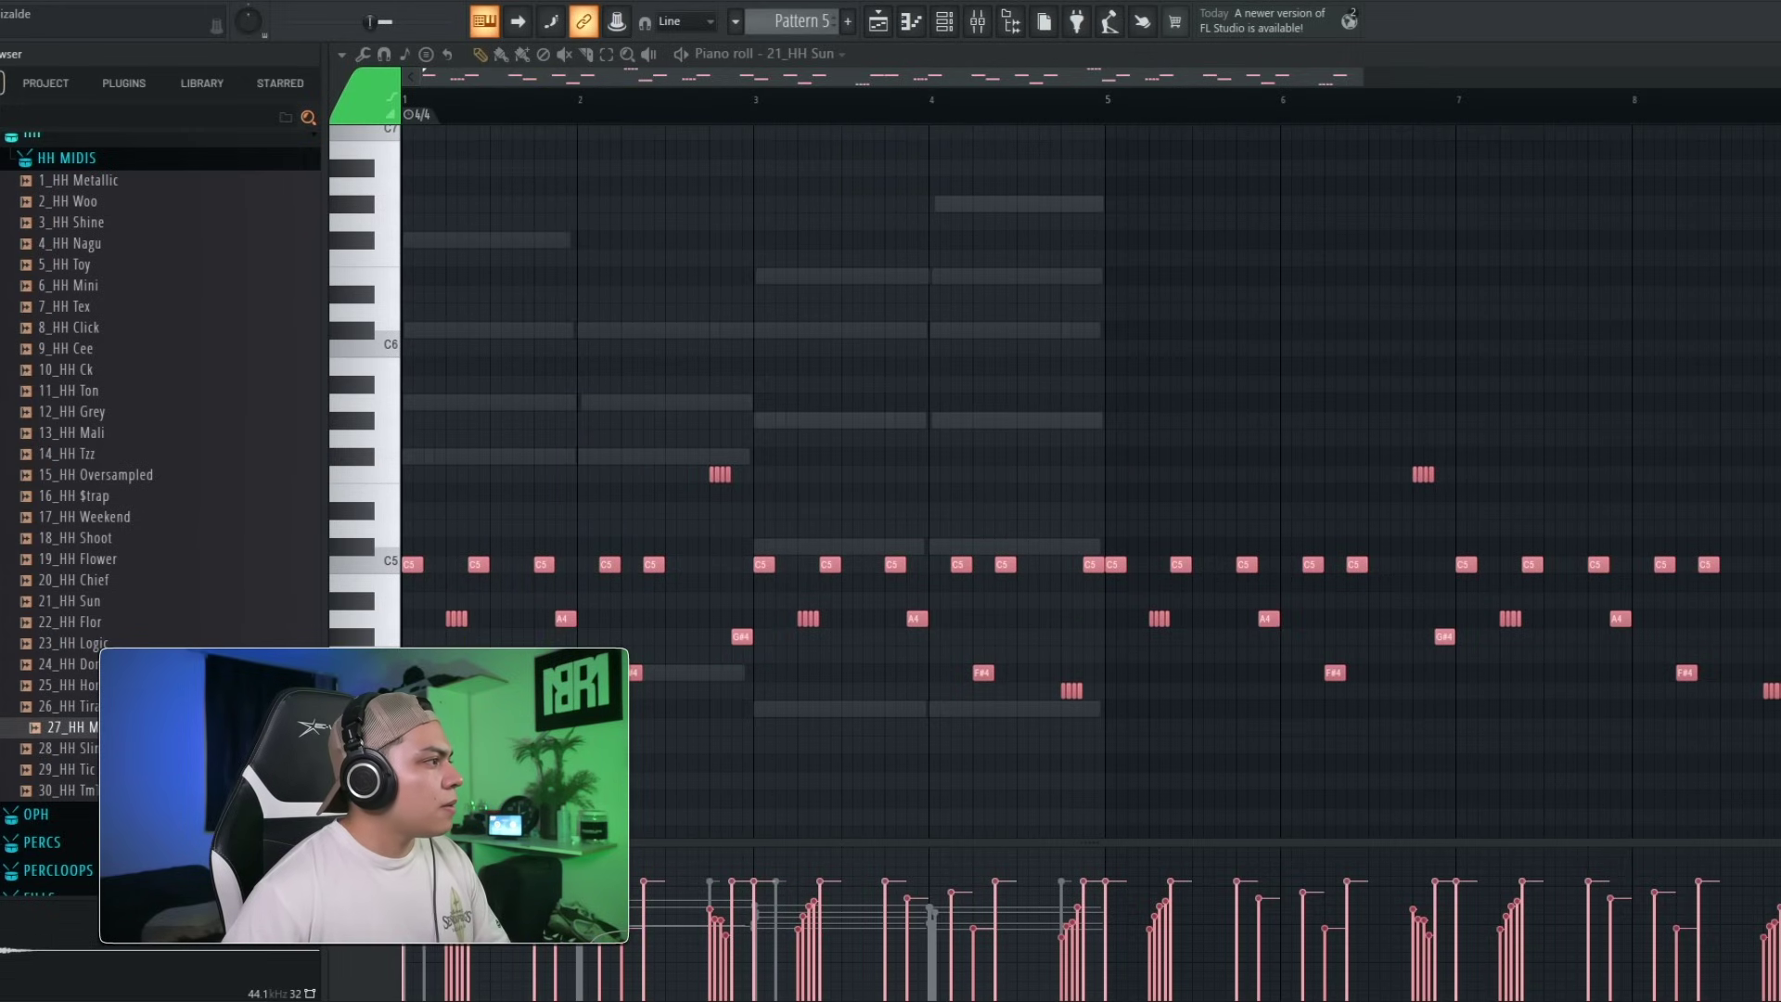
pyautogui.press('space')
# Import the 38_HHMIDI_Drill pattern into the 21_HH Sun channel and replace it with 30_HHMIDI_Trap.
pyautogui.scroll(2, 155, 451)
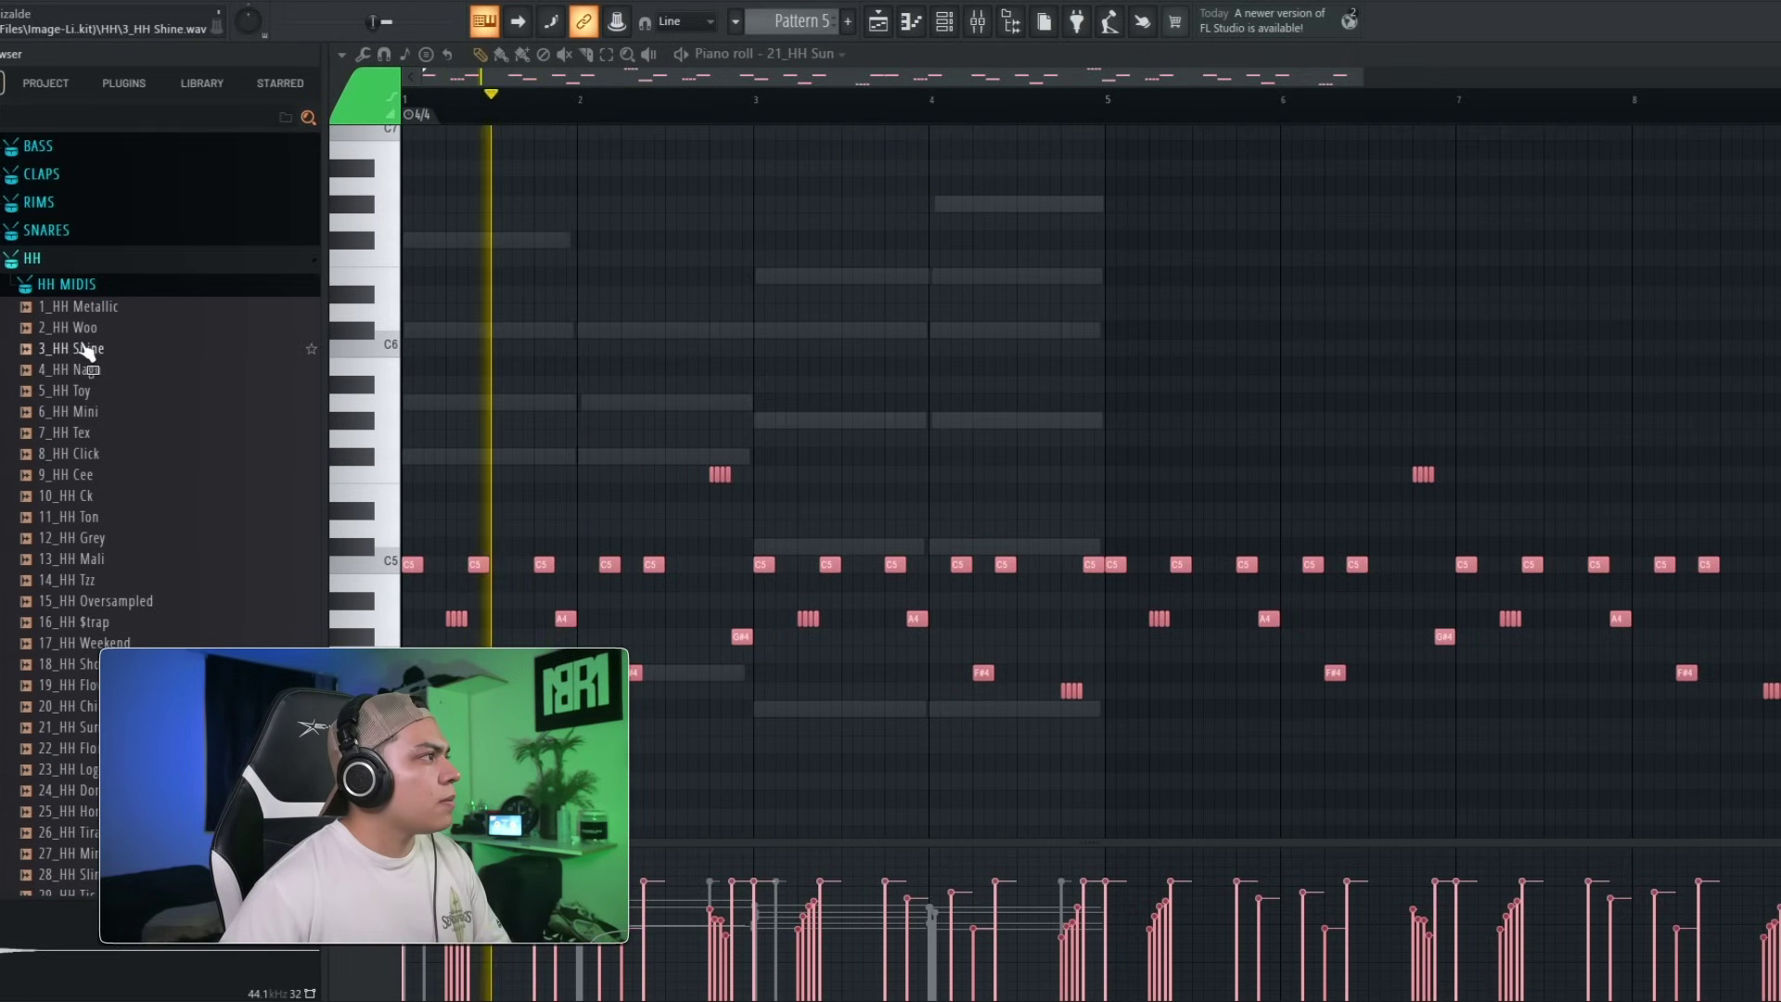
pyautogui.click(78, 290)
pyautogui.scroll(-8, 99, 380)
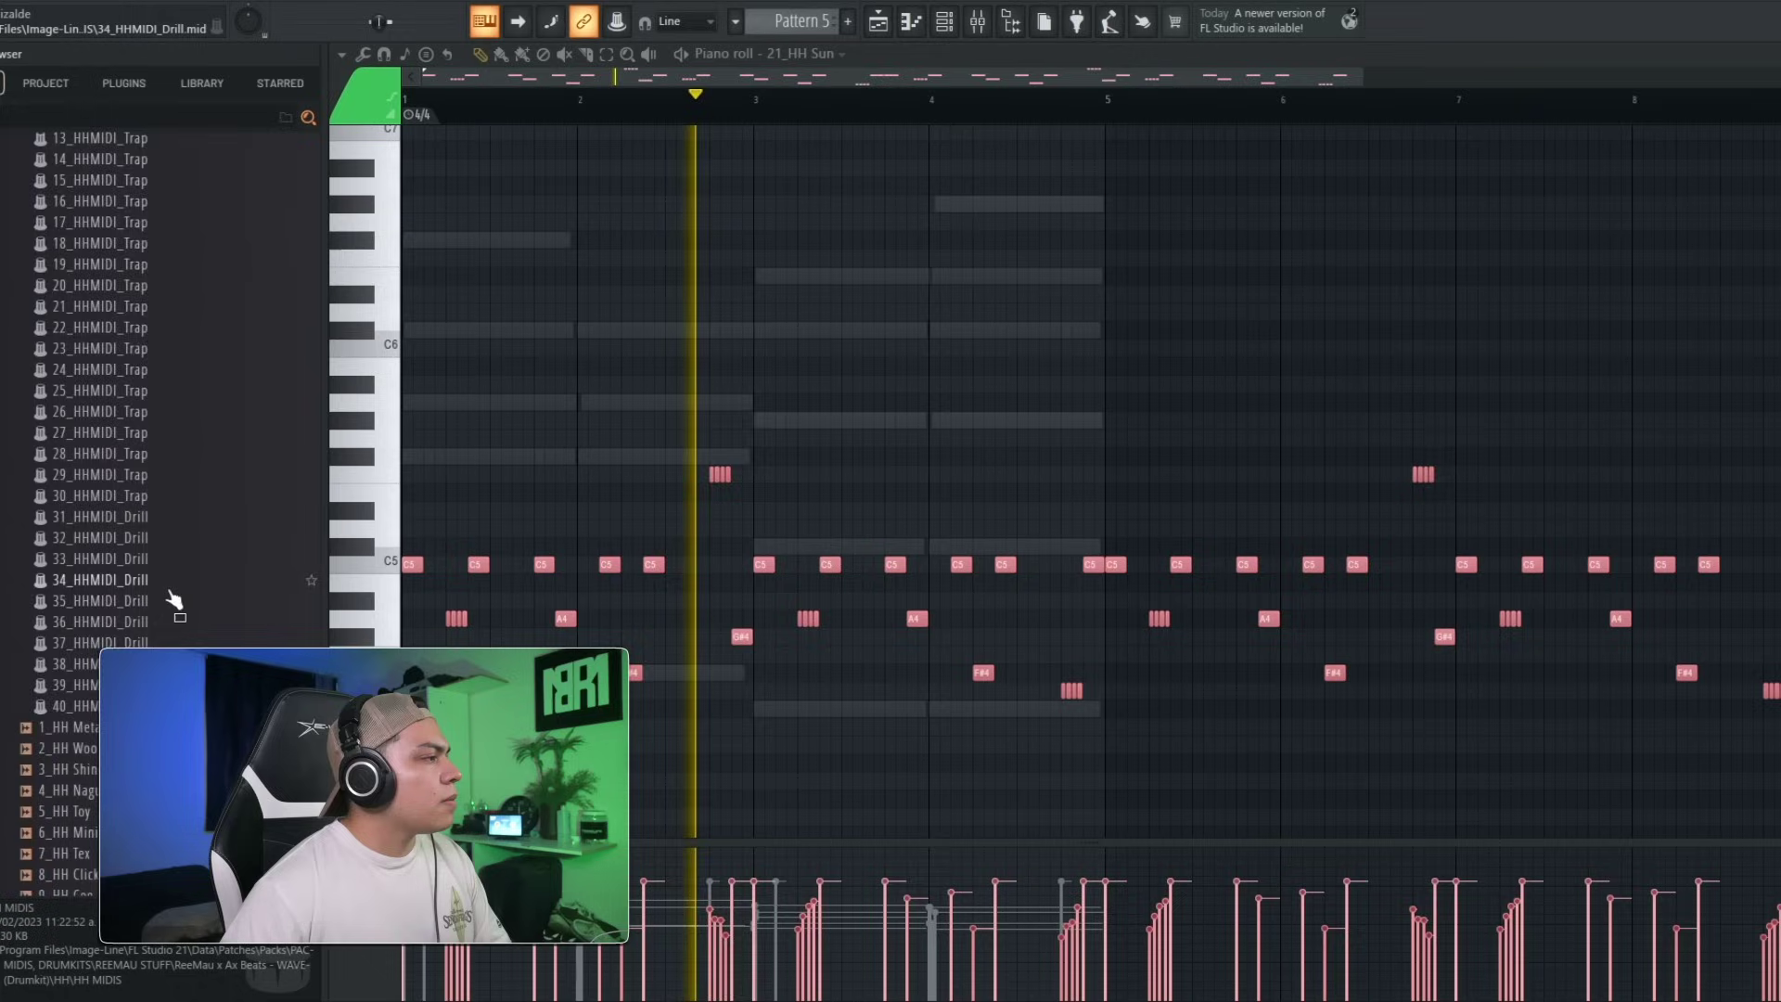
pyautogui.click(142, 582)
pyautogui.middleClick(142, 582)
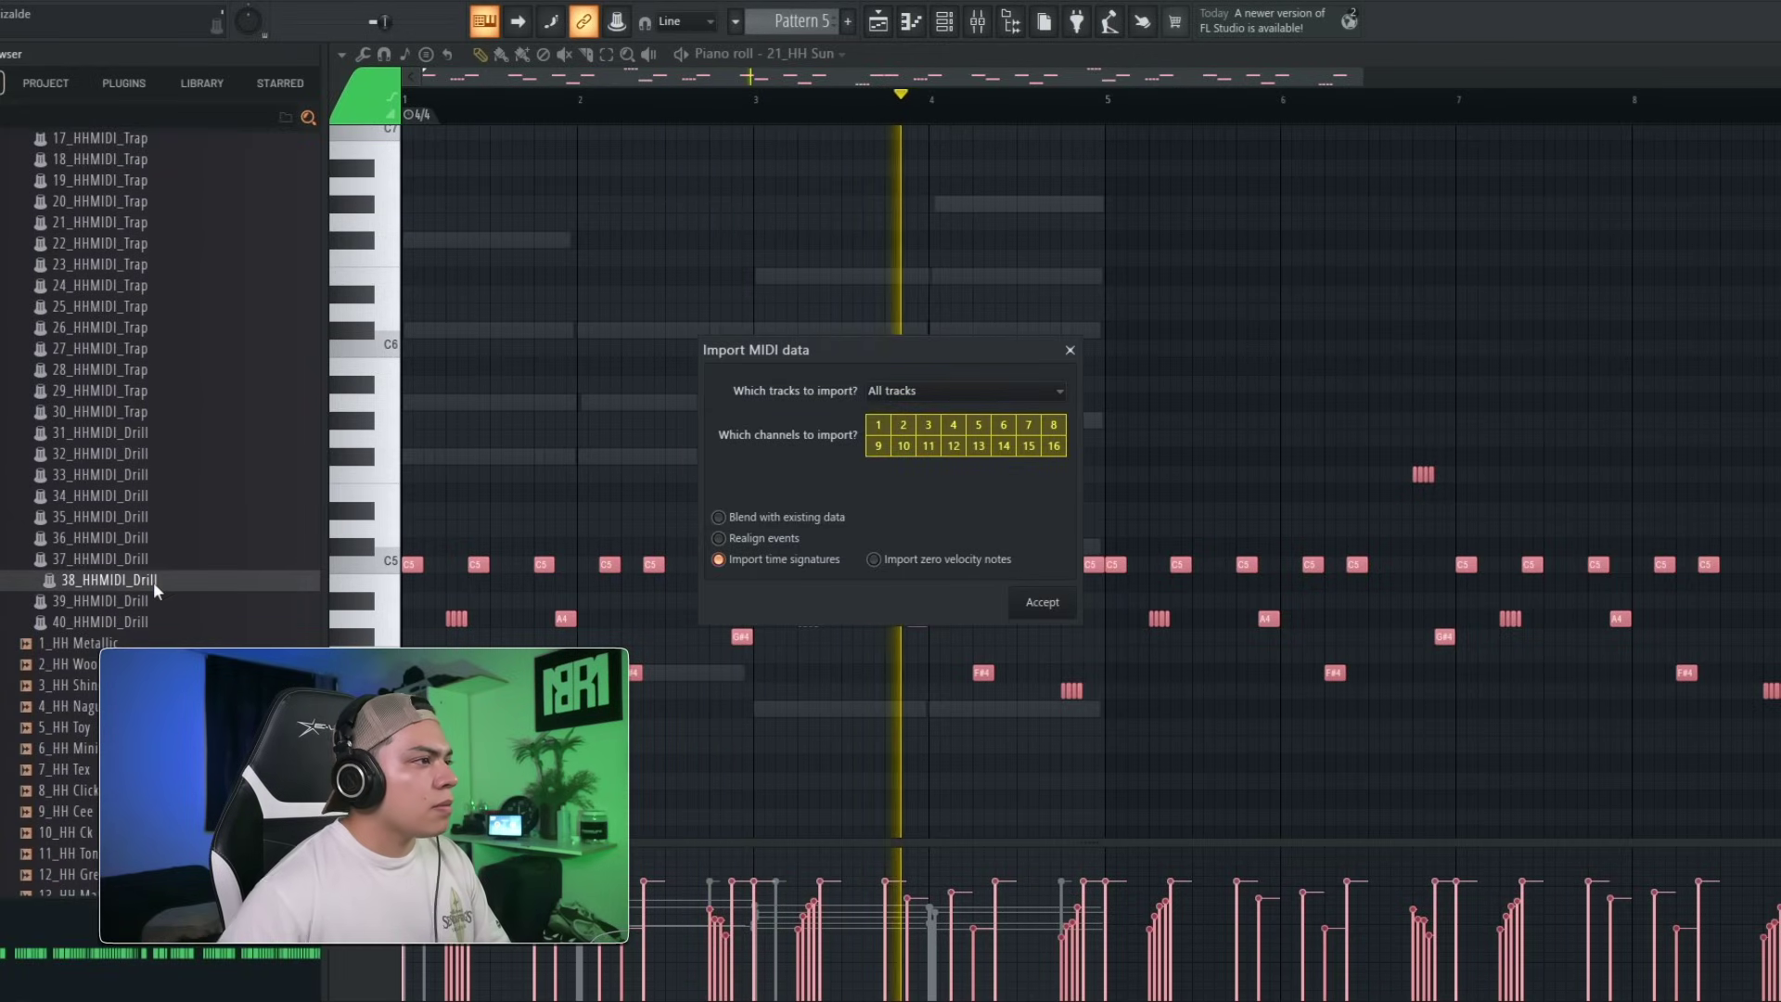
pyautogui.press('Return')
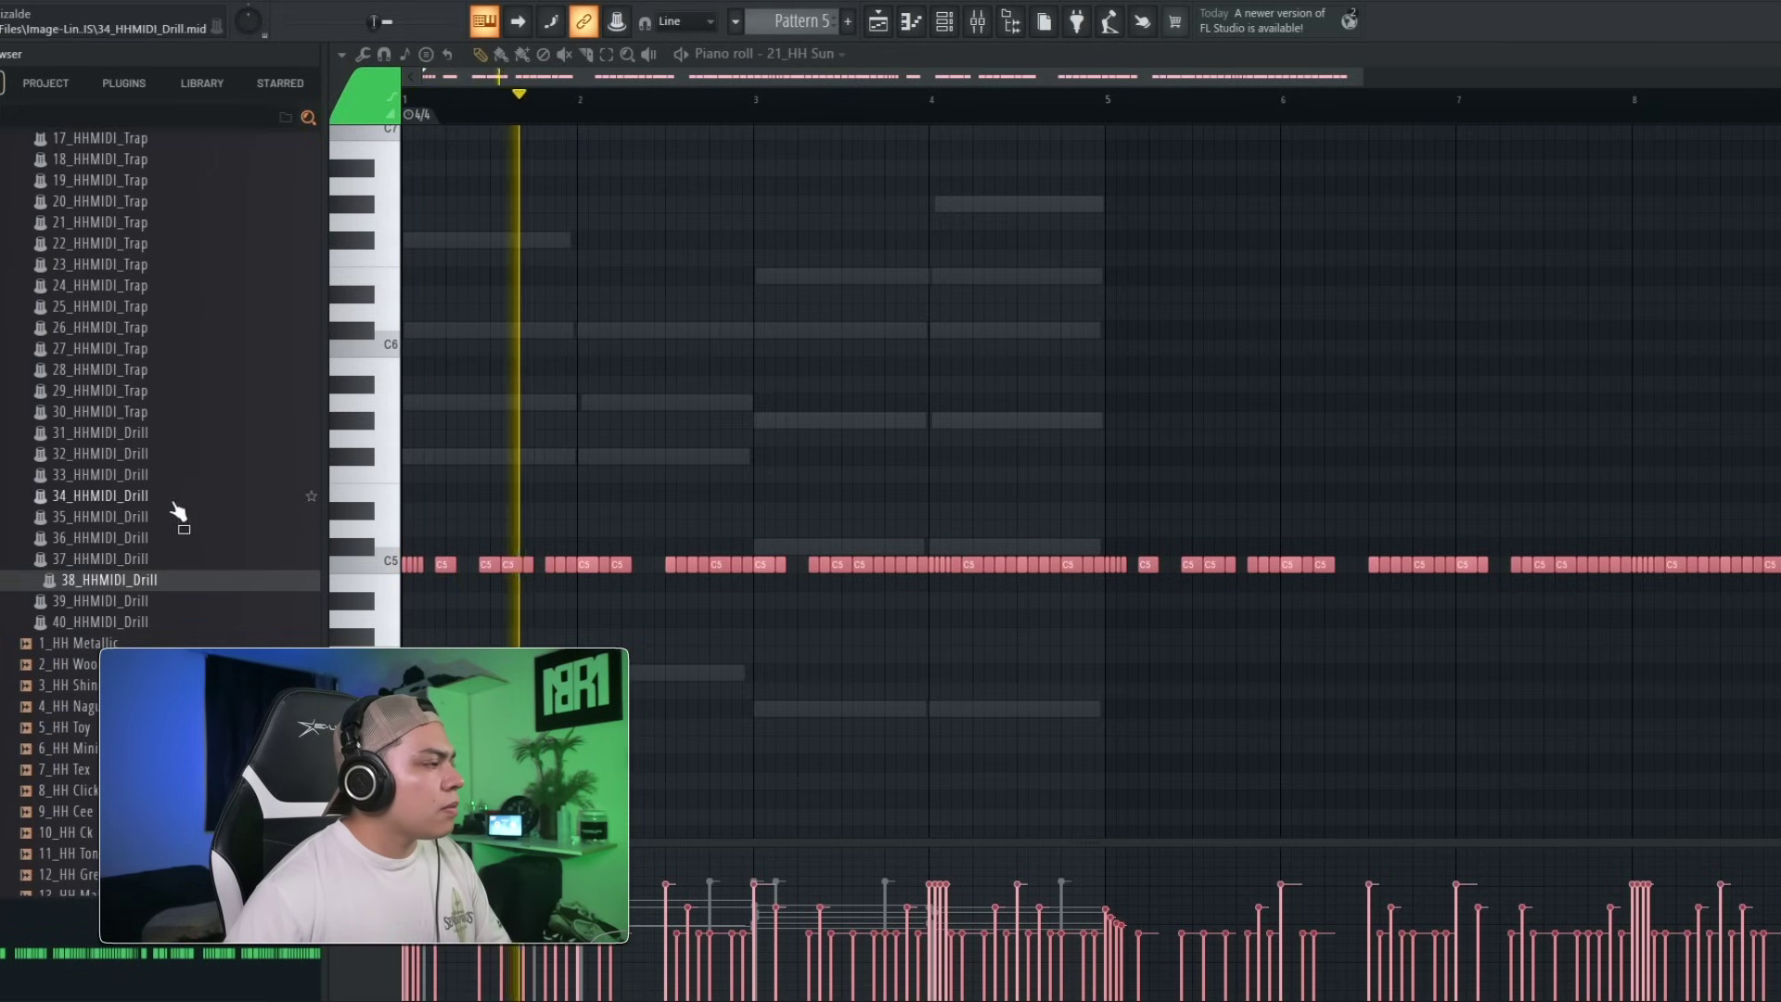
pyautogui.moveTo(116, 416); pyautogui.dragTo(554, 451)
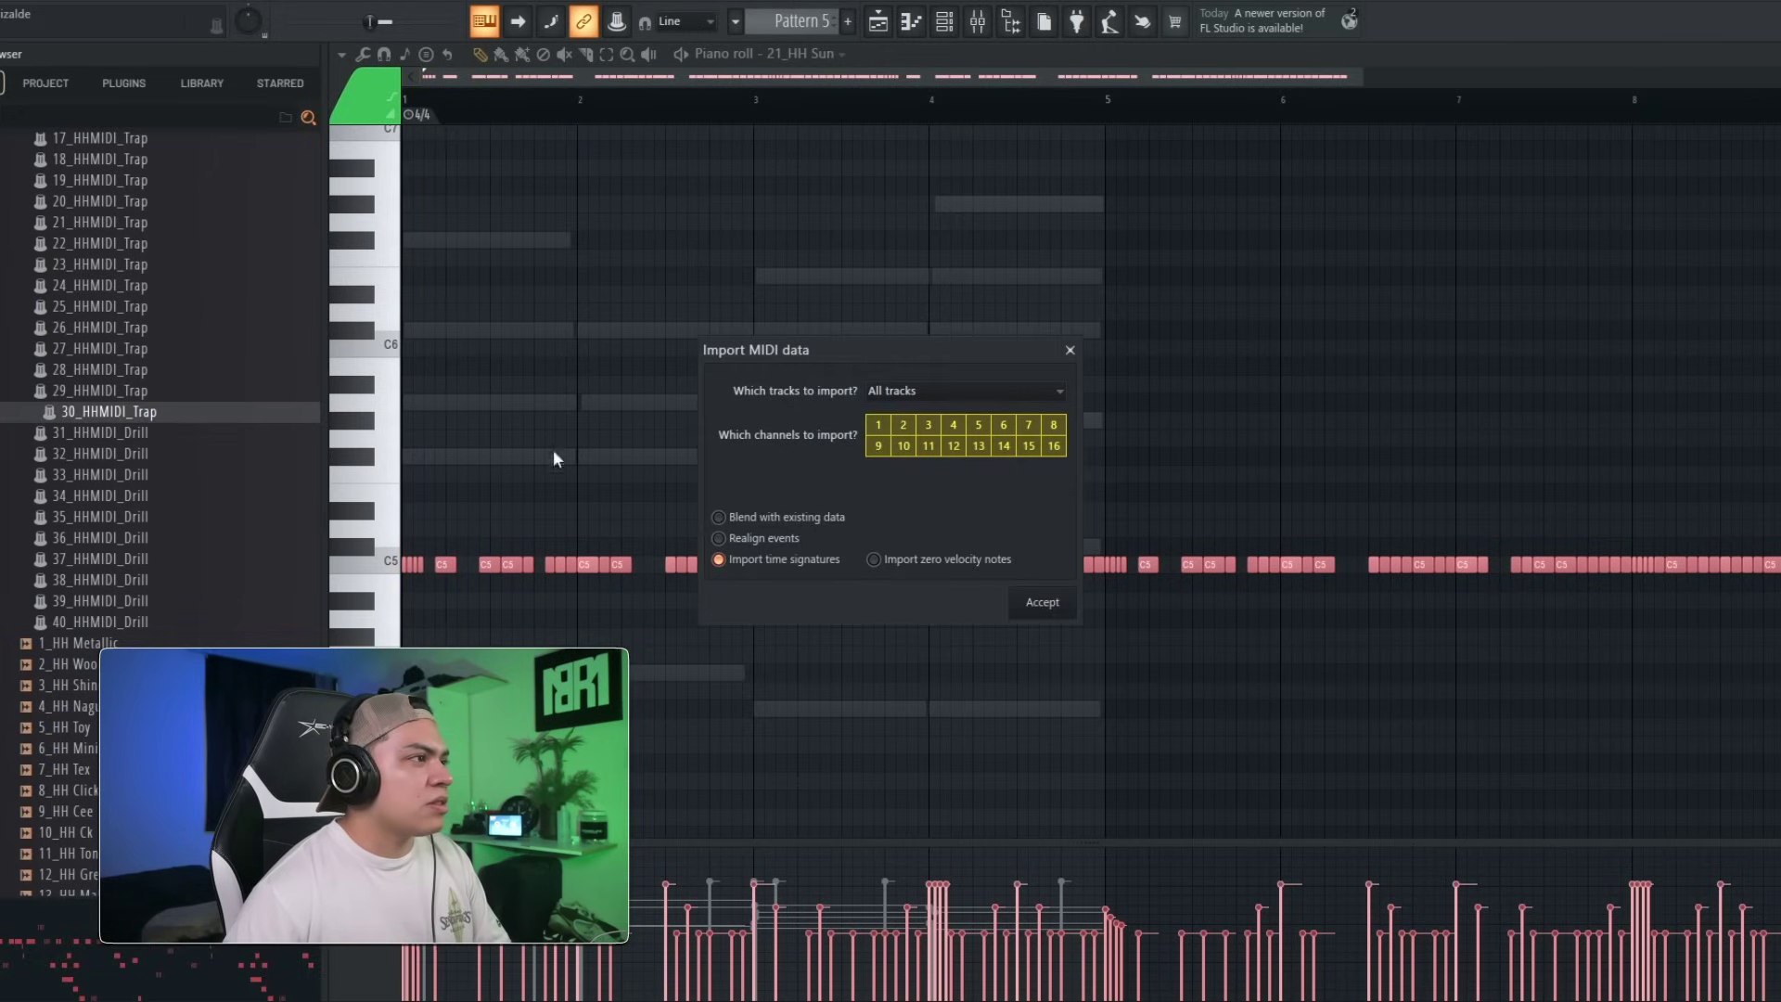
pyautogui.press('Return')
# Import the 27_HHMIDI_Trap pattern over the 21_HH Sun notes with all tracks and channels.
pyautogui.moveTo(119, 350); pyautogui.dragTo(925, 557)
pyautogui.click(1057, 607)
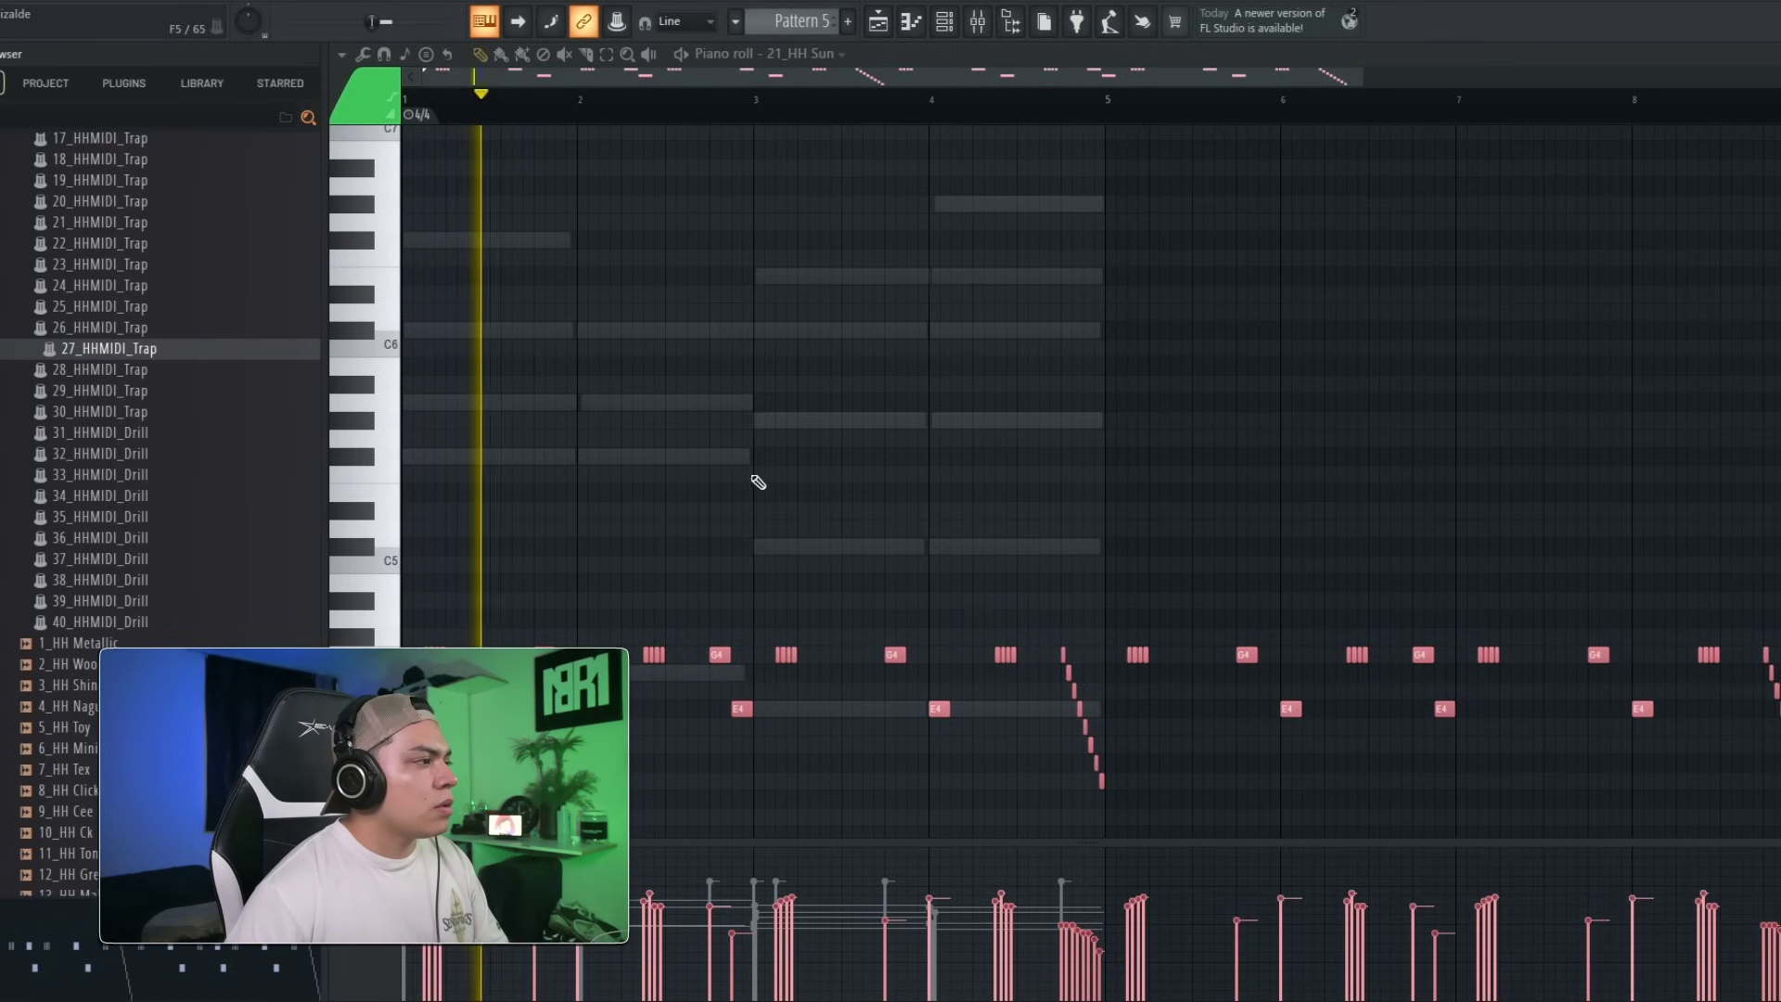
pyautogui.scroll(6, 191, 409)
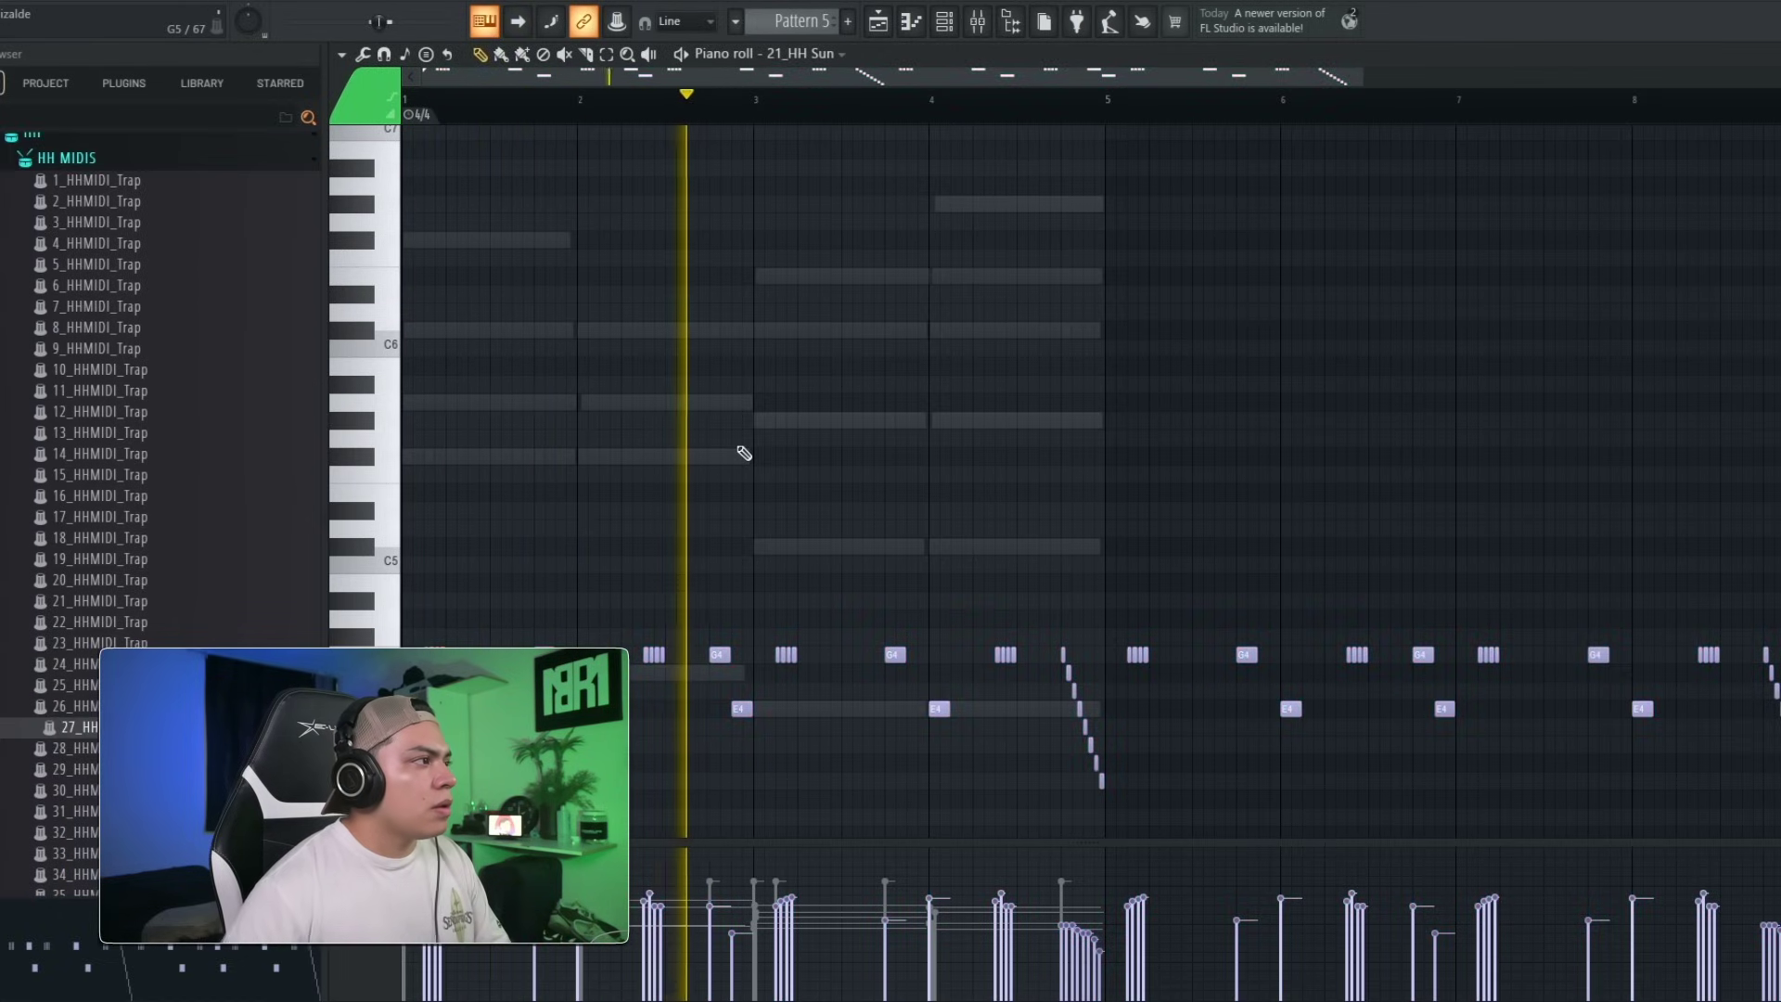
# Transpose all the imported hi-hat notes up five semitones, so the G4 notes sit on C5.
pyautogui.hotkey('ctrl', 'Up')
pyautogui.hotkey('shift', 'Down')
pyautogui.hotkey('shift', 'Down')
pyautogui.hotkey('shift', 'Down')
pyautogui.hotkey('shift', 'Down')
pyautogui.hotkey('shift', 'Down')
pyautogui.hotkey('shift', 'Down')
pyautogui.hotkey('shift', 'Down')
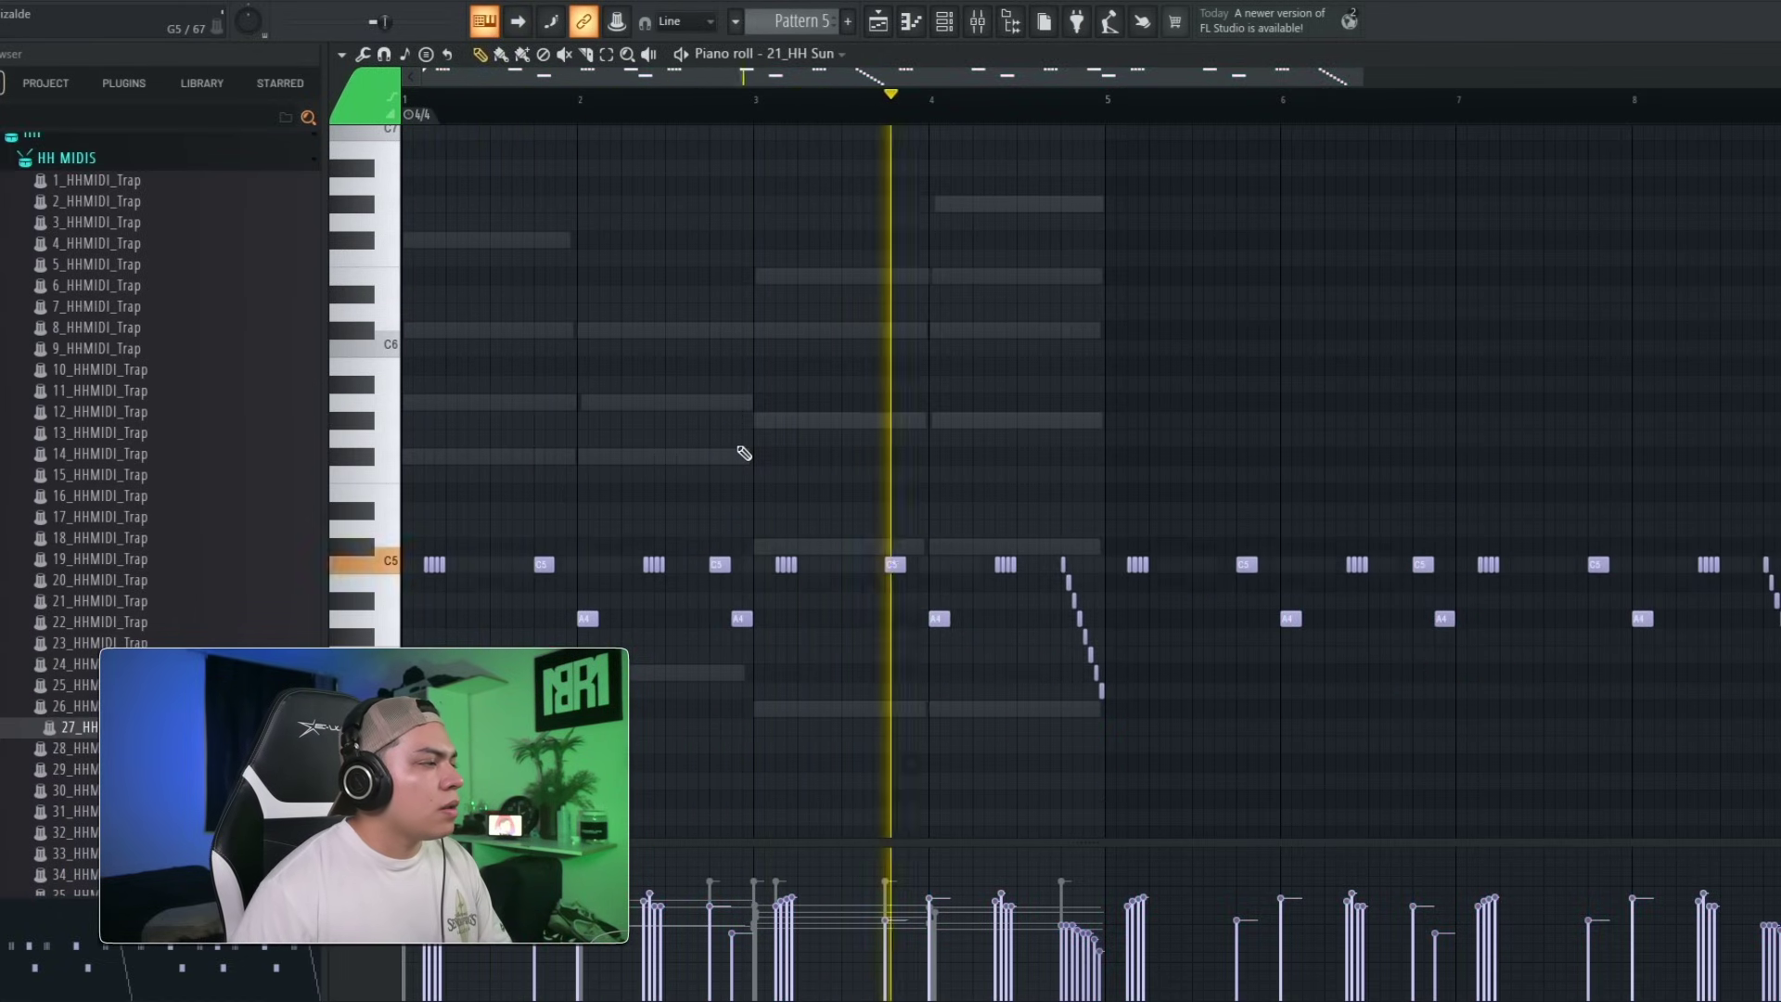
# Delete all 21_HH Sun notes from bar 5 onward, keeping the four-bar pattern.
pyautogui.scroll(-2, 1152, 123)
pyautogui.moveTo(1602, 830); pyautogui.dragTo(898, 489)
pyautogui.press('Delete')
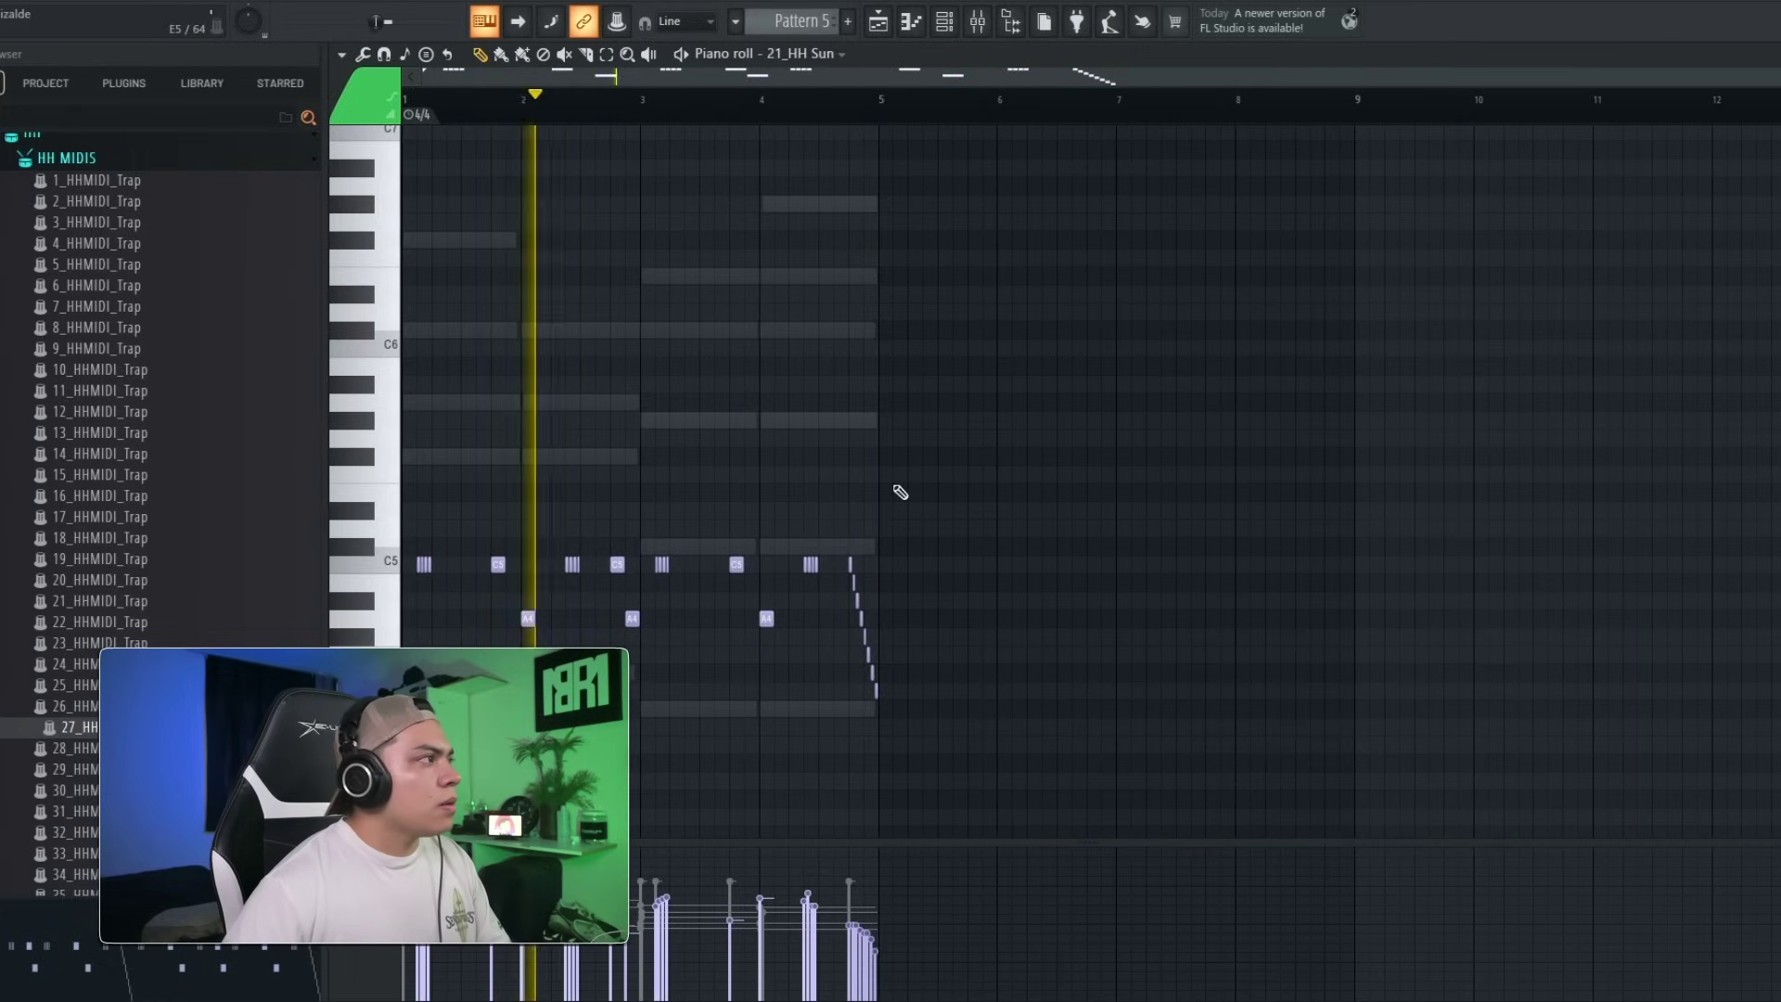
# Replace the hi-hat channel's sample with 2_HH U from the WAVES drumkit and open that kit's HH MIDIS folder.
pyautogui.scroll(8, 139, 435)
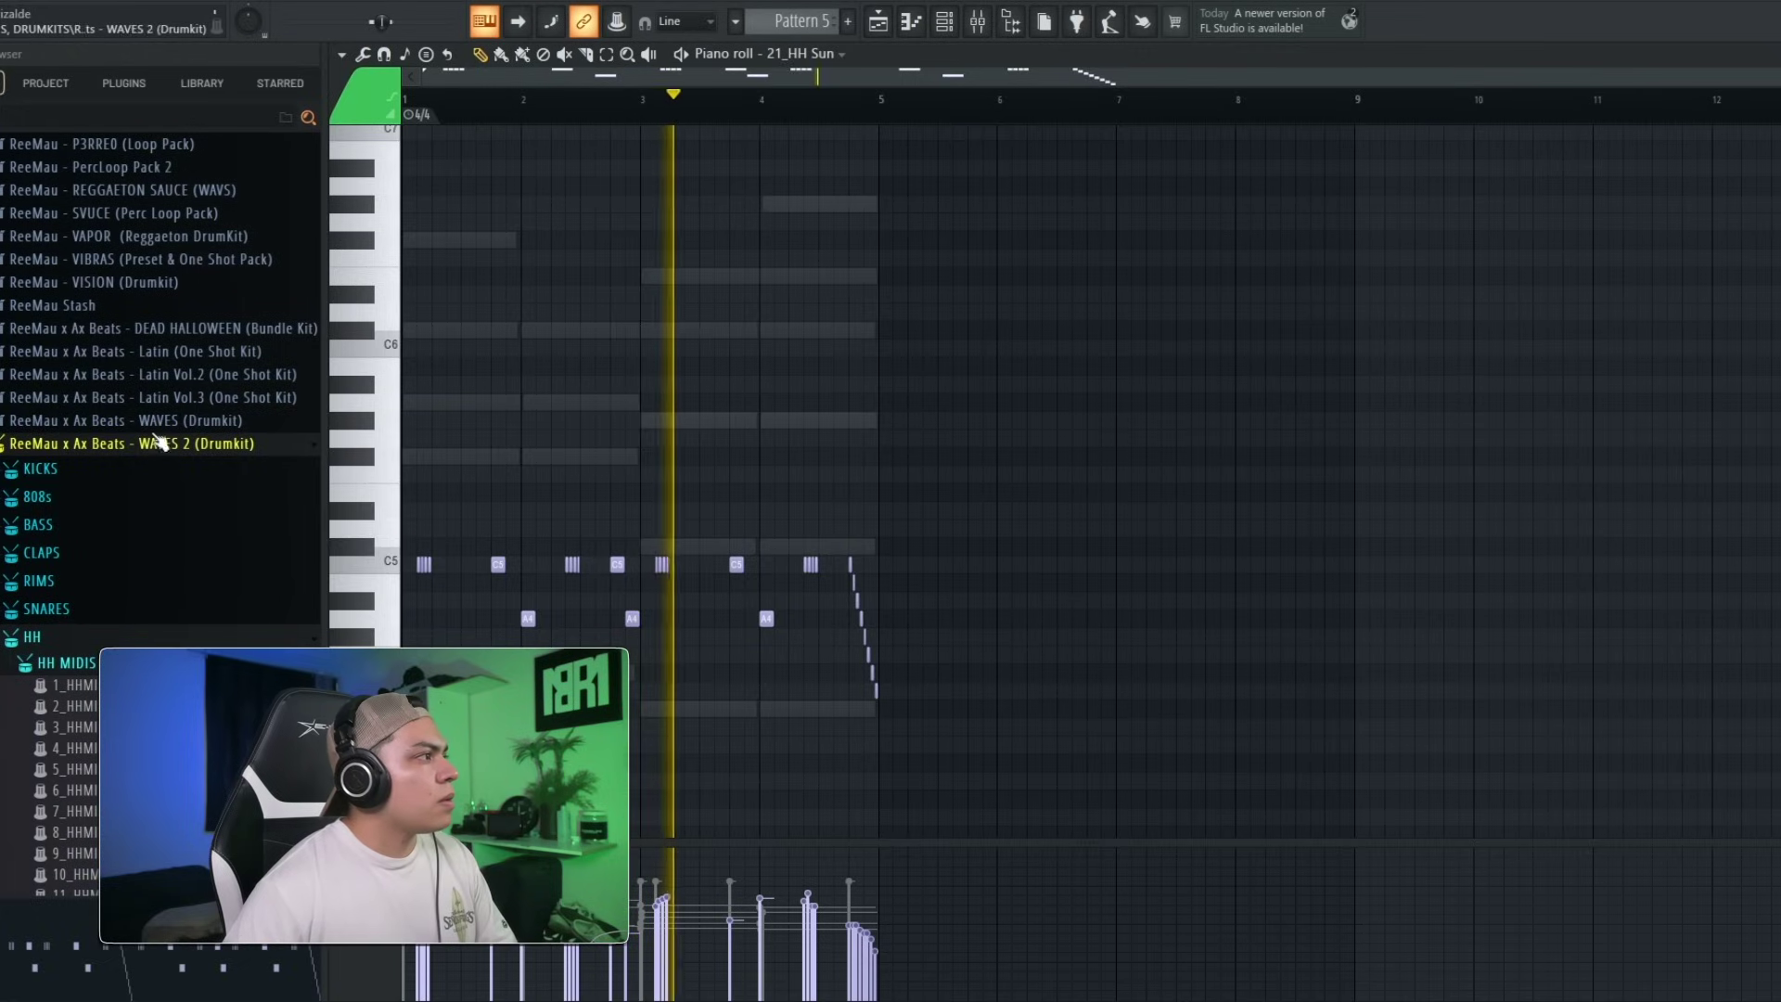
pyautogui.click(139, 420)
pyautogui.click(61, 615)
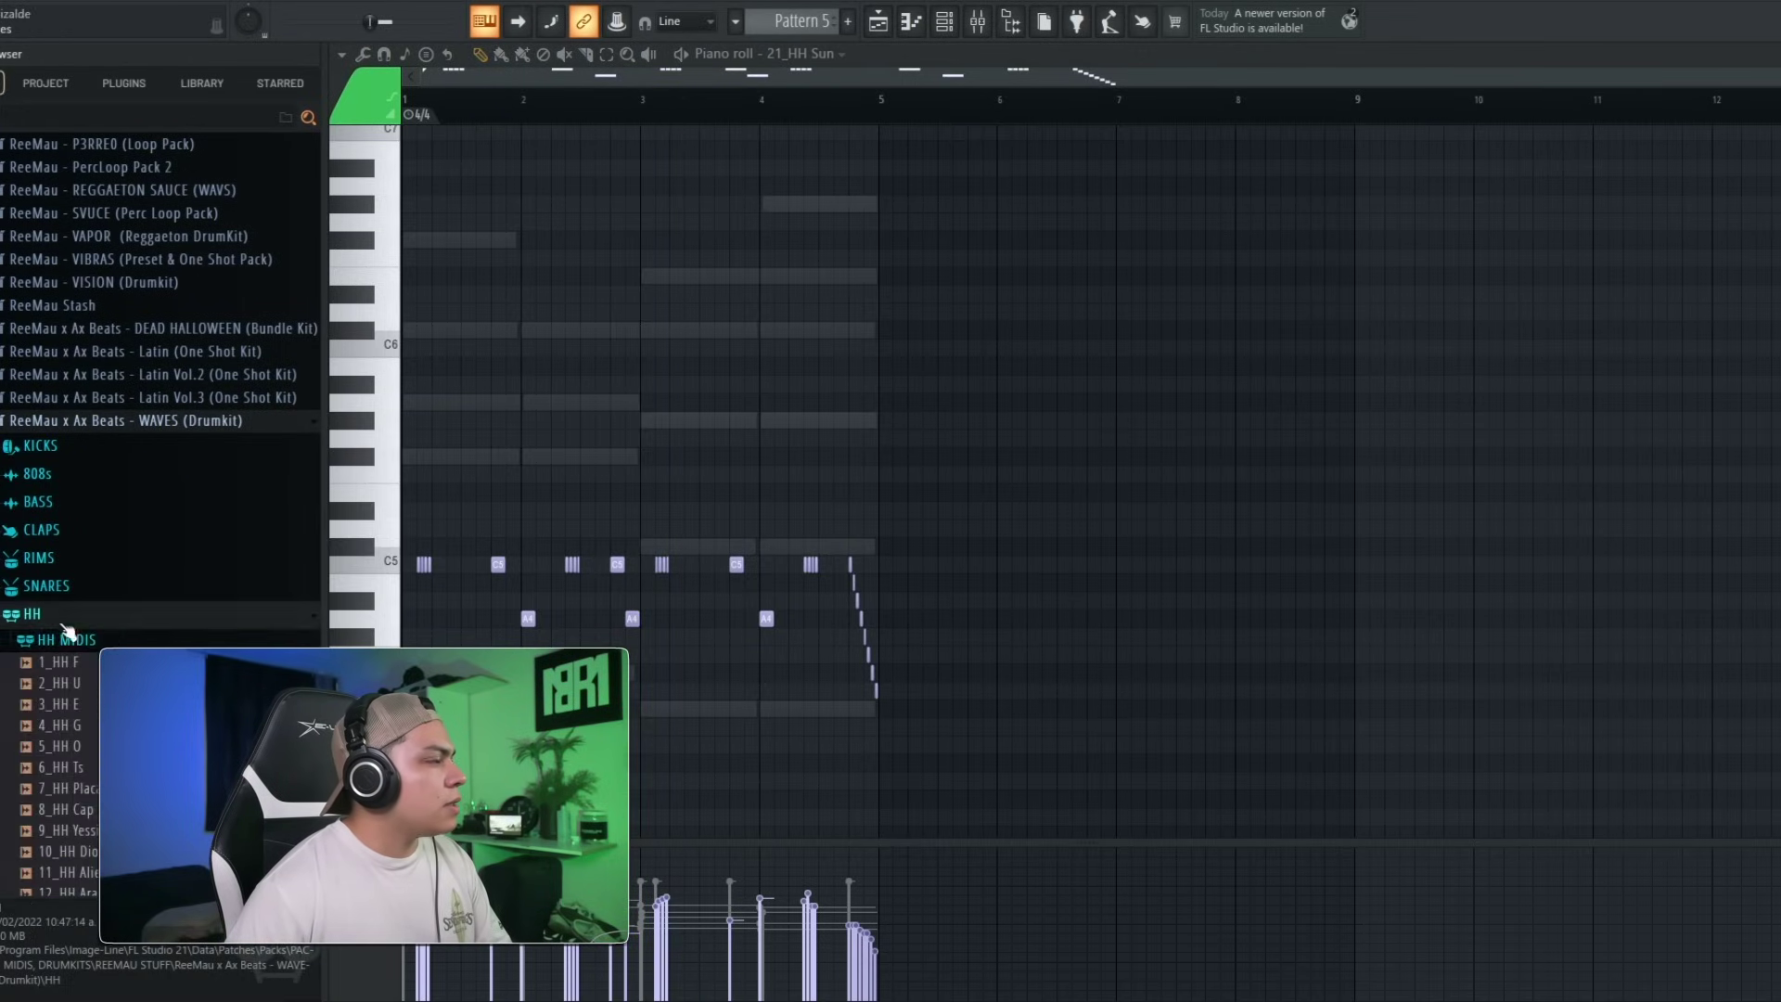
pyautogui.click(65, 640)
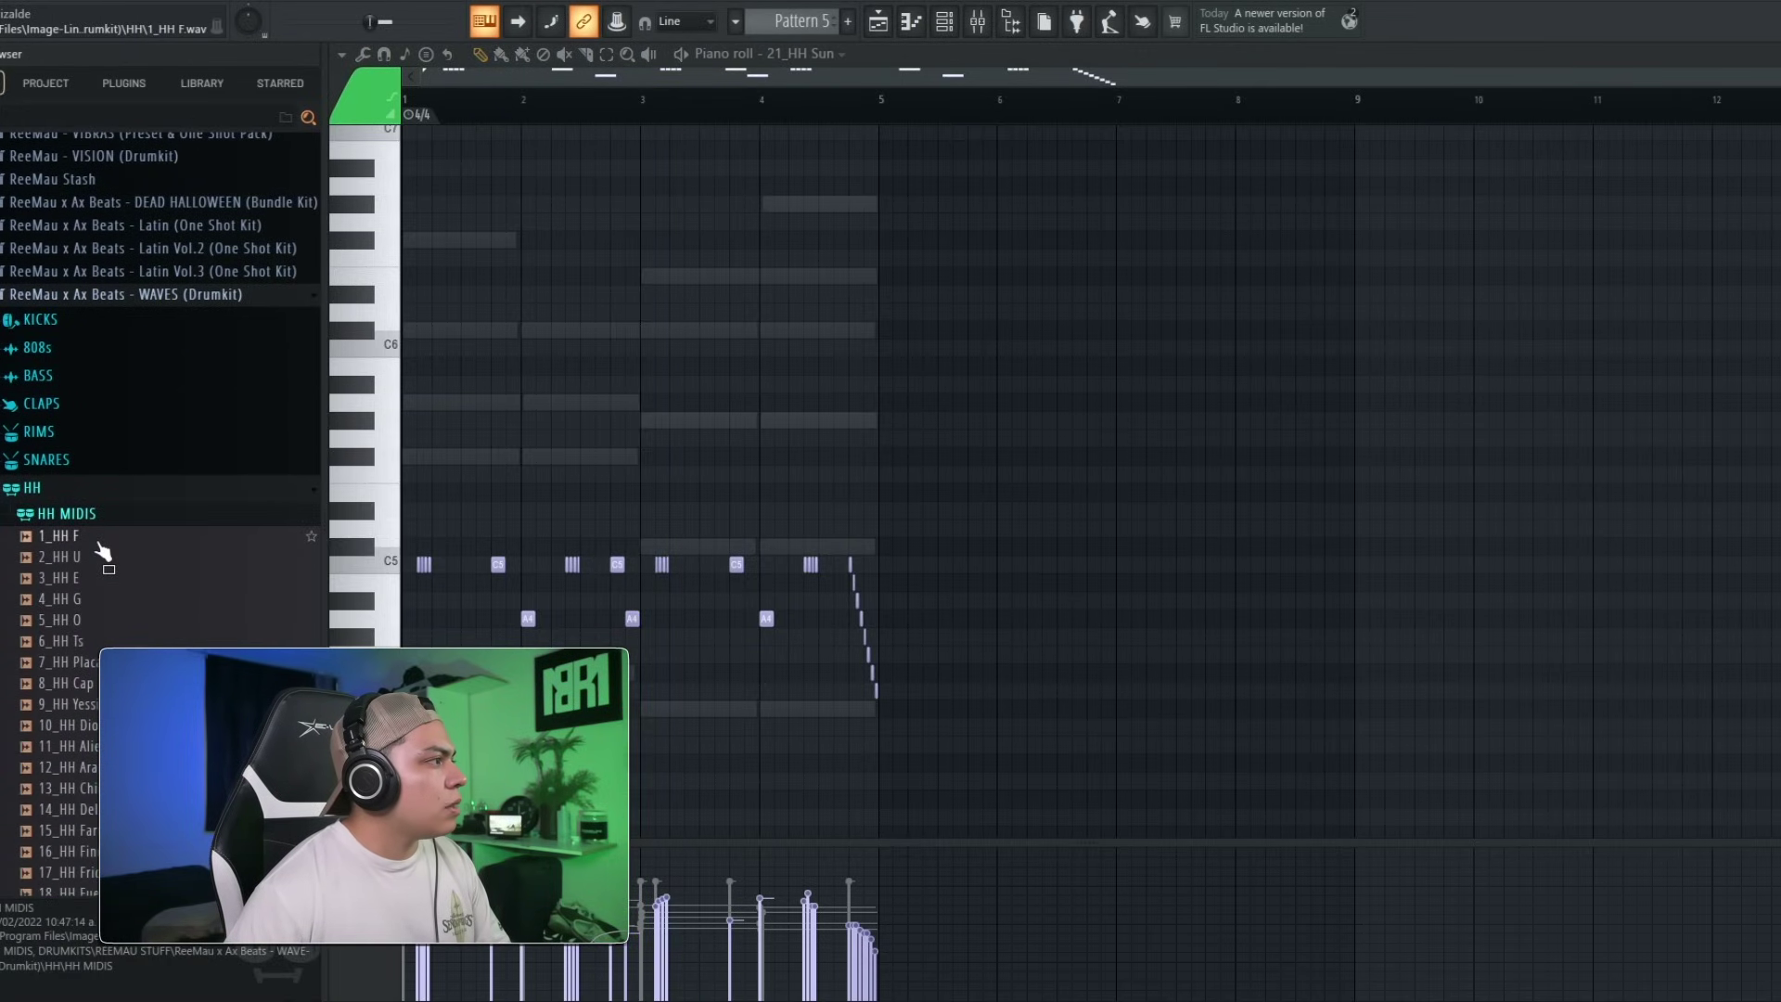
pyautogui.click(109, 578)
pyautogui.click(102, 560)
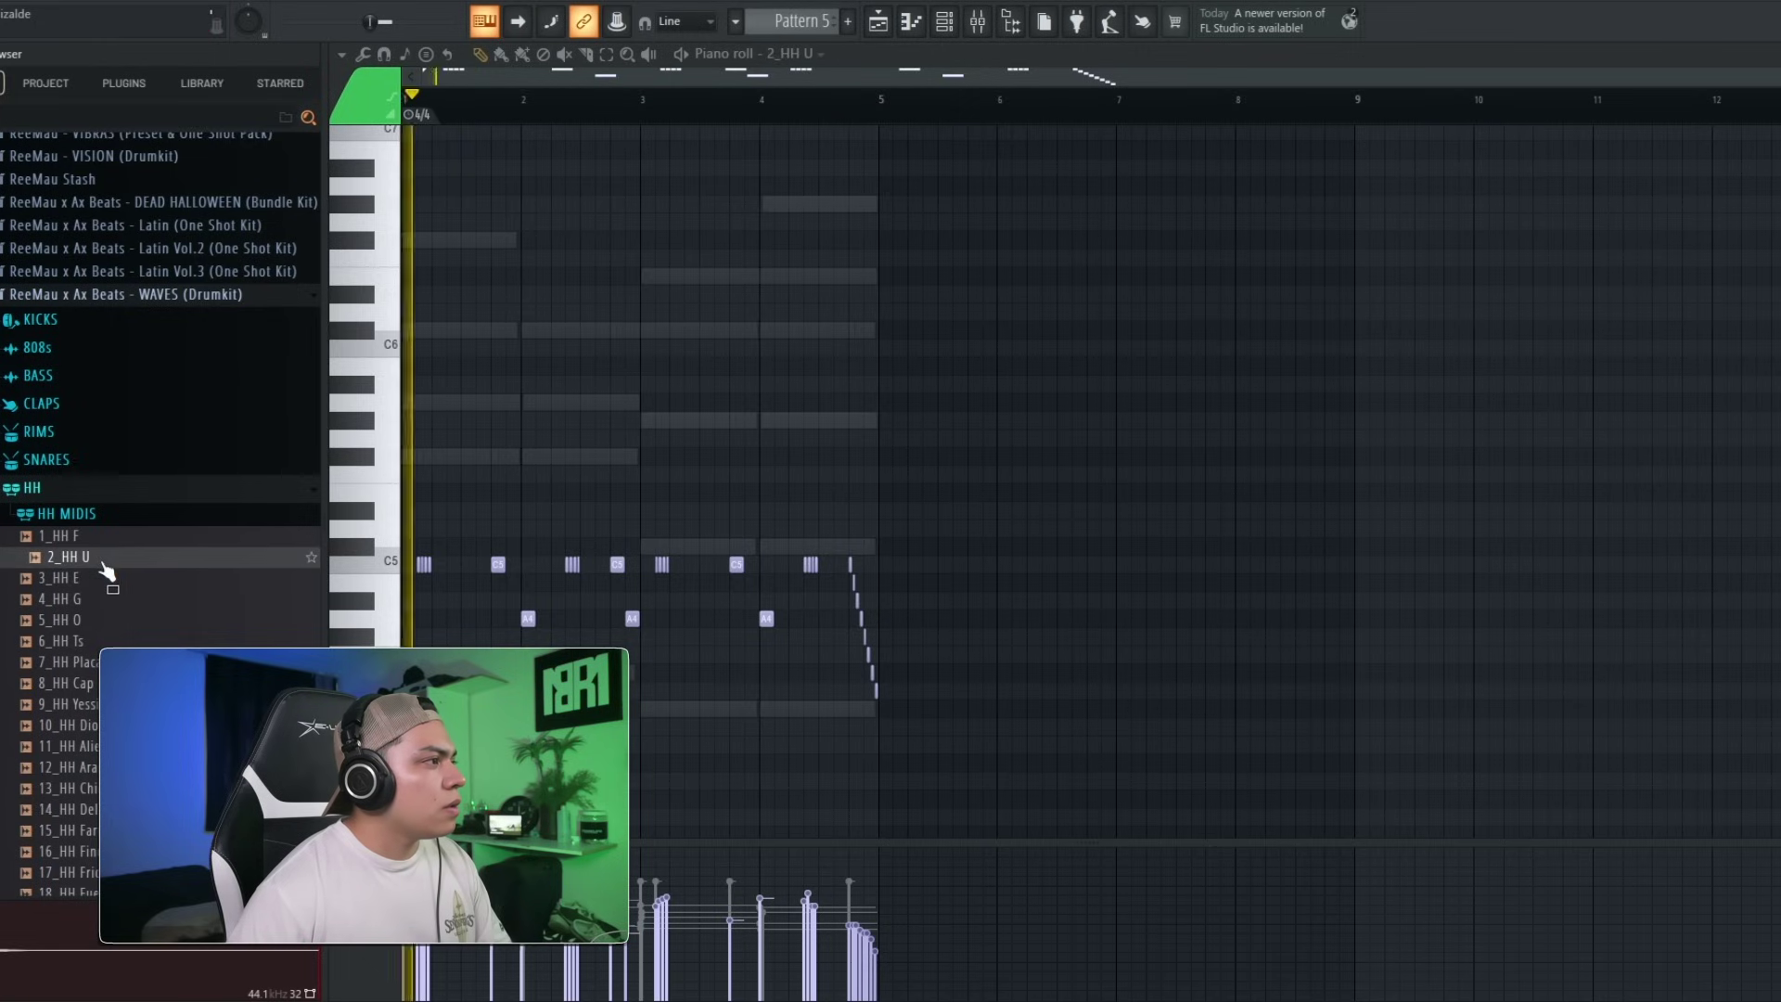
pyautogui.press('space')
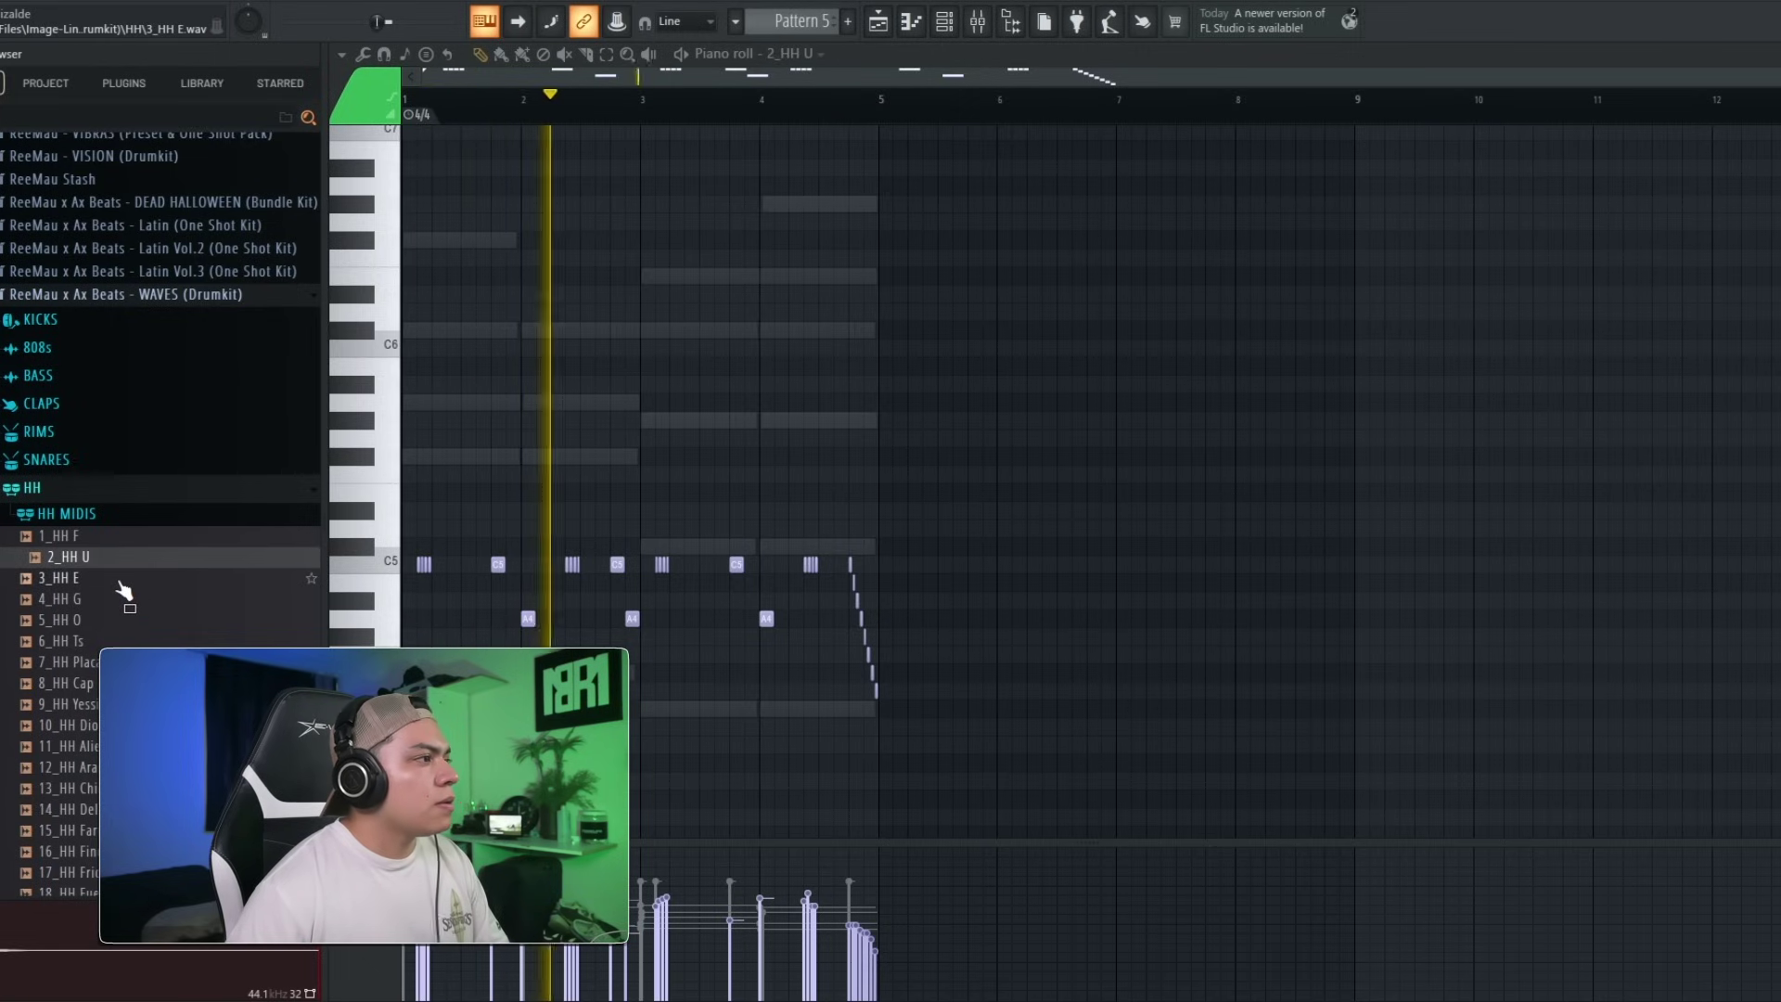
pyautogui.click(69, 513)
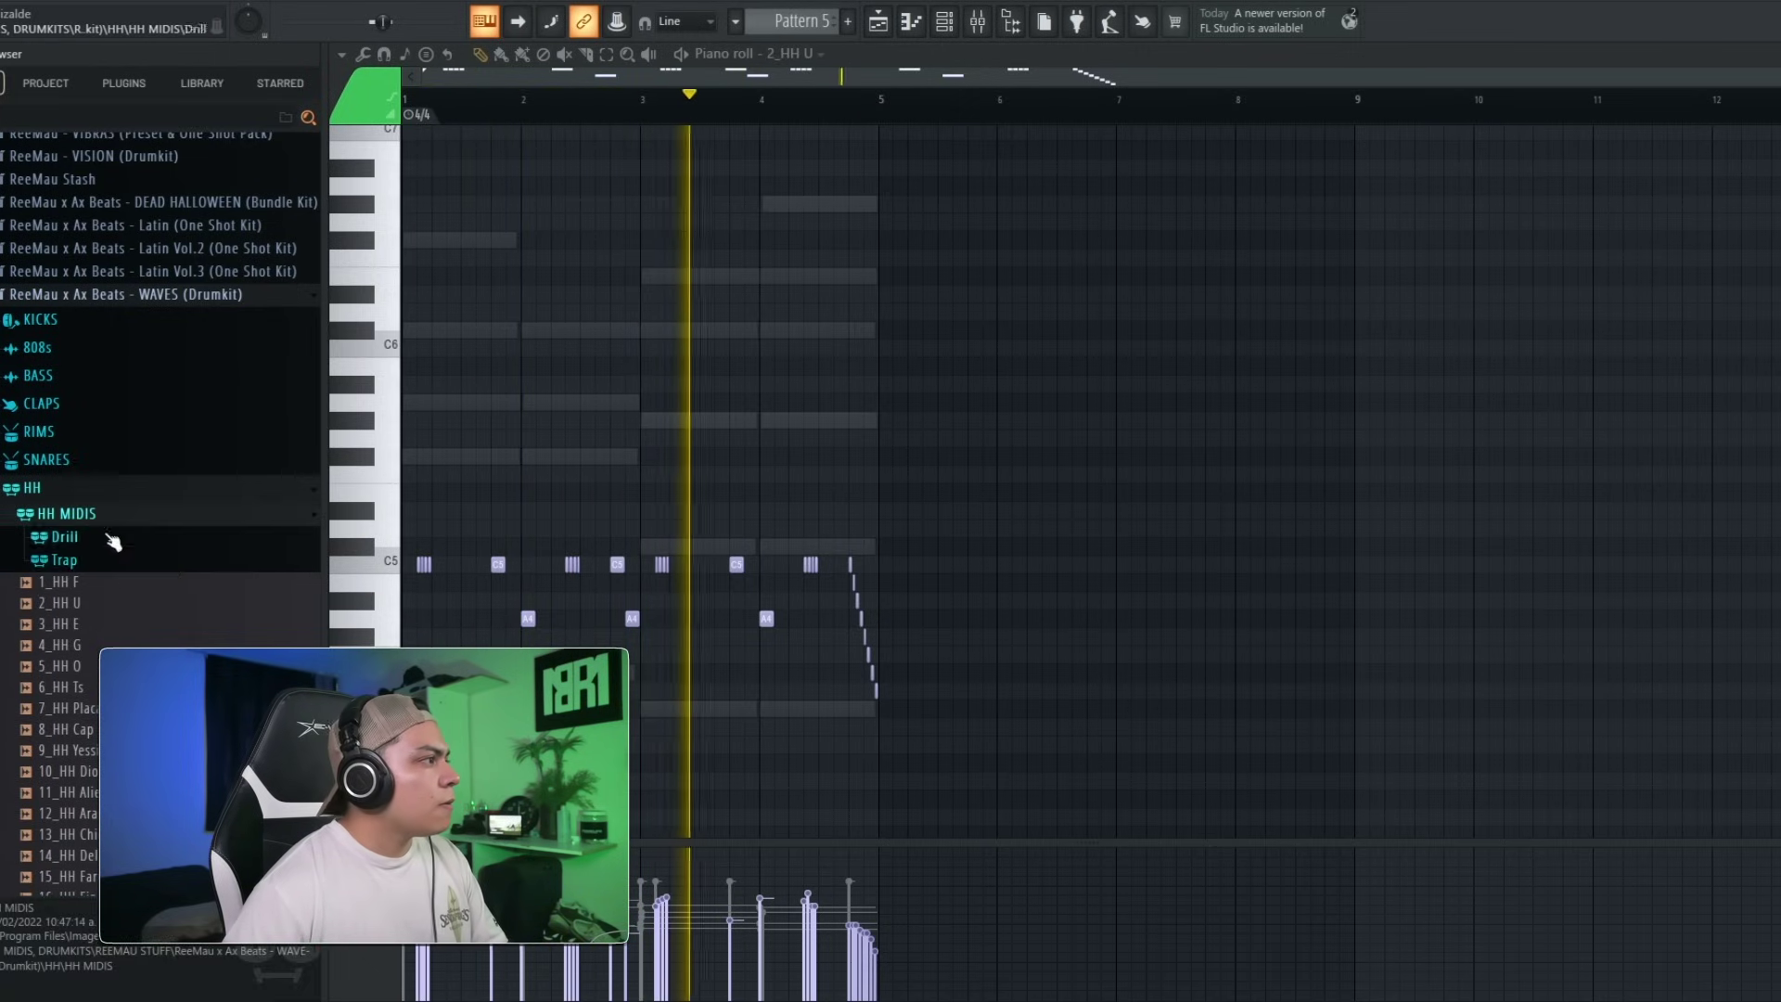
# Replace the 2_HH U channel's notes with the 6_HHMIDI_Trap pattern from the kit's Trap folder.
pyautogui.click(88, 560)
pyautogui.click(135, 266)
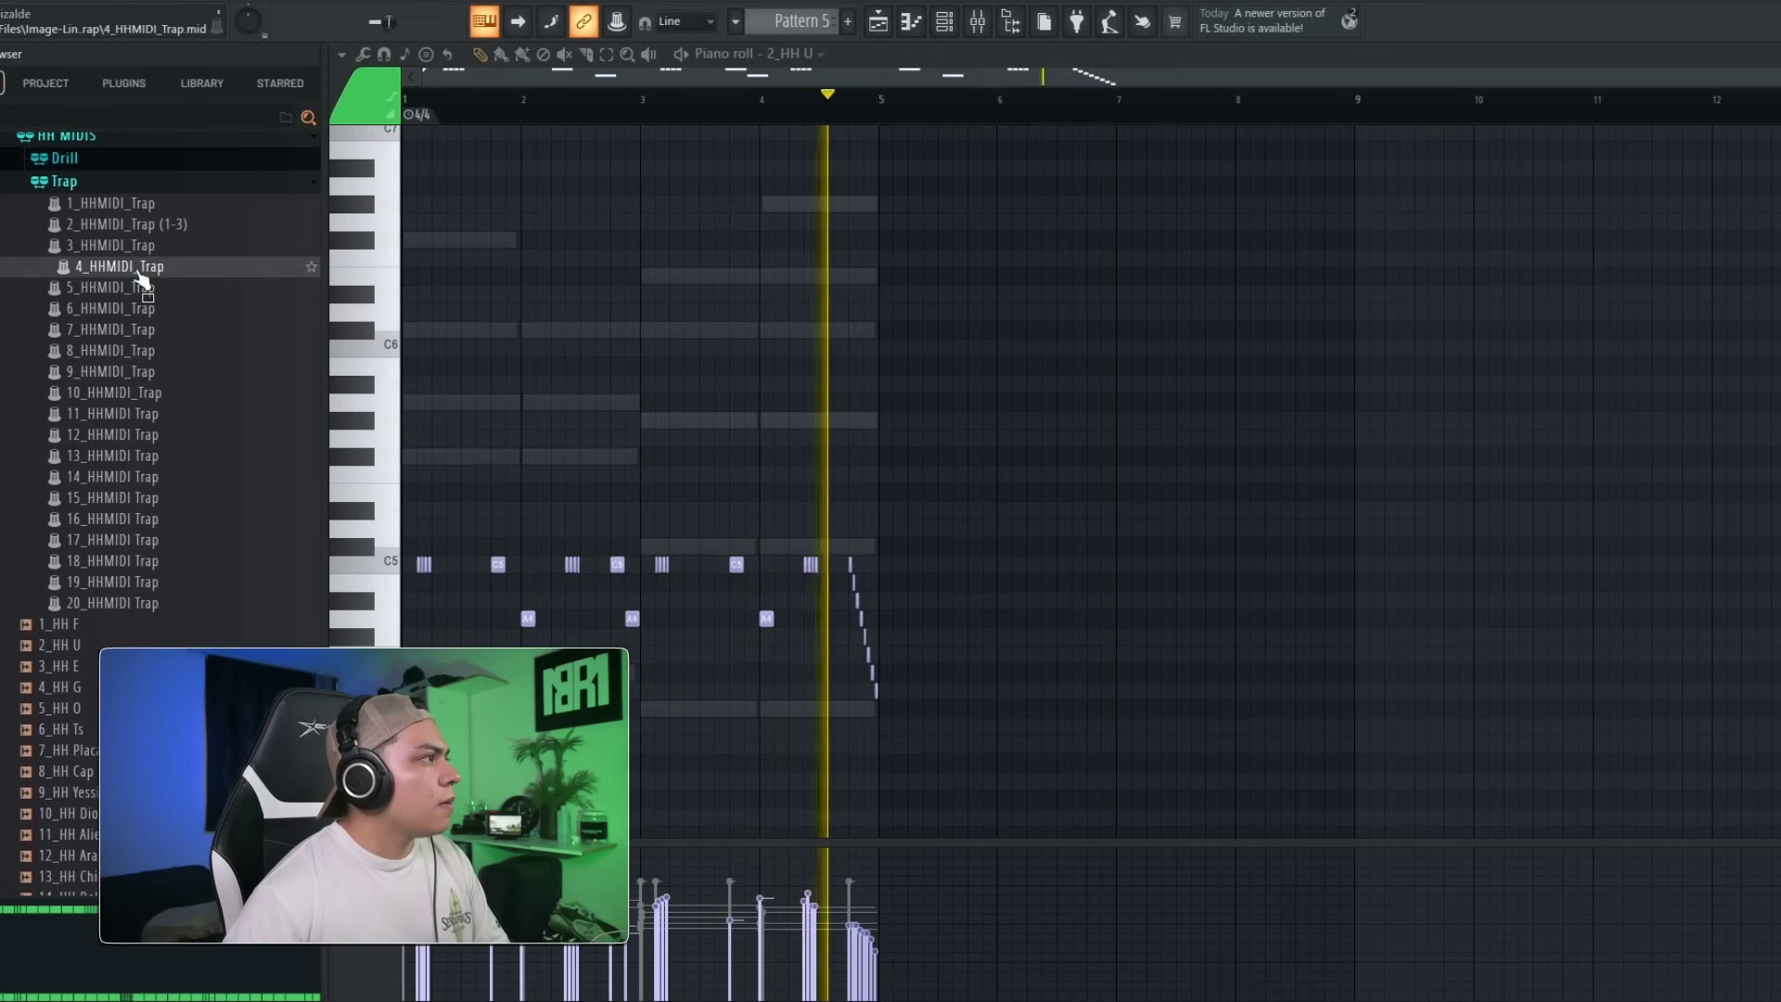
pyautogui.click(139, 287)
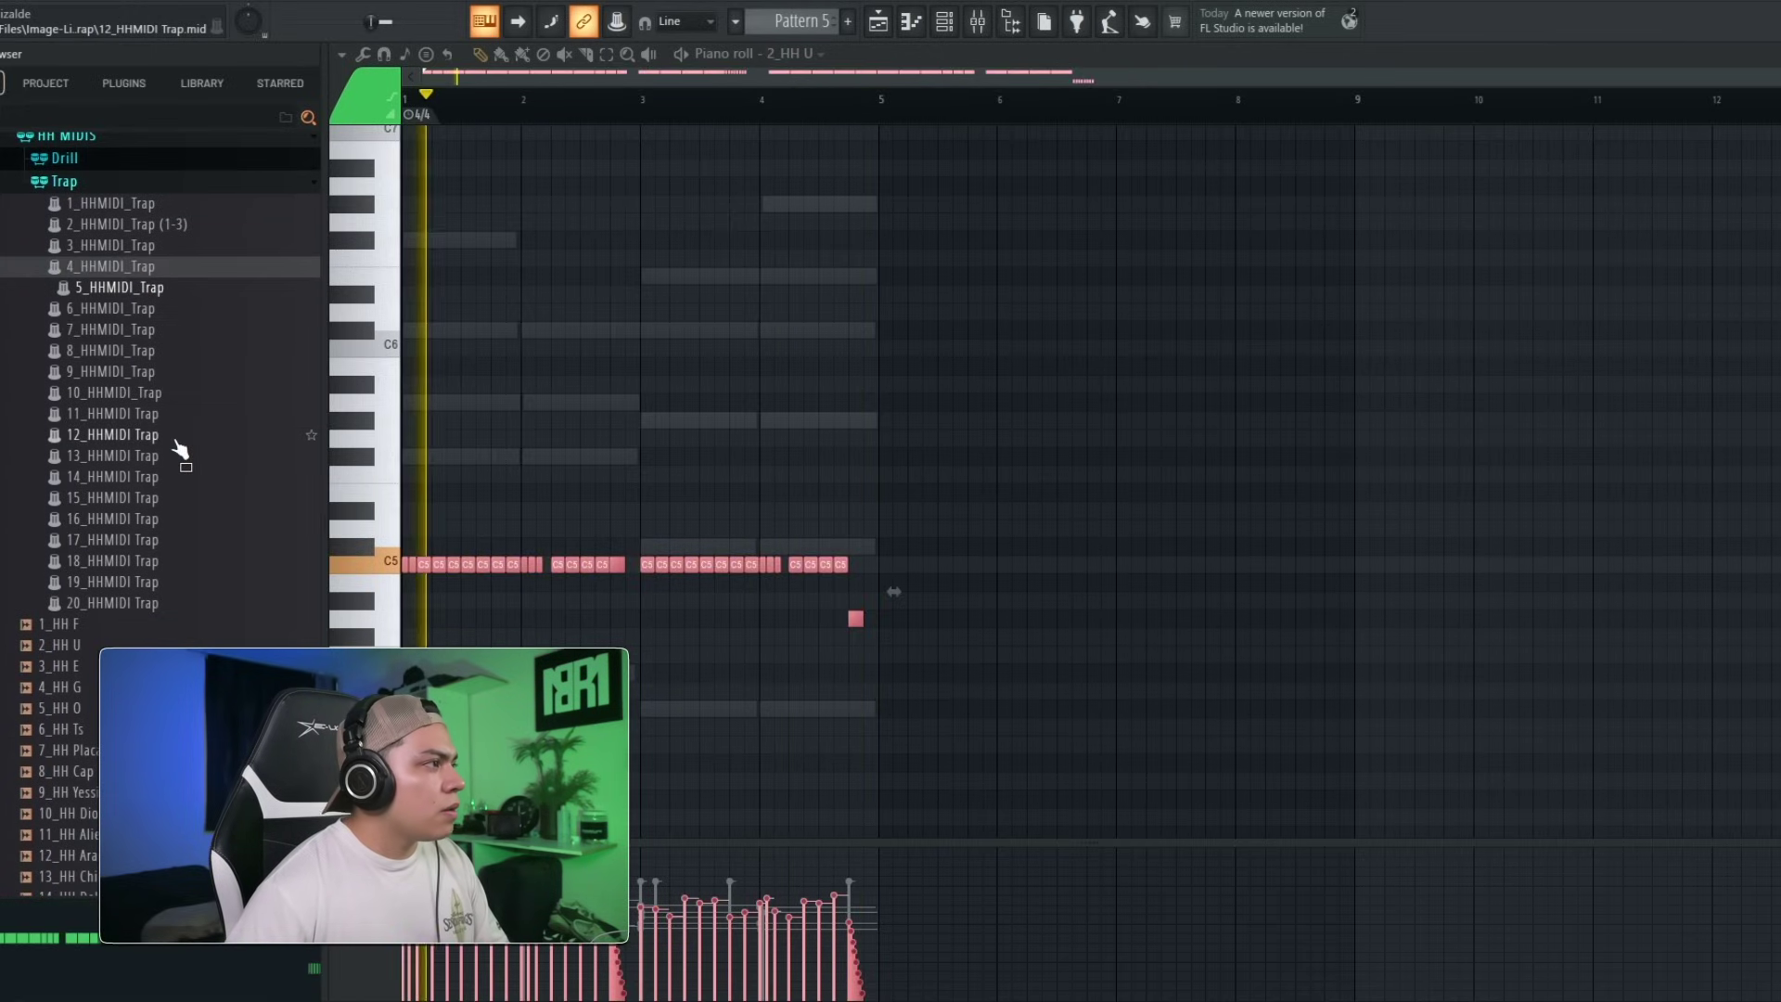
pyautogui.click(146, 310)
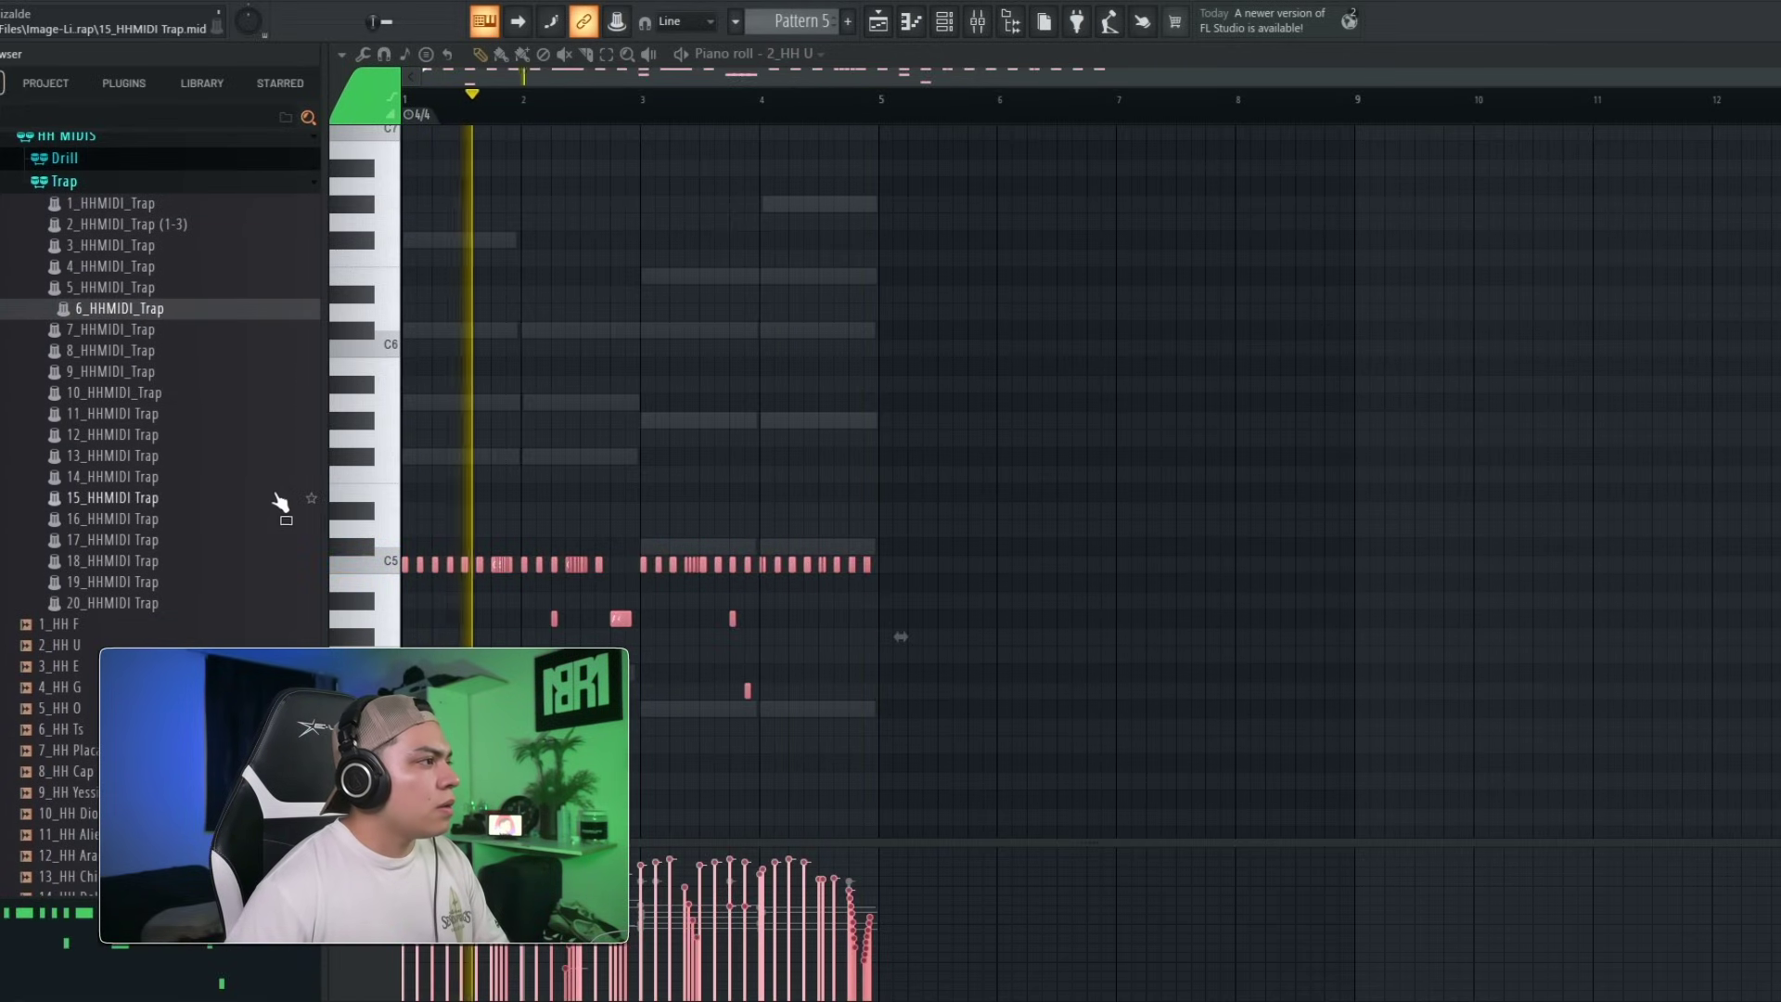
pyautogui.keyDown('ctrl'); pyautogui.click(808, 455); pyautogui.keyUp('ctrl')
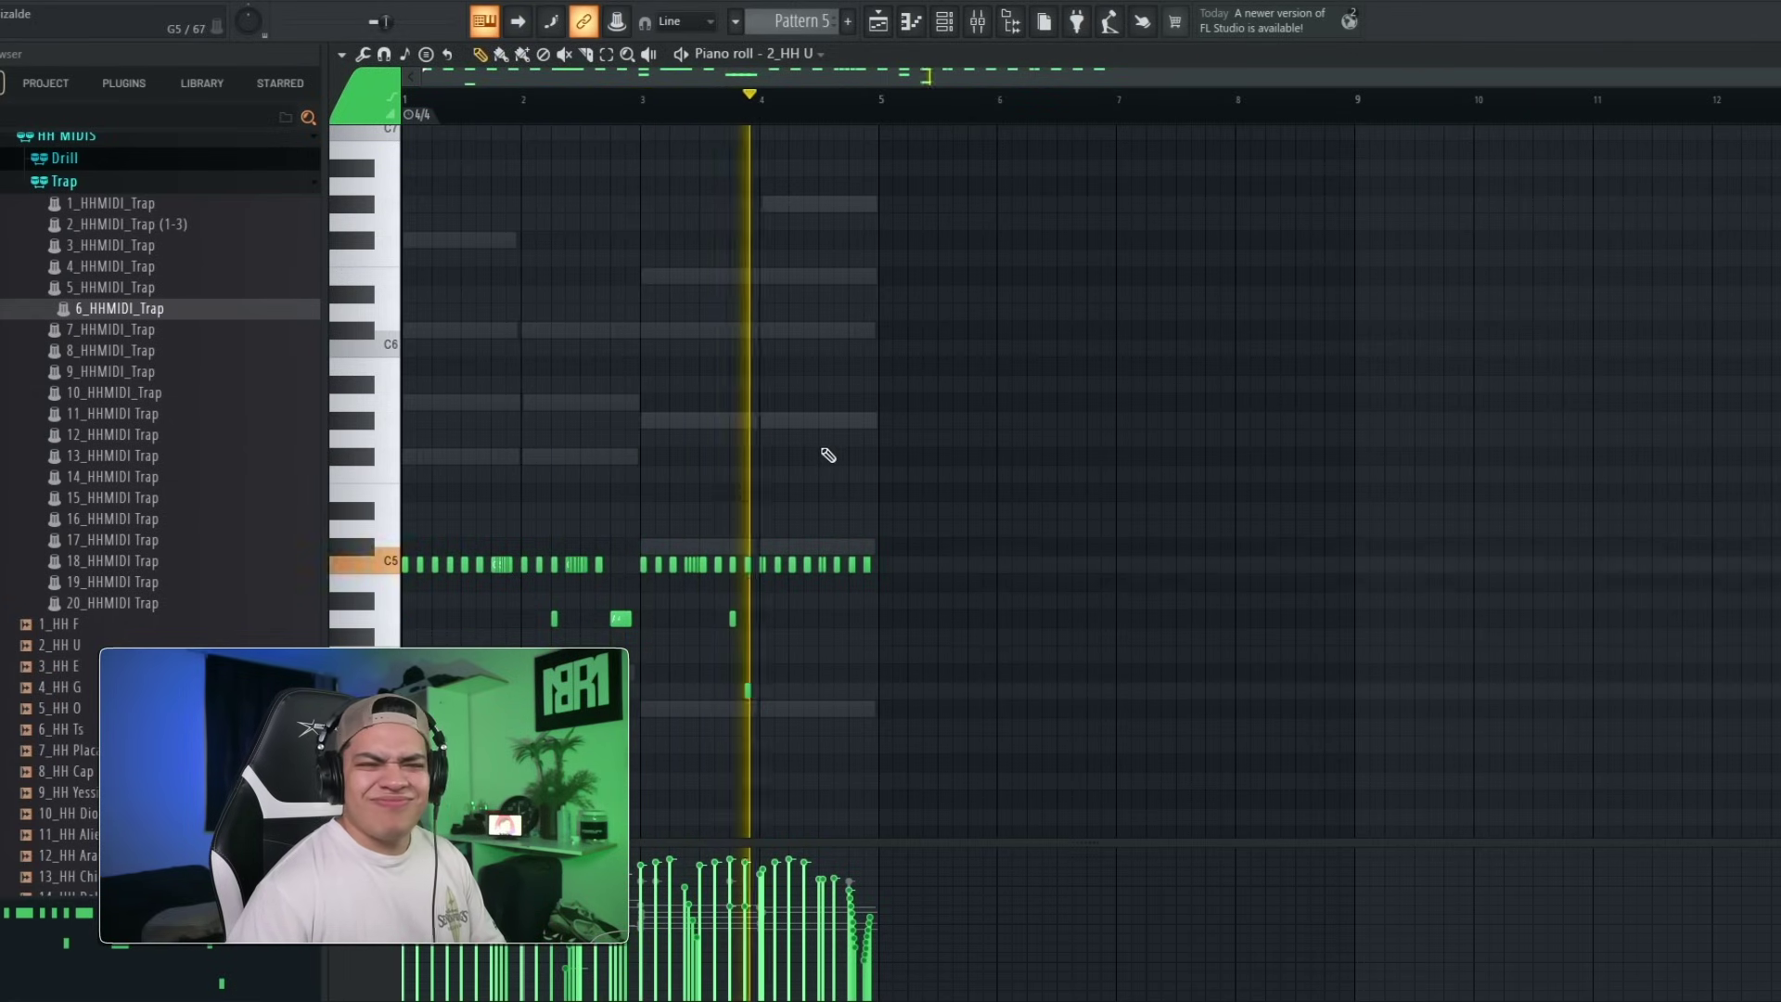
# Audition other hi-hat samples, try 5_HH O on the hi-hat channel and return it to 2_HH U.
pyautogui.click(65, 181)
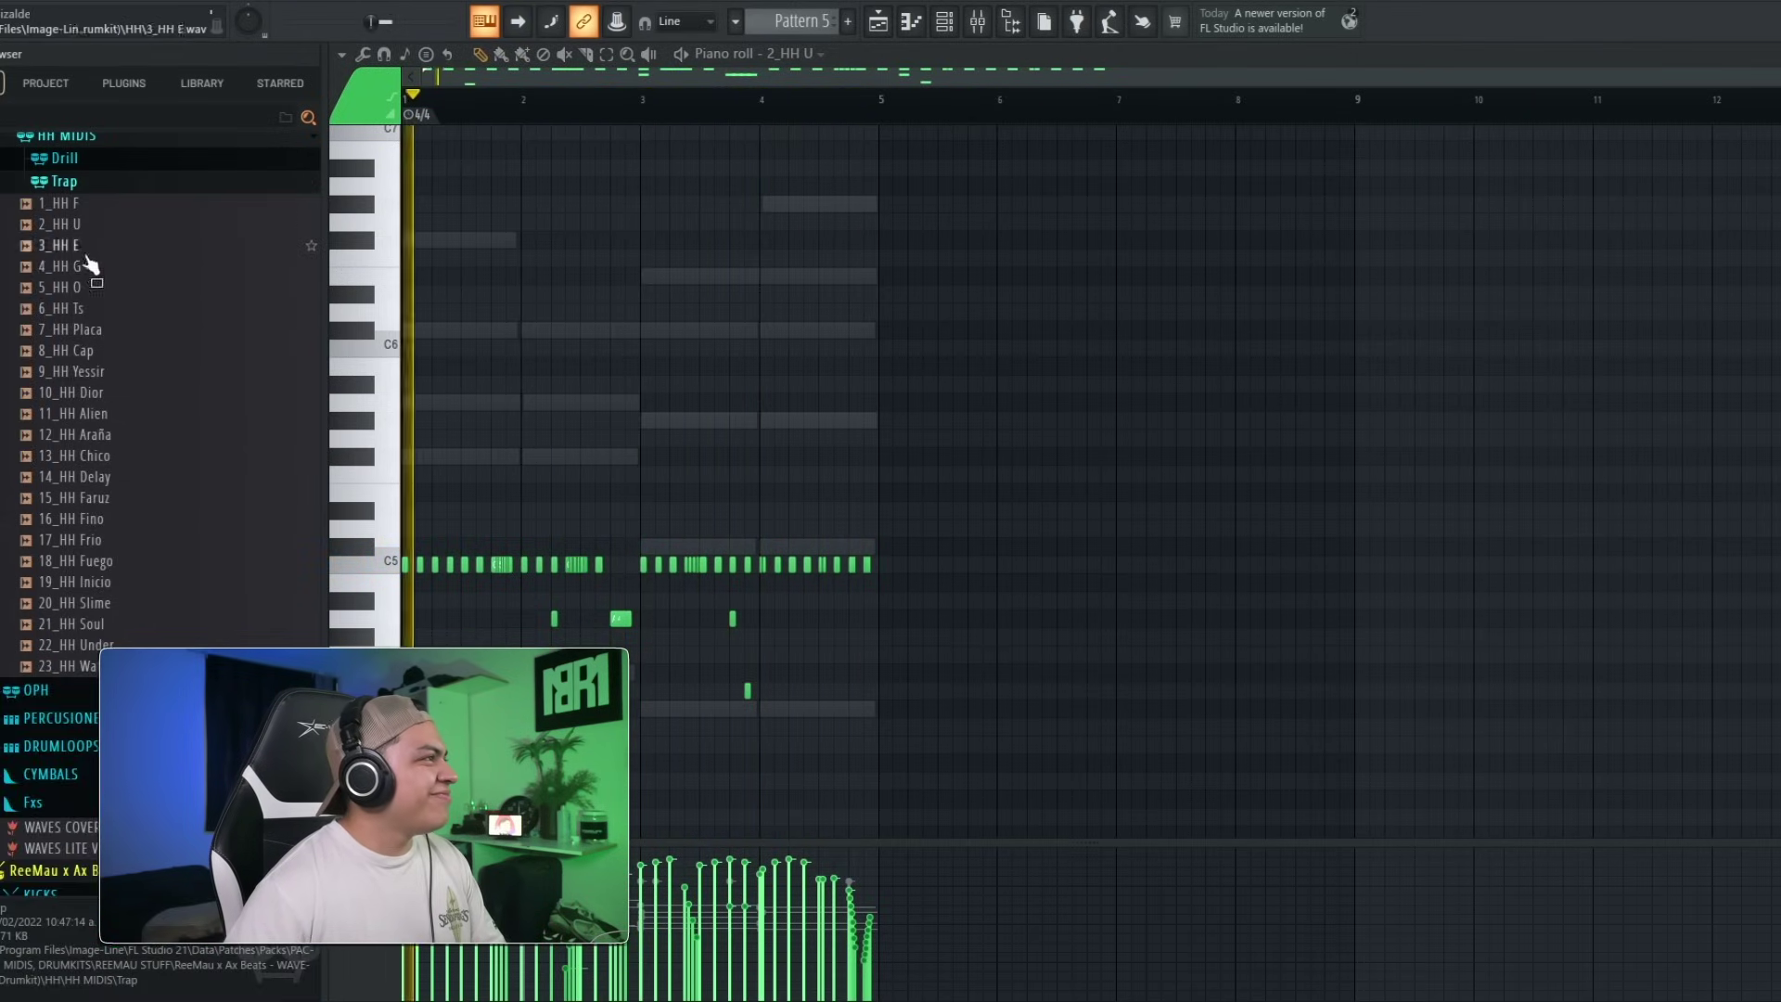
pyautogui.click(107, 331)
pyautogui.click(97, 293)
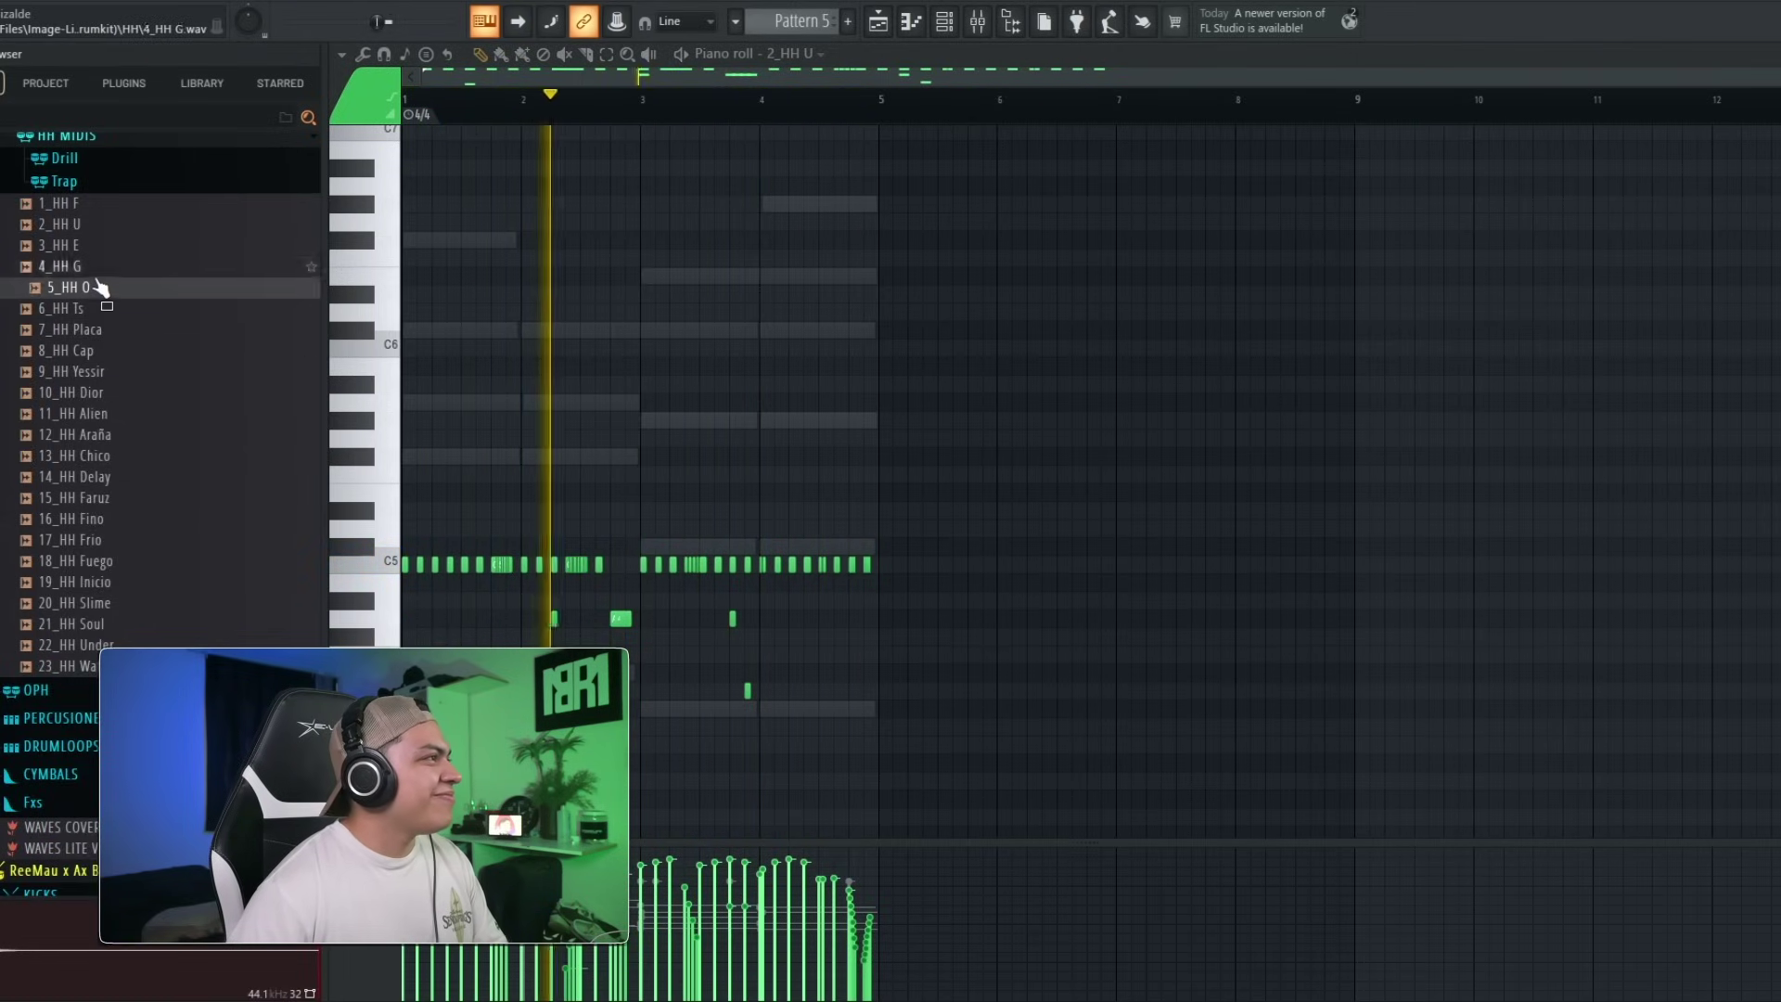
pyautogui.click(97, 272)
pyautogui.click(97, 306)
pyautogui.middleClick(95, 290)
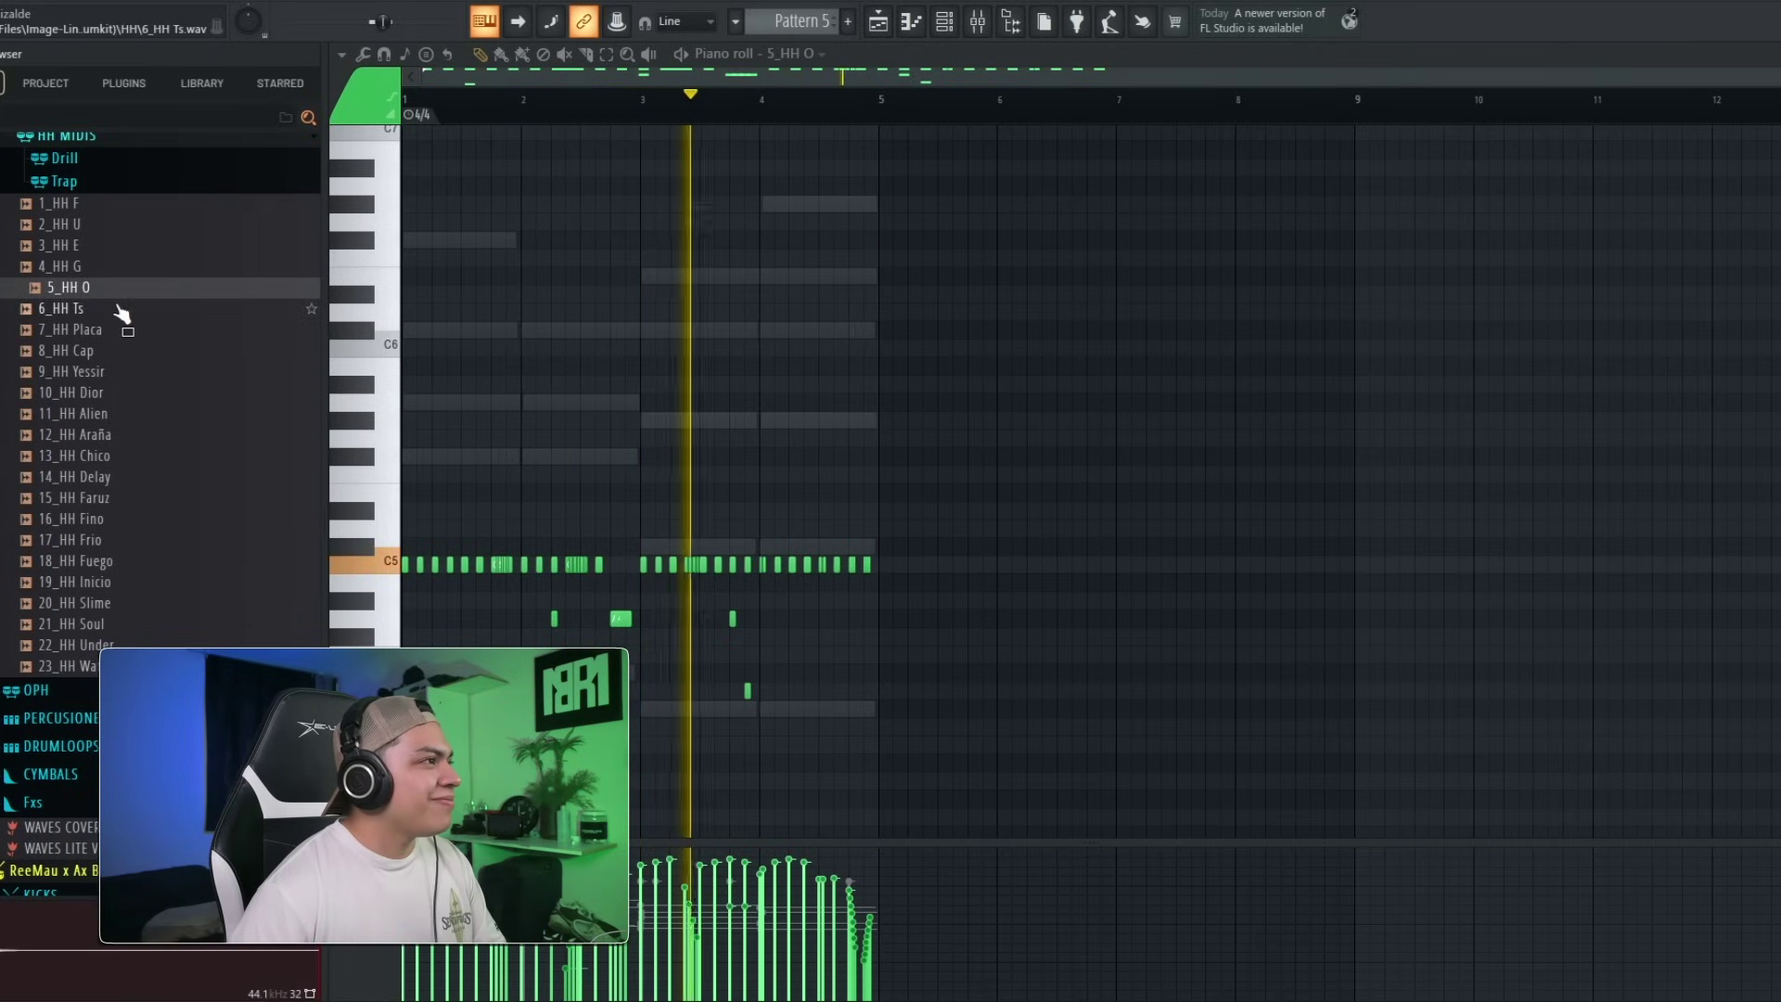
pyautogui.middleClick(96, 225)
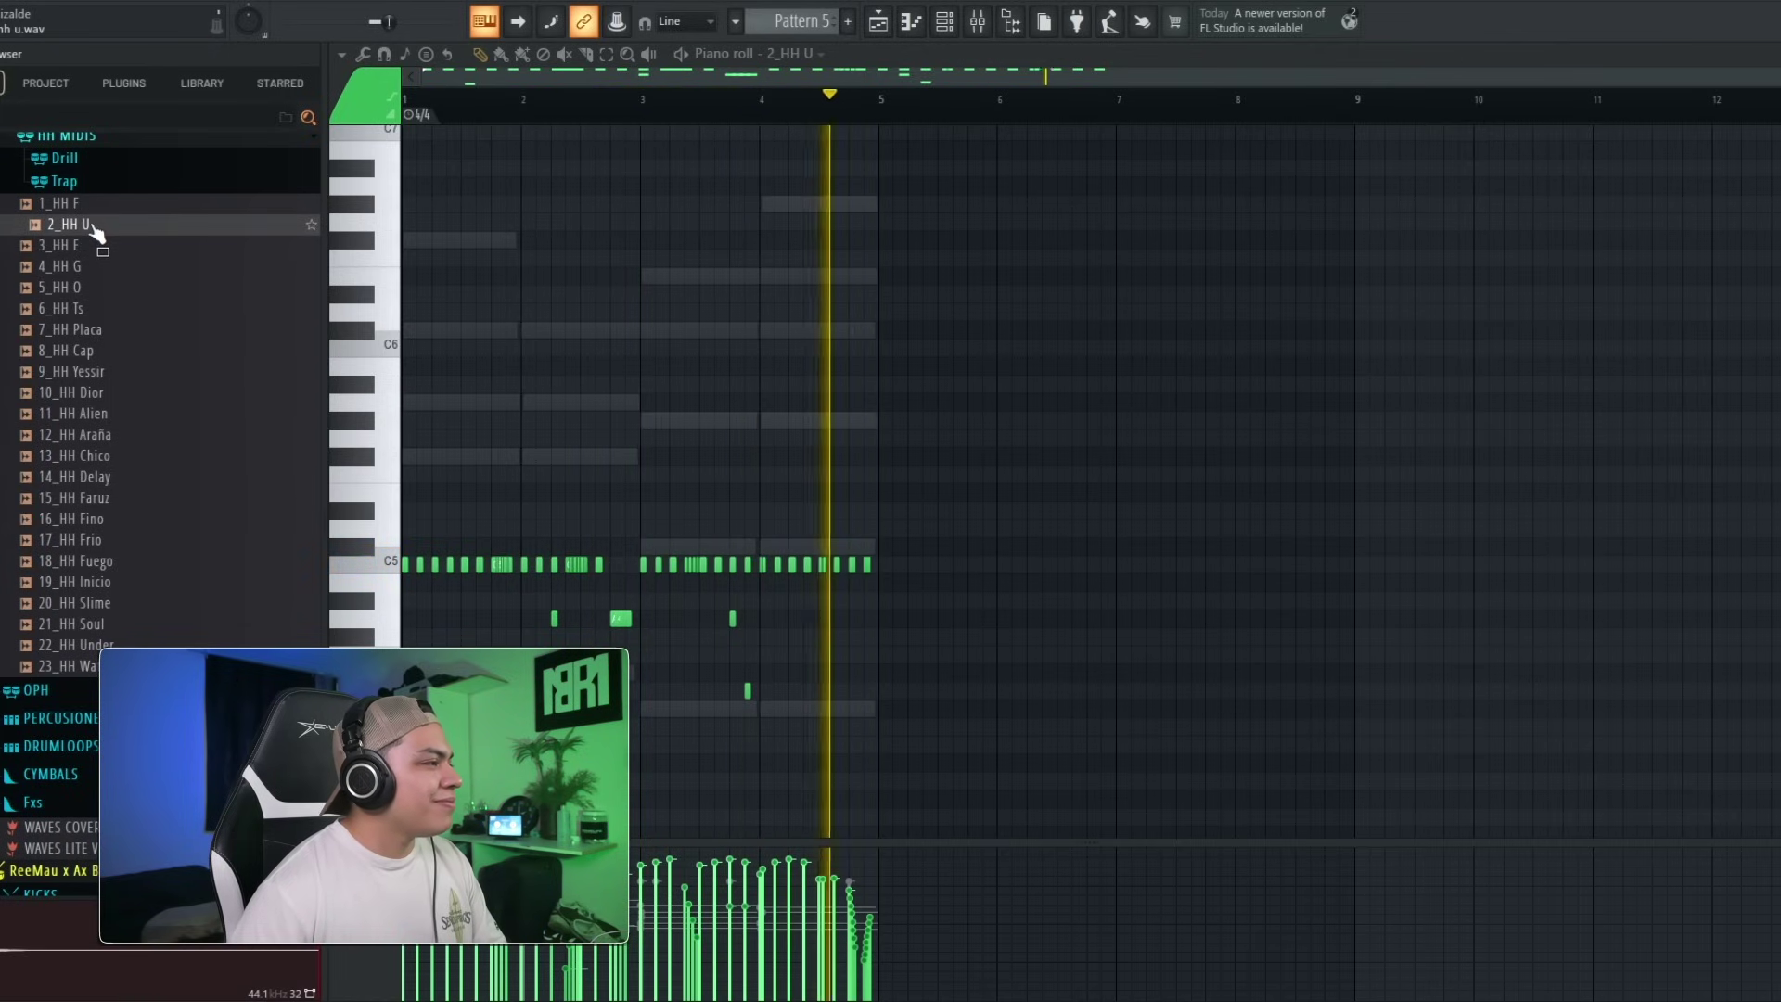
# Show the channel rack and check the 2_HH U channel's sampler settings.
pyautogui.click(944, 28)
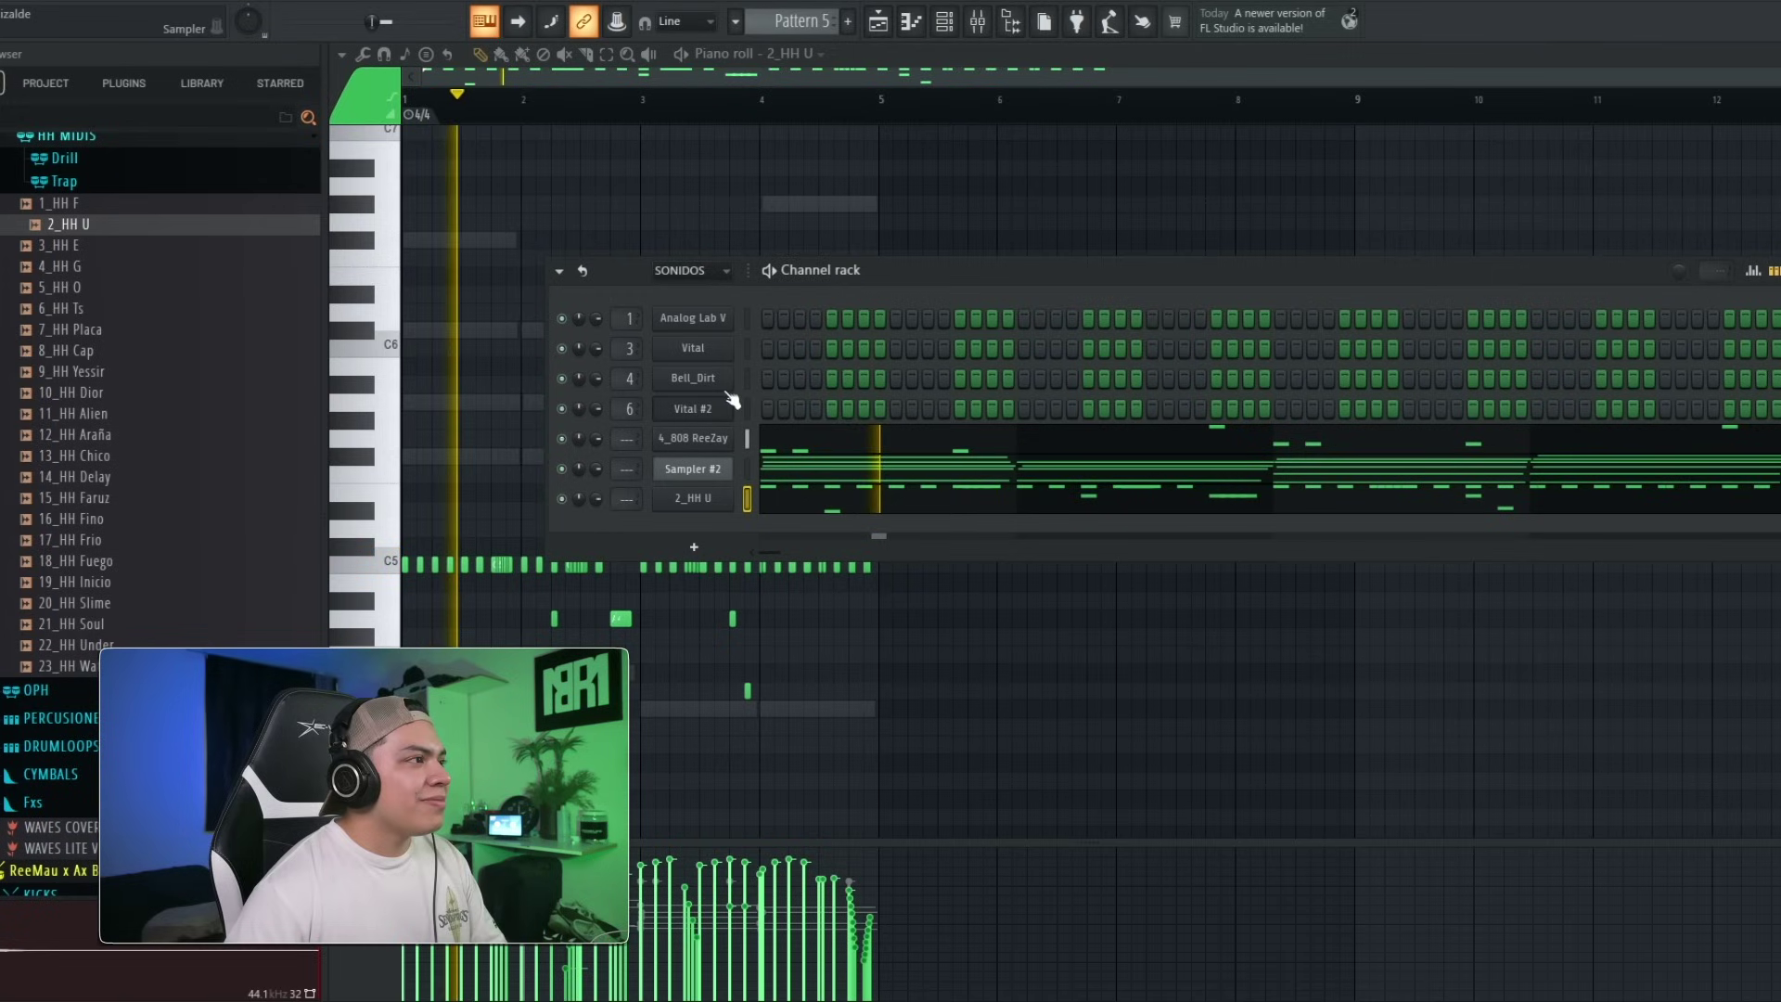
pyautogui.click(710, 504)
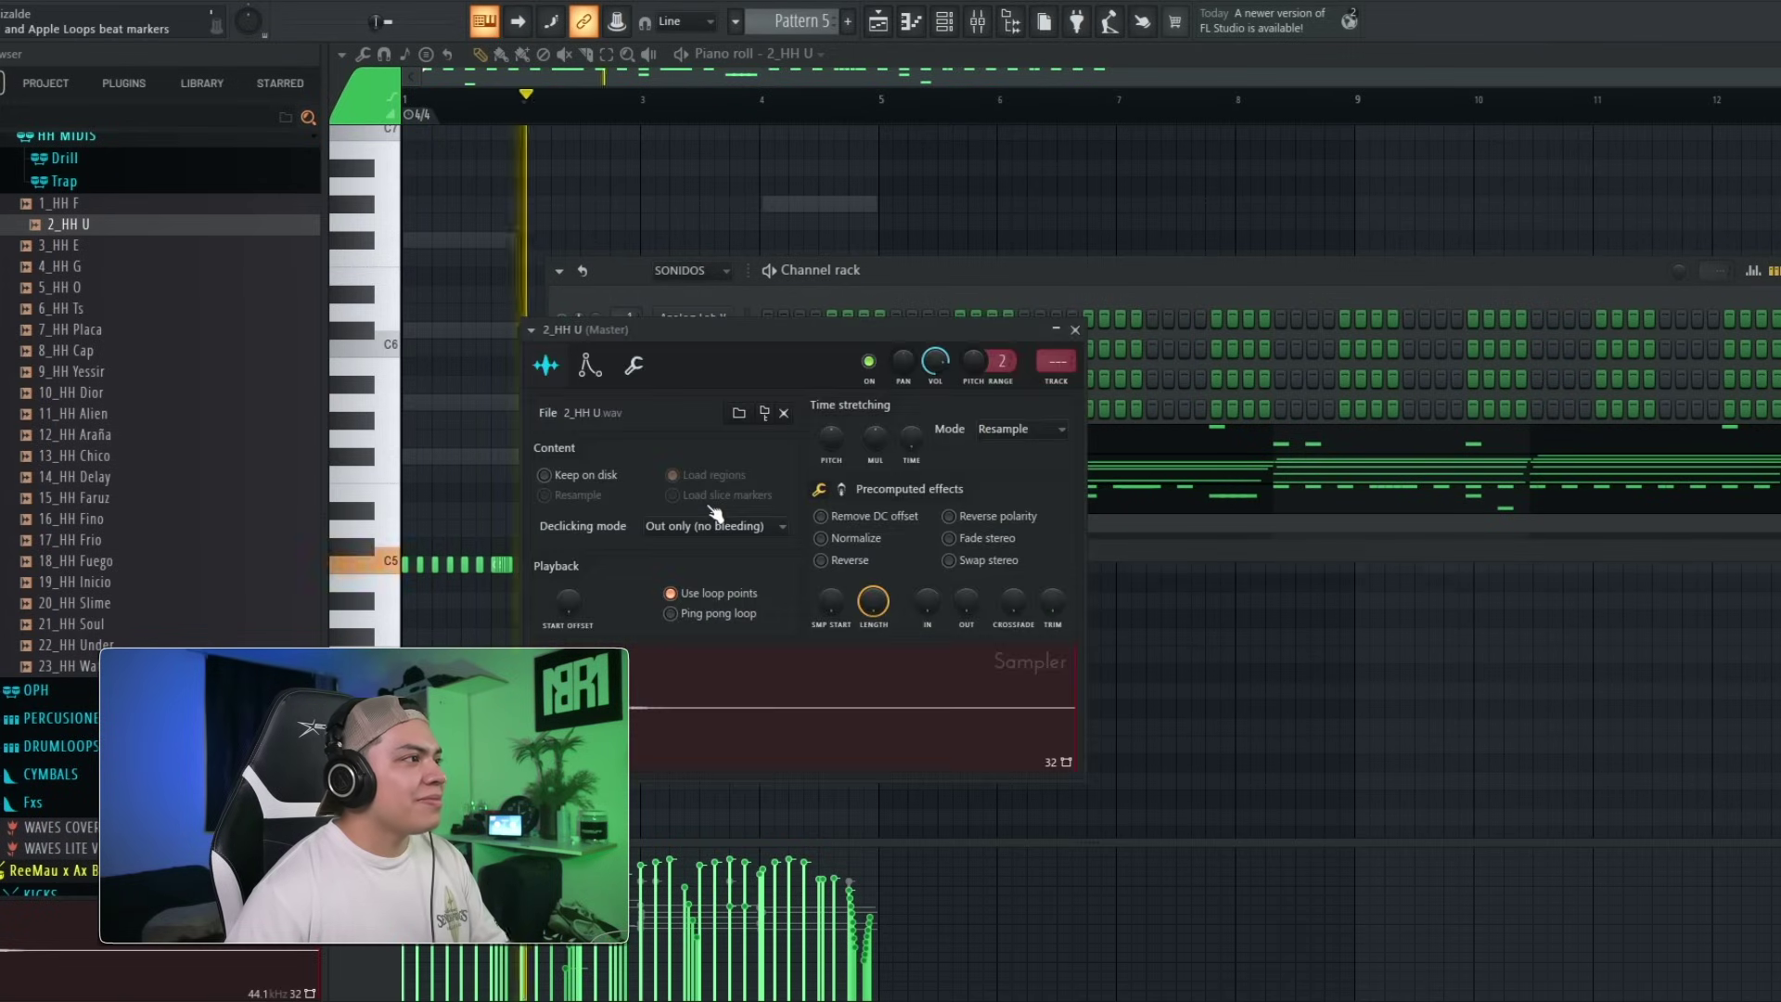
pyautogui.click(1076, 329)
# Close the HH folder and audition rim samples in the WAVES drumkit's RIMS folder.
pyautogui.scroll(2, 86, 265)
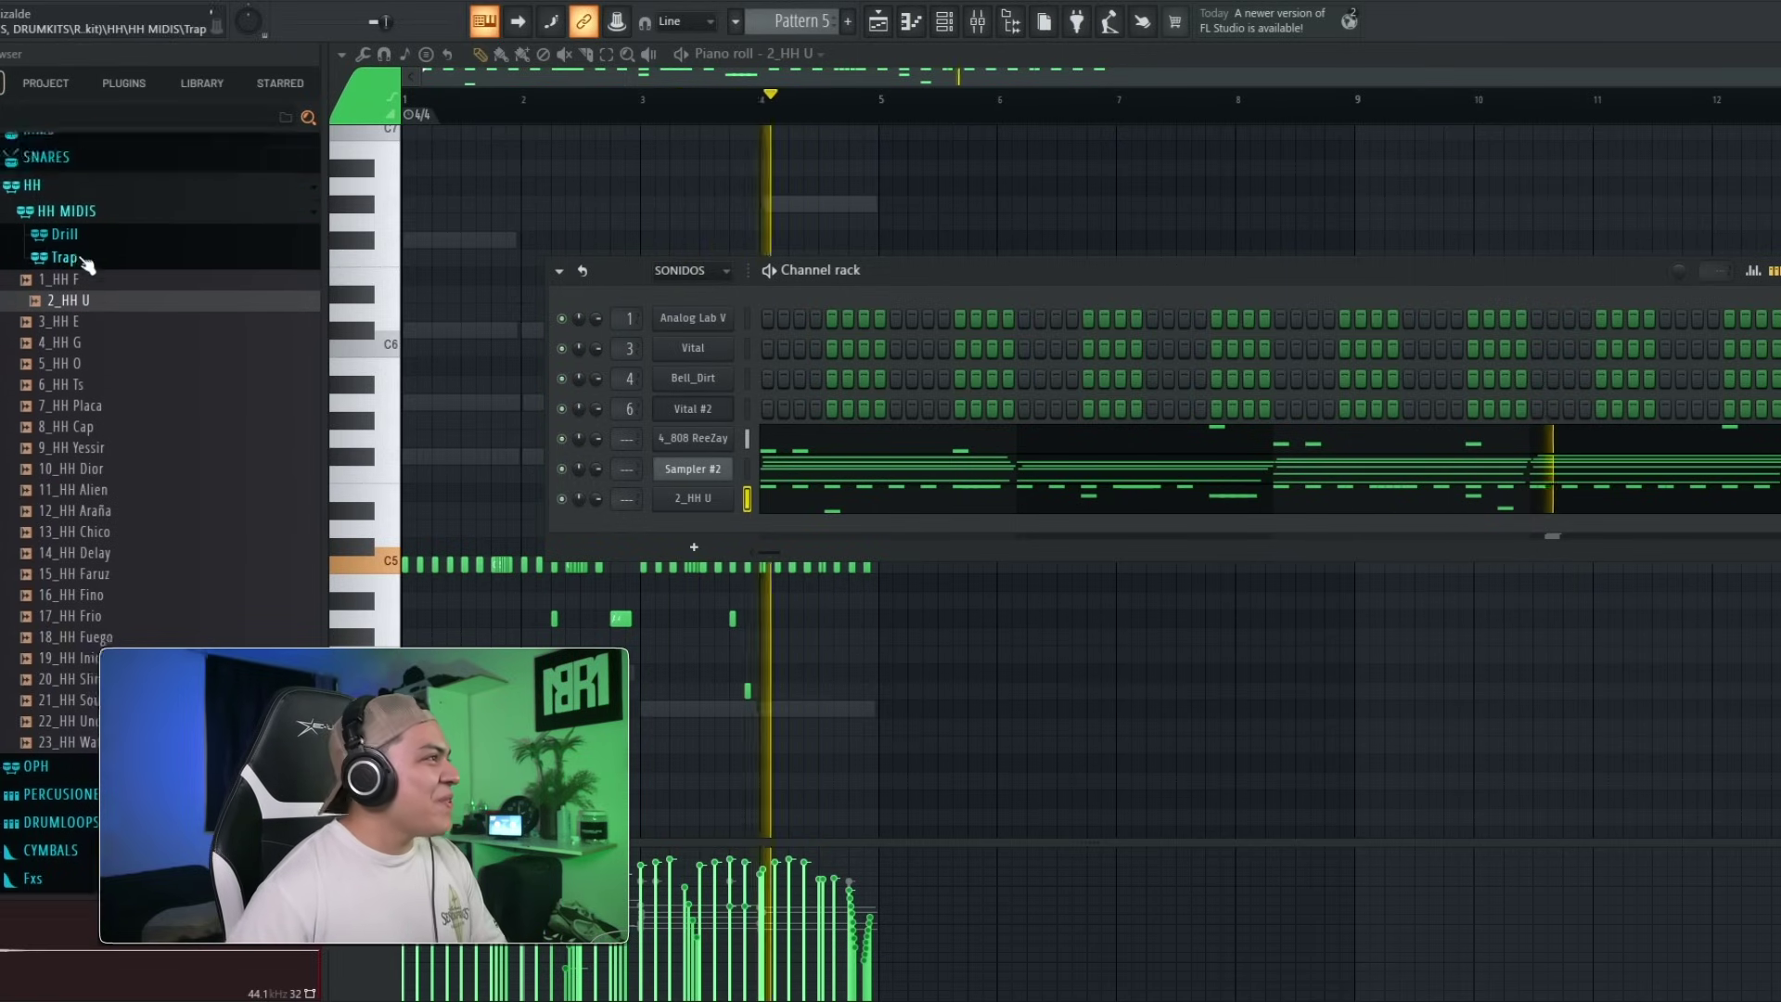
pyautogui.scroll(4, 86, 265)
pyautogui.click(50, 389)
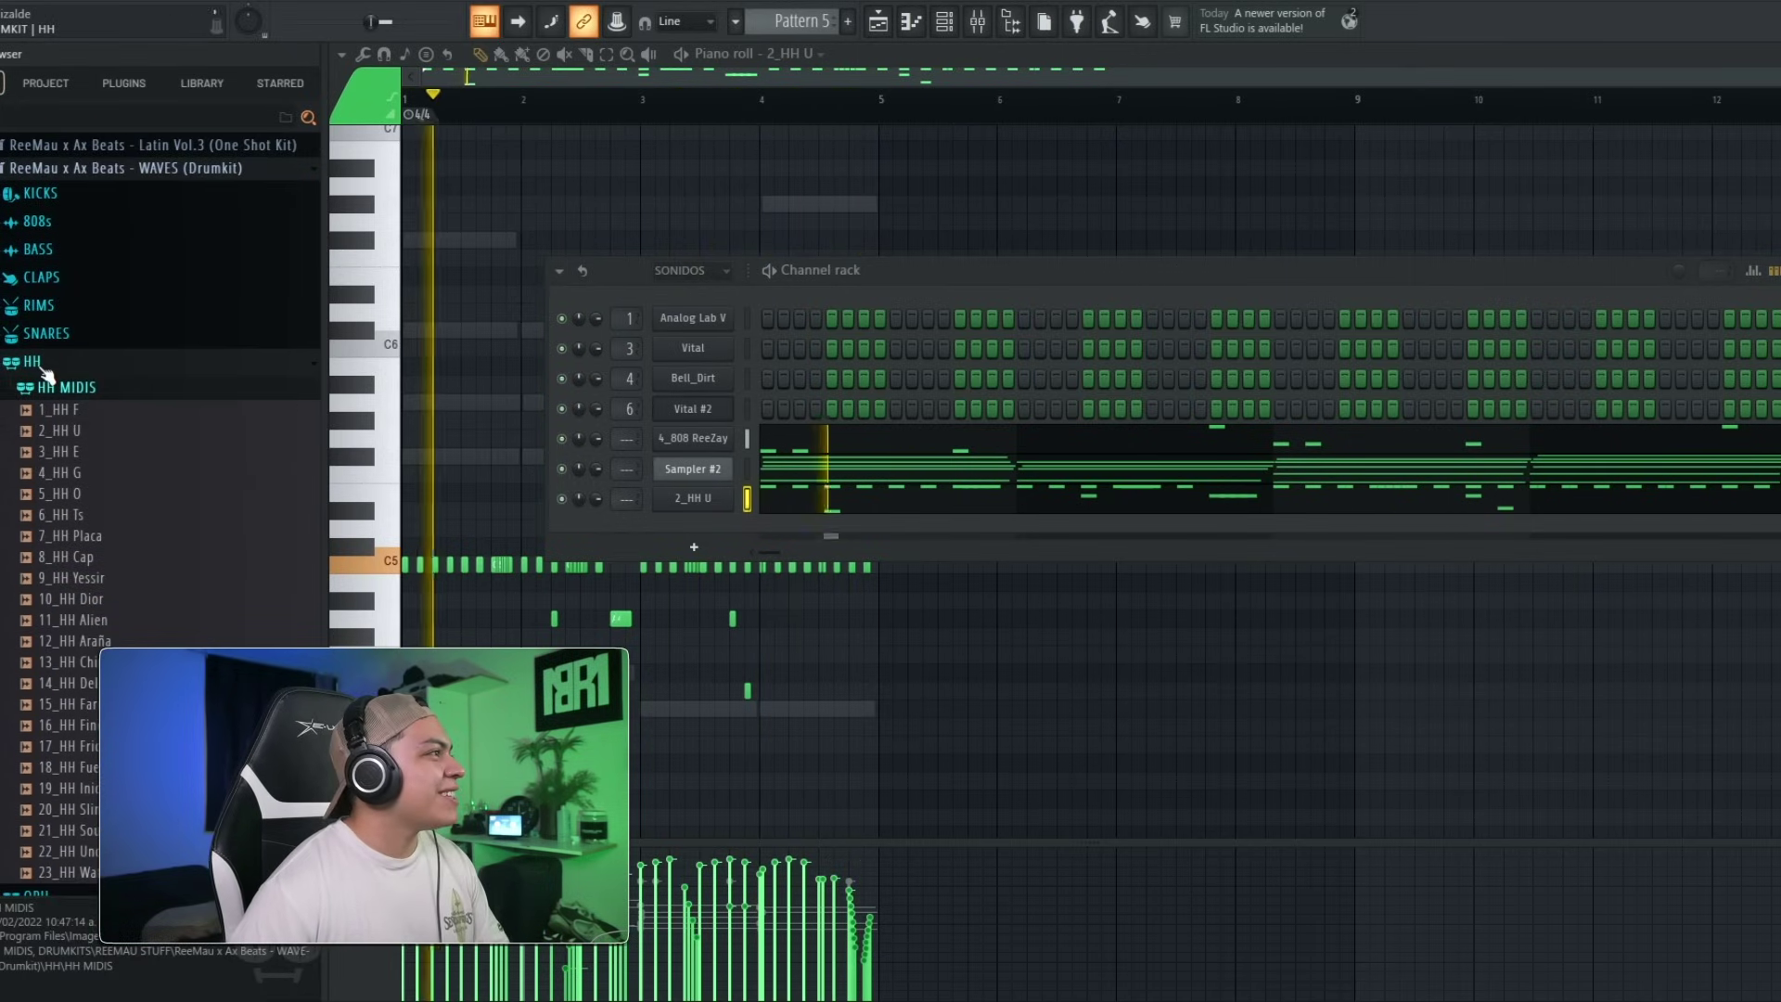
pyautogui.click(37, 364)
pyautogui.click(39, 305)
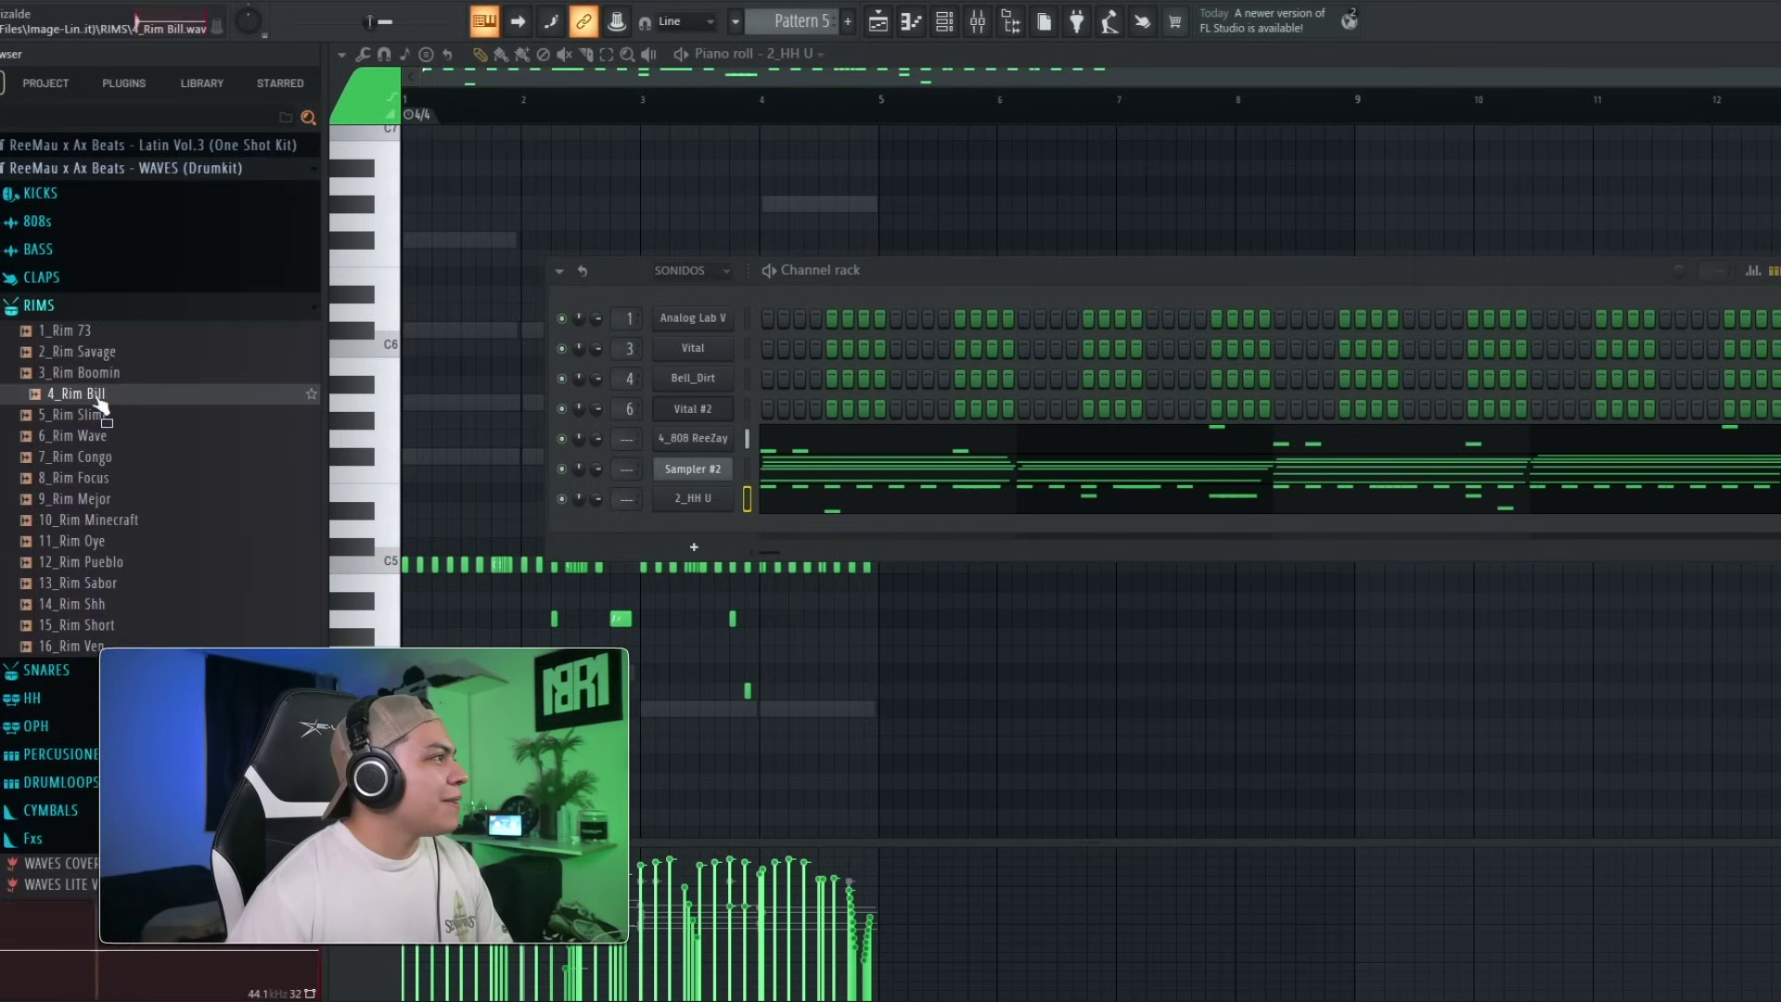
pyautogui.click(105, 456)
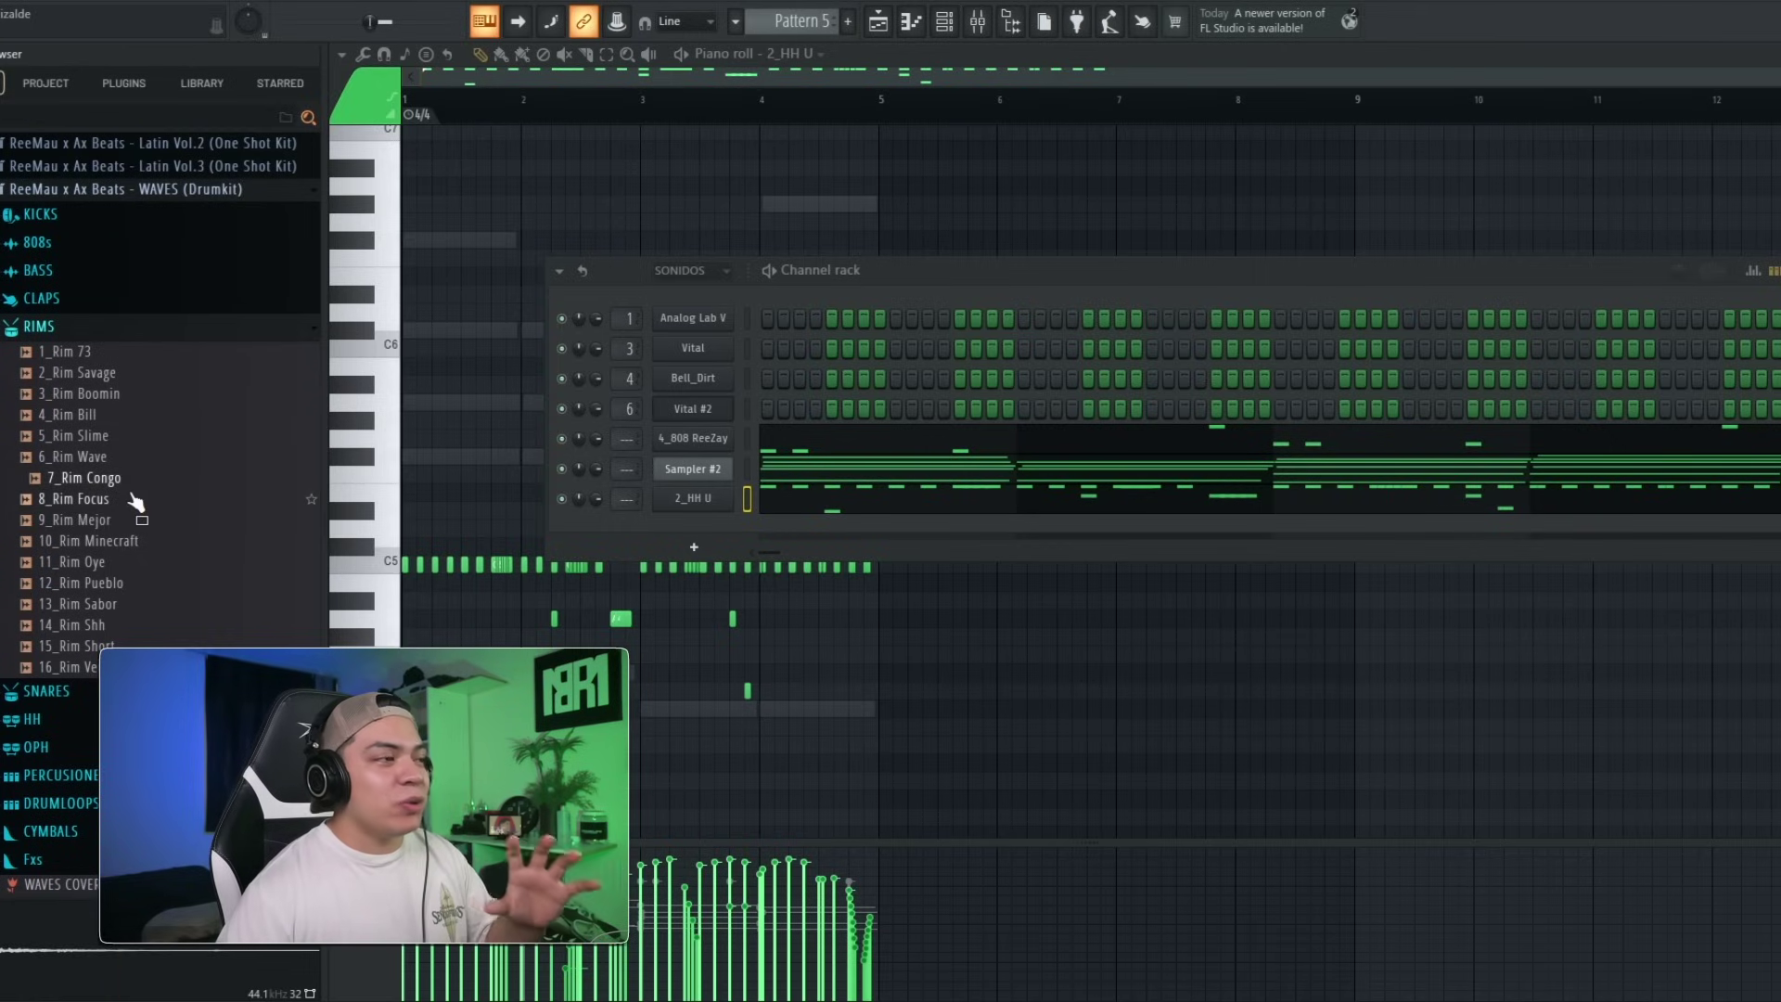
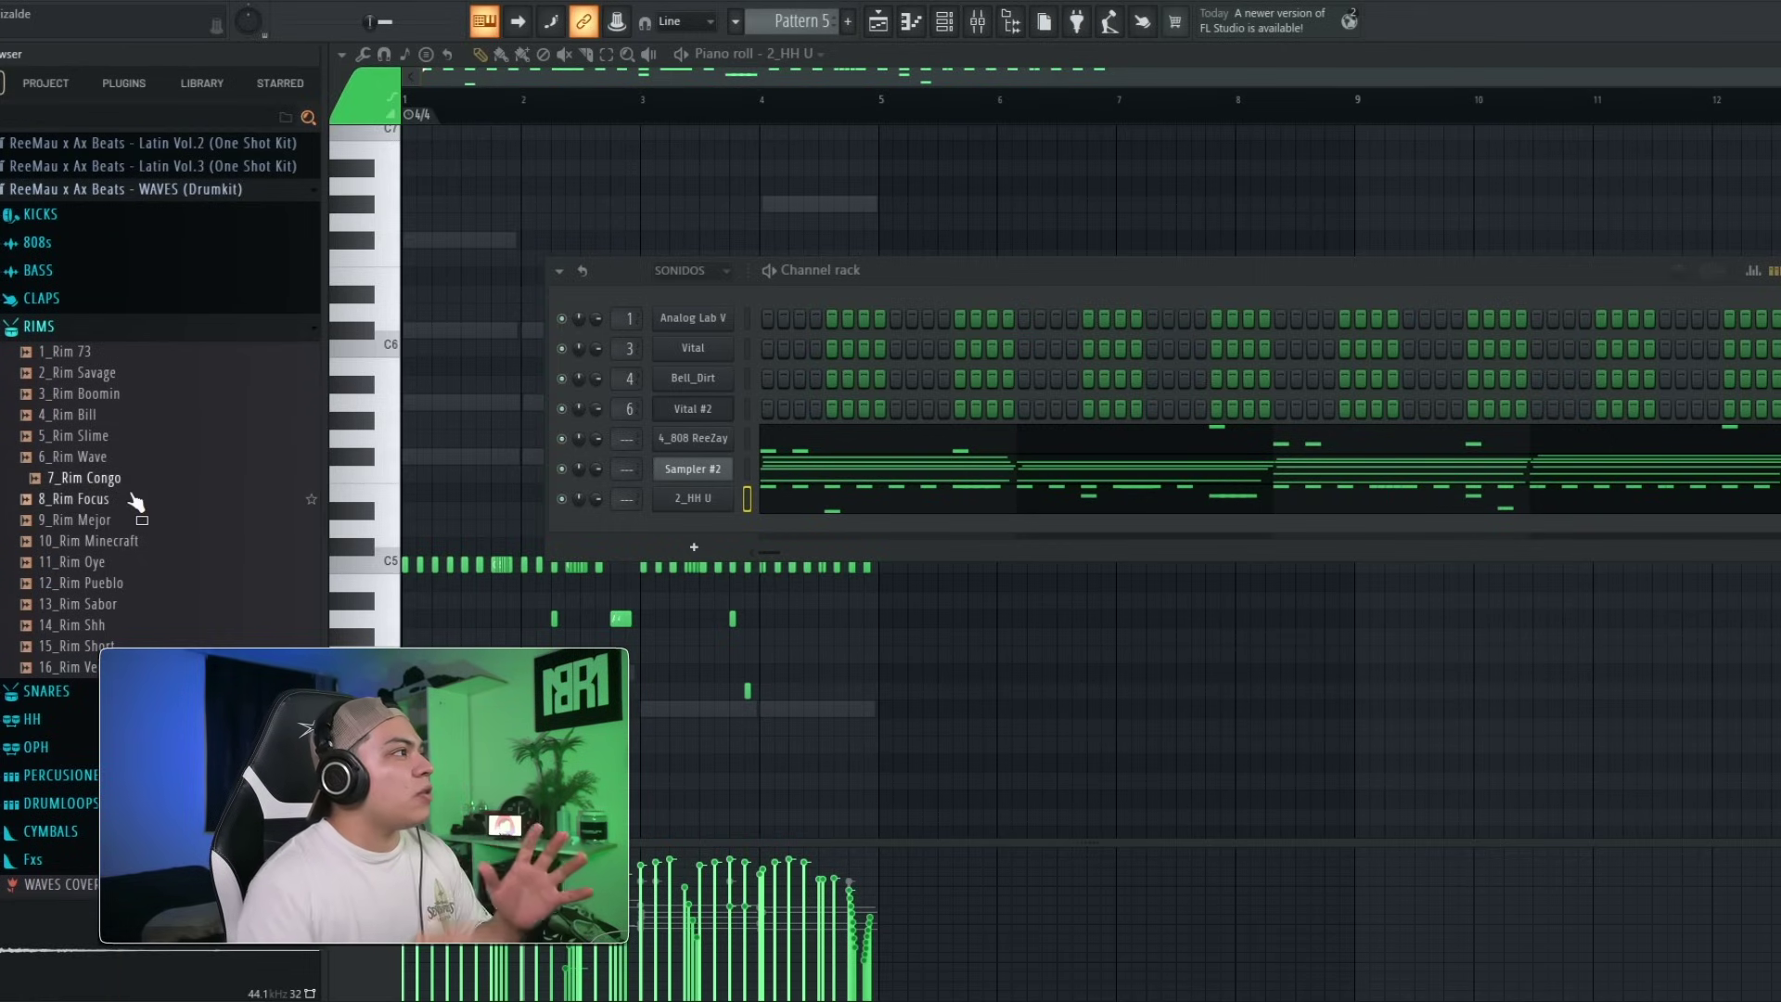
pyautogui.scroll(5, 139, 403)
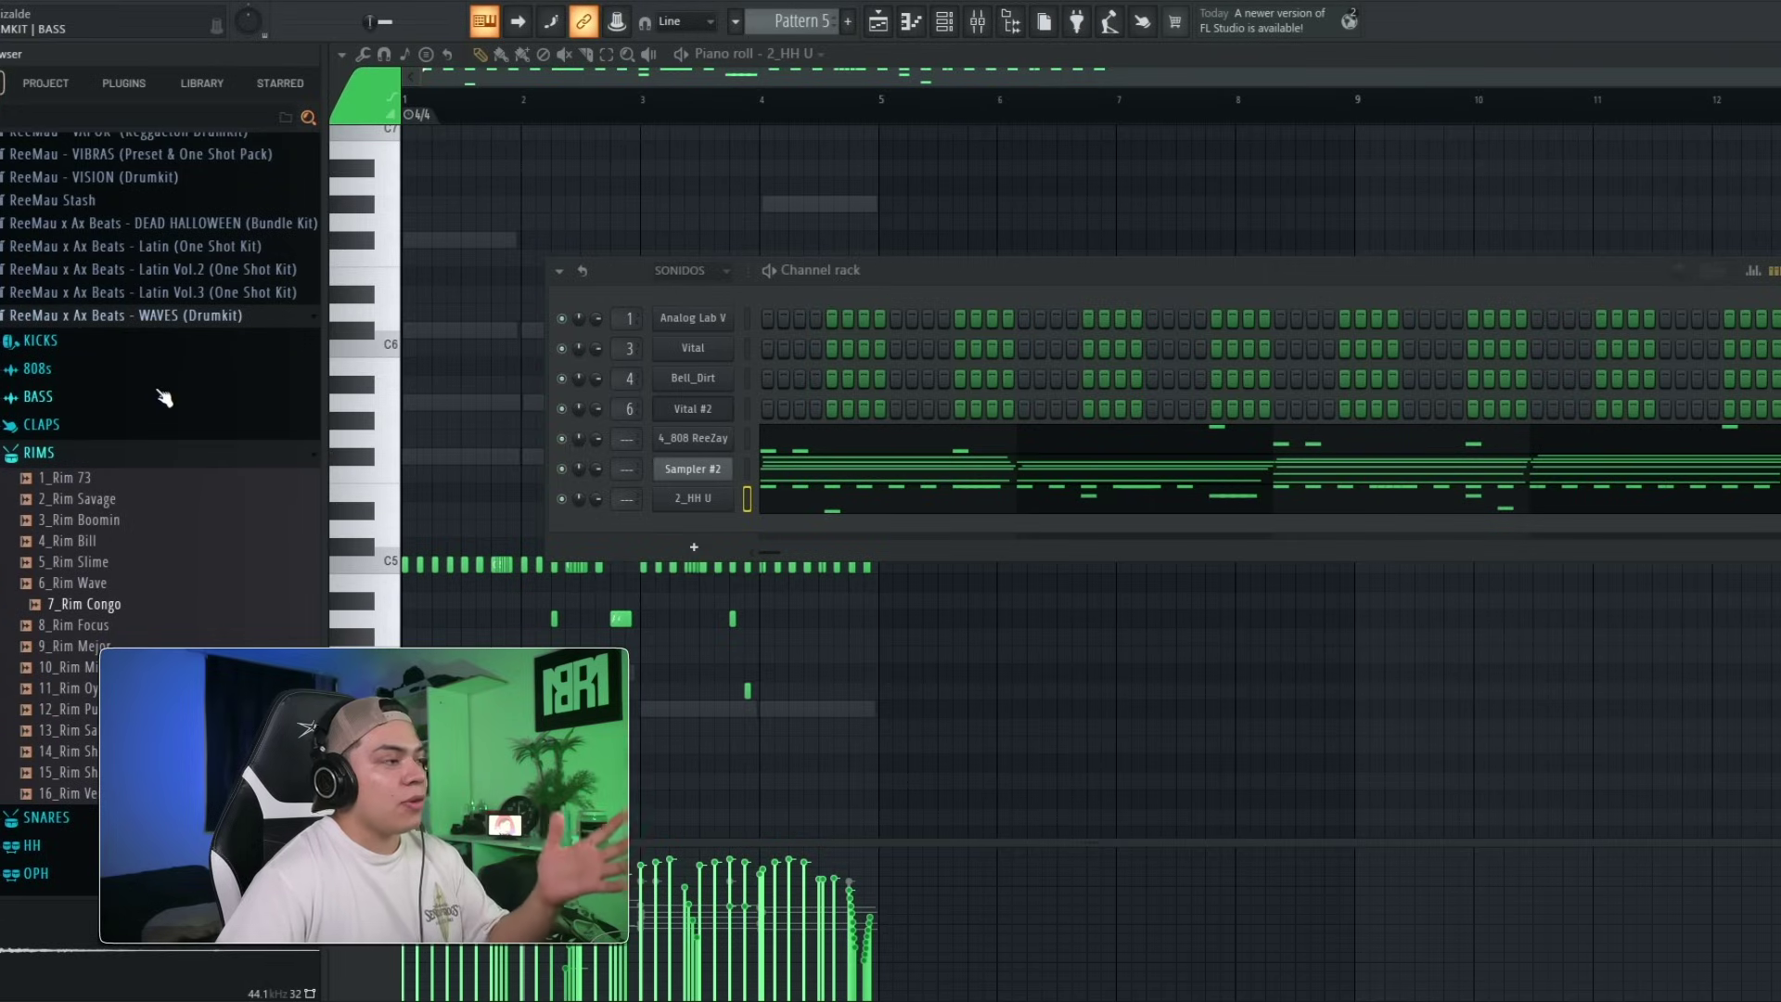
pyautogui.scroll(-5, 167, 408)
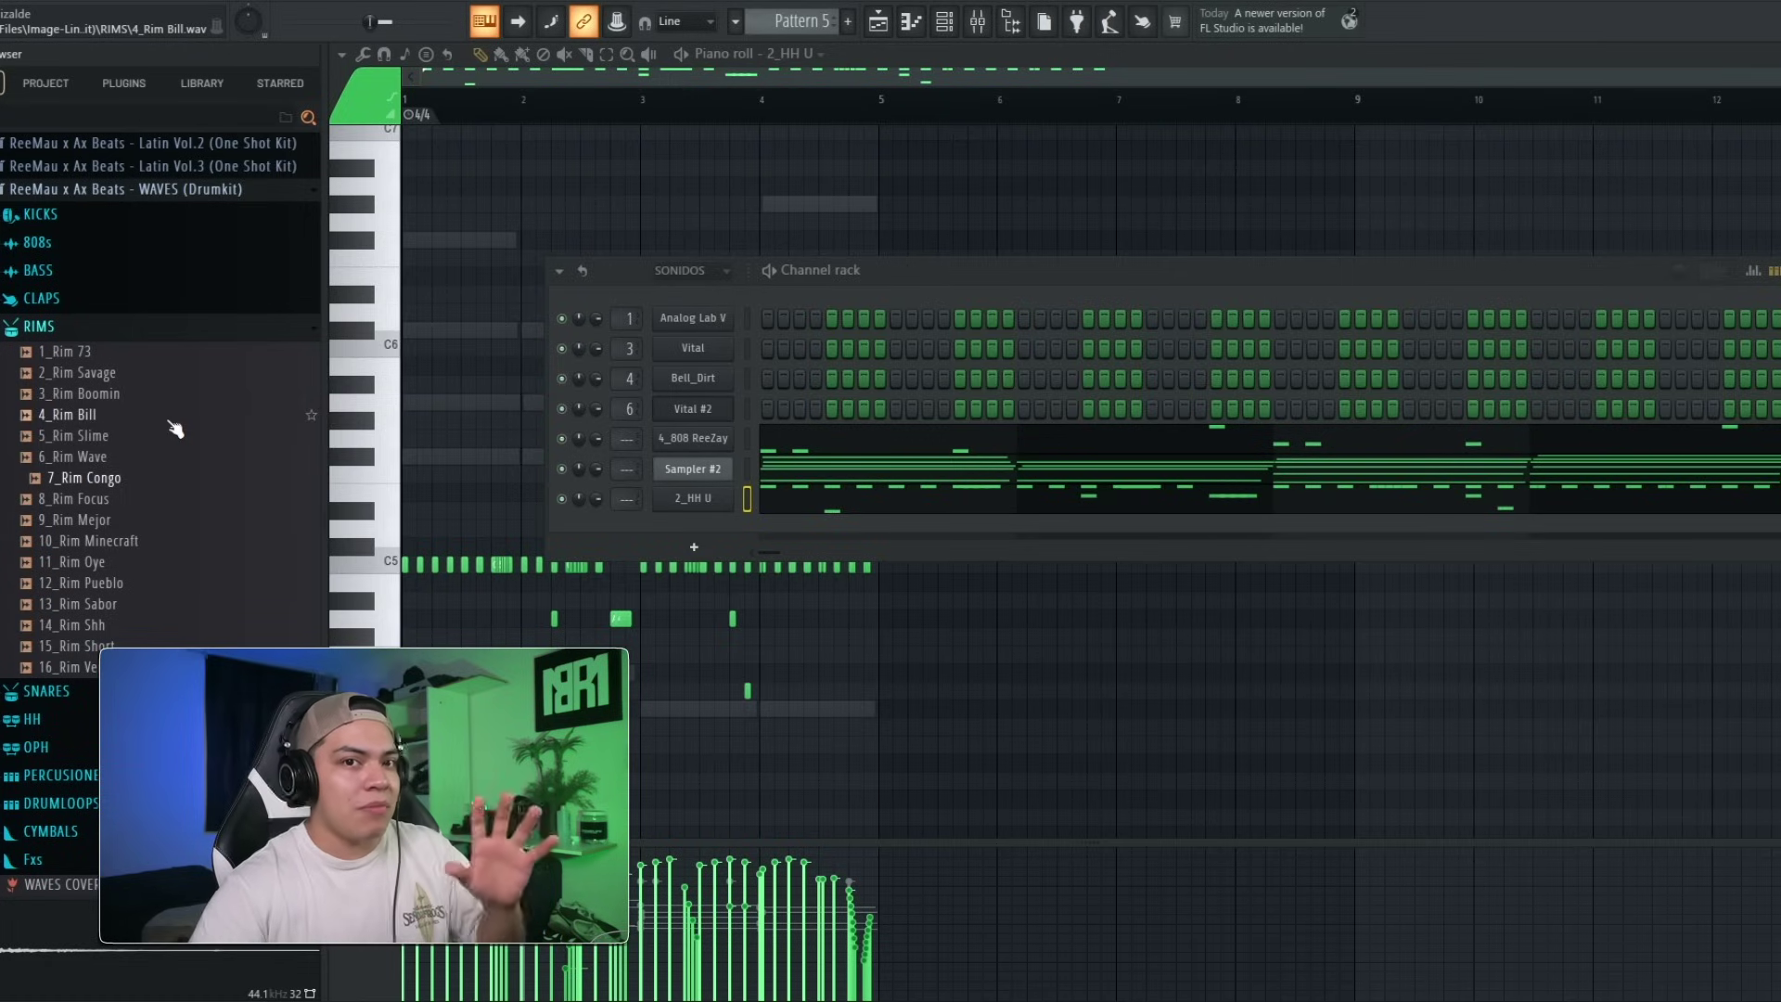
# Compare further rim samples and add 1_Rim 73 as a new channel below 2_HH U.
pyautogui.click(109, 519)
pyautogui.click(118, 566)
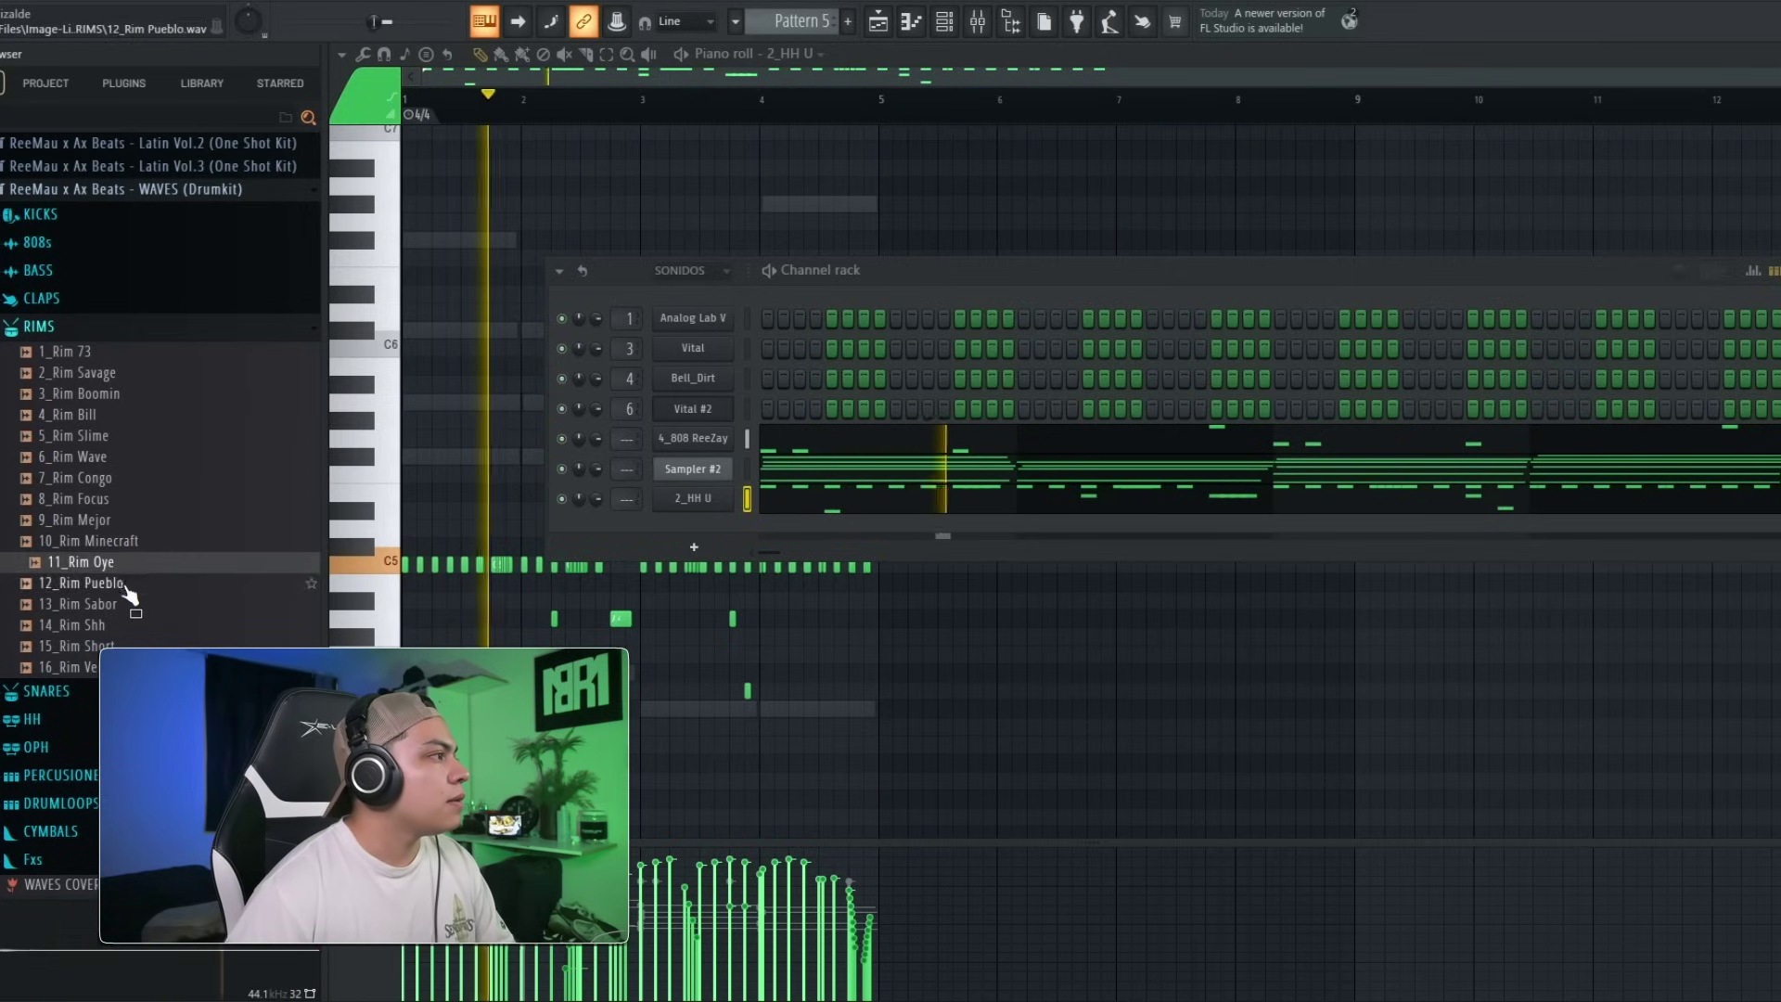
pyautogui.click(124, 585)
pyautogui.click(126, 607)
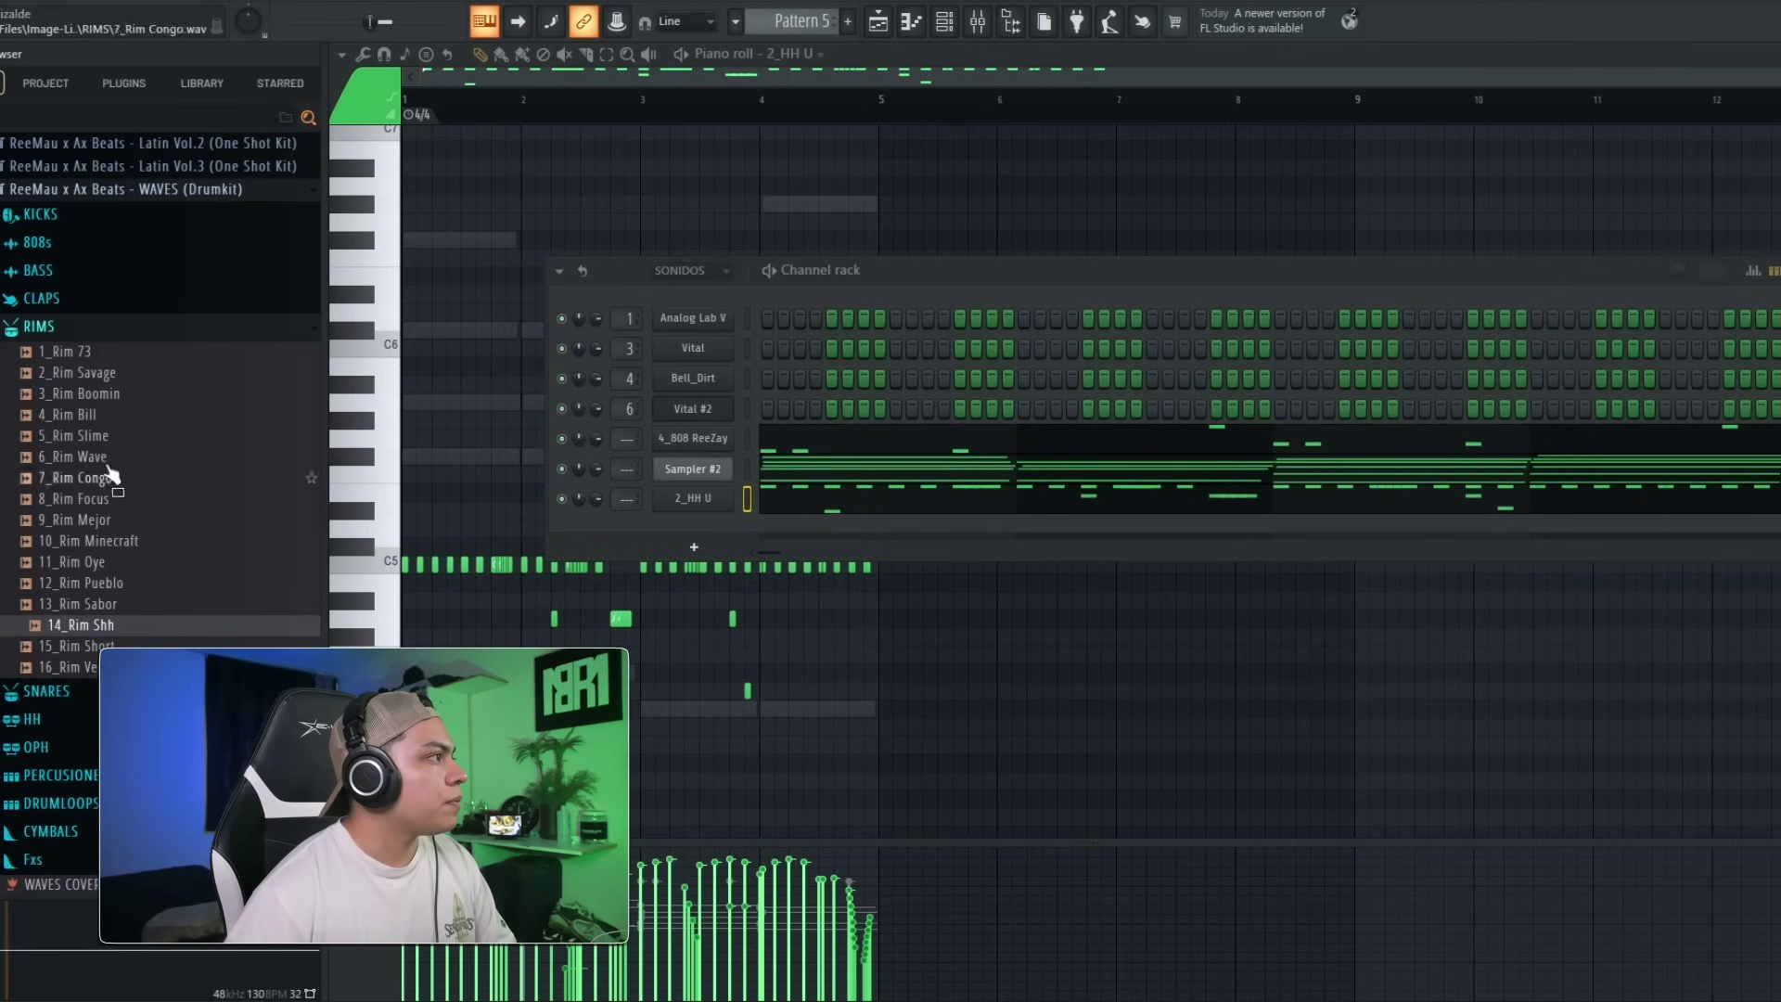
pyautogui.click(100, 353)
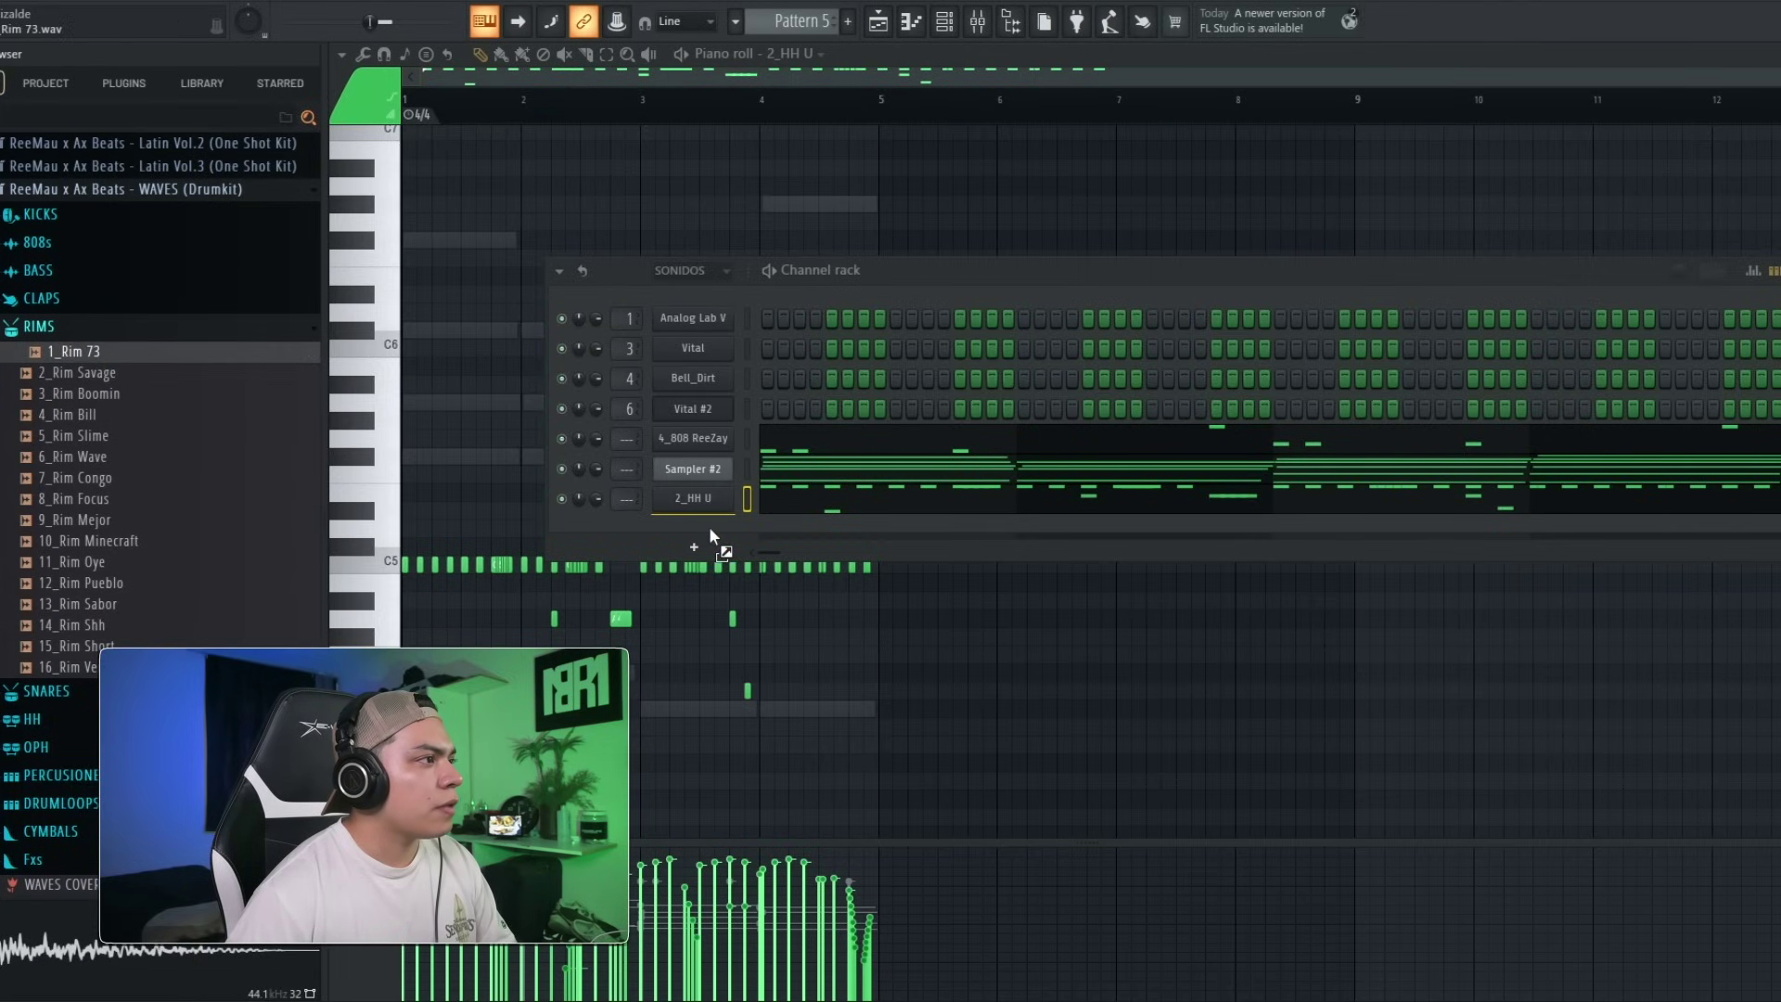
pyautogui.moveTo(708, 535); pyautogui.dragTo(915, 546)
# Place a 1_Rim 73 hit on the third beat of each of the four bars during playback.
pyautogui.press('space')
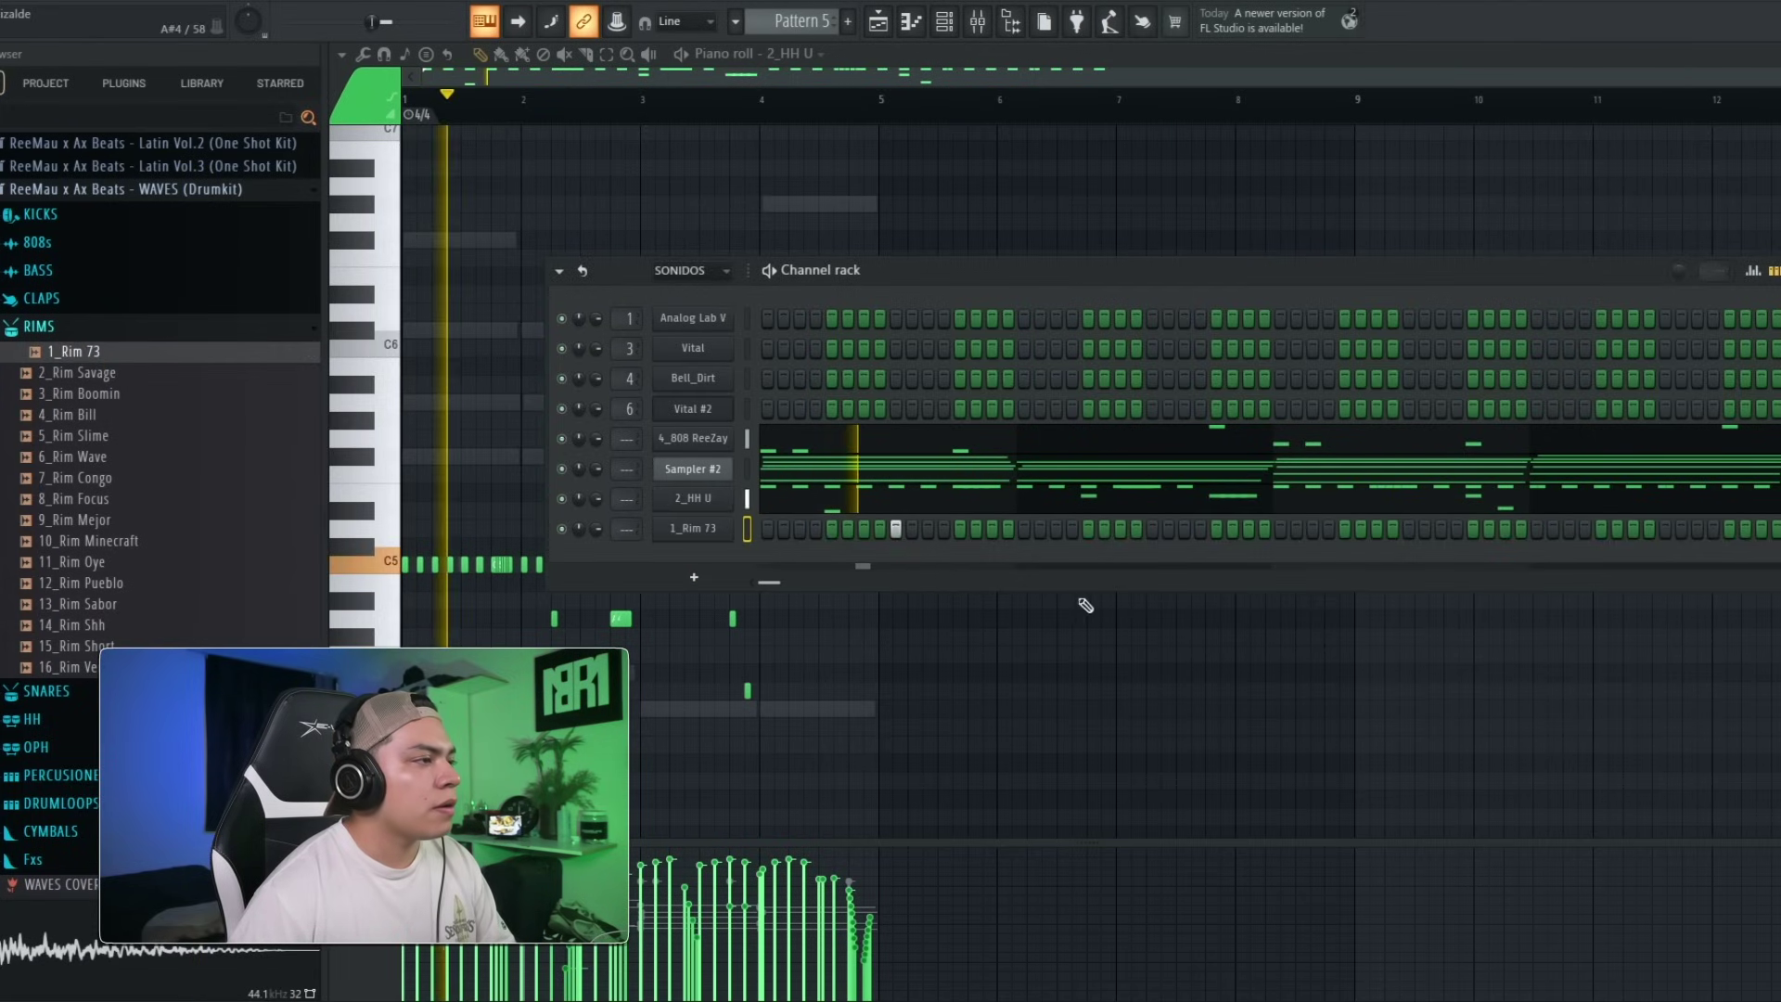
pyautogui.click(1153, 528)
pyautogui.click(1408, 528)
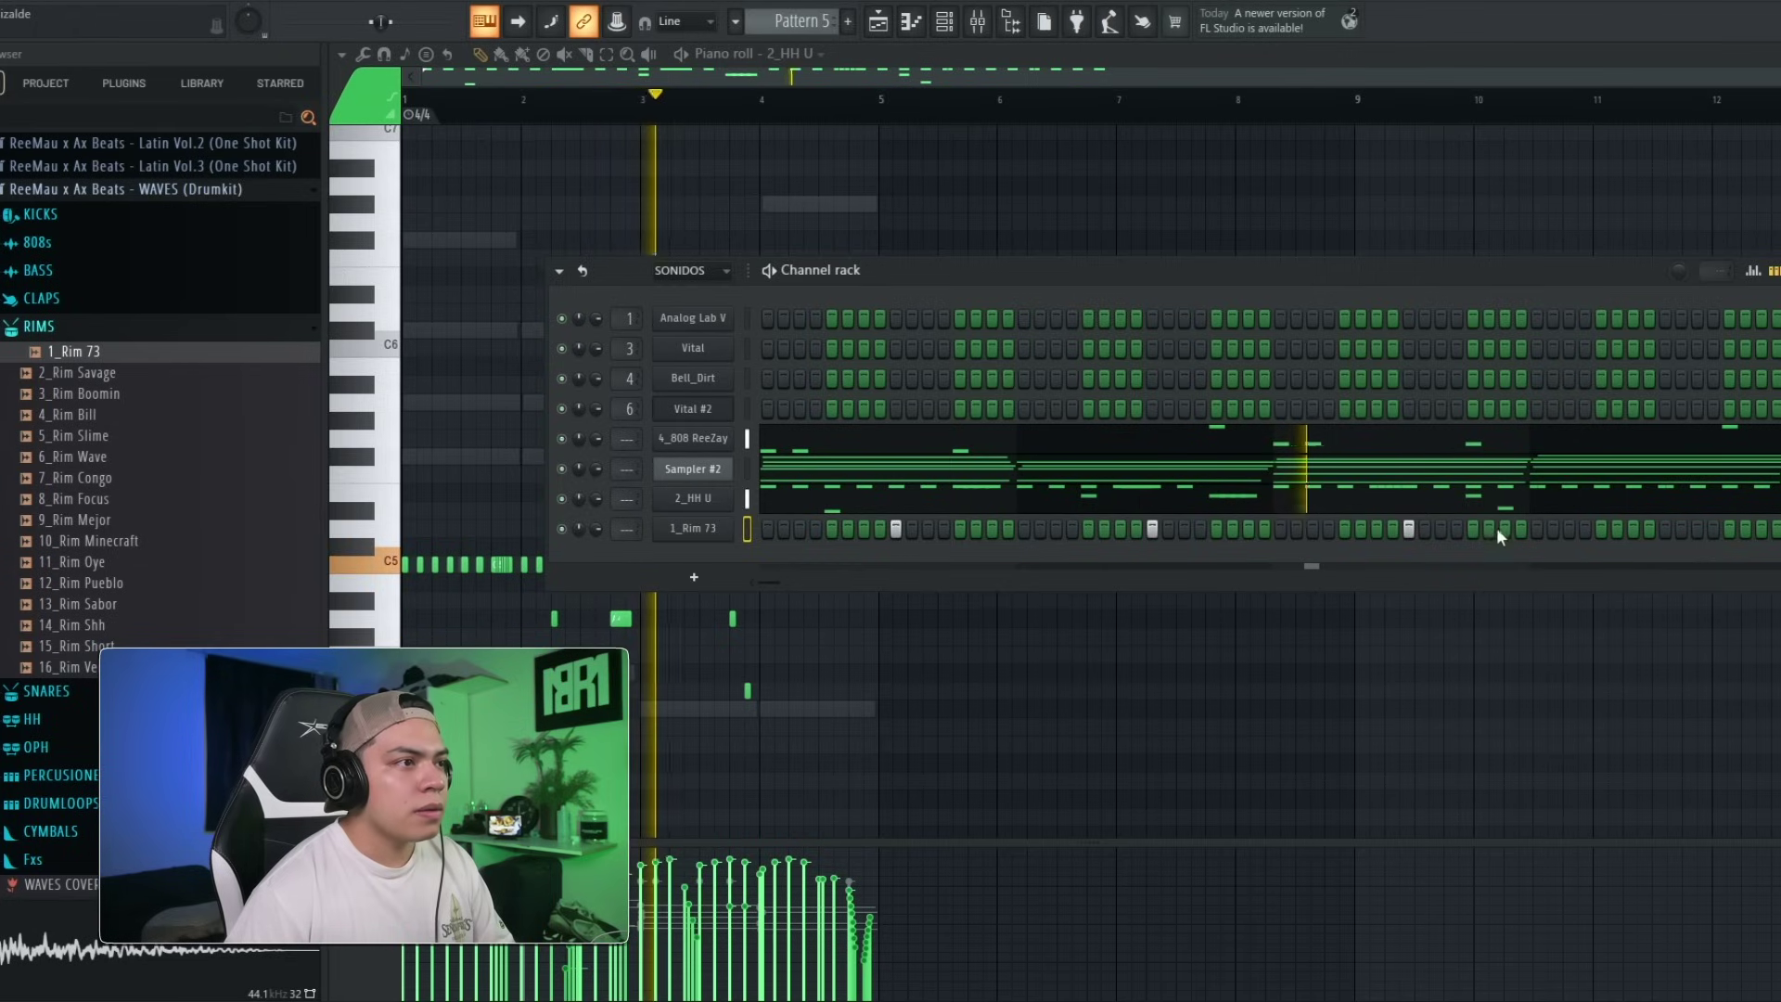
pyautogui.click(1664, 529)
# Normalize the 1_Rim 73 sample, remove its DC offset, boost it by 25% and add a slight fade-out.
pyautogui.click(695, 529)
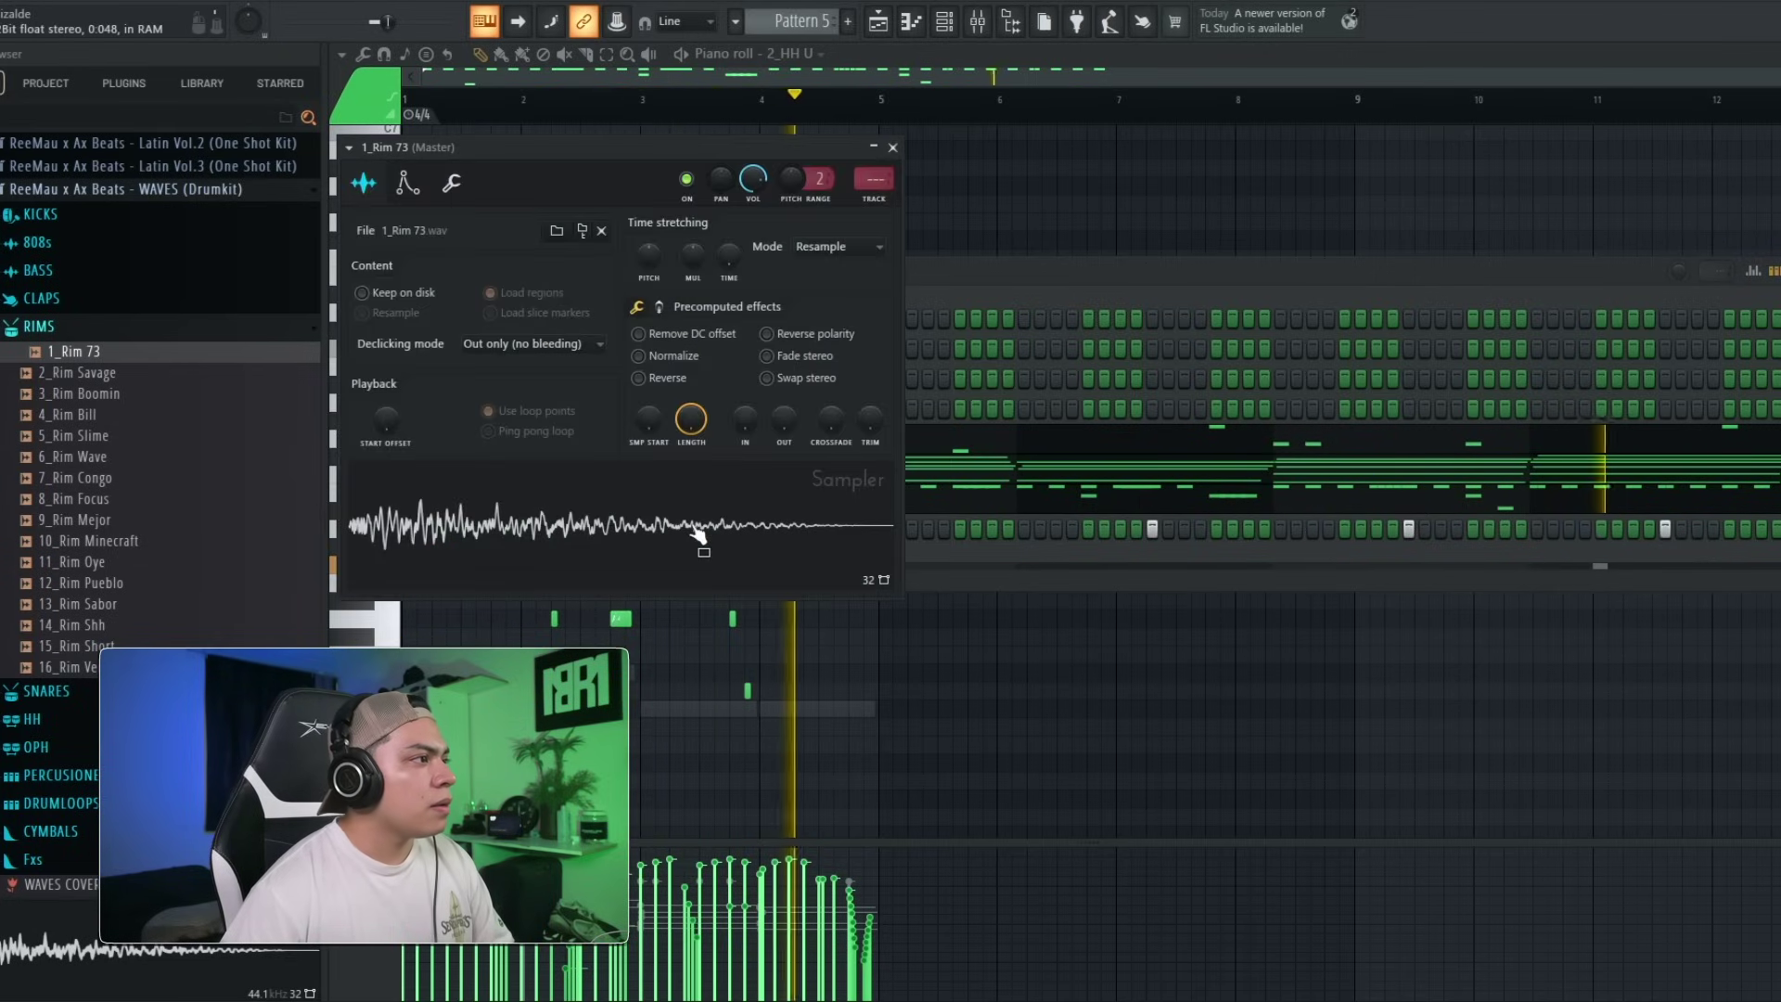
pyautogui.click(674, 356)
pyautogui.click(666, 333)
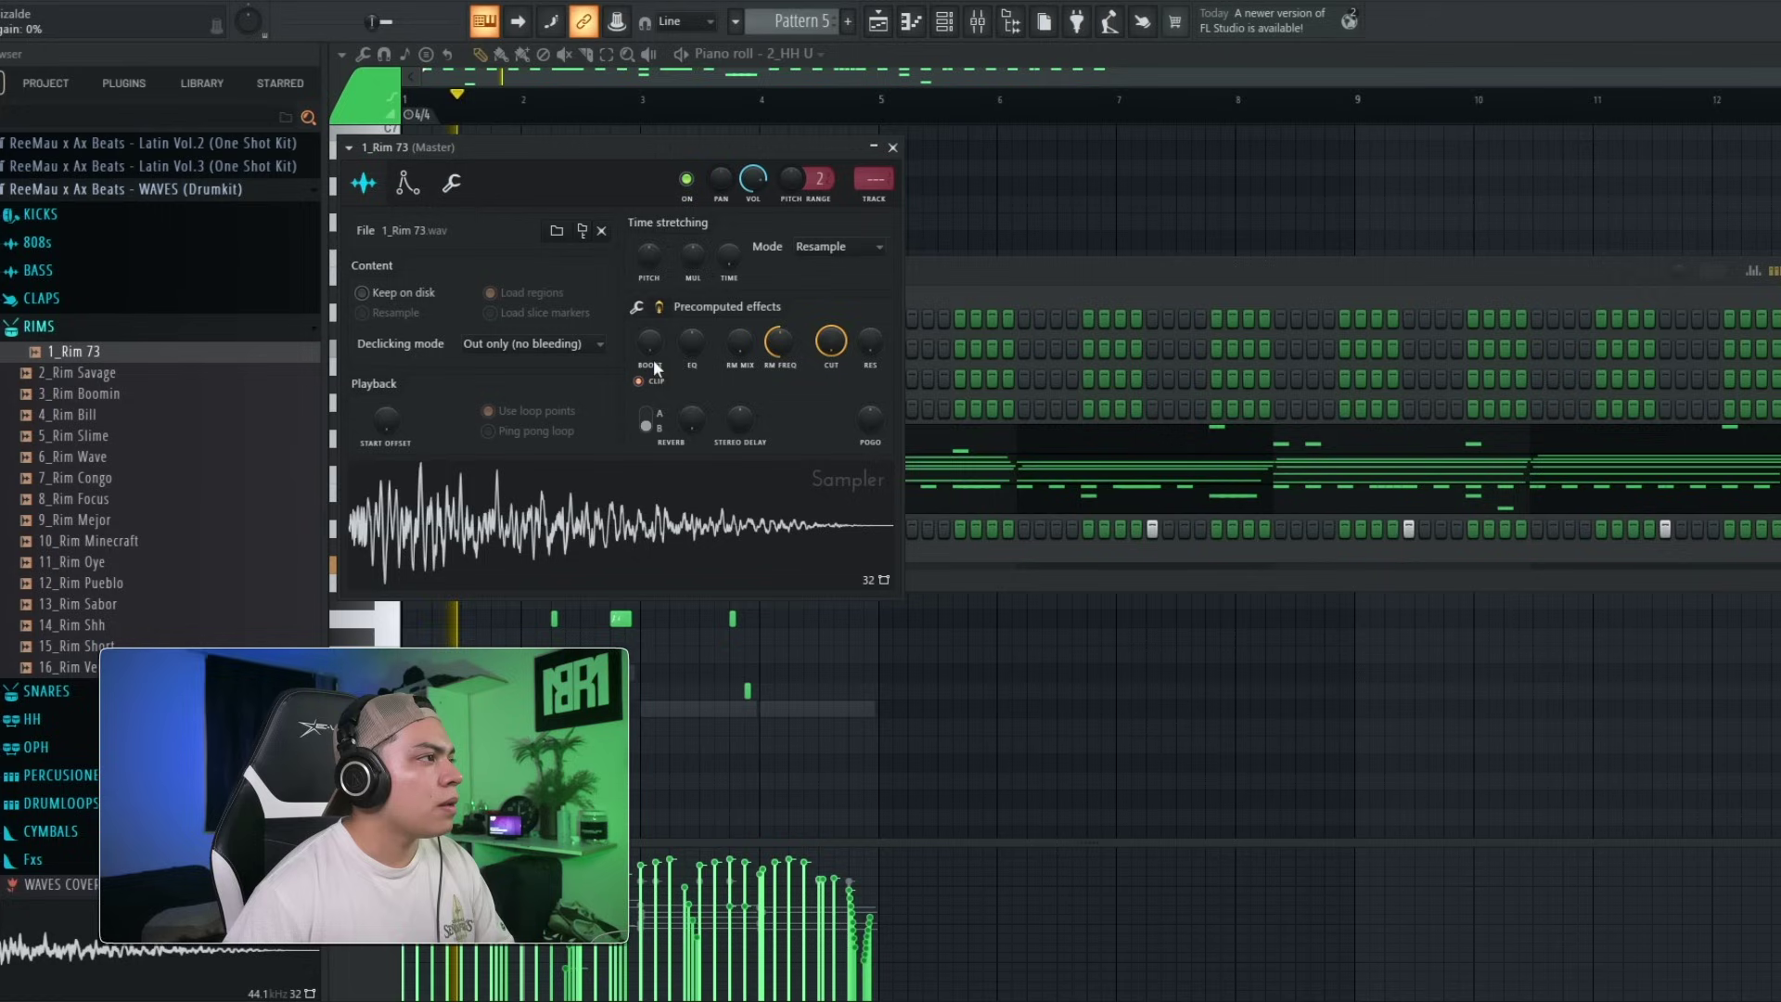
pyautogui.moveTo(653, 366); pyautogui.dragTo(654, 348)
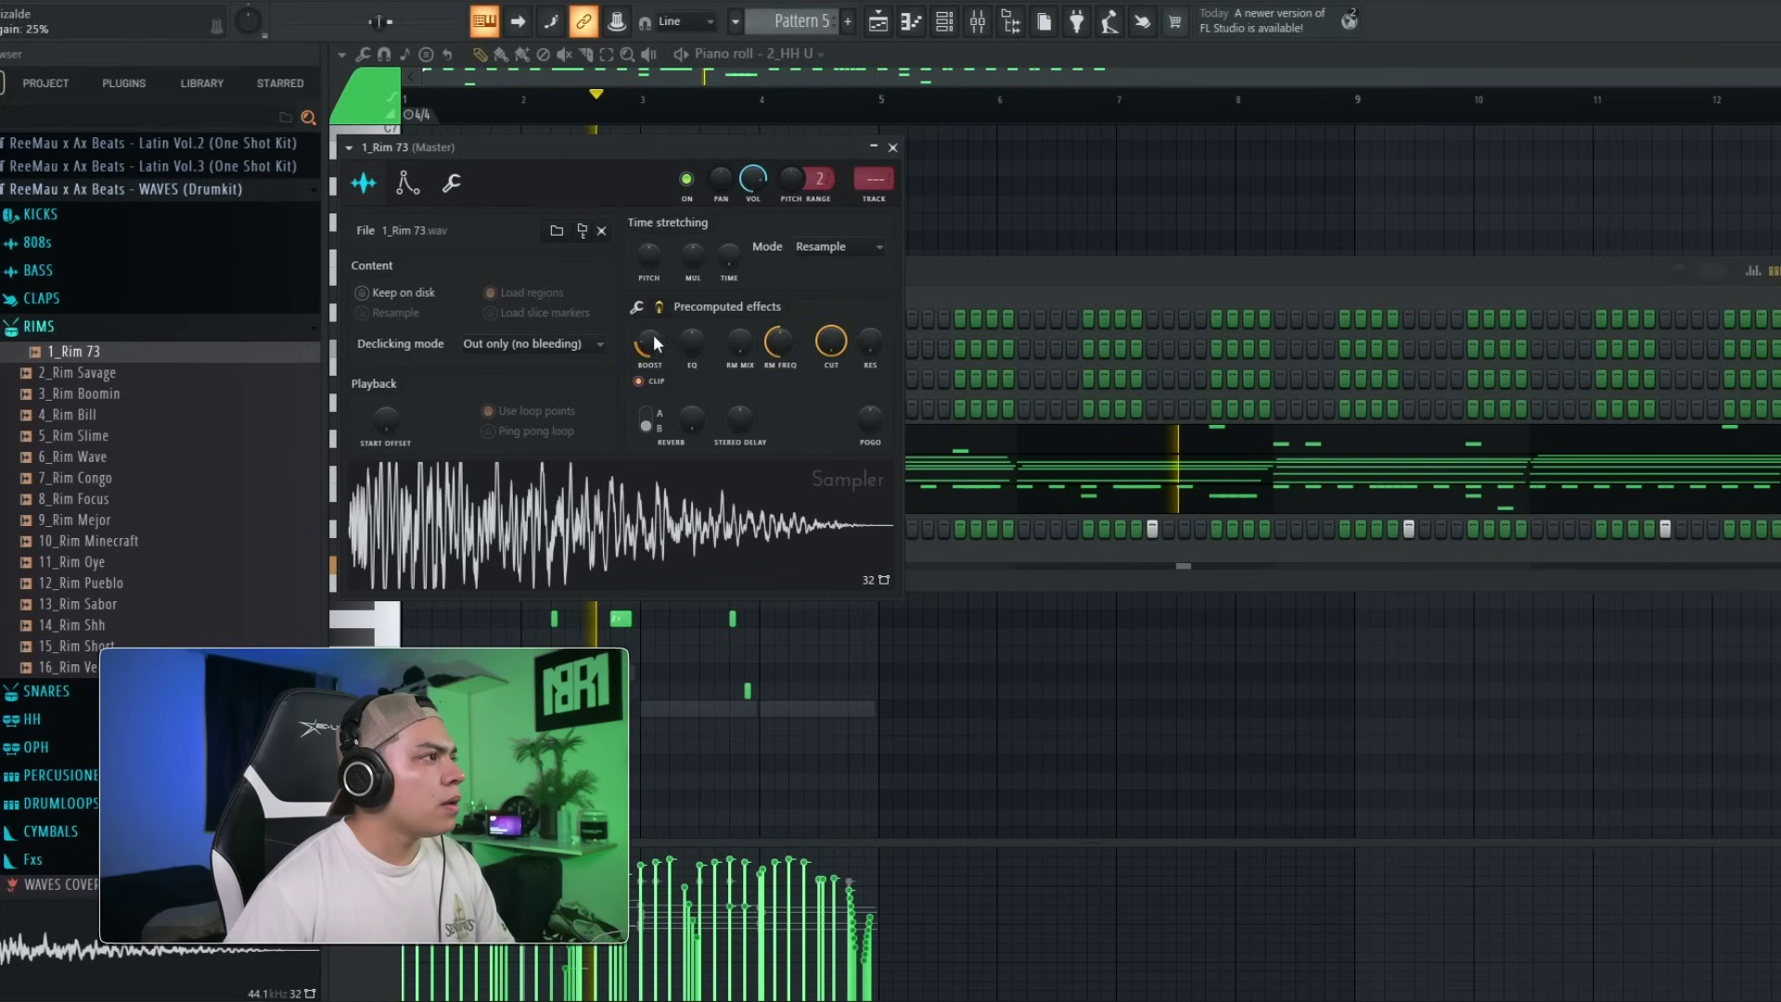
pyautogui.moveTo(785, 417); pyautogui.dragTo(786, 409)
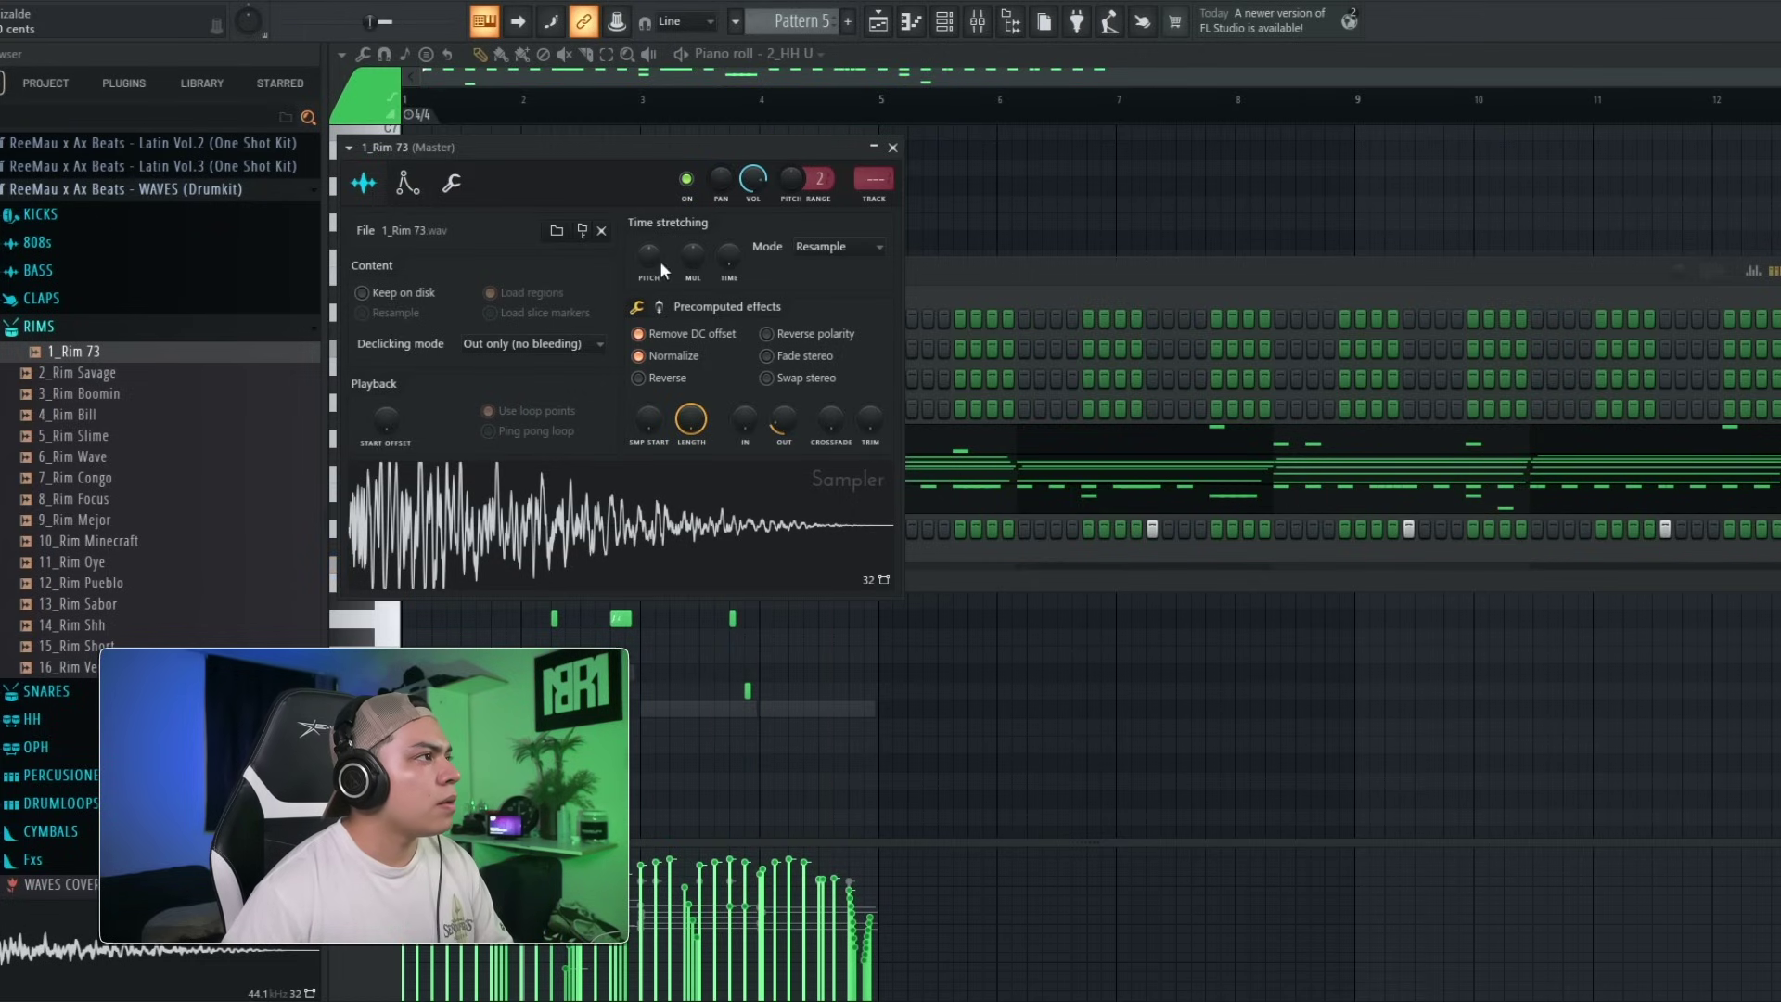
# Raise the 1_Rim 73 sample's time-stretching pitch by 200 cents and set its mode to Stretch.
pyautogui.moveTo(654, 253); pyautogui.dragTo(653, 245)
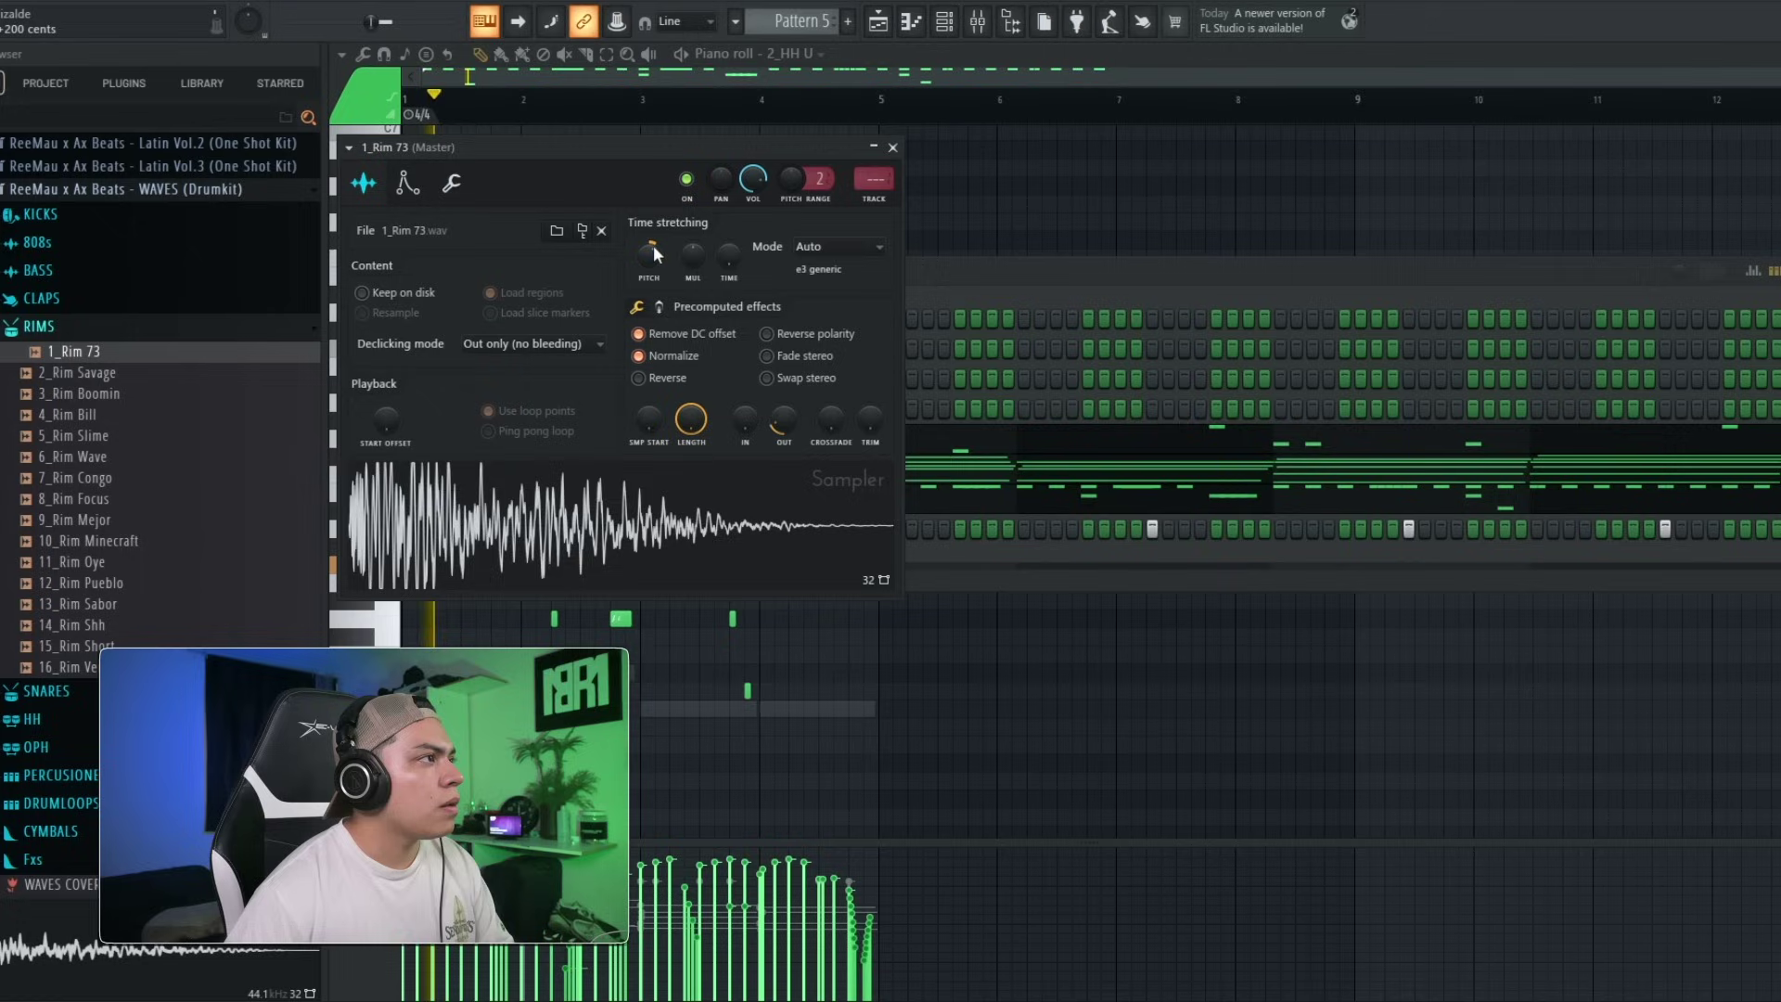
pyautogui.click(830, 245)
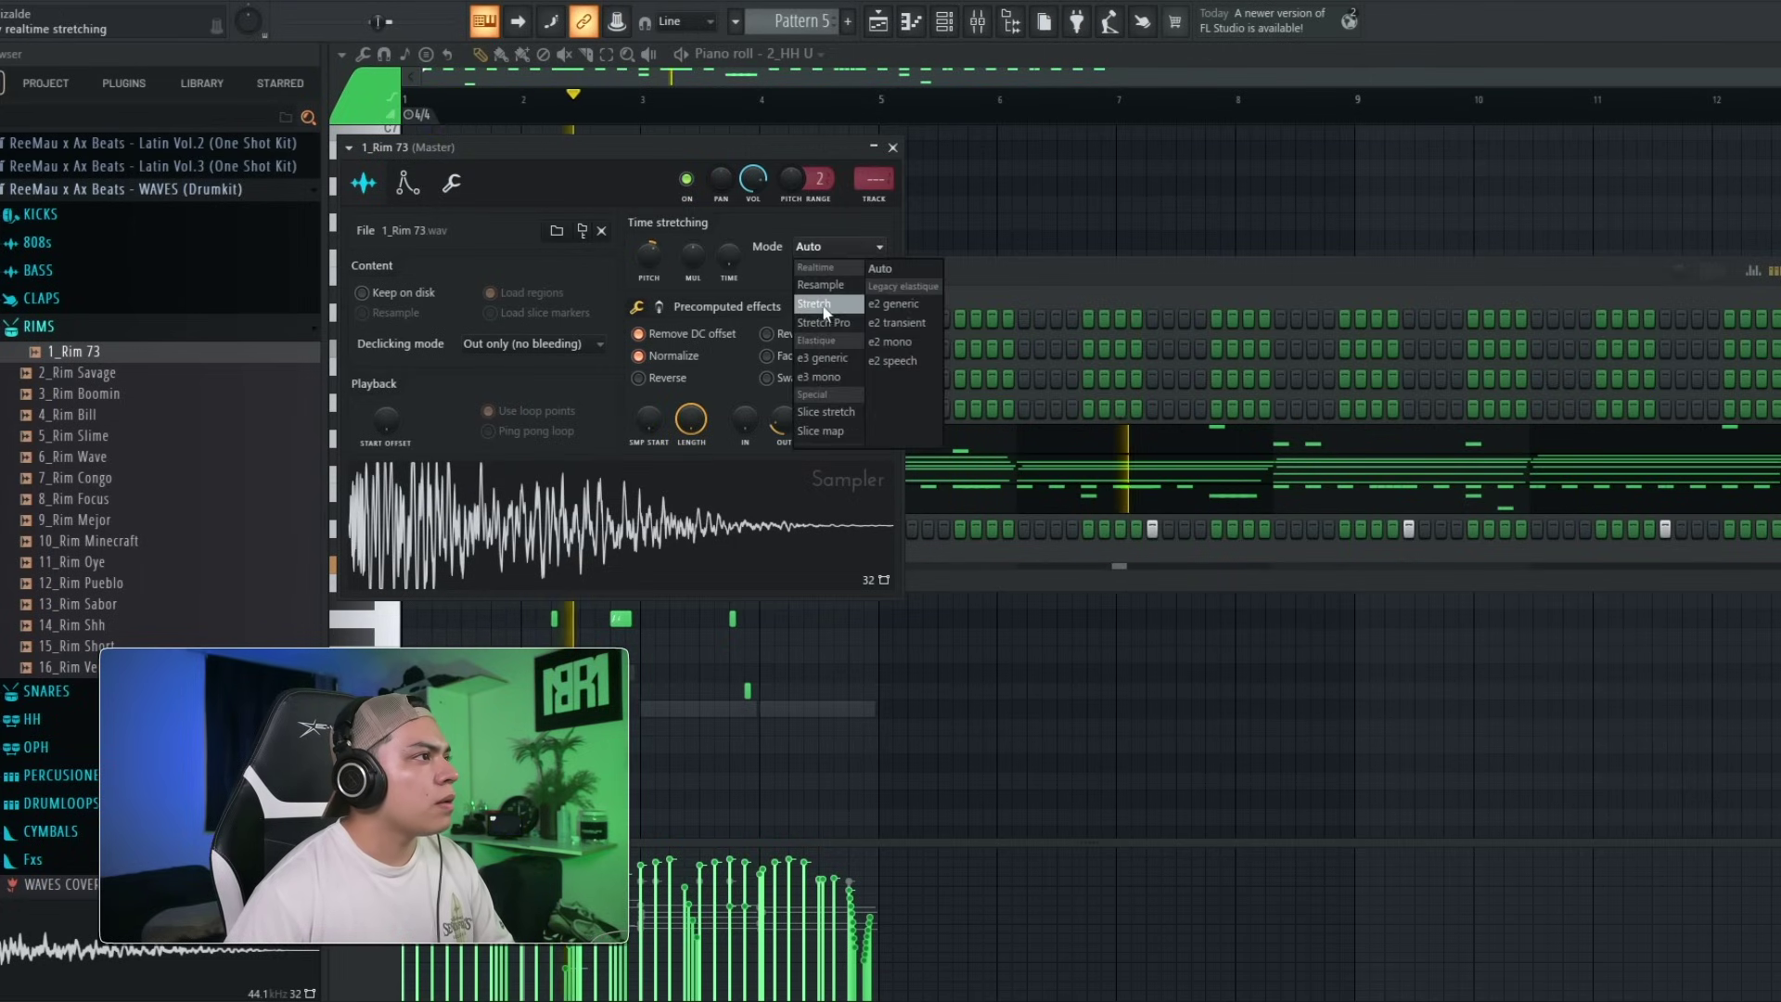
pyautogui.click(816, 282)
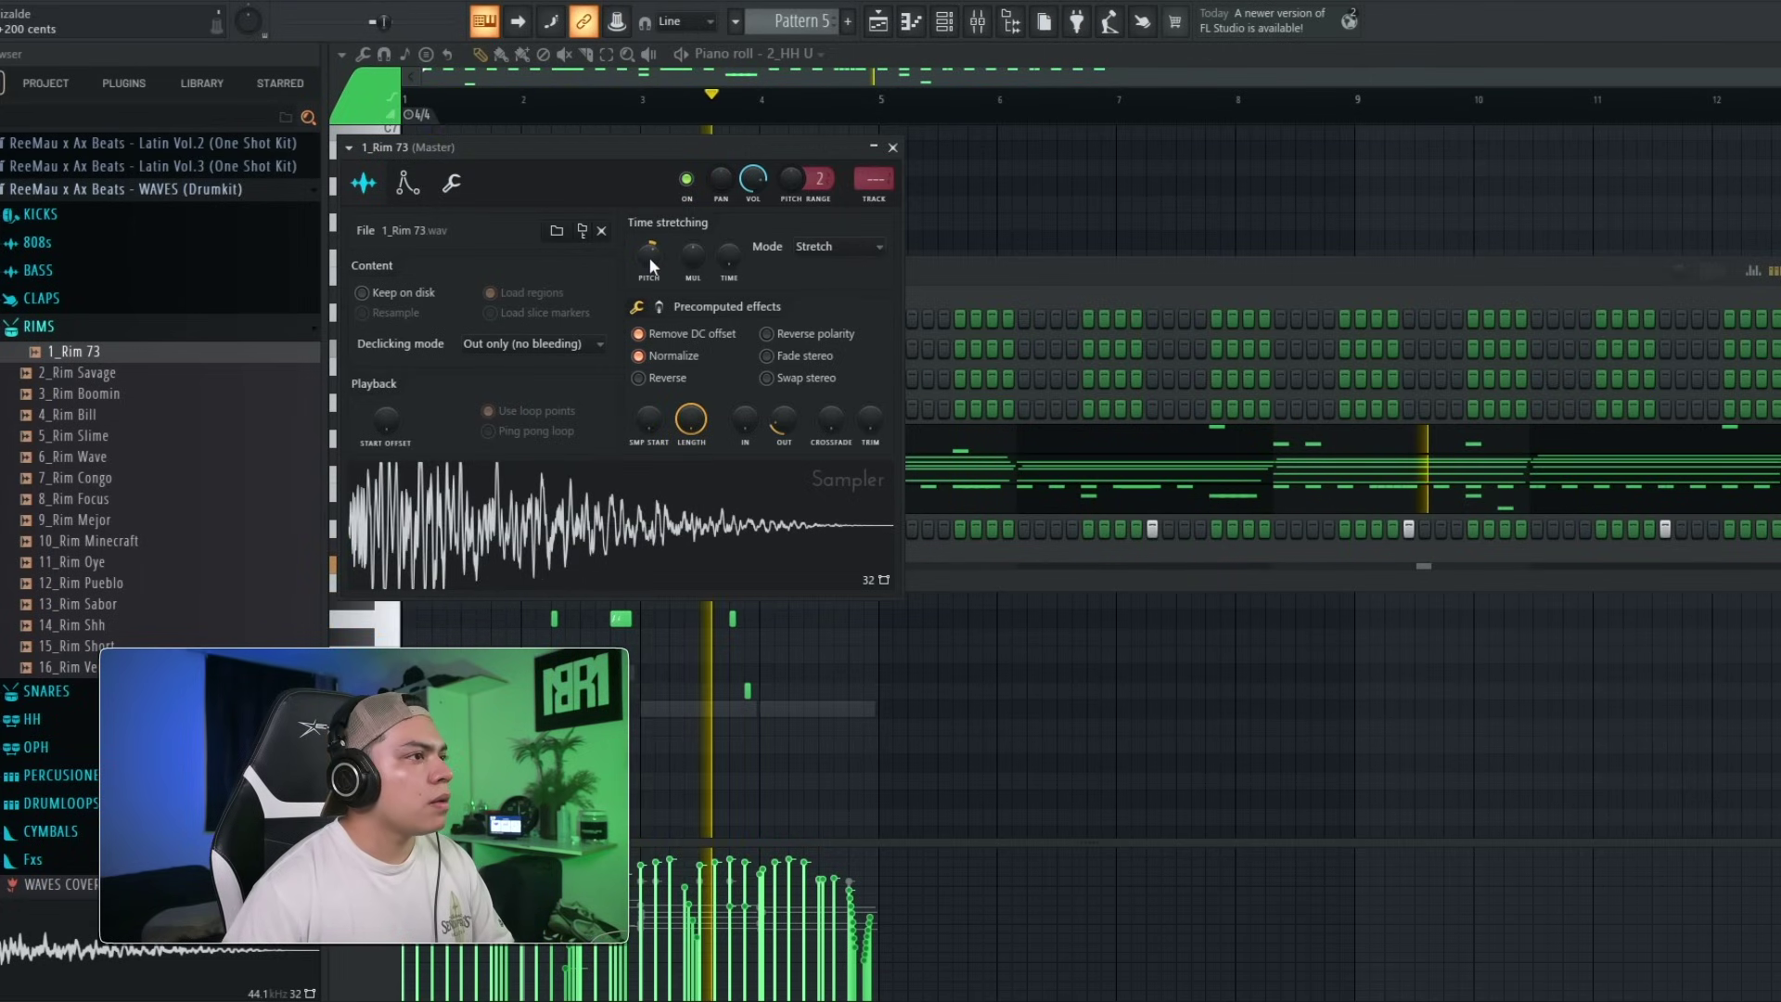
pyautogui.click(894, 148)
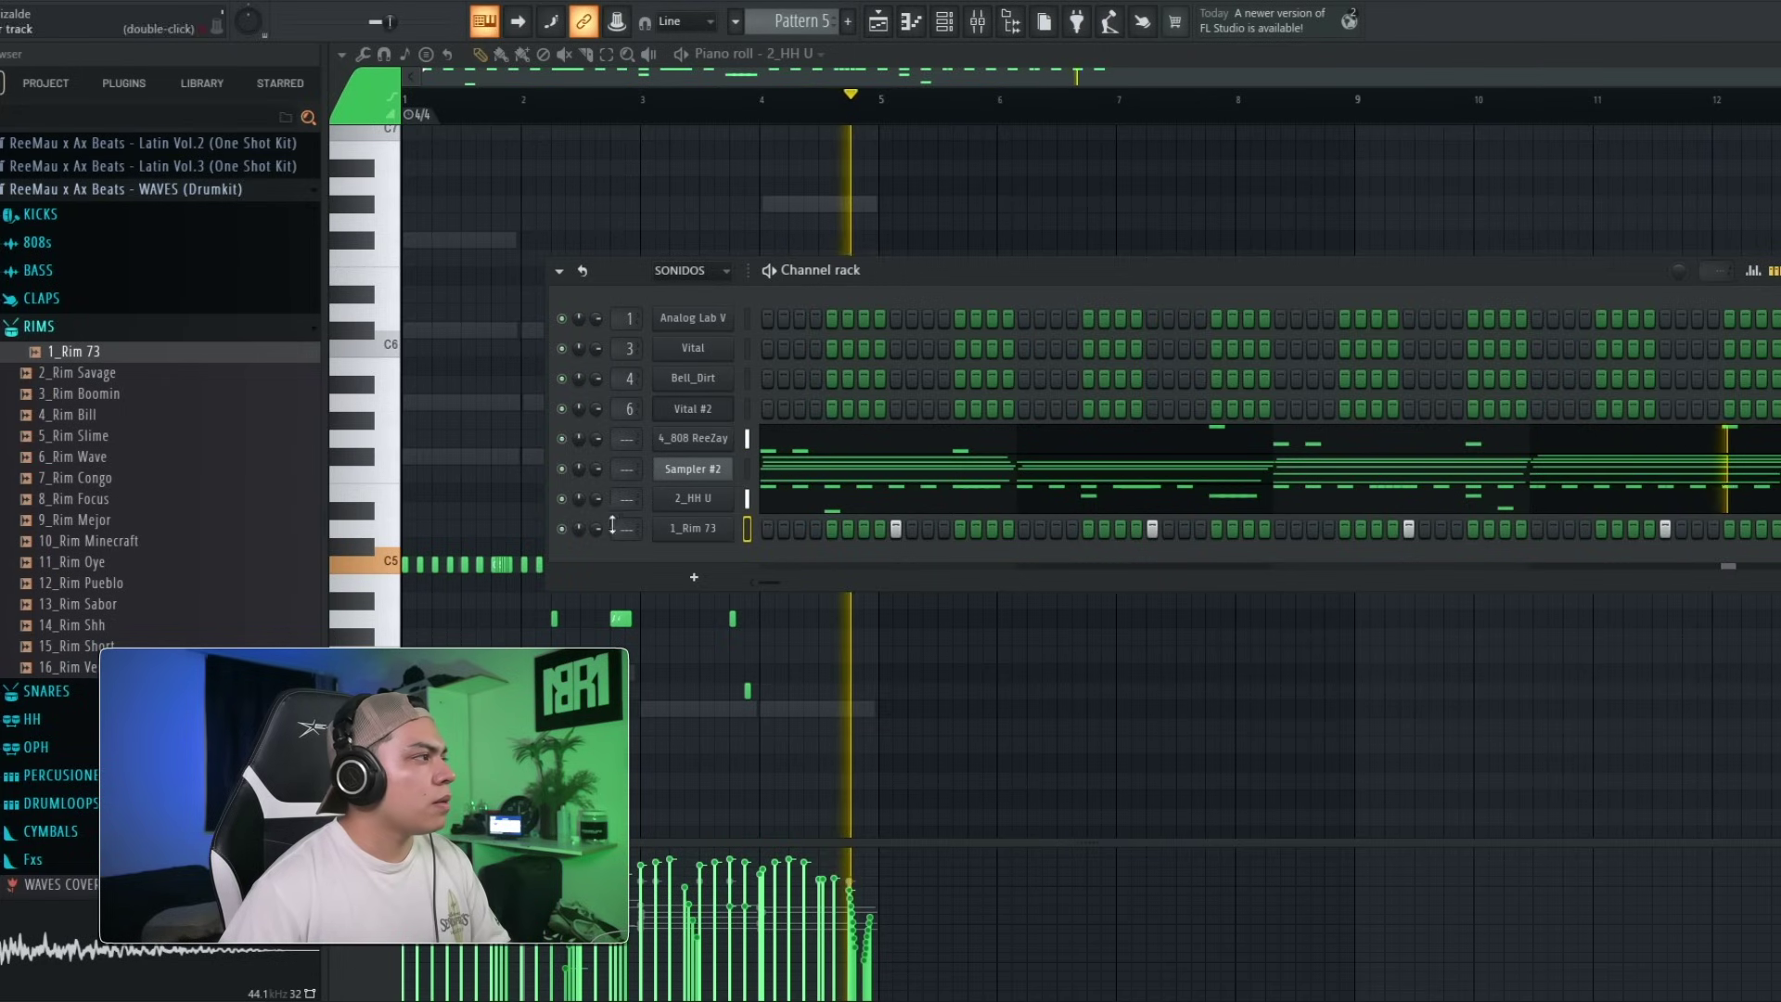
# Audition the open hi-hat samples in the WAVES drumkit's OPH folder, up to 4_OPH Evil.
pyautogui.click(60, 329)
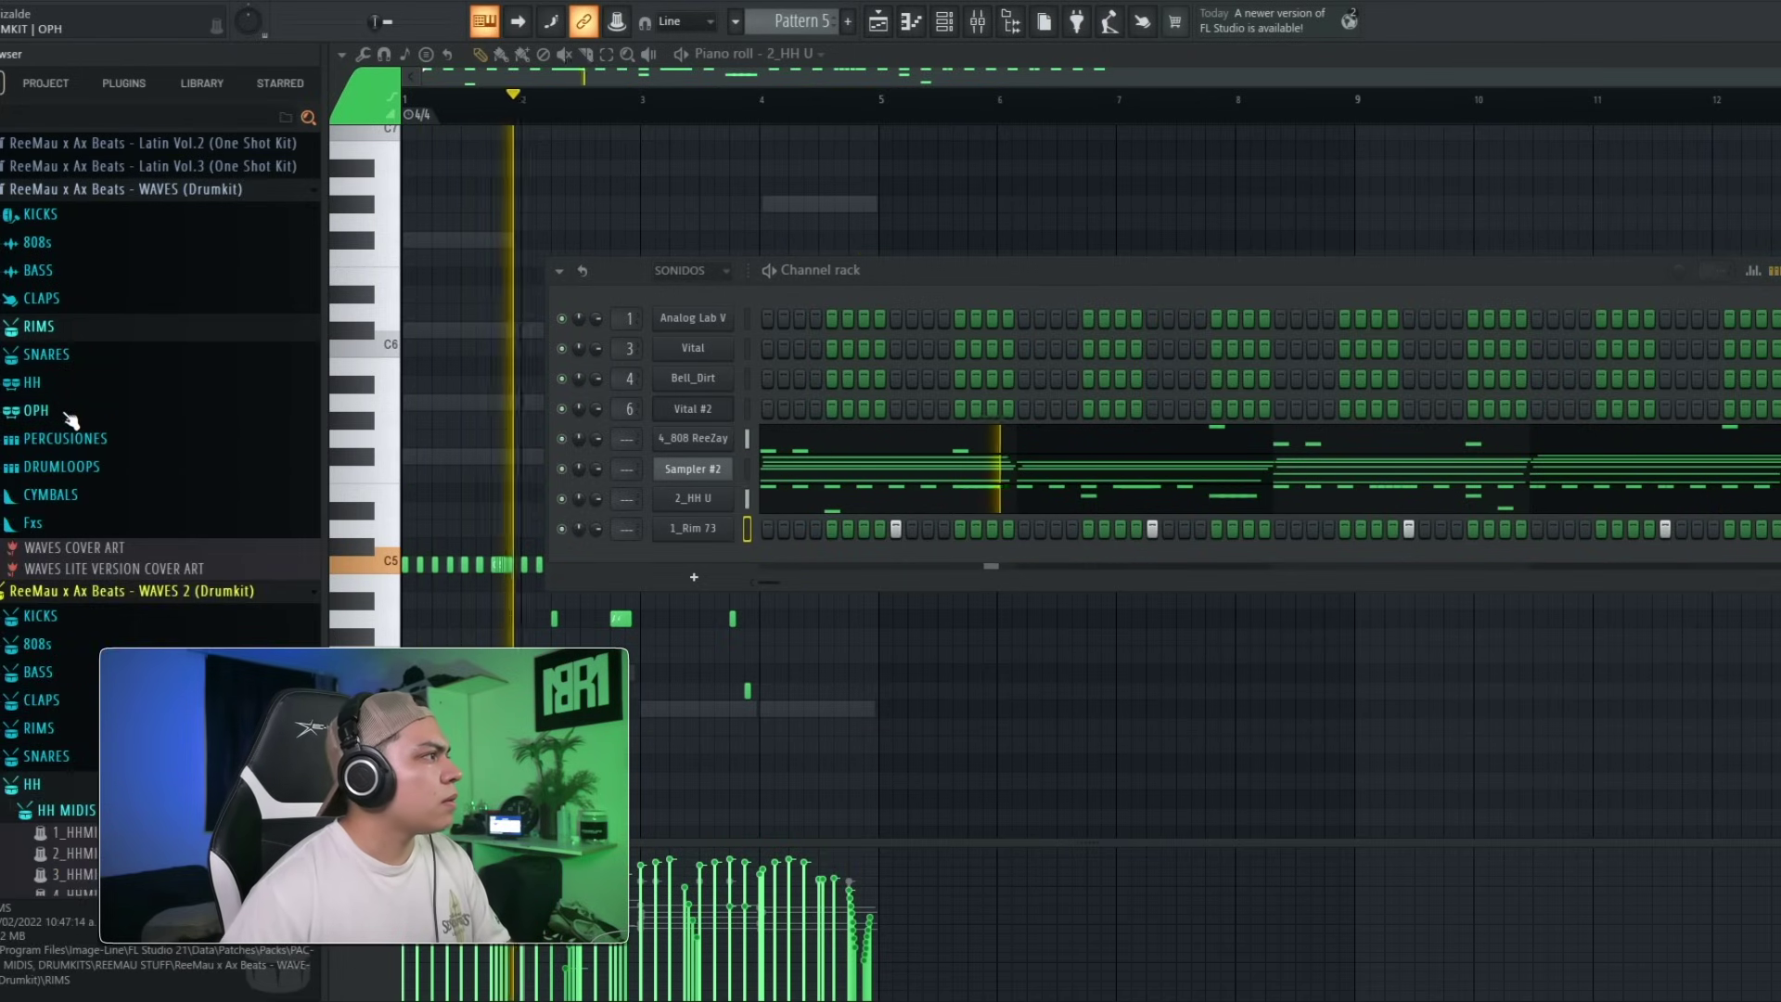
pyautogui.click(37, 410)
pyautogui.click(79, 456)
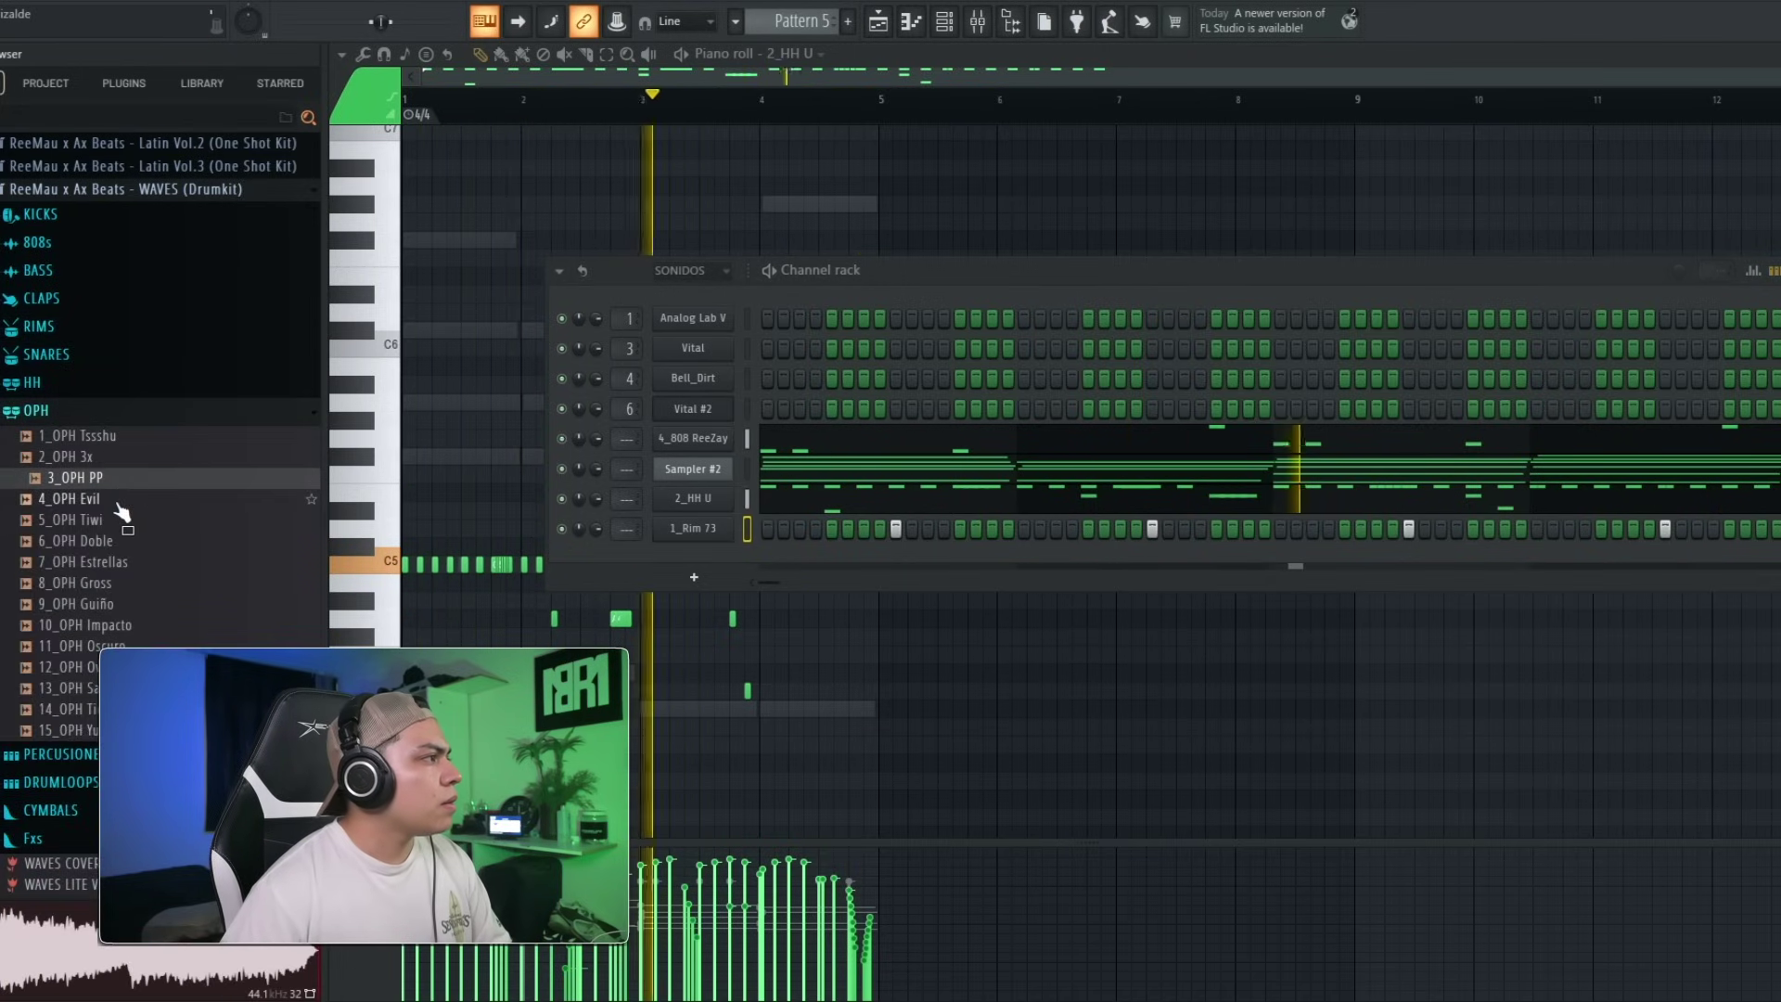
pyautogui.click(118, 498)
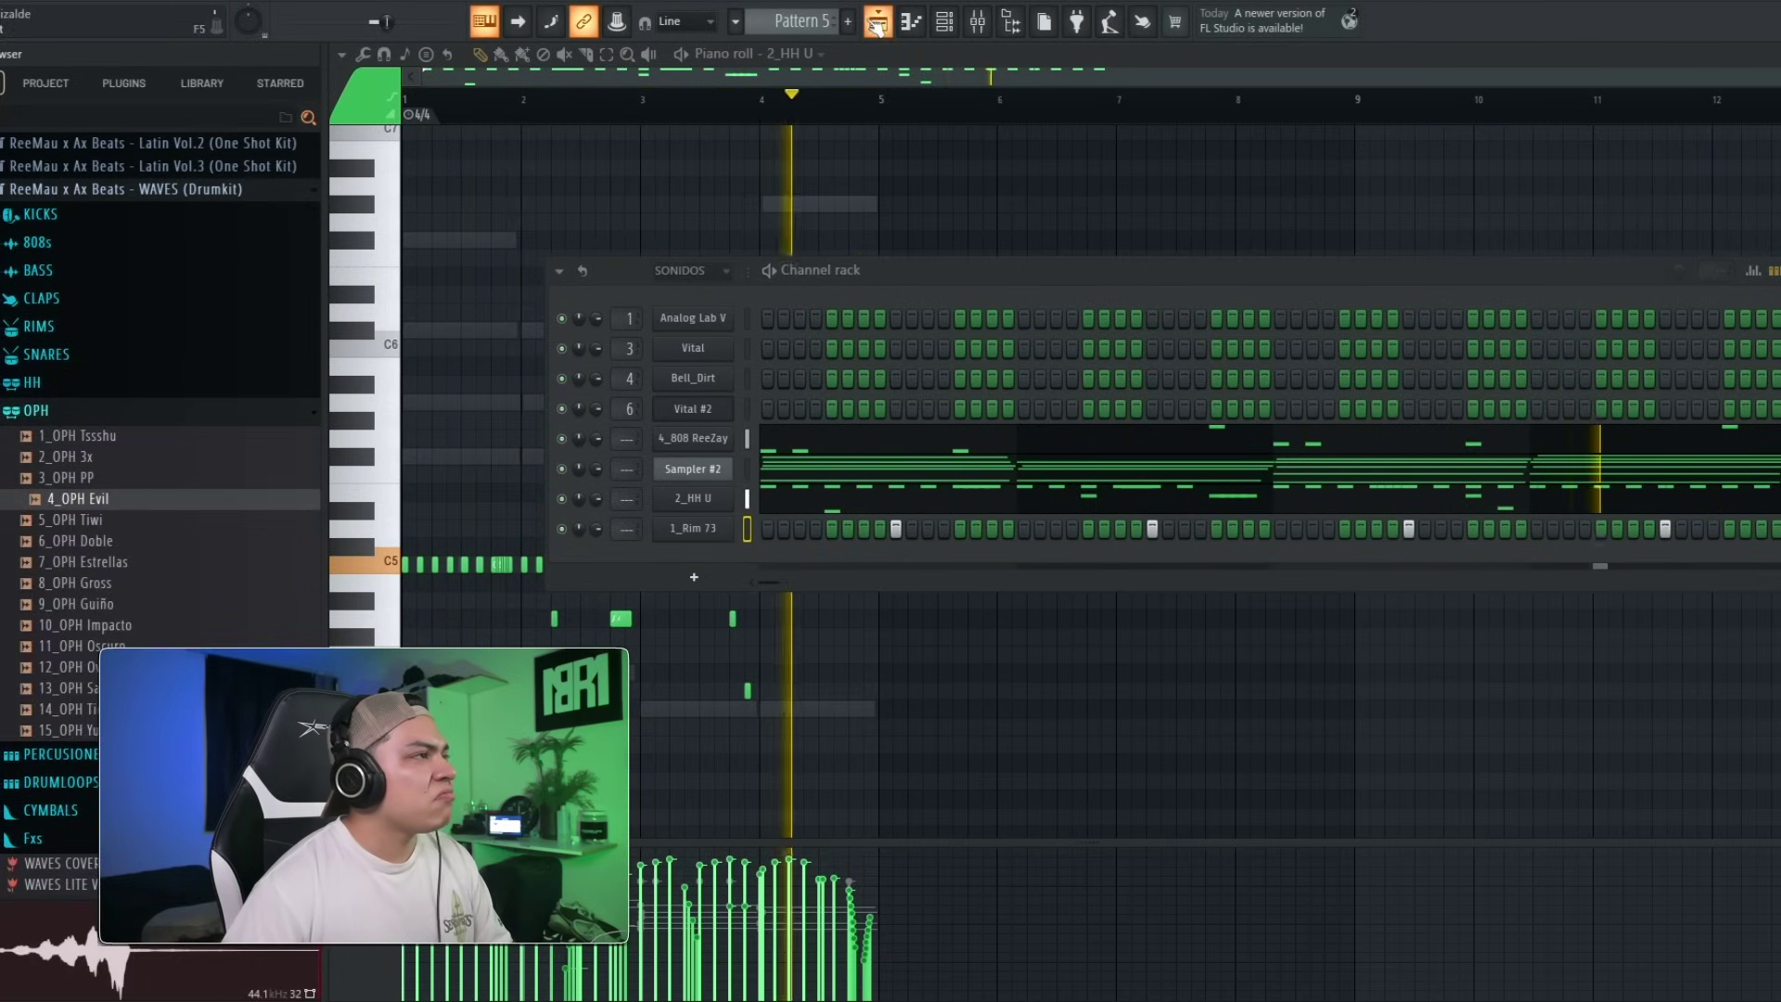
# Clear the playlist's time selection and play the arrangement from just before bar 17.
pyautogui.press('F5')
pyautogui.click(1141, 101)
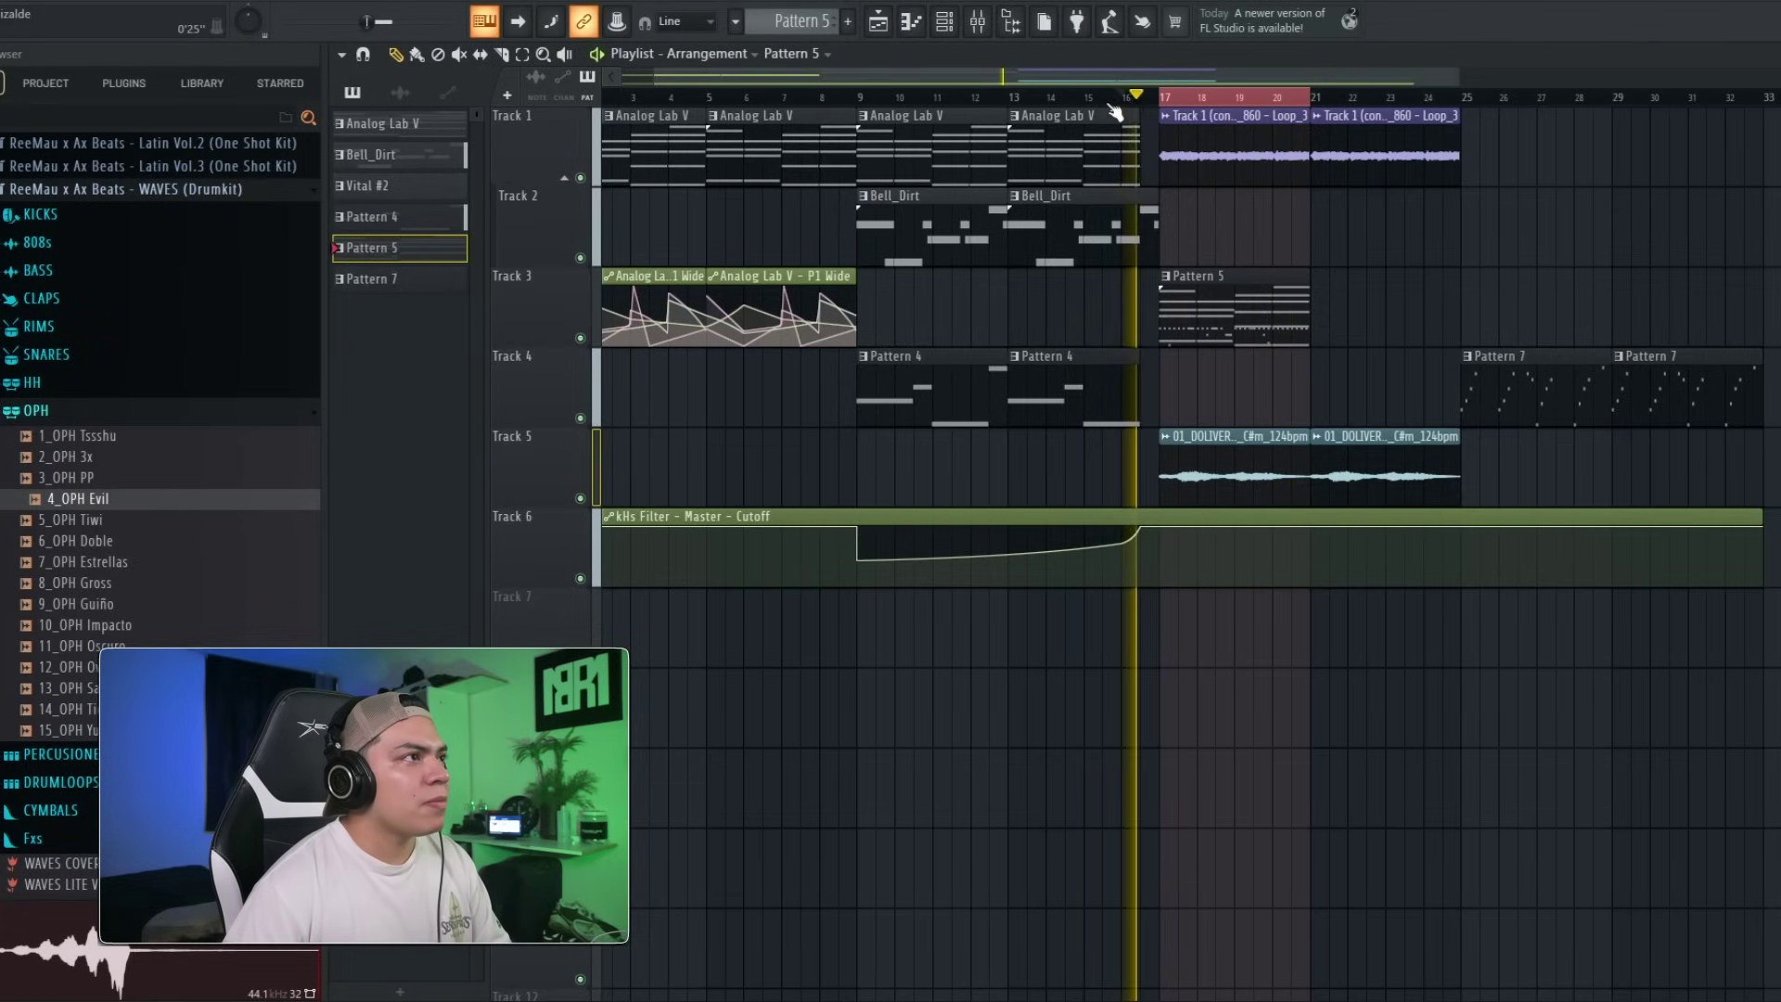
pyautogui.click(1112, 109)
pyautogui.scroll(3, 1178, 103)
pyautogui.moveTo(1220, 264); pyautogui.dragTo(1011, 403)
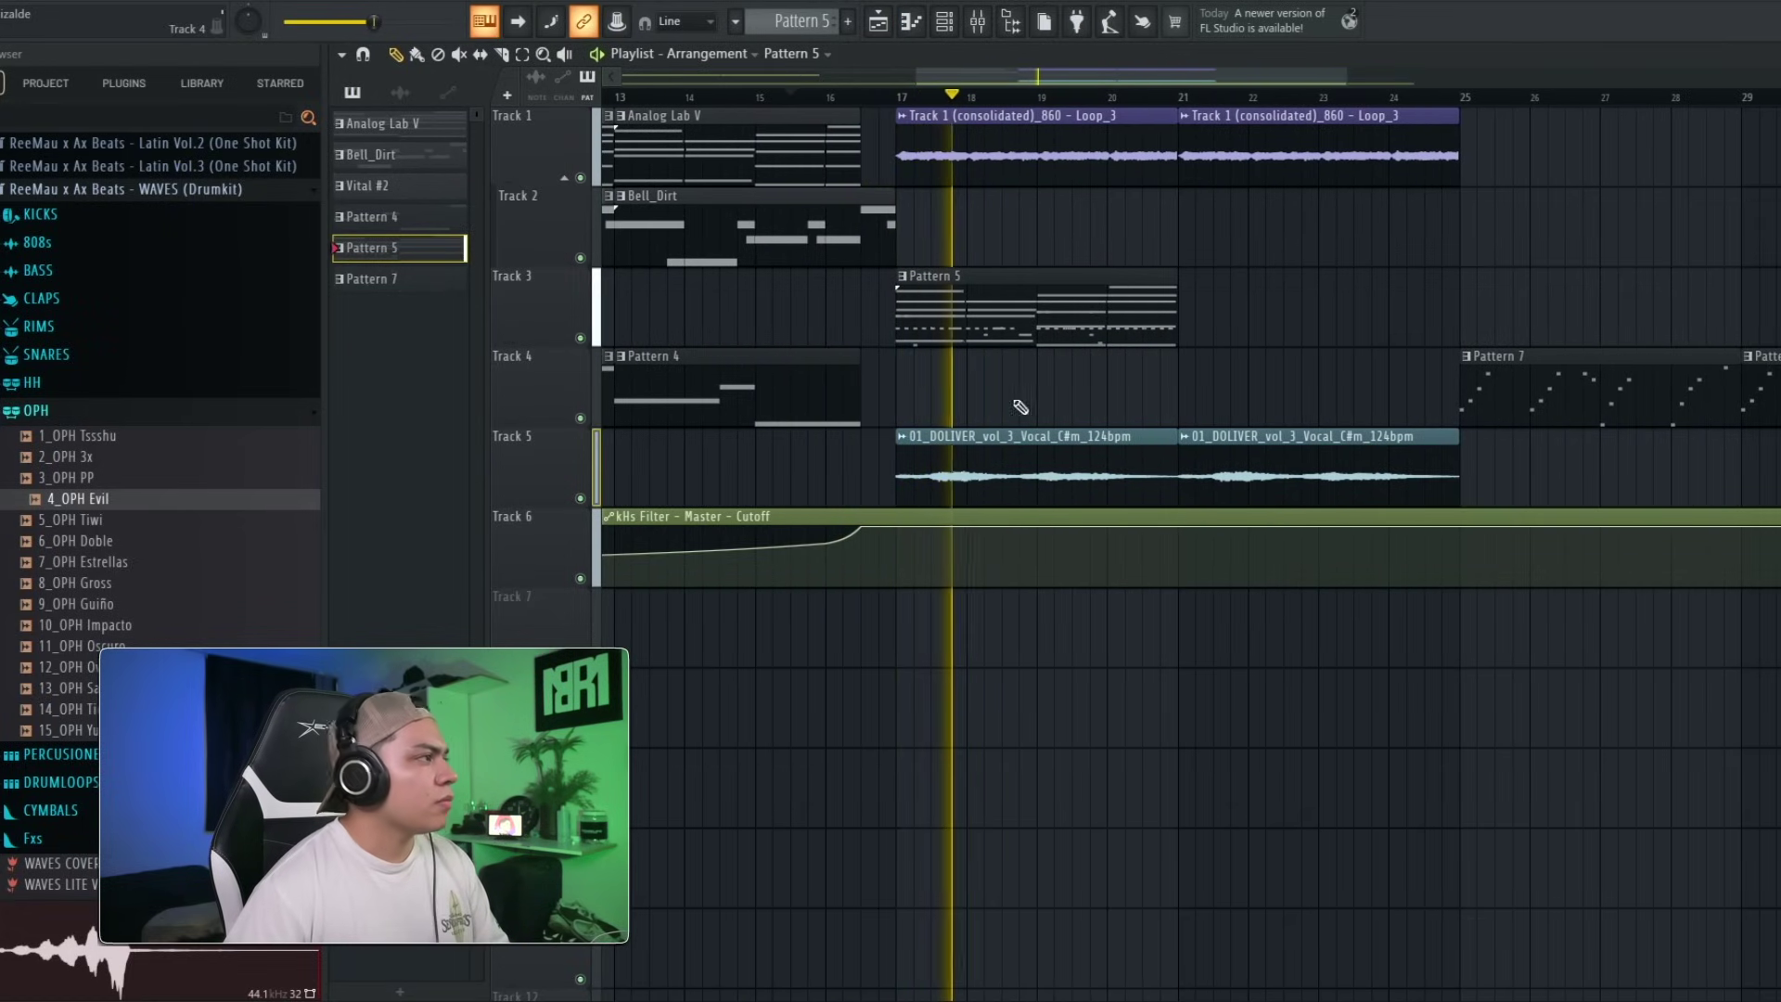
# Audition open hi-hat samples in the OPH folder against the arrangement, including 10_OPH Impacto, 11_OPH Oscuro and 2_OPH 3x.
pyautogui.click(132, 628)
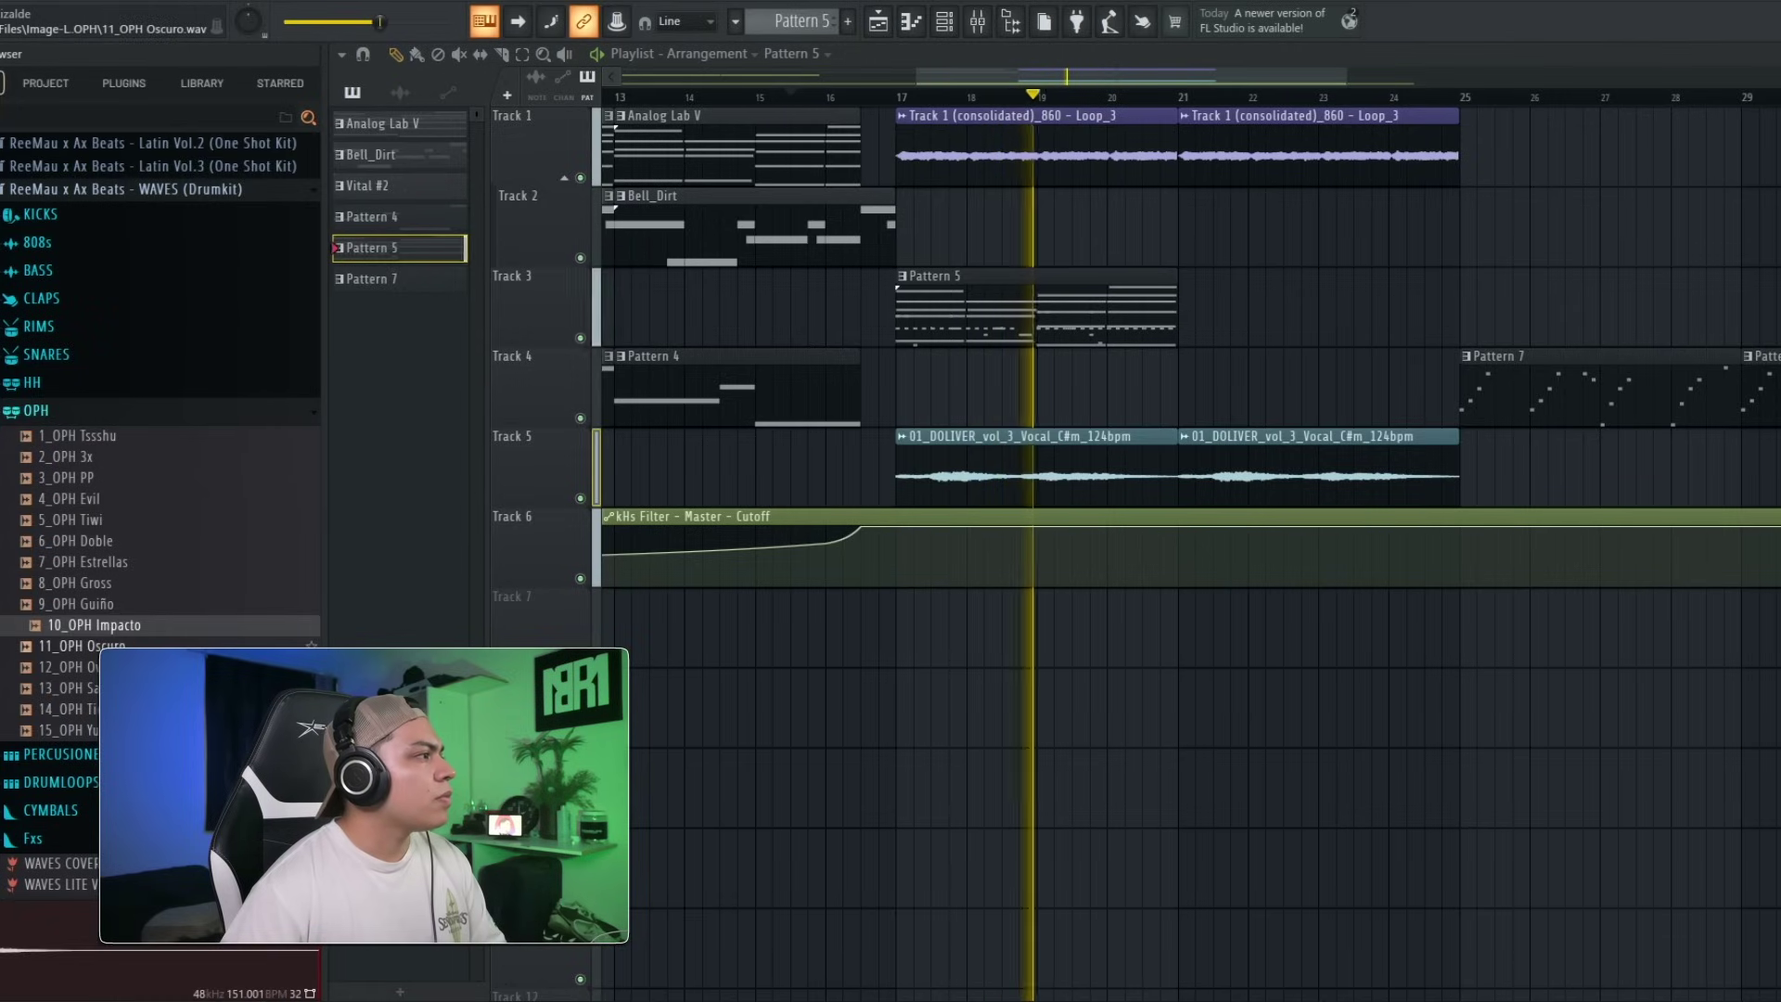
pyautogui.press('space')
pyautogui.click(135, 650)
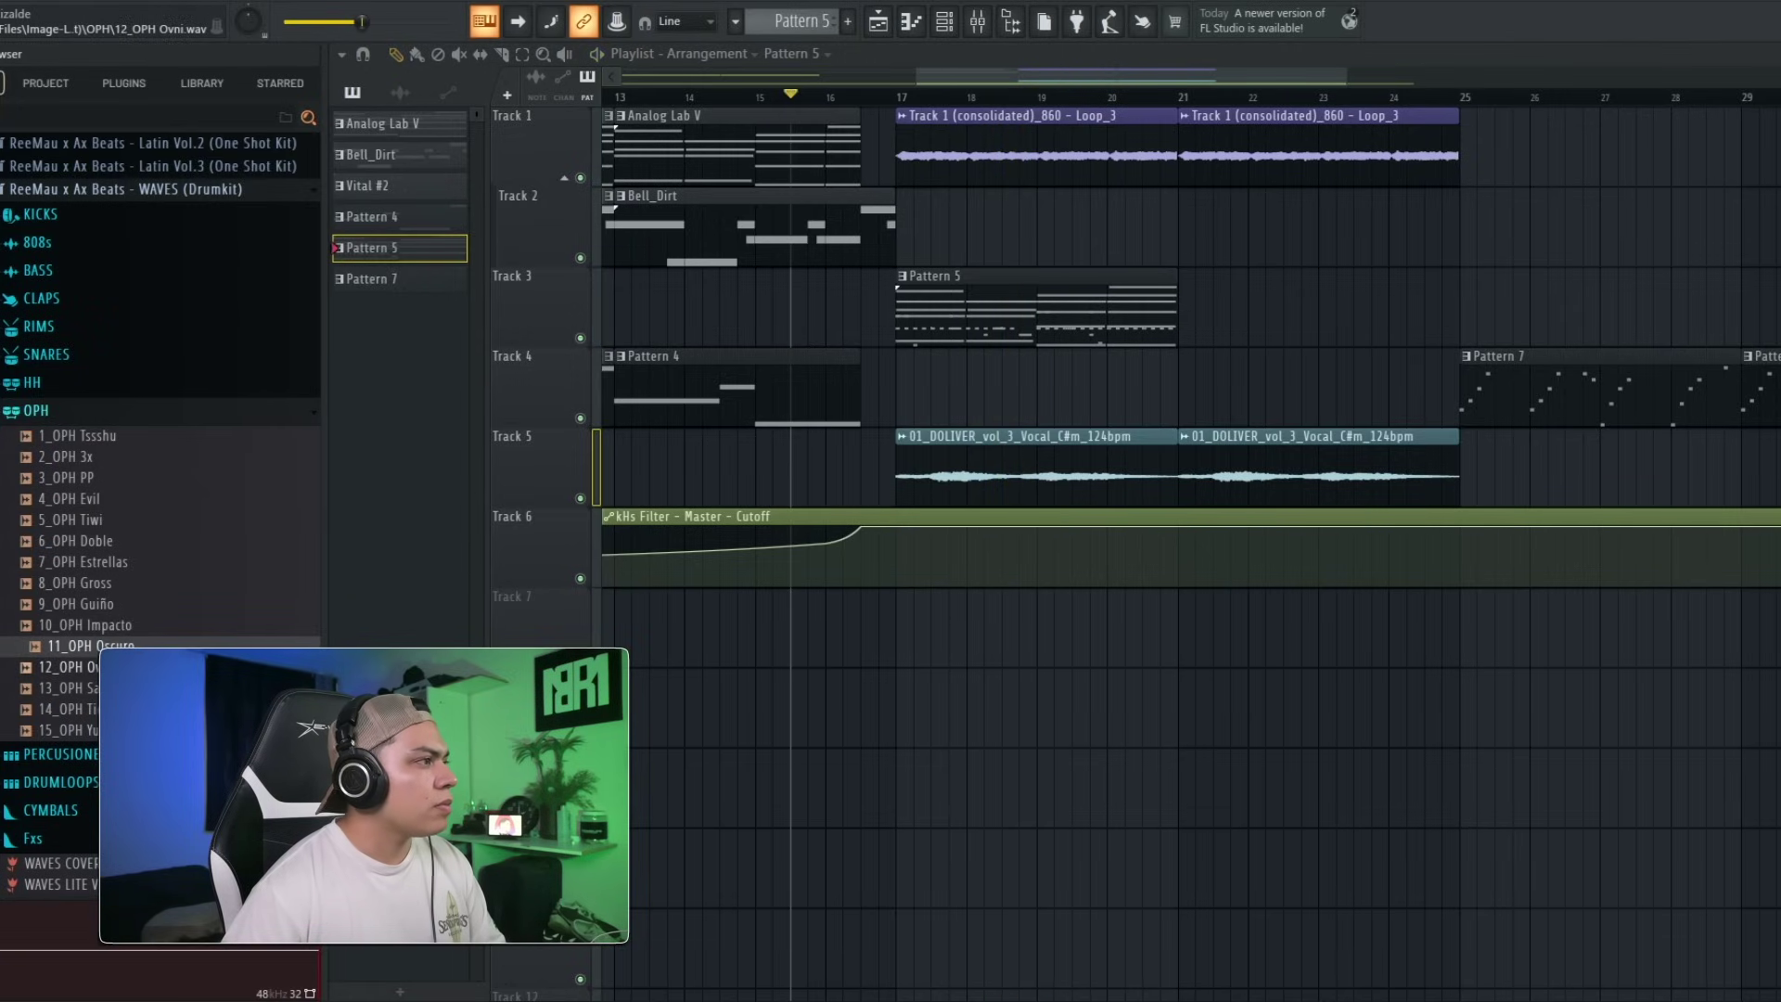
pyautogui.press('space')
pyautogui.scroll(3, 939, 104)
pyautogui.click(99, 459)
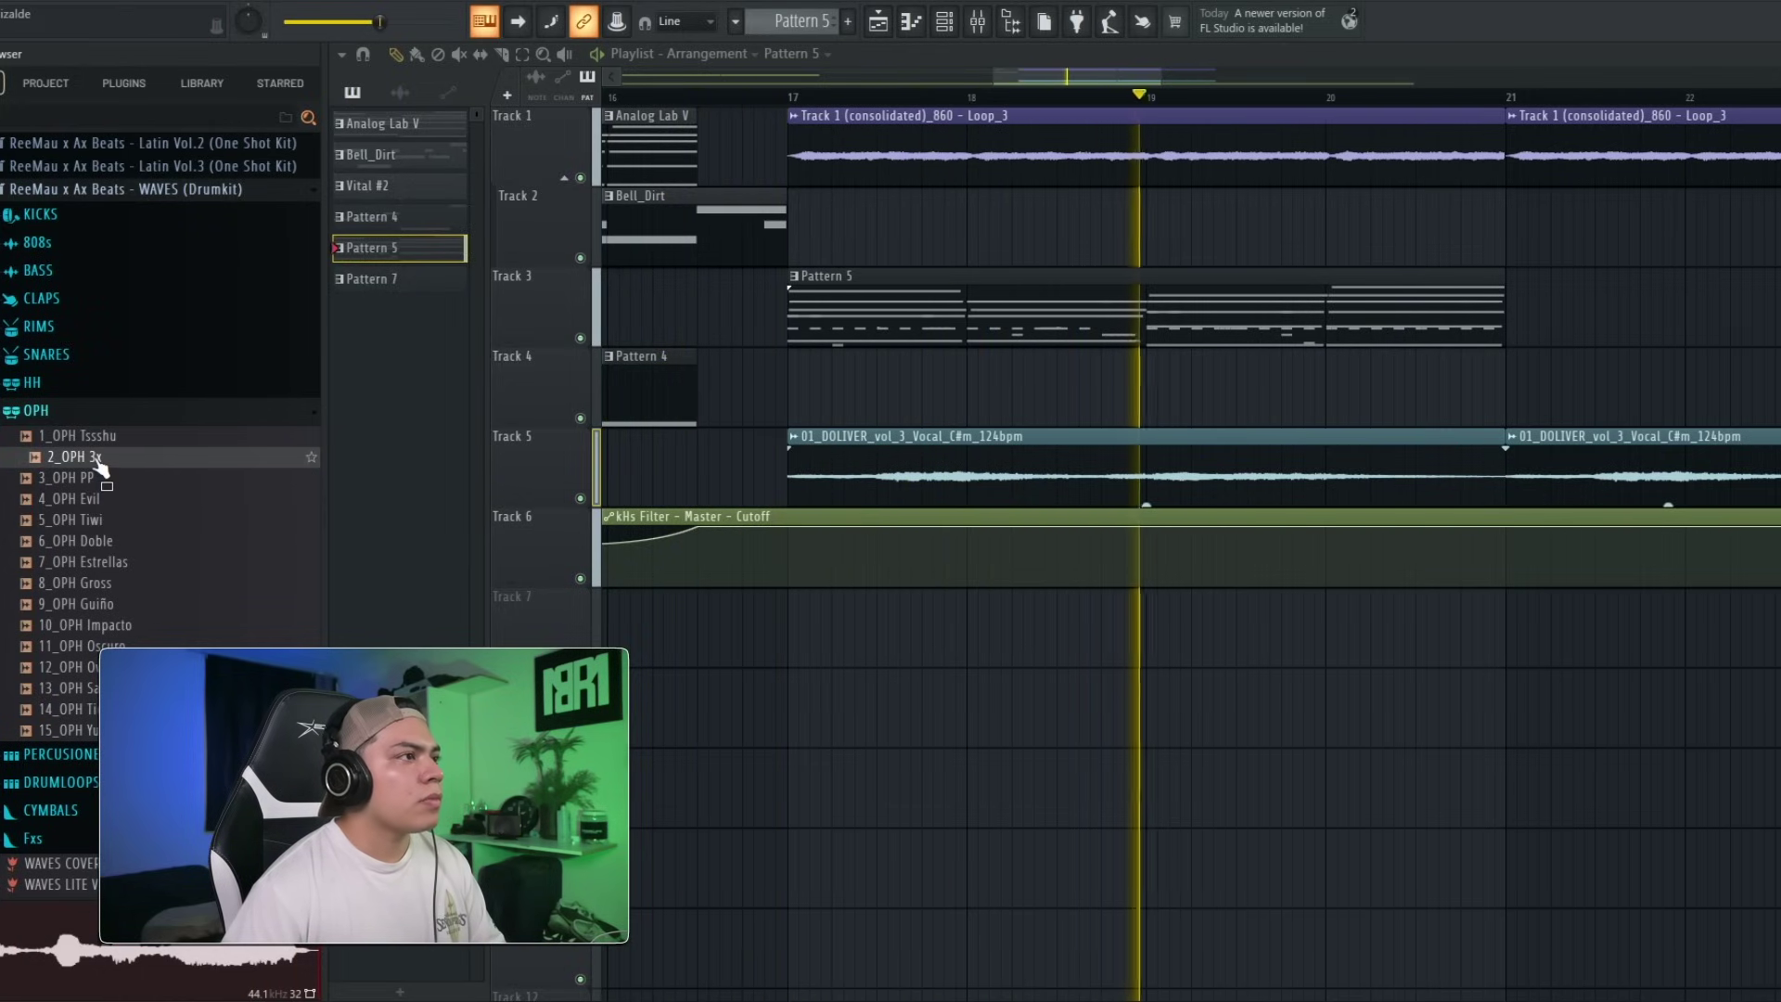
# Place the 2_OPH 3x sample on Track 4 just before bar 19 and trim its end to the bar line.
pyautogui.moveTo(100, 461); pyautogui.dragTo(1110, 415)
pyautogui.scroll(-1, 1123, 104)
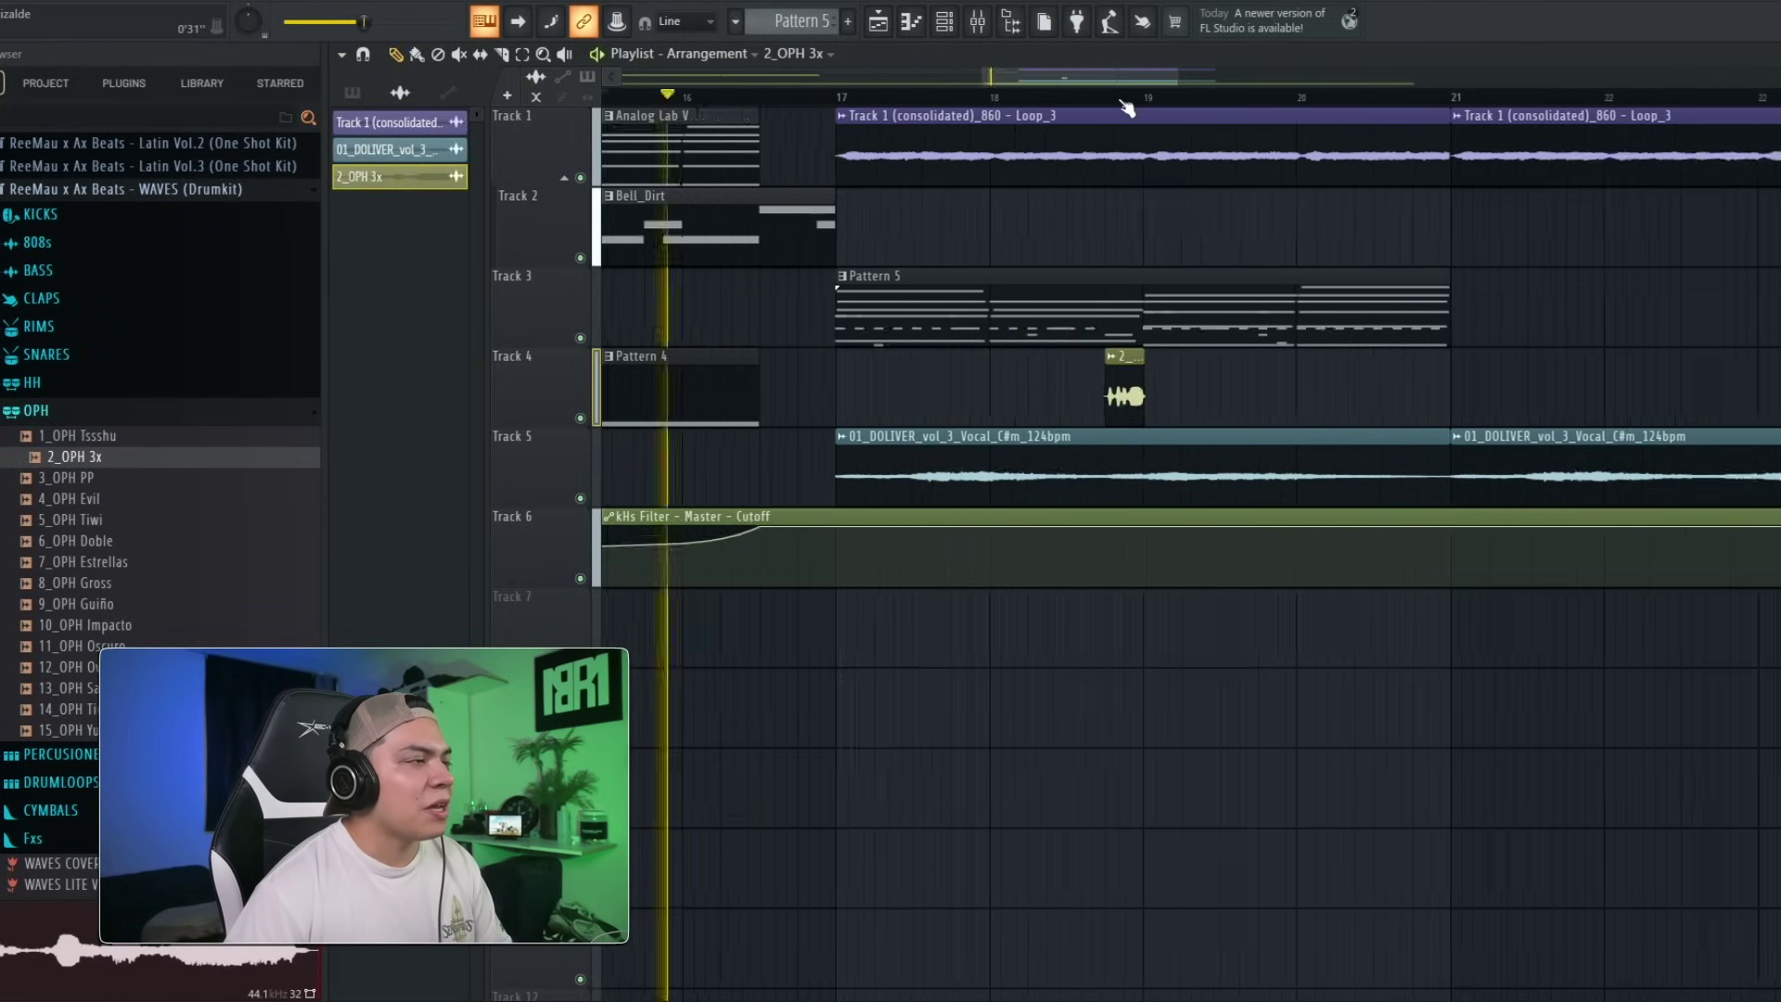
pyautogui.scroll(6, 1123, 104)
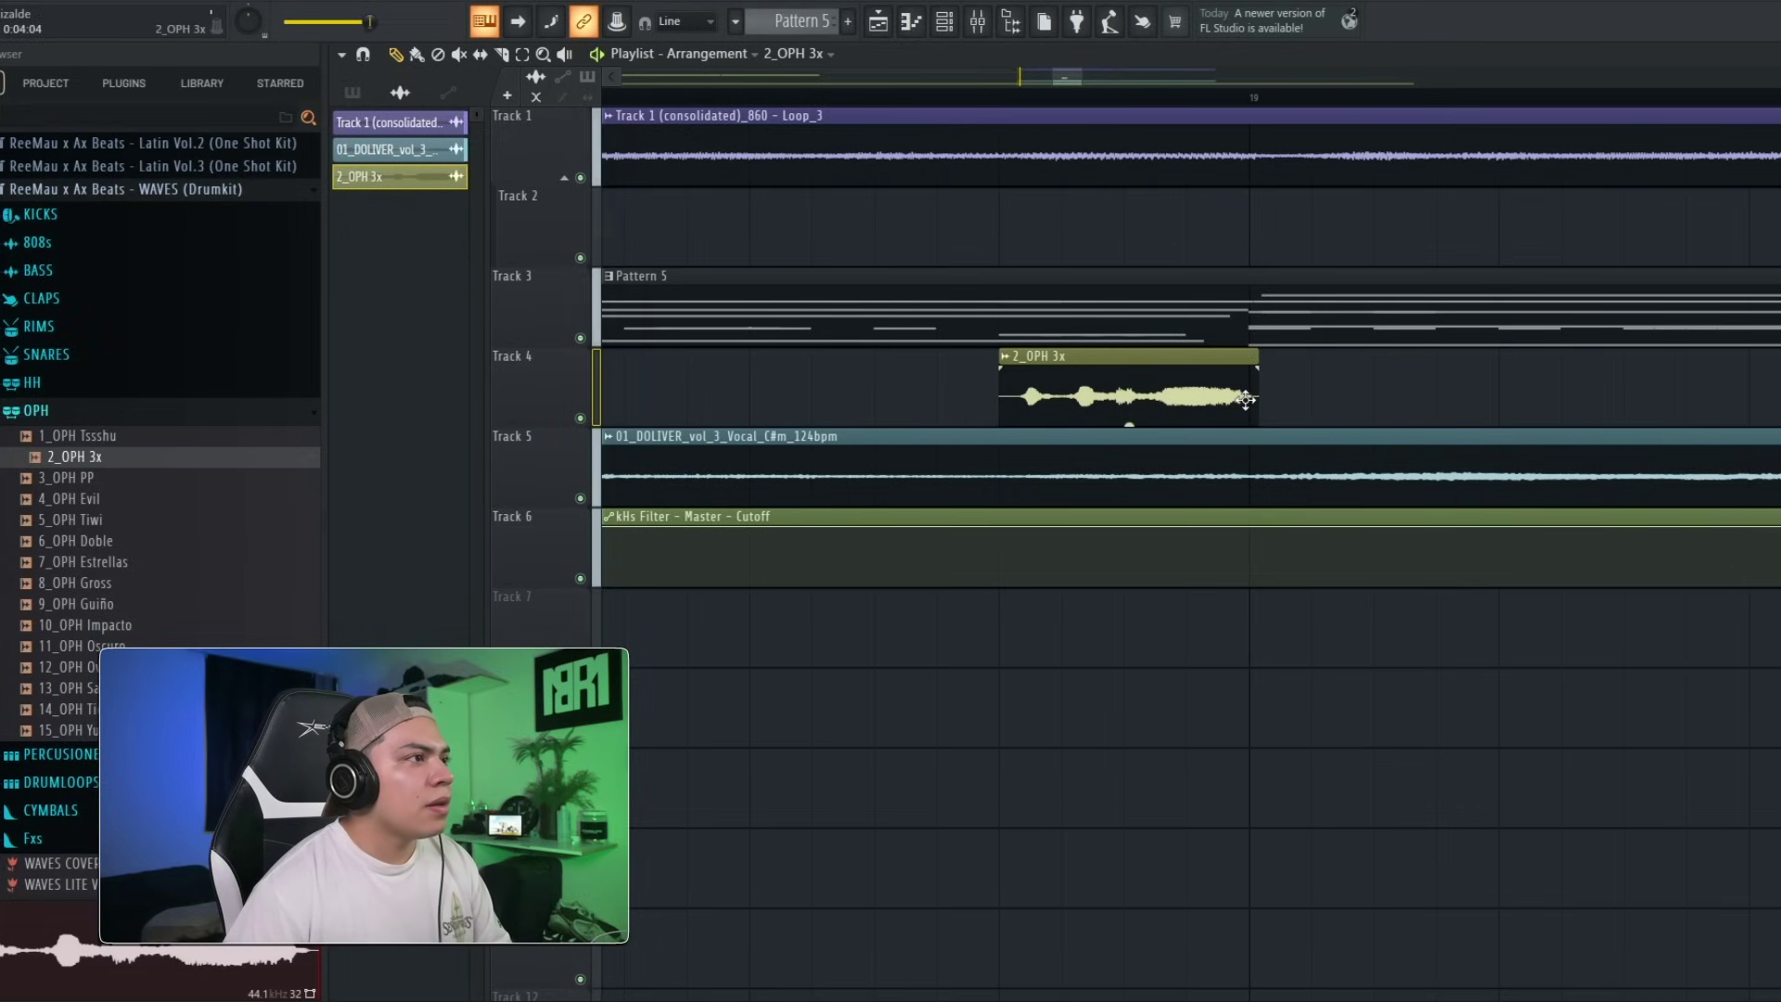
pyautogui.doubleClick(1213, 383)
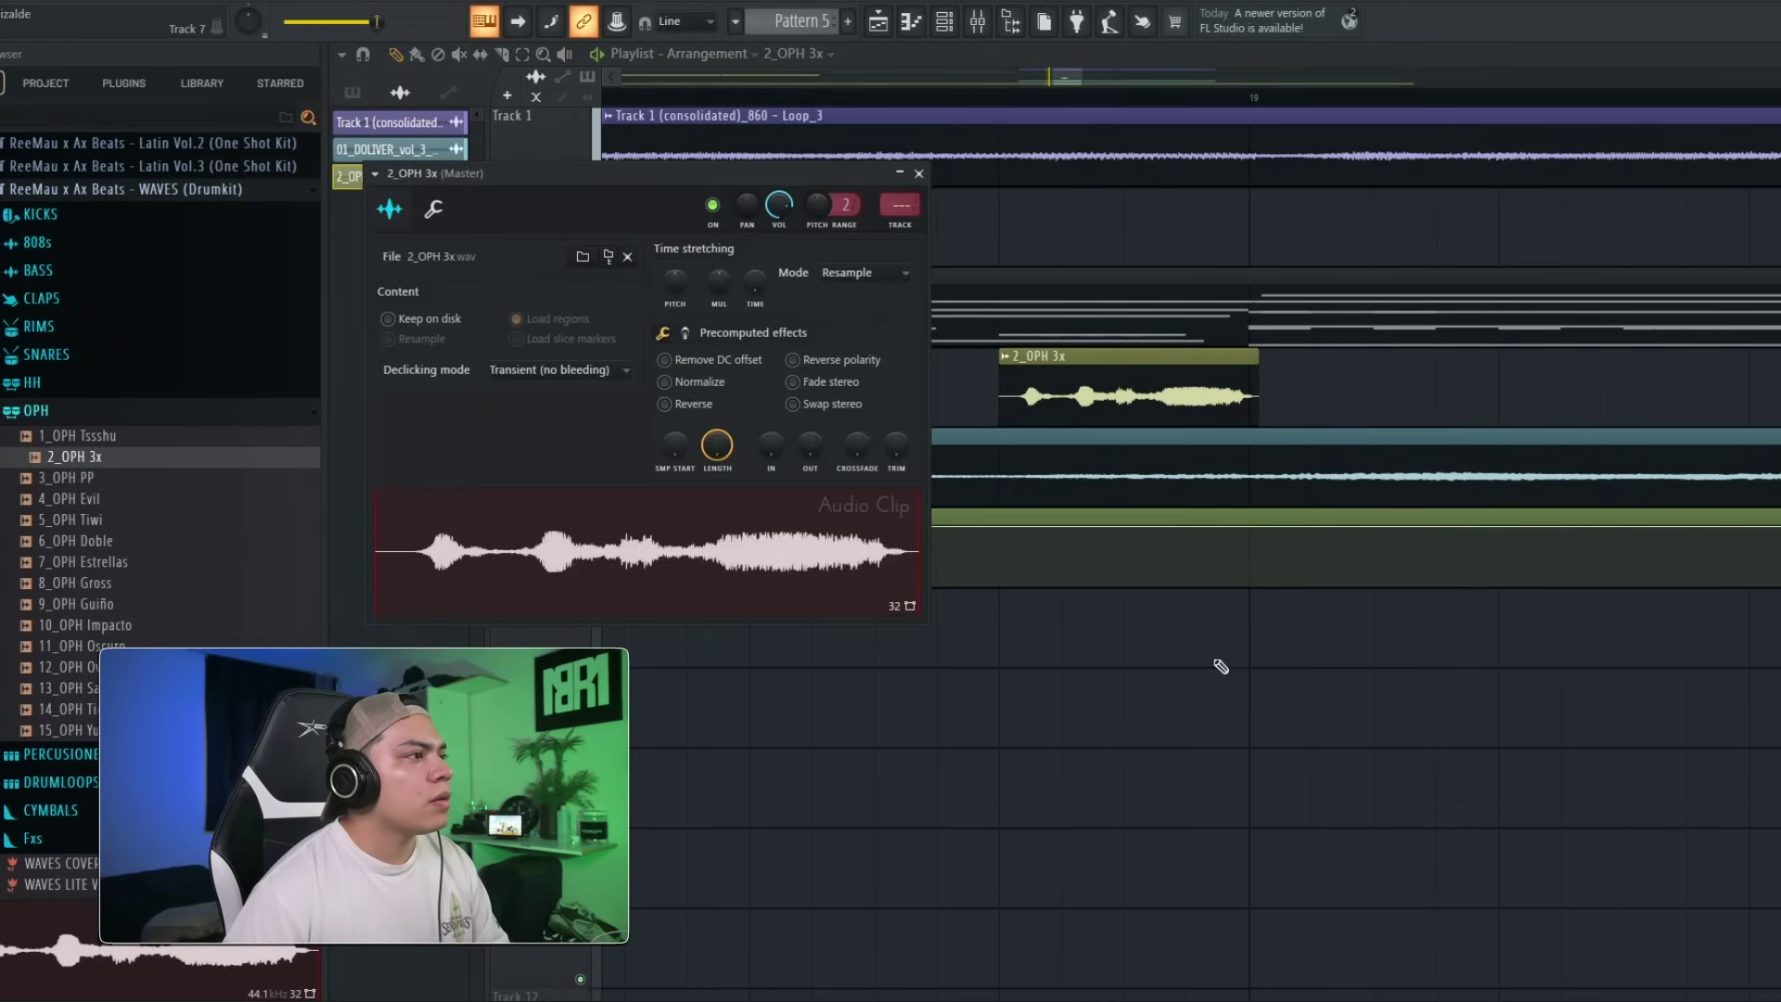
pyautogui.press('Escape')
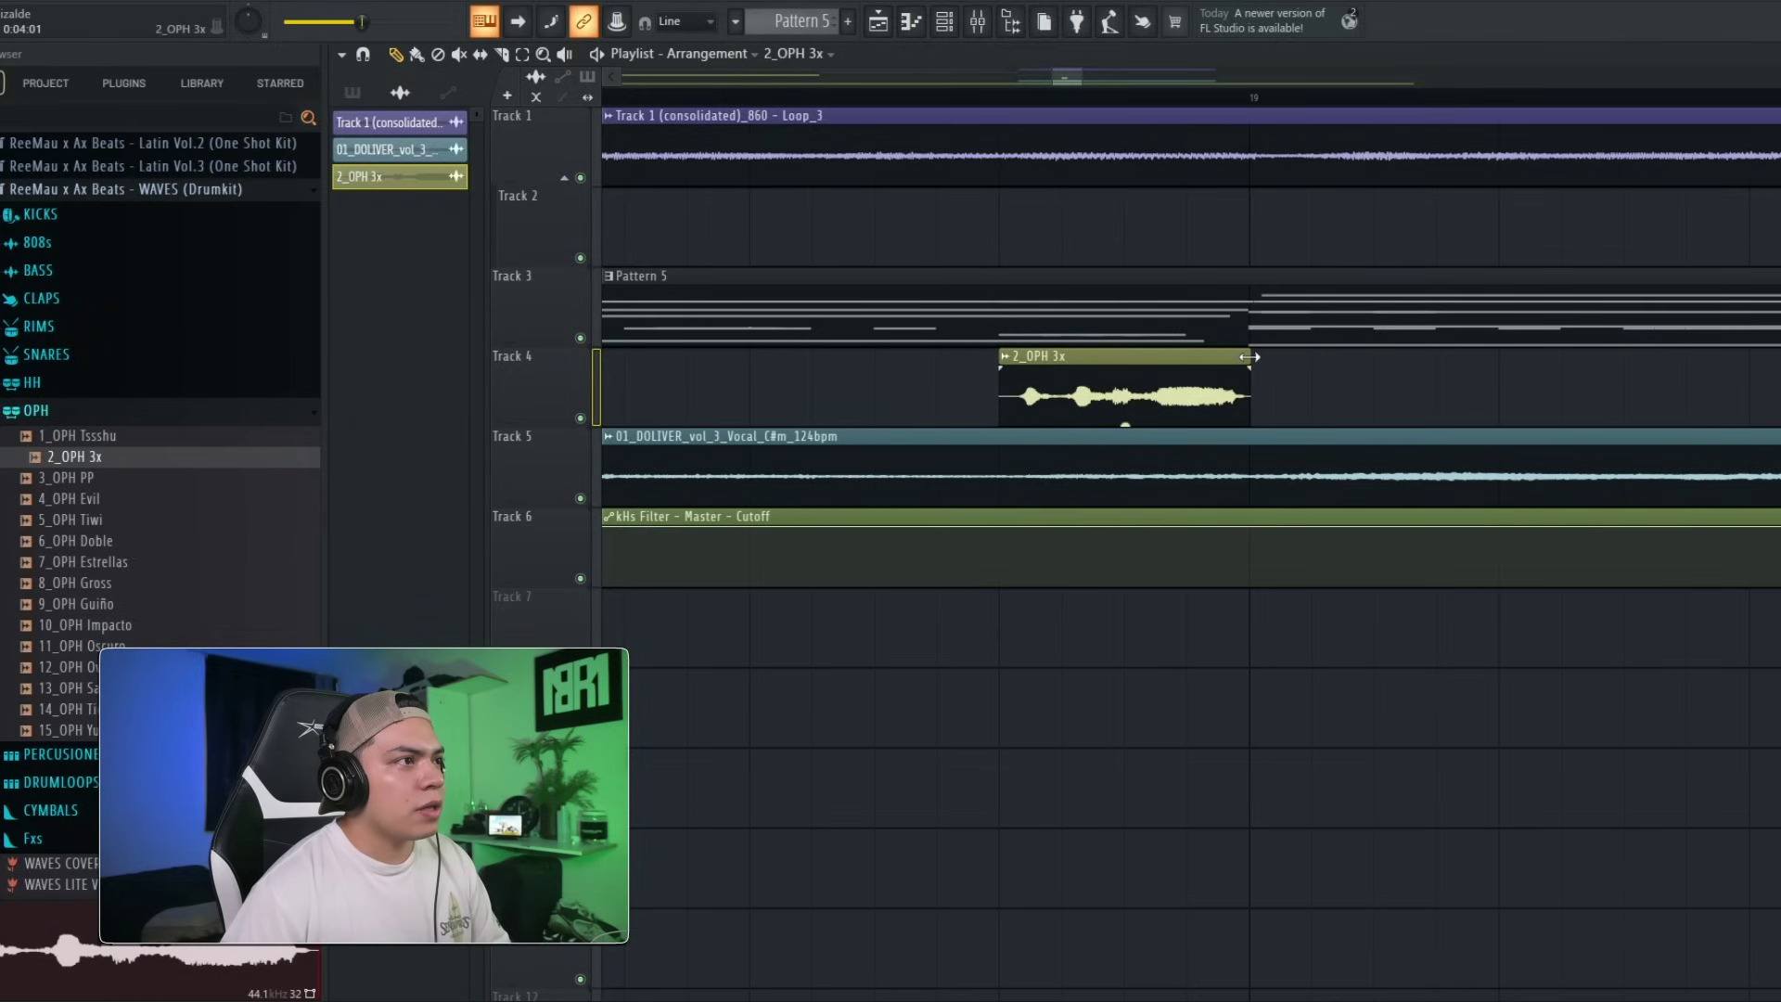
# Set the 2_OPH 3x clip's time-stretching mode to Stretch and lower the clip's level to -8.4 dB.
pyautogui.doubleClick(1090, 414)
pyautogui.click(853, 274)
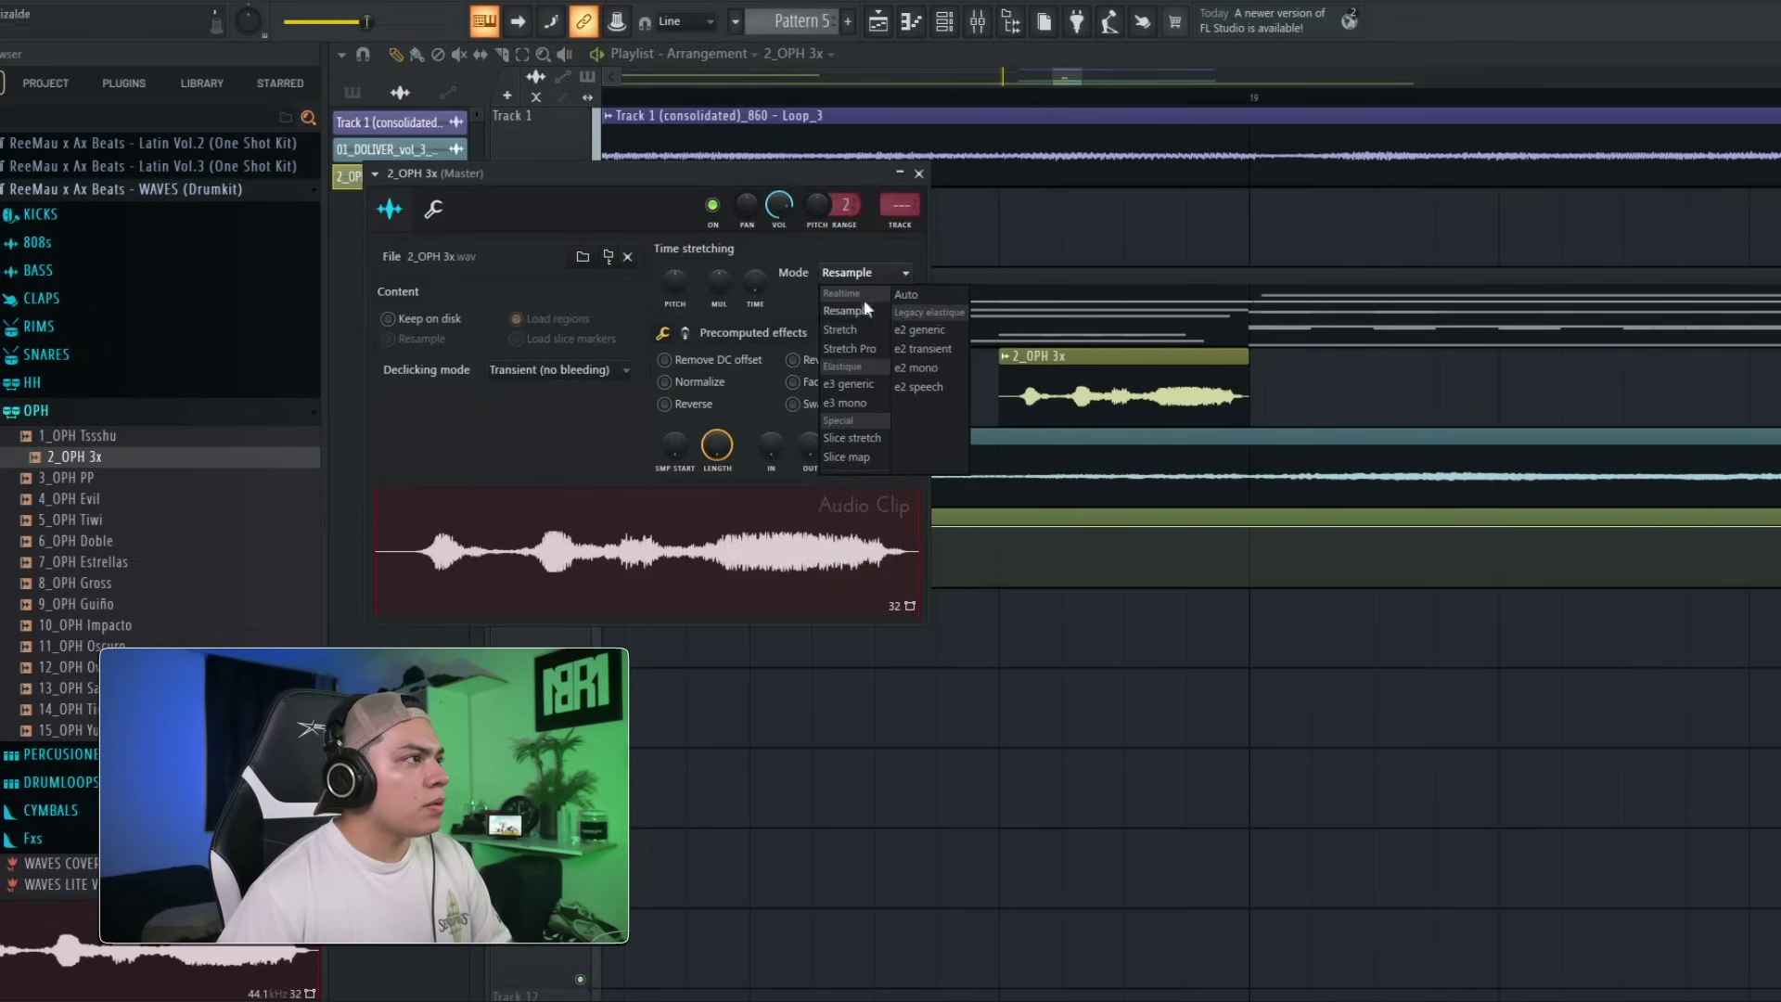
pyautogui.click(859, 328)
pyautogui.click(918, 173)
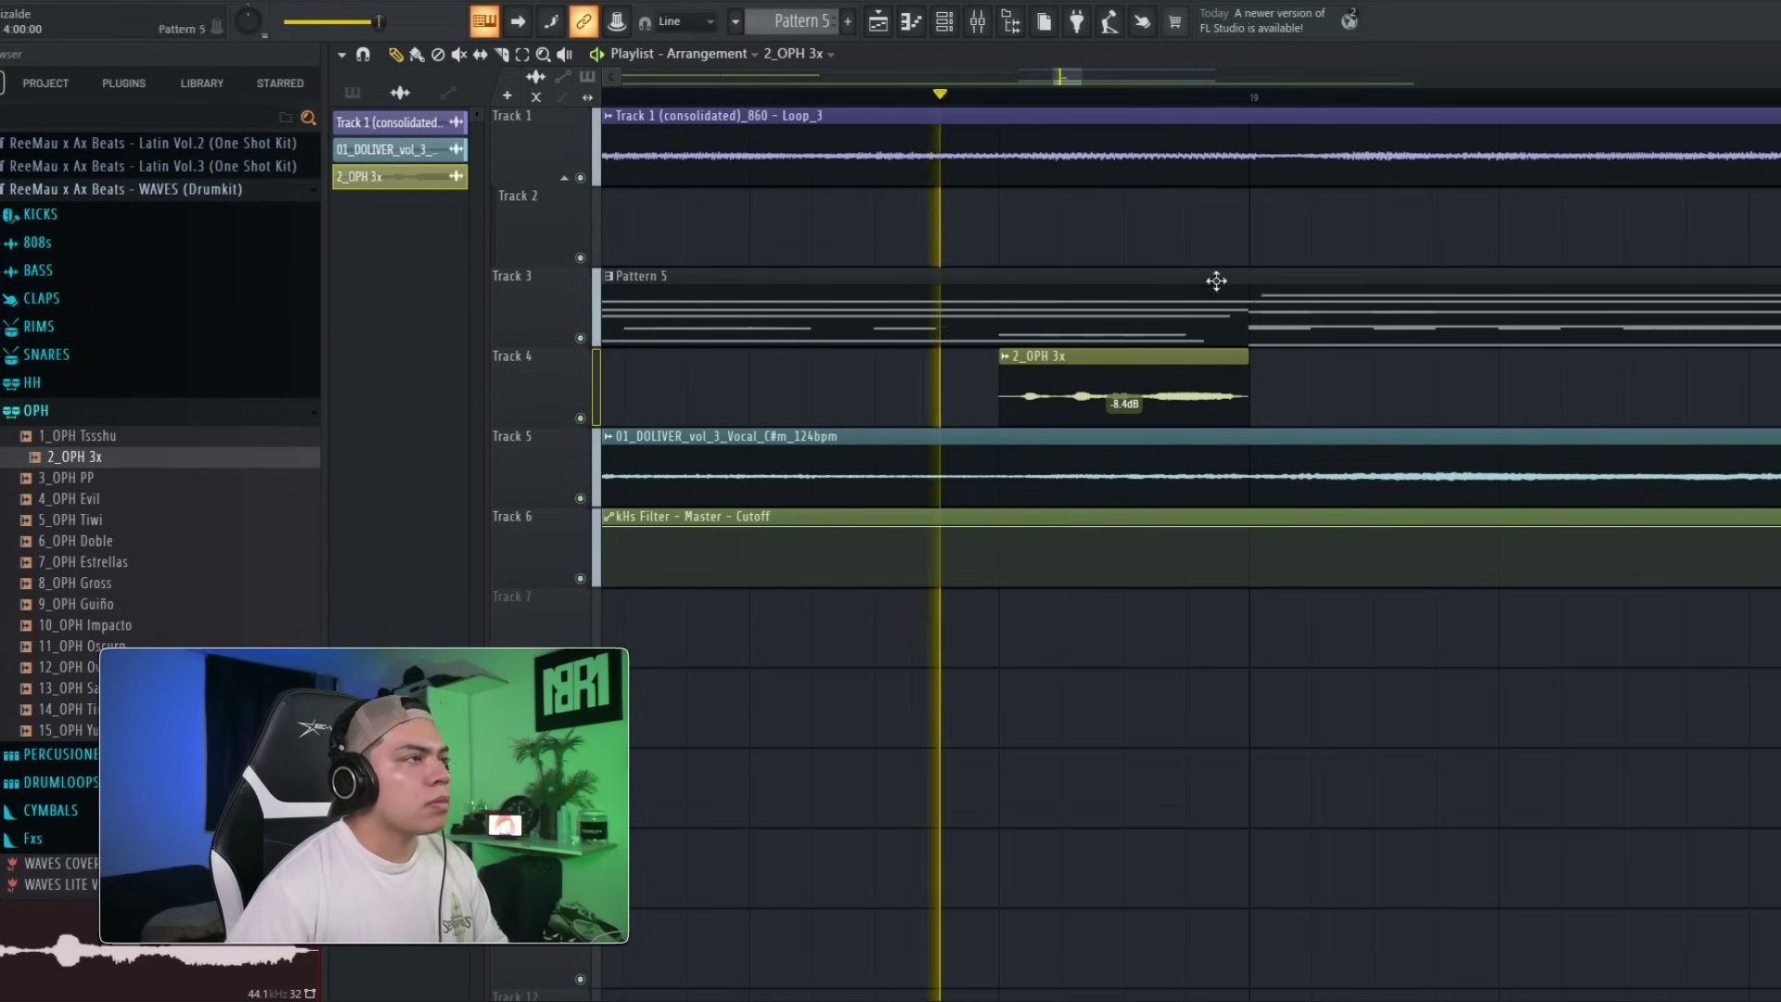
# Duplicate the Pattern 5 clip on Track 3 so it repeats from bar 21.
pyautogui.scroll(-5, 1159, 106)
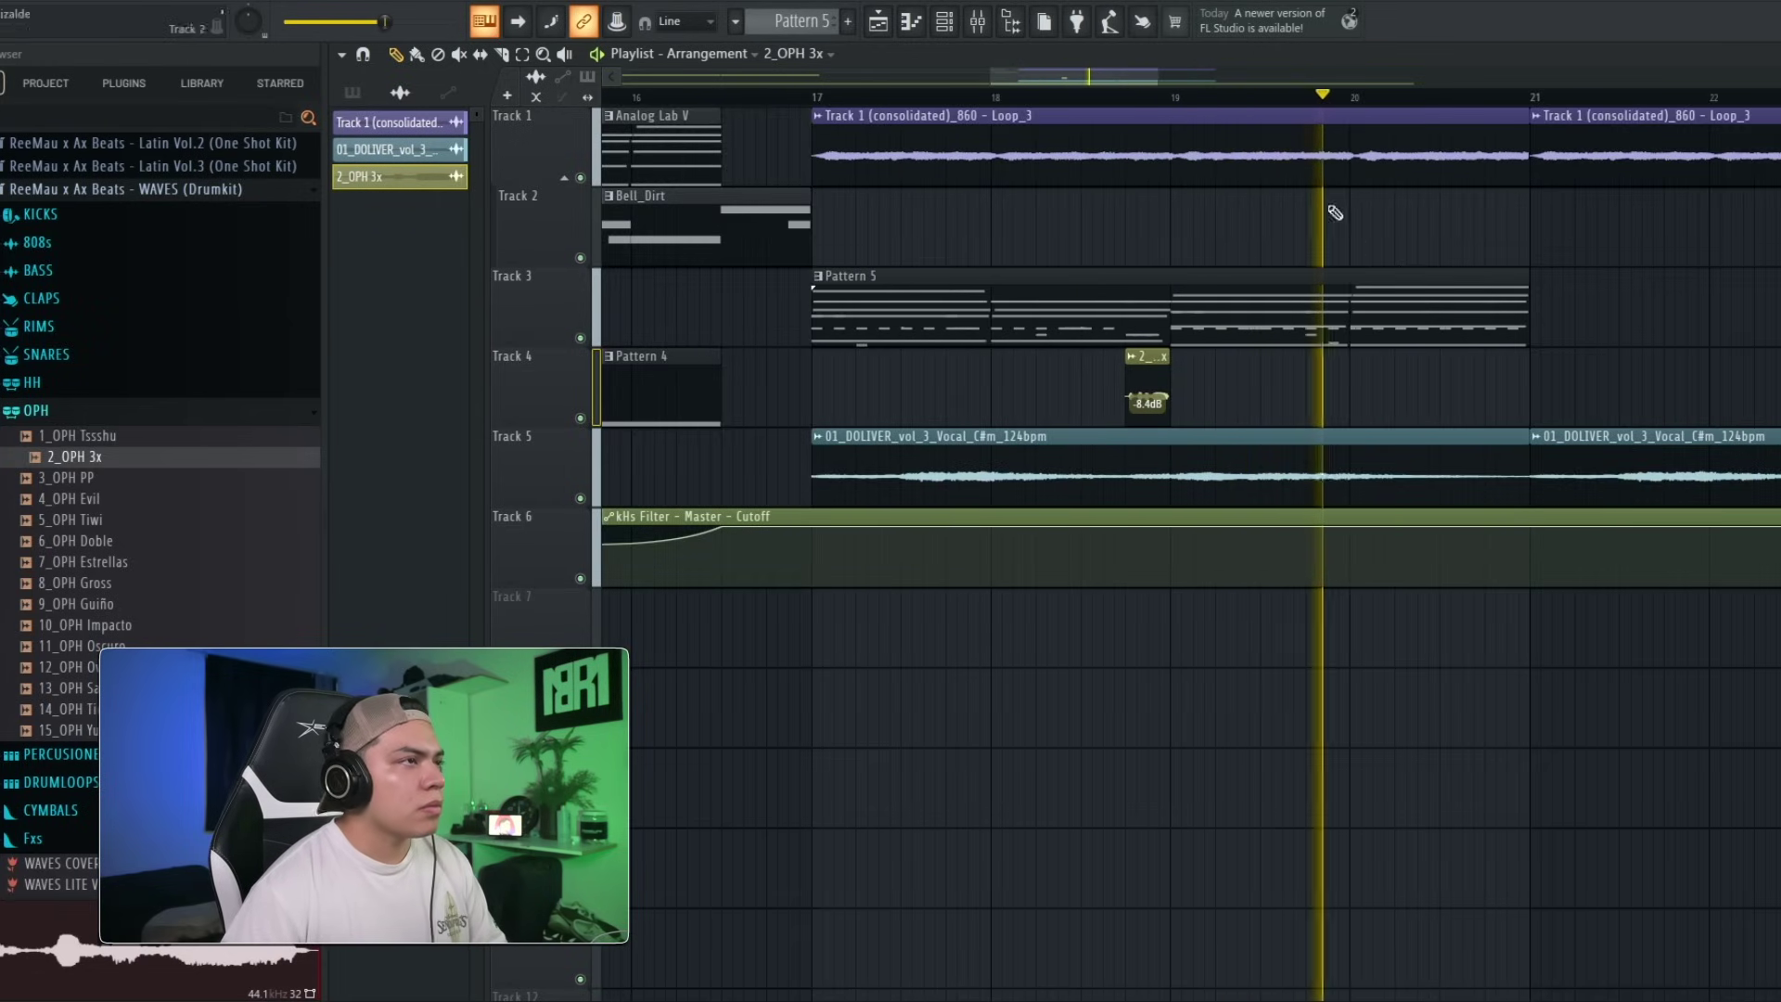
pyautogui.scroll(-2, 1267, 110)
pyautogui.moveTo(1358, 296); pyautogui.dragTo(939, 306)
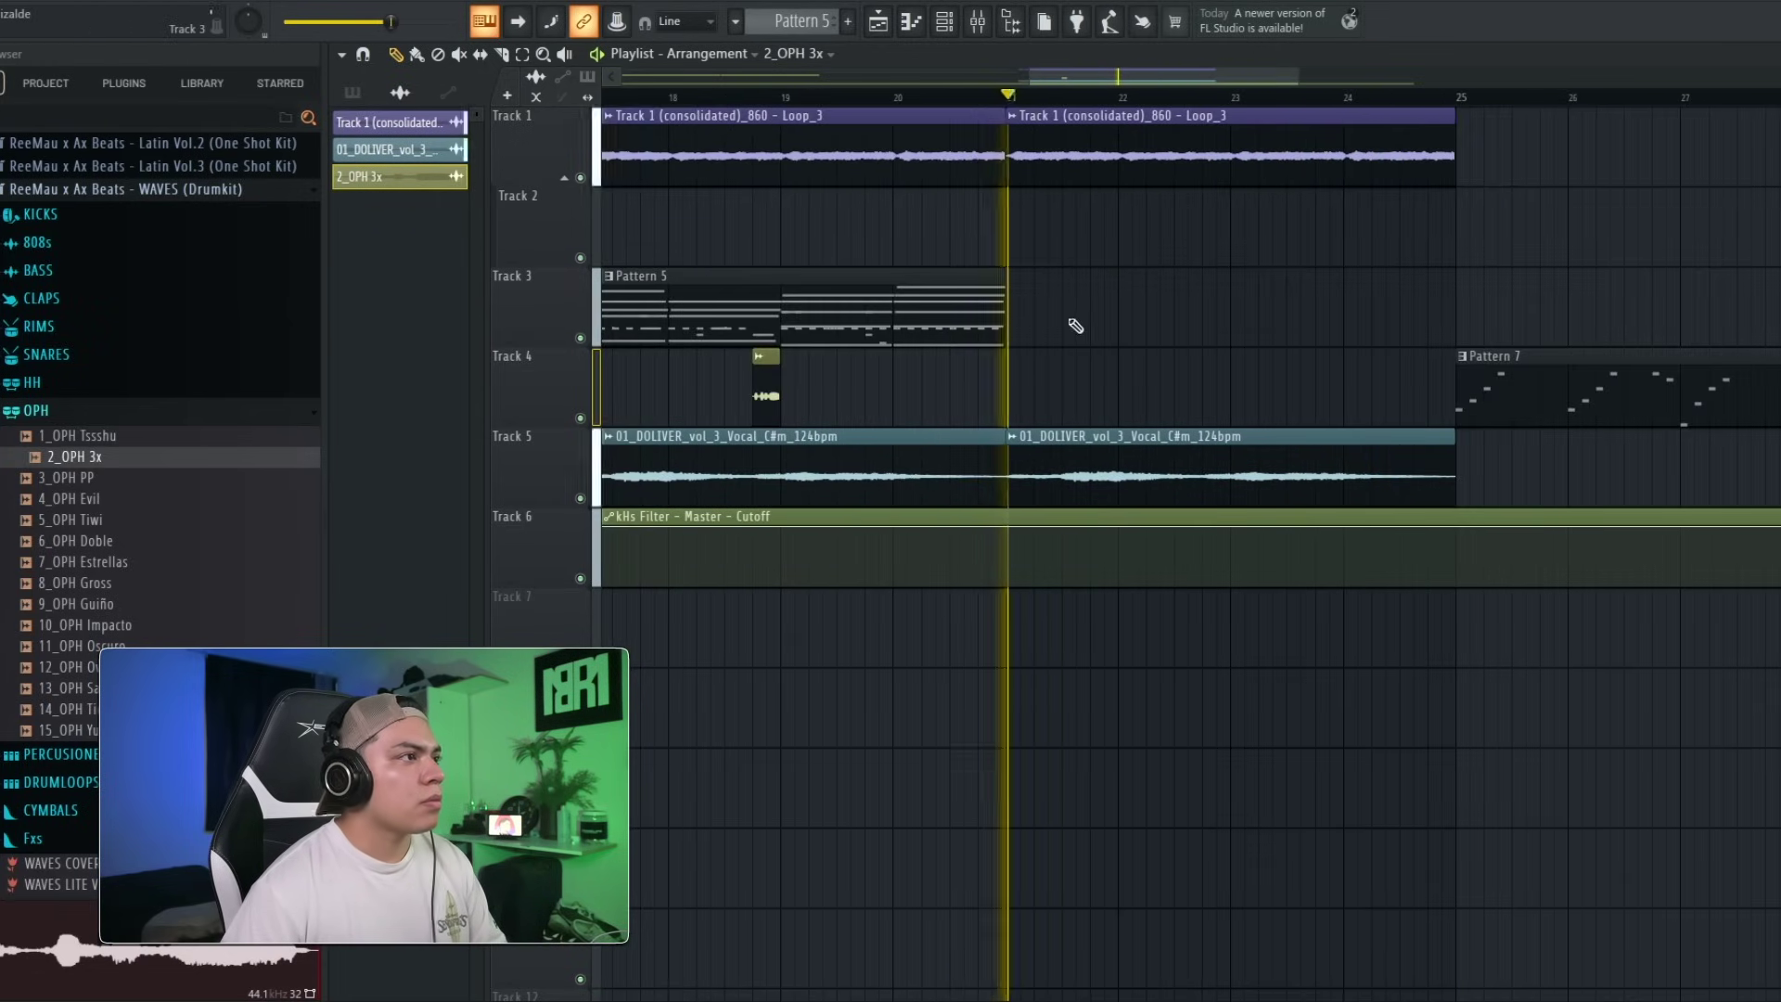
pyautogui.moveTo(1073, 325); pyautogui.dragTo(791, 298)
pyautogui.hotkey('ctrl', 'b')
# Duplicate the Track 1 loops and both Pattern 5 clips from bars 17–25 so they continue from bar 25 to bar 33.
pyautogui.scroll(-3, 1257, 113)
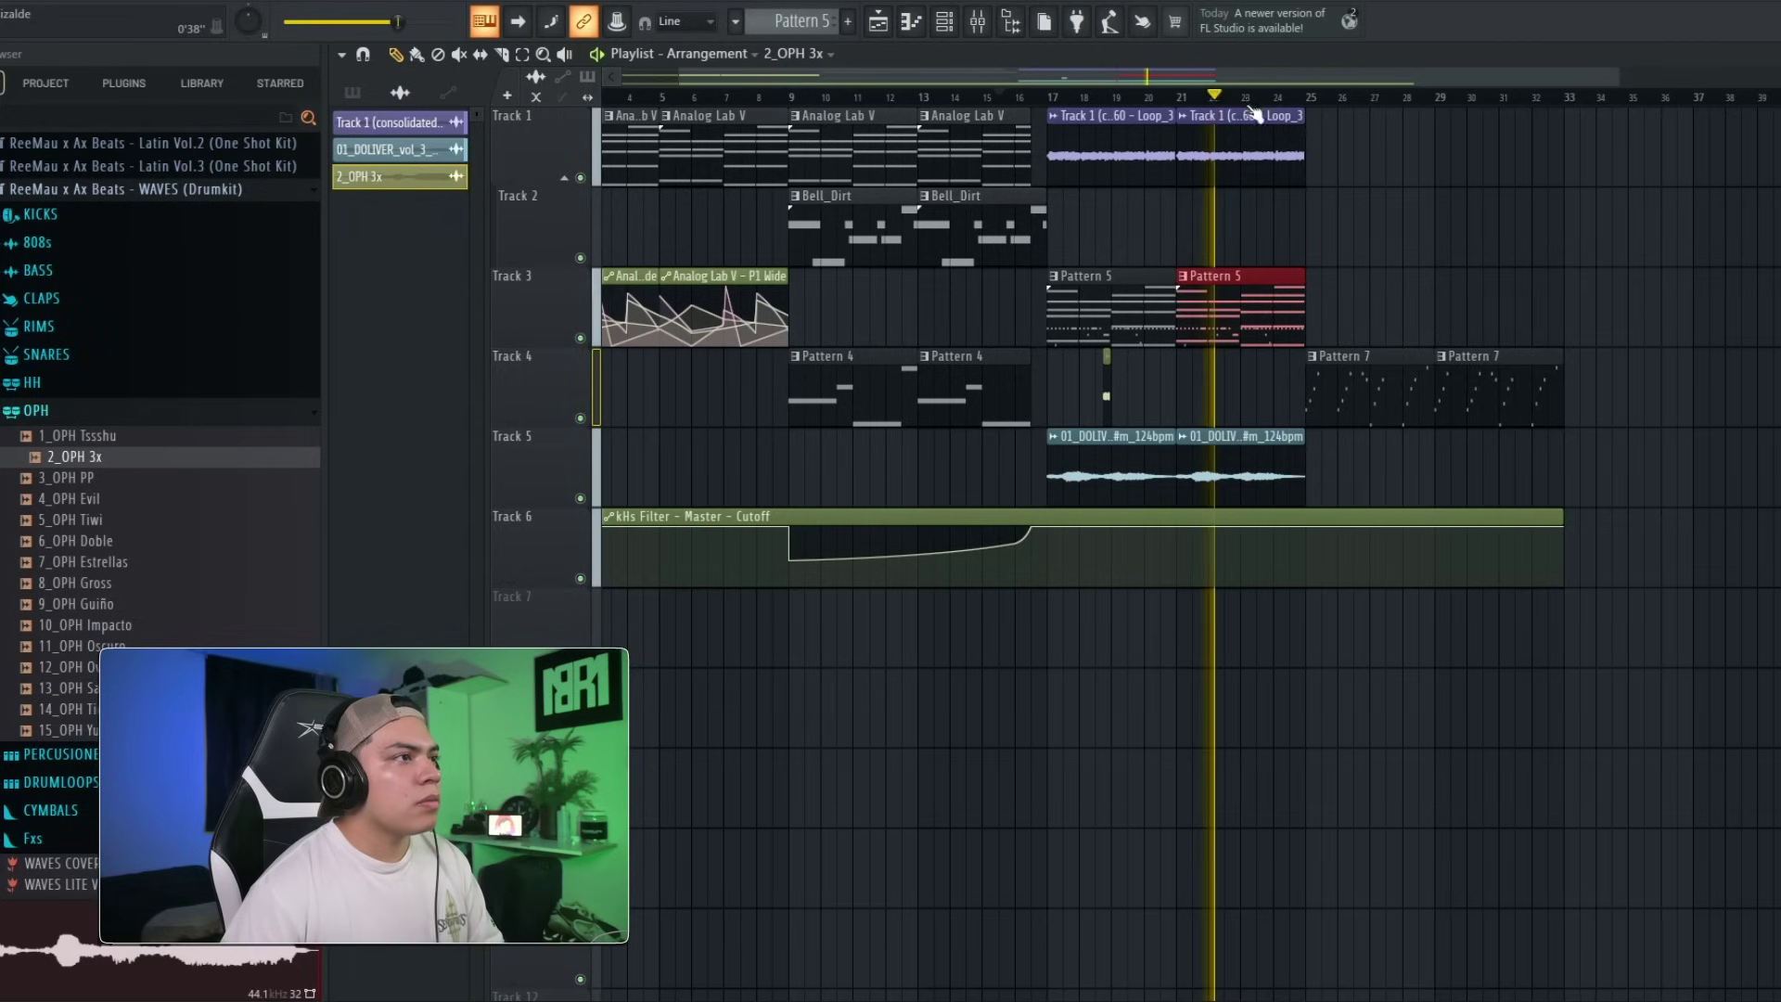
pyautogui.moveTo(1359, 312); pyautogui.dragTo(1058, 111)
pyautogui.hotkey('ctrl', 'b')
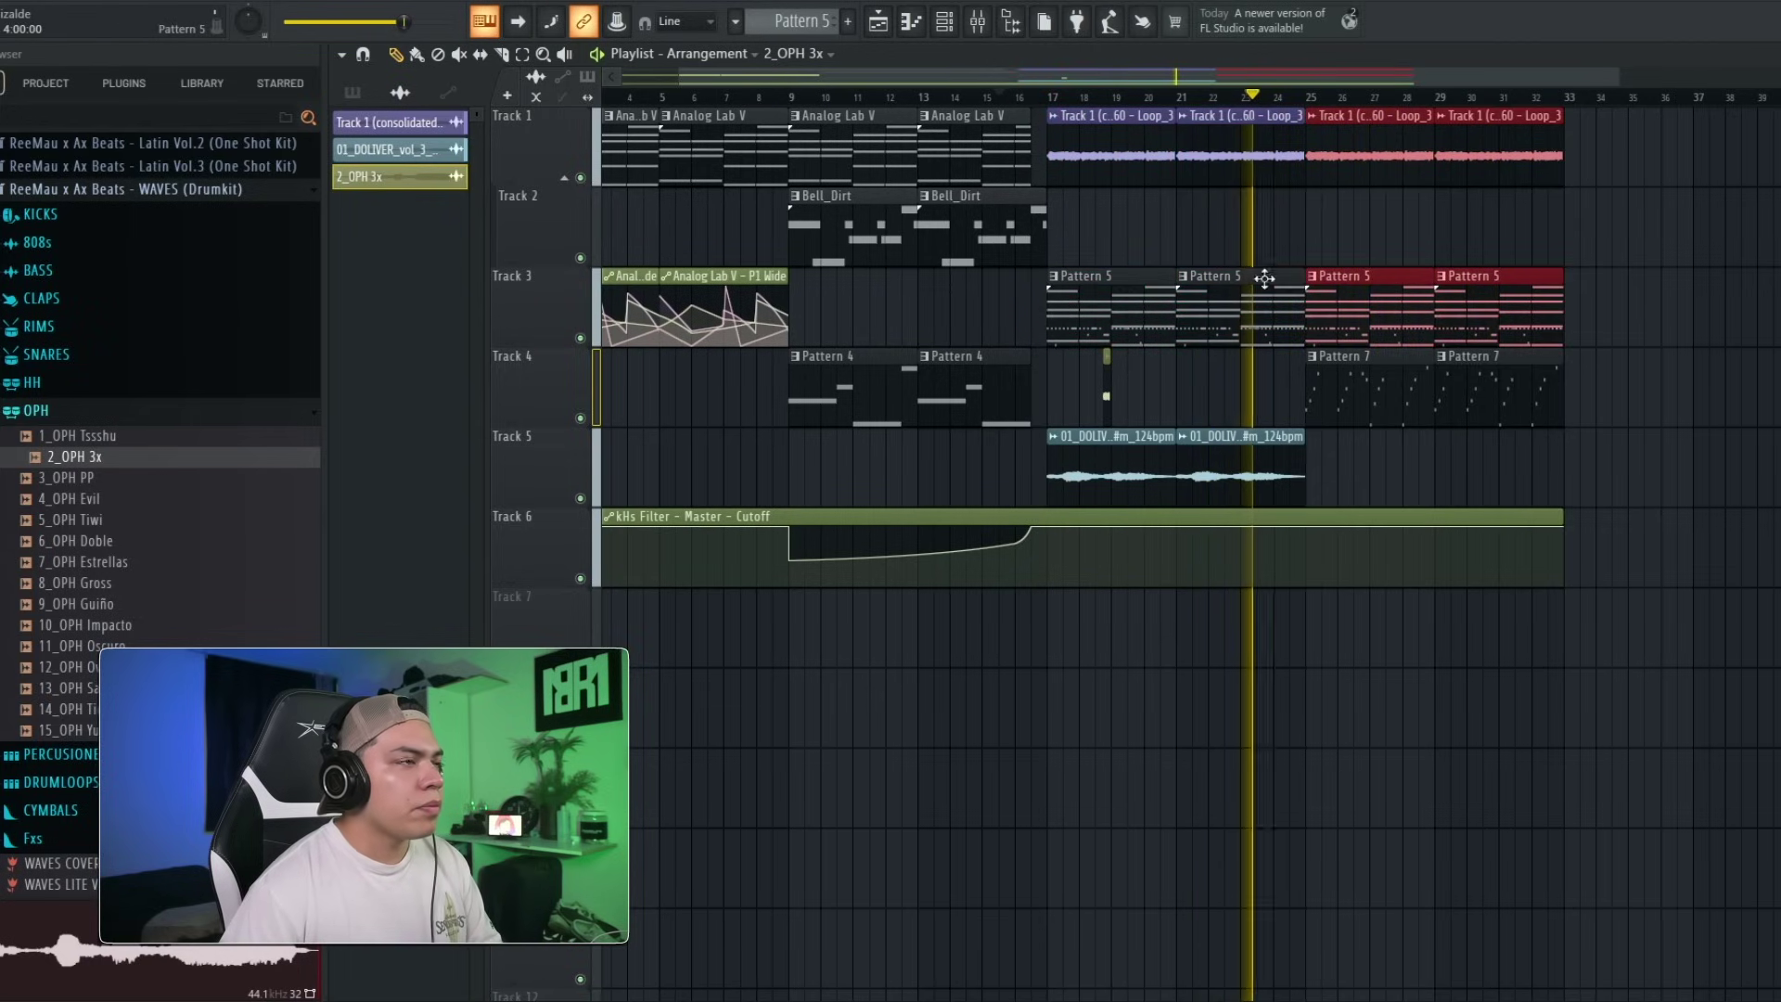
pyautogui.keyDown('ctrl'); pyautogui.click(1239, 226); pyautogui.keyUp('ctrl')
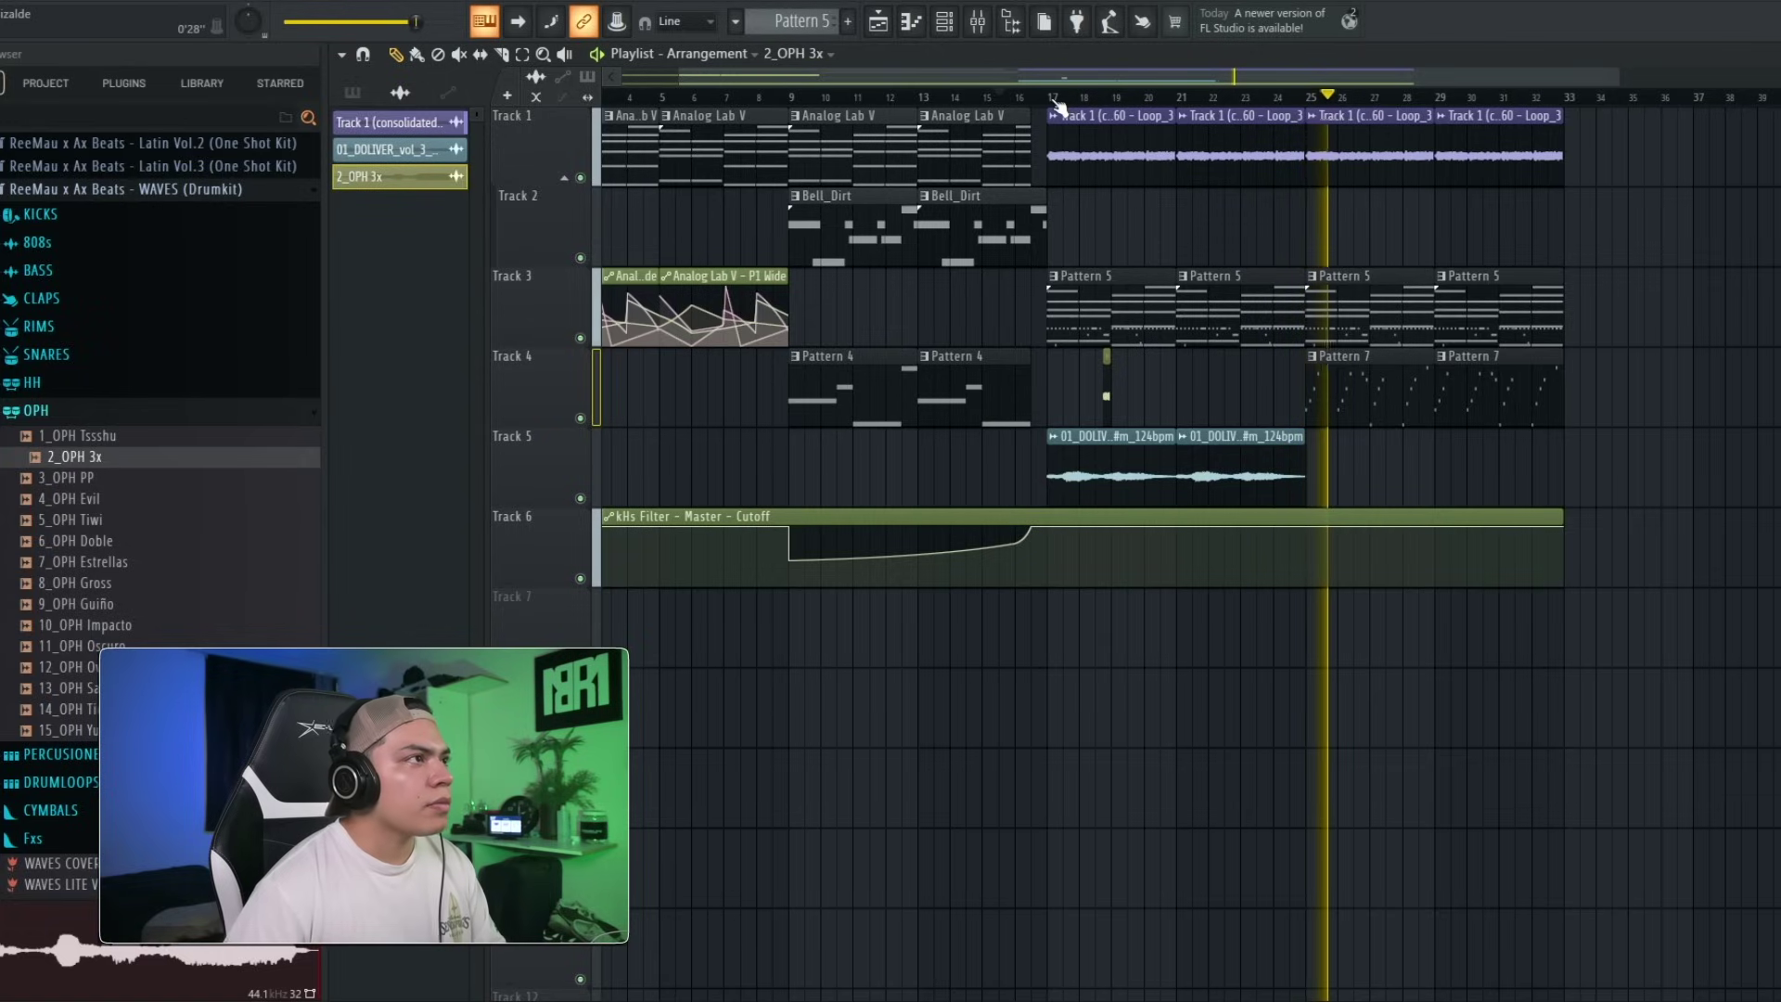
# Compare the open hi-hat samples 8_OPH Gross, 4_OPH Evil, 3_OPH PP and 2_OPH 3x.
pyautogui.scroll(5, 1024, 102)
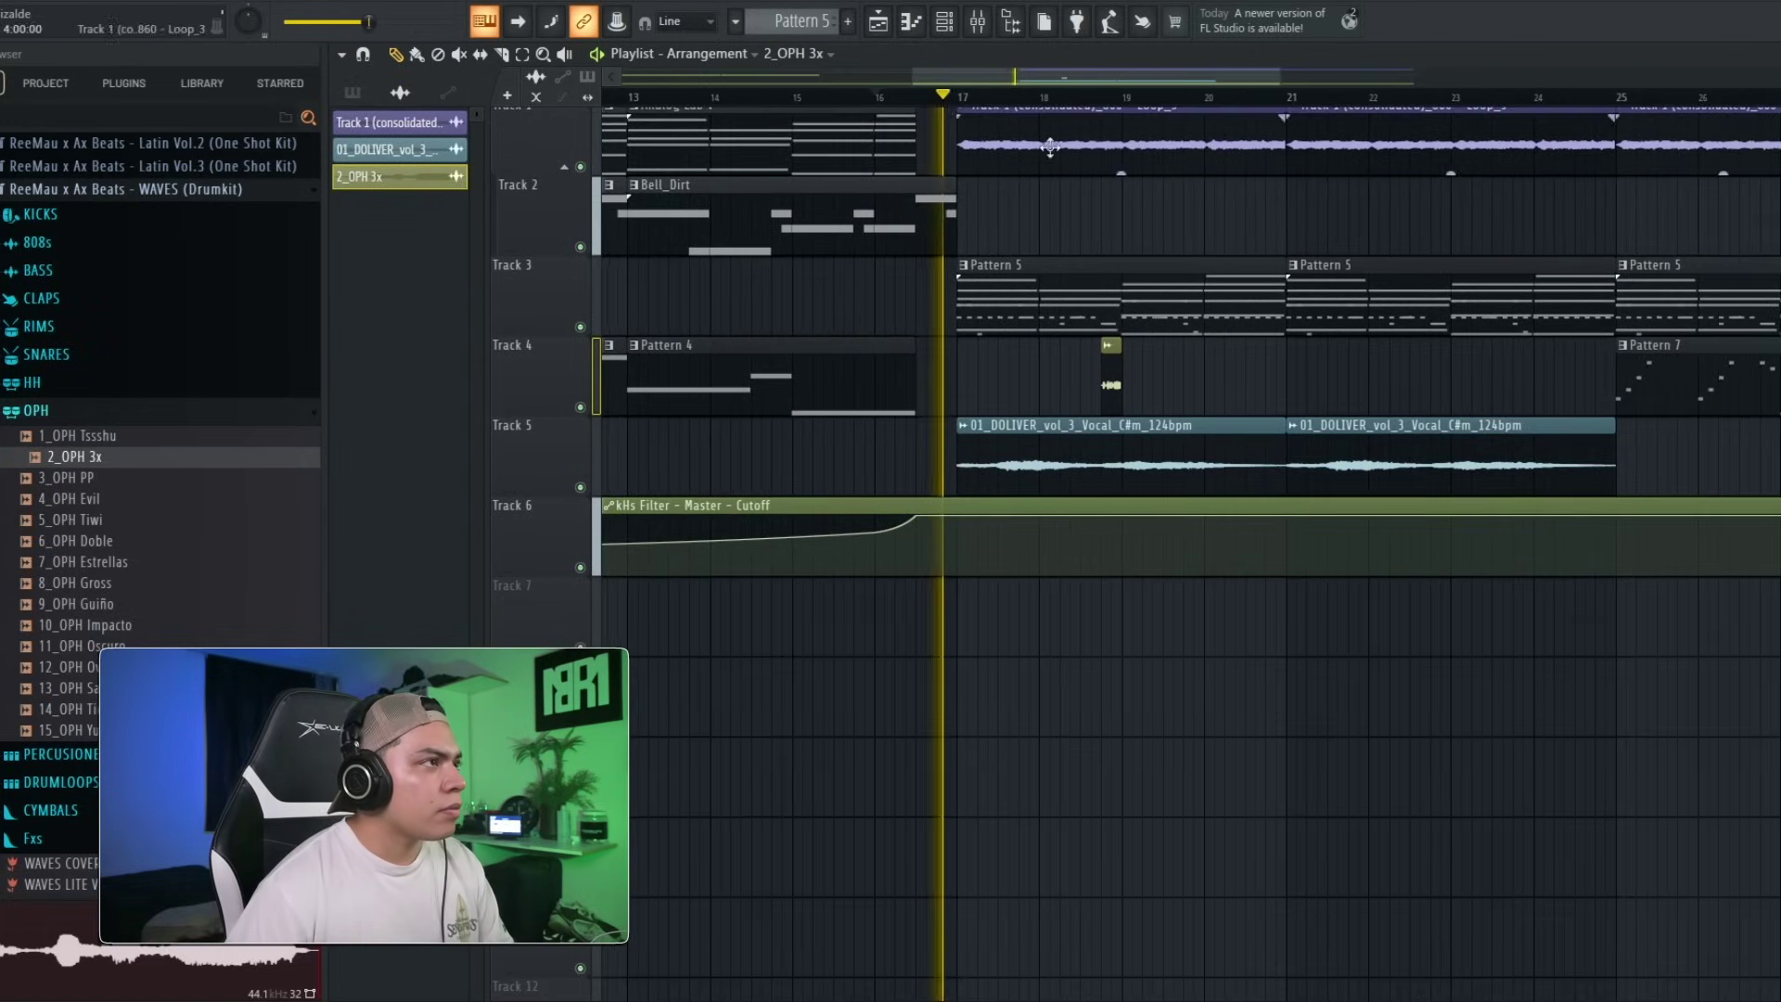
pyautogui.click(79, 582)
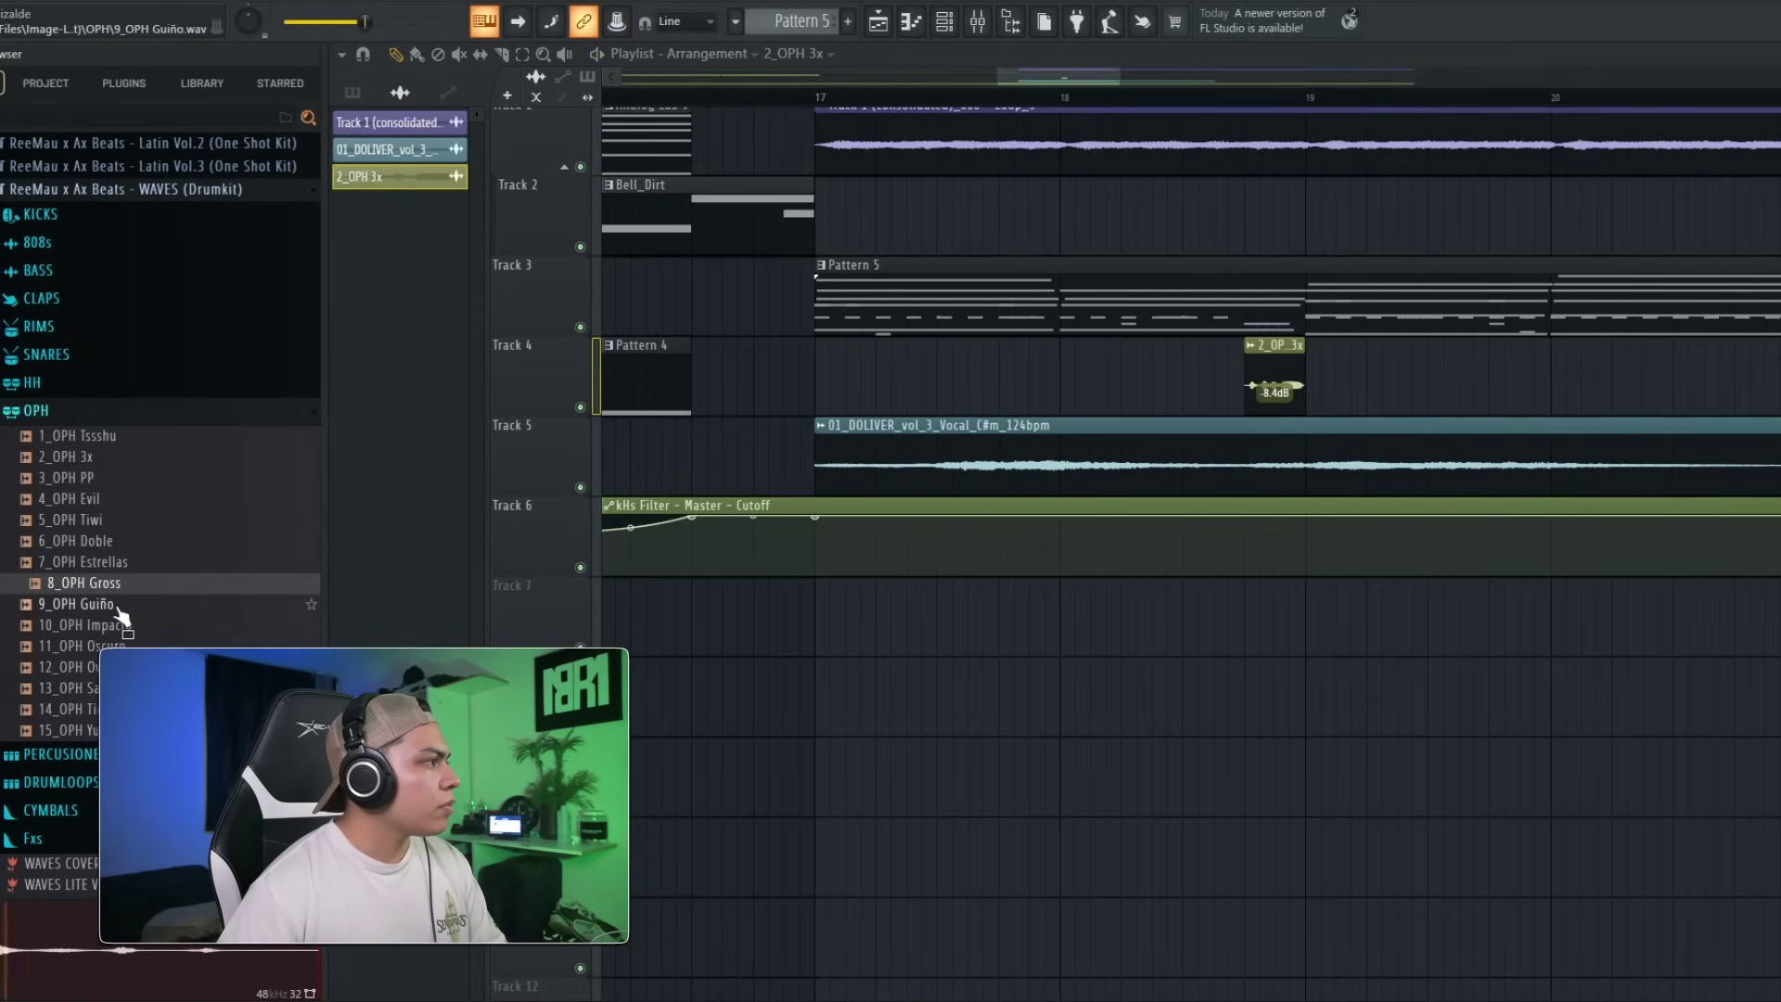
pyautogui.click(111, 498)
pyautogui.click(109, 477)
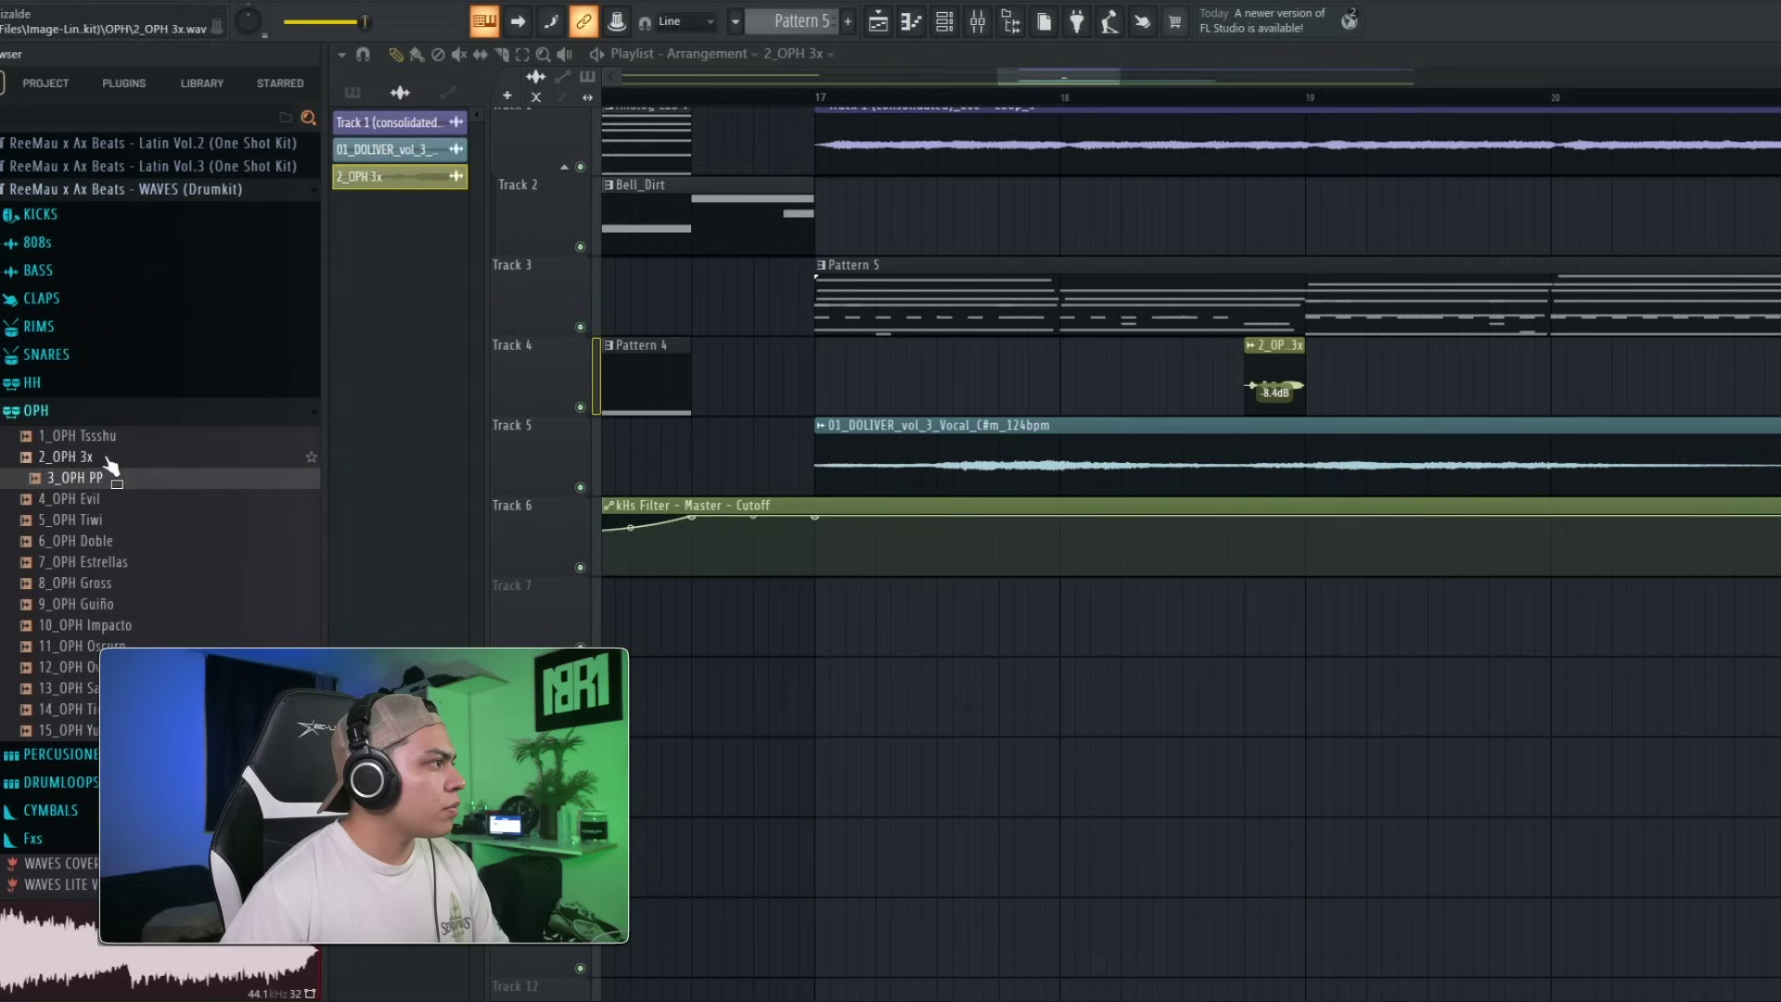
pyautogui.click(109, 458)
# Replace the sample in the Track 4 hi-hat clip with 3_OPH PP and trim the clip to end at bar 19.
pyautogui.click(109, 478)
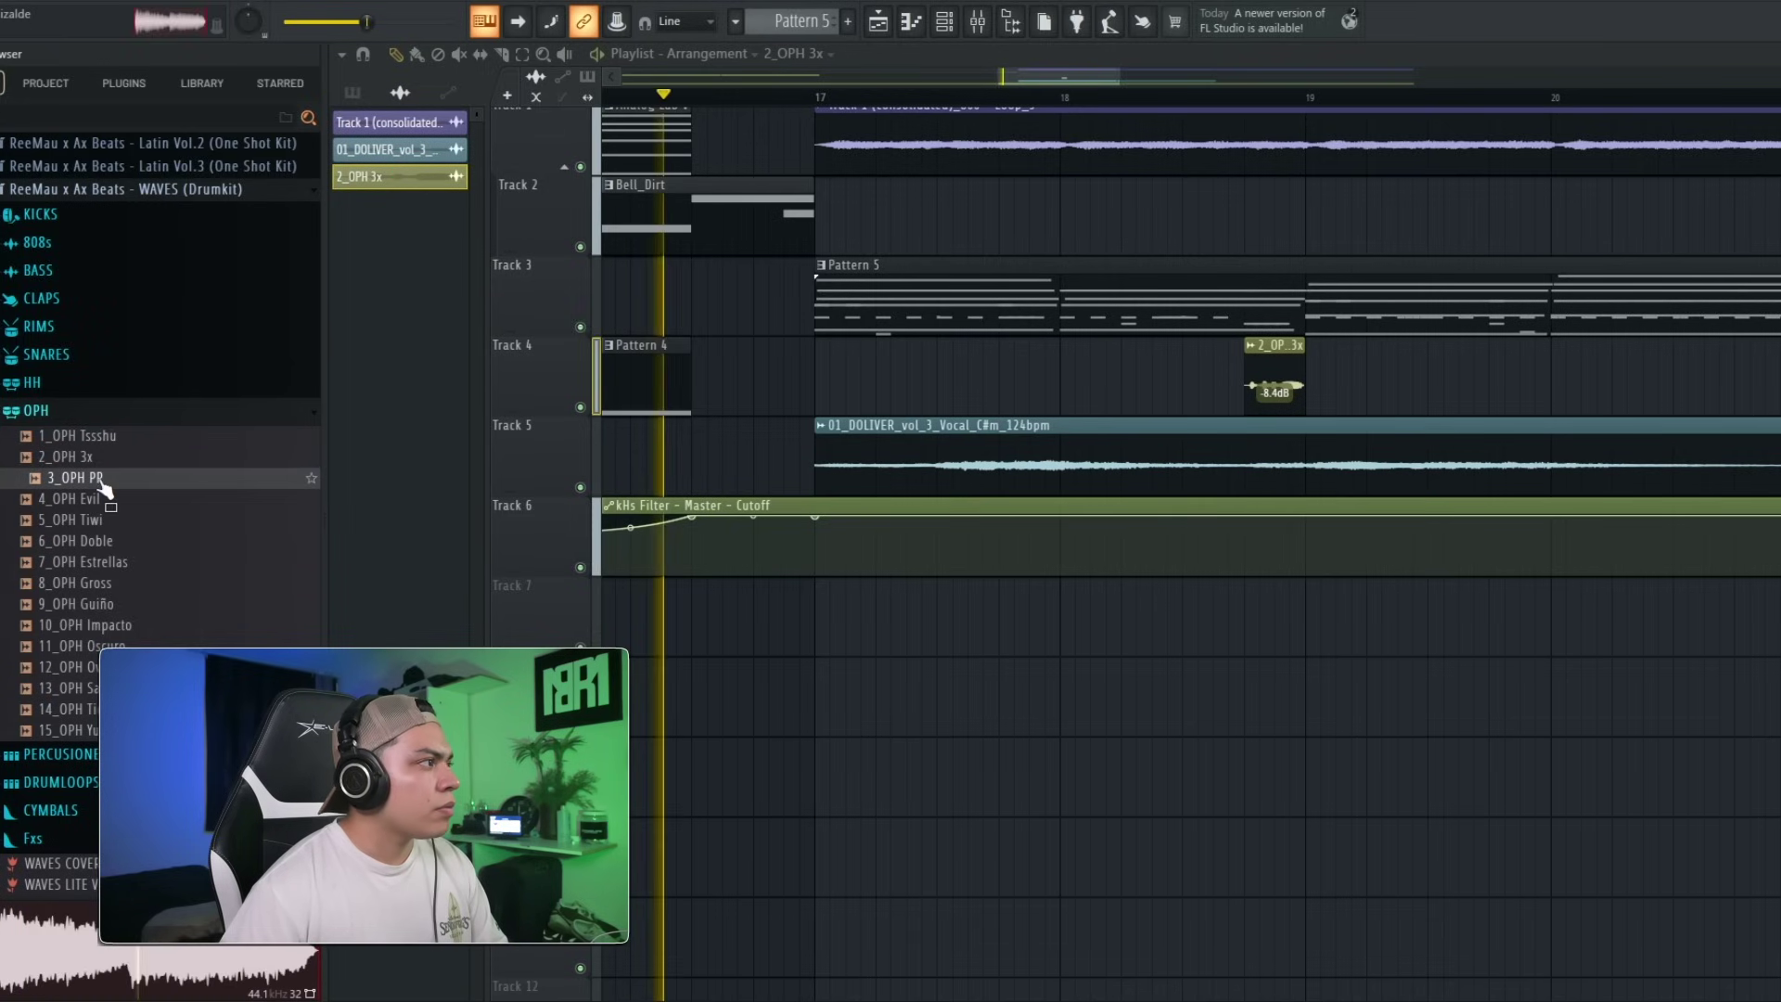
pyautogui.doubleClick(1276, 391)
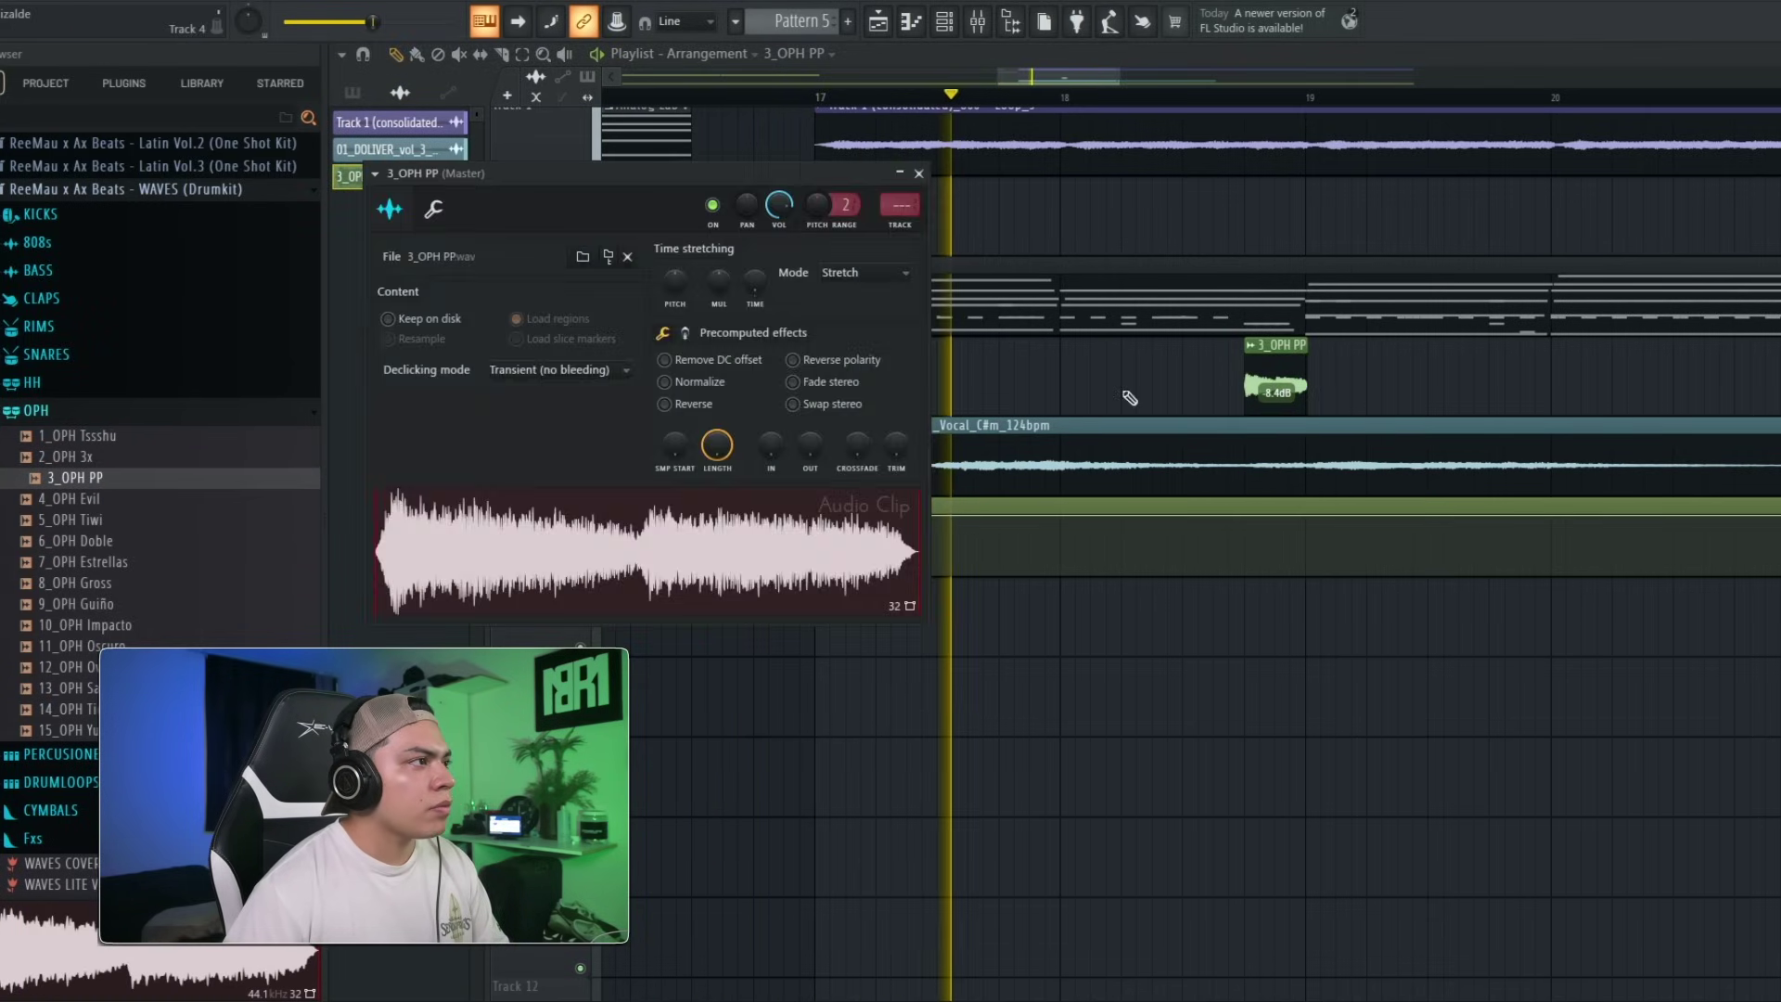
pyautogui.scroll(3, 1314, 100)
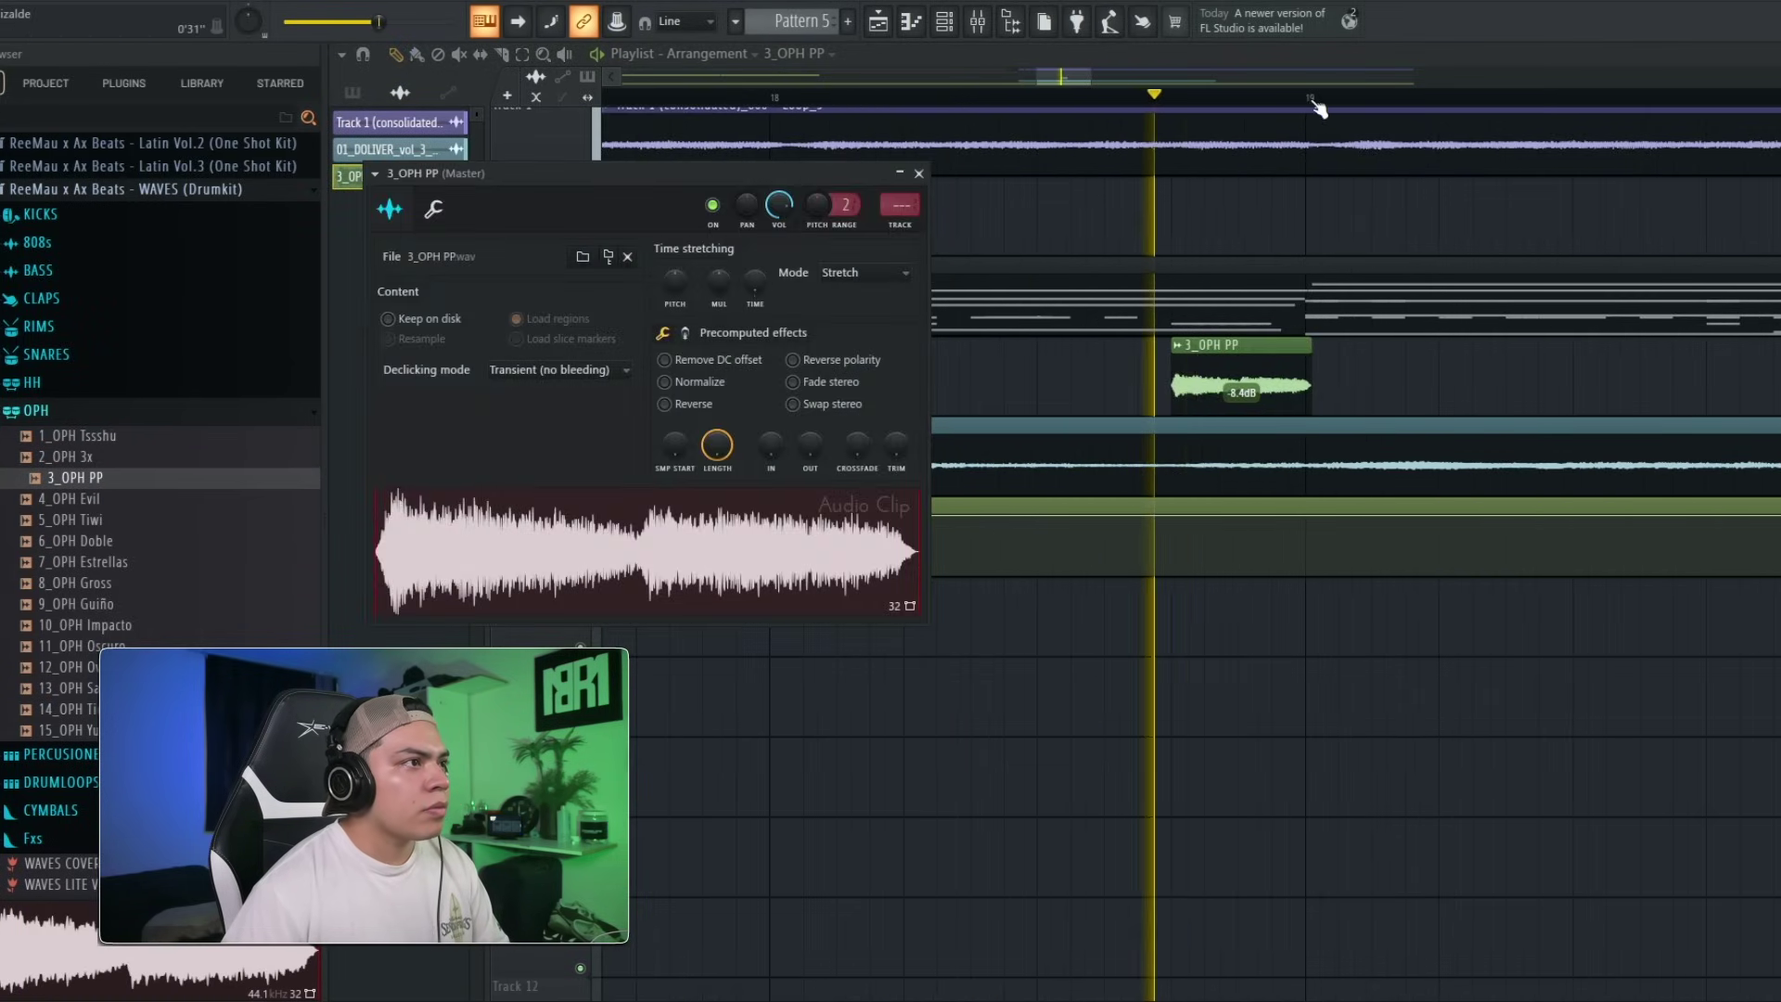
pyautogui.press('space')
pyautogui.click(1305, 344)
pyautogui.doubleClick(1275, 362)
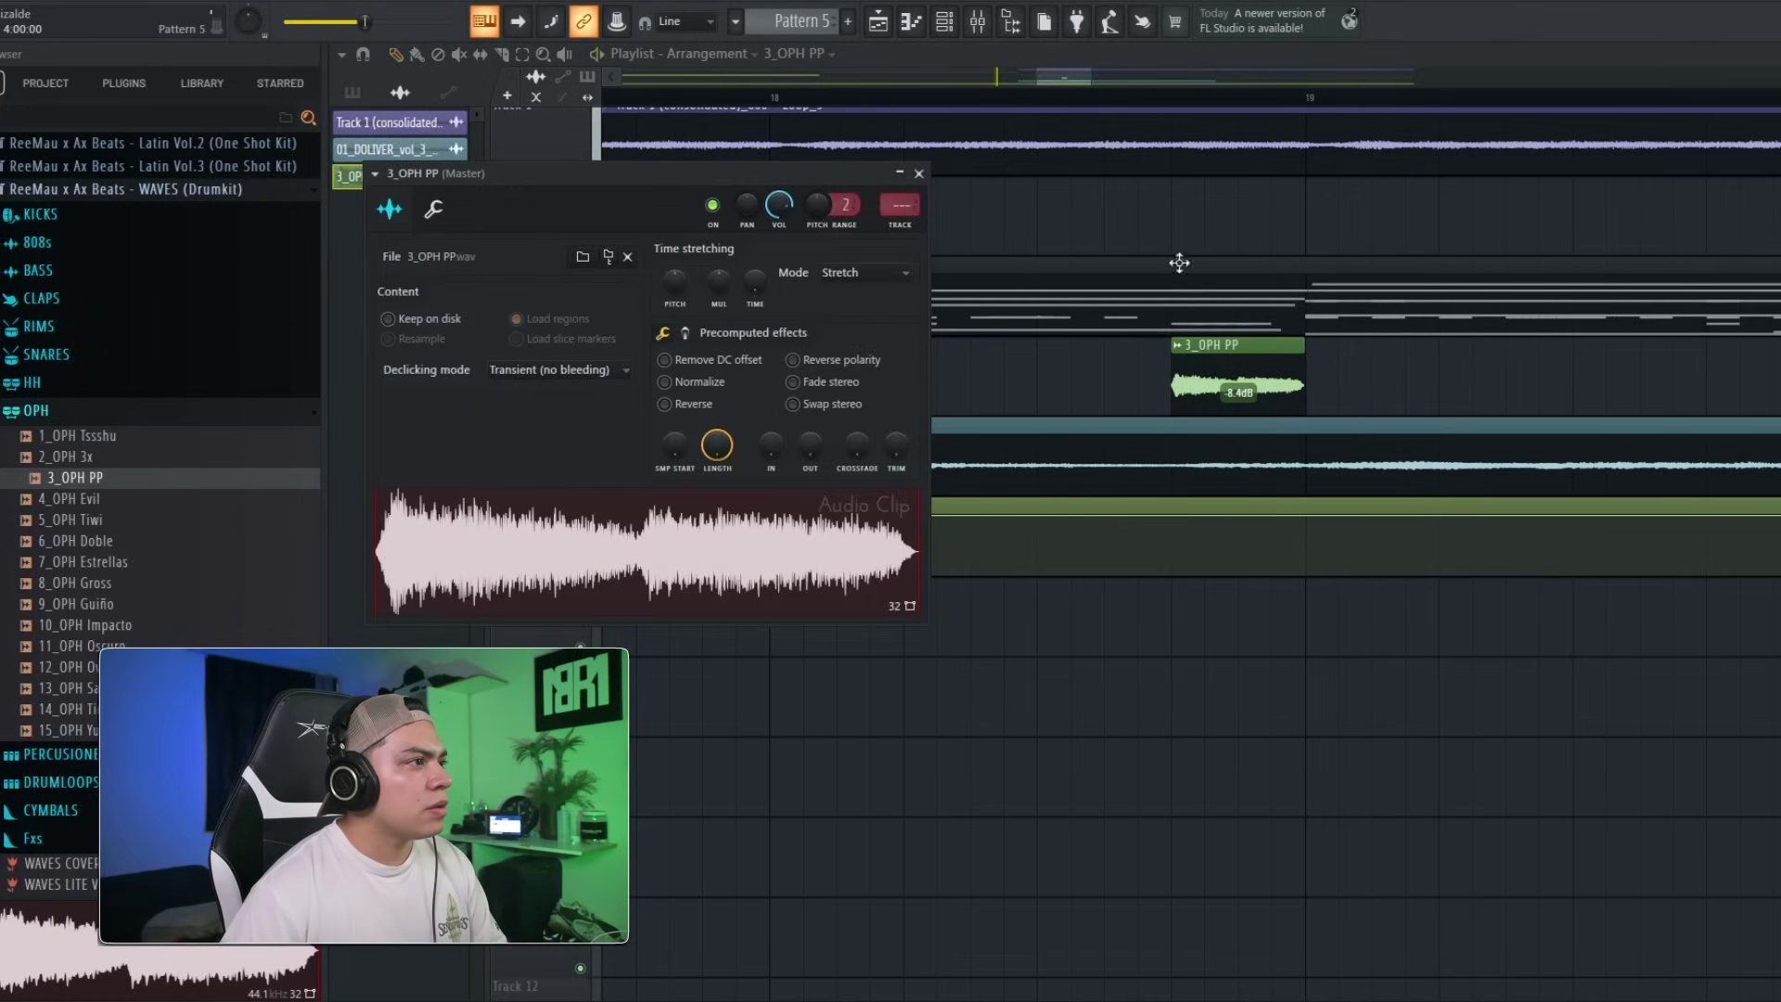
# Lower the 3_OPH PP channel volume while playing from bar 17, and copy its Track 4 clip to just before bar 21.
pyautogui.click(1107, 105)
pyautogui.scroll(-3, 1106, 105)
pyautogui.click(838, 105)
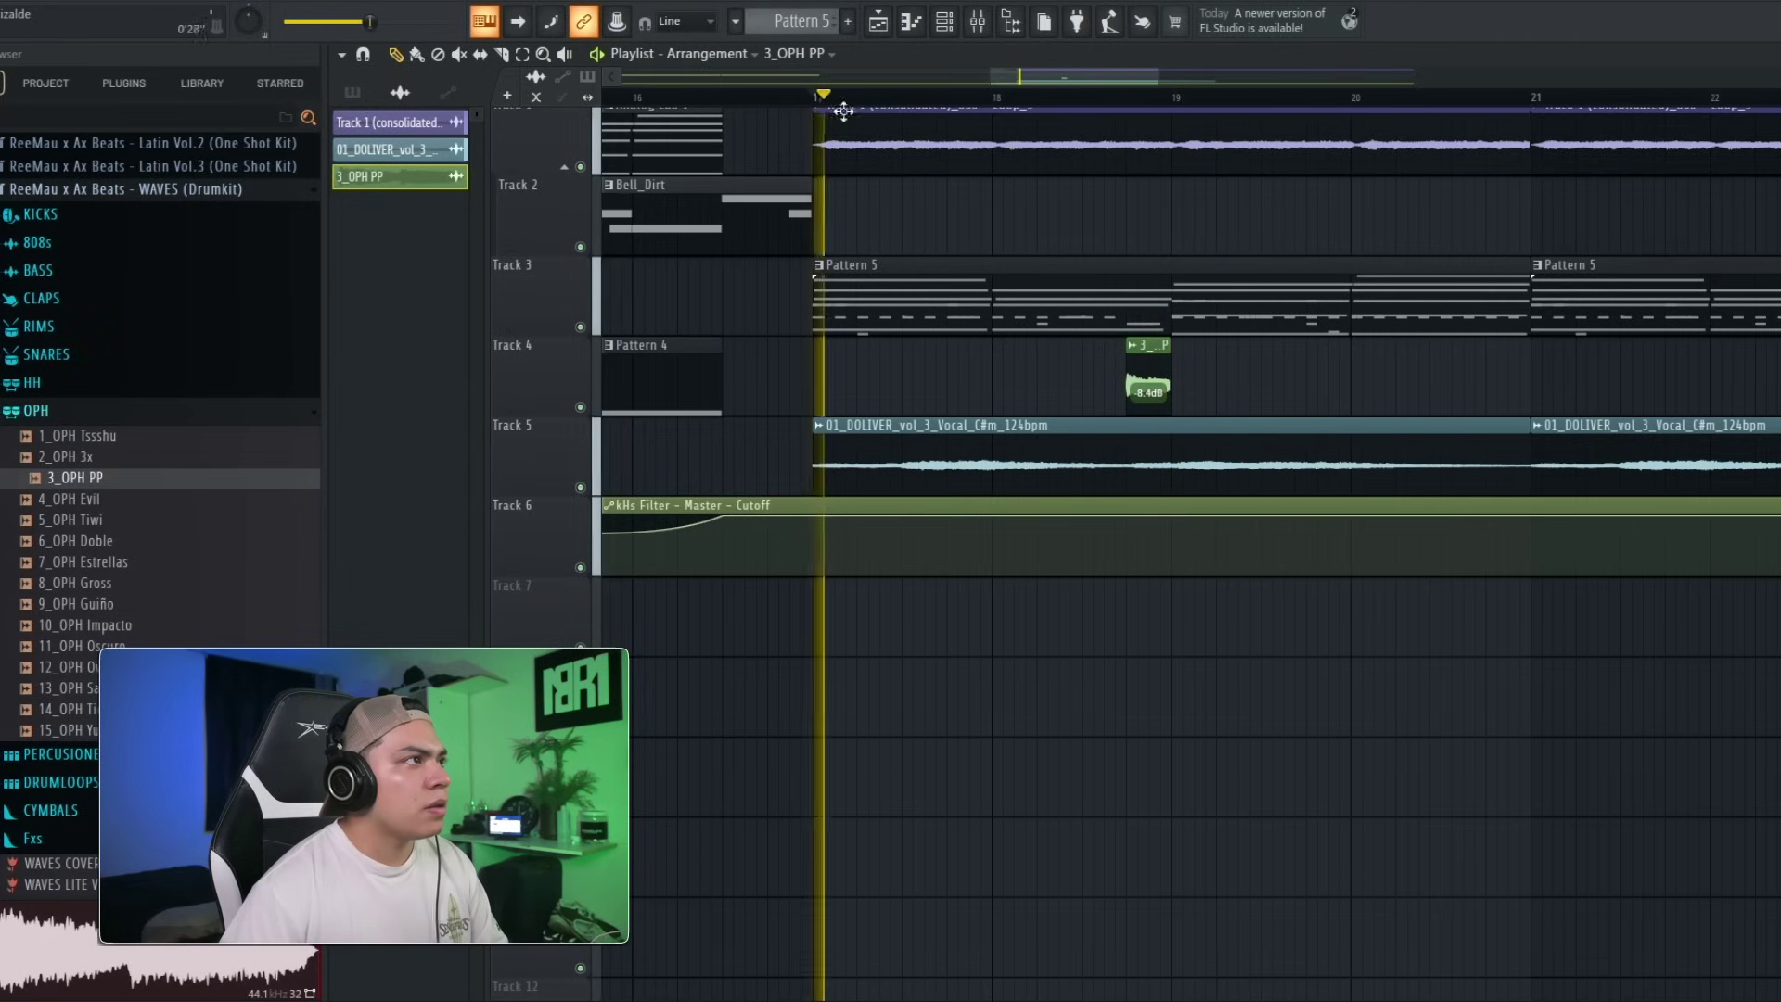
pyautogui.doubleClick(1136, 362)
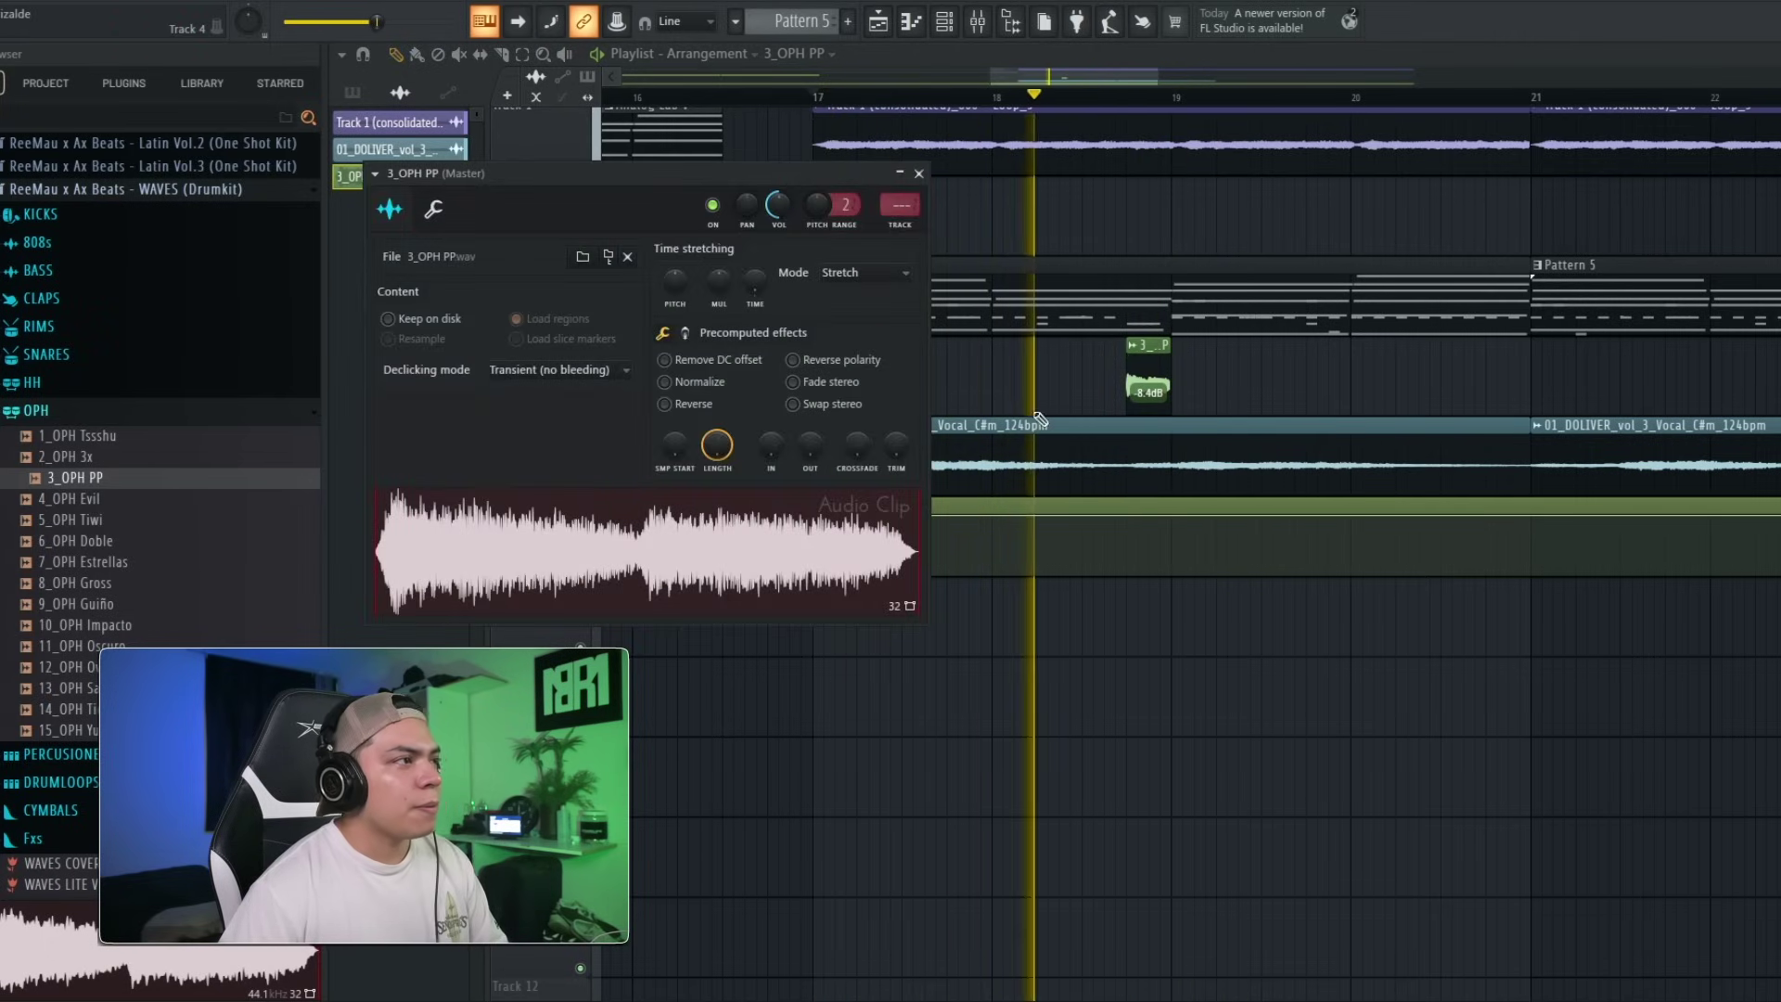
pyautogui.press('Escape')
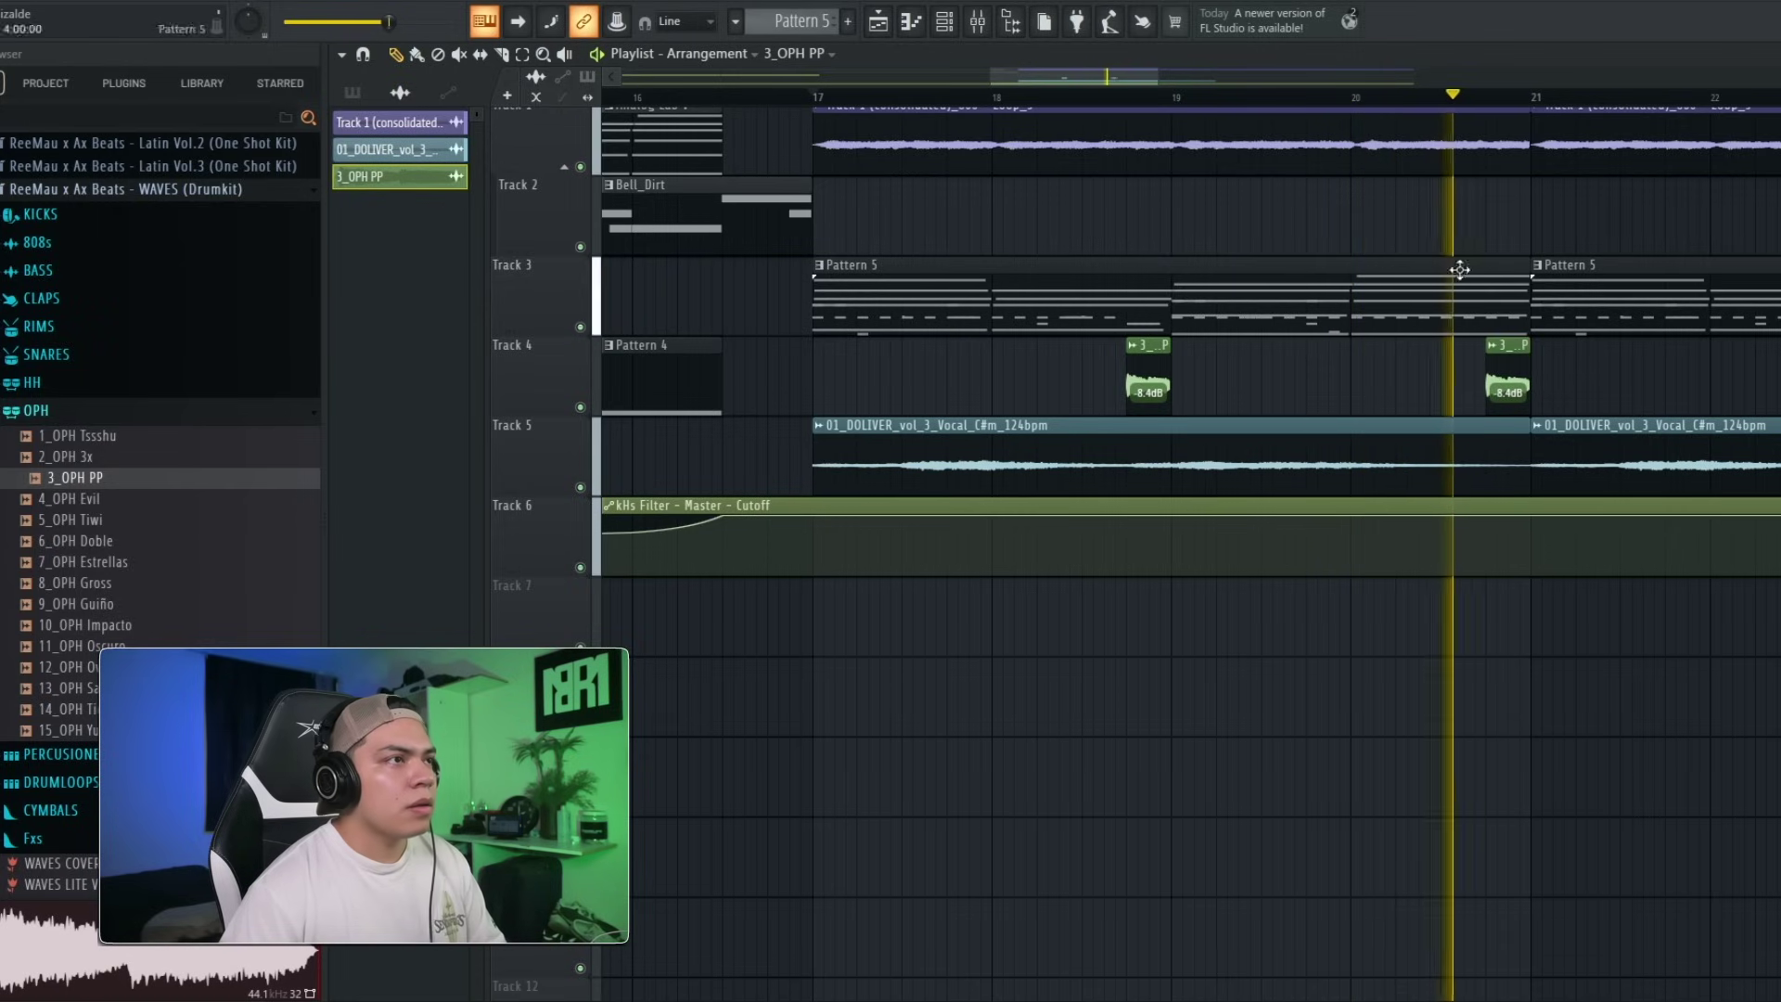
# Reduce the 3_OPH PP channel volume to 32% and stop the playback.
pyautogui.scroll(-3, 1341, 381)
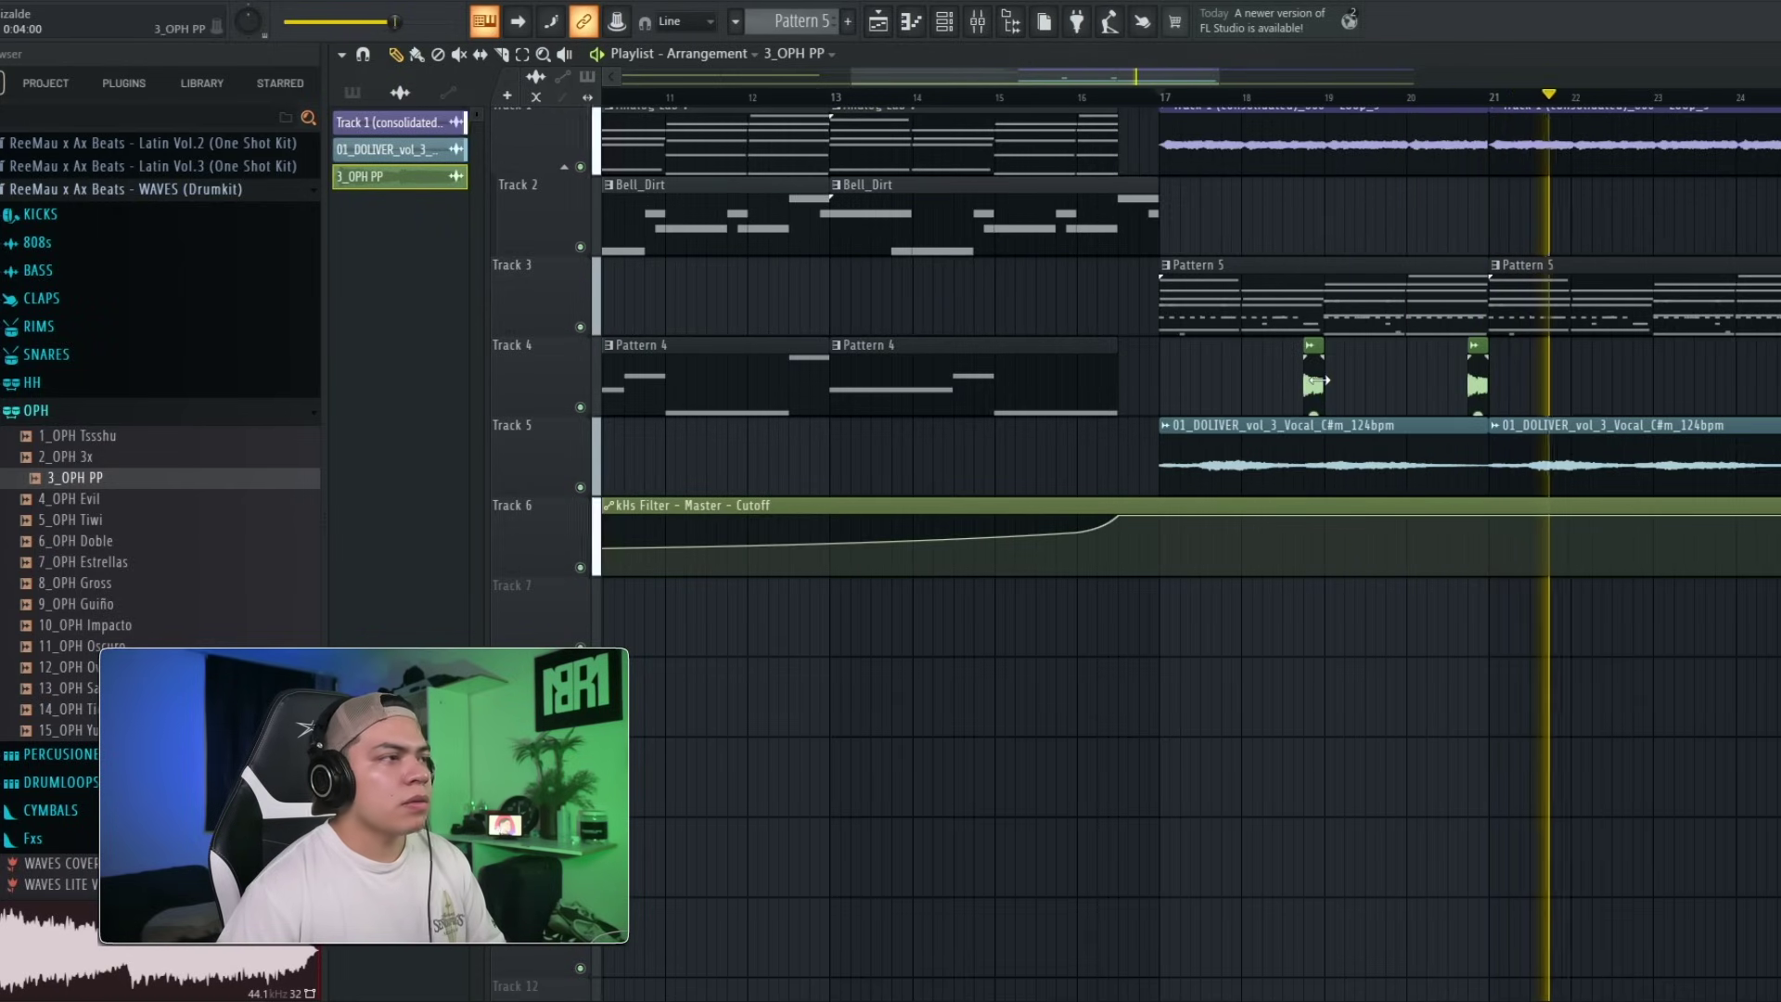
pyautogui.doubleClick(1313, 381)
pyautogui.moveTo(779, 202); pyautogui.dragTo(782, 213)
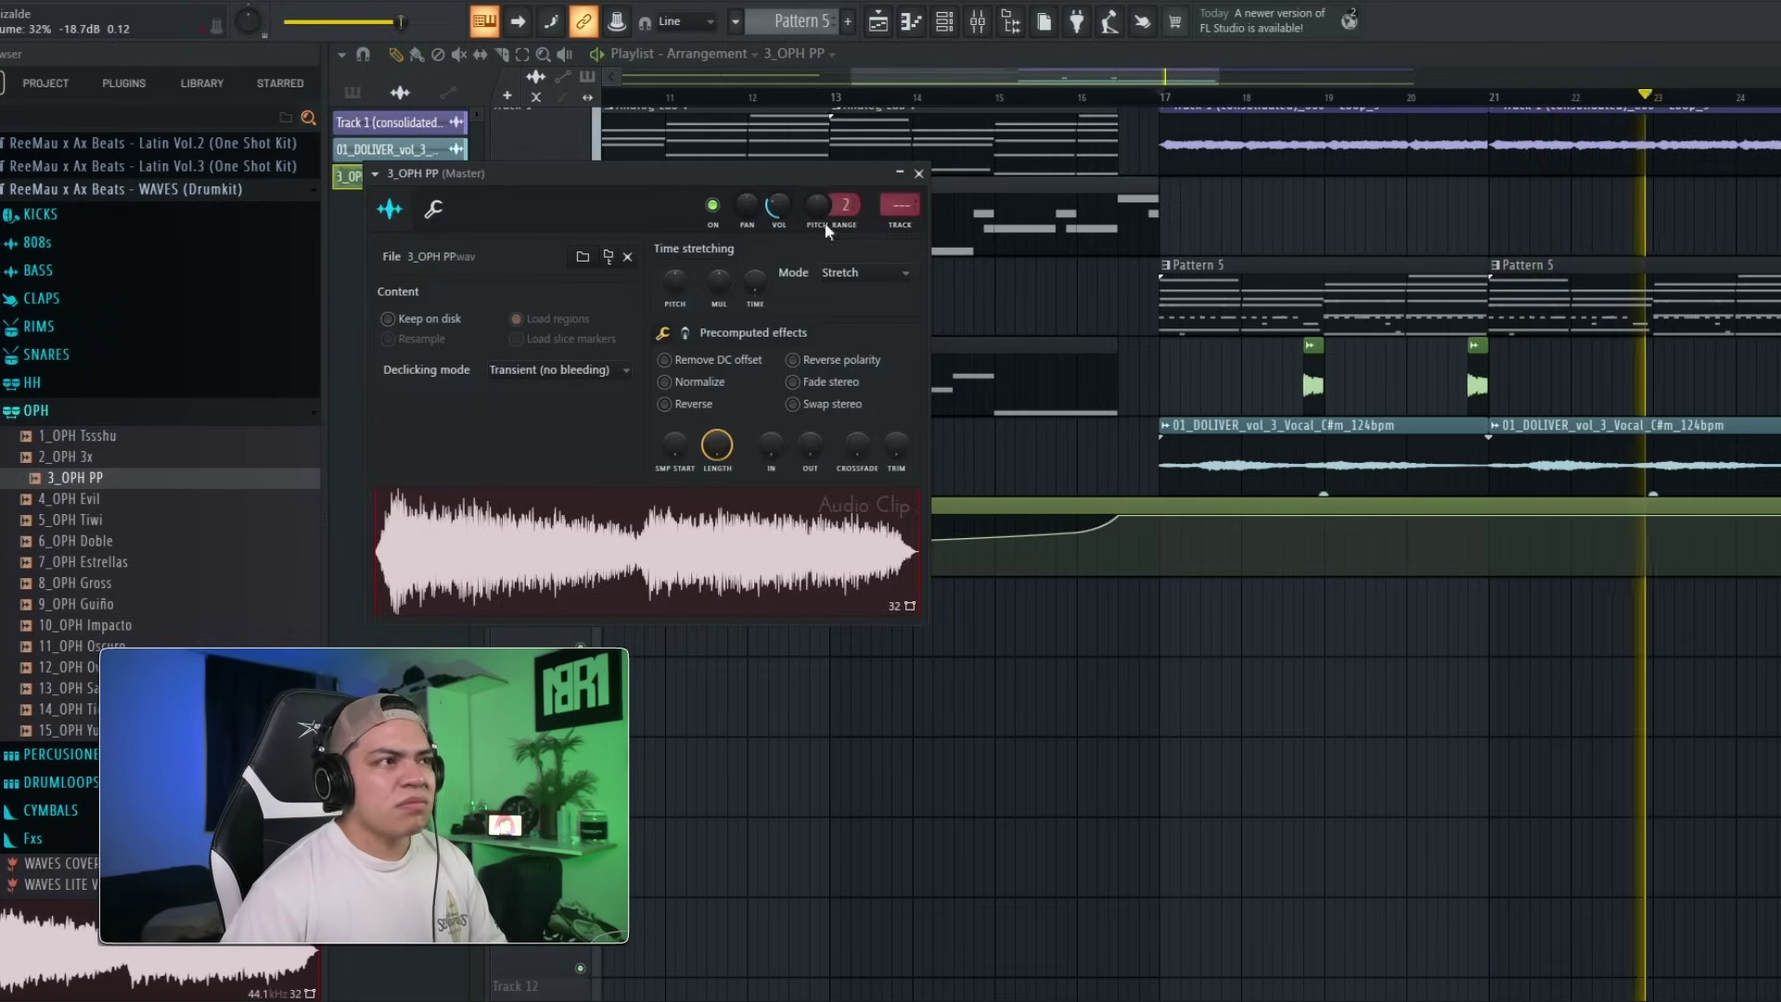
pyautogui.click(918, 174)
pyautogui.moveTo(1349, 278); pyautogui.dragTo(1240, 458)
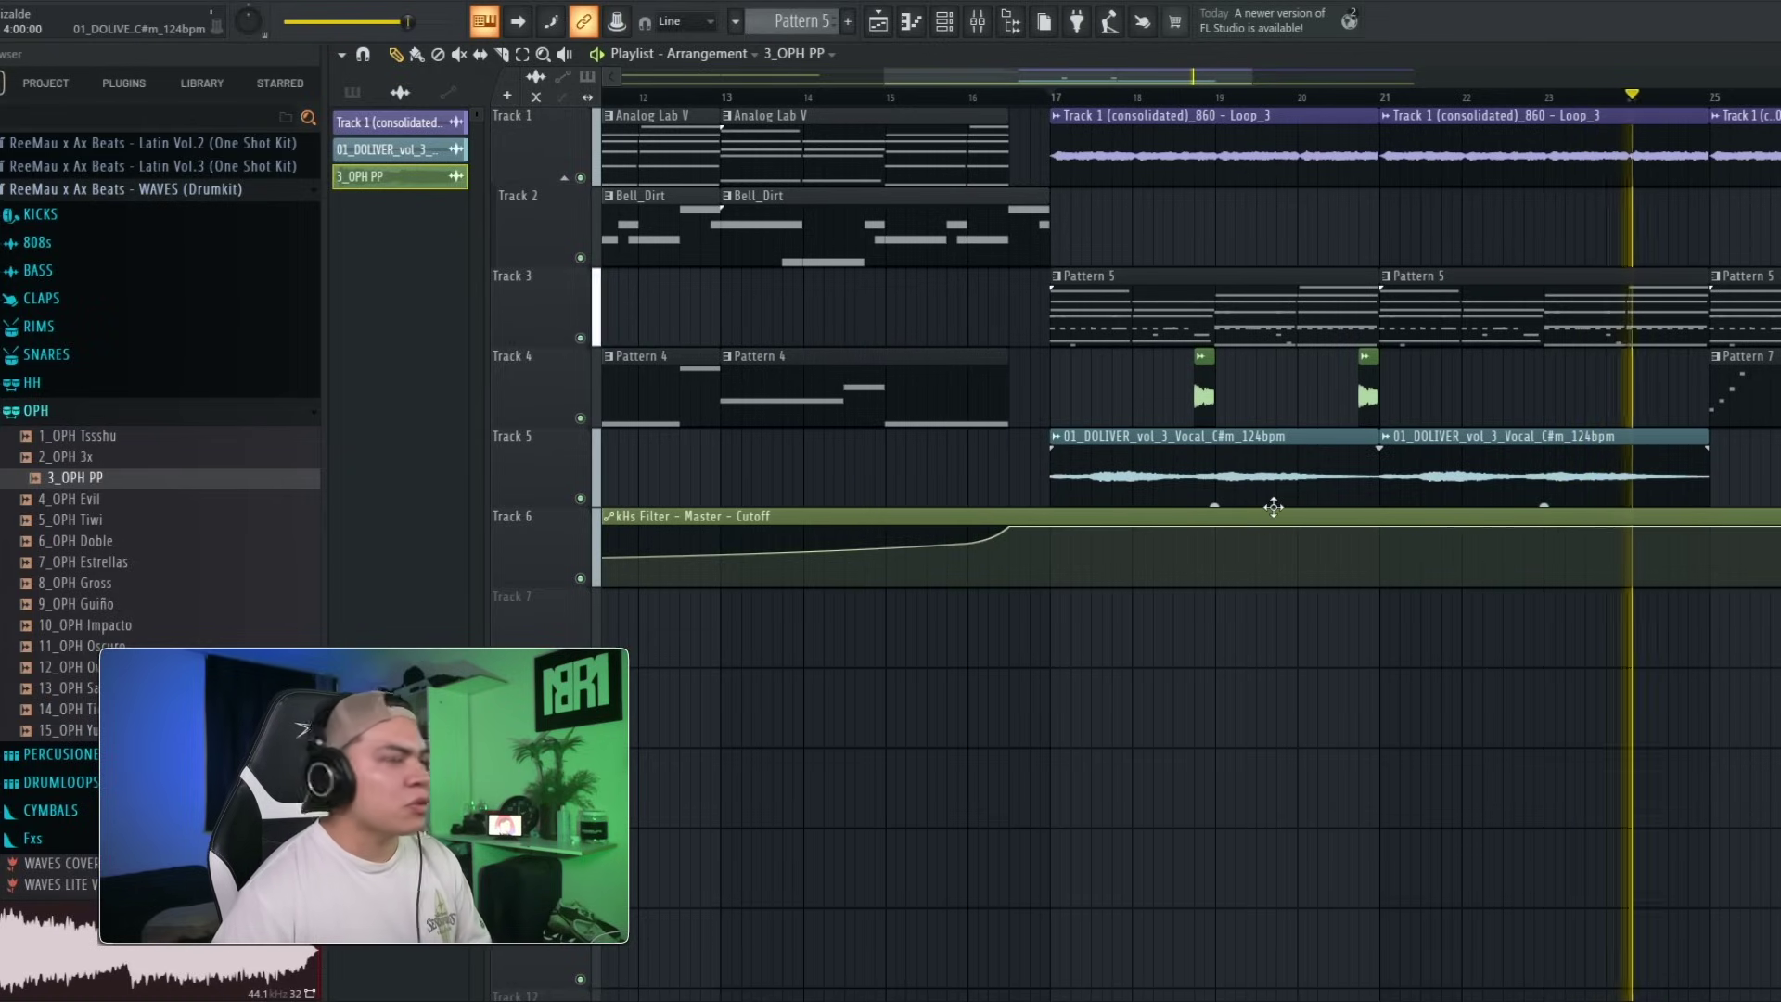
pyautogui.press('space')
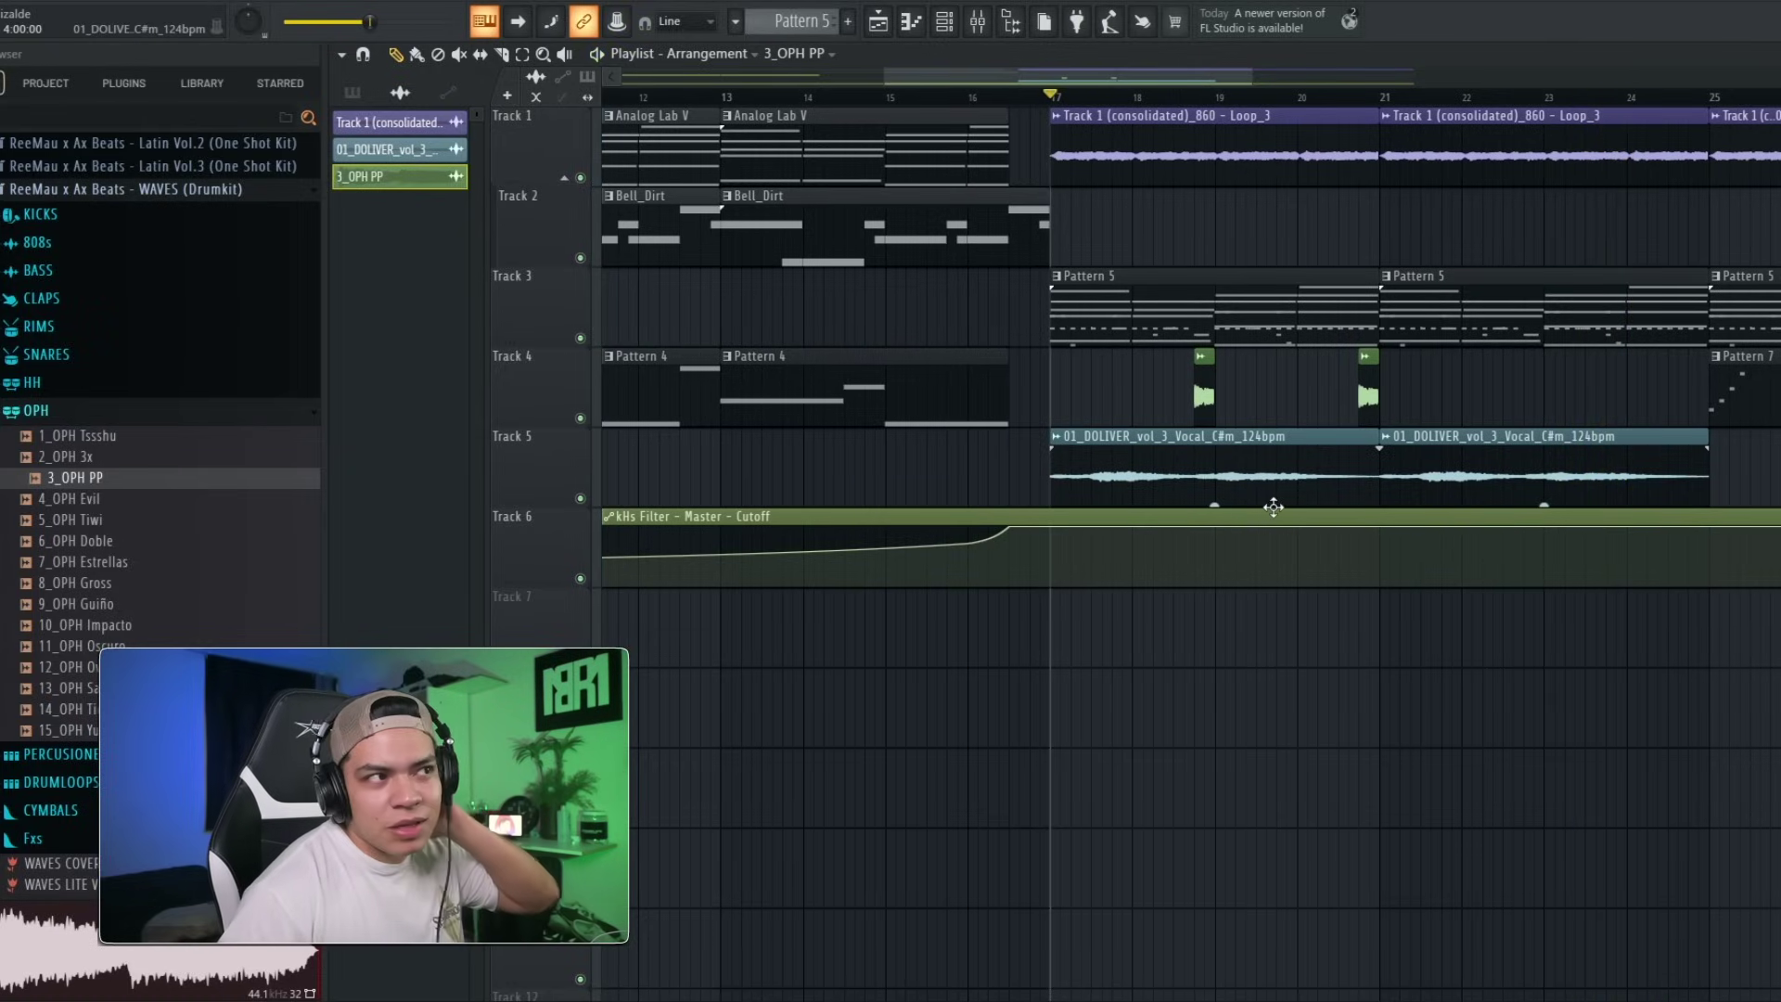
# Close the OPH sample folder and open the Percloops folder inside PERCUSIONES.
pyautogui.click(70, 666)
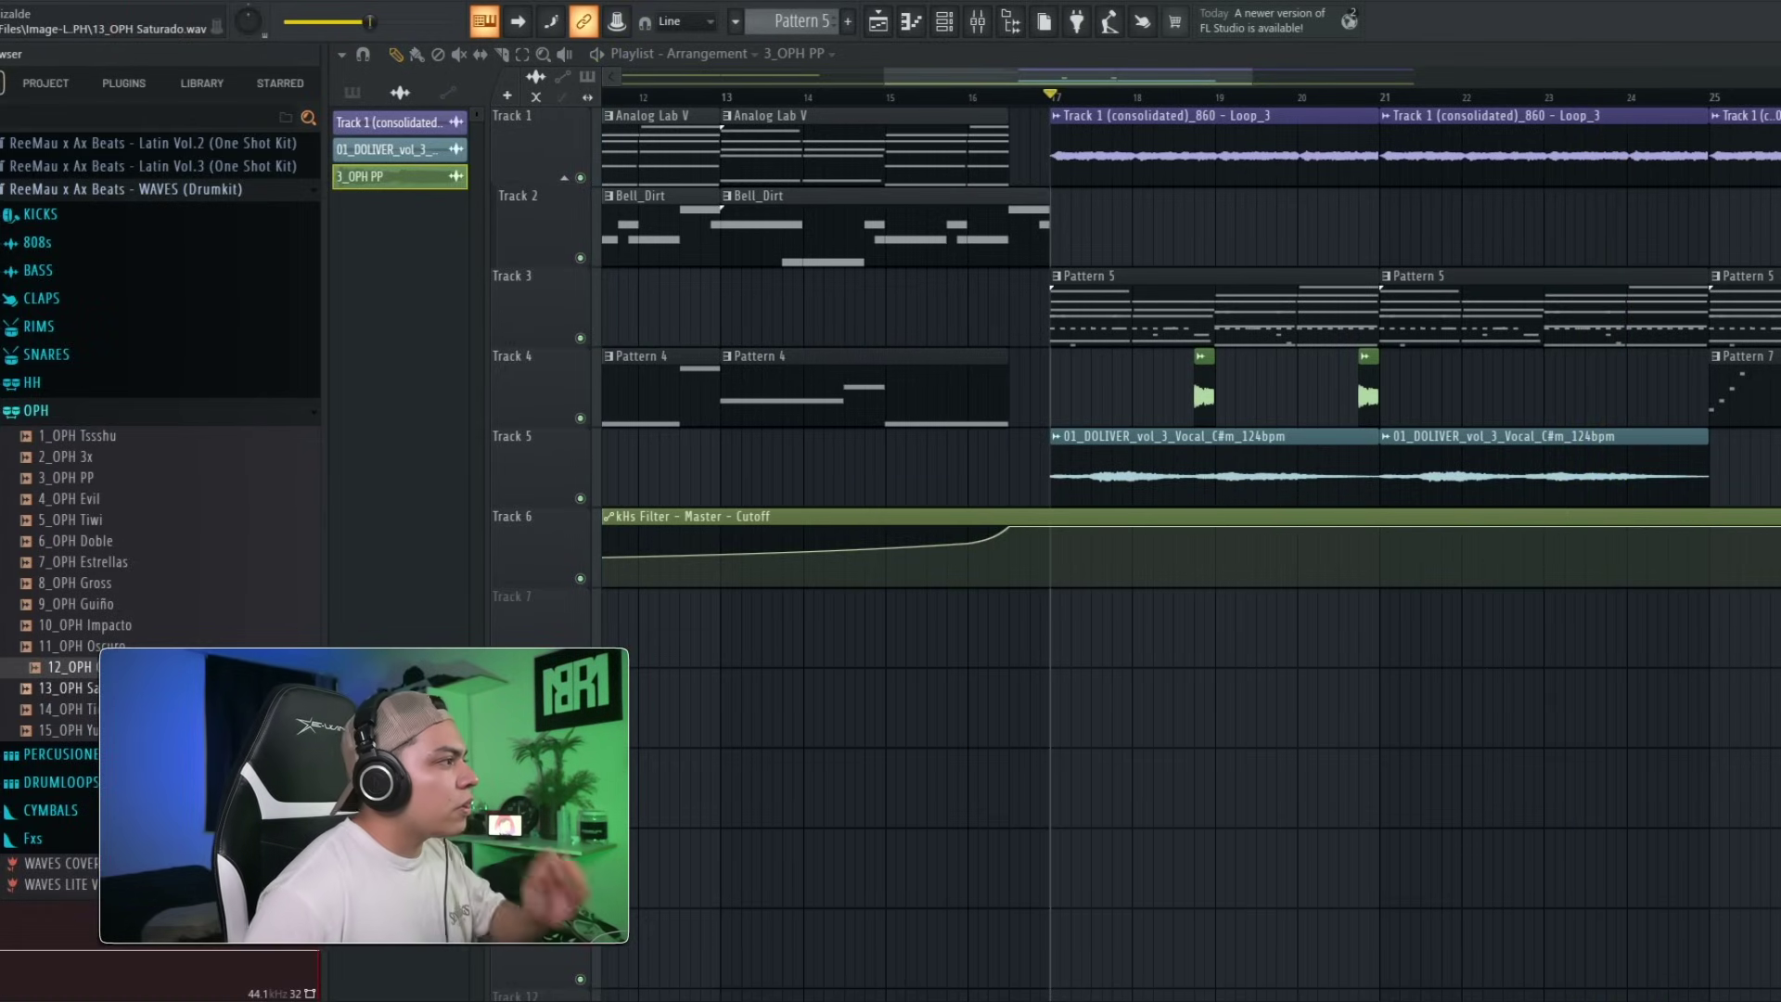
pyautogui.click(72, 418)
pyautogui.click(102, 440)
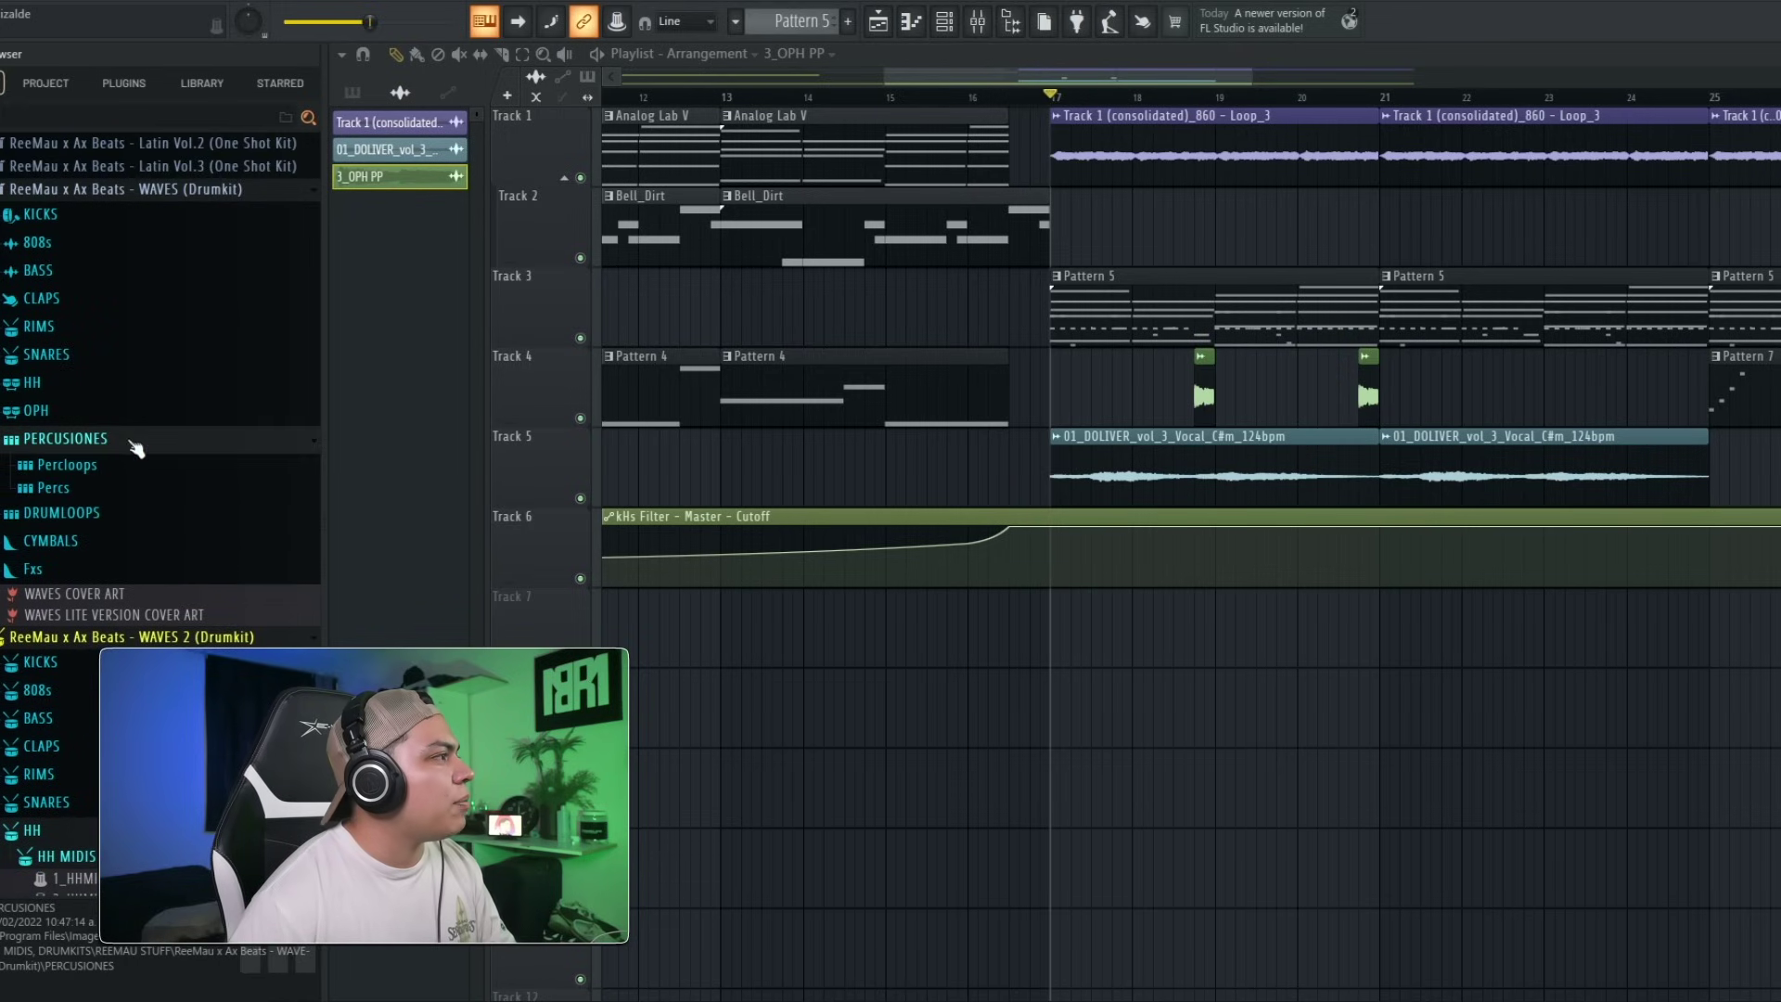
pyautogui.click(65, 465)
# Audition trap percussion loops in the Percloops folder, from 11_Percloop Jungla through 19_Percloop Funny.
pyautogui.scroll(-5, 252, 438)
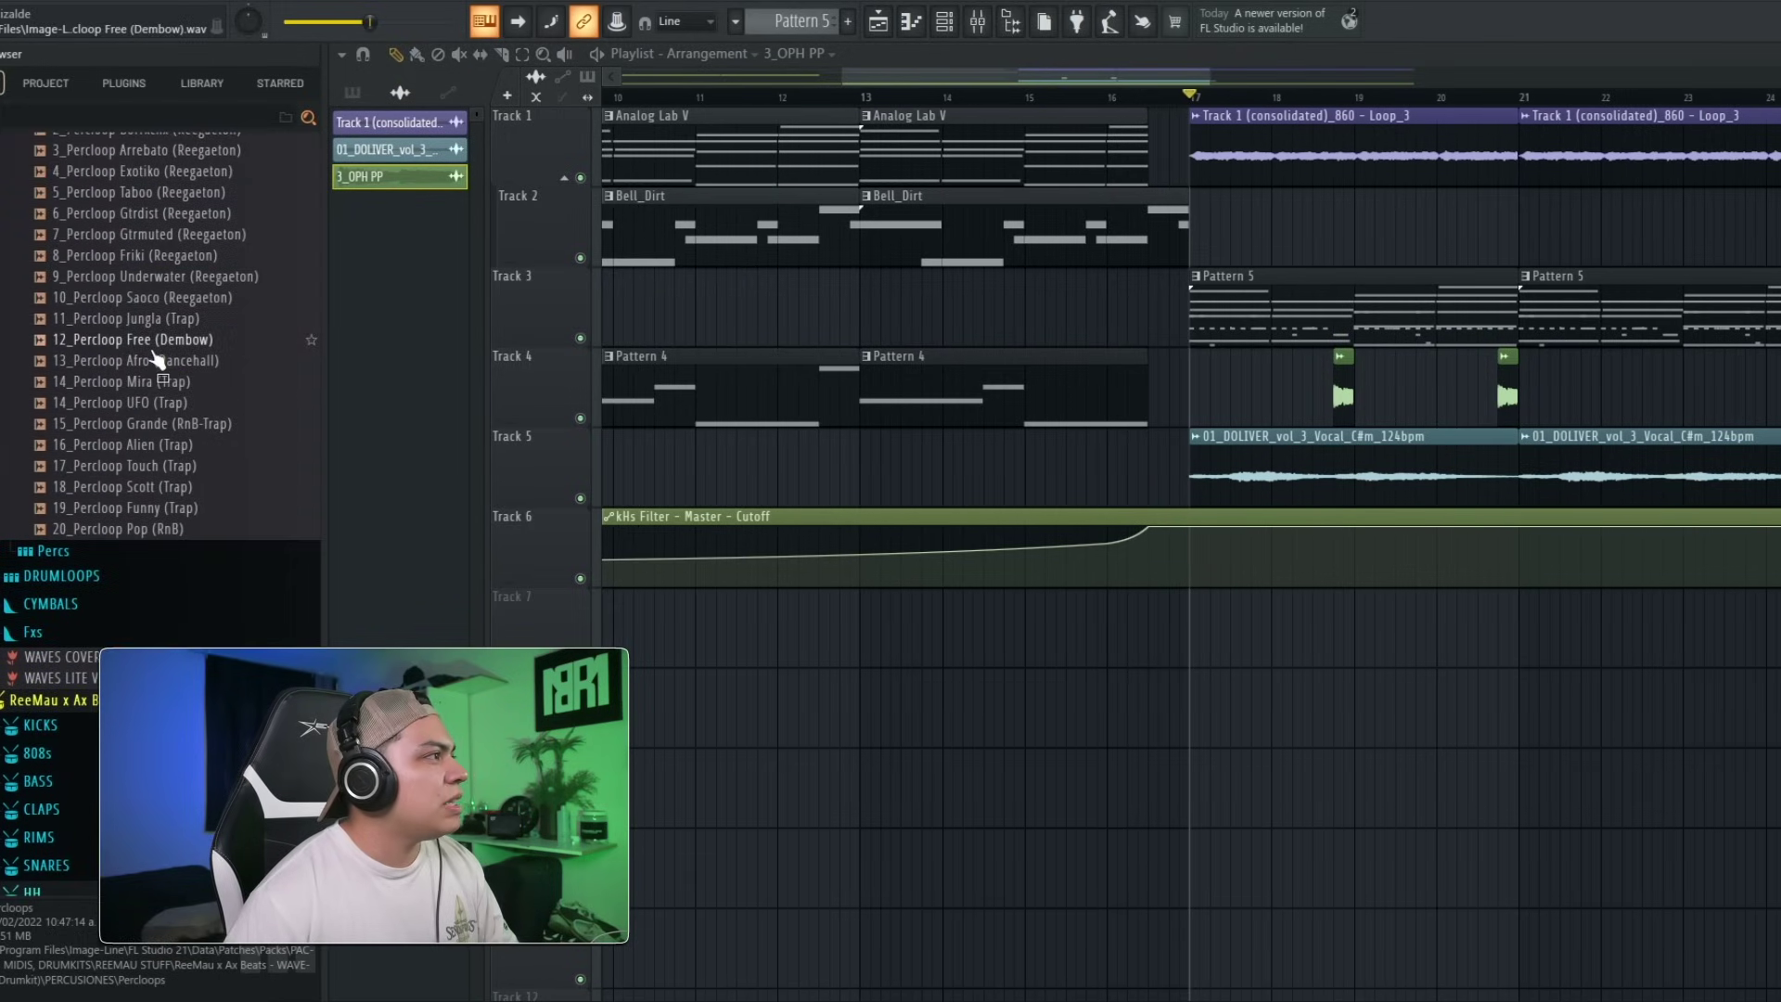
pyautogui.scroll(-5, 1160, 584)
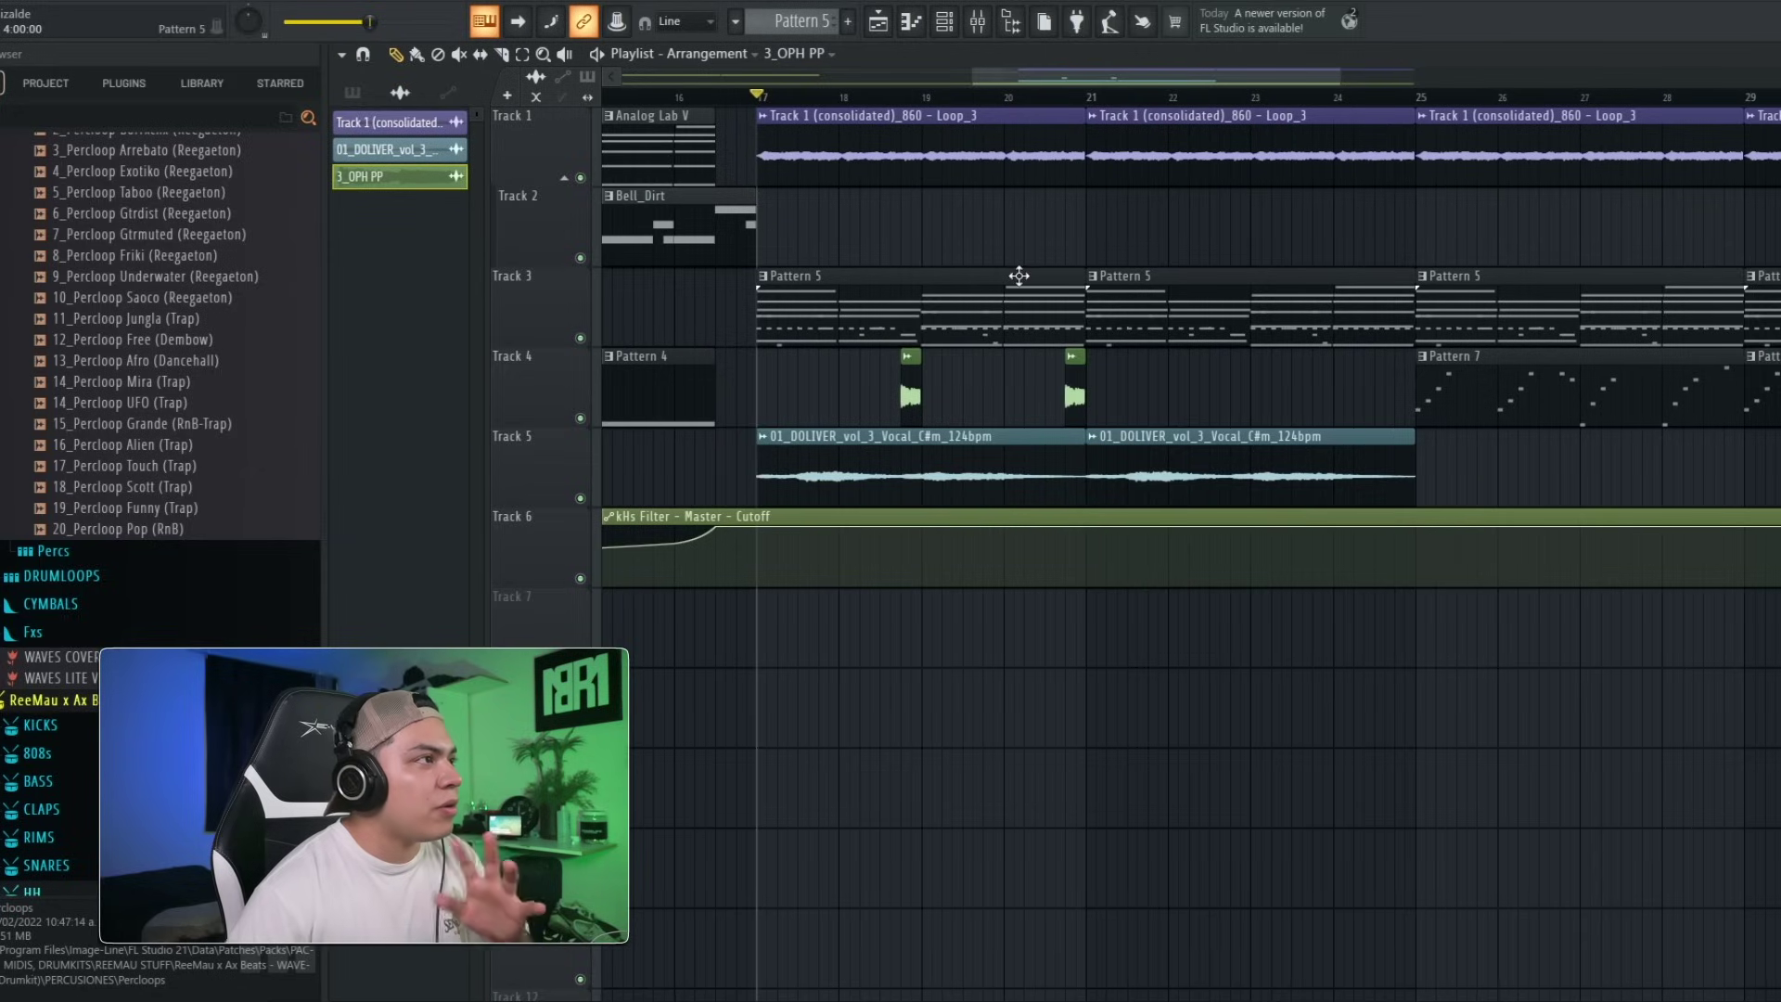
pyautogui.scroll(3, 229, 389)
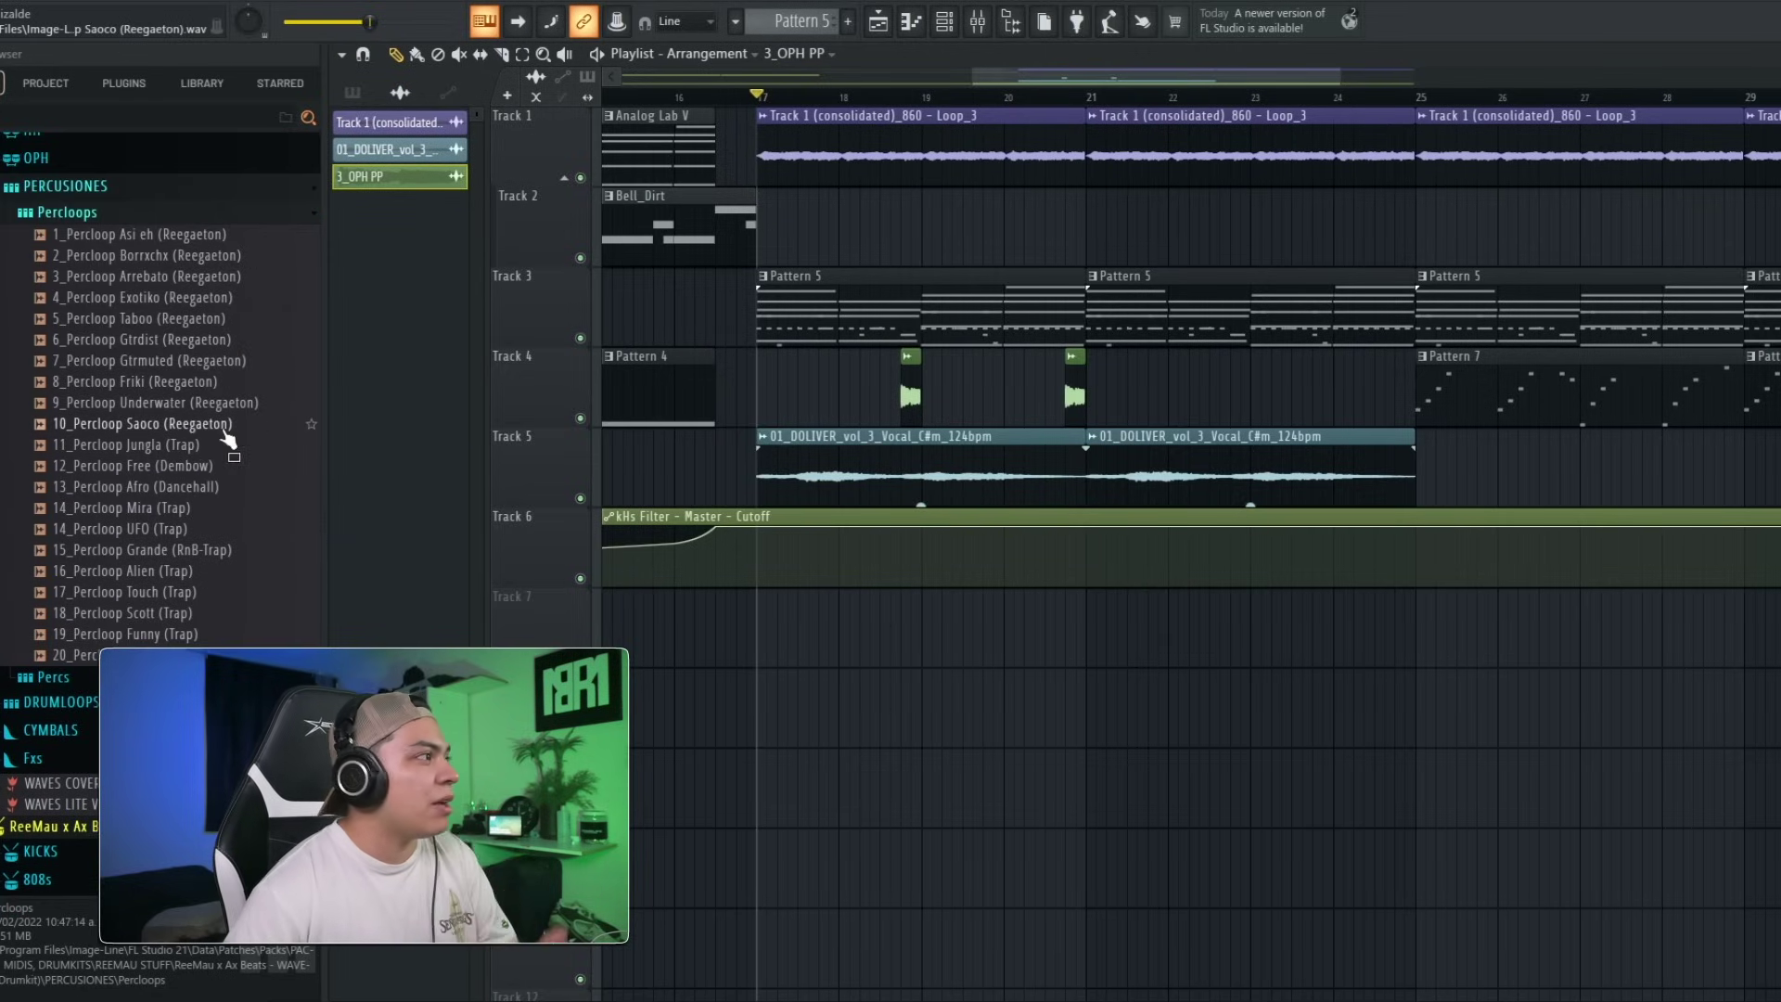
pyautogui.click(183, 449)
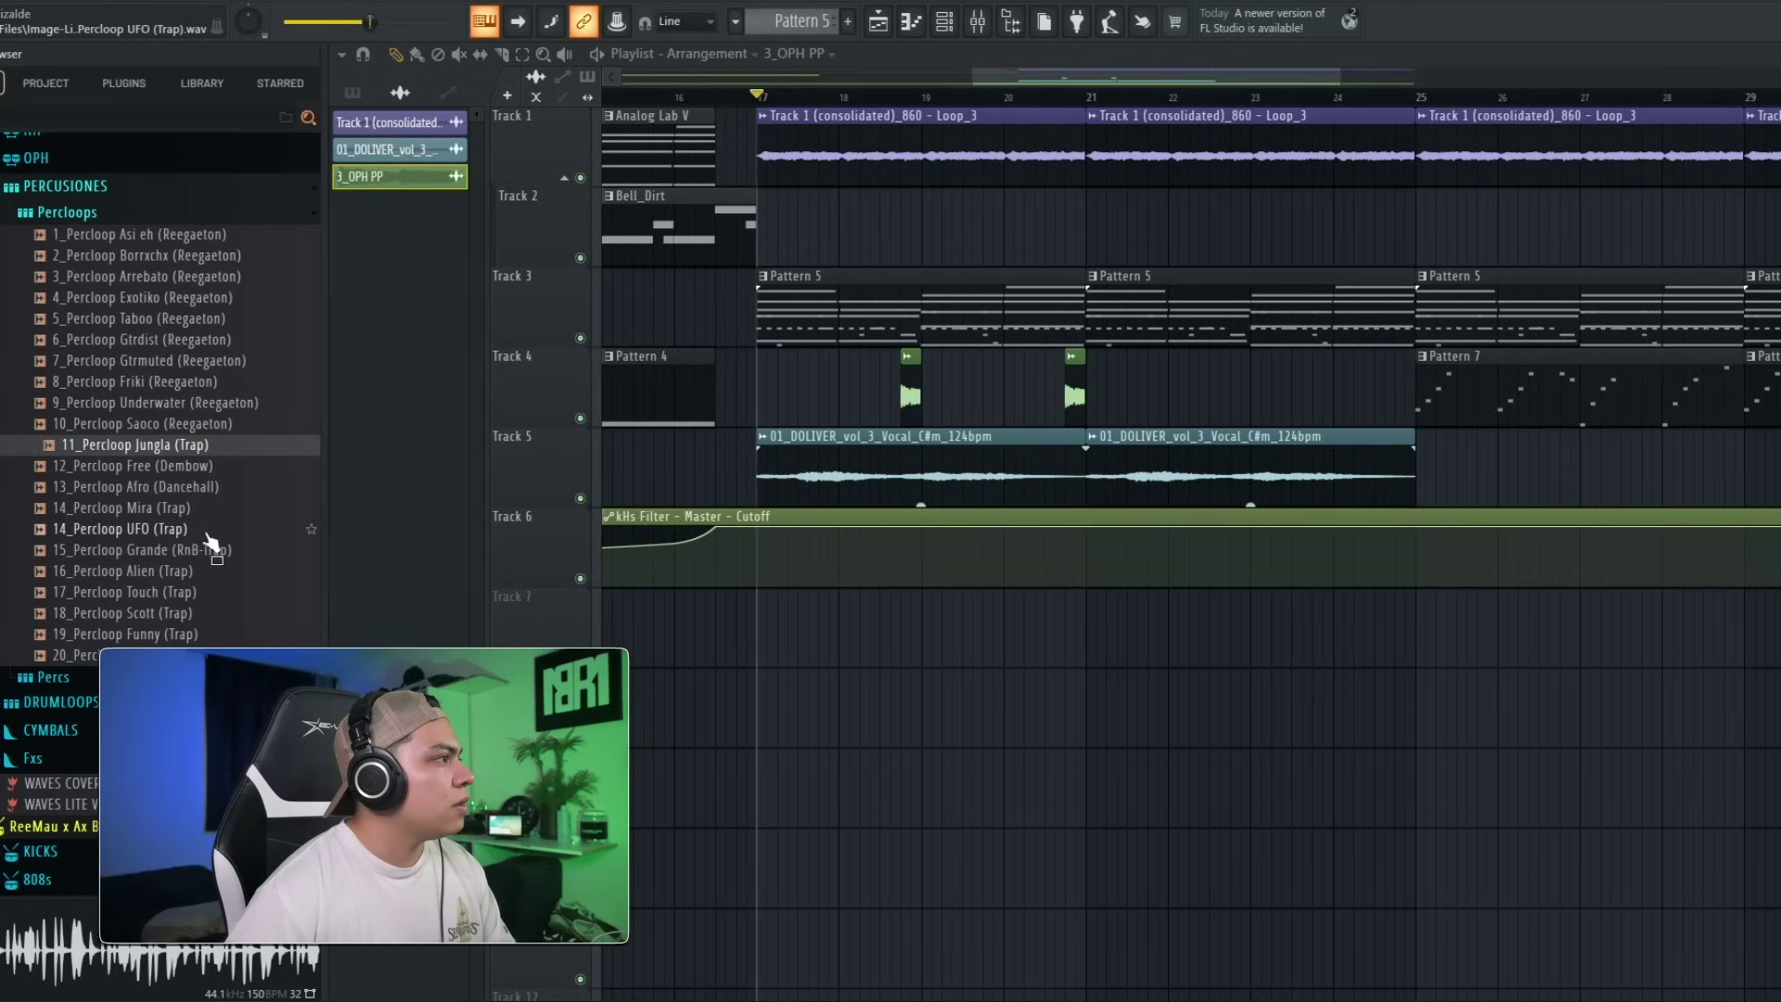
pyautogui.click(217, 570)
pyautogui.click(194, 594)
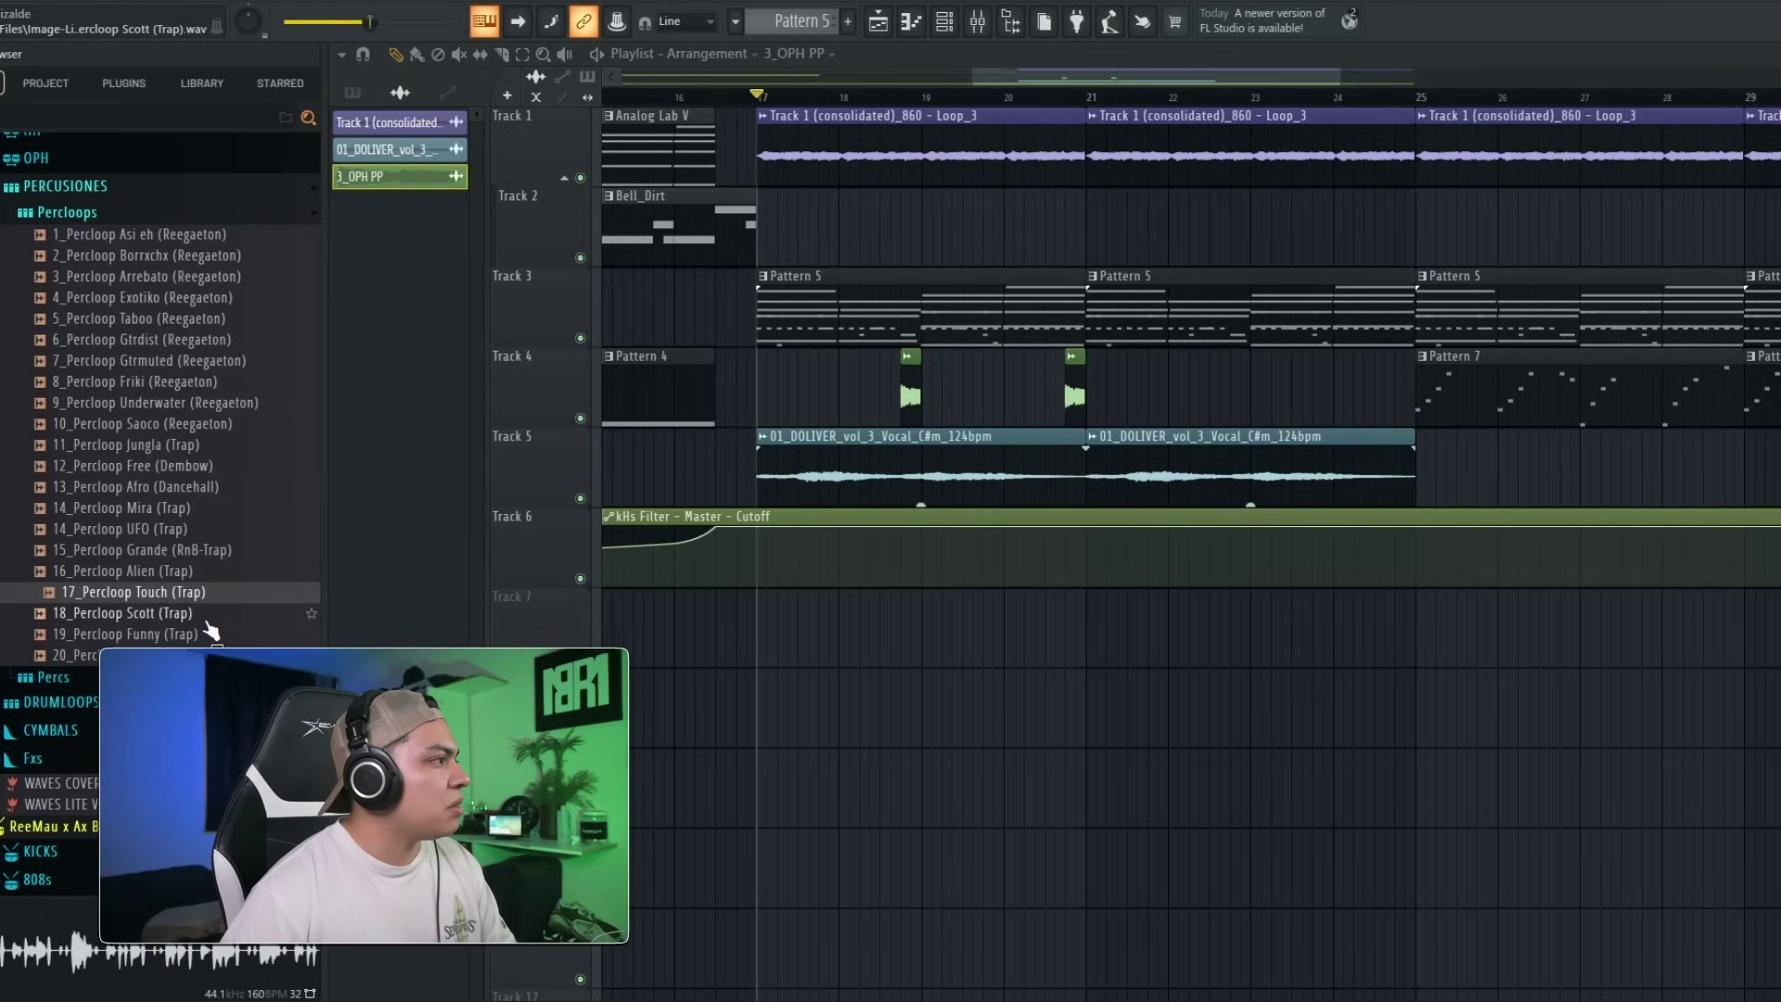
pyautogui.click(205, 616)
pyautogui.click(204, 636)
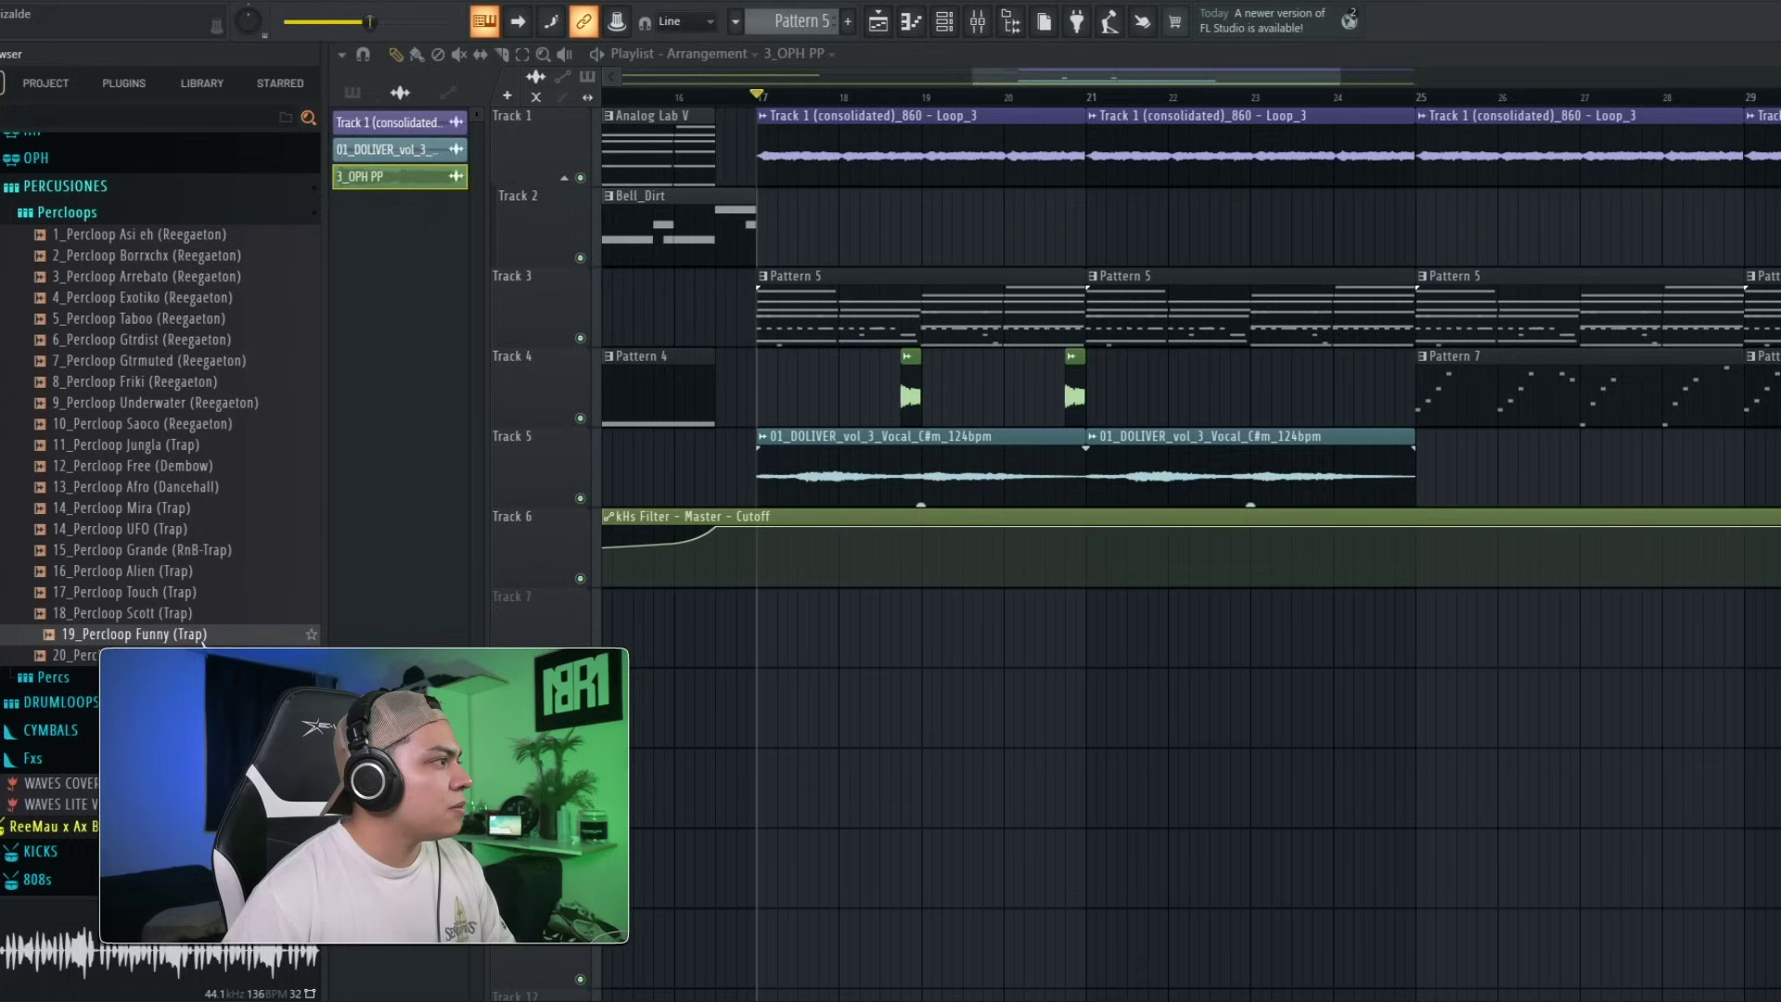
# Place 19_Percloop Funny (Trap) on Track 7 at bar 17 and set its channel to Stretch mode with the volume at about 51%.
pyautogui.moveTo(198, 641); pyautogui.dragTo(758, 639)
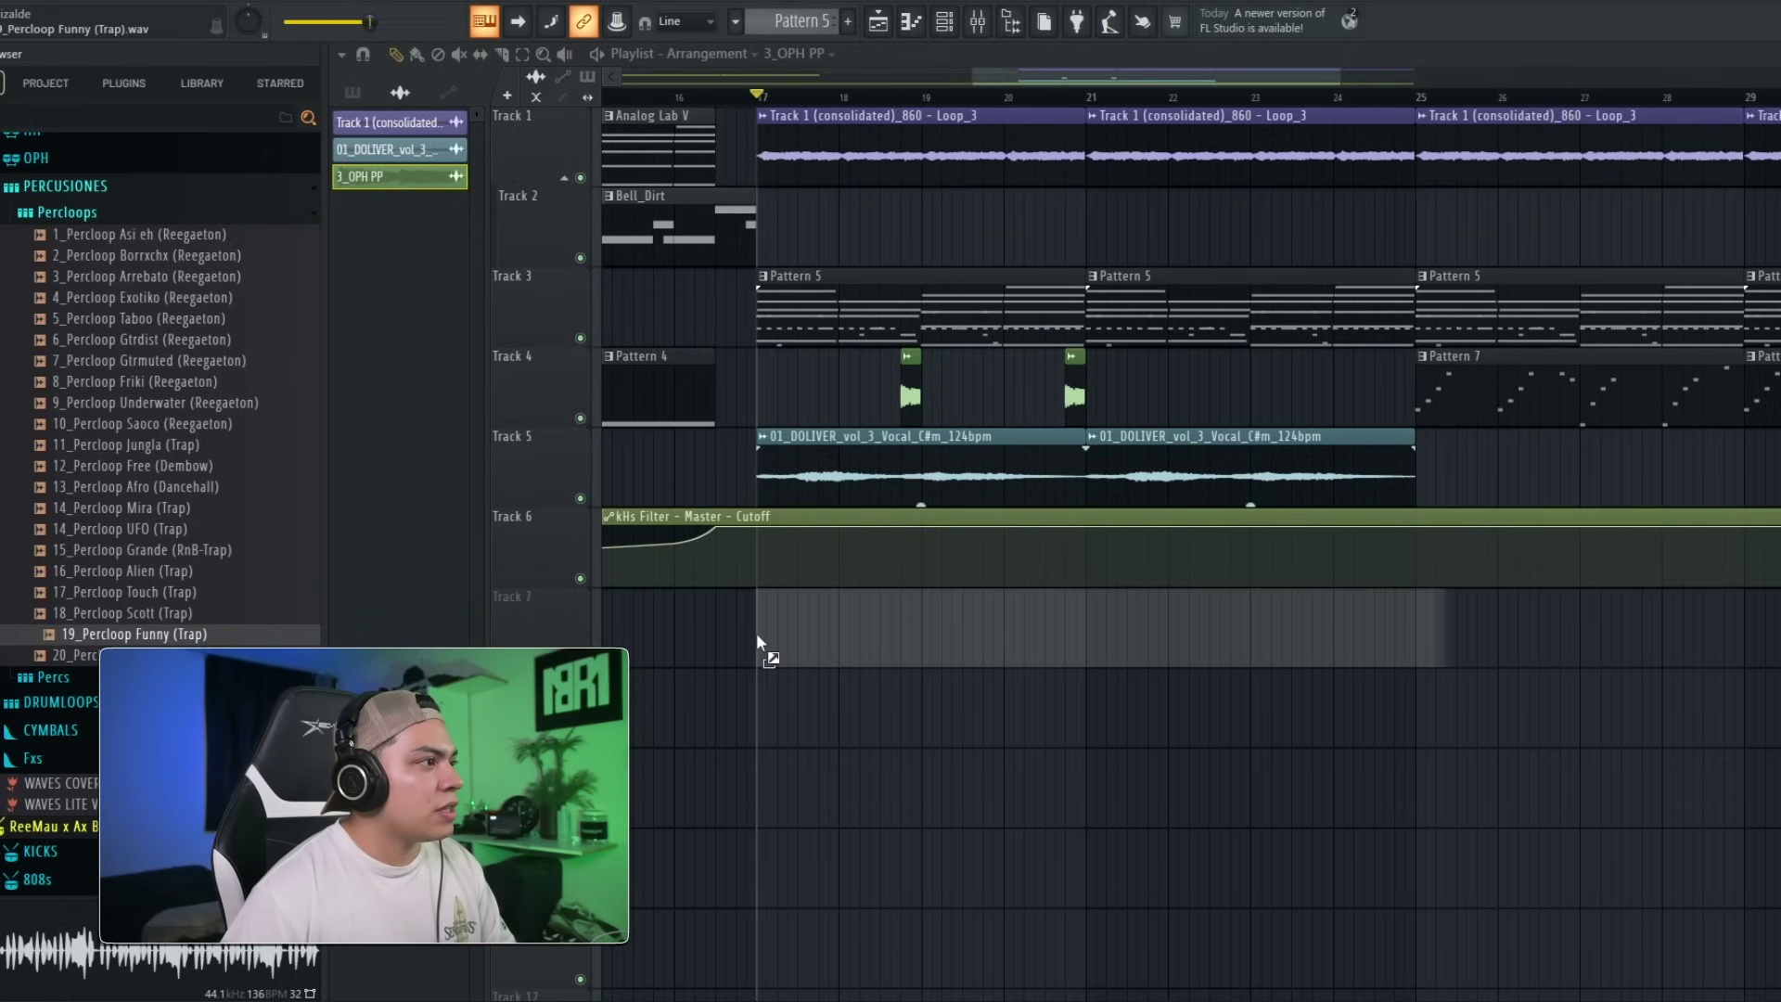
pyautogui.moveTo(1061, 634); pyautogui.dragTo(1061, 635)
pyautogui.doubleClick(1061, 634)
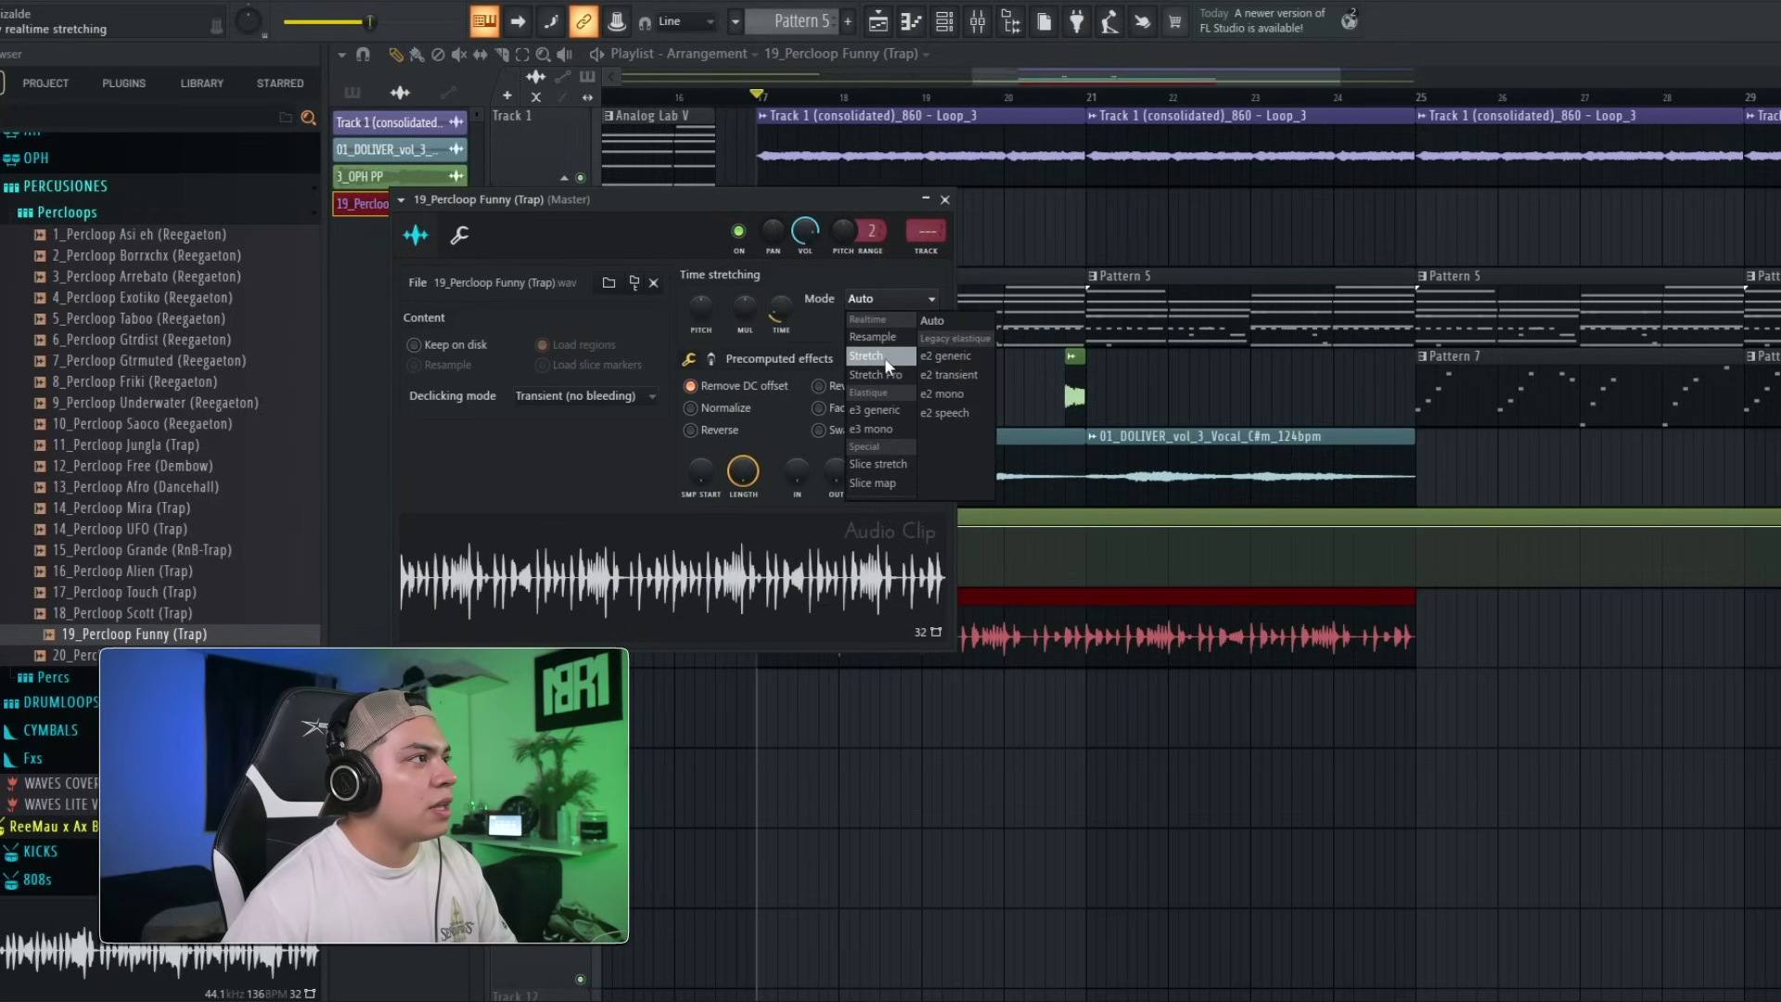
pyautogui.click(877, 356)
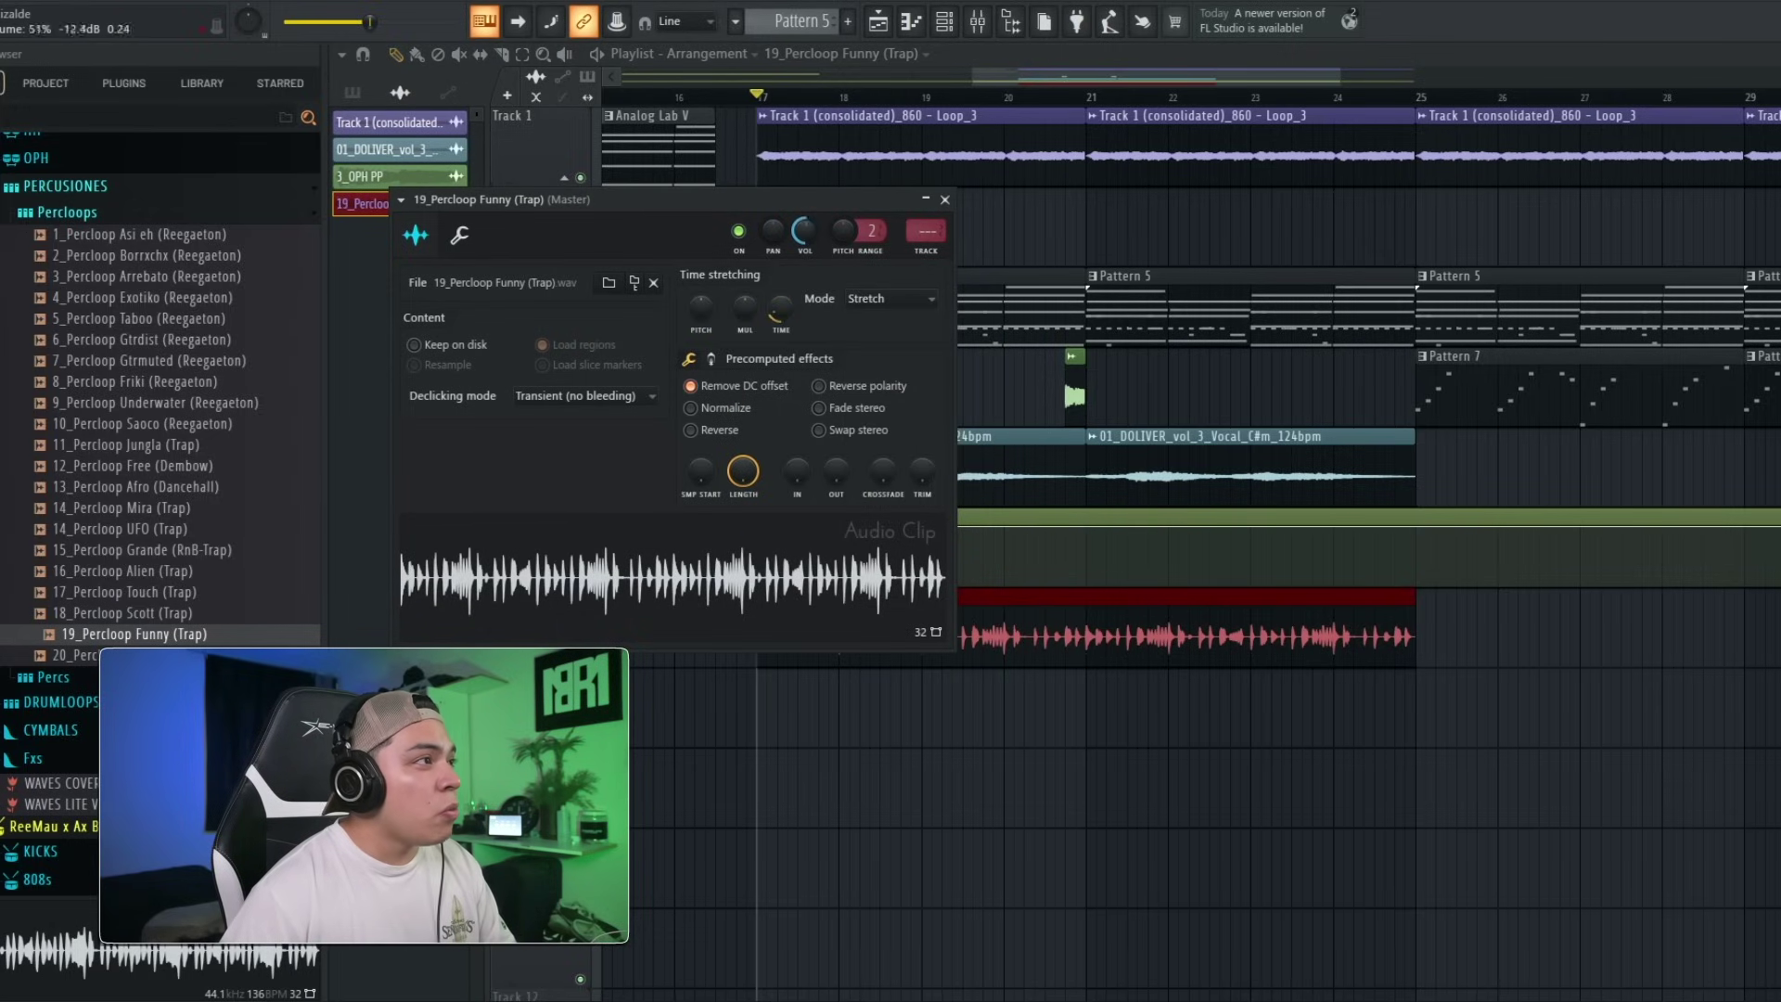
pyautogui.press('Escape')
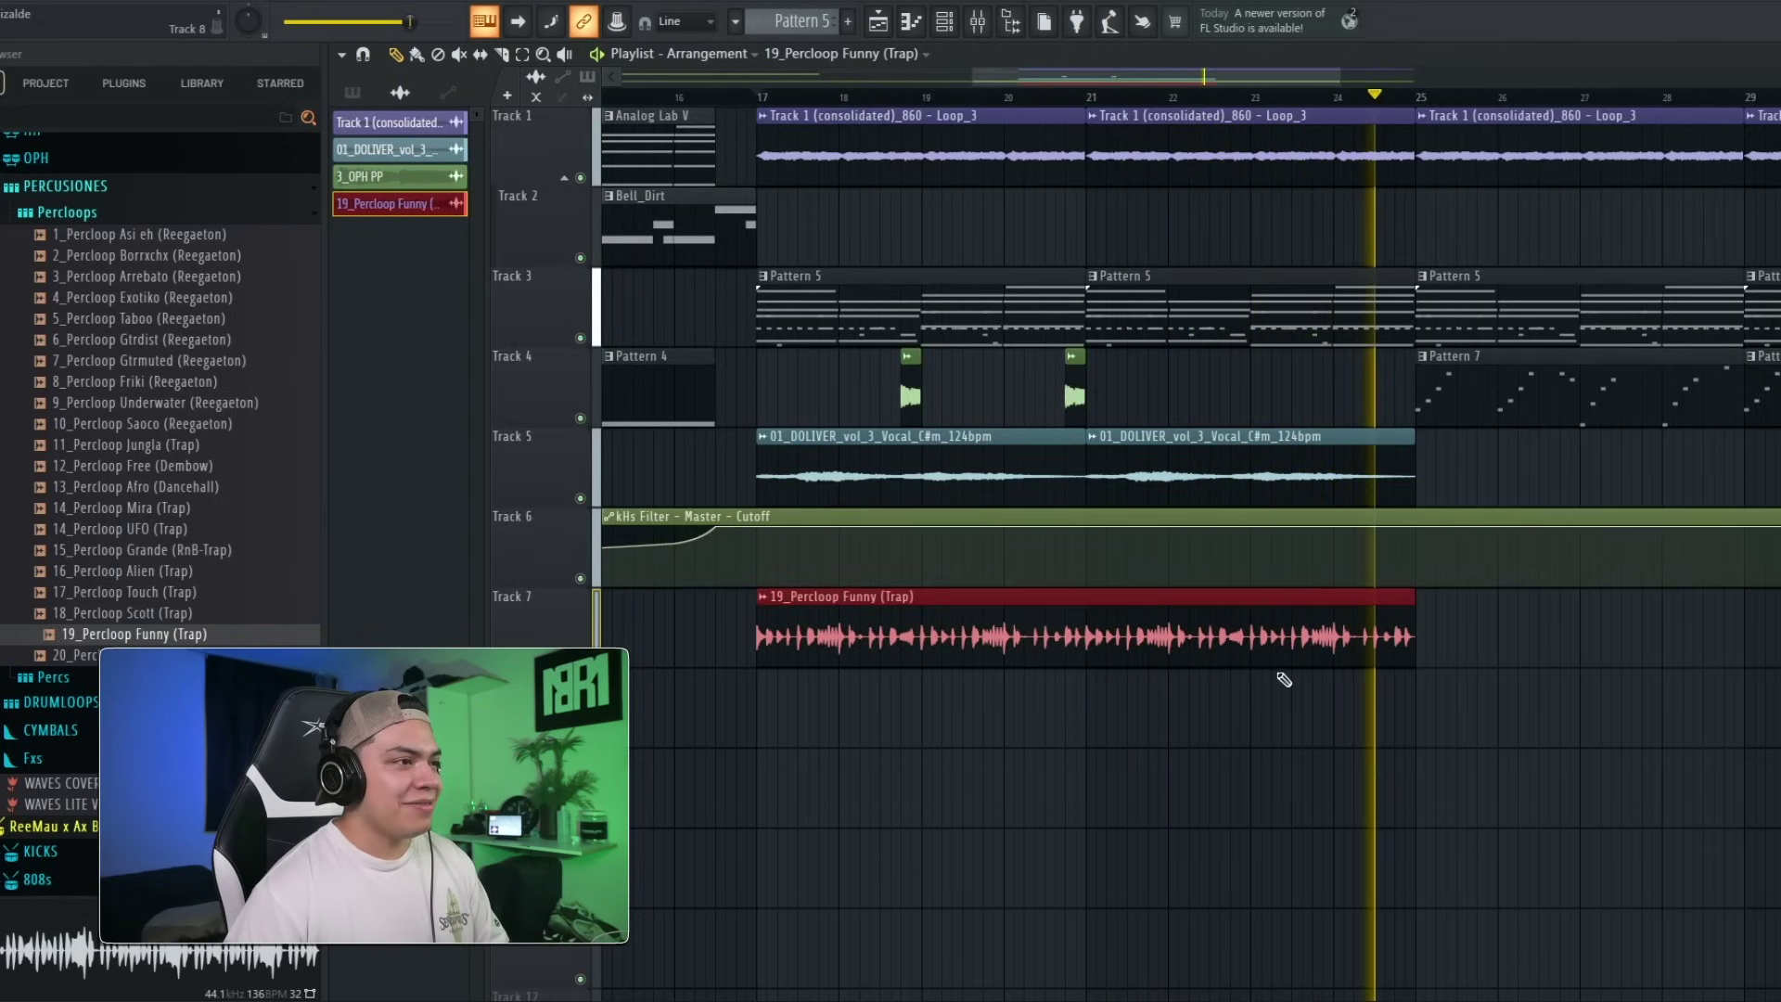
# Duplicate the 19_Percloop Funny clip on Track 7 at bar 25 and play the section from there.
pyautogui.scroll(-3, 1098, 98)
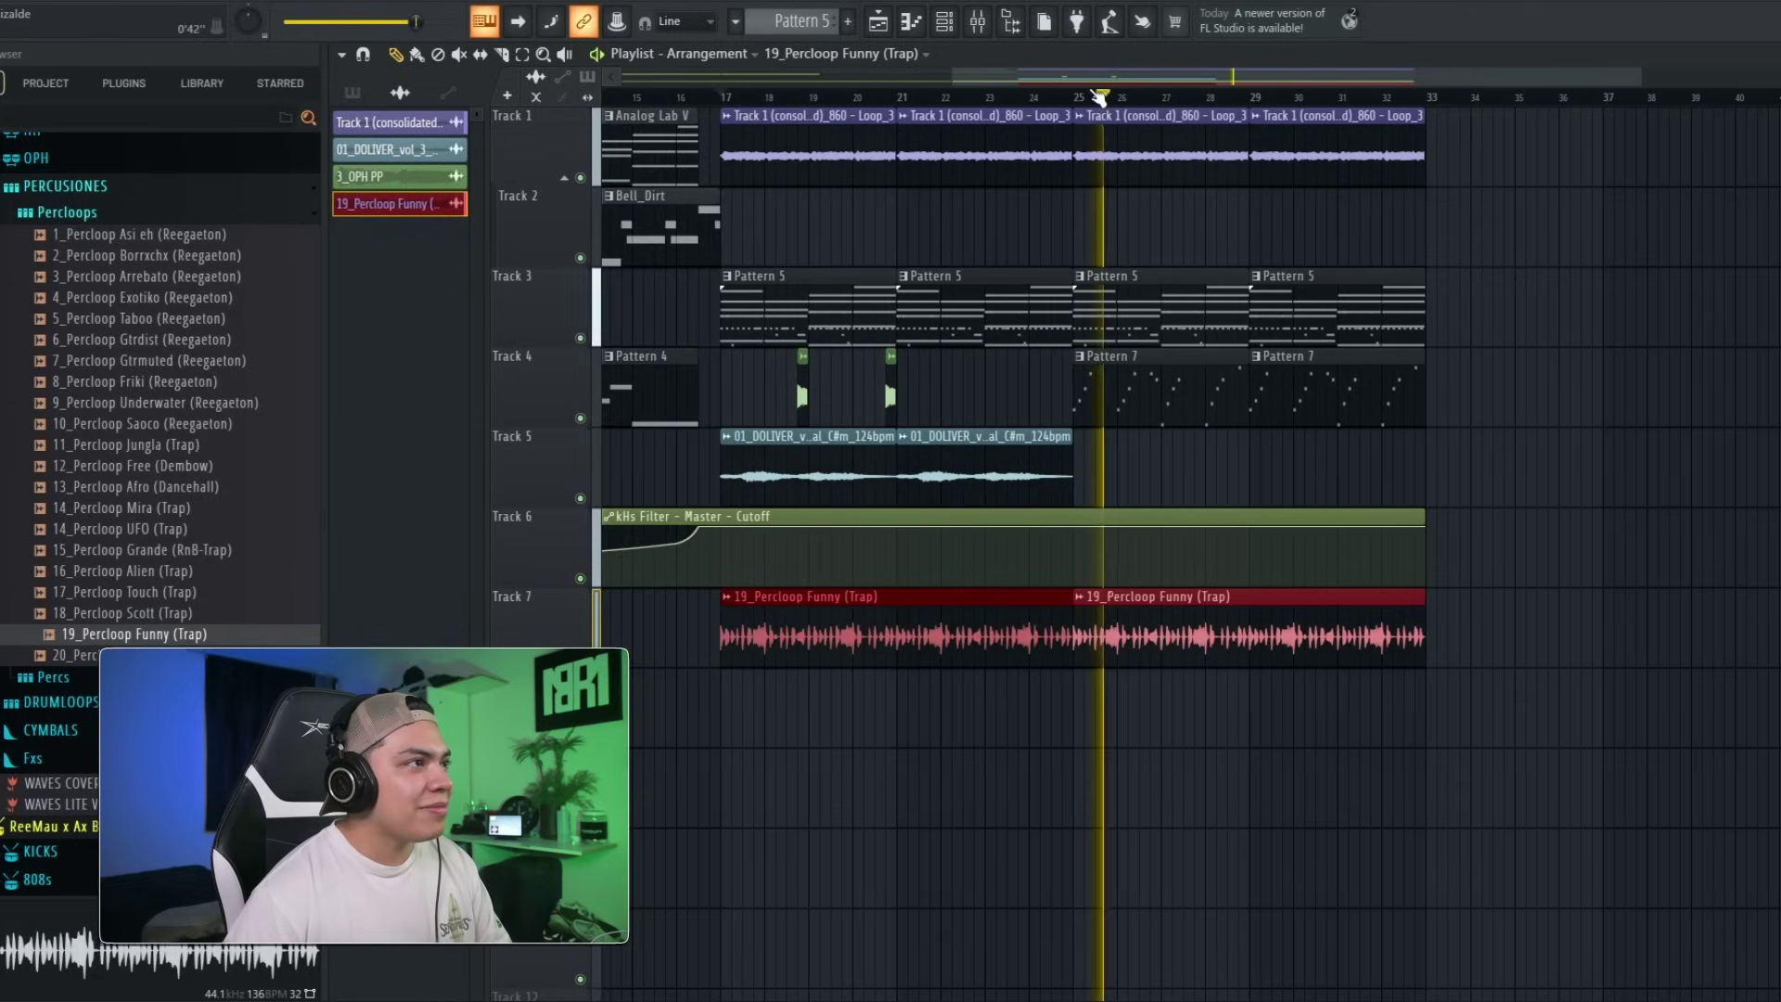
pyautogui.moveTo(1233, 269); pyautogui.dragTo(1747, 279)
pyautogui.moveTo(1331, 180); pyautogui.dragTo(1048, 274)
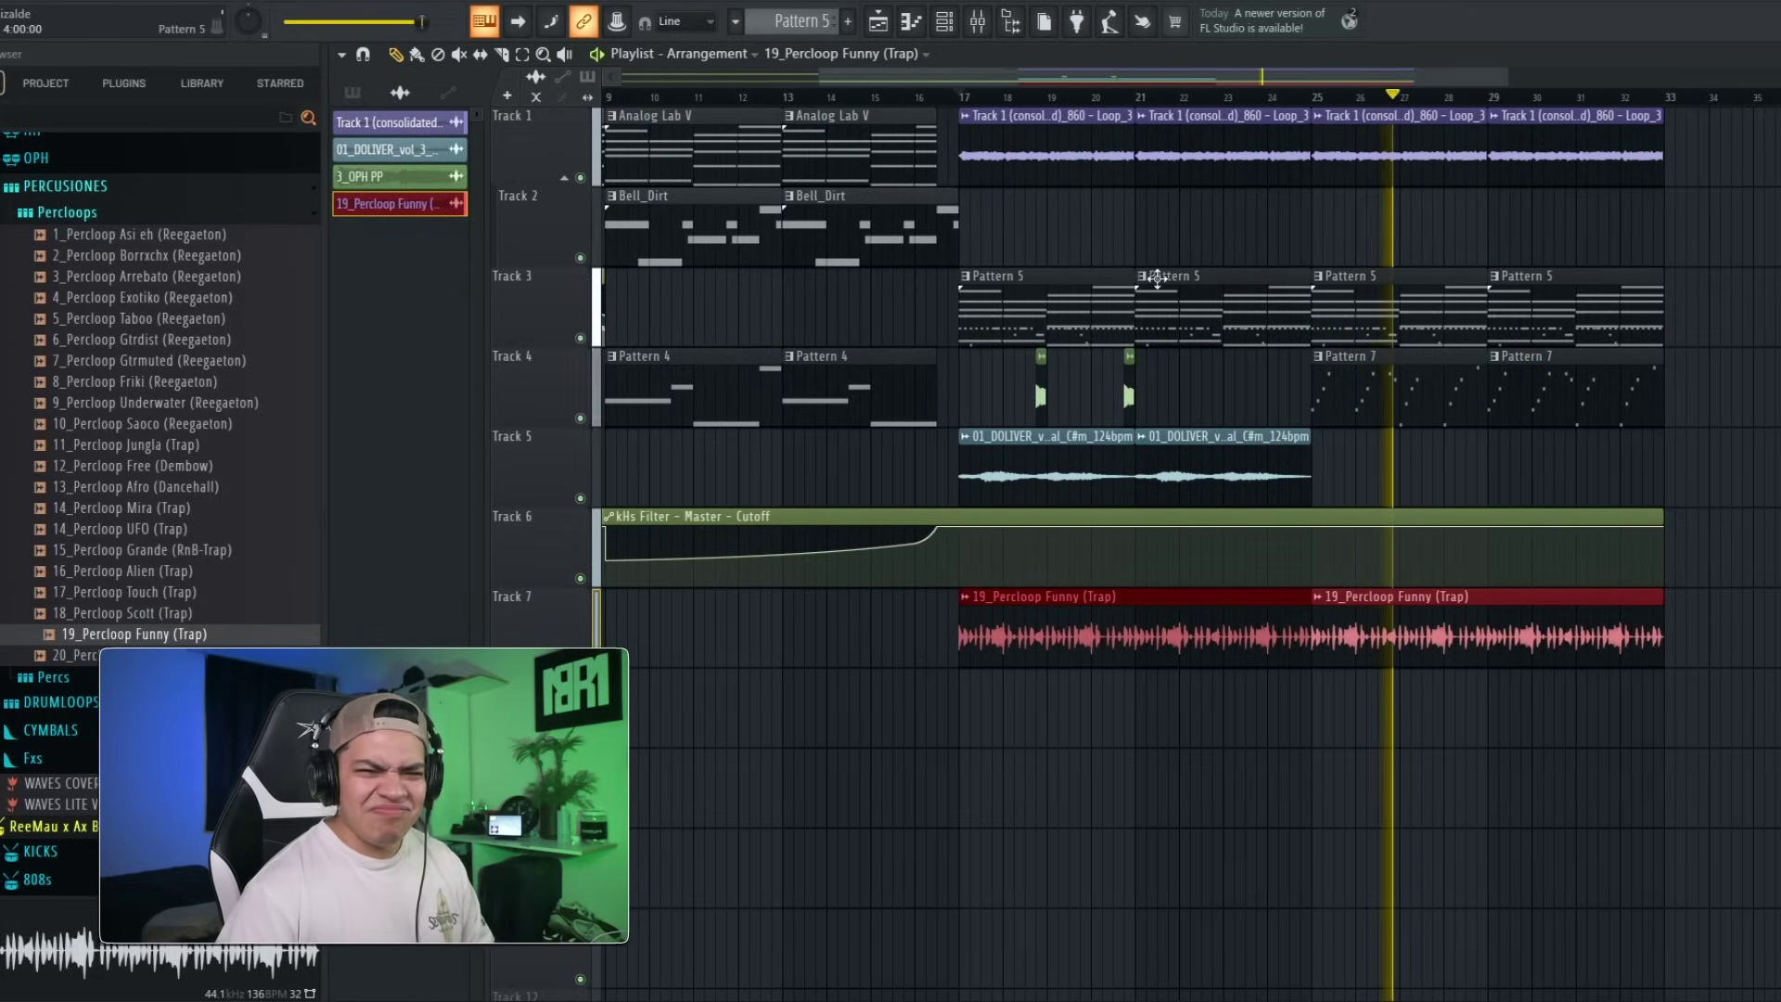
pyautogui.scroll(-3, 1011, 115)
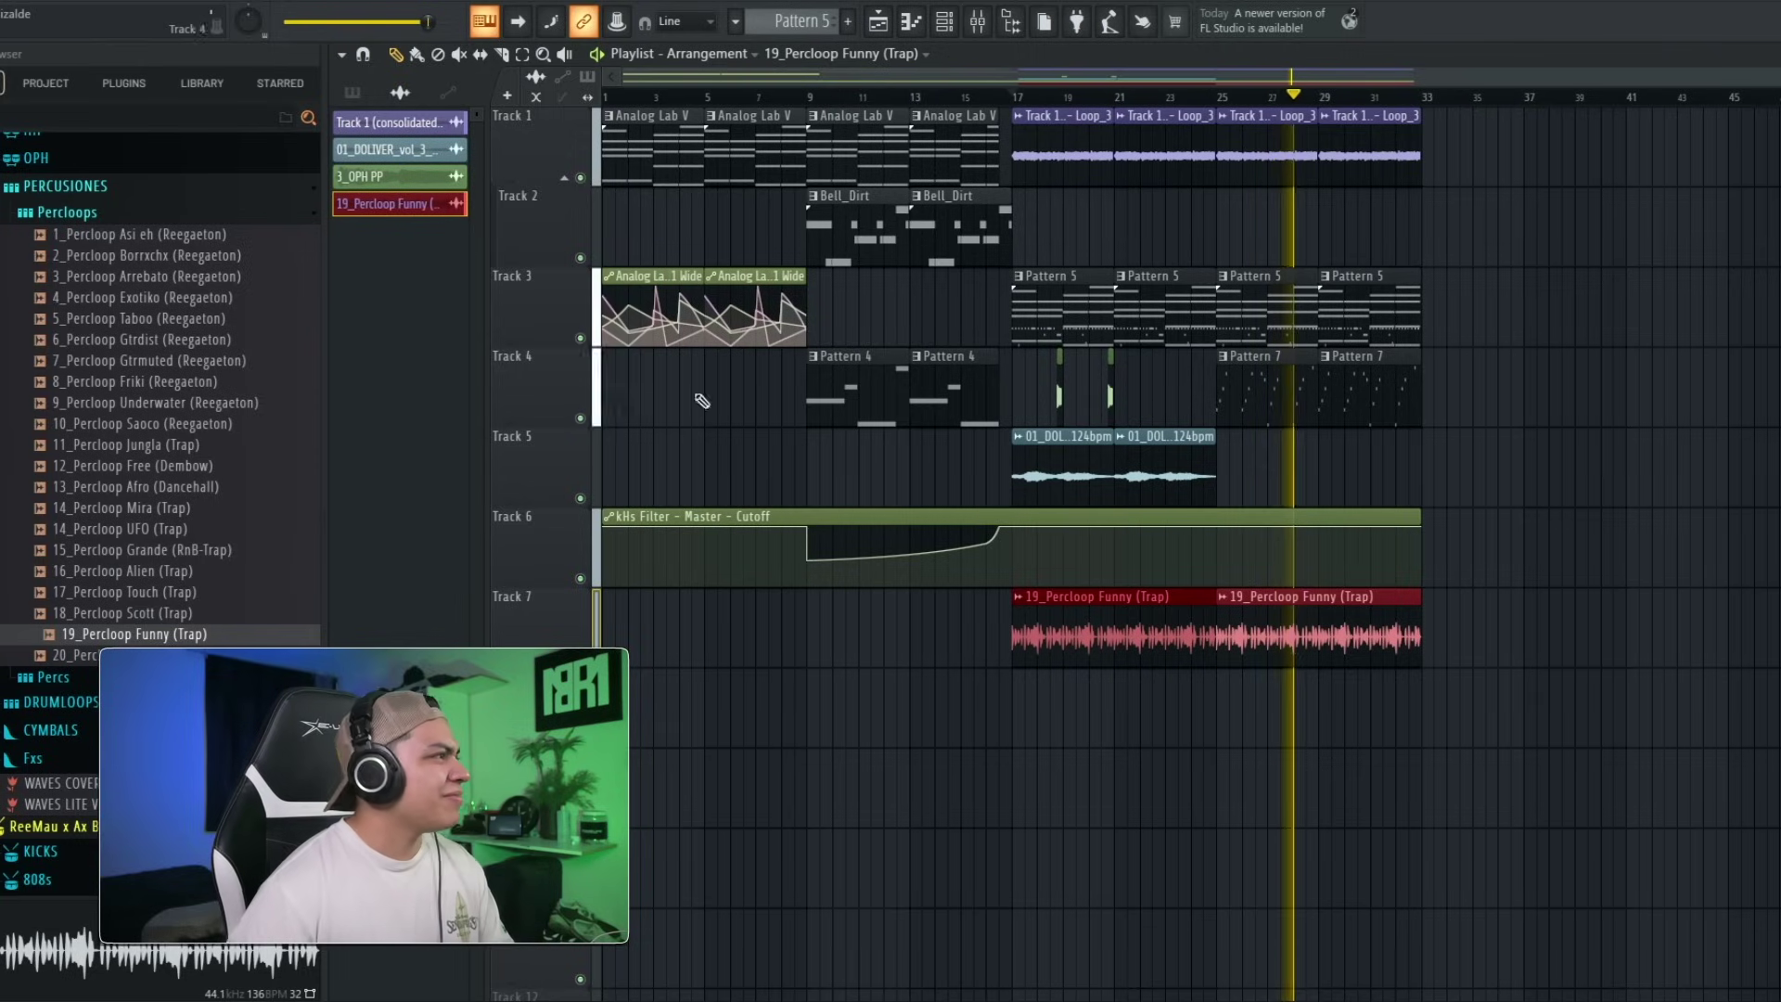
# Close the PERCUSIONES folder, open the Fxs folder and preview 2_FX Intro.
pyautogui.scroll(2, 111, 367)
pyautogui.click(74, 344)
pyautogui.click(82, 322)
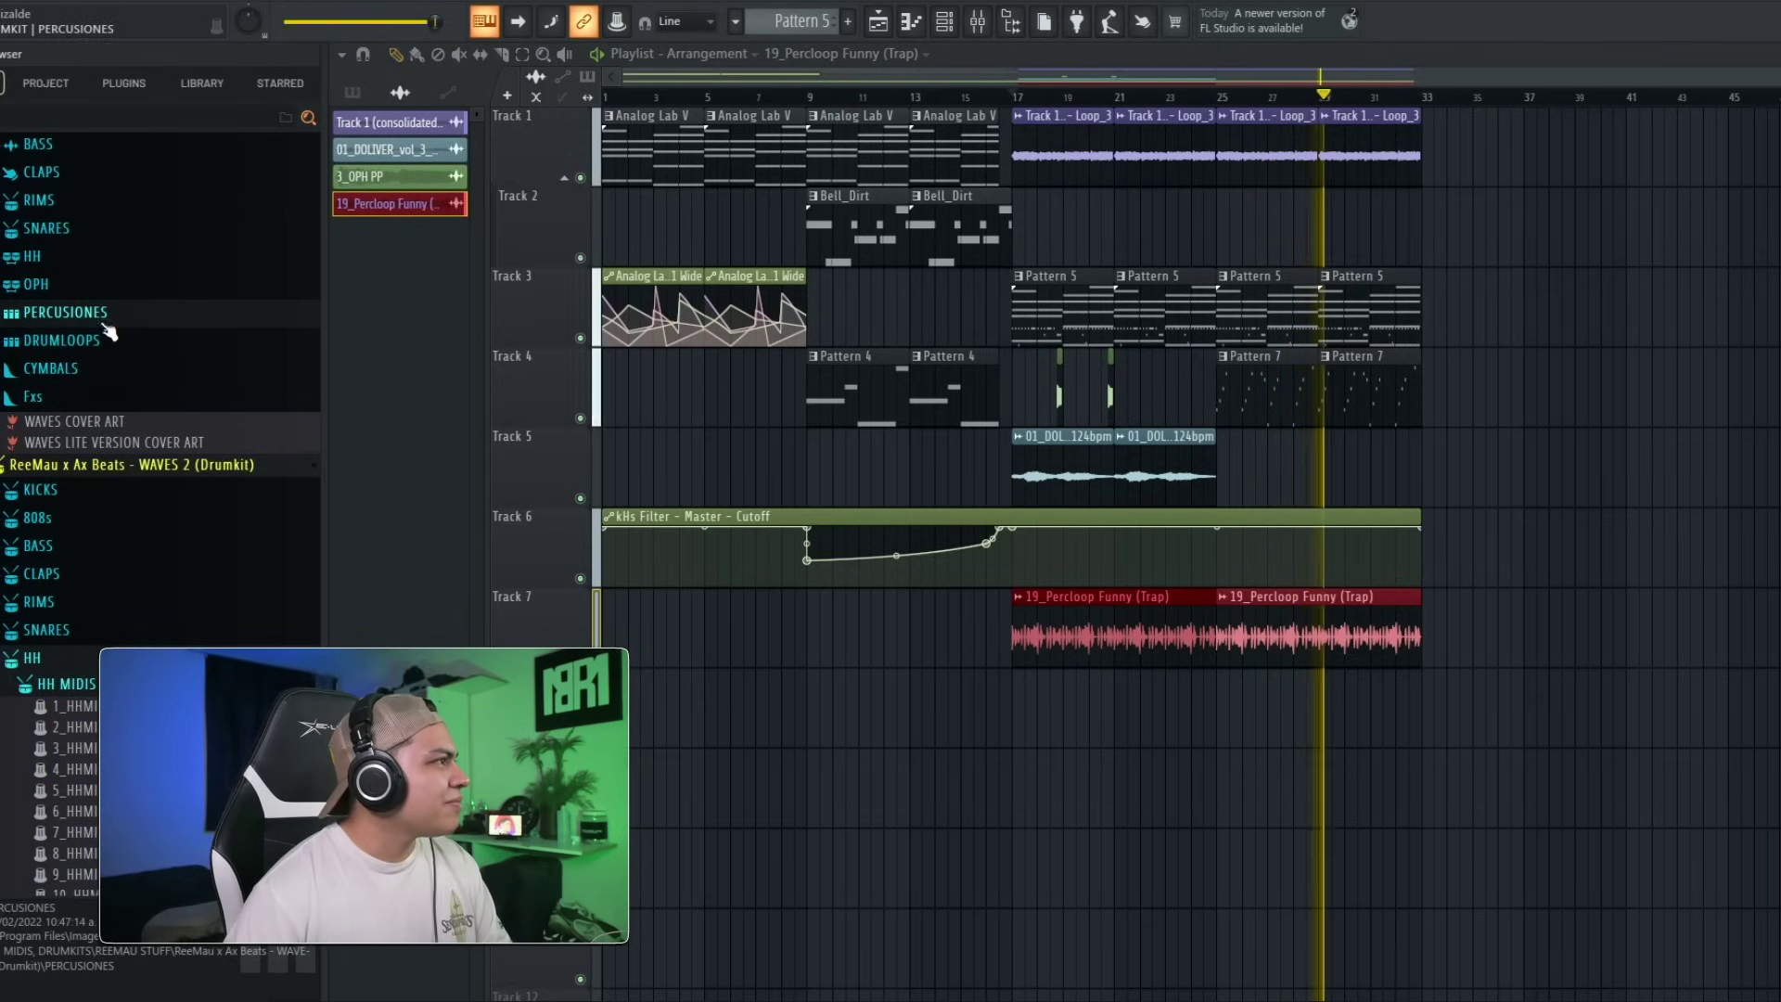
pyautogui.click(111, 397)
pyautogui.click(116, 445)
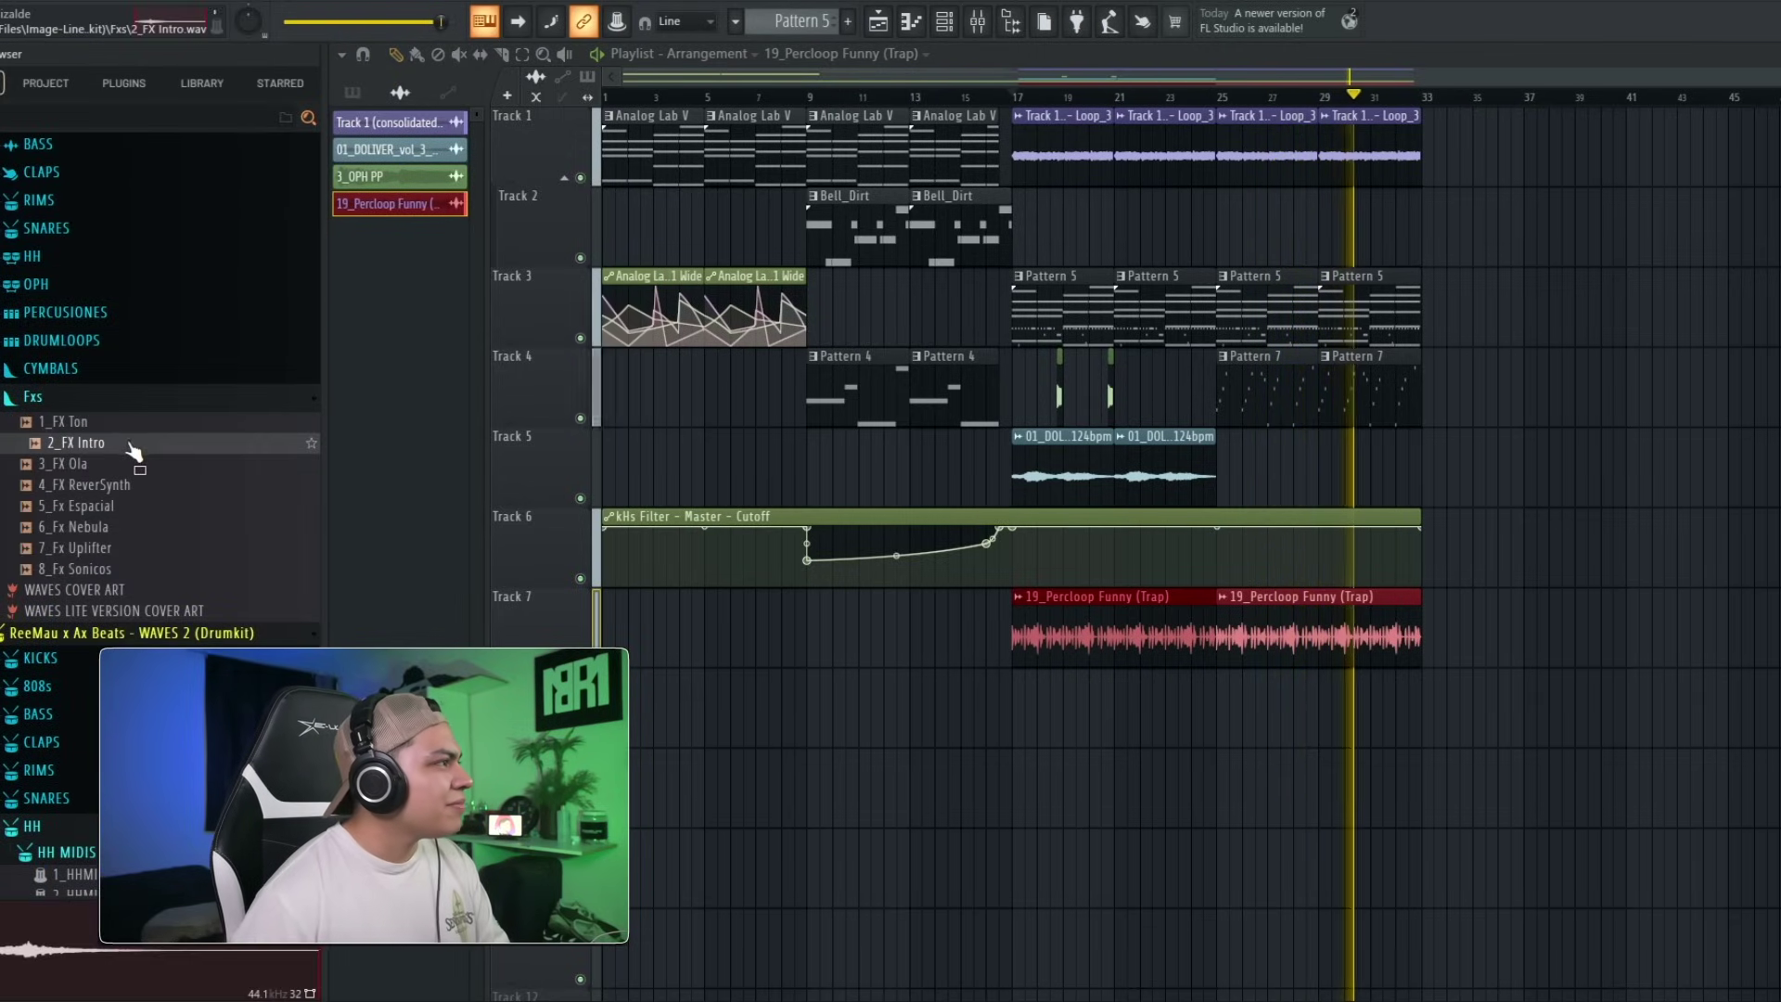
# Play the arrangement briefly from bar 7, stop it, and audition the other effect samples in the Fxs folder.
pyautogui.click(756, 95)
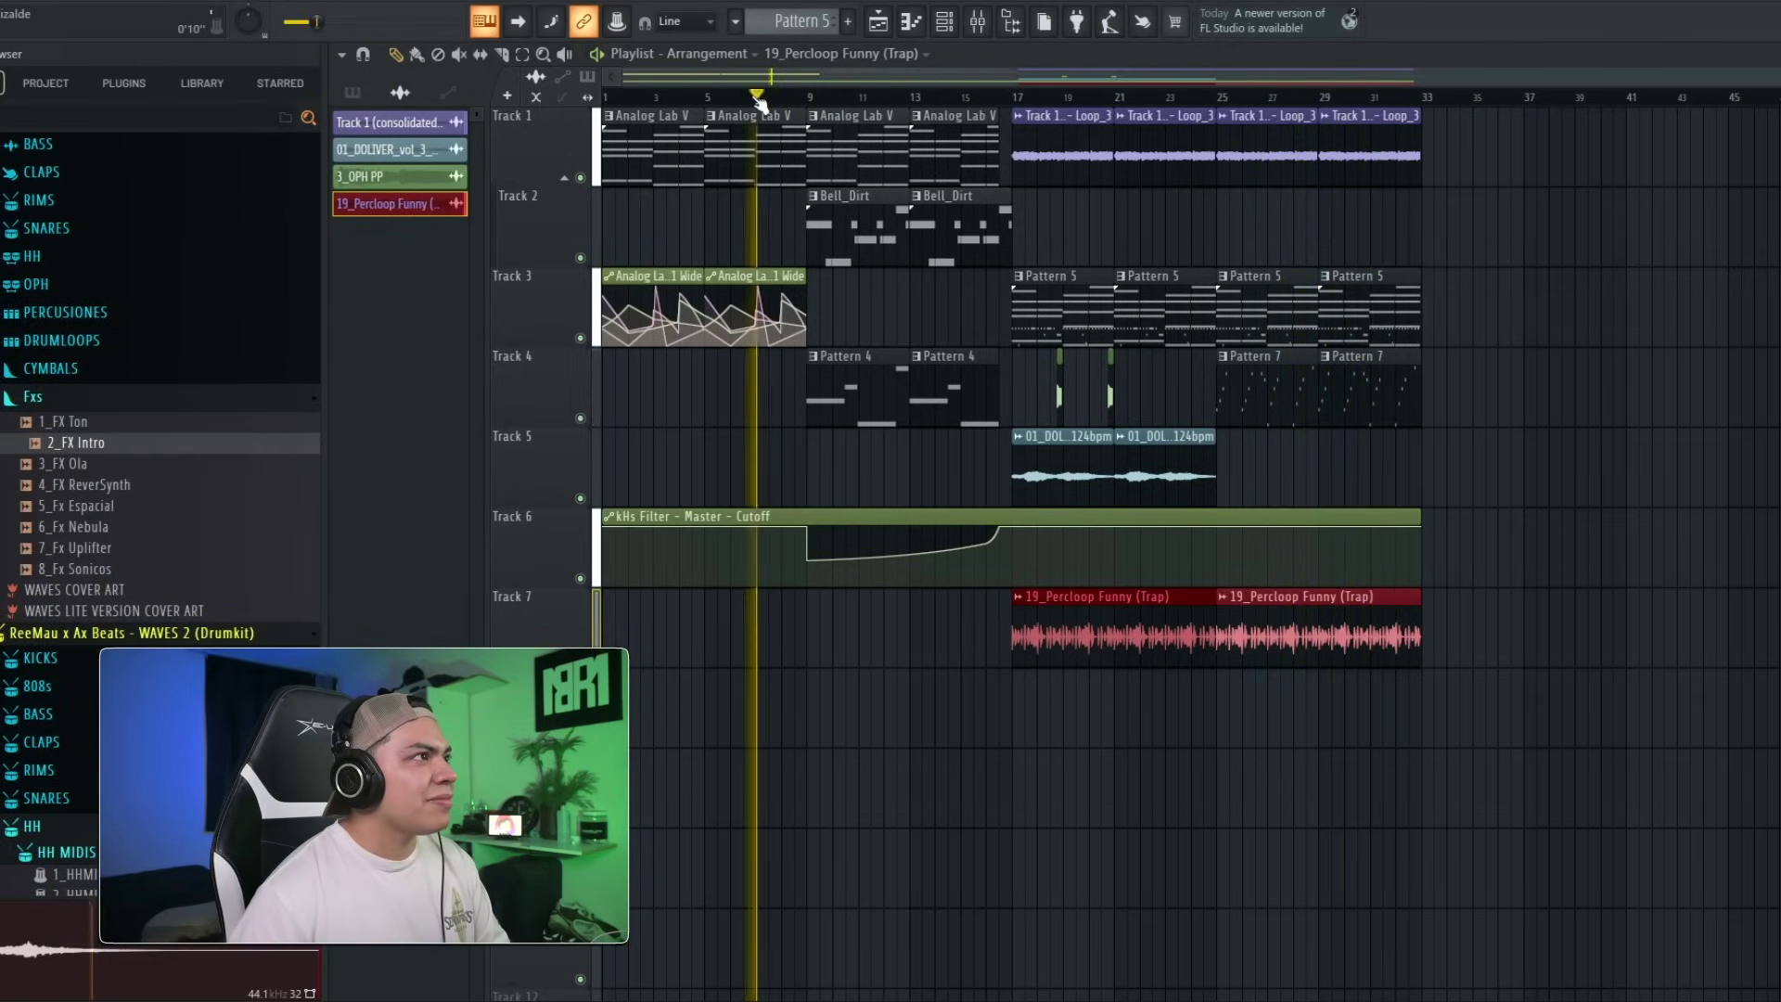
pyautogui.scroll(3, 753, 97)
pyautogui.press('space')
pyautogui.click(85, 470)
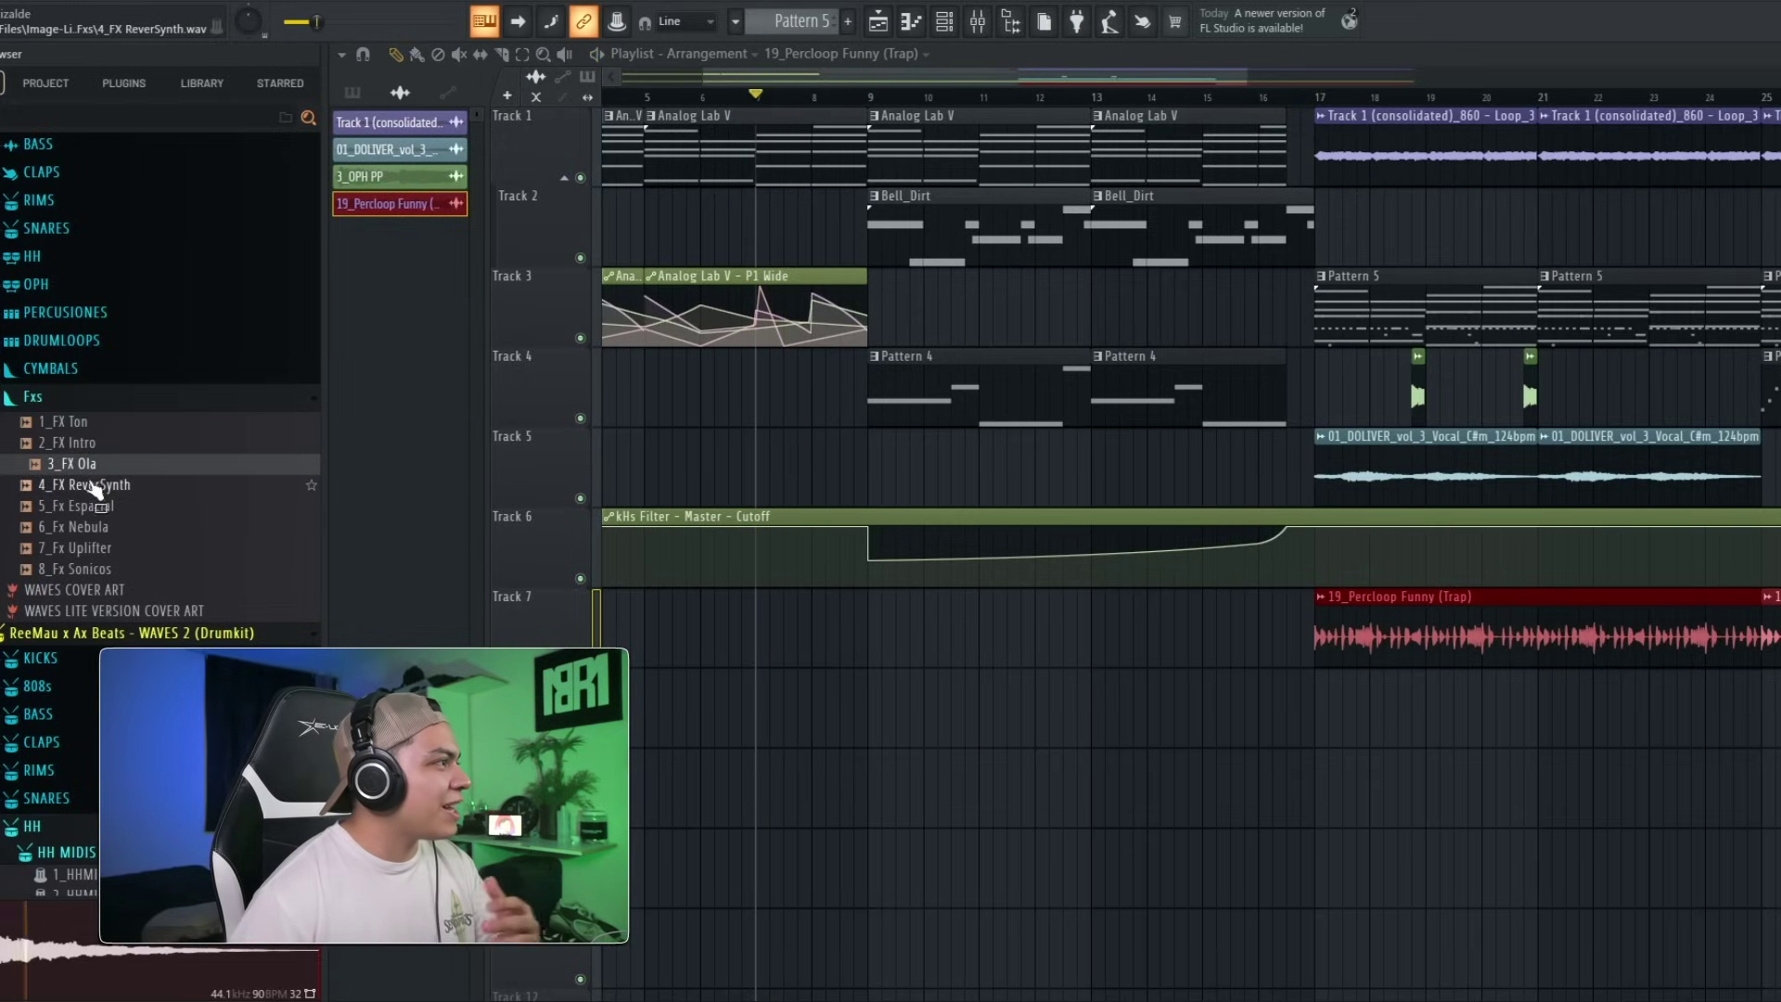
pyautogui.click(96, 486)
pyautogui.click(102, 507)
pyautogui.click(106, 528)
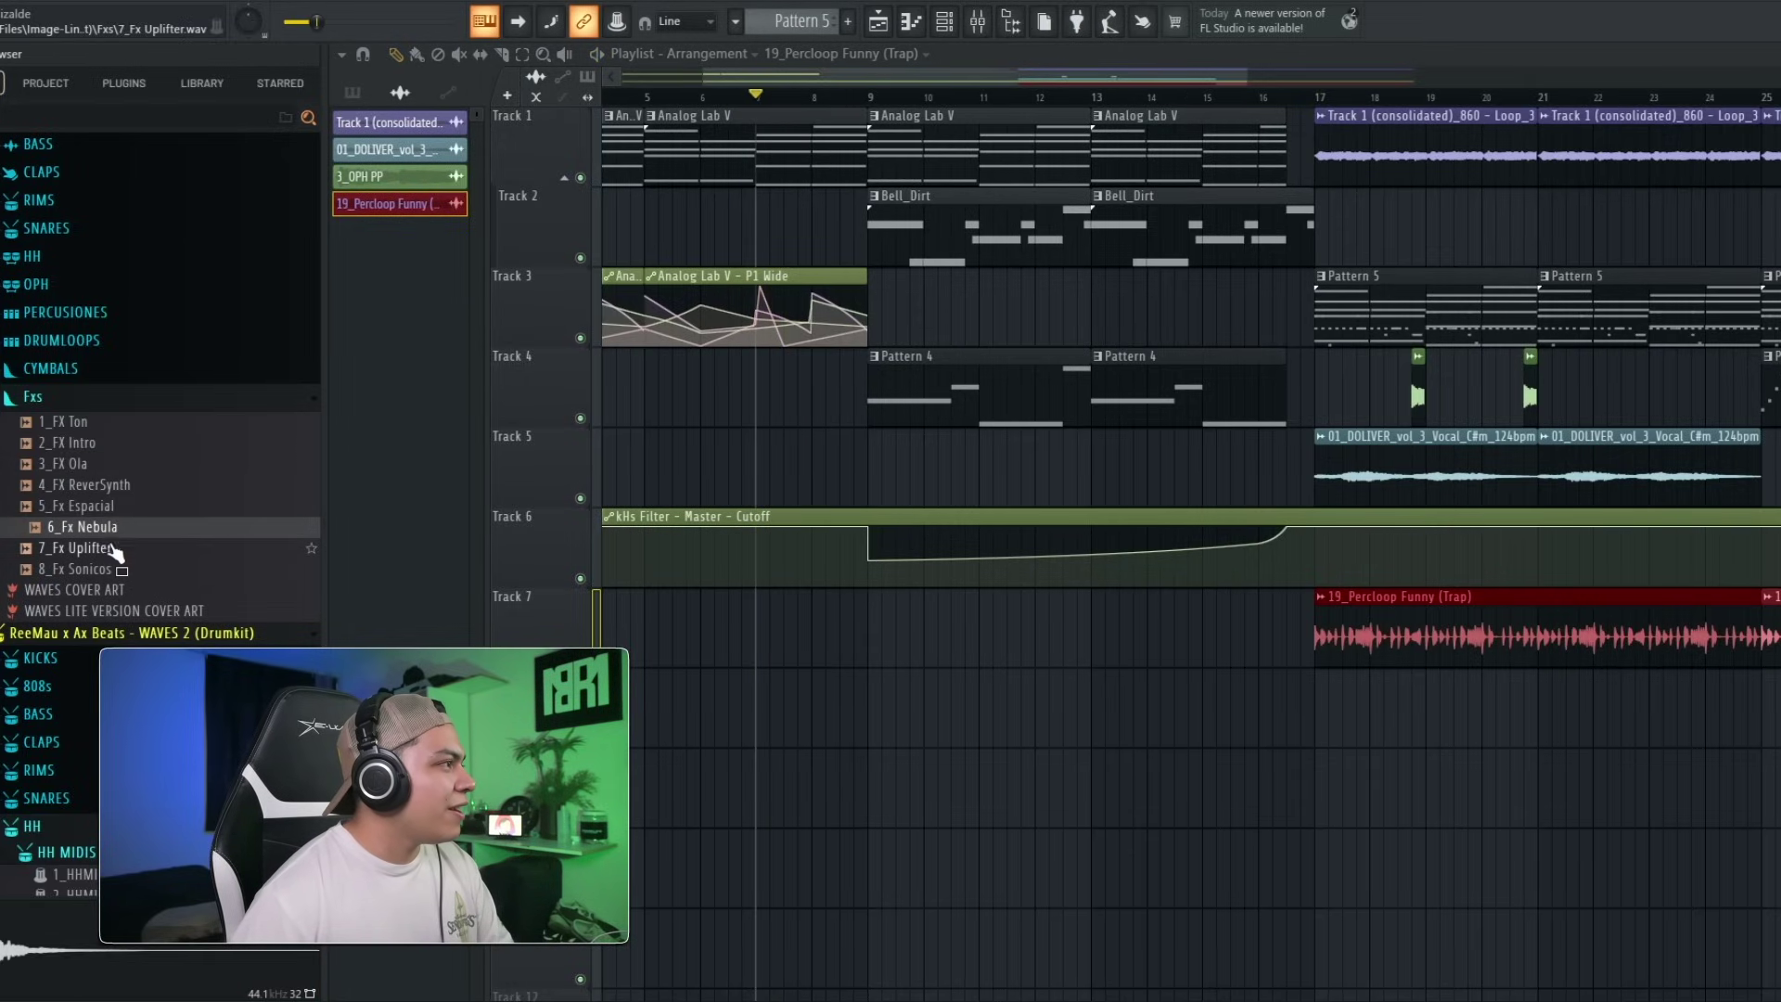
pyautogui.click(86, 424)
# Place 2_FX Intro on Track 7 about three quarters of a bar before bar 9 and play the transition.
pyautogui.click(91, 444)
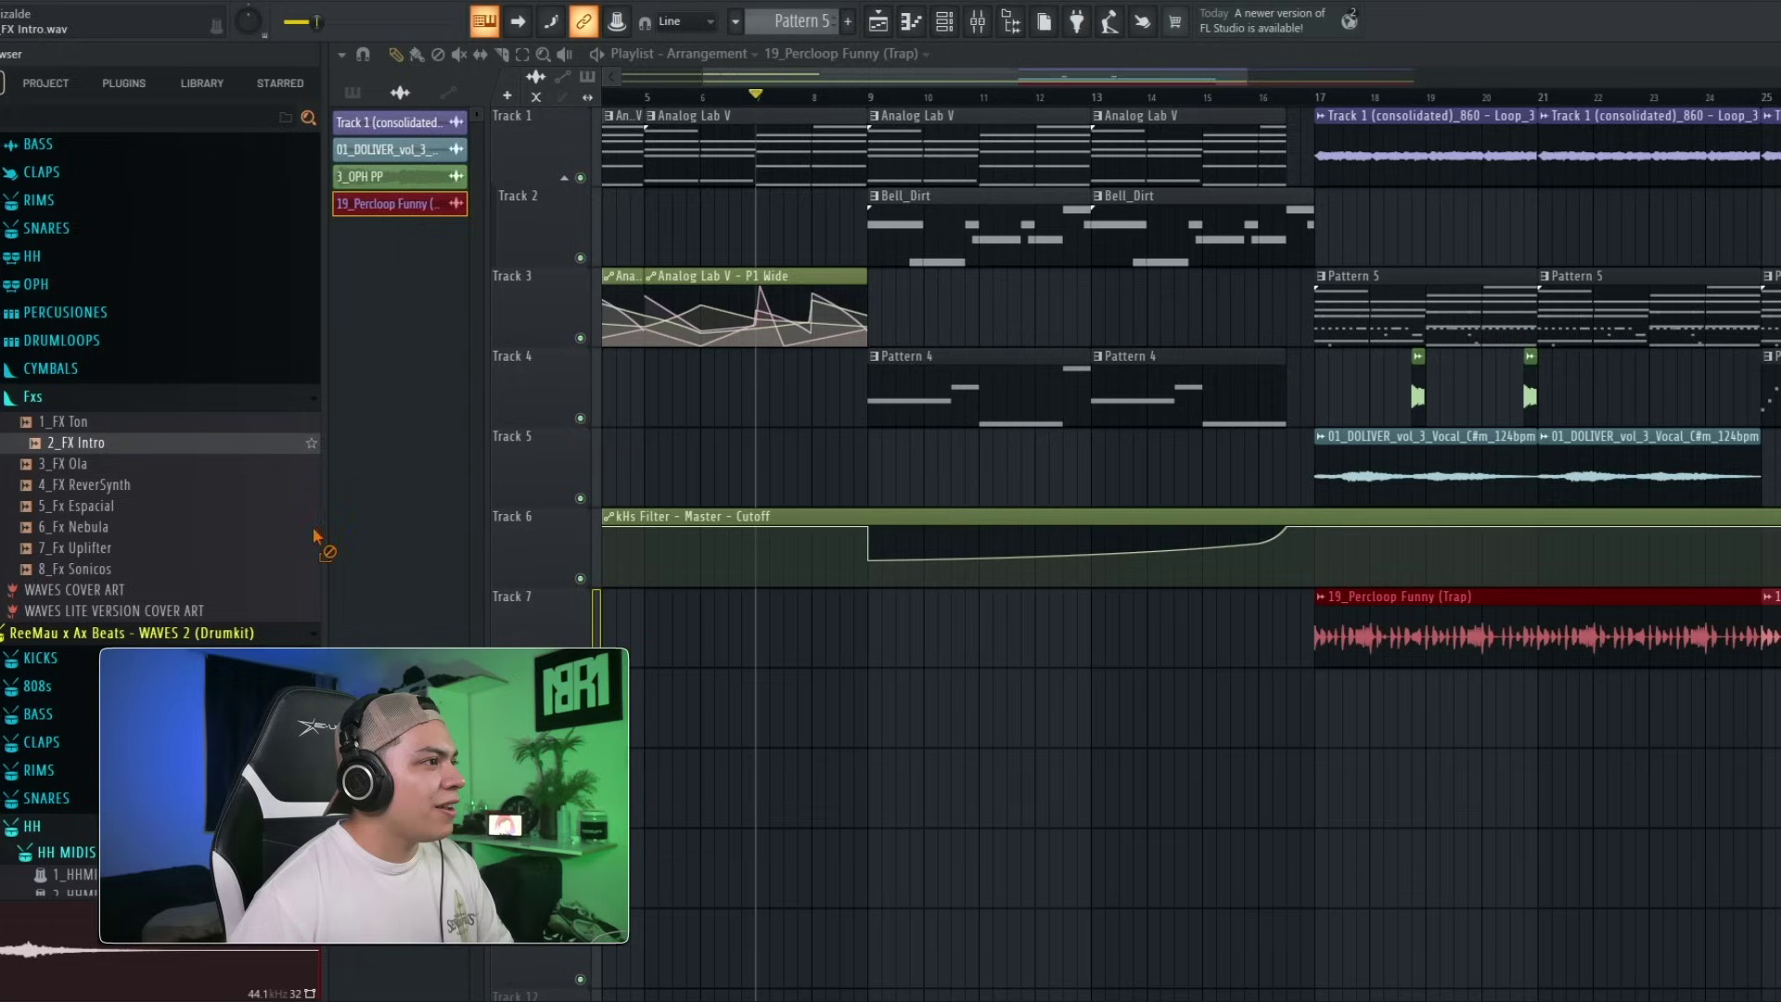
pyautogui.moveTo(857, 654); pyautogui.dragTo(884, 652)
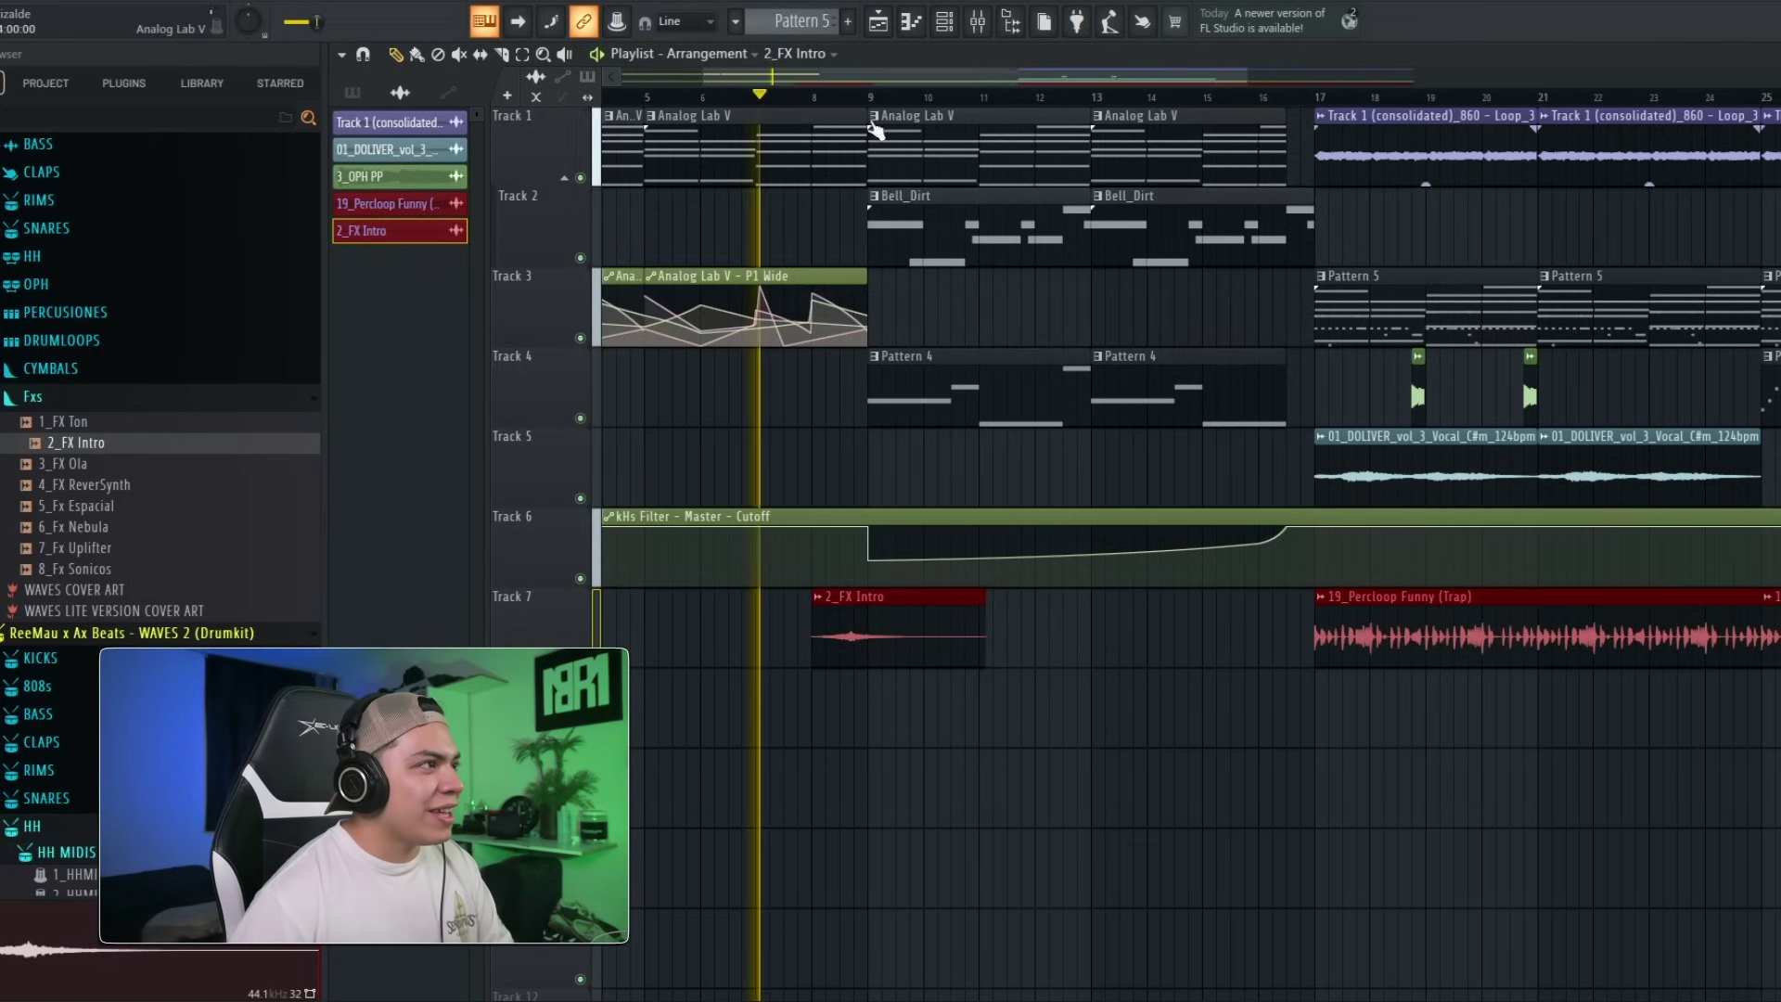
pyautogui.scroll(3, 875, 130)
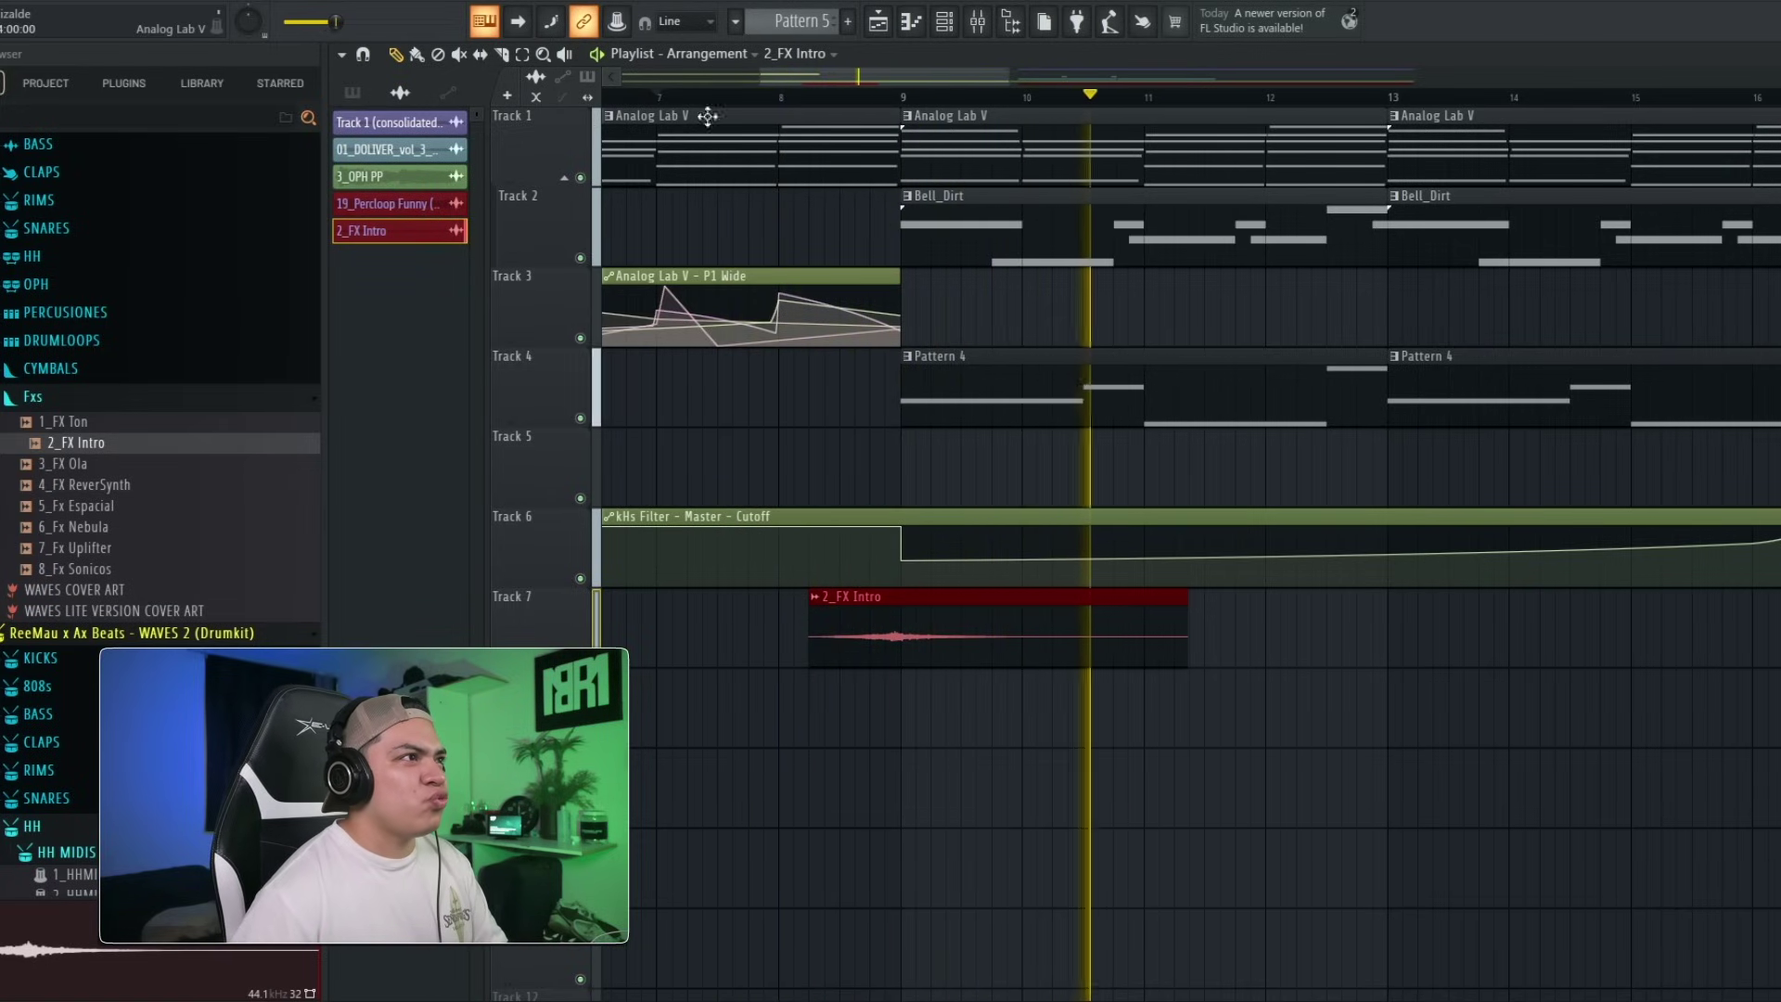
pyautogui.scroll(2, 1183, 371)
pyautogui.press('space')
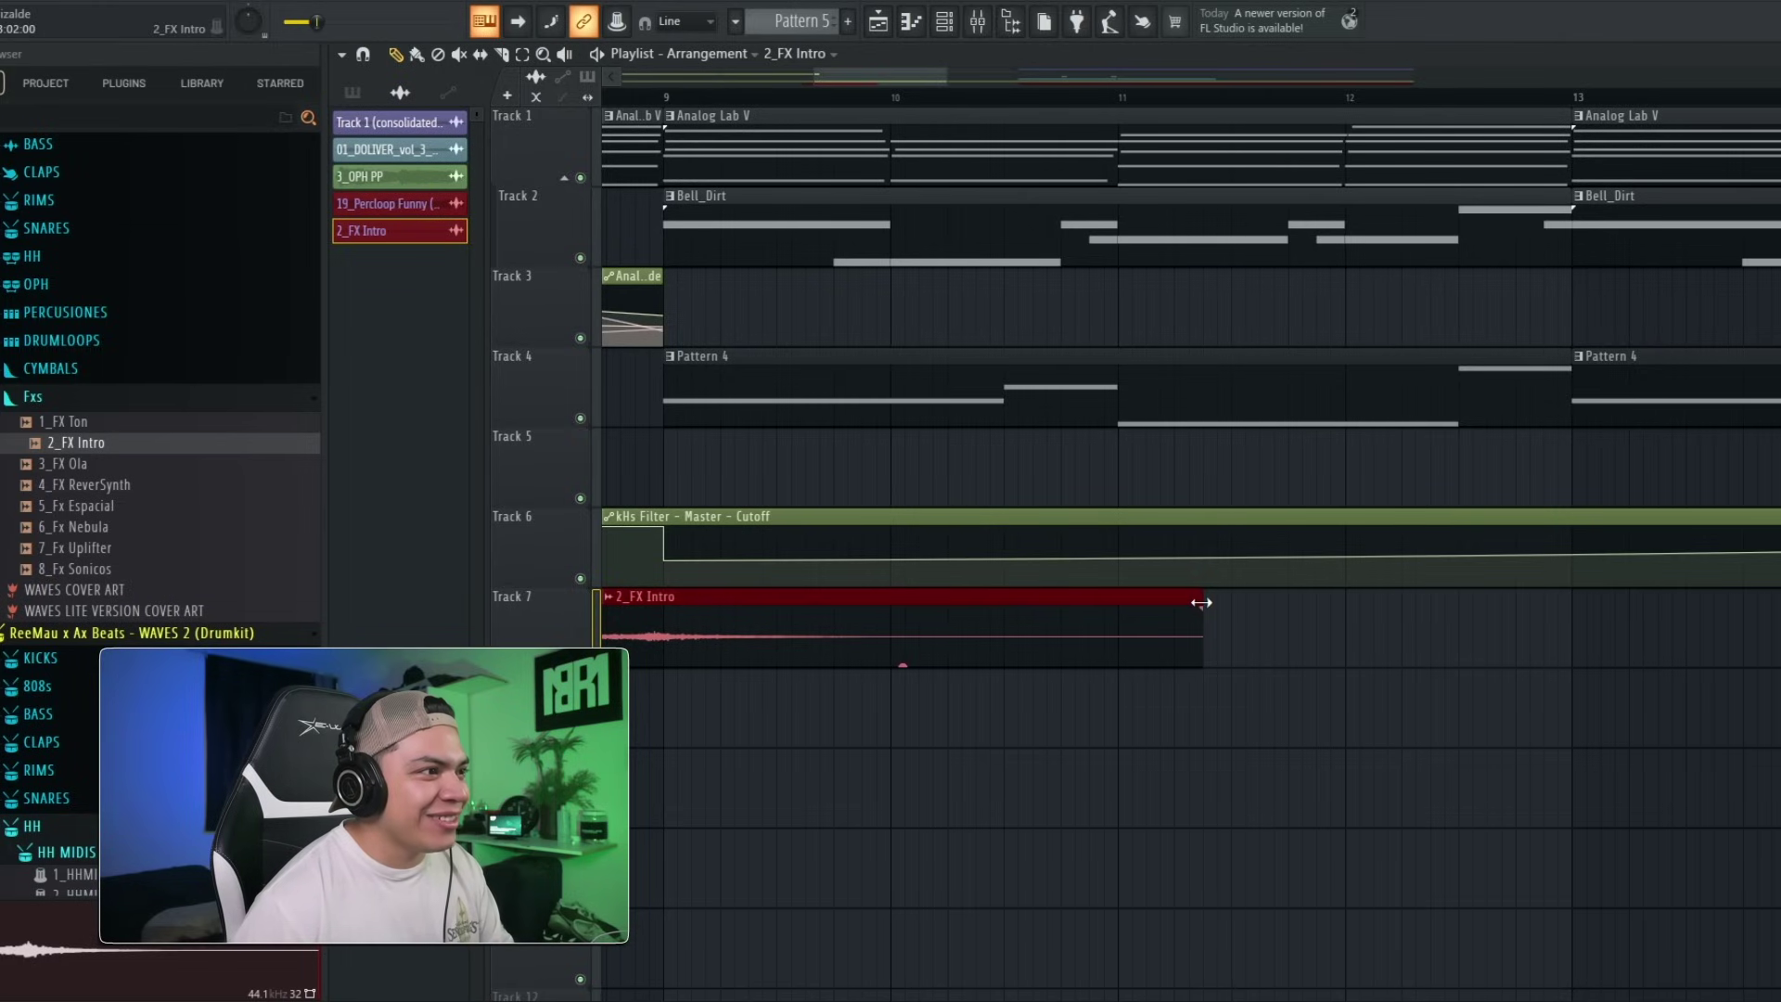
# Try the 2_FX Intro clip slightly later on Track 7 and play it back around bar 9.
pyautogui.hscroll(-3, 1276, 705)
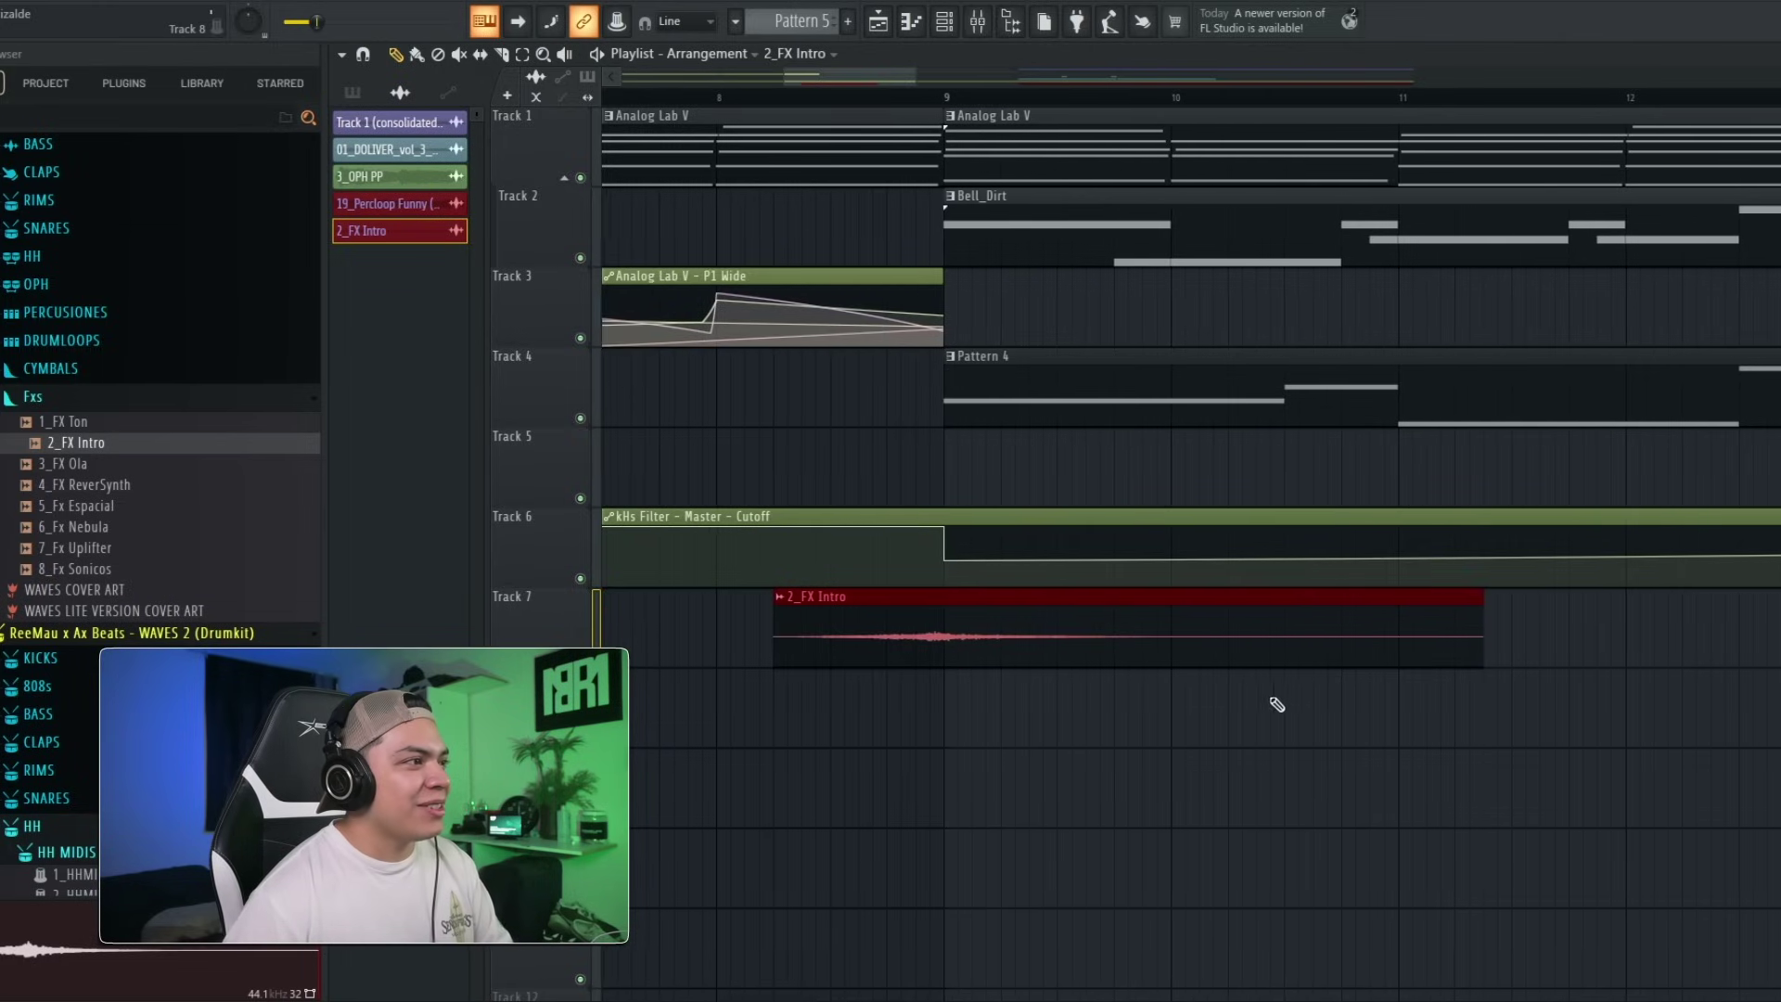
pyautogui.press('space')
pyautogui.moveTo(1027, 640); pyautogui.dragTo(1041, 640)
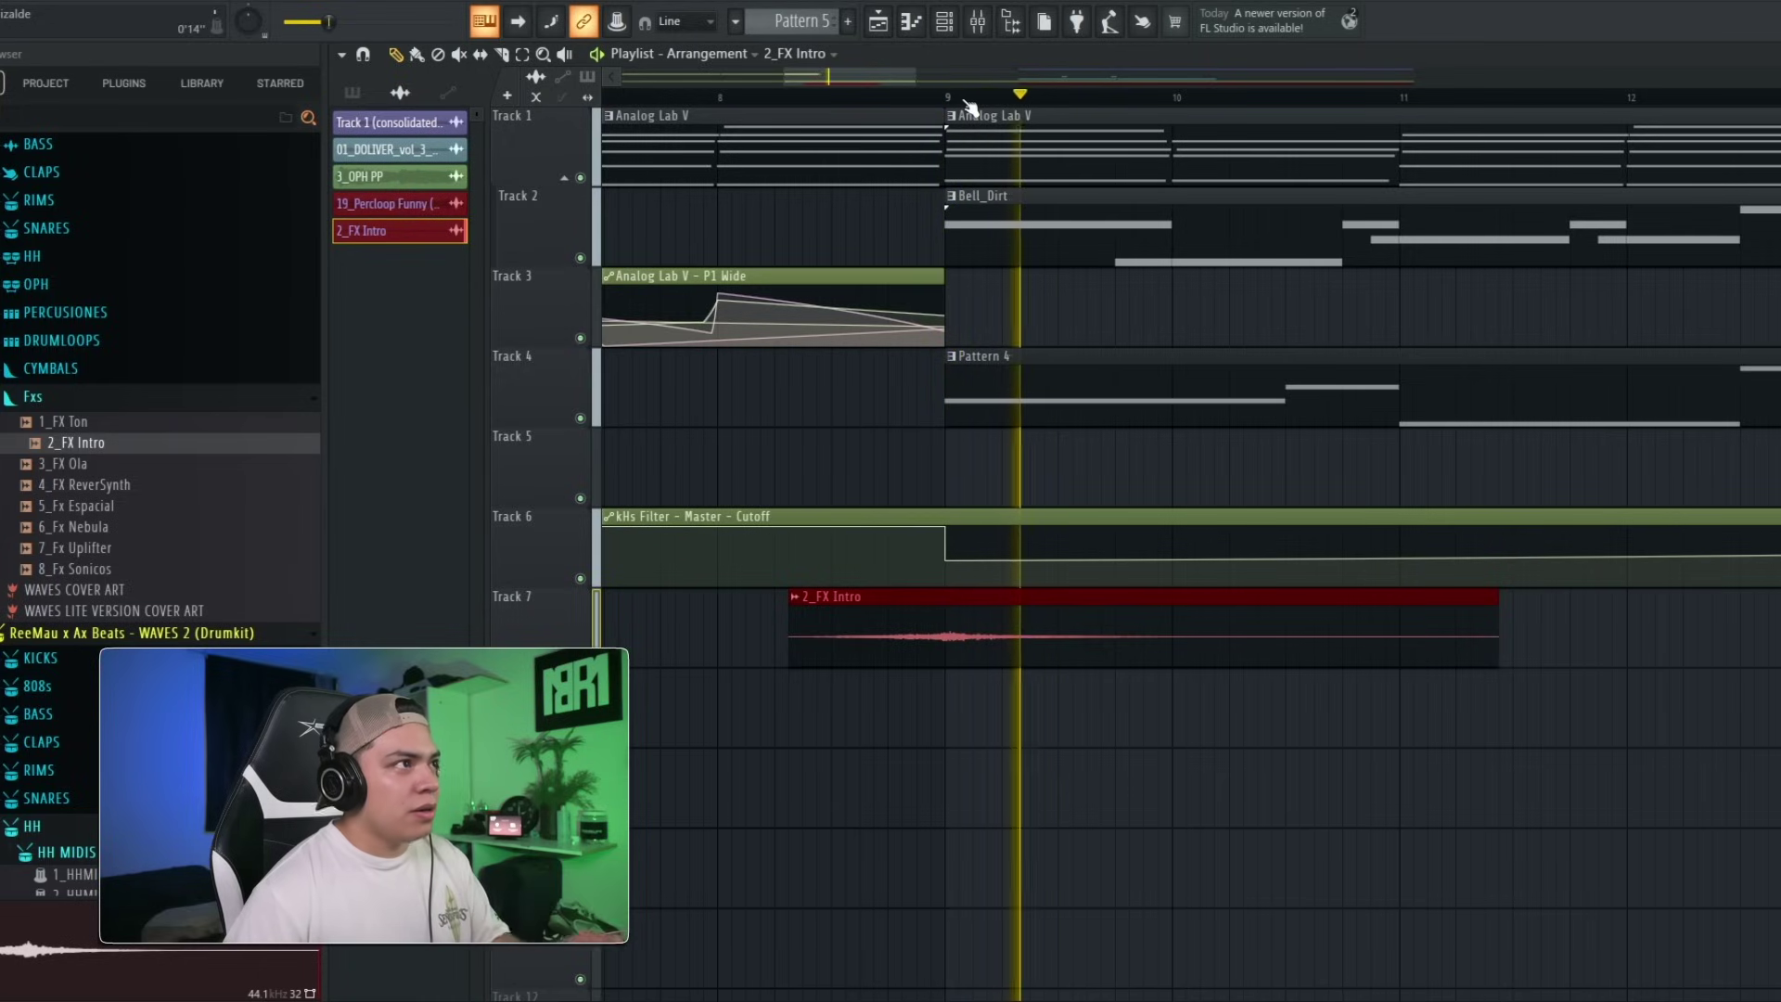
pyautogui.press('space')
pyautogui.press('space')
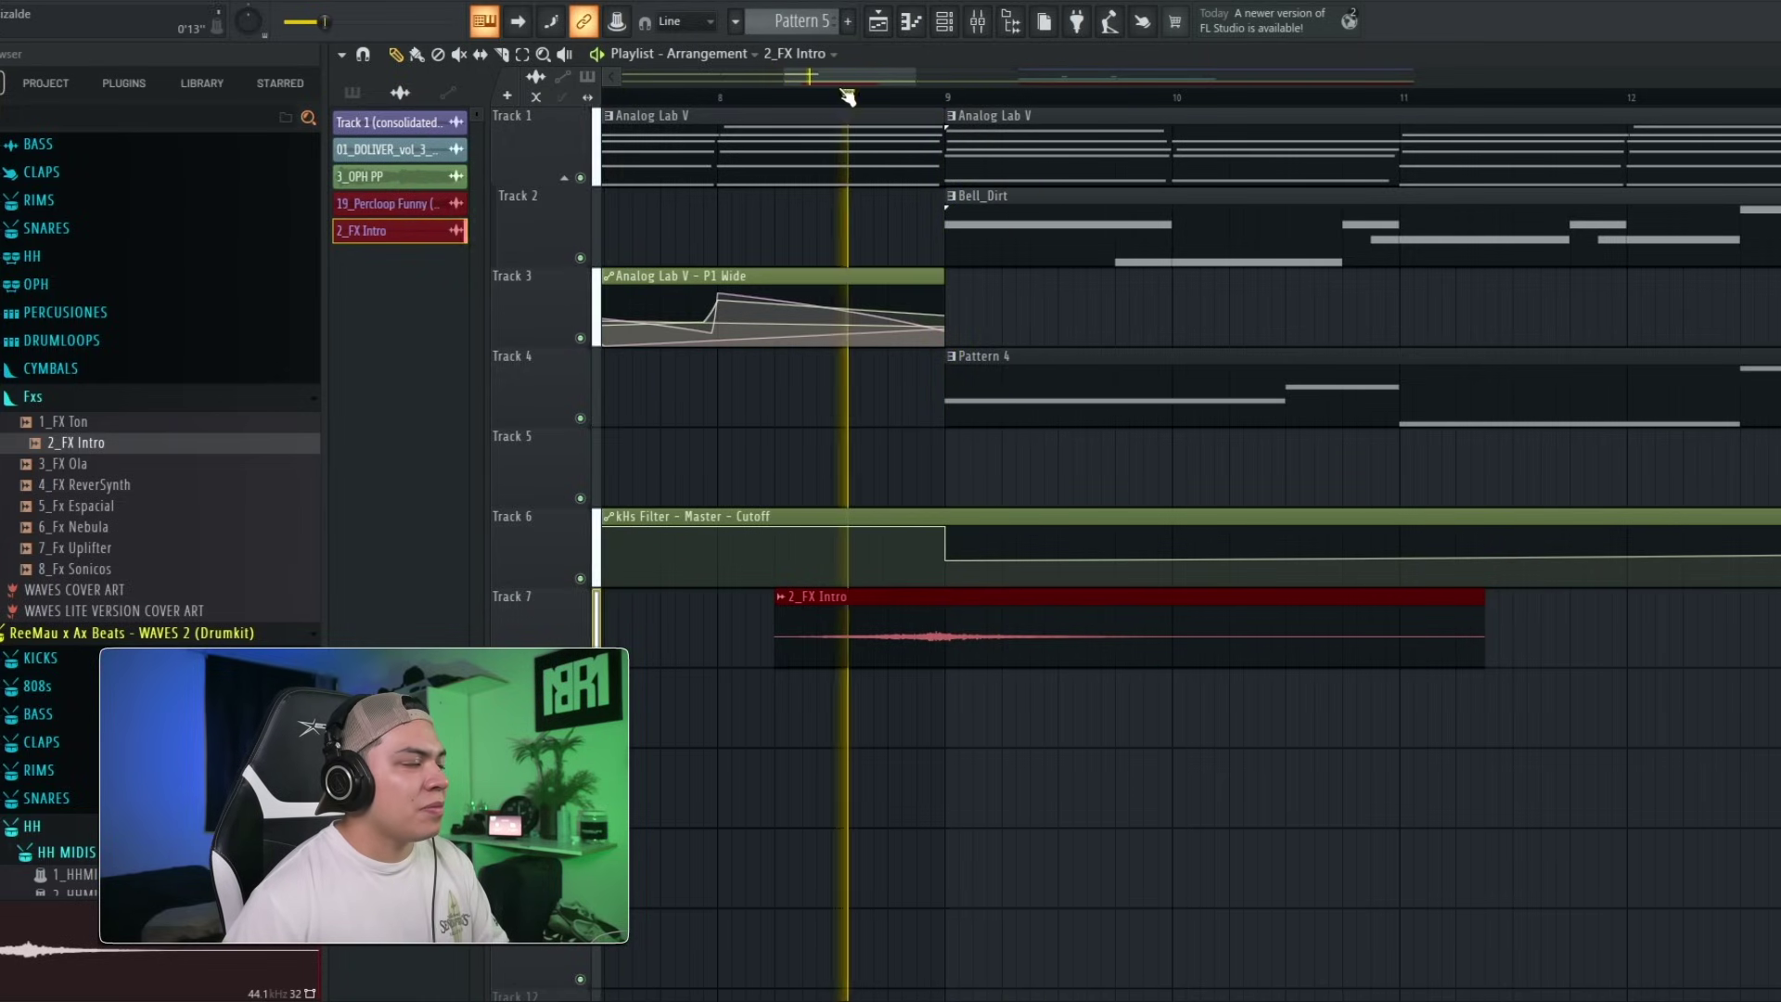
# Place 4_FX ReverSynth on Track 8 so it ends at bar 17, and lower its channel volume.
pyautogui.scroll(-5, 798, 102)
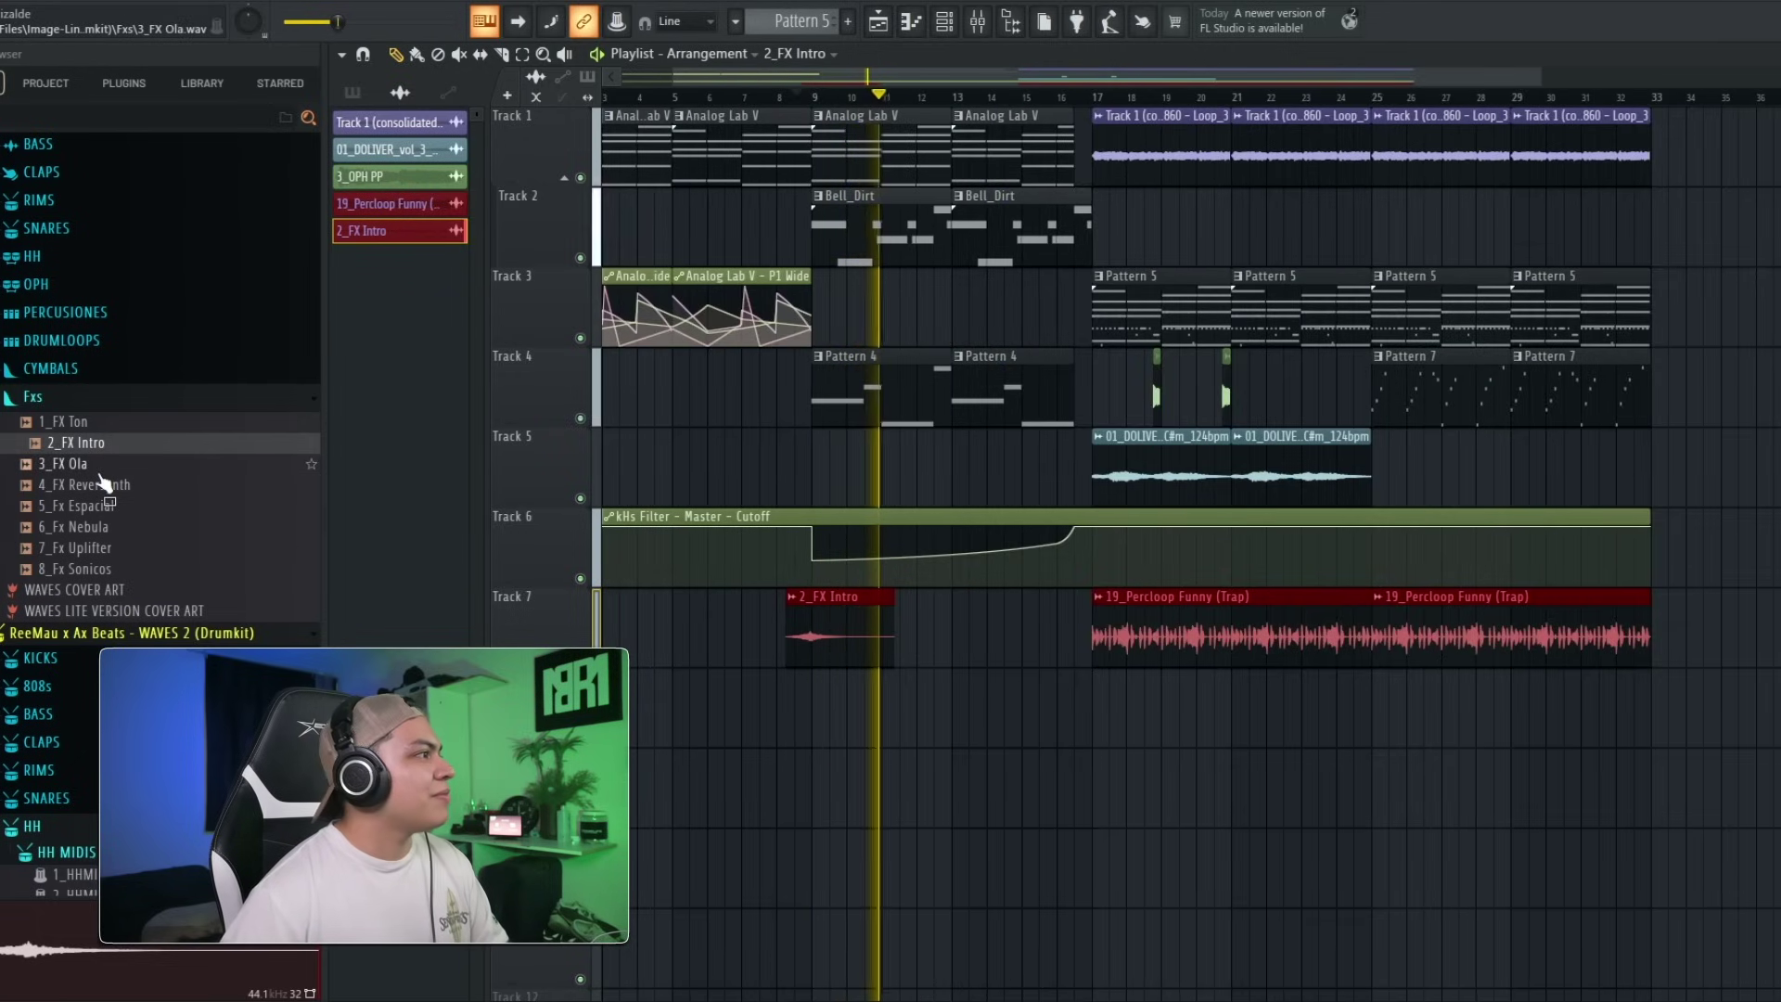
pyautogui.moveTo(102, 484); pyautogui.dragTo(1076, 724)
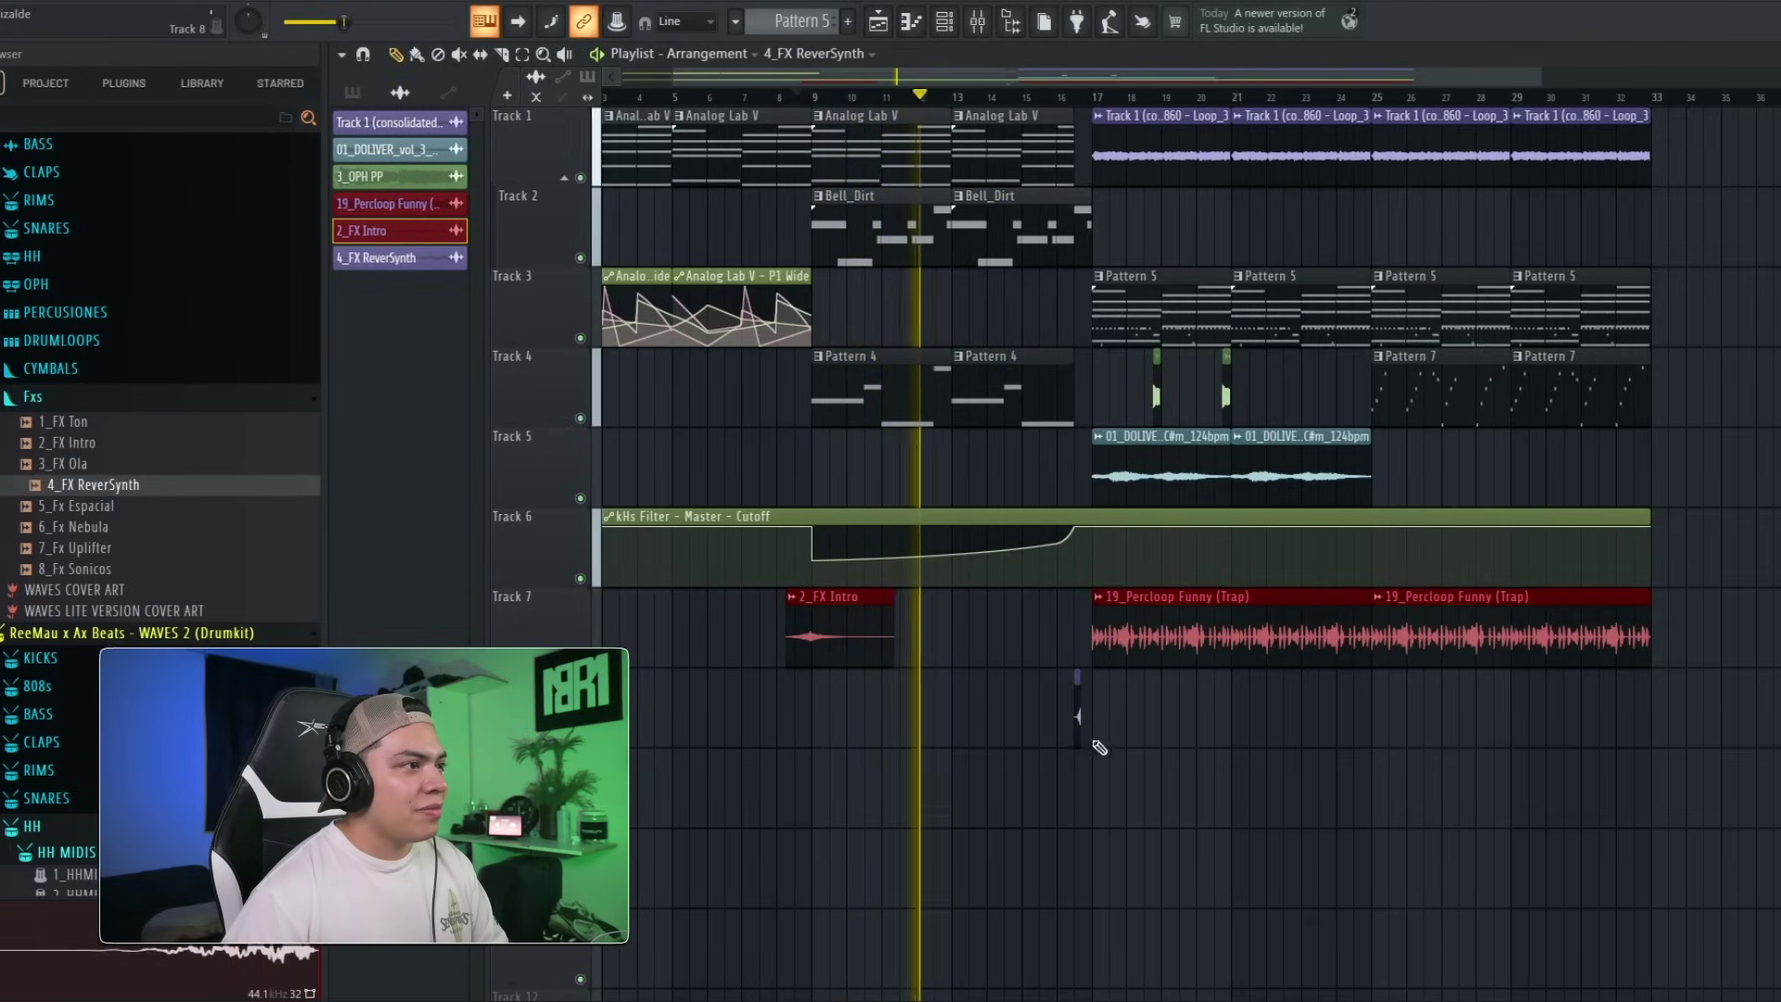
pyautogui.scroll(5, 1067, 705)
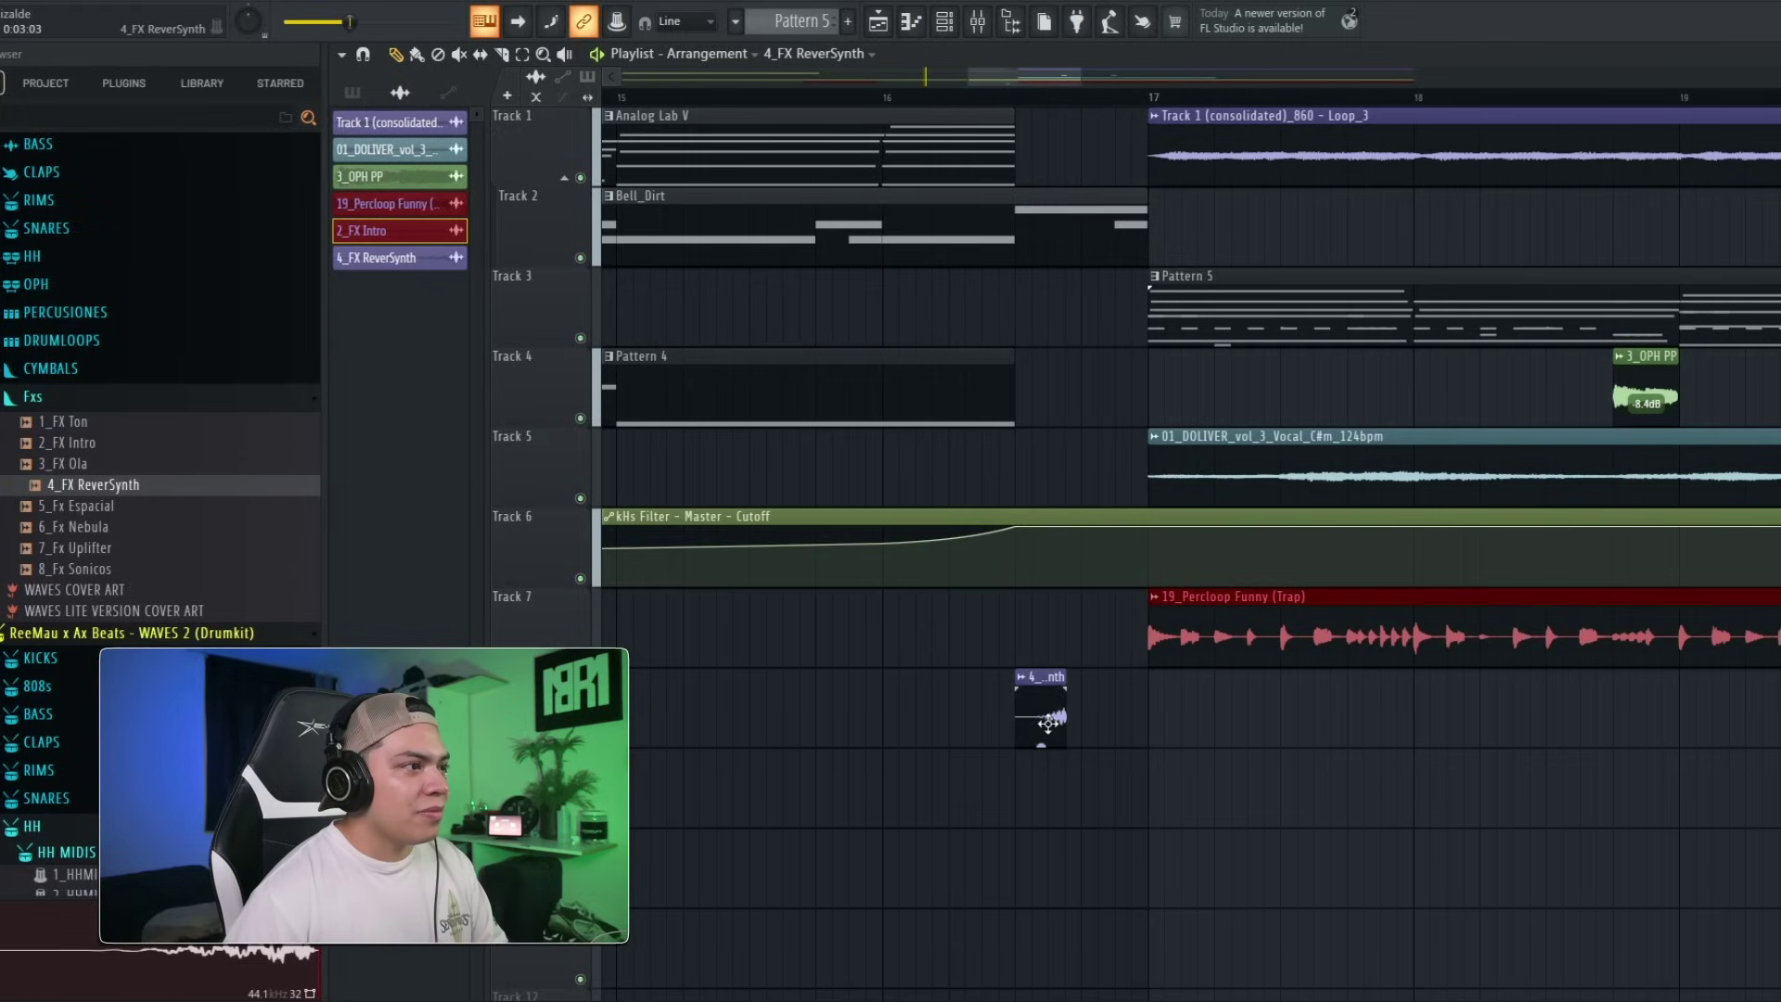
pyautogui.scroll(3, 1118, 315)
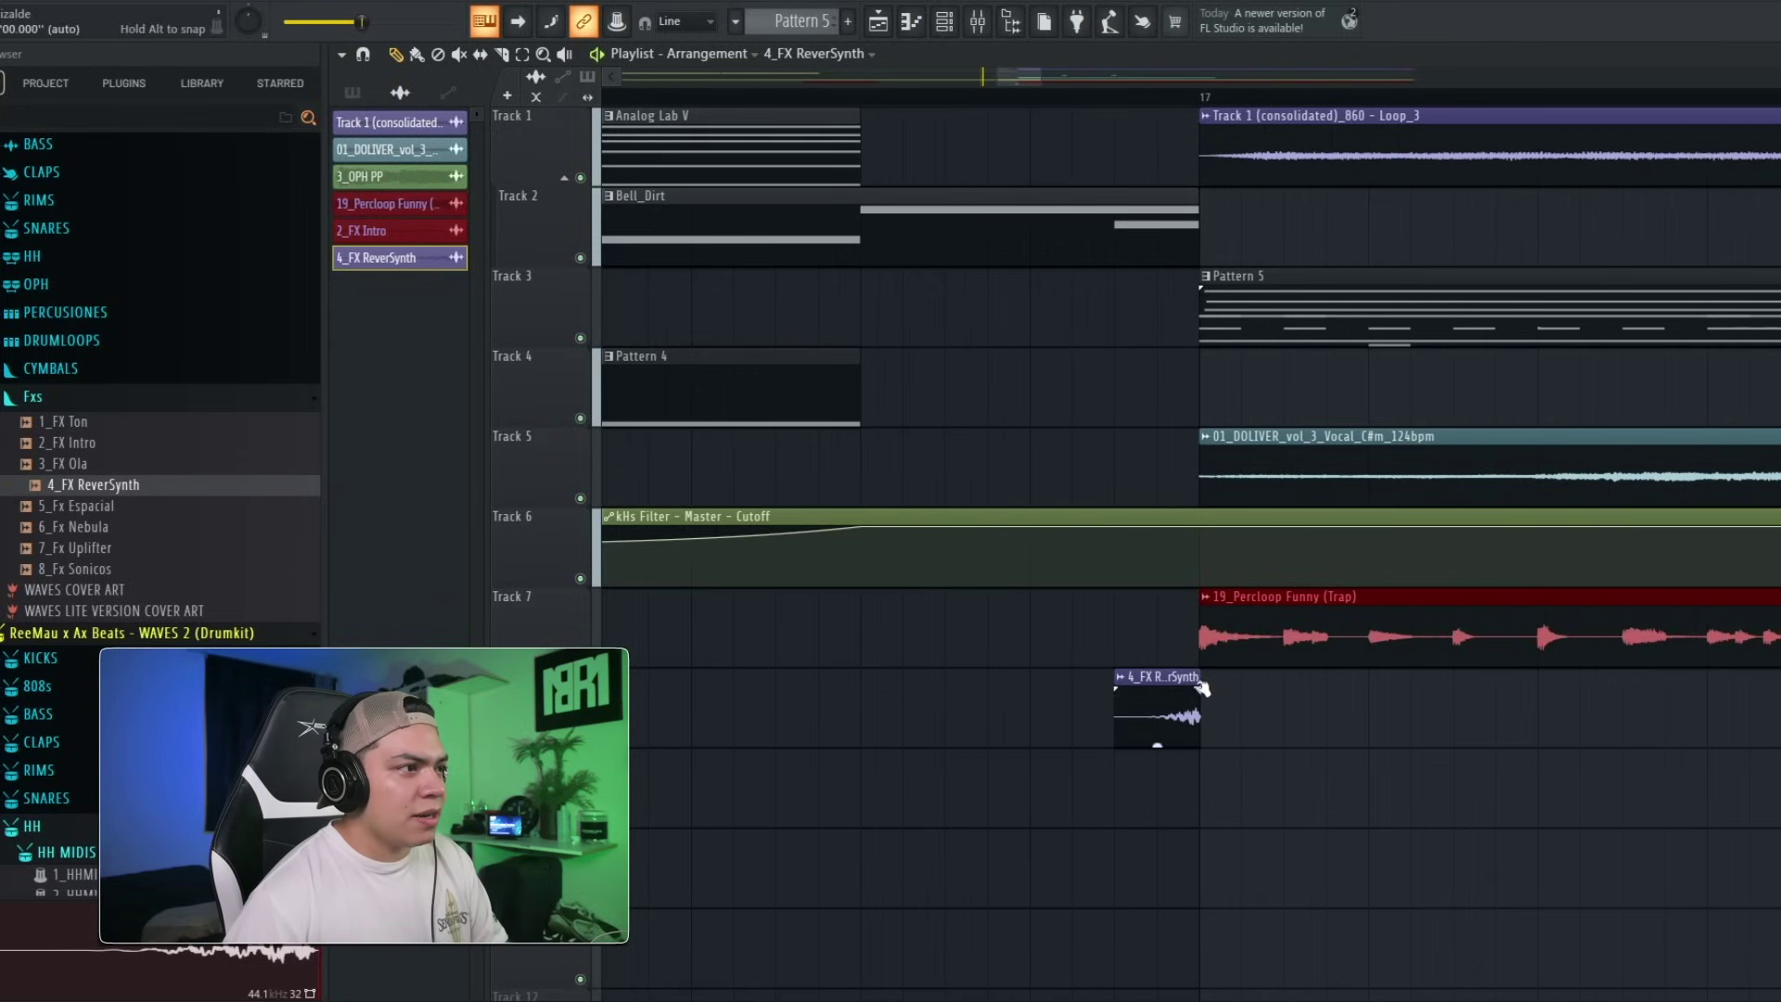
pyautogui.moveTo(1192, 680); pyautogui.dragTo(1196, 678)
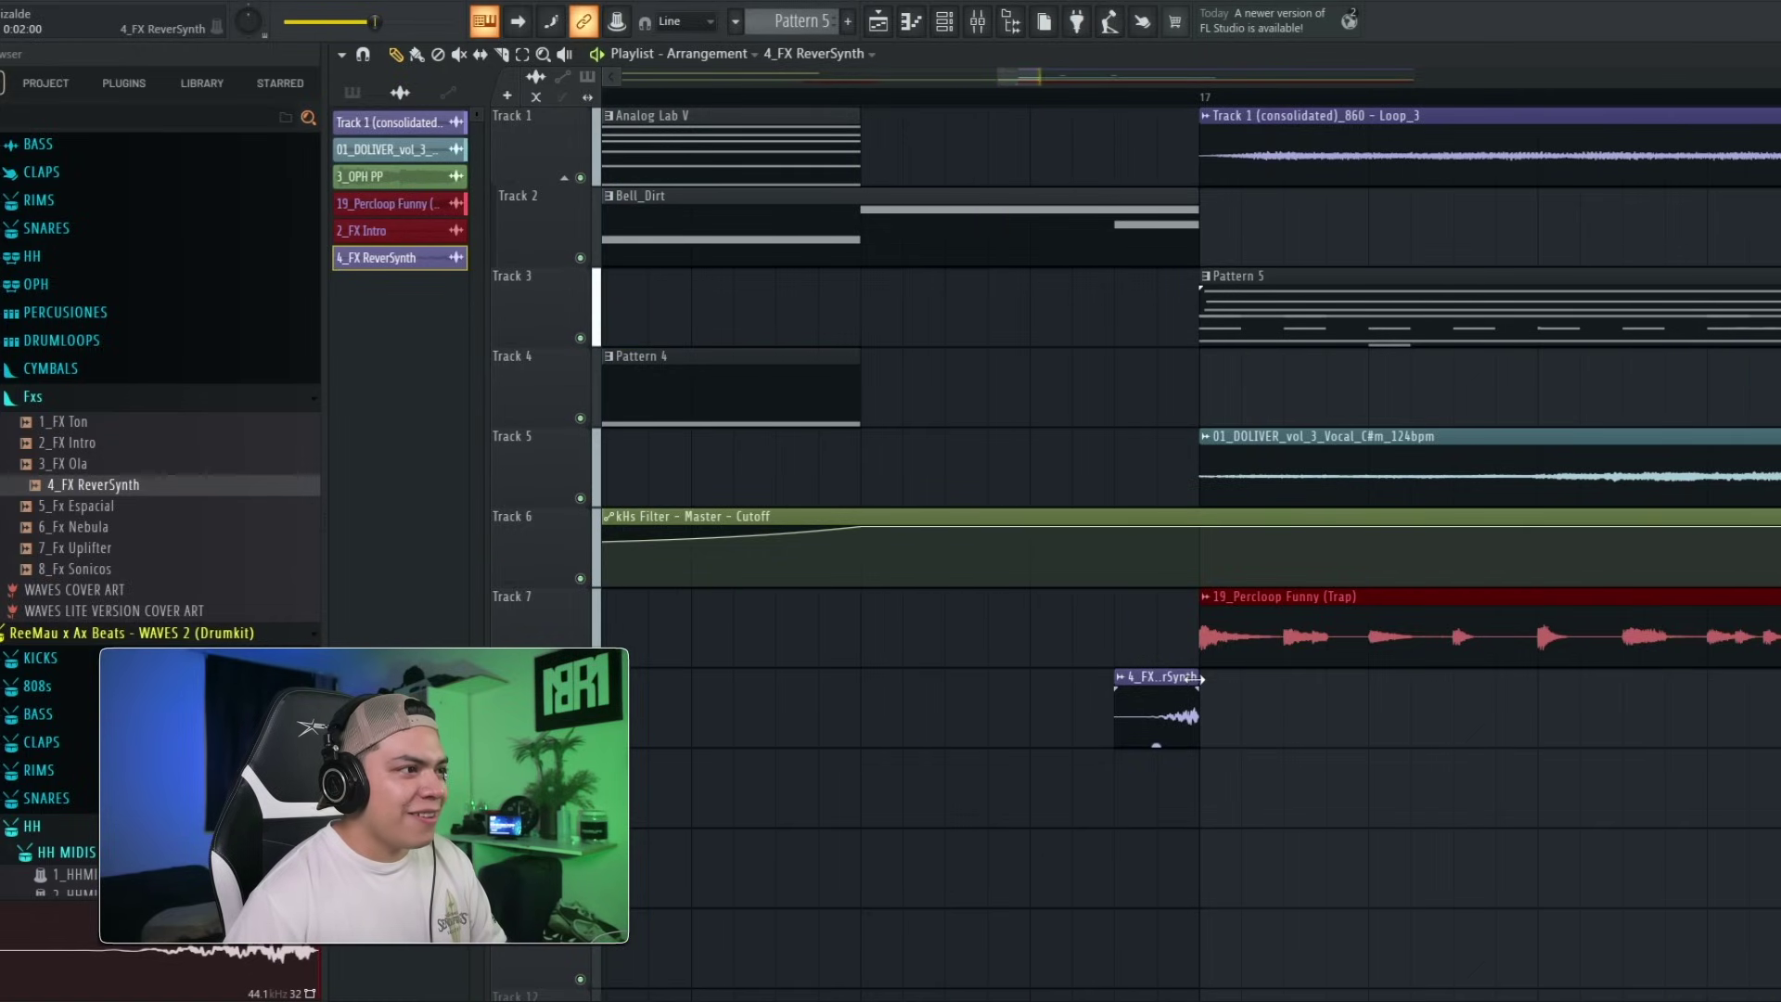
pyautogui.doubleClick(1167, 718)
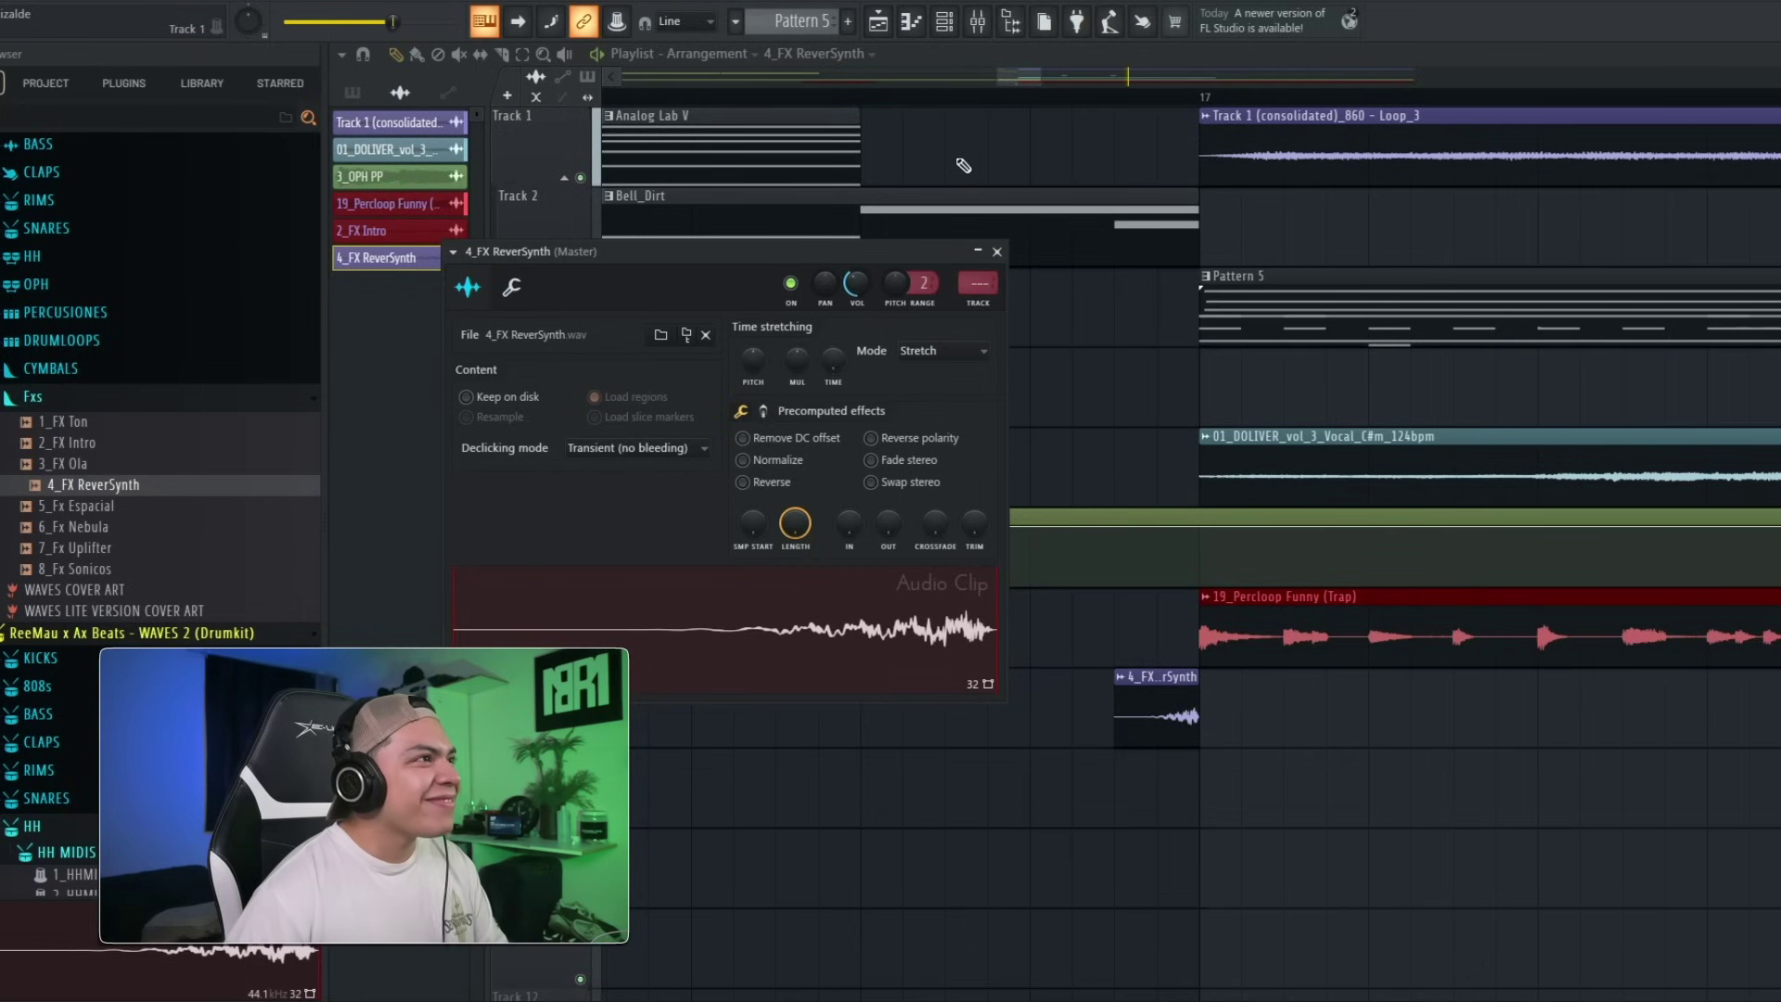
# Play back the arrangement from about bar 22 to bar 29, listening to the transition at bar 25.
pyautogui.scroll(-12, 983, 114)
pyautogui.rightClick(1329, 758)
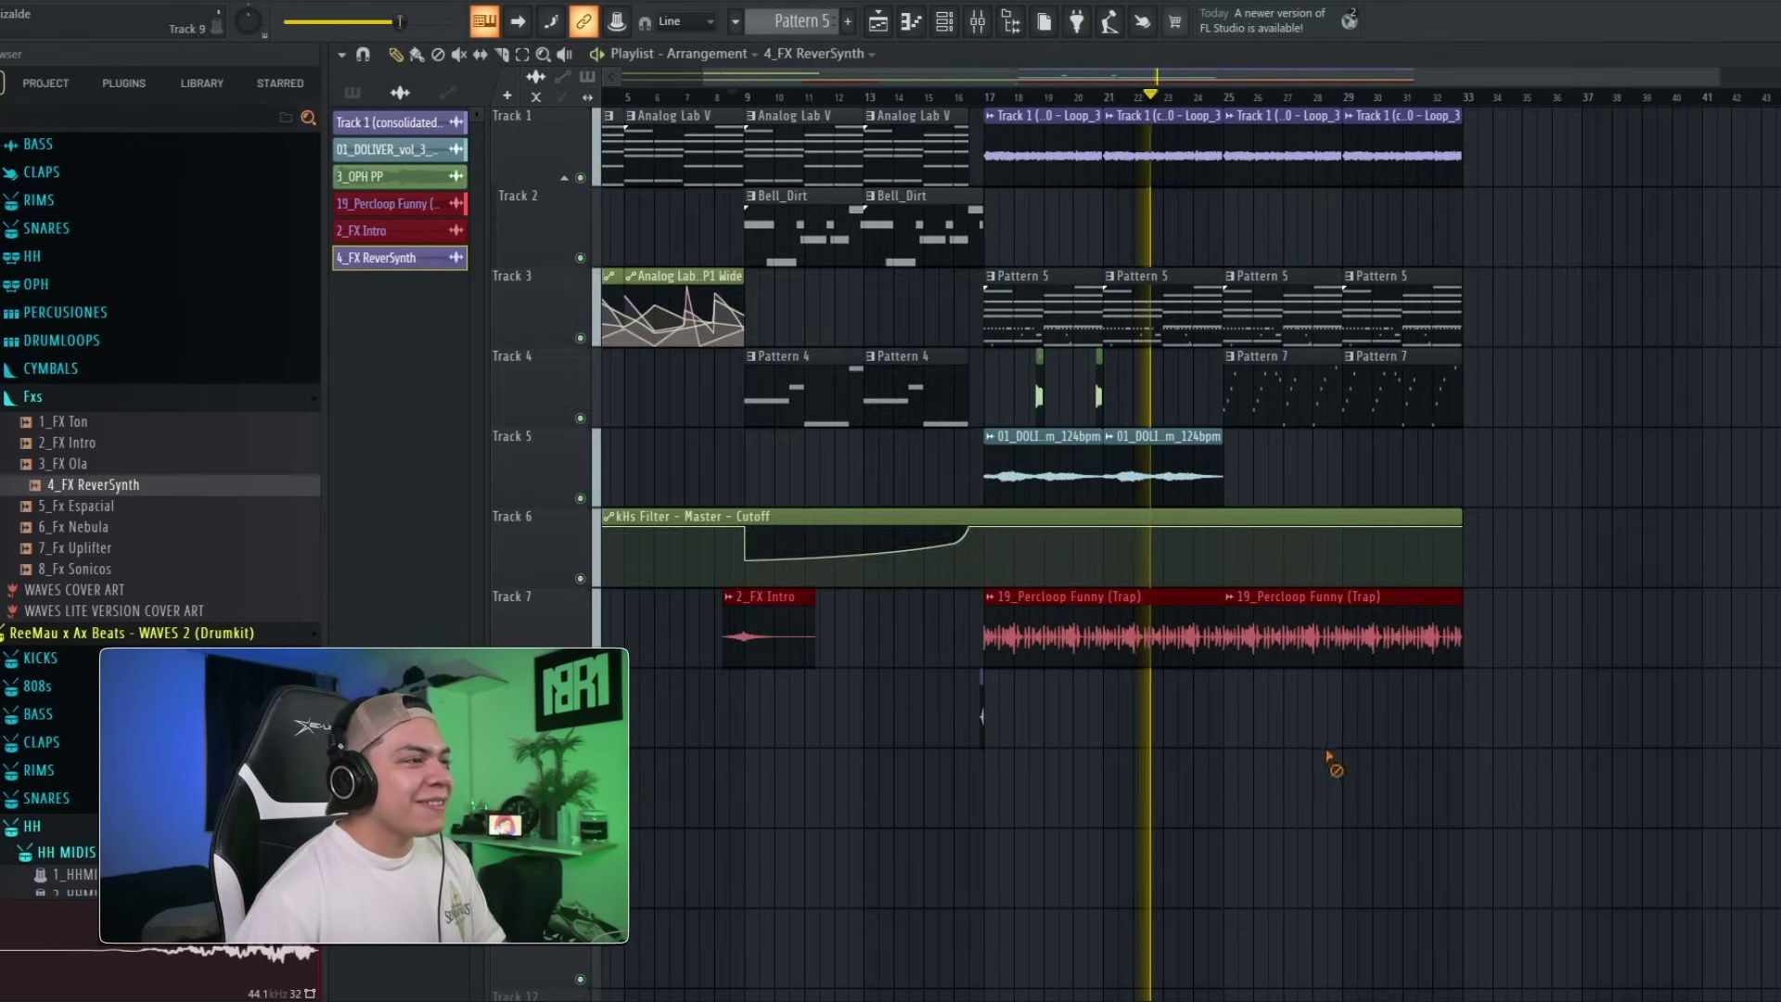
pyautogui.scroll(10, 1233, 102)
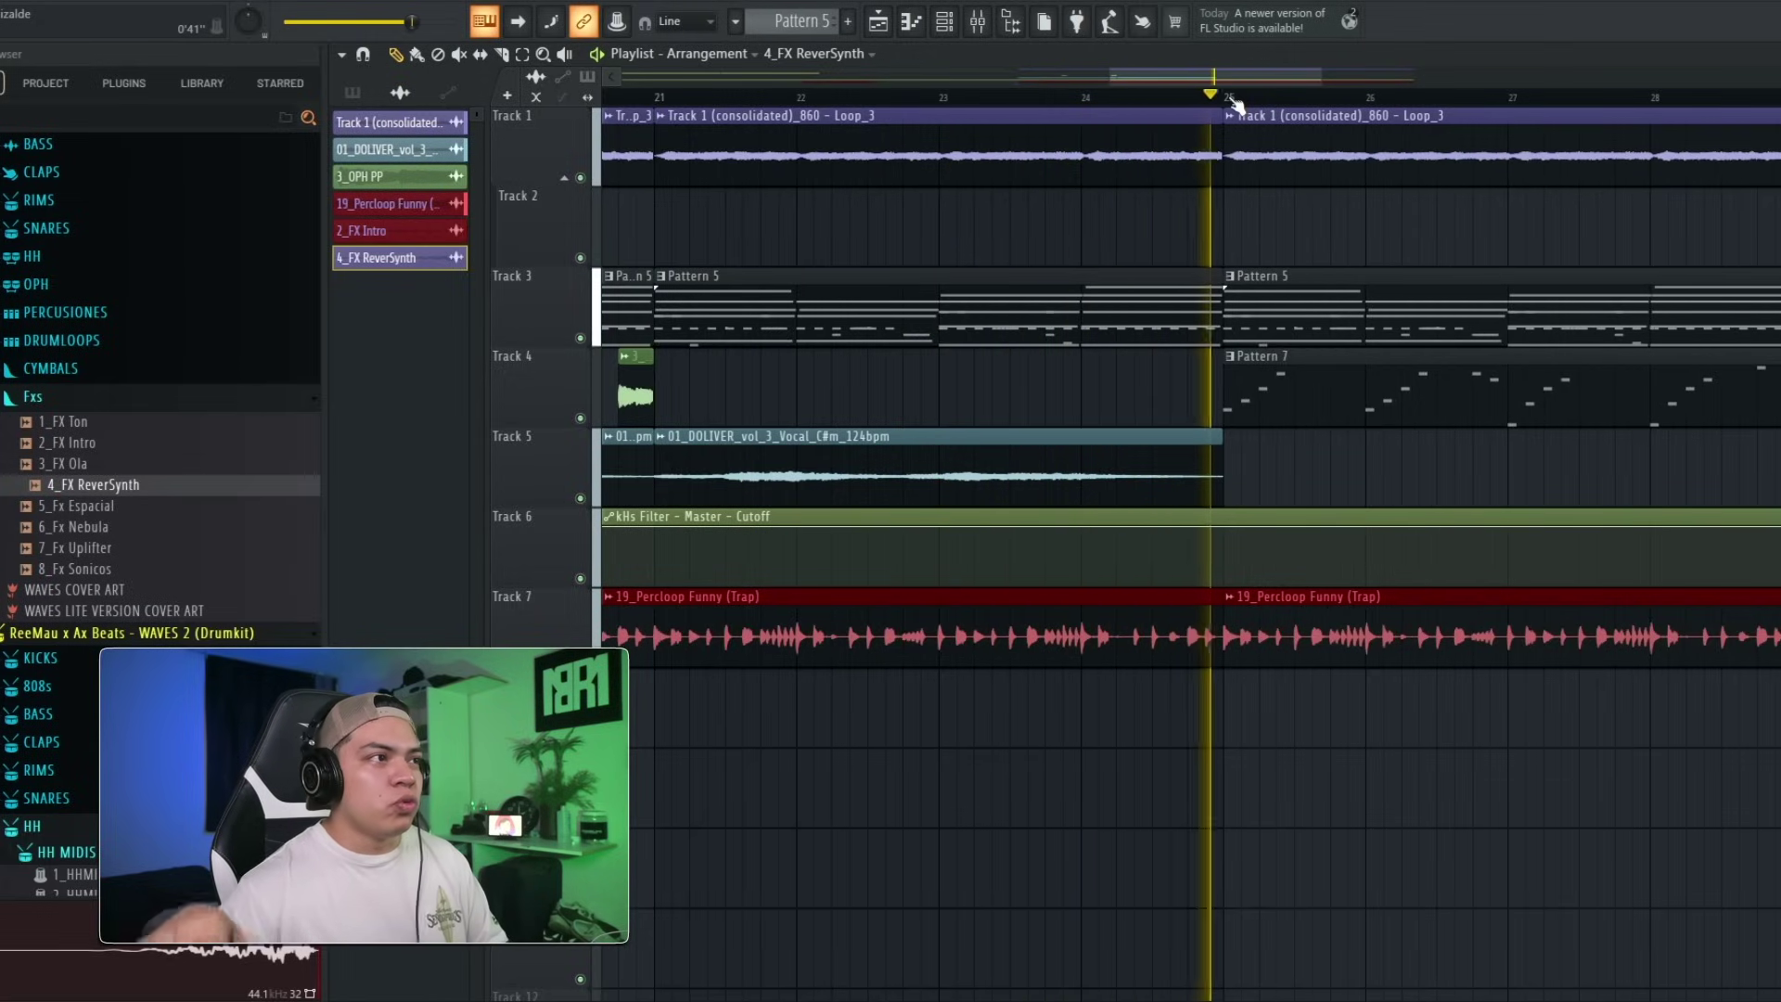
pyautogui.scroll(-8, 1238, 104)
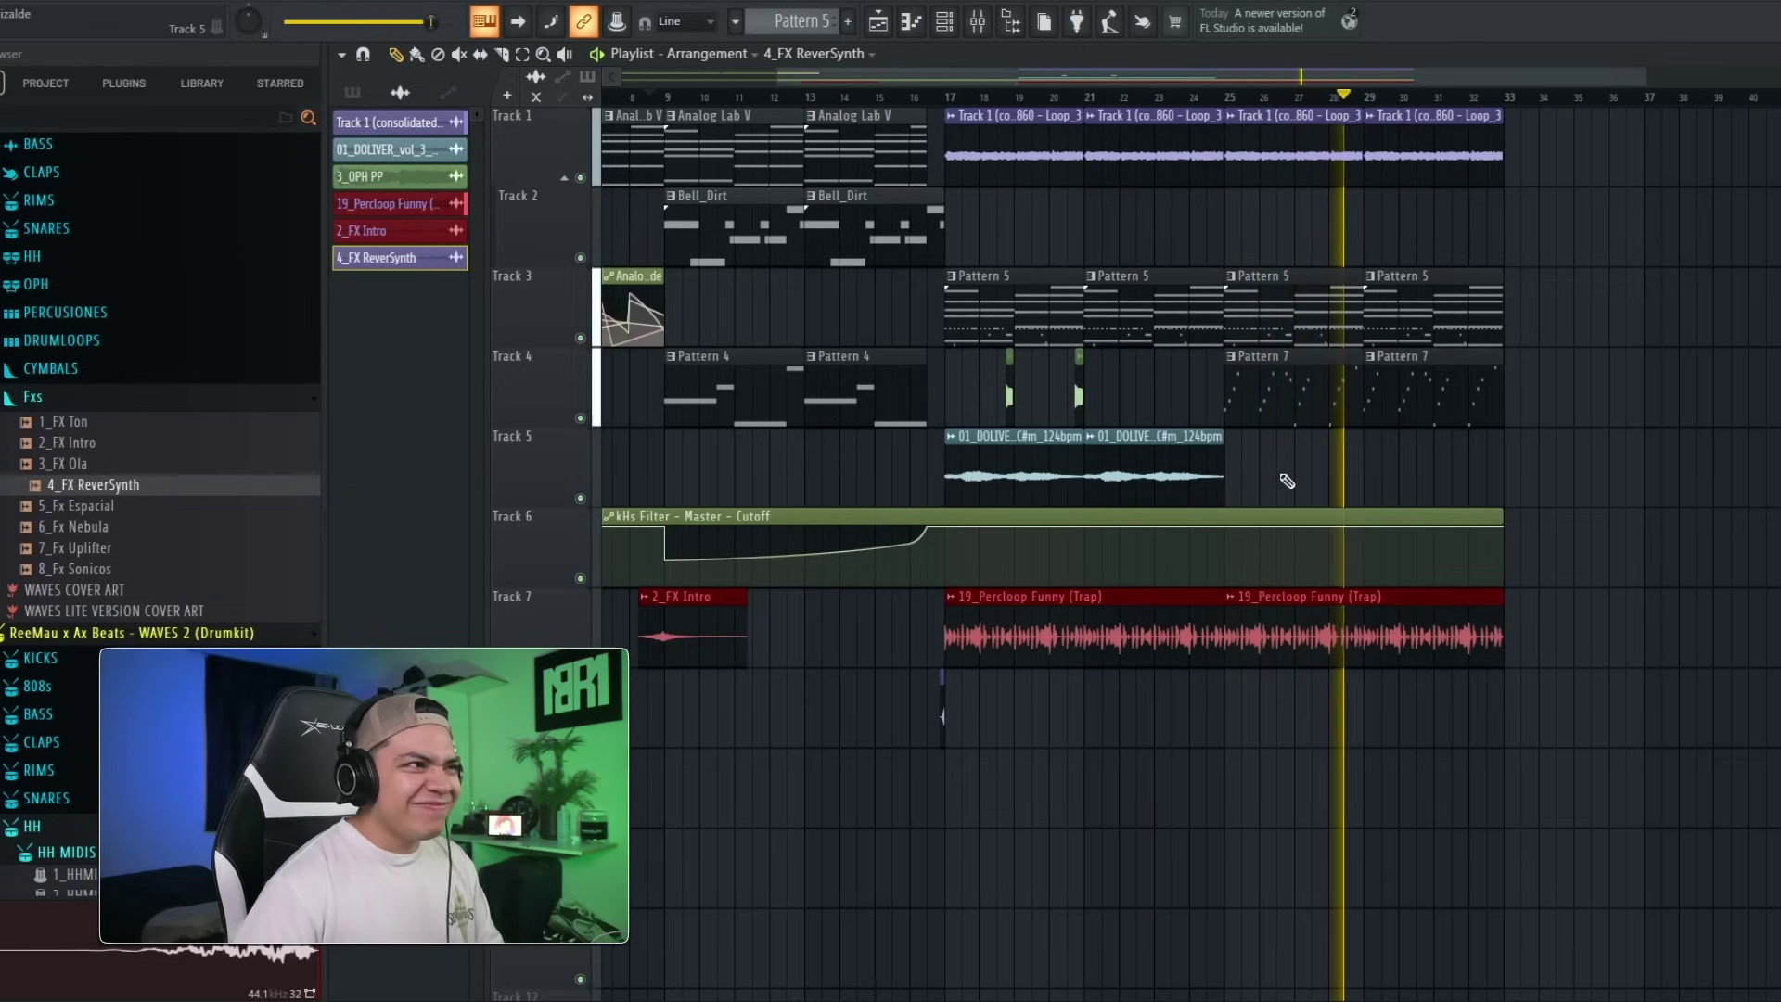
pyautogui.scroll(-4, 1271, 482)
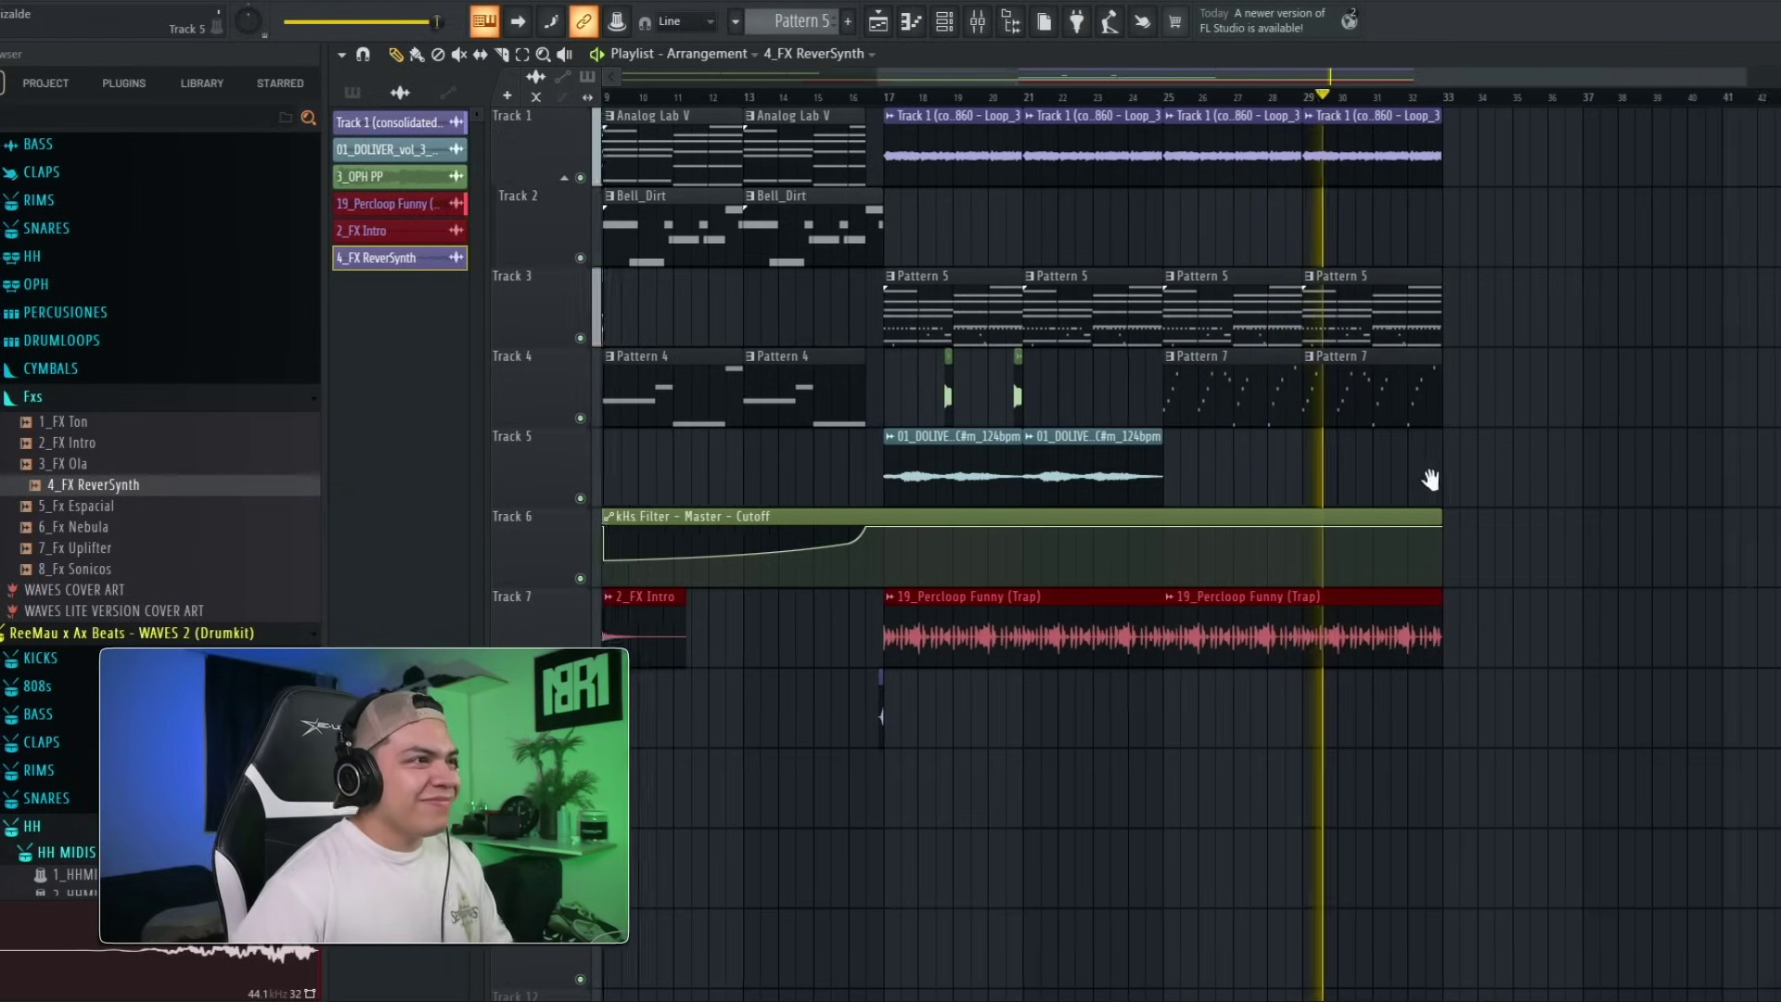
# Play back the arrangement through bar 32, then the transitions into bar 17 and from about bar 9.
pyautogui.scroll(4, 1256, 487)
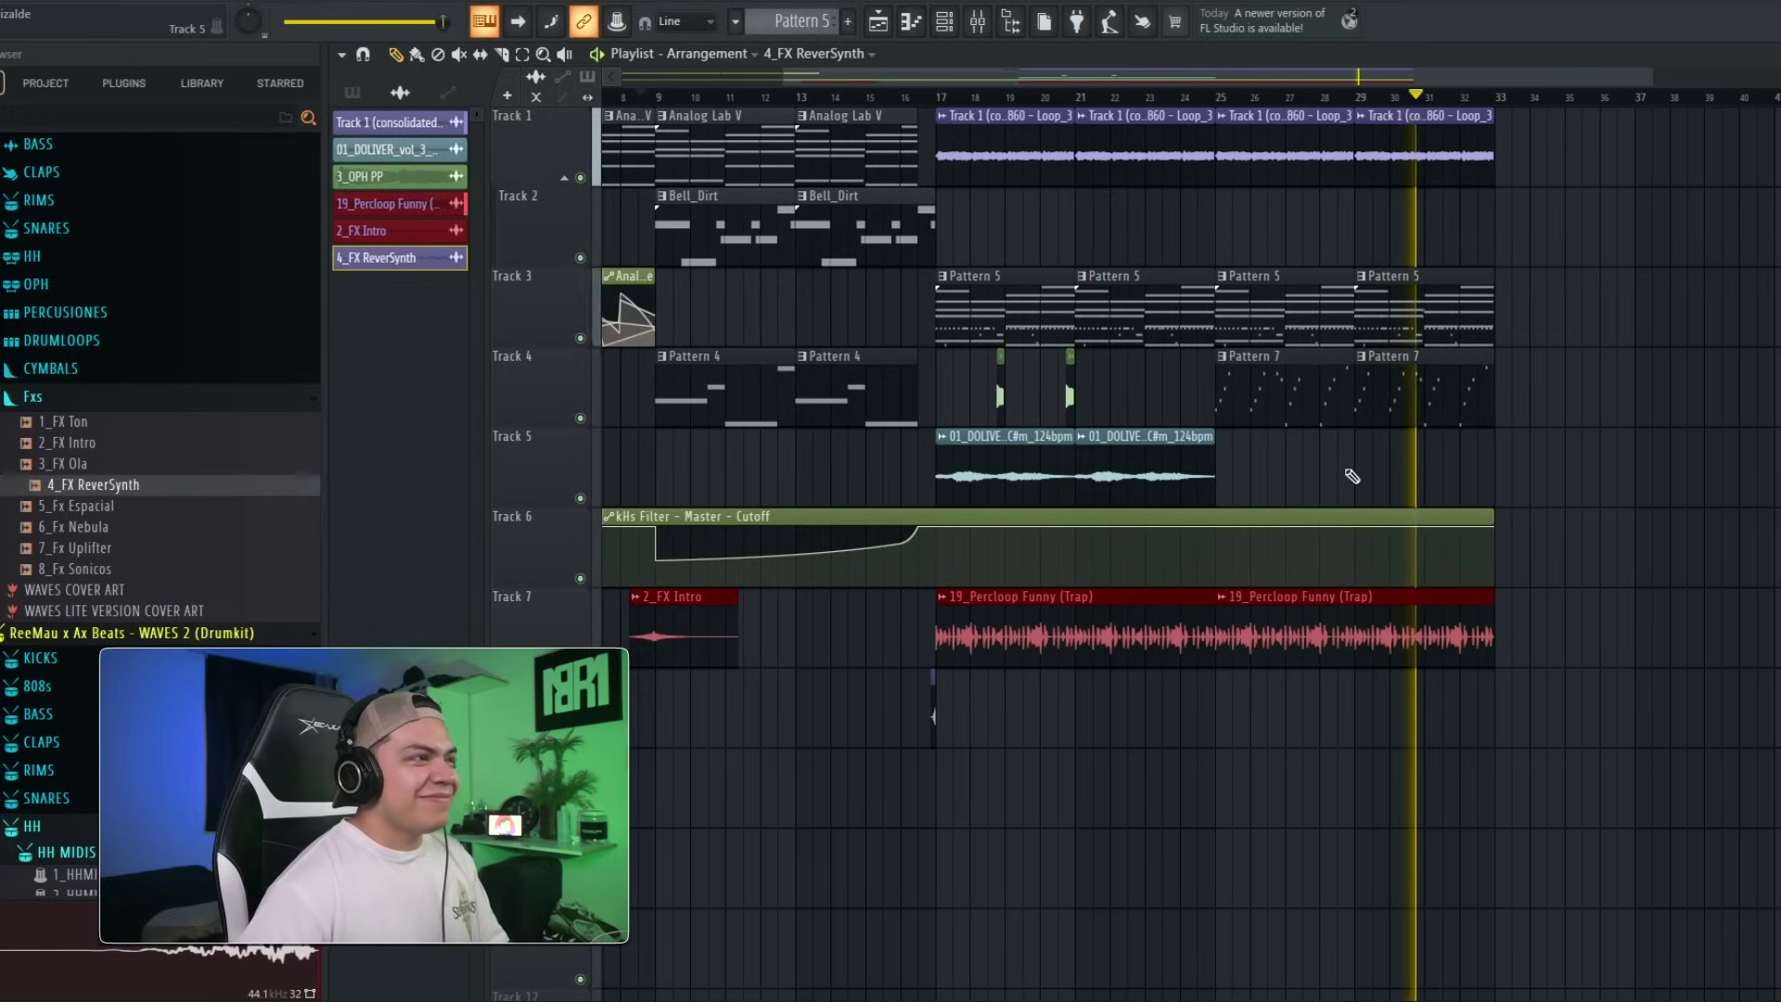
pyautogui.scroll(-2, 948, 98)
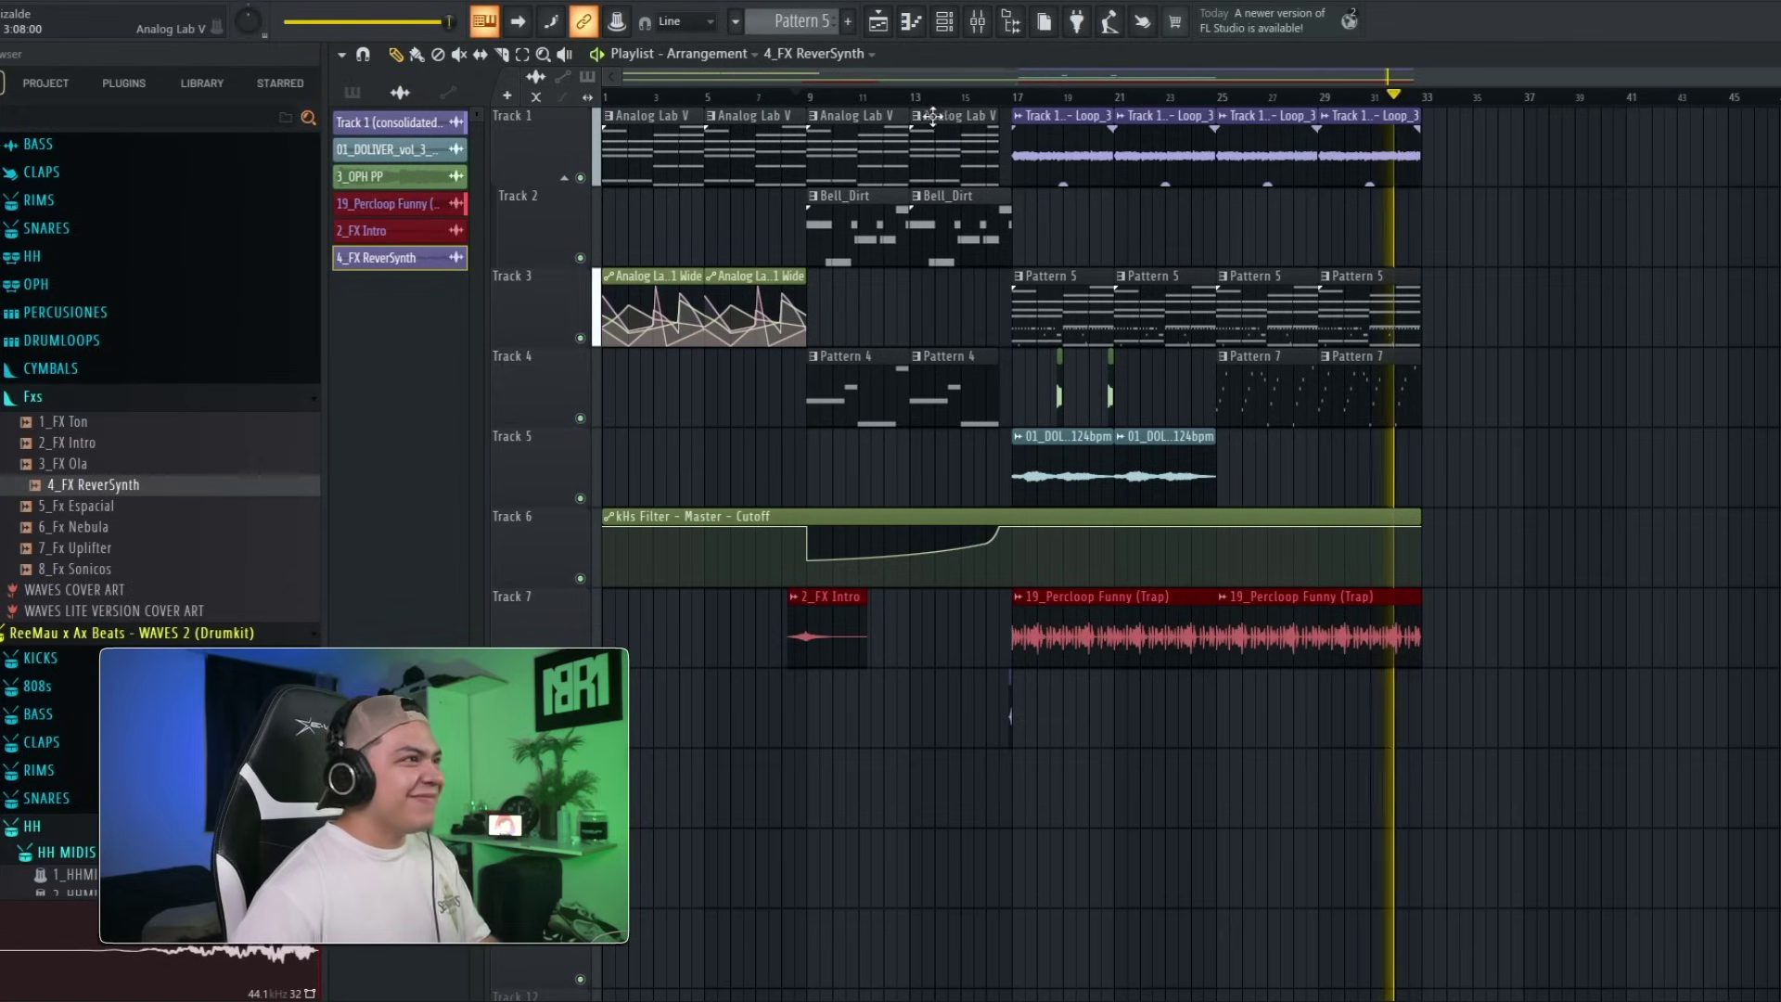
pyautogui.click(974, 98)
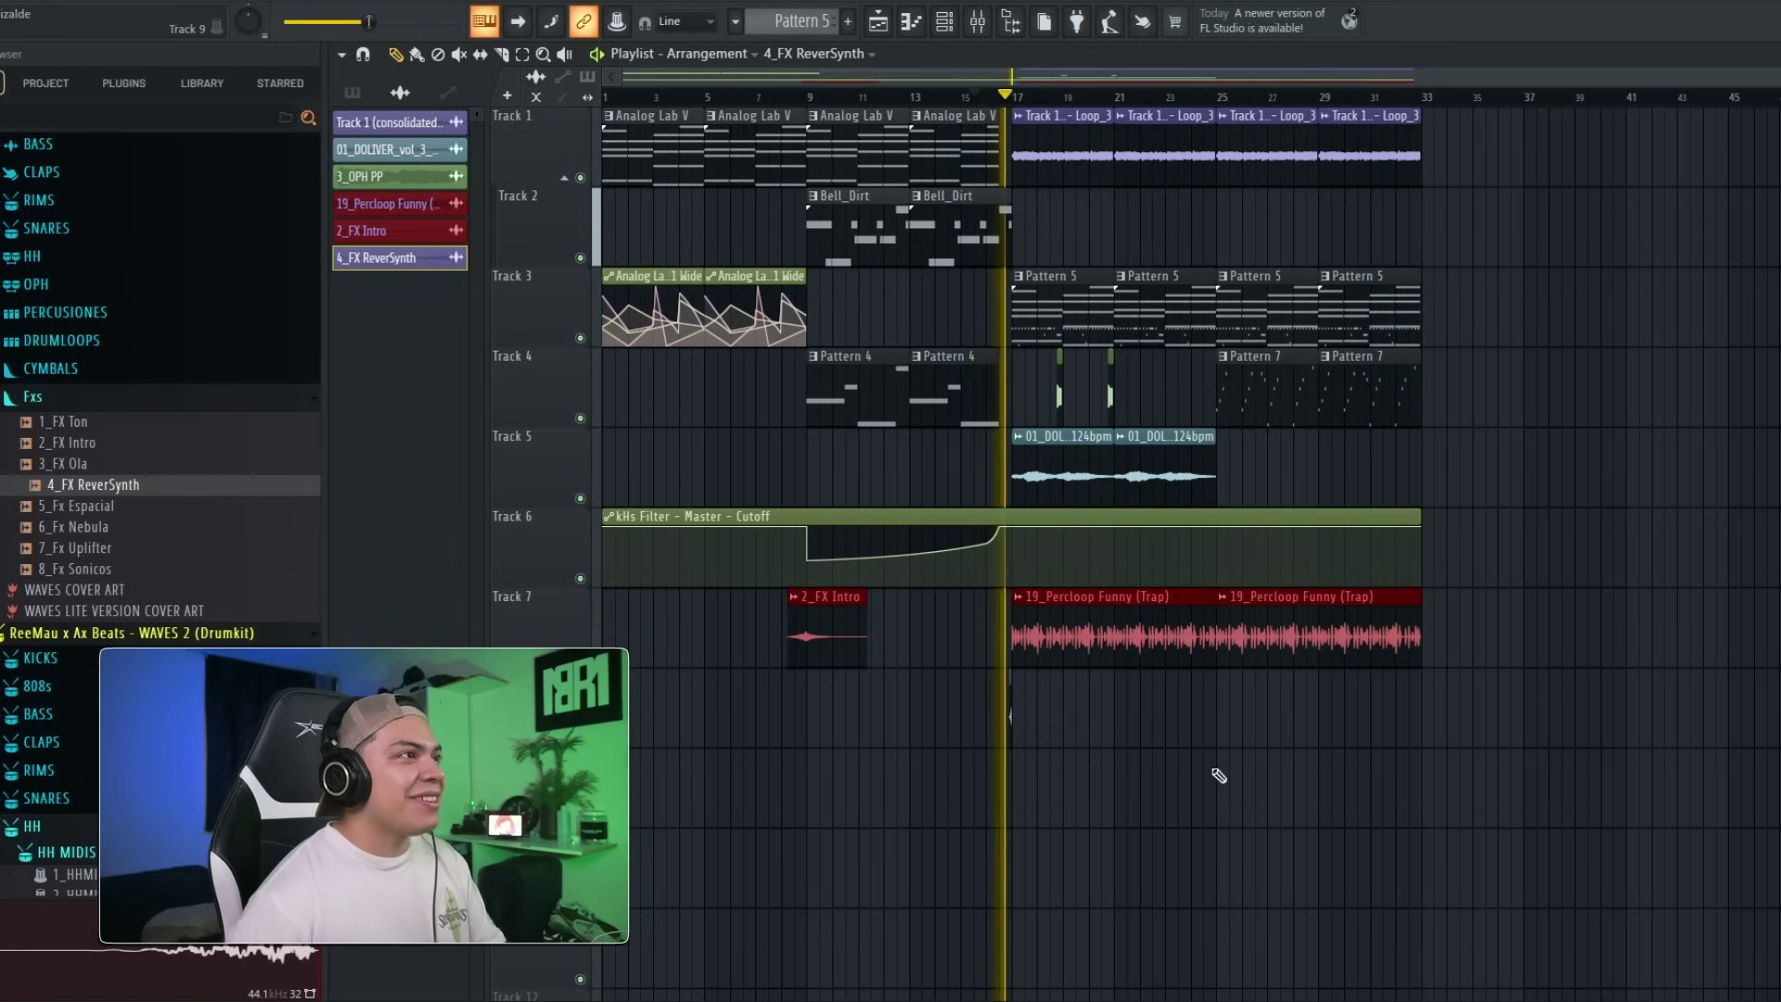
pyautogui.press('space')
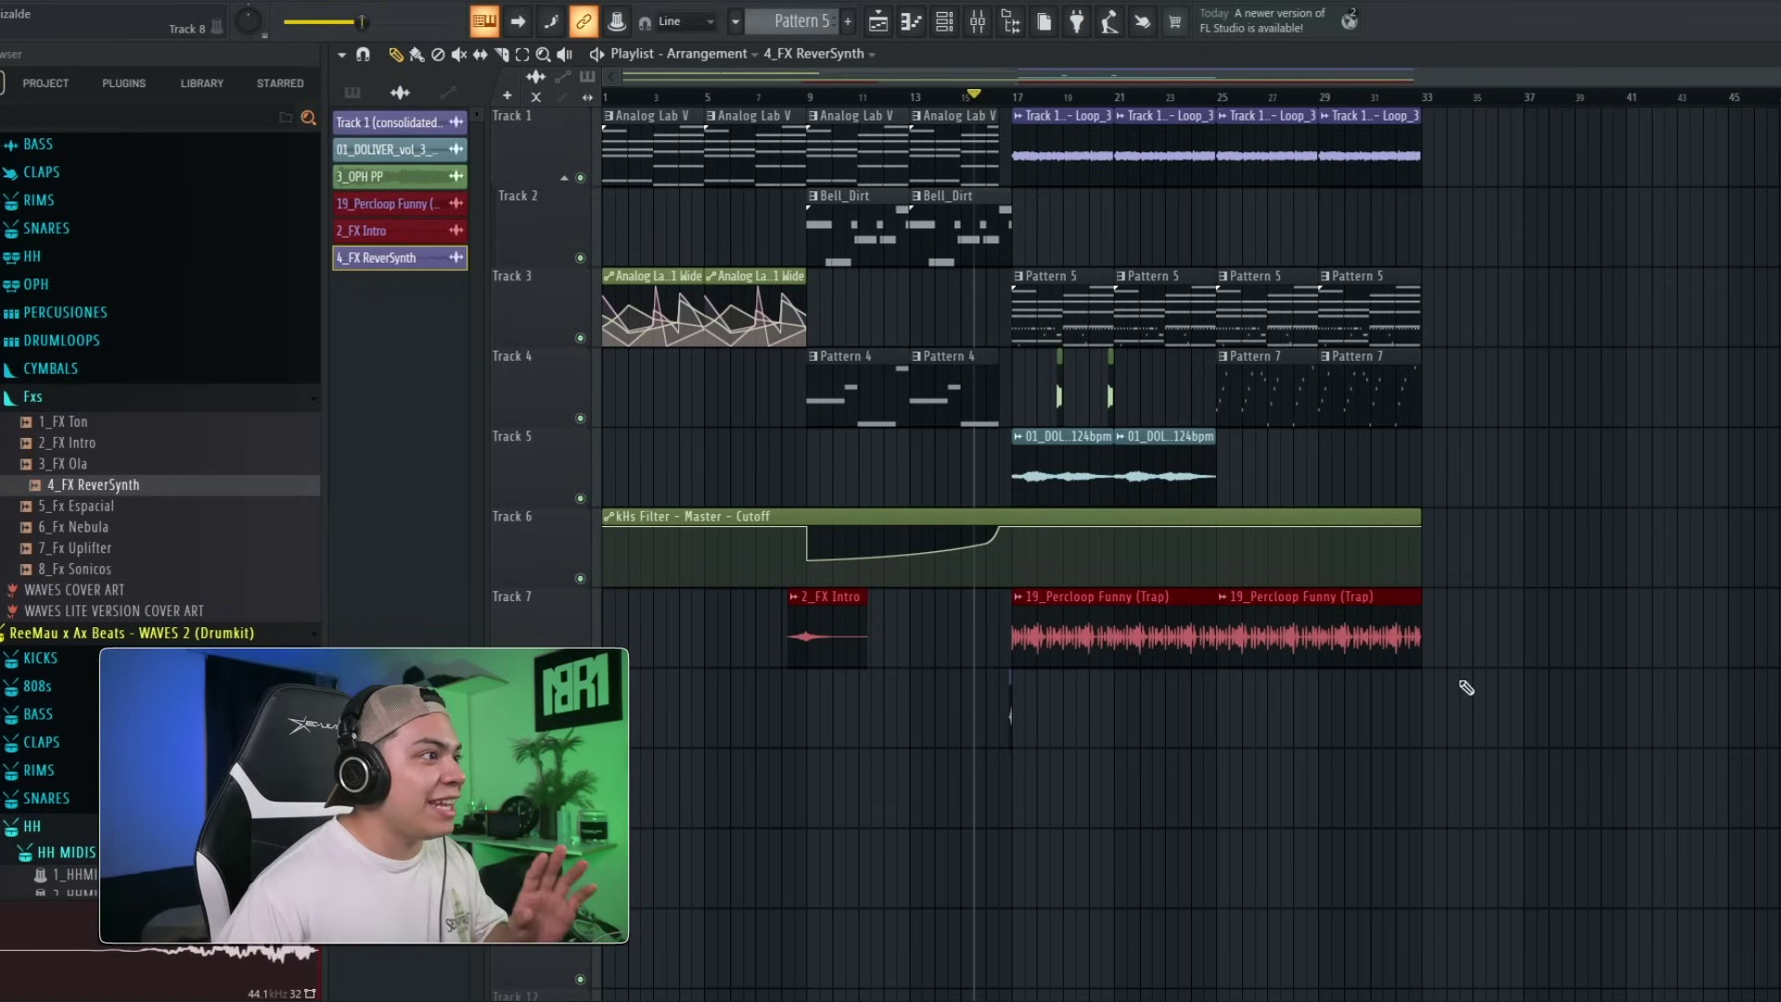
pyautogui.click(798, 97)
pyautogui.press('space')
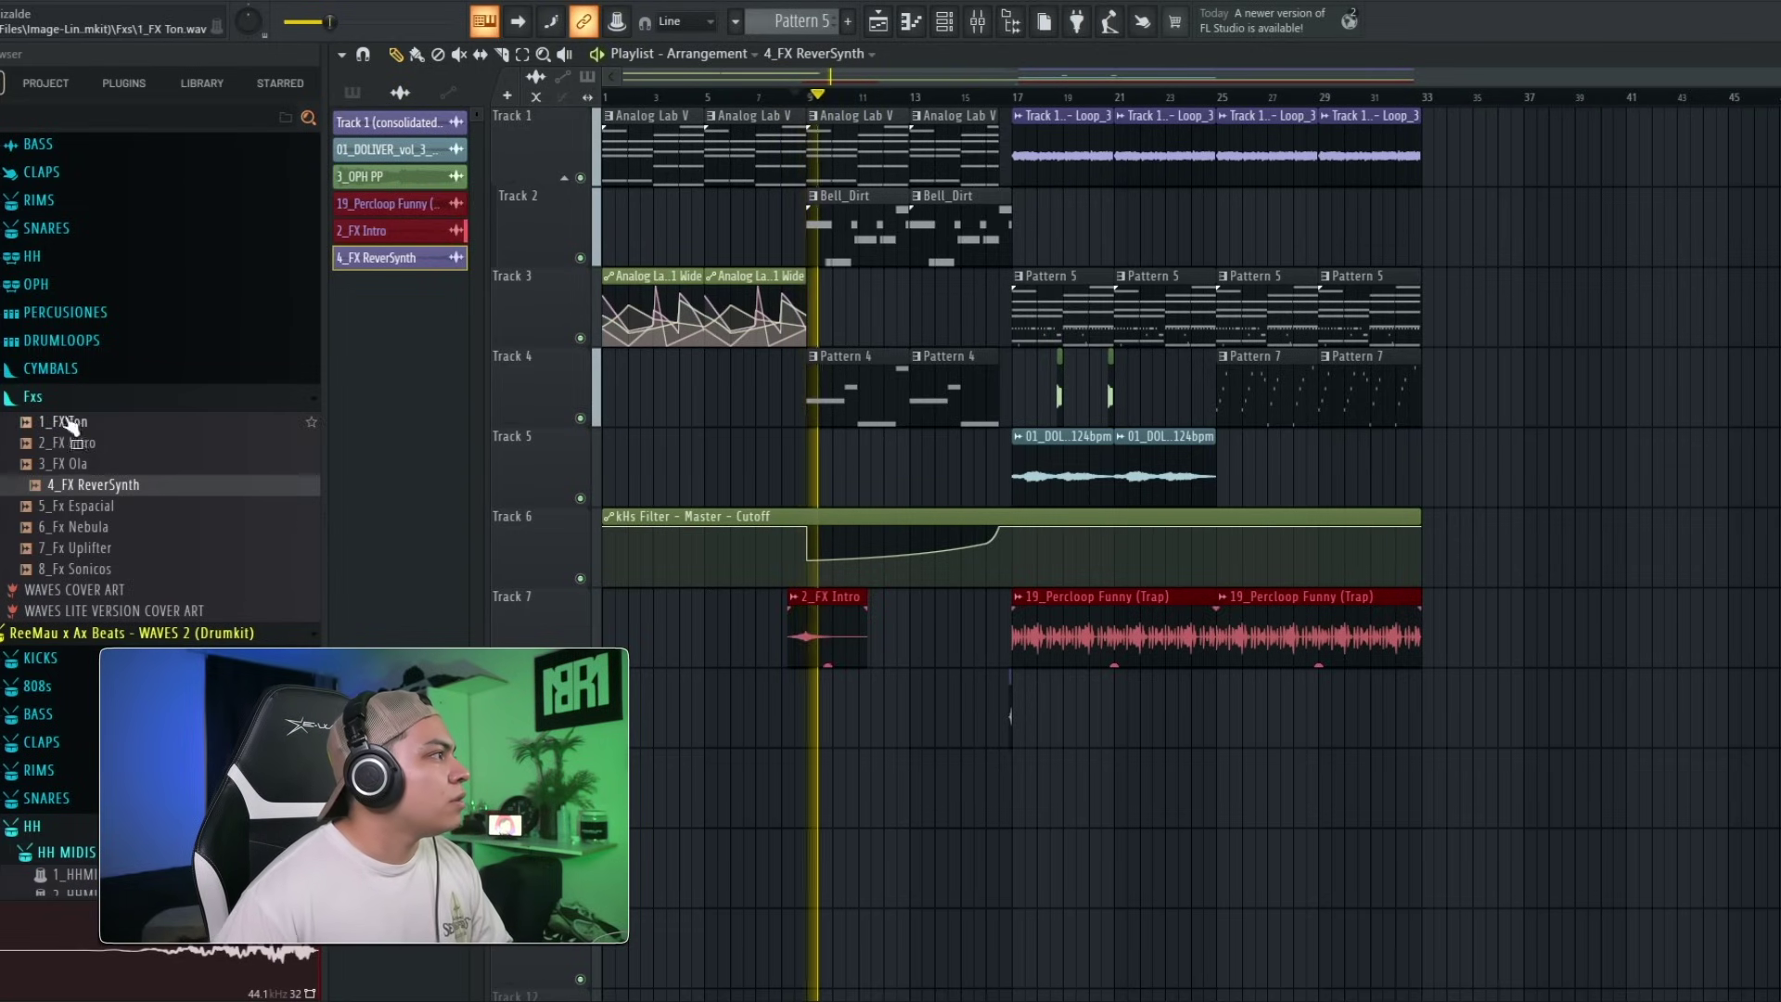
# Place 1_Cymbal Tsh sh sh on Track 9 at bar 17, route it to mixer Insert 13, lower its fader to -28.2 and name the insert.
pyautogui.click(33, 396)
pyautogui.click(50, 369)
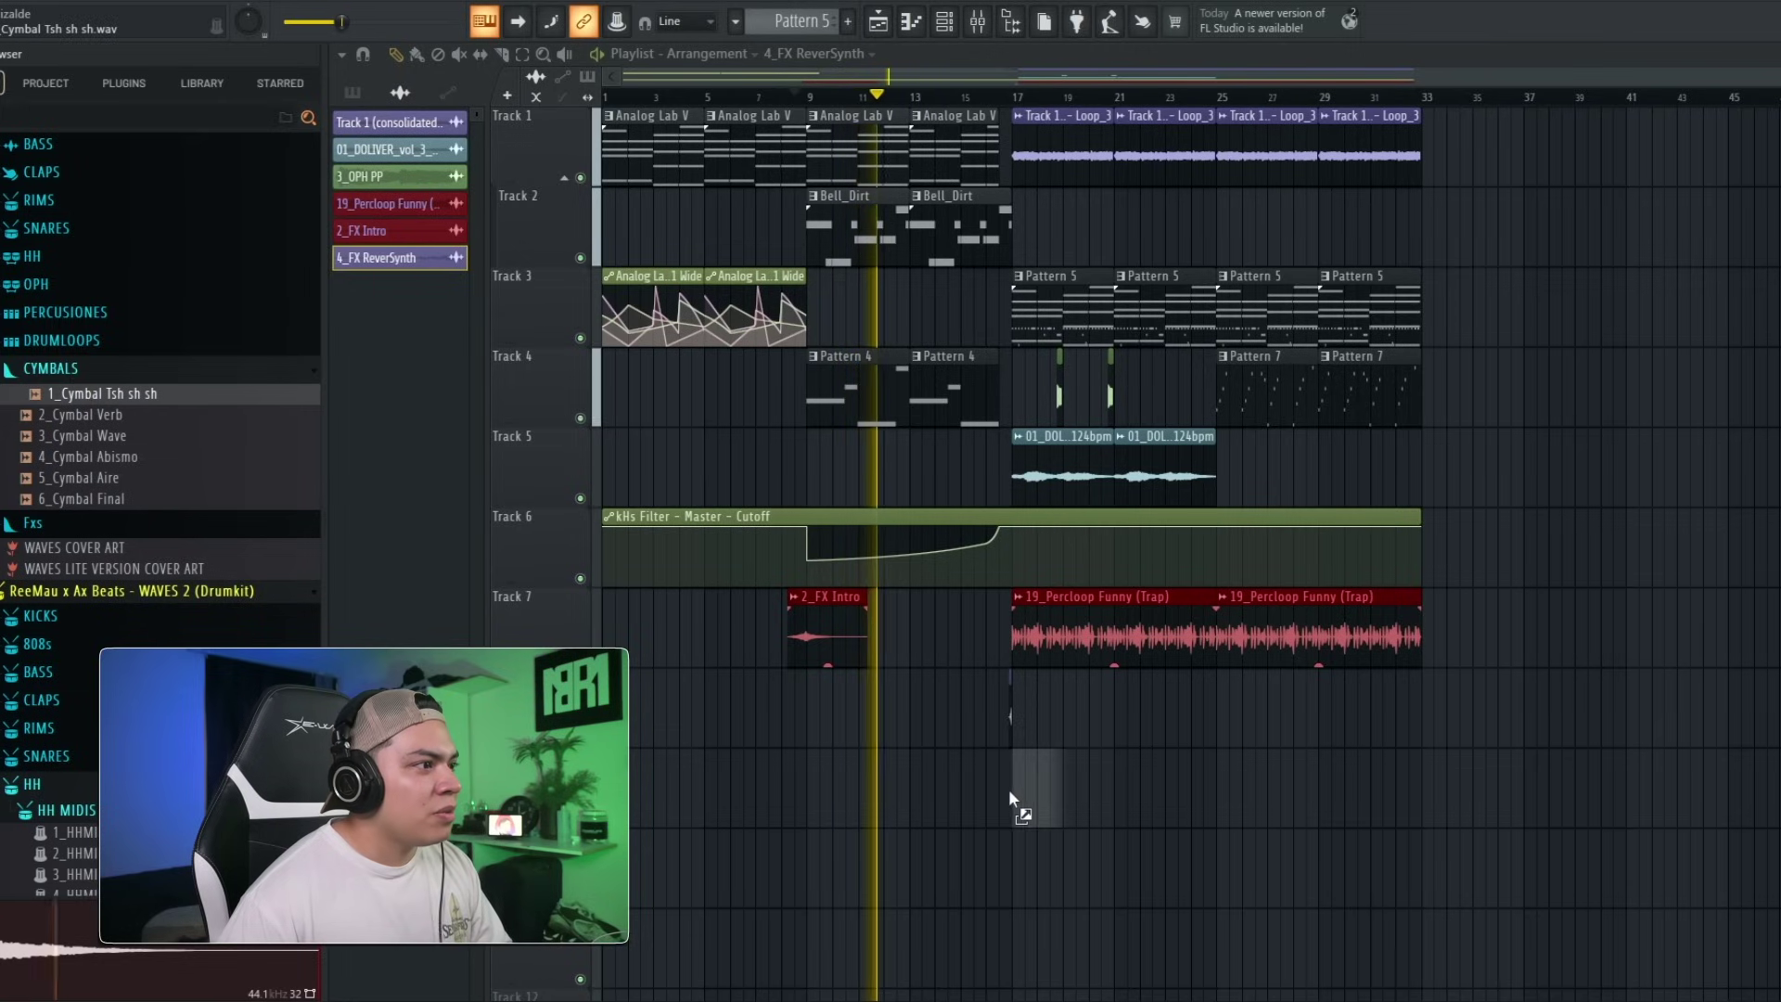
pyautogui.moveTo(1009, 788); pyautogui.dragTo(1011, 788)
pyautogui.click(1025, 755)
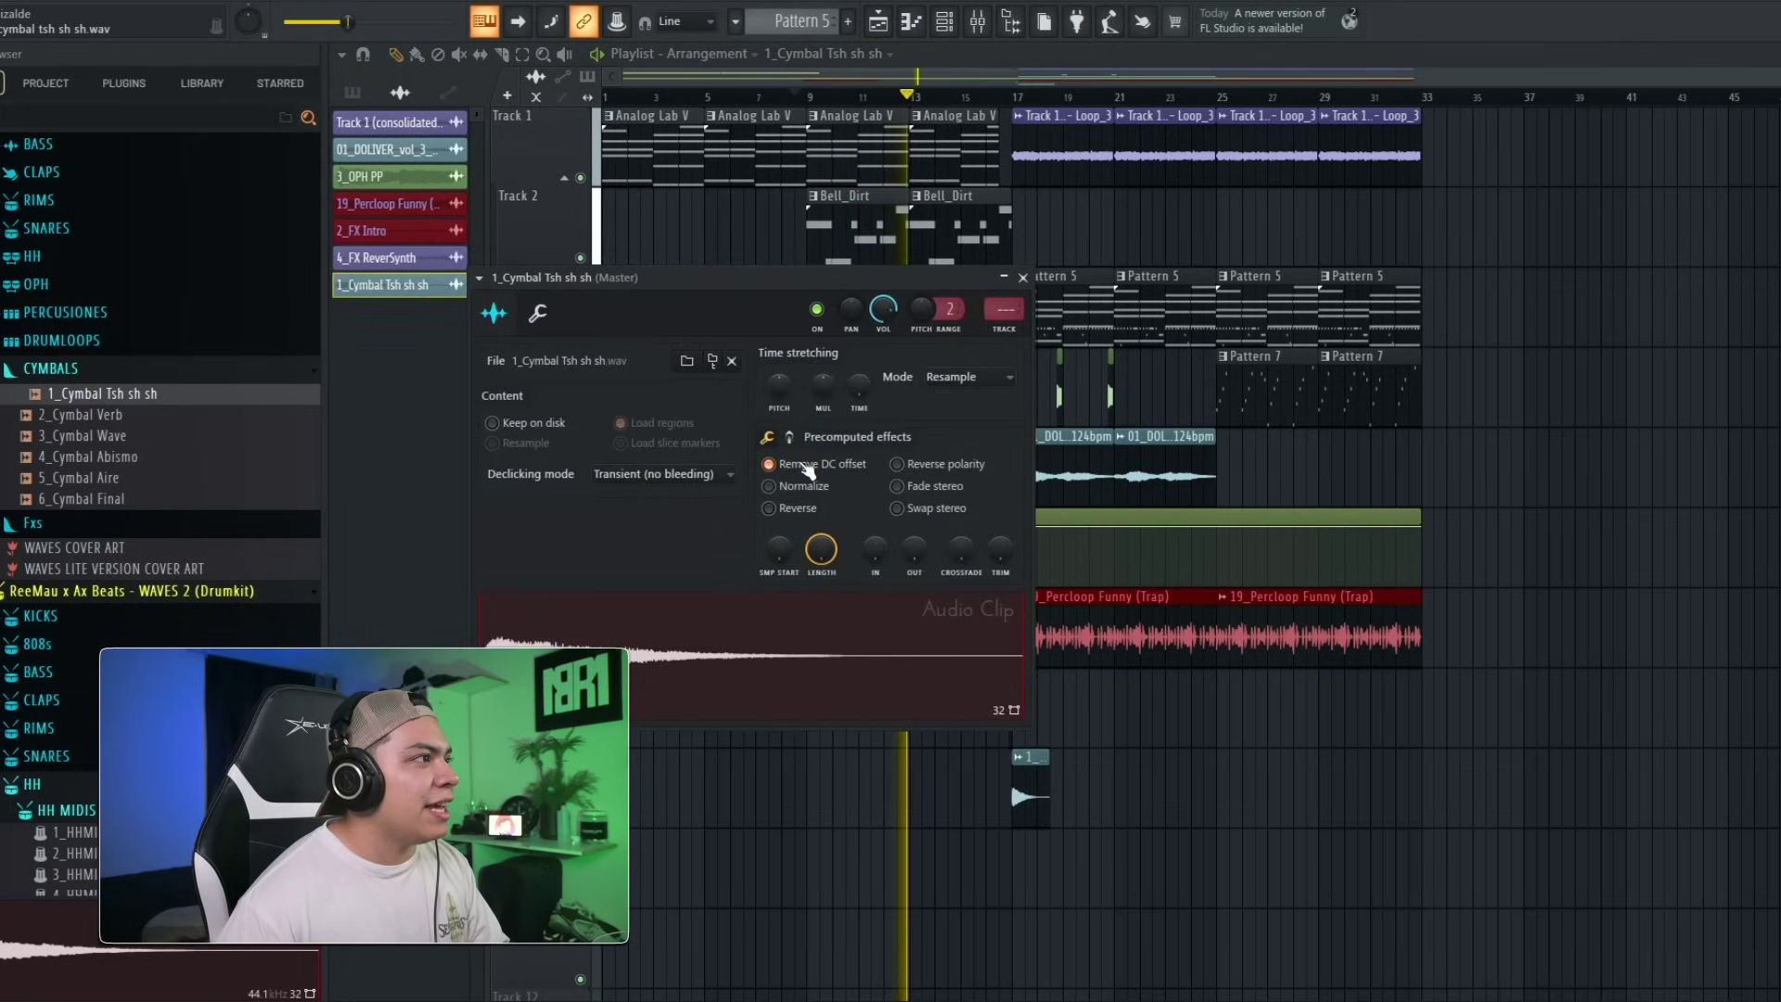
pyautogui.moveTo(1005, 311); pyautogui.dragTo(1005, 249)
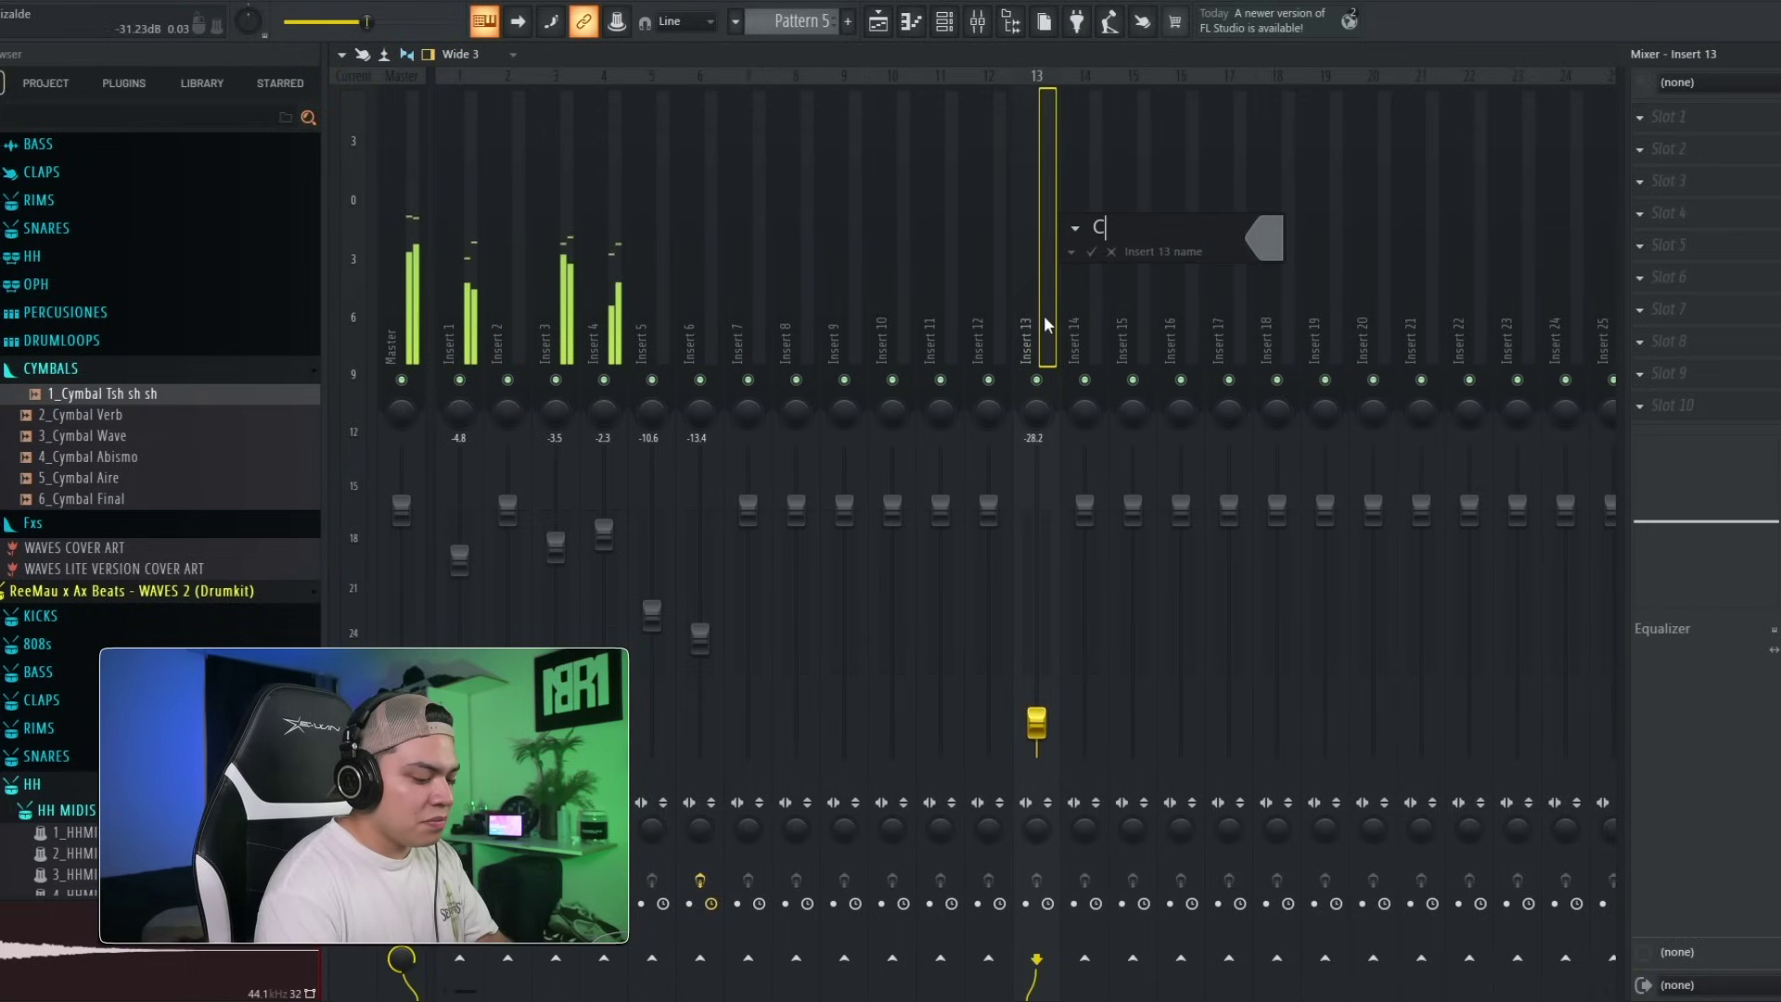
pyautogui.click(883, 30)
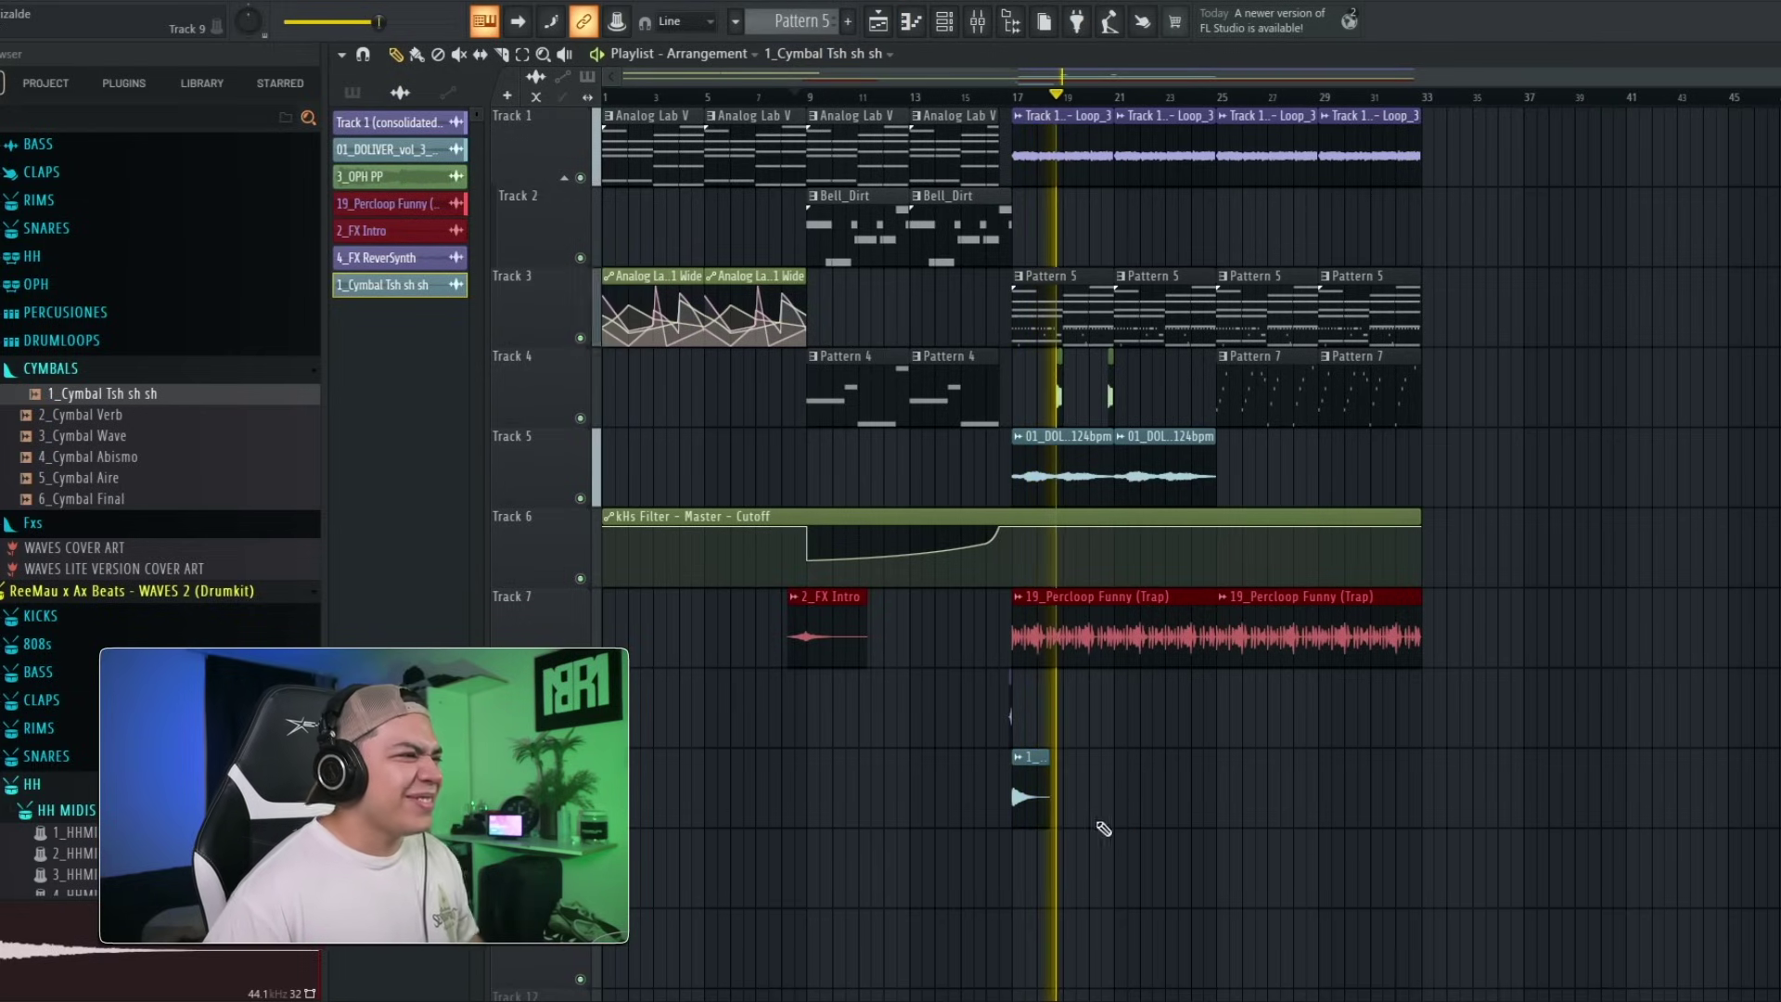
# Place another 1_Cymbal Tsh sh sh clip on Track 9 at bar 25 and play into that section.
pyautogui.click(1224, 793)
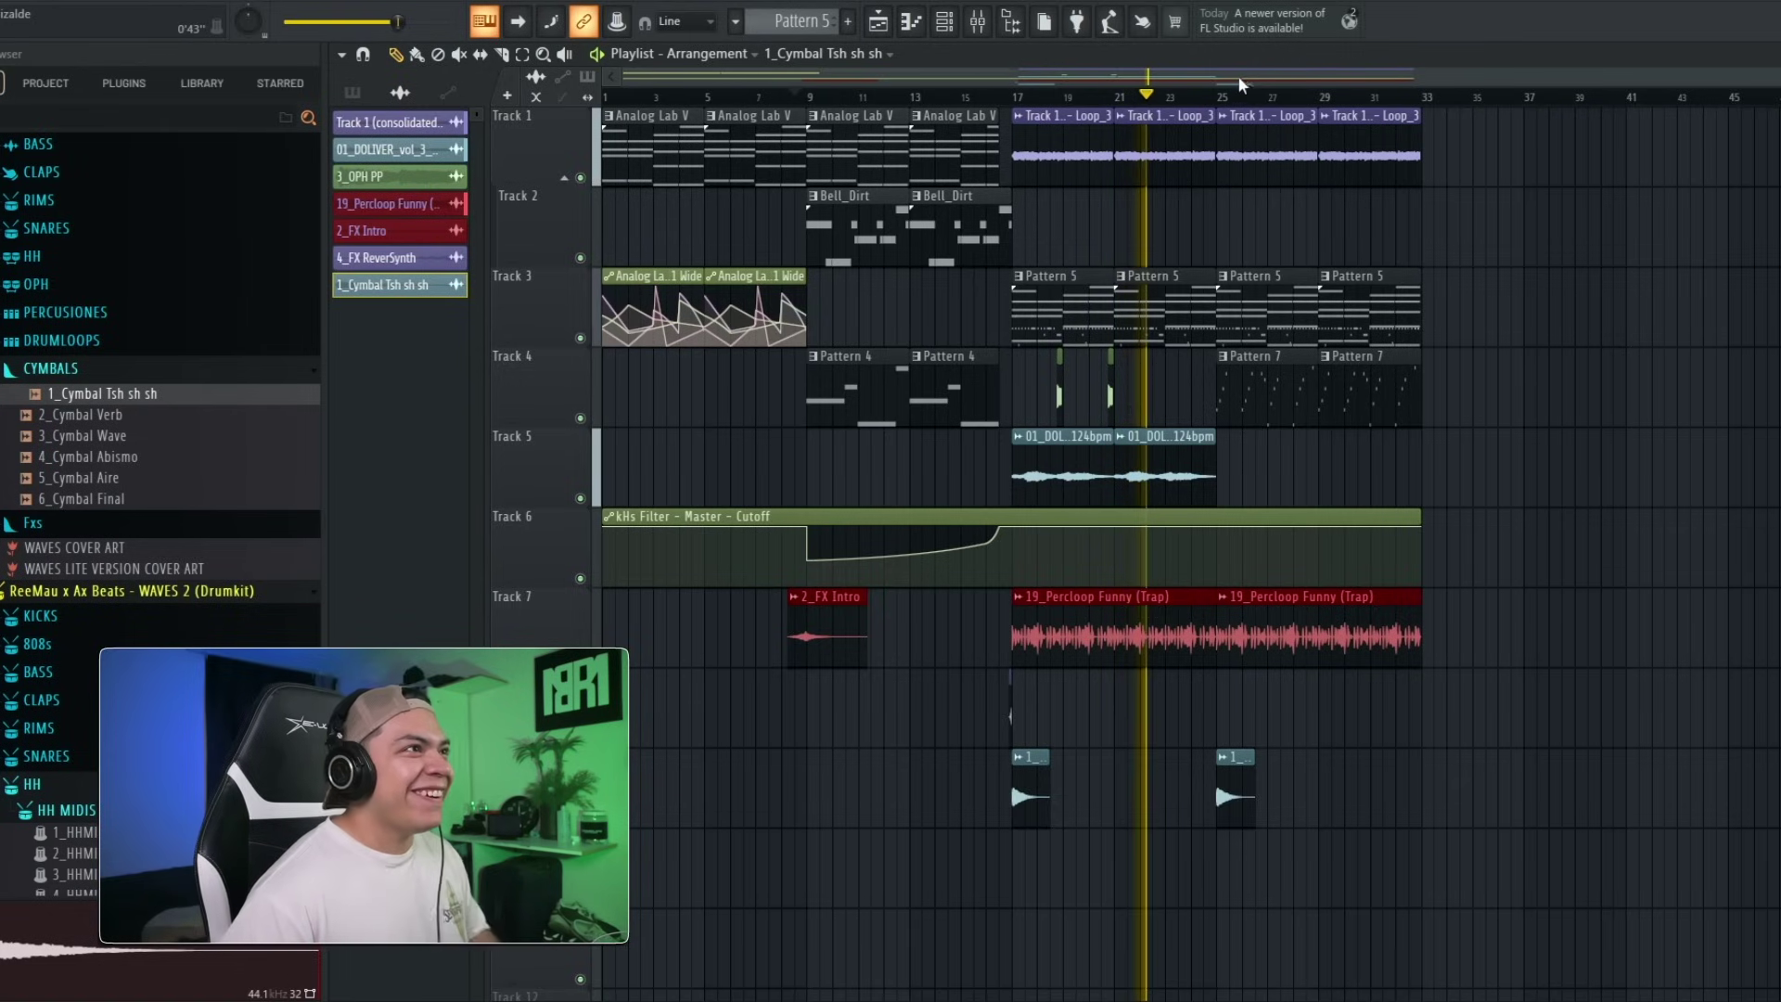
pyautogui.scroll(2, 1233, 110)
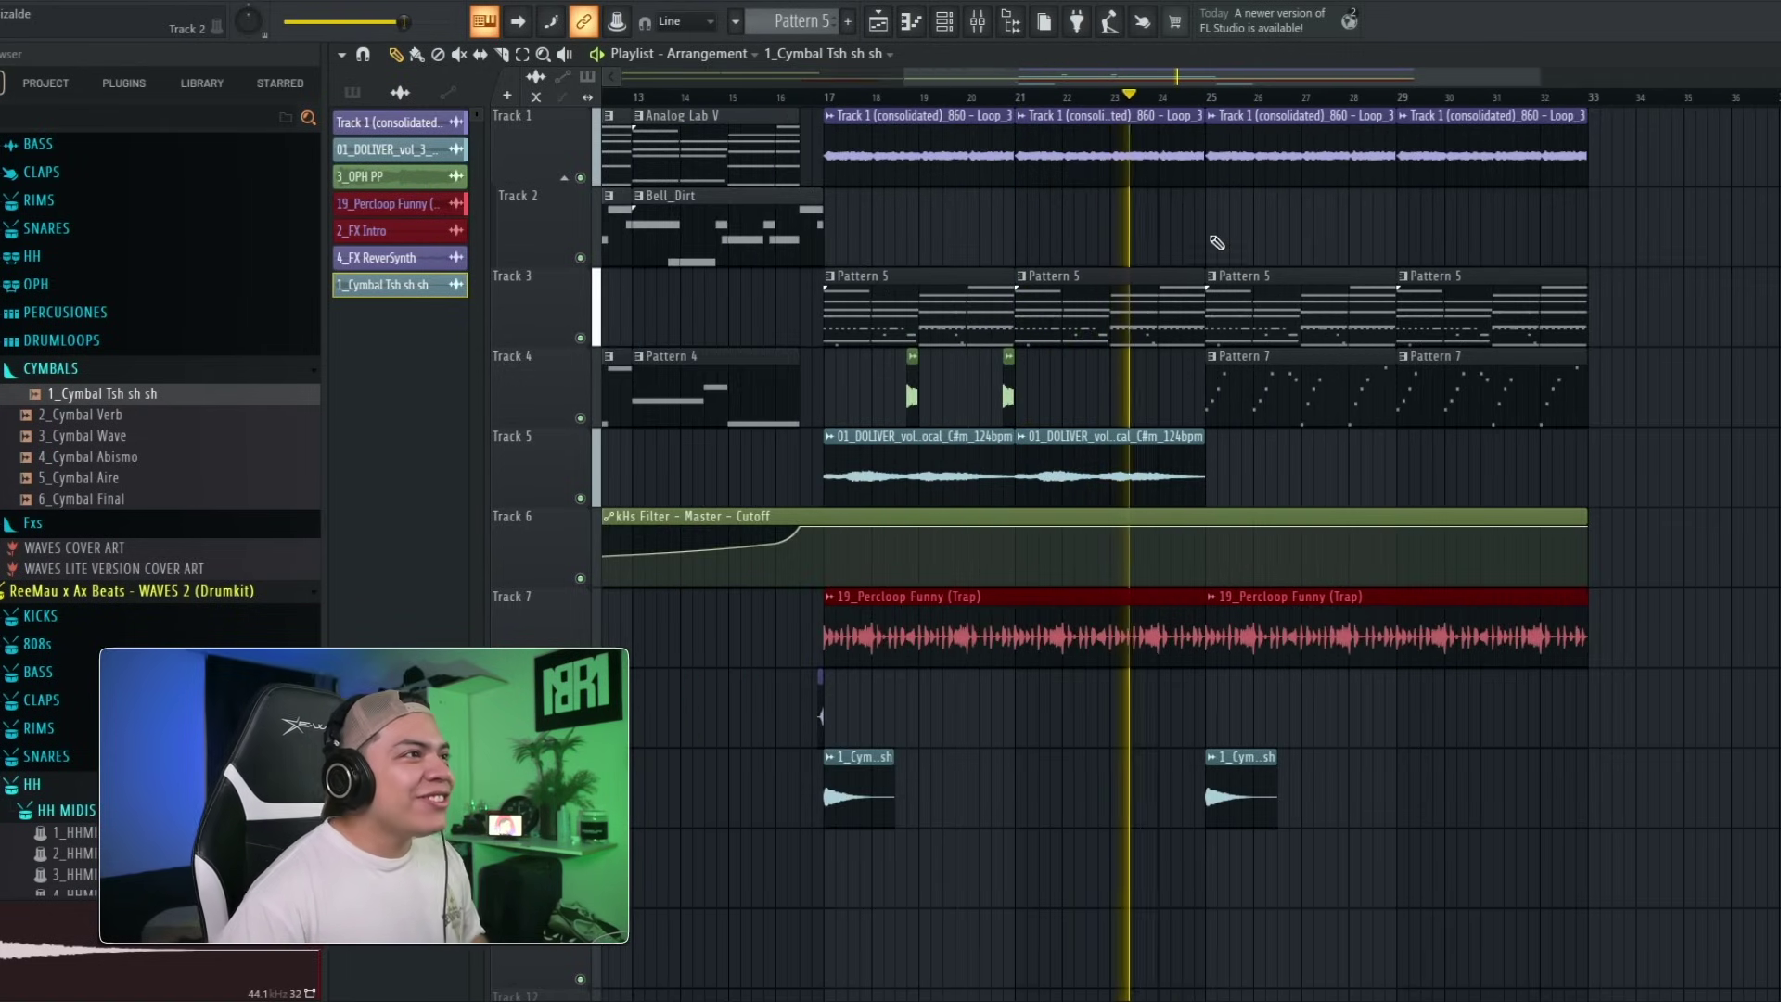
pyautogui.scroll(-1, 1180, 111)
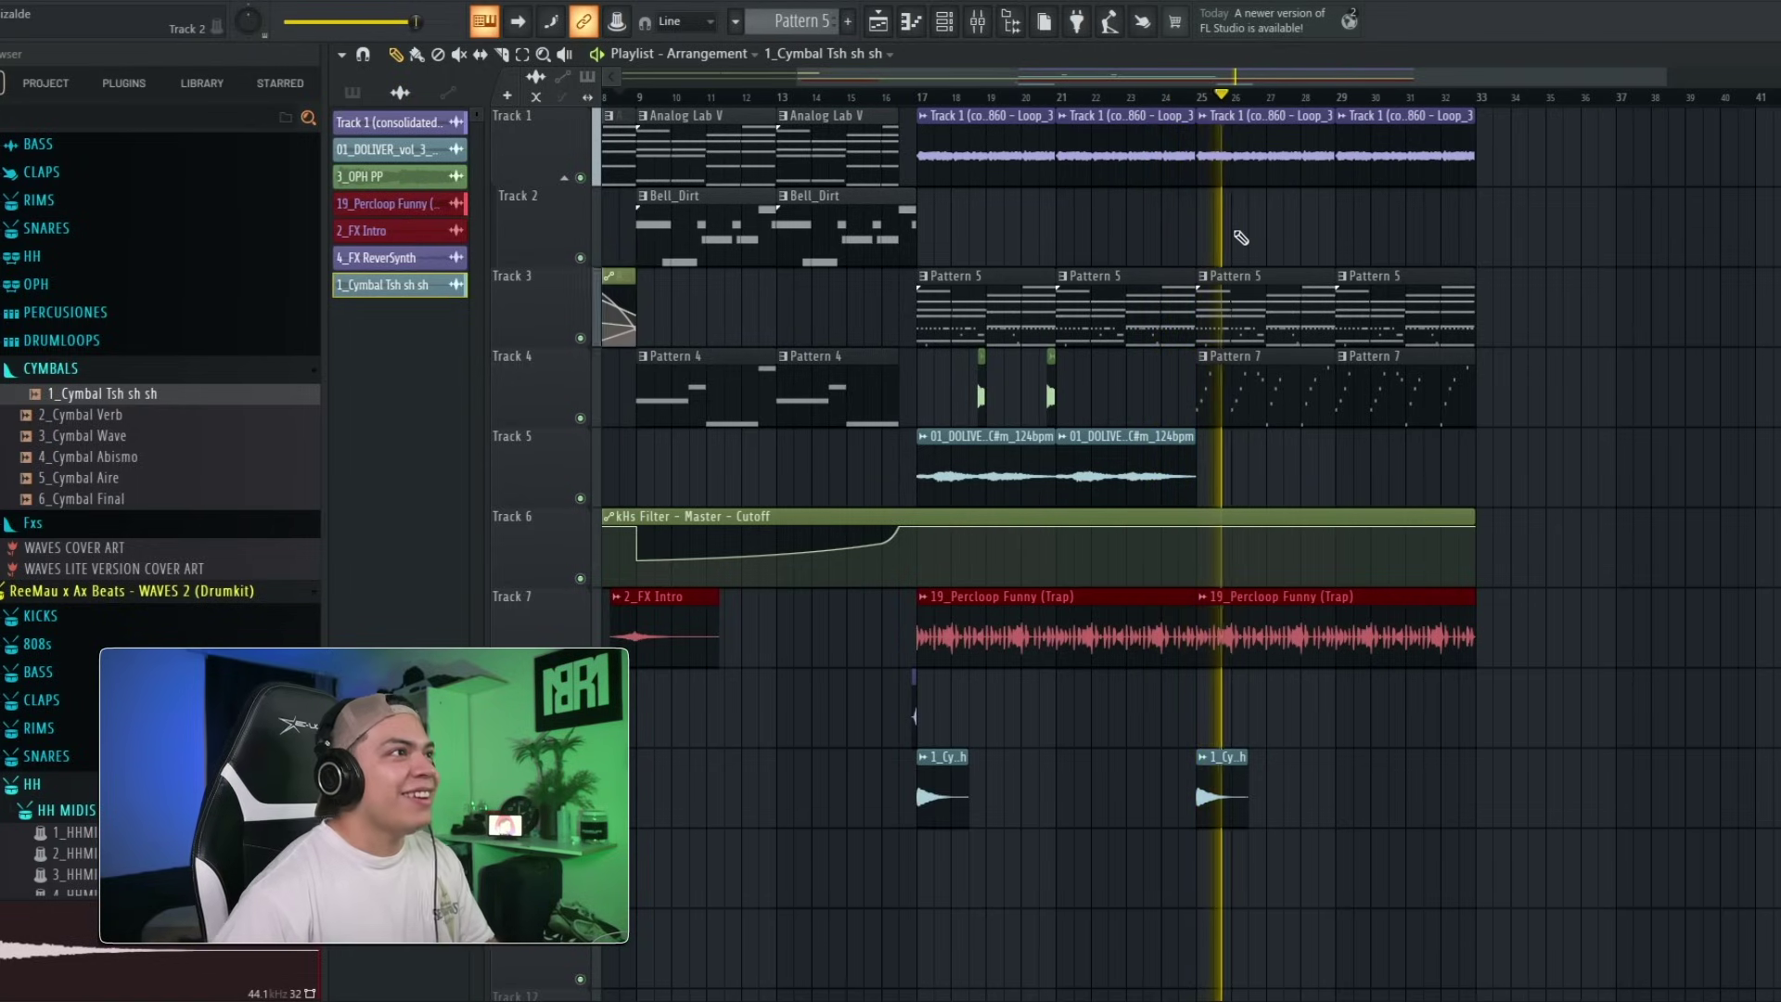
# Shorten the Pattern 5 and vocal clips starting at bar 21 so both end half a bar before bar 25.
pyautogui.scroll(3, 1203, 220)
pyautogui.press('space')
pyautogui.moveTo(1212, 222); pyautogui.dragTo(1221, 511)
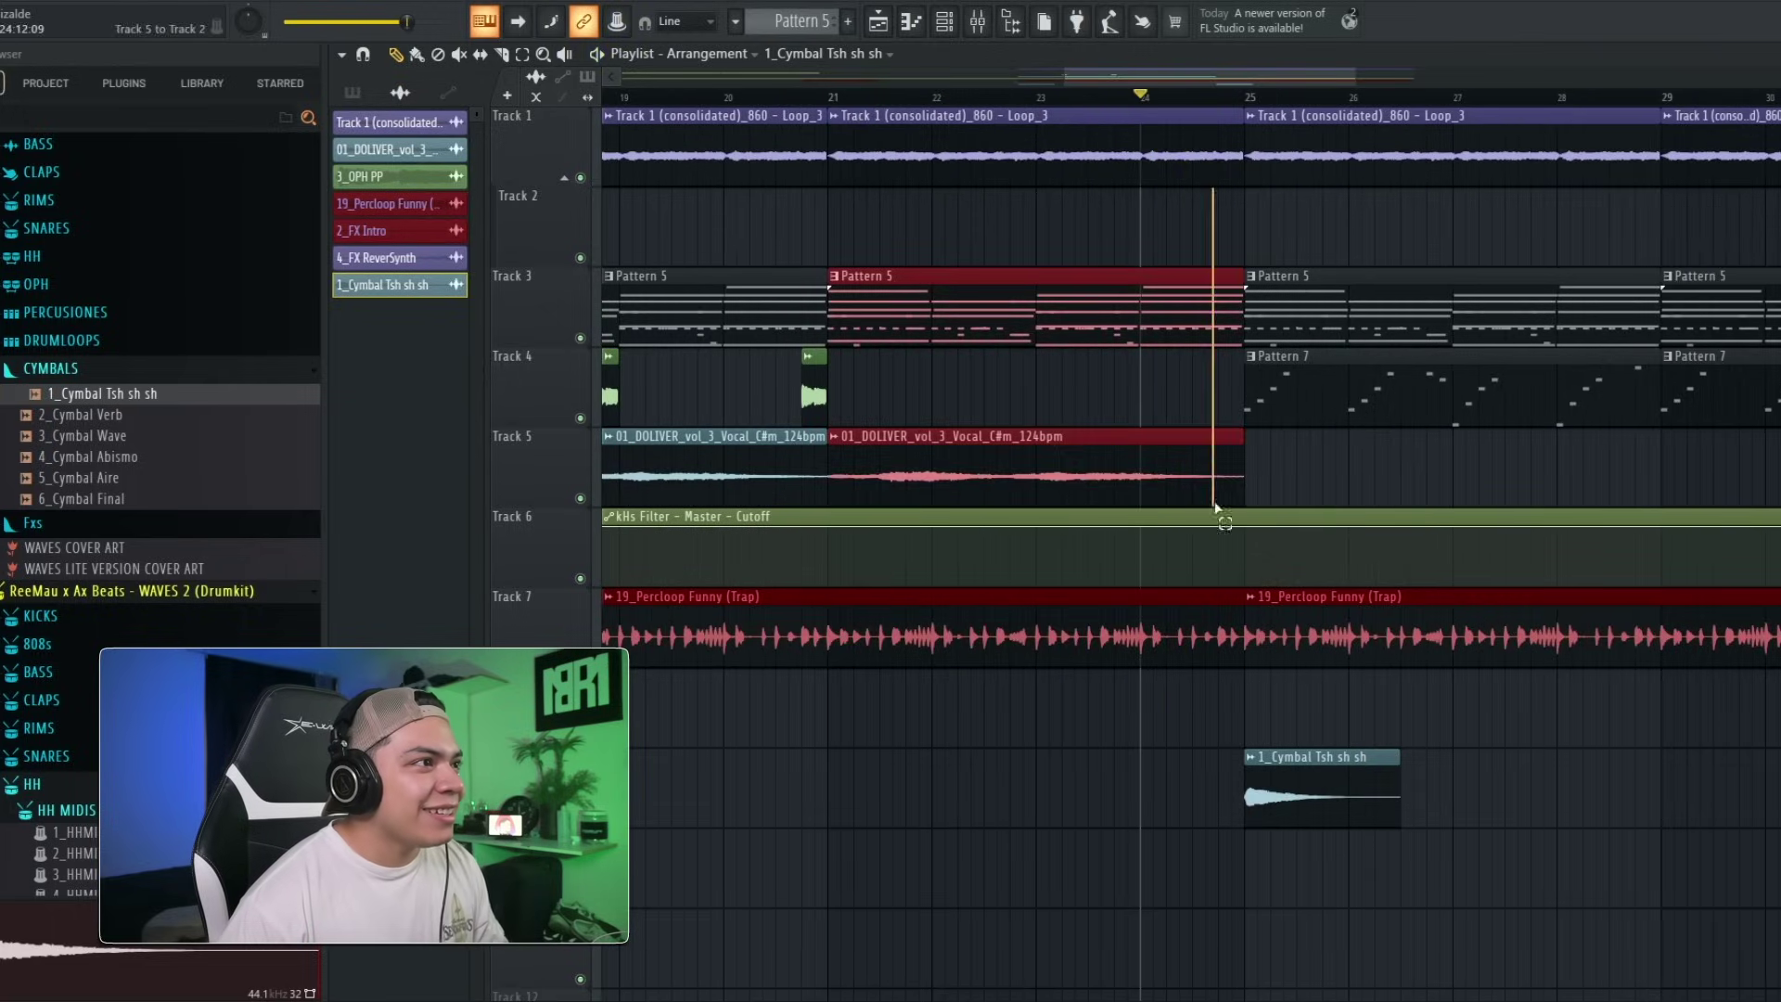
pyautogui.press('space')
pyautogui.moveTo(1237, 277); pyautogui.dragTo(1186, 277)
pyautogui.press('space')
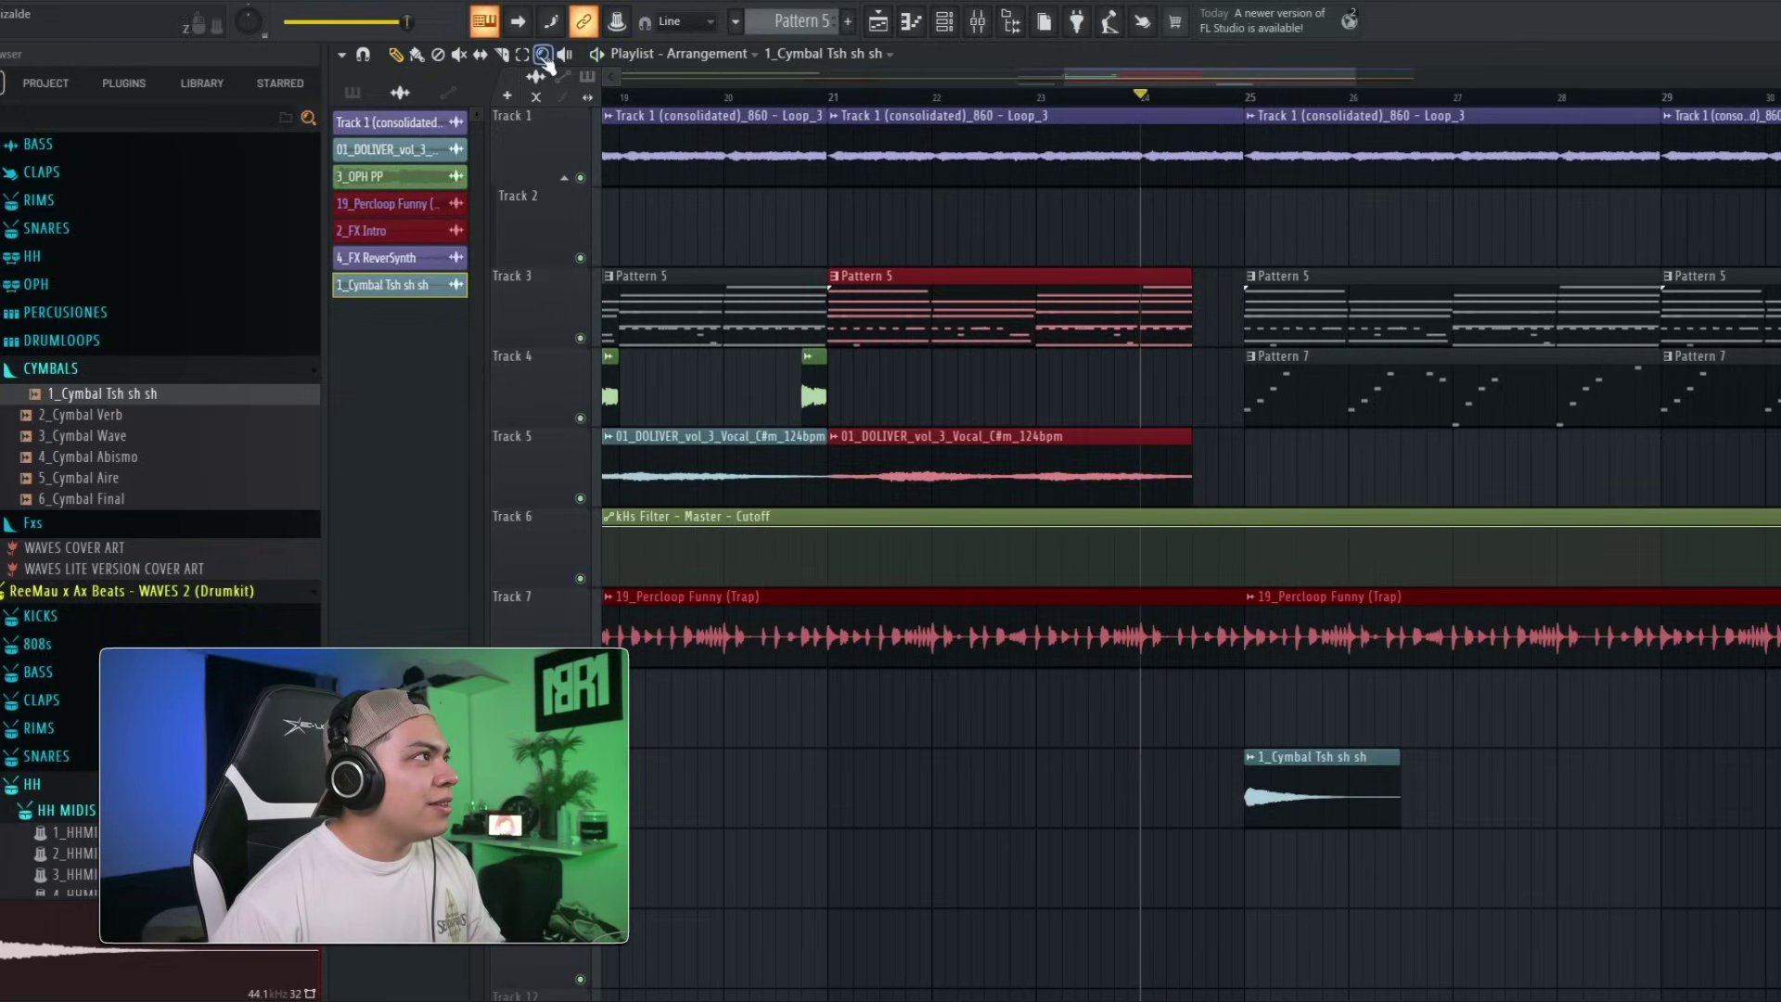
# Select bars 21 to 25 and make the Track 1 loop clip in that range unique.
pyautogui.scroll(3, 1203, 104)
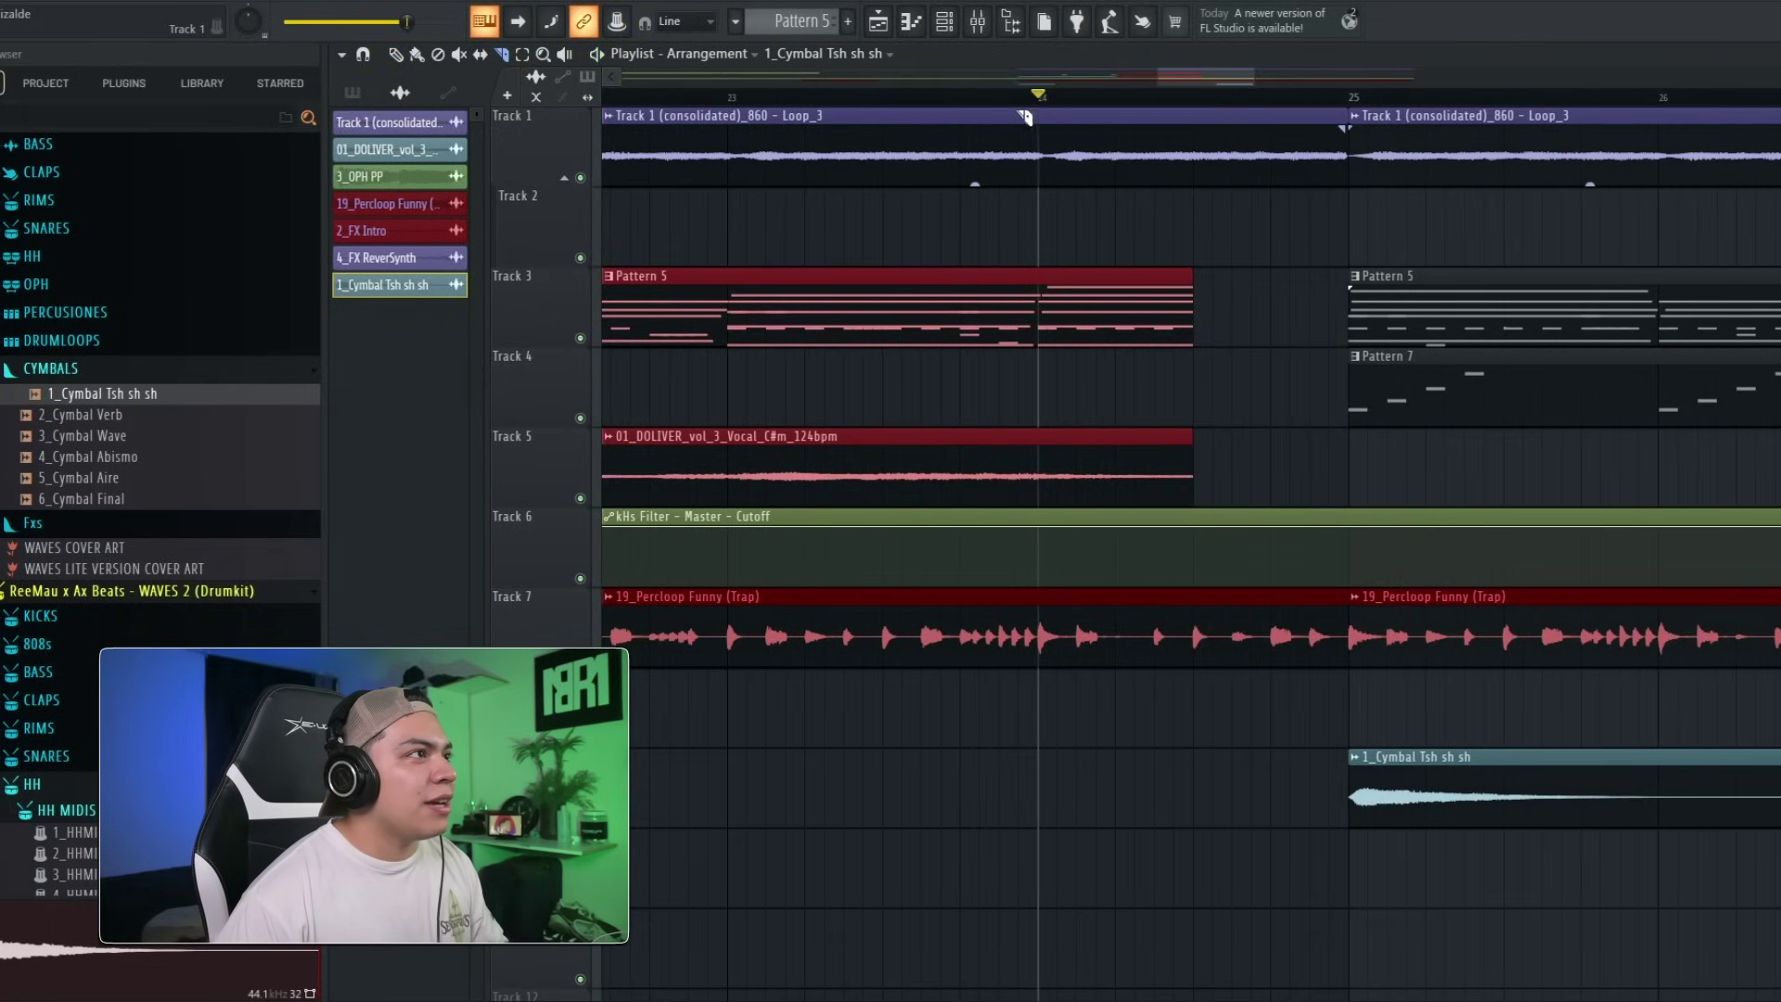
pyautogui.scroll(-3, 1025, 117)
pyautogui.moveTo(1083, 109); pyautogui.dragTo(1556, 119)
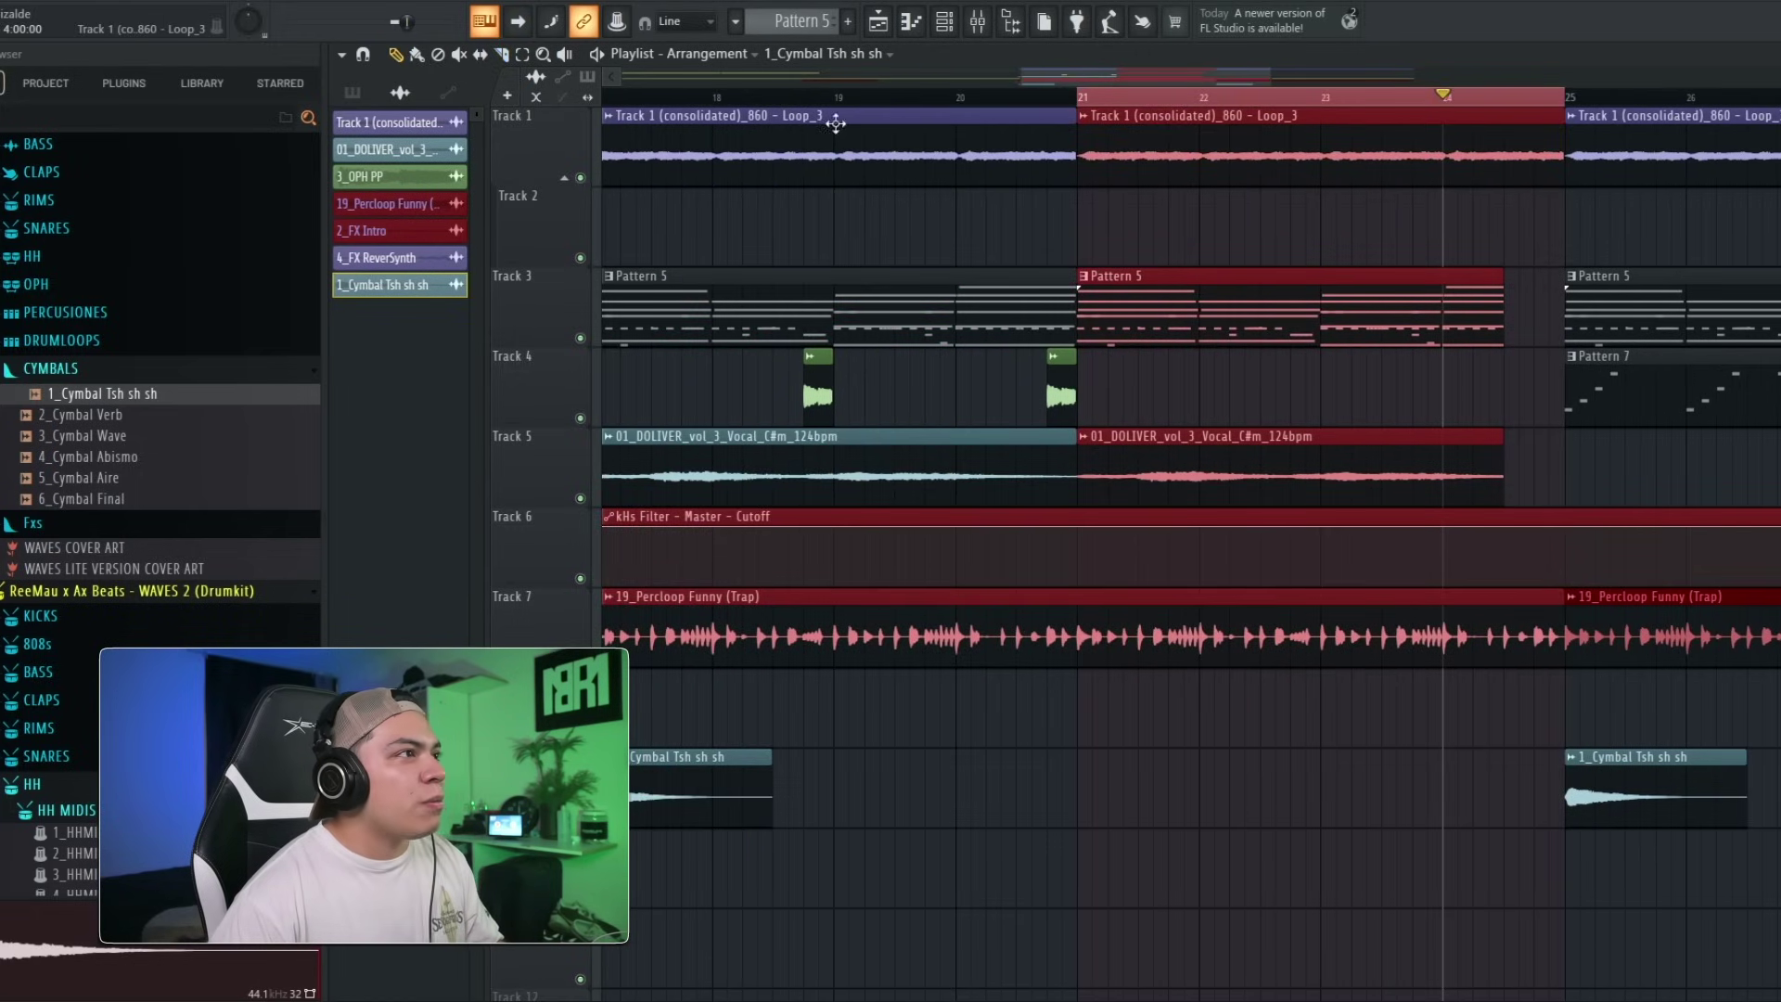
pyautogui.rightClick(1086, 122)
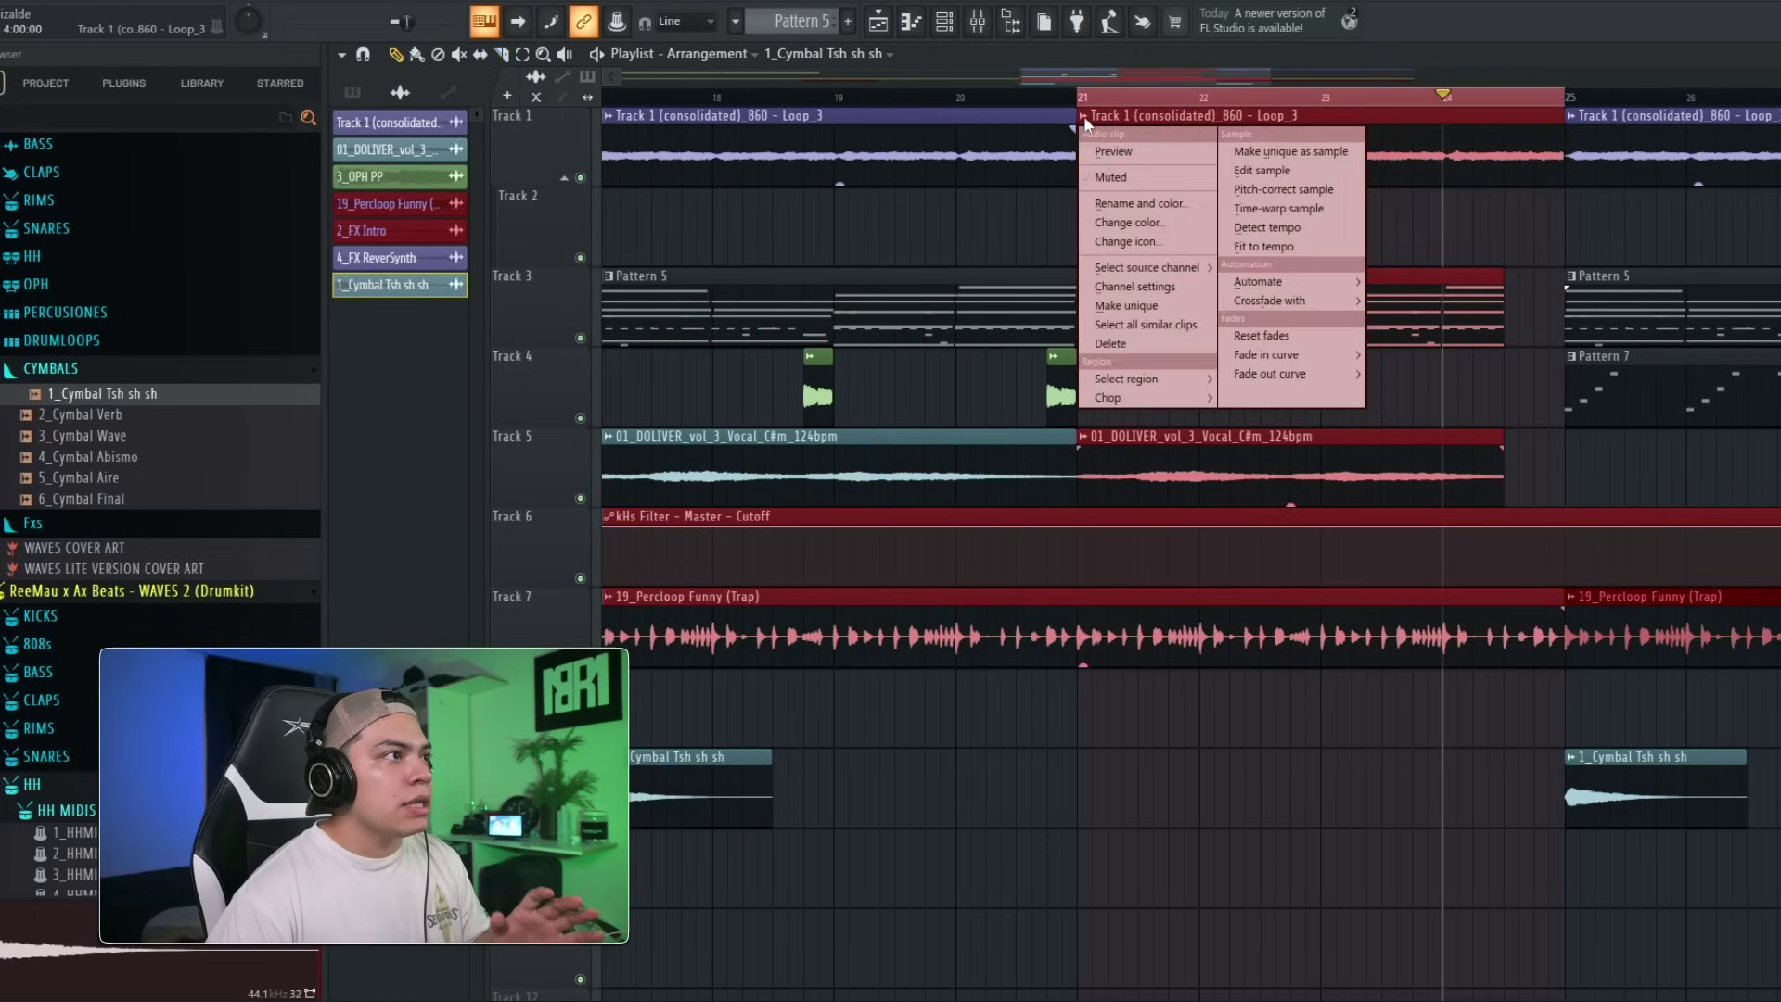
pyautogui.click(1147, 306)
# Create a channel pitch automation clip for the unique loop on Track 2, spanning bars 21 to 25.
pyautogui.doubleClick(1400, 137)
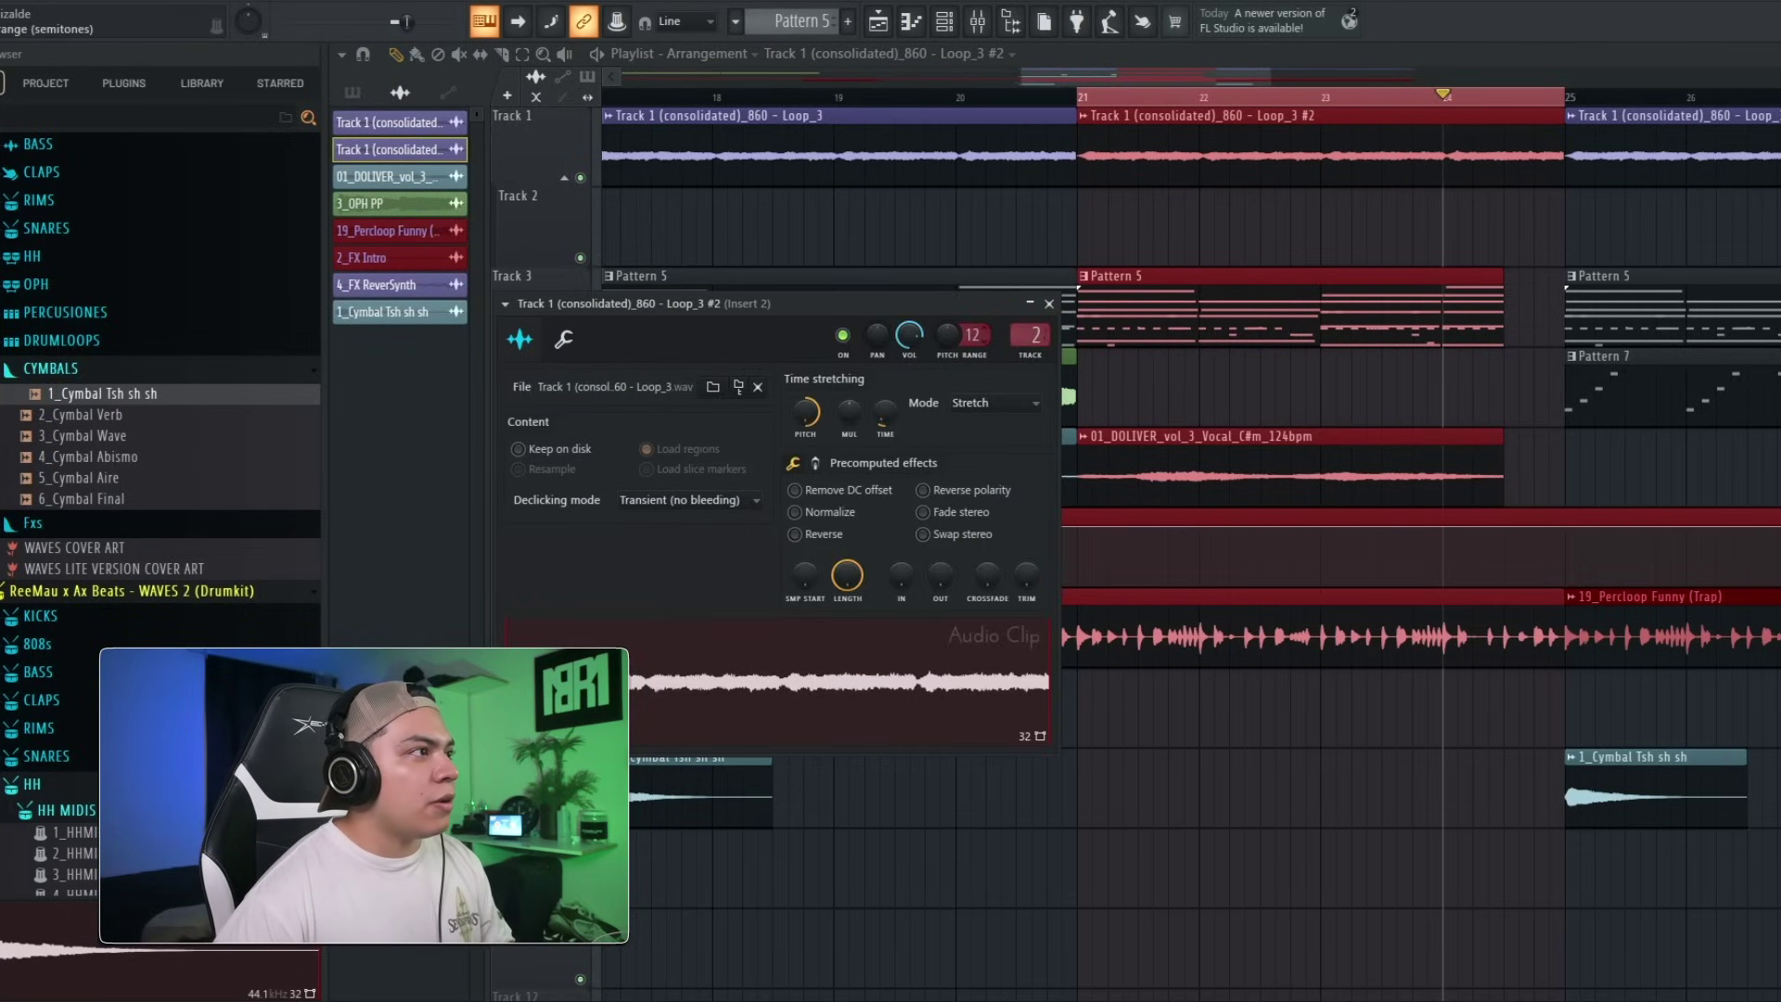
pyautogui.rightClick(947, 336)
pyautogui.click(1019, 484)
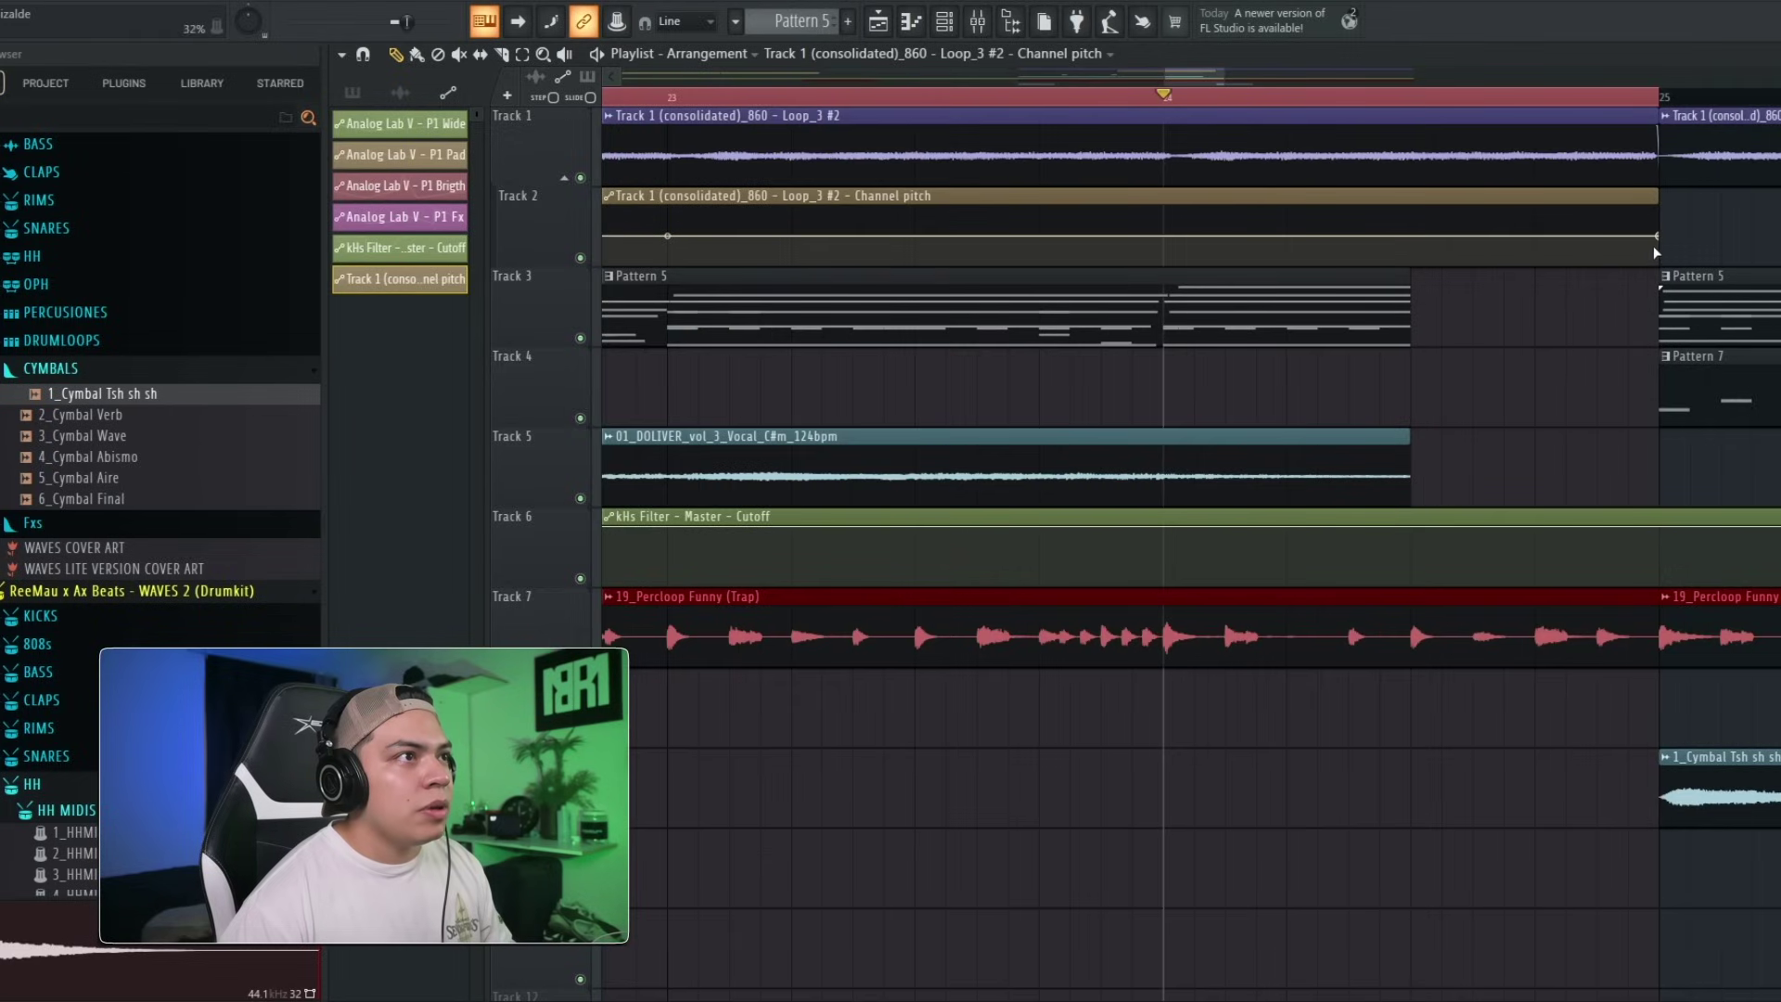
# Shape the pitch automation to stay flat, then curve up to a high plateau half a bar before bar 25.
pyautogui.rightClick(1655, 237)
pyautogui.click(1693, 557)
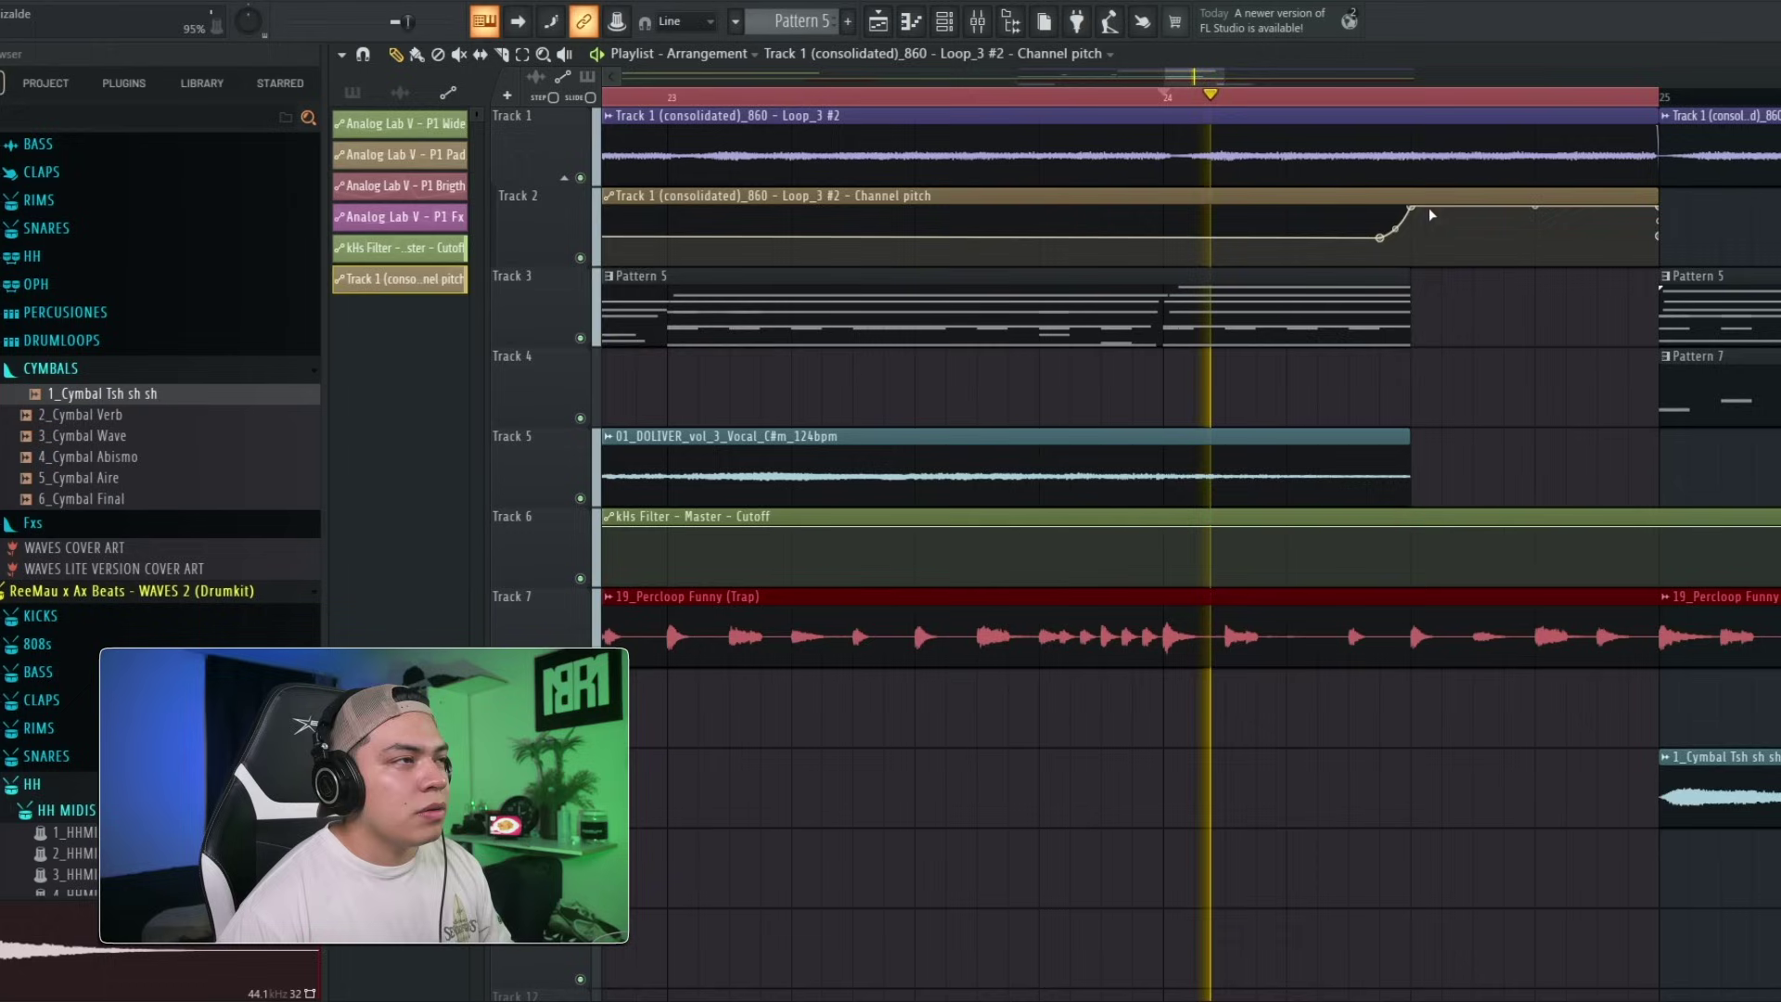
pyautogui.rightClick(1382, 239)
pyautogui.click(1423, 530)
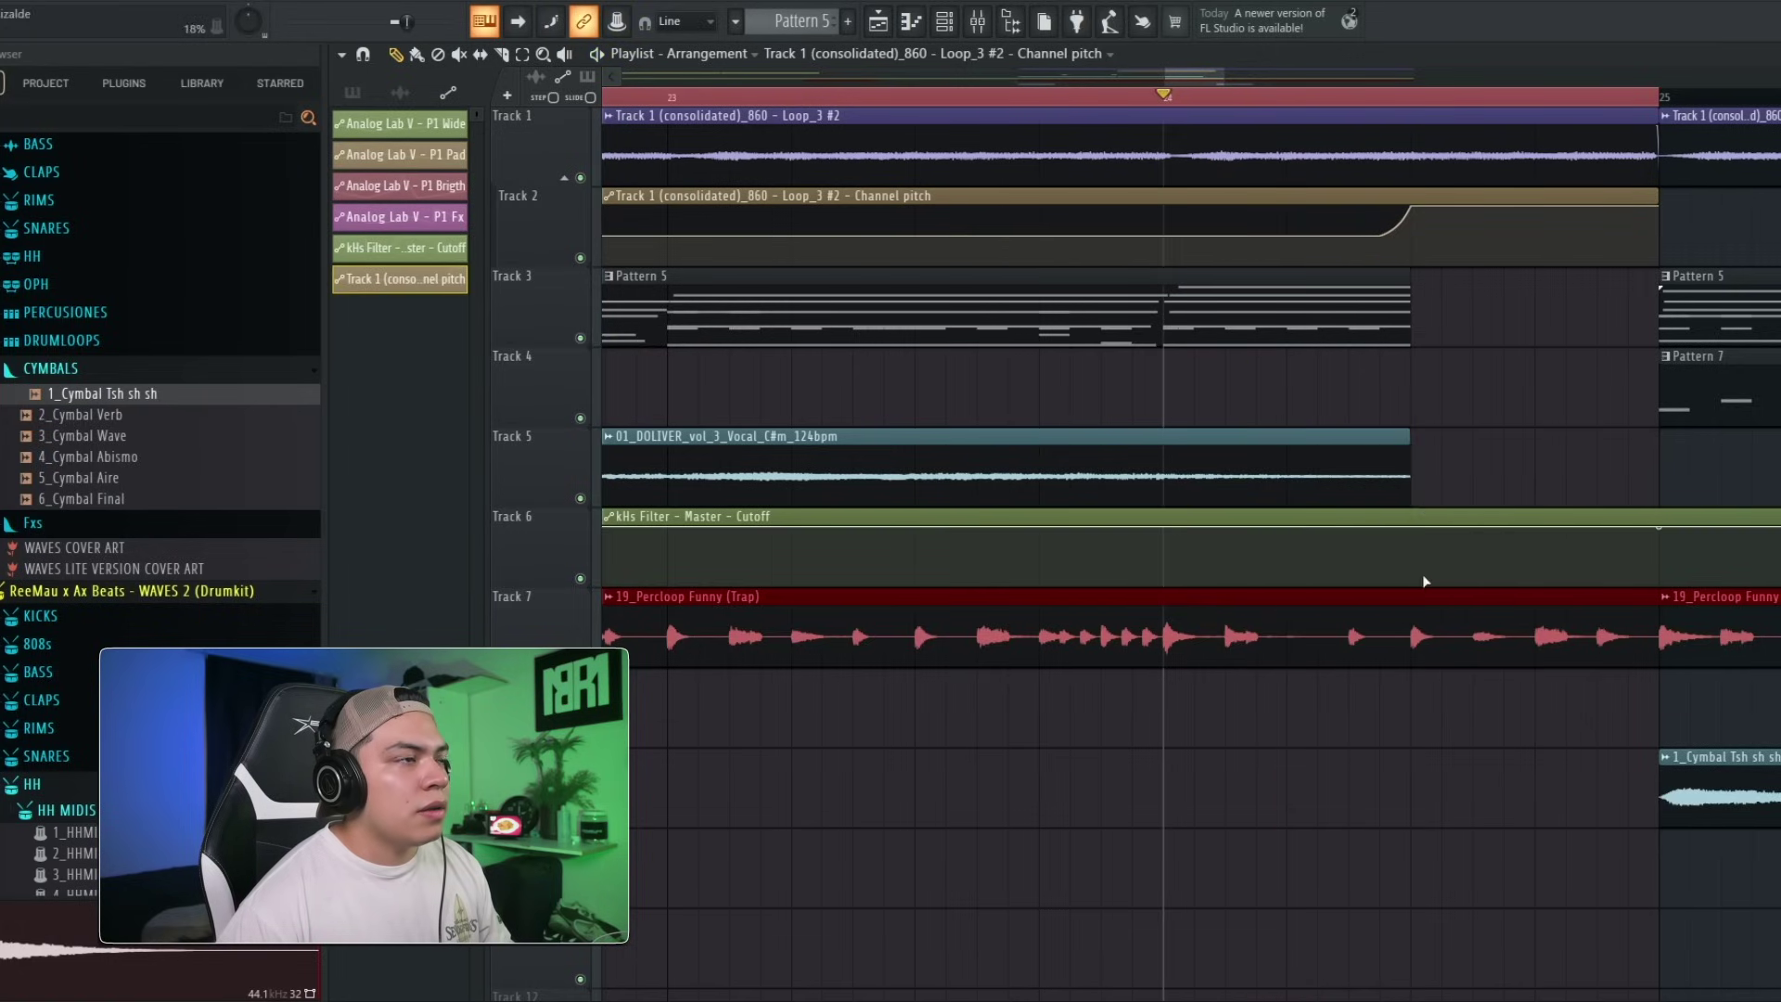
# Play back the pitch rise, clear the time selection and listen again from bar 21.
pyautogui.press('space')
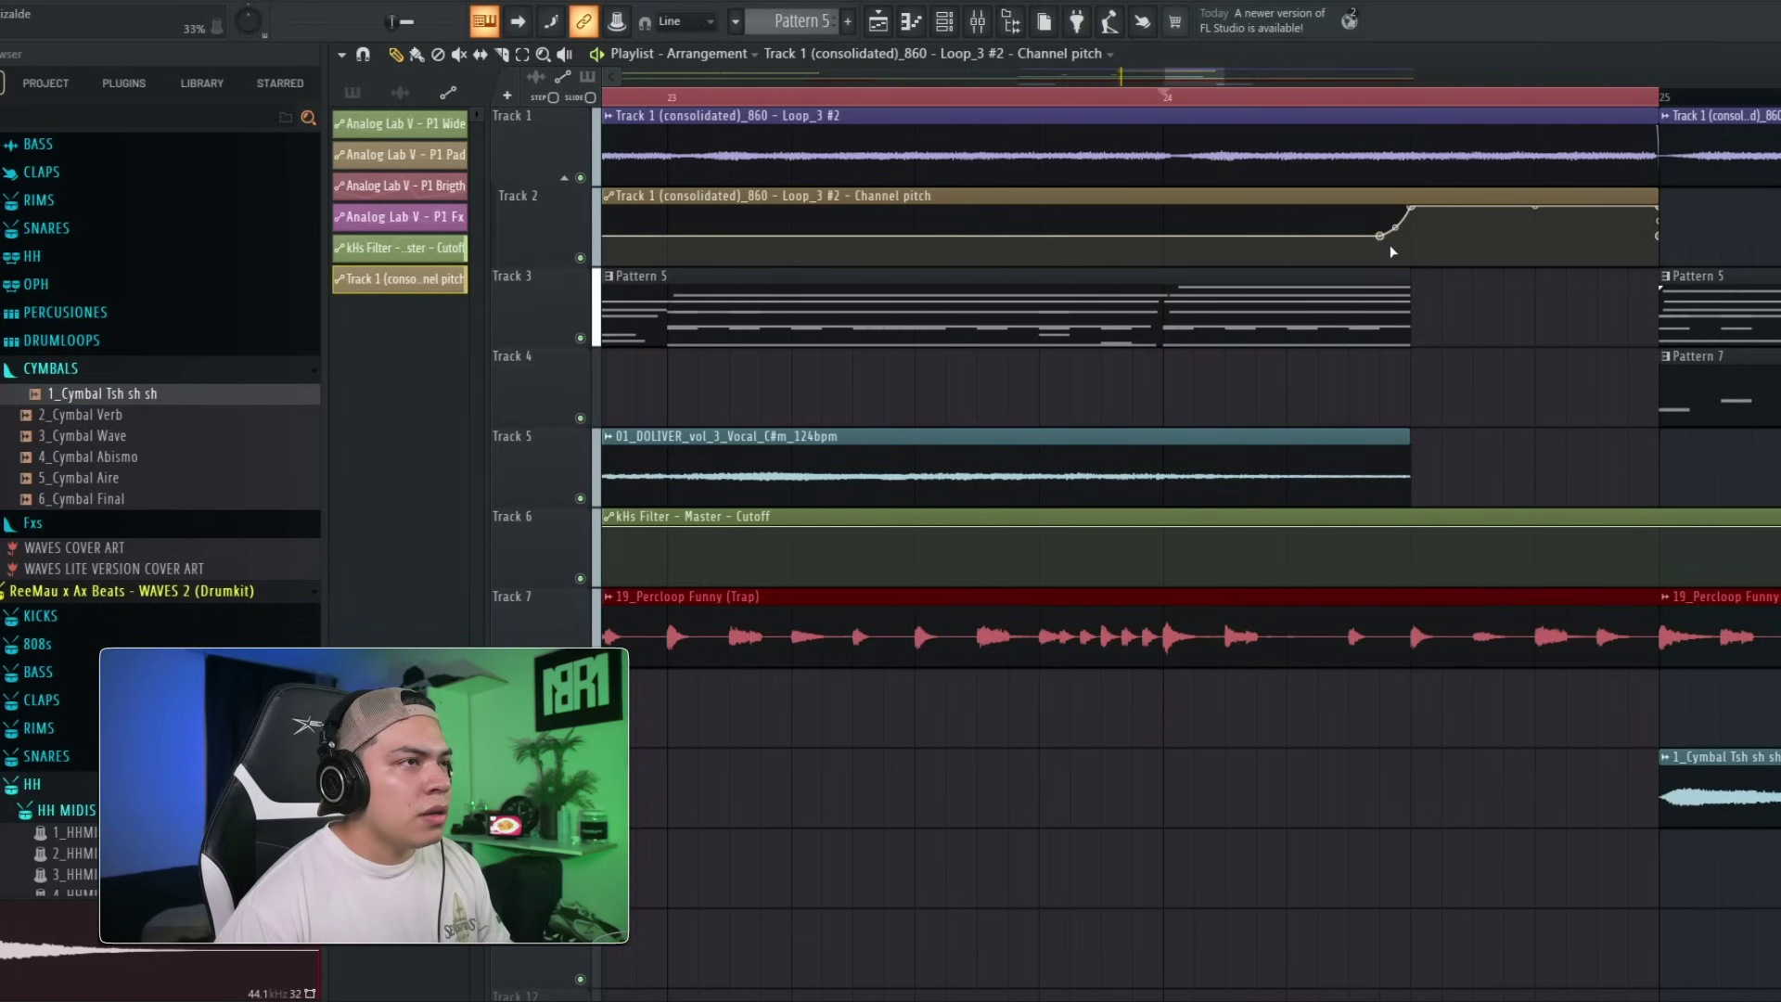
pyautogui.scroll(-10, 1419, 102)
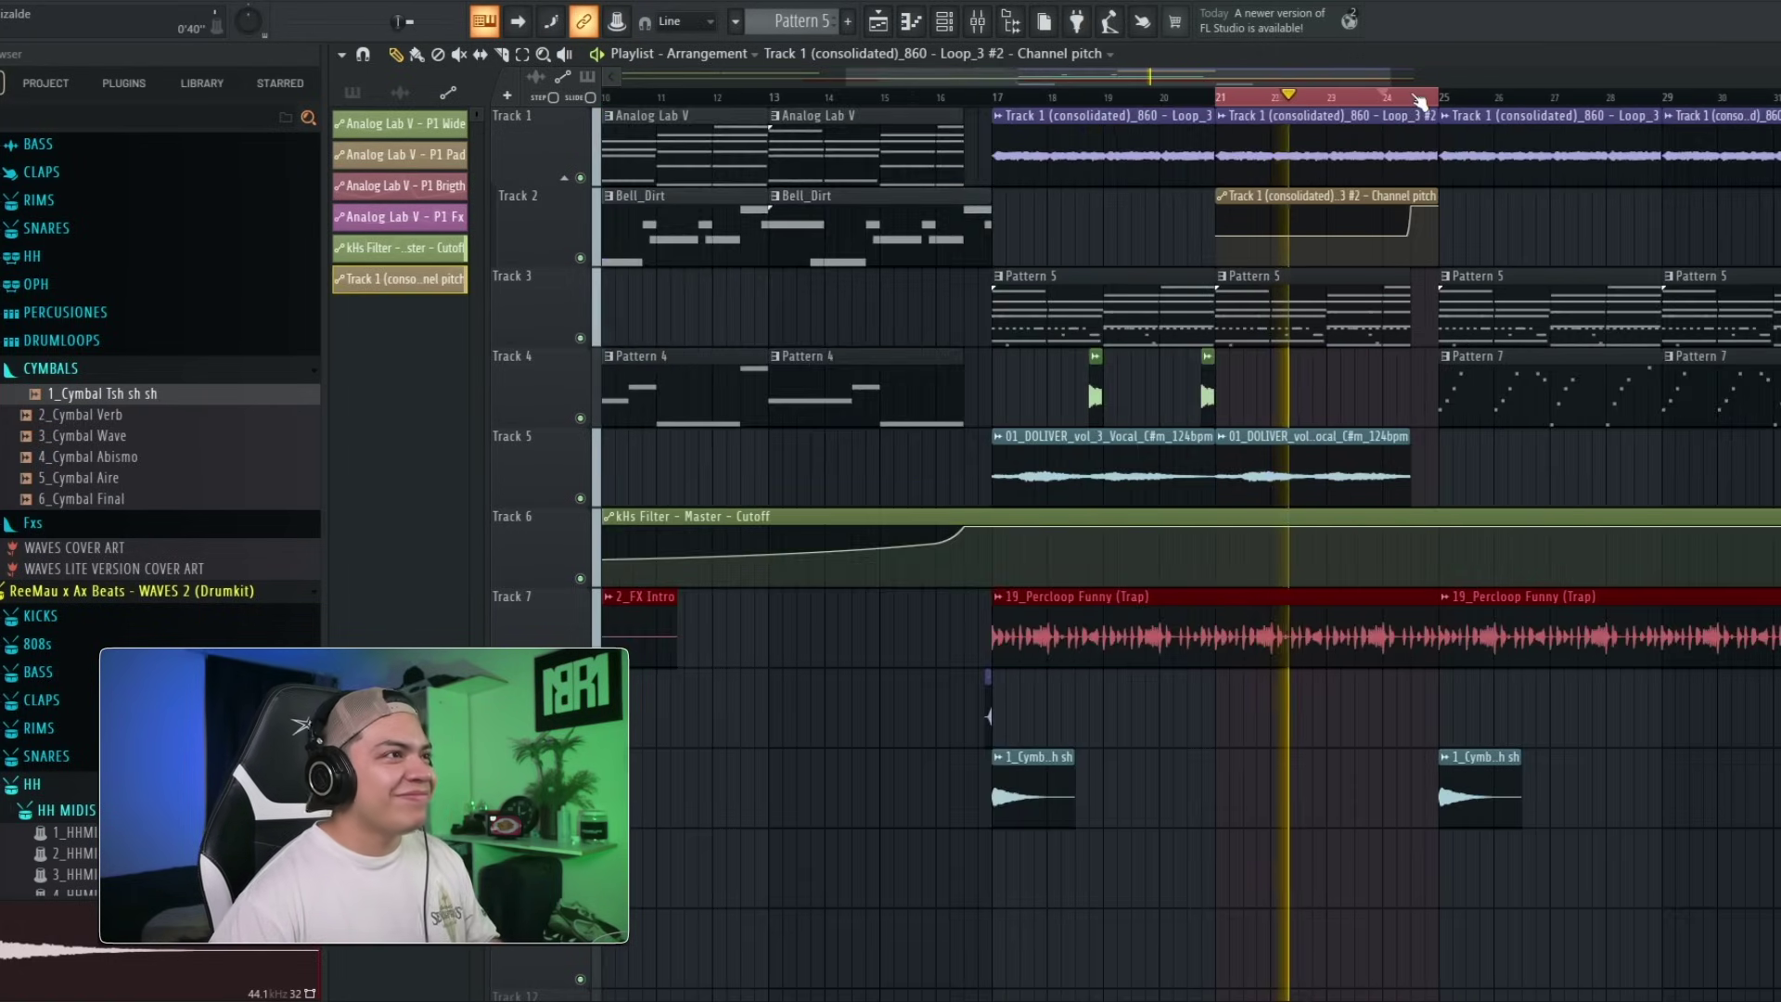
pyautogui.doubleClick(1277, 99)
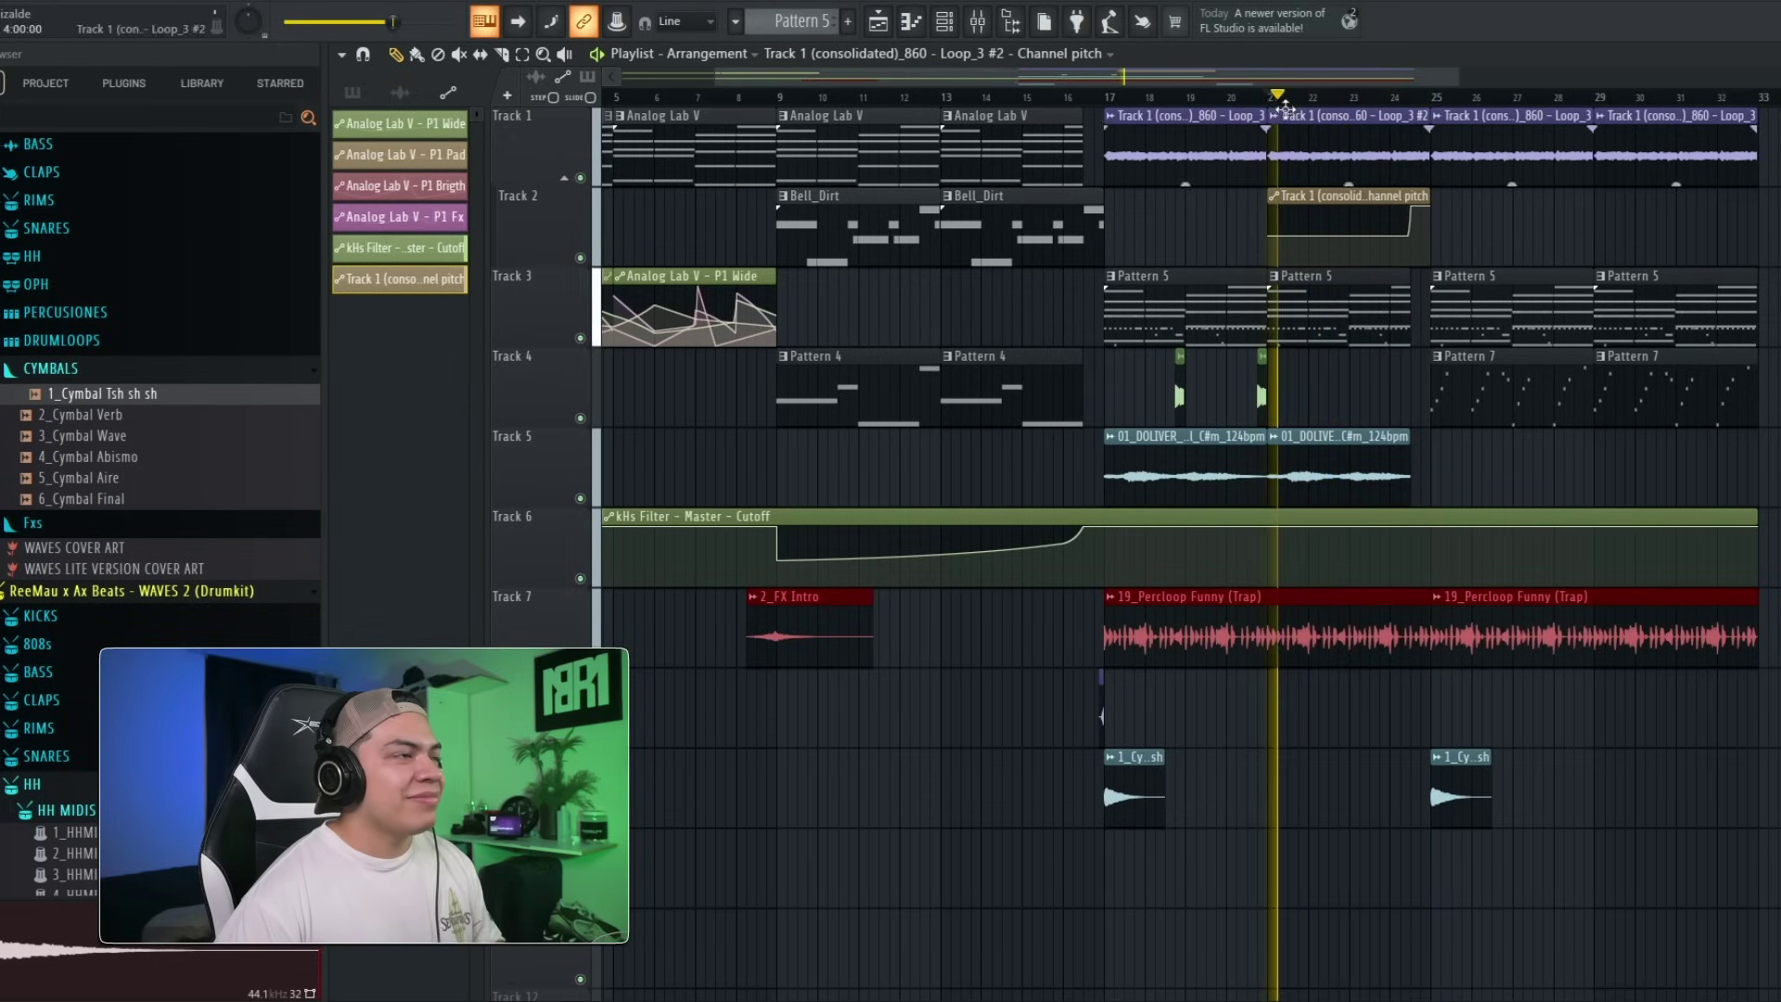
# Copy the pitch automation clip to bar 29 and replace the Track 1 loop there with the unique Loop_3 #2 clip.
pyautogui.moveTo(1480, 229)
pyautogui.mouseDown()
pyautogui.moveTo(1315, 226)
pyautogui.moveTo(1391, 195)
pyautogui.moveTo(1673, 206)
pyautogui.mouseUp()
pyautogui.keyDown('ctrl'); pyautogui.click(1531, 234); pyautogui.keyUp('ctrl')
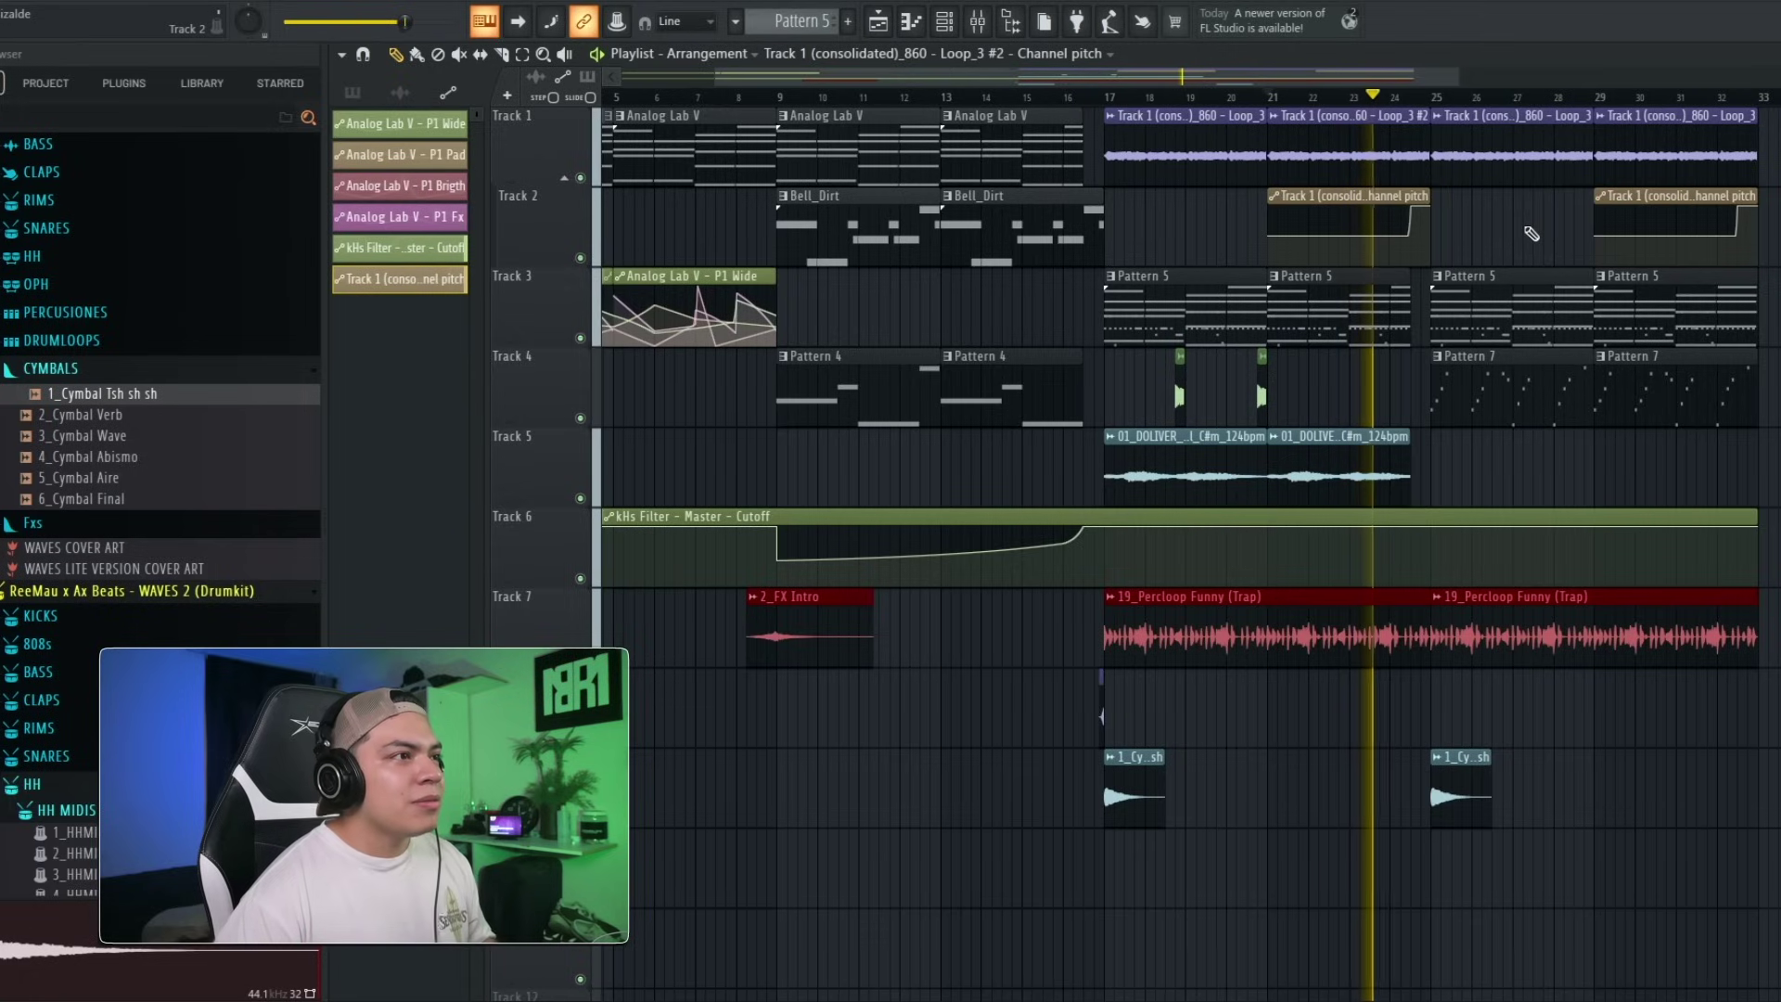
pyautogui.rightClick(1660, 156)
pyautogui.click(1383, 150)
pyautogui.click(1680, 169)
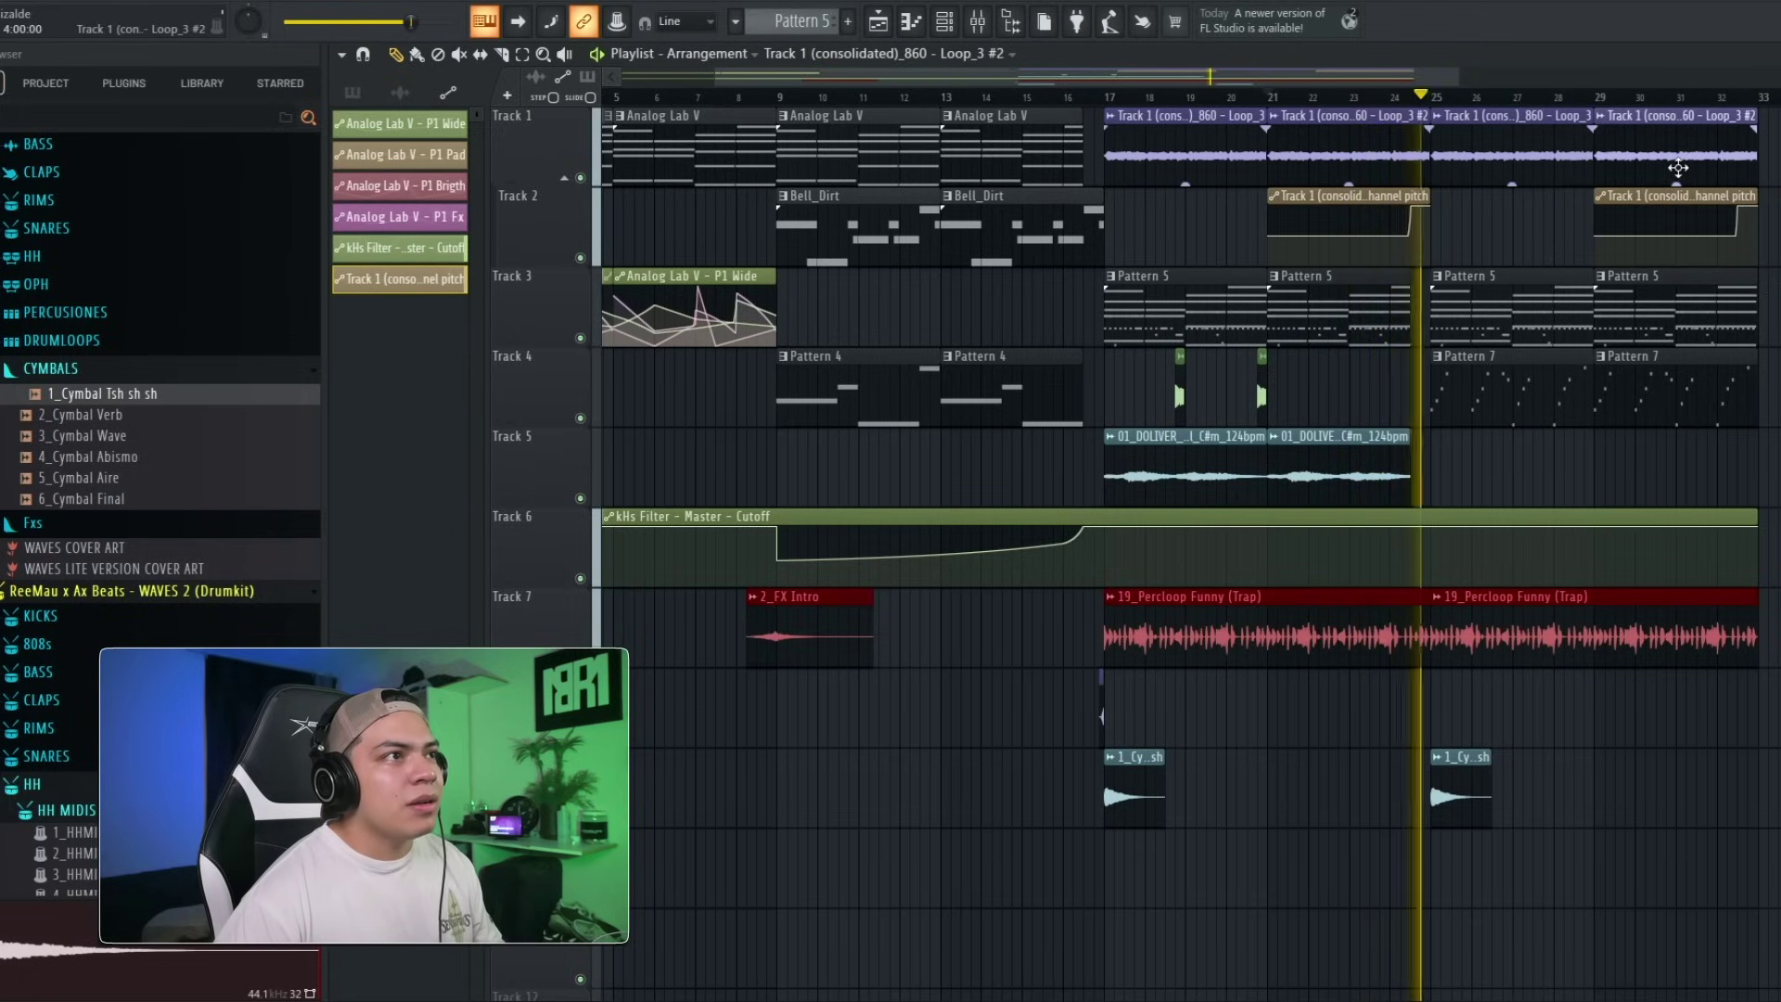
# Slice the Loop_3 #2 clip on Track 1 half a bar before bar 25 and return to the Draw tool.
pyautogui.scroll(10, 1429, 111)
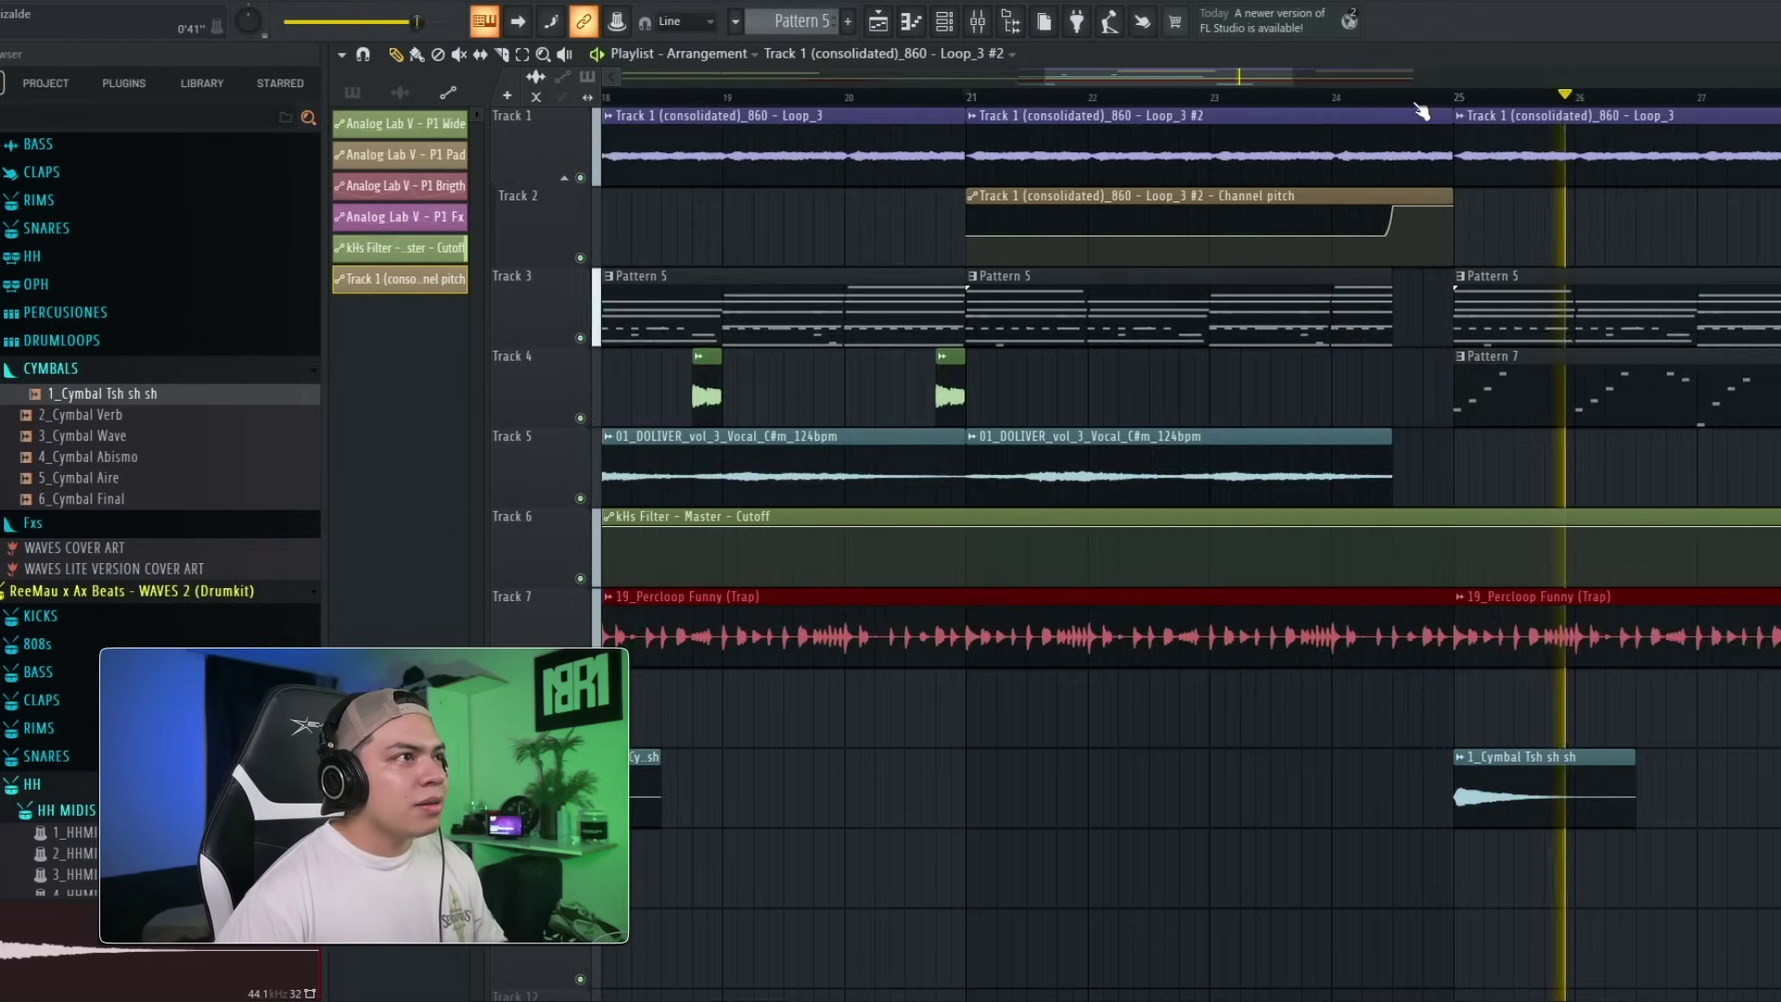
pyautogui.moveTo(1179, 187); pyautogui.dragTo(788, 176)
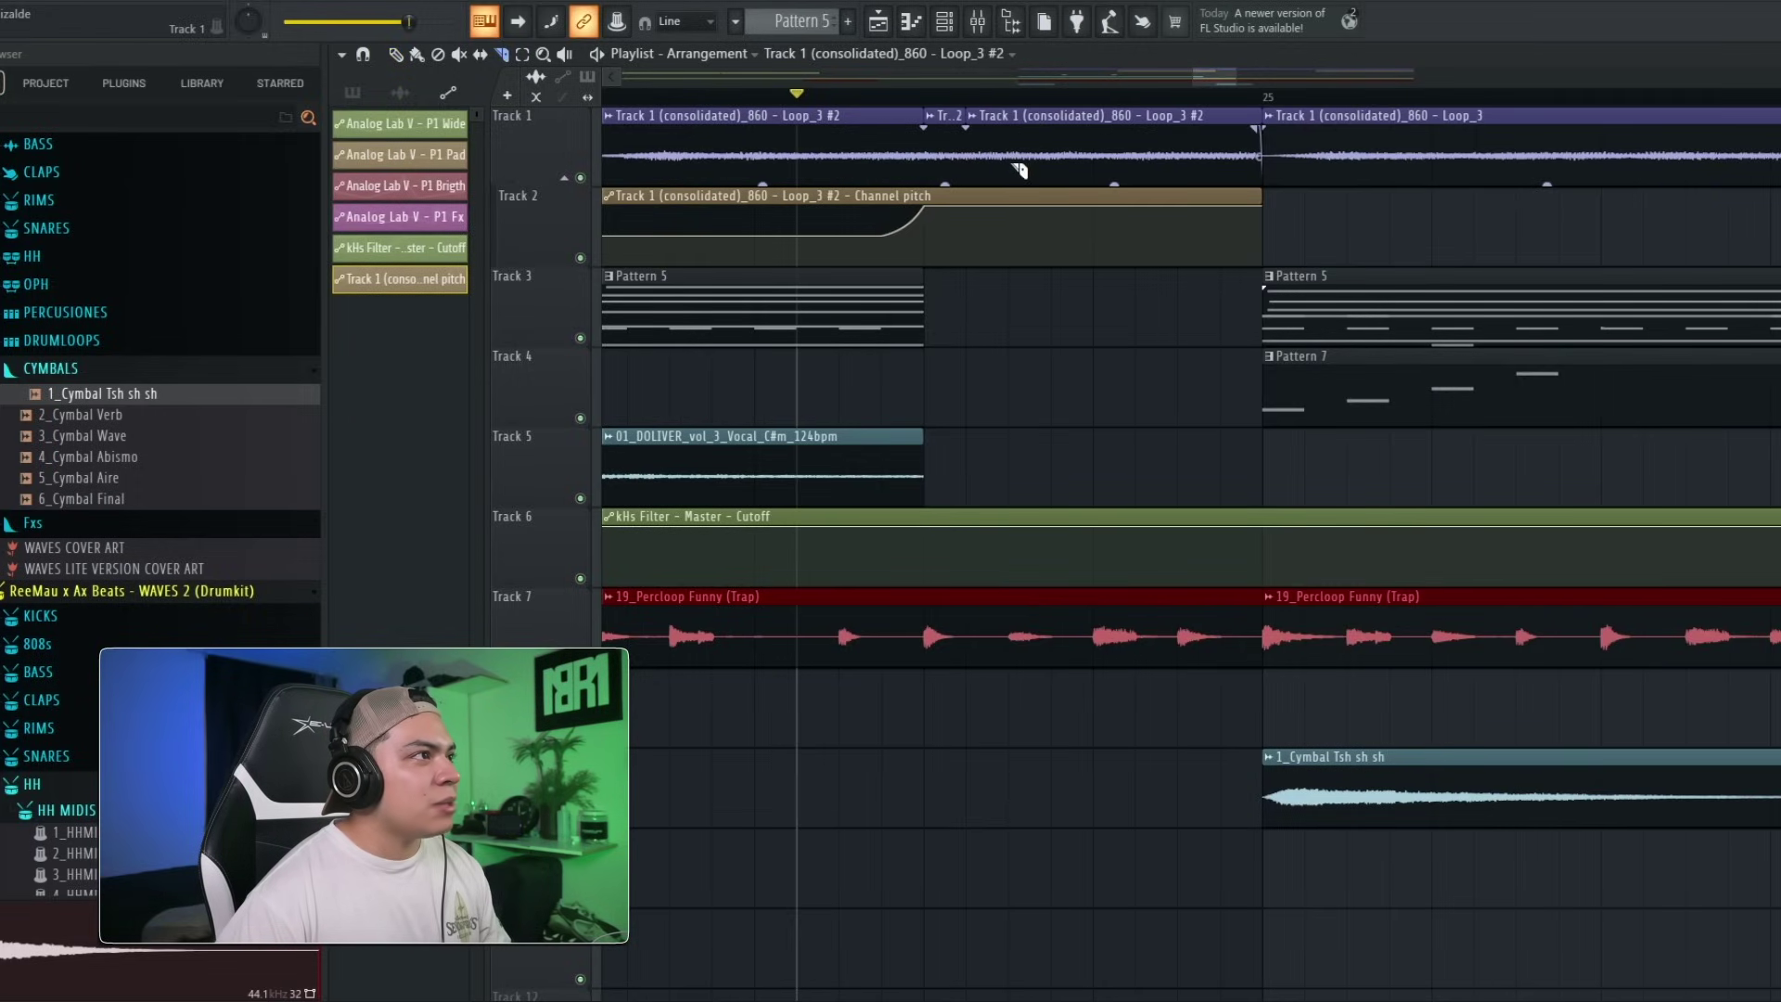
pyautogui.rightClick(966, 170)
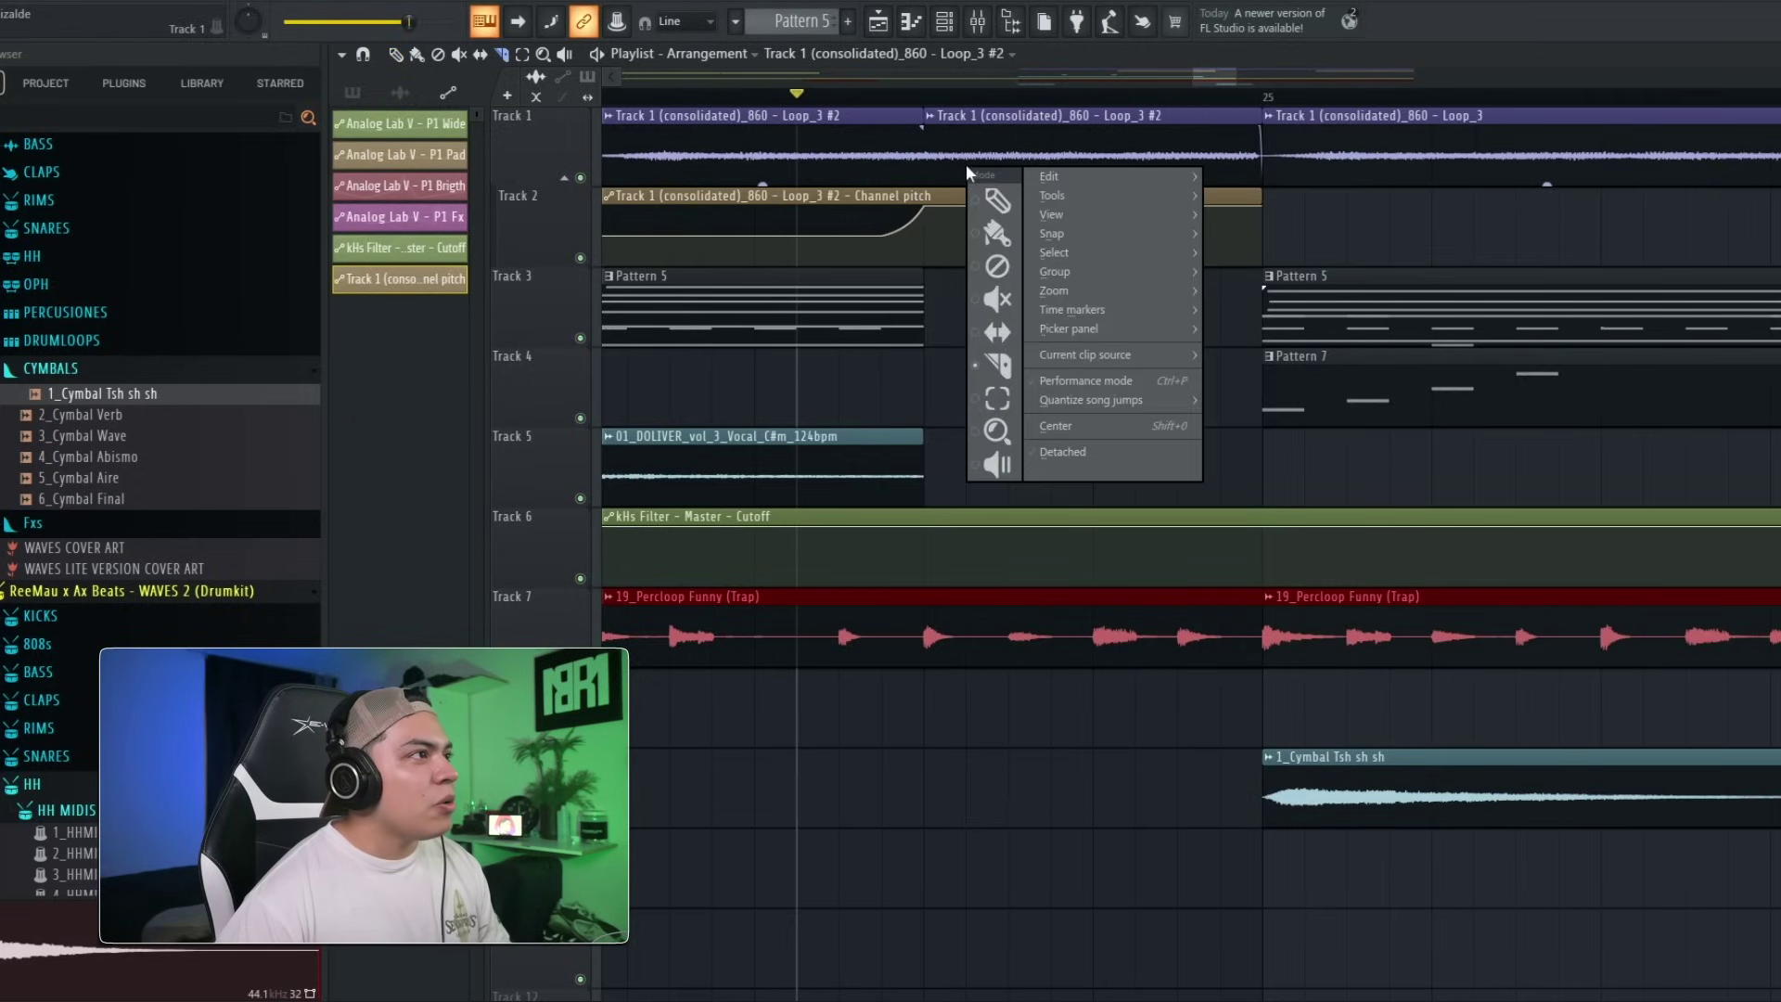
pyautogui.click(995, 202)
# Chop the sliced half-bar piece of Loop_3 #2 before bar 25 into quarter beats.
pyautogui.click(930, 117)
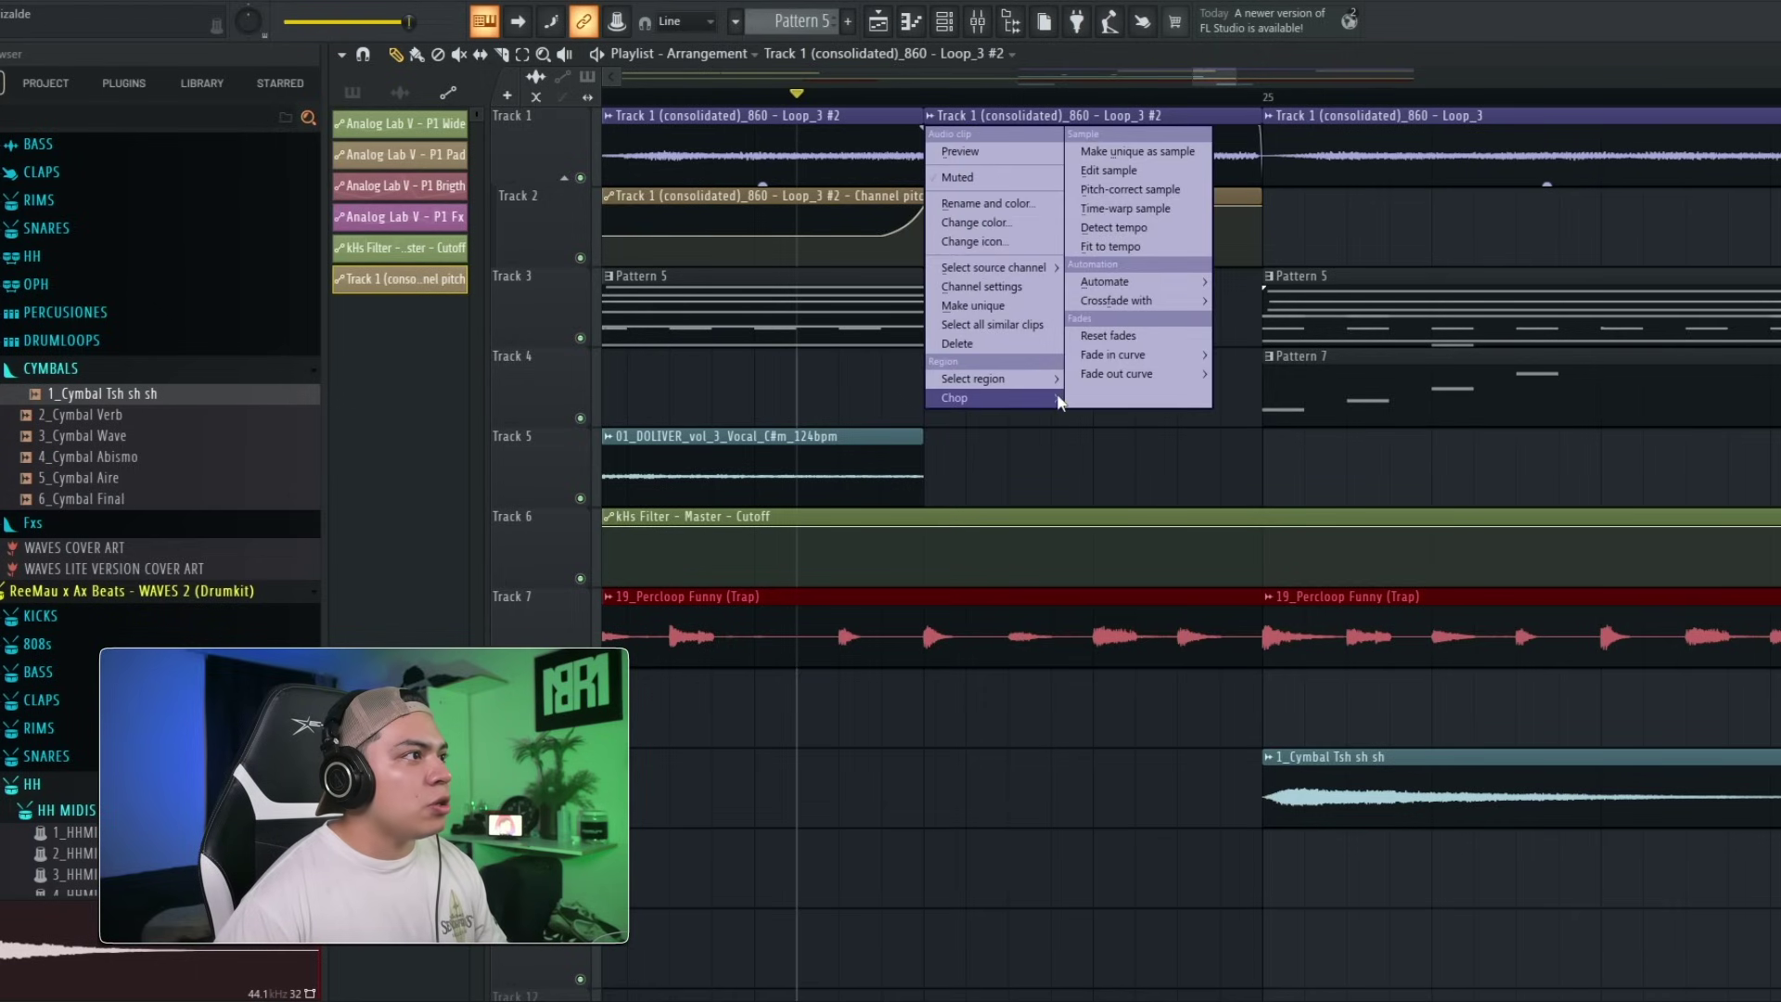
pyautogui.moveTo(1059, 399)
pyautogui.moveTo(1183, 514)
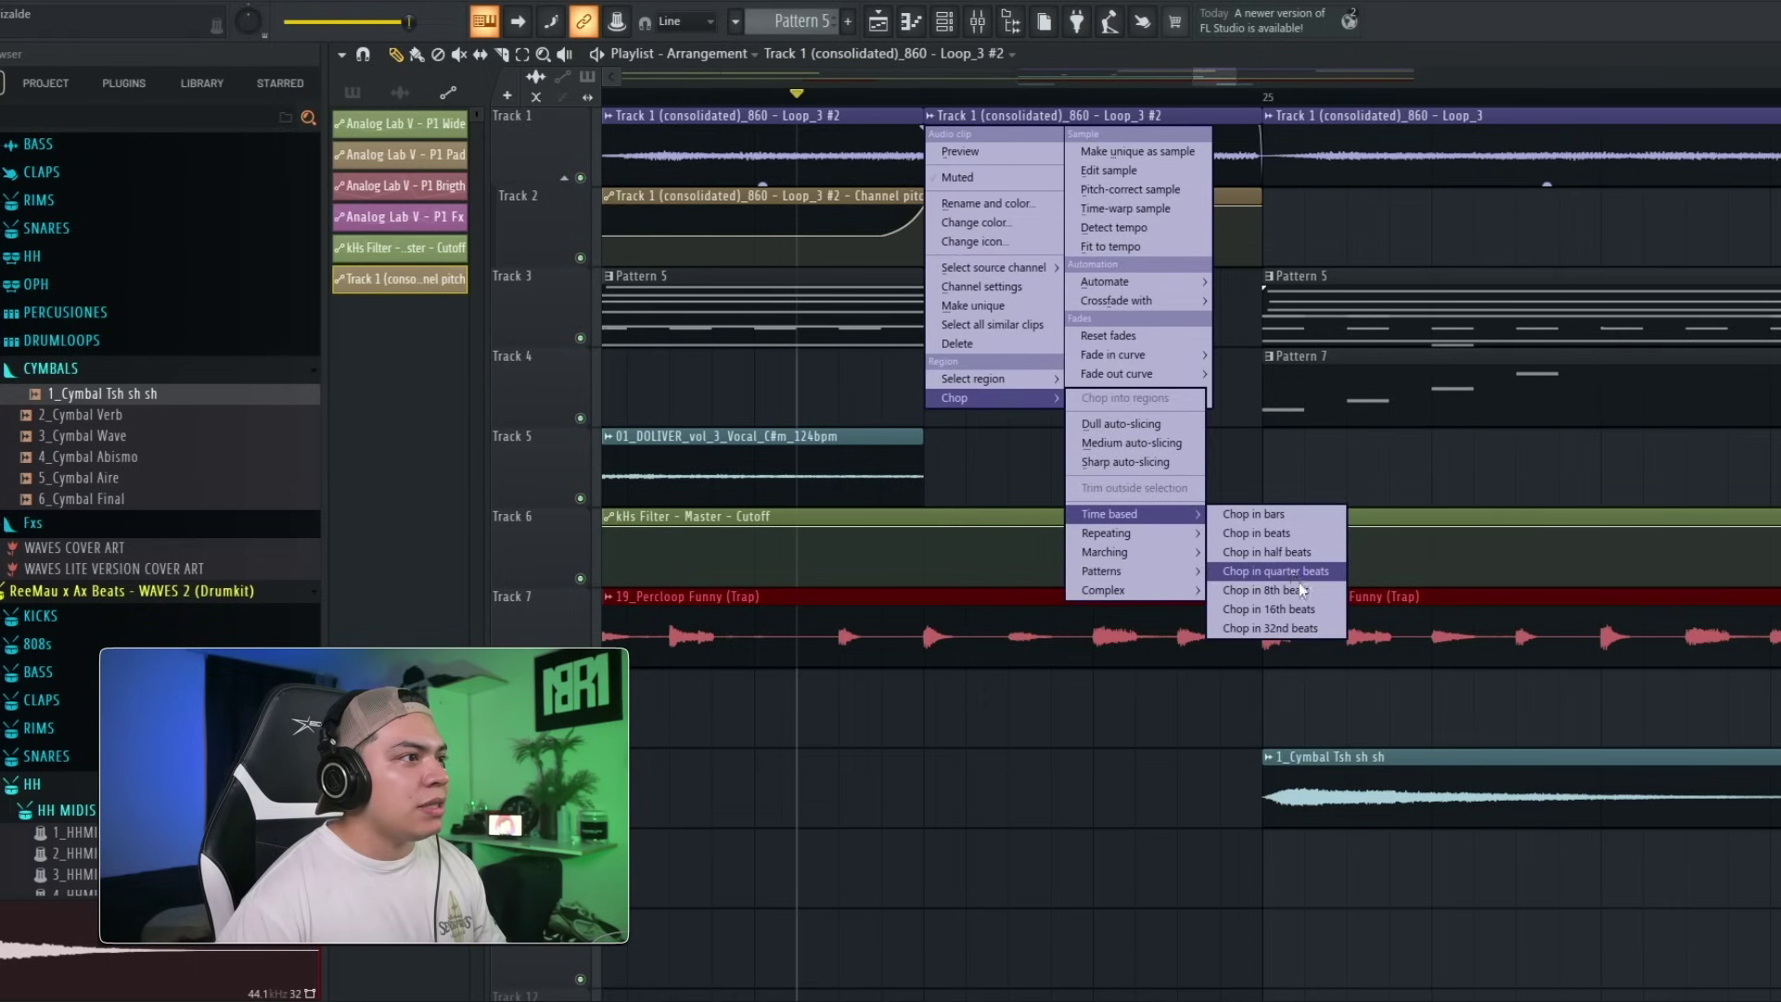
pyautogui.click(1297, 572)
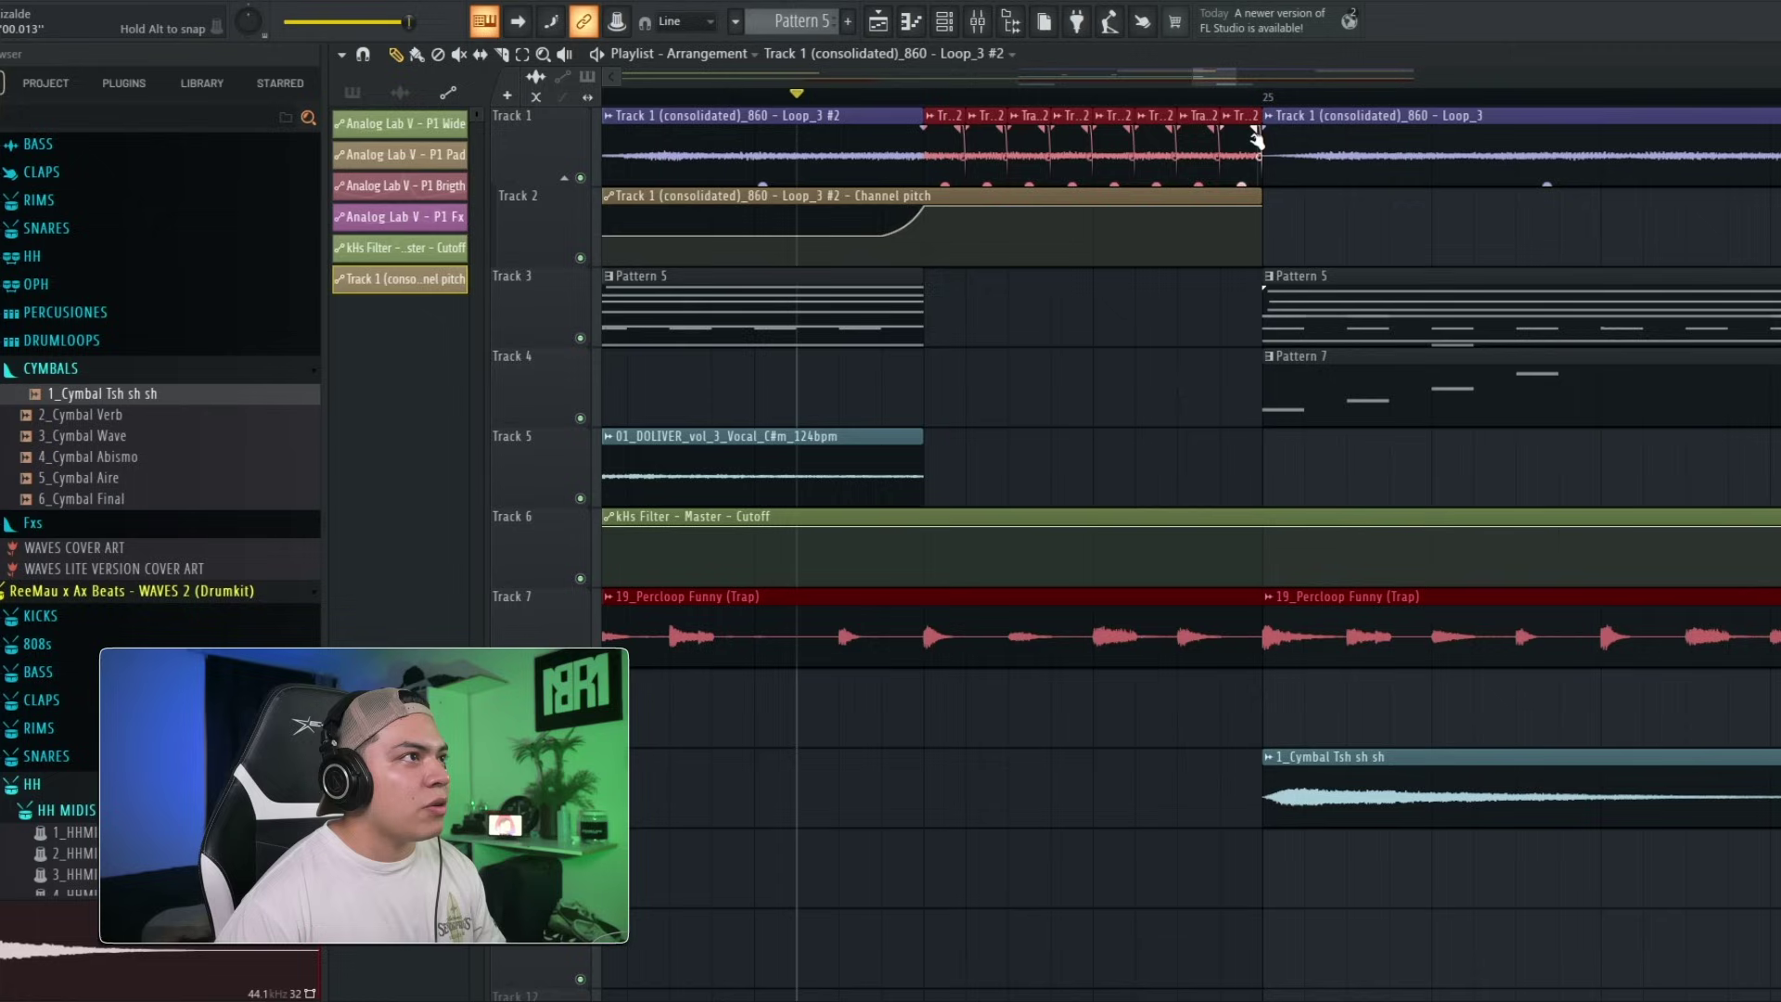
# Apply long curved fade-outs to the selected quarter-beat slices before bar 25 and play back the result.
pyautogui.press('space')
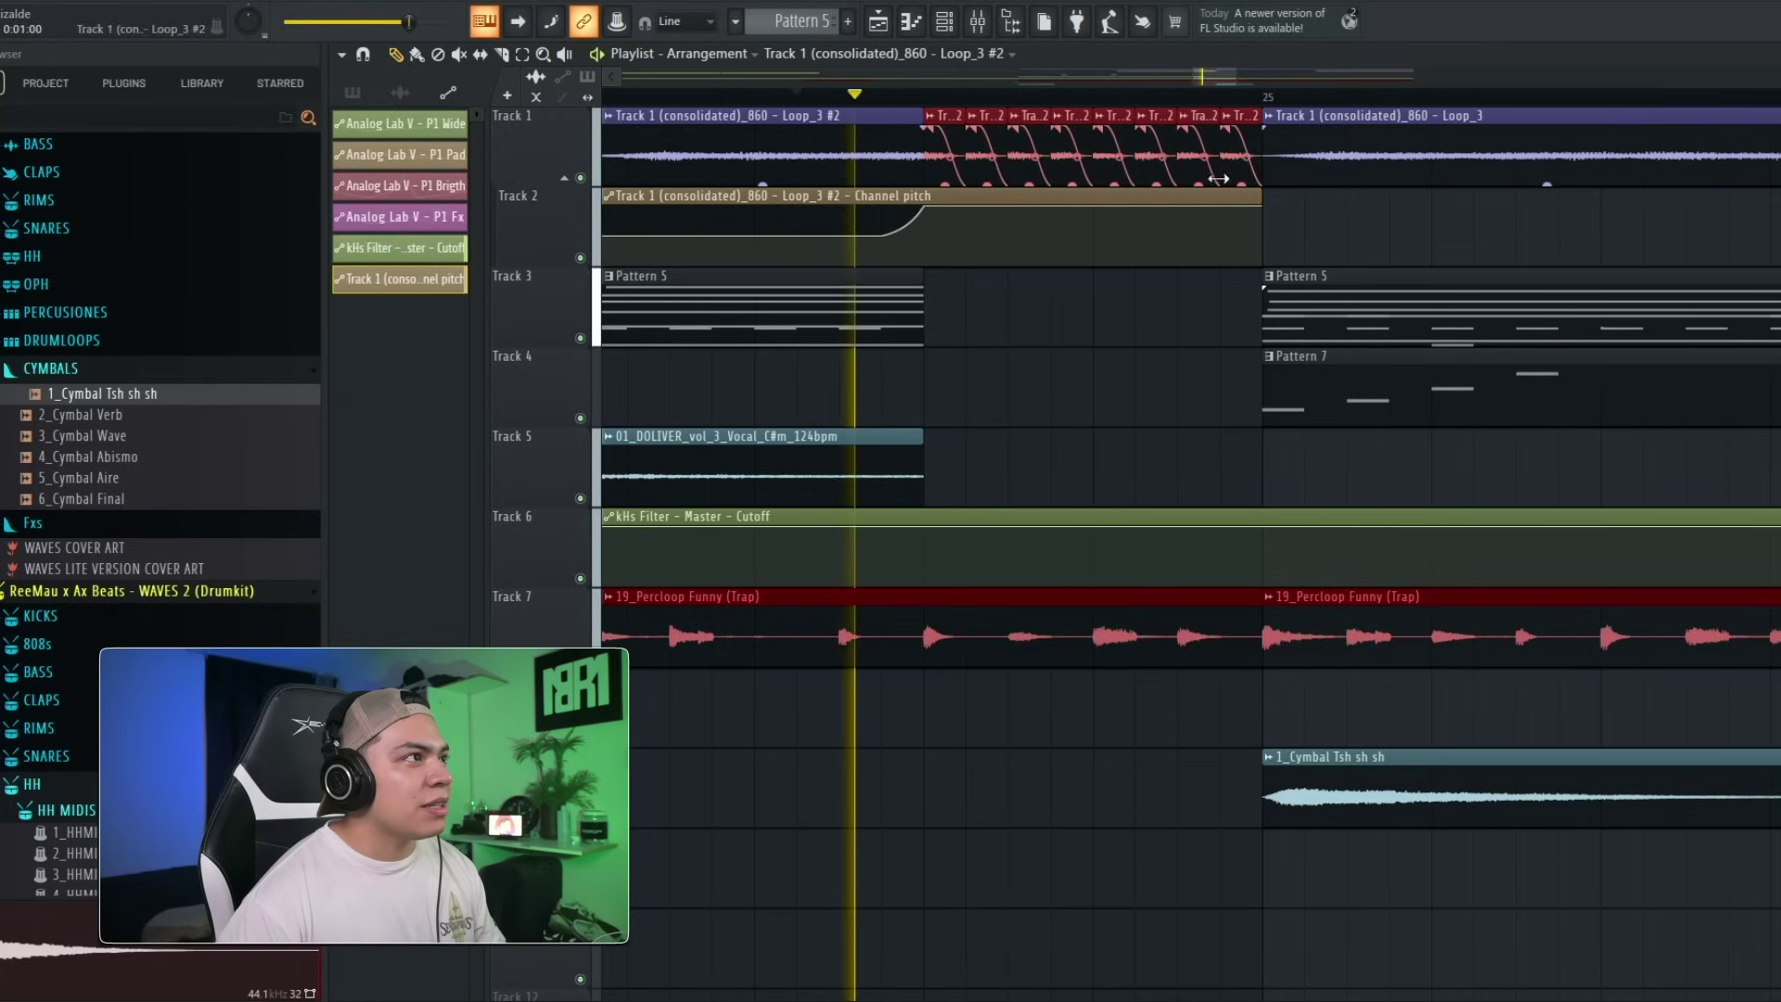
pyautogui.press('space')
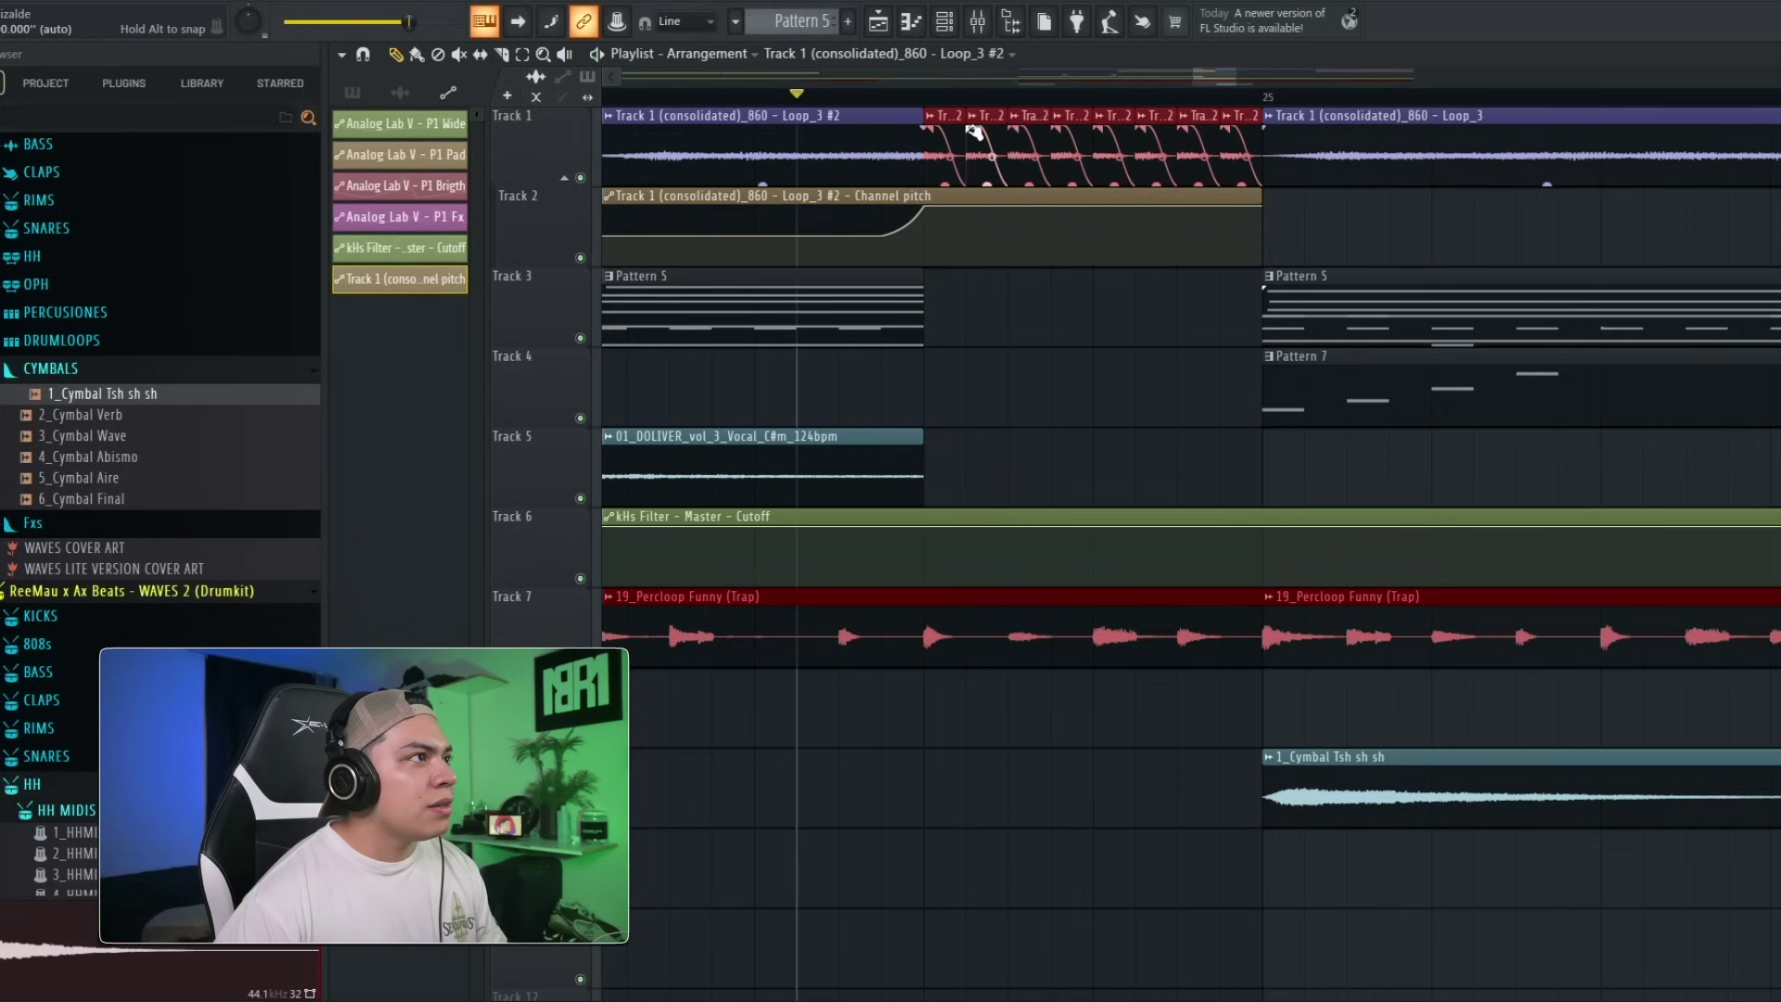
pyautogui.press('space')
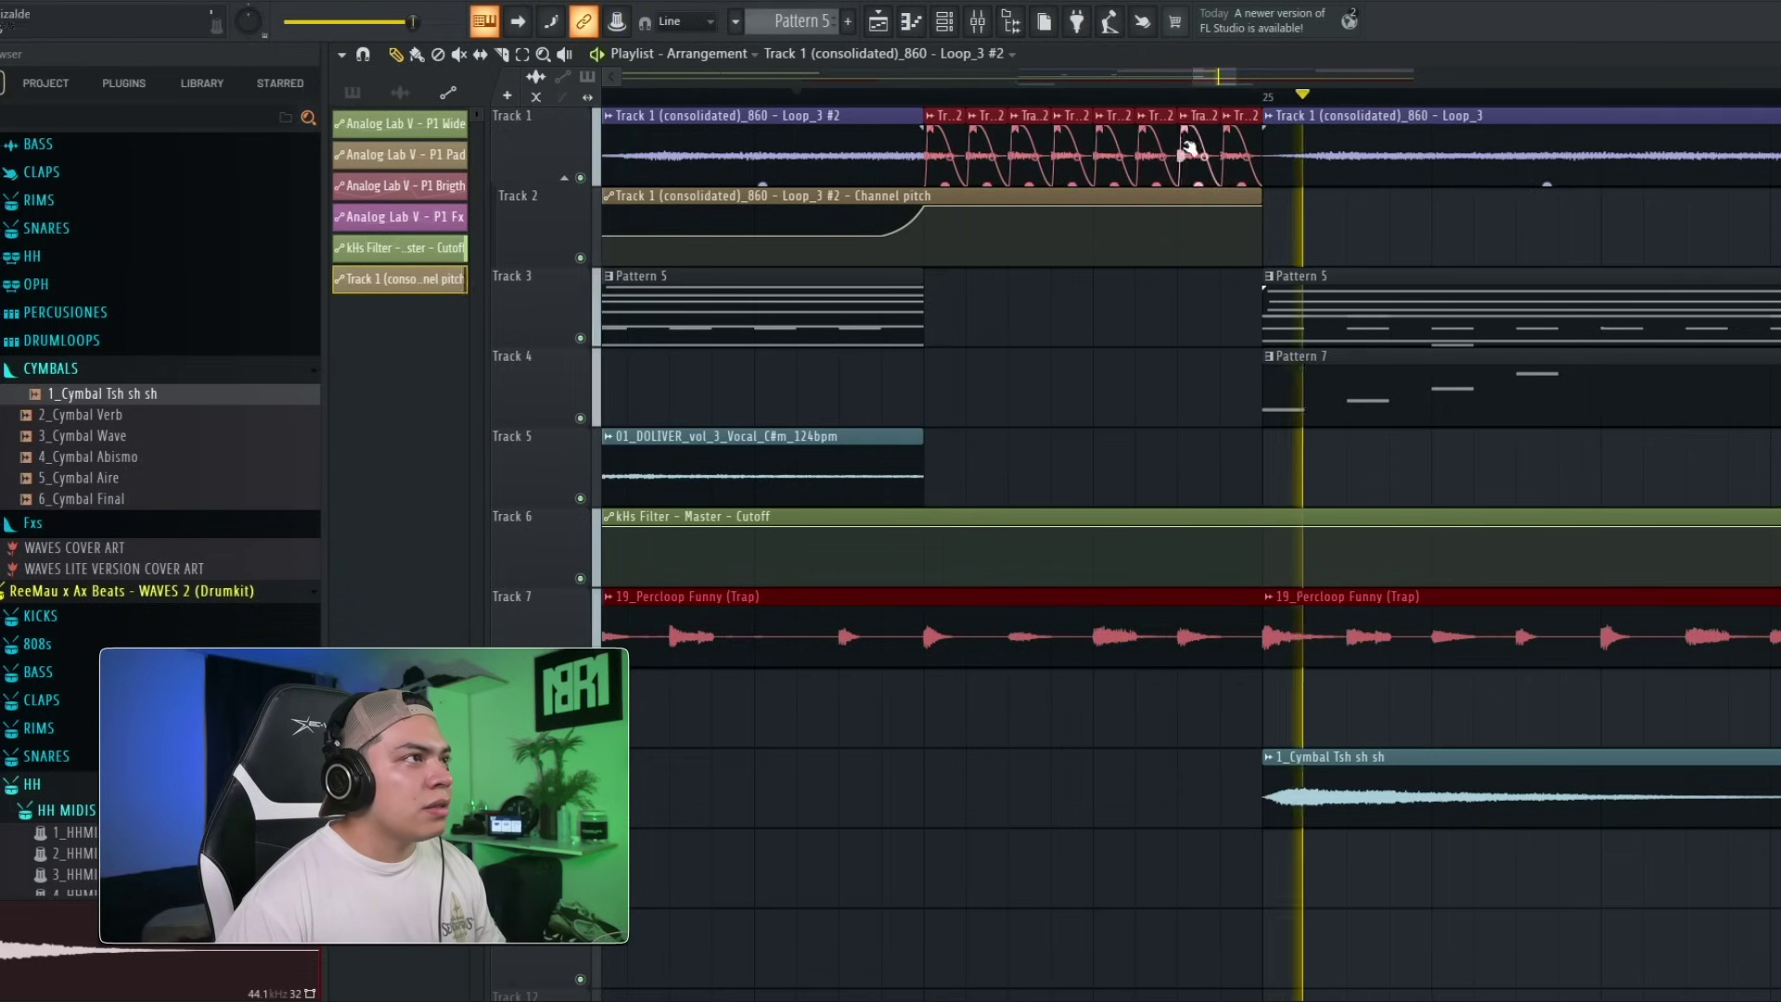
# Clear the slice selection before bar 25 and place a copy of the 01_DOLIVER_vol_3_Vocal_C#m_124bpm clip on Track 5 at bar 25.
pyautogui.scroll(-3, 1159, 104)
pyautogui.scroll(-3, 1159, 104)
pyautogui.scroll(-2, 1159, 104)
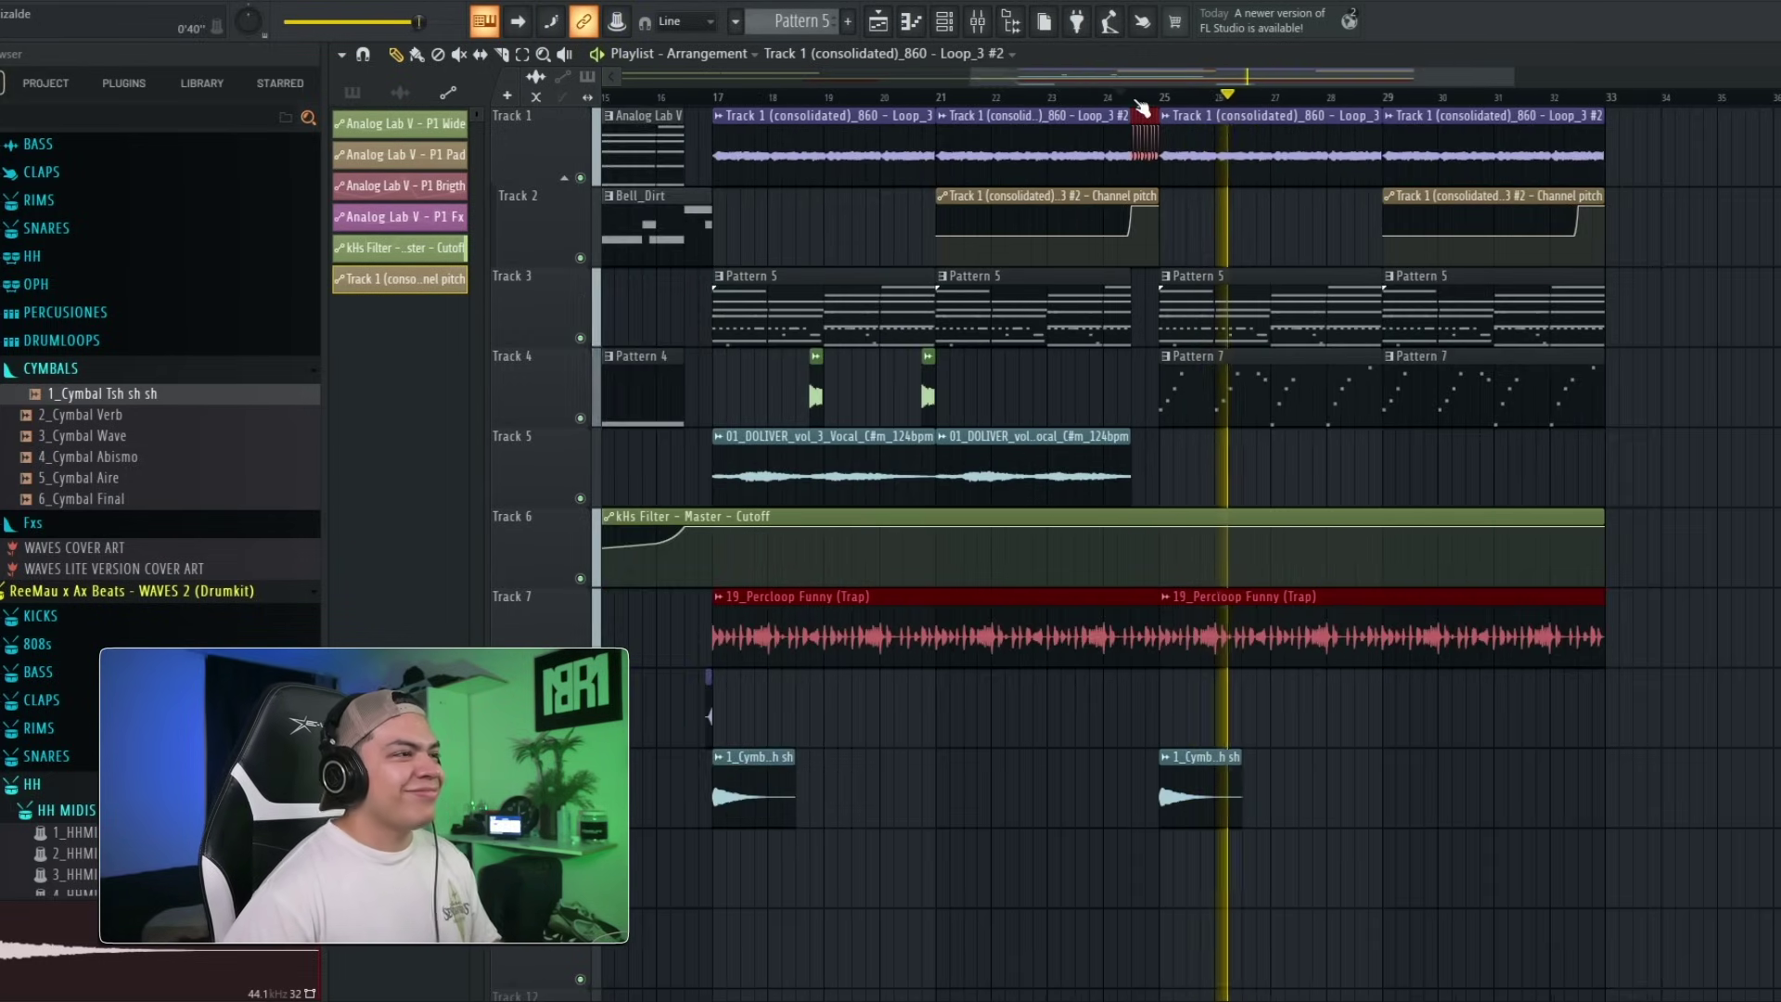
pyautogui.moveTo(1209, 226); pyautogui.dragTo(1300, 247)
pyautogui.keyDown('ctrl'); pyautogui.click(1335, 253); pyautogui.keyUp('ctrl')
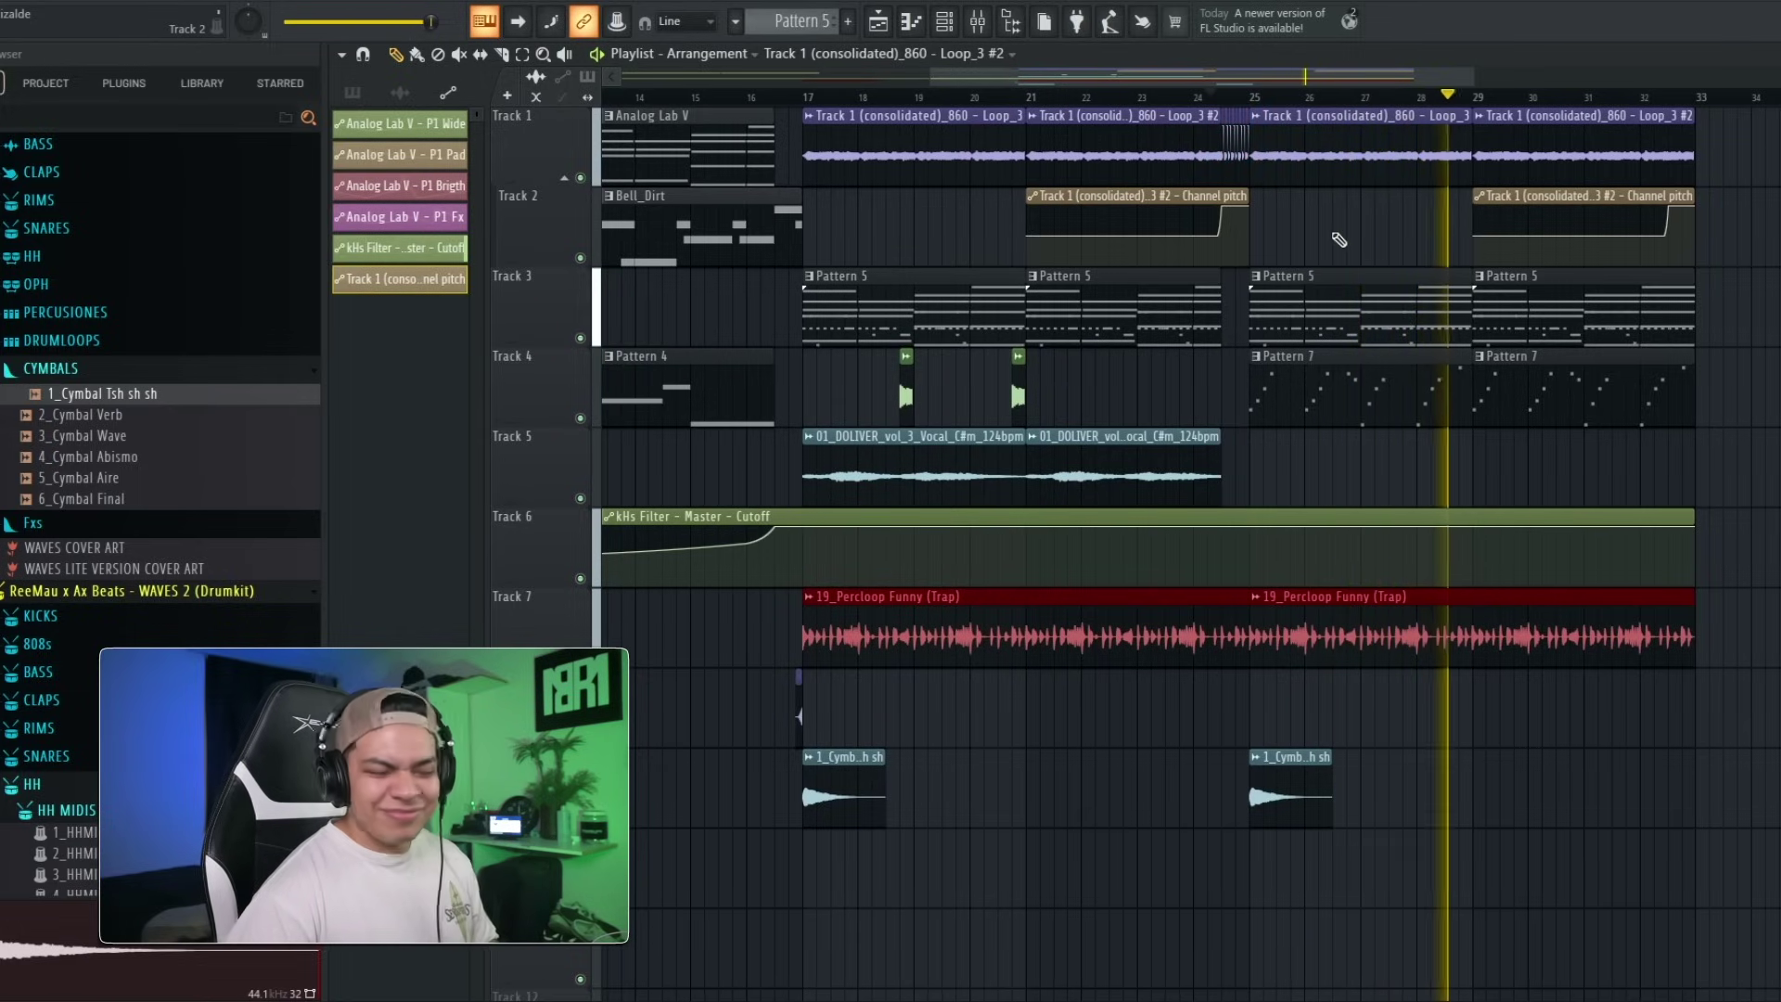
pyautogui.click(884, 466)
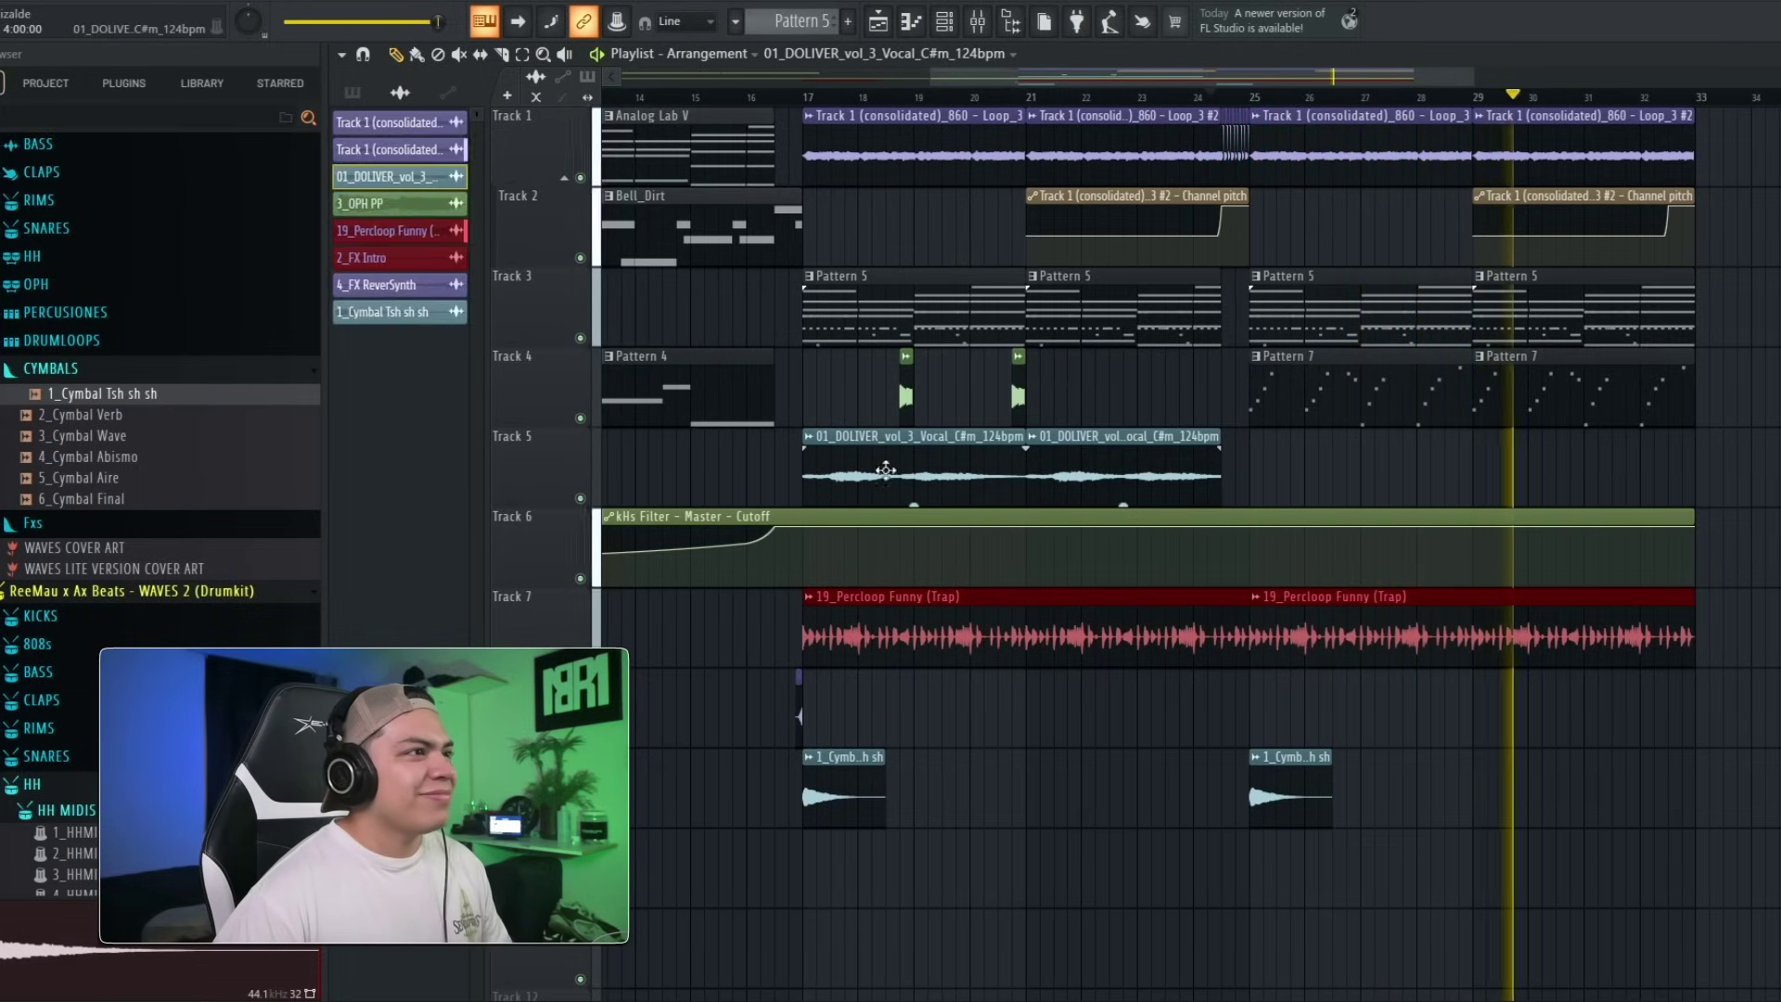
pyautogui.press('space')
pyautogui.click(1266, 476)
pyautogui.scroll(3, 1275, 296)
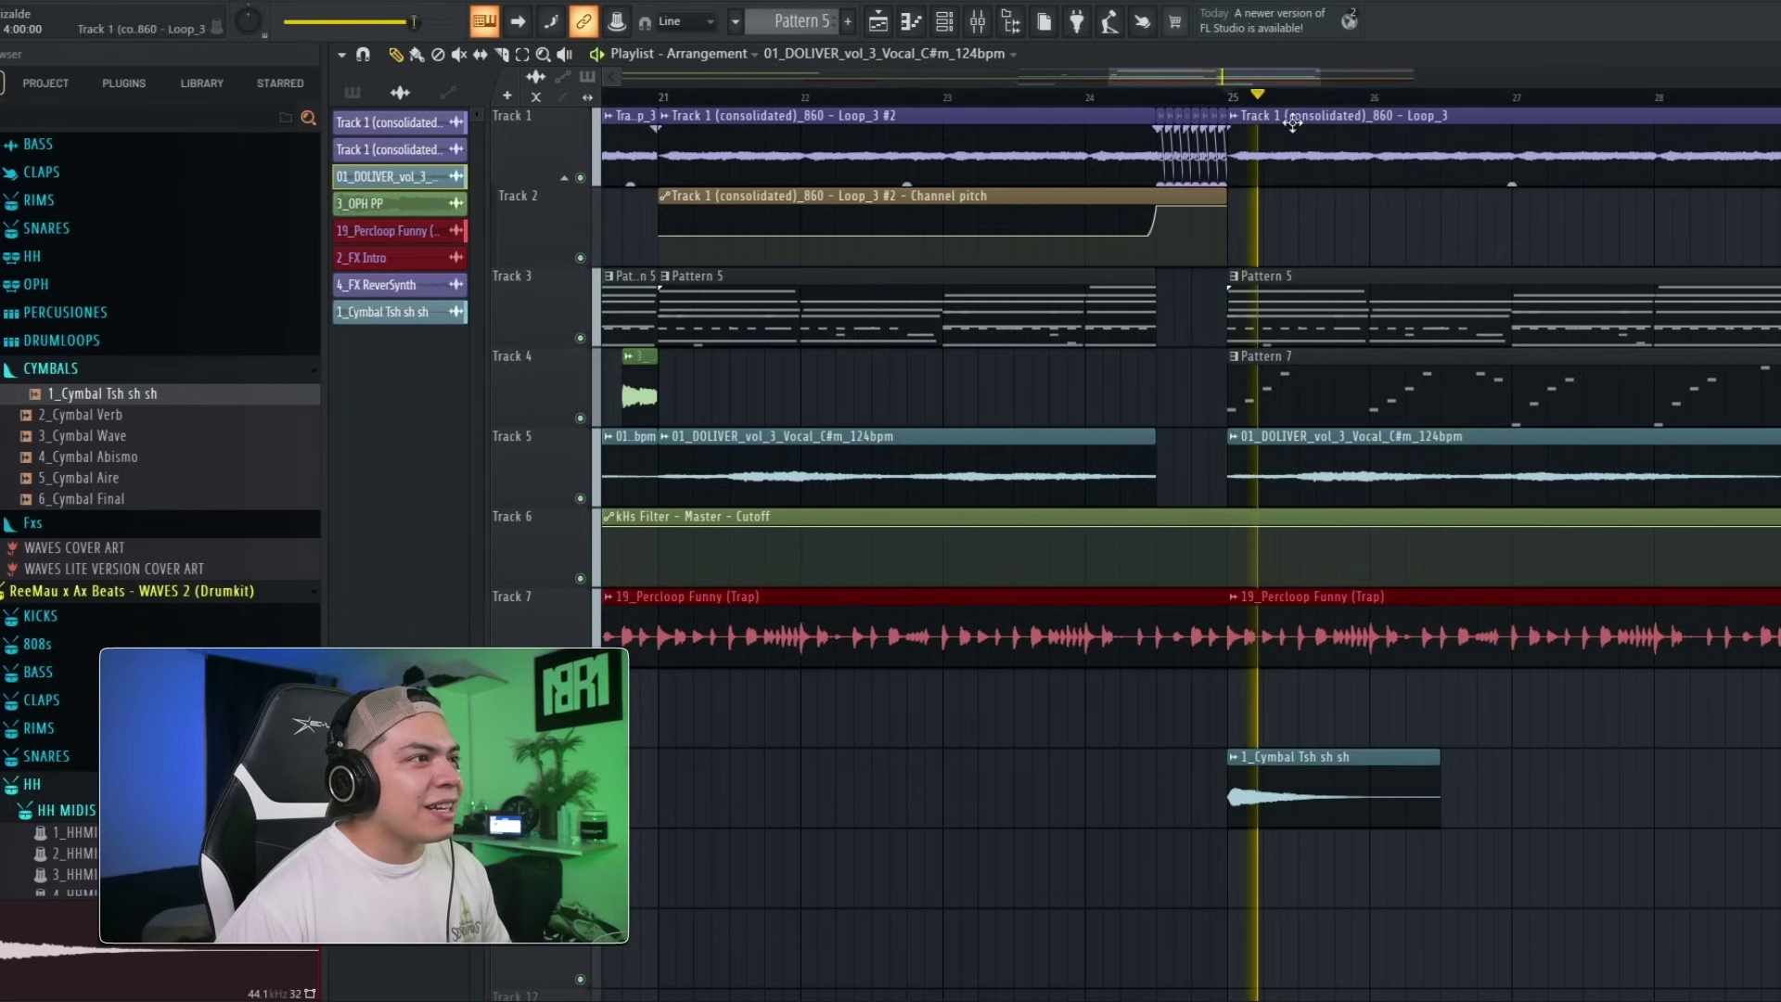
# Trim the end of the new vocal clip on Track 5 to half a bar before bar 29.
pyautogui.press('space')
pyautogui.moveTo(1124, 436); pyautogui.dragTo(1113, 380)
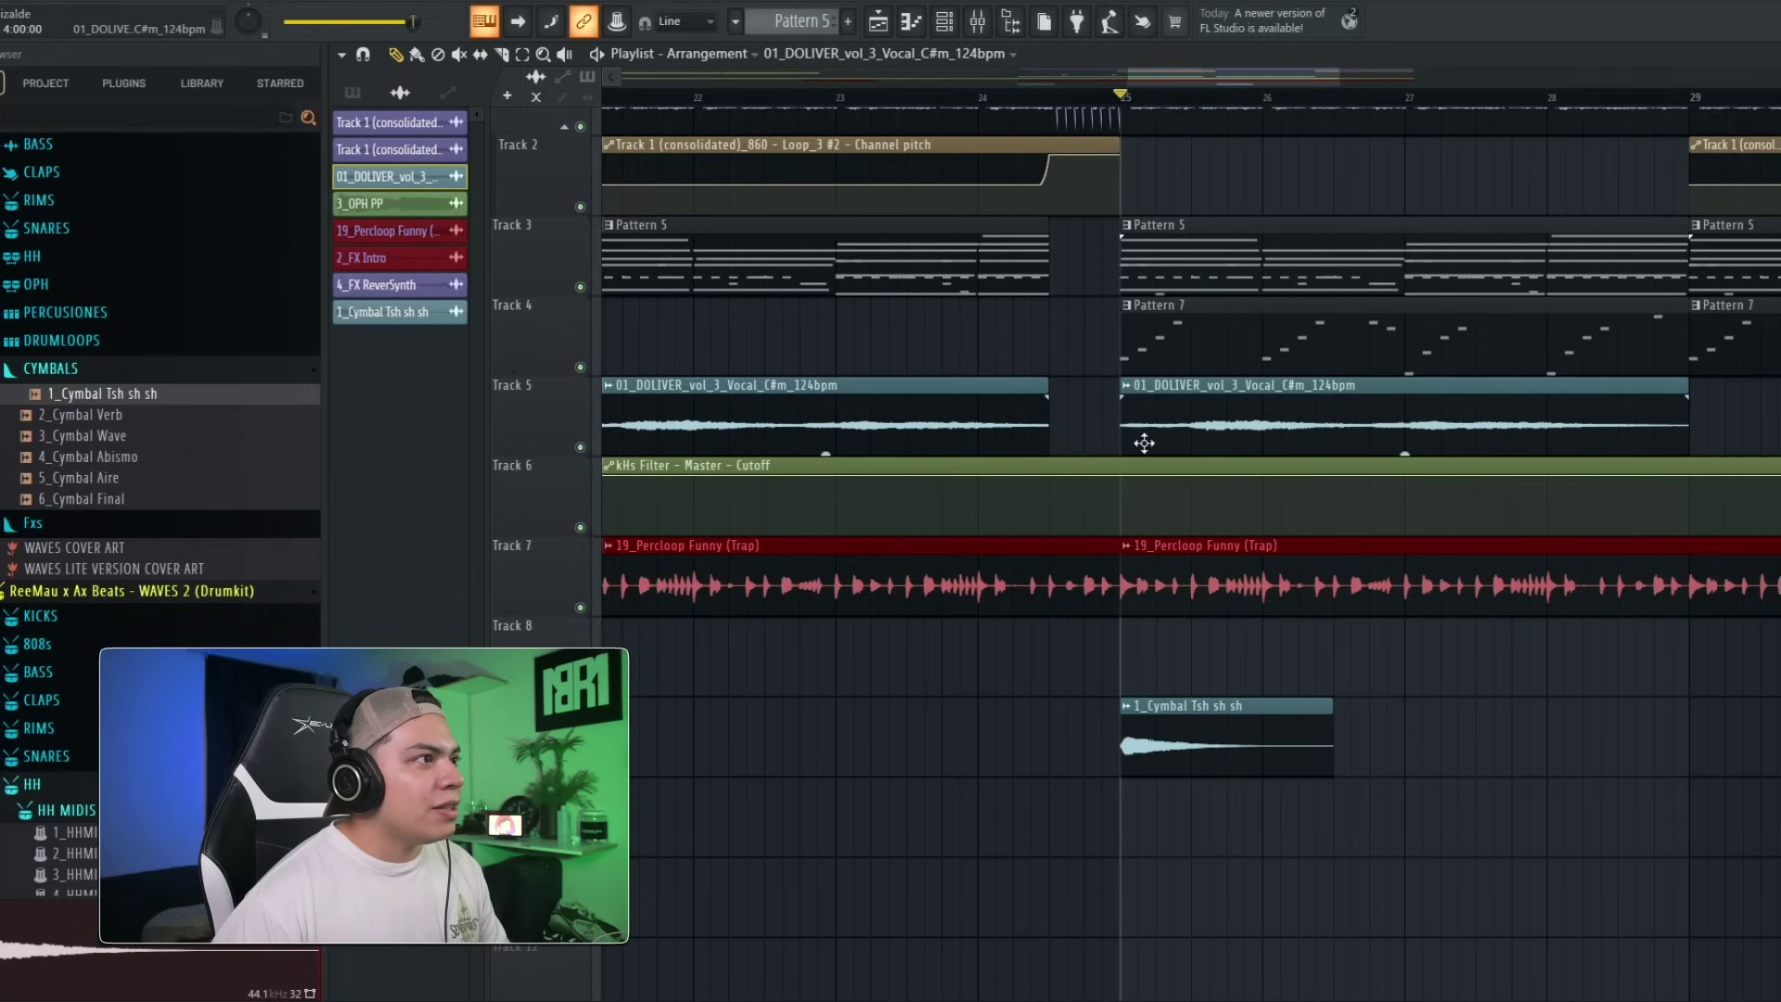
pyautogui.moveTo(1124, 443); pyautogui.dragTo(1159, 425)
pyautogui.press('space')
pyautogui.press('space')
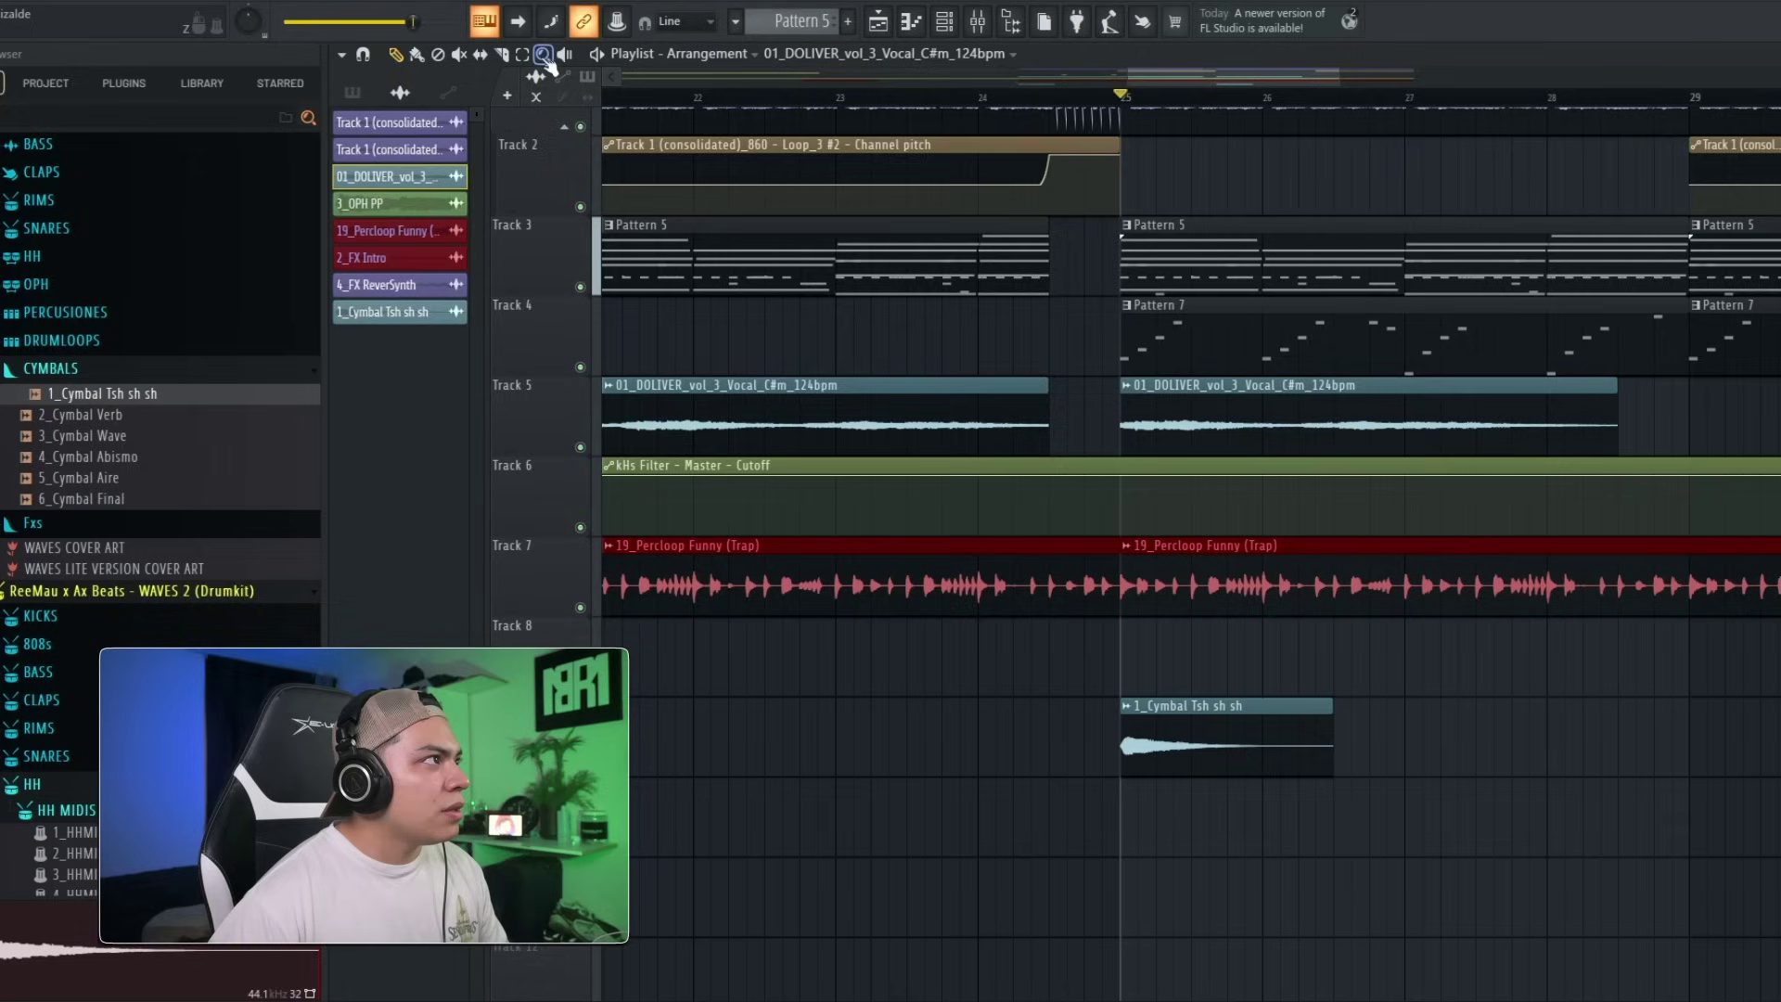
# Chop the Track 5 vocal from bar 25 into one-beat slices, removing every second beat and everything from bar 27, and play it back.
pyautogui.click(1160, 427)
pyautogui.rightClick(1198, 440)
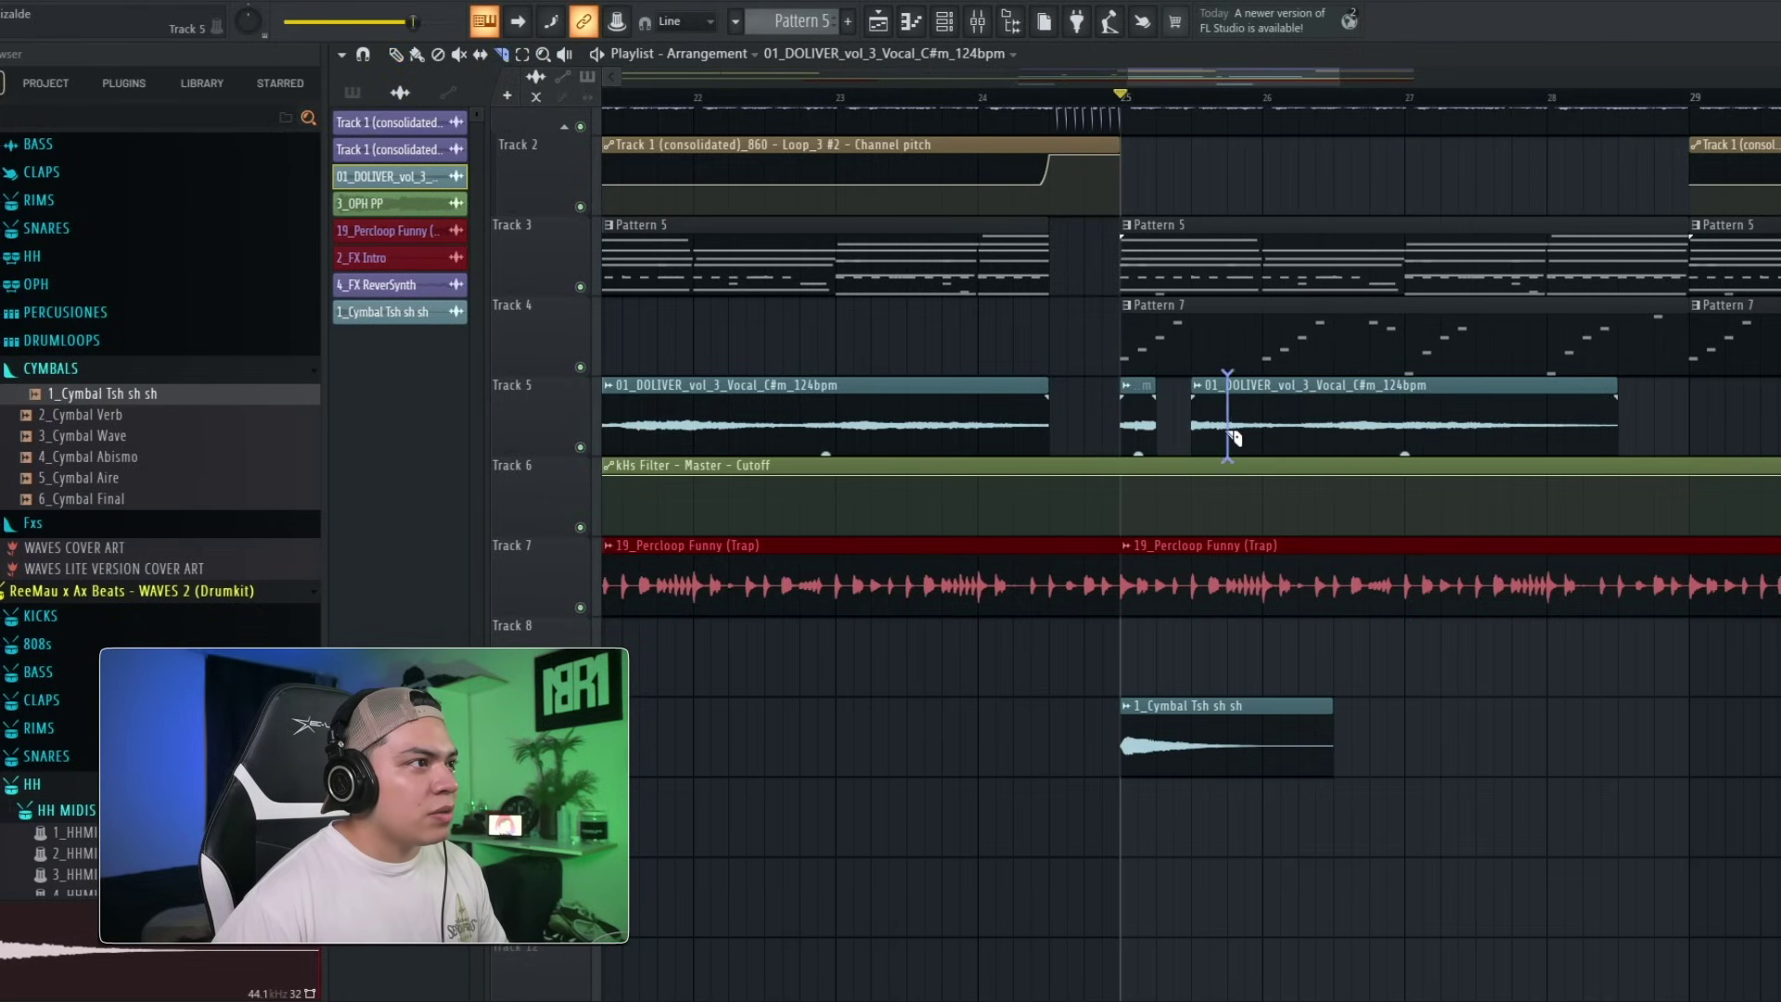
pyautogui.rightClick(1271, 434)
pyautogui.rightClick(1336, 447)
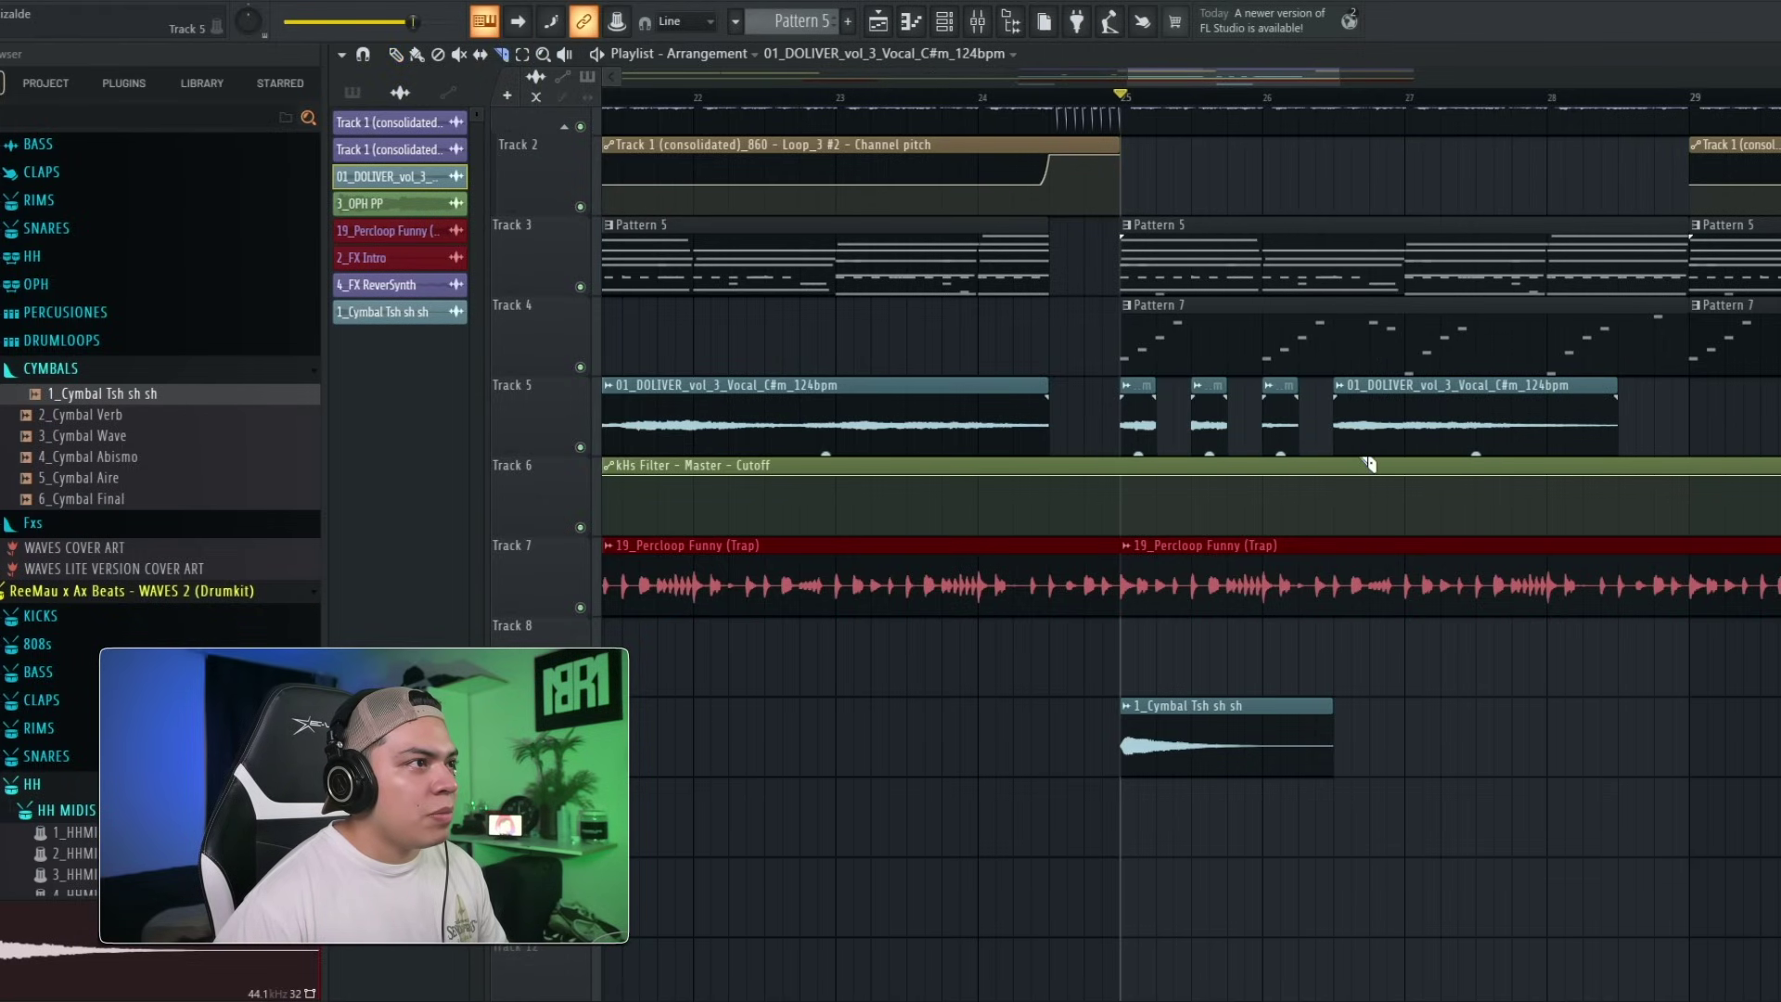
pyautogui.rightClick(1408, 435)
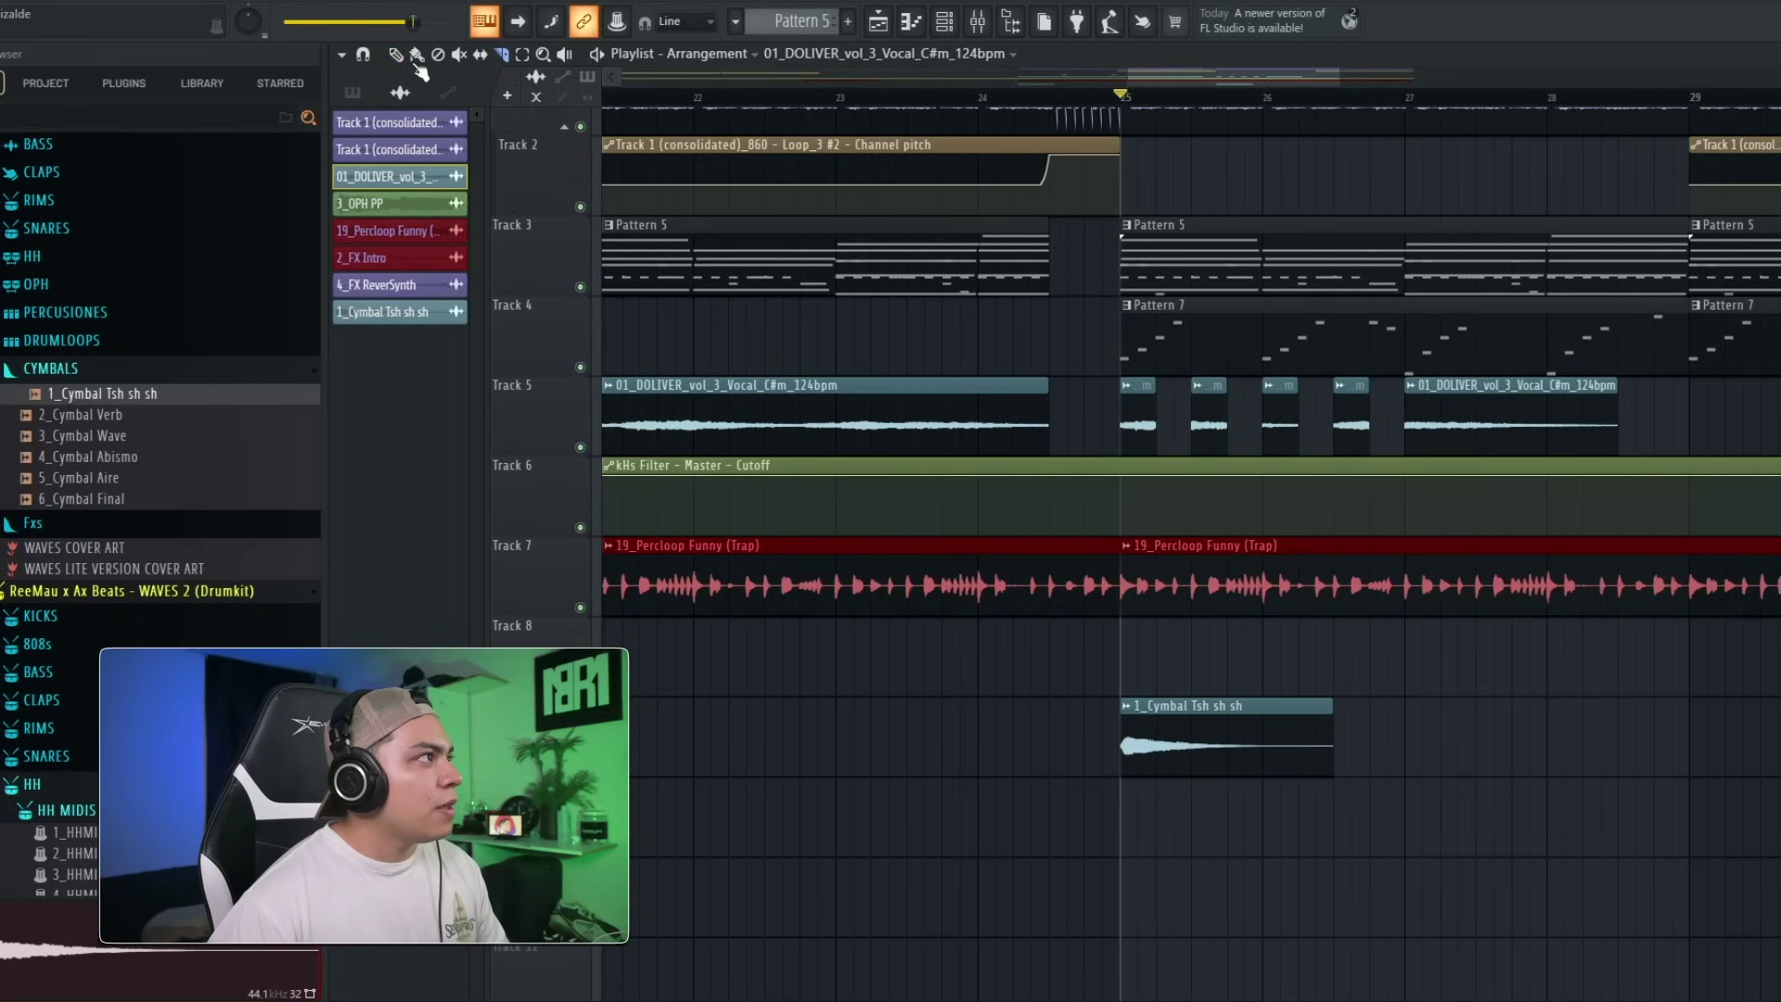
pyautogui.rightClick(1444, 436)
pyautogui.press('space')
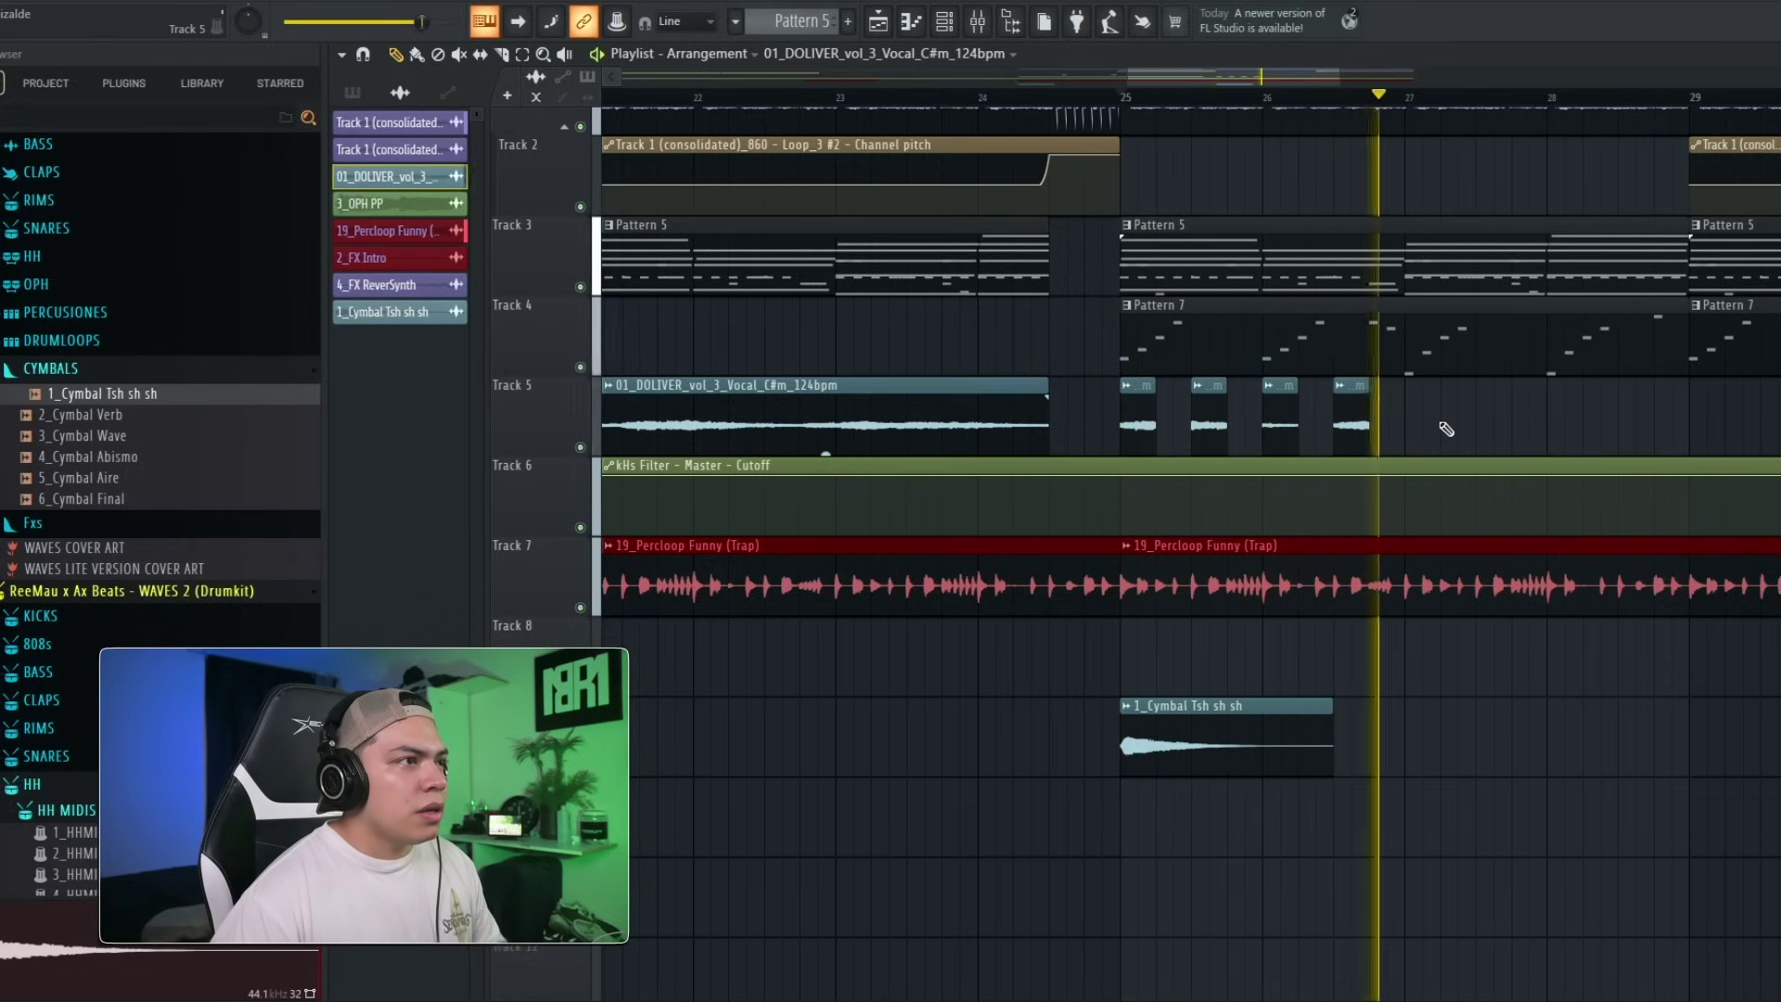
pyautogui.press('space')
# Select the four vocal slices on Track 5 with the time range from bar 25 to 27 and consolidate them into one clip.
pyautogui.moveTo(1376, 426); pyautogui.dragTo(1165, 396)
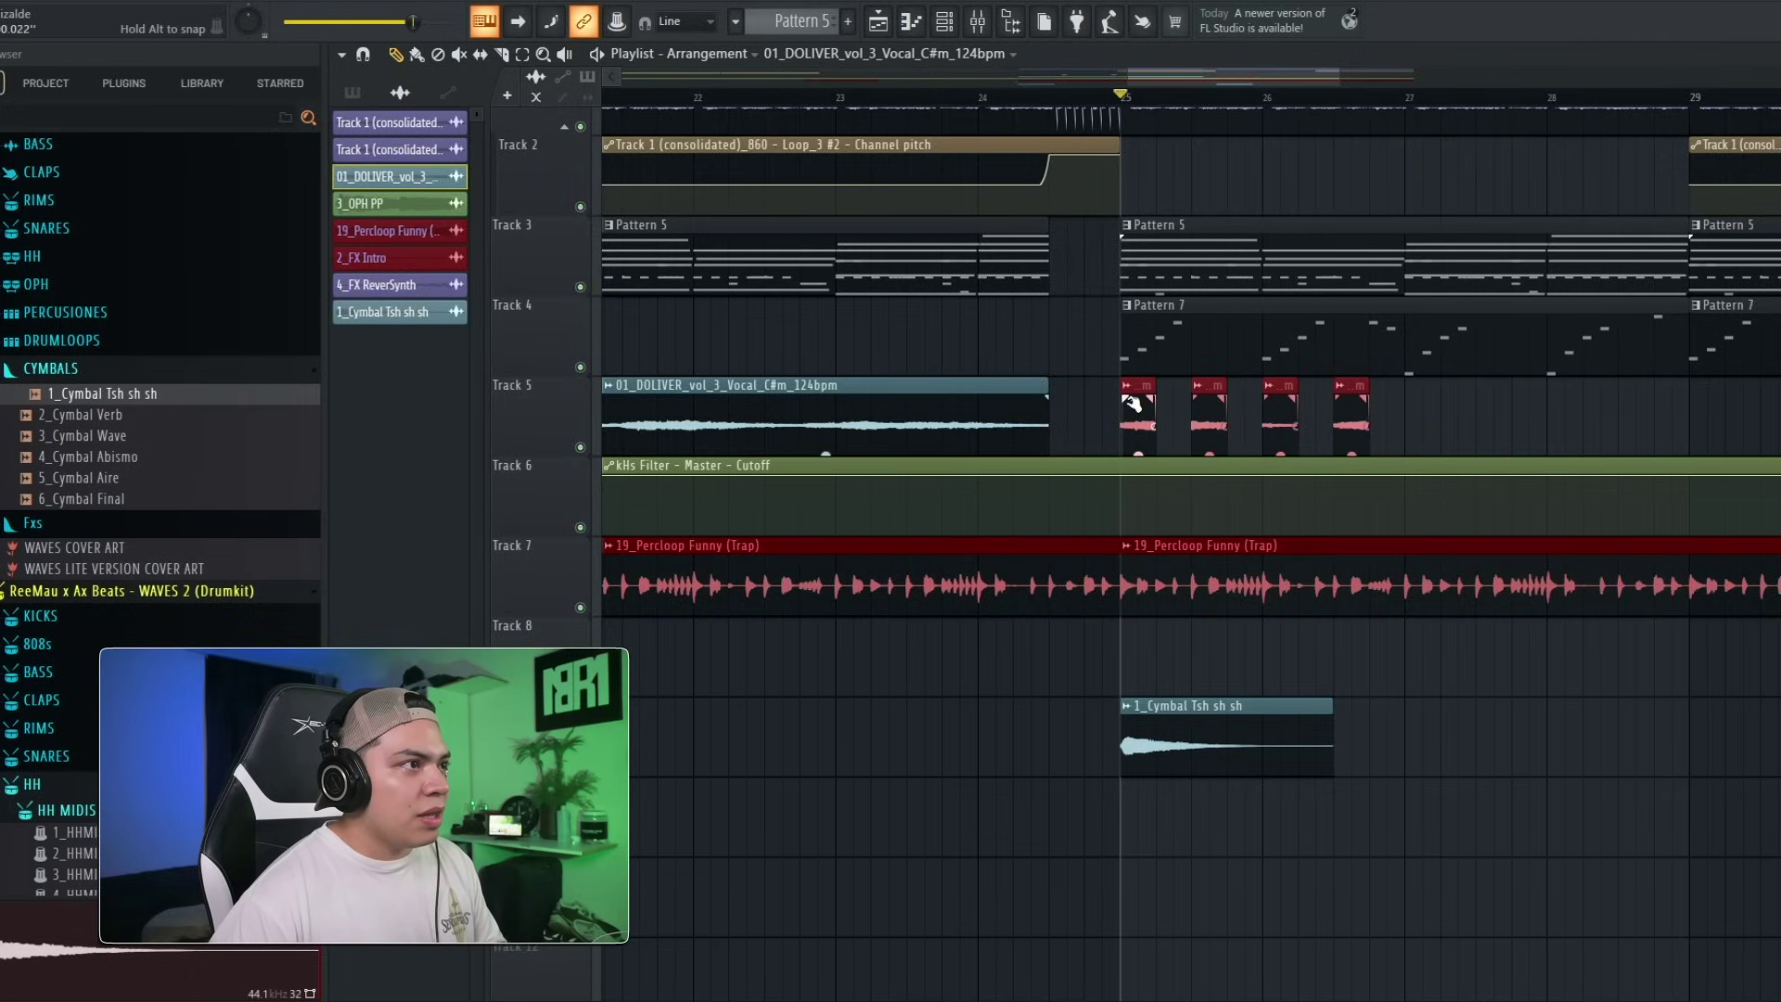
pyautogui.moveTo(1419, 104); pyautogui.dragTo(1147, 107)
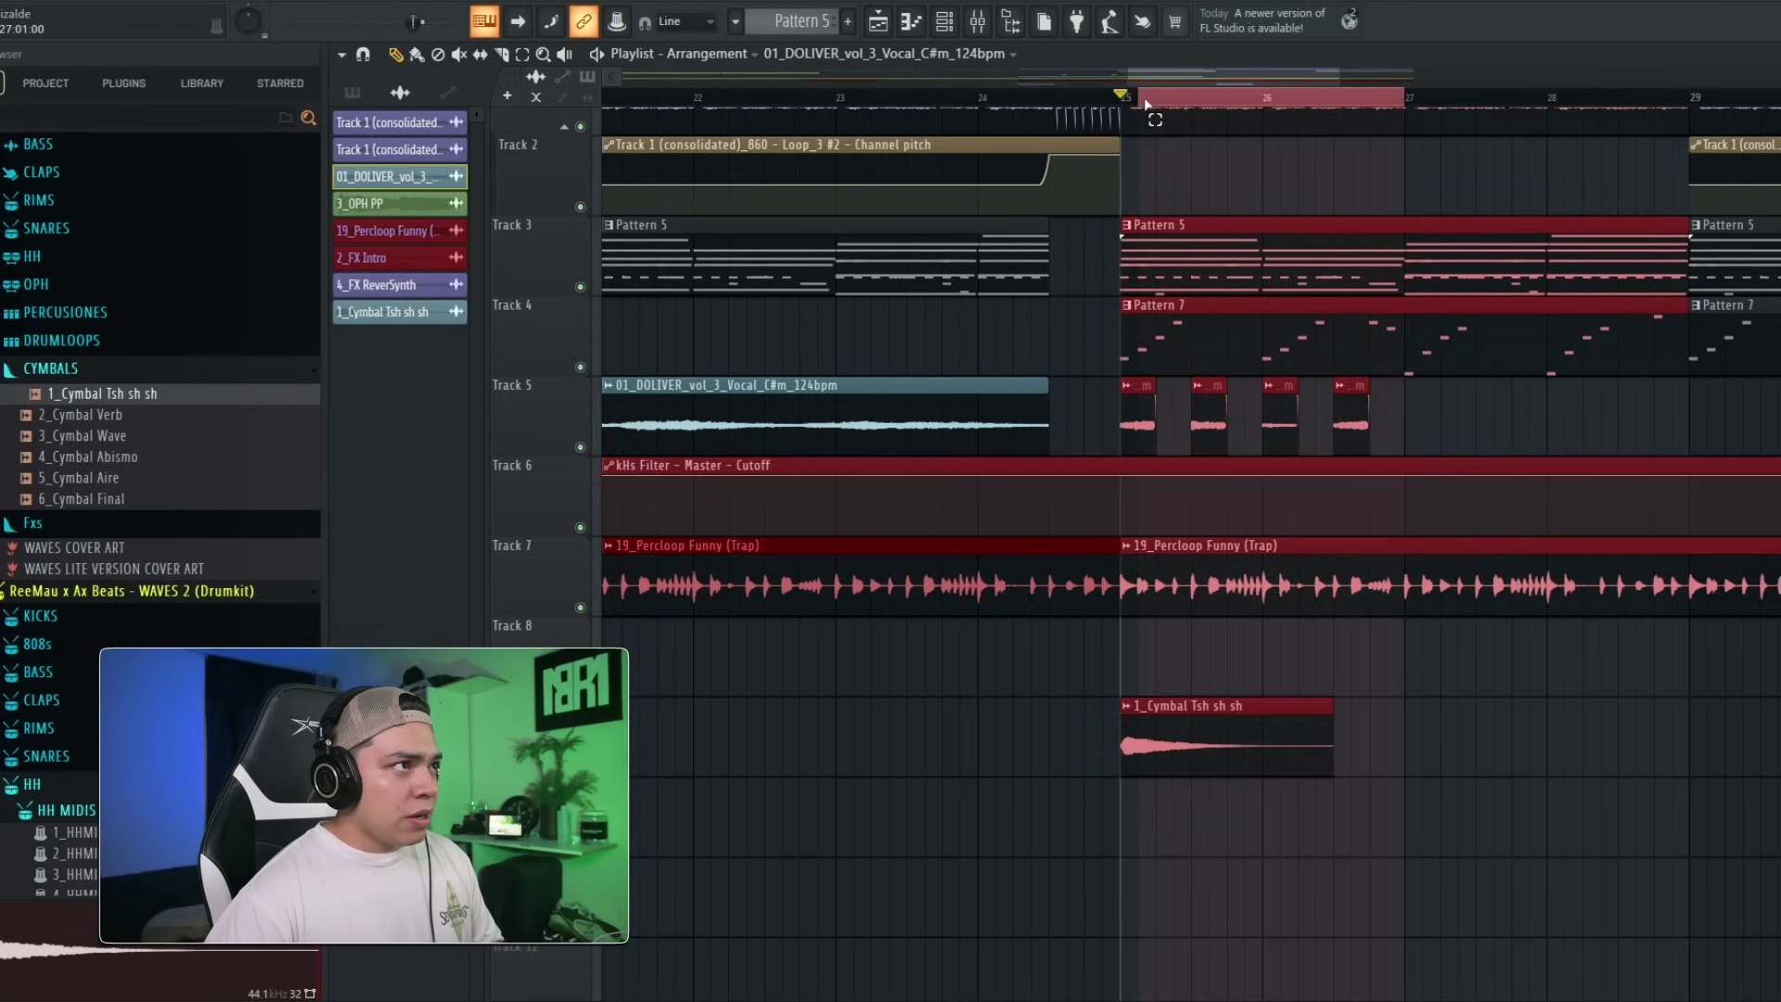
pyautogui.moveTo(1444, 436); pyautogui.dragTo(1091, 427)
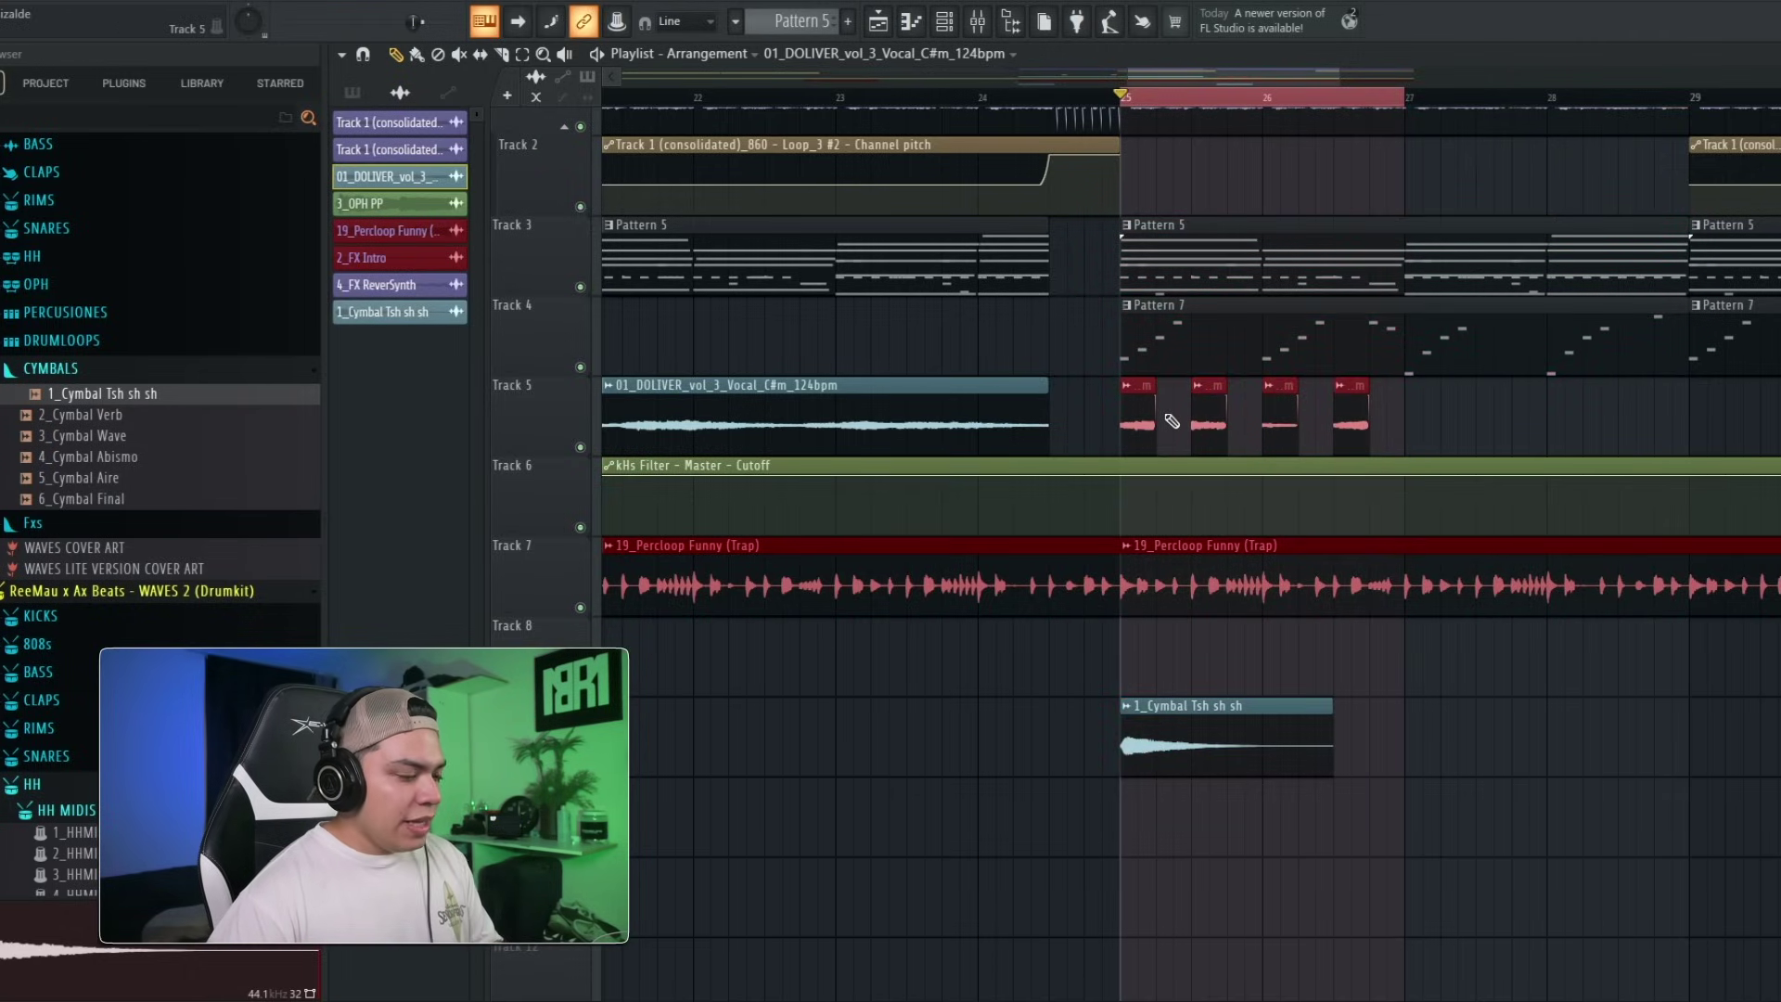
pyautogui.hotkey('ctrl', 'alt', 'c')
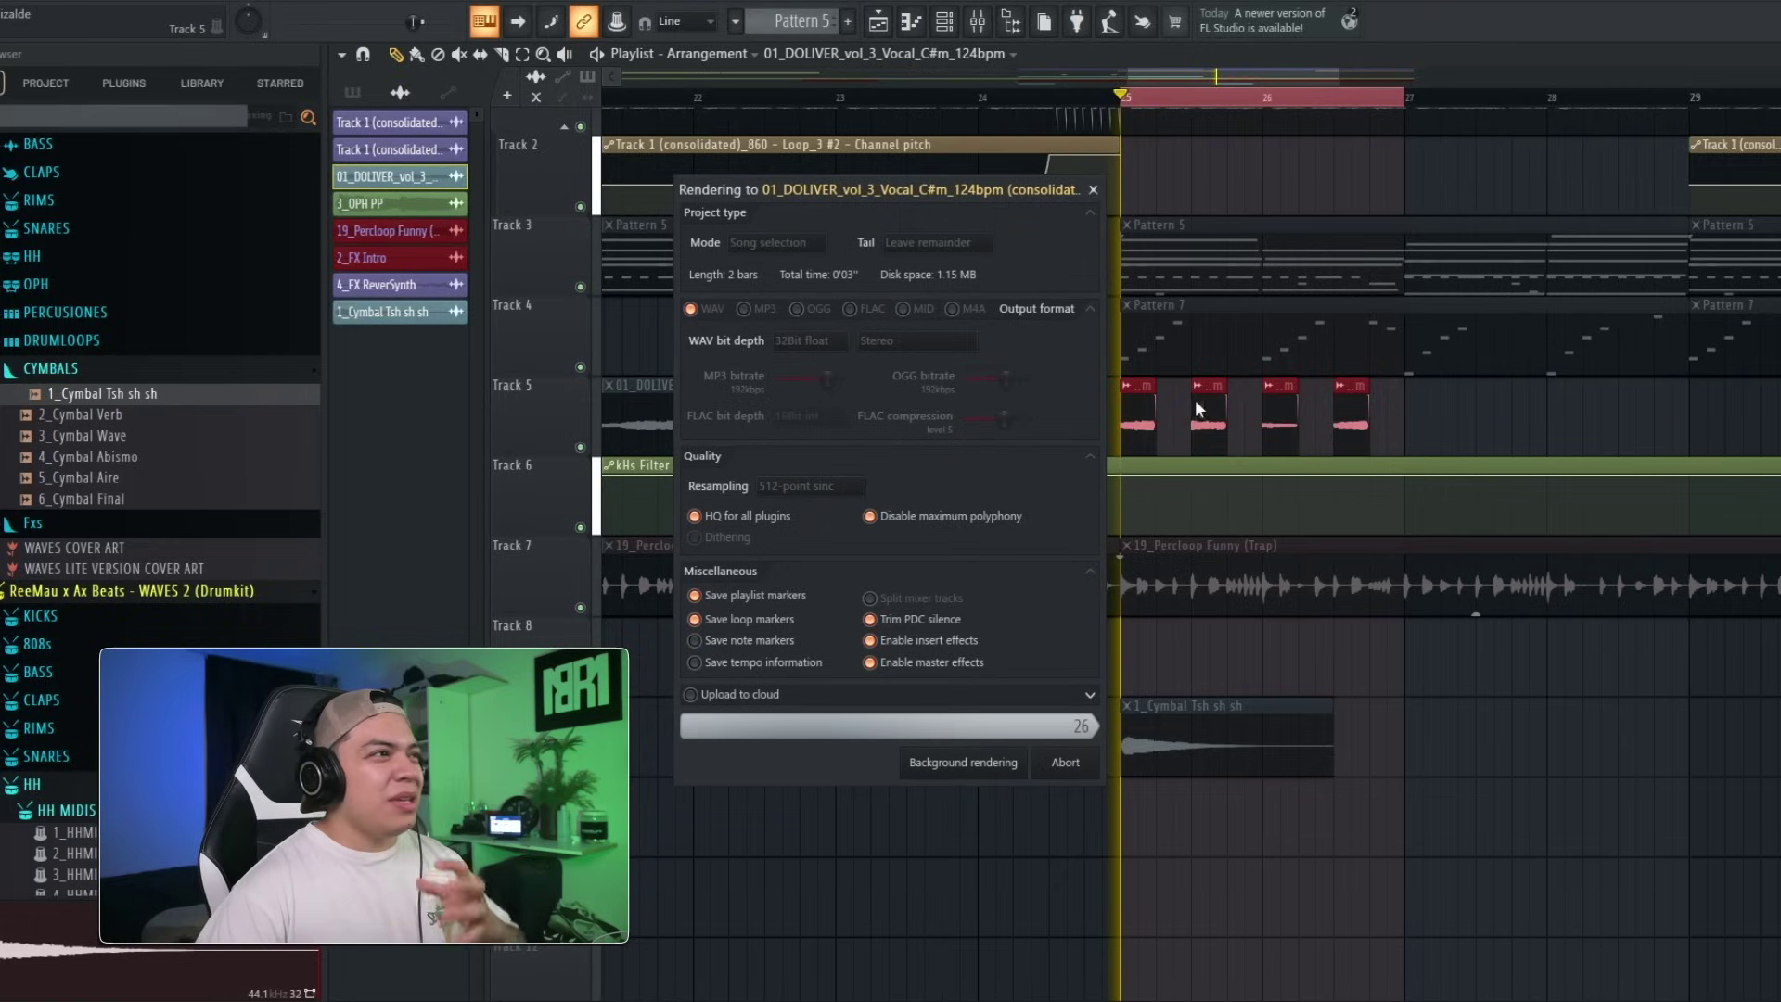
# Close all open windows, bring back the playlist and open the channel settings of the consolidated vocal clip.
pyautogui.press('F12')
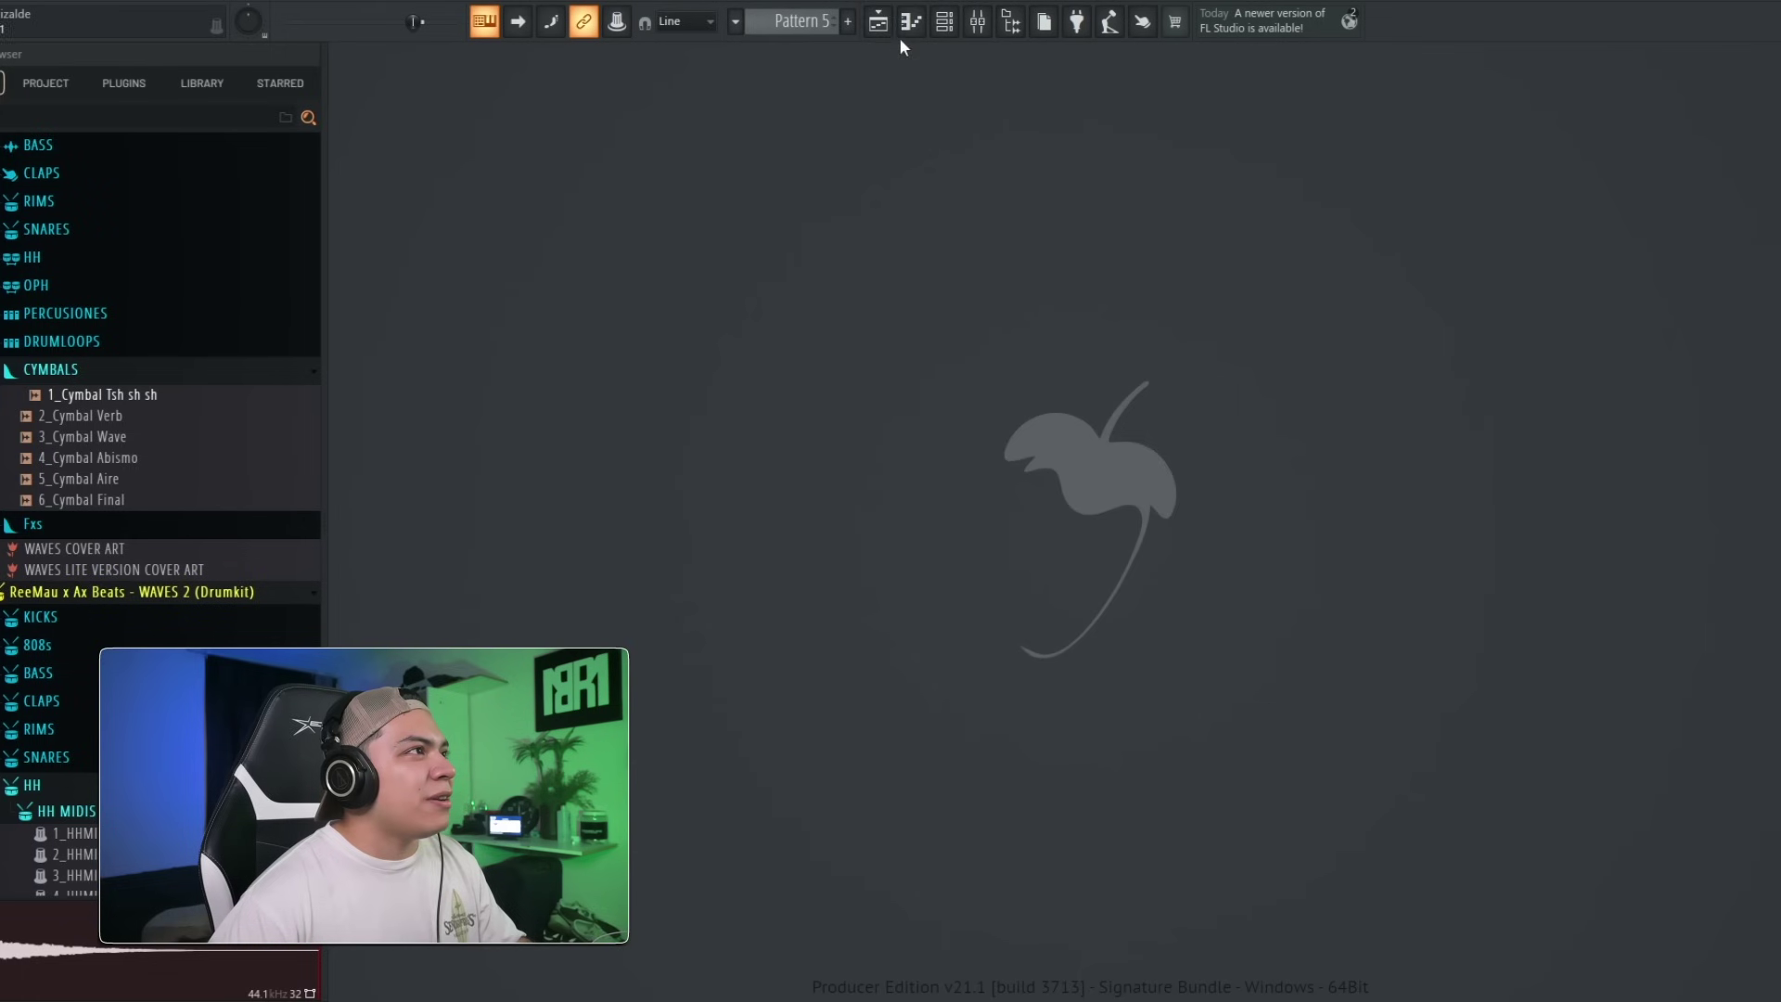
pyautogui.click(879, 23)
pyautogui.doubleClick(1177, 404)
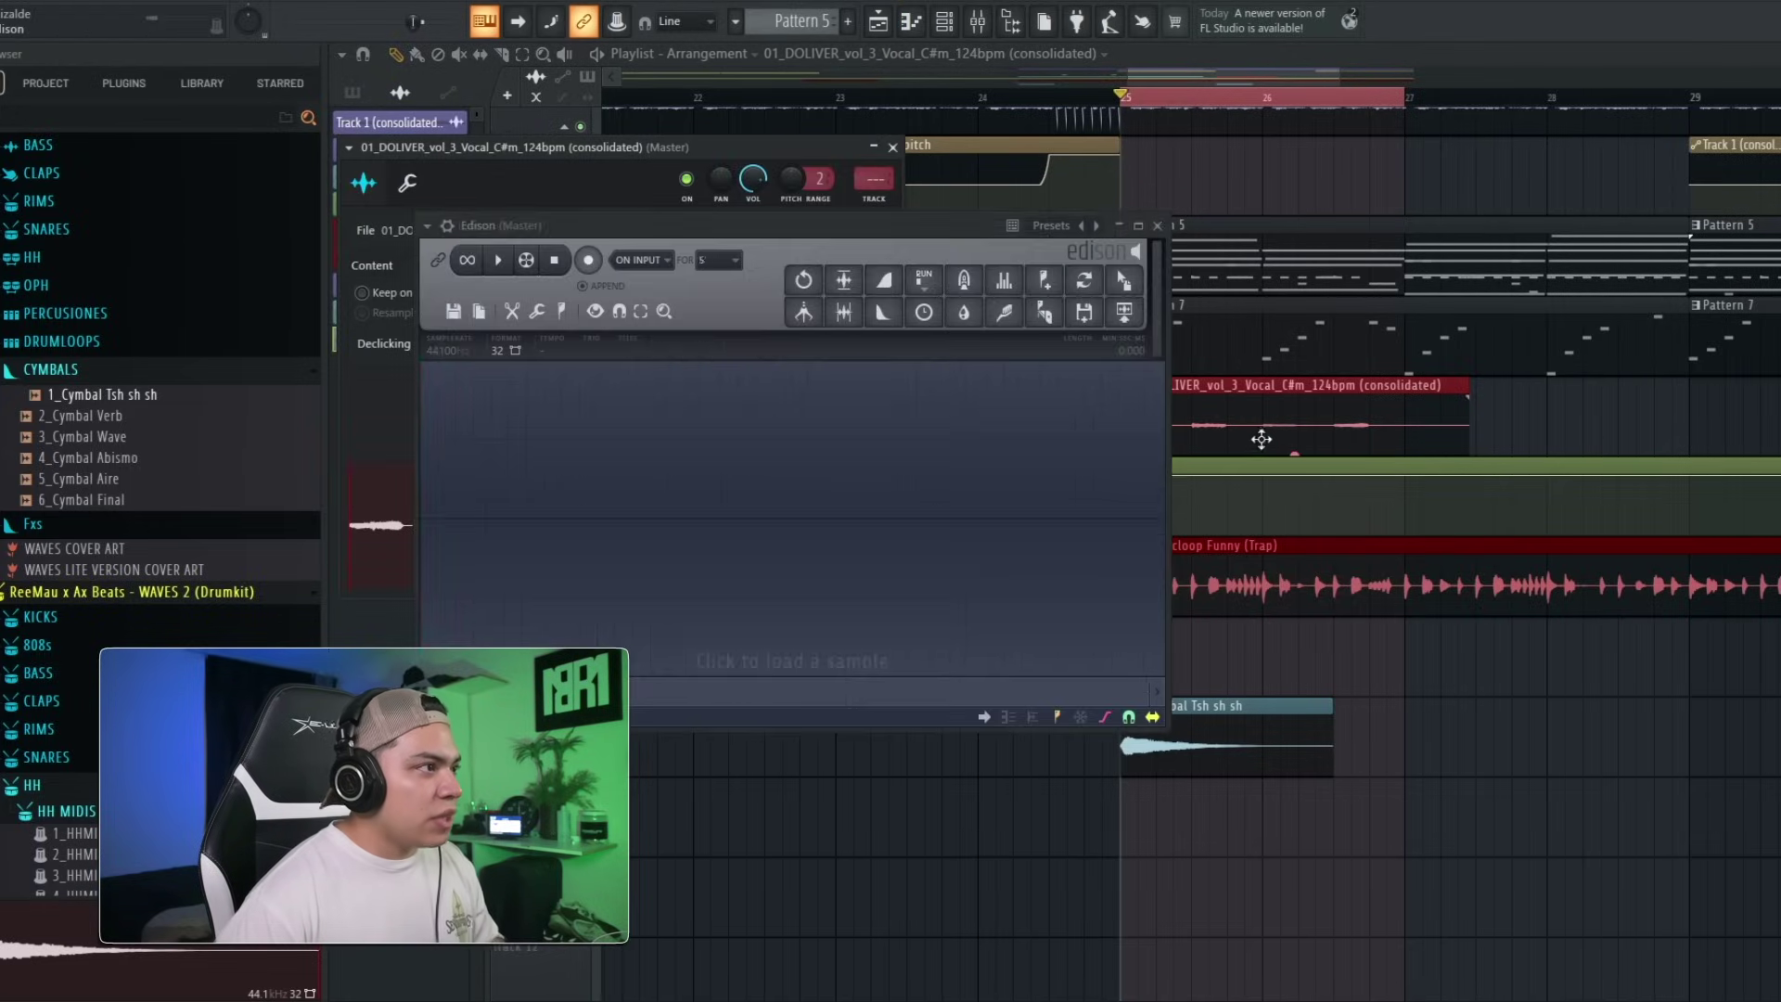
pyautogui.moveTo(1025, 525); pyautogui.dragTo(1163, 501)
pyautogui.press('Delete')
pyautogui.moveTo(1124, 280); pyautogui.dragTo(1302, 408)
# Select the empty Insert 7 track in the mixer and open its name for editing.
pyautogui.press('F9')
pyautogui.click(700, 279)
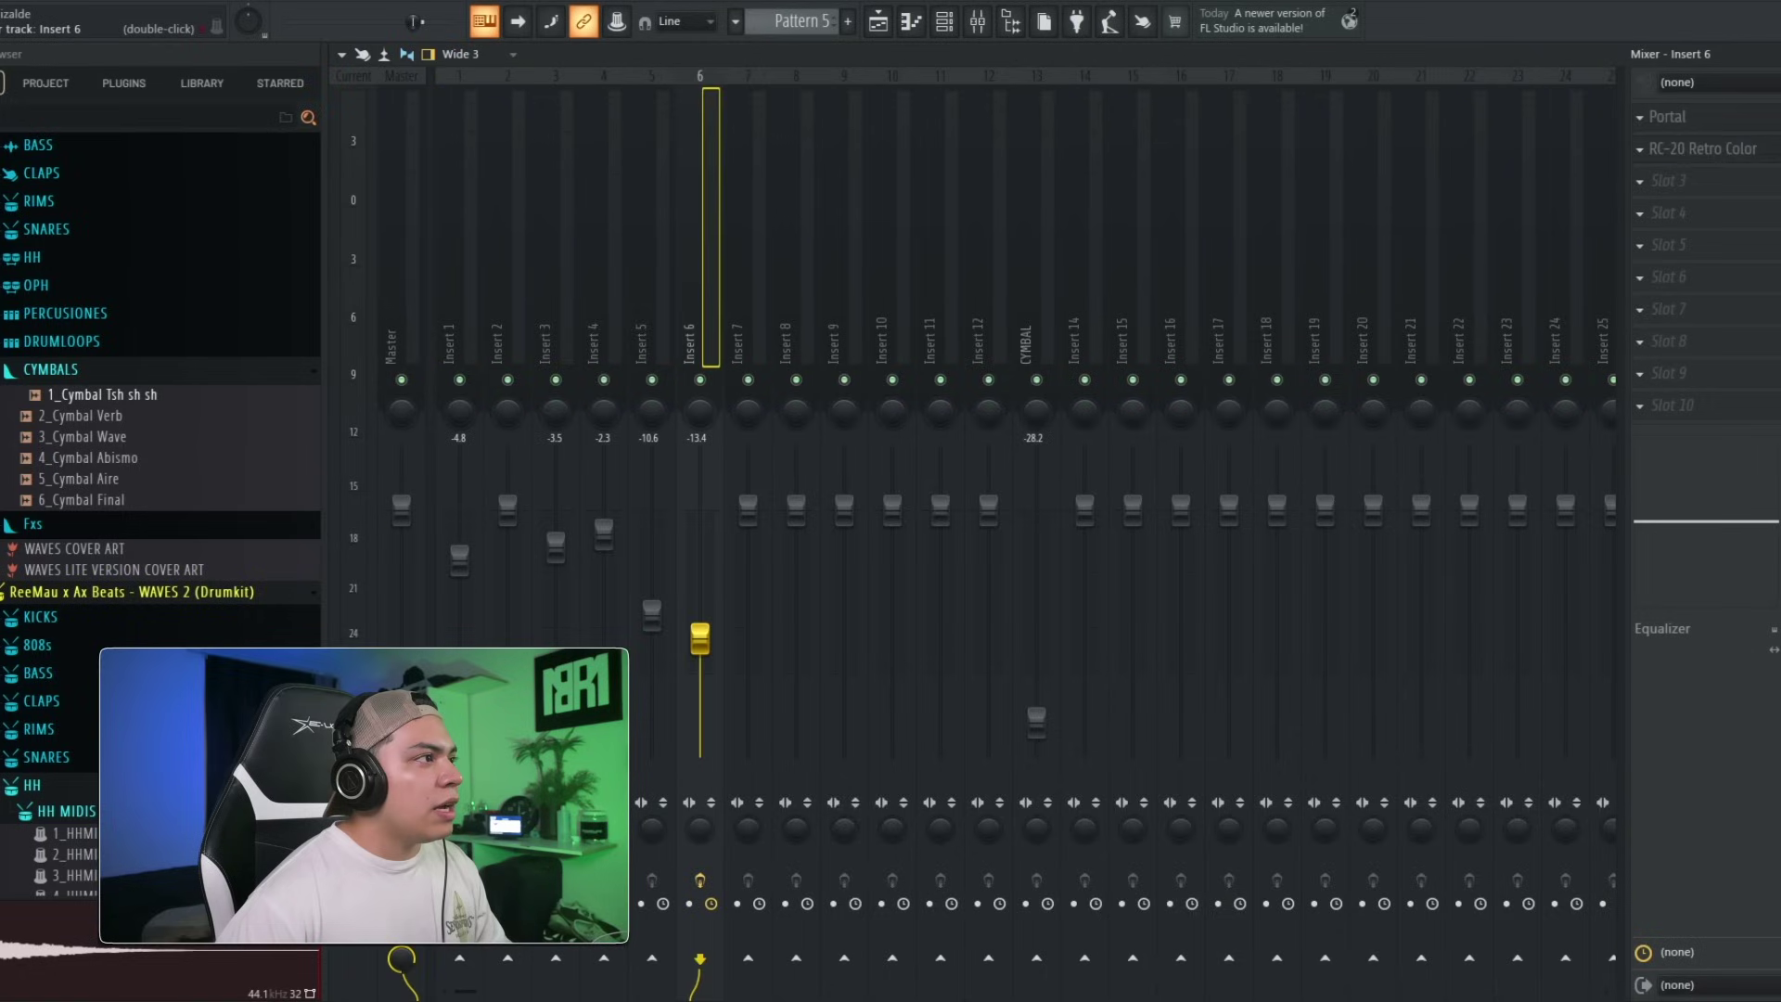
pyautogui.click(747, 278)
pyautogui.doubleClick(753, 314)
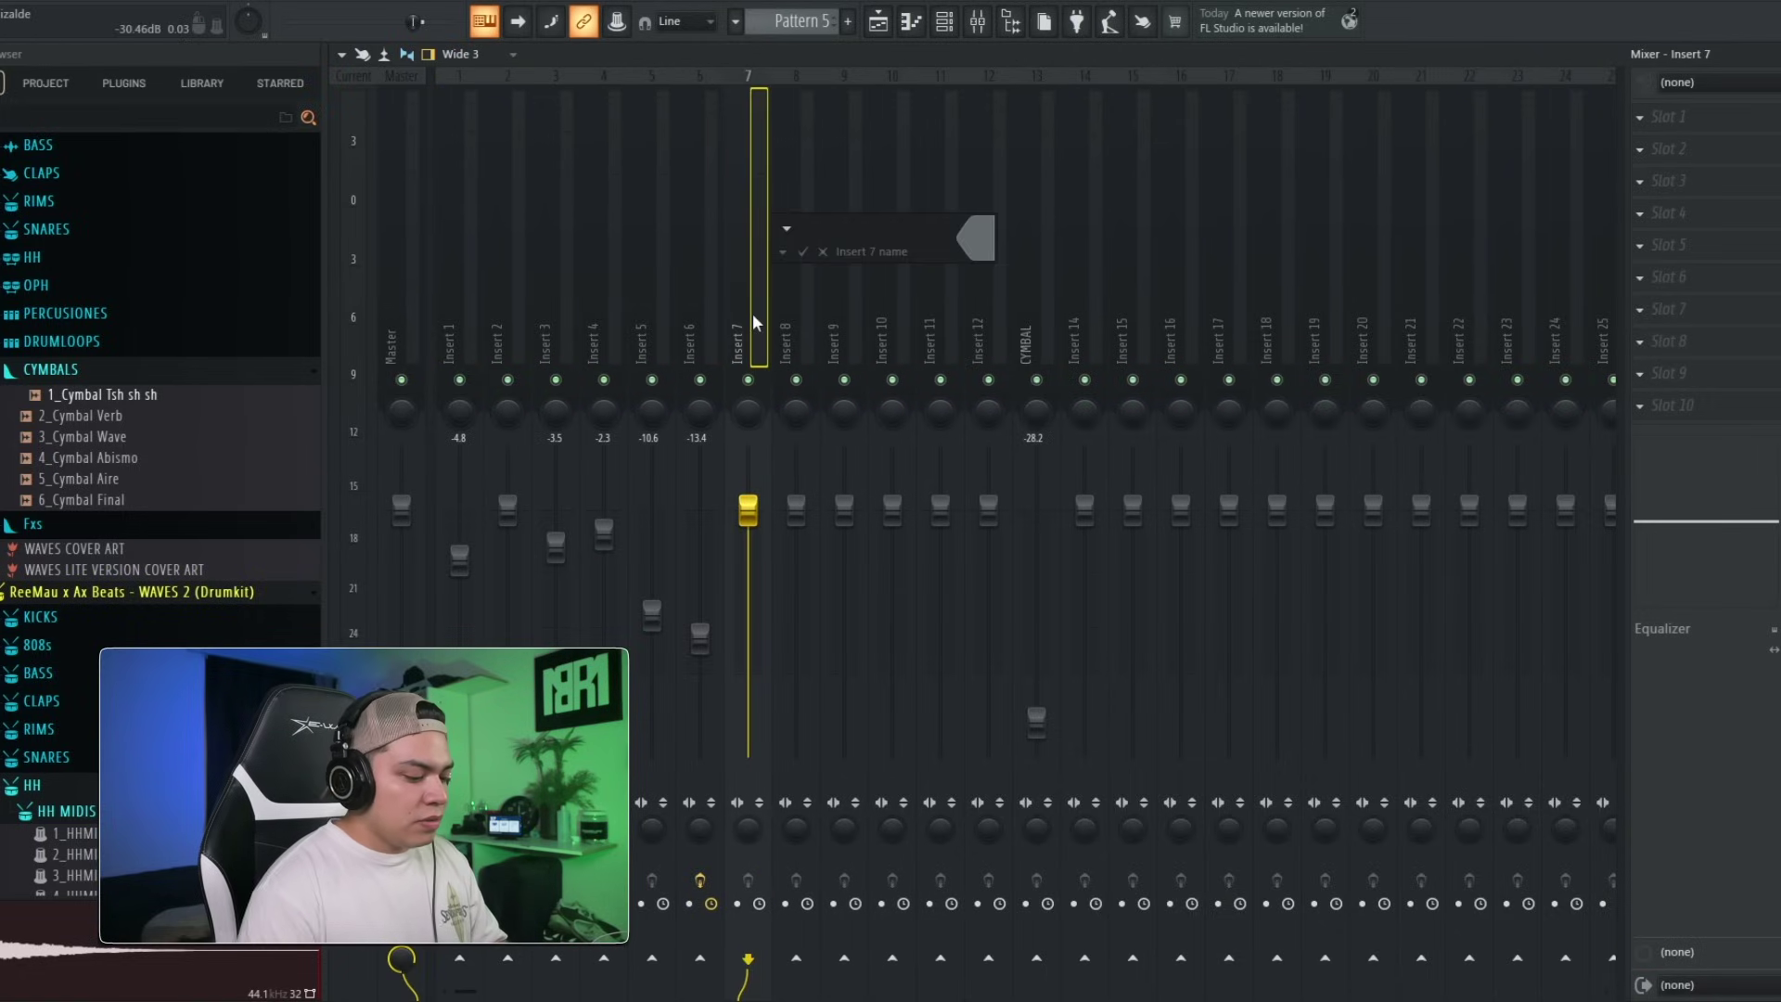
# Rename mixer insert 7 as VOX DIST and load Dist COLDFIRE into its first effect slot.
pyautogui.write('VOX DIST')
pyautogui.press('Return')
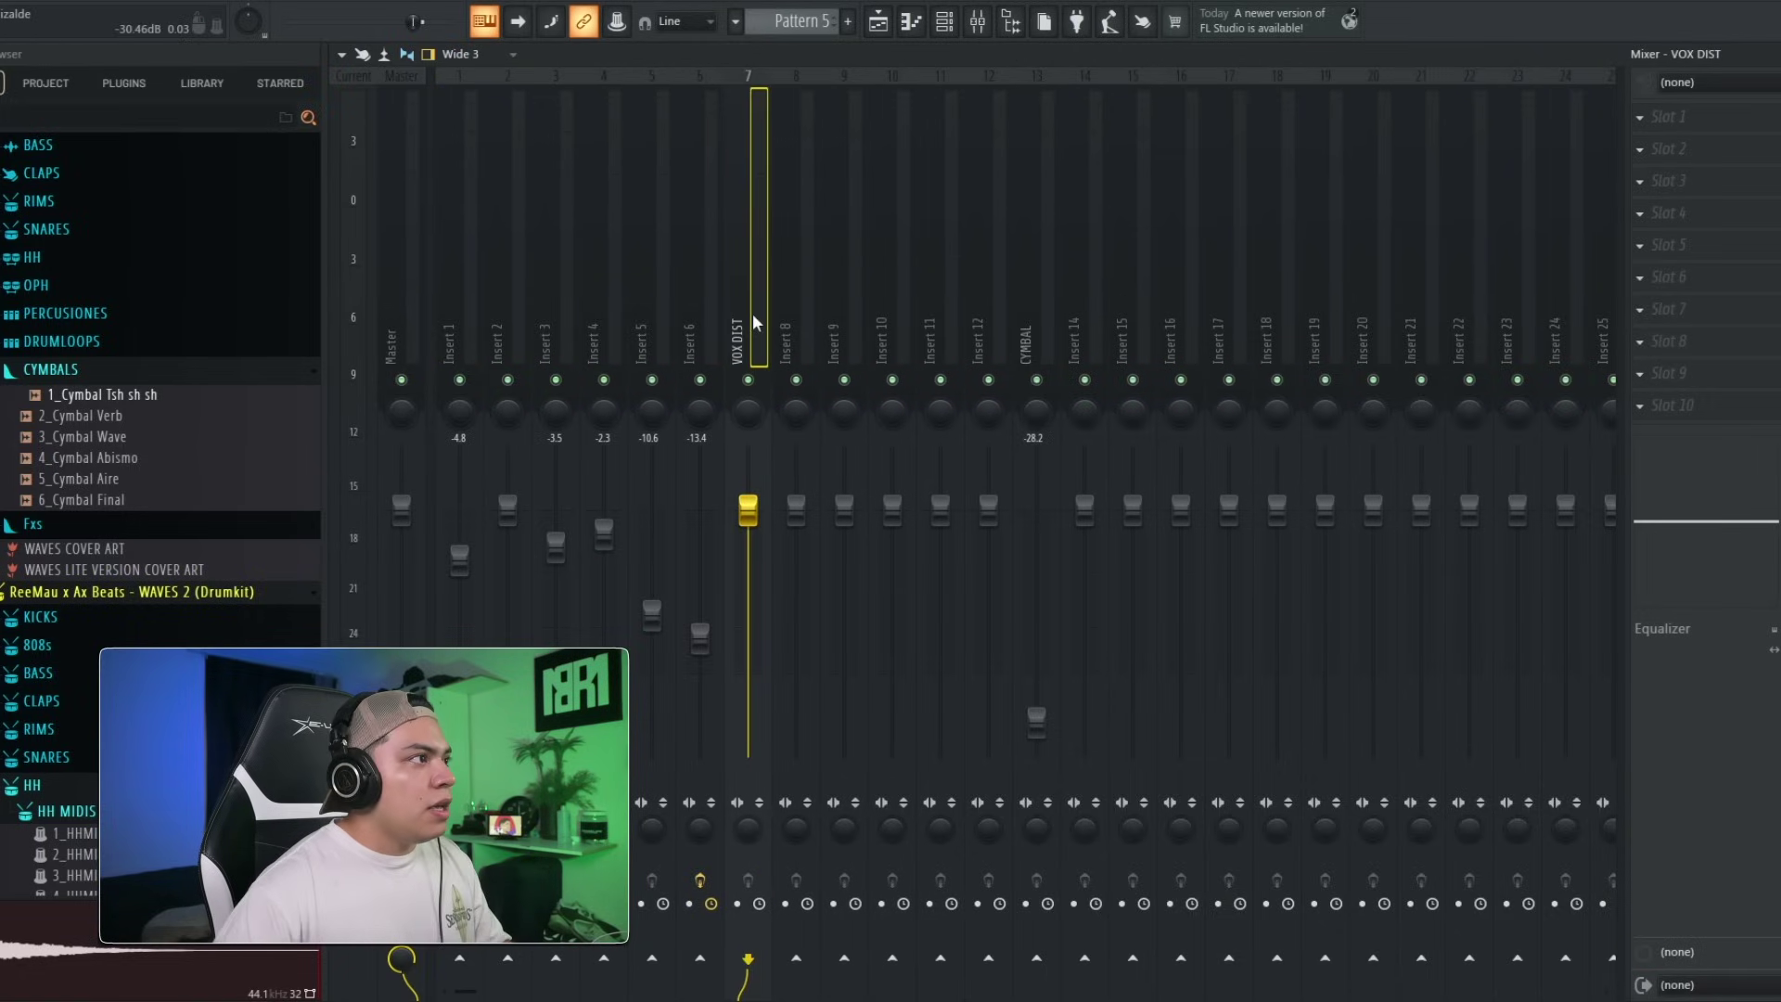
pyautogui.click(1703, 117)
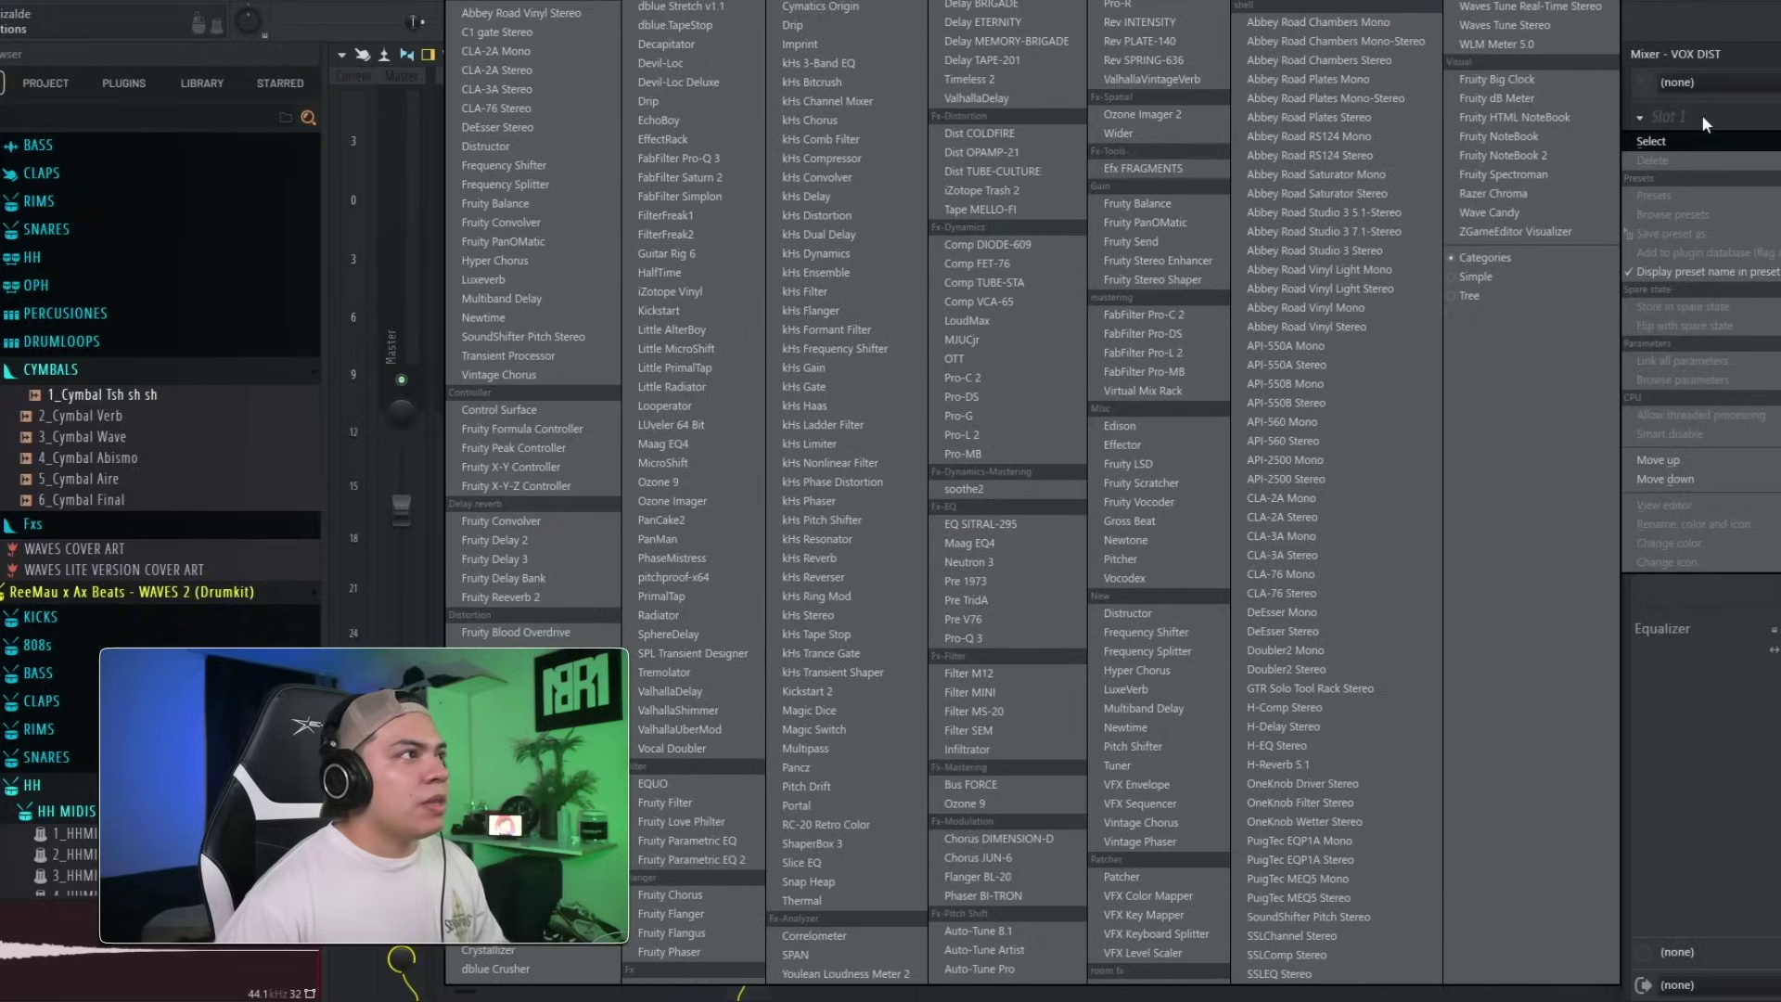
pyautogui.click(989, 134)
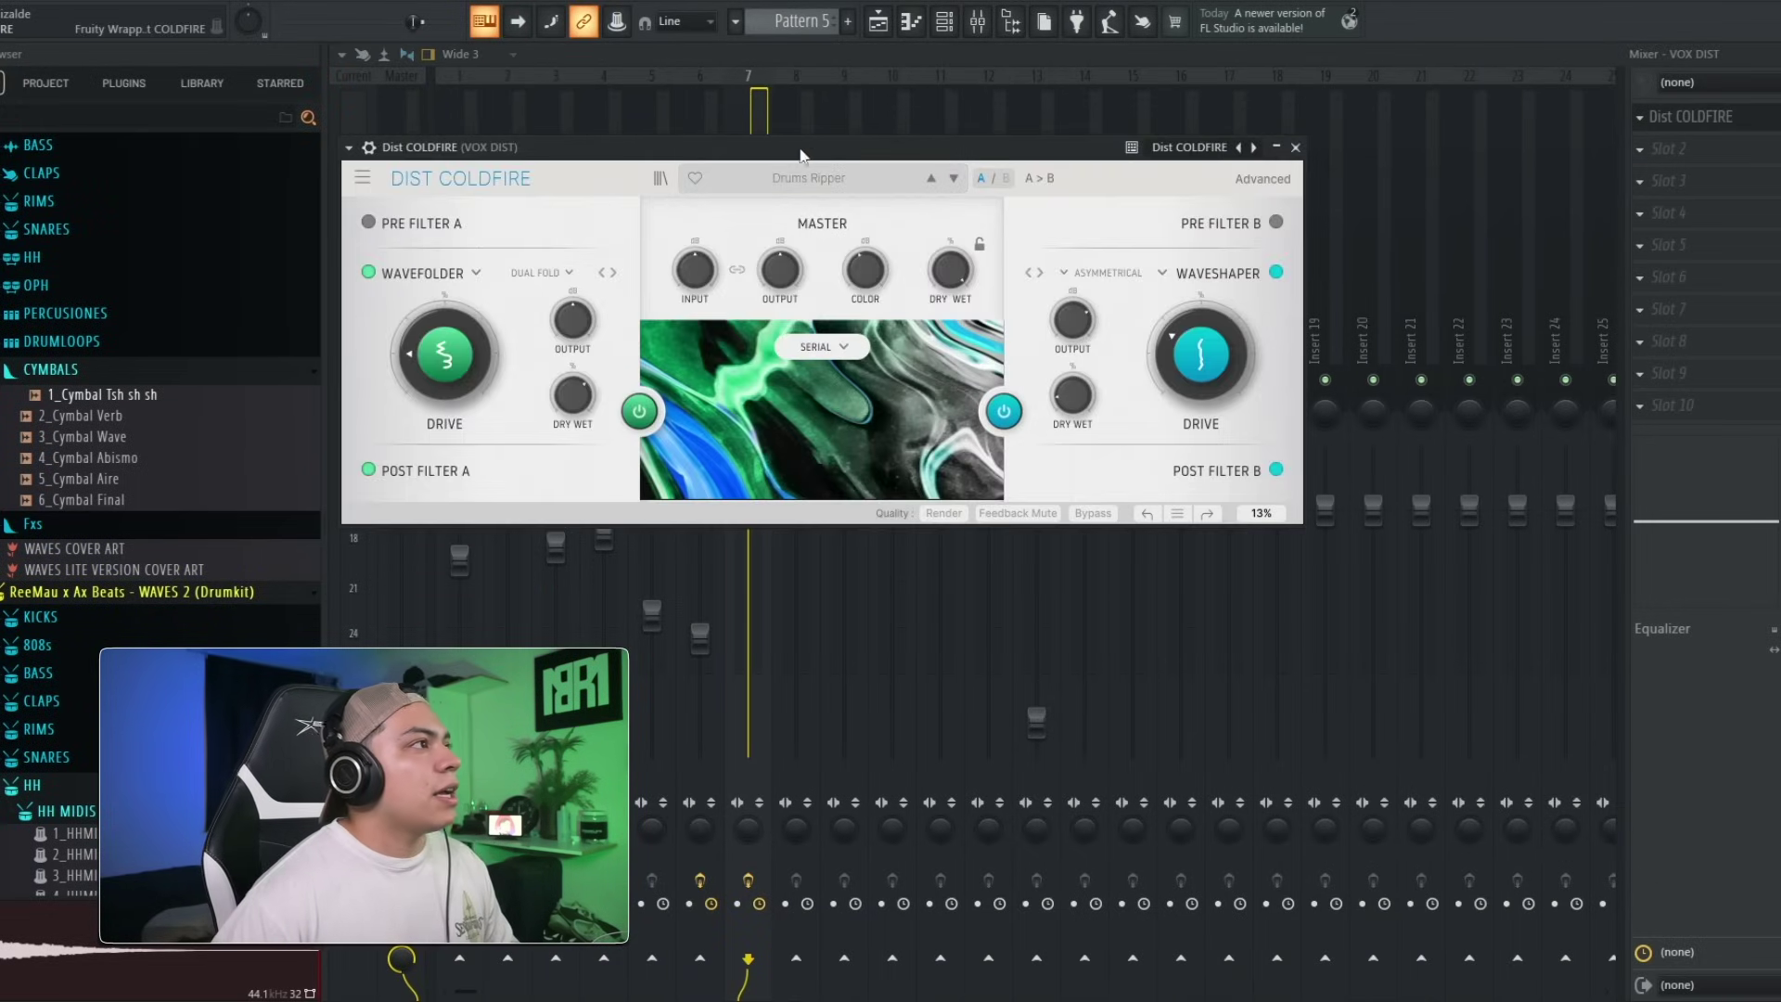
# Lower the VOX DIST fader to -14.6 dB and load the Granular Distortion pitch preset in Dist COLDFIRE.
pyautogui.moveTo(753, 521); pyautogui.dragTo(754, 655)
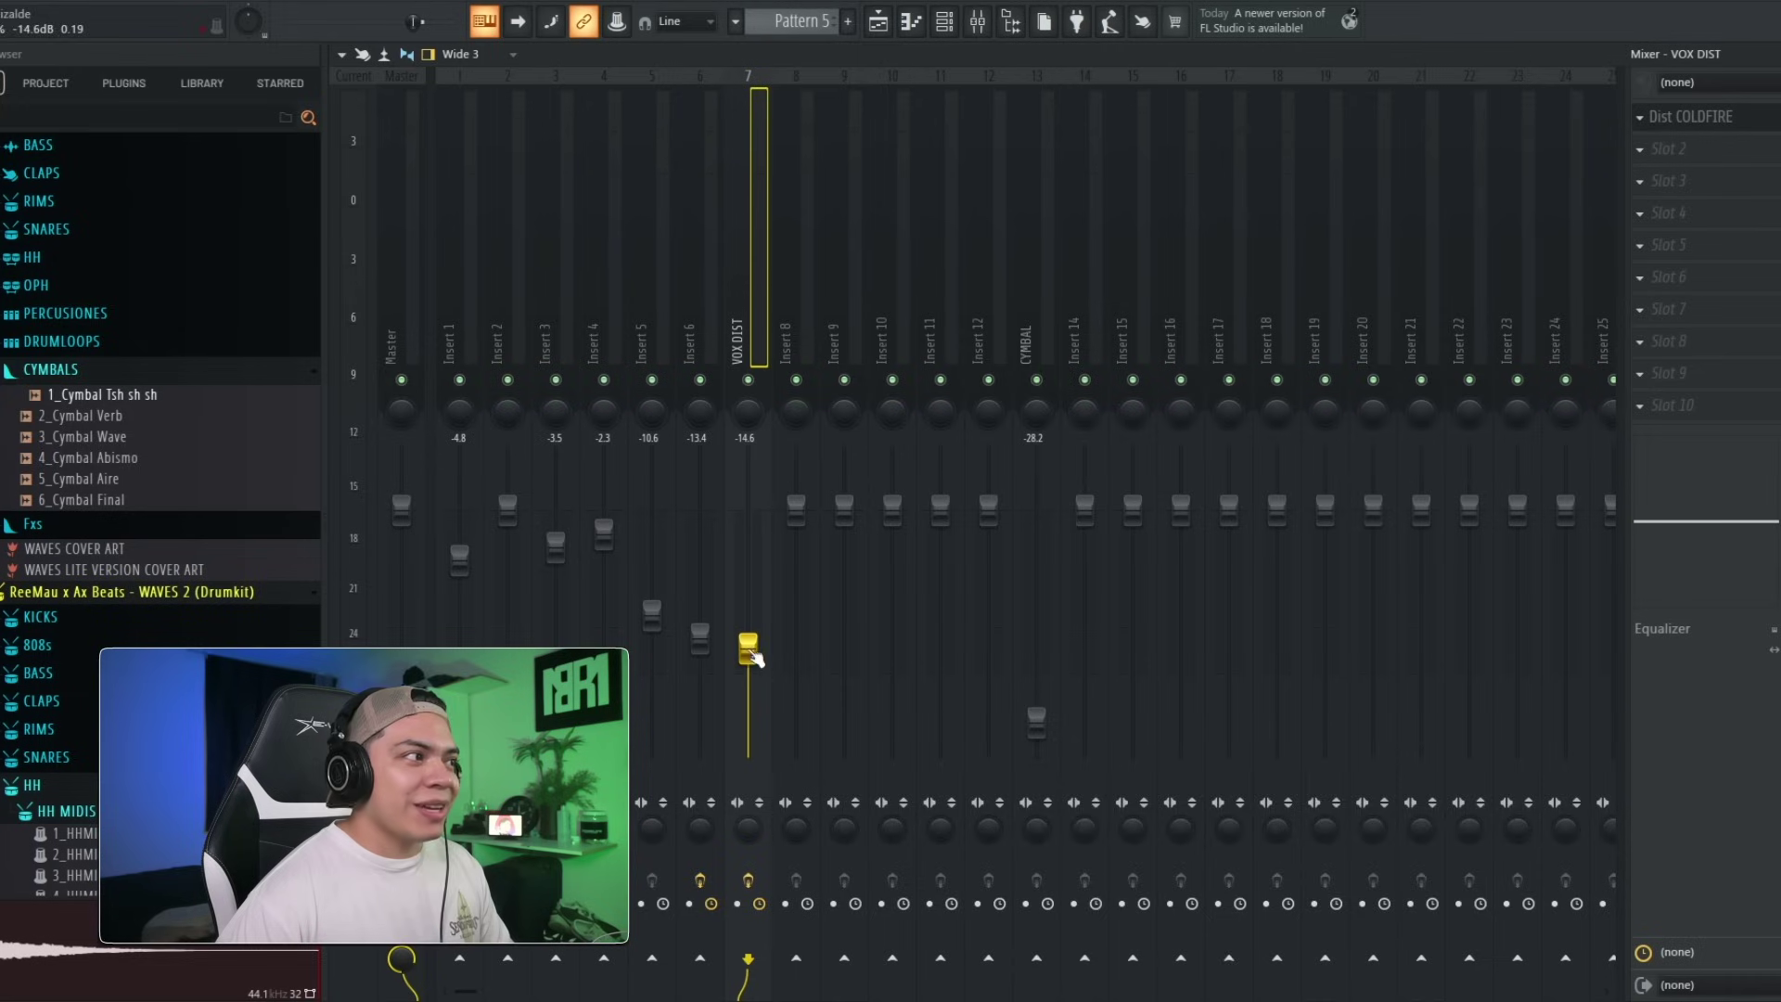
pyautogui.click(1697, 121)
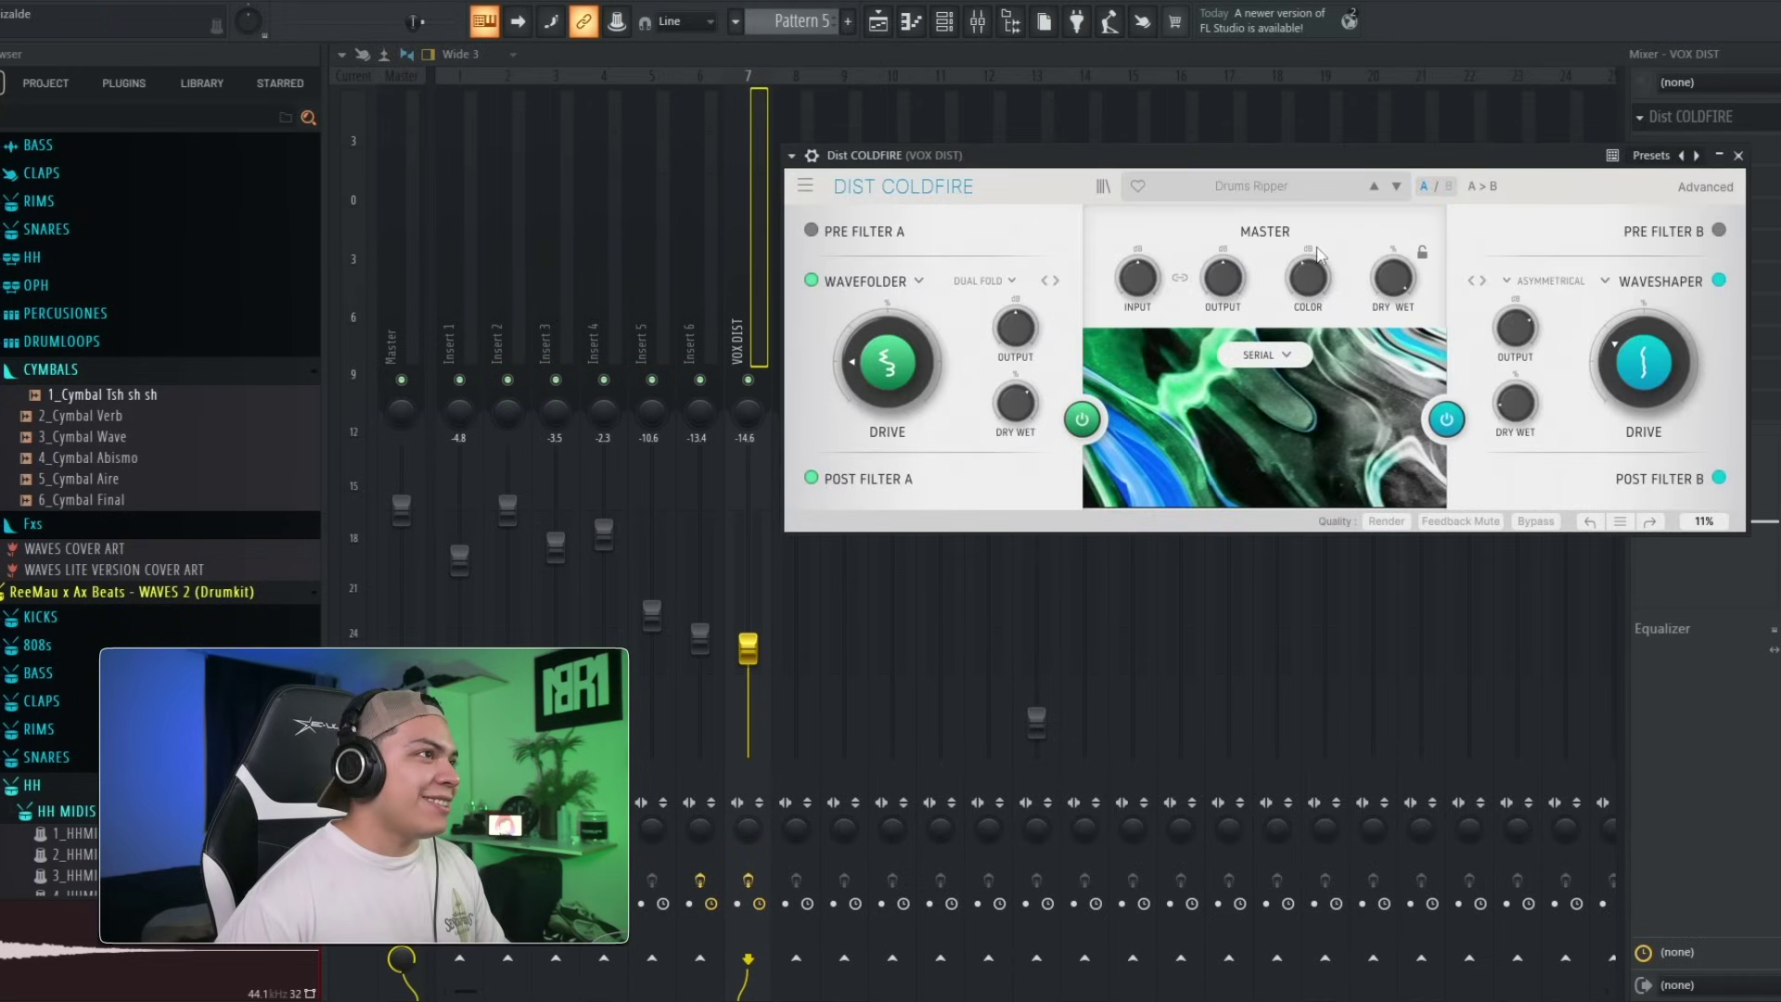
pyautogui.click(1254, 187)
pyautogui.moveTo(1267, 395)
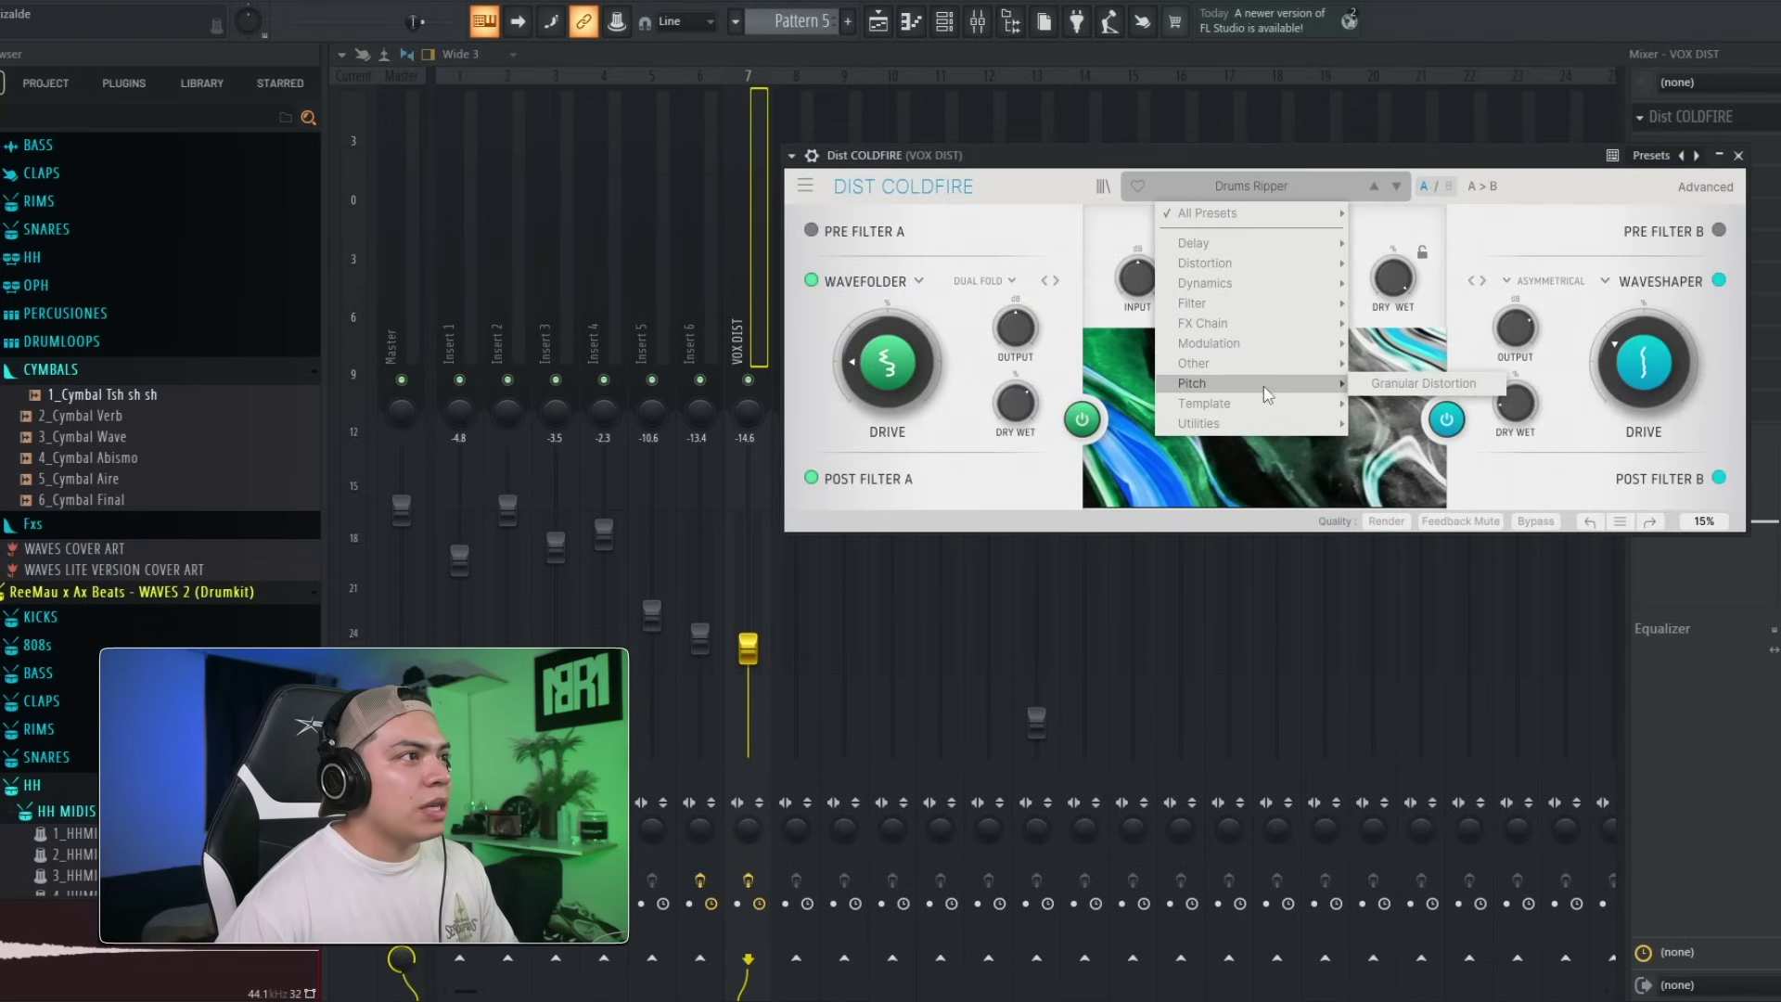
pyautogui.click(1380, 390)
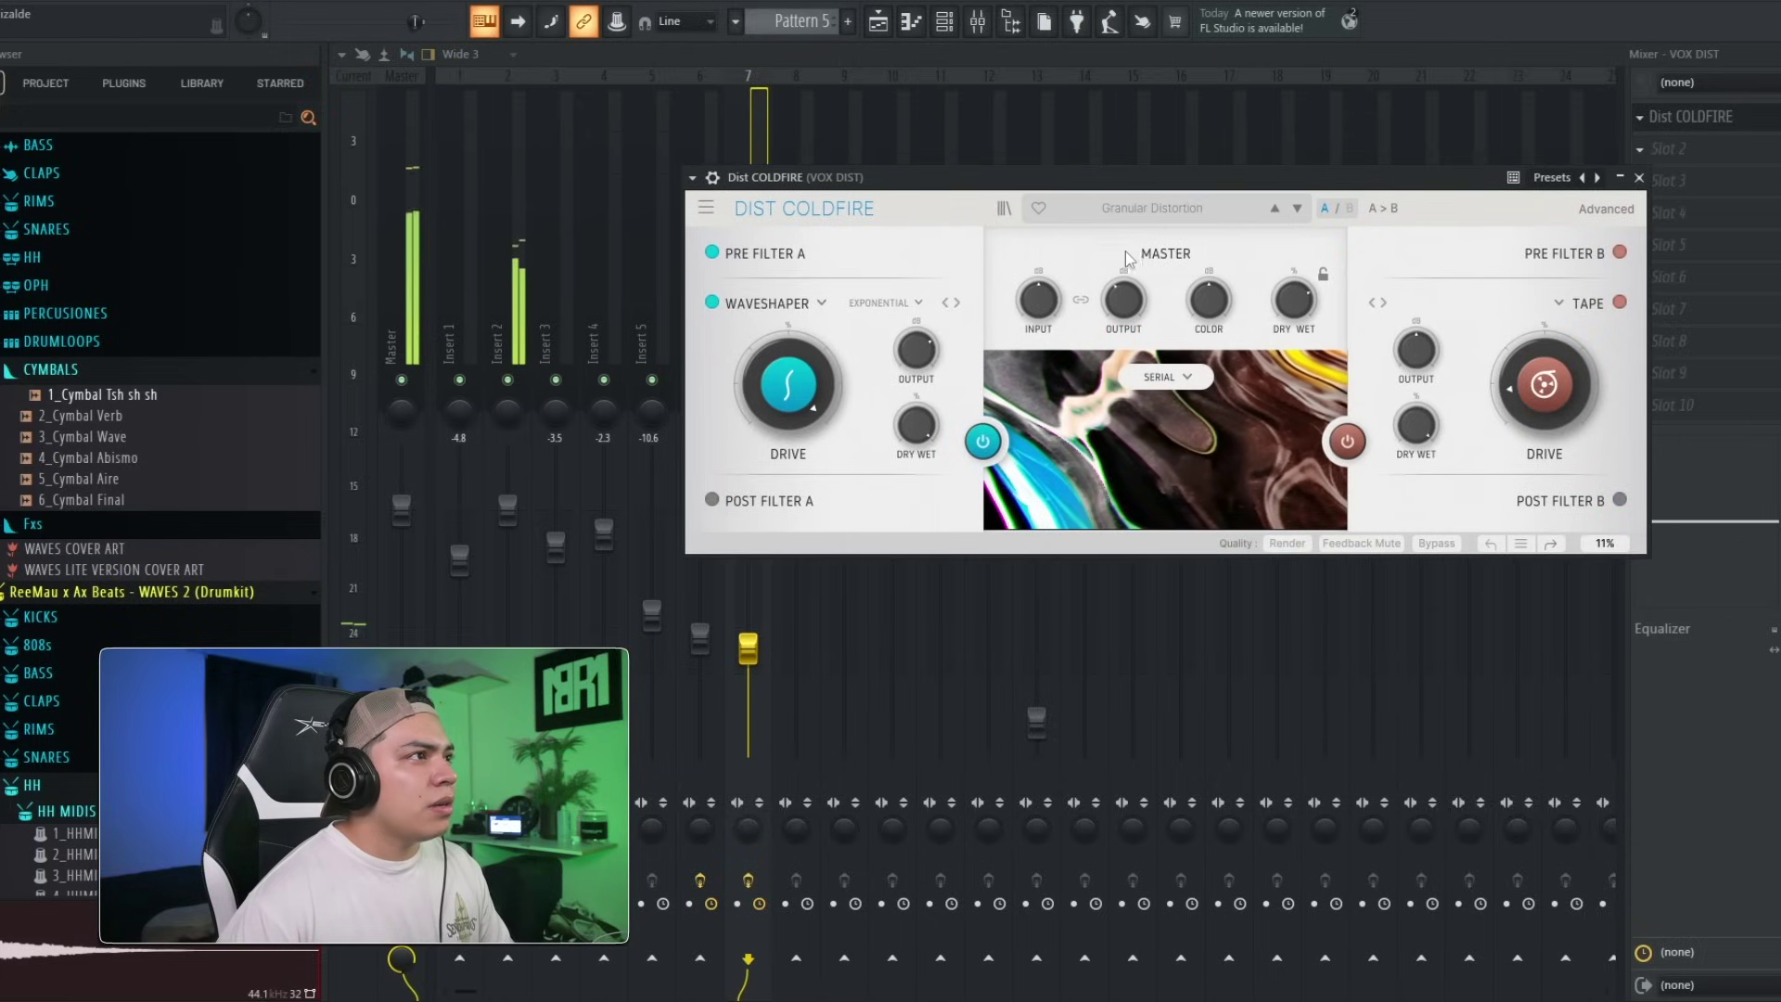
# Browse the Modulation presets of Dist COLDFIRE on the VOX DIST insert.
pyautogui.click(767, 149)
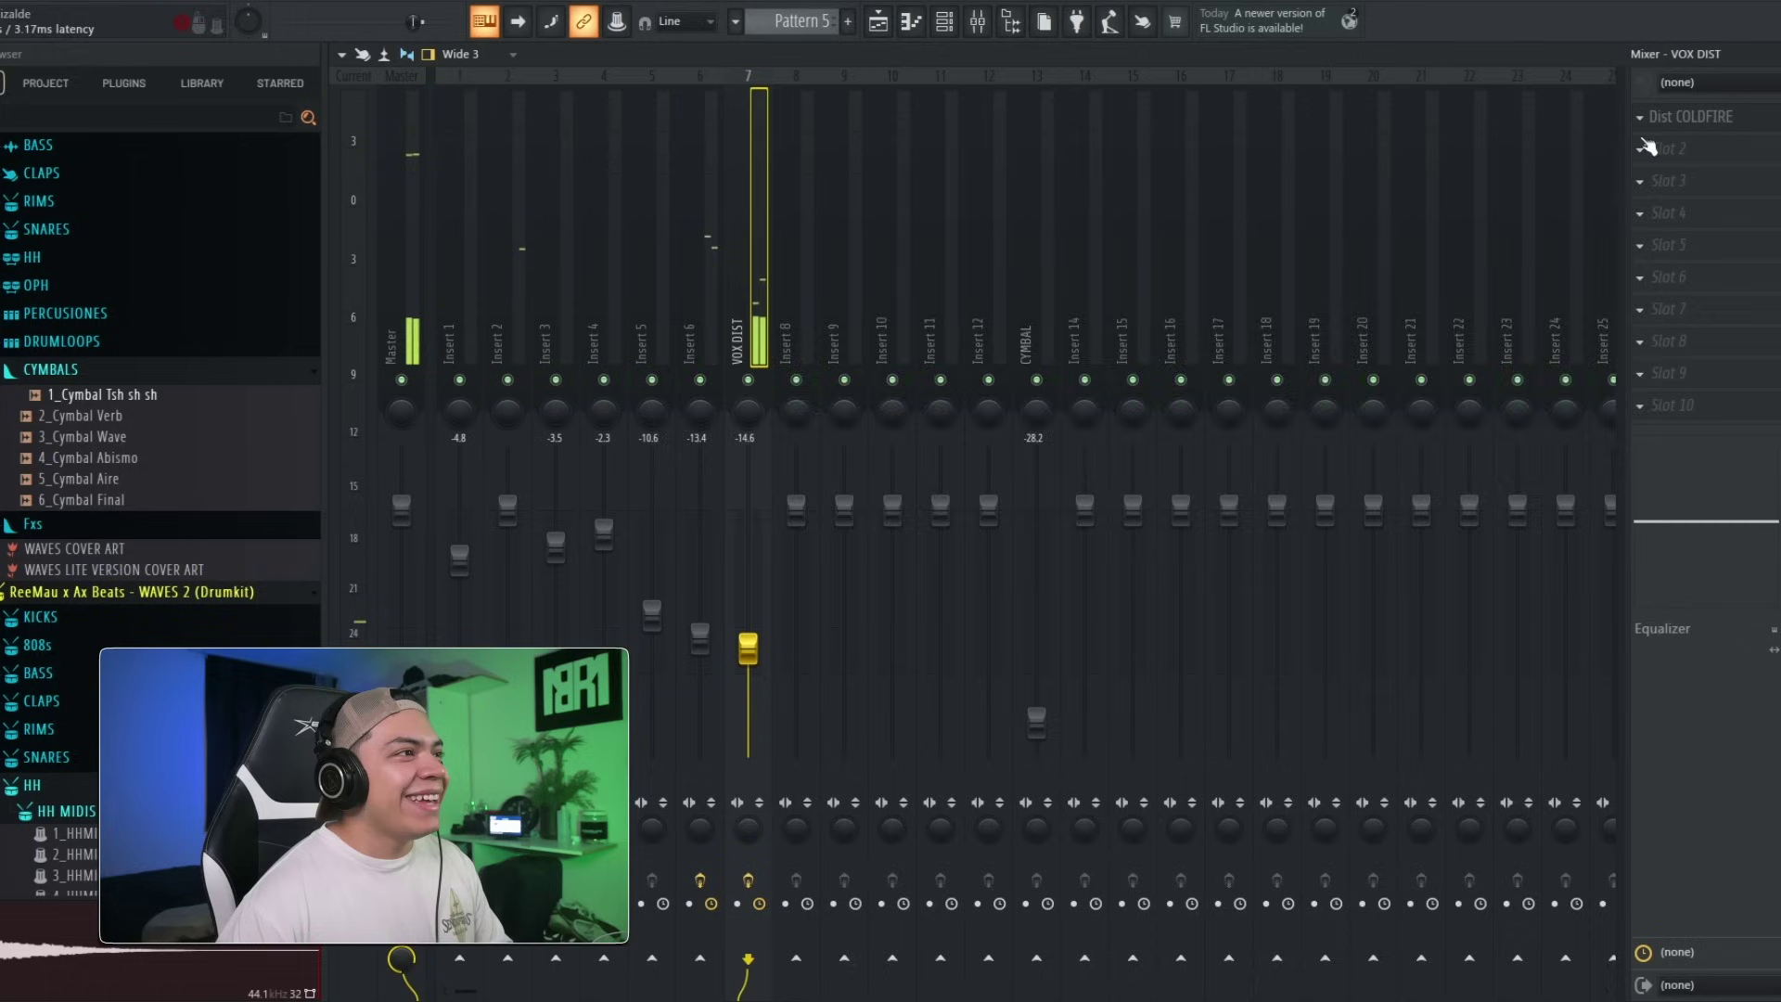
pyautogui.click(1660, 117)
pyautogui.click(1113, 215)
pyautogui.moveTo(1196, 379)
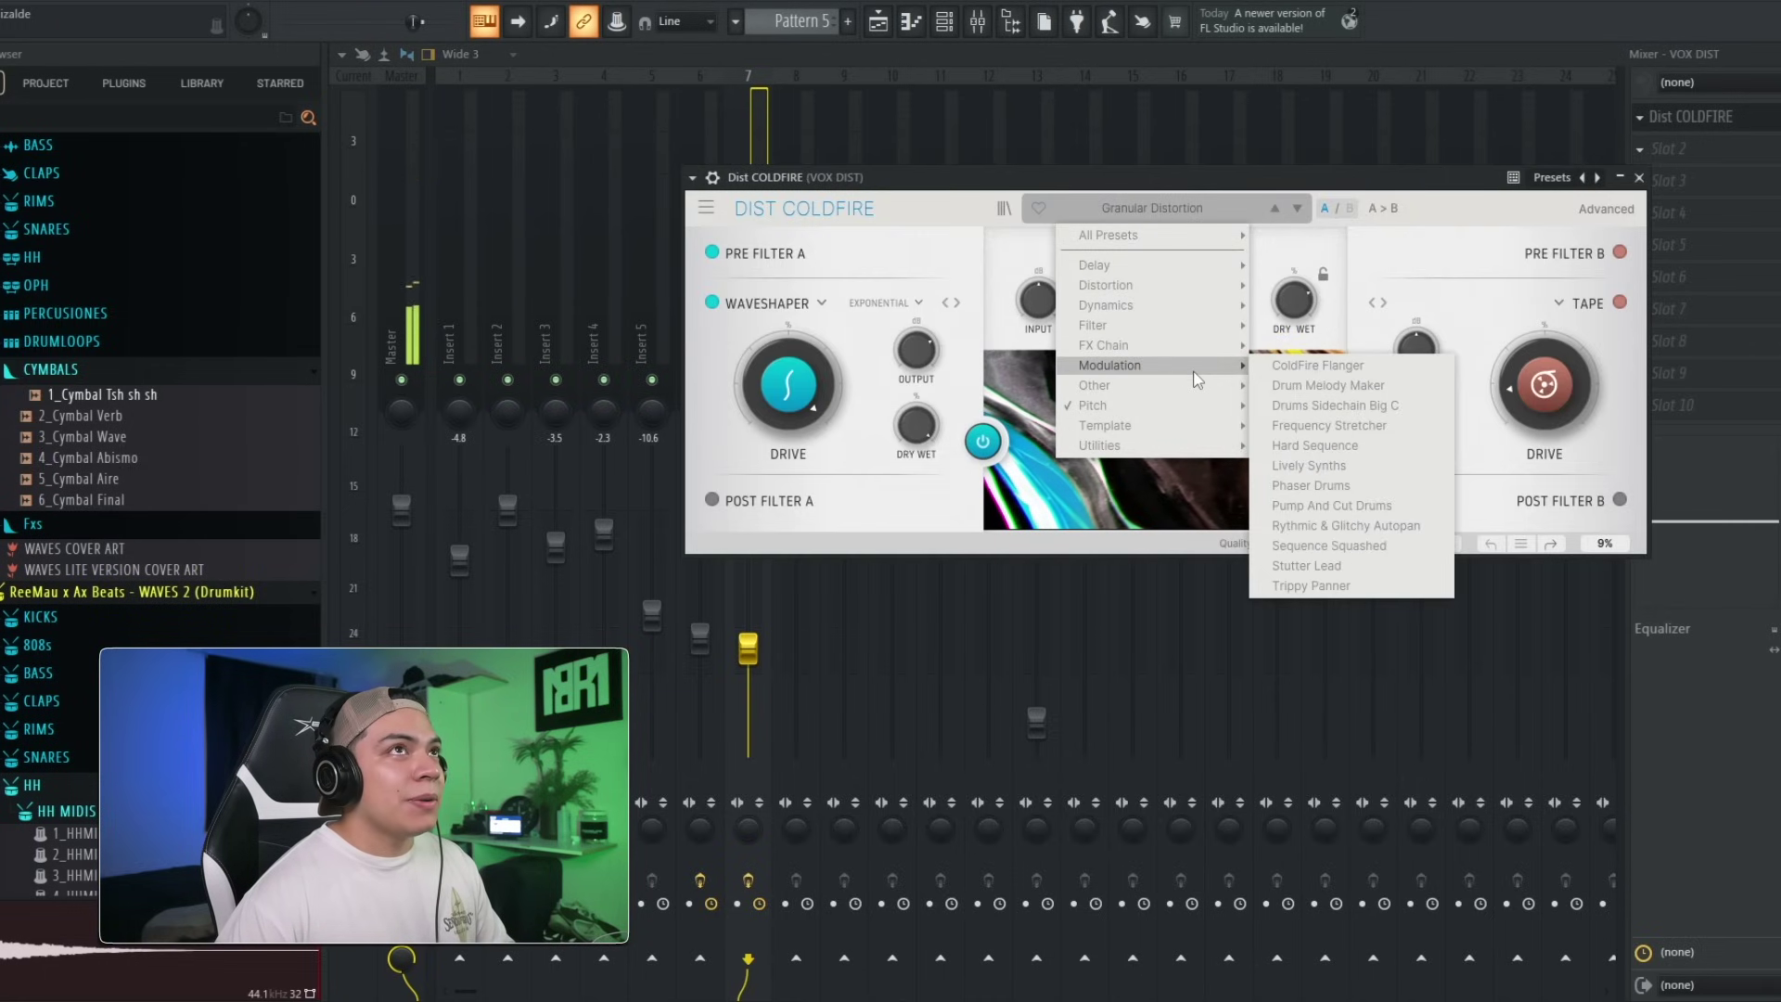
# Show the playlist and play the section starting at bar 25.
pyautogui.click(878, 24)
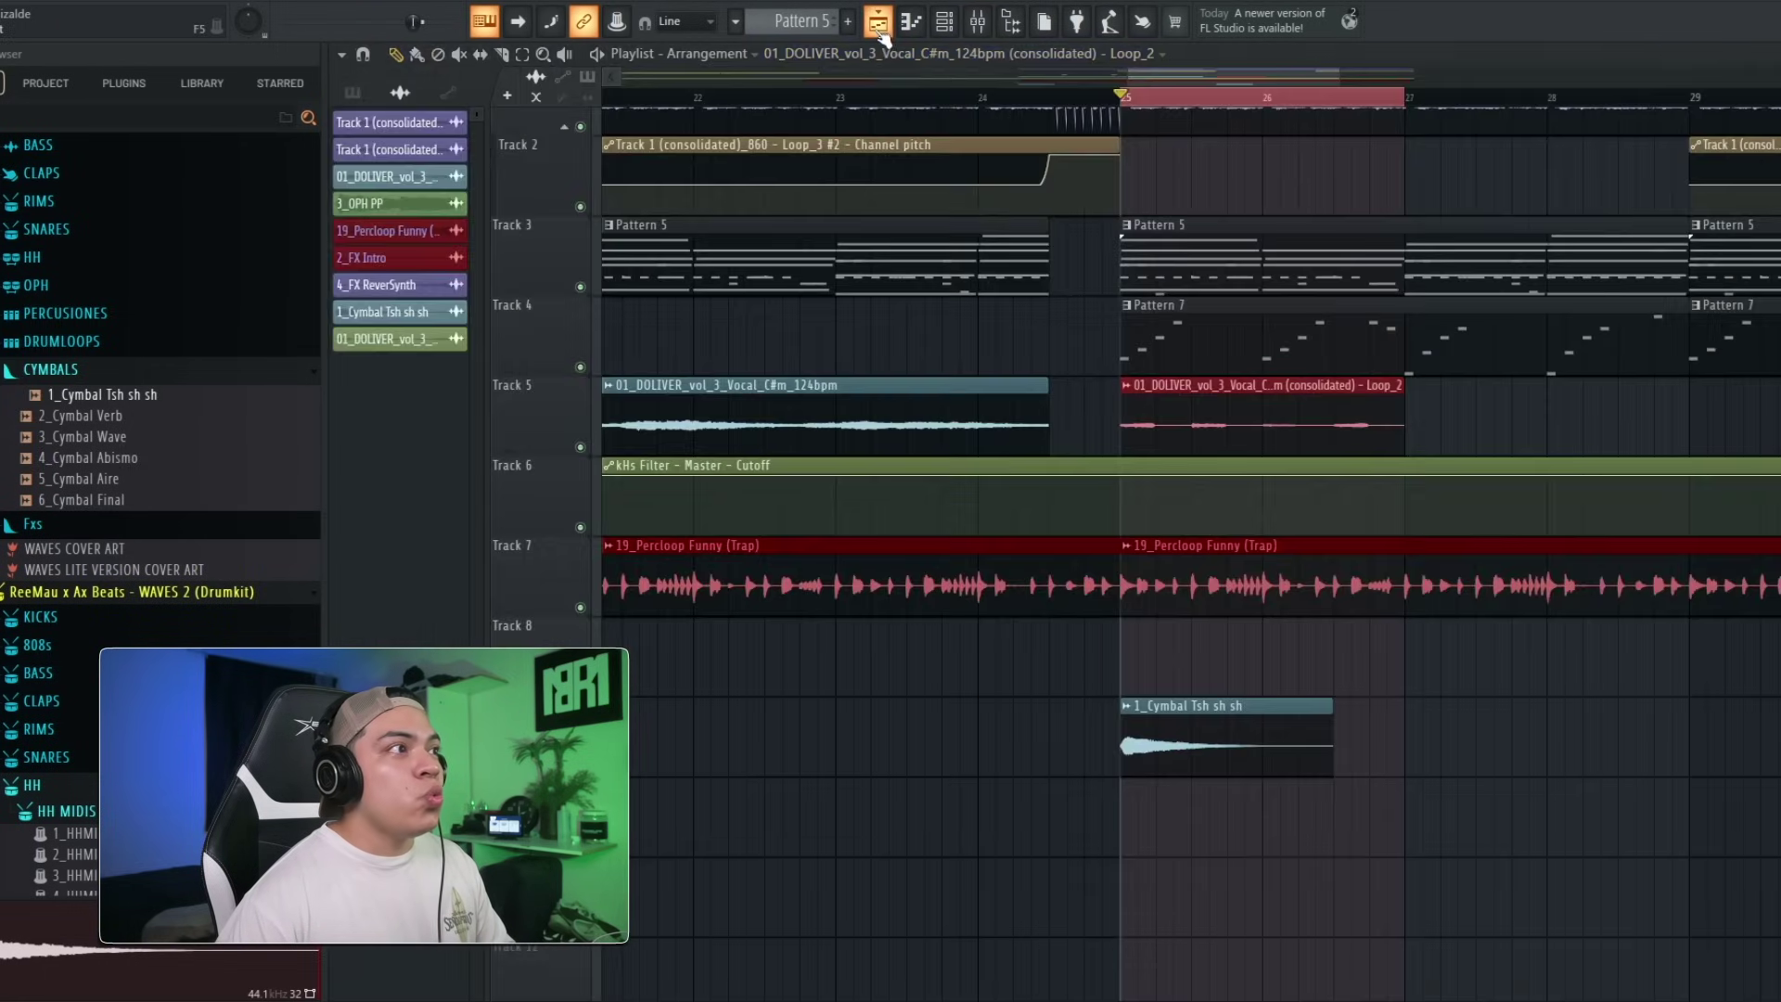
pyautogui.press('space')
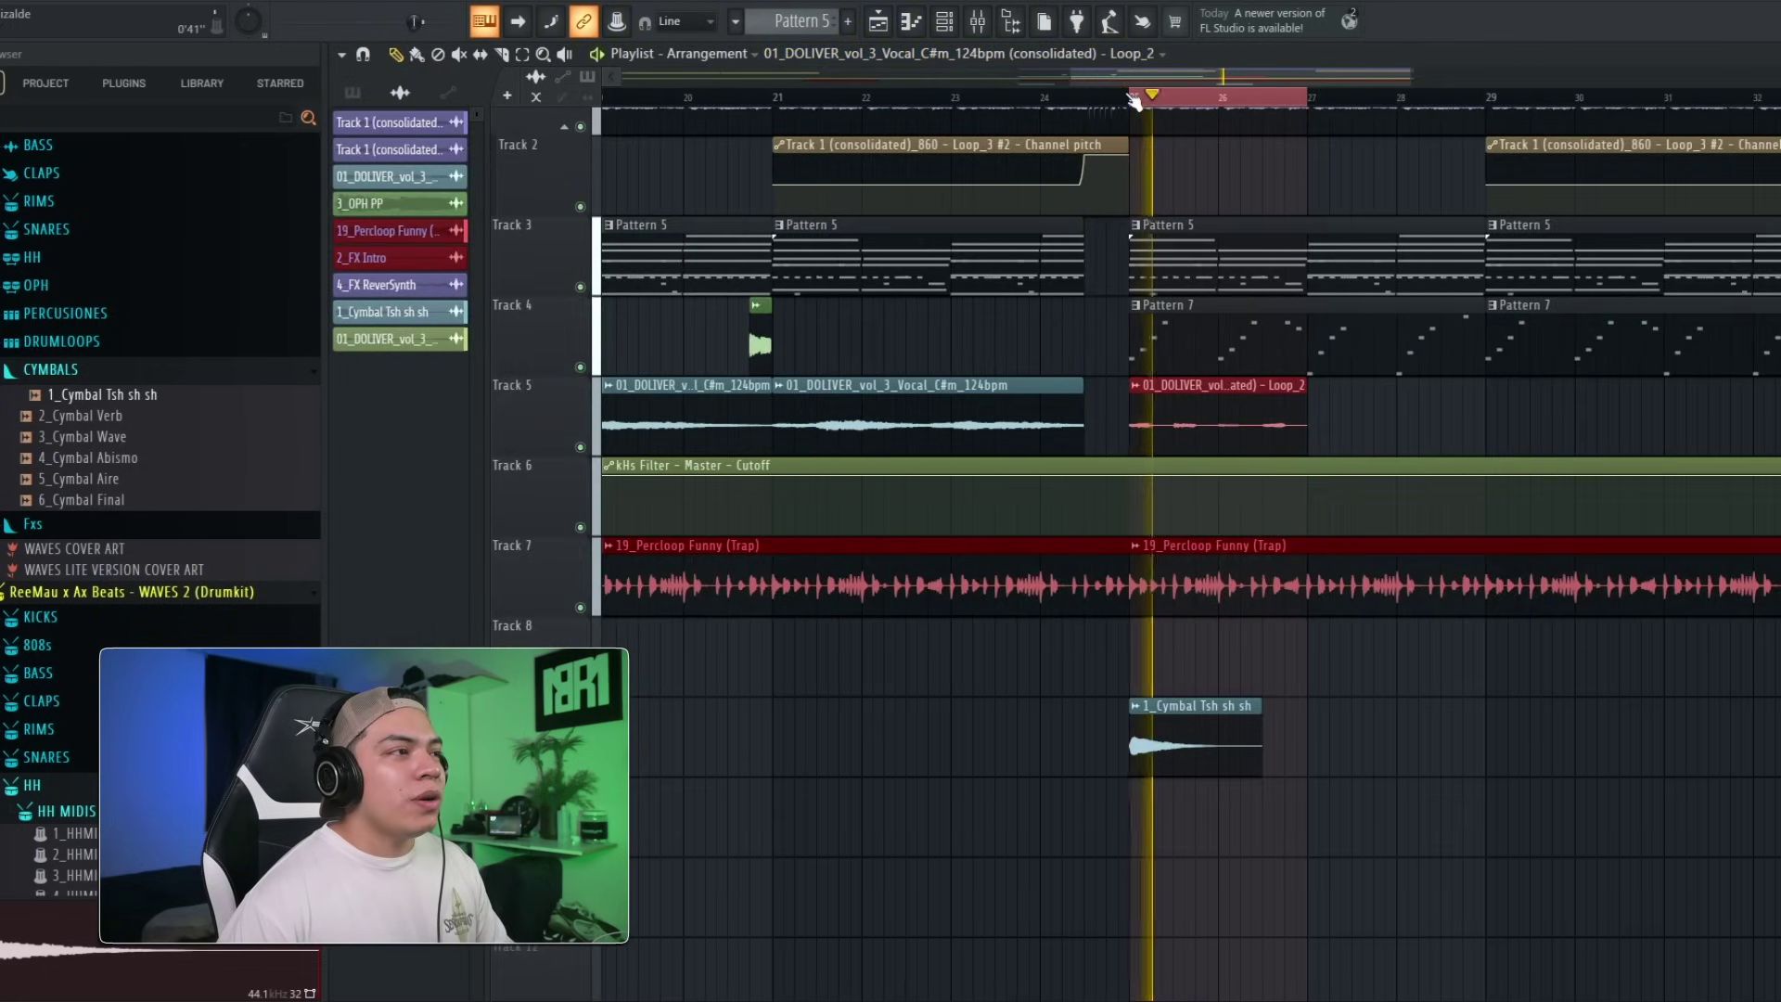
pyautogui.scroll(-4, 1159, 107)
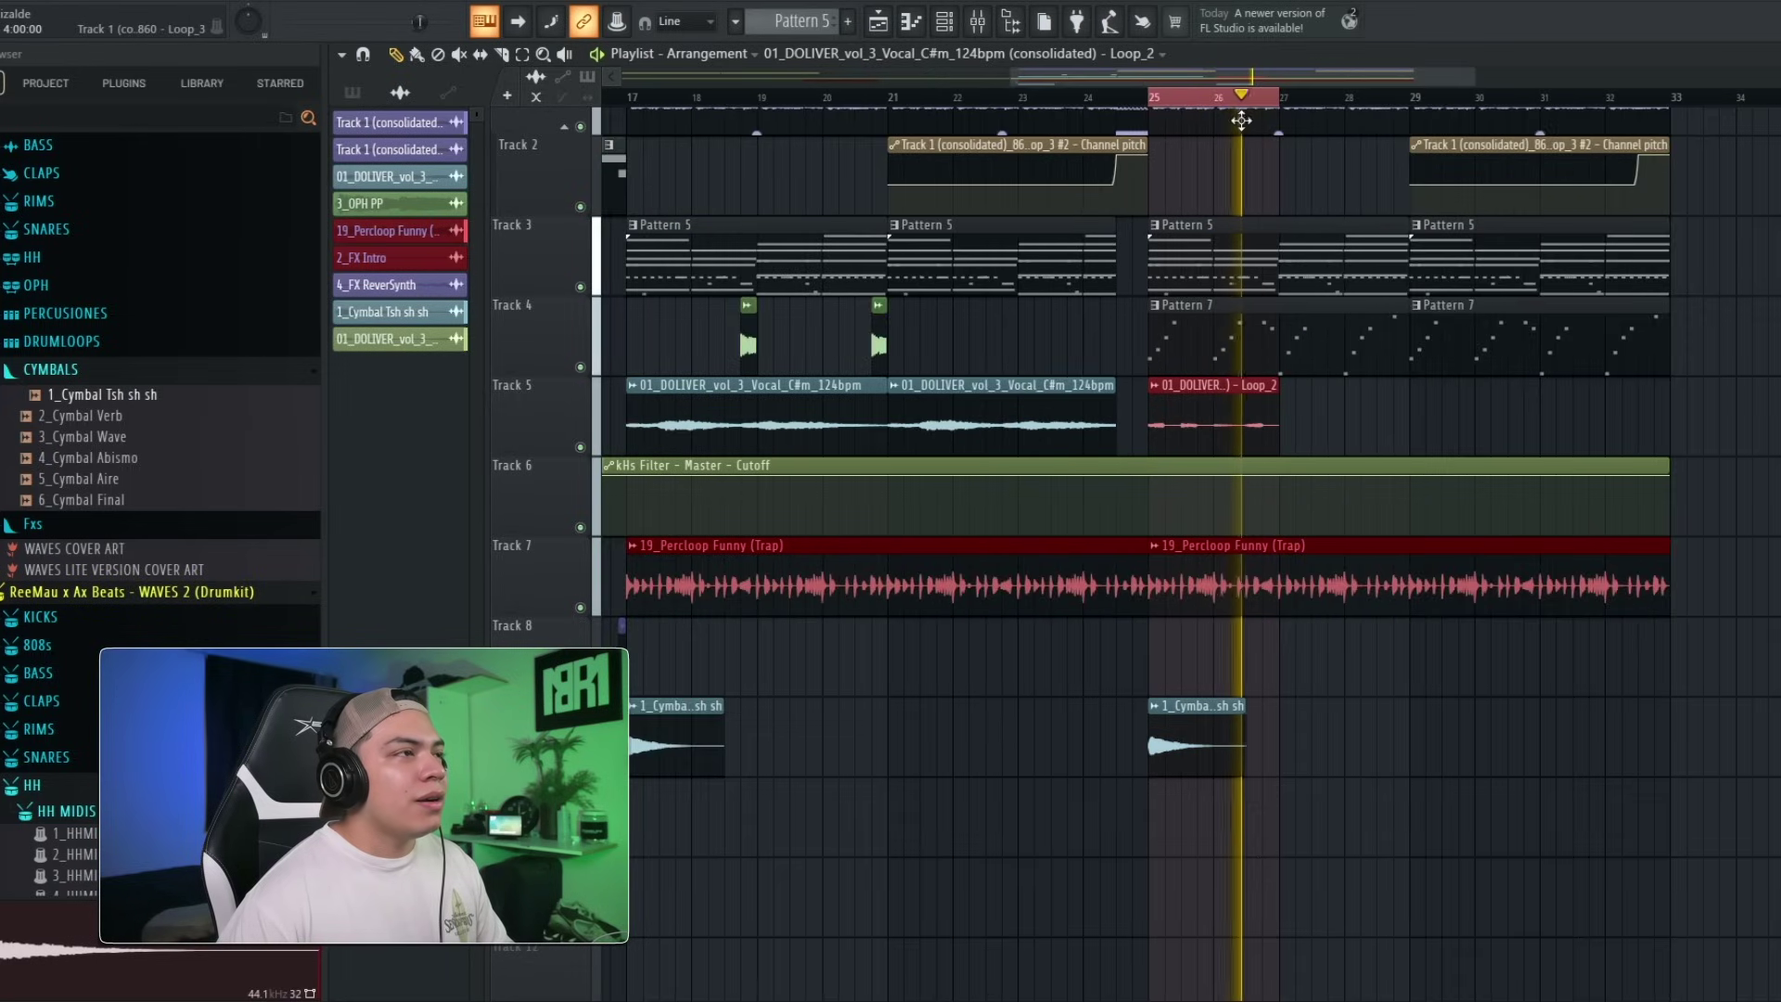
# Set the playlist time selection to bars 25 to 29, consolidate the selected Loop_2 vocal clip on Track 5, and close the open windows.
pyautogui.click(1000, 111)
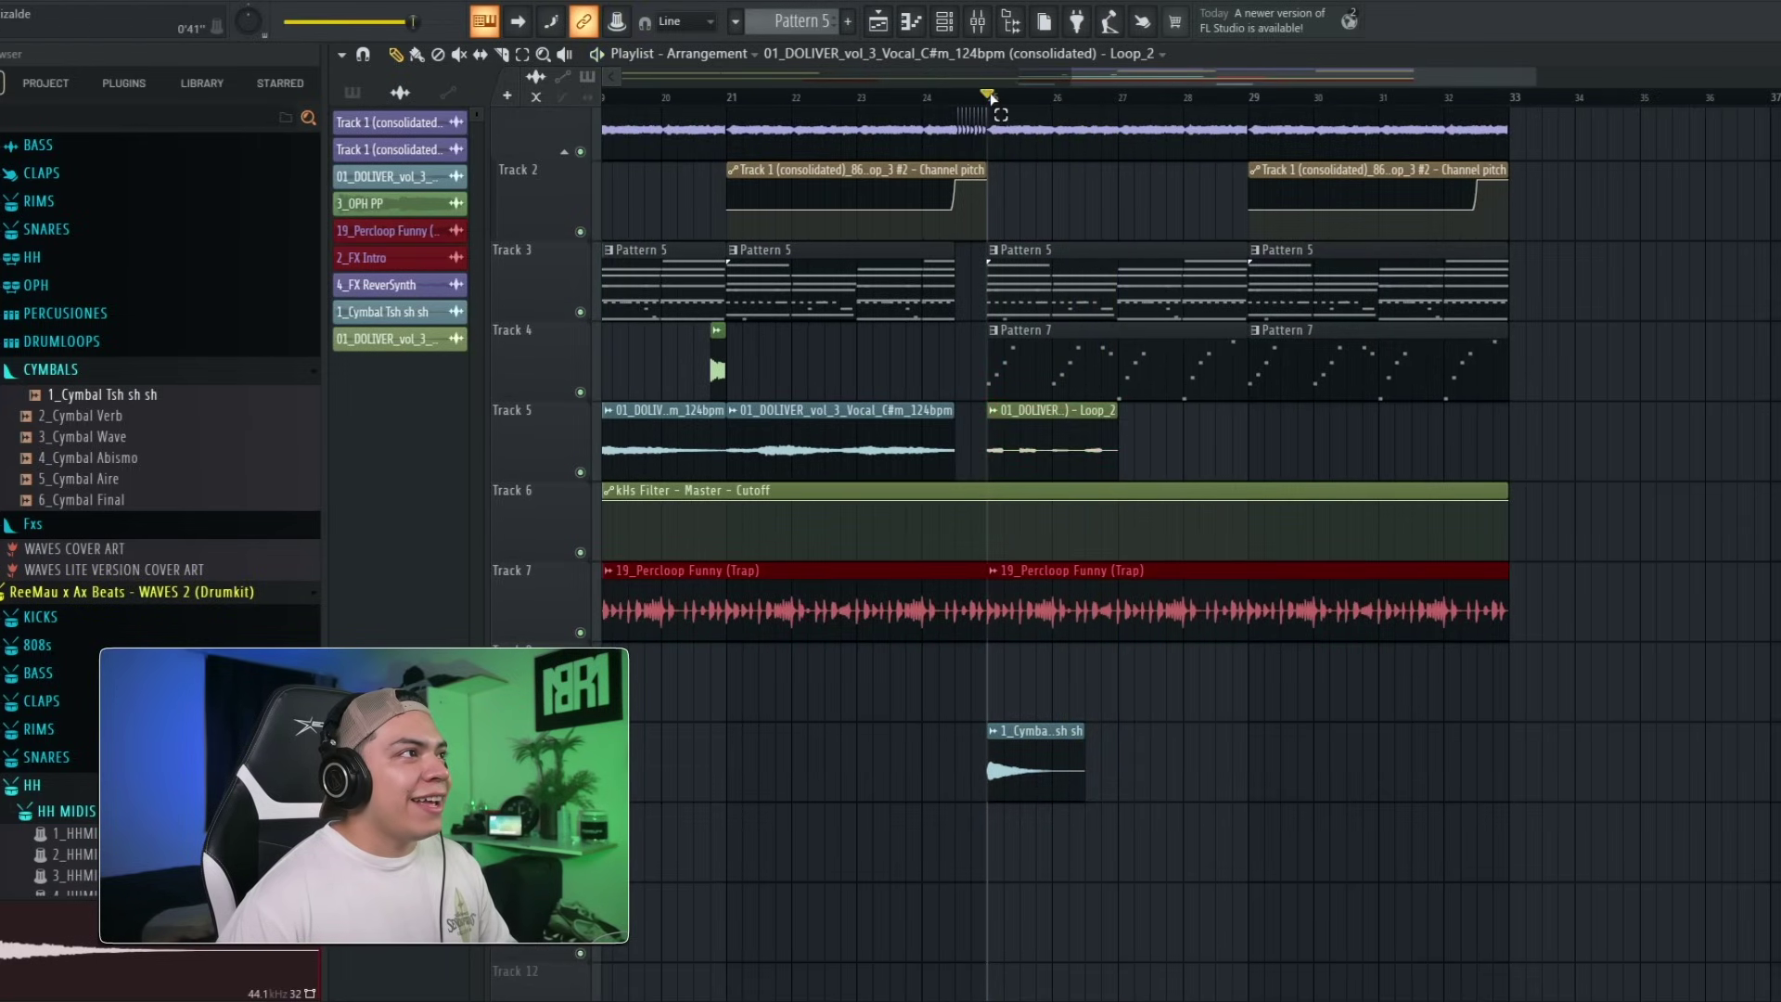
pyautogui.moveTo(990, 96); pyautogui.dragTo(1257, 105)
pyautogui.click(1247, 462)
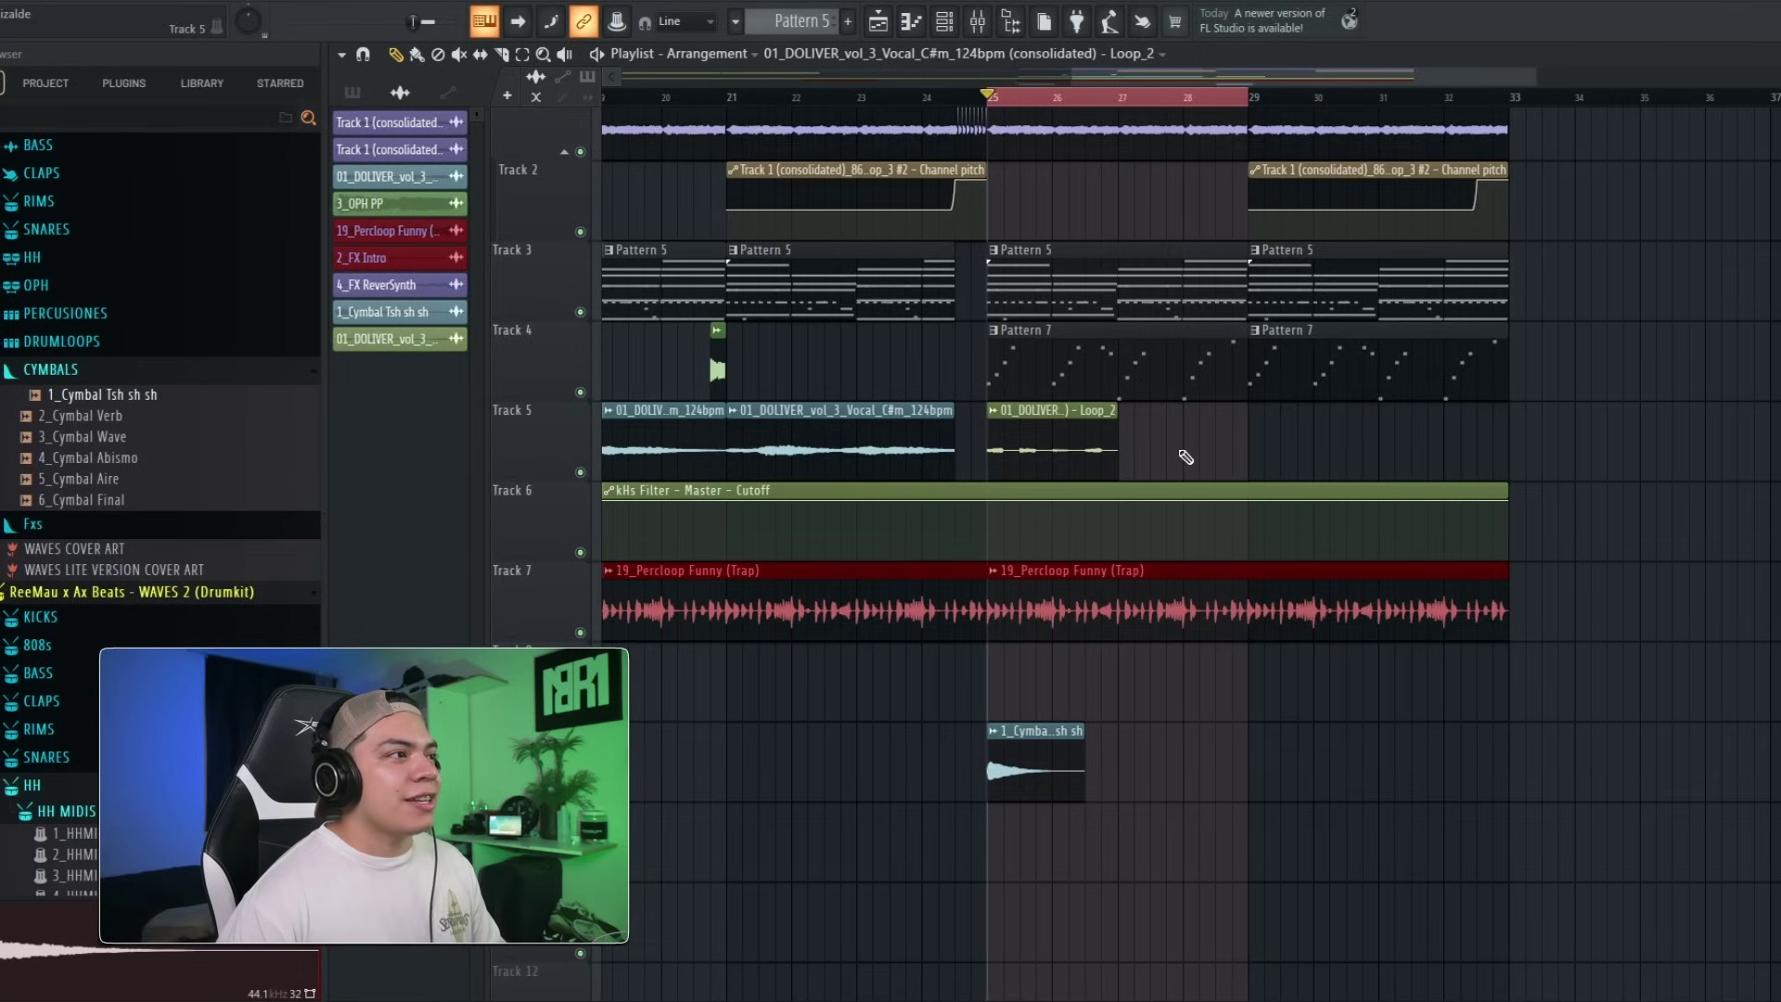
pyautogui.click(1057, 444)
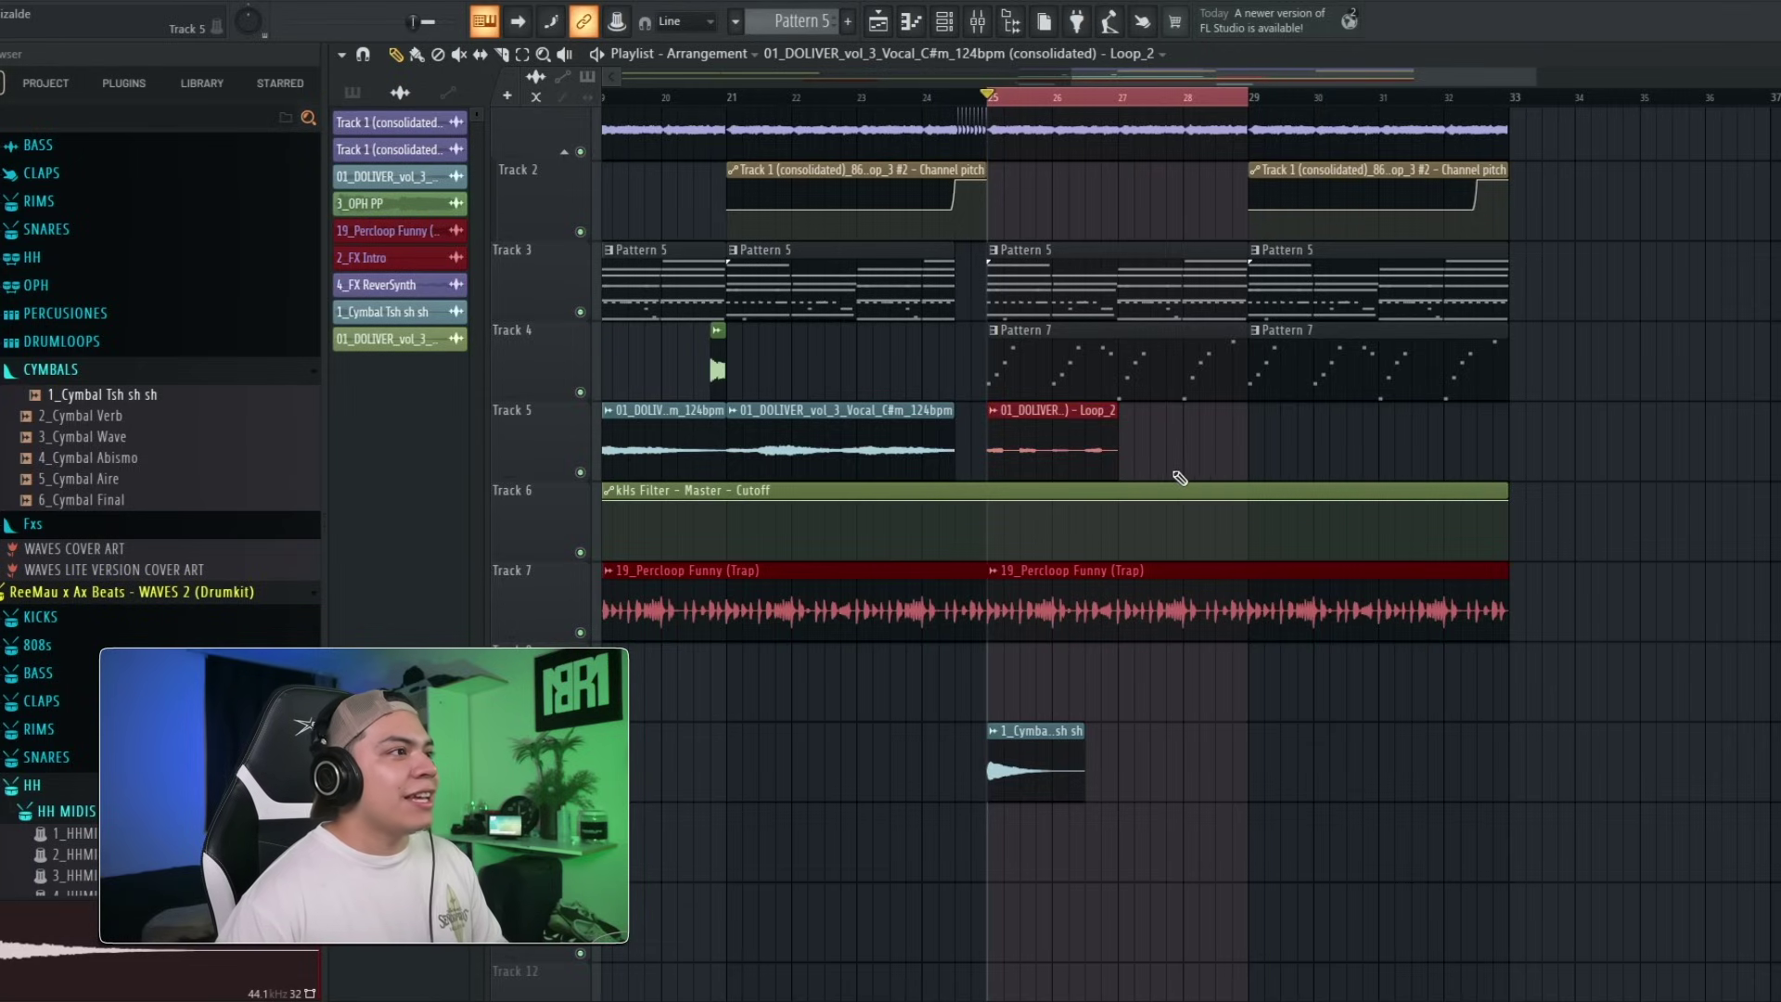
pyautogui.hotkey('ctrl', 'alt', 'c')
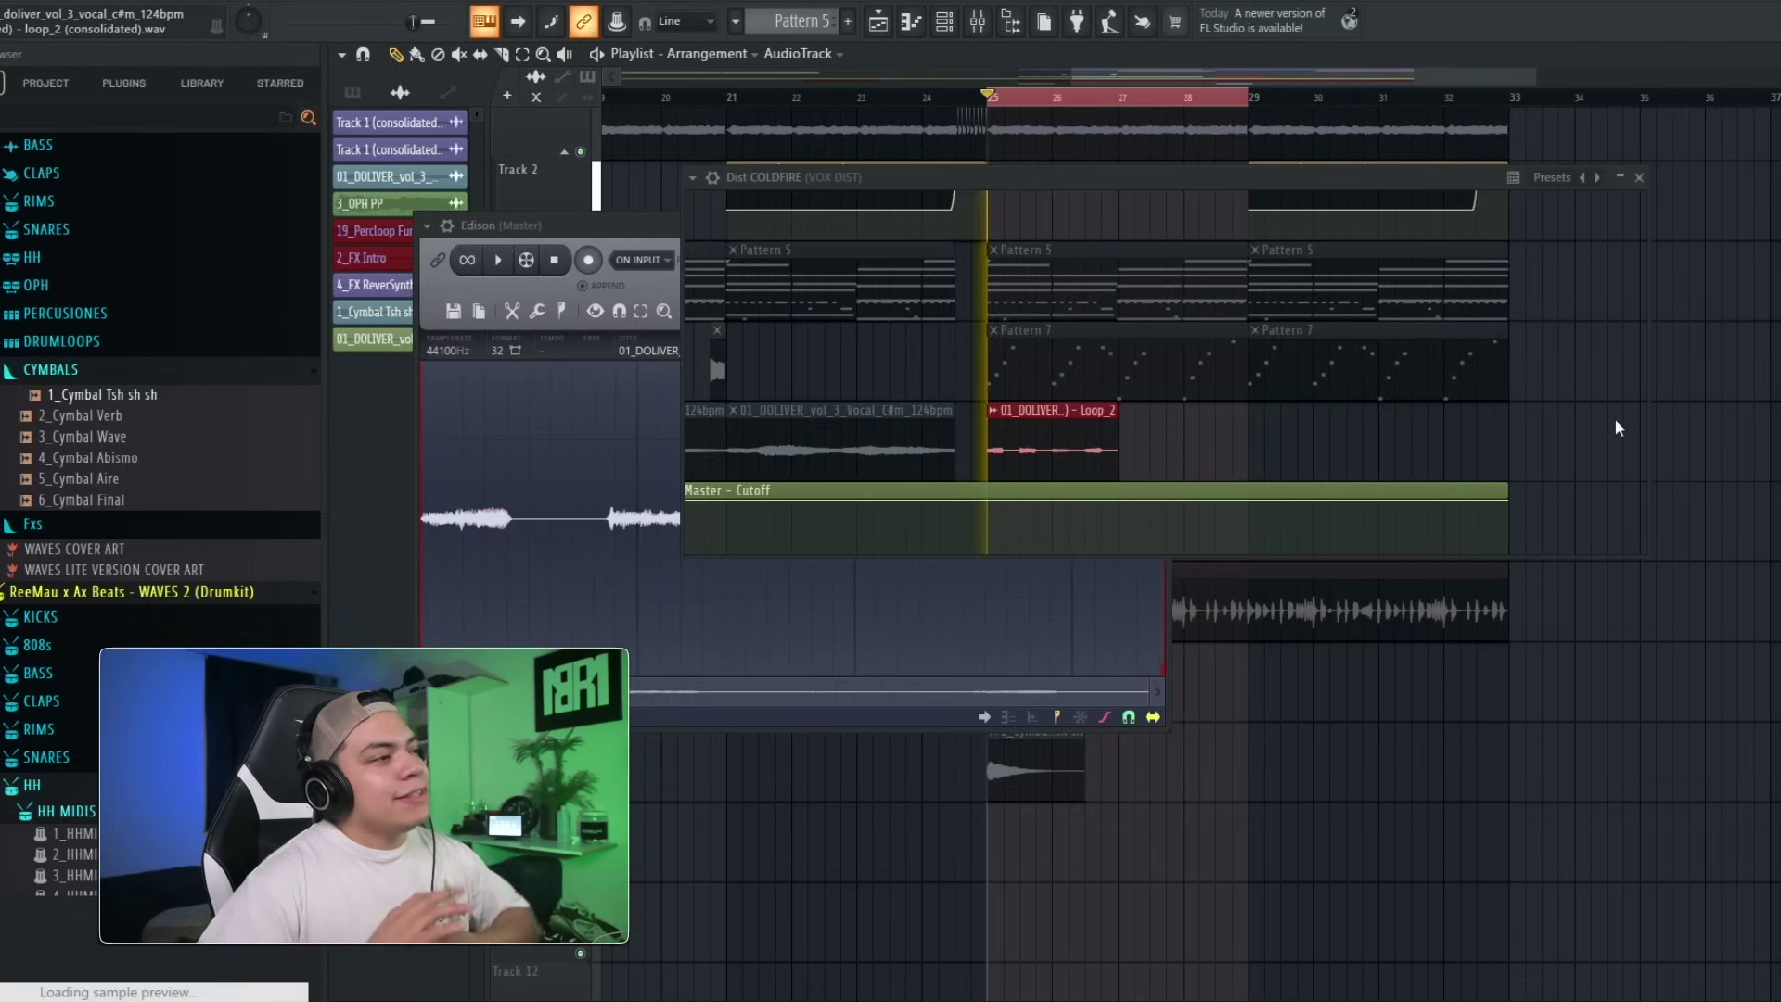
pyautogui.press('Escape')
pyautogui.press('Escape')
pyautogui.press('Escape')
pyautogui.press('Escape')
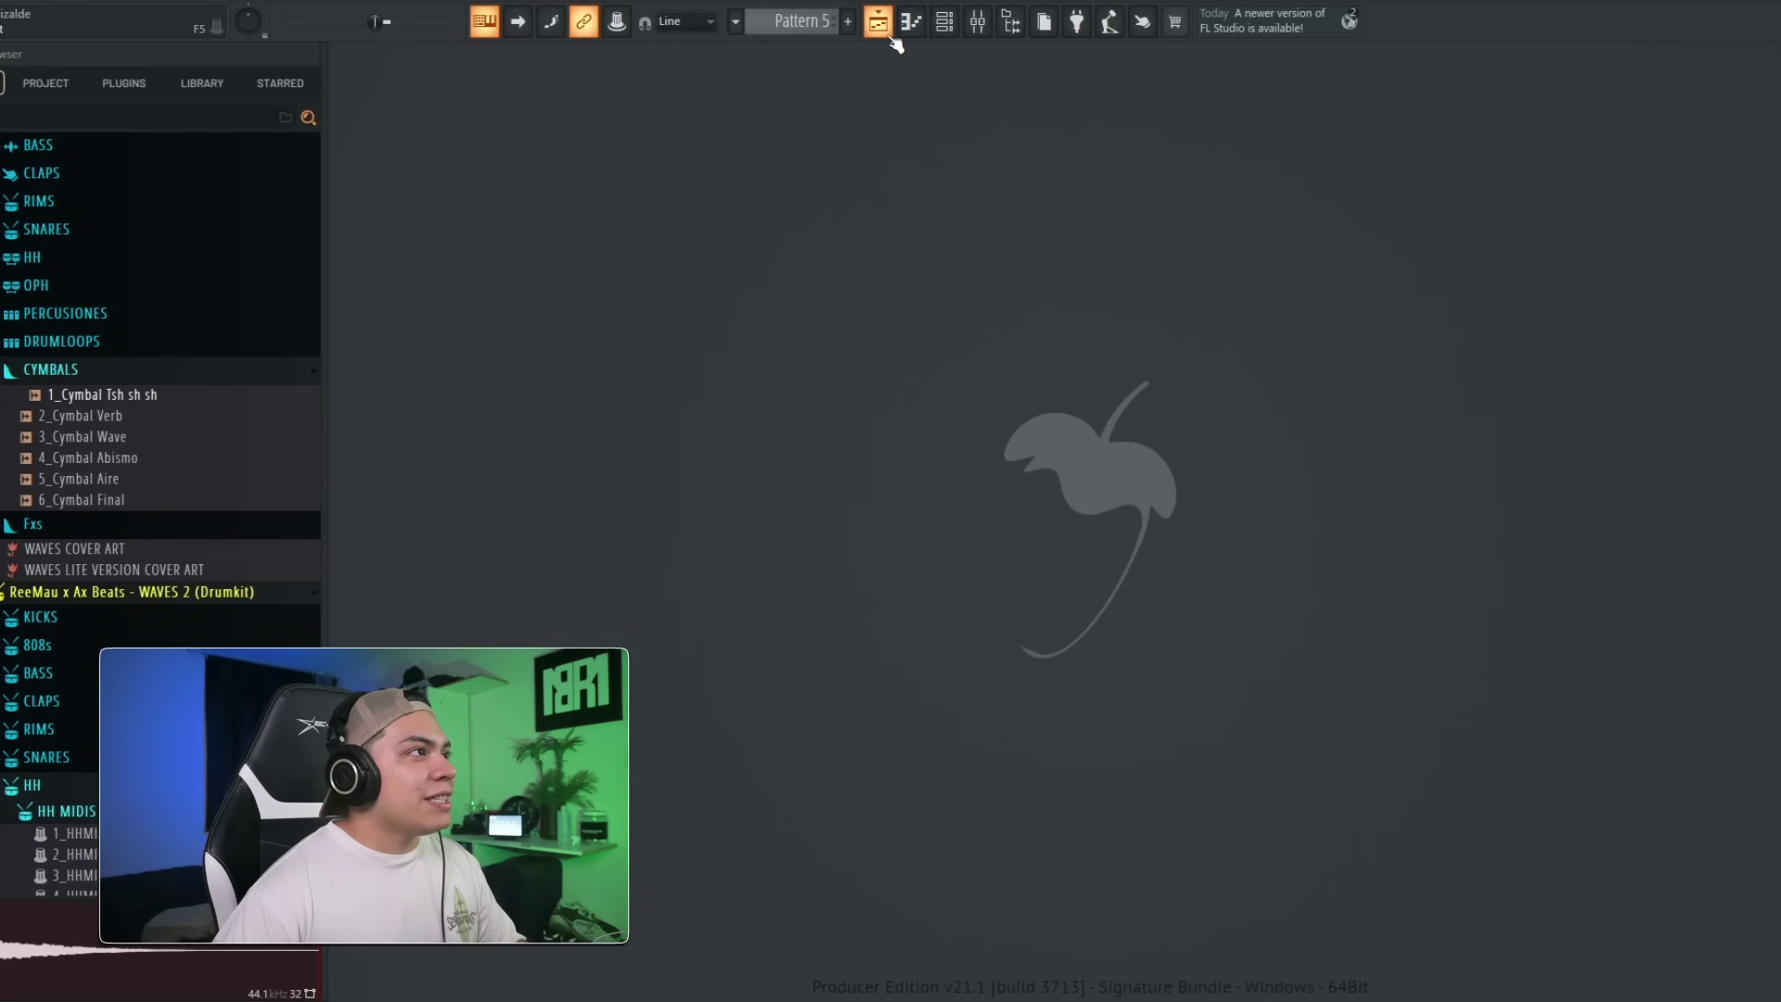
# Open the consolidated vocal clip in Edison and delete its tail from 6.857 to 36.857.
pyautogui.click(879, 22)
pyautogui.doubleClick(1221, 454)
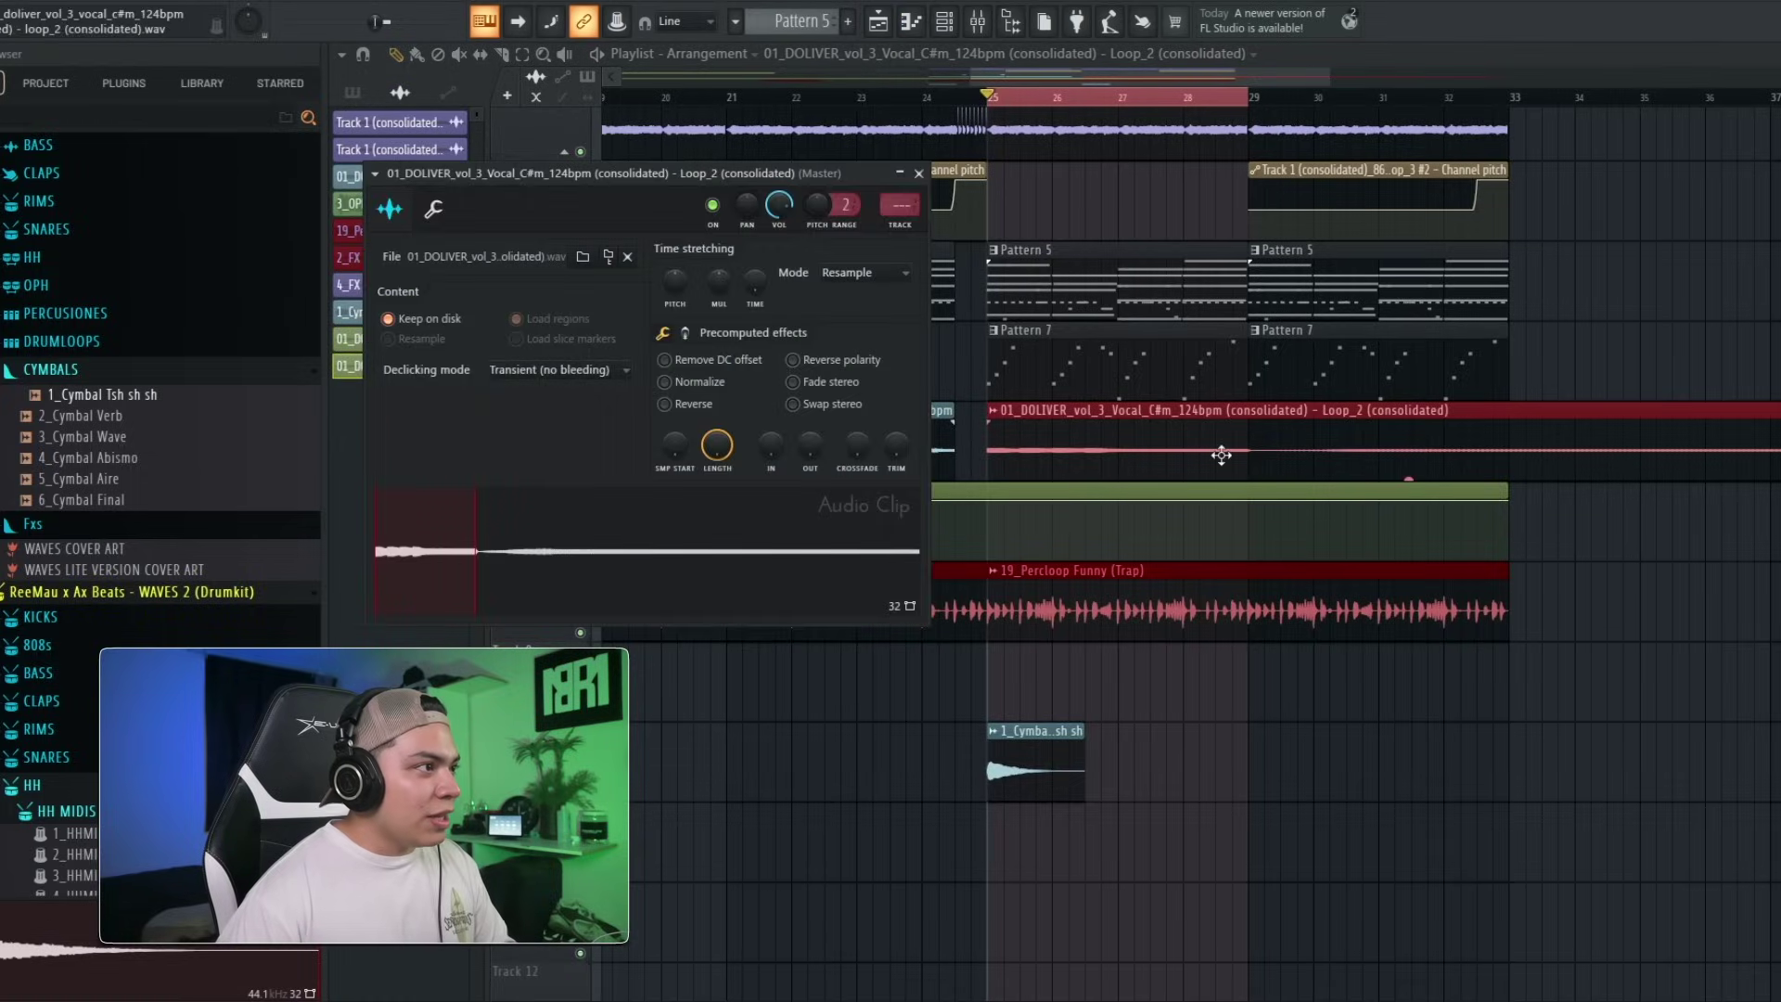
pyautogui.click(612, 600)
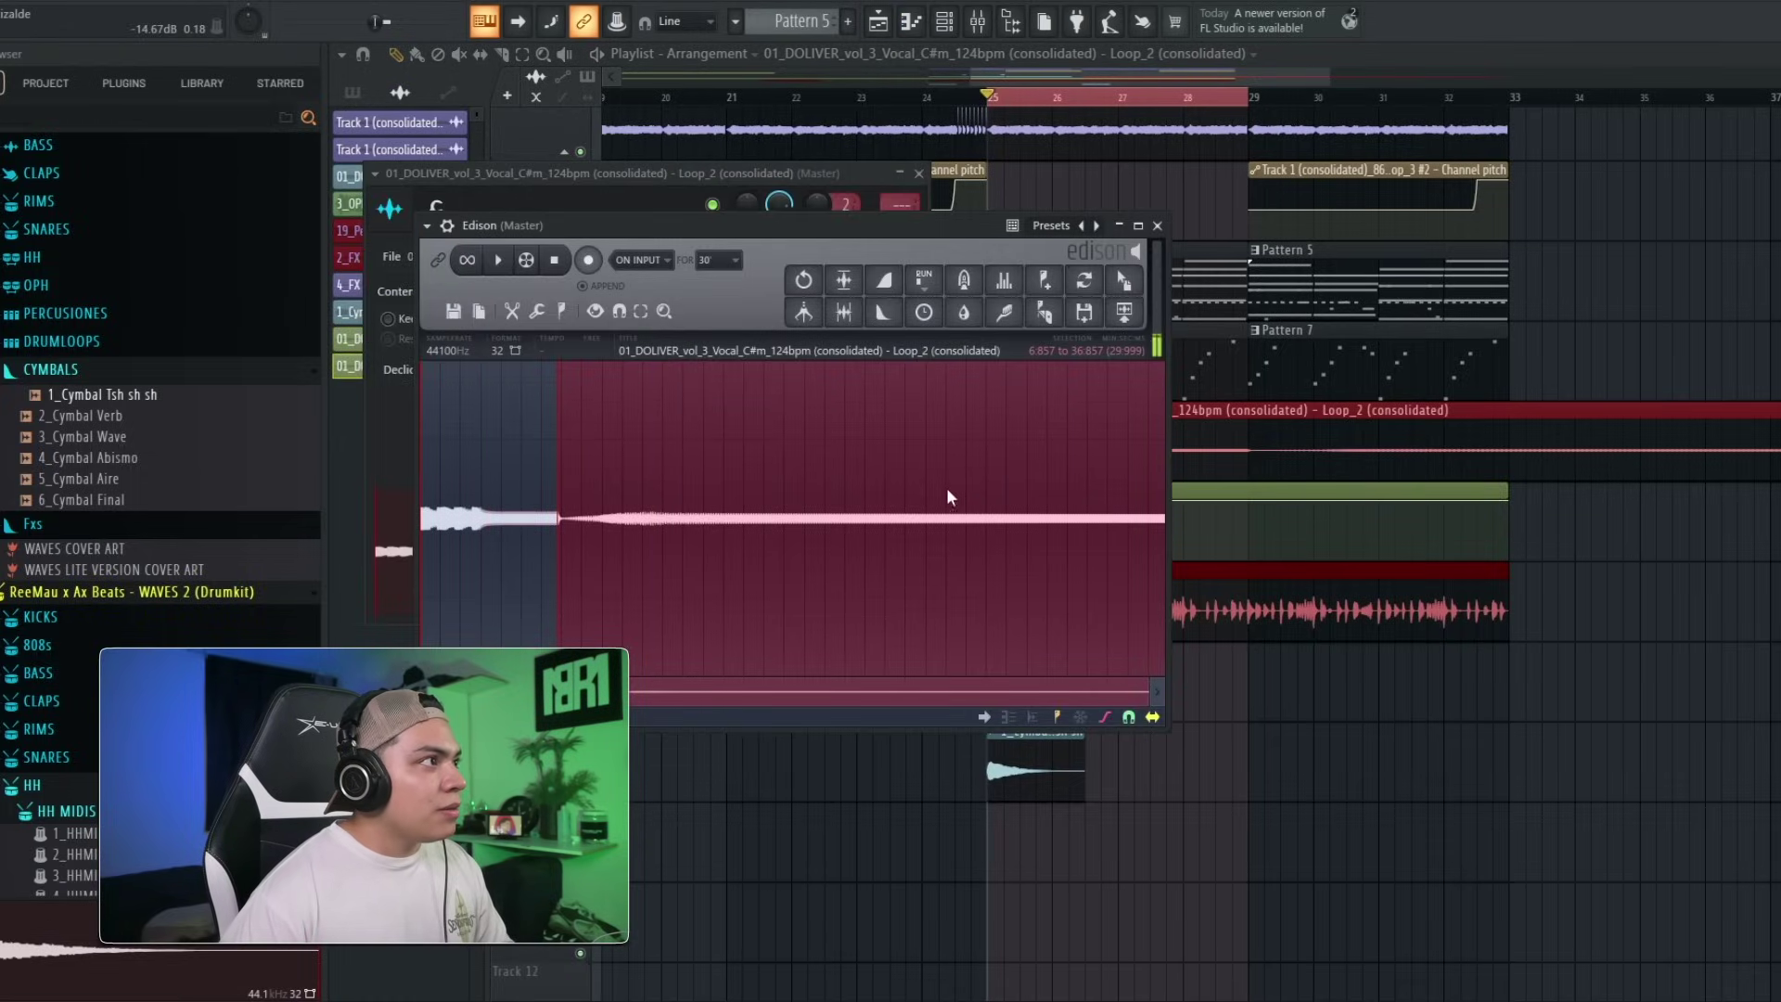
pyautogui.press('Delete')
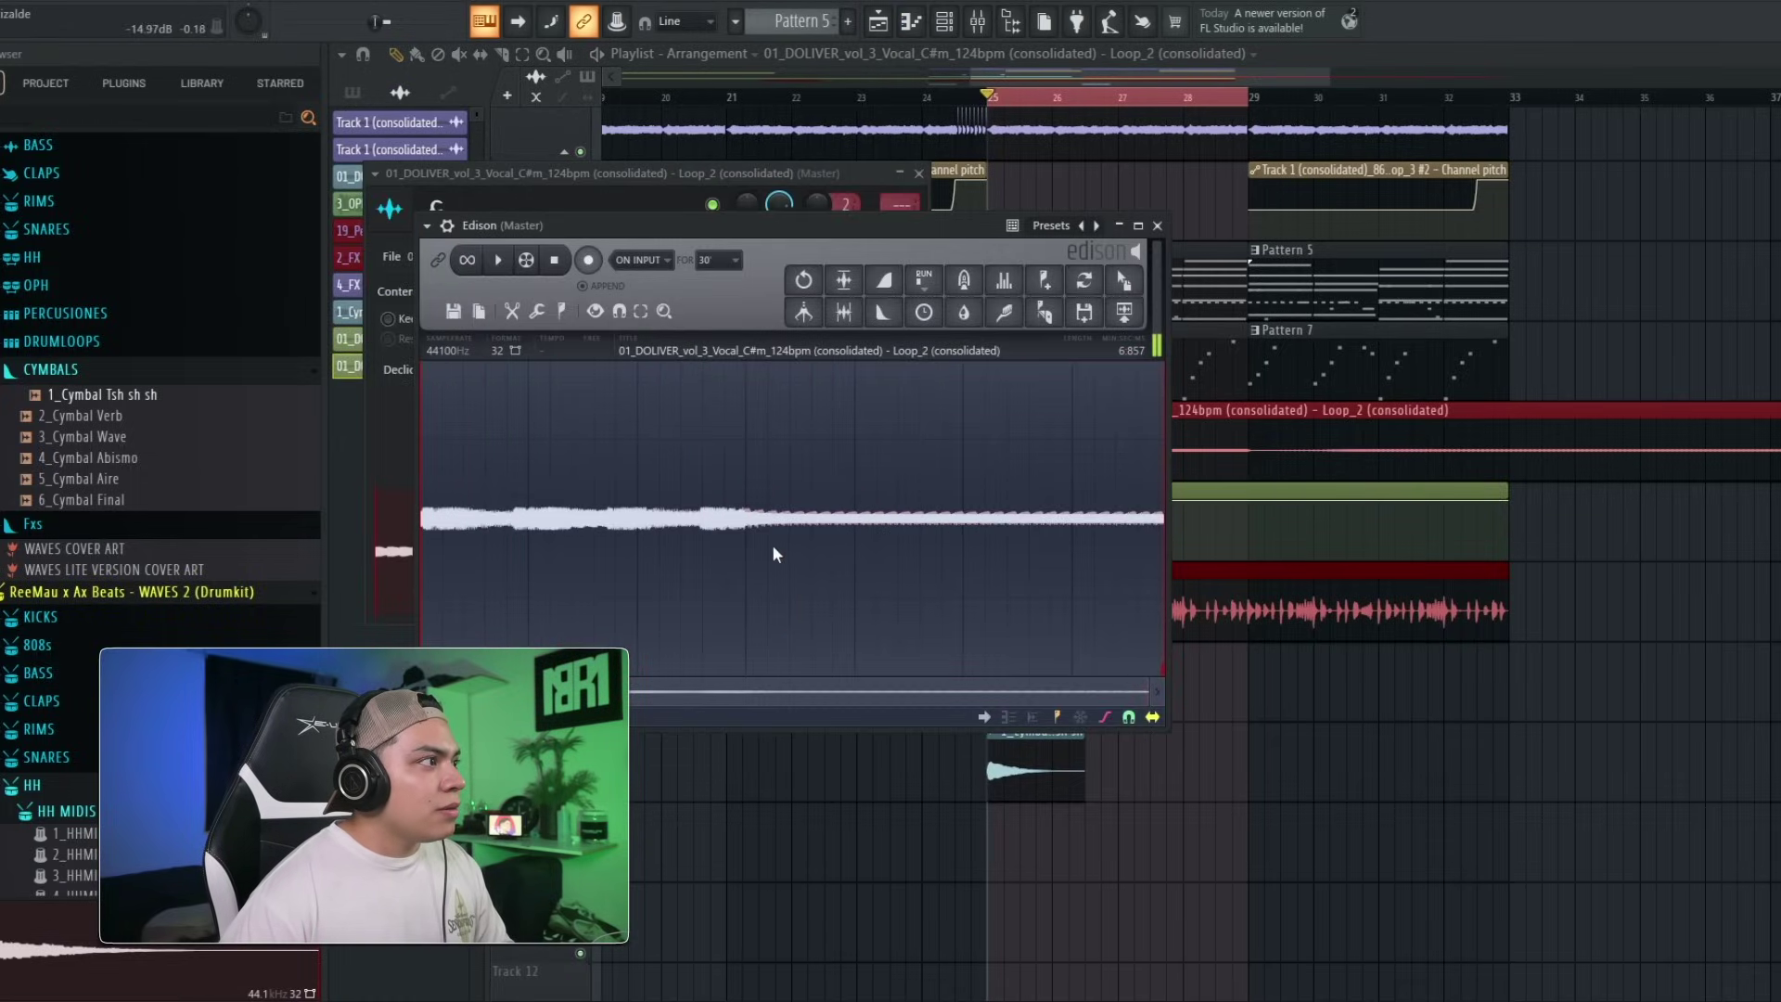
# Load the Laughing Distortion preset in Dist COLDFIRE on the VOX DIST mixer insert and close the plugin.
pyautogui.click(981, 26)
pyautogui.click(761, 336)
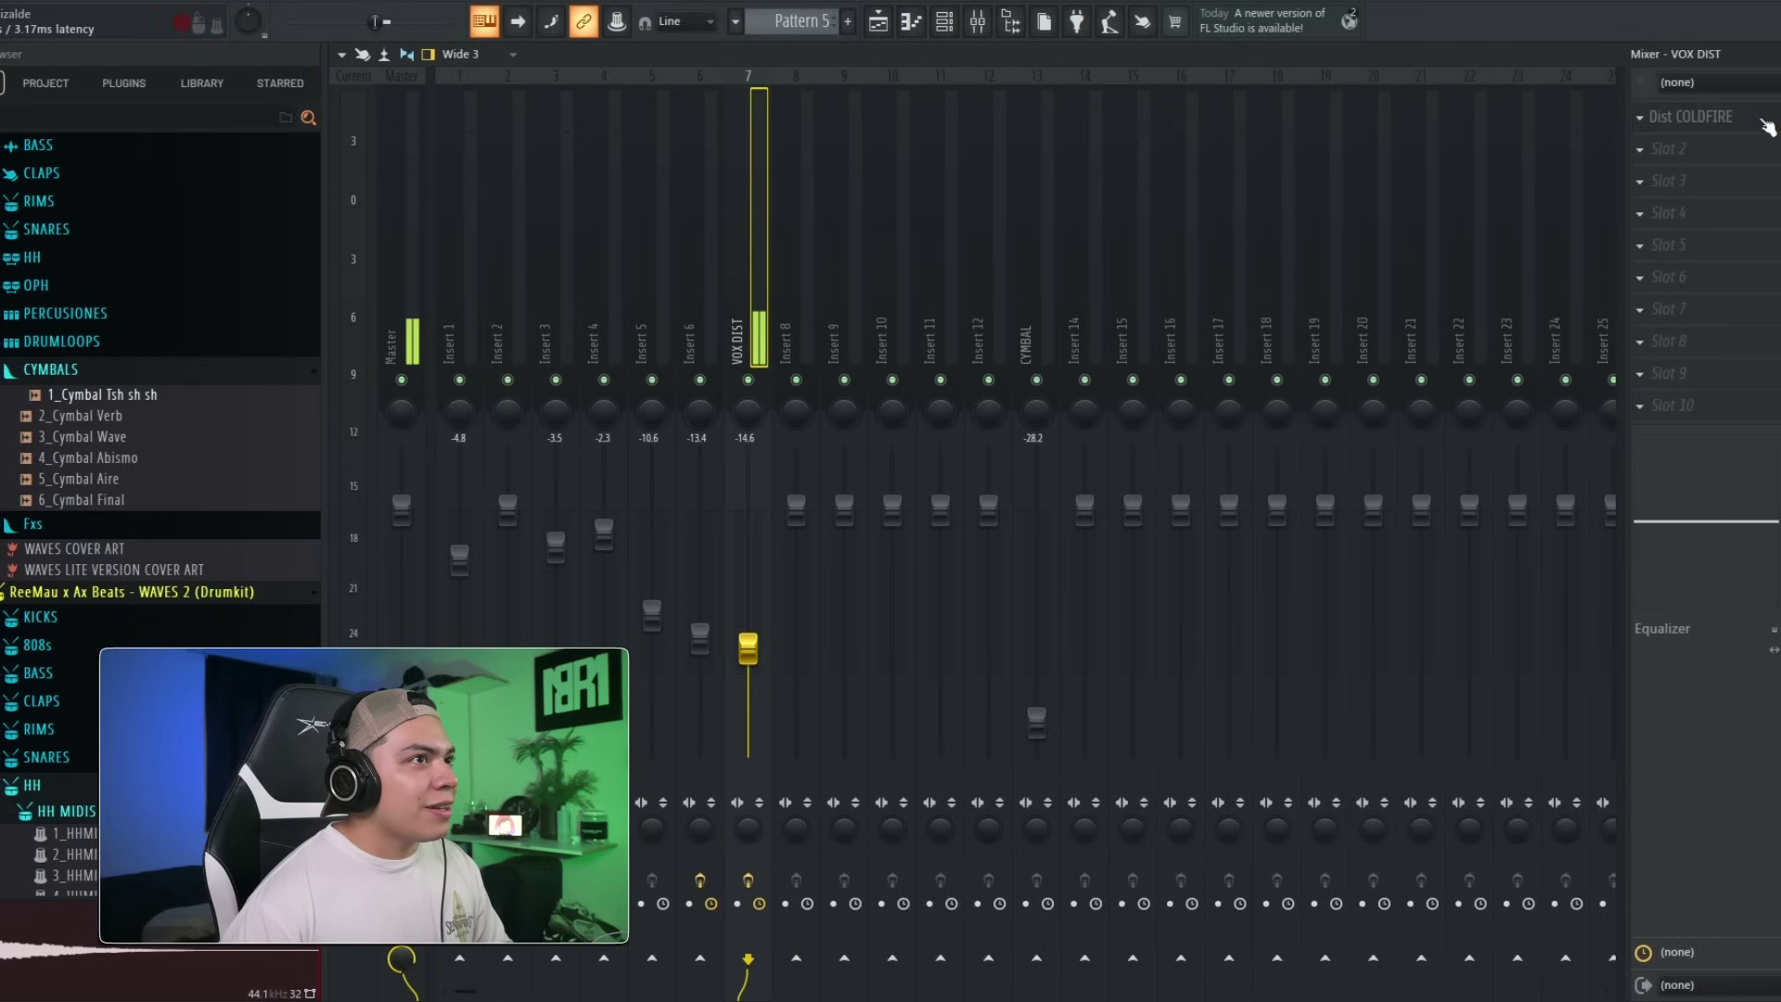
pyautogui.click(1764, 123)
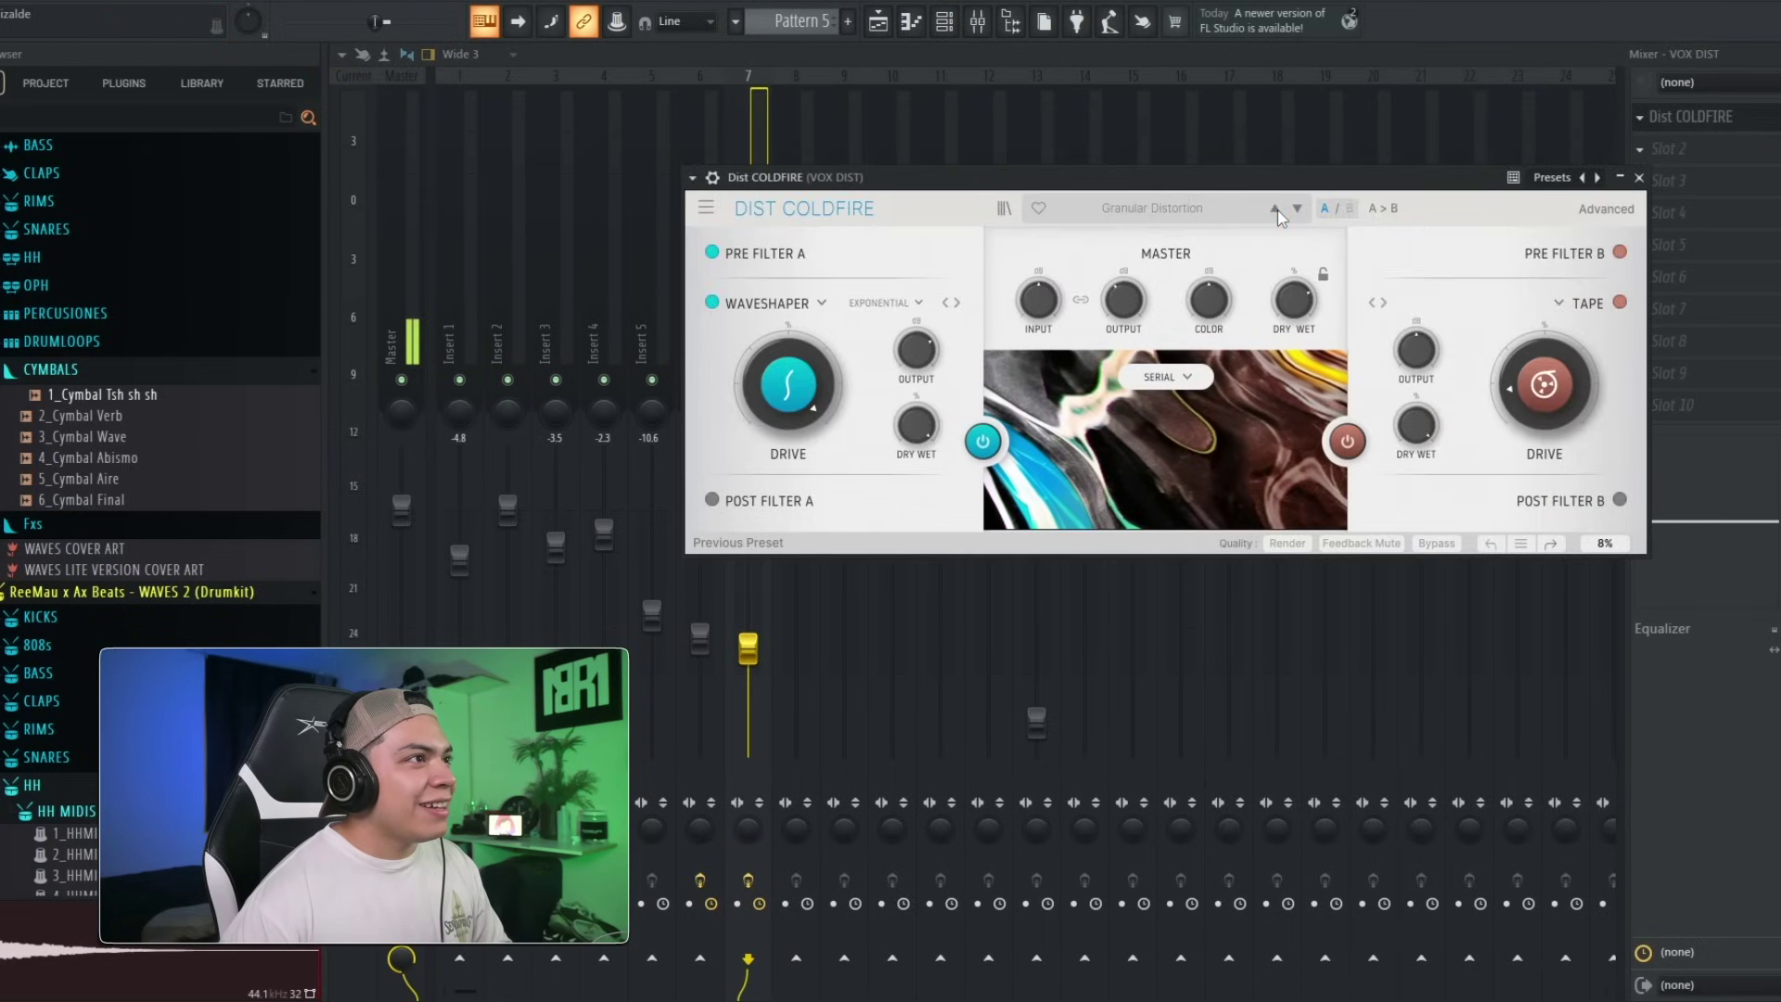
pyautogui.click(1152, 208)
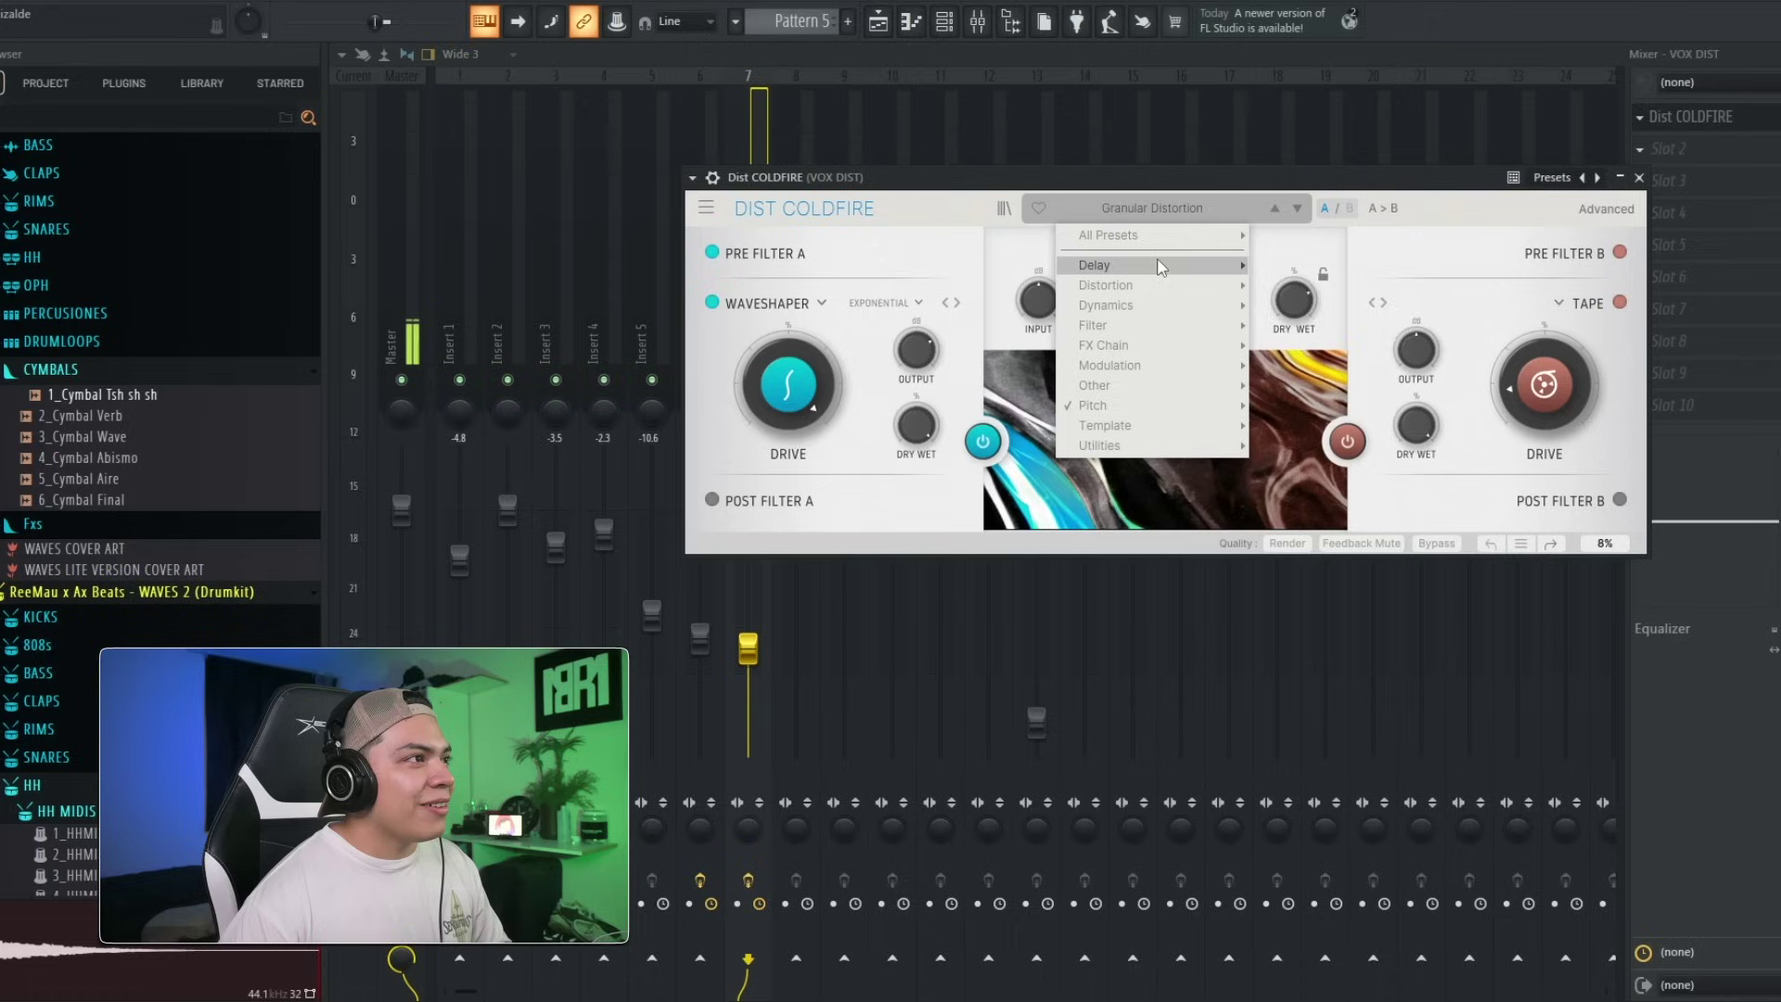
pyautogui.moveTo(1224, 265)
pyautogui.click(894, 306)
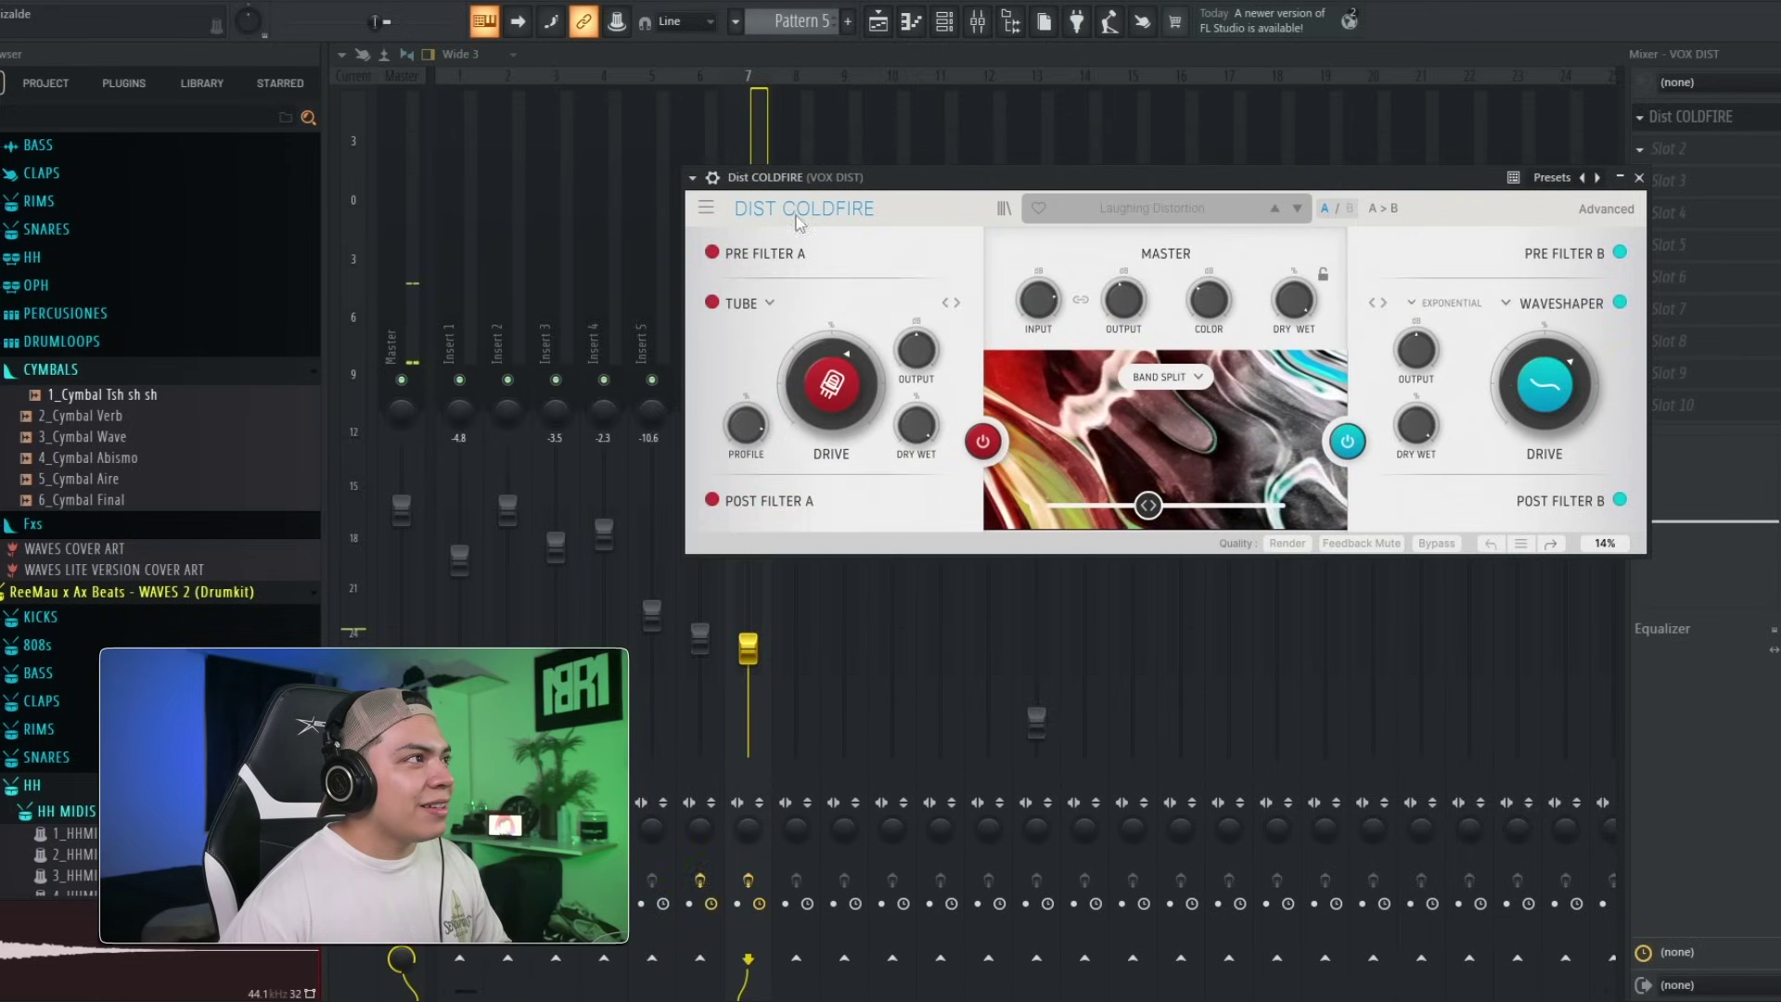
pyautogui.press('Escape')
# Play bars 25 to 29 in the playlist and check the channel settings of the consolidated vocal clip.
pyautogui.click(877, 28)
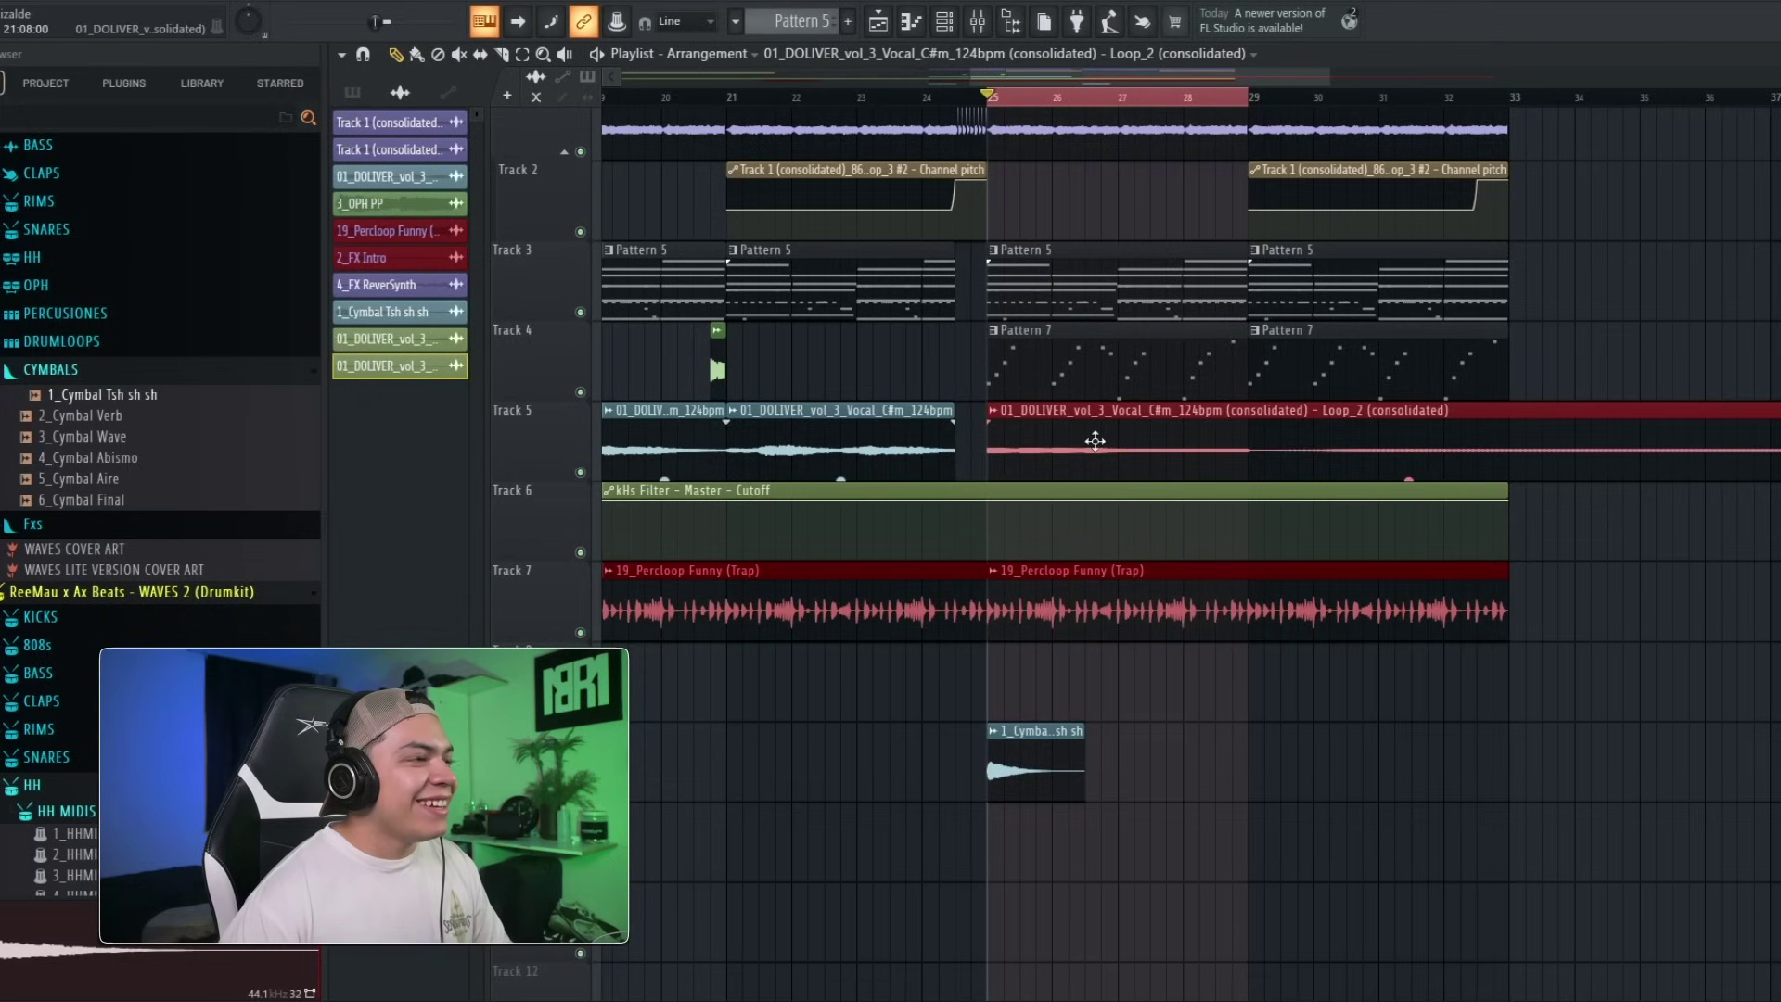
pyautogui.press('space')
pyautogui.press('space')
pyautogui.doubleClick(1040, 439)
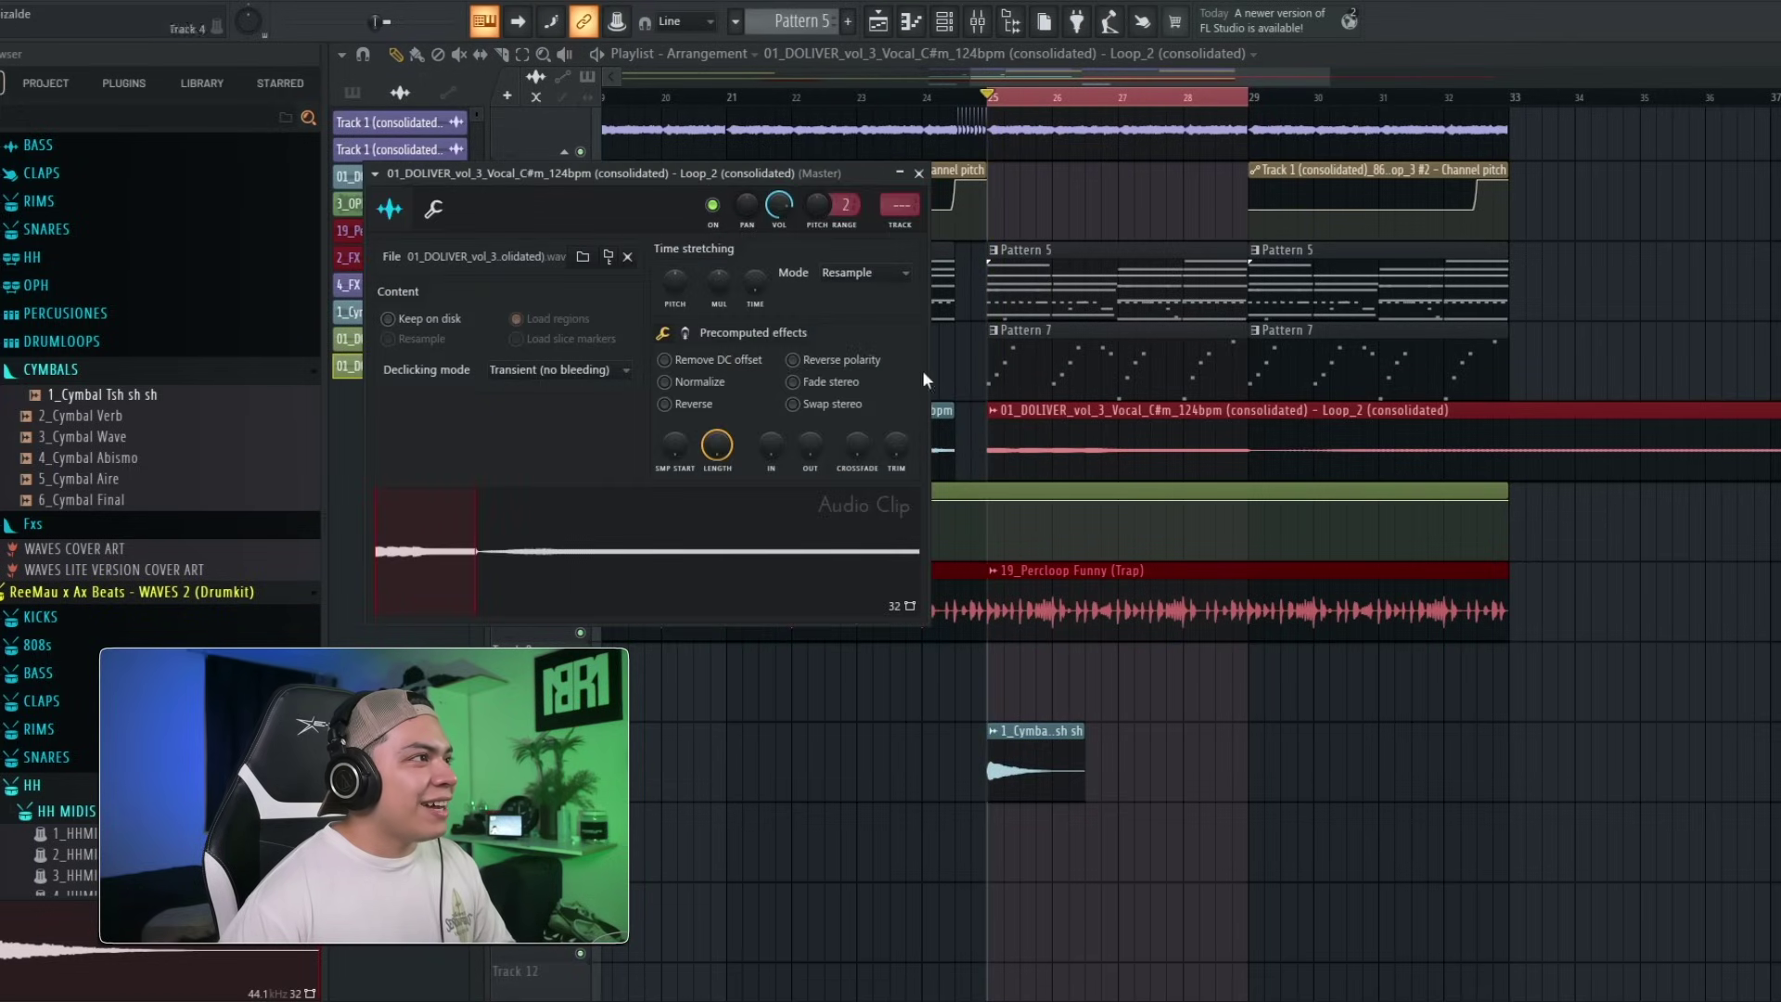
pyautogui.press('space')
pyautogui.rightClick(1281, 753)
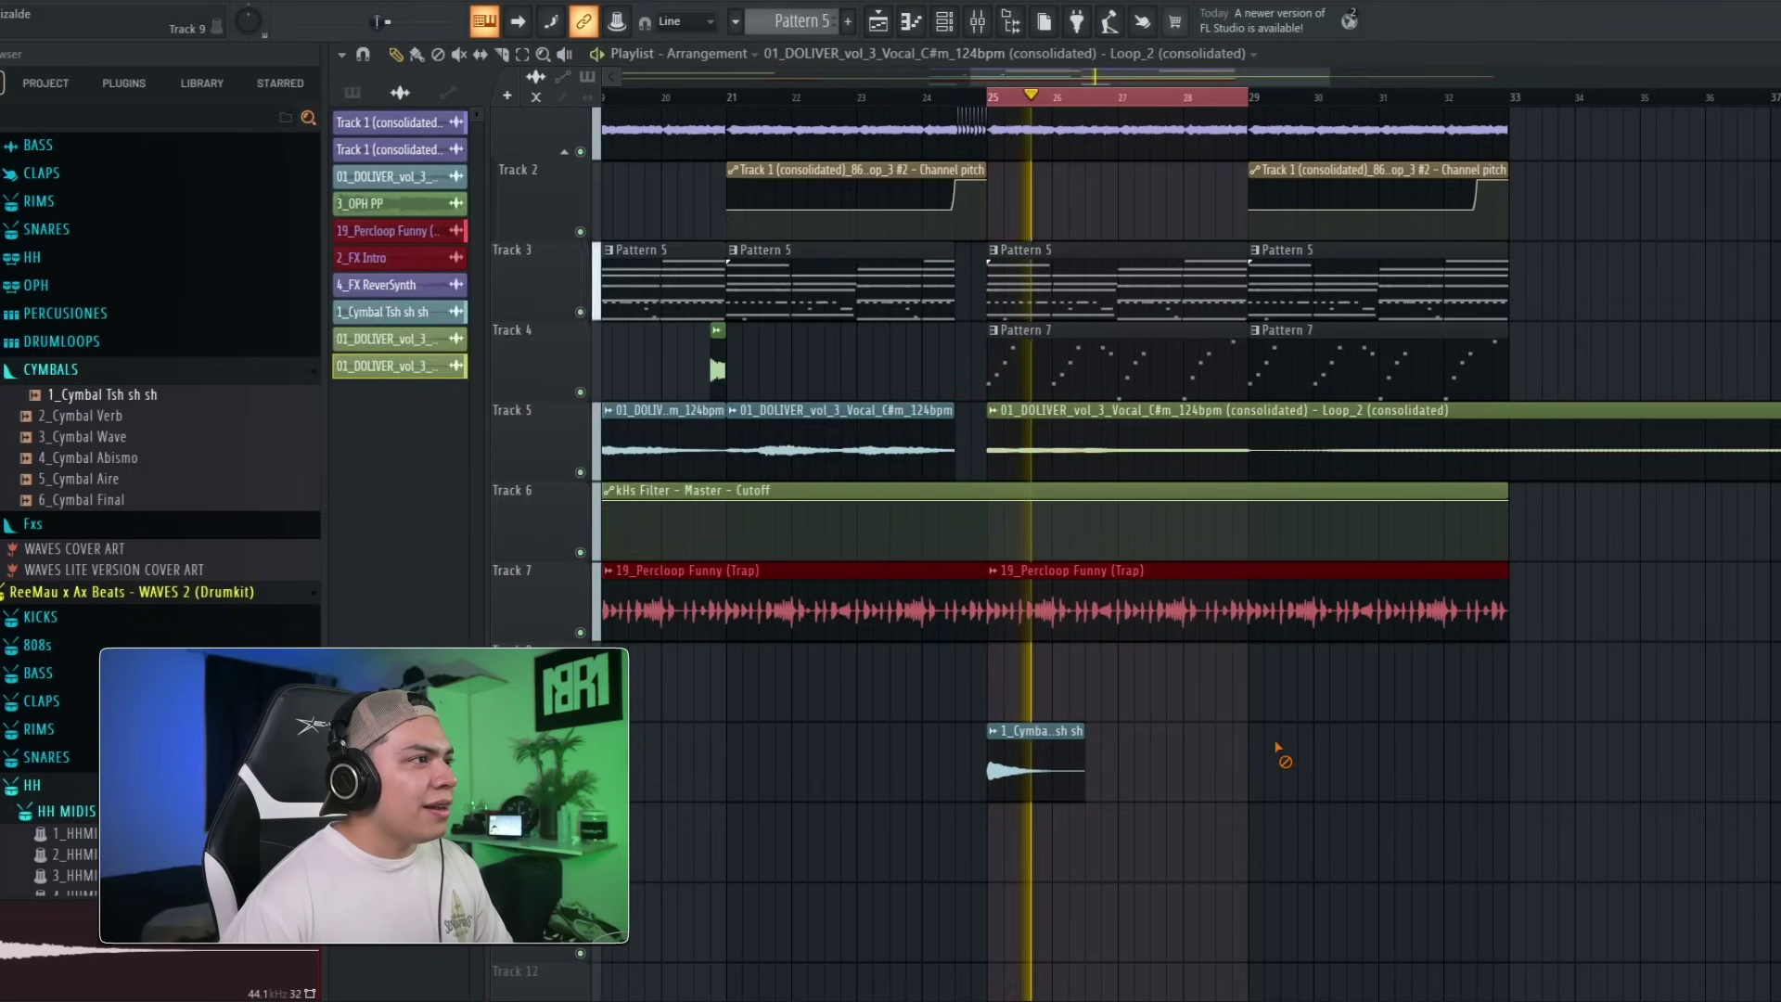
# Clear the time selection on bars 25 to 29 so playback continues past bar 29.
pyautogui.scroll(2, 1110, 116)
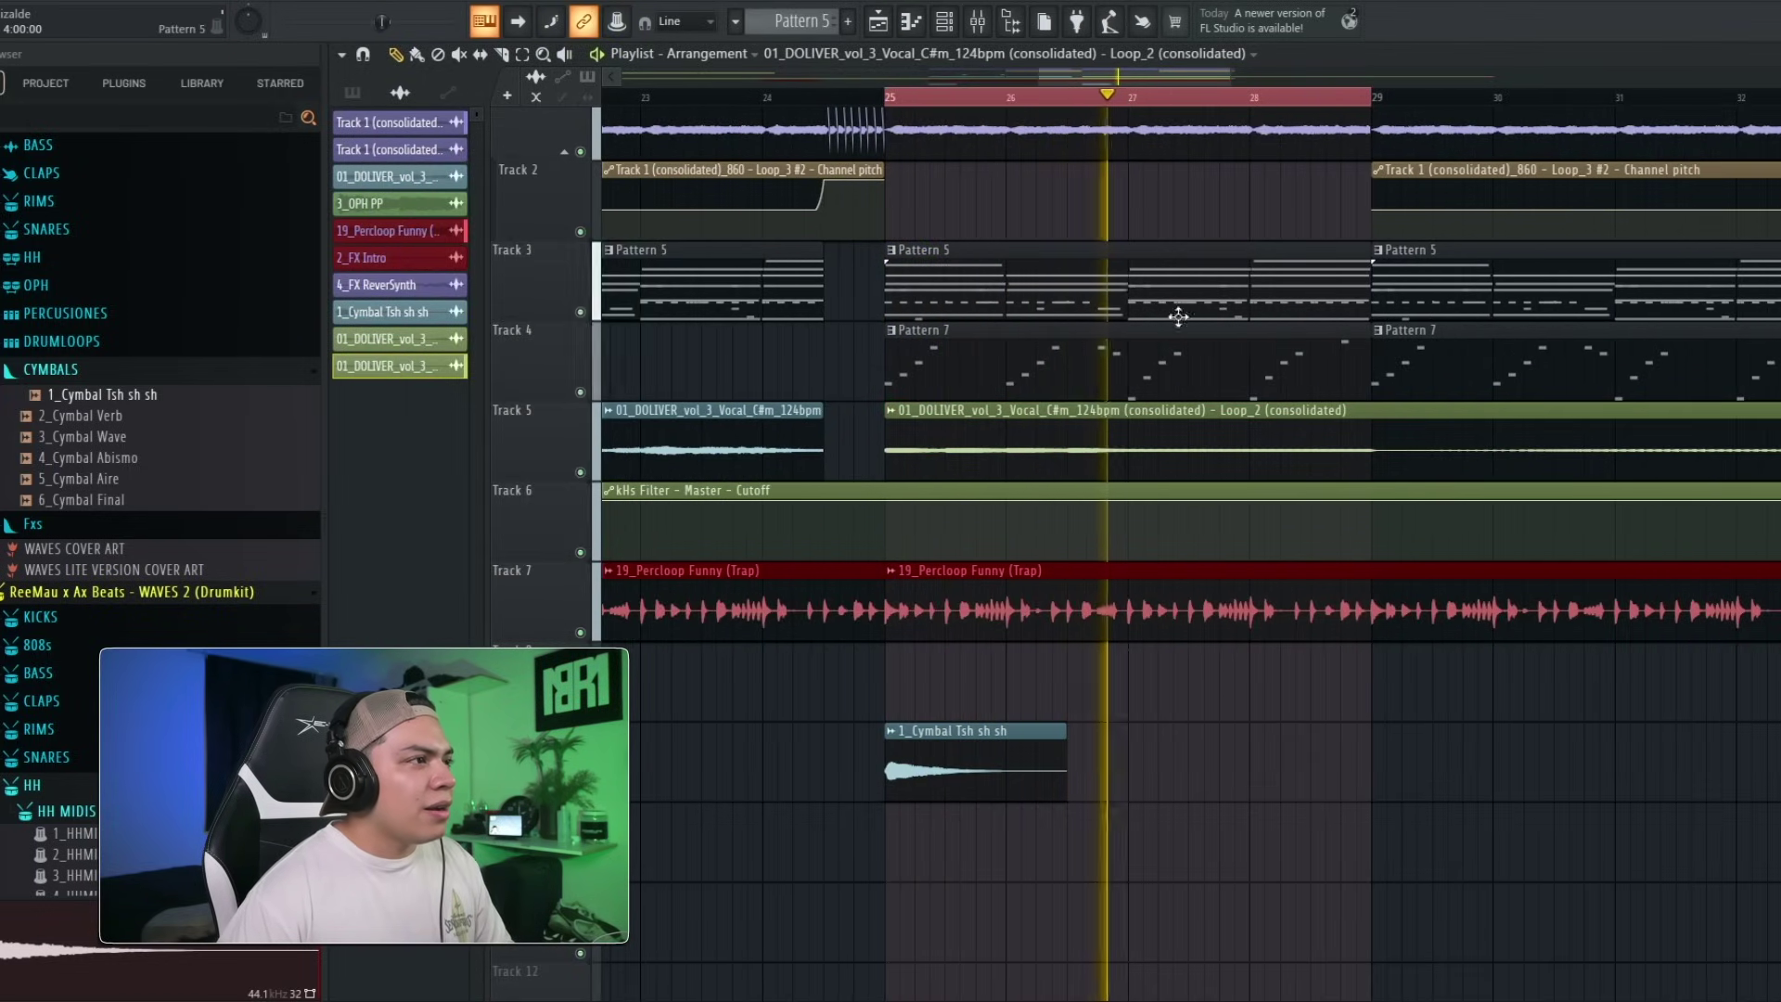
pyautogui.scroll(-3, 1253, 98)
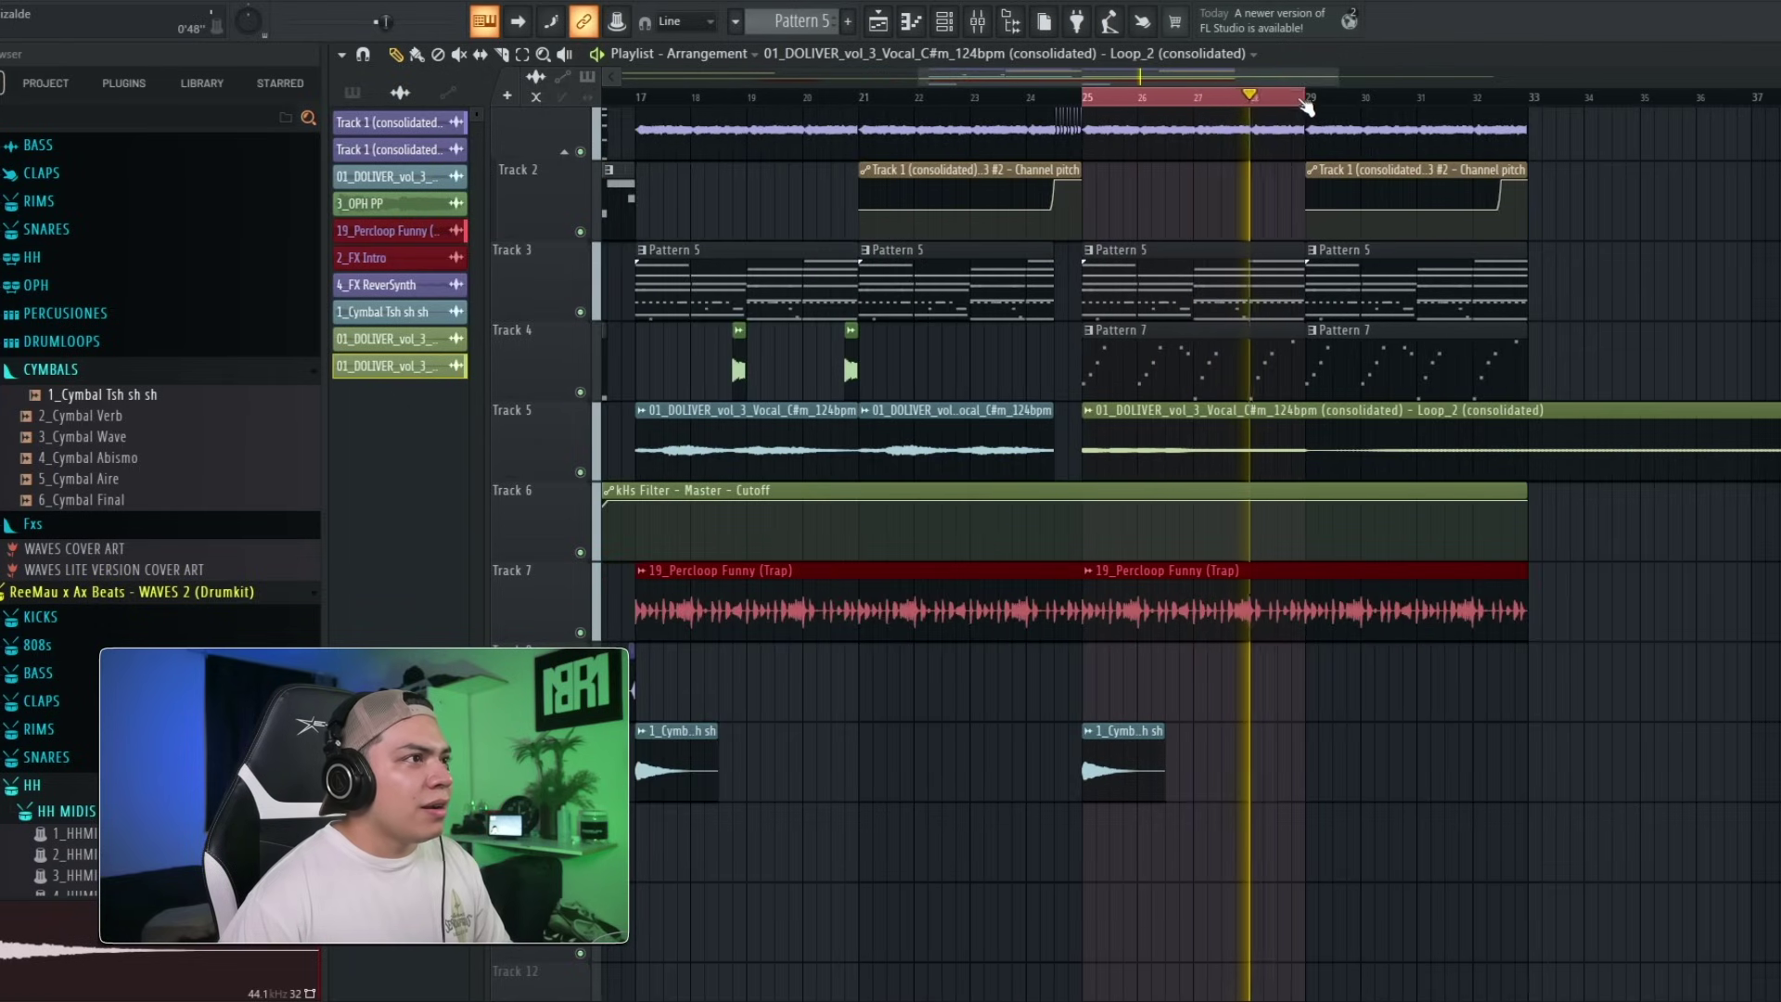
pyautogui.click(1297, 98)
pyautogui.doubleClick(1297, 98)
pyautogui.moveTo(1405, 320); pyautogui.dragTo(1229, 310)
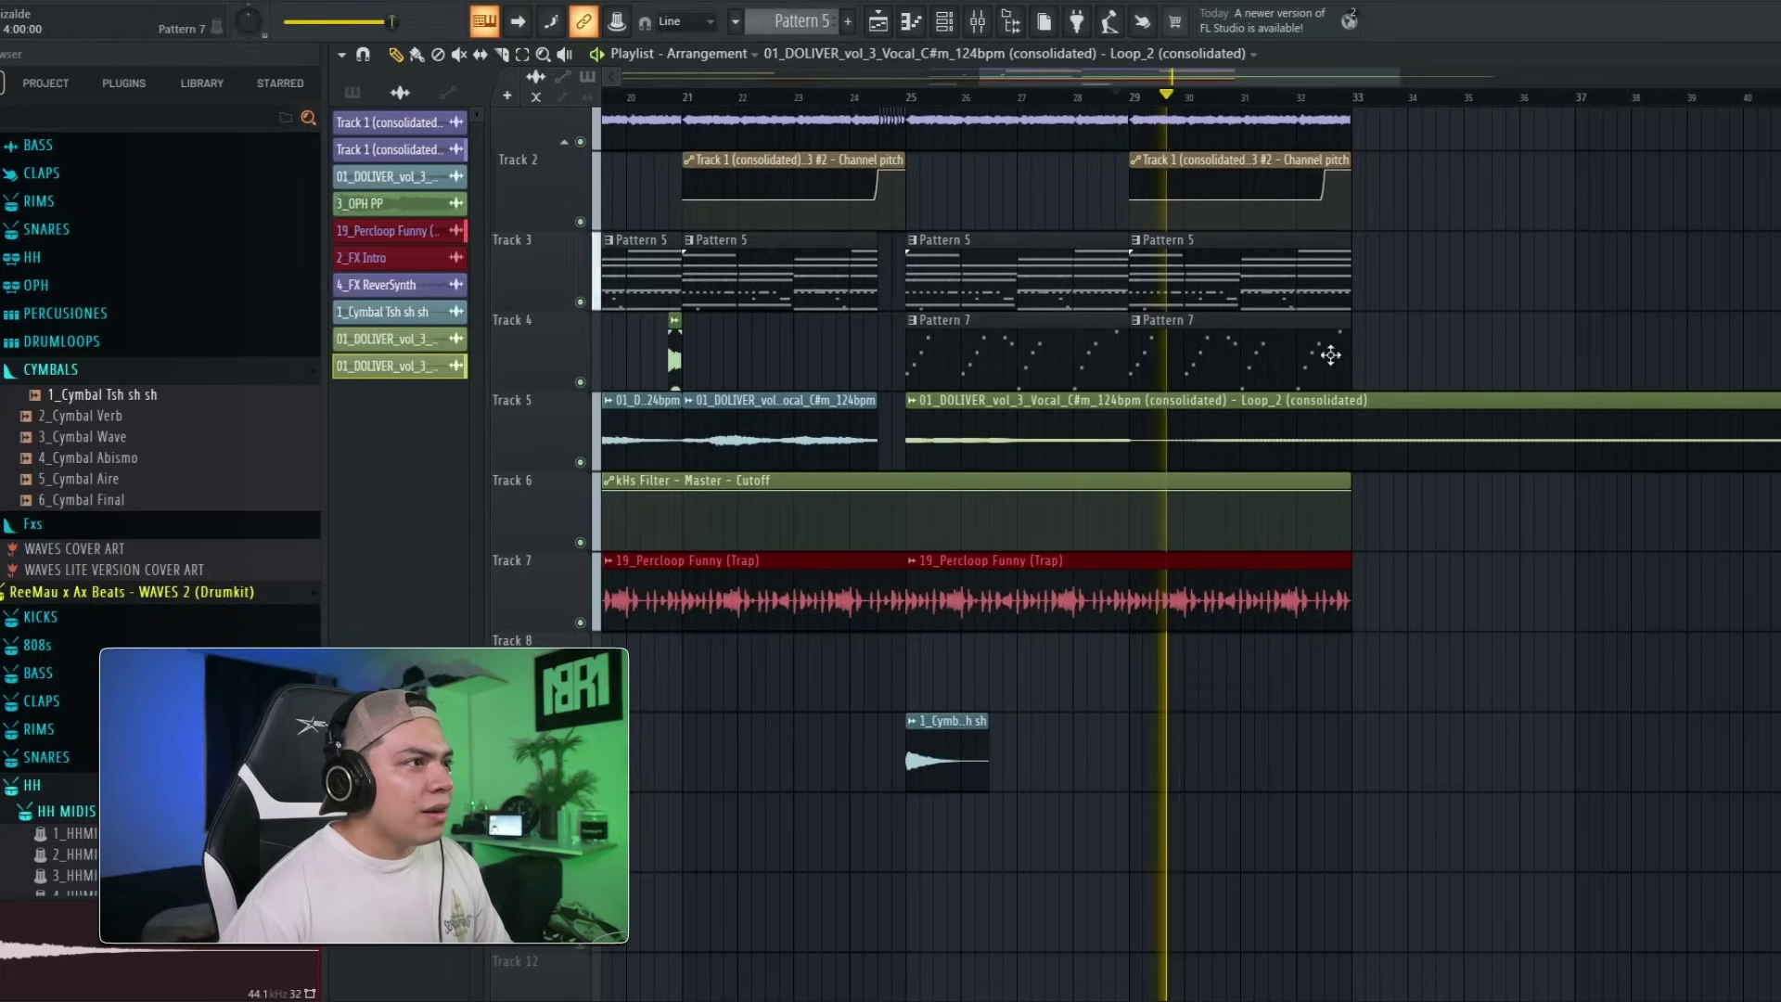
# Solo Track 5 and open the channel settings of the consolidated vocal clip.
pyautogui.rightClick(580, 462)
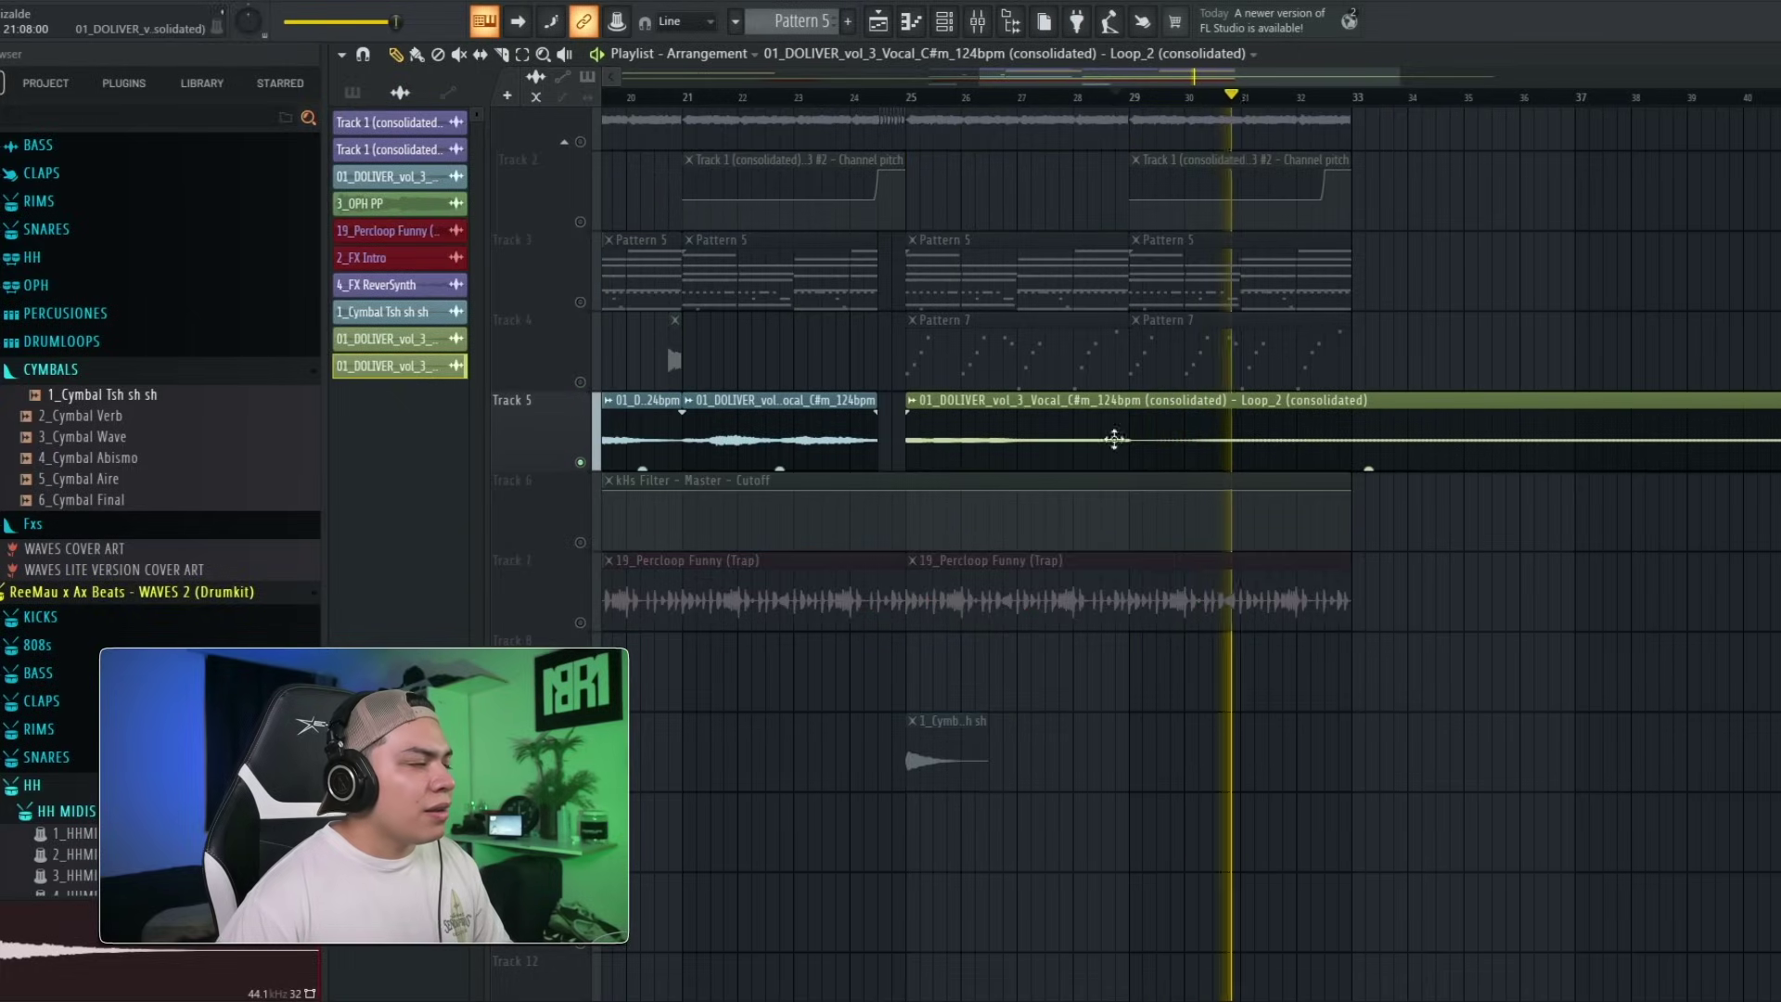
pyautogui.doubleClick(1299, 419)
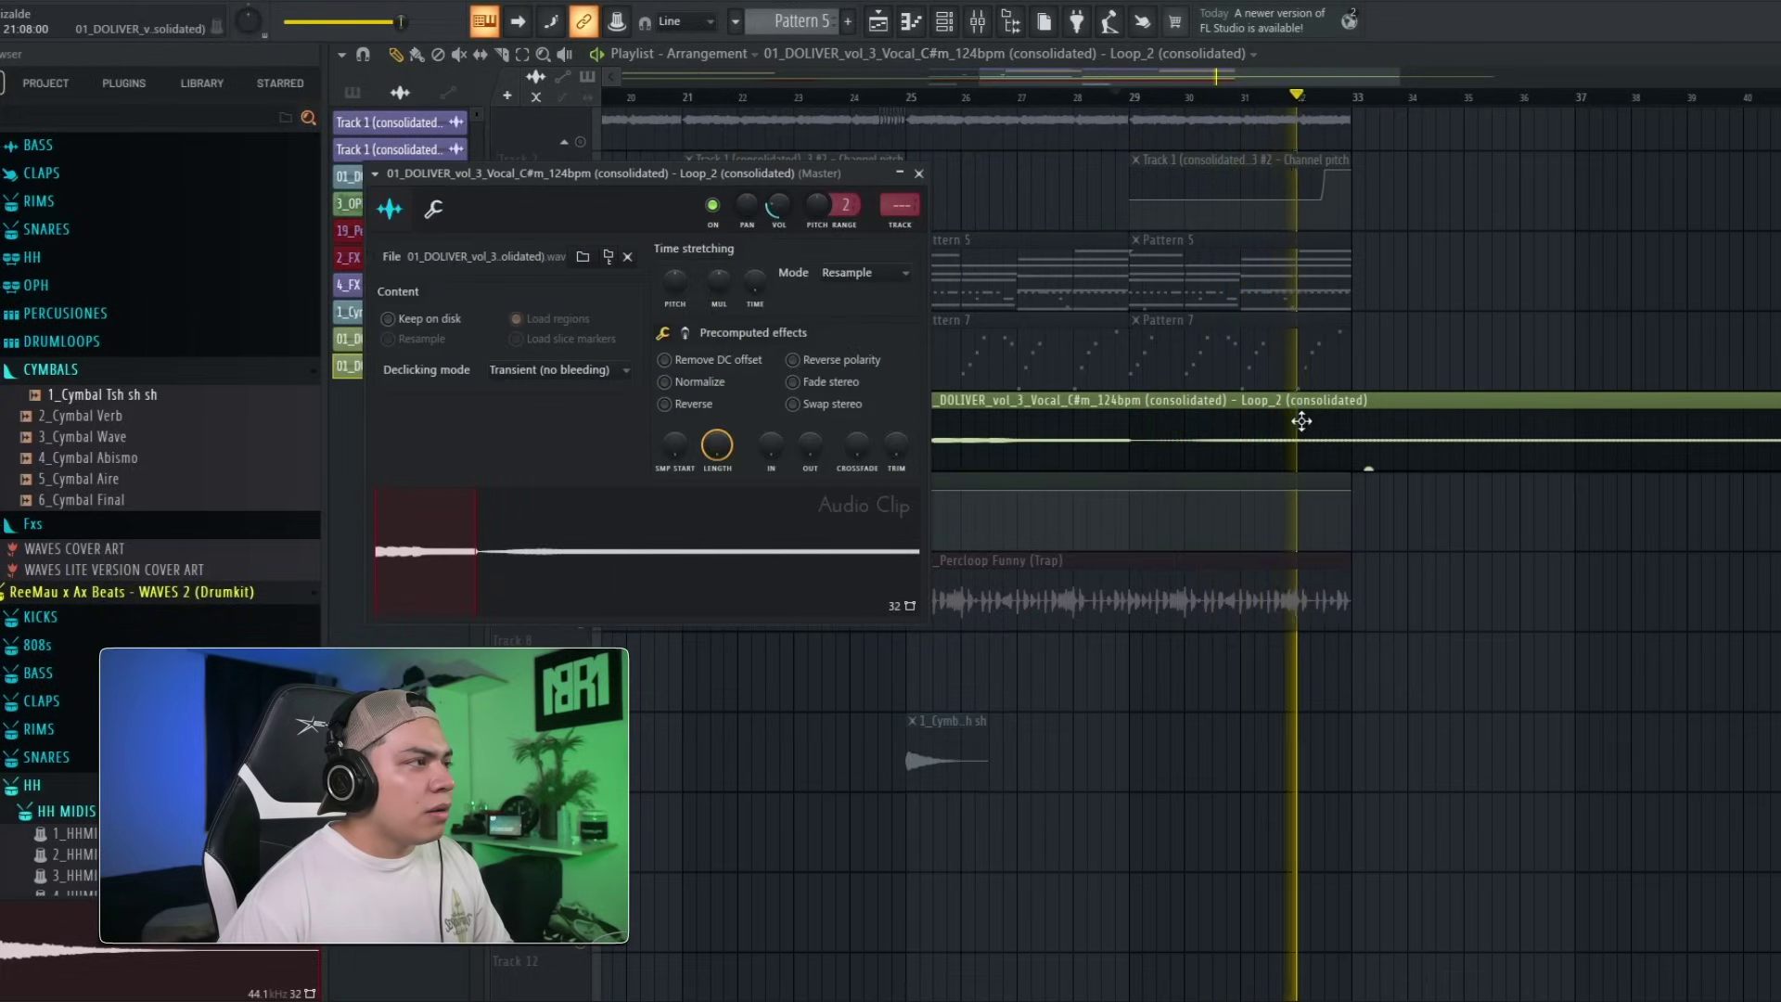
pyautogui.press('space')
pyautogui.press('space')
# Play the soloed vocal clip on Track 5 from just before bar 31.
pyautogui.click(1229, 99)
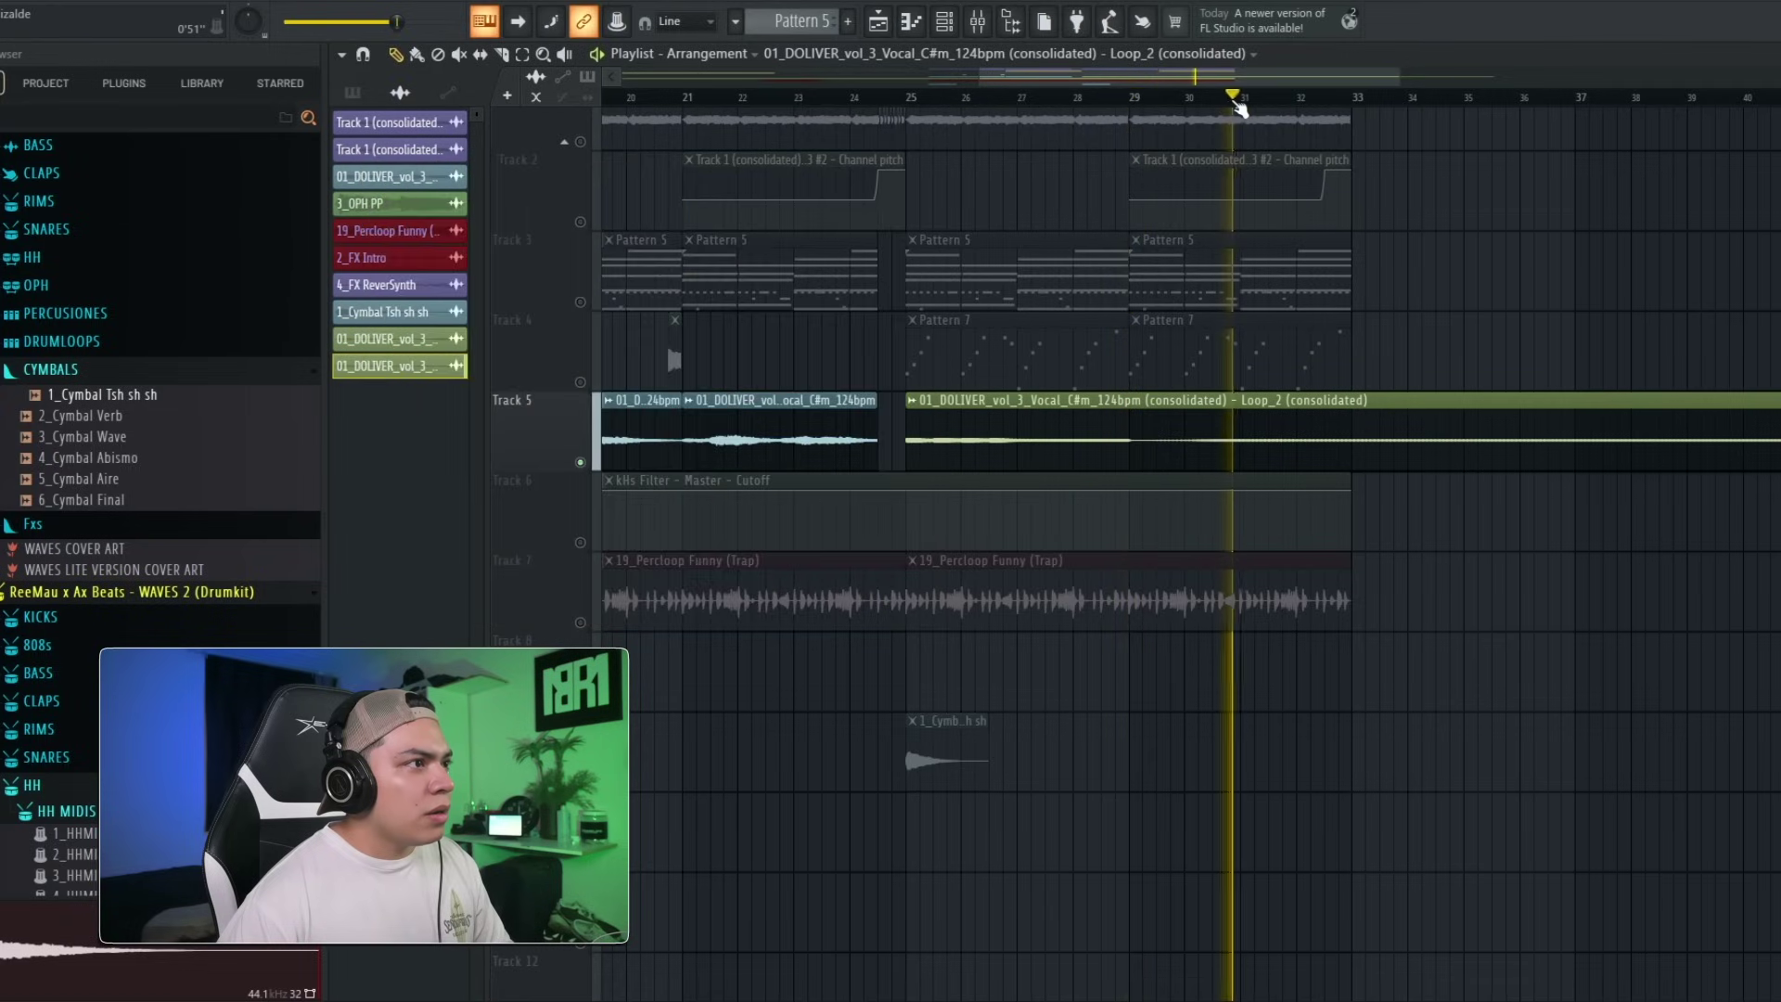
pyautogui.click(1222, 100)
pyautogui.scroll(4, 1221, 100)
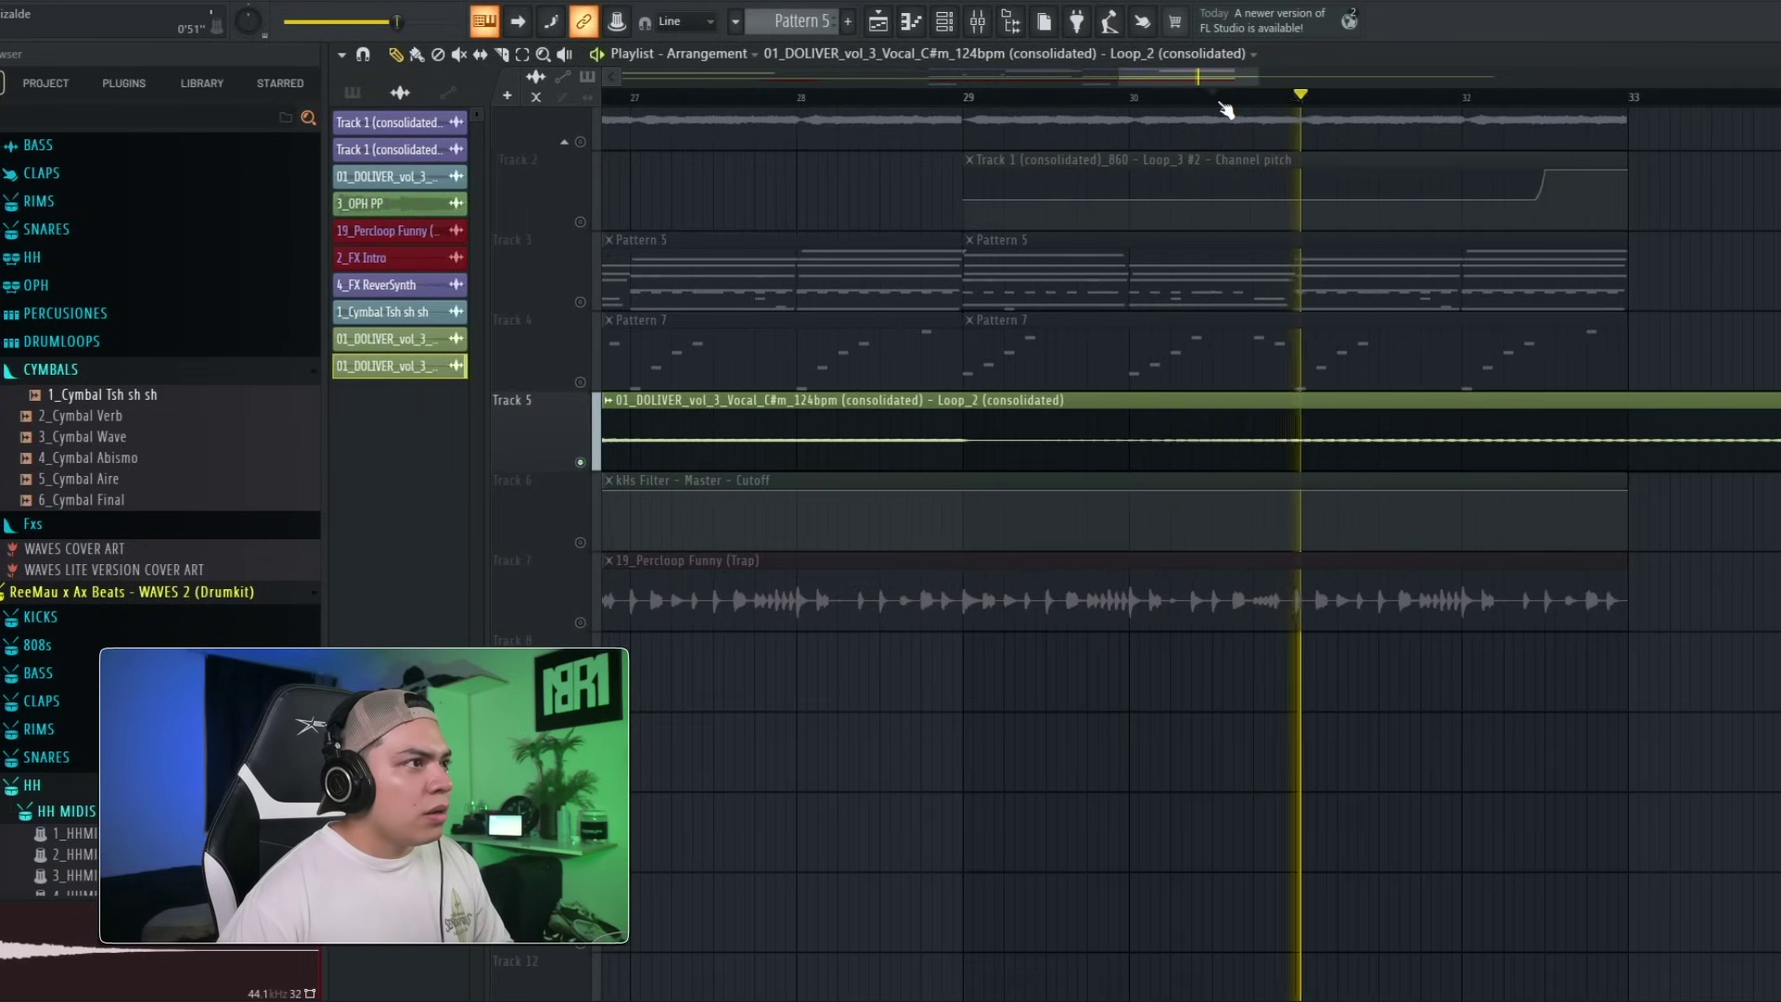
pyautogui.scroll(-5, 1222, 100)
pyautogui.scroll(3, 1206, 111)
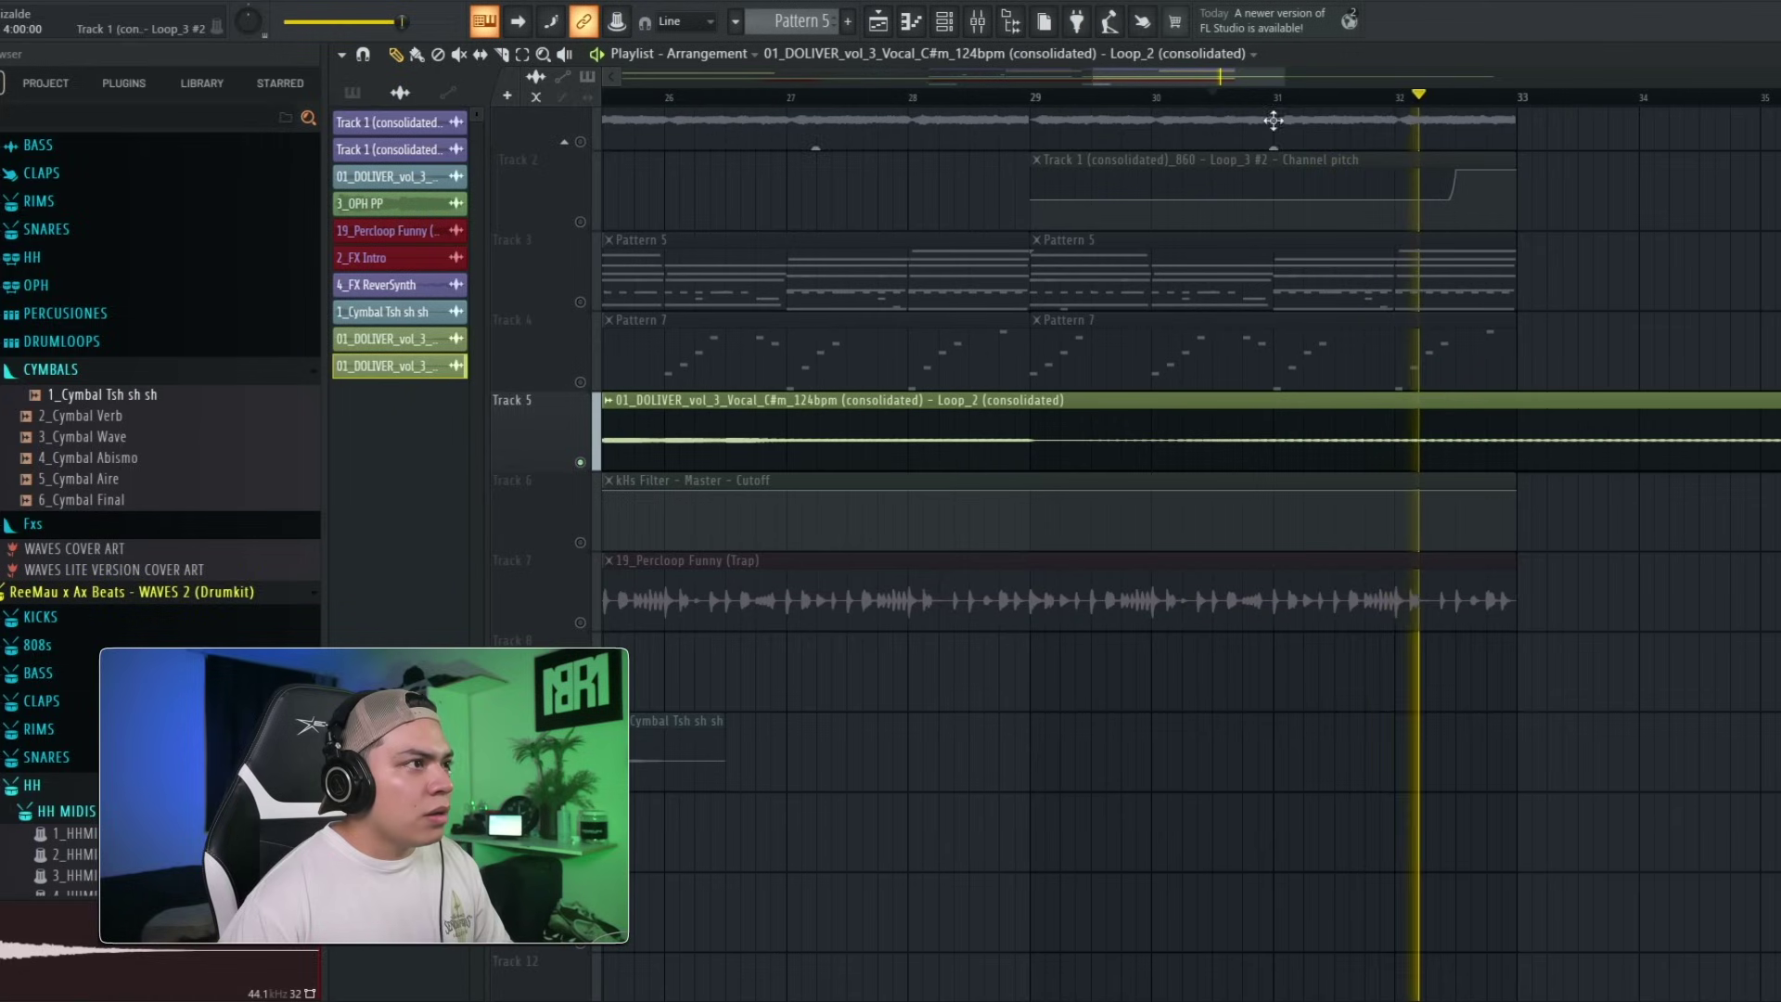
# Slice the consolidated vocal clip on Track 5 at bars 30 and 31.
pyautogui.press('space')
pyautogui.press('space')
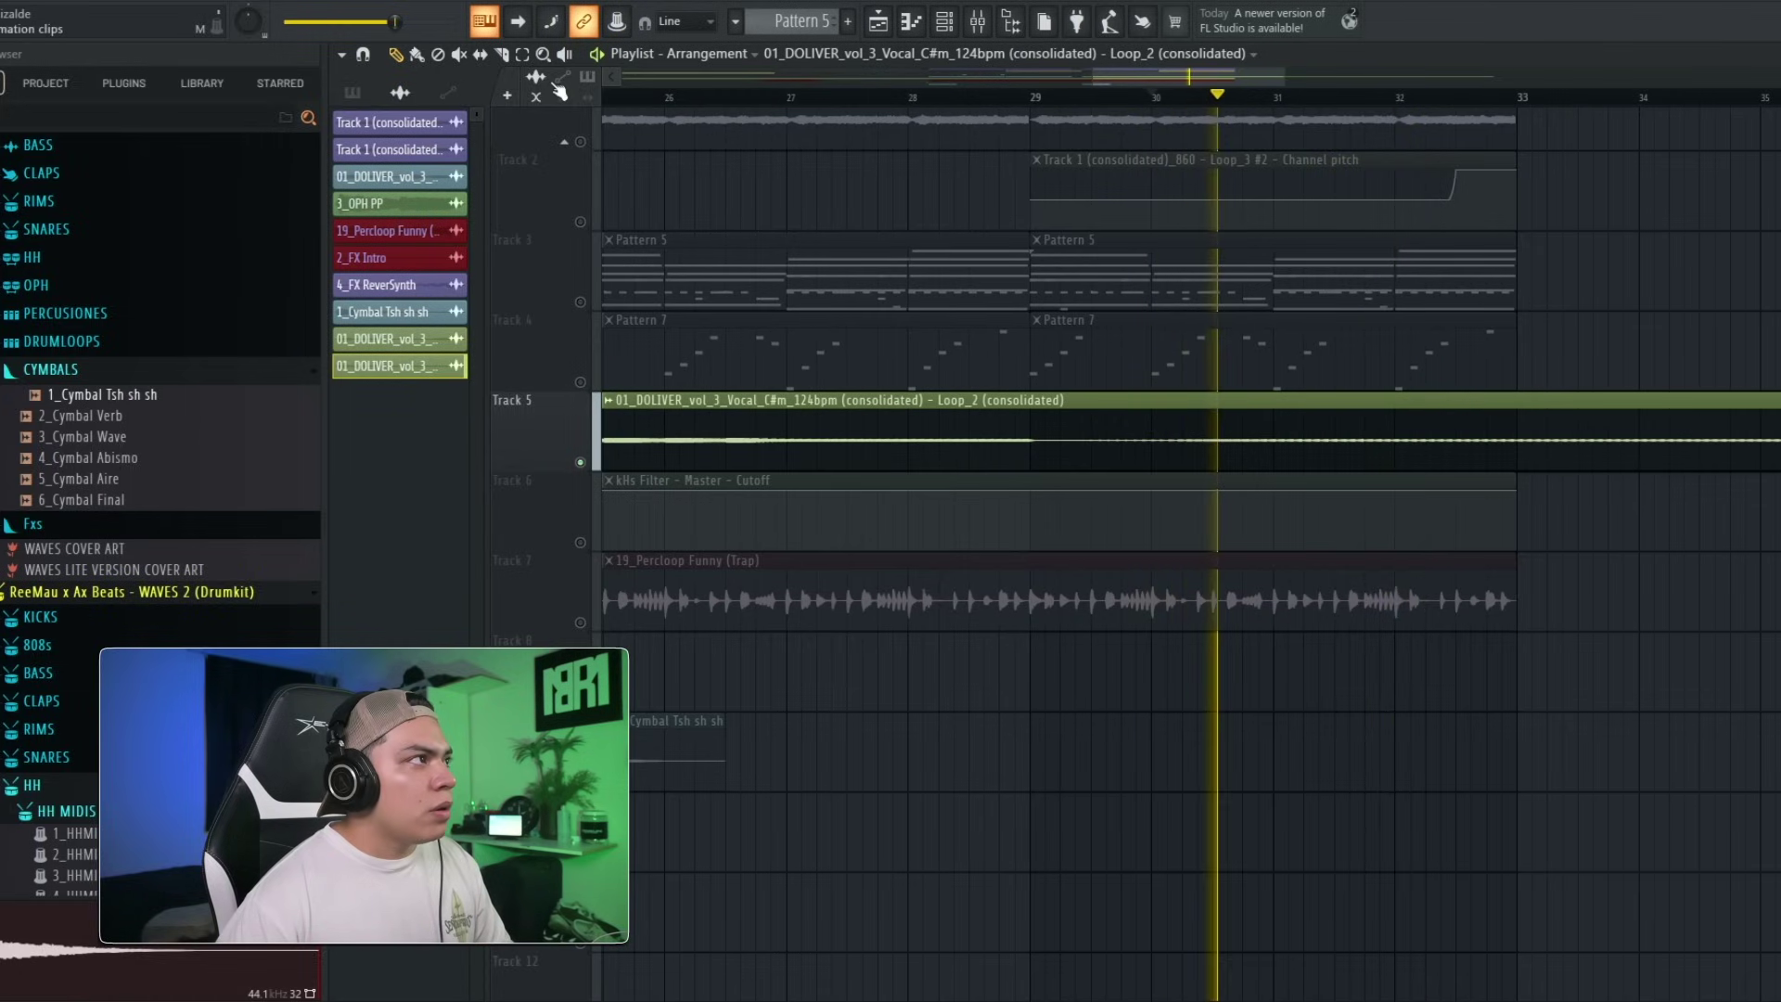
pyautogui.click(1153, 429)
pyautogui.click(1280, 429)
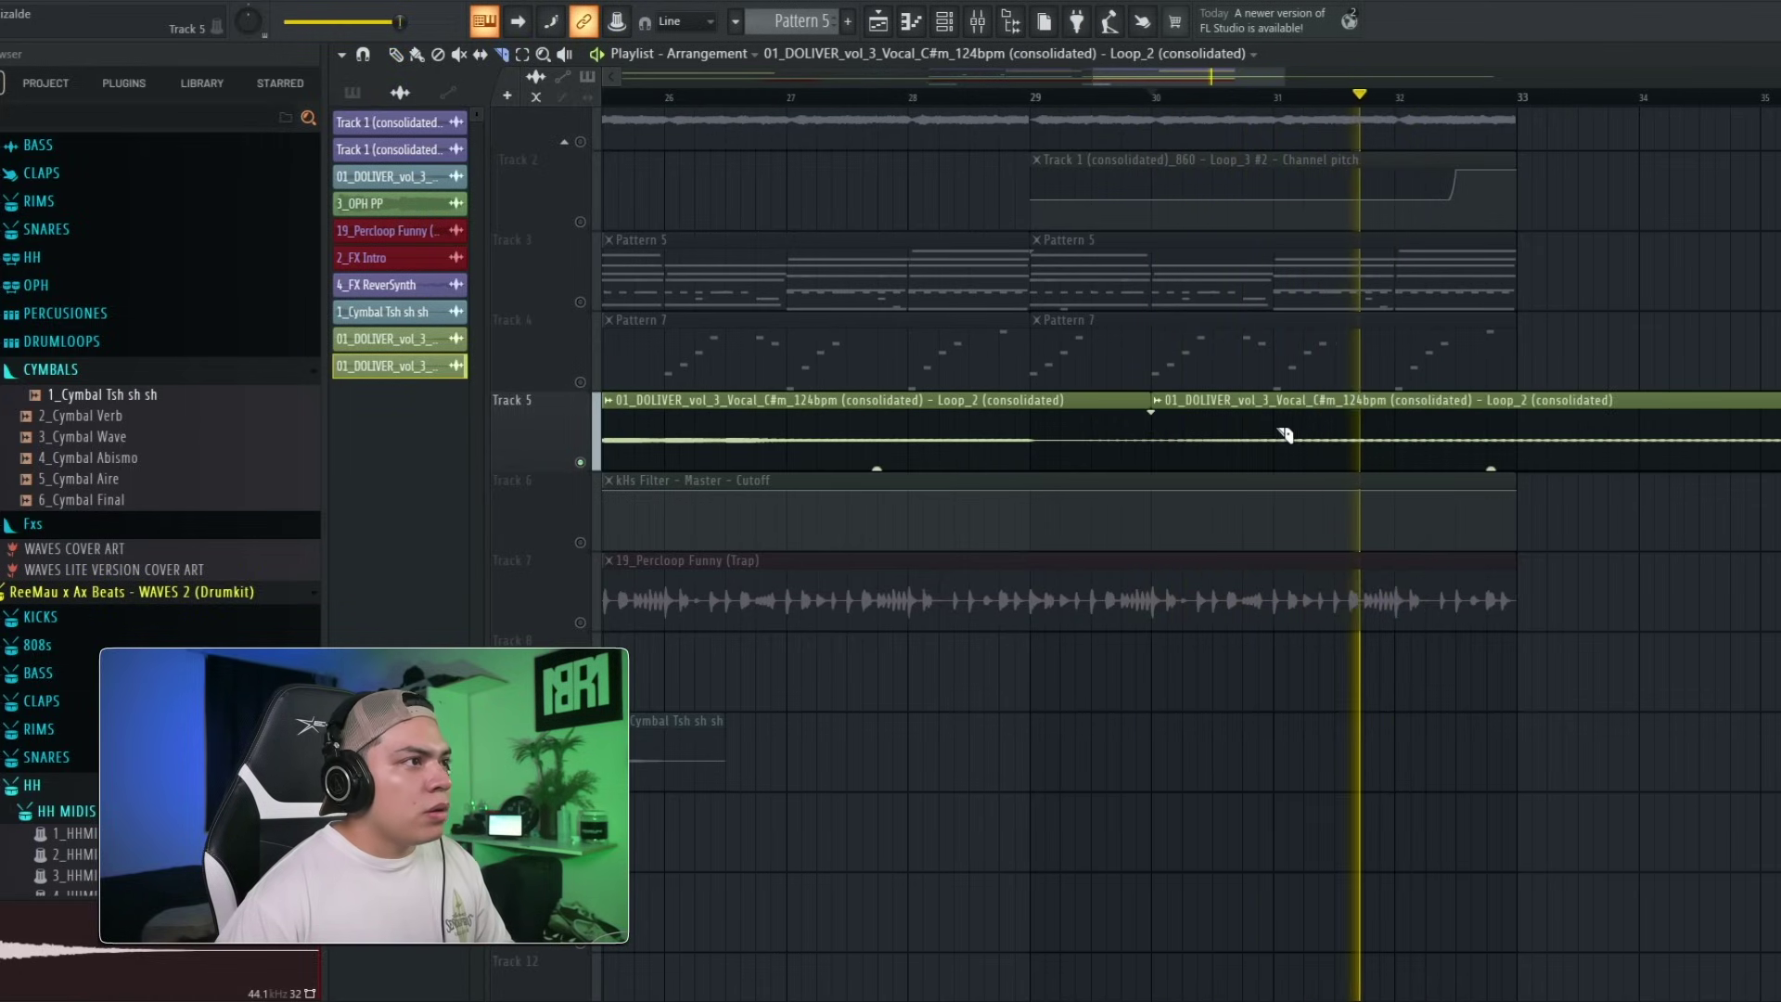
pyautogui.press('space')
# Unsolo Track 5 and delete the consolidated vocal segment that starts at bar 25.
pyautogui.scroll(-3, 847, 110)
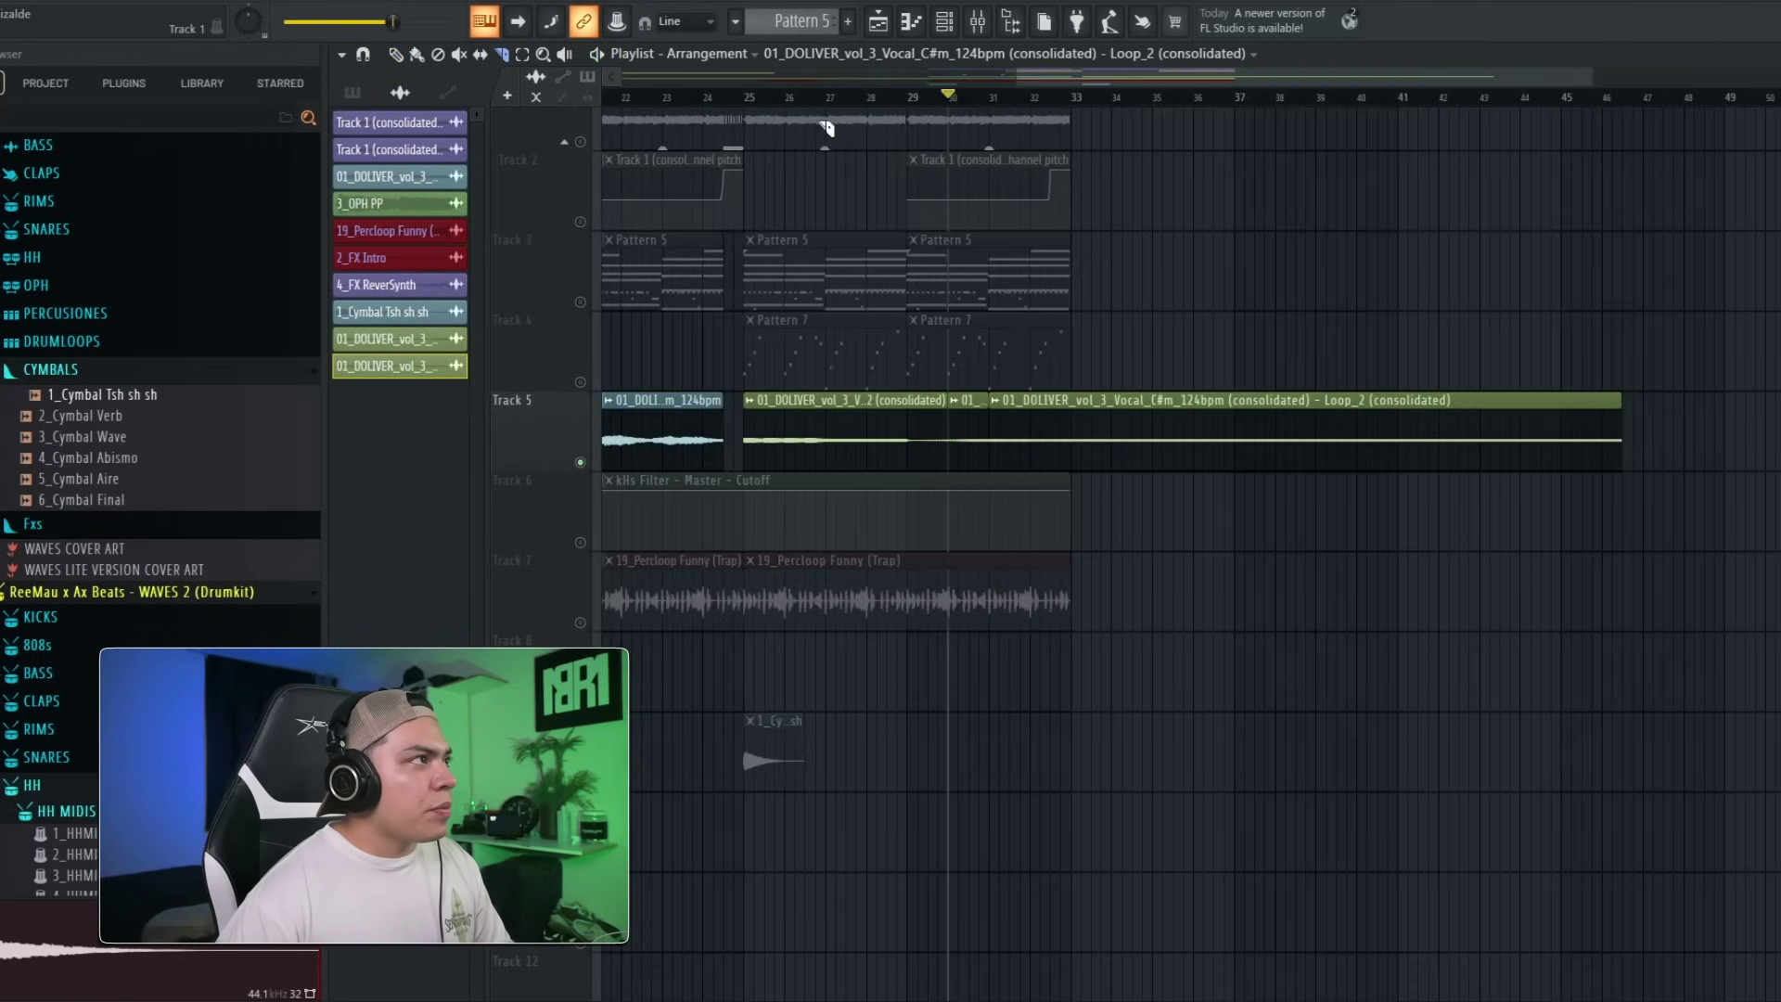
pyautogui.moveTo(991, 292); pyautogui.dragTo(1264, 273)
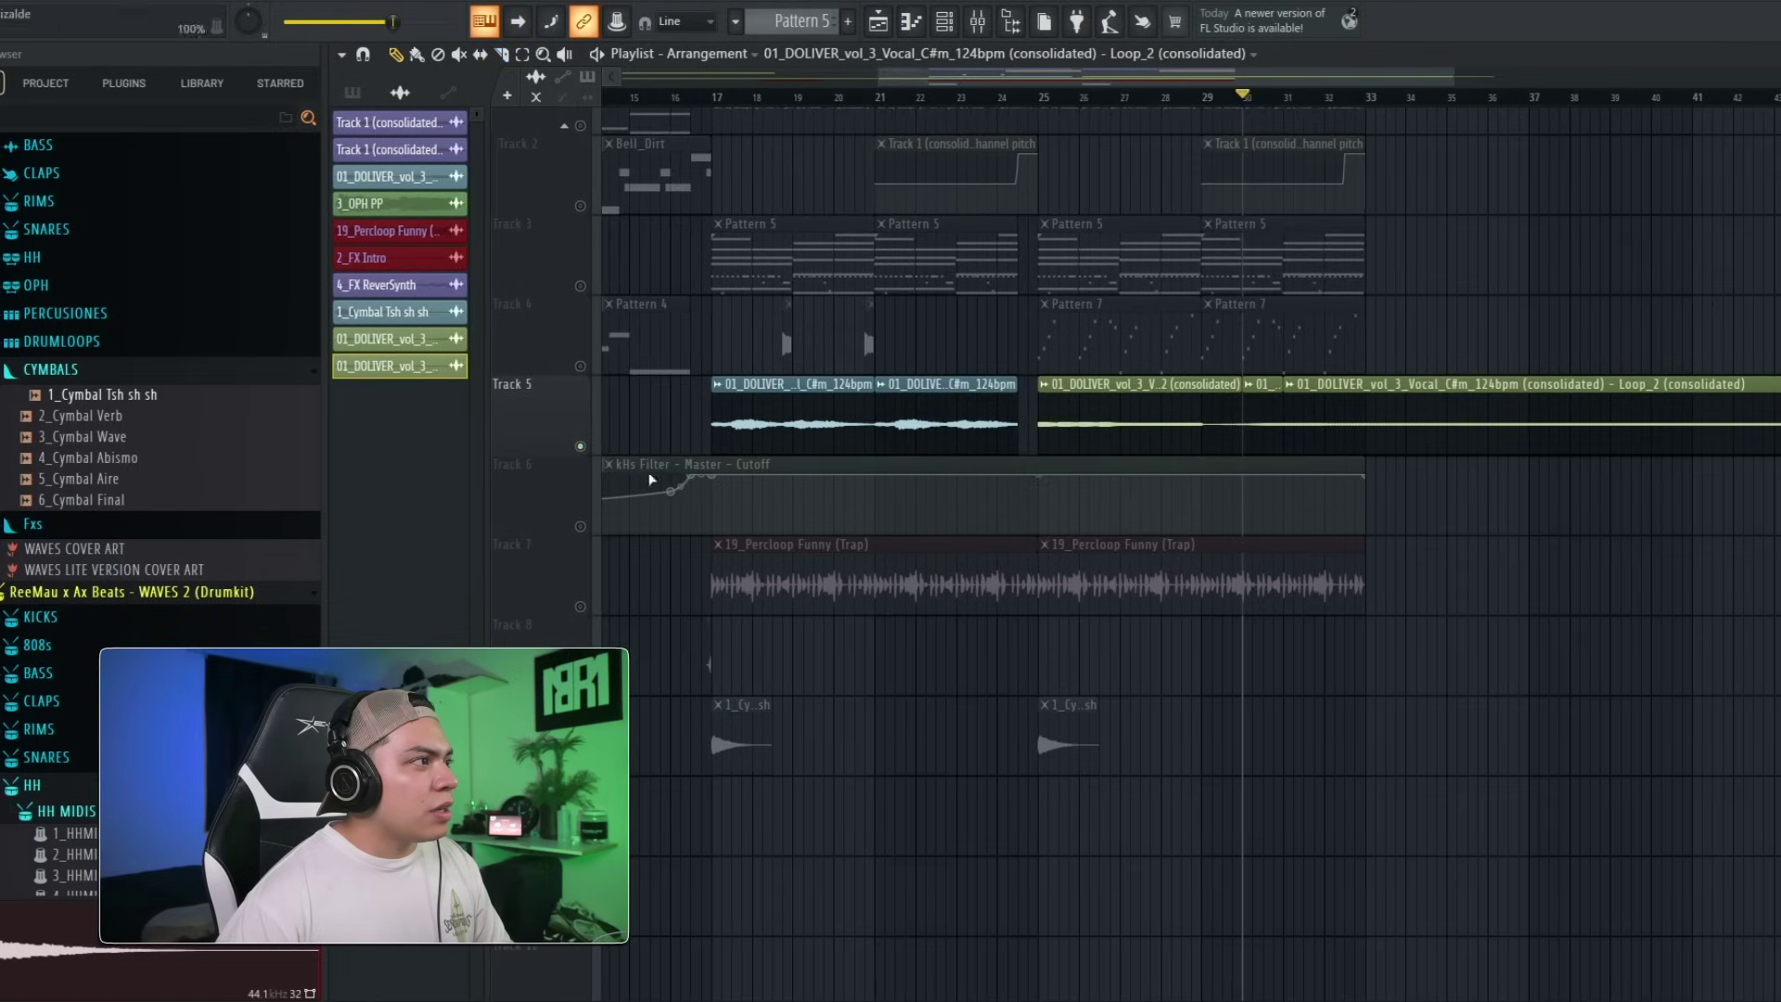
pyautogui.rightClick(582, 446)
pyautogui.rightClick(1076, 425)
# Move the one-bar vocal slice from bar 30 to bar 25 and delete the remaining consolidated vocal from bar 31 onward.
pyautogui.moveTo(1258, 410); pyautogui.dragTo(1034, 411)
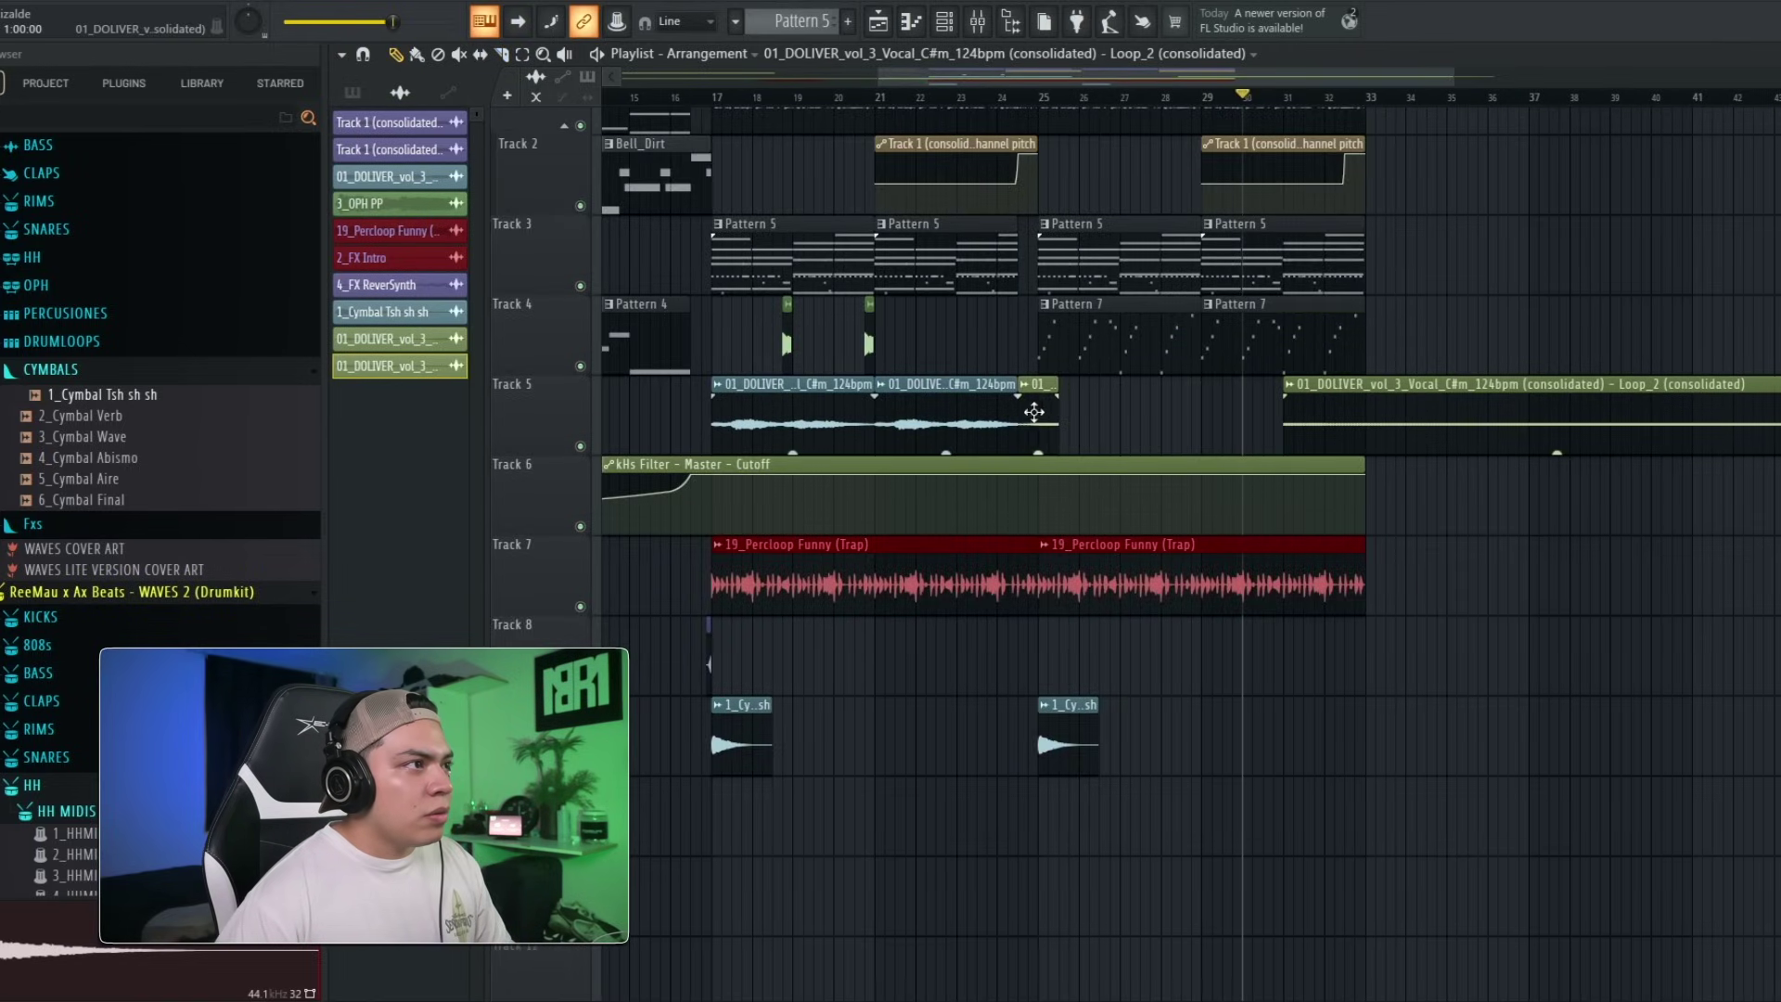
pyautogui.click(1038, 86)
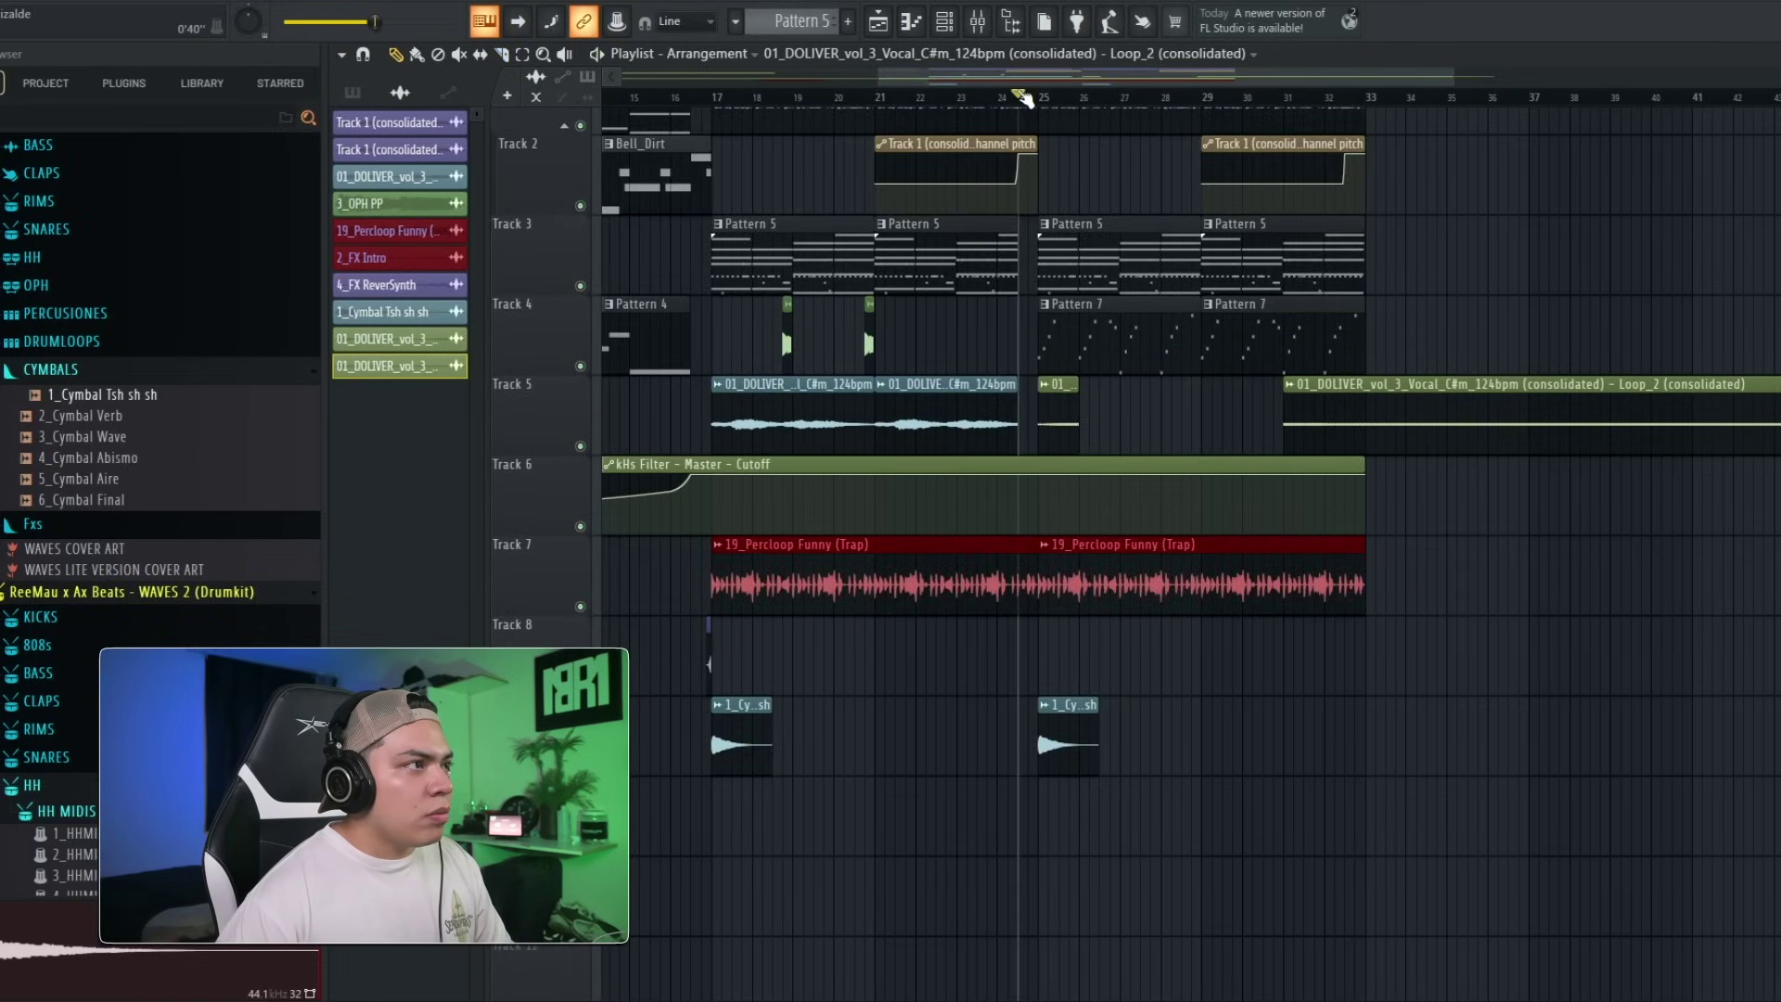
pyautogui.rightClick(1360, 435)
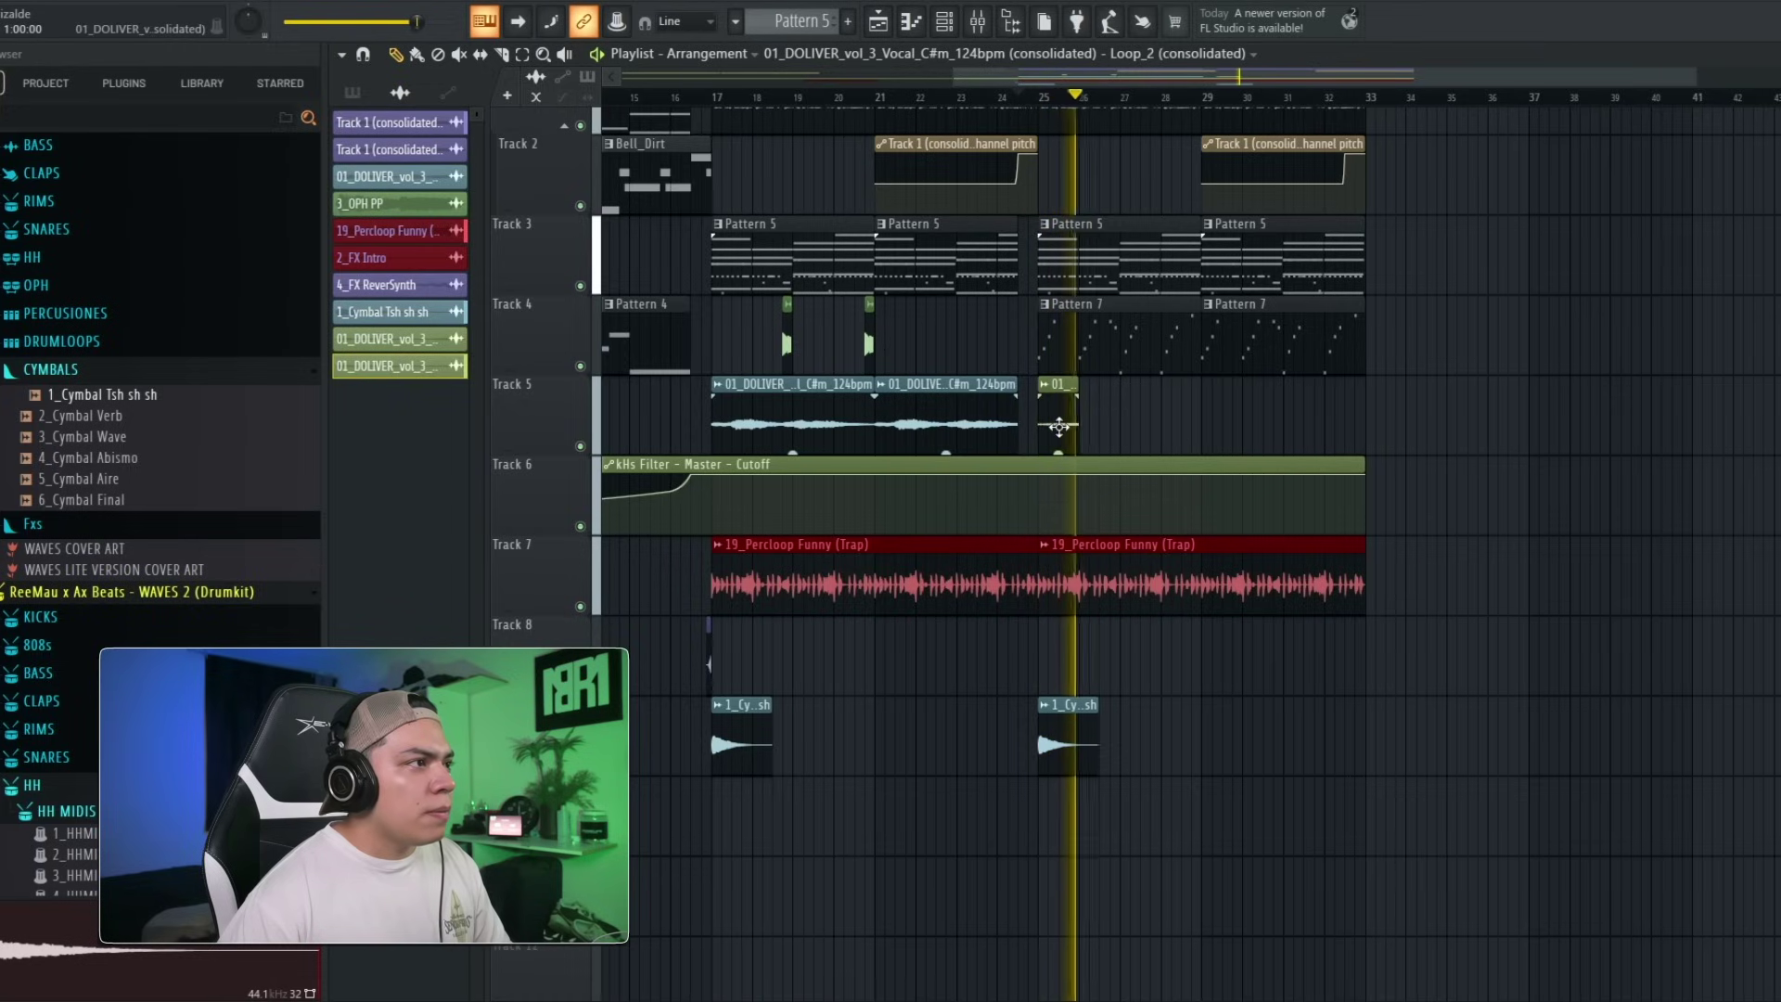
# Shift the short vocal slice half a bar earlier into the gap on Track 5 and trim its end to bar 25.
pyautogui.moveTo(1058, 408); pyautogui.dragTo(1036, 408)
pyautogui.click(992, 97)
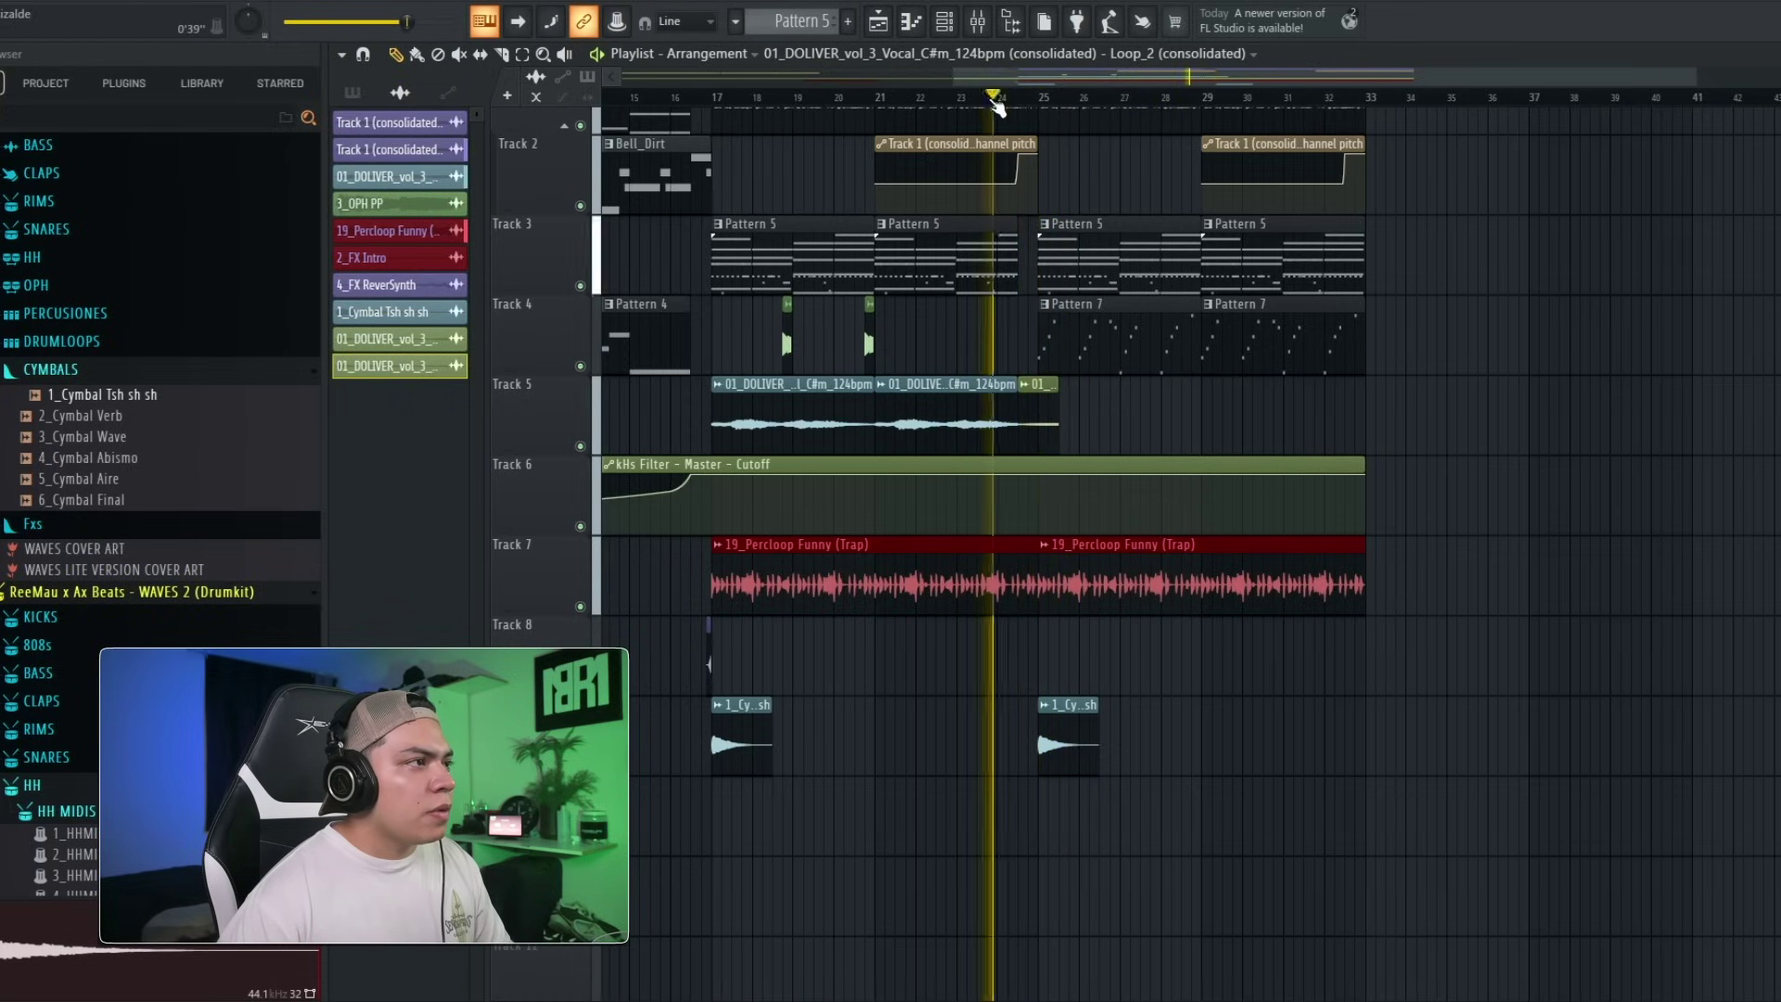
pyautogui.scroll(5, 993, 98)
pyautogui.moveTo(1285, 425)
pyautogui.mouseDown()
pyautogui.moveTo(1447, 427)
pyautogui.moveTo(1310, 427)
pyautogui.mouseUp()
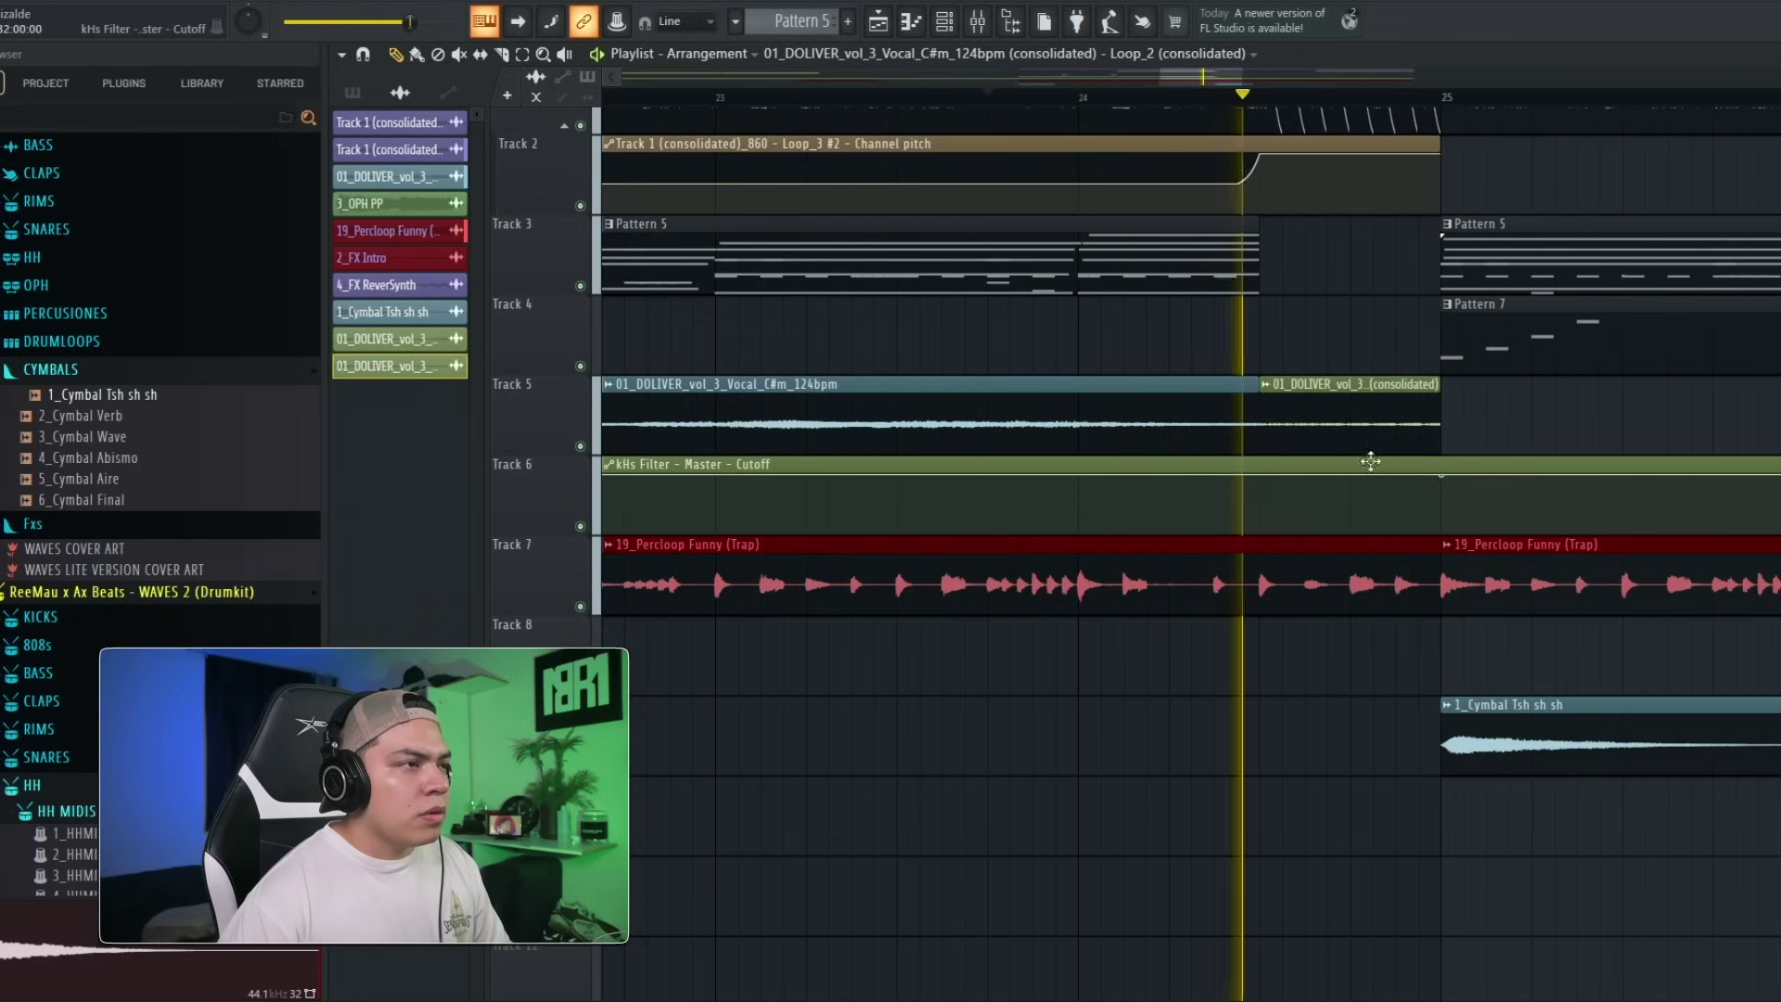
# Set the vocal slice's time stretching mode to Stretch, its pitch range to 12 and its pitch to +1200 cents.
pyautogui.doubleClick(1349, 413)
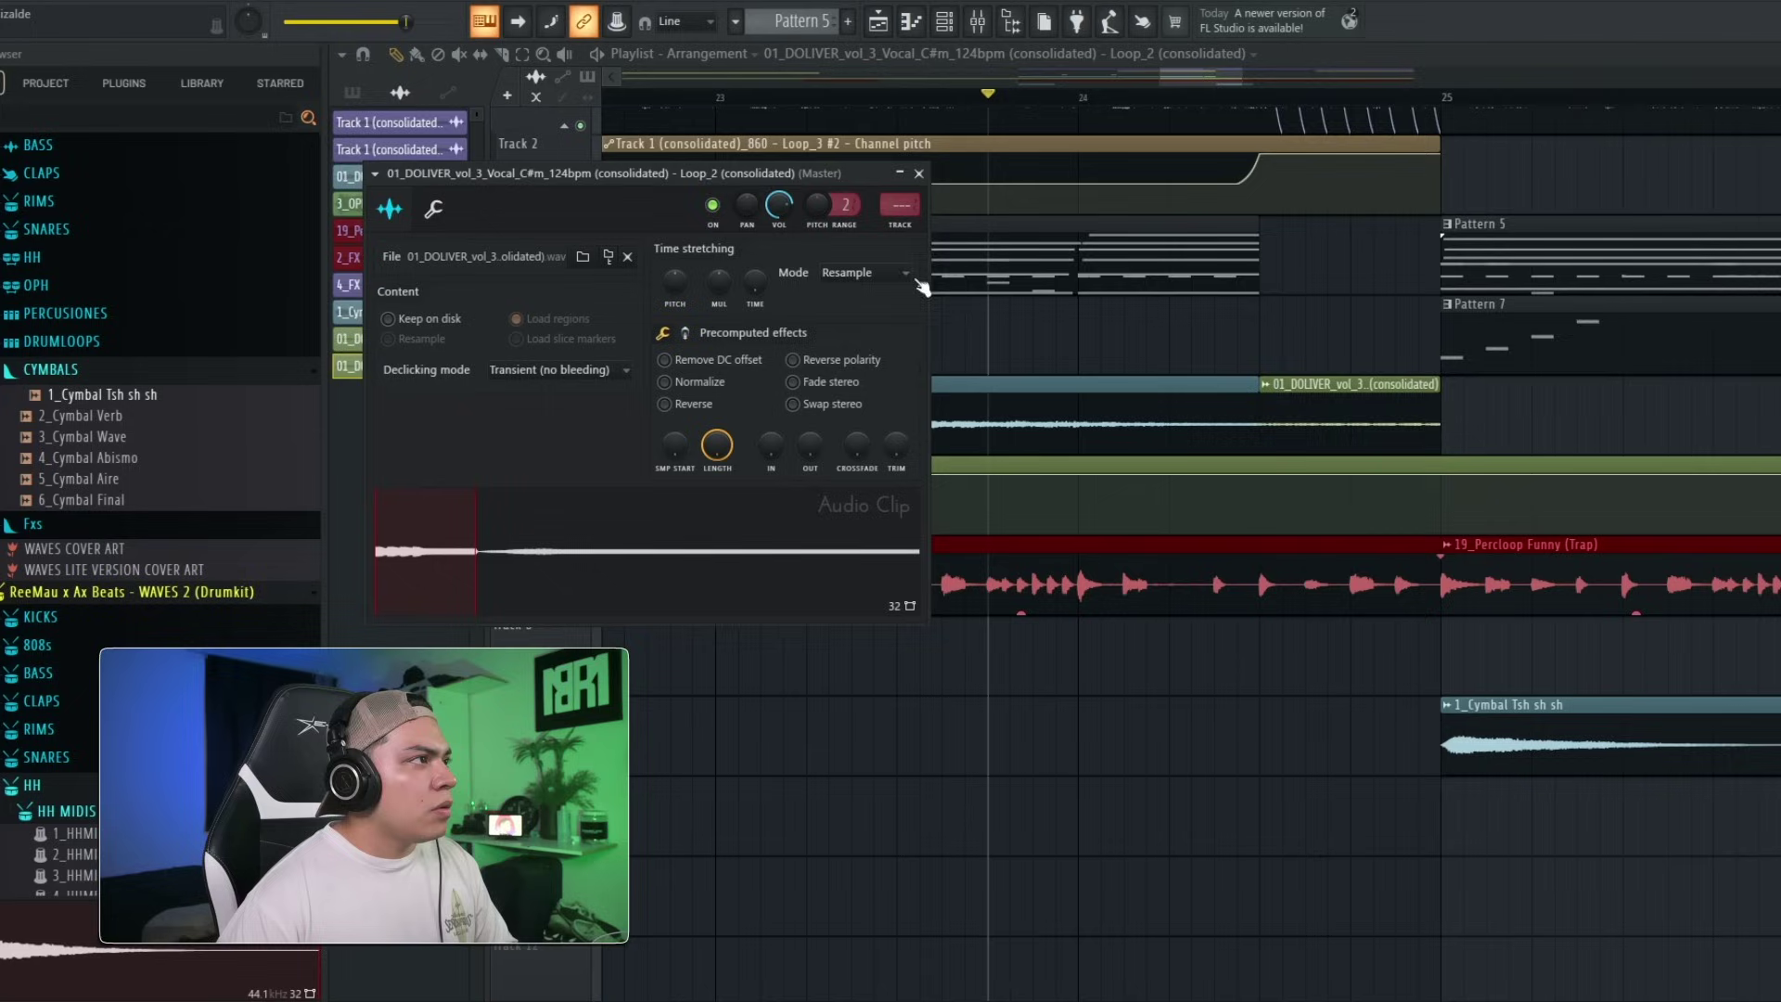
pyautogui.click(866, 272)
pyautogui.click(853, 330)
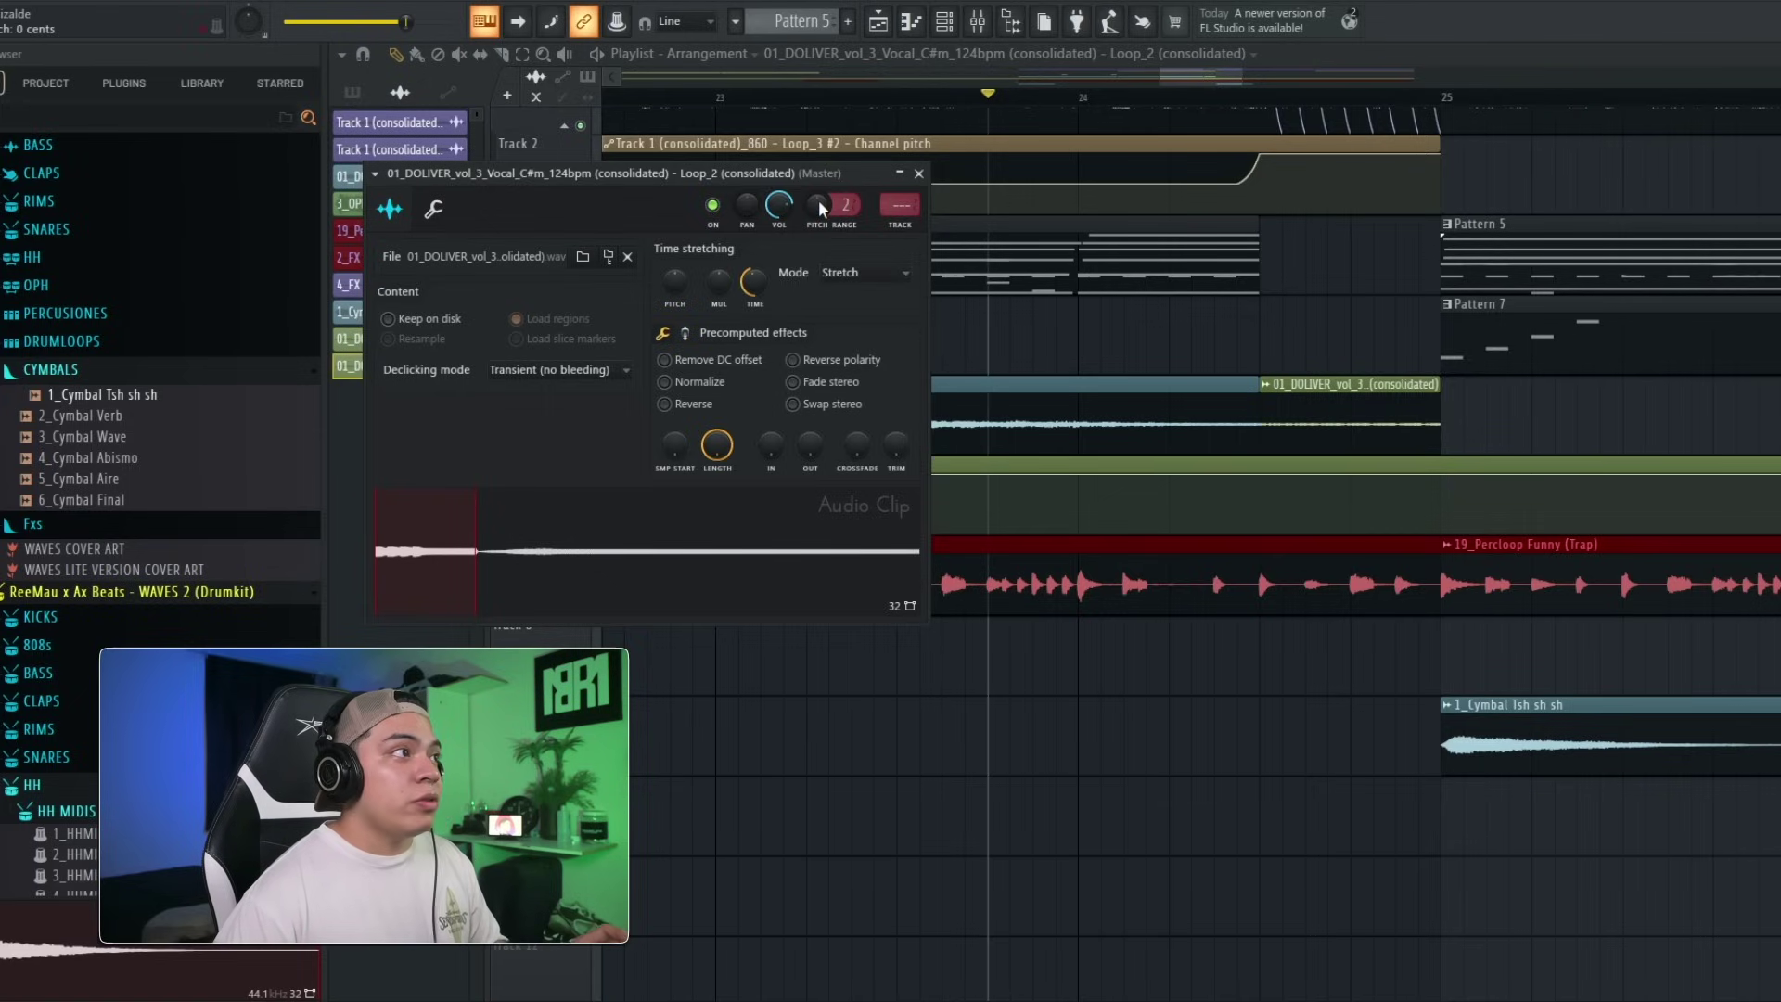
pyautogui.moveTo(842, 204); pyautogui.dragTo(842, 171)
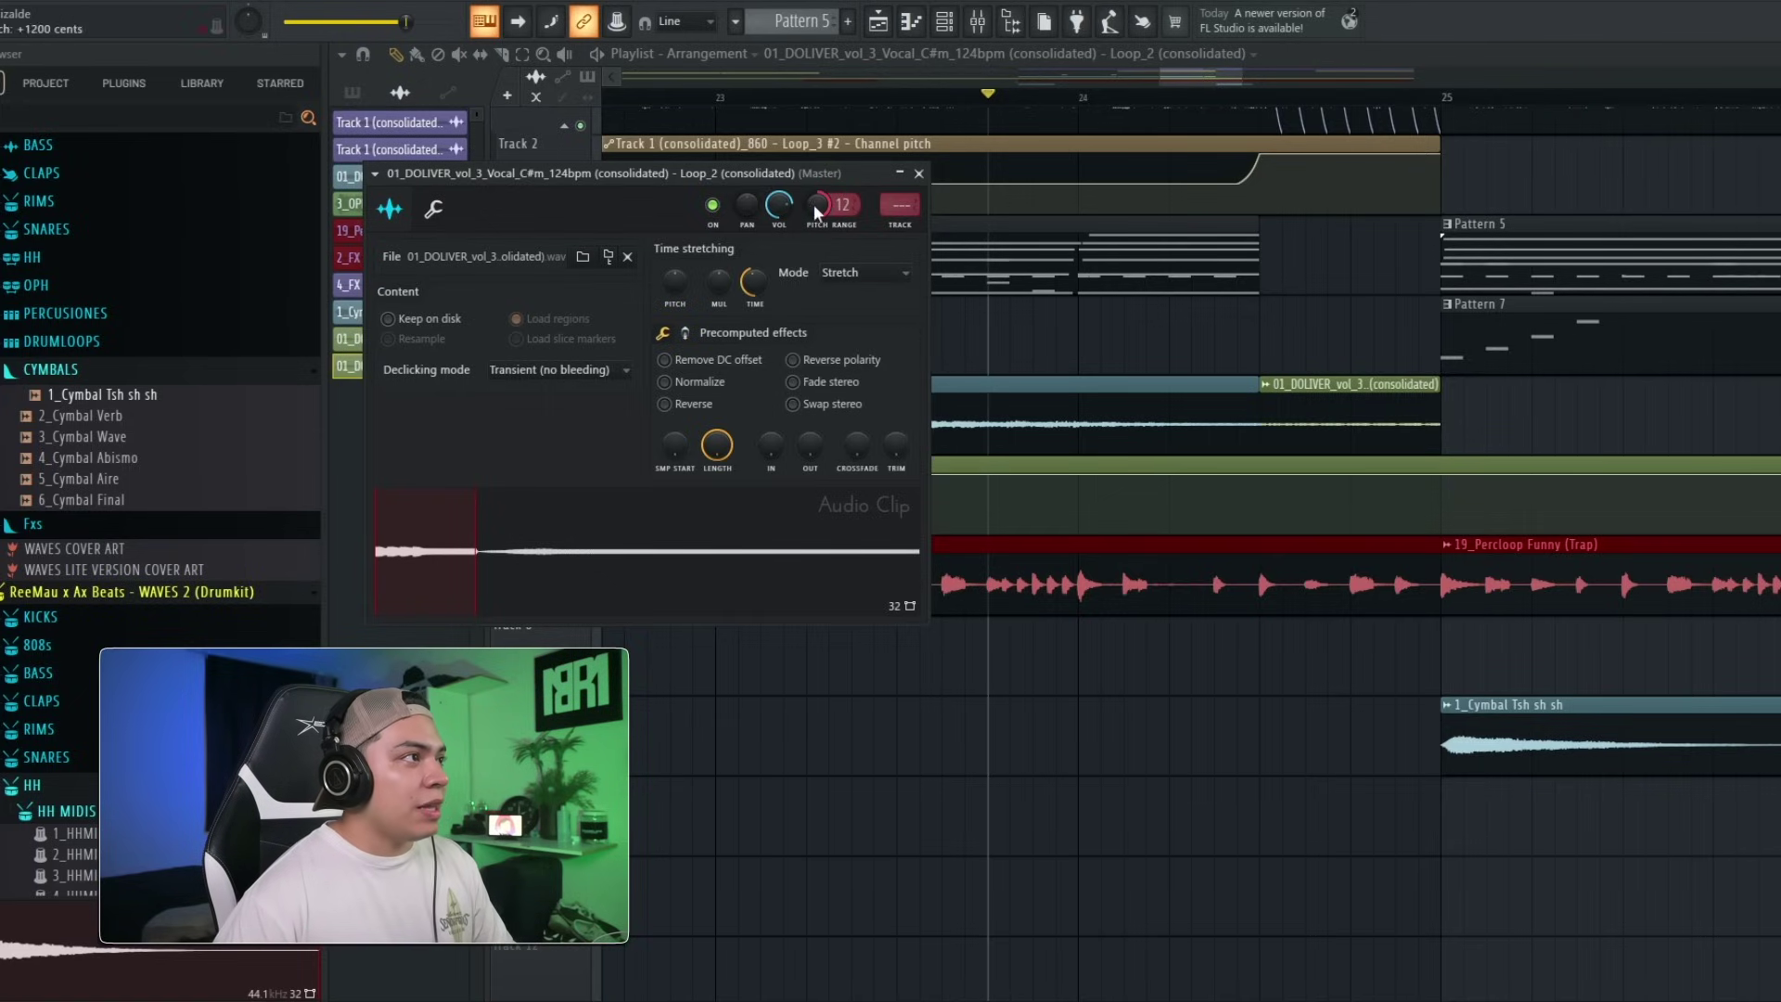
# Select the free mixer track Insert 14 and lower its level to -10.5 dB.
pyautogui.press('F9')
pyautogui.scroll(-10, 983, 538)
pyautogui.scroll(3, 983, 538)
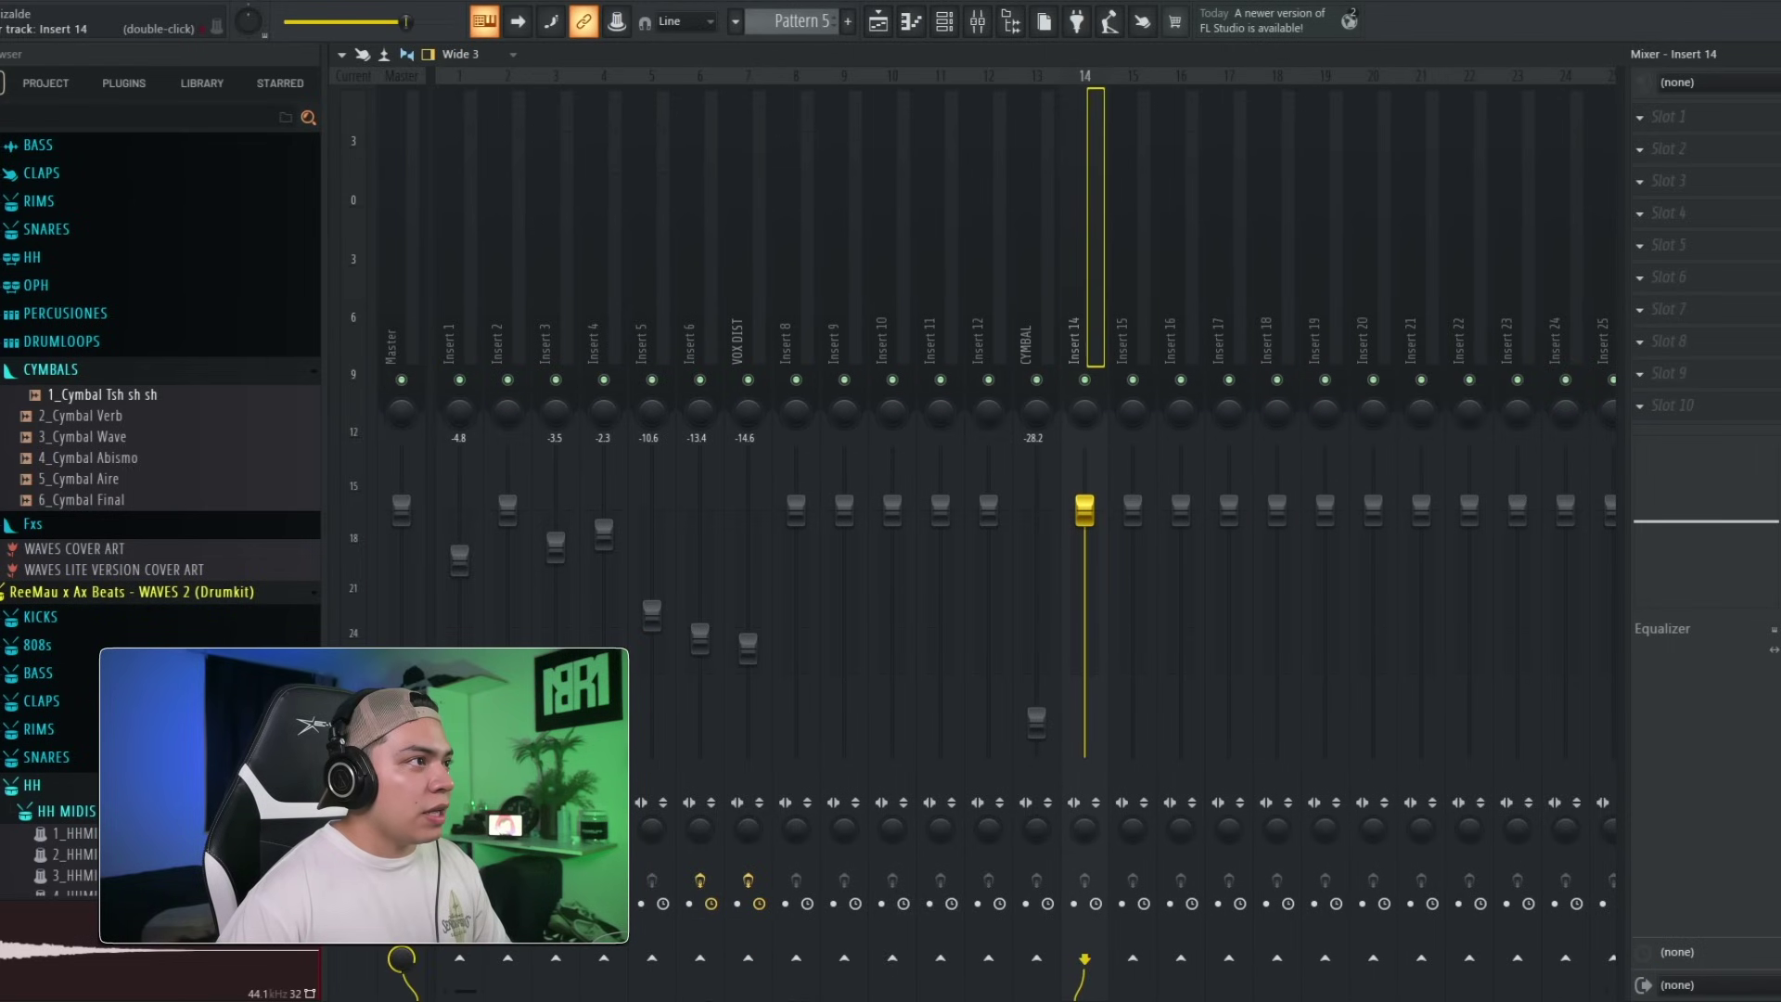
pyautogui.moveTo(1084, 508); pyautogui.dragTo(1085, 616)
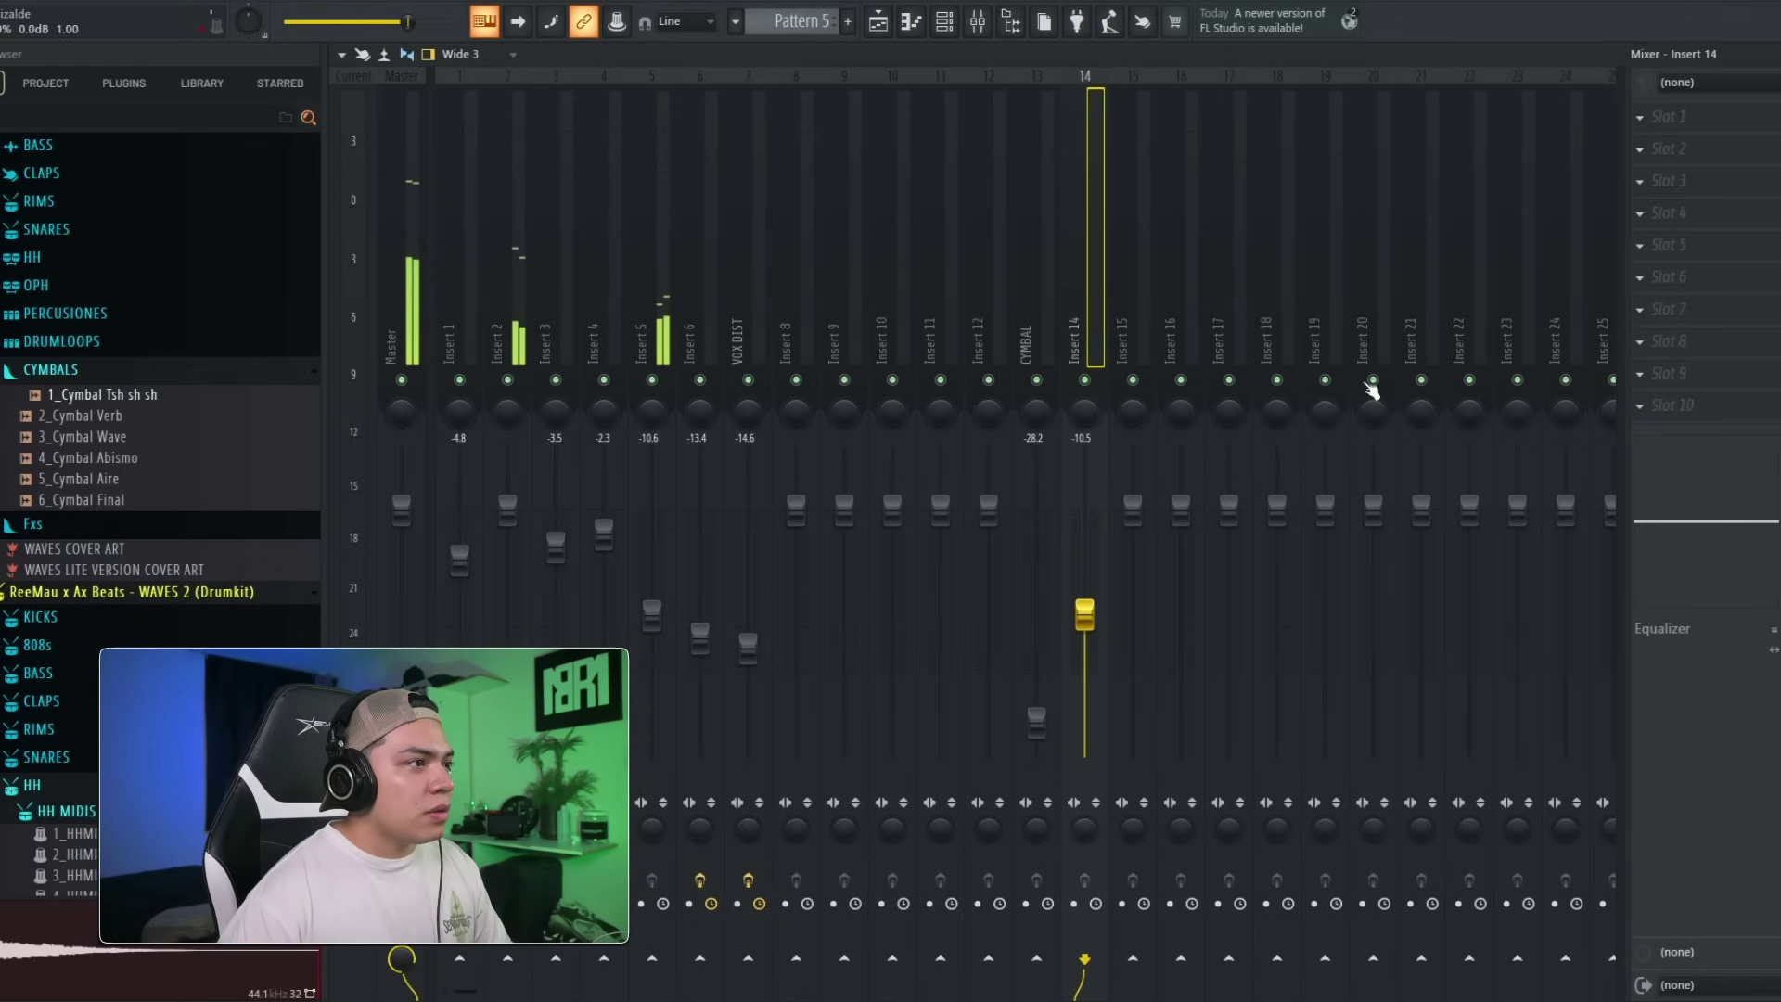
# Load Fruity parametric EQ 2 in Insert 14's first slot with a low and high cut preset, and raise the low-cut frequency.
pyautogui.click(1661, 116)
pyautogui.click(732, 867)
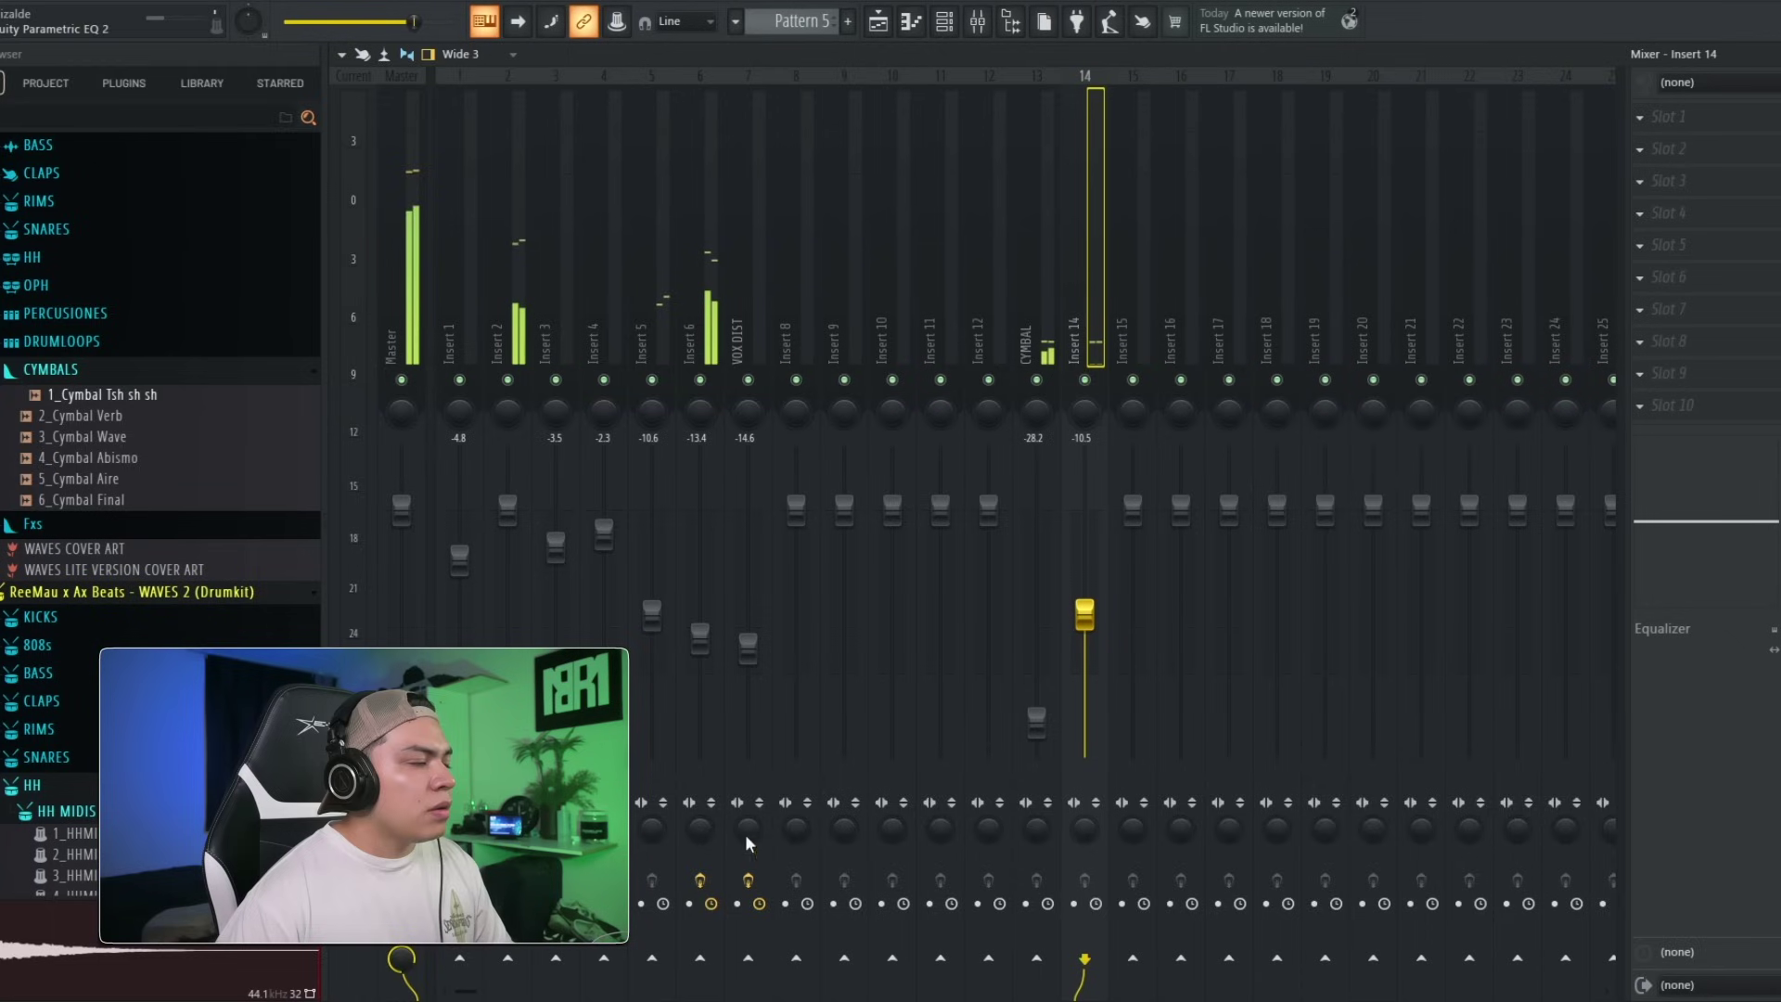
pyautogui.click(1124, 304)
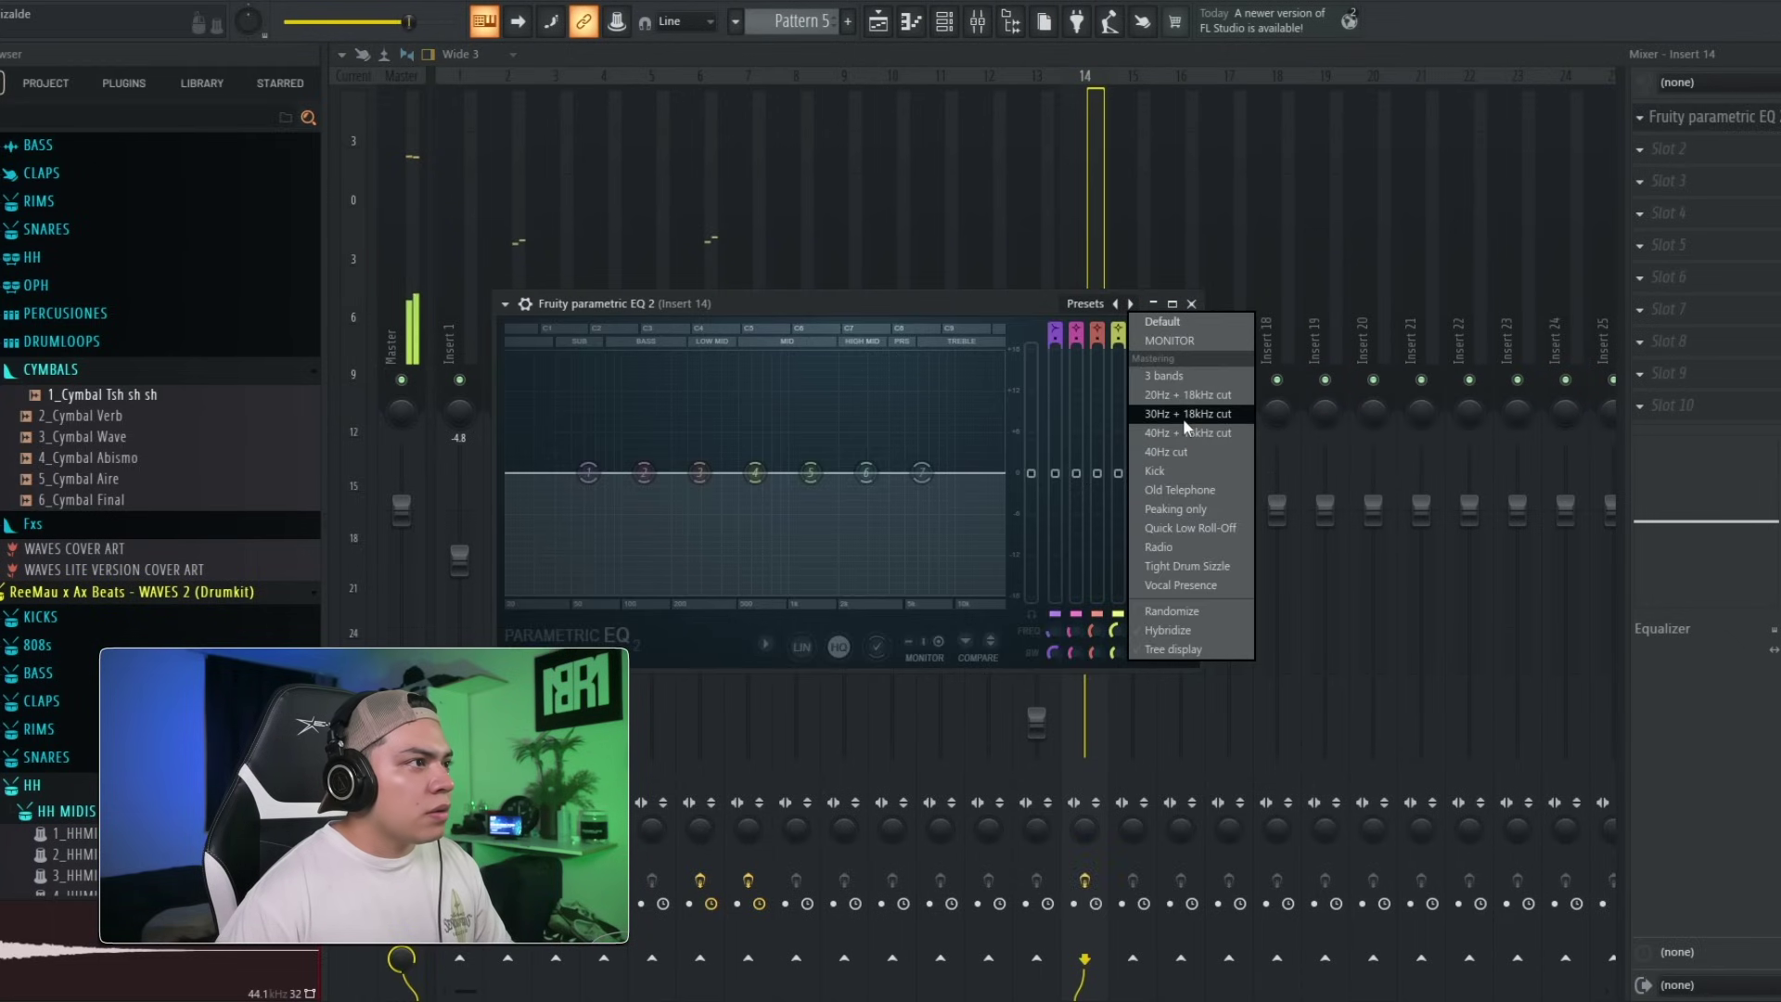
pyautogui.click(1192, 404)
pyautogui.moveTo(646, 473); pyautogui.dragTo(666, 473)
# Route the vocal slice's channel to mixer Insert 14 and reset that insert's fader to its default level.
pyautogui.click(878, 21)
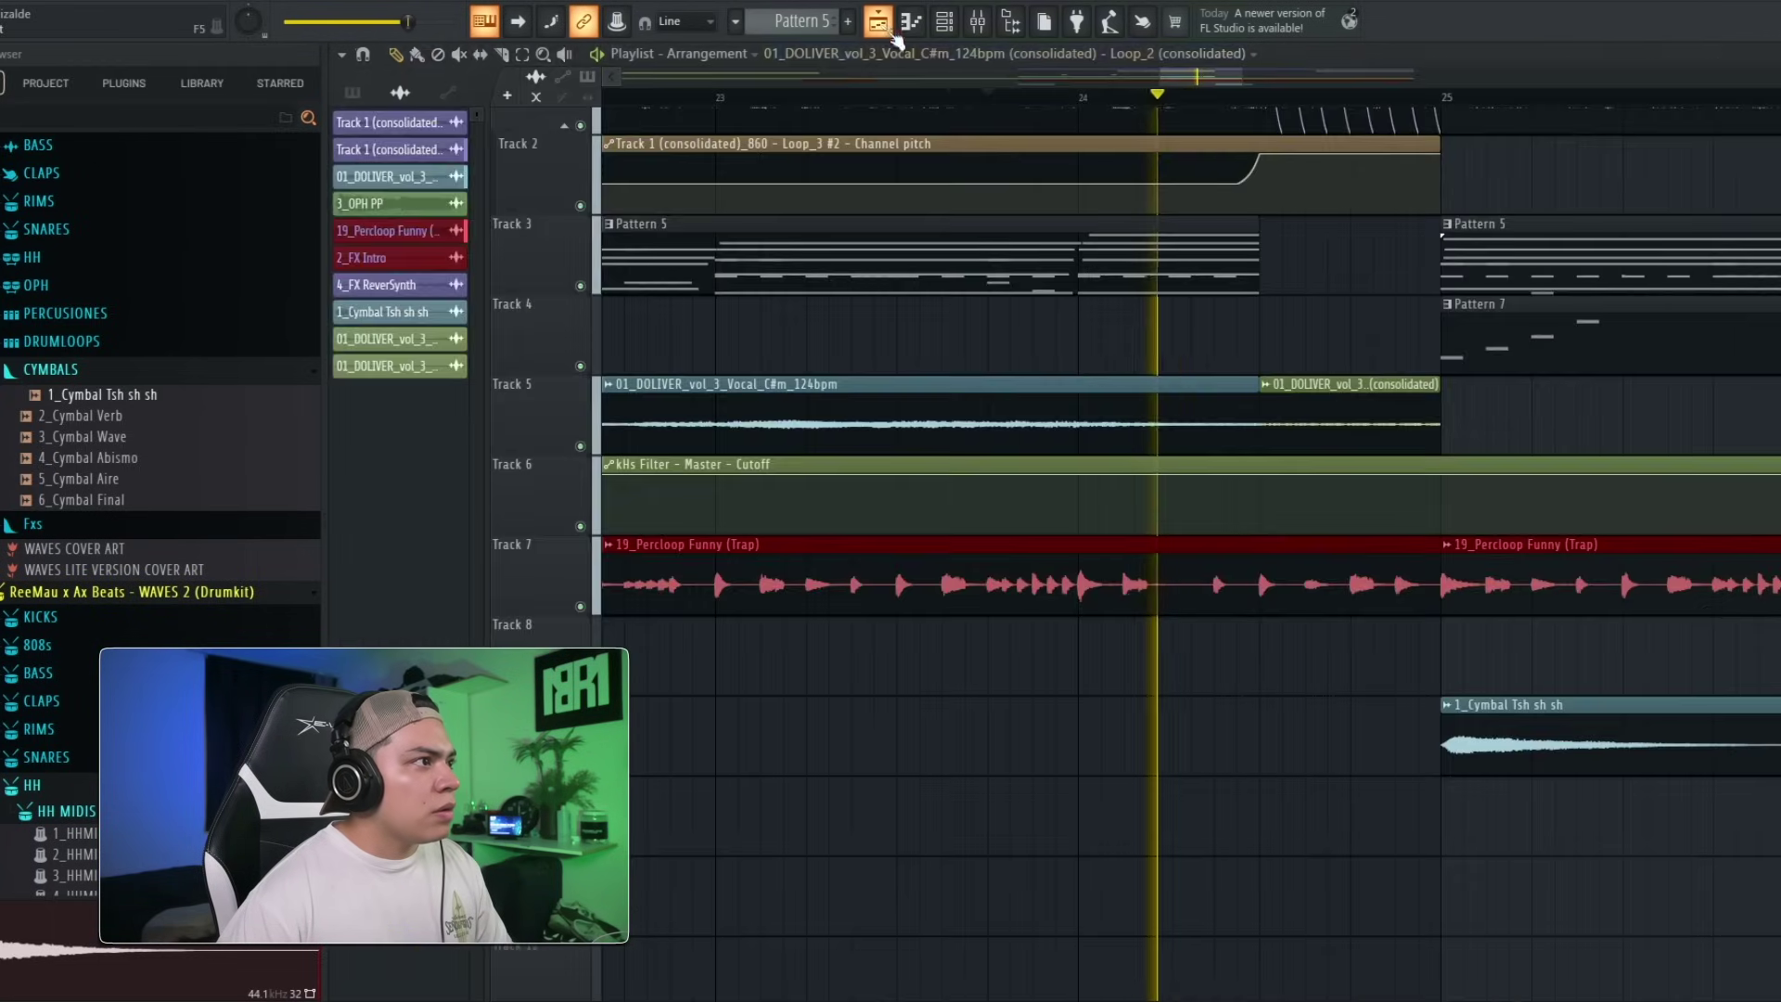
pyautogui.doubleClick(1355, 417)
pyautogui.doubleClick(899, 205)
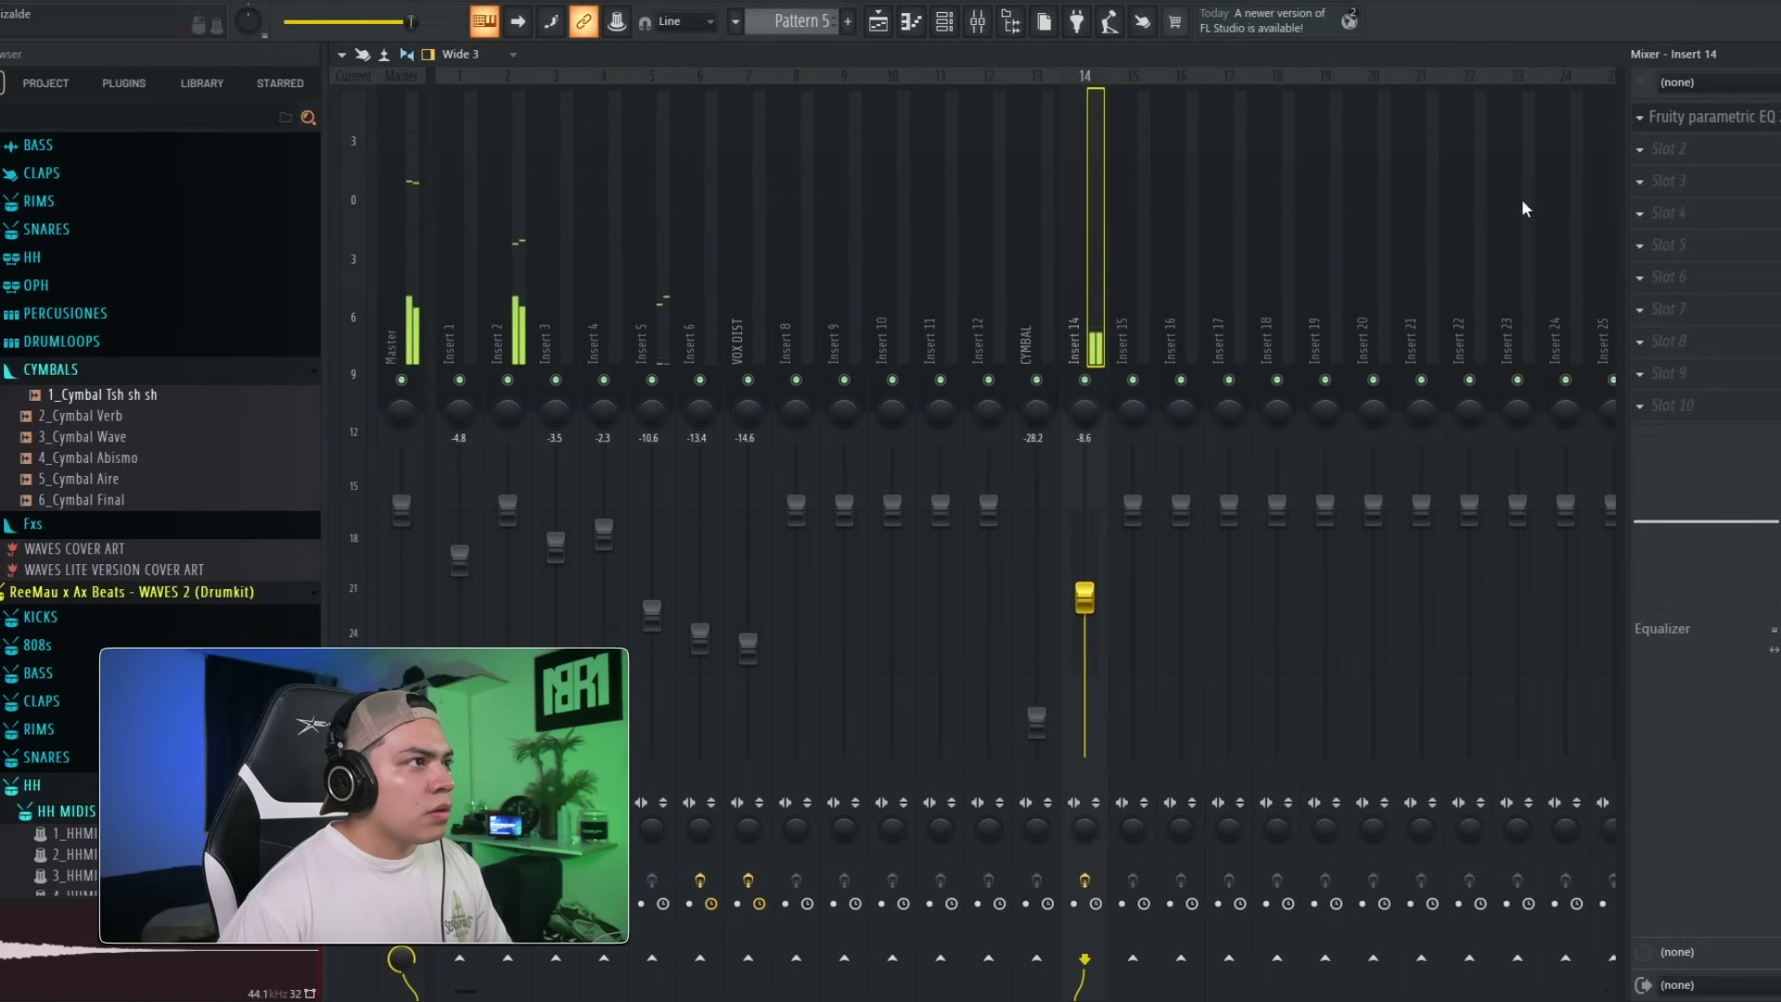
pyautogui.rightClick(1086, 605)
pyautogui.click(1105, 616)
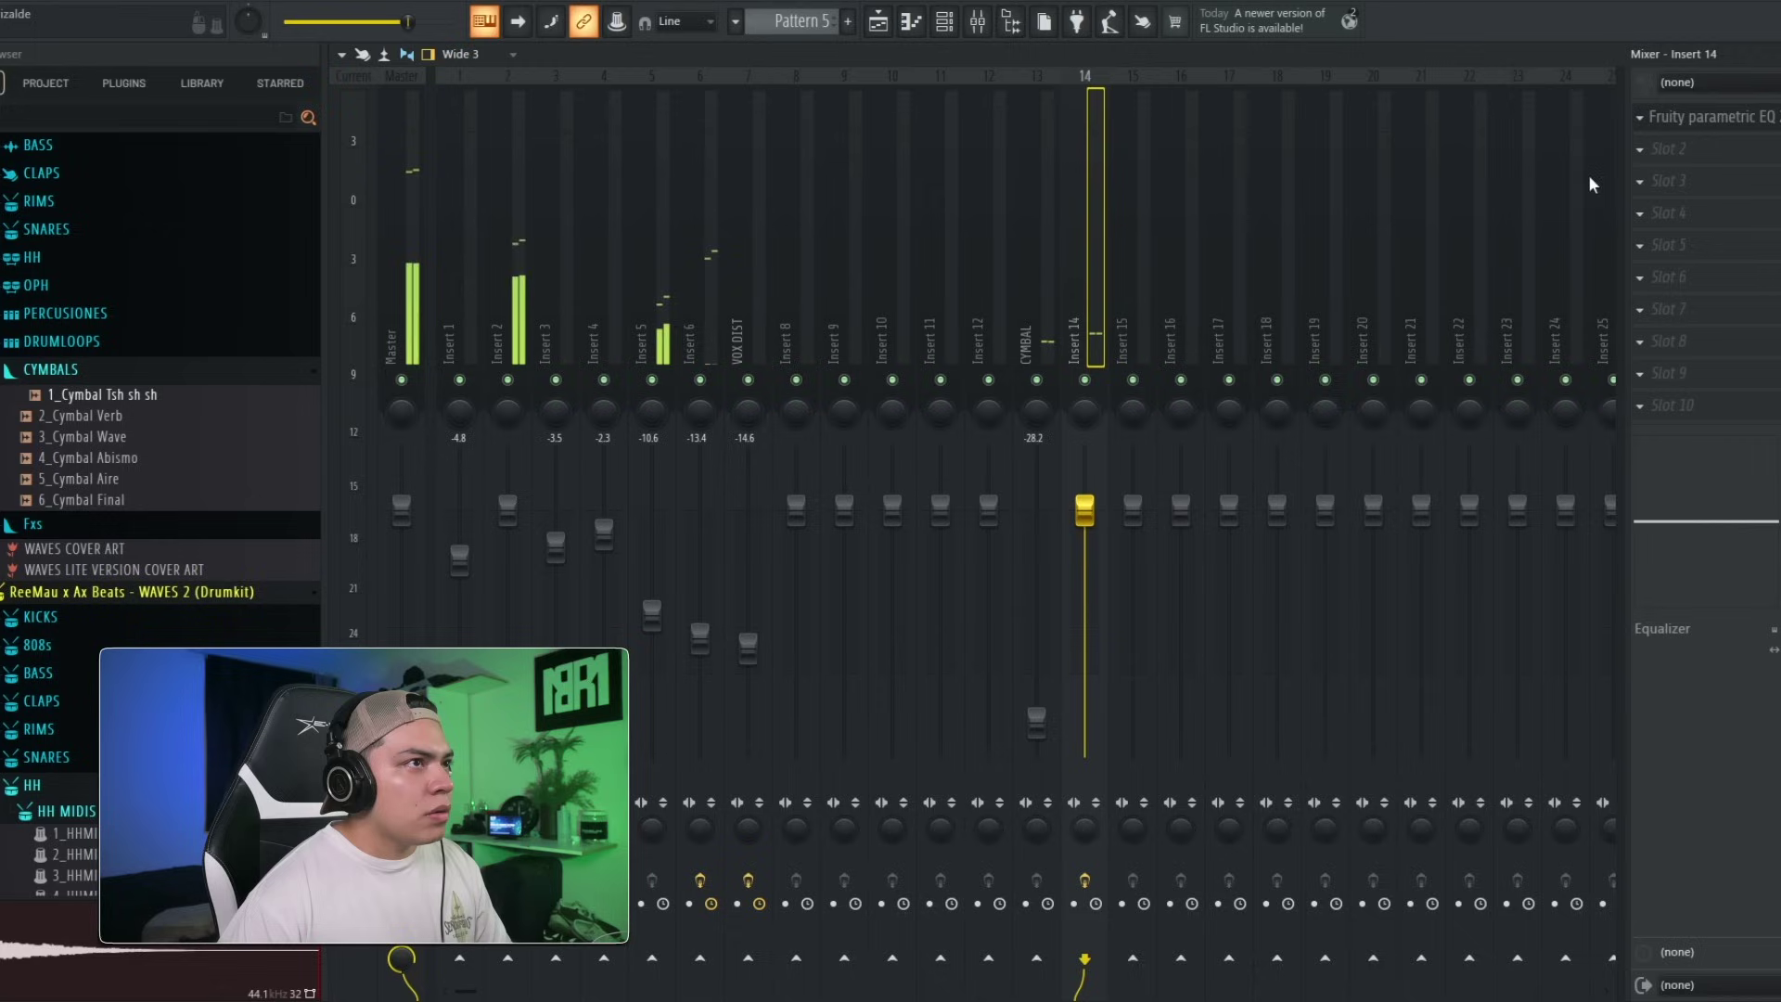
# Narrow Insert 14's Fruity parametric EQ 2 by raising the high-pass into the mids and lowering the high-end cut.
pyautogui.click(1711, 116)
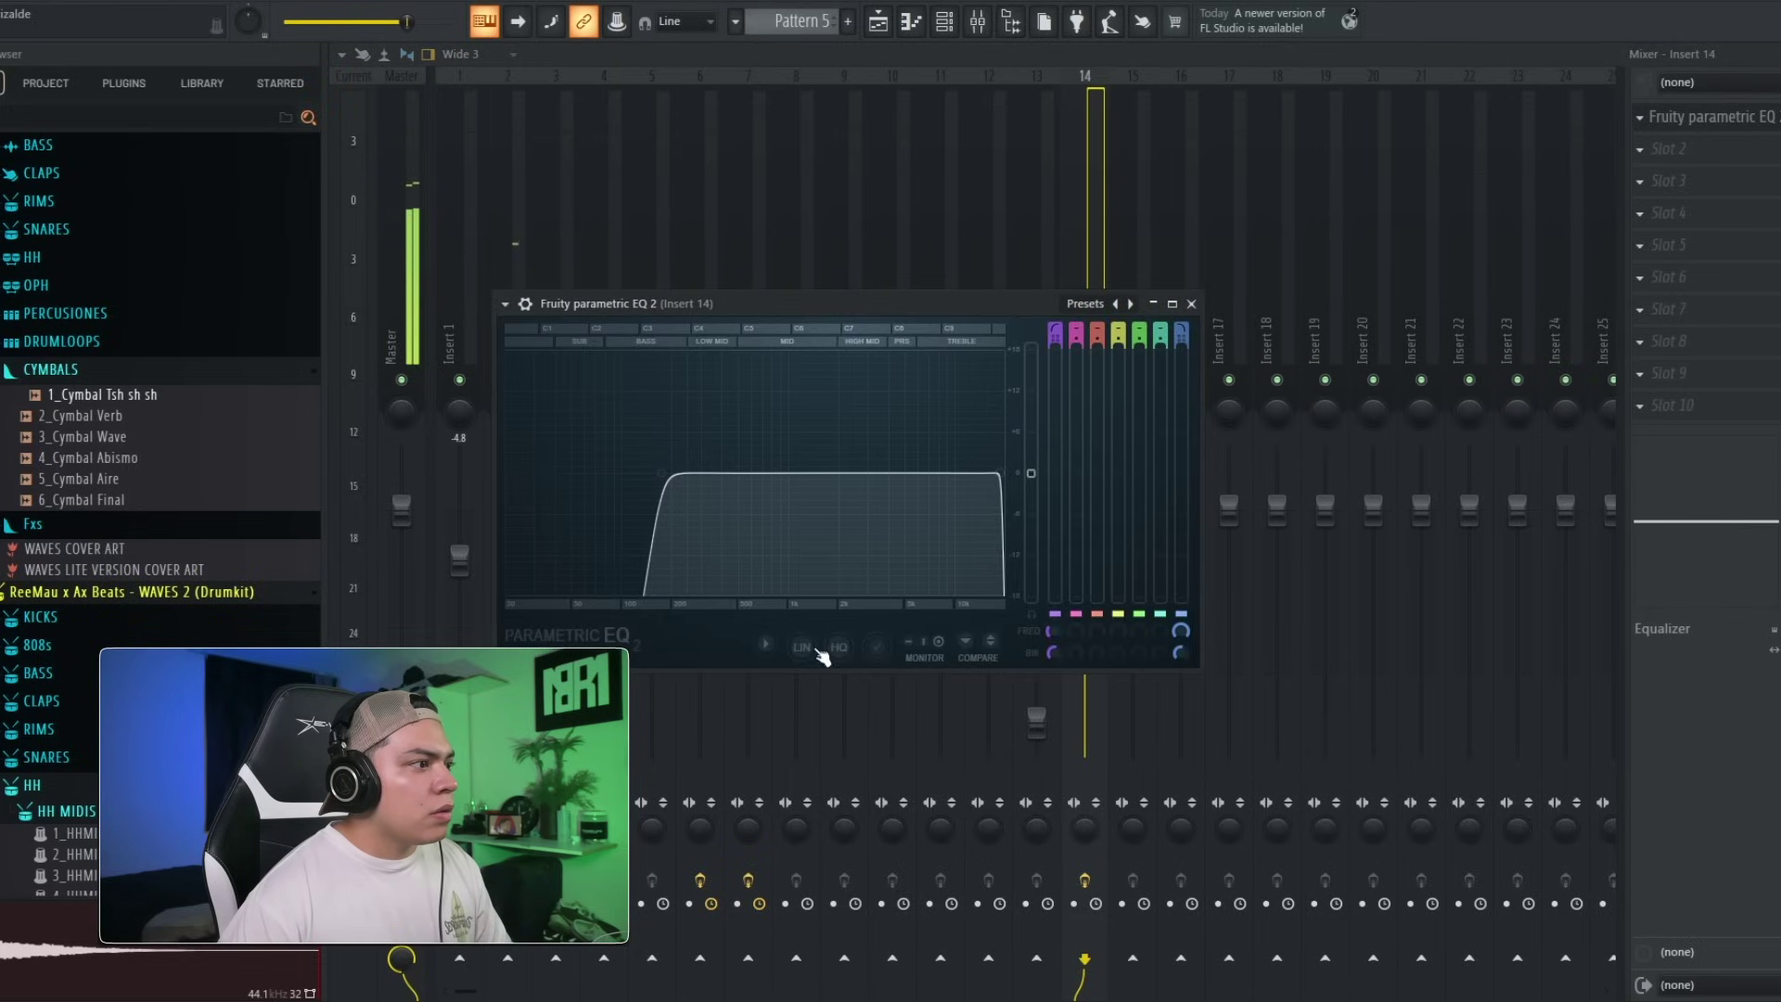
pyautogui.moveTo(674, 493); pyautogui.dragTo(835, 492)
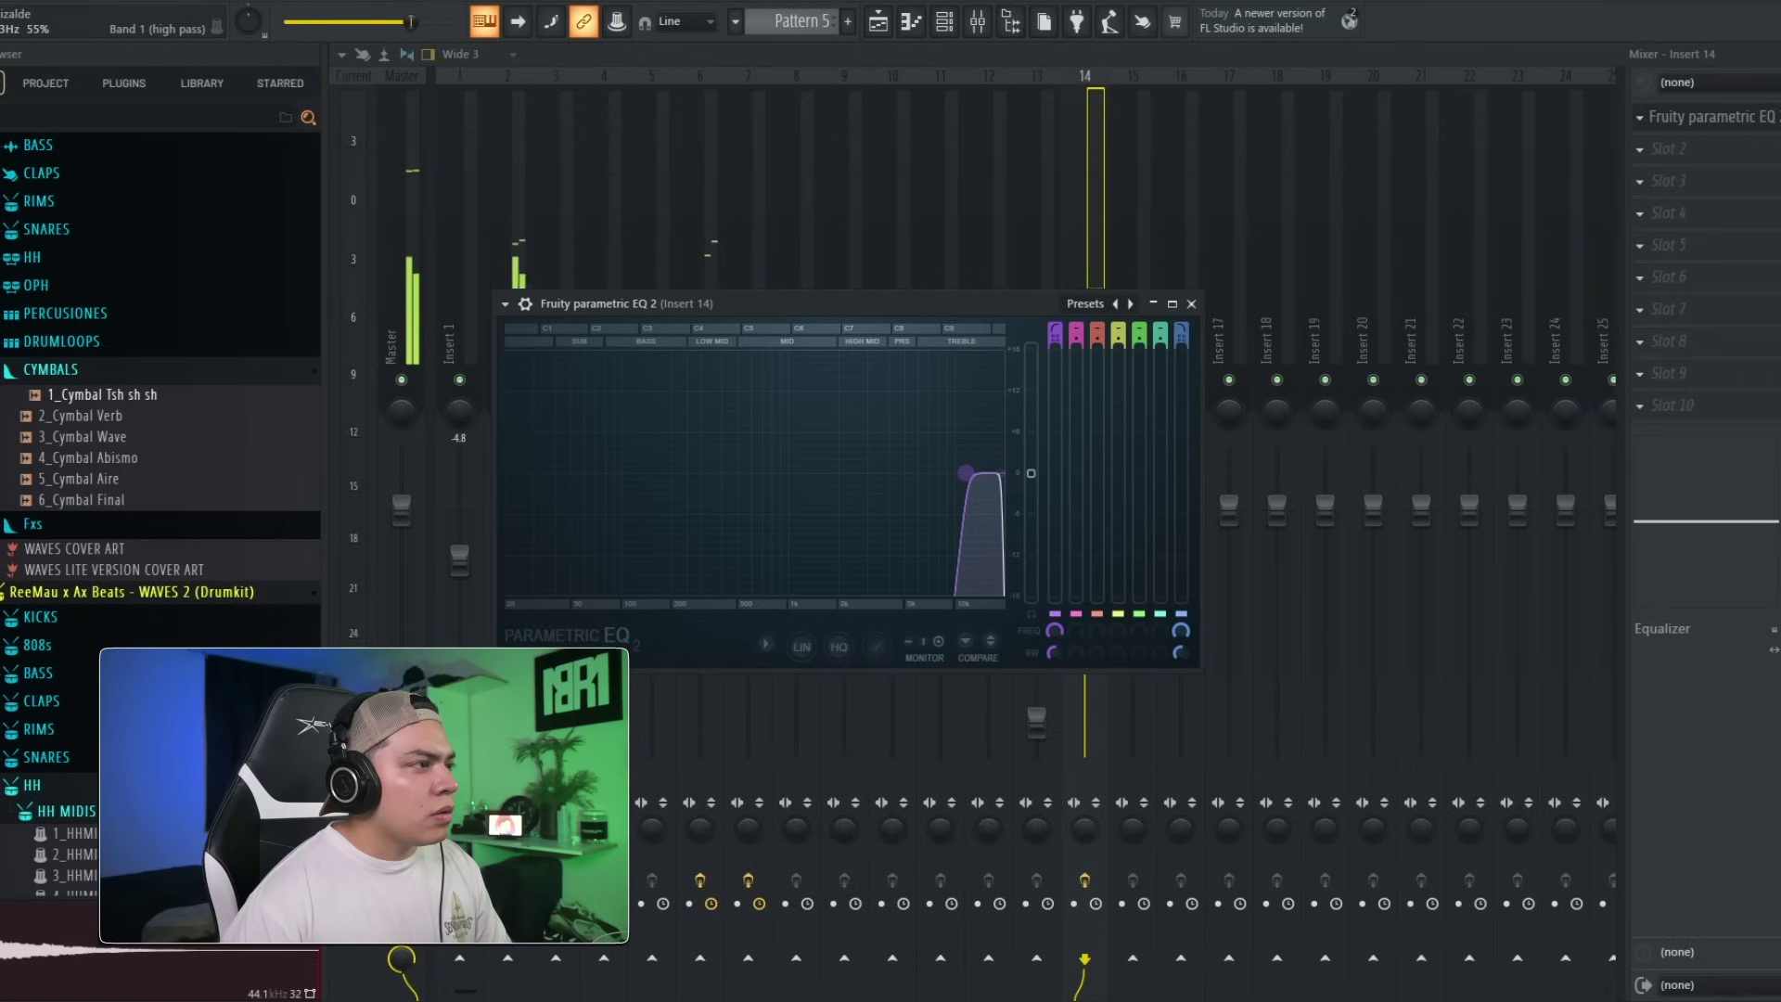
pyautogui.moveTo(965, 473); pyautogui.dragTo(825, 492)
pyautogui.moveTo(999, 473); pyautogui.dragTo(929, 472)
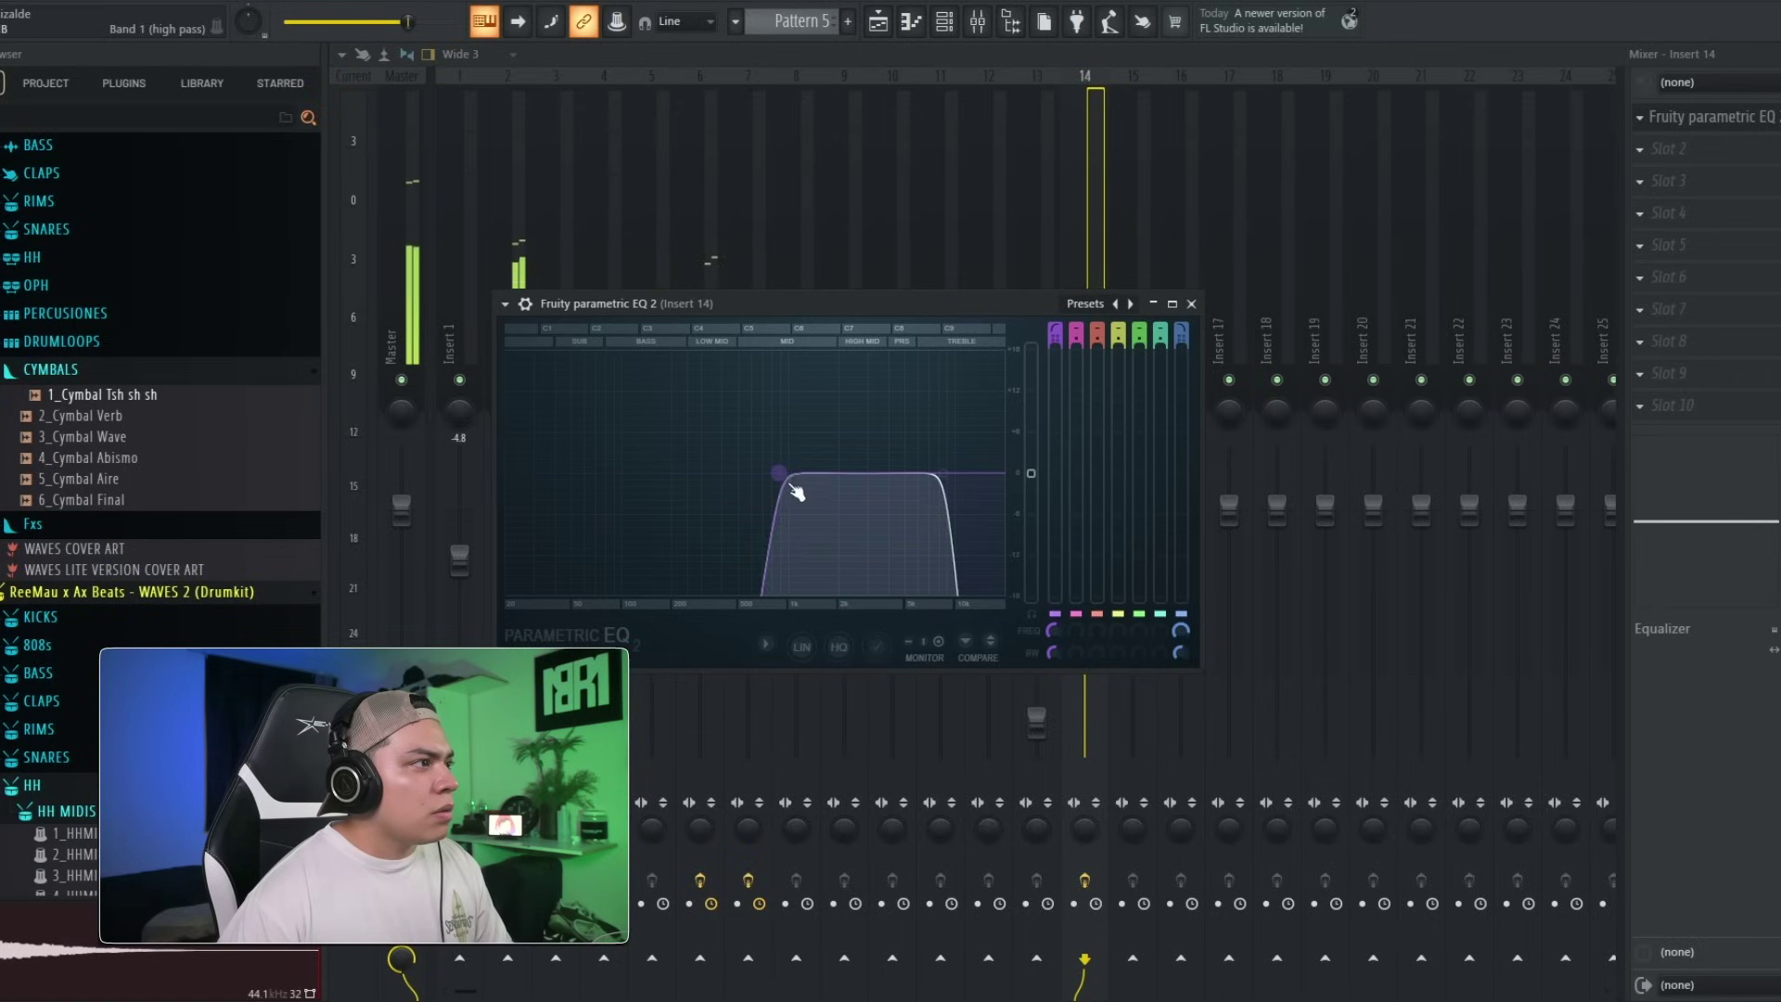
pyautogui.press('Escape')
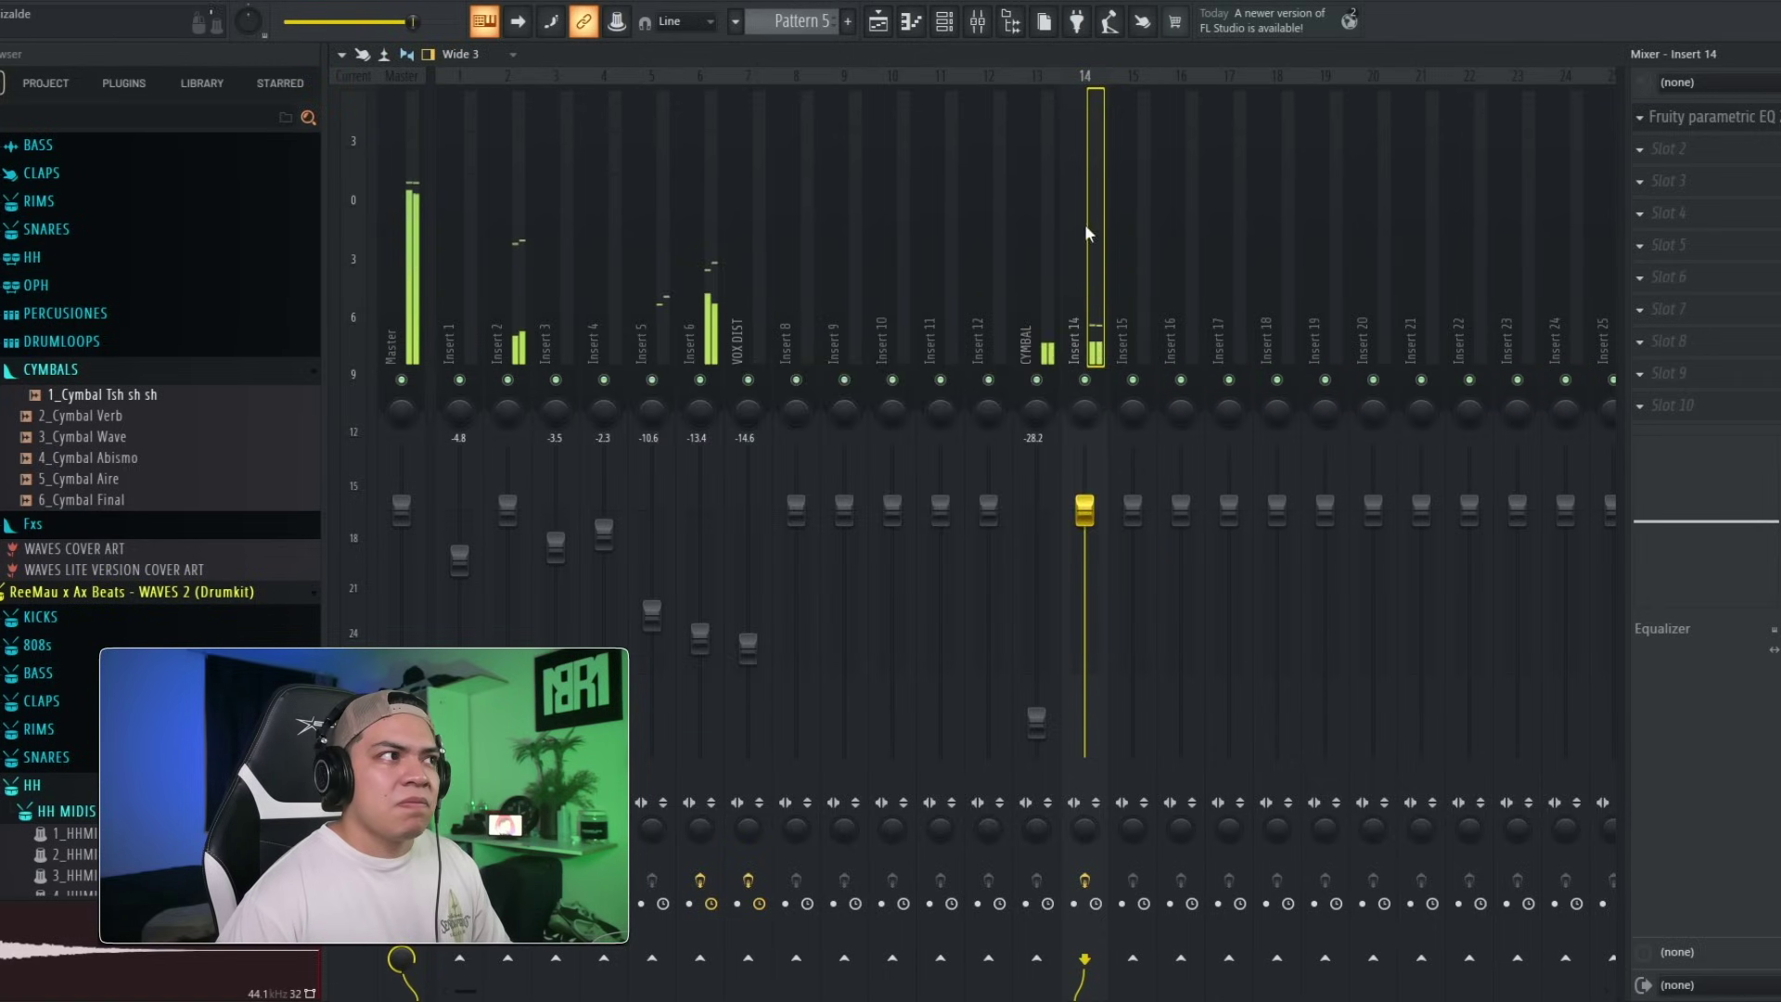
# Normalize the vocal slice before bar 25 and reduce its channel volume.
pyautogui.click(882, 26)
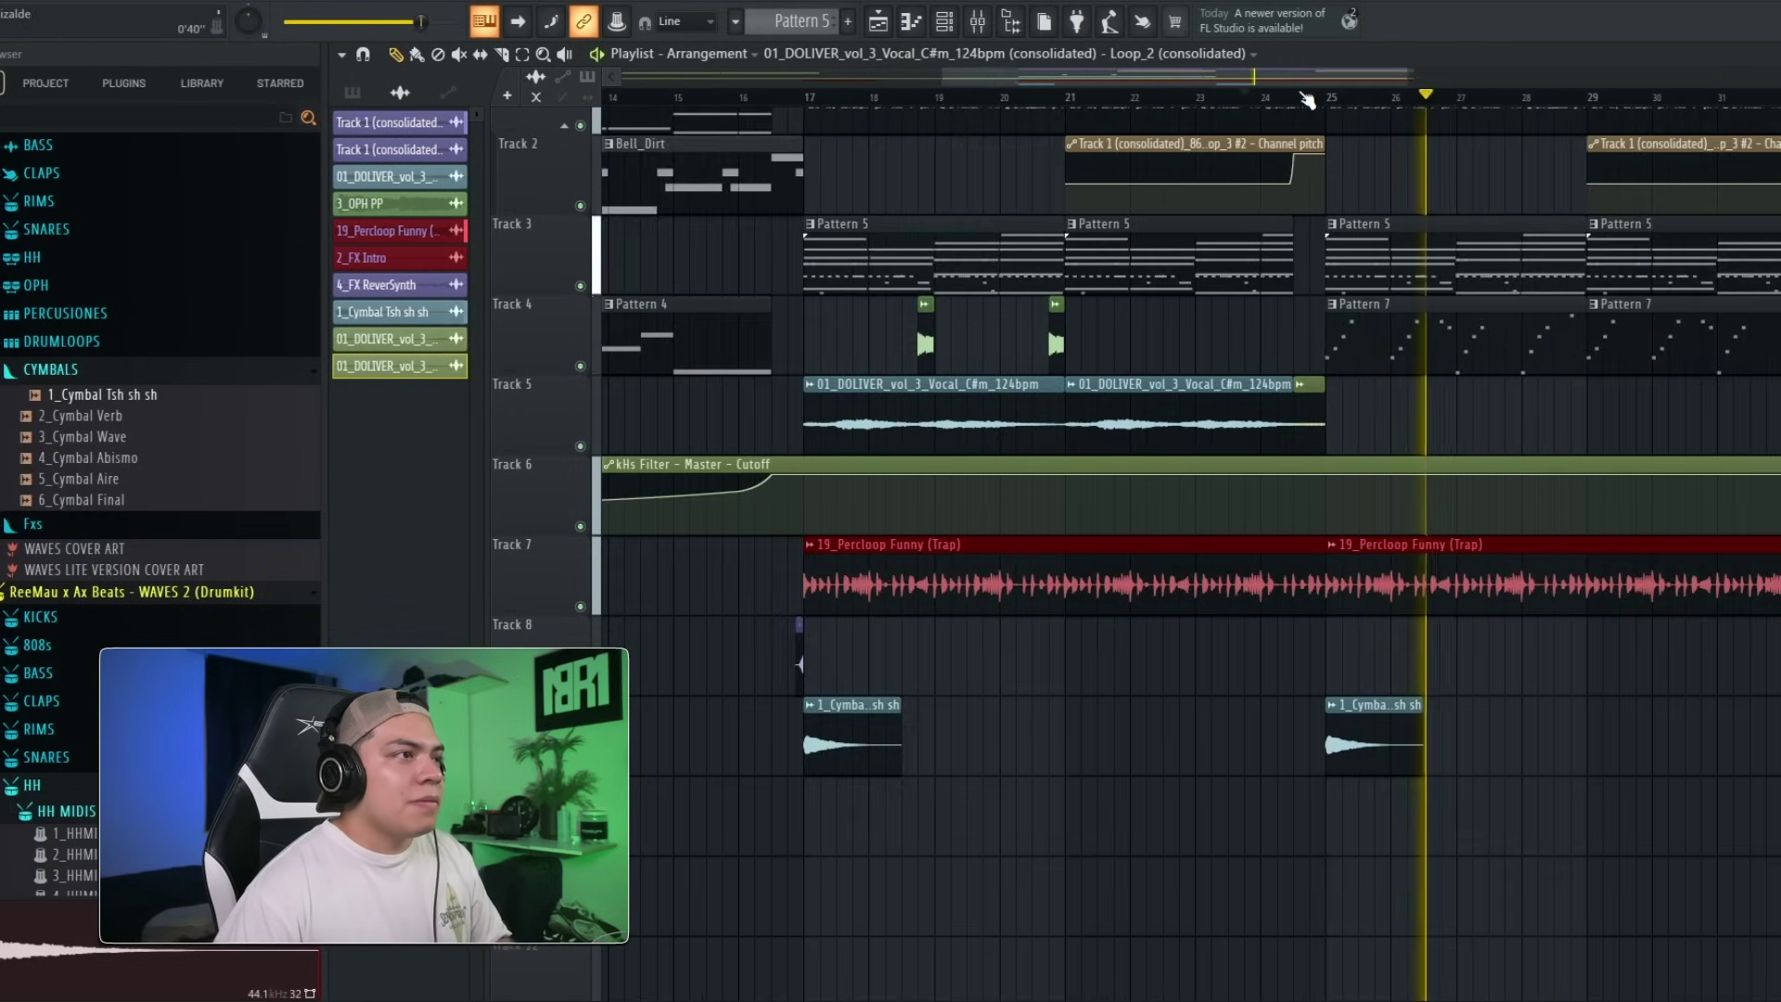
pyautogui.doubleClick(1308, 417)
pyautogui.click(703, 382)
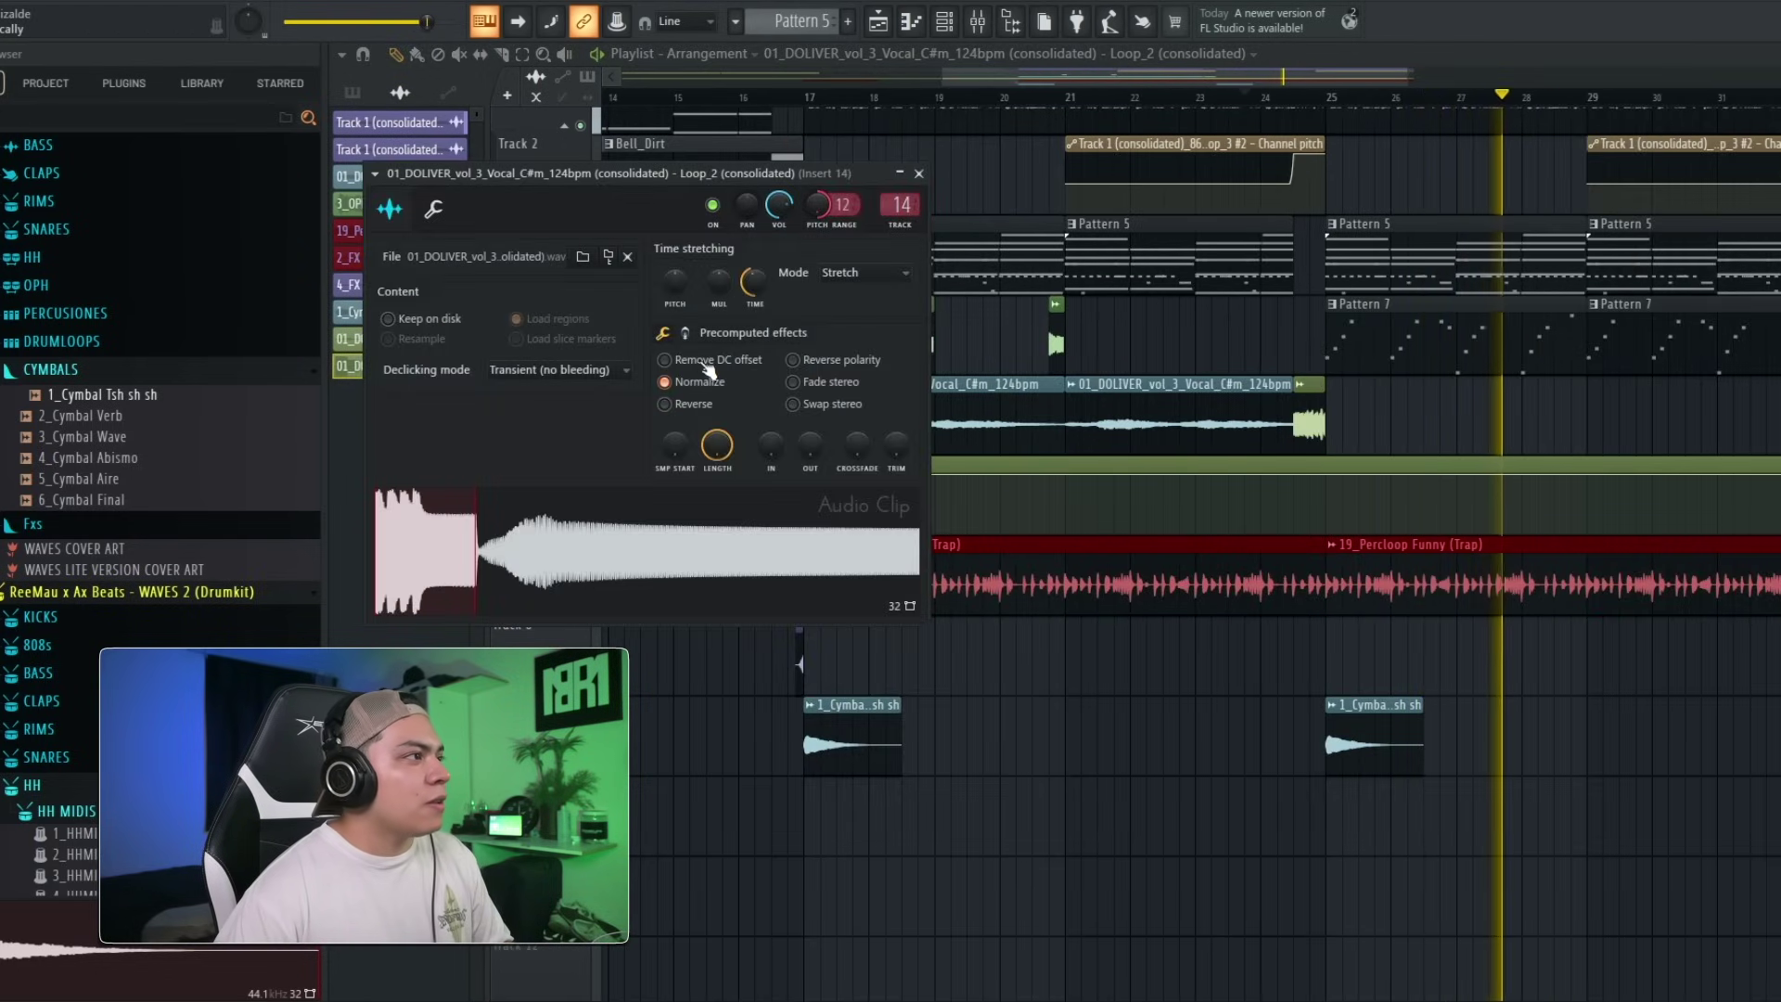
pyautogui.moveTo(778, 206); pyautogui.dragTo(775, 232)
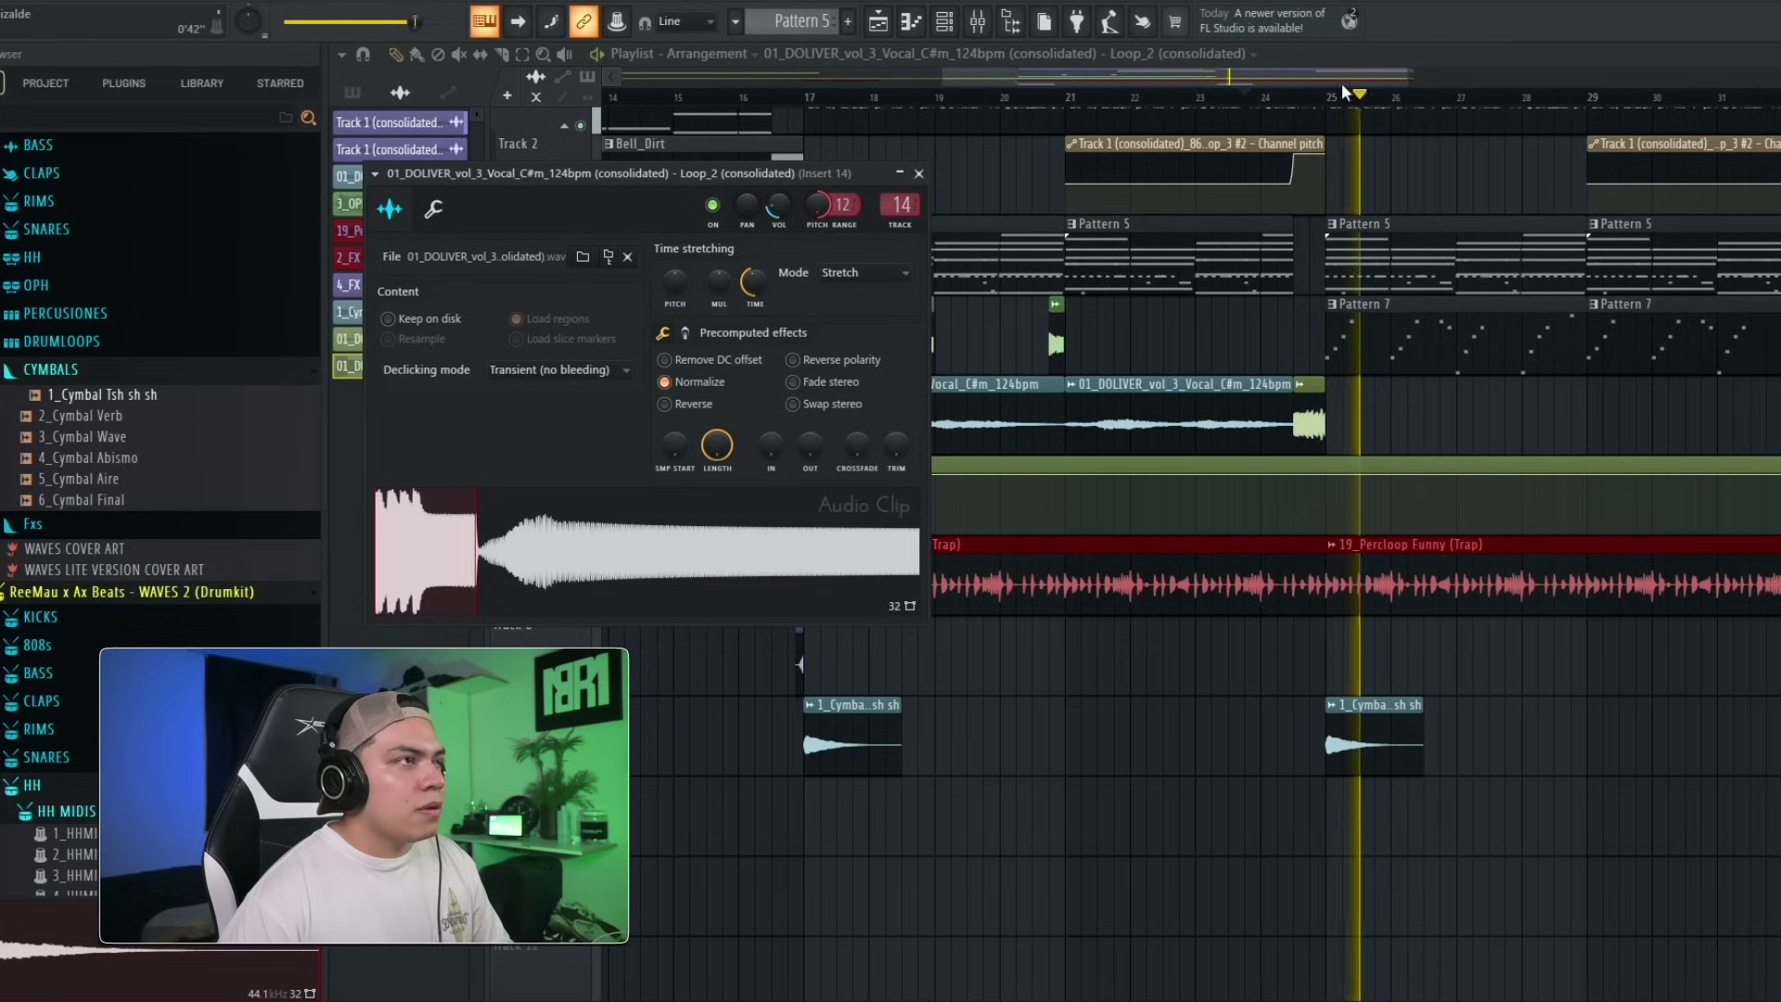
pyautogui.scroll(5, 1341, 82)
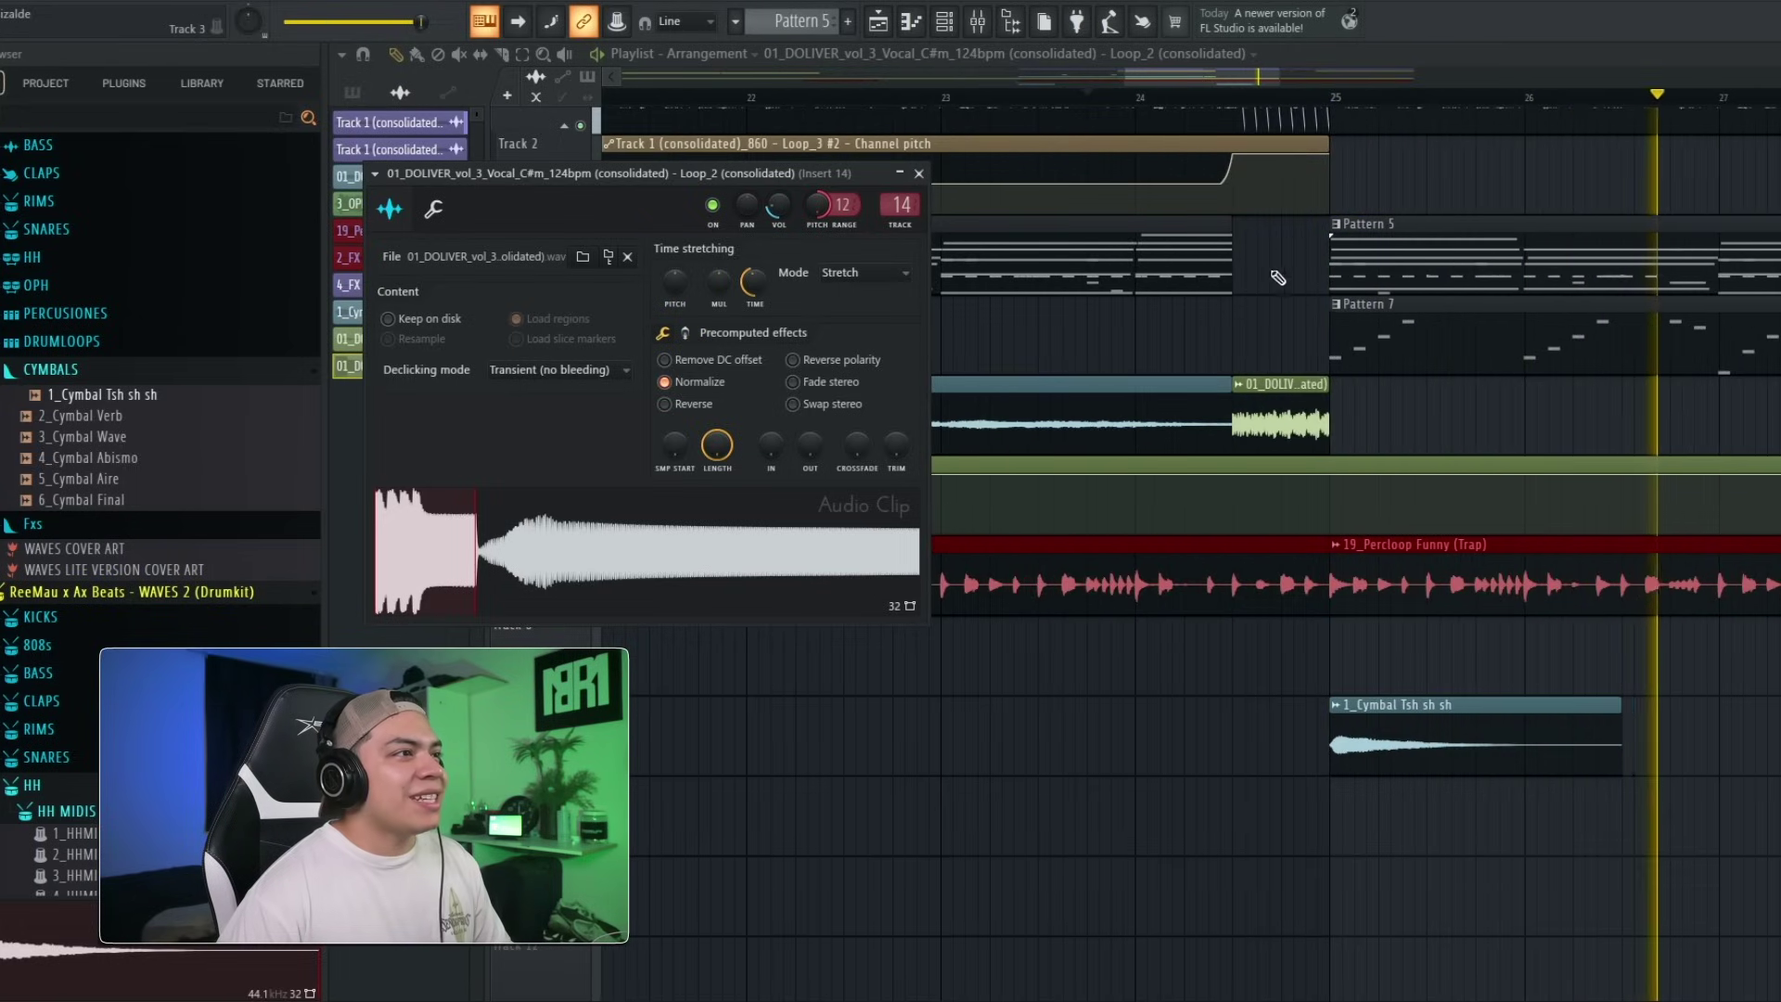
pyautogui.press('Escape')
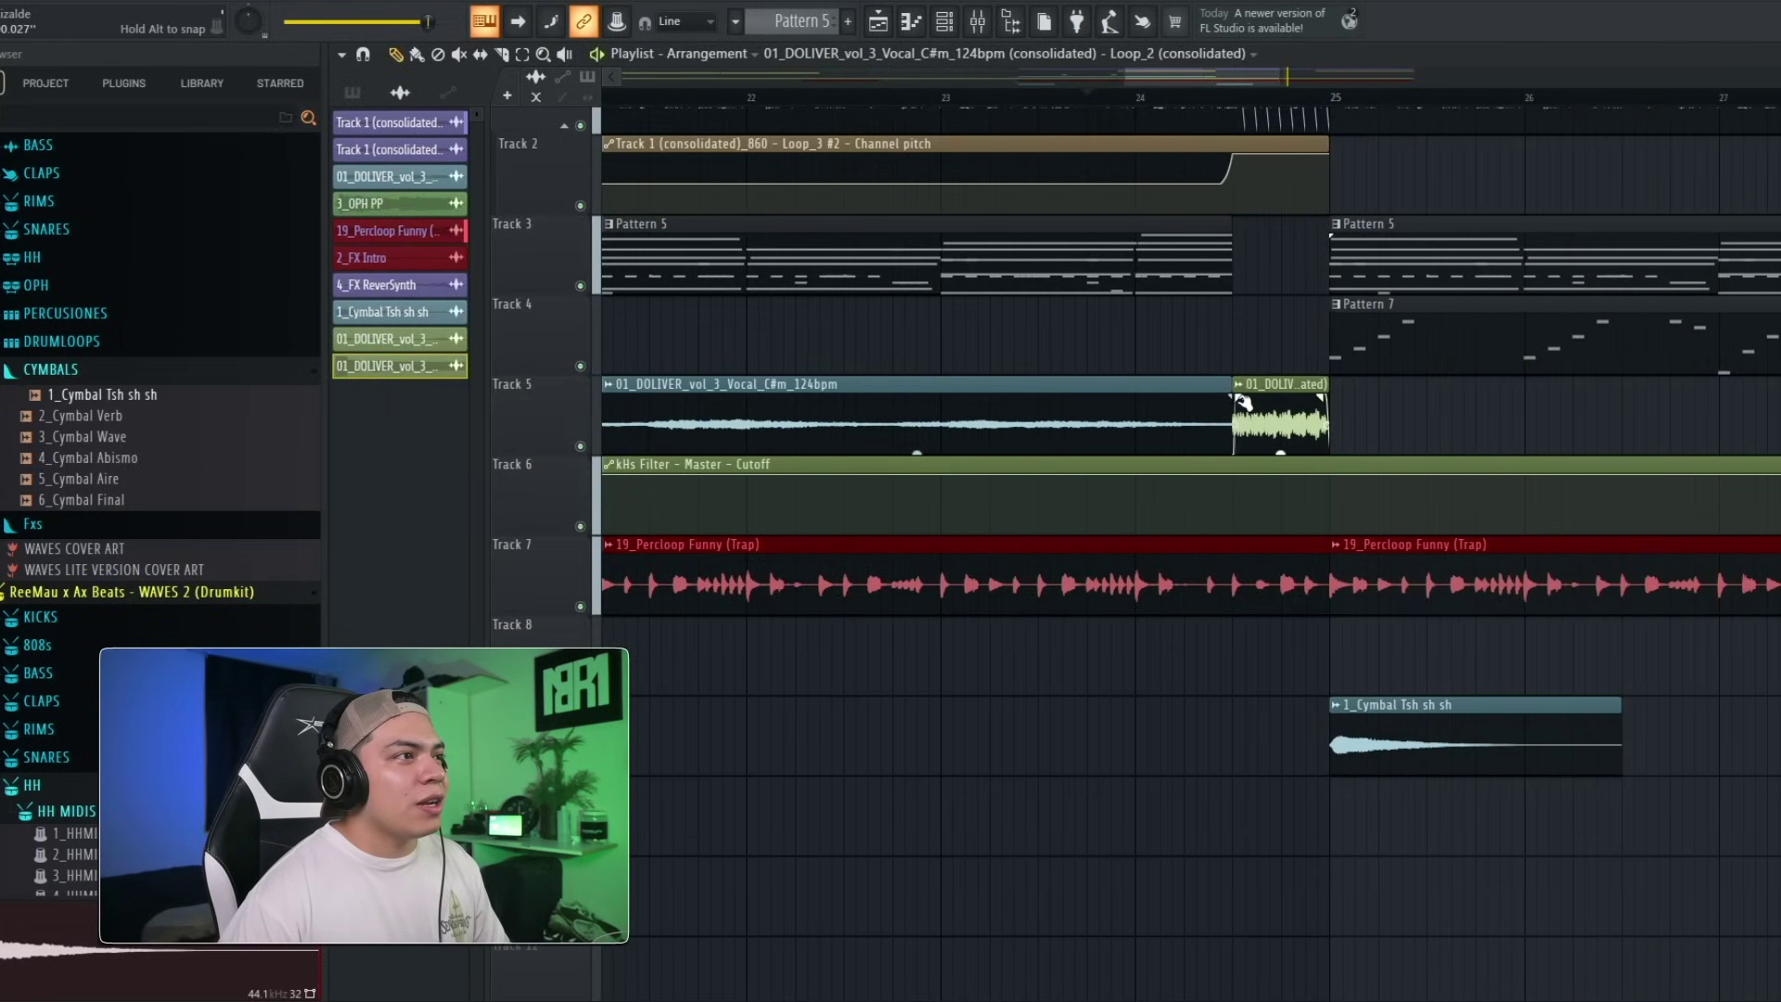
# Play the arrangement to hear the pitched vocal slice in context with the other tracks.
pyautogui.scroll(-6, 1255, 106)
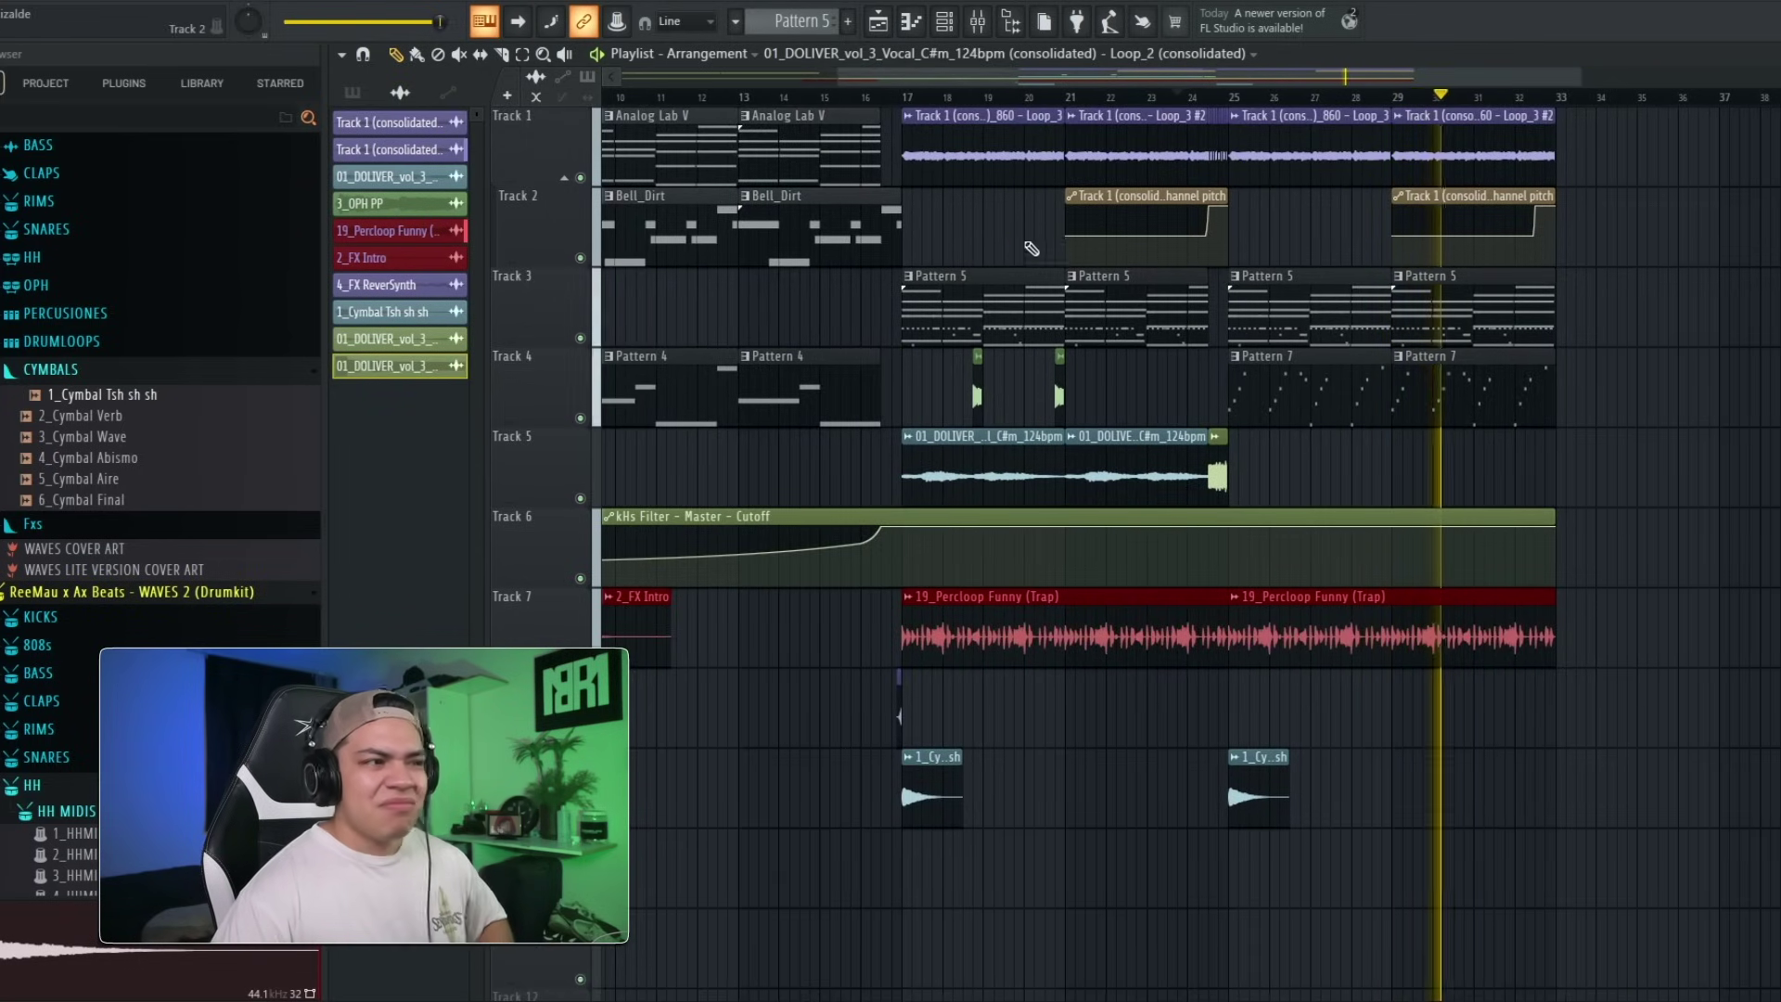
pyautogui.hscroll(-3, 1187, 390)
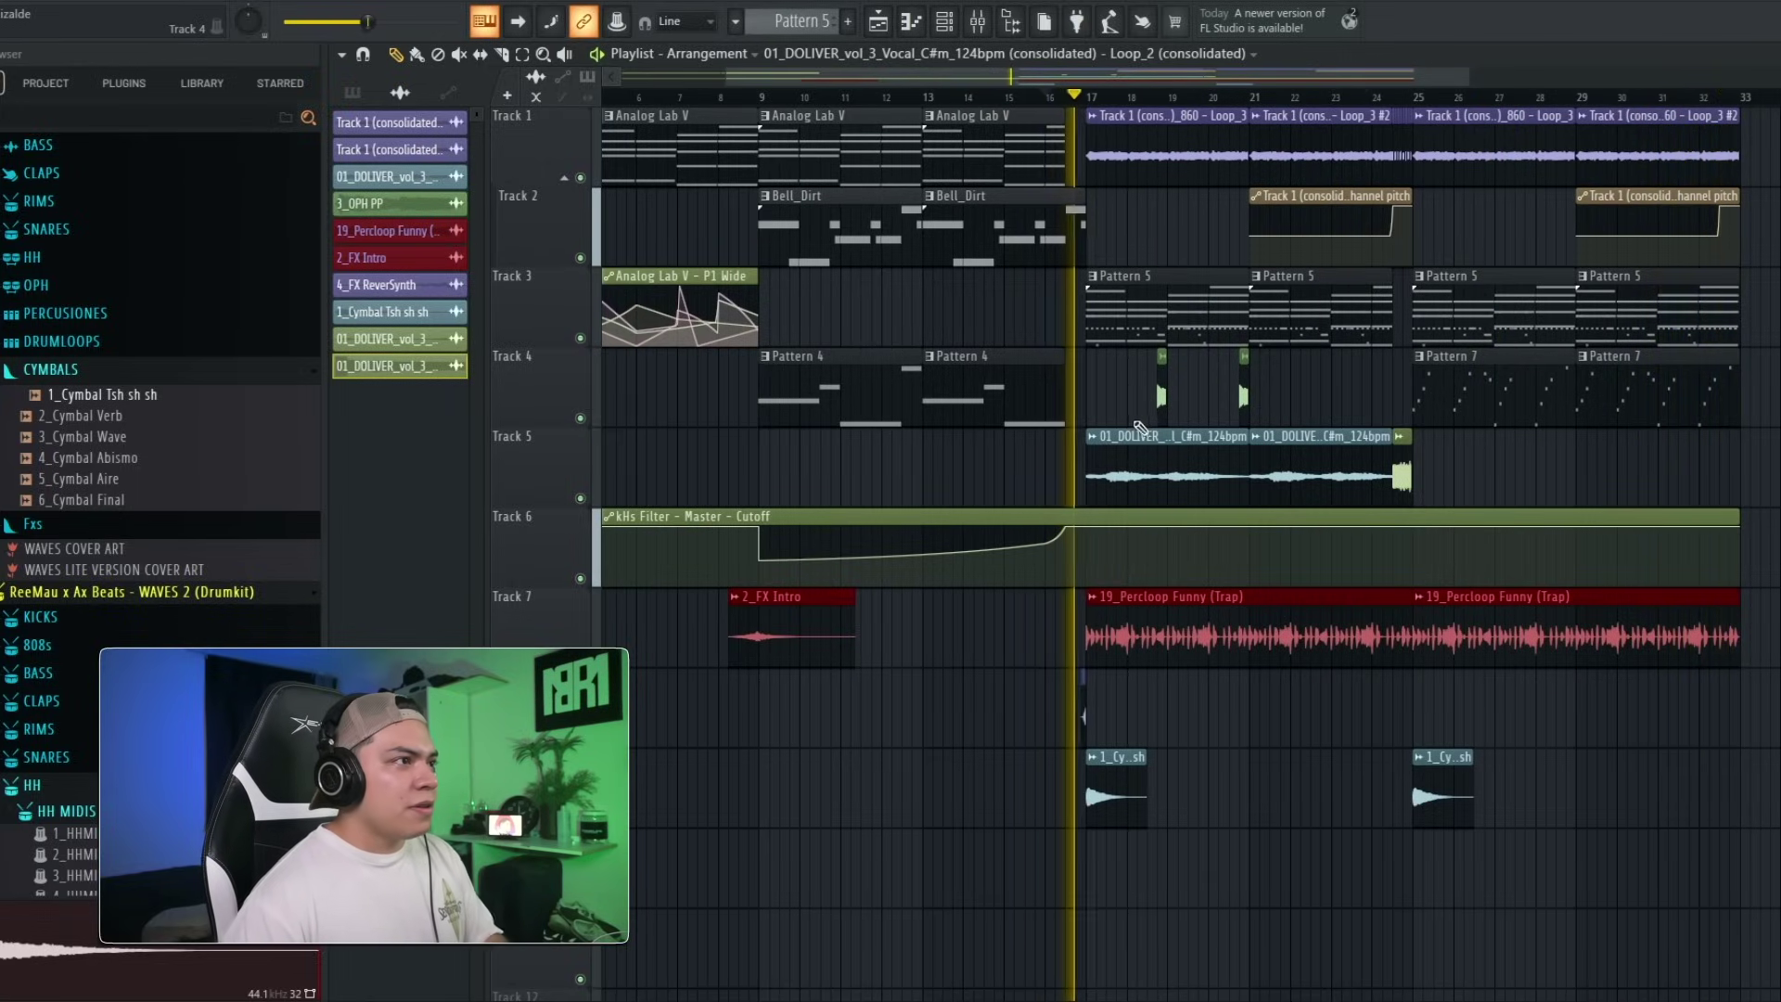
pyautogui.press('space')
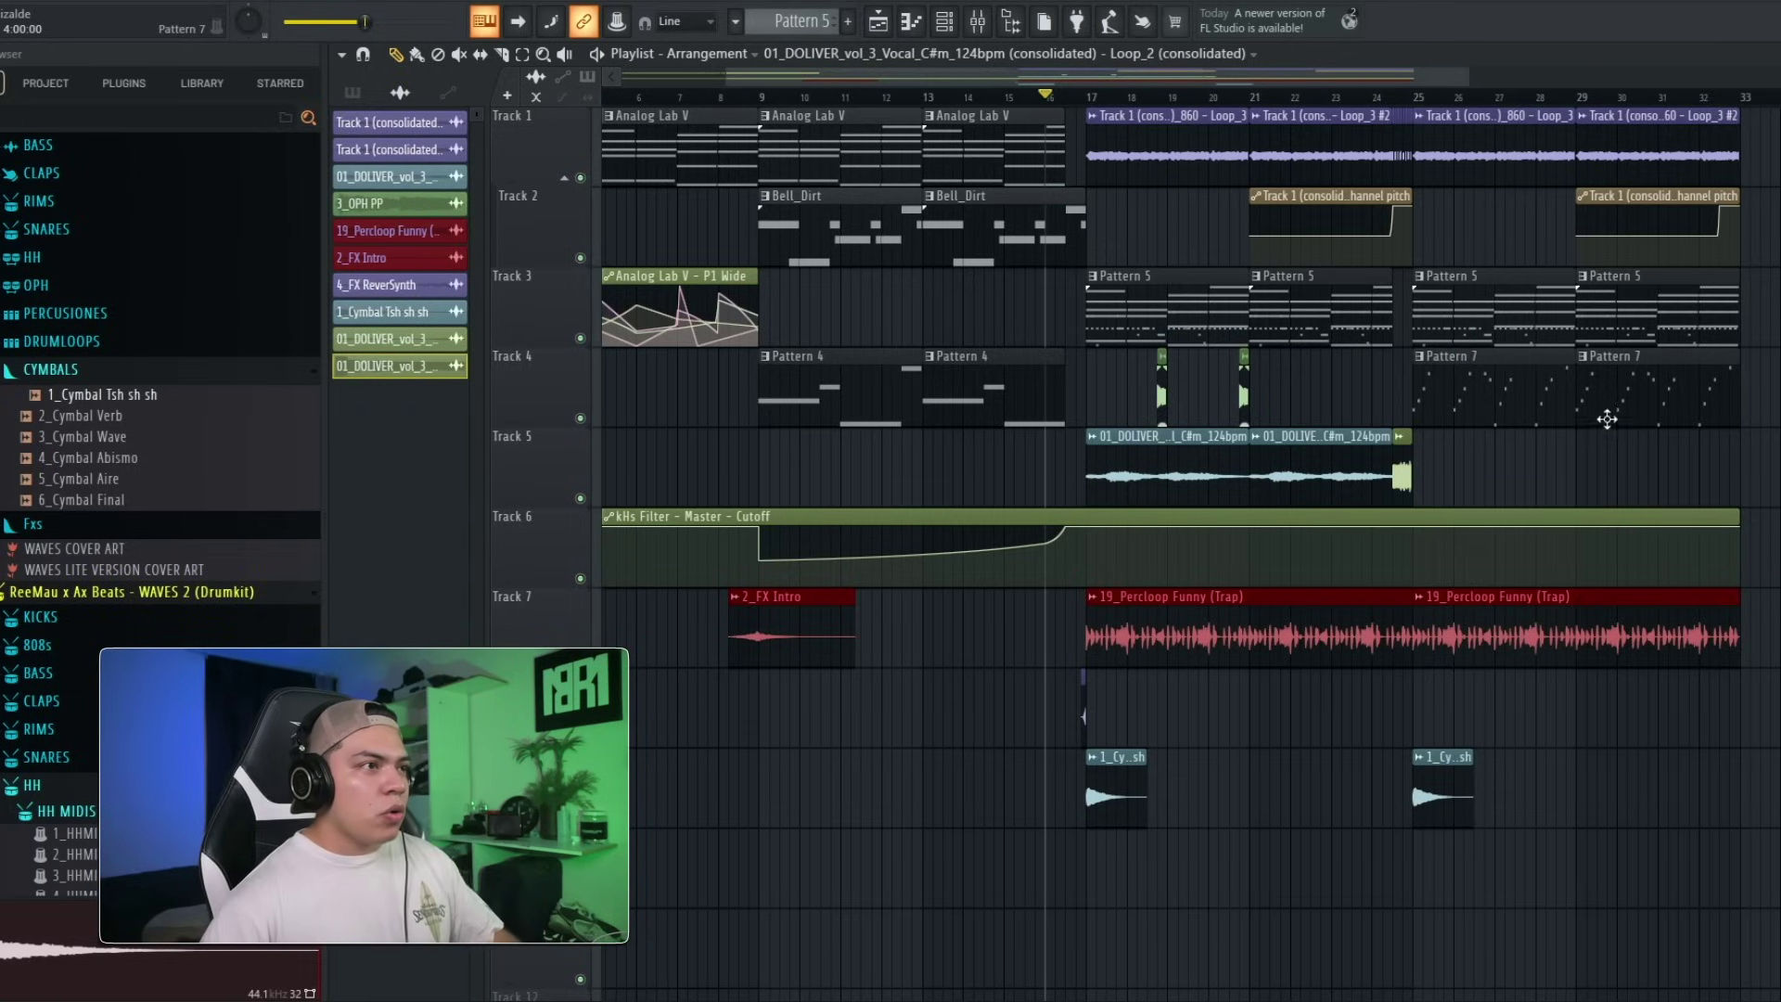
# Make the Pattern 5 clip at bar 25 on Track 3 unique so it becomes a separate pattern.
pyautogui.click(1445, 283)
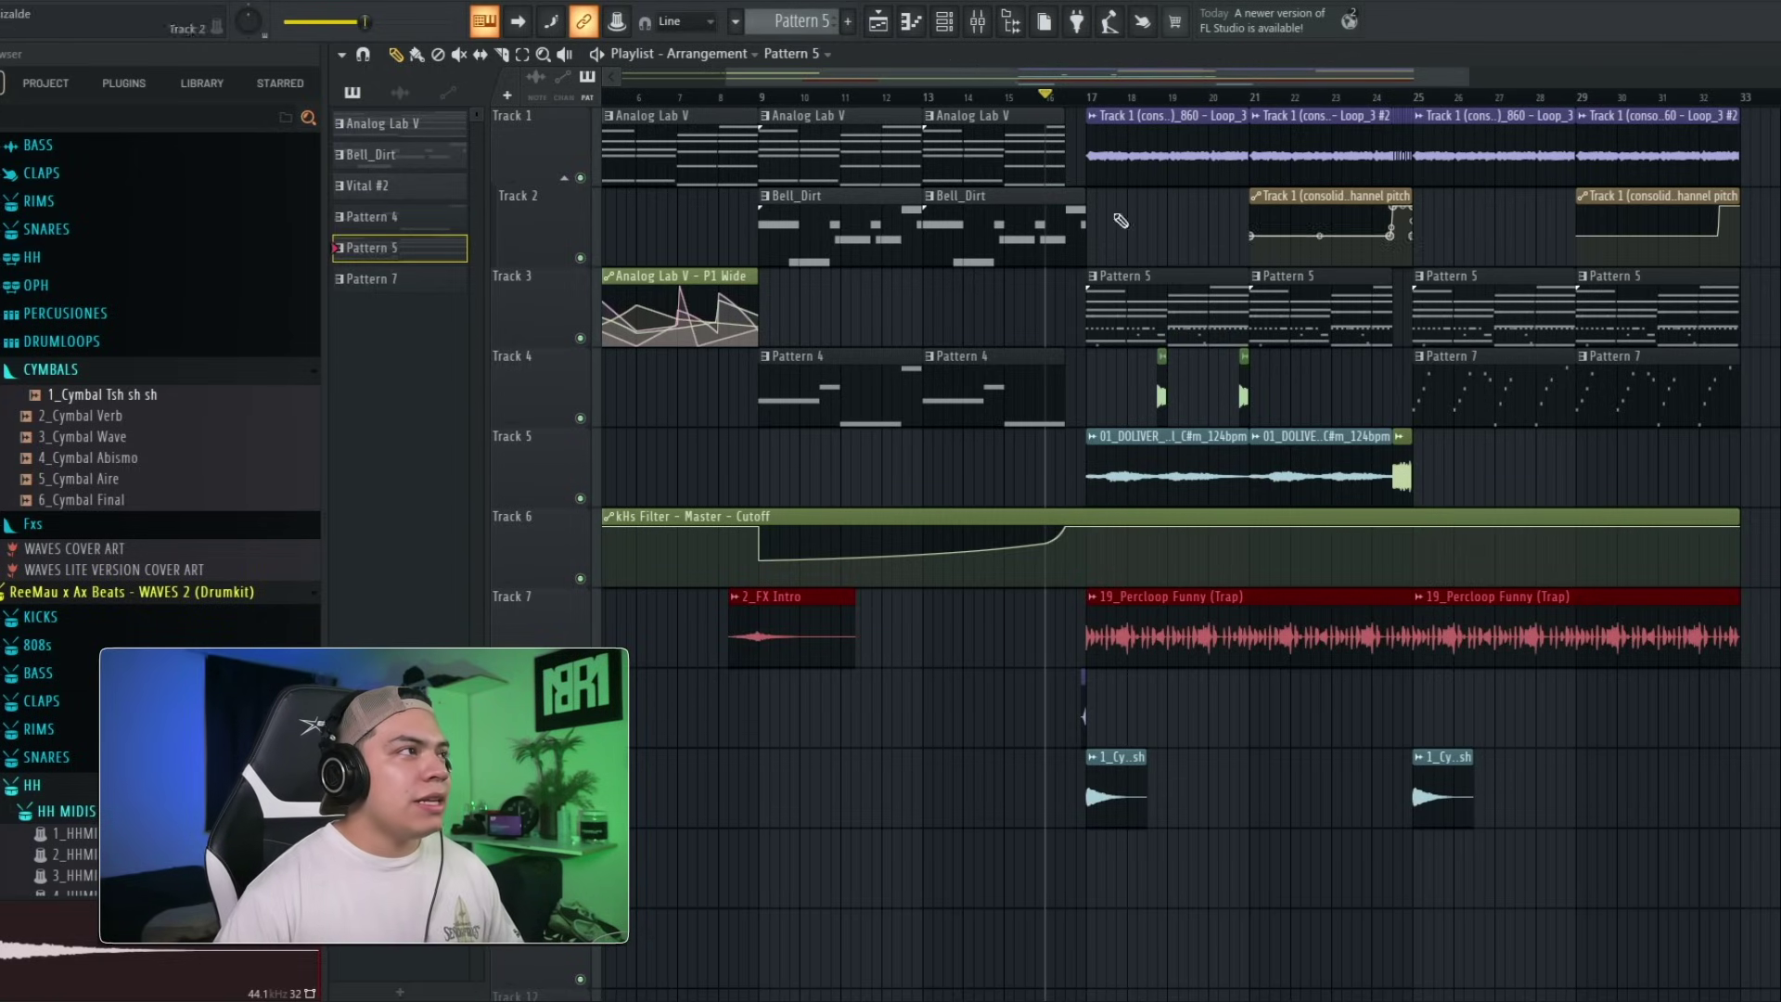
pyautogui.click(913, 22)
pyautogui.click(888, 25)
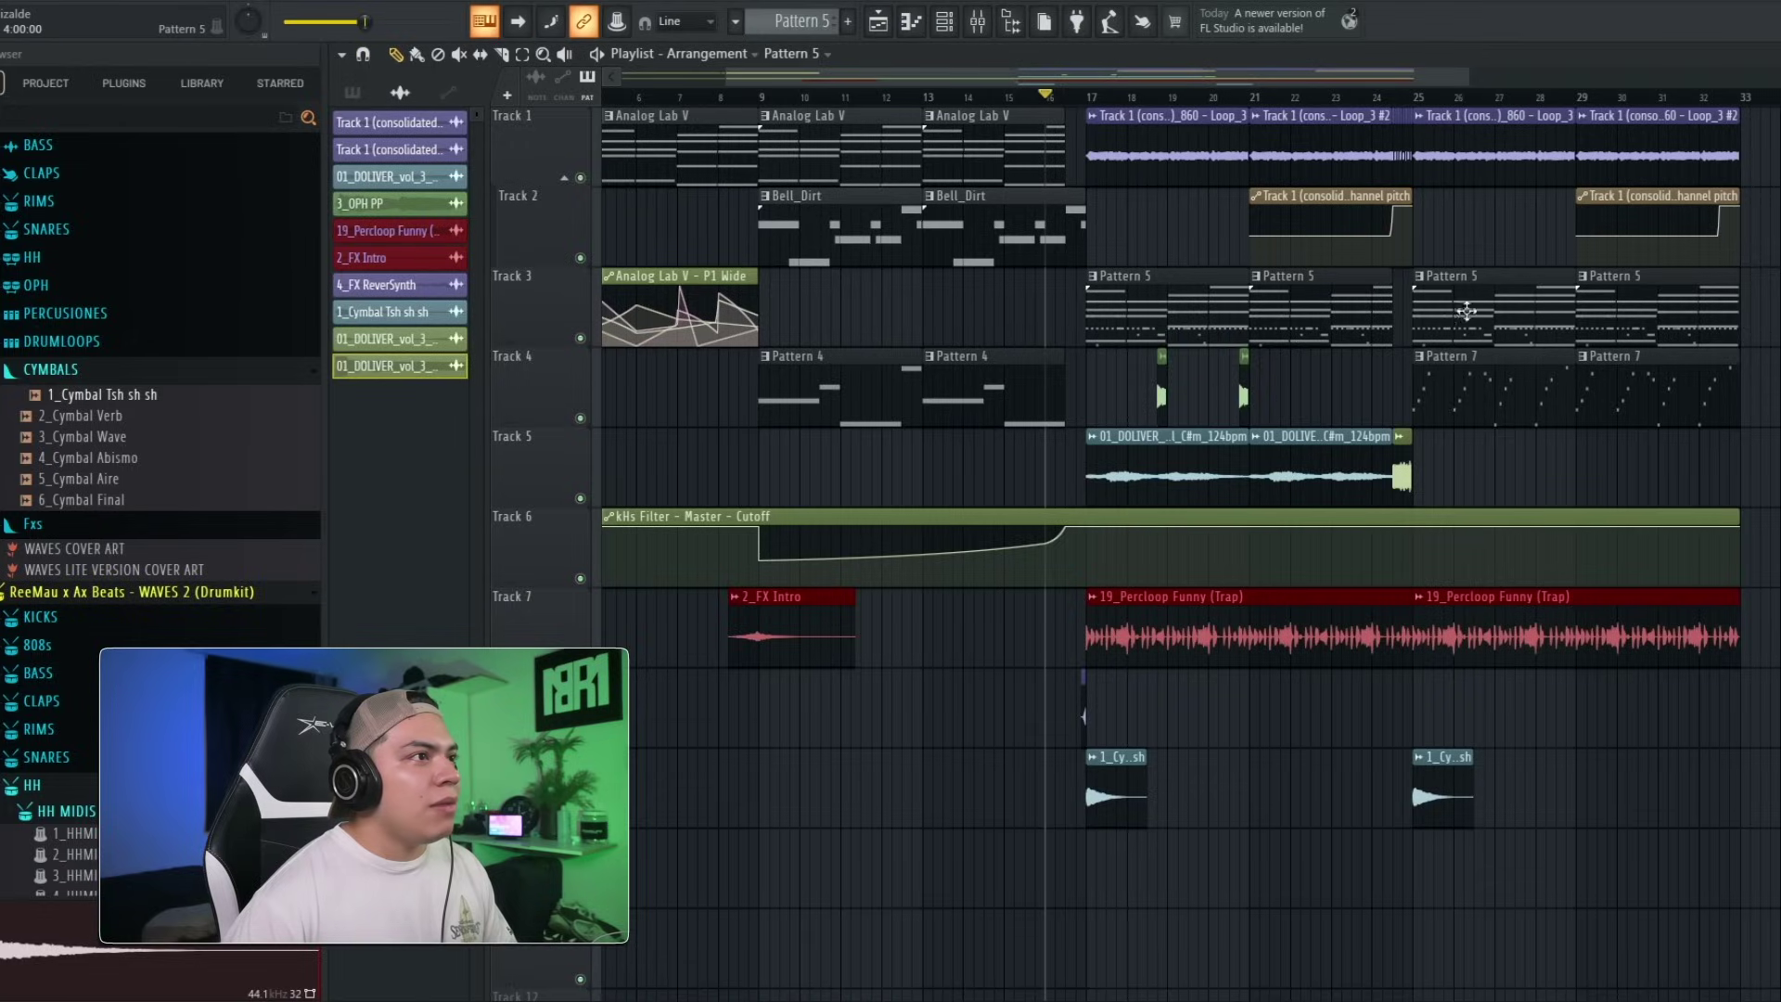
pyautogui.click(1422, 279)
pyautogui.click(1476, 446)
# Open the channel rack for the new unique pattern and collapse the CYMBALS folder in the browser.
pyautogui.click(946, 24)
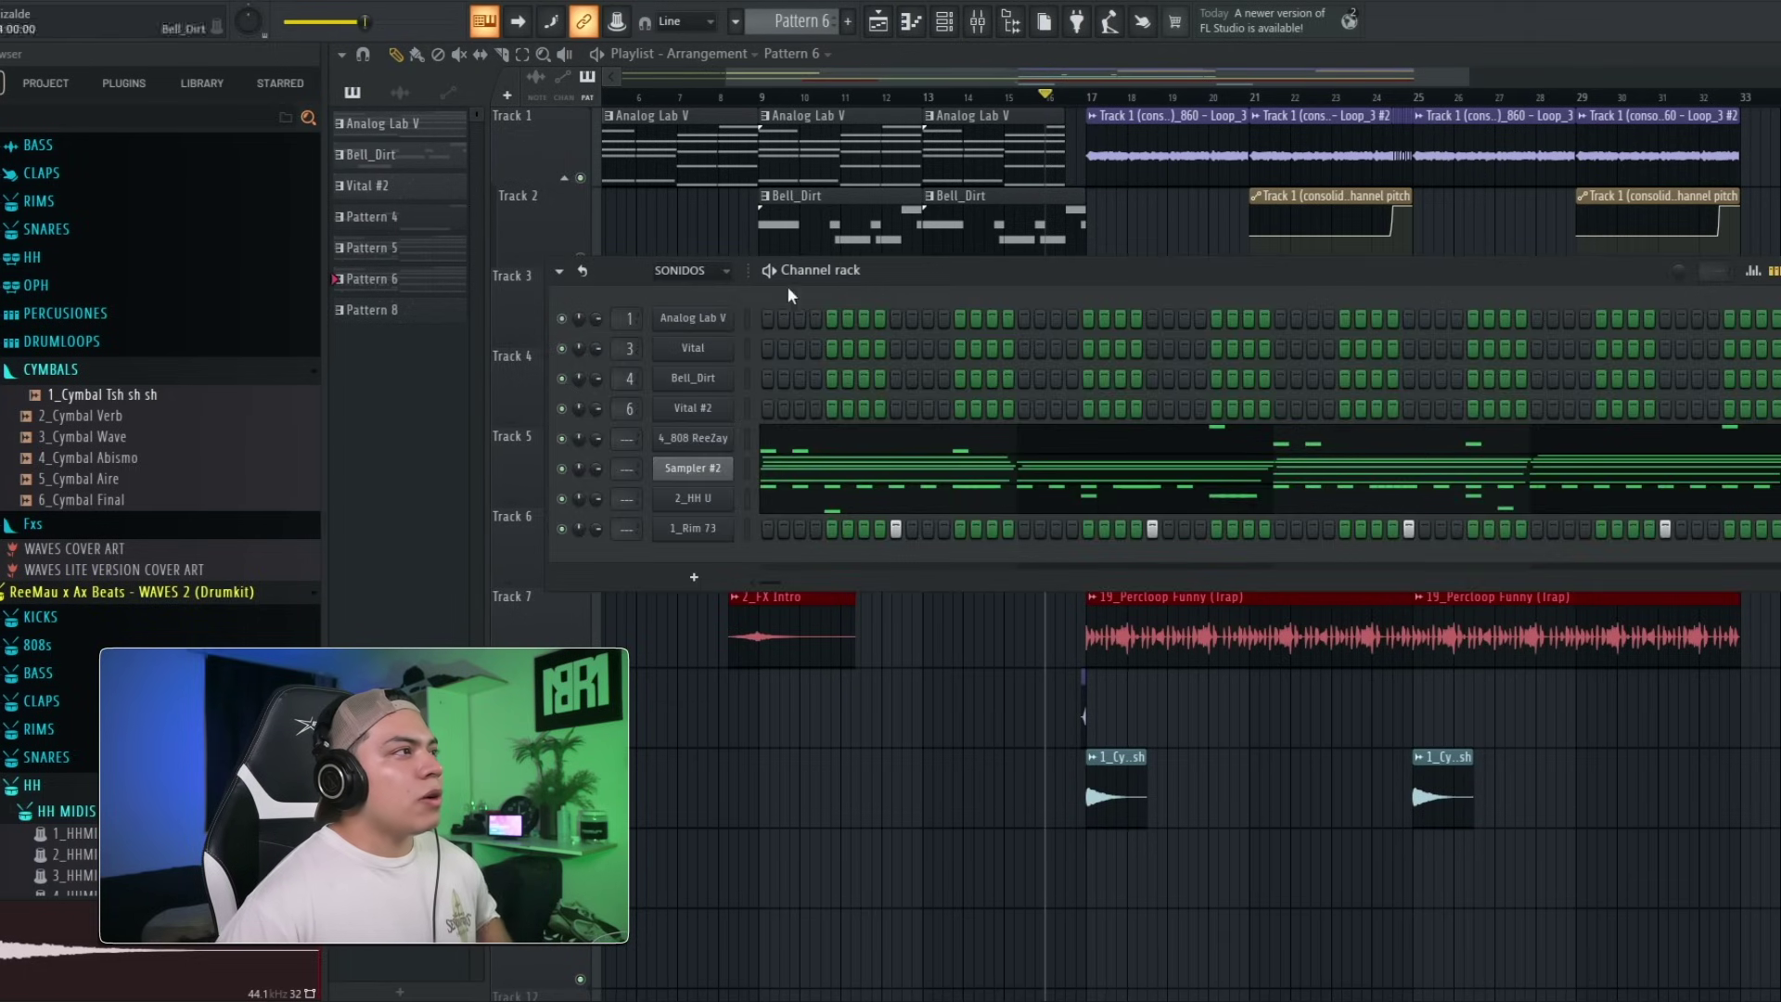
pyautogui.click(77, 375)
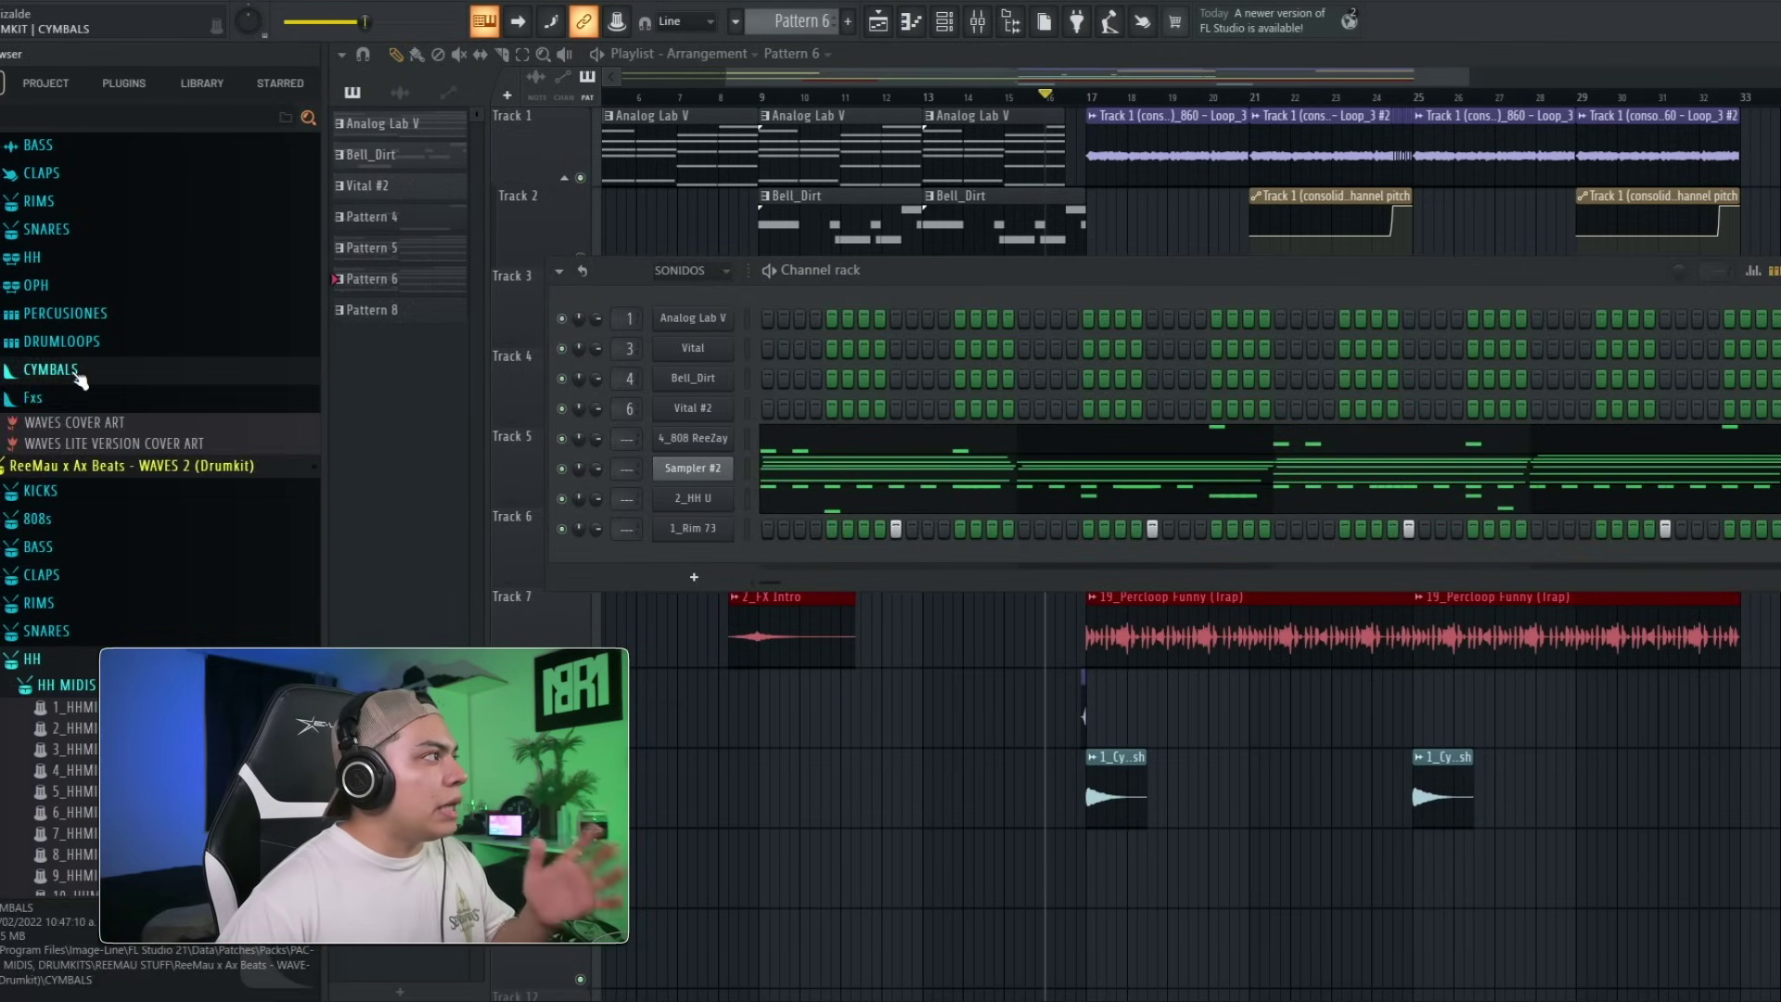
# Audition kicks in the WAVES drumkit's KICKS folder and add 21_Kick Travis (Trap) as a new channel.
pyautogui.scroll(3, 78, 375)
pyautogui.click(76, 349)
pyautogui.click(124, 410)
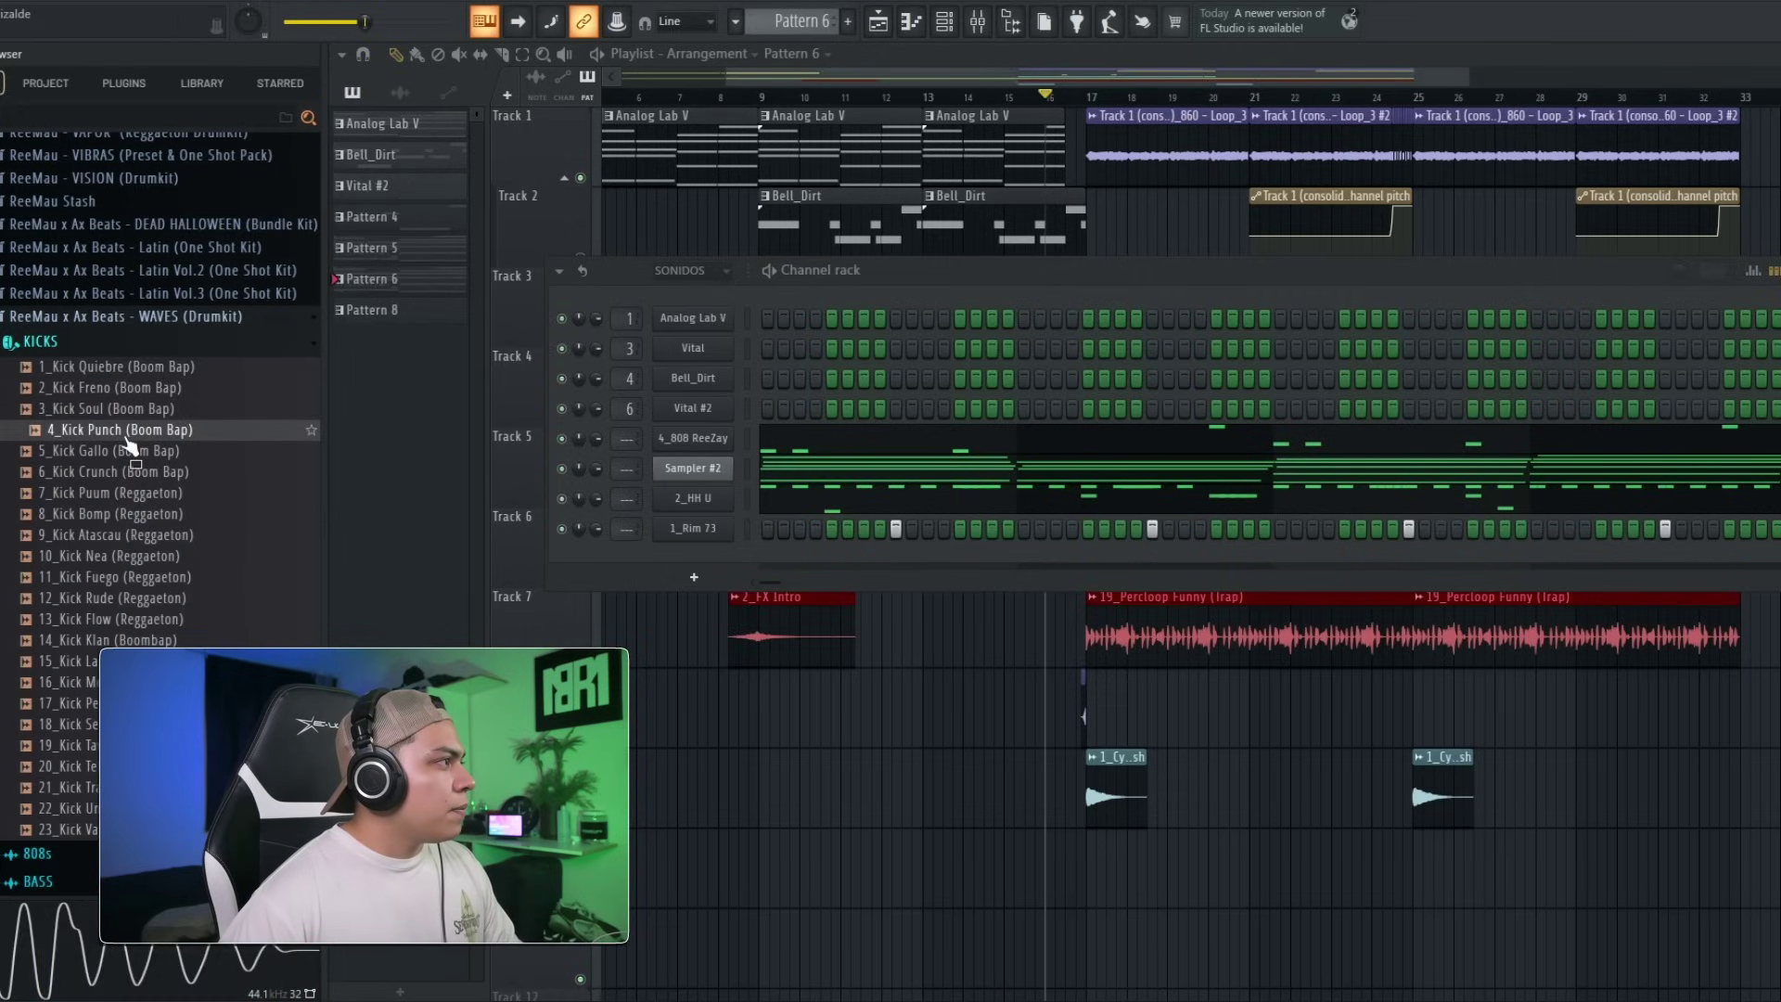
pyautogui.click(151, 557)
pyautogui.click(149, 788)
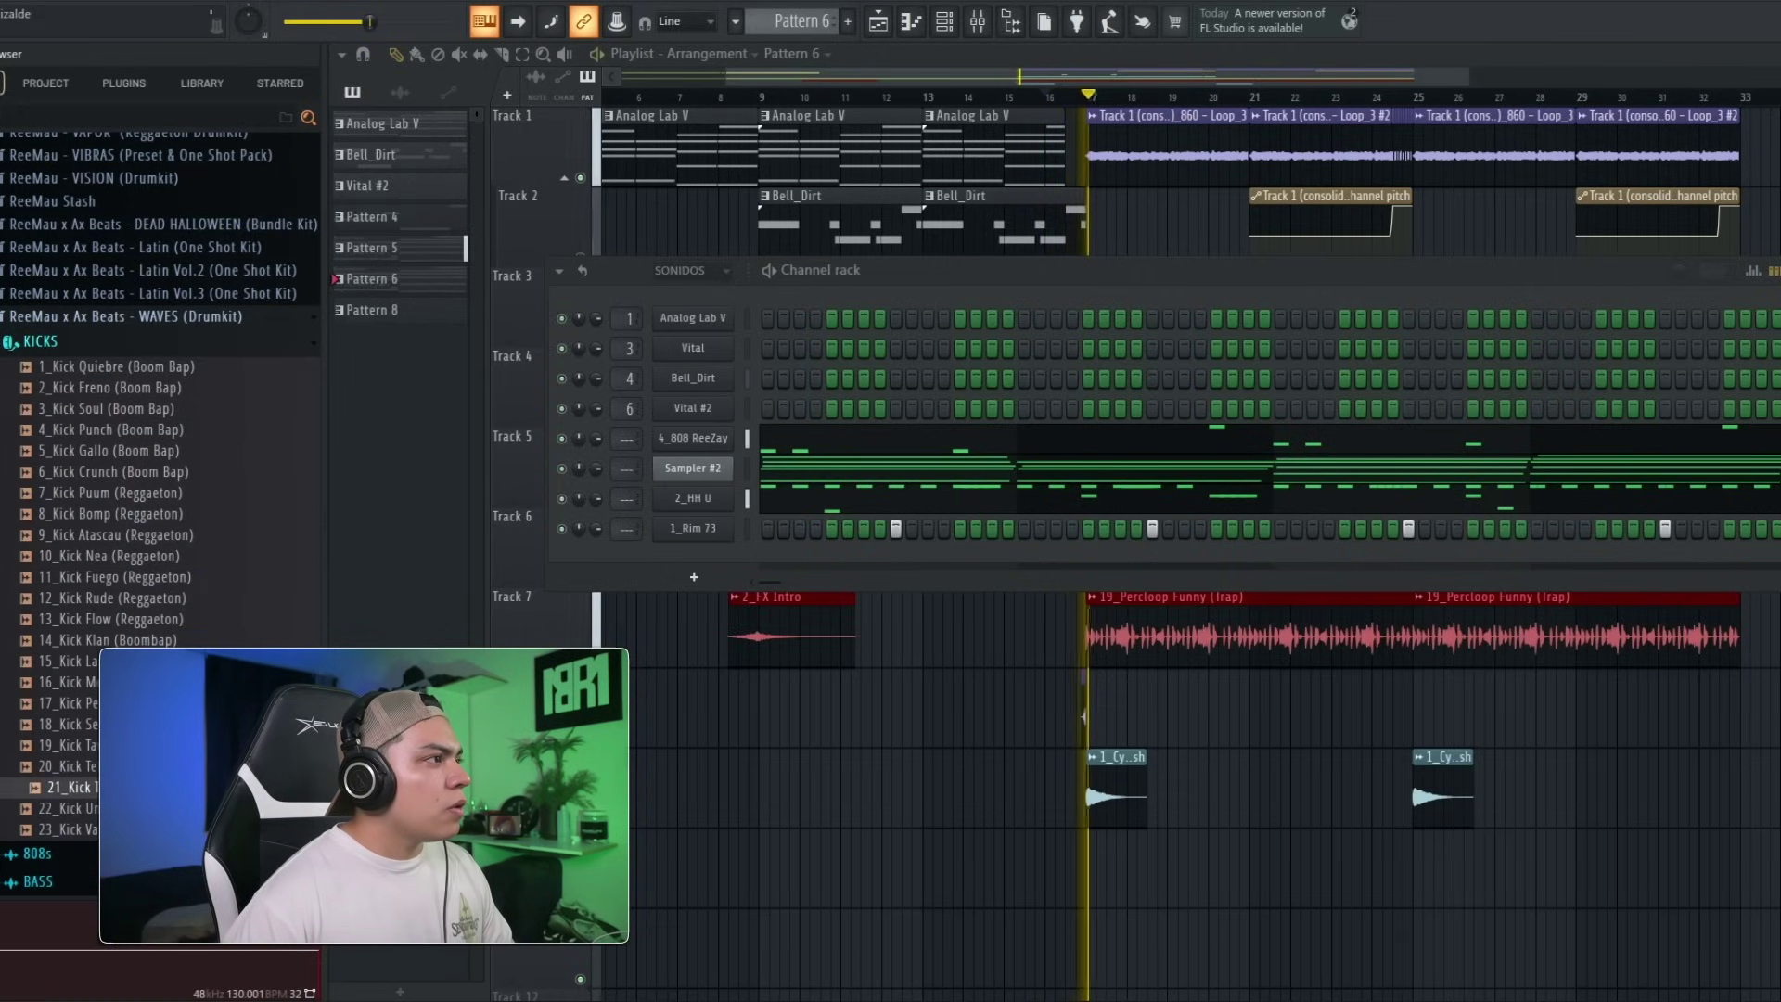
pyautogui.press('space')
pyautogui.moveTo(148, 787); pyautogui.dragTo(703, 558)
# Set the new kick channel's time stretching mode to Resample.
pyautogui.click(707, 562)
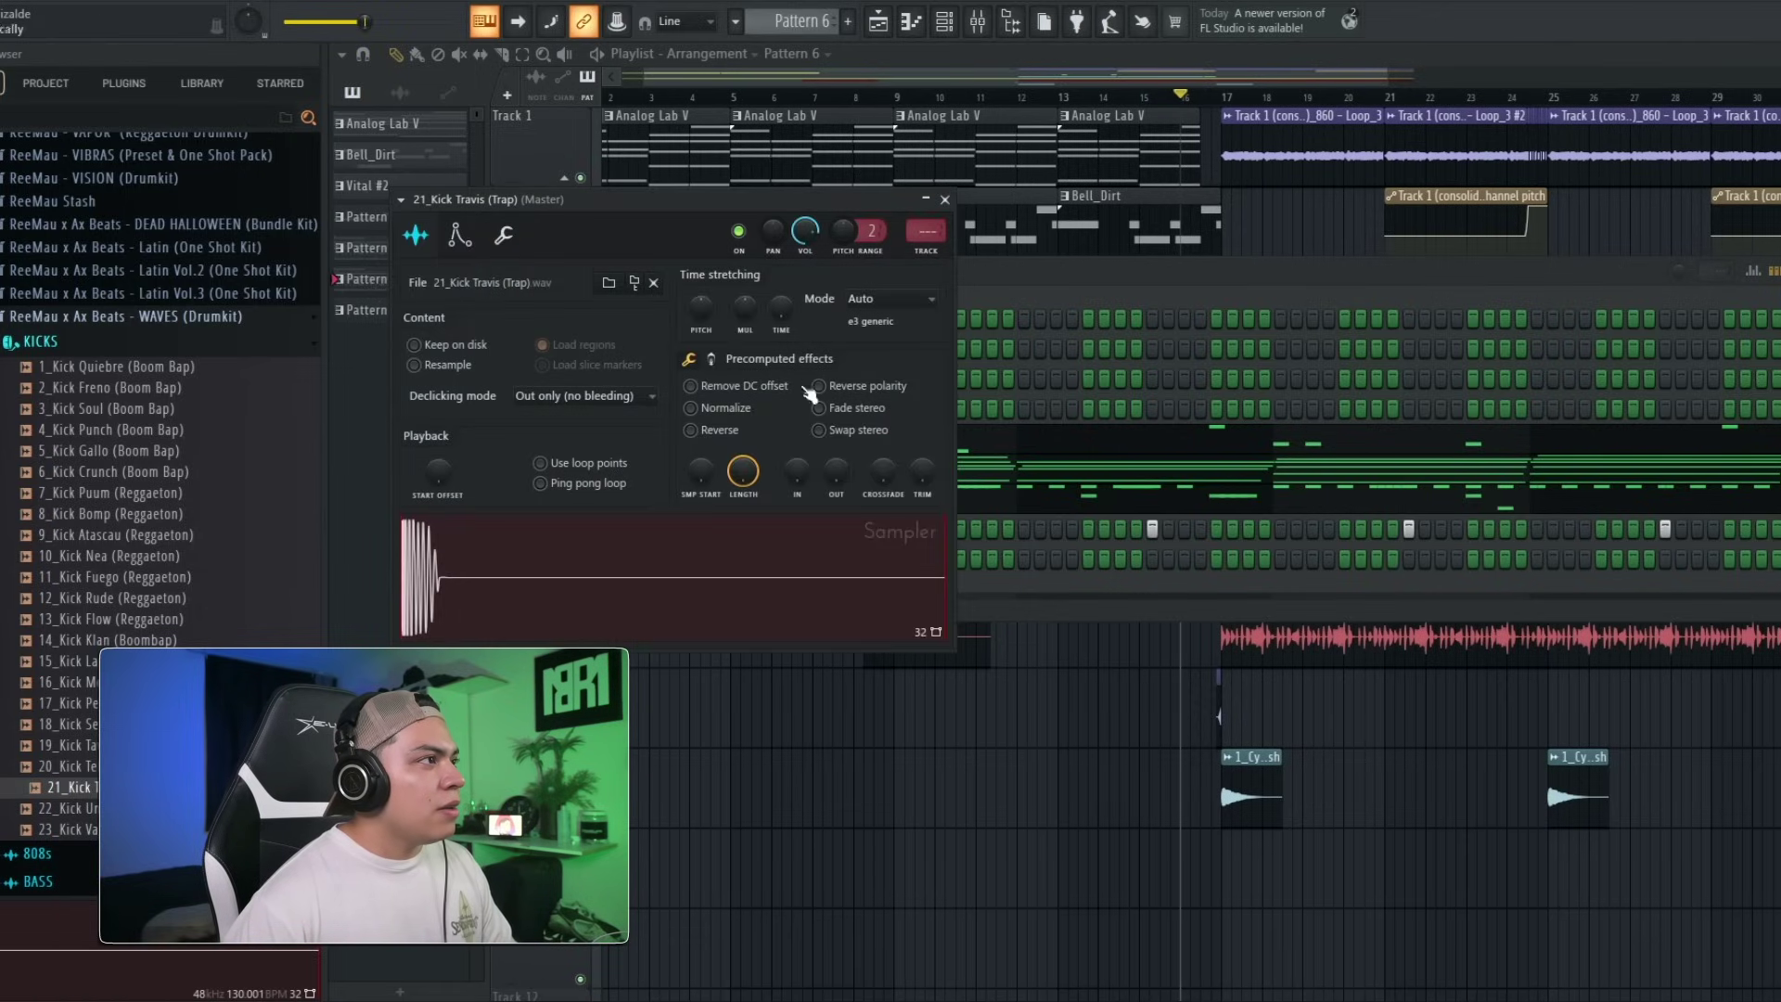
pyautogui.click(865, 300)
pyautogui.click(876, 338)
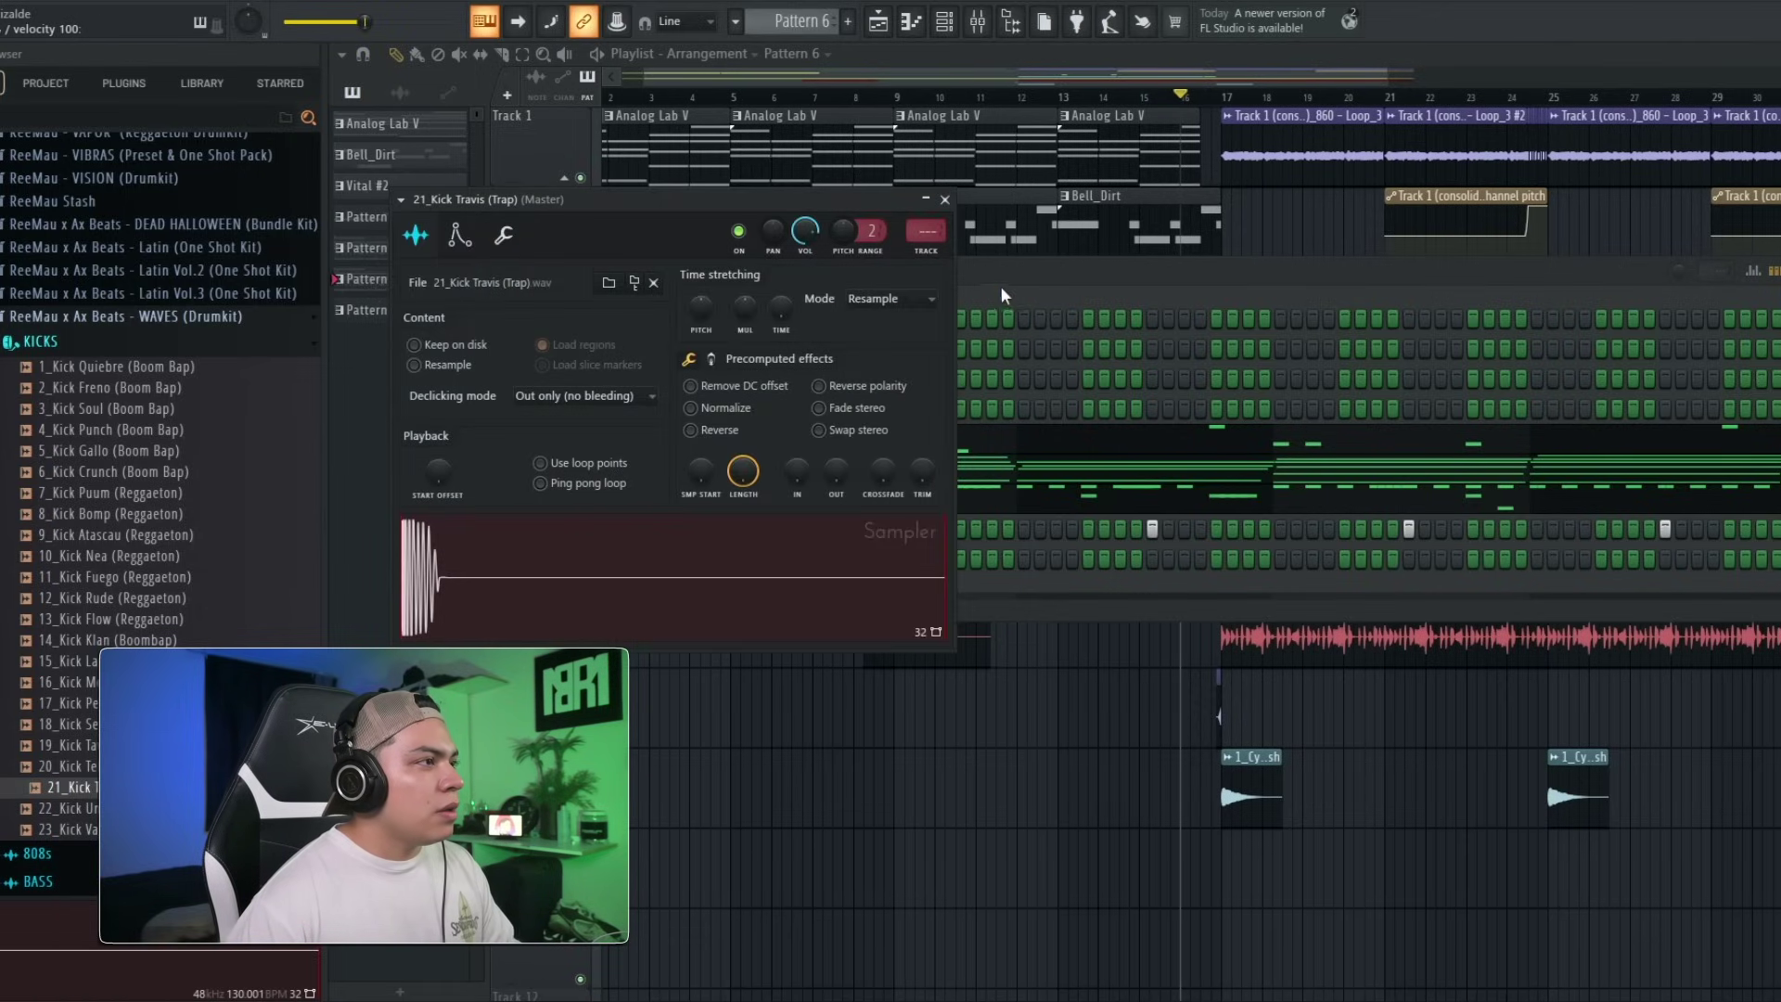
pyautogui.click(1000, 286)
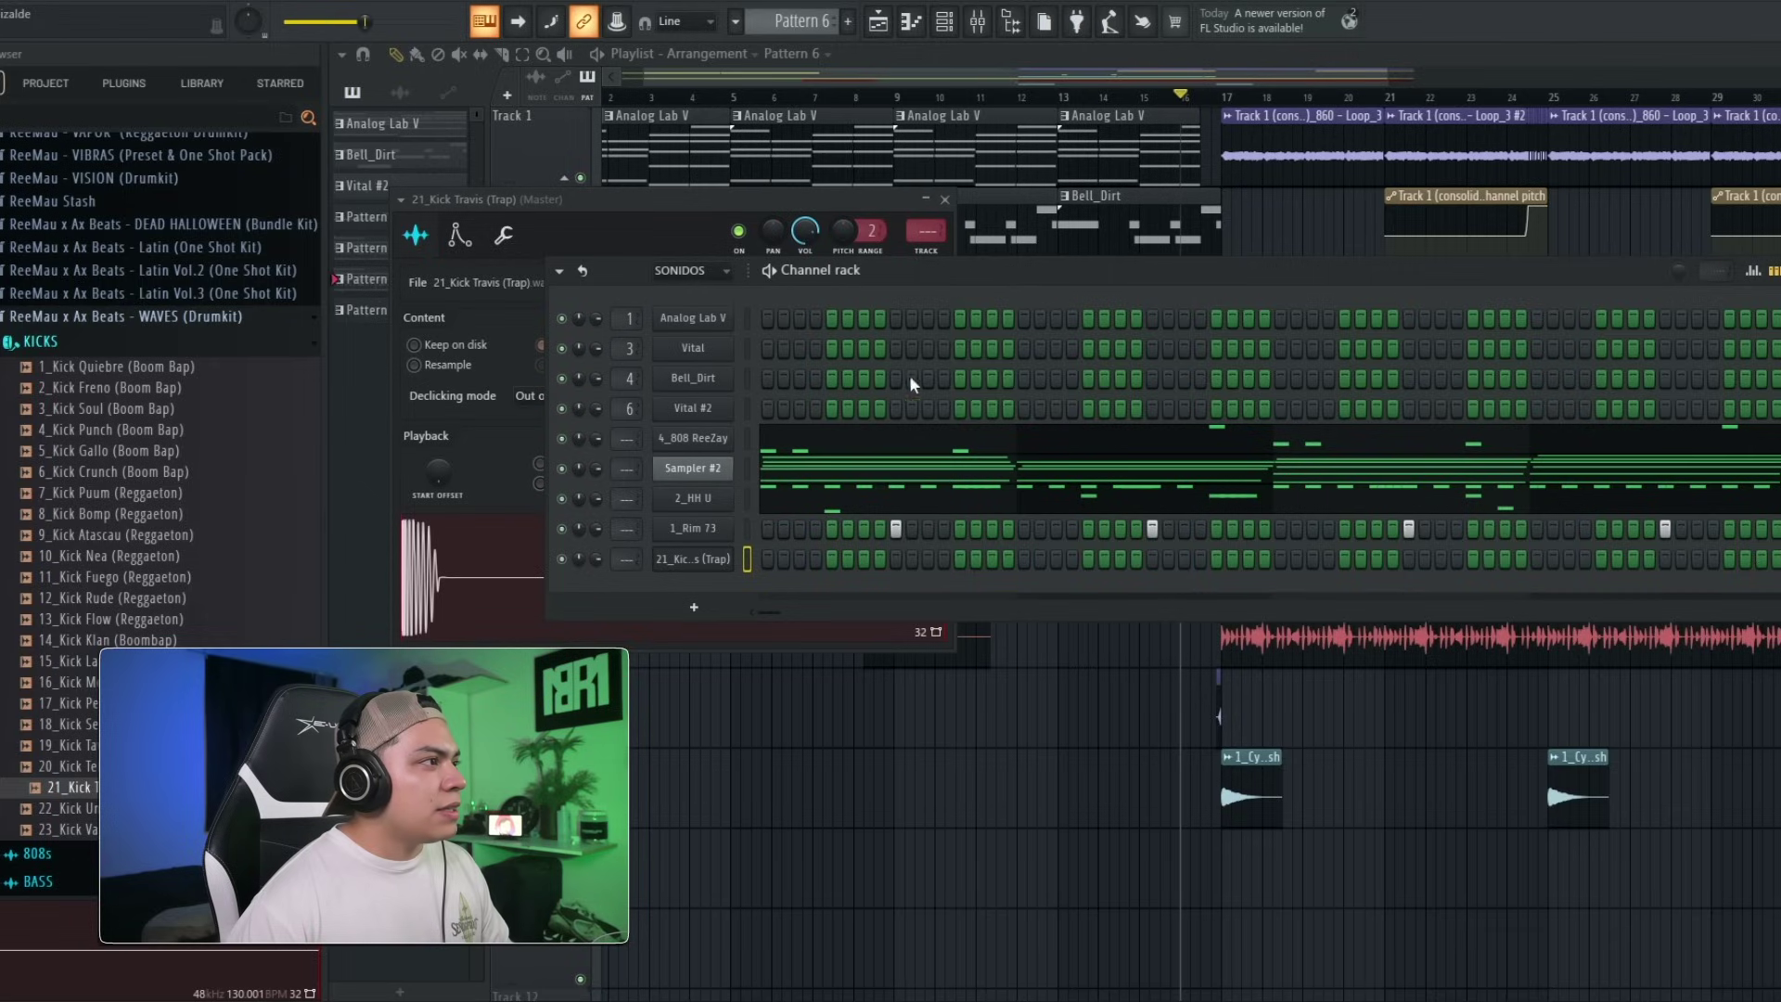
# Give the kick channel the 808's note rhythm in the piano roll and limit all its notes to C5.
pyautogui.click(748, 558)
pyautogui.press('F7')
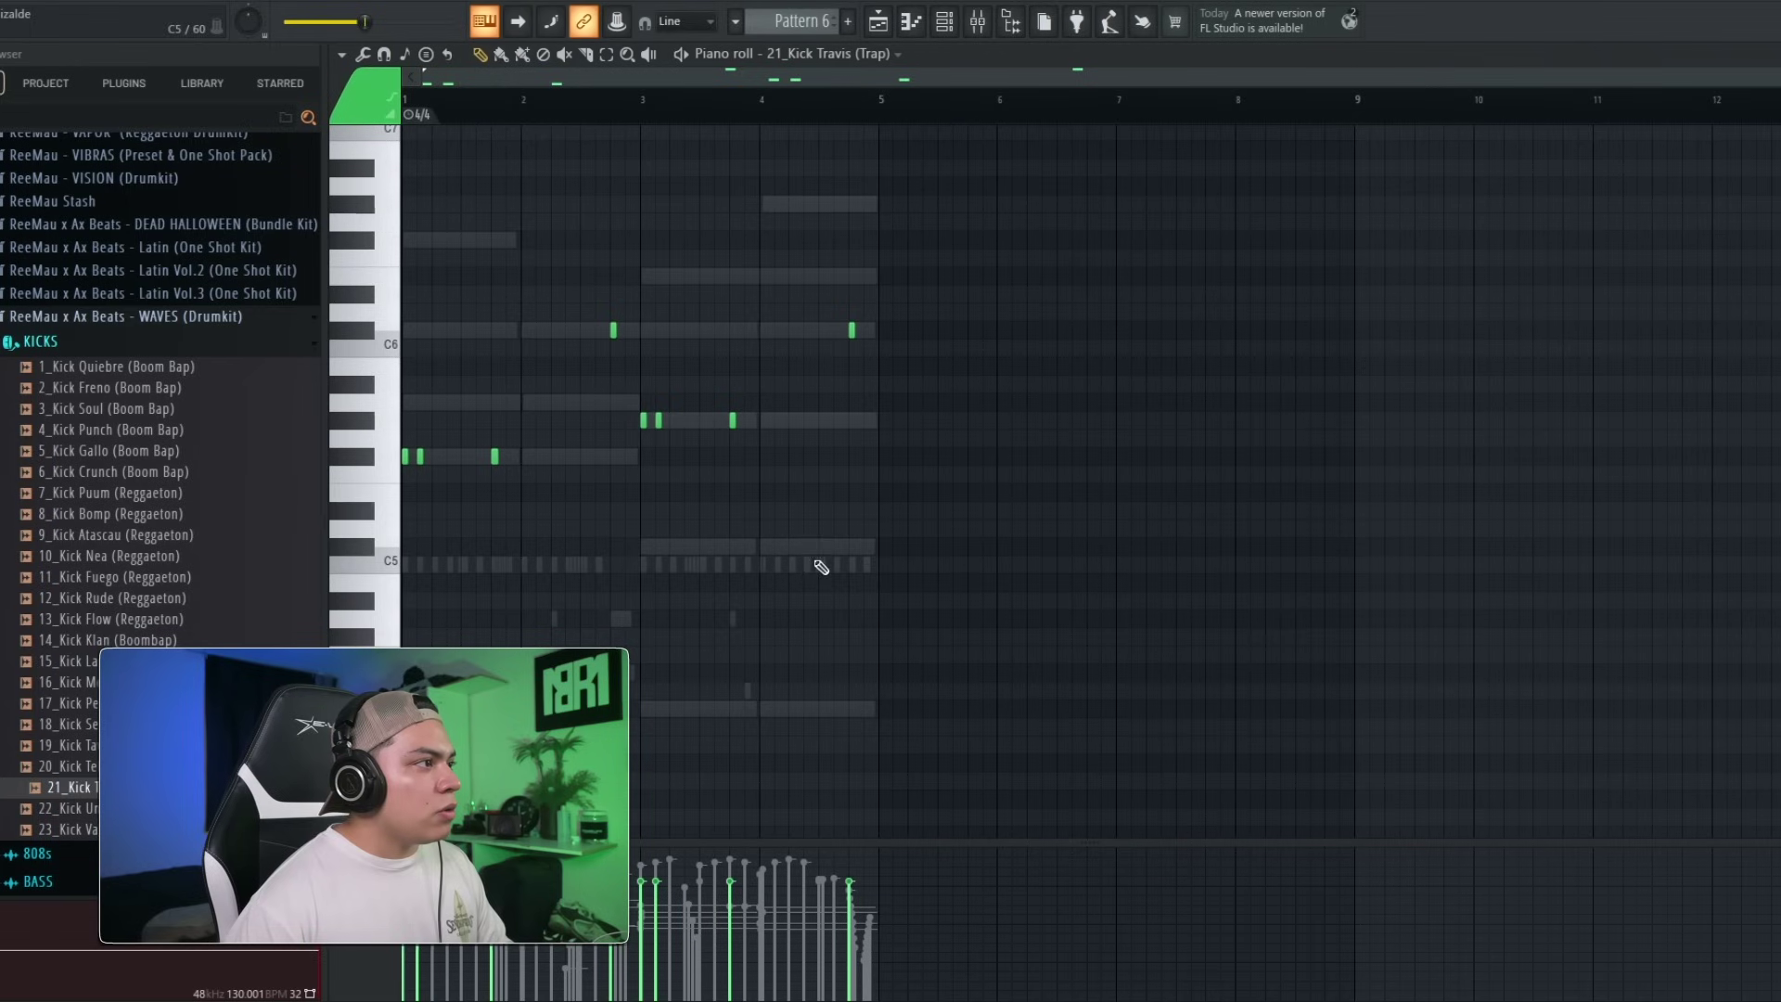
pyautogui.hotkey('alt', 'k')
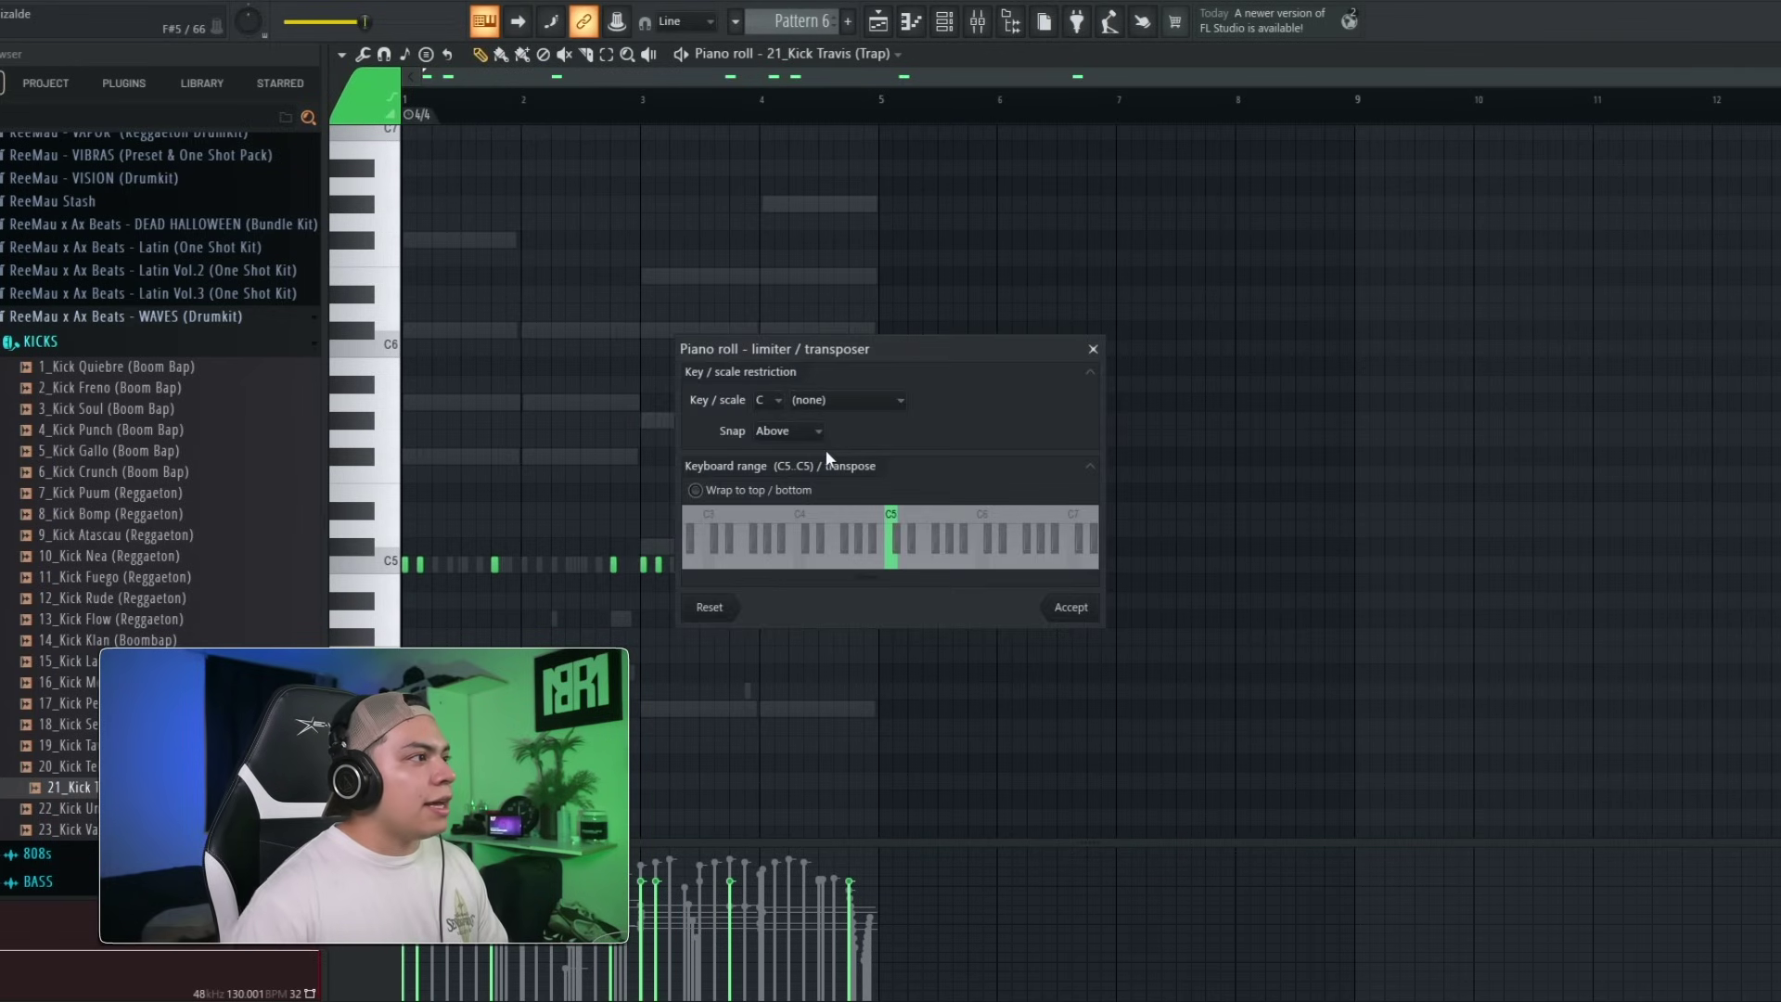
pyautogui.click(1071, 608)
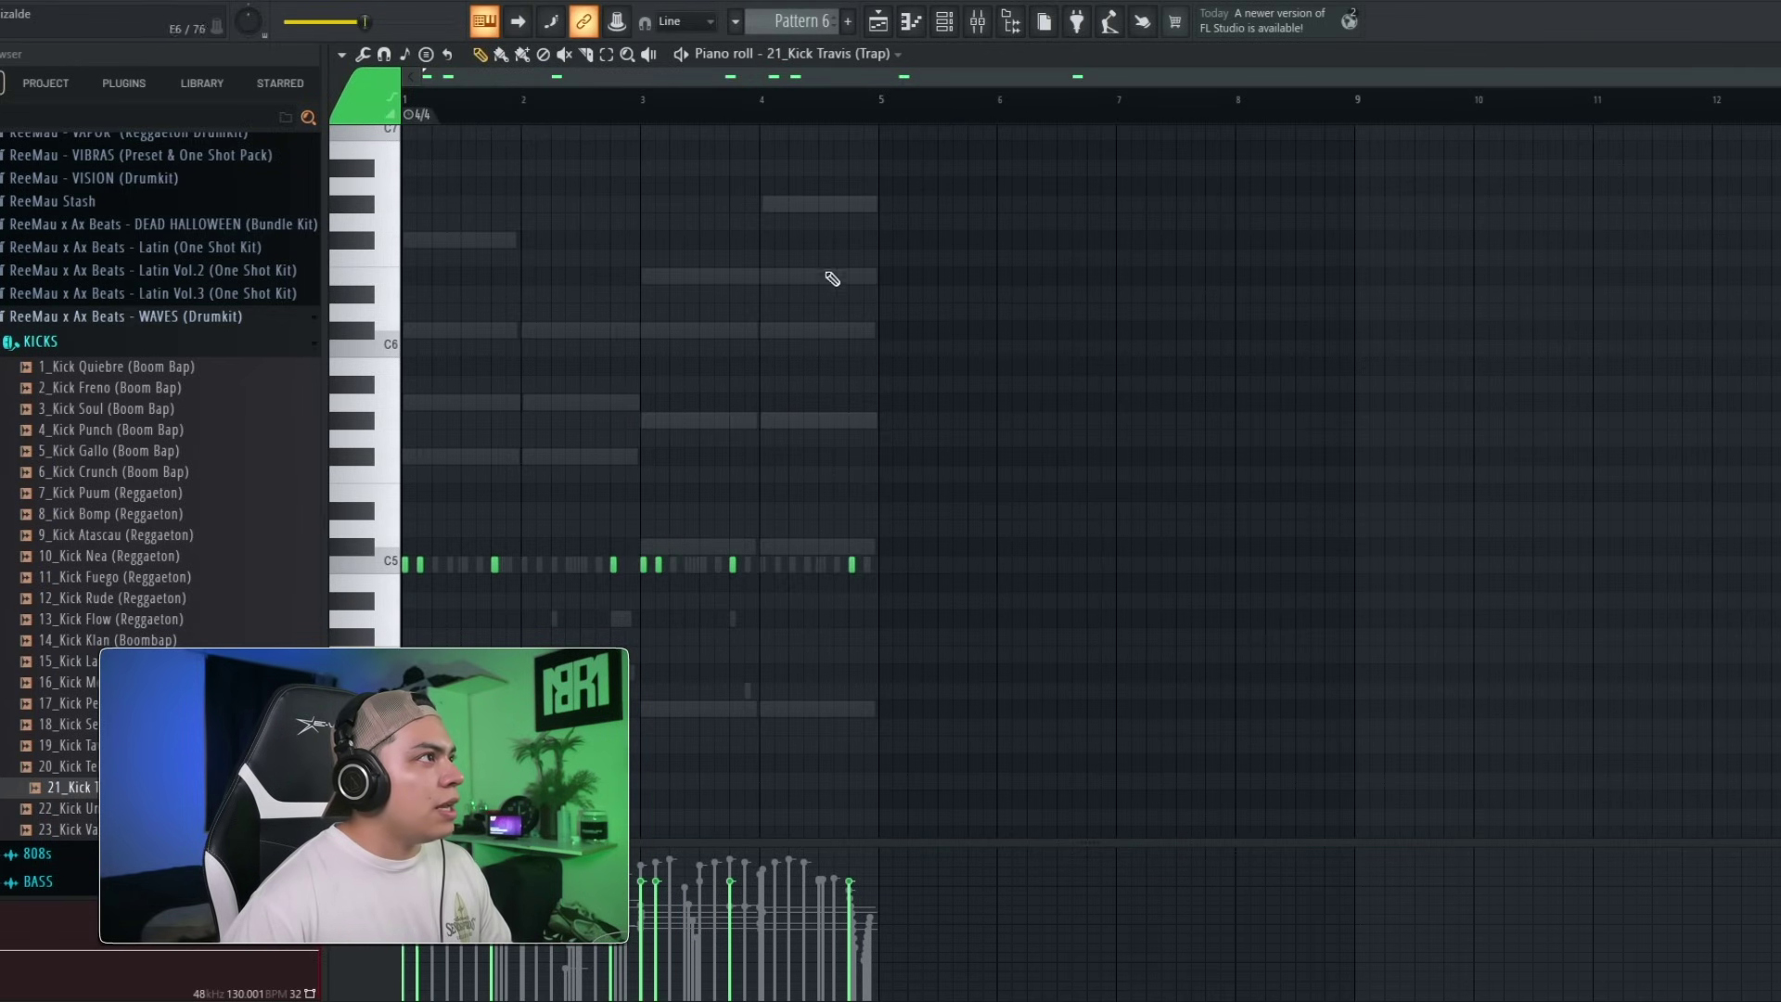
# Set the kick channel to cut itself and move it directly above the 808 channel.
pyautogui.click(946, 25)
pyautogui.rightClick(719, 568)
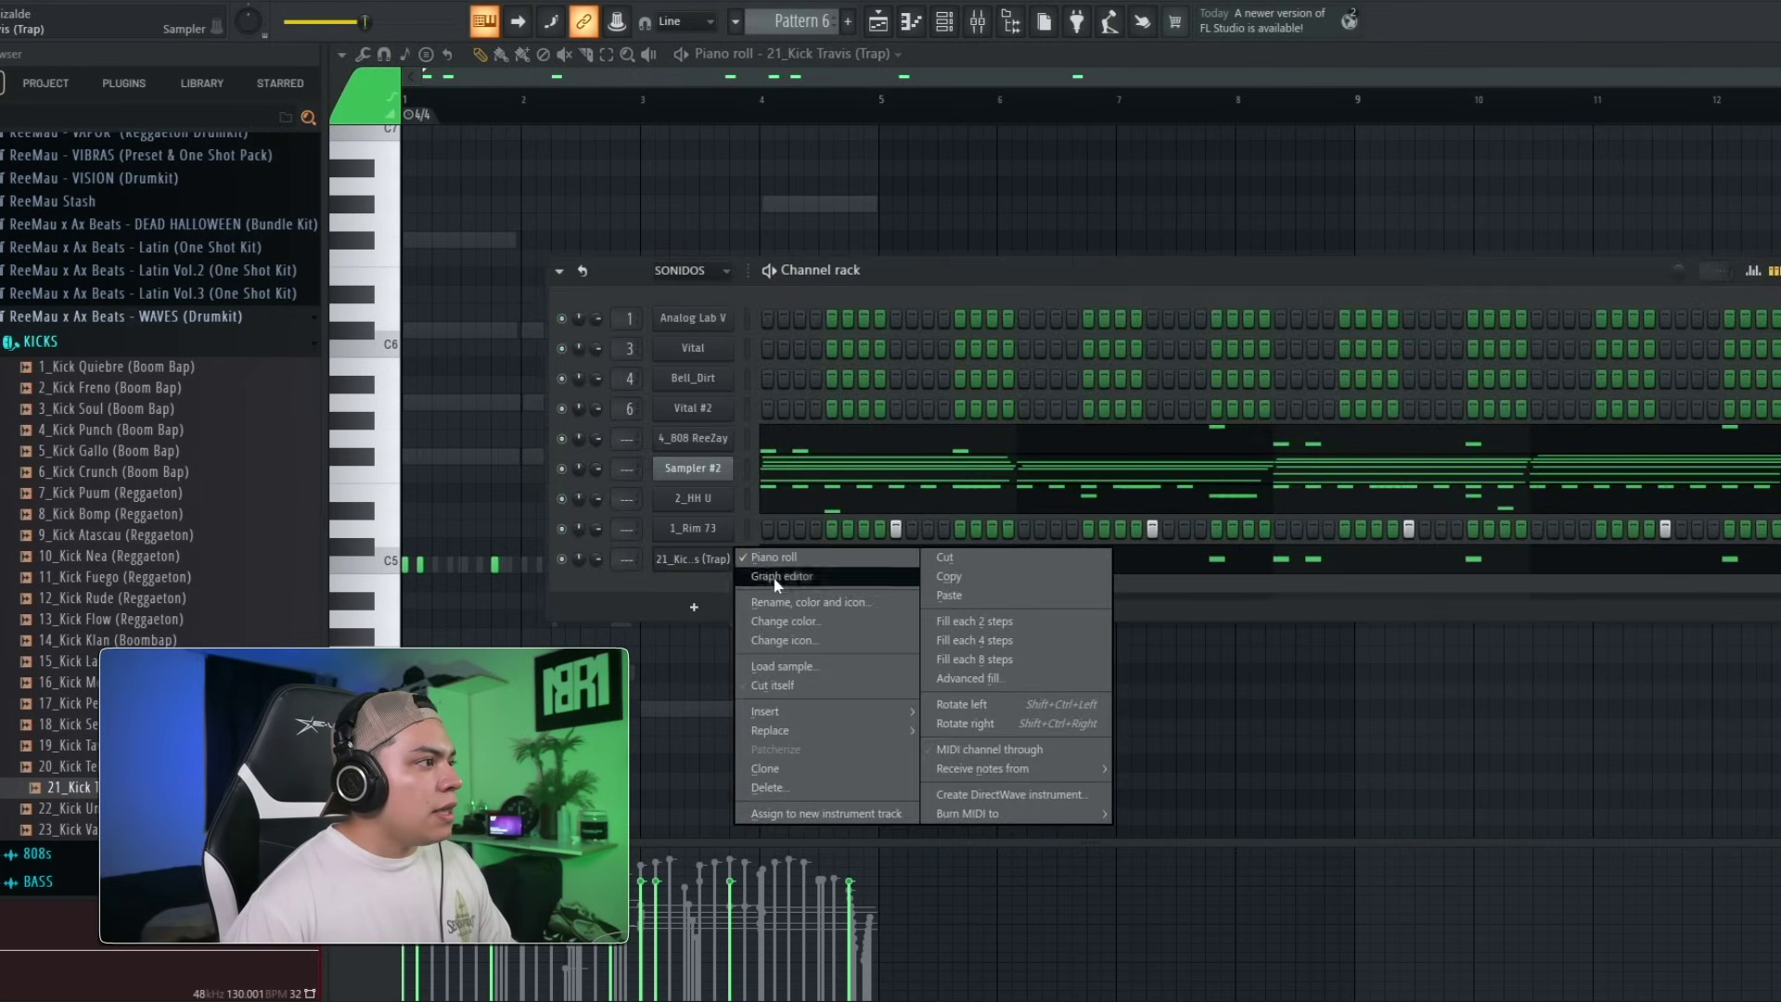
pyautogui.click(809, 681)
pyautogui.moveTo(702, 538); pyautogui.dragTo(703, 478)
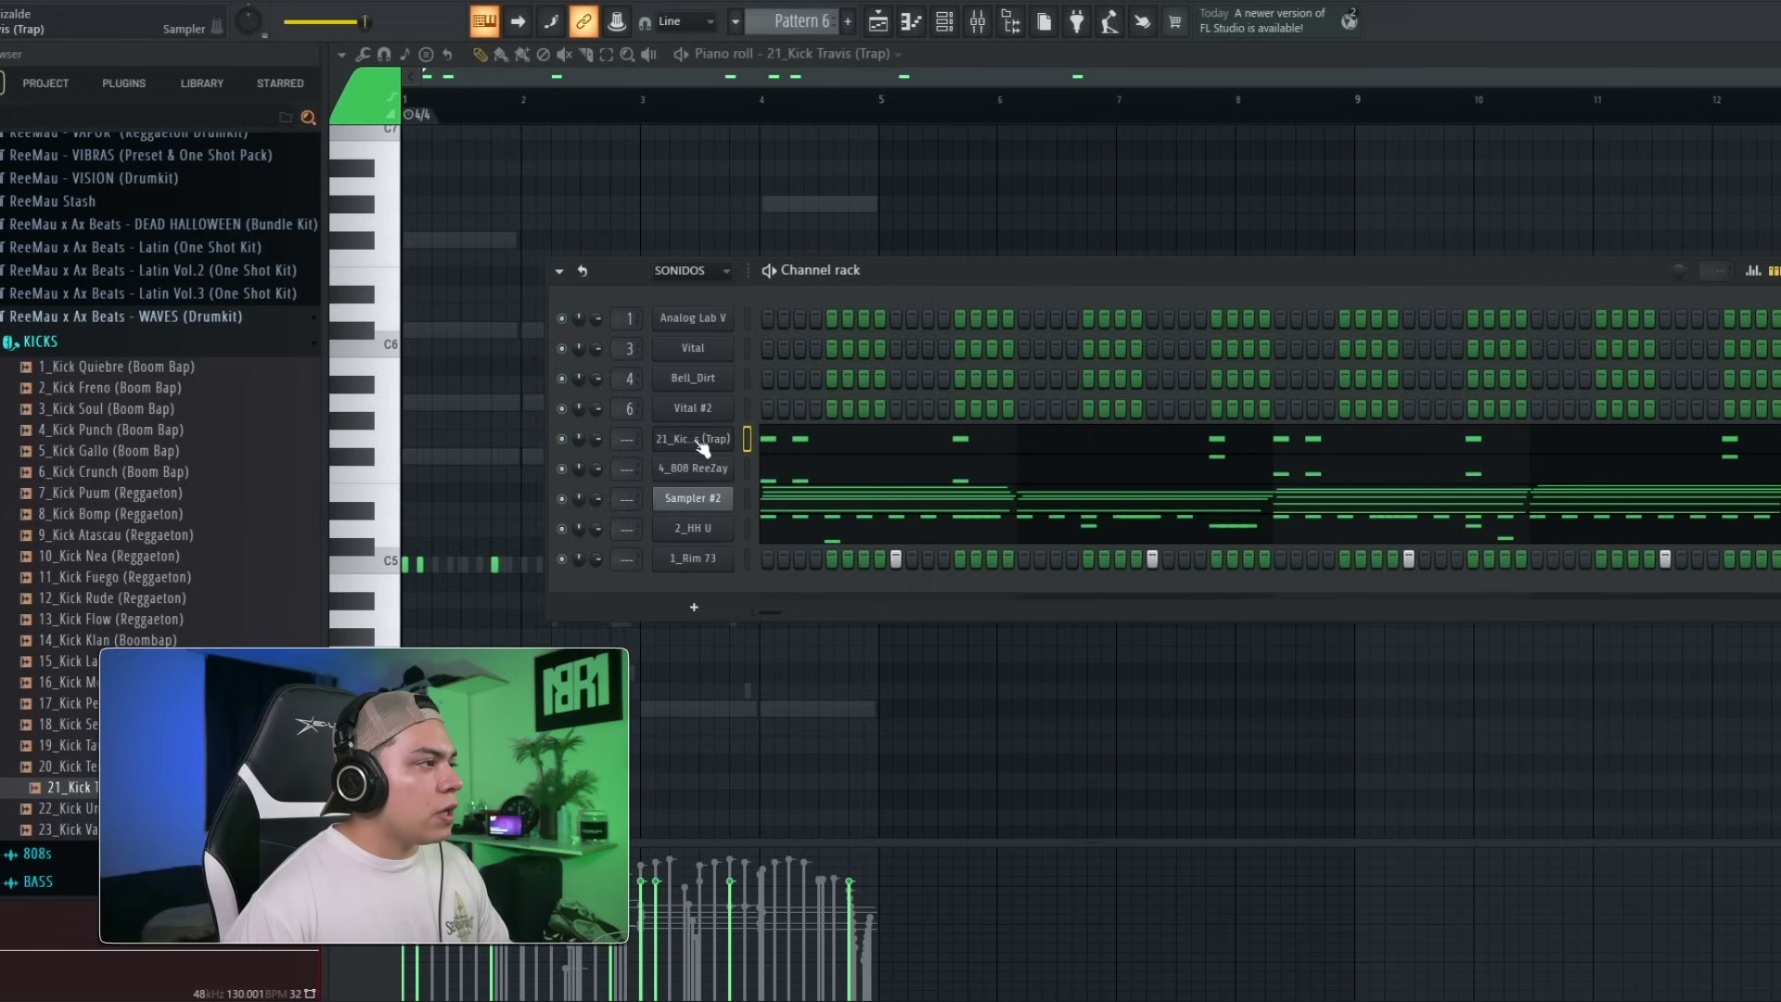
# Rename the kick channel to KICK and the 4_808 ReeZay channel to 808.
pyautogui.keyDown('shift'); pyautogui.click(702, 448); pyautogui.keyUp('shift')
pyautogui.write('KICK')
pyautogui.press('Return')
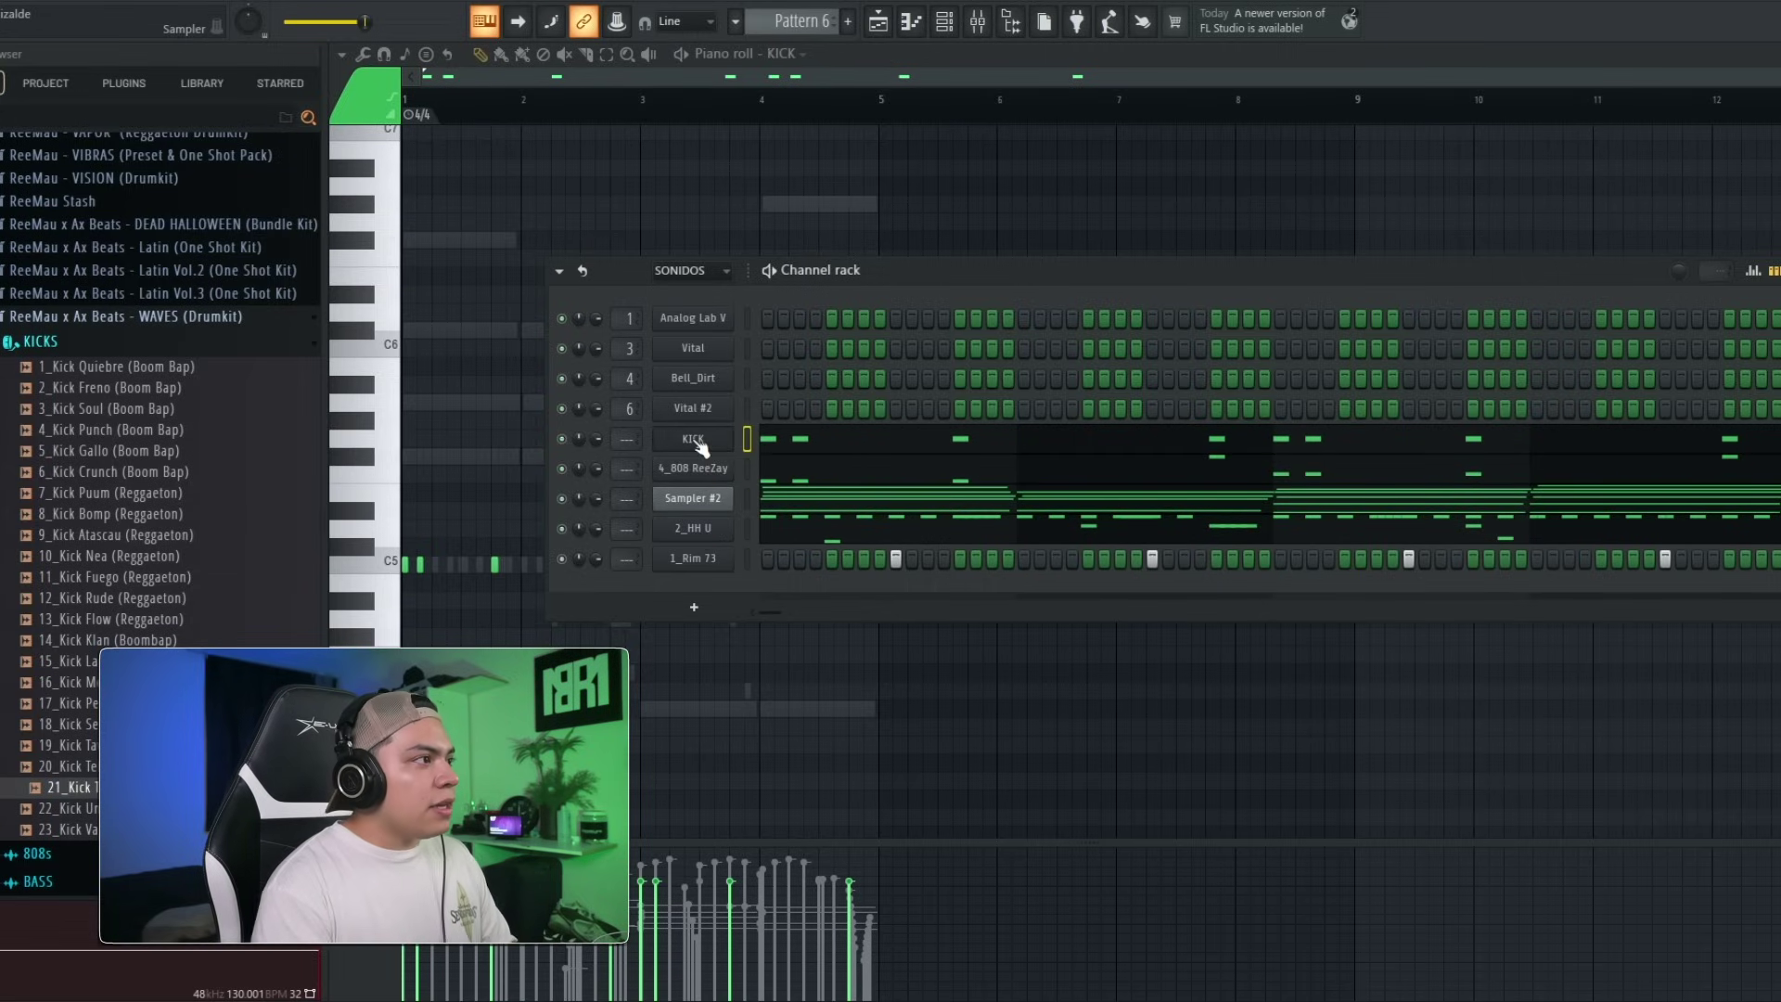
pyautogui.keyDown('shift'); pyautogui.rightClick(717, 462); pyautogui.keyUp('shift')
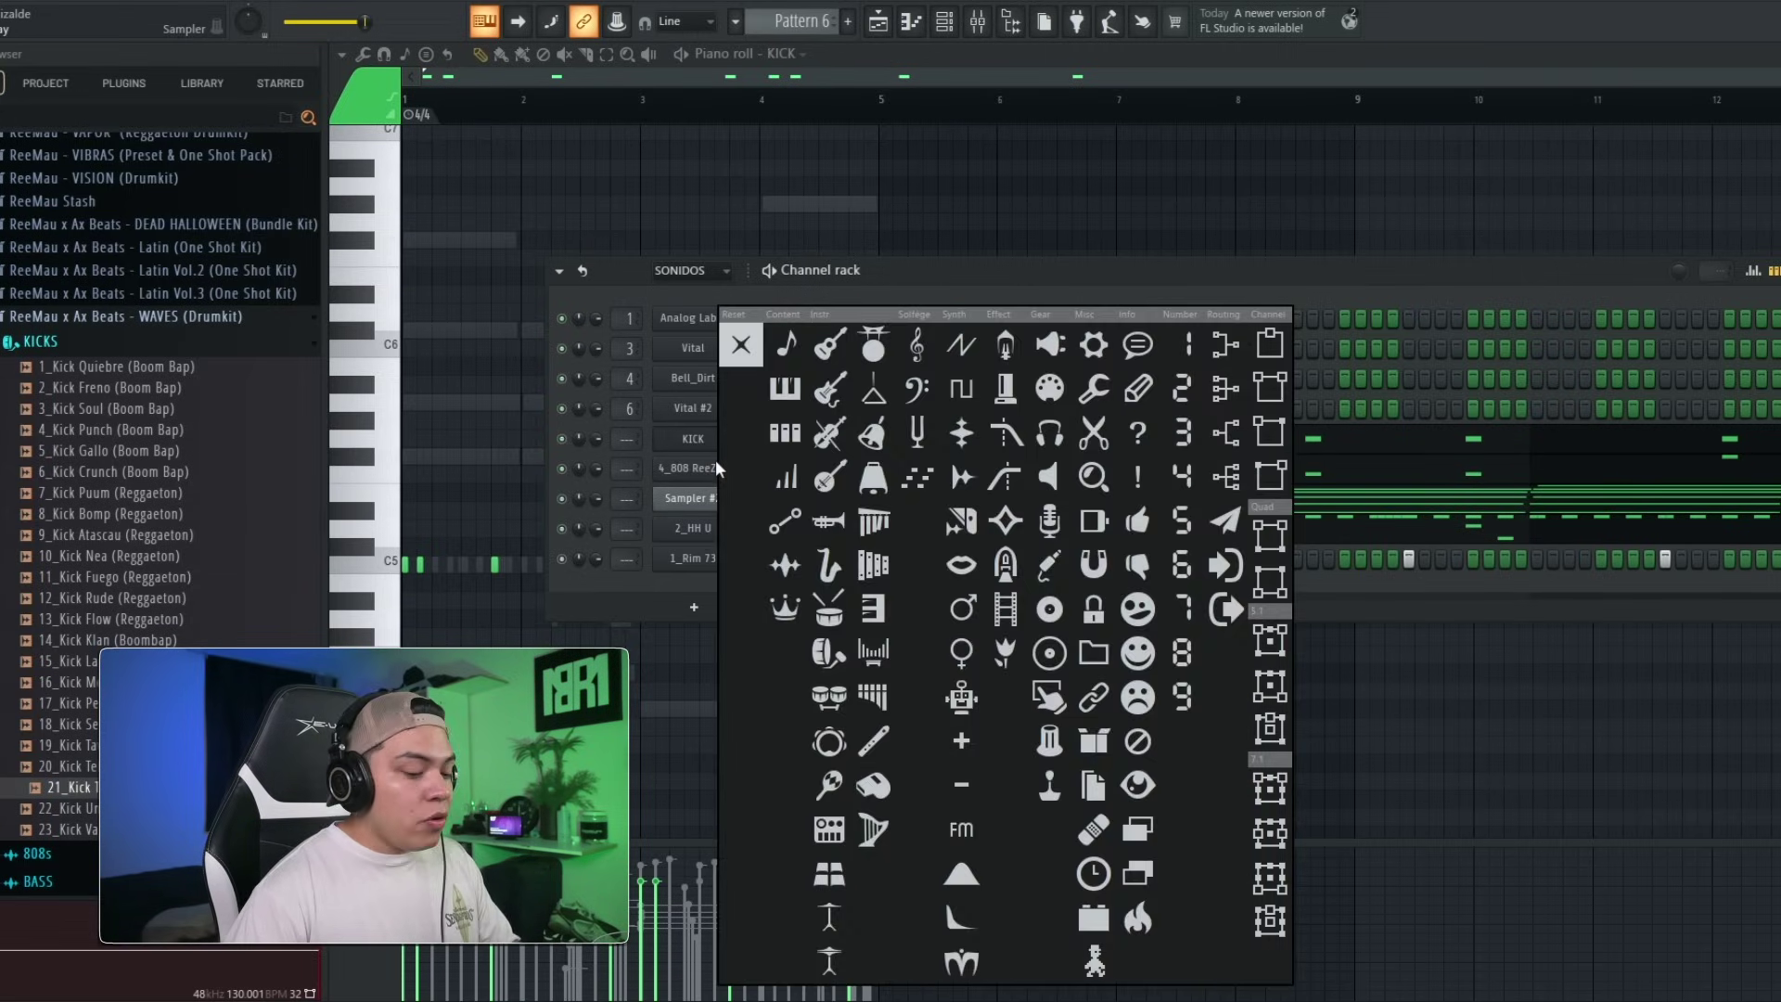
pyautogui.press('Escape')
pyautogui.click(710, 463)
pyautogui.press('Escape')
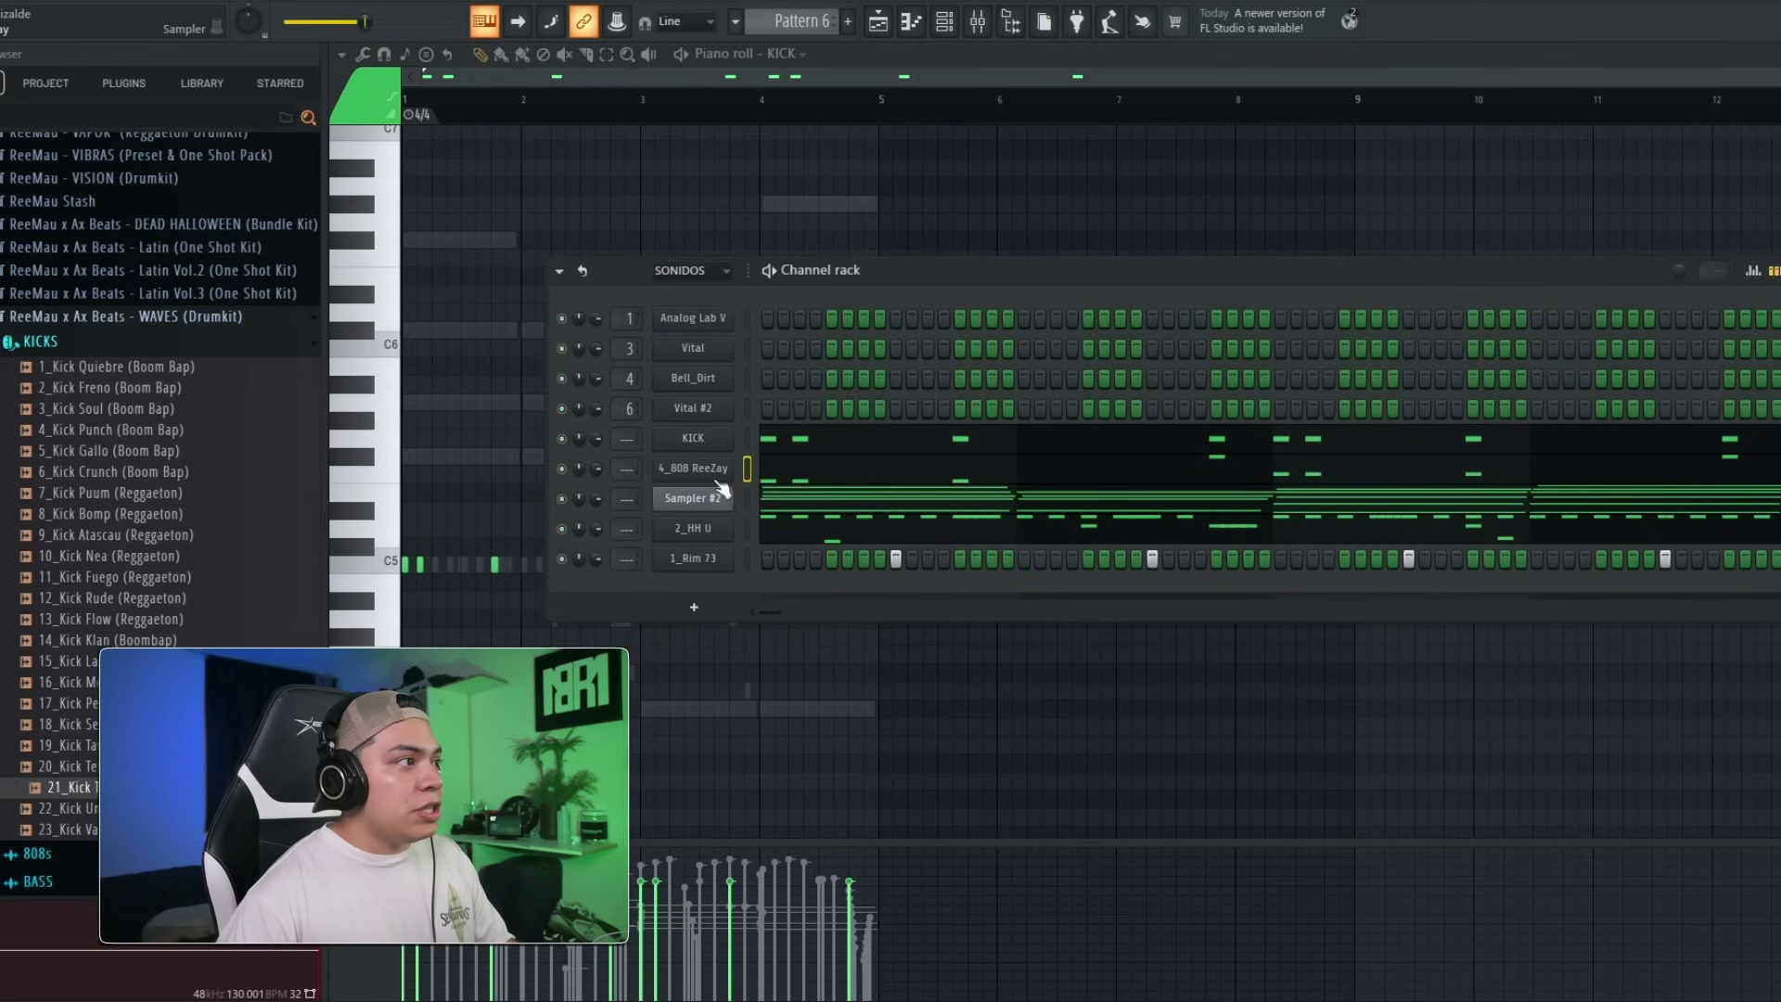
pyautogui.keyDown('shift'); pyautogui.click(705, 471); pyautogui.keyUp('shift')
pyautogui.write('808')
pyautogui.press('Return')
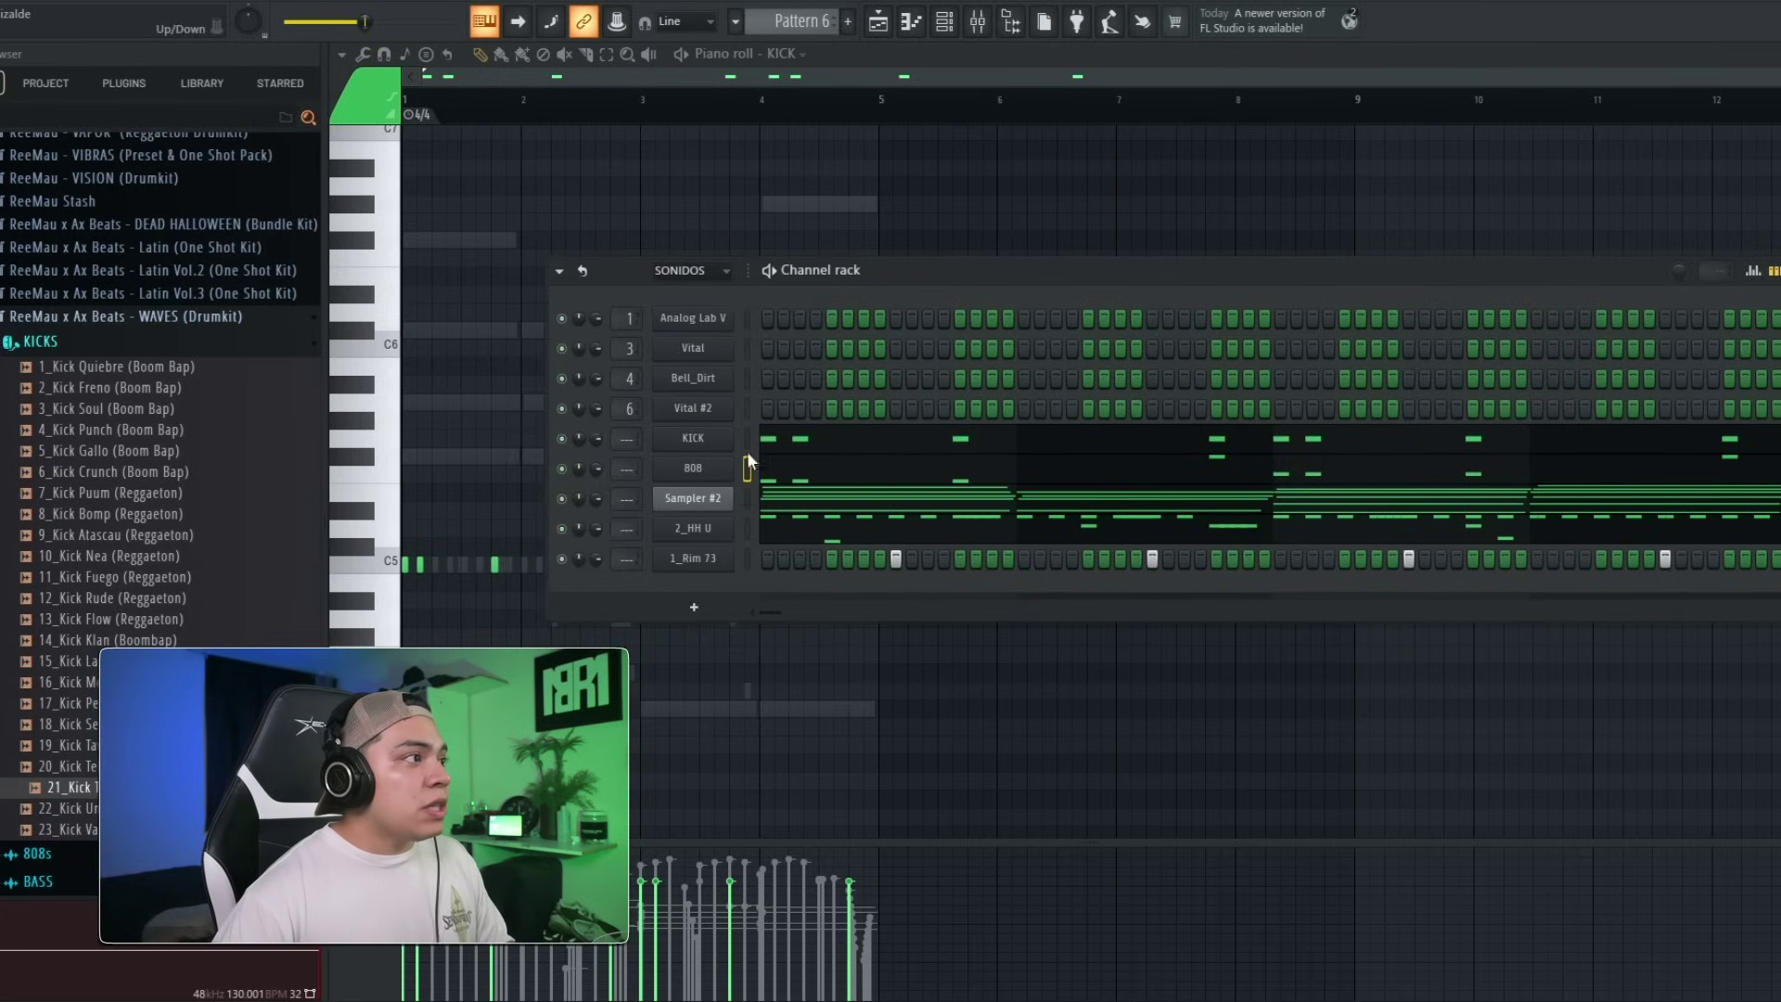
# Route the KICK and 808 channels to mixer tracks 10 and 11, and sidechain the KICK track to the 808 track.
pyautogui.press('F9')
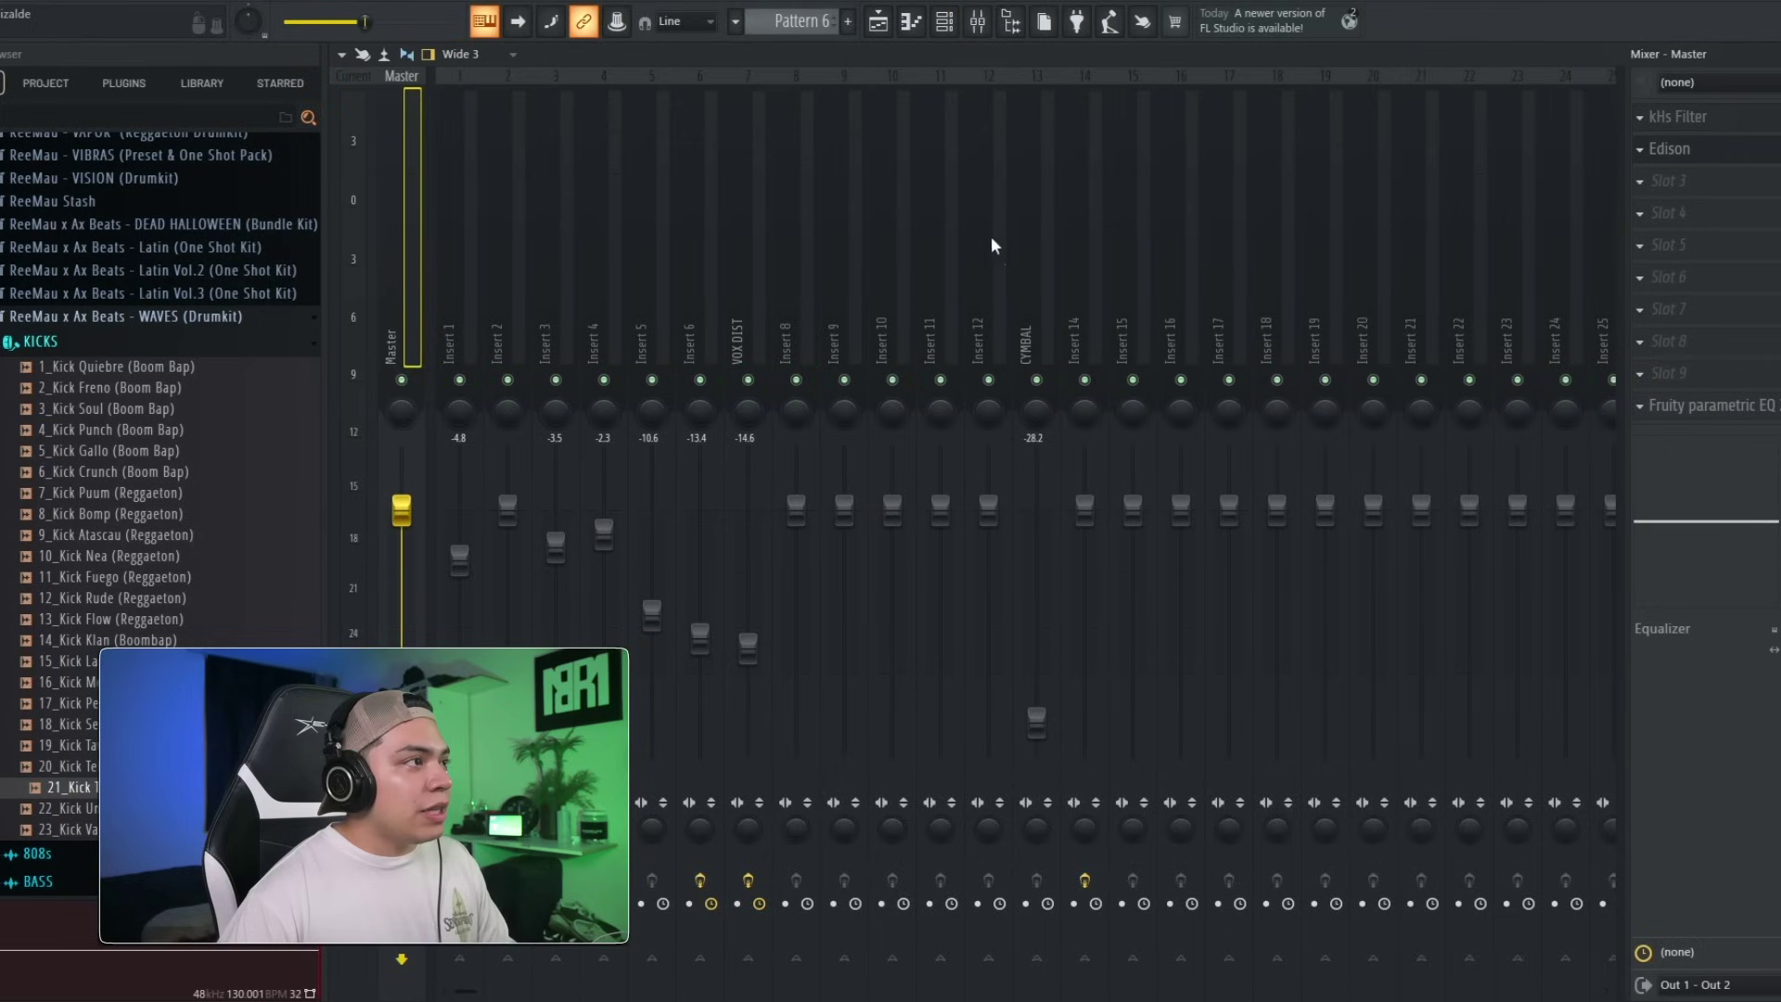
pyautogui.click(886, 343)
pyautogui.hotkey('ctrl', 'shift', 'l')
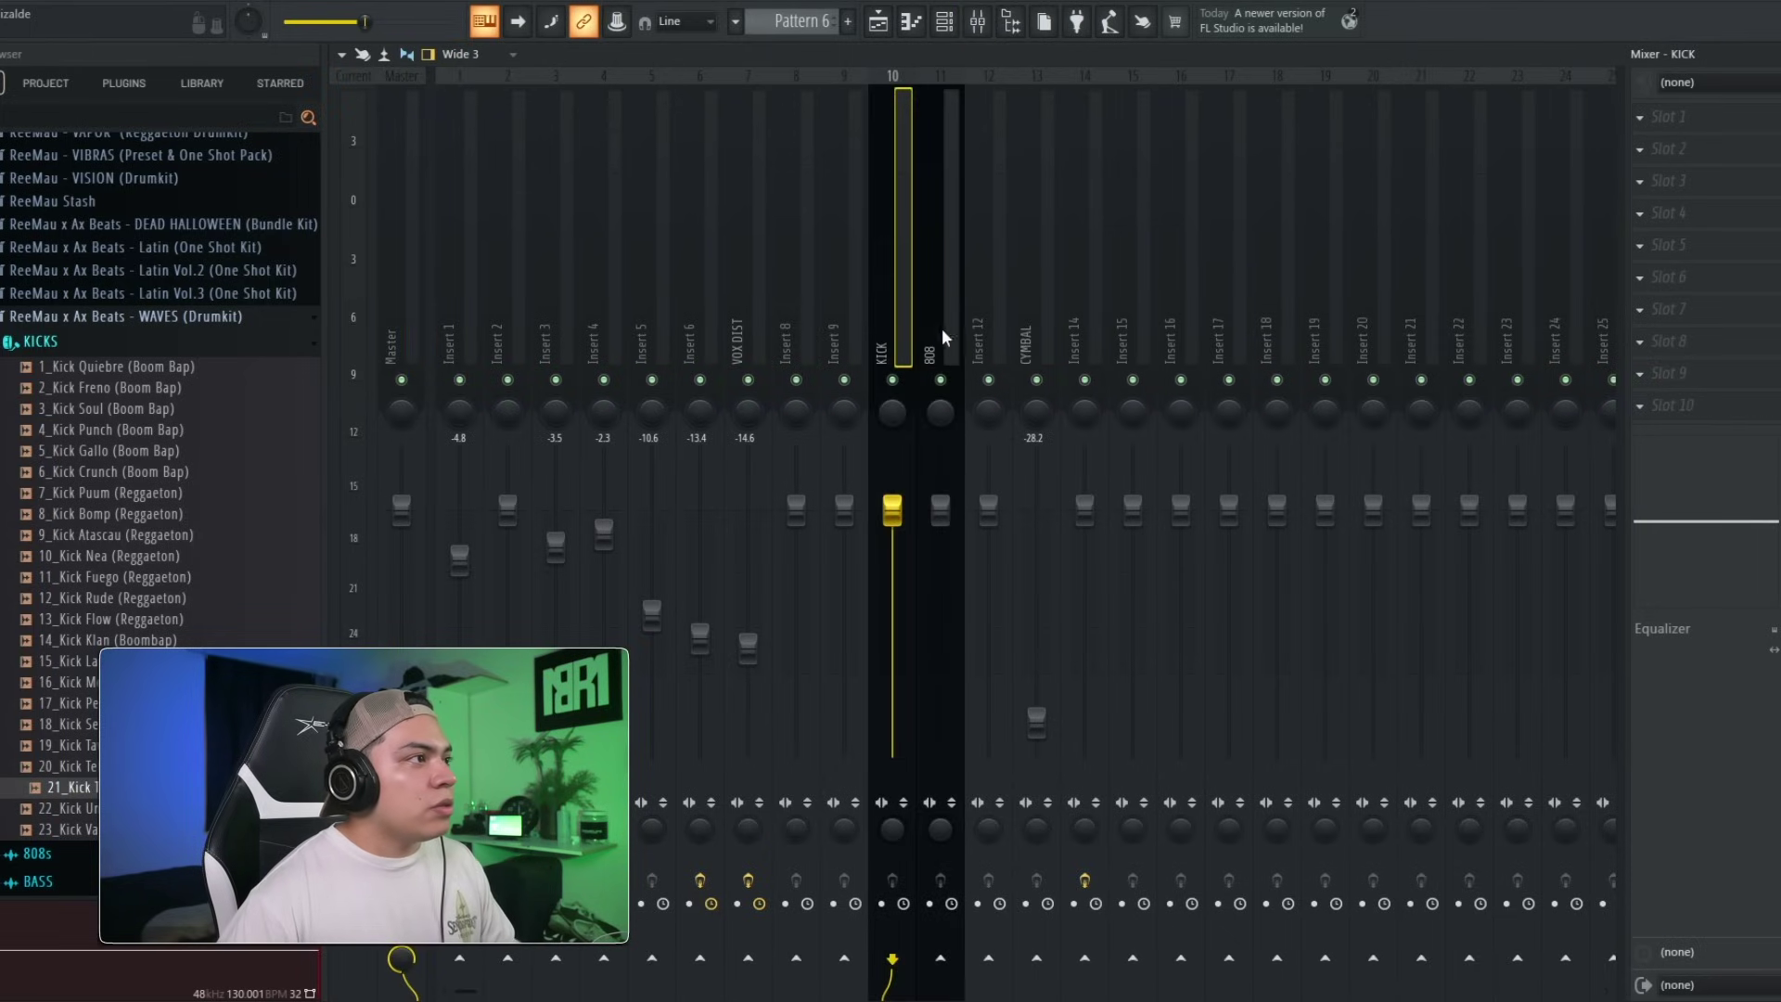
pyautogui.rightClick(939, 960)
pyautogui.click(1041, 961)
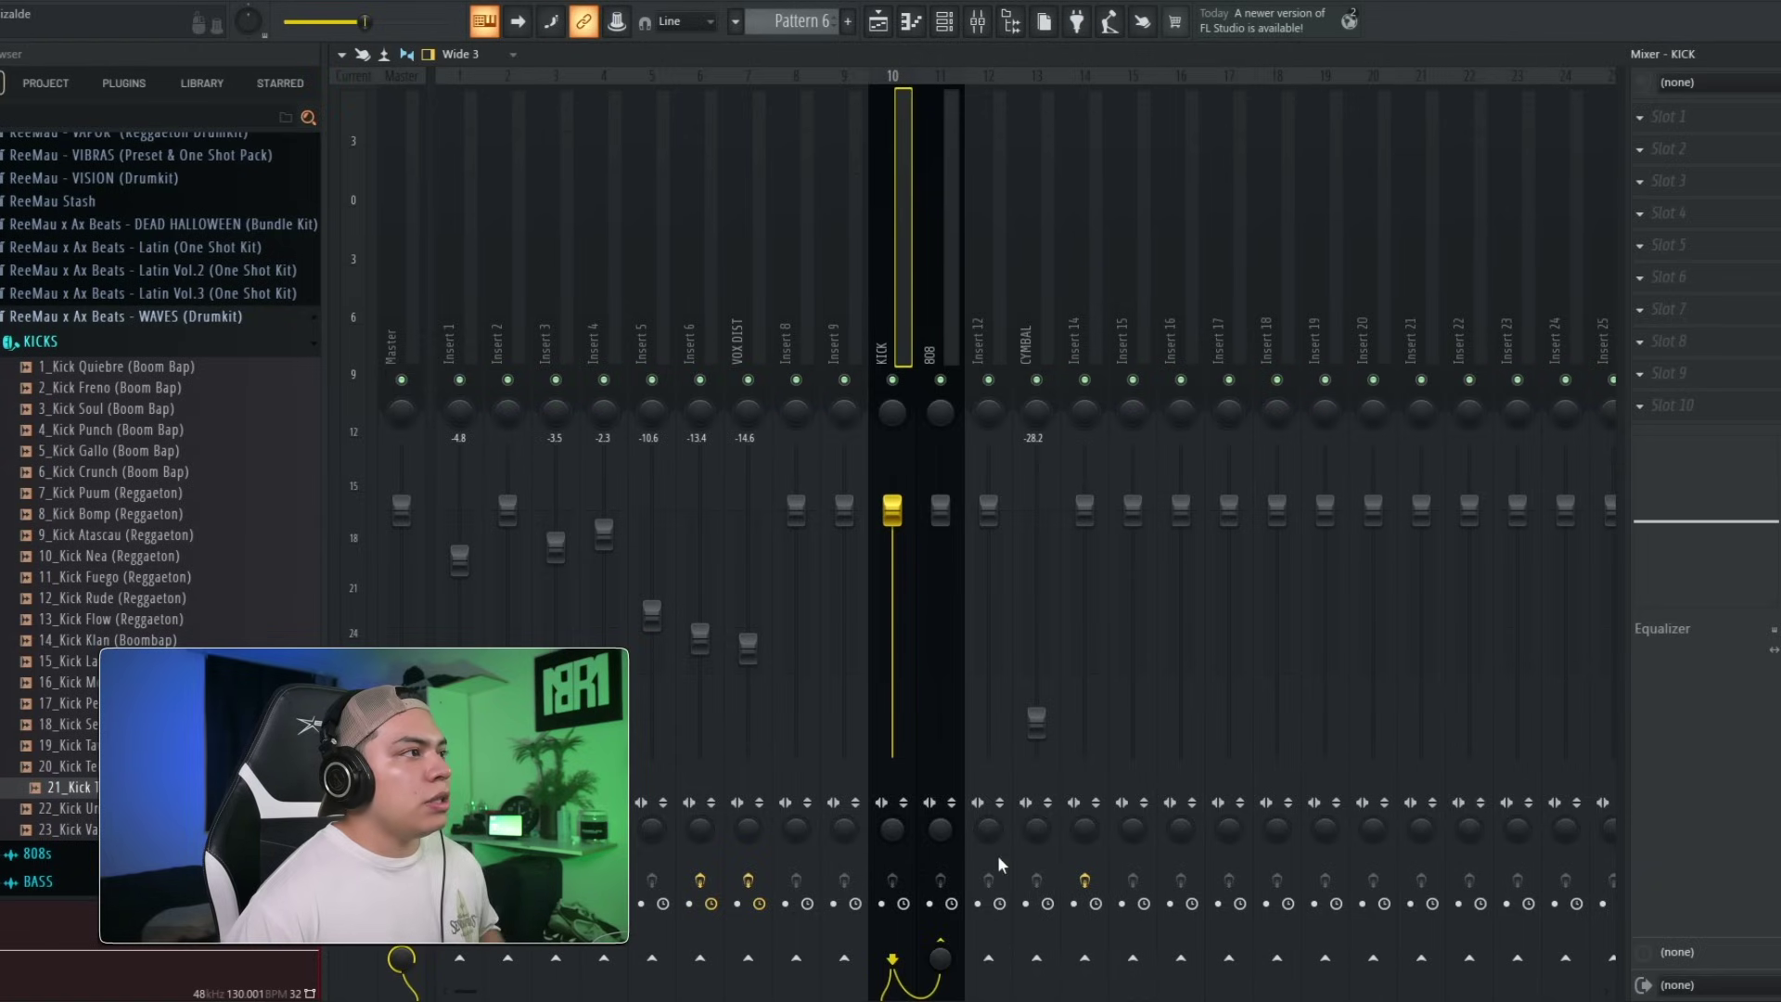
# Load Kickstart 2 in the first effect slot of the 808 mixer track.
pyautogui.click(933, 323)
pyautogui.click(1701, 119)
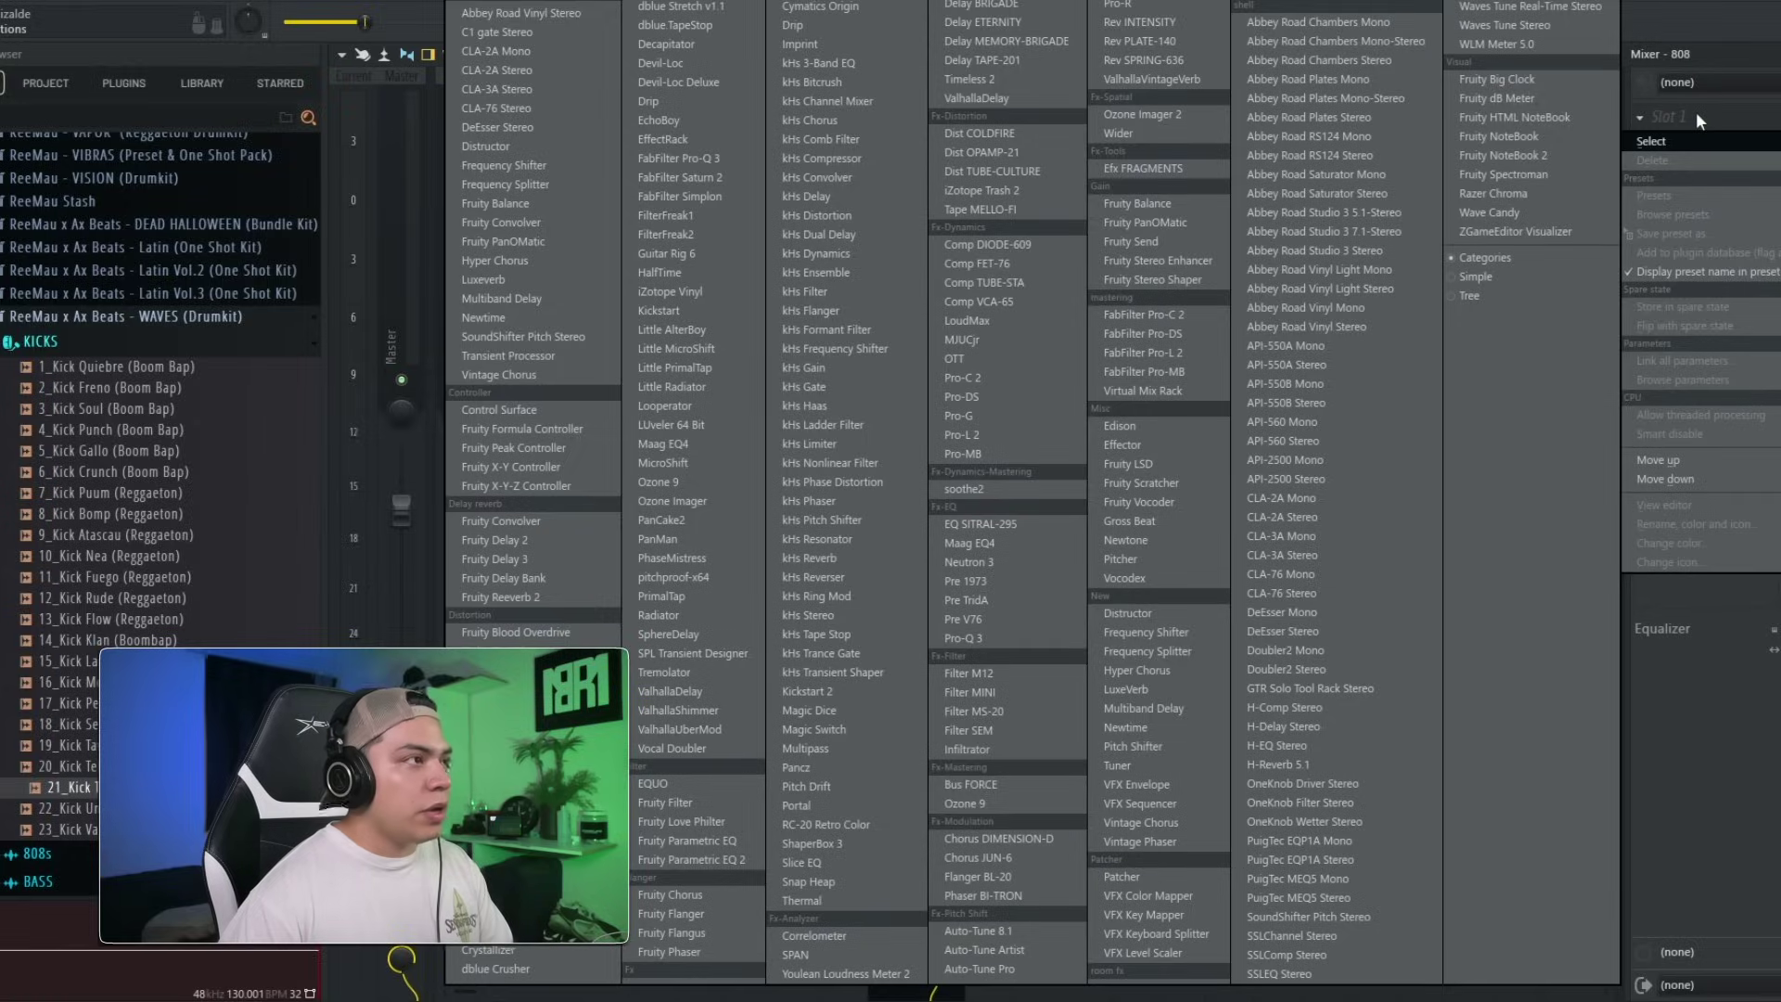
pyautogui.click(822, 691)
pyautogui.click(851, 180)
pyautogui.moveTo(405, 172); pyautogui.dragTo(913, 391)
# Connect the KICK signal to Kickstart 2's sidechain input in the plugin's processing settings.
pyautogui.click(876, 365)
pyautogui.click(913, 401)
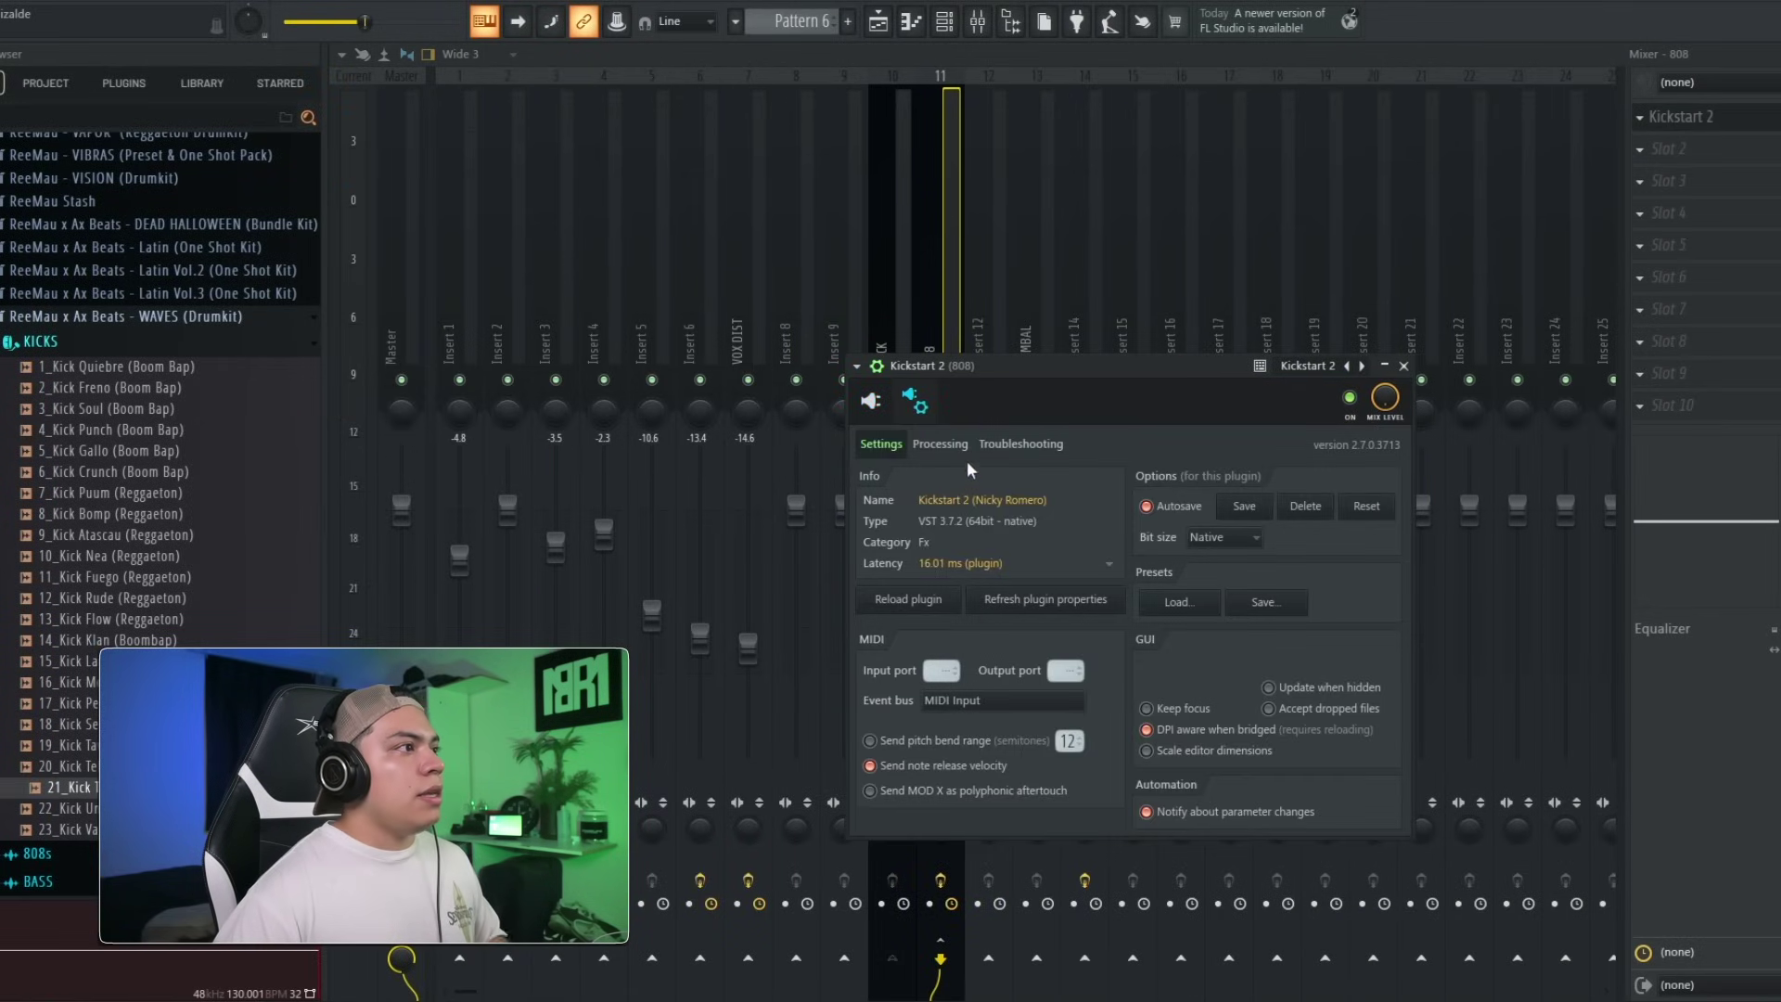
pyautogui.click(940, 443)
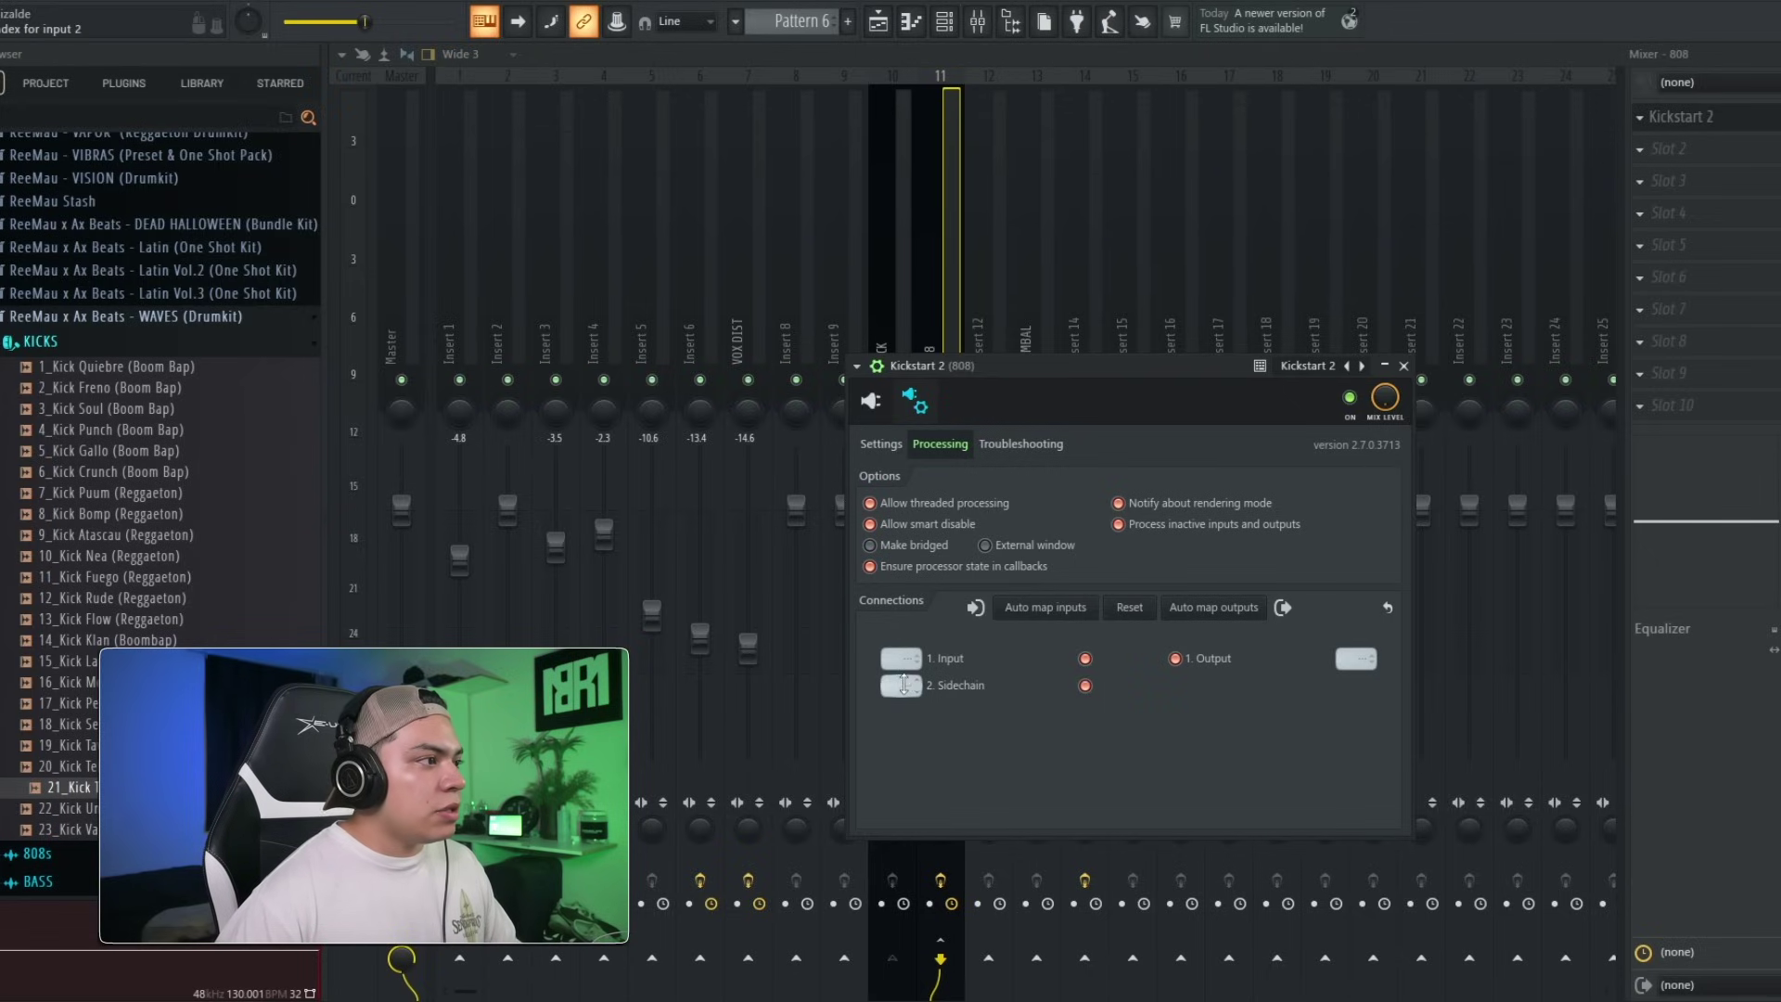
pyautogui.click(914, 401)
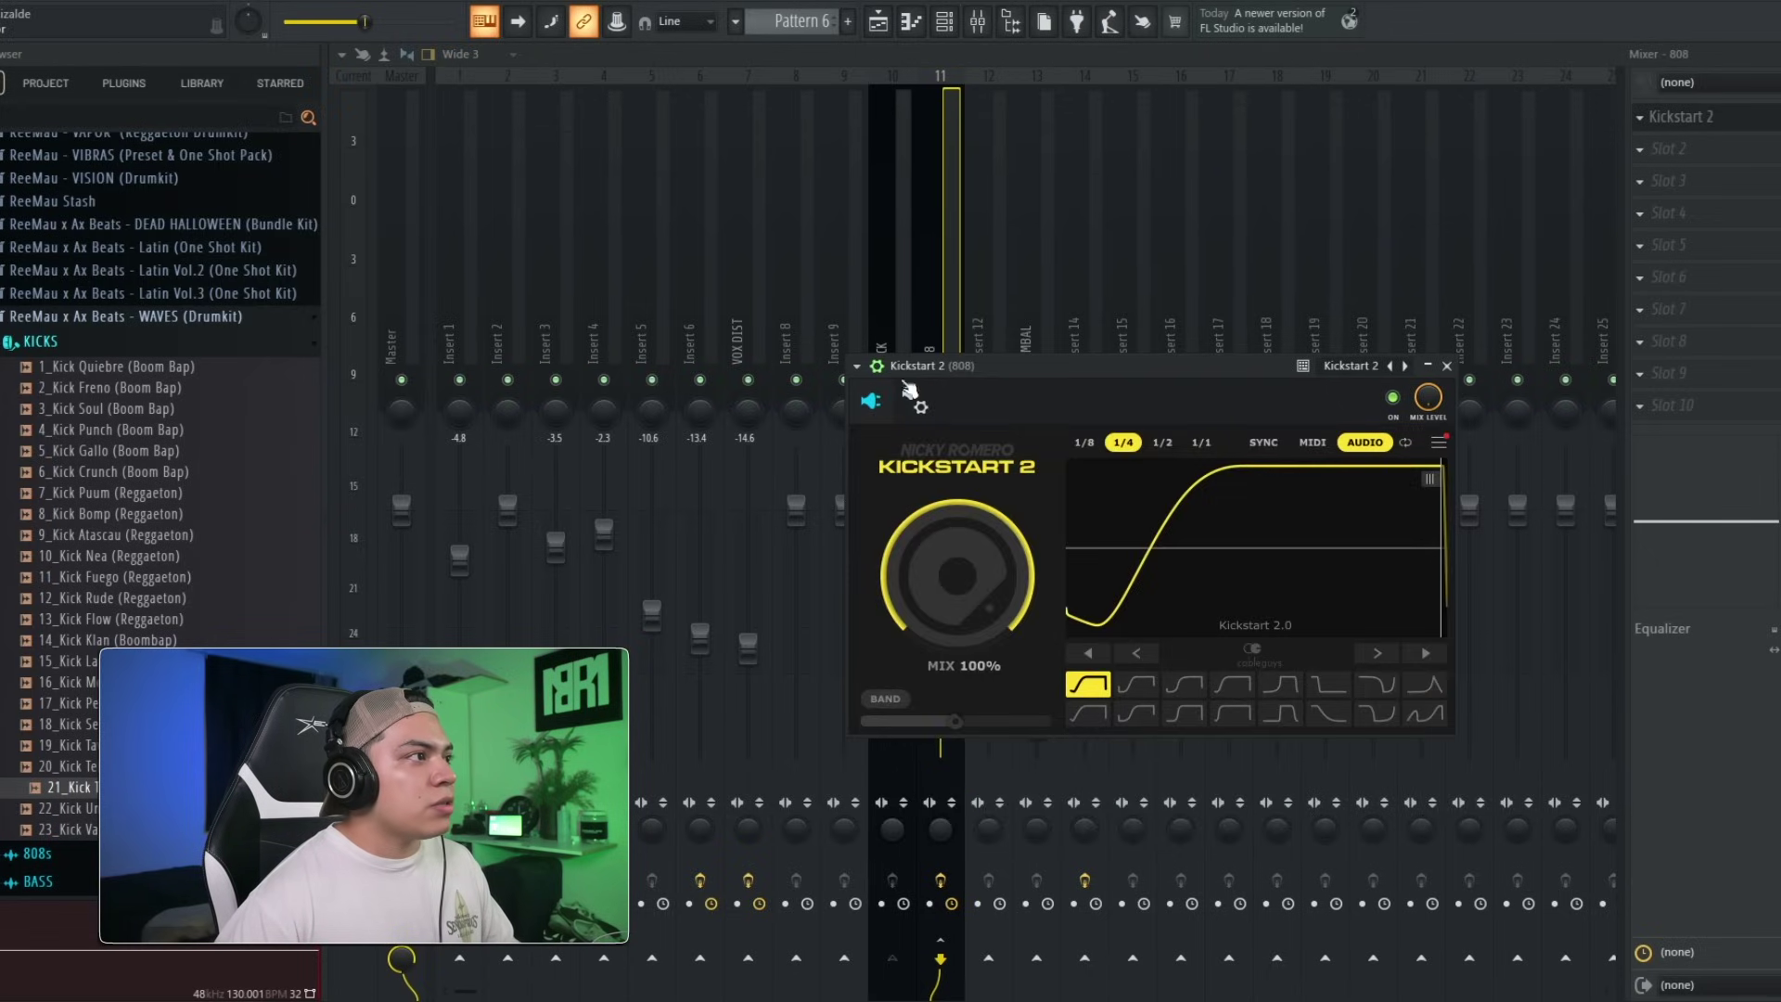
# Play the Pattern 6 section from bar 25 with Kickstart 2 open to check the kick's sidechain triggering.
pyautogui.moveTo(1111, 390); pyautogui.dragTo(990, 346)
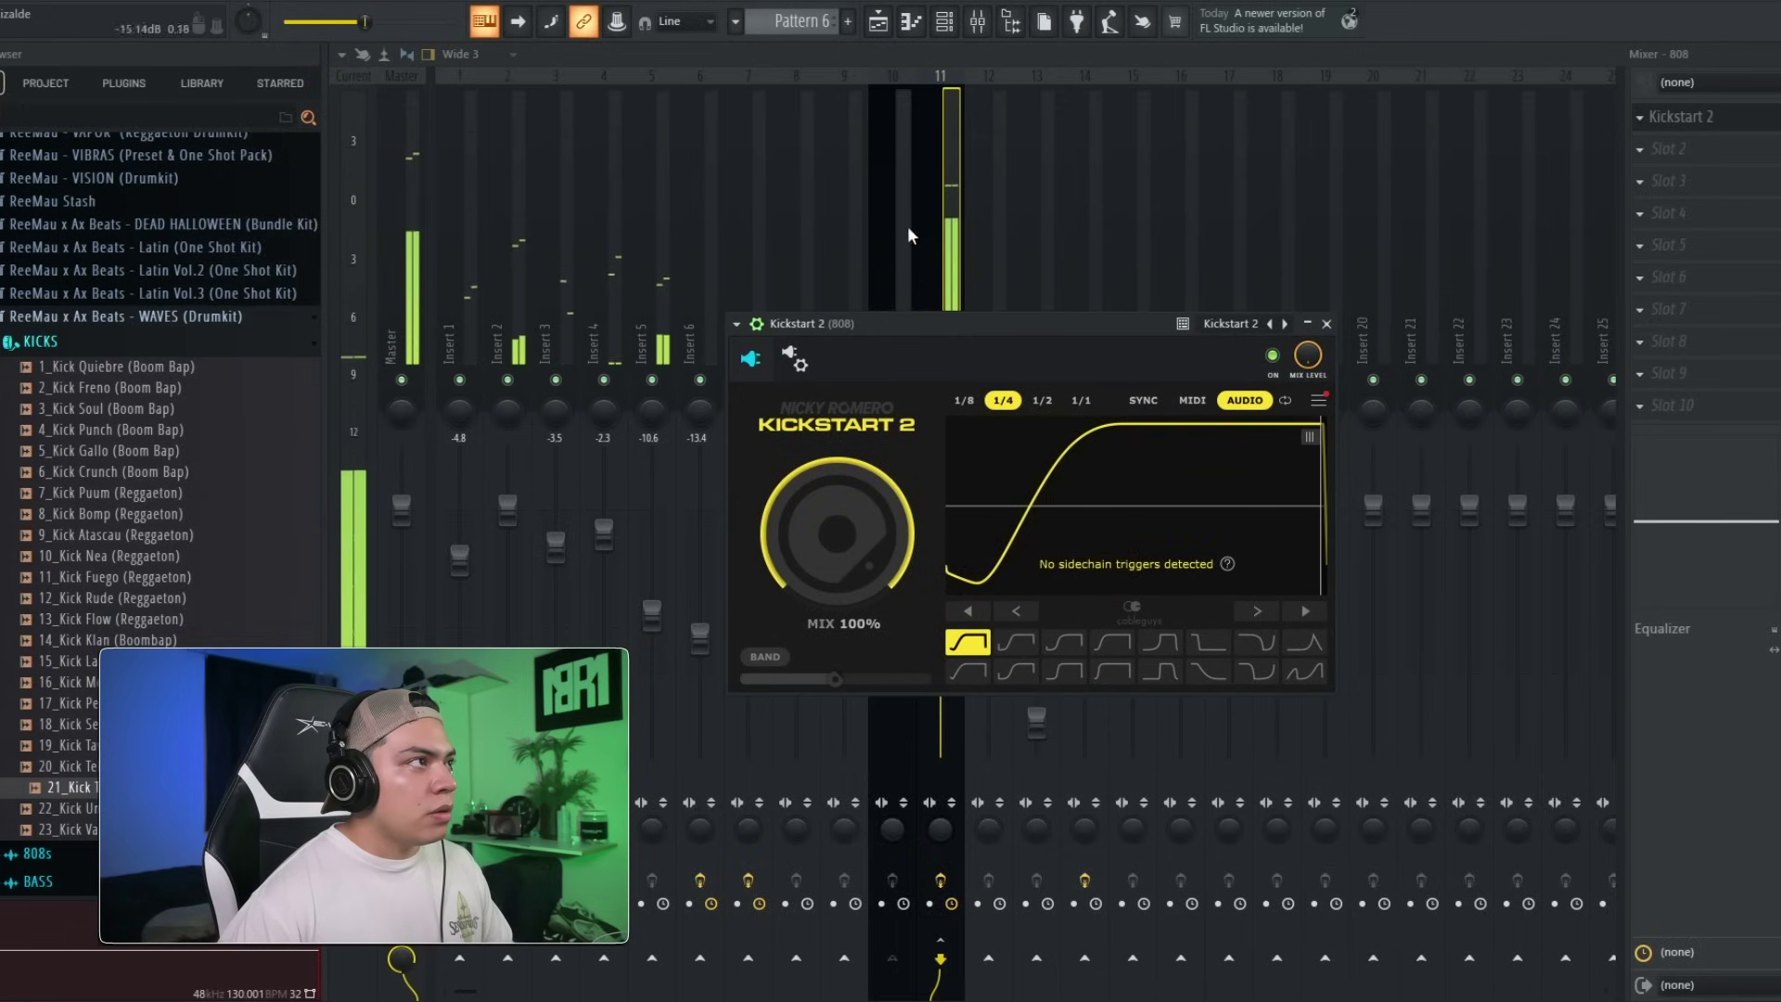
pyautogui.click(881, 23)
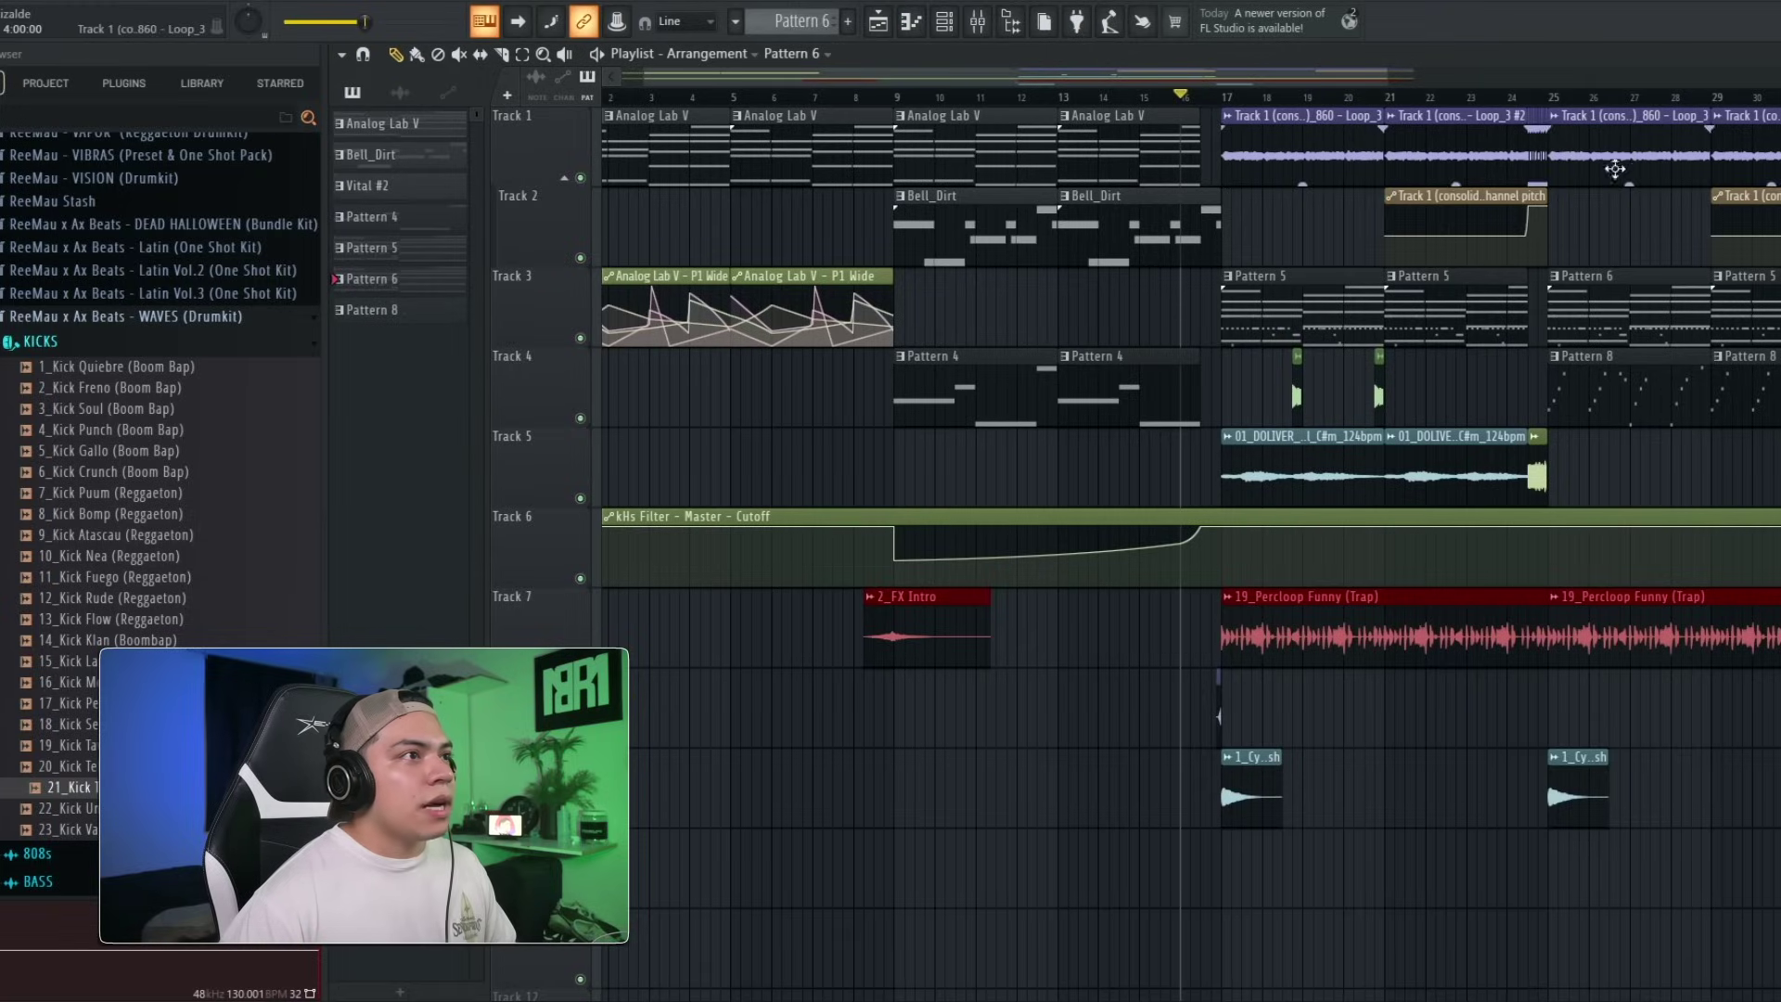
pyautogui.hscroll(4, 1238, 127)
pyautogui.click(977, 21)
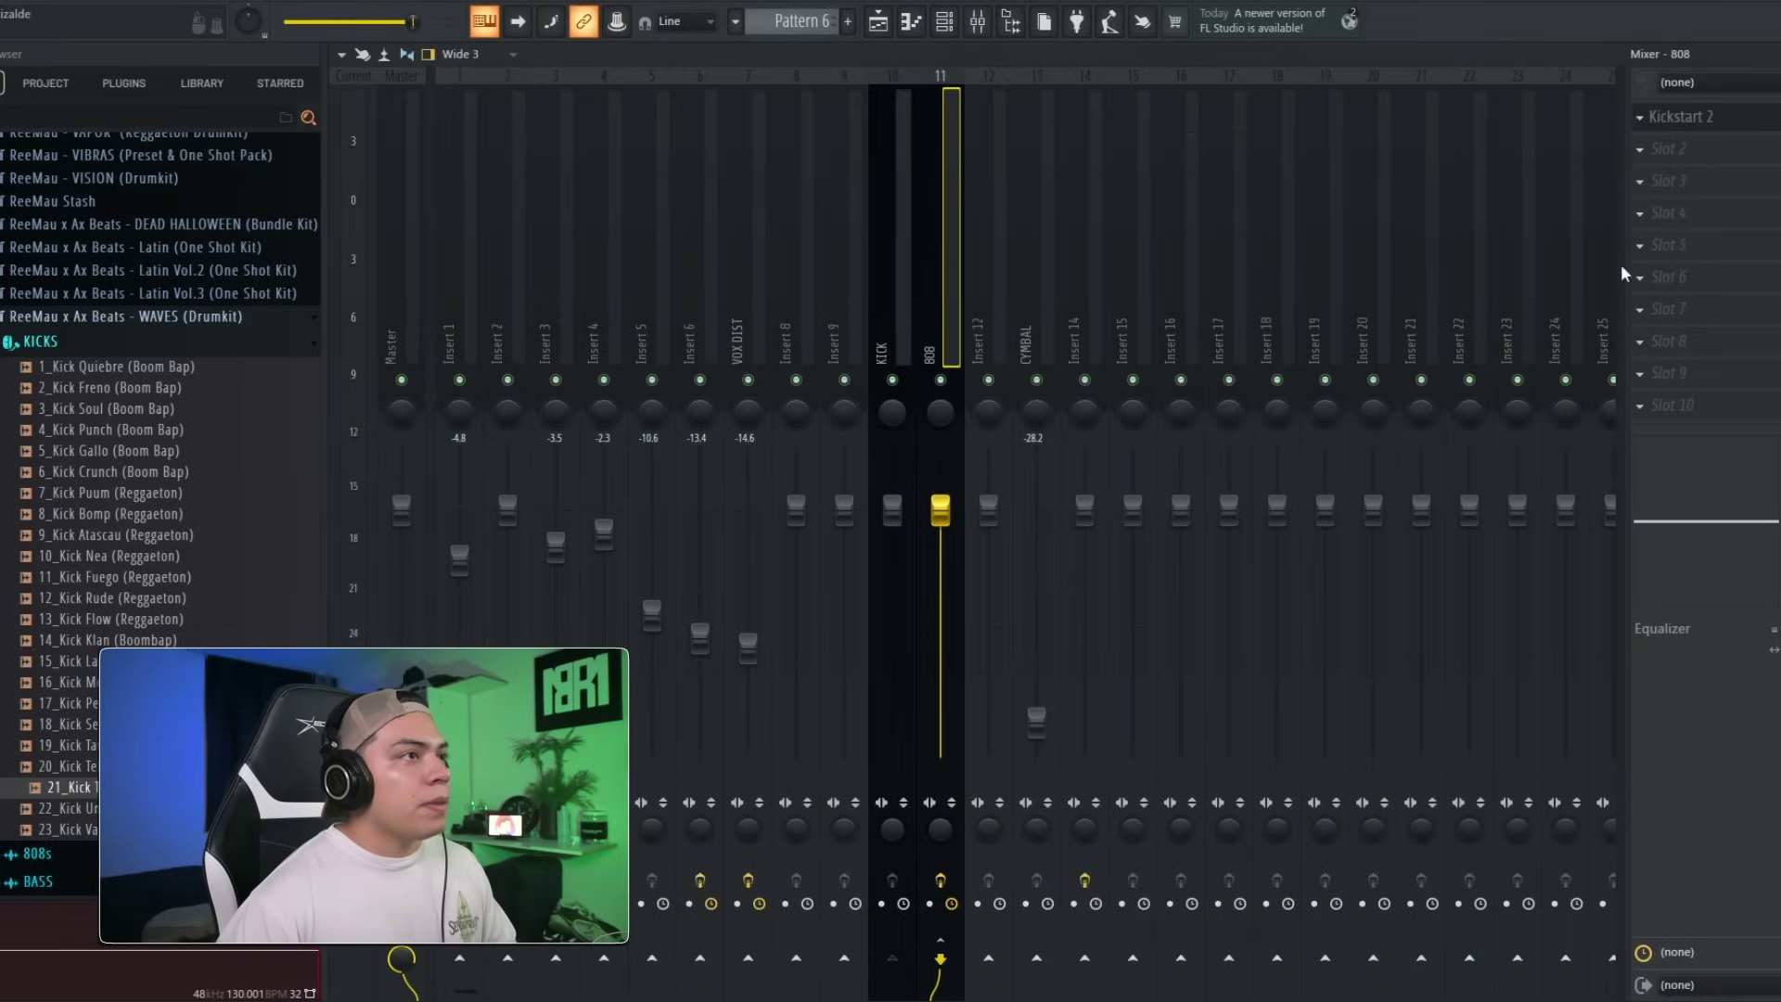
pyautogui.click(1679, 117)
pyautogui.press('space')
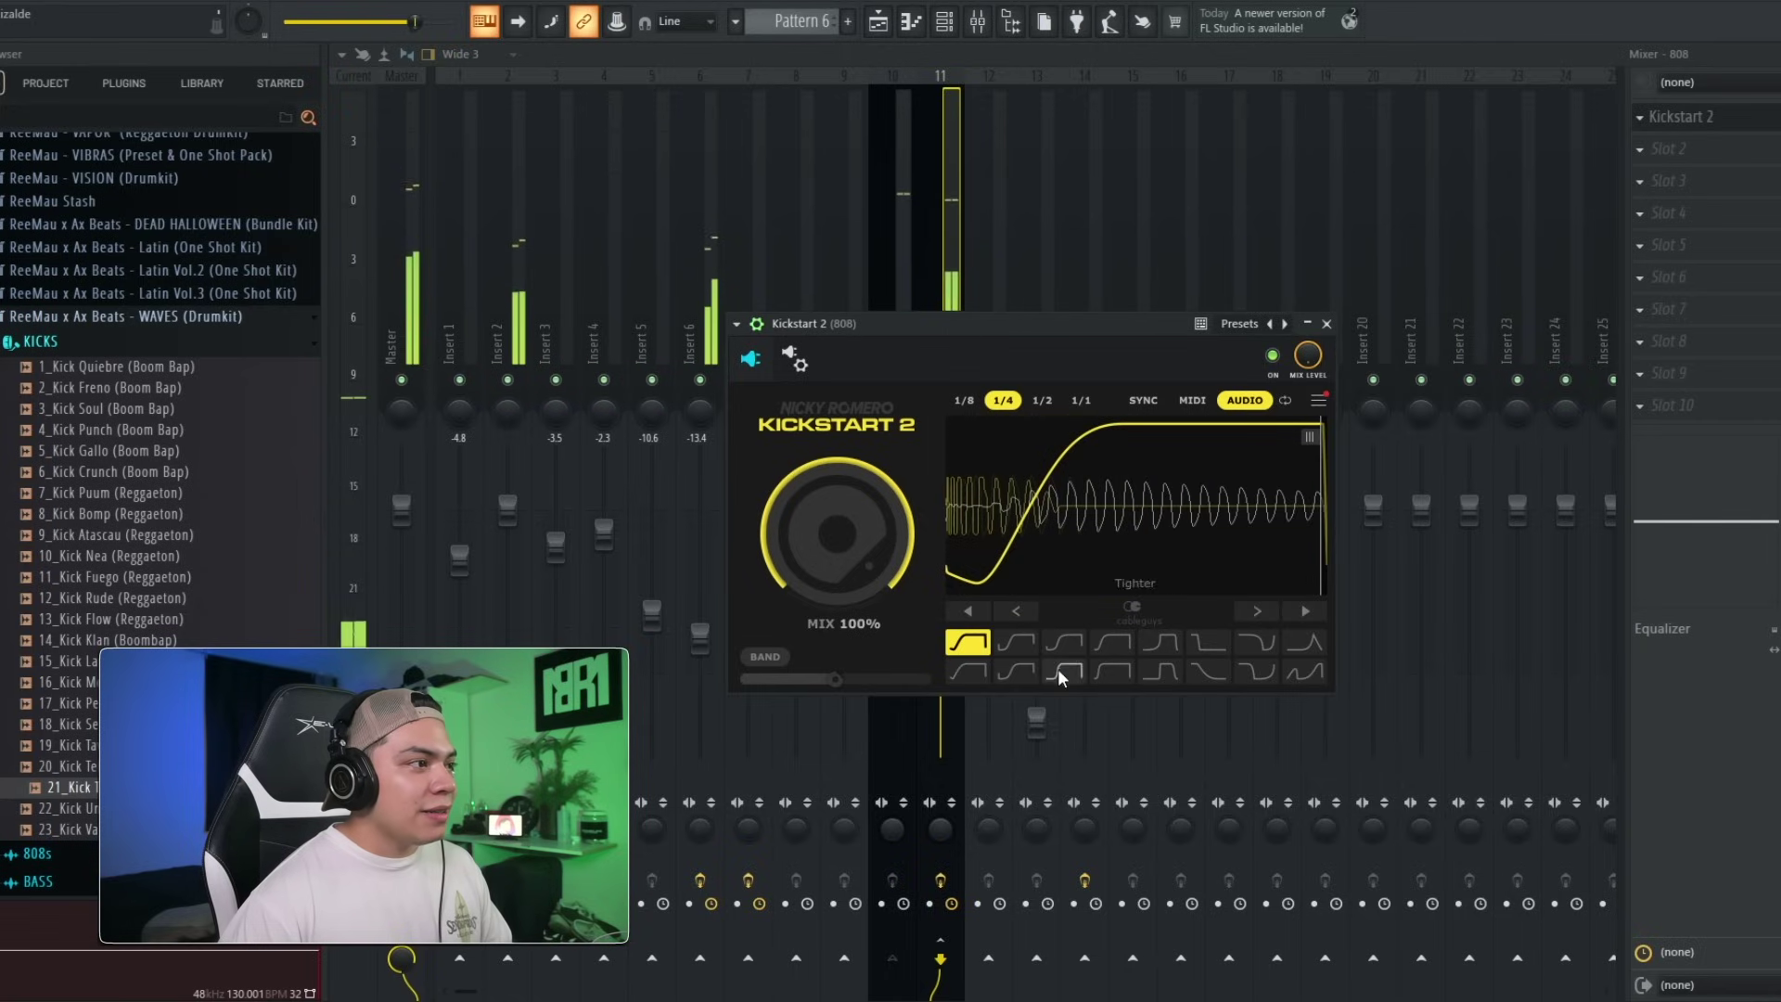
# Select a steeper ducking curve in Kickstart 2, tighten it, and lower the 808 mixer track to -0.9 dB.
pyautogui.click(1110, 671)
pyautogui.click(1025, 606)
pyautogui.click(1025, 607)
pyautogui.click(1026, 606)
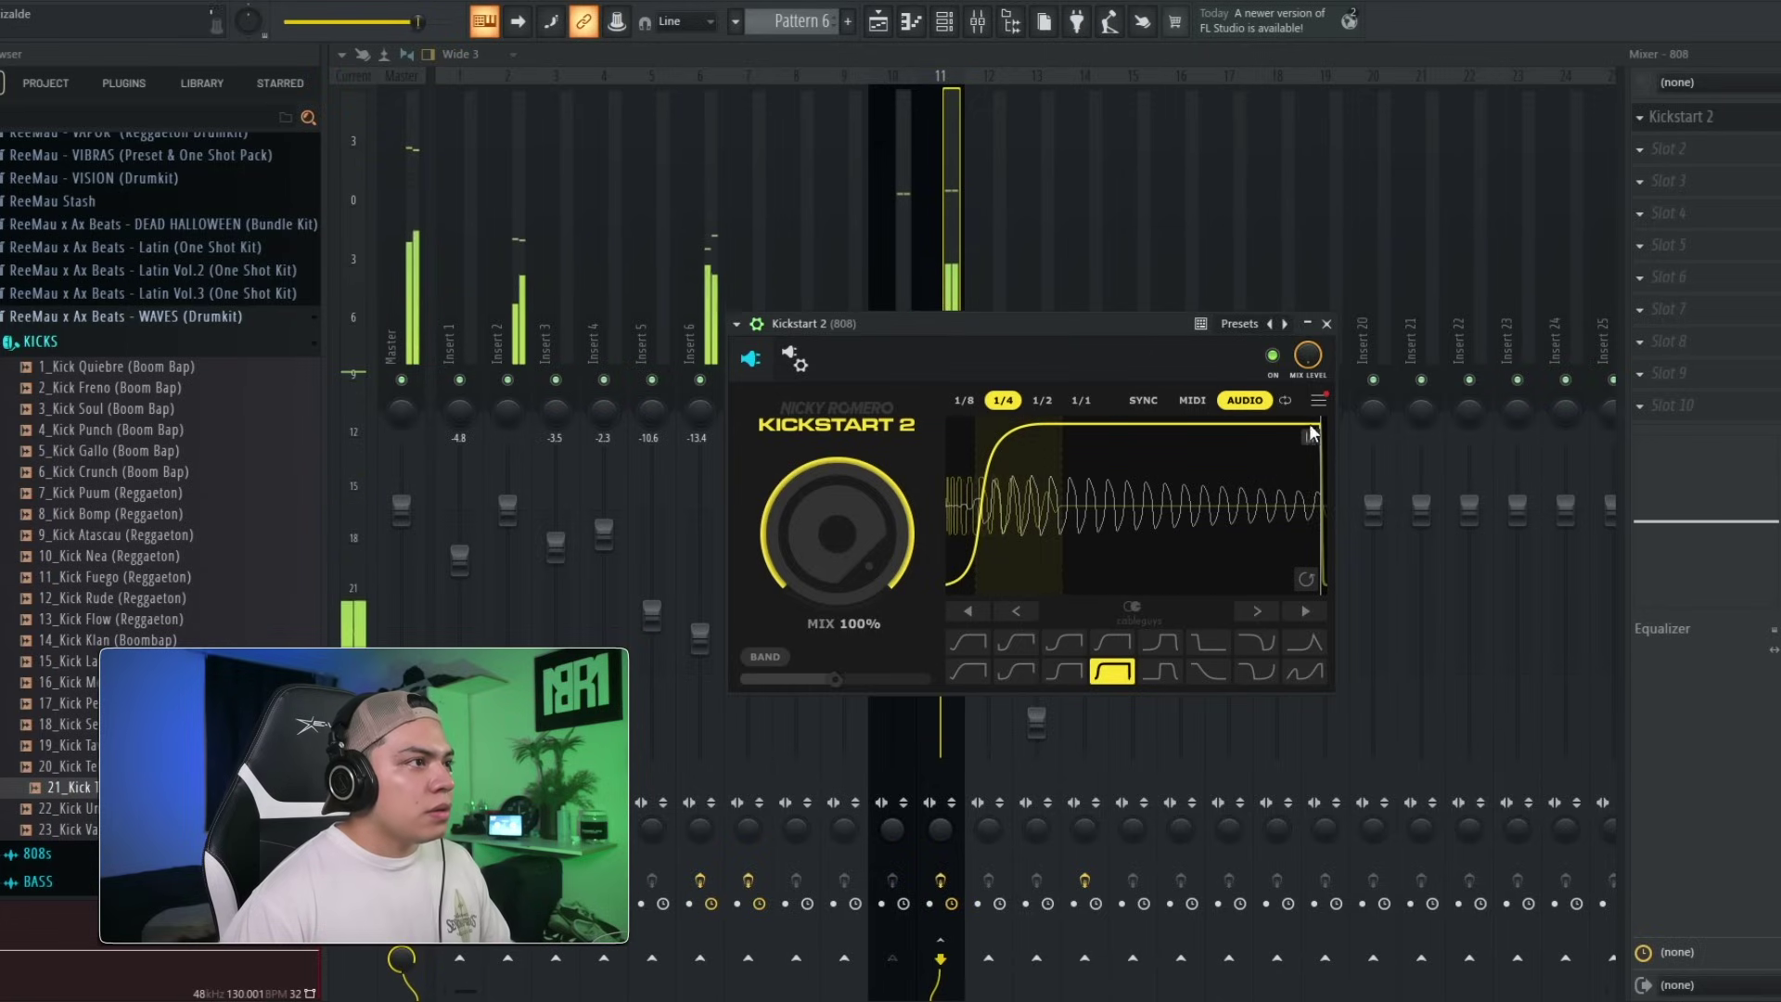
pyautogui.click(1326, 322)
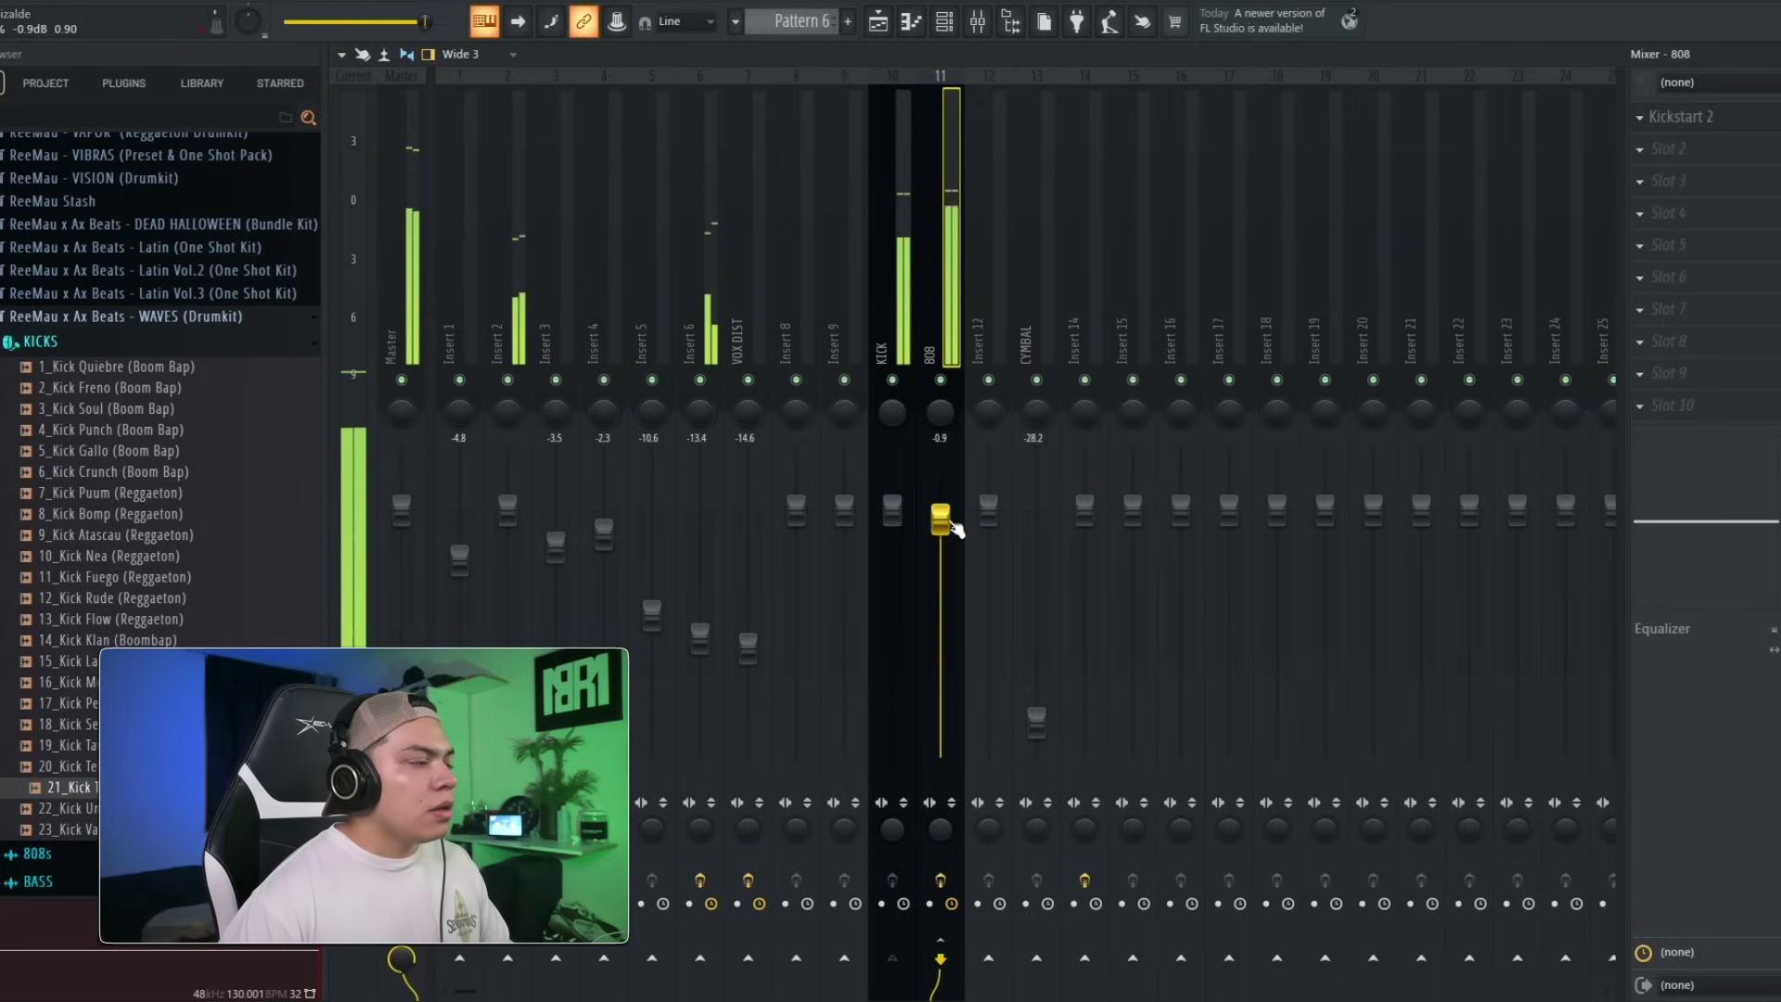
# Replace the Pattern 5 clip at bar 29 on Track 3 with a duplicate of the Pattern 6 clip.
pyautogui.click(892, 31)
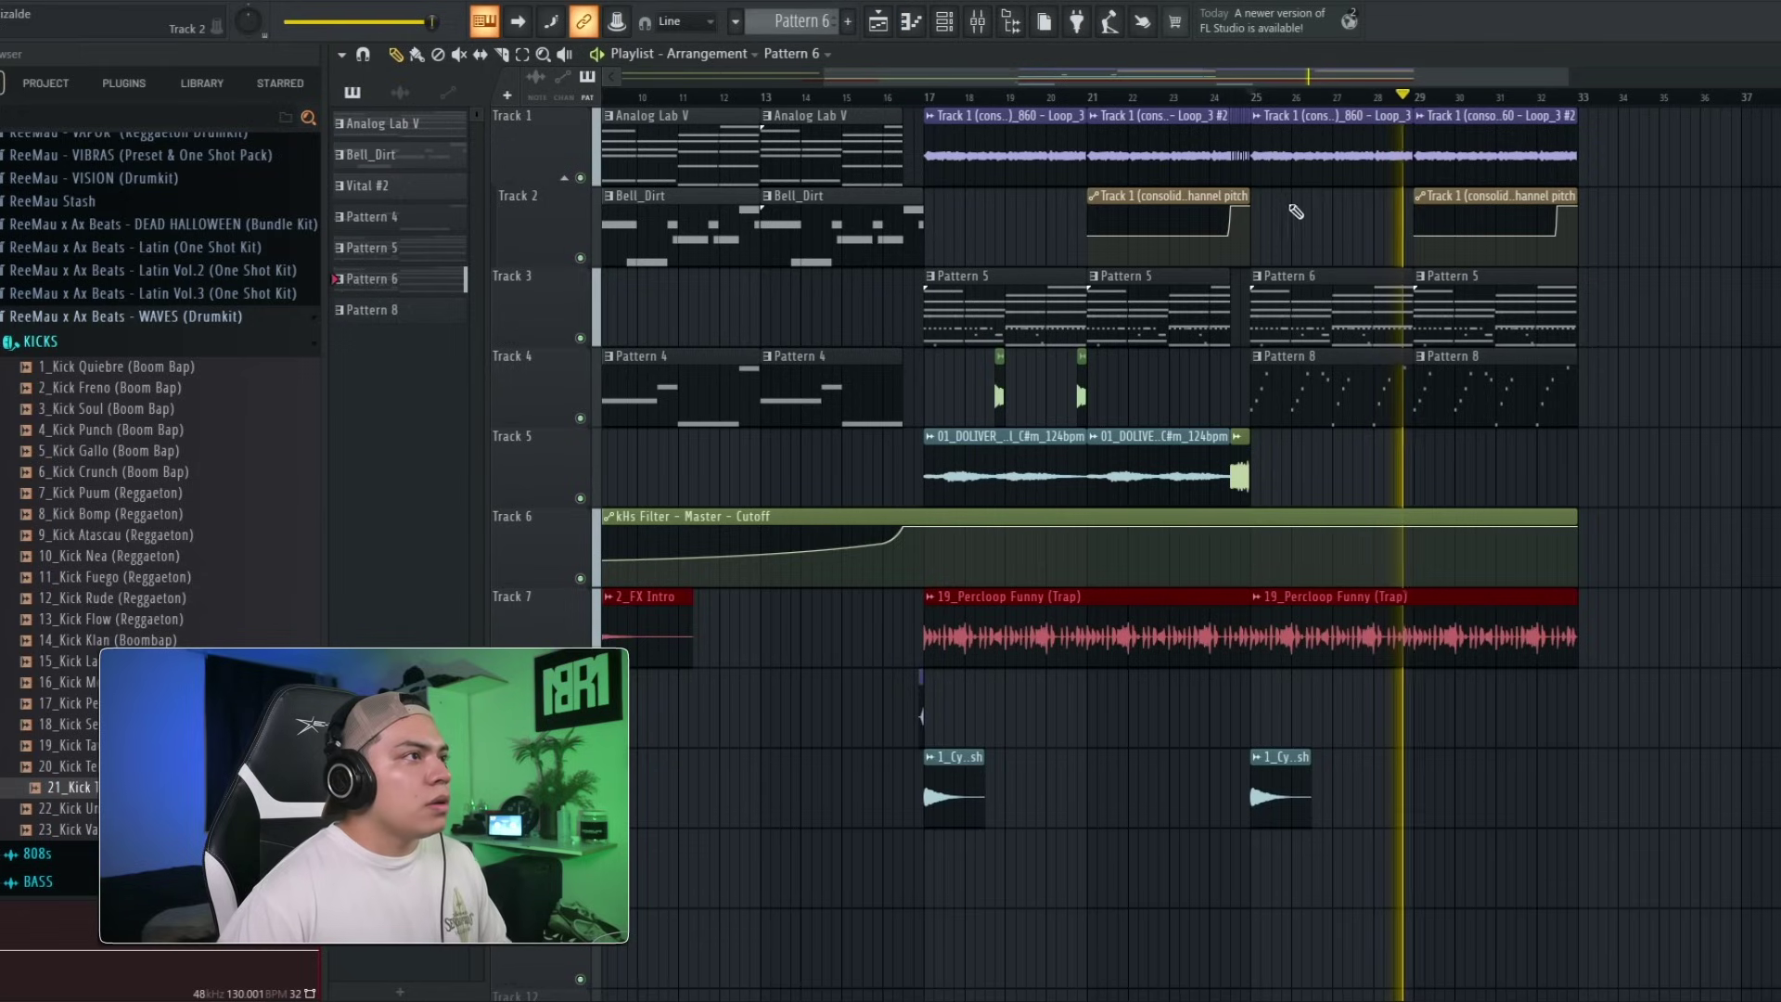
pyautogui.rightClick(1501, 318)
pyautogui.keyDown('ctrl'); pyautogui.click(1367, 318); pyautogui.keyUp('ctrl')
pyautogui.hotkey('ctrl', 'b')
pyautogui.press('space')
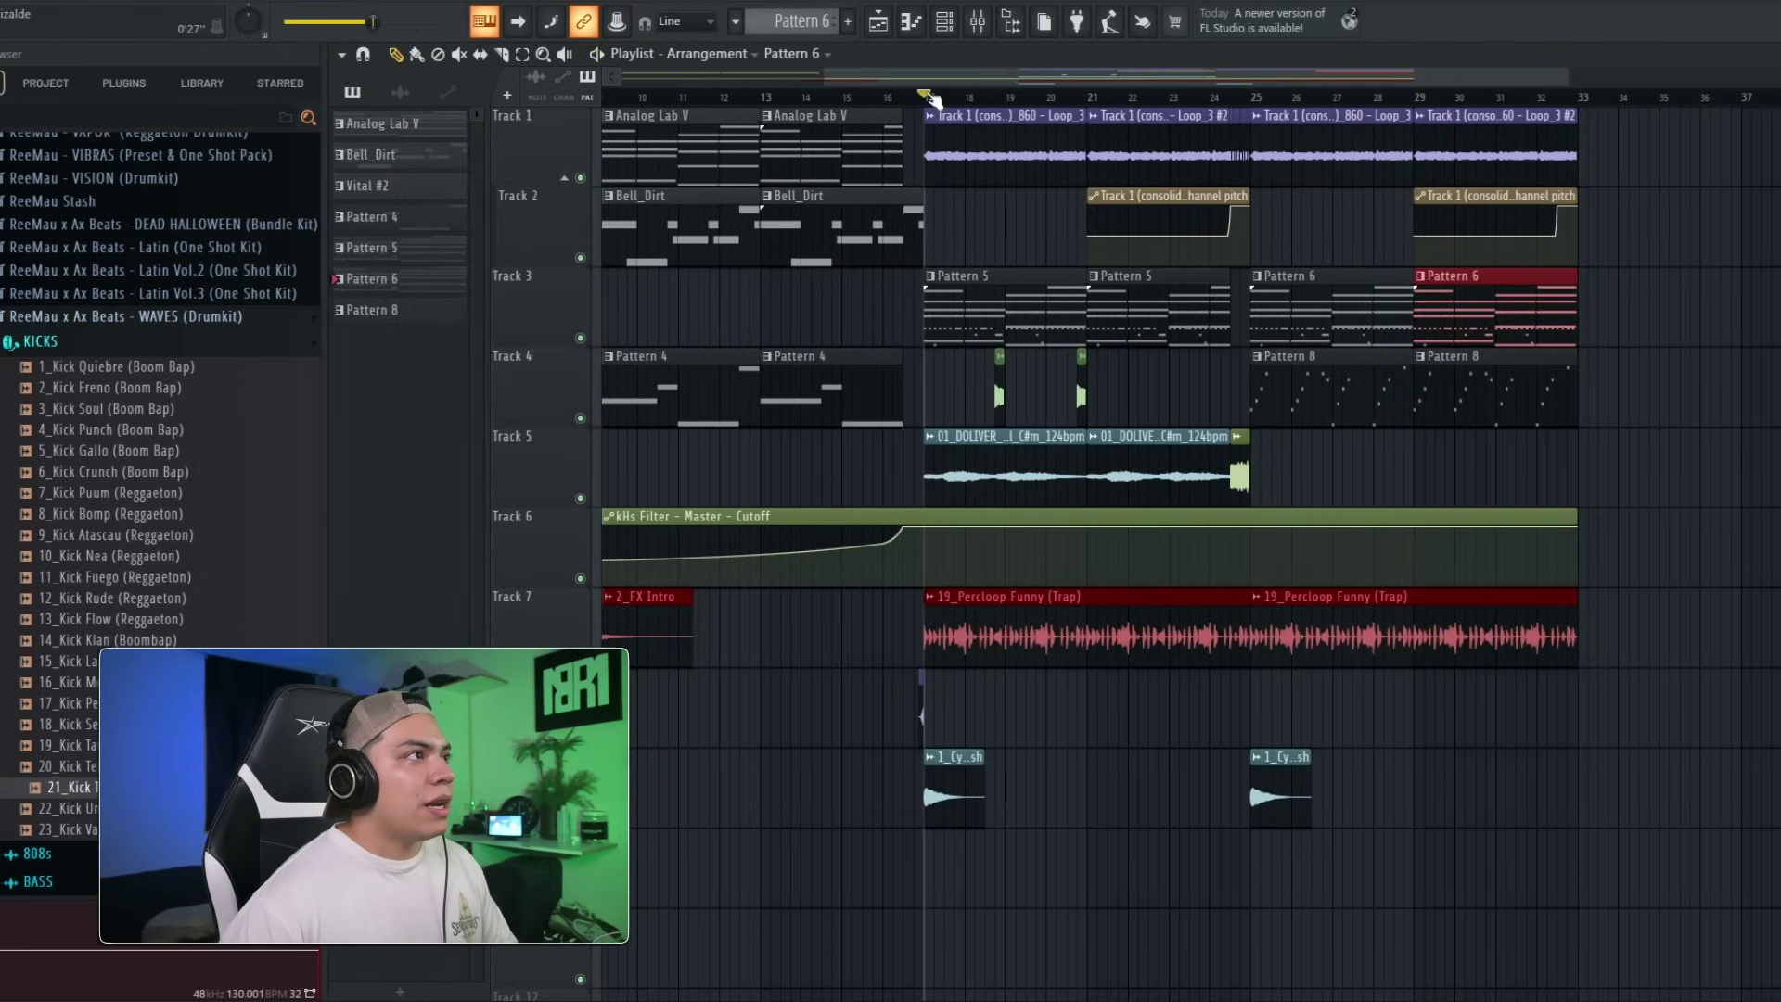
# Place a copy of the 4_FX ReverSynth clip so that it ends at bar 25, above the cymbal clip.
pyautogui.press('space')
pyautogui.click(1197, 99)
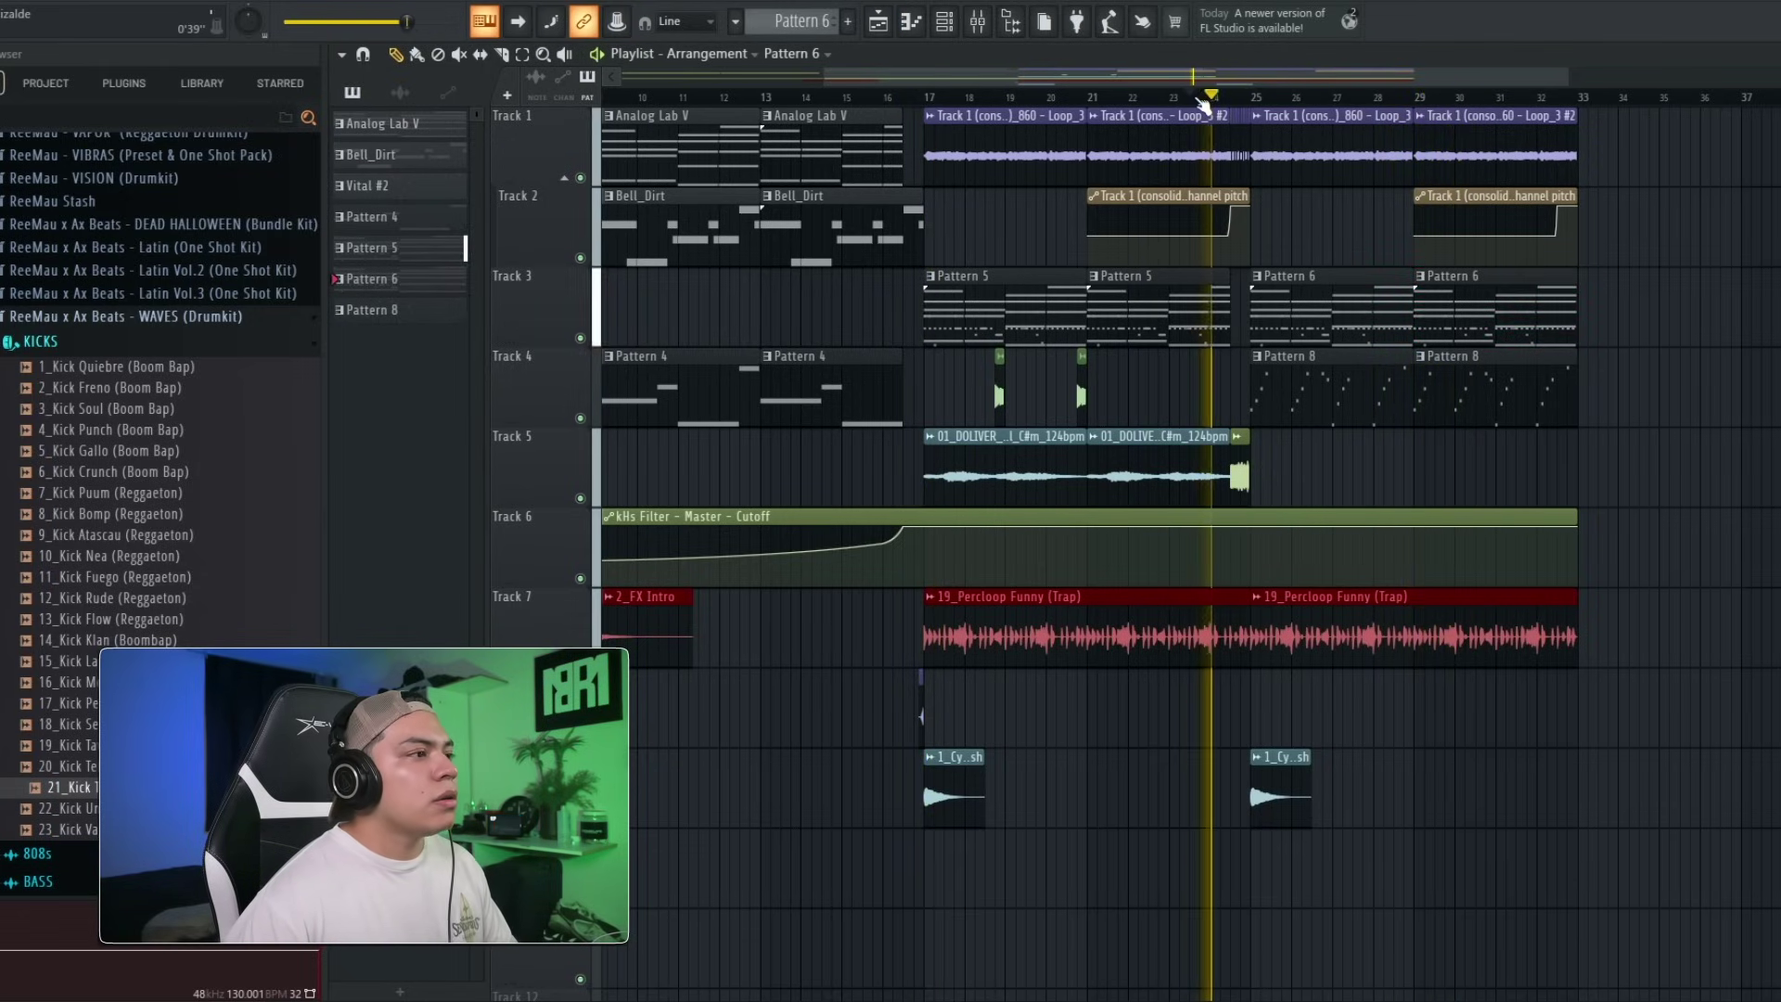
pyautogui.click(921, 714)
pyautogui.click(1238, 732)
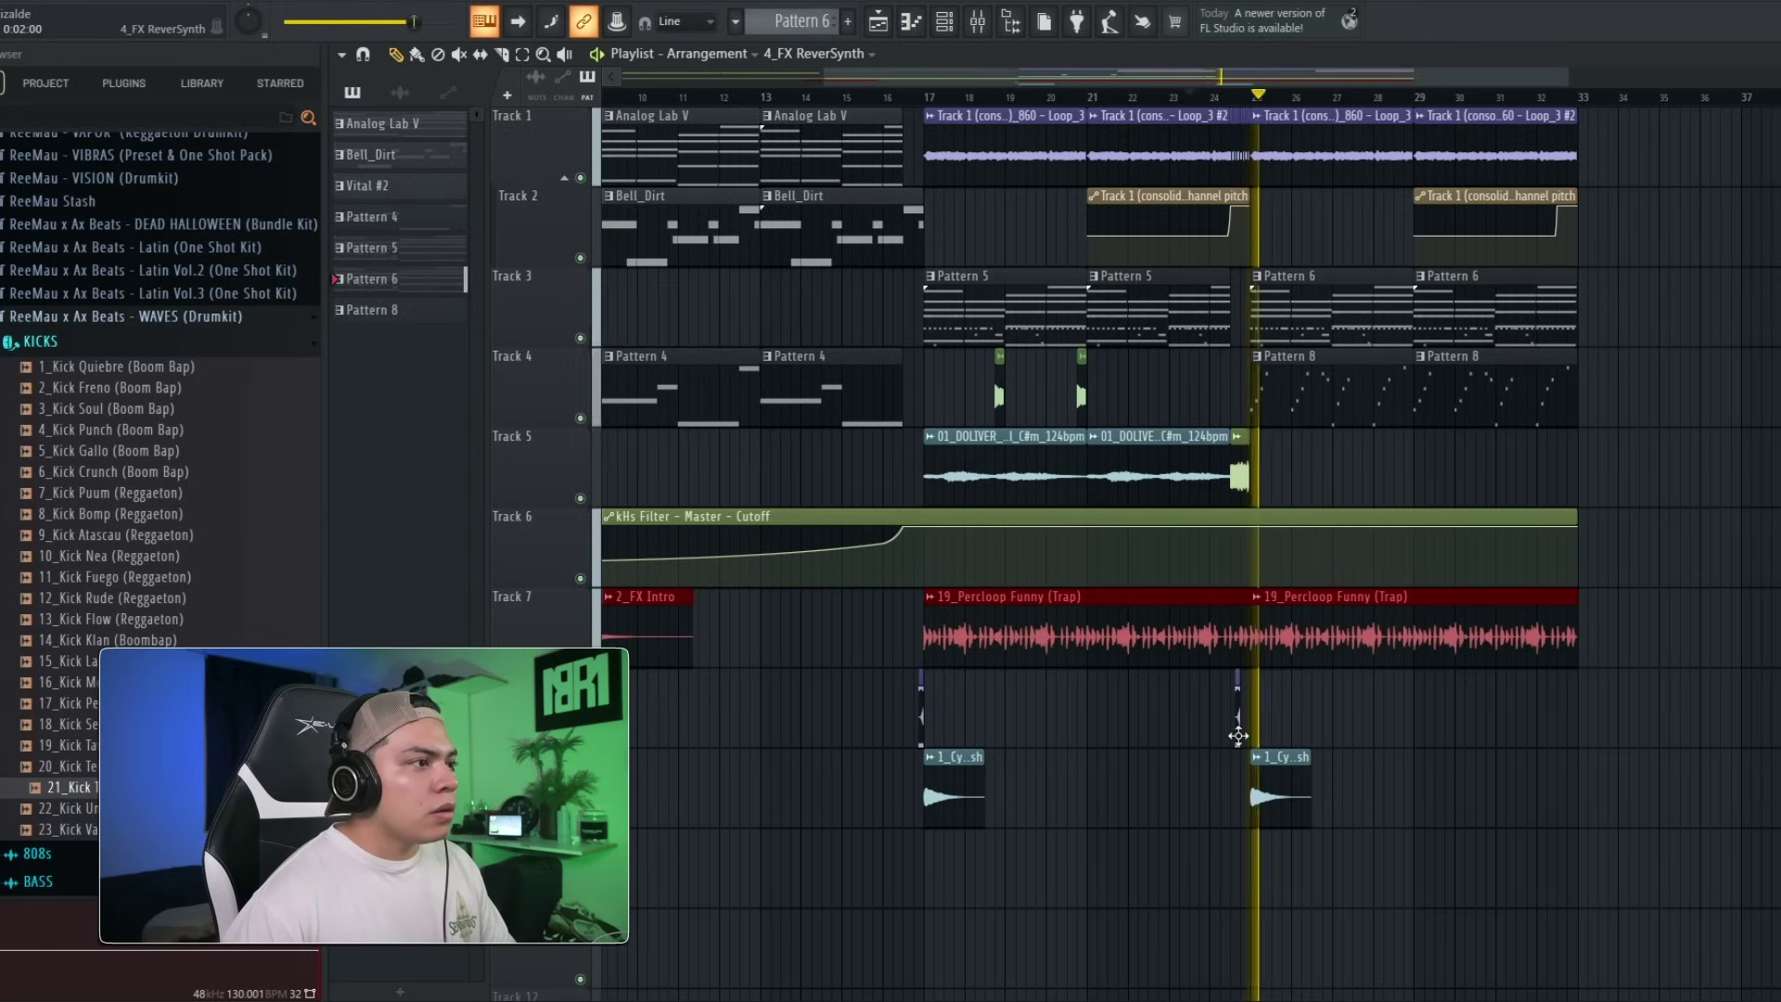
pyautogui.moveTo(1238, 736); pyautogui.dragTo(1249, 735)
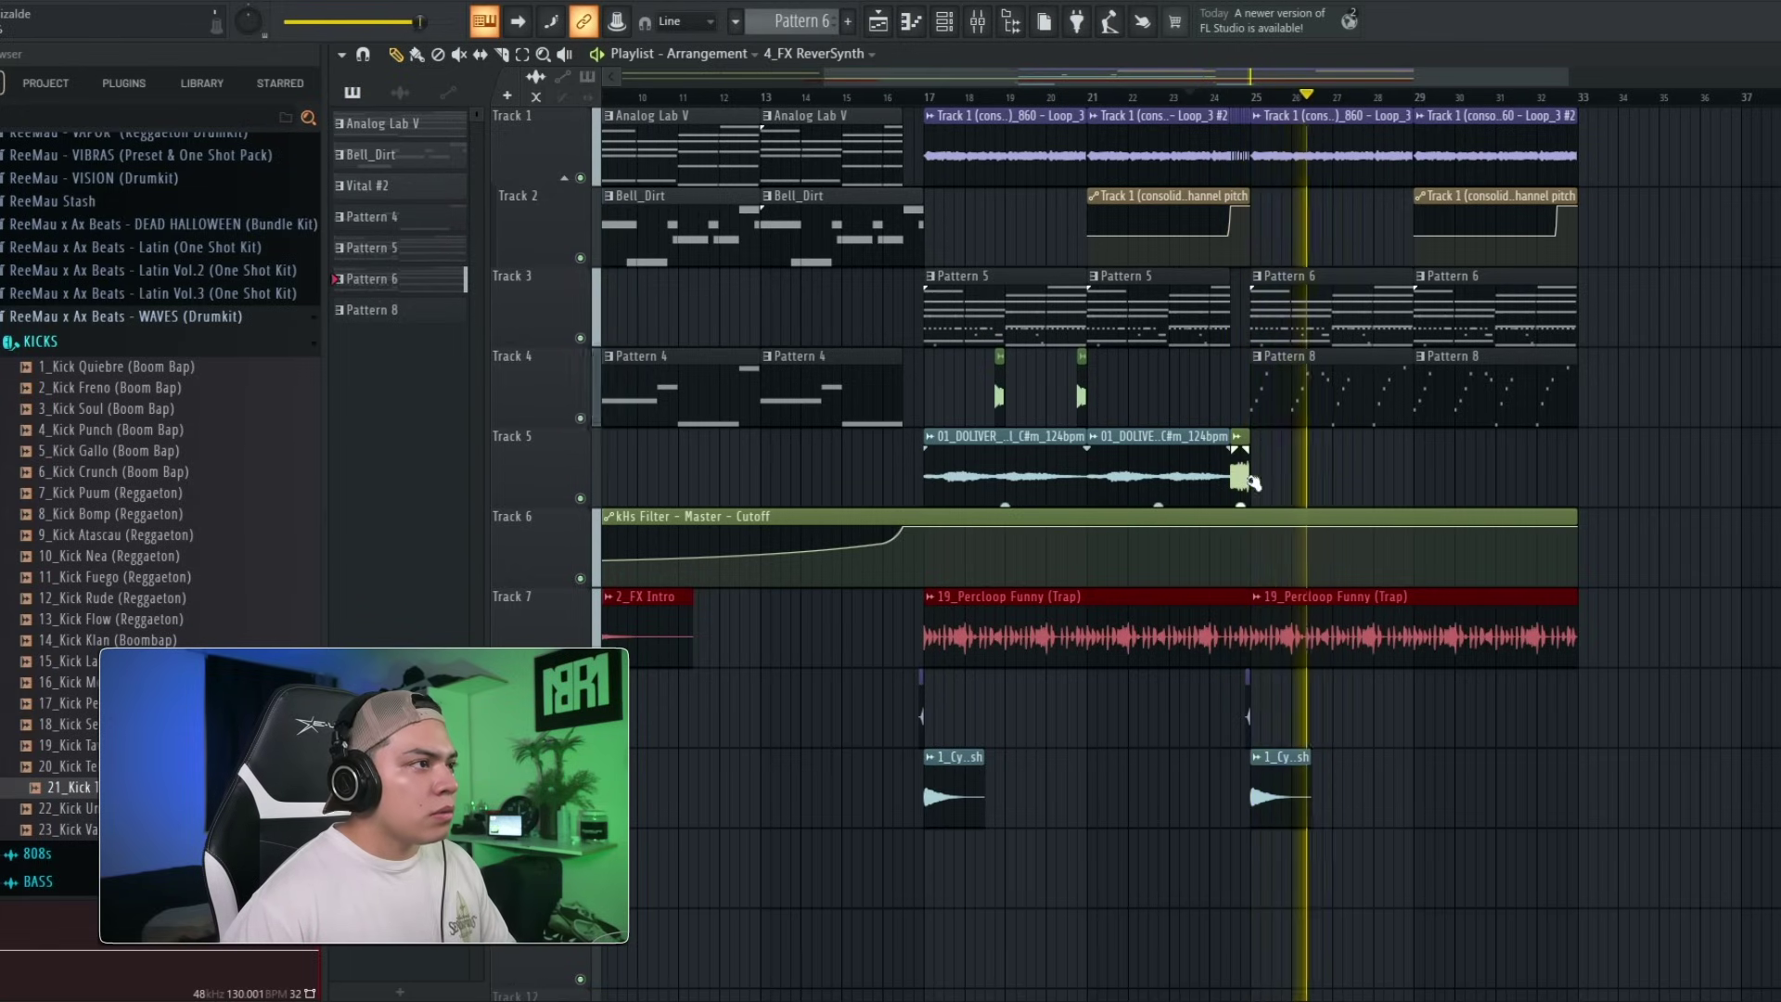
# Mute the vocal slice before bar 25 on Track 5 and replay the transition into bar 25.
pyautogui.click(1235, 101)
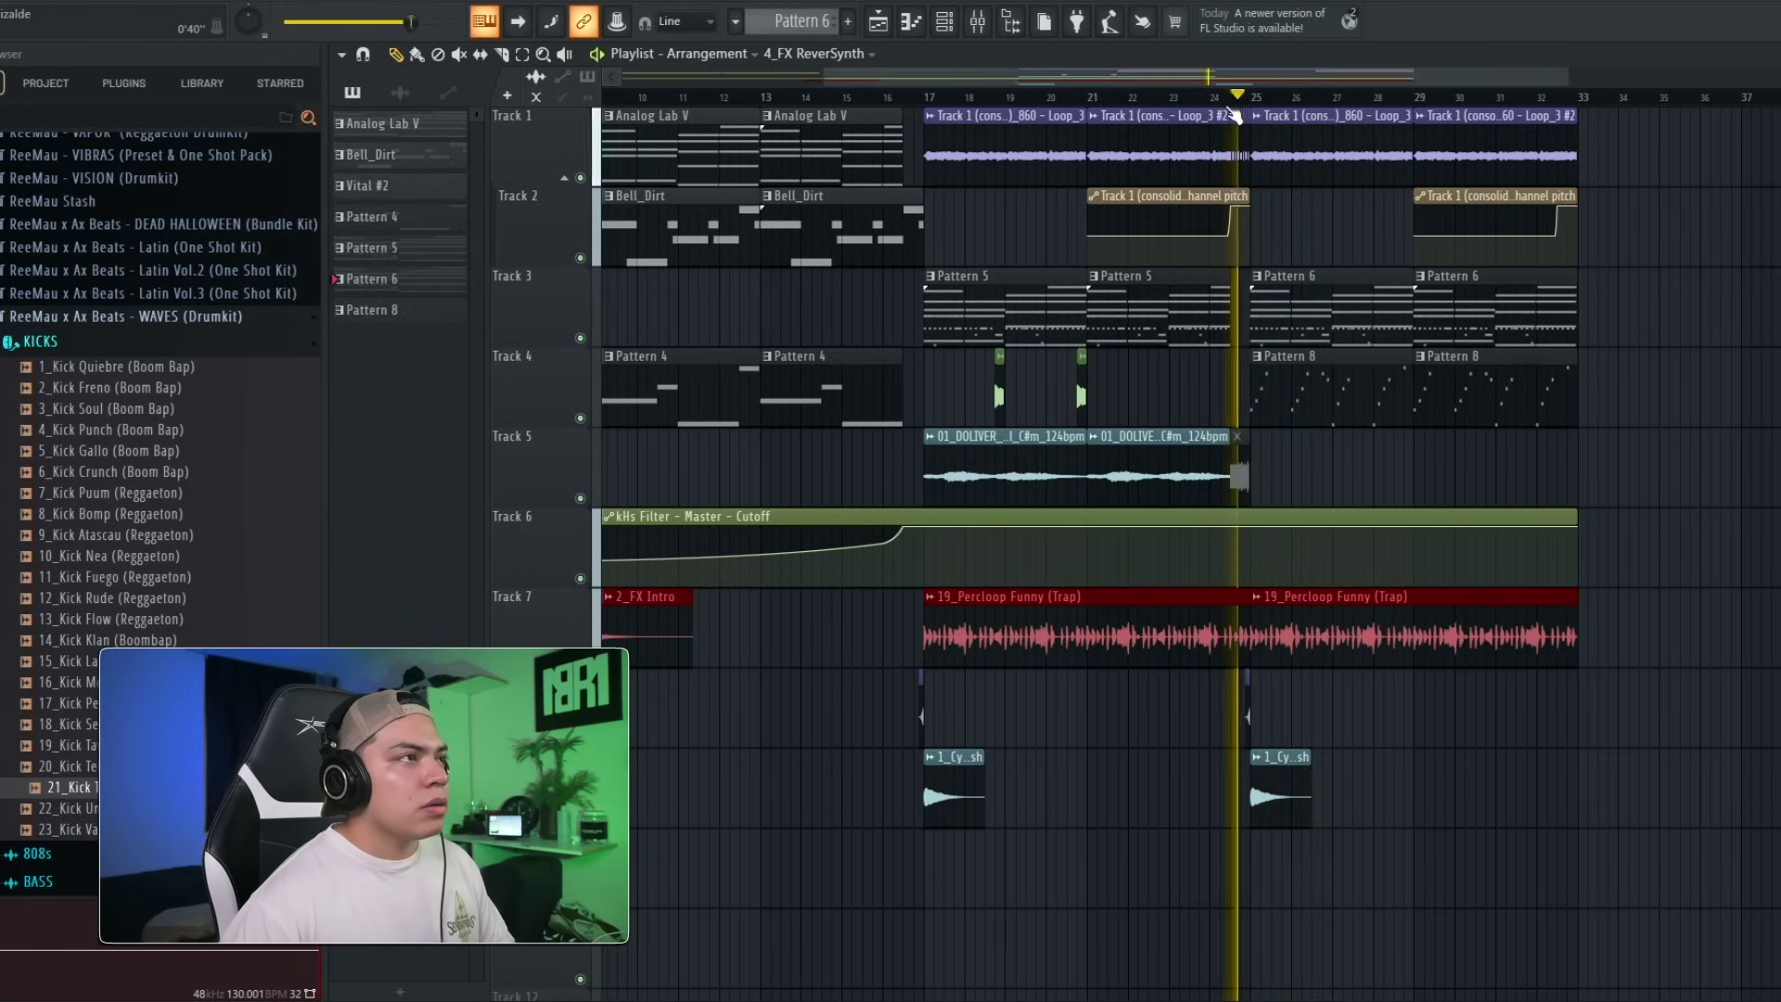
pyautogui.scroll(-4, 1235, 114)
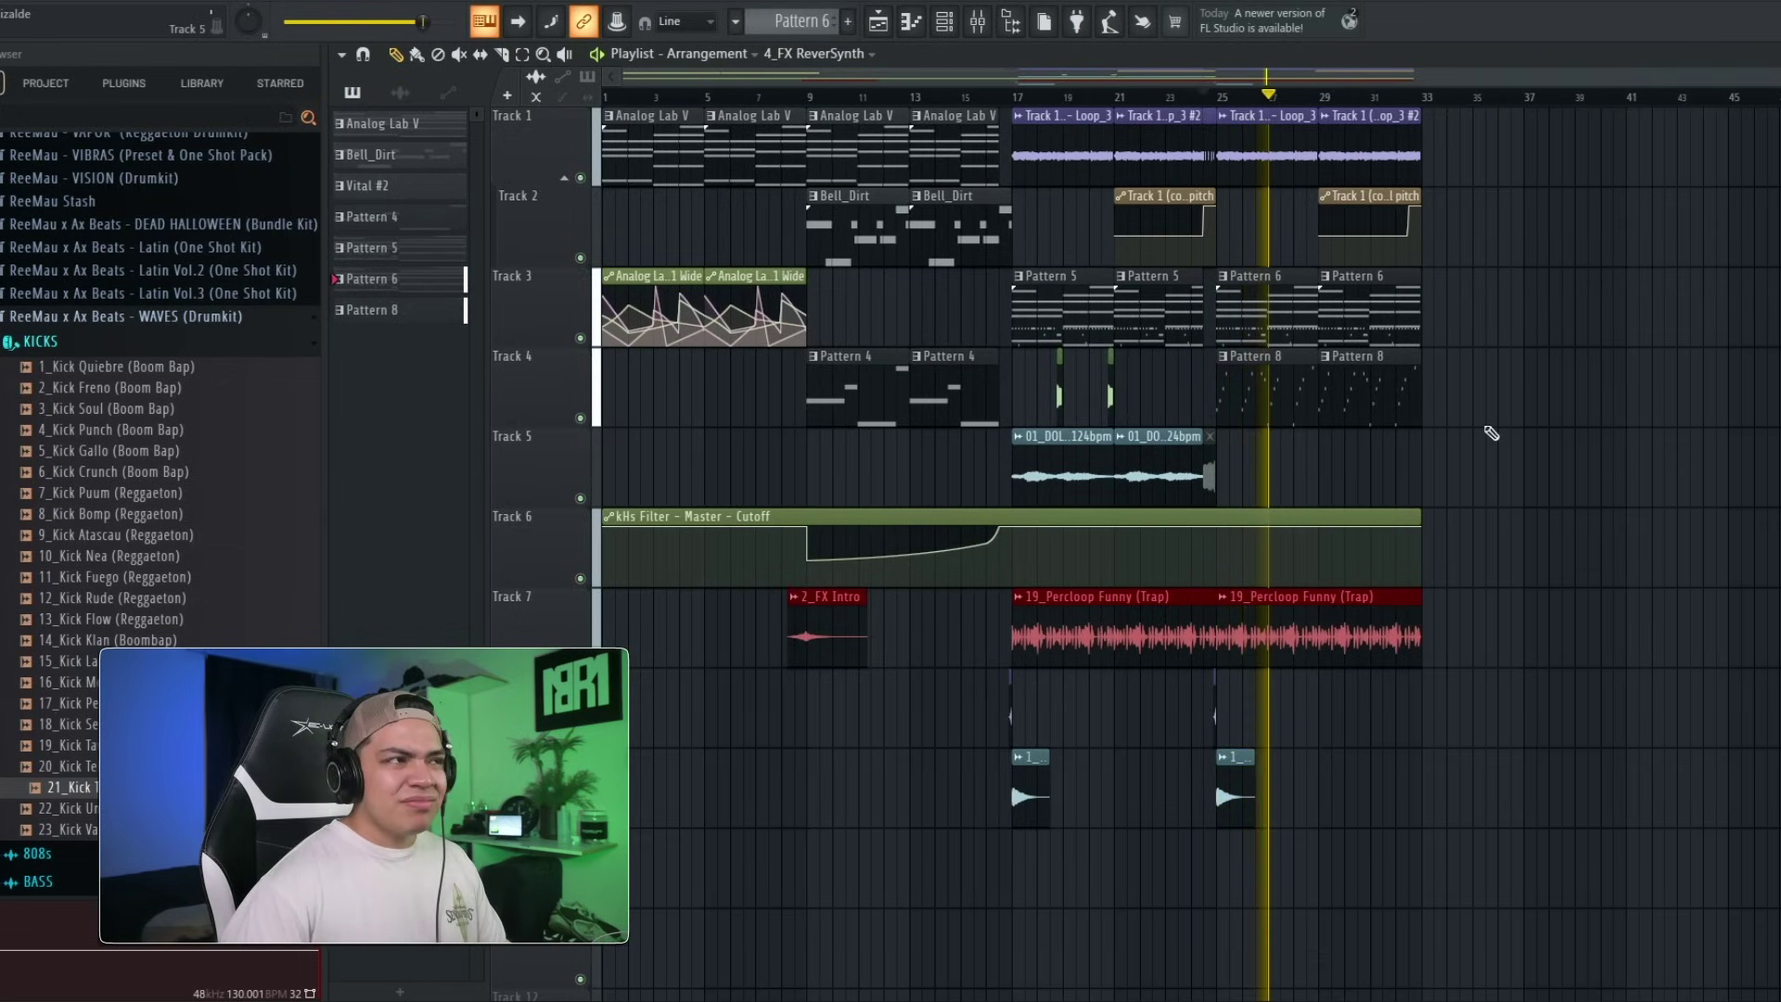
# Load Fruity parametric EQ 2 into the third effect slot of mixer track Insert 6.
pyautogui.click(1264, 405)
pyautogui.click(983, 24)
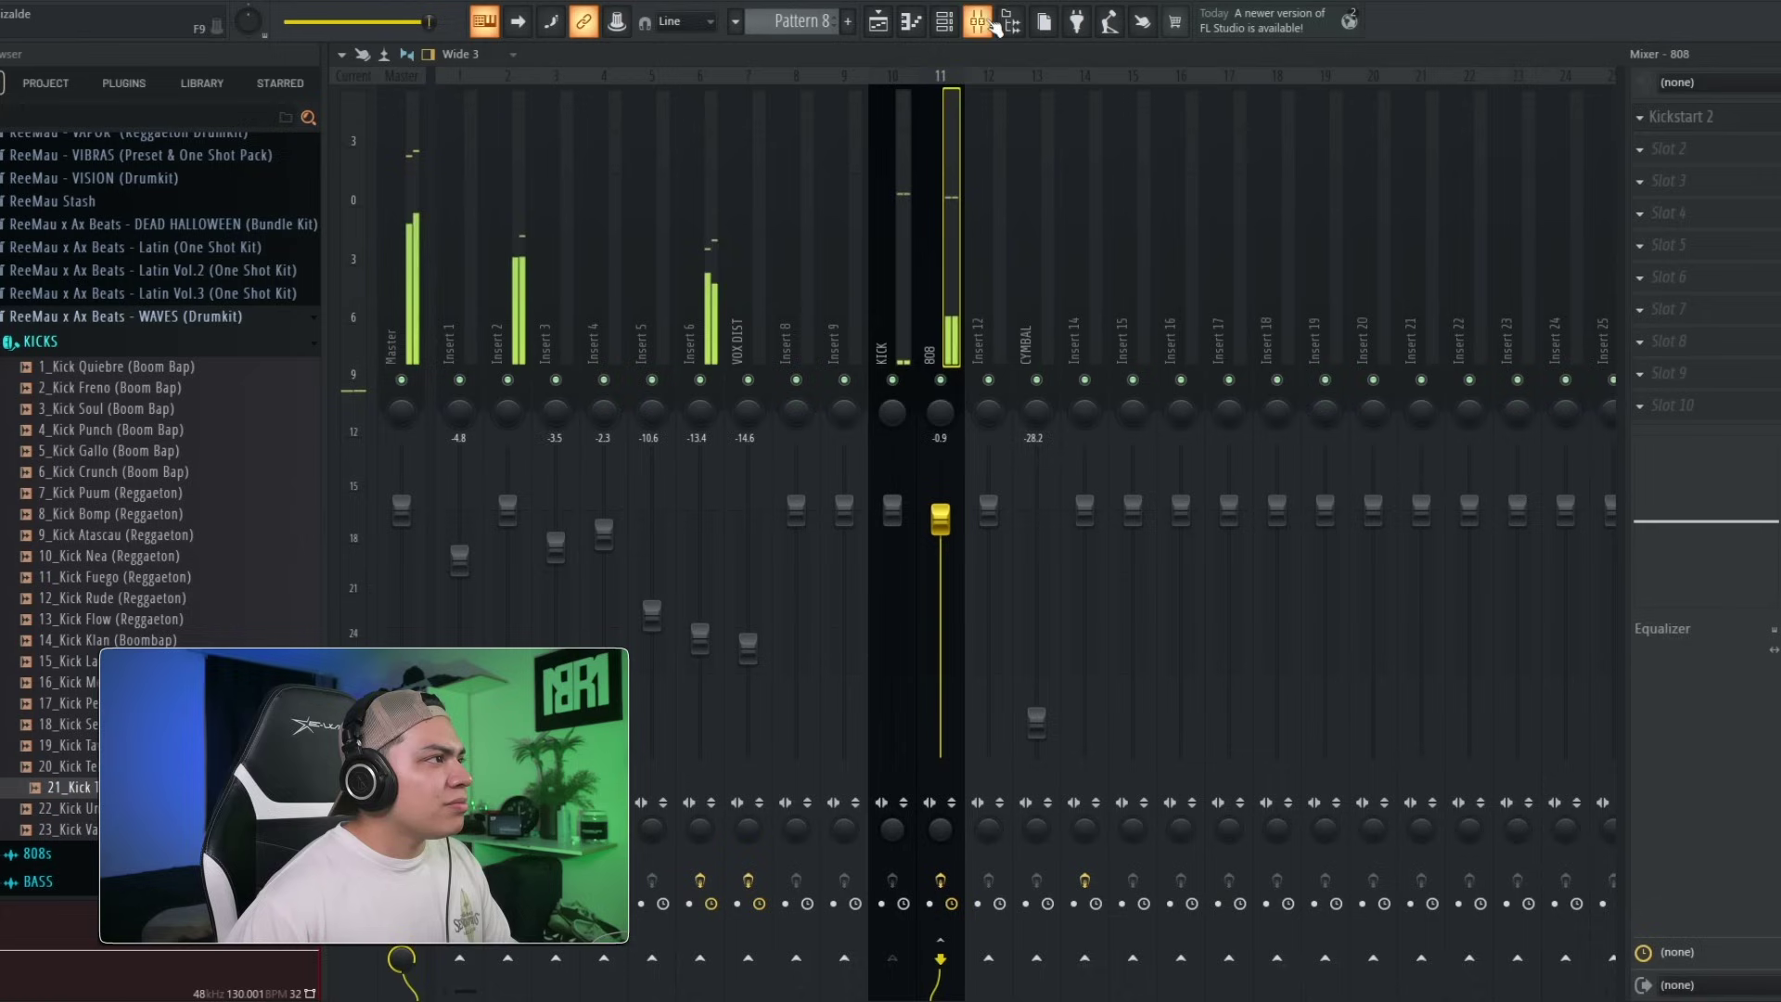
pyautogui.moveTo(719, 599); pyautogui.dragTo(721, 675)
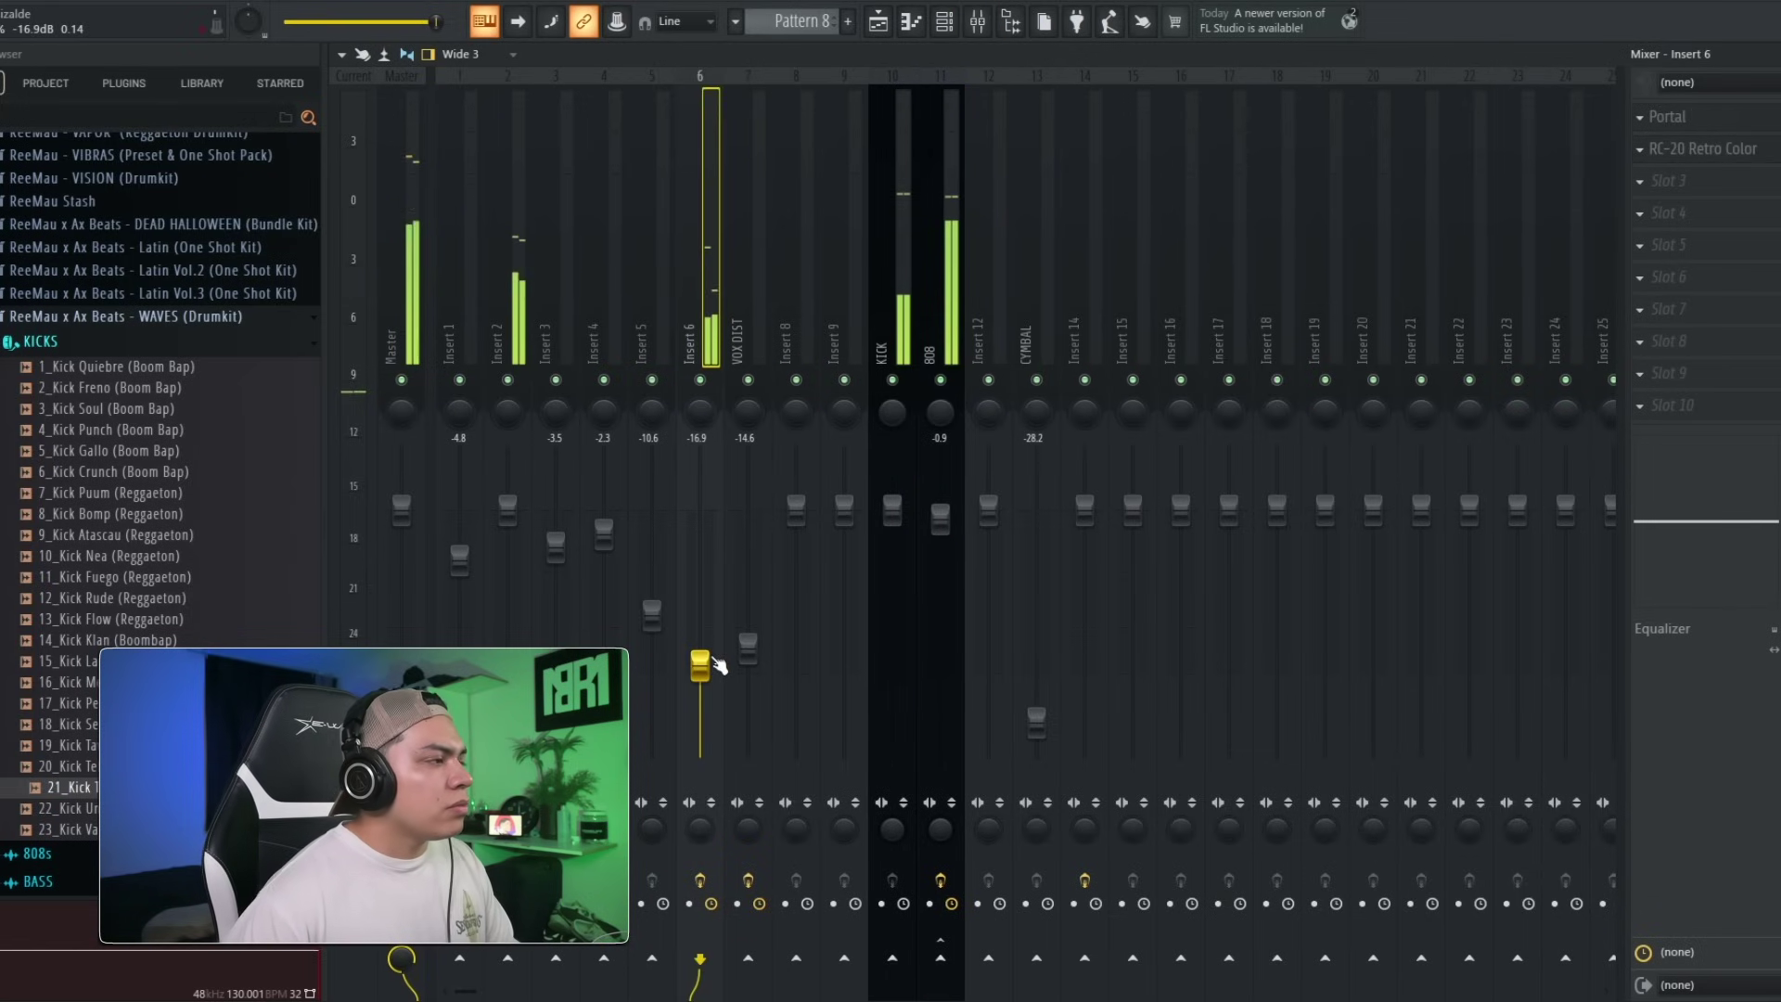
pyautogui.click(1668, 181)
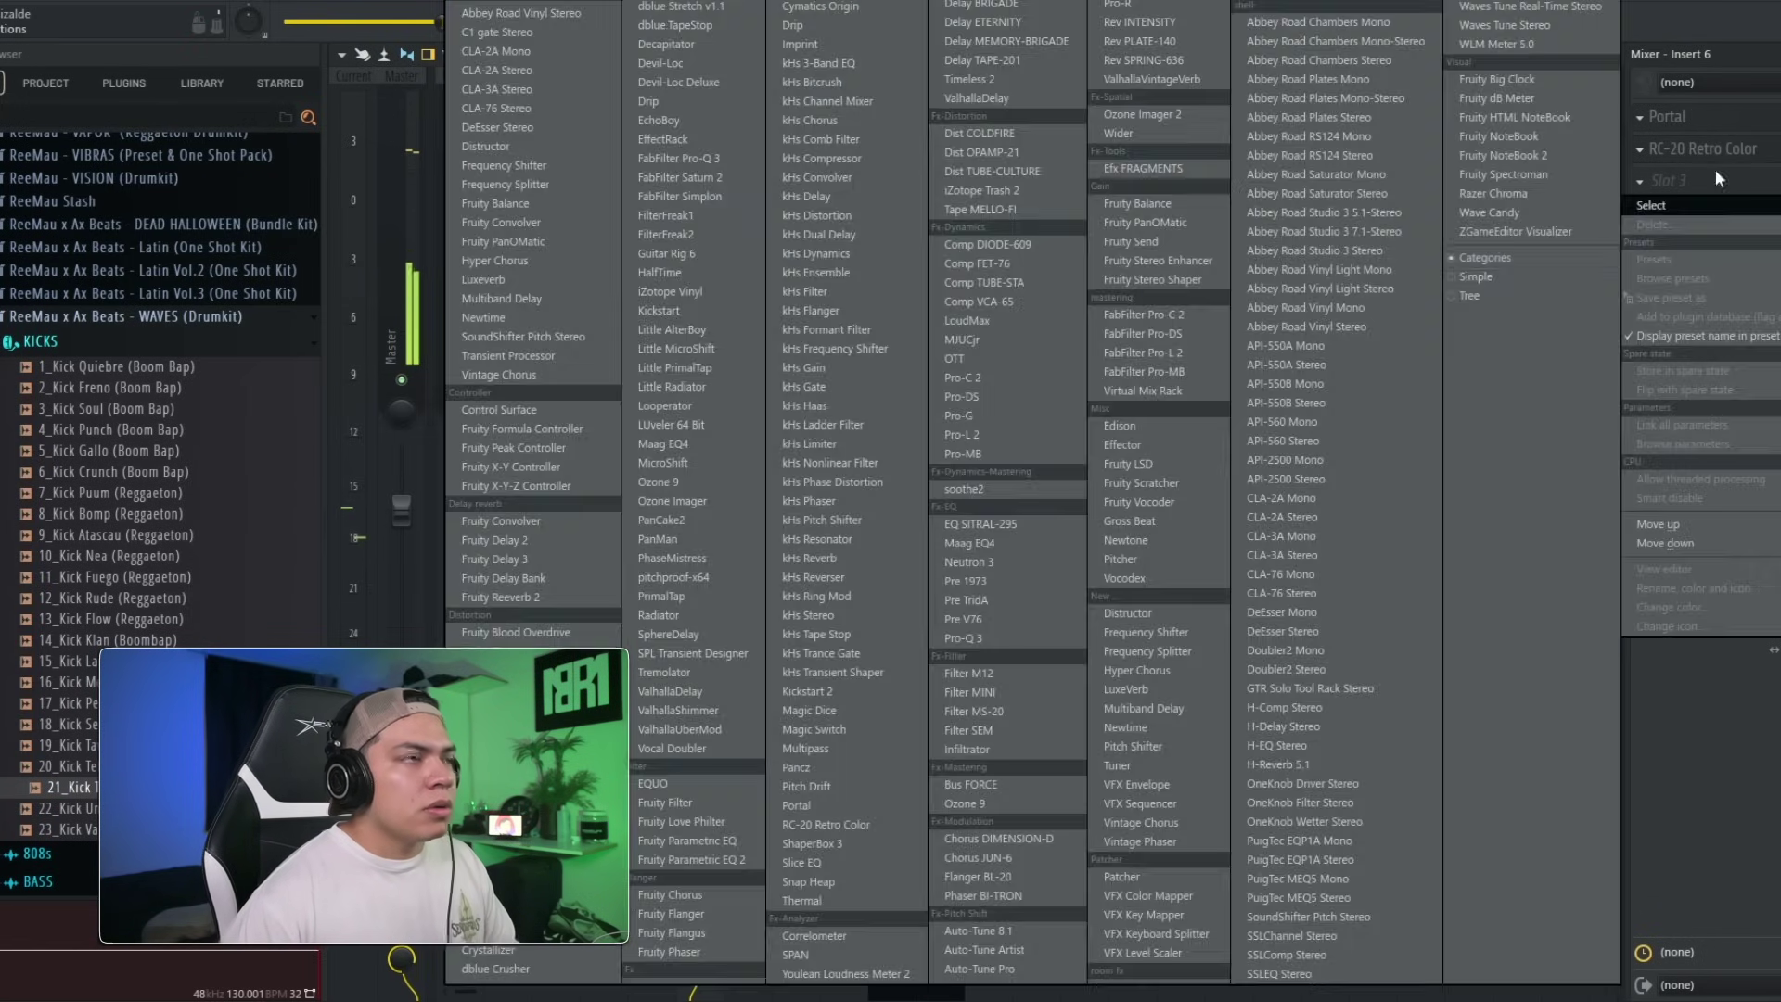
pyautogui.click(727, 858)
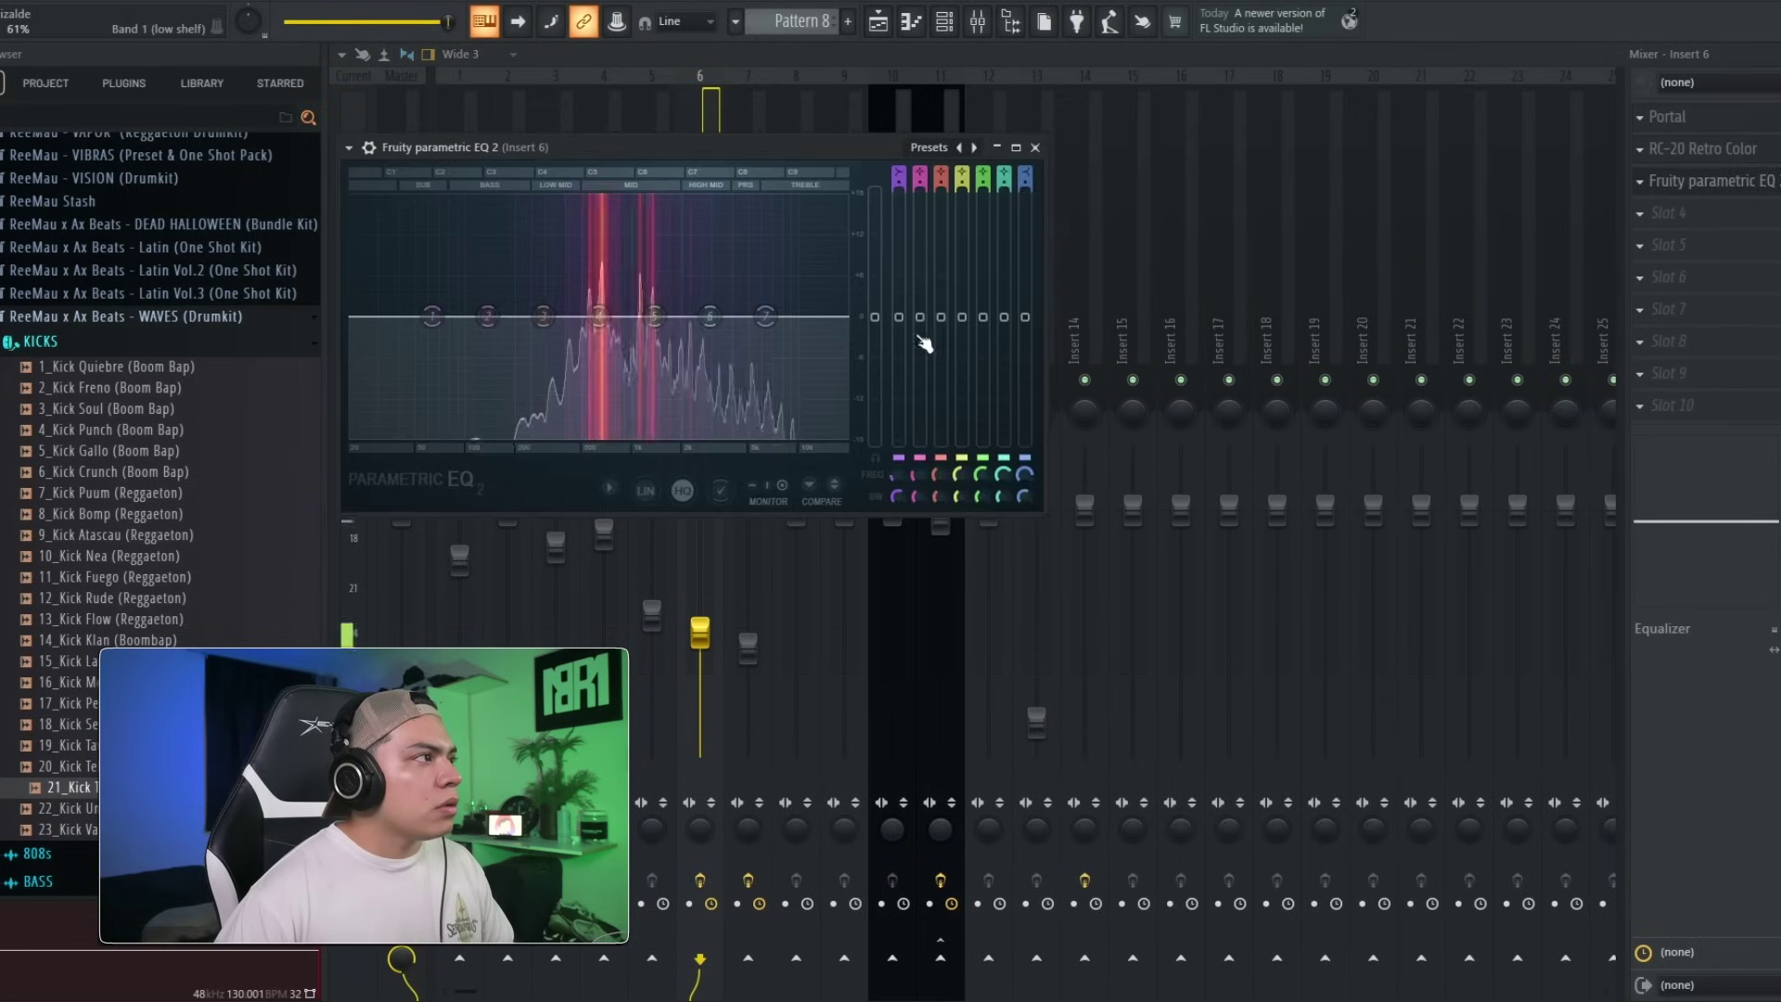
# Apply the 30Hz + 18kHz cut preset to the equalizer and move both cutoffs inward to narrow the passed band.
pyautogui.click(971, 147)
pyautogui.click(1051, 254)
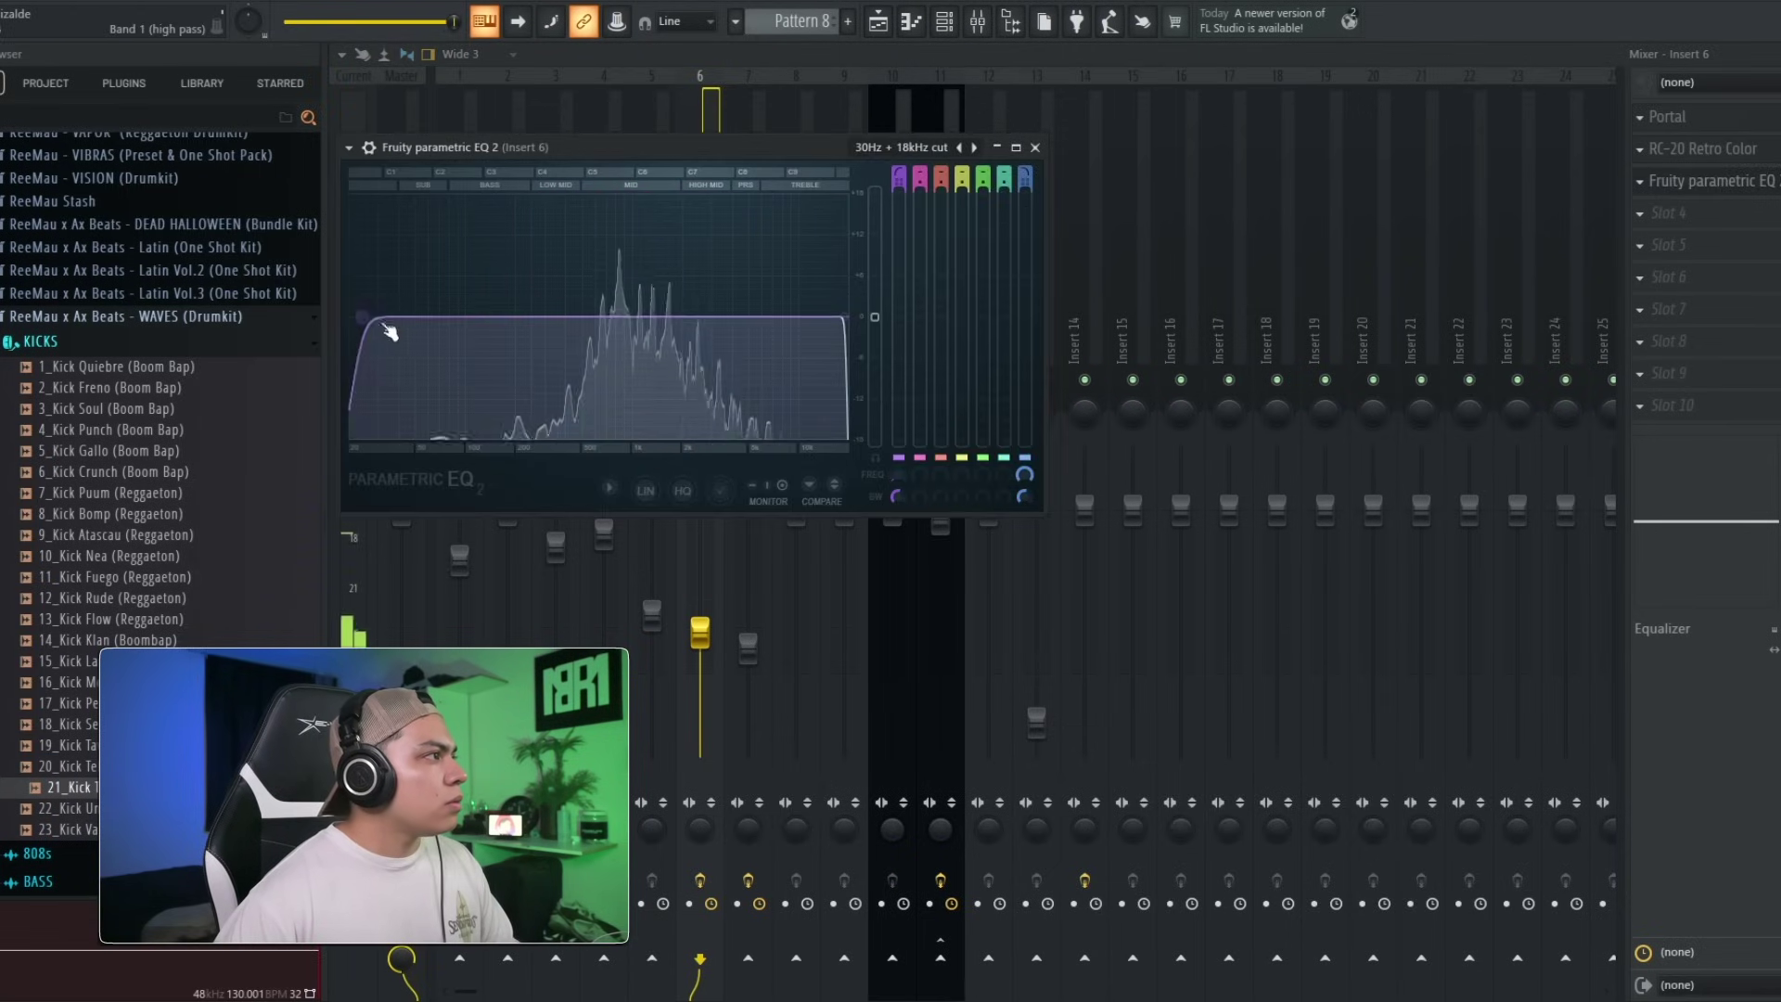
pyautogui.moveTo(844, 319); pyautogui.dragTo(801, 322)
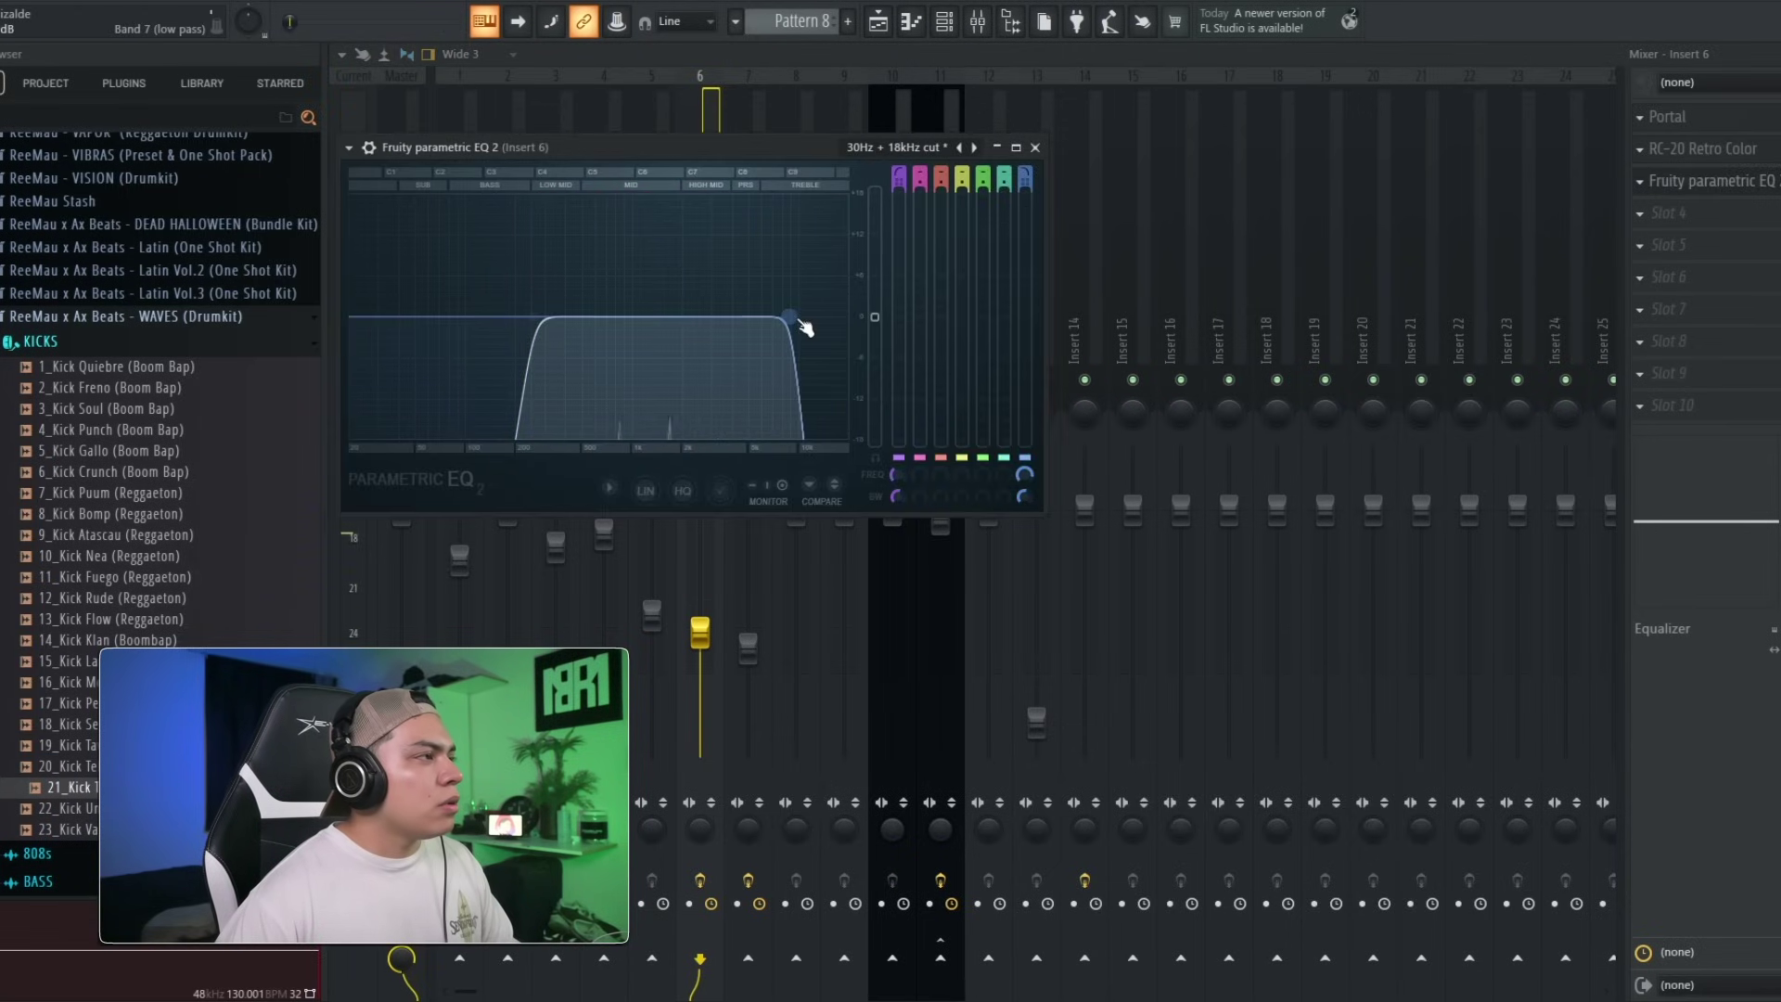
# Copy Analog Lab V and Bell_Dirt clips to bar 33 on Tracks 1 and 2, and place the P1 Wide automation clip below them.
pyautogui.click(878, 24)
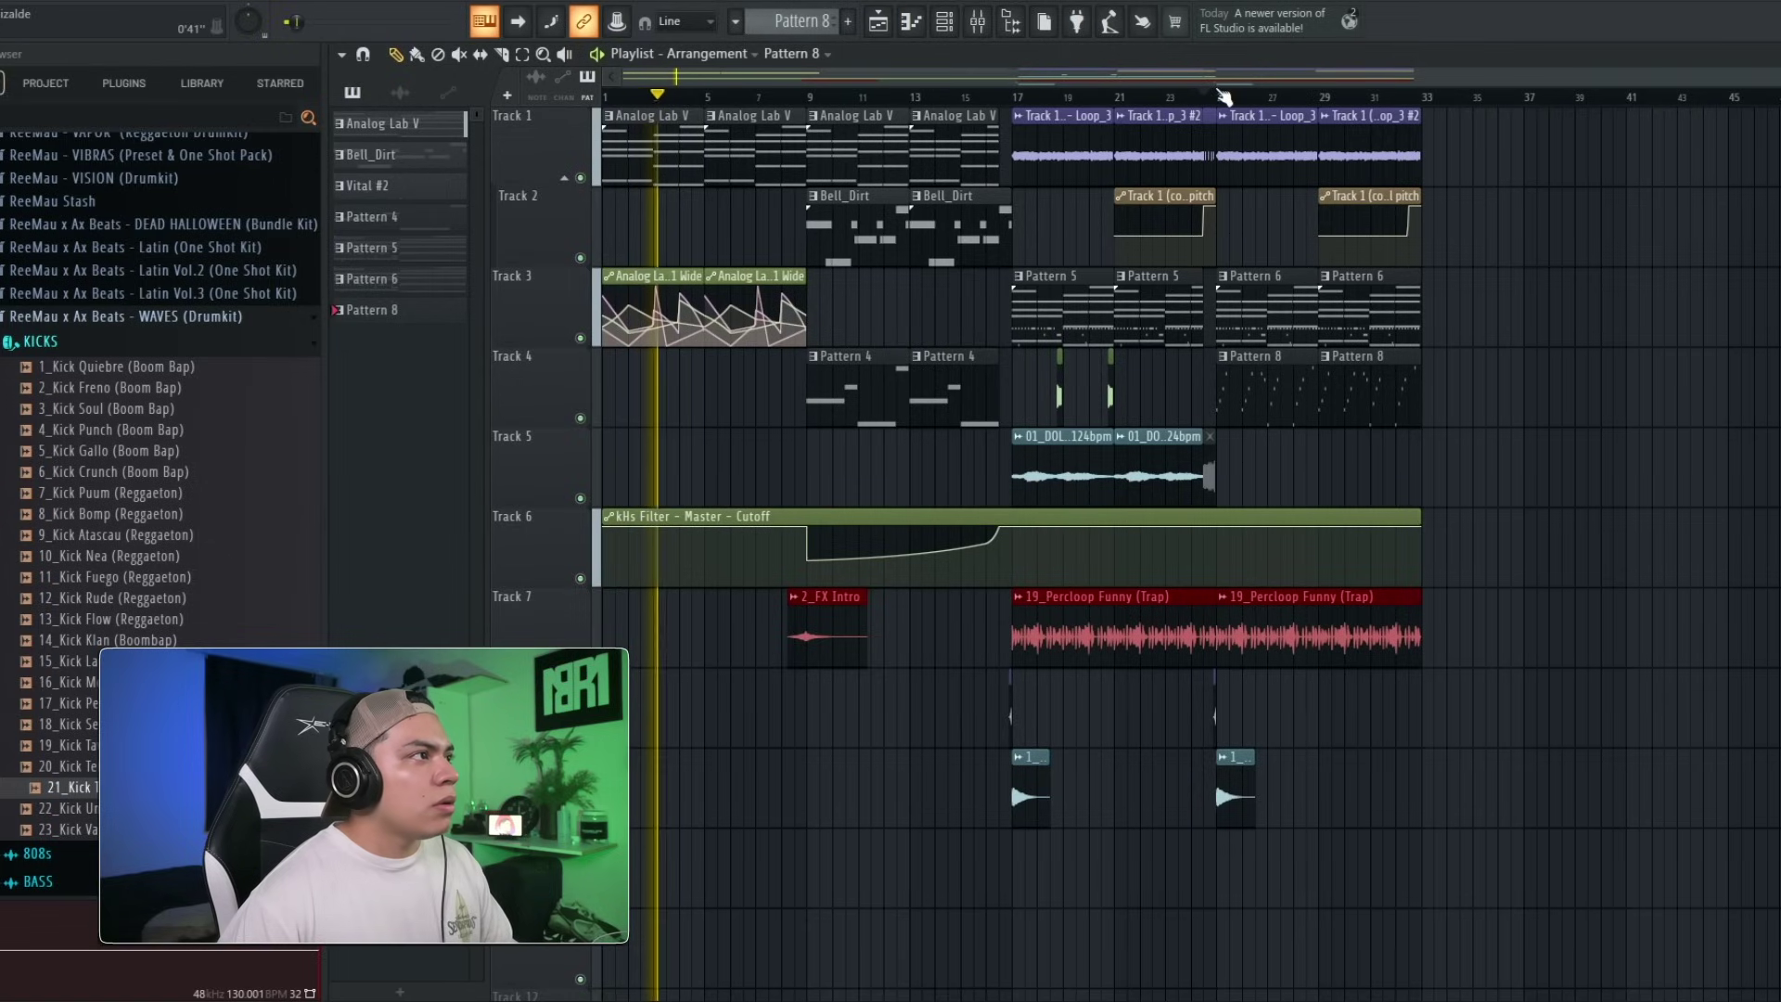
pyautogui.click(1389, 97)
pyautogui.moveTo(888, 255); pyautogui.dragTo(858, 153)
pyautogui.moveTo(852, 204); pyautogui.dragTo(1466, 201)
pyautogui.press('space')
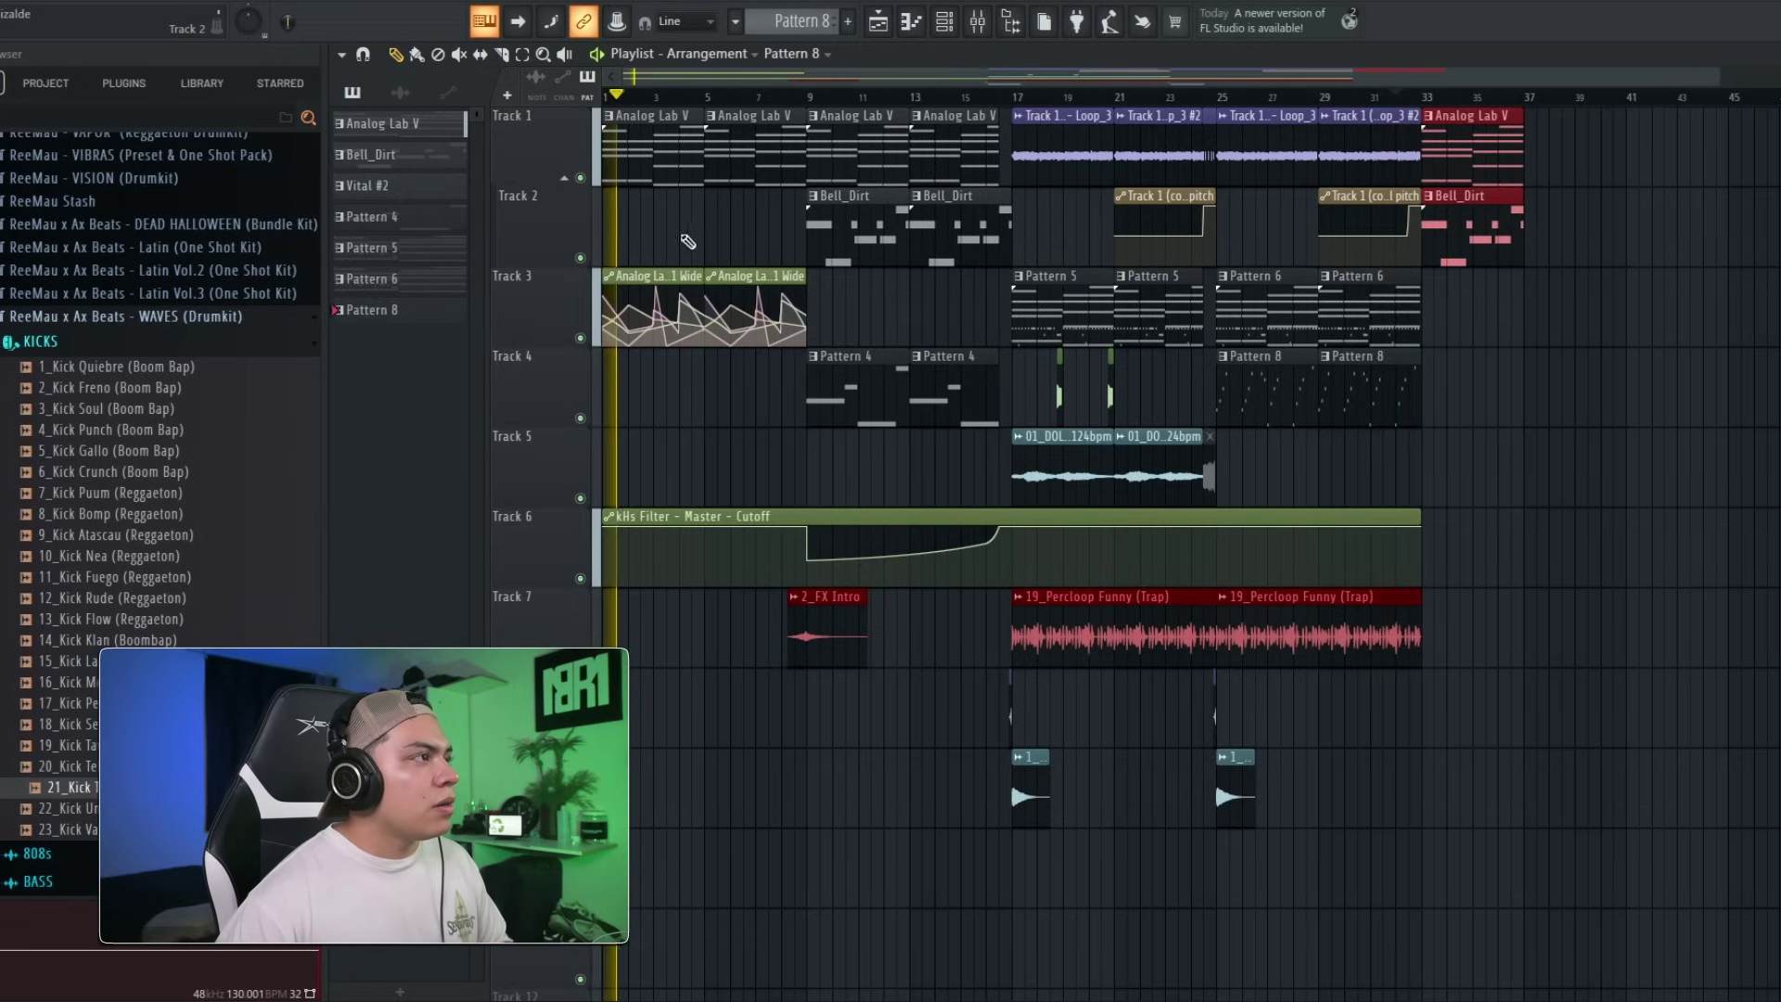
pyautogui.click(1466, 320)
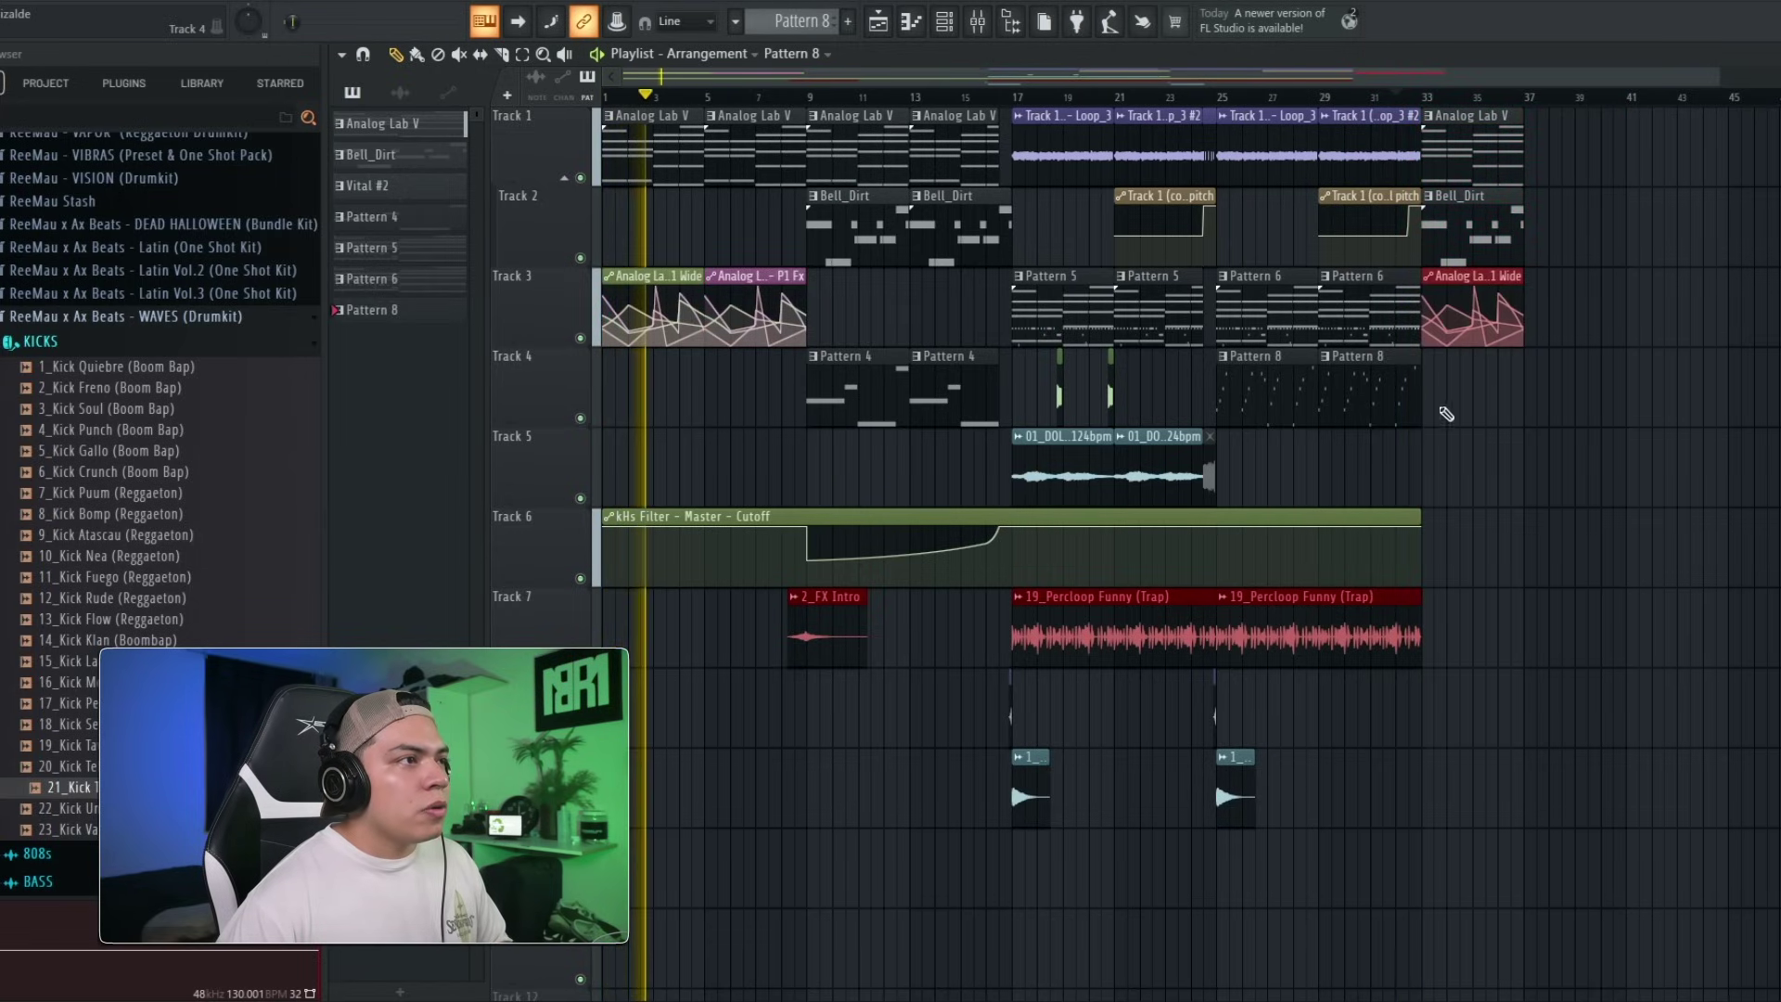
pyautogui.click(1351, 310)
pyautogui.moveTo(1472, 401); pyautogui.dragTo(1460, 409)
pyautogui.rightClick(1459, 409)
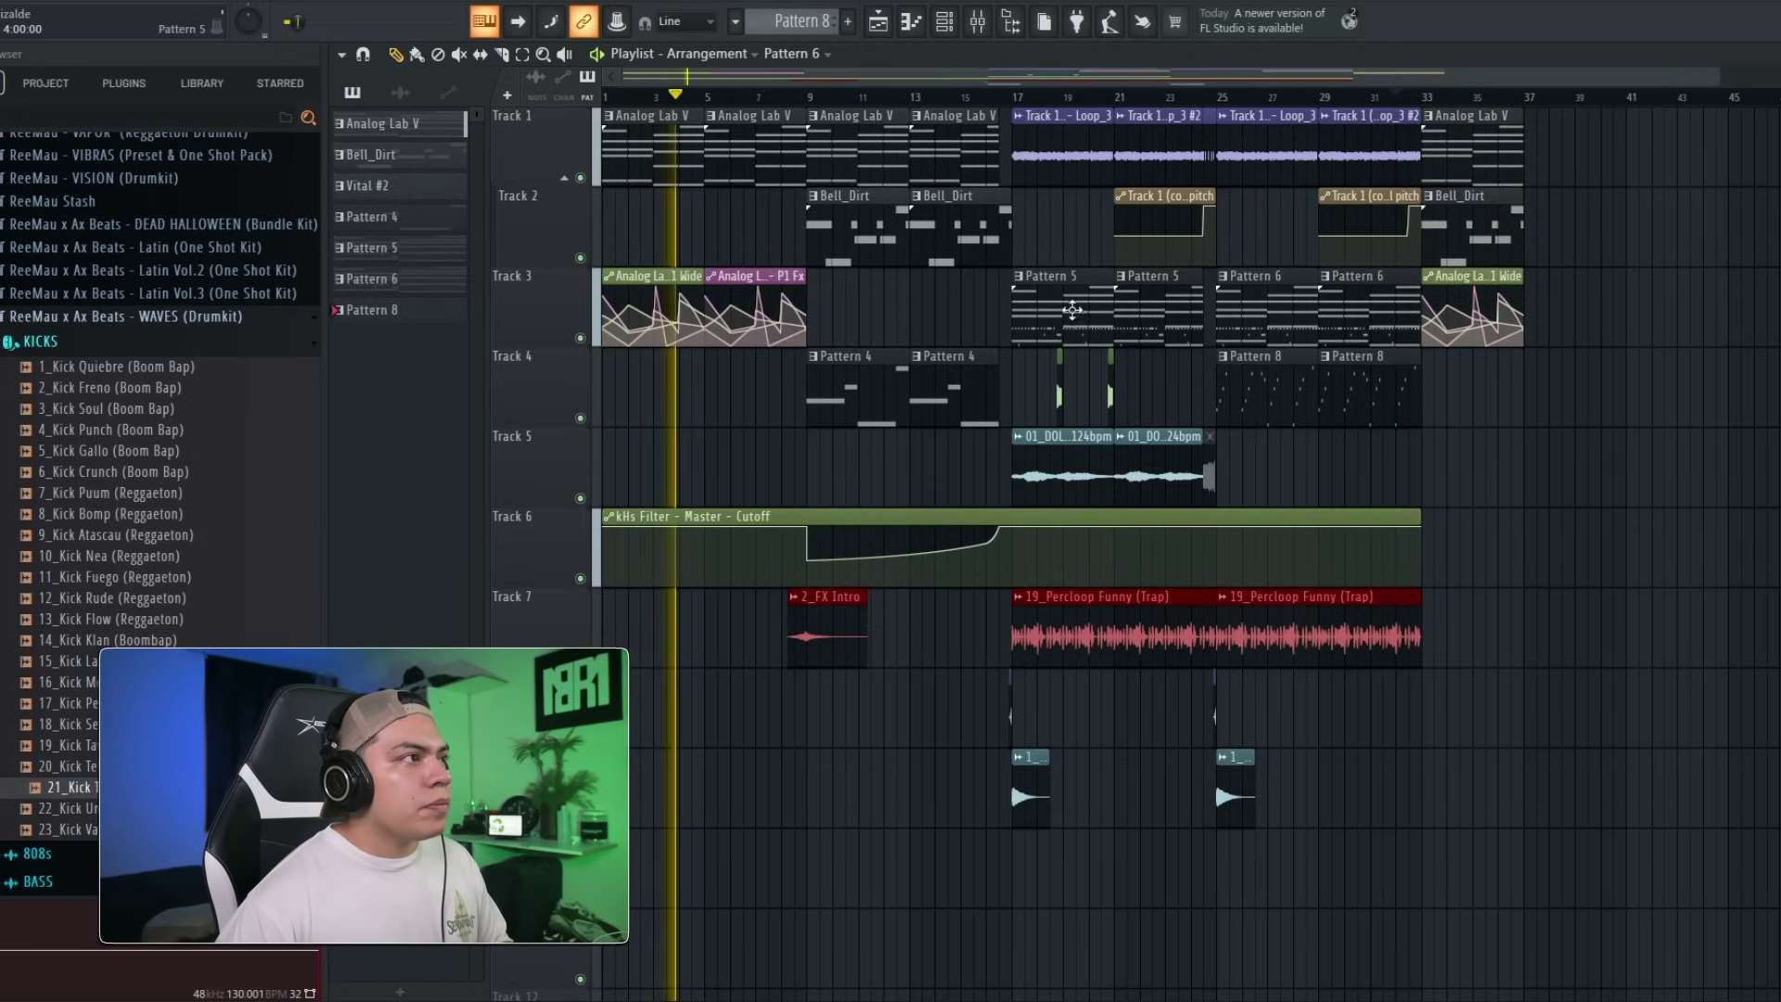
# Place a Pattern 5 clip at bar 33 on Track 4 and play from just before that bar.
pyautogui.click(1072, 310)
pyautogui.click(1474, 399)
pyautogui.click(1405, 96)
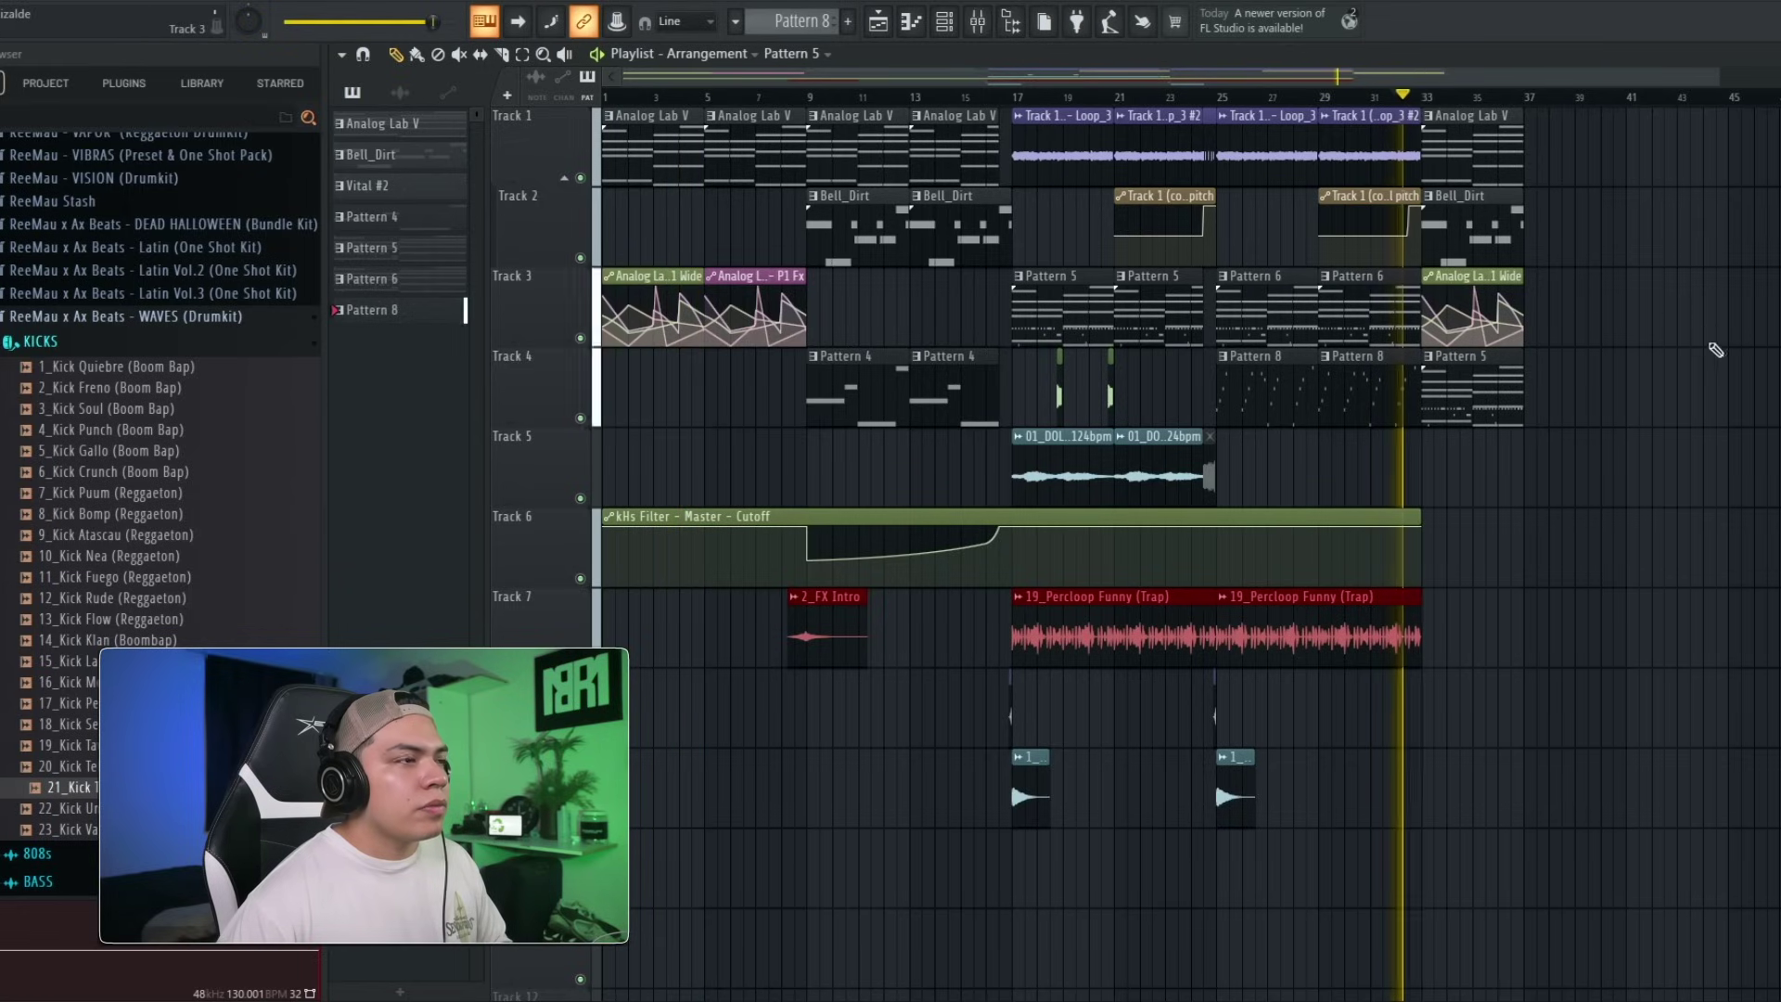
# Move all clips from Track 5 downwards two tracks lower, leaving Tracks 5 and 6 empty.
pyautogui.moveTo(1544, 937); pyautogui.dragTo(620, 487)
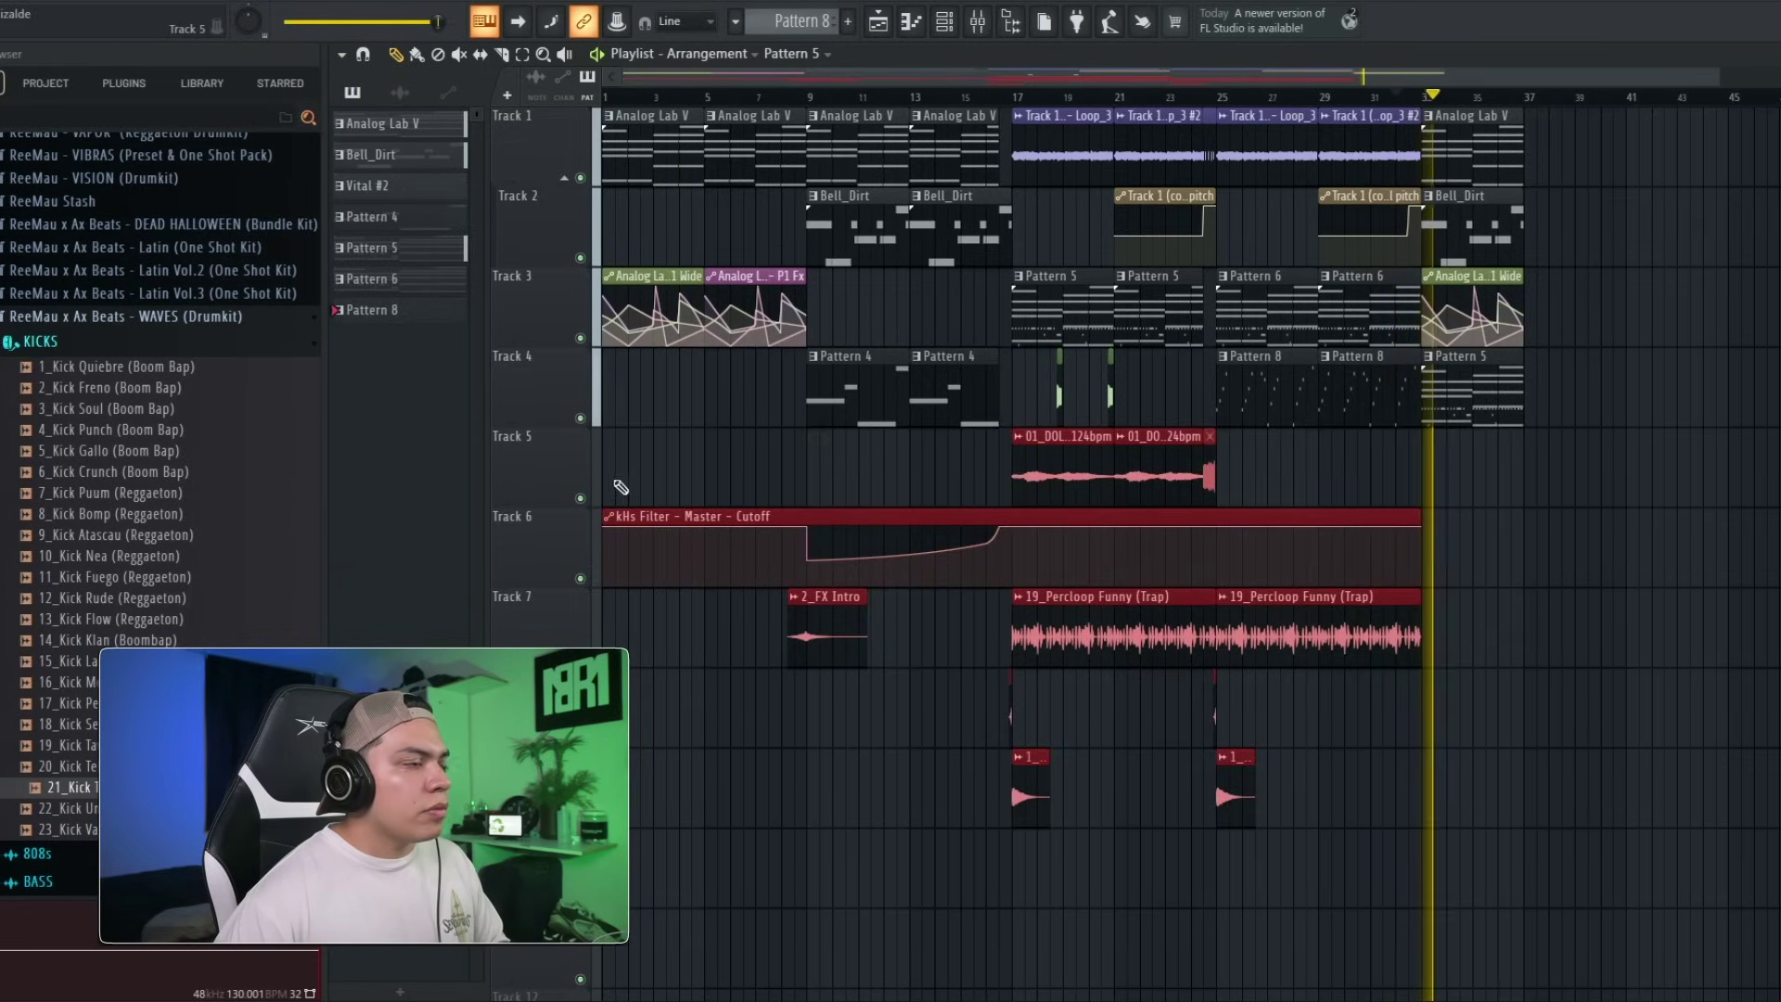
pyautogui.hotkey('shift', 'Down')
pyautogui.hotkey('shift', 'Down')
pyautogui.scroll(-1, 1422, 483)
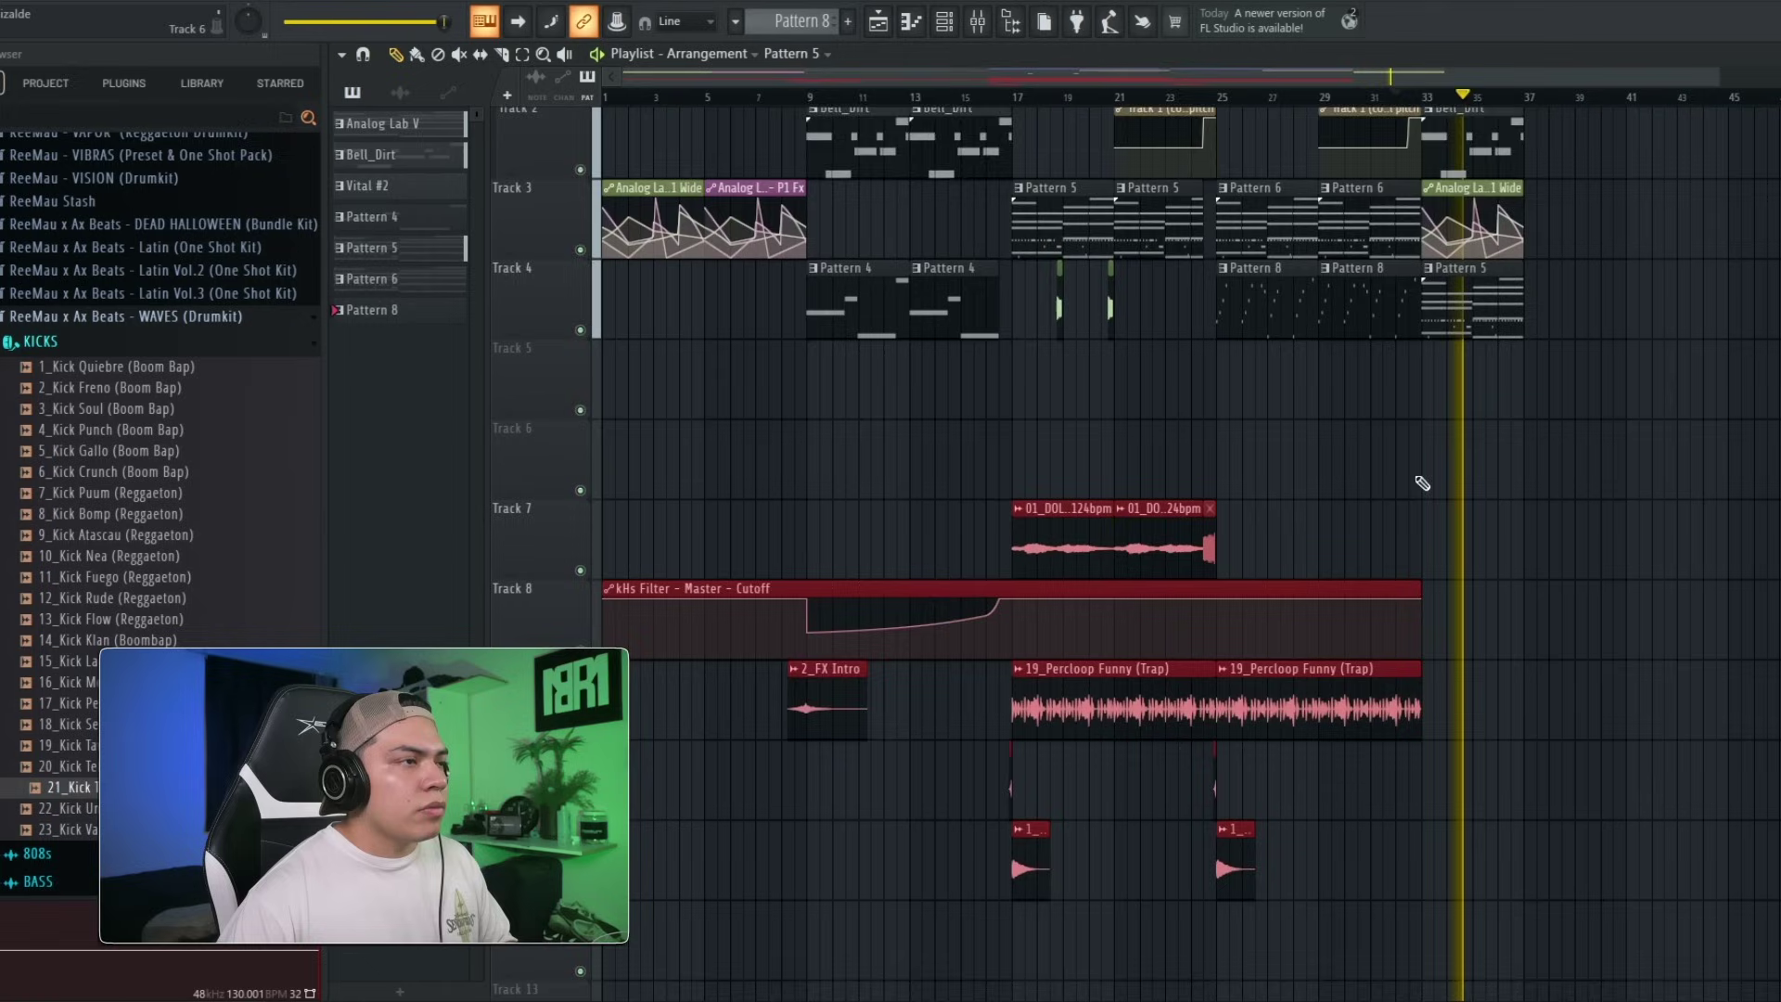
pyautogui.scroll(1, 1422, 483)
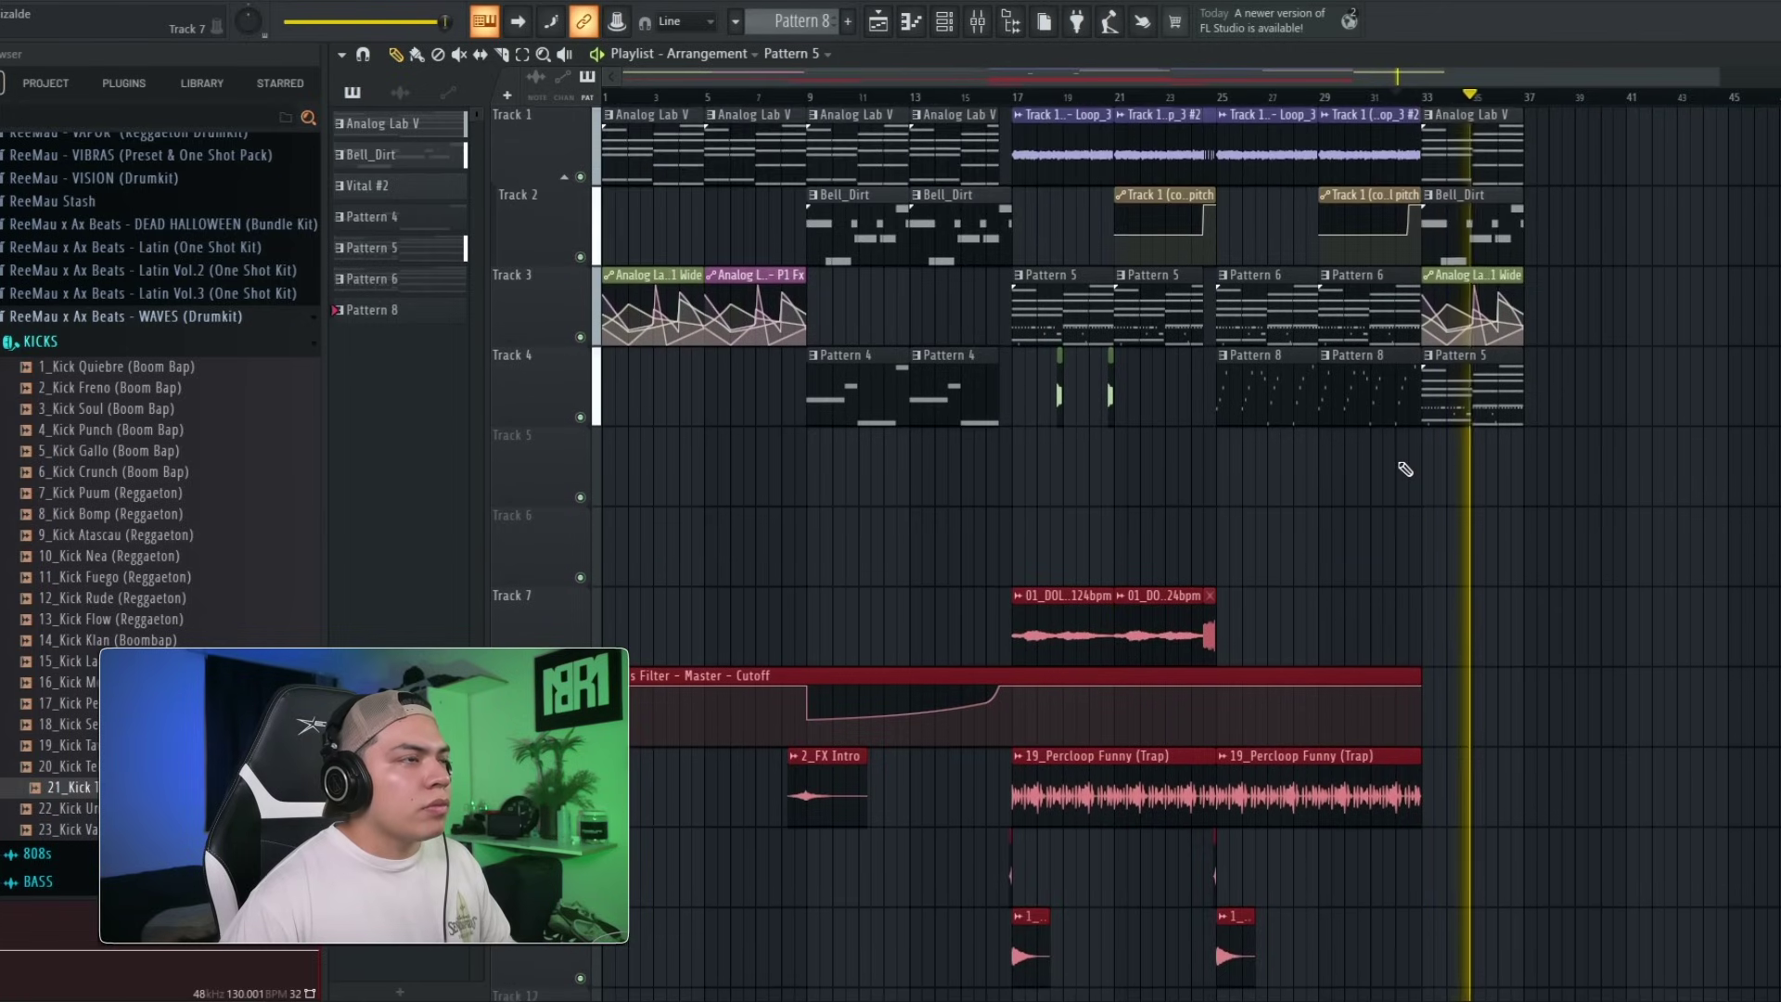
# Make the Analog Lab V clip at bar 33 a unique pattern and shorten all its chord notes to about half a bar.
pyautogui.click(1383, 98)
pyautogui.moveTo(1565, 405); pyautogui.dragTo(1466, 280)
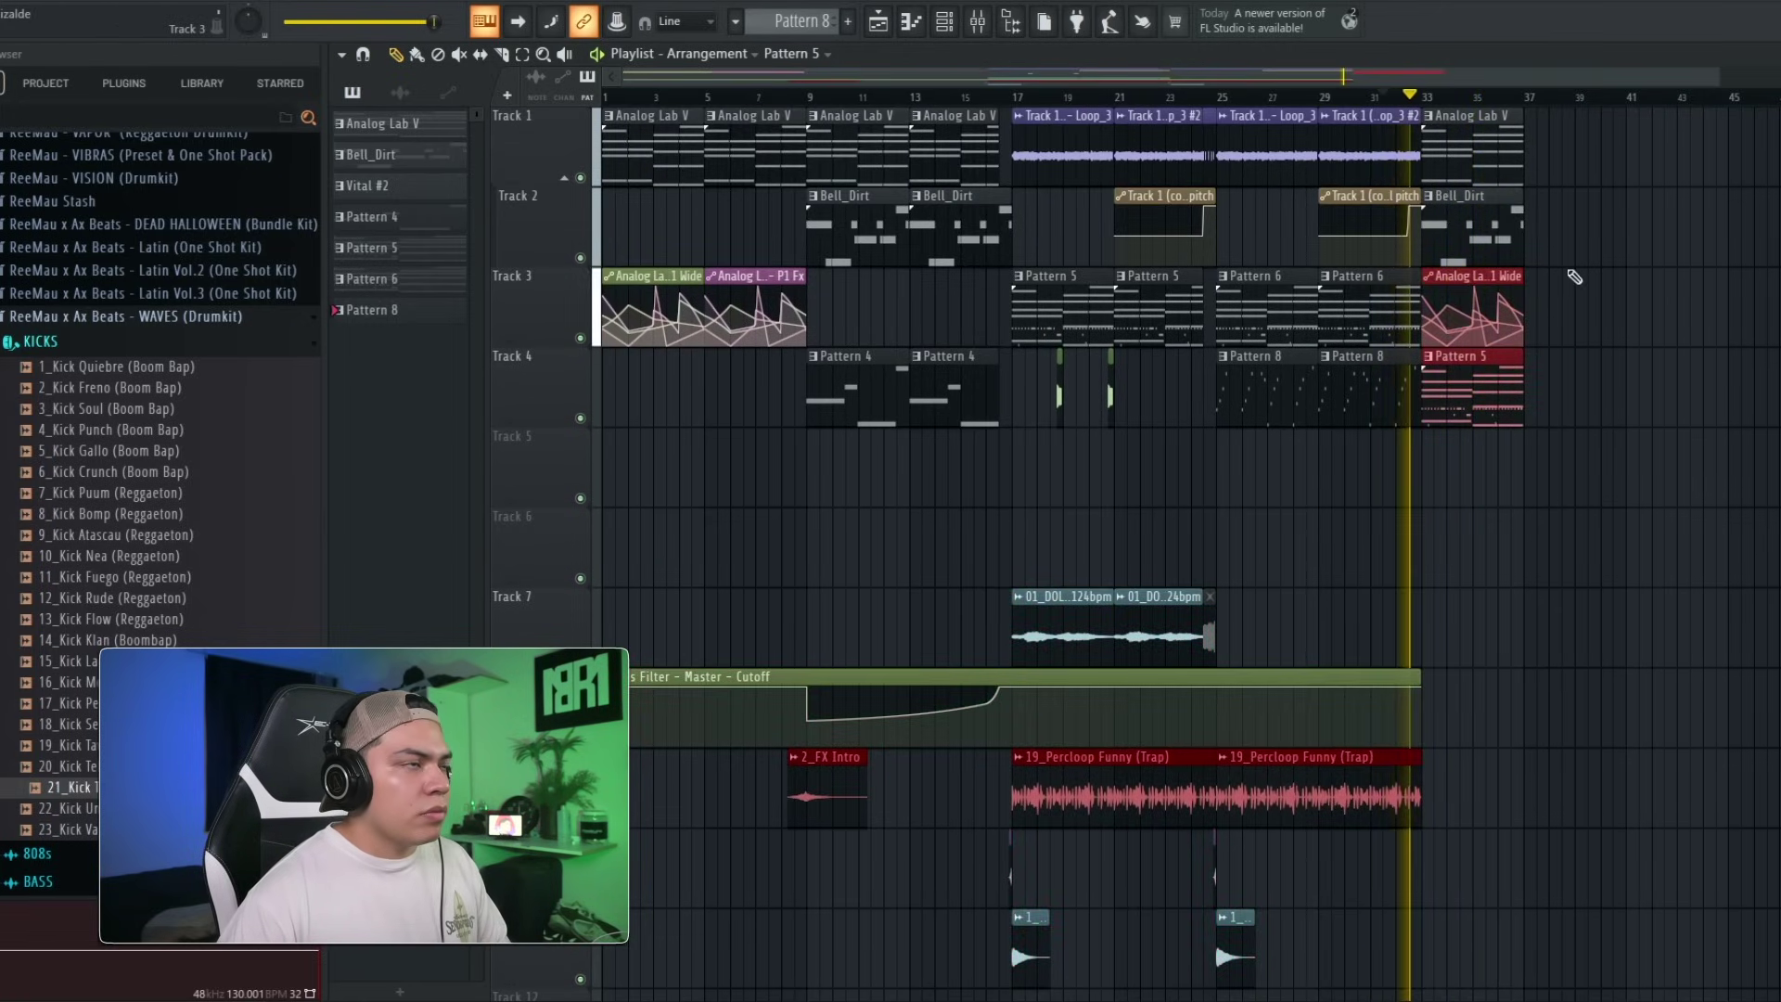
pyautogui.press('space')
pyautogui.click(1428, 115)
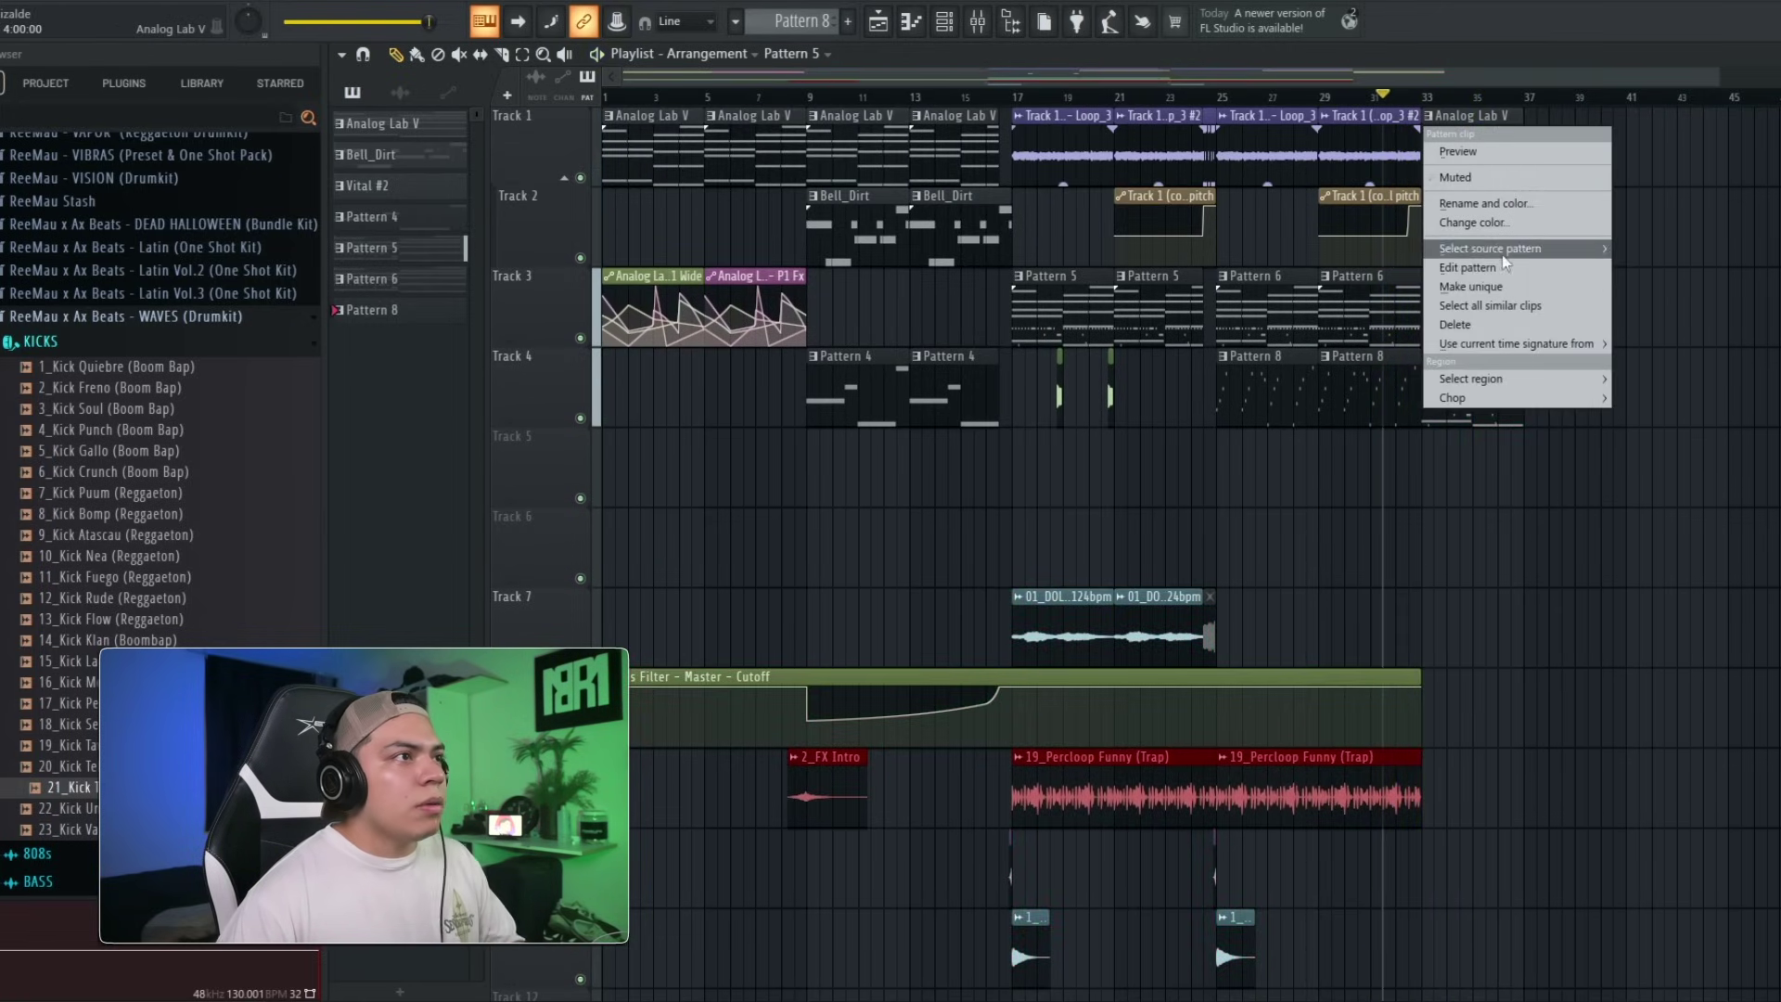
pyautogui.click(1503, 267)
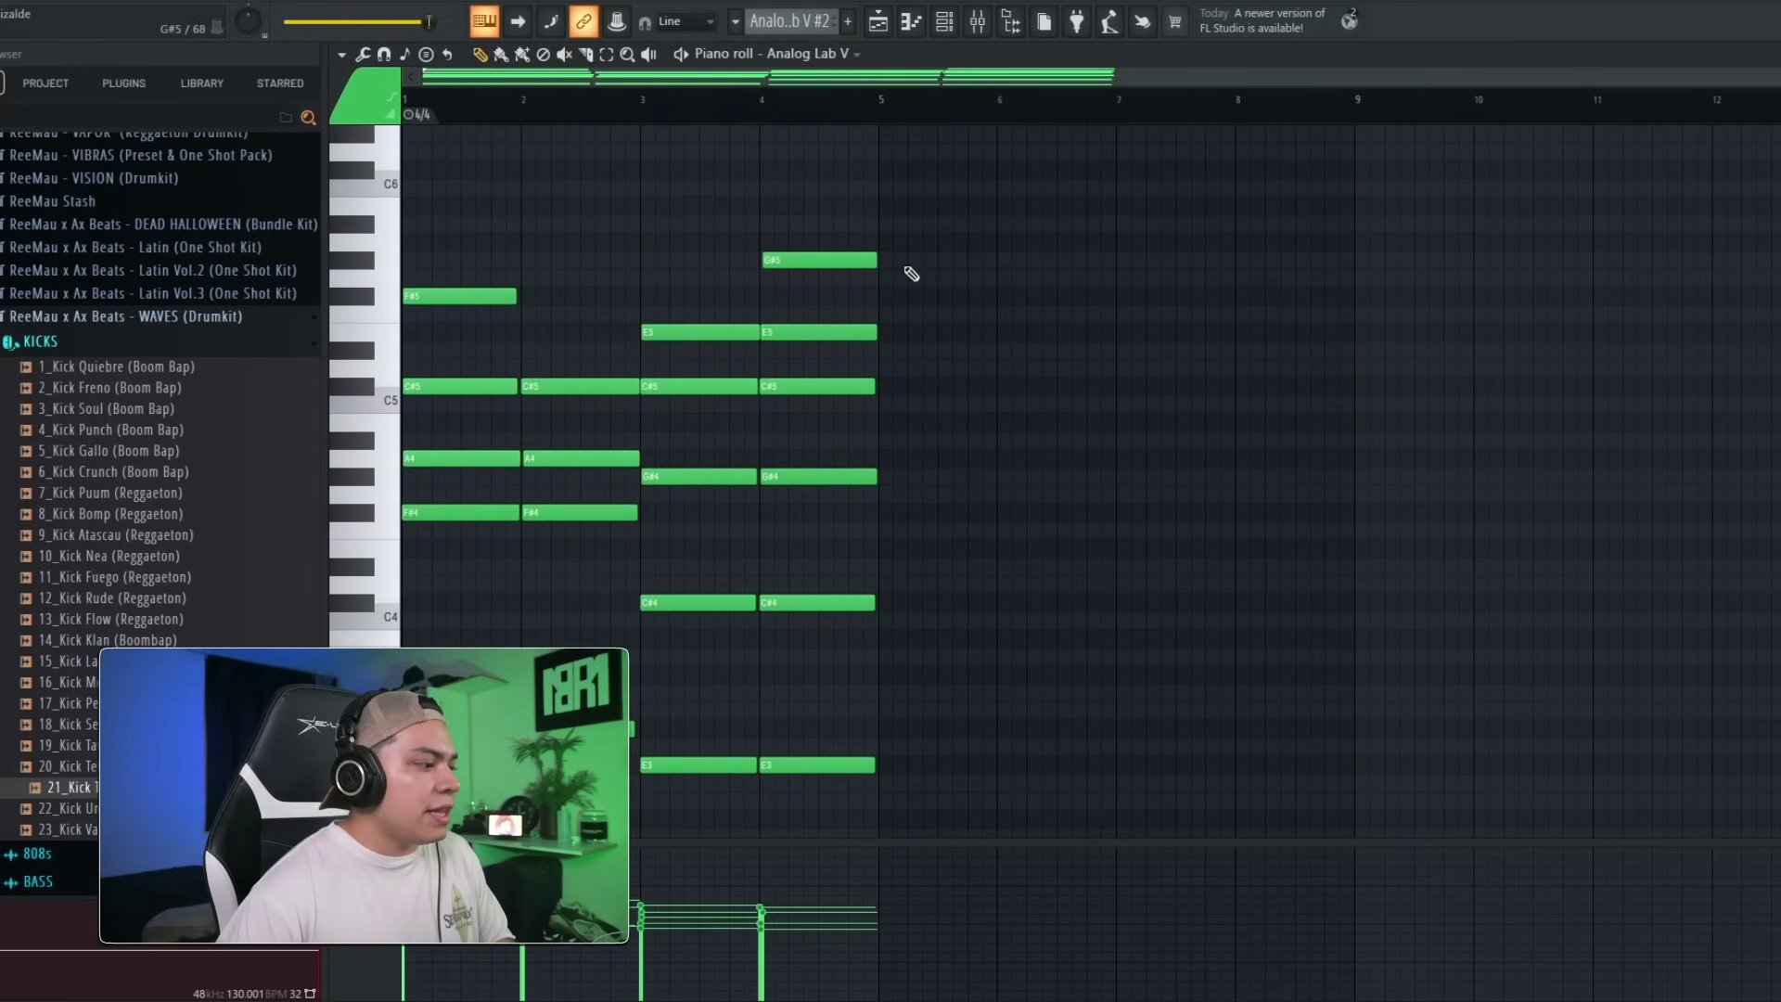
pyautogui.moveTo(975, 812); pyautogui.dragTo(434, 196)
pyautogui.moveTo(517, 295); pyautogui.dragTo(427, 297)
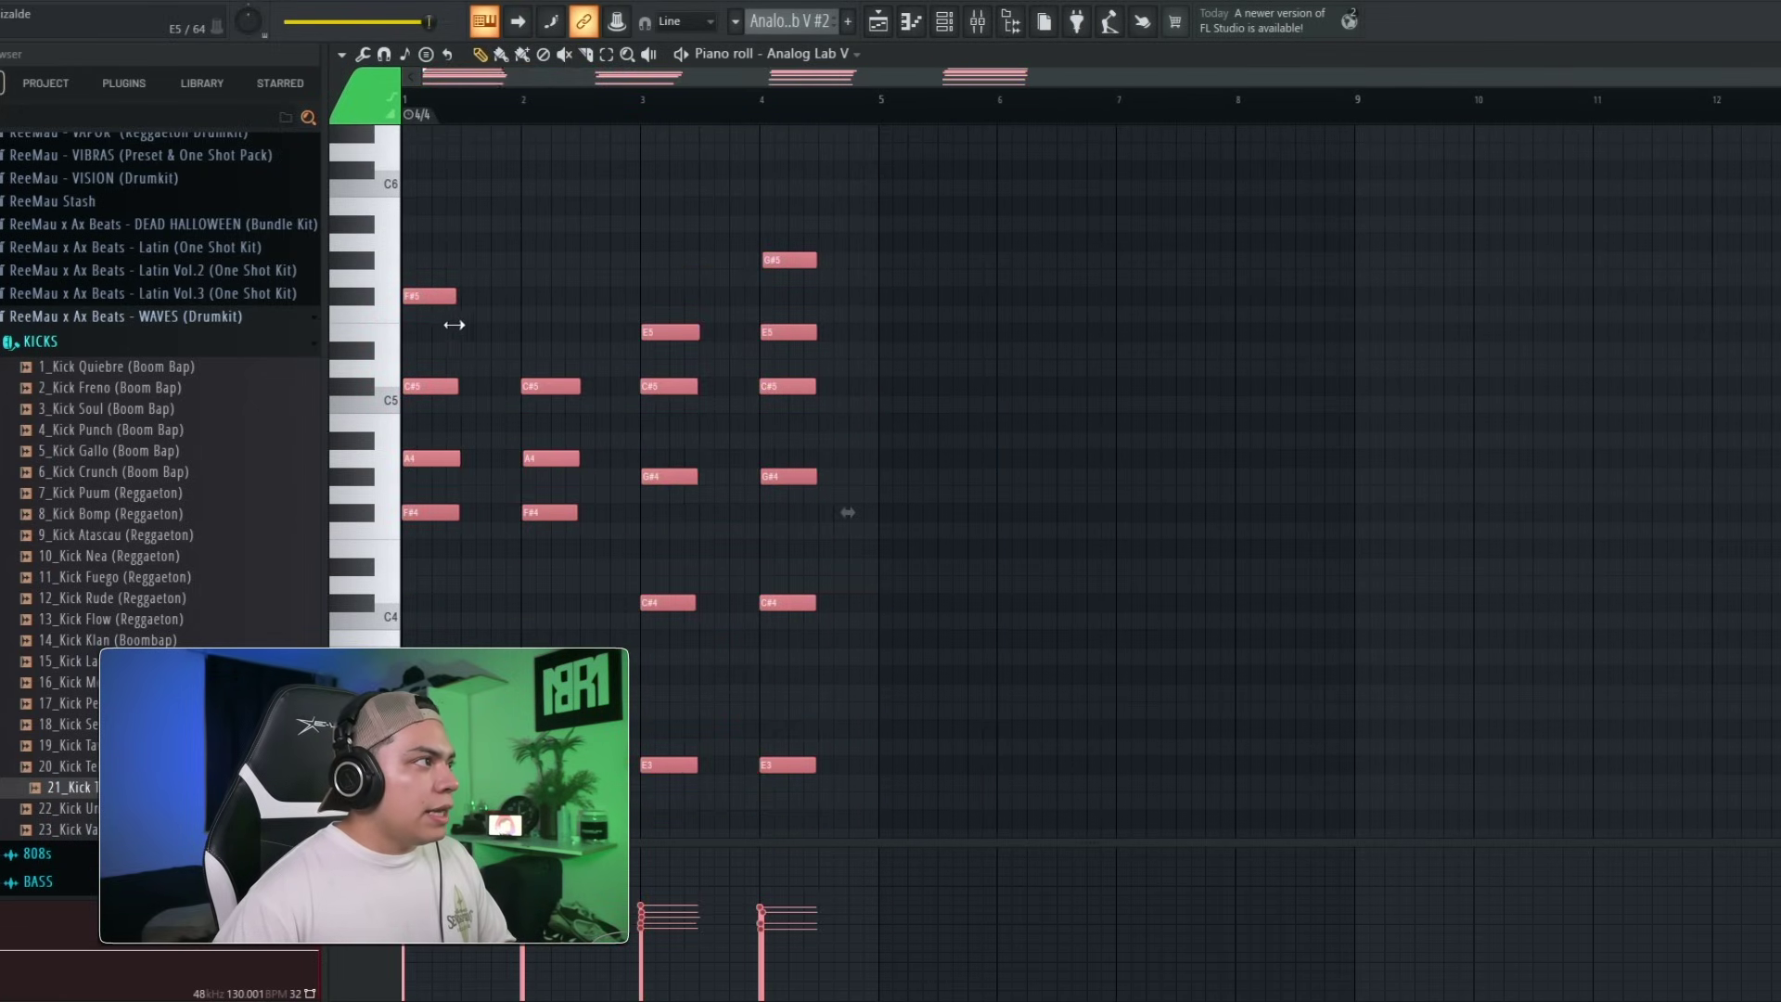
pyautogui.click(972, 17)
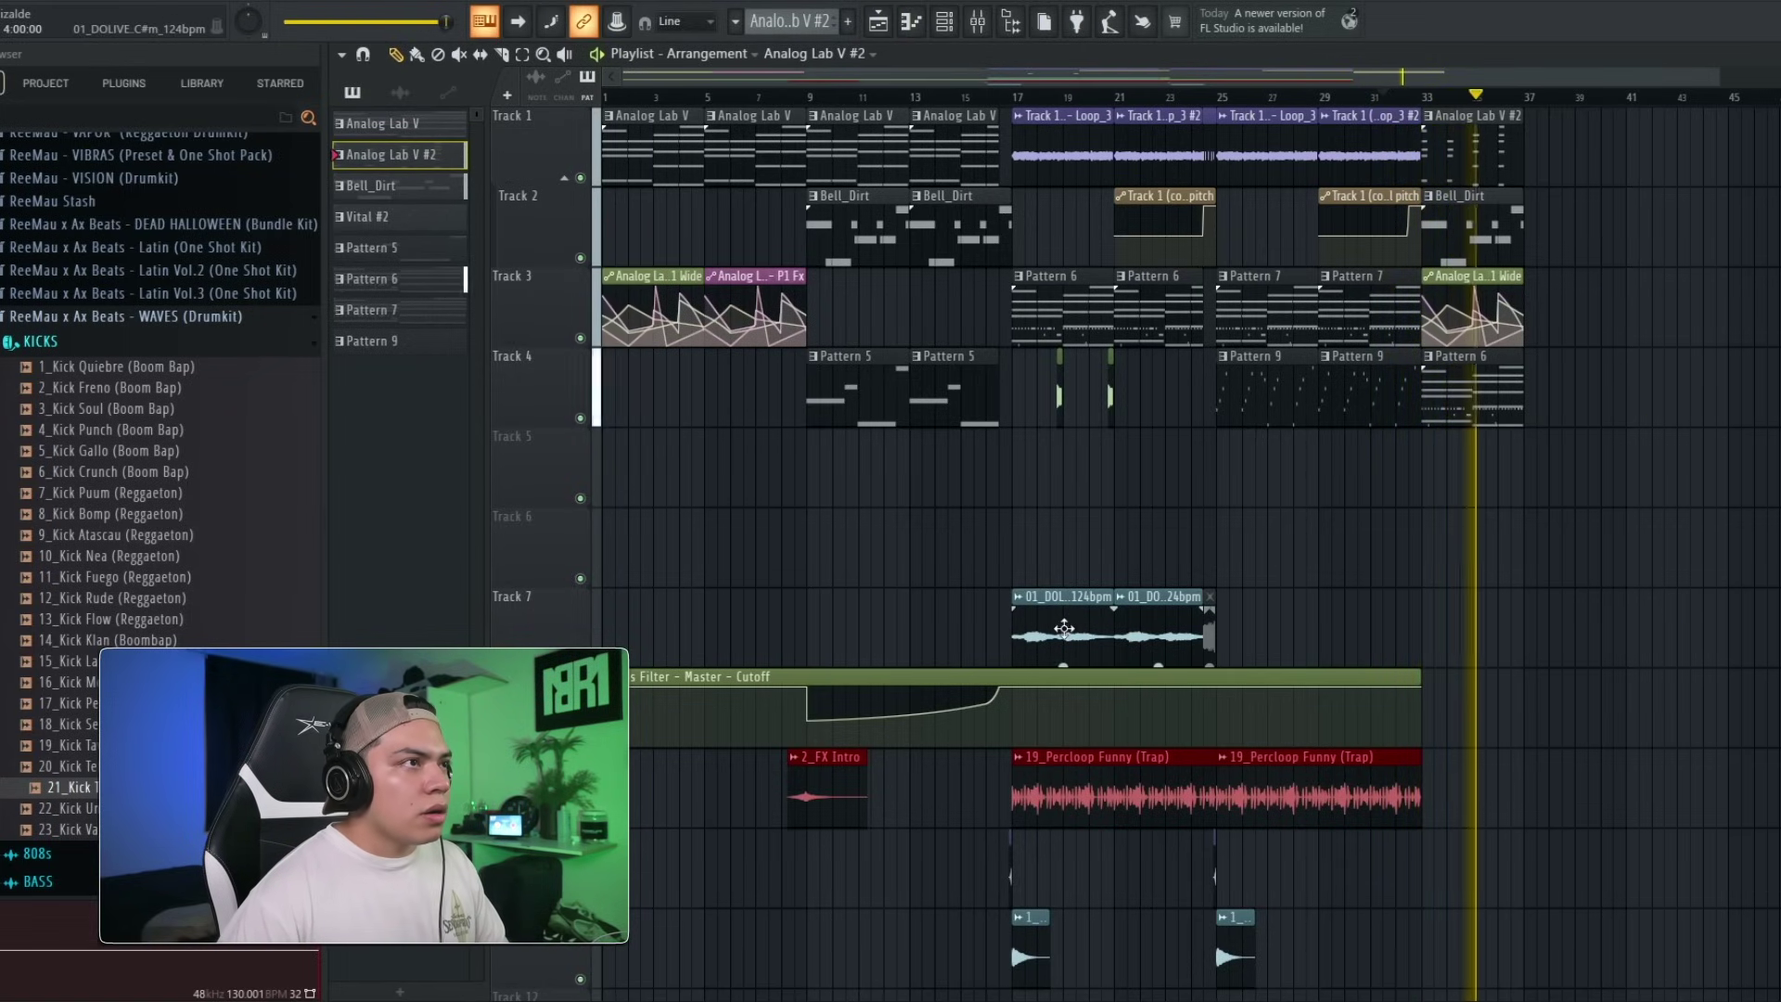
# Copy the 01_DOLIVER vocal clip to bar 33 on Track 7 and duplicate the whole four-bar section from bar 33 to bar 37.
pyautogui.moveTo(1063, 628); pyautogui.dragTo(1472, 620)
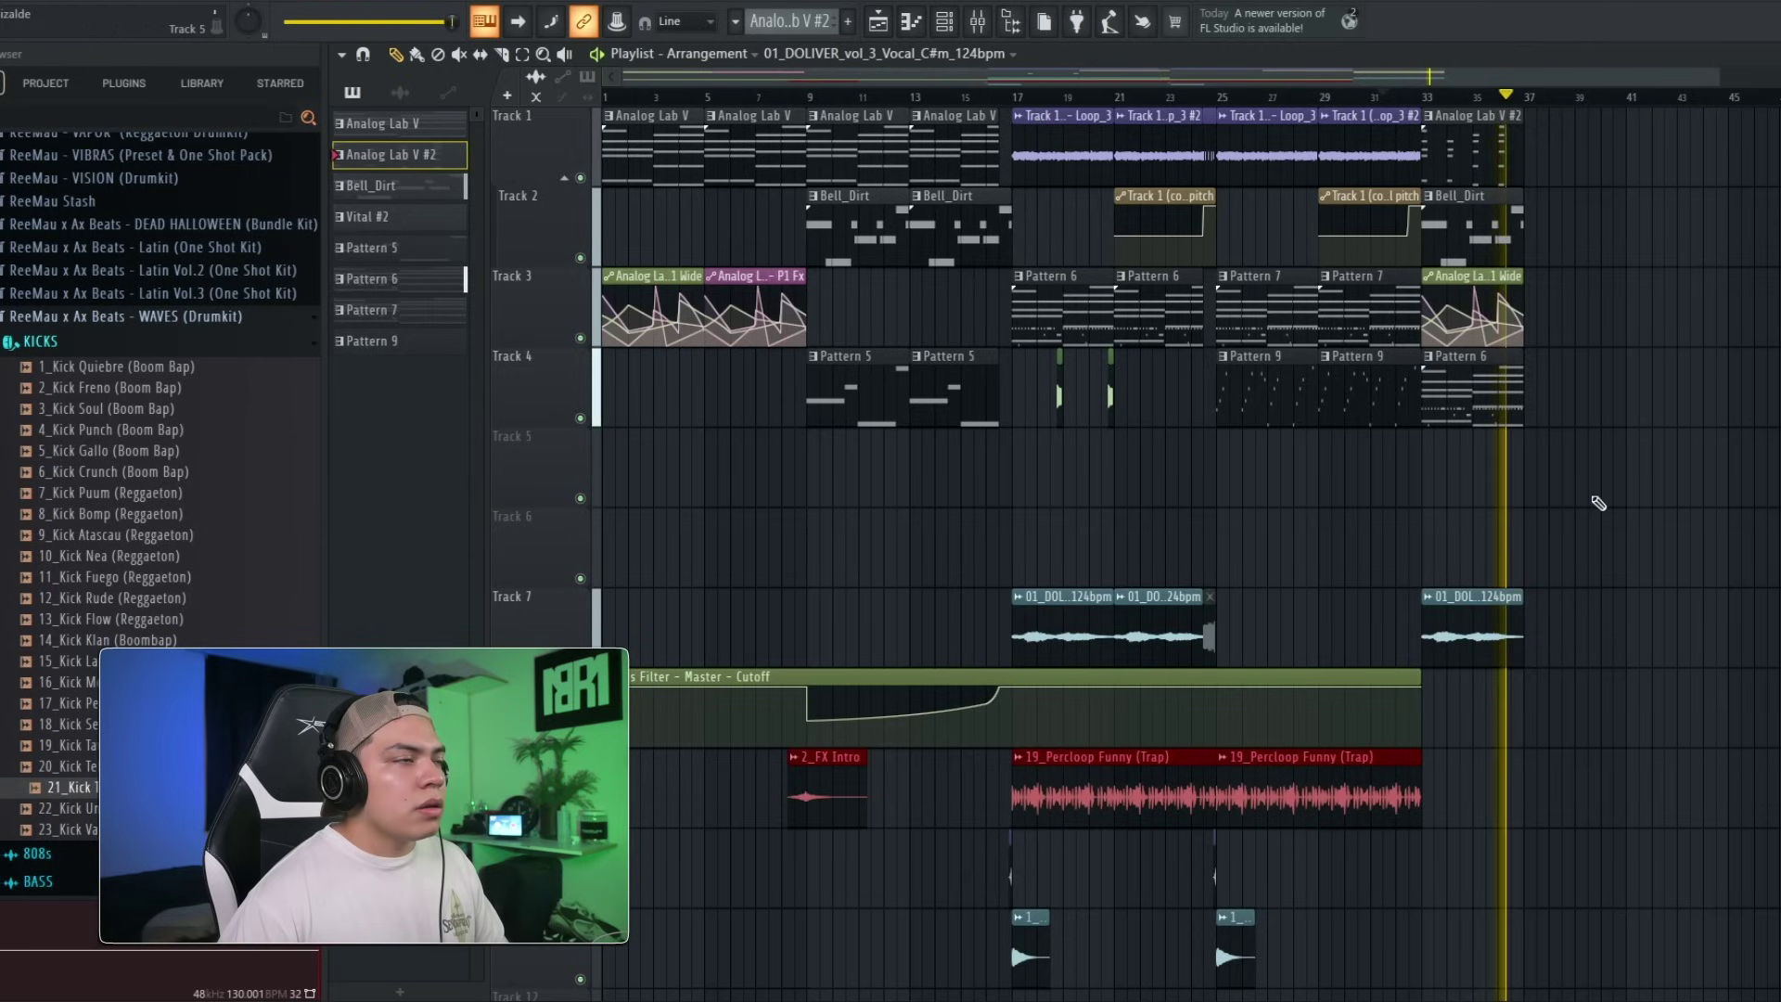
pyautogui.moveTo(1537, 509); pyautogui.dragTo(1322, 500)
pyautogui.press('space')
pyautogui.moveTo(1337, 635); pyautogui.dragTo(1215, 102)
pyautogui.hotkey('ctrl', 'b')
pyautogui.press('space')
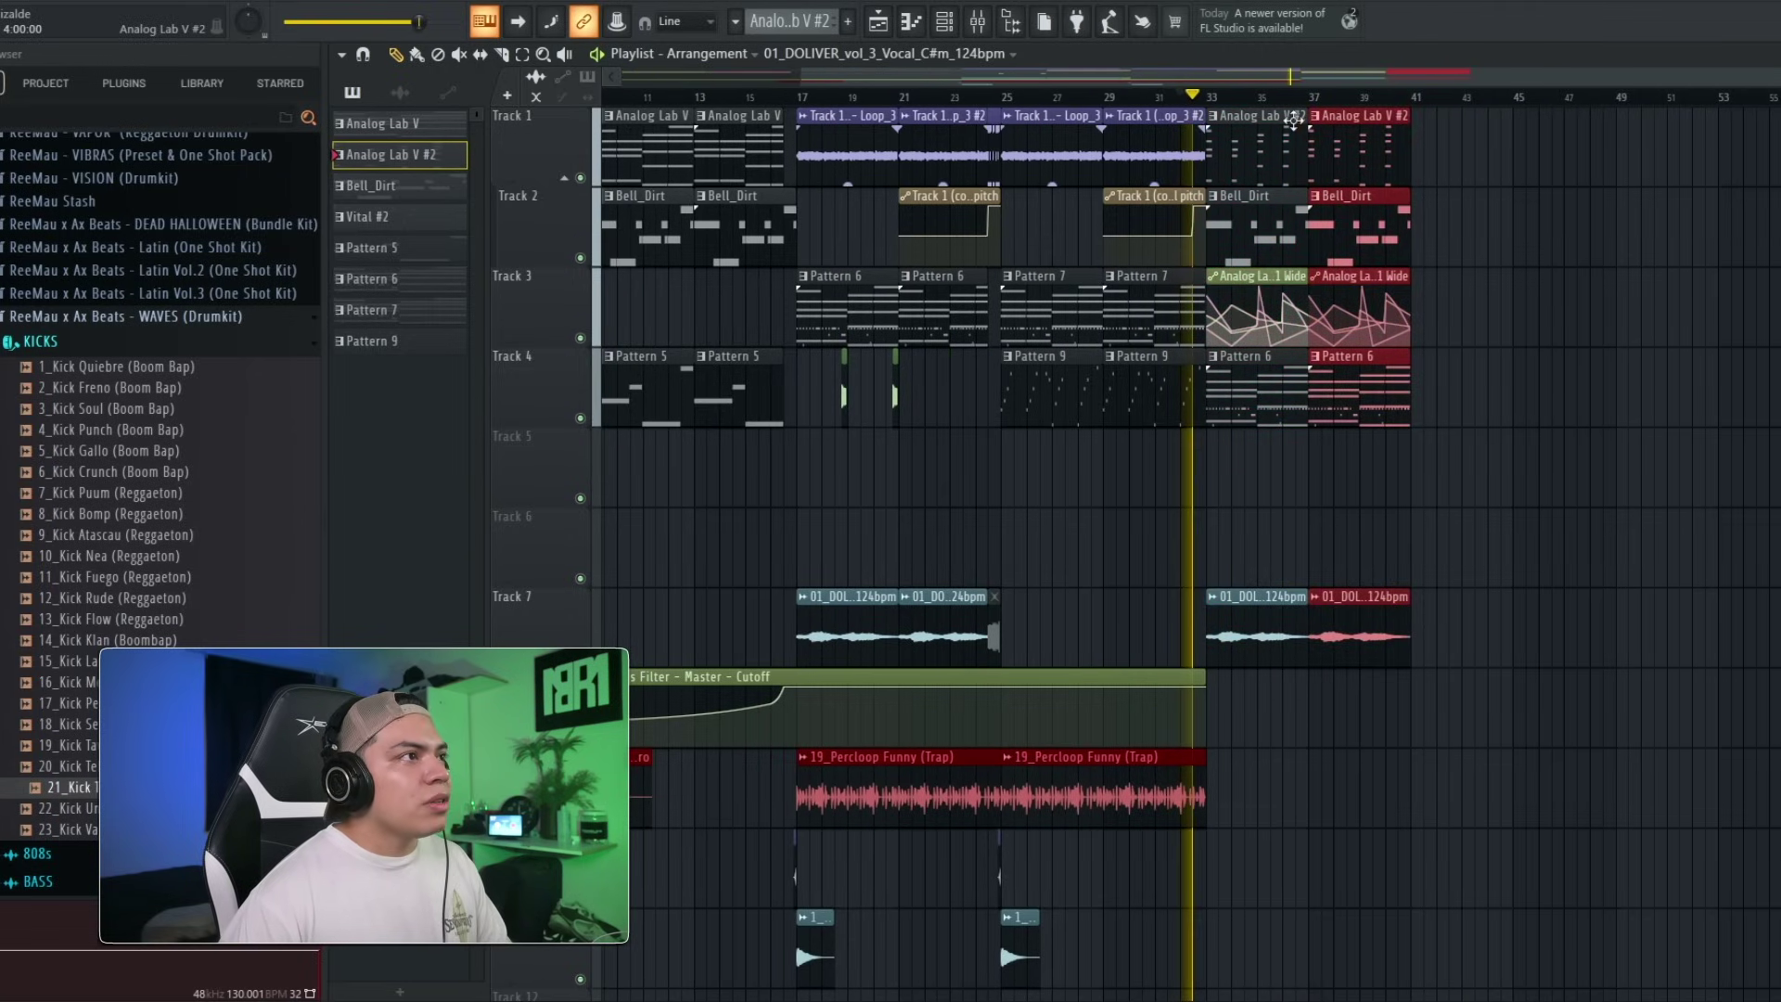
# Trim the second Pattern 7 clip to end about half a bar before bar 33, and delete the Bell_Dirt clips at bars 33 and 37.
pyautogui.scroll(4, 1289, 418)
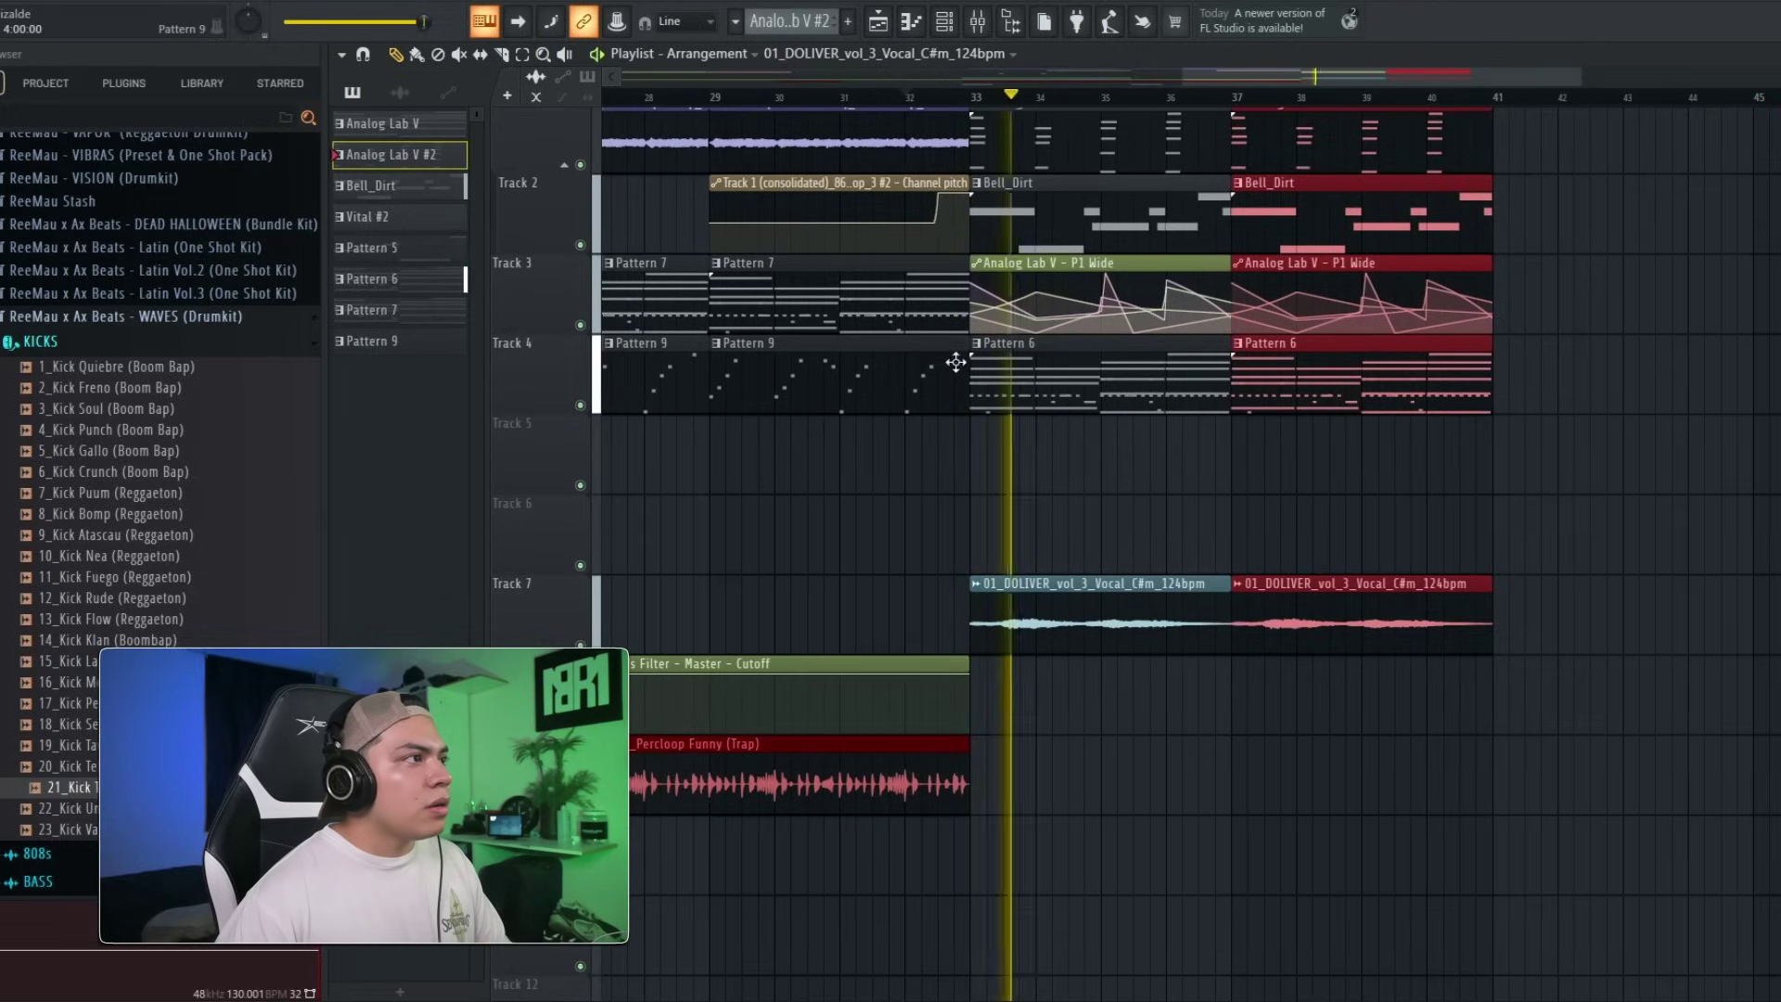
pyautogui.moveTo(968, 268); pyautogui.dragTo(932, 267)
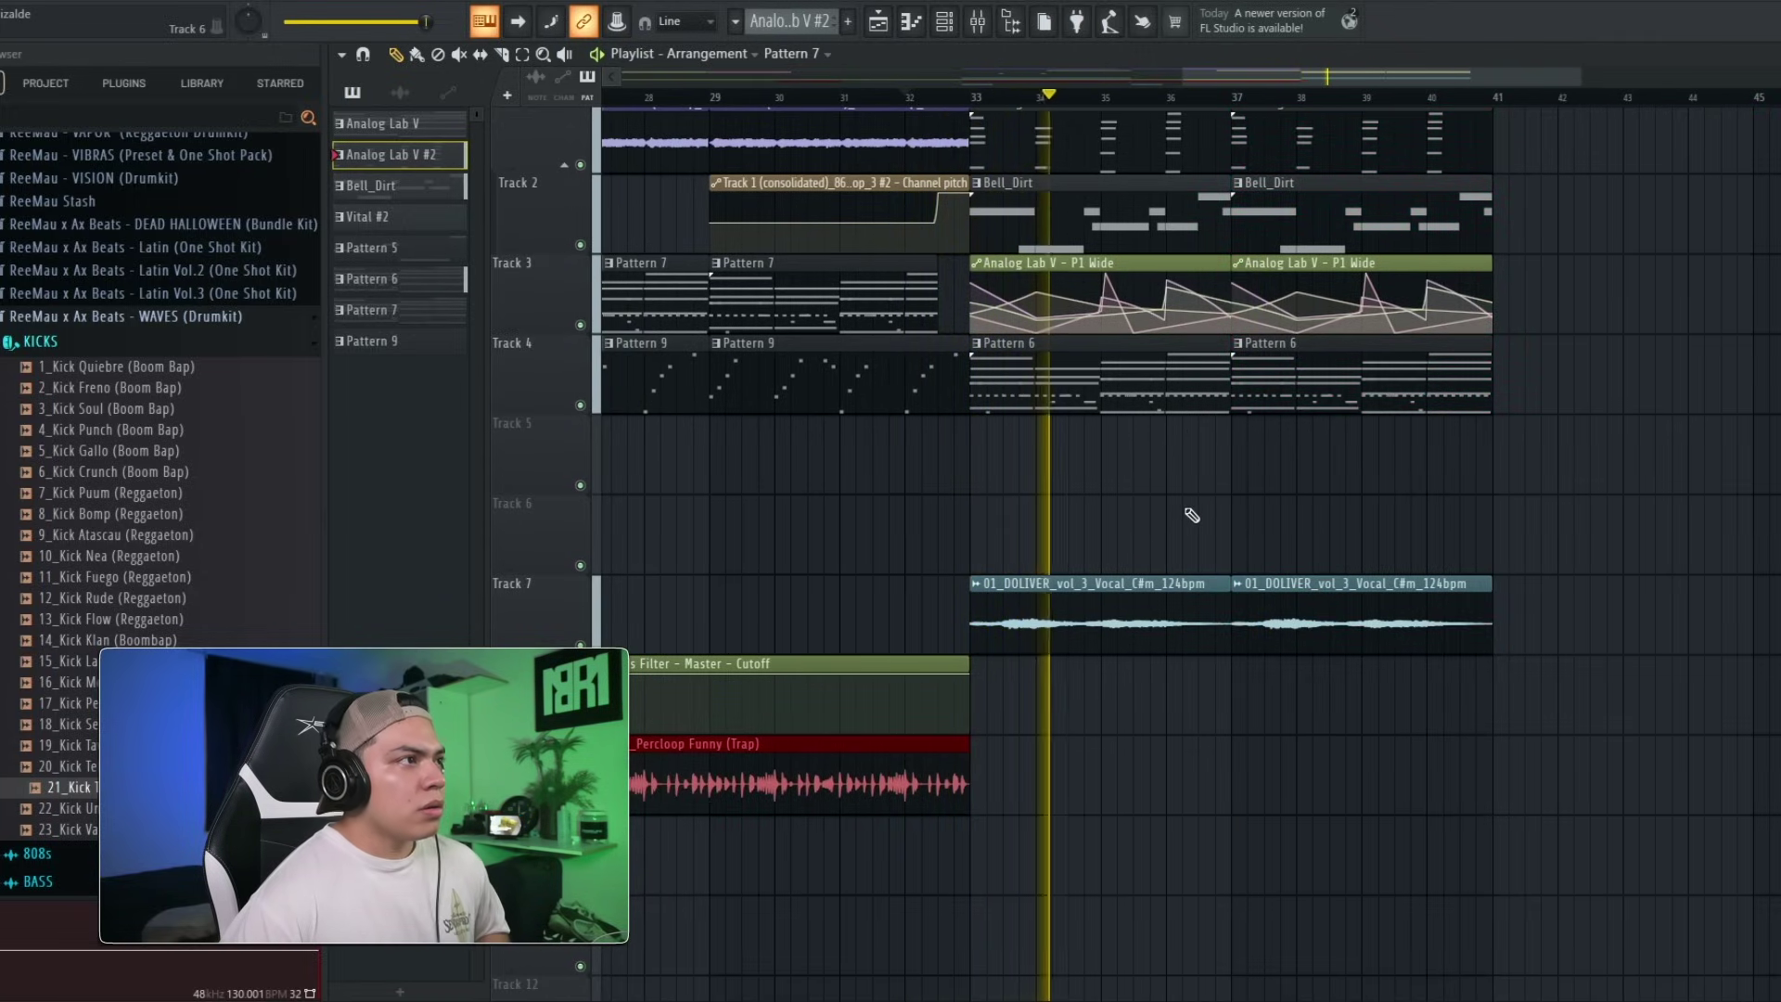
pyautogui.scroll(1, 1190, 517)
pyautogui.rightClick(1150, 220)
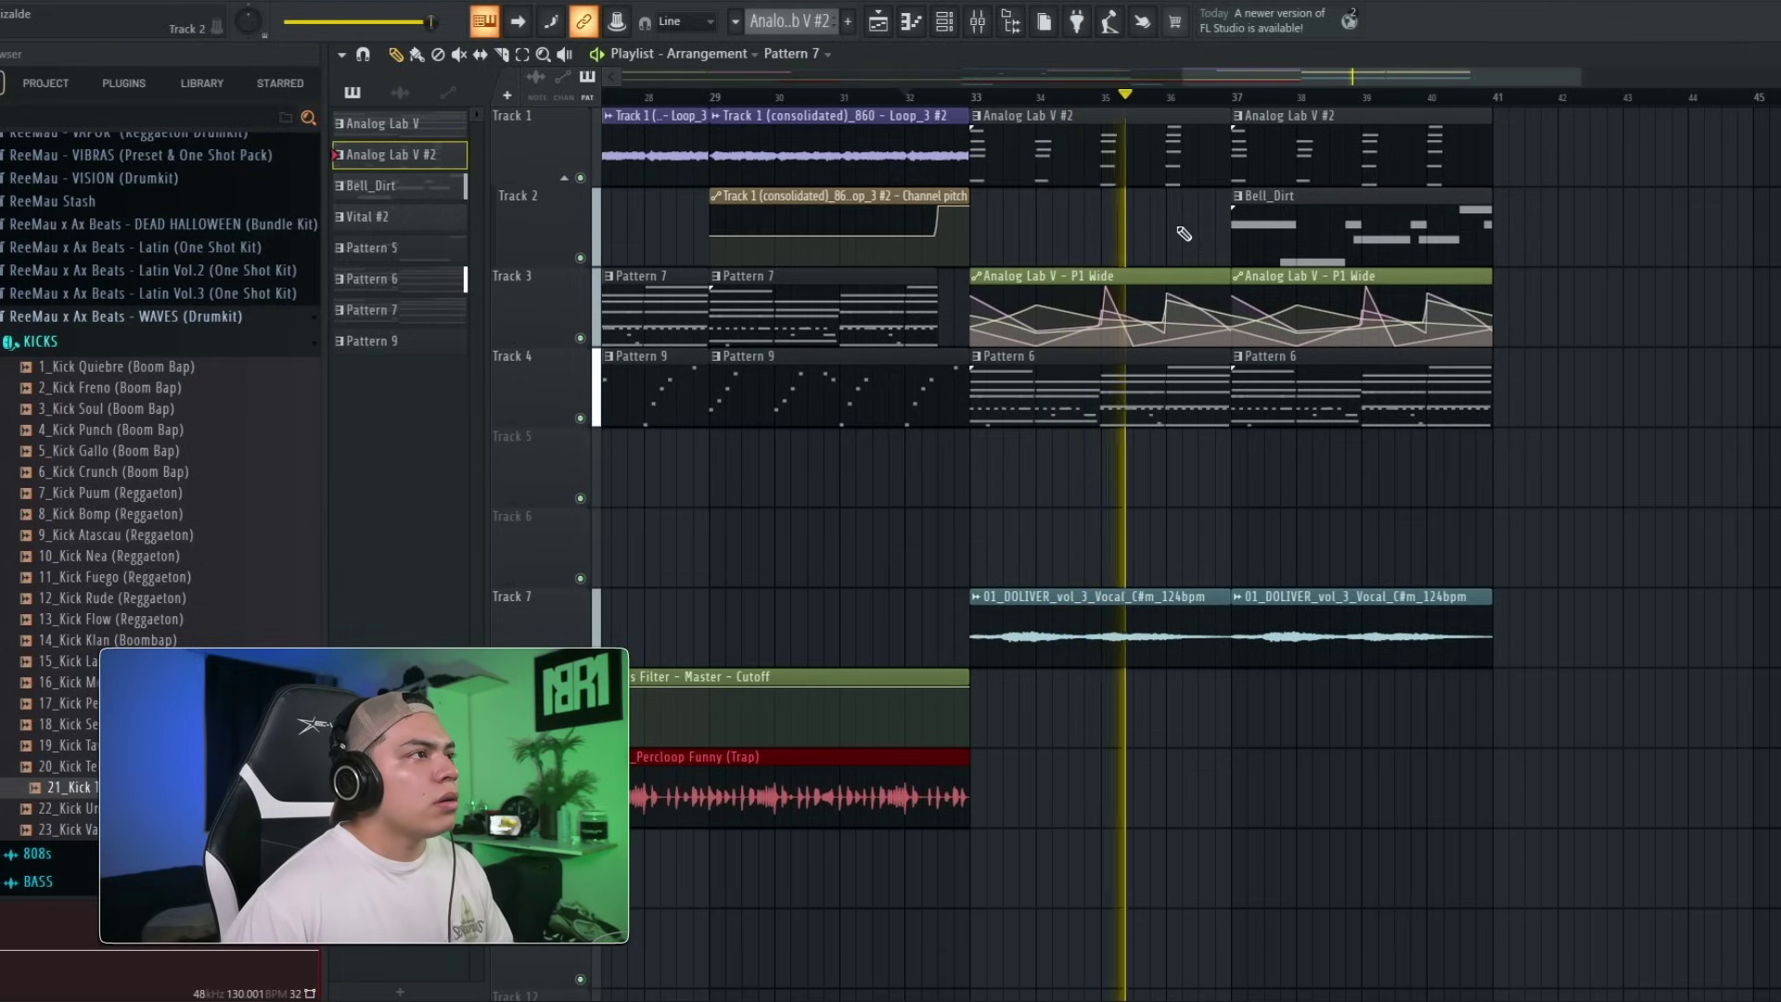
pyautogui.rightClick(1311, 245)
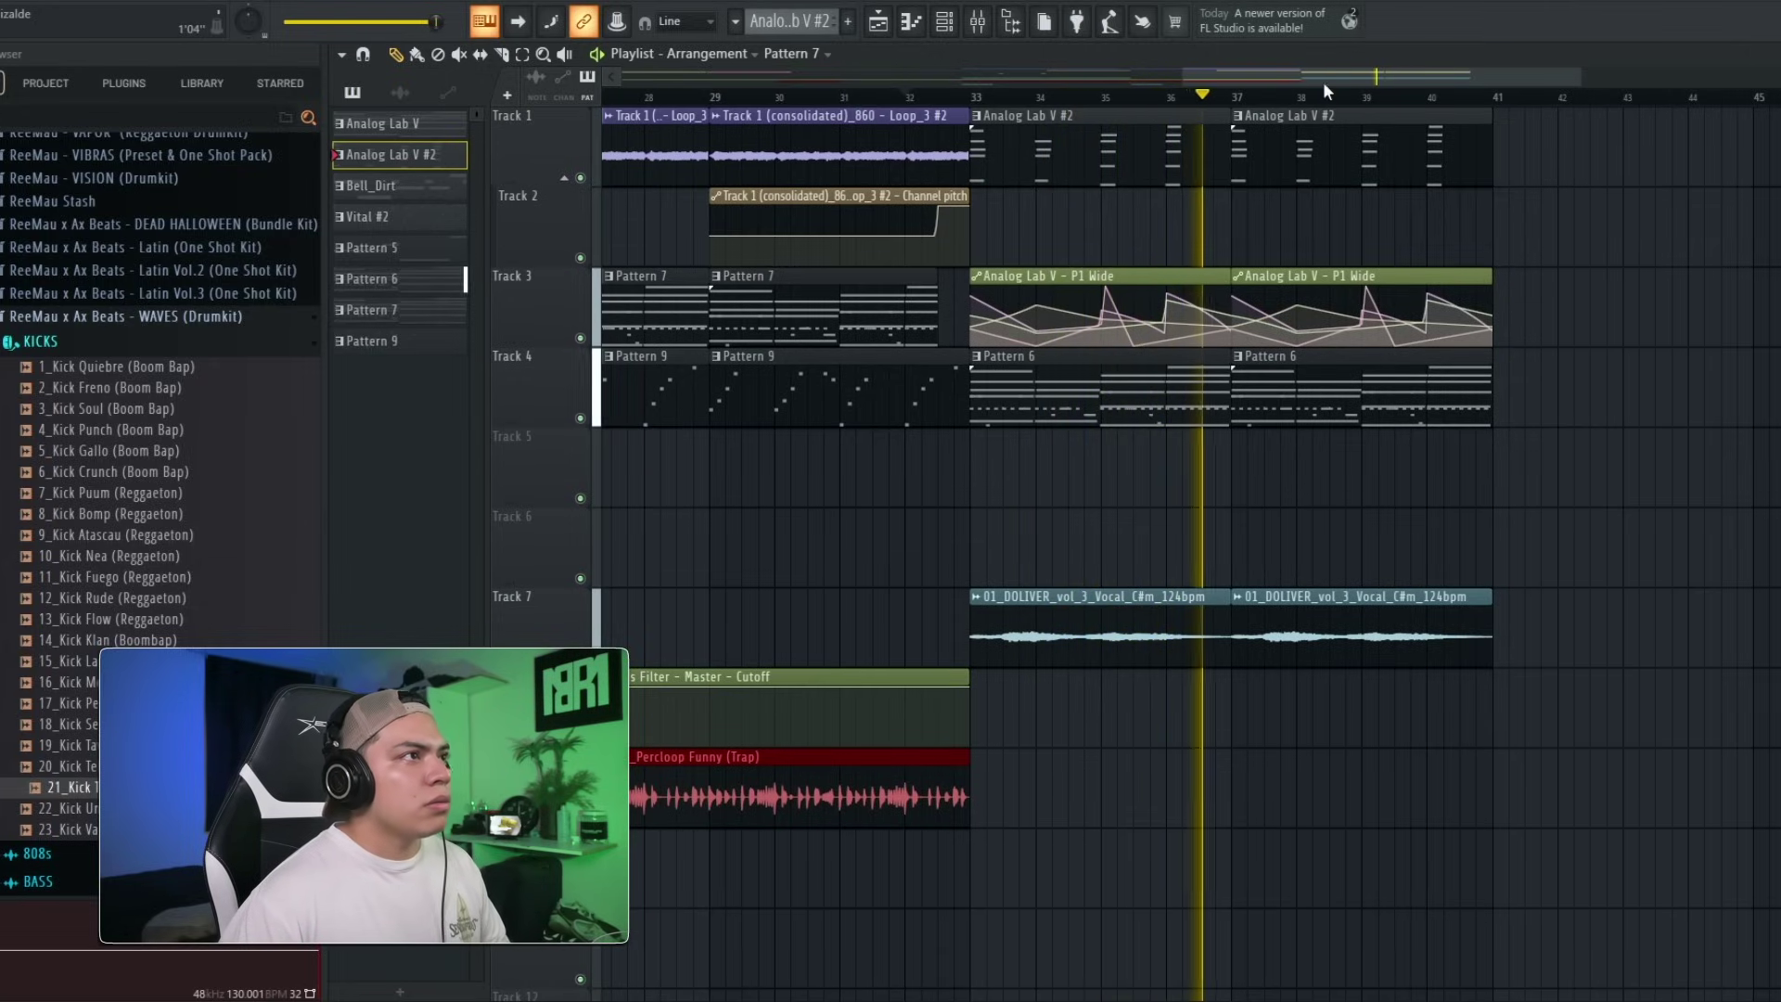
# Play the new section, and mute the two Track 4 pattern clips at bars 33 and 37.
pyautogui.scroll(-2, 1352, 130)
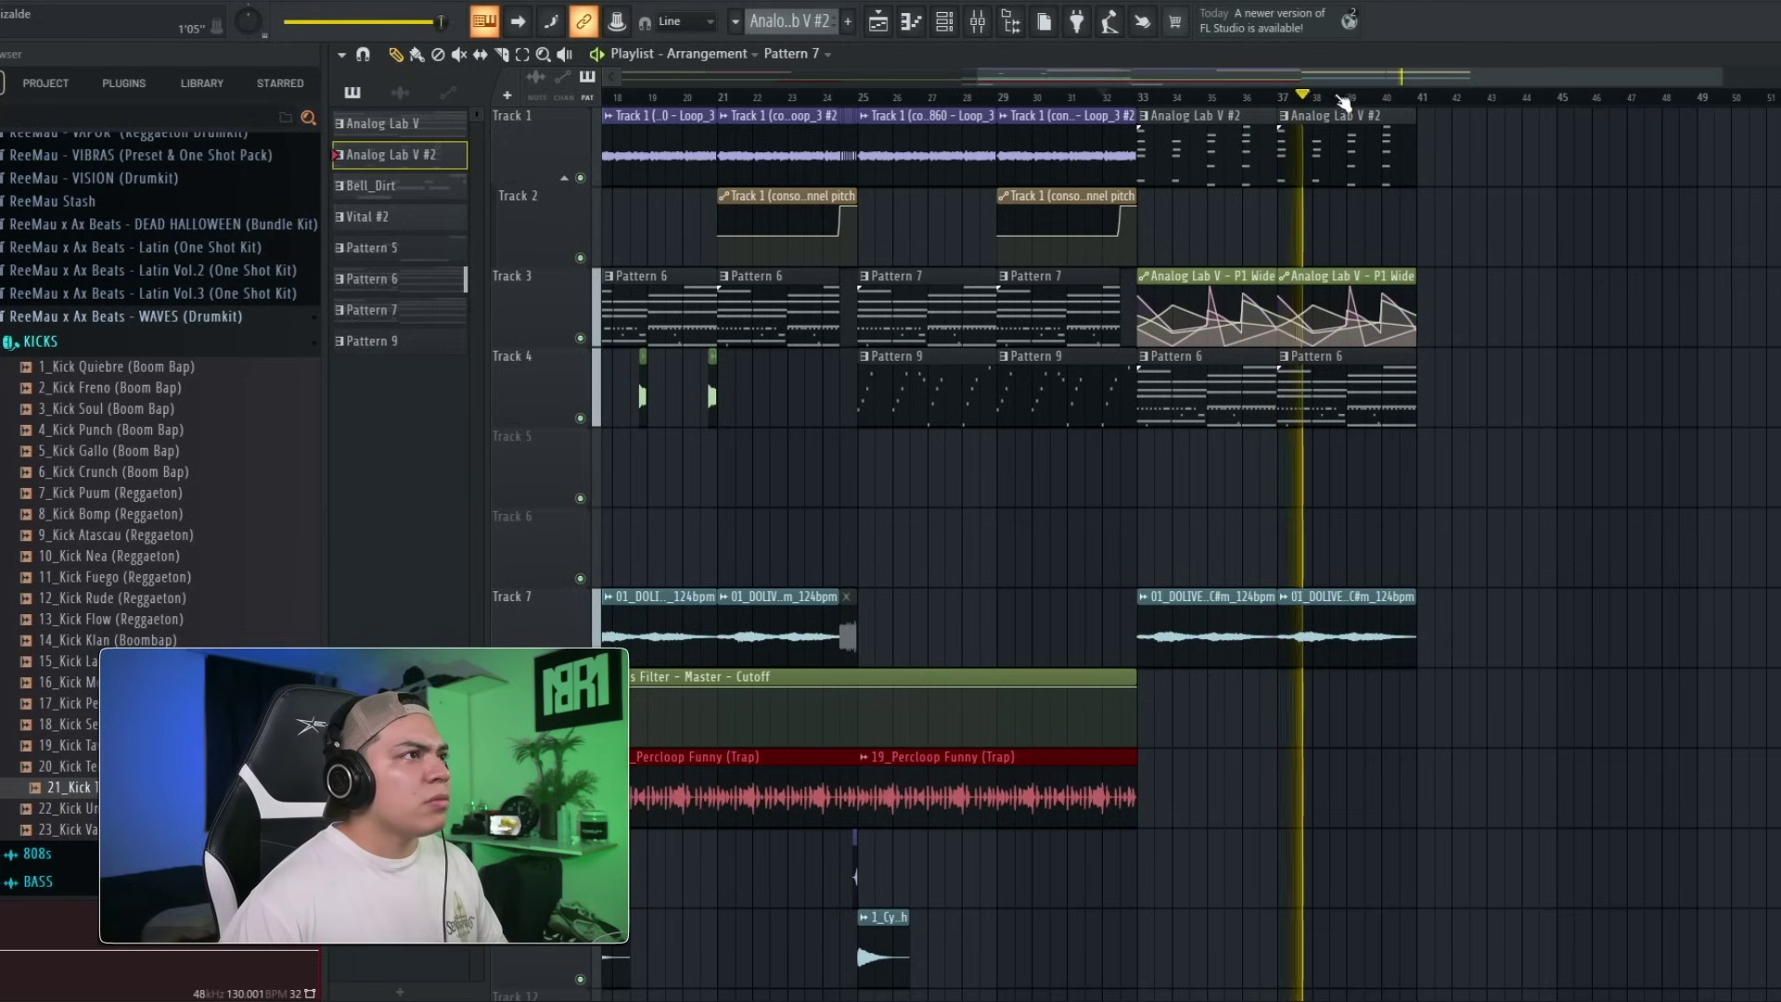
pyautogui.scroll(-2, 1514, 225)
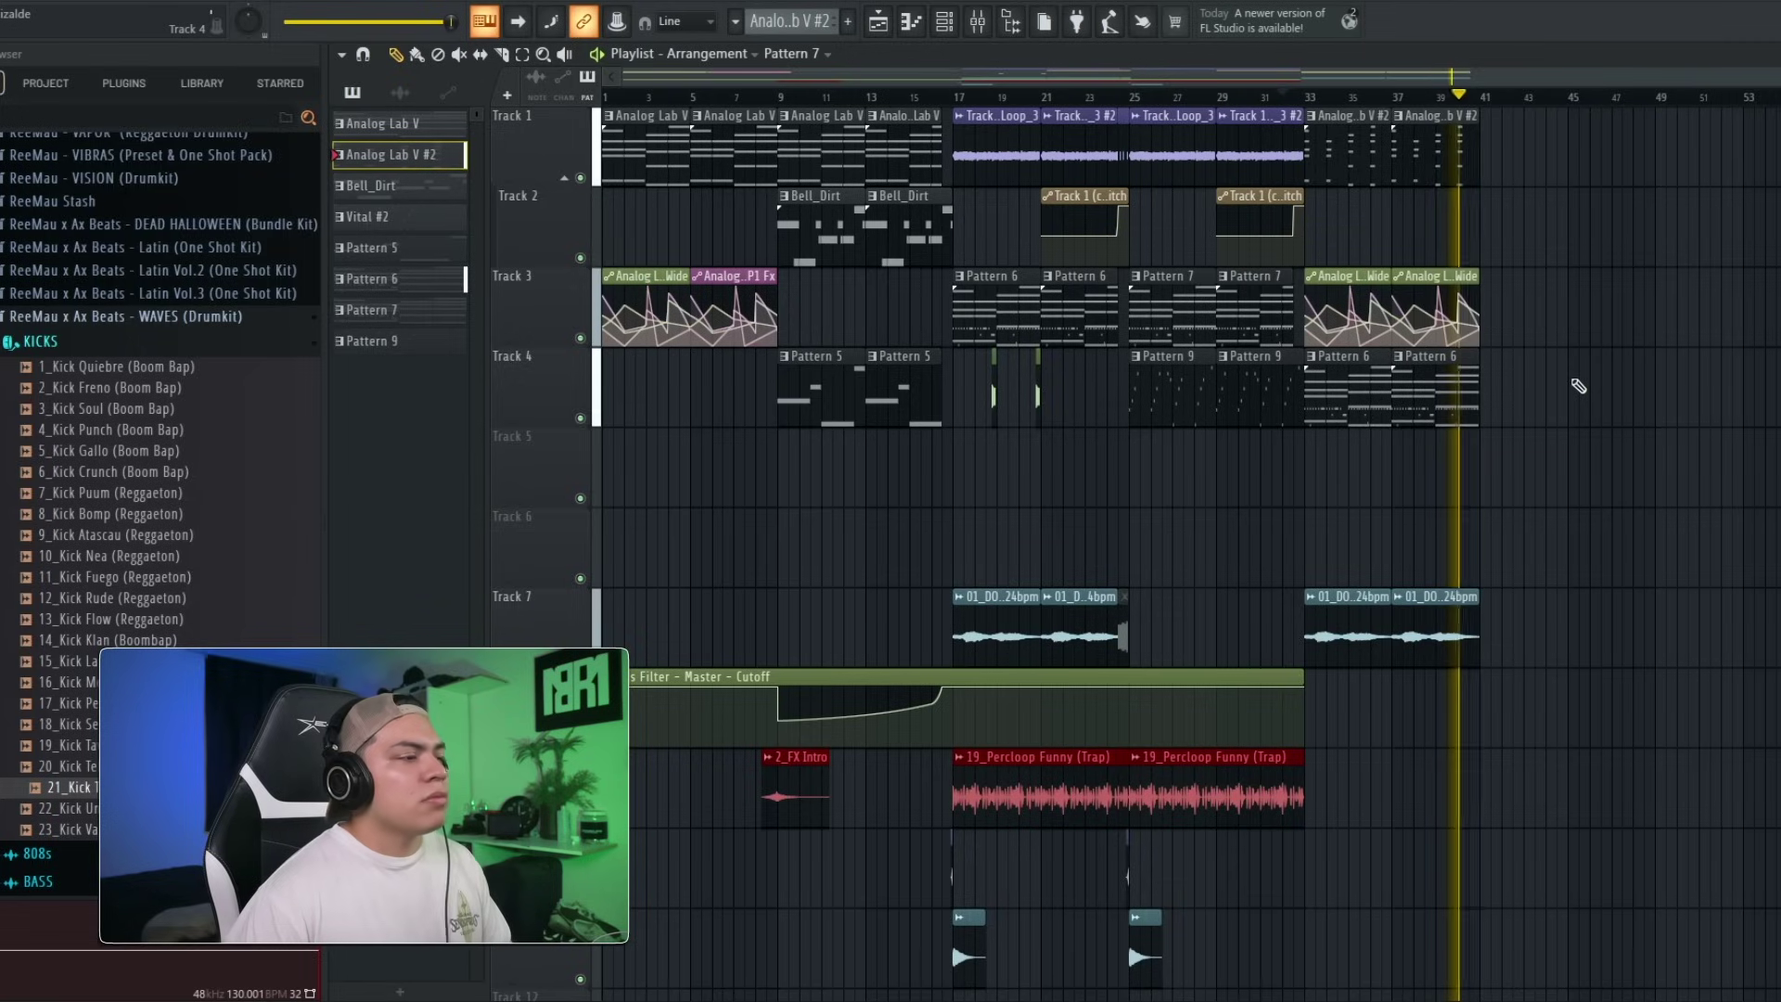
pyautogui.press('space')
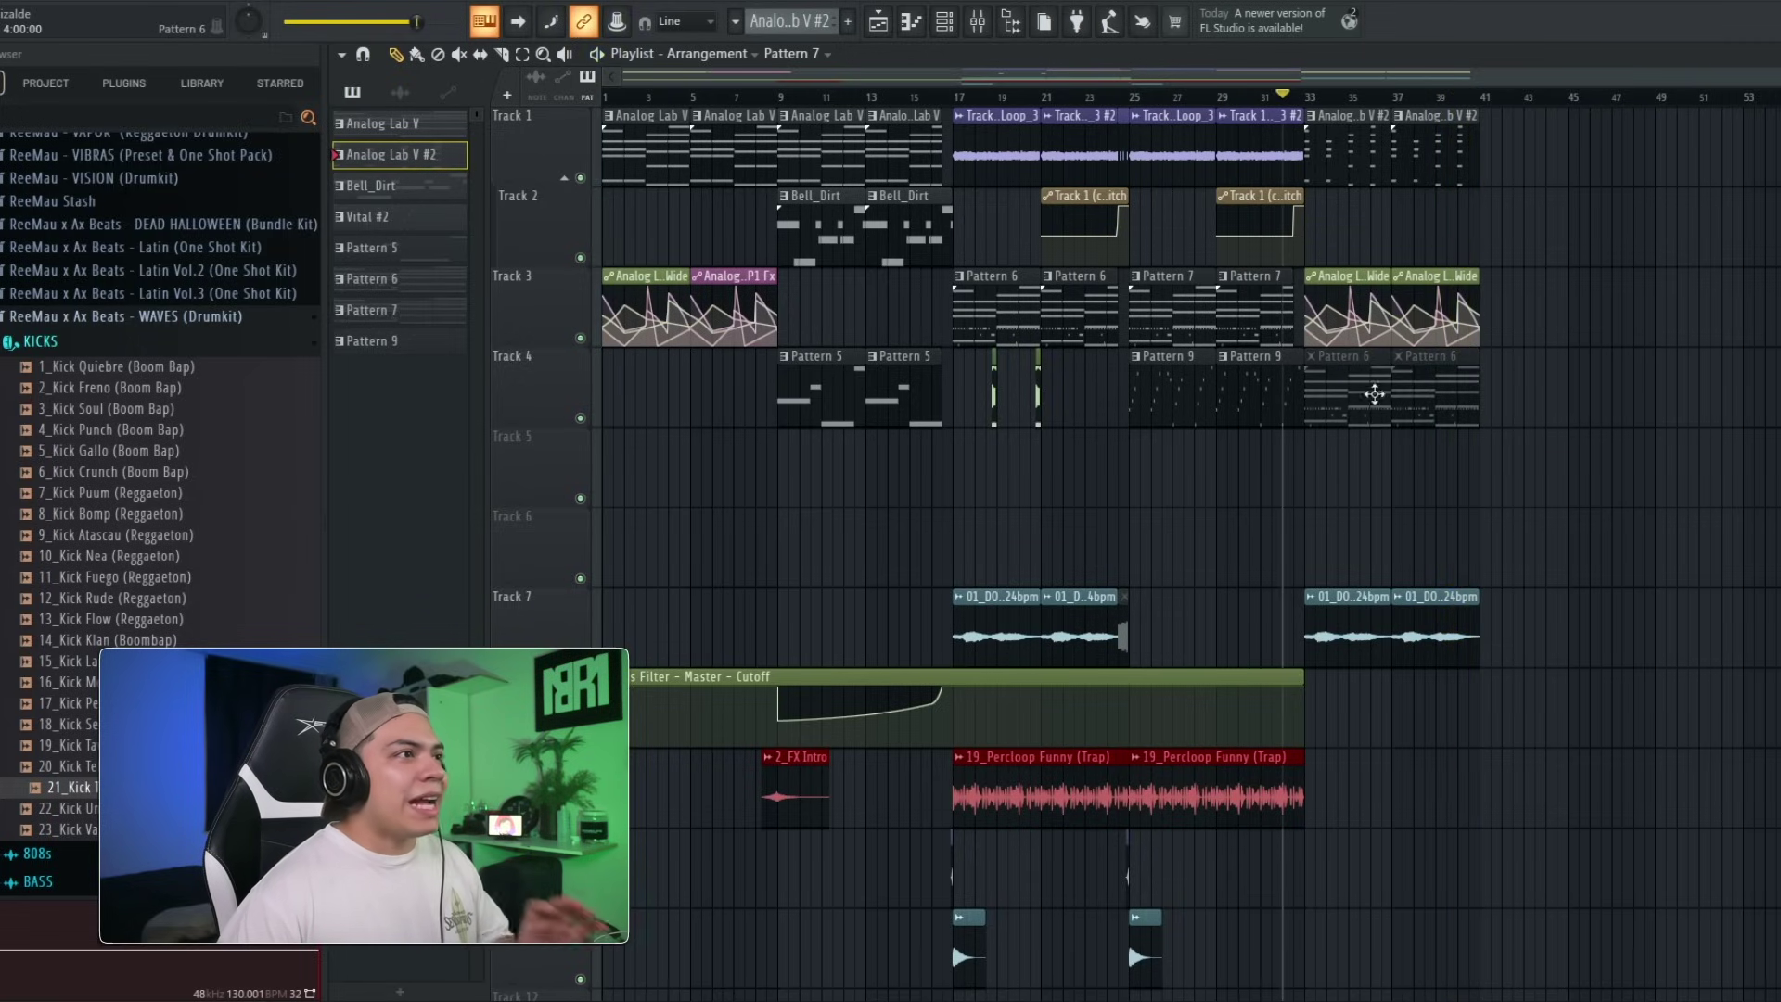
# Audition the trap and RnB percussion loops in the Percloops folder of the WAVES drumkit.
pyautogui.click(67, 349)
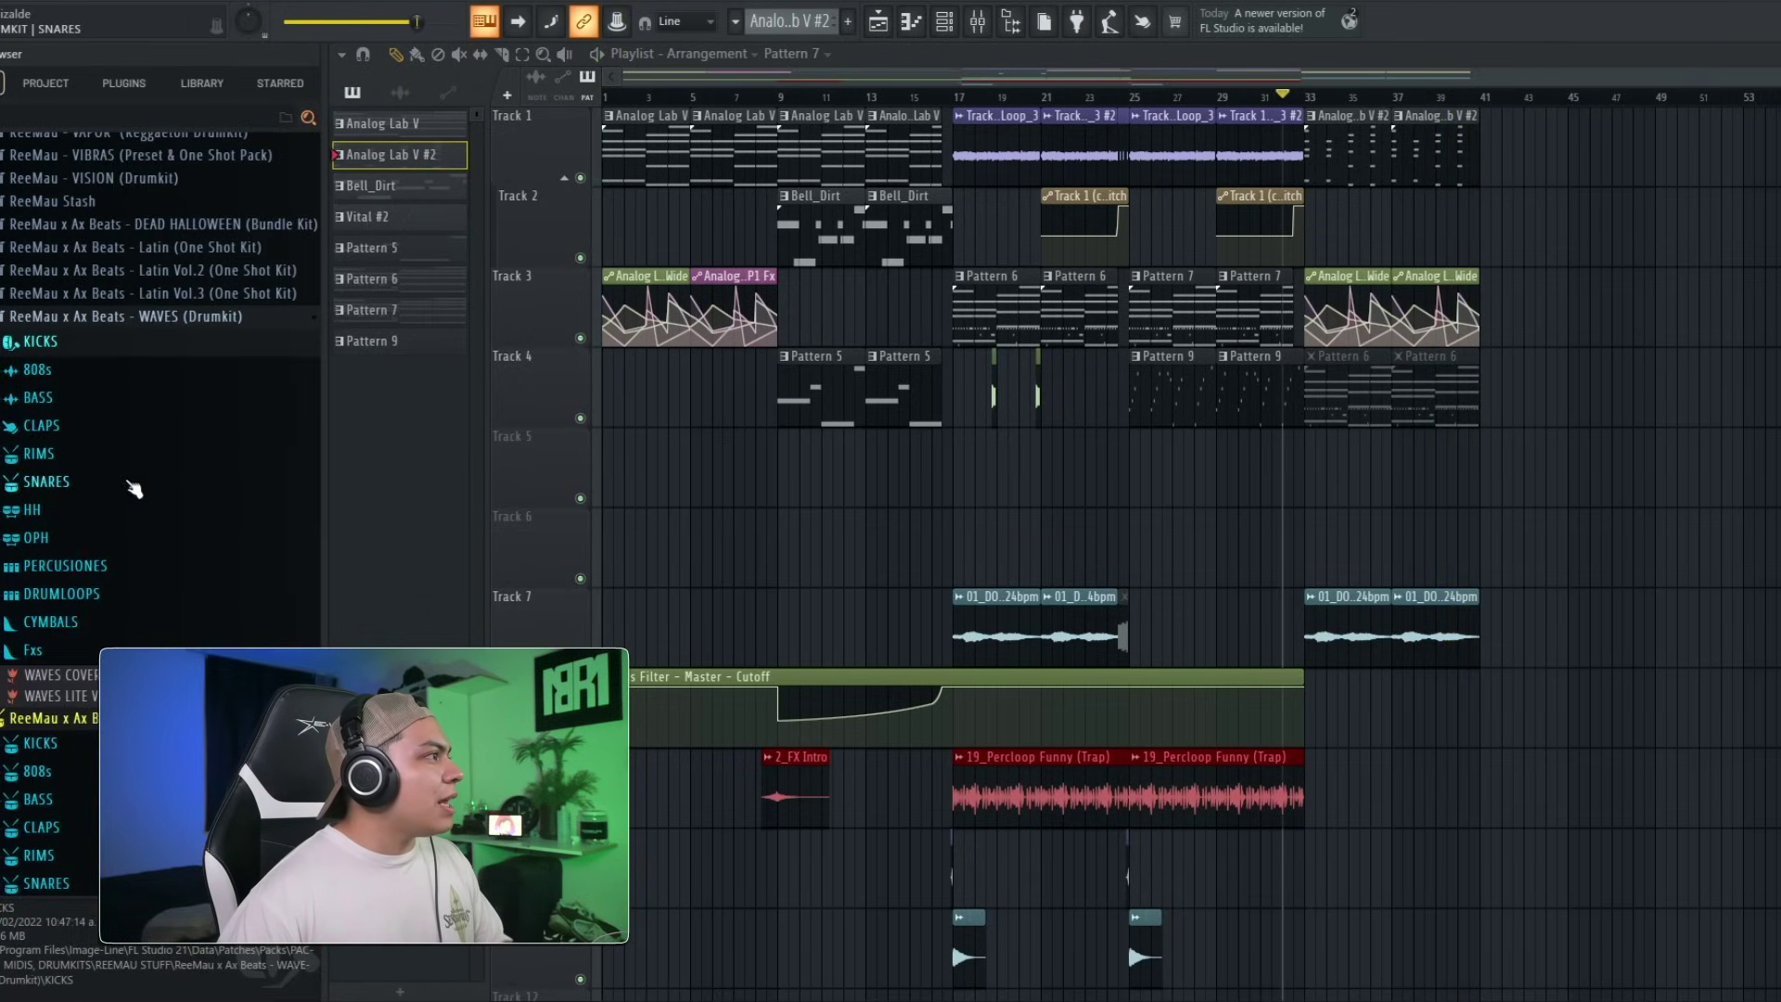
pyautogui.click(102, 571)
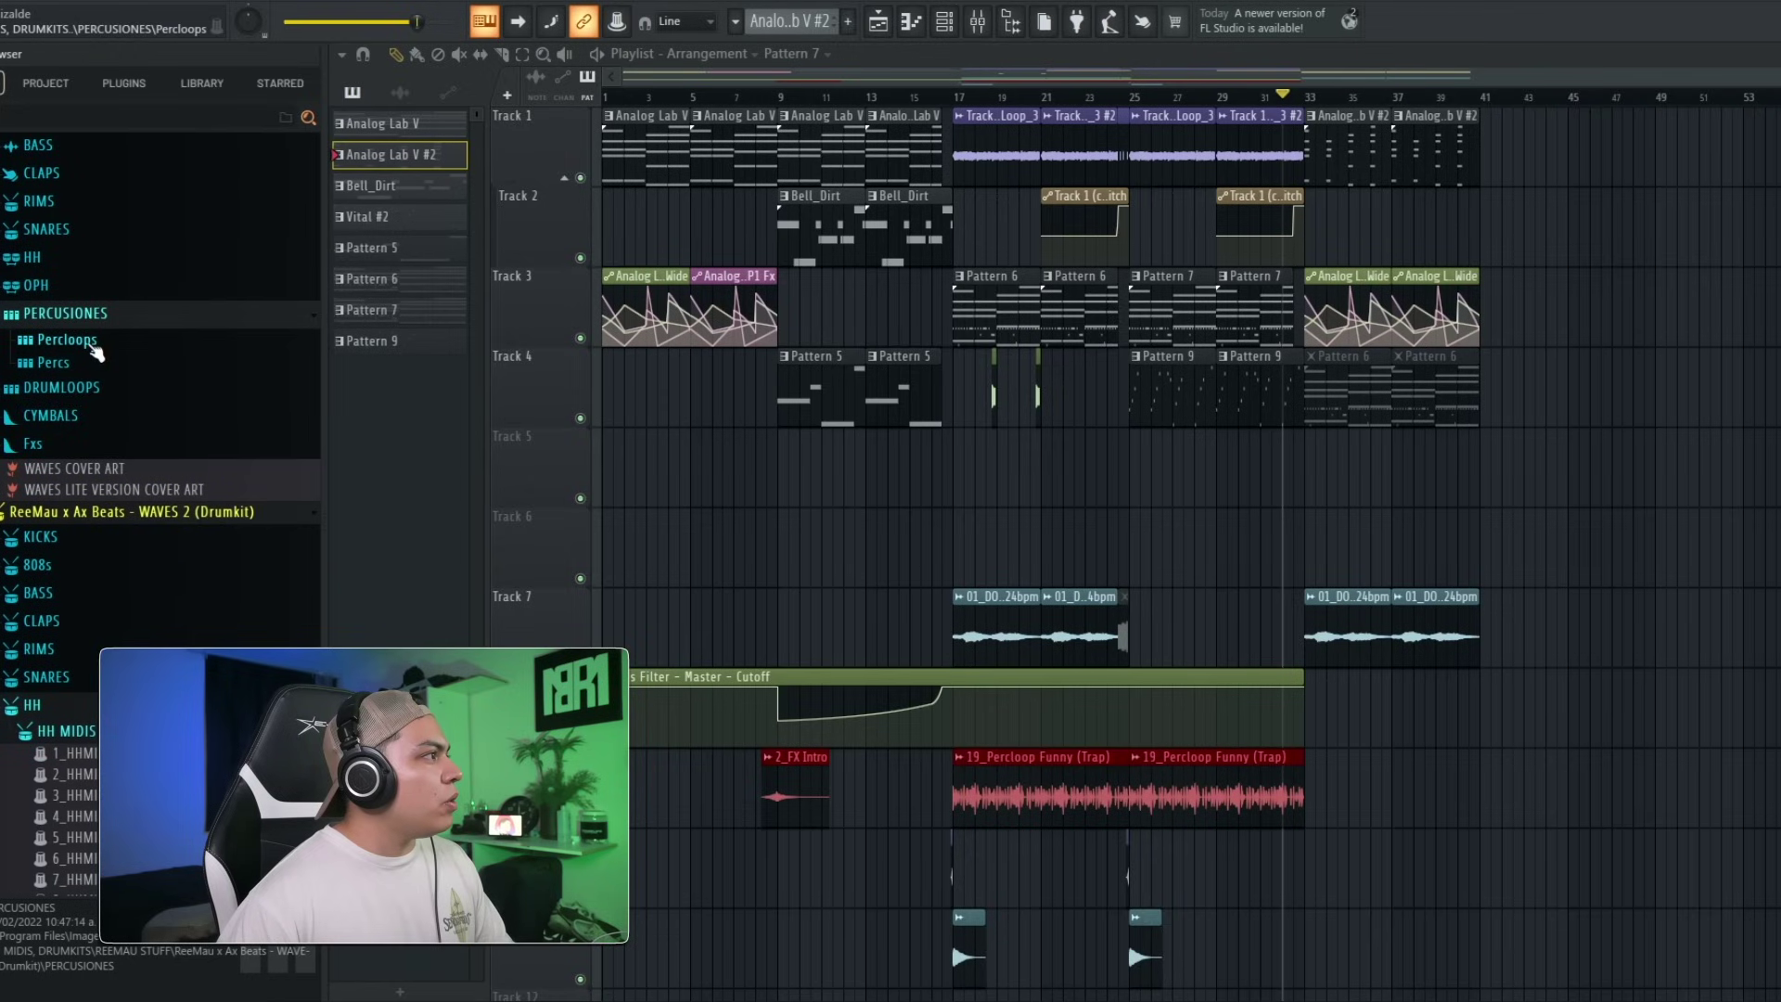
pyautogui.click(82, 345)
pyautogui.scroll(-3, 190, 390)
pyautogui.click(187, 384)
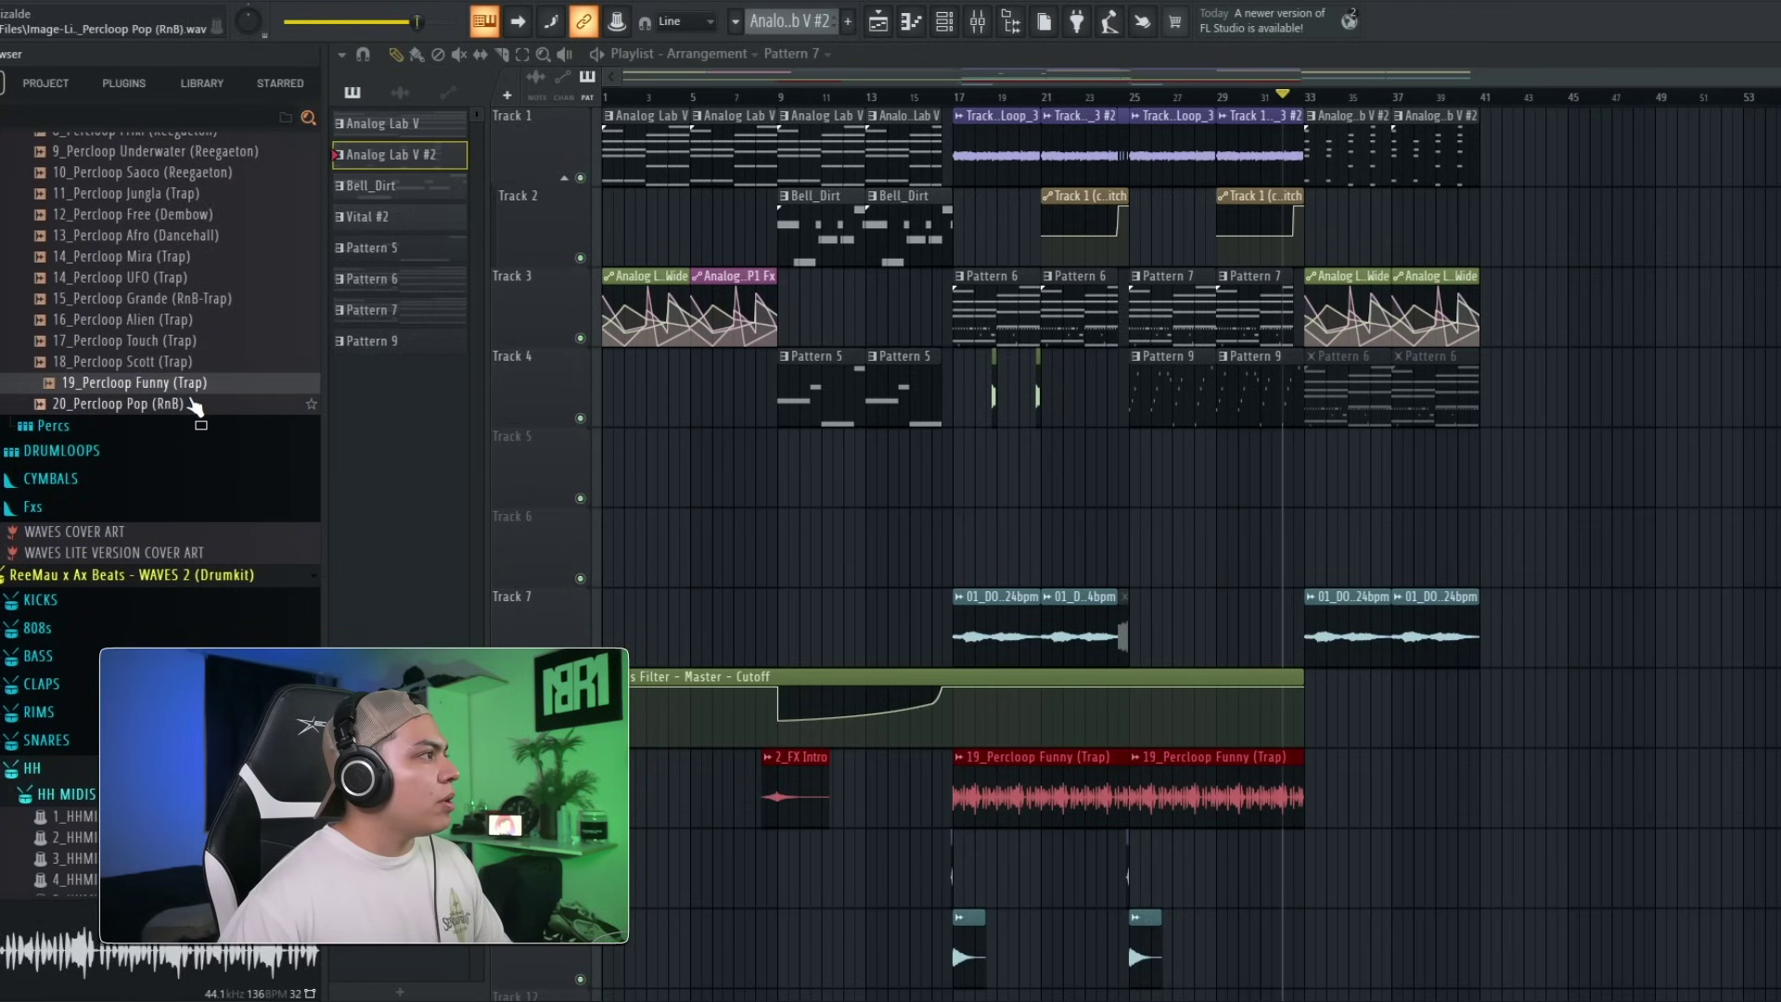
pyautogui.click(195, 405)
pyautogui.click(183, 364)
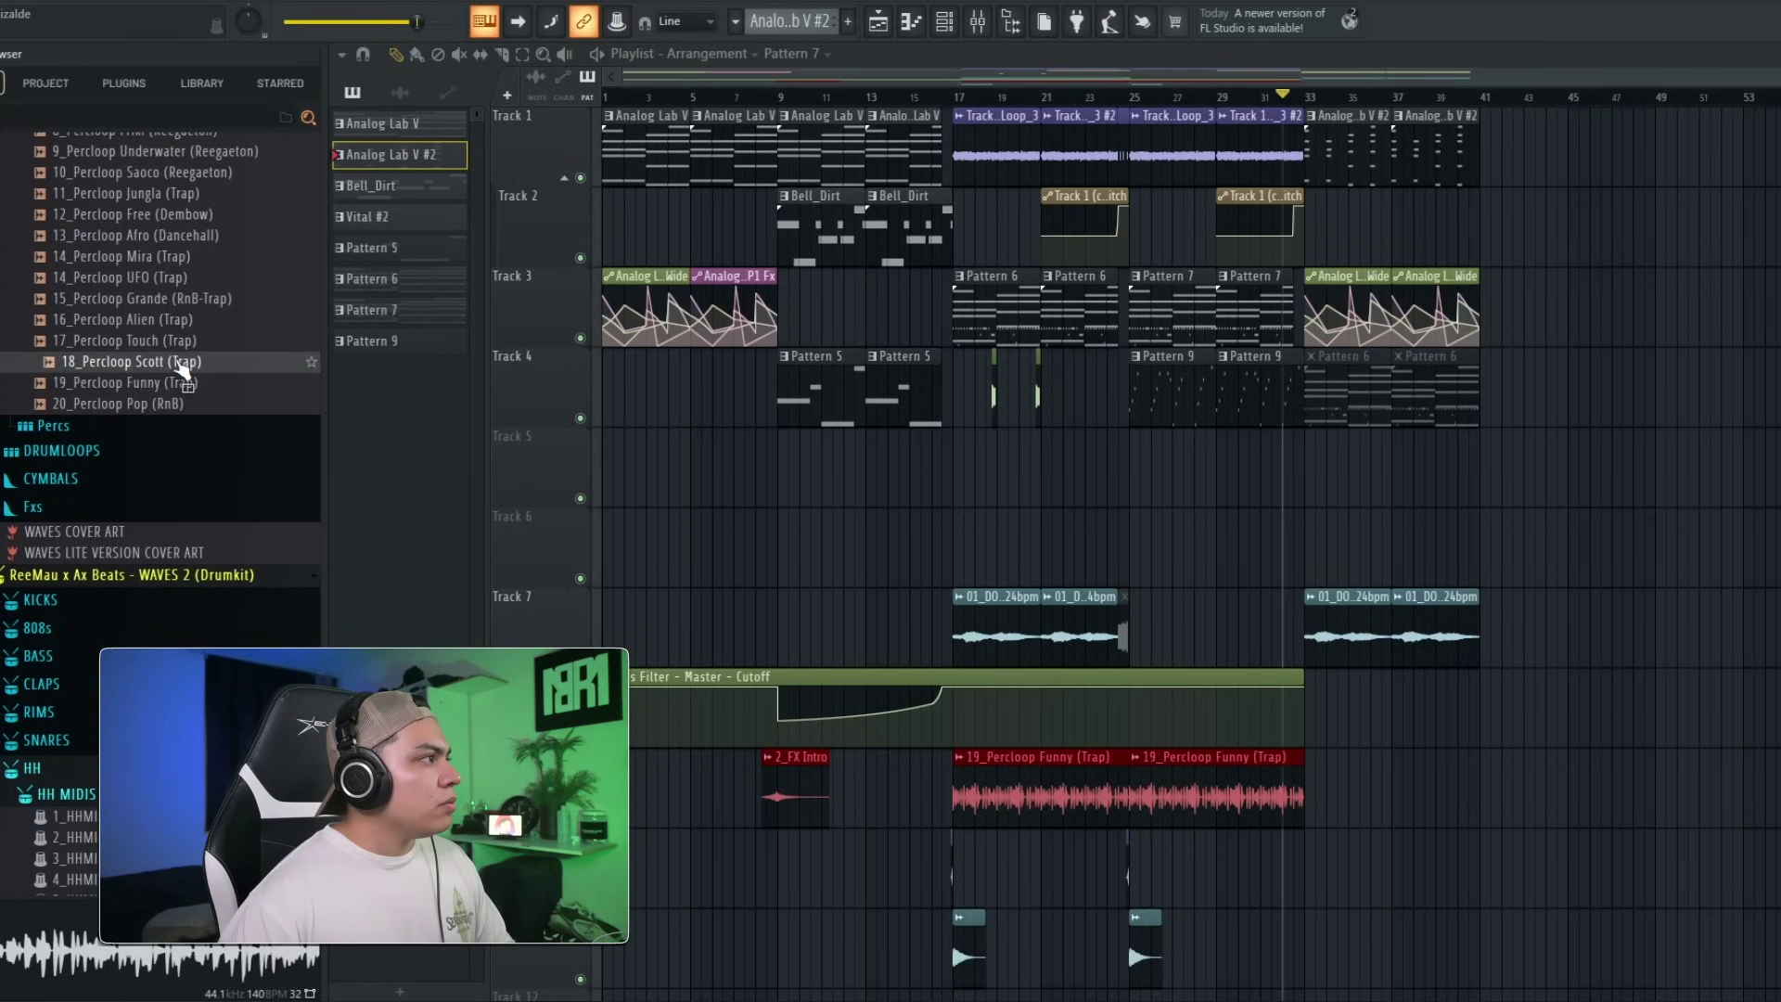
pyautogui.click(179, 344)
pyautogui.click(174, 323)
pyautogui.scroll(2, 200, 348)
pyautogui.click(203, 426)
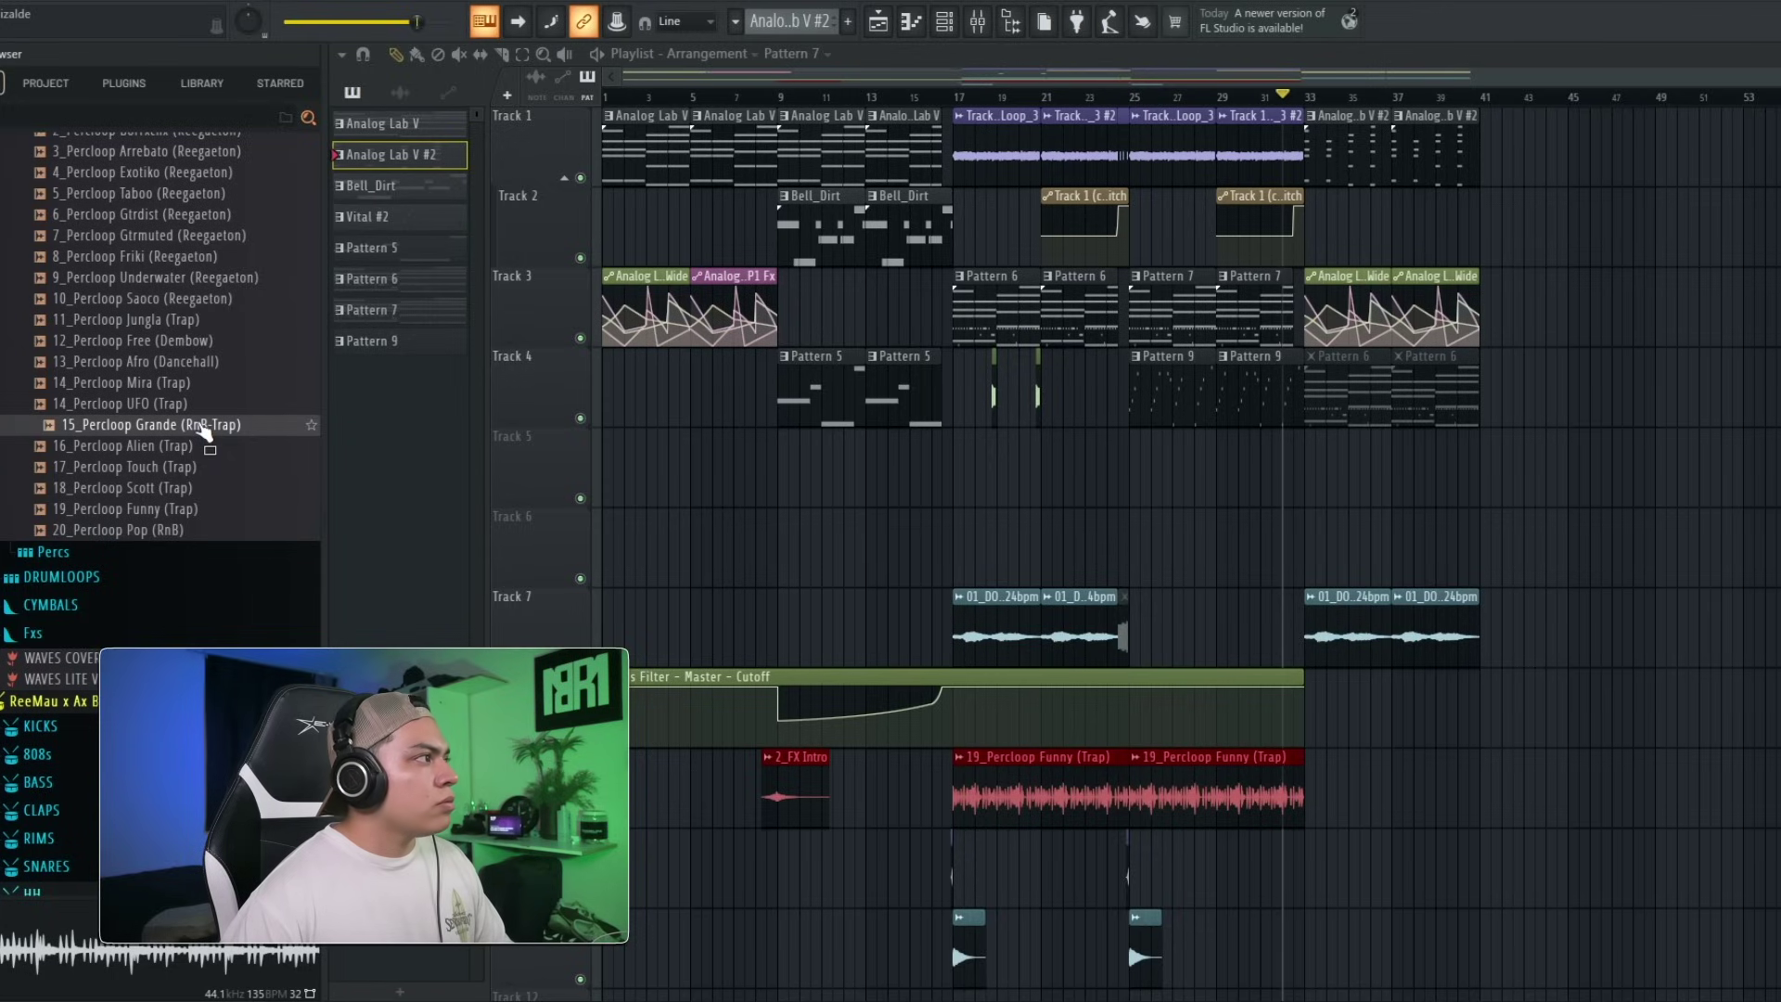
pyautogui.click(189, 403)
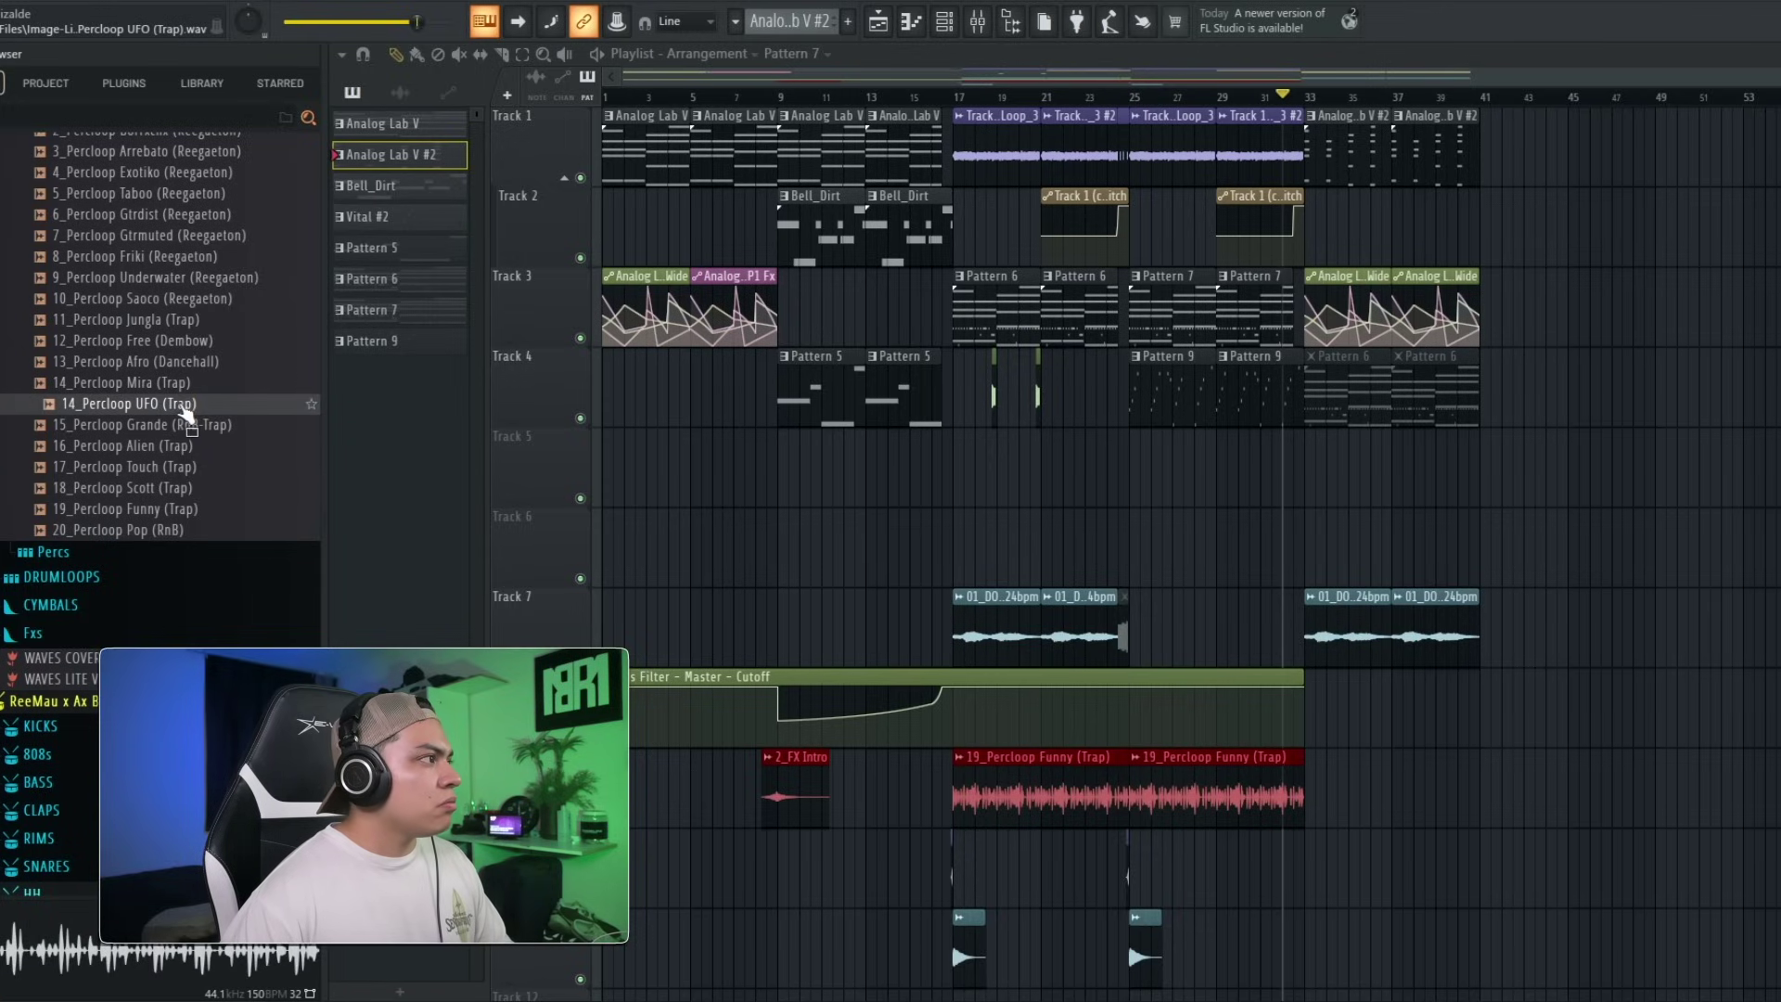
pyautogui.click(175, 390)
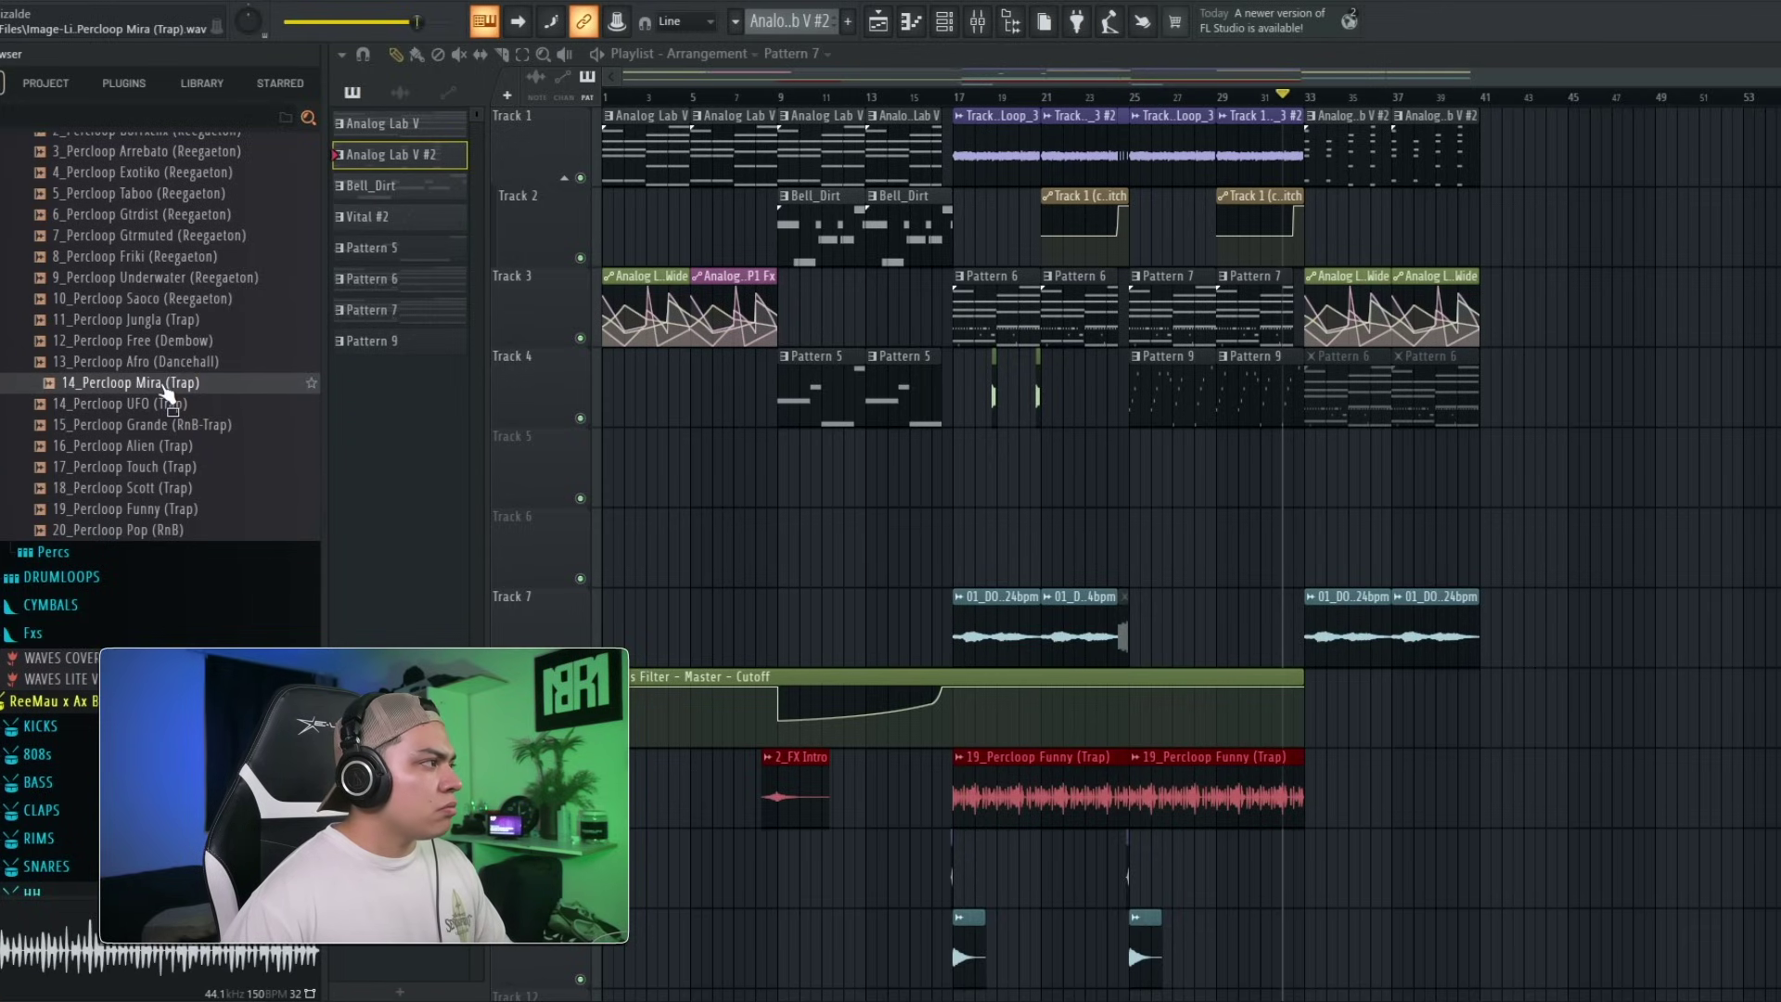
# Browse the PERCLOOPS folder of the WAVES 2 drumkit and preview 25_Percloop Nagu and 26_Percloop Lit.
pyautogui.scroll(4, 165, 389)
pyautogui.click(67, 339)
pyautogui.scroll(-10, 119, 322)
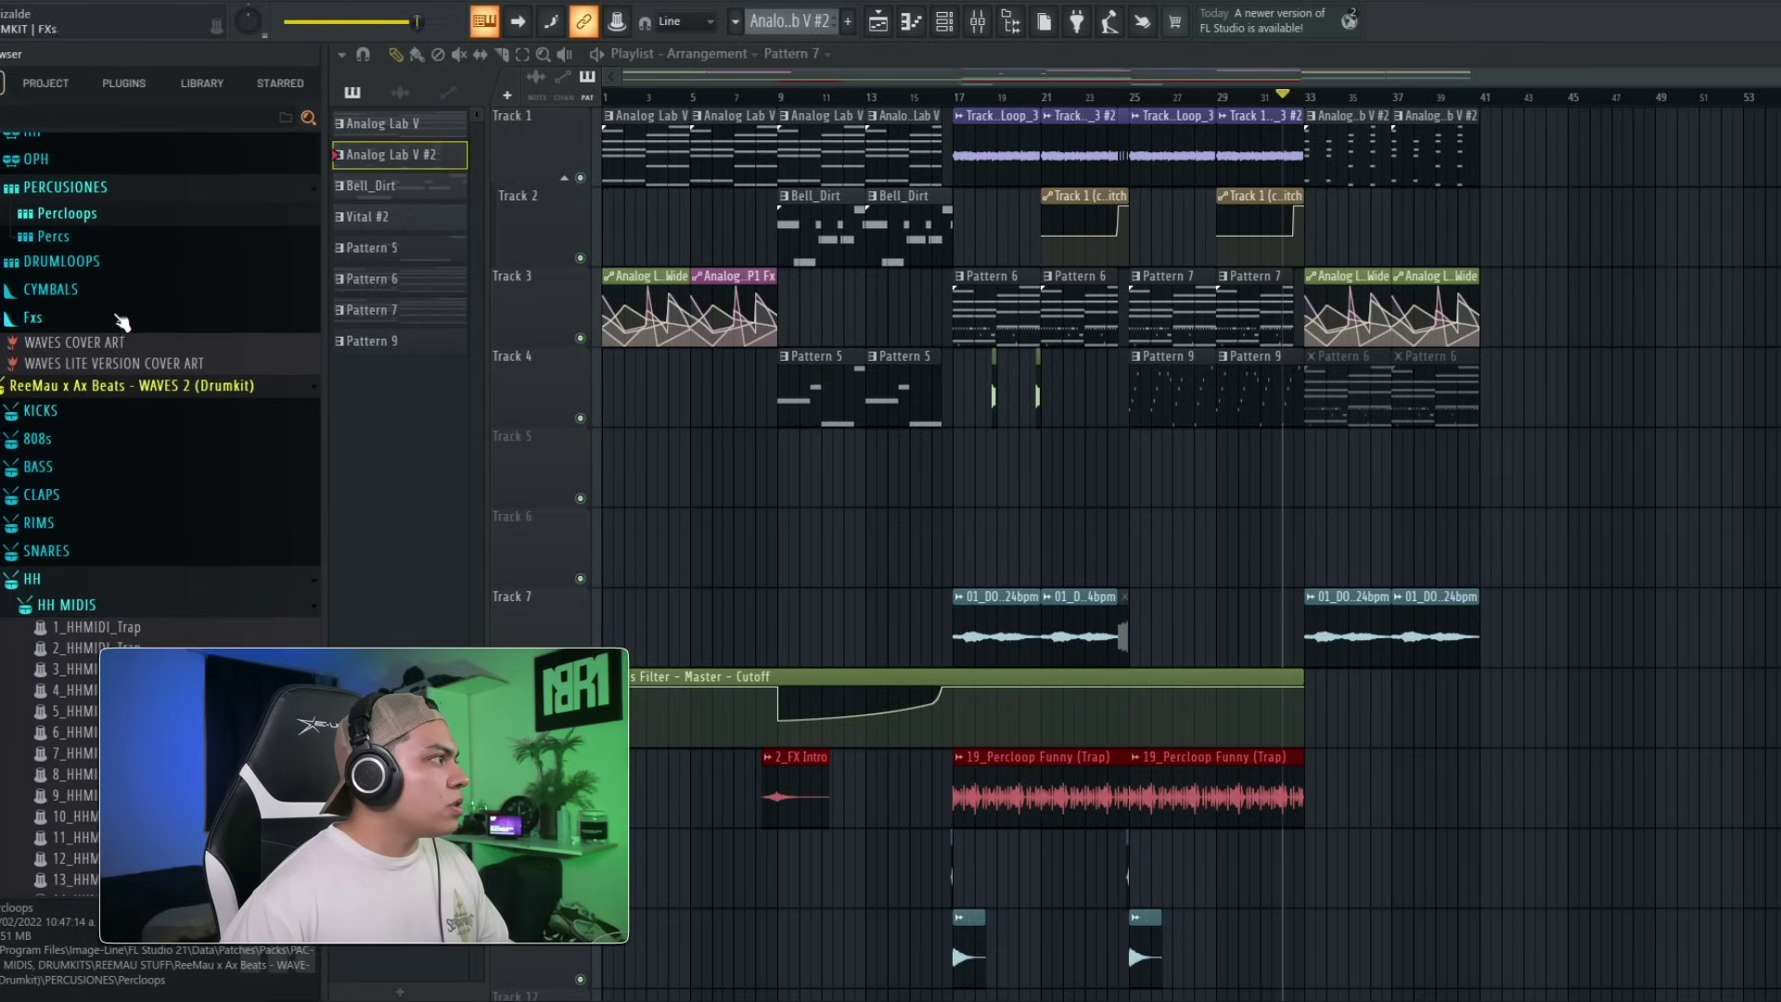
pyautogui.scroll(8, 102, 459)
pyautogui.click(74, 608)
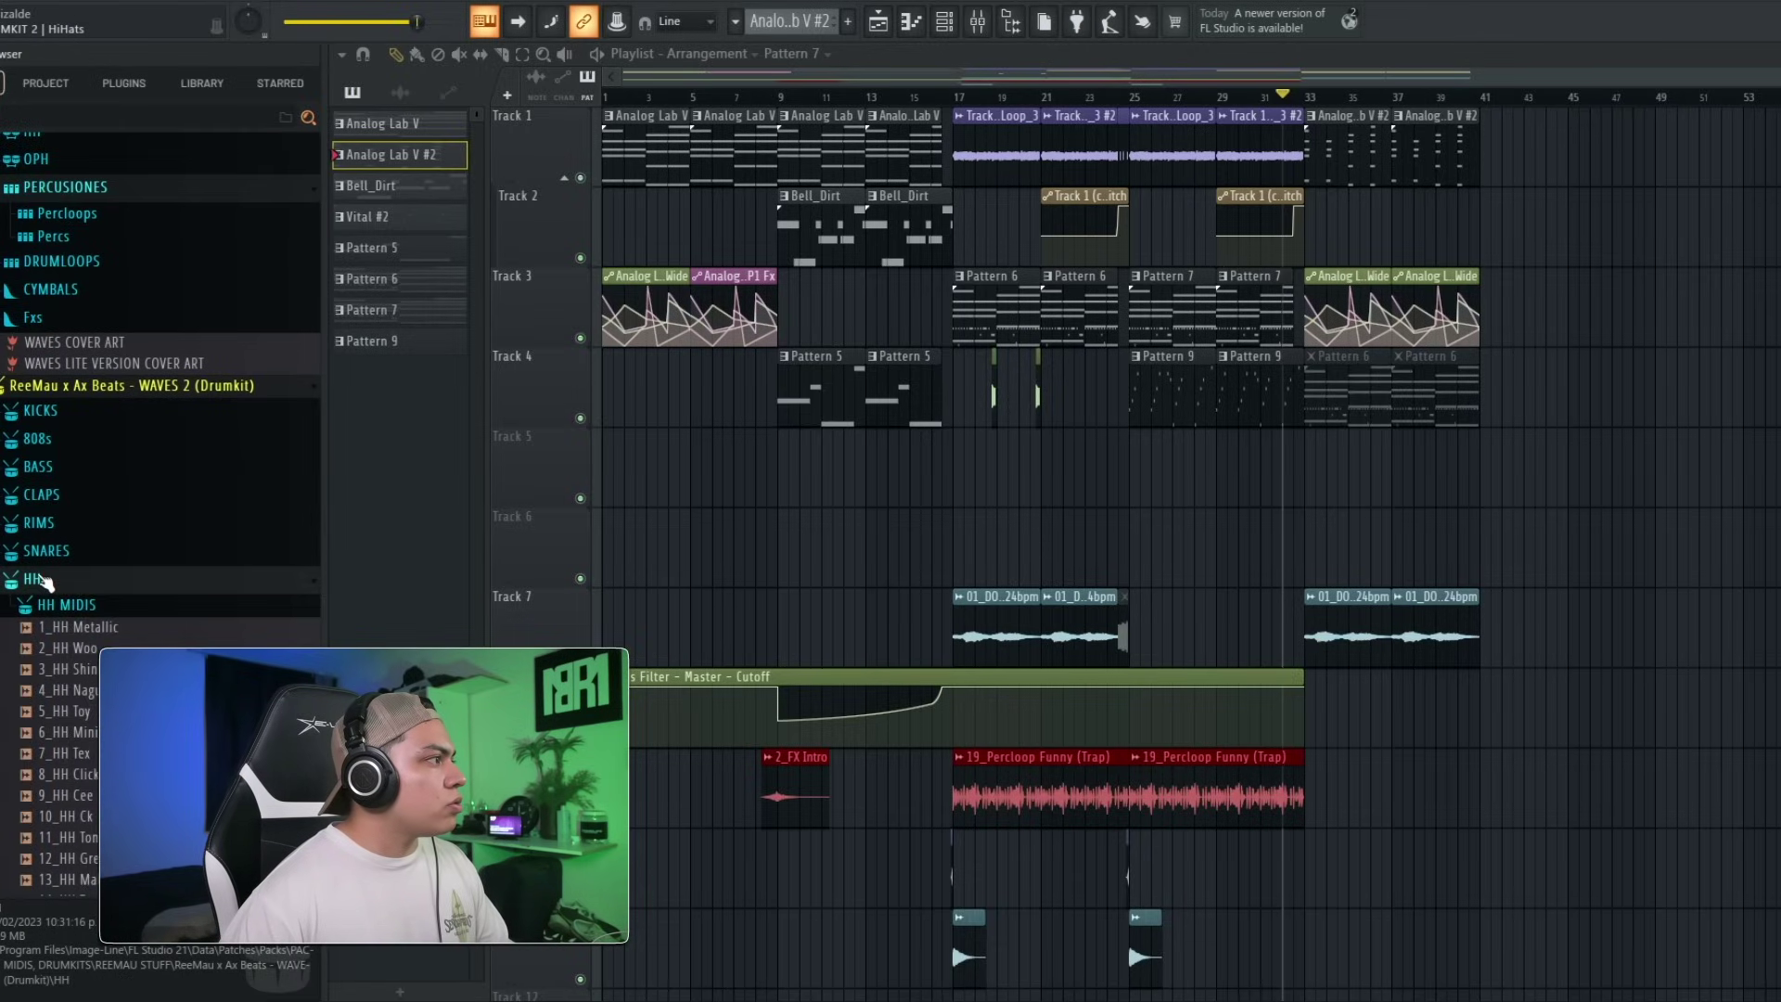
pyautogui.click(40, 582)
pyautogui.click(85, 660)
pyautogui.scroll(-4, 102, 617)
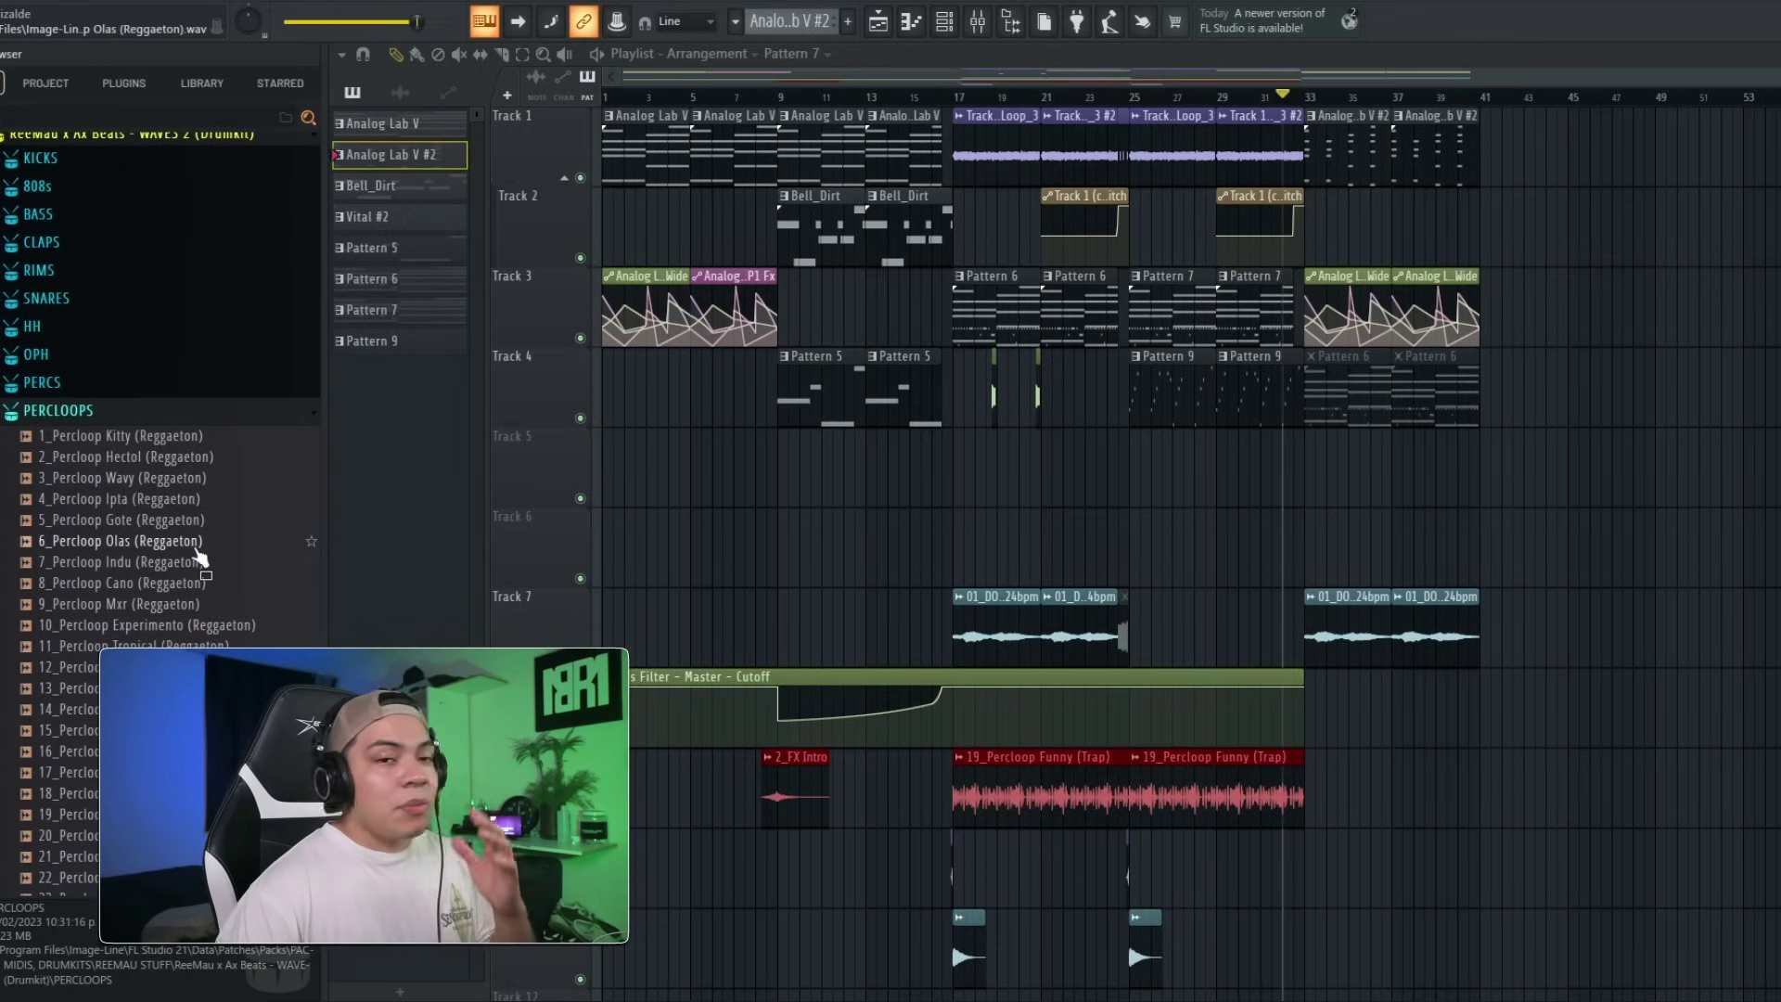
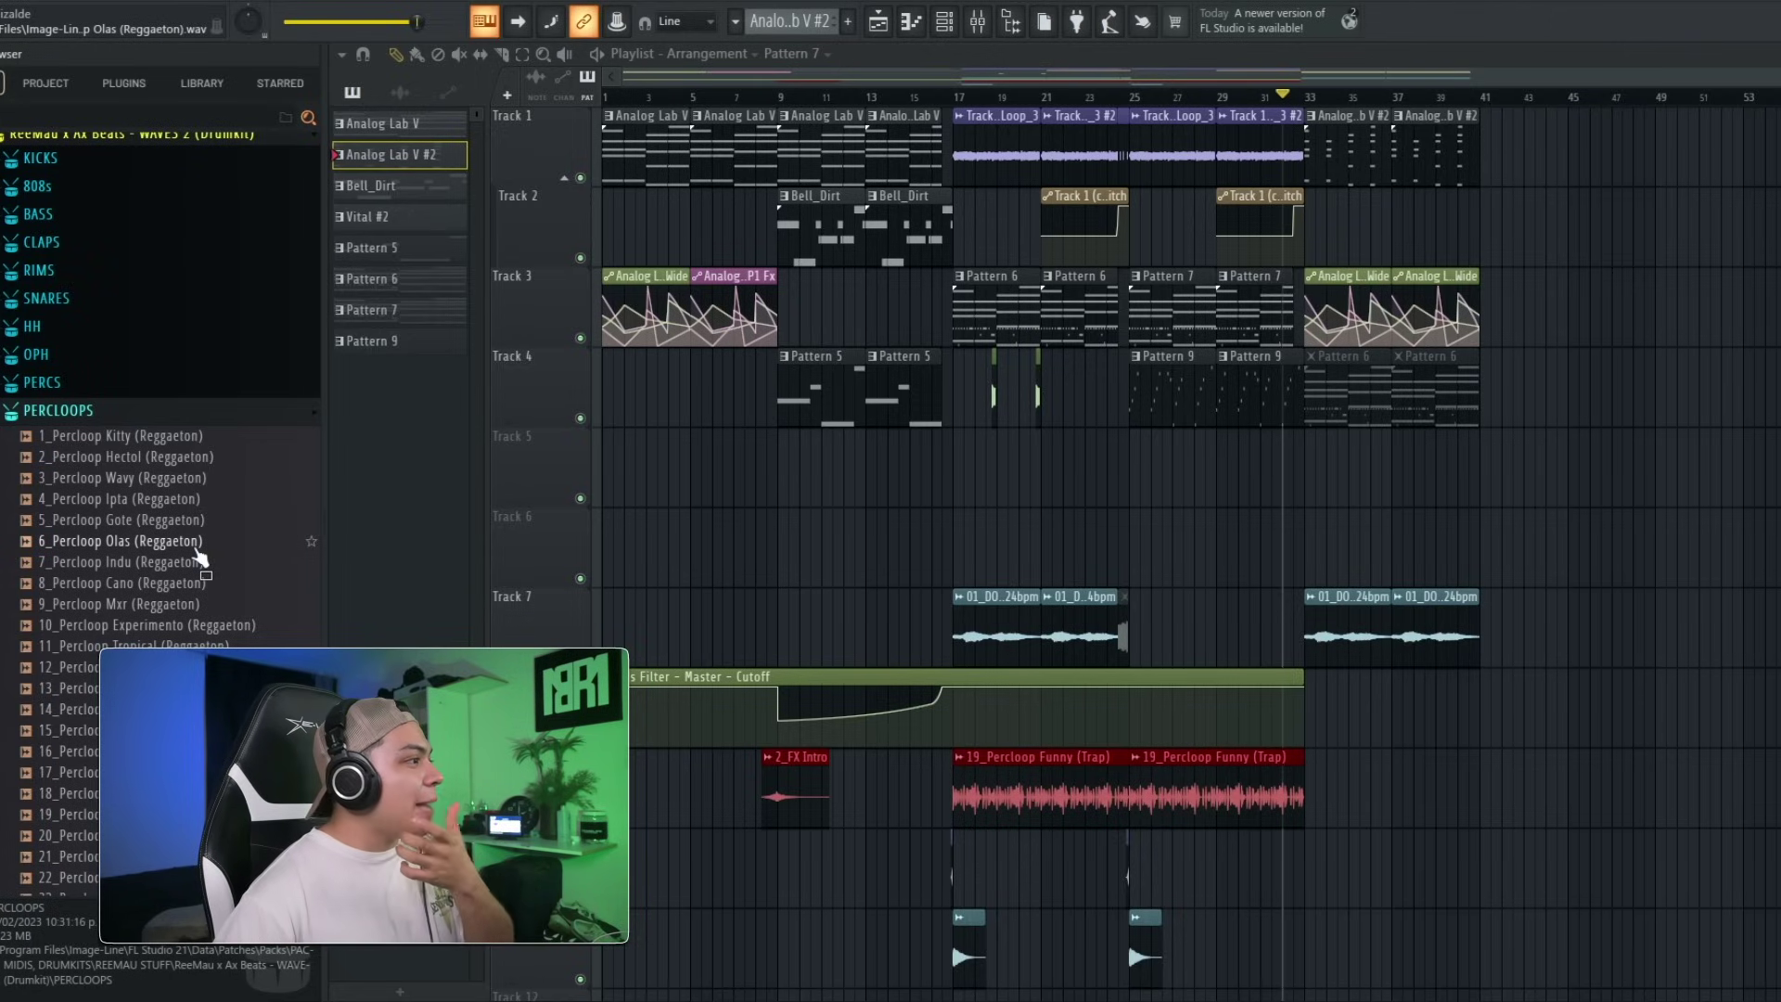
pyautogui.scroll(3, 197, 557)
pyautogui.scroll(-5, 197, 556)
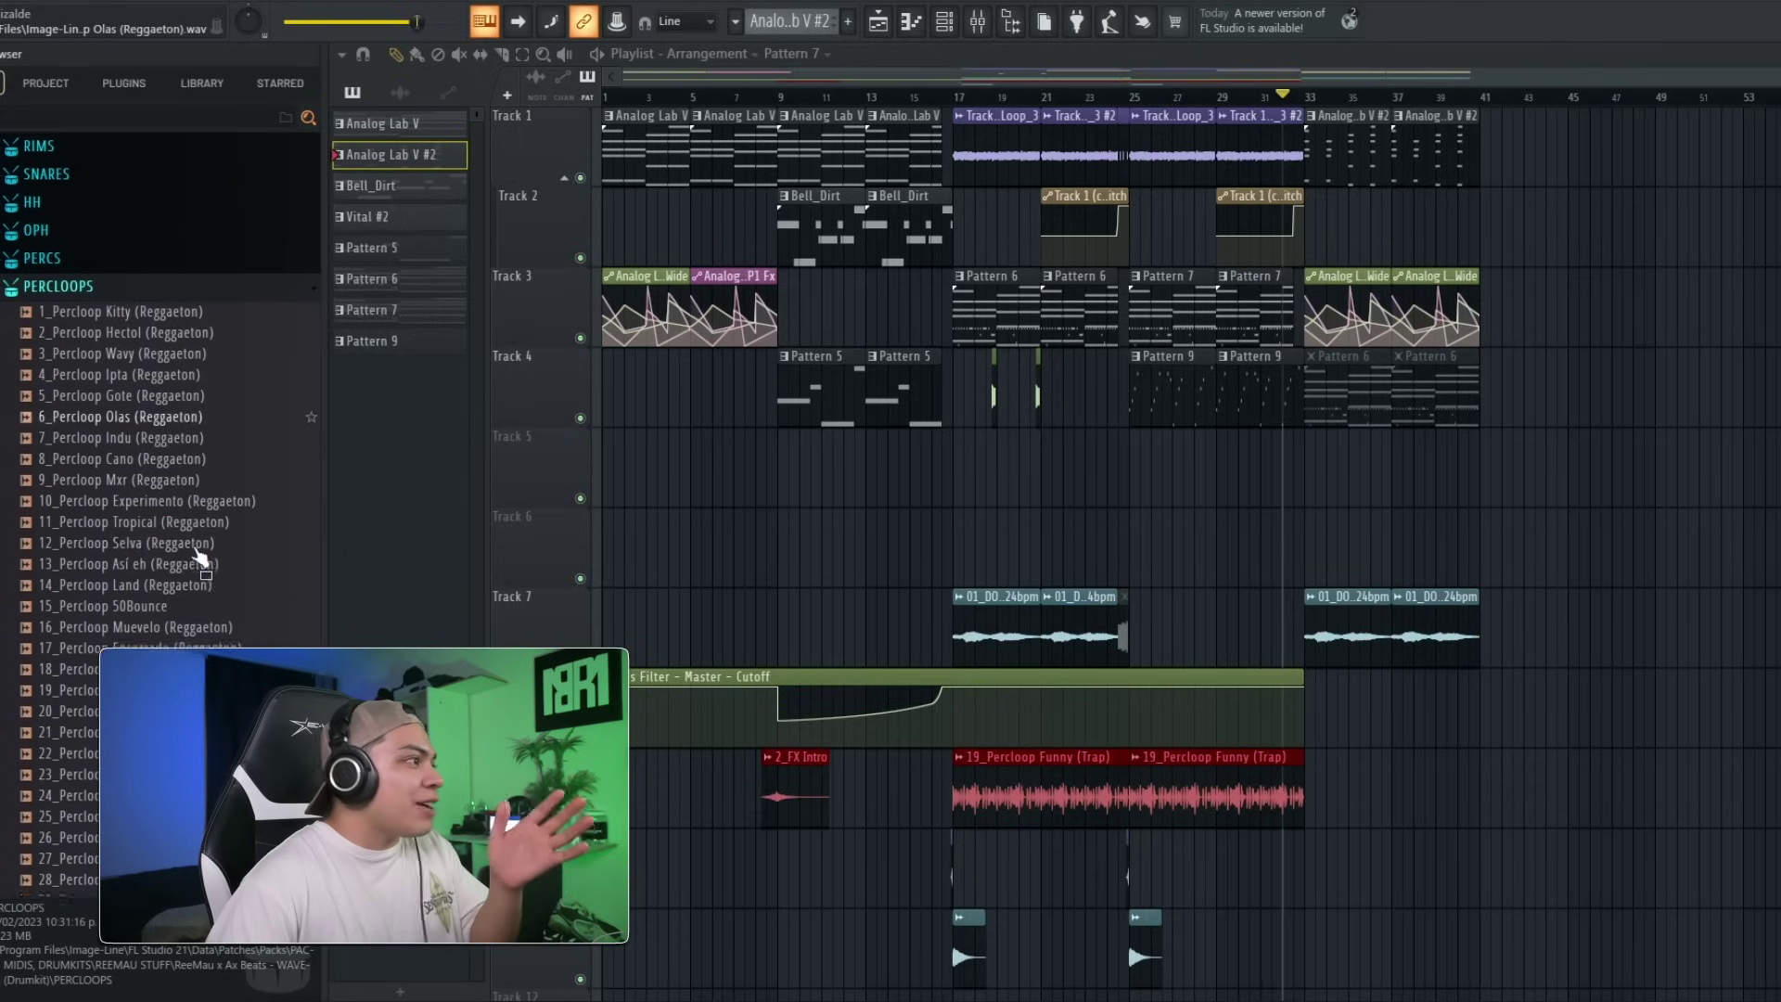
pyautogui.scroll(-4, 198, 556)
pyautogui.click(169, 563)
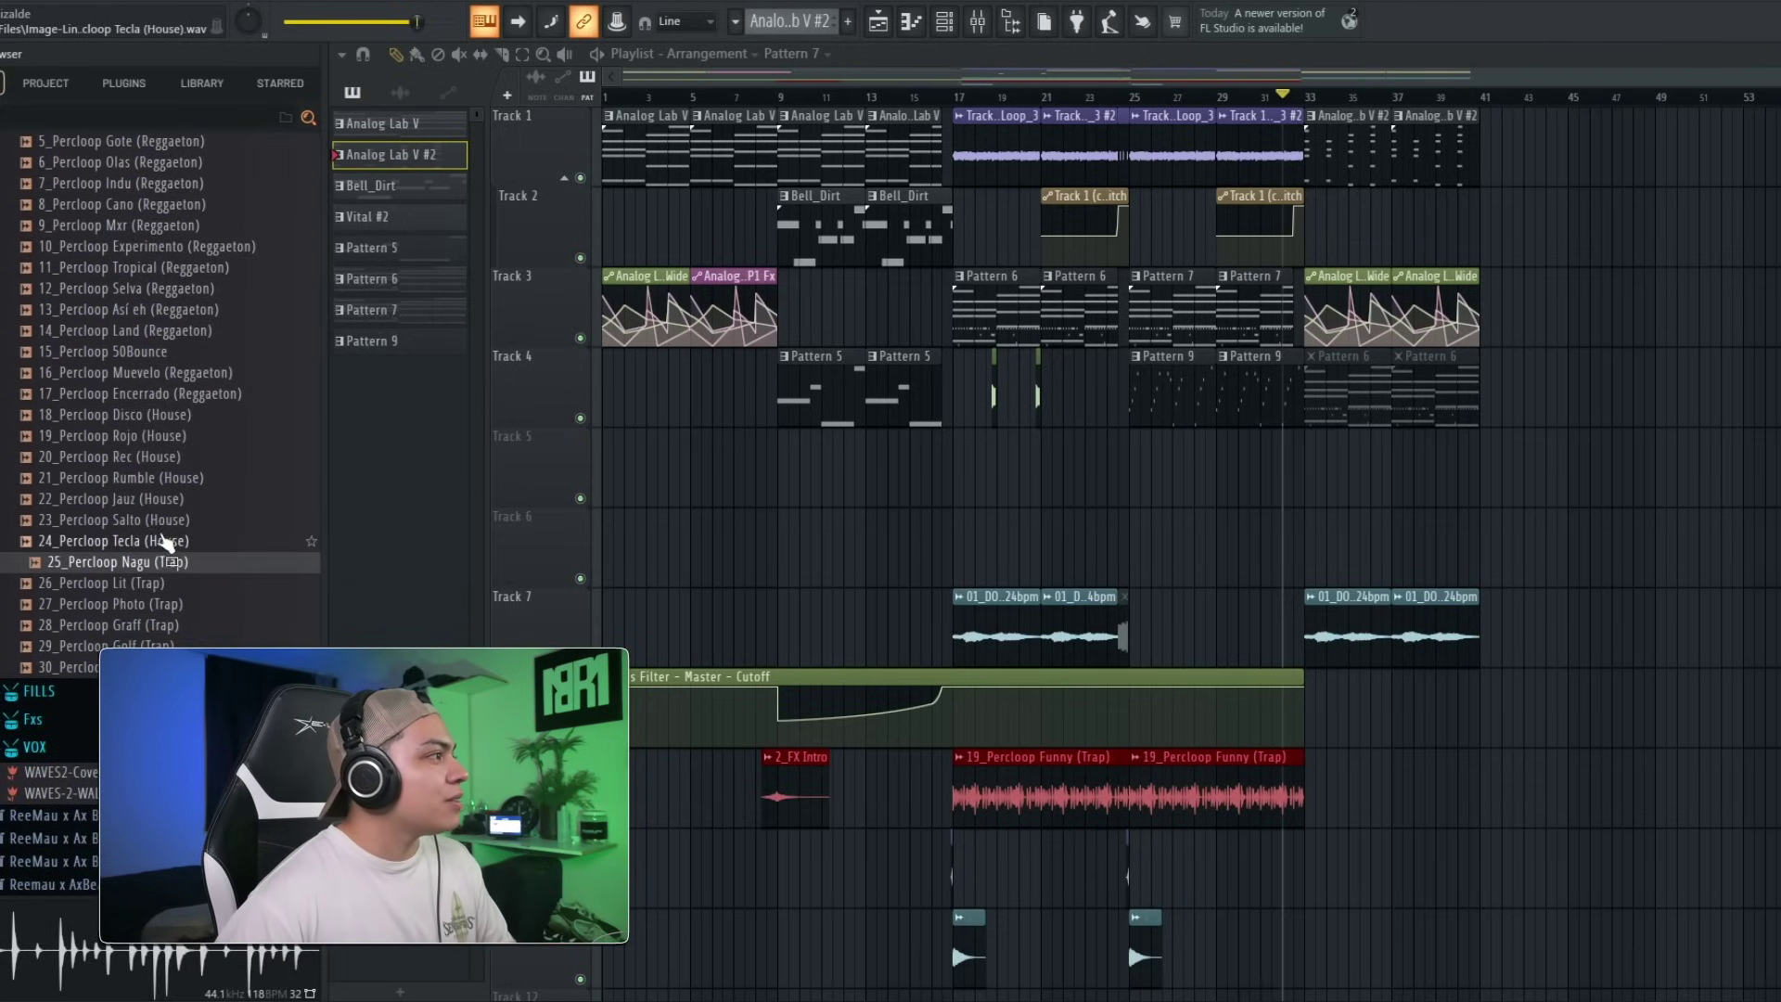
pyautogui.click(169, 590)
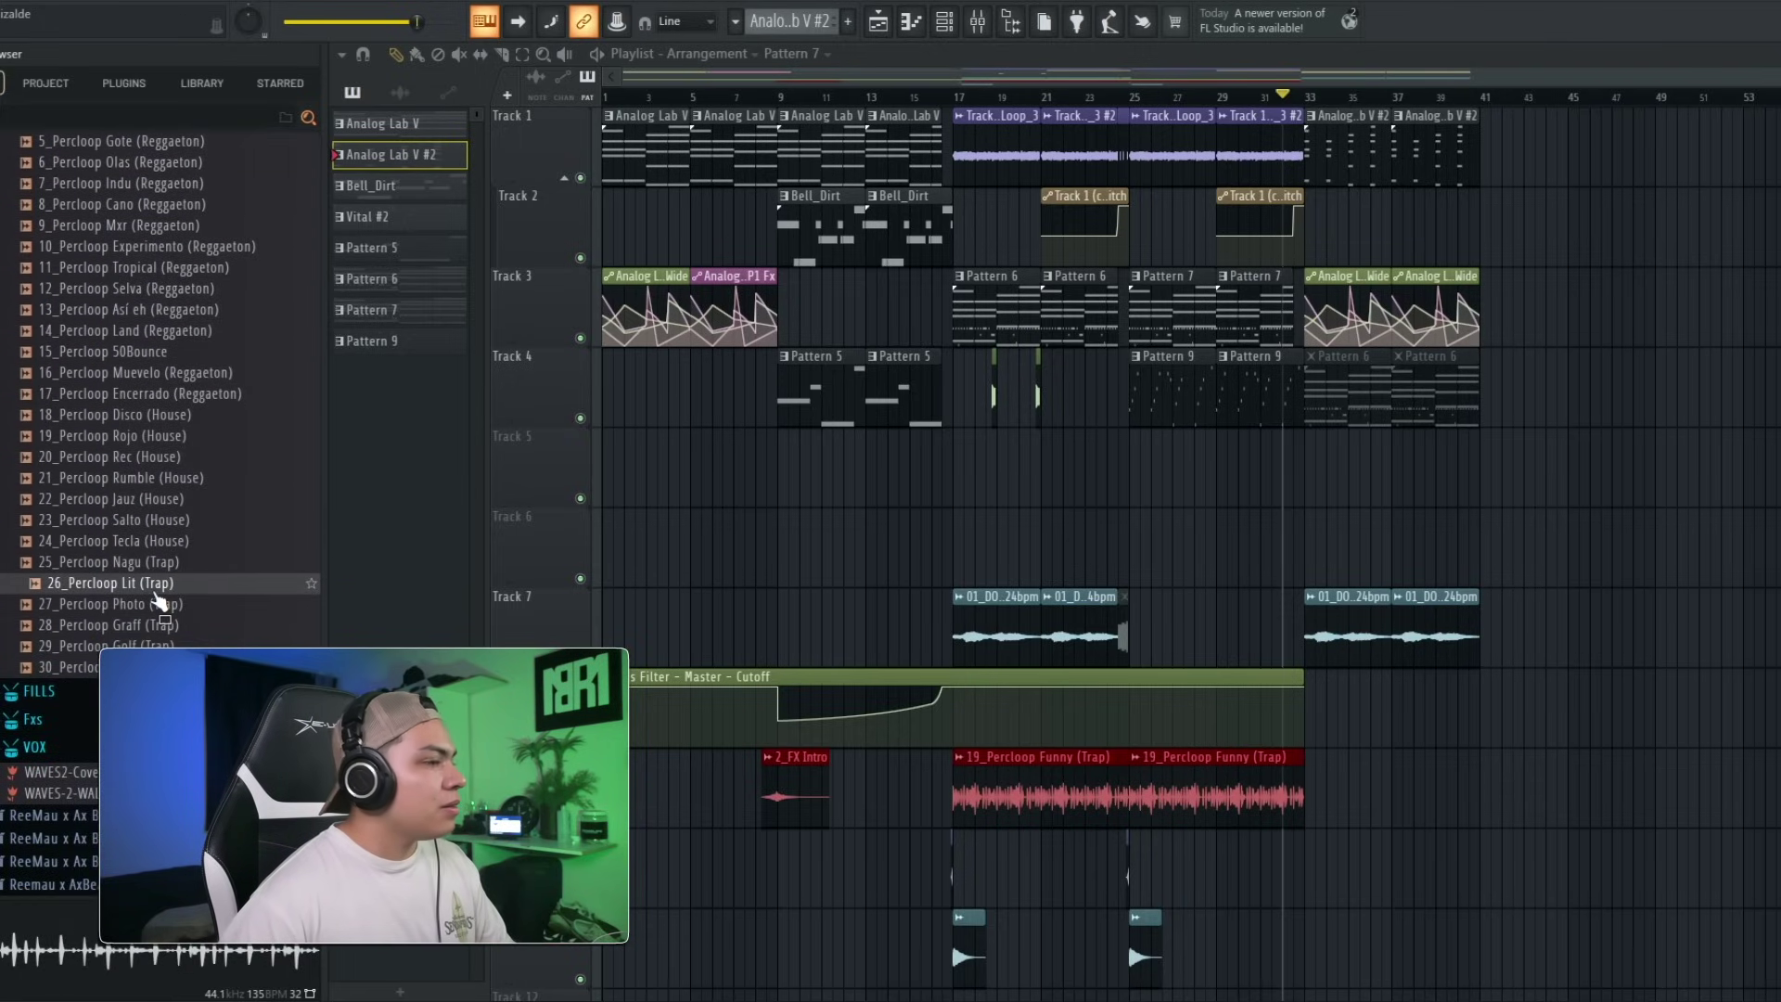
# Place 26_Percloop Lit (Trap) at bar 33 on Track 5 and set its time-stretching mode to Stretch.
pyautogui.moveTo(159, 603); pyautogui.dragTo(1313, 480)
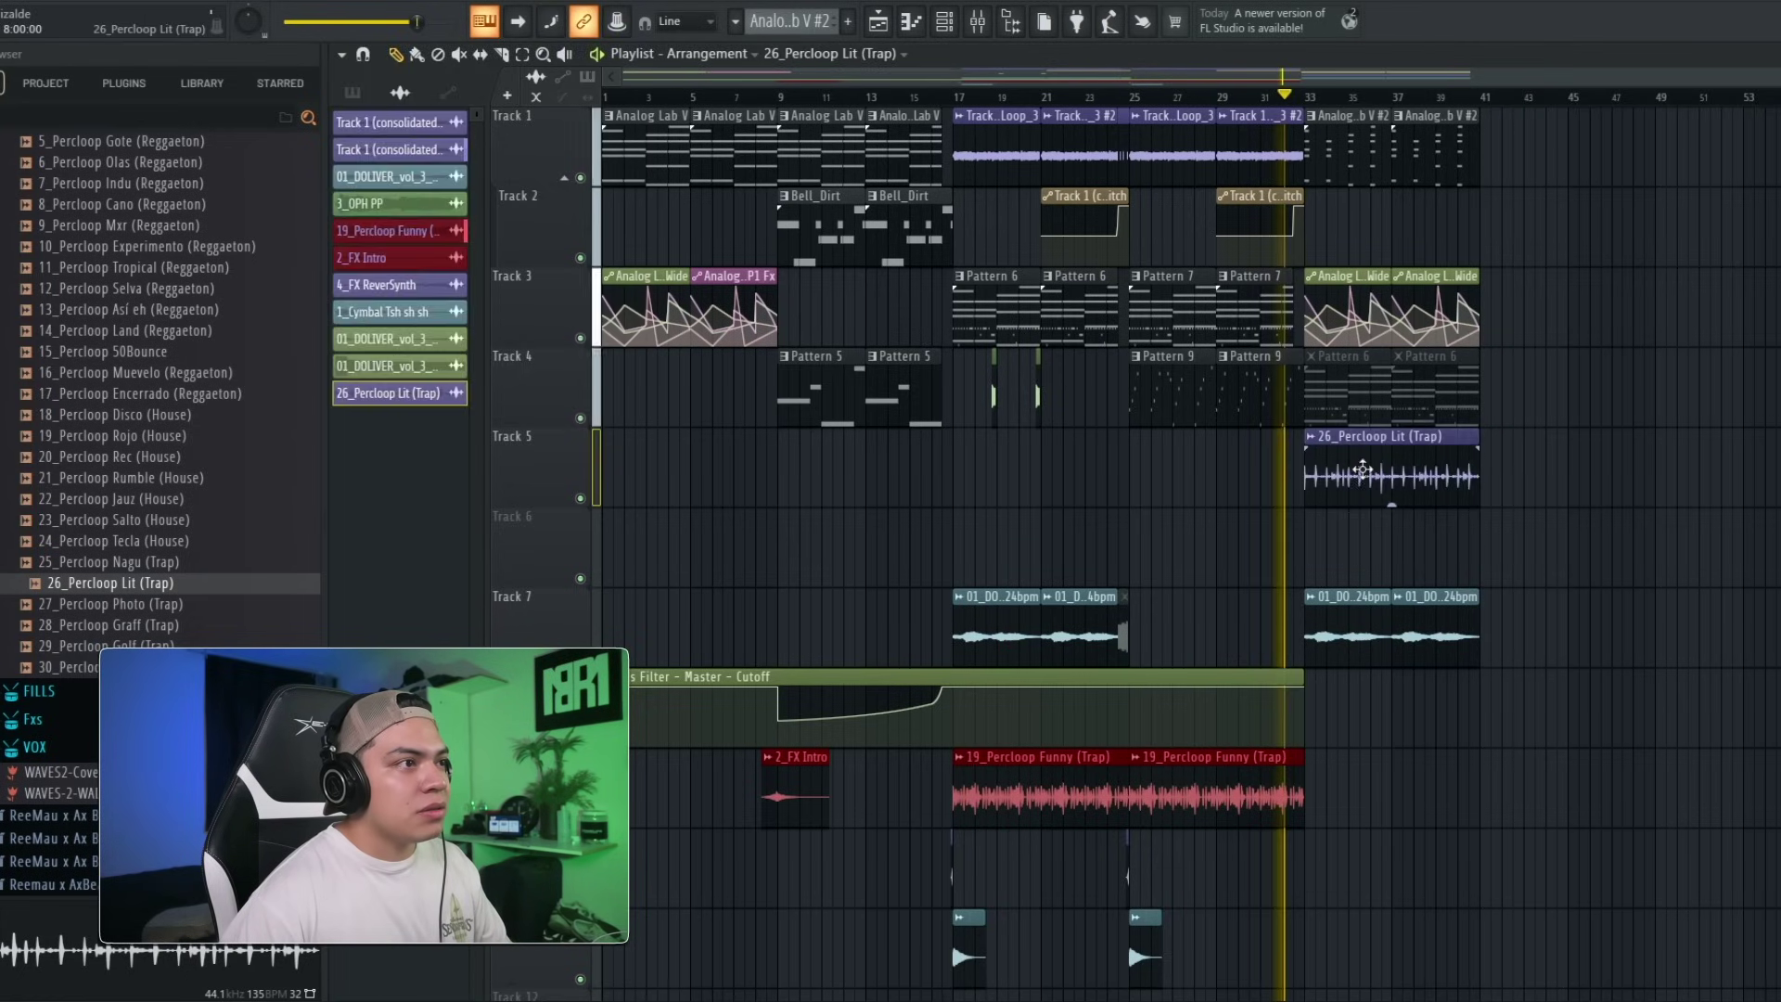
pyautogui.doubleClick(1390, 498)
pyautogui.click(901, 328)
pyautogui.click(892, 382)
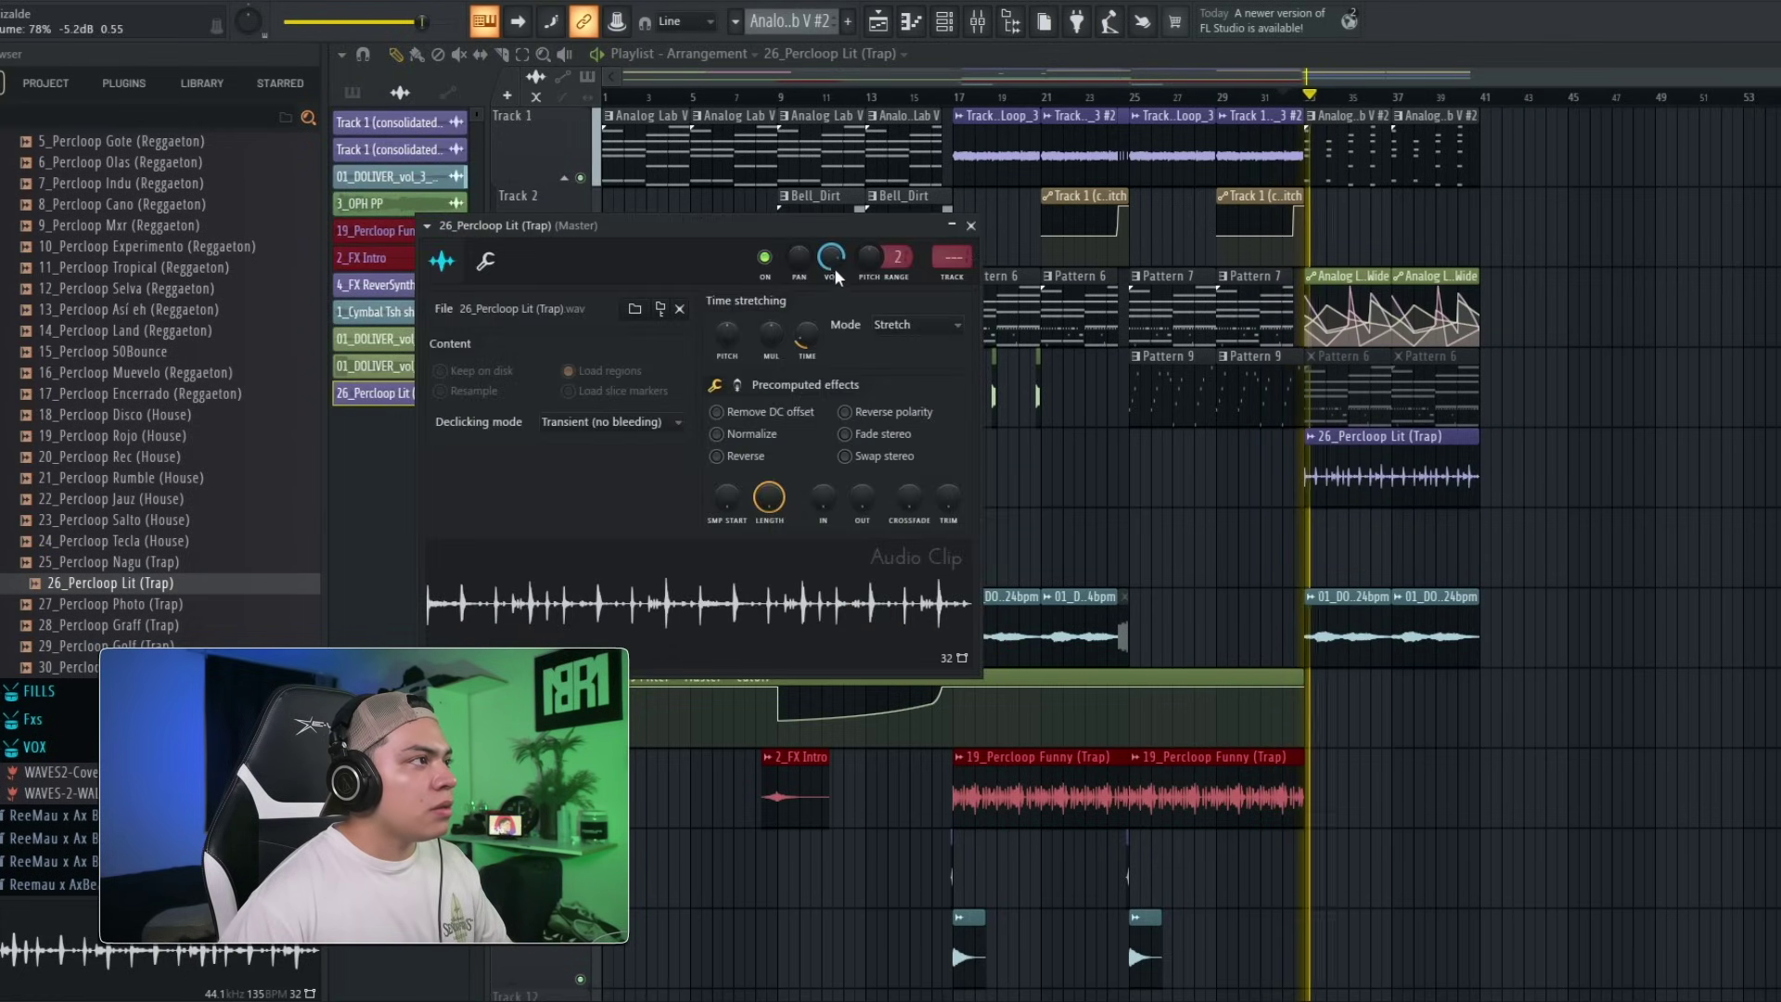
pyautogui.rightClick(1355, 553)
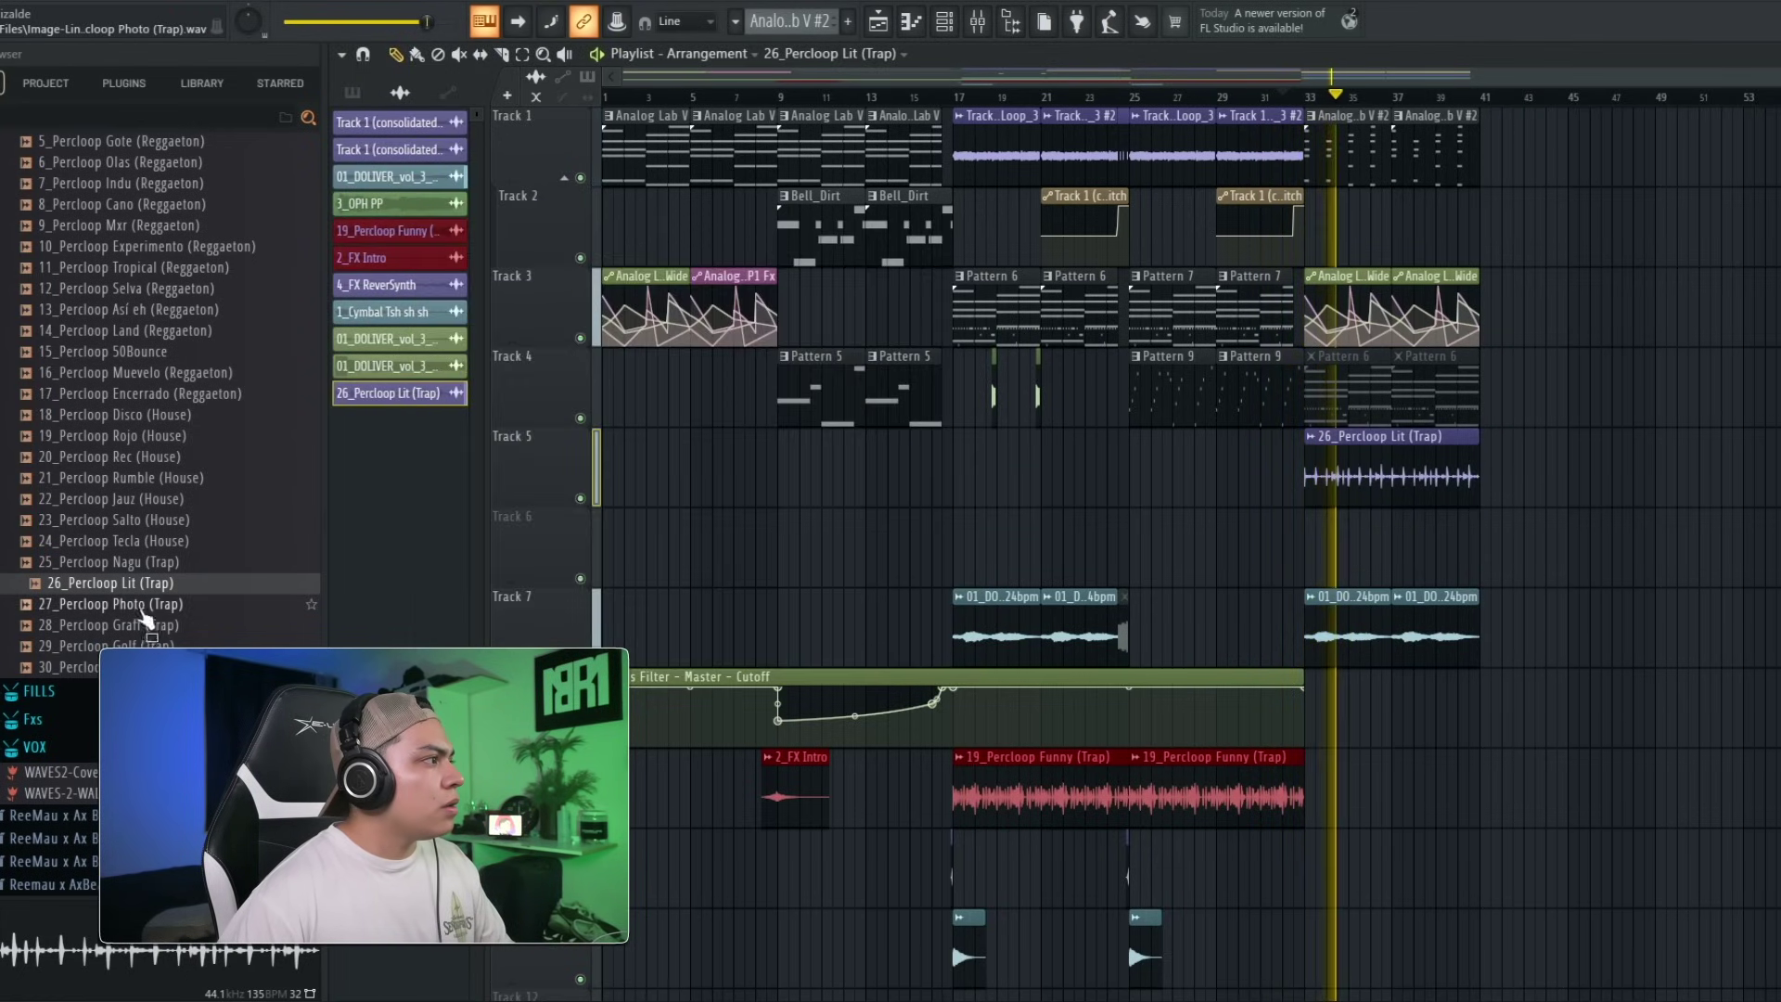
# Preview the remaining trap percloops from 27_Percloop Photo onward and place 30_Percloop Rack (Trap) at bar 33 on Track 6.
pyautogui.click(141, 604)
pyautogui.press('space')
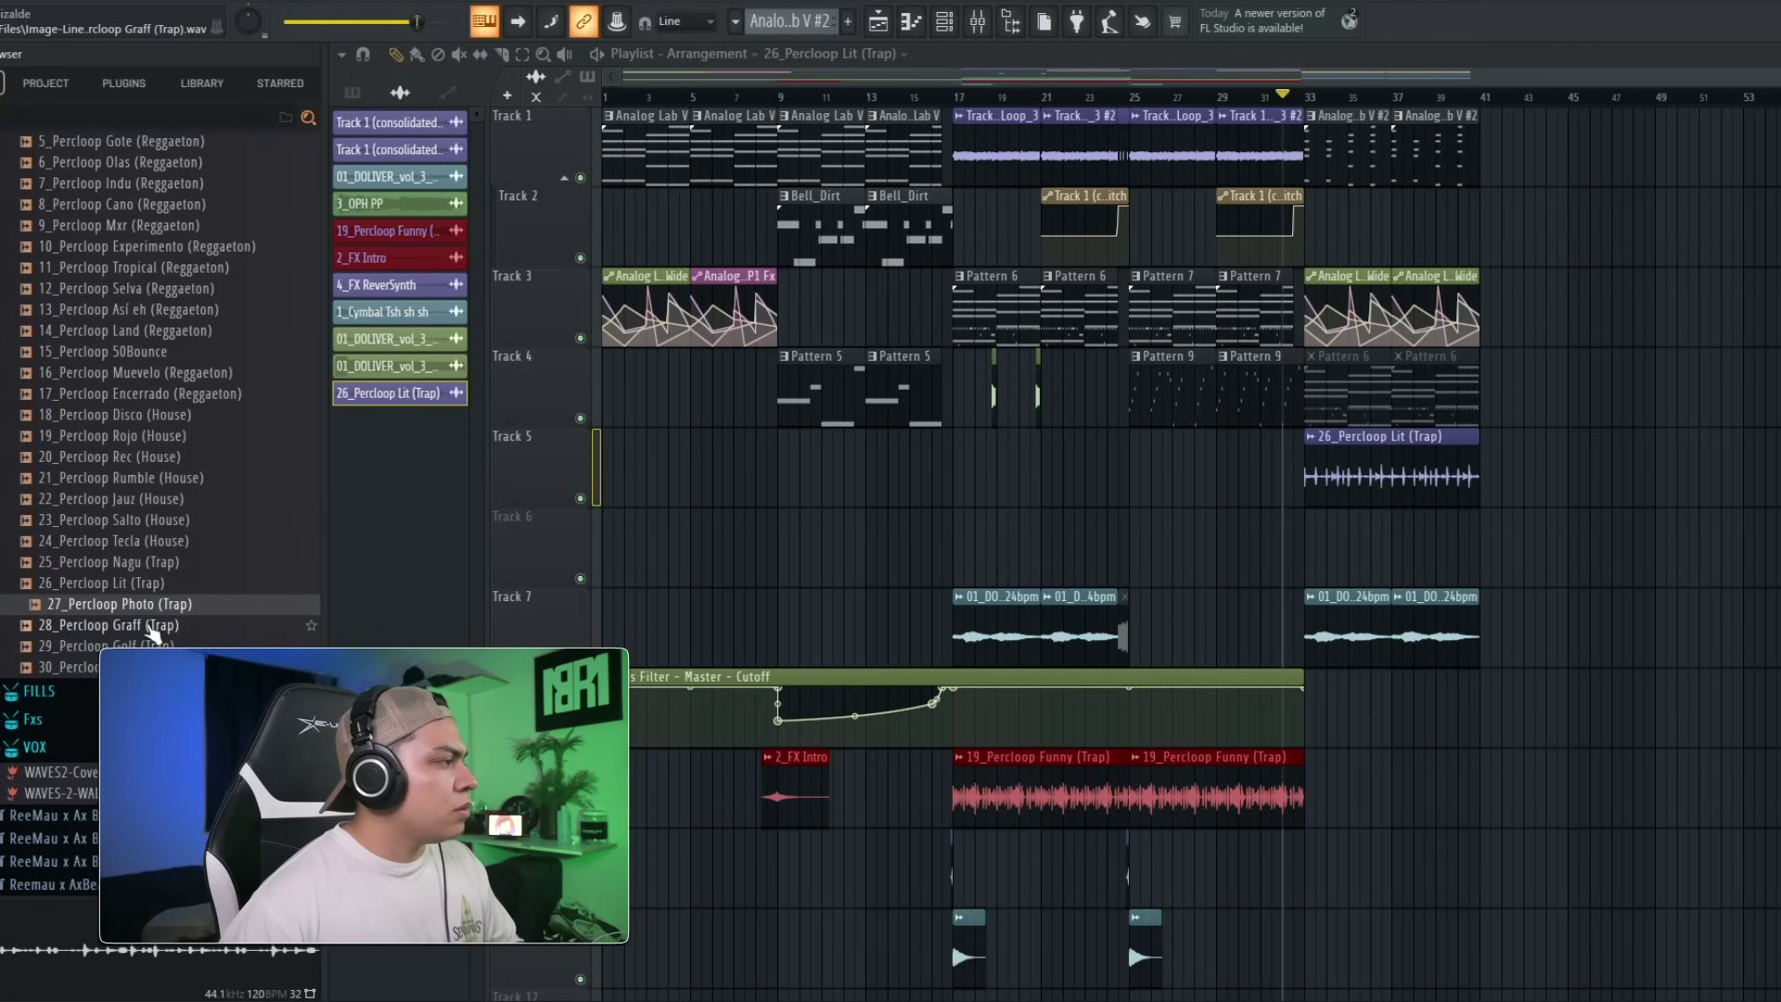
pyautogui.click(153, 627)
pyautogui.click(153, 647)
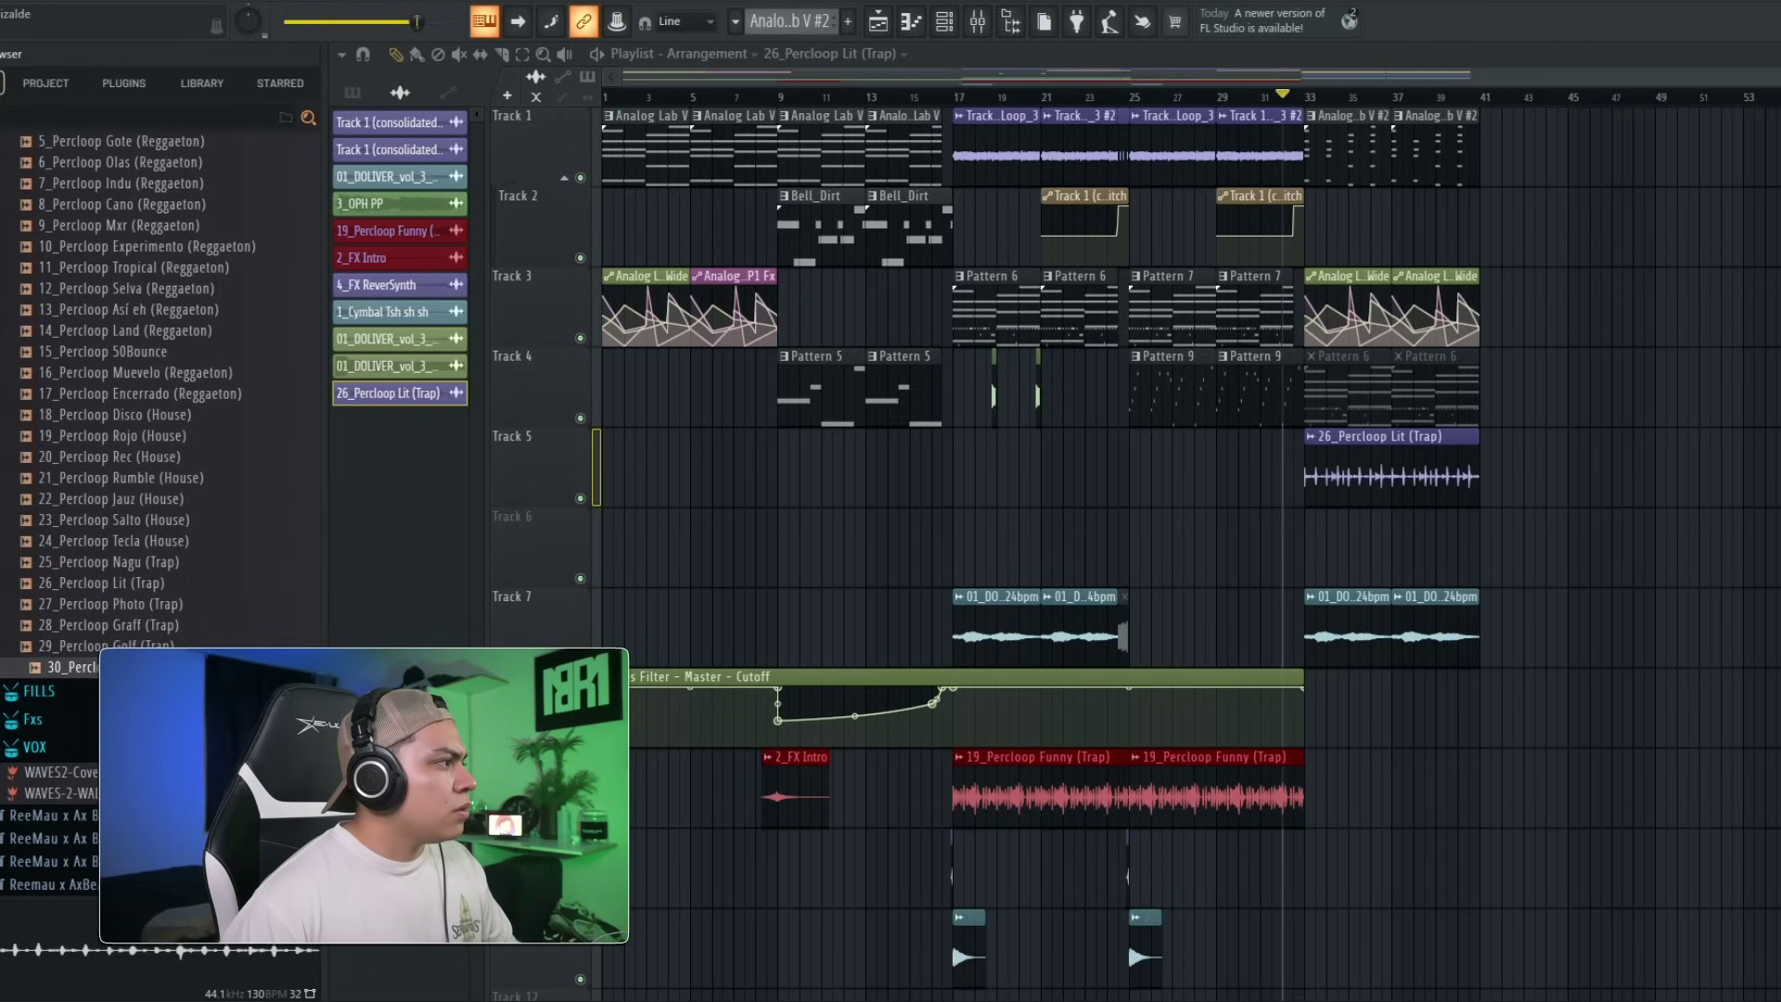
pyautogui.press('space')
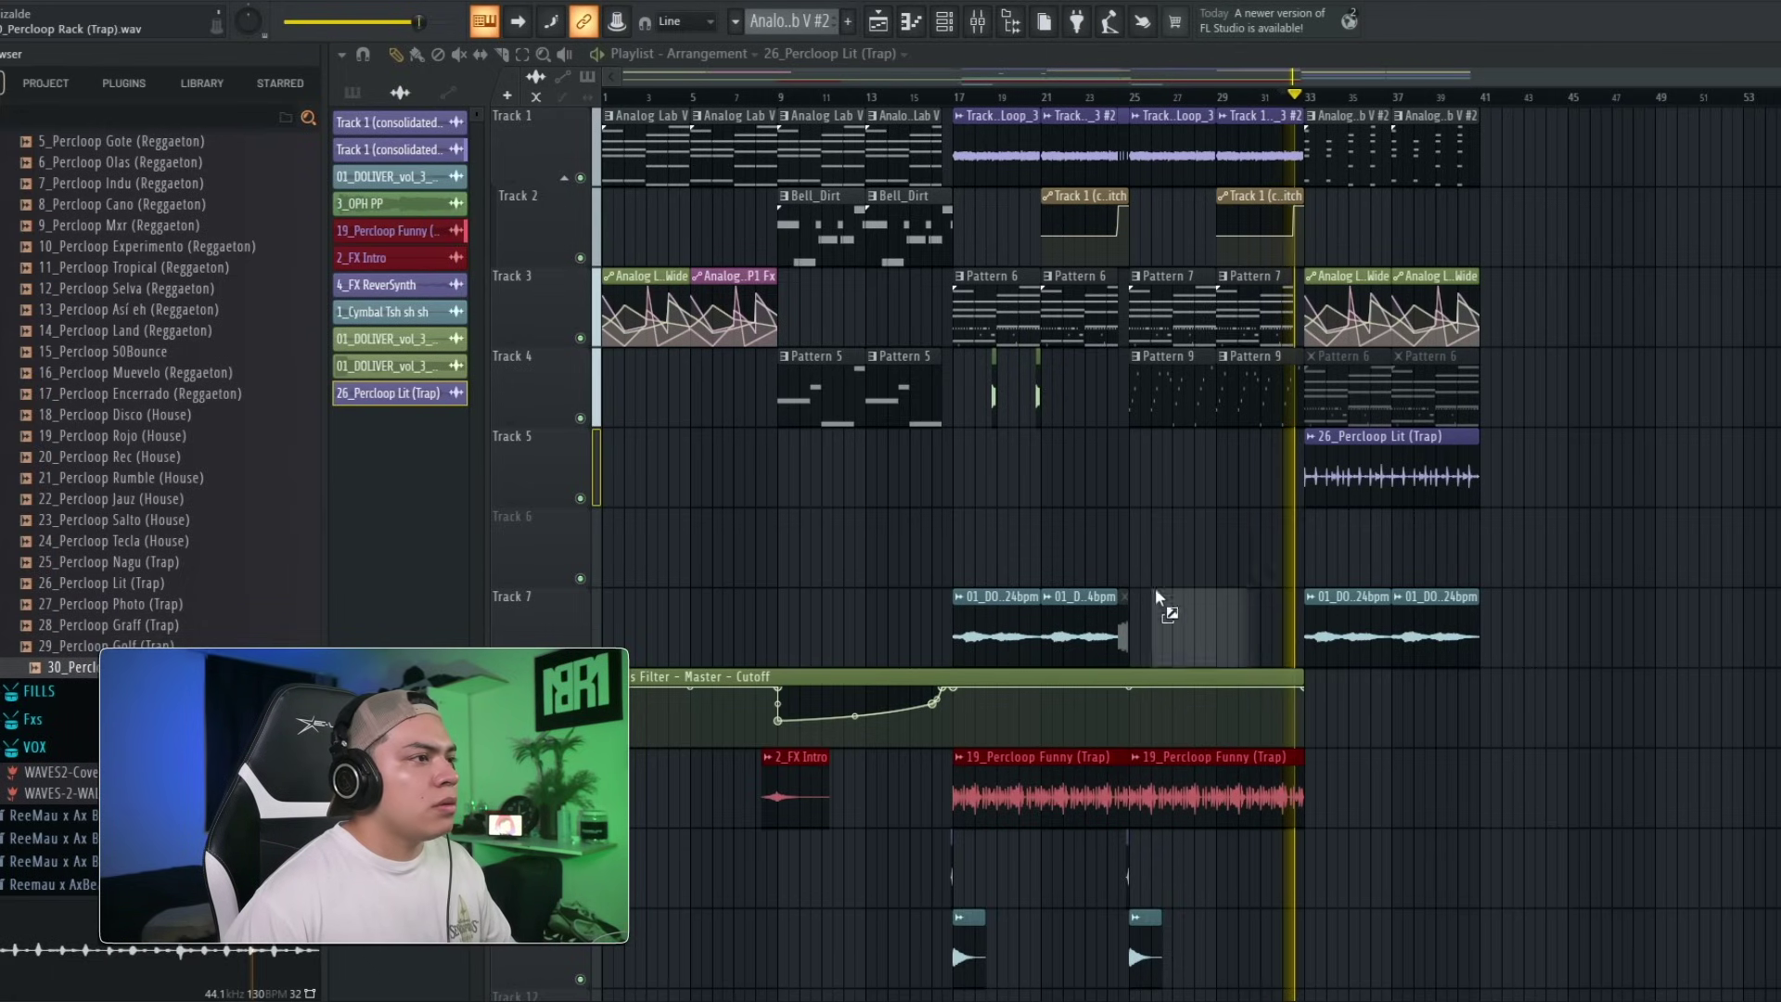
pyautogui.moveTo(1343, 555); pyautogui.dragTo(1351, 548)
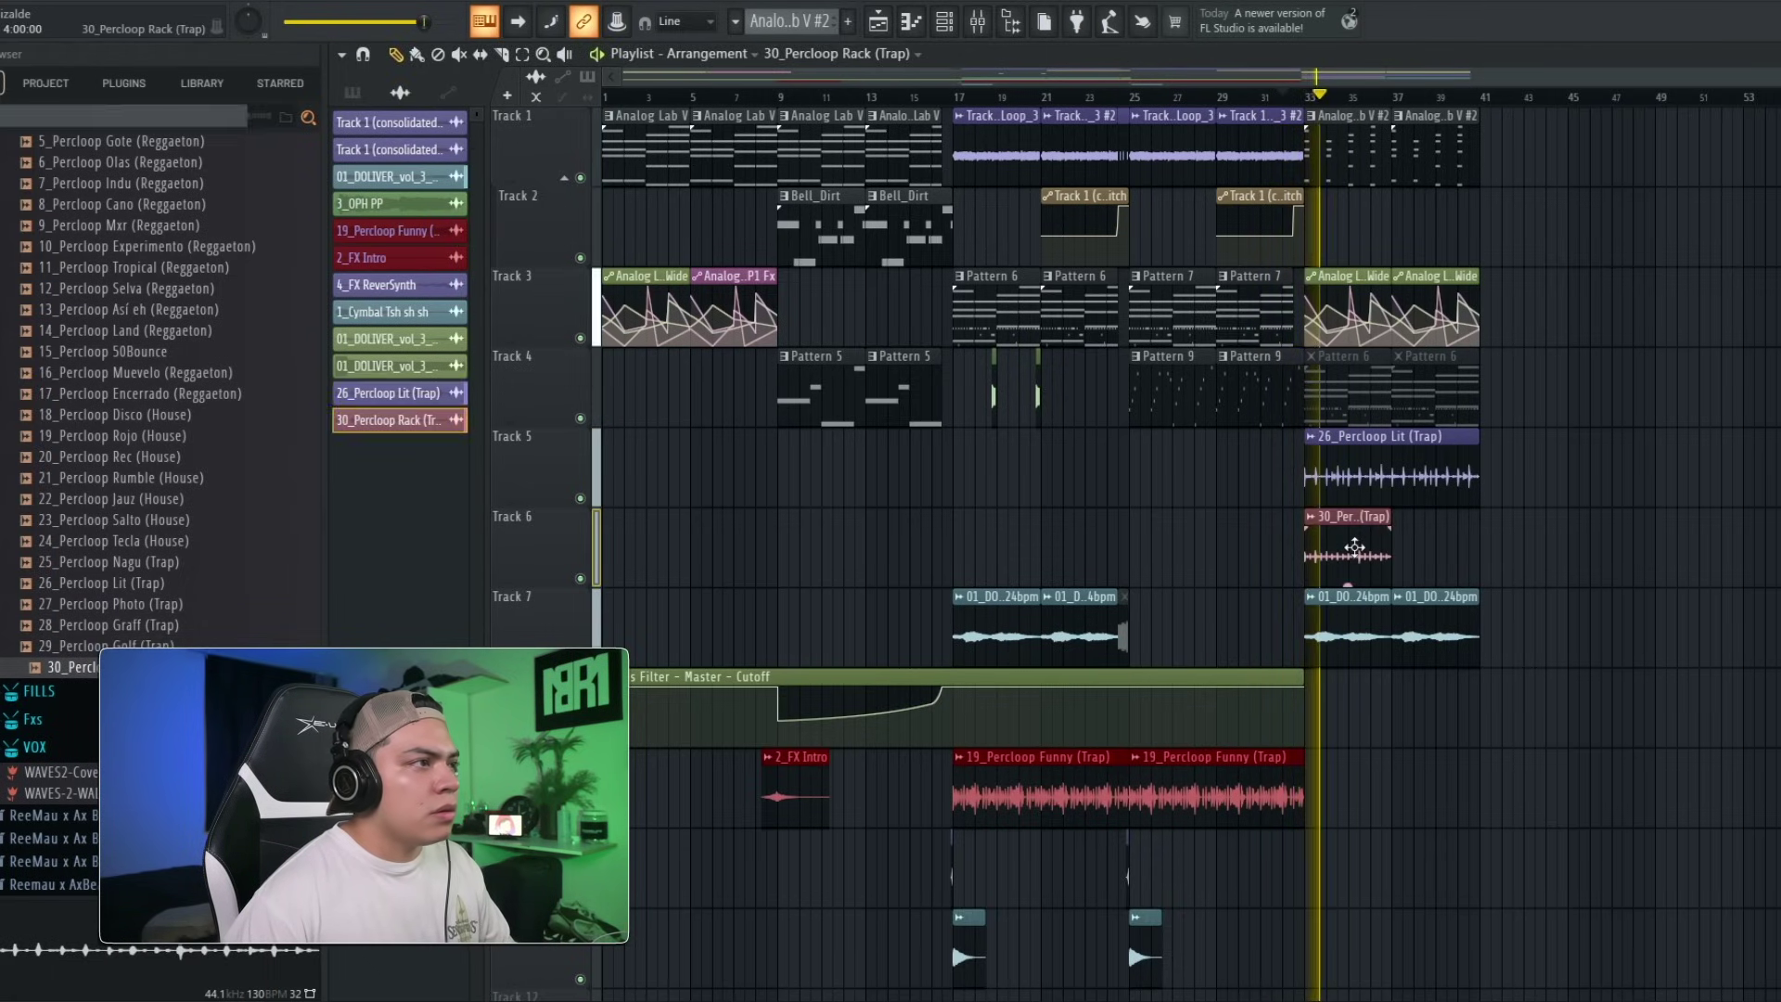
# Set the 30_Percloop Rack clip's time-stretching mode to Stretch and duplicate the clip to bar 37.
pyautogui.doubleClick(1351, 547)
pyautogui.click(932, 391)
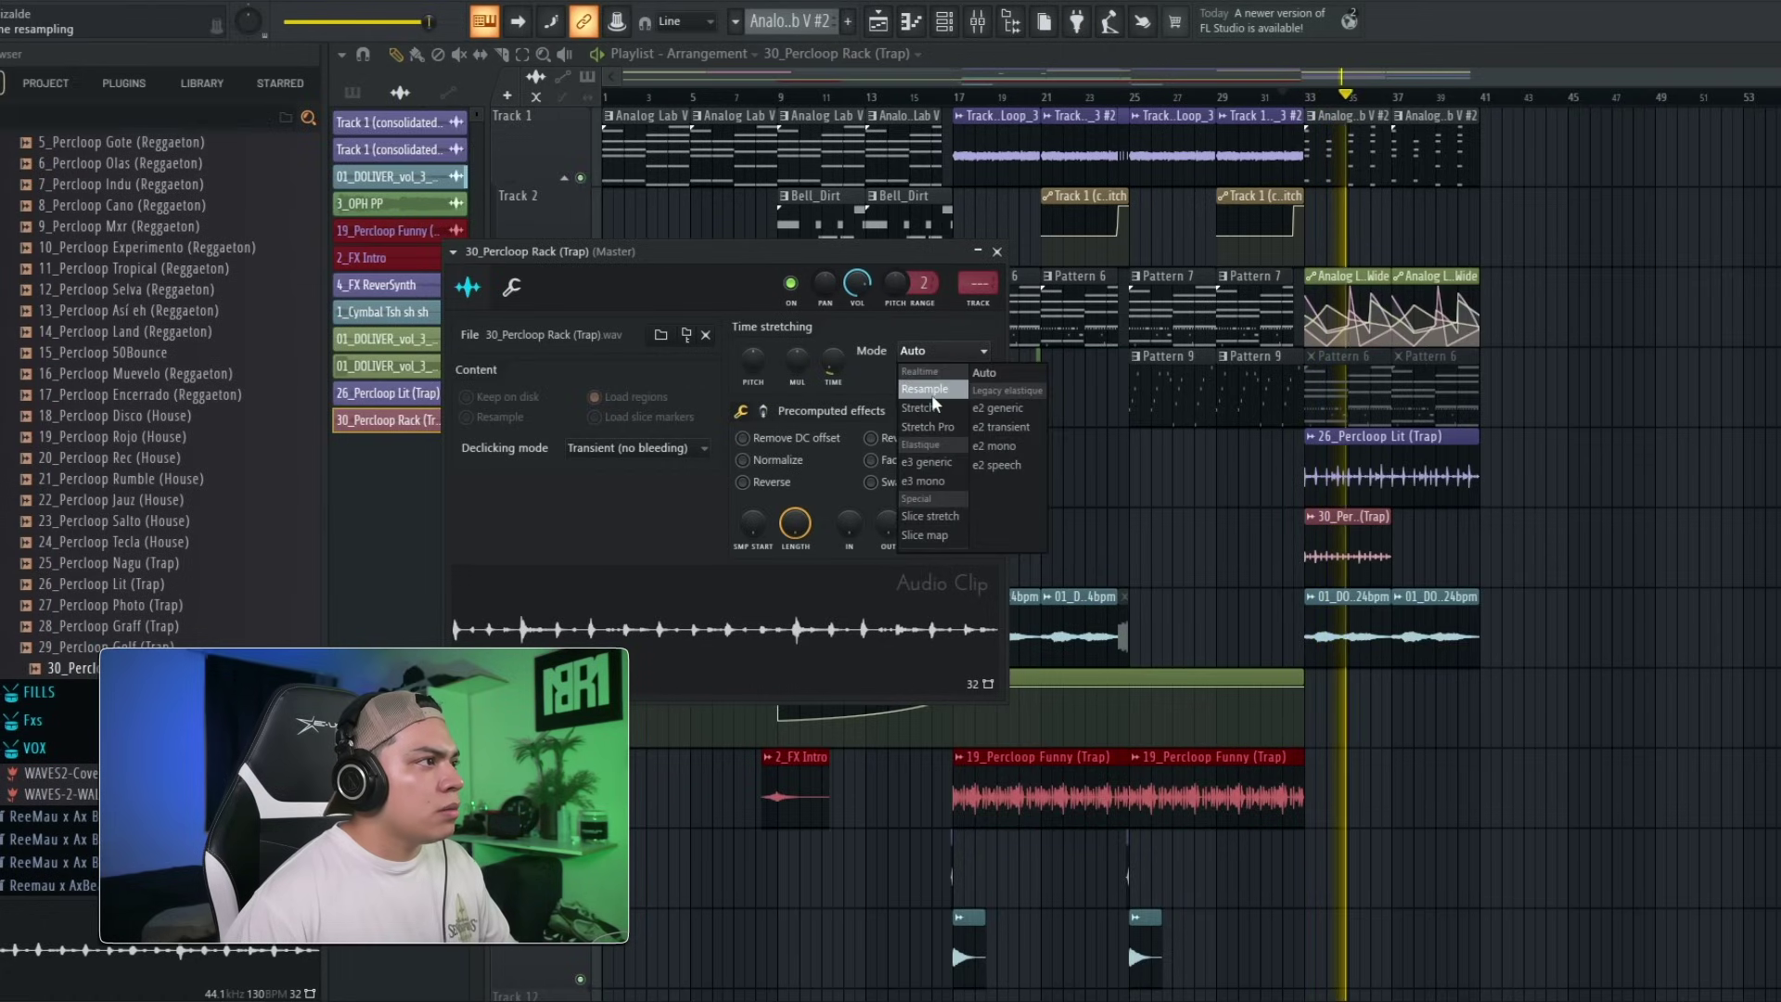
pyautogui.click(927, 390)
pyautogui.click(916, 350)
pyautogui.click(927, 408)
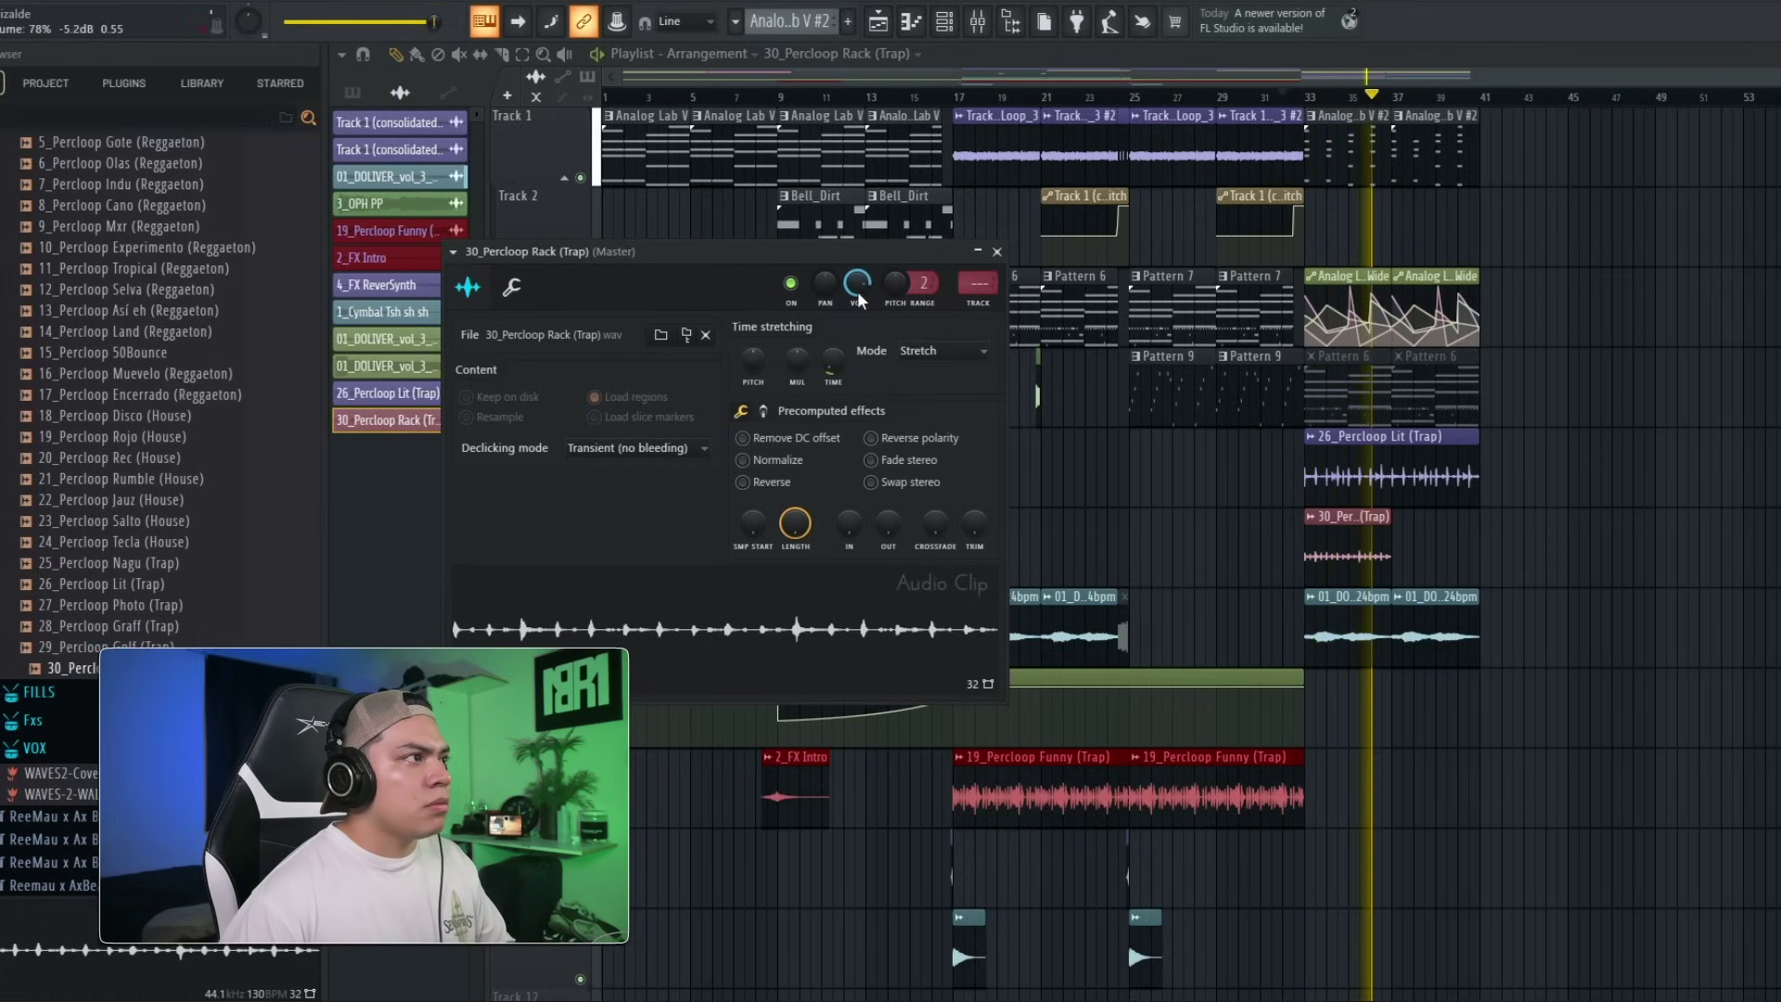
pyautogui.press('Escape')
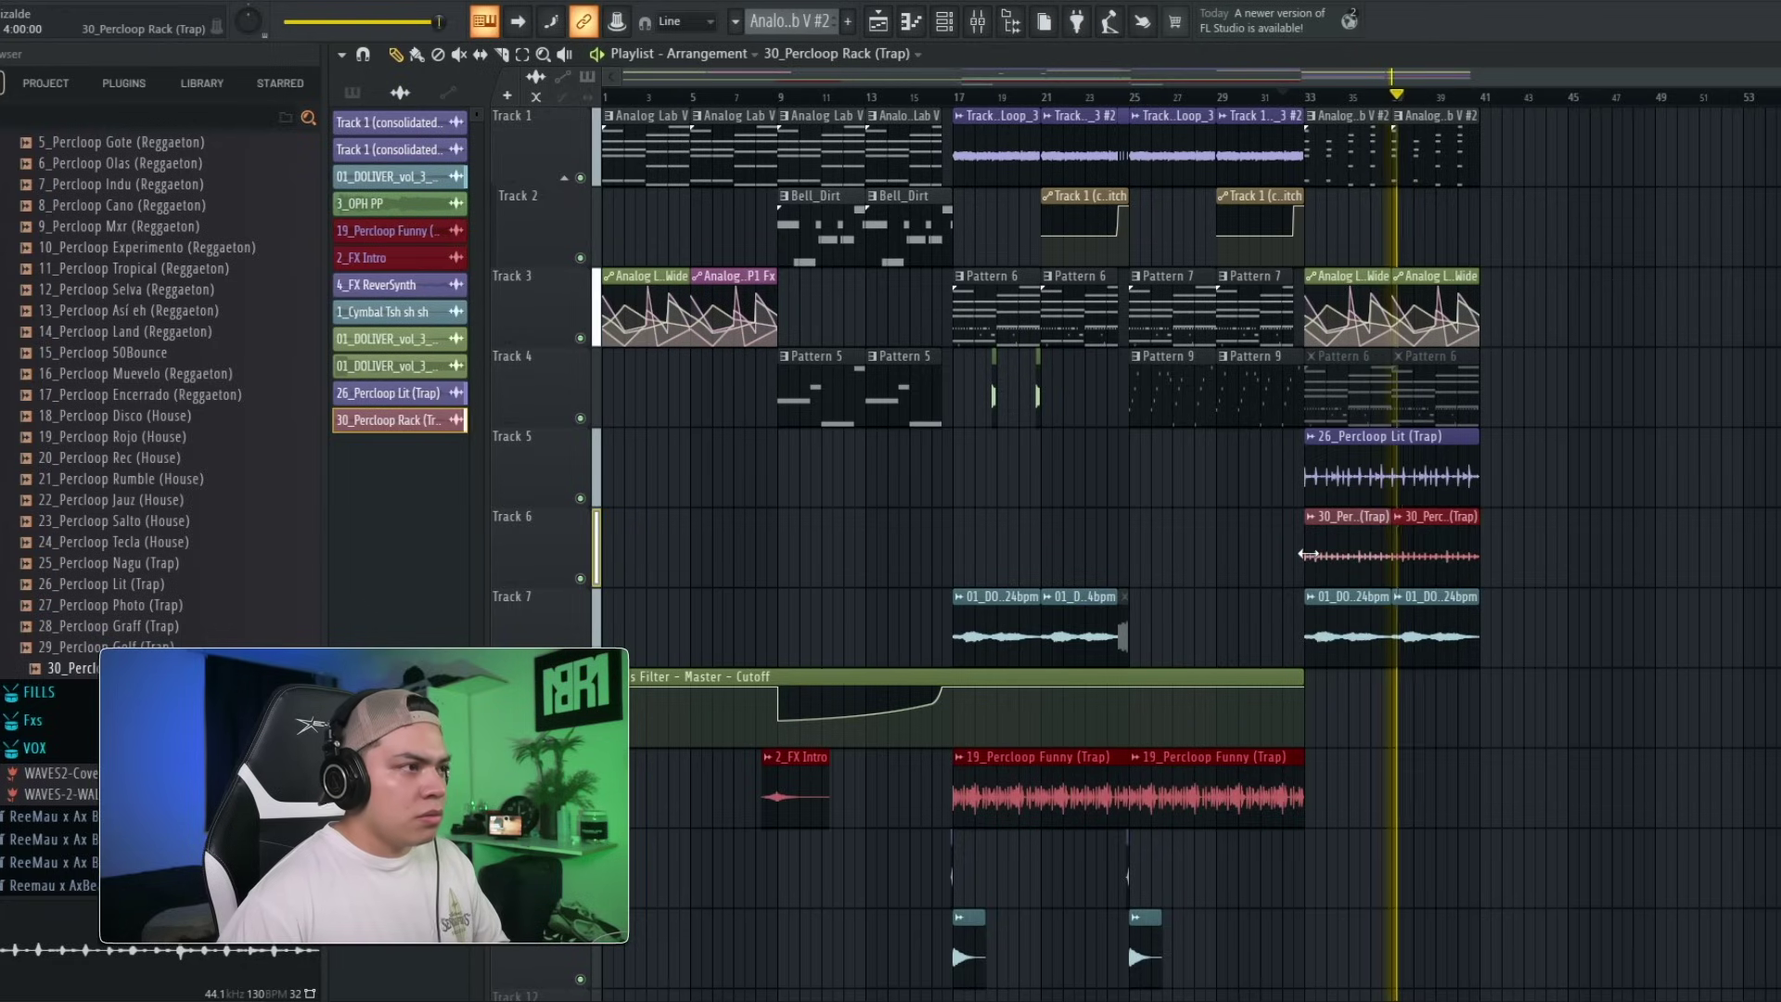
pyautogui.click(1401, 536)
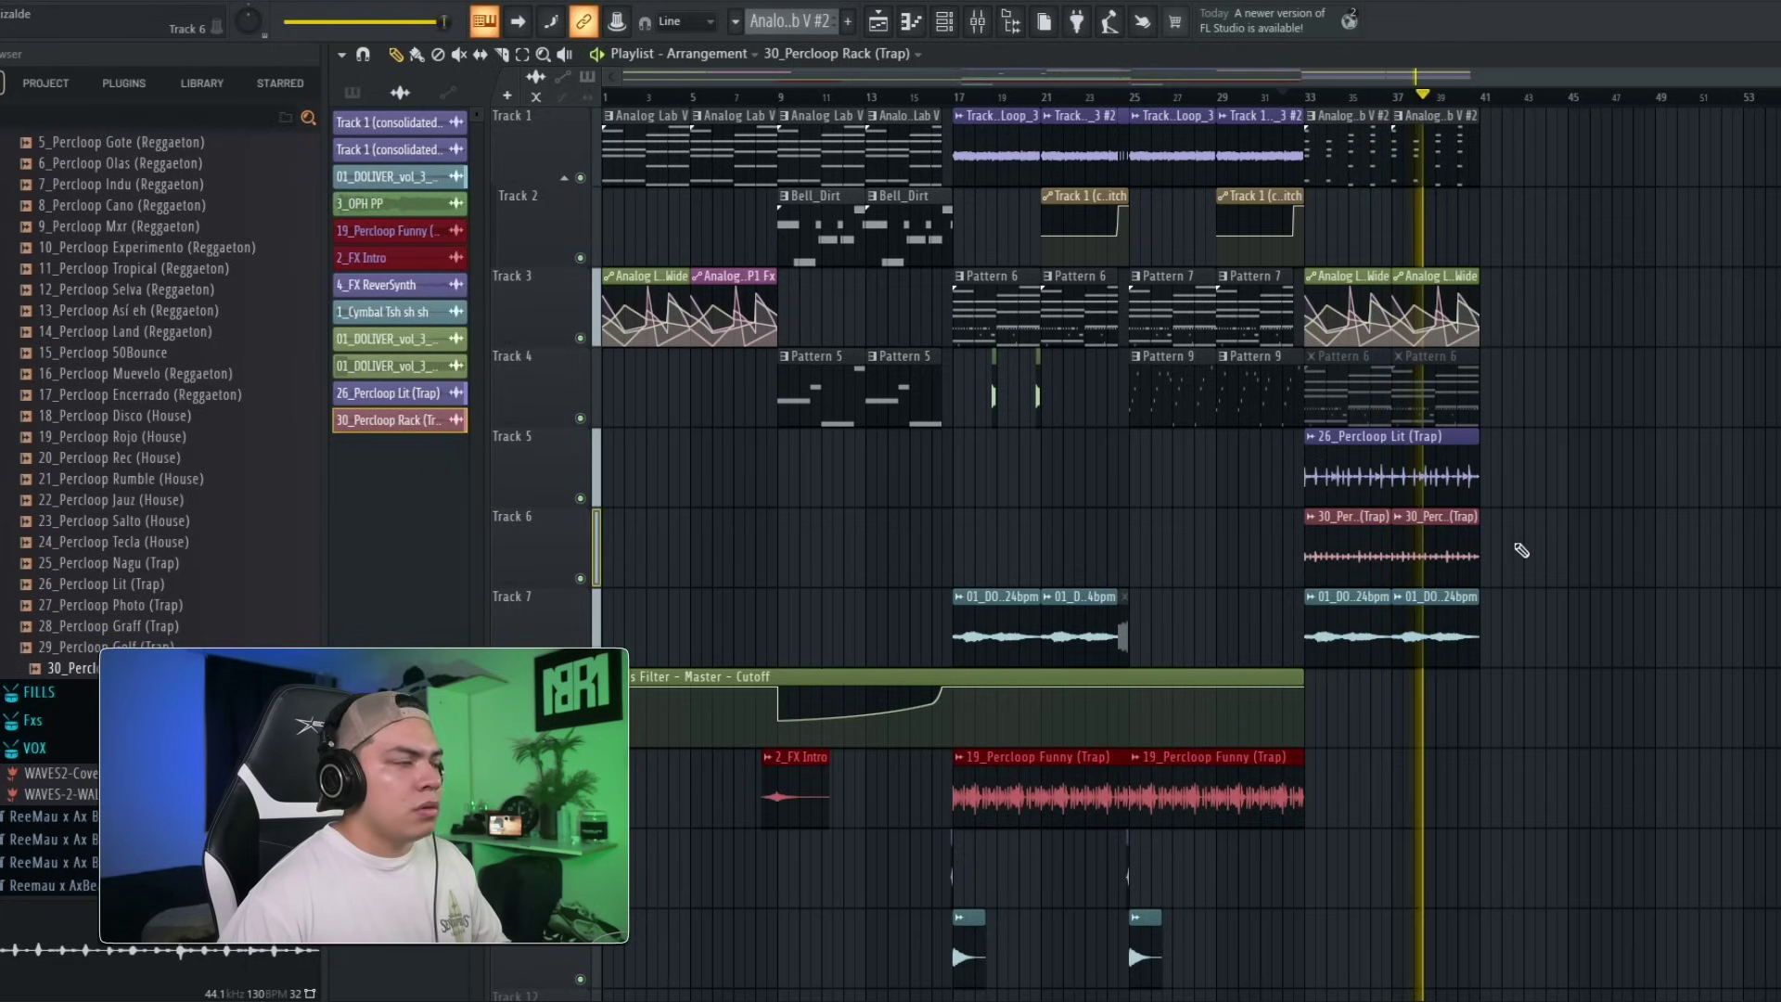
# Replay the arrangement from just before bar 33 and delete both 30_Percloop Rack clips from Track 6.
pyautogui.scroll(-2, 1153, 655)
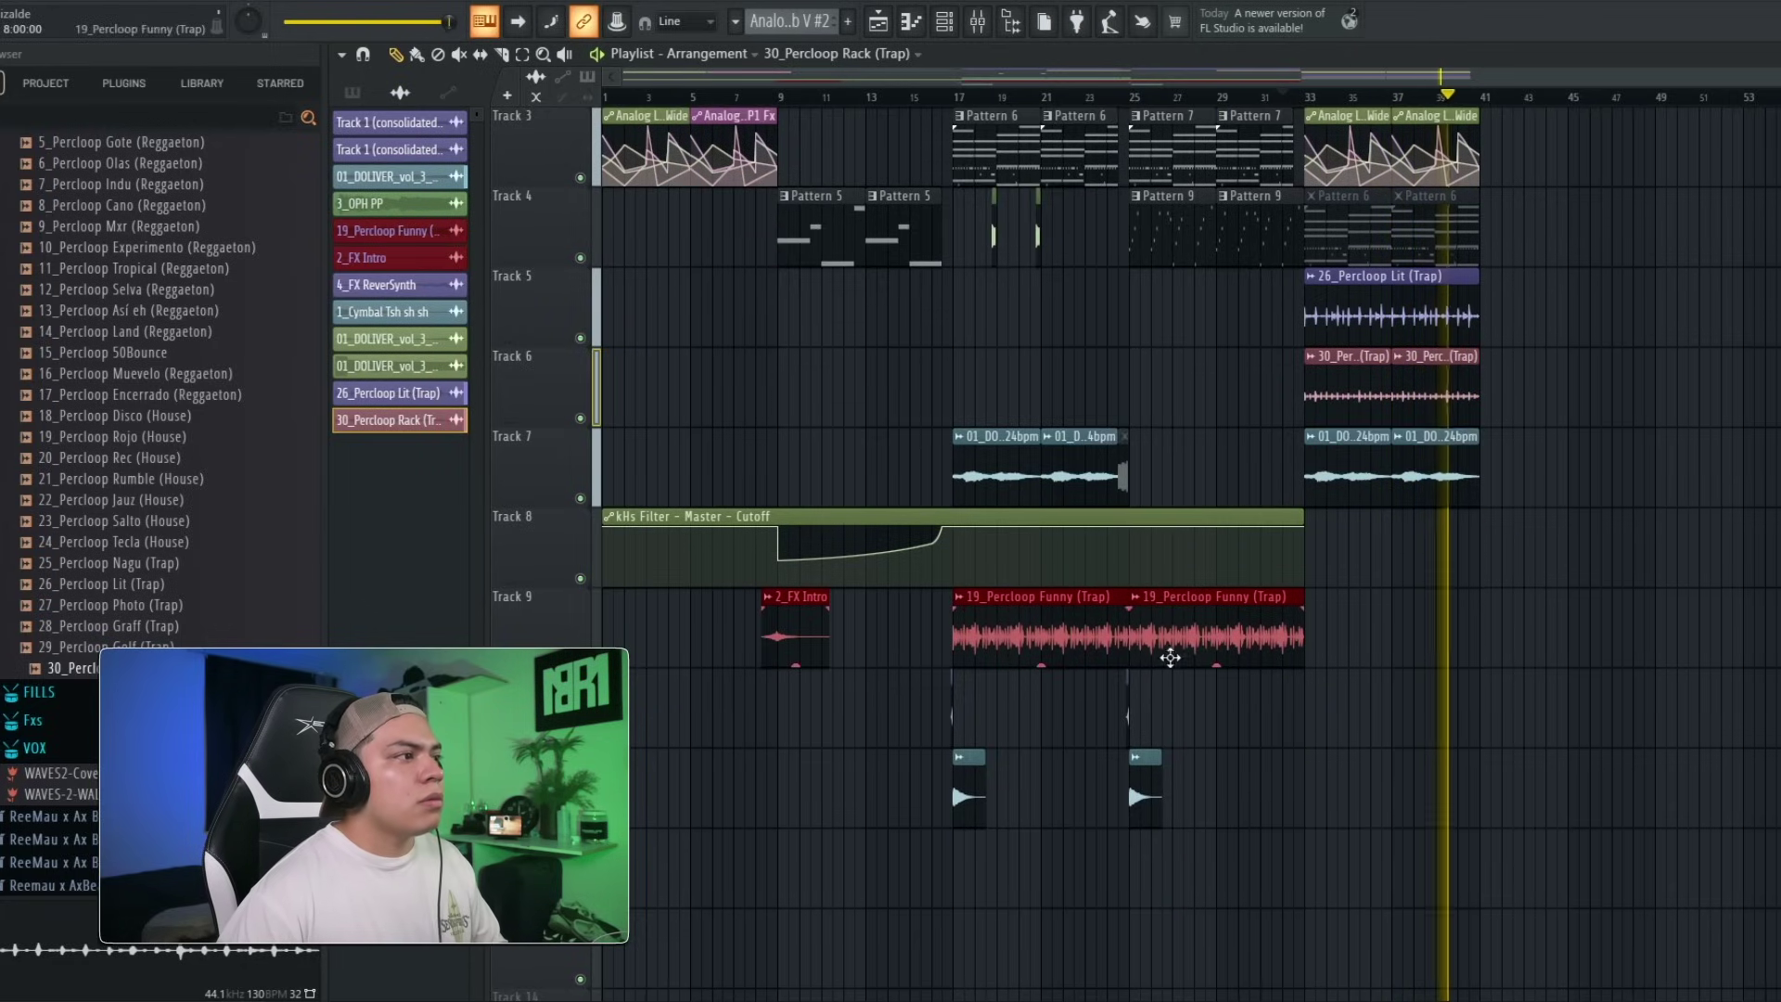
pyautogui.scroll(2, 1264, 426)
pyautogui.scroll(1, 1313, 370)
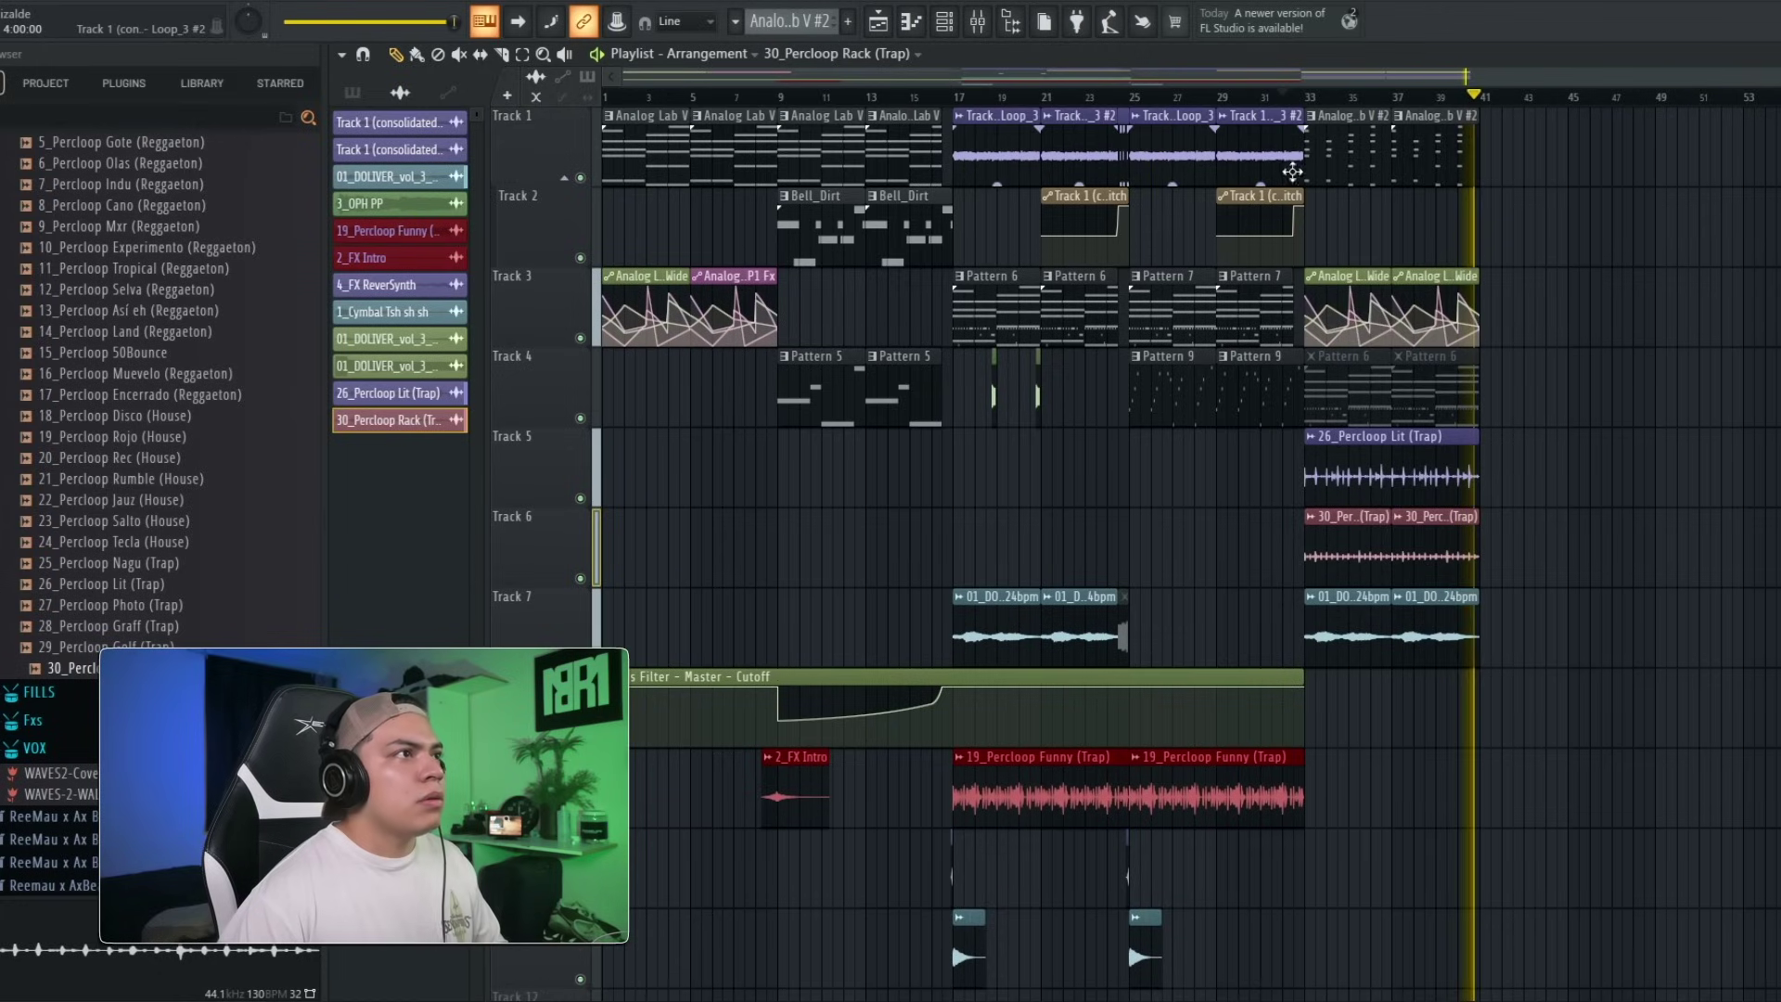
pyautogui.click(1289, 97)
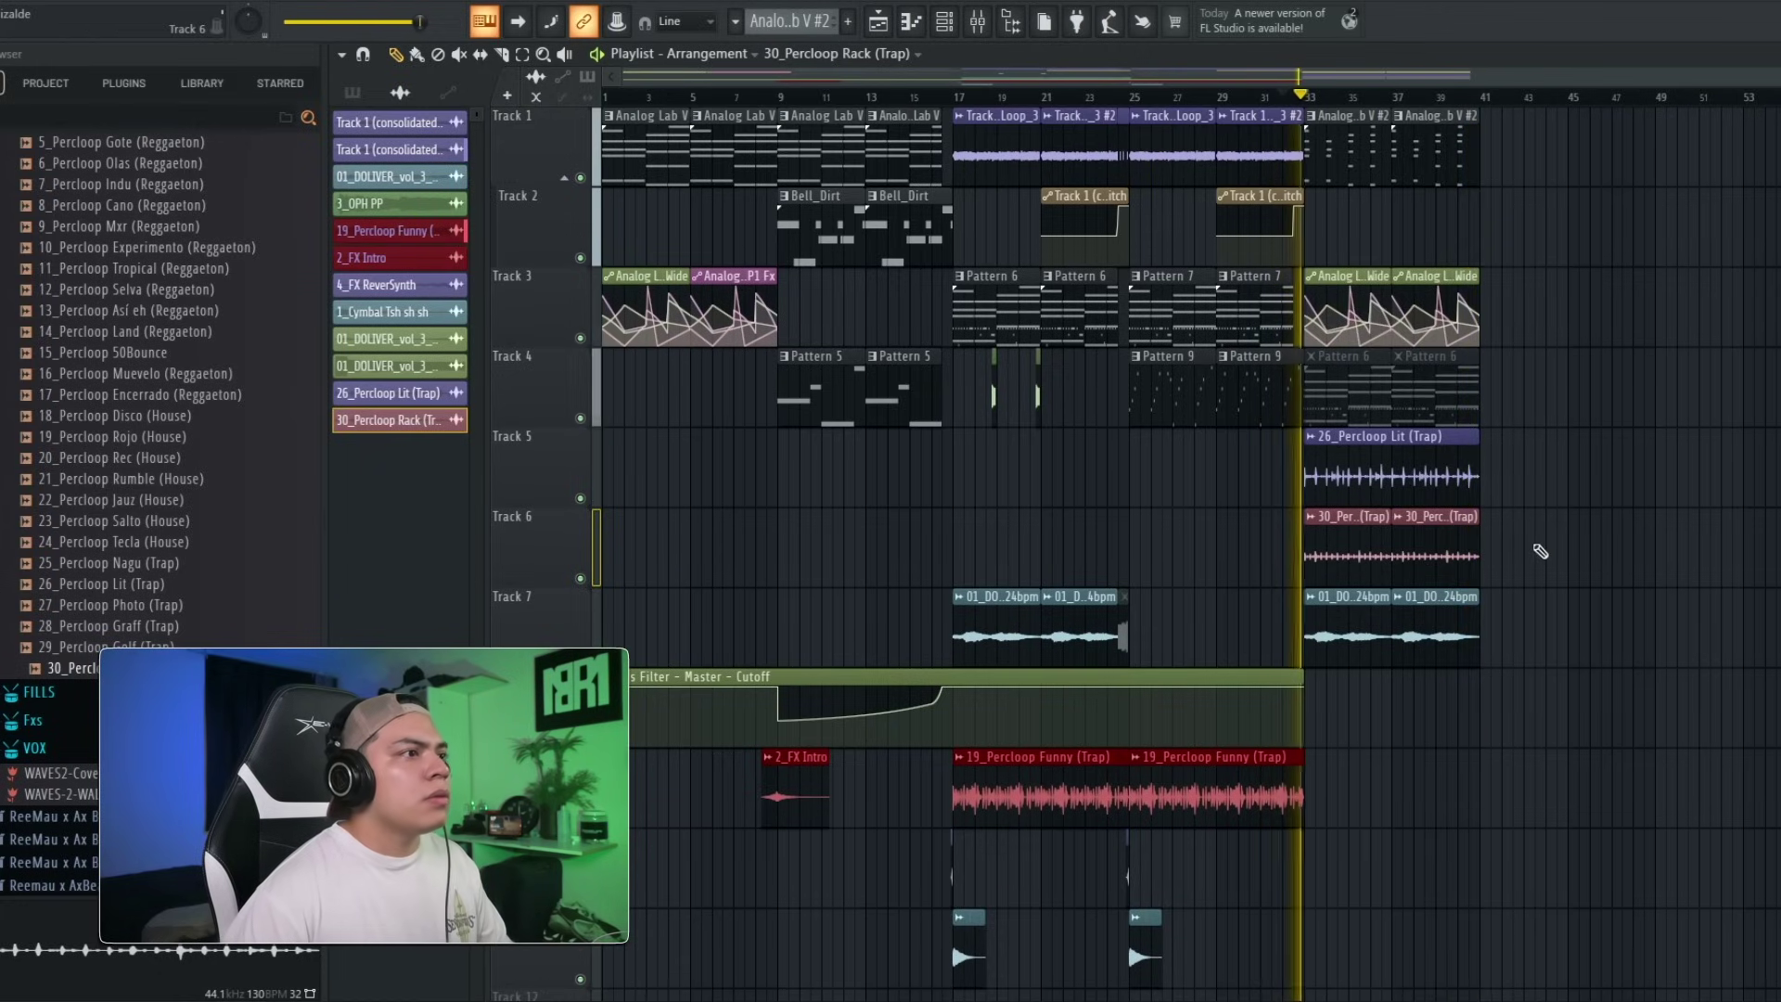
pyautogui.rightClick(1438, 557)
pyautogui.rightClick(1372, 562)
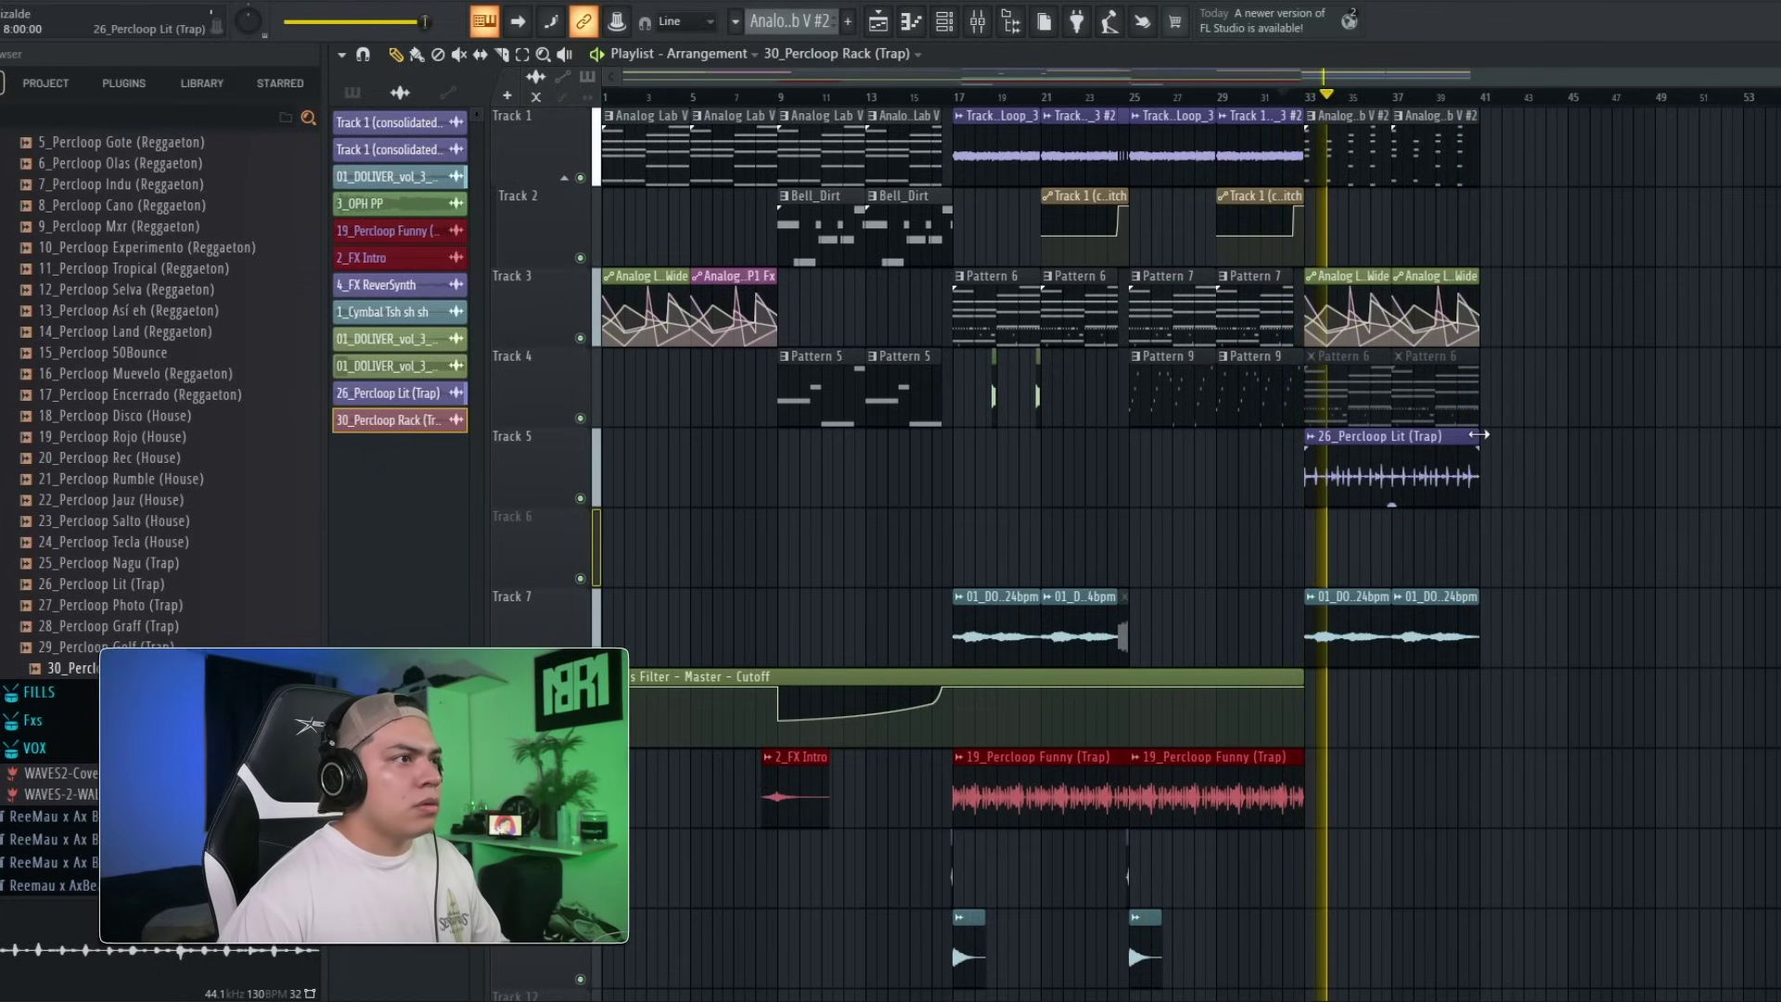
# Trim the 26_Percloop Lit clip on Track 5 to end at bar 37.
pyautogui.moveTo(1479, 435); pyautogui.dragTo(1394, 435)
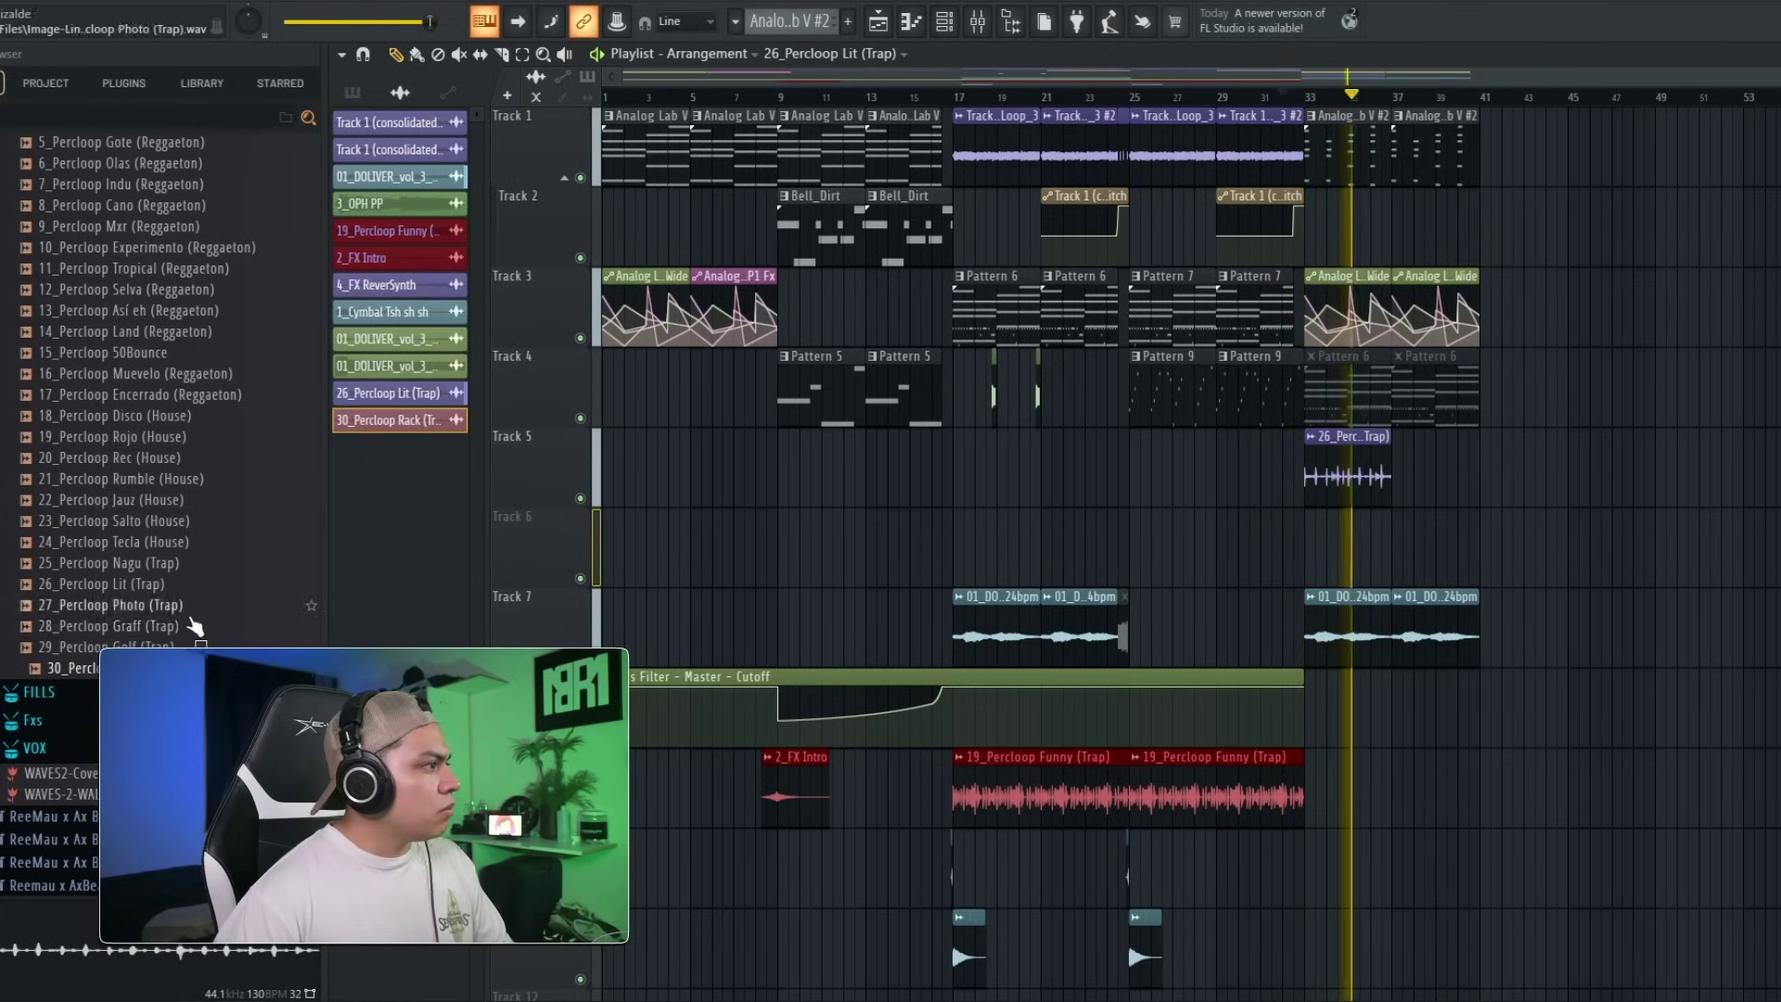
# Browse the VOX folder of the WAVES 2 drumkit and preview the 1_Vox Ahh sample.
pyautogui.scroll(3, 167, 583)
pyautogui.click(80, 286)
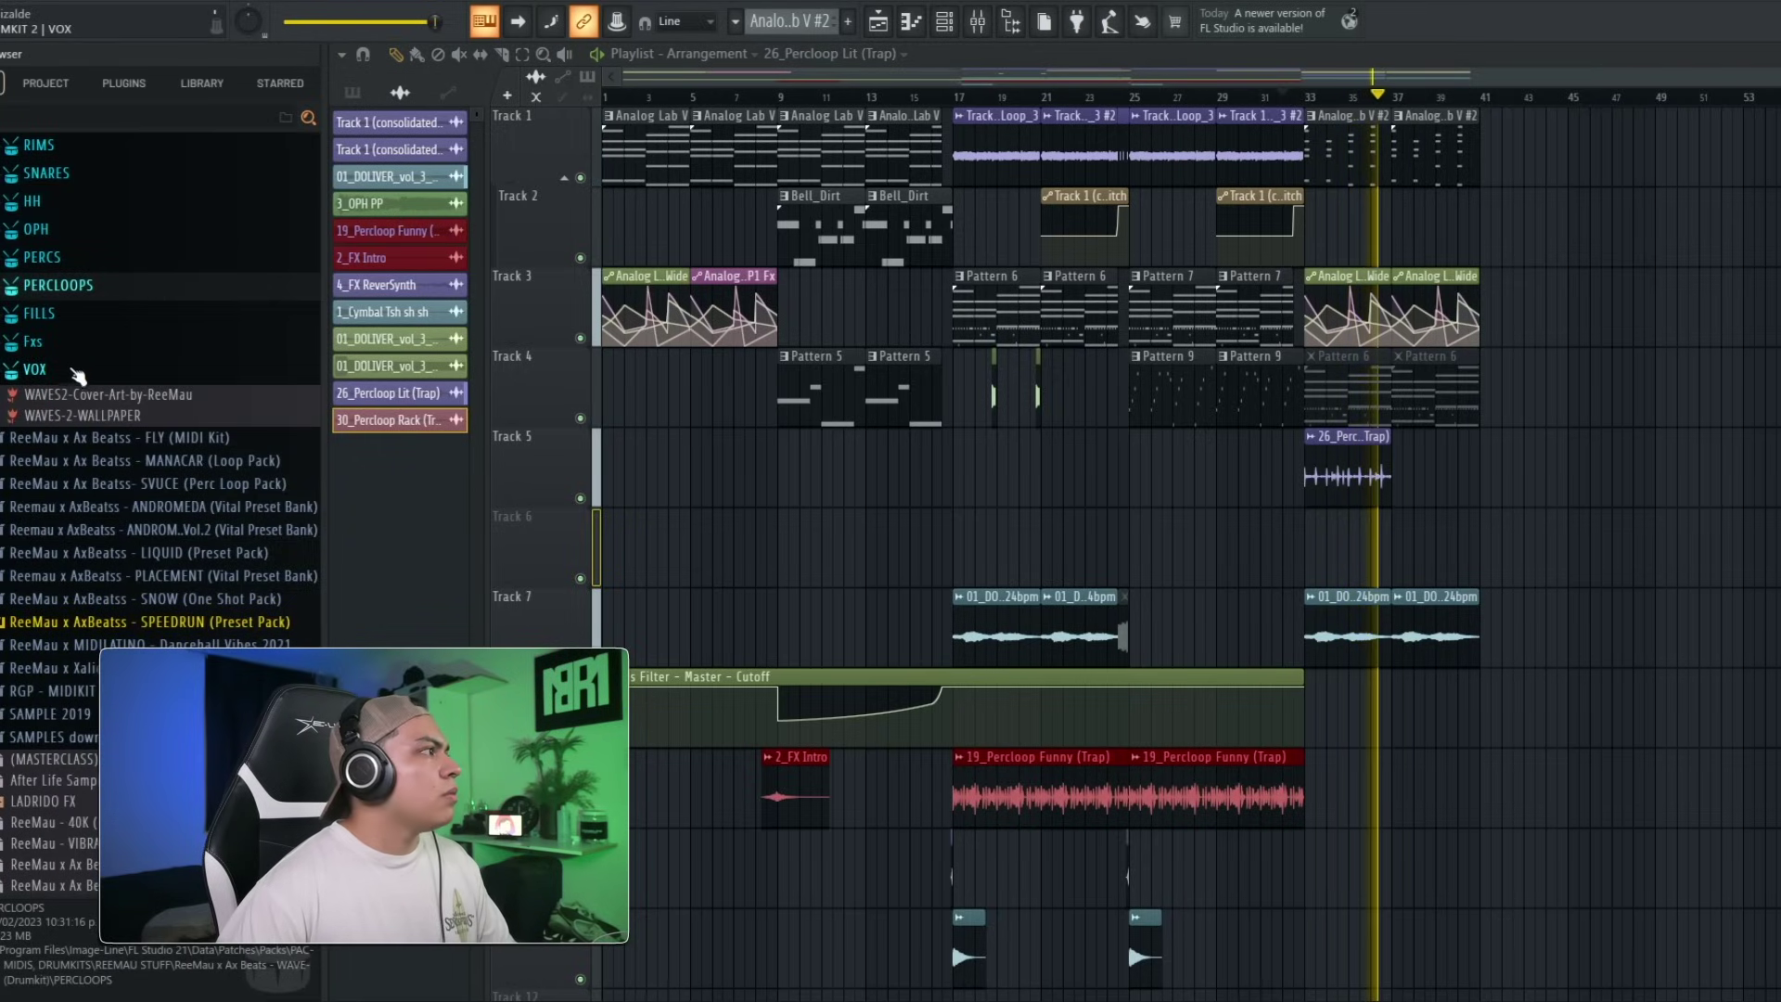
pyautogui.click(92, 366)
pyautogui.click(104, 436)
pyautogui.scroll(2, 127, 493)
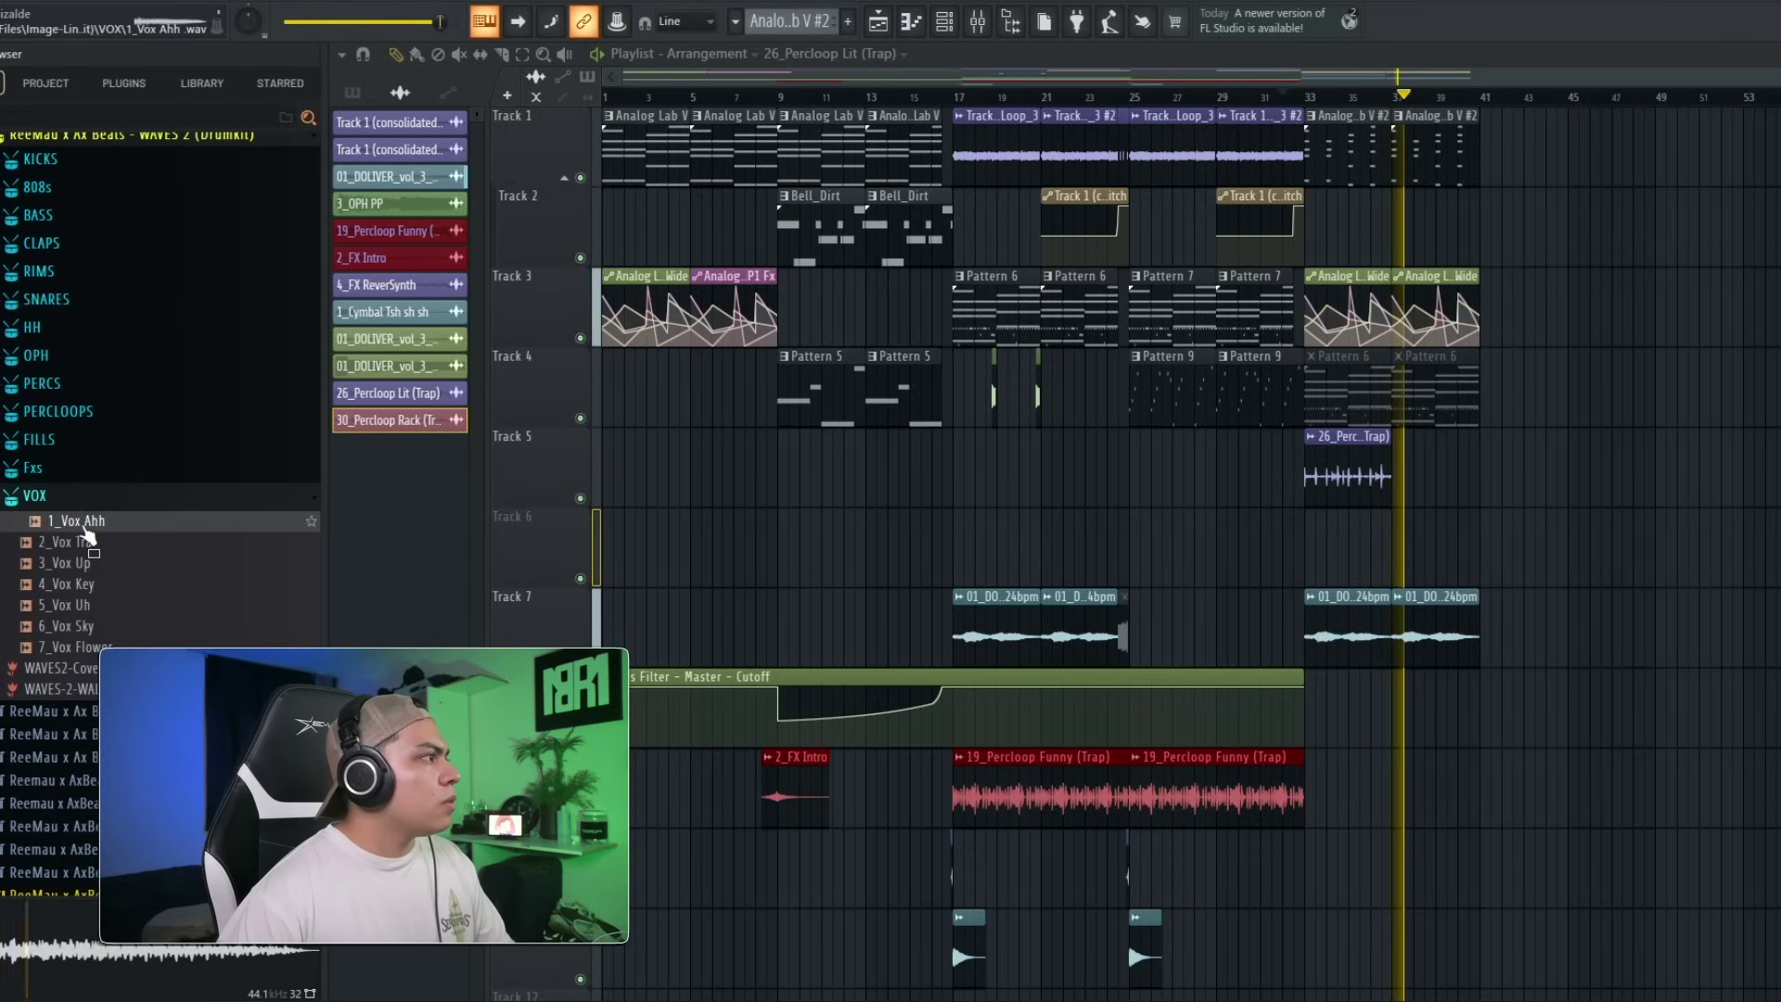
pyautogui.click(74, 499)
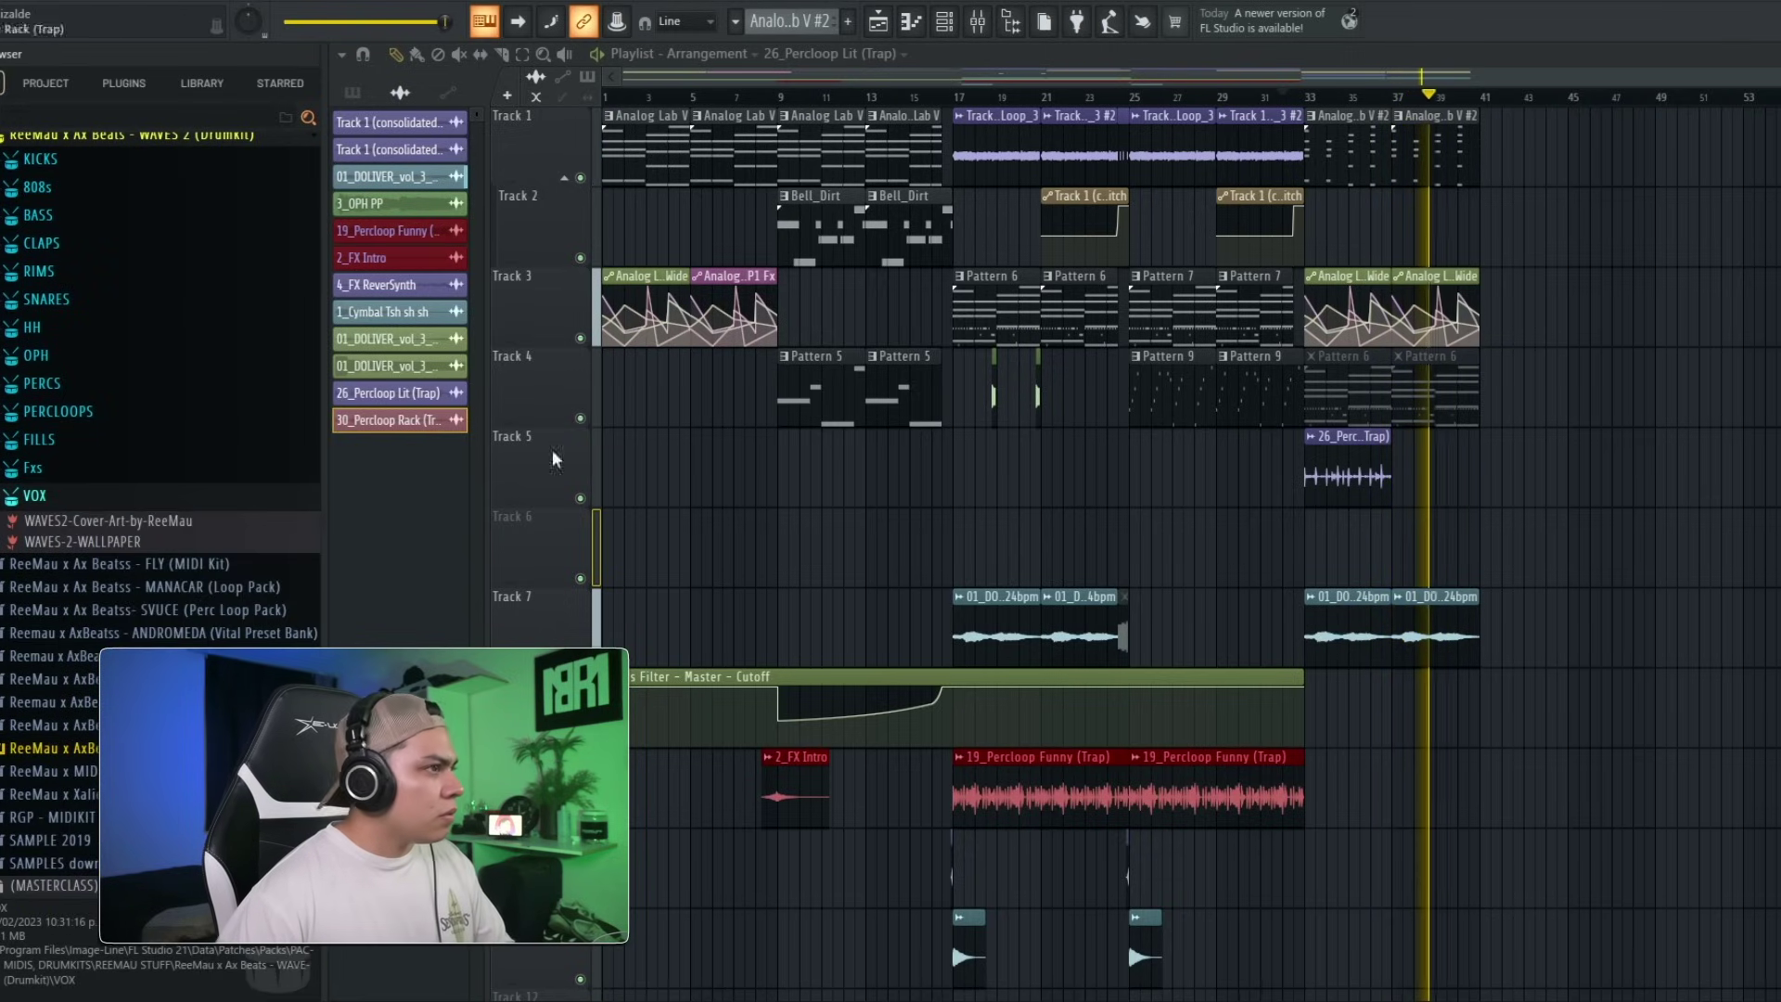
# Duplicate the four-bar 26_Percloop Lit clip to bar 37 on Track 5 and stop playback.
pyautogui.keyDown('ctrl'); pyautogui.click(1339, 480); pyautogui.keyUp('ctrl')
pyautogui.hotkey('ctrl', 'b')
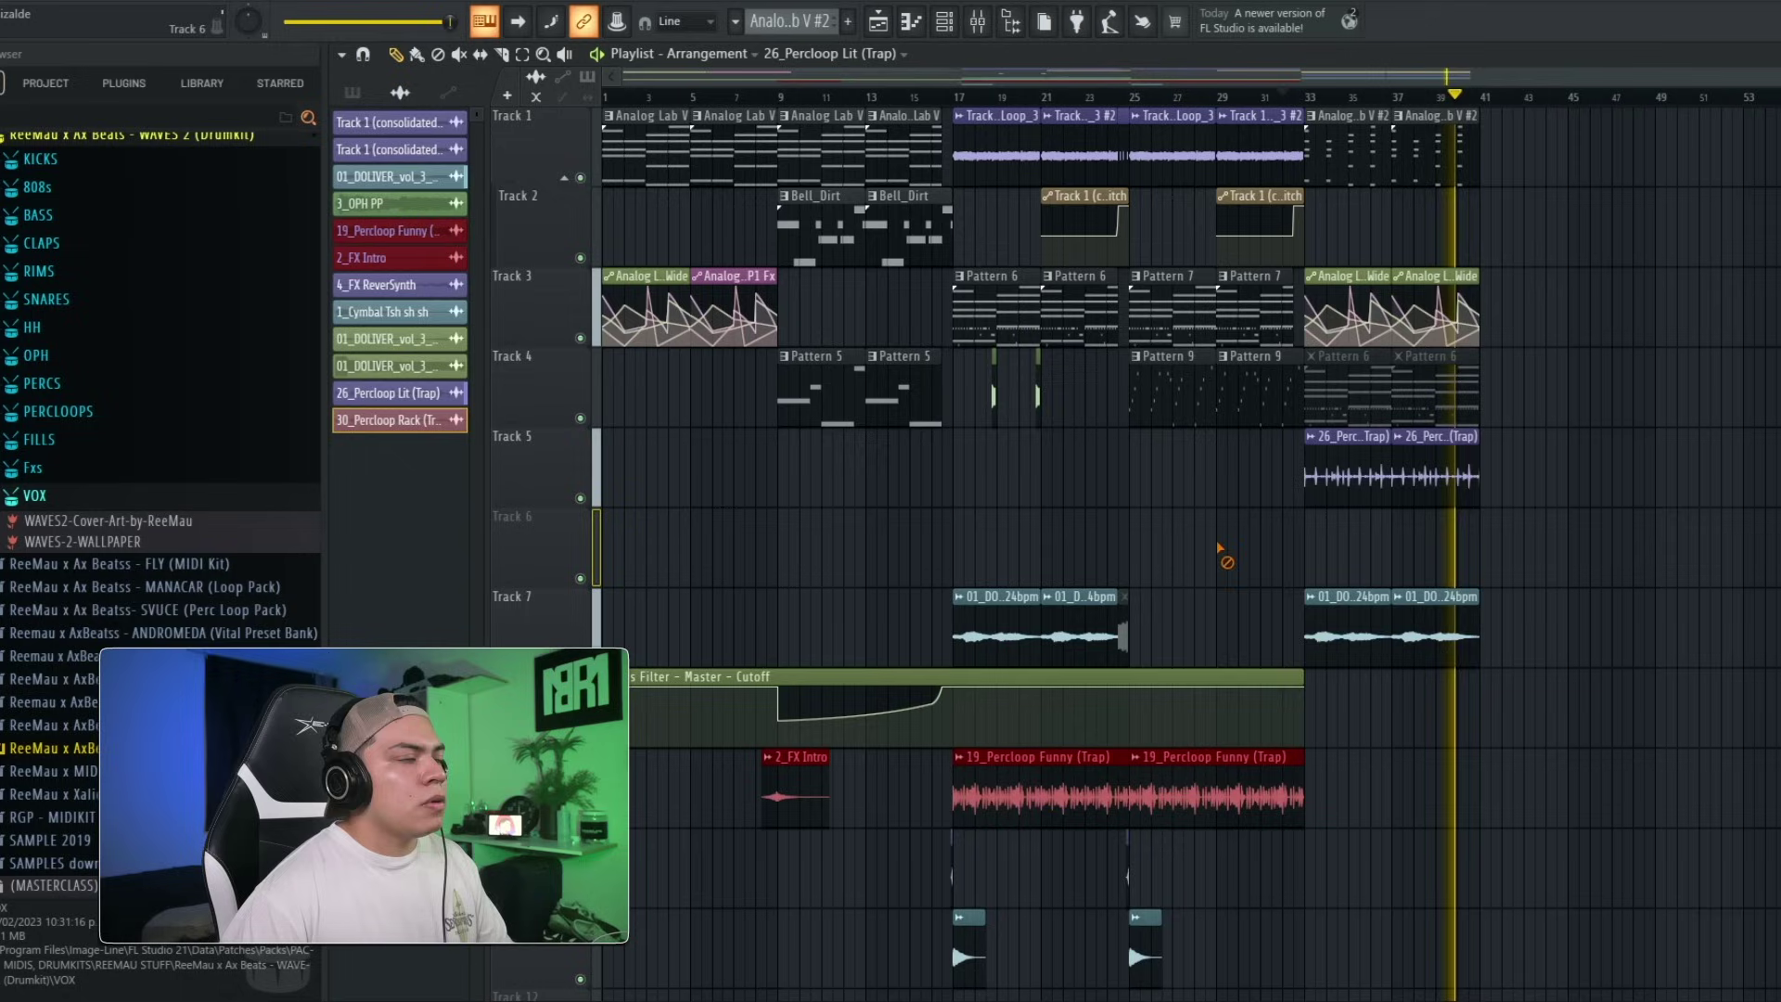
pyautogui.press('space')
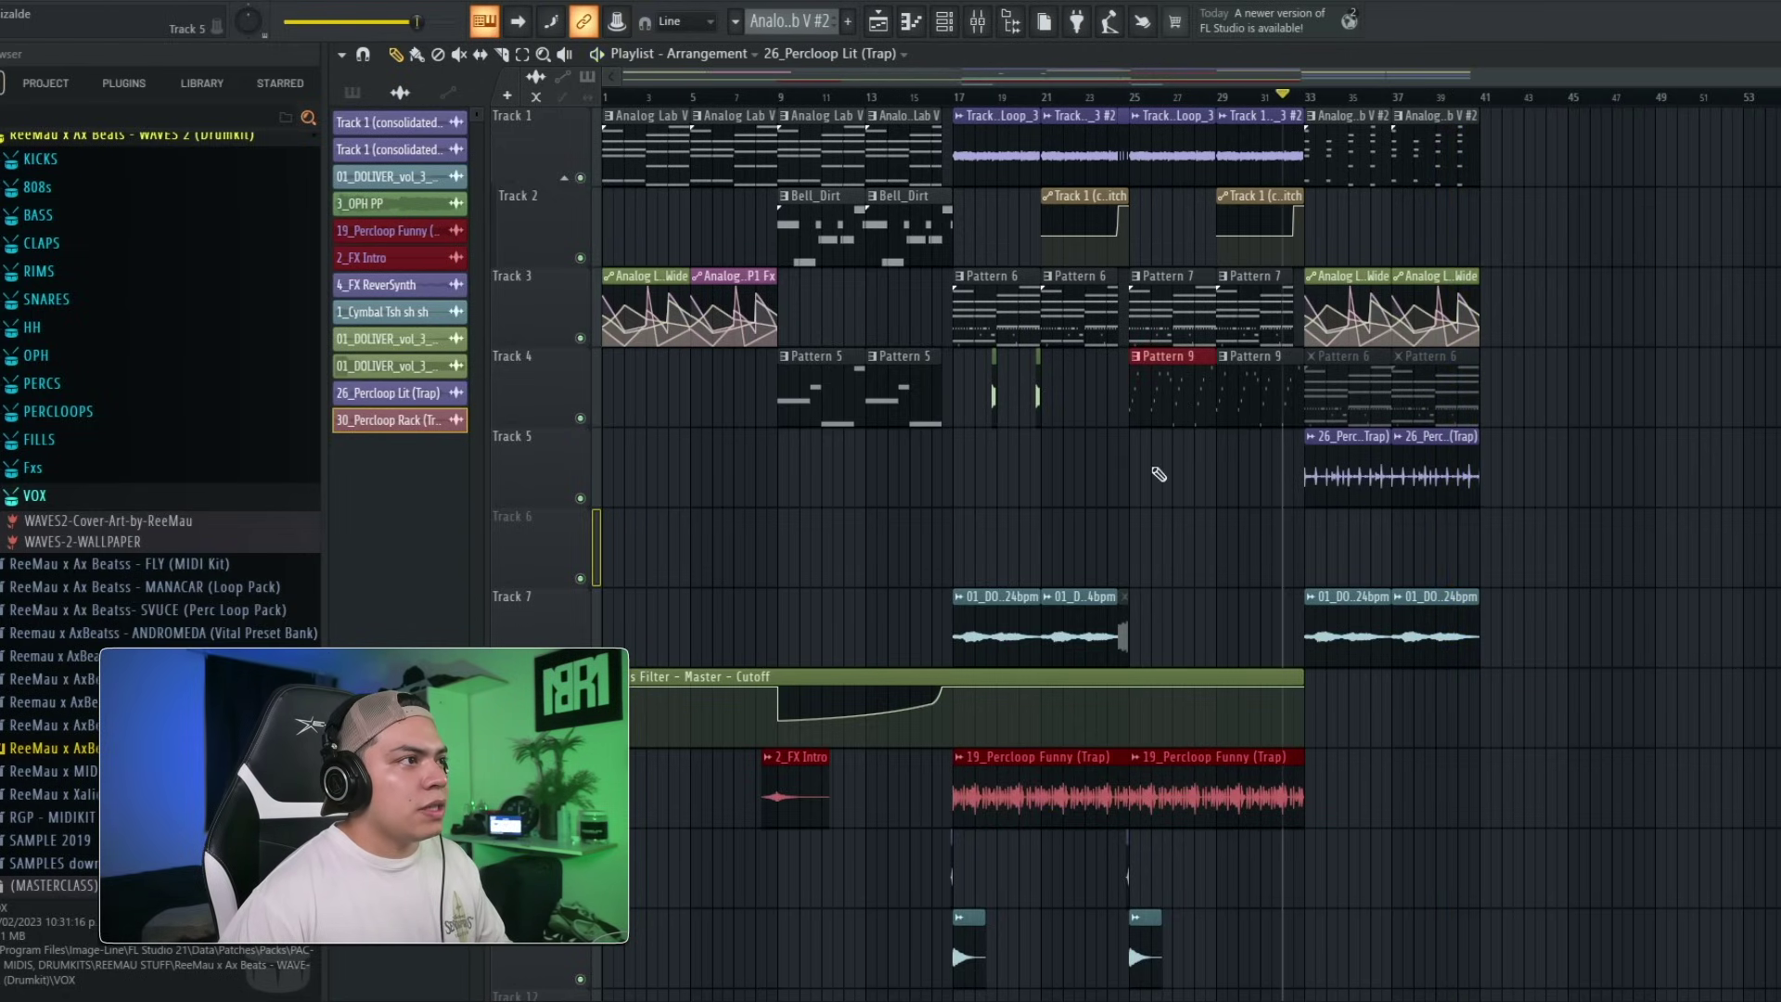
# Place Bell_Dirt clips on Track 2 at bars 41 and 45, and move the two Track 4 Pattern 6 clips to start at bar 41.
pyautogui.moveTo(807, 232); pyautogui.dragTo(1489, 248)
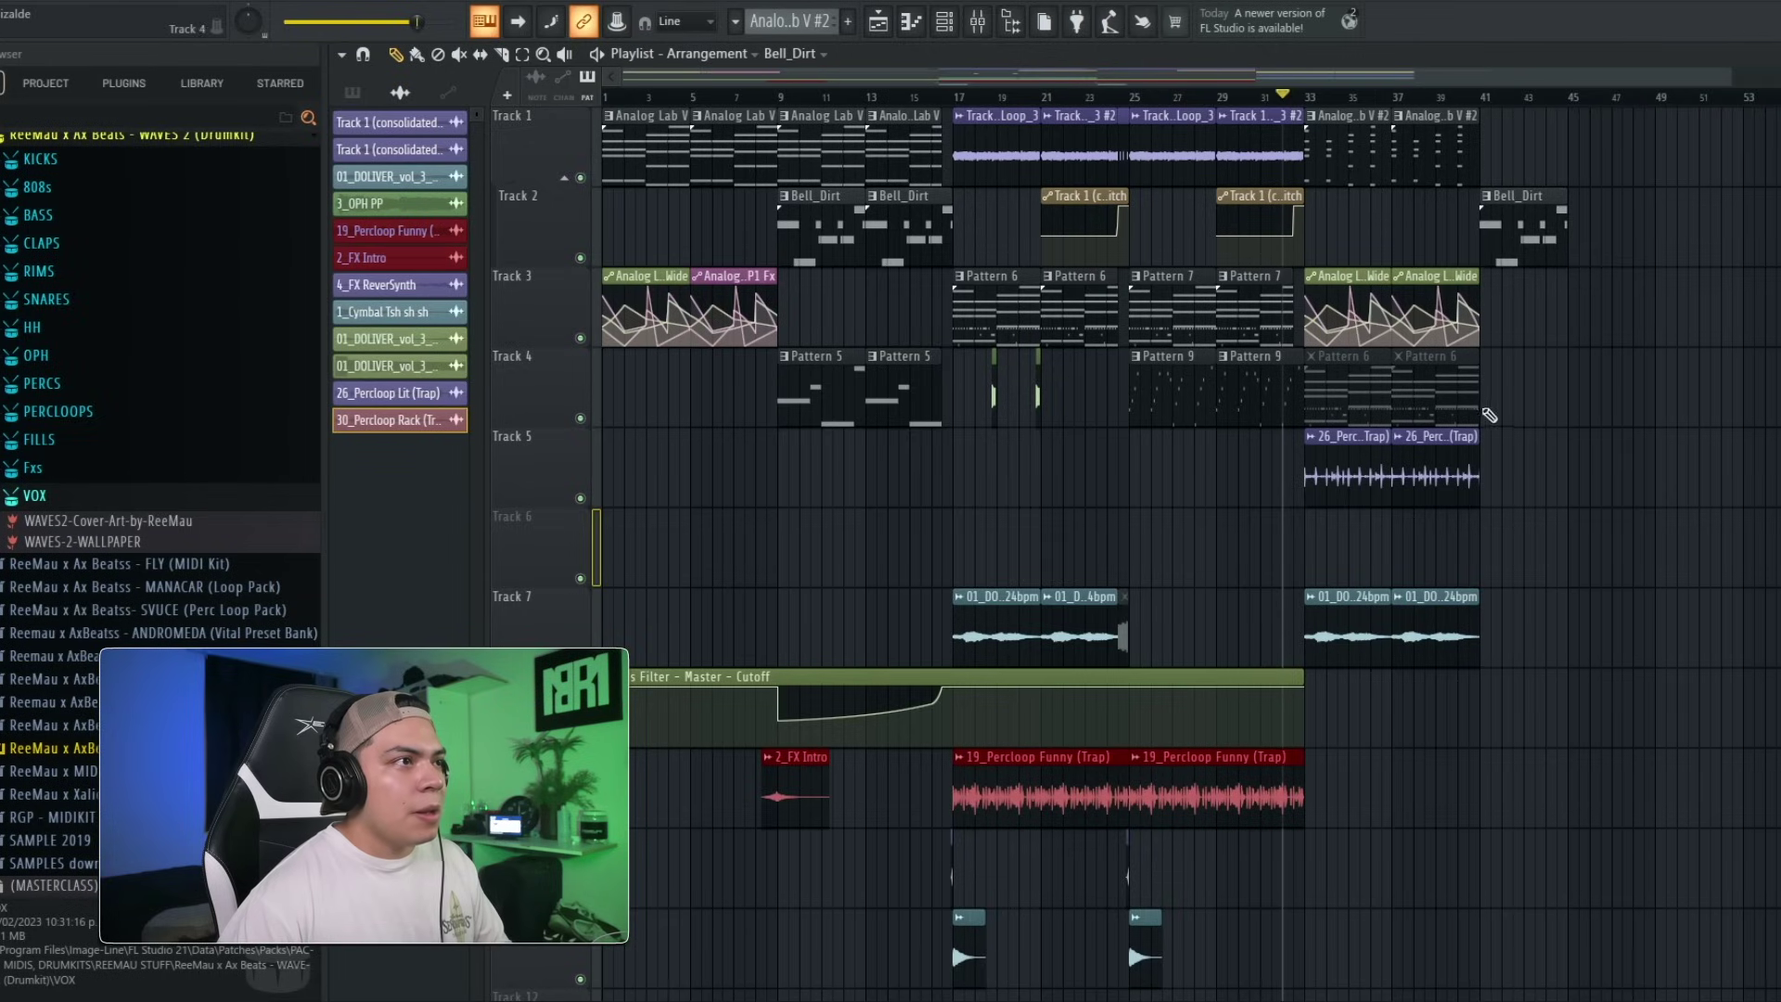
pyautogui.moveTo(1428, 390); pyautogui.dragTo(1604, 389)
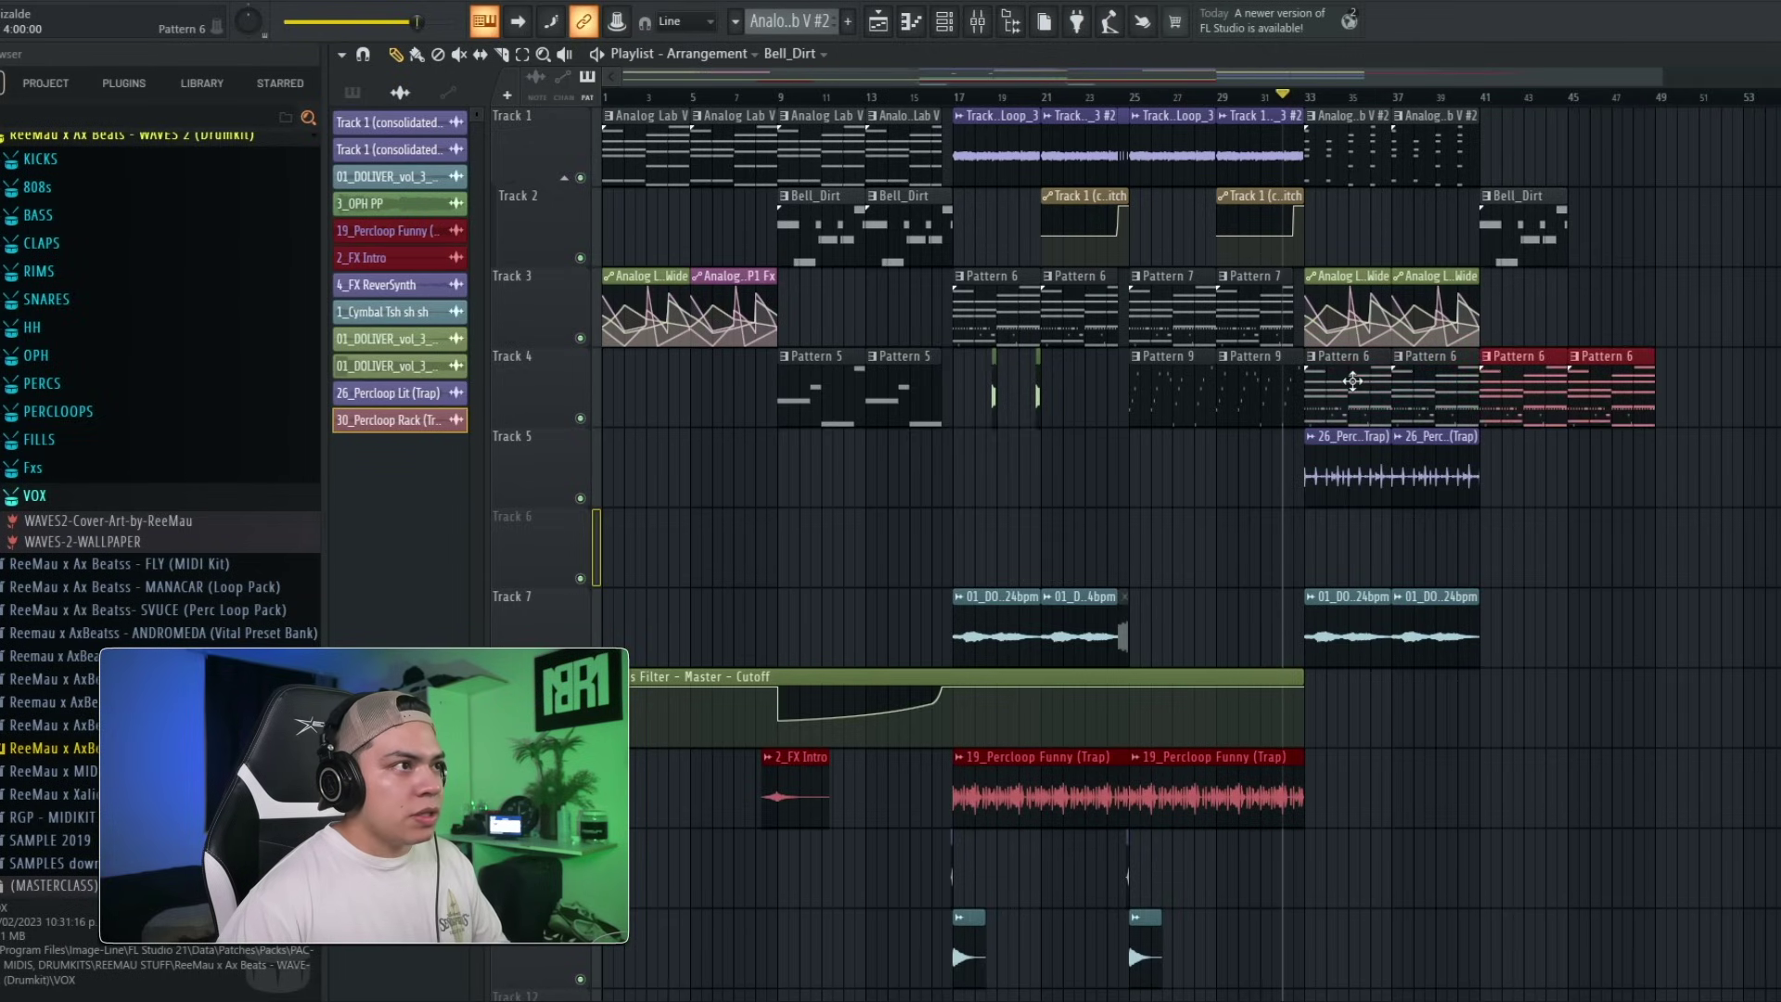
pyautogui.press('space')
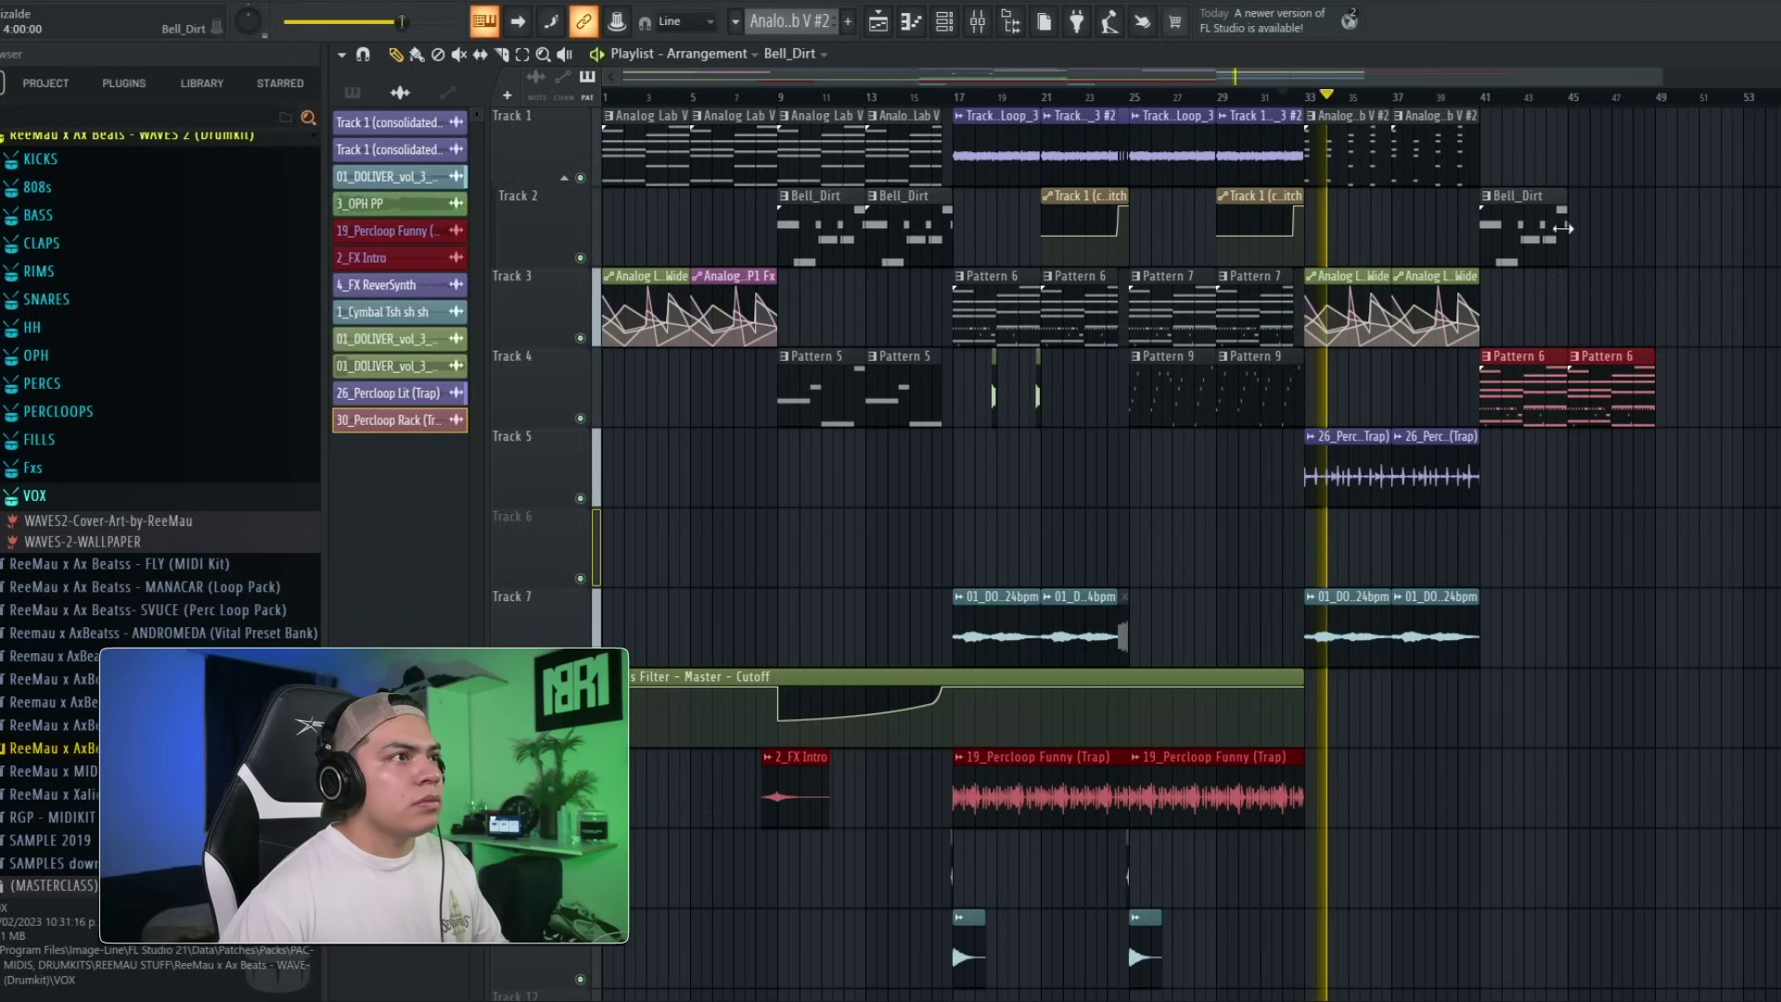
pyautogui.keyDown('ctrl'); pyautogui.moveTo(1588, 230); pyautogui.dragTo(1555, 230); pyautogui.keyUp('ctrl')
pyautogui.hotkey('ctrl', 'b')
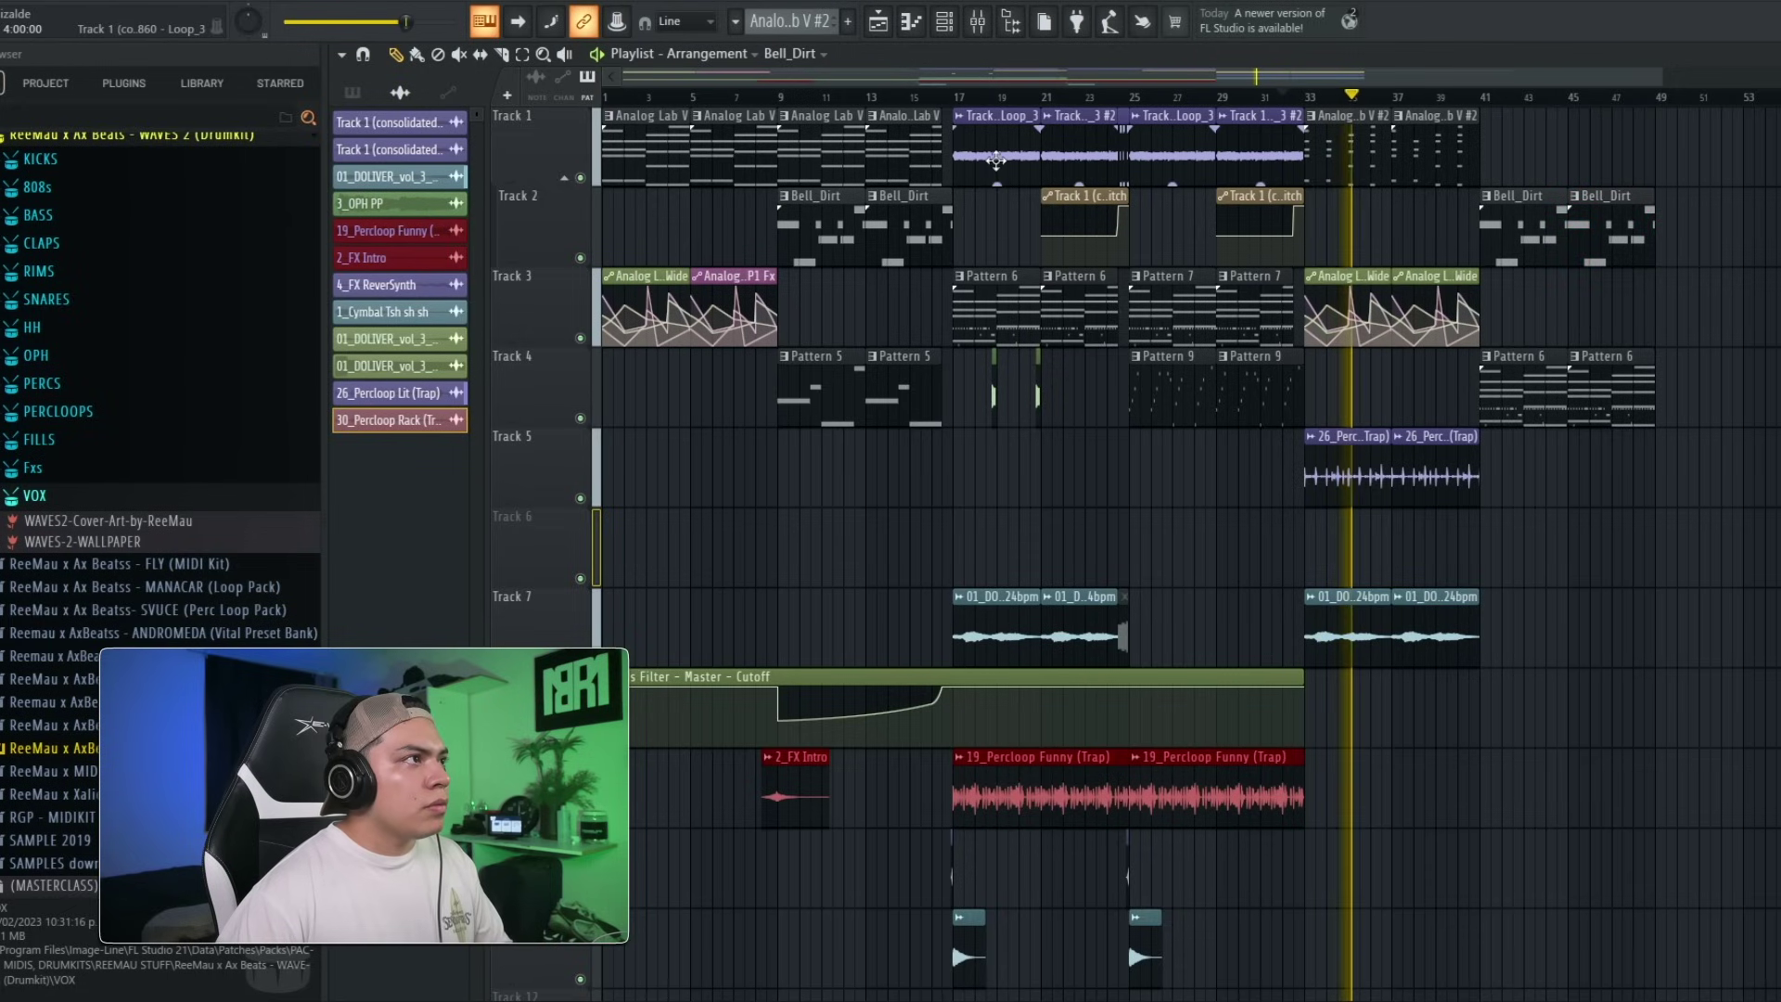
# Place the Track 1 (consolidated)_860 - Loop_3 audio clip at bar 41 on Track 1 and make it unique.
pyautogui.click(996, 165)
pyautogui.moveTo(1526, 133); pyautogui.dragTo(1492, 132)
pyautogui.click(1486, 115)
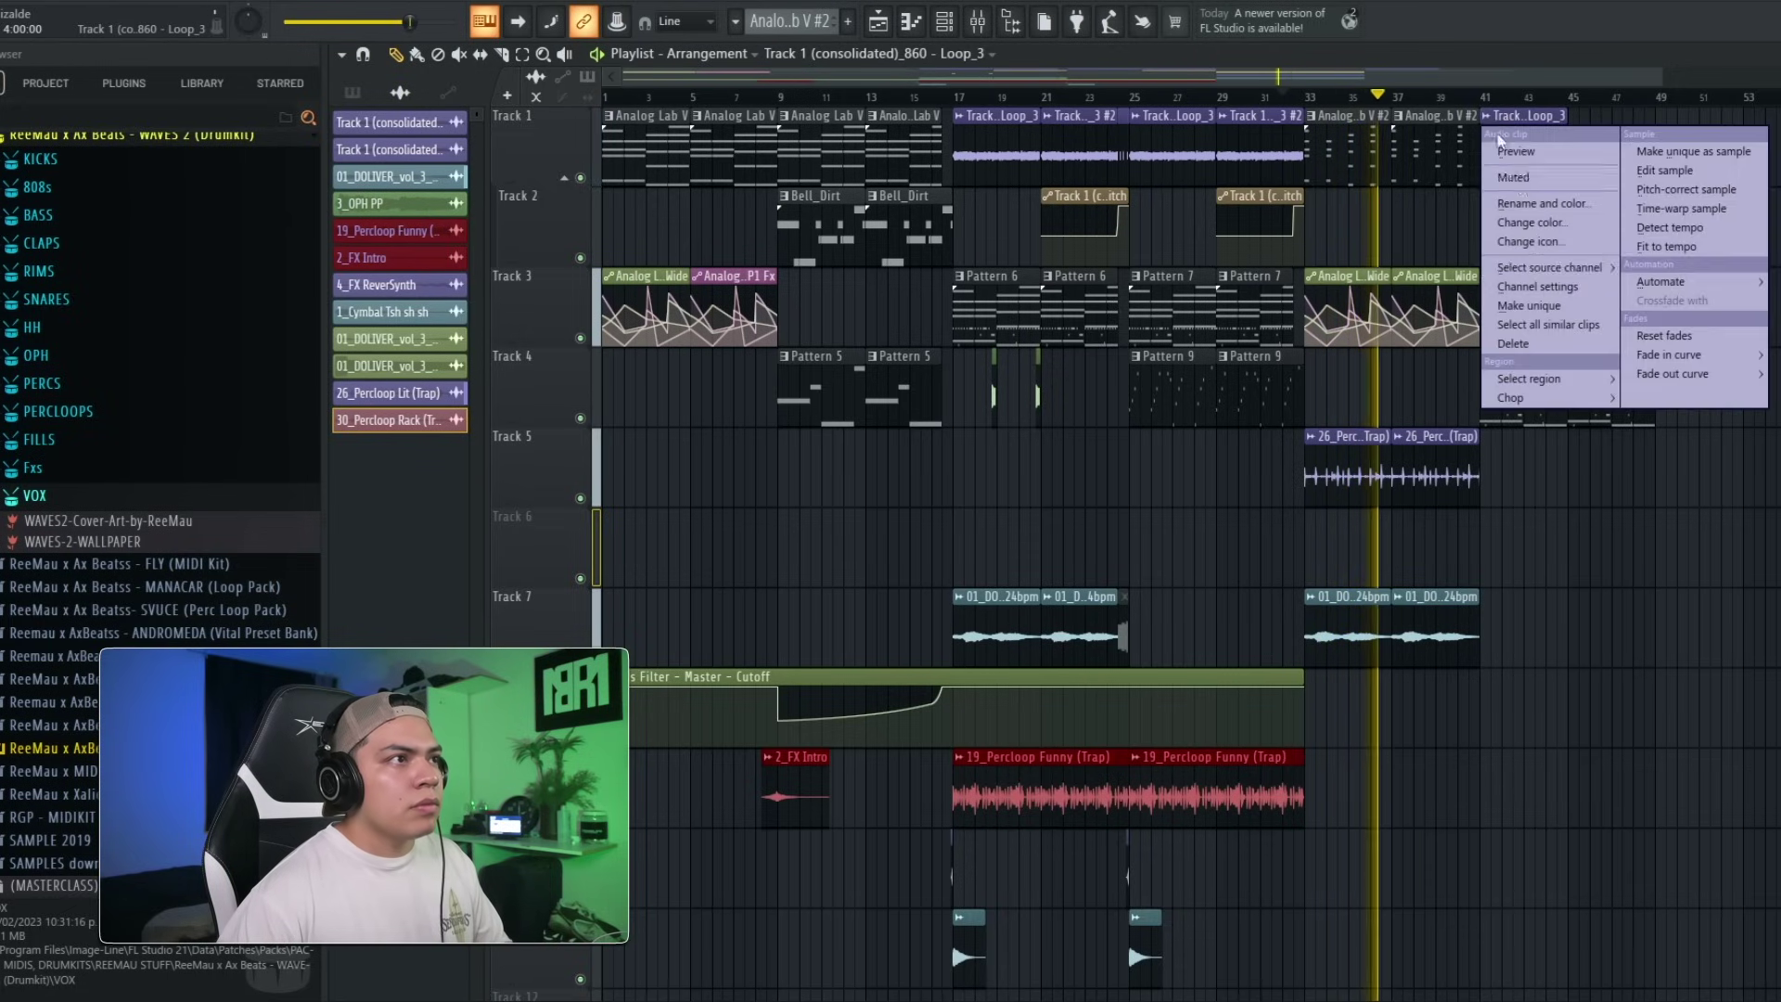
pyautogui.click(1544, 282)
# Reset the time-stretching pitch of the loop clip at bar 41 to its default and play the transition into that bar.
pyautogui.doubleClick(1515, 144)
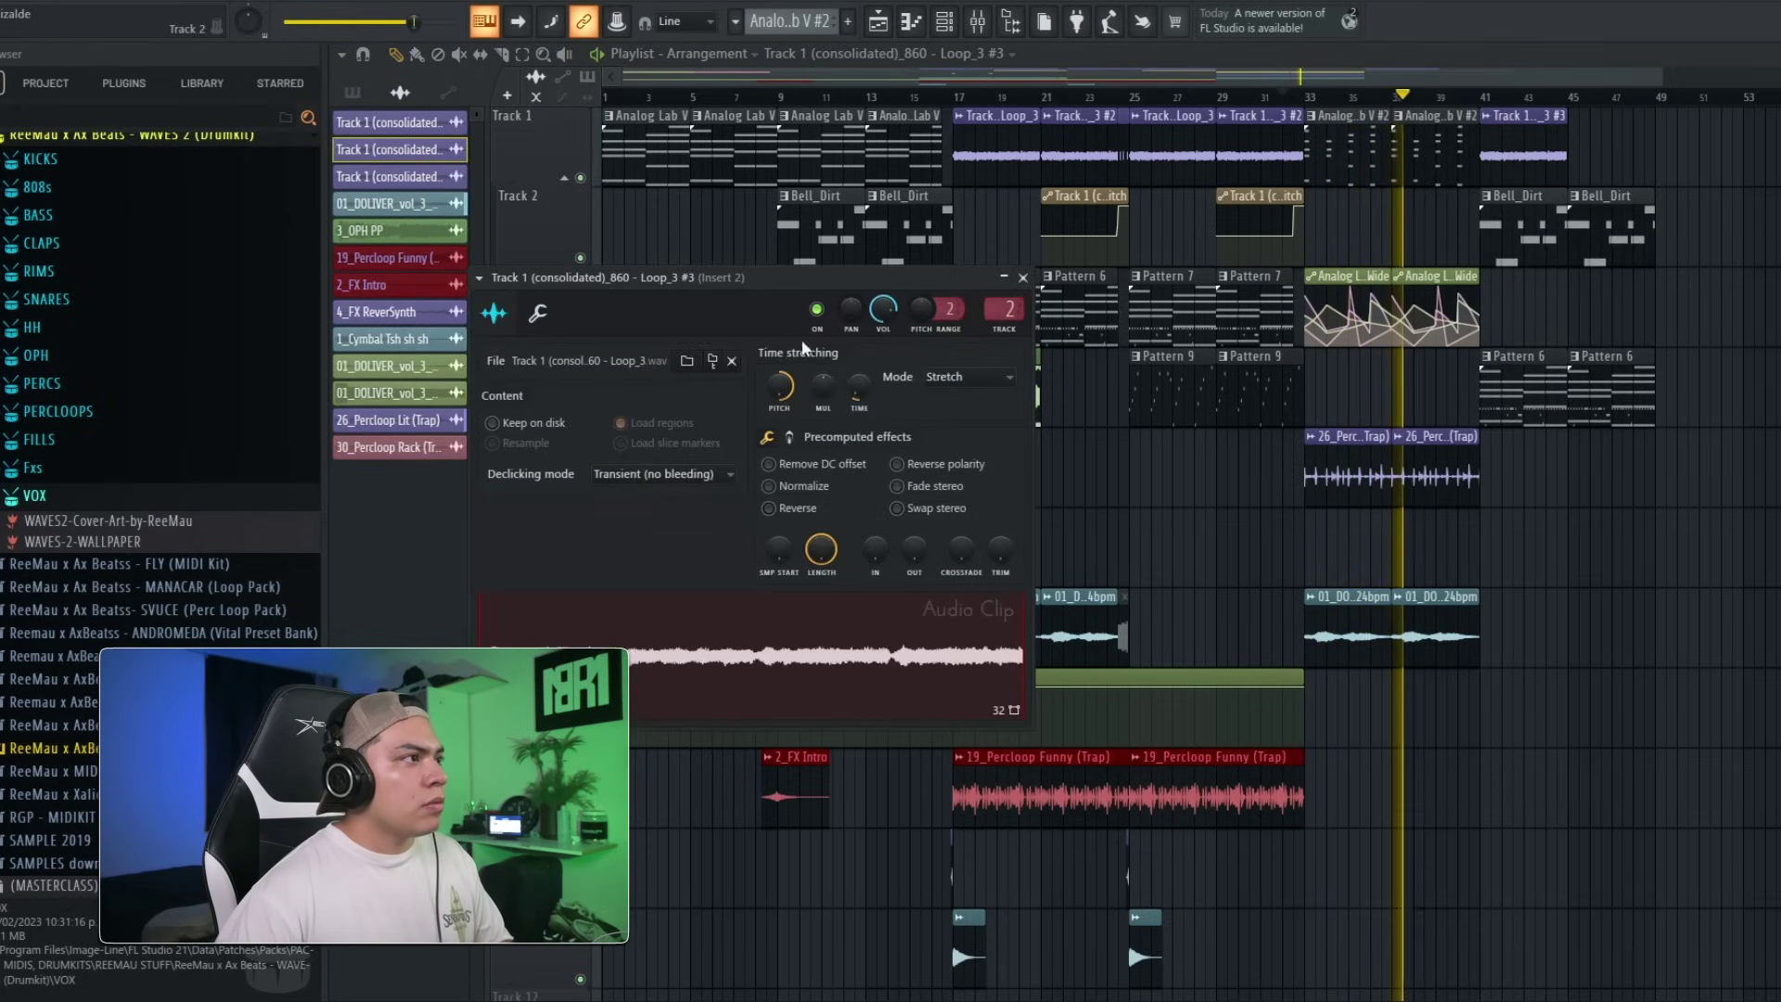
pyautogui.rightClick(782, 379)
pyautogui.click(805, 393)
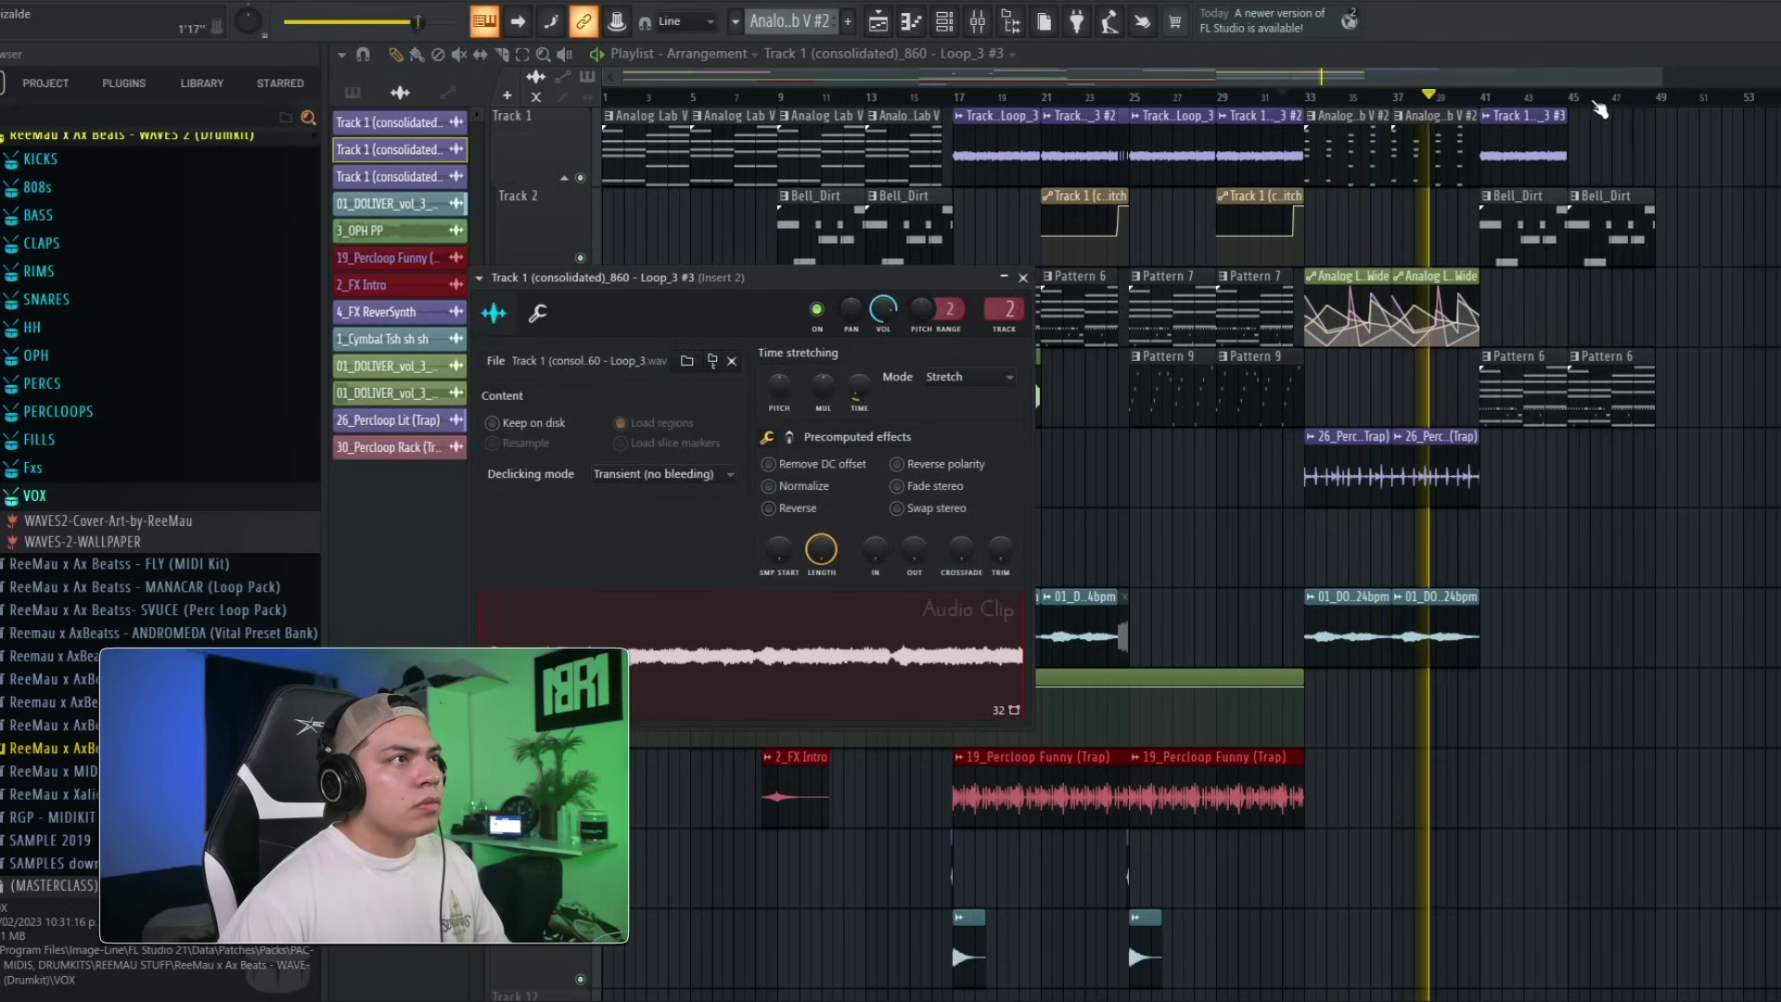
pyautogui.scroll(3, 1593, 107)
pyautogui.scroll(1, 1591, 107)
pyautogui.rightClick(1415, 136)
pyautogui.scroll(-2, 1215, 103)
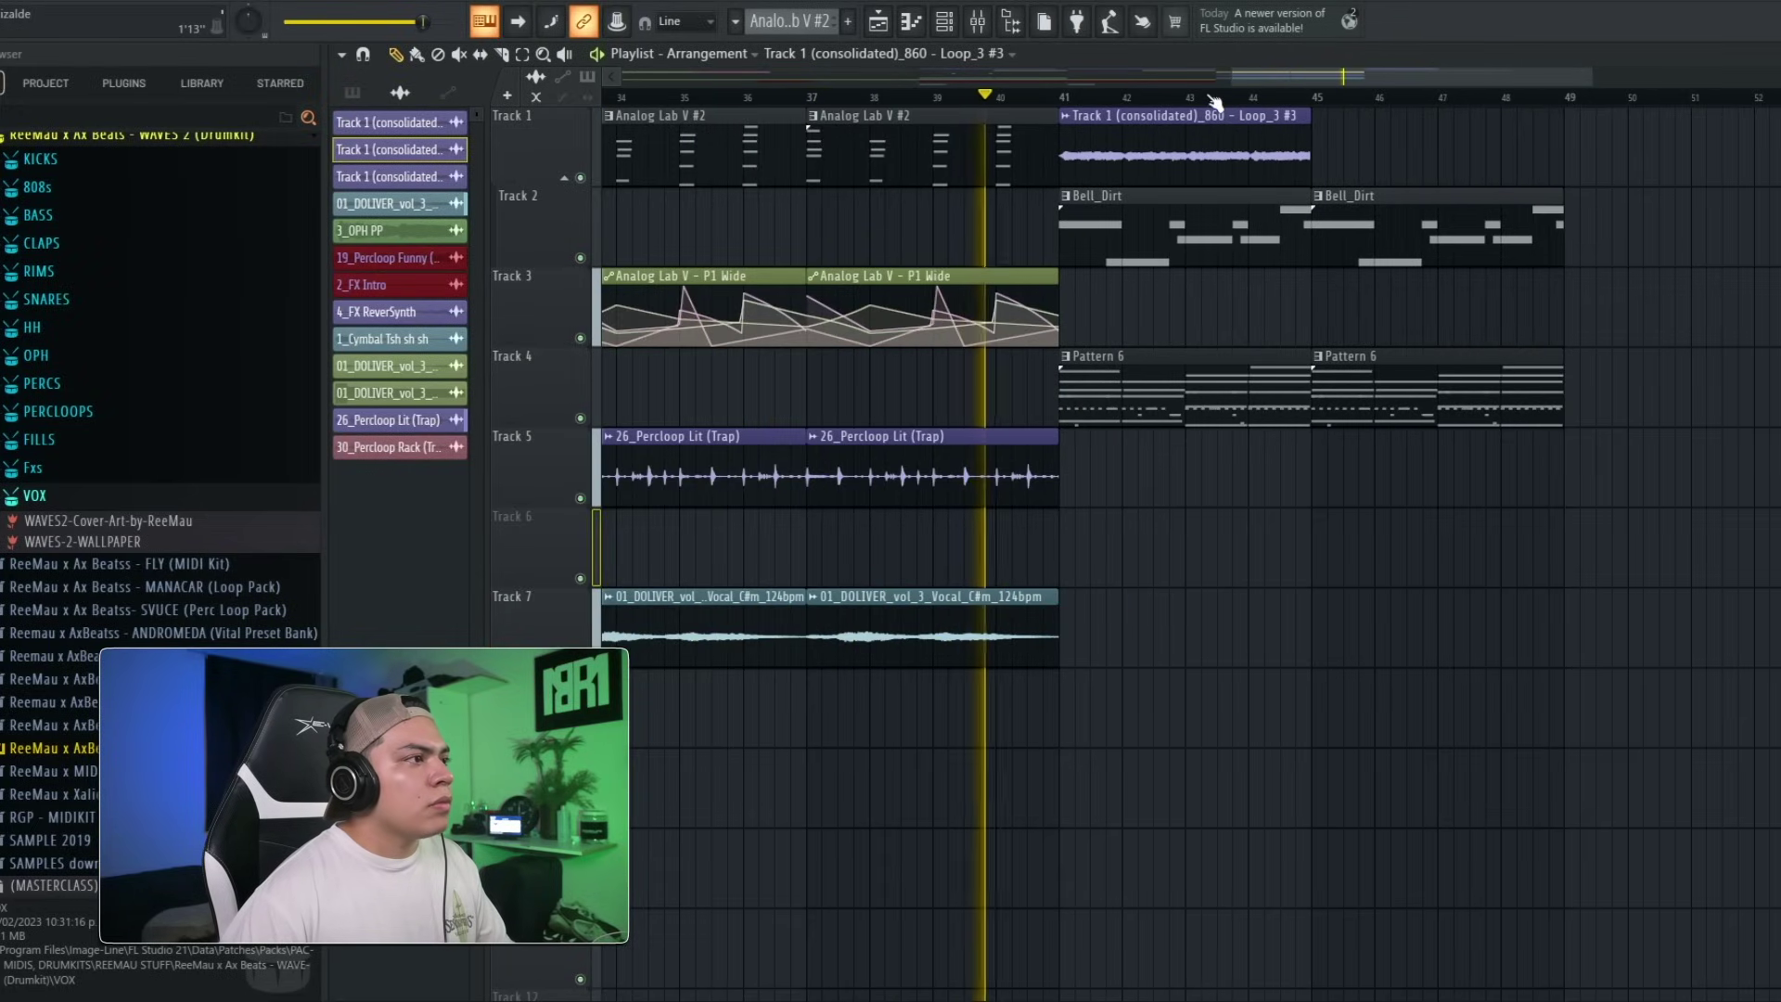
pyautogui.scroll(-1, 1215, 103)
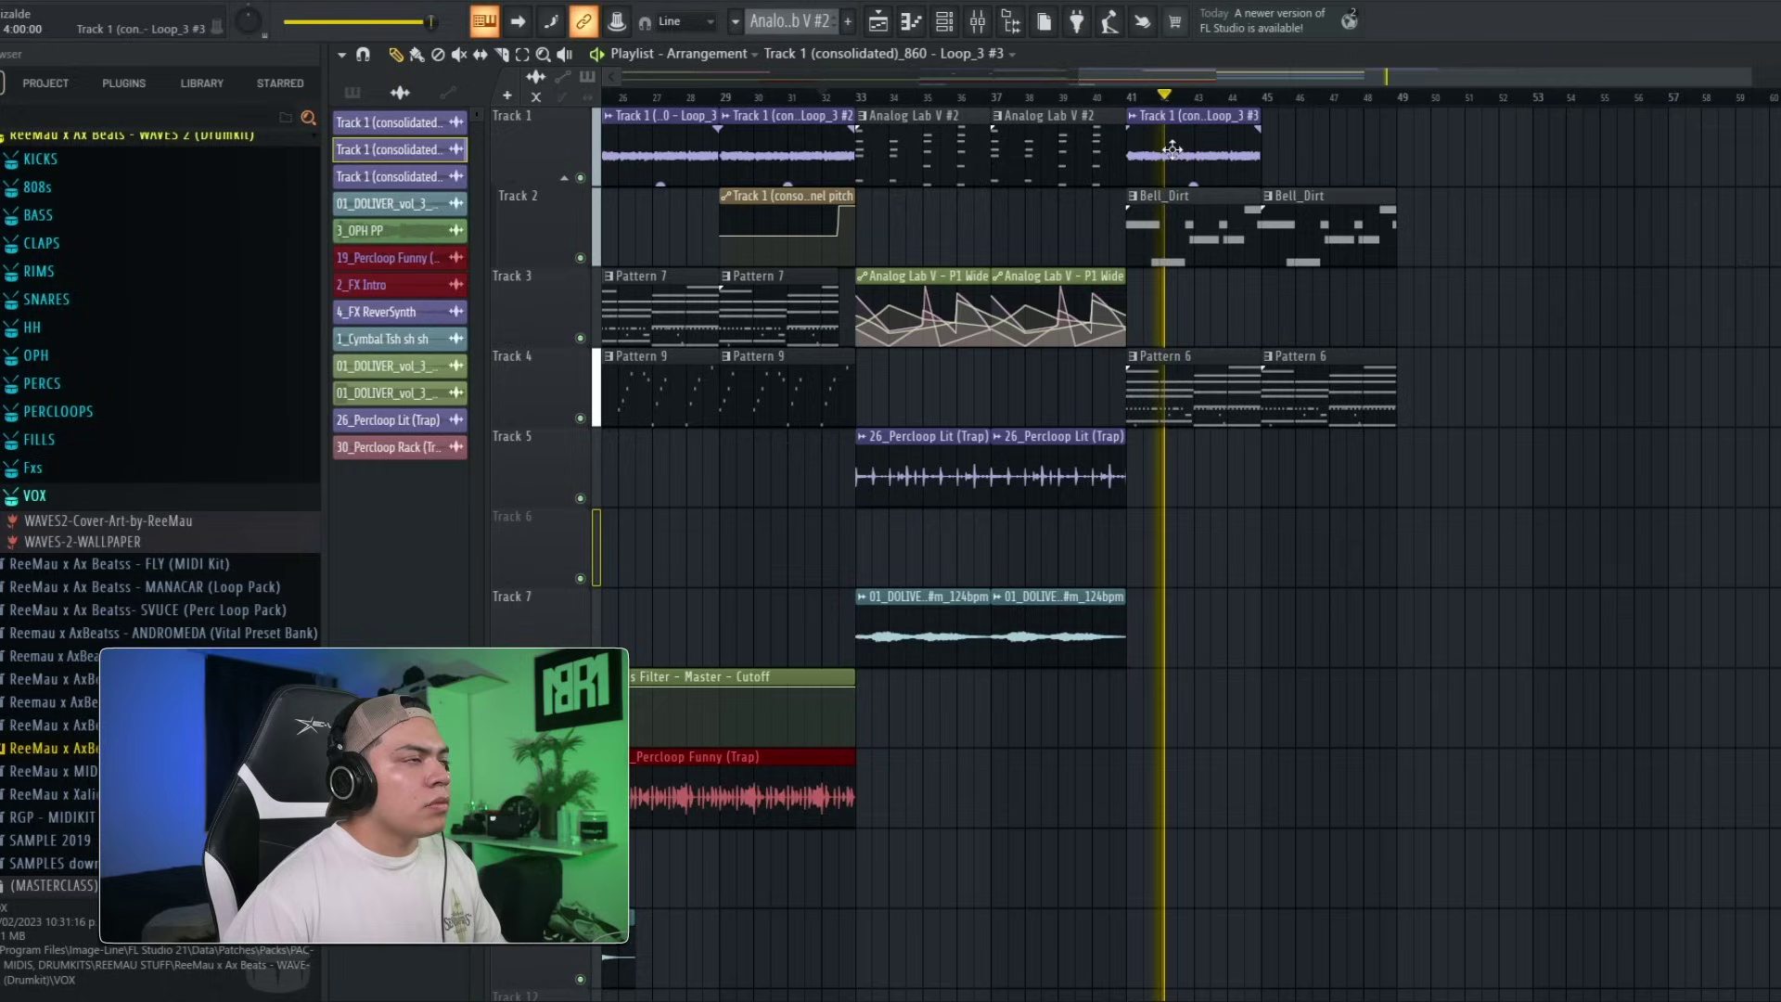
# Add Fruity Parametric EQ 2 to mixer Insert 2 with the 30Hz + 18kHz cut preset and raise its high-pass cutoff, returning to the playlist.
pyautogui.doubleClick(1191, 126)
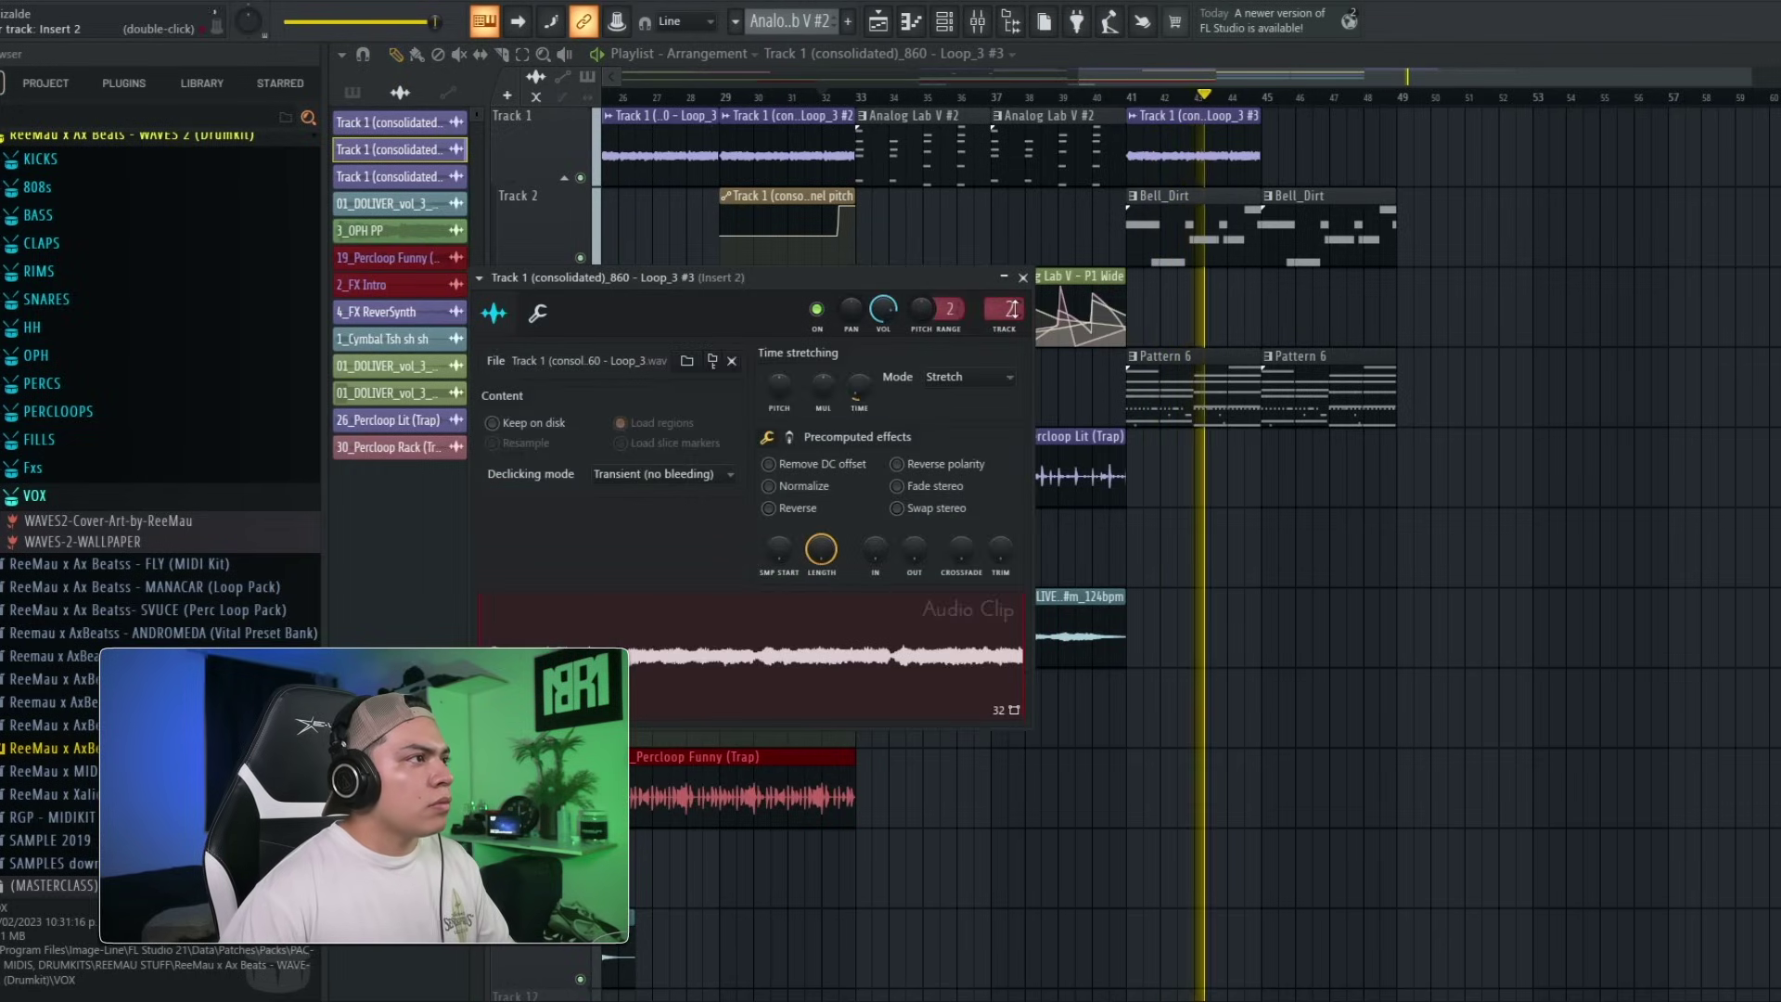
pyautogui.press('F9')
pyautogui.click(1643, 190)
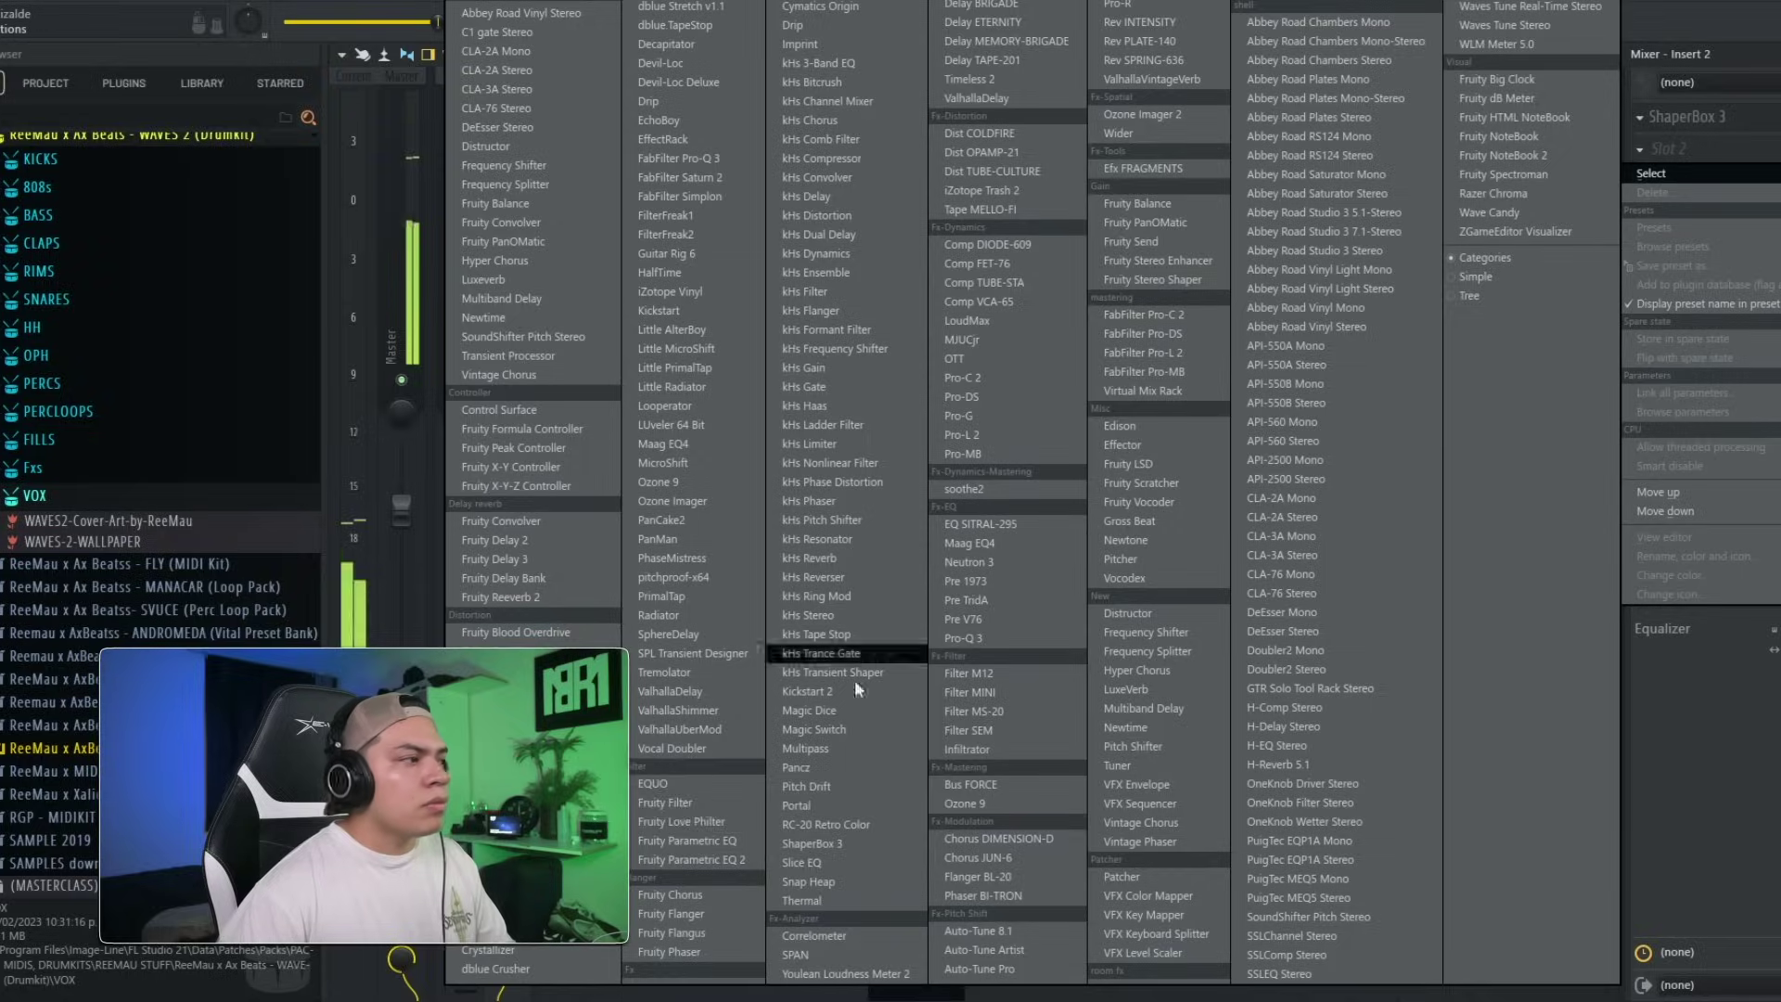
pyautogui.click(695, 860)
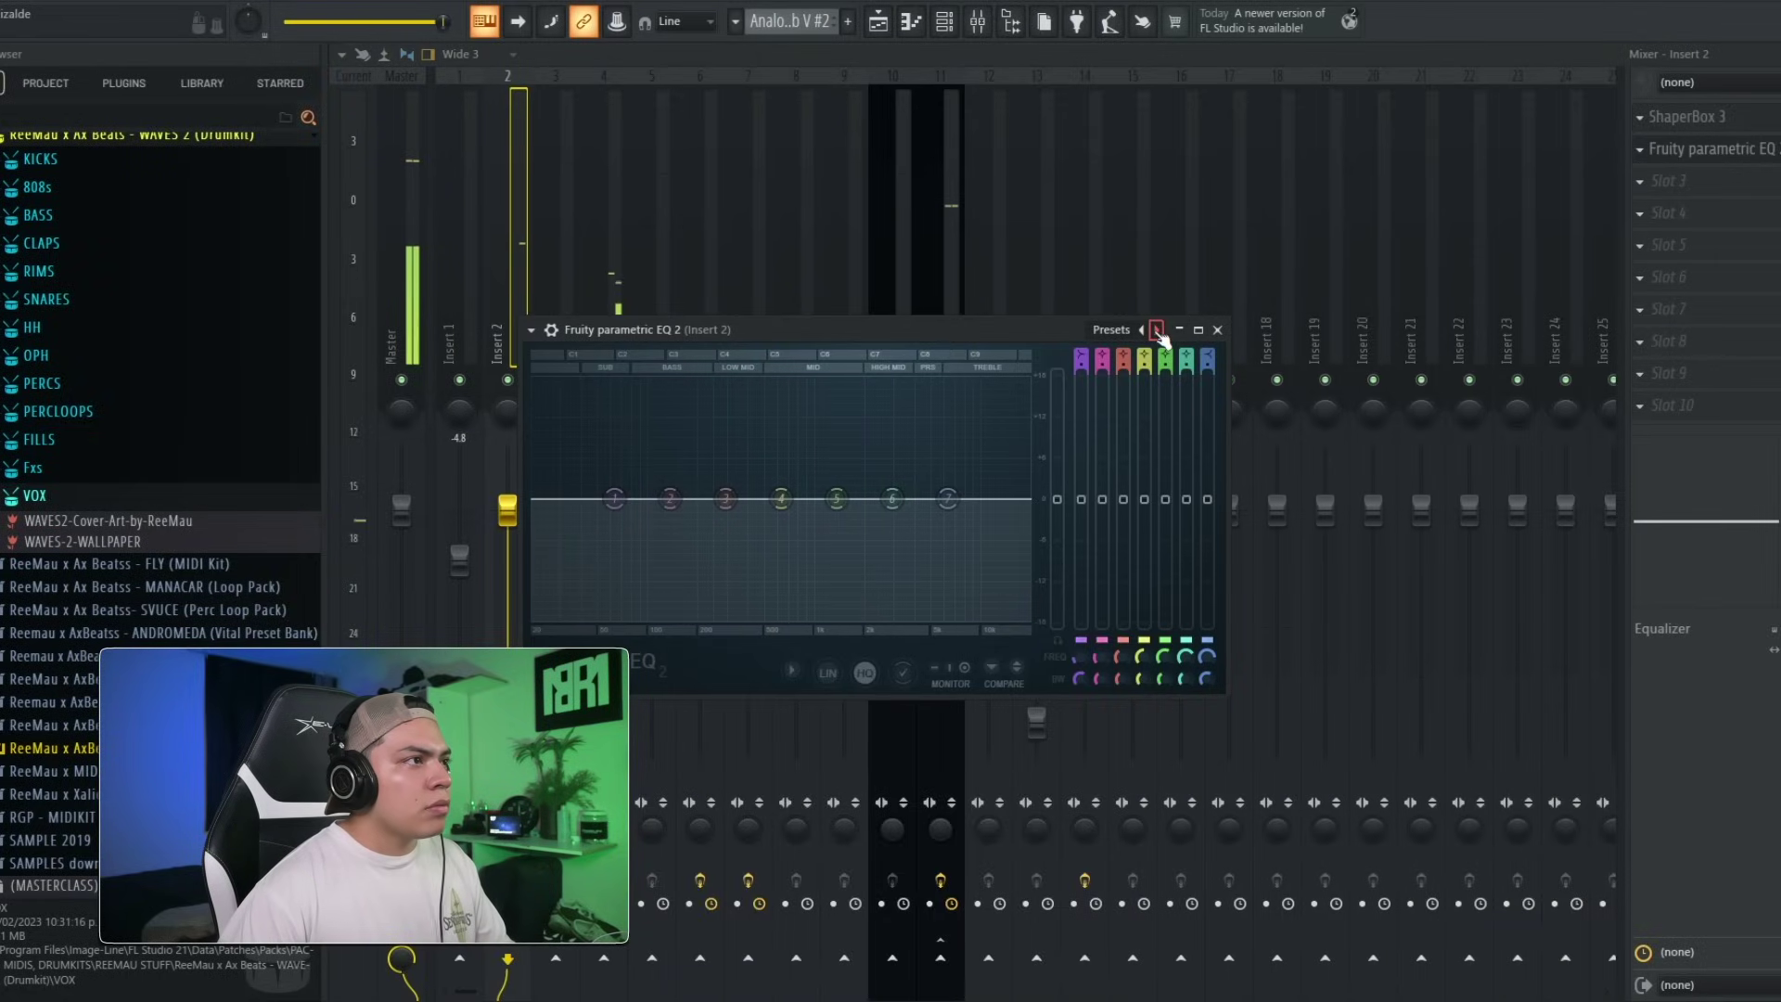
pyautogui.click(1157, 330)
pyautogui.click(1210, 424)
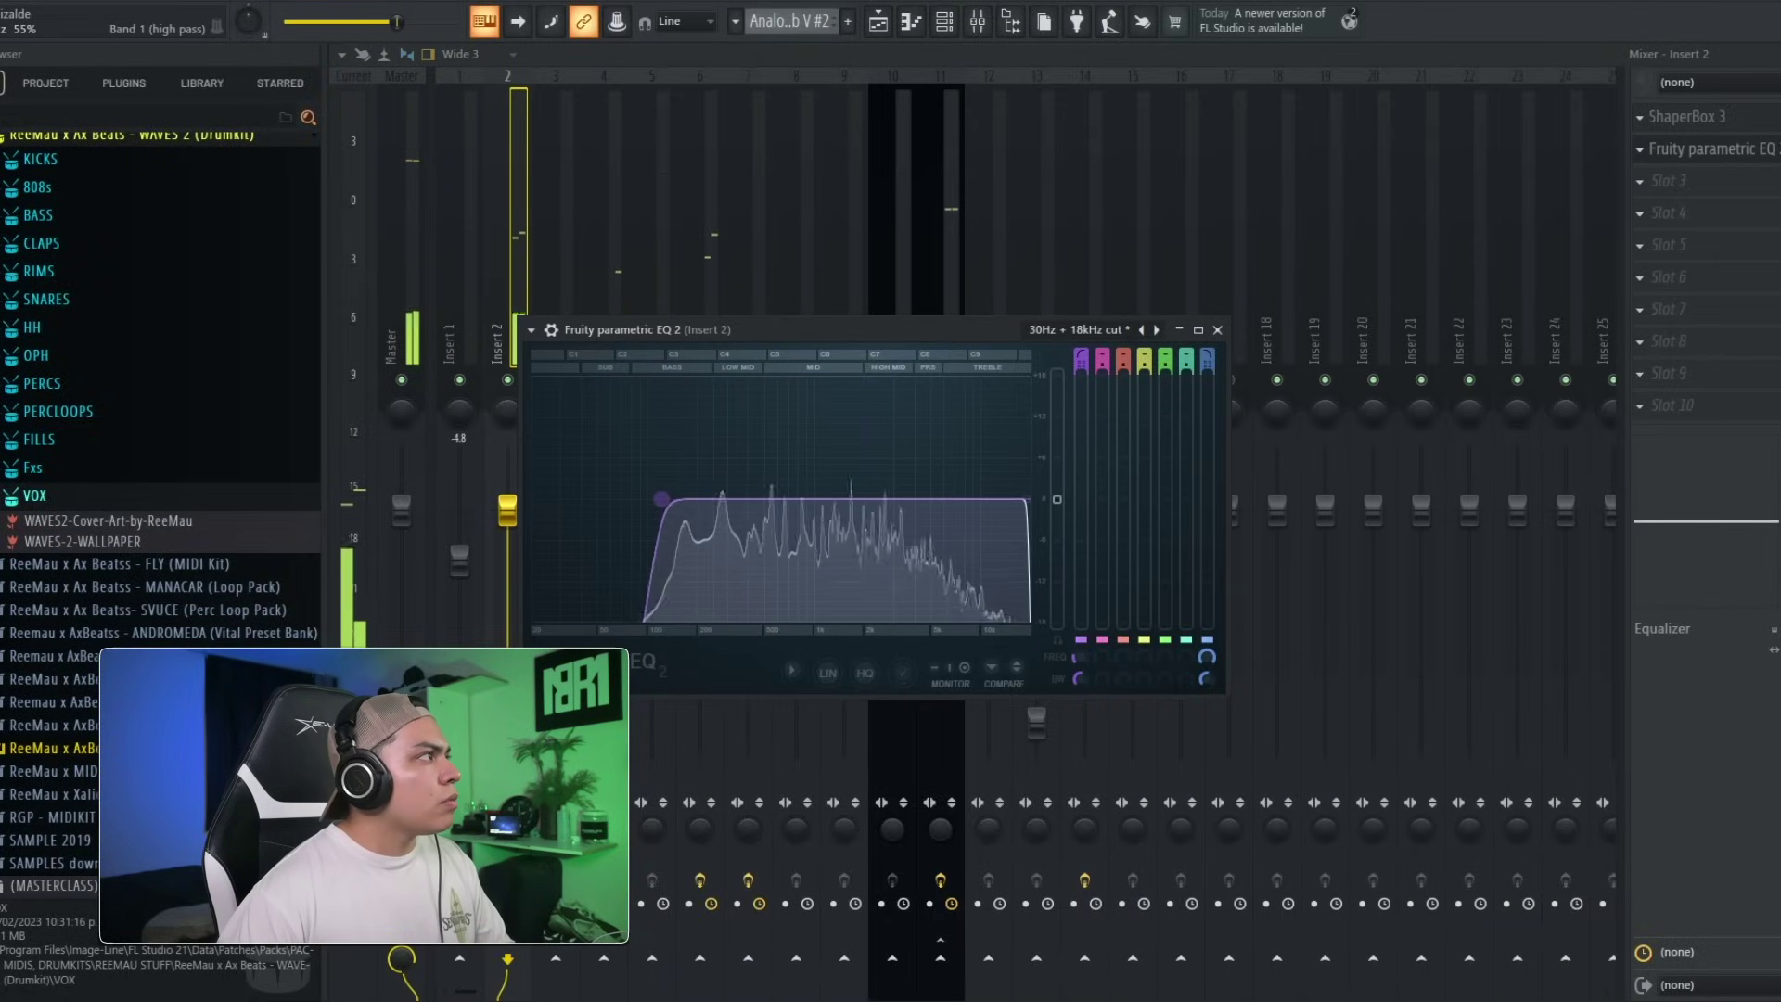
pyautogui.click(881, 22)
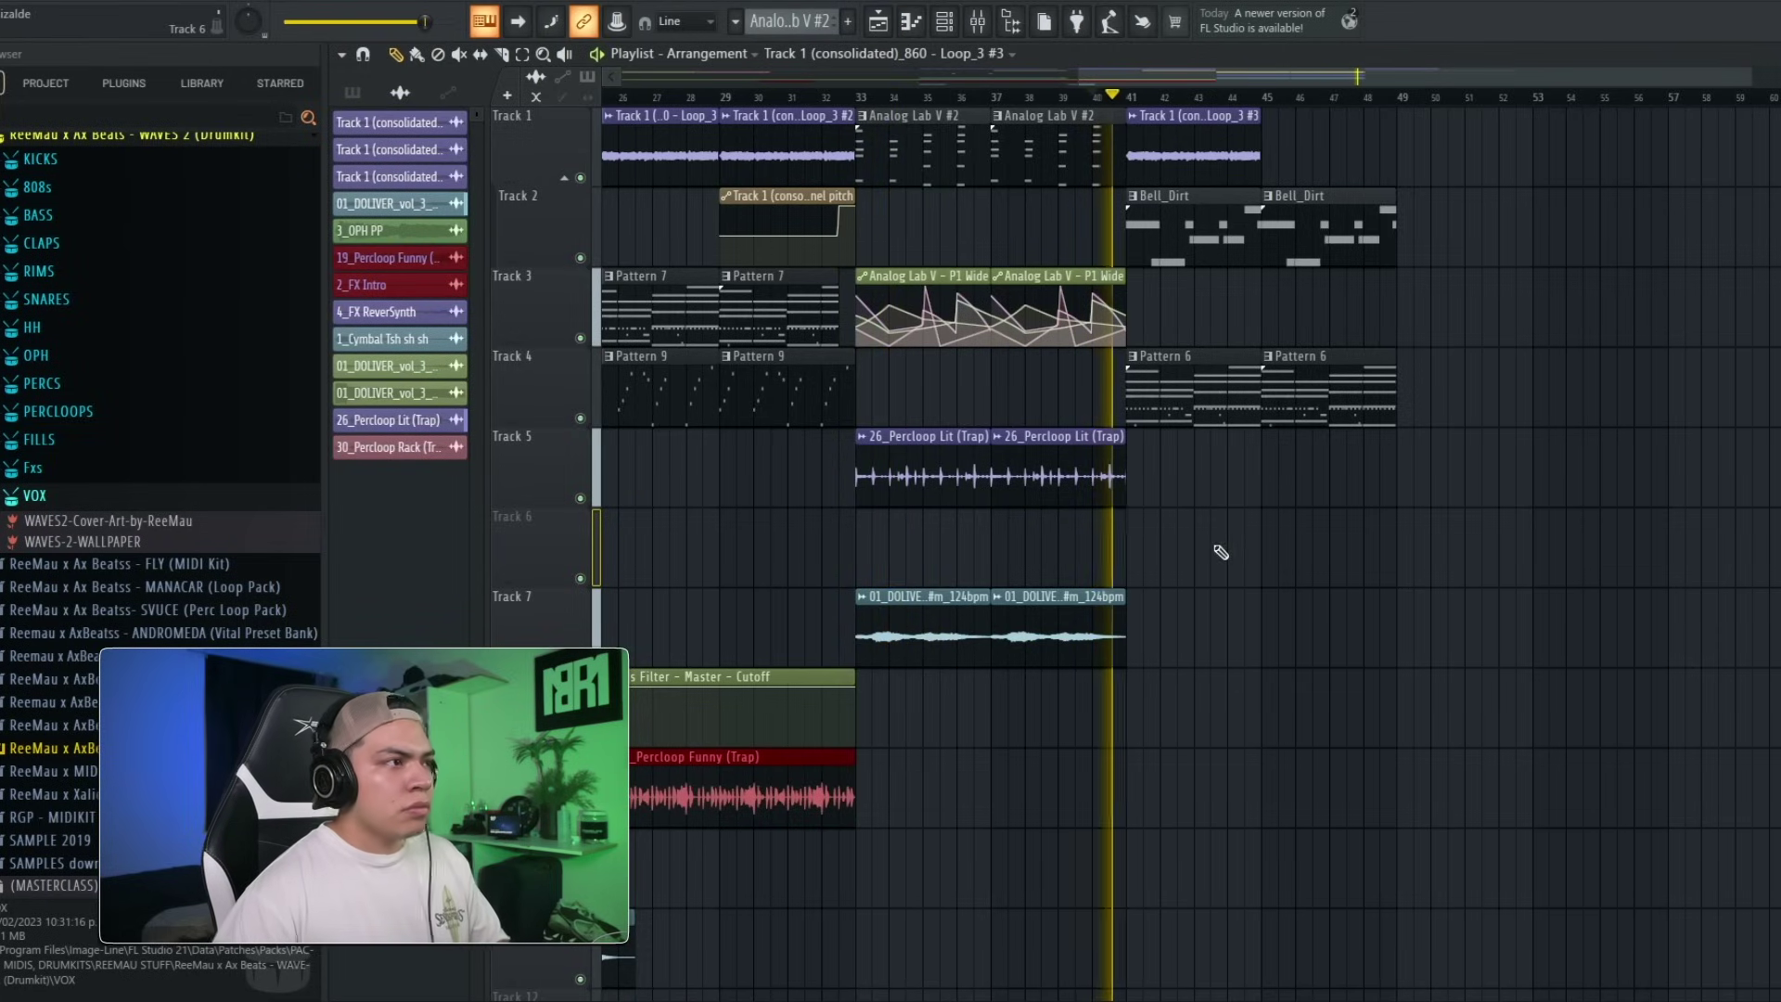
# Browse the drumkit's FILLS folder and preview the Fortuna, Rich, Mafia and 2001 fill samples.
pyautogui.click(65, 496)
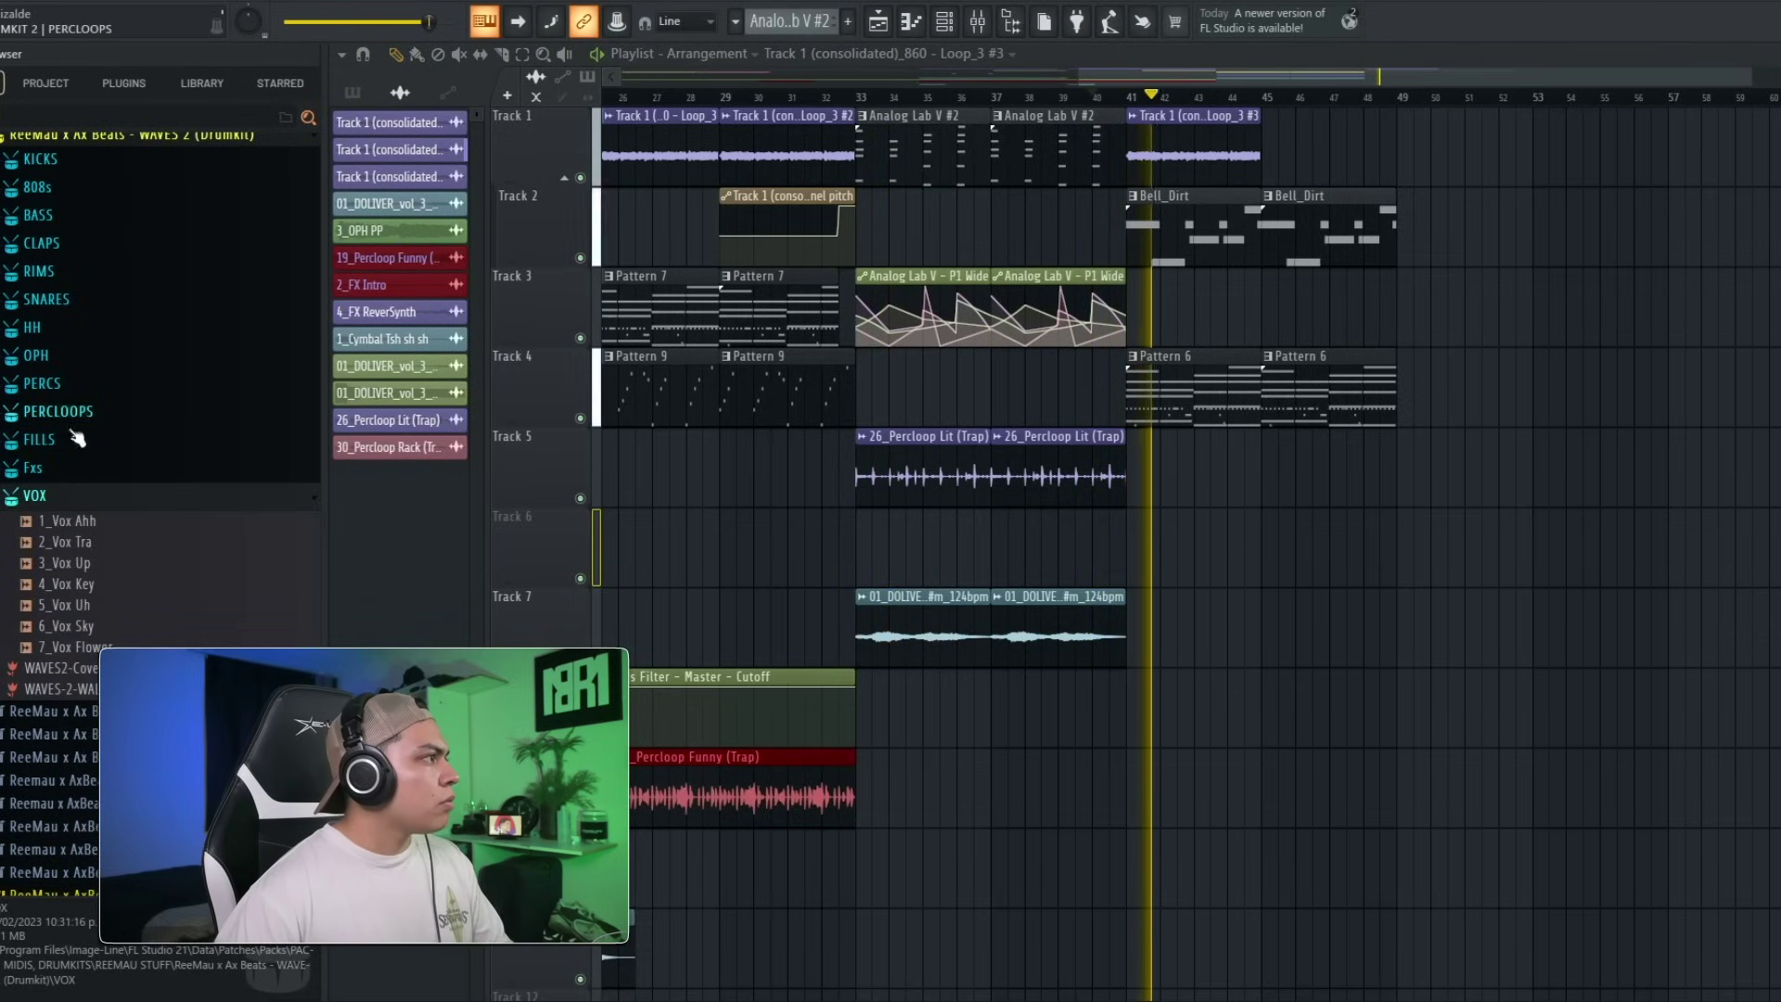
pyautogui.click(58, 497)
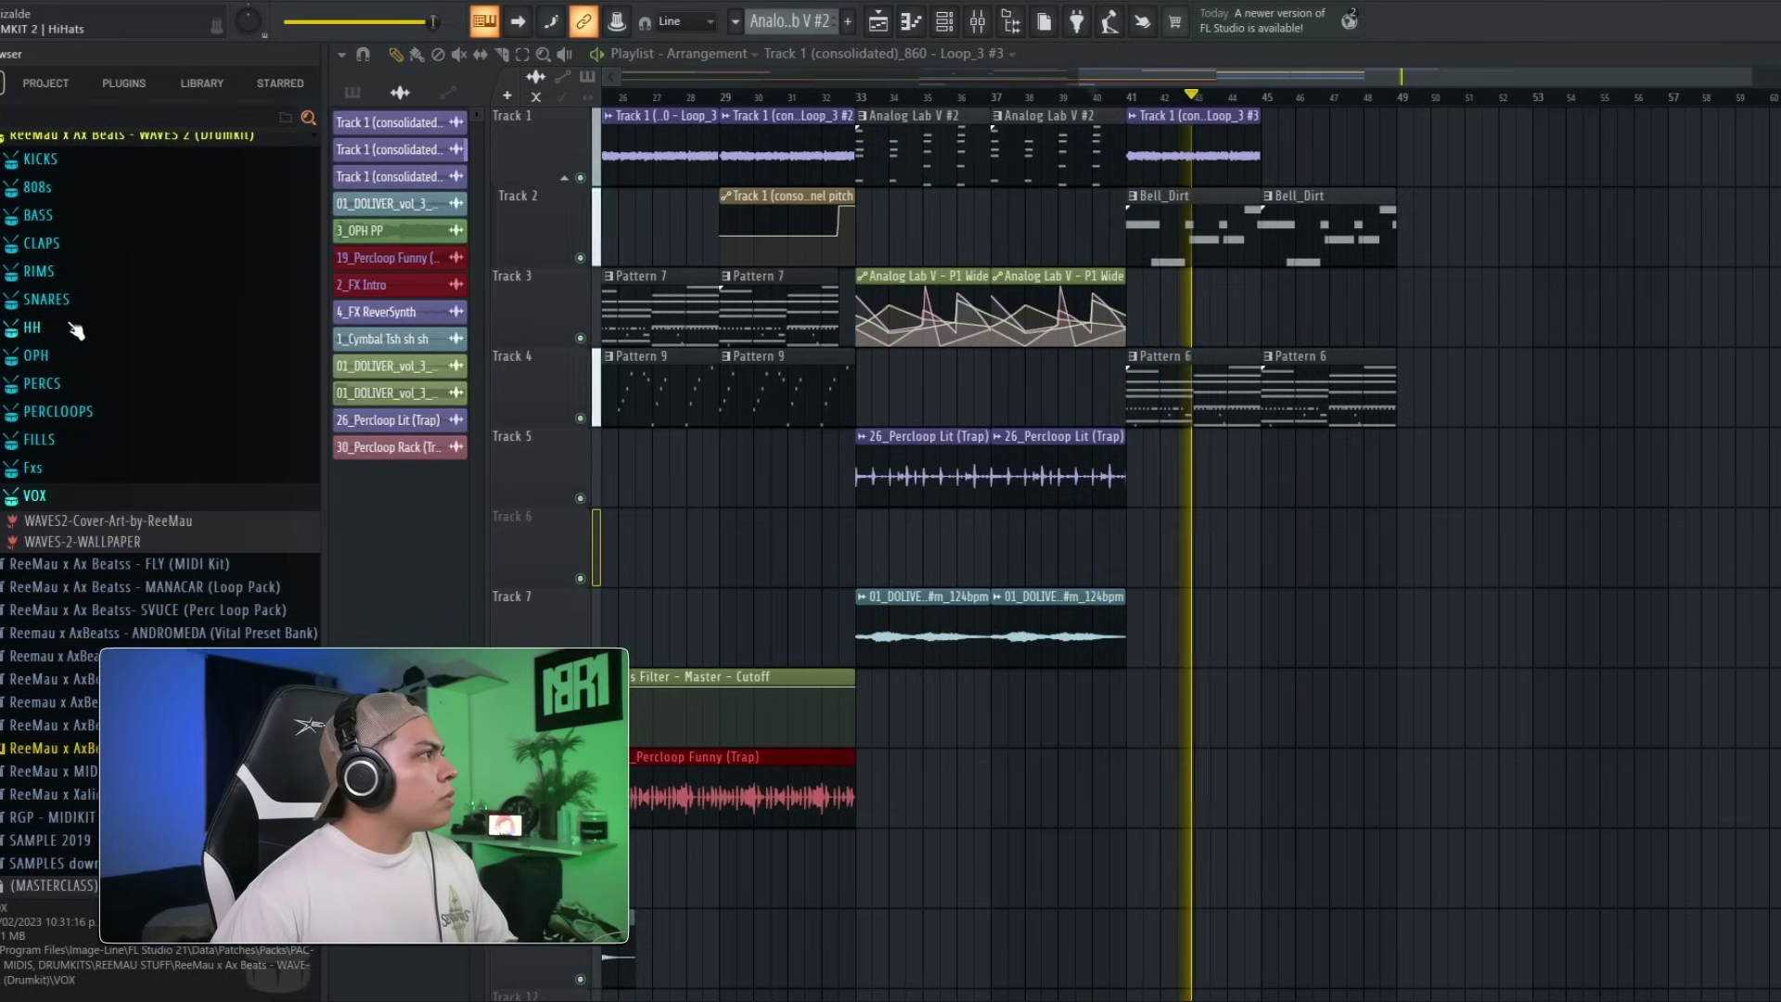
pyautogui.click(39, 438)
pyautogui.click(102, 486)
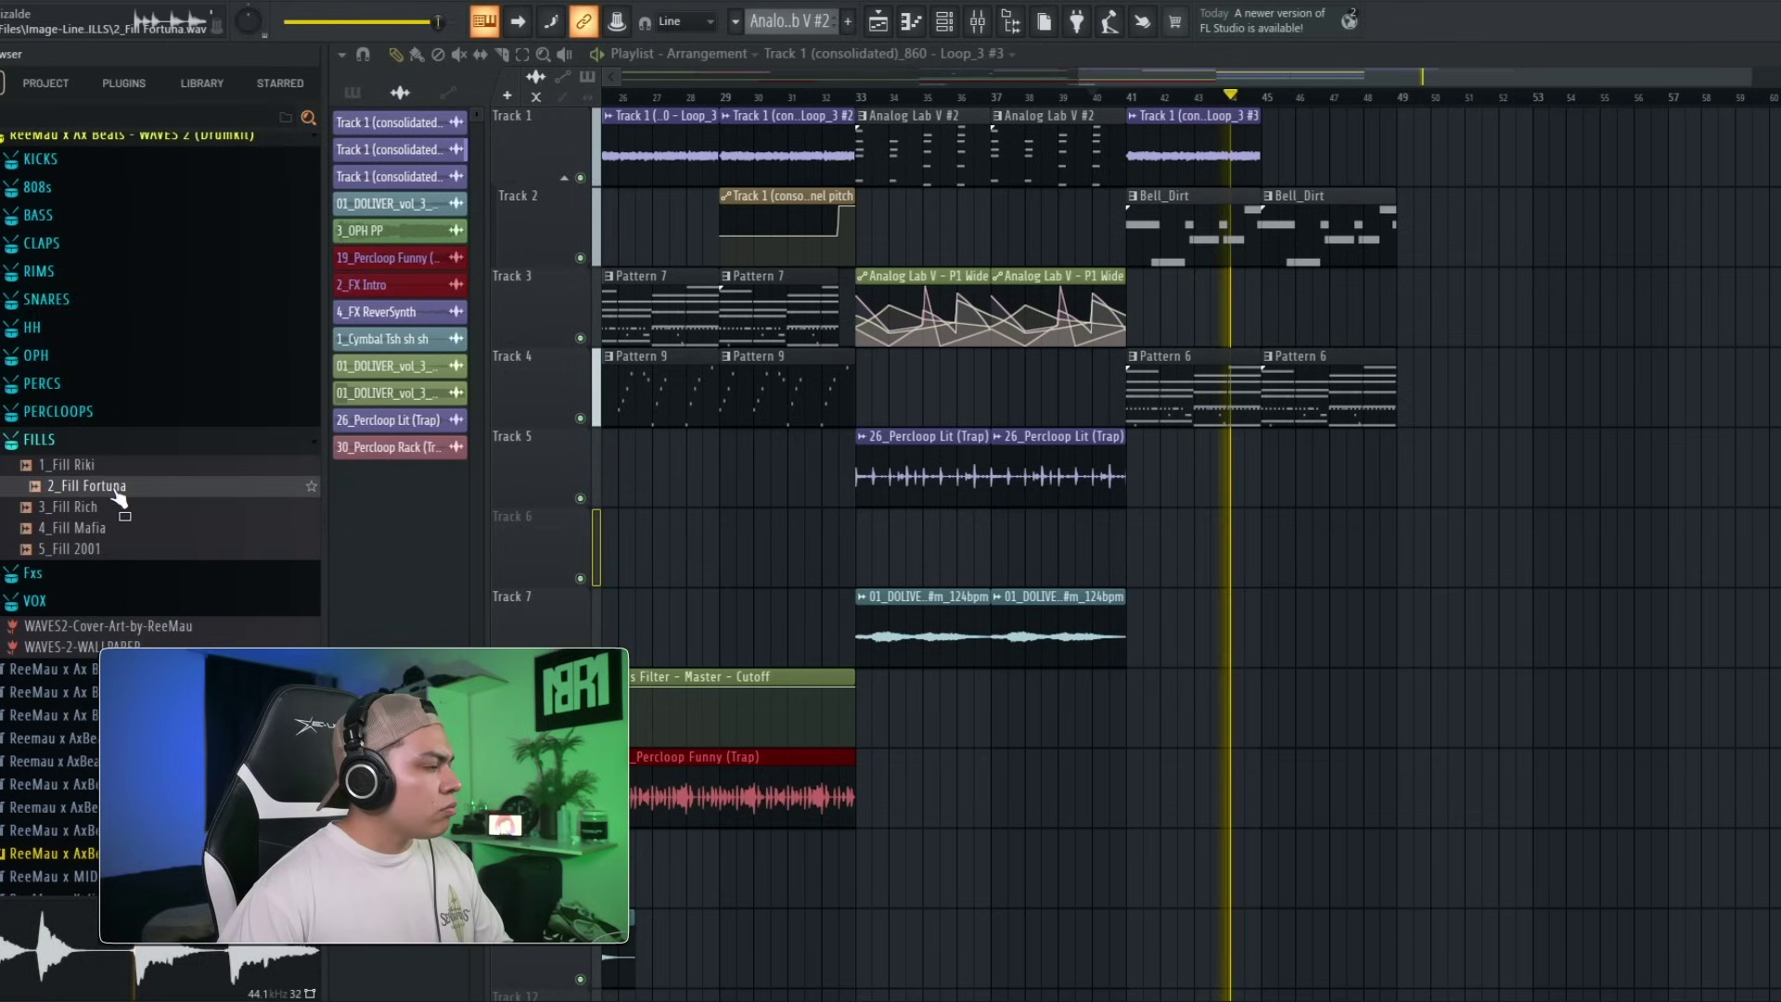
pyautogui.click(102, 507)
pyautogui.click(114, 531)
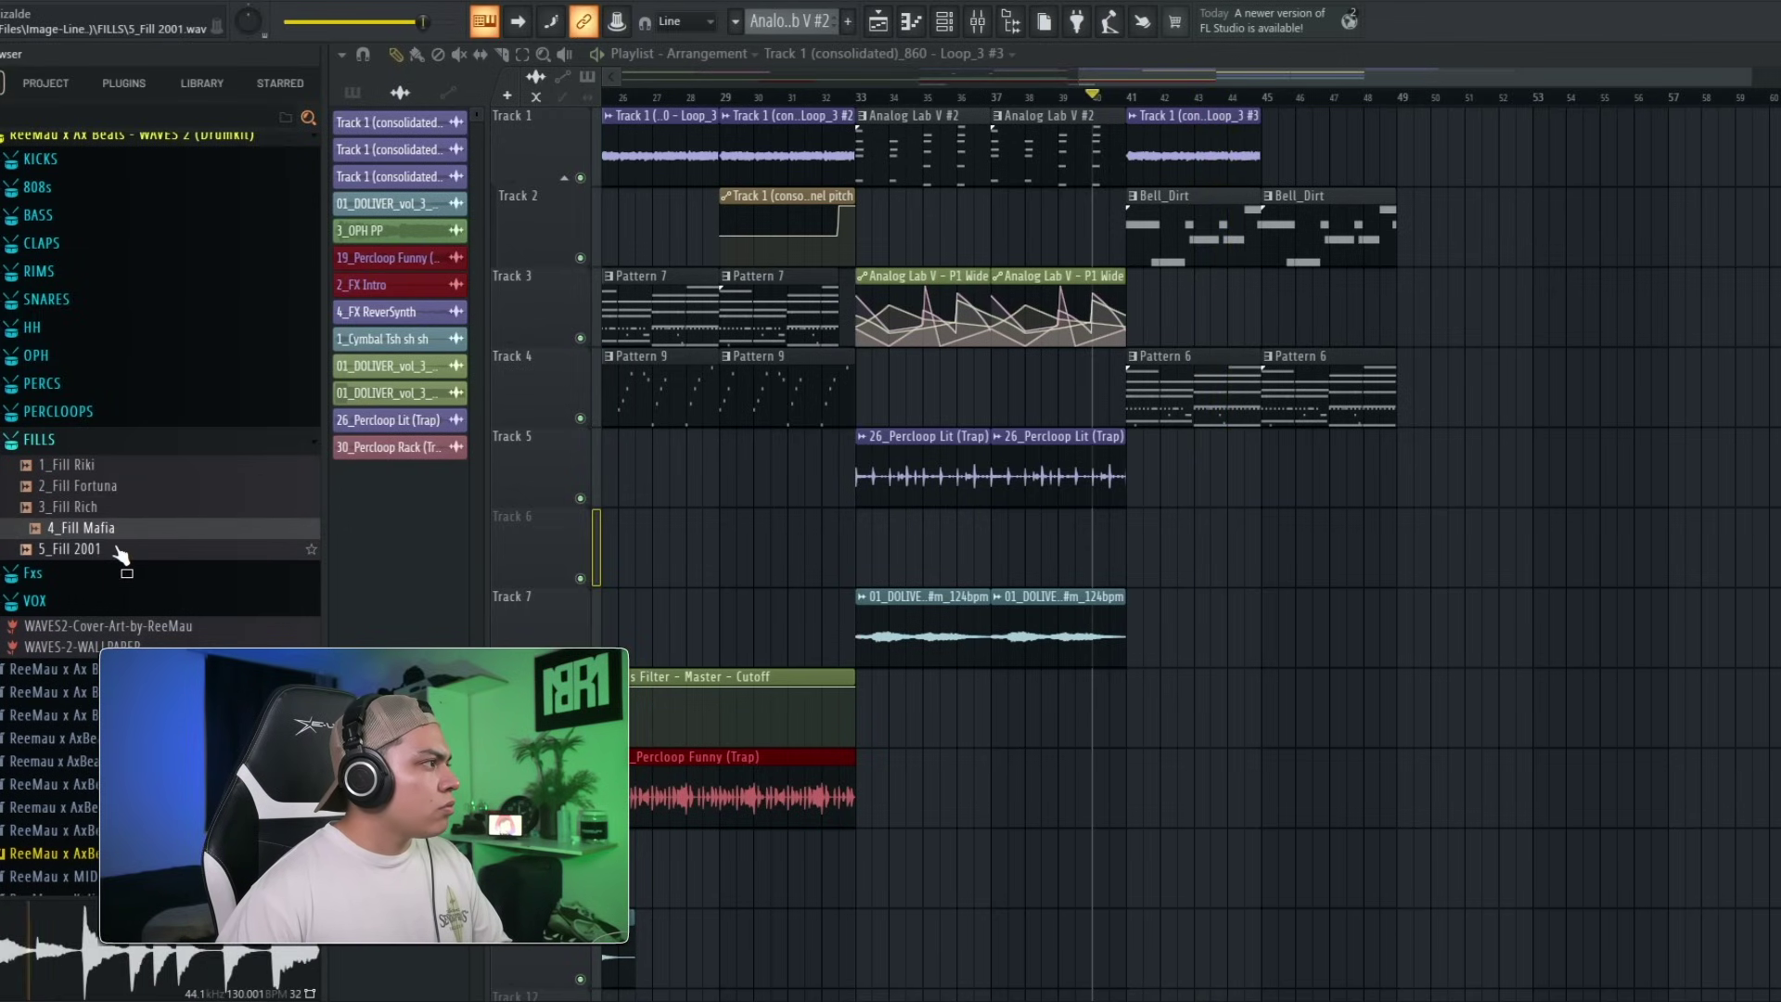
pyautogui.click(121, 554)
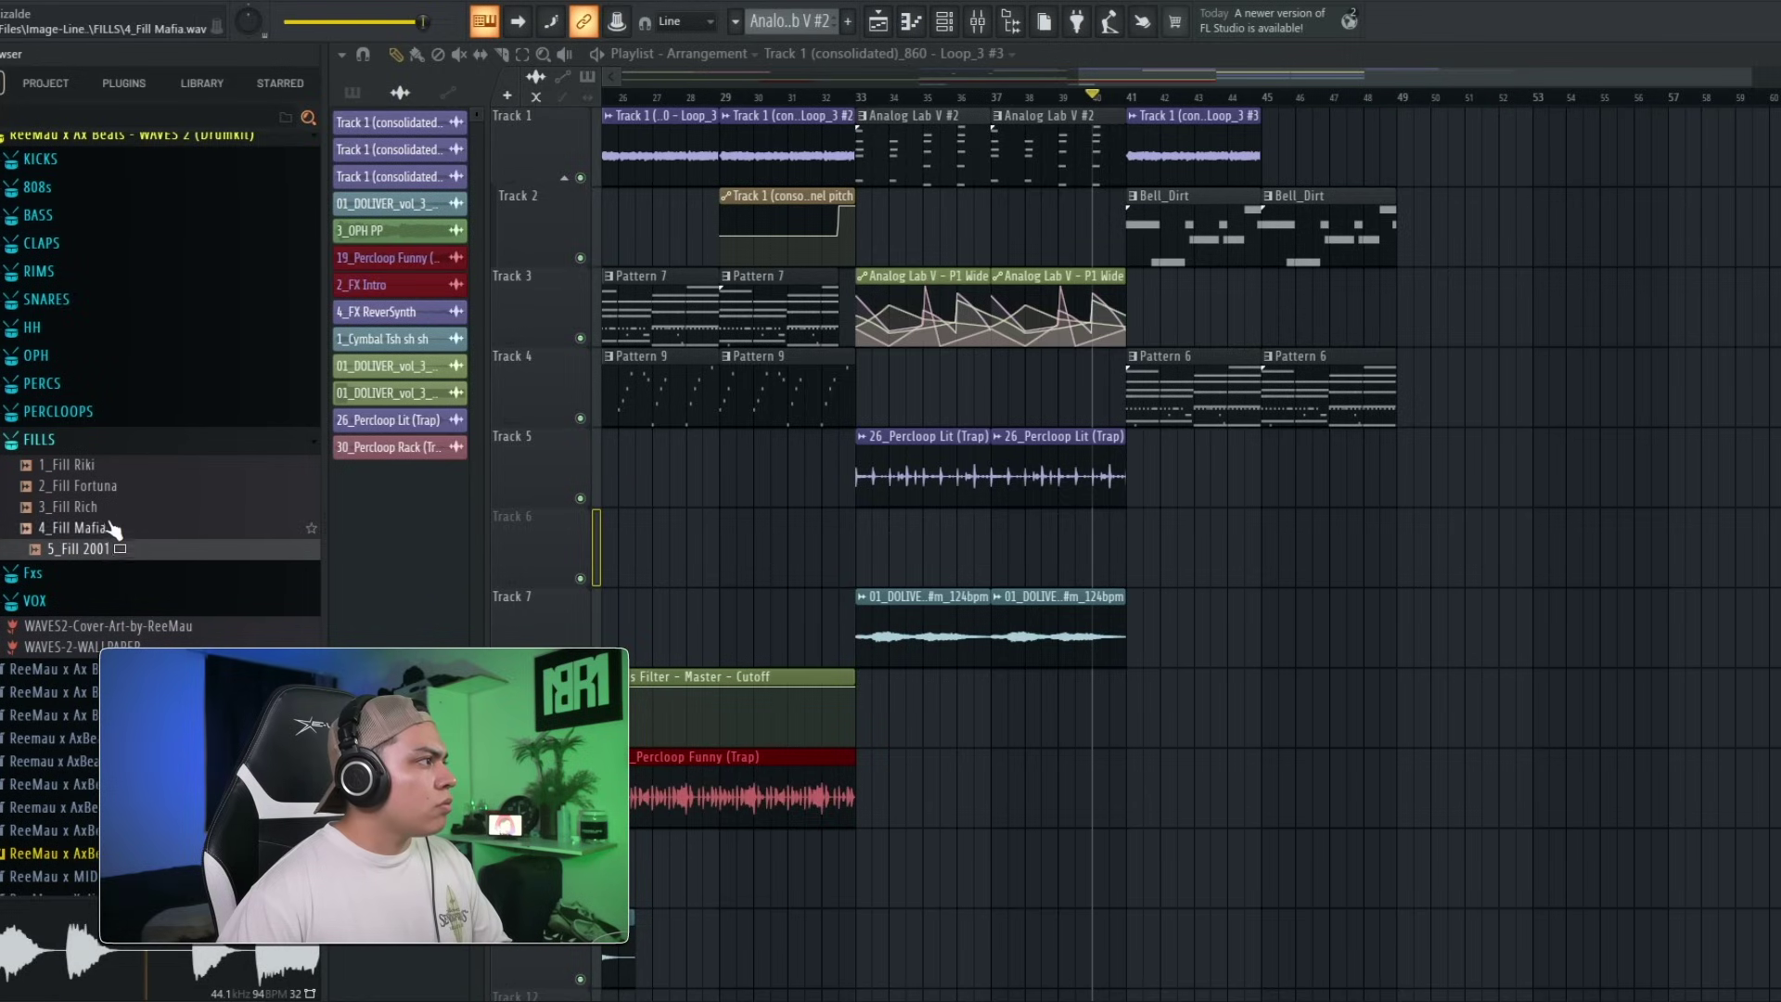
pyautogui.click(112, 528)
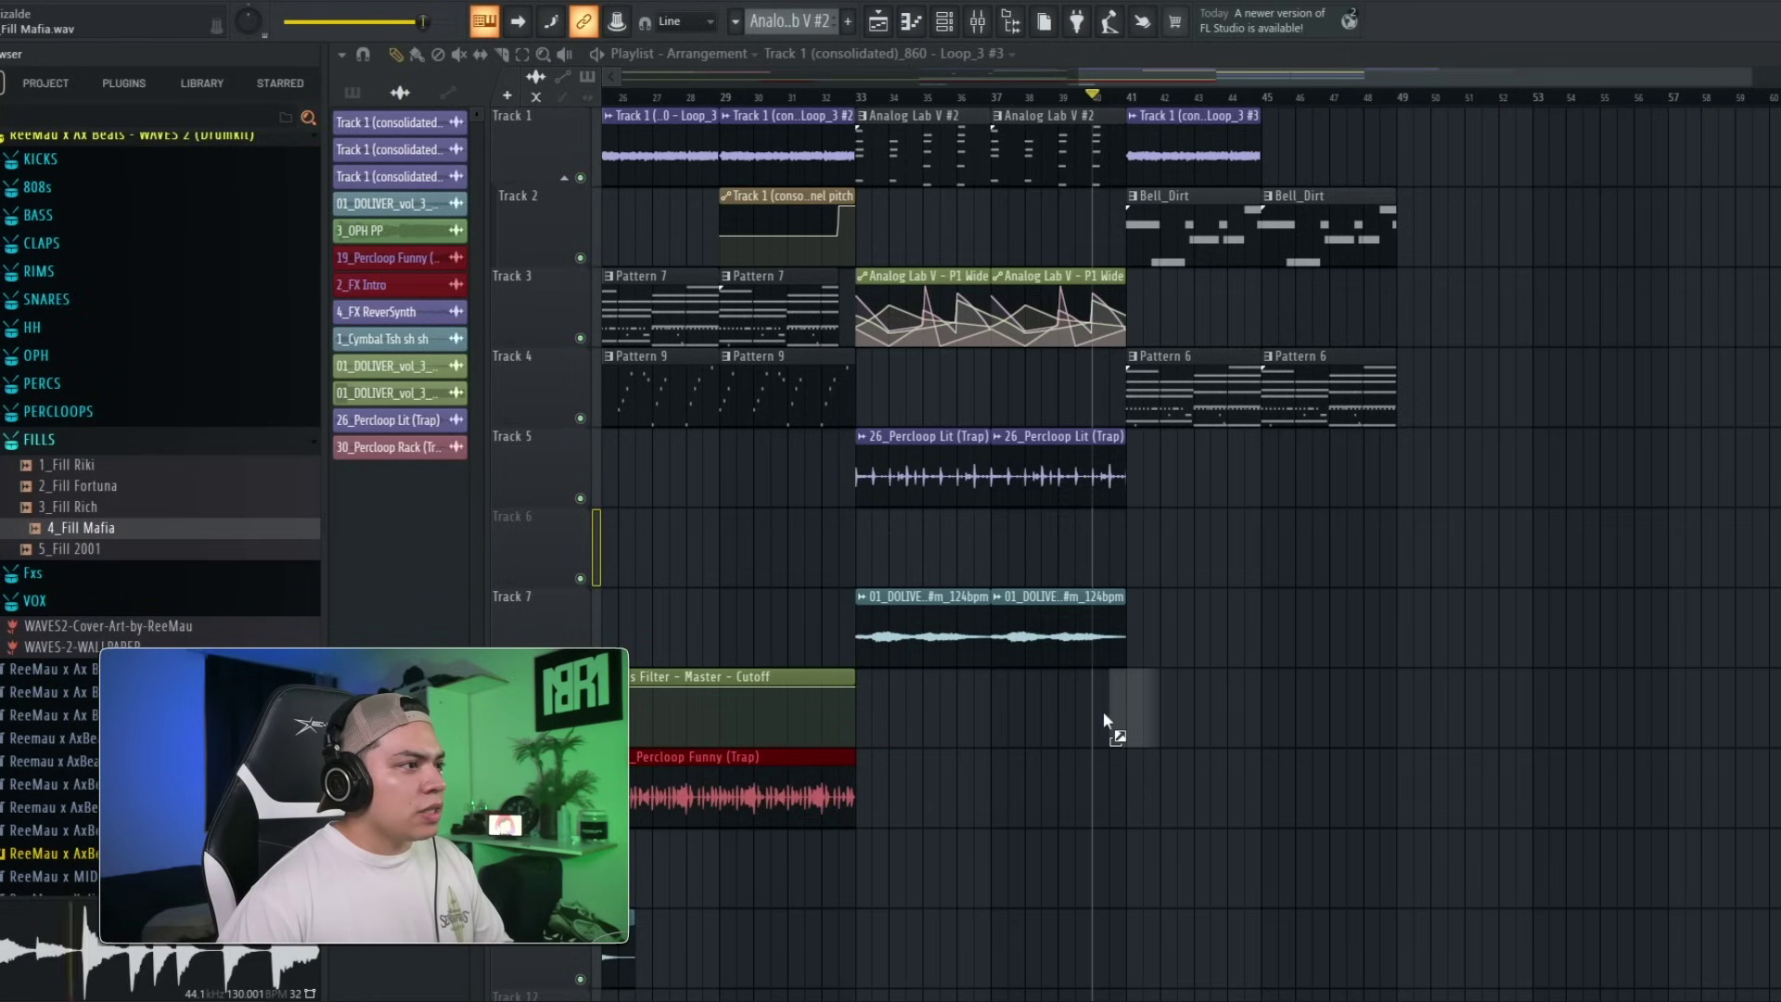
# Place the 4_Fill Mafia sample on the track below Track 7 from bar 40 to bar 41.
pyautogui.moveTo(1104, 714); pyautogui.dragTo(1105, 715)
pyautogui.click(1059, 99)
pyautogui.scroll(3, 1059, 99)
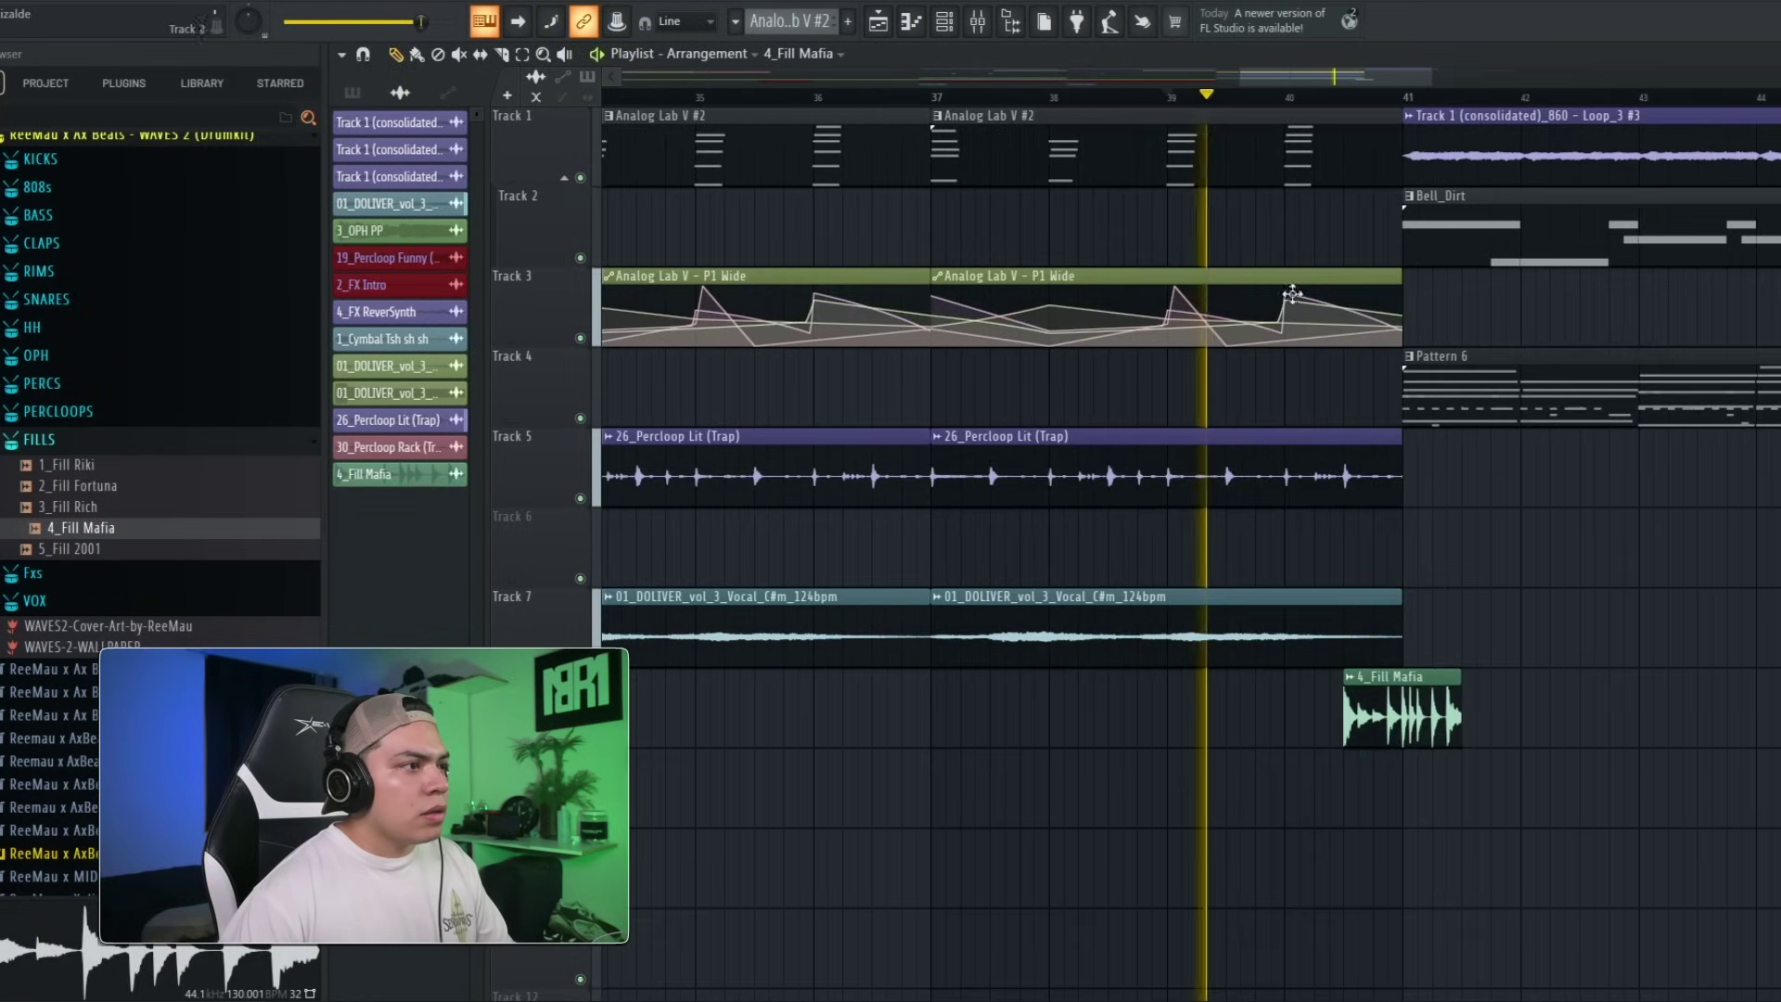
pyautogui.doubleClick(1335, 711)
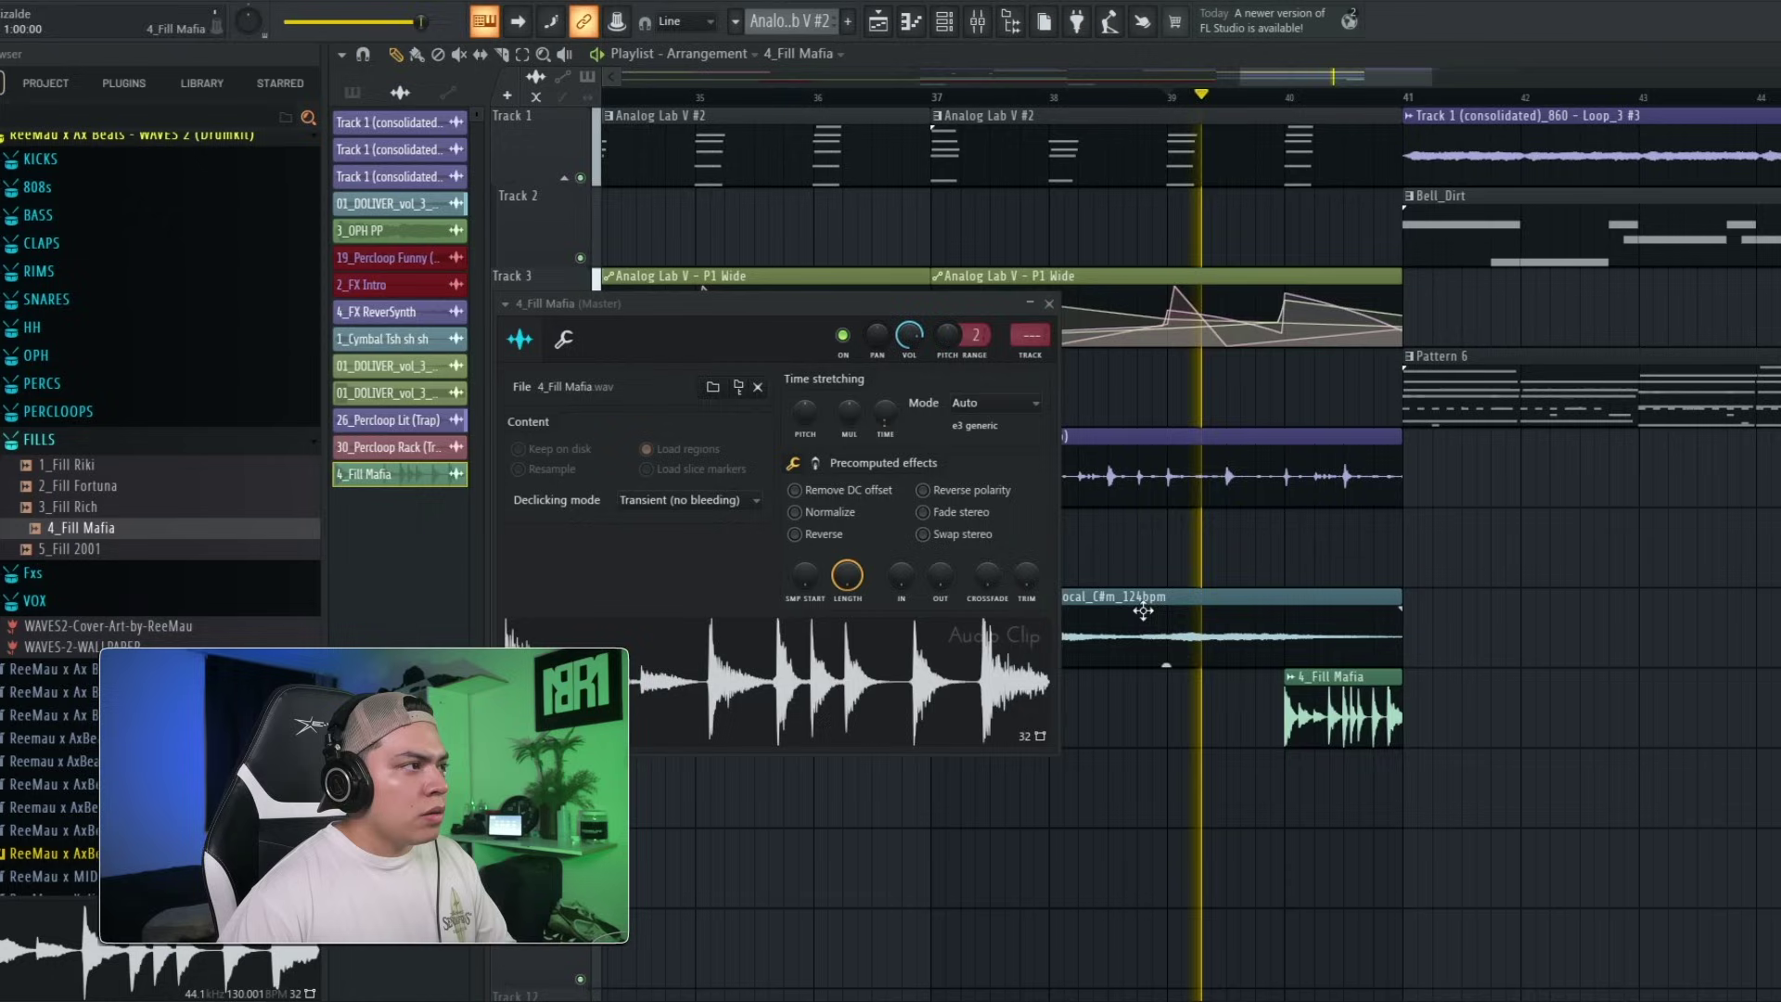
# Set the 4_Fill Mafia clip's stretch mode to Slice map, enable Remove DC offset and lower its volume.
pyautogui.click(998, 406)
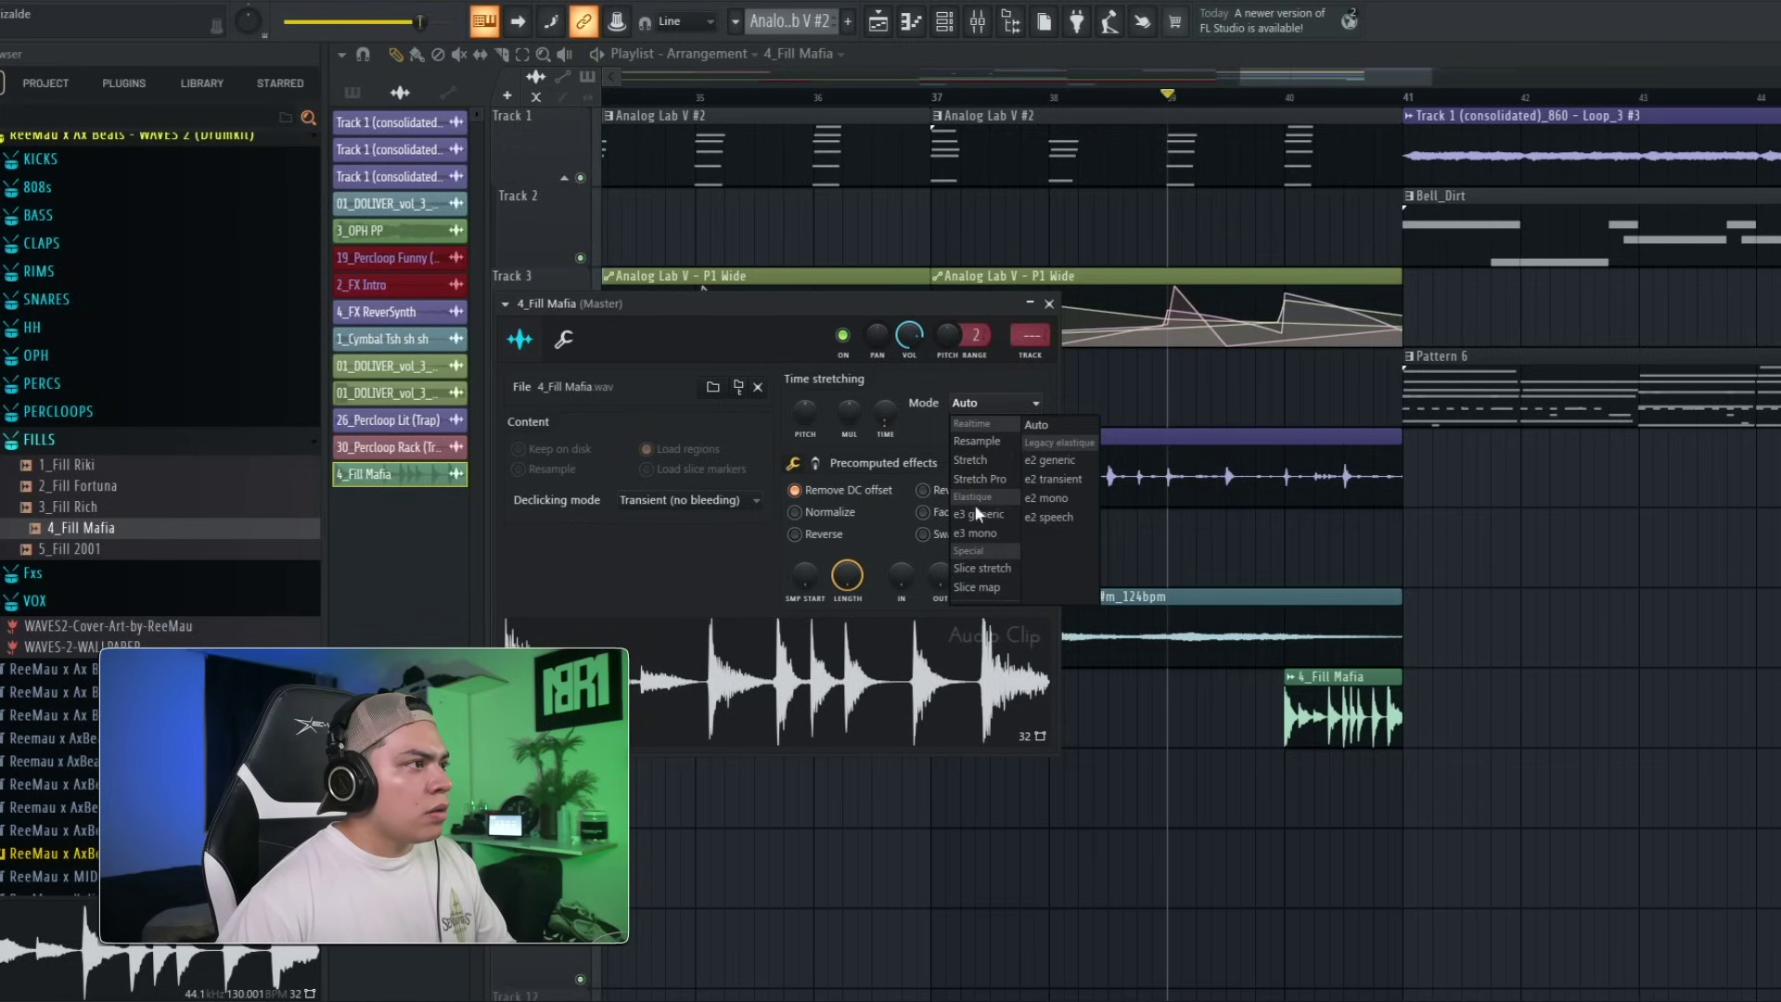
pyautogui.click(978, 588)
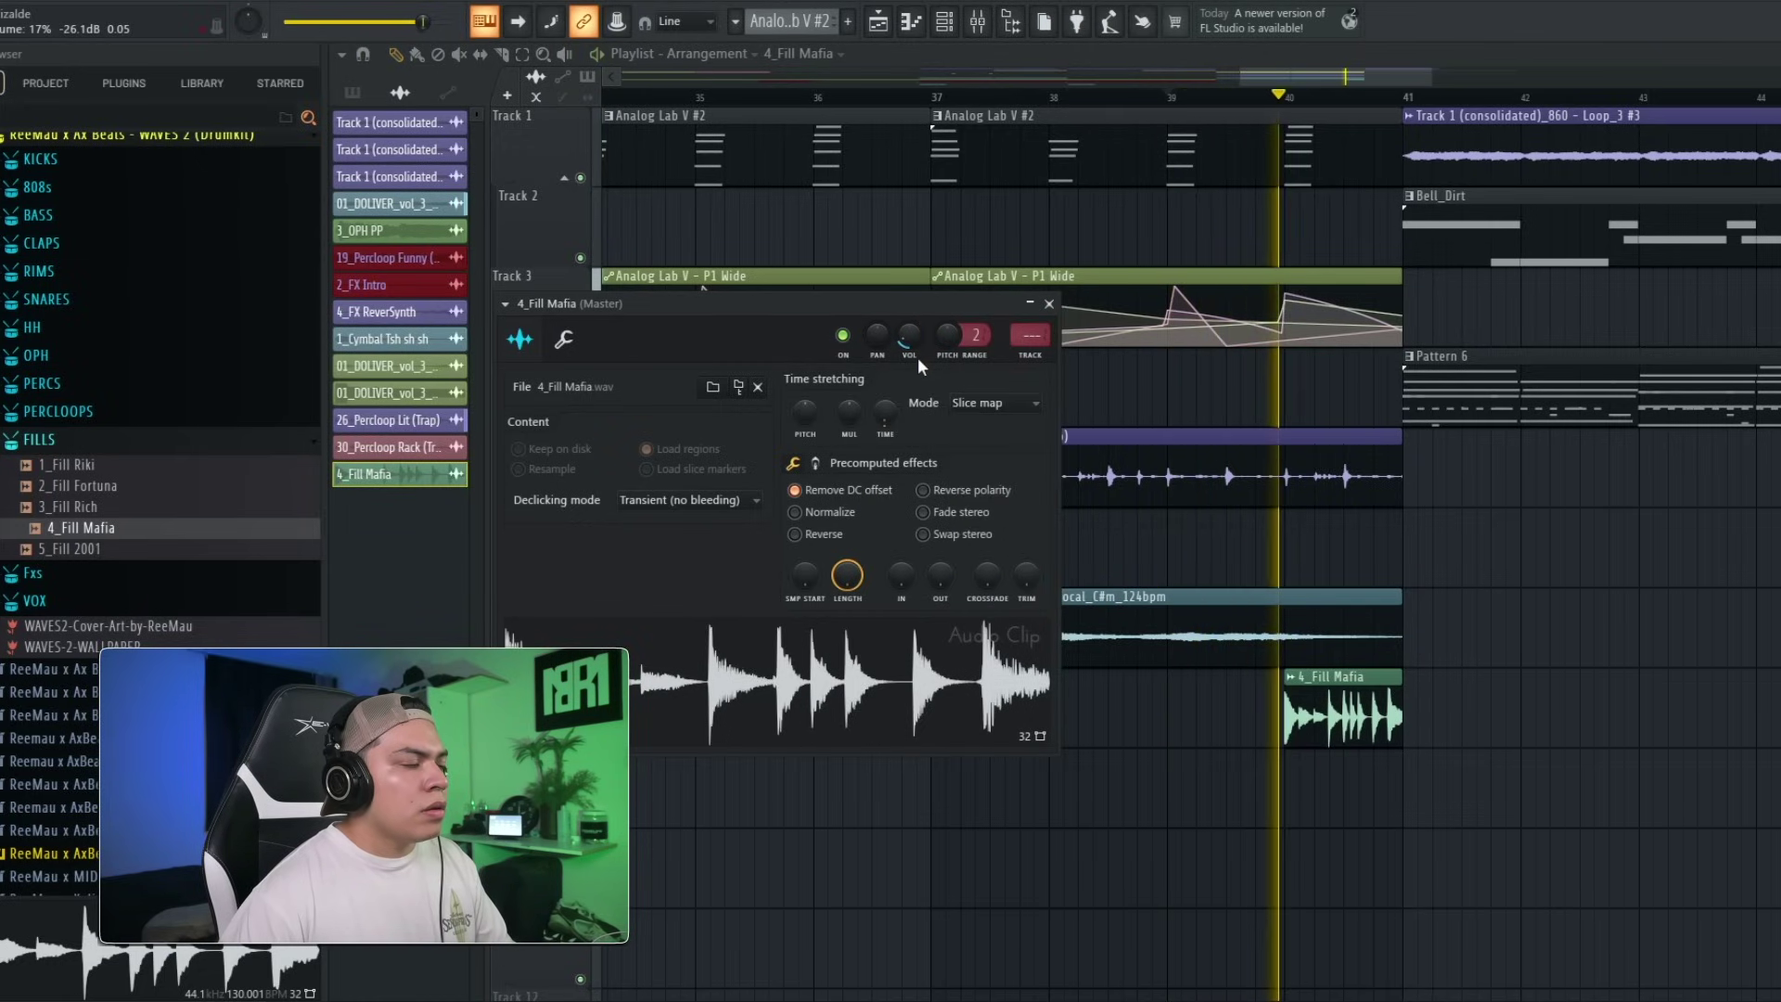
pyautogui.moveTo(916, 360); pyautogui.dragTo(910, 344)
pyautogui.press('Escape')
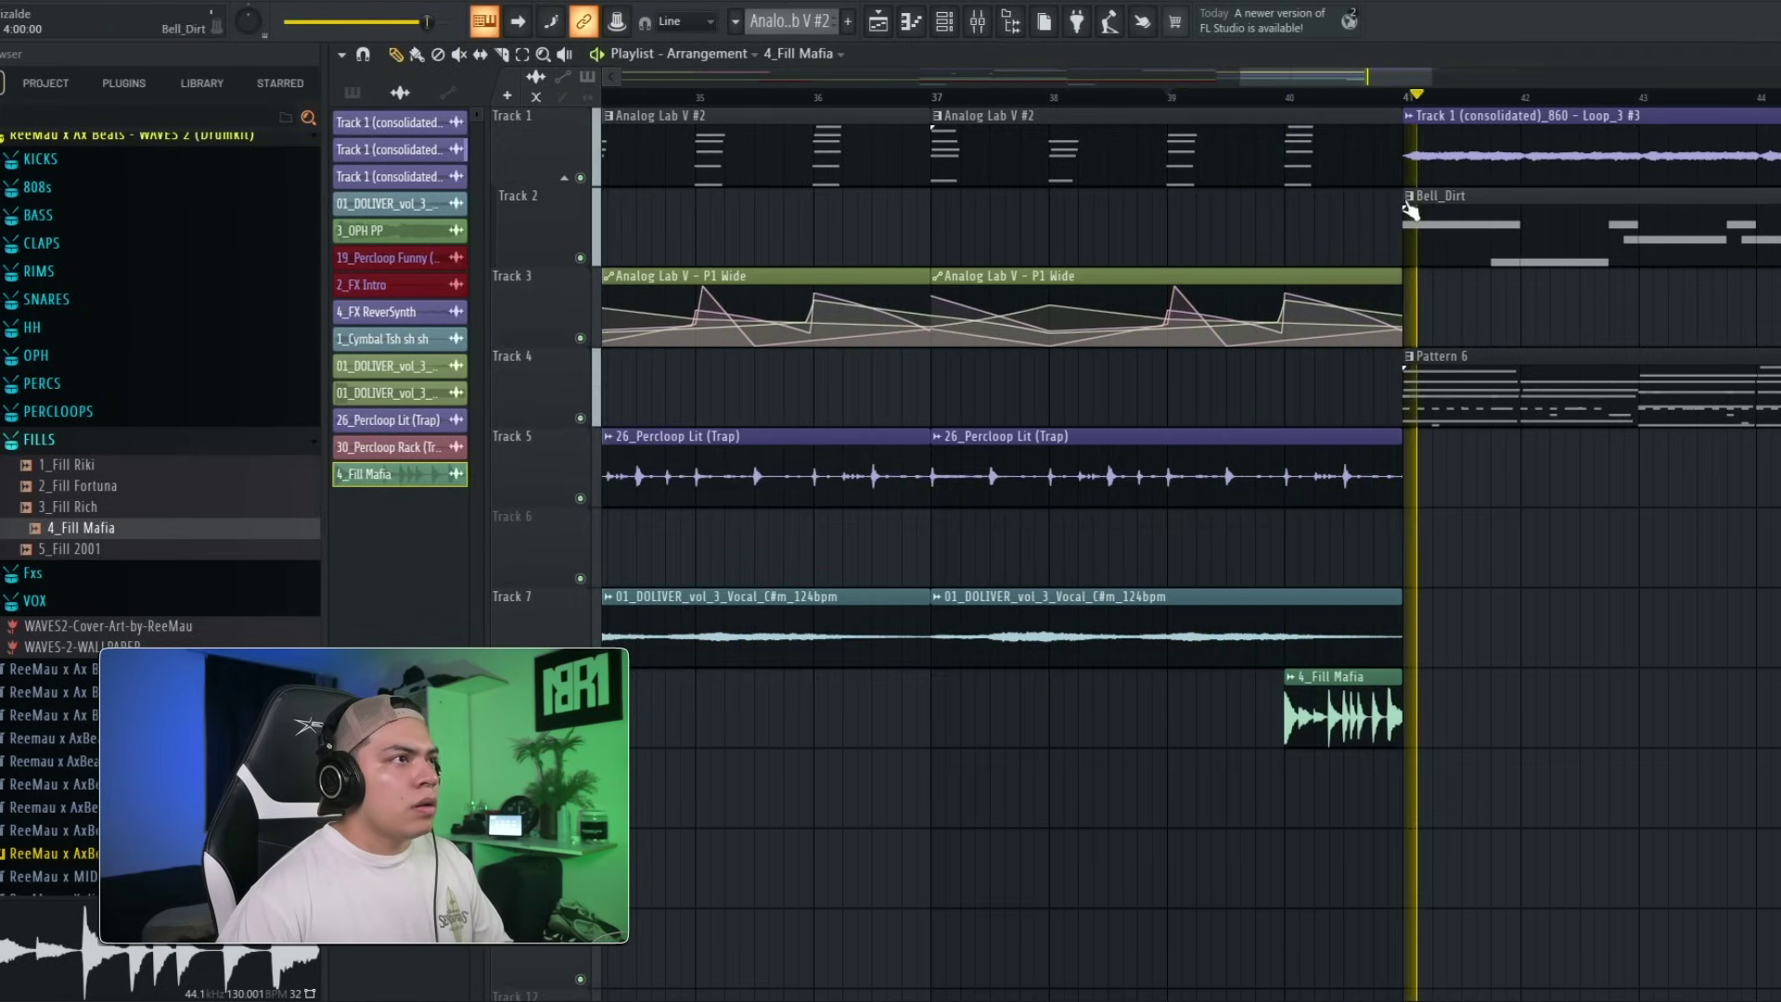
# Replay the transition into bar 41 and duplicate the four-bar loop clip on Track 1 to bar 45.
pyautogui.scroll(-4, 1382, 100)
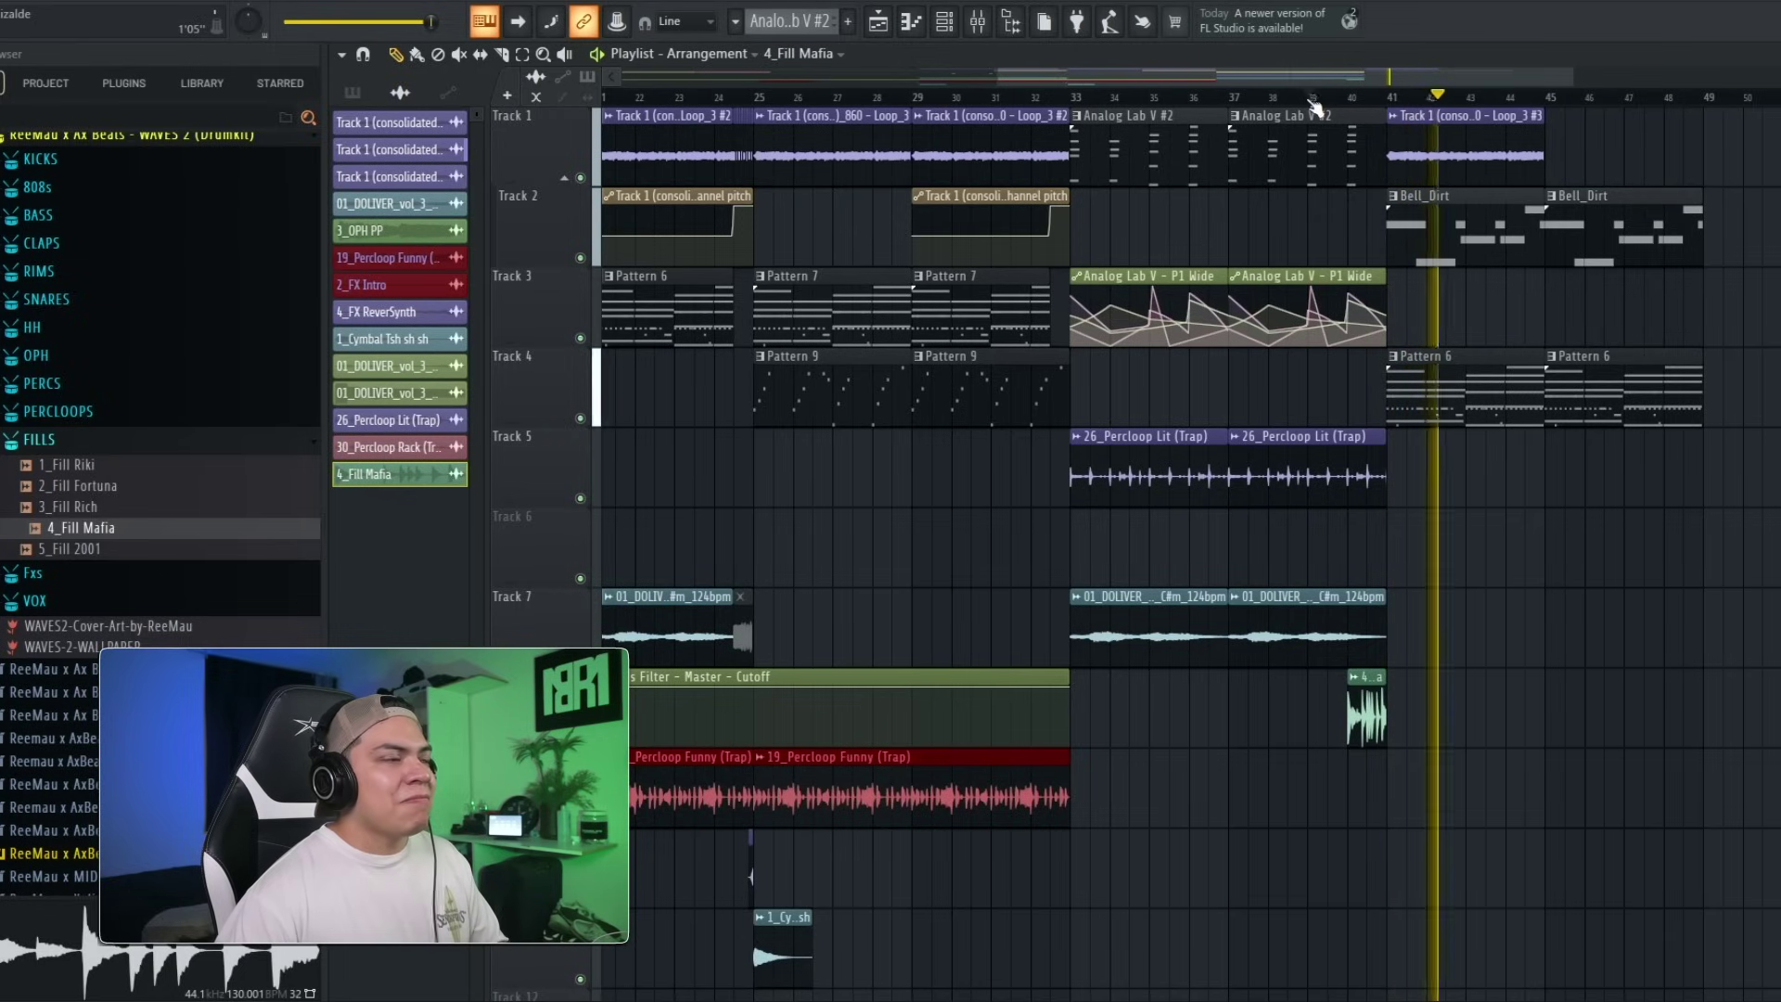
pyautogui.scroll(3, 1315, 102)
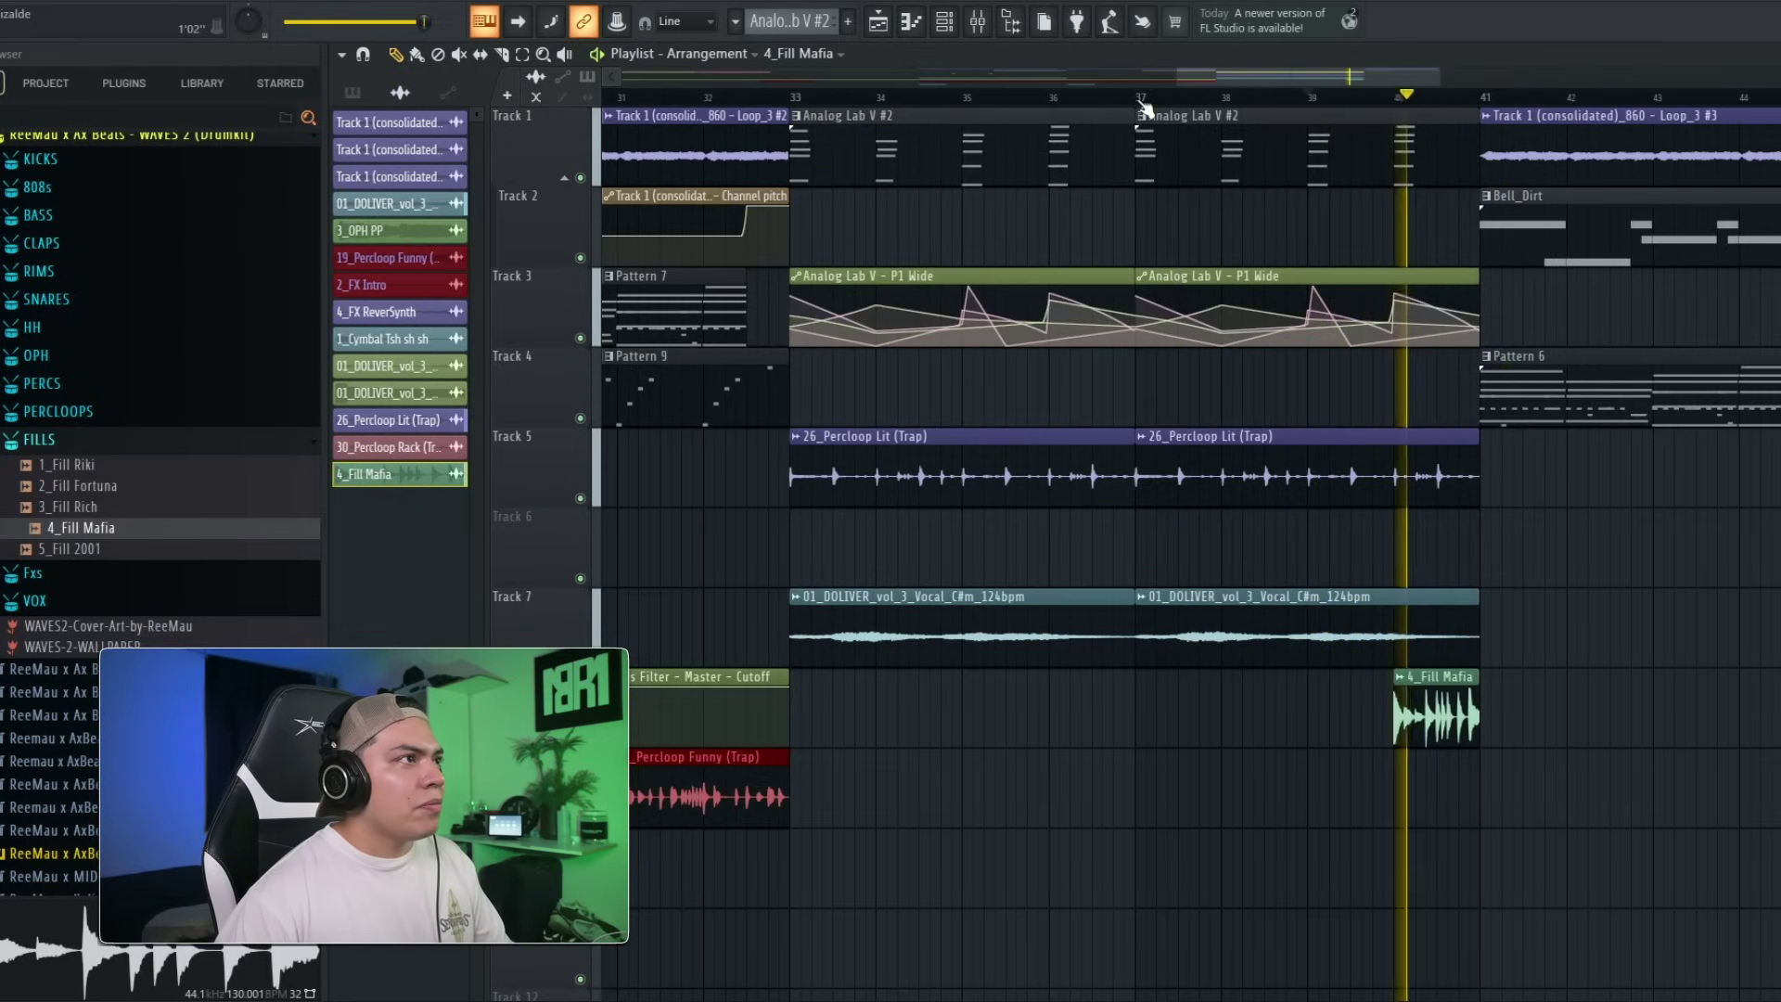
pyautogui.scroll(-3, 1145, 104)
pyautogui.scroll(-2, 1363, 185)
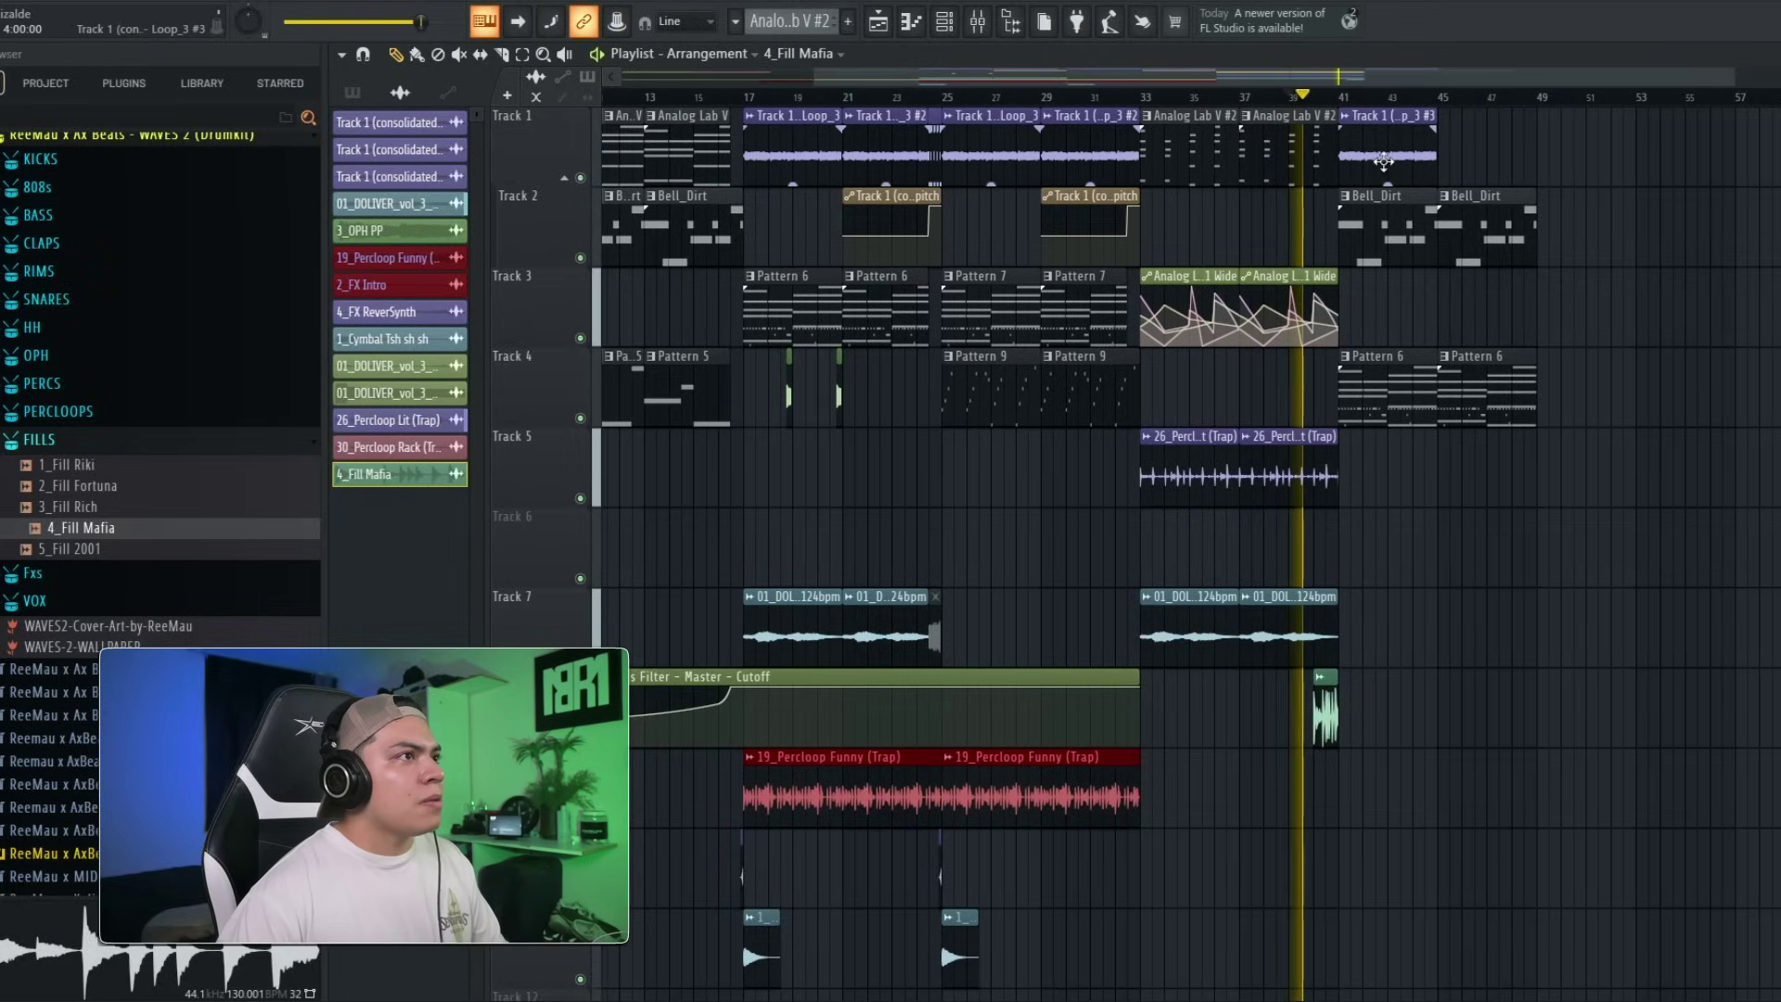
pyautogui.moveTo(1459, 149); pyautogui.dragTo(1405, 167)
pyautogui.hotkey('ctrl', 'b')
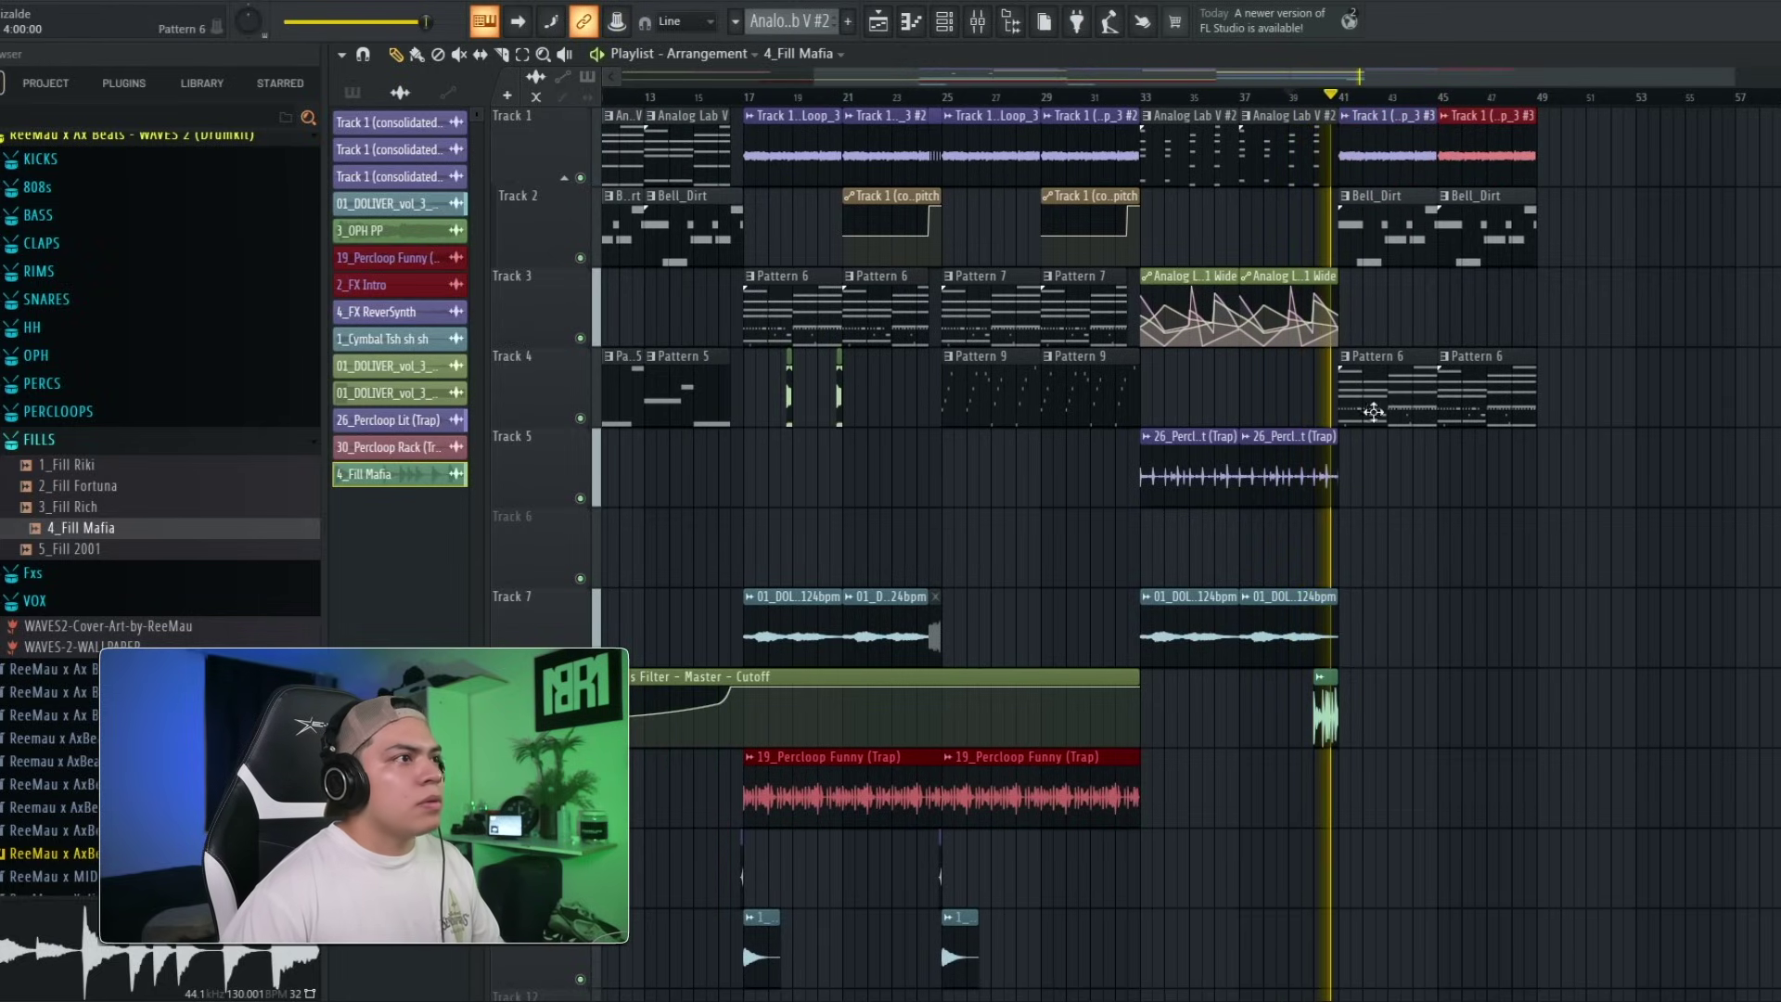
# Replace the two Pattern 6 clips on Track 4 with Pattern 7 clips on Track 3 at bars 41 and 45.
pyautogui.keyDown('ctrl'); pyautogui.click(1577, 464); pyautogui.keyUp('ctrl')
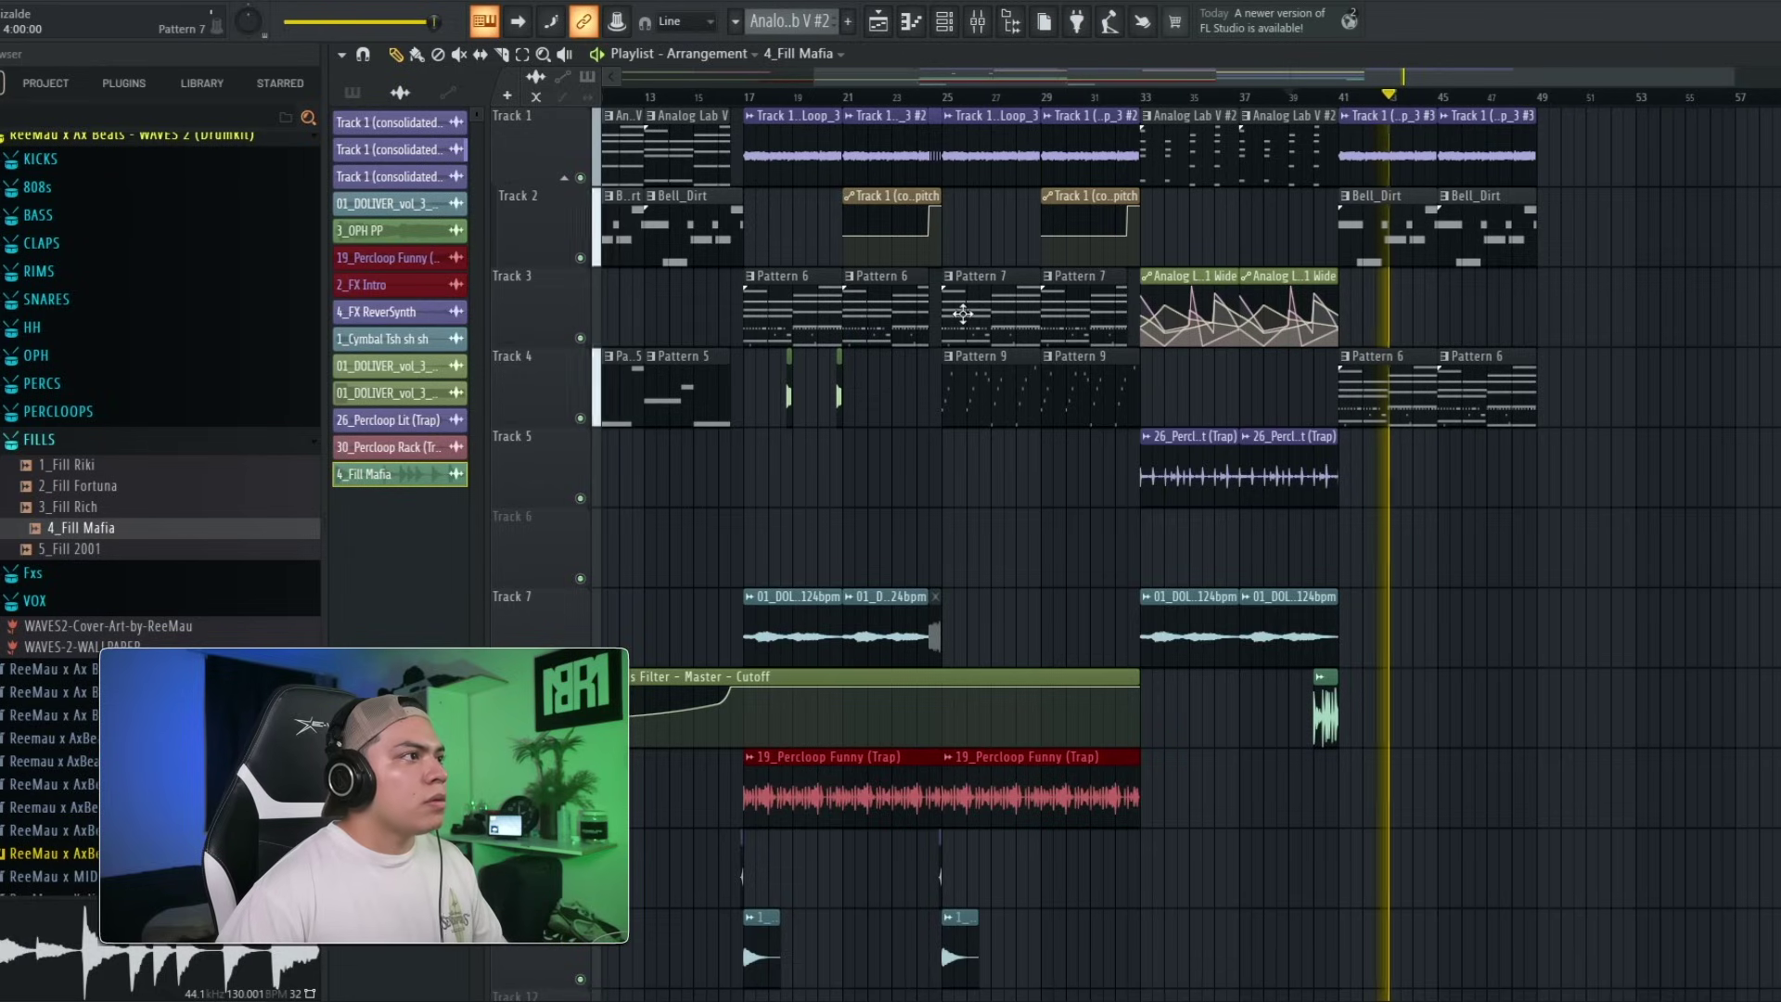
pyautogui.click(963, 313)
pyautogui.press('space')
pyautogui.press('space')
pyautogui.click(1345, 324)
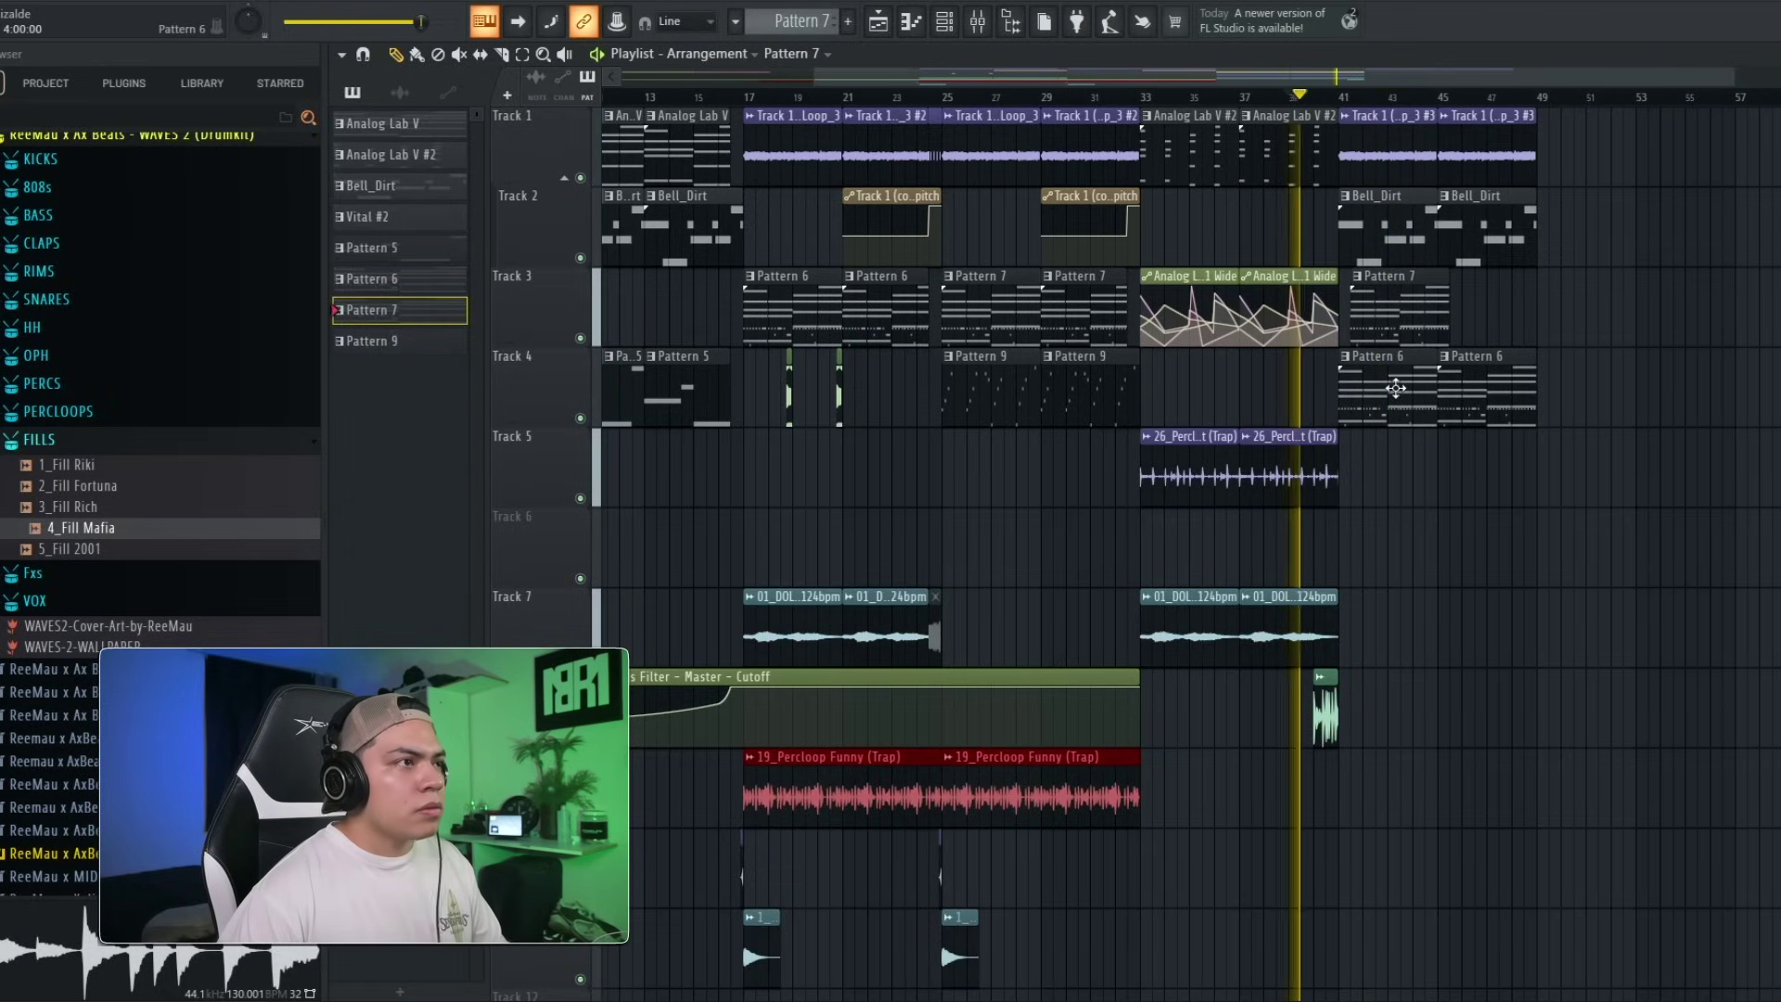
pyautogui.rightClick(1381, 390)
pyautogui.rightClick(1488, 395)
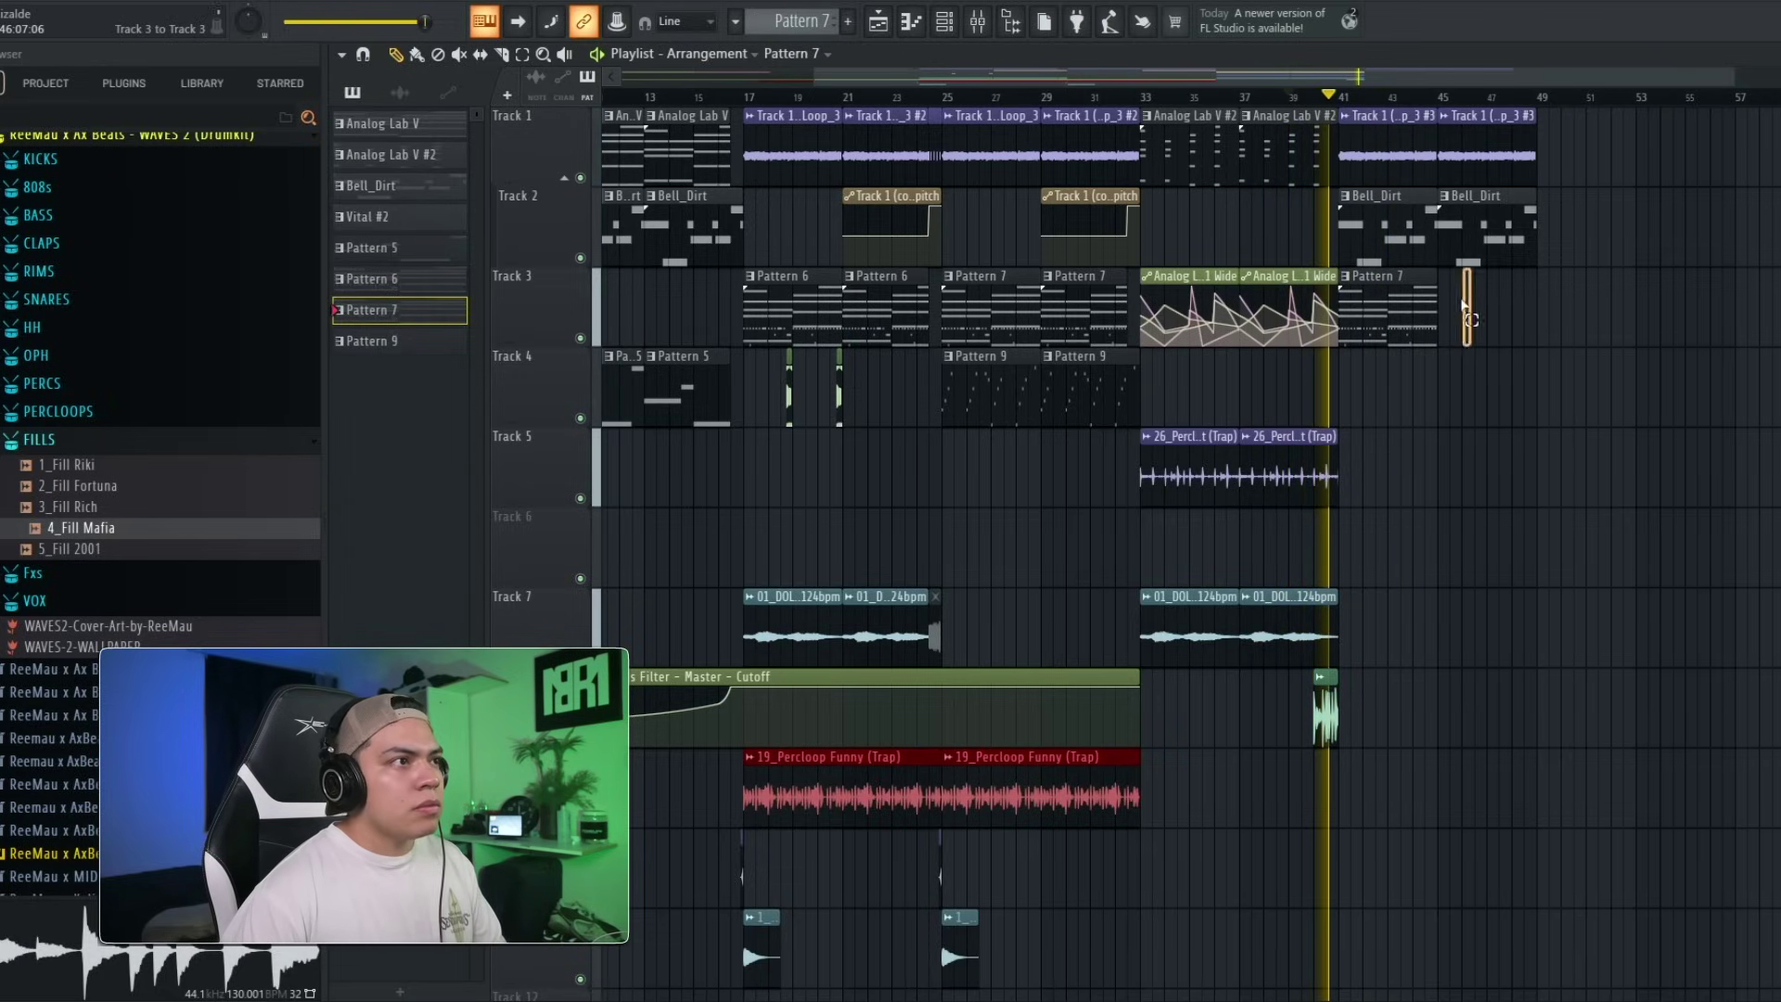
pyautogui.click(1465, 306)
# Trim the second Analog Lab V - P1 Wide, 26_Percloop Lit and vocal clips to end at bar 40, and shorten the second Analog Lab V #2 clip.
pyautogui.scroll(3, 1322, 116)
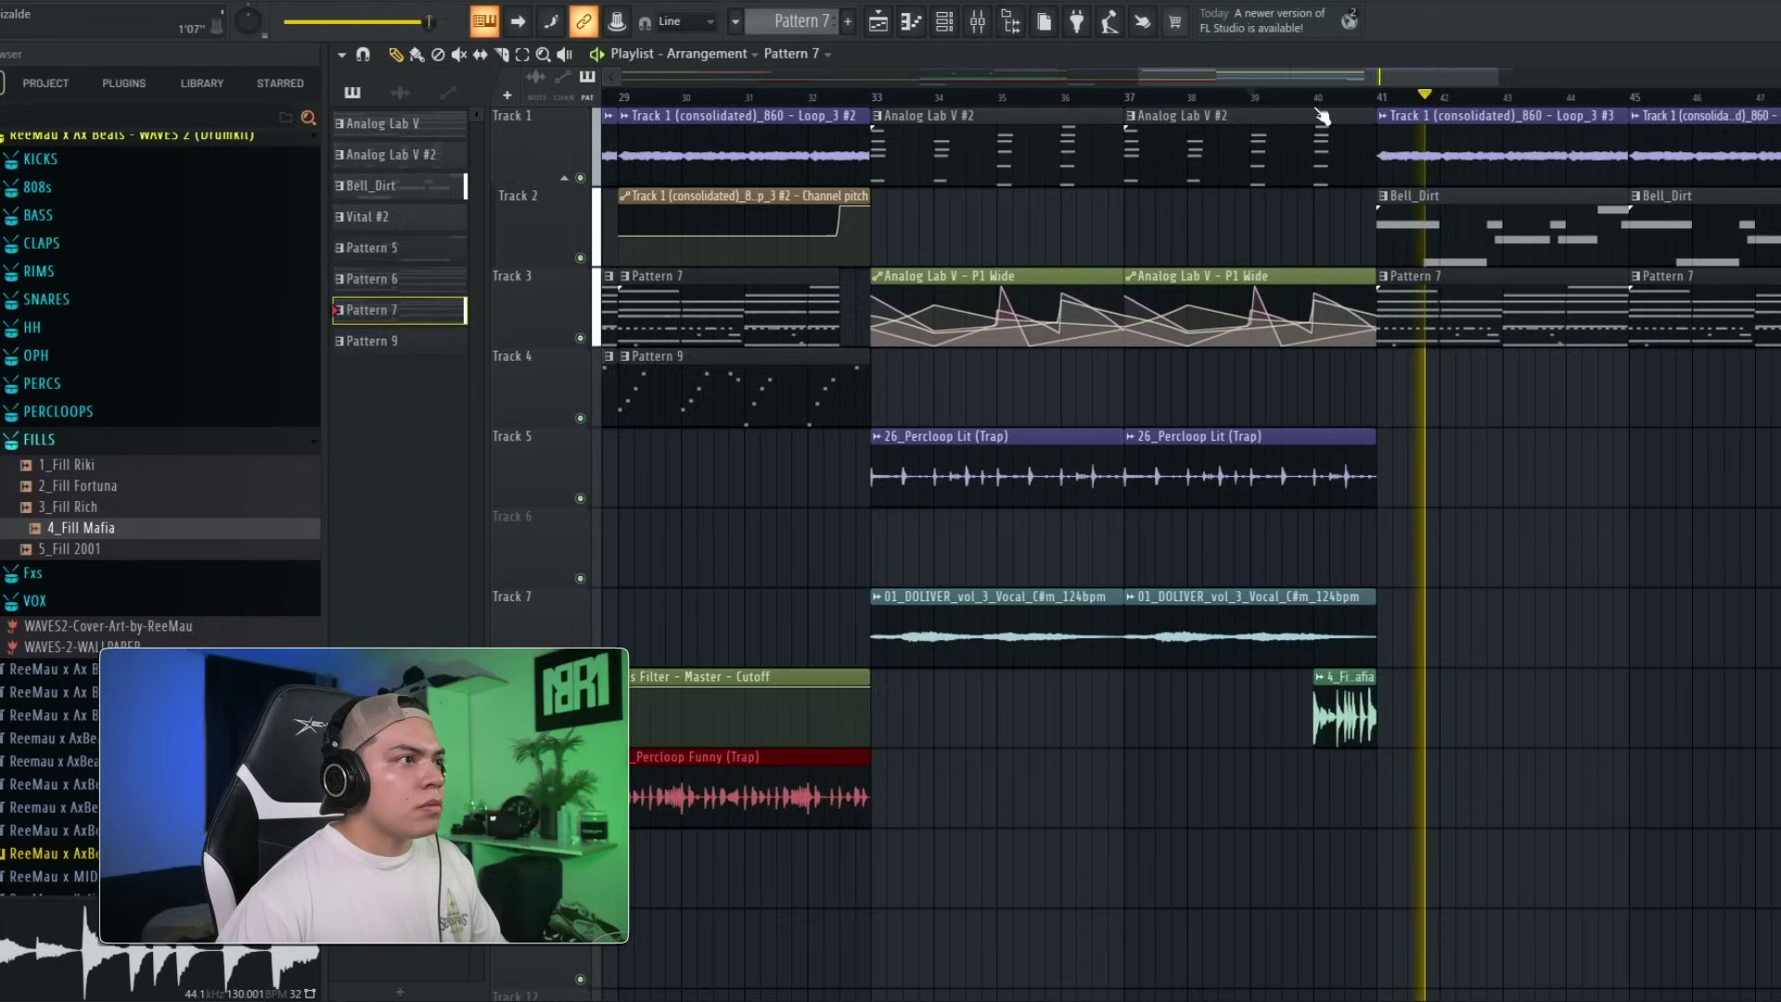
pyautogui.moveTo(1094, 666); pyautogui.dragTo(1313, 278)
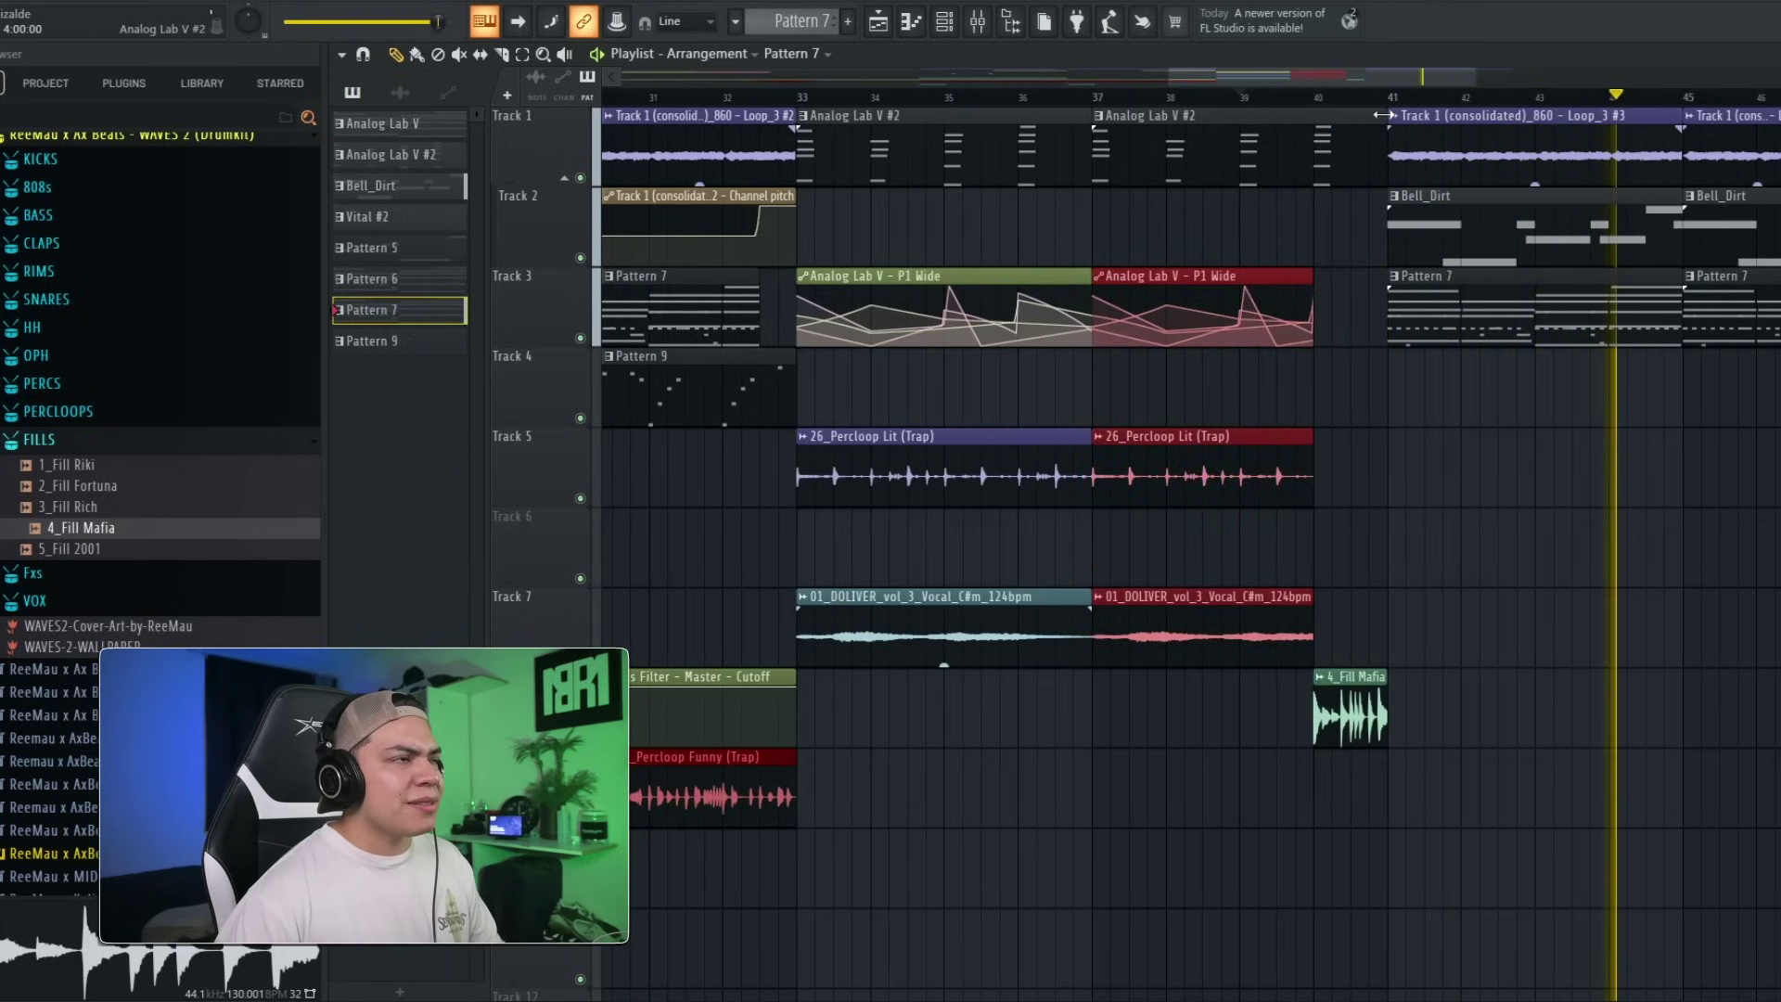
pyautogui.moveTo(1382, 115); pyautogui.dragTo(1349, 115)
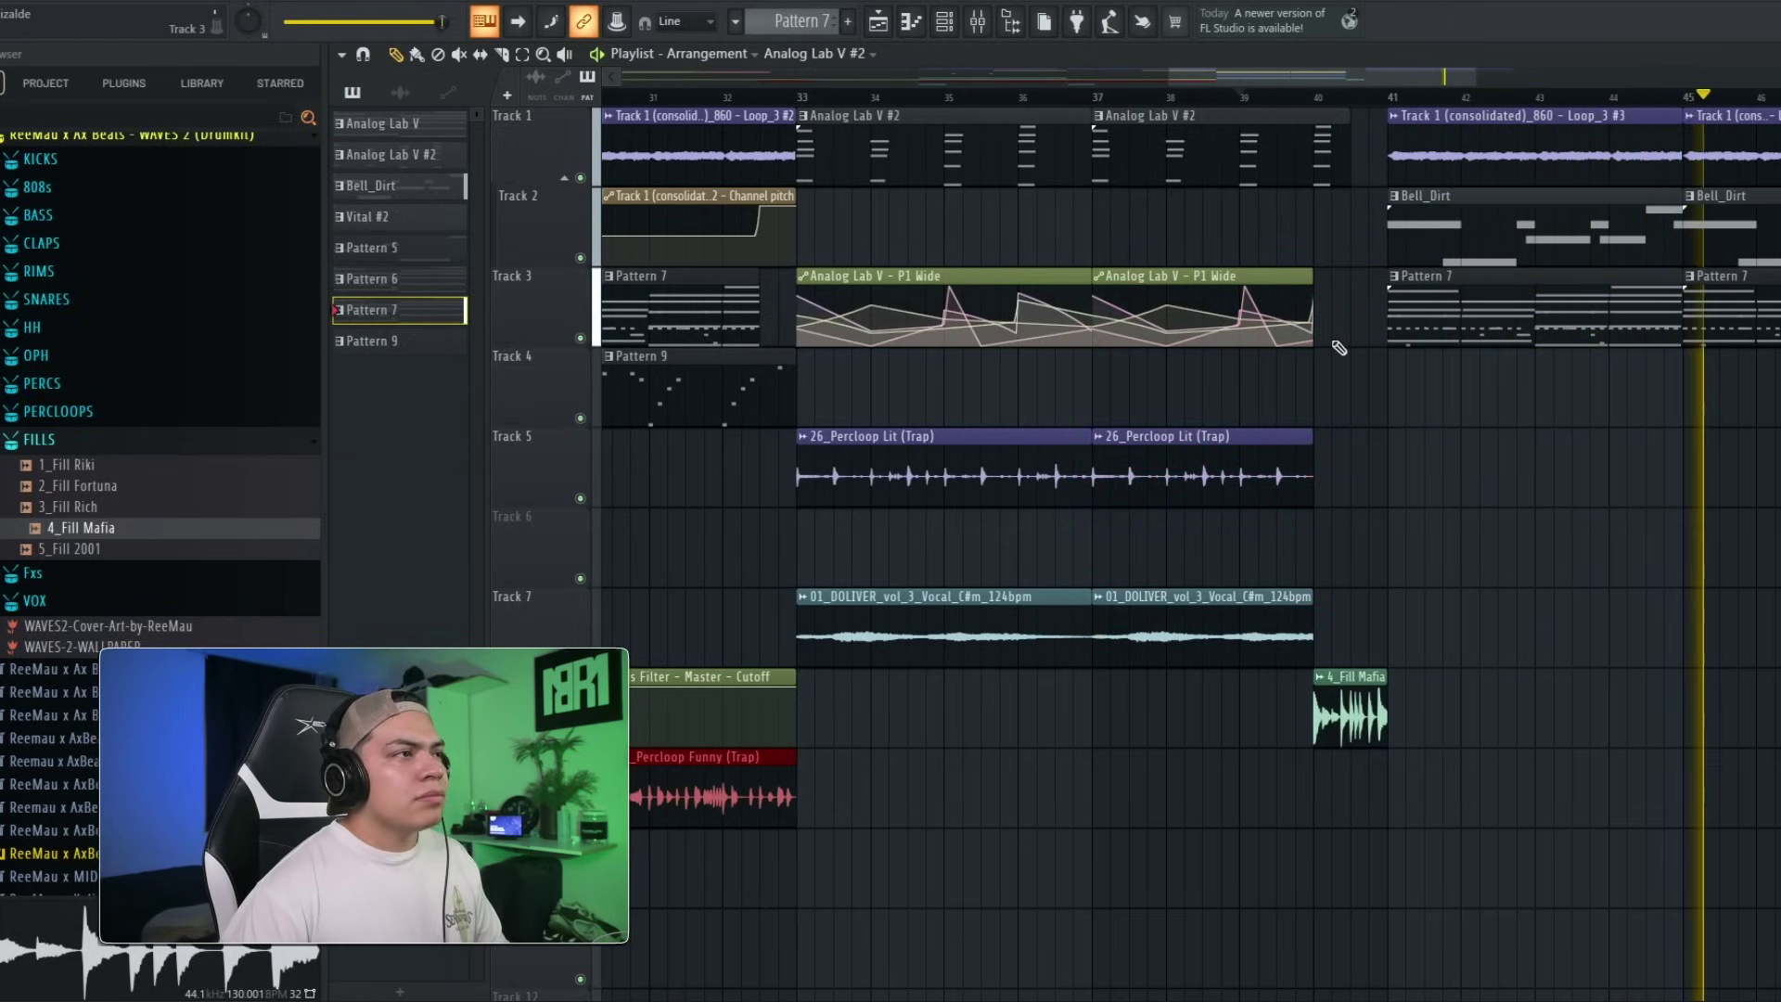
# Add a four-bar Track 1 loop clip on Track 1 and Pattern 9 on Track 4 at bar 49, and duplicate both to bar 53.
pyautogui.scroll(-5, 1382, 418)
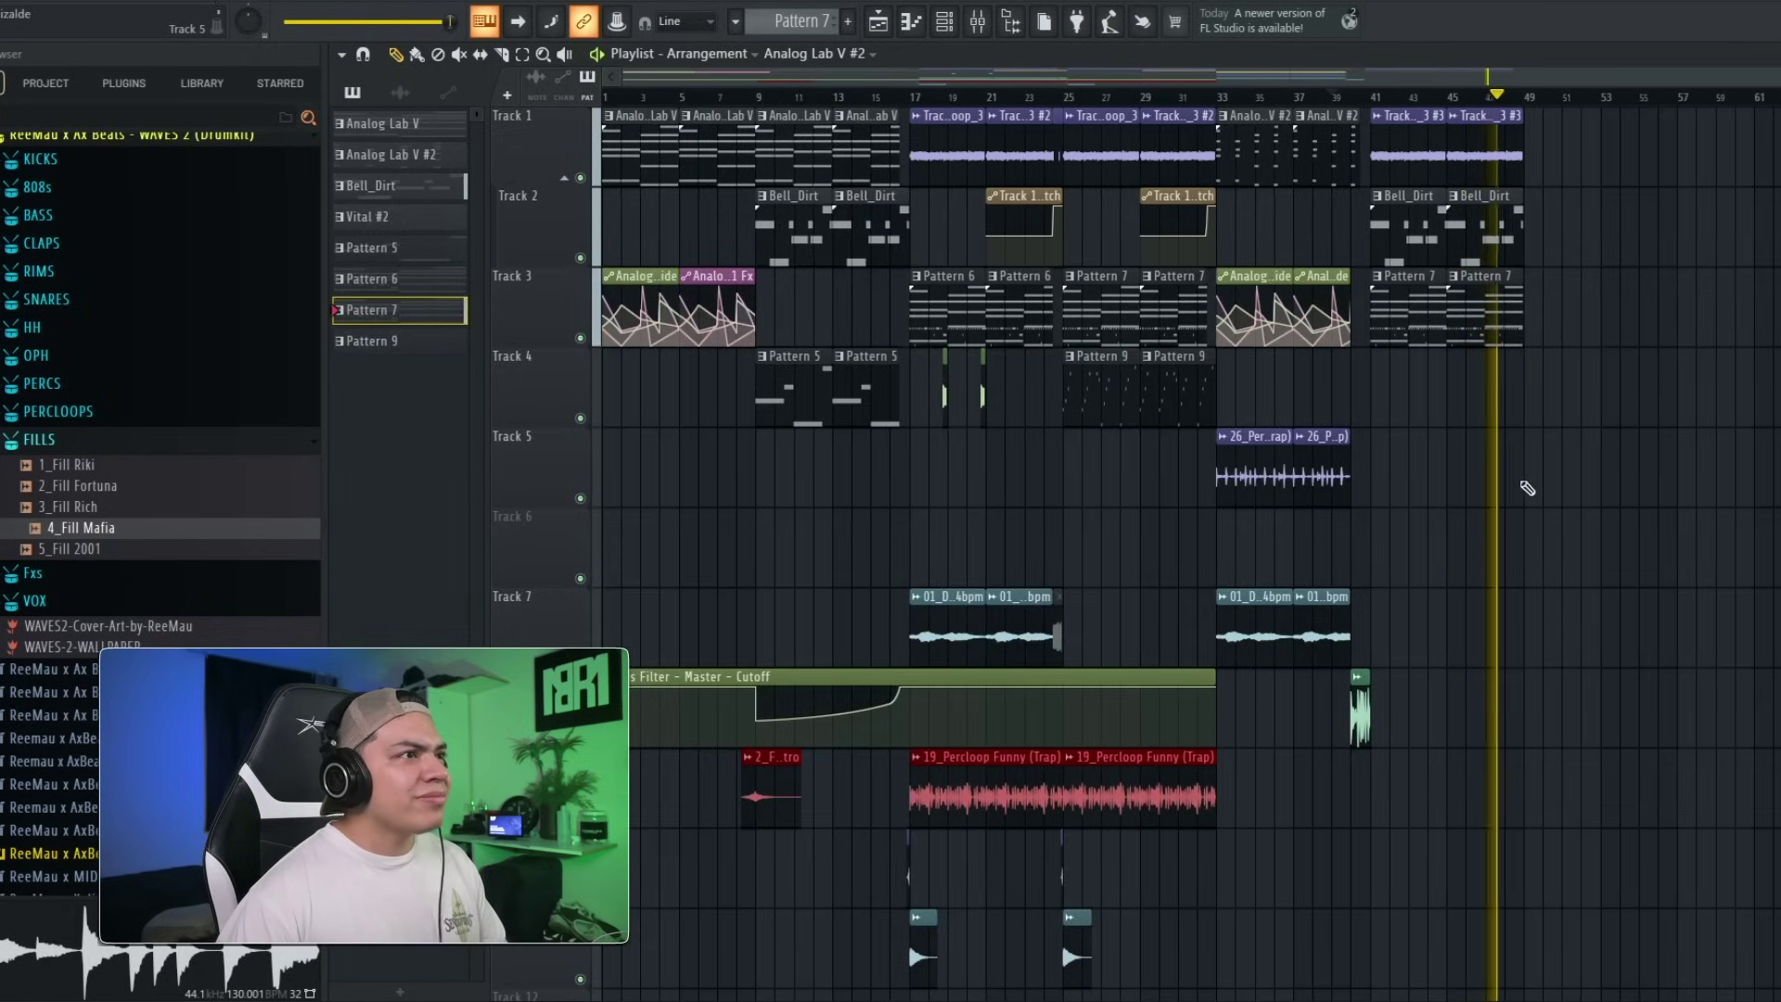
pyautogui.click(974, 139)
pyautogui.click(1555, 177)
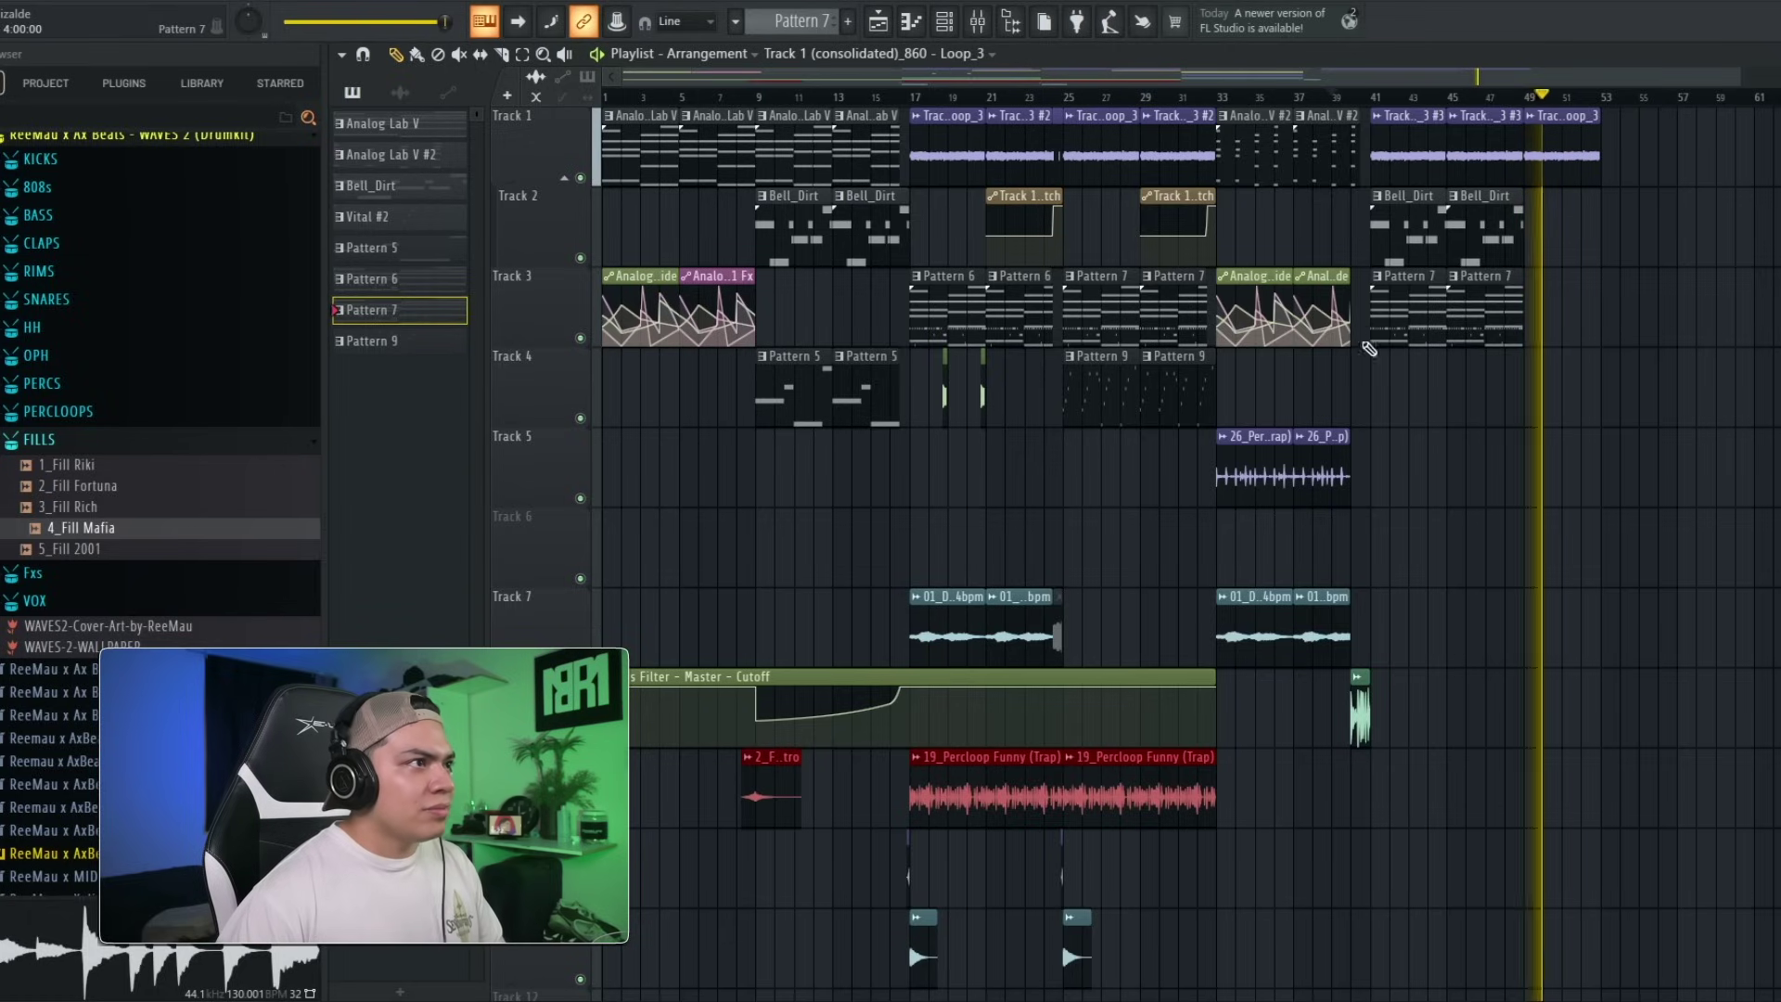
pyautogui.click(1111, 396)
pyautogui.moveTo(1621, 393); pyautogui.dragTo(1529, 95)
pyautogui.press('space')
pyautogui.hotkey('ctrl', 'b')
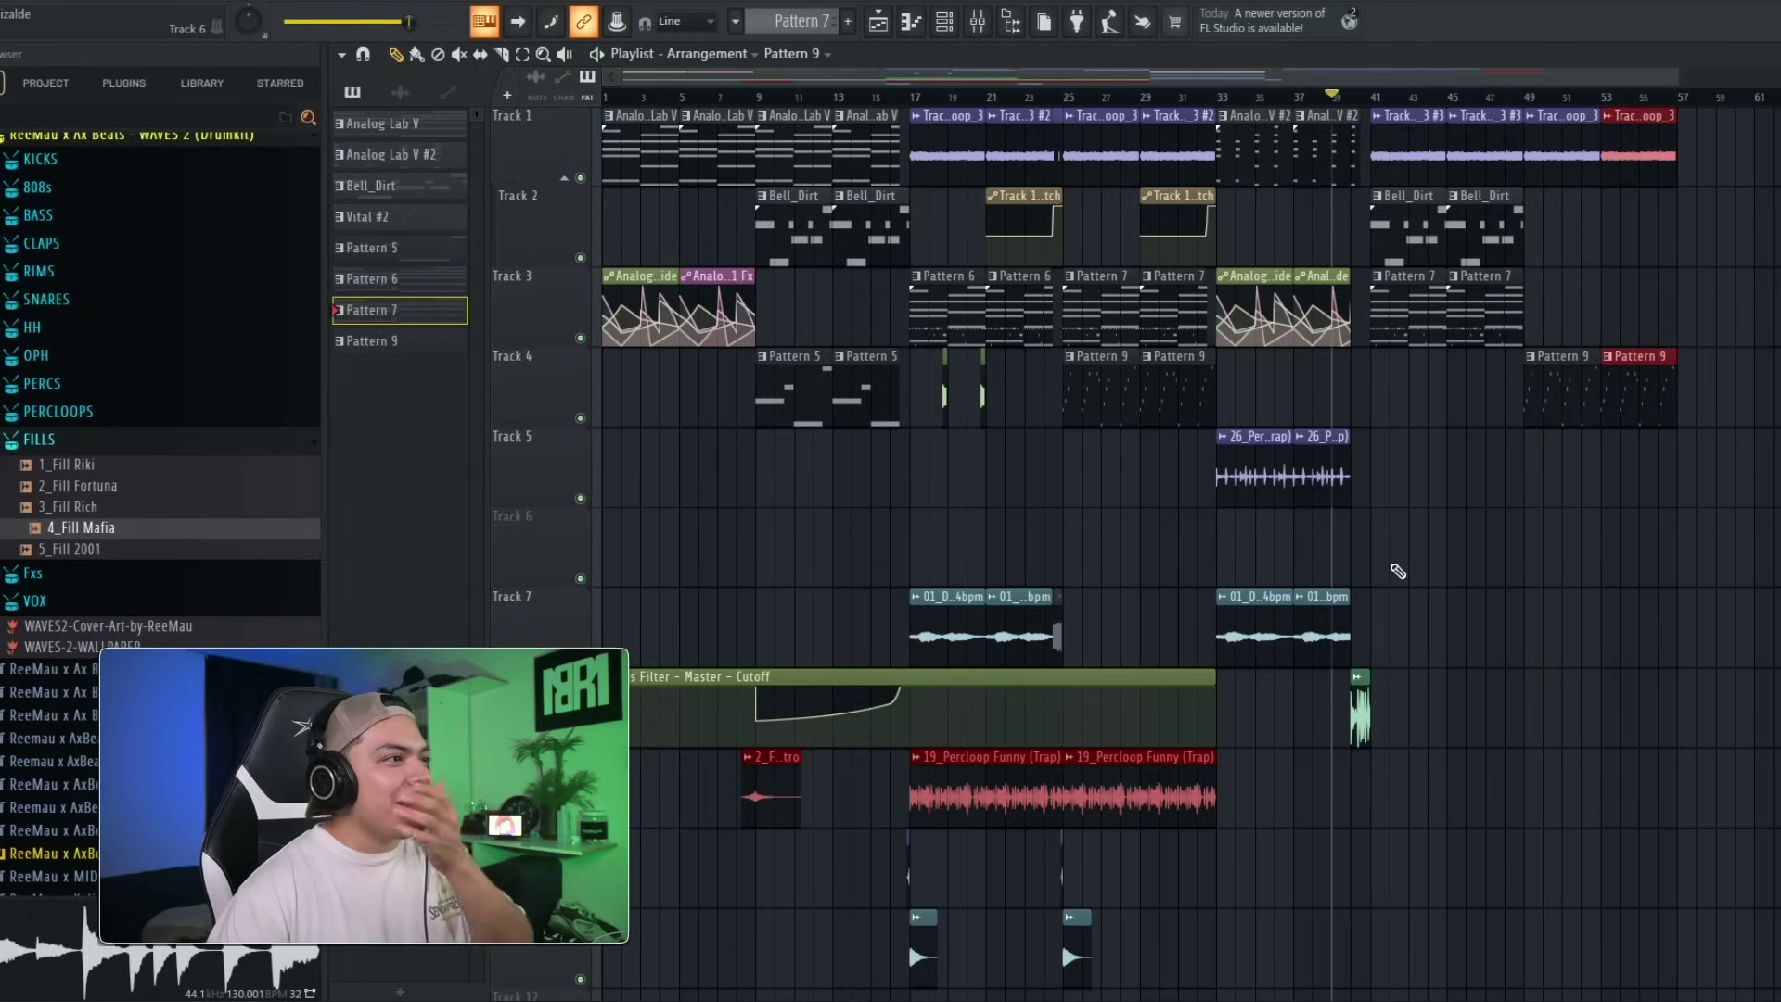
# Move all clips on Track 7 and the tracks below it up by one track to fill the empty Track 6.
pyautogui.scroll(-2, 1425, 535)
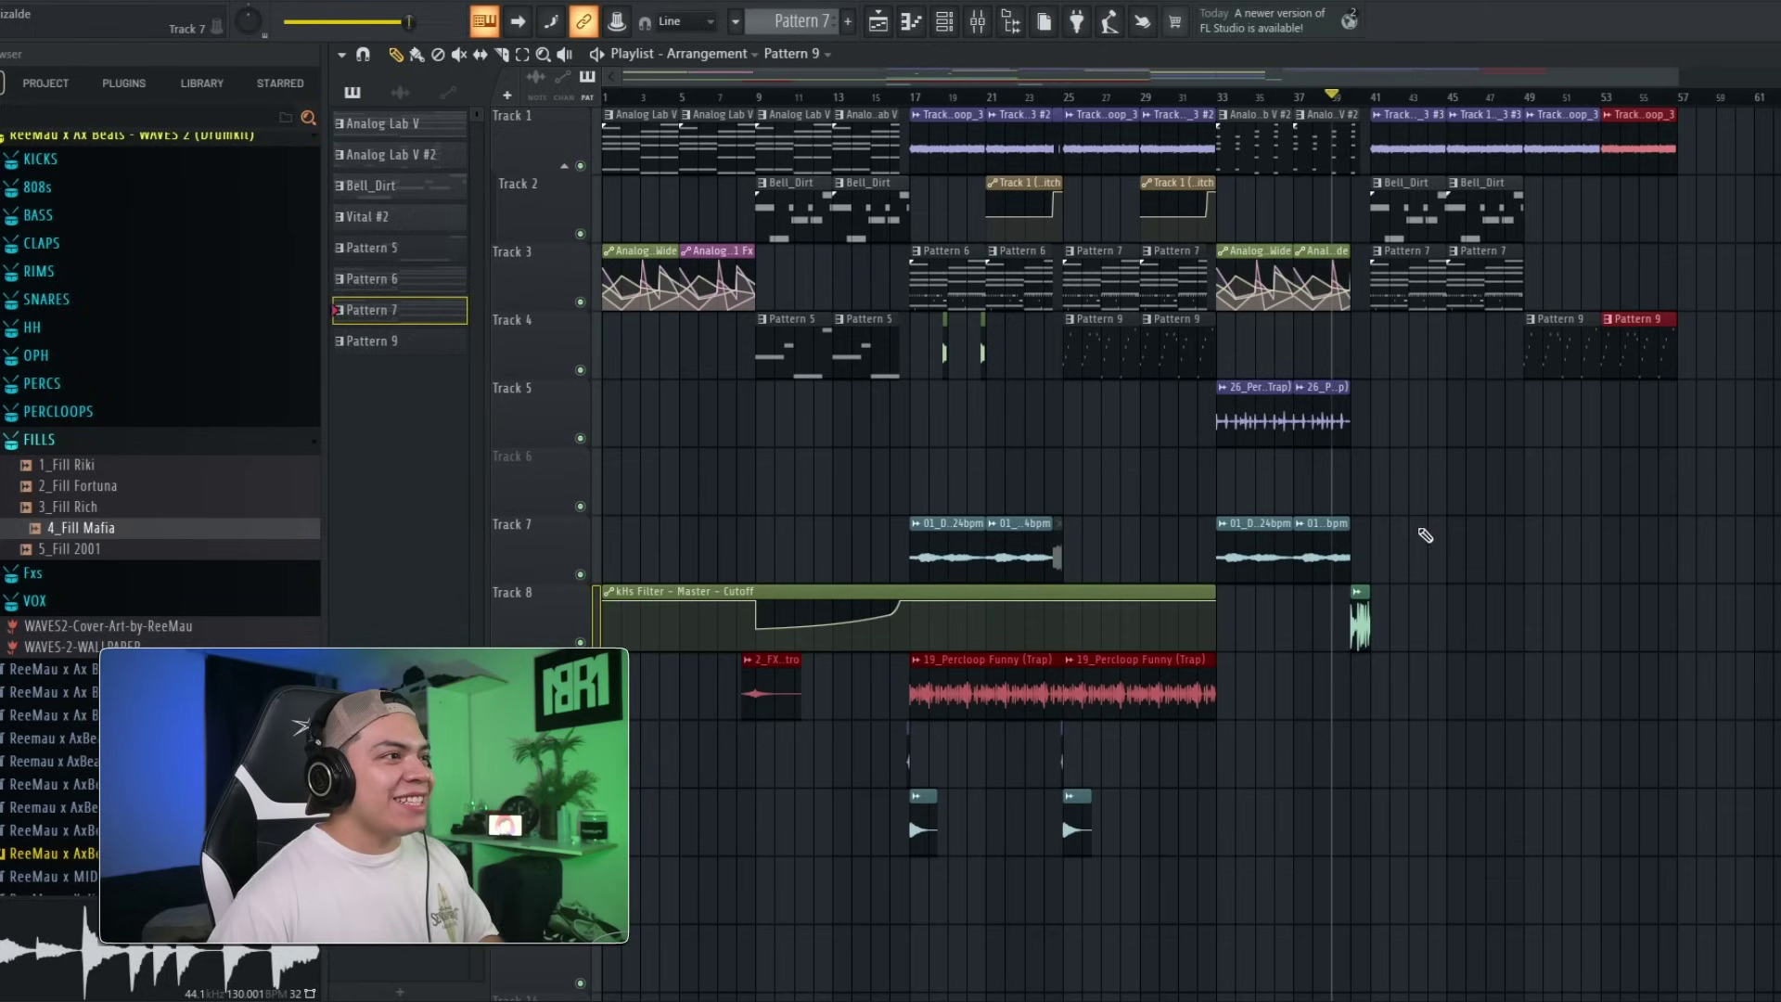
pyautogui.moveTo(1493, 855); pyautogui.dragTo(666, 516)
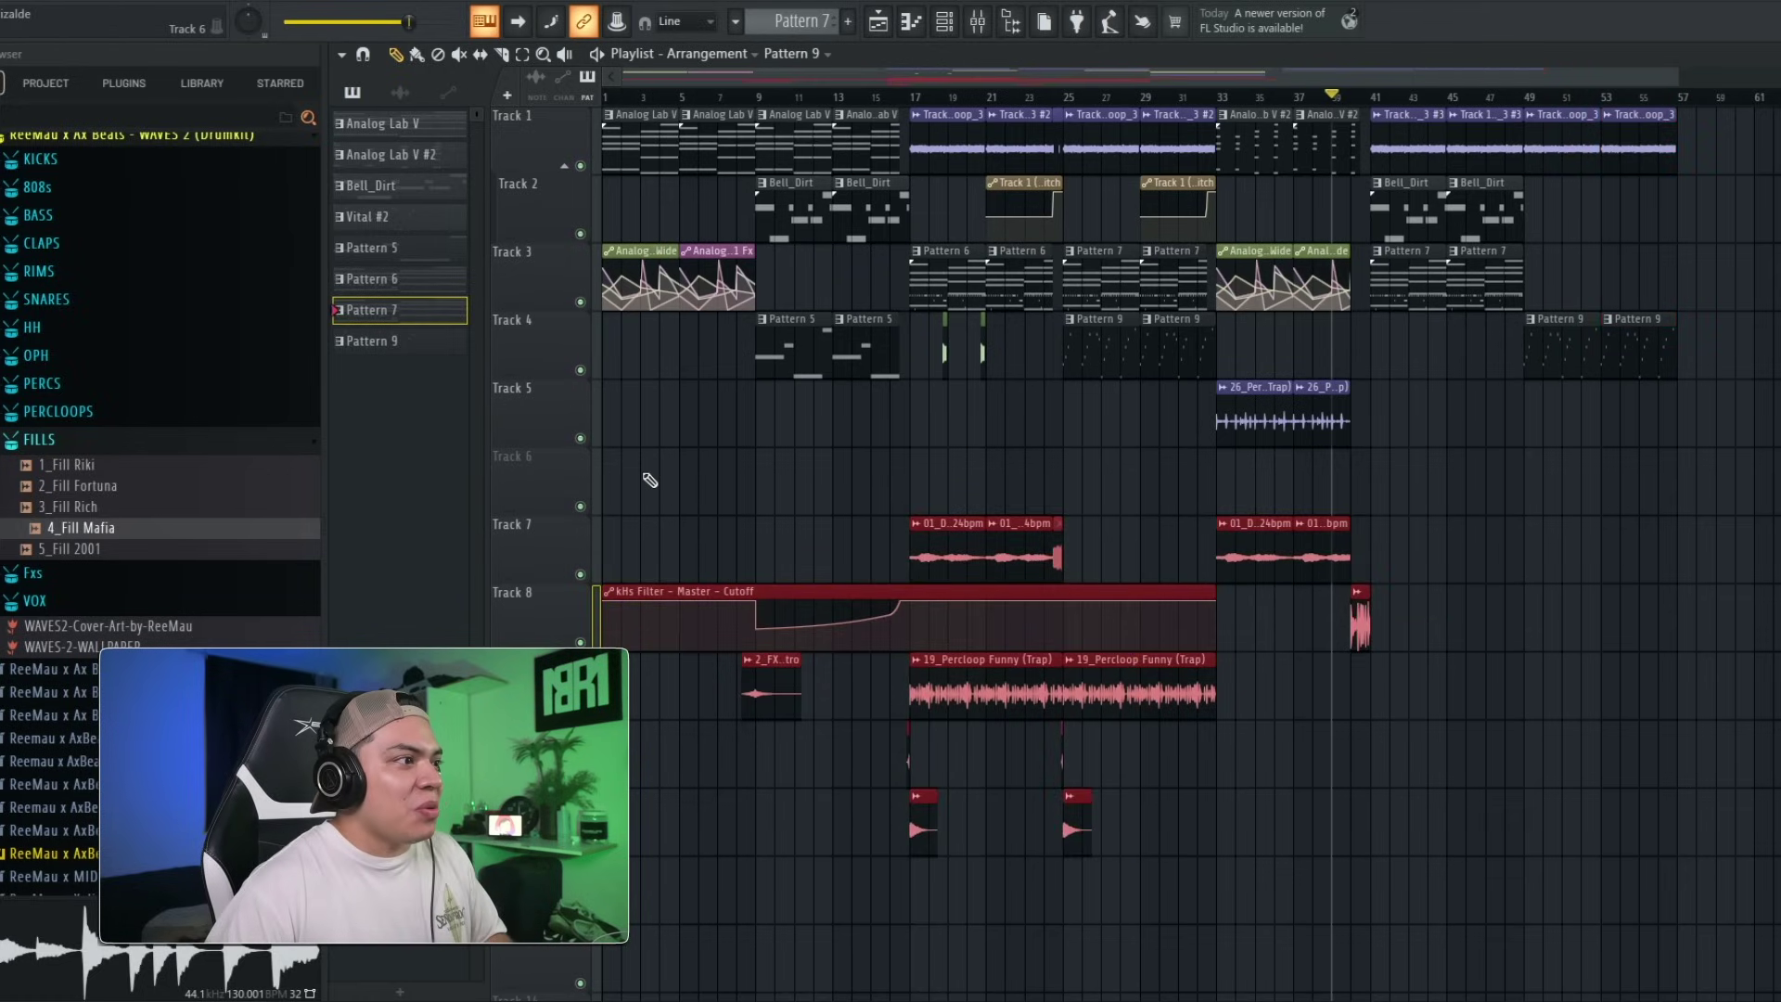
pyautogui.hotkey('shift', 'Up')
pyautogui.click(1610, 759)
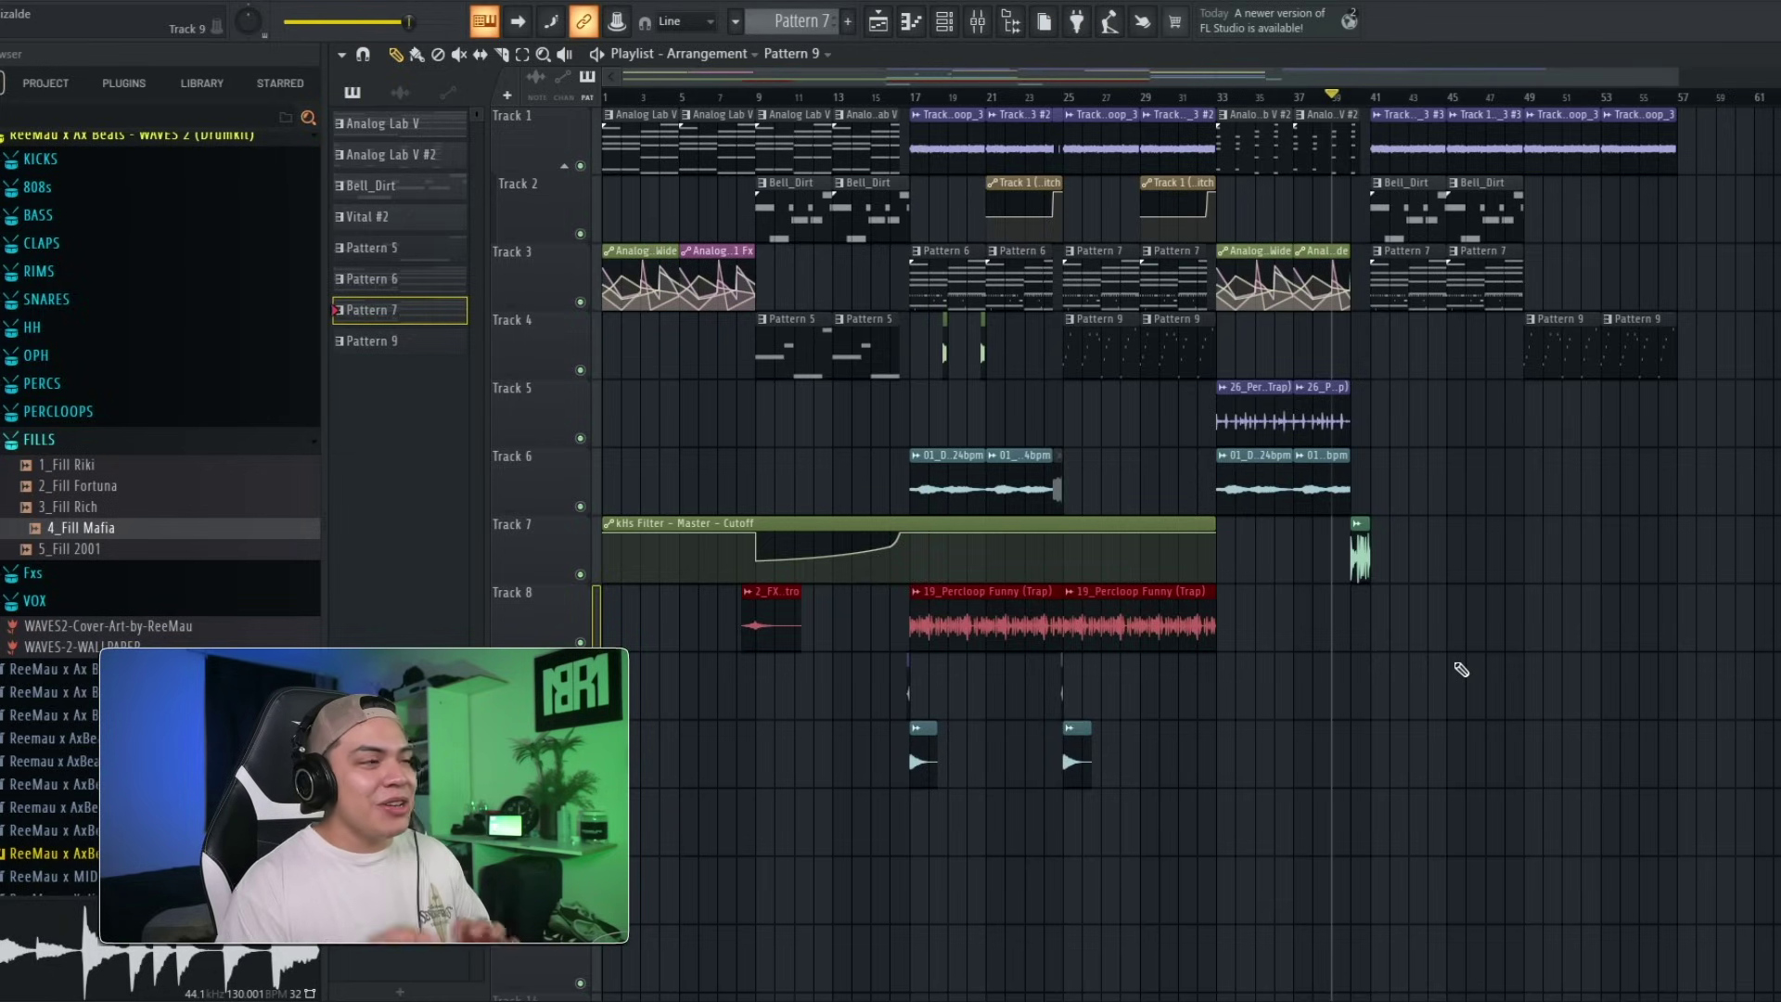
# Replay the transition into the bar 33 section while looking through the ReeMau x Ax Beats - WAVES drumkit folders.
pyautogui.press('space')
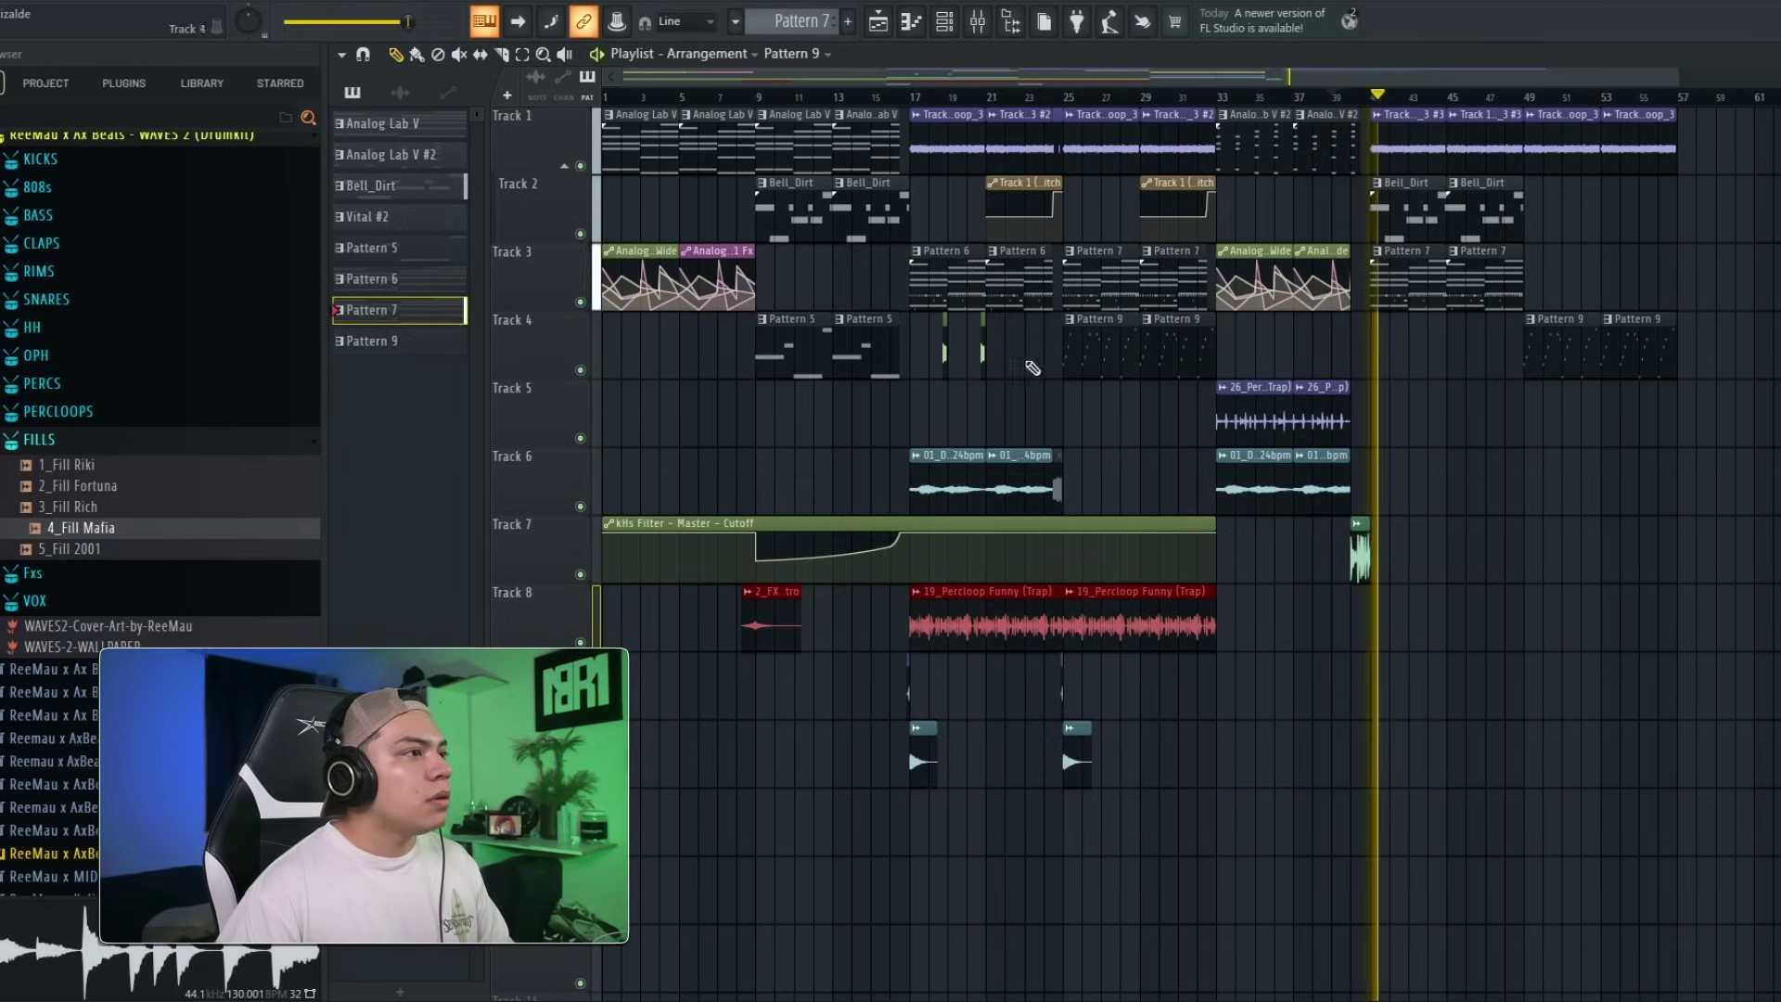
pyautogui.click(1209, 99)
pyautogui.scroll(3, 1218, 98)
pyautogui.moveTo(1357, 438); pyautogui.dragTo(1197, 426)
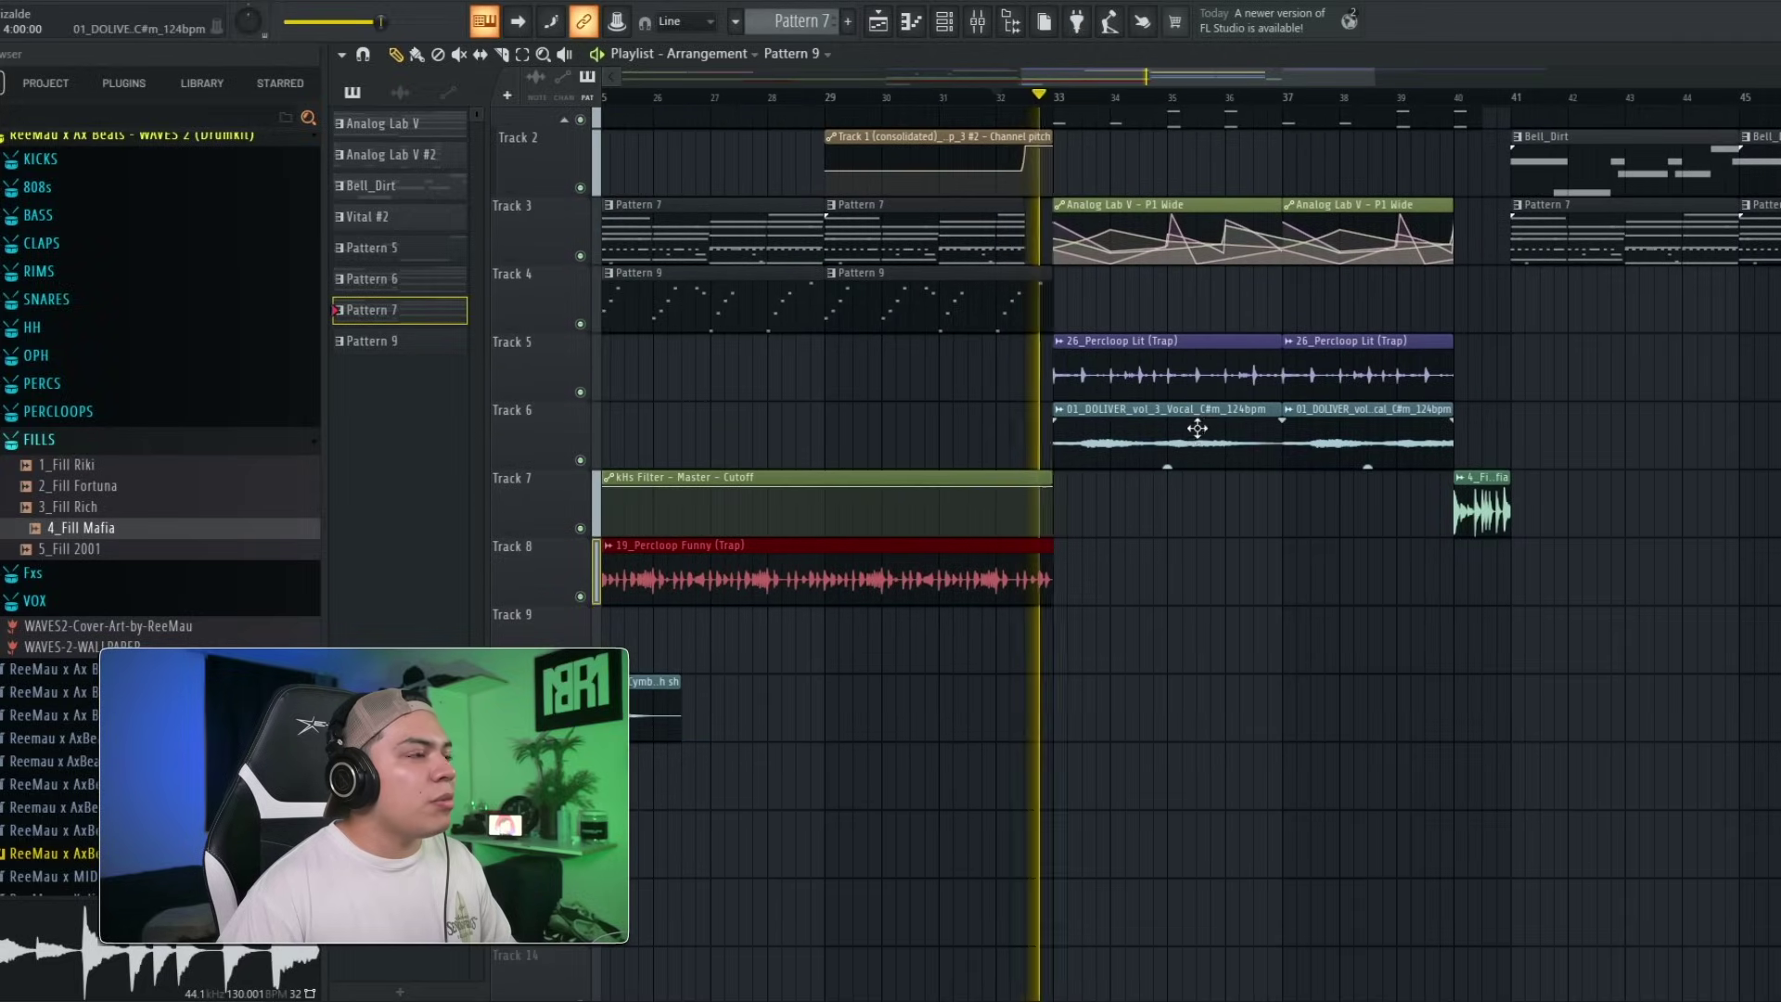
pyautogui.scroll(10, 101, 458)
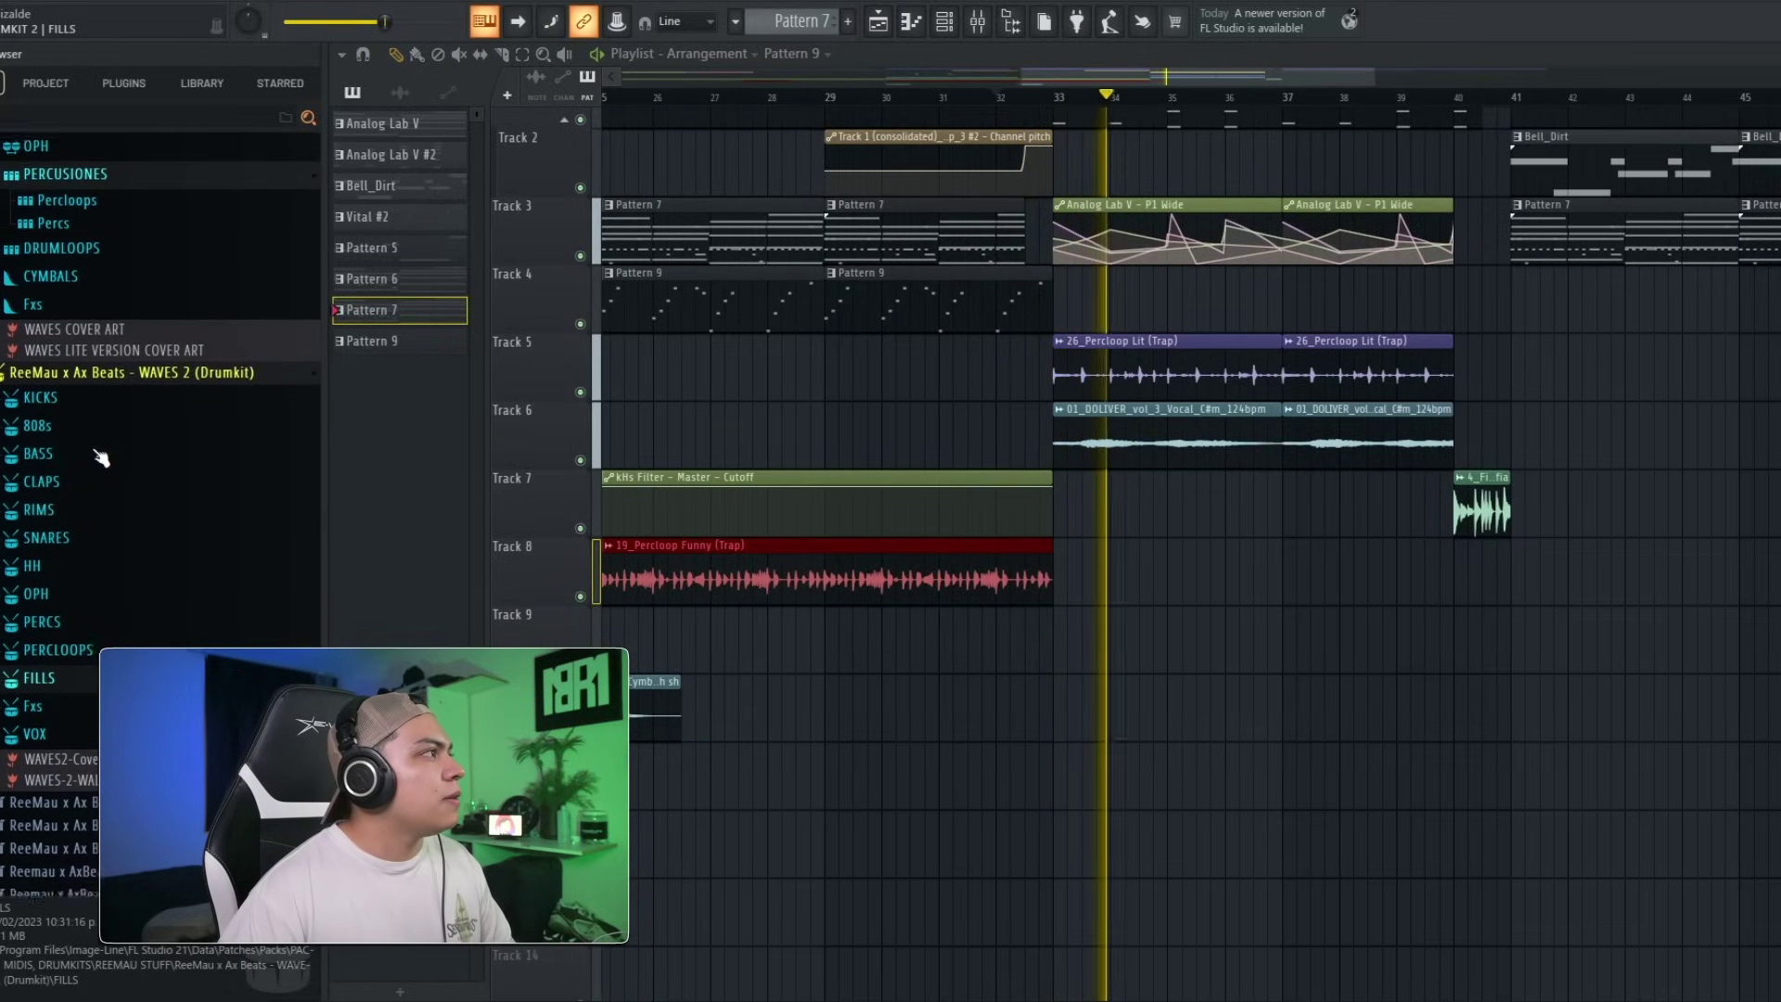
pyautogui.scroll(-3, 158, 519)
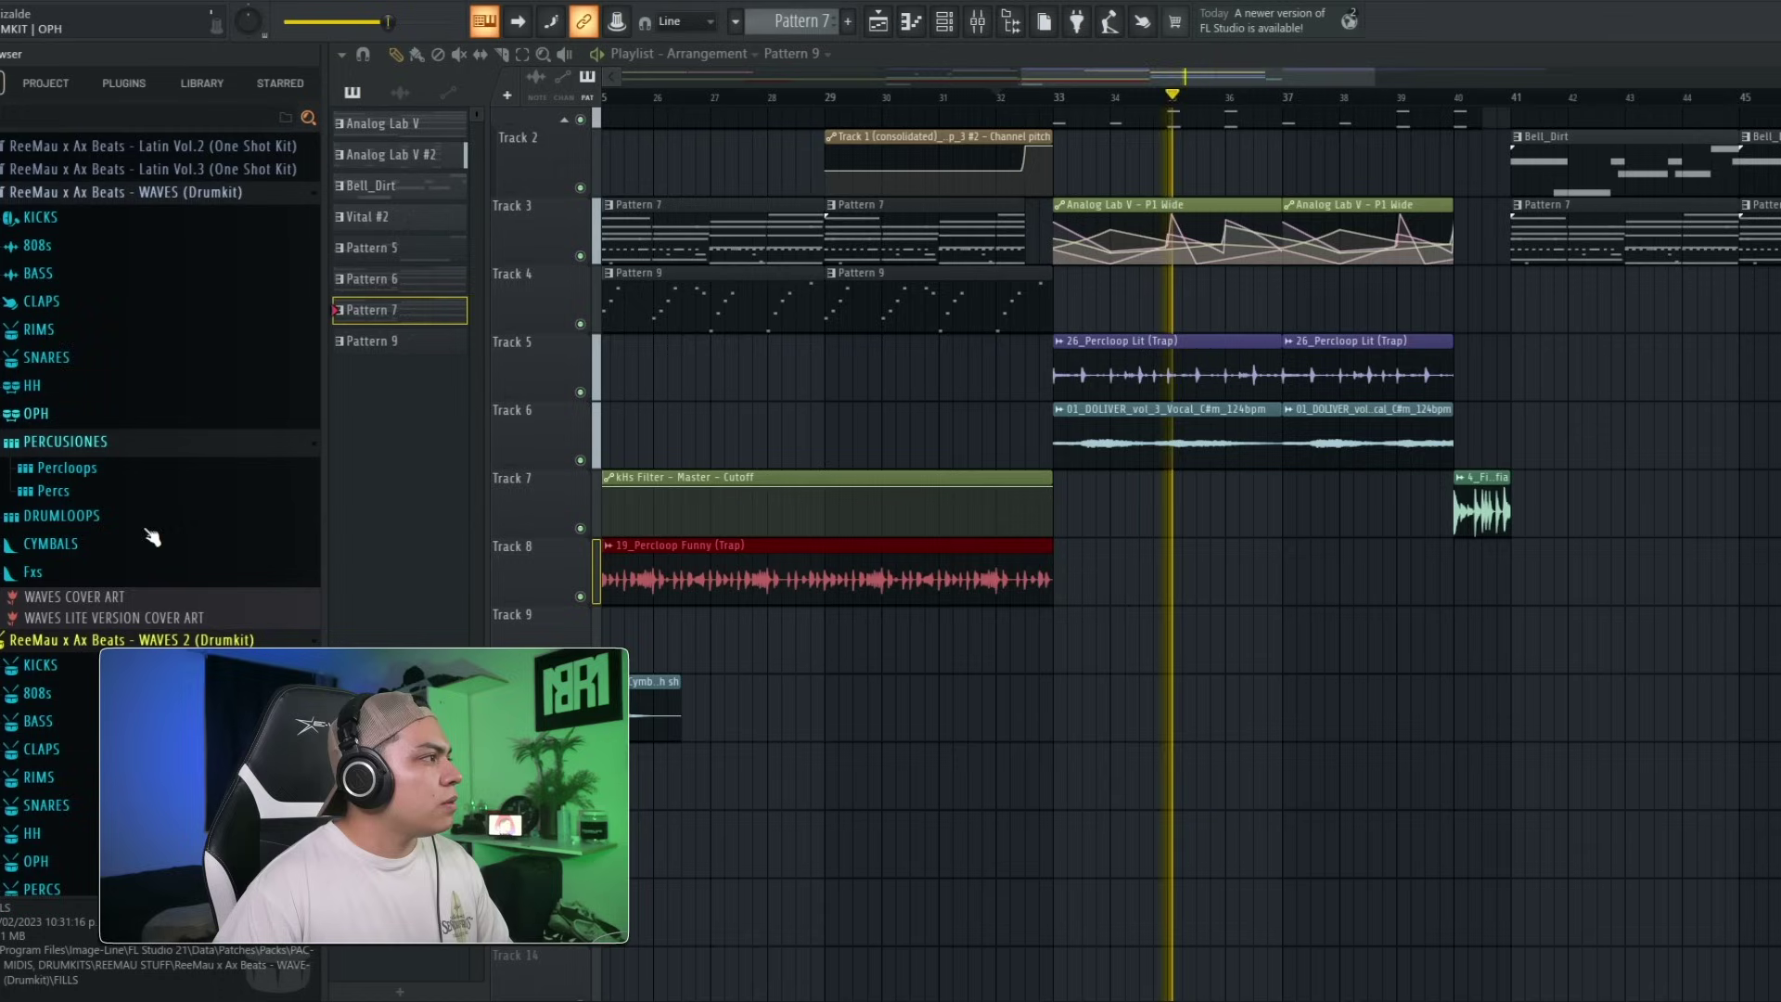
pyautogui.scroll(-3, 1150, 108)
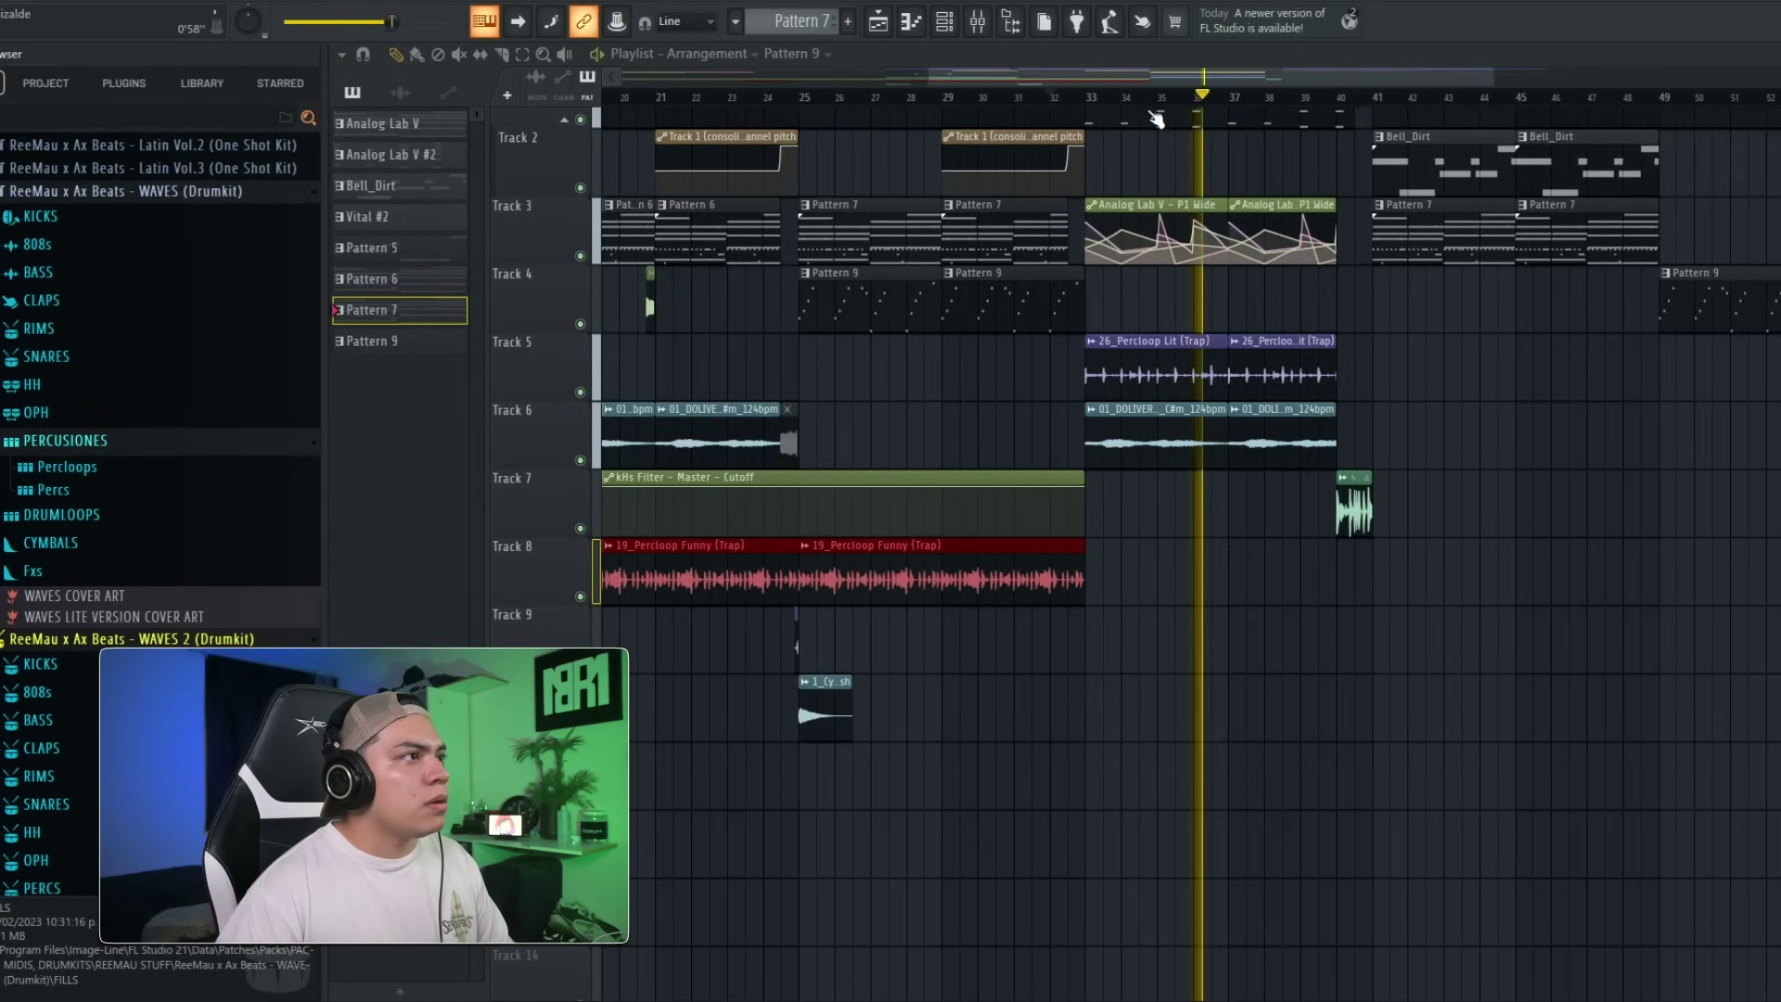
pyautogui.click(1079, 109)
# Load the Filter M12 effect into slot 2 of the Master mixer track.
pyautogui.click(981, 22)
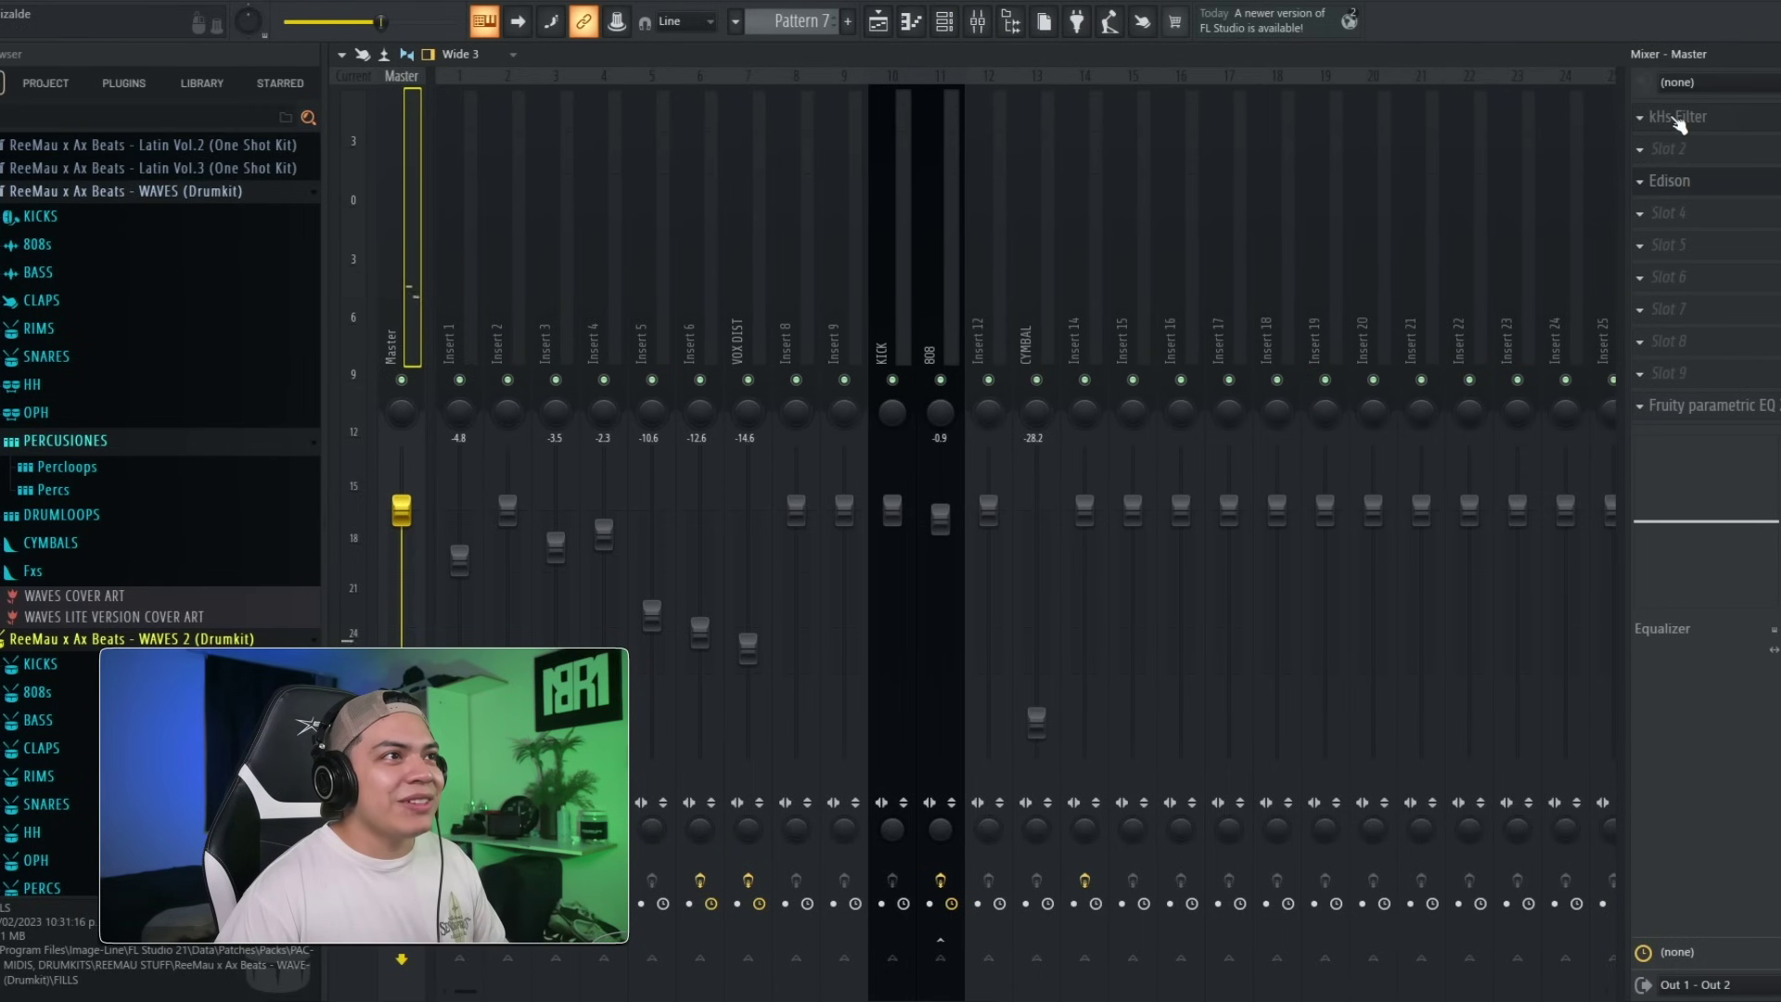
pyautogui.click(1670, 148)
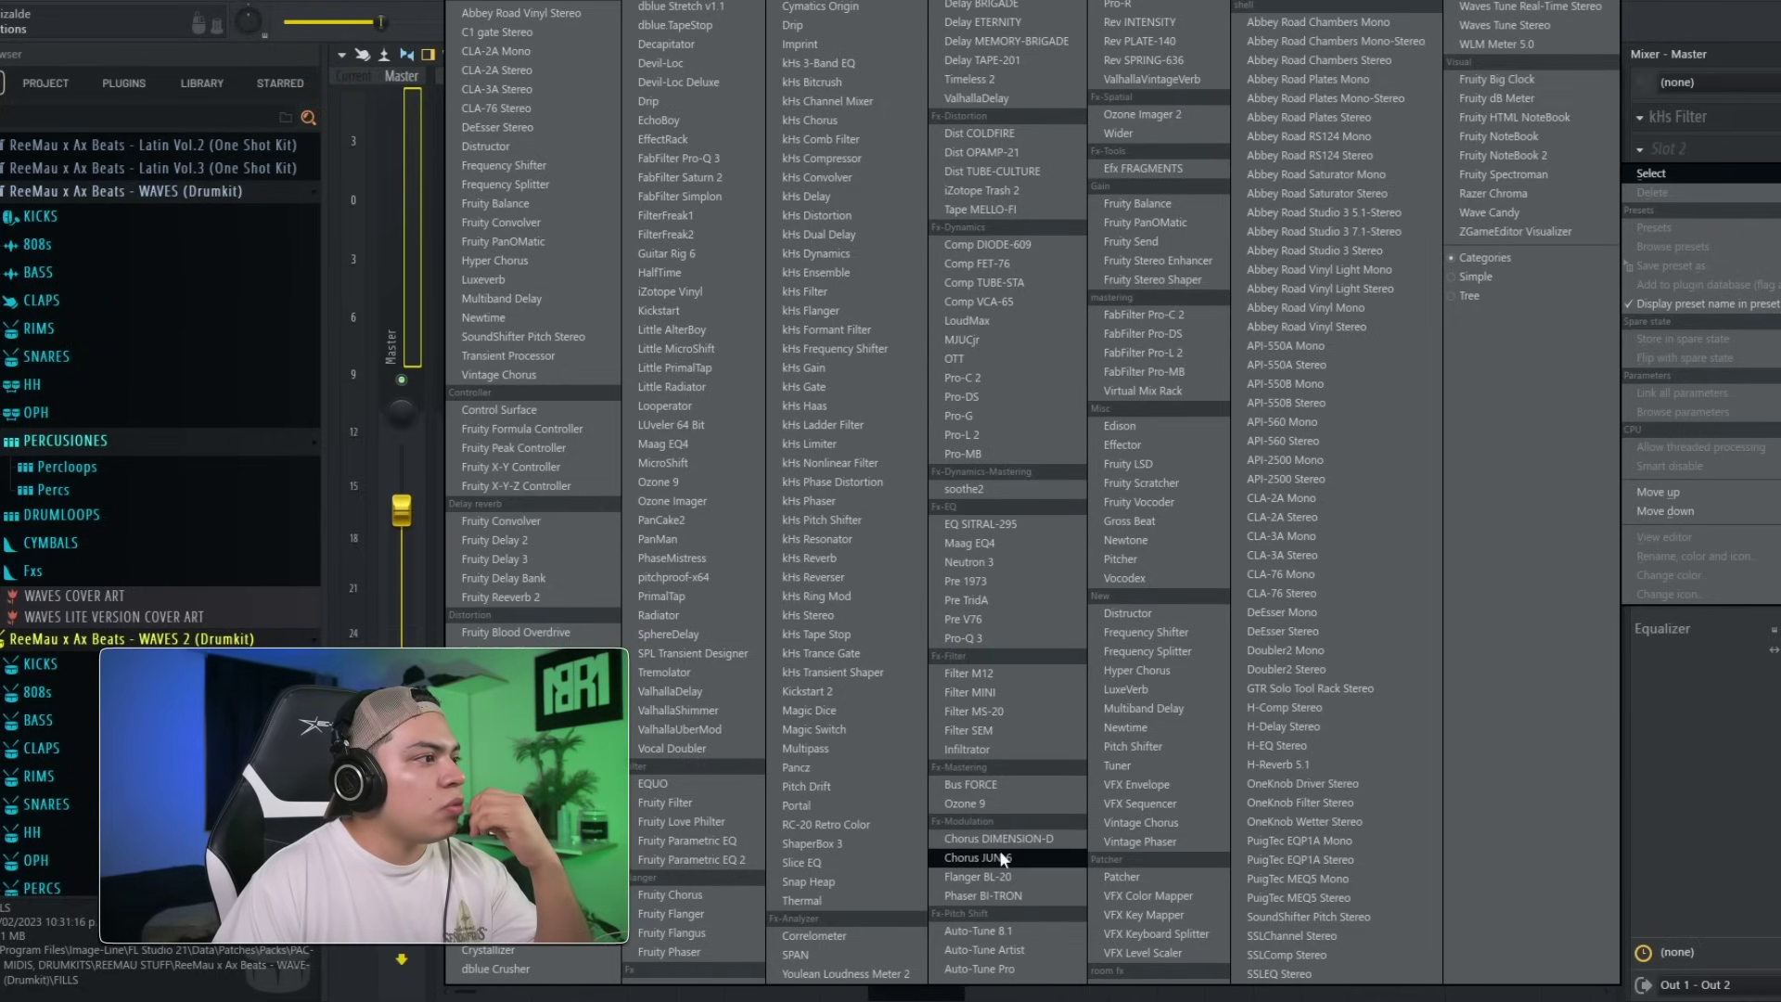
pyautogui.click(998, 675)
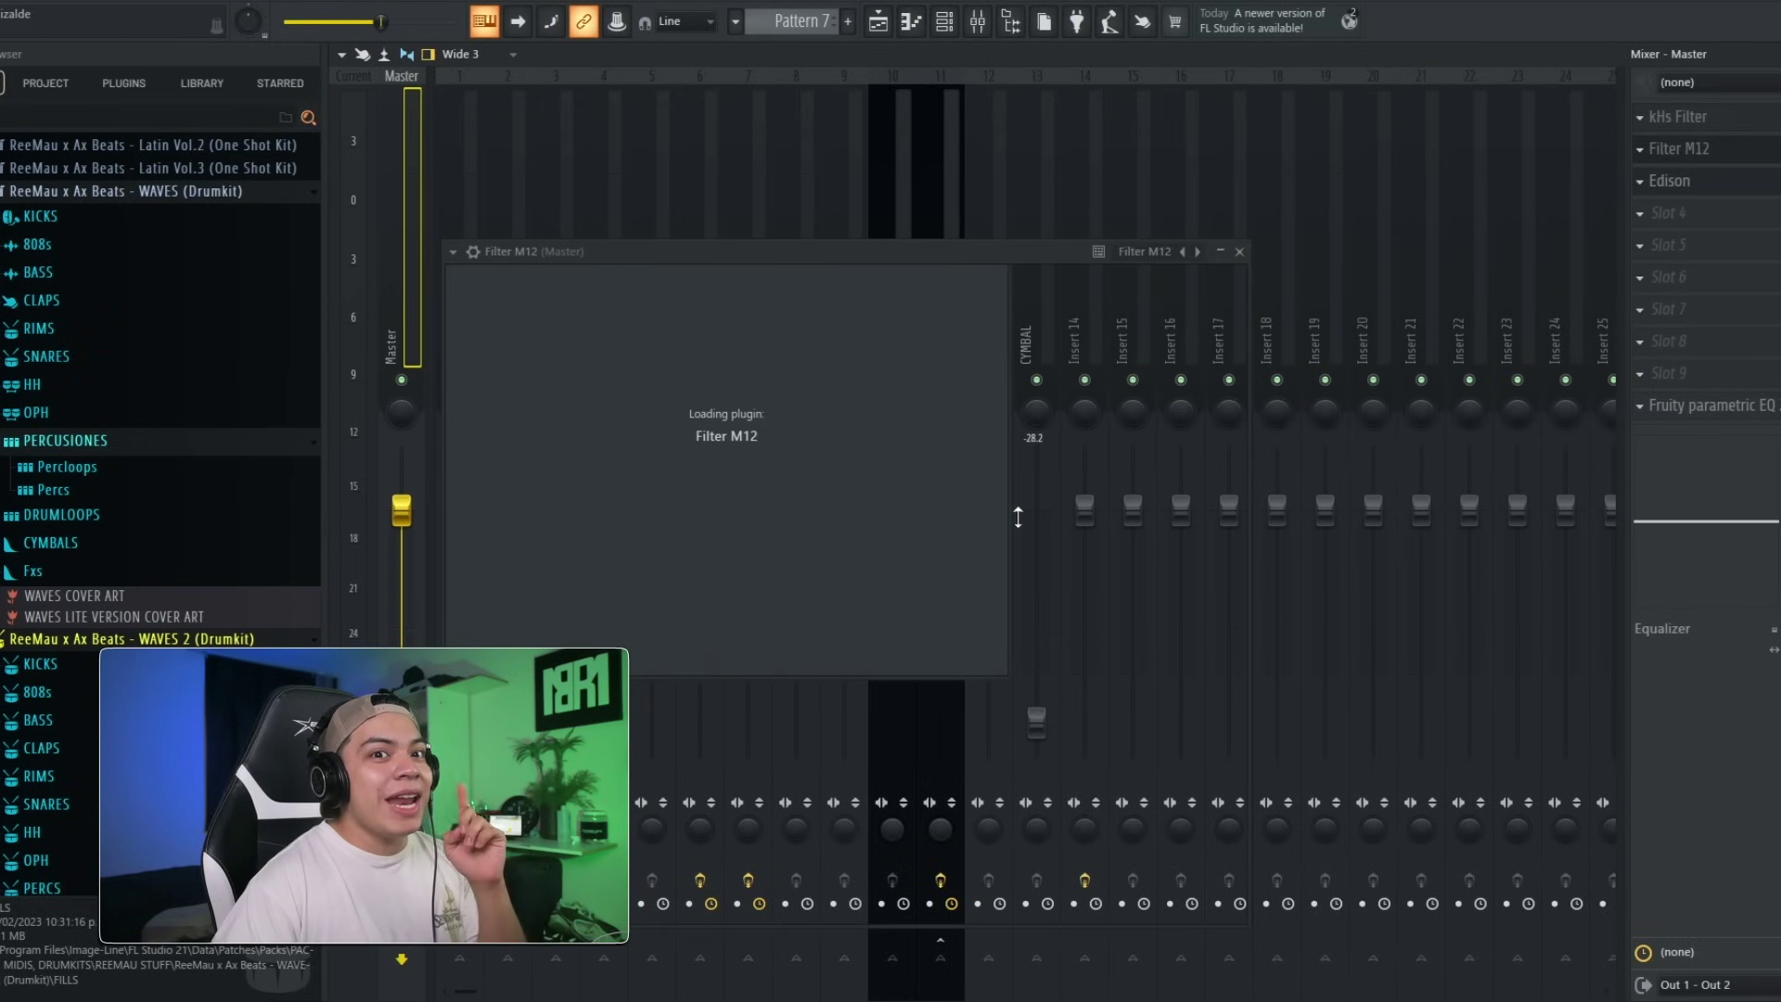
pyautogui.moveTo(821, 254); pyautogui.dragTo(1055, 173)
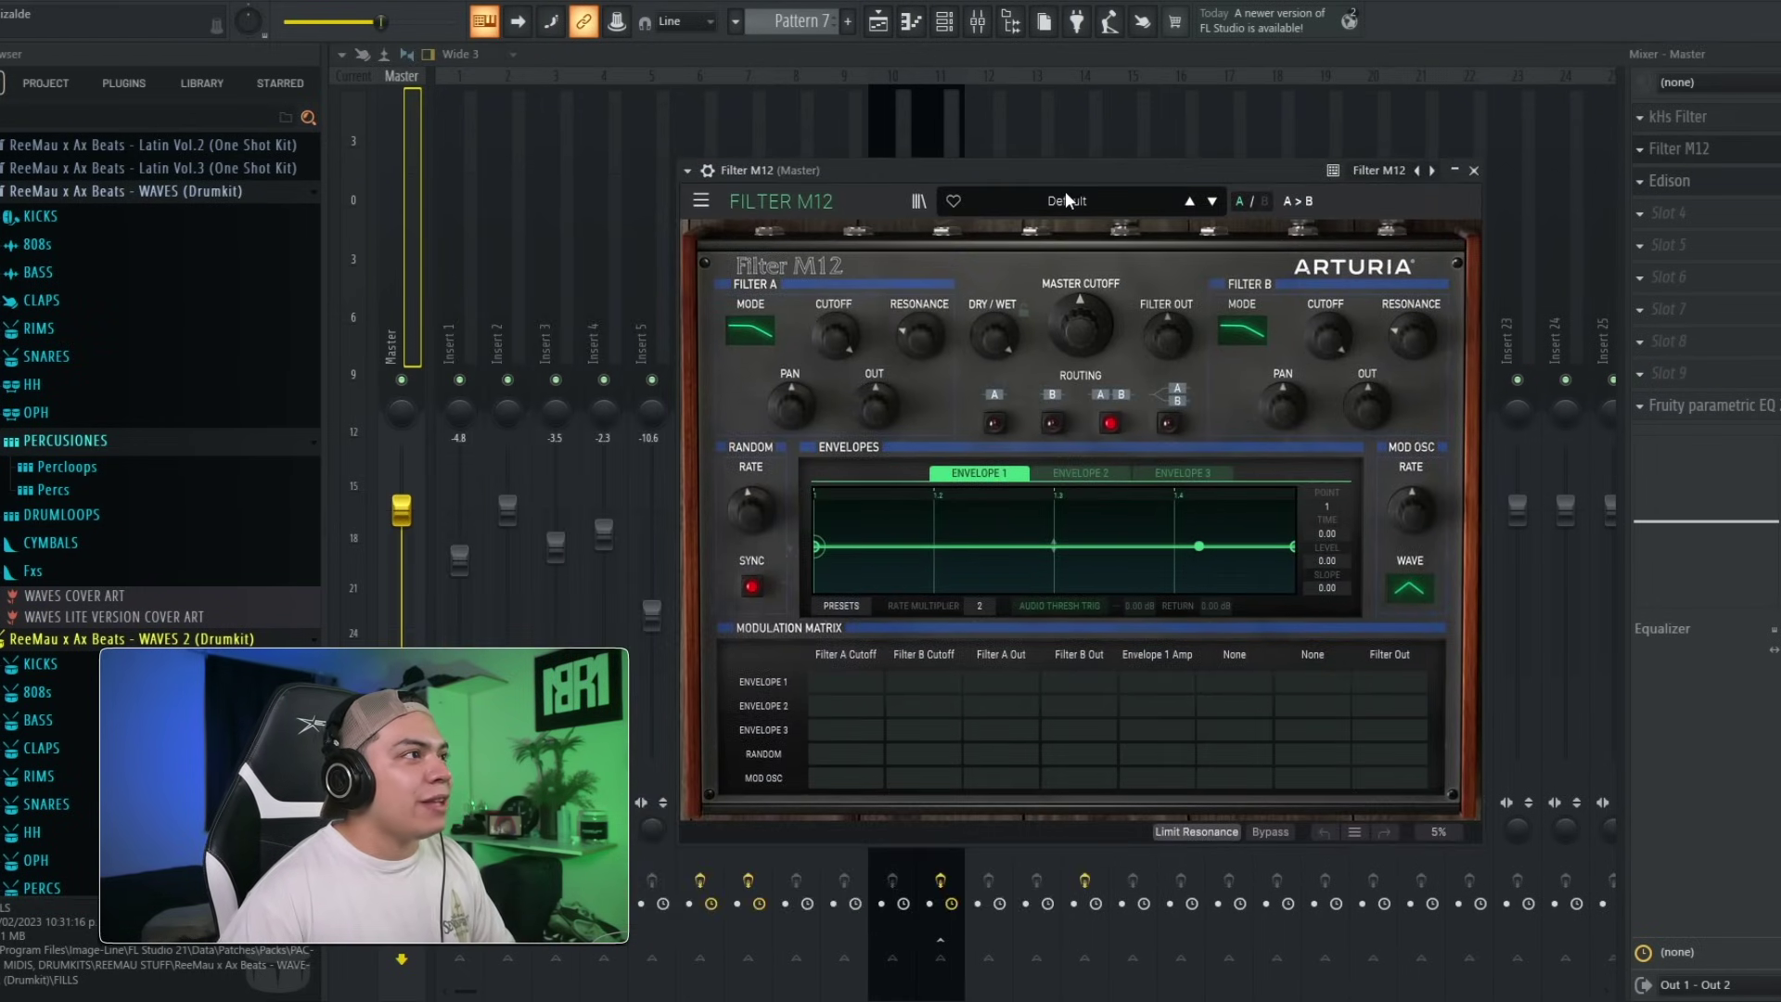
# Load a preset from Filter M12's Filter category and advance to the ADSAD preset.
pyautogui.click(1065, 196)
pyautogui.moveTo(1138, 280)
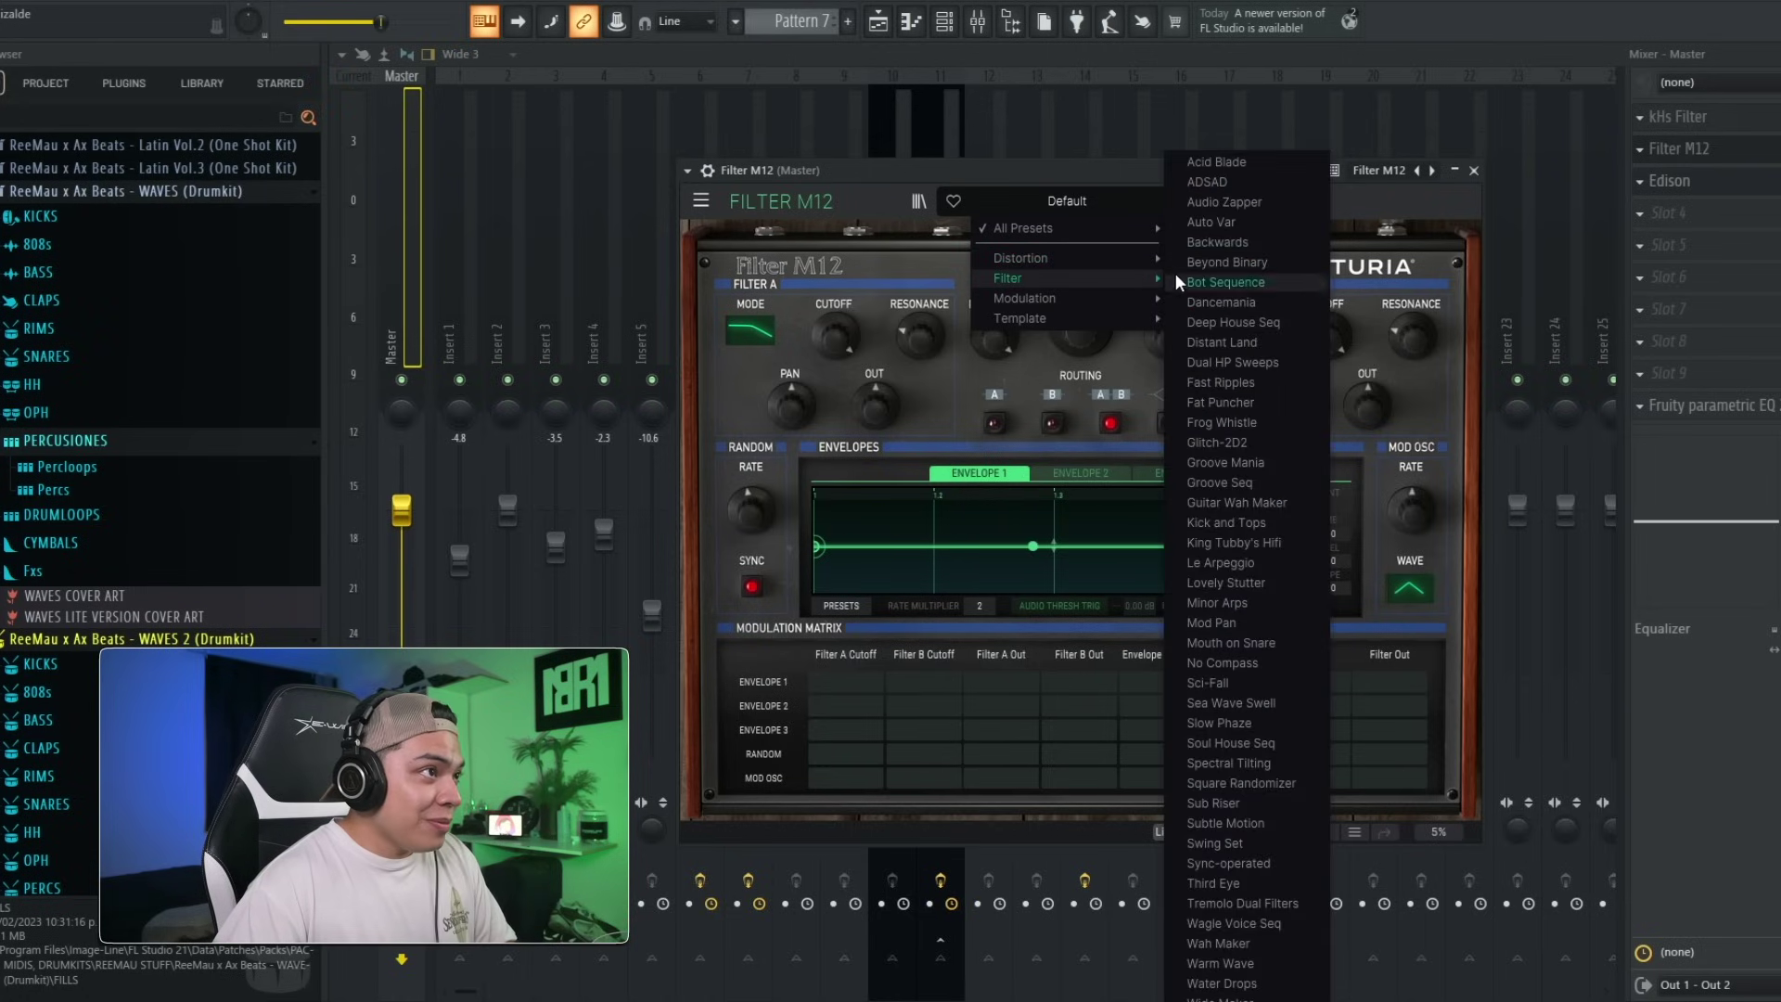
pyautogui.click(1188, 169)
pyautogui.moveTo(1187, 170); pyautogui.dragTo(1219, 170)
pyautogui.click(1235, 201)
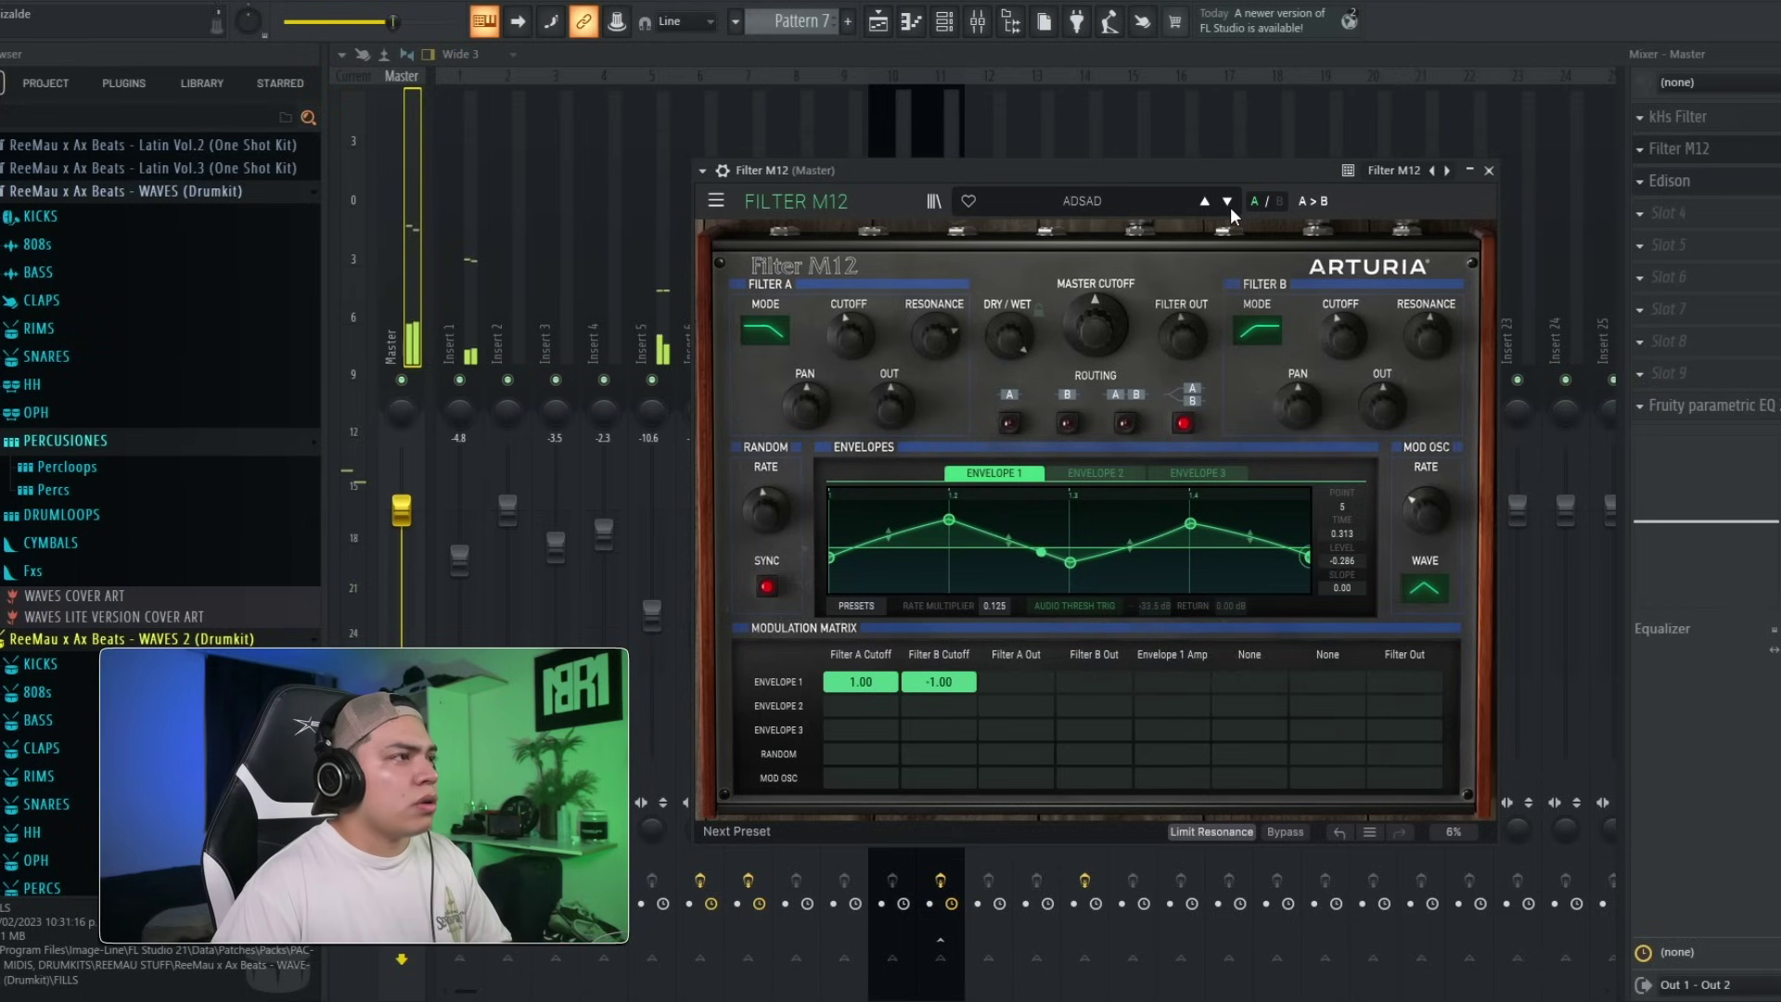
# Set the playlist's playback loop to the section from bar 33 to bar 41.
pyautogui.click(881, 28)
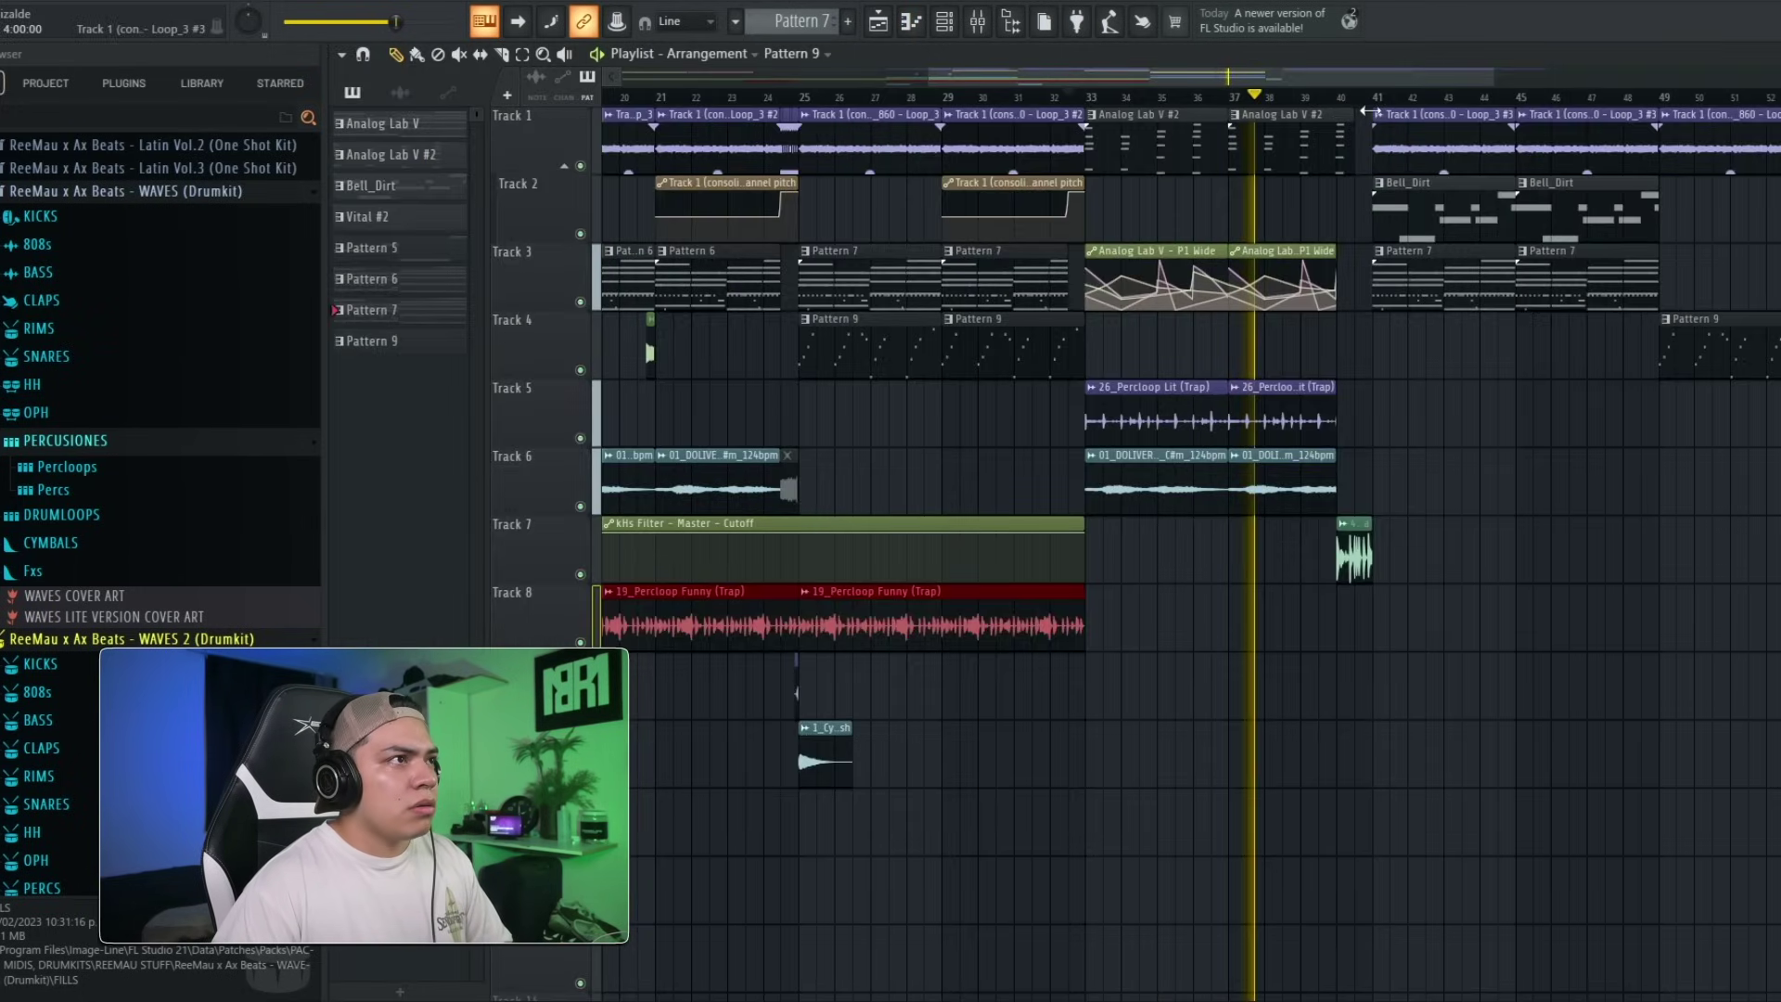
pyautogui.moveTo(1373, 104); pyautogui.dragTo(1094, 109)
pyautogui.click(978, 26)
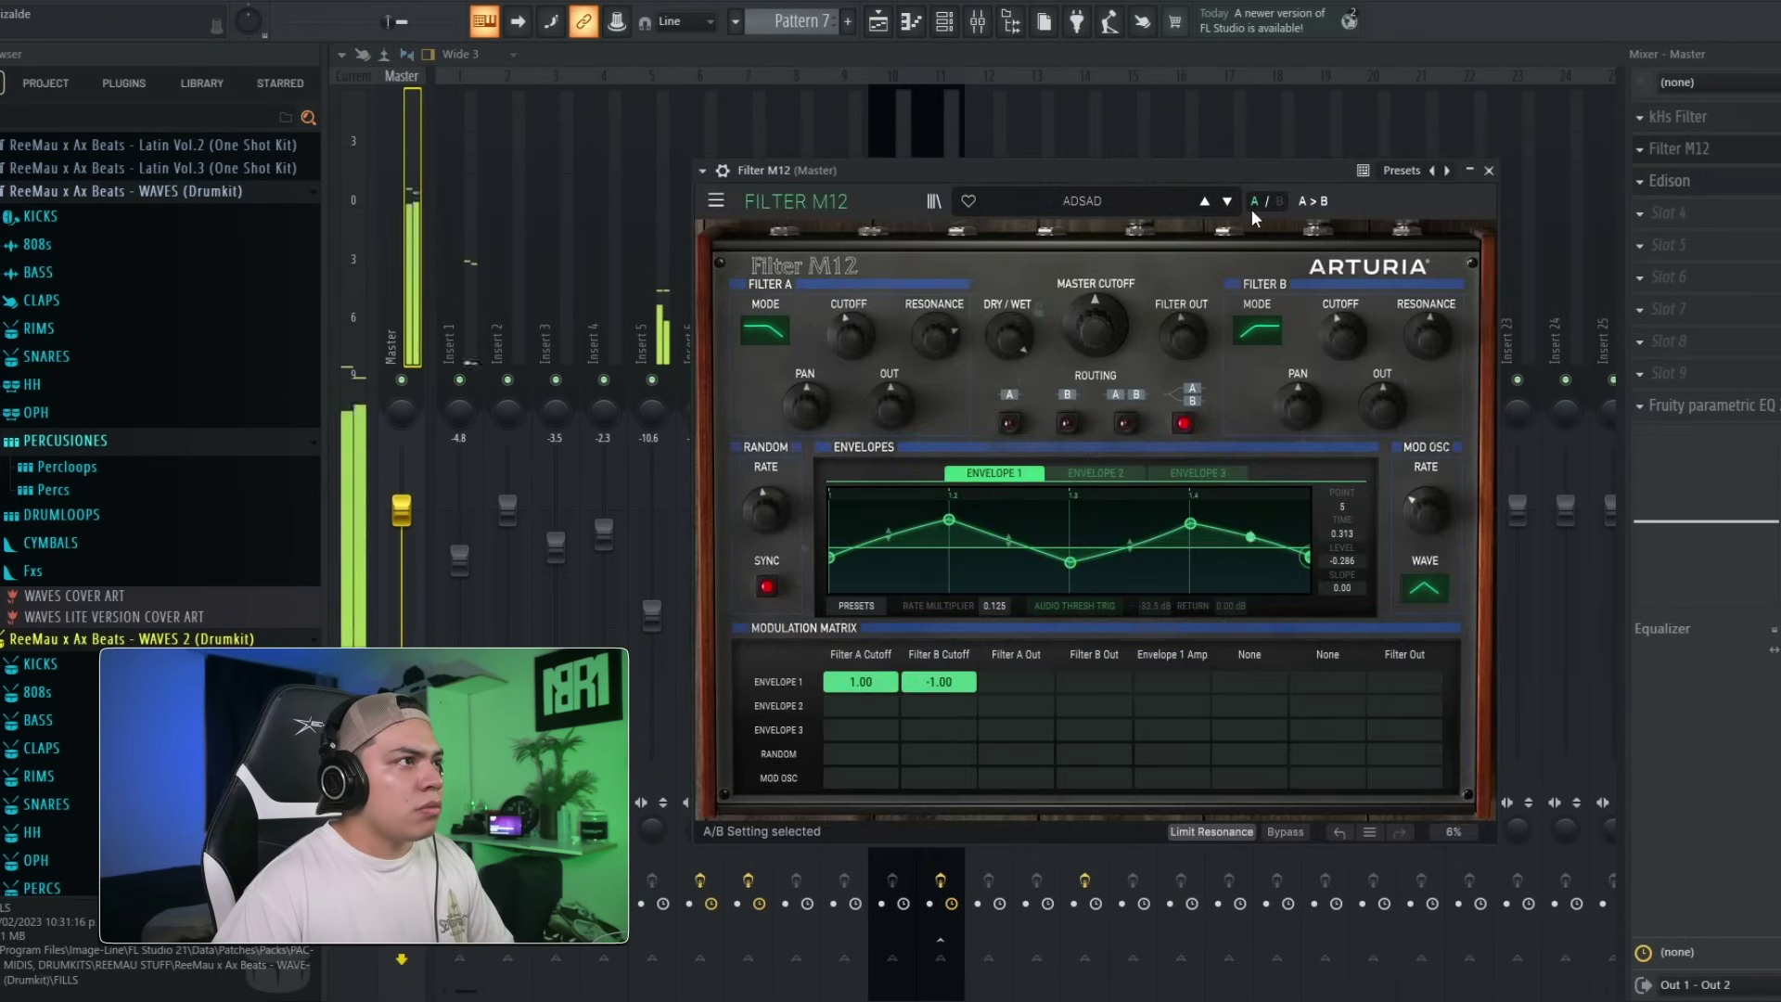
# Switch Filter M12 to the Audio Zapper preset and restart the looped section from bar 33.
pyautogui.click(1225, 200)
pyautogui.moveTo(1215, 171); pyautogui.dragTo(1182, 166)
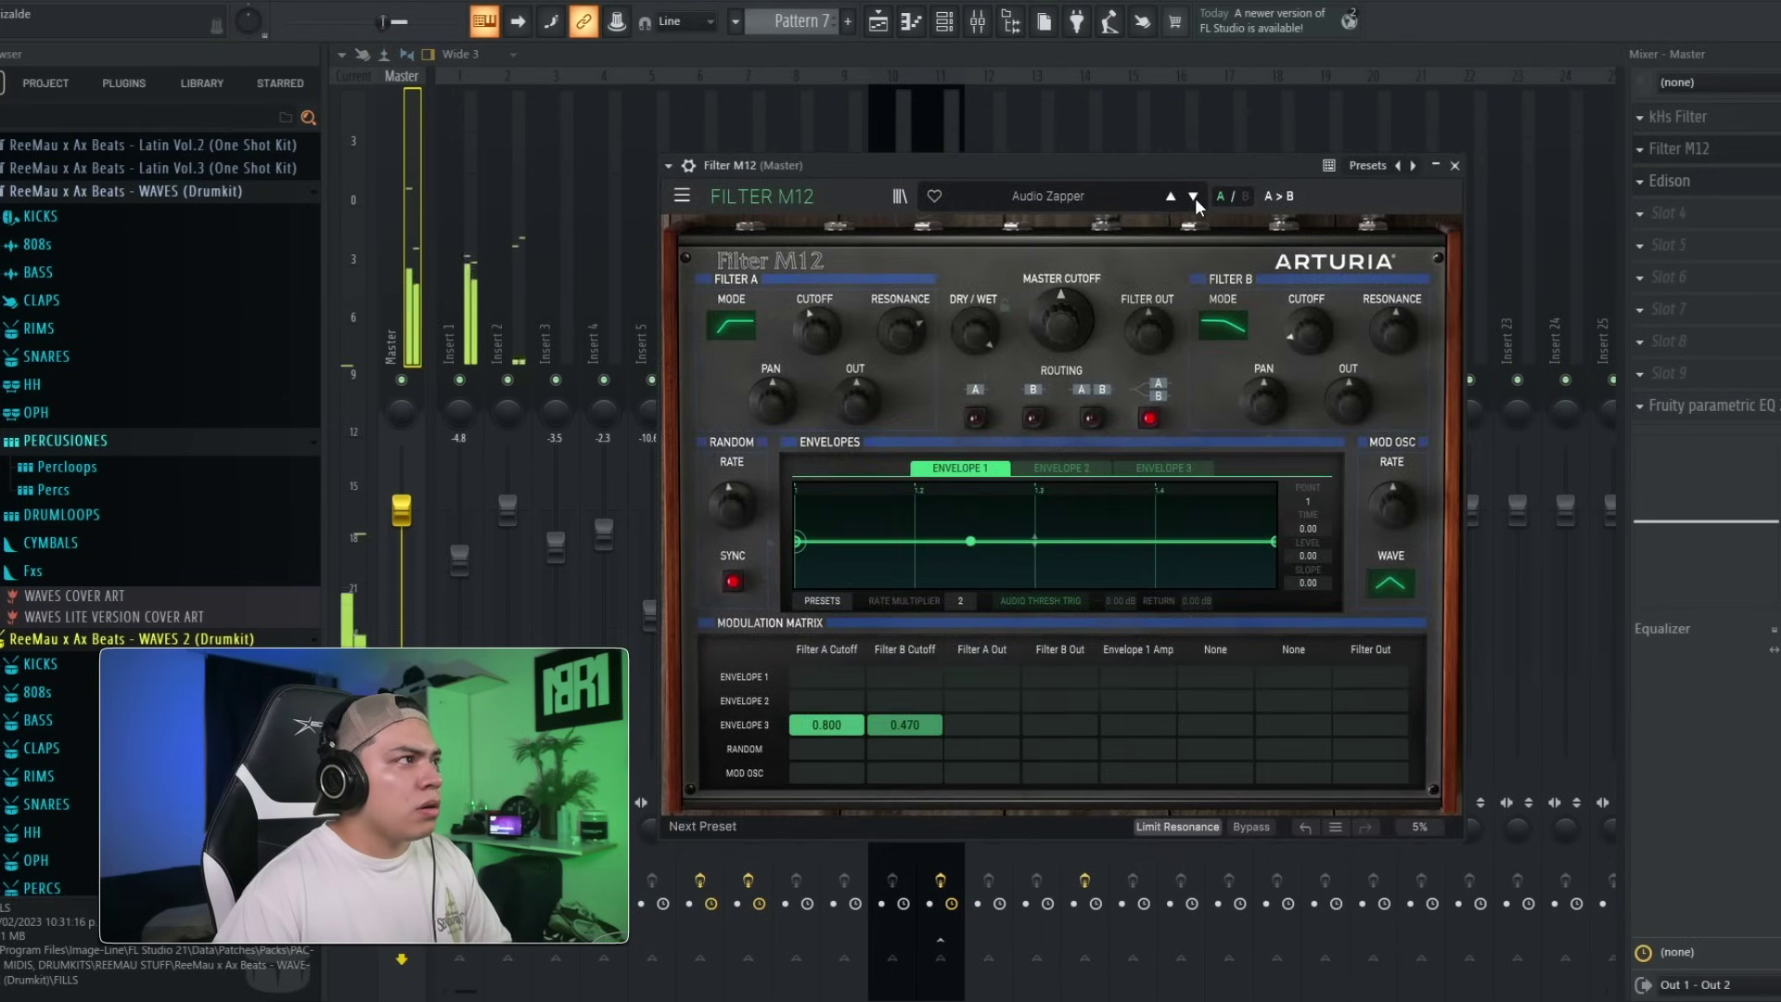
pyautogui.click(879, 22)
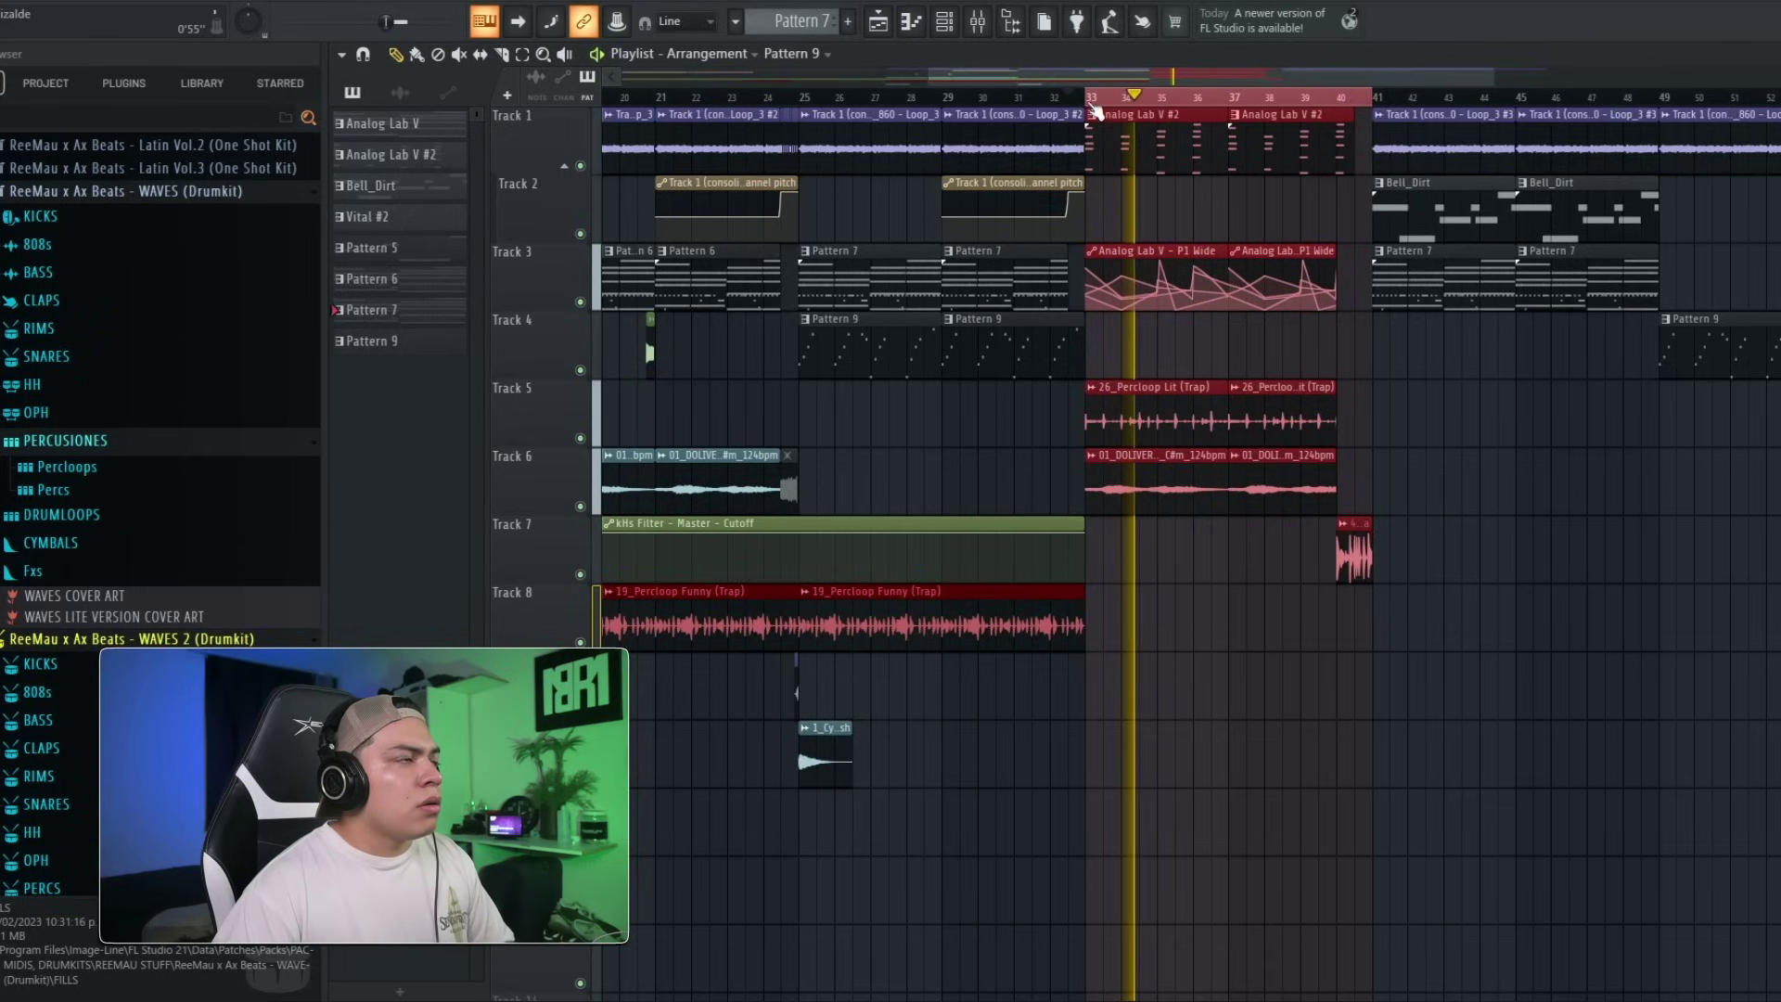
pyautogui.press('space')
pyautogui.press('space')
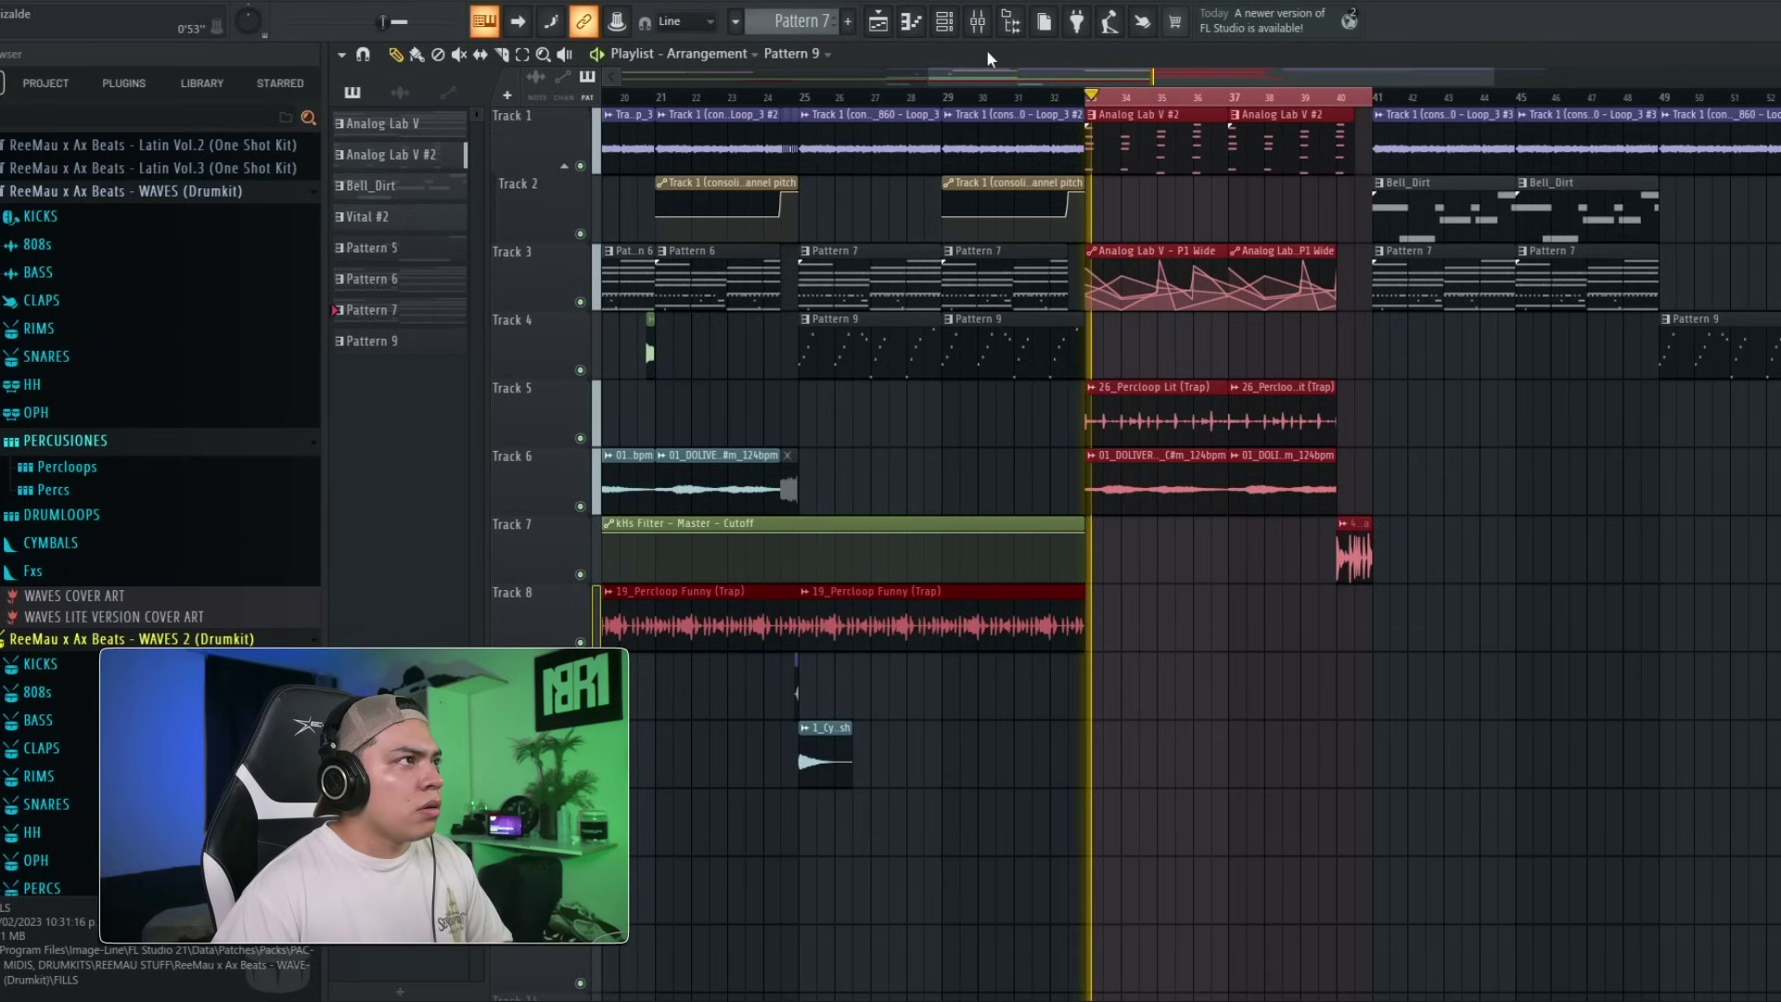
# Audition successive Filter M12 presets over the looped section, from Backwards through Distant Land to Fat Puncher.
pyautogui.click(978, 23)
pyautogui.click(1696, 156)
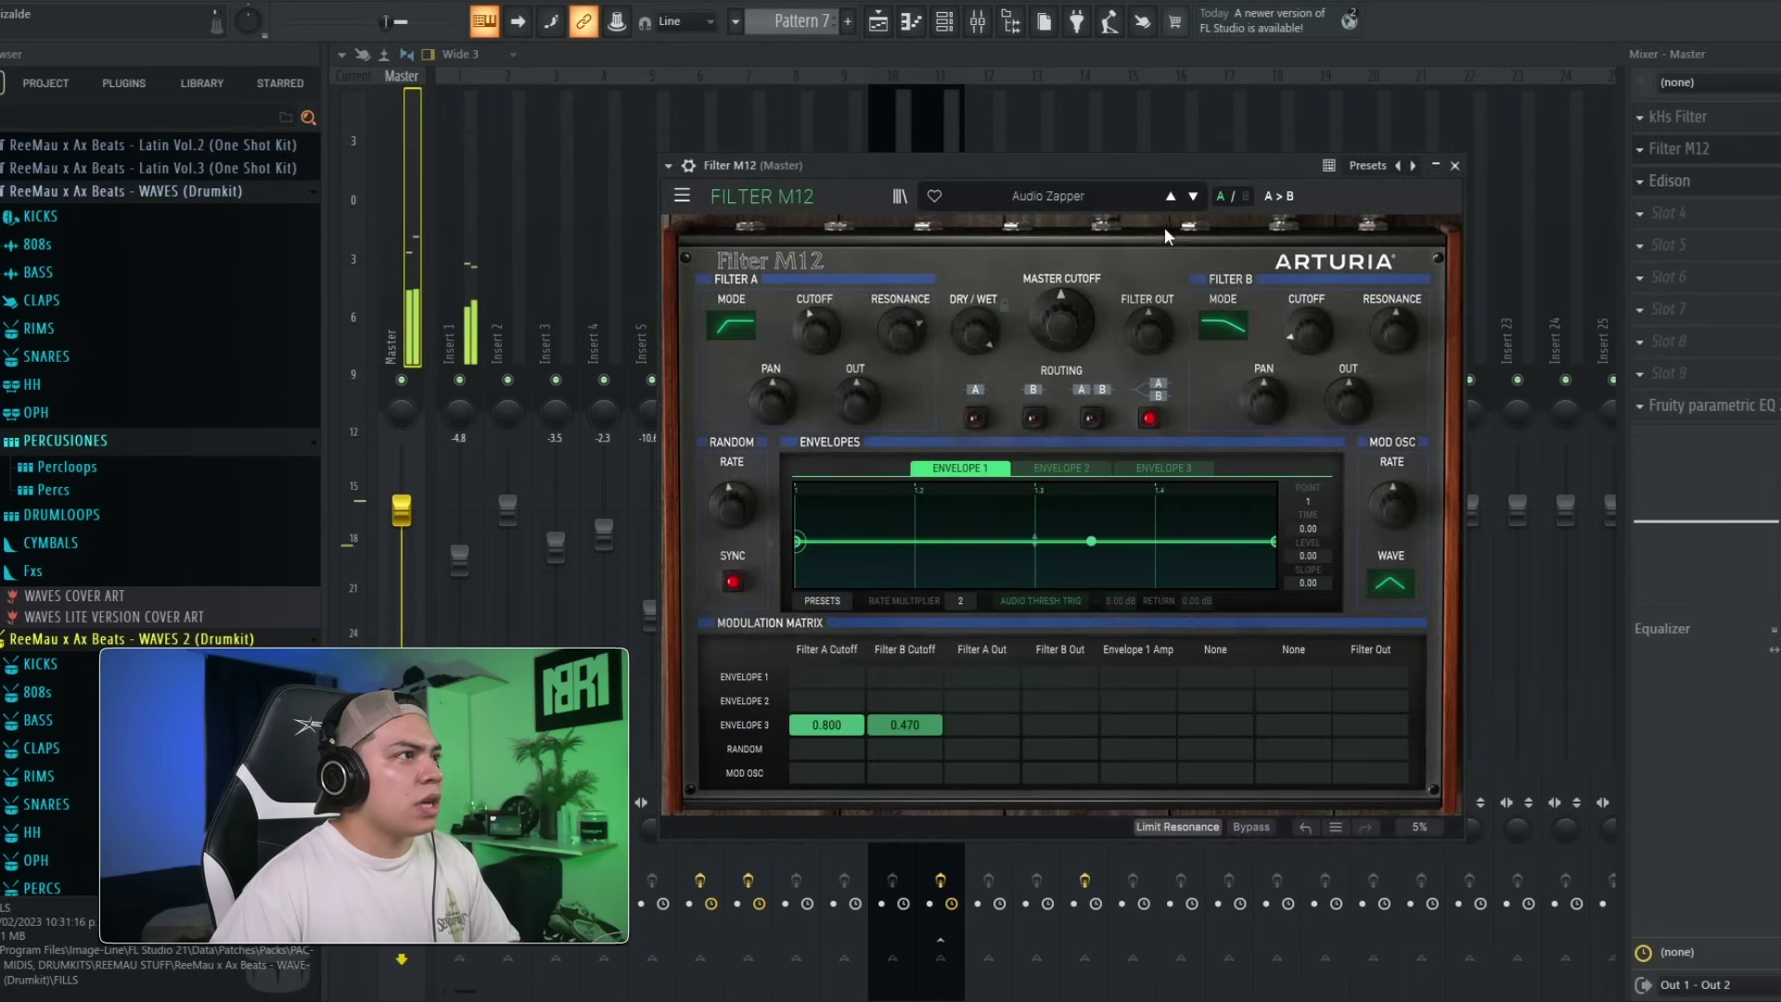
pyautogui.click(1193, 197)
pyautogui.click(1195, 196)
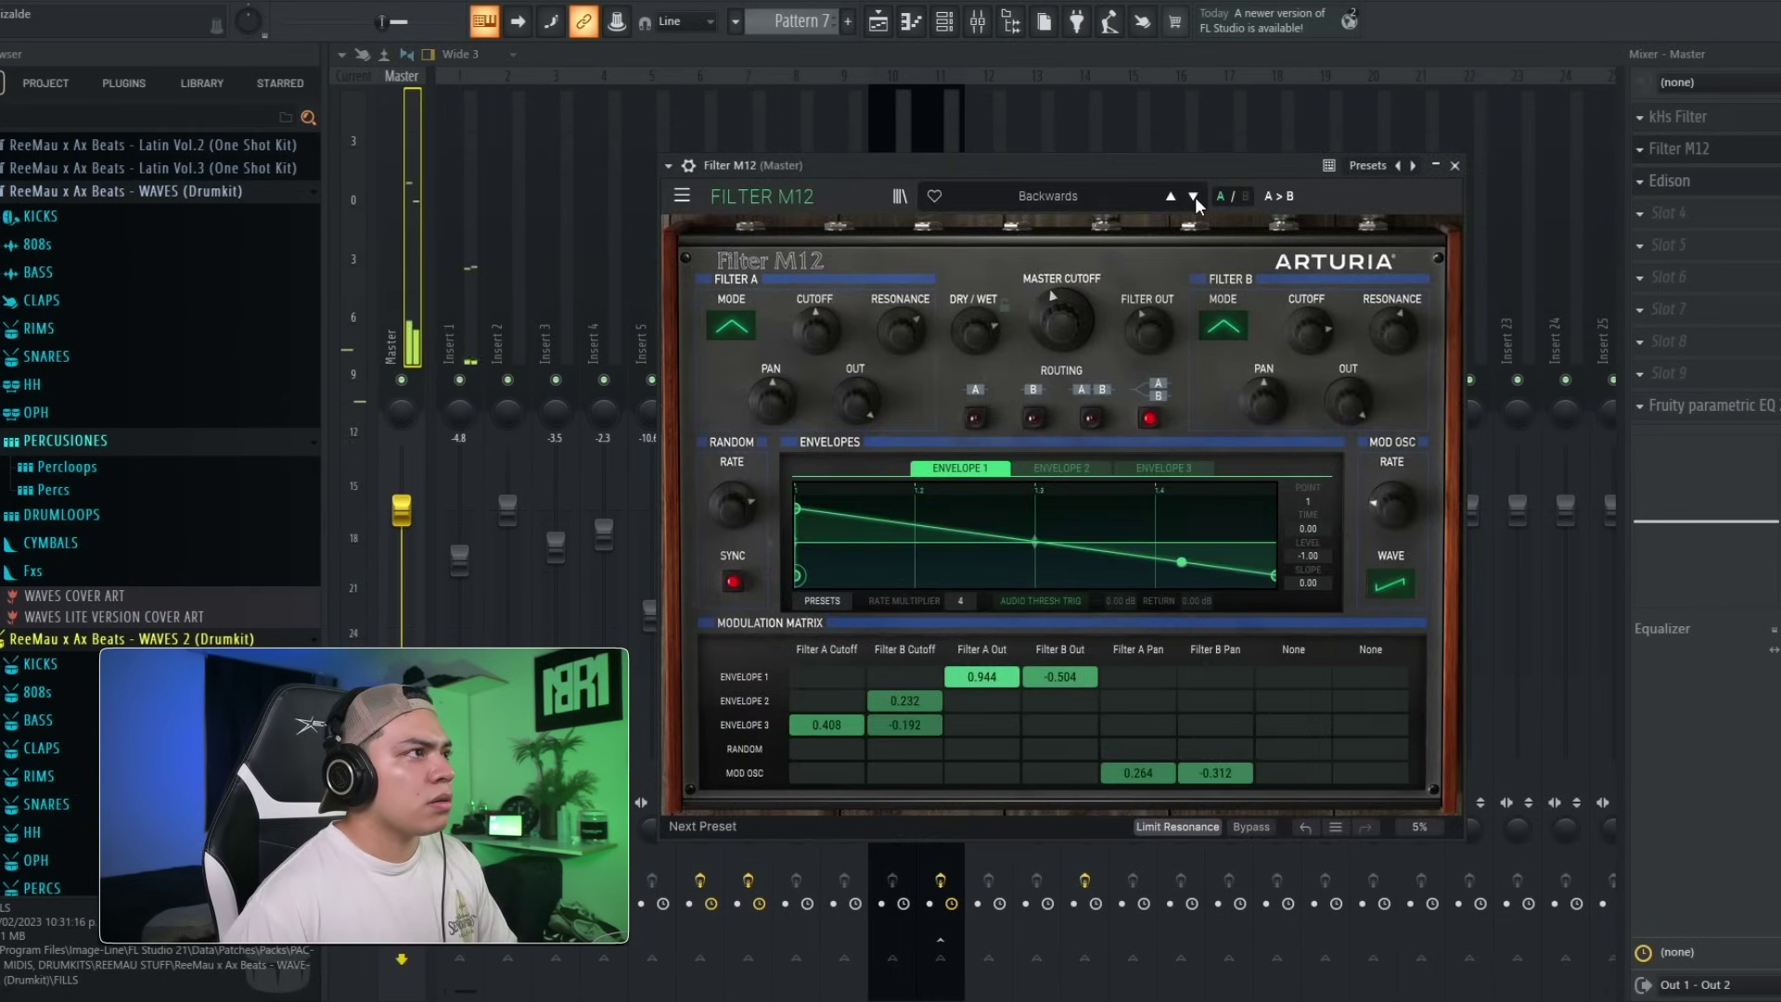
pyautogui.click(1194, 197)
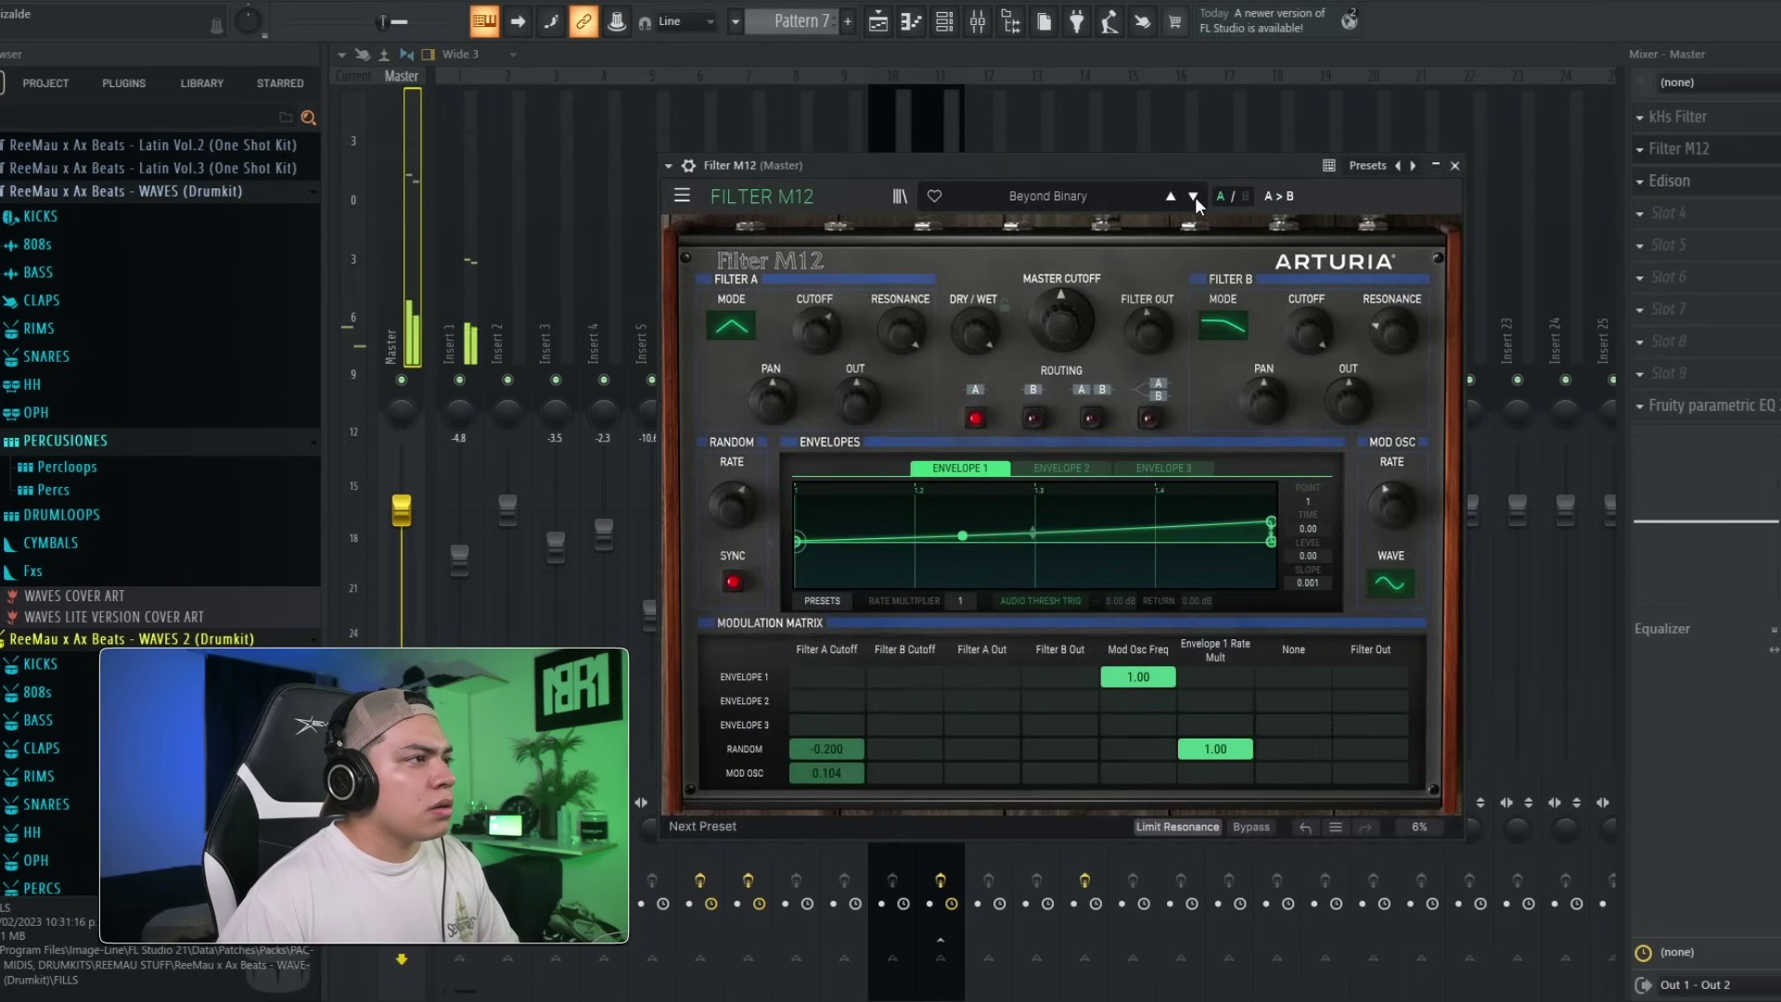
pyautogui.click(1195, 197)
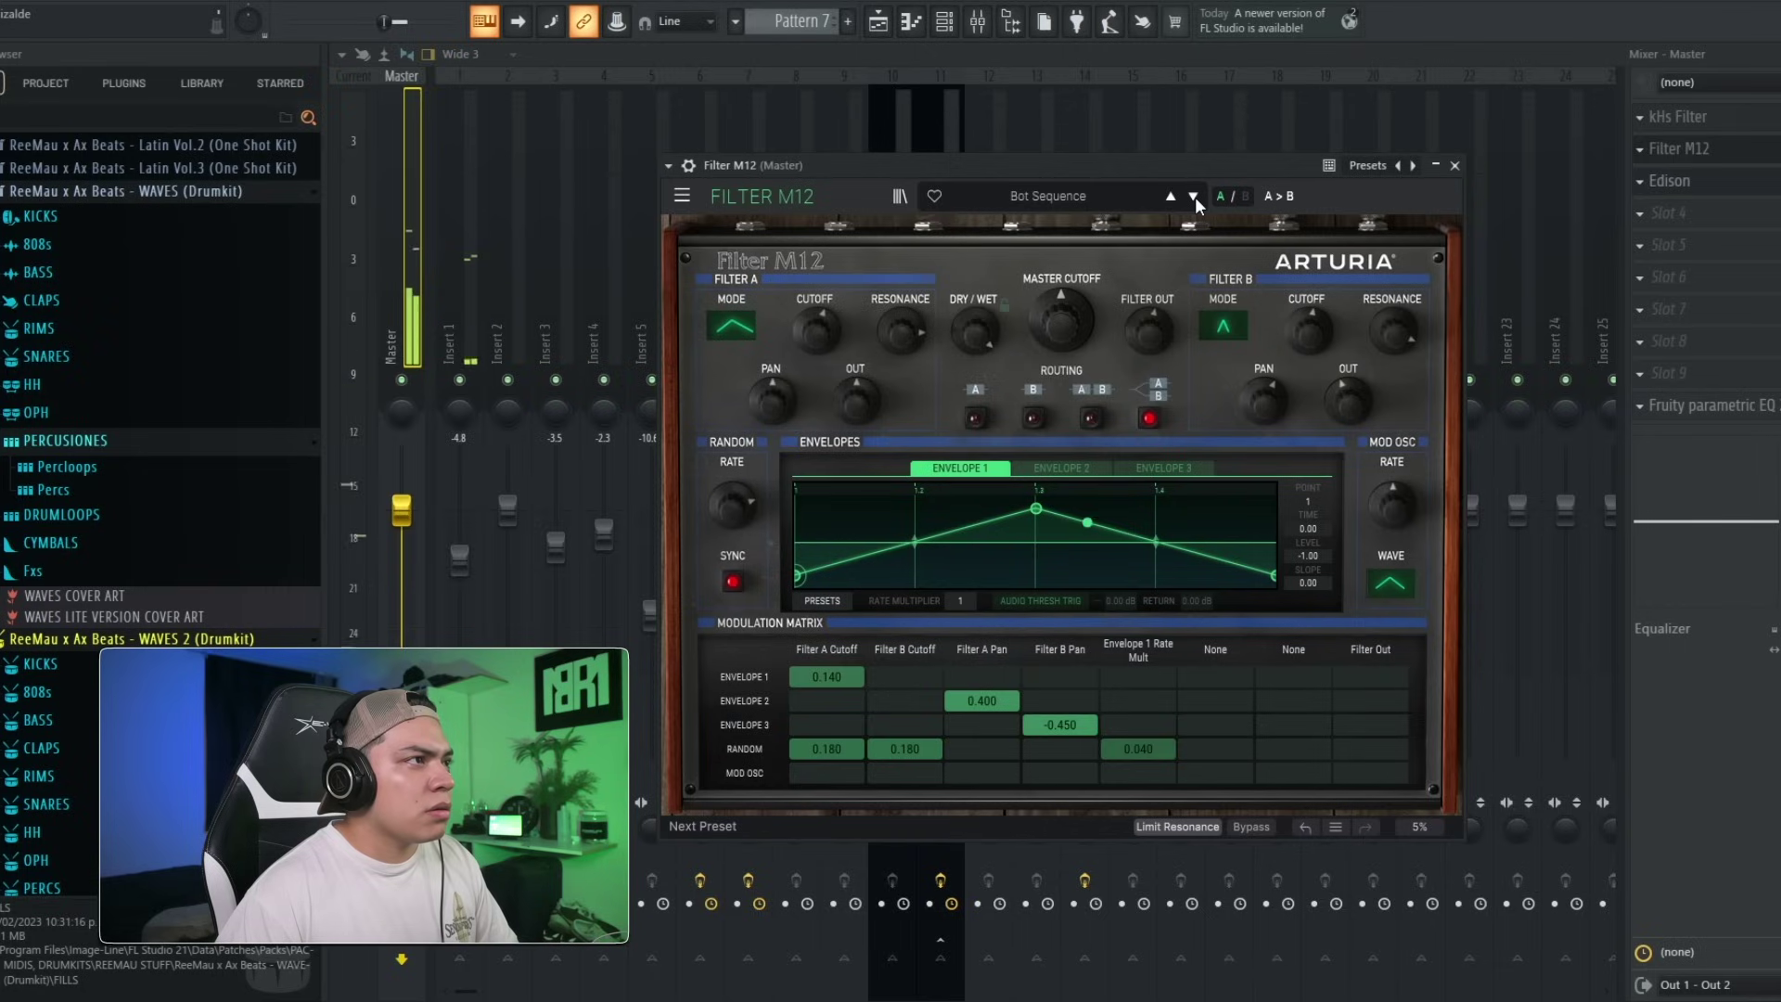
pyautogui.click(1195, 197)
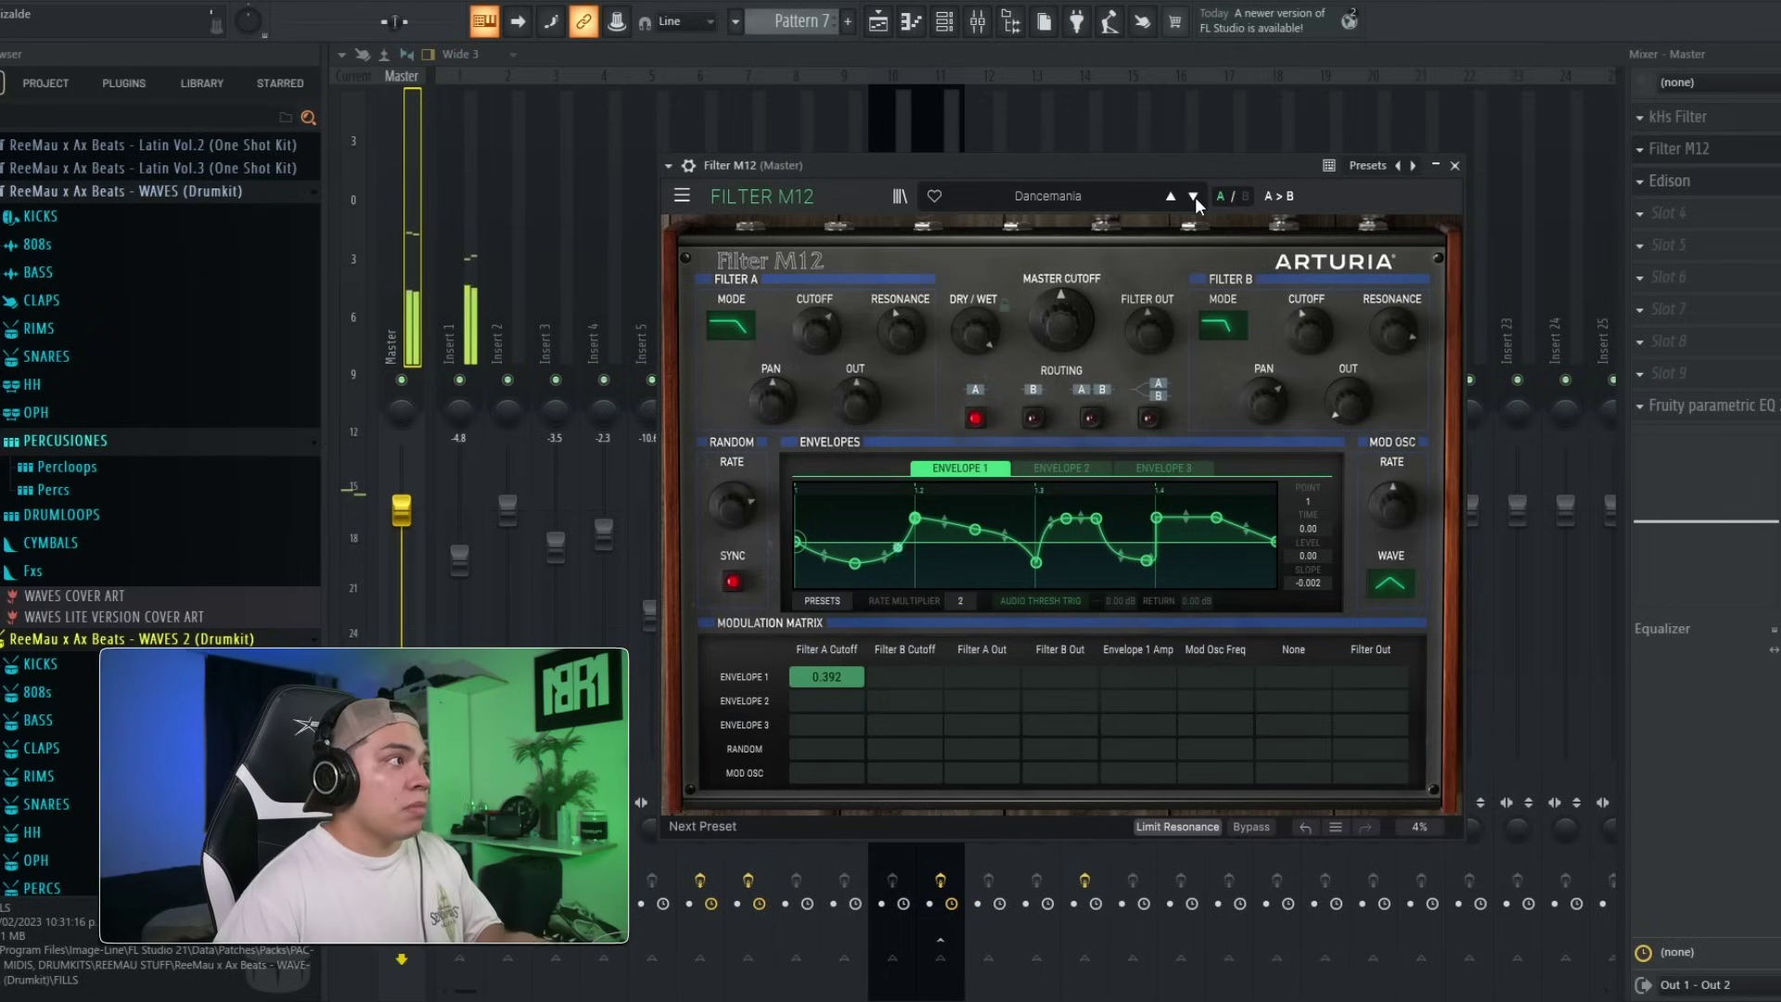
pyautogui.click(1194, 196)
pyautogui.click(1195, 197)
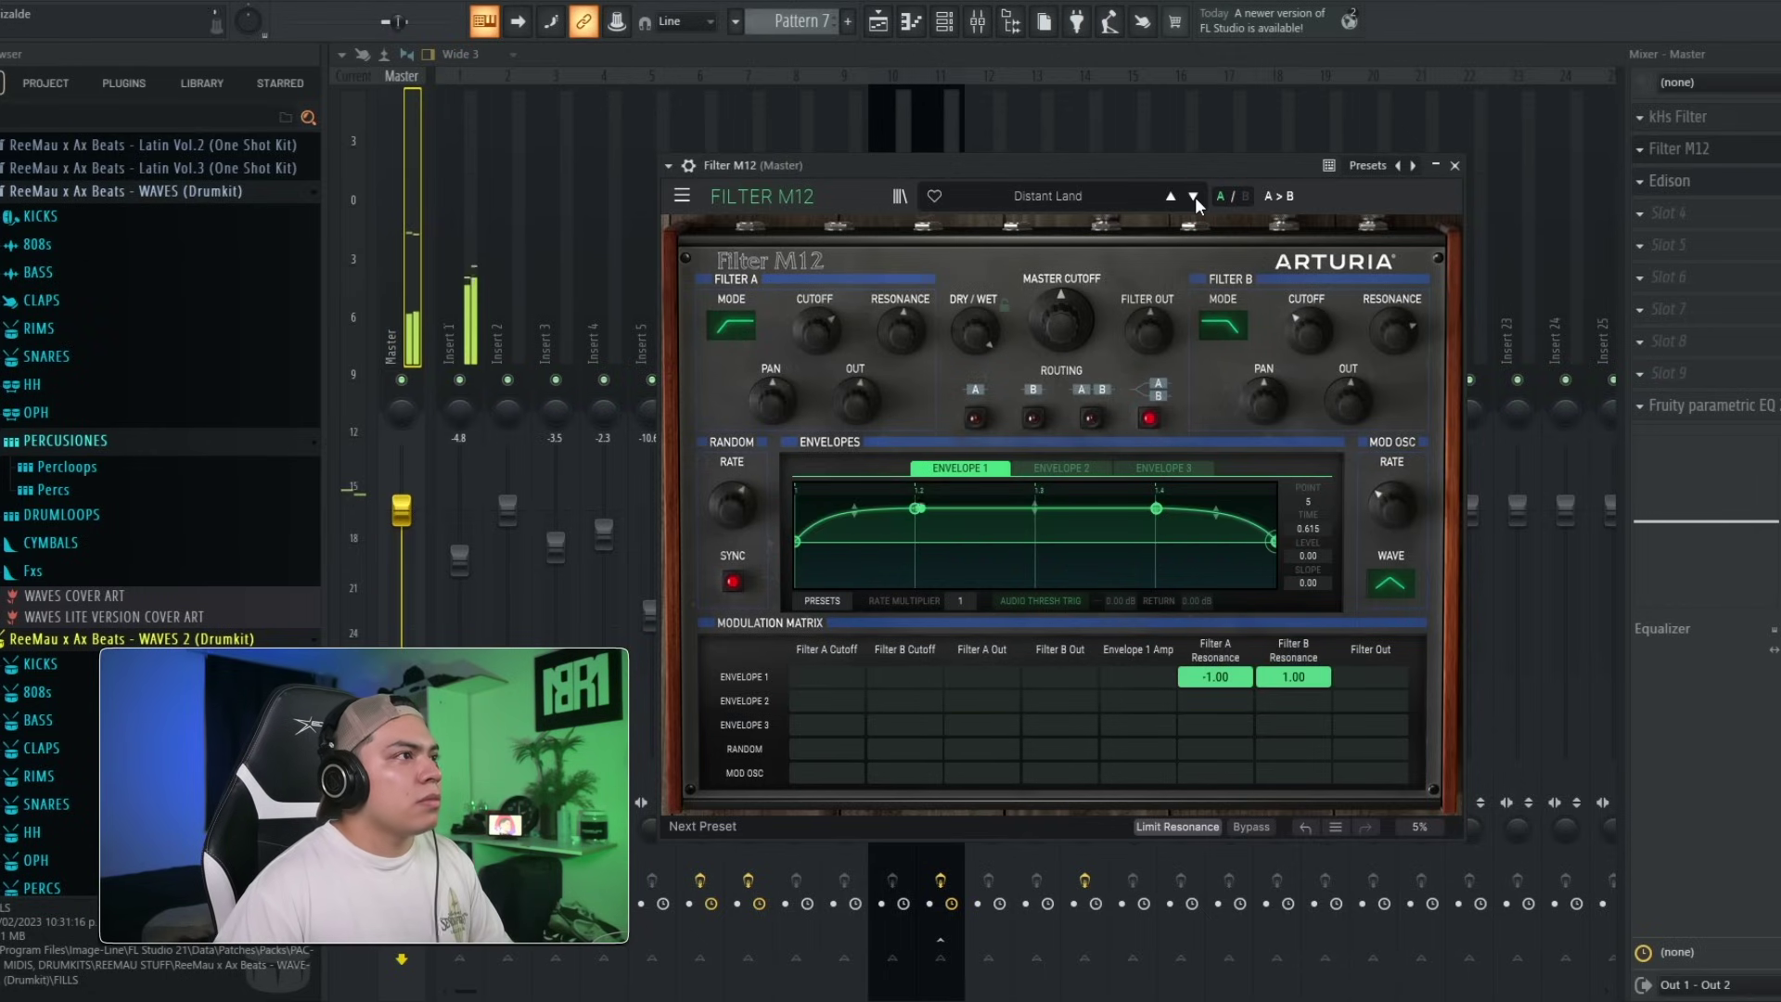
pyautogui.click(1195, 196)
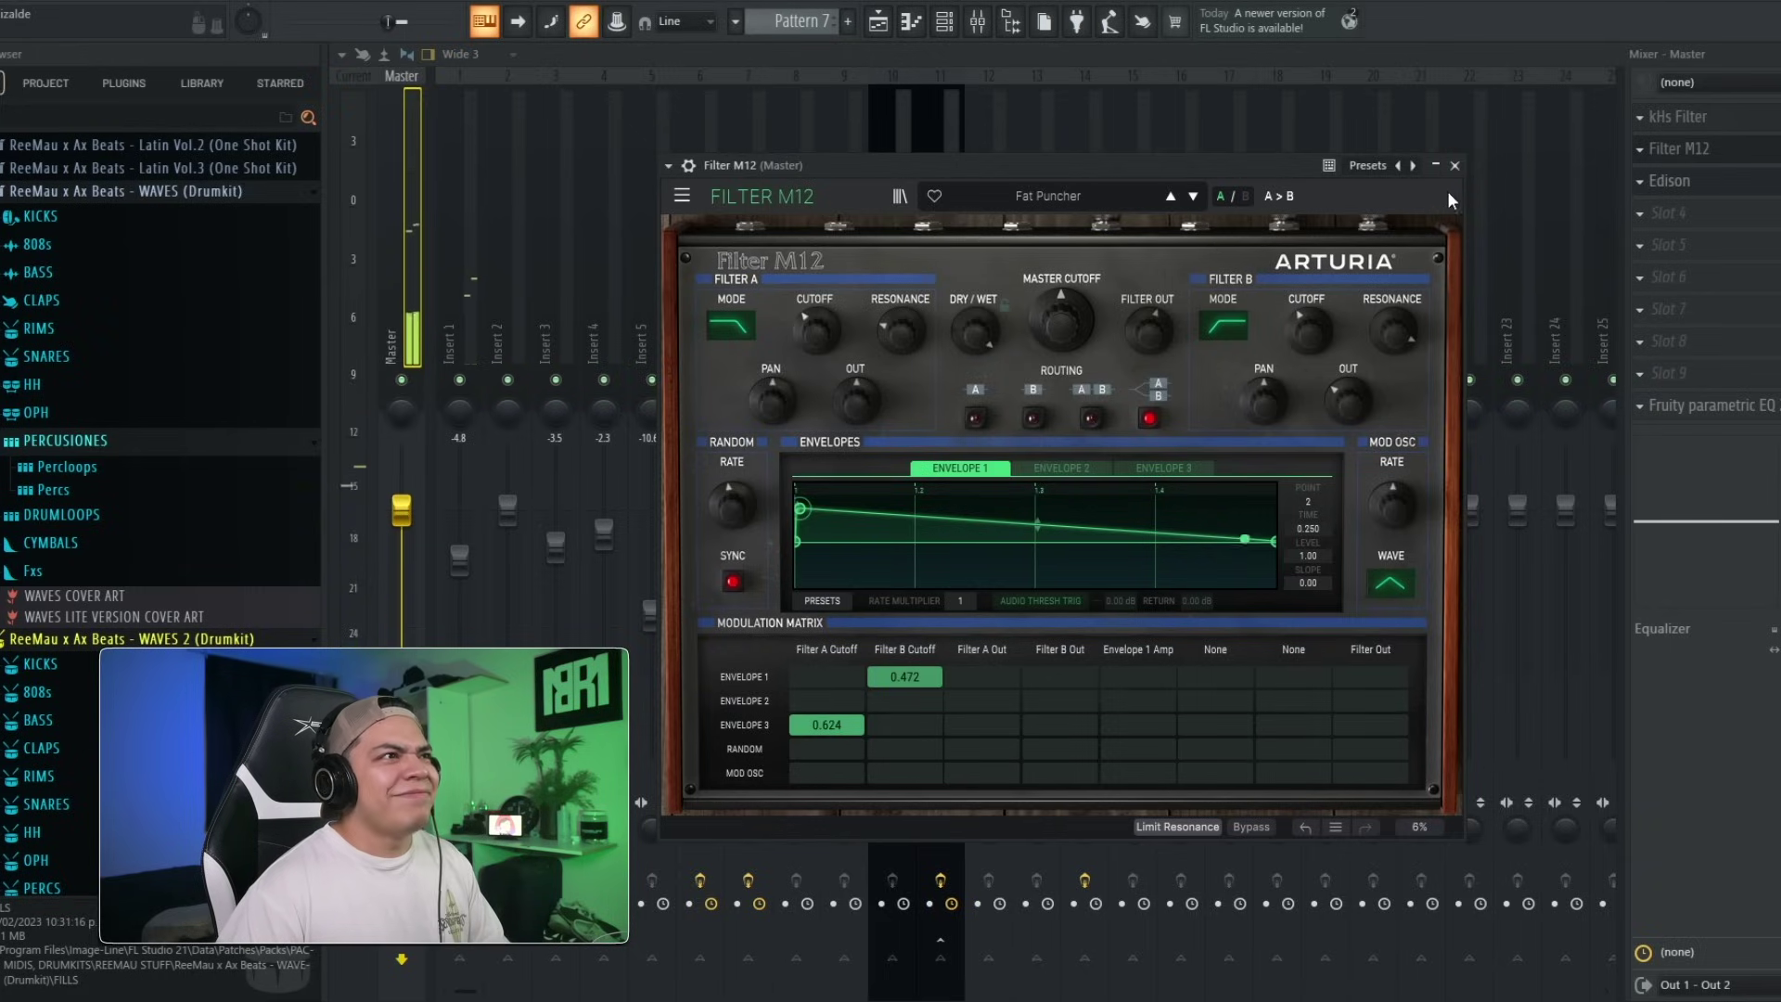
# Close Filter M12 and move the 4_Fill Mafia clip at bar 40 from Track 7 to Track 6.
pyautogui.click(1454, 165)
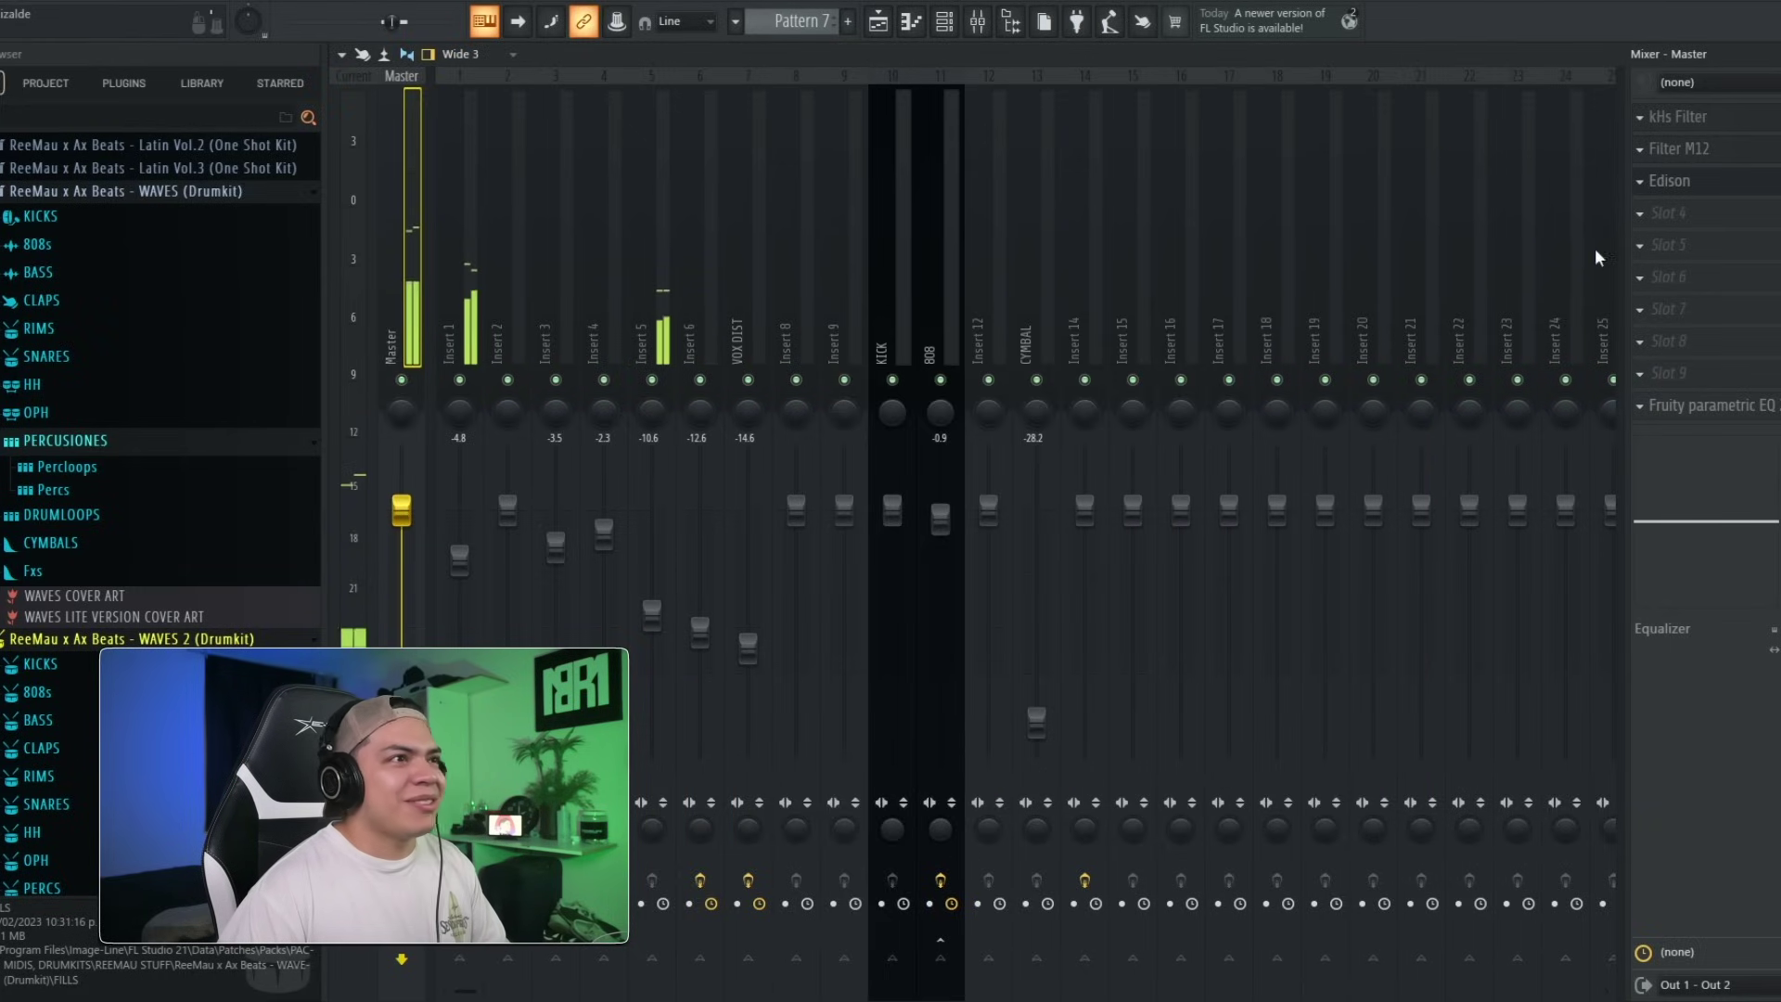
pyautogui.click(886, 28)
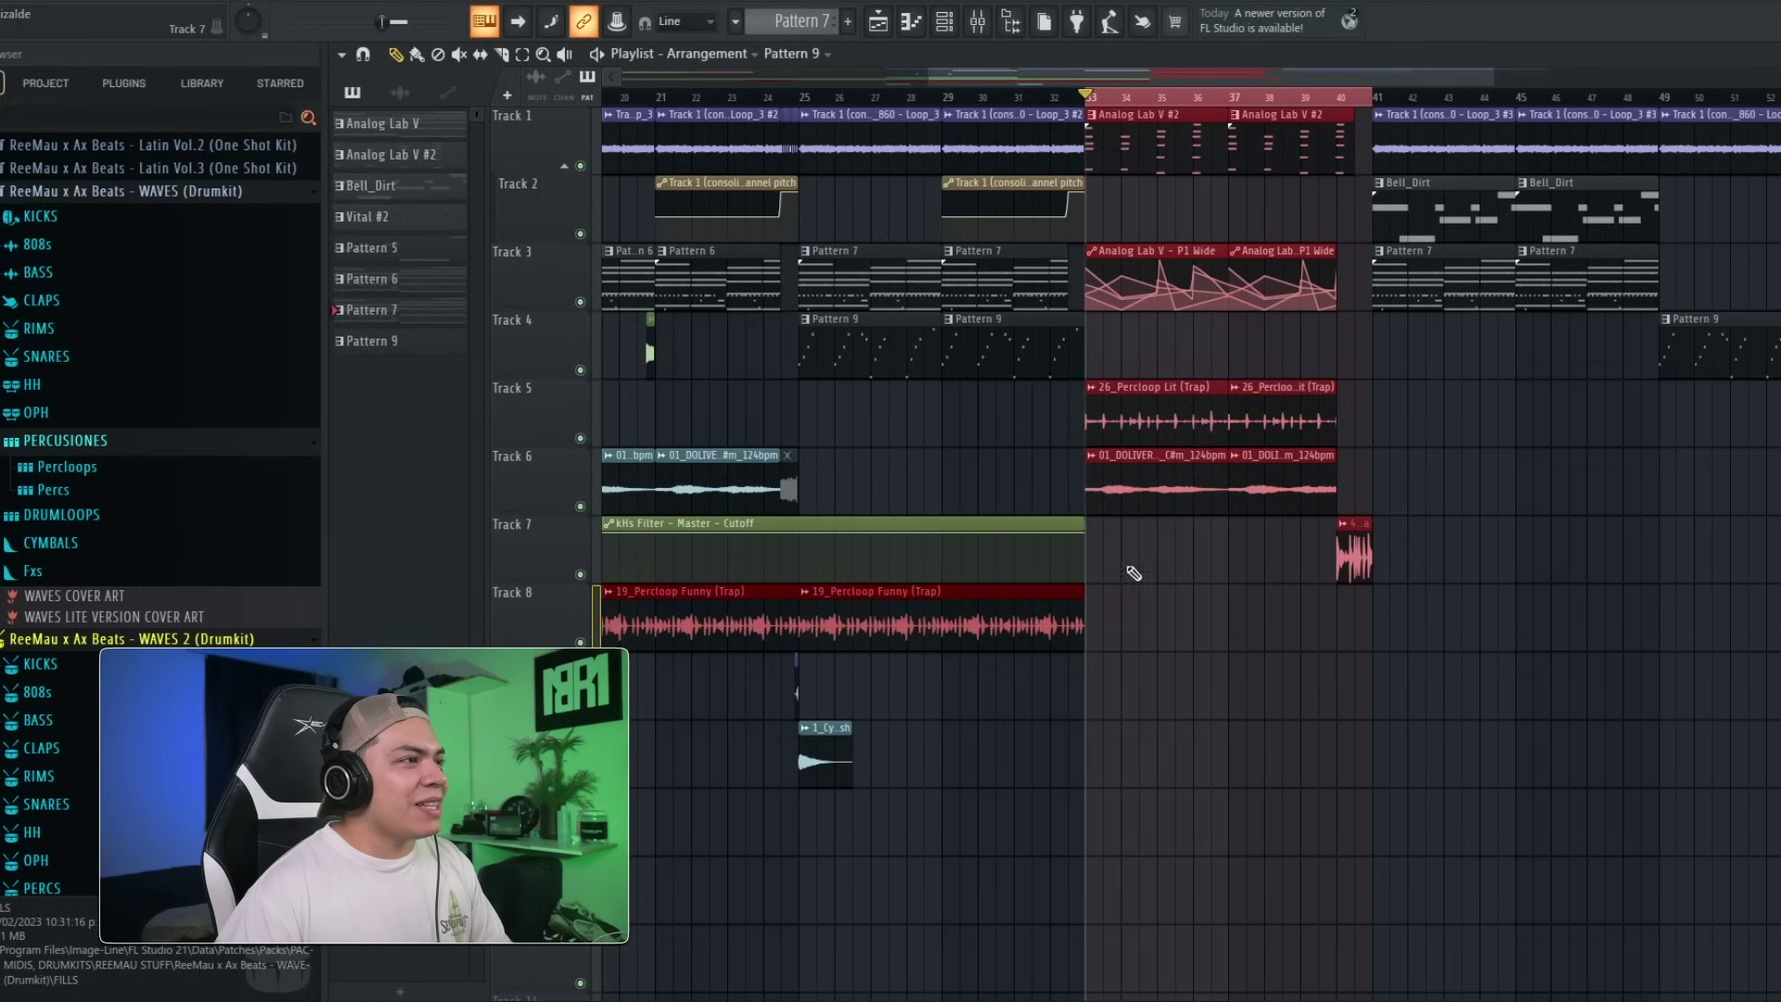
pyautogui.moveTo(1359, 572); pyautogui.dragTo(1359, 505)
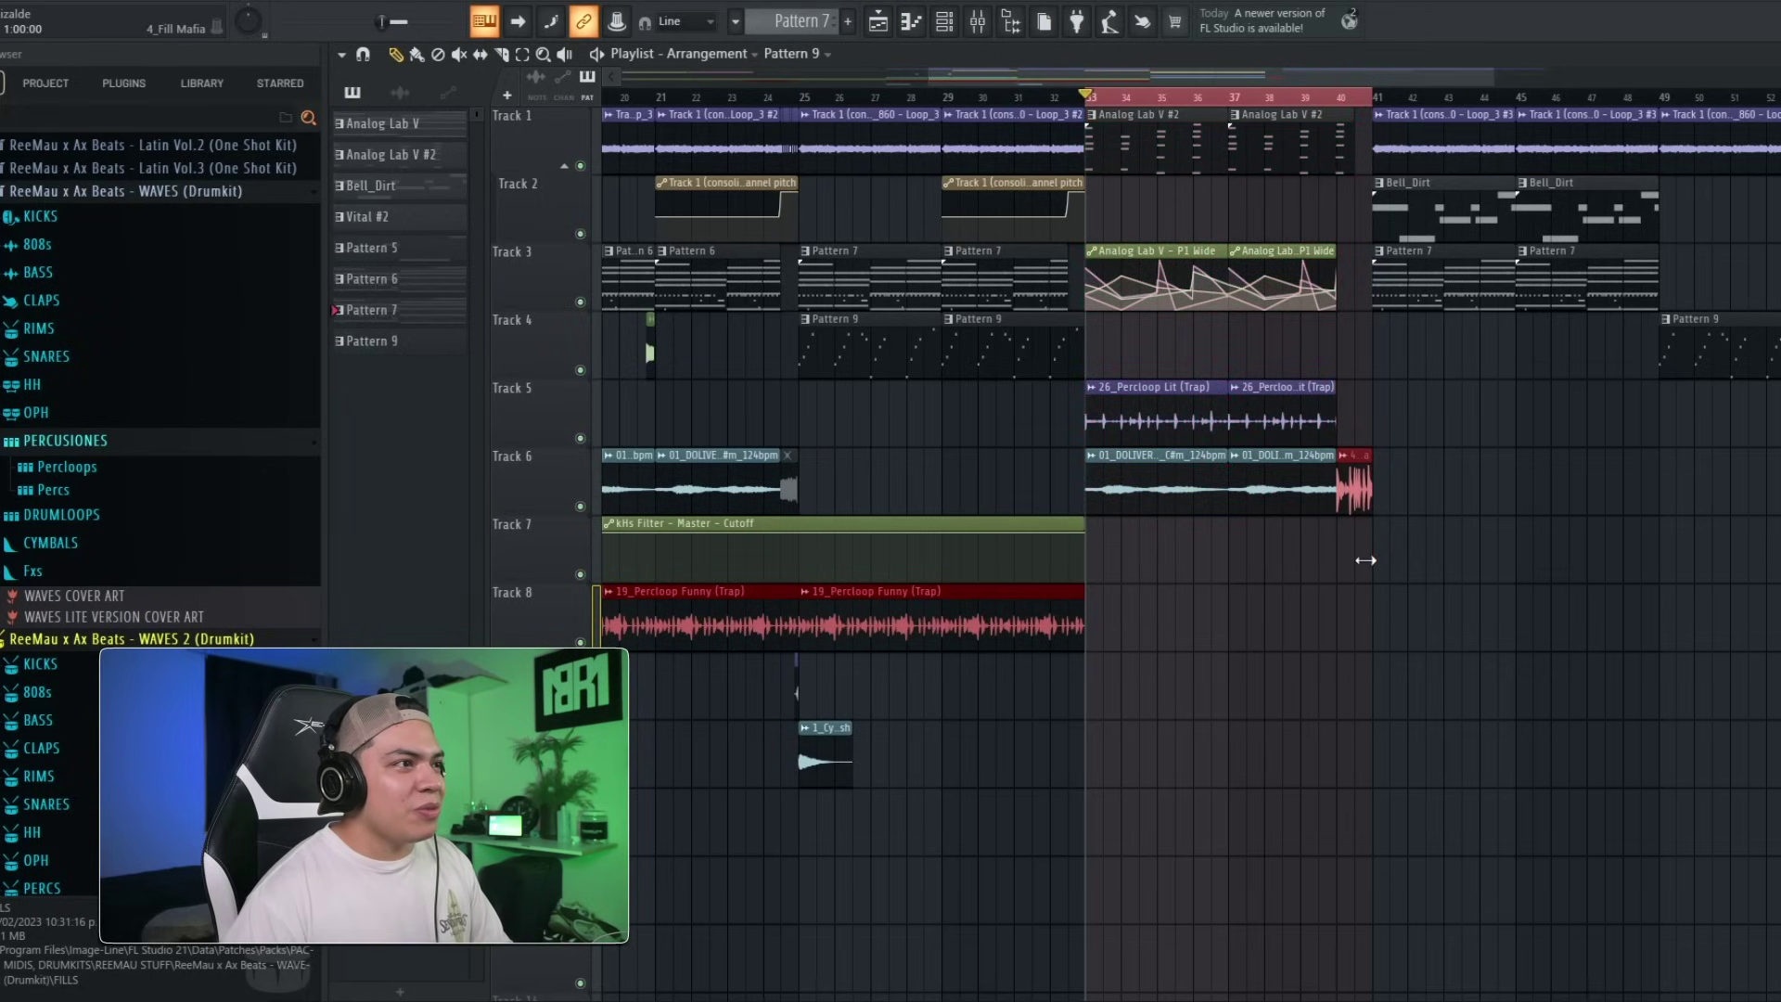
# Extend the kHs Filter - Master - Cutoff automation to bar 45, shape a drop at bar 33 rising to bar 40, and play it back.
pyautogui.moveTo(1146, 531); pyautogui.dragTo(1513, 535)
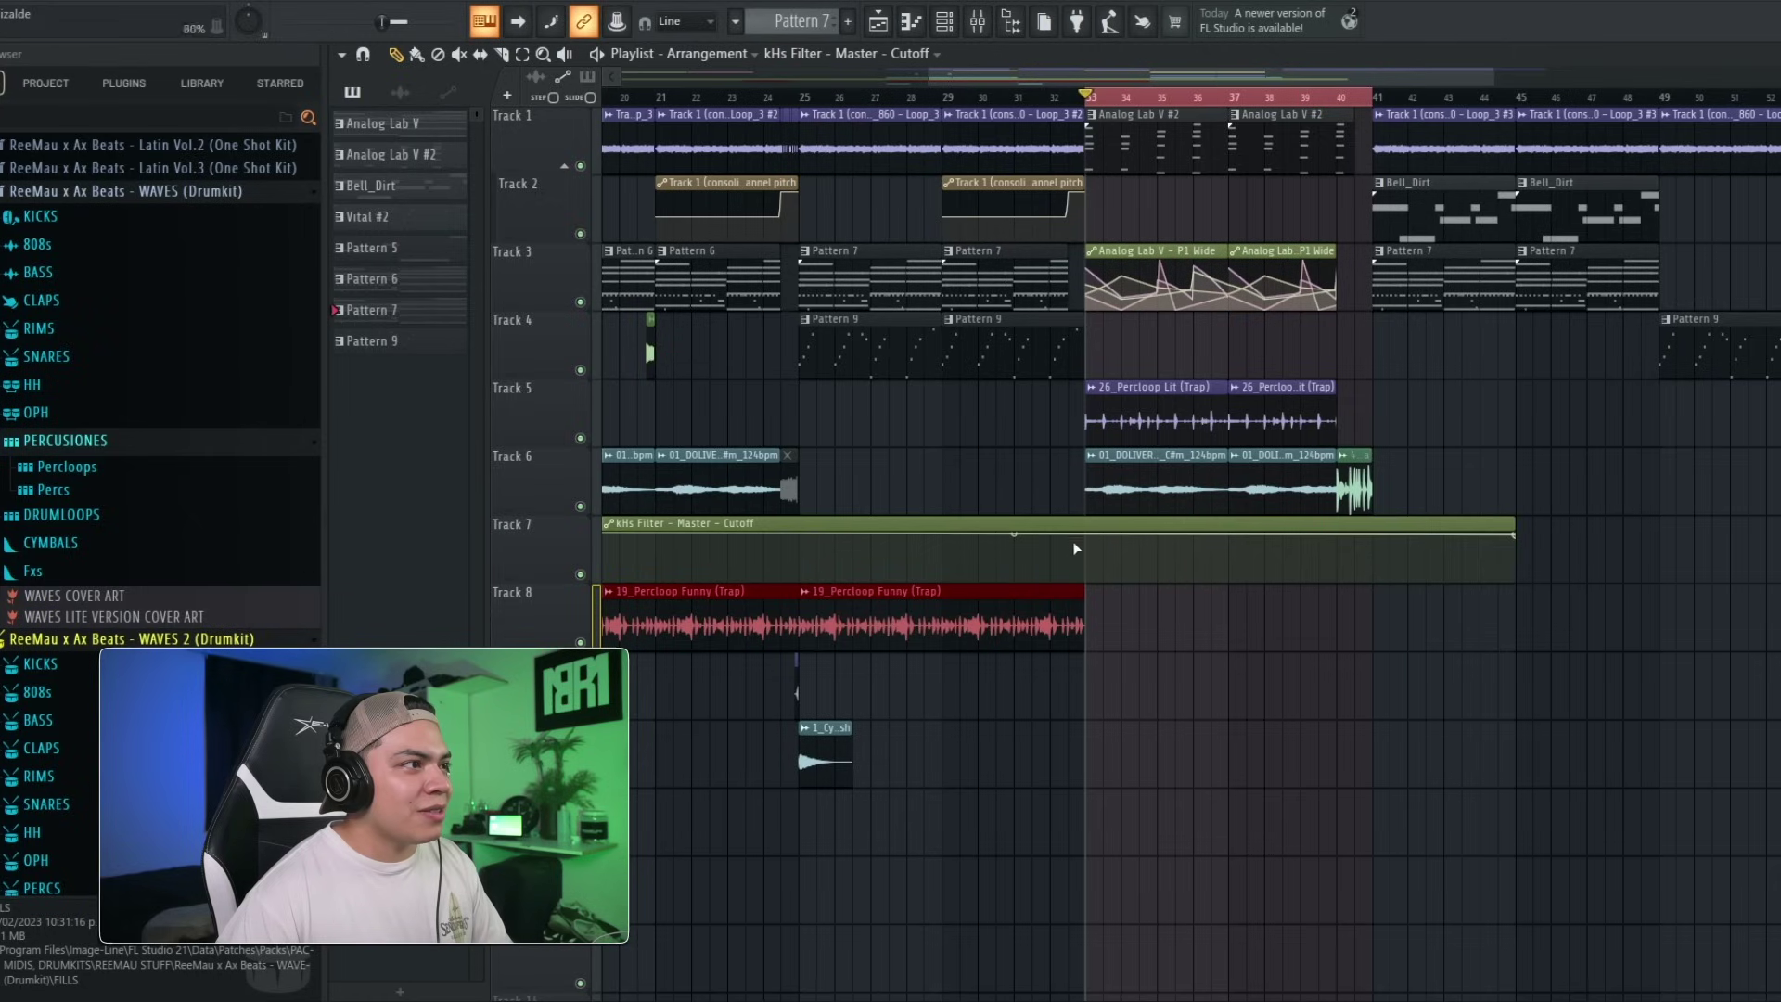
pyautogui.rightClick(1087, 555)
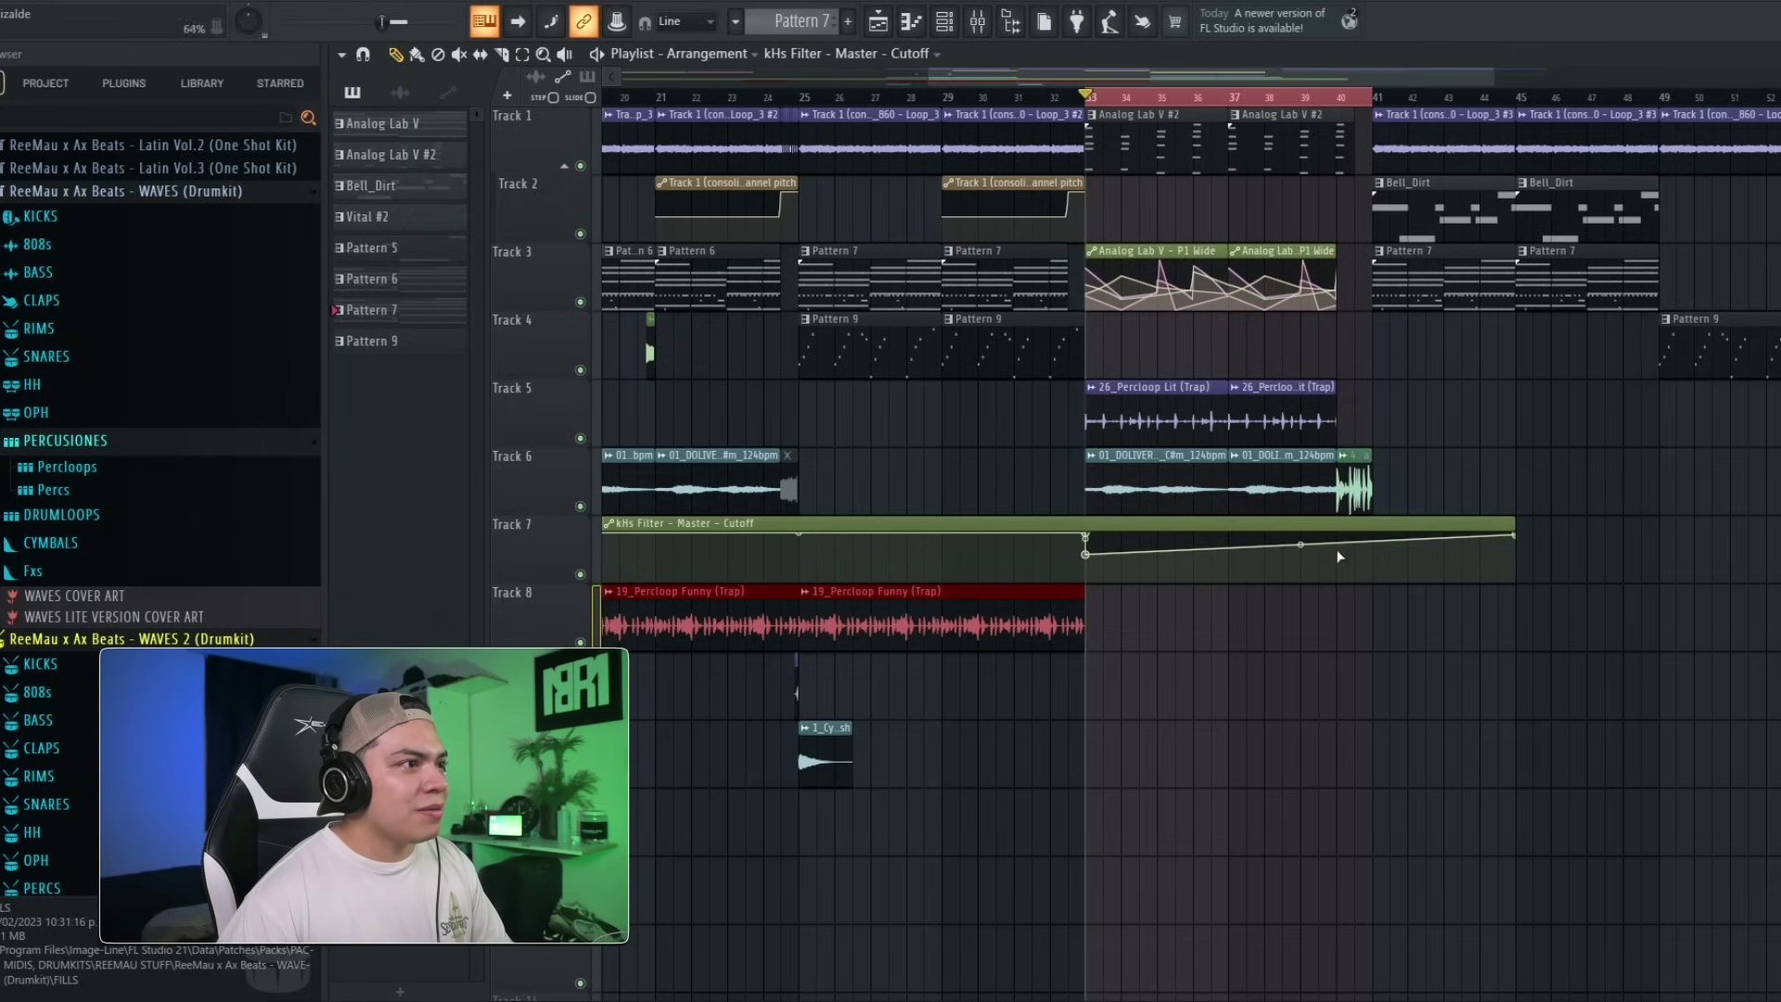
pyautogui.moveTo(1339, 556); pyautogui.dragTo(1351, 510)
pyautogui.press('space')
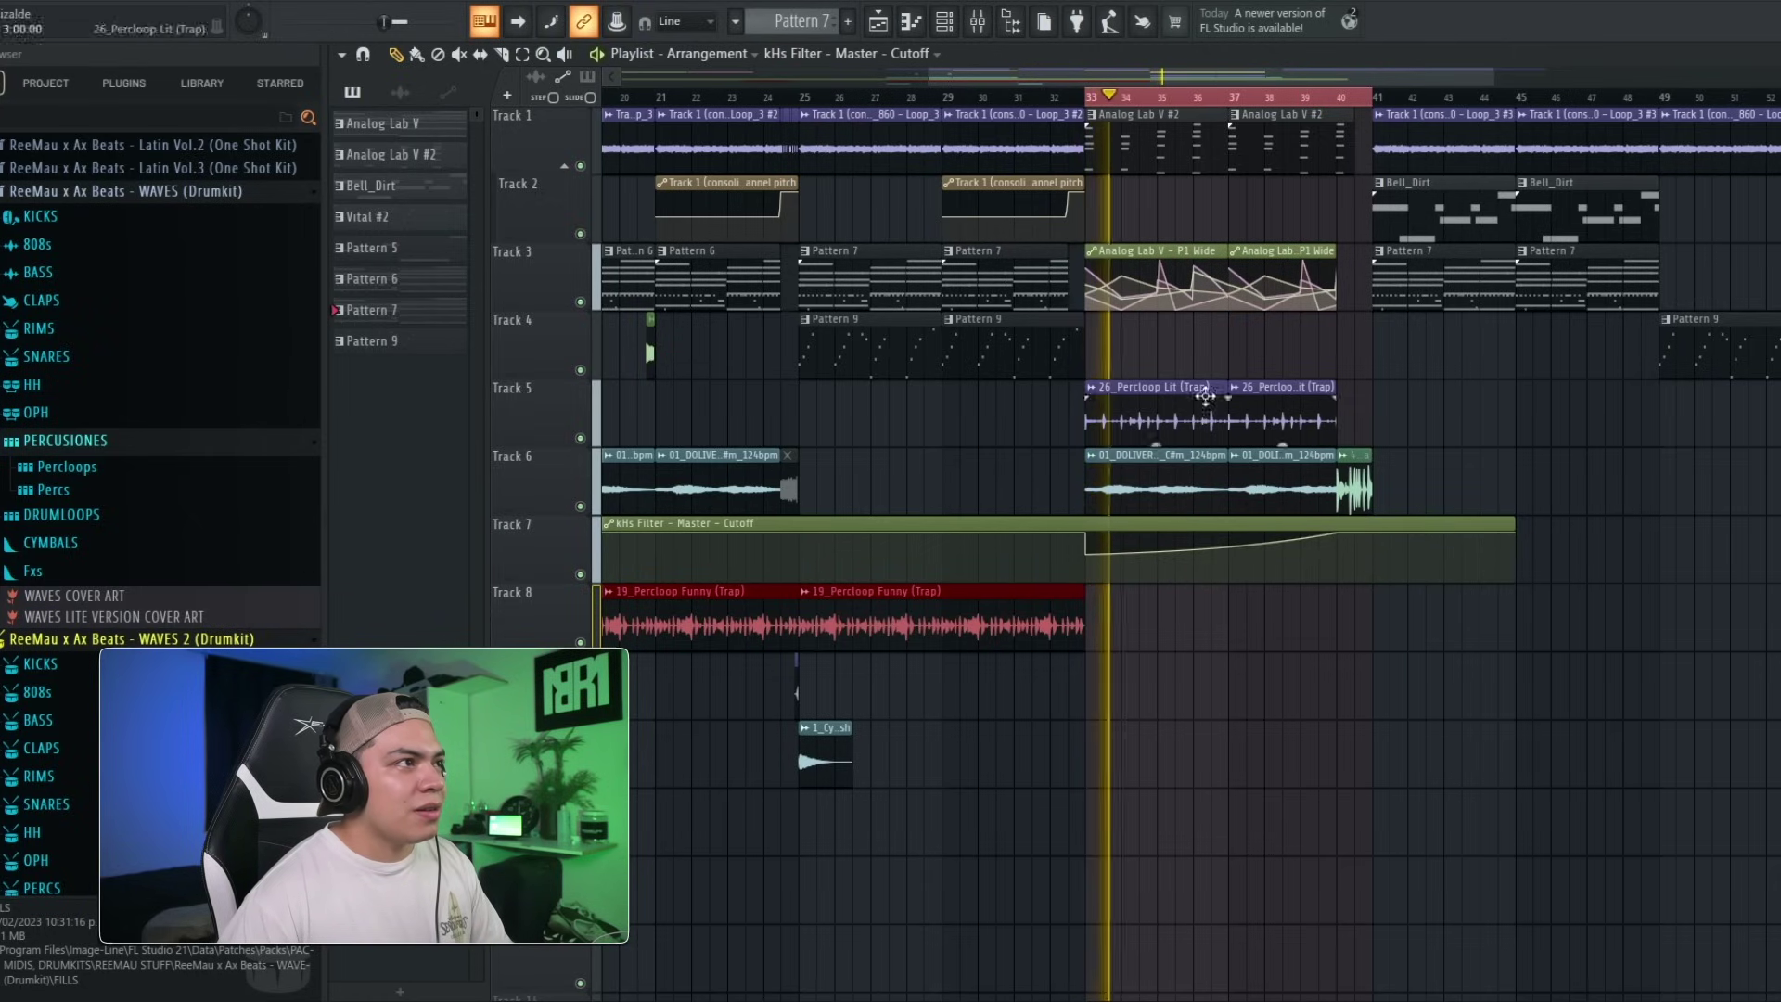
# Create an automation clip for Filter M12's mix level on the Master and move it to Track 11.
pyautogui.press('F9')
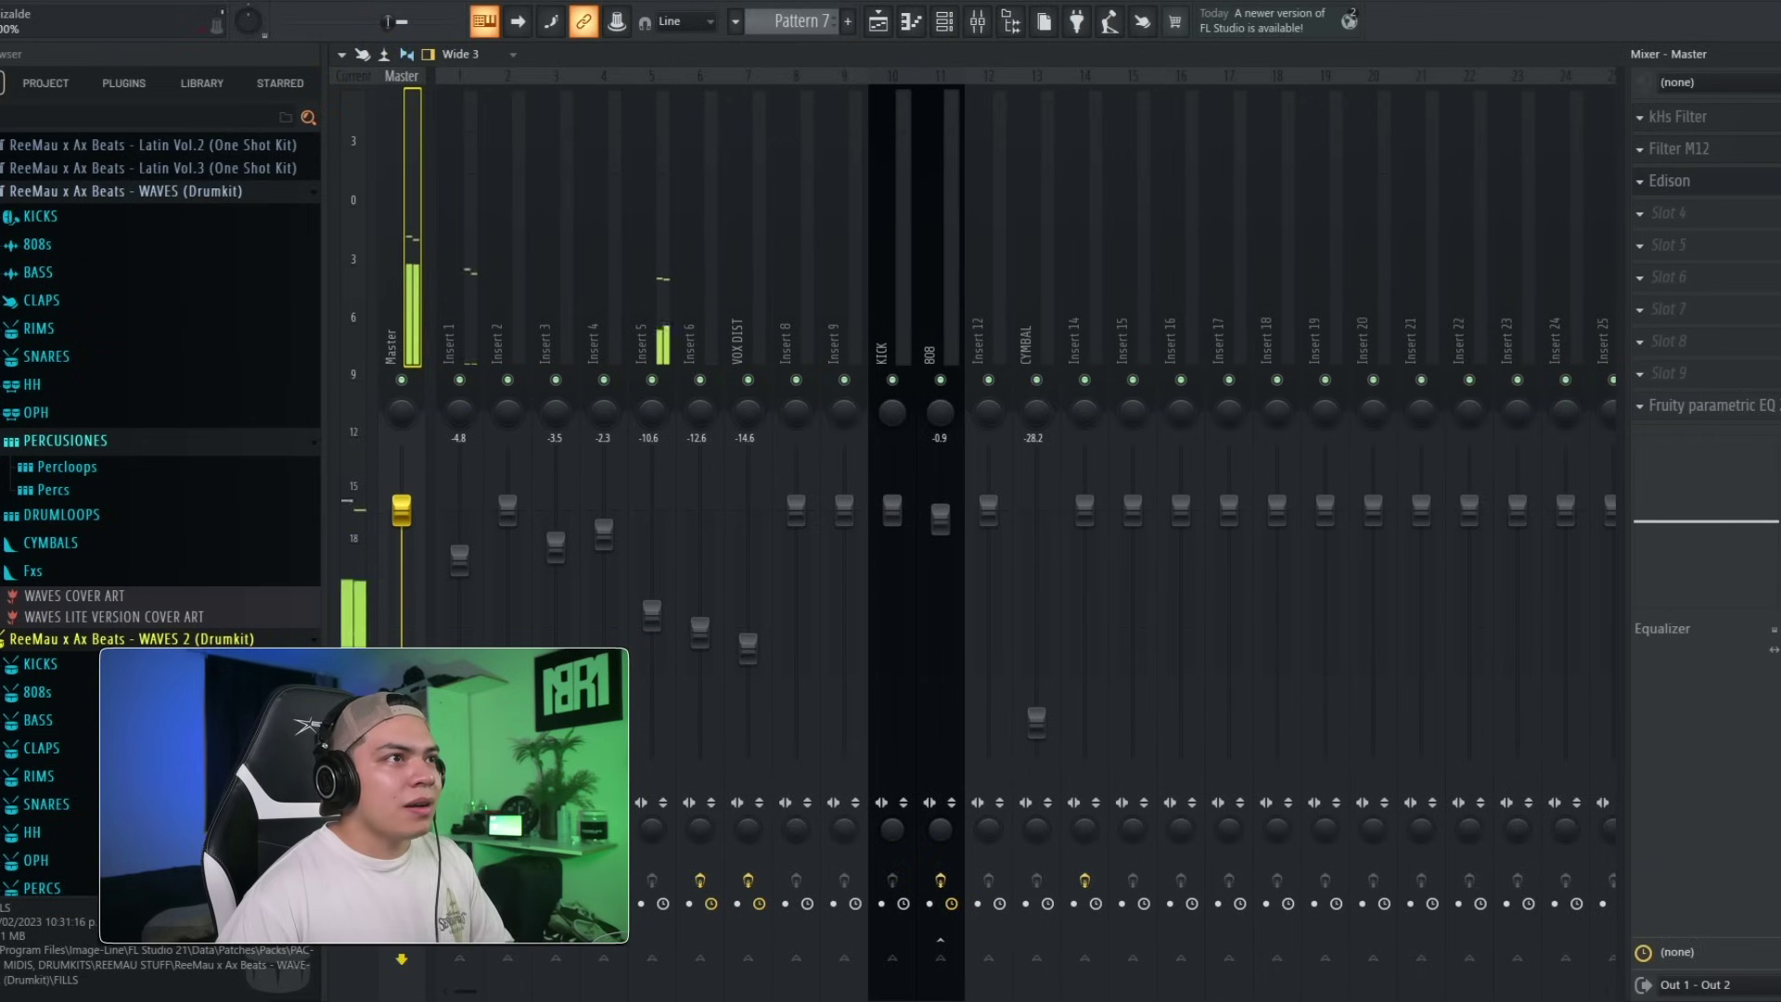
pyautogui.rightClick(1776, 149)
pyautogui.click(1737, 303)
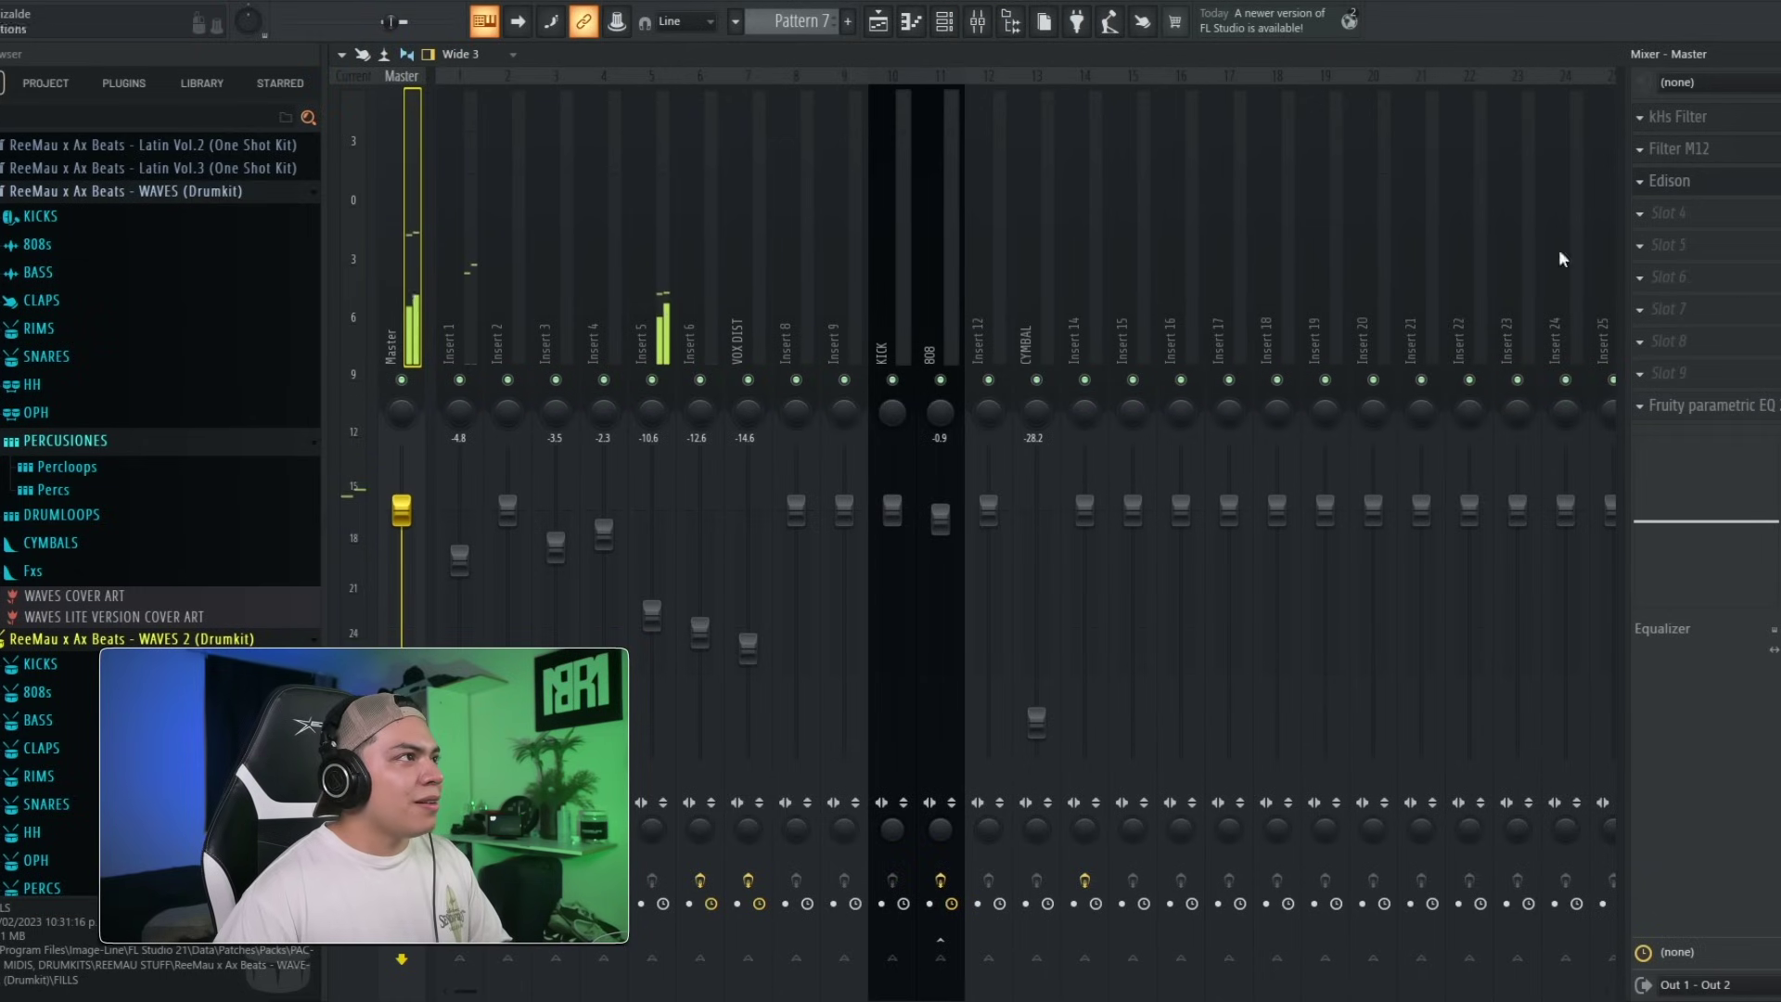
pyautogui.press('F9')
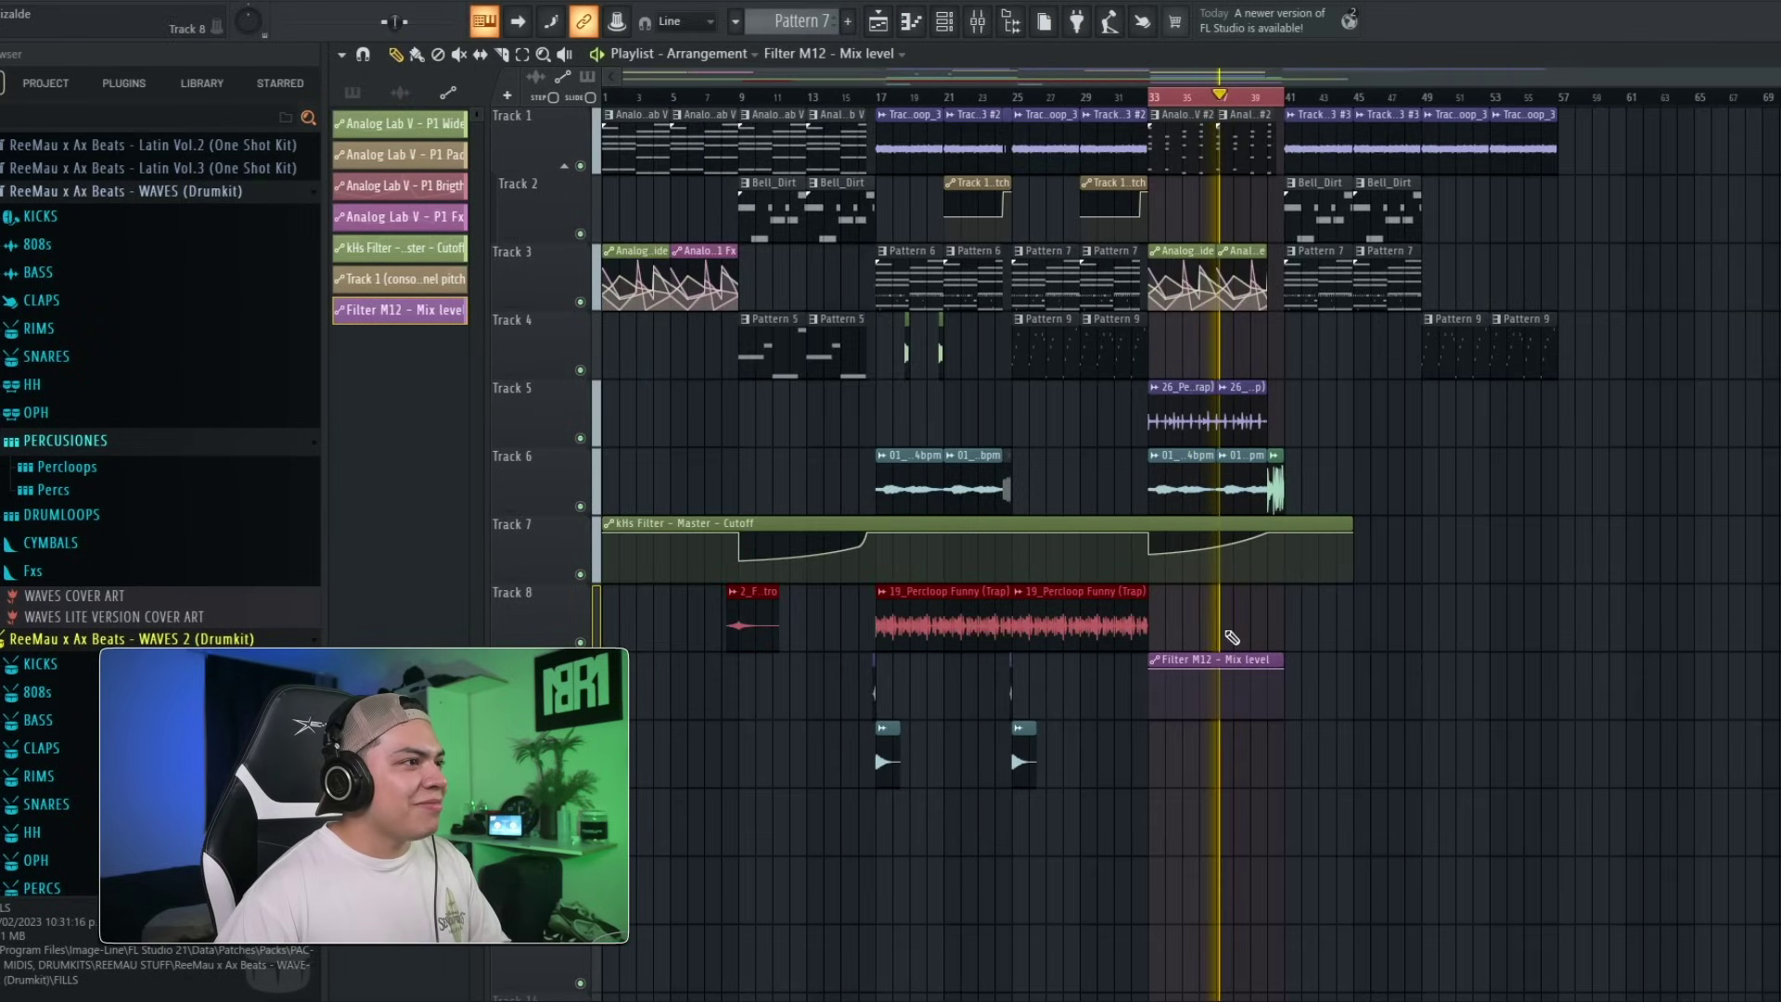
pyautogui.moveTo(1154, 664); pyautogui.dragTo(1154, 802)
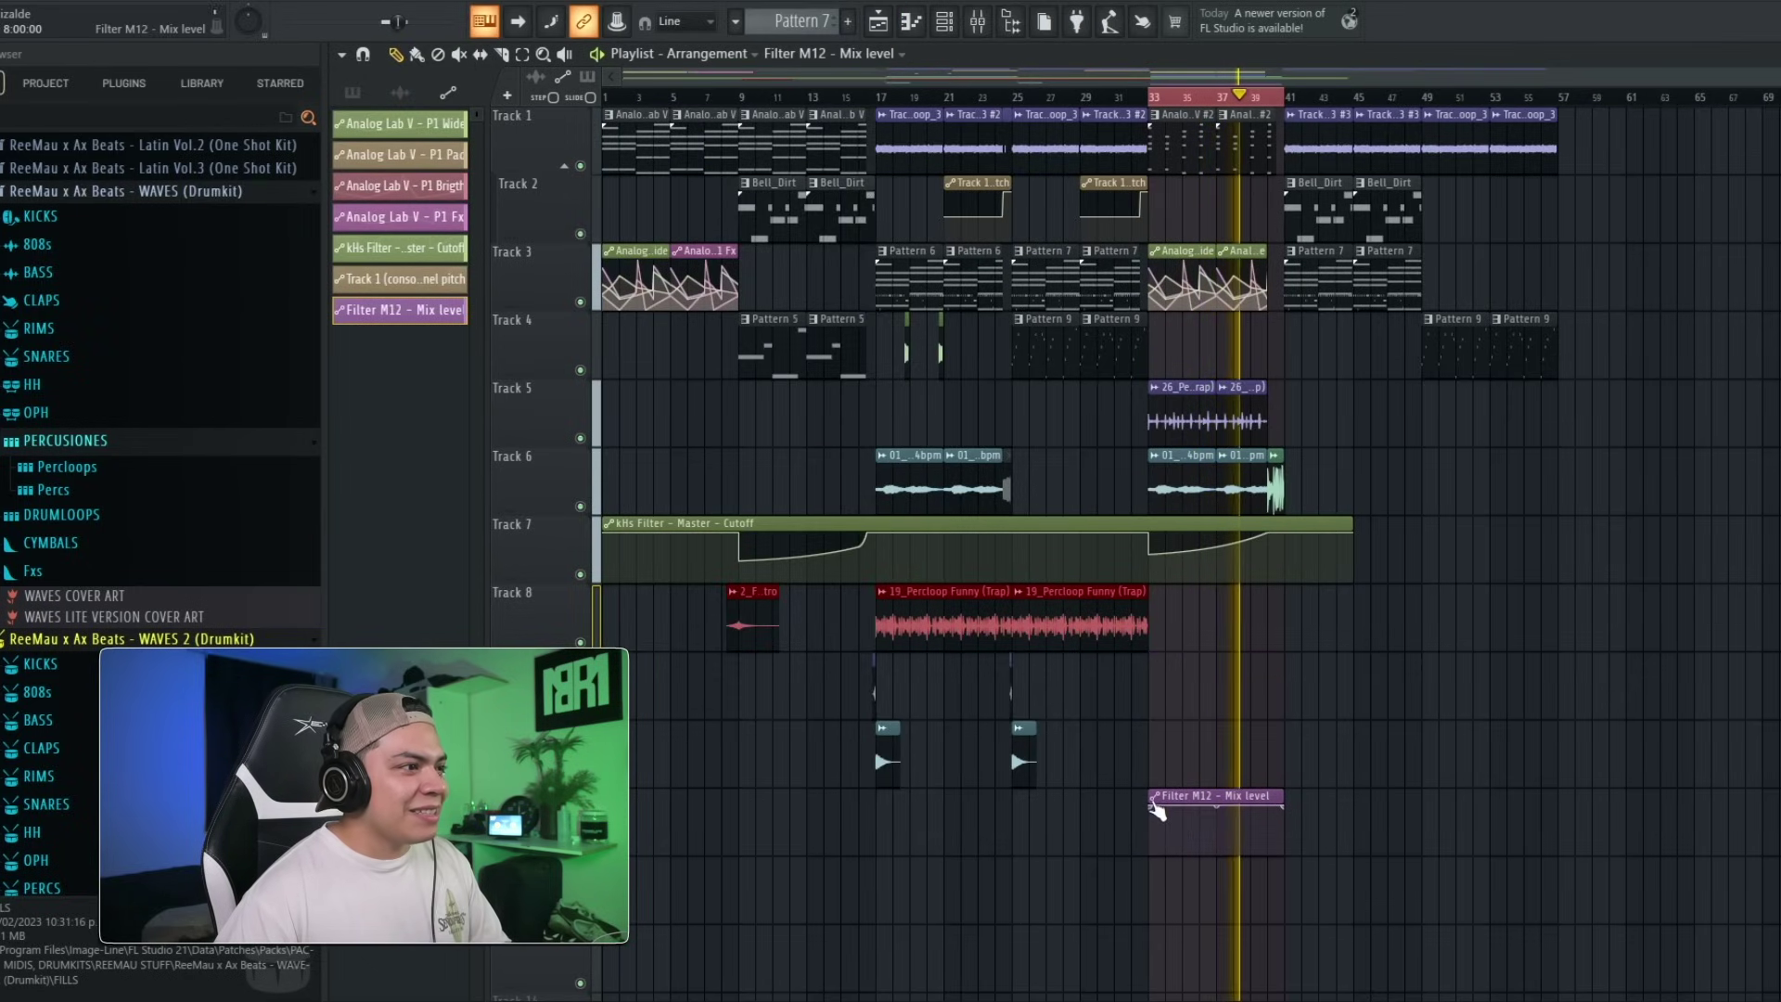
pyautogui.click(1124, 99)
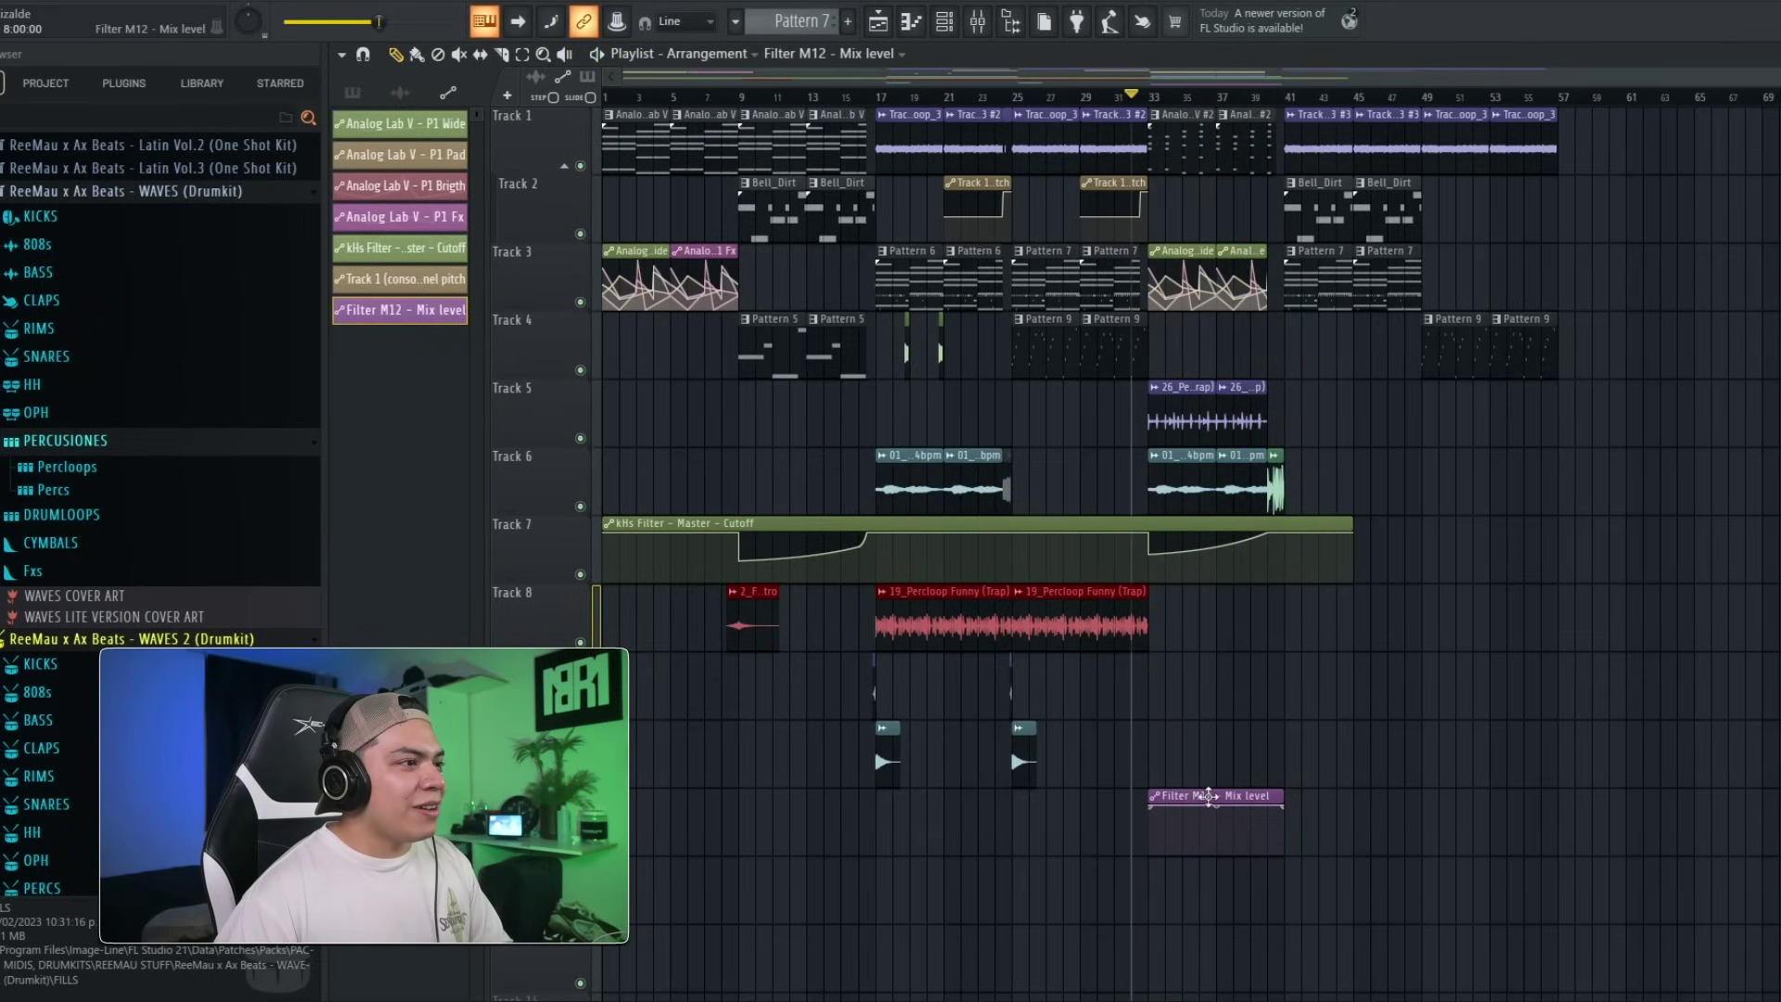
# Extend the Filter M12 mix-level clip from the song start to about bar 52, holding it at minimum until a vertical jump at bar 33.
pyautogui.moveTo(1207, 795); pyautogui.dragTo(1475, 810)
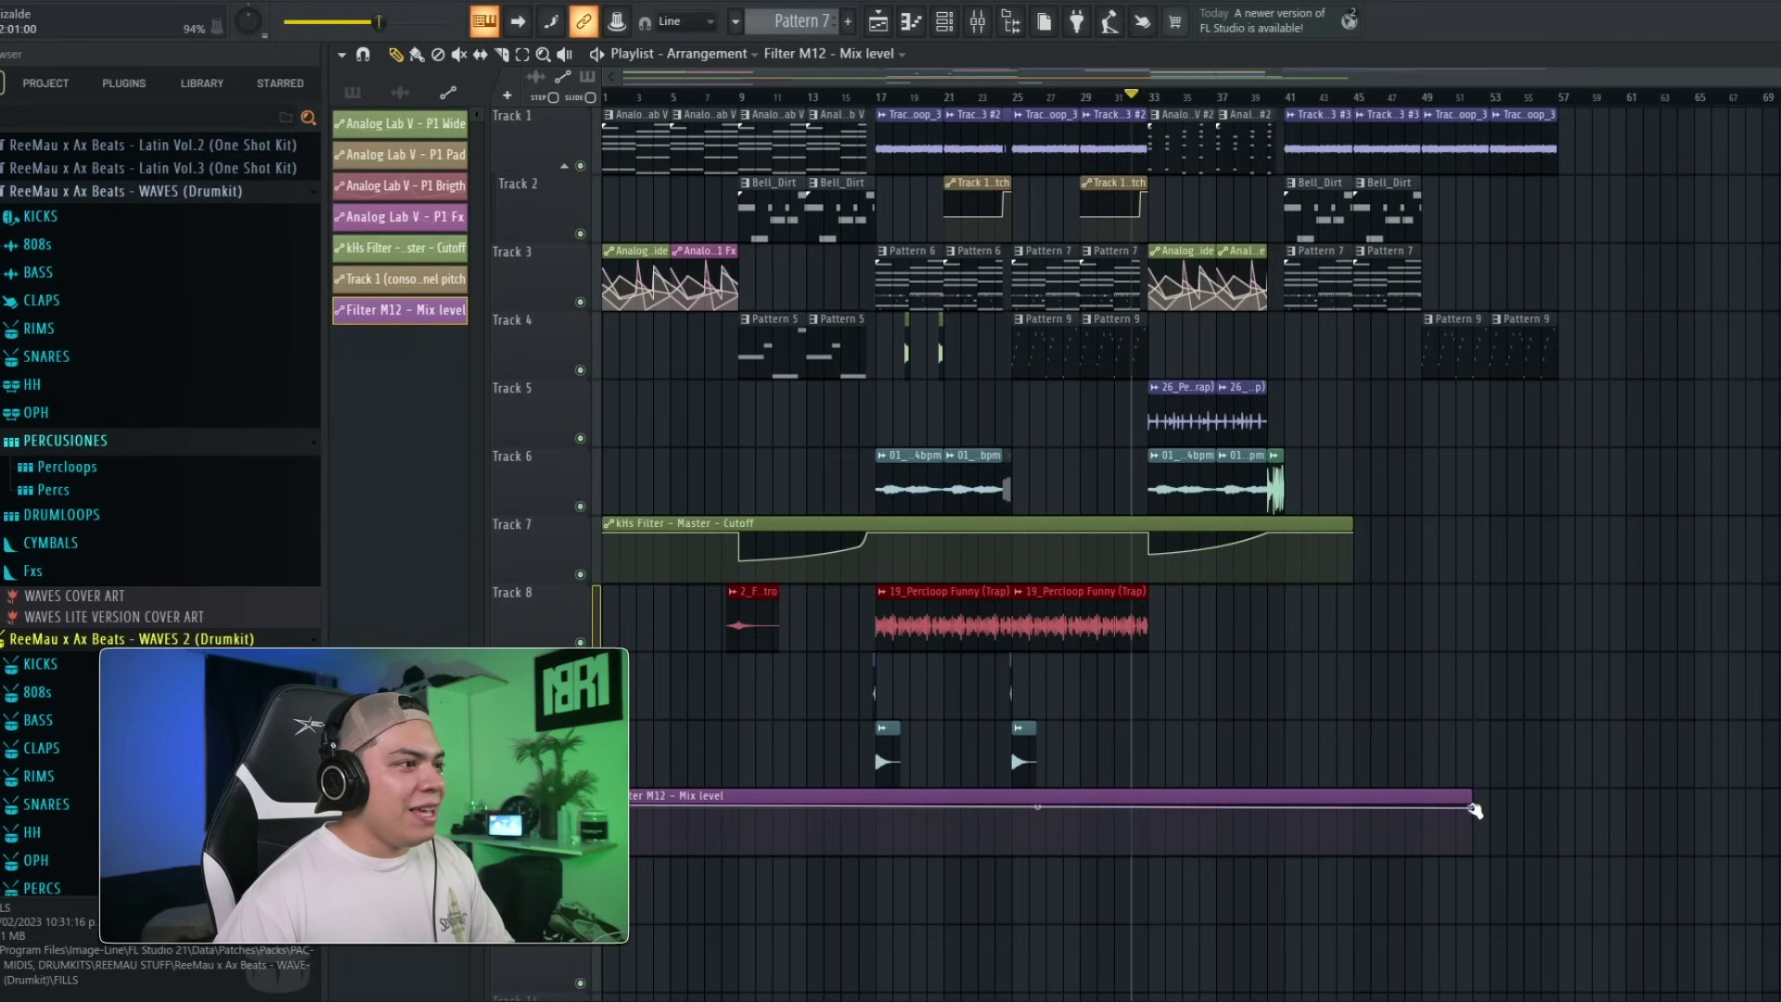
pyautogui.rightClick(1150, 806)
pyautogui.rightClick(1150, 851)
pyautogui.moveTo(1155, 857); pyautogui.dragTo(1150, 806)
pyautogui.moveTo(602, 806); pyautogui.dragTo(584, 957)
pyautogui.press('space')
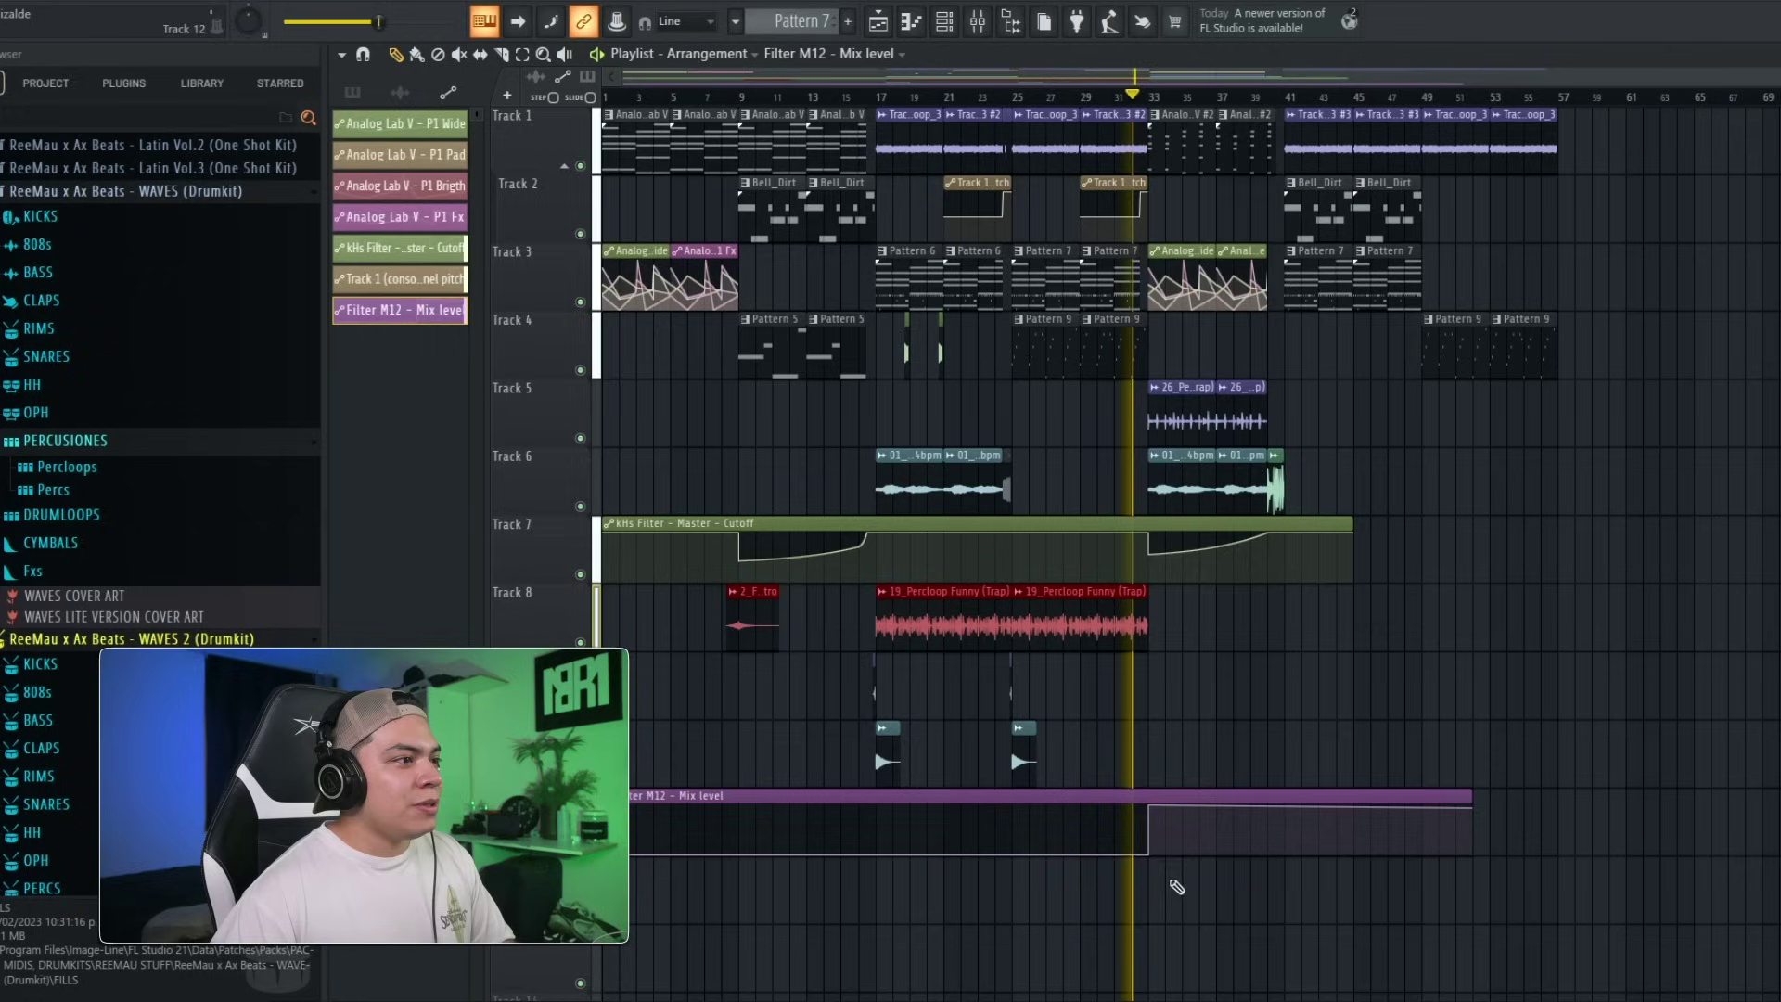
# Drop the Filter M12 mix-level automation to minimum at bar 40 and keep it there through the clip's end.
pyautogui.rightClick(1271, 807)
pyautogui.rightClick(1278, 849)
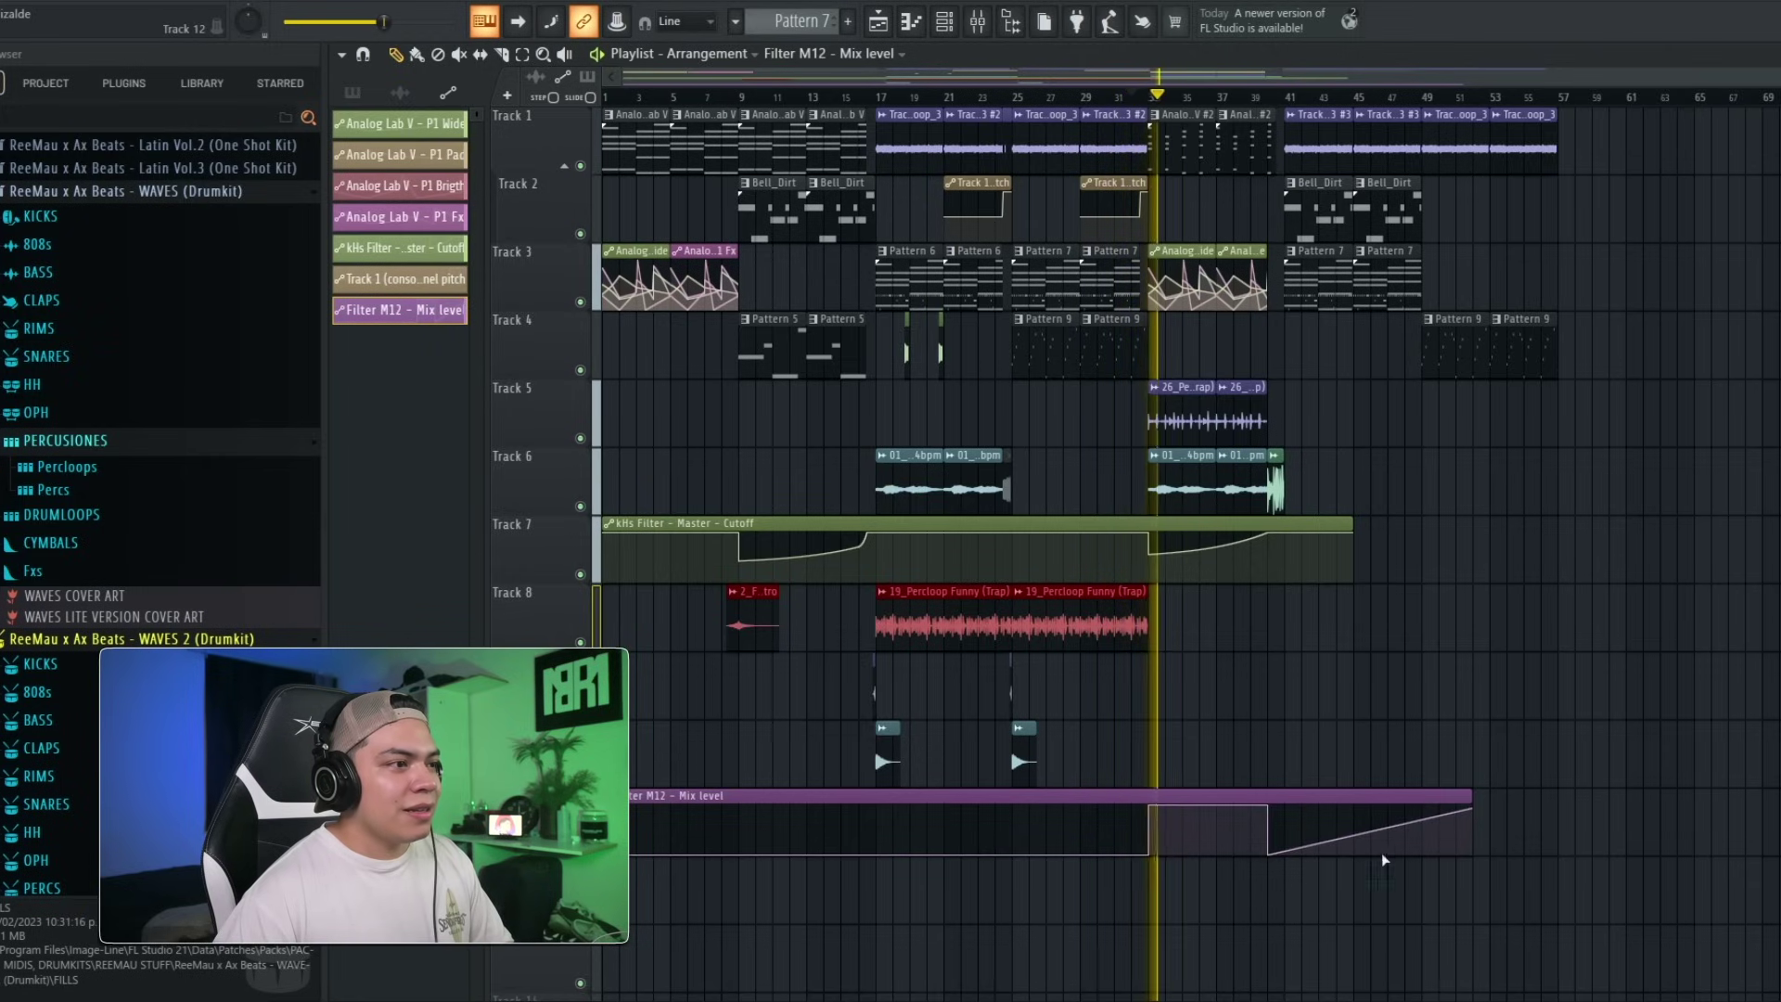
pyautogui.moveTo(1473, 814); pyautogui.dragTo(1471, 882)
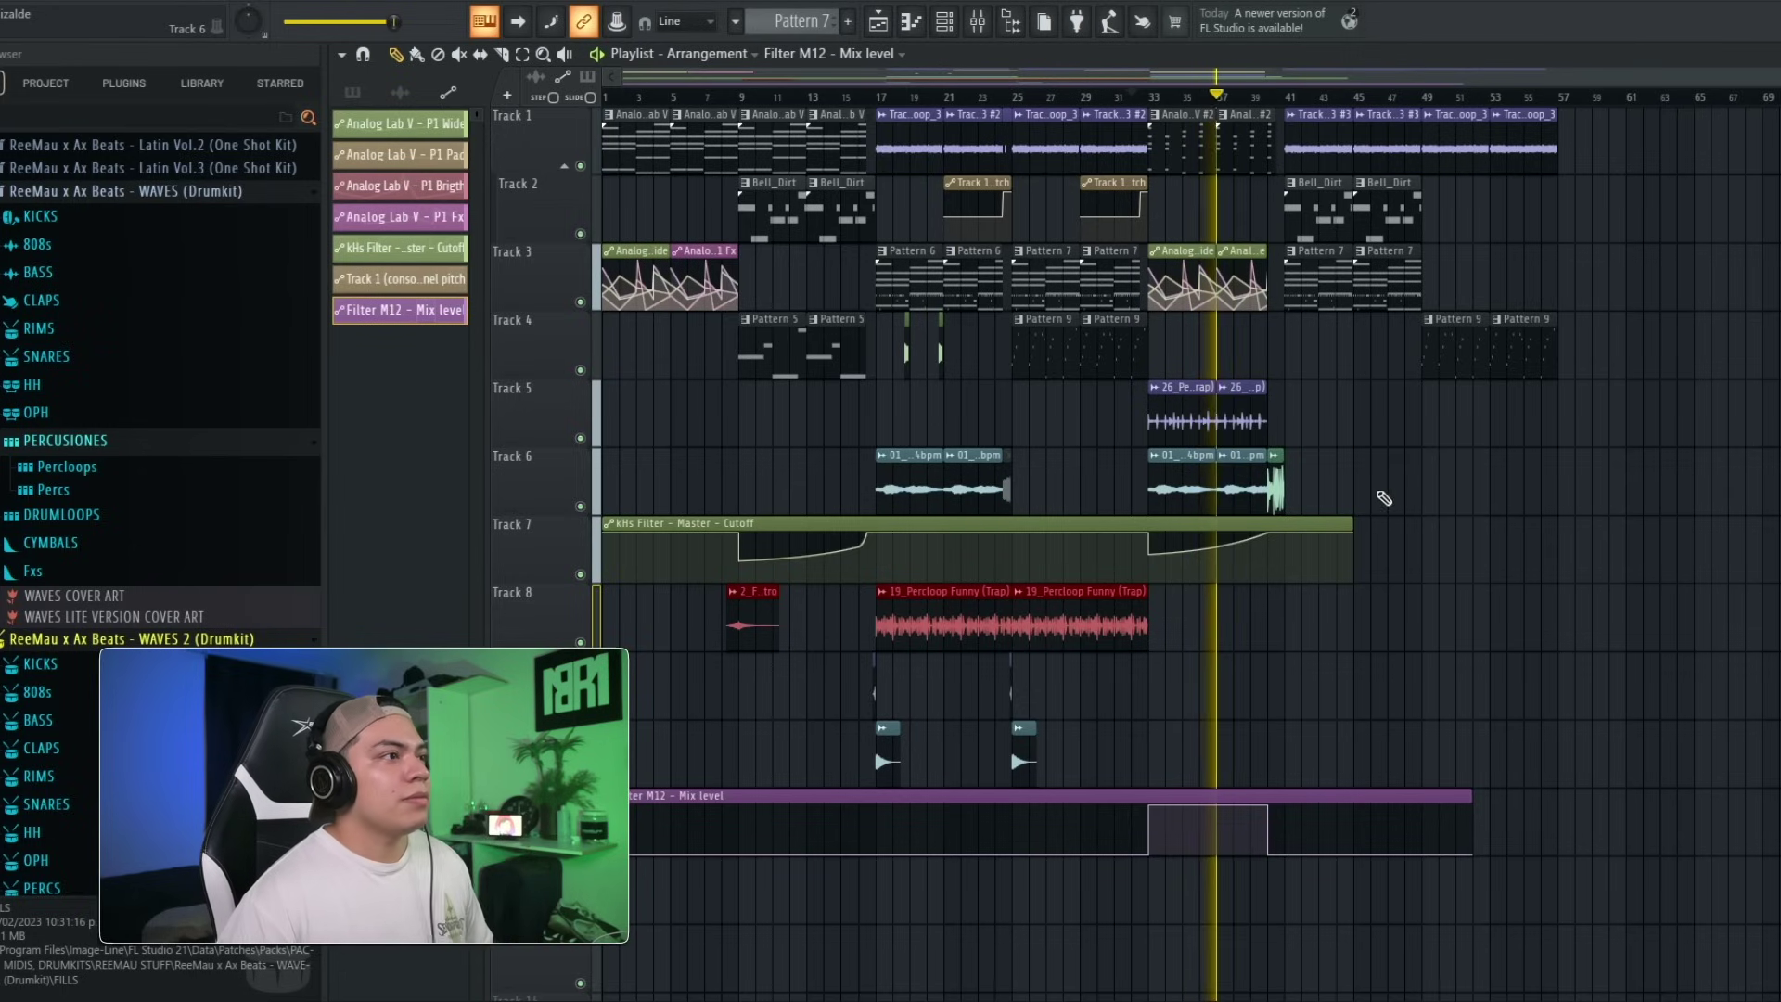
# Set the 26_Percloop Lit (Trap) clip's volume to about 58% and listen through the transition into bar 41.
pyautogui.doubleClick(1183, 420)
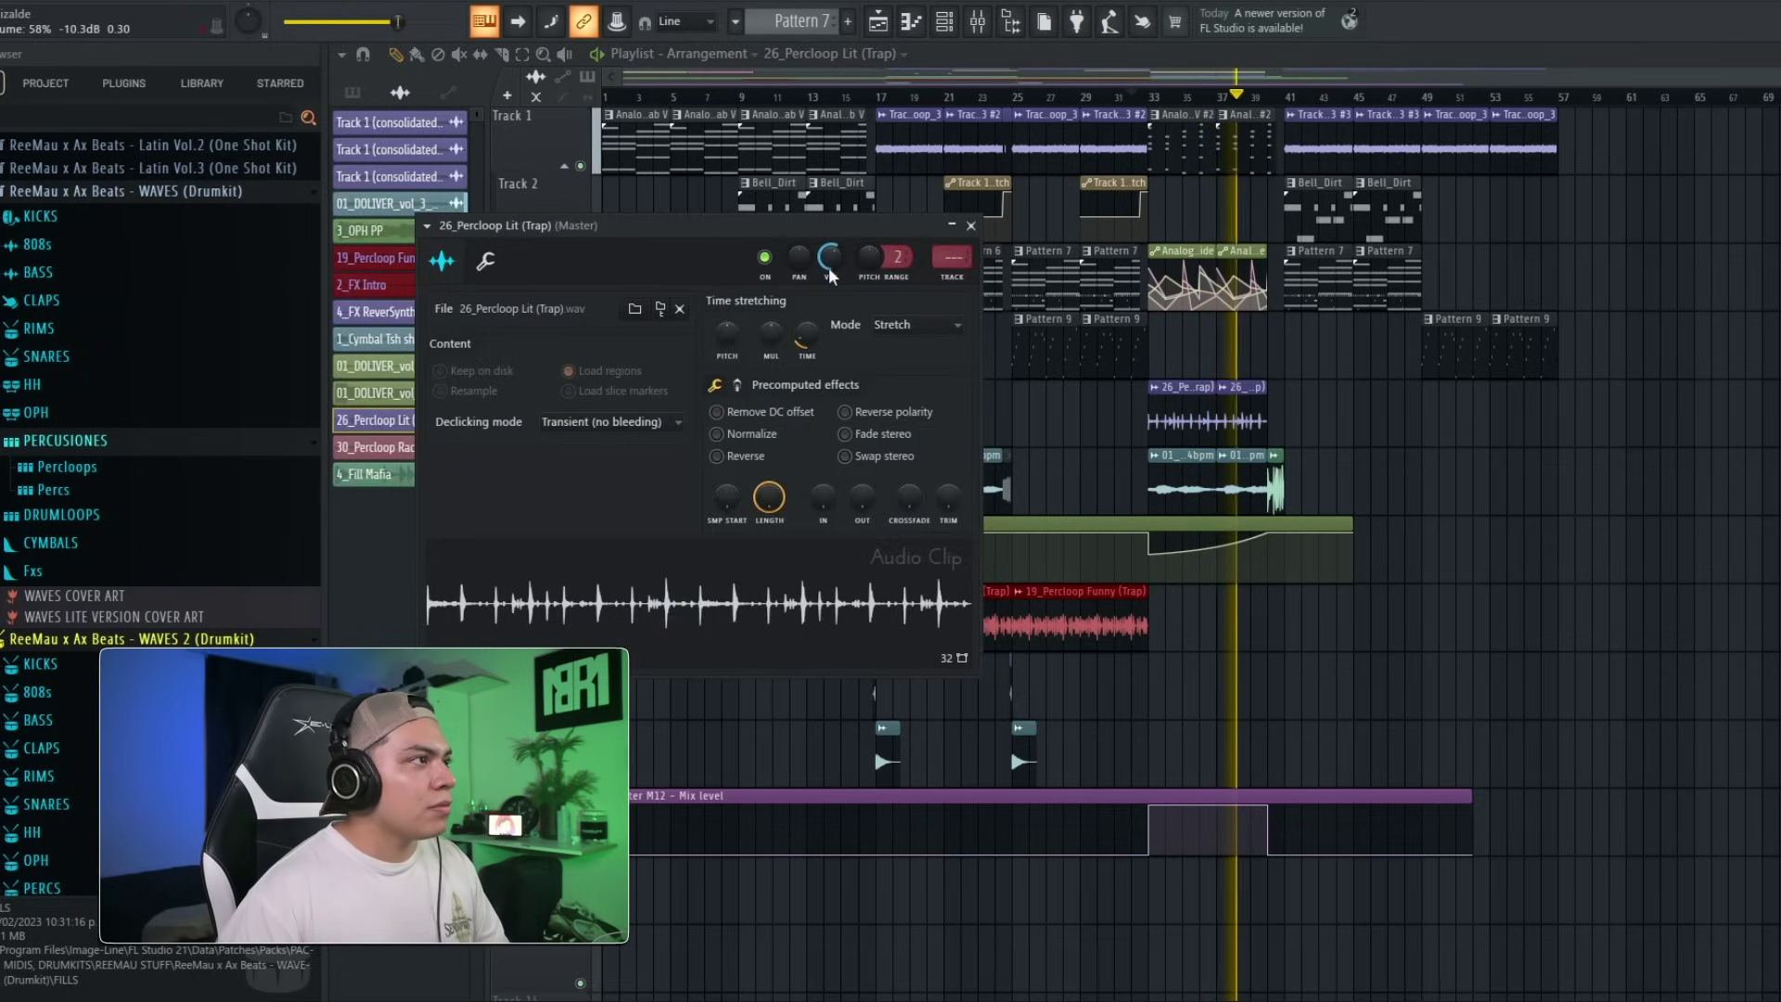
pyautogui.rightClick(1438, 483)
pyautogui.scroll(5, 1285, 371)
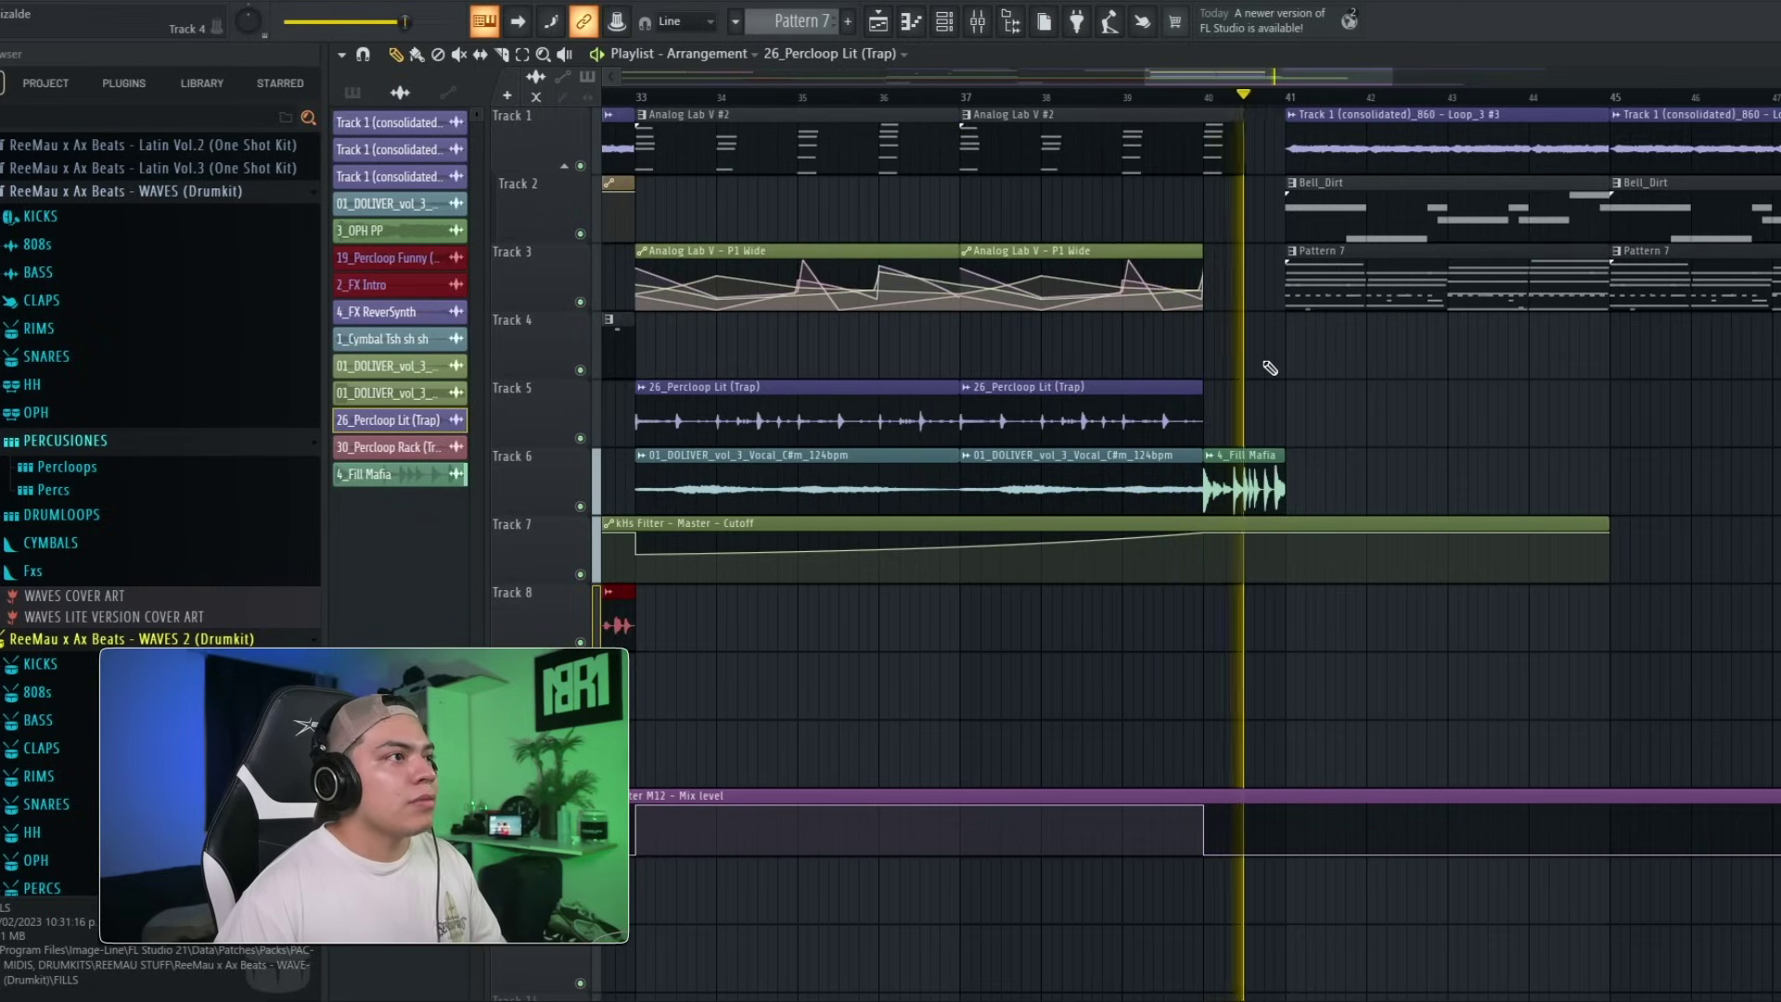
pyautogui.scroll(-1, 1267, 105)
pyautogui.scroll(-2, 1267, 105)
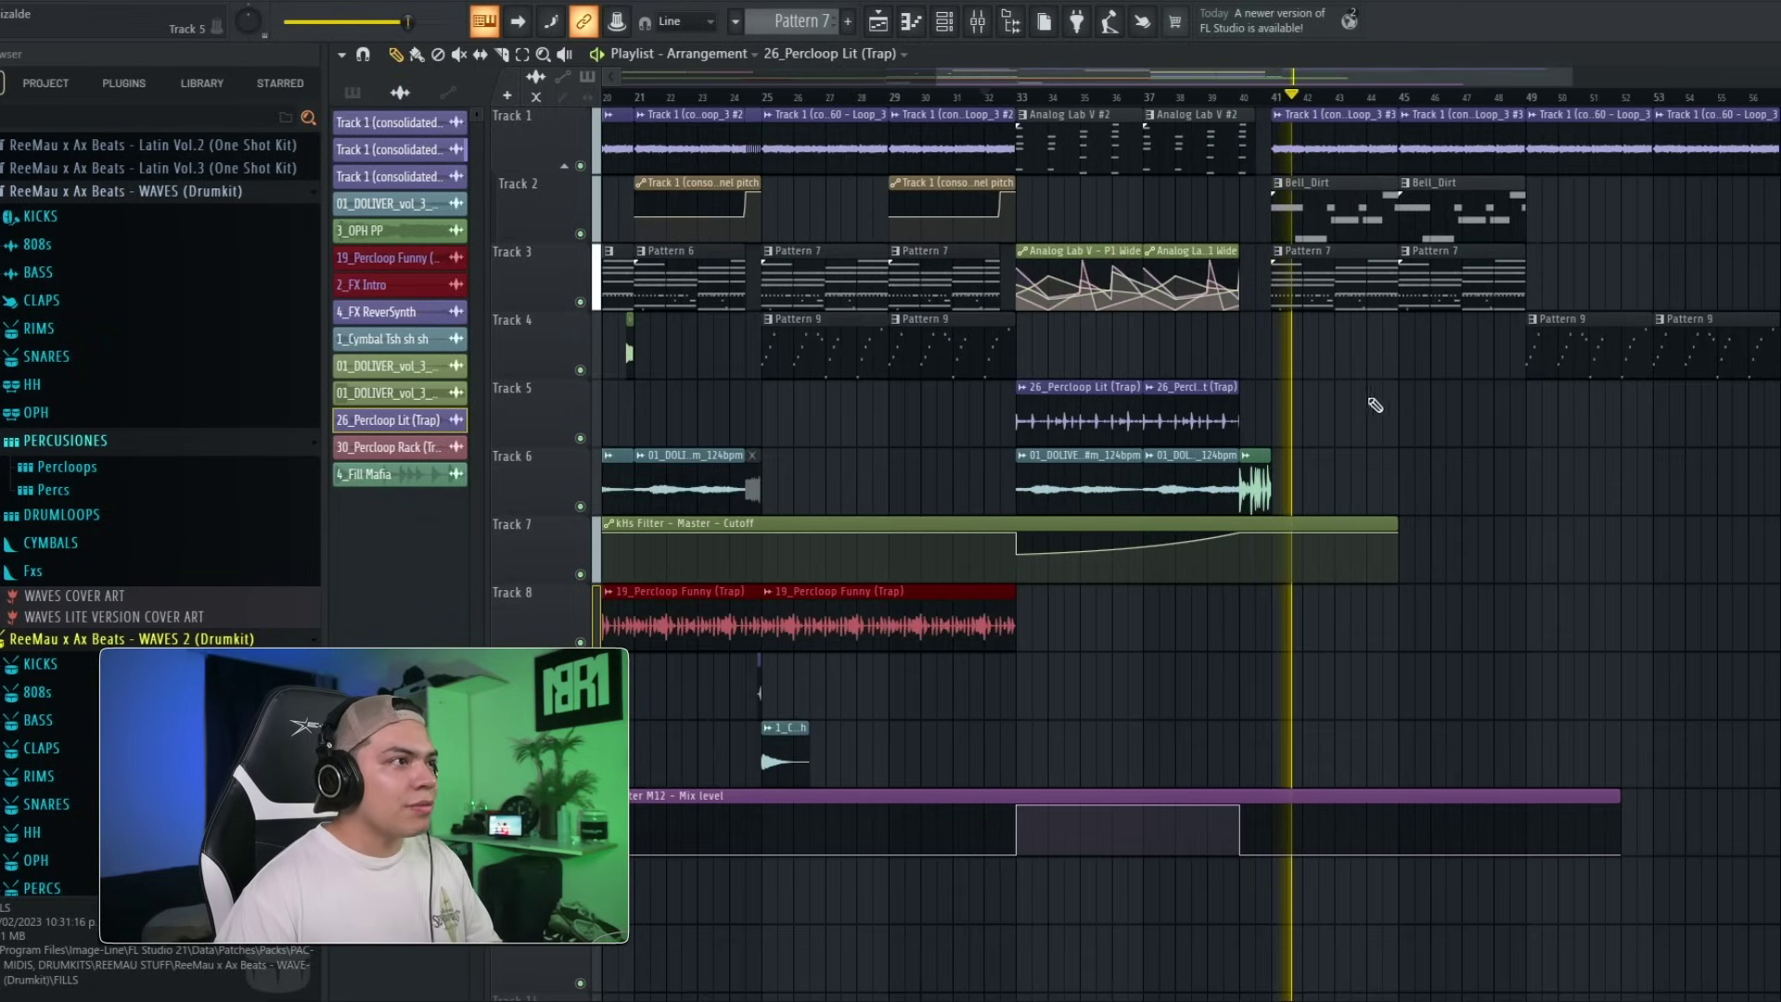
pyautogui.scroll(-1, 1529, 383)
pyautogui.moveTo(1530, 383); pyautogui.dragTo(1541, 382)
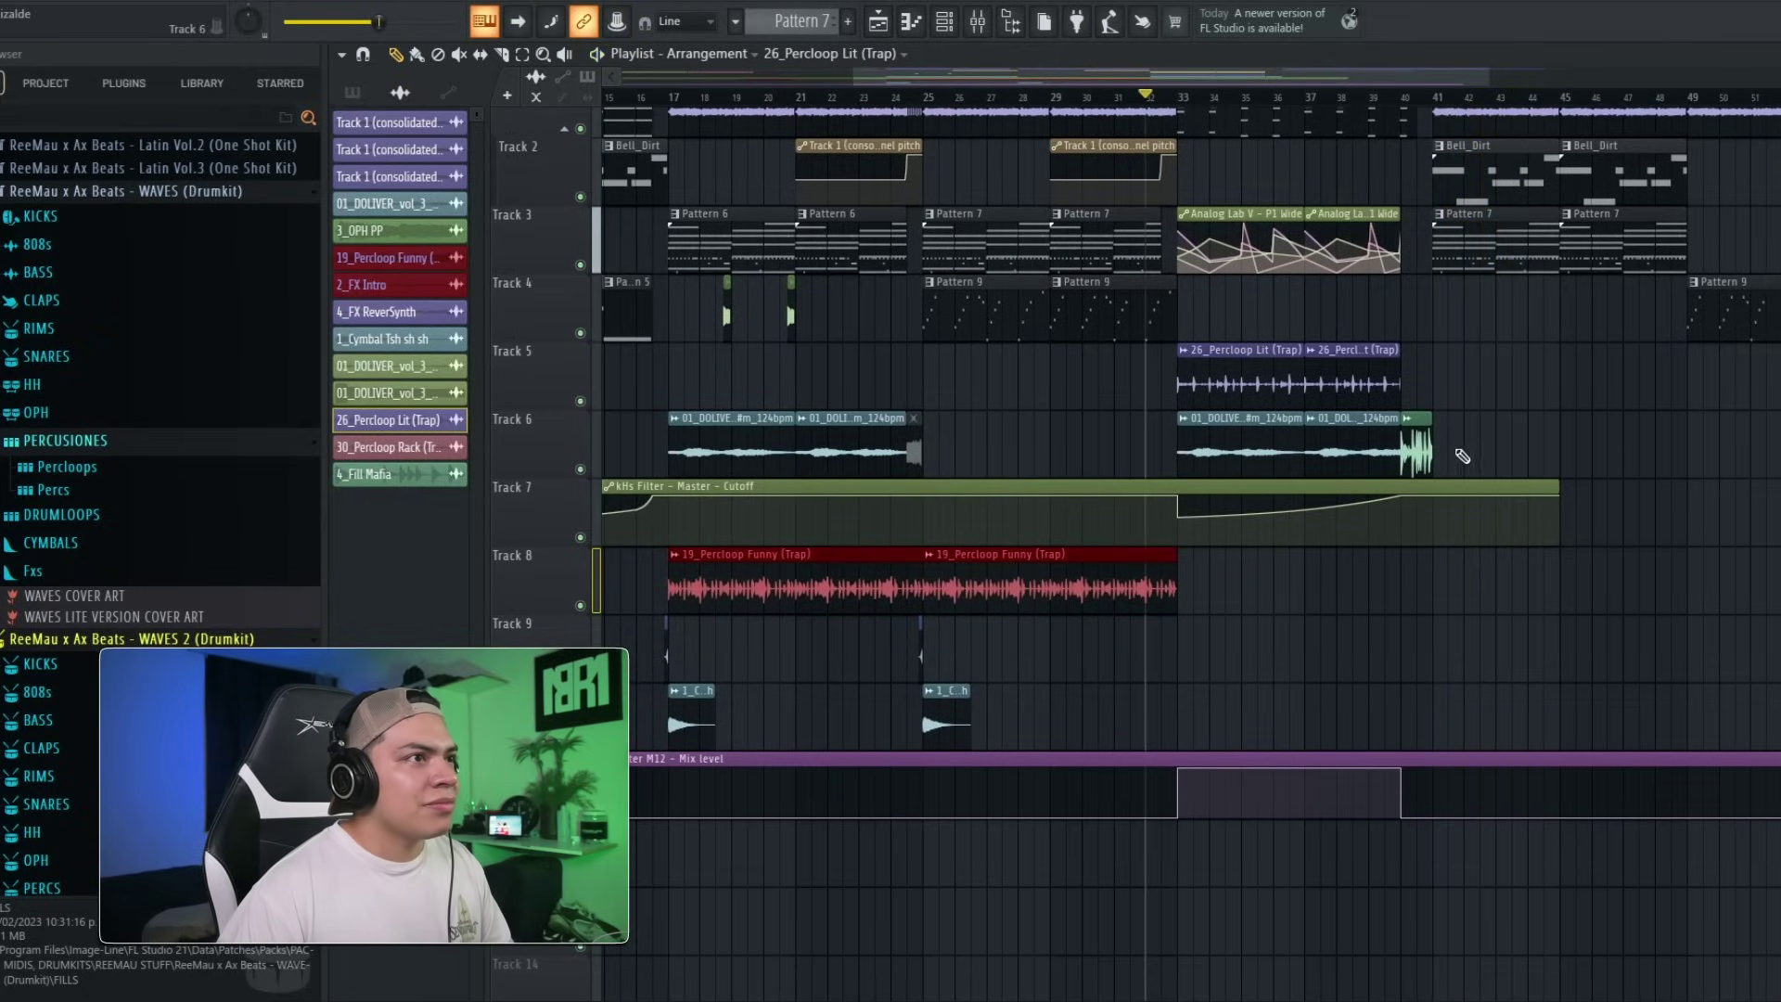
# Move the Pattern 9 clips from bar 49 to bar 41 as a unique pattern and transpose its Vital #2 notes down an octave.
pyautogui.moveTo(1715, 315); pyautogui.dragTo(1233, 349)
pyautogui.click(1150, 310)
pyautogui.click(1192, 476)
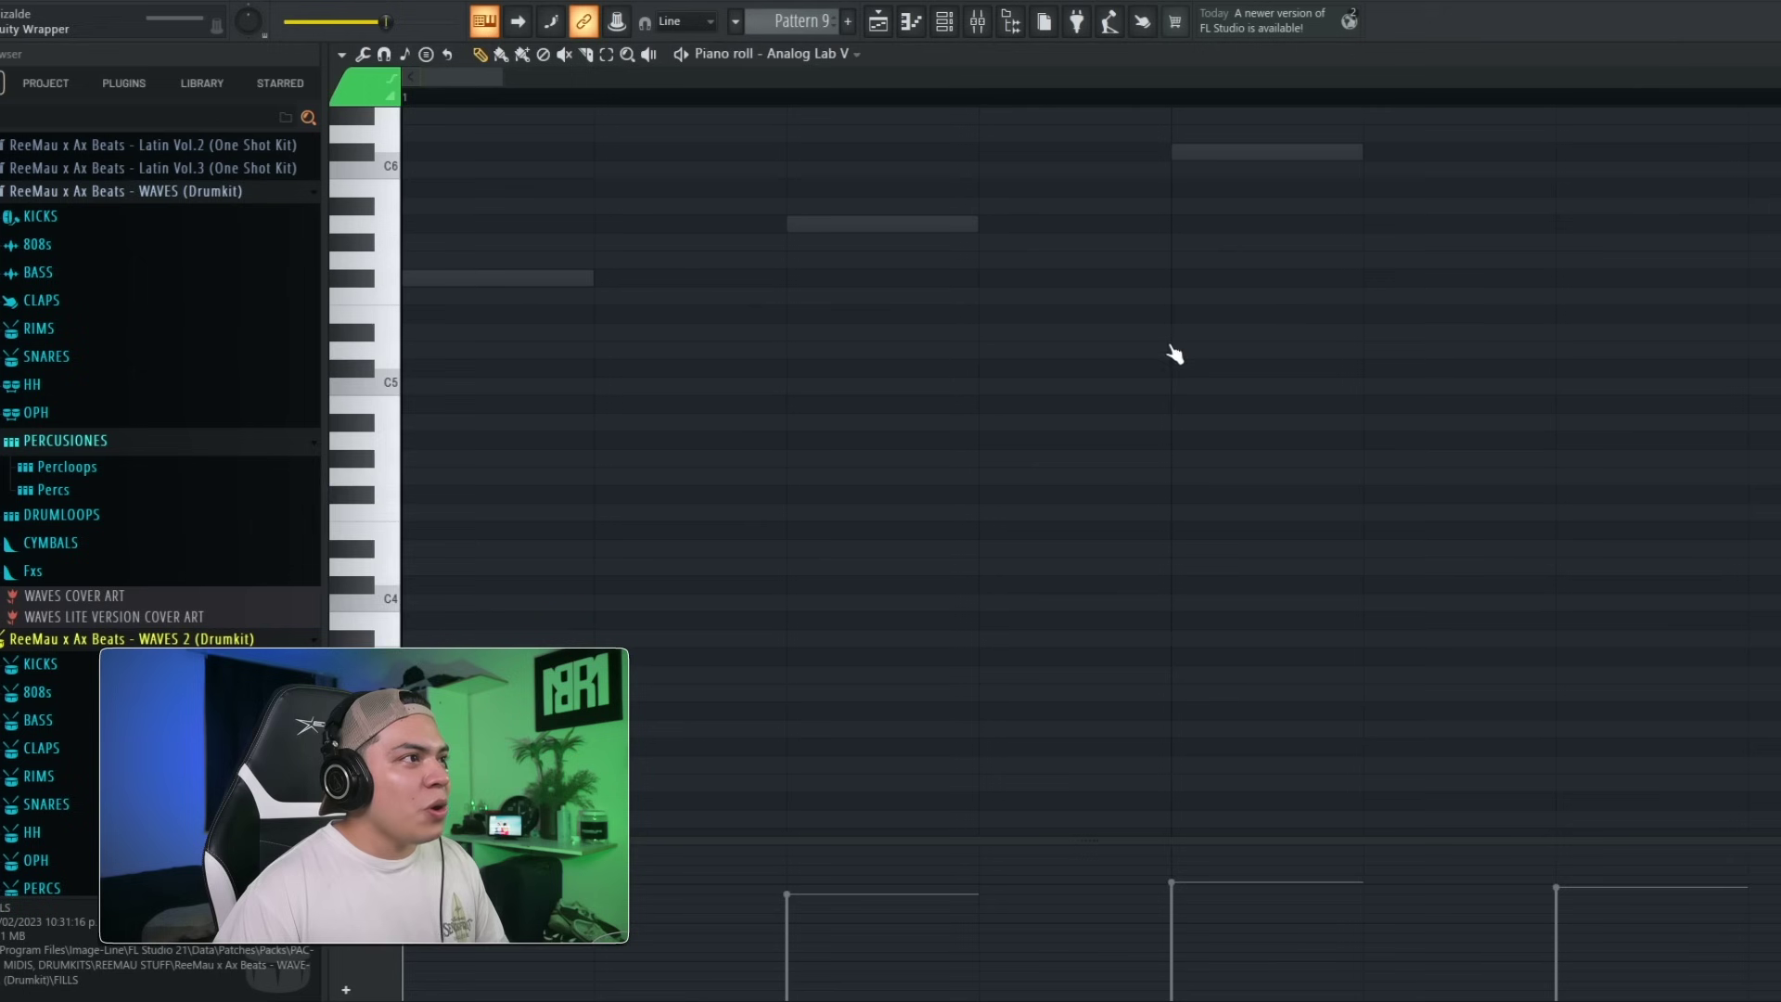
pyautogui.hotkey('ctrl', 'Down')
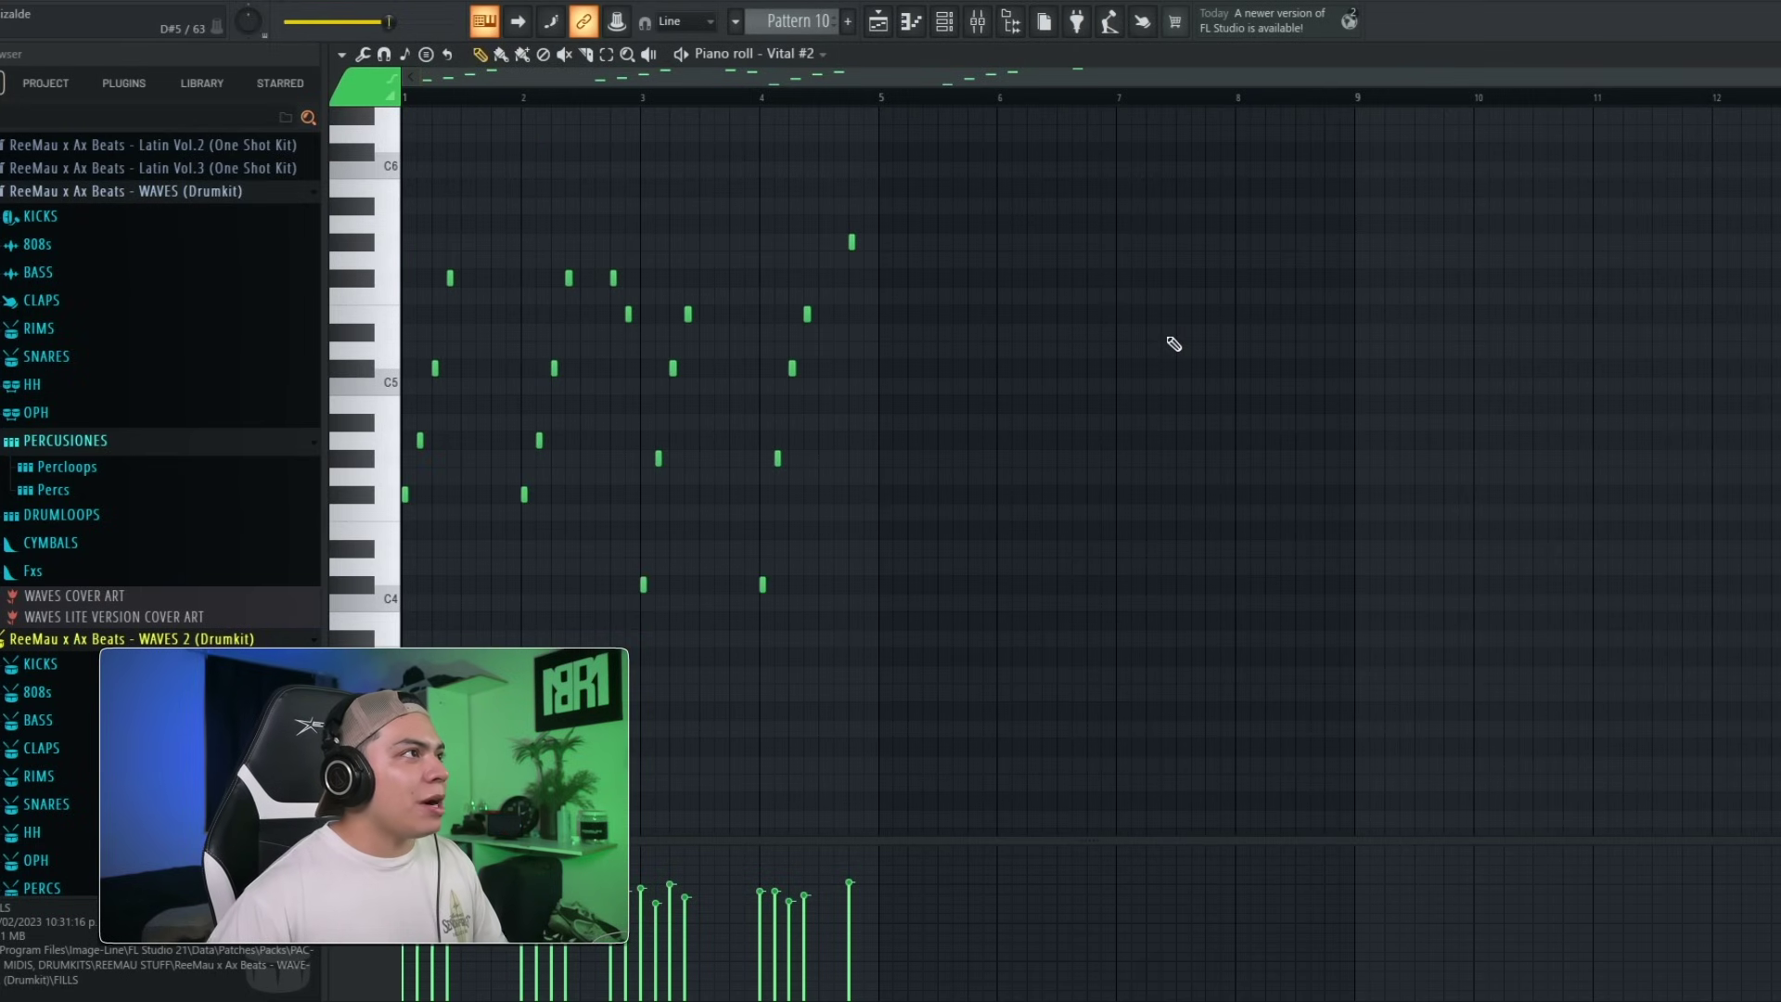
pyautogui.click(878, 22)
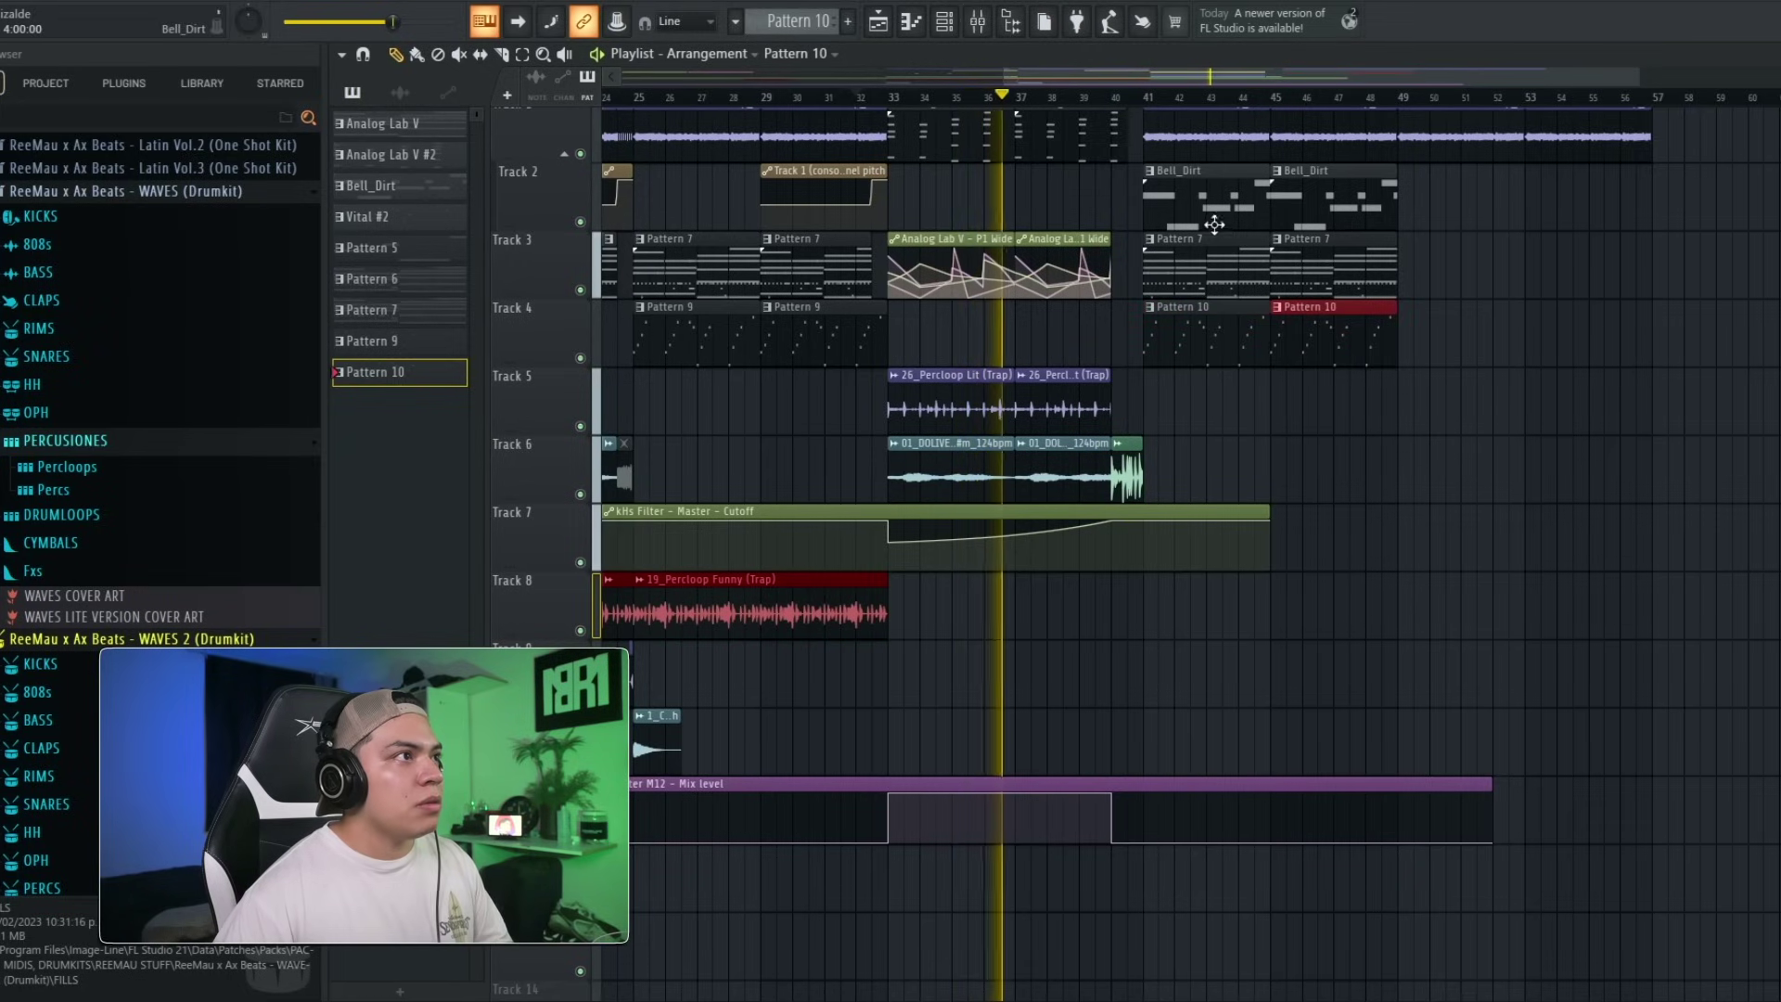
# Move the two Bell_Dirt clips on Track 2 from bar 41 to bar 49.
pyautogui.moveTo(1214, 224); pyautogui.dragTo(1420, 205)
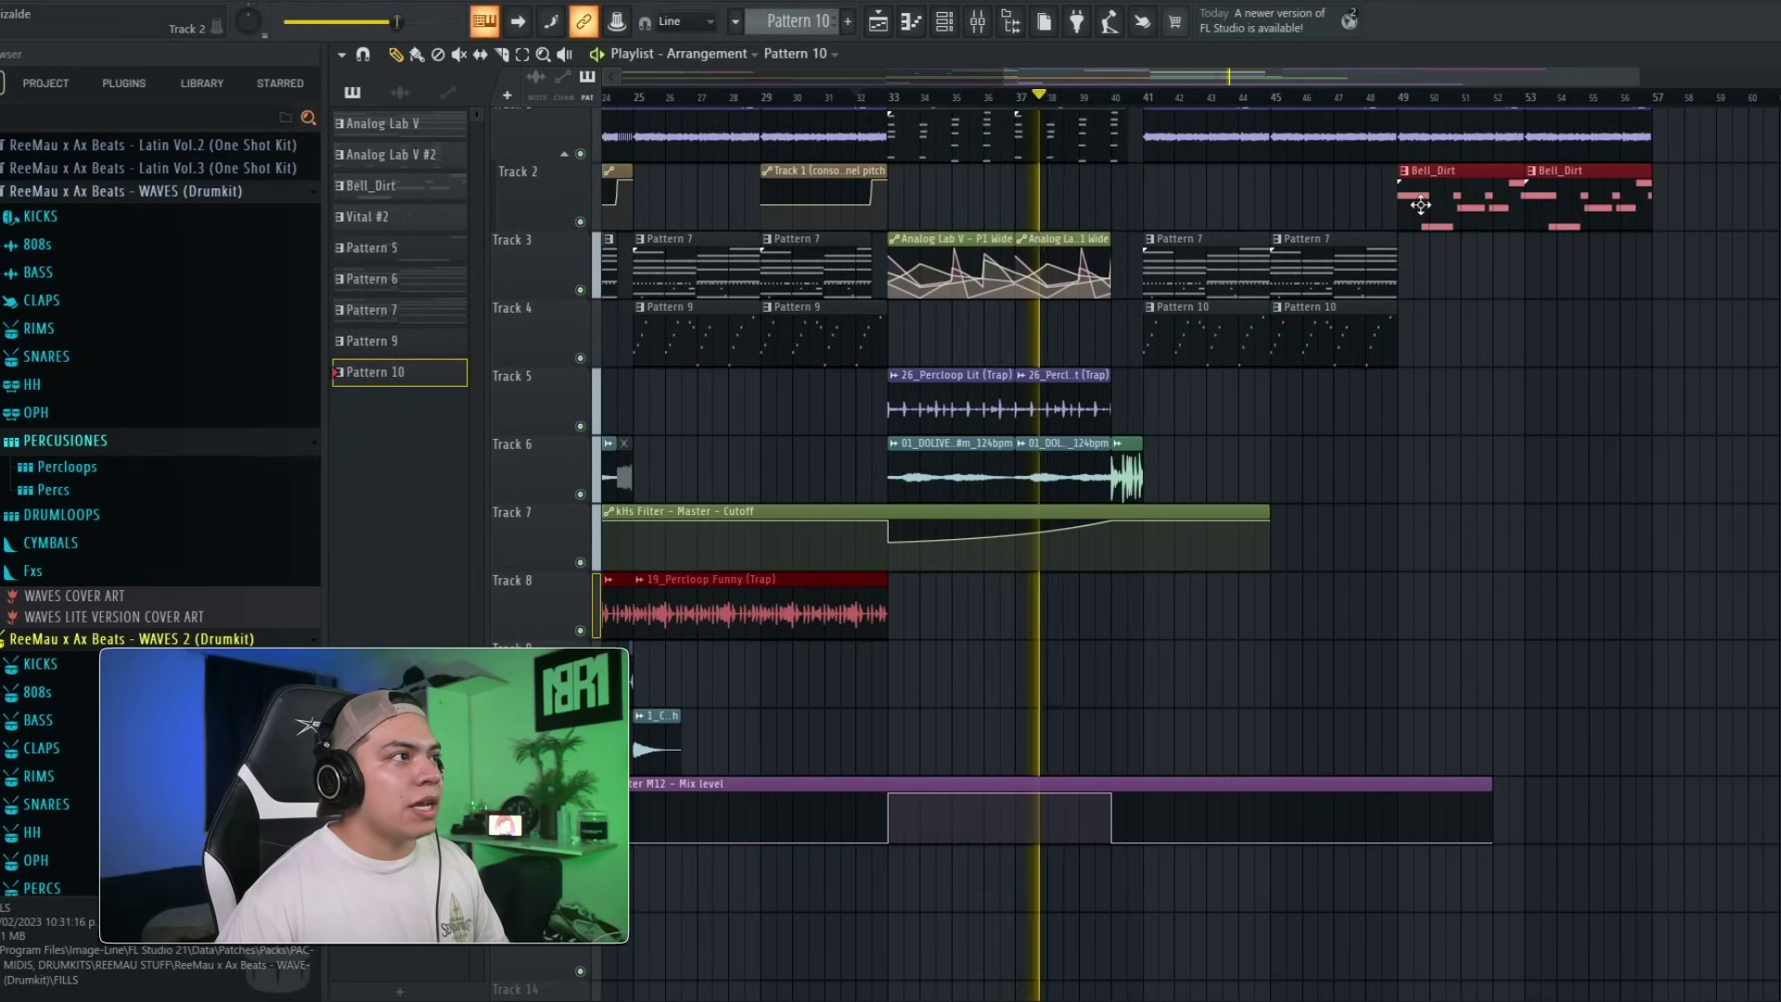
pyautogui.moveTo(1459, 527); pyautogui.dragTo(1634, 488)
pyautogui.scroll(-2, 1351, 102)
pyautogui.moveTo(1391, 266); pyautogui.dragTo(1401, 320)
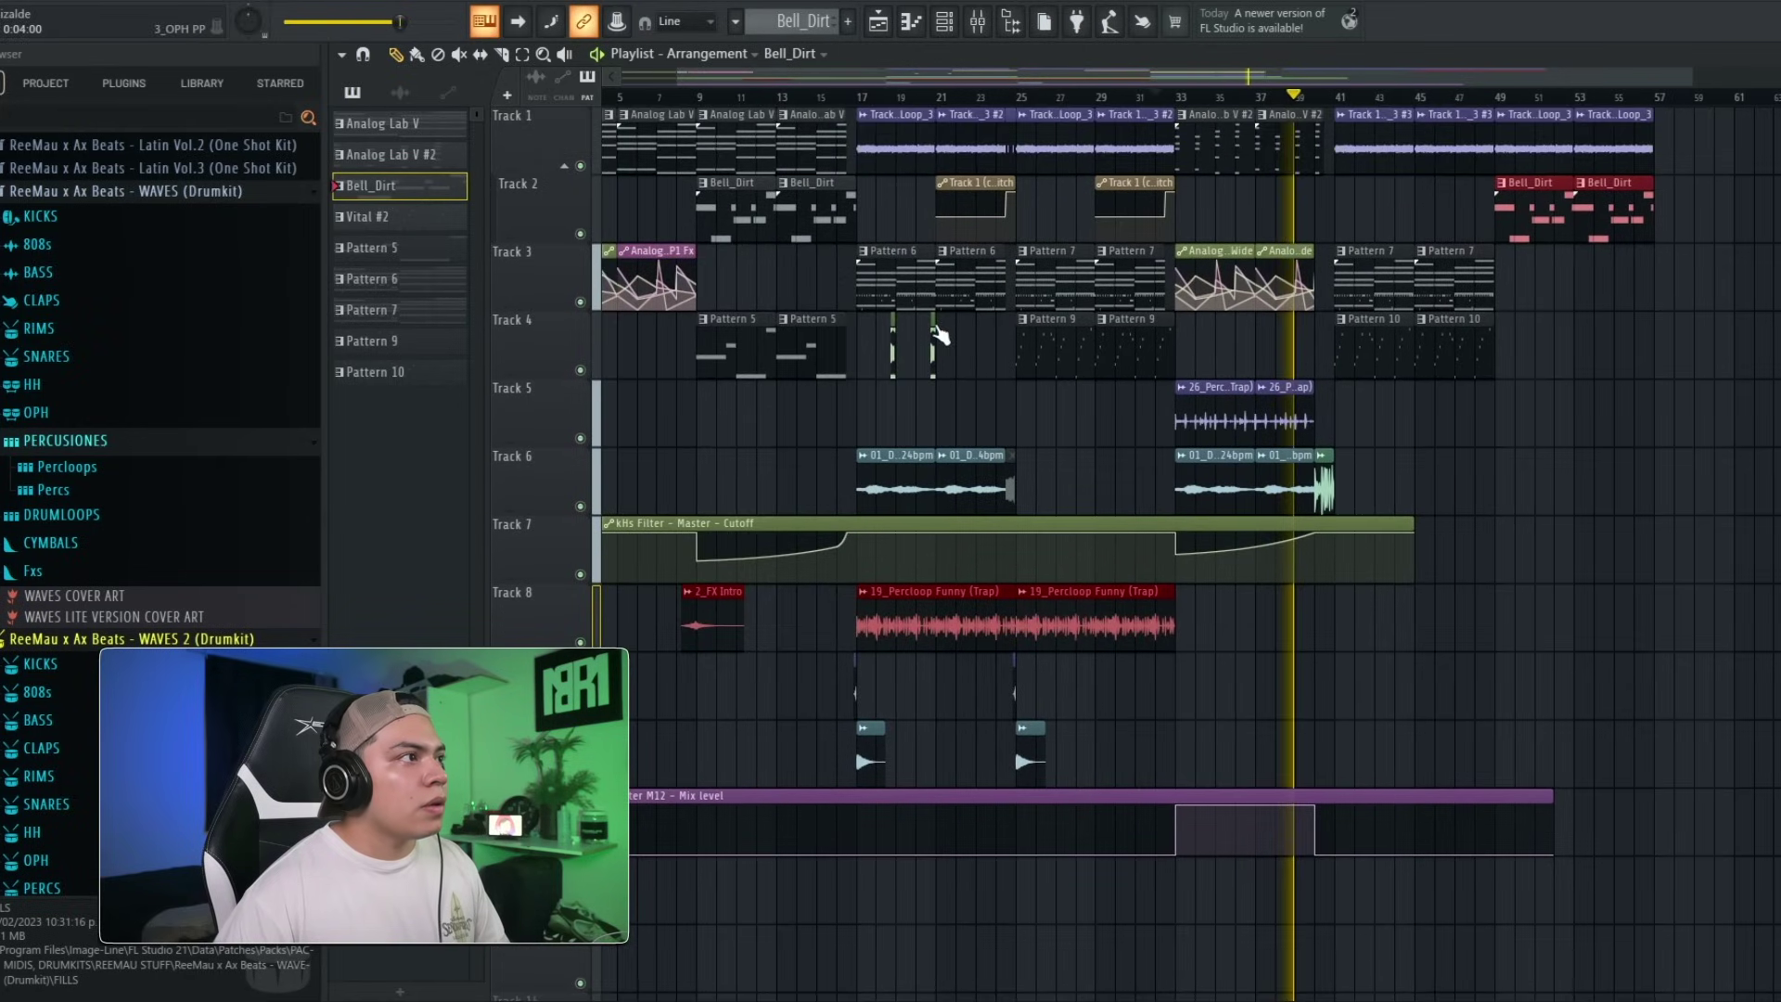
# Duplicate the two 3_OPH PP clips on Track 4 up to about bar 25 and copy all four to Track 5 across bars 41 to 49.
pyautogui.moveTo(951, 388); pyautogui.dragTo(1007, 351)
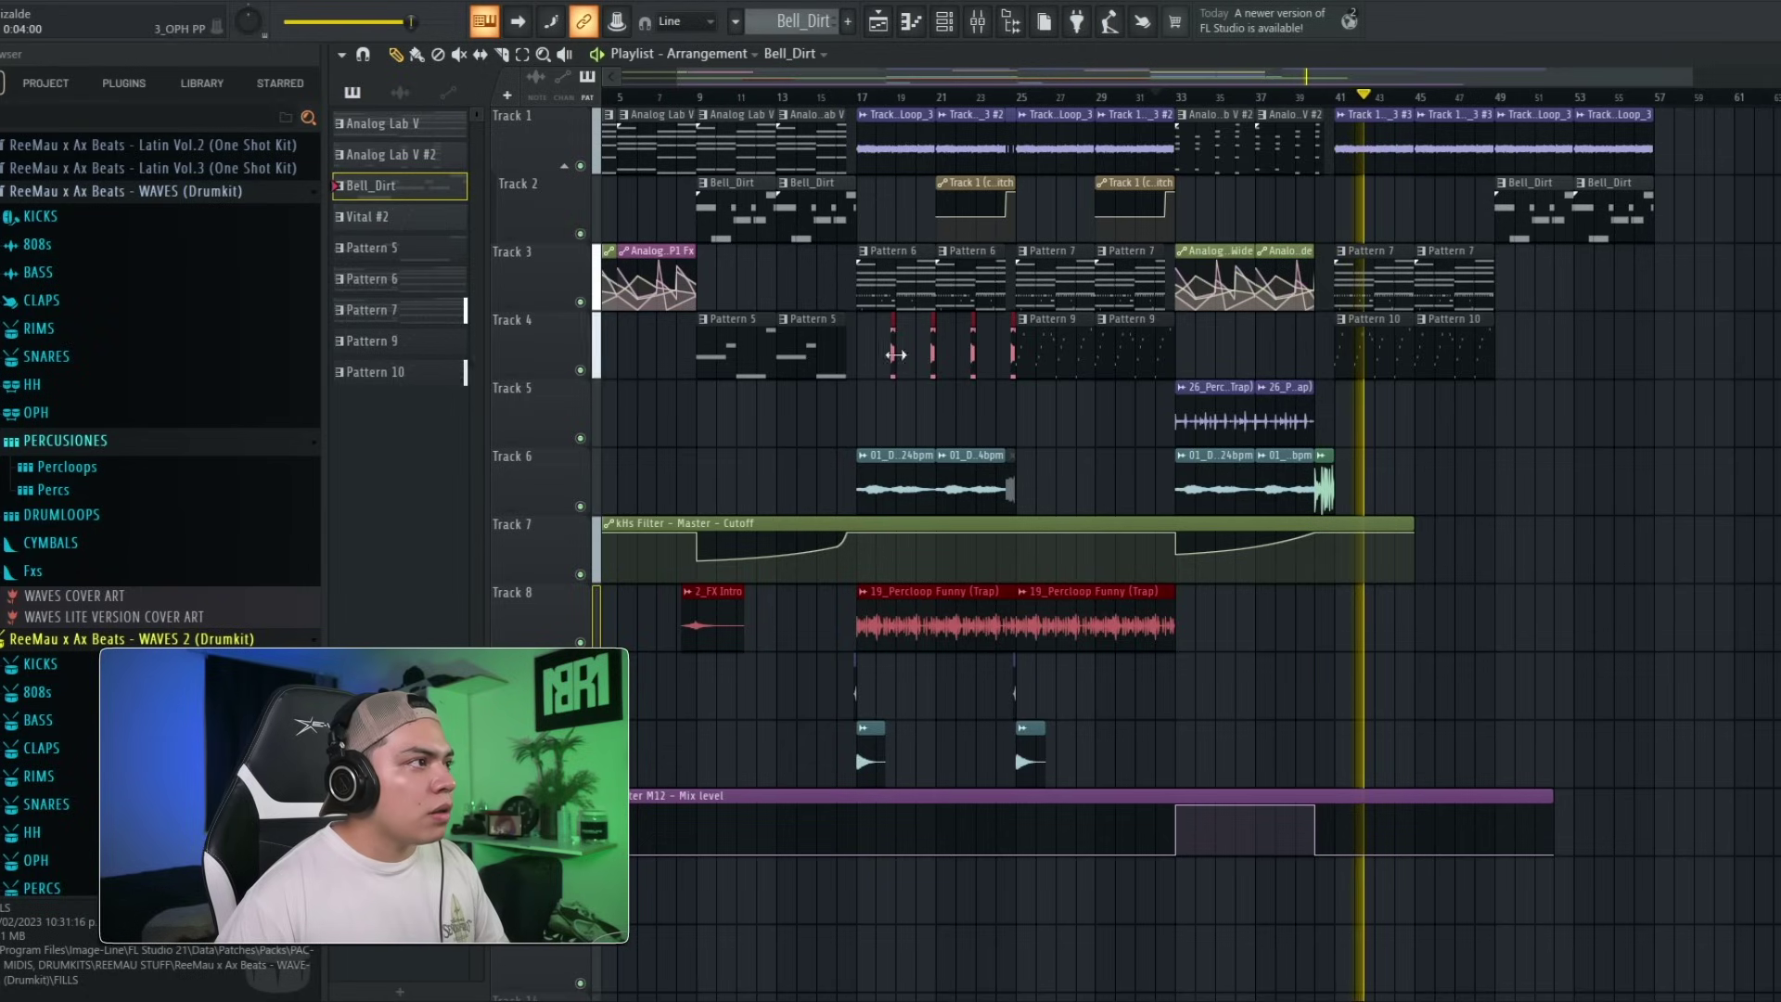
pyautogui.moveTo(896, 354); pyautogui.dragTo(1362, 446)
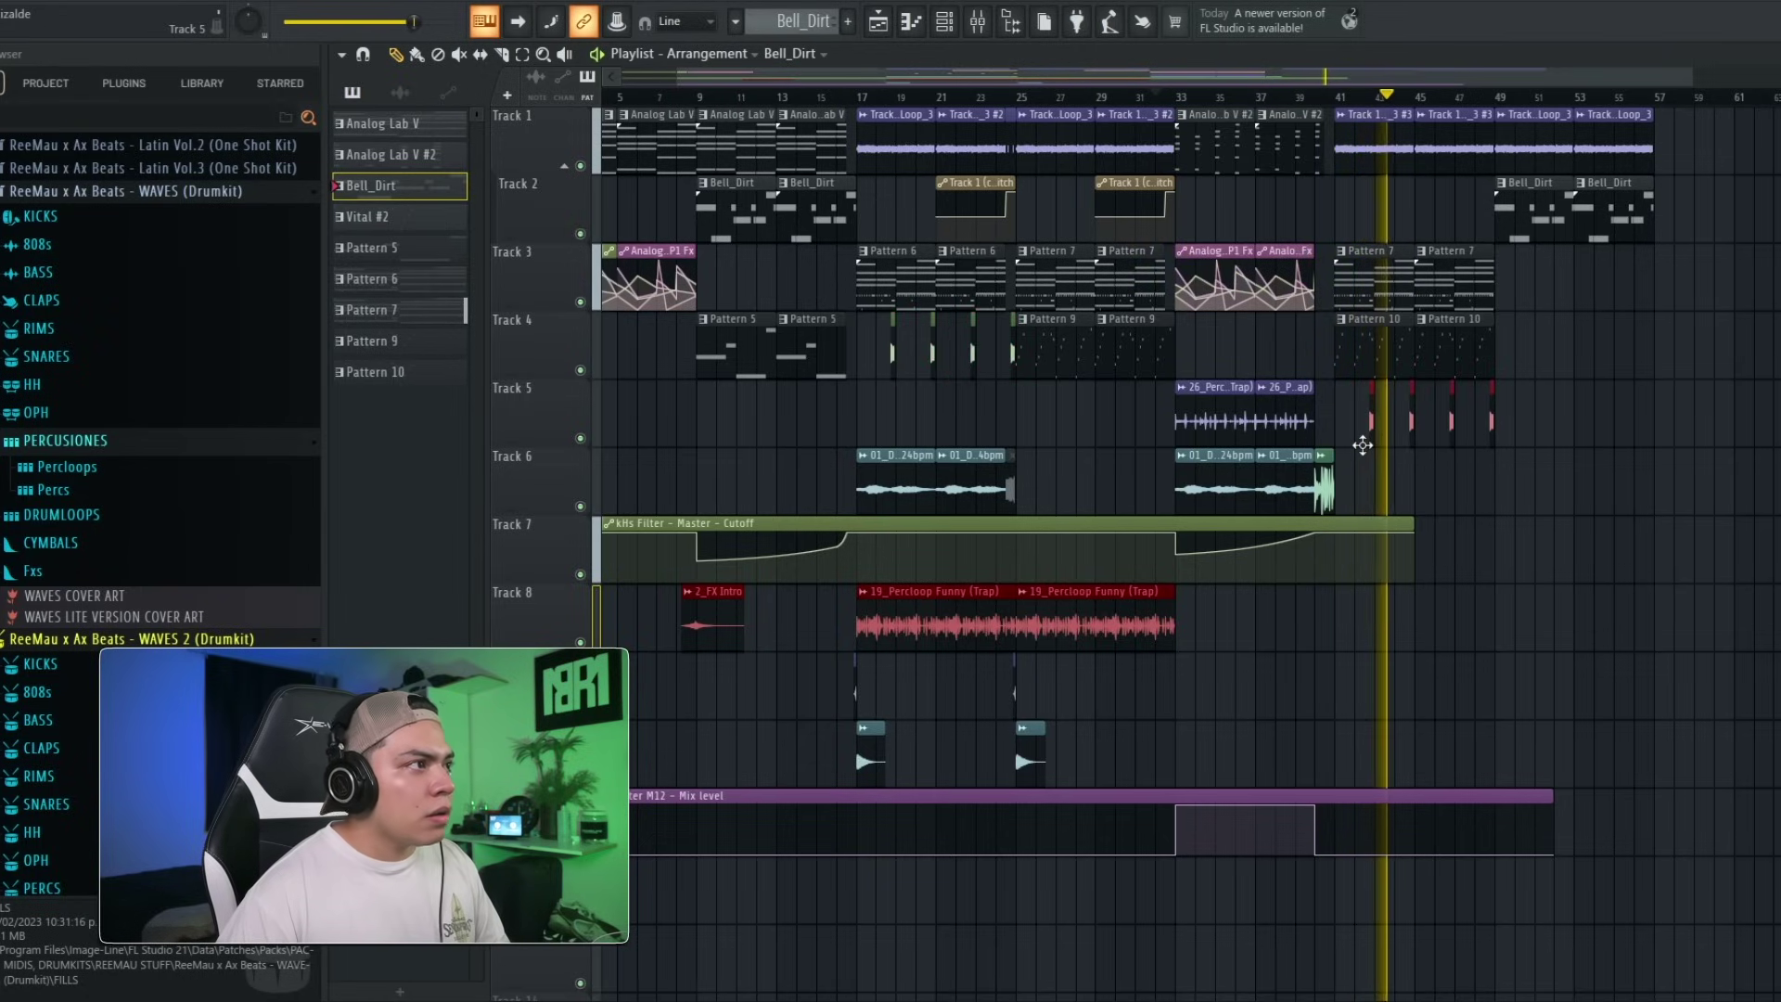
pyautogui.moveTo(1572, 444); pyautogui.dragTo(1369, 358)
pyautogui.keyDown('ctrl'); pyautogui.click(1582, 397); pyautogui.keyUp('ctrl')
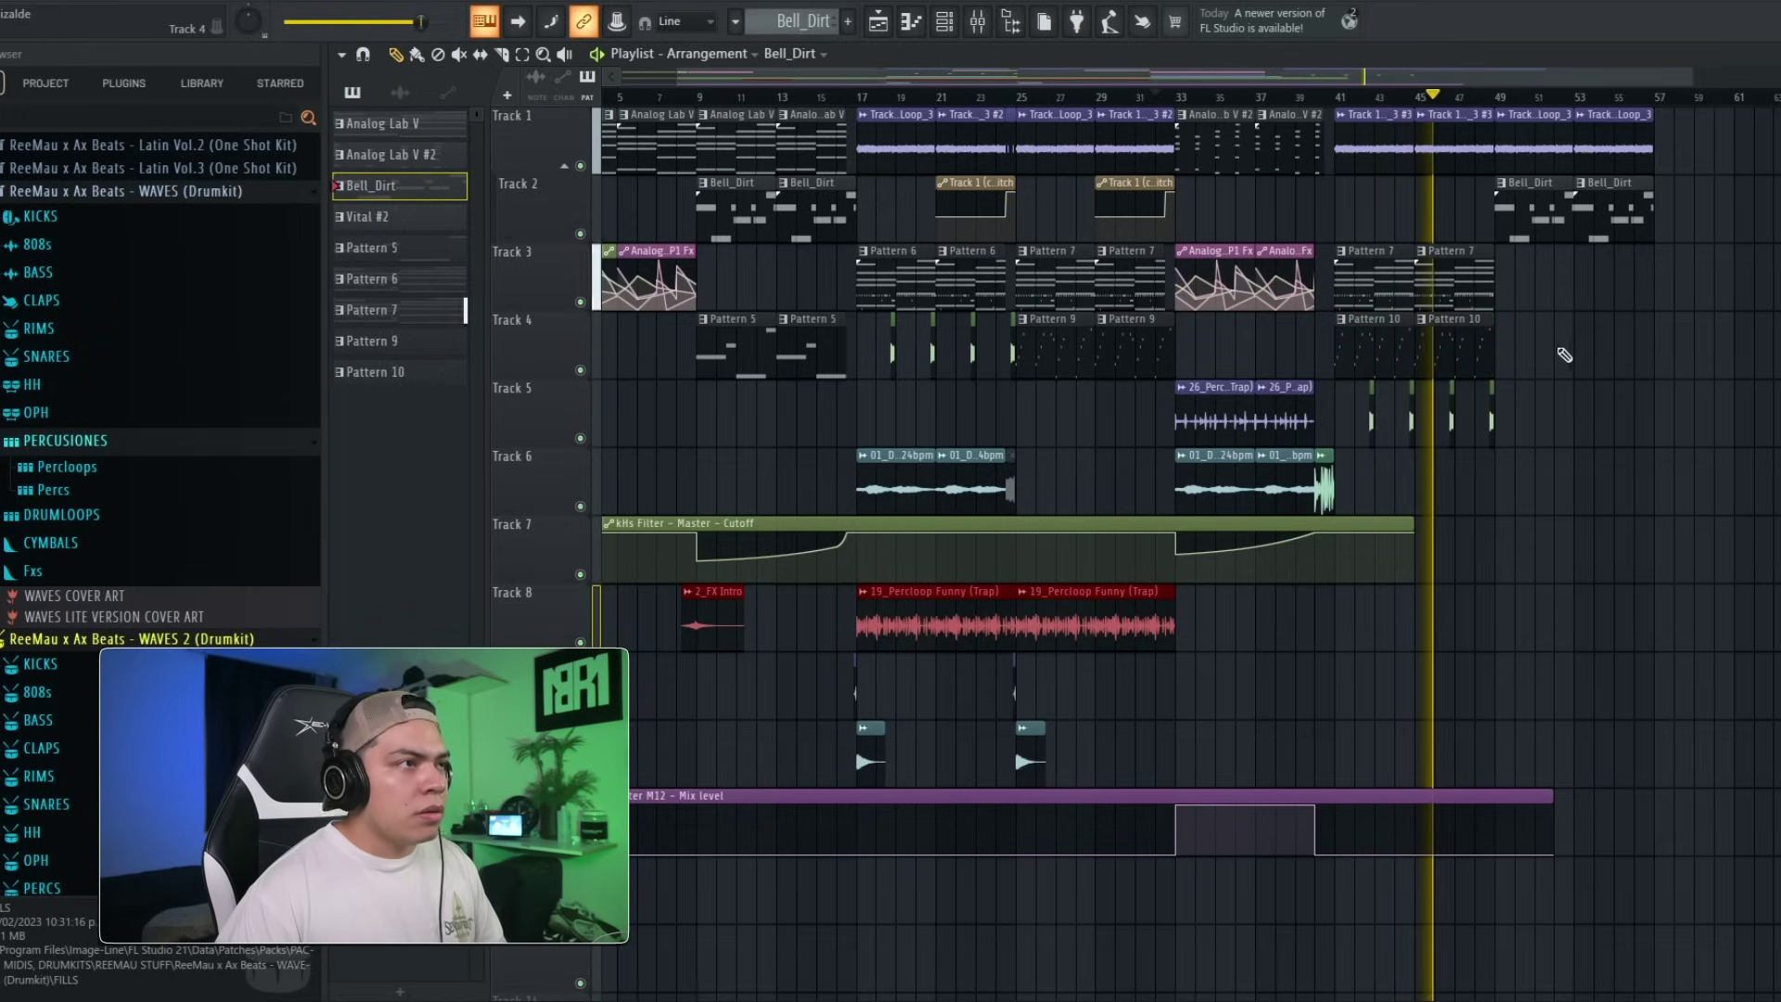
# Return the playhead to bar 41 and open Pattern 7's 2_HH U notes in the piano roll.
pyautogui.click(1338, 97)
pyautogui.press('space')
pyautogui.click(1367, 280)
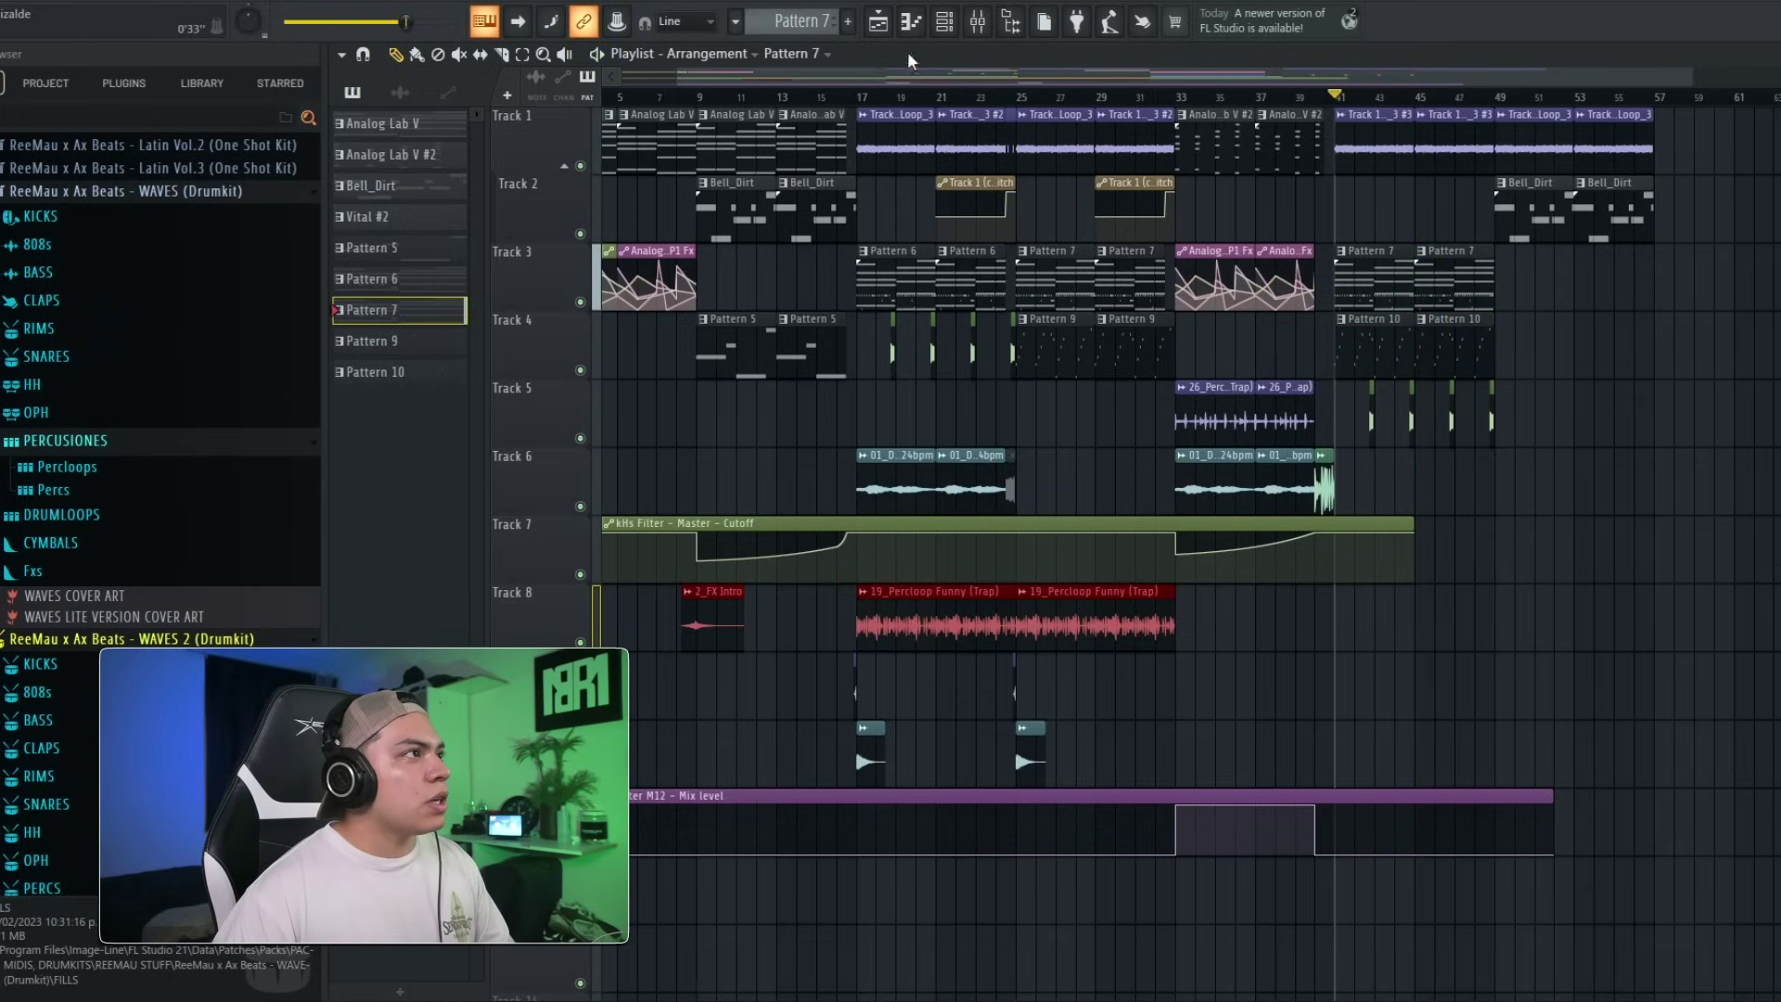
pyautogui.click(944, 22)
pyautogui.click(855, 528)
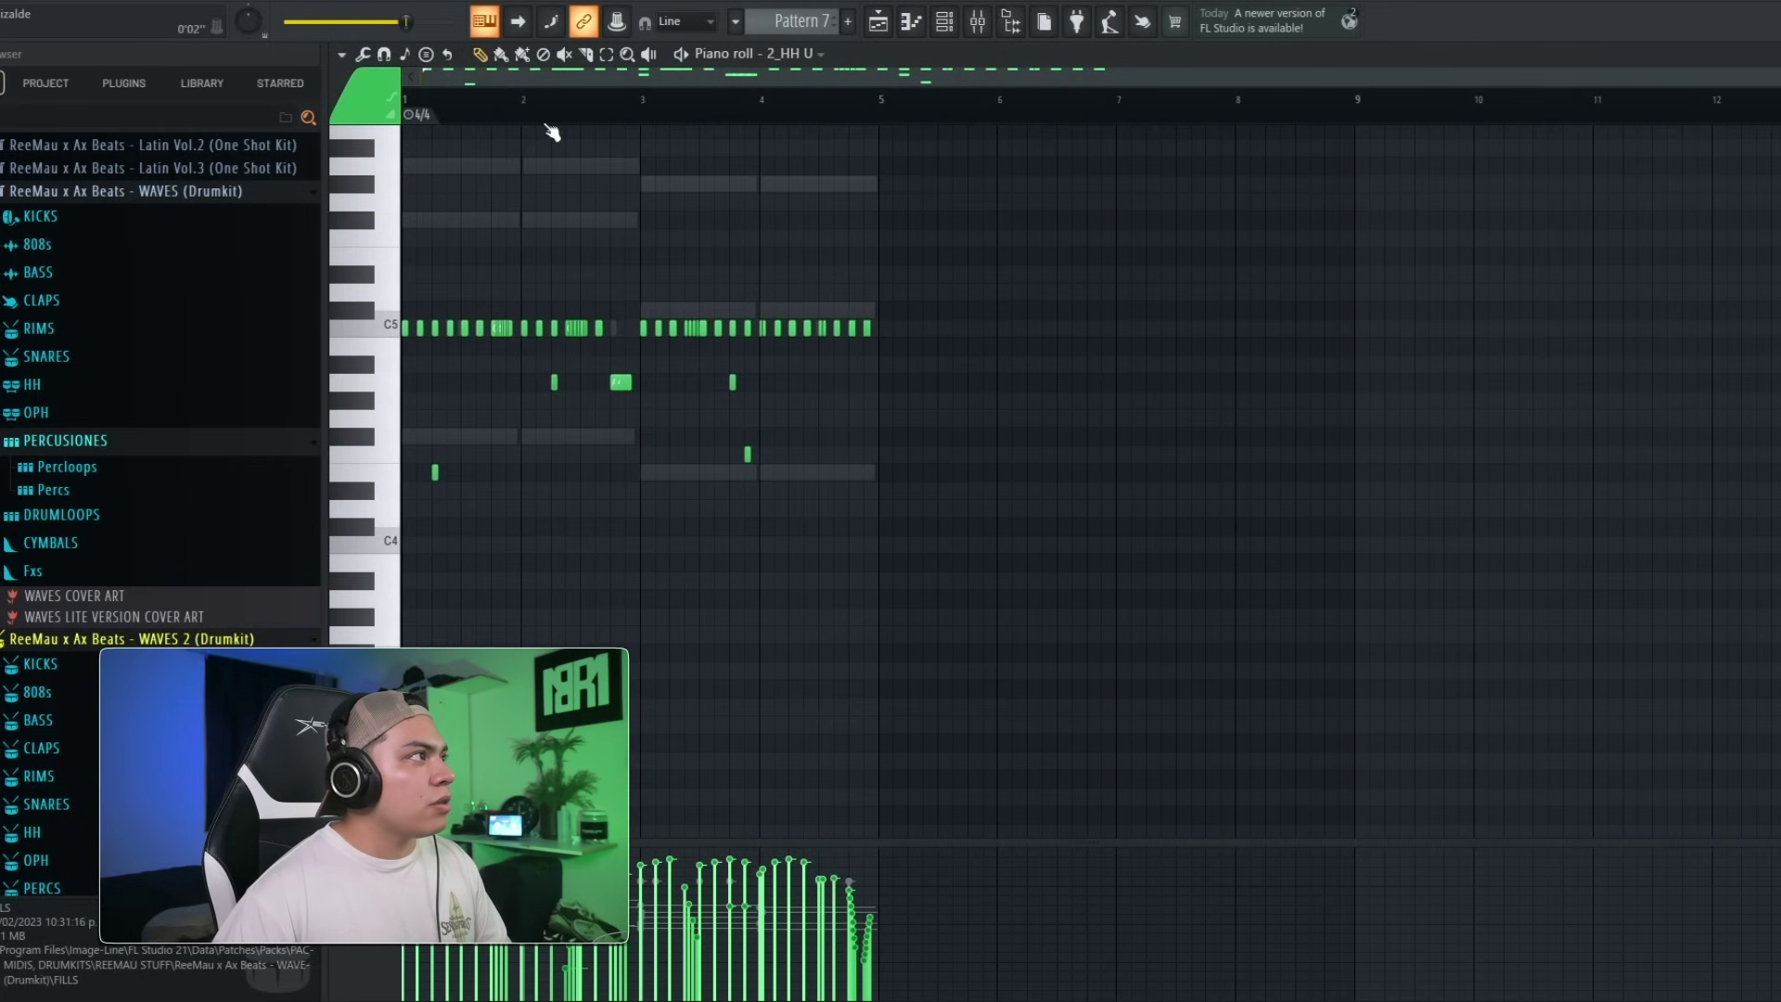
# Try removing the second C5 hi-hat hit in bar 1 and audition the loop.
pyautogui.keyDown('ctrl'); pyautogui.rightClick(519, 176); pyautogui.keyUp('ctrl')
pyautogui.press('space')
pyautogui.press('space')
pyautogui.rightClick(454, 251)
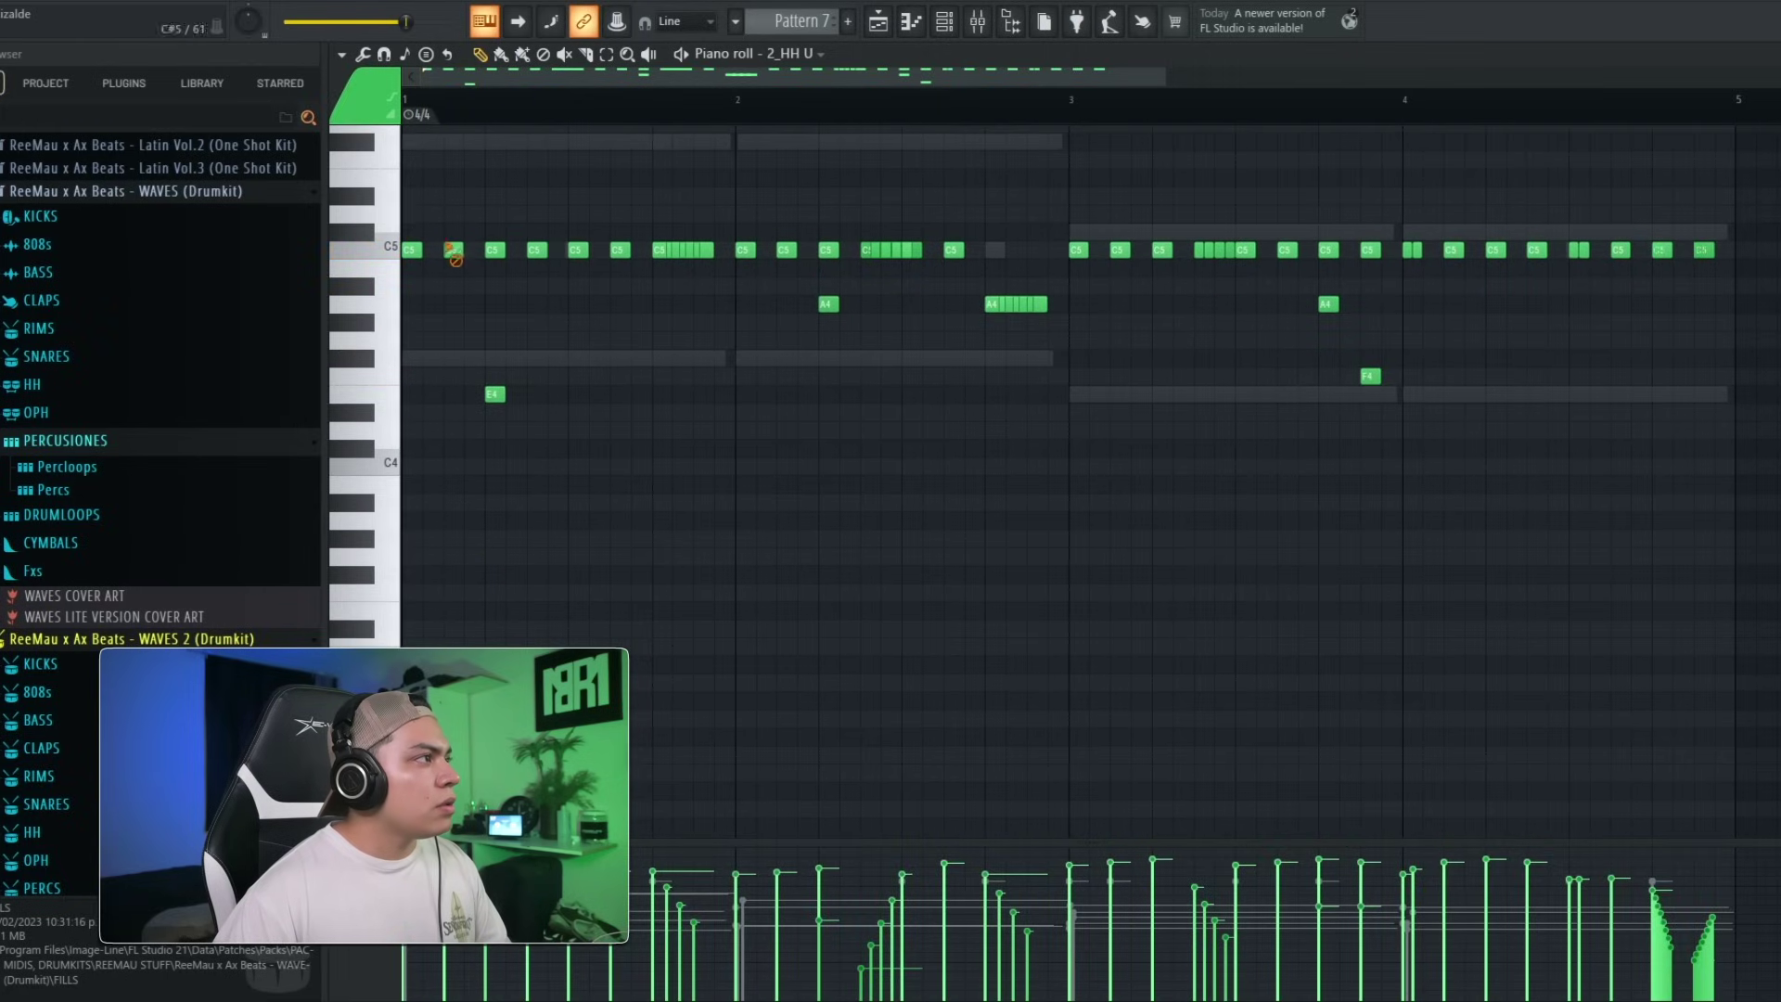
pyautogui.press('space')
pyautogui.hotkey('ctrl', 'z')
# Try an extra C5 hi-hat hit between the first two hits of bar 1 and play it back.
pyautogui.press('space')
pyautogui.press('space')
pyautogui.press('space')
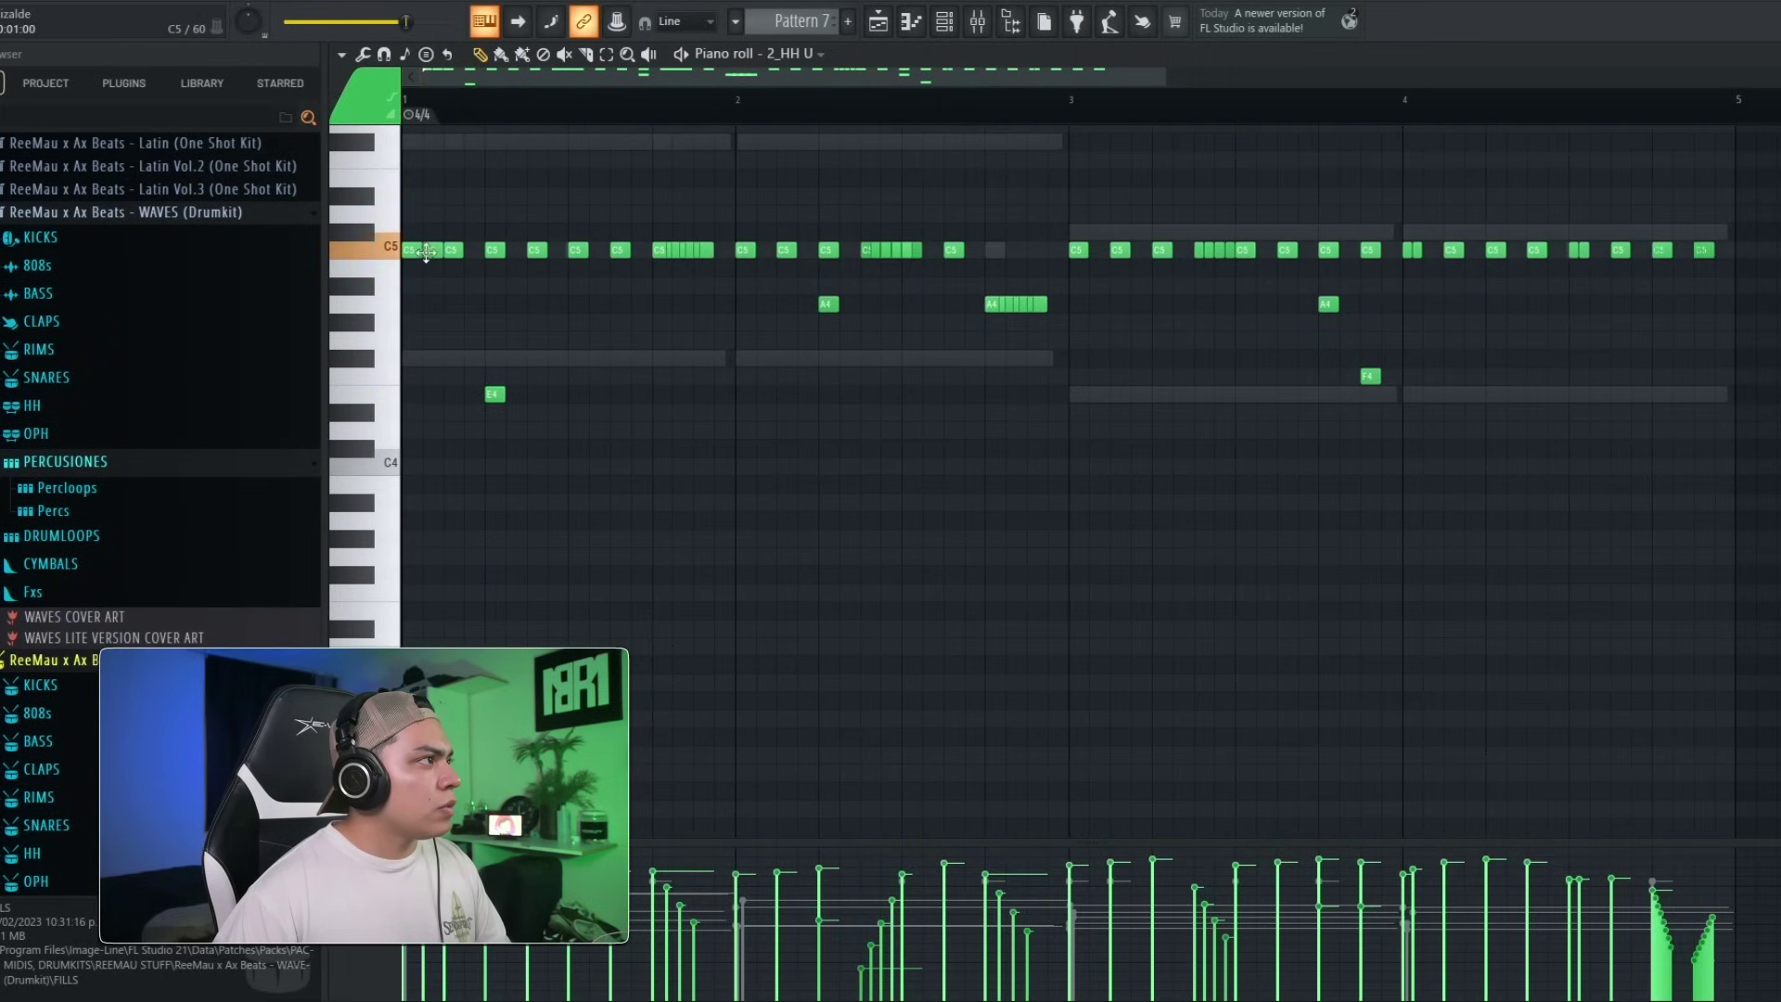
pyautogui.press('space')
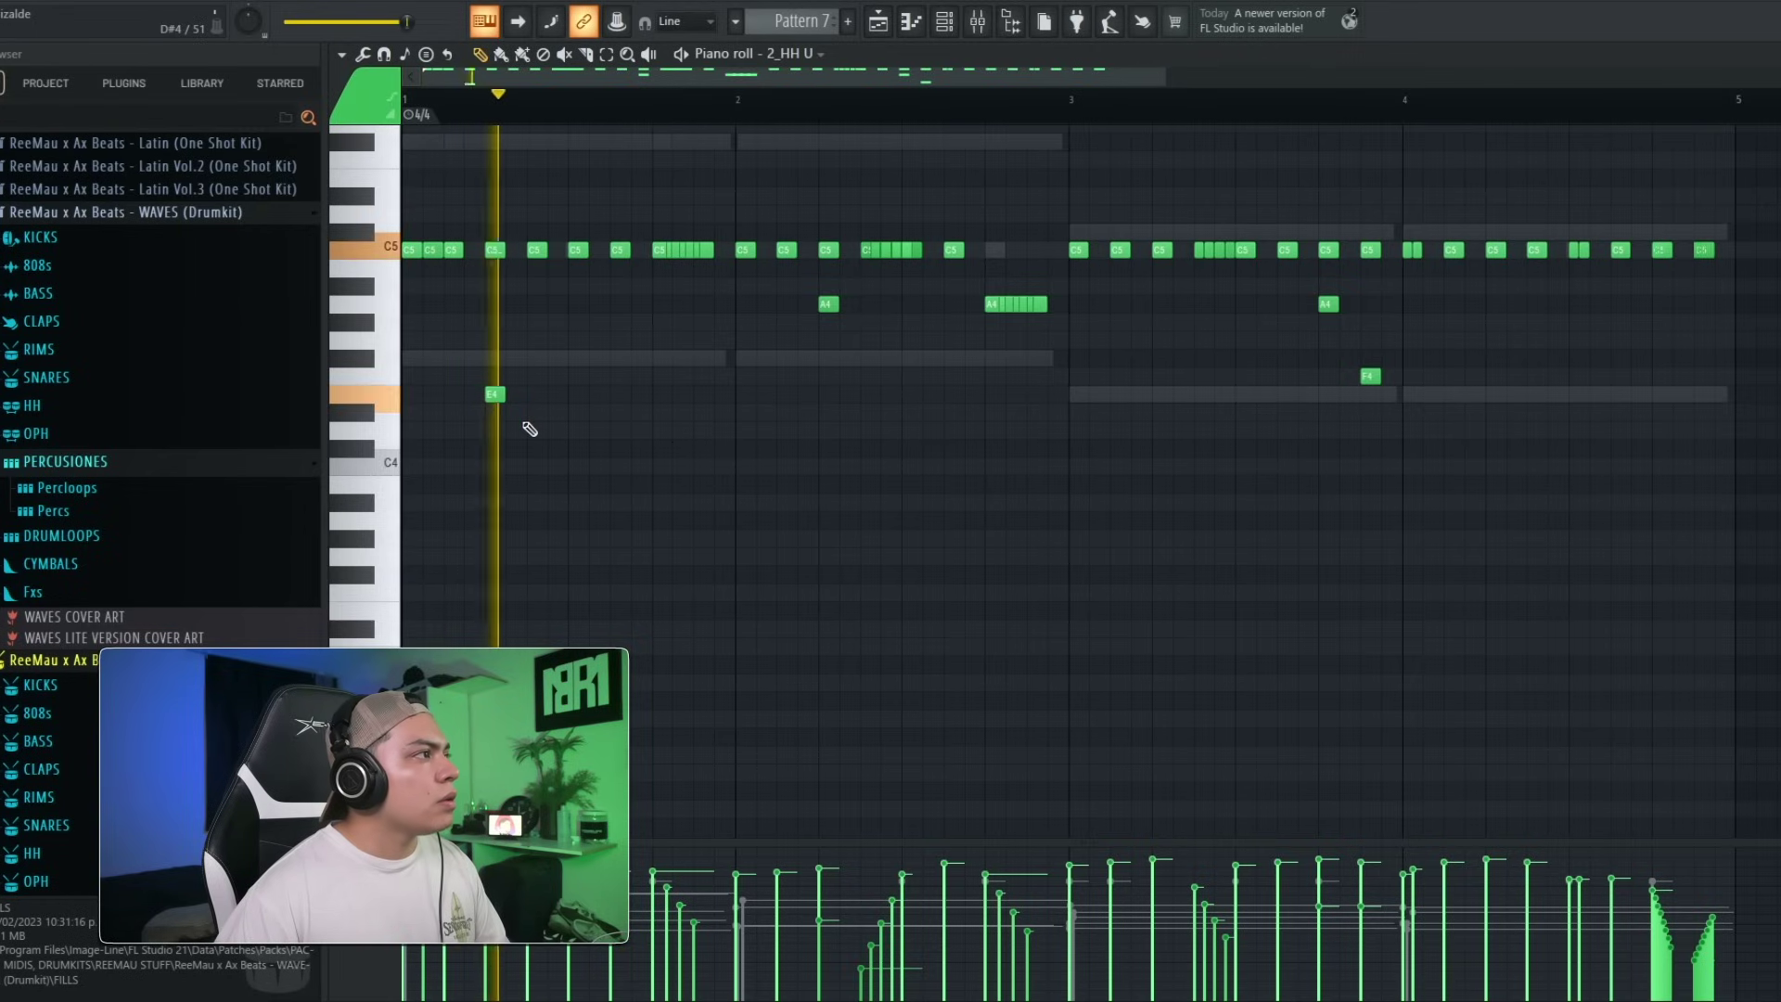
pyautogui.press('space')
pyautogui.press('space')
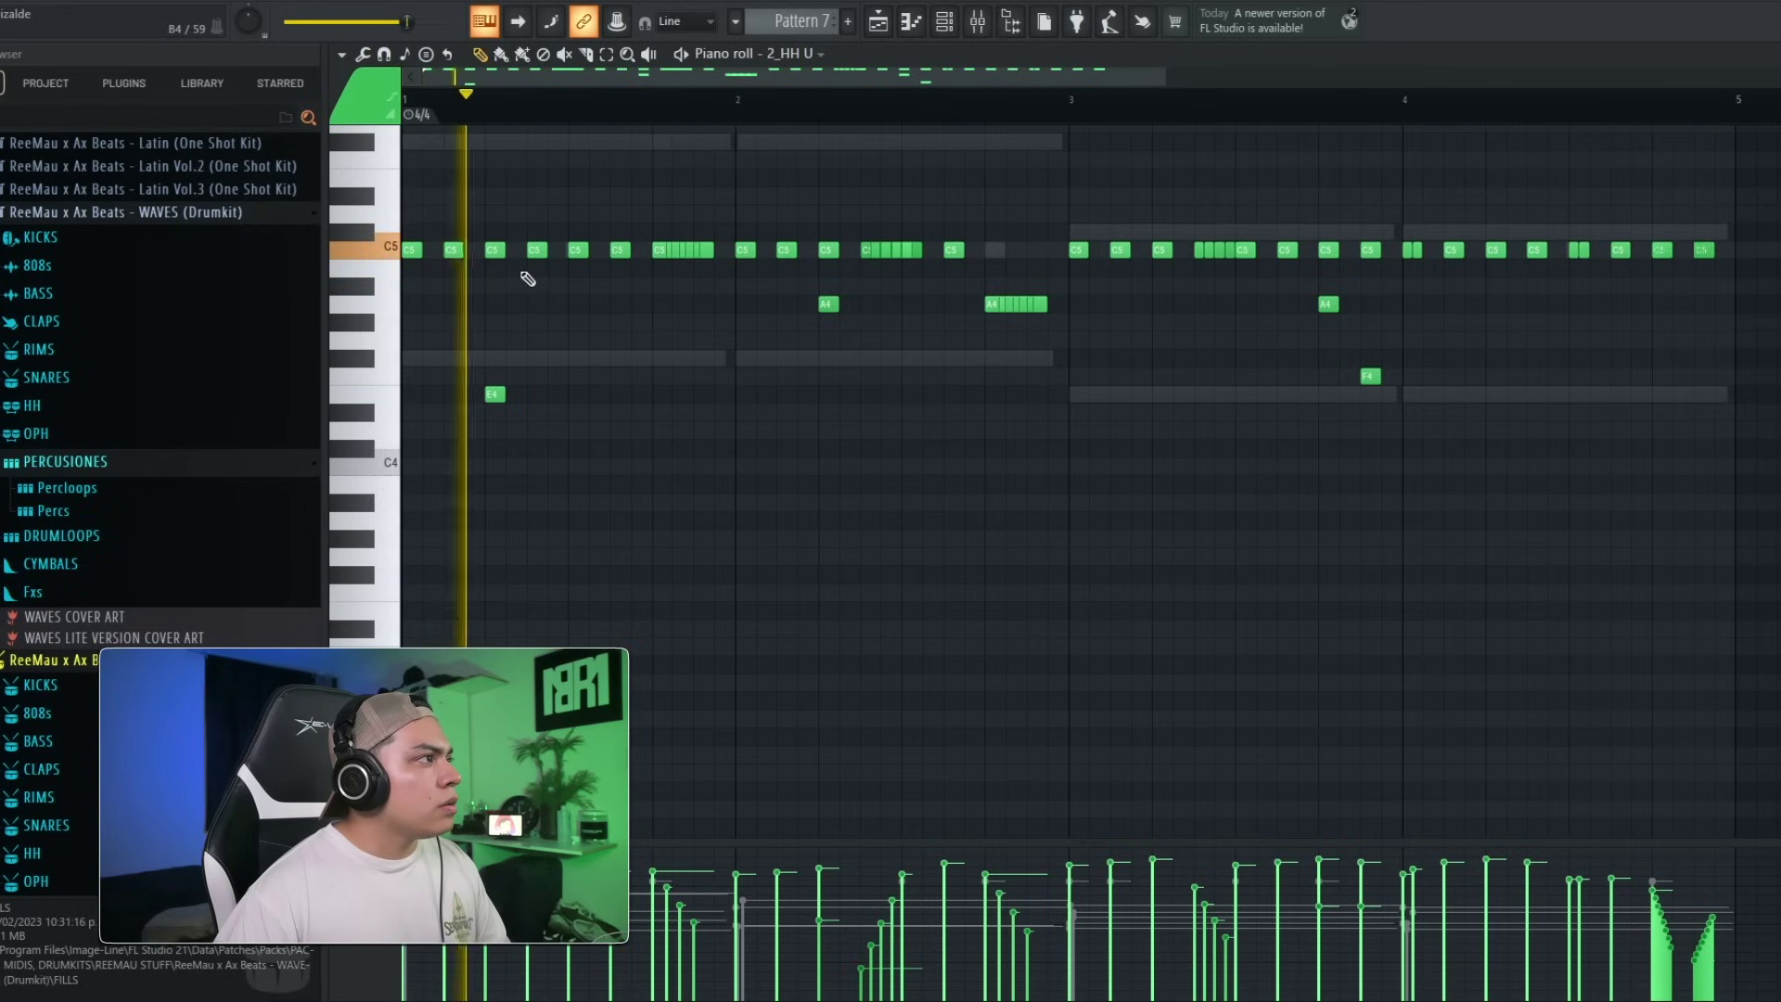
# Delete the third and fifth C5 hi-hat hits and the E4 hit in bar 1, replaying the loop to check.
pyautogui.press('space')
pyautogui.press('space')
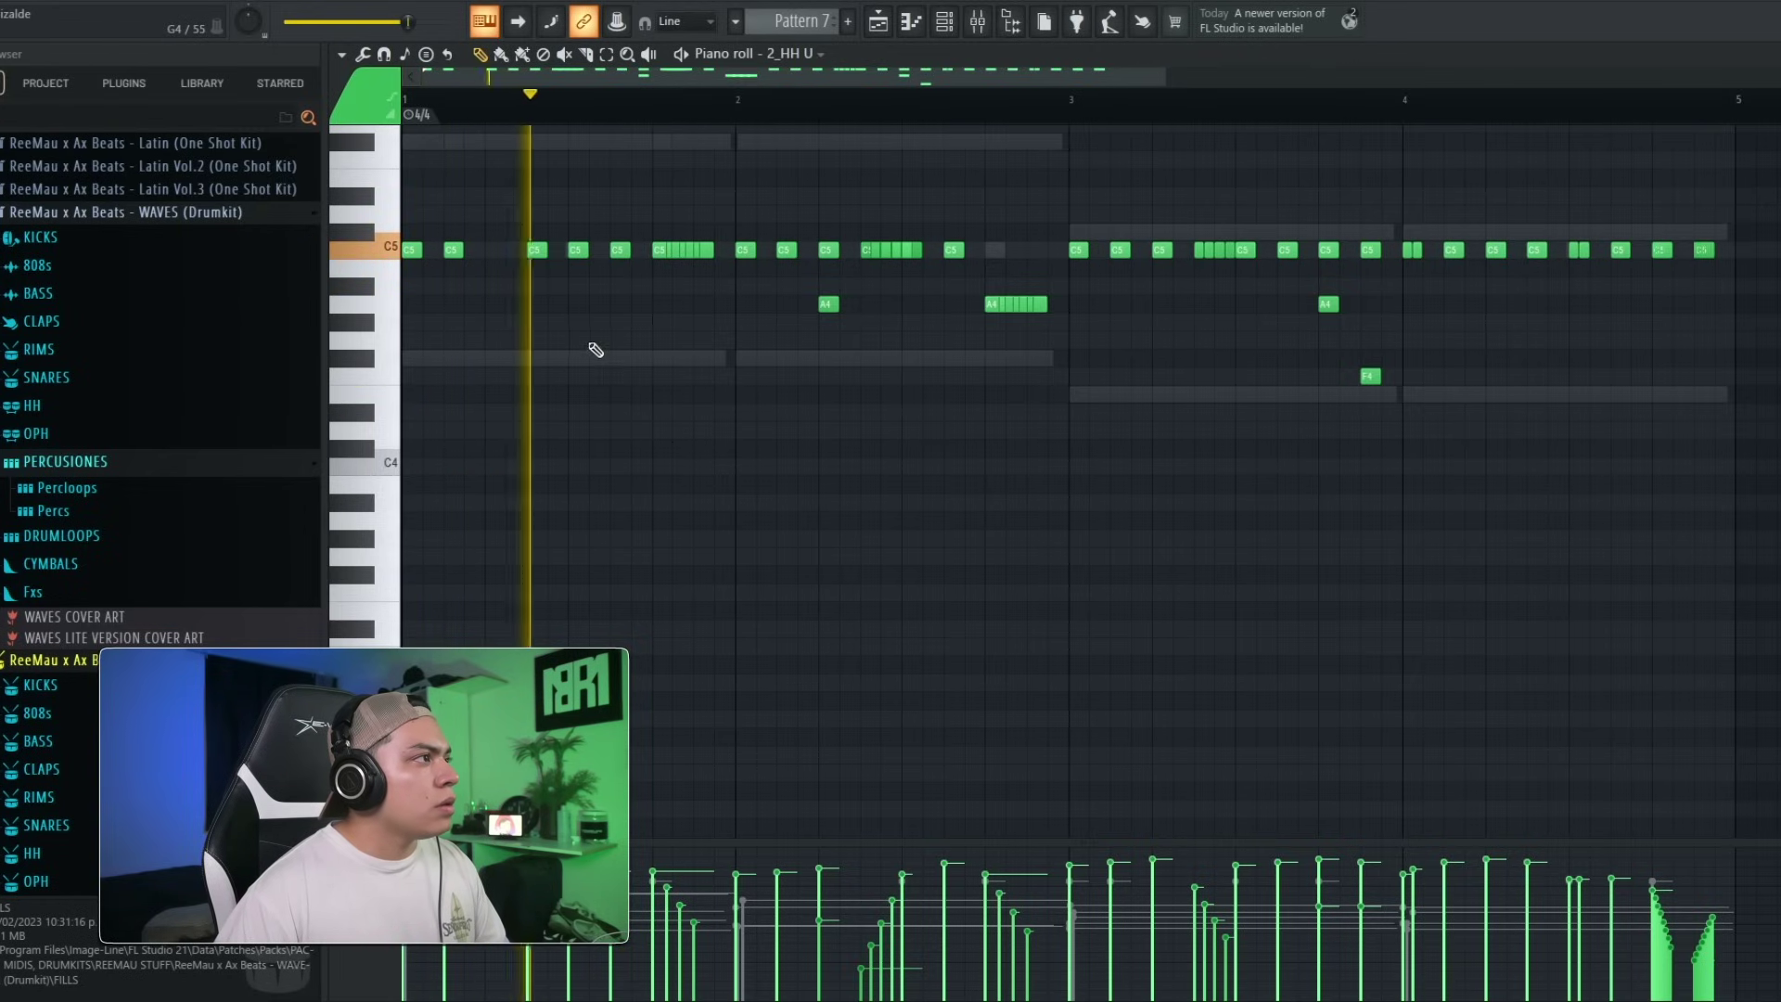
pyautogui.press('space')
pyautogui.press('space')
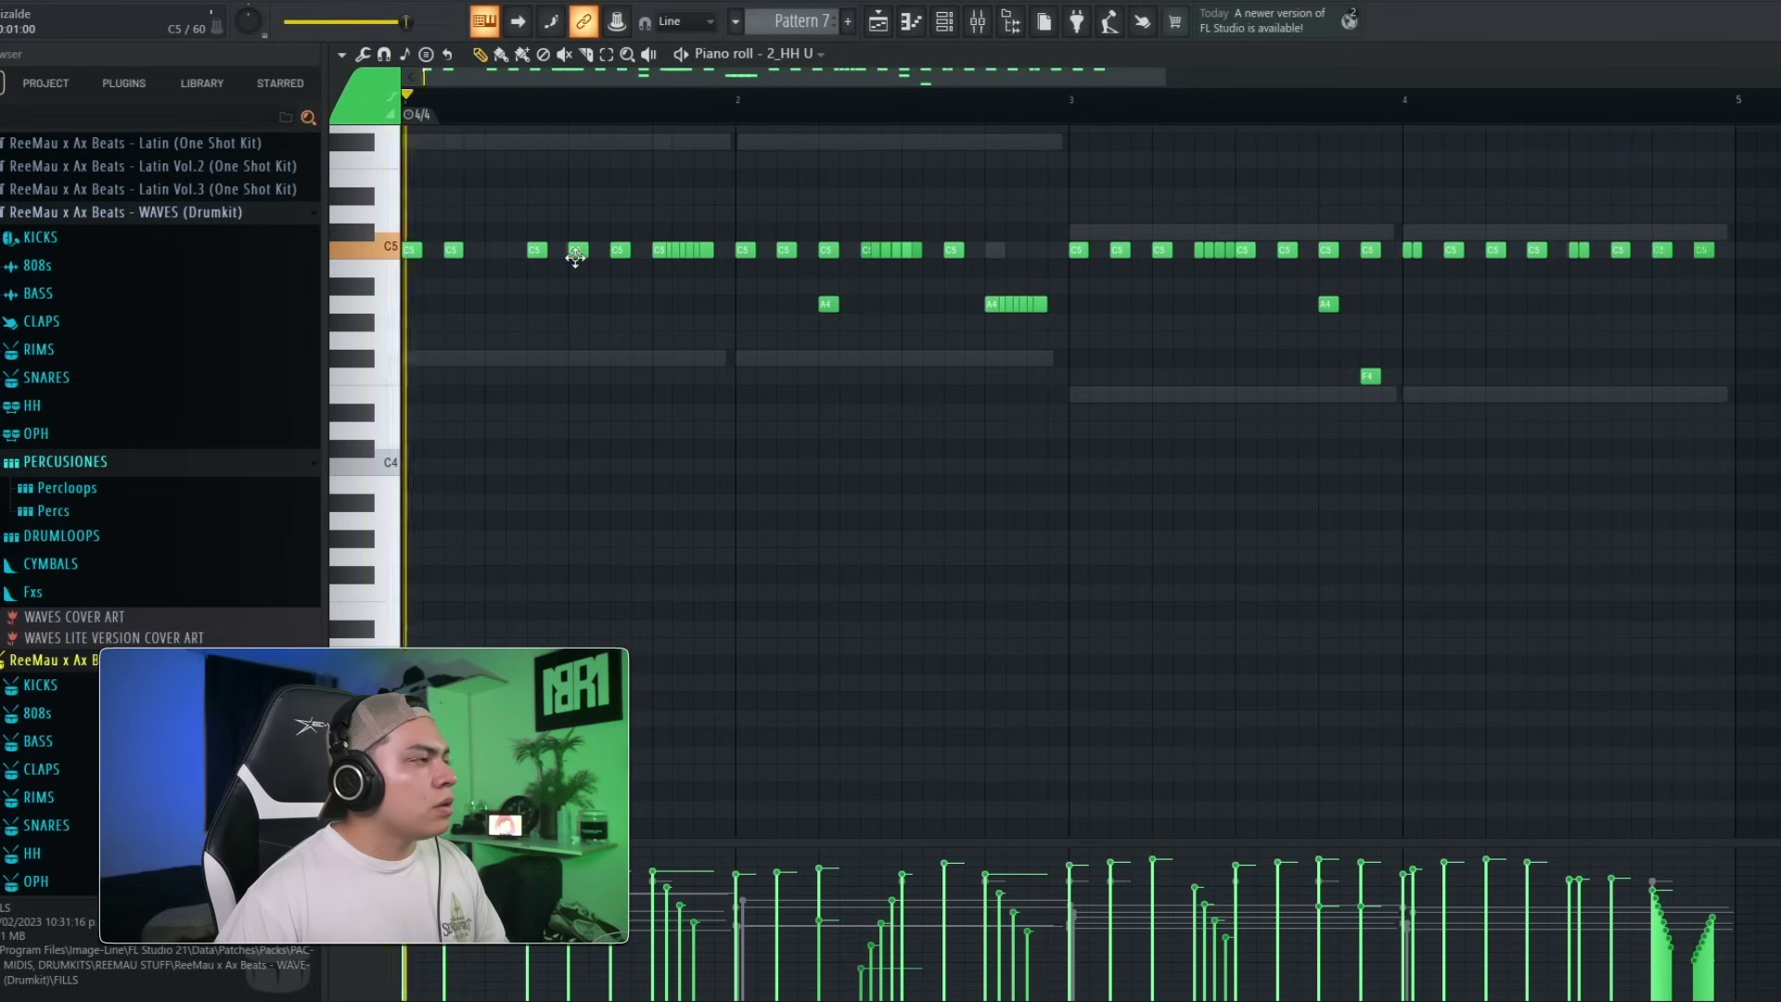
pyautogui.rightClick(539, 252)
pyautogui.rightClick(579, 253)
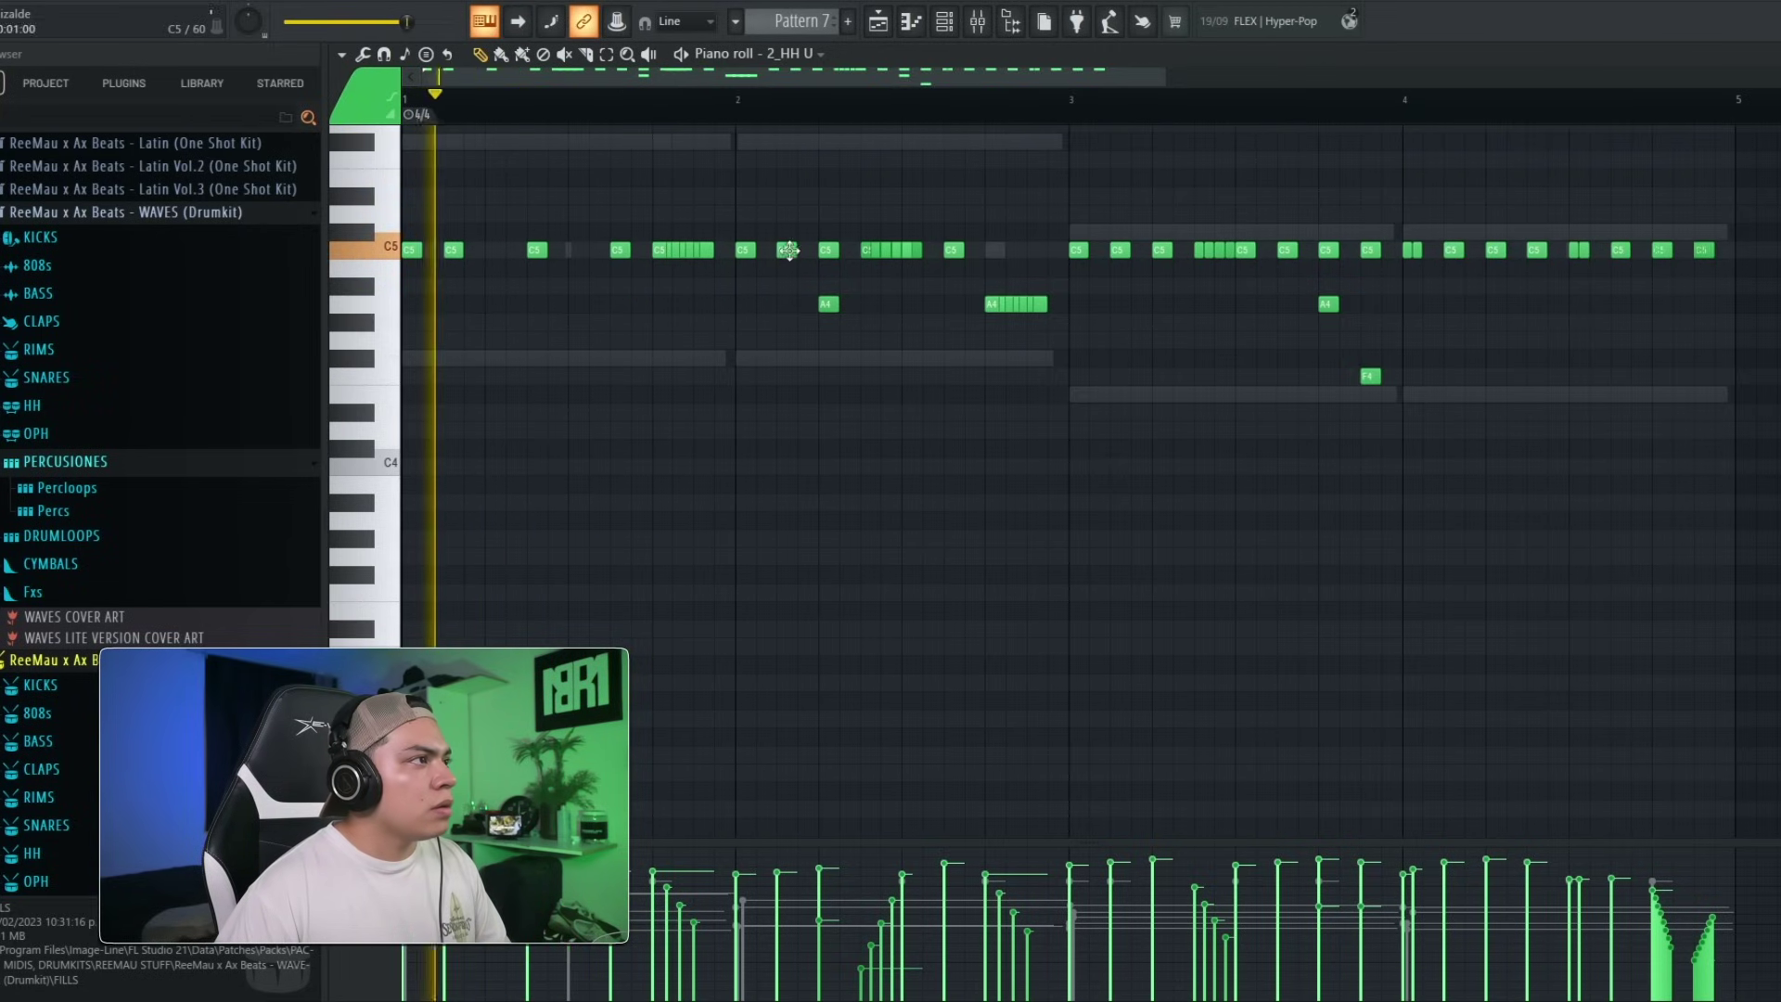
# Delete the second and third C5 hi-hat hits in bar 2 and restore the second one.
pyautogui.rightClick(787, 253)
pyautogui.scroll(1, 867, 320)
pyautogui.rightClick(828, 307)
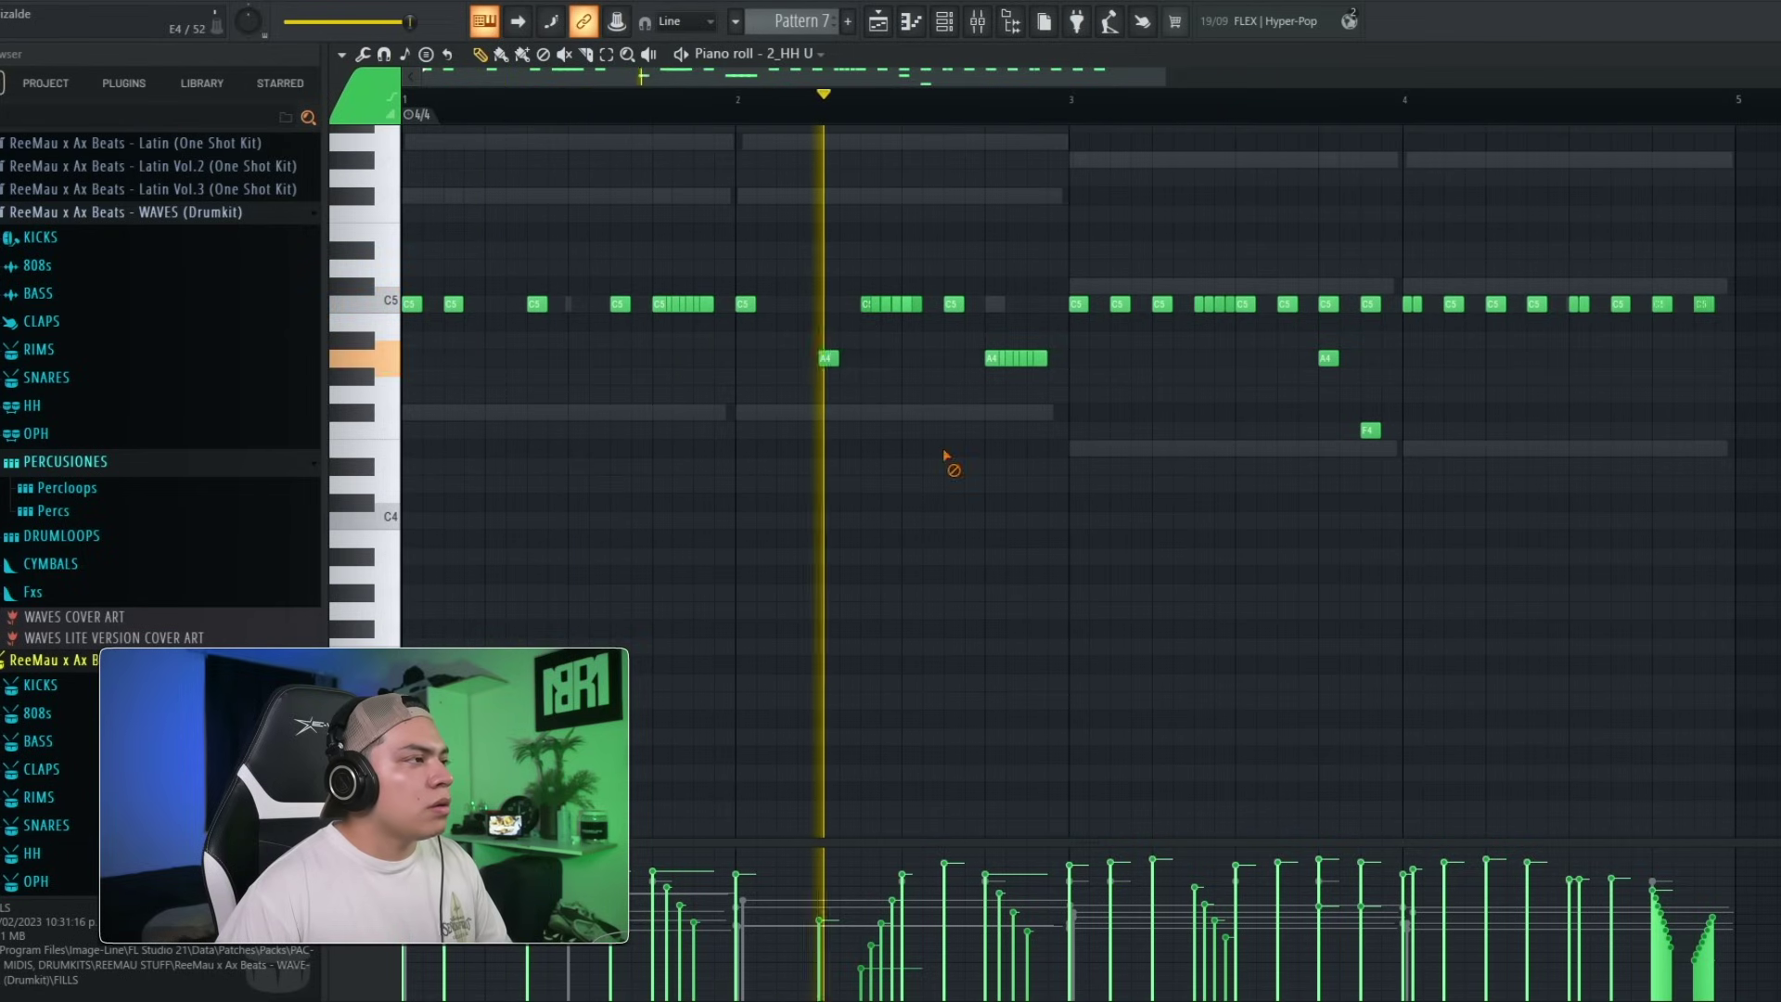
pyautogui.click(786, 304)
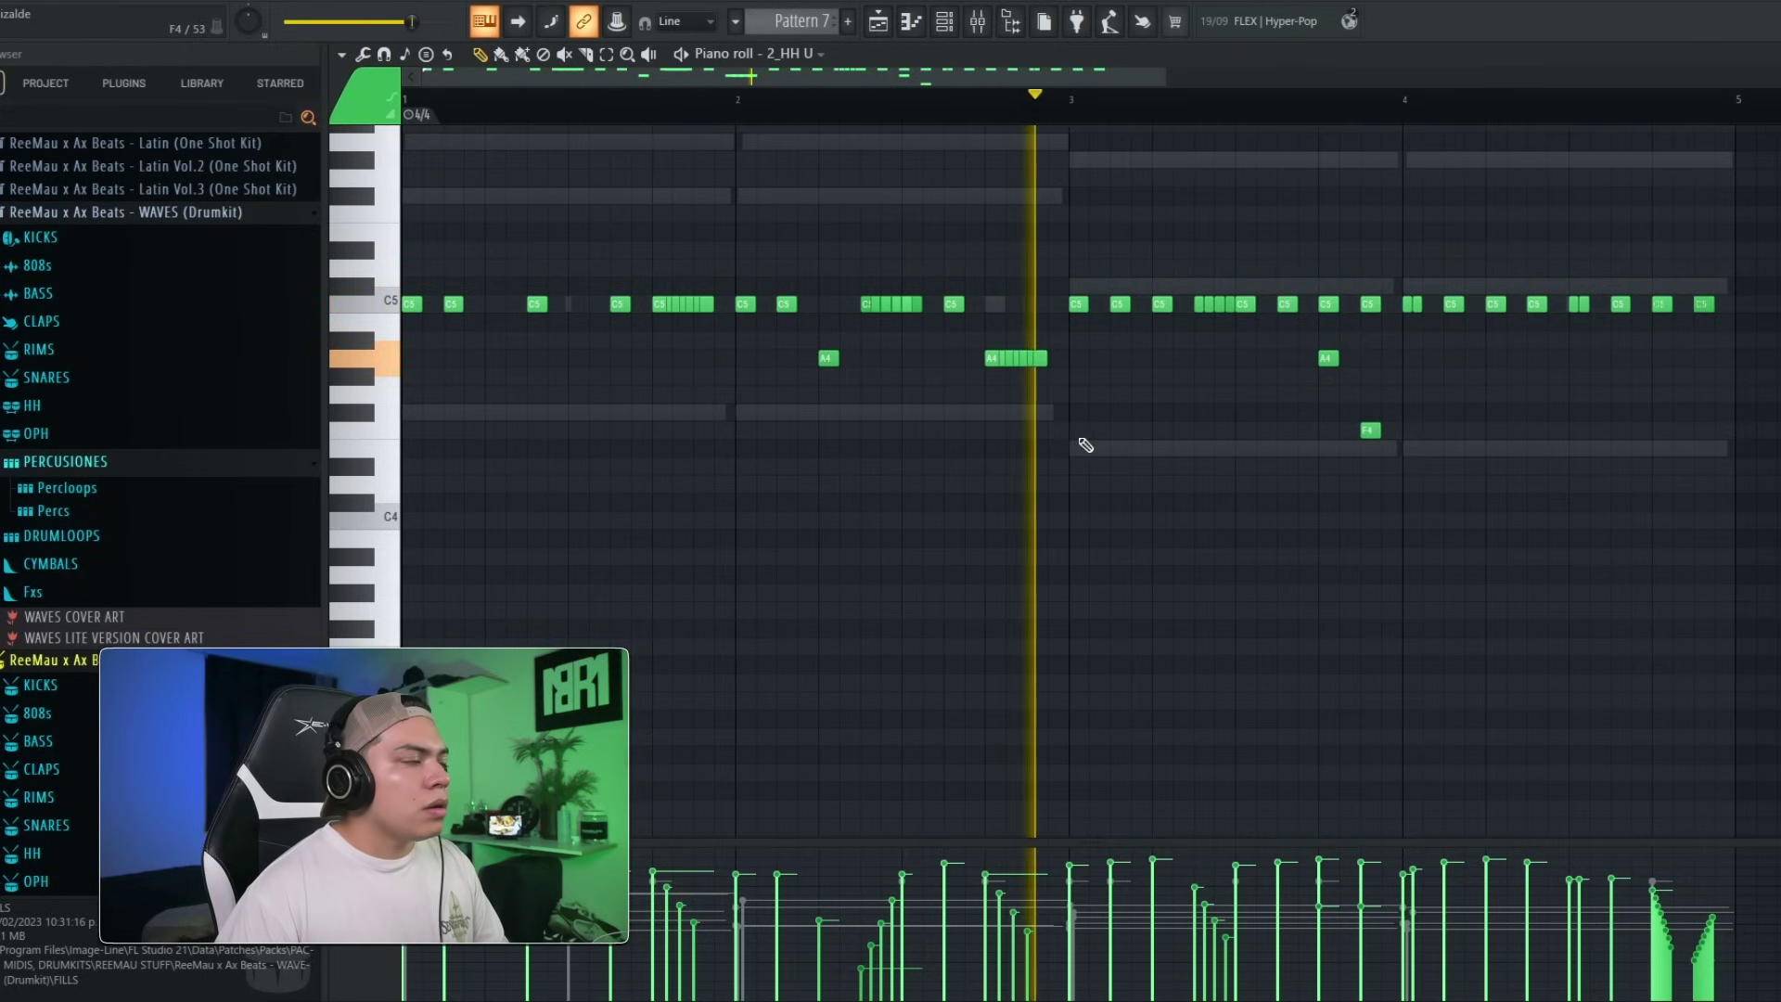
# Delete the third C5 hi-hat hit in bar 3 and the single hit directly after the roll, and stop playback.
pyautogui.rightClick(1119, 303)
pyautogui.hotkey('ctrl', 'z')
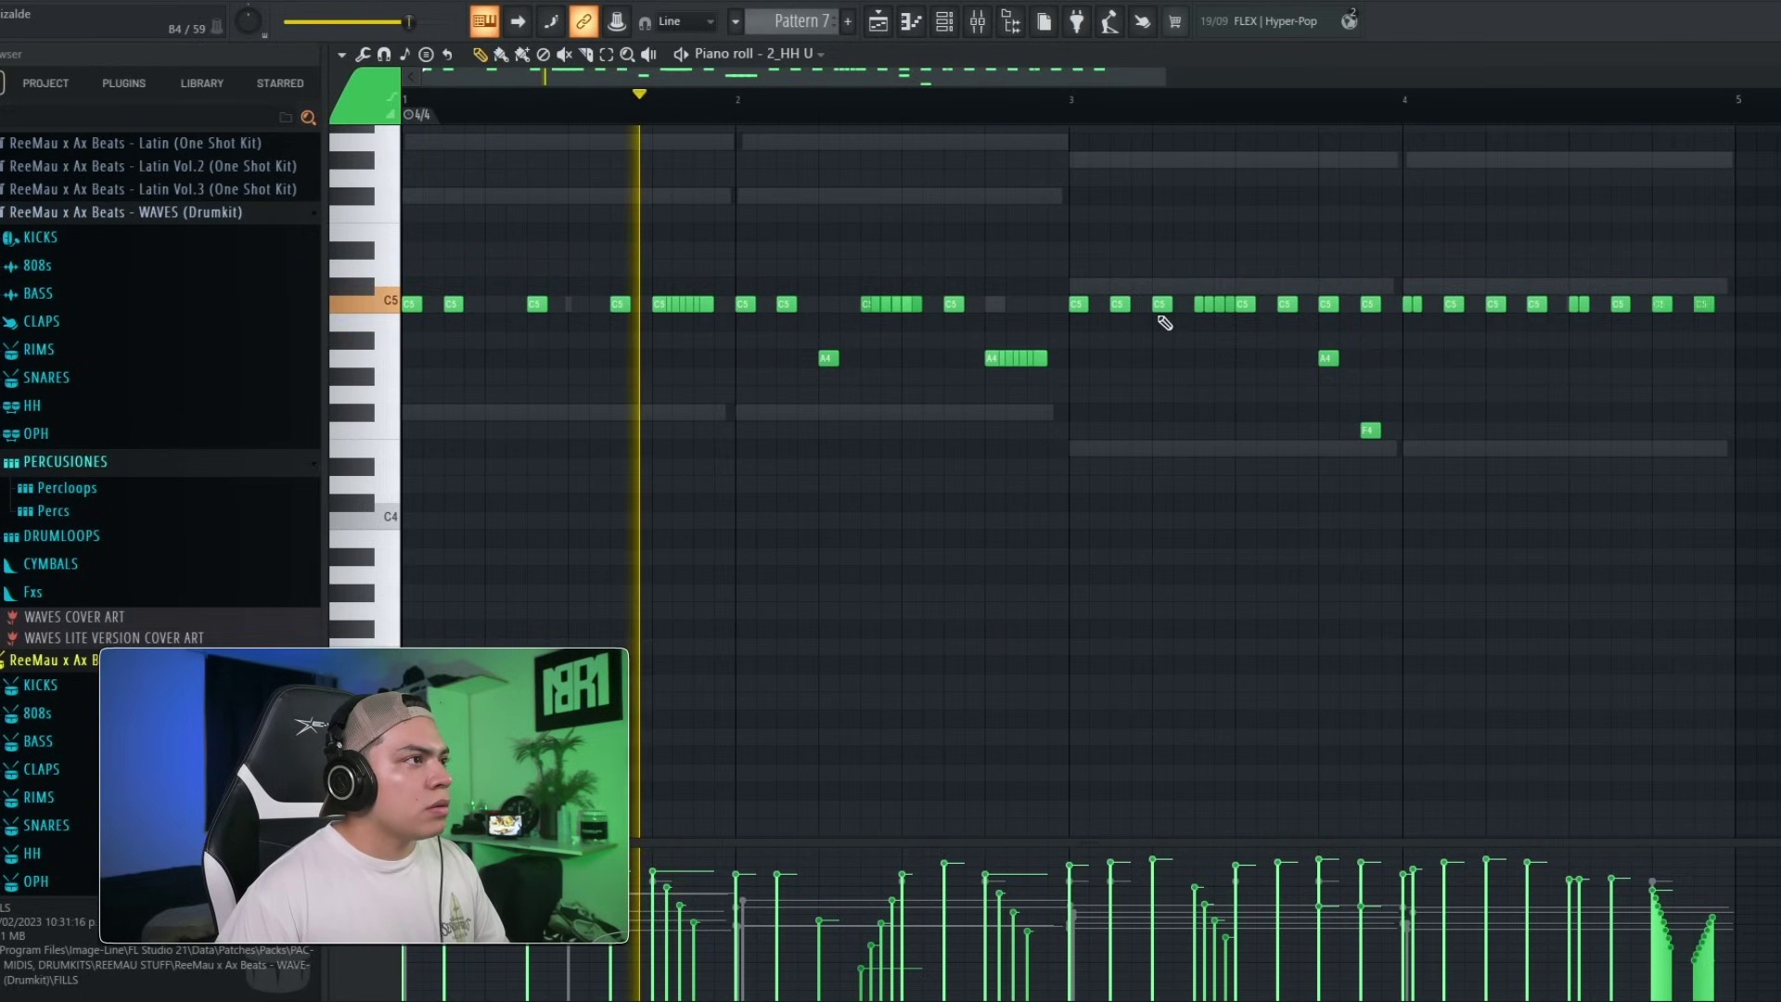
pyautogui.rightClick(1159, 305)
pyautogui.rightClick(1244, 305)
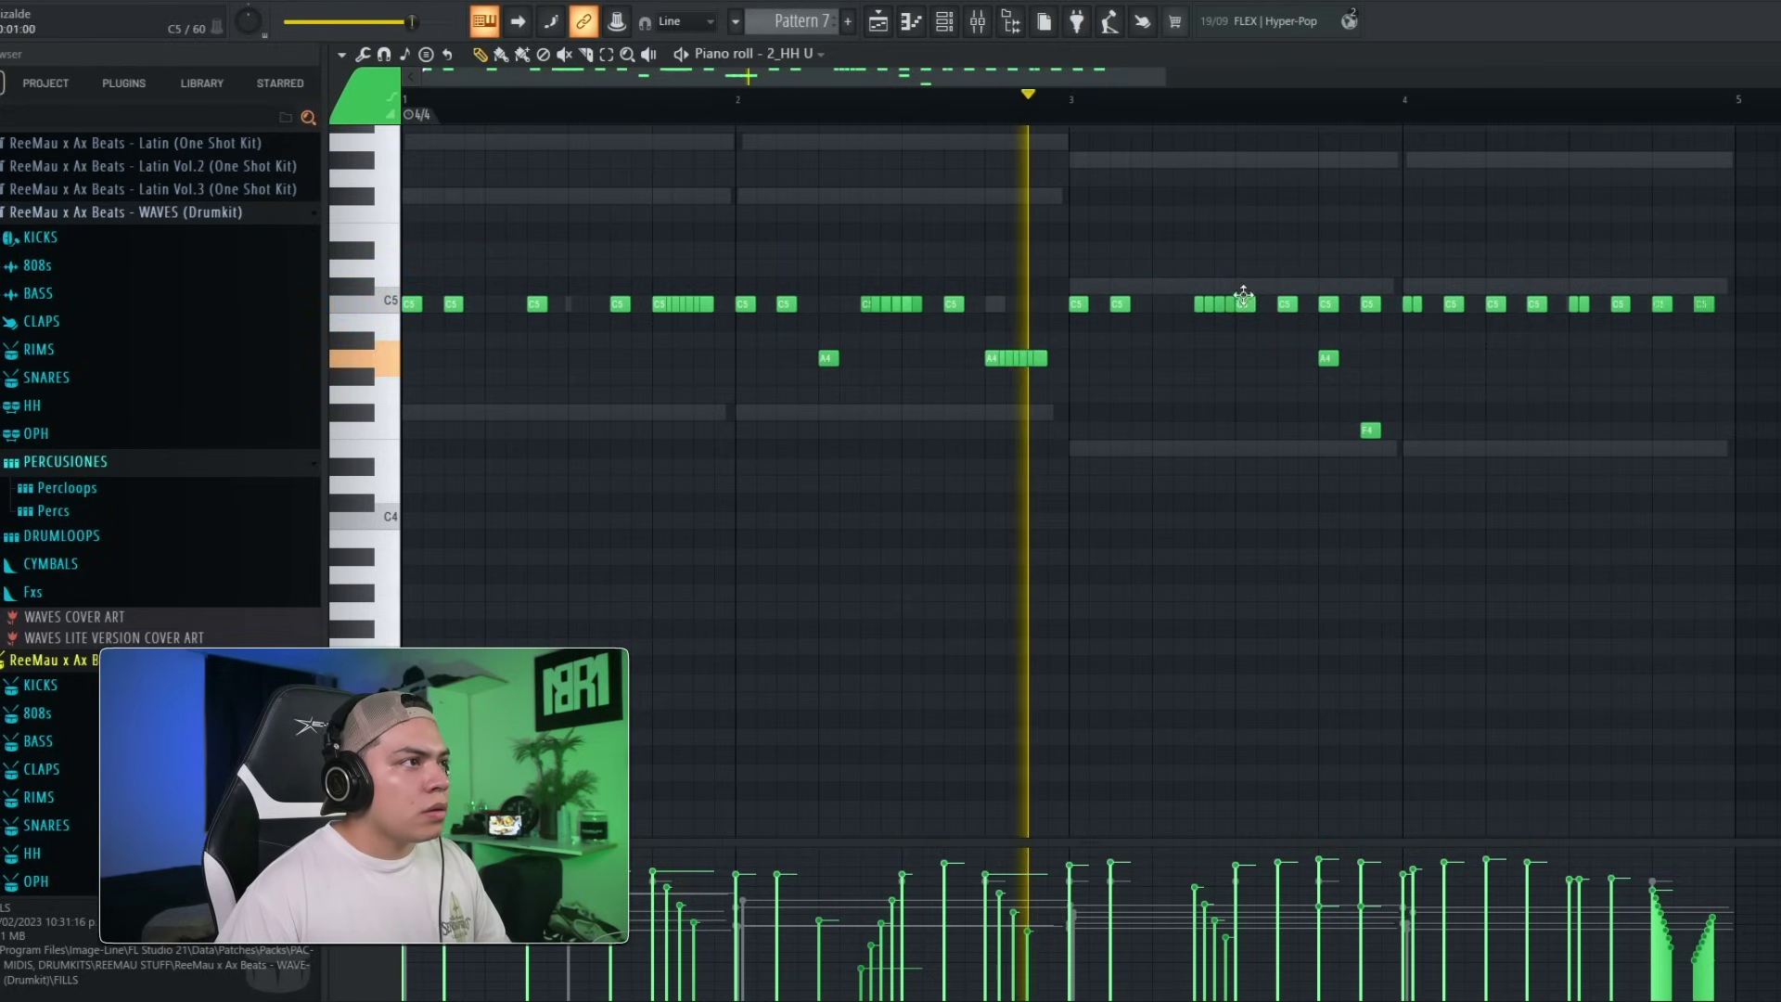
pyautogui.press('space')
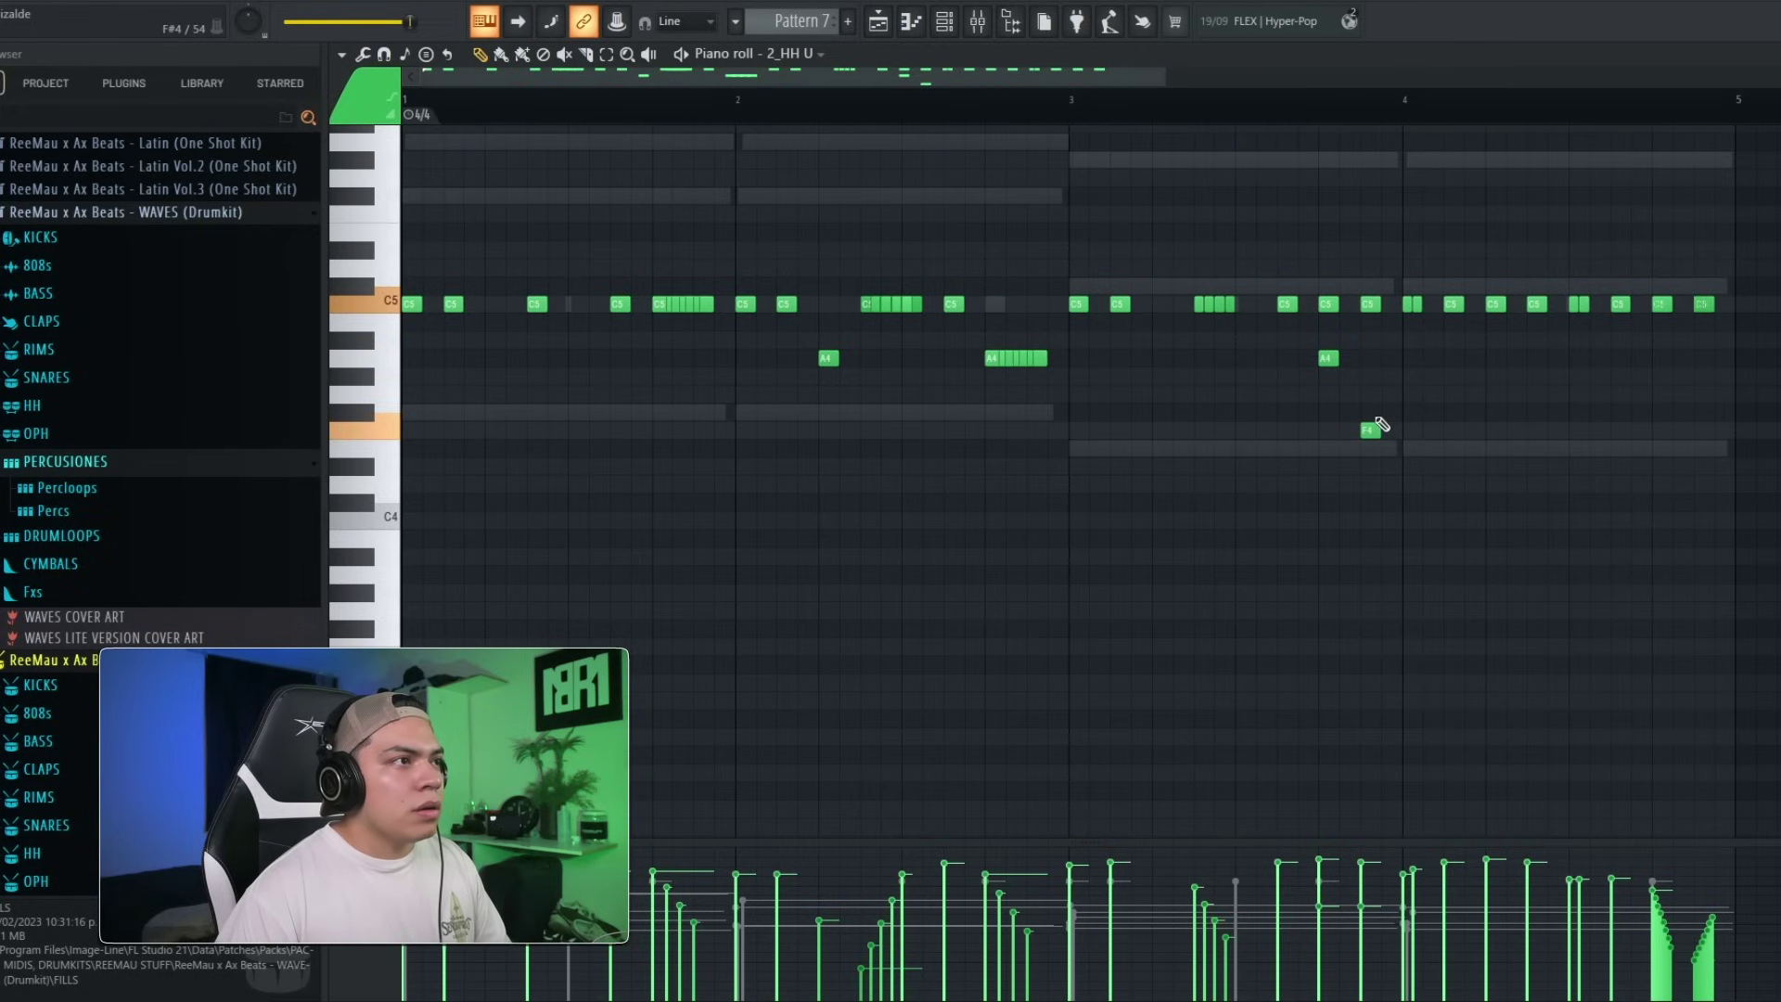
# Play the hi-hat pattern and delete the second and fourth C5 hits in bar 4.
pyautogui.press('space')
pyautogui.rightClick(1454, 305)
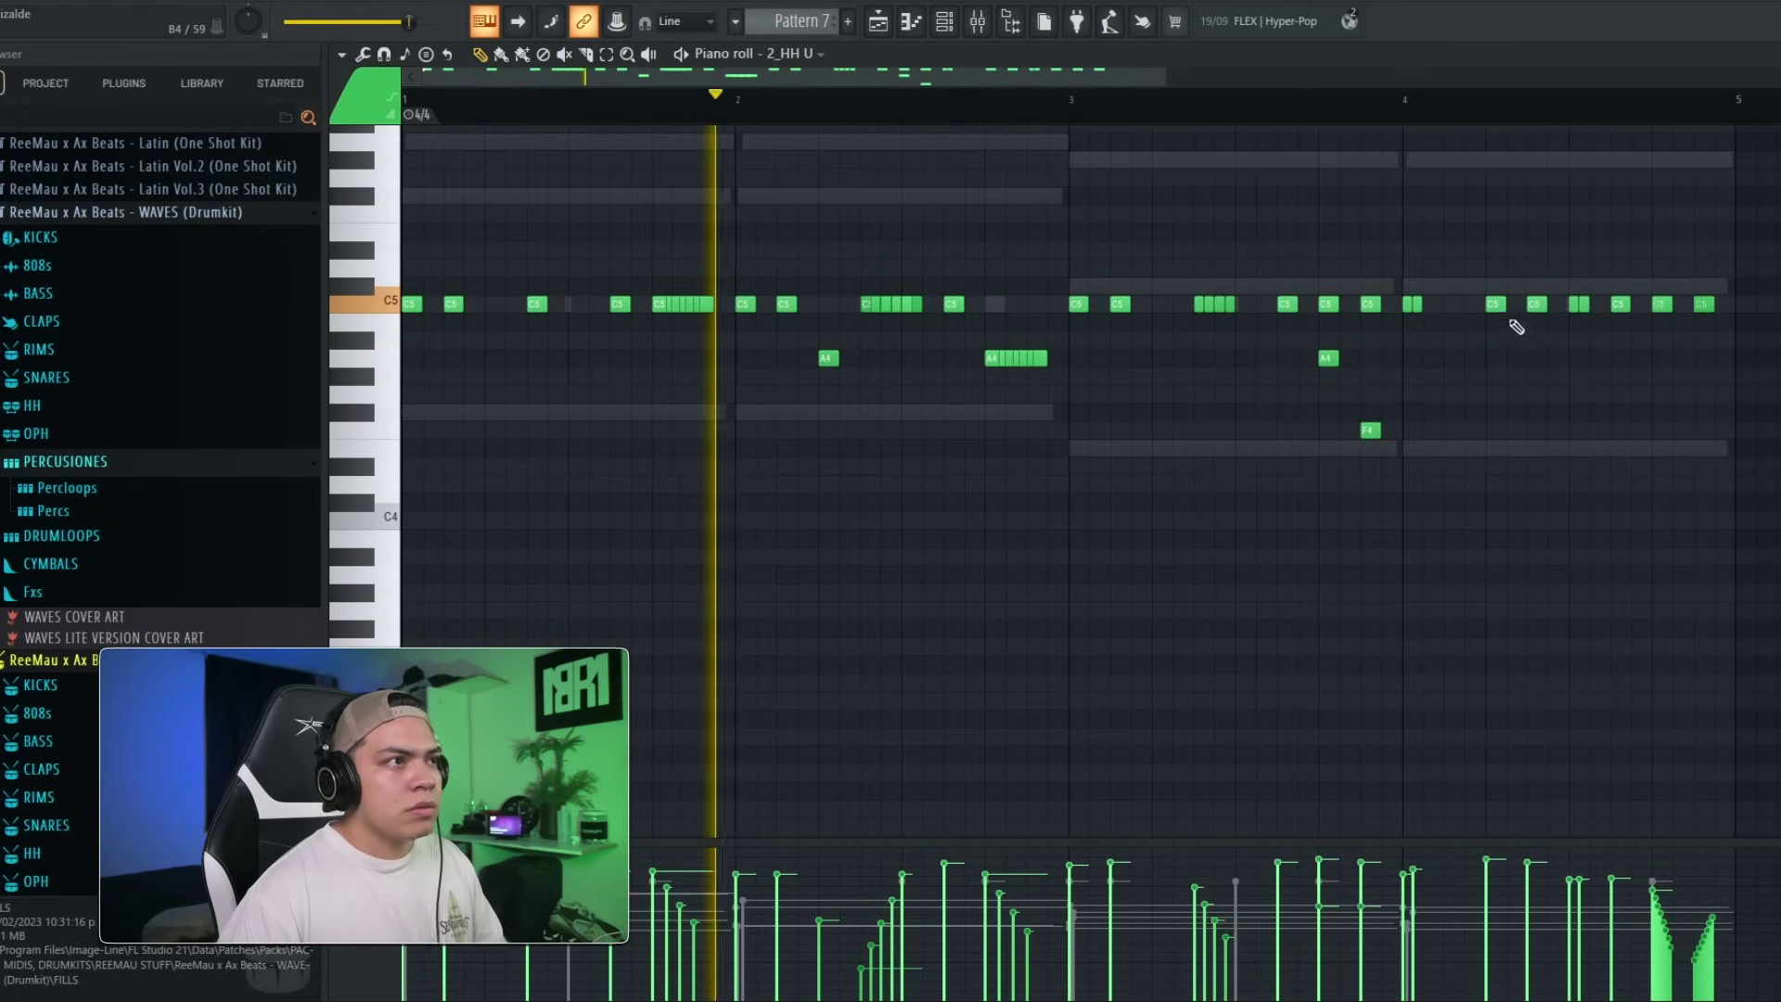
pyautogui.rightClick(1537, 304)
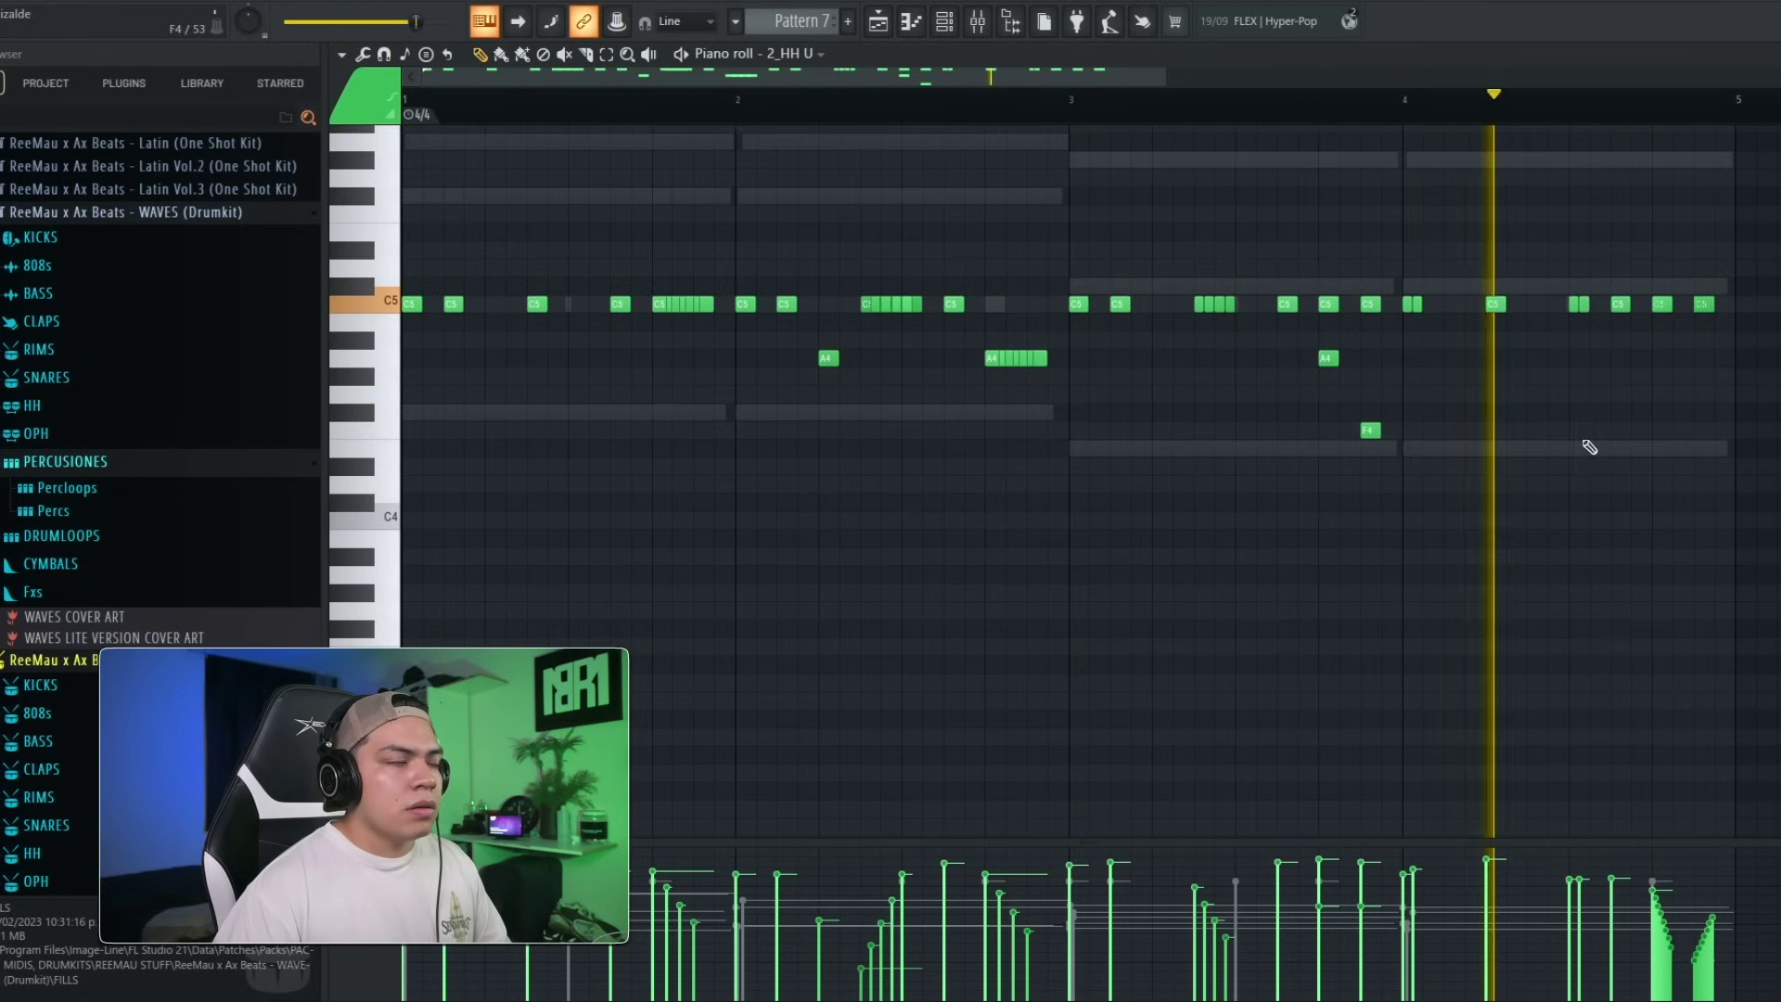
# In the playlist, place 4_FX ReverSynth just before bar 41 and 1_Cymbal Tsh sh sh on Track 10 at bars 41 and 49.
pyautogui.click(911, 24)
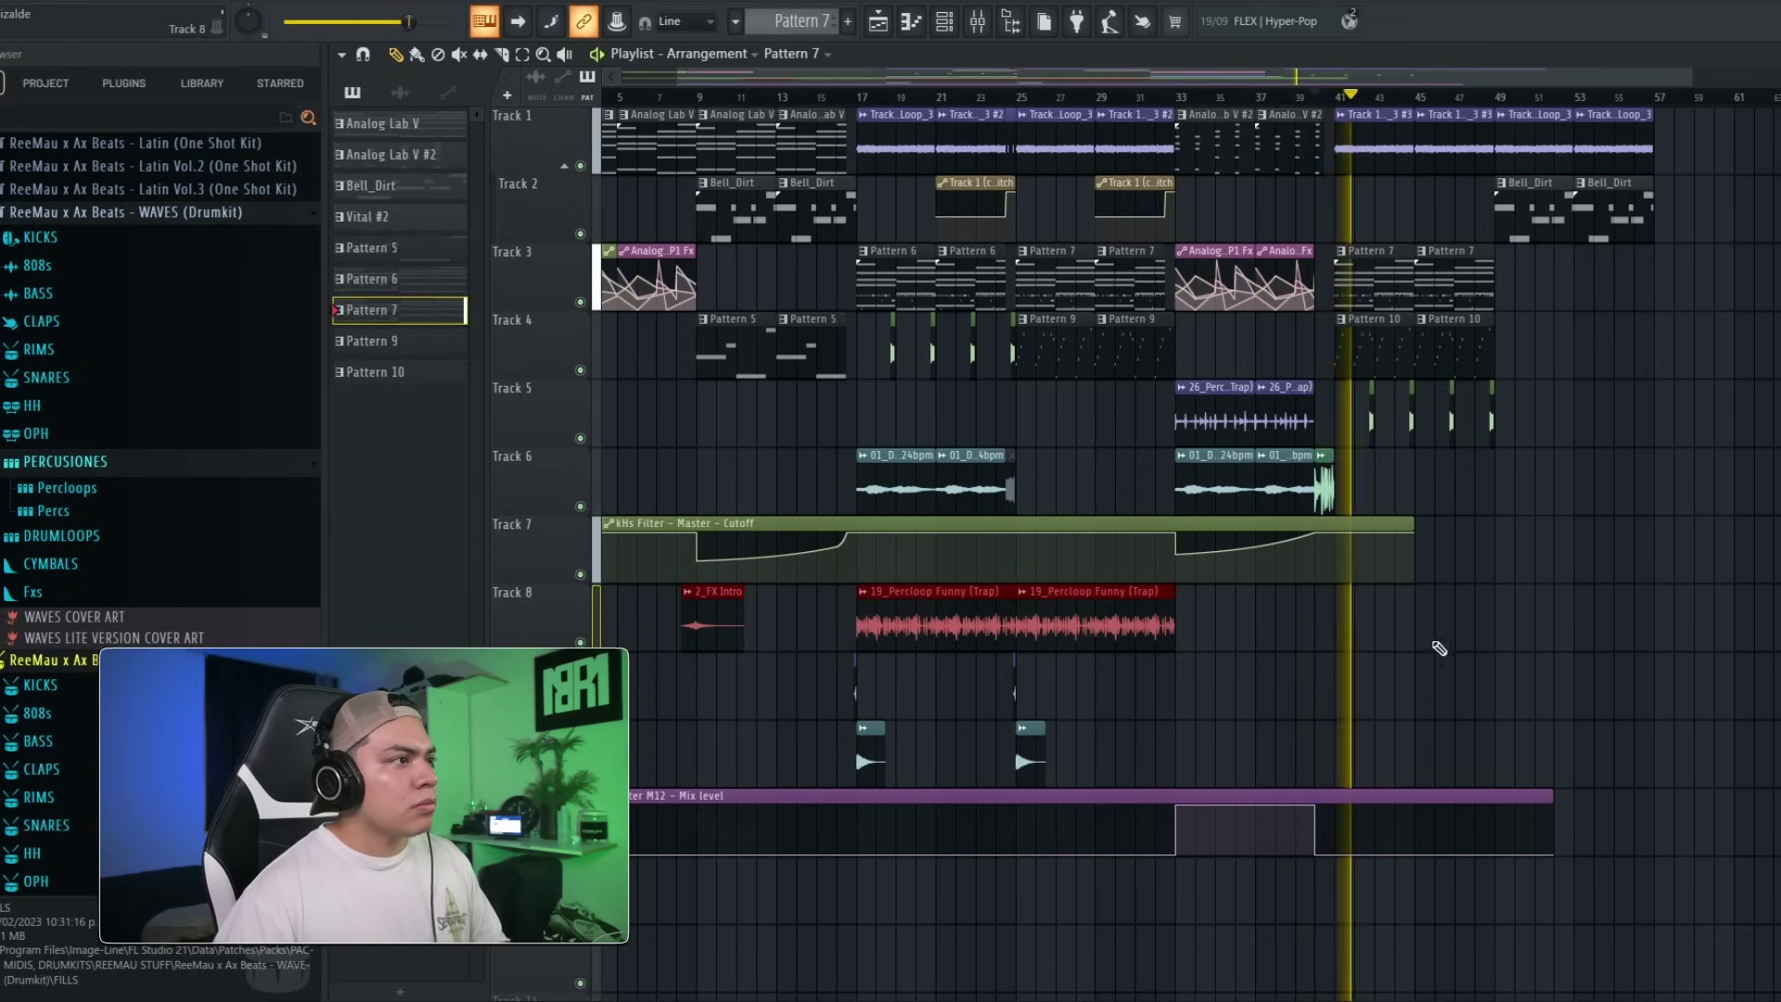
pyautogui.moveTo(854, 701); pyautogui.dragTo(1329, 702)
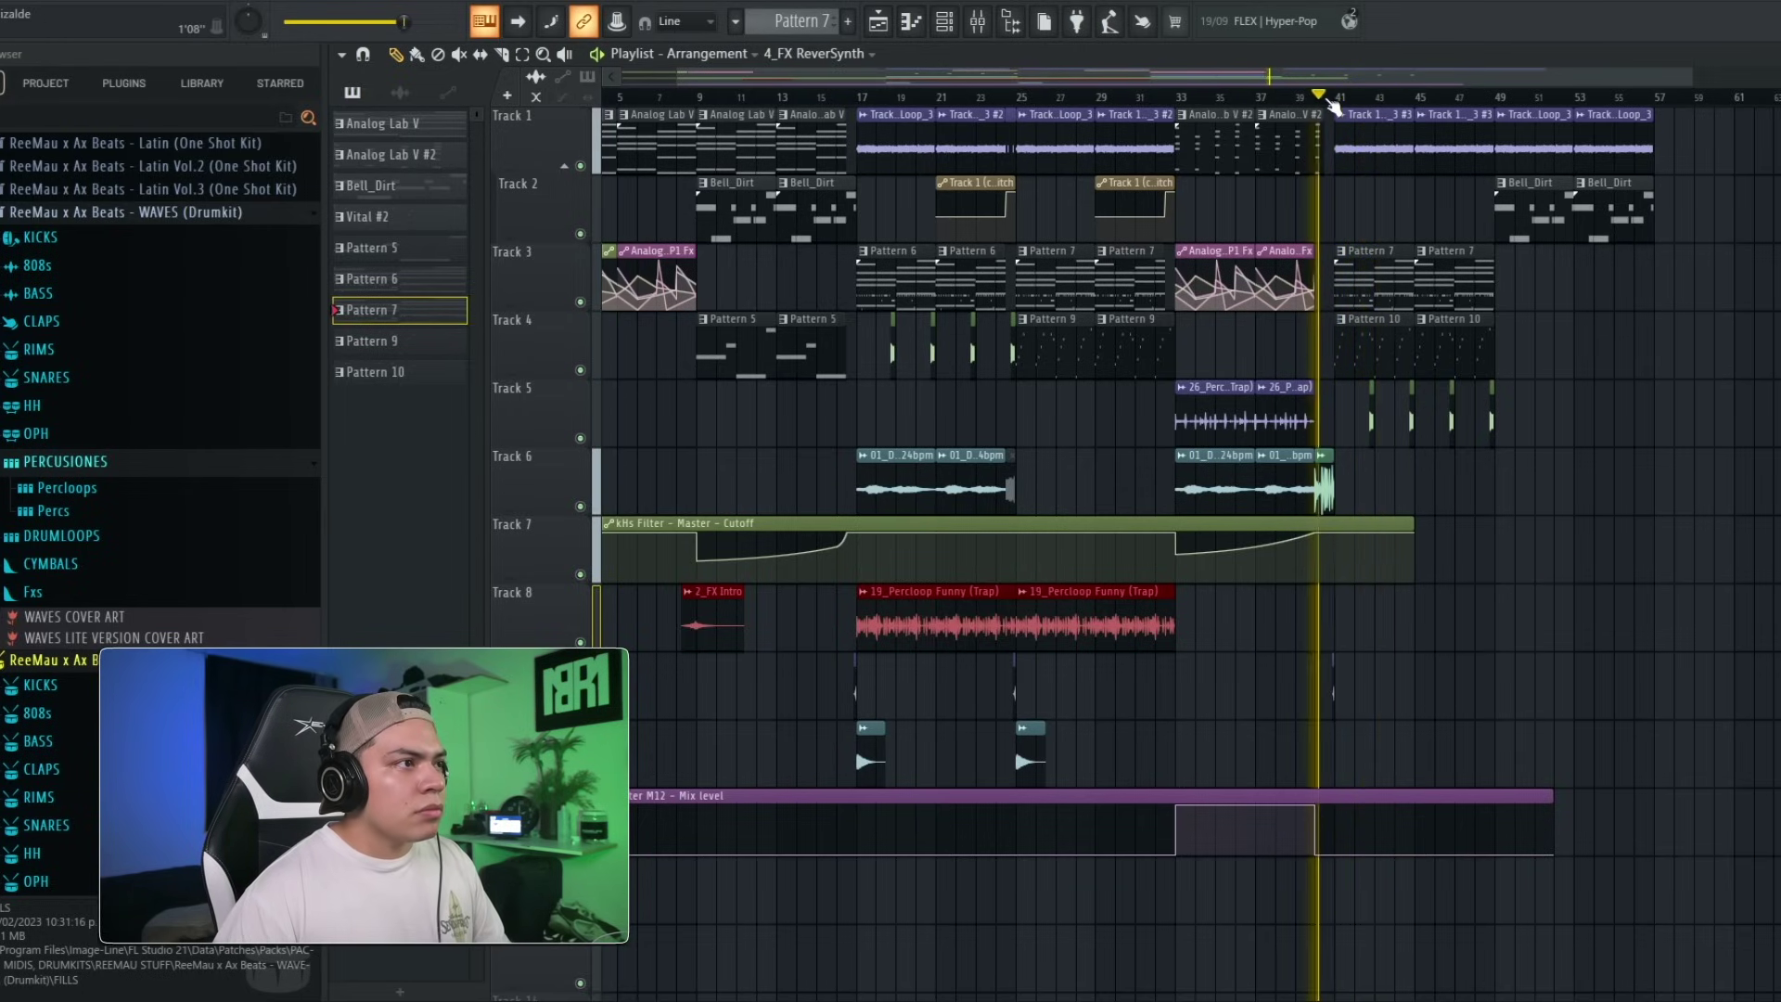
pyautogui.scroll(3, 1336, 108)
pyautogui.scroll(-3, 1333, 109)
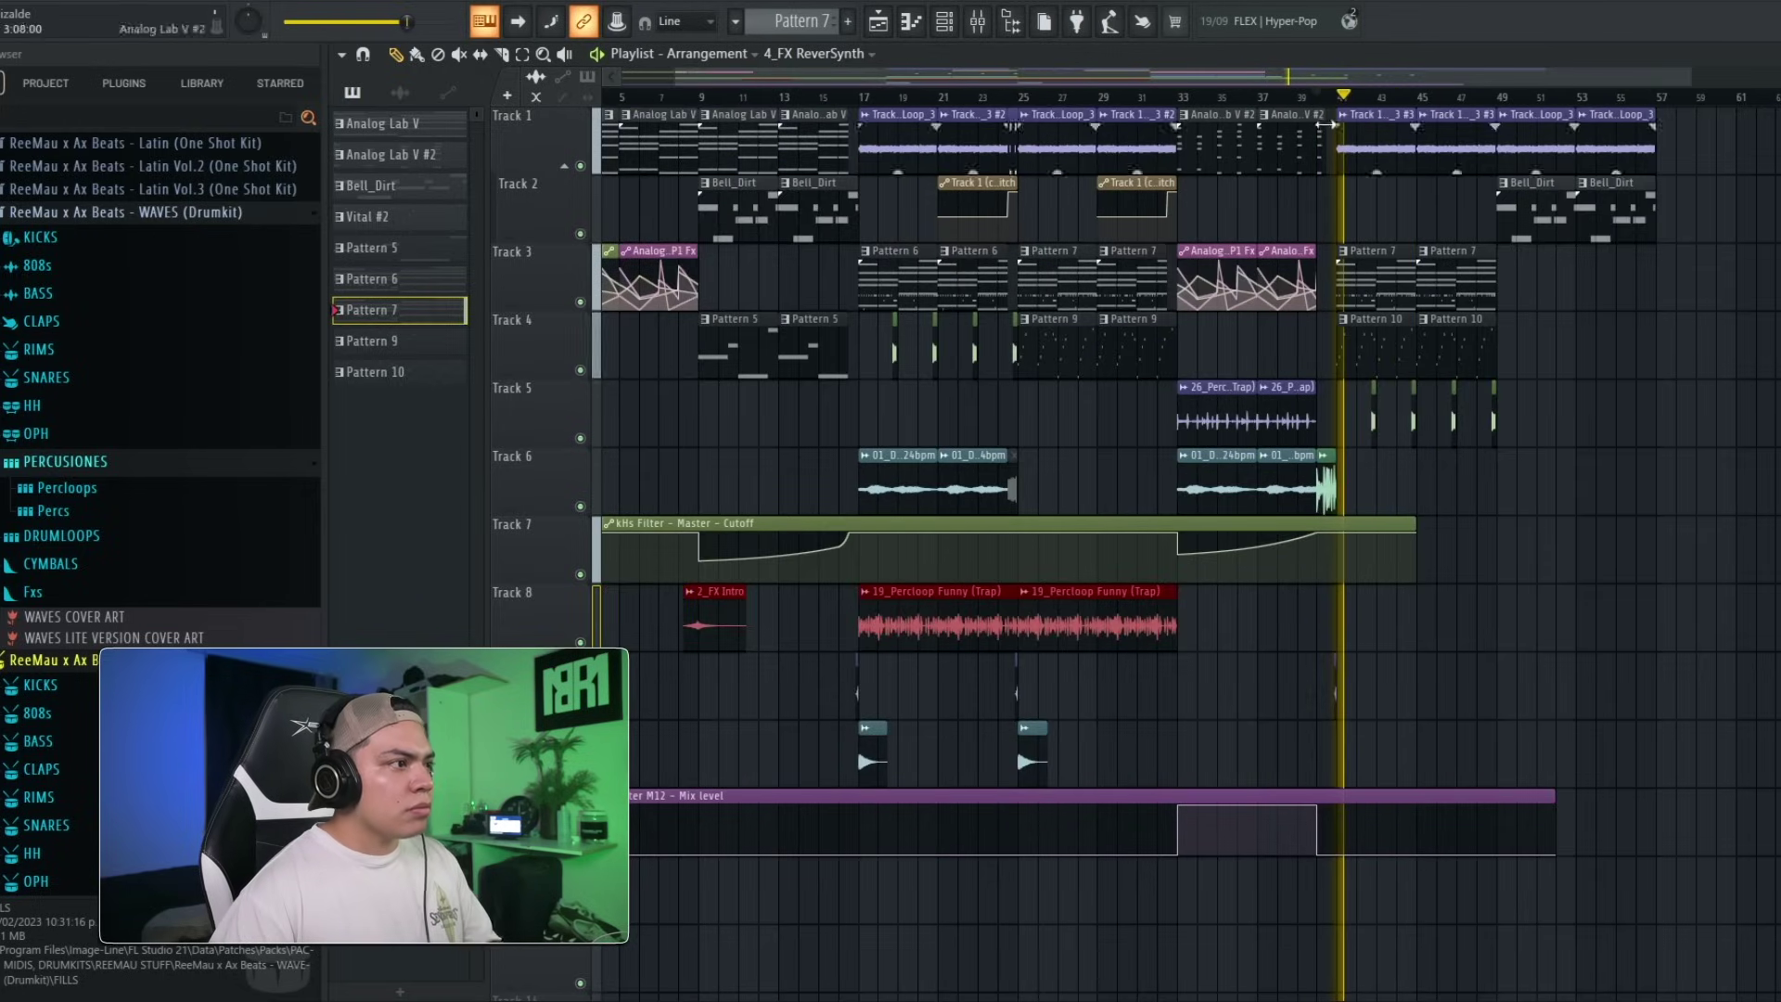
pyautogui.moveTo(1038, 762); pyautogui.dragTo(1361, 763)
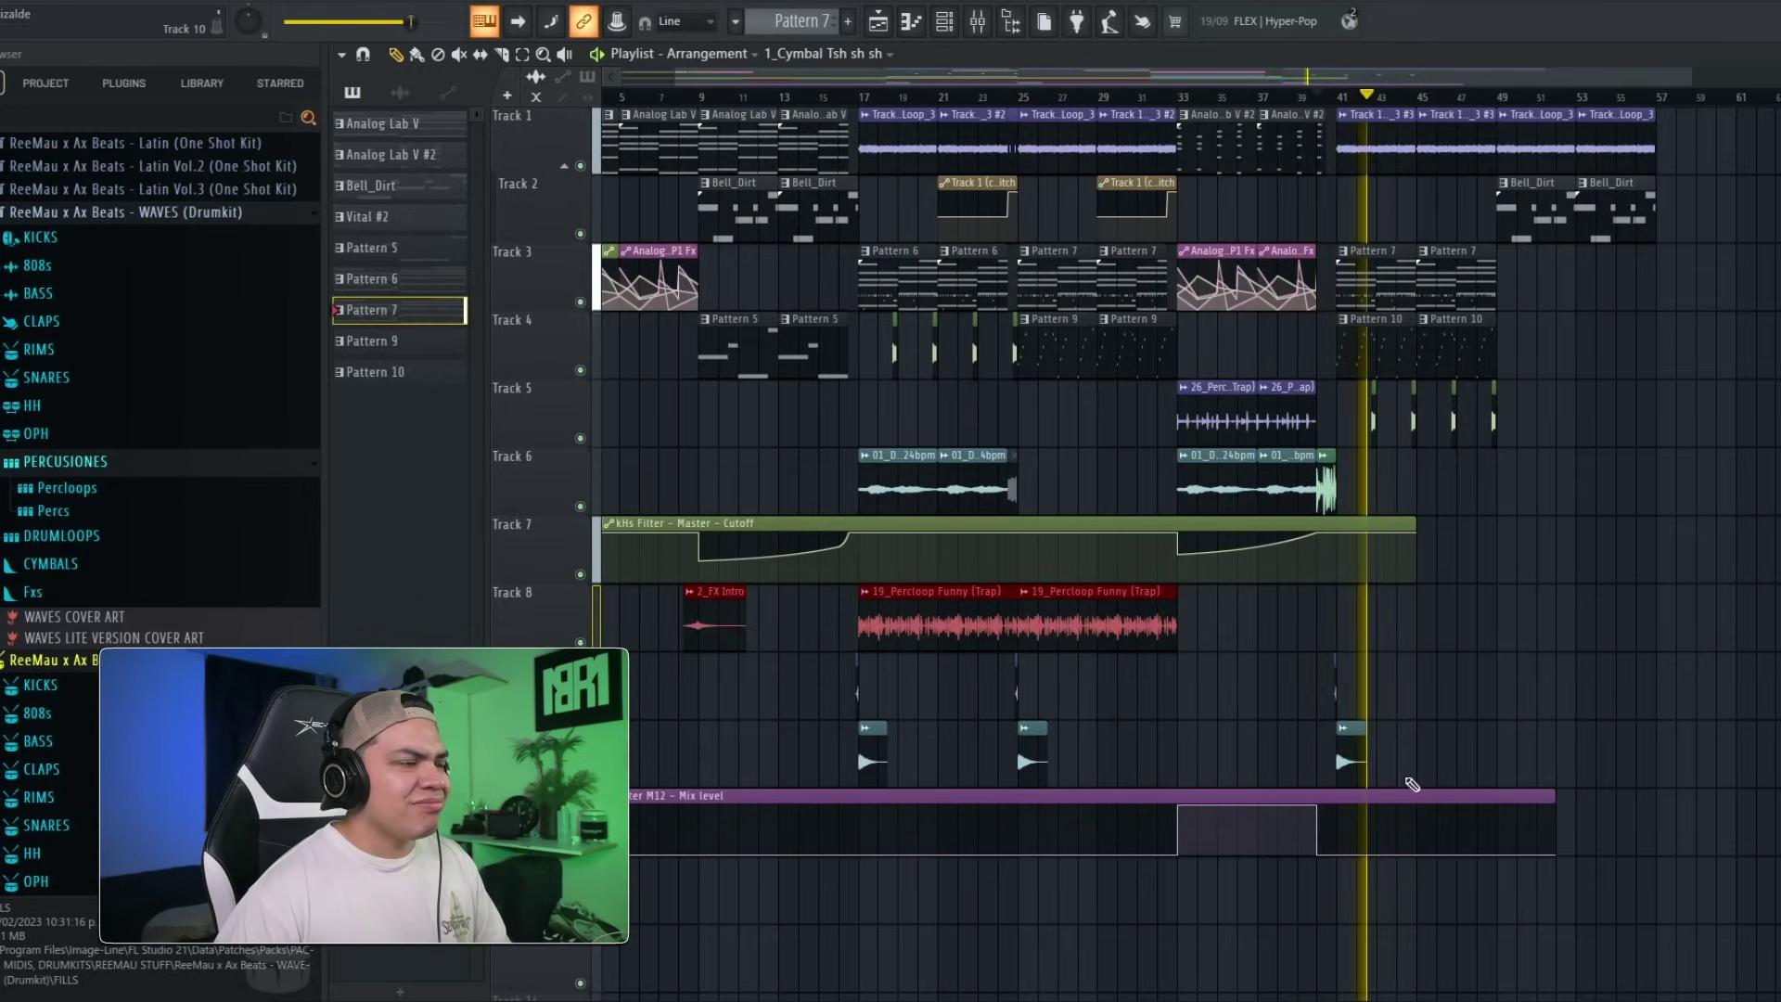
pyautogui.click(1509, 760)
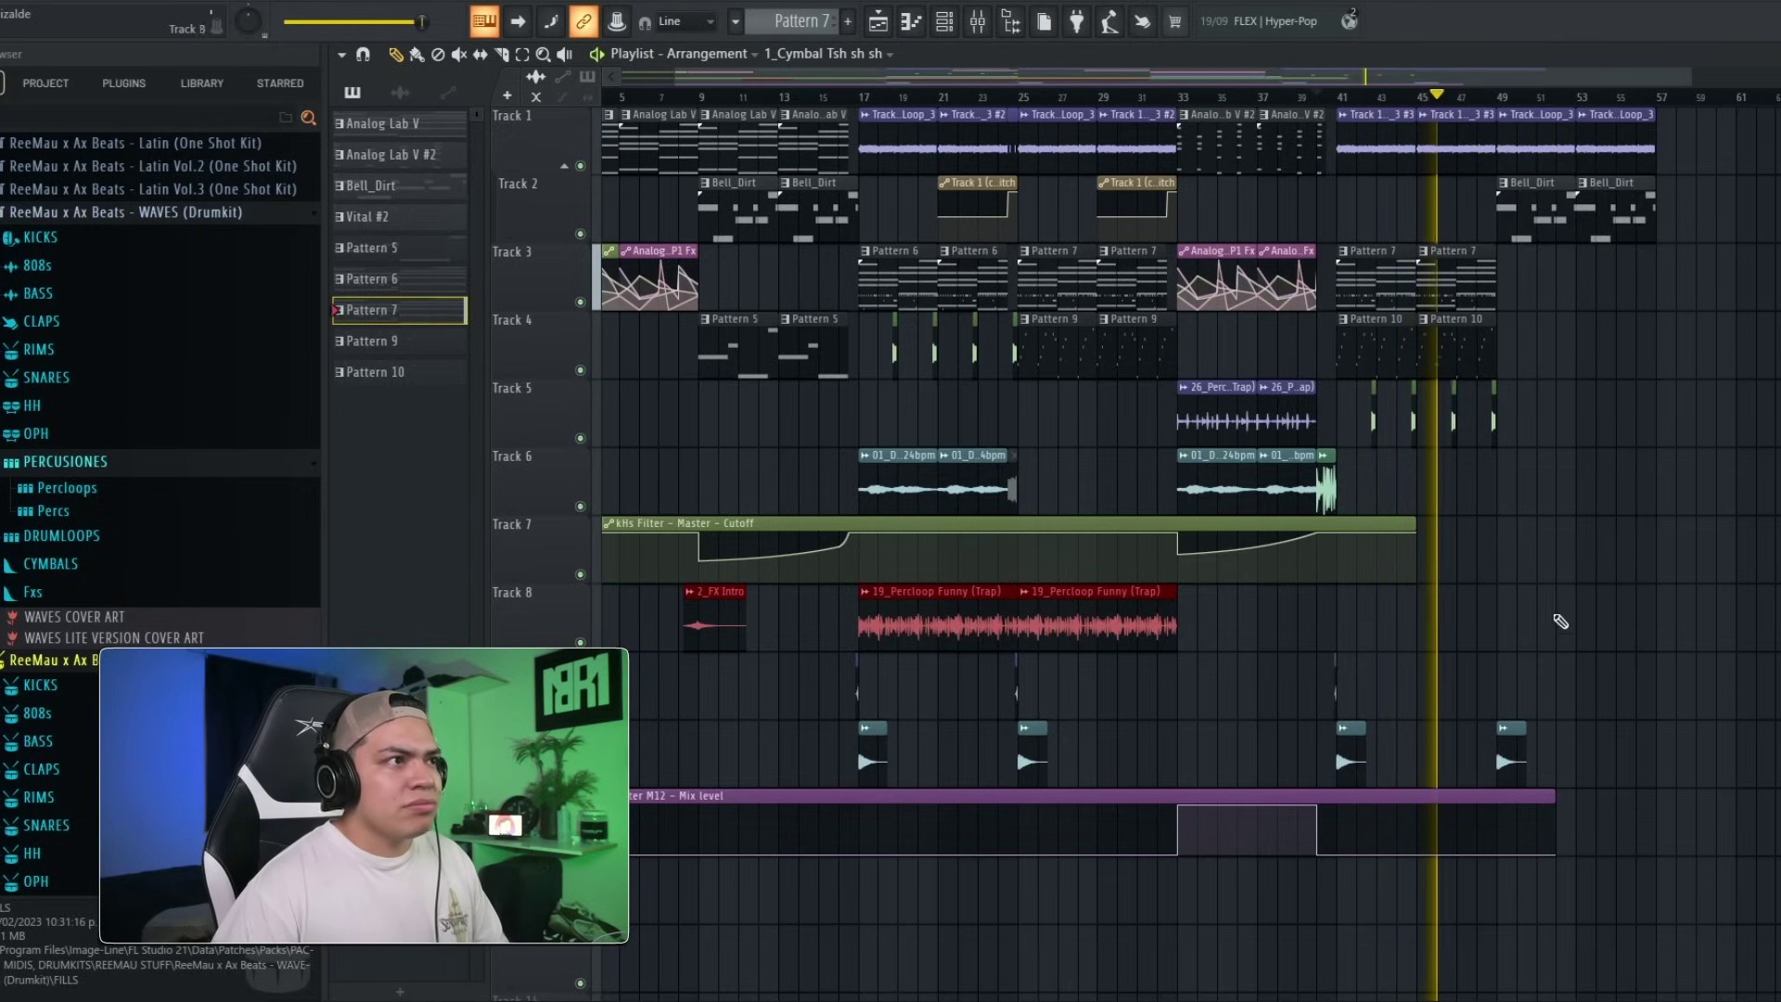
# Add two Pattern 6 clips on Track 3 from bar 49 and duplicate the four short green Track 5 clips into the following eight bars.
pyautogui.click(896, 285)
pyautogui.moveTo(1555, 307); pyautogui.dragTo(1655, 305)
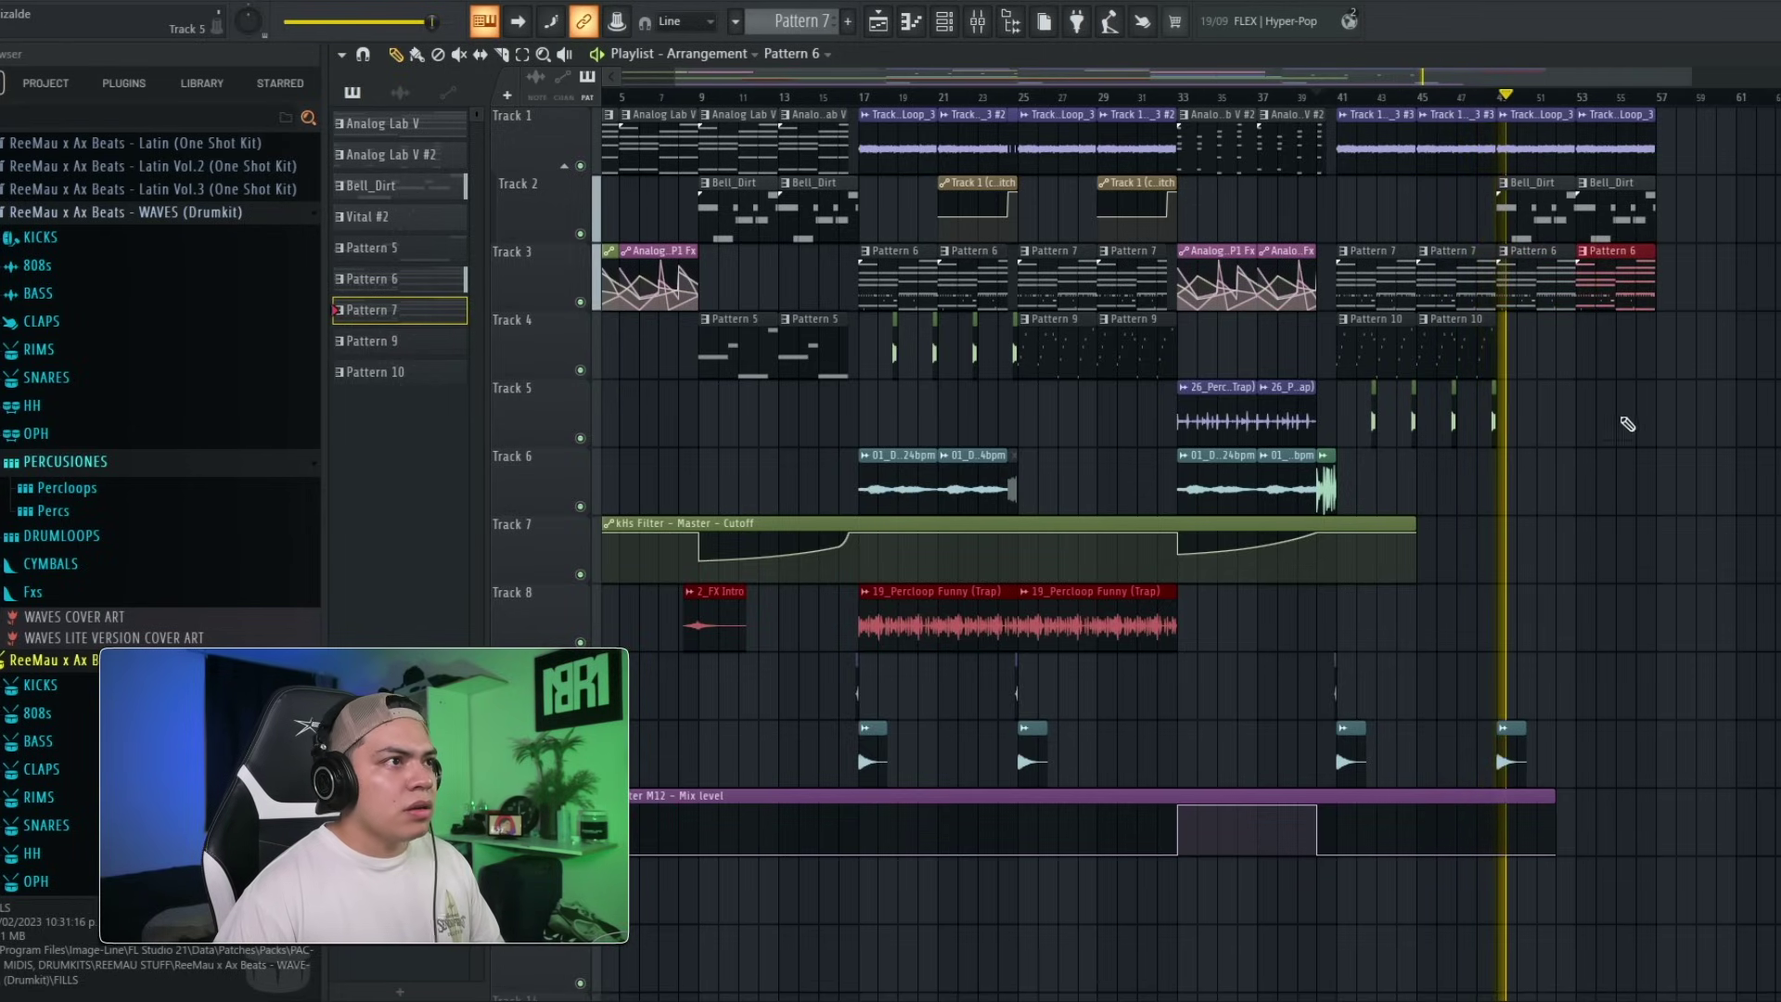
pyautogui.moveTo(1562, 382); pyautogui.dragTo(1377, 436)
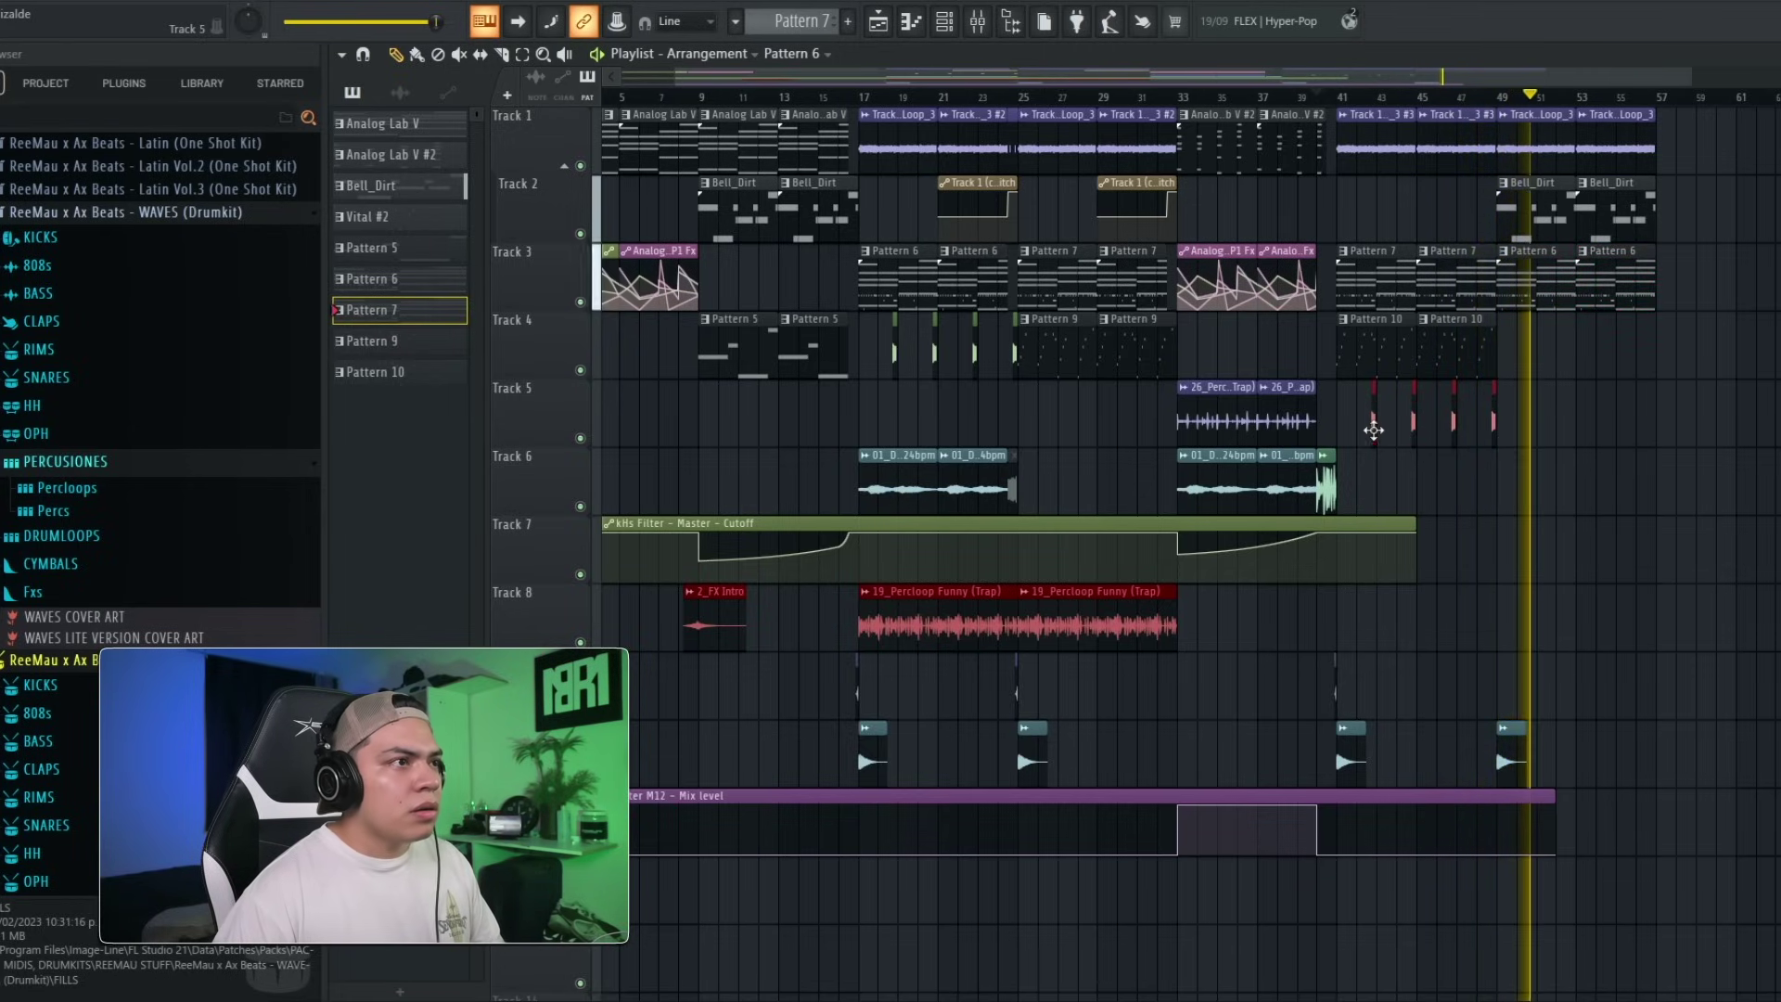
pyautogui.hotkey('ctrl', 'b')
pyautogui.press('space')
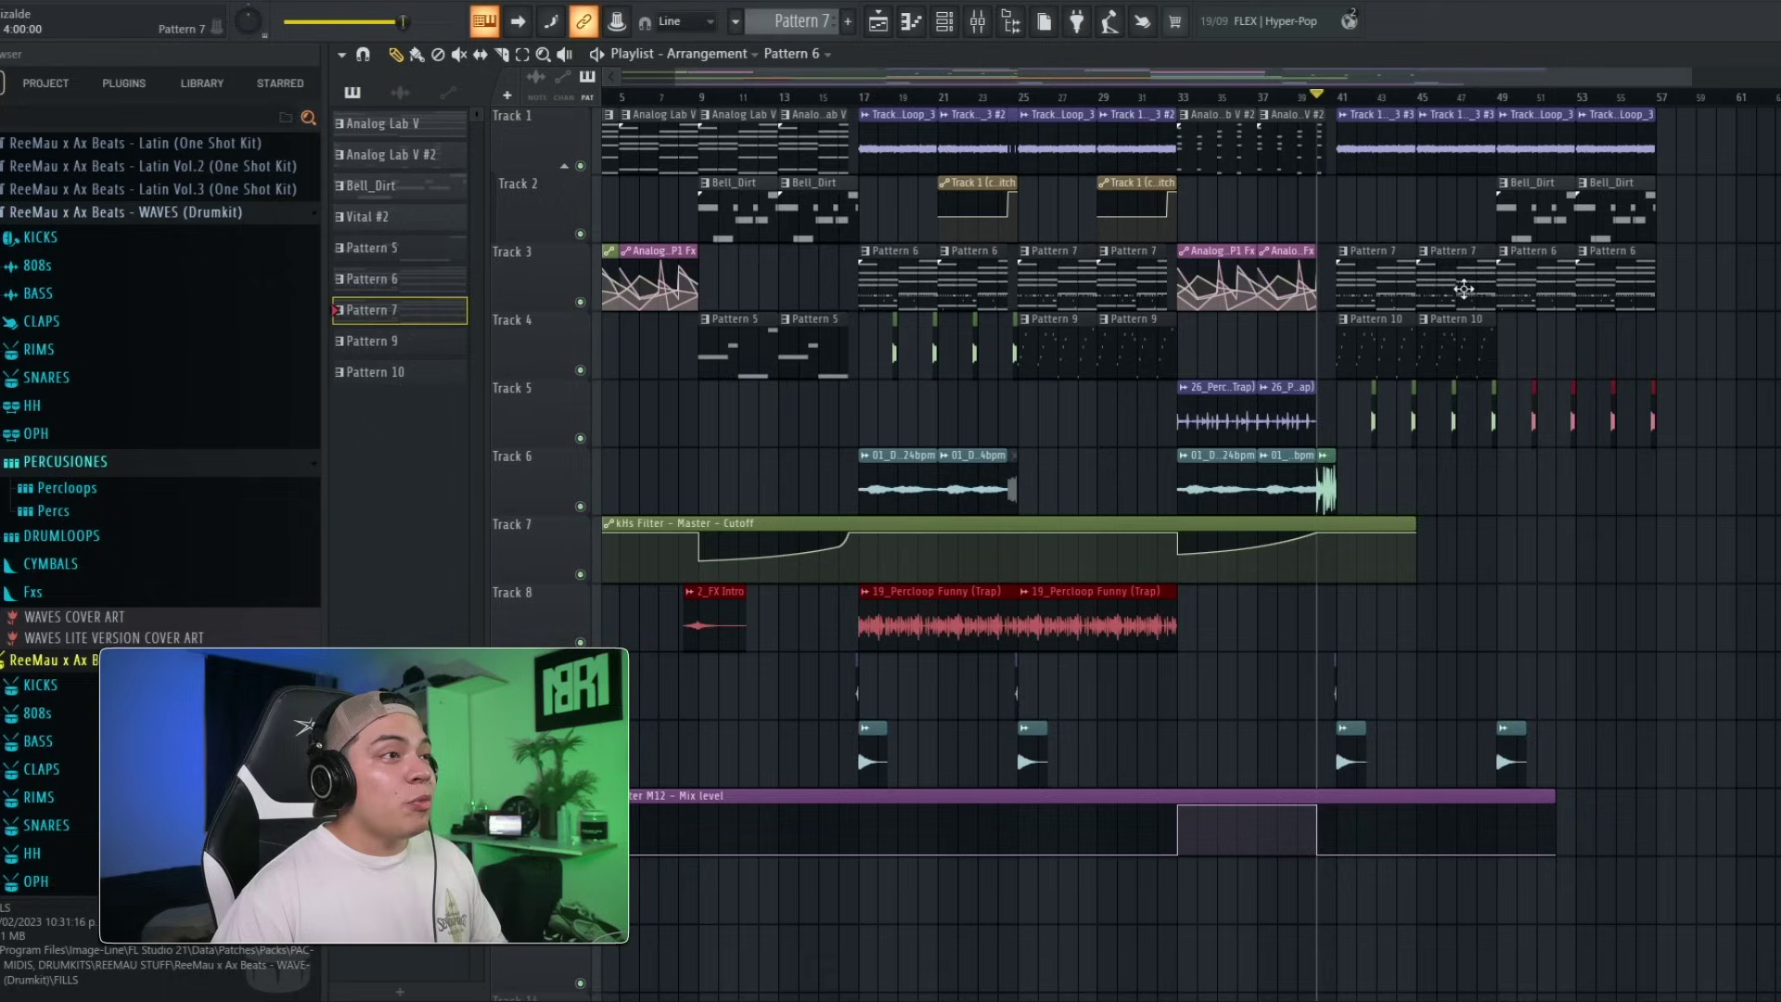
# Swap the Track 3 patterns so Pattern 6 starts at bar 41 and Pattern 7 at bar 49, and play back the section.
pyautogui.moveTo(1371, 277); pyautogui.dragTo(1700, 286)
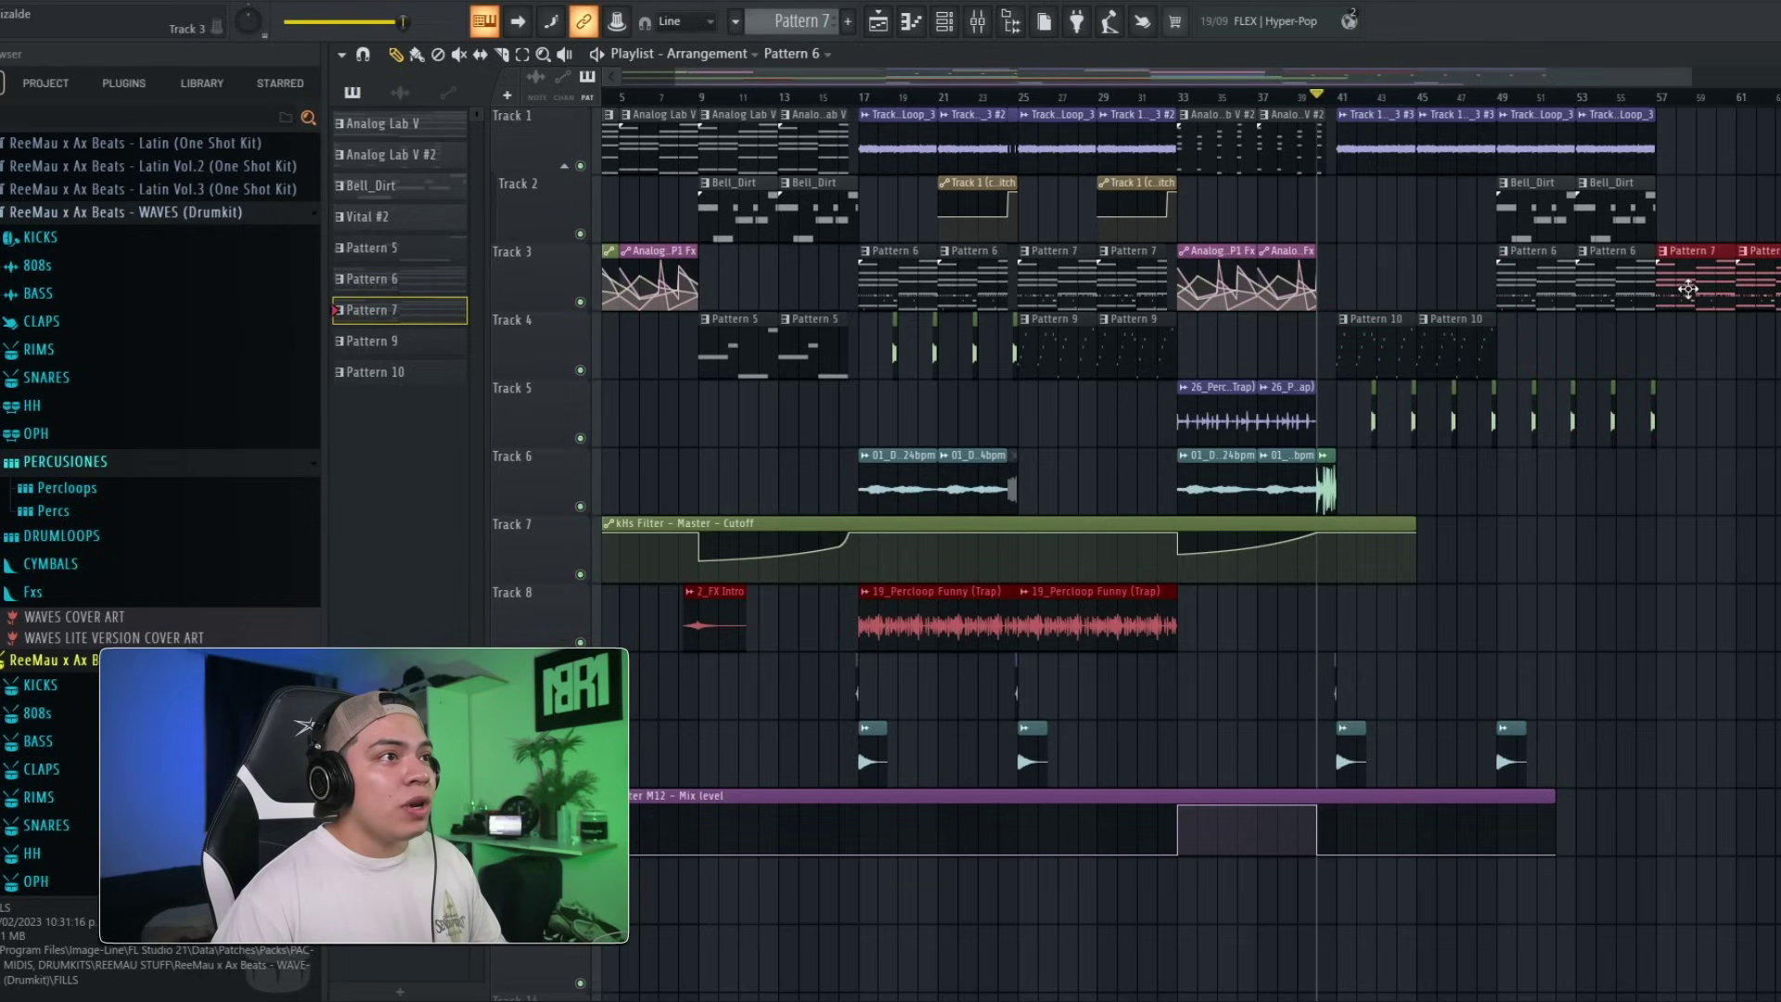
pyautogui.moveTo(1527, 295); pyautogui.dragTo(1363, 286)
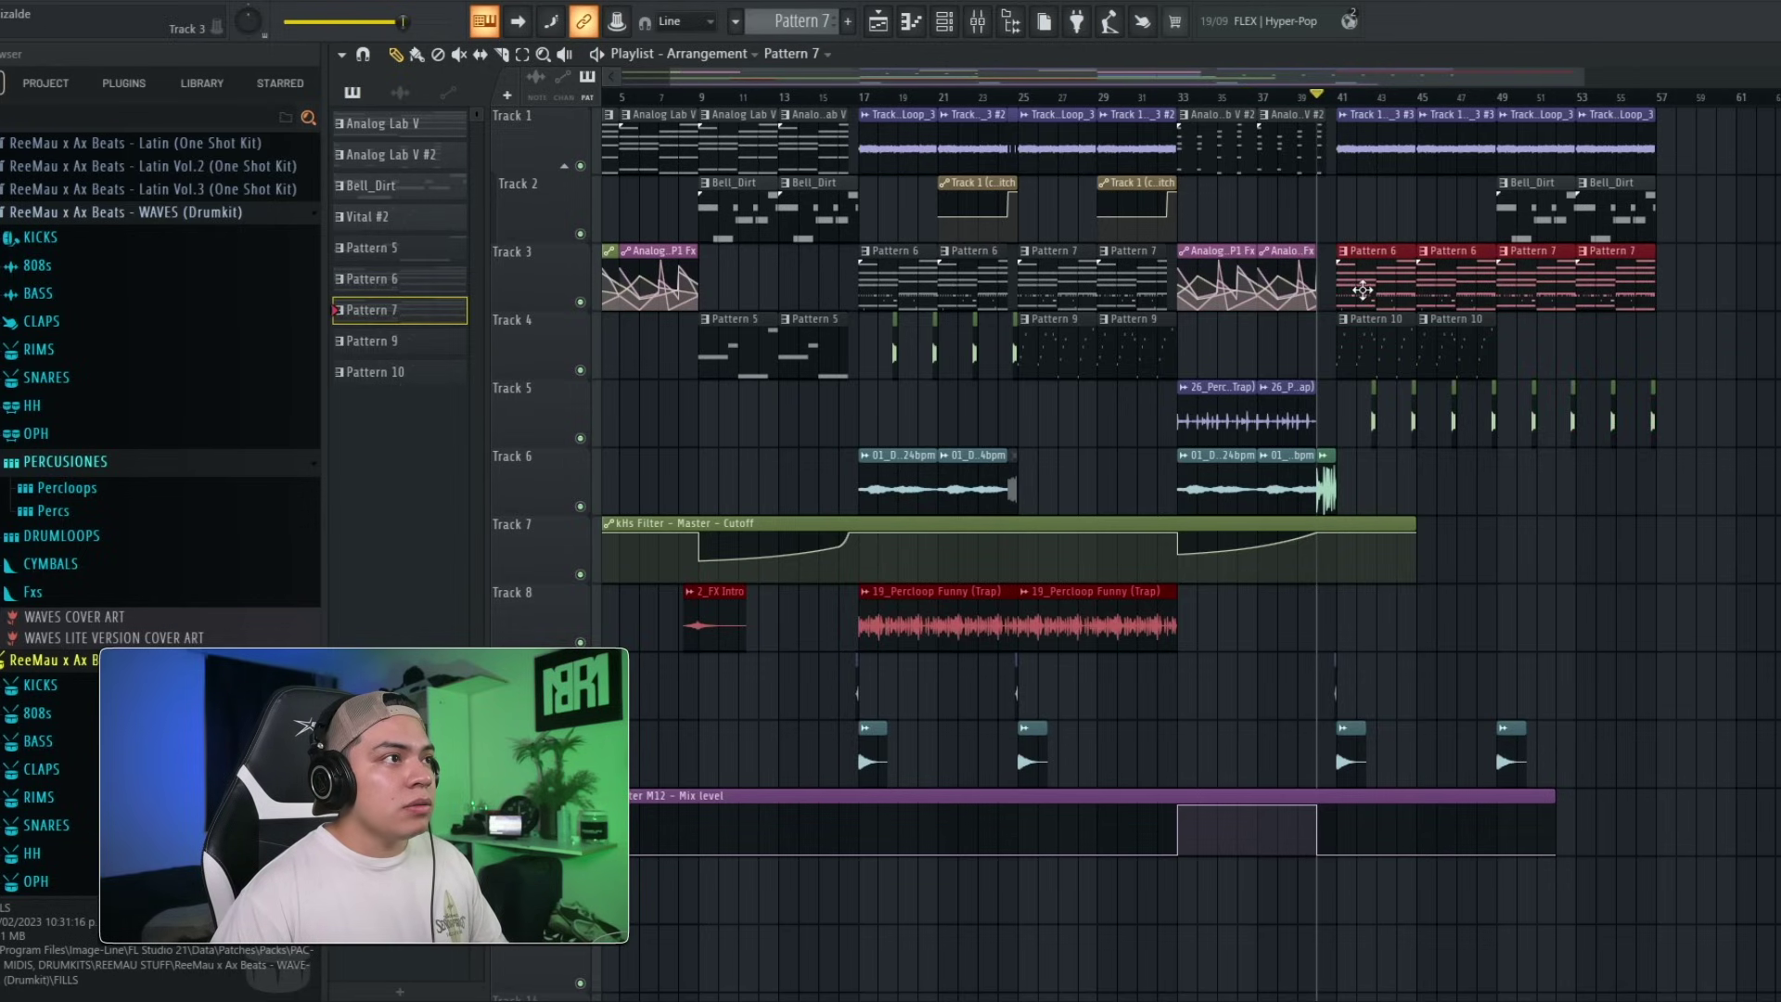
pyautogui.press('space')
pyautogui.keyDown('ctrl'); pyautogui.click(1384, 222); pyautogui.keyUp('ctrl')
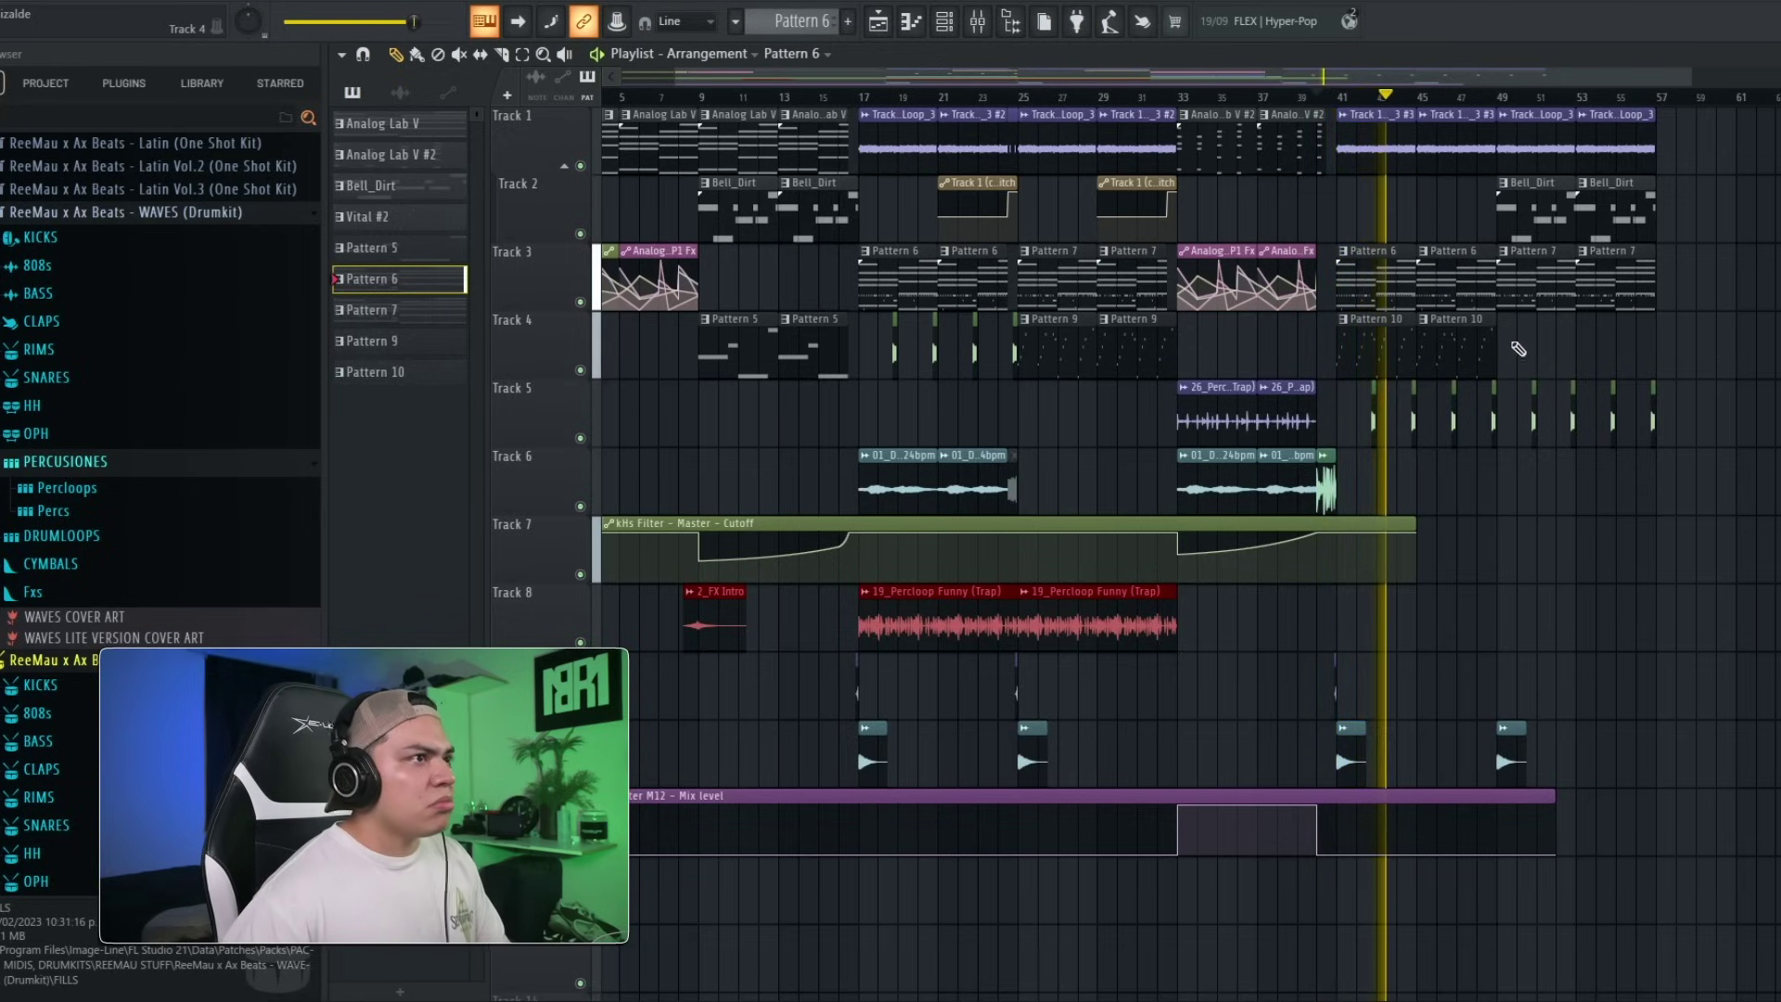
pyautogui.click(1476, 99)
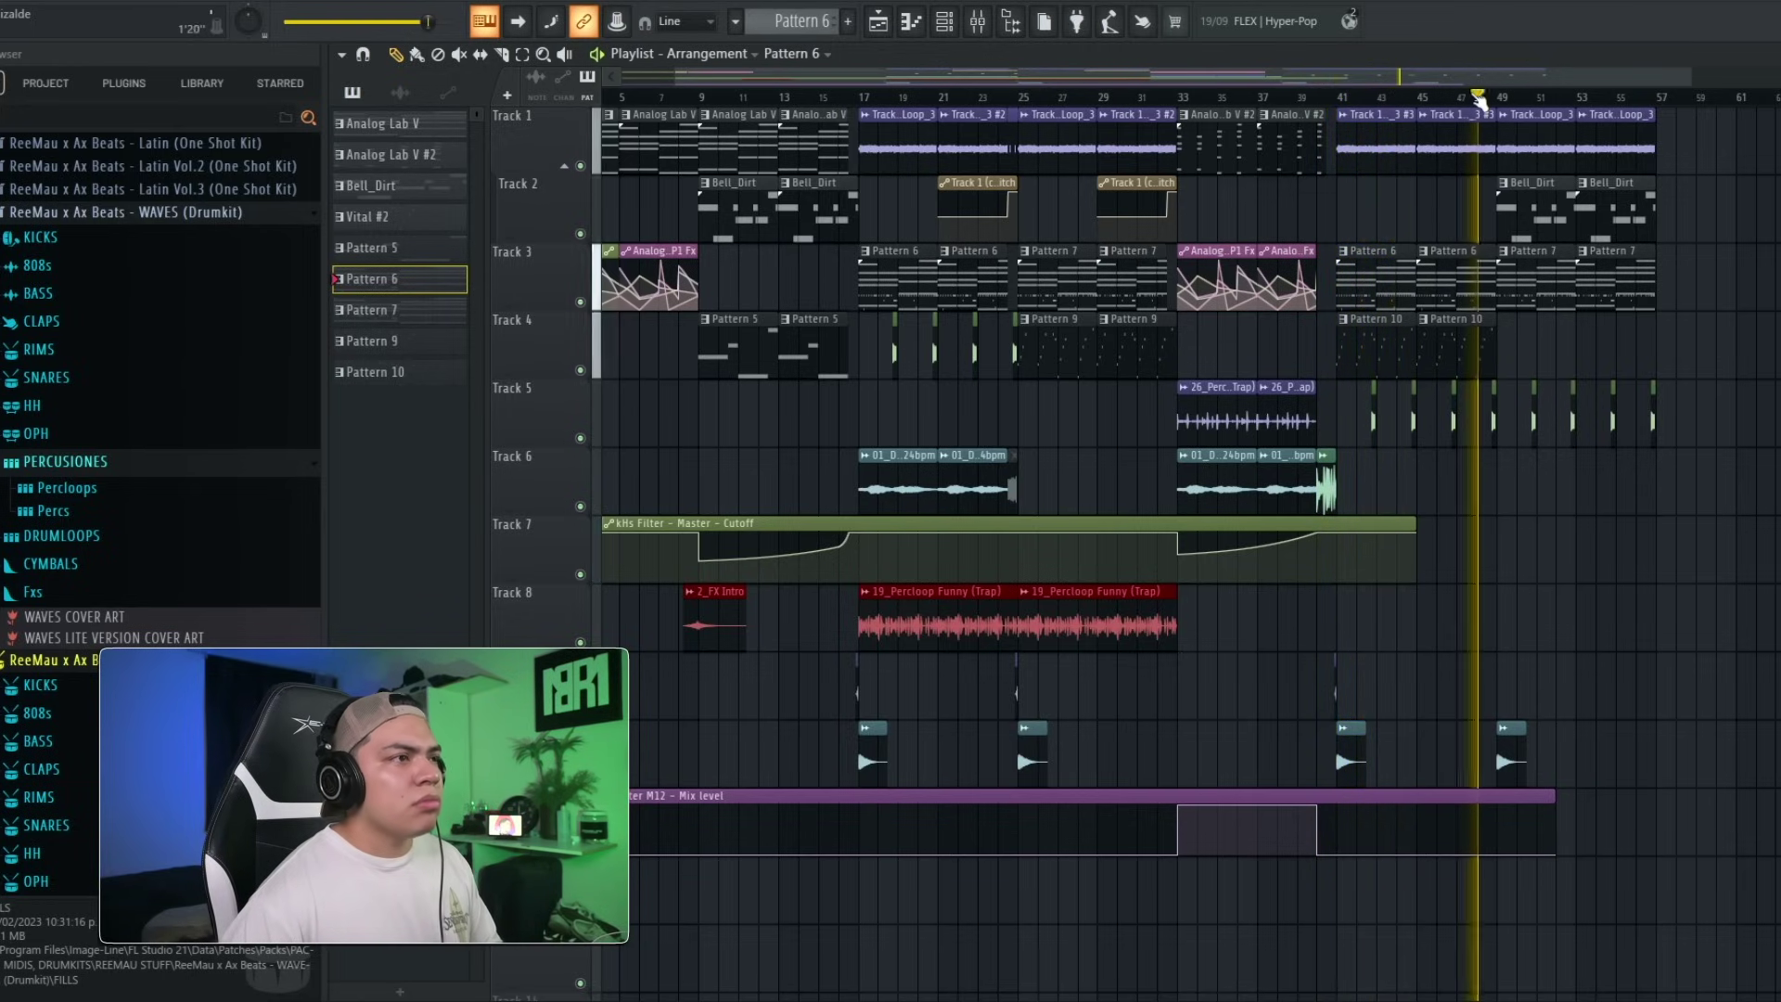
pyautogui.scroll(1, 1481, 104)
pyautogui.scroll(4, 1481, 107)
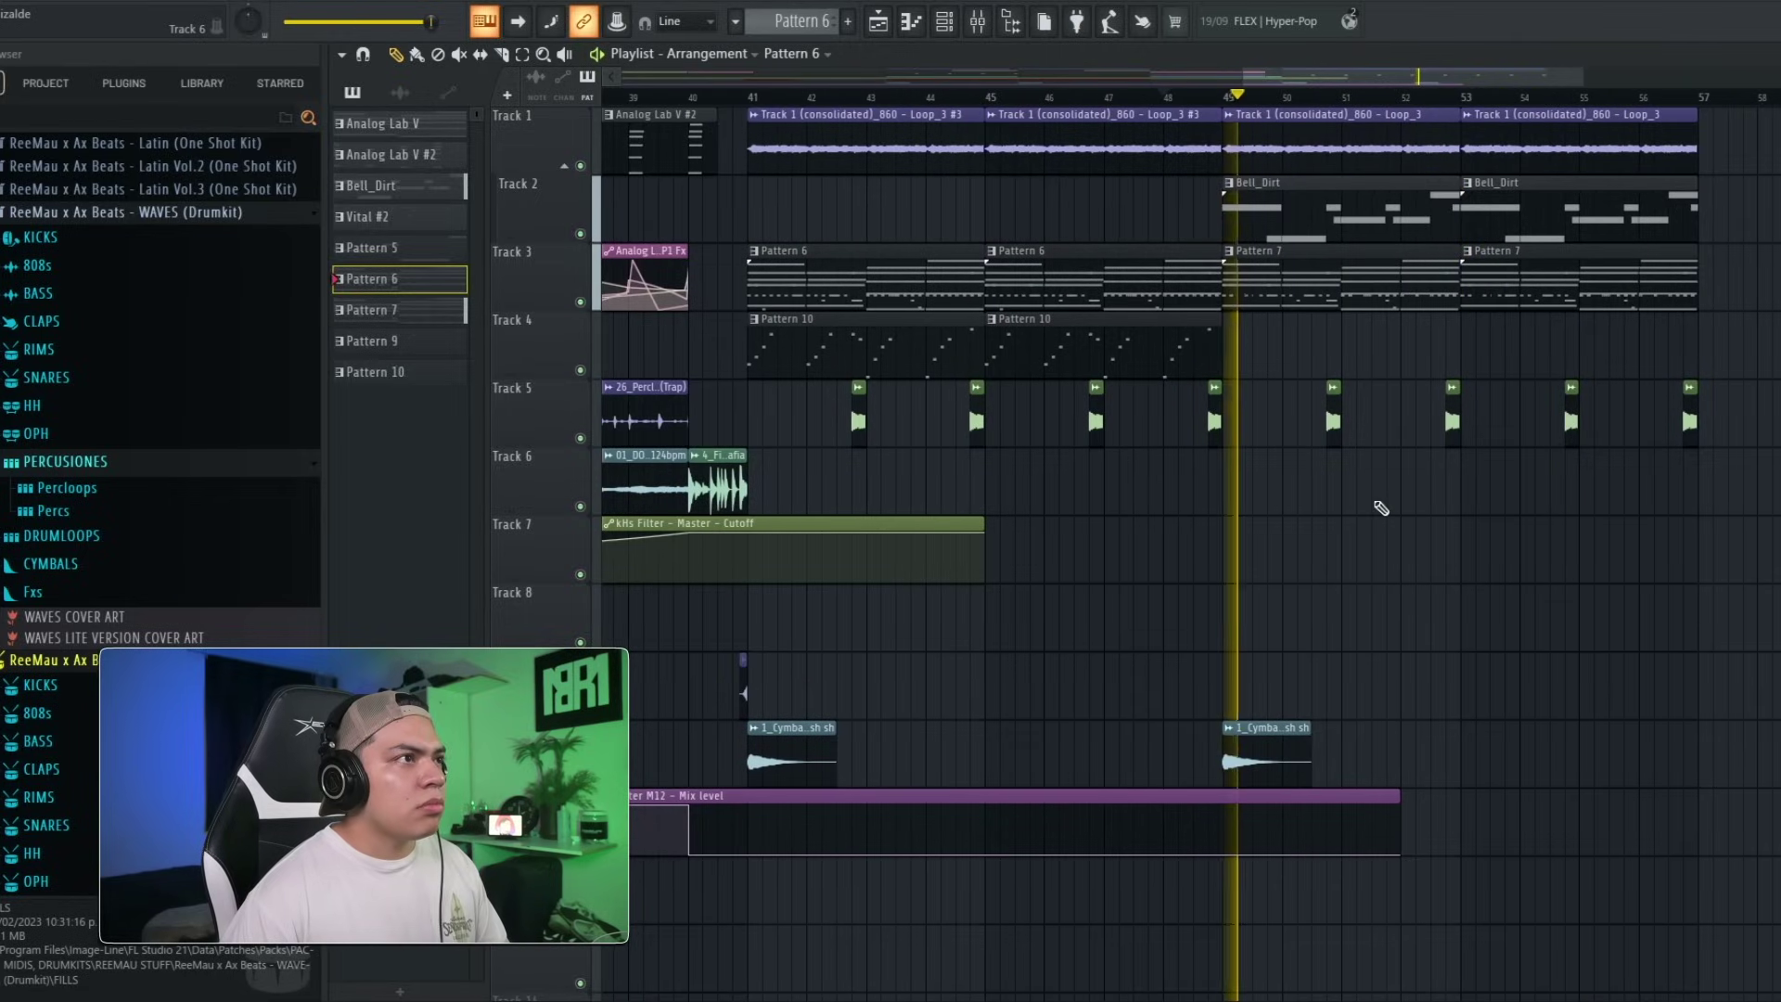
pyautogui.scroll(-5, 1303, 114)
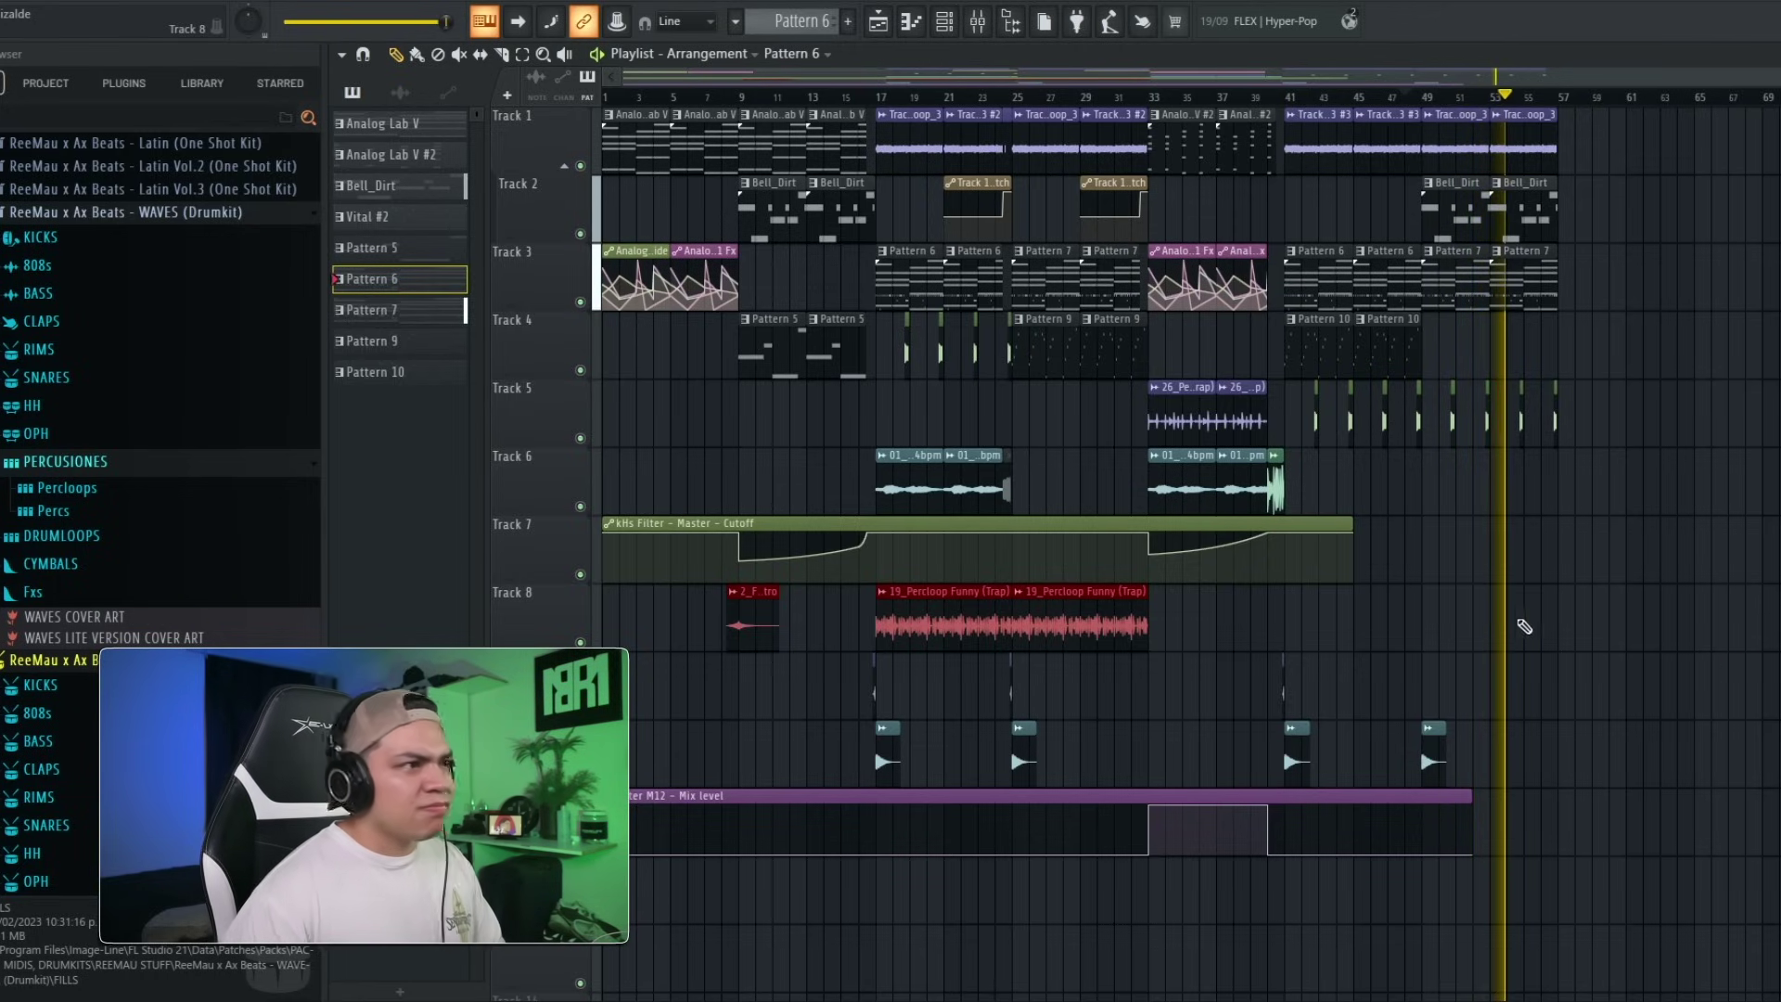
# Make the Pattern 7 clip at bar 49 unique, use that copy at bar 53 too, and check its channels against Pattern 6.
pyautogui.click(1457, 287)
pyautogui.press('space')
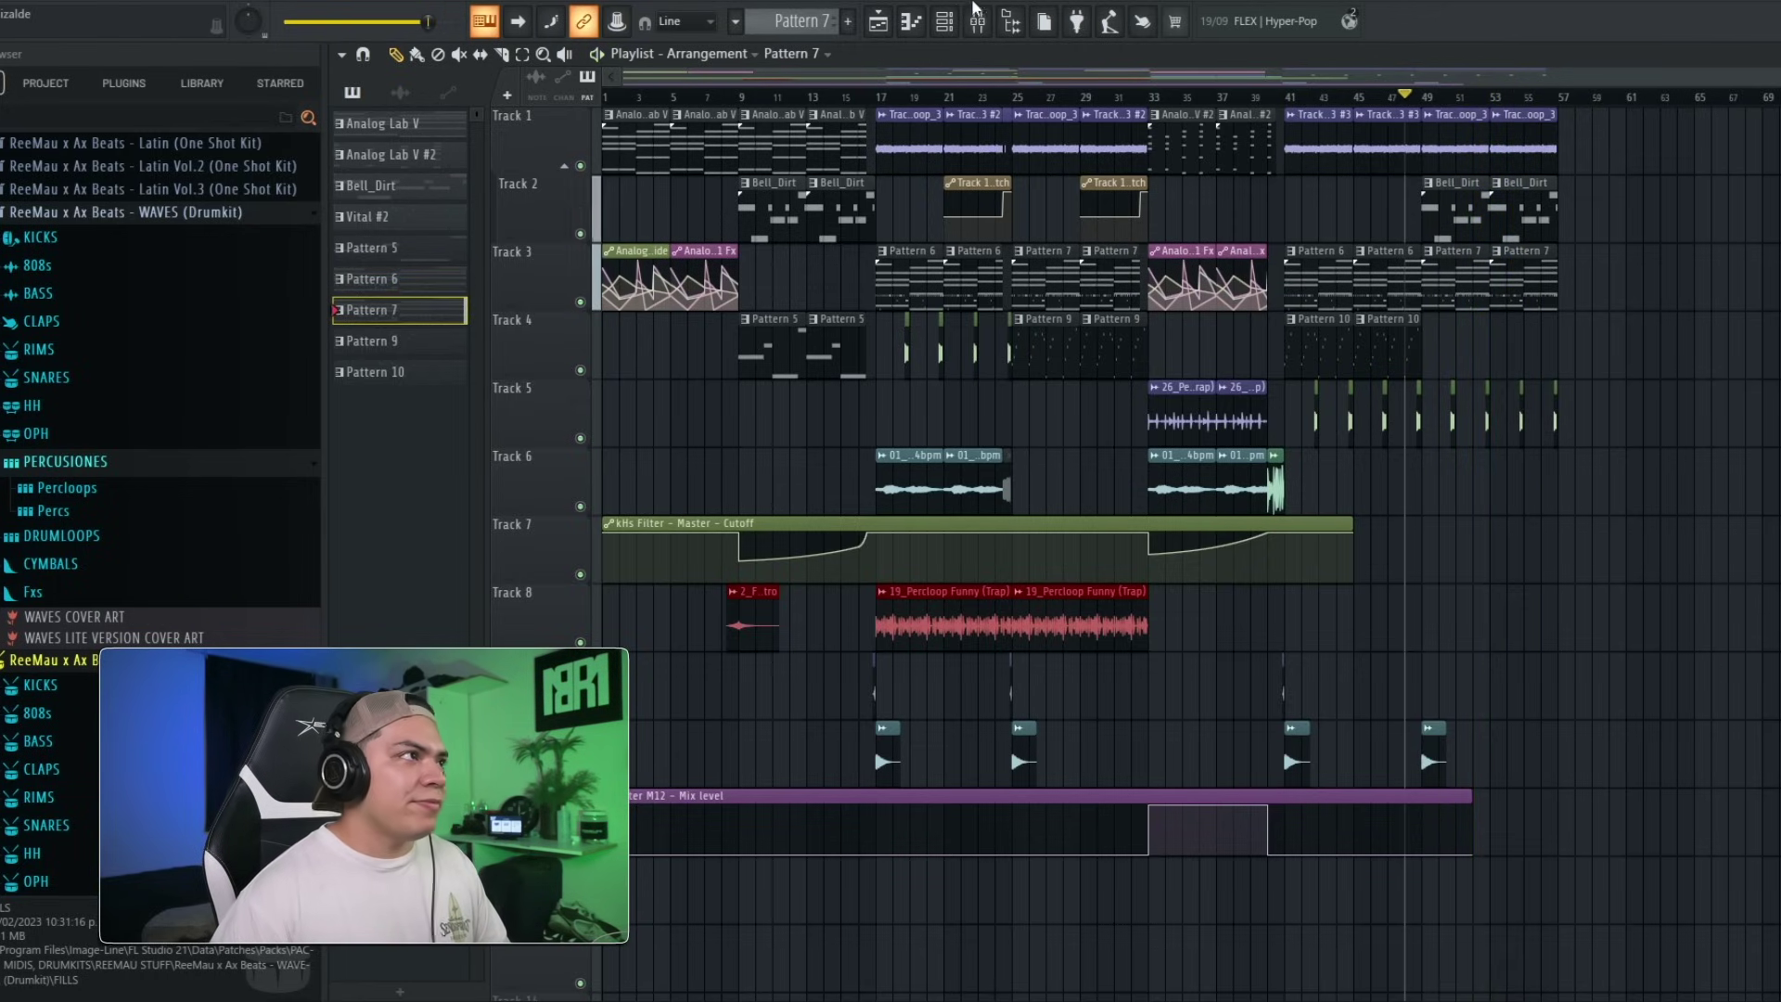
pyautogui.rightClick(1434, 263)
pyautogui.click(1508, 429)
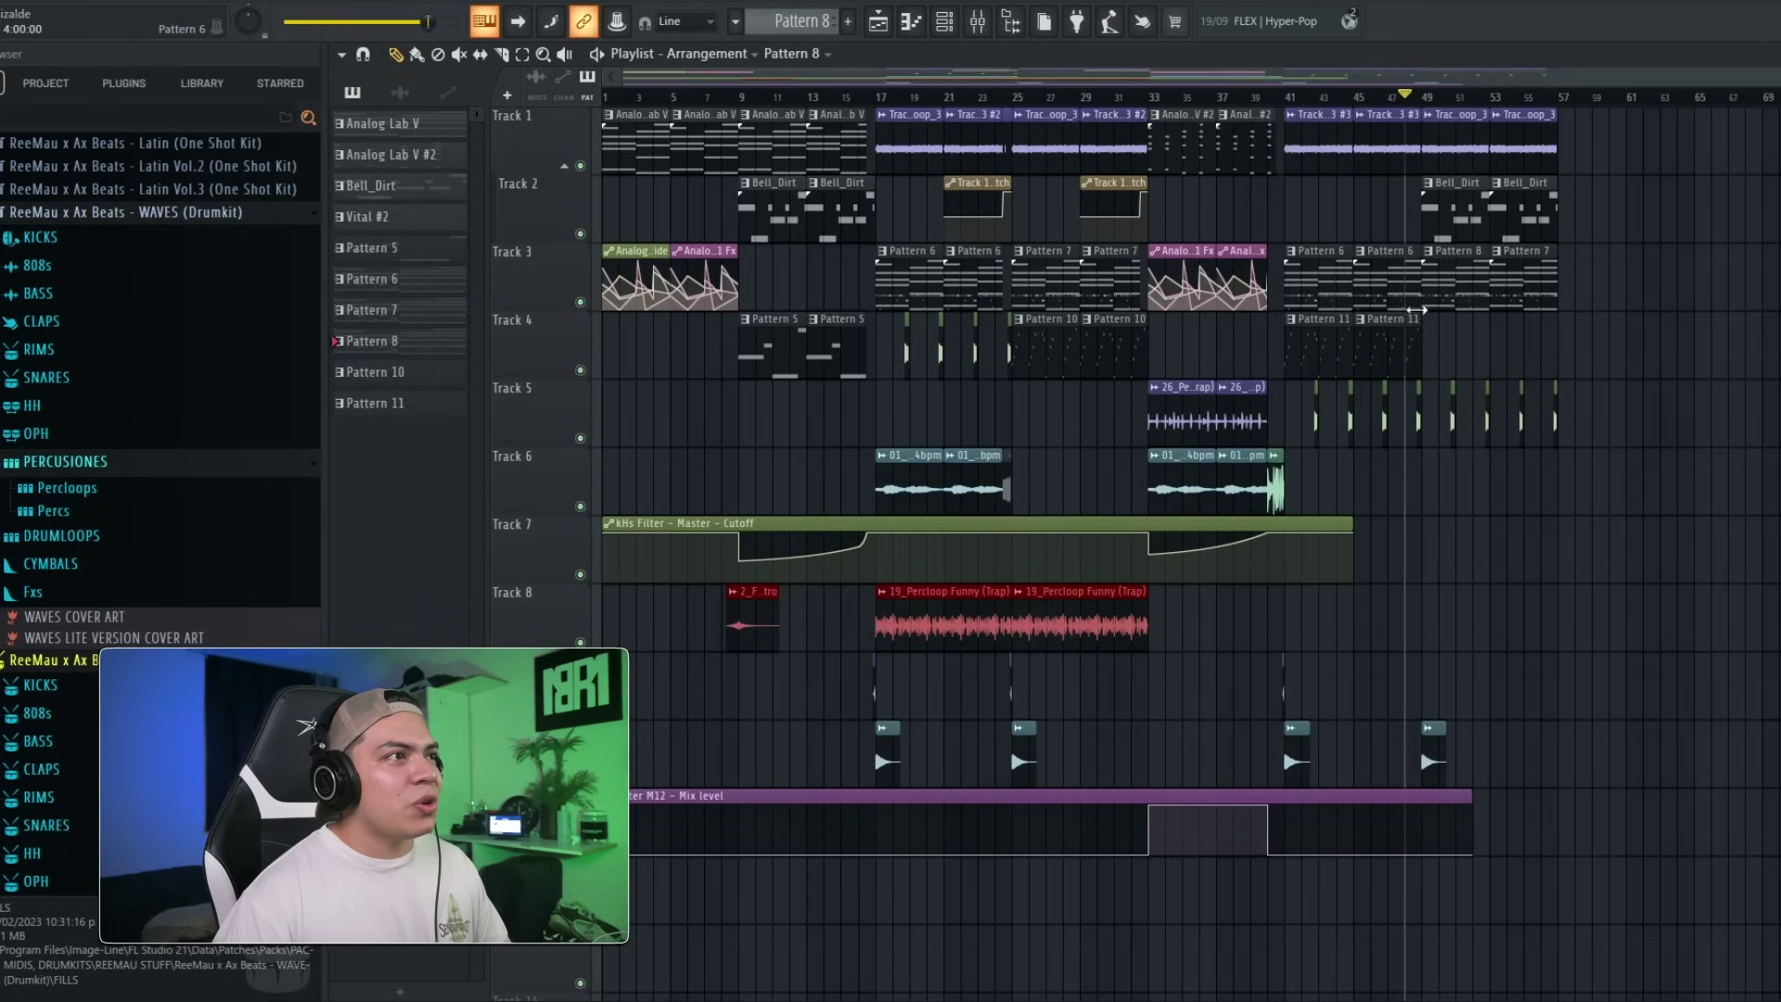
pyautogui.click(950, 25)
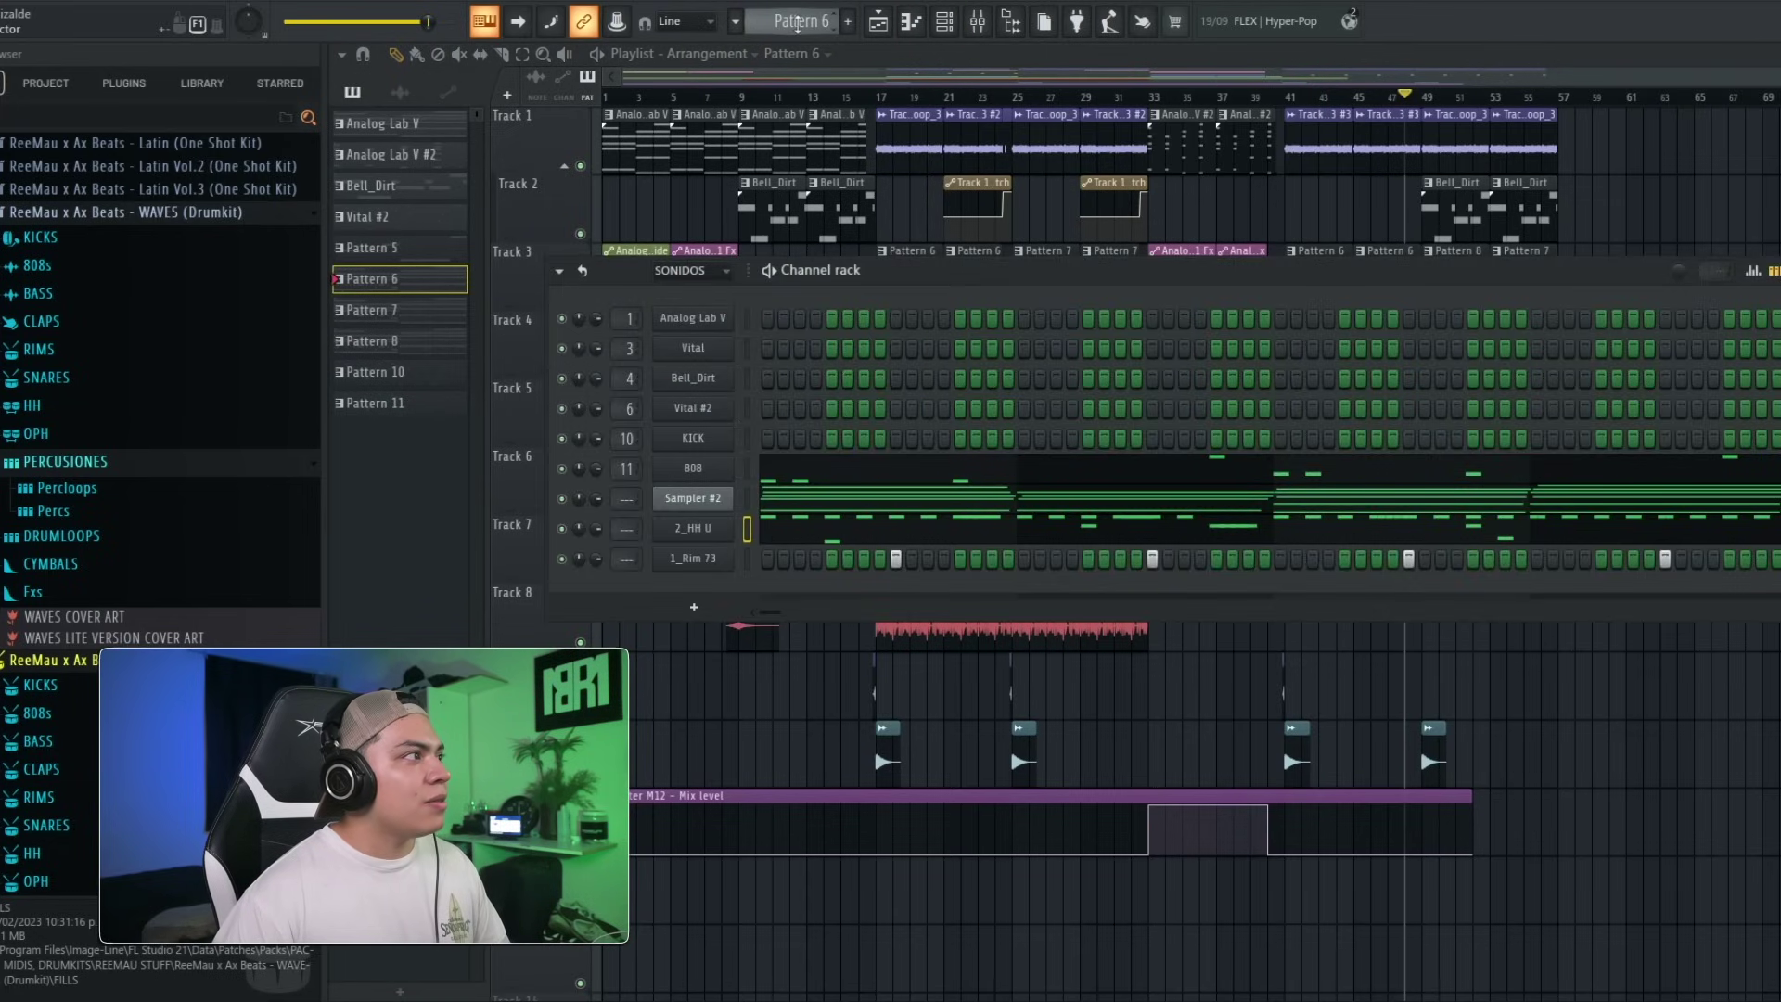
pyautogui.scroll(-2, 798, 25)
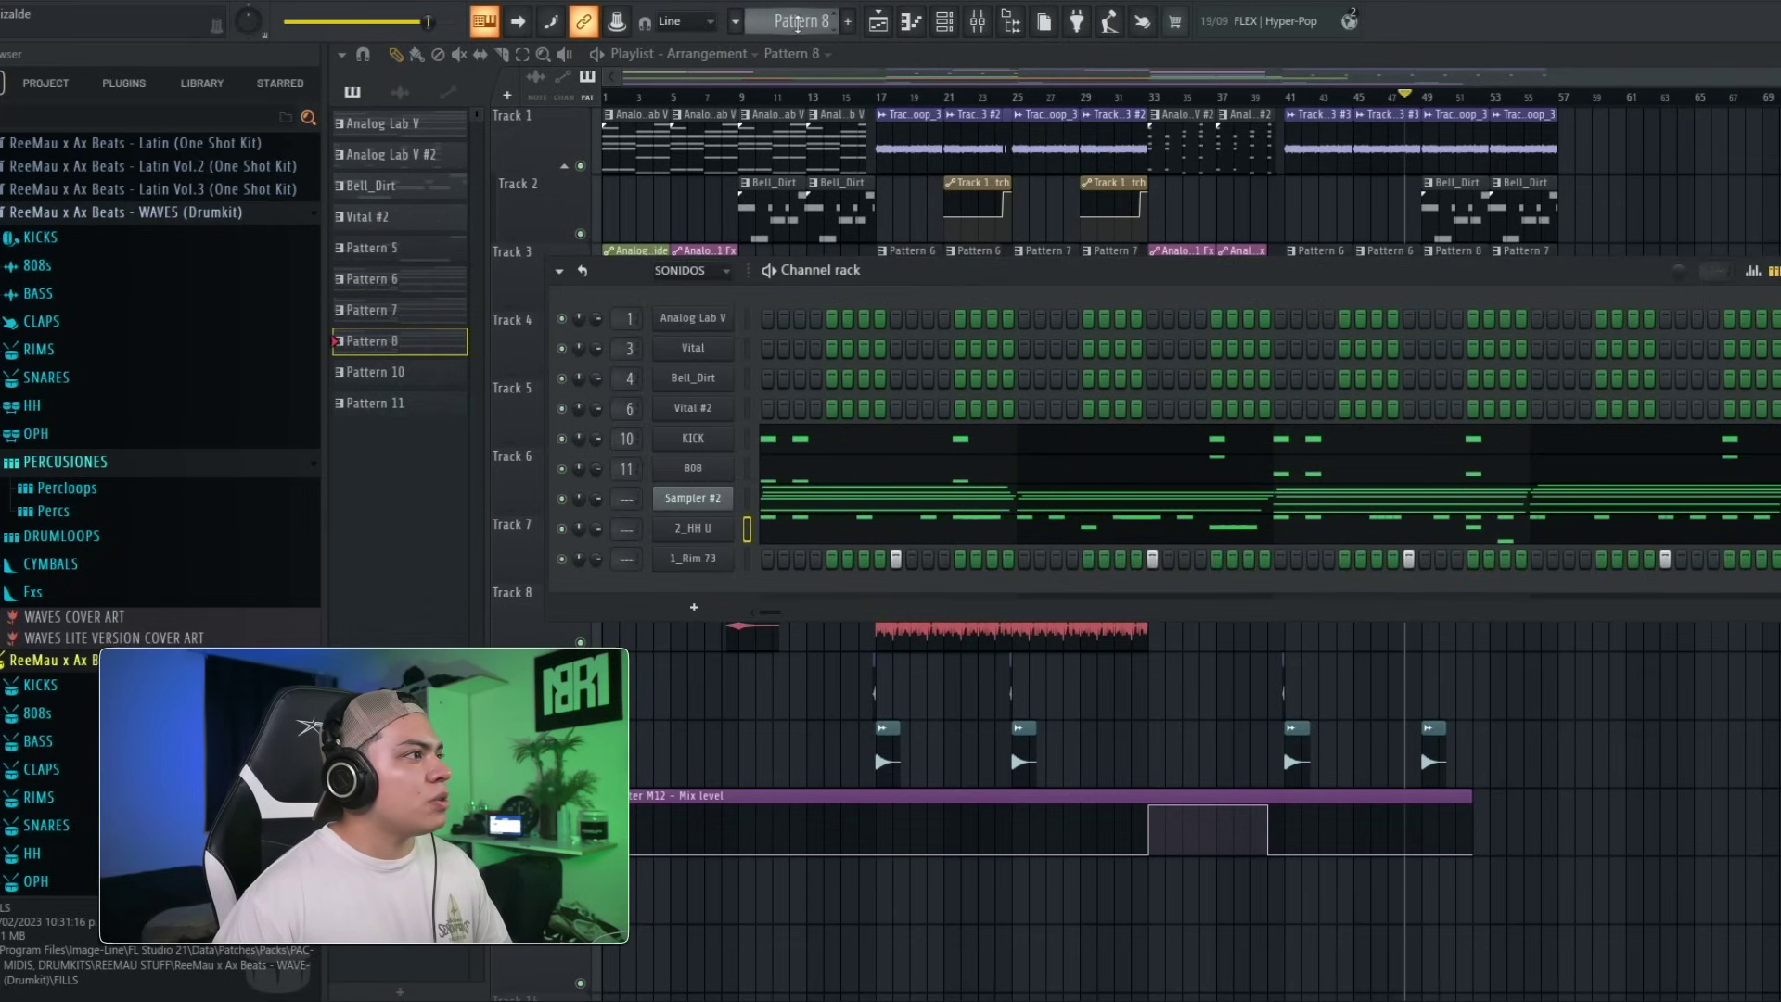
pyautogui.press('F6')
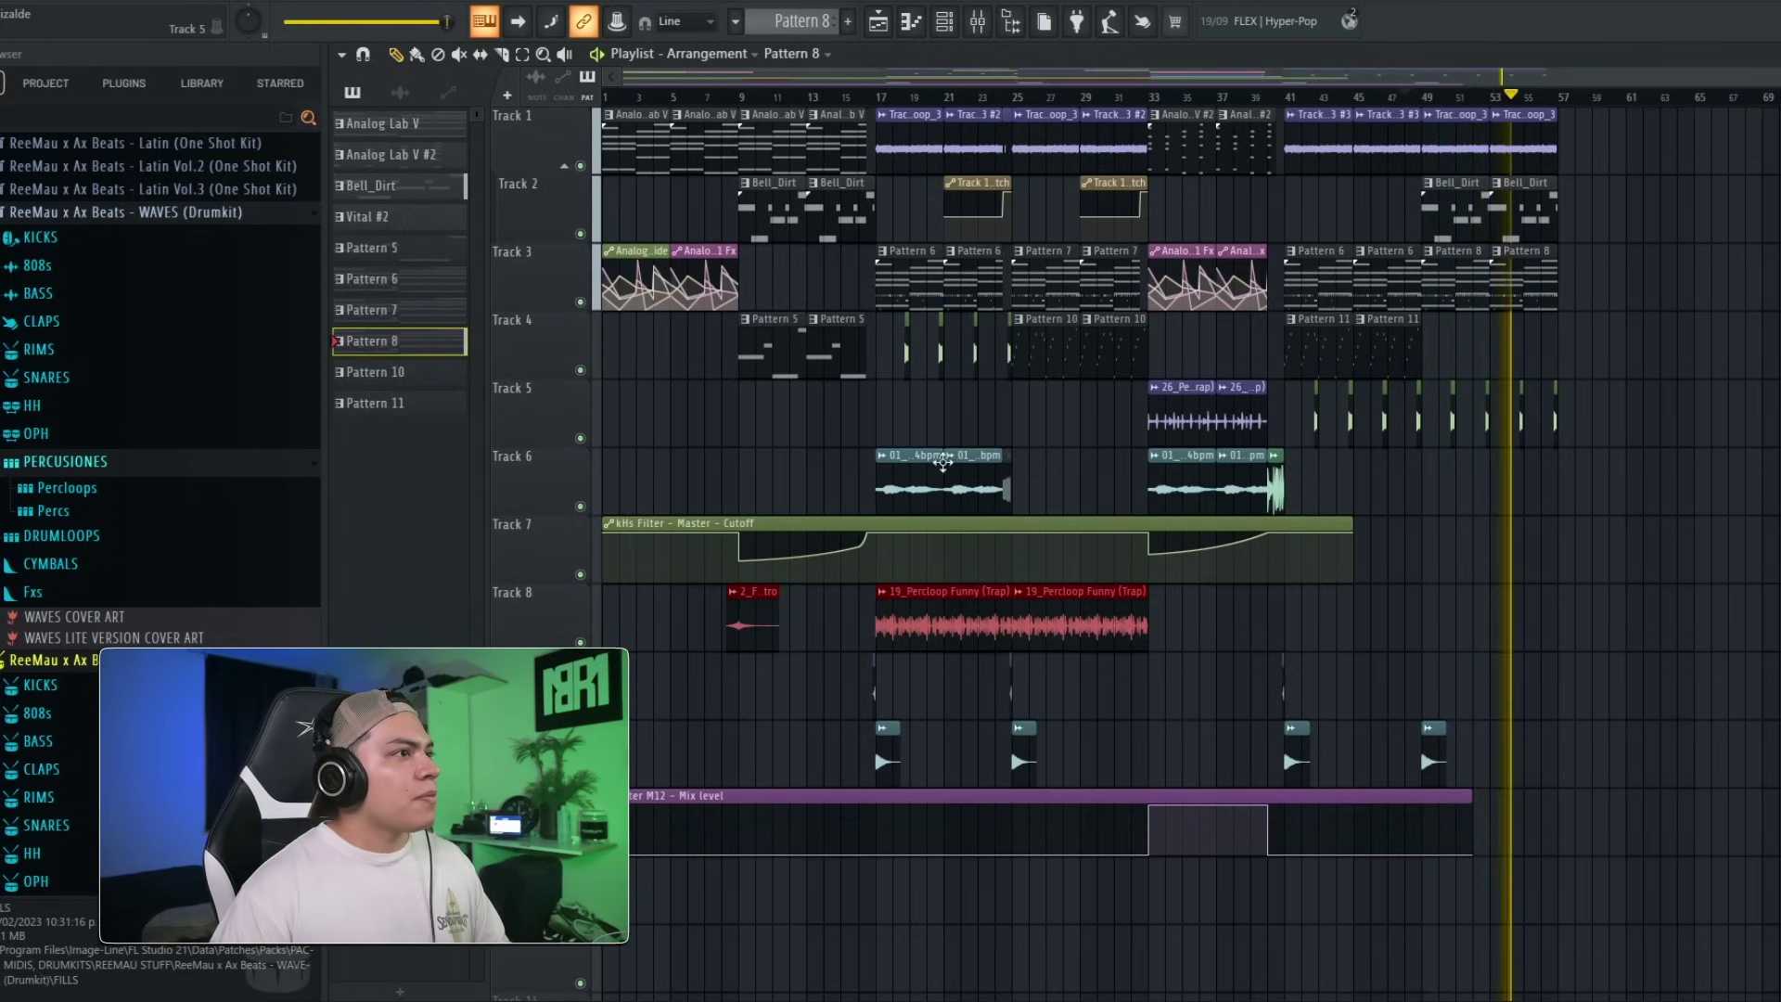
# Select every clip in the arrangement and duplicate the whole section so the copy starts at bar 57.
pyautogui.hotkey('ctrl', 'a')
pyautogui.hotkey('ctrl', 'b')
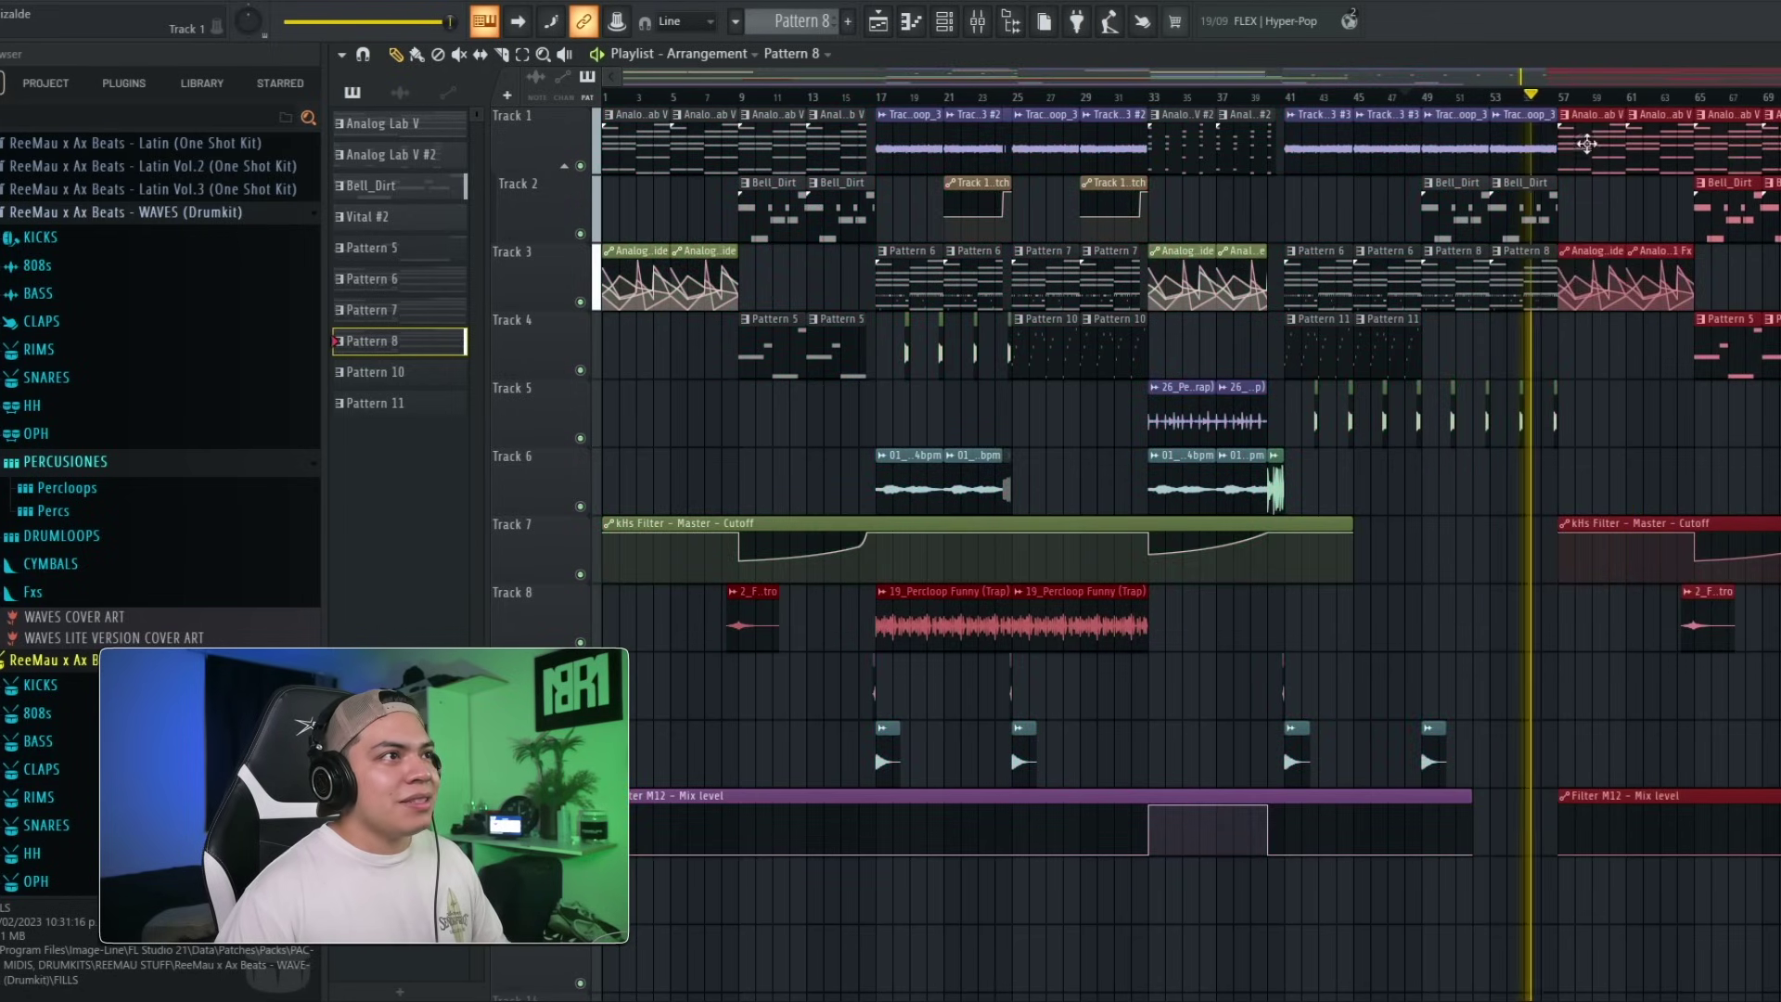
pyautogui.scroll(-1, 1580, 102)
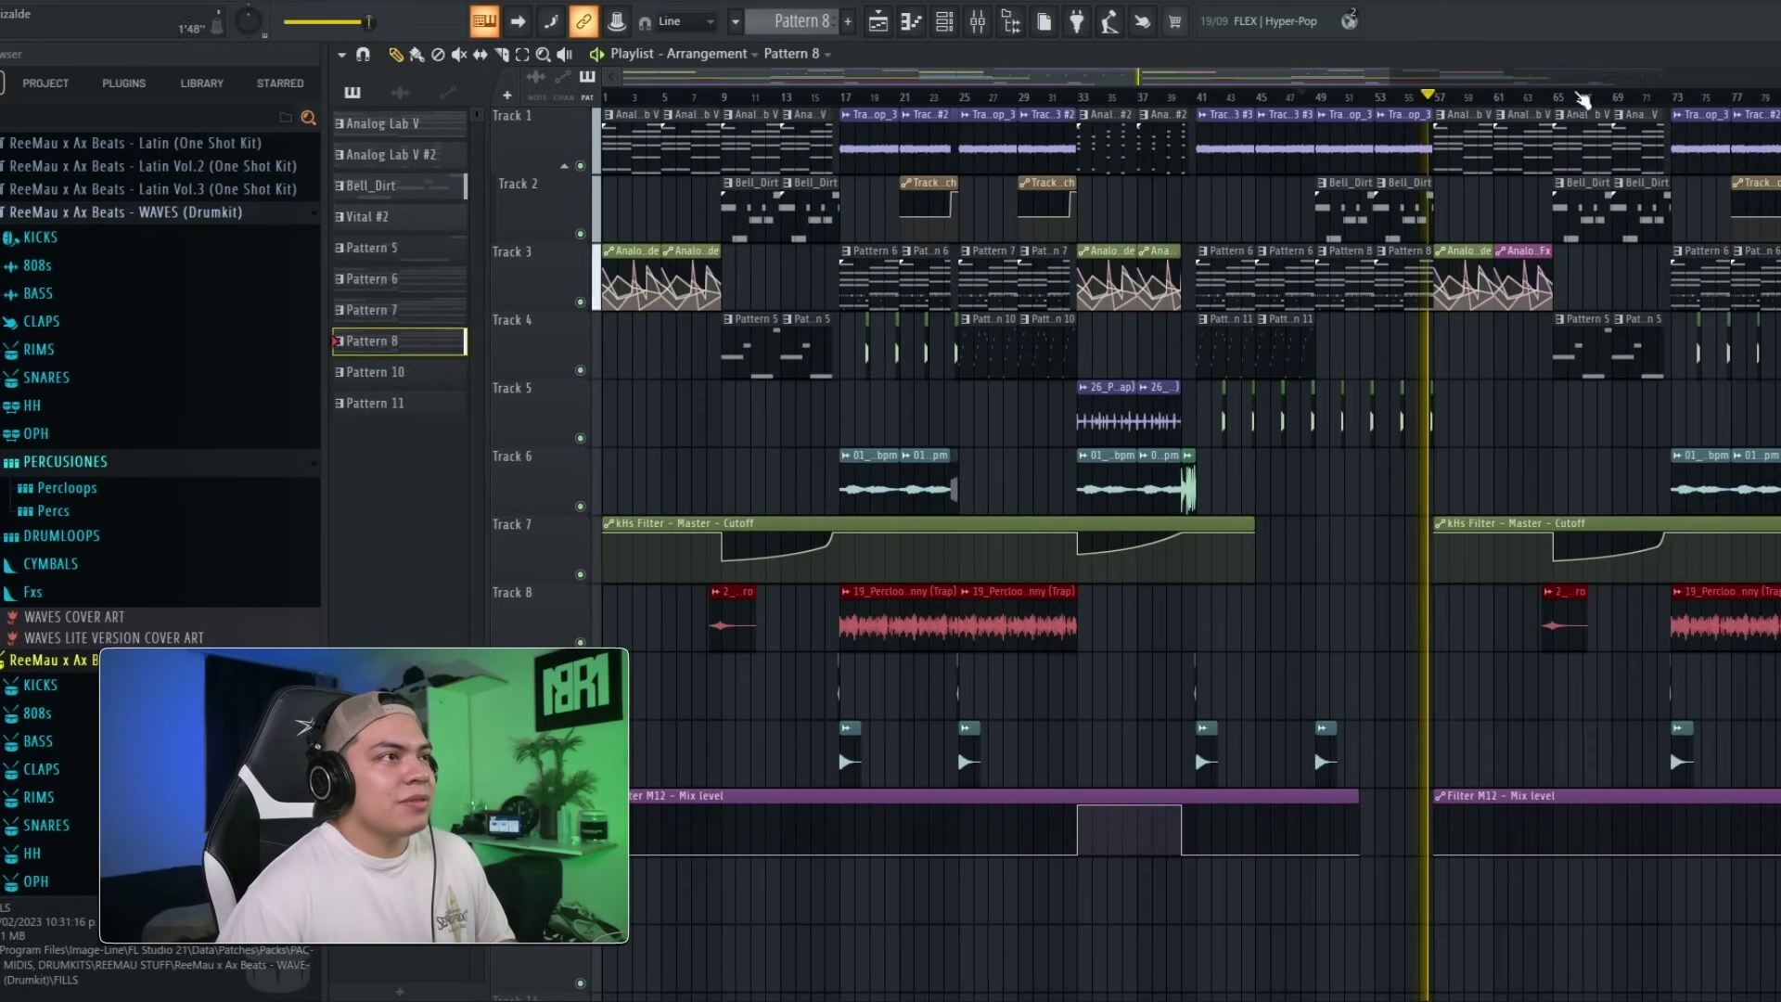
pyautogui.moveTo(1483, 206); pyautogui.dragTo(1250, 264)
pyautogui.scroll(-1, 1220, 107)
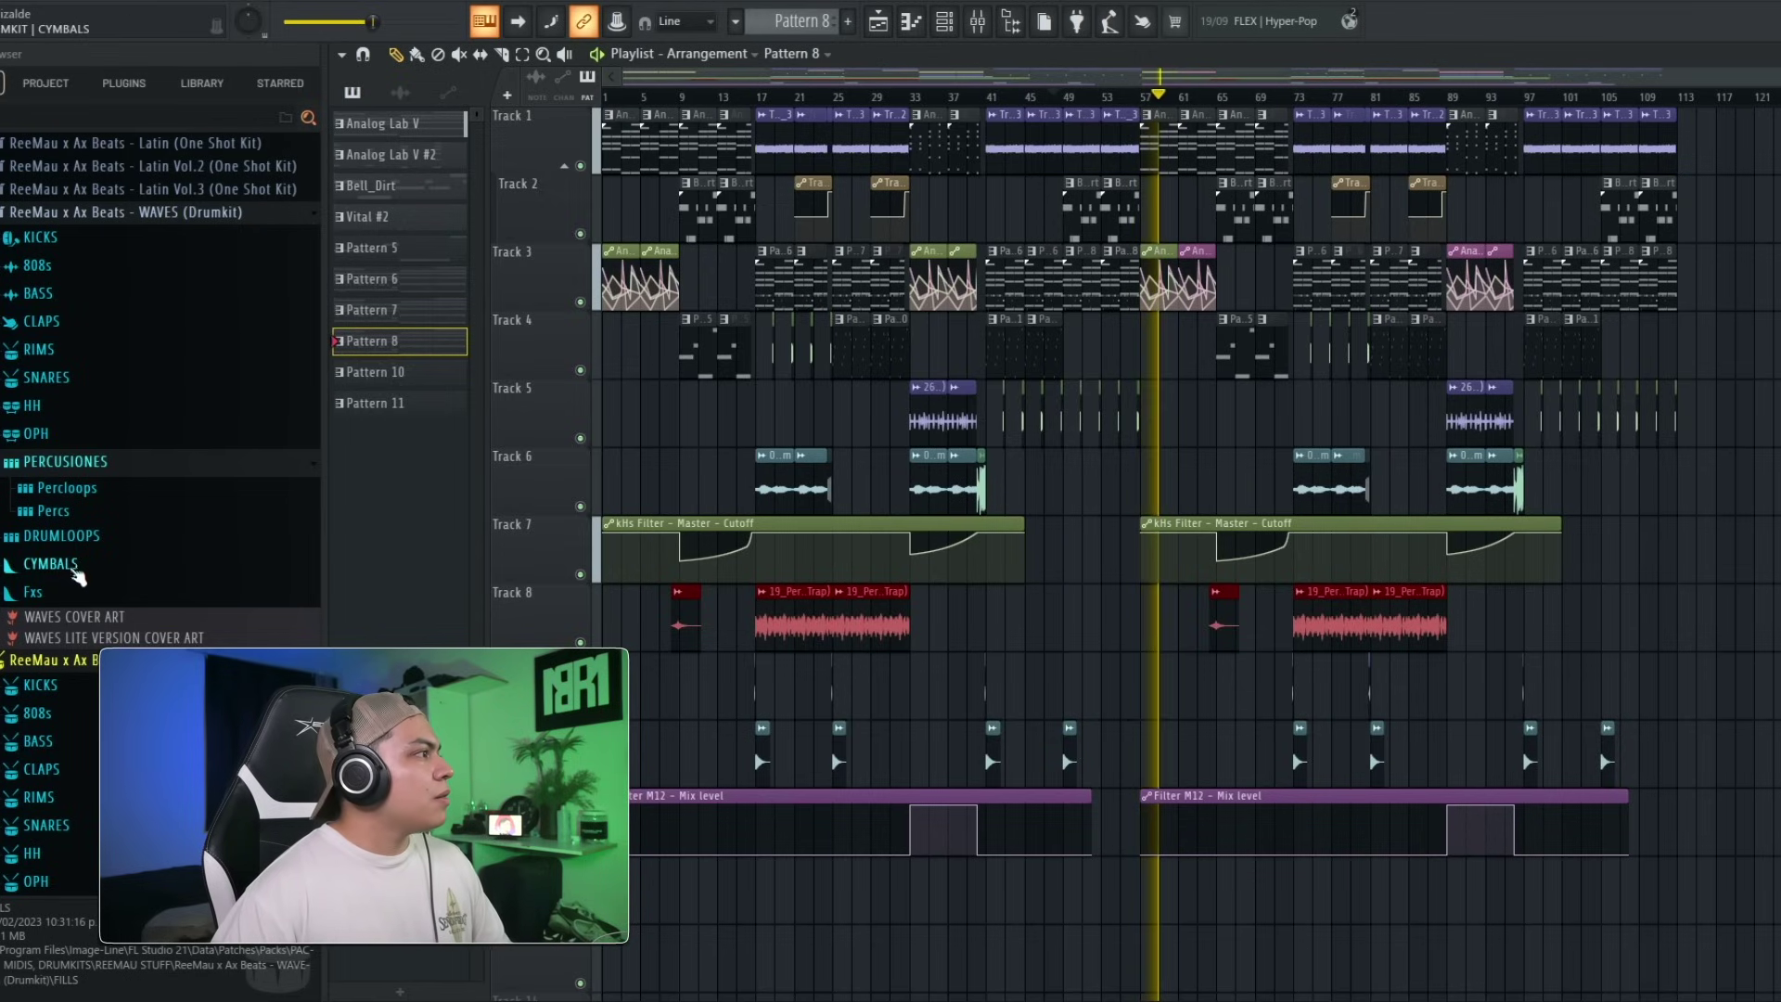
# Add a 2_FX Intro clip on Track 8 just before bar 57 and play the transition.
pyautogui.click(33, 591)
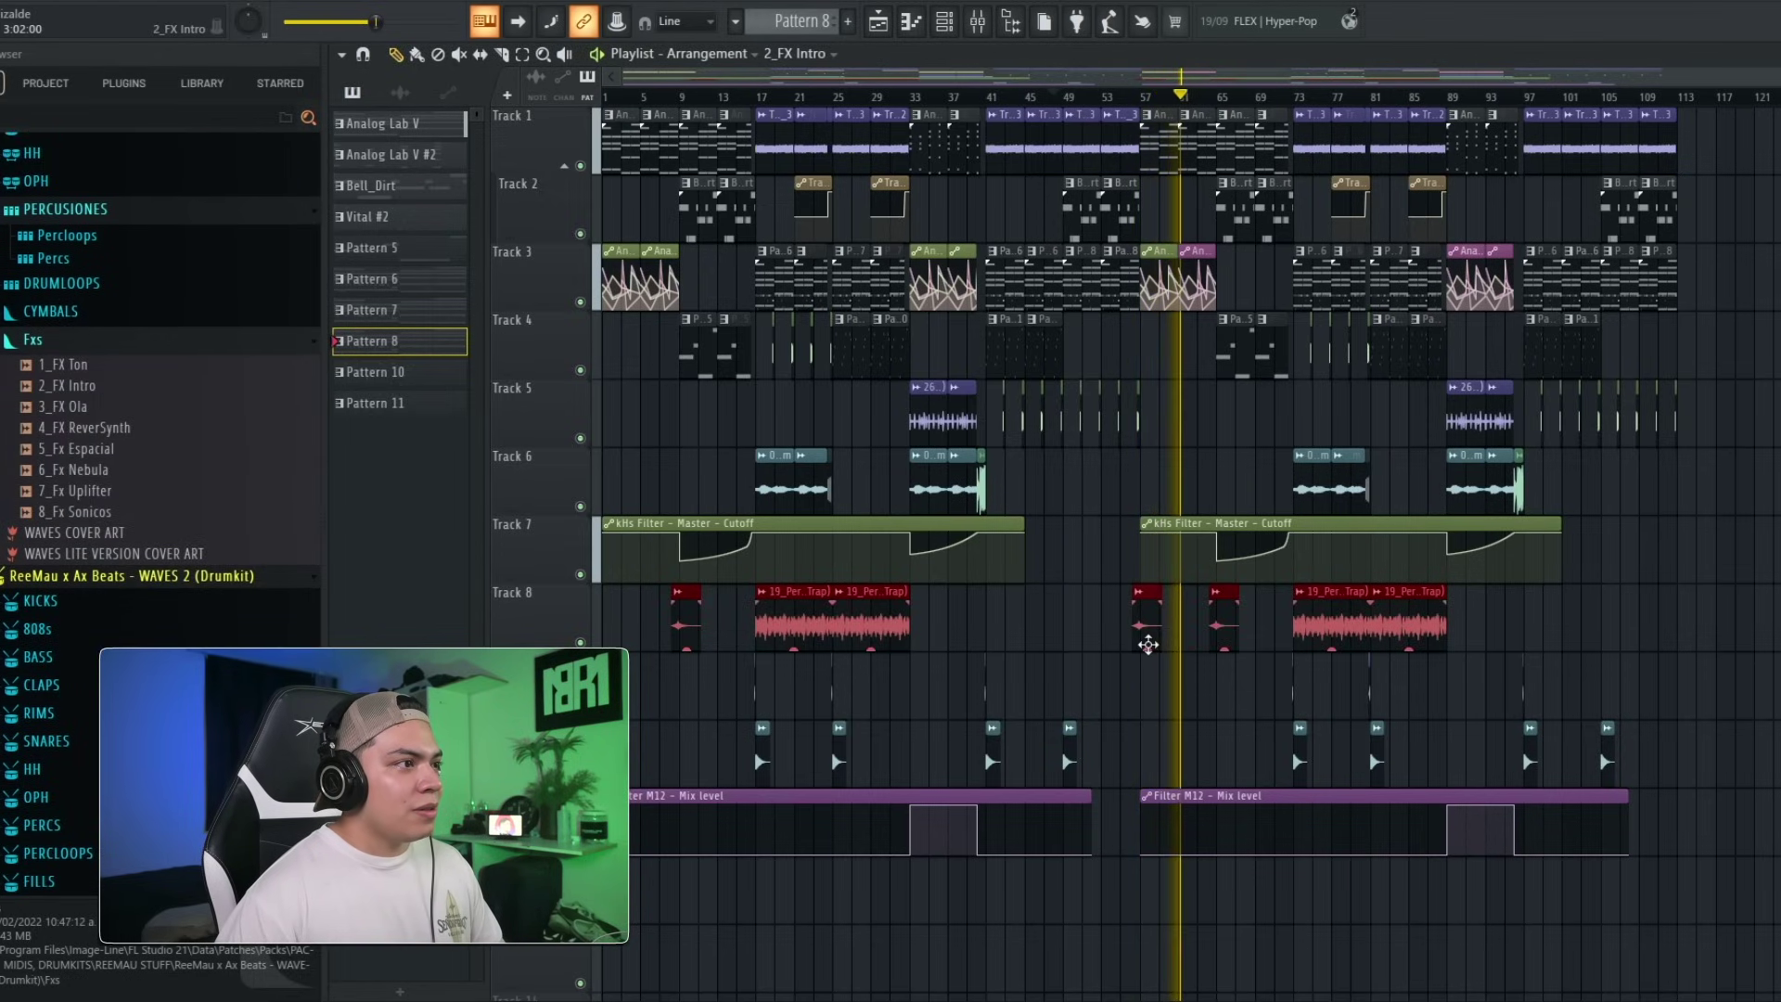
pyautogui.scroll(4, 1141, 107)
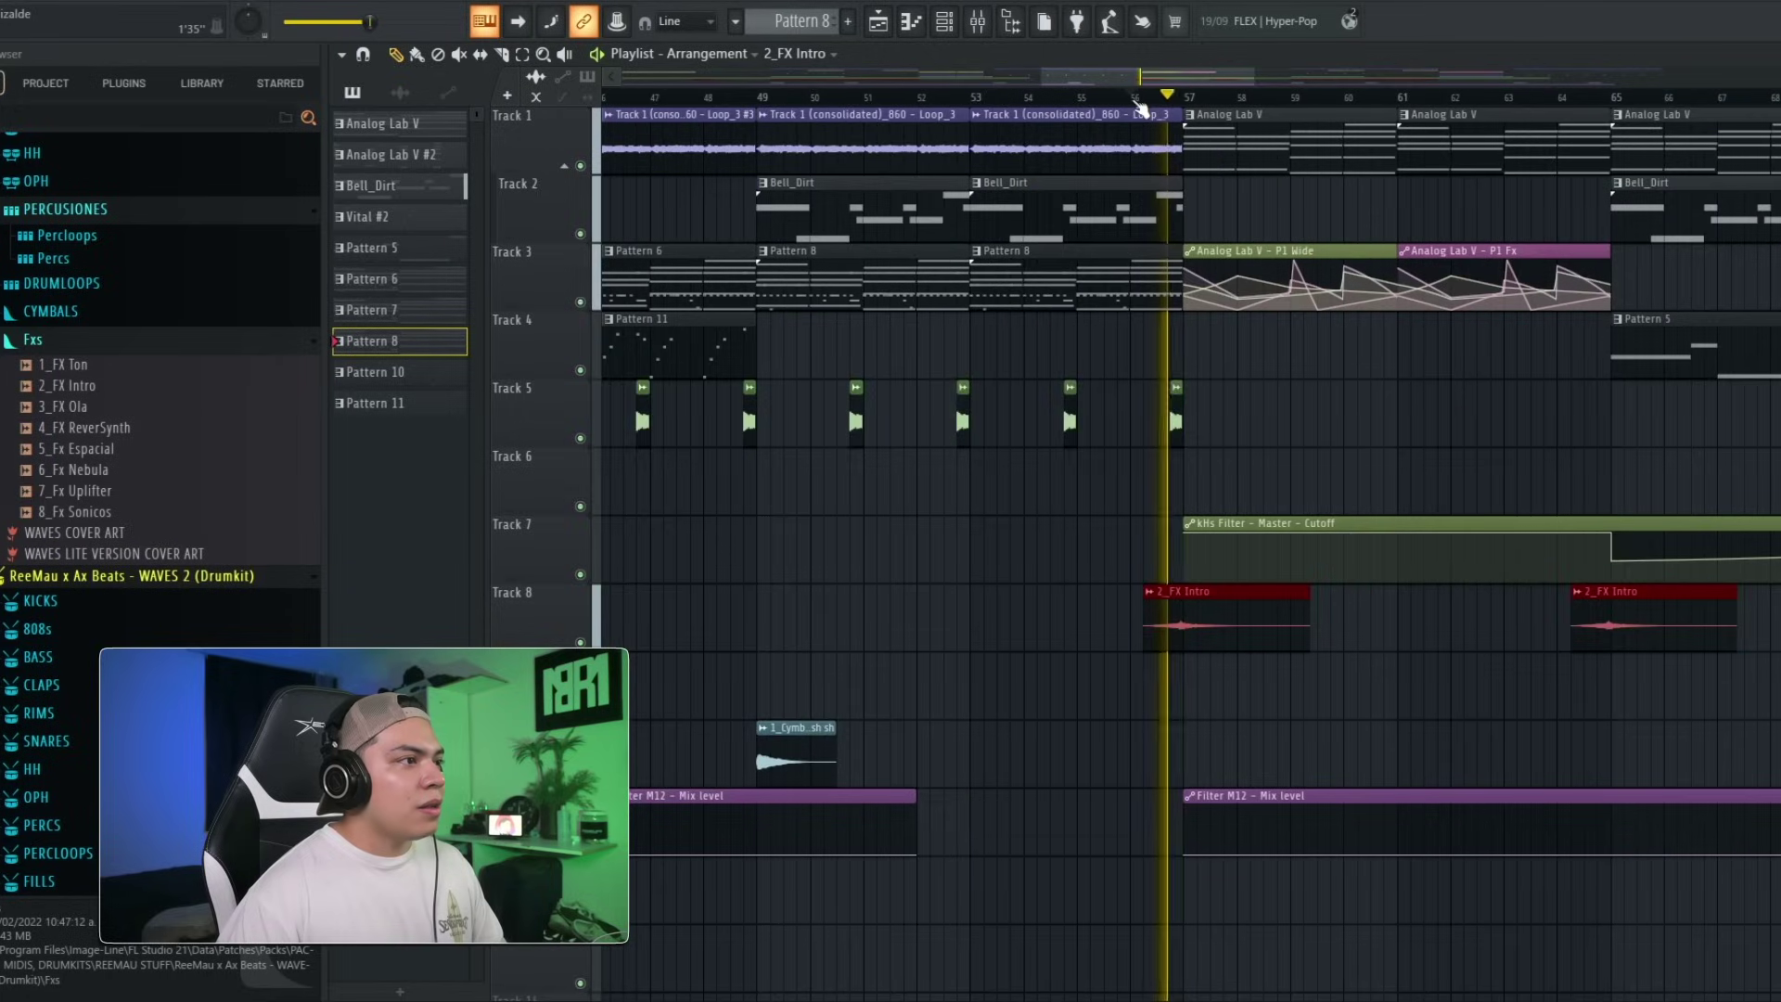
pyautogui.scroll(-3, 1137, 102)
pyautogui.click(1136, 100)
pyautogui.scroll(3, 1137, 102)
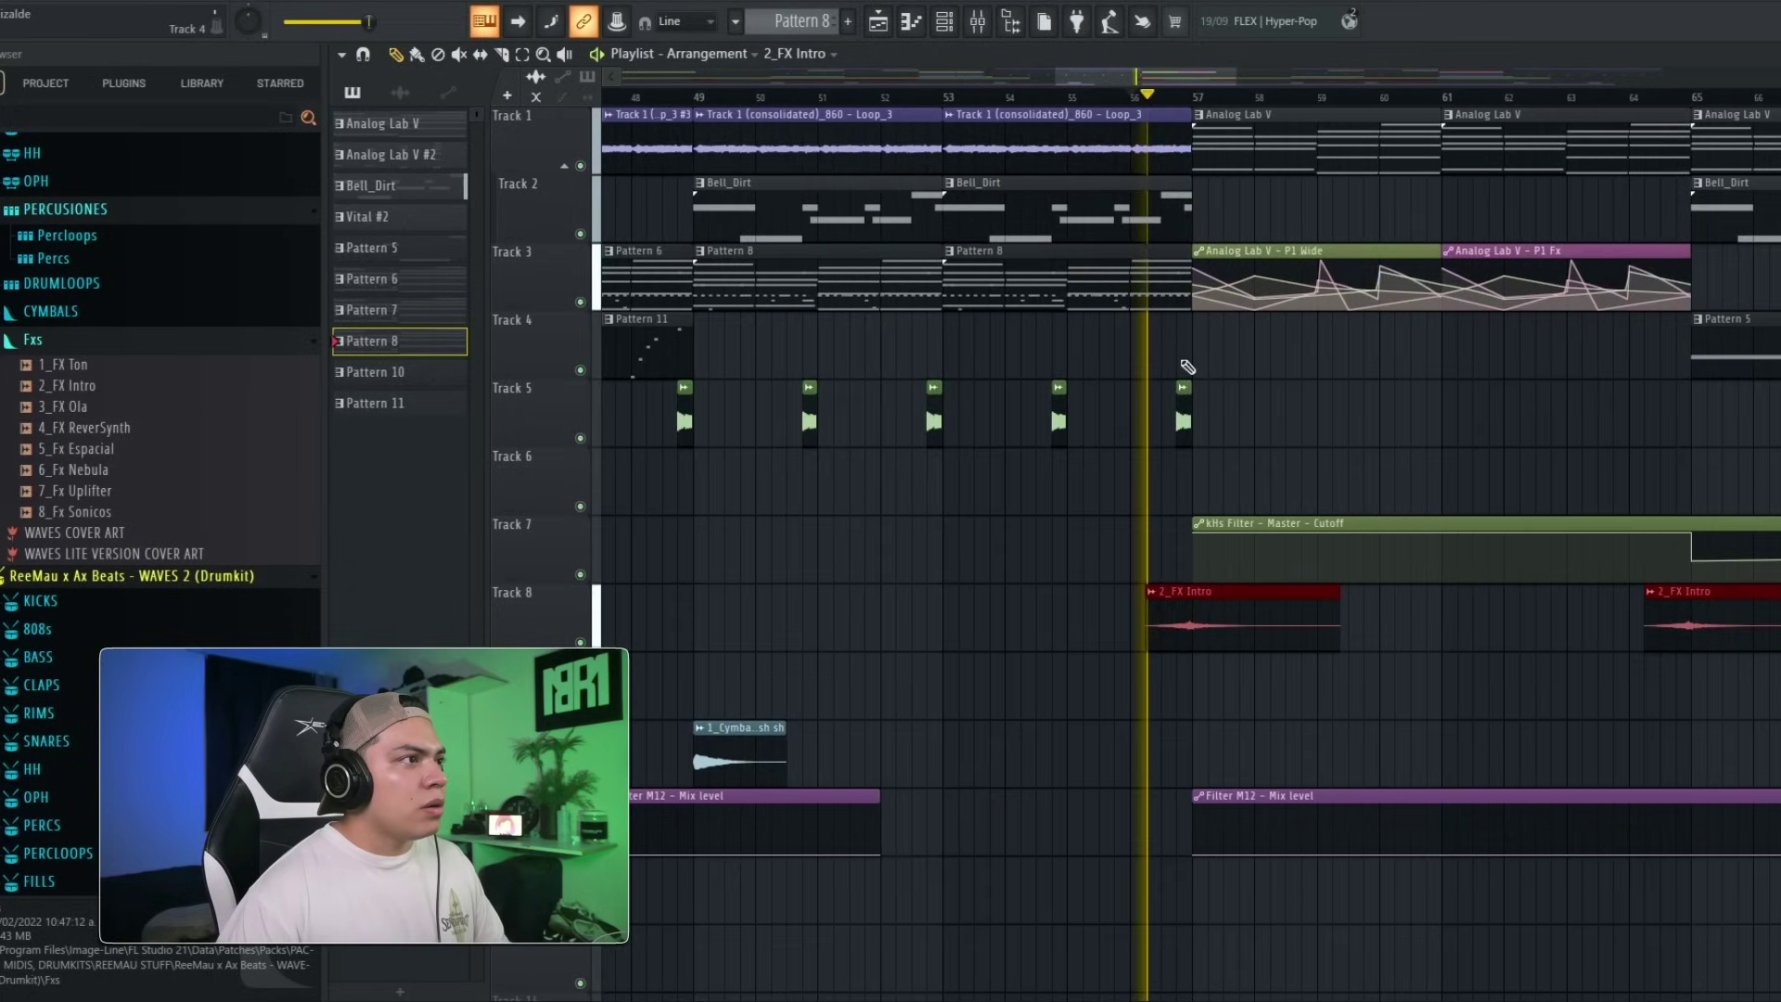
pyautogui.scroll(-2, 1197, 100)
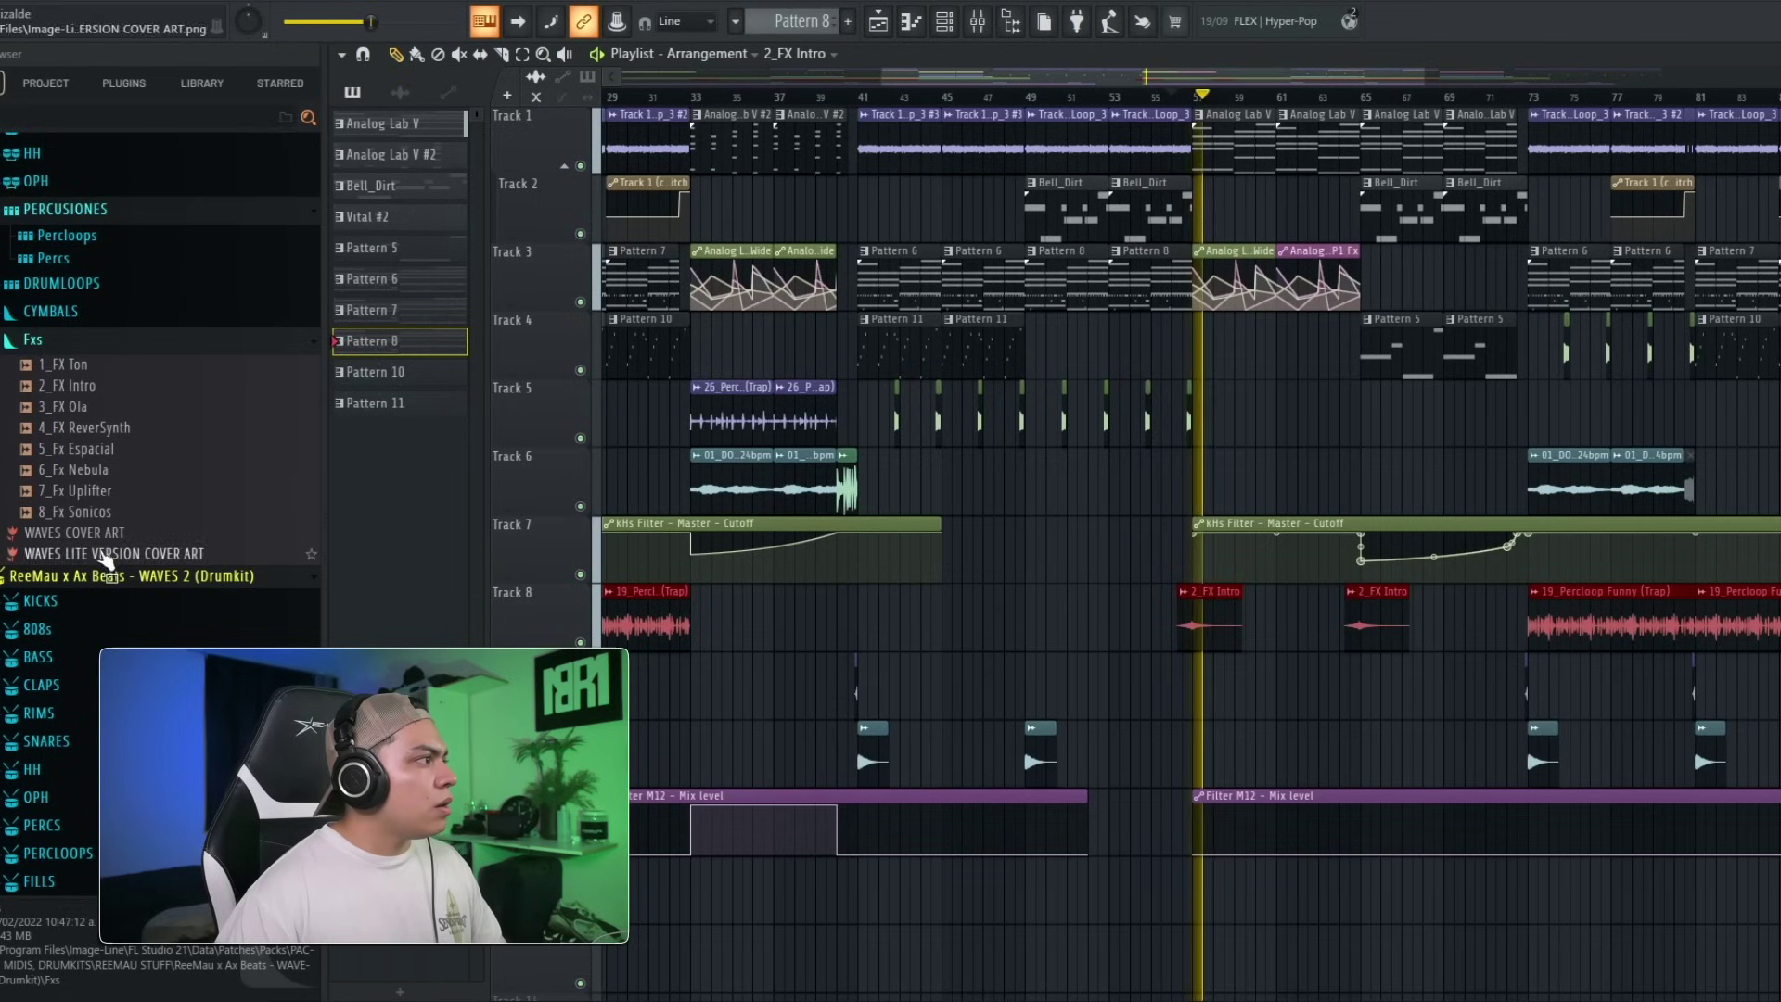
# Preview samples in the Fxs folder and place 7_Fx Uplifter at bar 47, in the track just above the cymbals.
pyautogui.press('space')
pyautogui.click(95, 509)
pyautogui.click(94, 497)
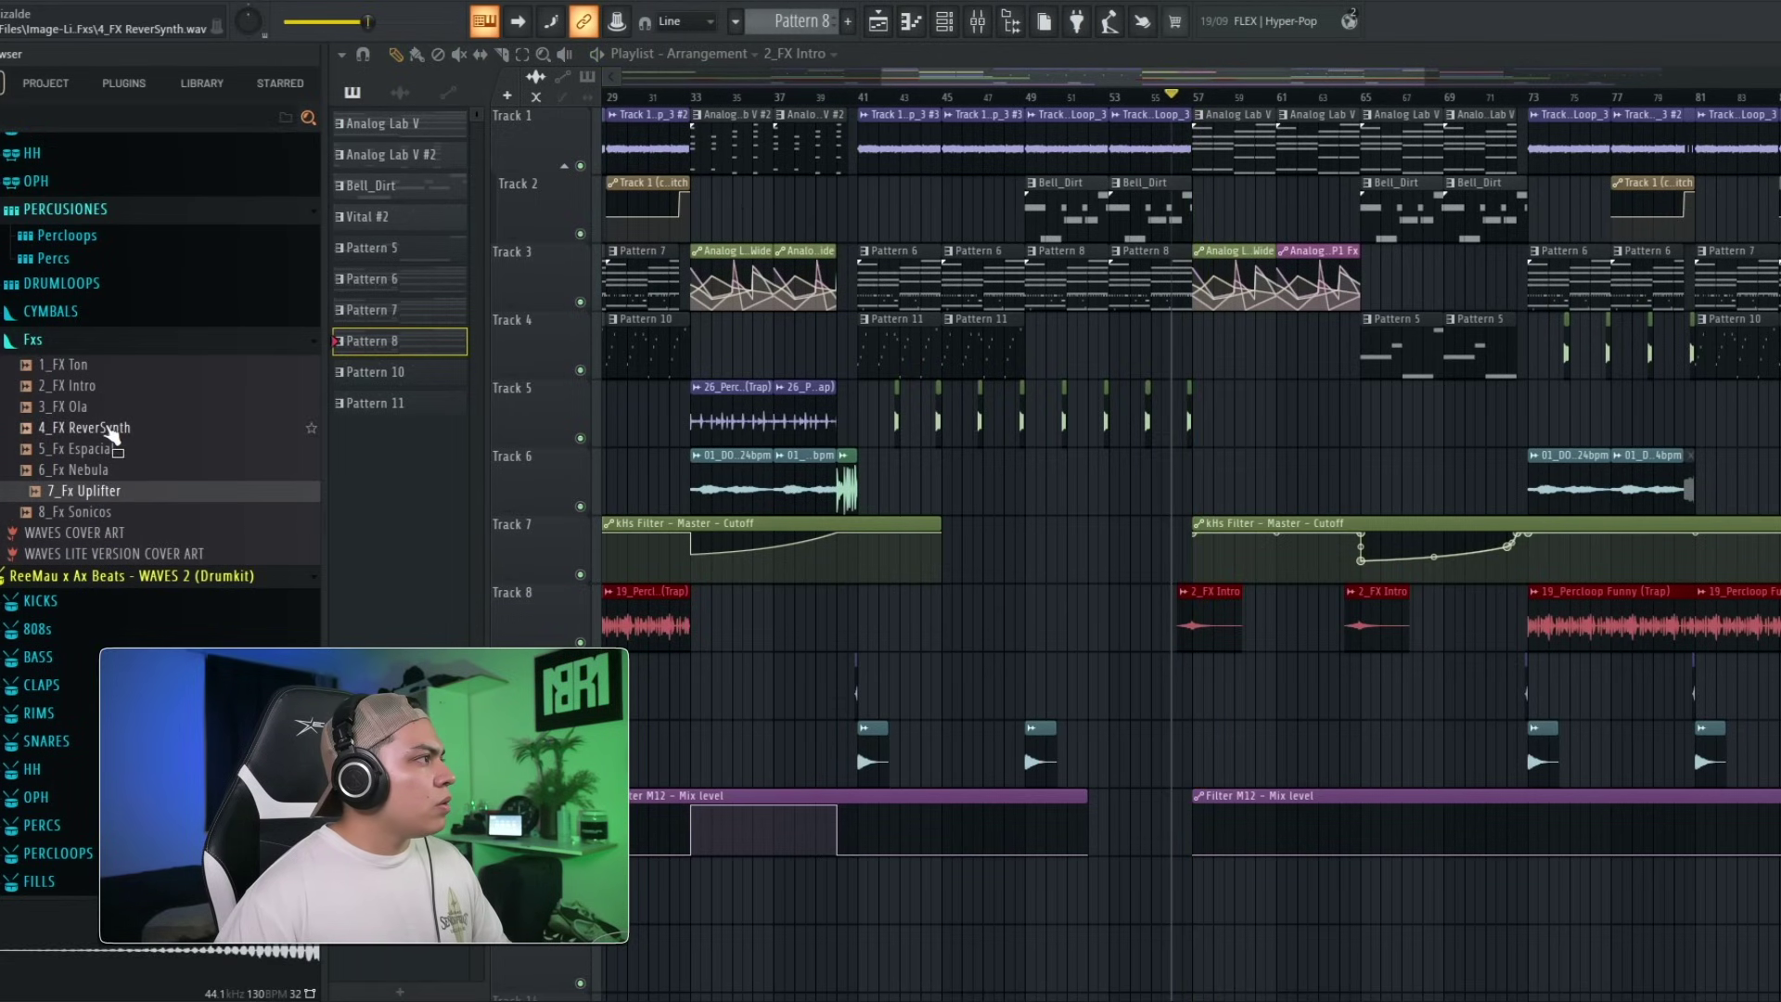
pyautogui.click(83, 345)
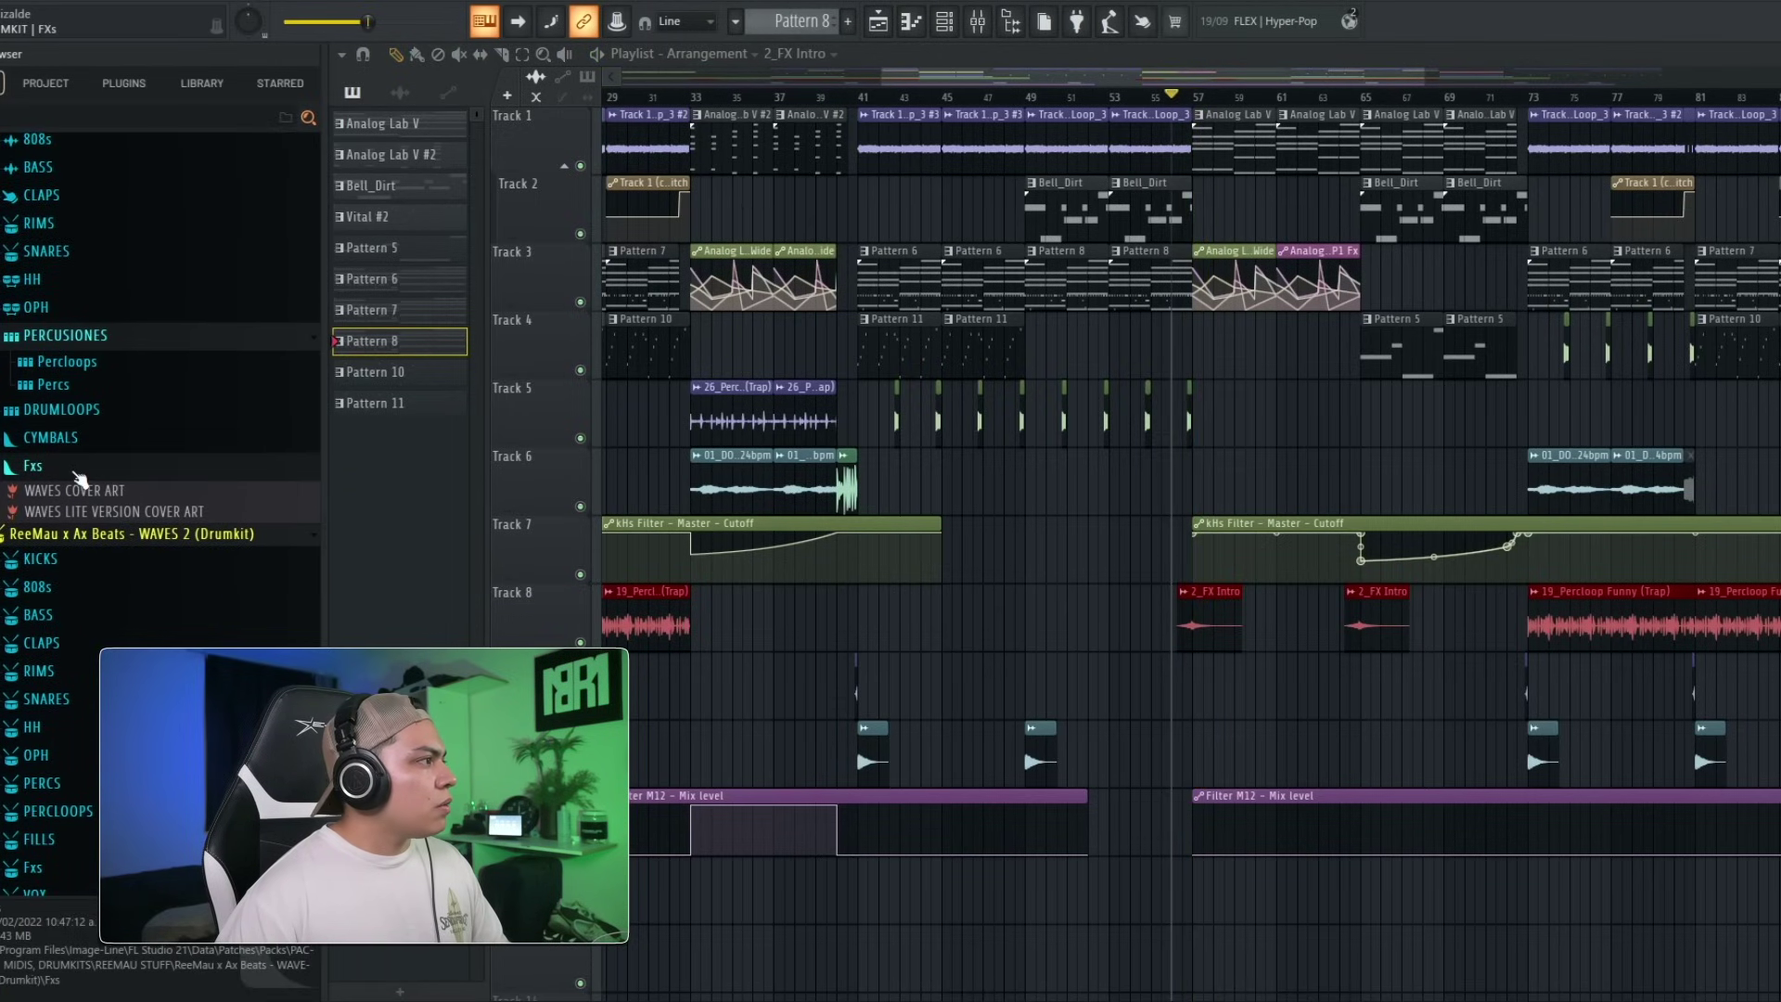
pyautogui.click(76, 469)
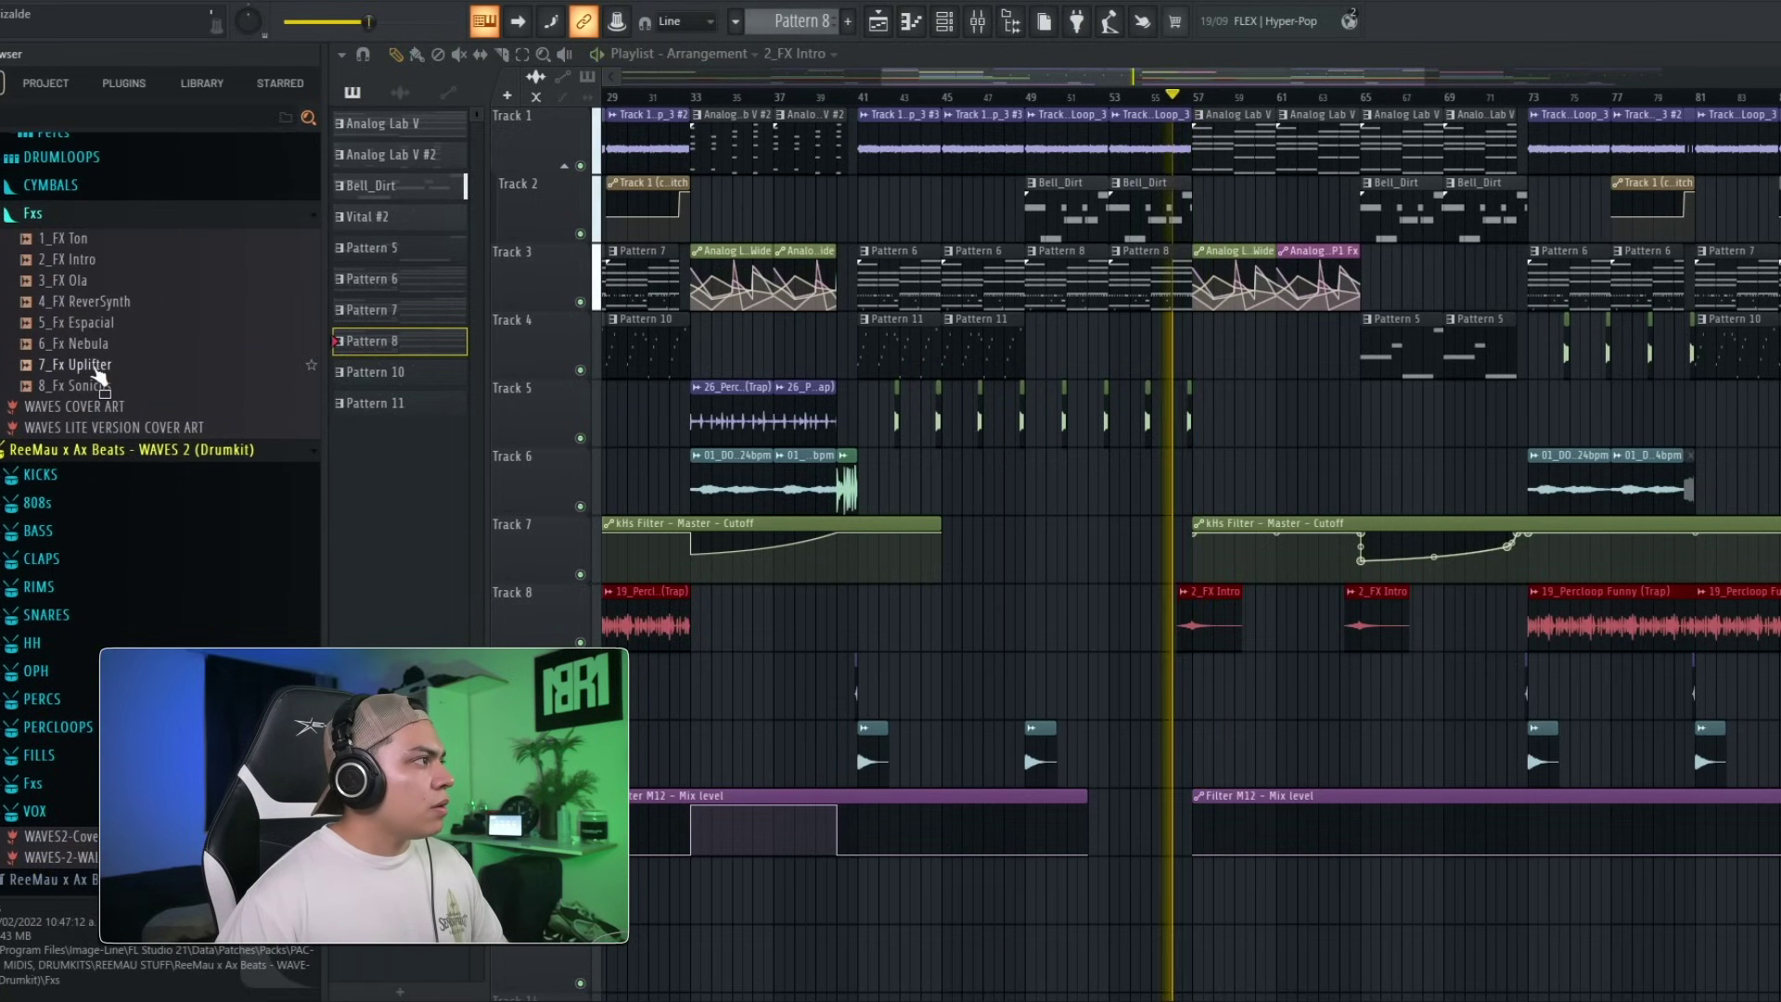
pyautogui.moveTo(88, 365); pyautogui.dragTo(1023, 696)
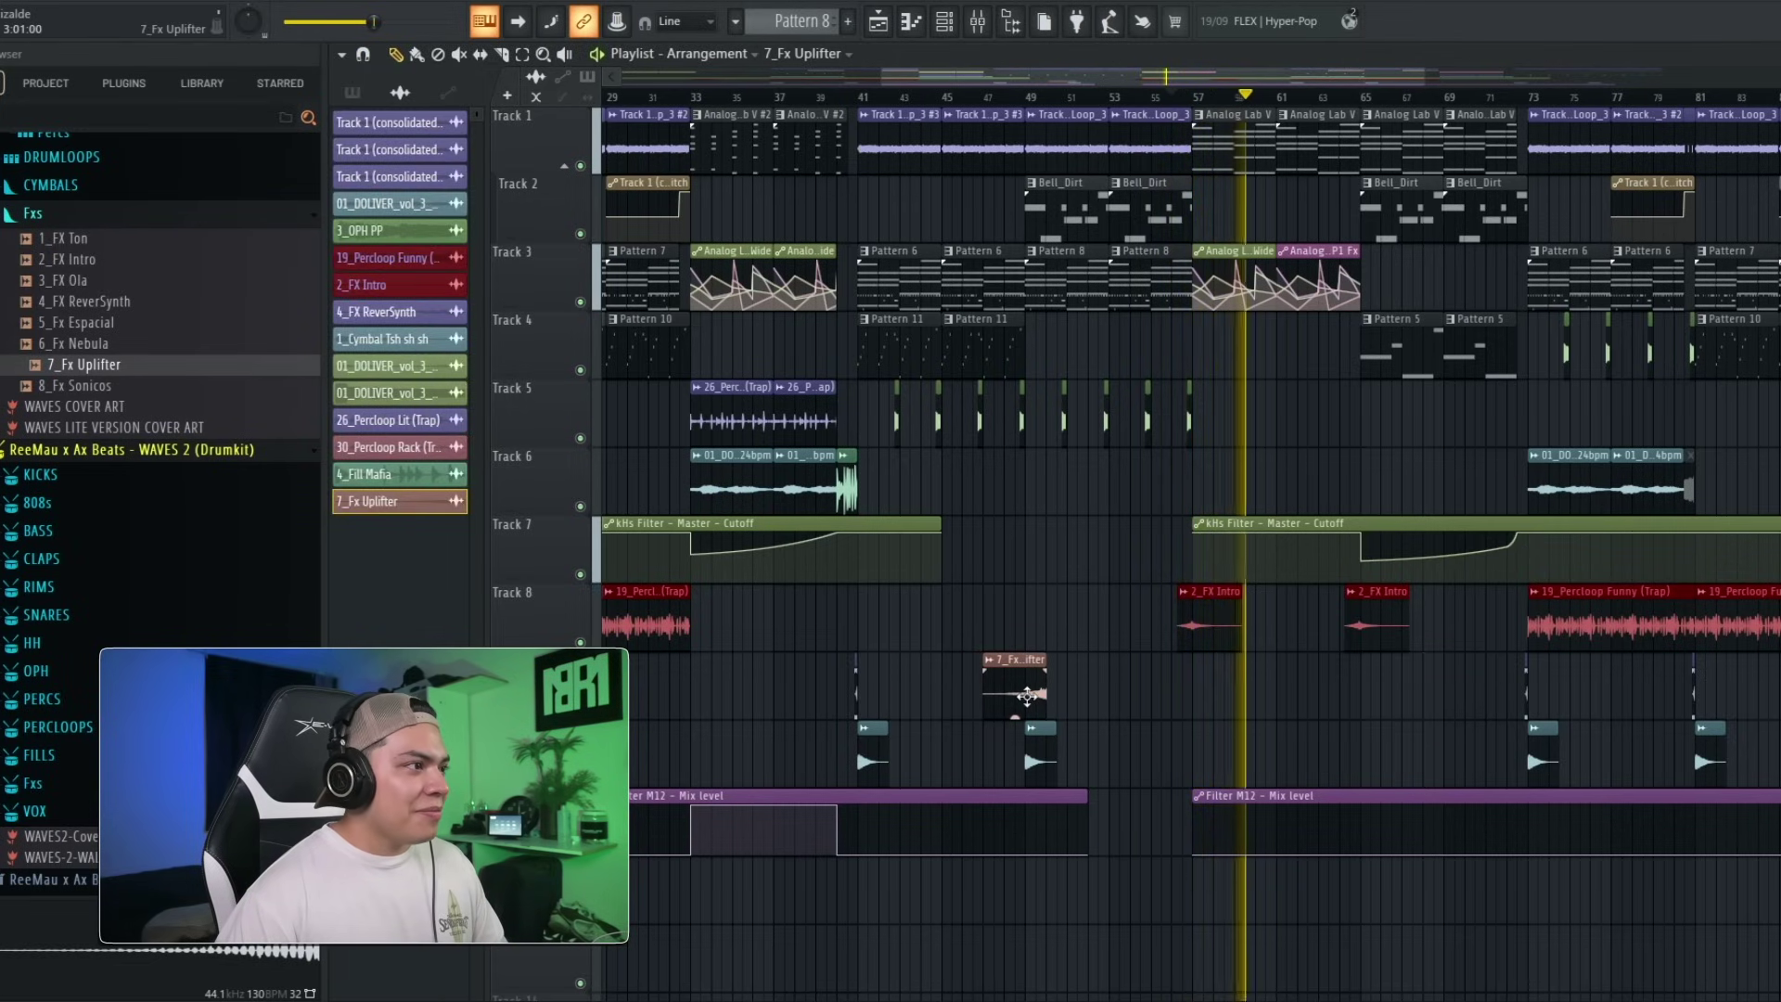
# Set the 7_Fx Uplifter clip's stretch time to 2 bars and its time-stretching mode to Stretch.
pyautogui.doubleClick(1018, 689)
pyautogui.press('space')
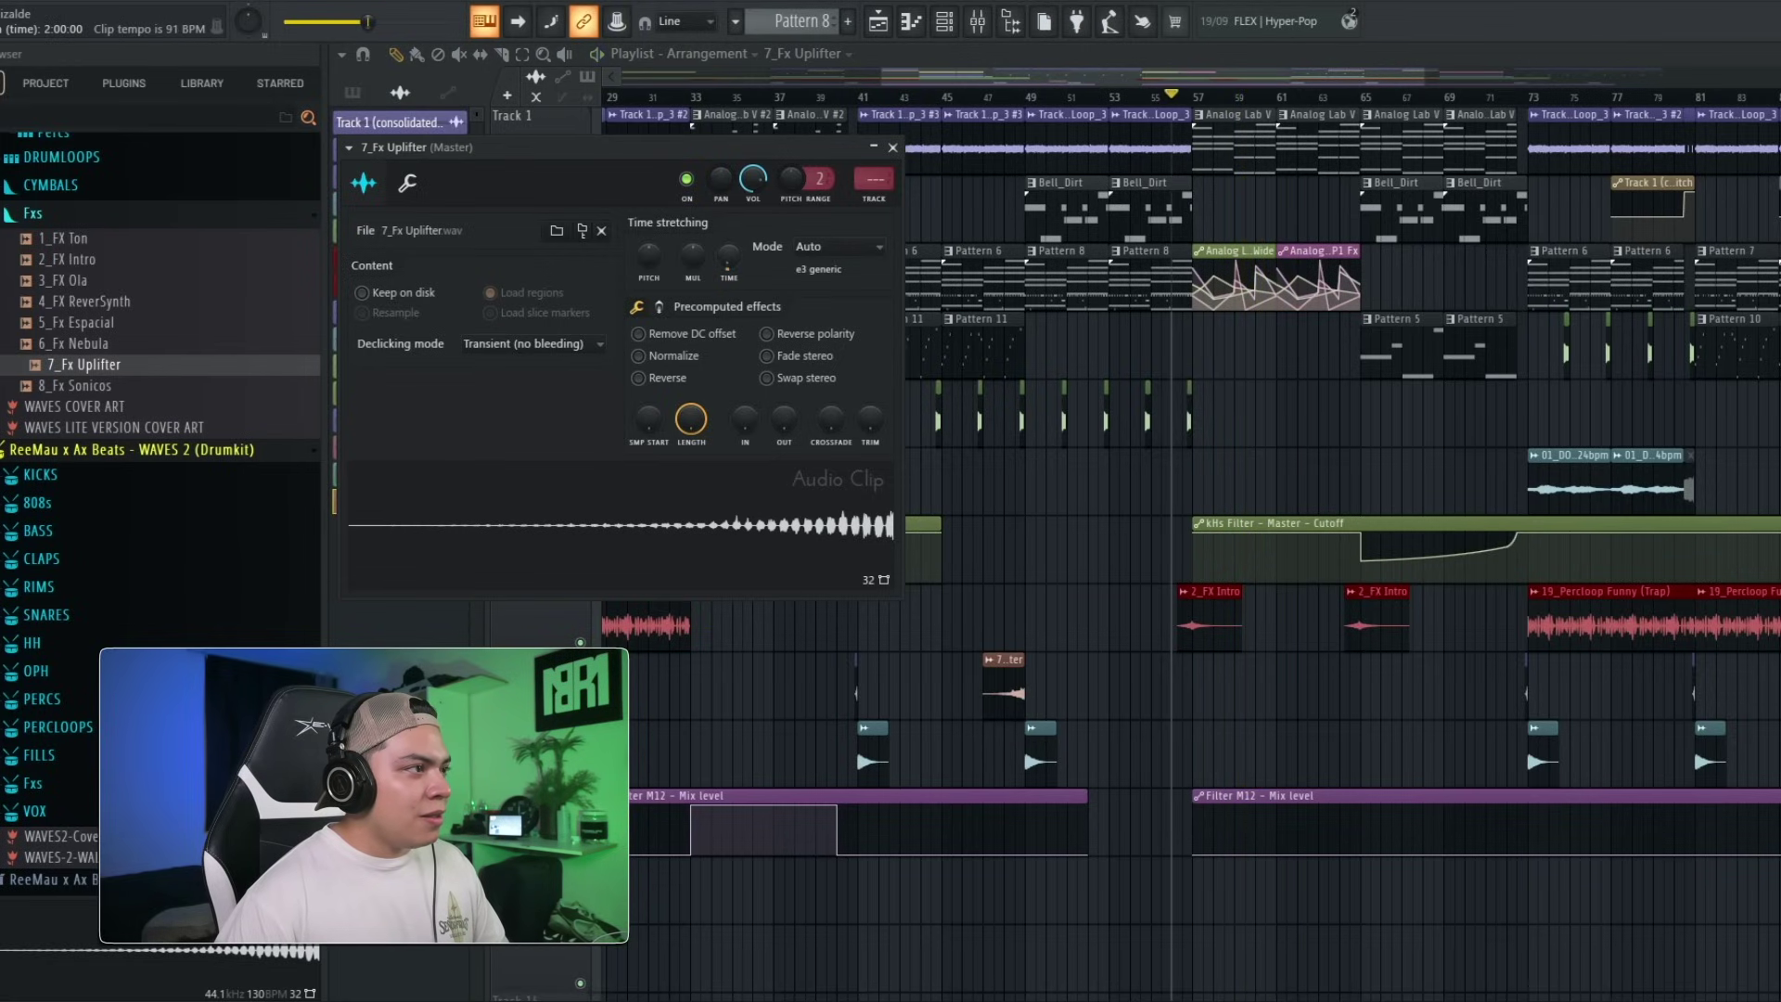
pyautogui.click(820, 249)
pyautogui.click(828, 308)
# Play the uplifter from bar 47 and lower the volume in its clip settings.
pyautogui.click(988, 96)
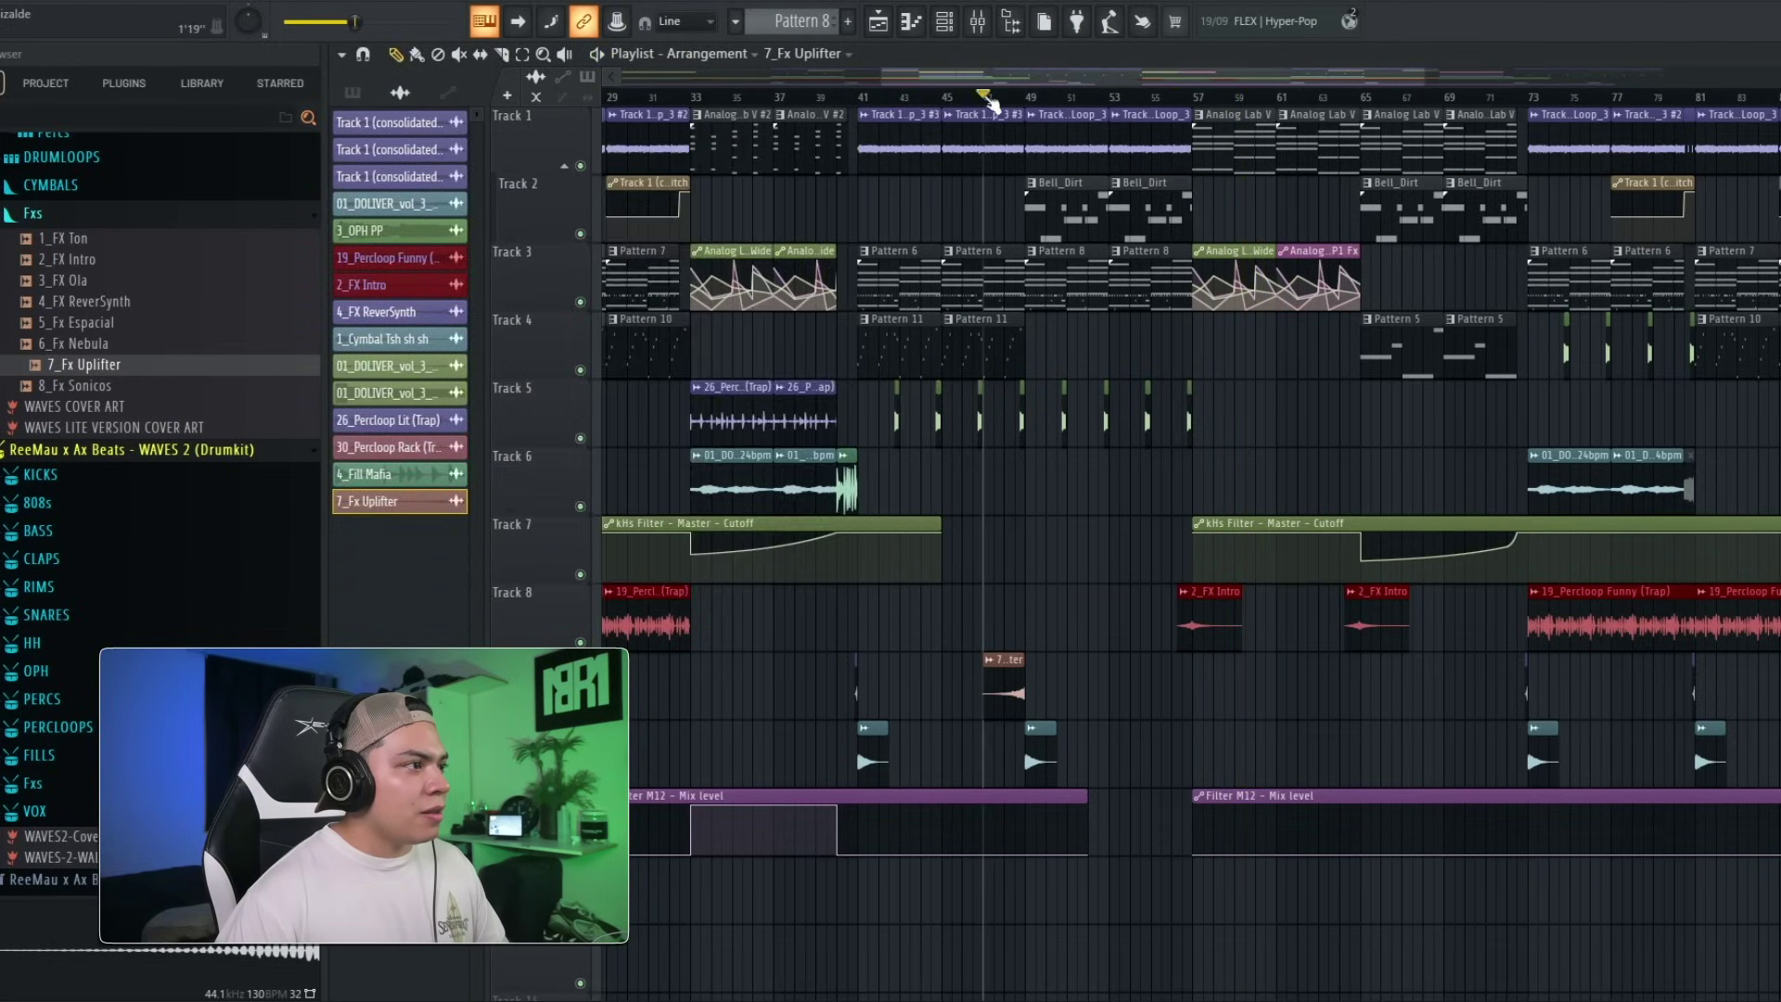
pyautogui.scroll(3, 989, 97)
pyautogui.press('space')
pyautogui.doubleClick(1045, 705)
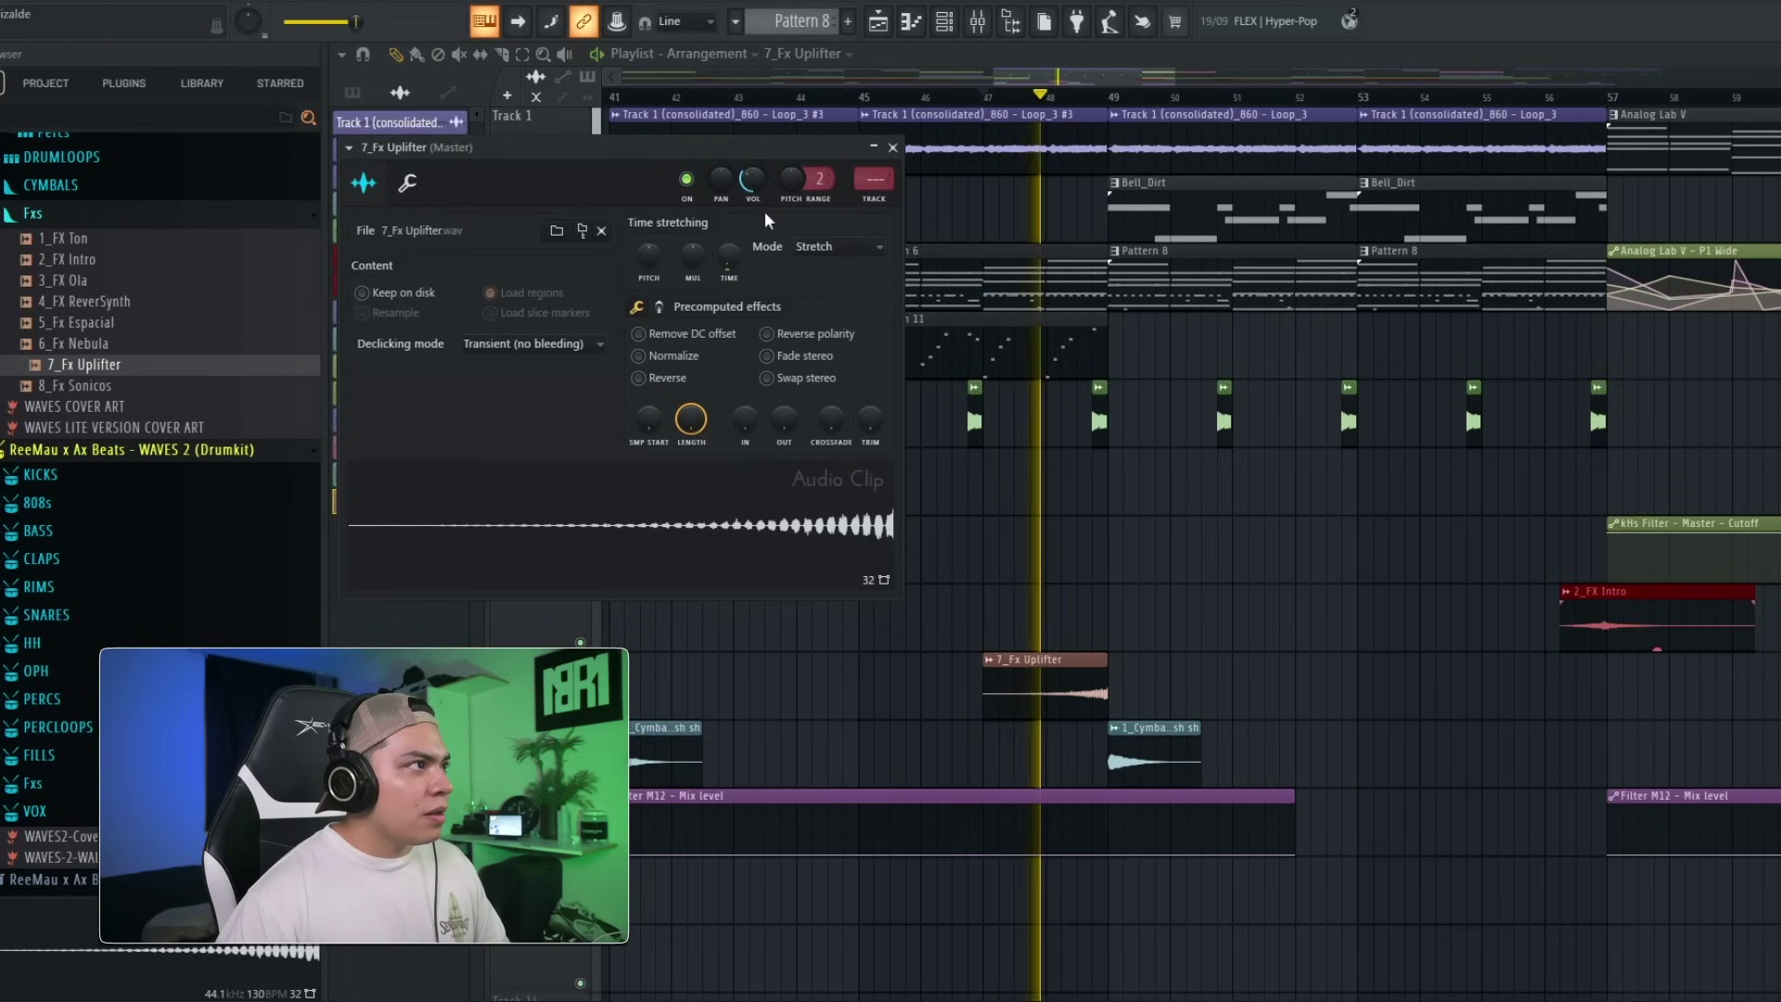
# Lower the 7_Fx Uplifter clip's volume to about 21% in its clip settings, then close the settings.
pyautogui.rightClick(1215, 614)
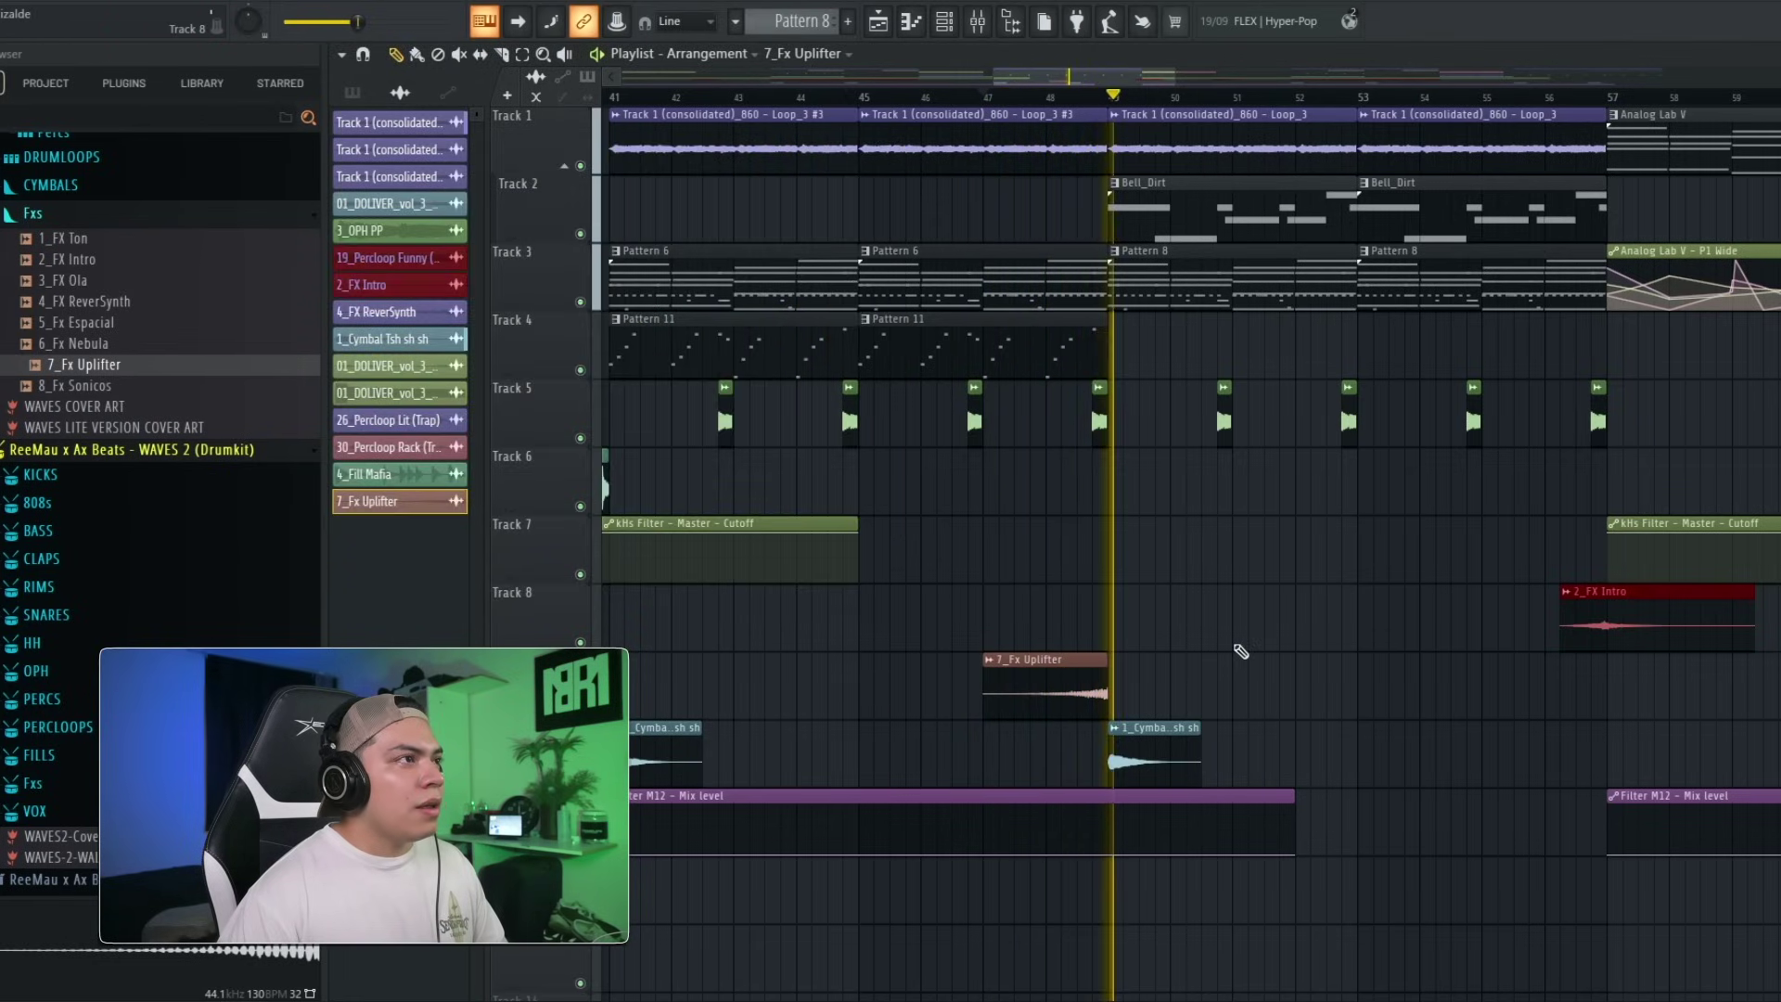
pyautogui.doubleClick(1084, 692)
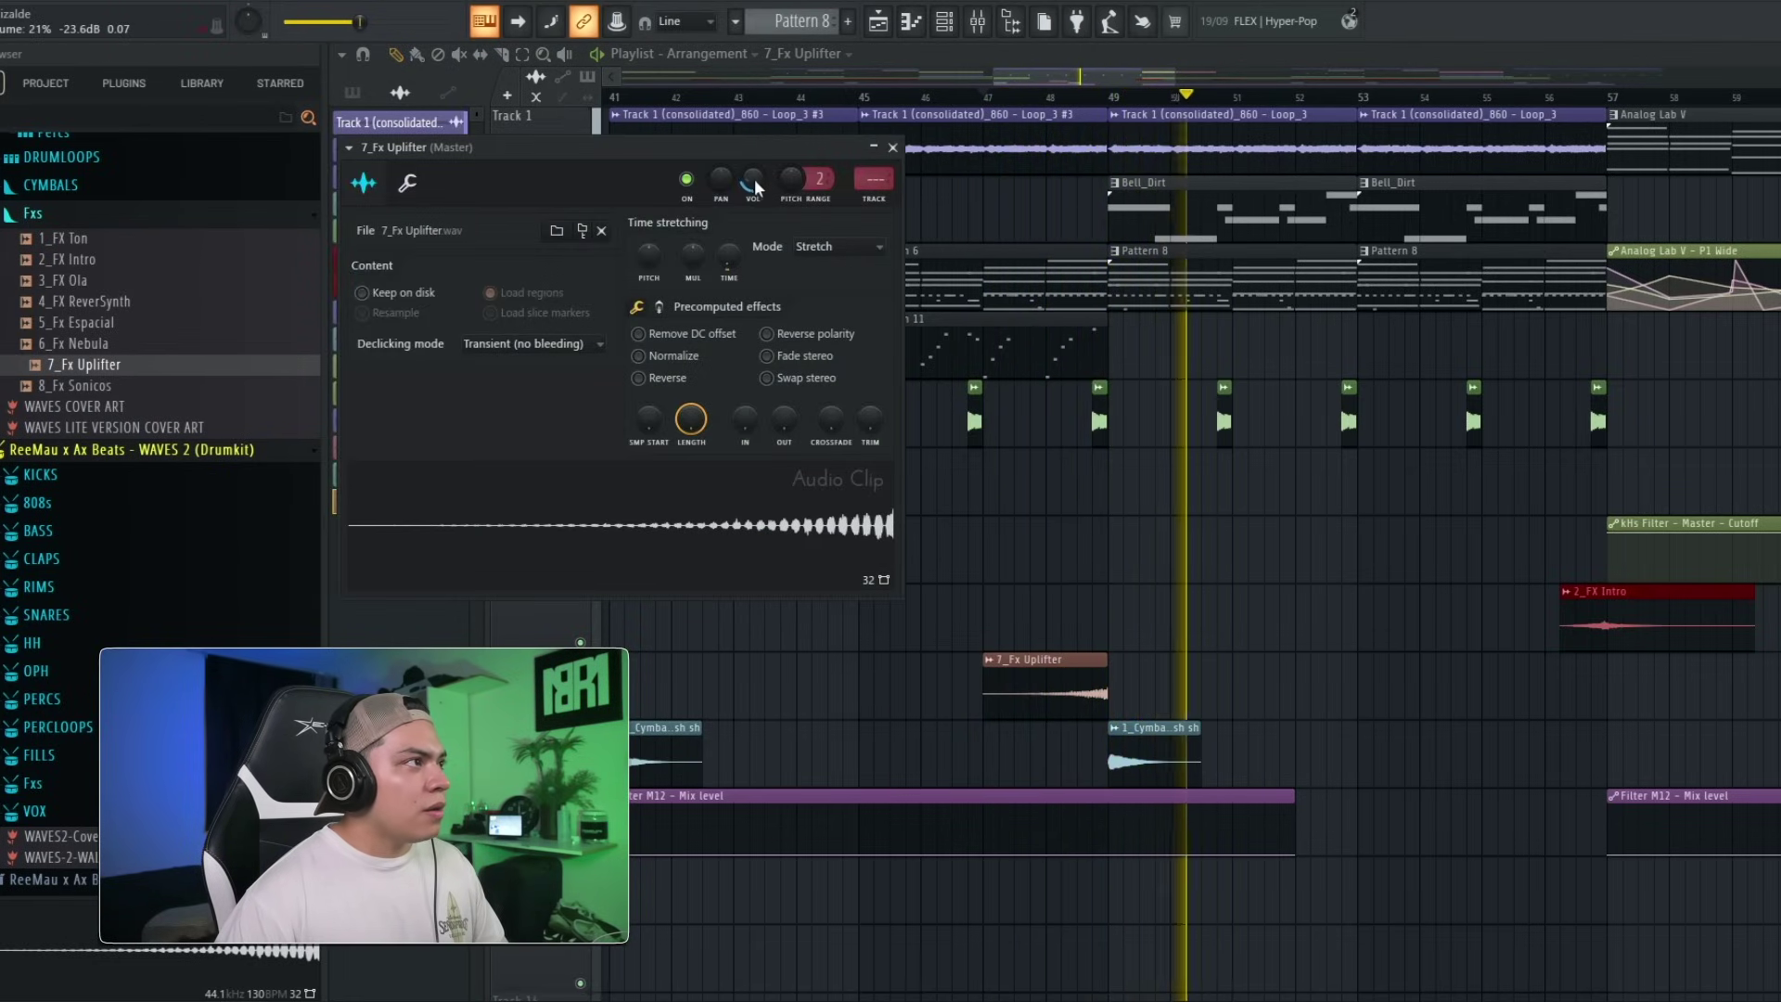
pyautogui.scroll(-8, 1071, 104)
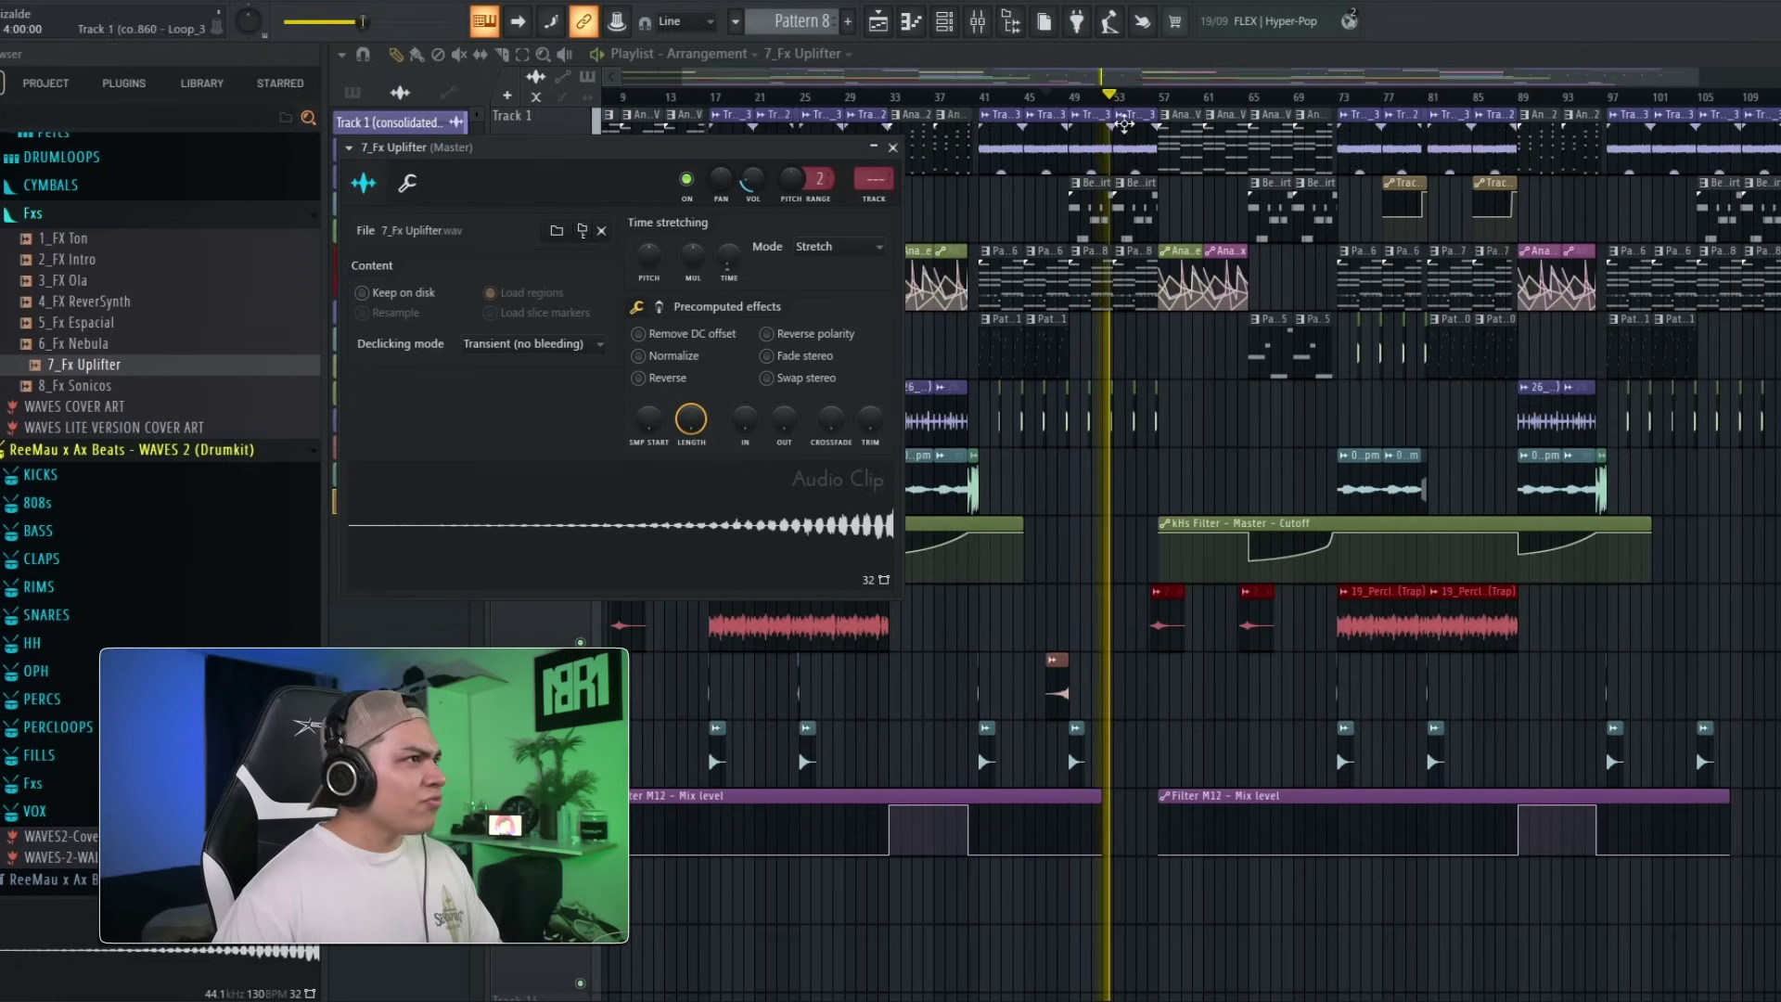
pyautogui.click(885, 144)
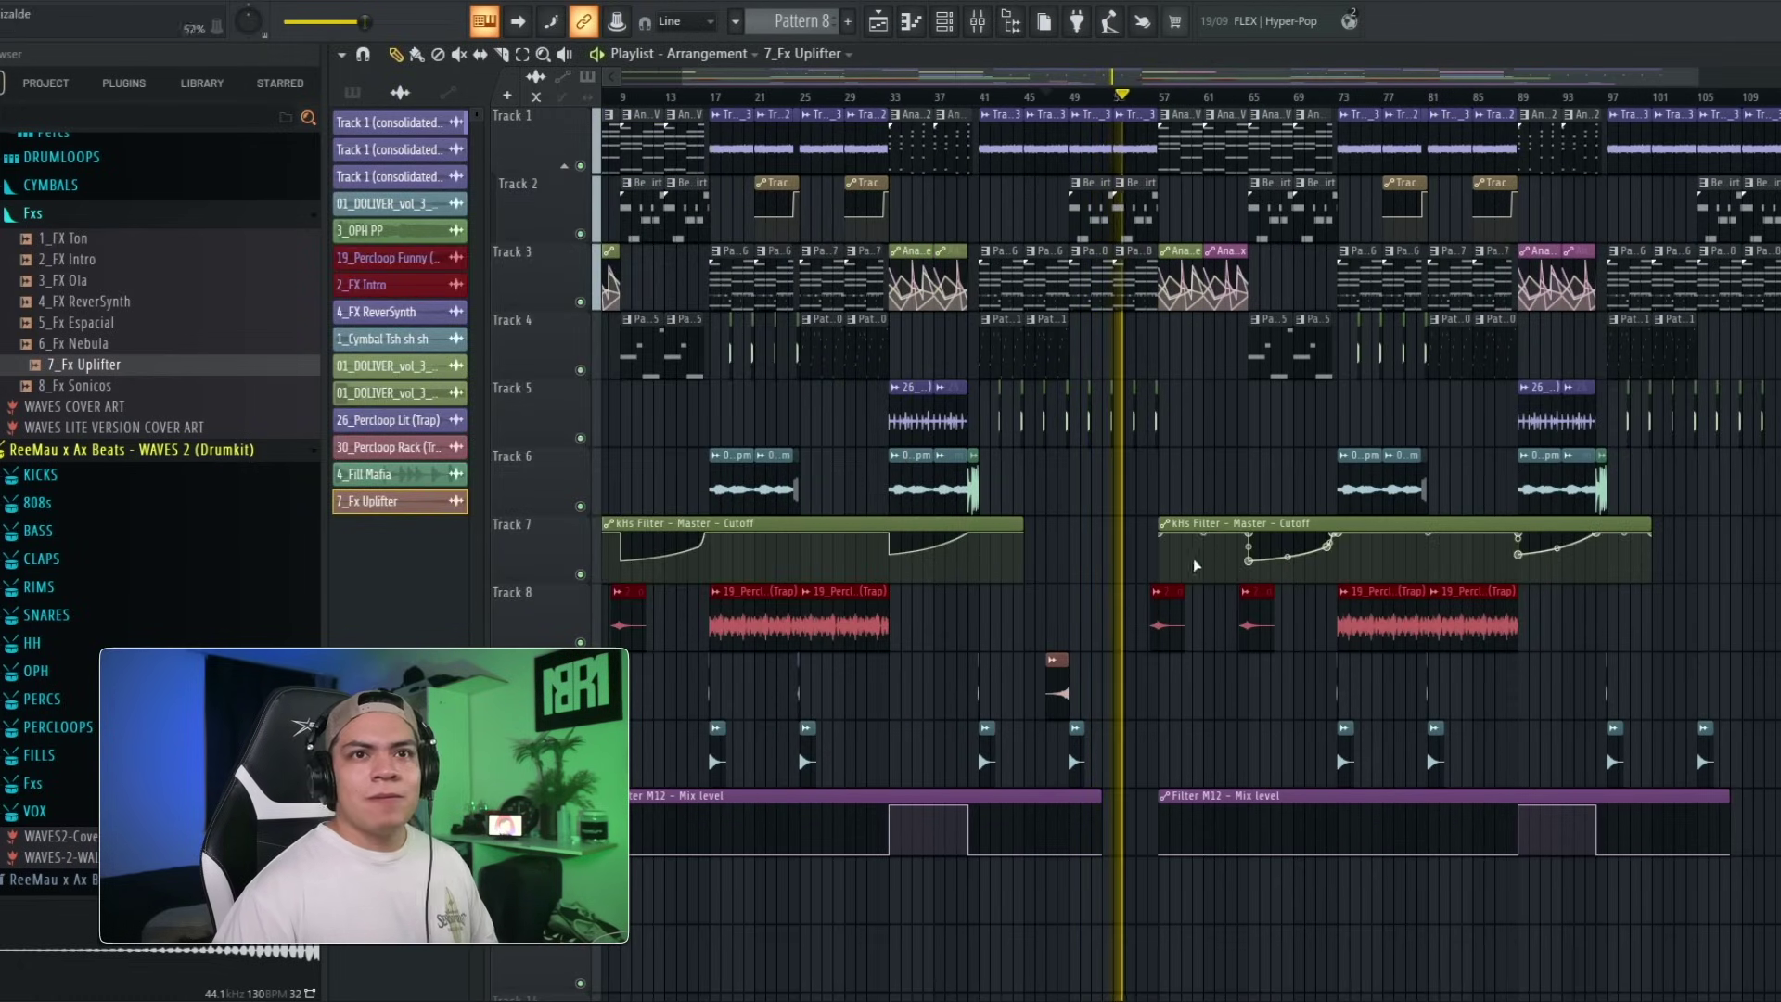
# Collapse the Fxs folder and place a copy of the 01_DOLIVER_vol_3_Vocal_C#m_124bpm clip on Track 6 from bar 57 to 65.
pyautogui.hscroll(3, 1099, 455)
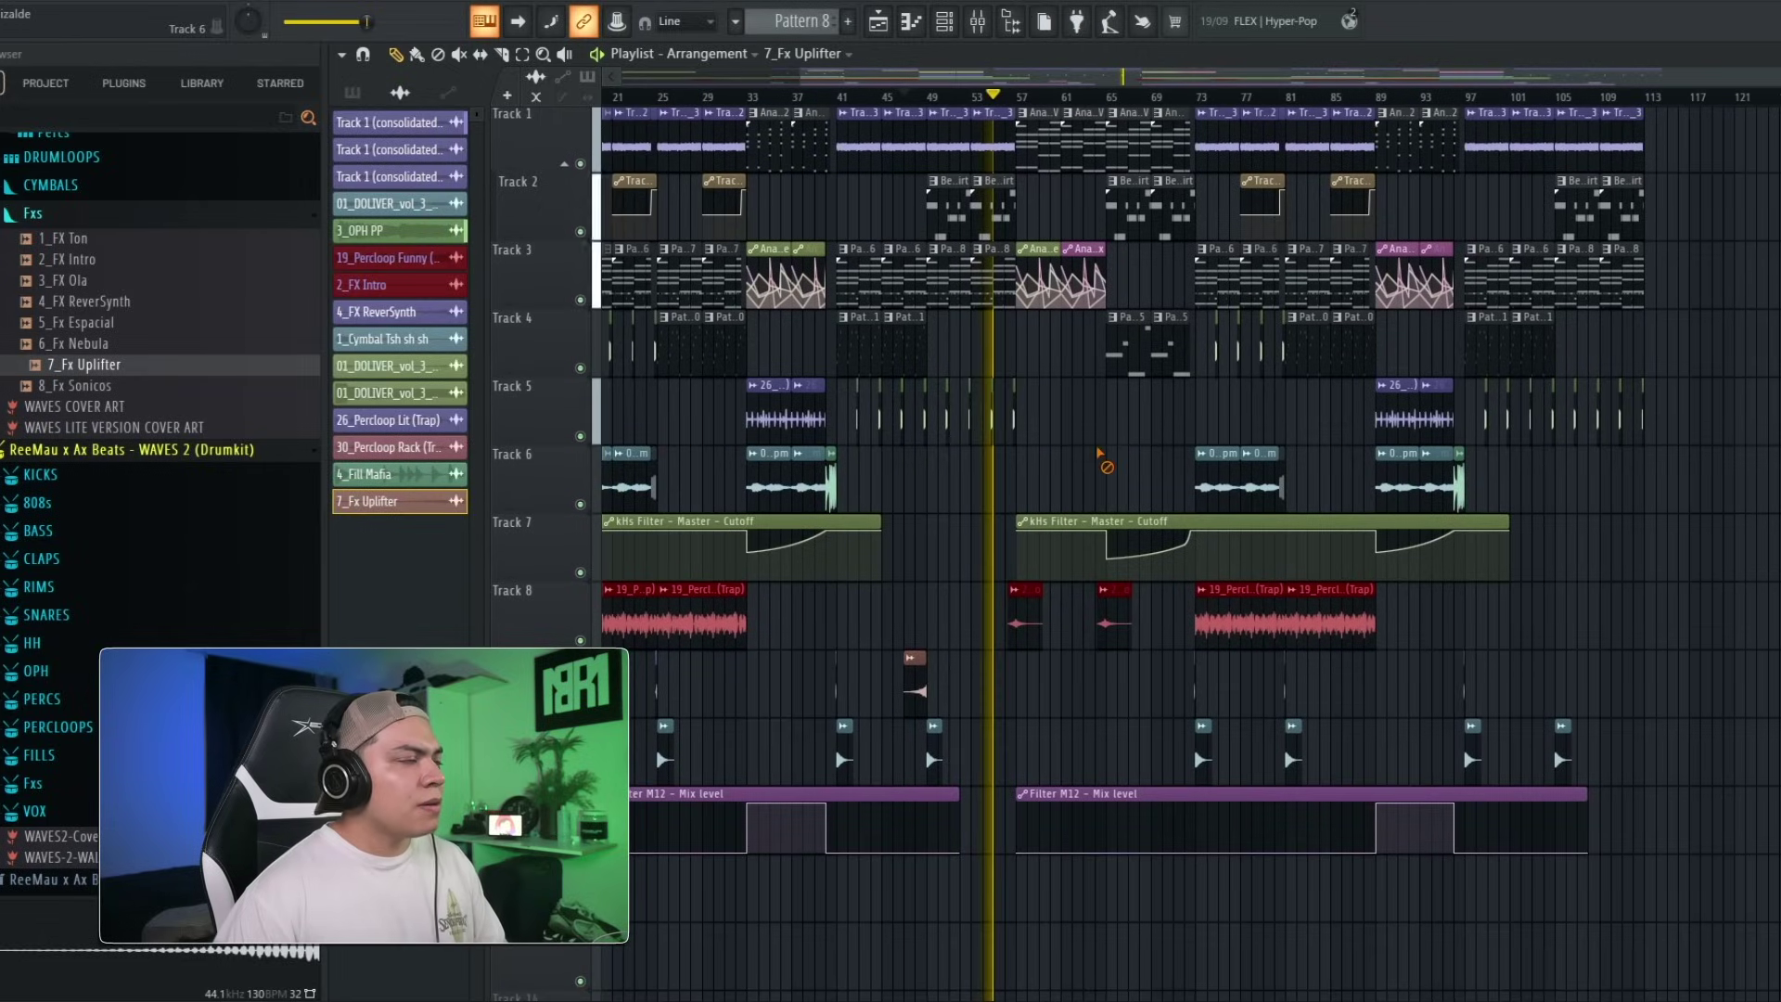
pyautogui.hscroll(-5, 1101, 432)
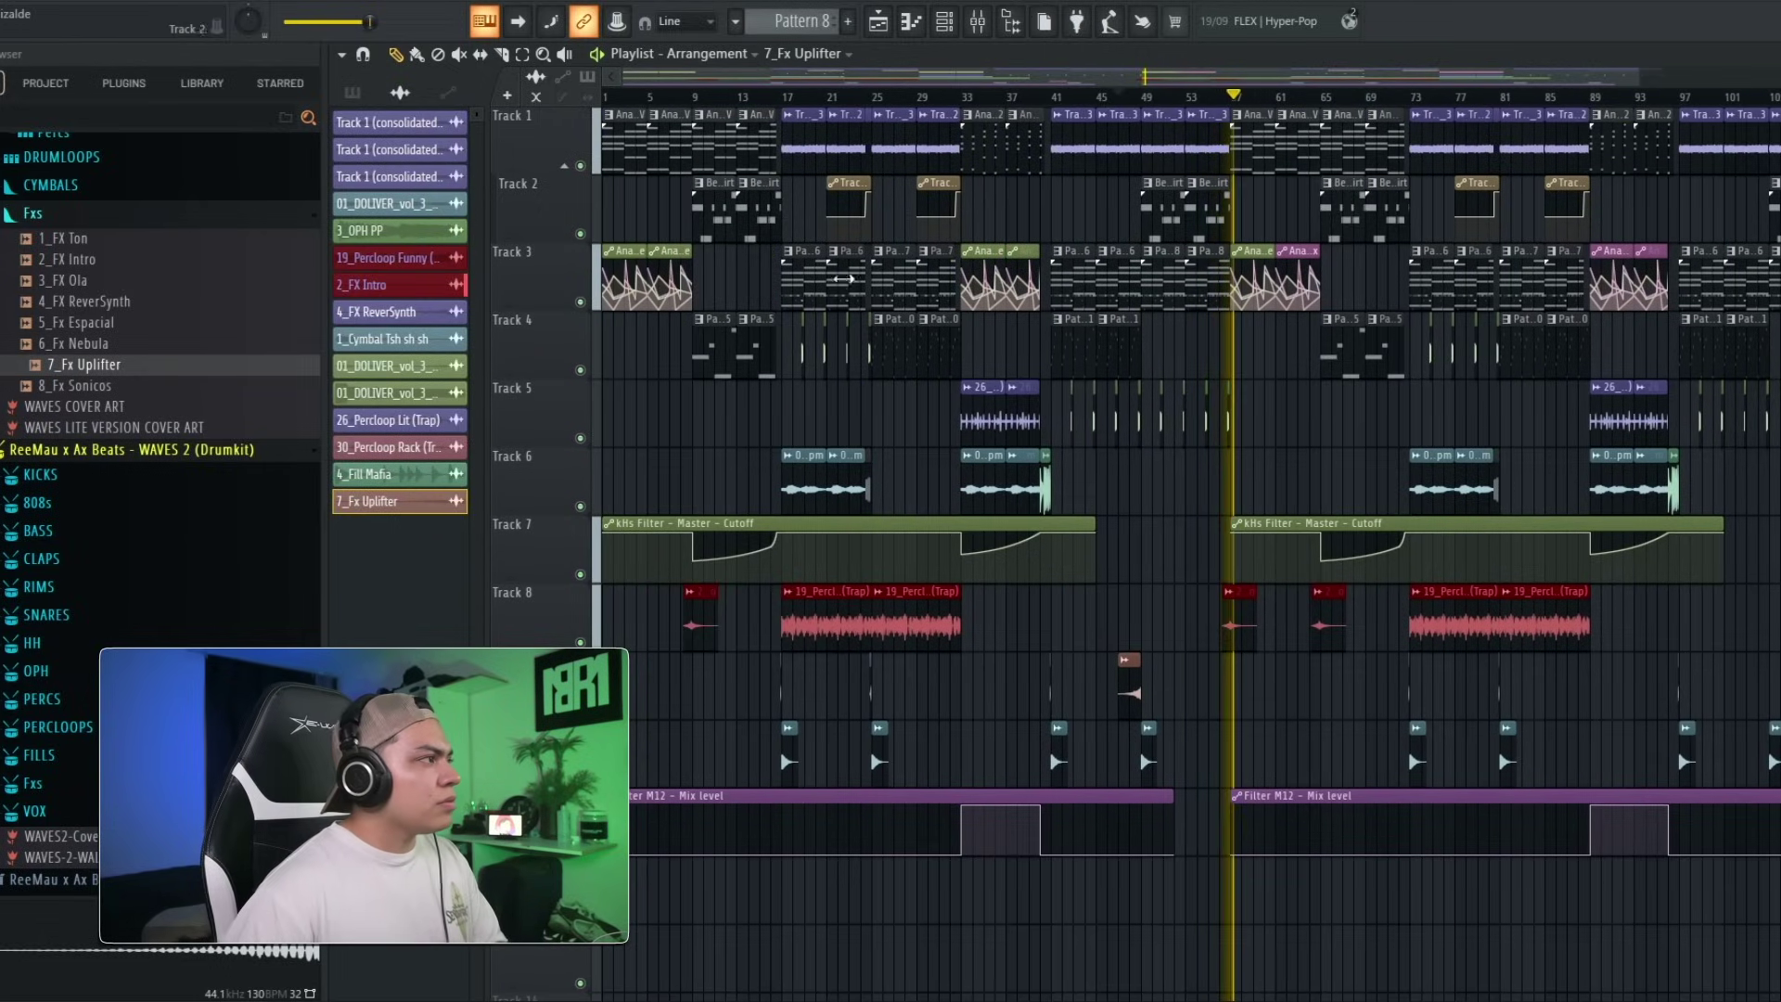
pyautogui.click(52, 219)
pyautogui.scroll(5, 119, 347)
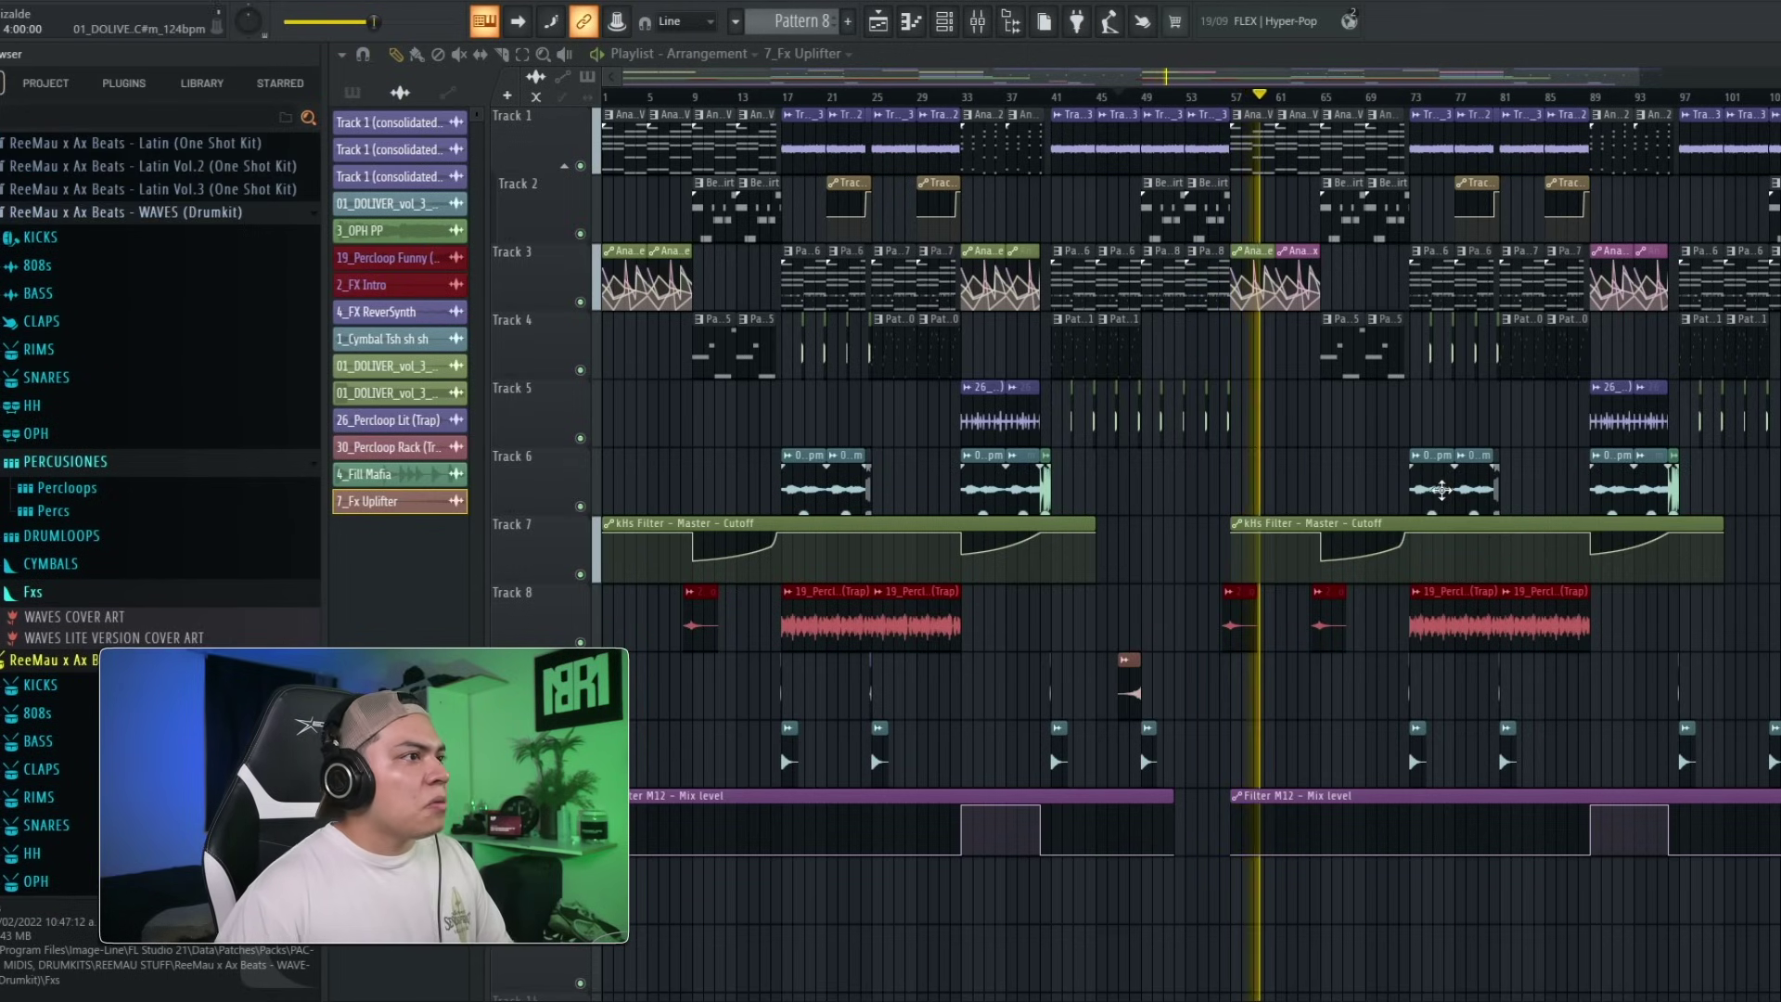
pyautogui.moveTo(1442, 490); pyautogui.dragTo(1267, 492)
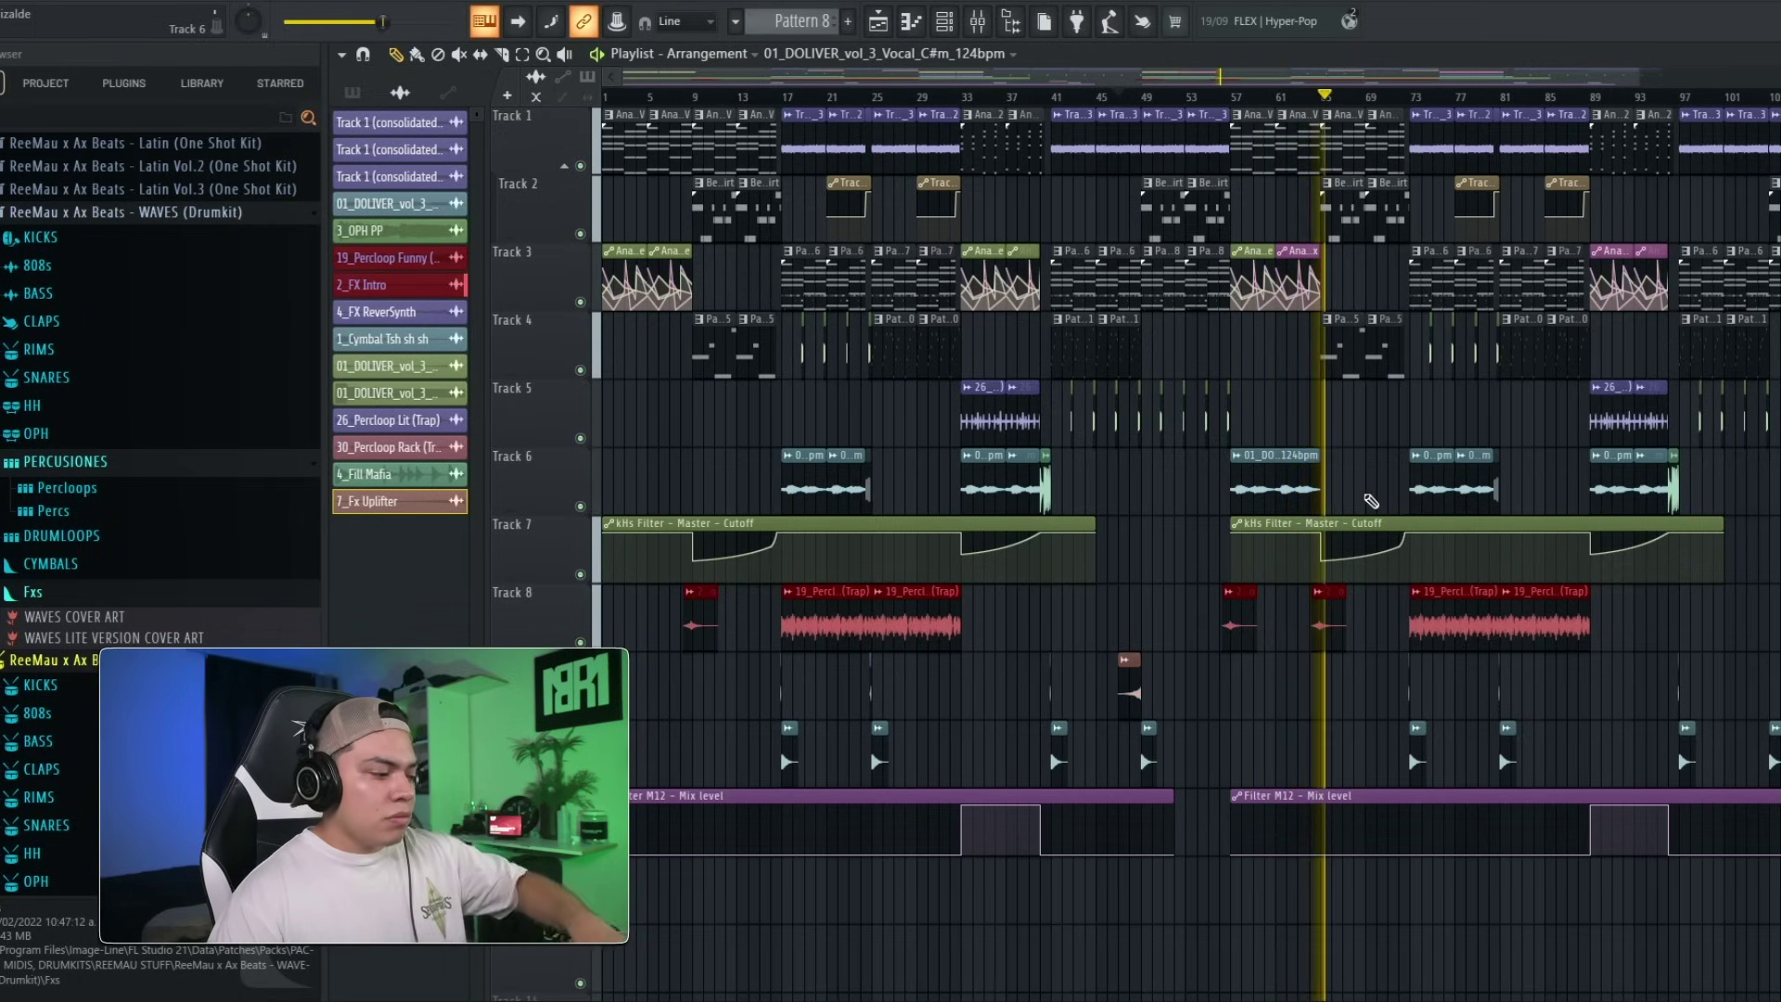
pyautogui.press('F12')
pyautogui.click(877, 26)
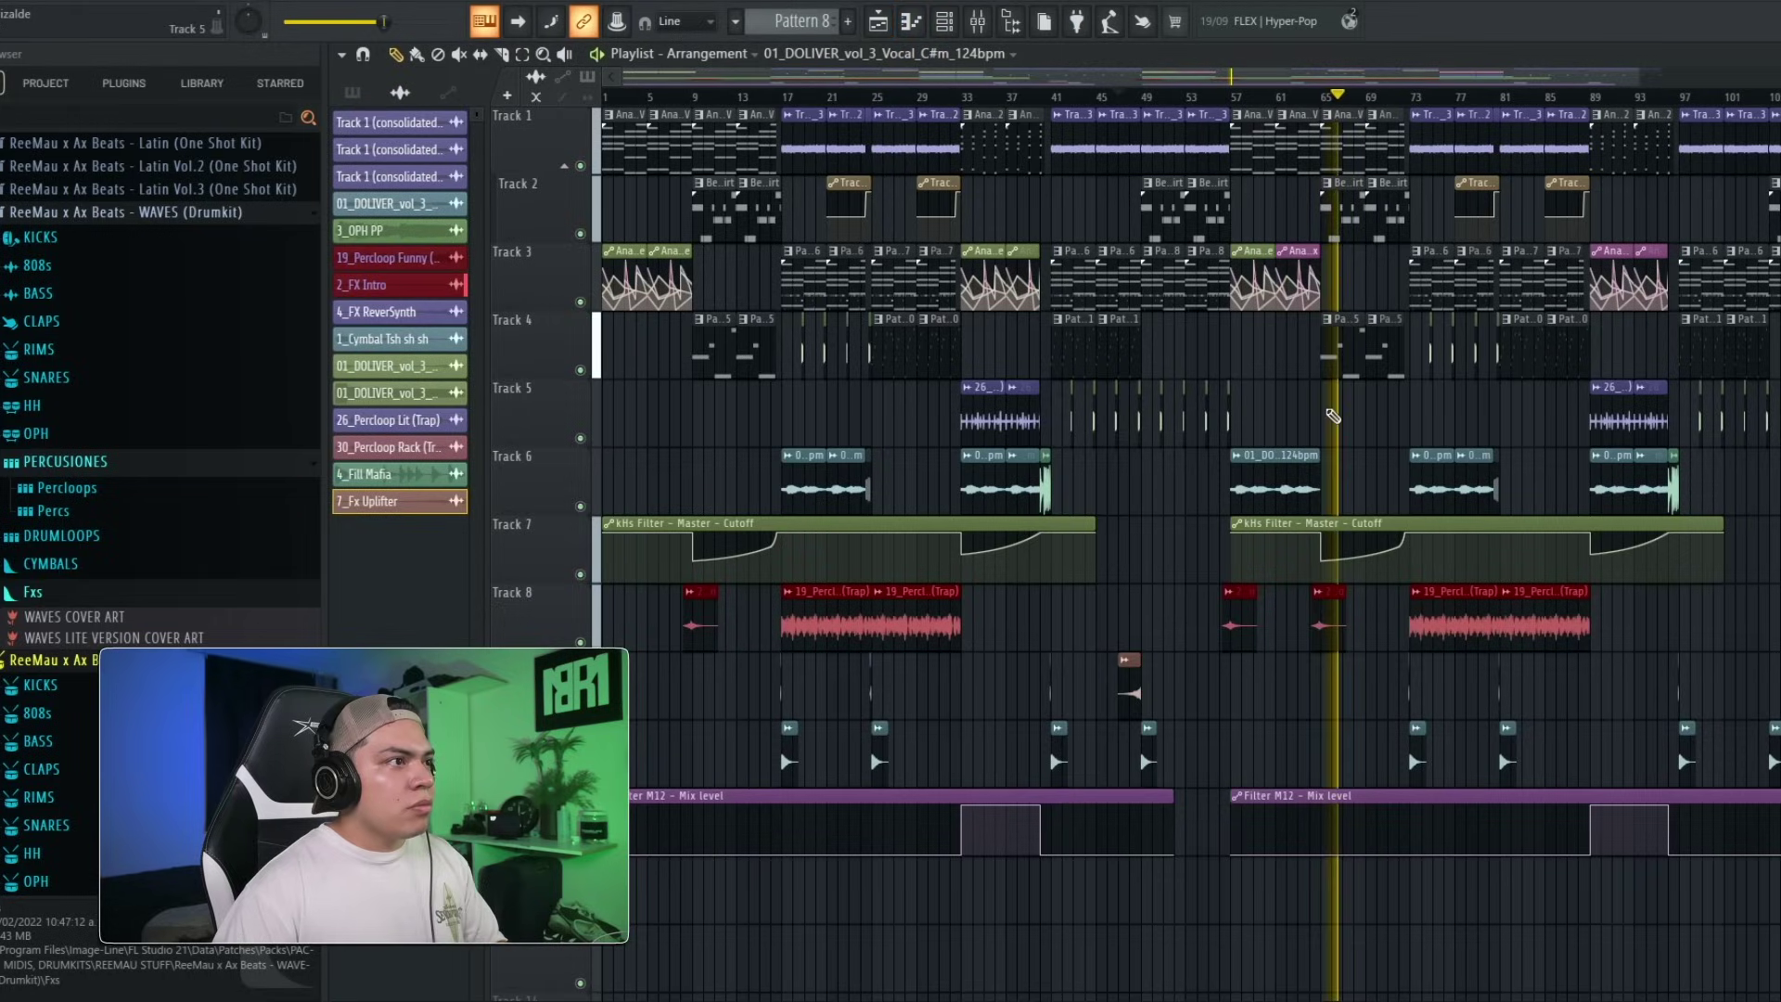
# Add a 7_Fx Uplifter copy on Track 9 ending where the filter curve finishes just before bar 73, and play that transition.
pyautogui.moveTo(1390, 419); pyautogui.dragTo(1226, 448)
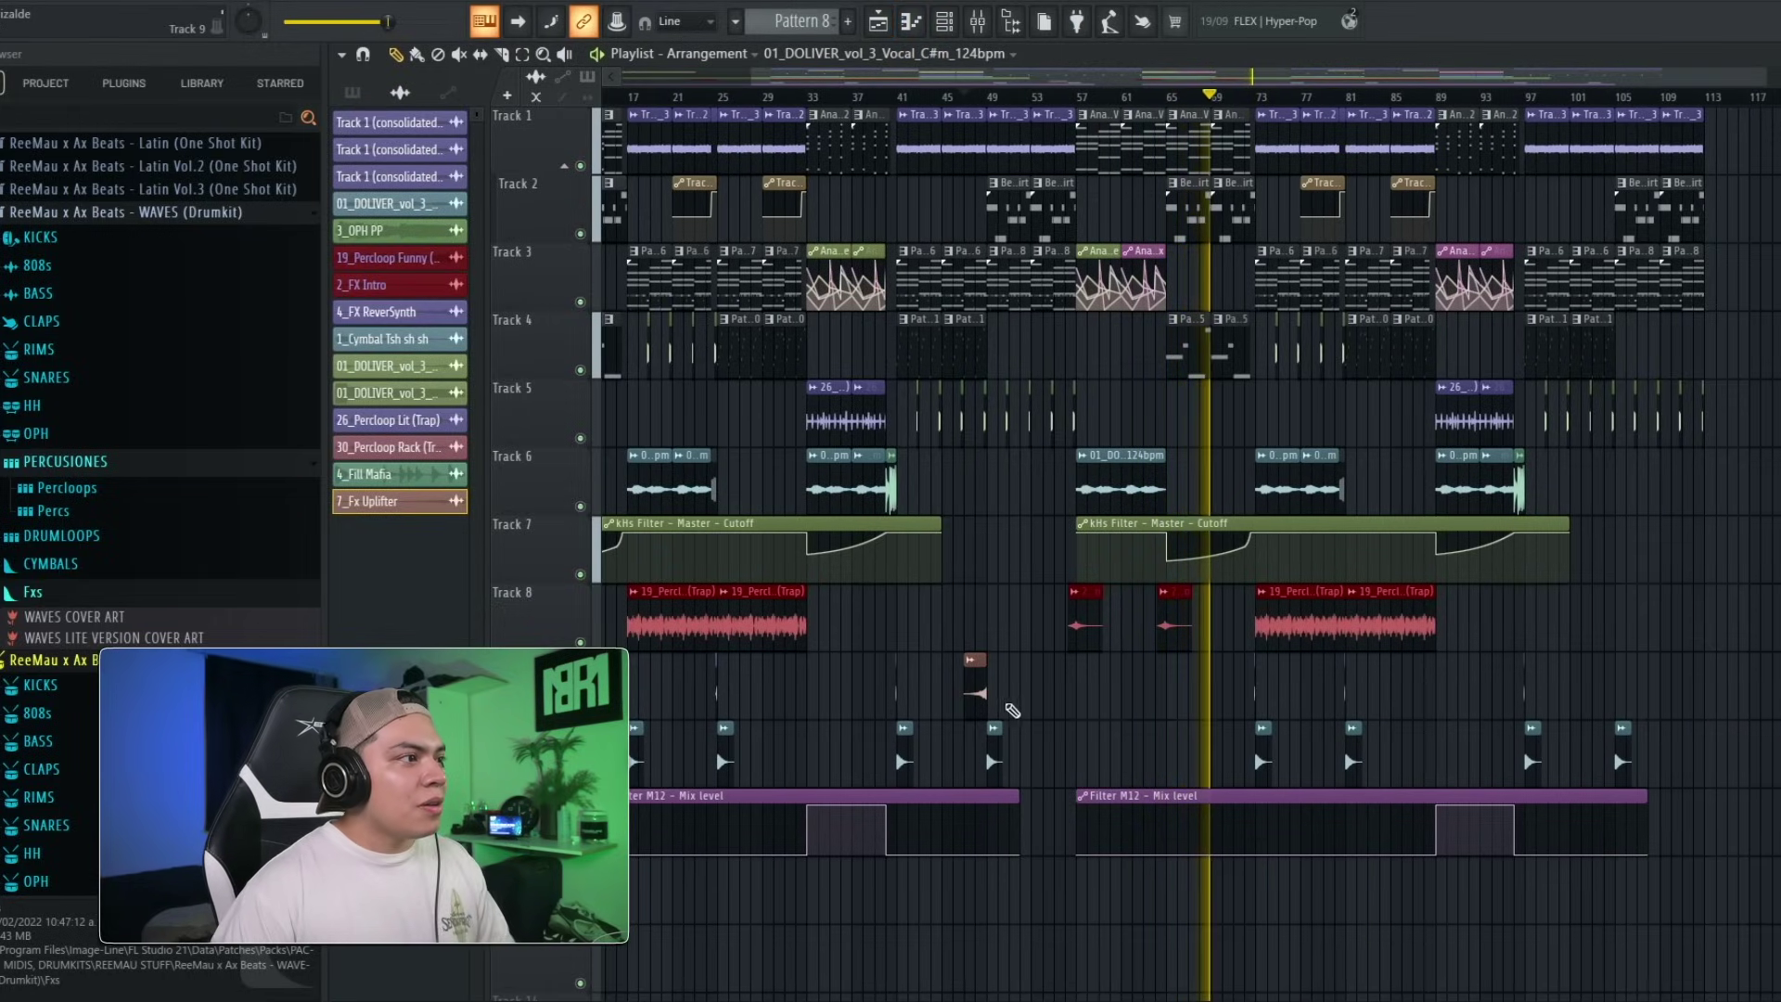
pyautogui.click(976, 694)
pyautogui.click(1201, 689)
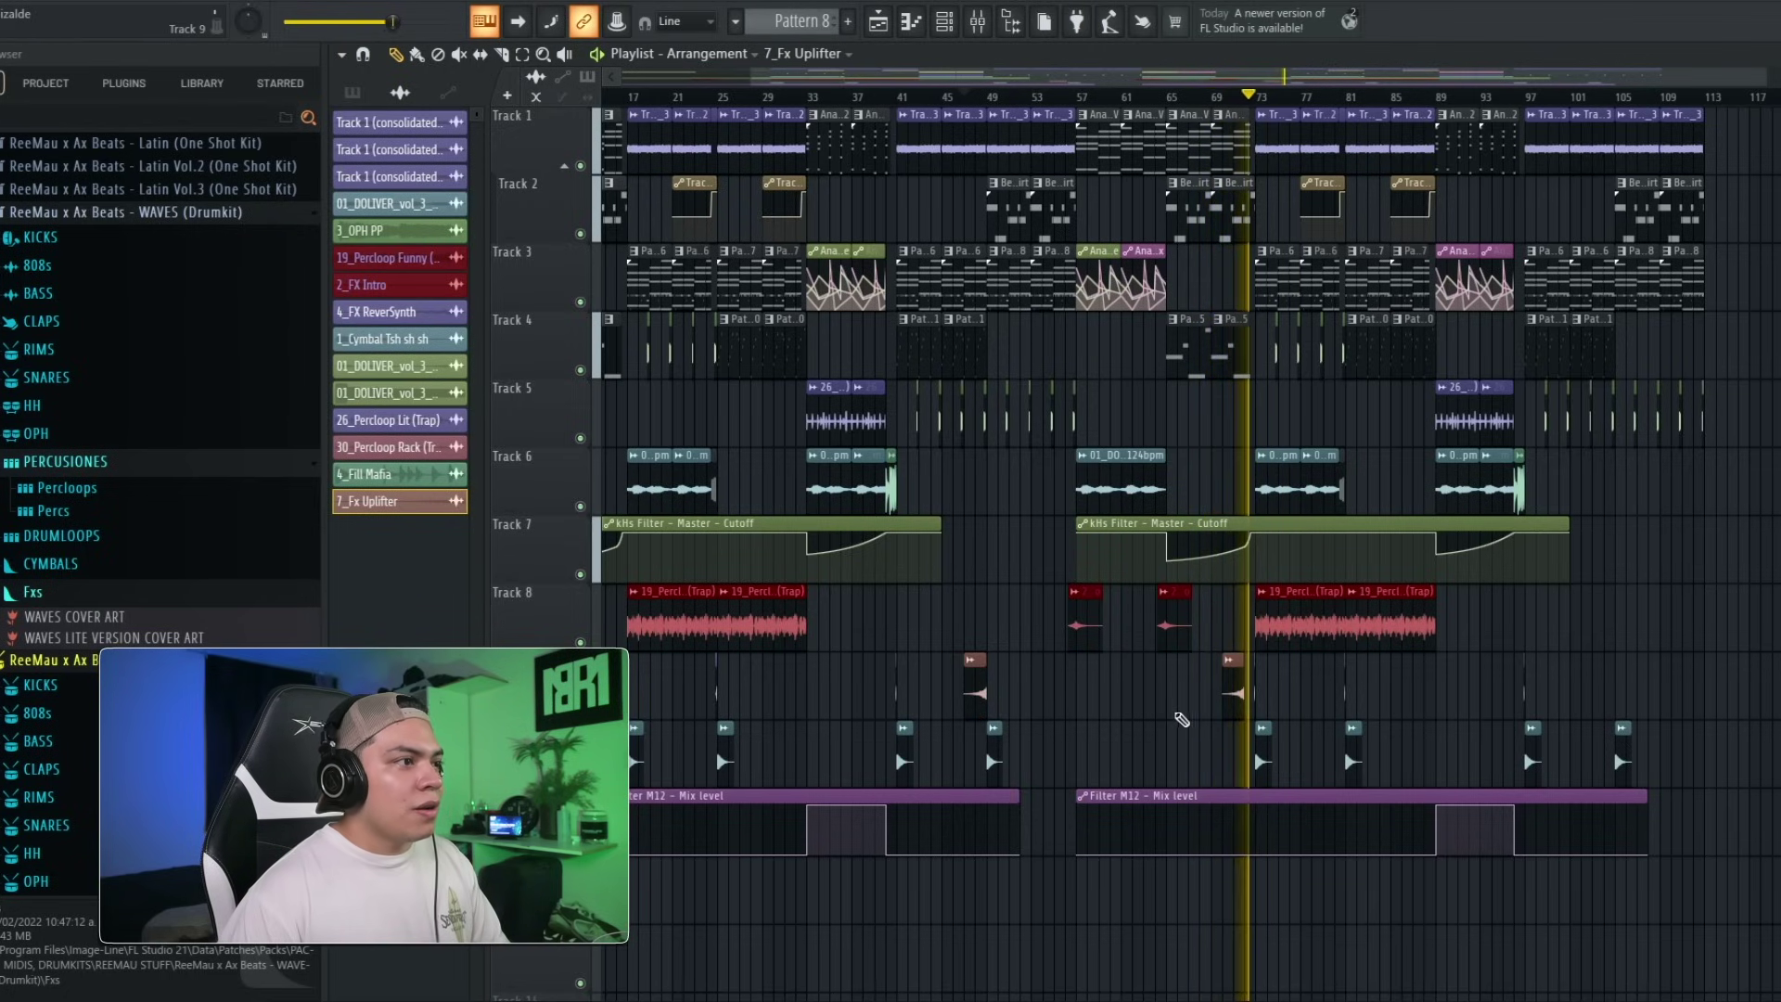
pyautogui.scroll(5, 1263, 99)
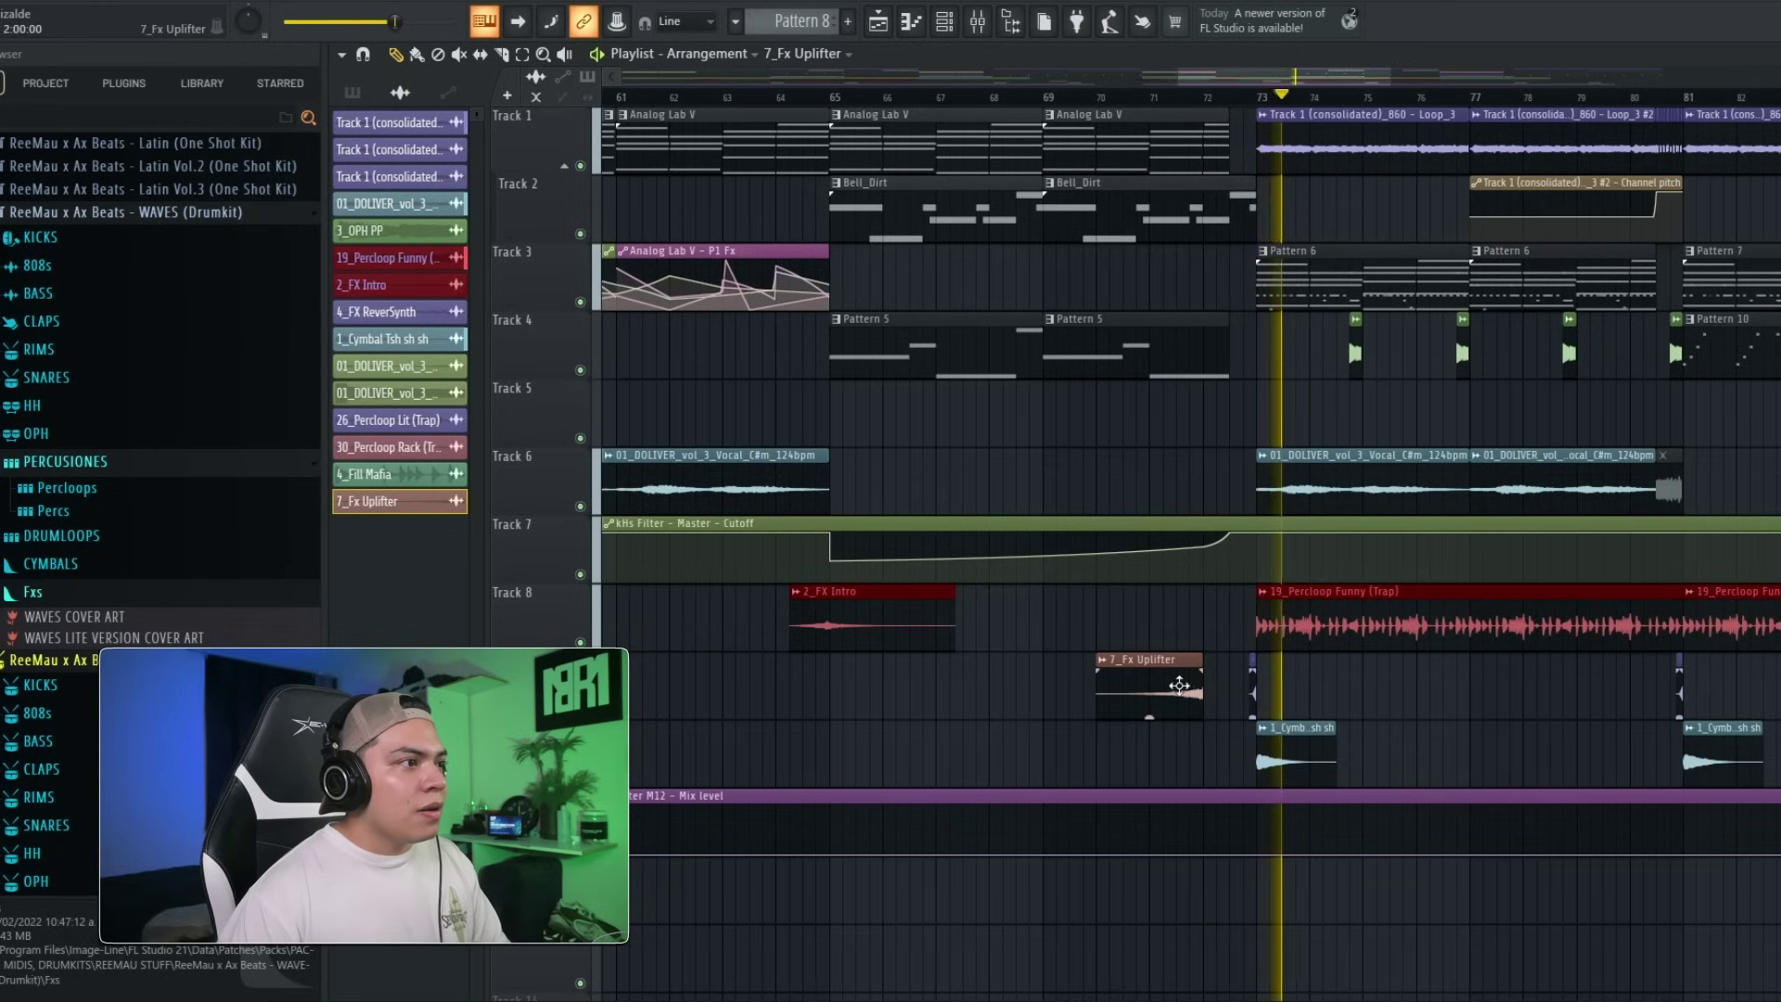
pyautogui.click(1176, 92)
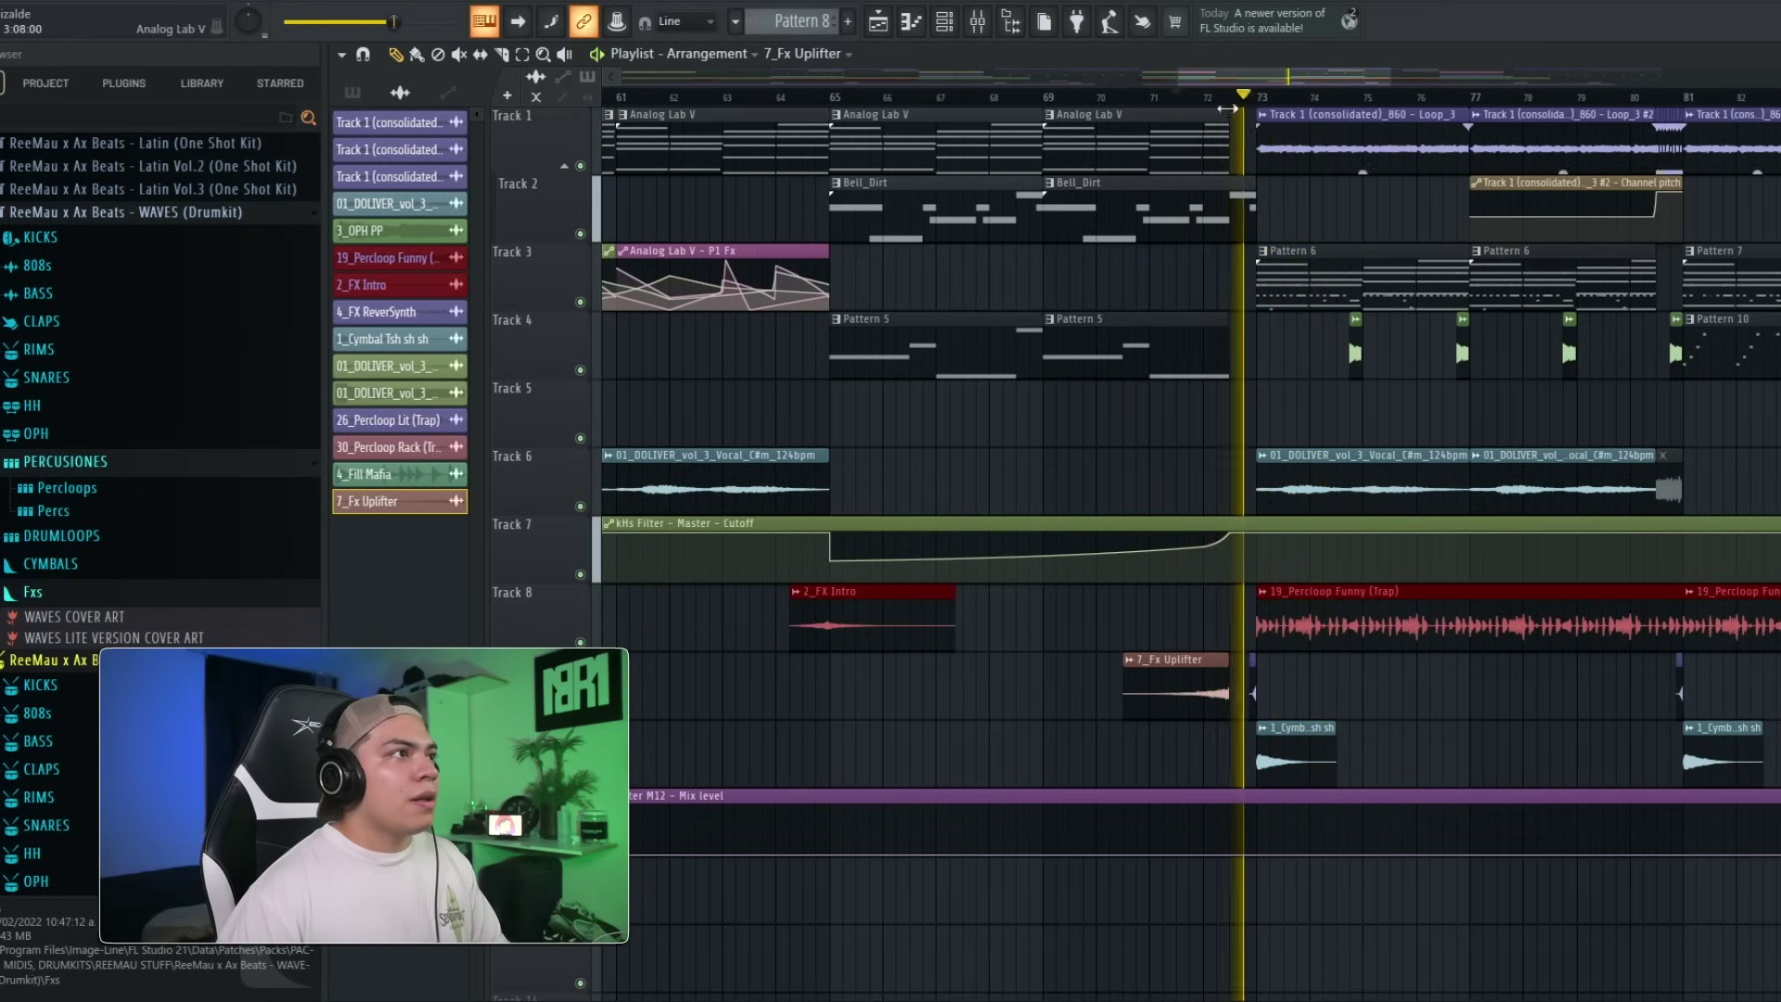
# Place another 7_Fx Uplifter on Track 9 just before bar 17 and stop playback.
pyautogui.scroll(-4, 1232, 97)
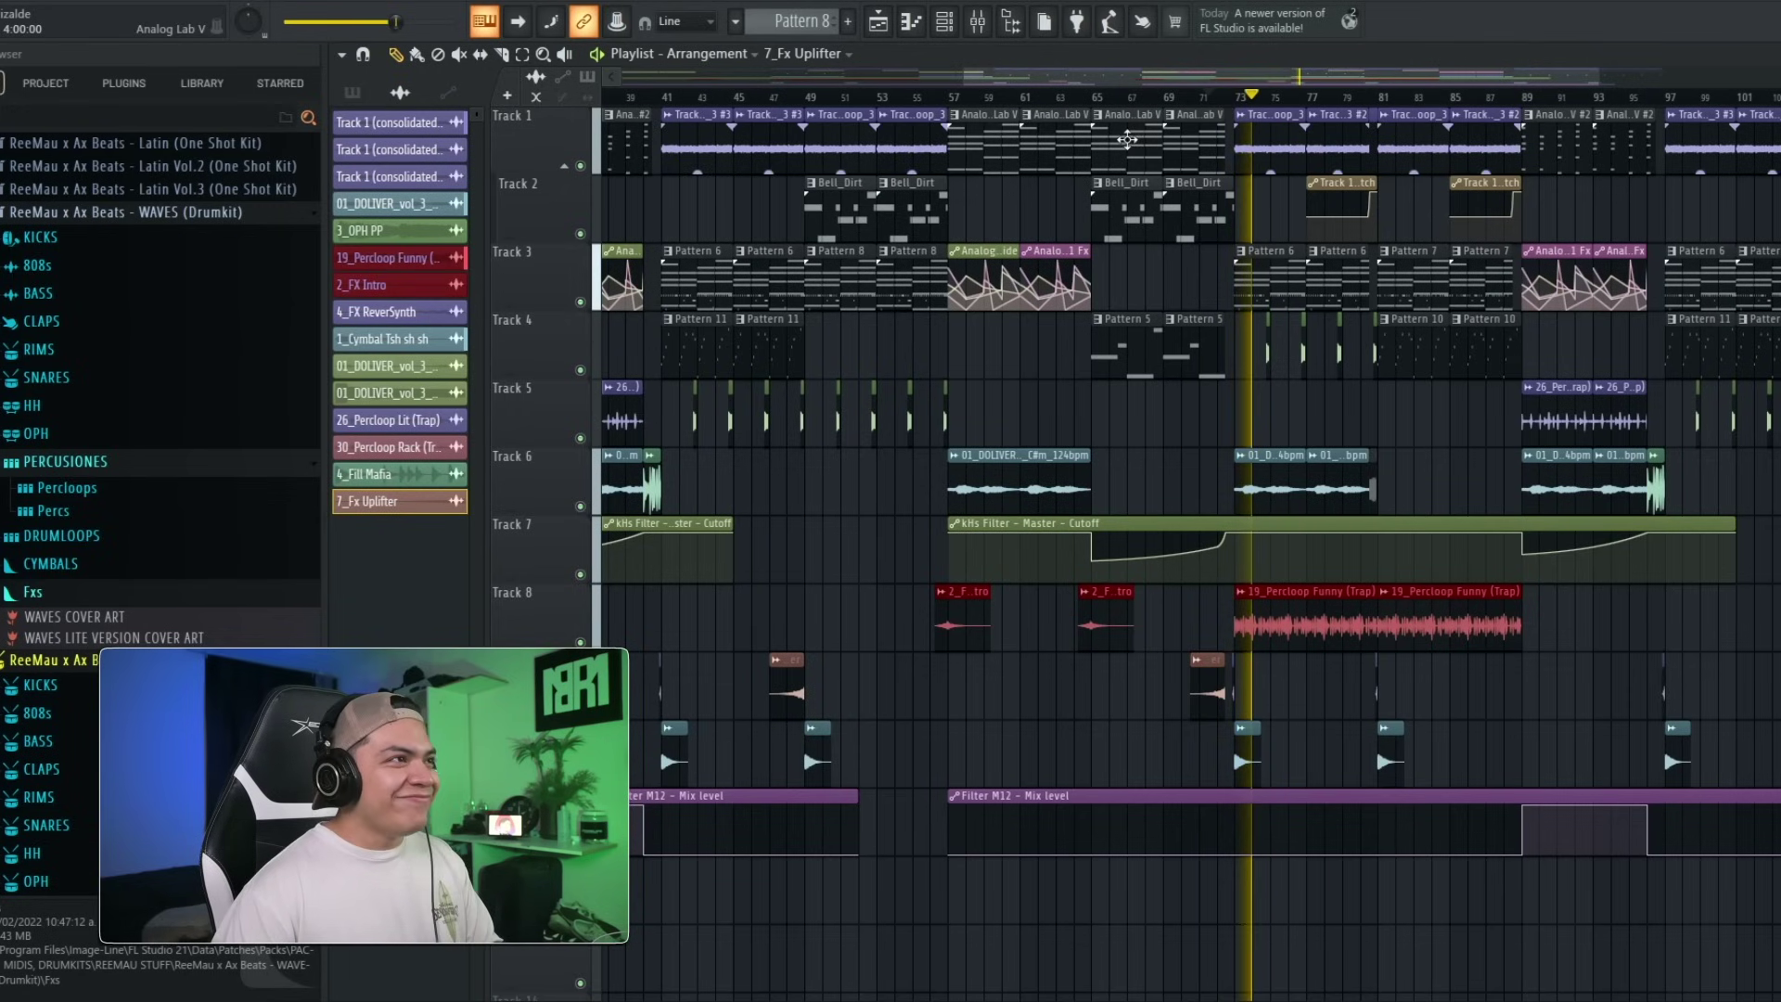
pyautogui.scroll(-3, 1101, 105)
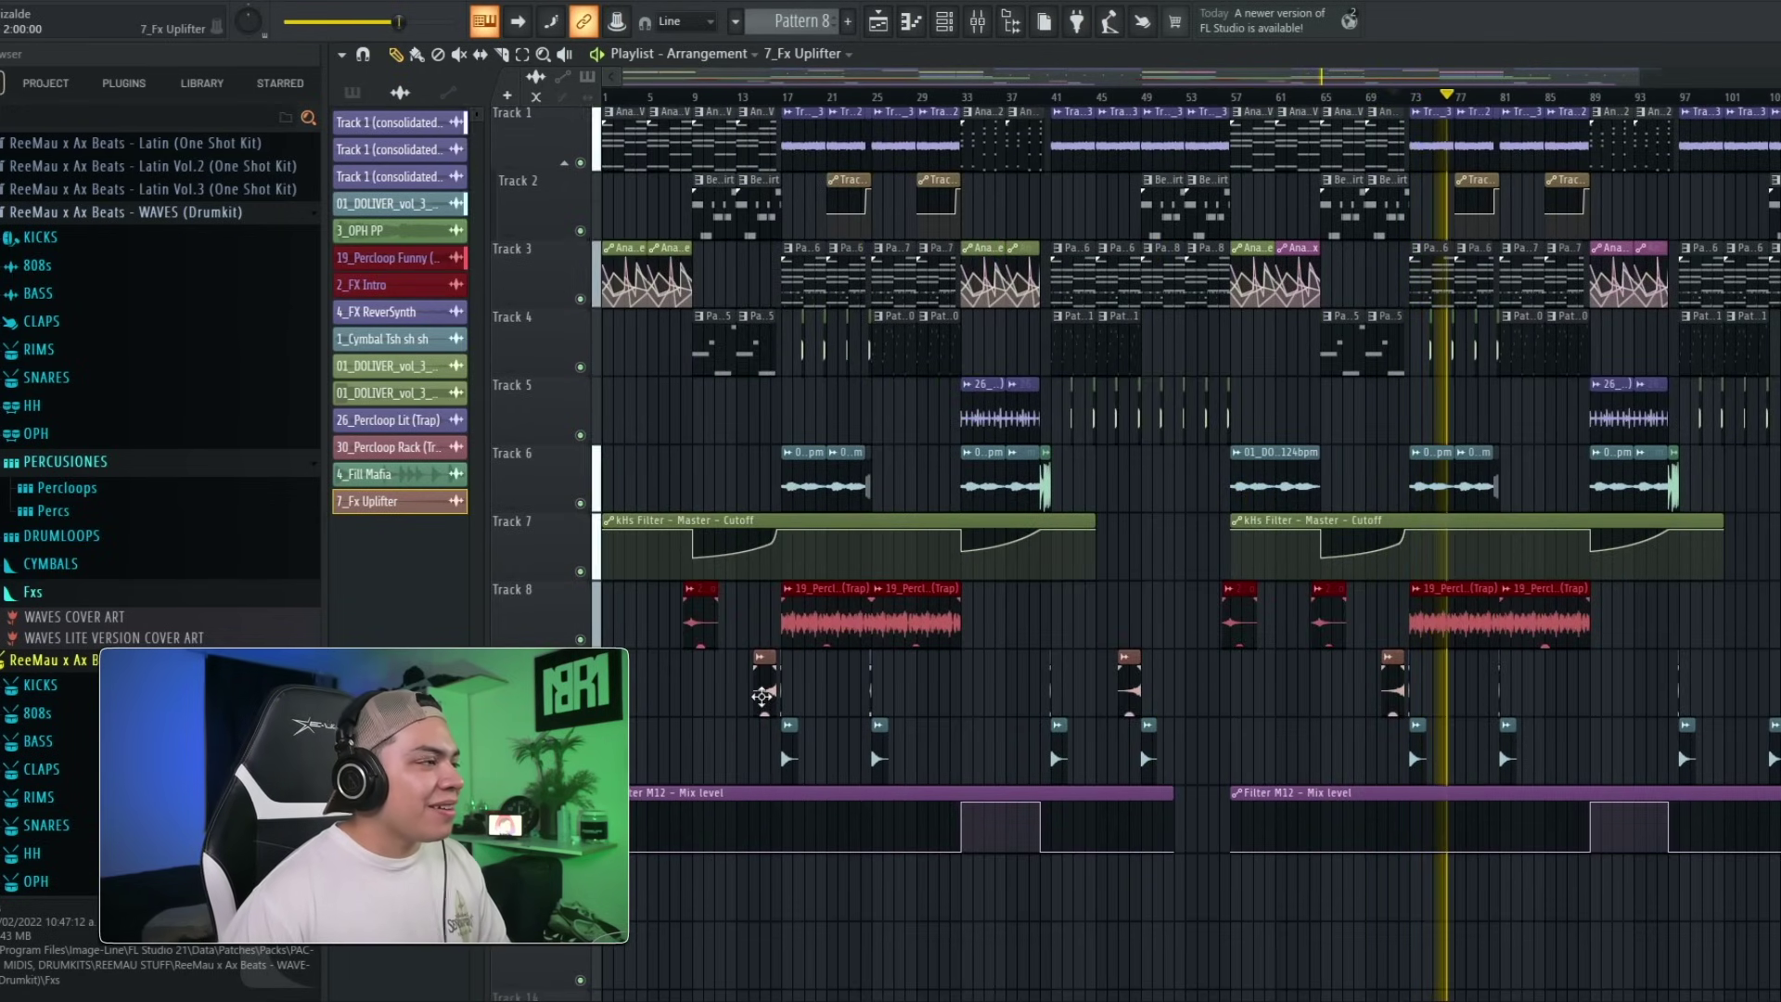
pyautogui.press('space')
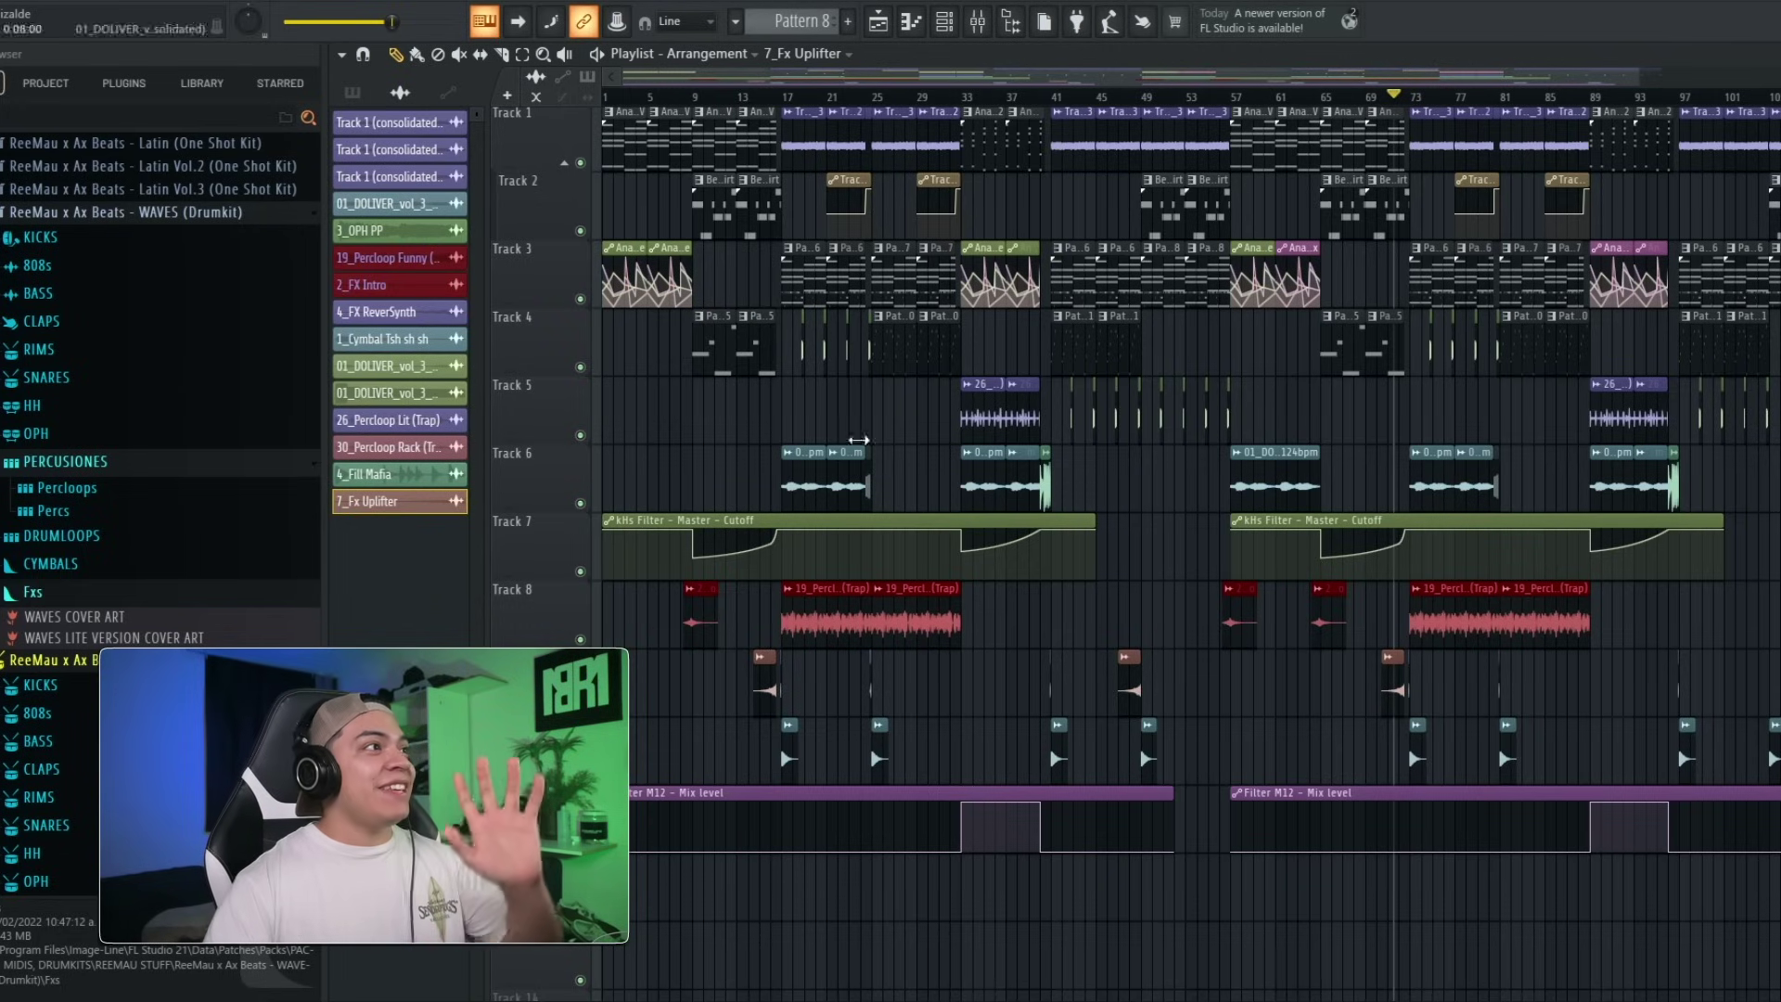
pyautogui.scroll(-1, 892, 112)
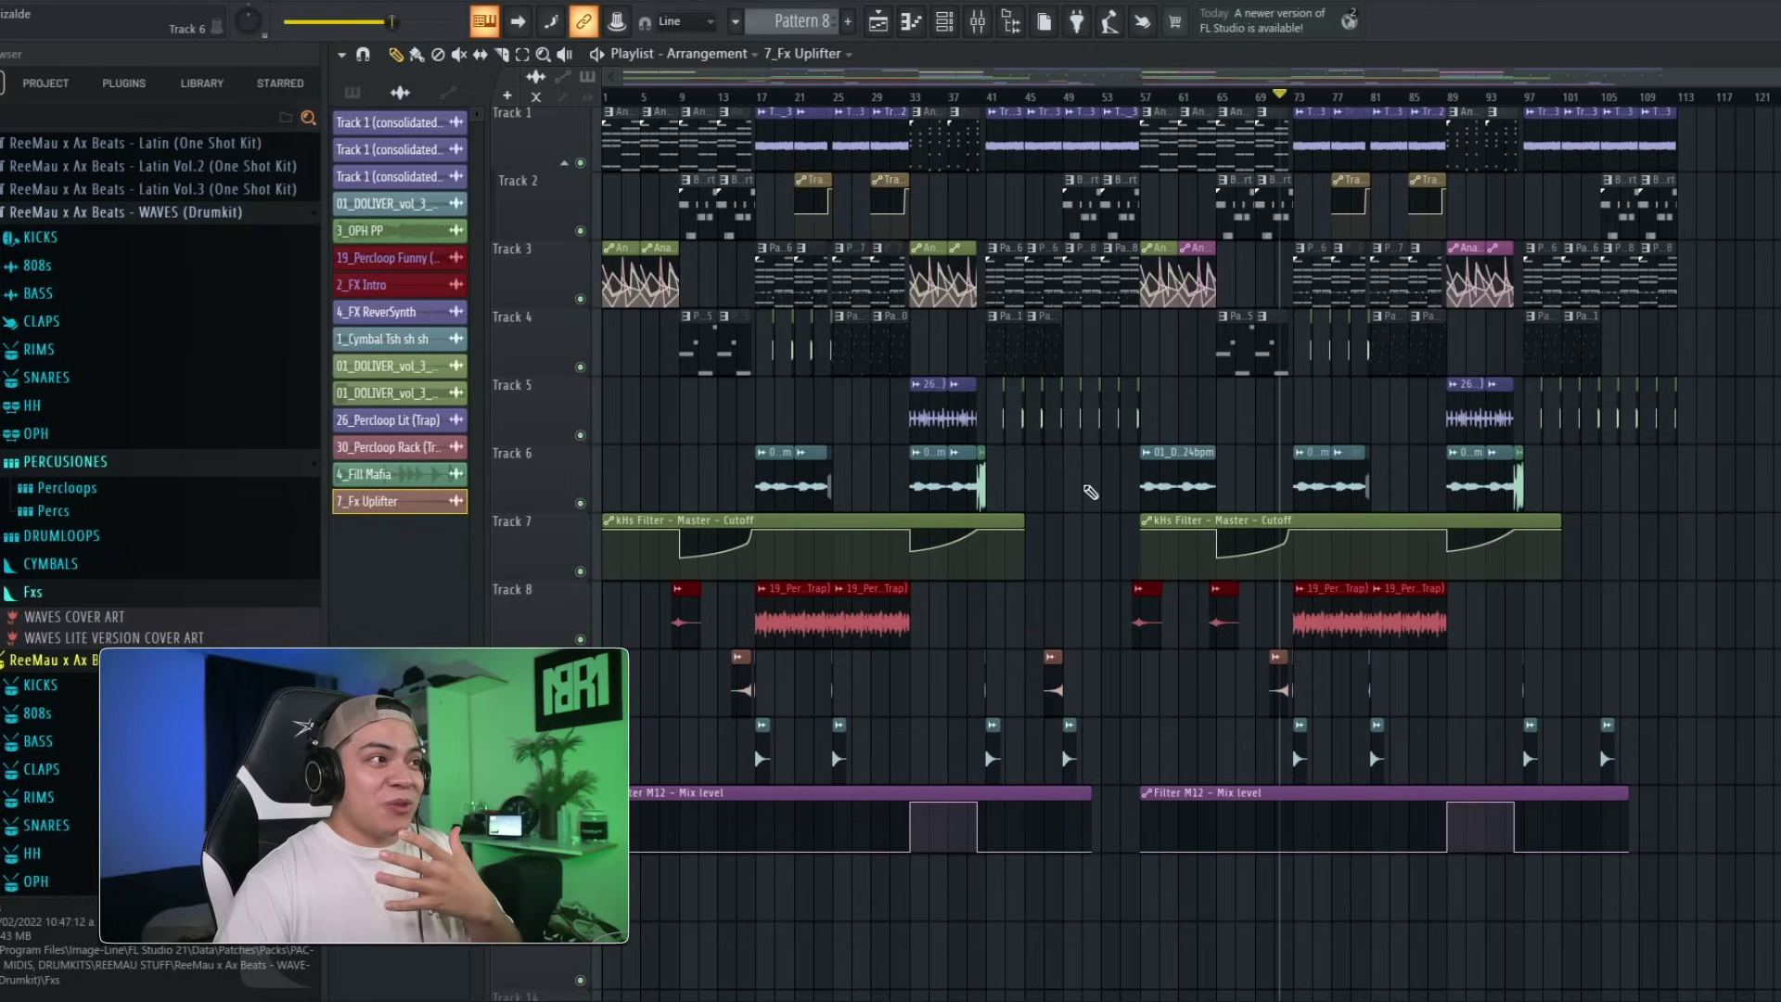